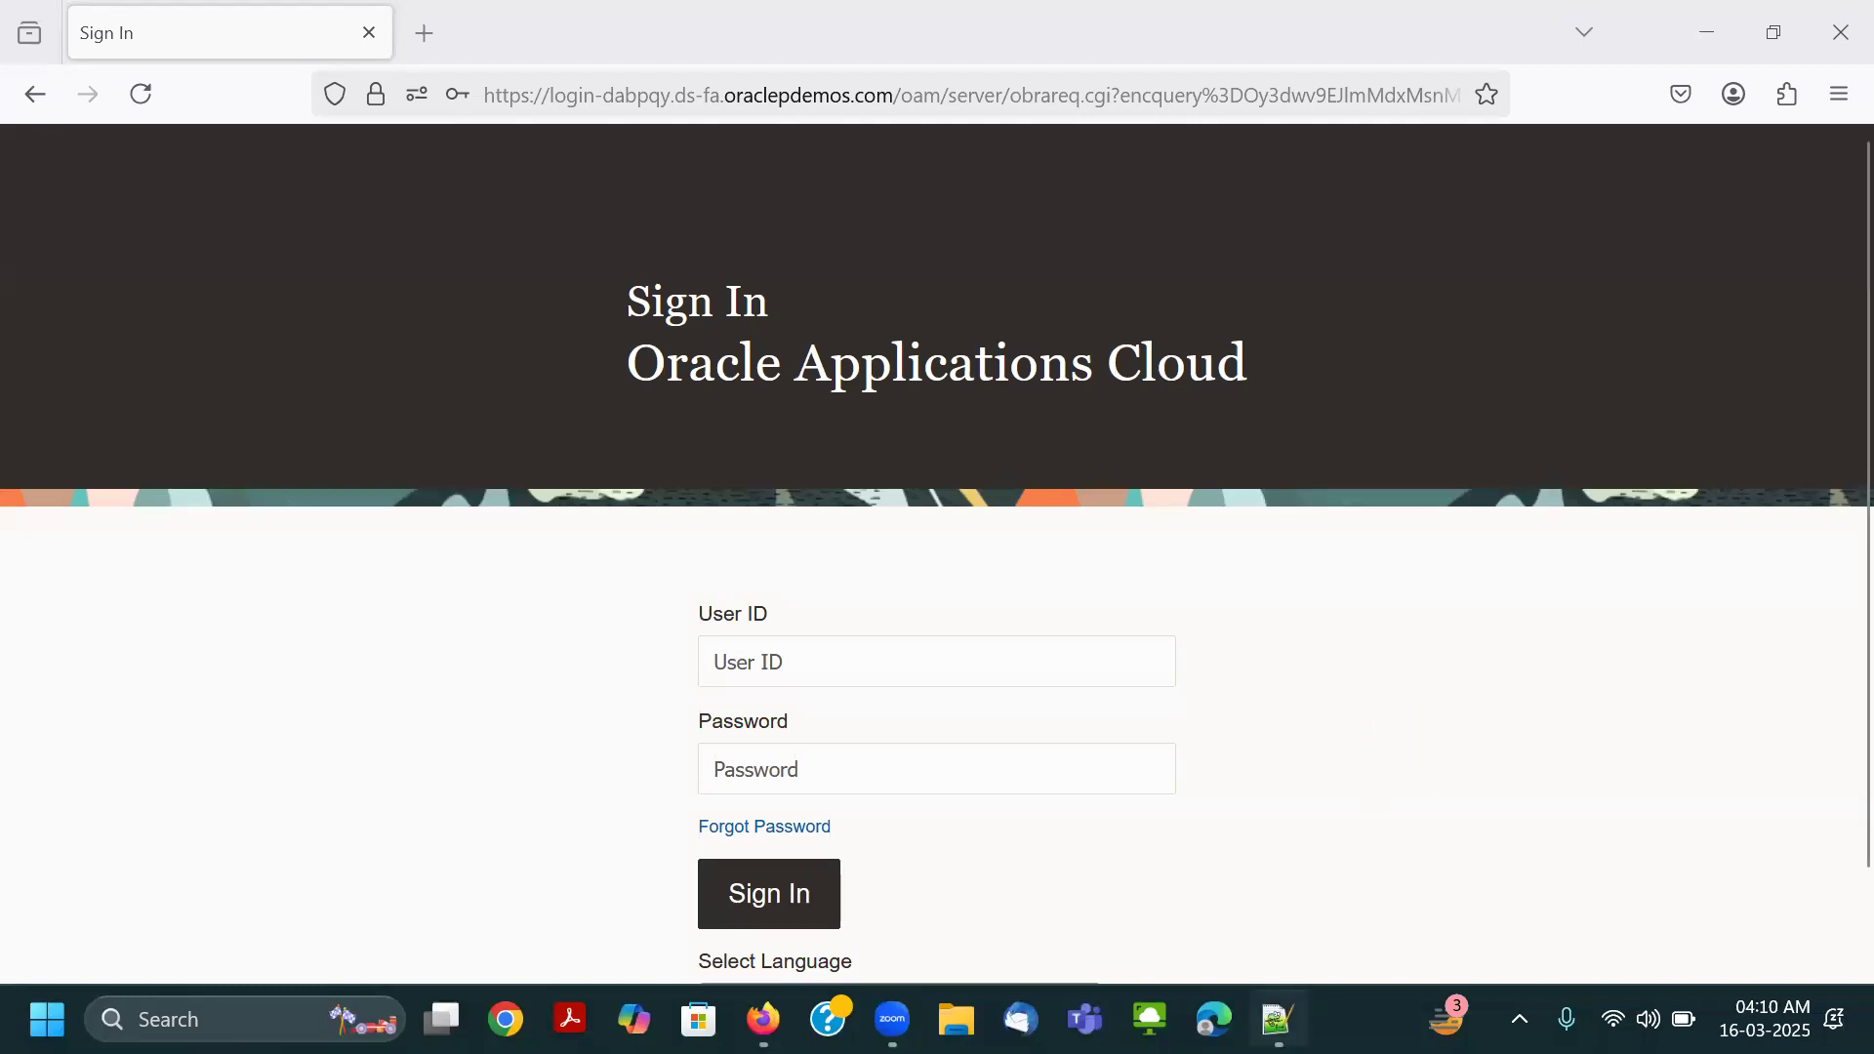
# Copy the user ID from the Notepad++ notes into the User ID field of the Oracle sign-in page.
pyautogui.click(1277, 1019)
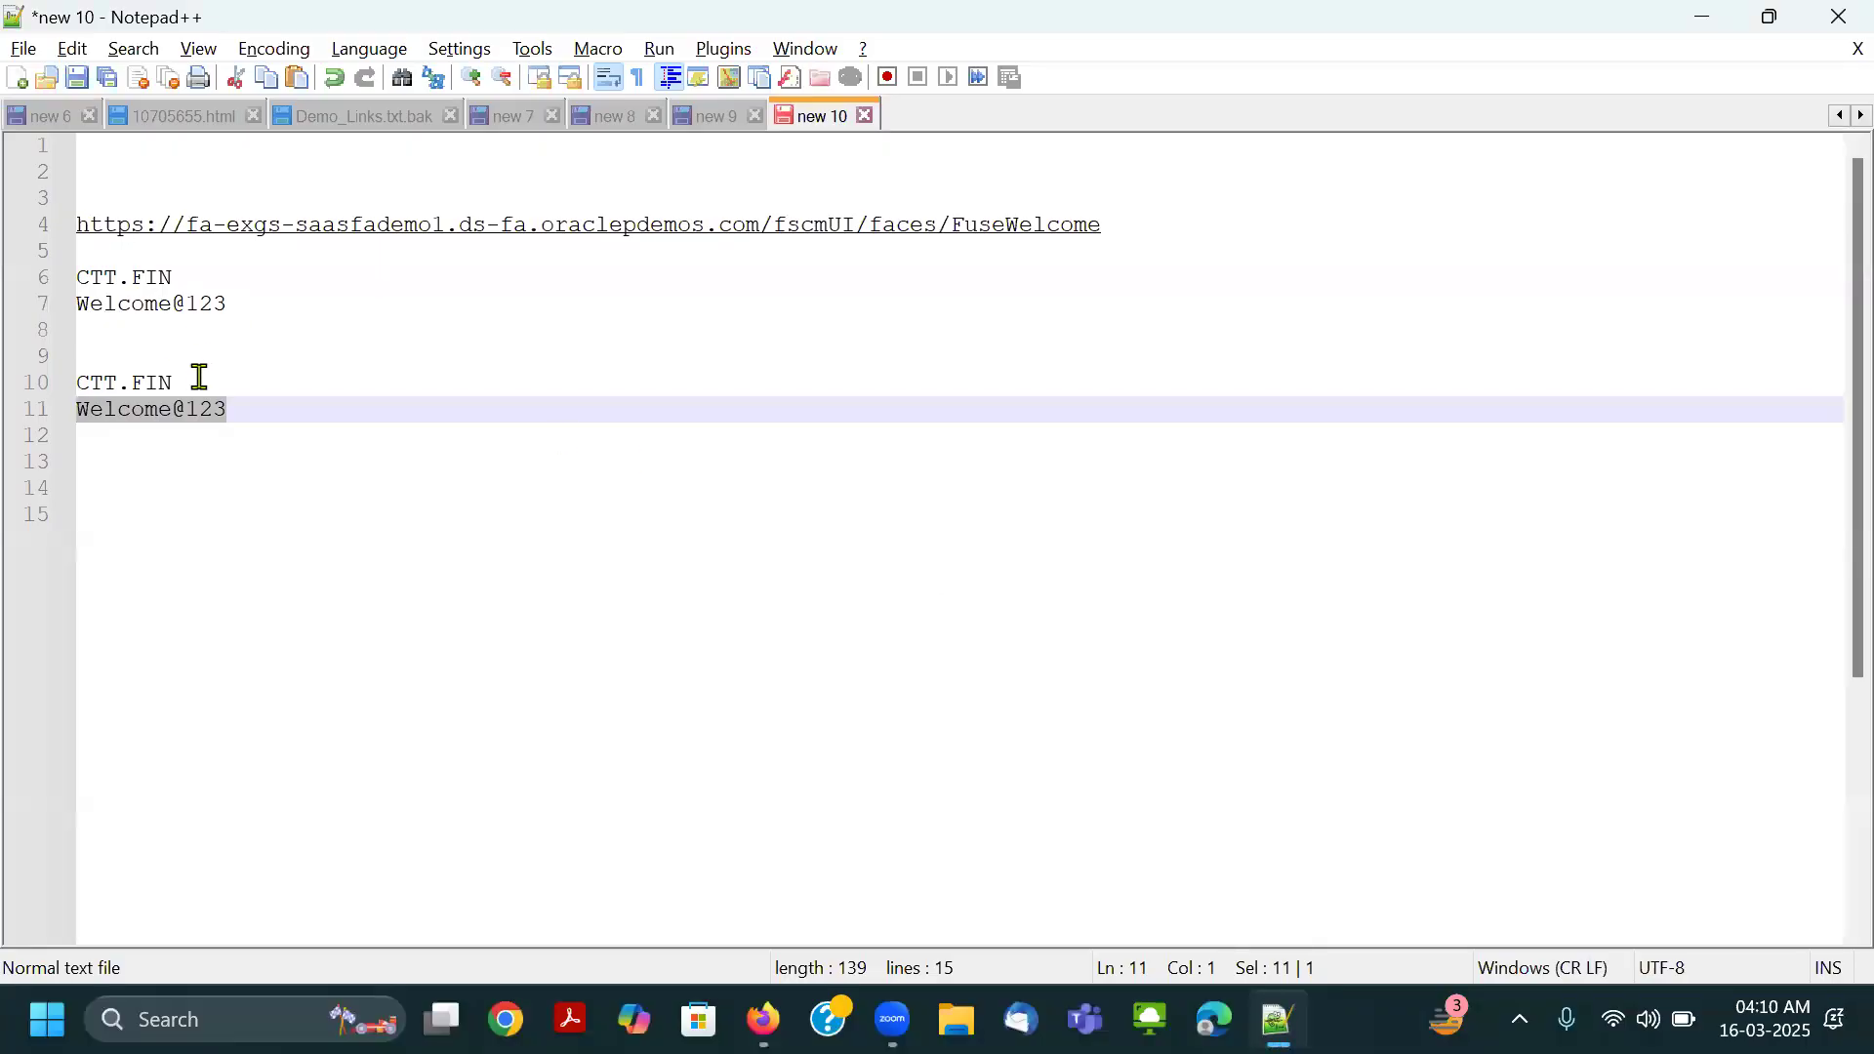
pyautogui.moveTo(196, 380); pyautogui.dragTo(39, 389)
pyautogui.hotkey('ctrl', 'c')
pyautogui.hotkey('alt', 'Tab')
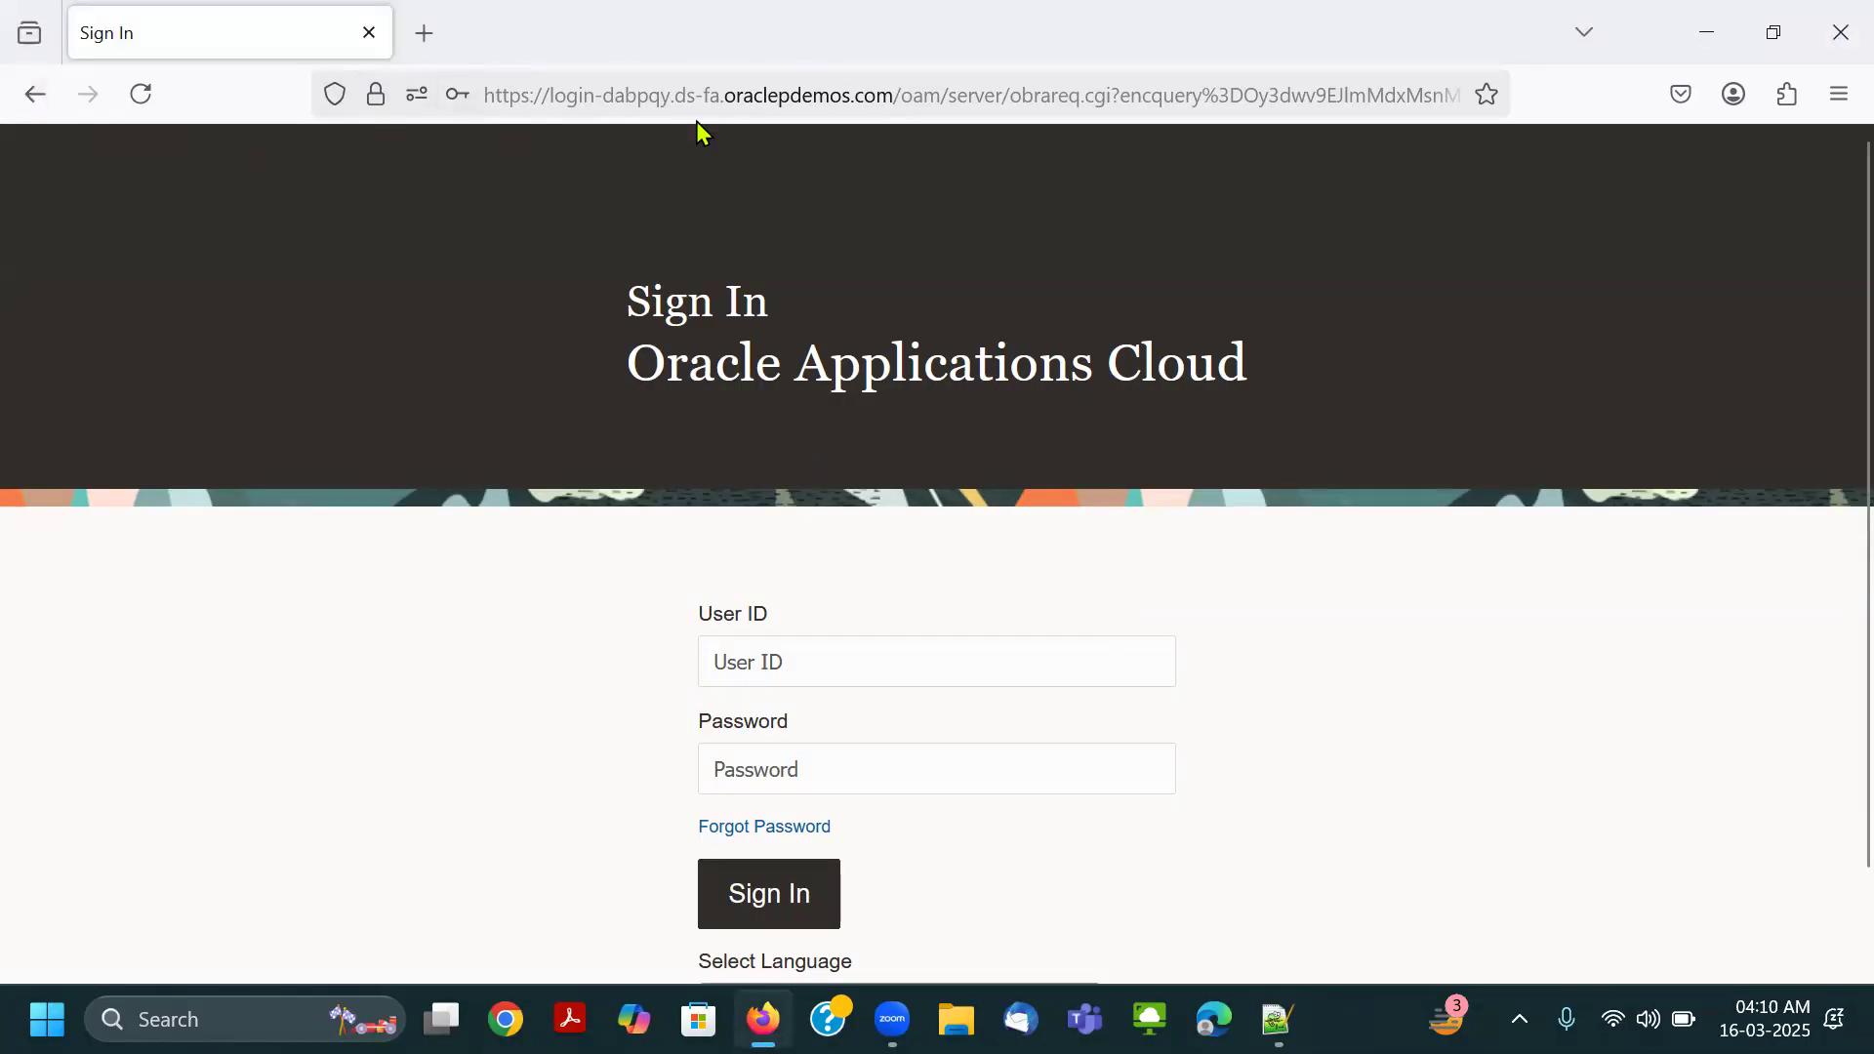
pyautogui.click(811, 654)
pyautogui.hotkey('ctrl', 'v')
pyautogui.press('Tab')
# Copy the account password from the Notepad++ notes into the Password field, sign in, and decline saving the login.
pyautogui.hotkey('alt', 'Tab')
pyautogui.moveTo(258, 419); pyautogui.dragTo(45, 413)
pyautogui.hotkey('ctrl', 'c')
pyautogui.hotkey('alt', 'Tab')
pyautogui.hotkey('ctrl', 'v')
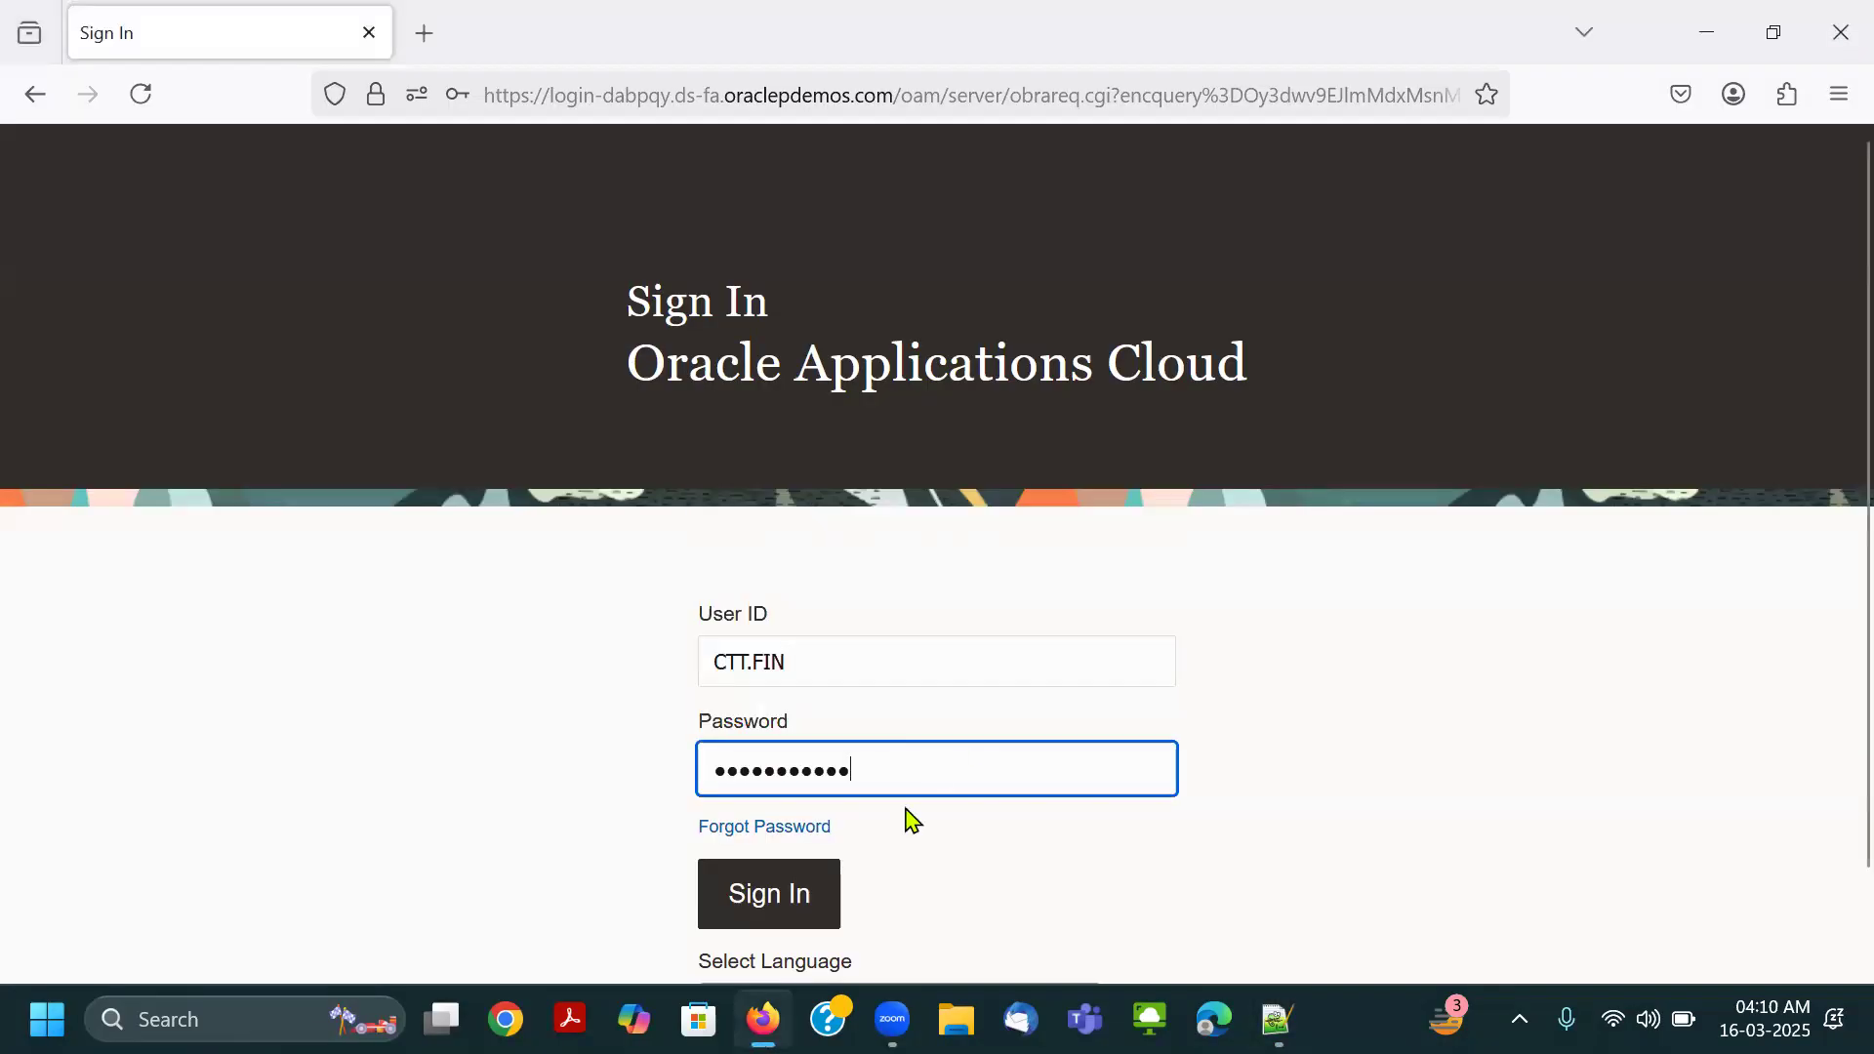
pyautogui.click(793, 884)
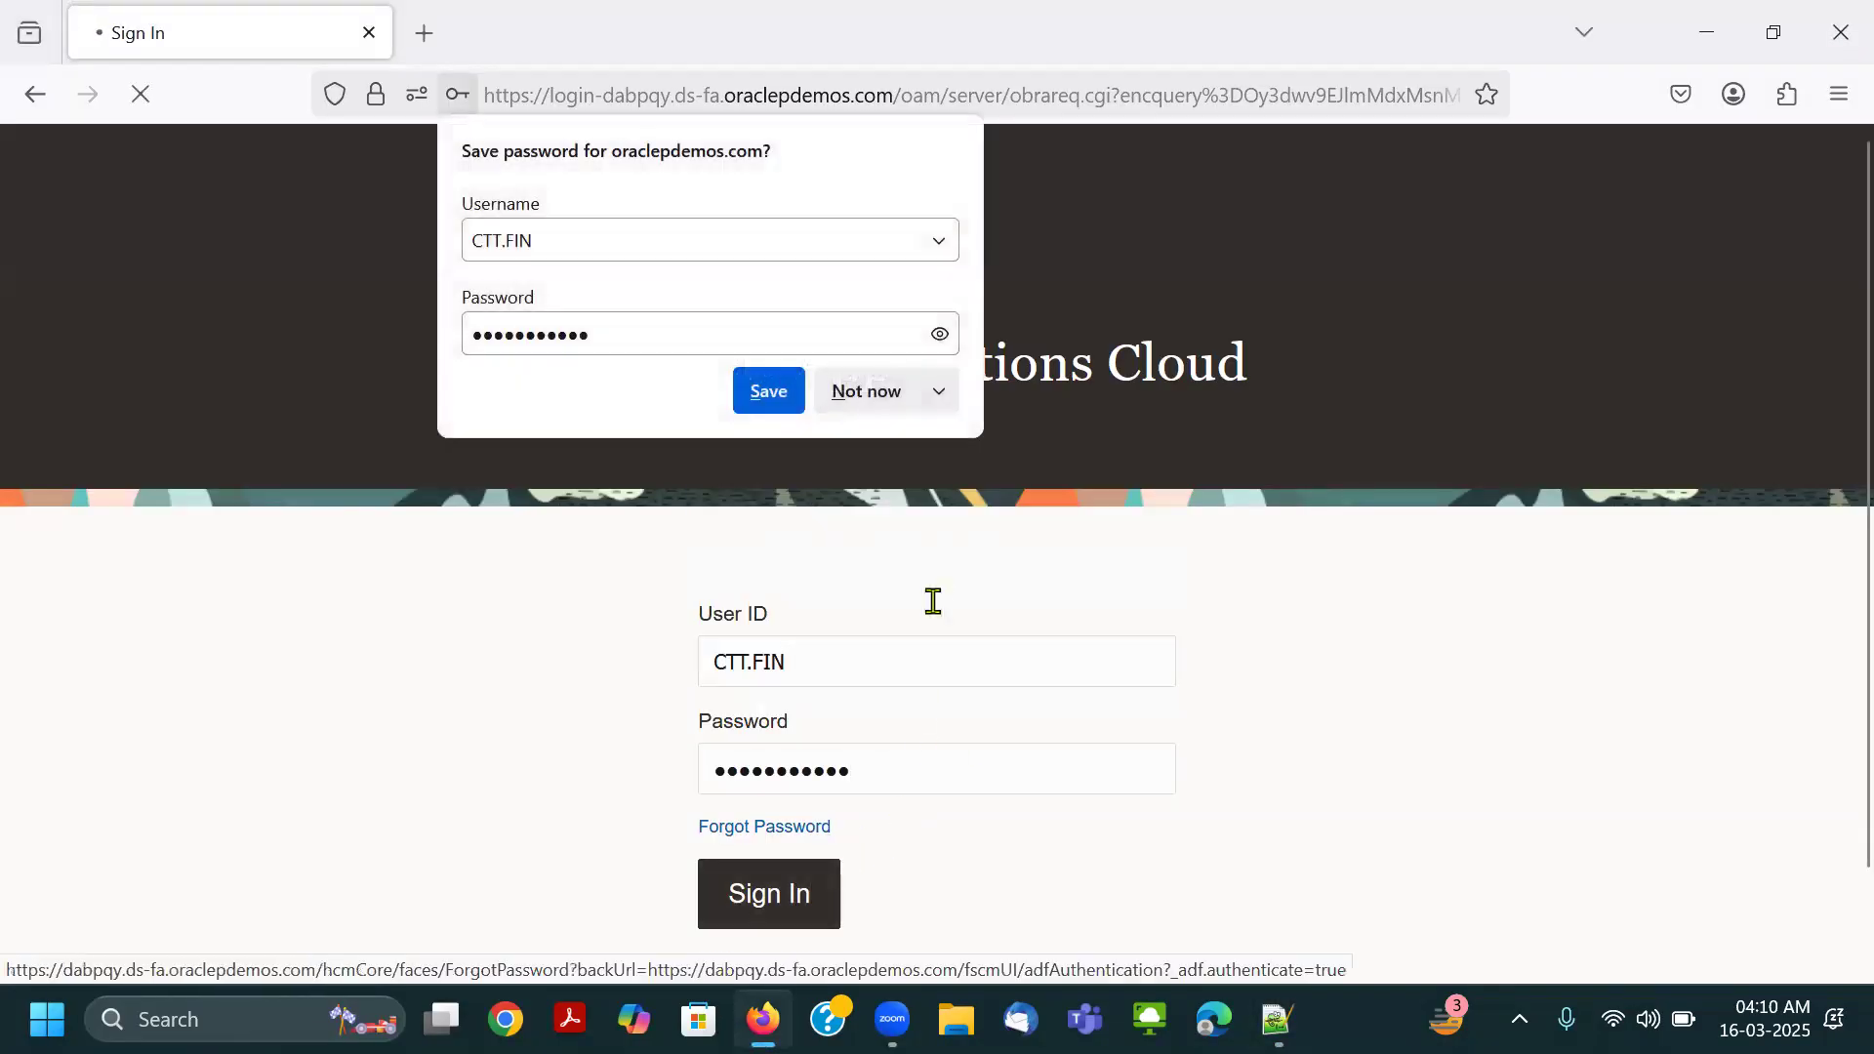
pyautogui.click(866, 393)
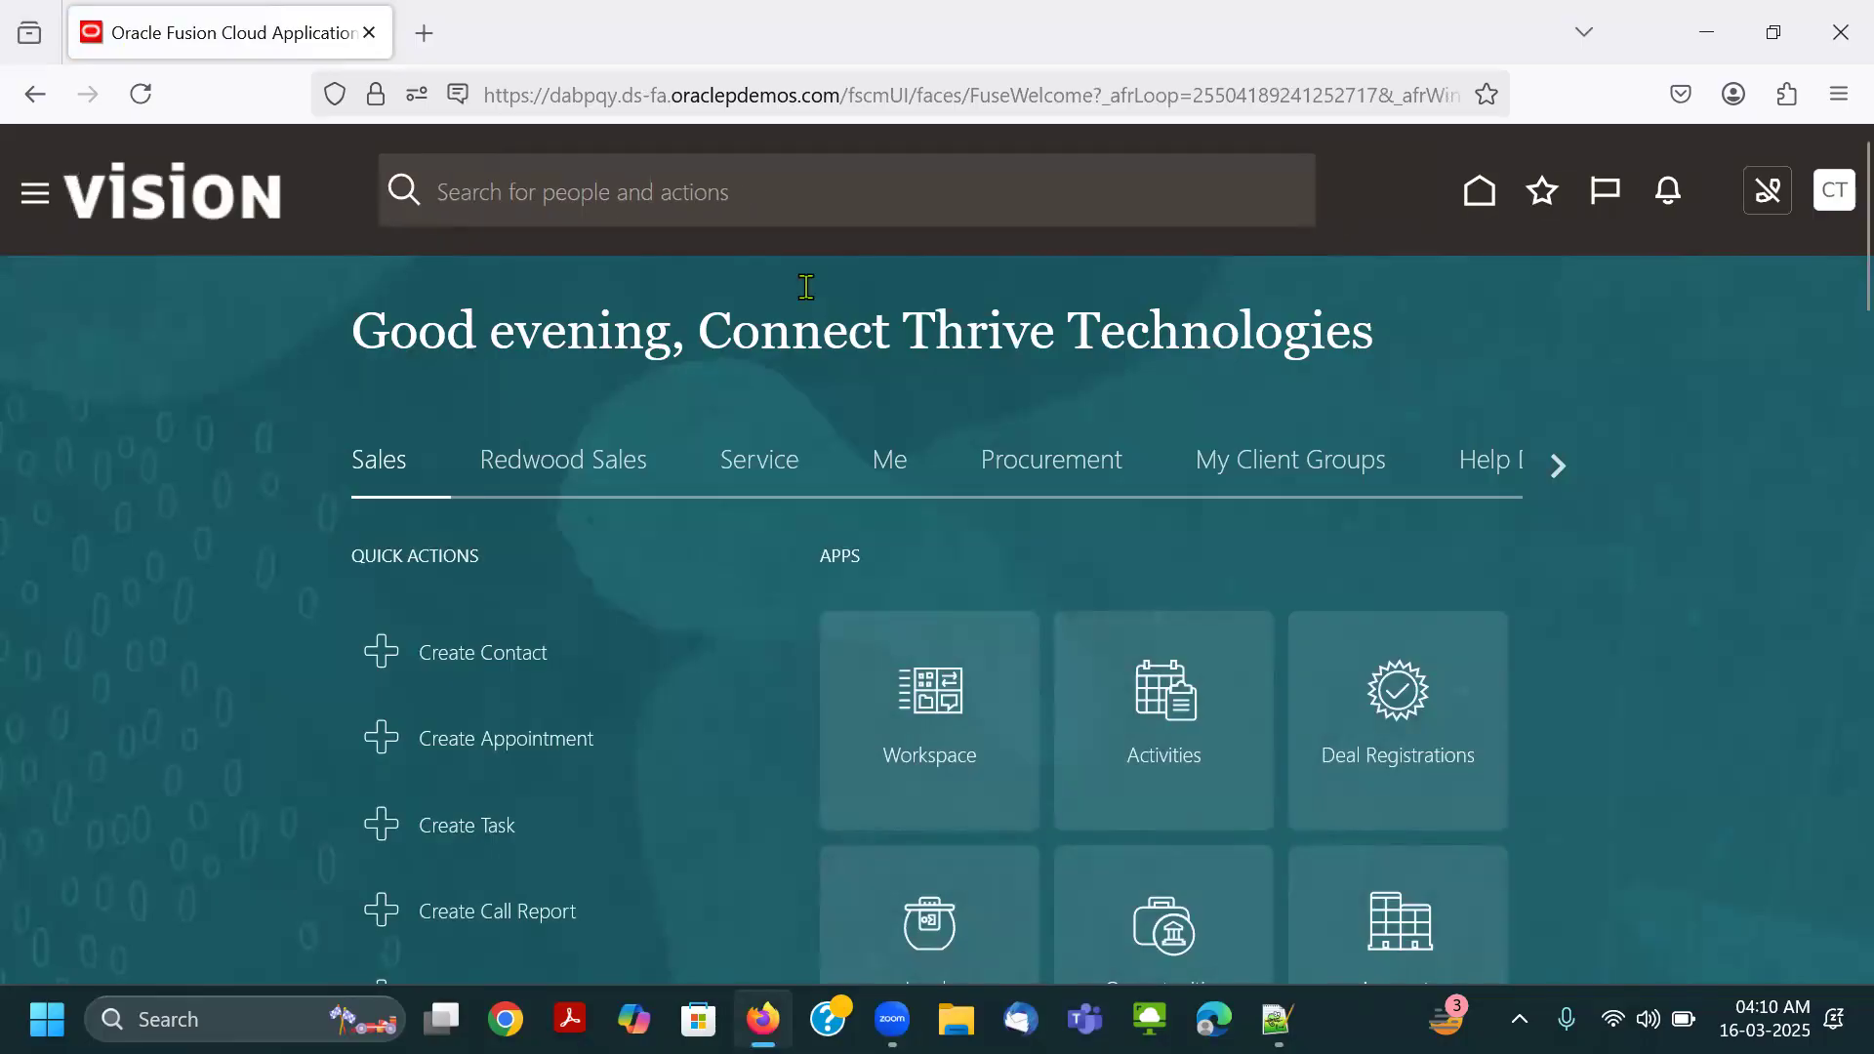
pyautogui.click(1406, 232)
pyautogui.click(132, 397)
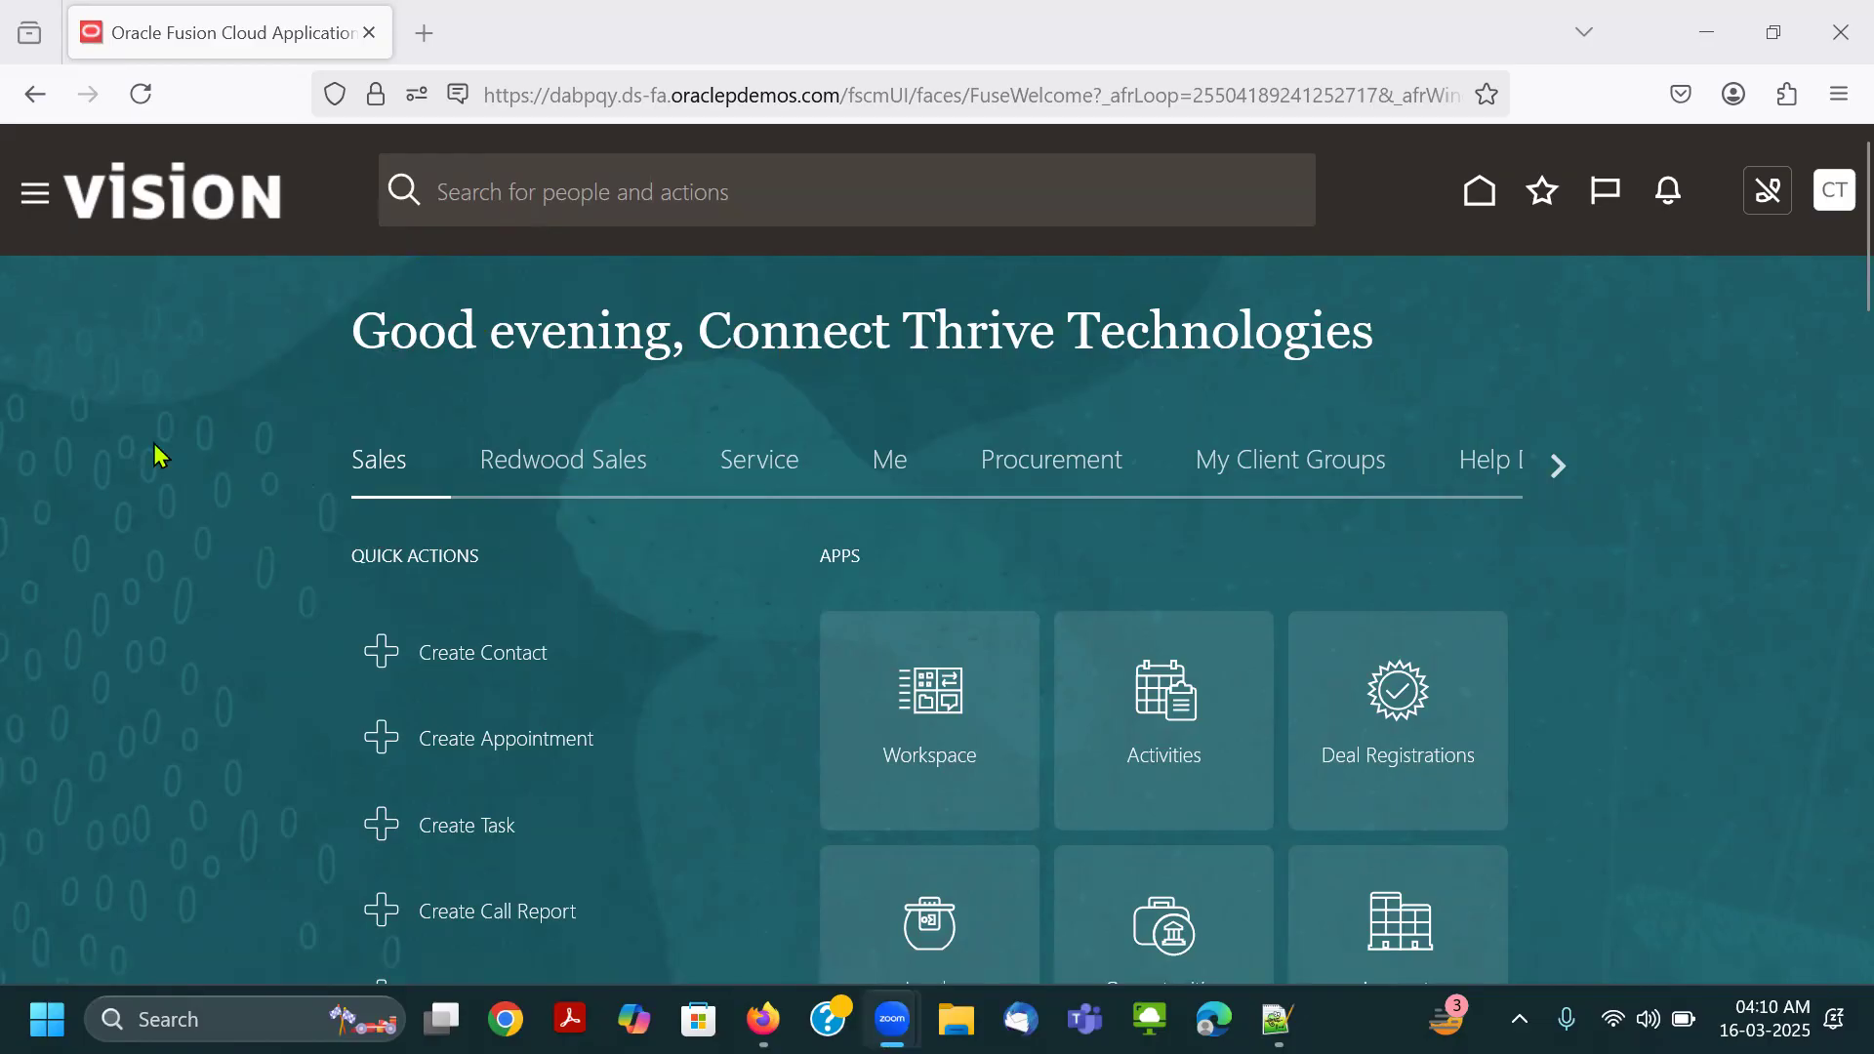
pyautogui.hotkey('ctrl', '2')
pyautogui.moveTo(8, 161); pyautogui.dragTo(62, 229)
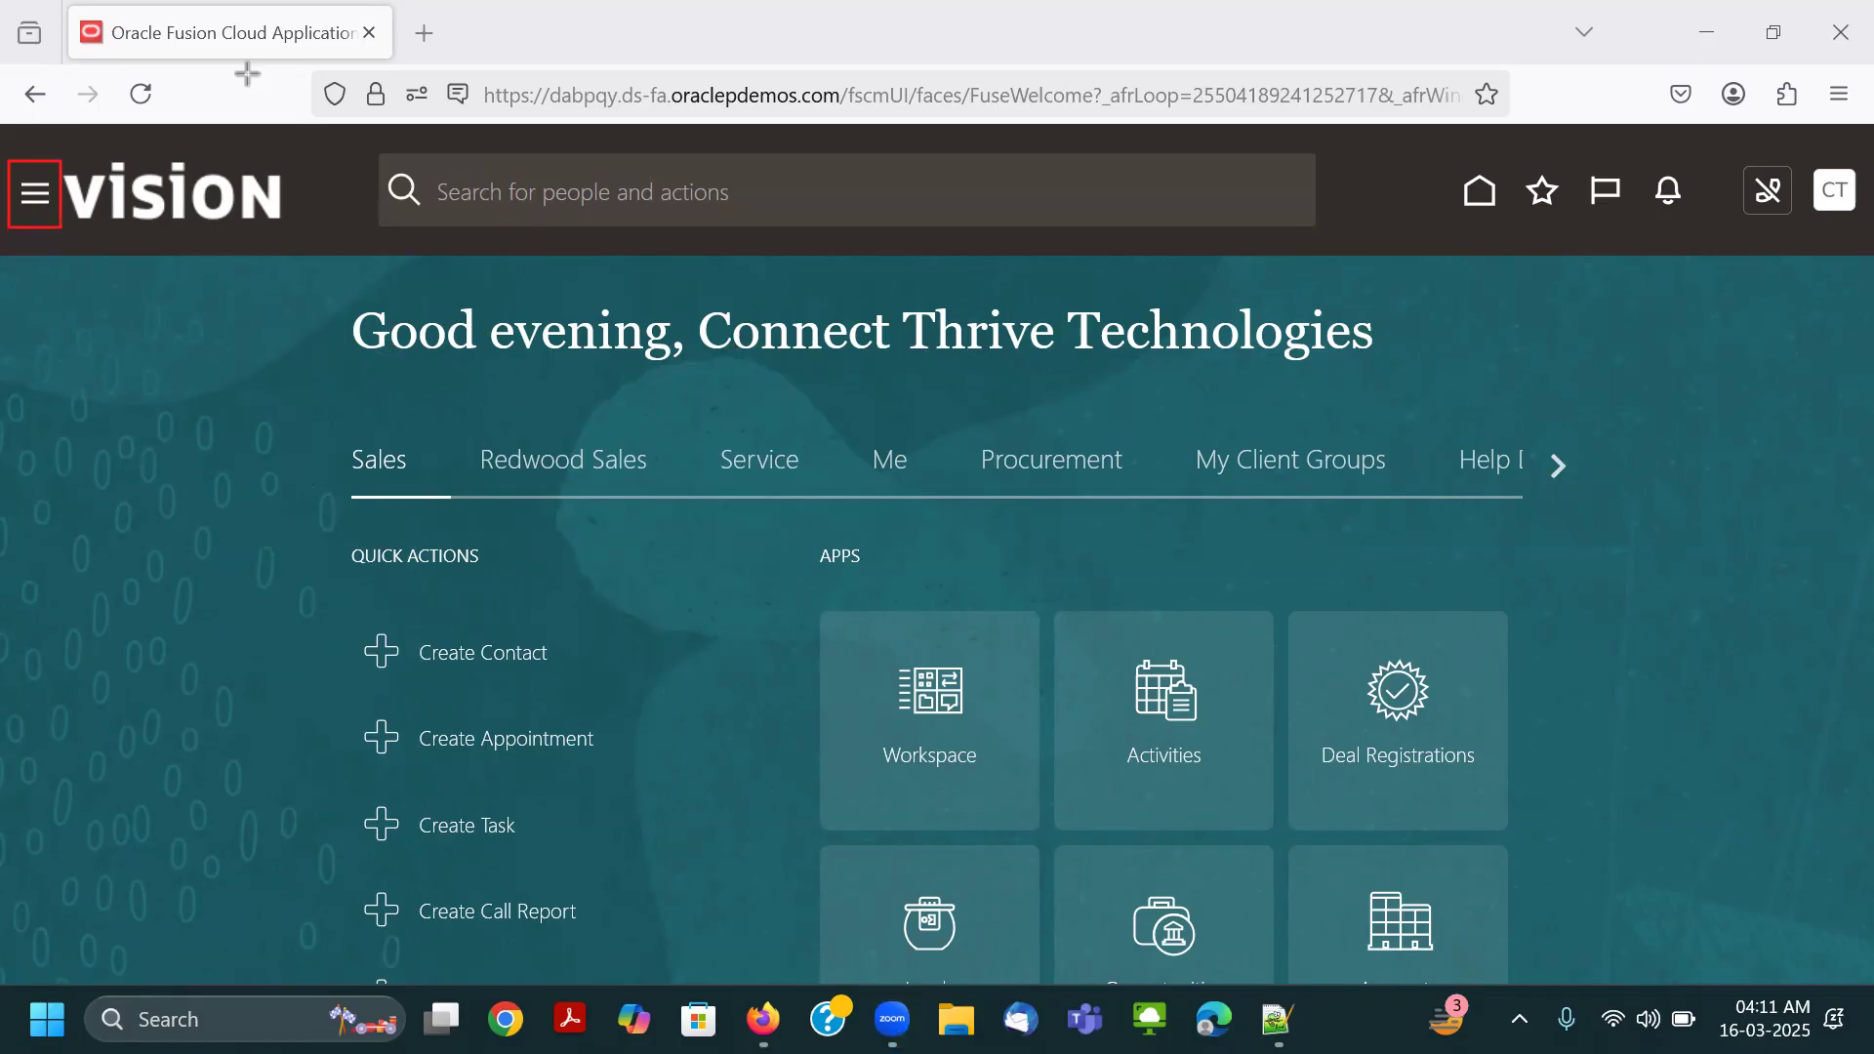
# Open the navigator from the home page and expand the Tools group.
pyautogui.click(36, 214)
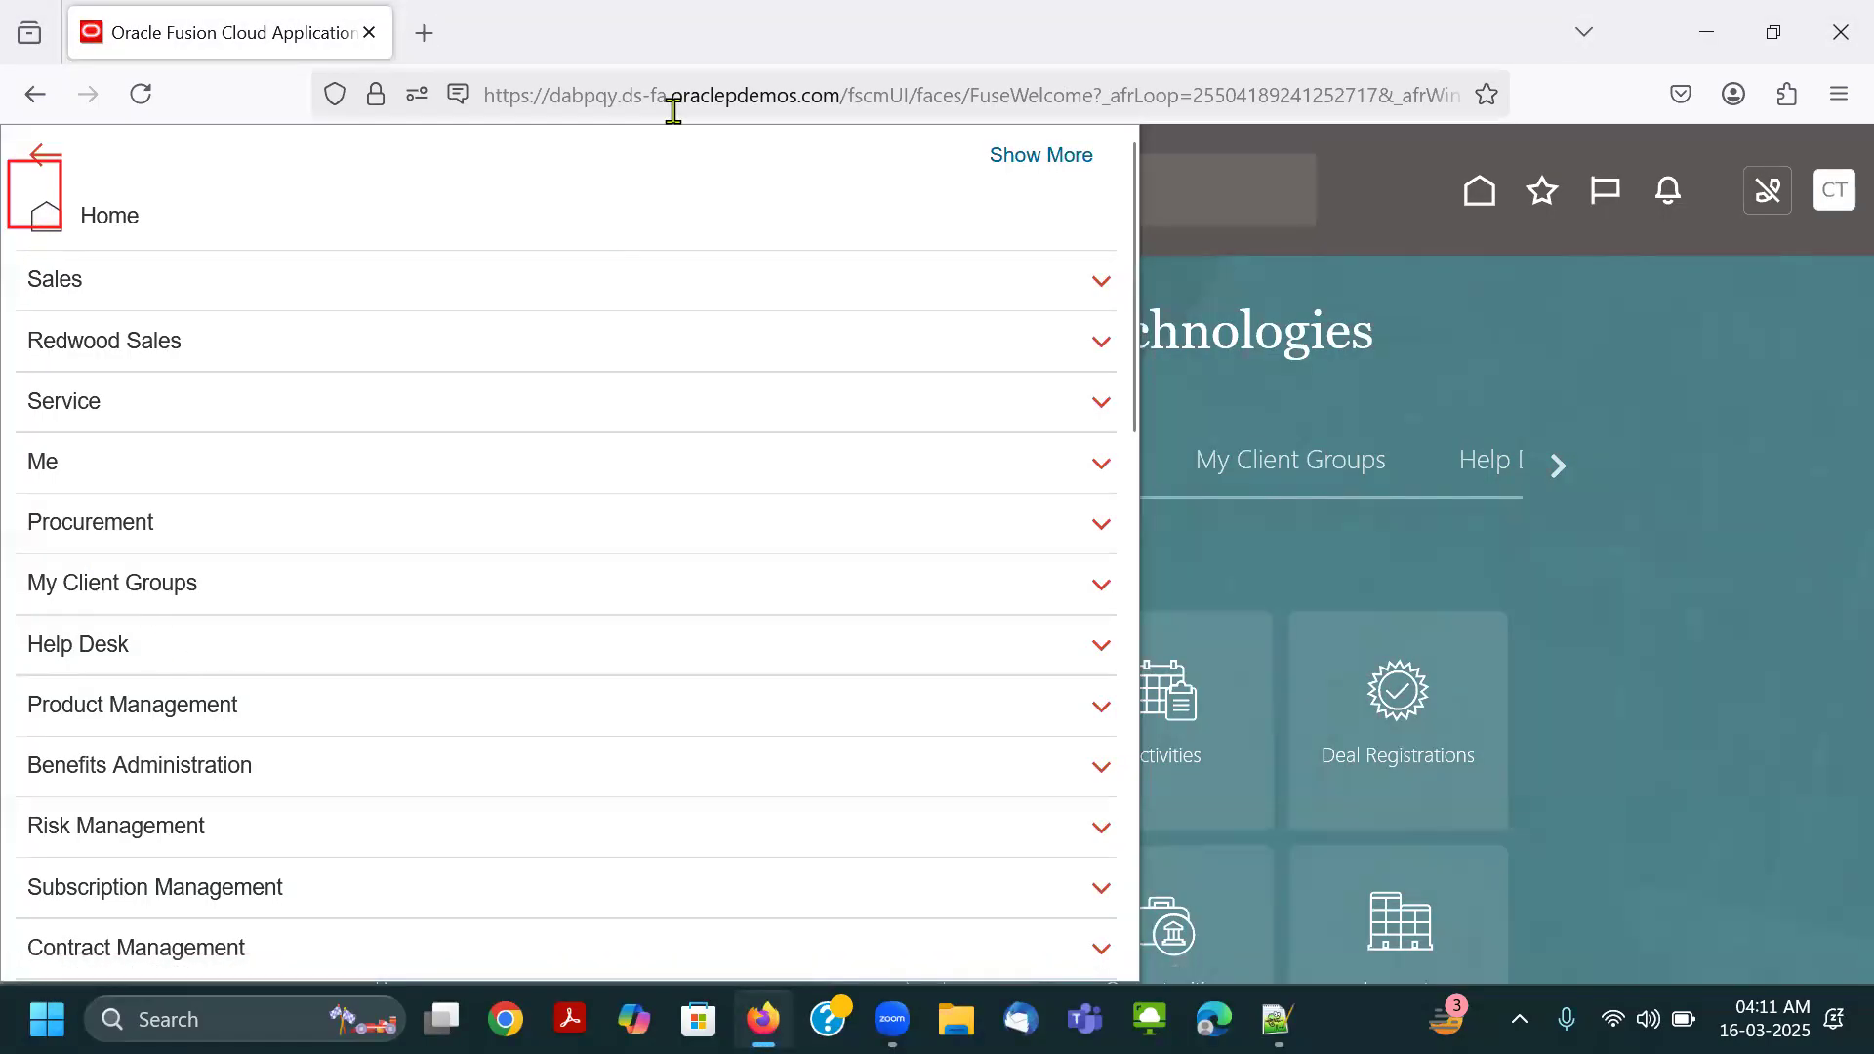
pyautogui.click(673, 111)
pyautogui.click(56, 166)
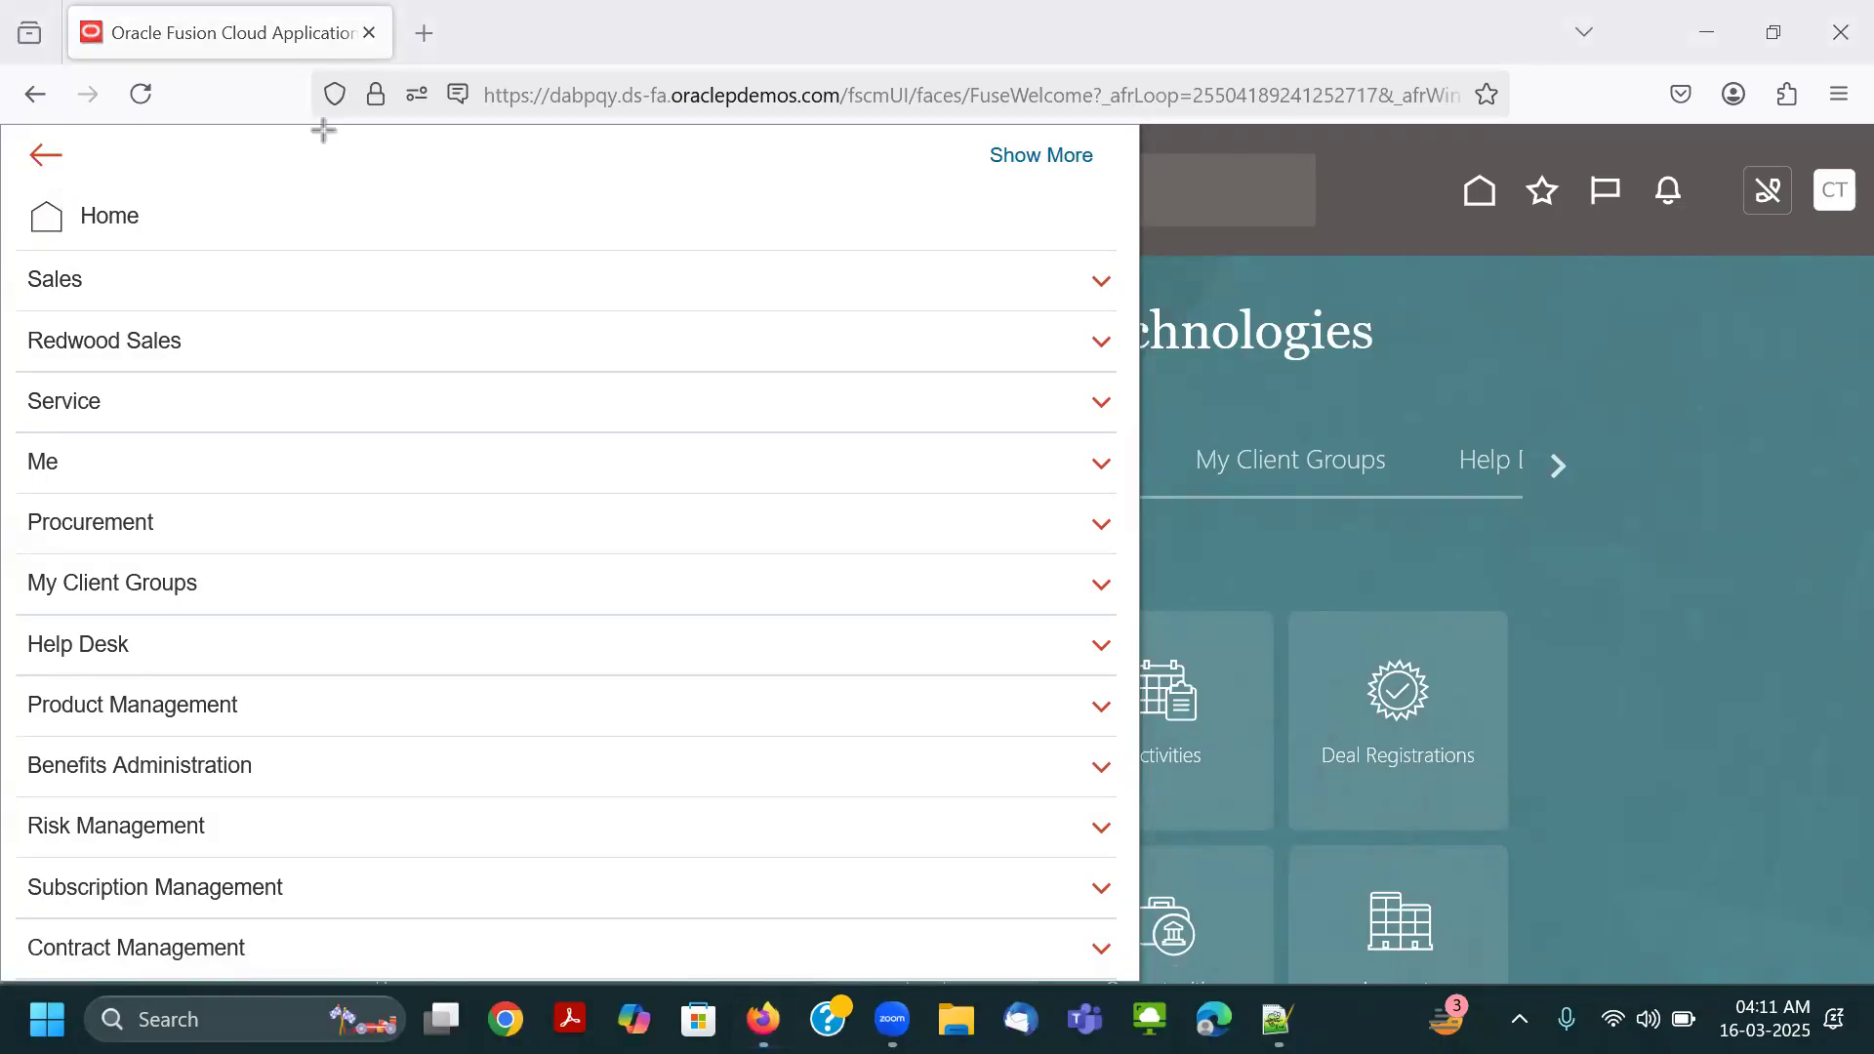
pyautogui.scroll(-12, 278, 393)
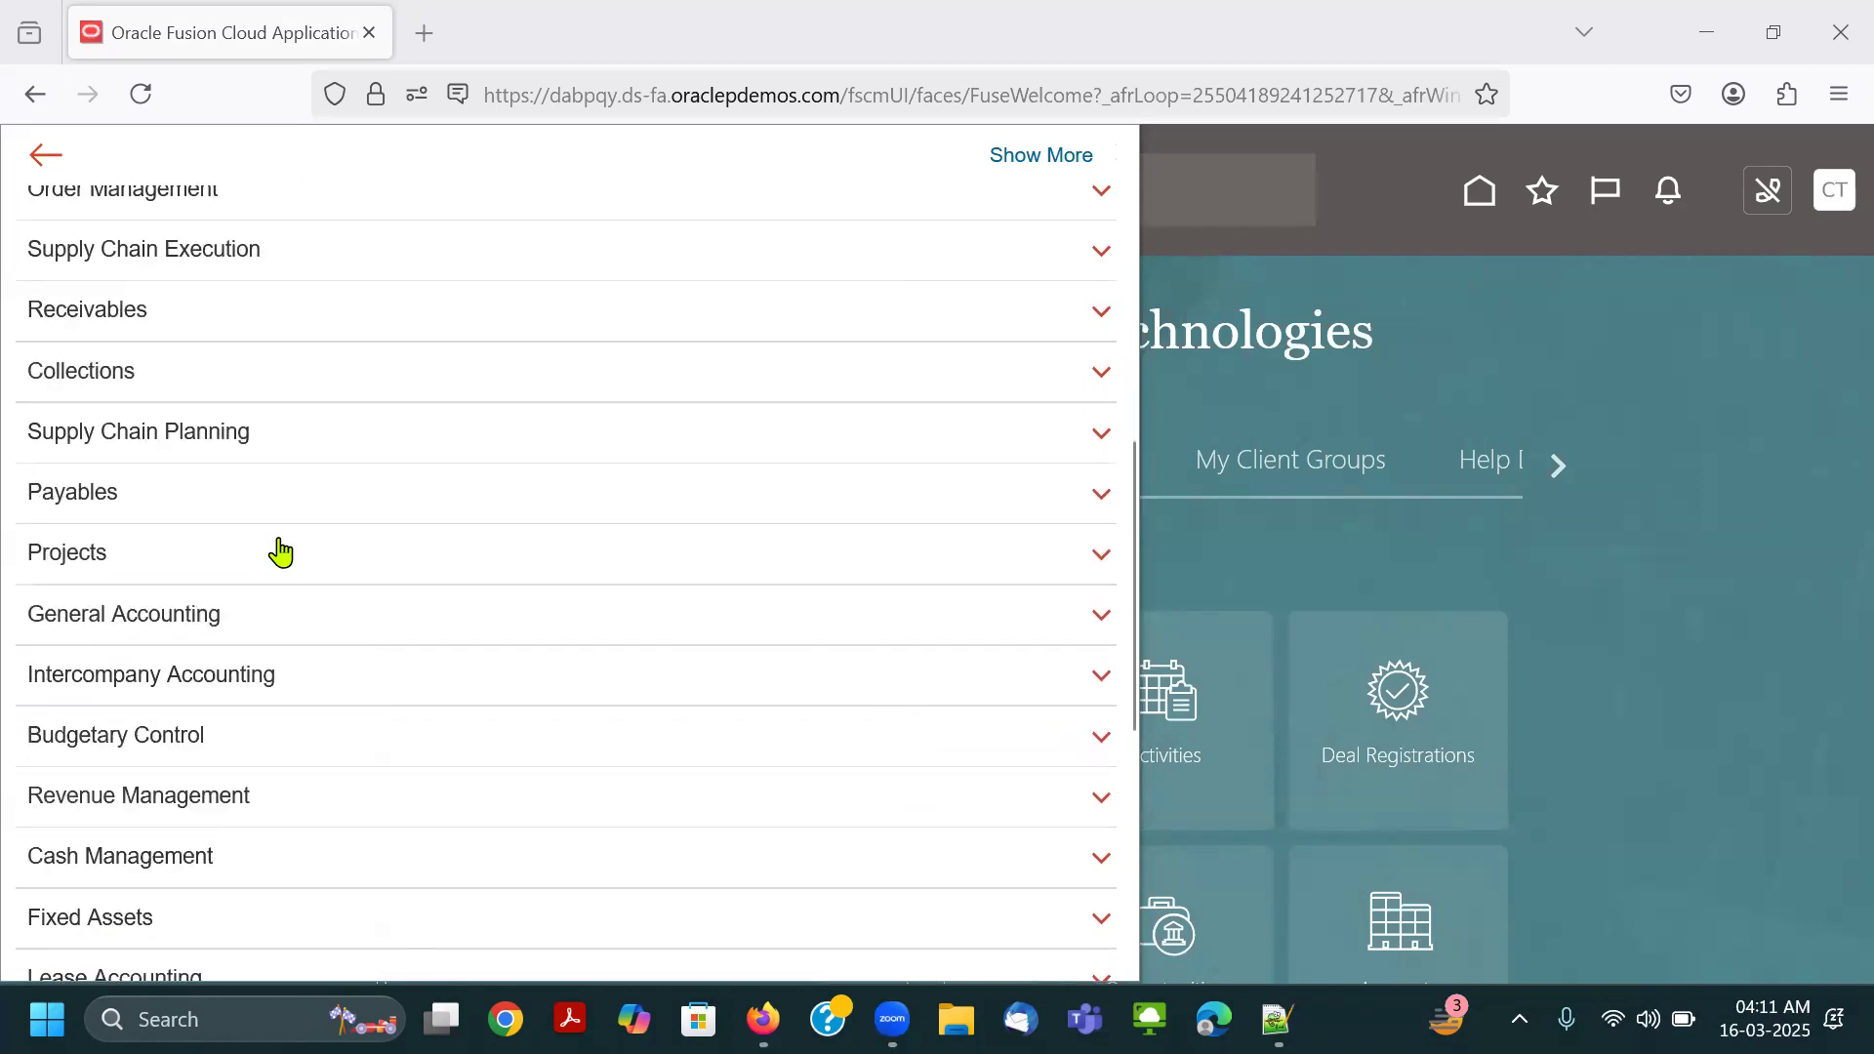
pyautogui.scroll(-3, 291, 538)
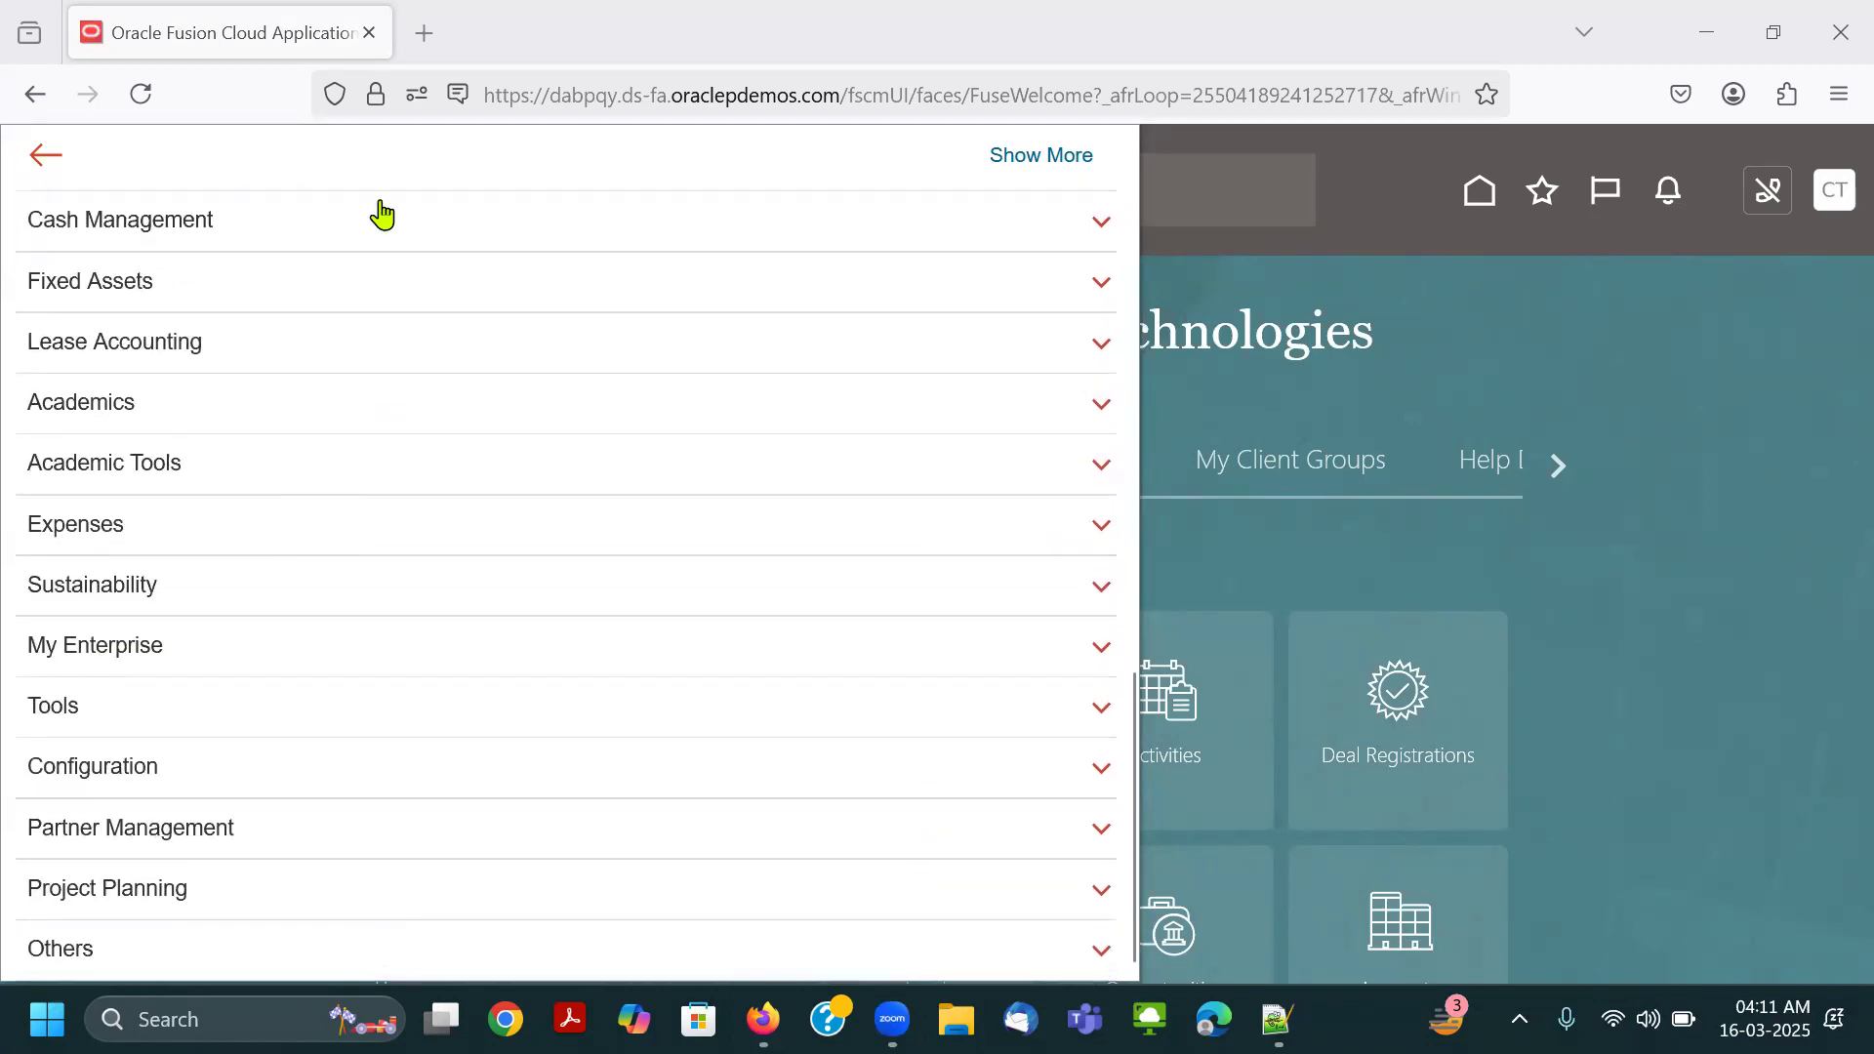
pyautogui.moveTo(16, 684); pyautogui.dragTo(98, 730)
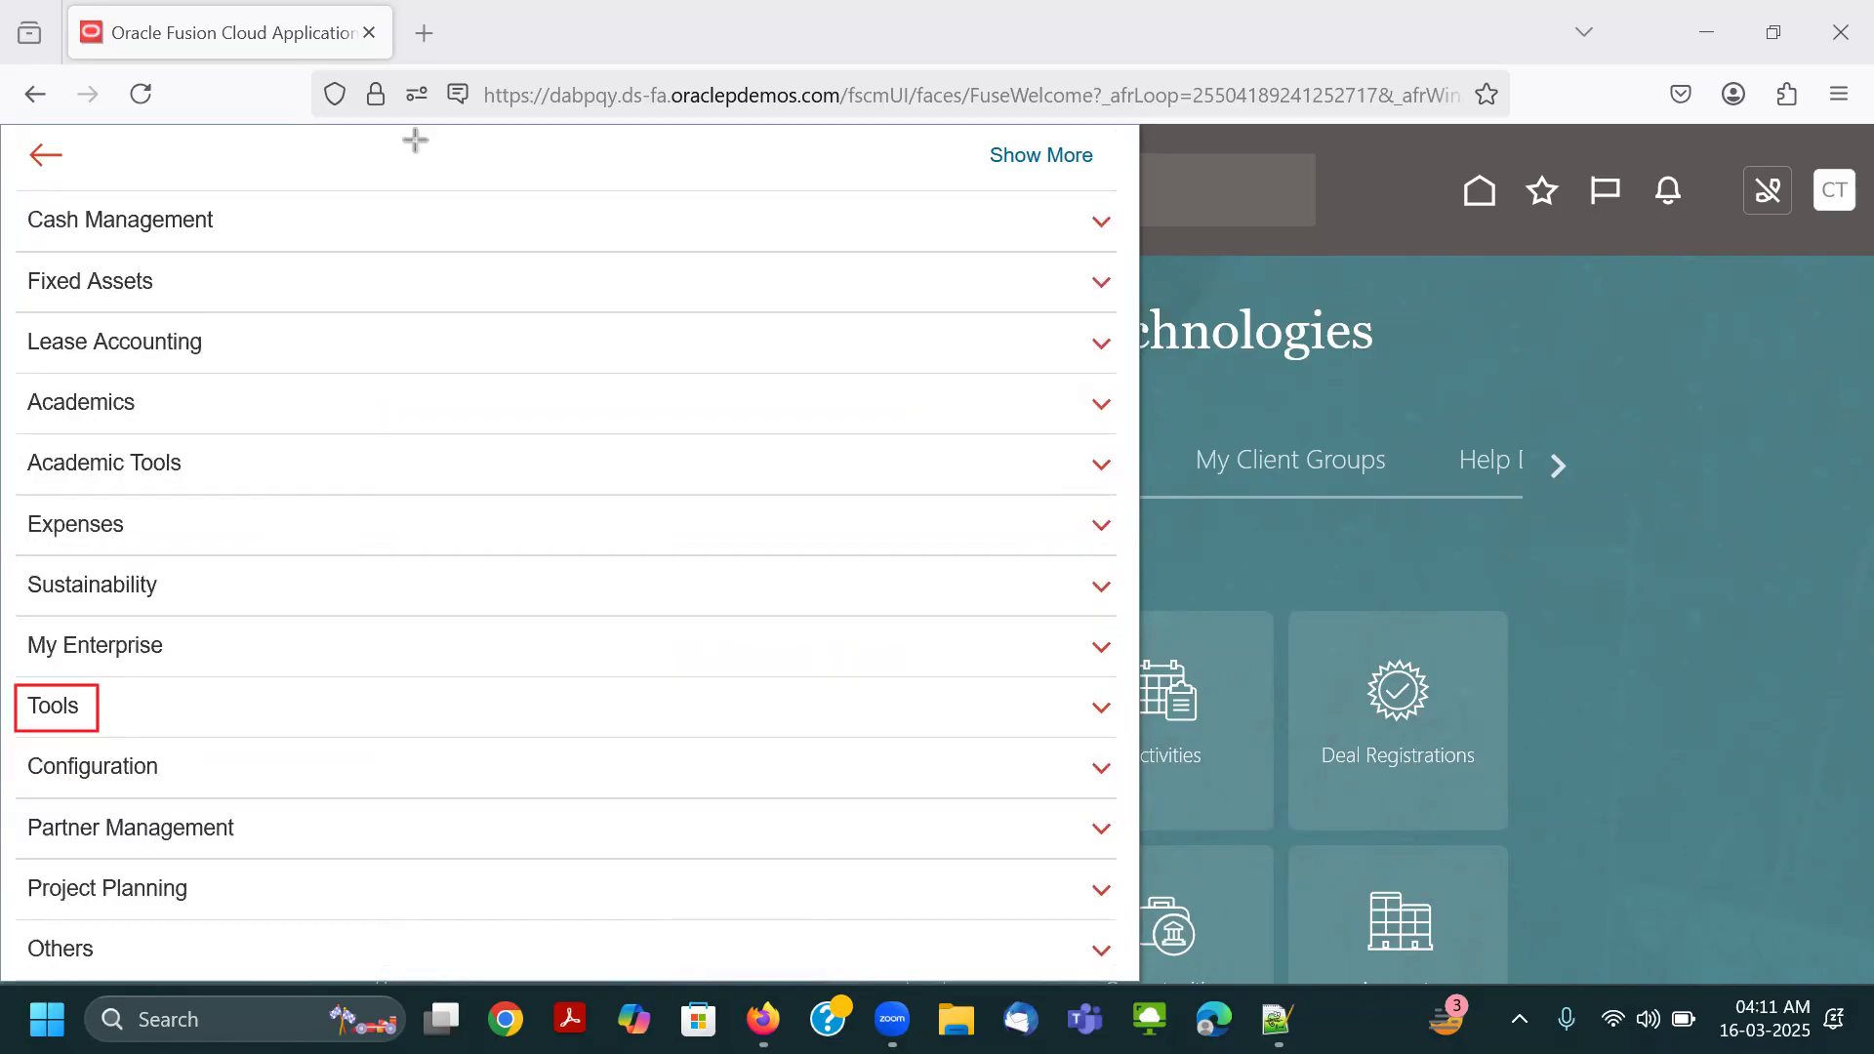
pyautogui.click(200, 722)
pyautogui.scroll(-3, 201, 598)
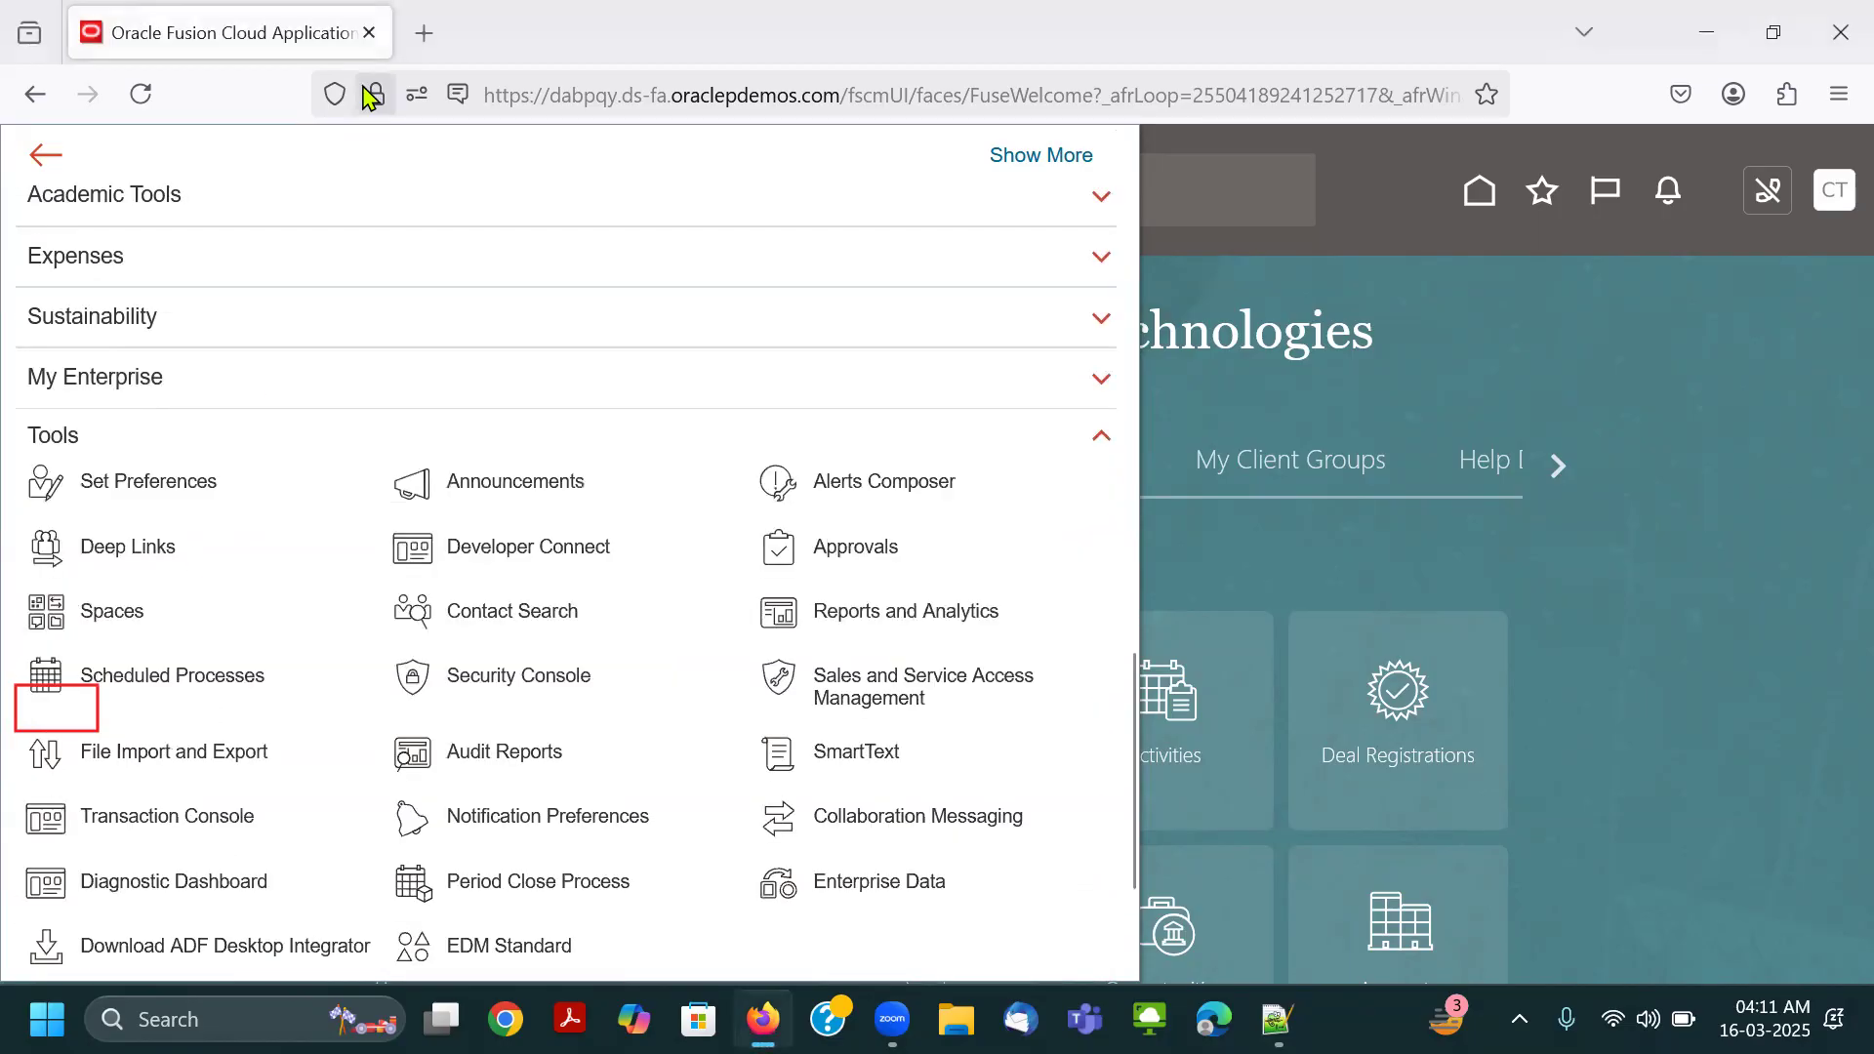
pyautogui.click(486, 88)
pyautogui.click(100, 684)
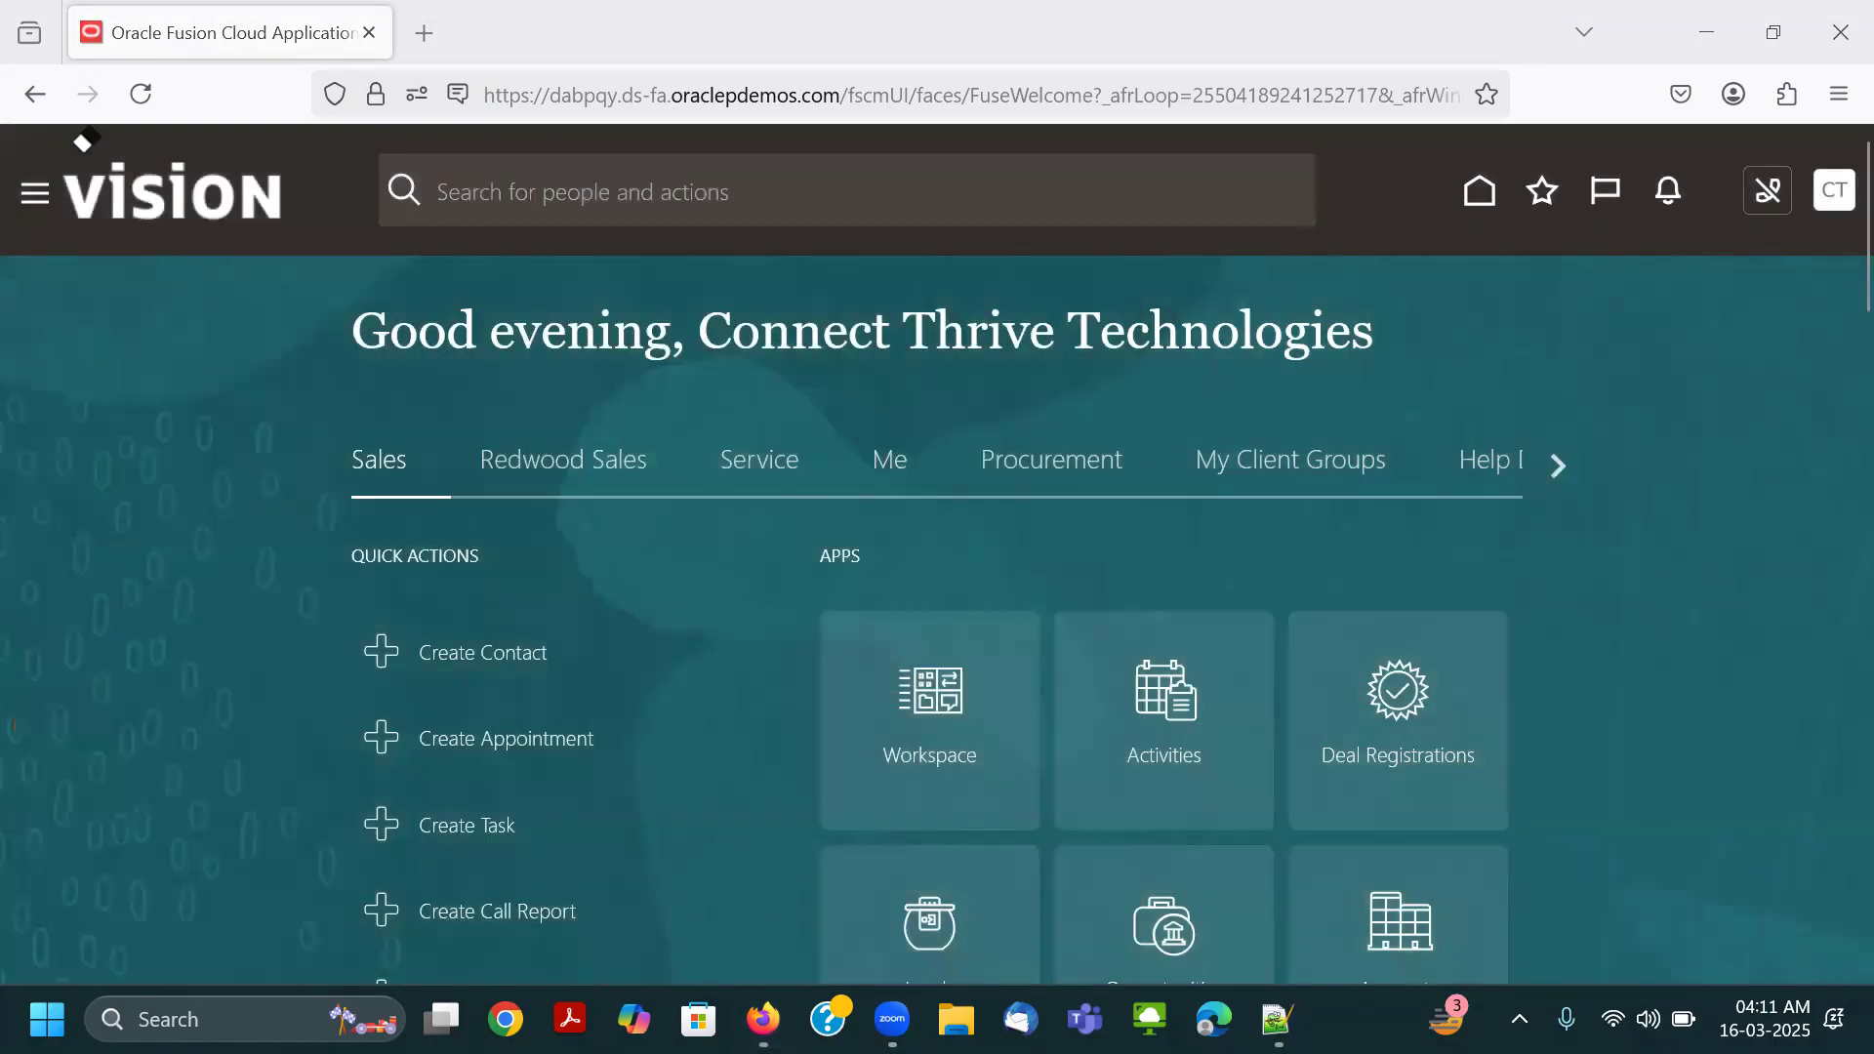
# Open the Security Console from the navigator's Tools group and dismiss the warning on the Roles page.
pyautogui.click(38, 192)
pyautogui.scroll(-3, 92, 498)
pyautogui.scroll(1, 107, 361)
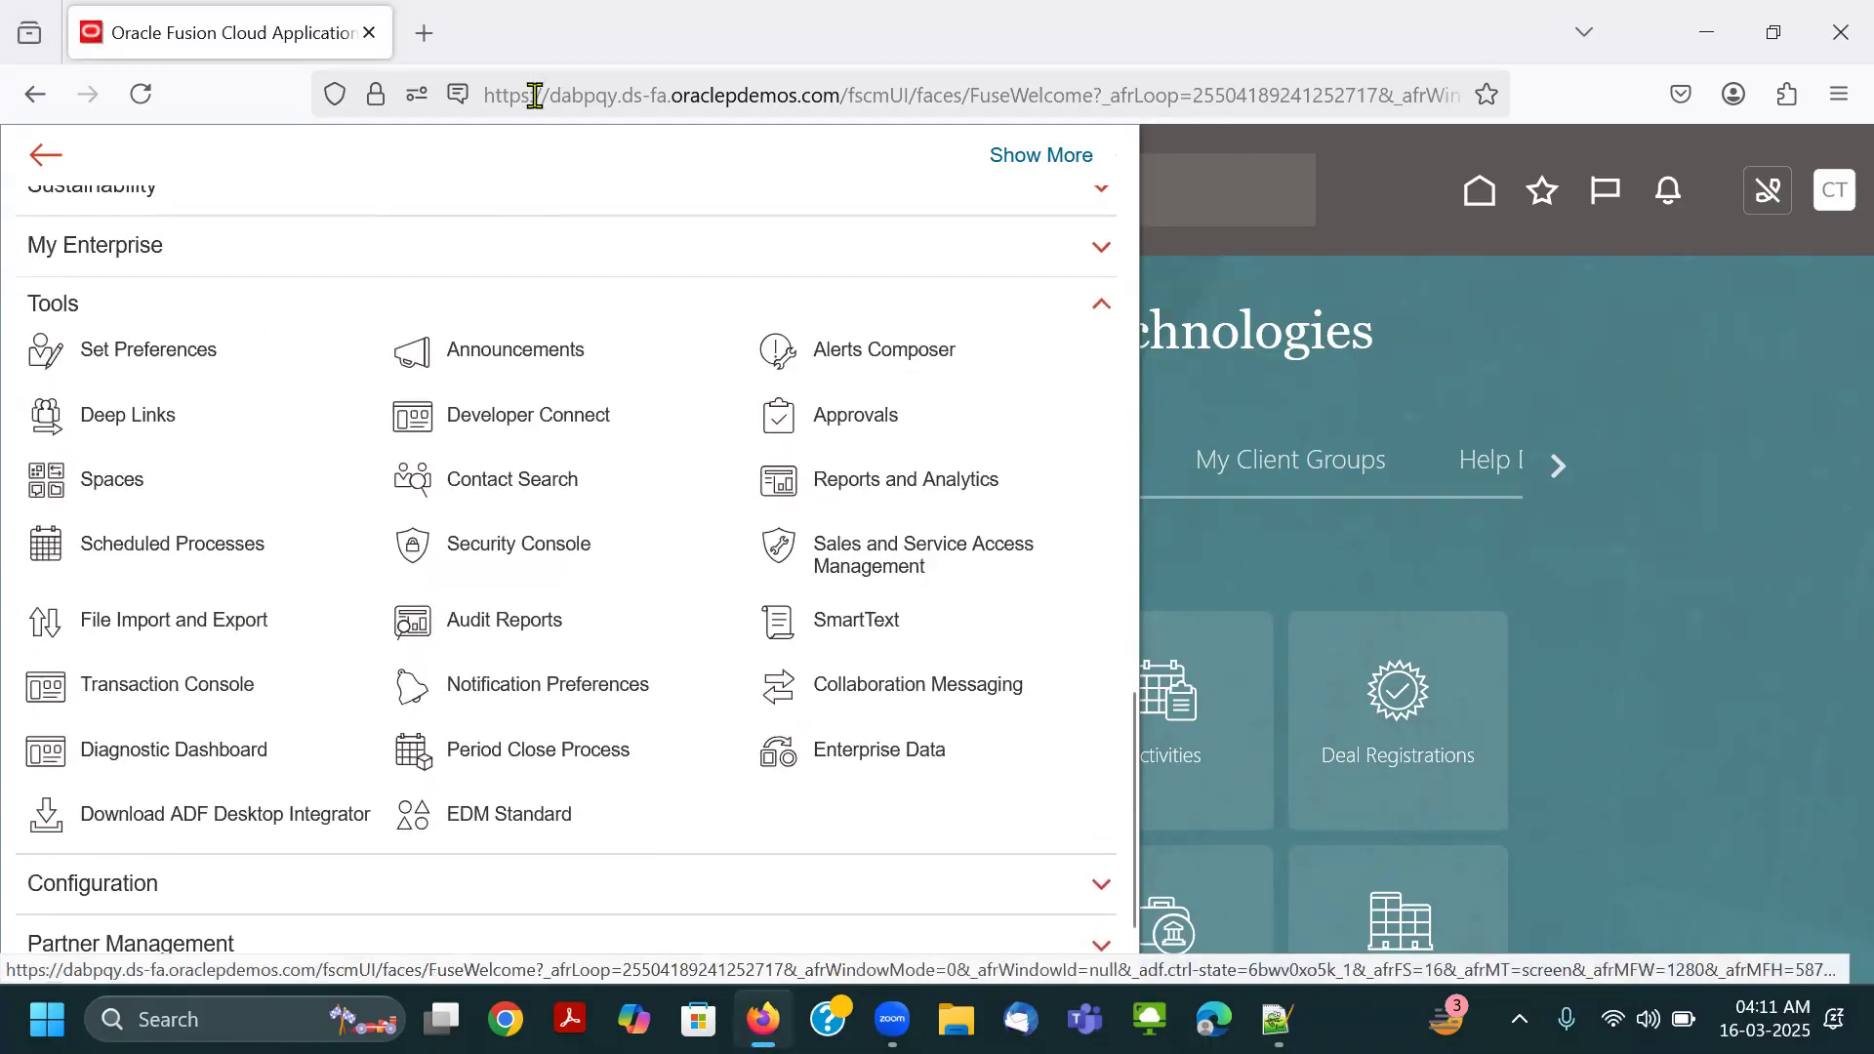
pyautogui.moveTo(372, 506); pyautogui.dragTo(616, 576)
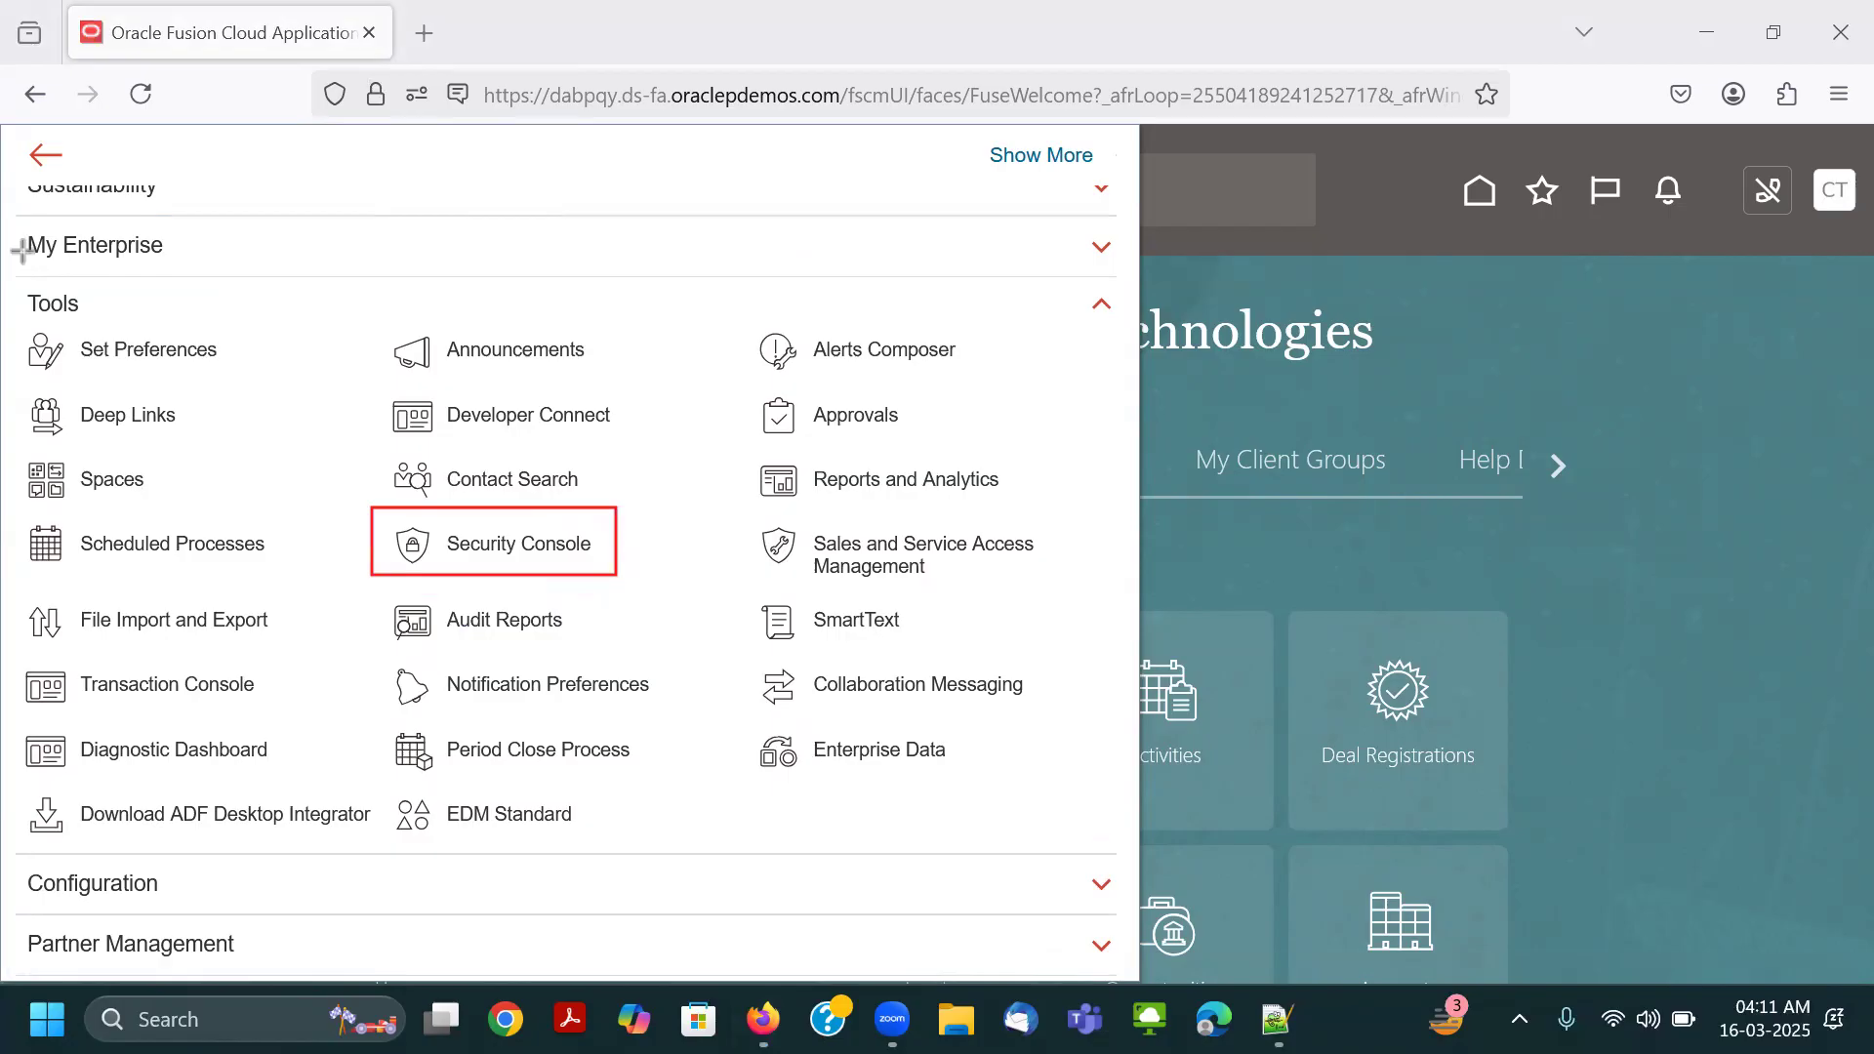
pyautogui.moveTo(11, 284); pyautogui.dragTo(93, 323)
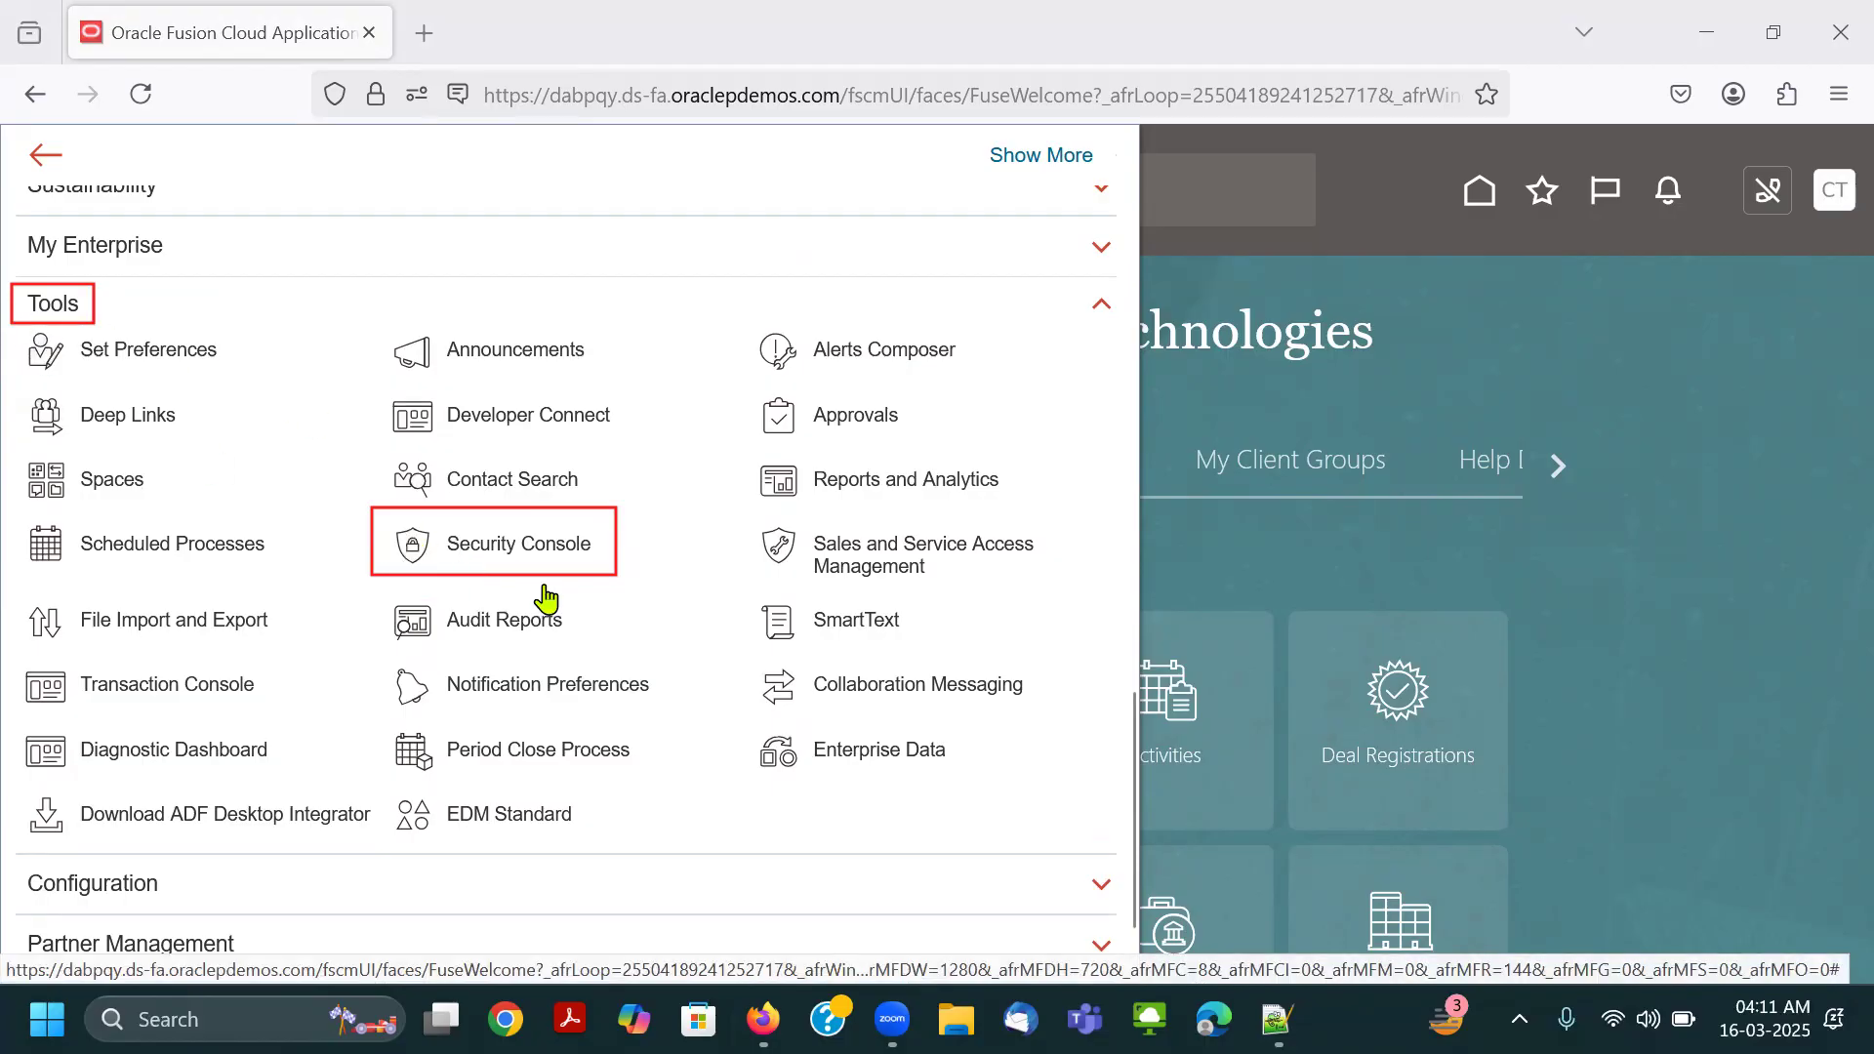
pyautogui.click(528, 549)
pyautogui.click(655, 76)
pyautogui.click(64, 283)
pyautogui.click(488, 505)
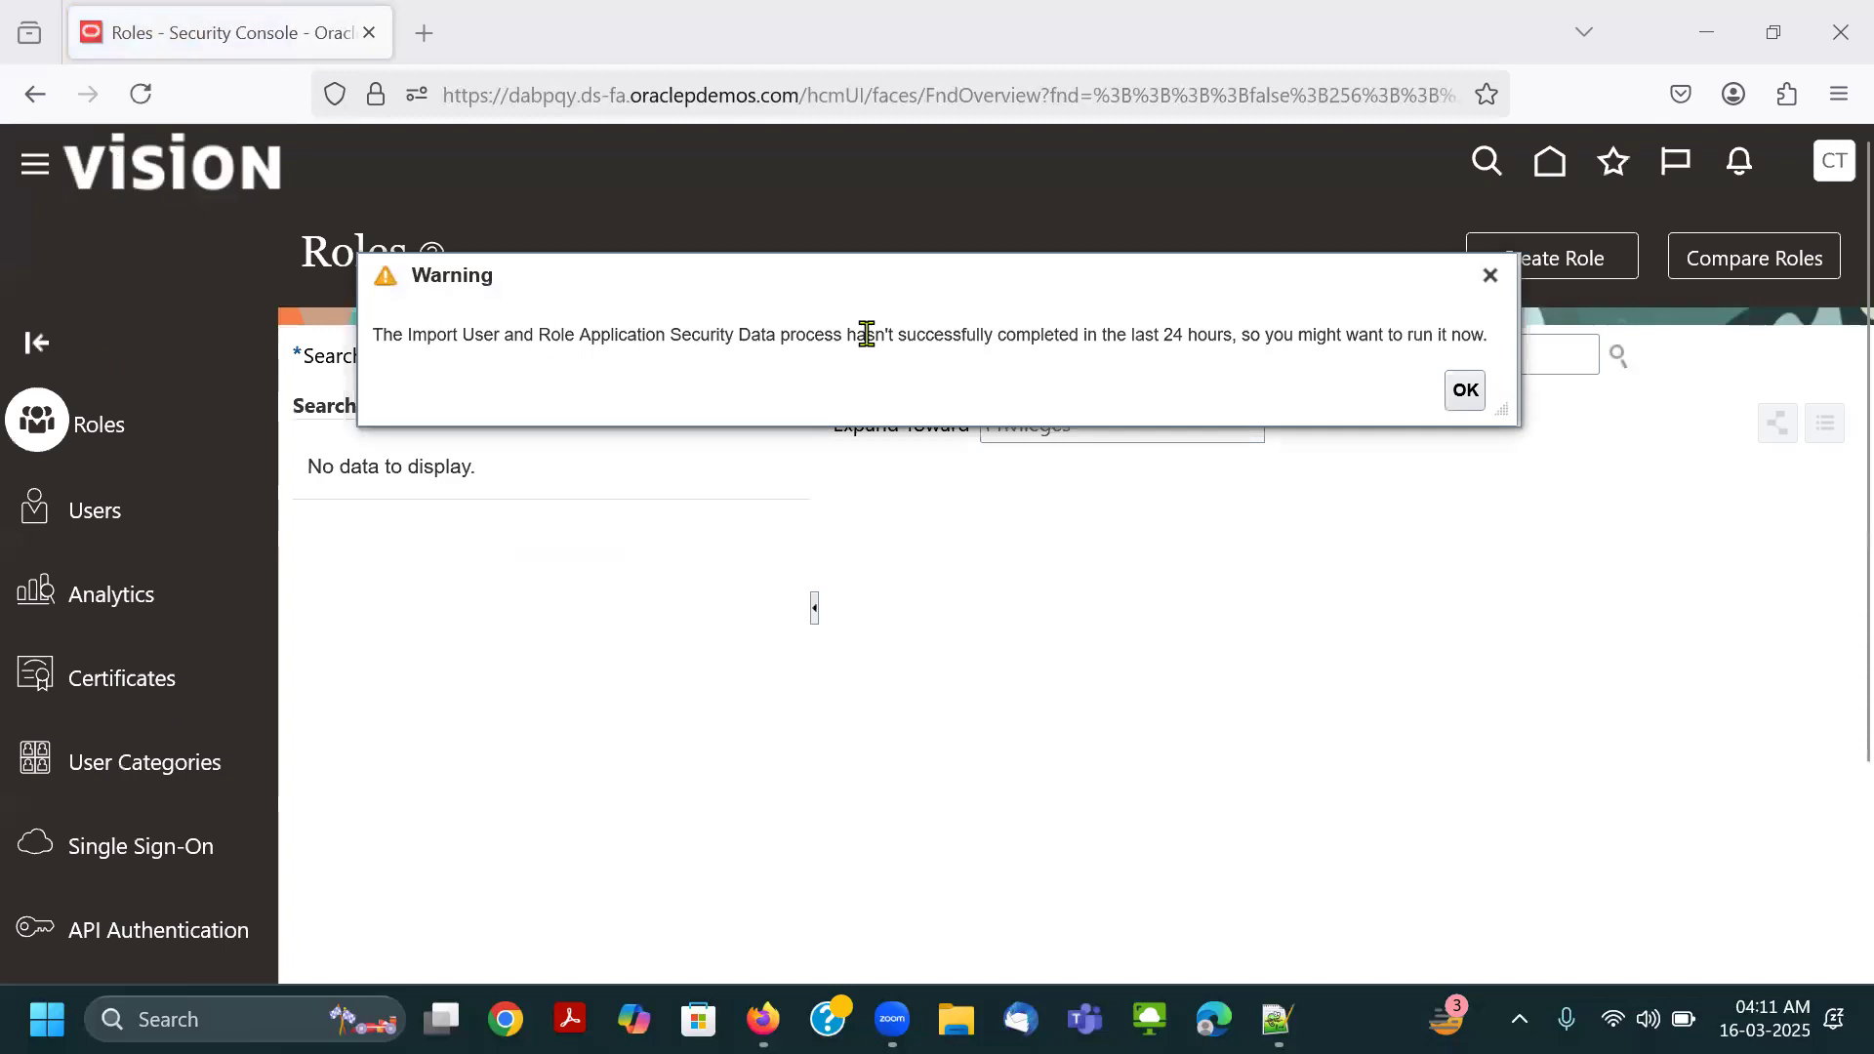
pyautogui.click(1490, 276)
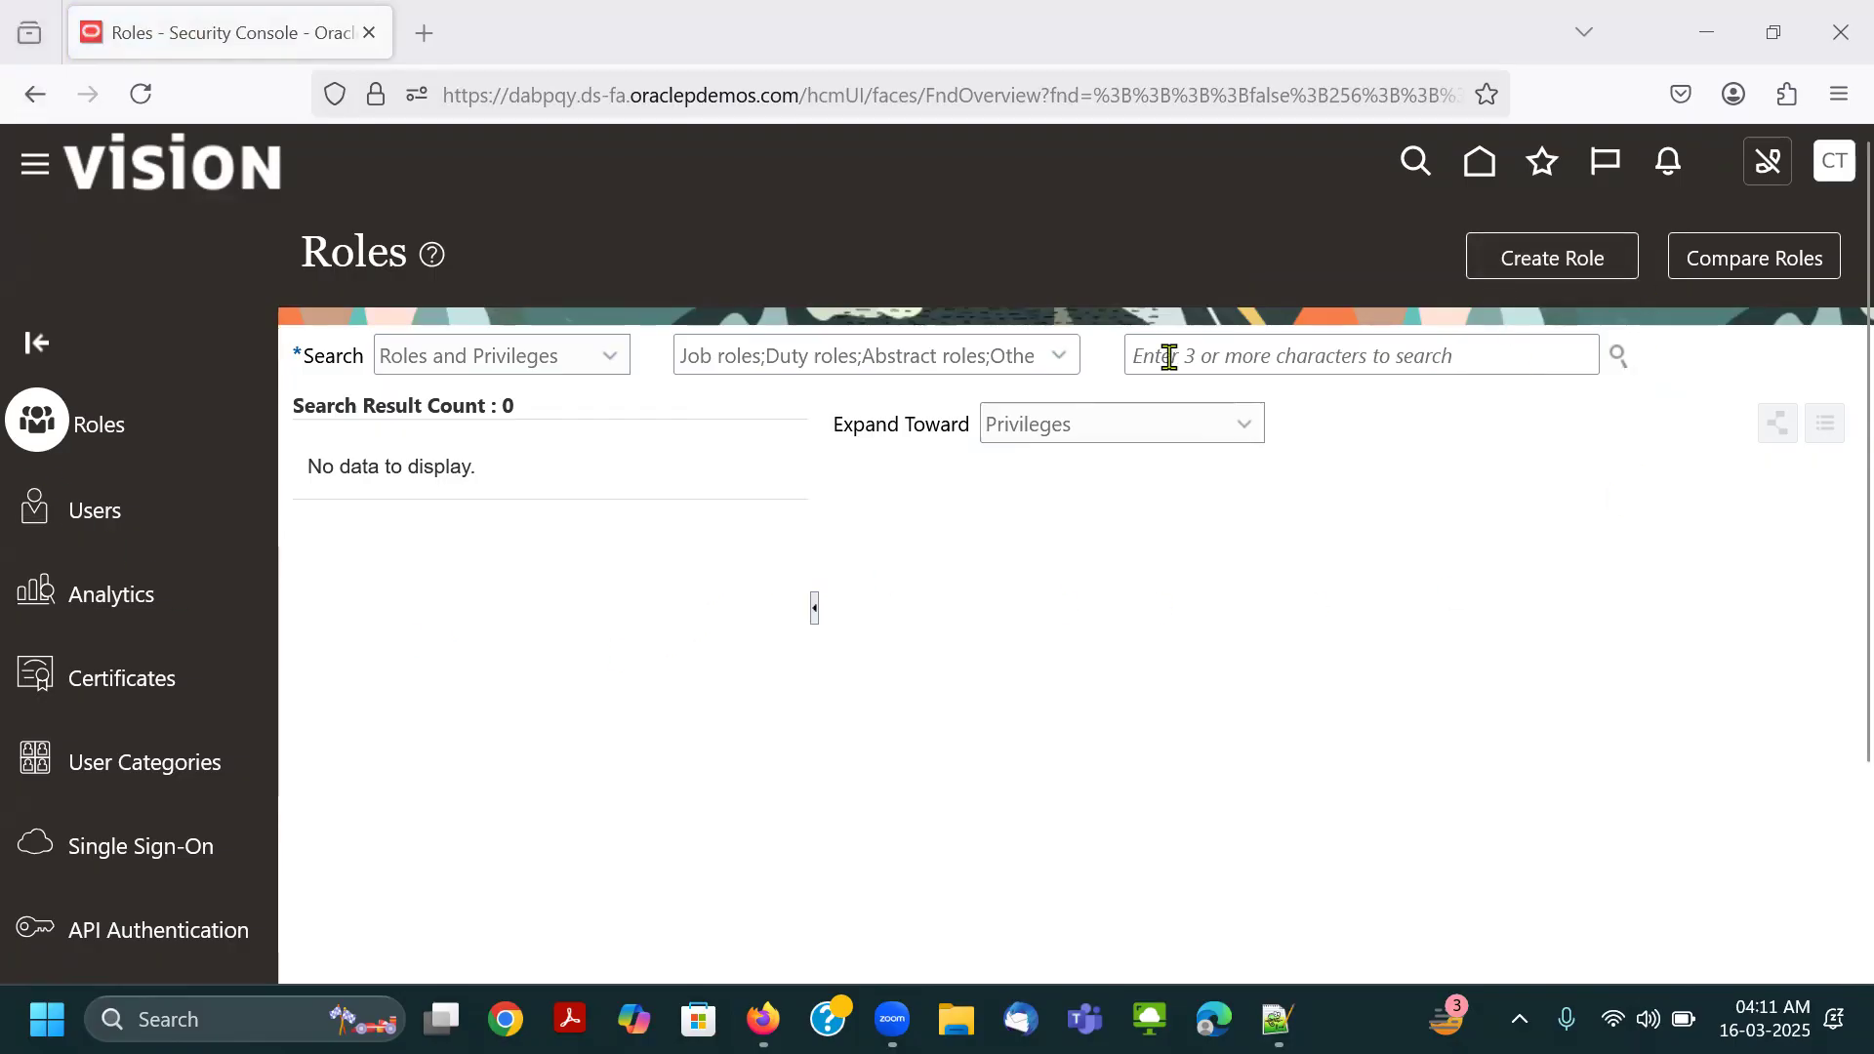
# Start creating a role to view the Basic Information page, and cancel the role creation.
pyautogui.scroll(-3, 144, 707)
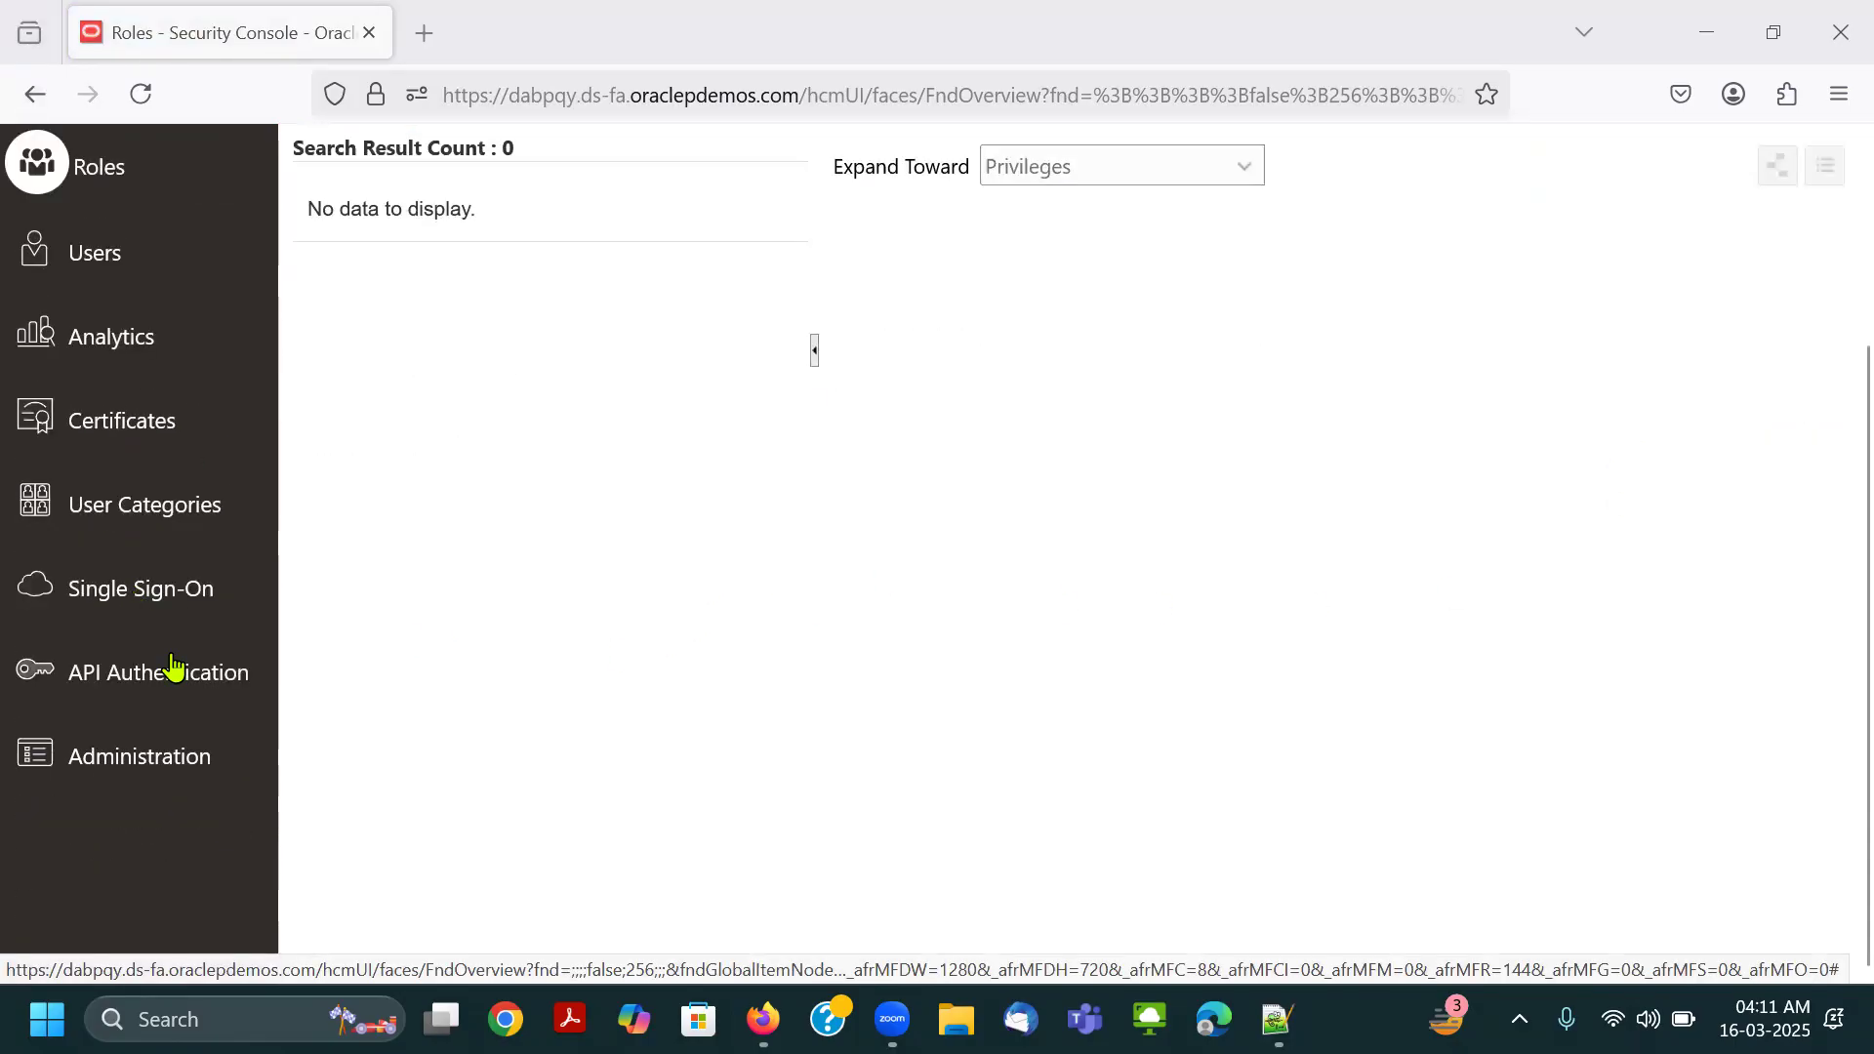
pyautogui.scroll(3, 137, 658)
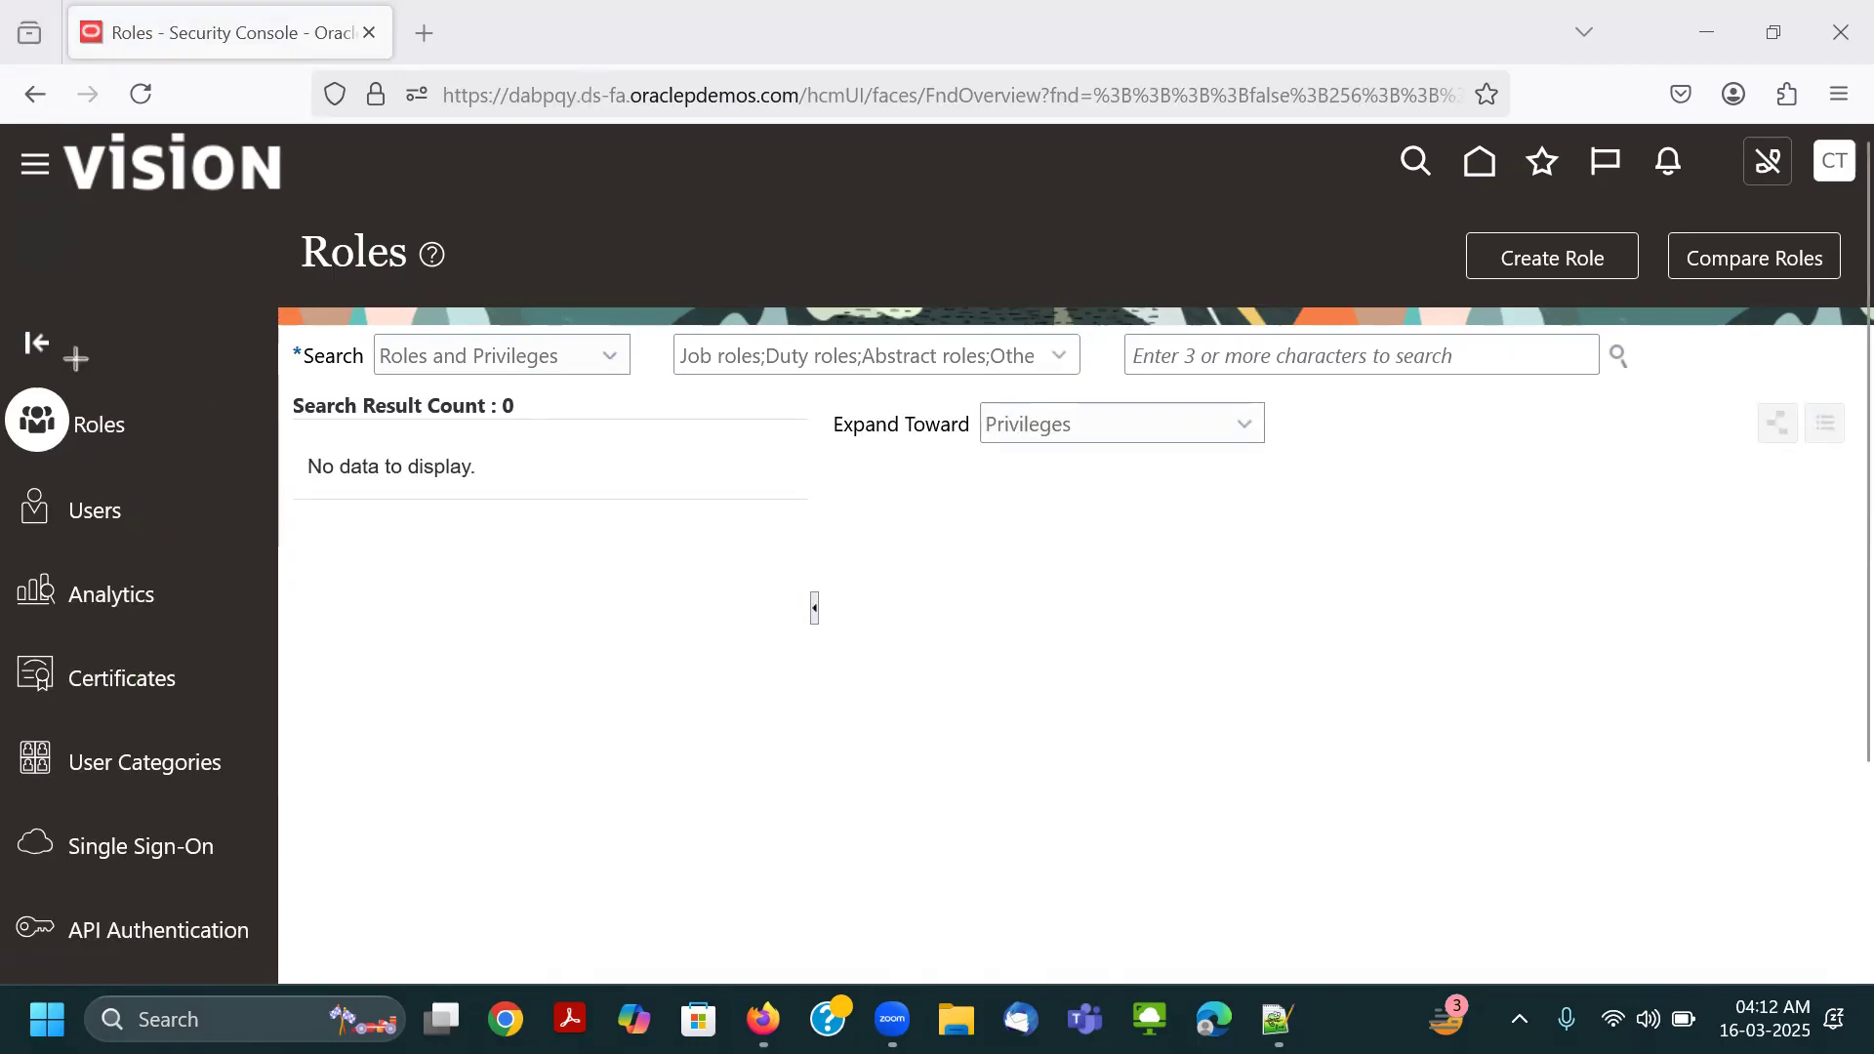
pyautogui.moveTo(2, 377); pyautogui.dragTo(147, 459)
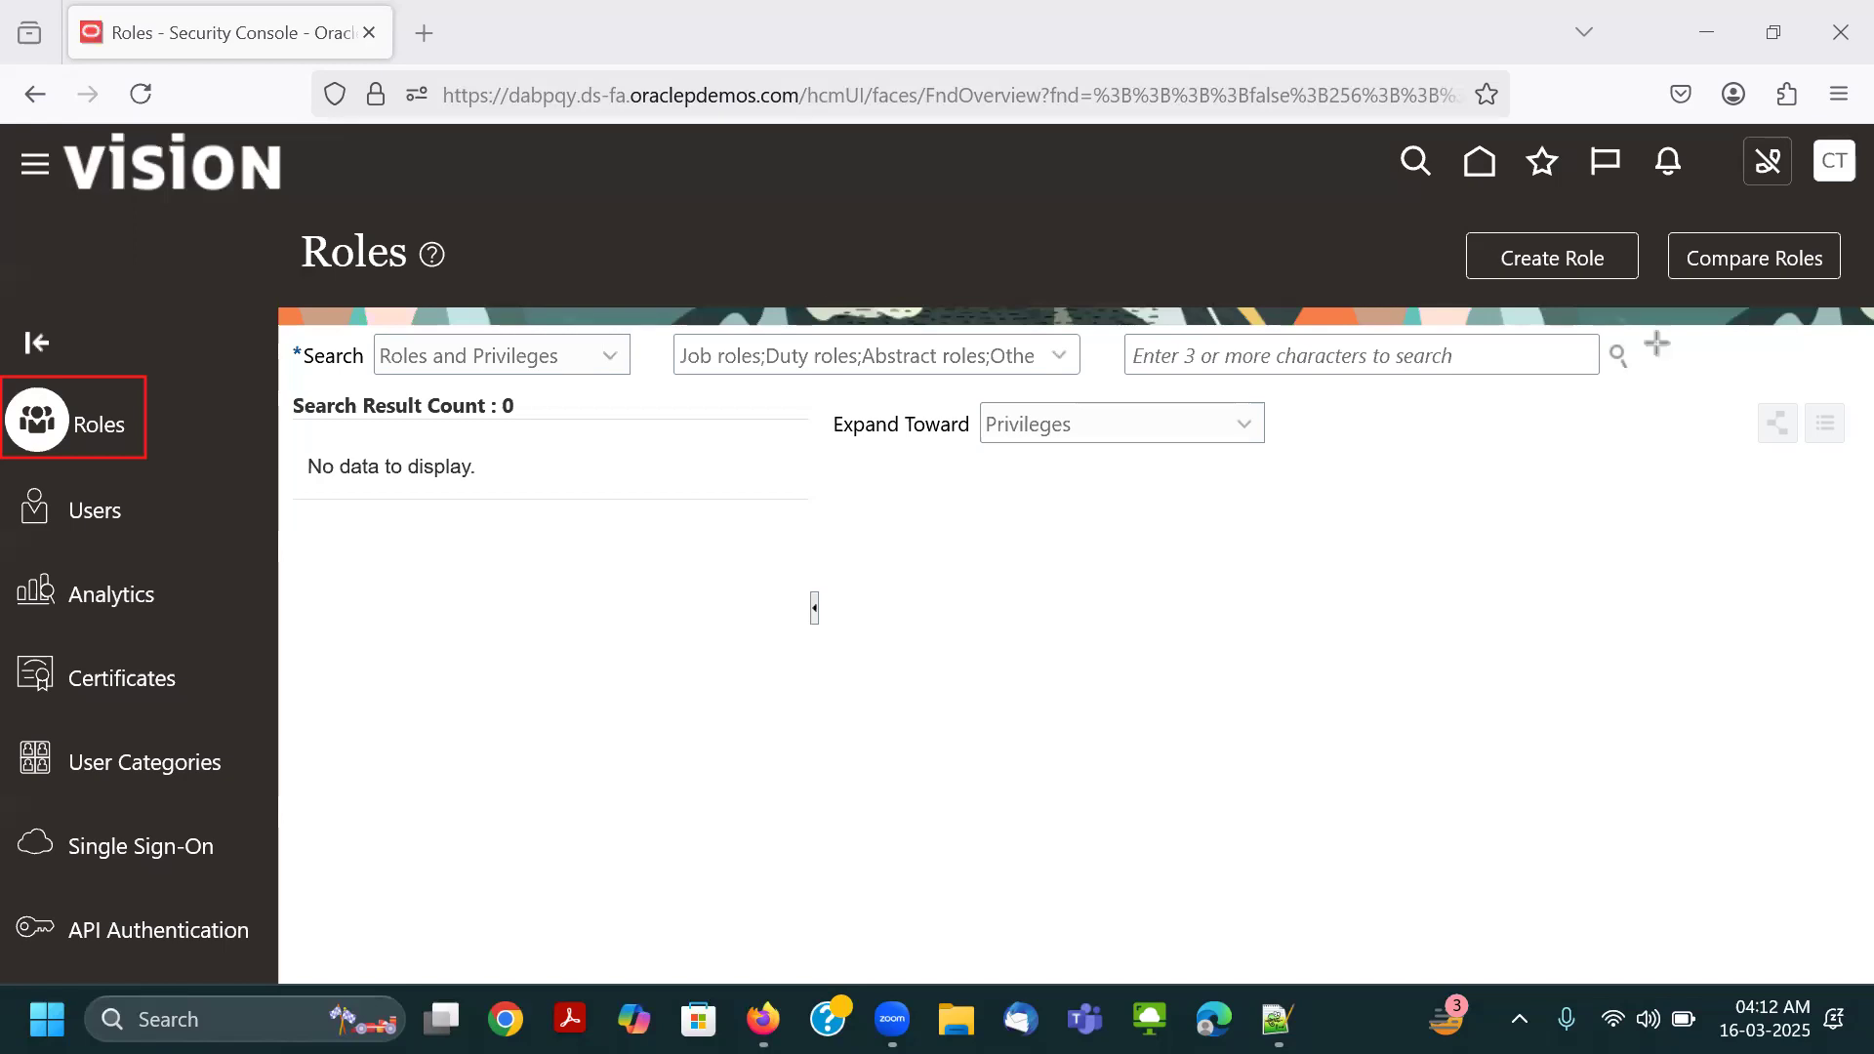
pyautogui.moveTo(1463, 229); pyautogui.dragTo(1642, 283)
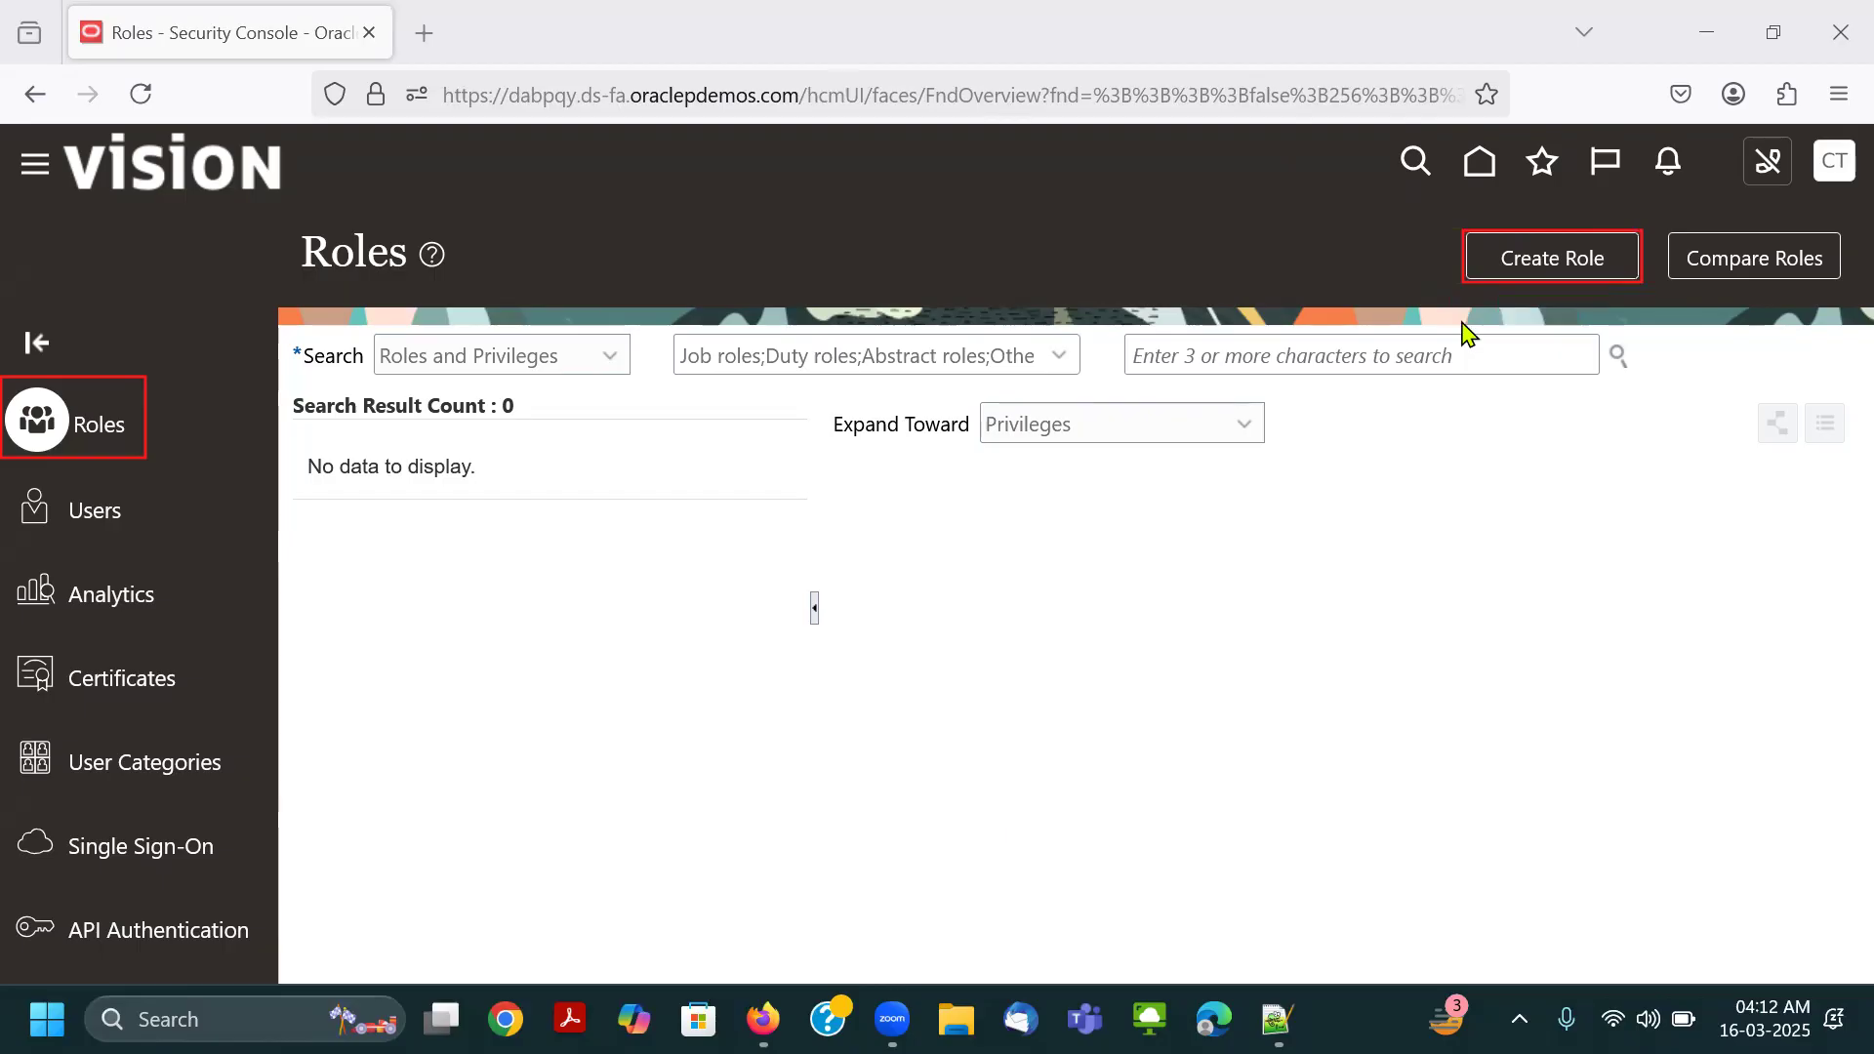
pyautogui.click(1561, 262)
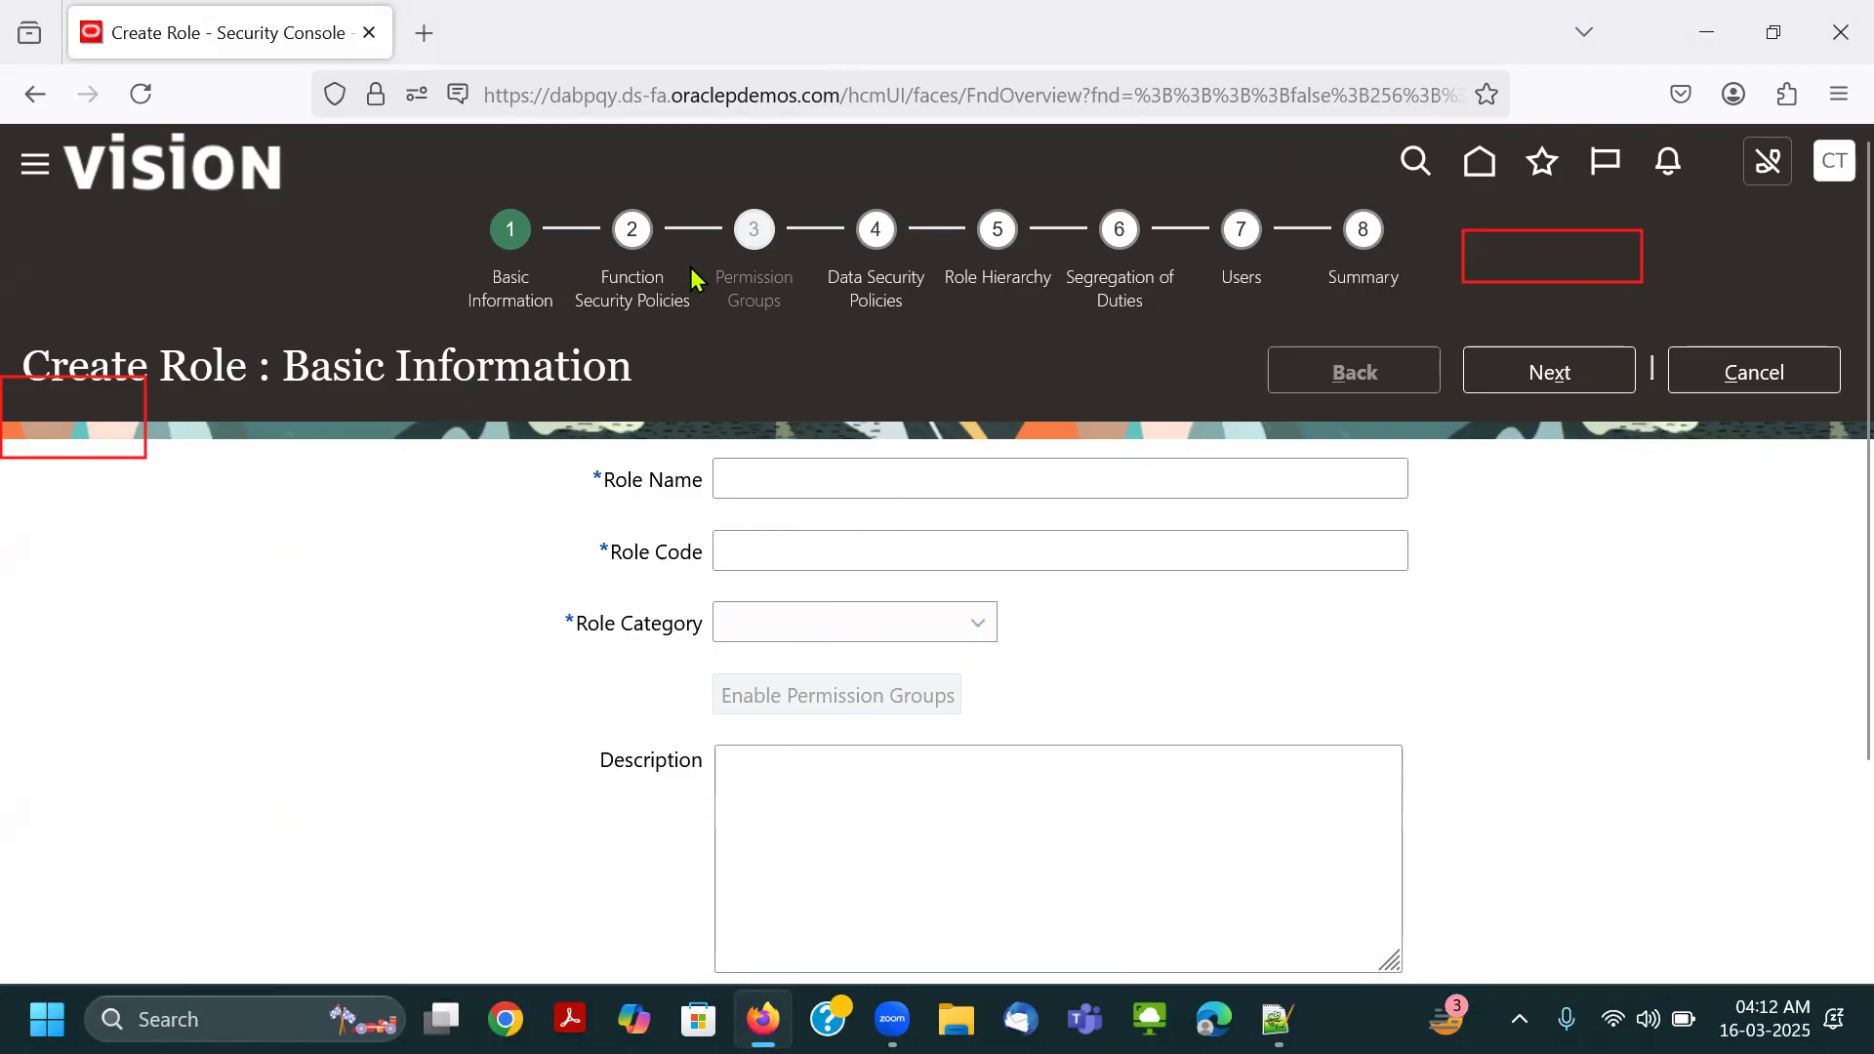
pyautogui.click(136, 464)
pyautogui.click(1598, 284)
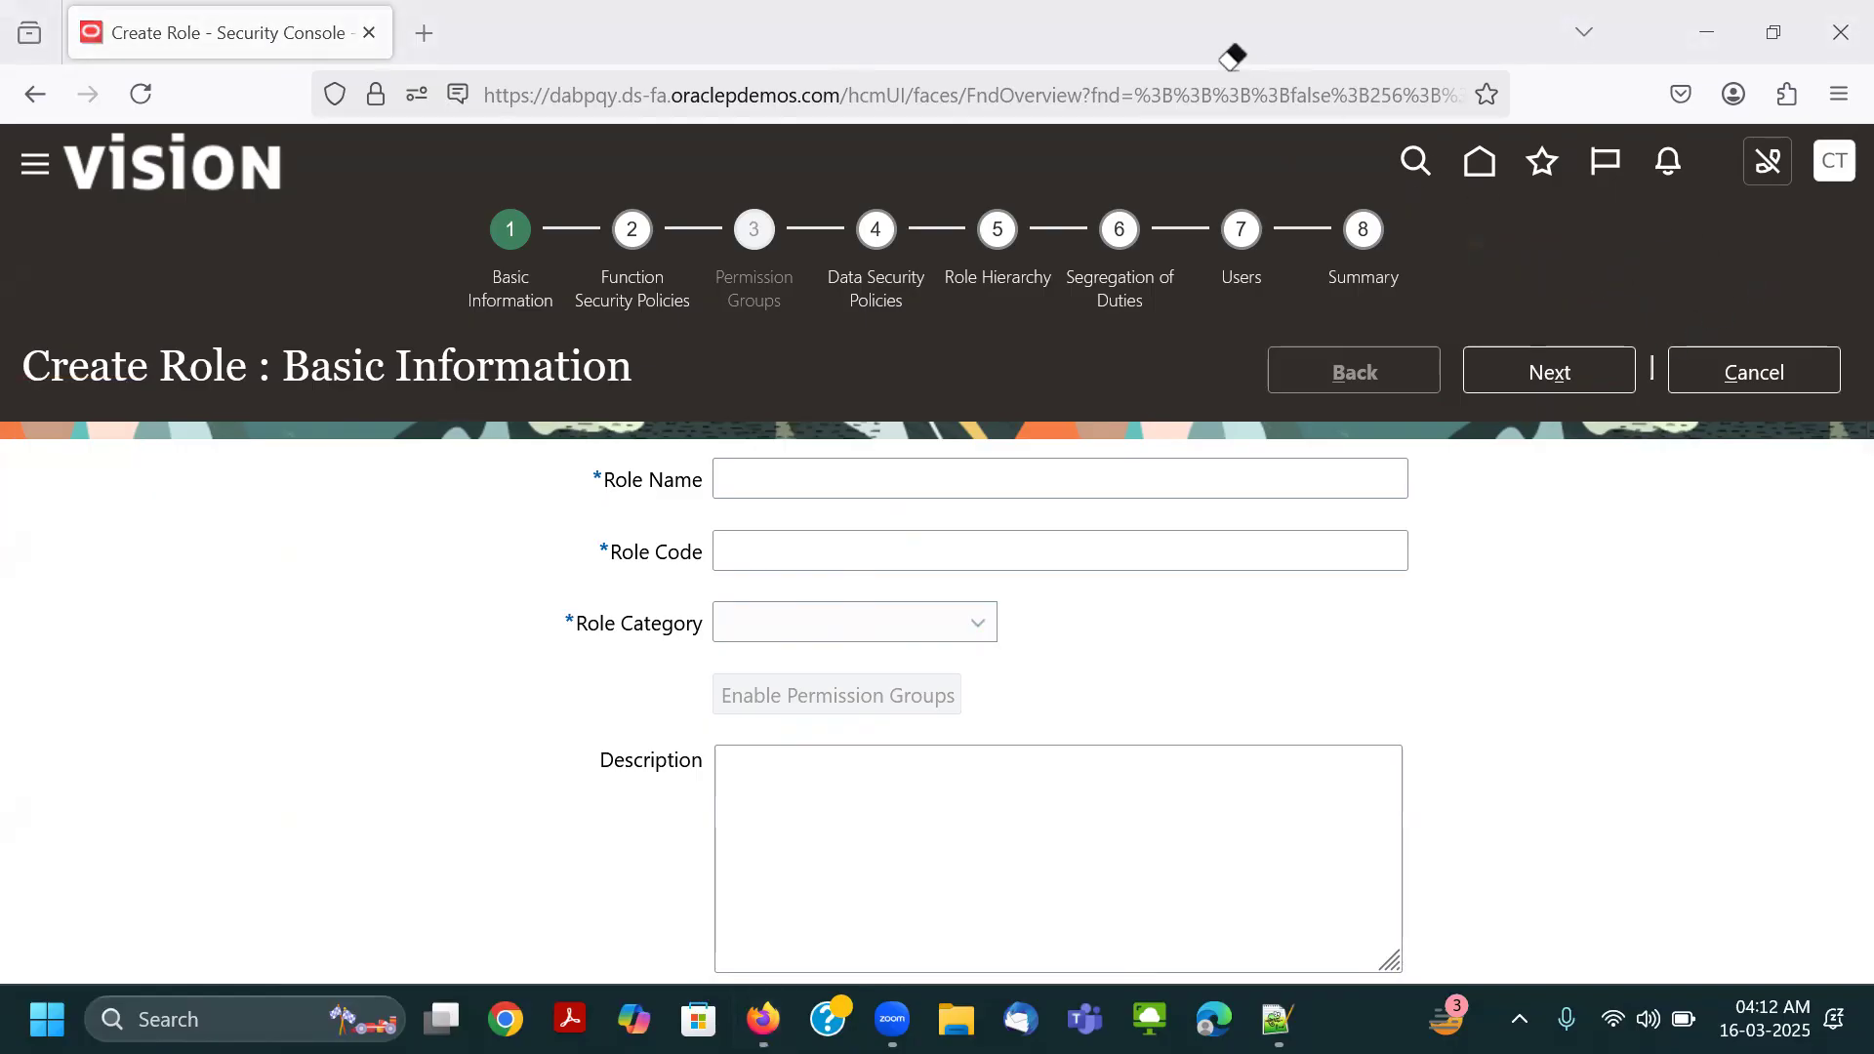
pyautogui.click(1755, 382)
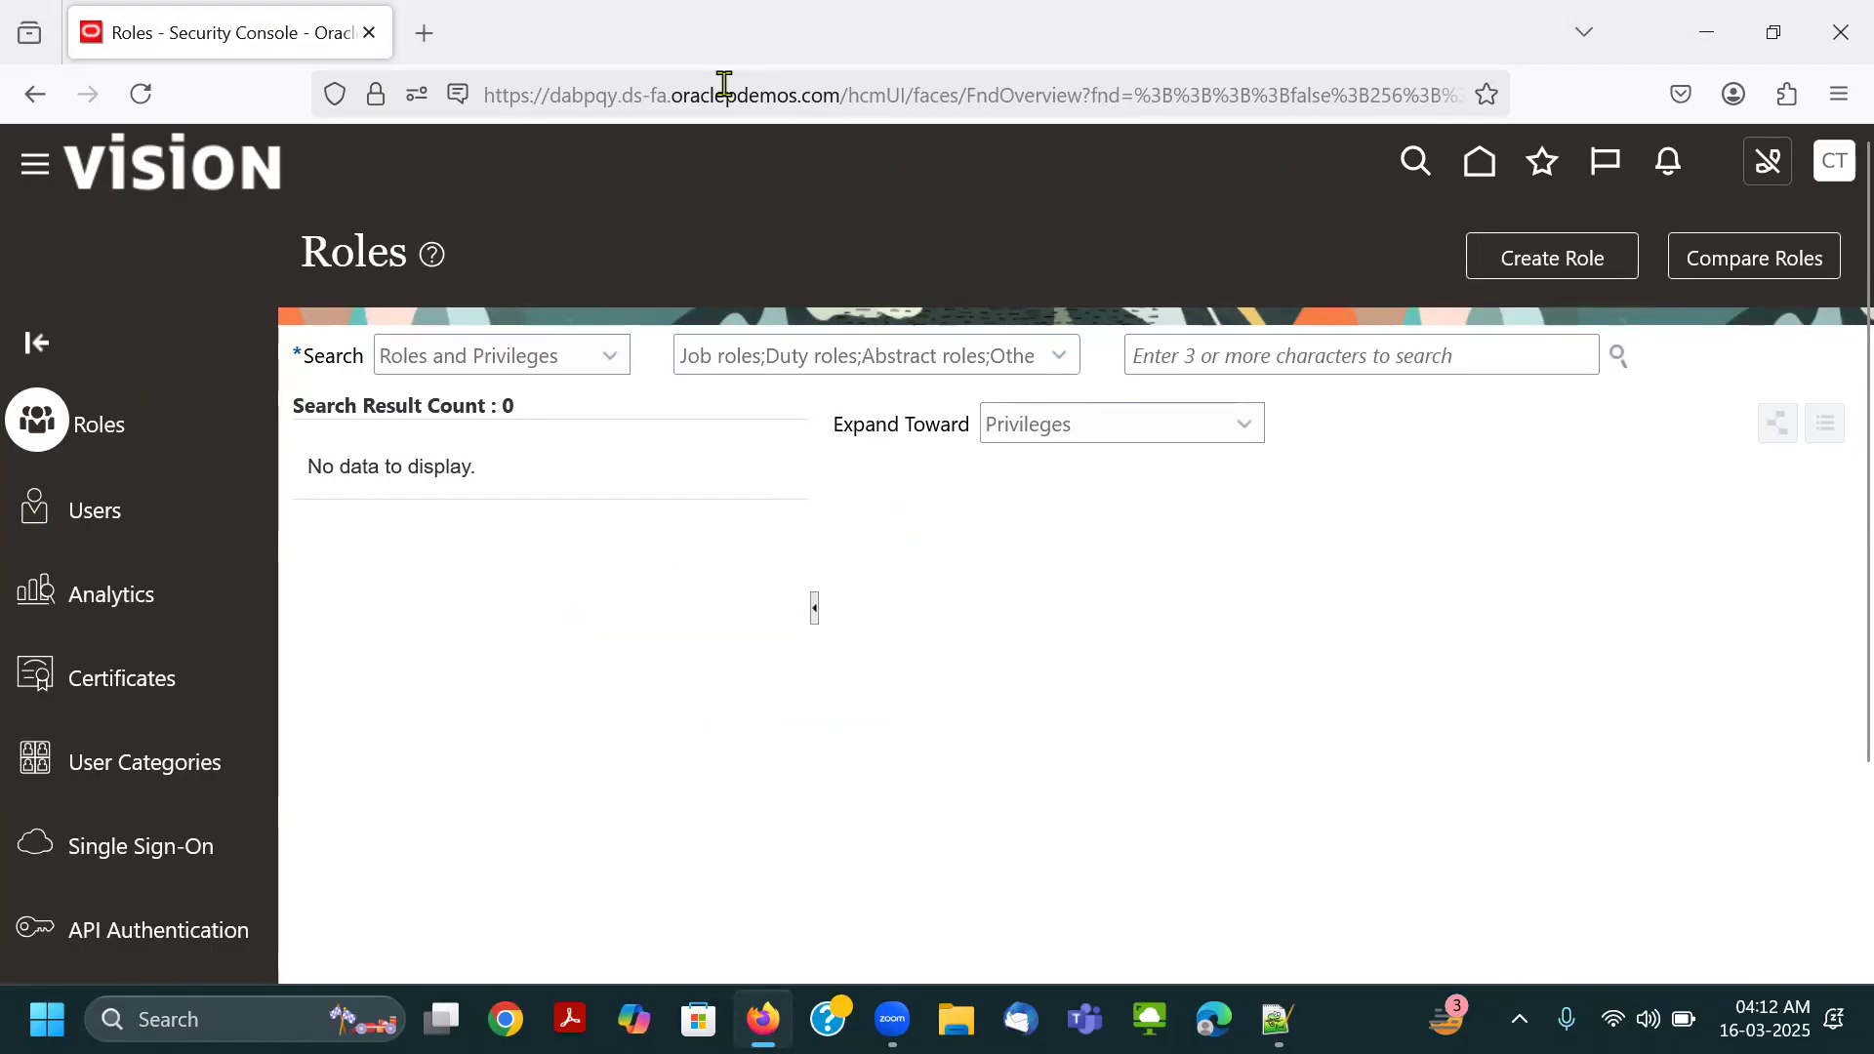
# Search roles and privileges for "Gen" and select General Accountant from the suggestions.
pyautogui.press('super+shift+s')
pyautogui.moveTo(1125, 333); pyautogui.dragTo(1461, 378)
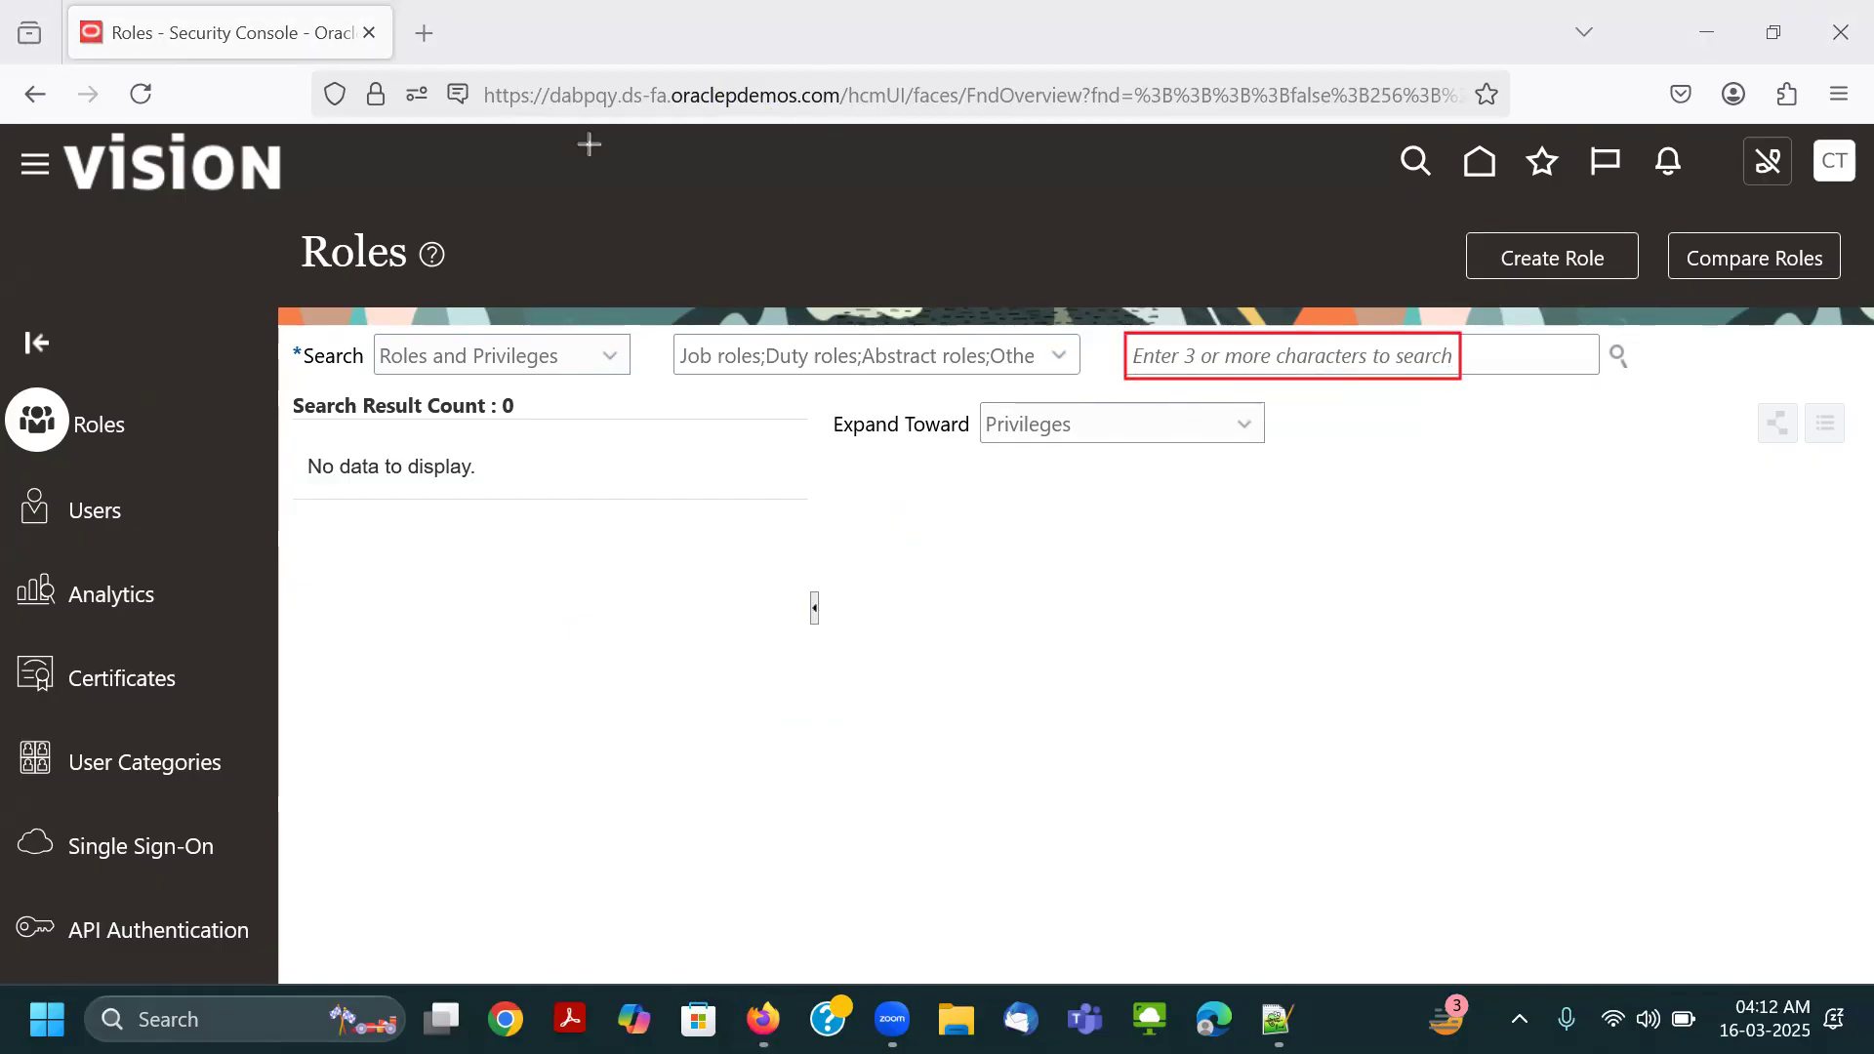
pyautogui.click(1208, 355)
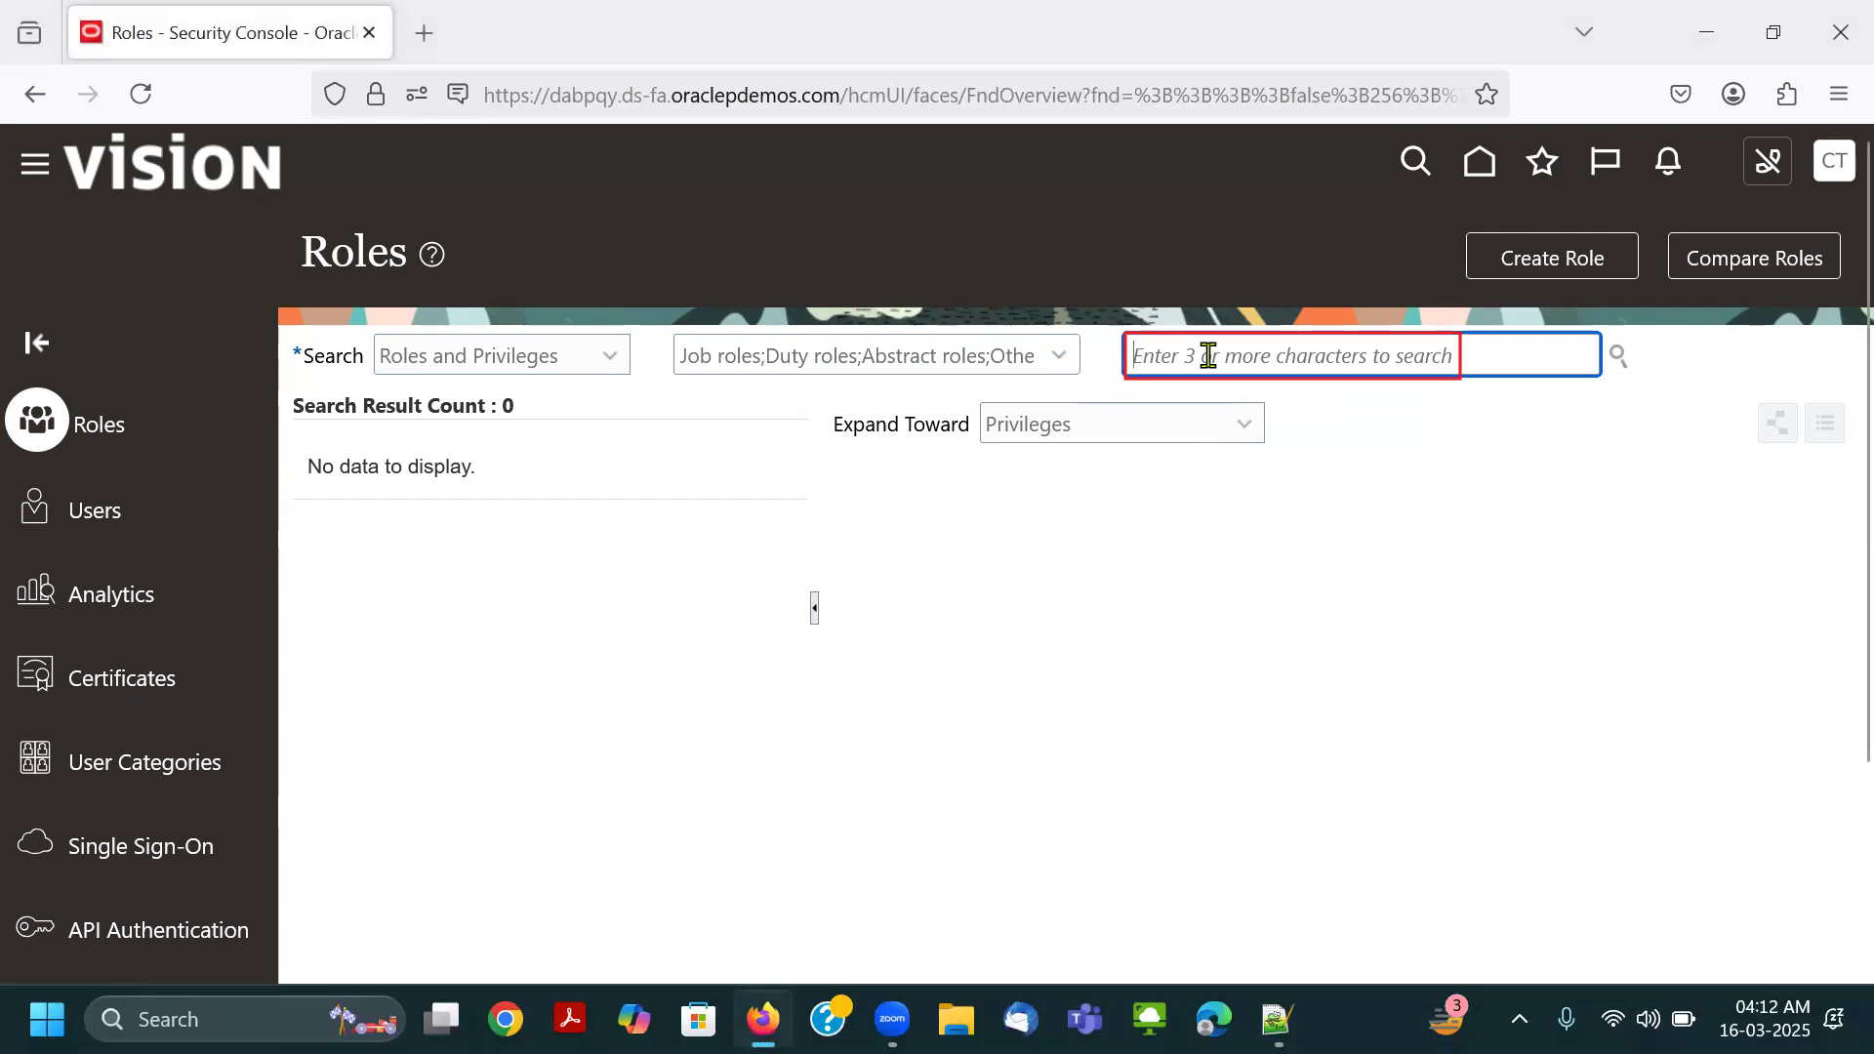
pyautogui.write('Gener')
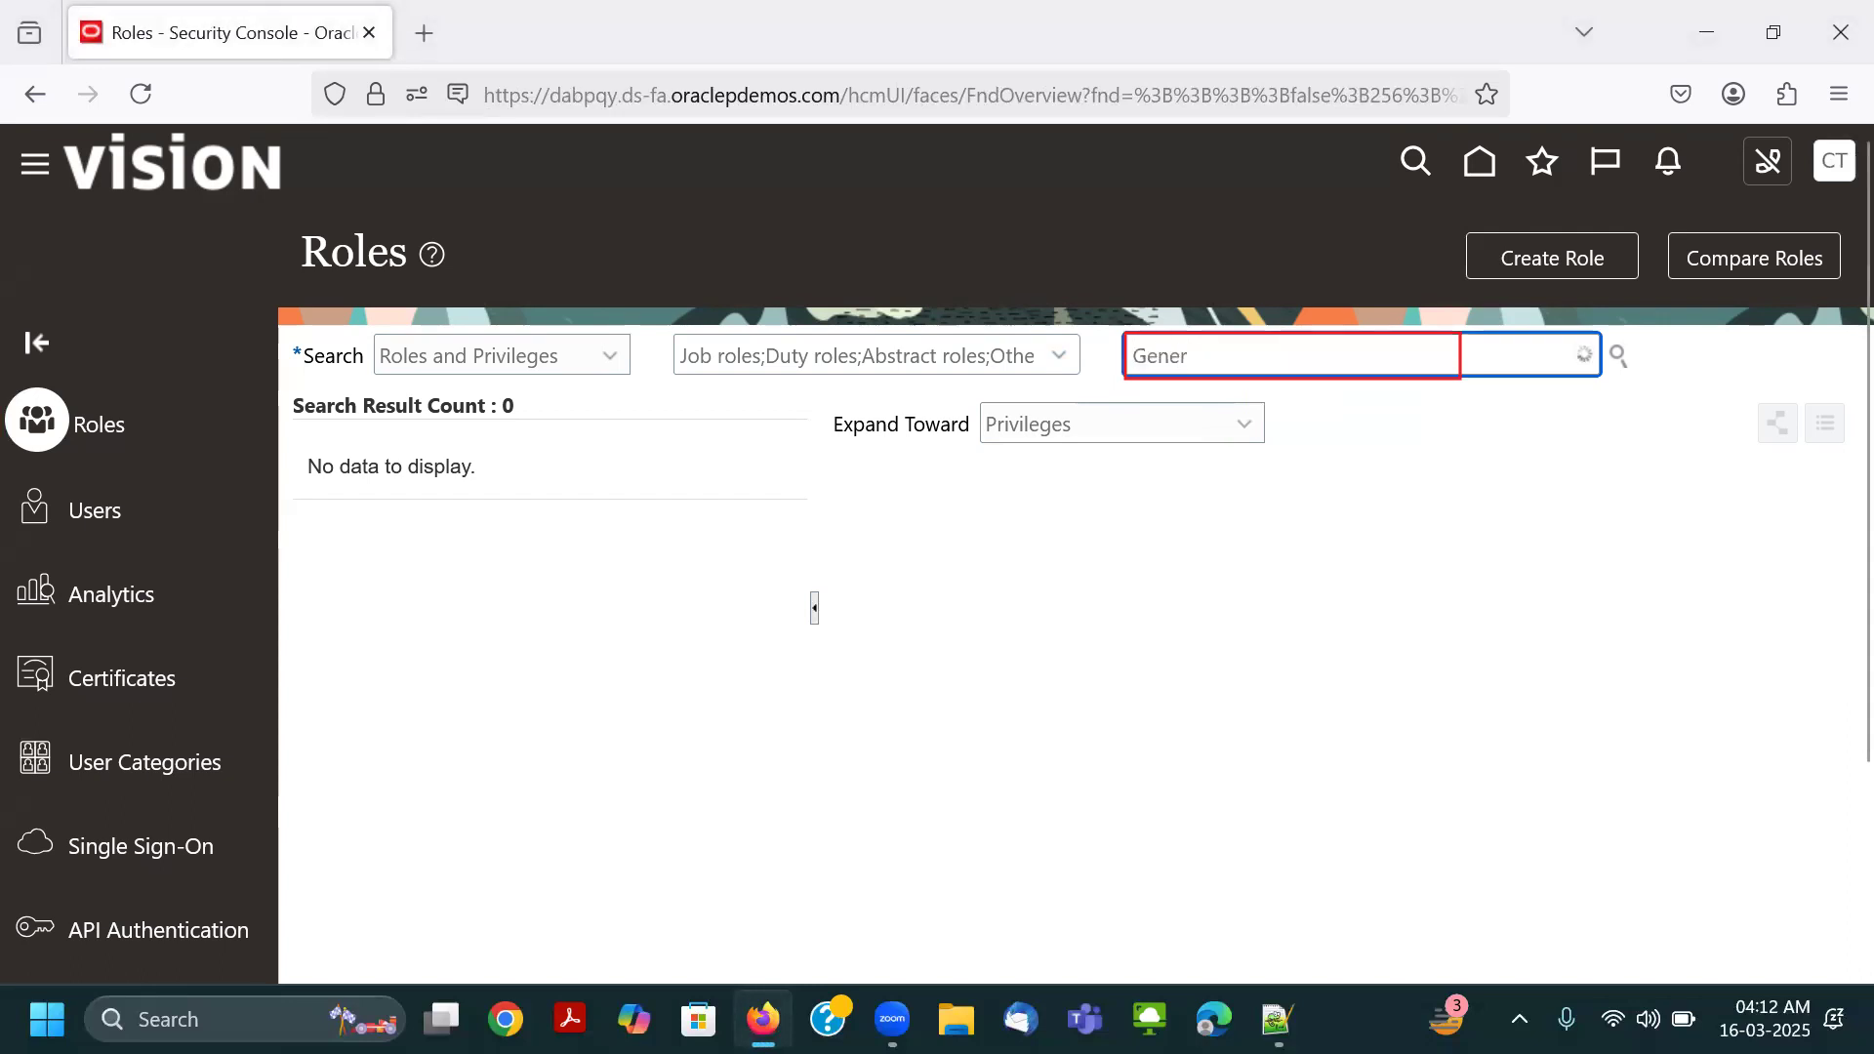
pyautogui.click(1333, 540)
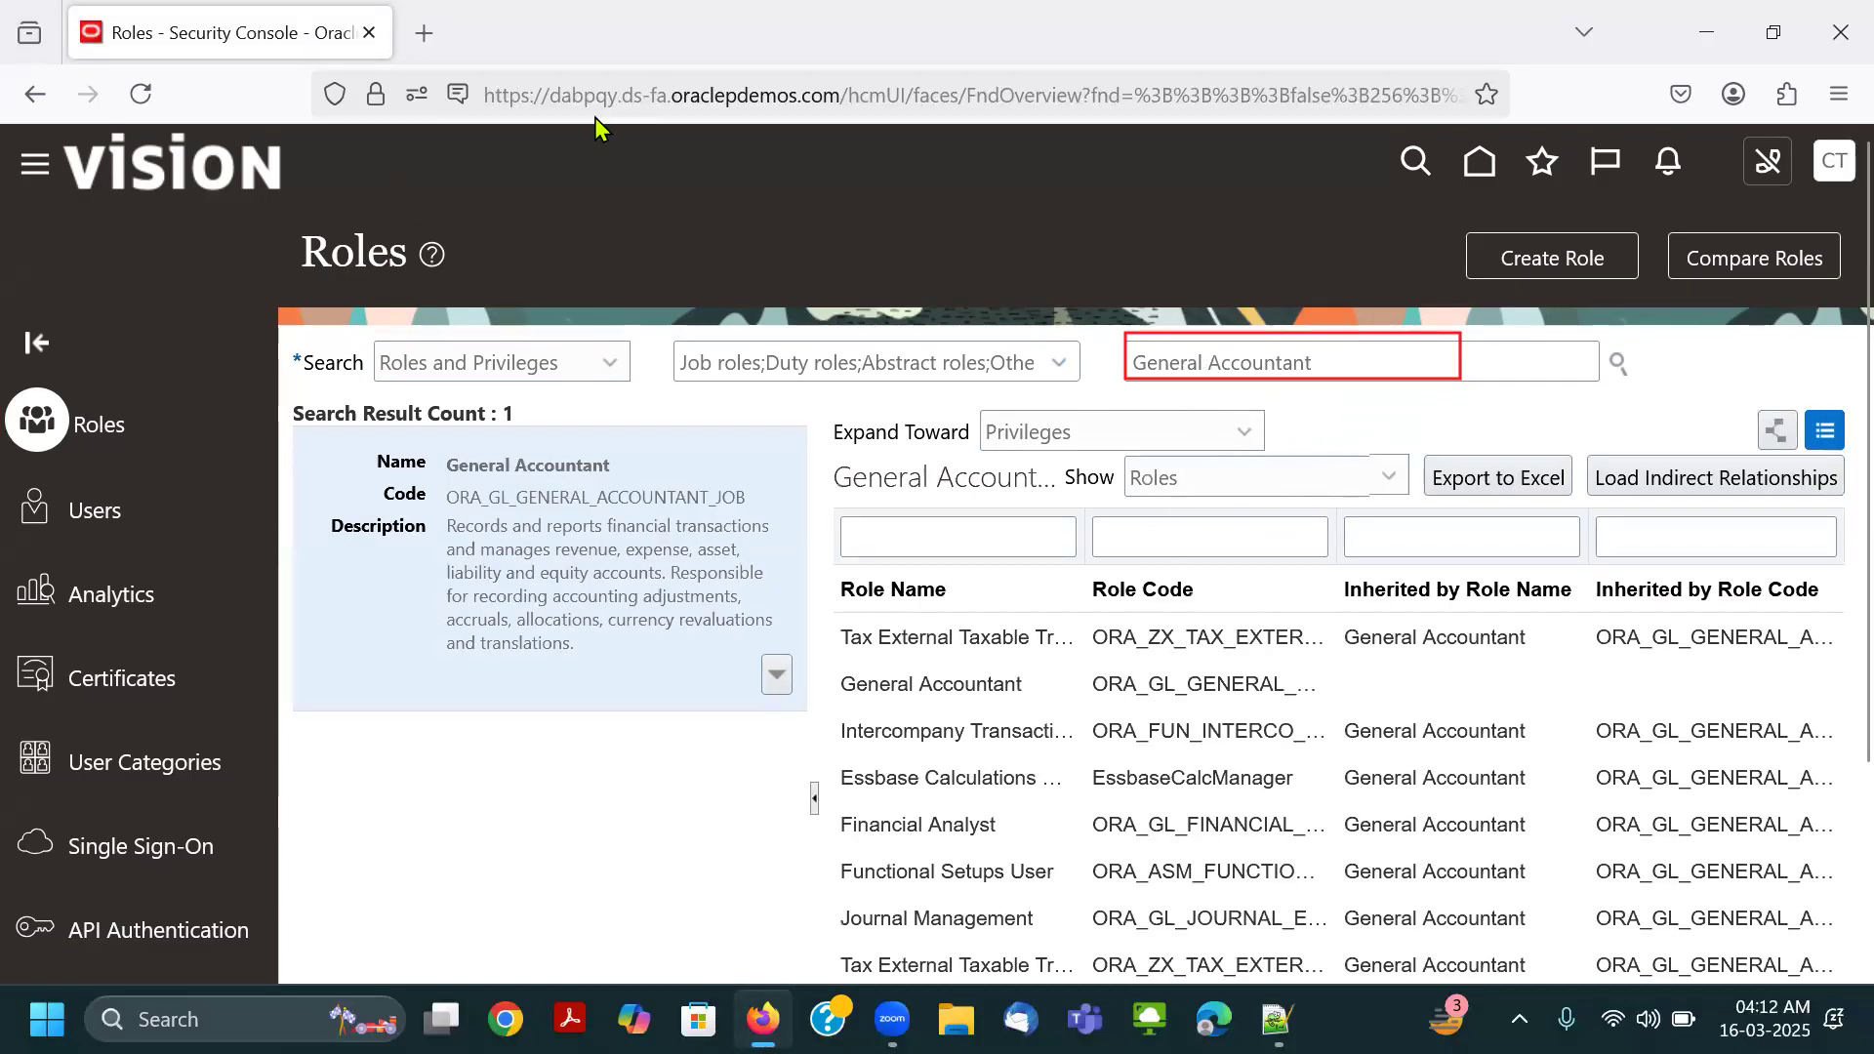
pyautogui.moveTo(240, 211); pyautogui.dragTo(497, 290)
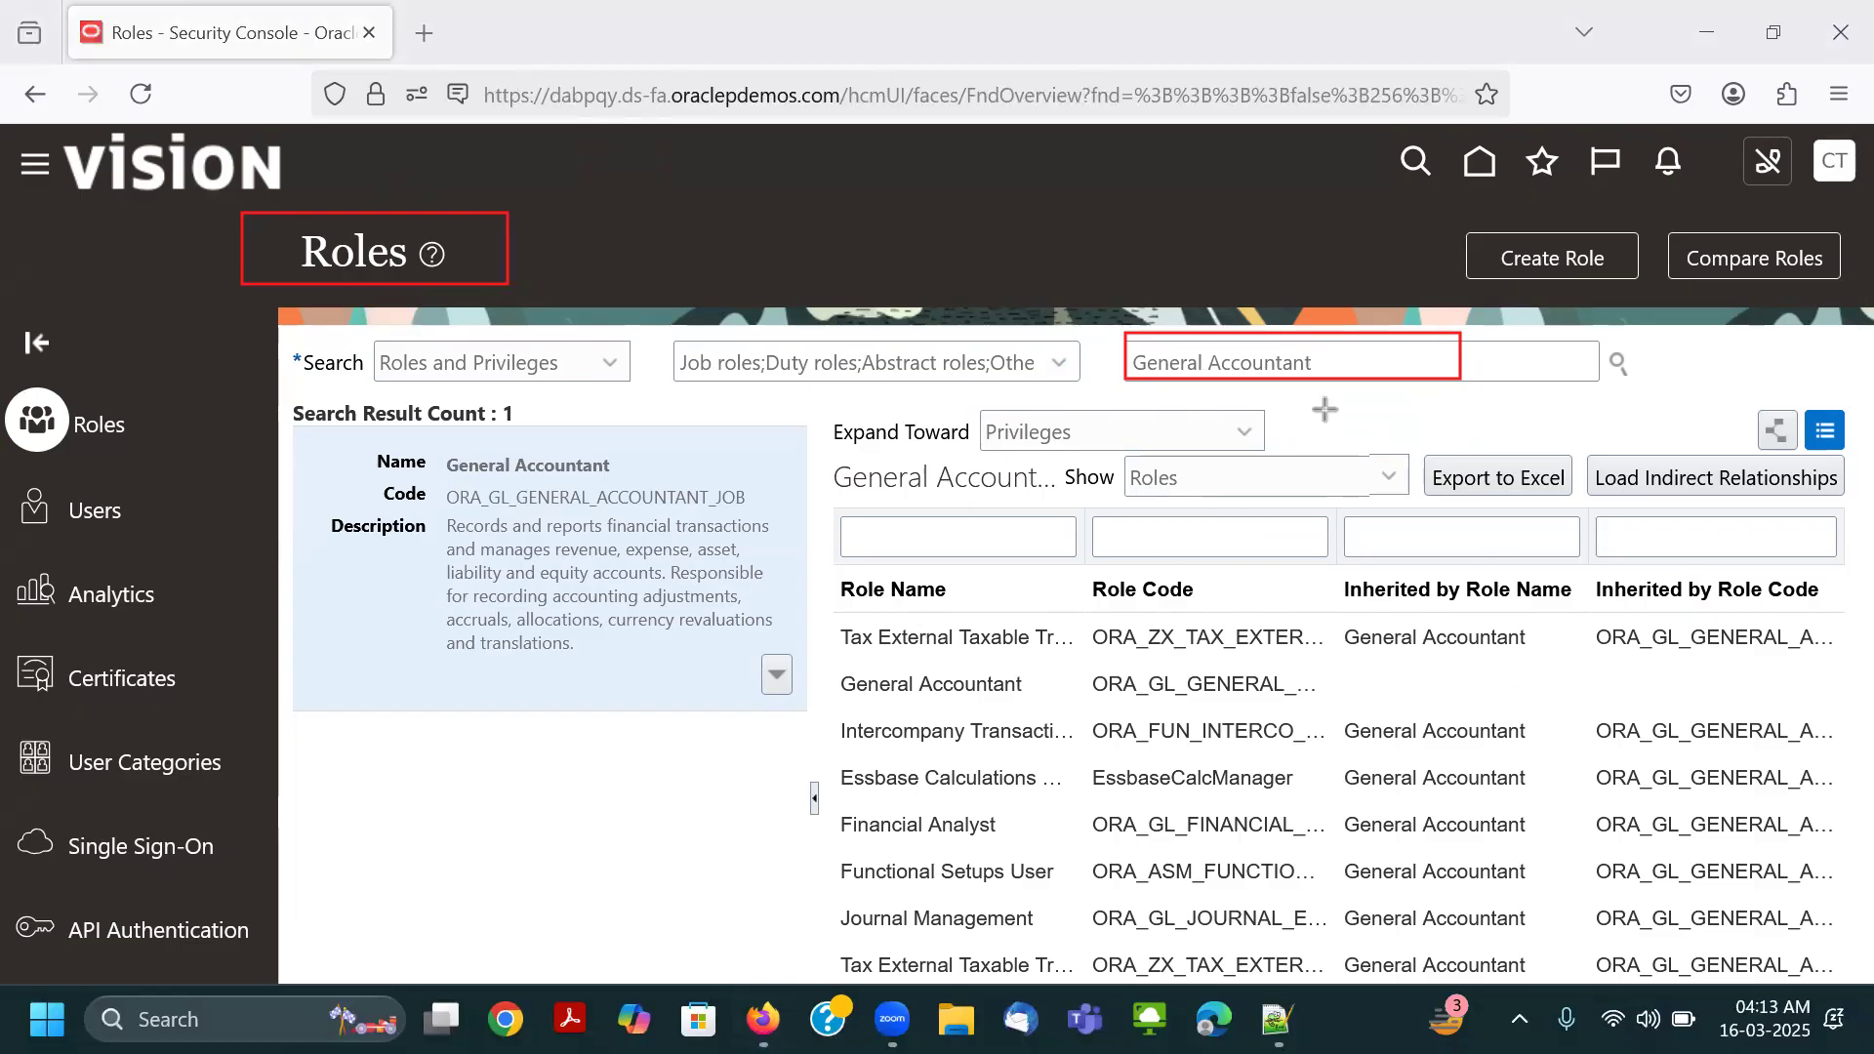
pyautogui.moveTo(1464, 232)
pyautogui.mouseDown()
pyautogui.moveTo(1483, 255)
pyautogui.moveTo(1643, 282)
pyautogui.mouseUp()
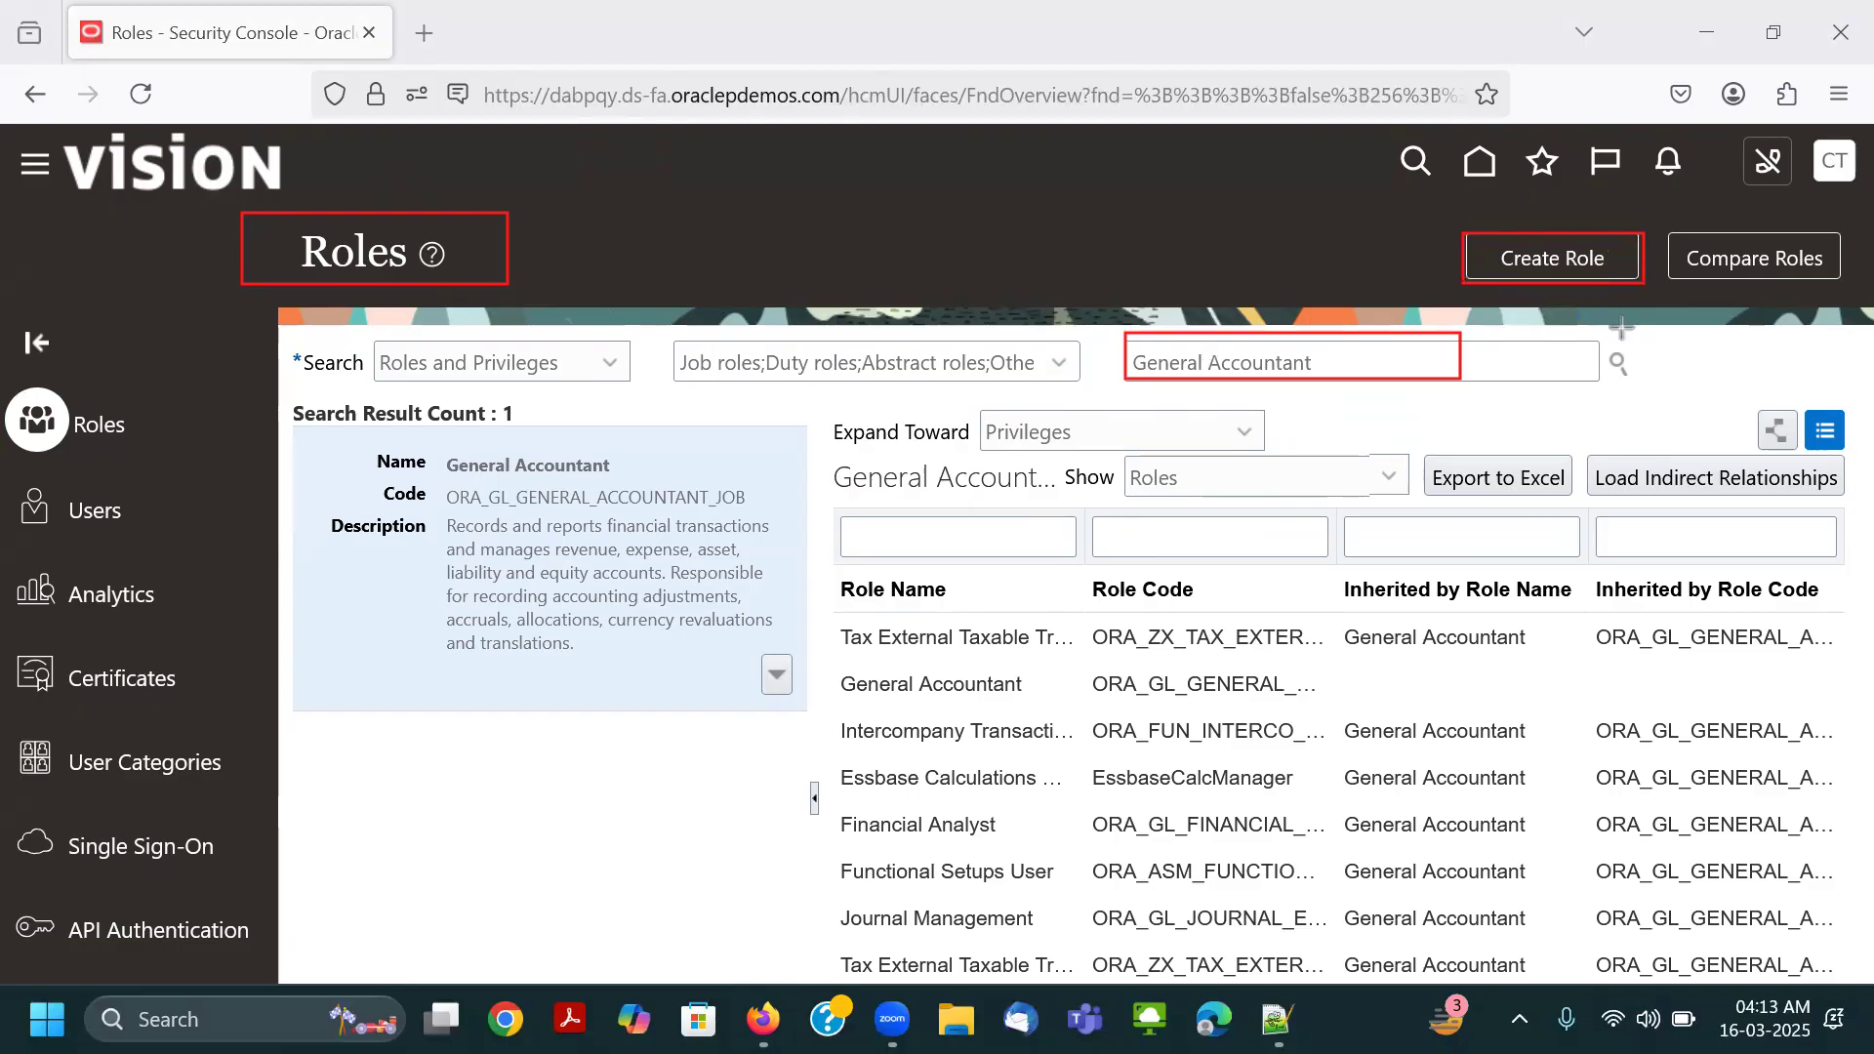
pyautogui.moveTo(438, 244)
pyautogui.mouseDown()
pyautogui.moveTo(780, 324)
pyautogui.moveTo(1431, 182)
pyautogui.moveTo(1548, 232)
pyautogui.mouseUp()
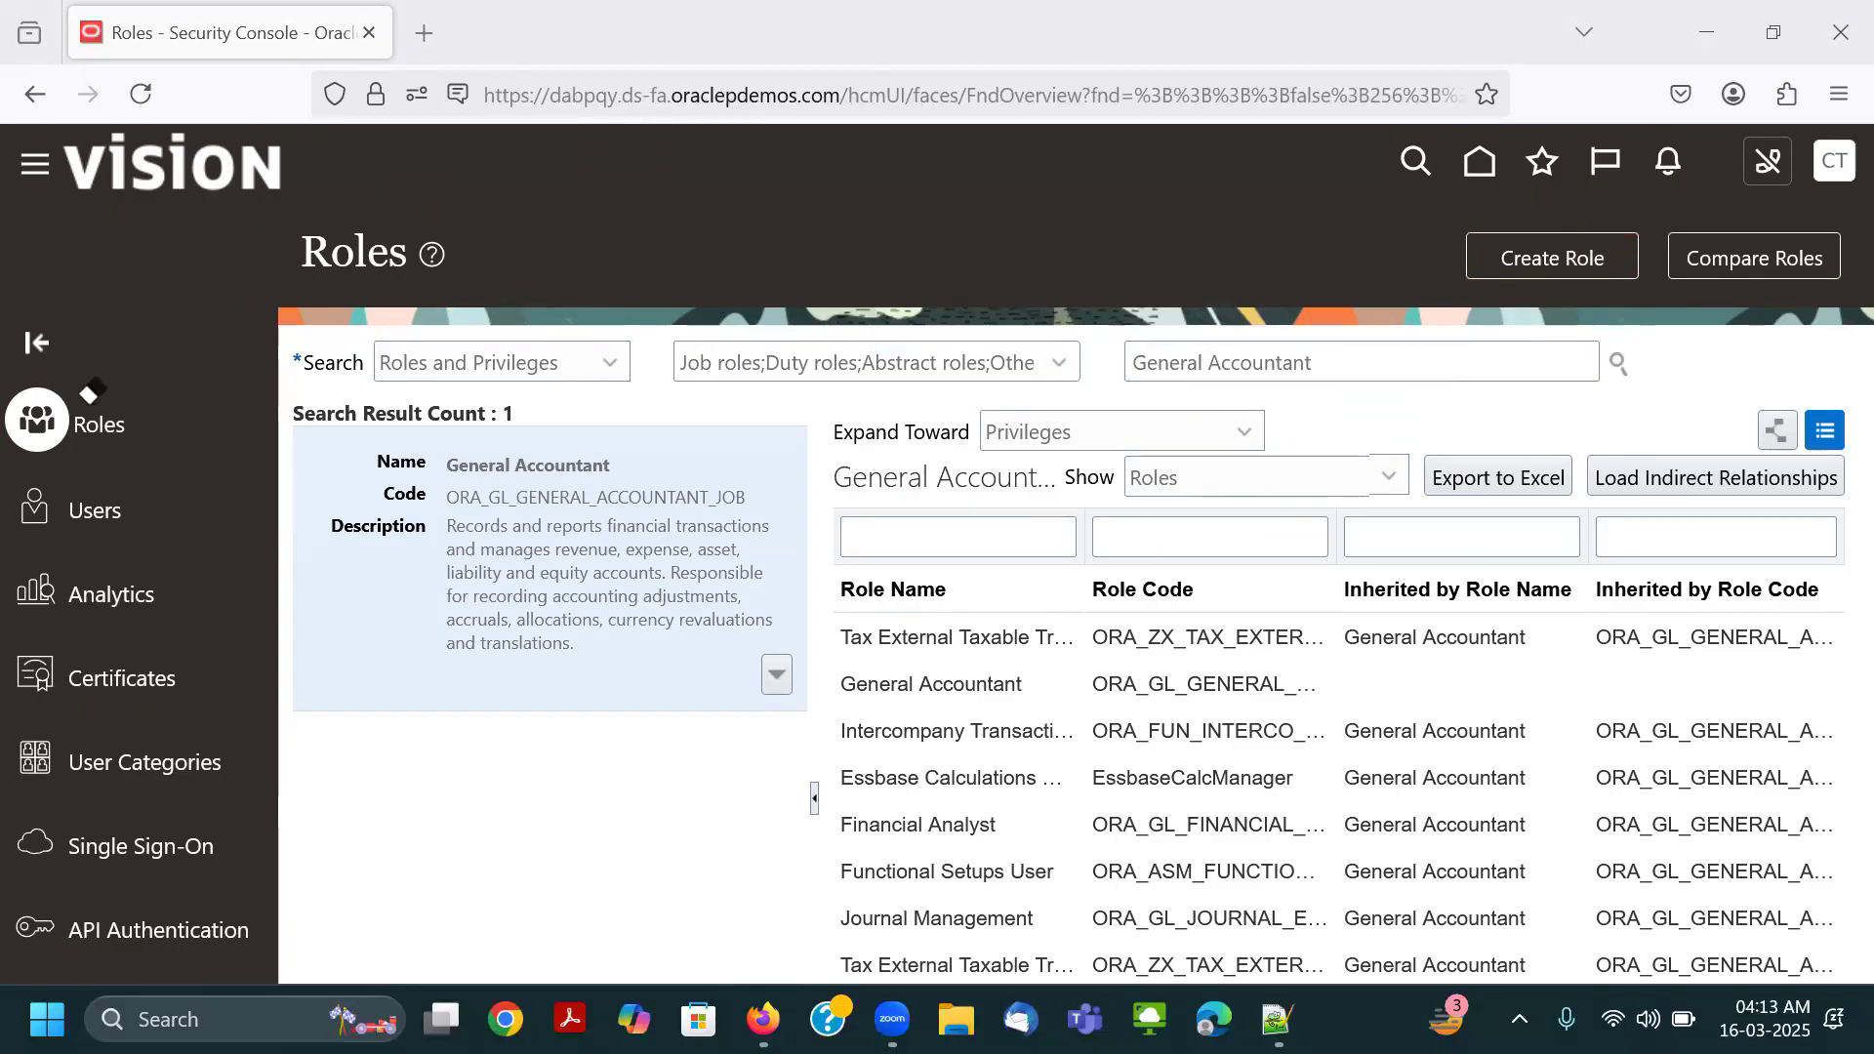
# Open the User Accounts page in the Security Console.
pyautogui.moveTo(19, 368); pyautogui.dragTo(126, 459)
pyautogui.hotkey('ctrl', 'z')
pyautogui.click(137, 516)
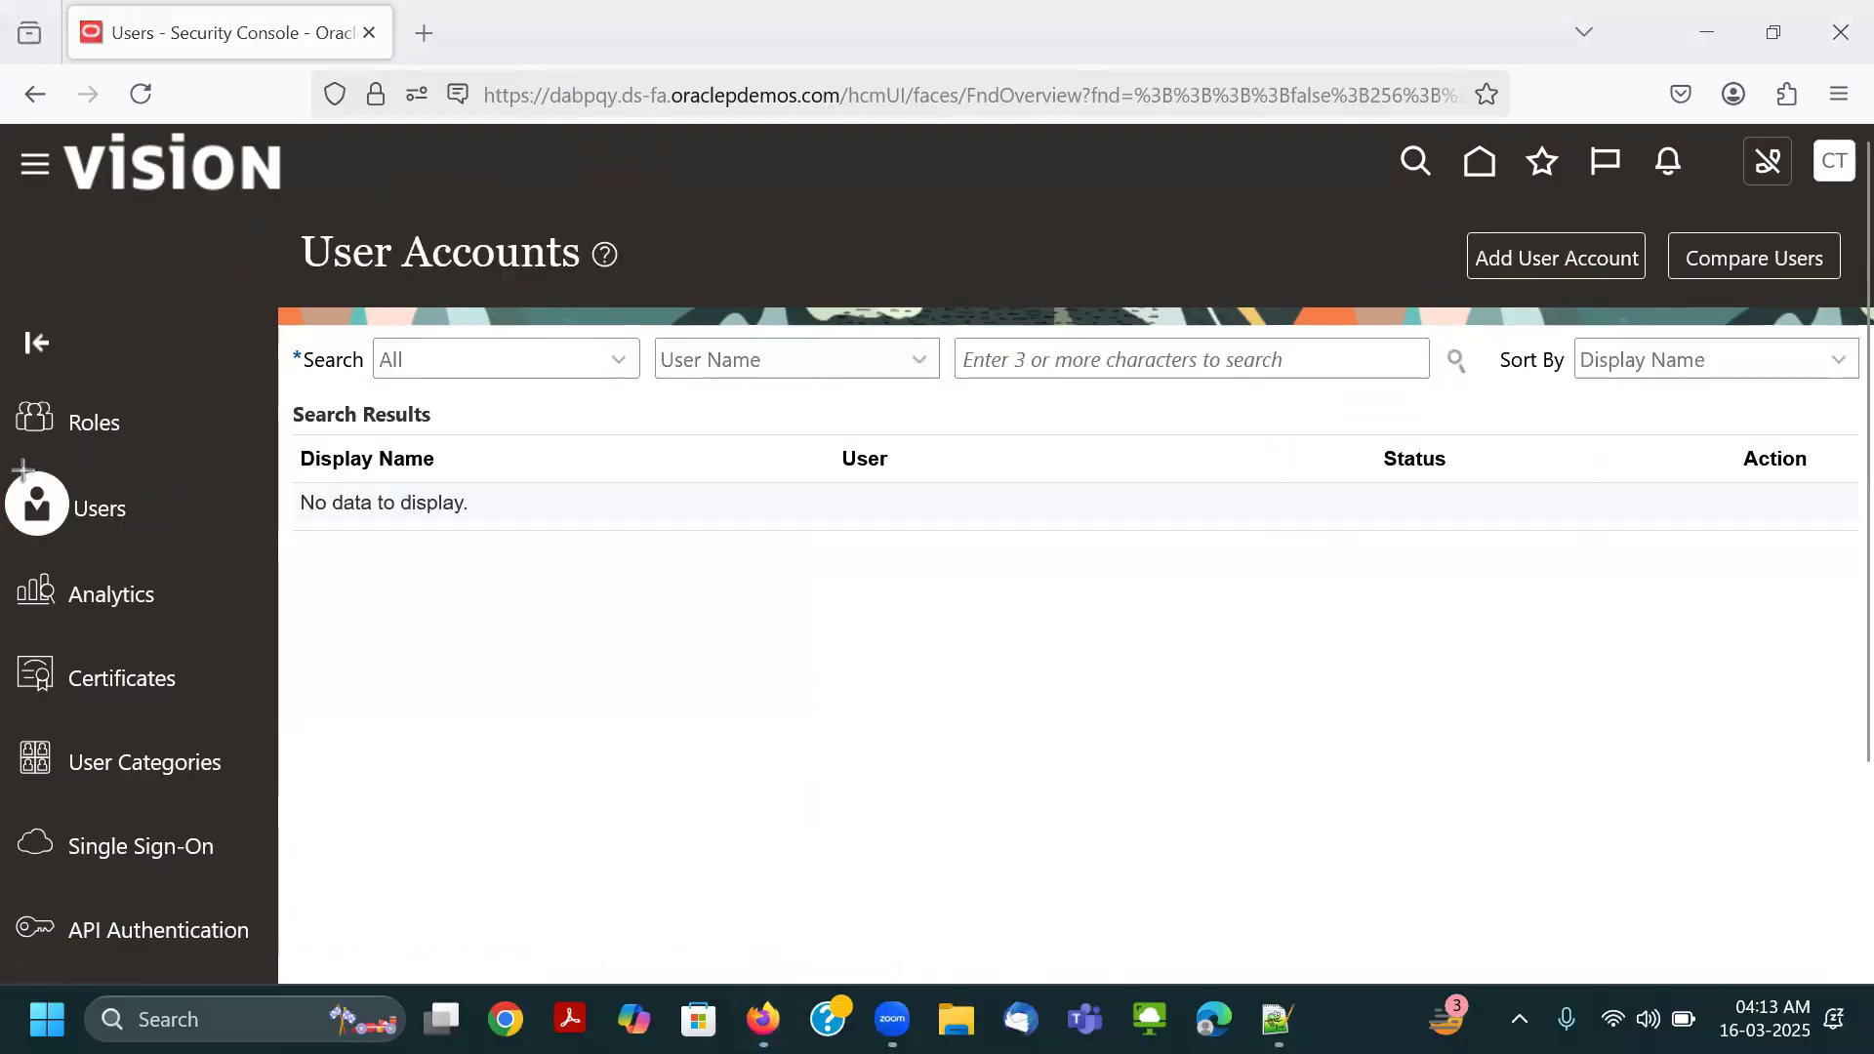
pyautogui.moveTo(3, 471); pyautogui.dragTo(146, 543)
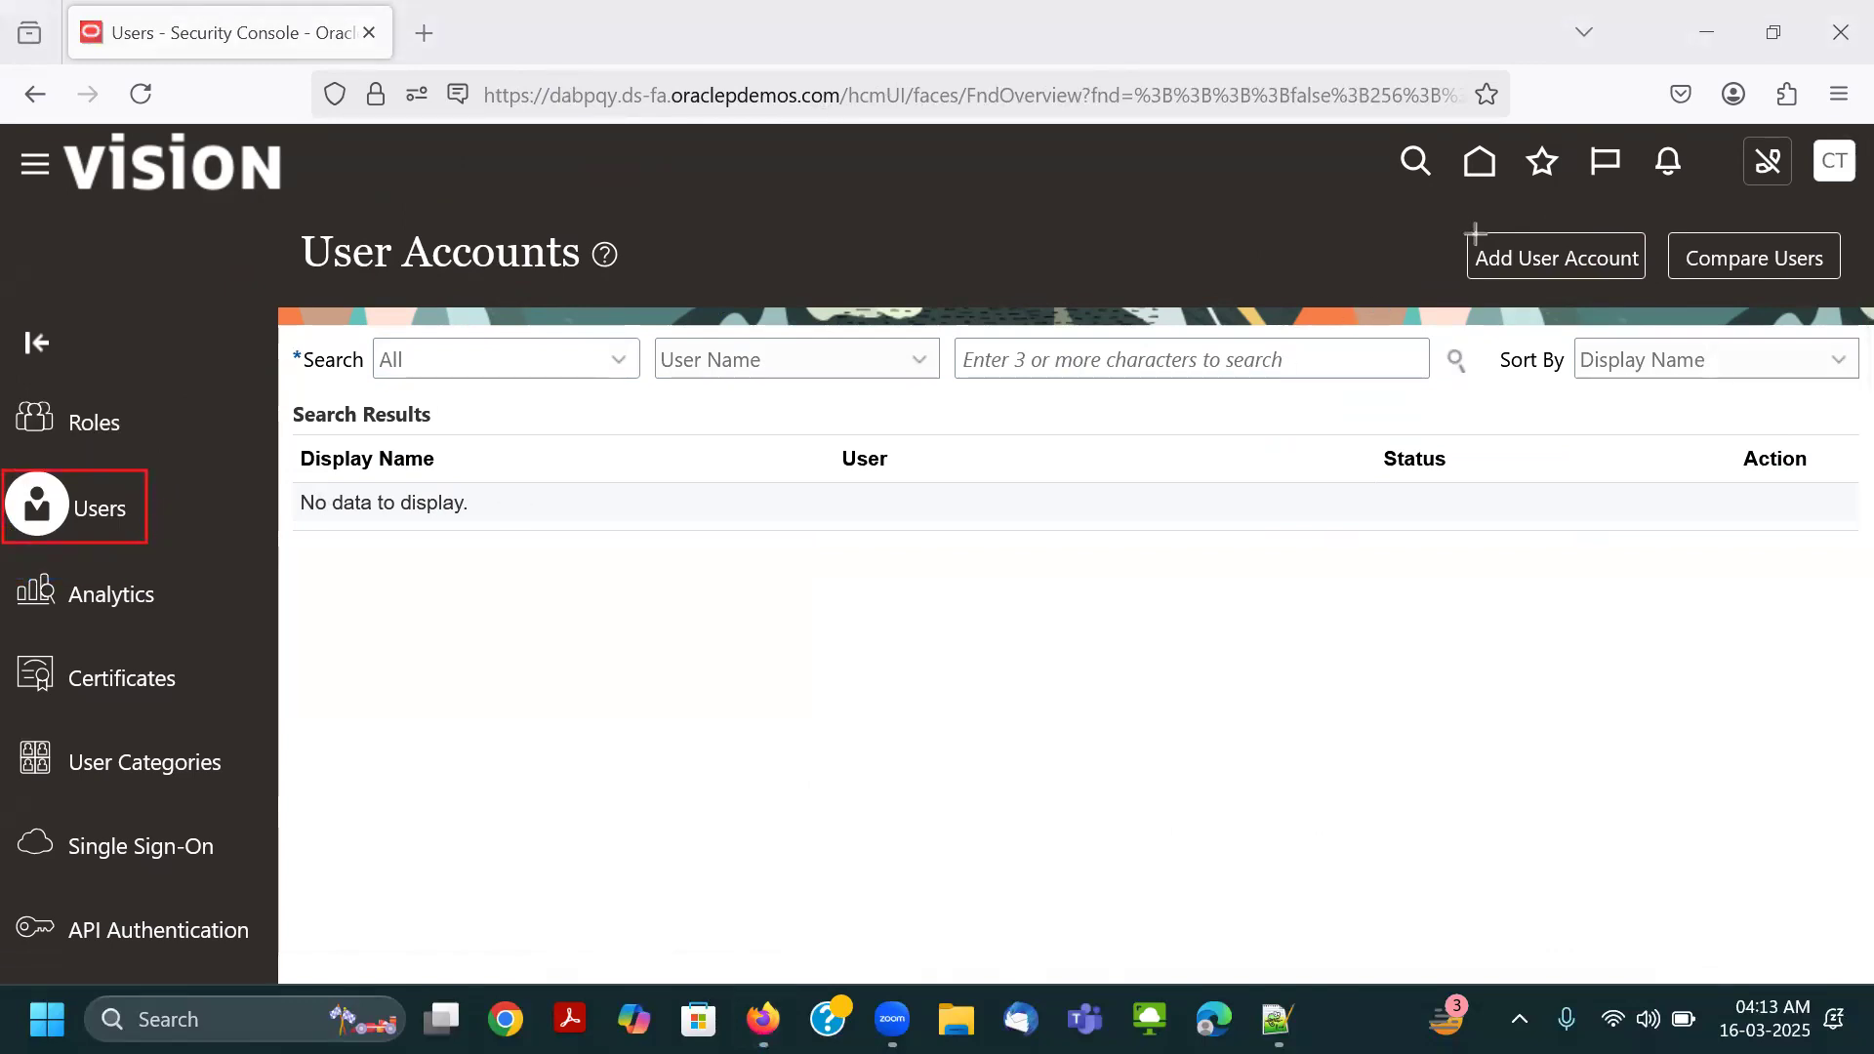
pyautogui.moveTo(1467, 231); pyautogui.dragTo(1646, 282)
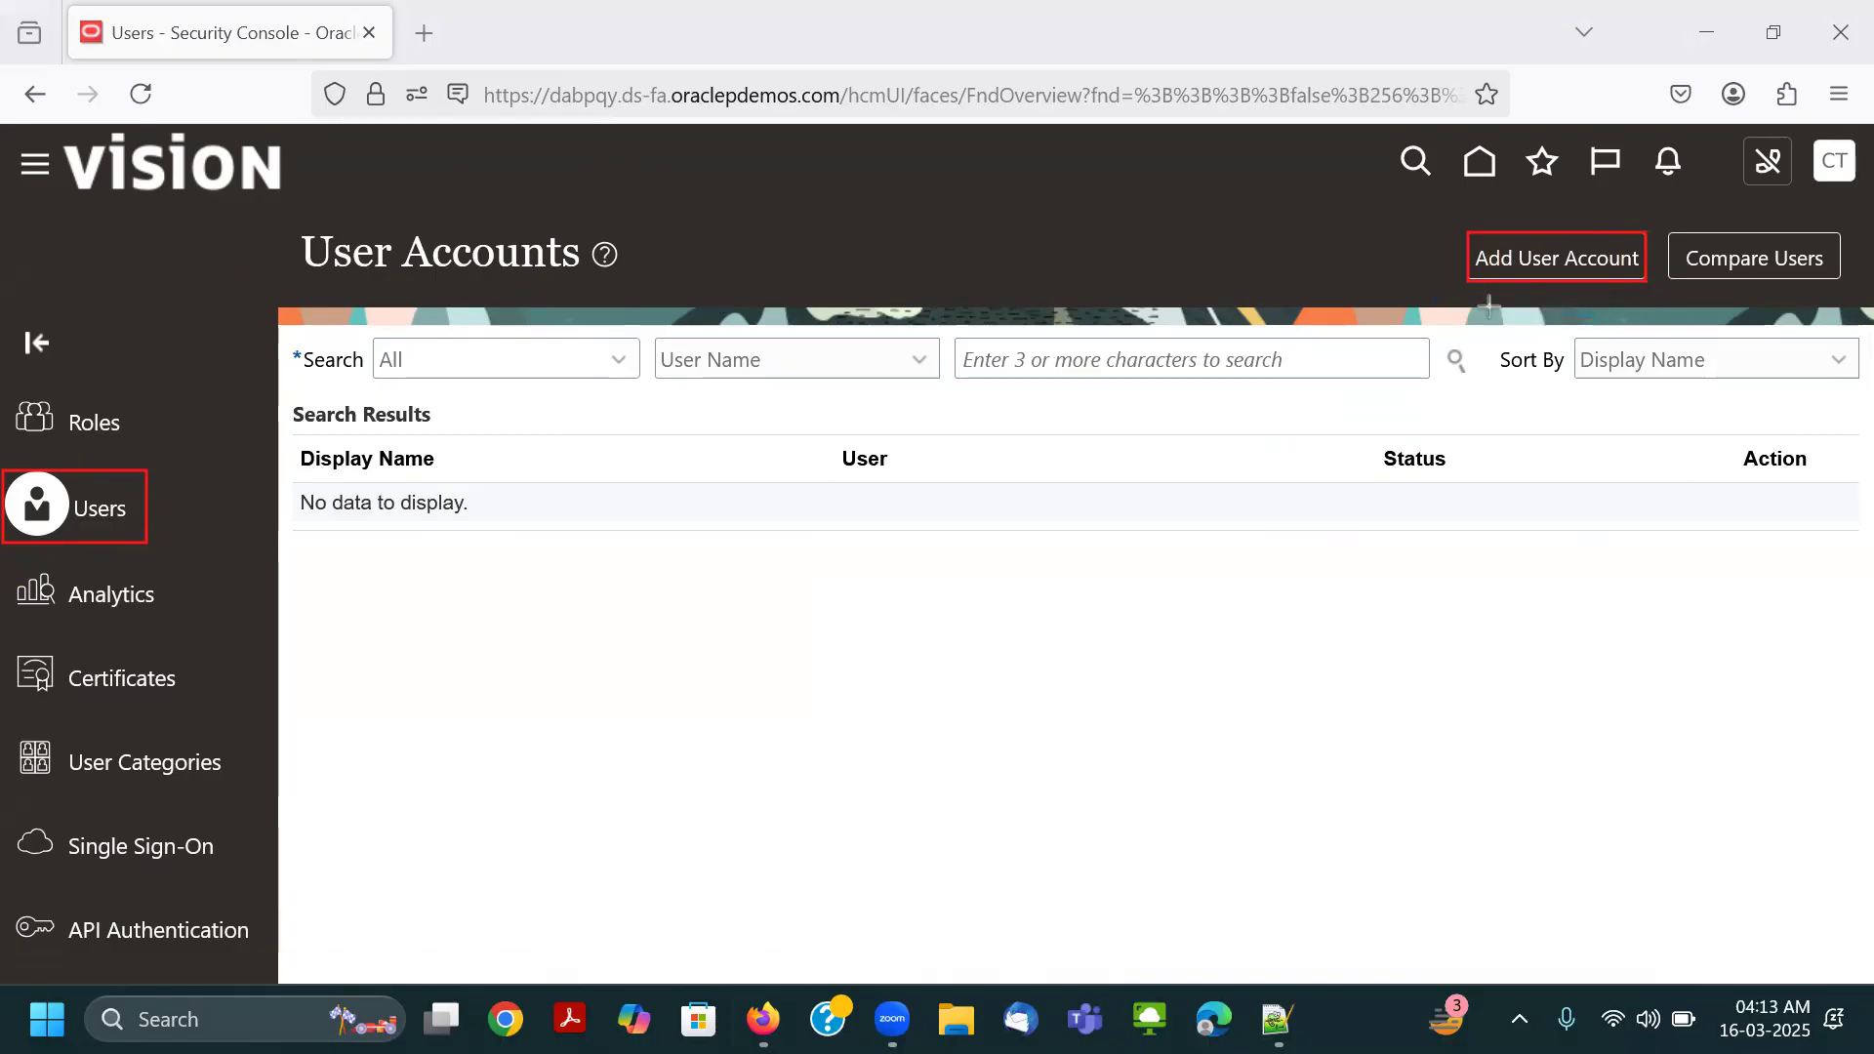
pyautogui.moveTo(118, 472)
pyautogui.mouseDown()
pyautogui.moveTo(1367, 213)
pyautogui.moveTo(1478, 283)
pyautogui.mouseUp()
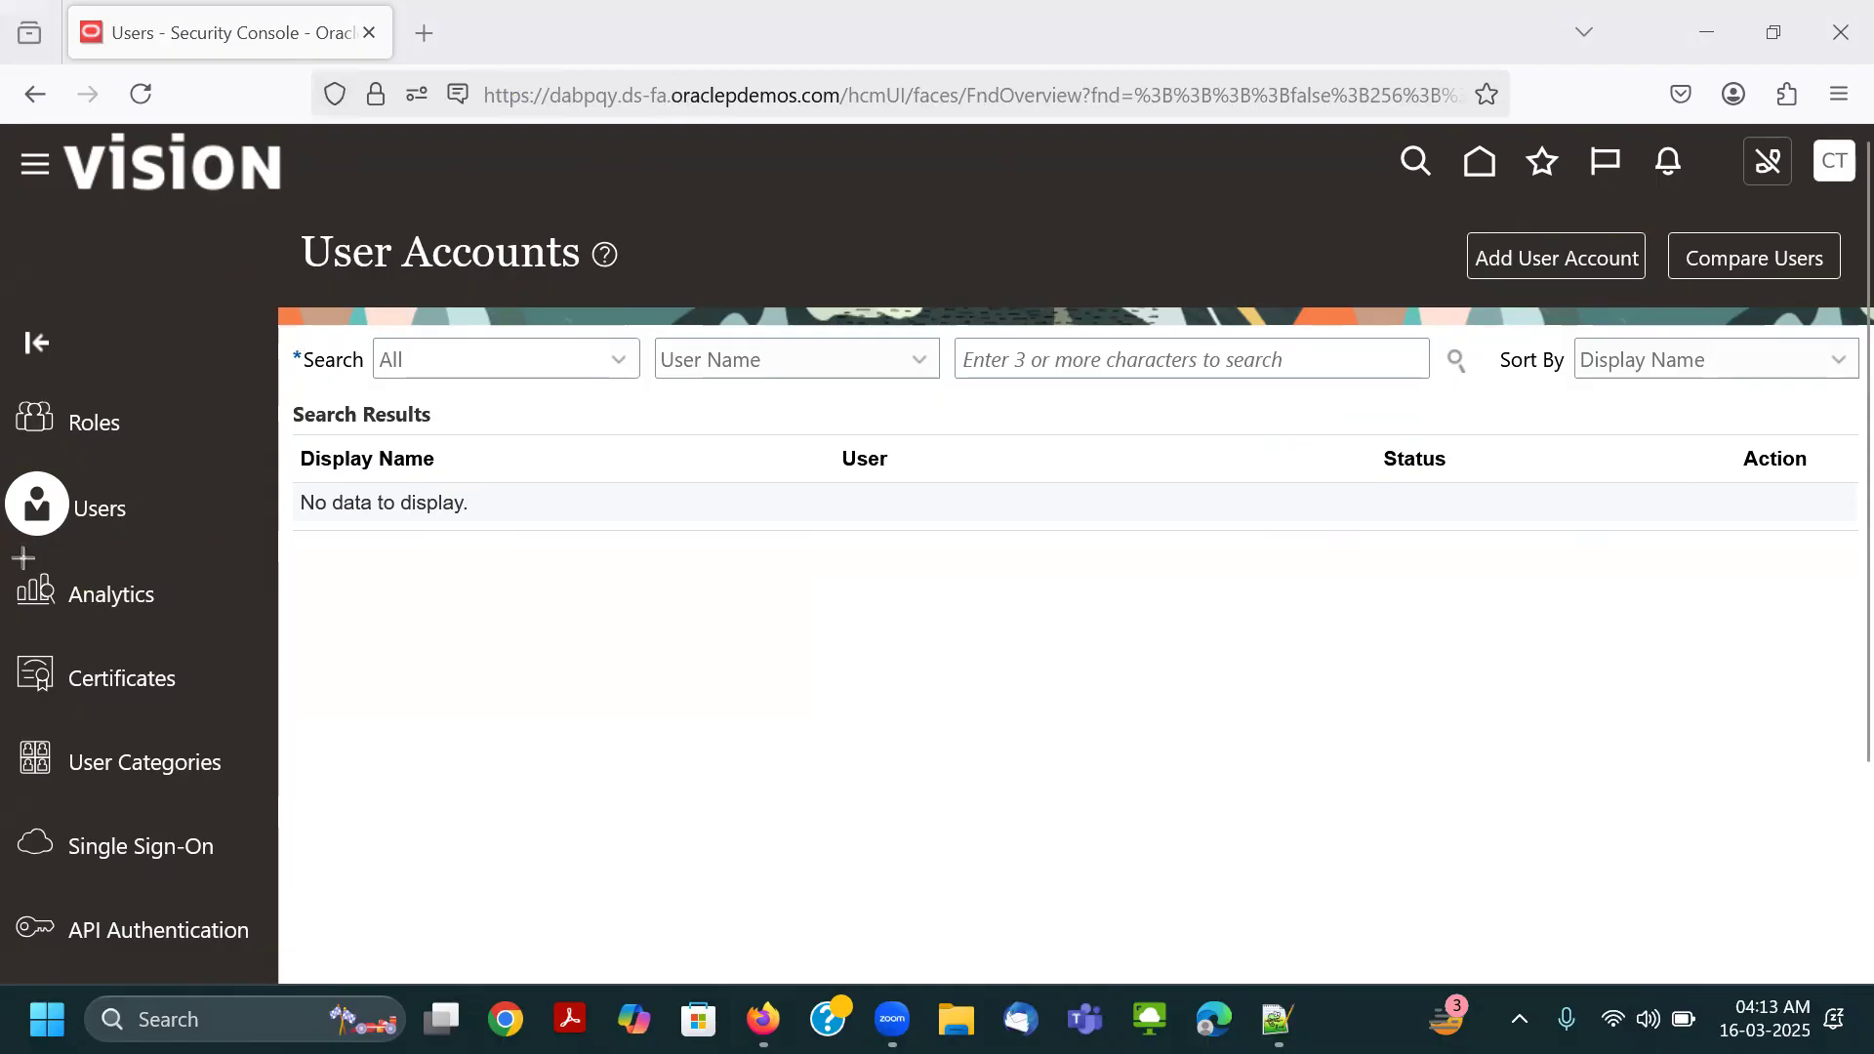
# Open the Analytics page and examine the role categories table and chart, as well as the Database Resources view.
pyautogui.moveTo(142, 615); pyautogui.dragTo(166, 617)
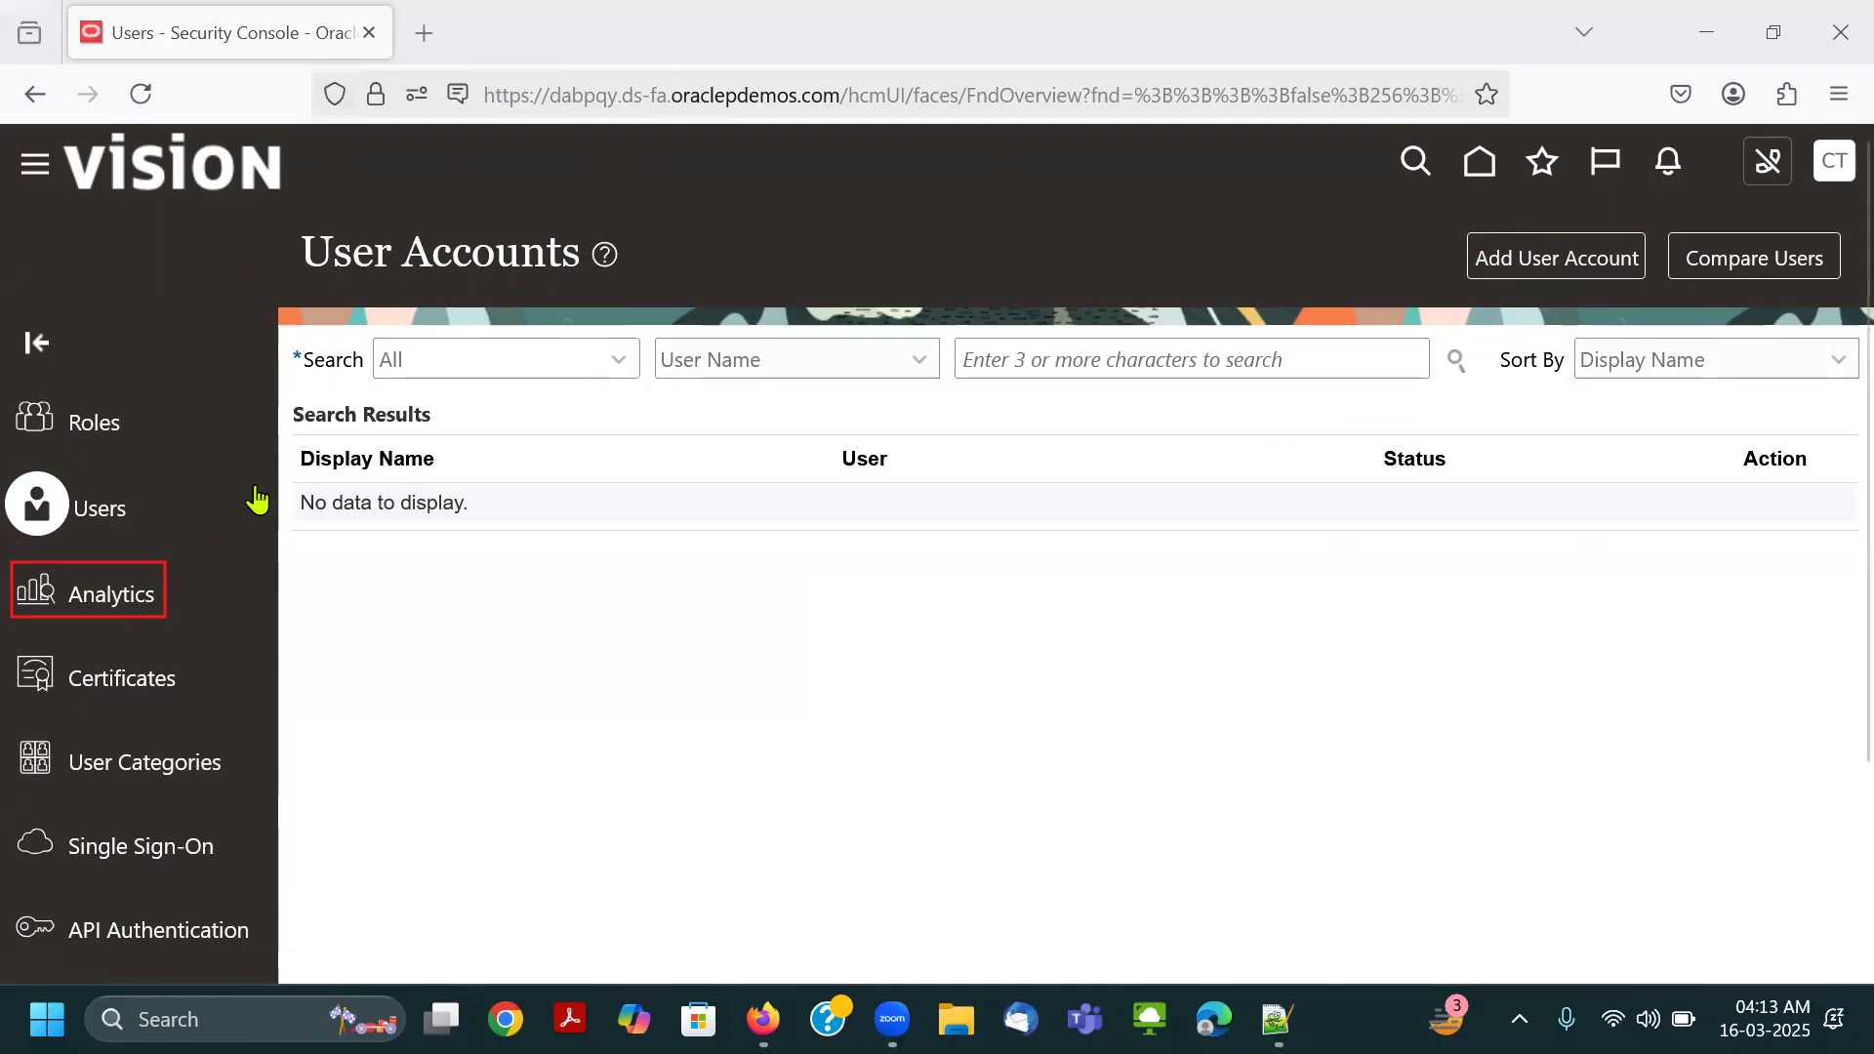
pyautogui.click(127, 595)
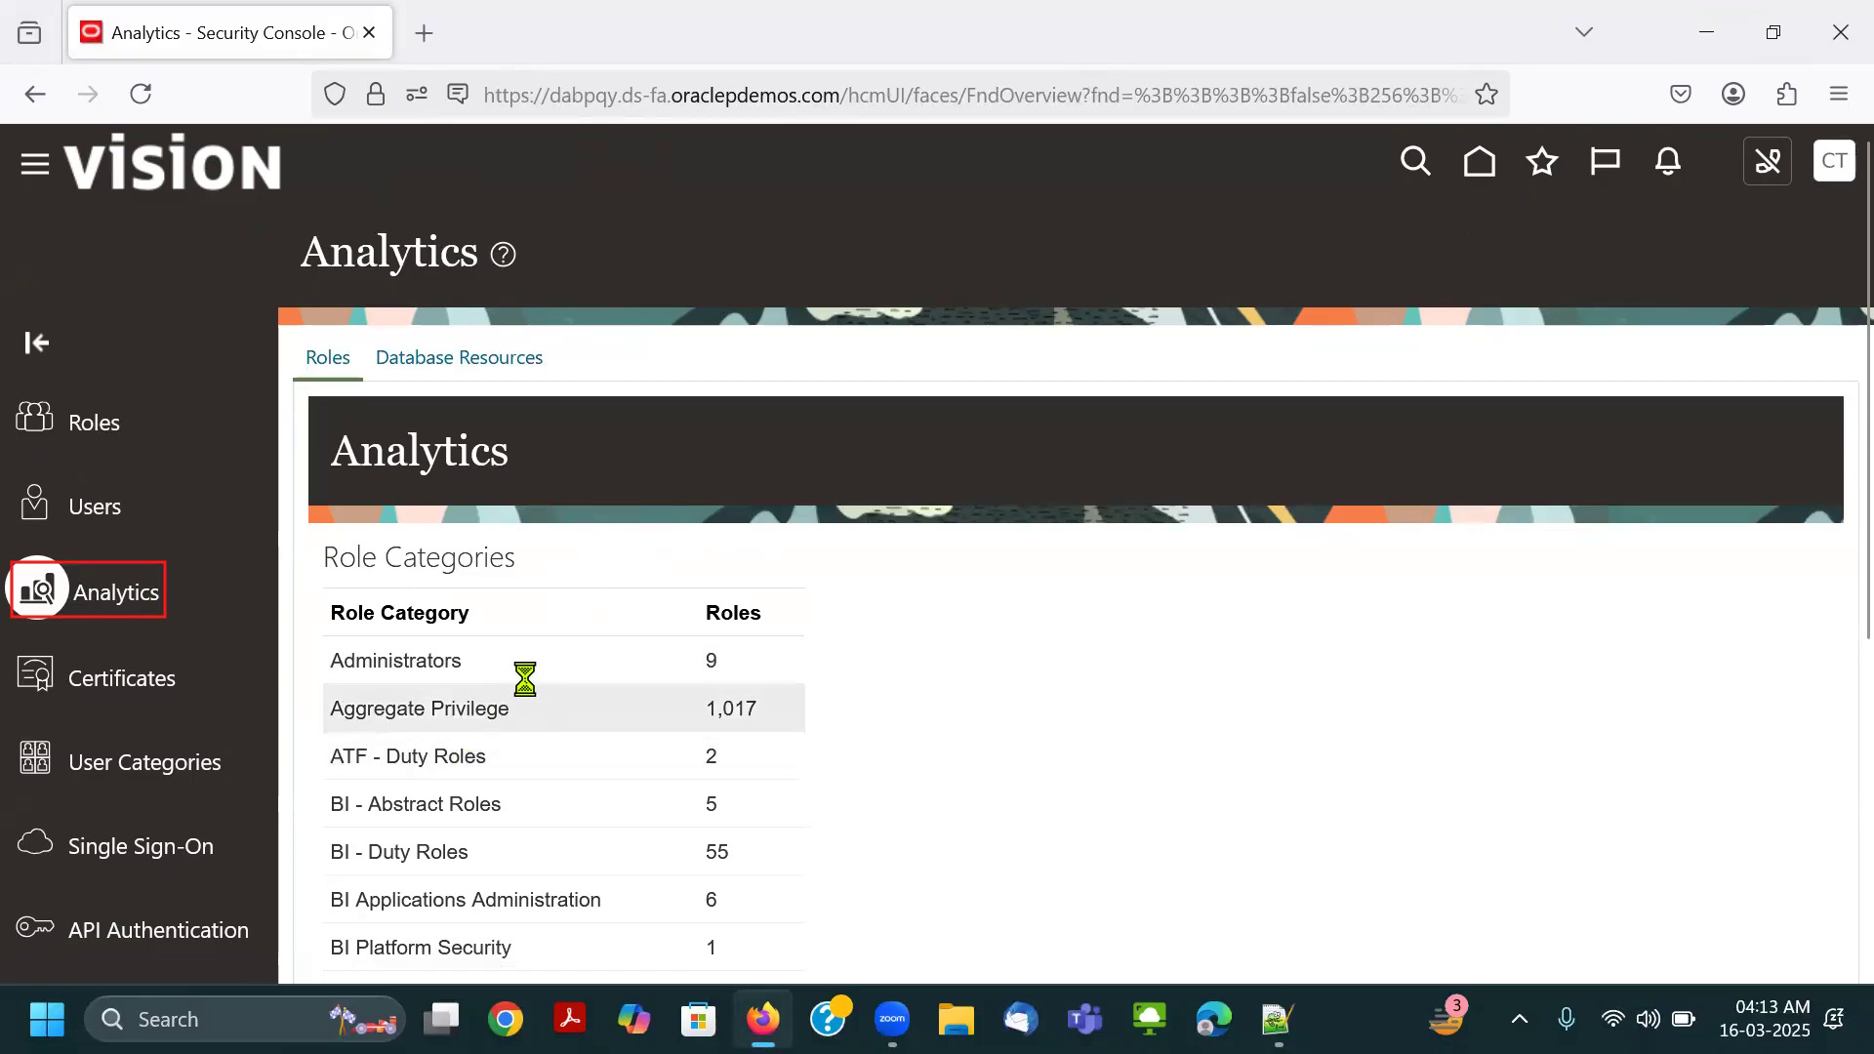
pyautogui.scroll(-3, 523, 652)
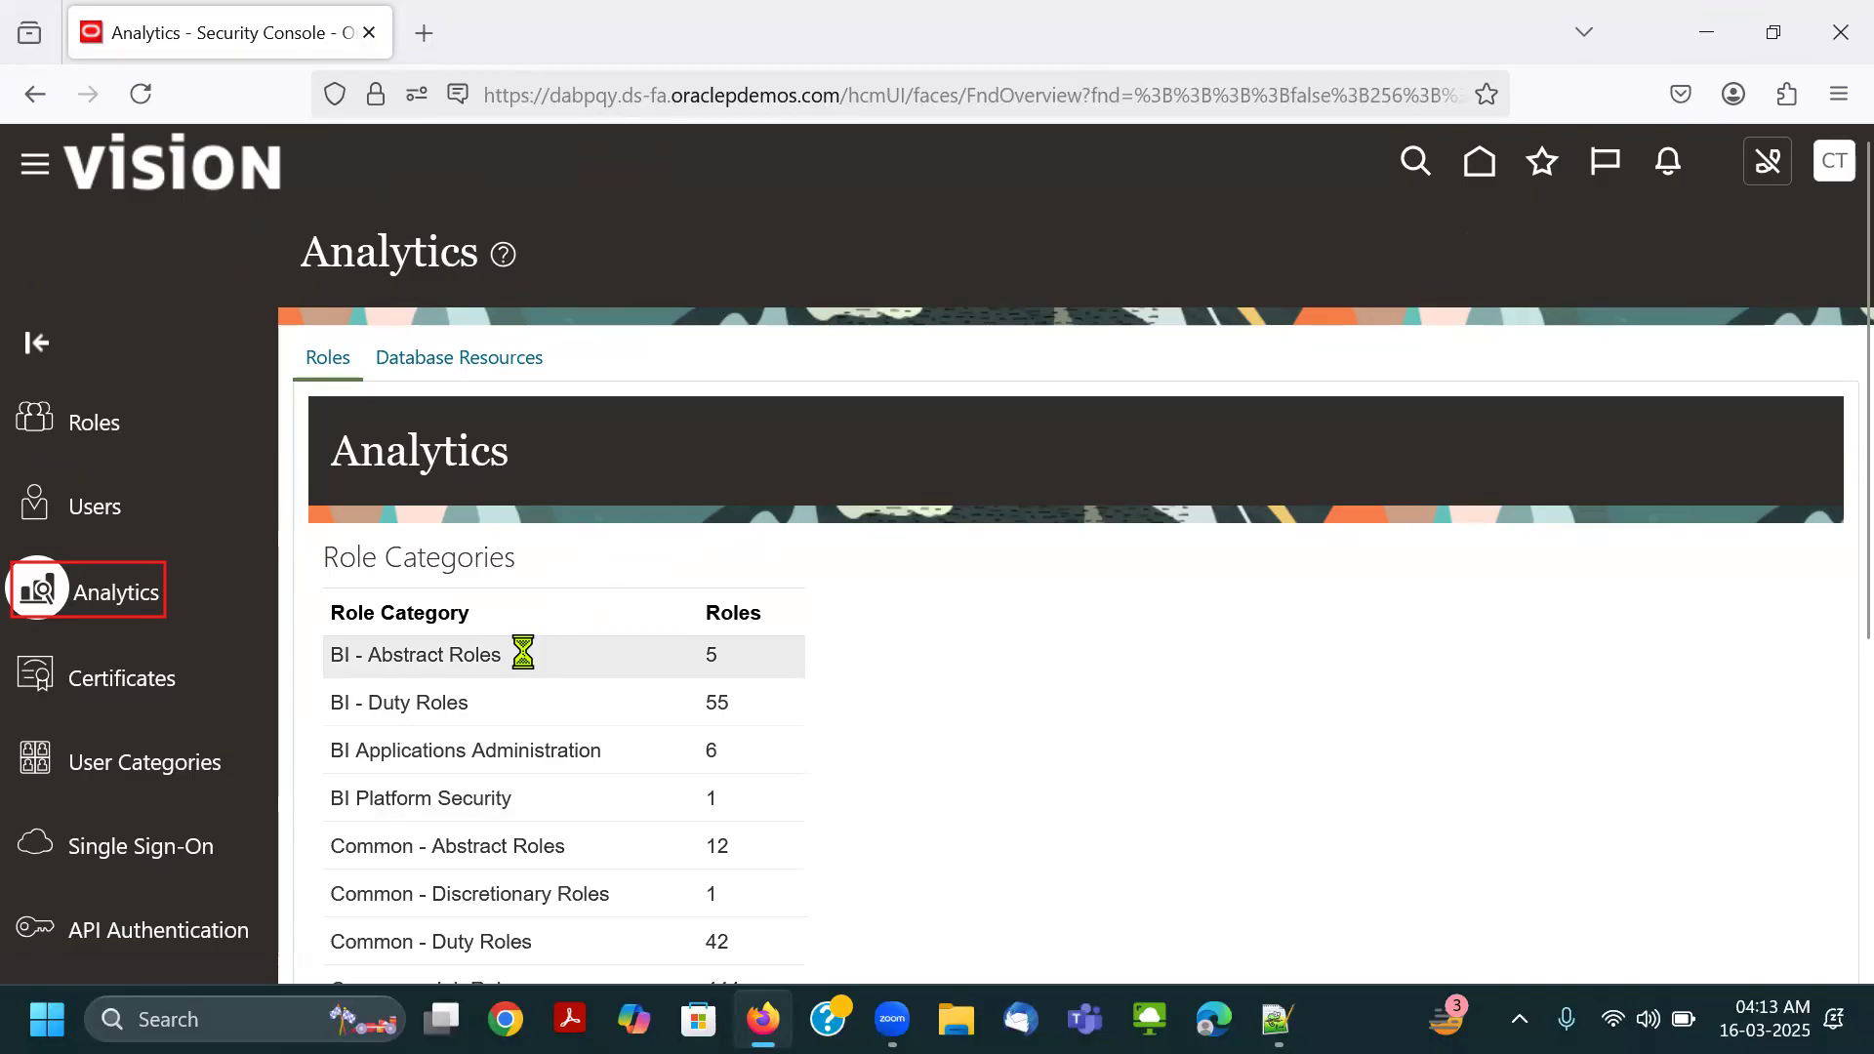
pyautogui.scroll(2, 503, 735)
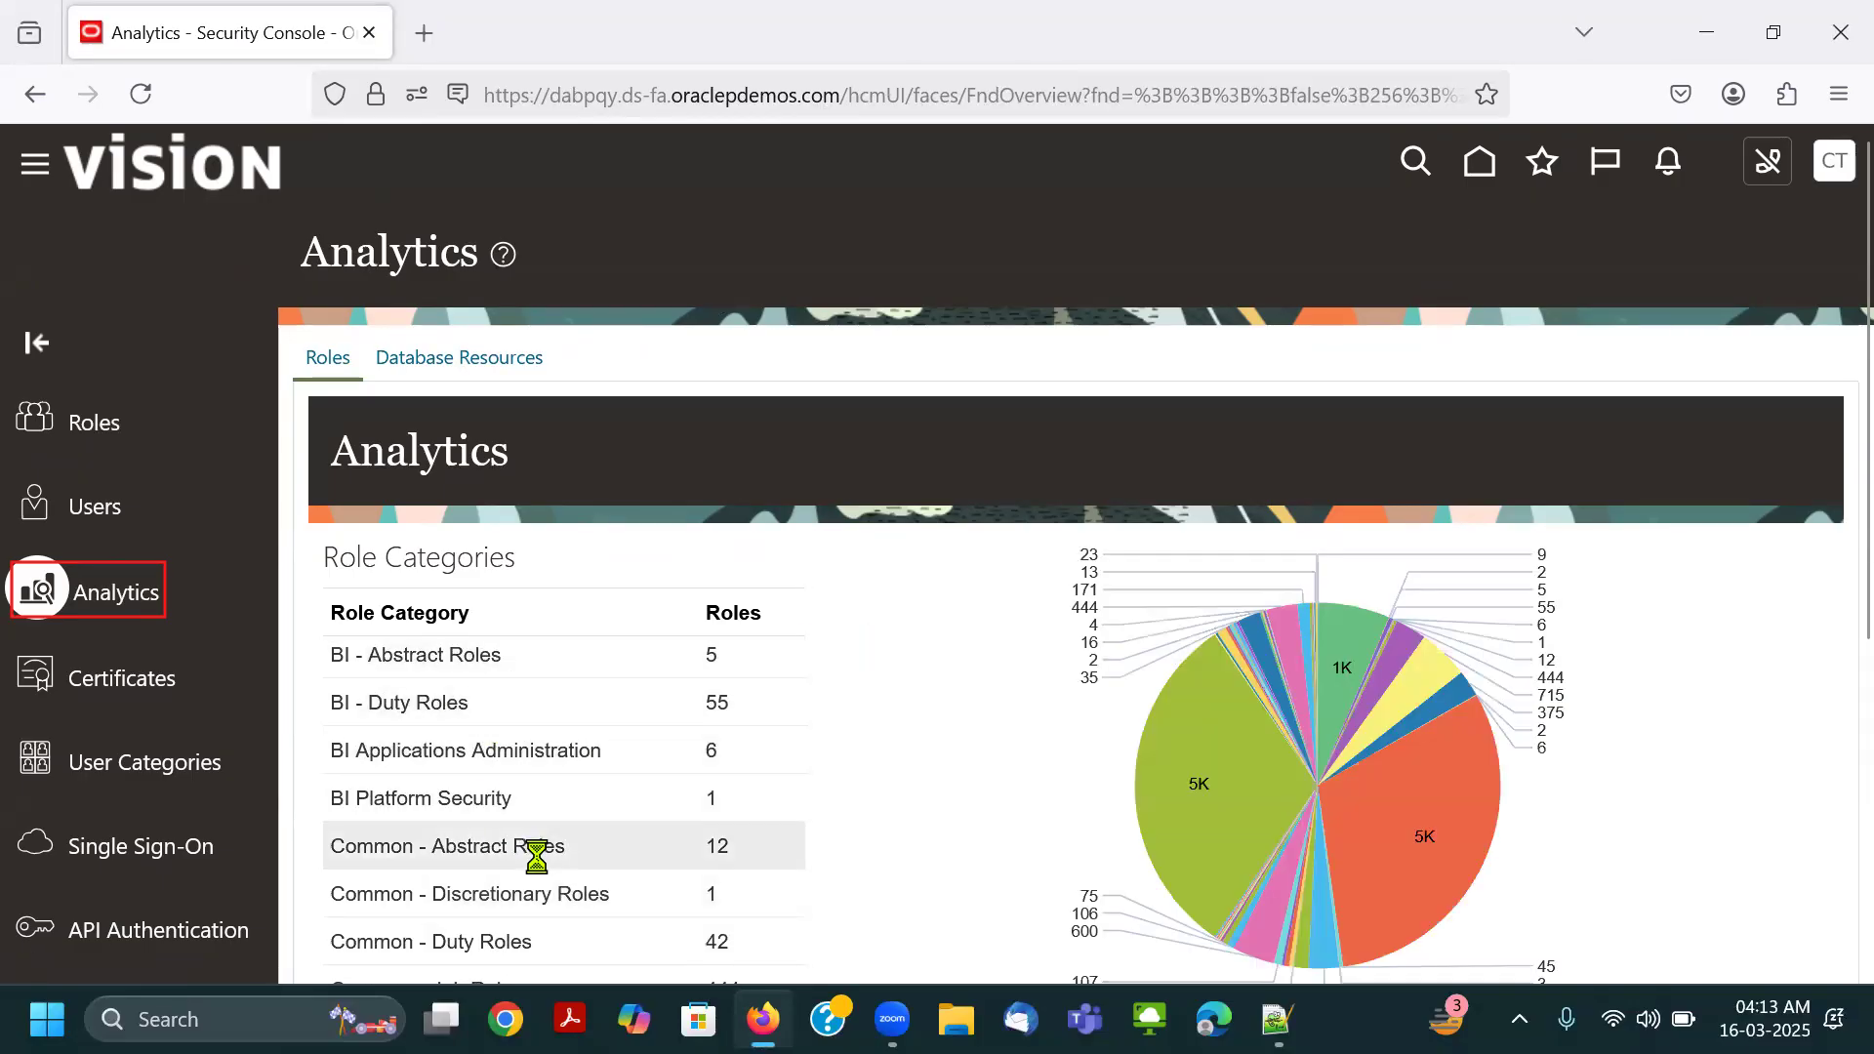
pyautogui.scroll(-2, 971, 693)
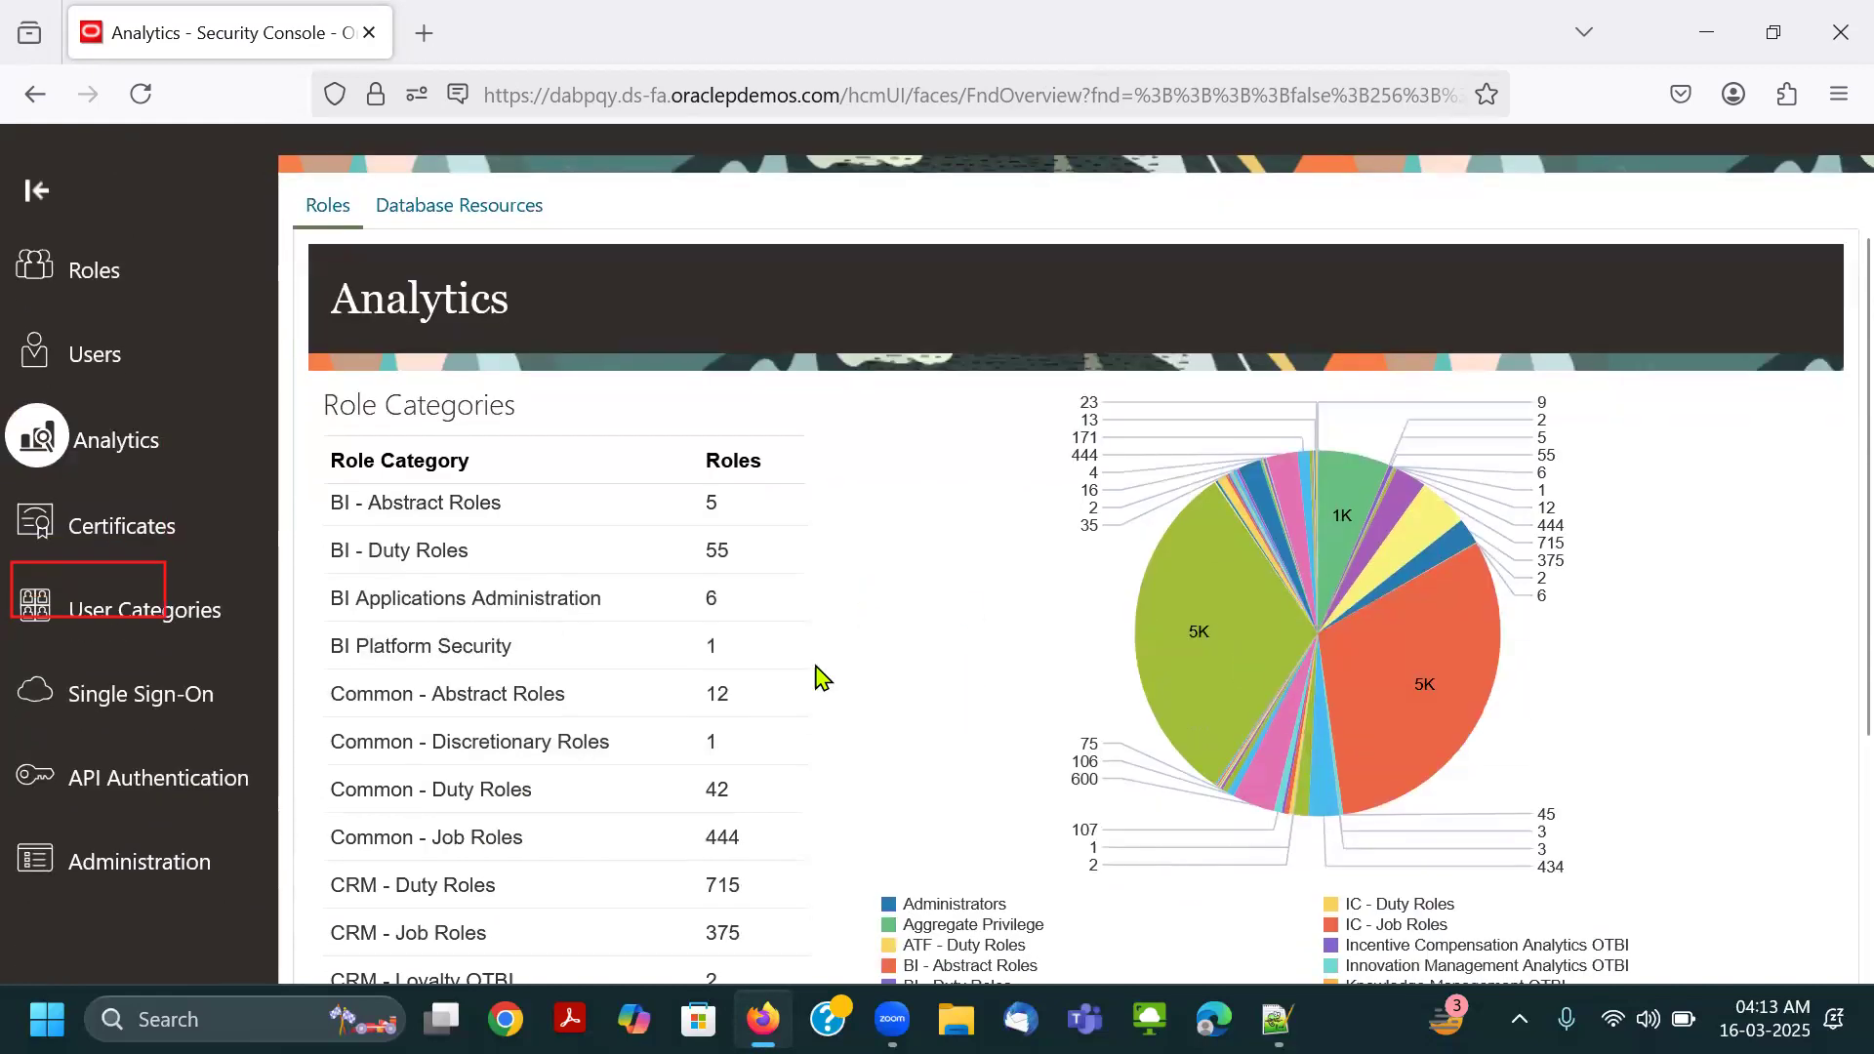
pyautogui.scroll(-4, 825, 683)
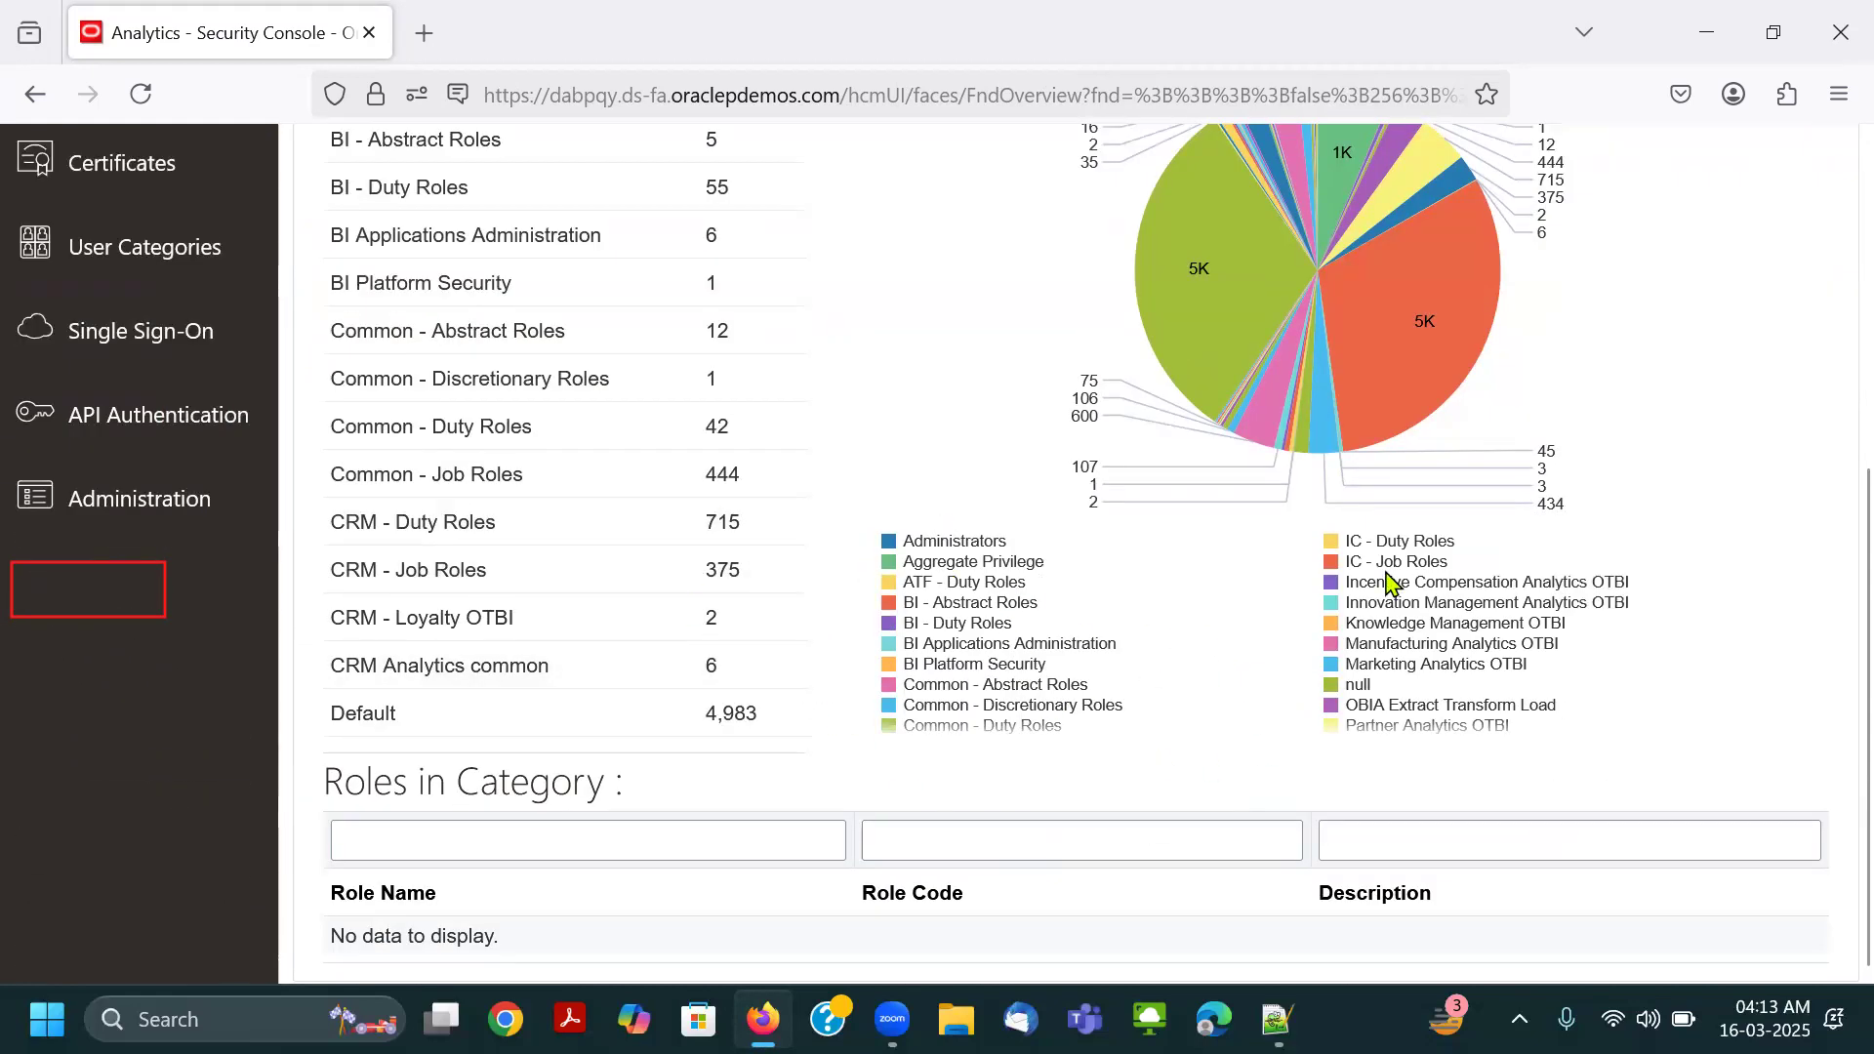
pyautogui.scroll(5, 841, 498)
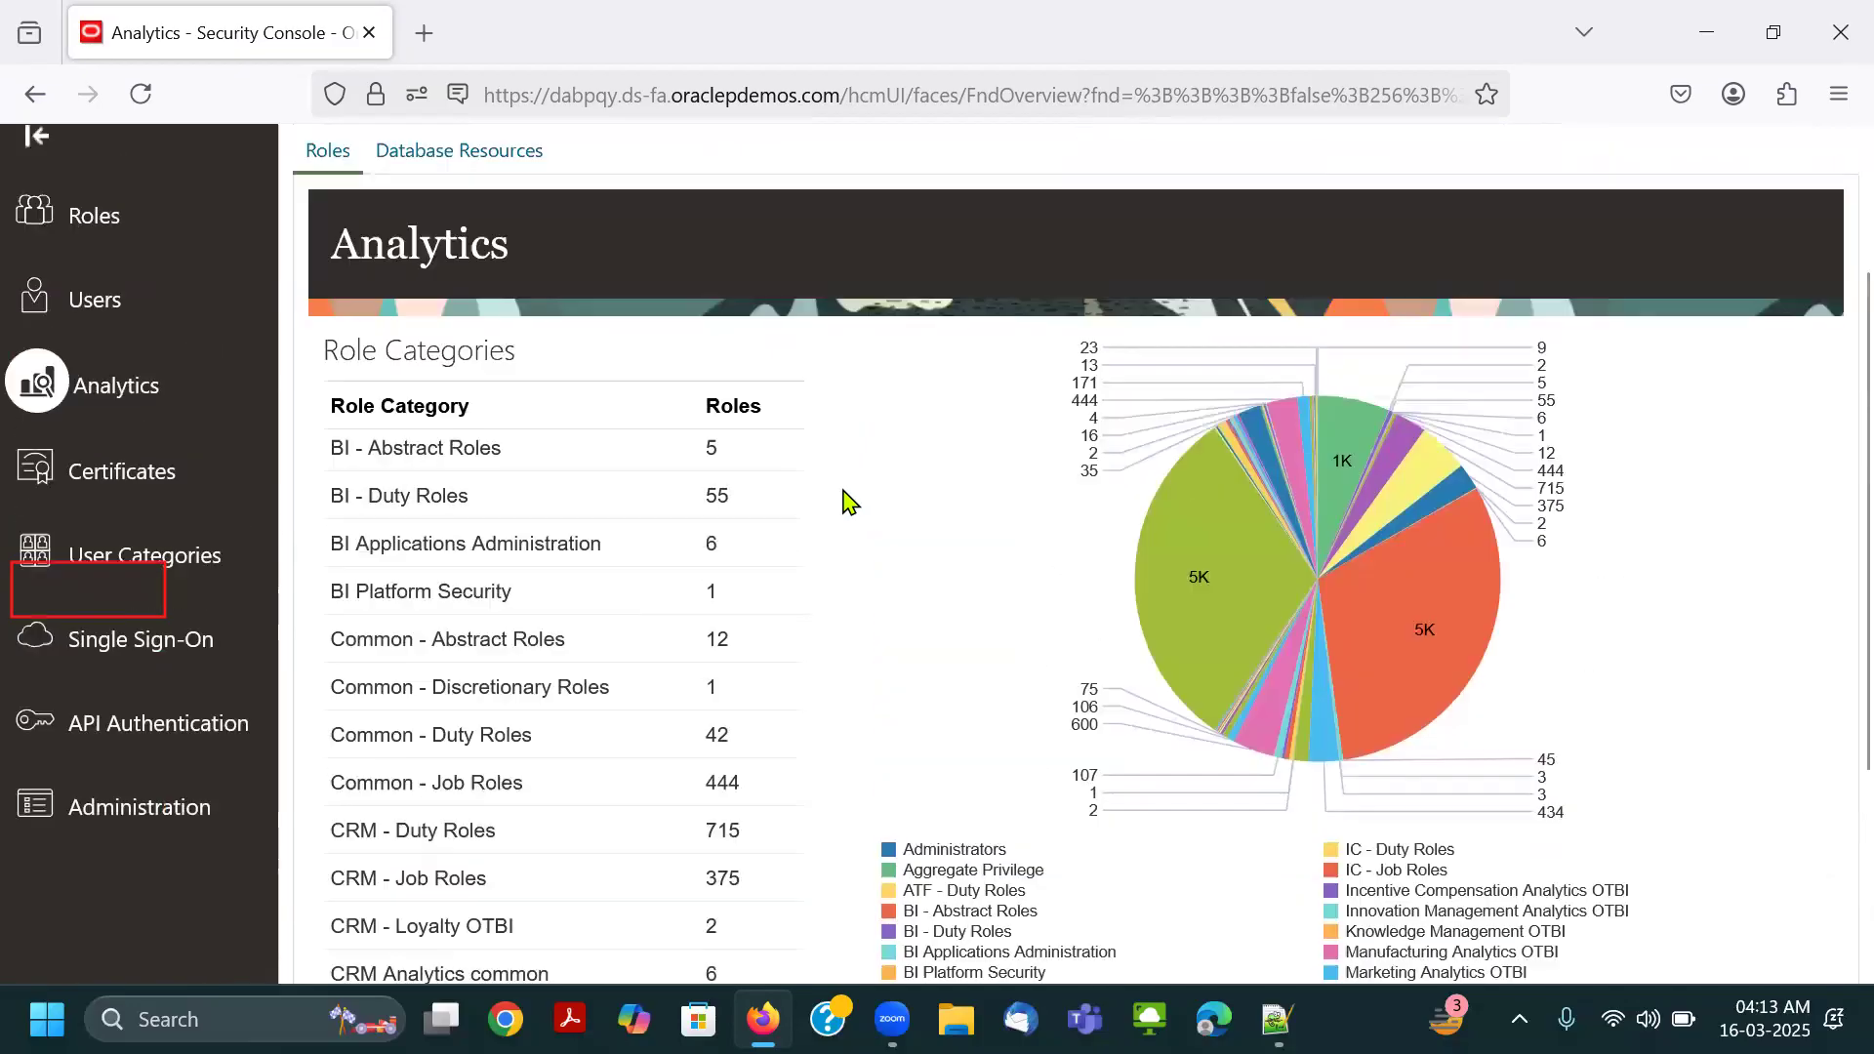
pyautogui.scroll(3, 786, 613)
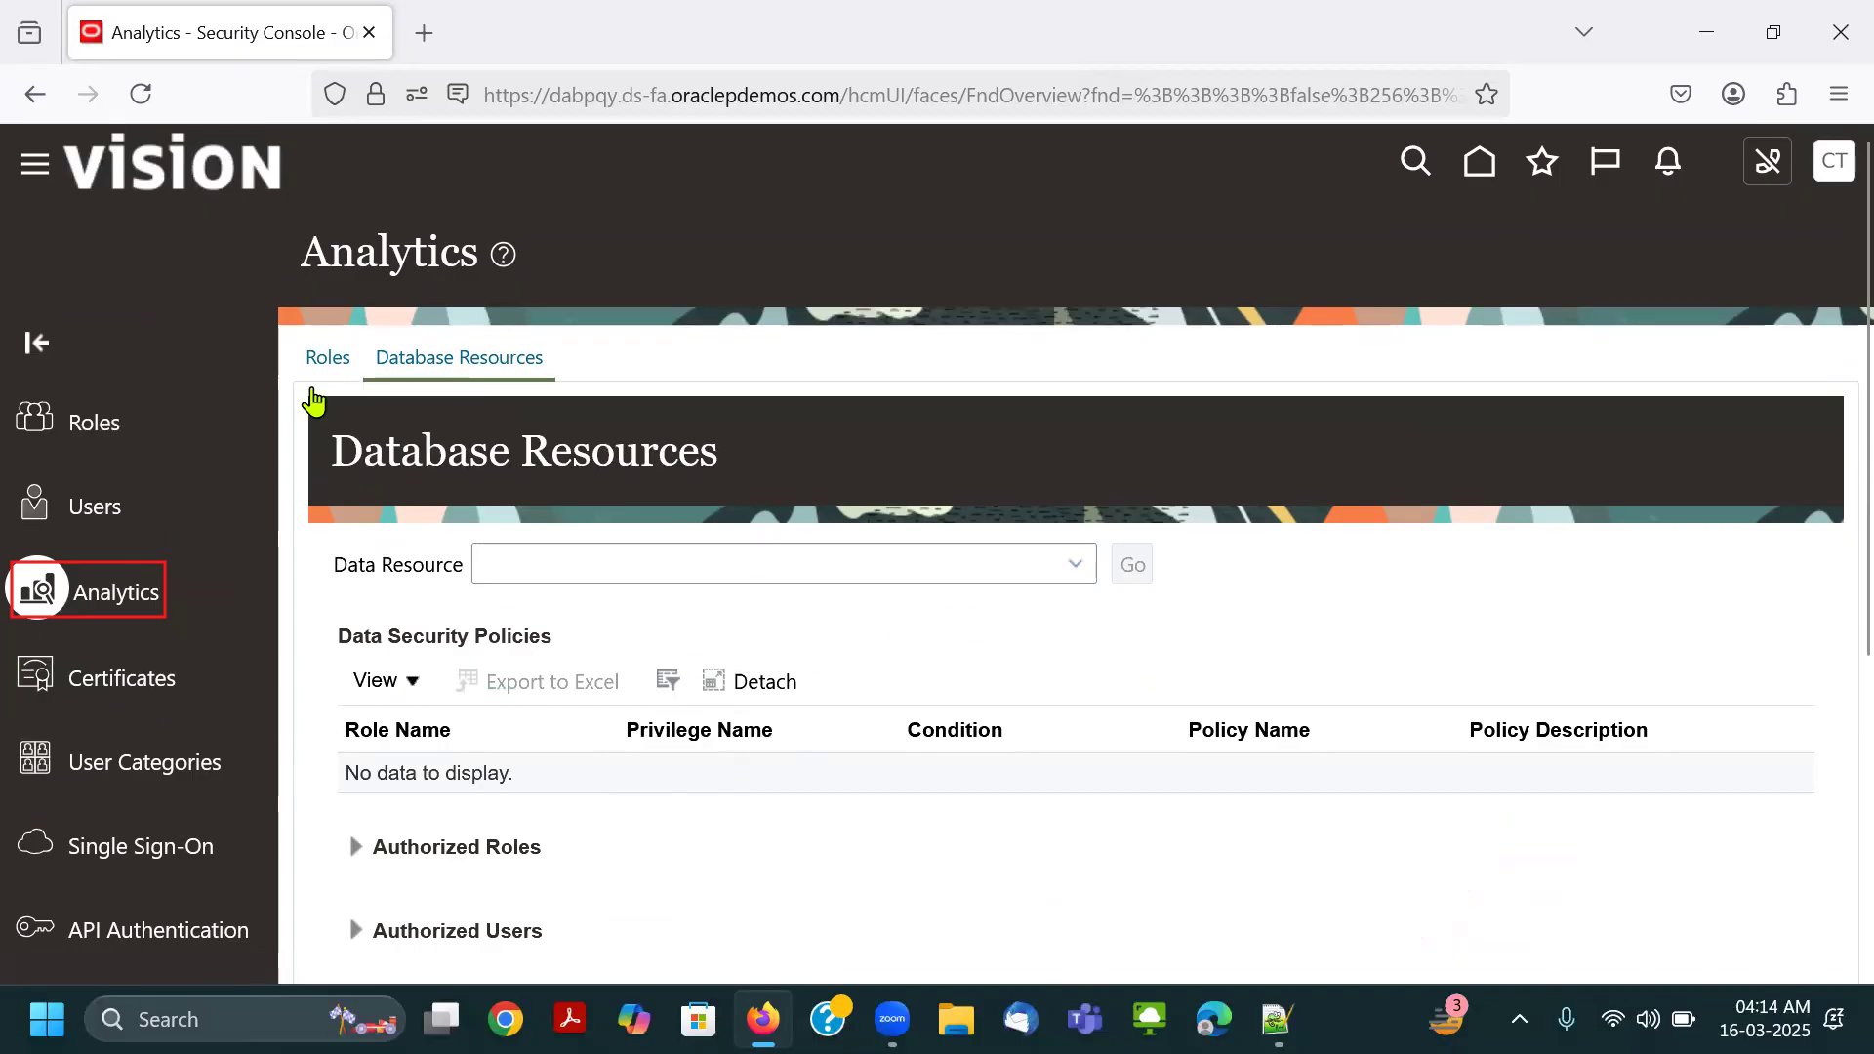
# Open the Certificates page in the Security Console.
pyautogui.click(806, 93)
pyautogui.click(127, 626)
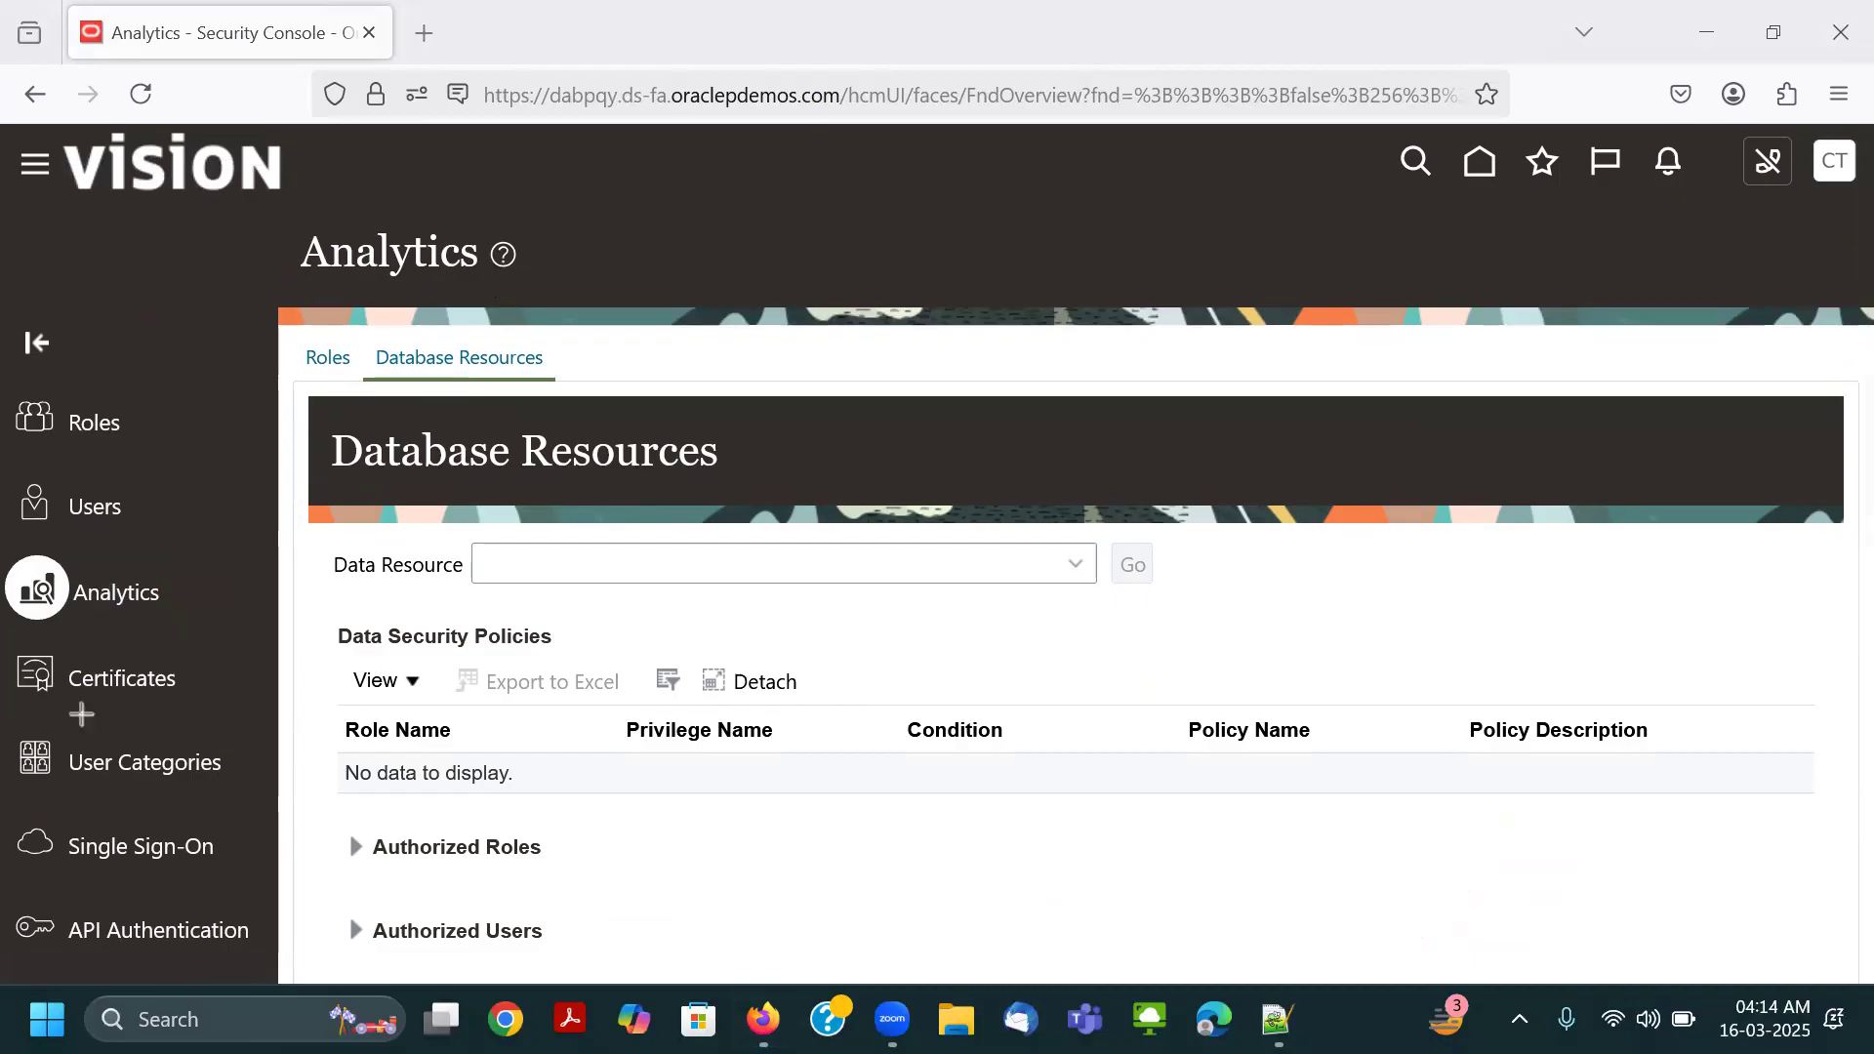
pyautogui.moveTo(5, 653); pyautogui.dragTo(195, 702)
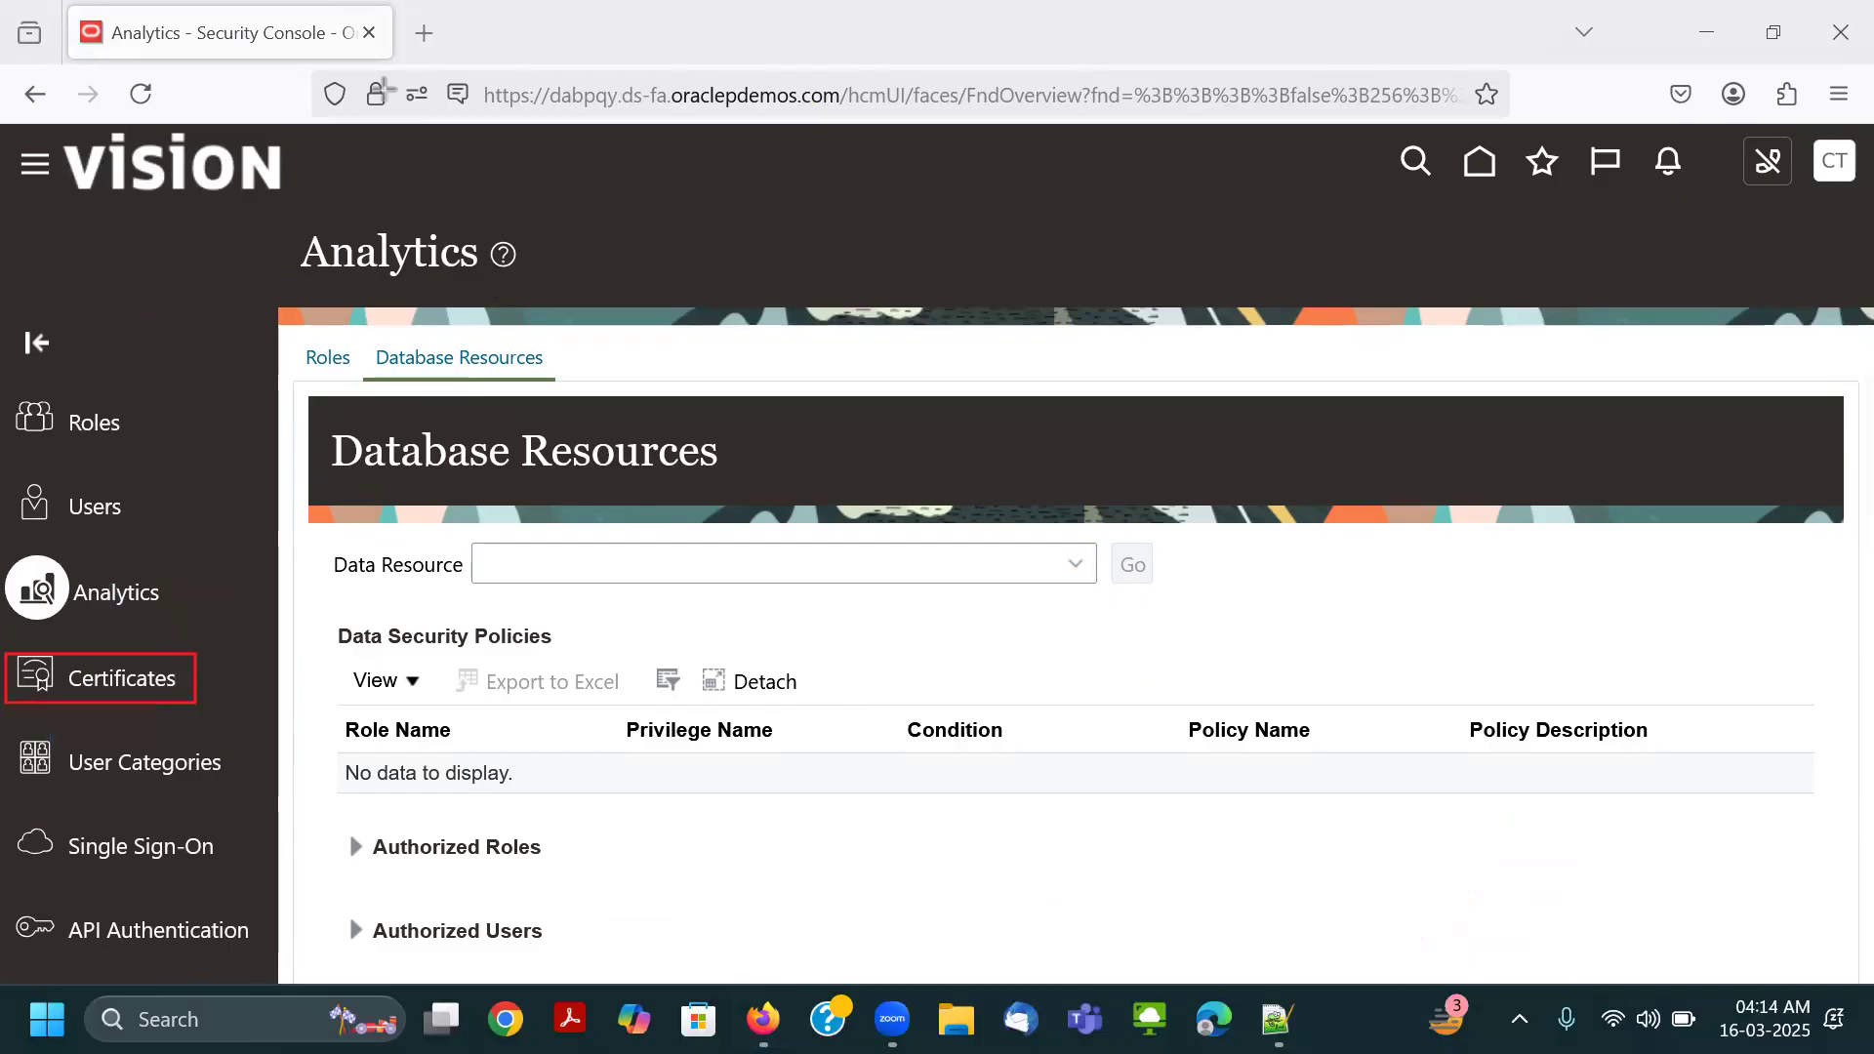
pyautogui.click(119, 691)
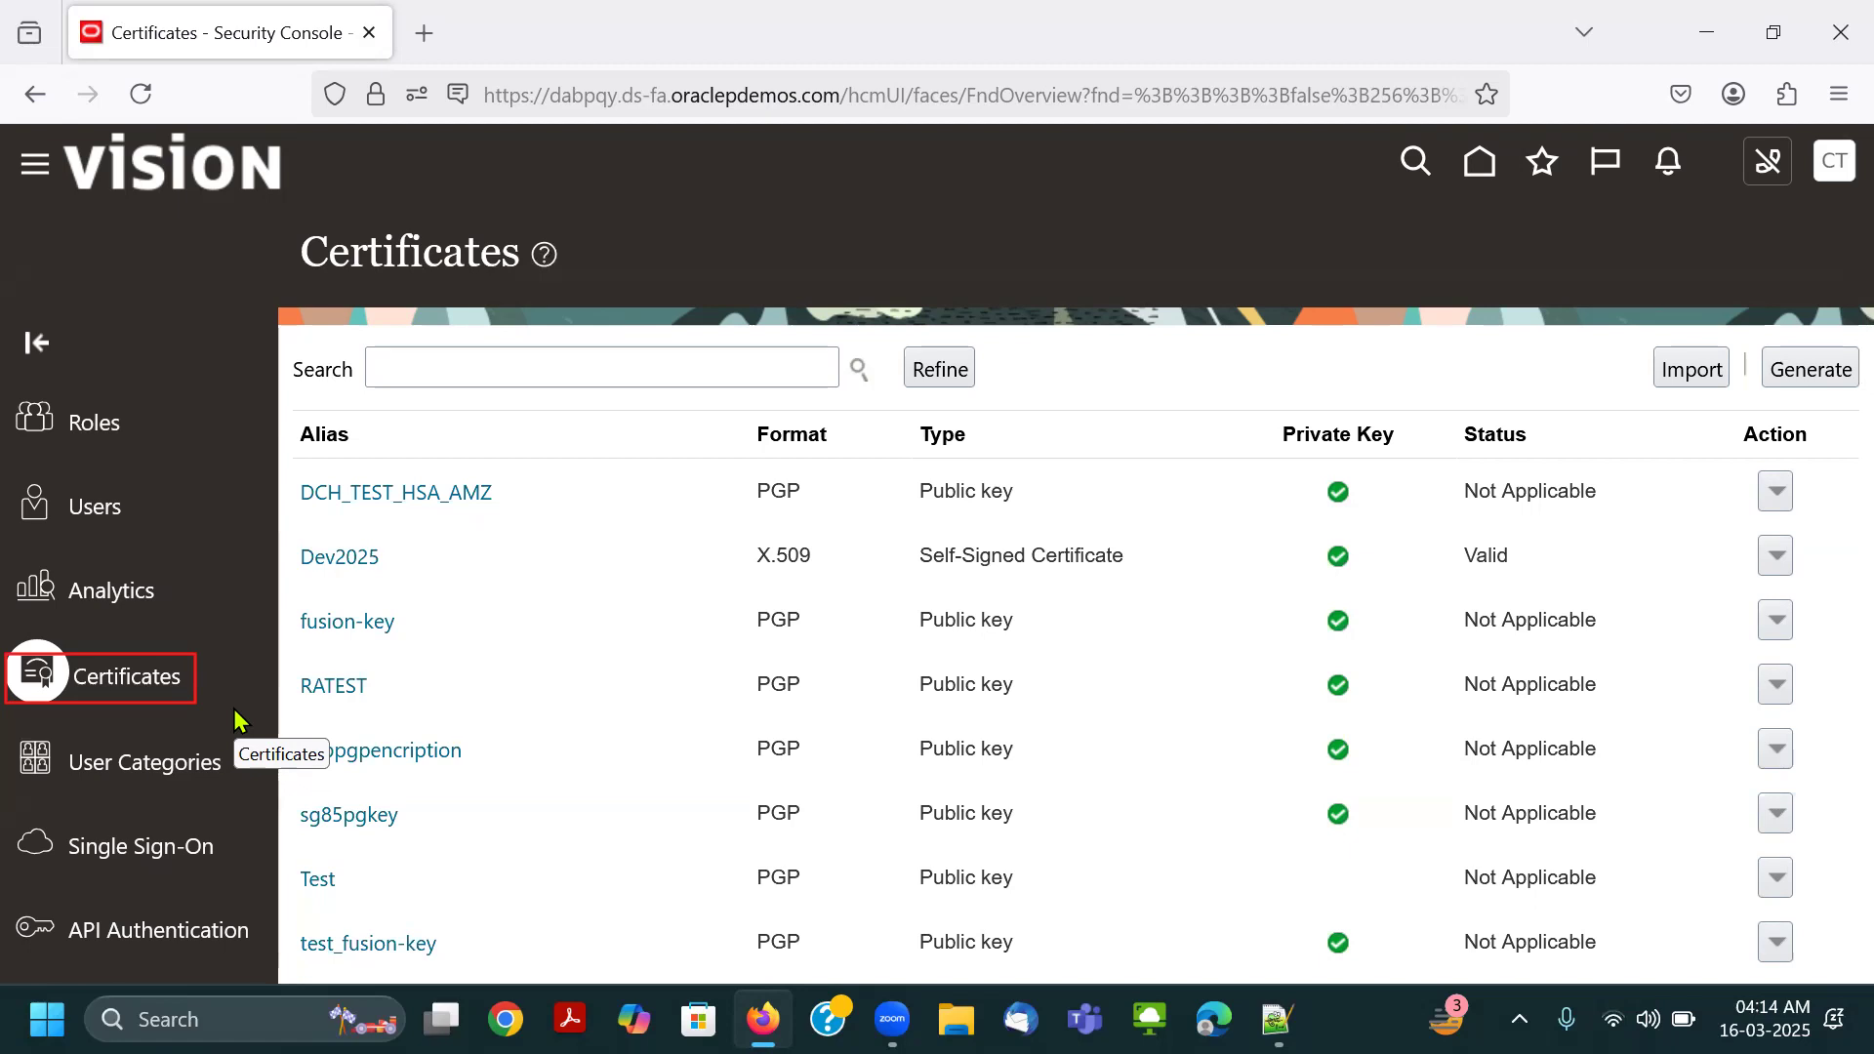
# Start generating a certificate to view the fields for the PGP type, and cancel the generation.
pyautogui.click(1800, 371)
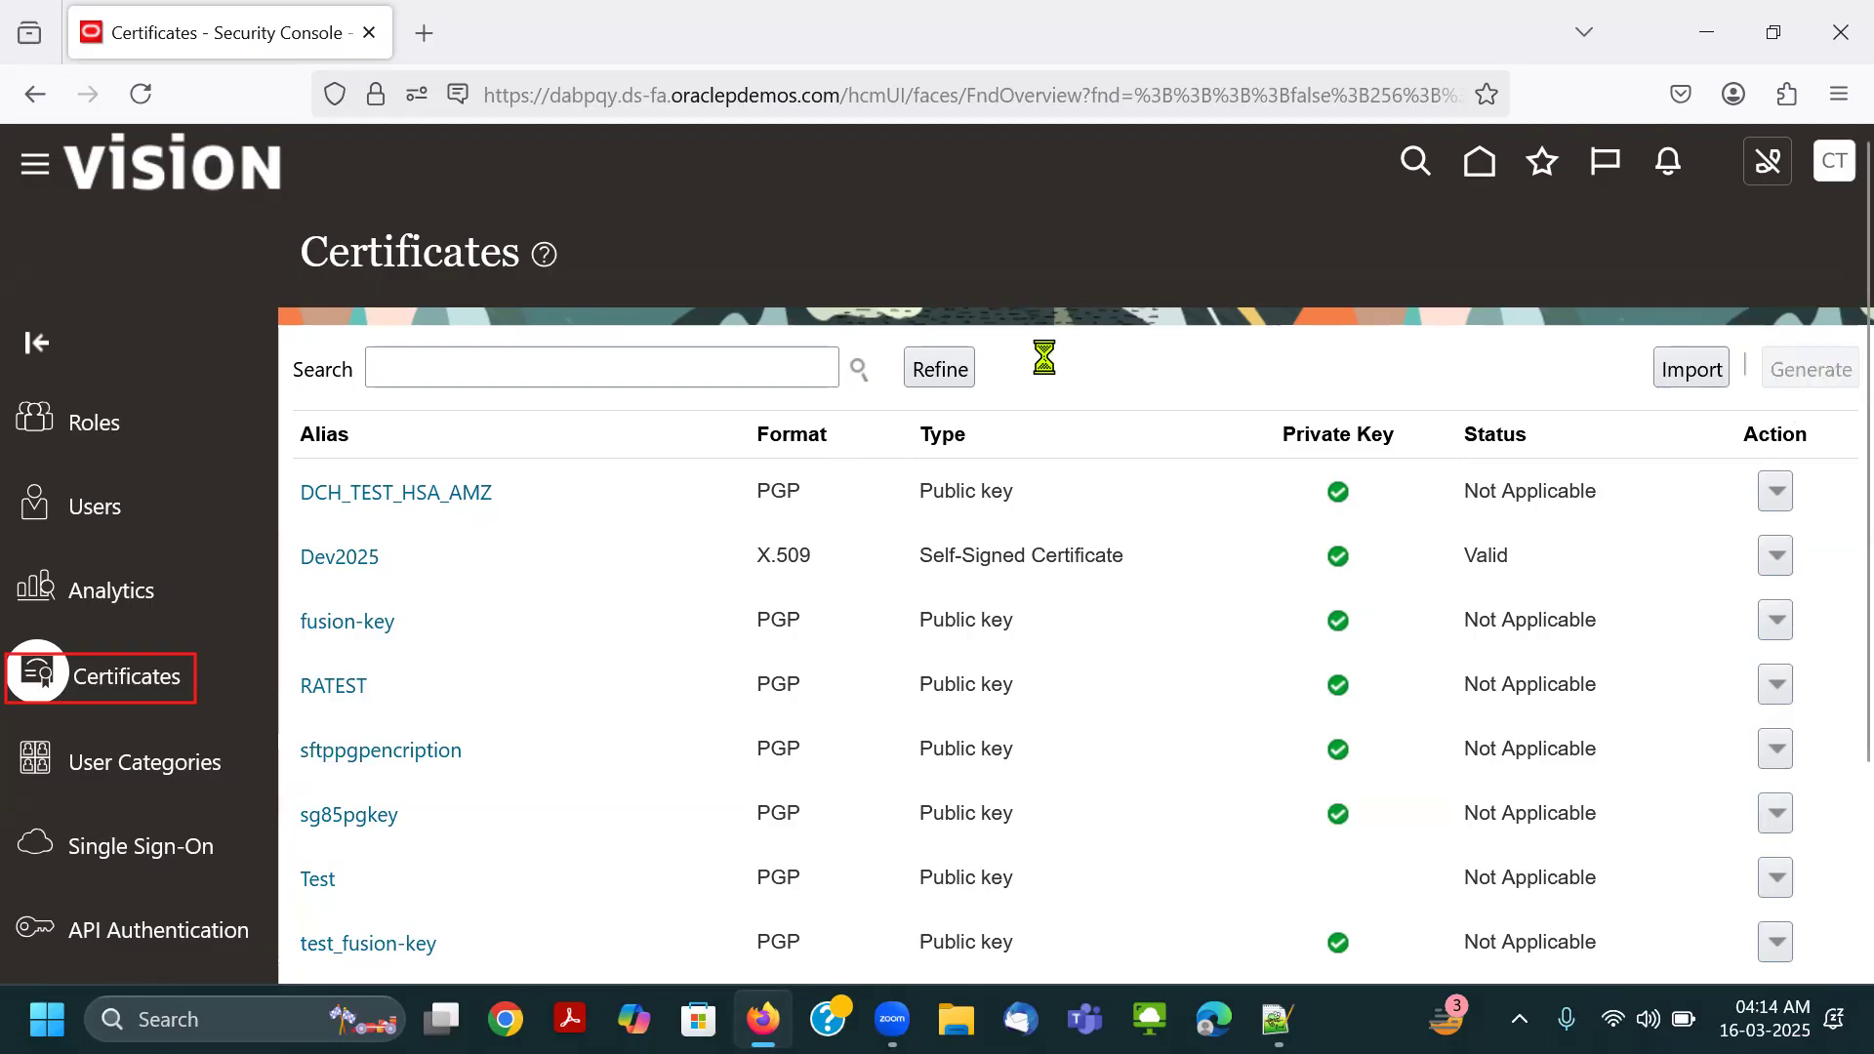
pyautogui.click(1034, 395)
pyautogui.click(999, 440)
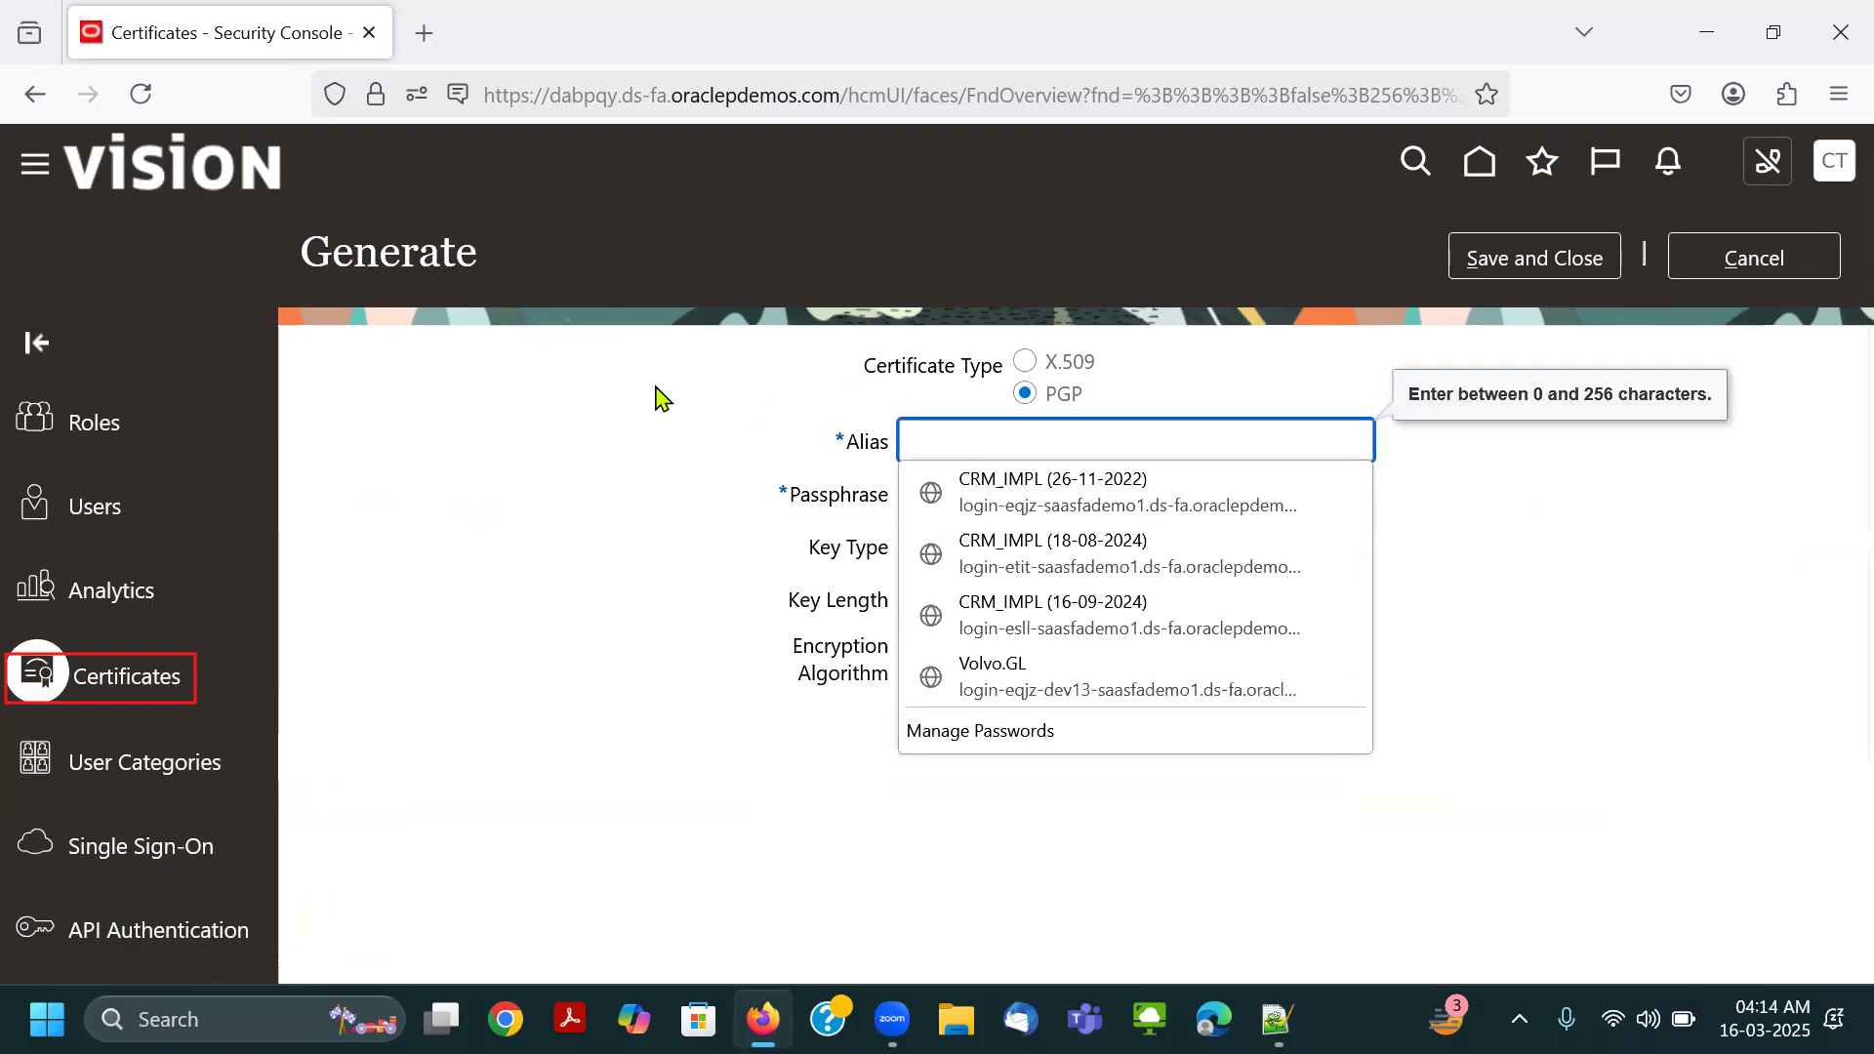
pyautogui.click(718, 493)
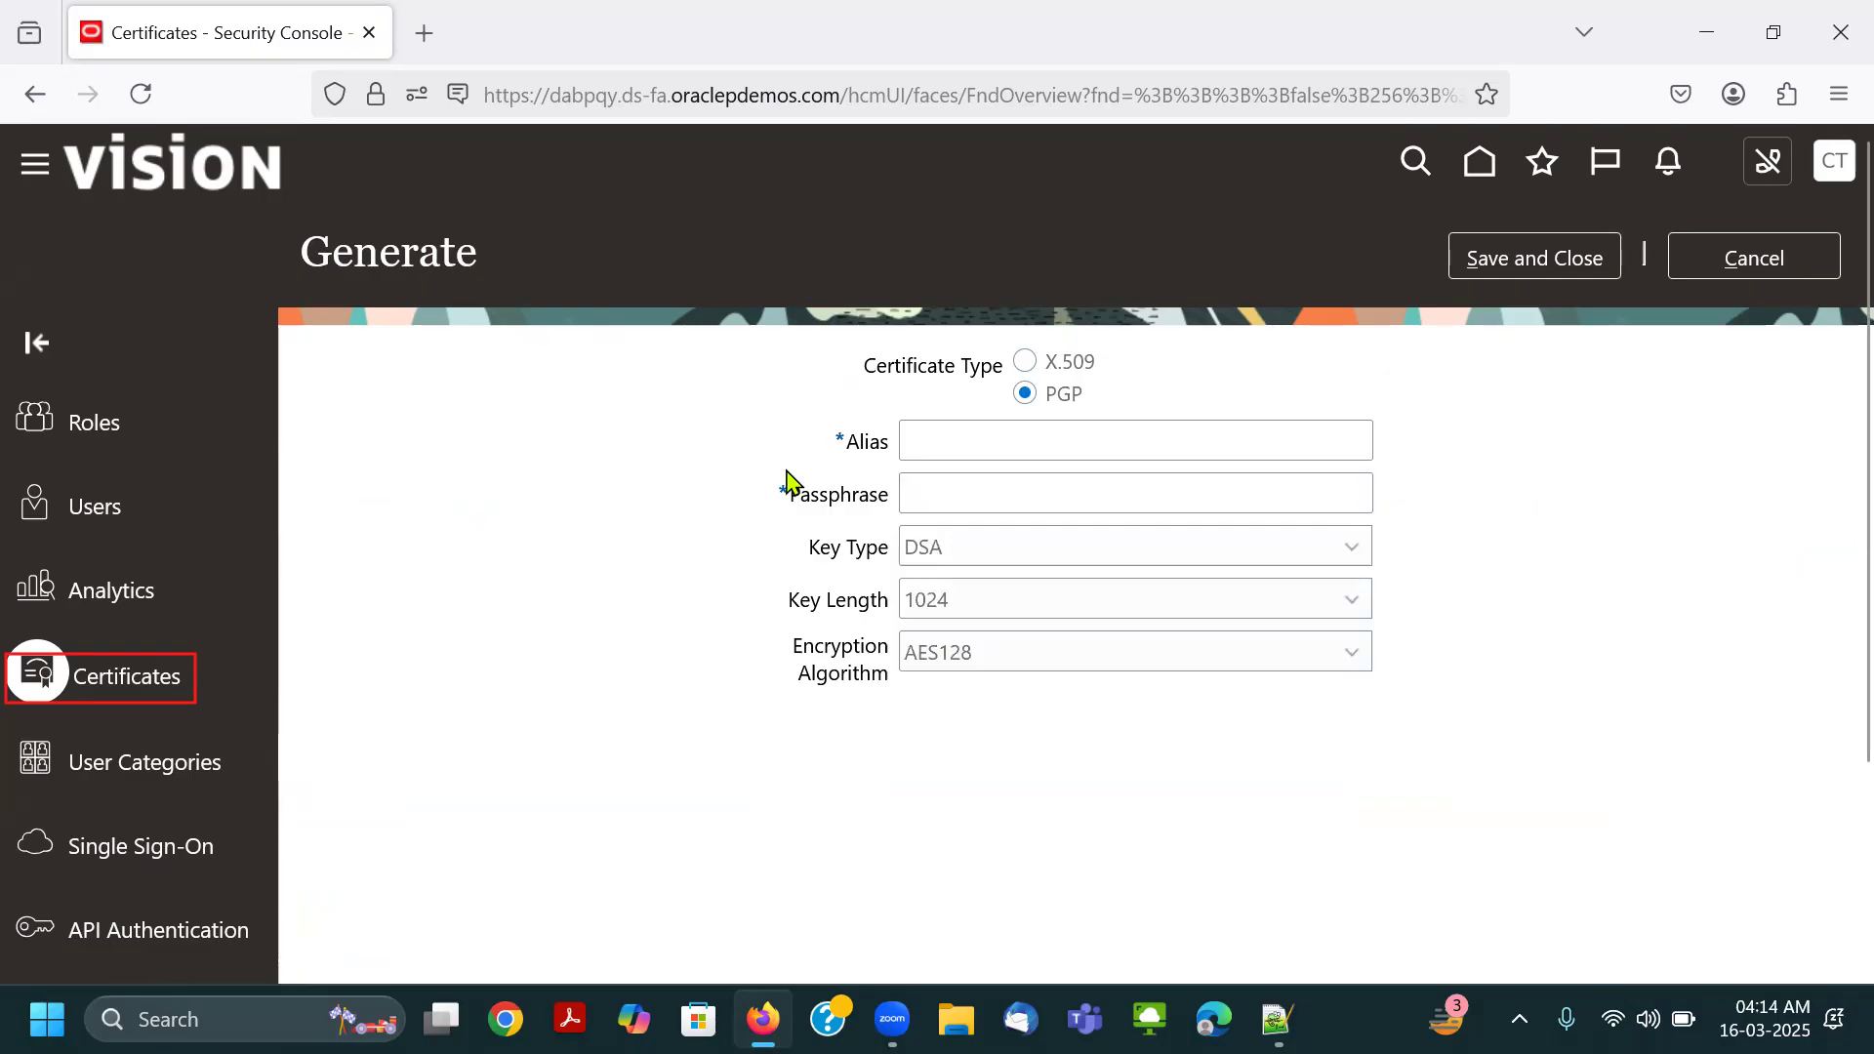
pyautogui.click(1017, 451)
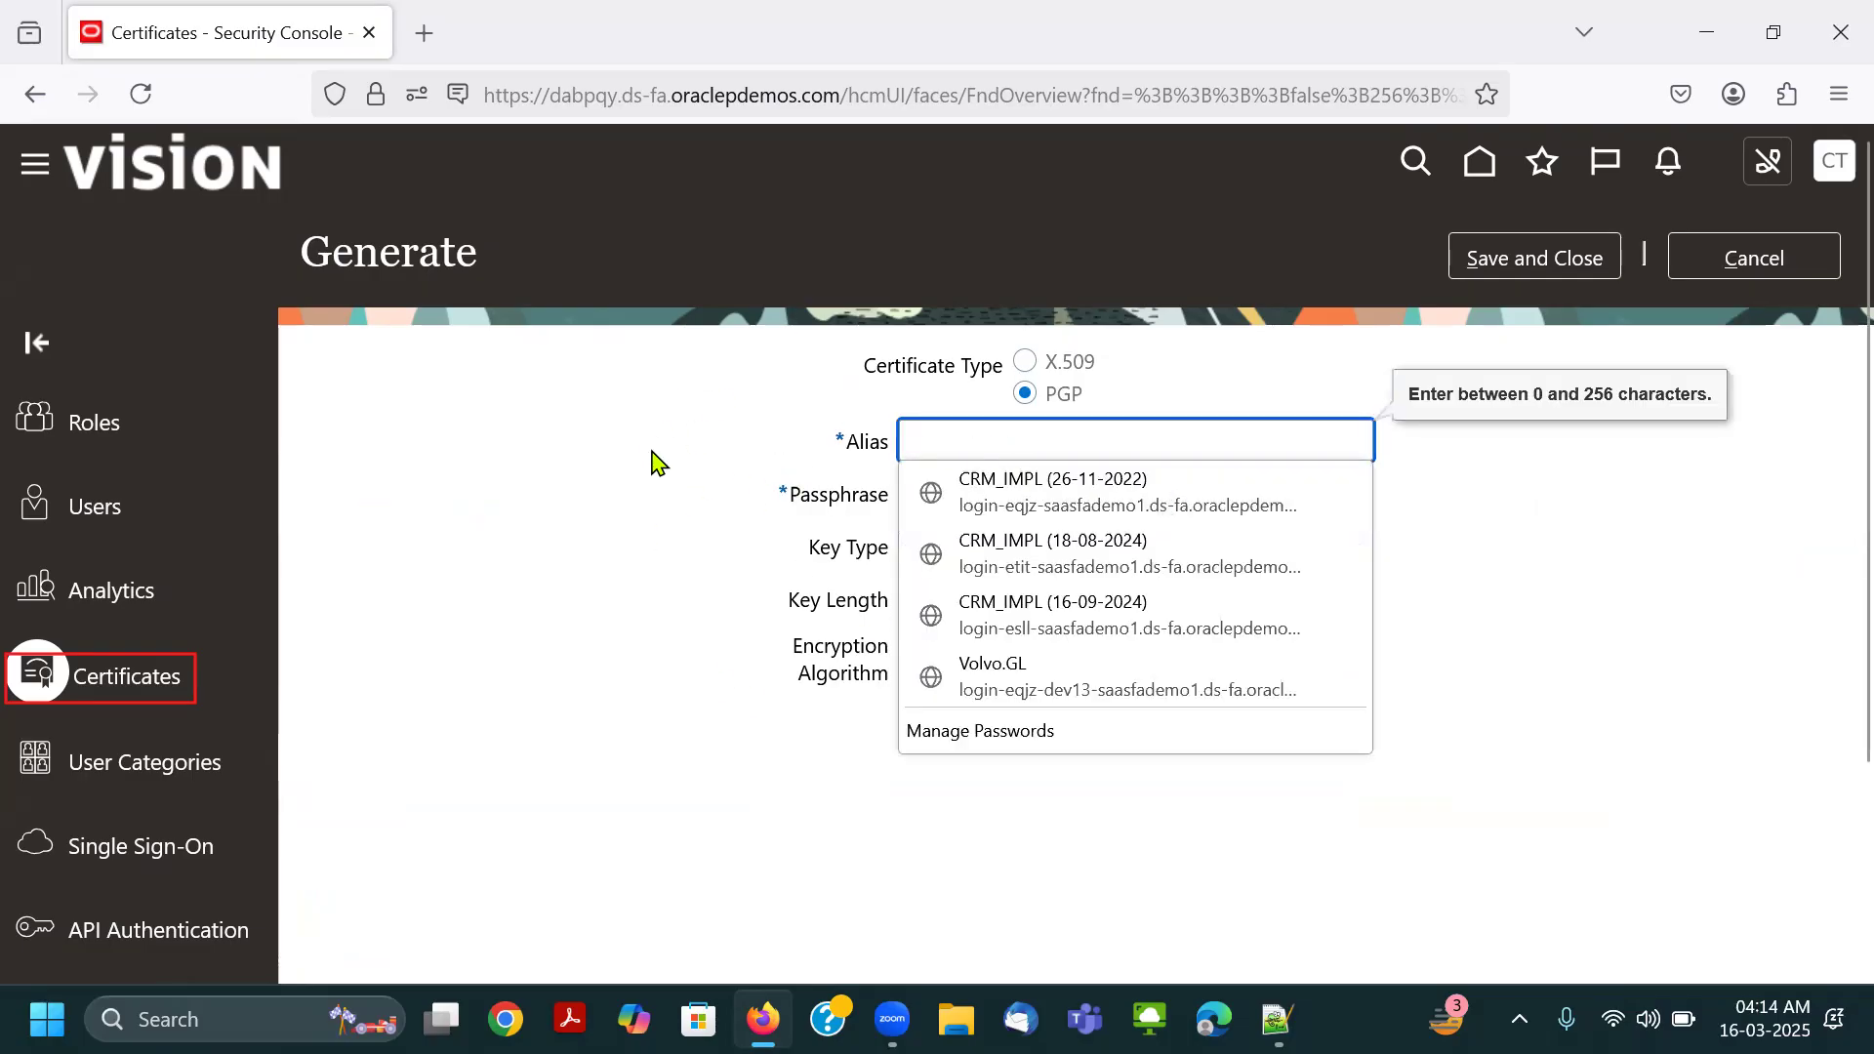
pyautogui.click(727, 406)
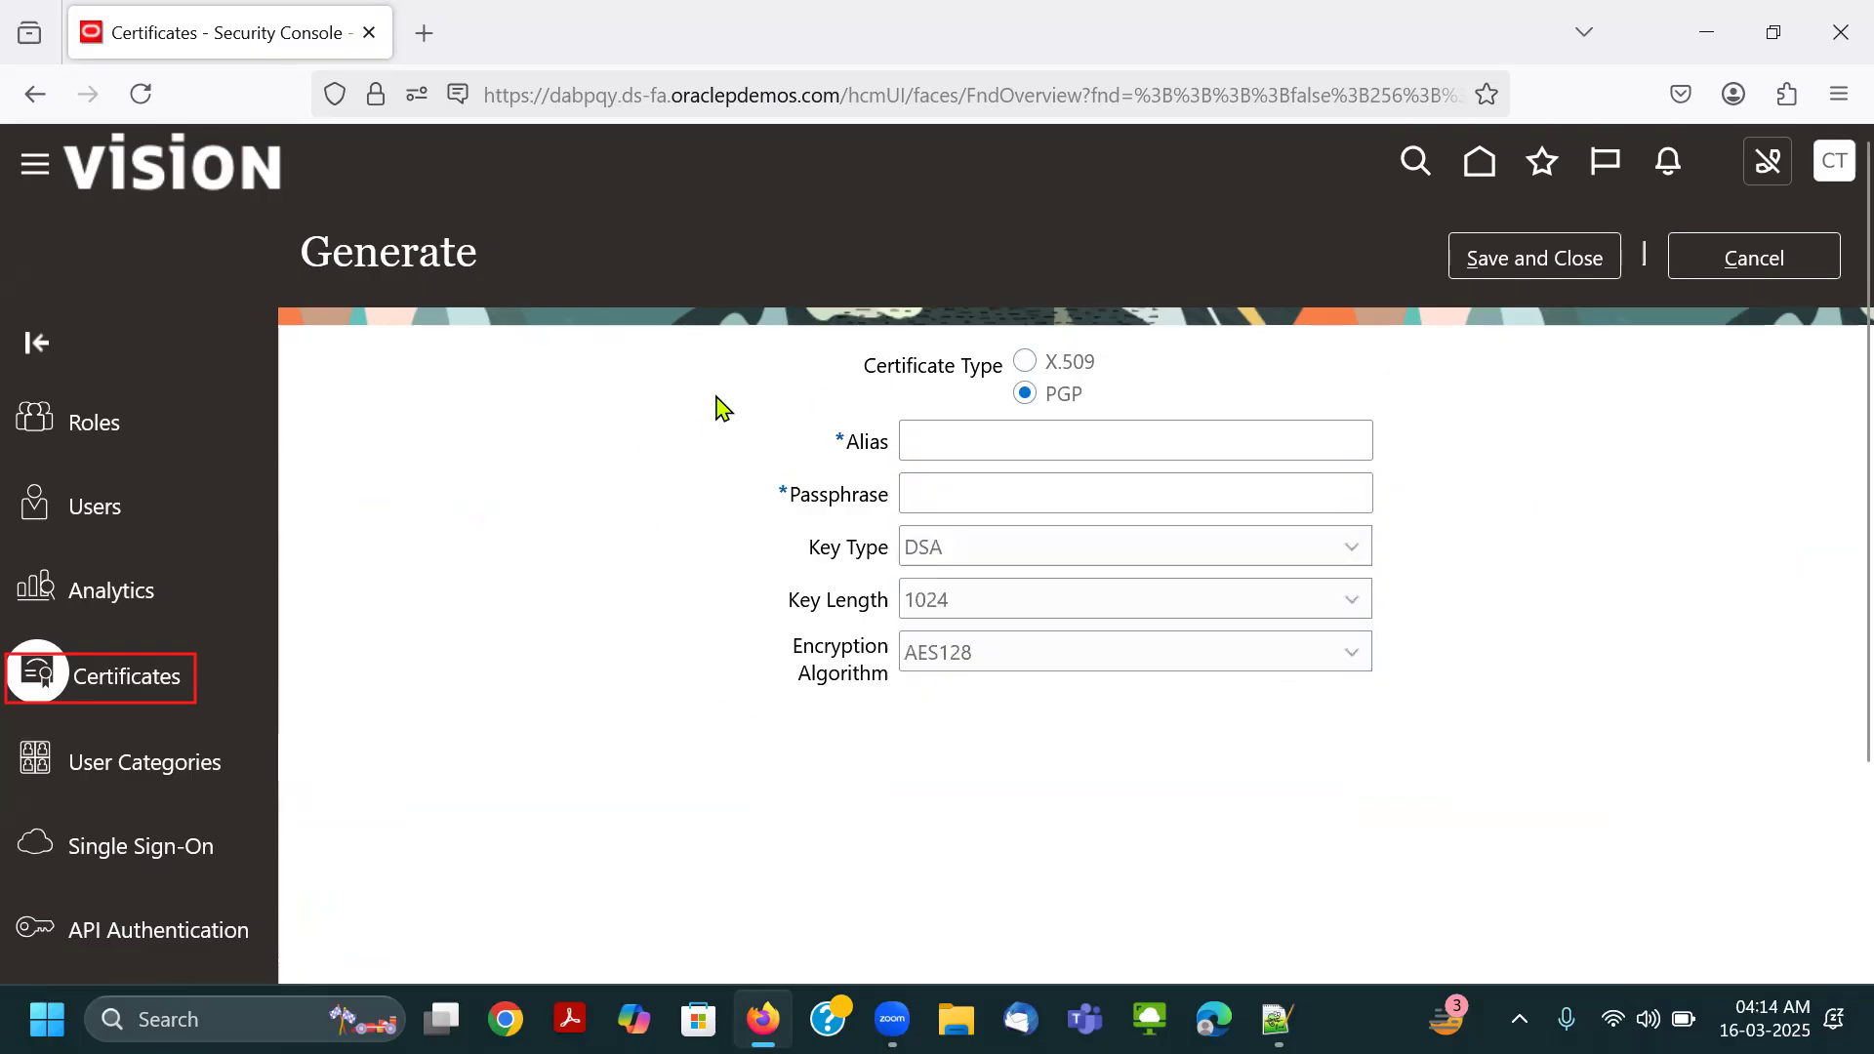
pyautogui.click(1797, 265)
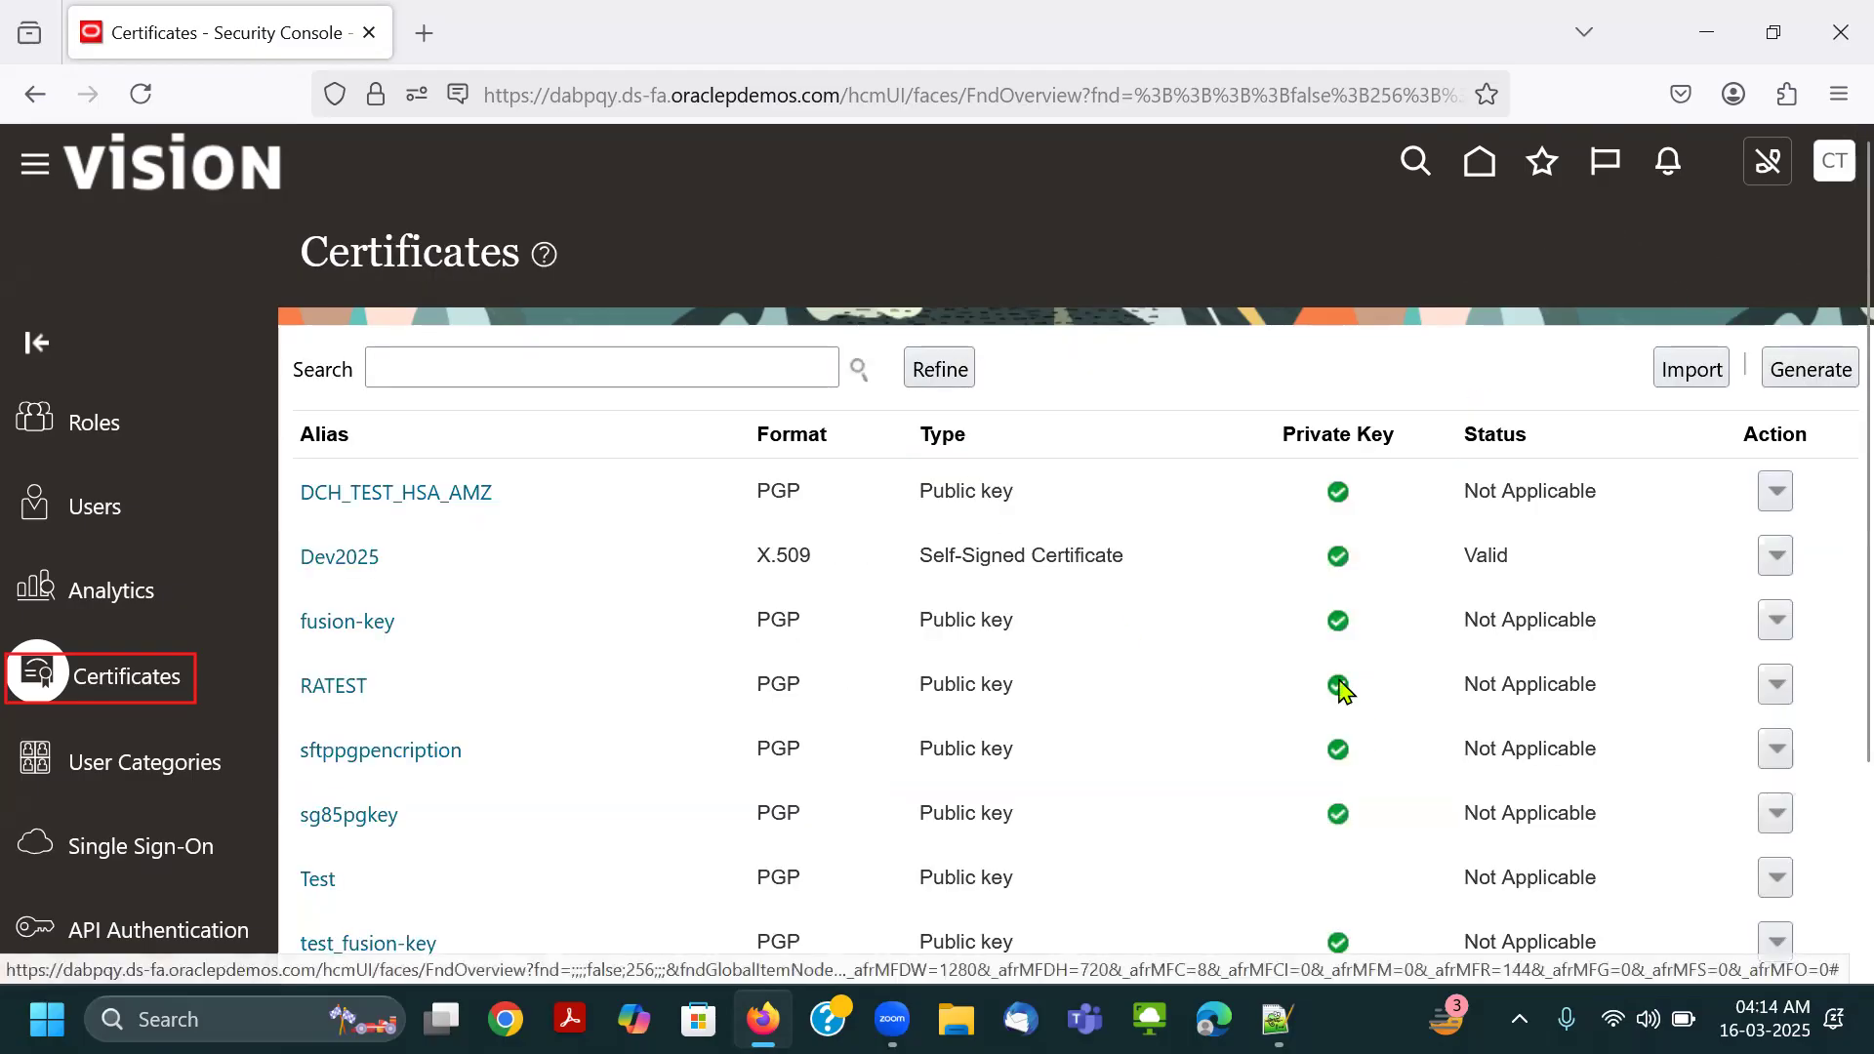
# View the public PGP key details of the fusion-key certificate and return to the certificate list.
pyautogui.click(355, 630)
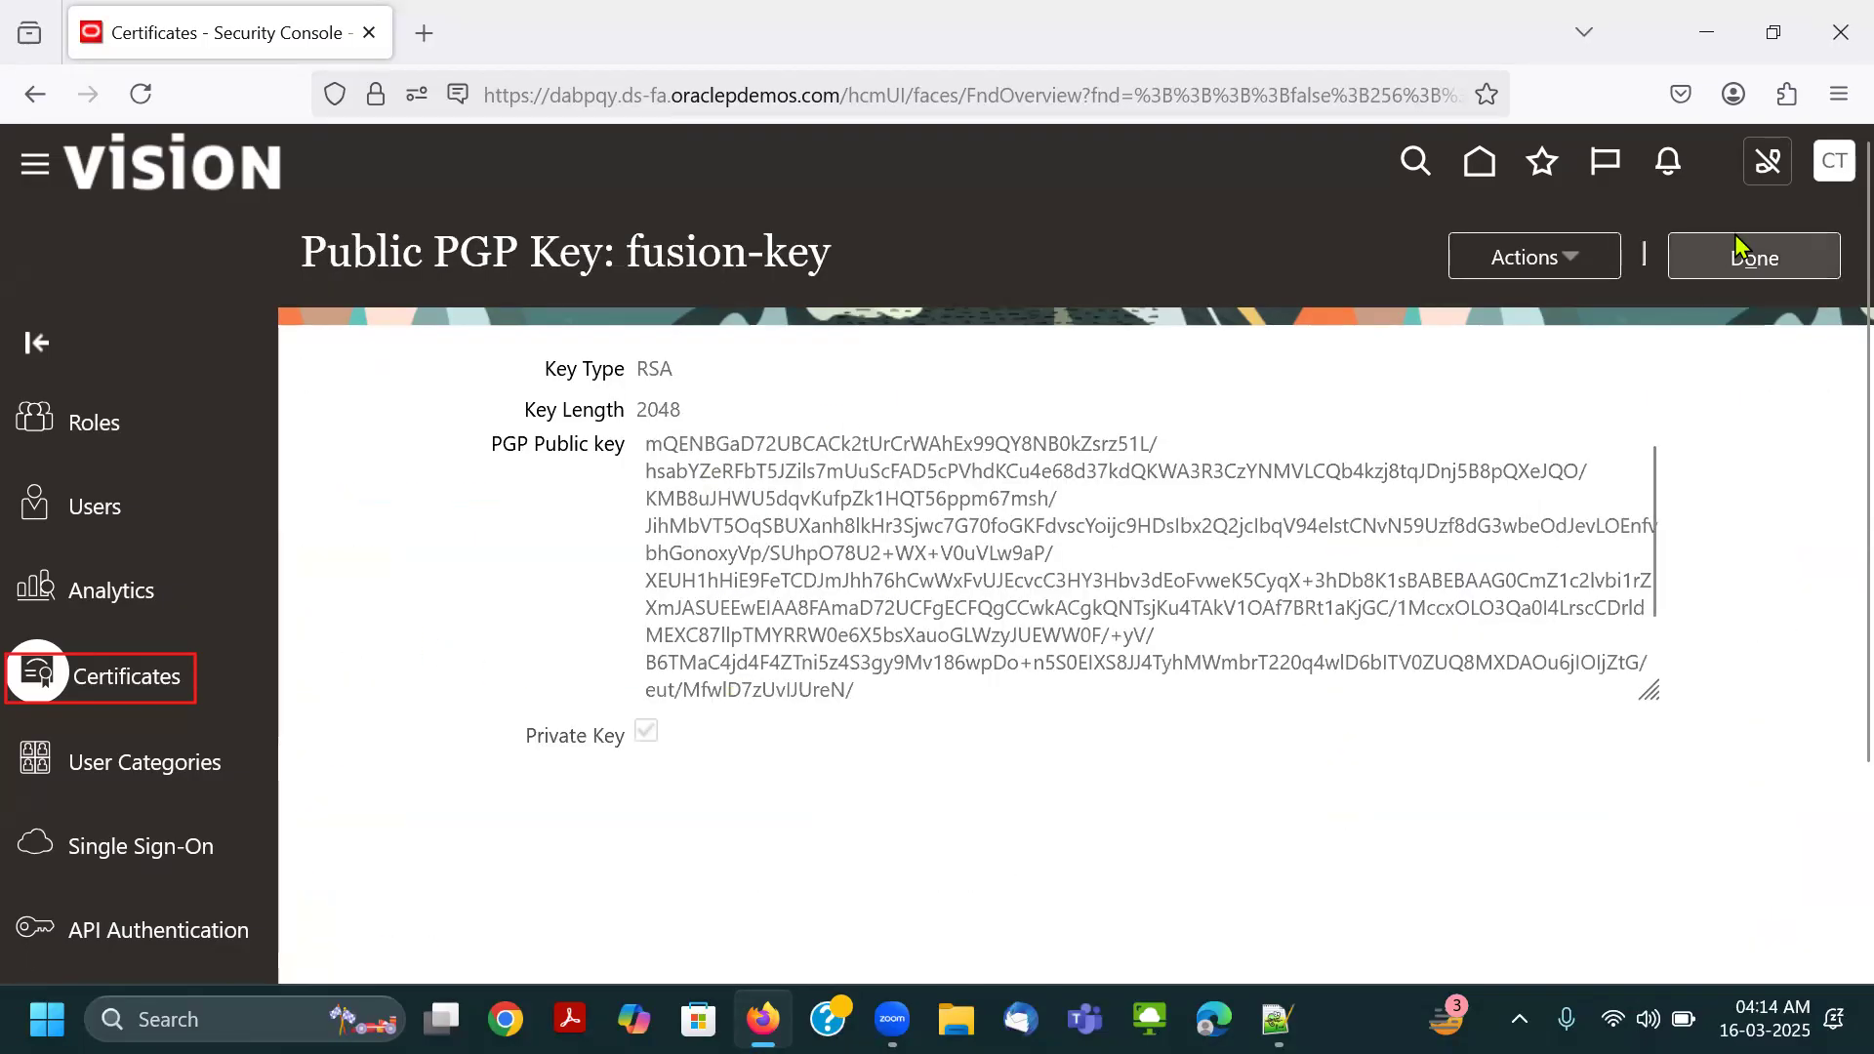
pyautogui.click(1752, 261)
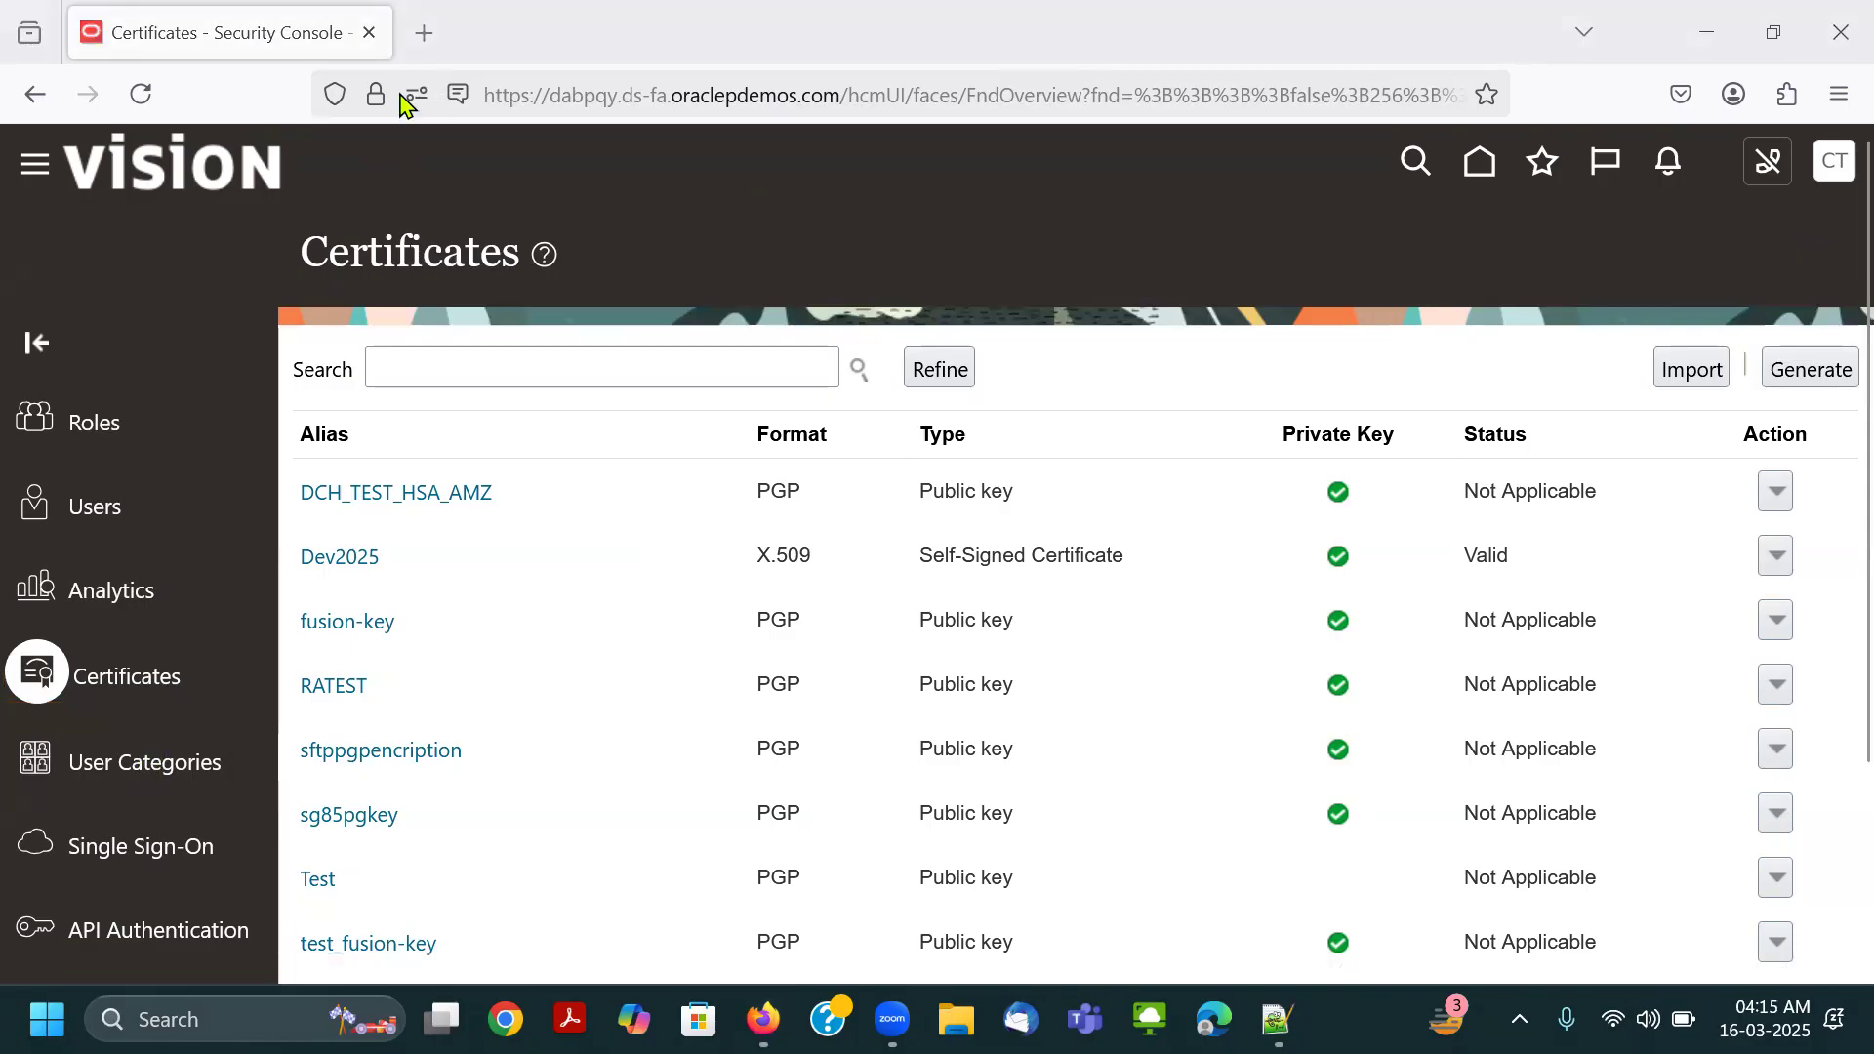
# Open the User Categories page and view the details of the DEFAULT user category.
pyautogui.moveTo(13, 734); pyautogui.dragTo(238, 799)
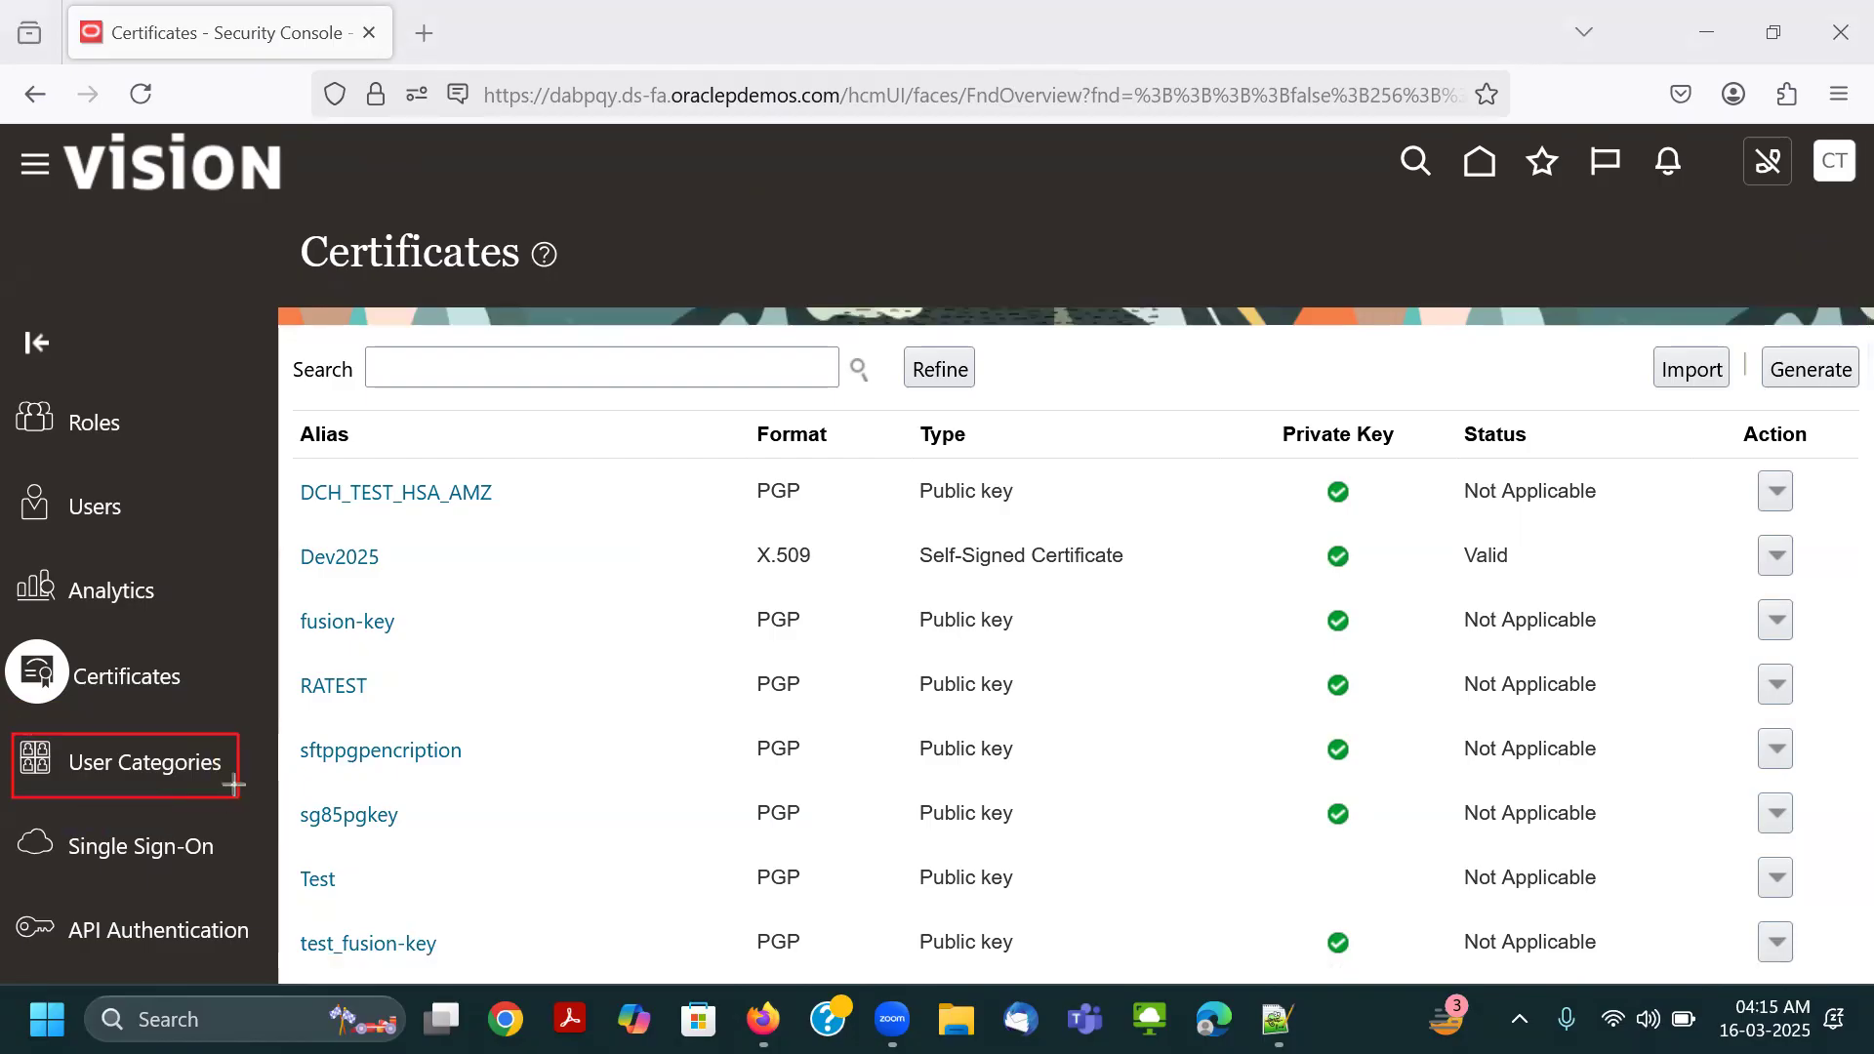
pyautogui.click(144, 766)
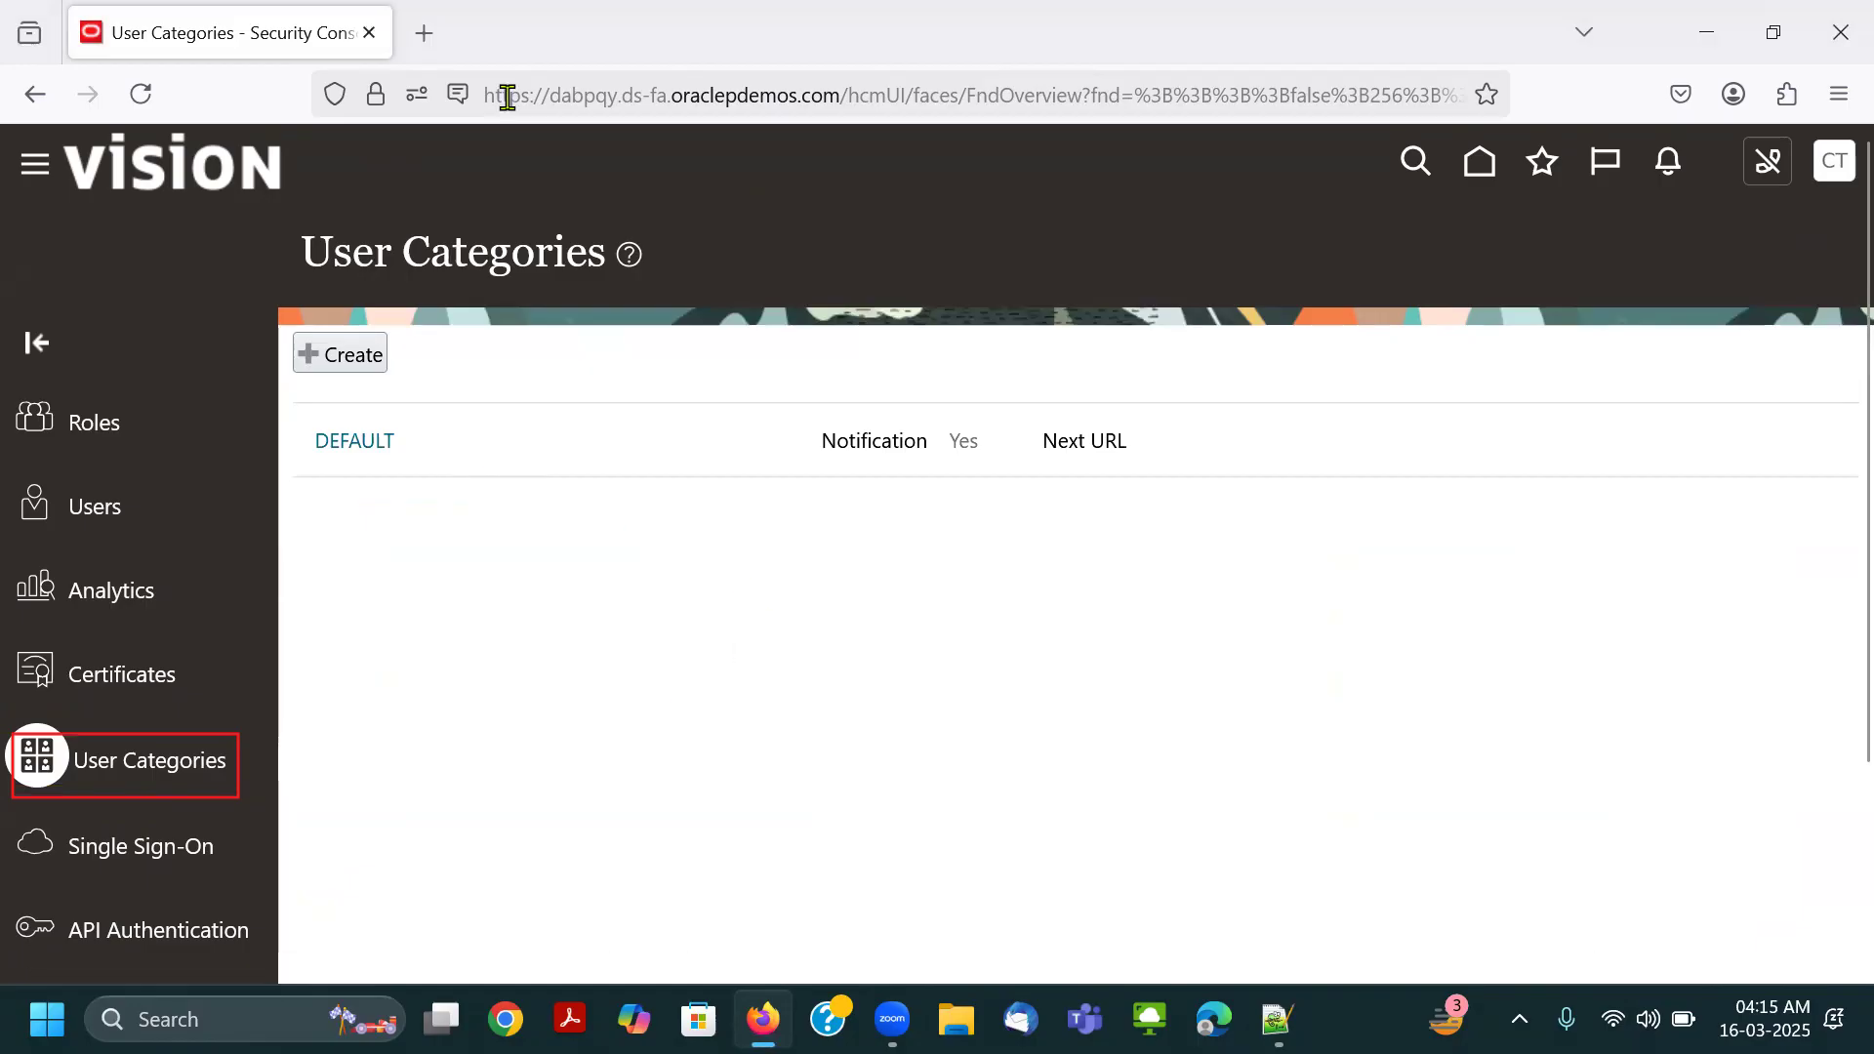
pyautogui.moveTo(283, 401); pyautogui.dragTo(432, 473)
pyautogui.click(538, 93)
pyautogui.click(210, 735)
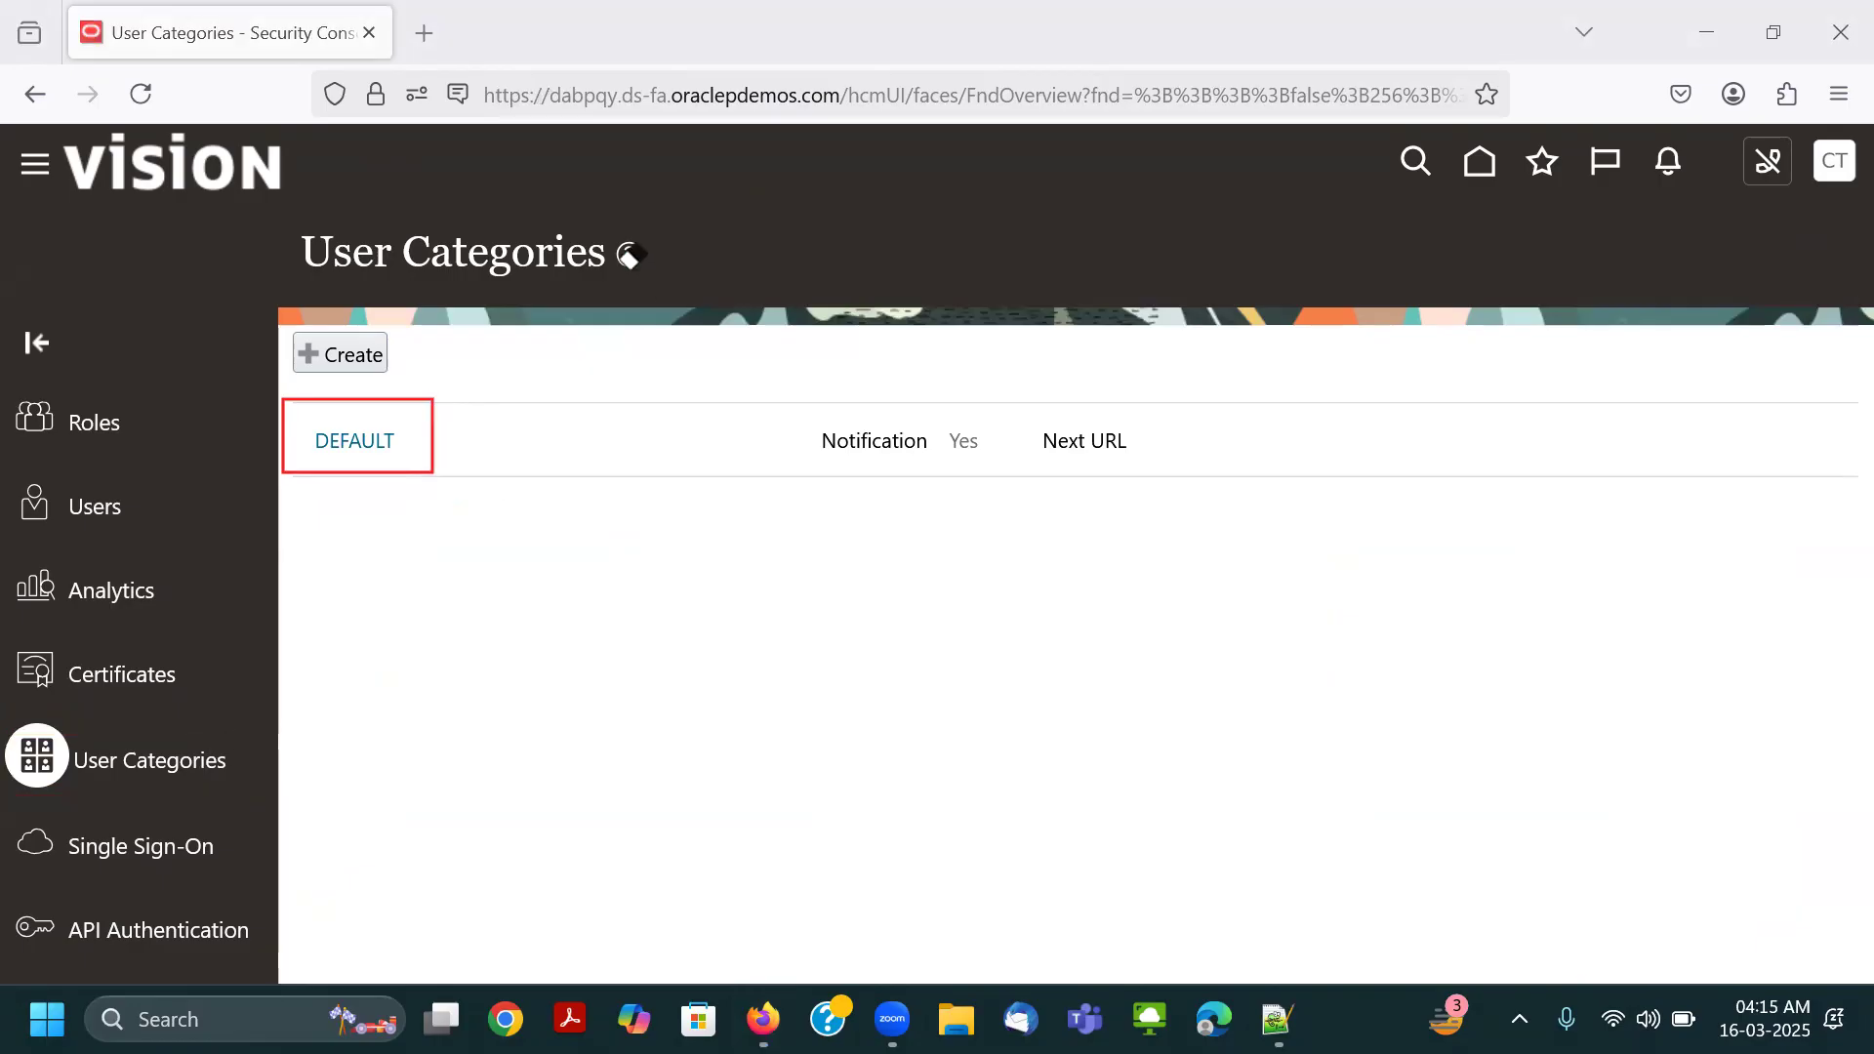
pyautogui.click(355, 444)
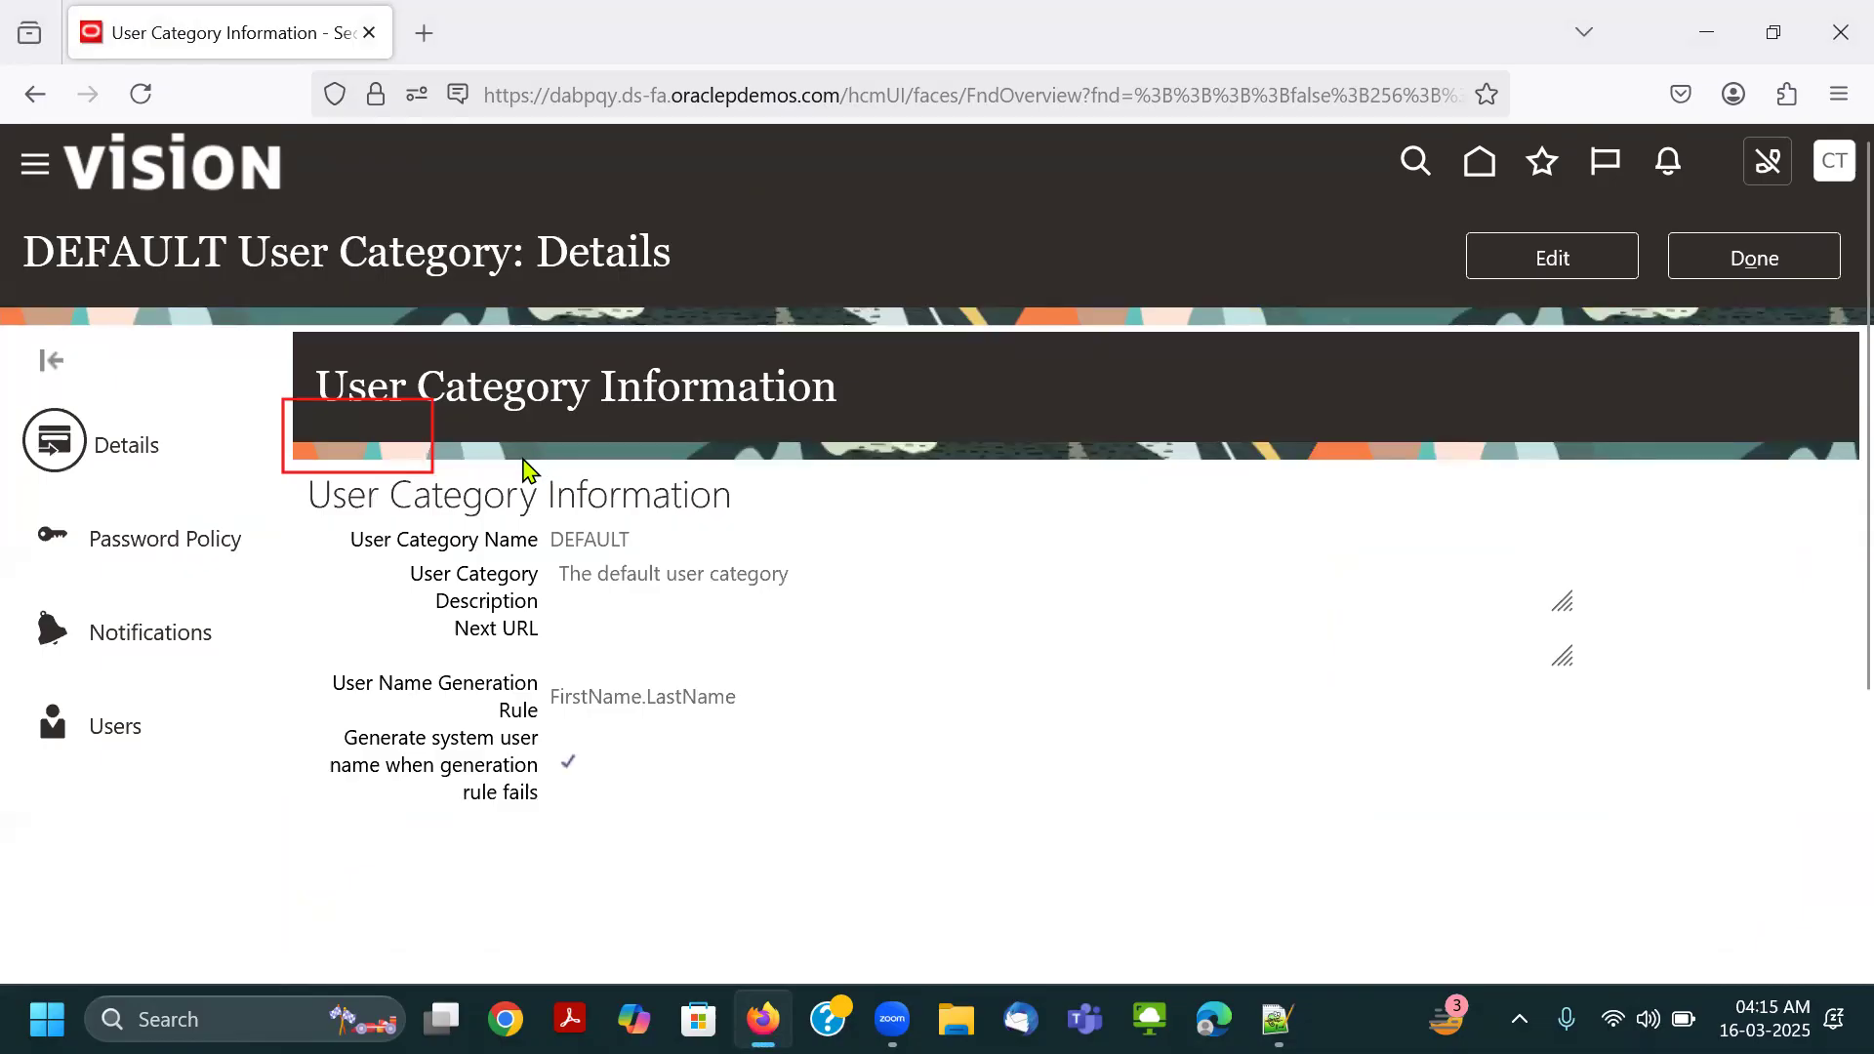
# Examine the DEFAULT category's description, user name generation rule and the option to generate a system user name when the rule fails.
pyautogui.click(476, 97)
pyautogui.moveTo(10, 400); pyautogui.dragTo(173, 488)
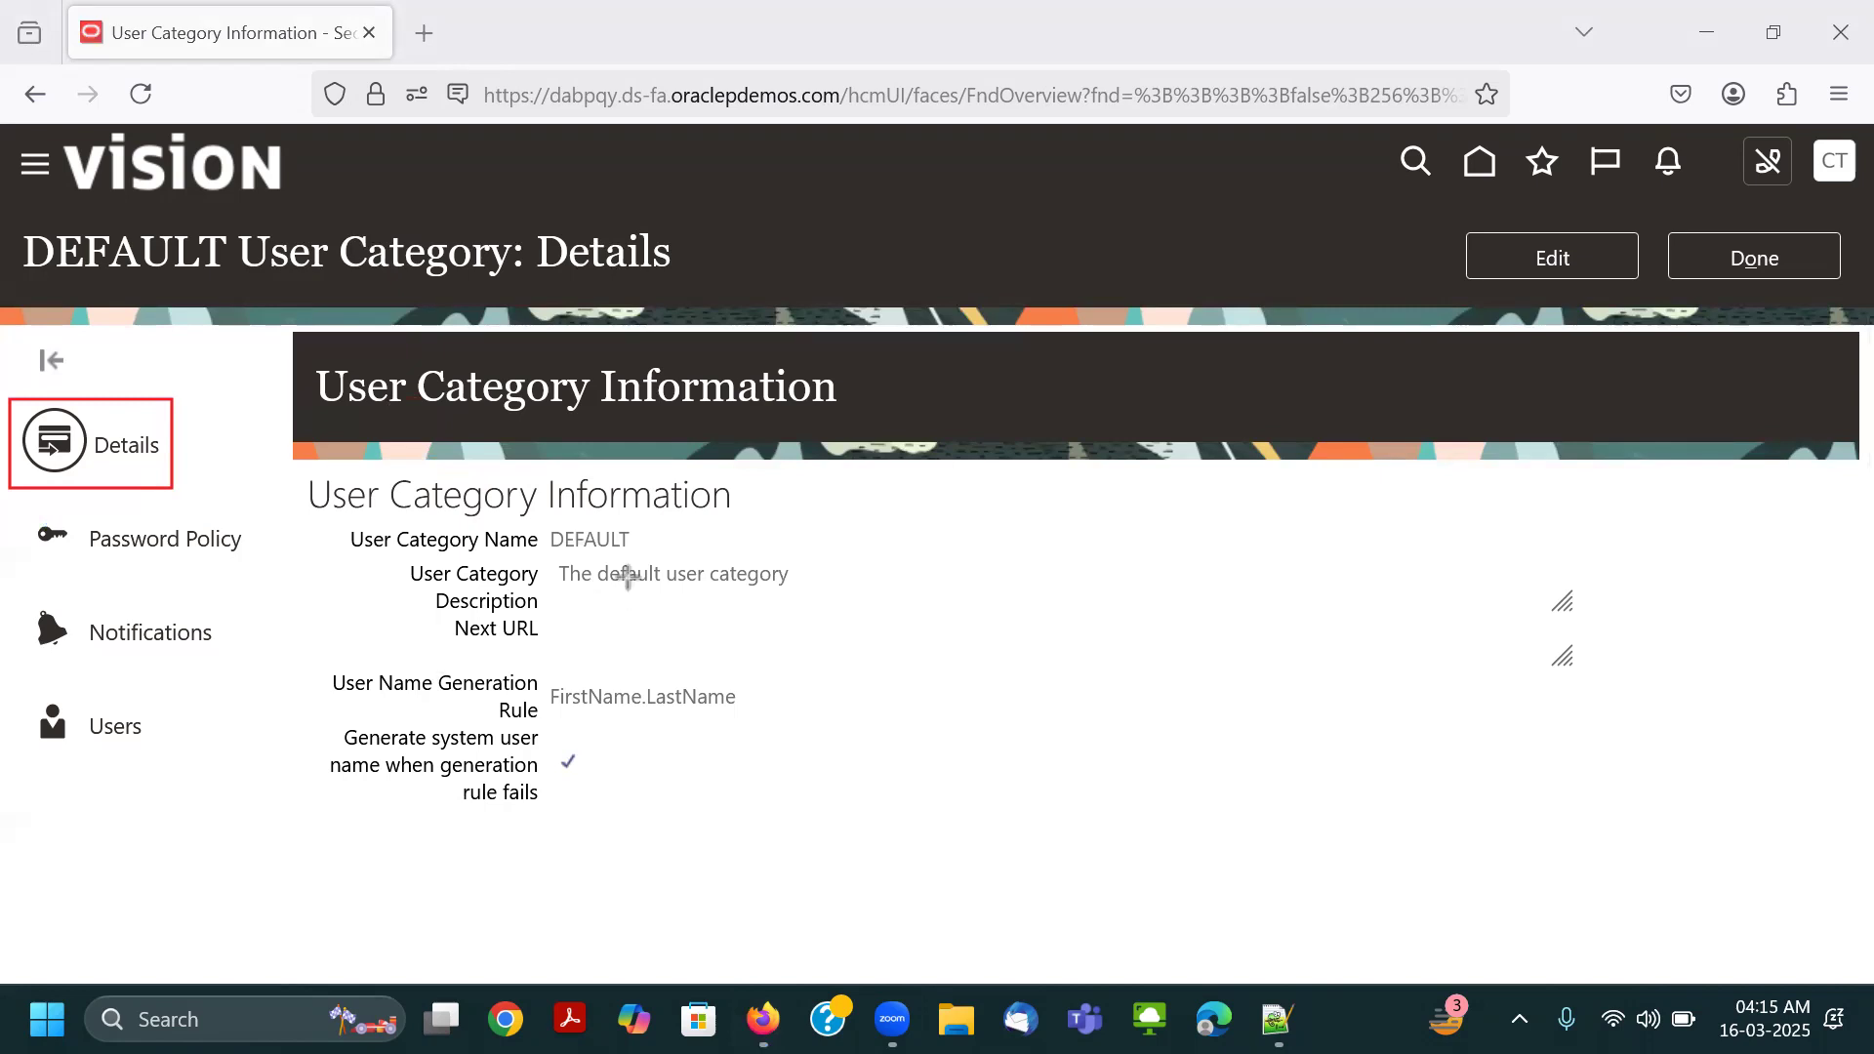
pyautogui.moveTo(539, 677)
pyautogui.mouseDown()
pyautogui.moveTo(586, 722)
pyautogui.moveTo(750, 720)
pyautogui.mouseUp()
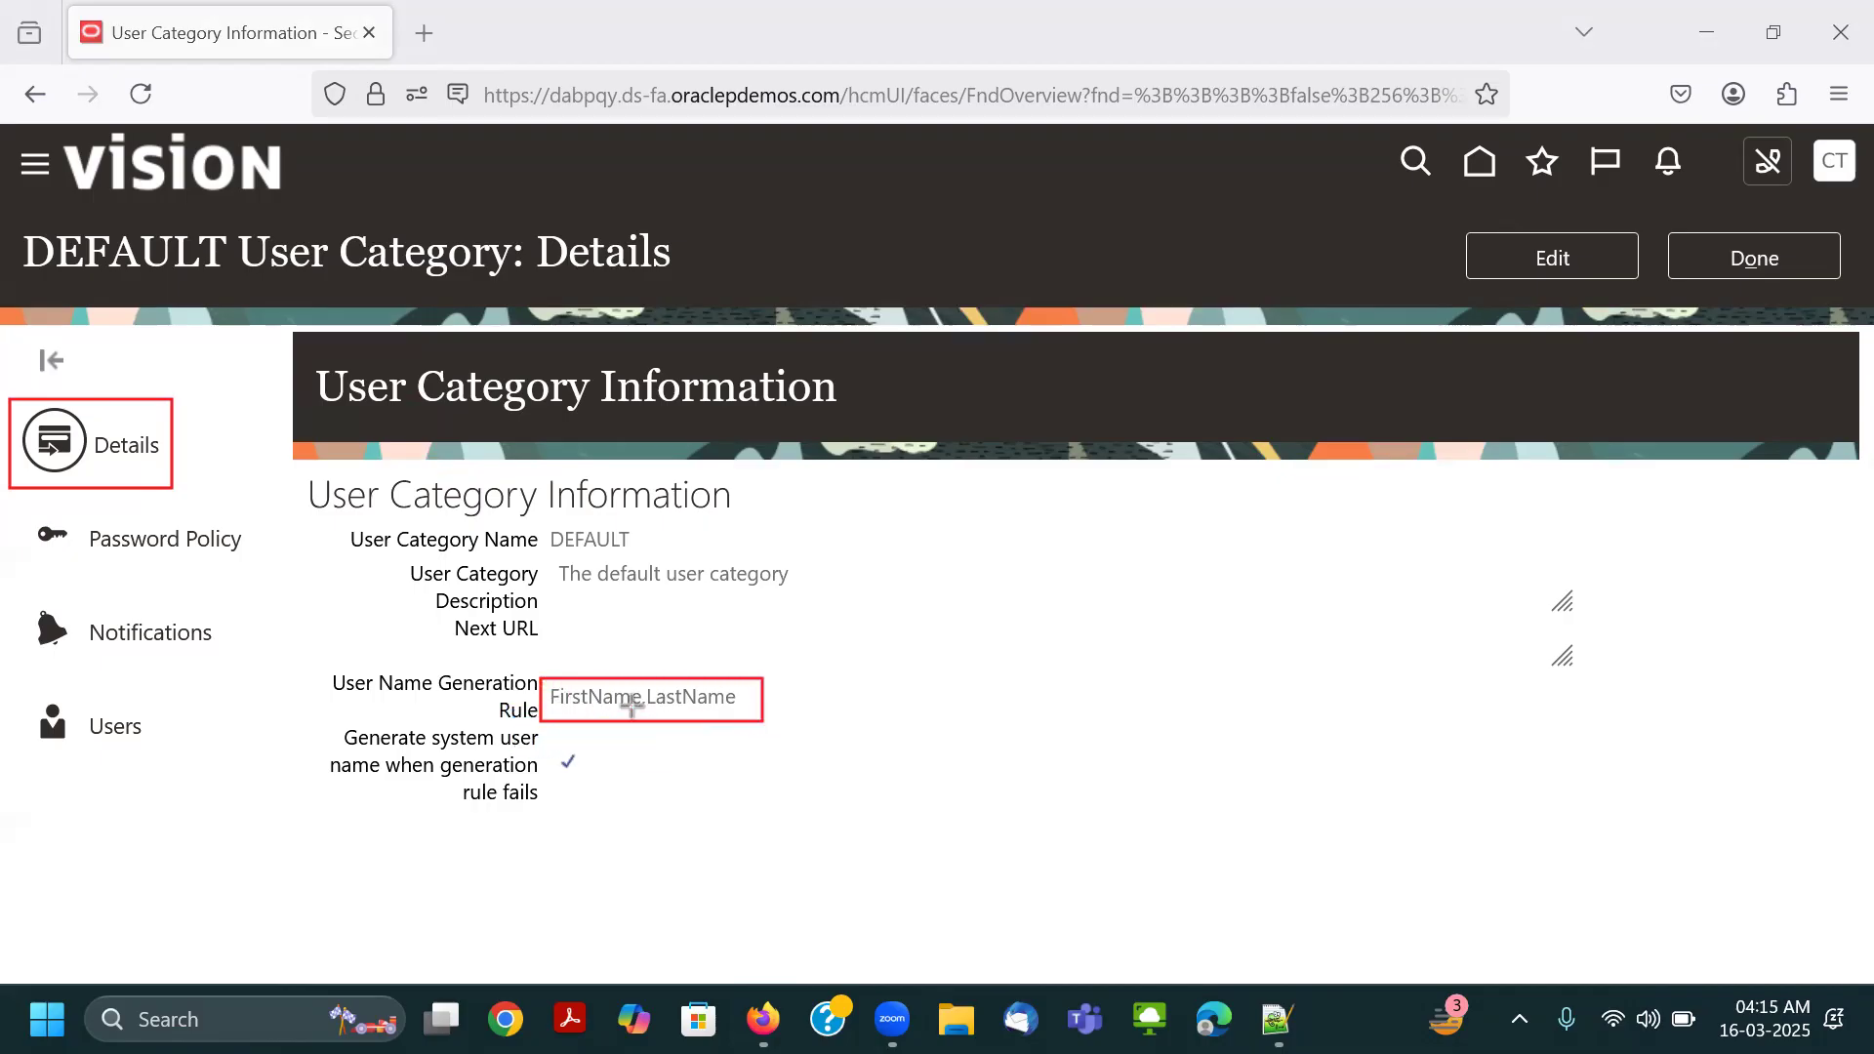
pyautogui.moveTo(325, 728)
pyautogui.mouseDown()
pyautogui.moveTo(542, 771)
pyautogui.moveTo(571, 809)
pyautogui.mouseUp()
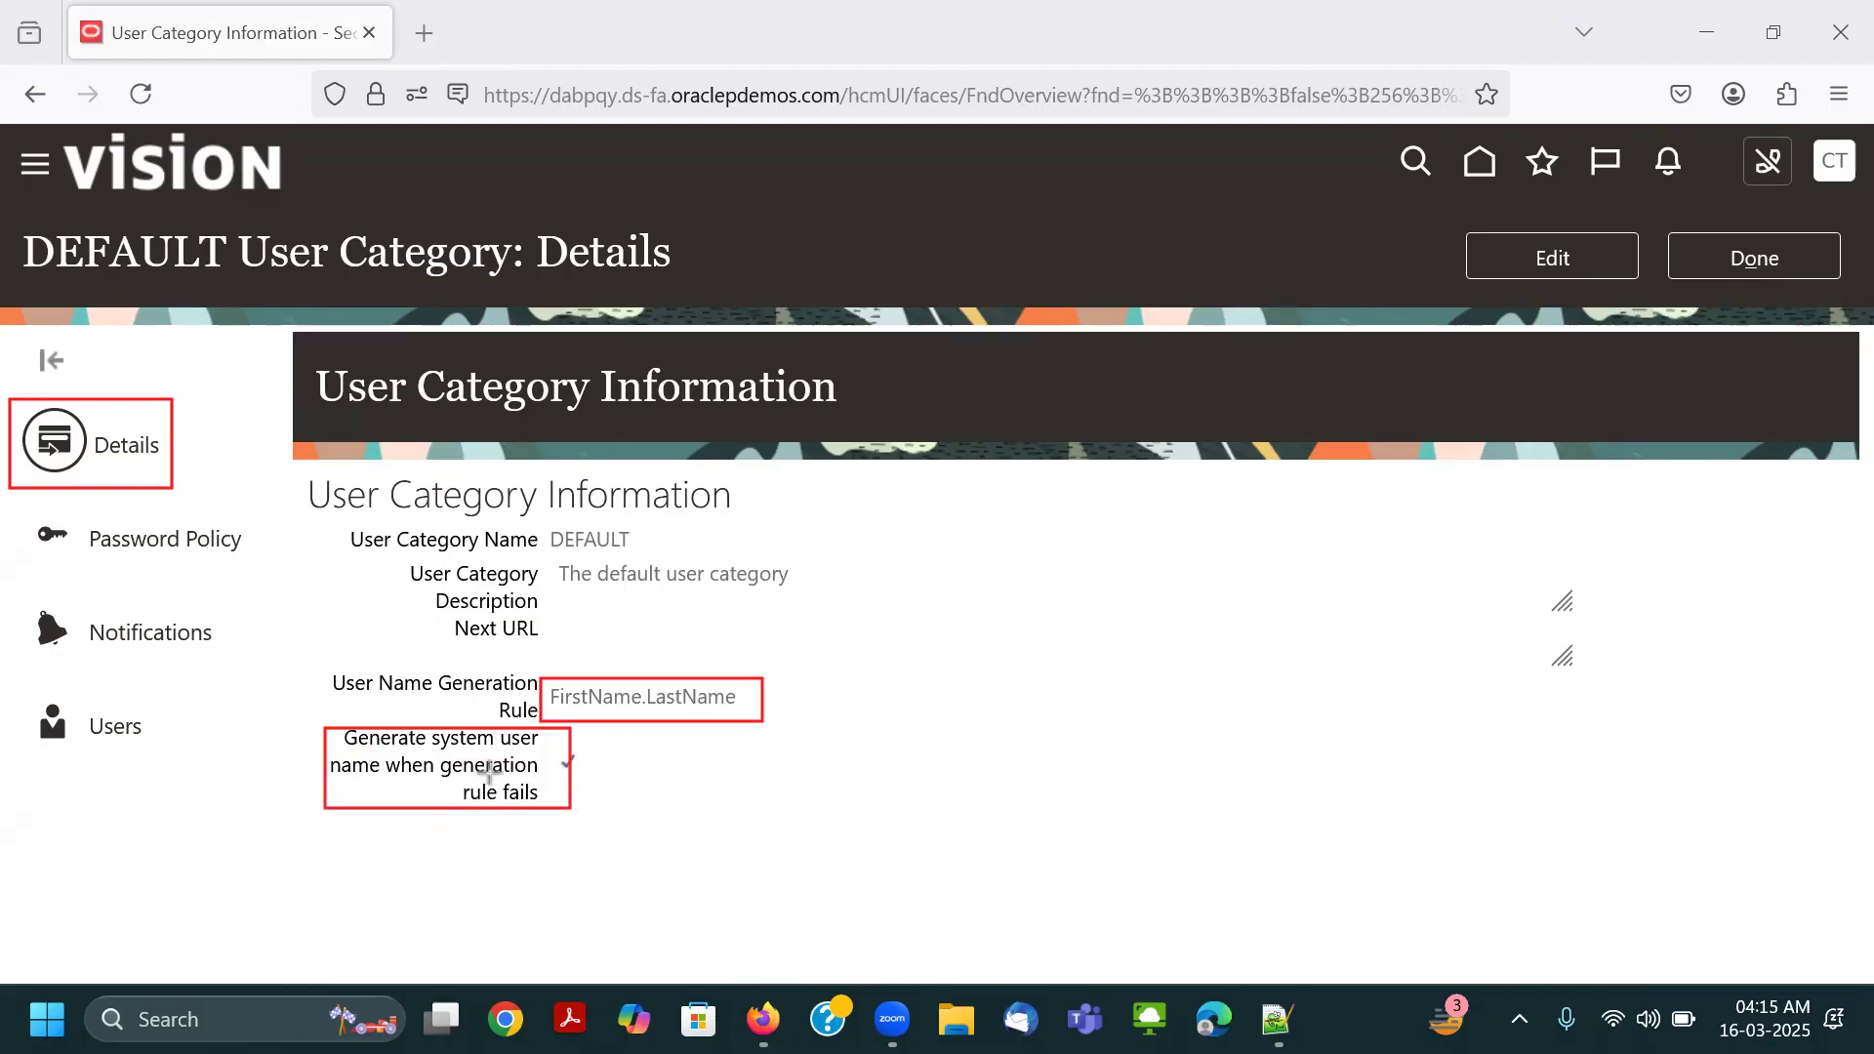
pyautogui.moveTo(544, 556)
pyautogui.mouseDown()
pyautogui.moveTo(586, 590)
pyautogui.moveTo(792, 593)
pyautogui.mouseUp()
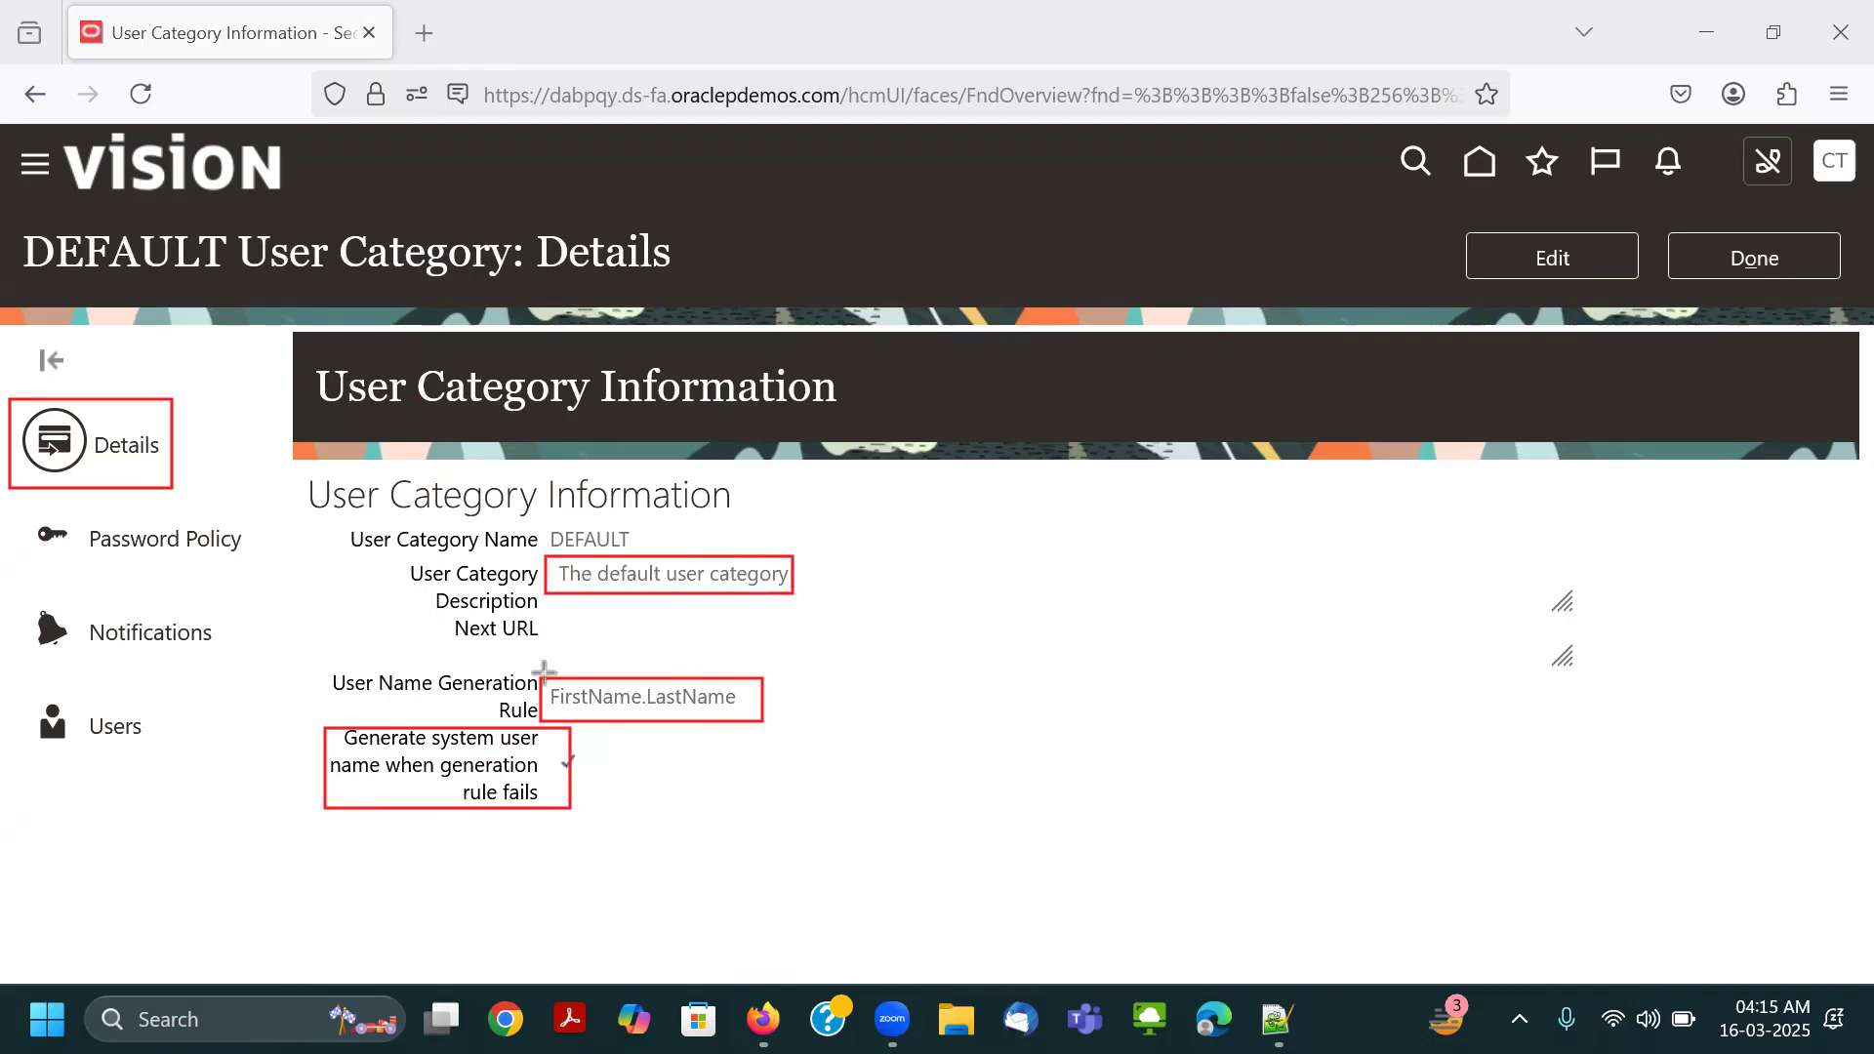
pyautogui.click(709, 128)
pyautogui.moveTo(625, 495)
pyautogui.mouseDown()
pyautogui.moveTo(459, 825)
pyautogui.moveTo(448, 594)
pyautogui.moveTo(252, 420)
pyautogui.moveTo(140, 495)
pyautogui.mouseUp()
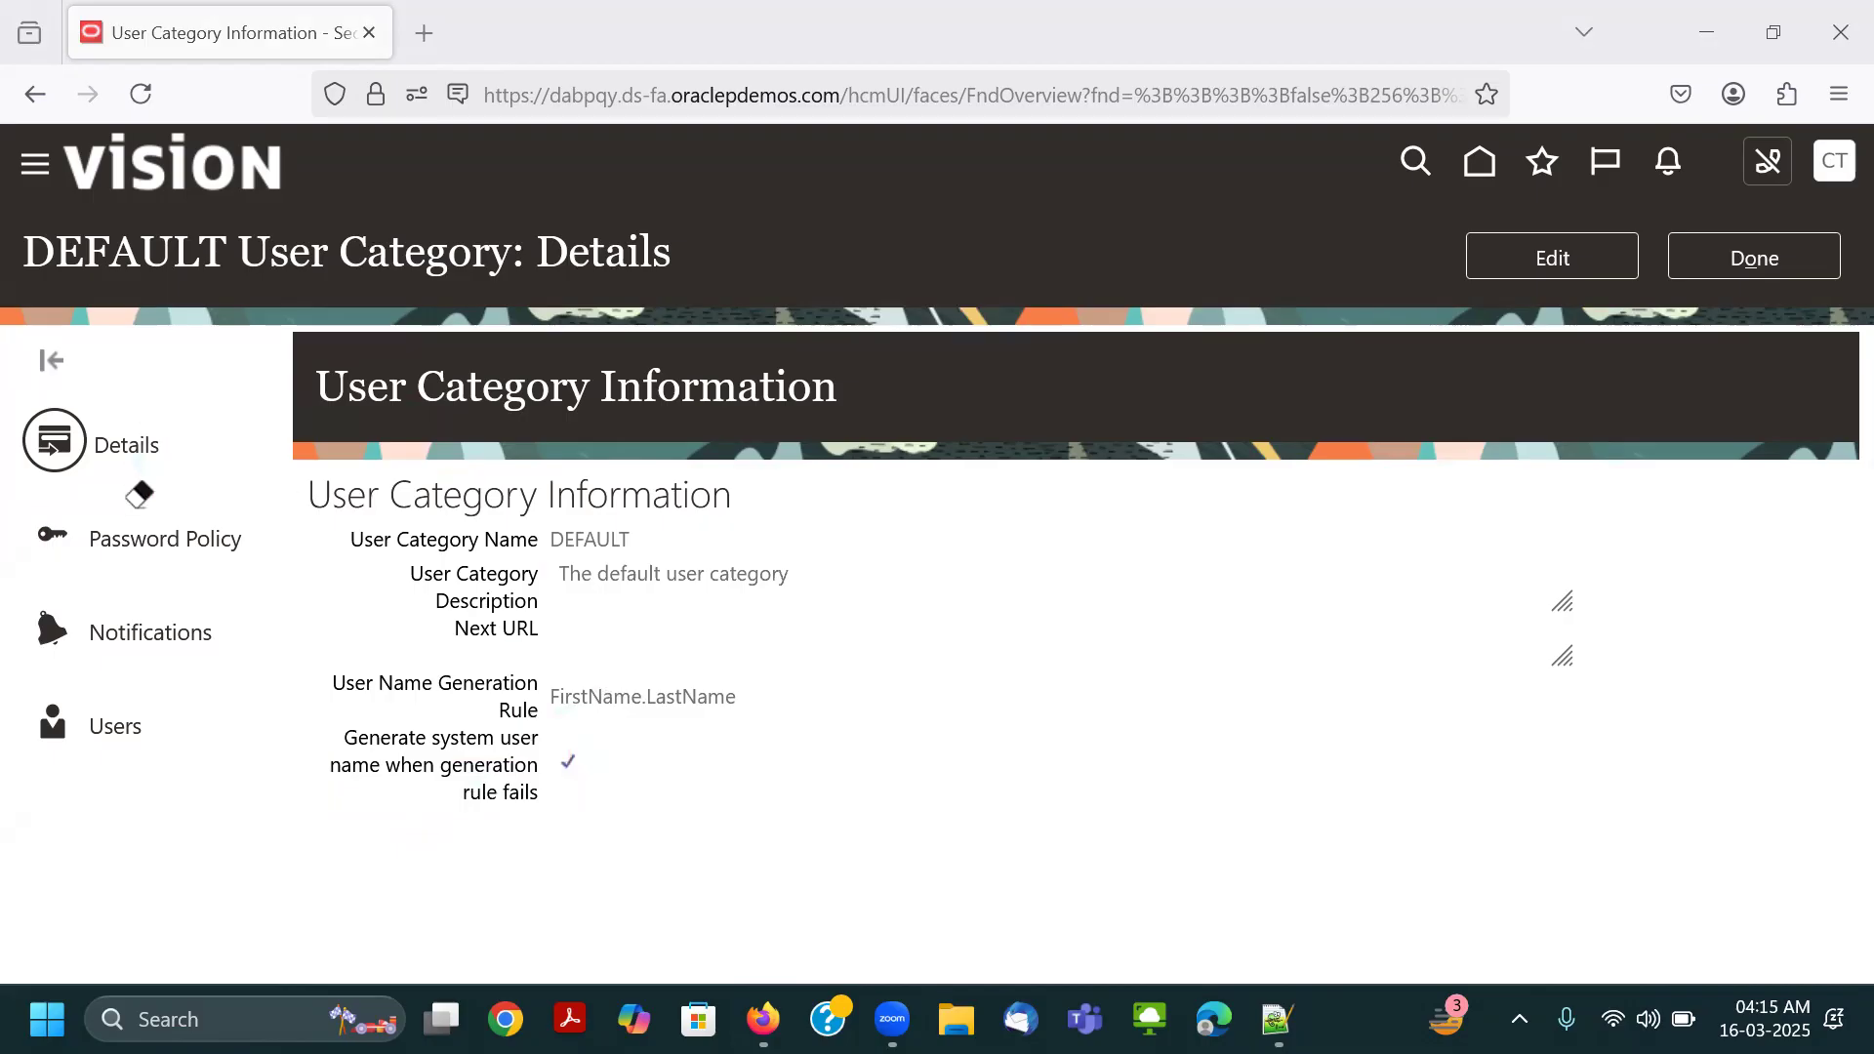
# Open the DEFAULT category's password policy and examine its expiration, expiry warning, reset token, complexity and administrator reset settings.
pyautogui.click(296, 79)
pyautogui.moveTo(23, 509); pyautogui.dragTo(266, 578)
pyautogui.click(325, 82)
pyautogui.click(163, 541)
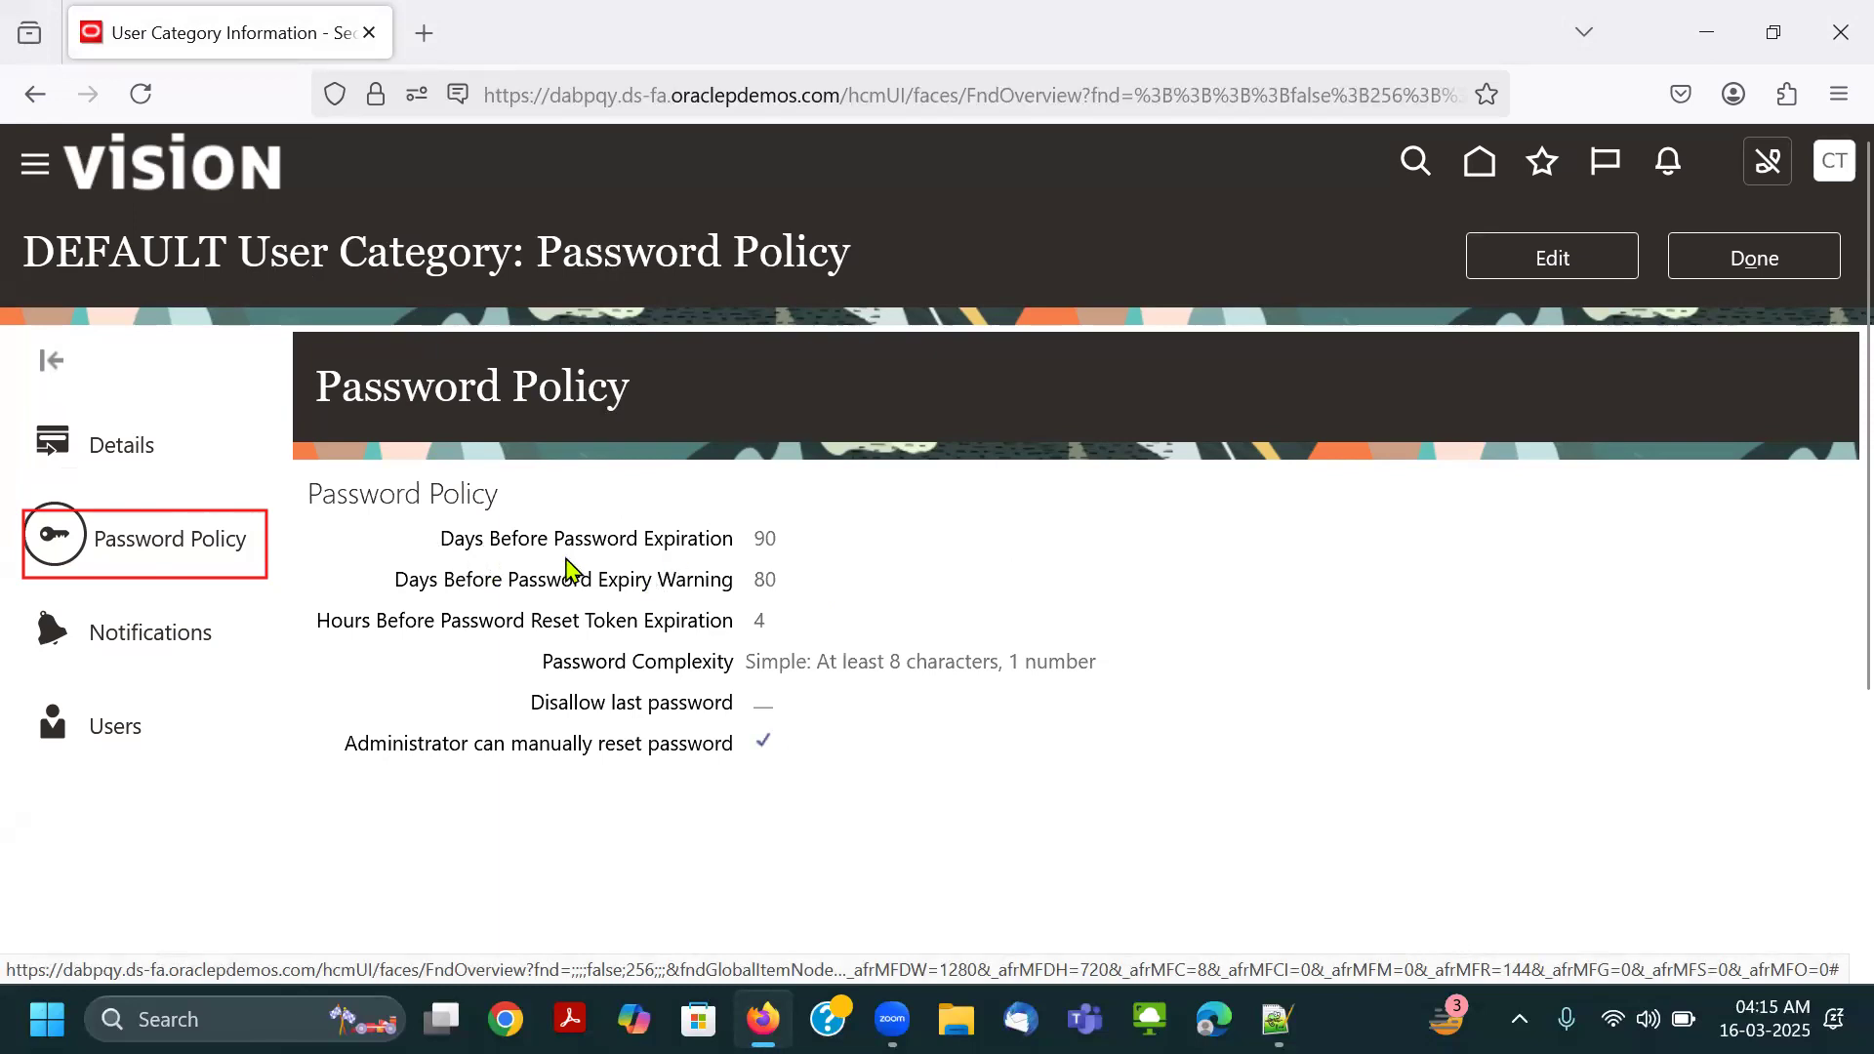
pyautogui.doubleClick(765, 538)
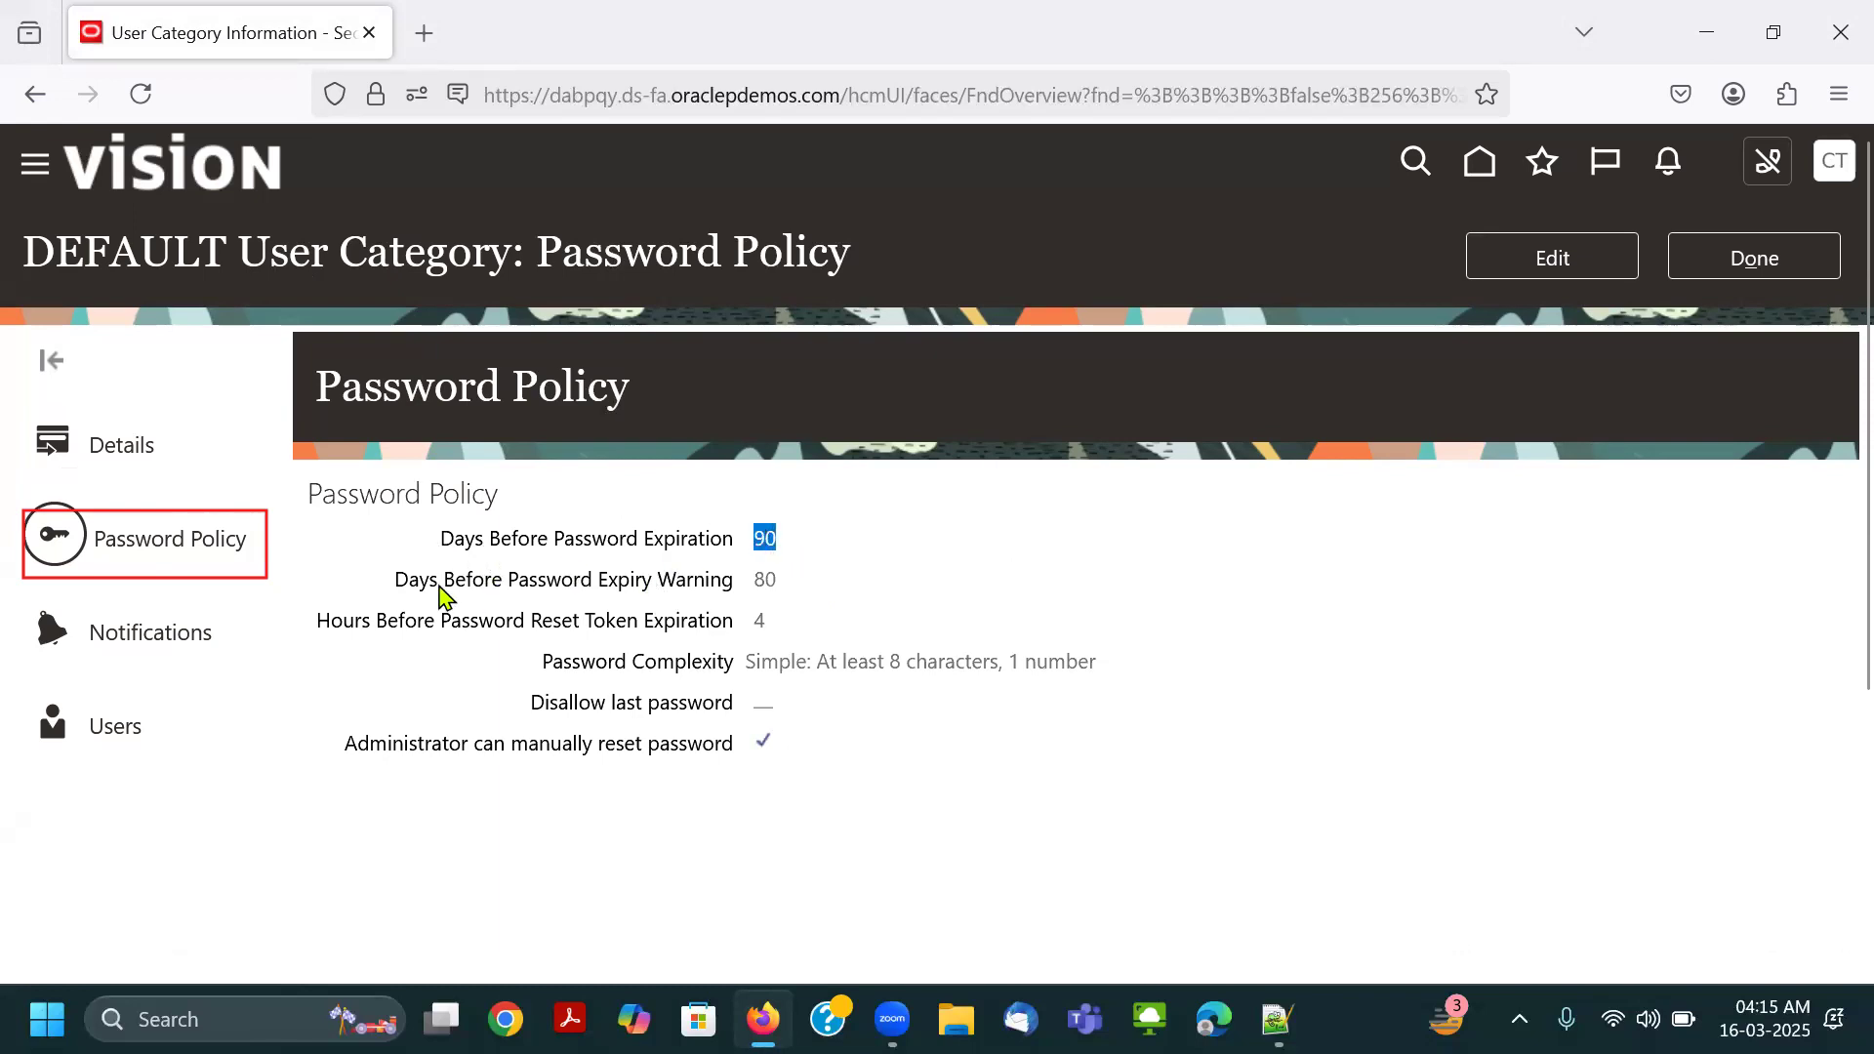
pyautogui.moveTo(396, 585); pyautogui.dragTo(762, 579)
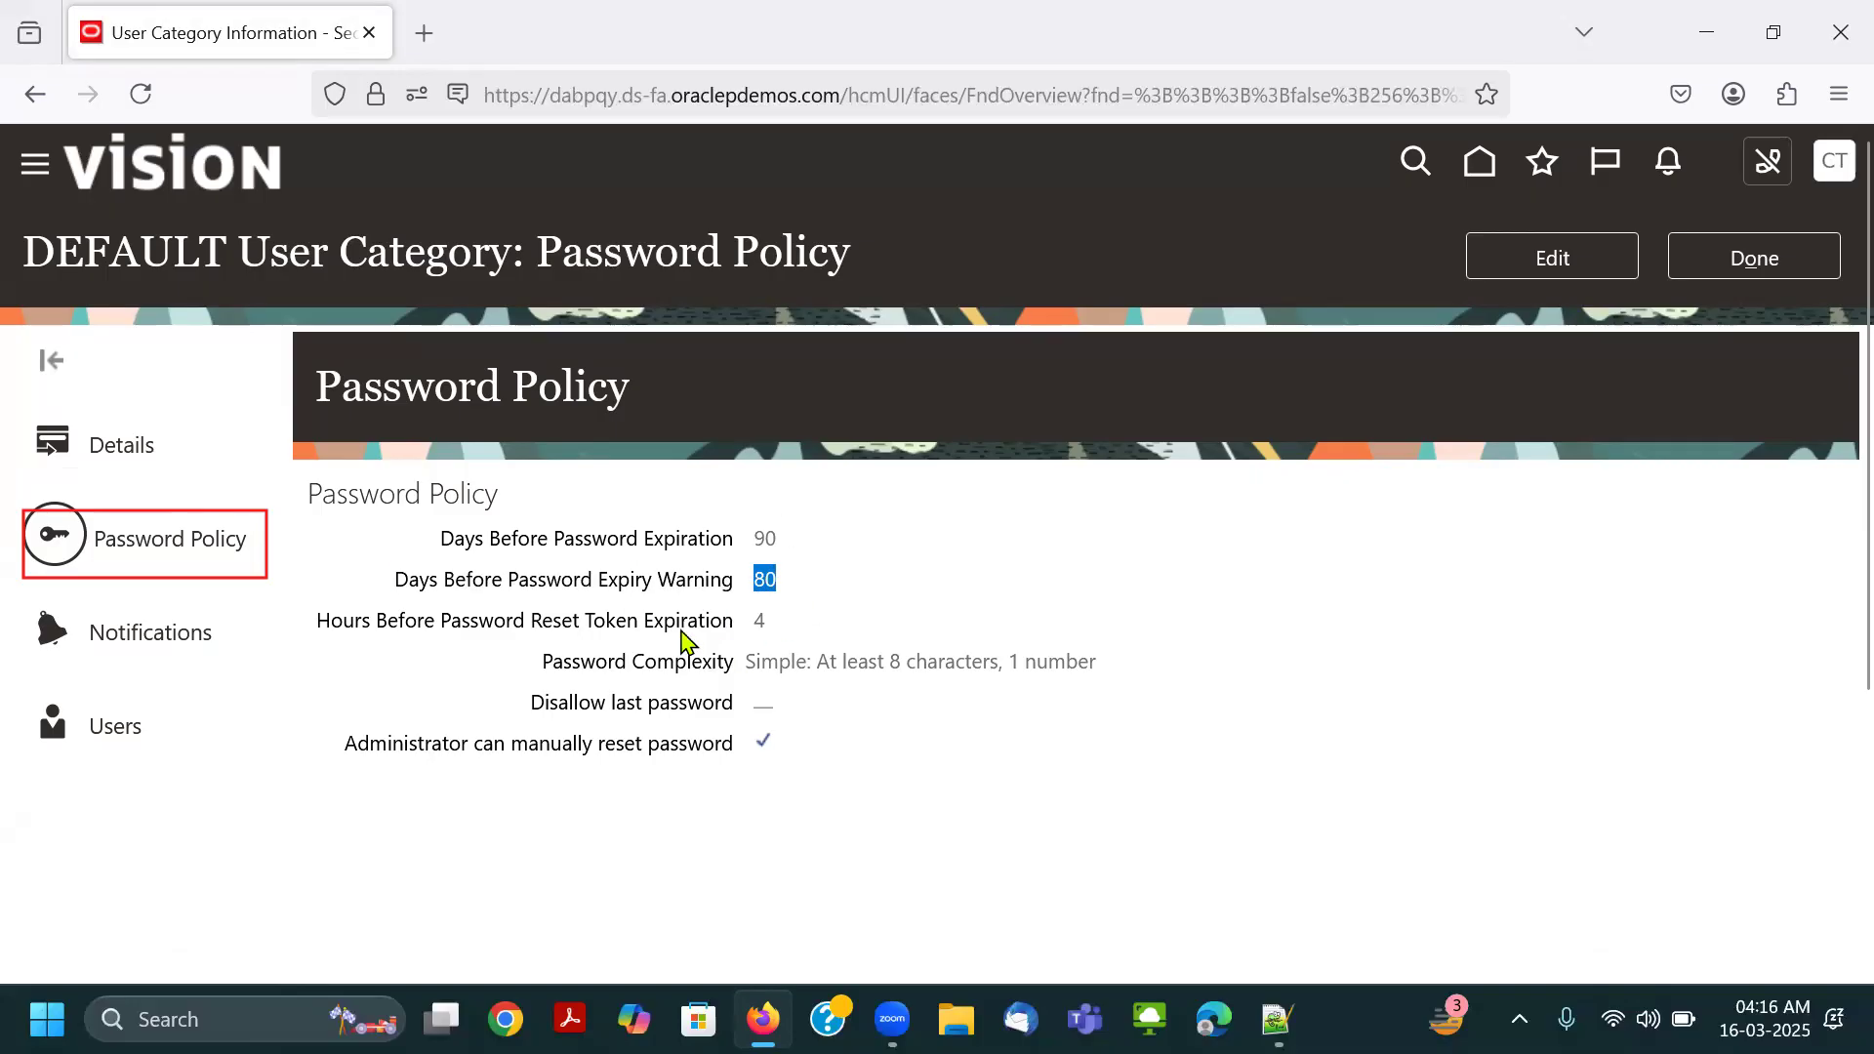
pyautogui.click(767, 585)
pyautogui.moveTo(318, 630); pyautogui.dragTo(757, 618)
pyautogui.moveTo(740, 673); pyautogui.dragTo(1096, 691)
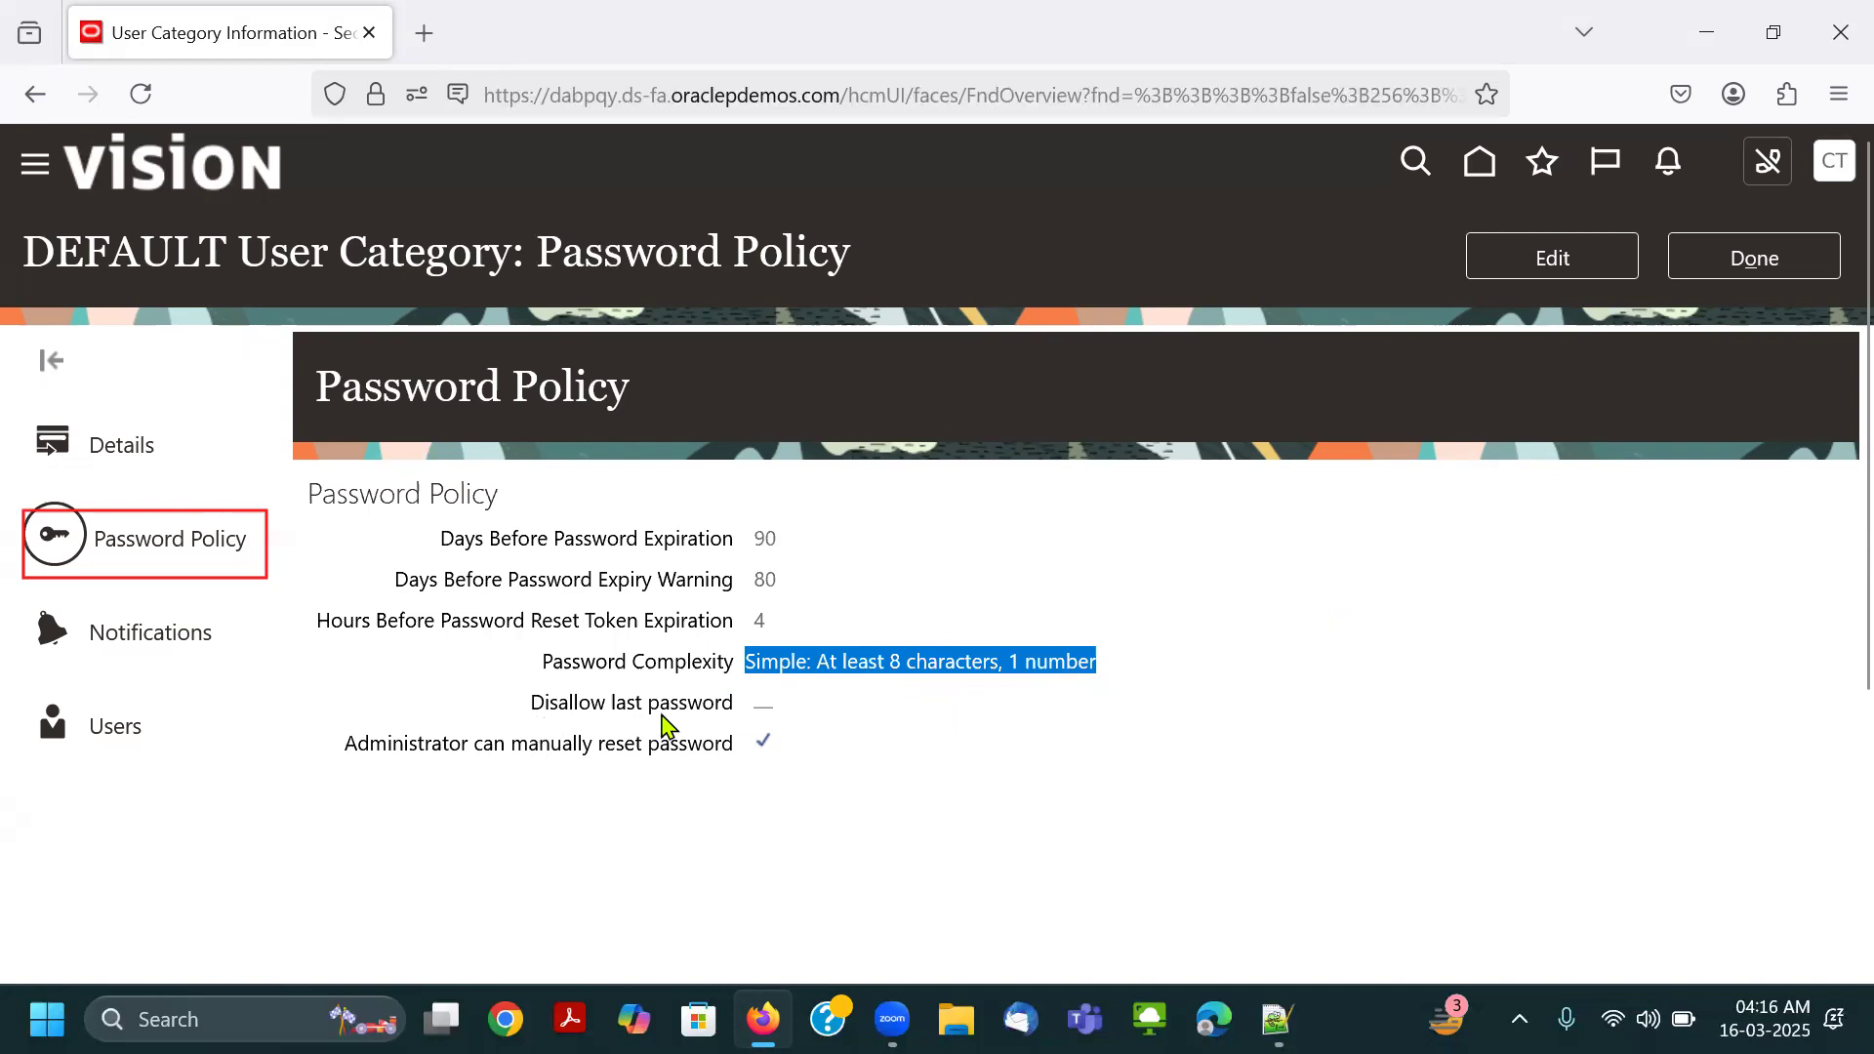
pyautogui.moveTo(343, 750); pyautogui.dragTo(757, 766)
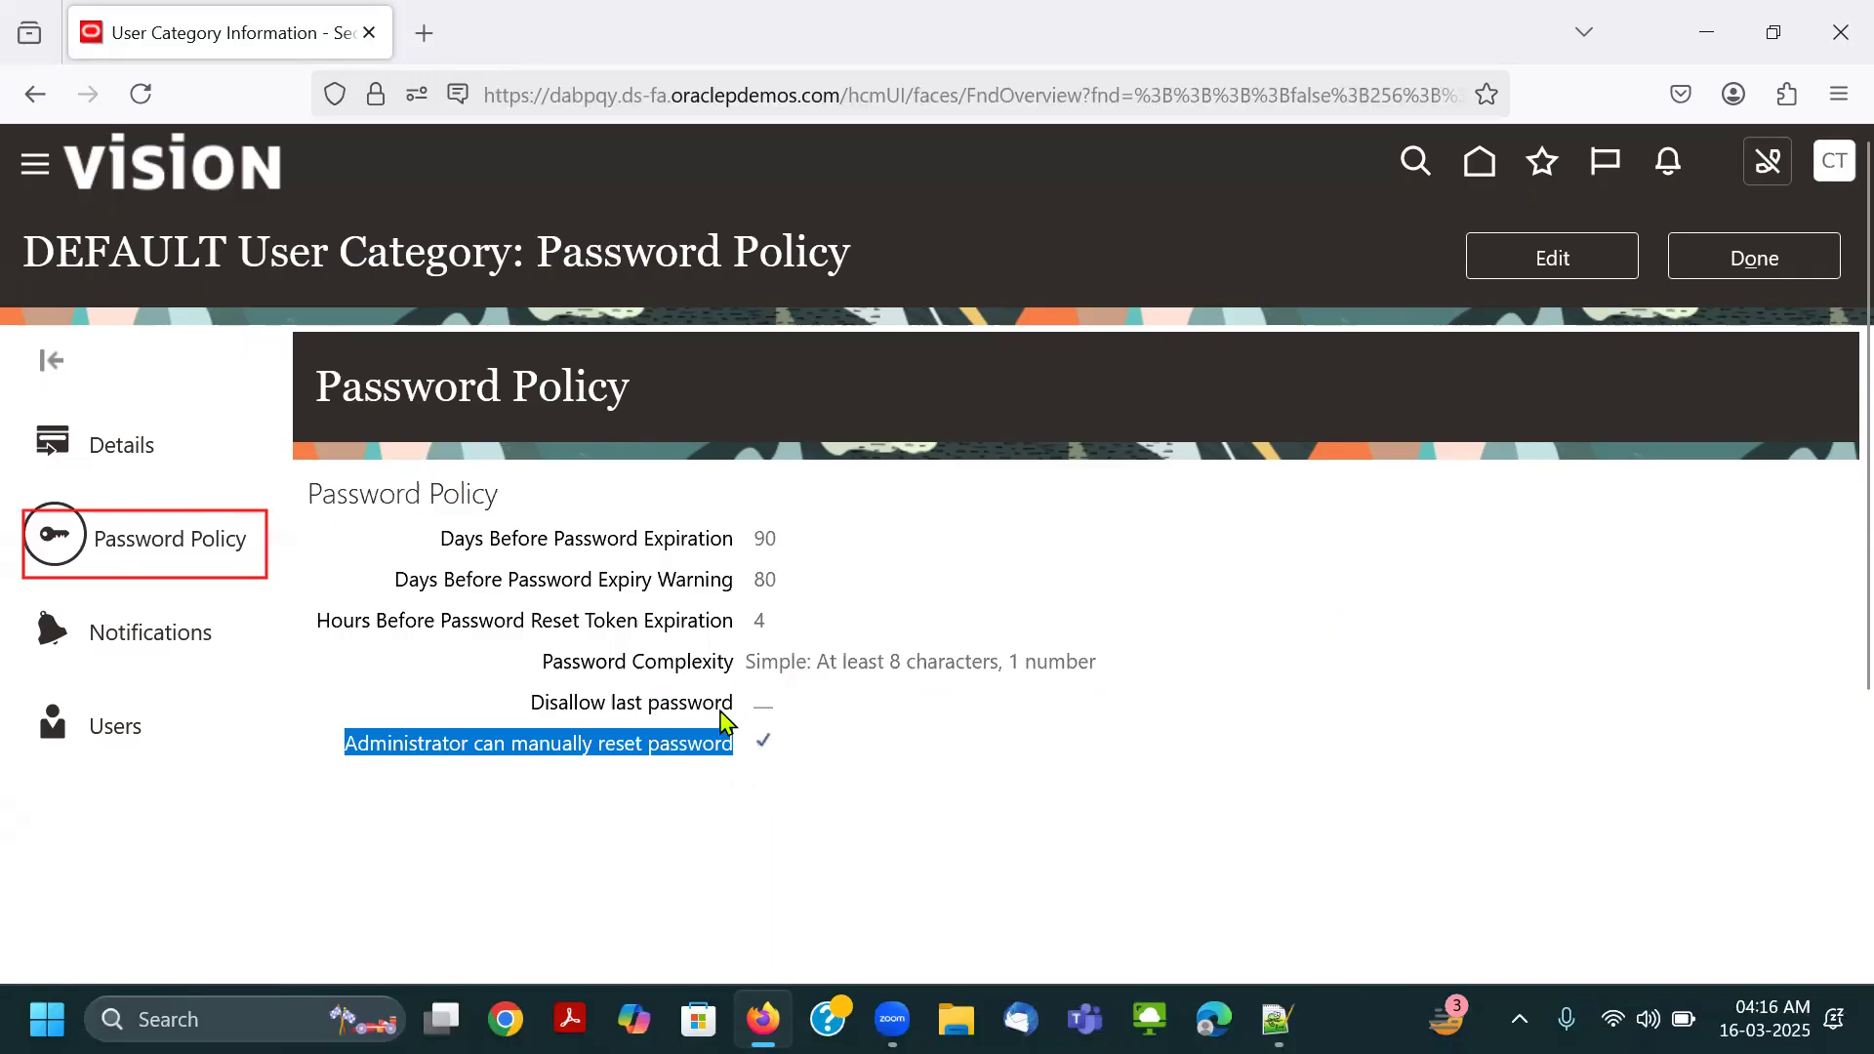
# Check the option that lets administrators manually reset passwords in the DEFAULT category's password policy.
pyautogui.click(786, 750)
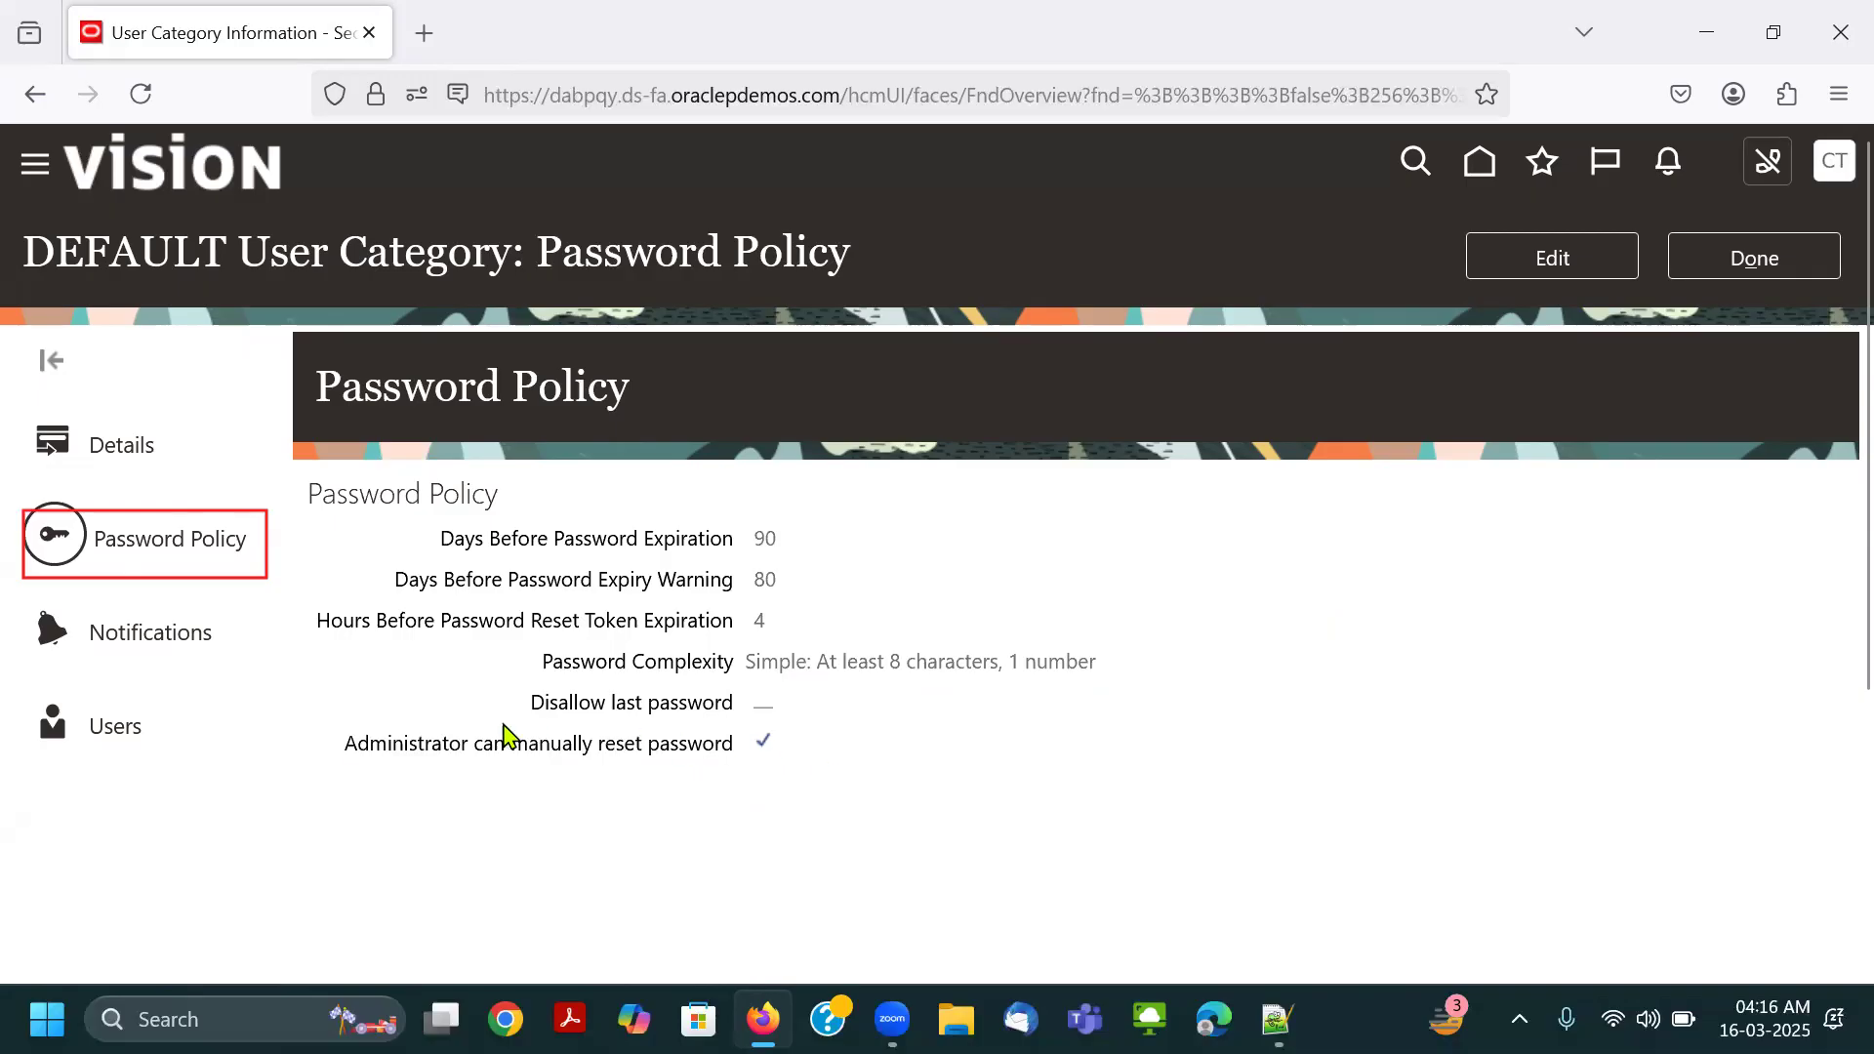
pyautogui.moveTo(326, 757); pyautogui.dragTo(825, 774)
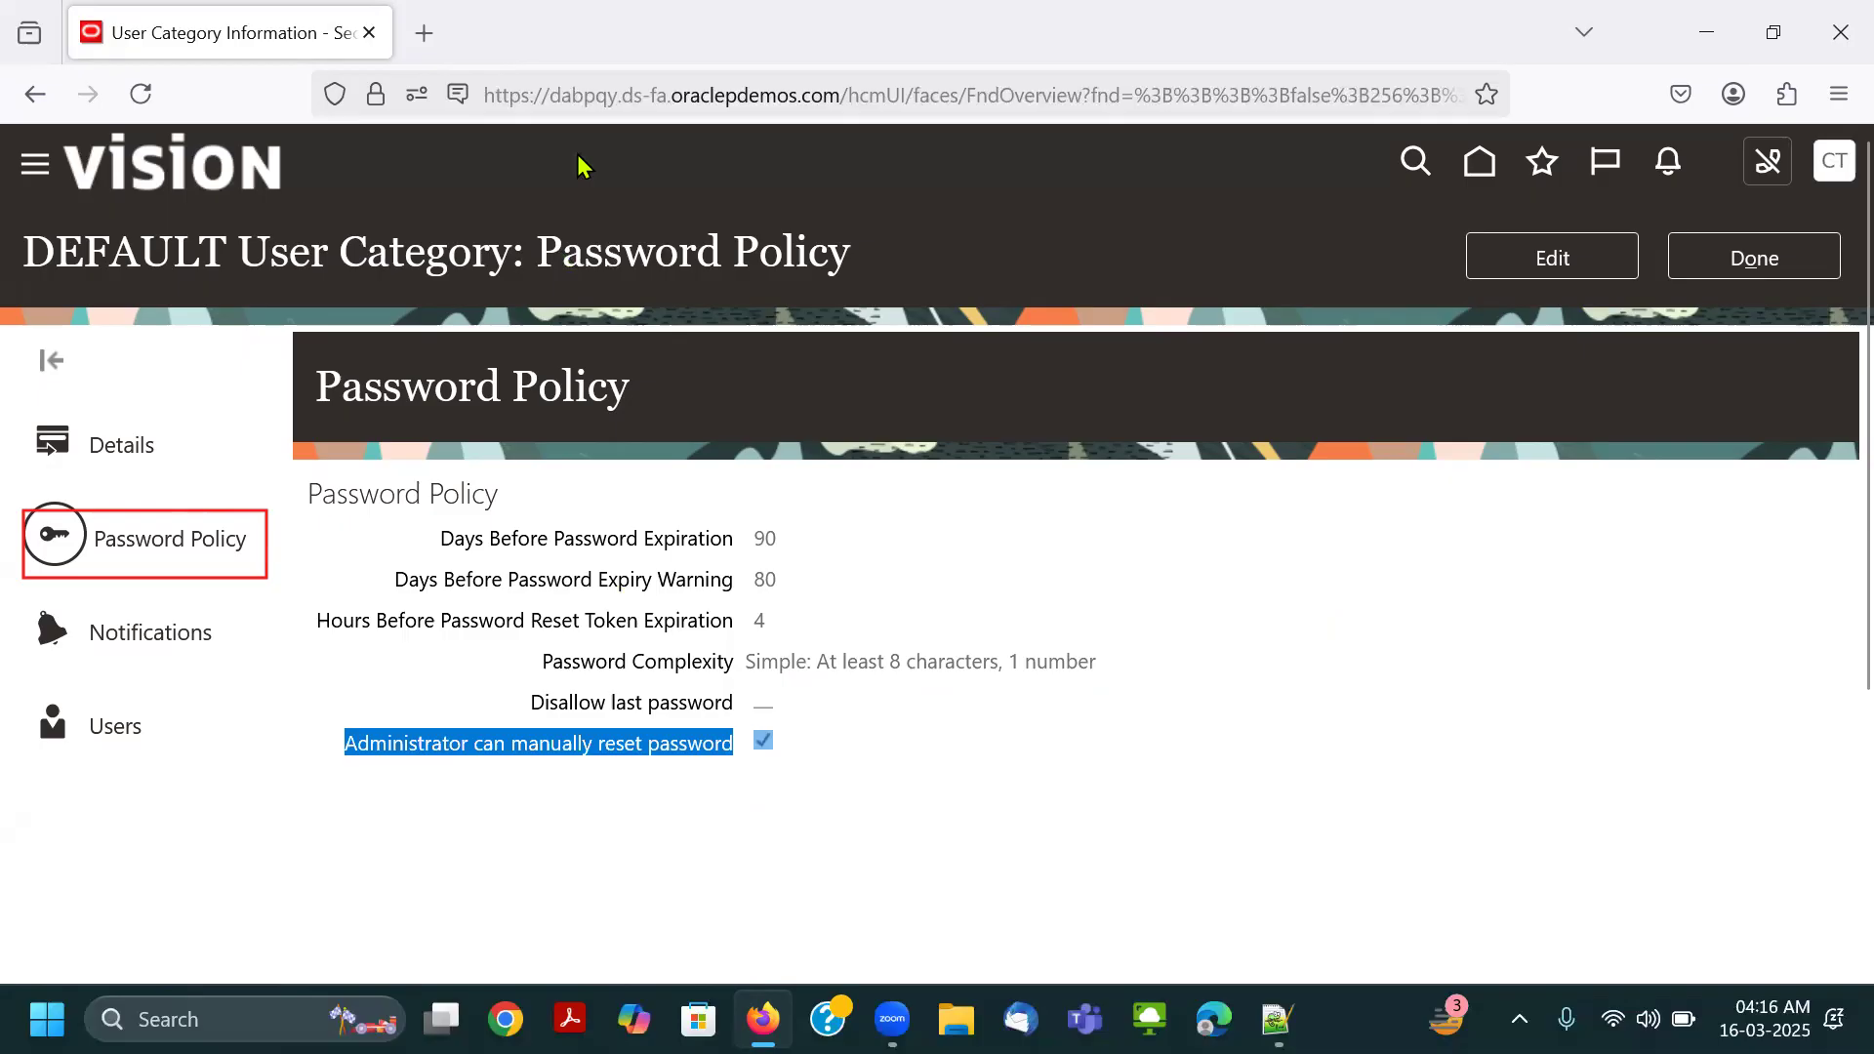
pyautogui.click(673, 94)
pyautogui.click(242, 500)
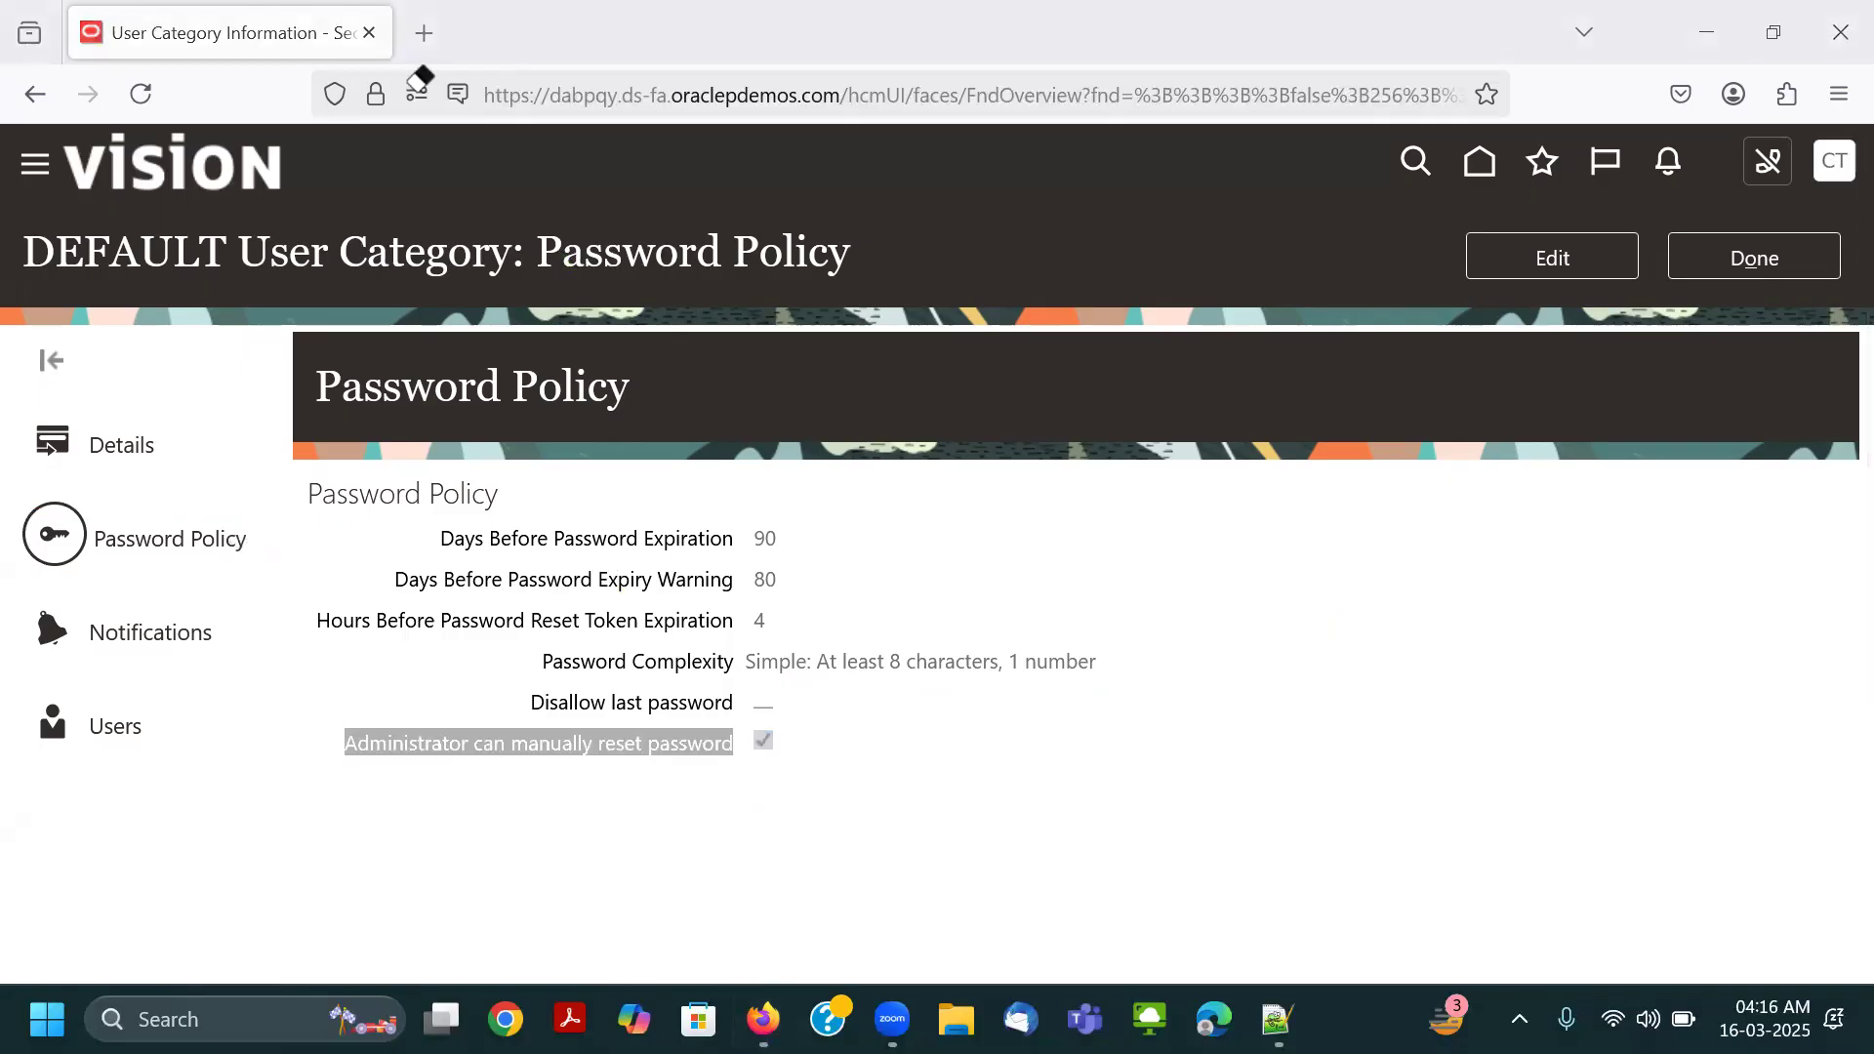
# Open the DEFAULT category's notification preferences and browse the notification templates with their events and enabled status.
pyautogui.moveTo(27, 601); pyautogui.dragTo(231, 670)
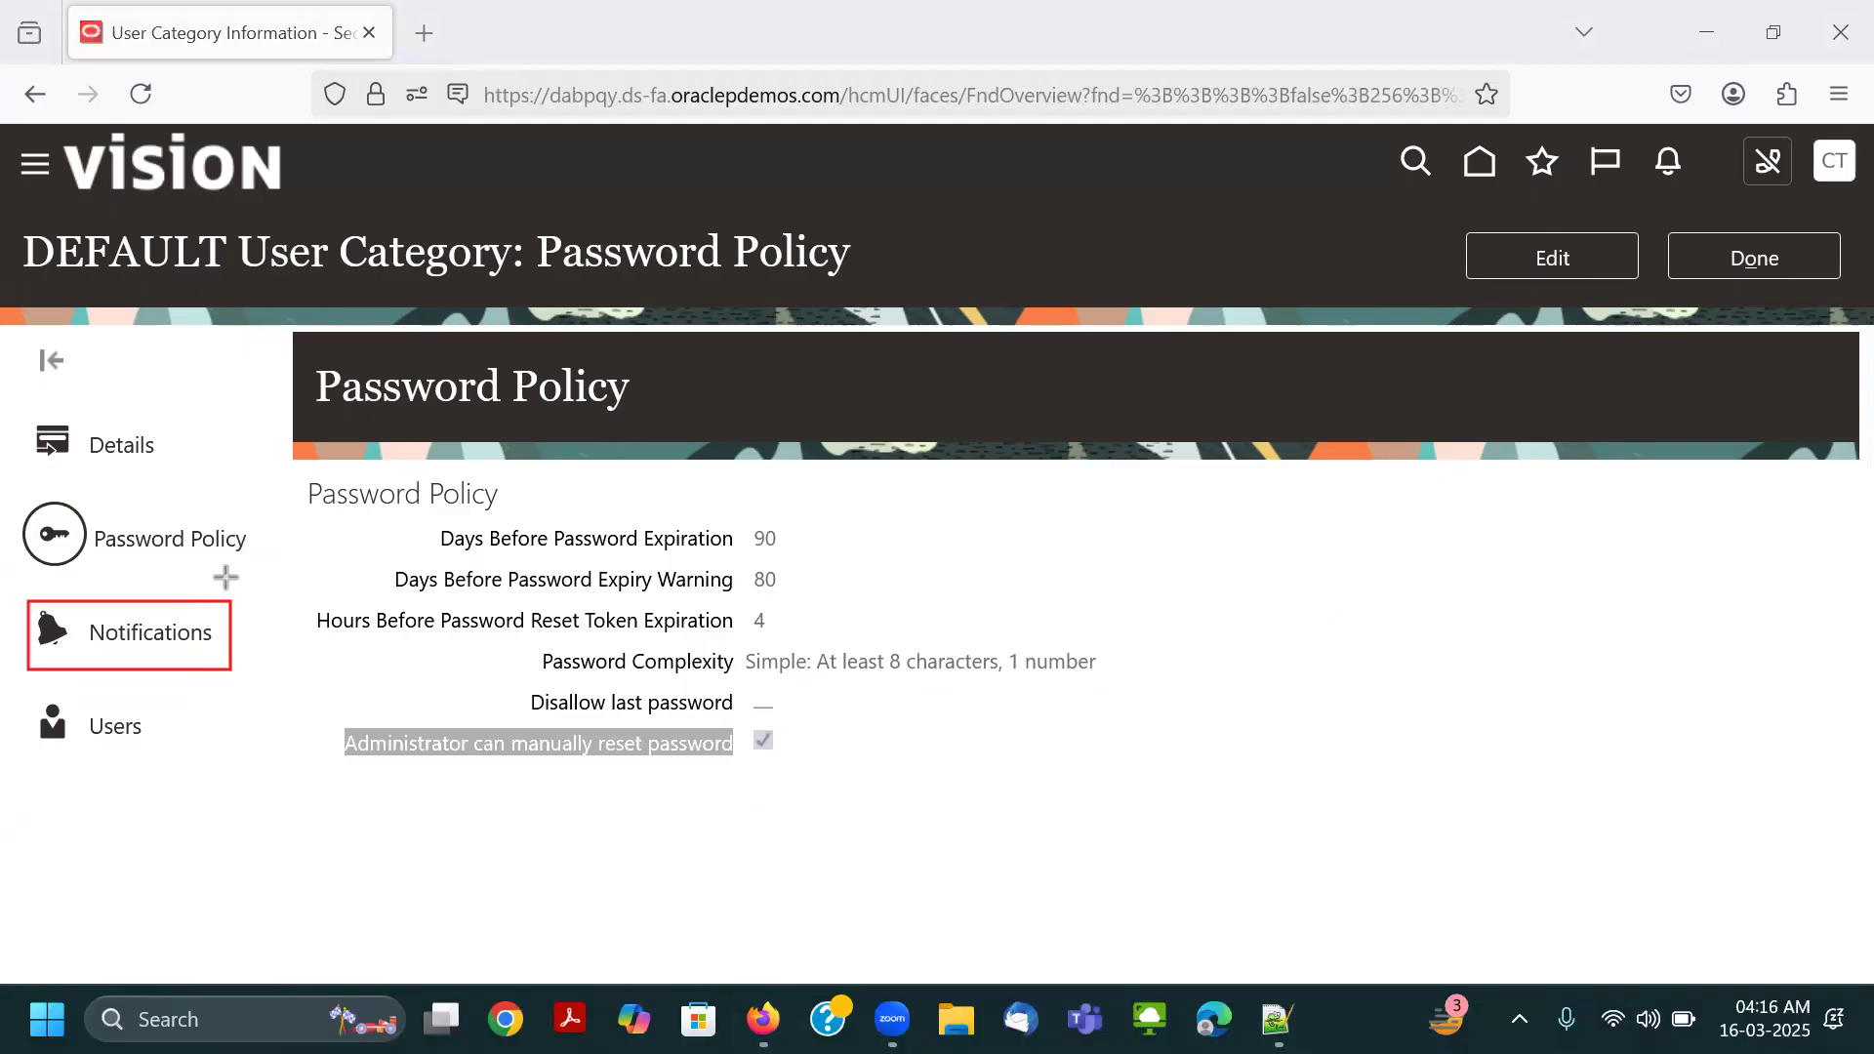
pyautogui.click(150, 644)
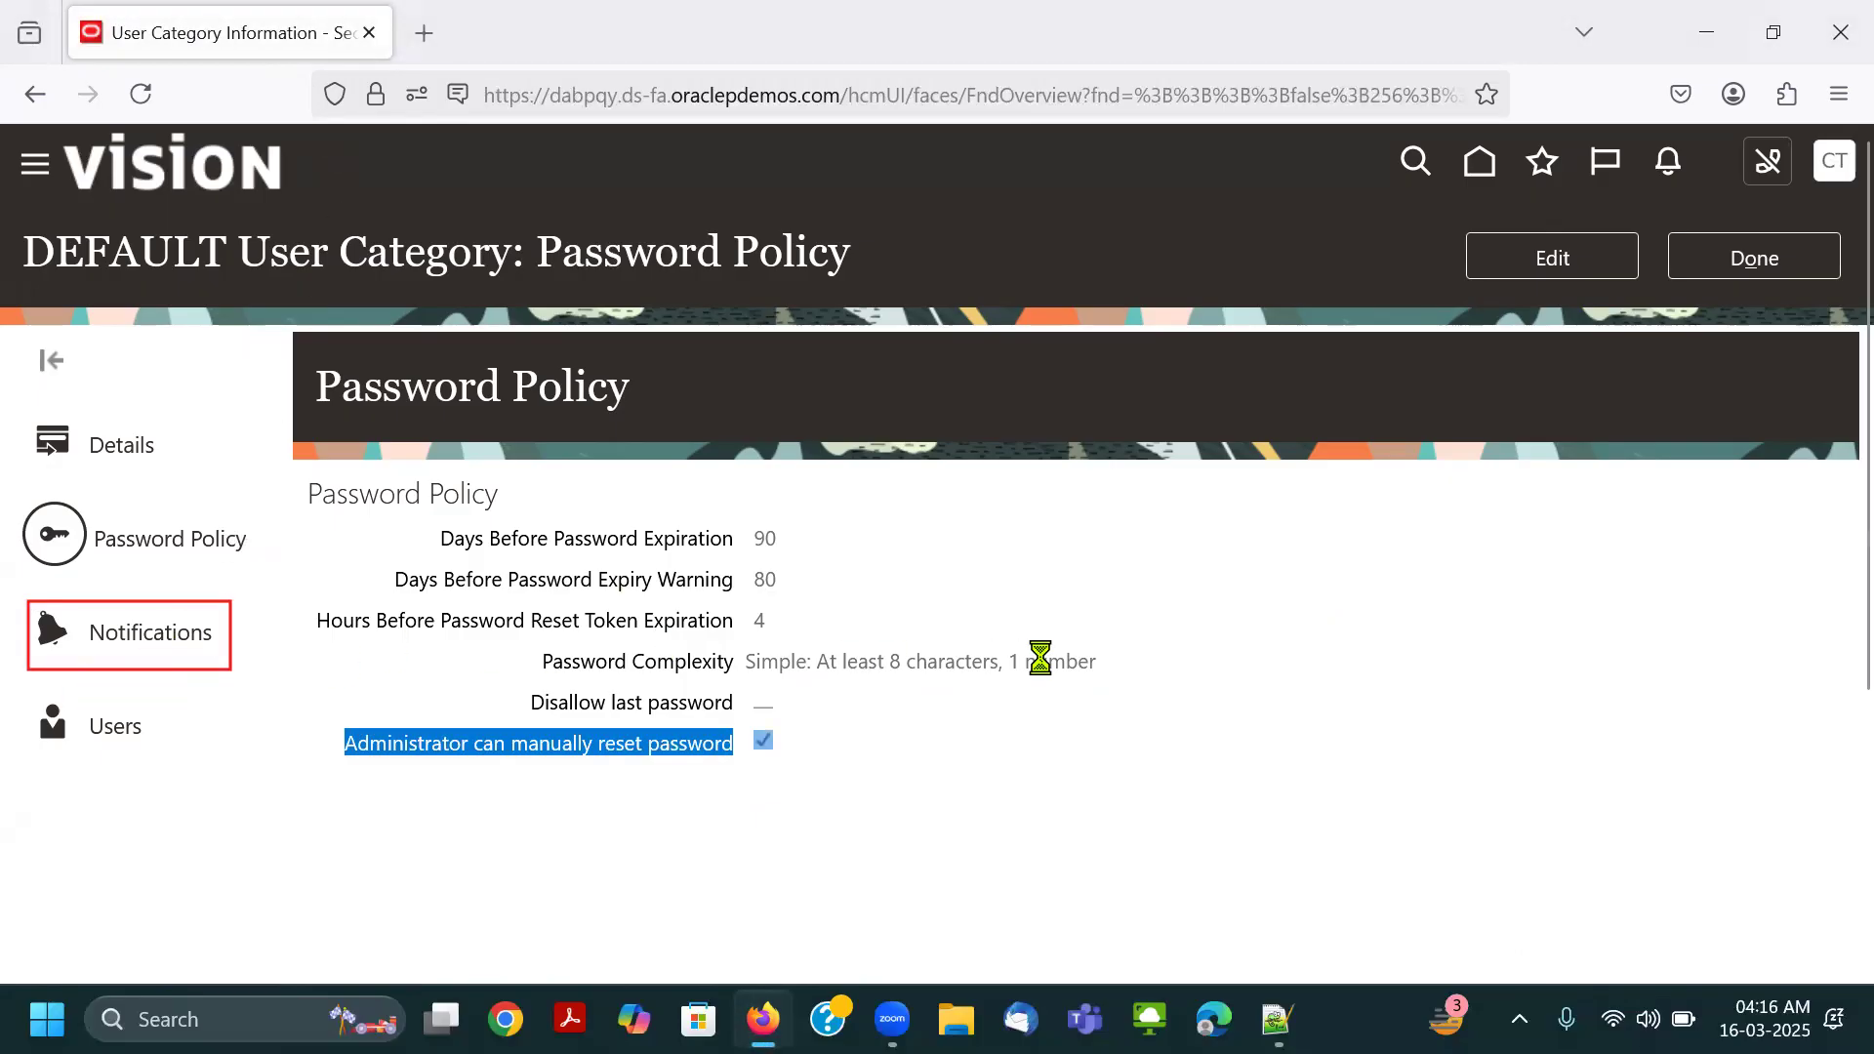
pyautogui.scroll(-3, 970, 531)
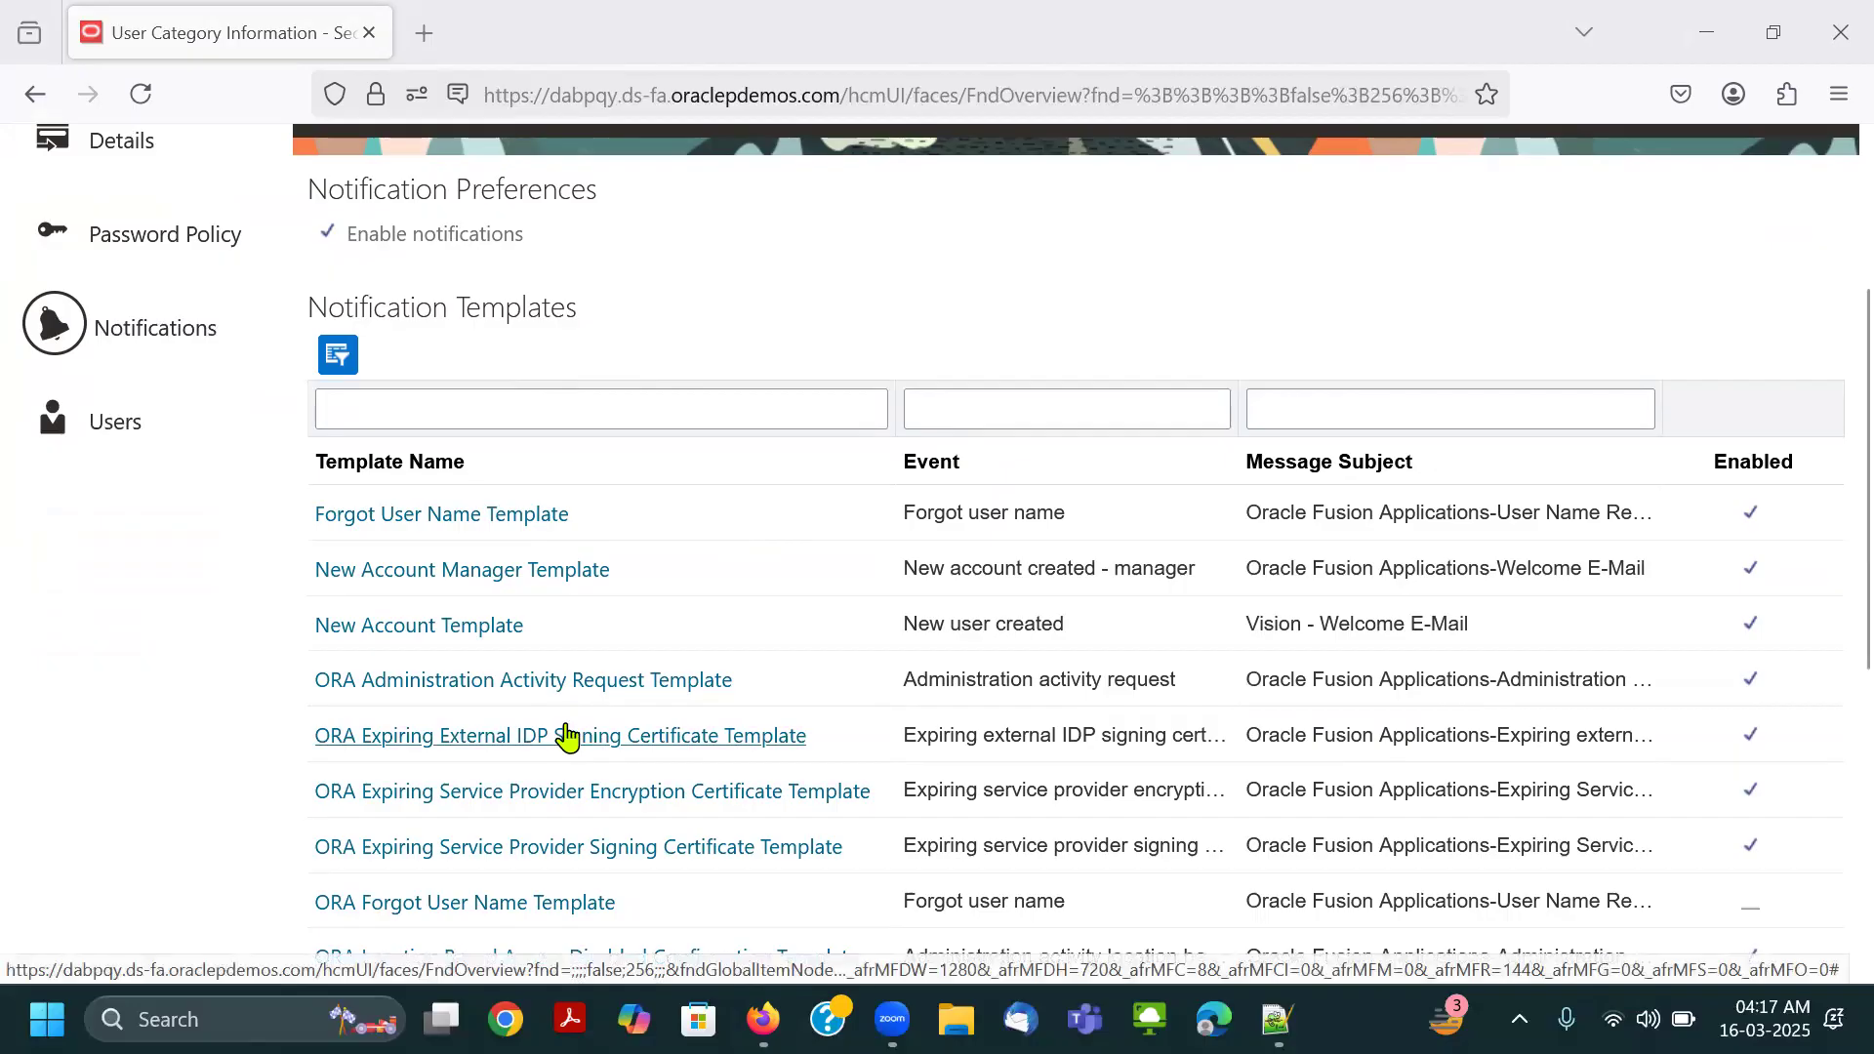
pyautogui.scroll(-1, 853, 285)
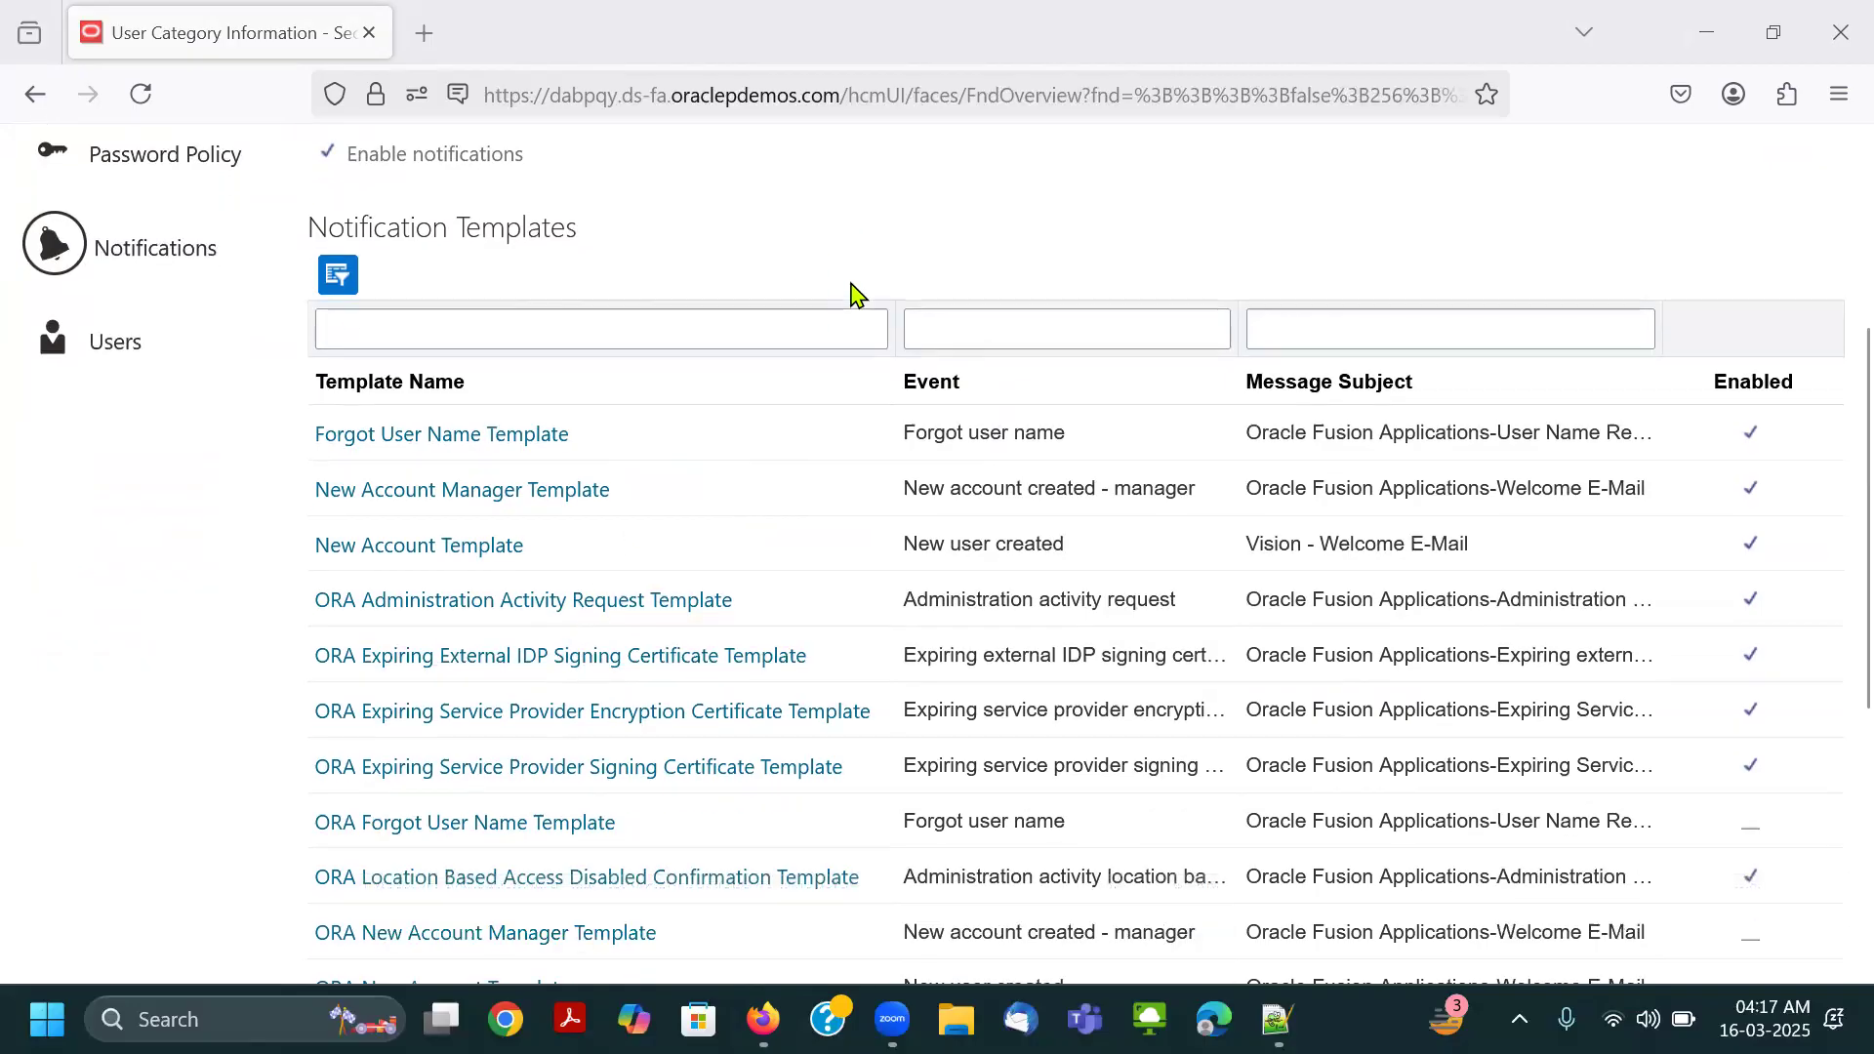
pyautogui.scroll(-3, 853, 293)
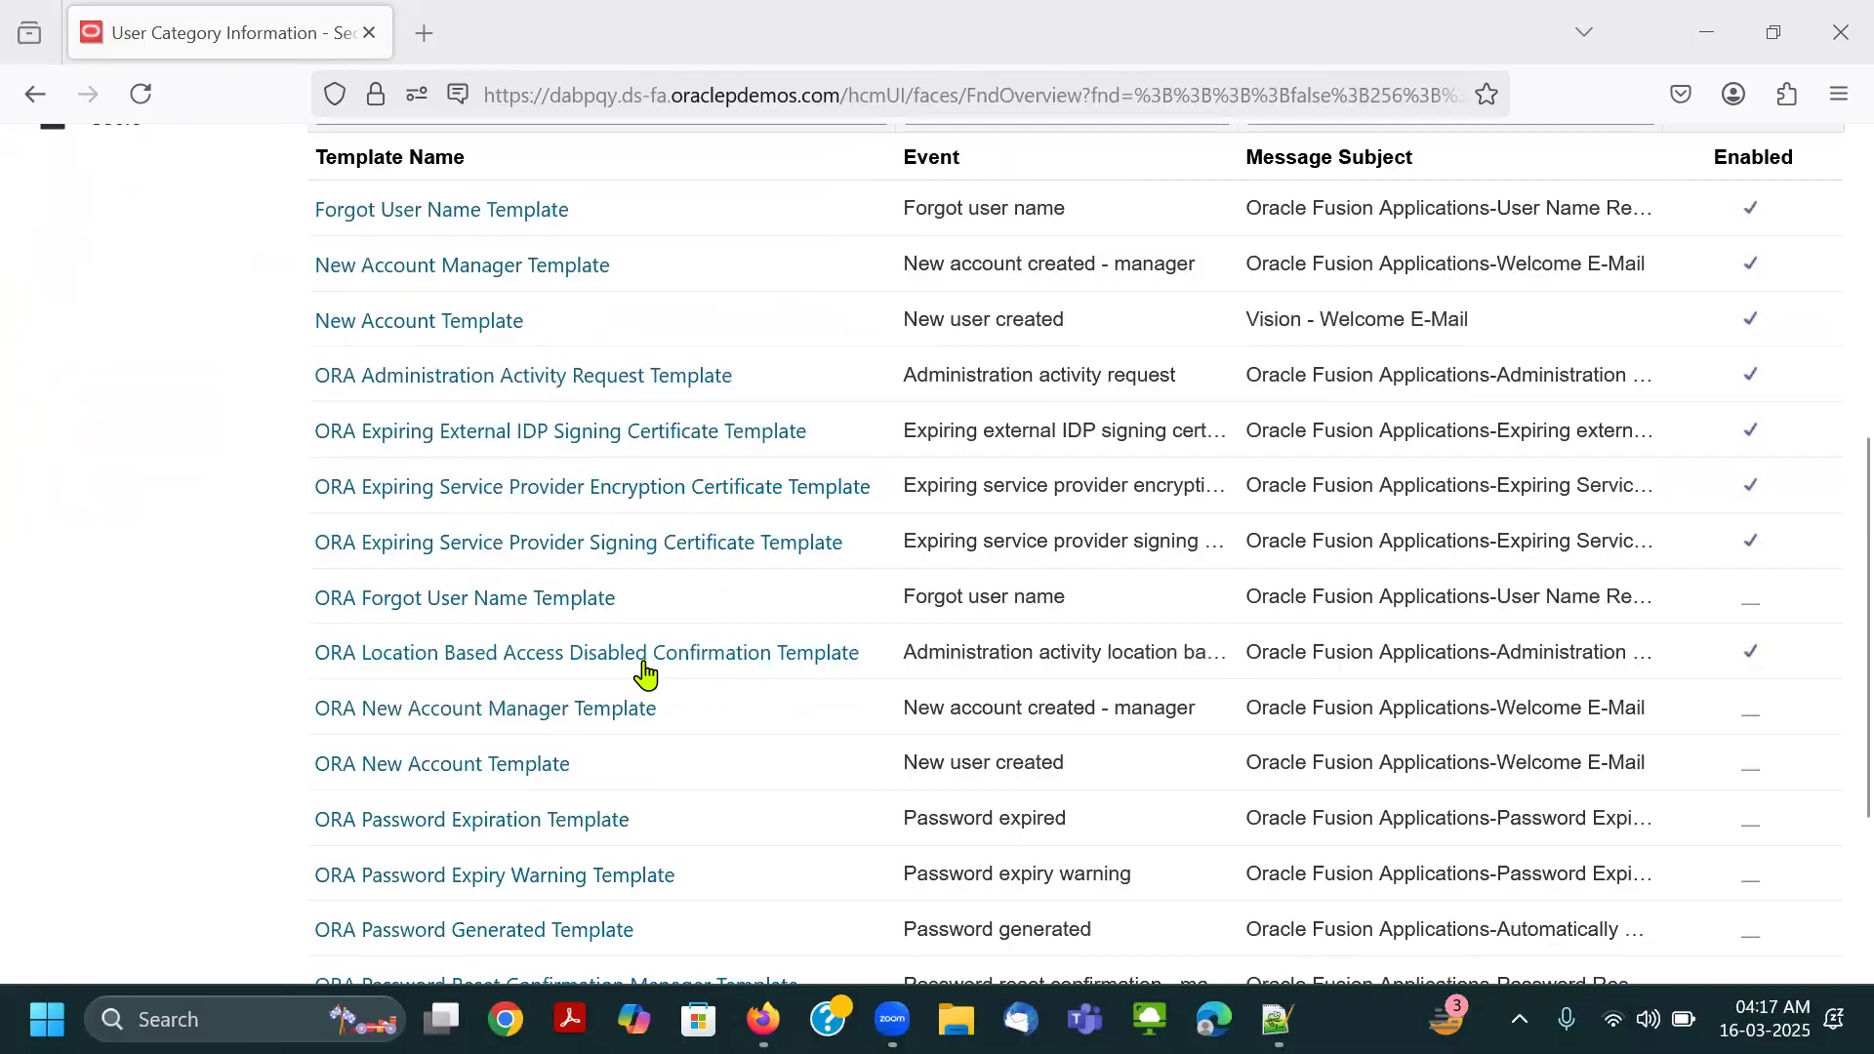
pyautogui.scroll(-2, 683, 795)
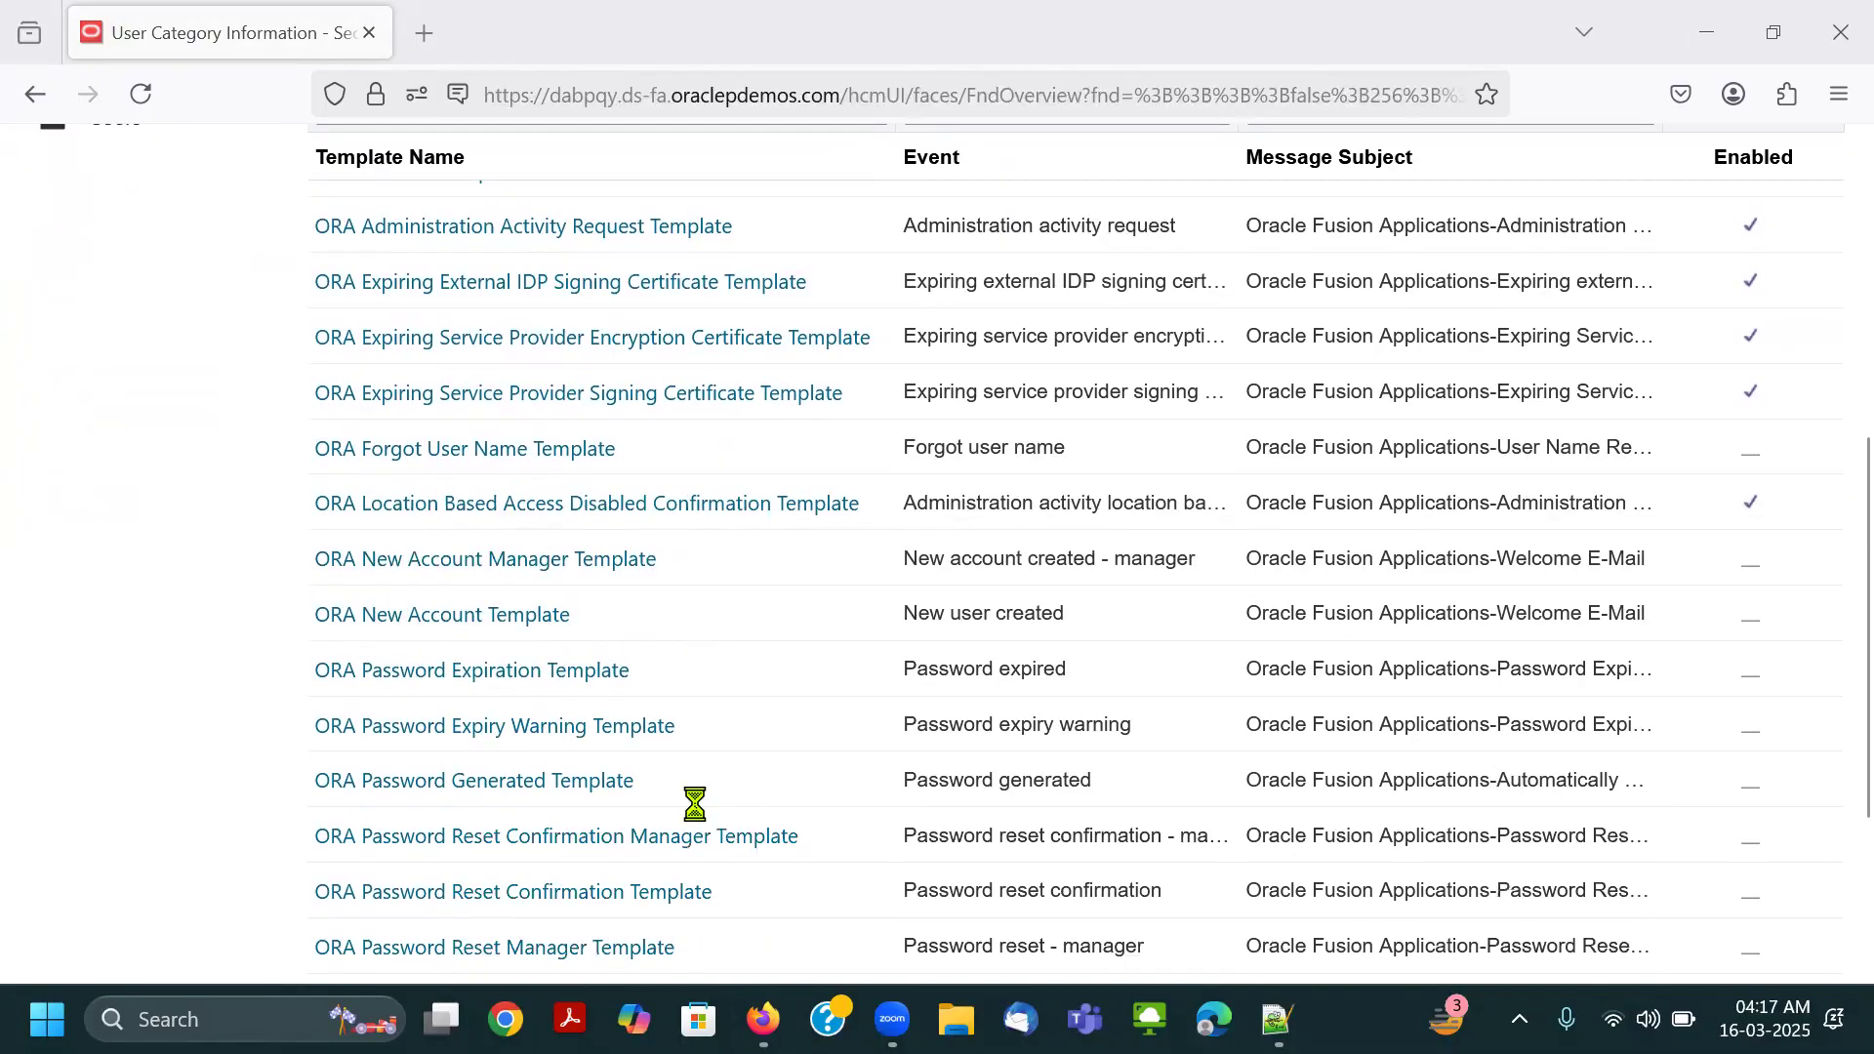
# View the message text of the ORA Password Expiry Warning Template and close the template without changes.
pyautogui.click(471, 734)
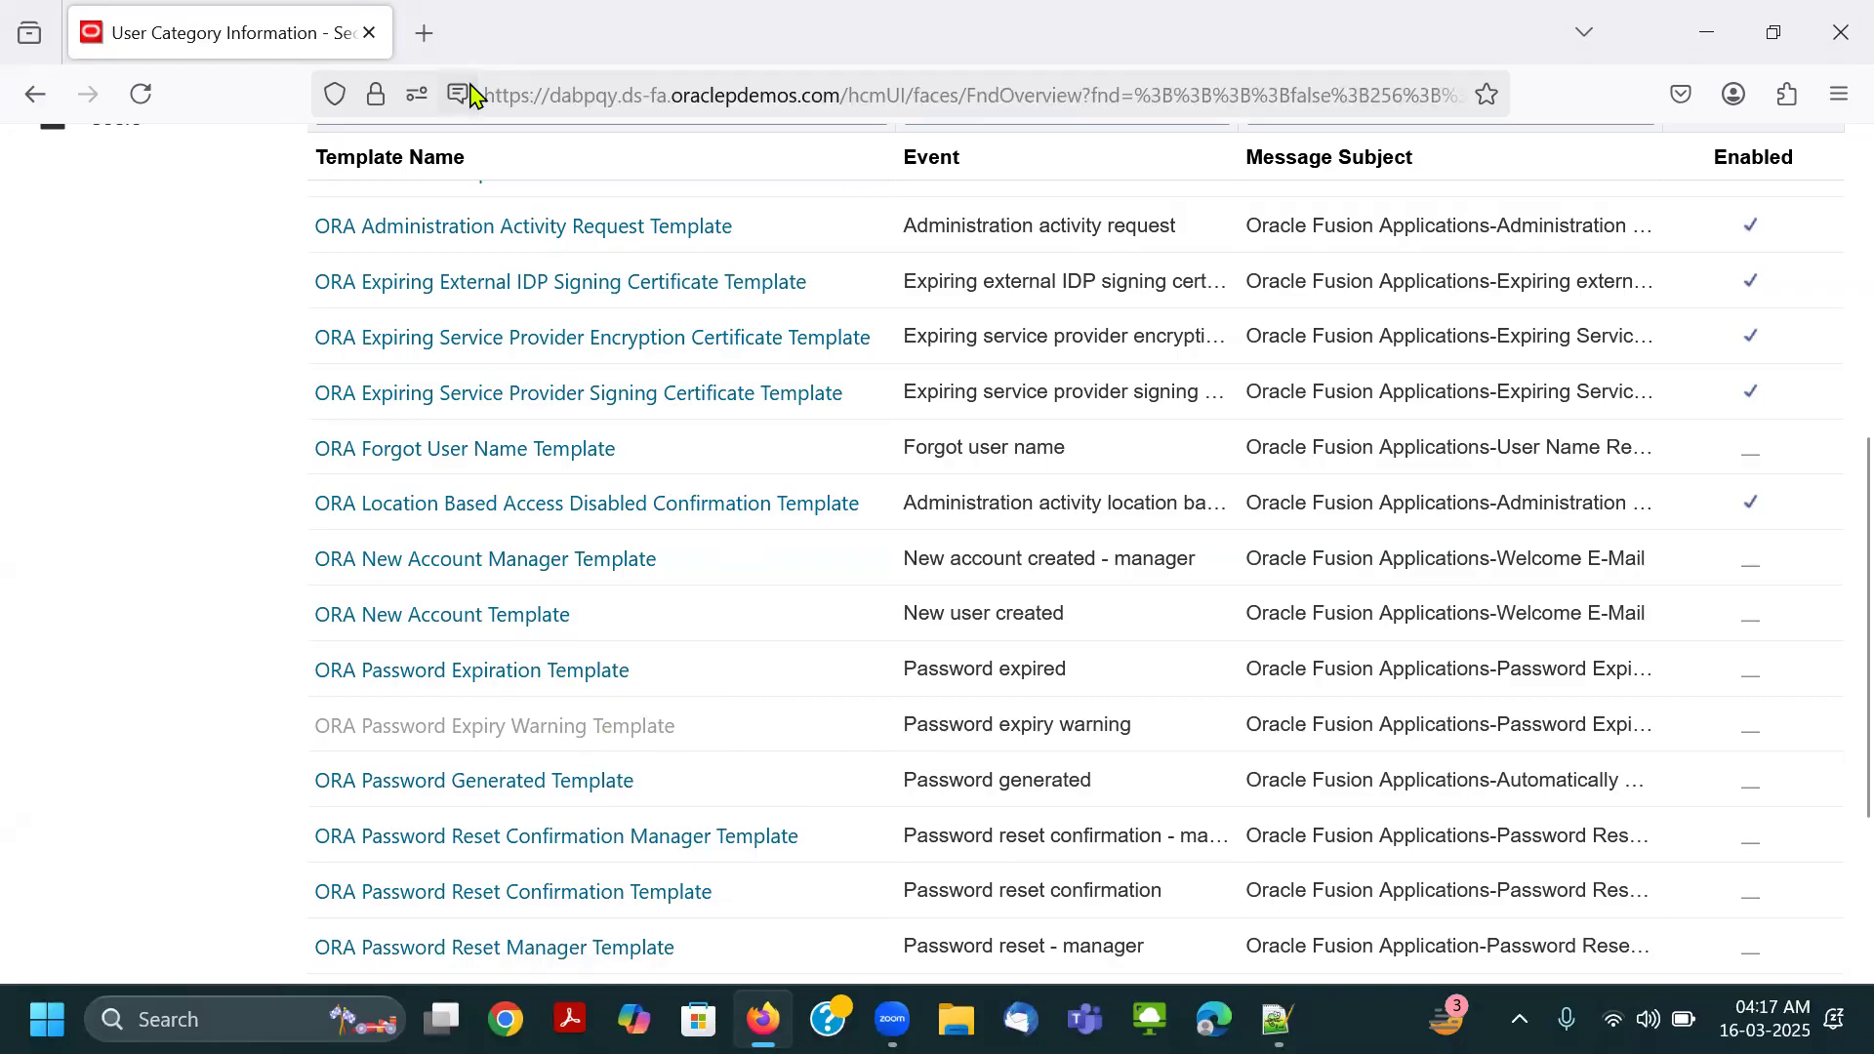
pyautogui.moveTo(302, 701); pyautogui.dragTo(699, 749)
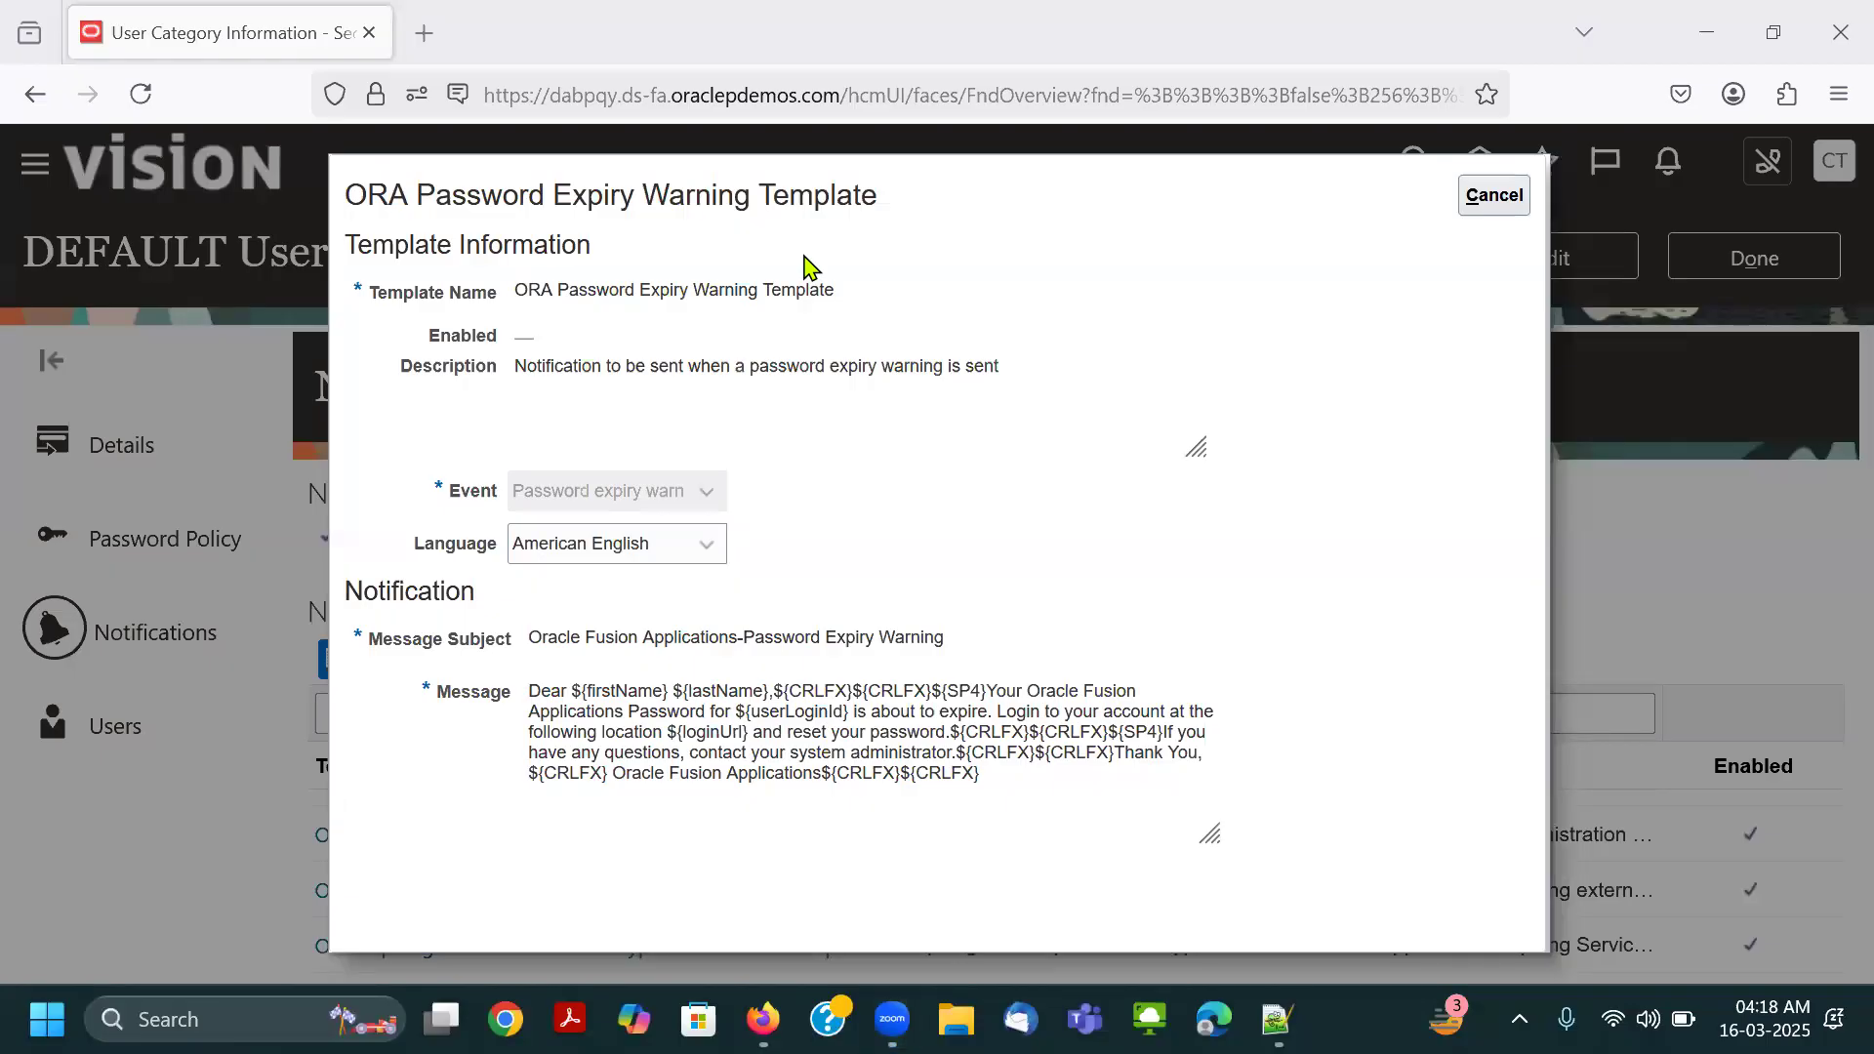
pyautogui.moveTo(503, 668); pyautogui.dragTo(1213, 785)
pyautogui.moveTo(405, 661); pyautogui.dragTo(1230, 810)
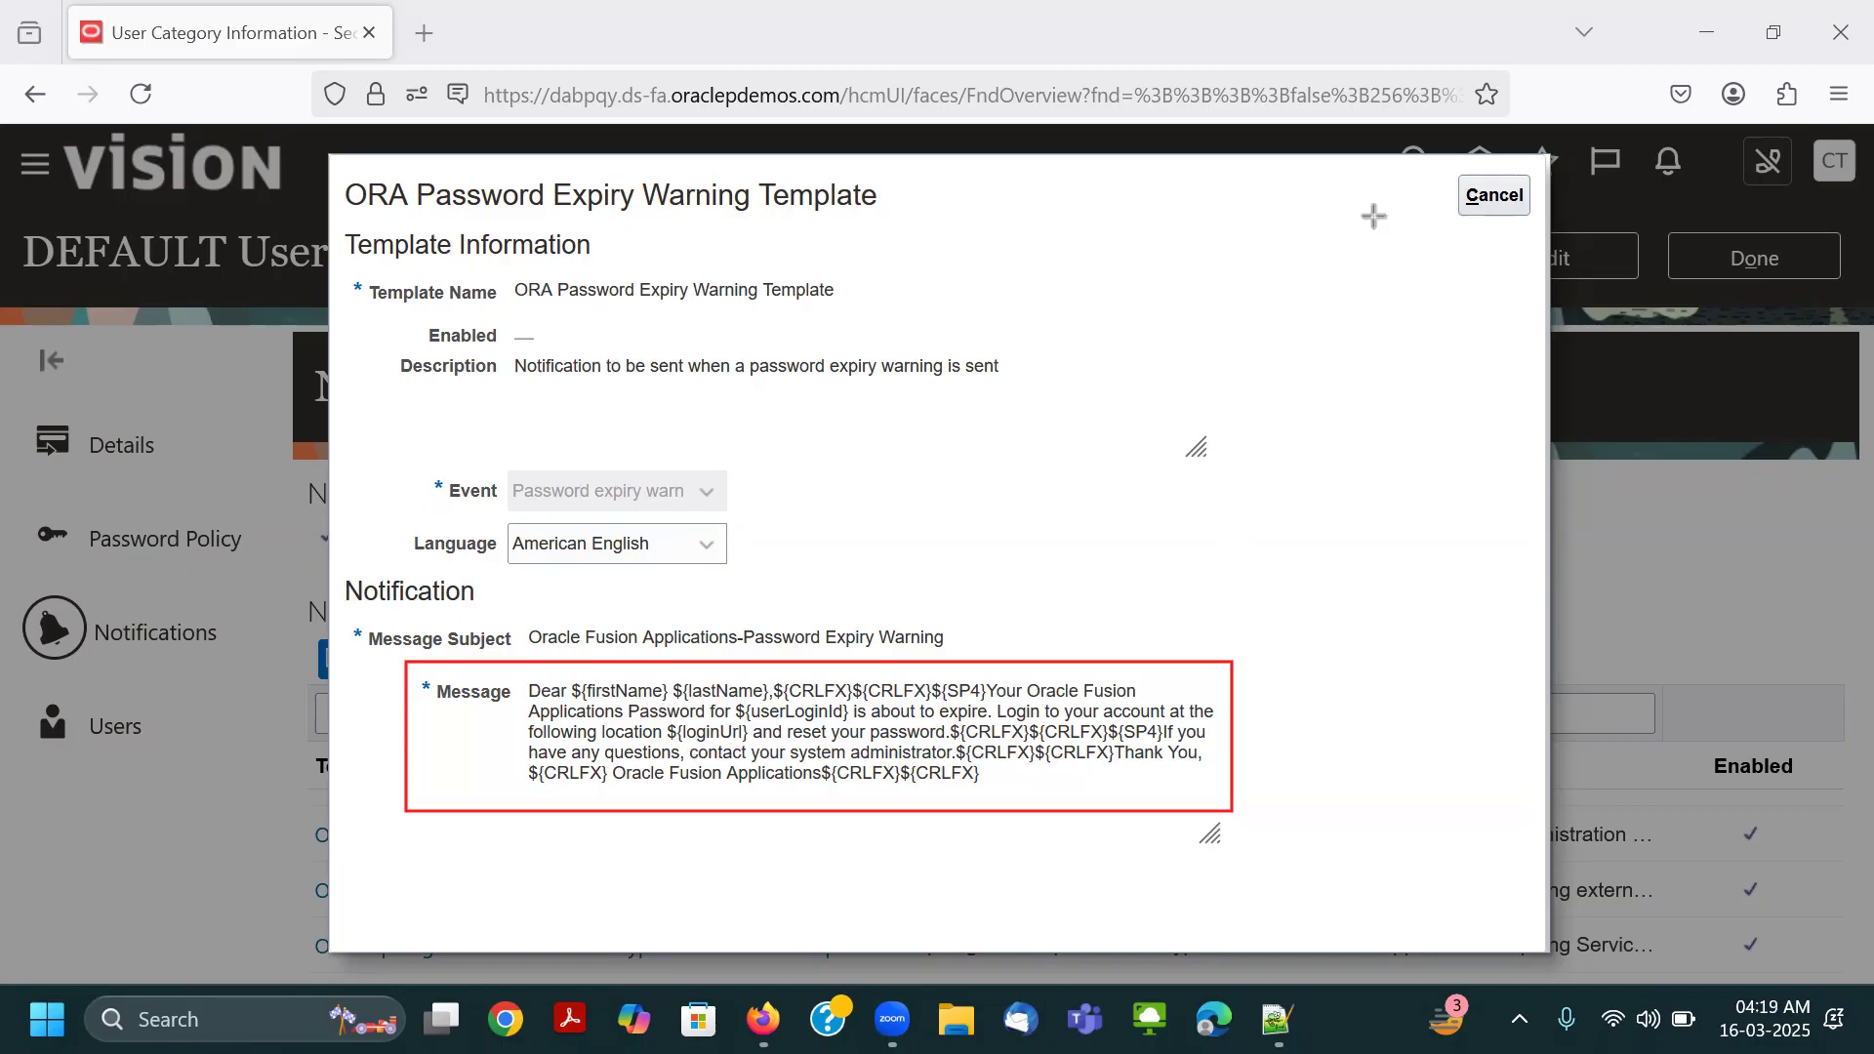
pyautogui.click(956, 810)
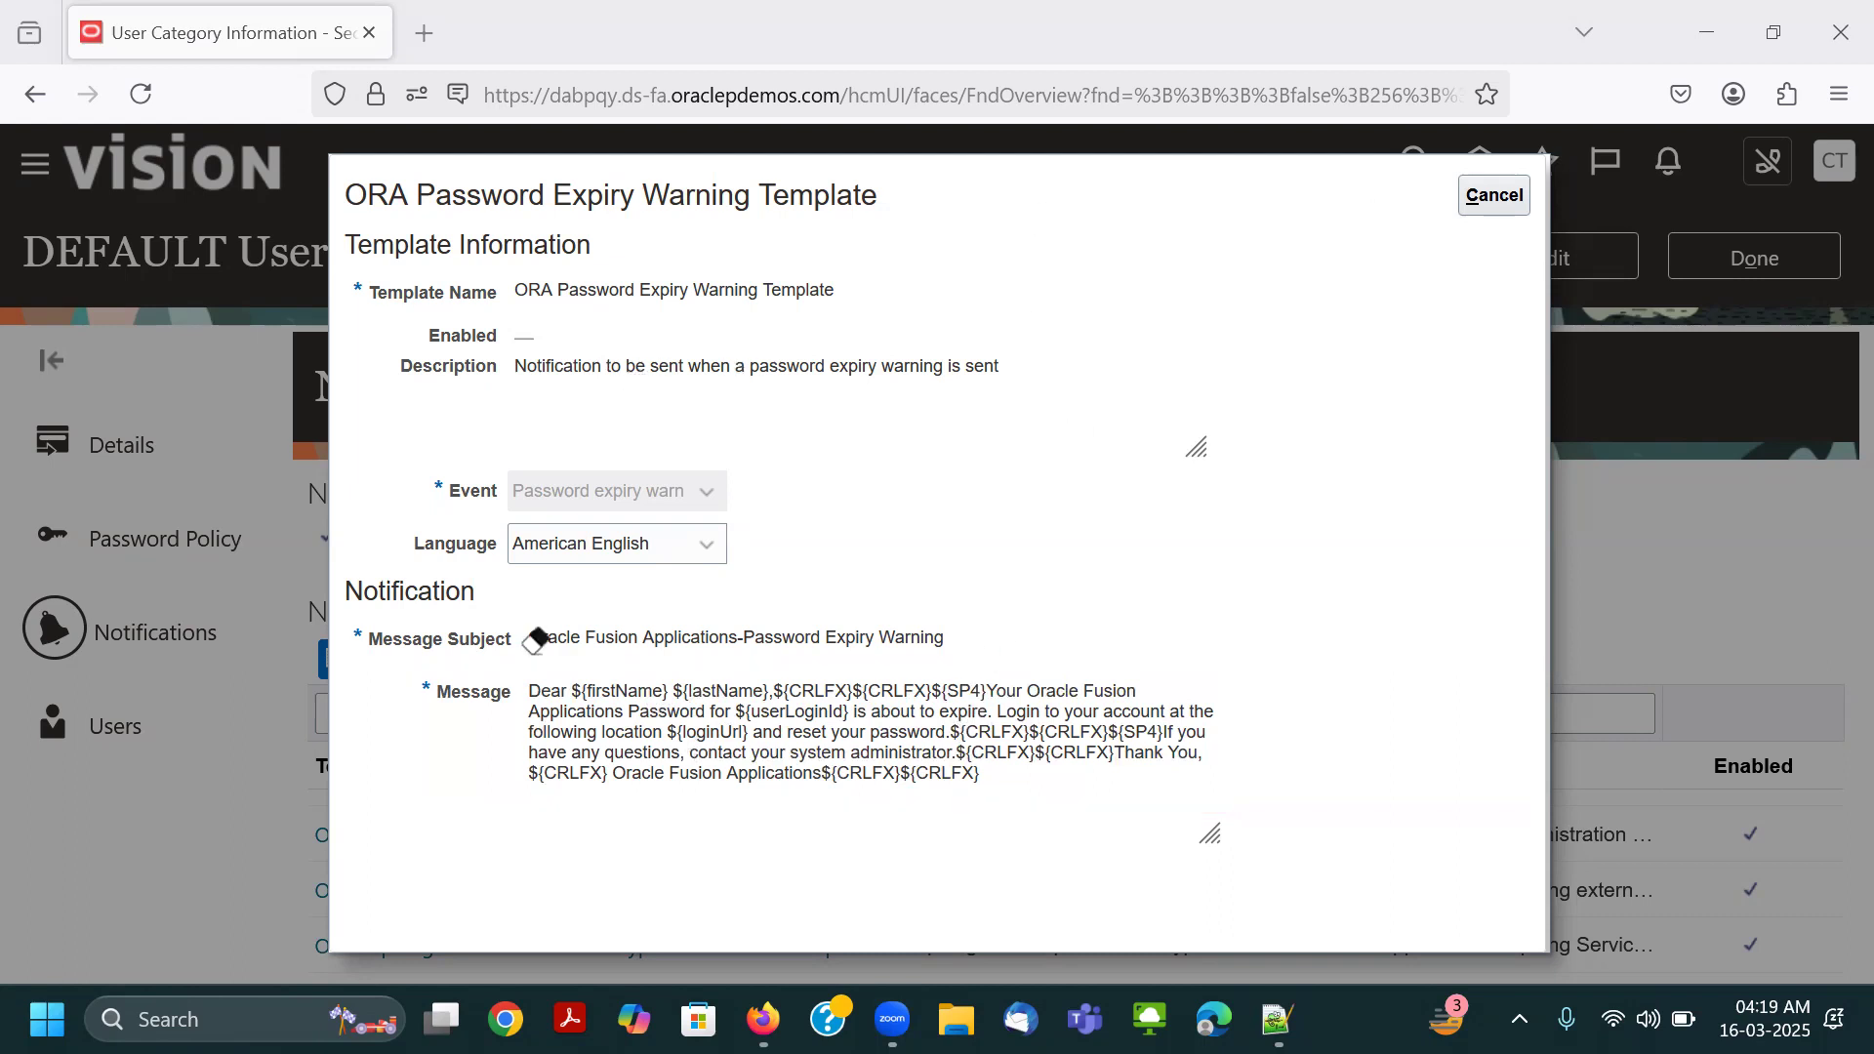
pyautogui.click(1492, 193)
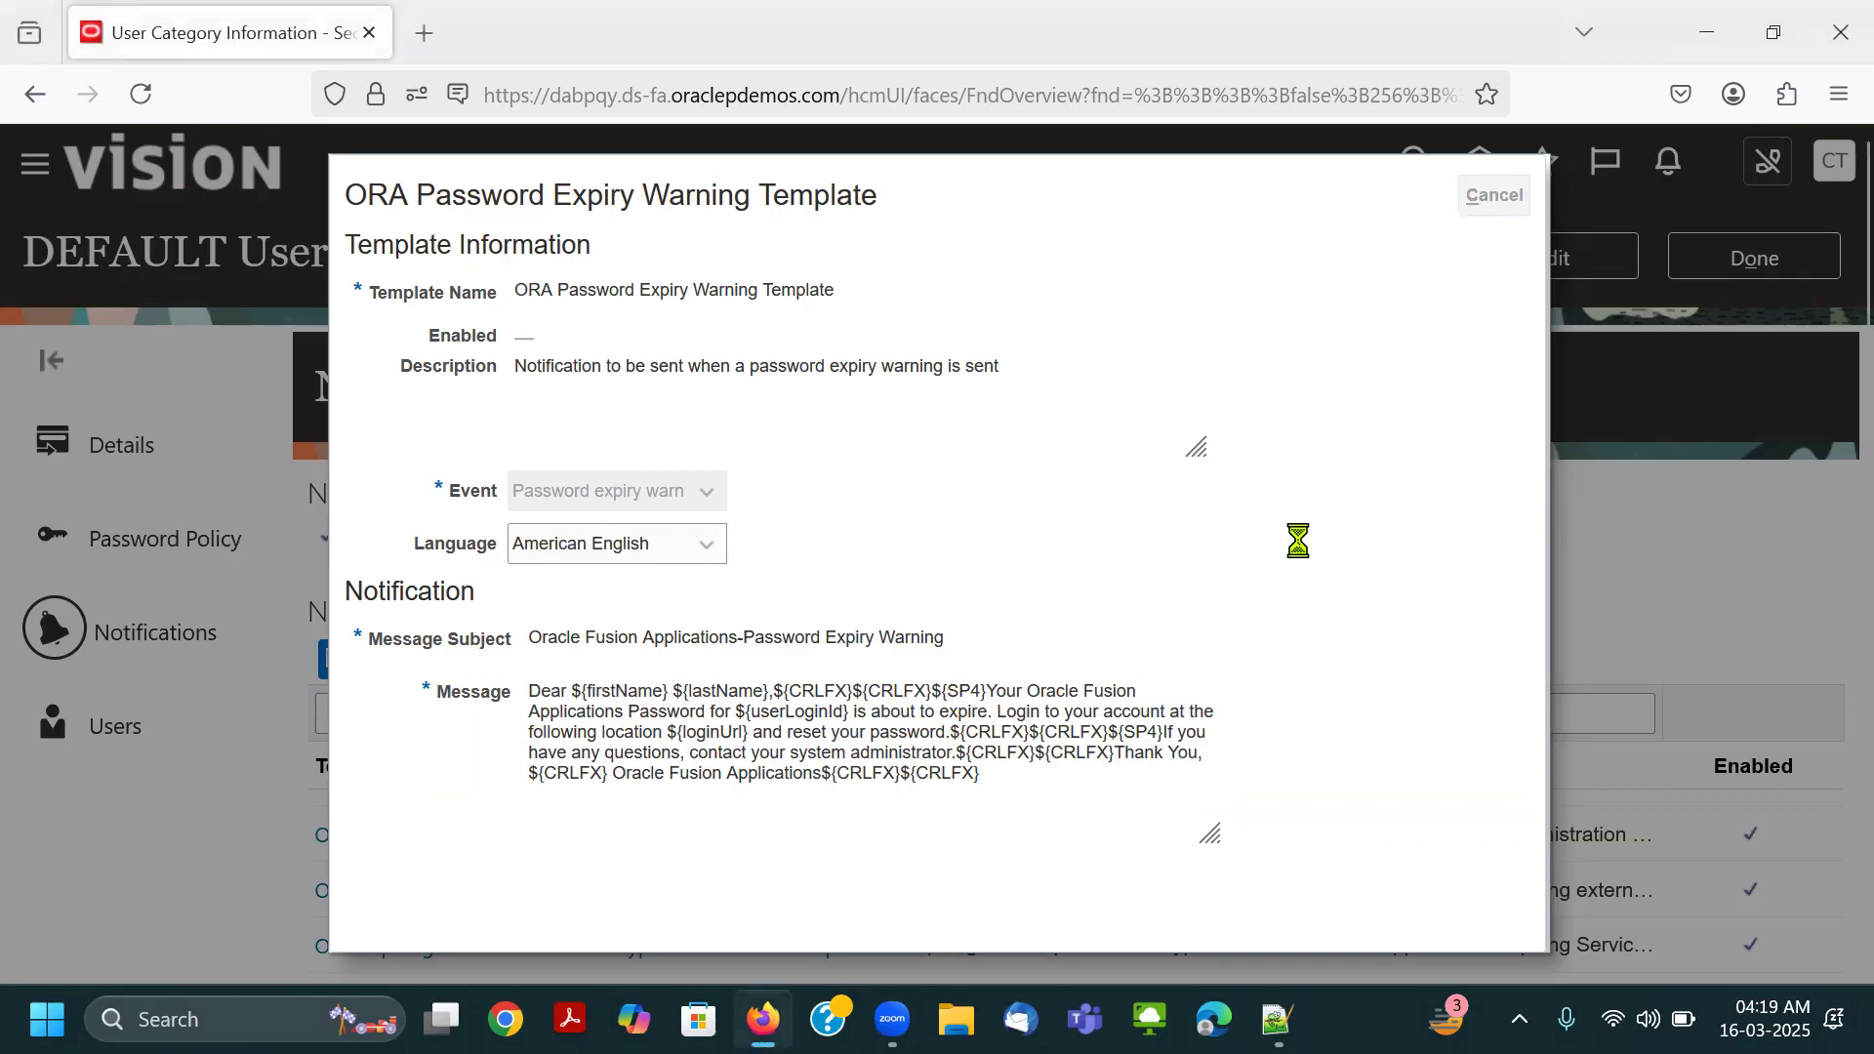
# Review the rest of the notification template list, including the password expiration, generation and reset templates.
pyautogui.scroll(-1, 1050, 512)
pyautogui.scroll(-3, 937, 547)
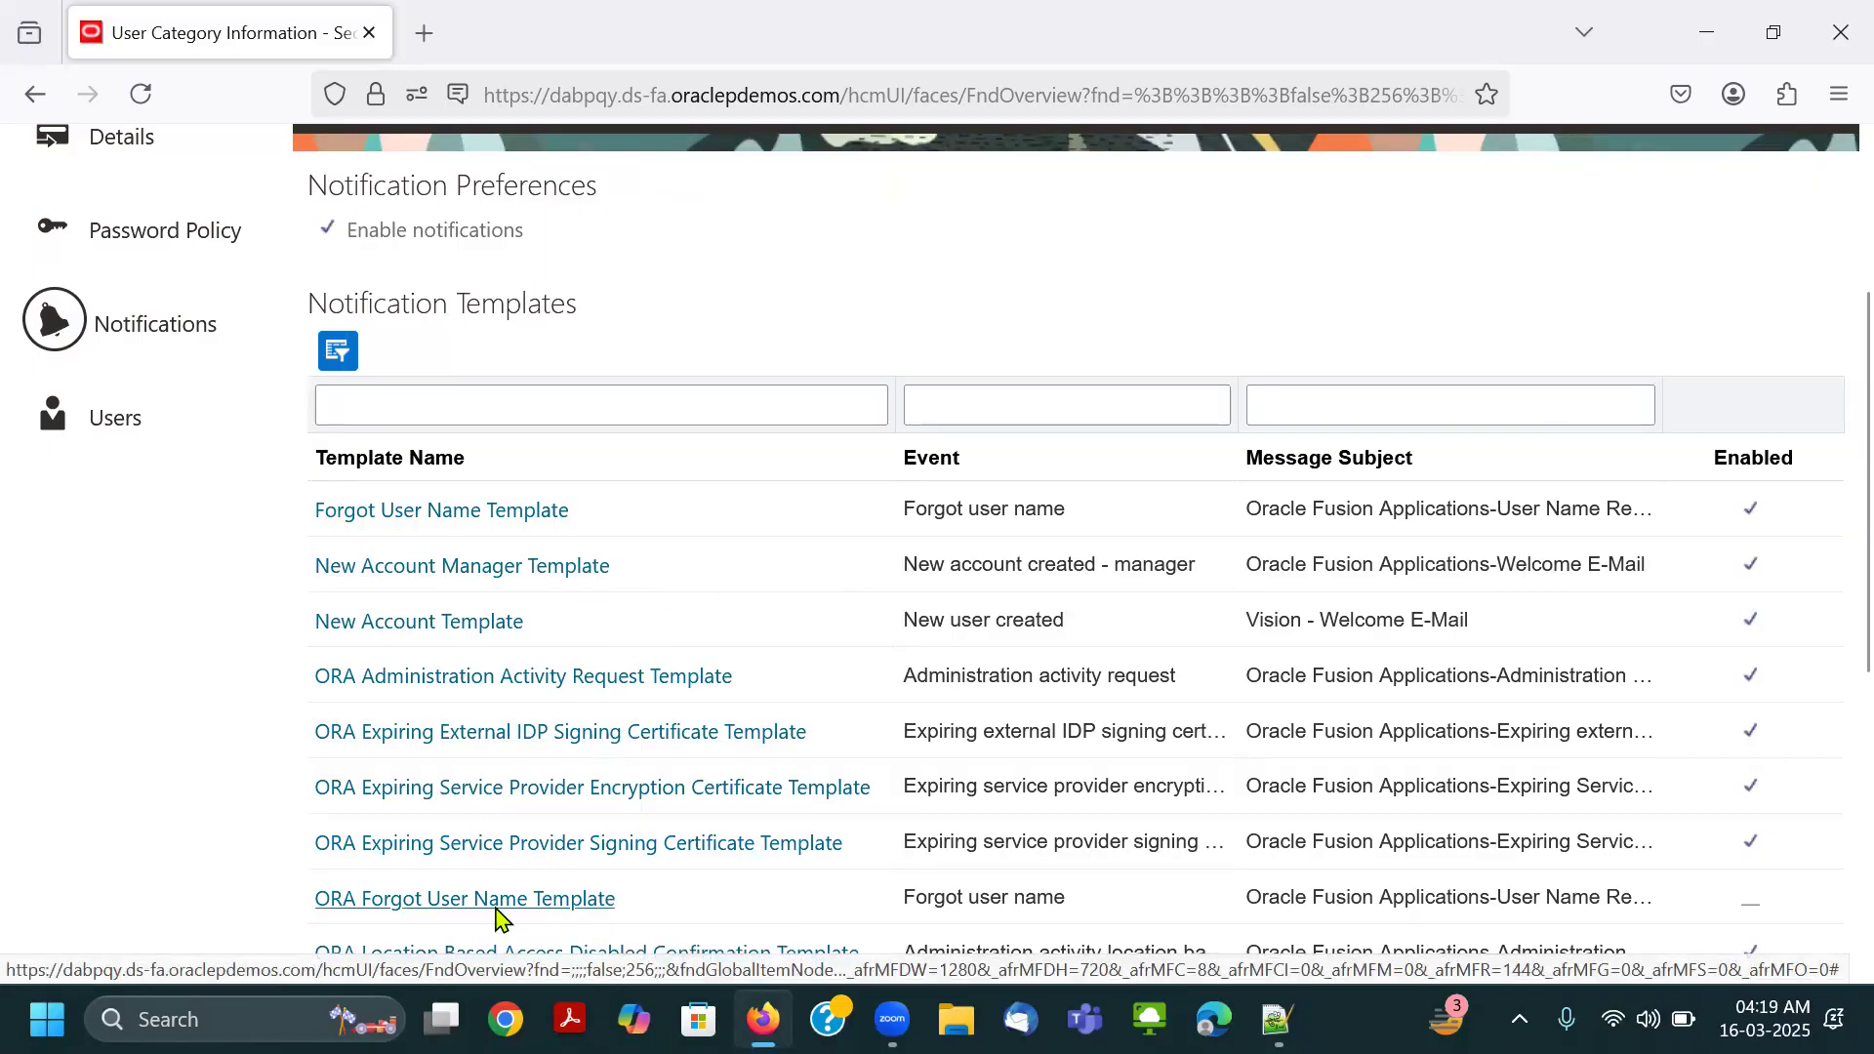
pyautogui.scroll(-2, 462, 883)
pyautogui.scroll(-5, 527, 907)
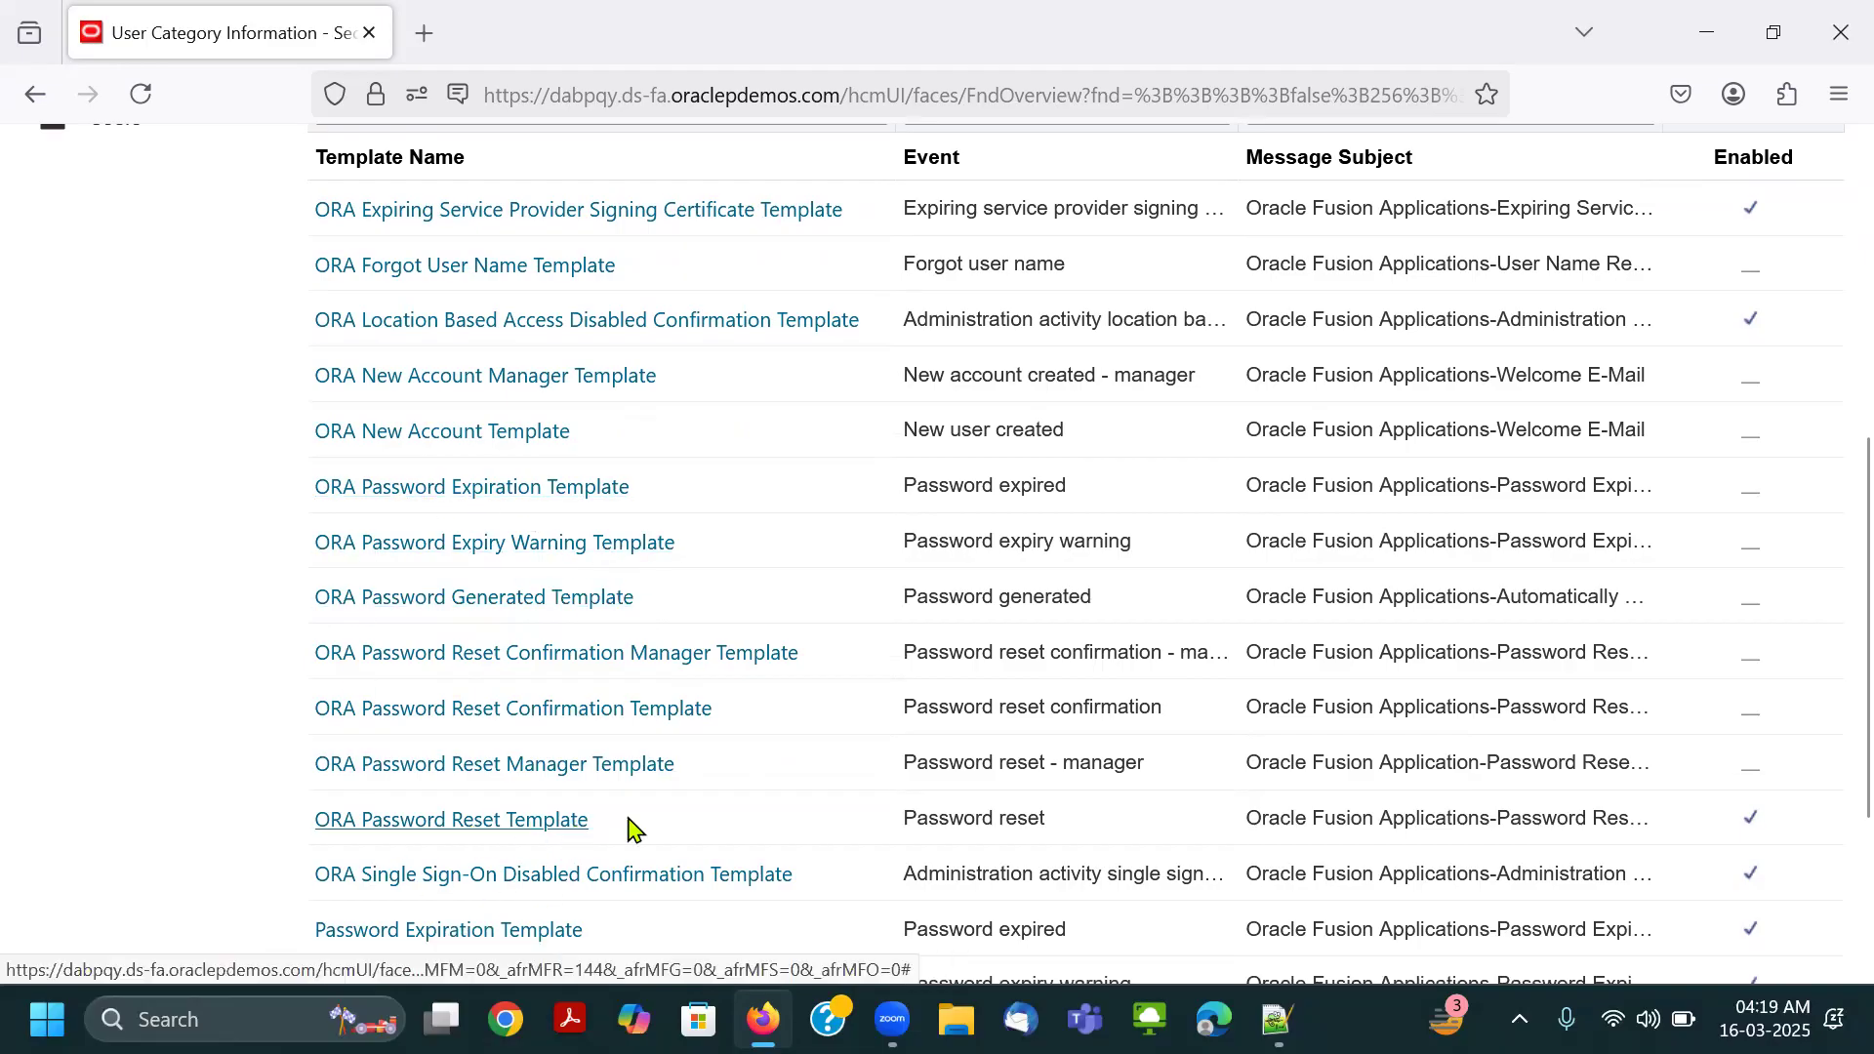
pyautogui.scroll(-2, 630, 829)
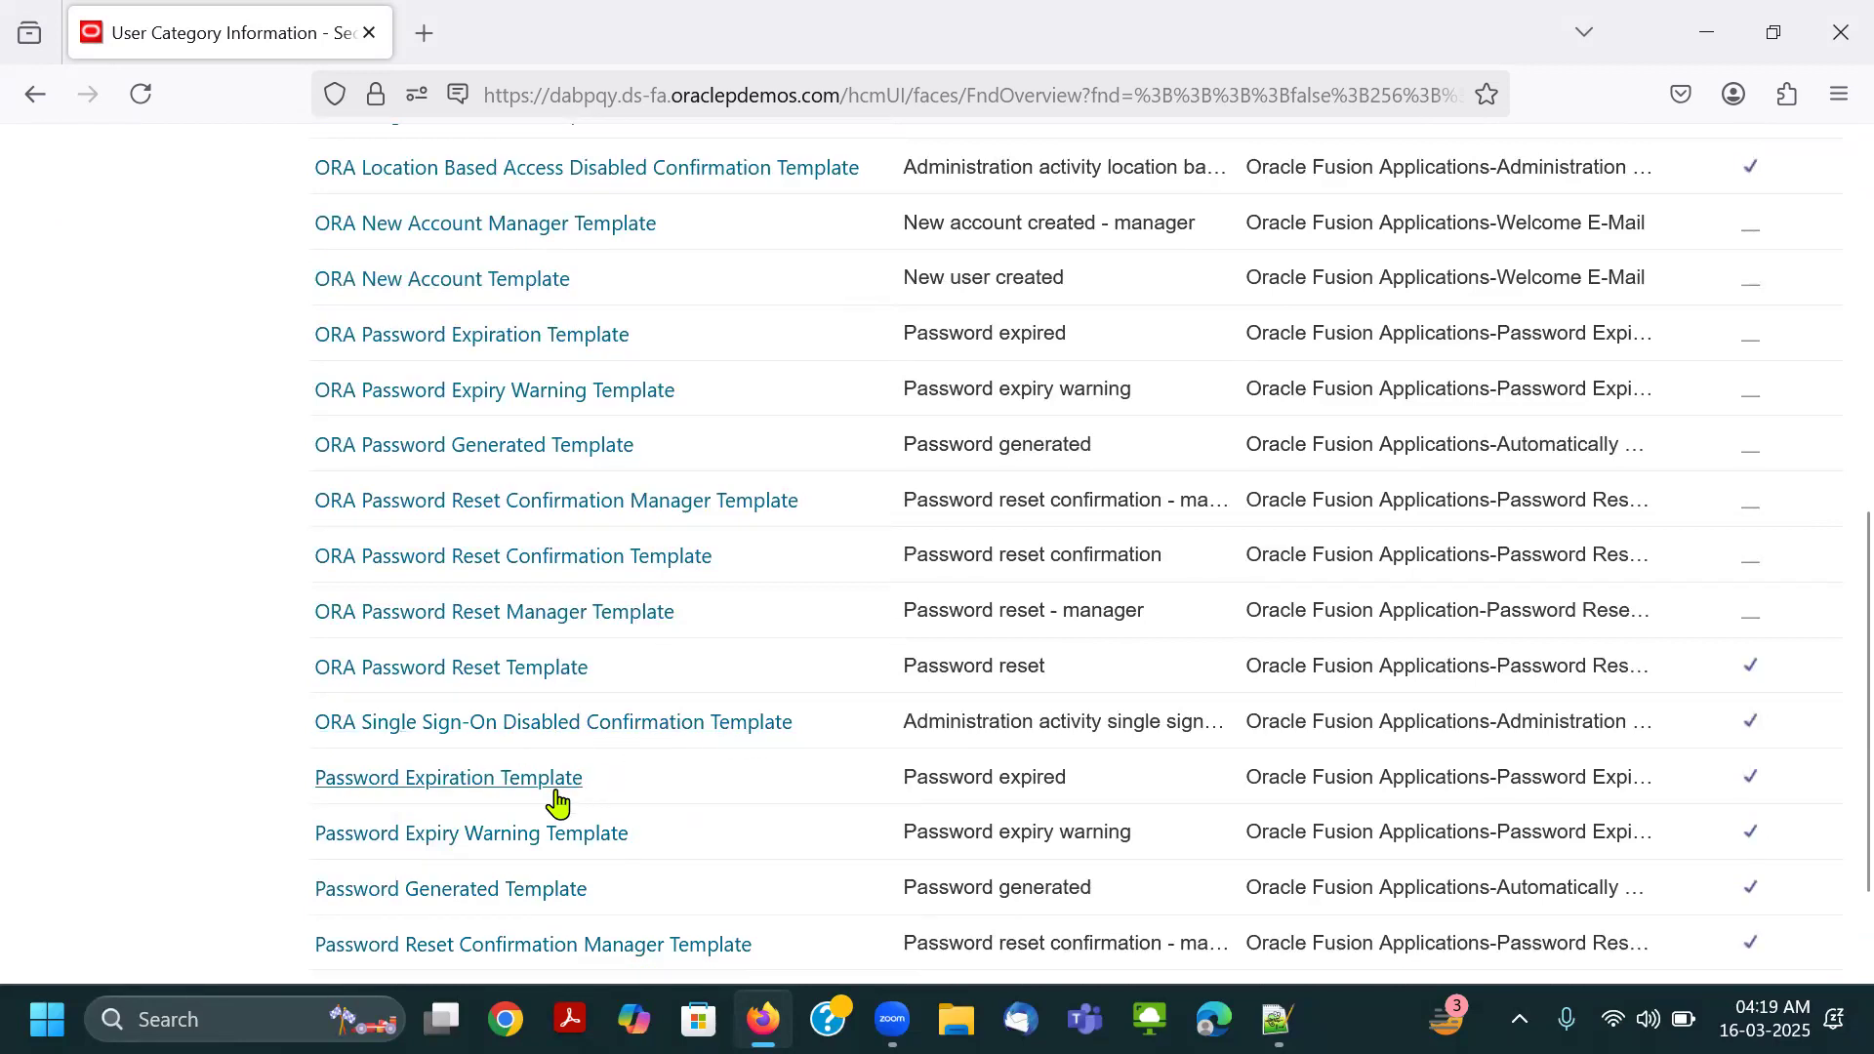
pyautogui.scroll(-2, 538, 809)
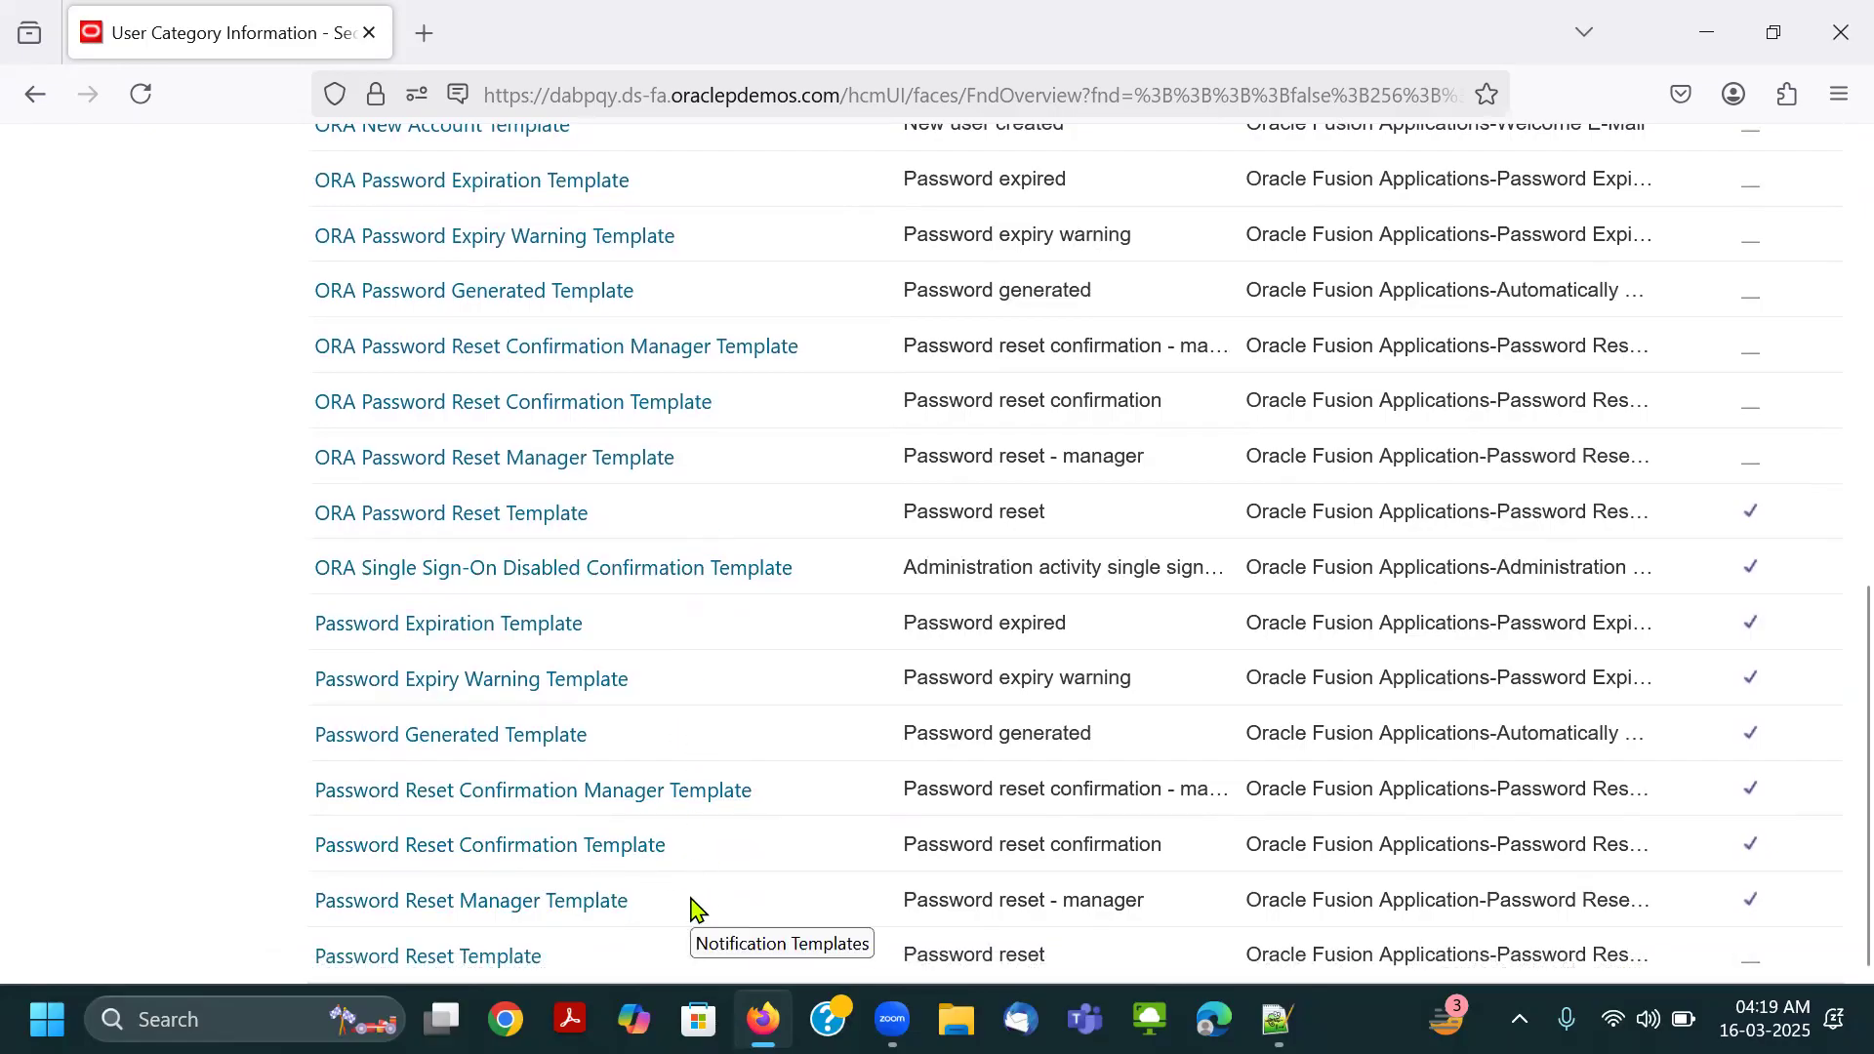
pyautogui.scroll(3, 680, 911)
pyautogui.scroll(10, 680, 910)
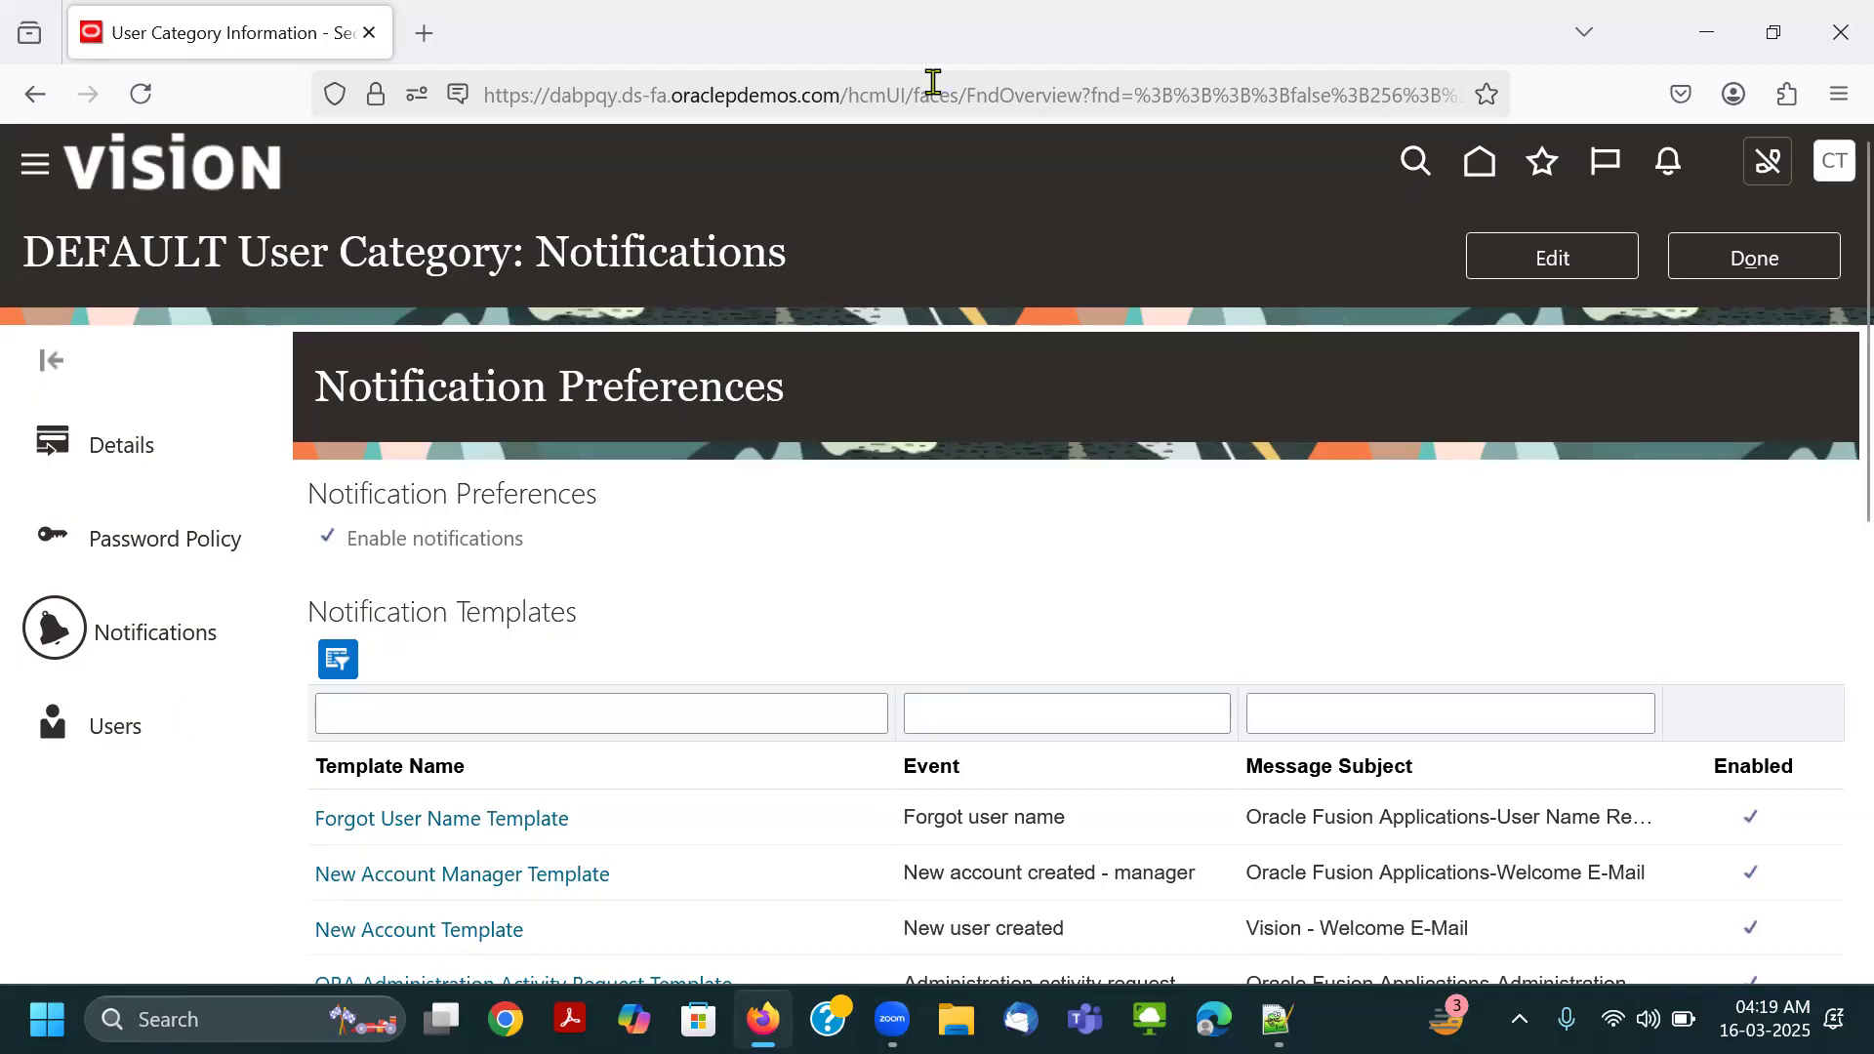
# View the users assigned to the DEFAULT category and return to the User Categories overview.
pyautogui.press('super+shift+s')
pyautogui.moveTo(21, 682); pyautogui.dragTo(169, 759)
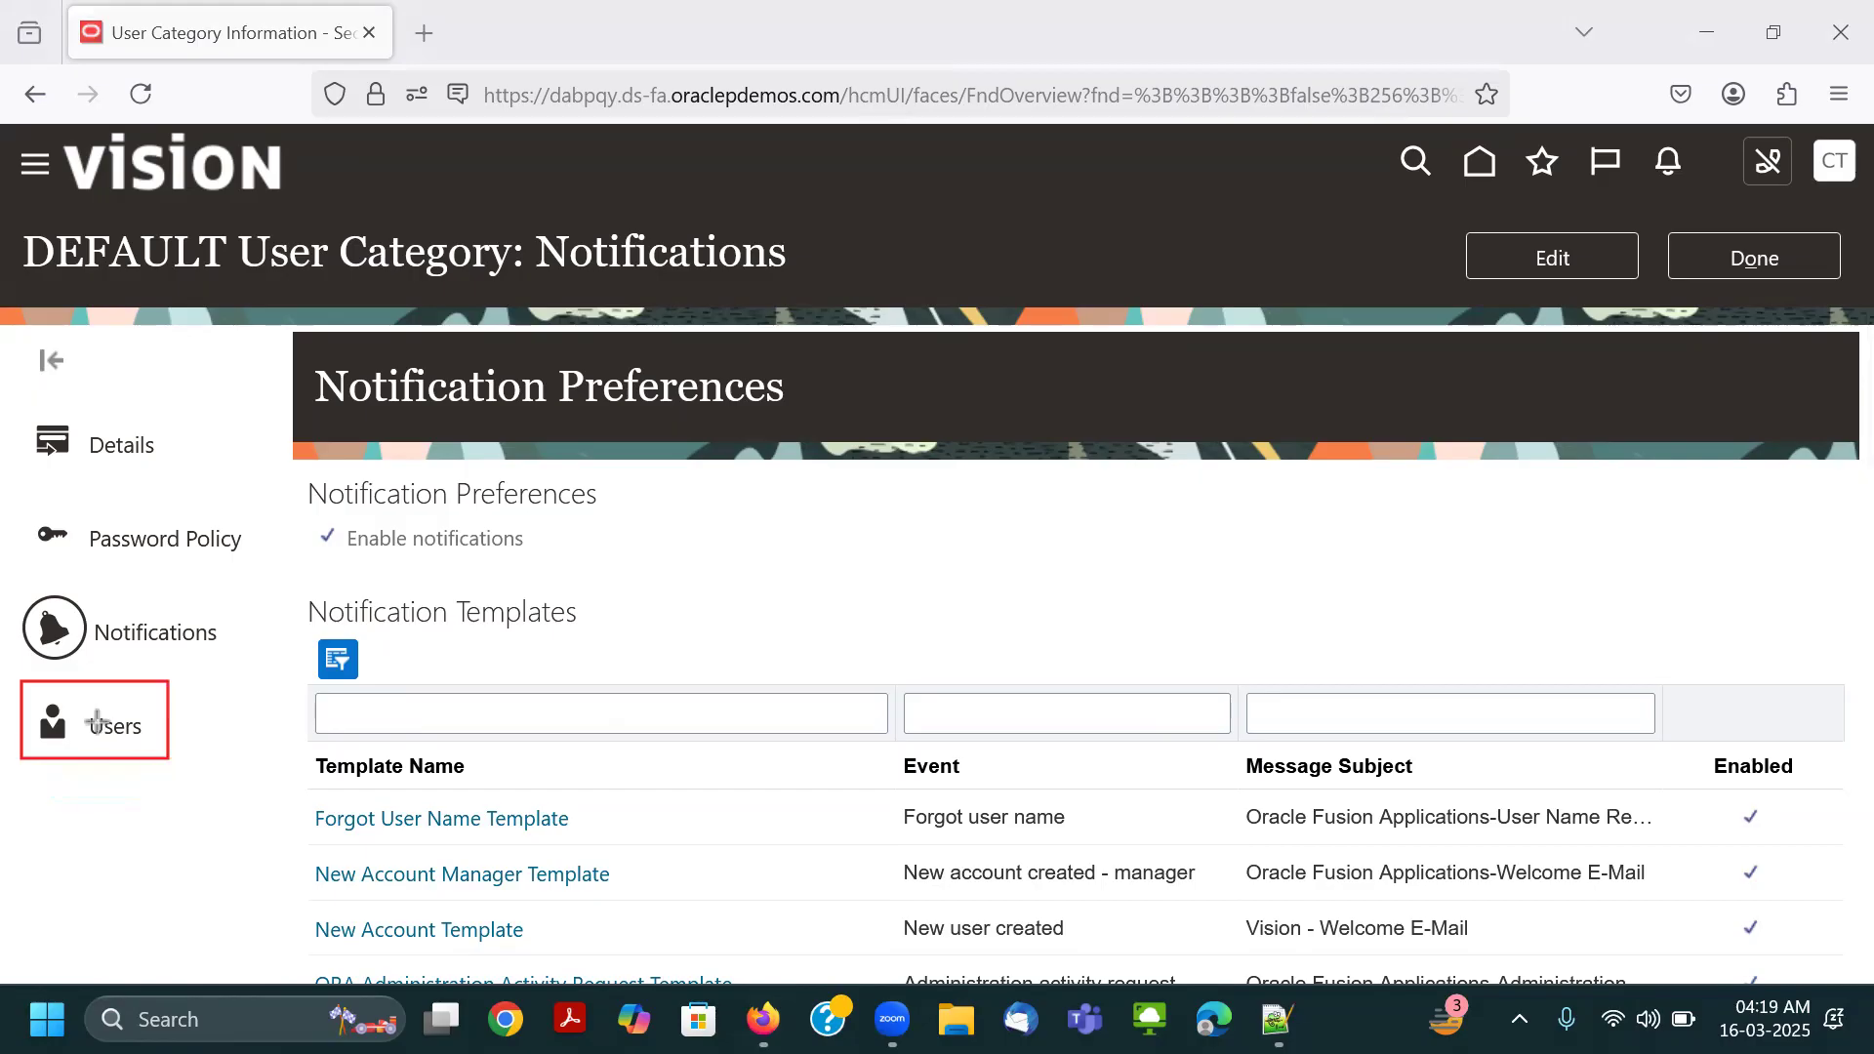
pyautogui.click(71, 724)
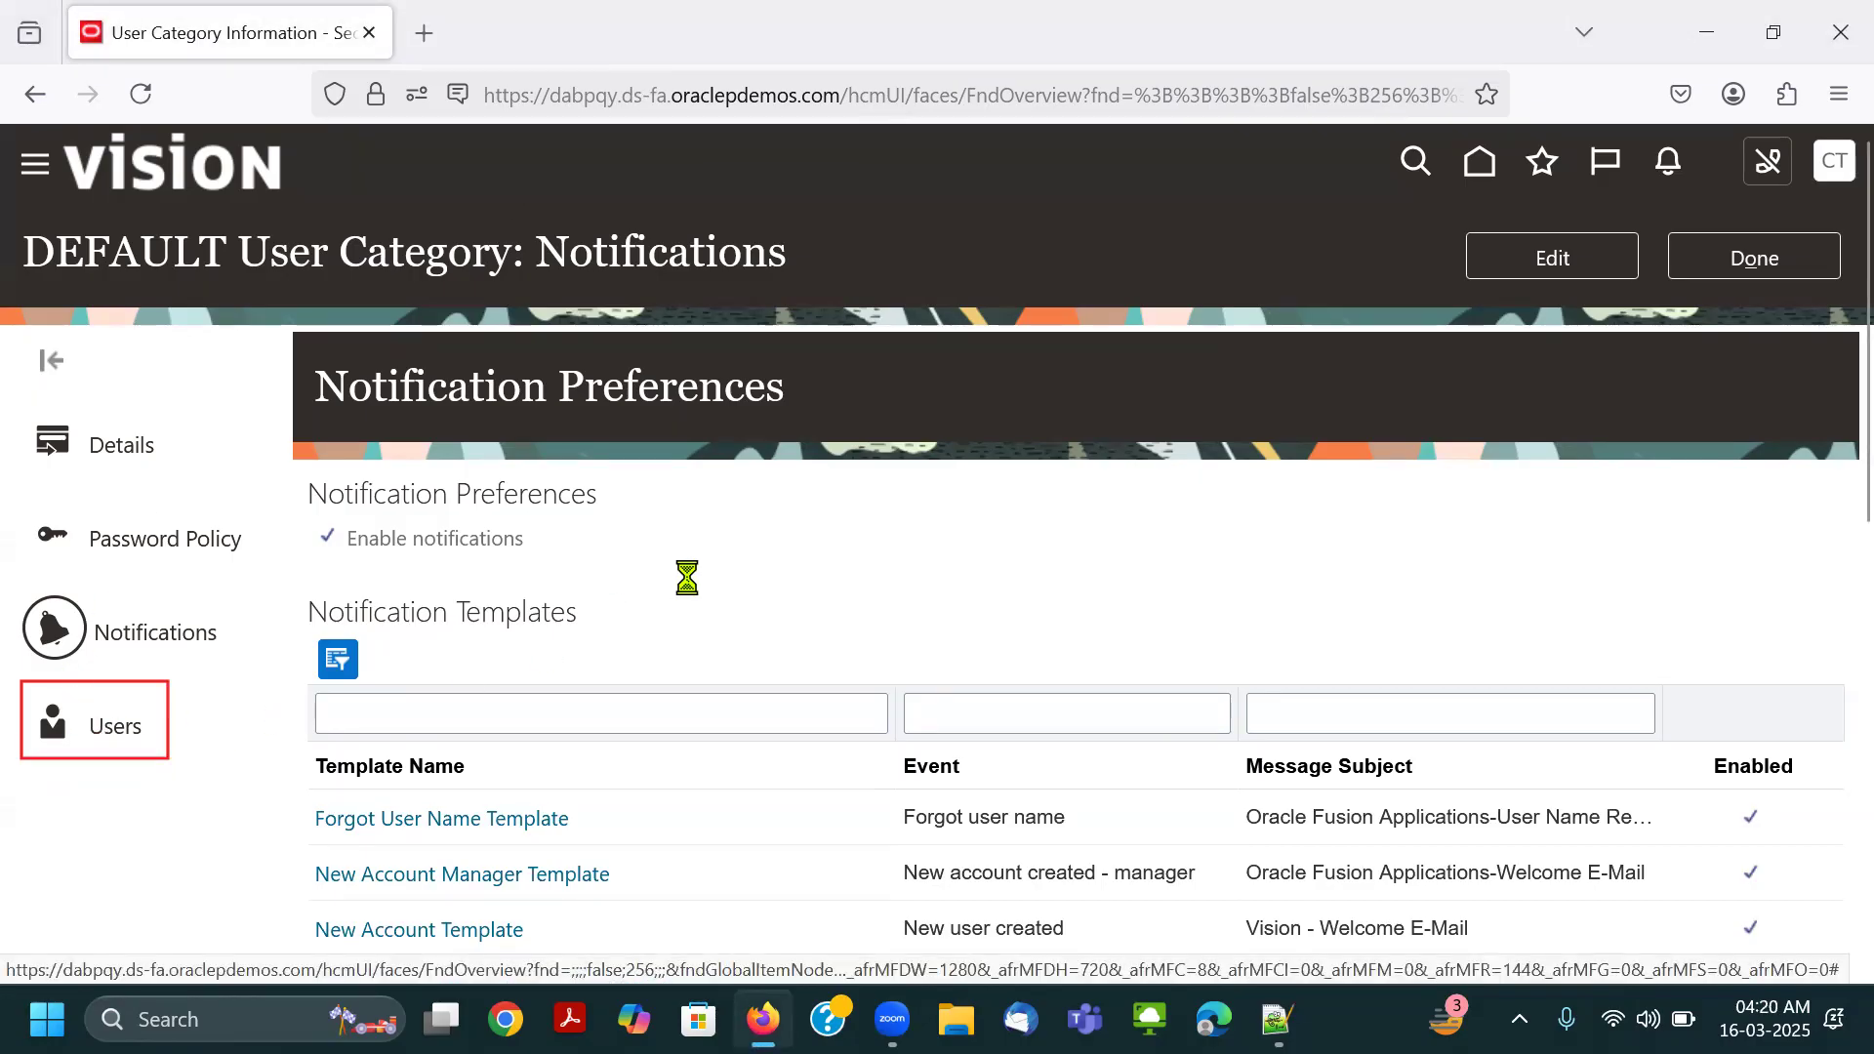
pyautogui.scroll(-2, 719, 532)
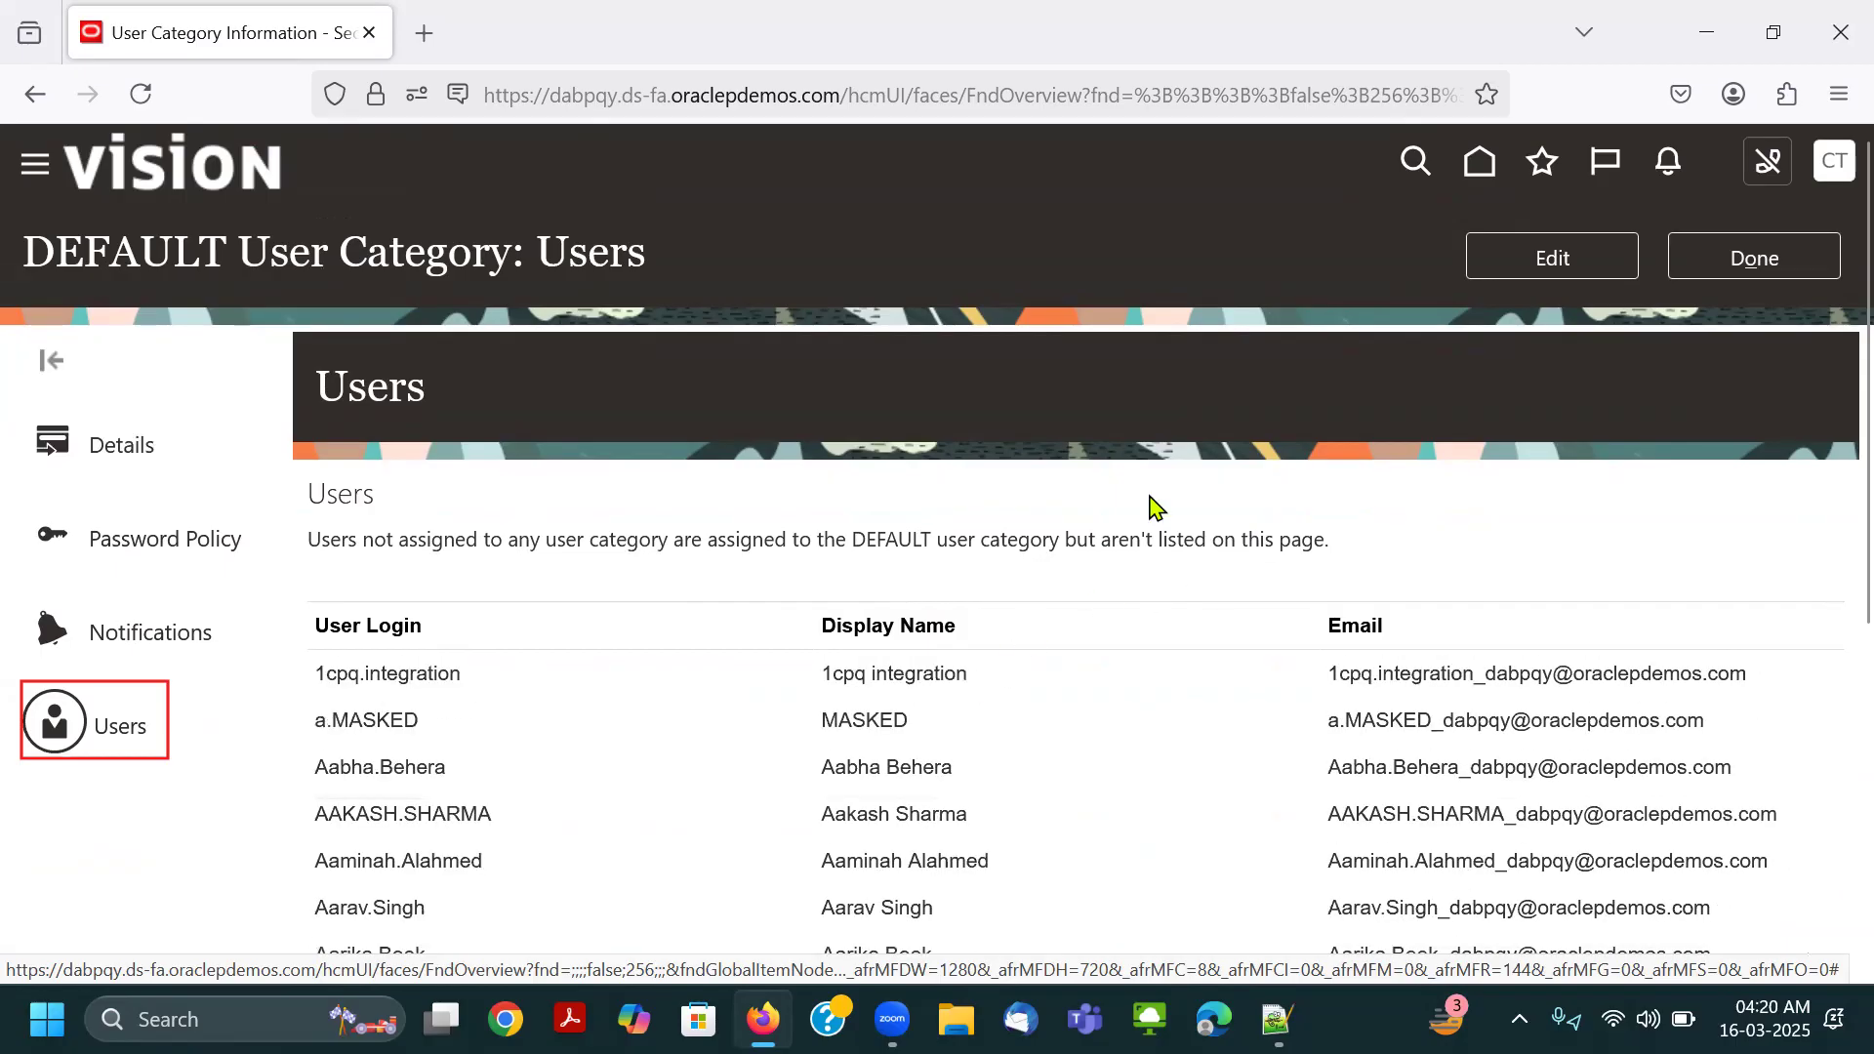
pyautogui.click(52, 363)
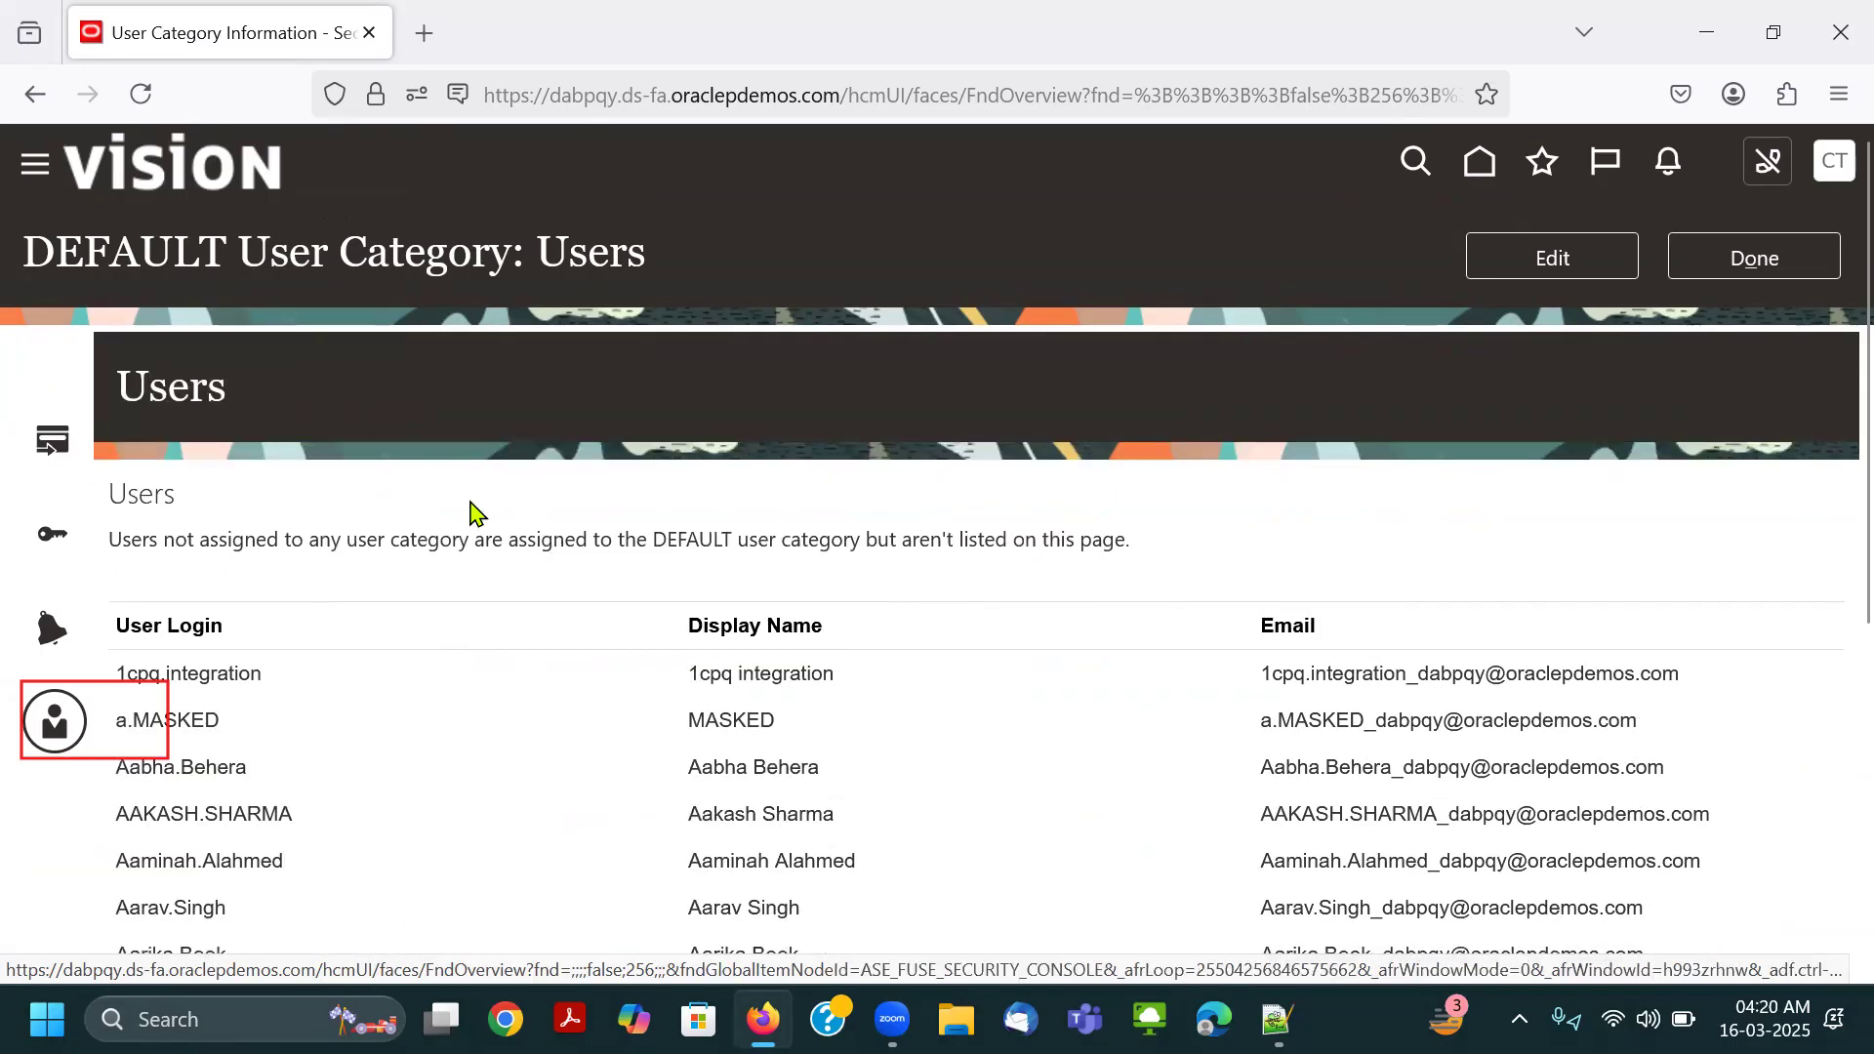
pyautogui.click(1745, 260)
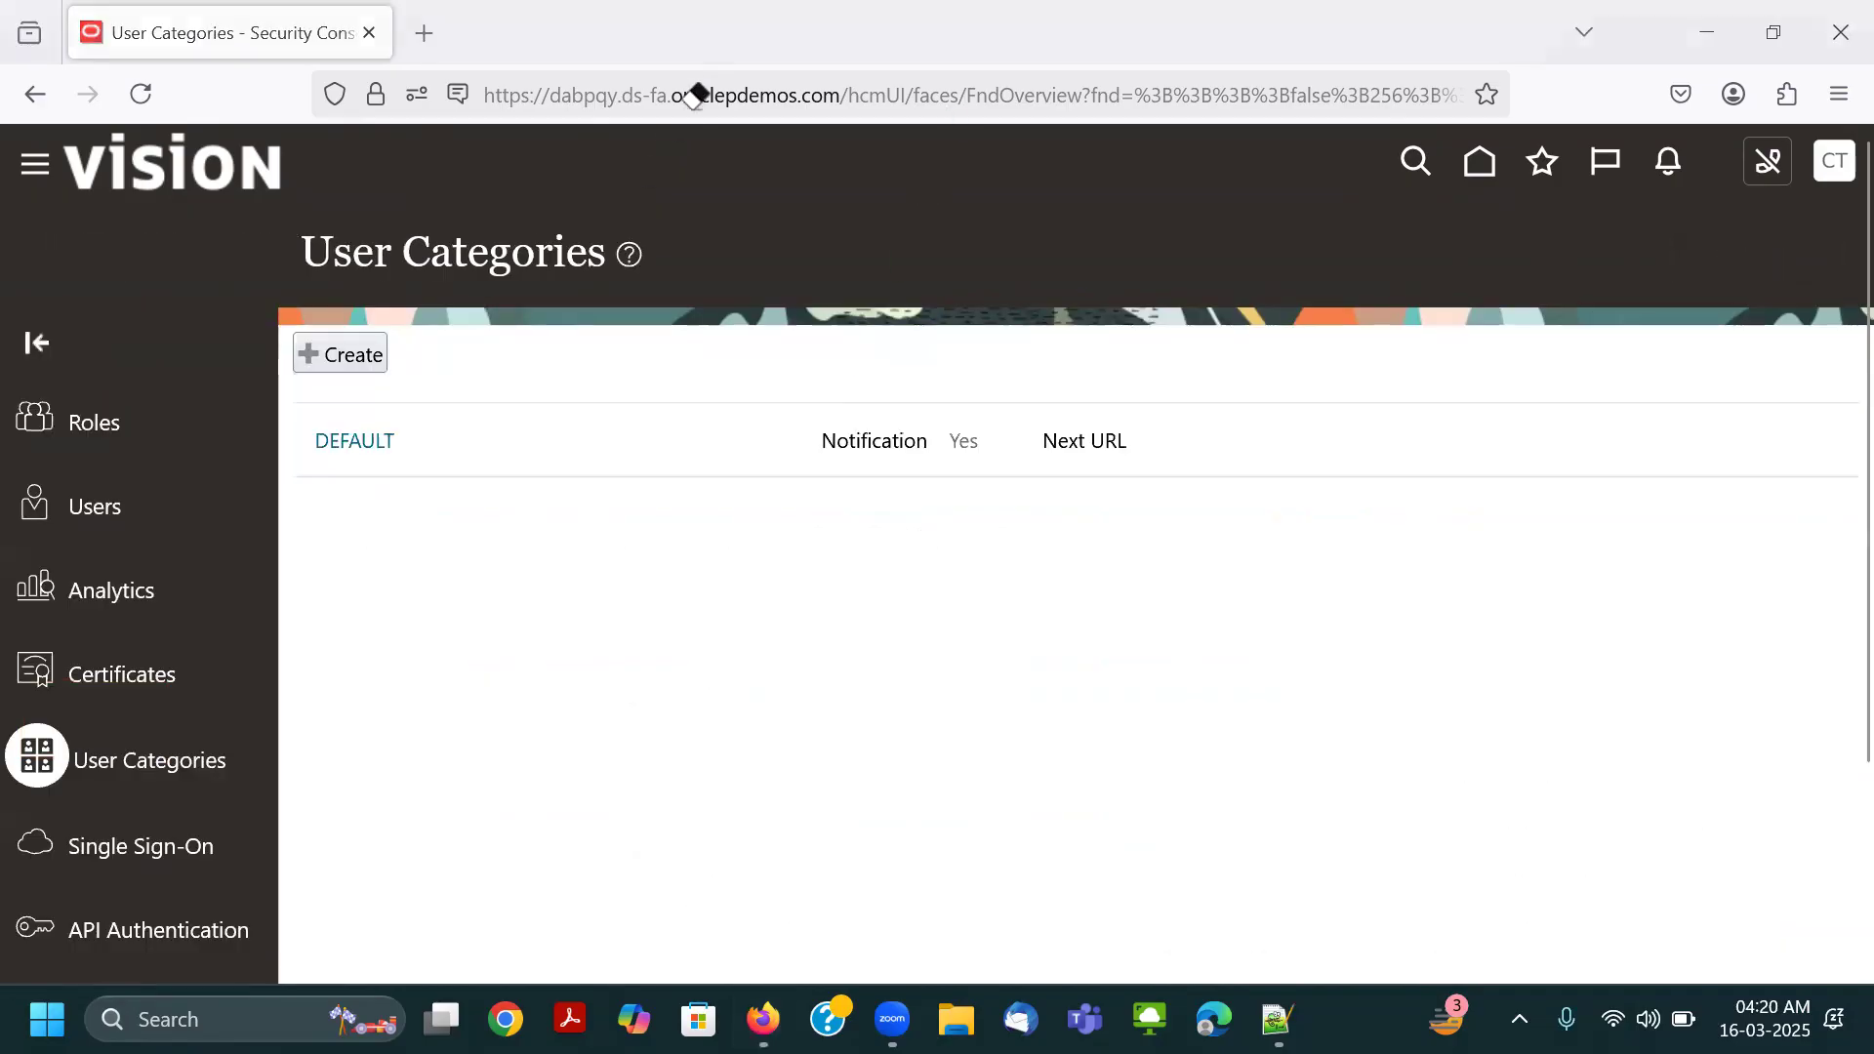
# Open the Single Sign-On page and examine its configuration, service provider details and identity provider section.
pyautogui.scroll(-2, 113, 807)
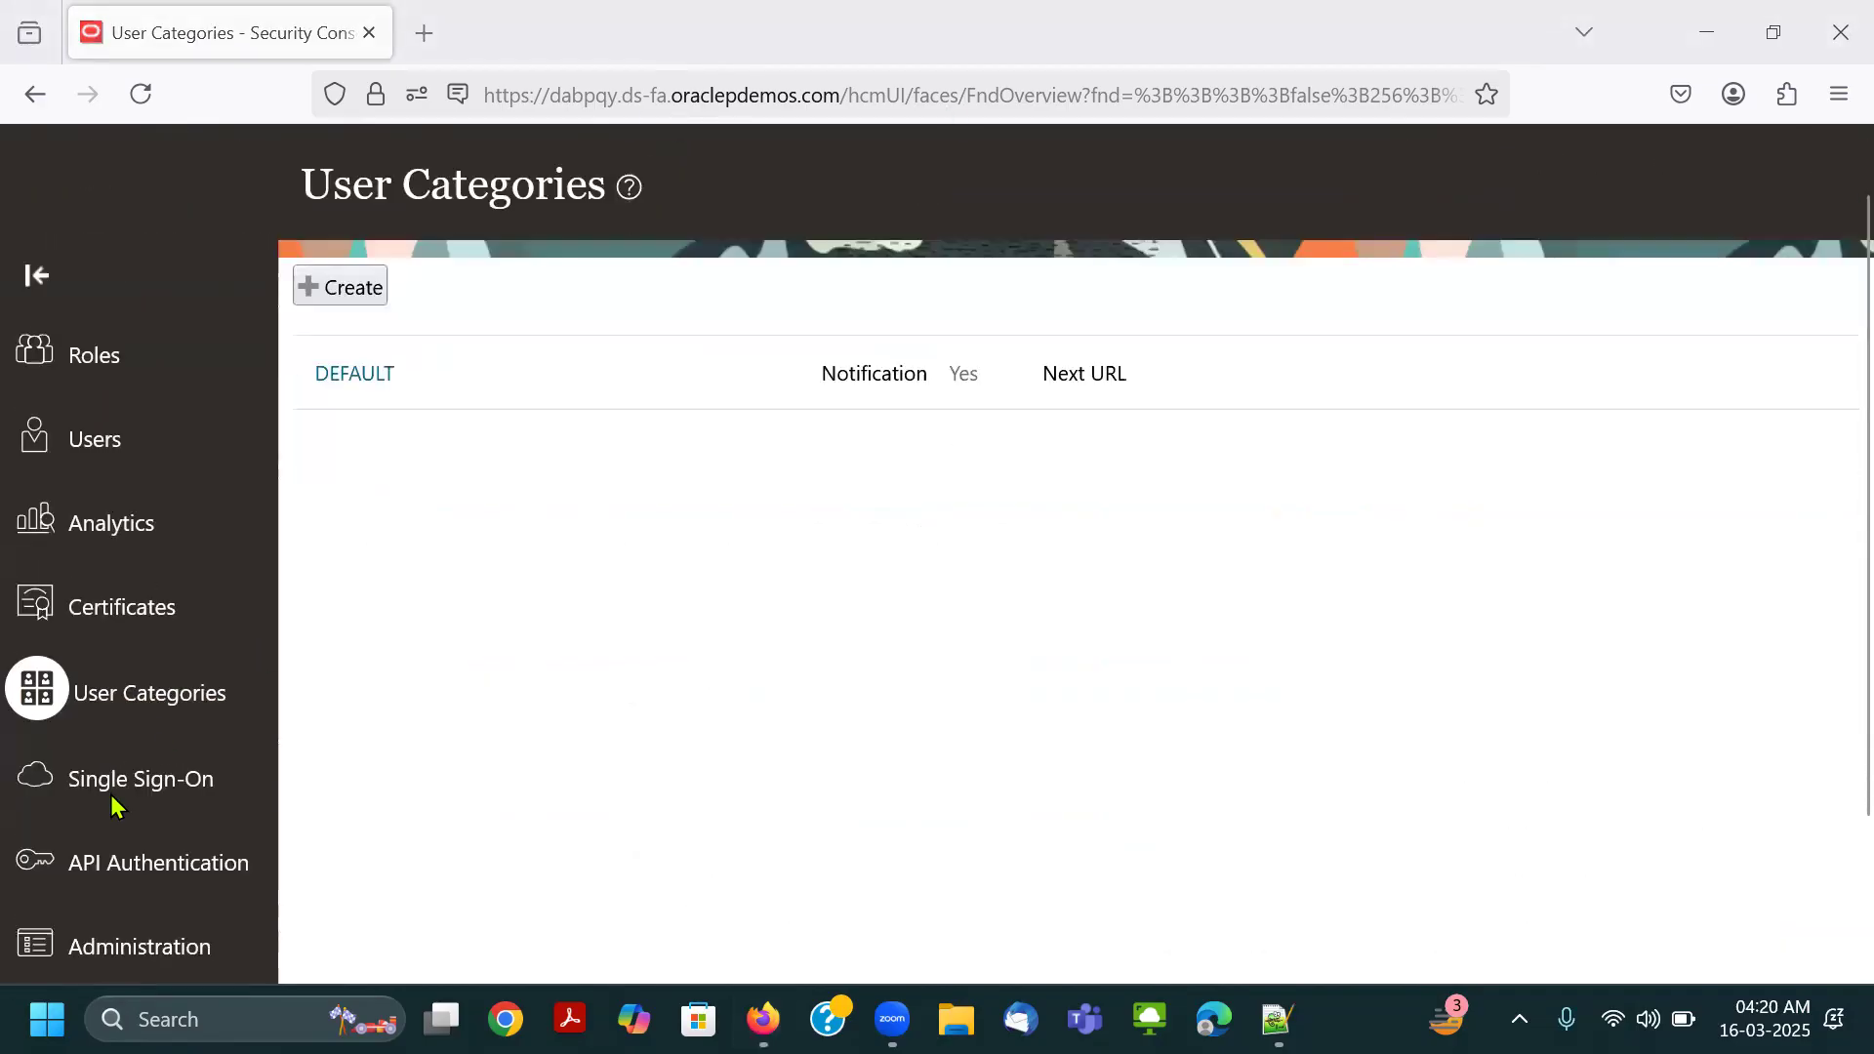
pyautogui.scroll(2, 293, 740)
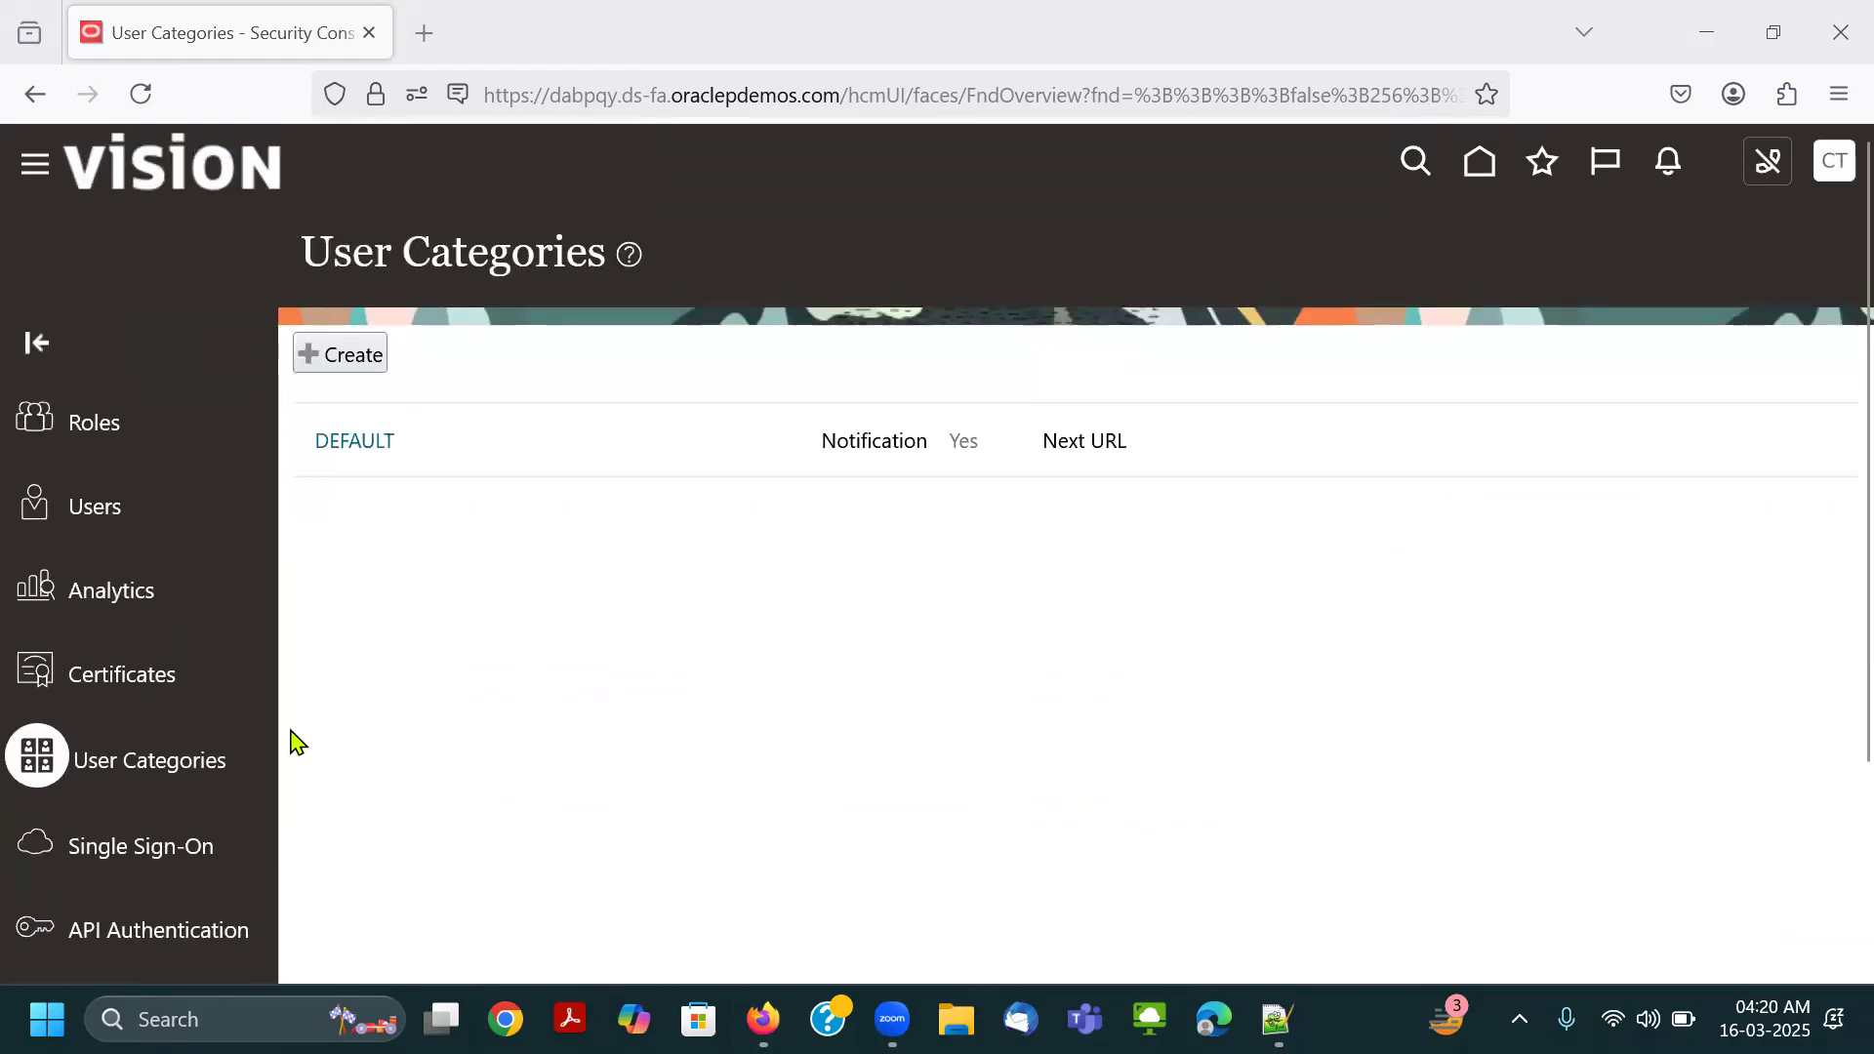
pyautogui.click(144, 848)
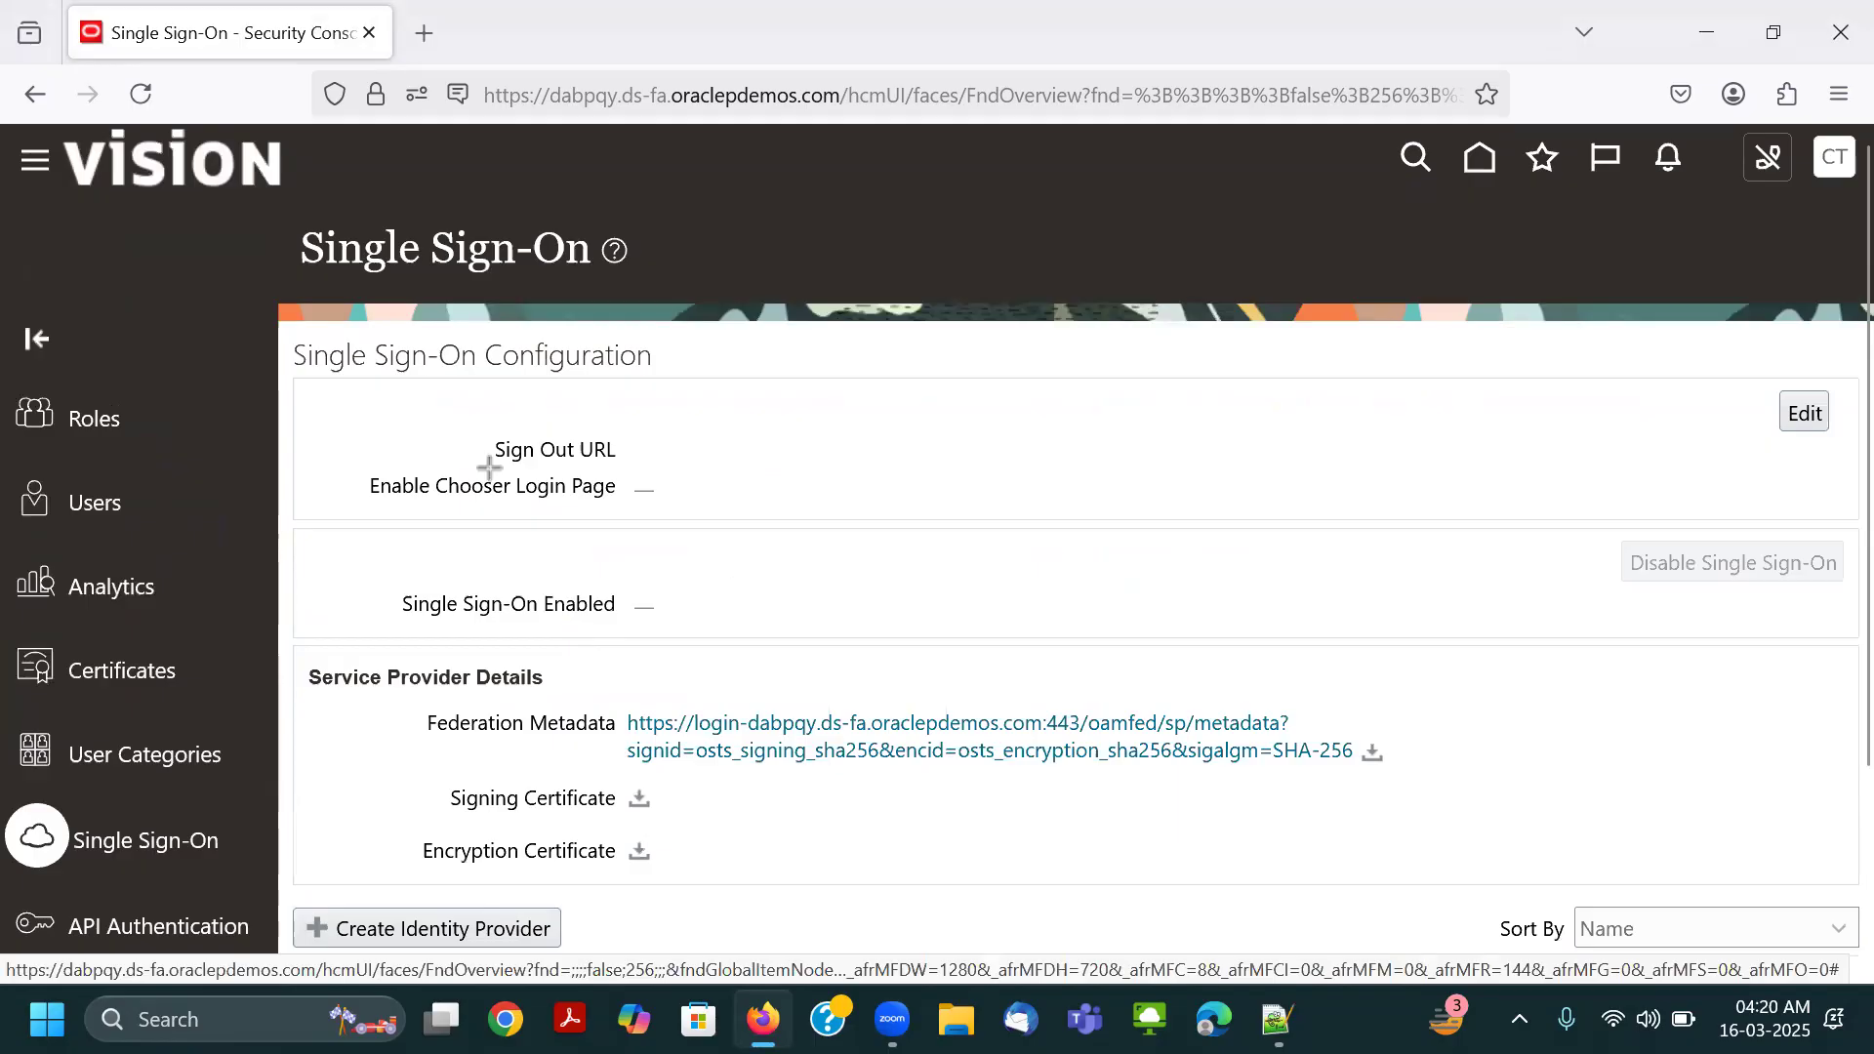
pyautogui.moveTo(7, 795); pyautogui.dragTo(232, 876)
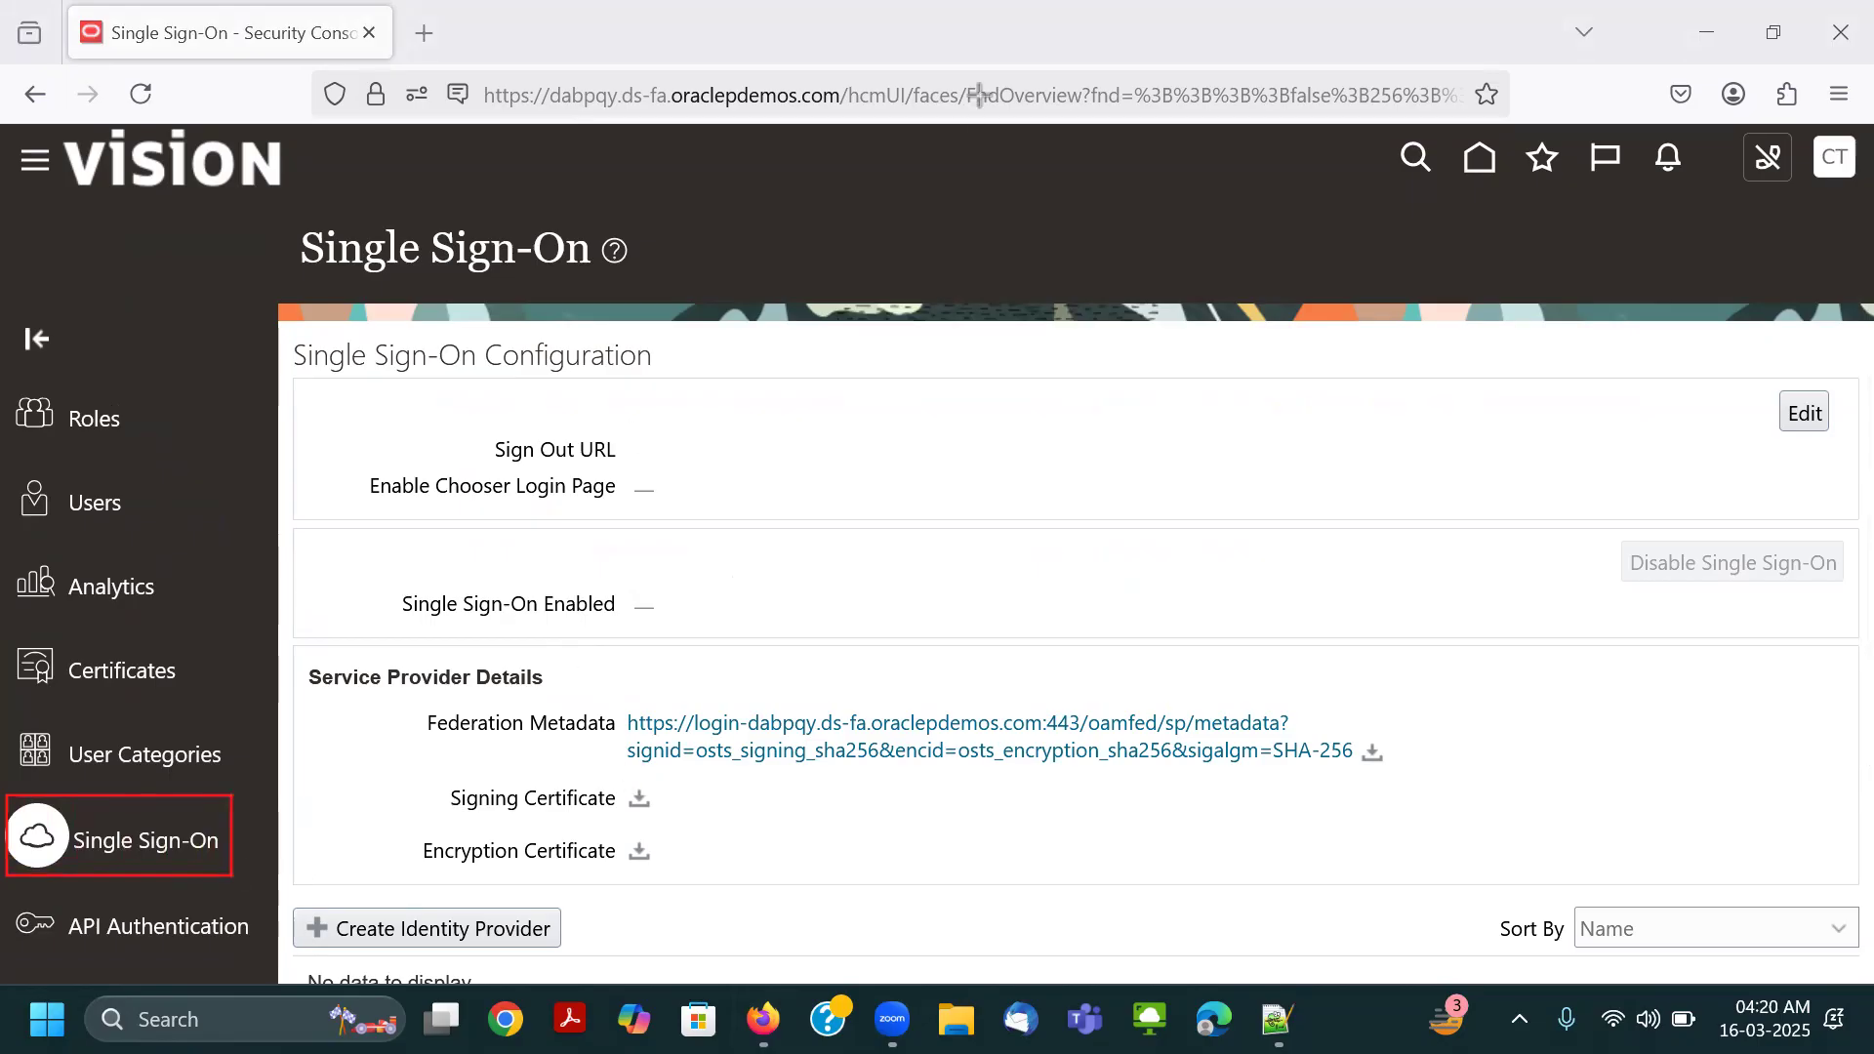
pyautogui.click(215, 799)
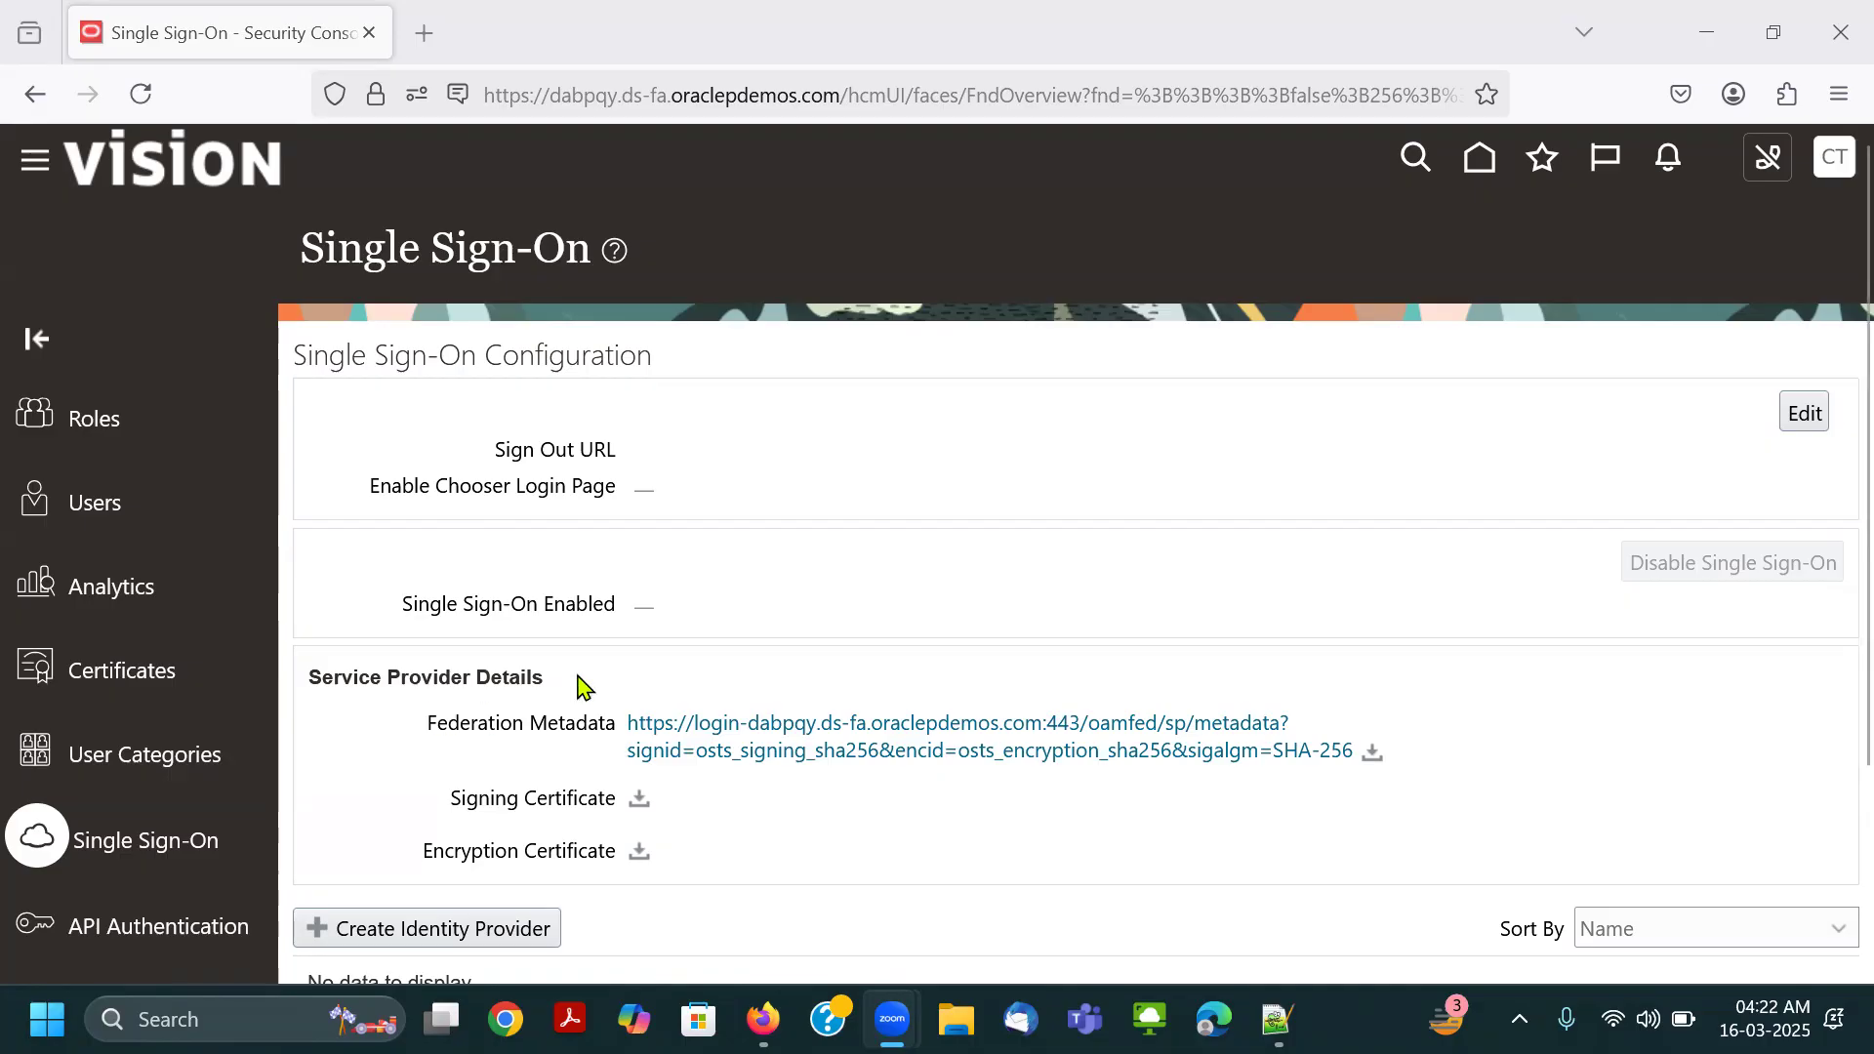
pyautogui.scroll(-1, 703, 497)
pyautogui.scroll(-3, 703, 498)
pyautogui.scroll(3, 594, 422)
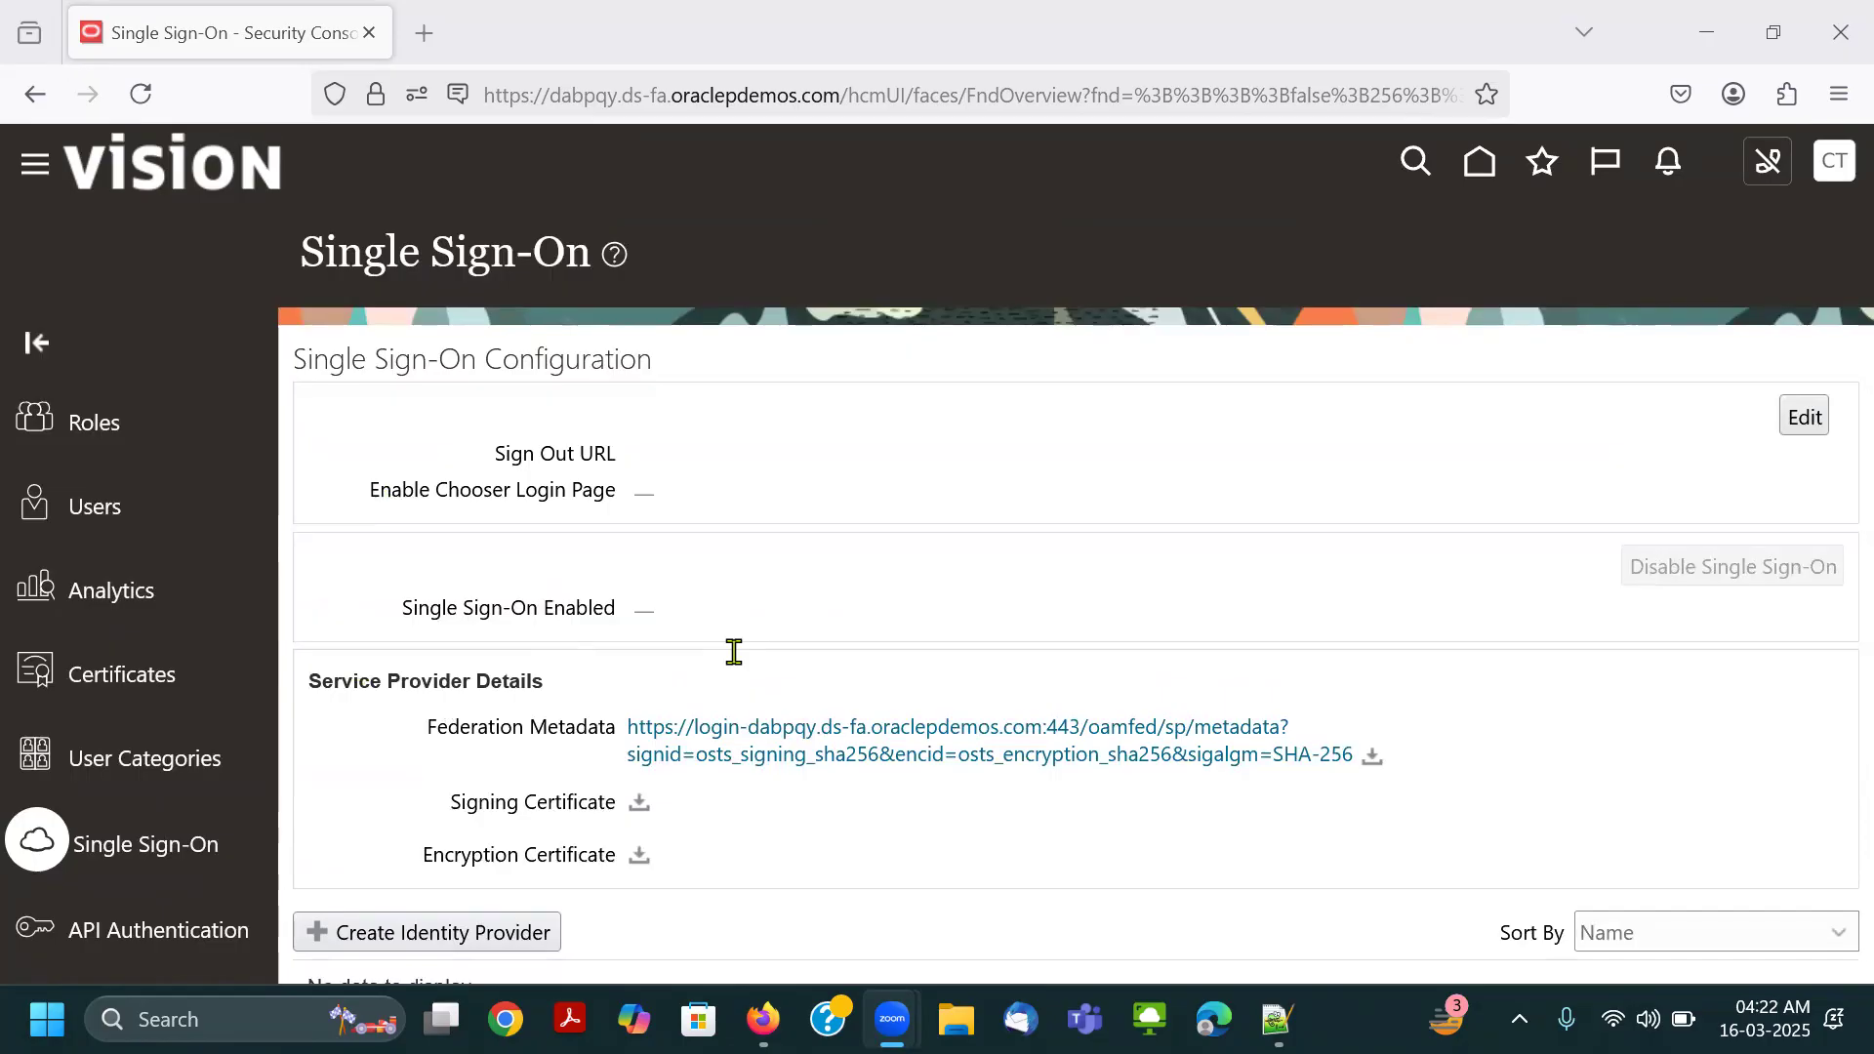
# Open the API Authentication page to view the configured authentication providers.
pyautogui.hotkey('alt', 'shift', 't')
pyautogui.moveTo(8, 899); pyautogui.dragTo(262, 950)
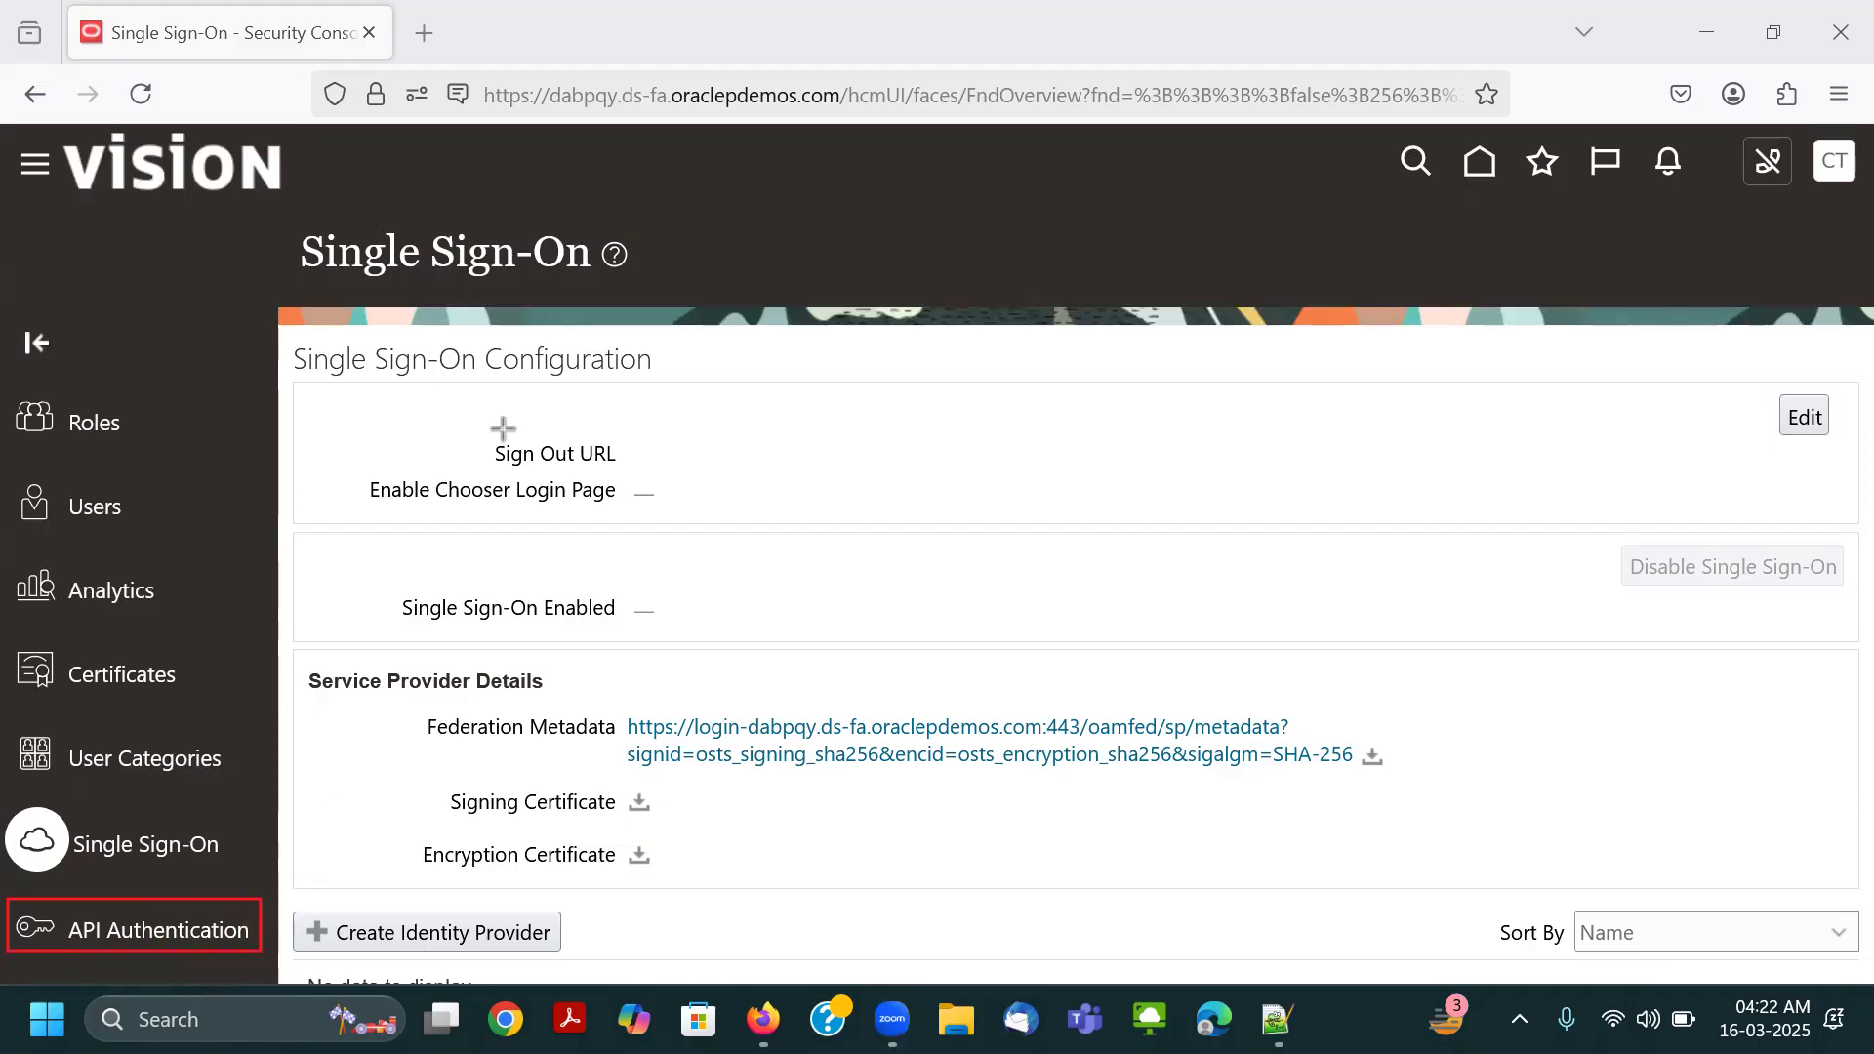
pyautogui.click(83, 934)
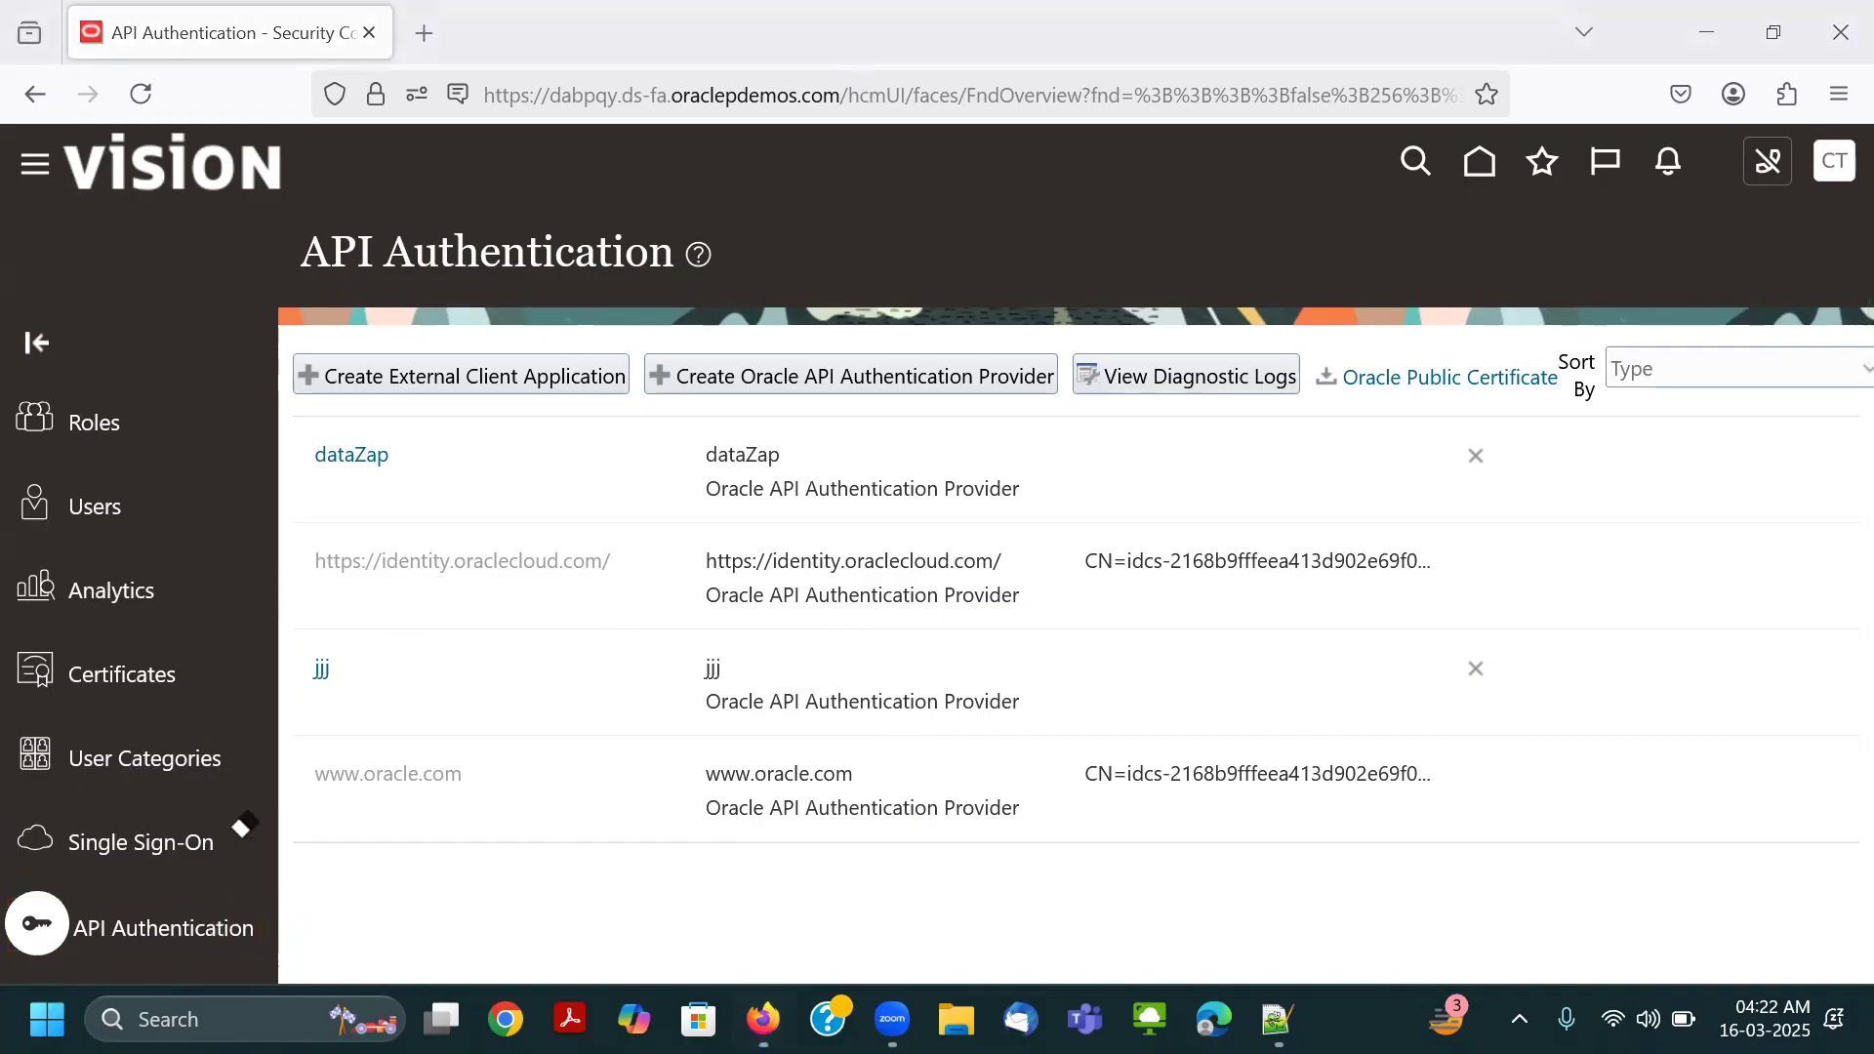
# Open the Administration page and examine the general certificate, synchronization process and services connectivity preferences.
pyautogui.scroll(-3, 207, 882)
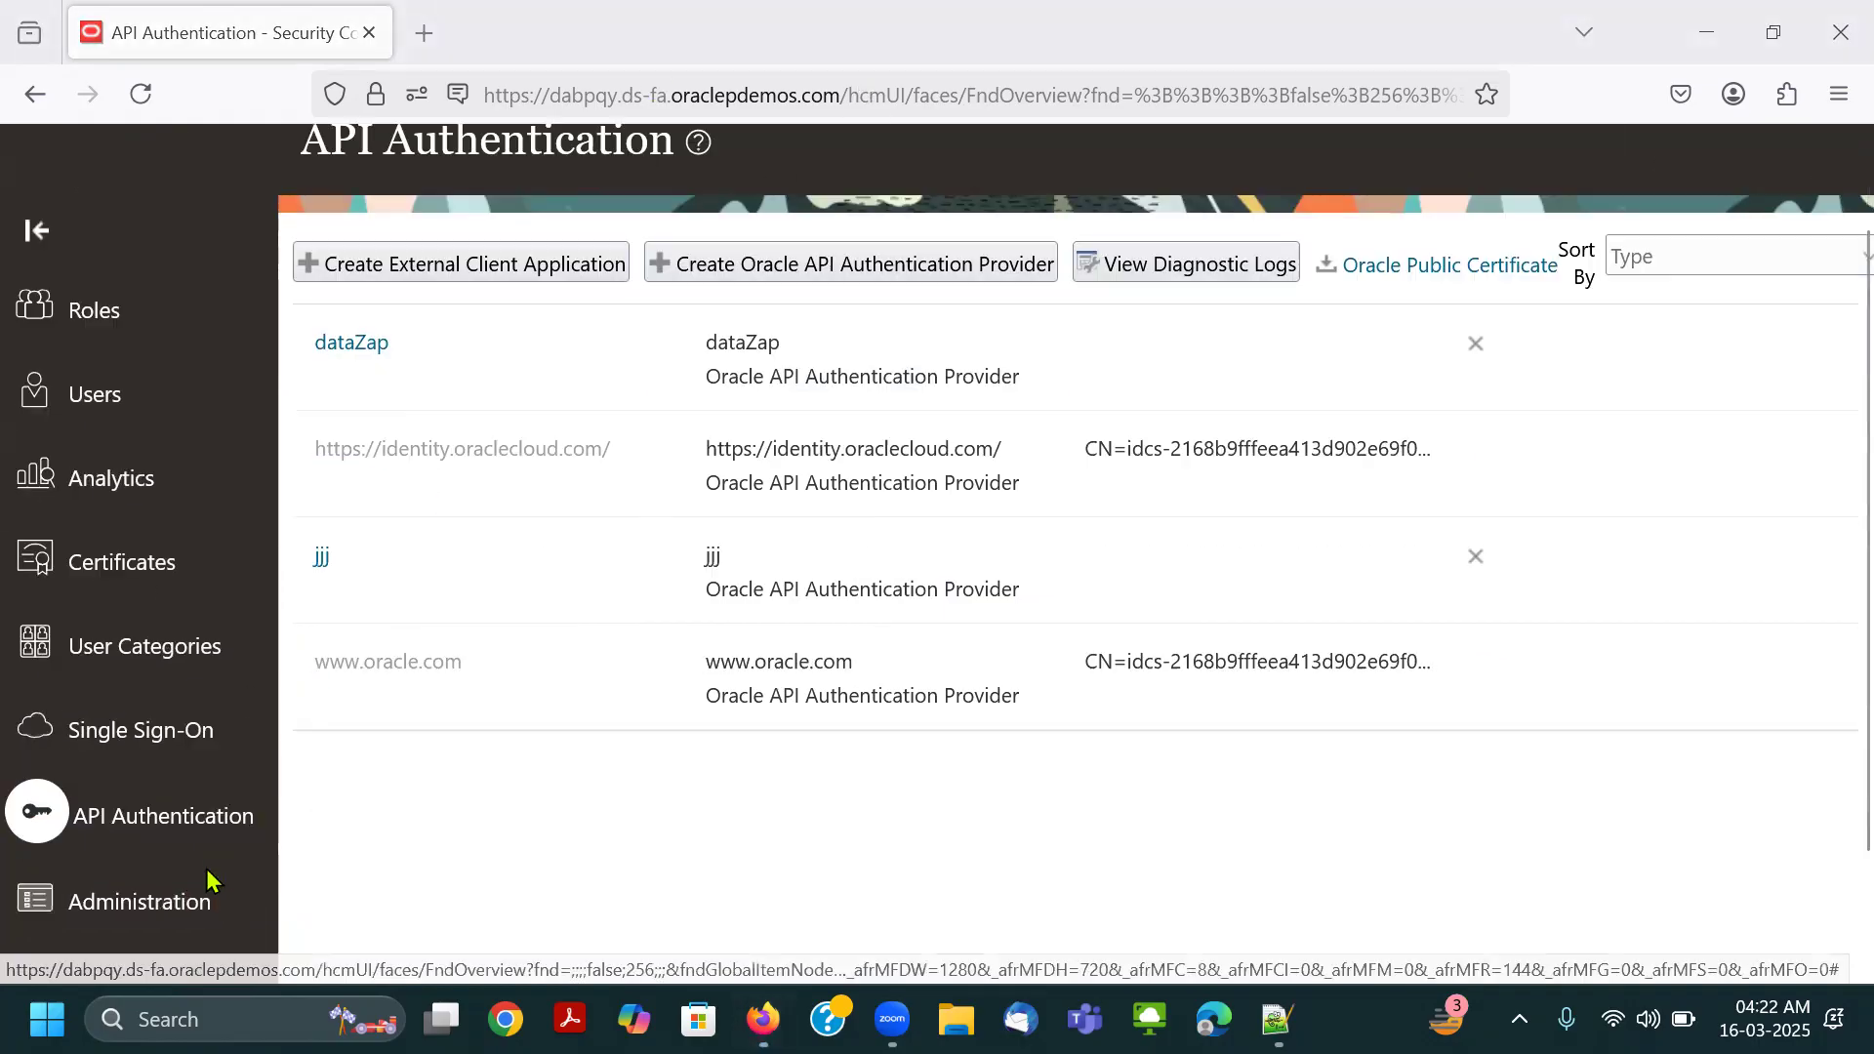
pyautogui.click(134, 758)
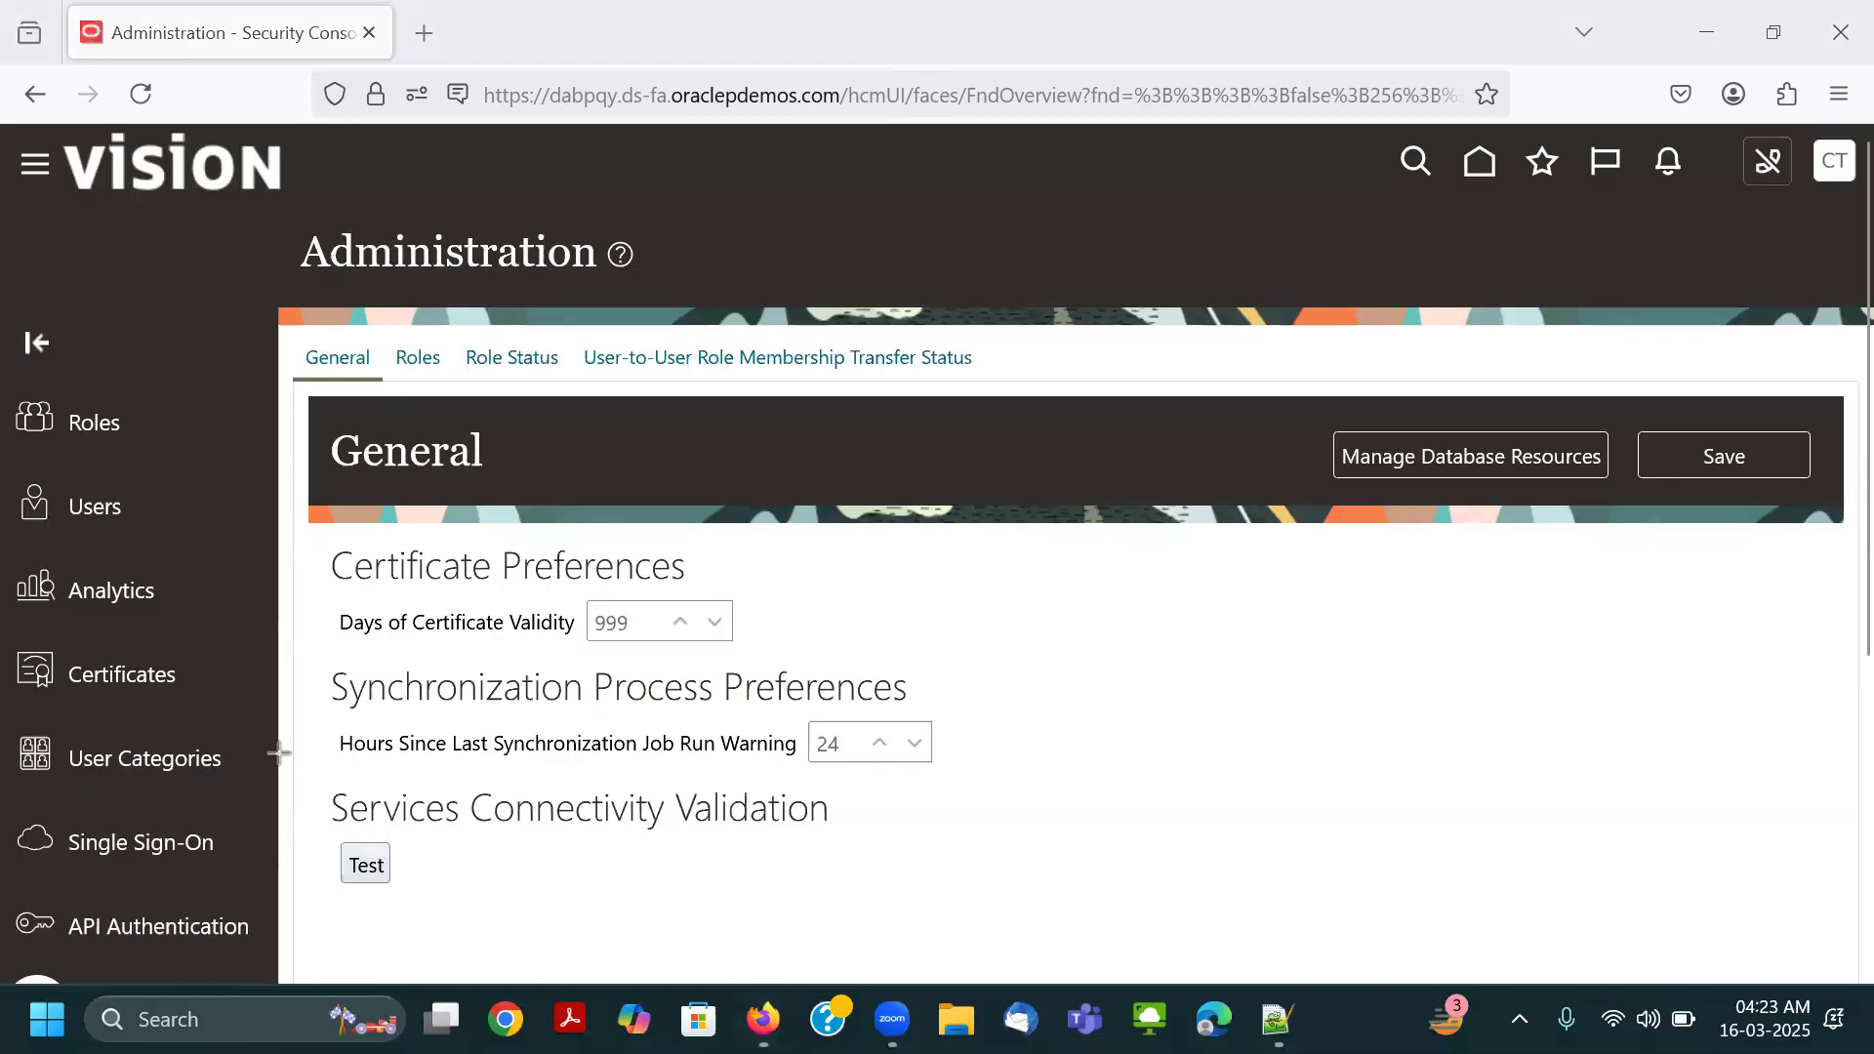
pyautogui.scroll(-5, 331, 582)
pyautogui.scroll(3, 331, 581)
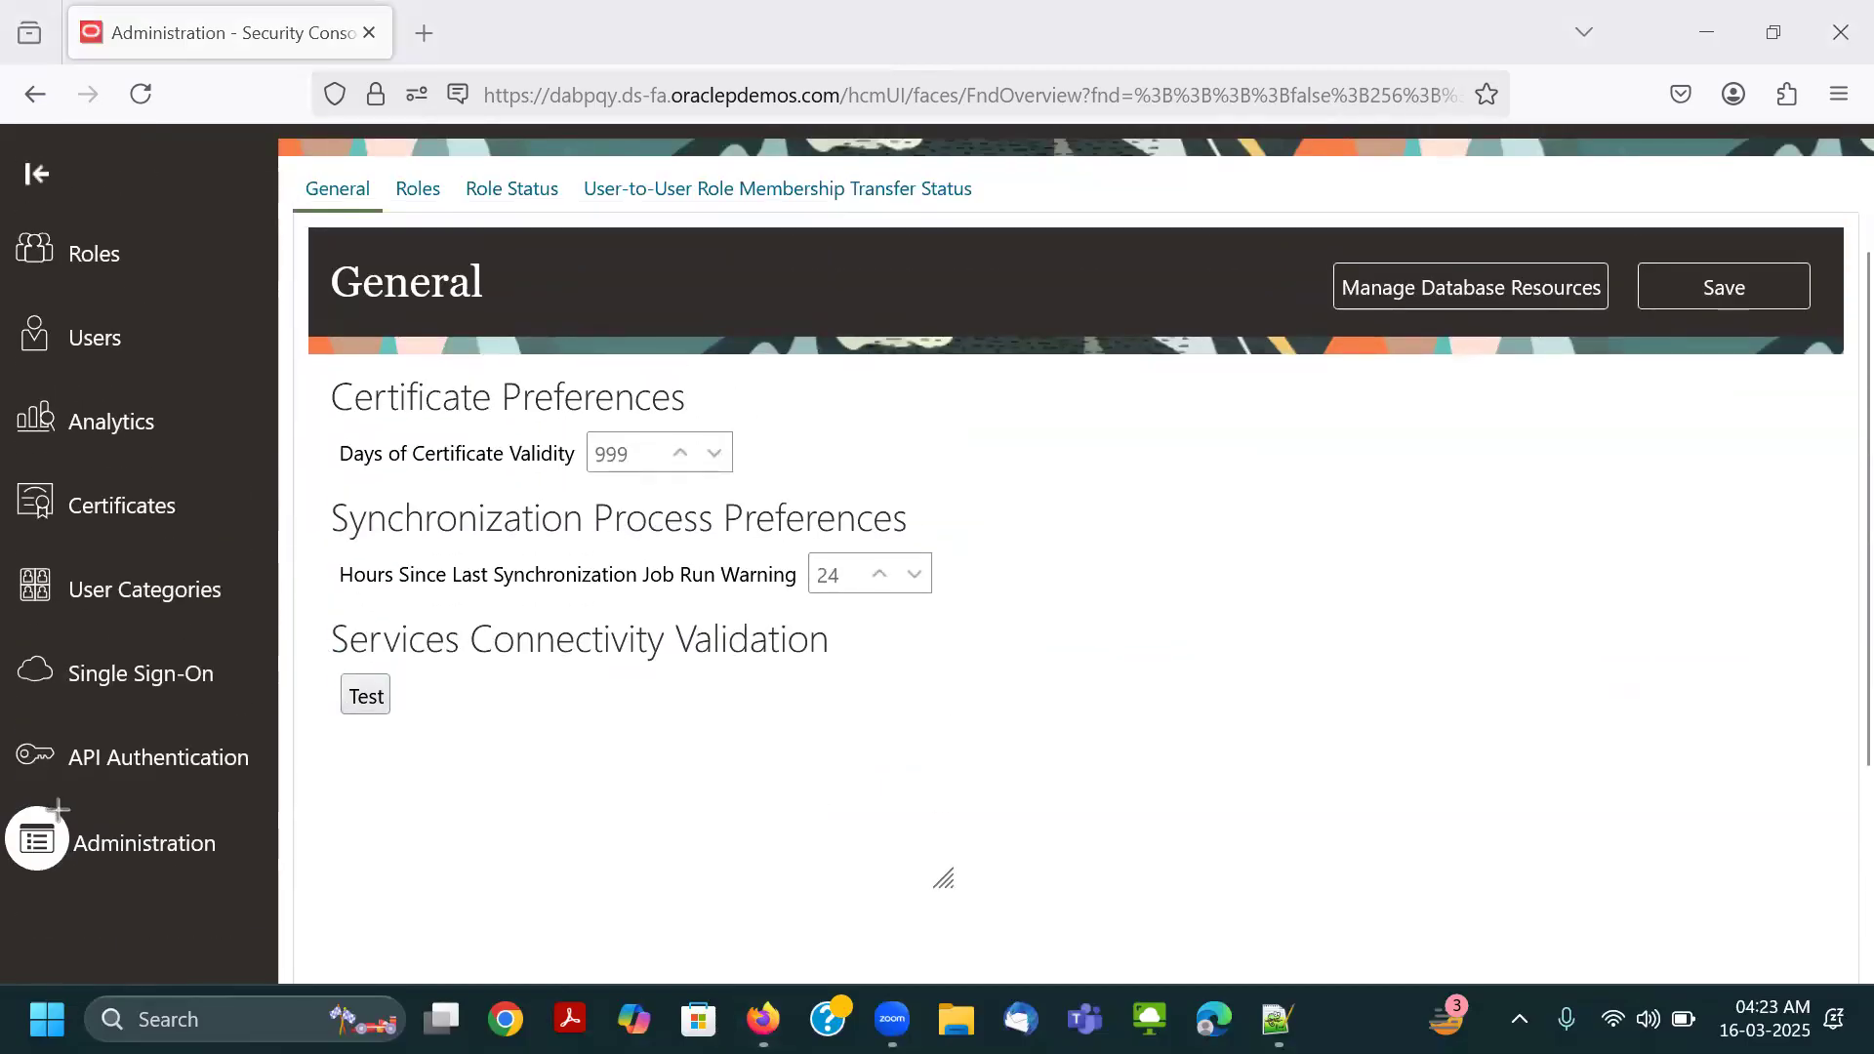
pyautogui.moveTo(2, 806); pyautogui.dragTo(224, 889)
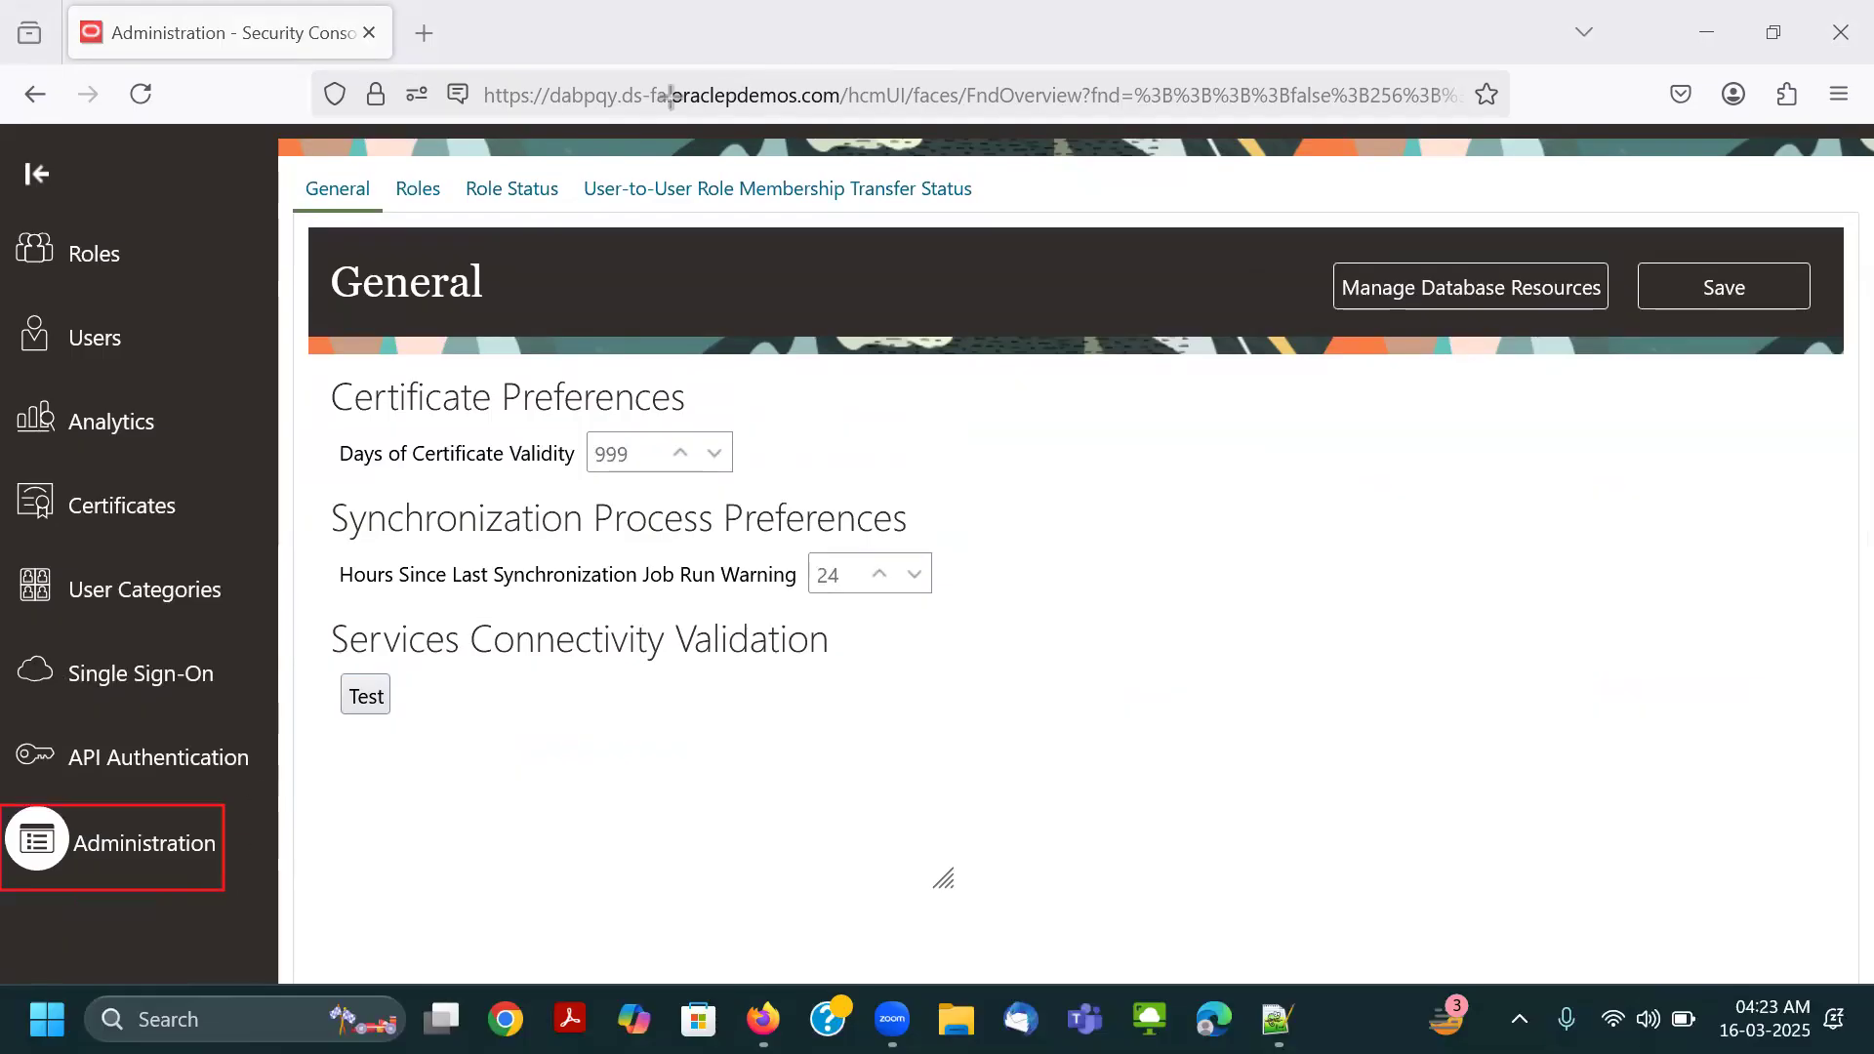
pyautogui.press('Escape')
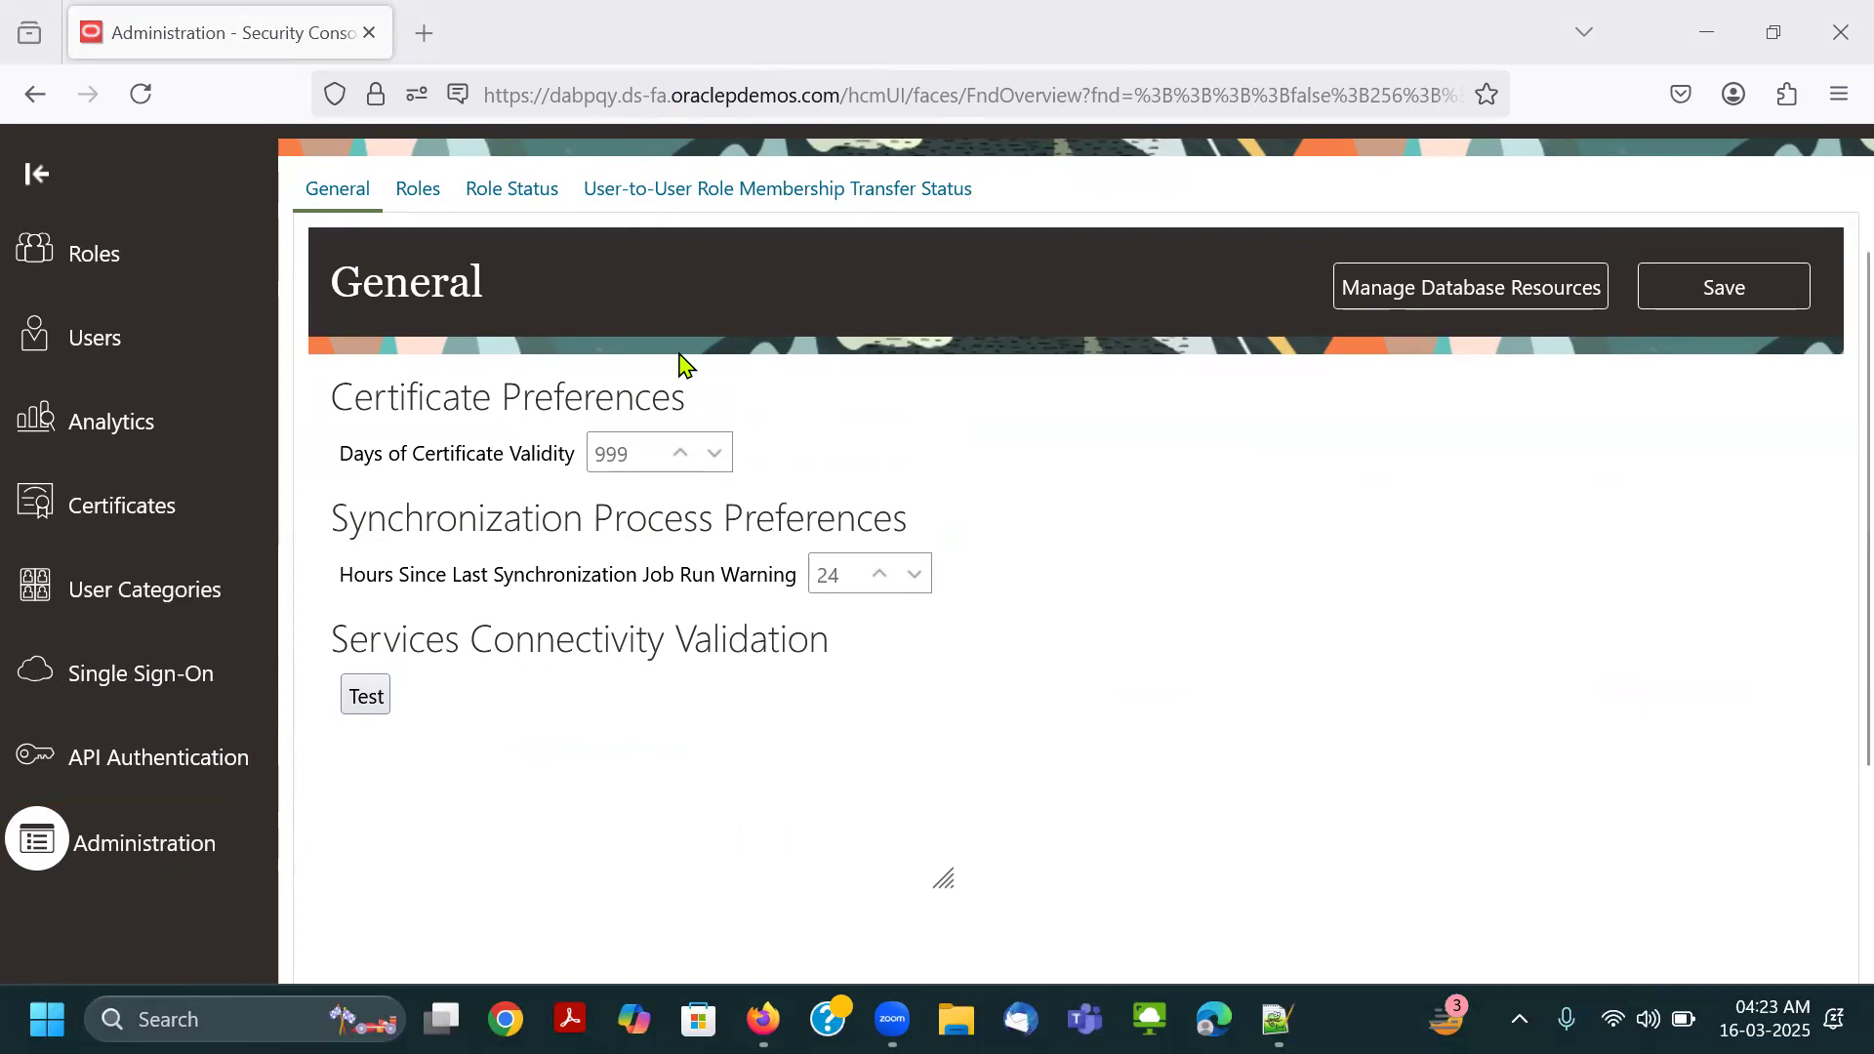
# Examine the Administration page's role preferences, role status and user-to-user role membership transfer status.
pyautogui.scroll(1, 932, 386)
pyautogui.scroll(1, 929, 375)
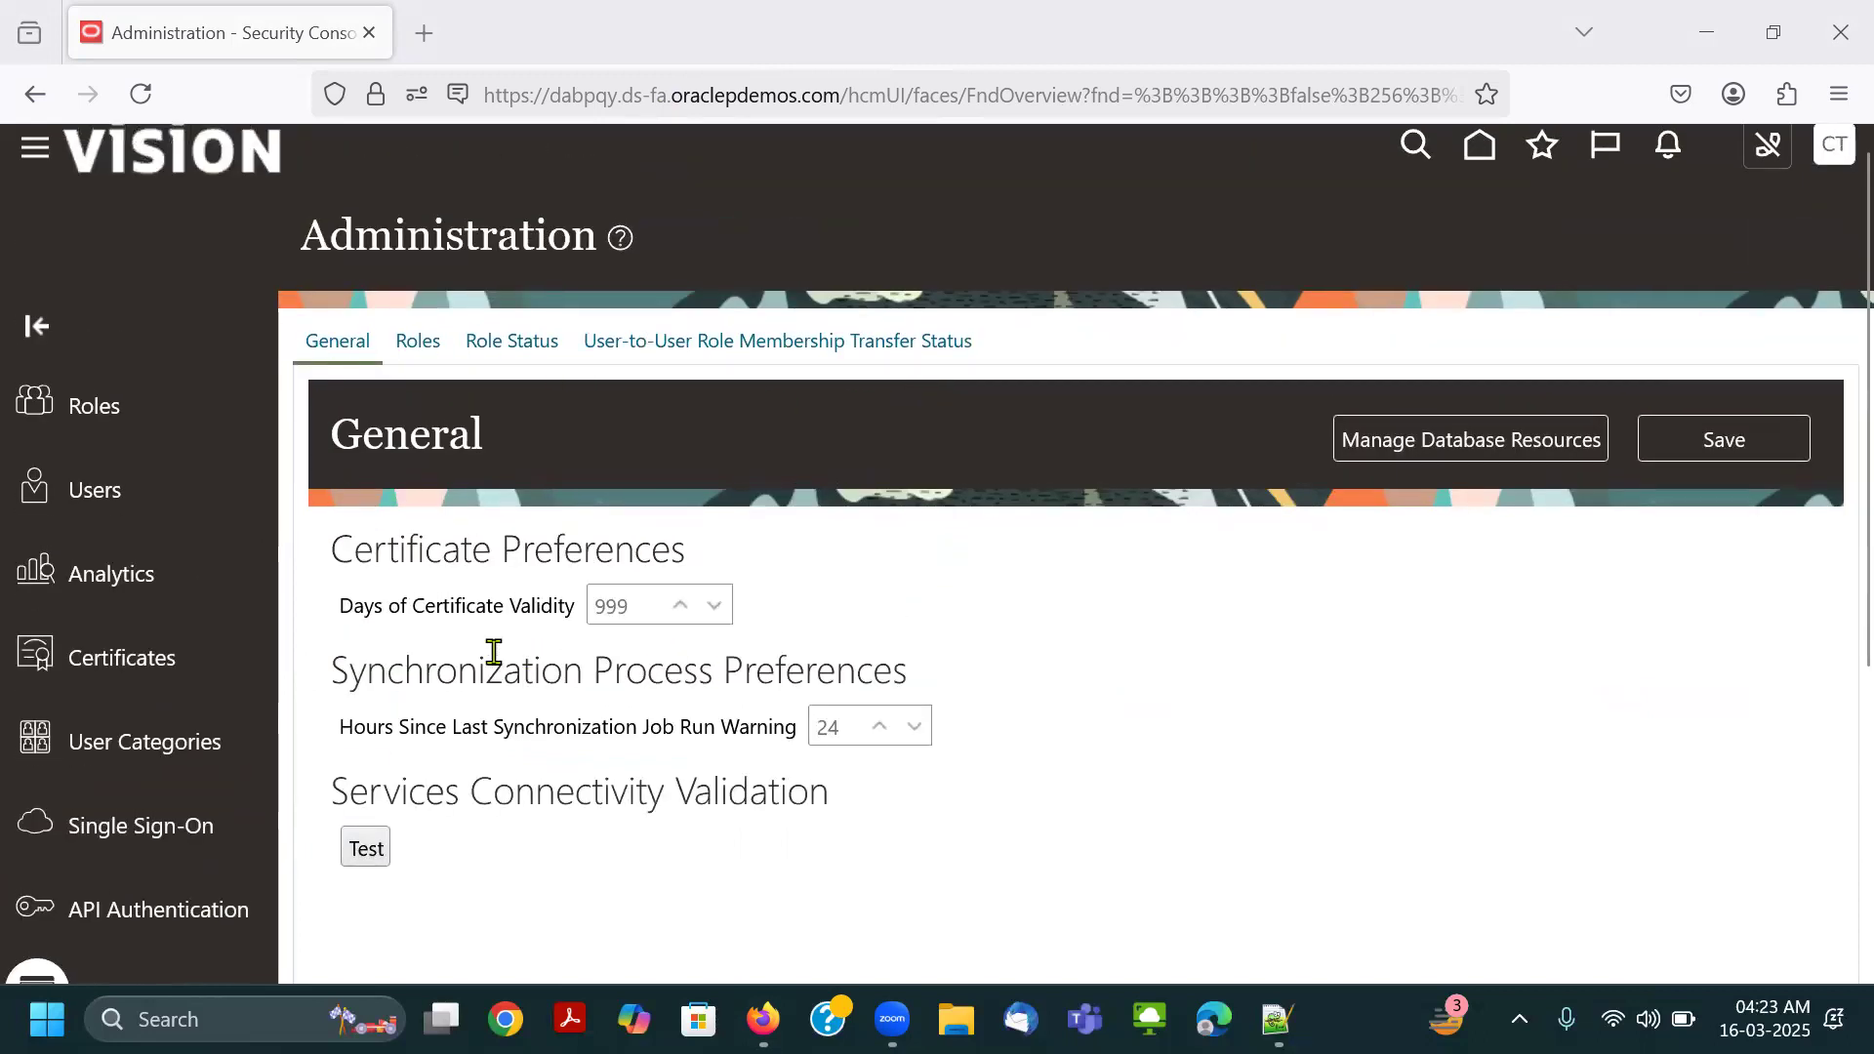
pyautogui.click(416, 343)
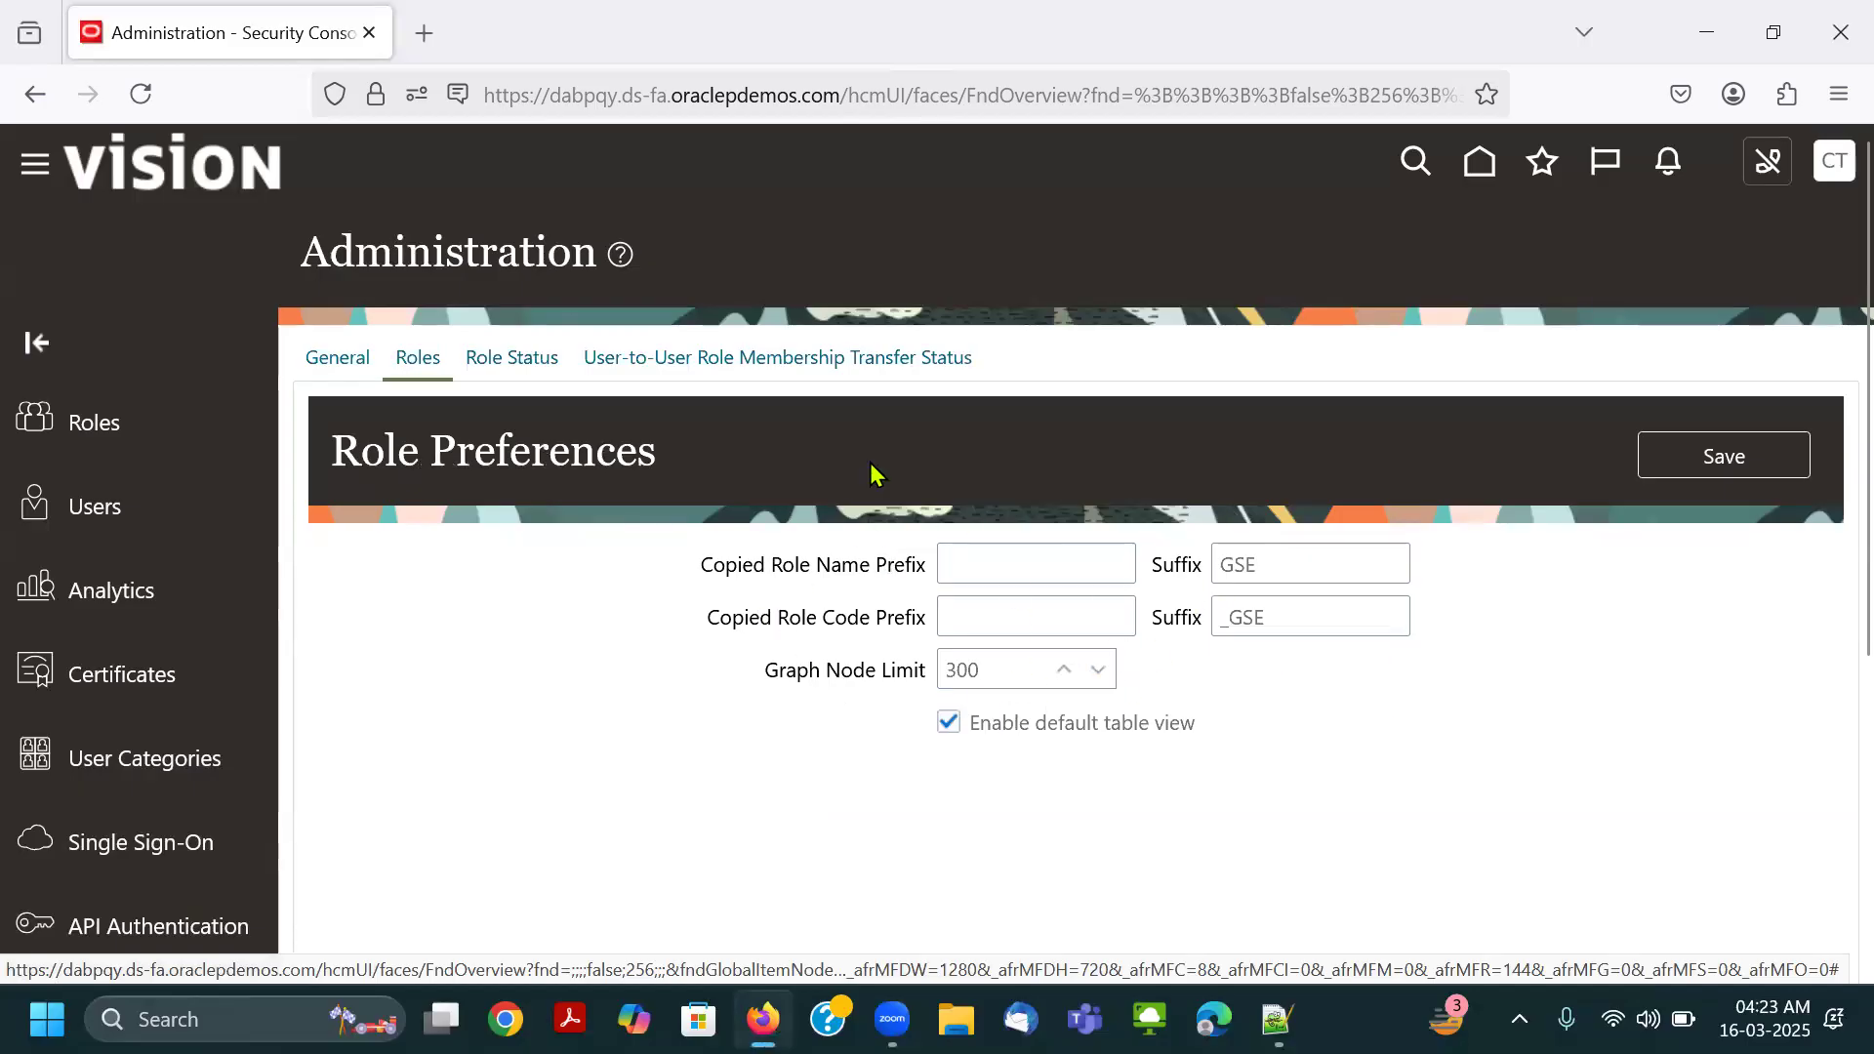
pyautogui.click(519, 361)
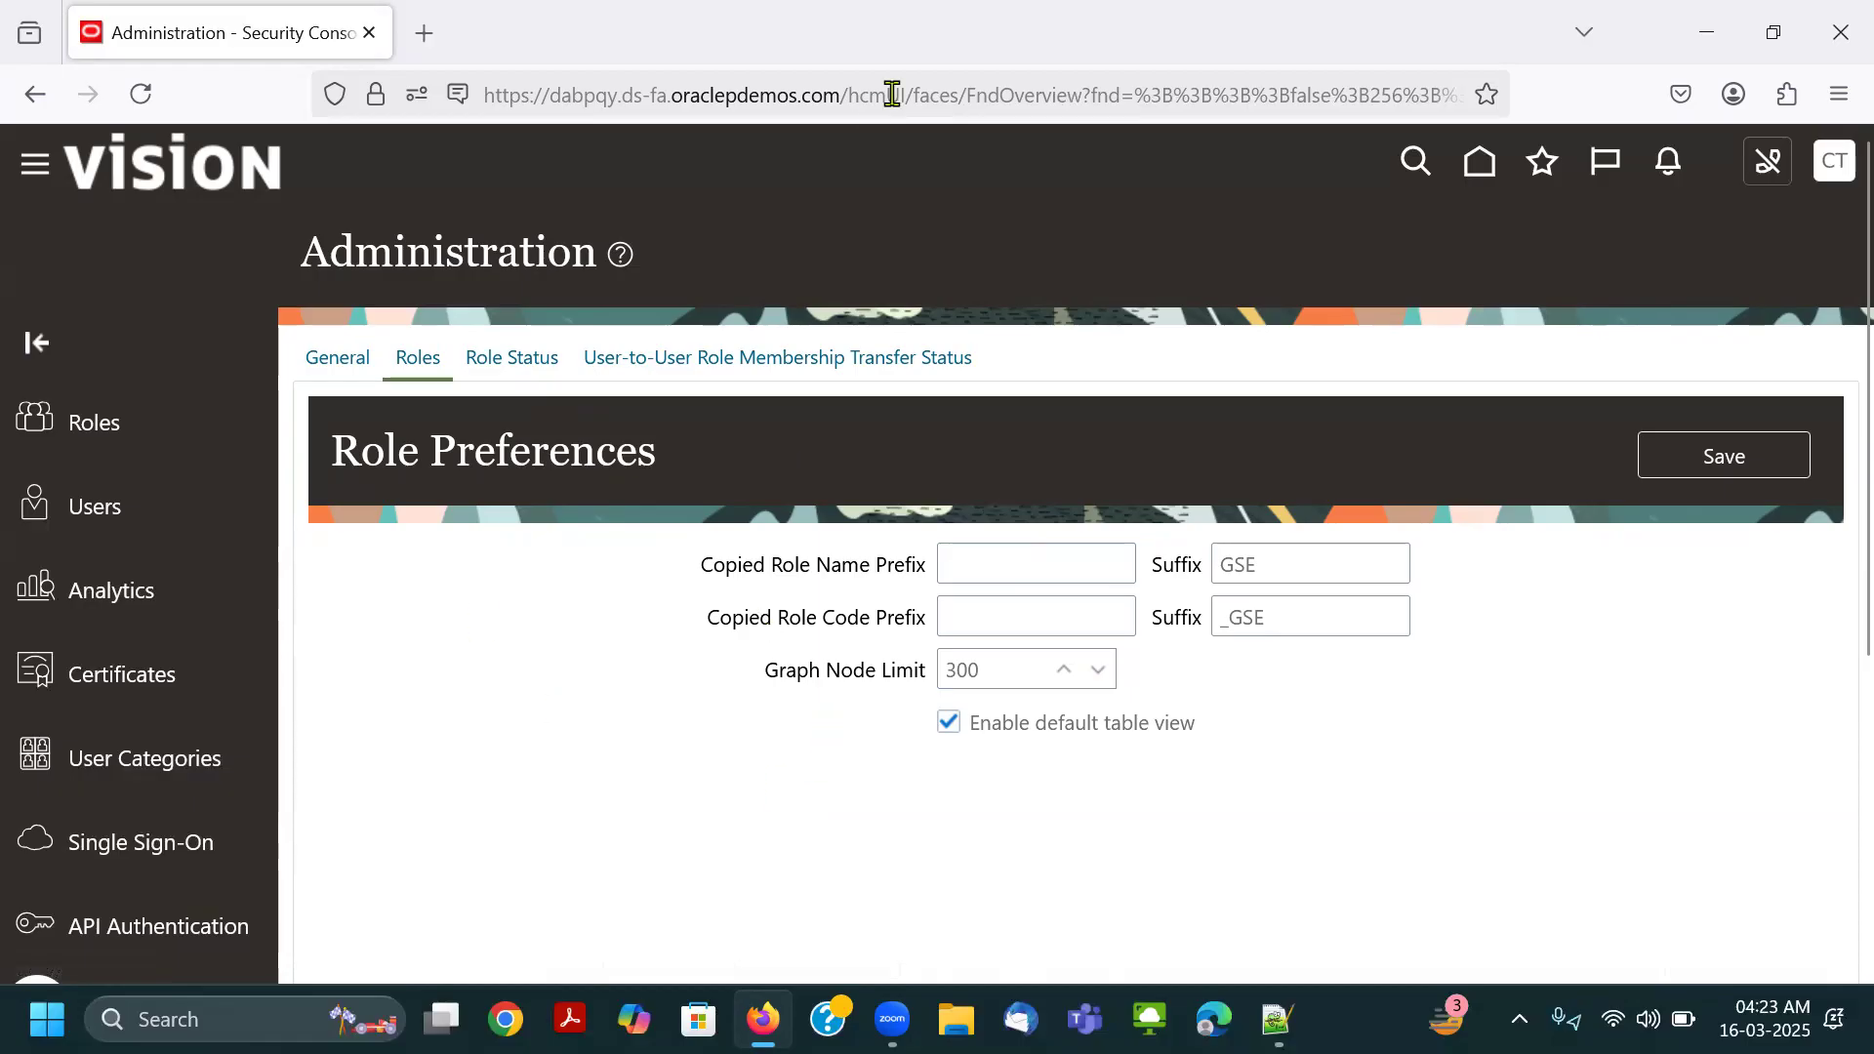
pyautogui.click(511, 357)
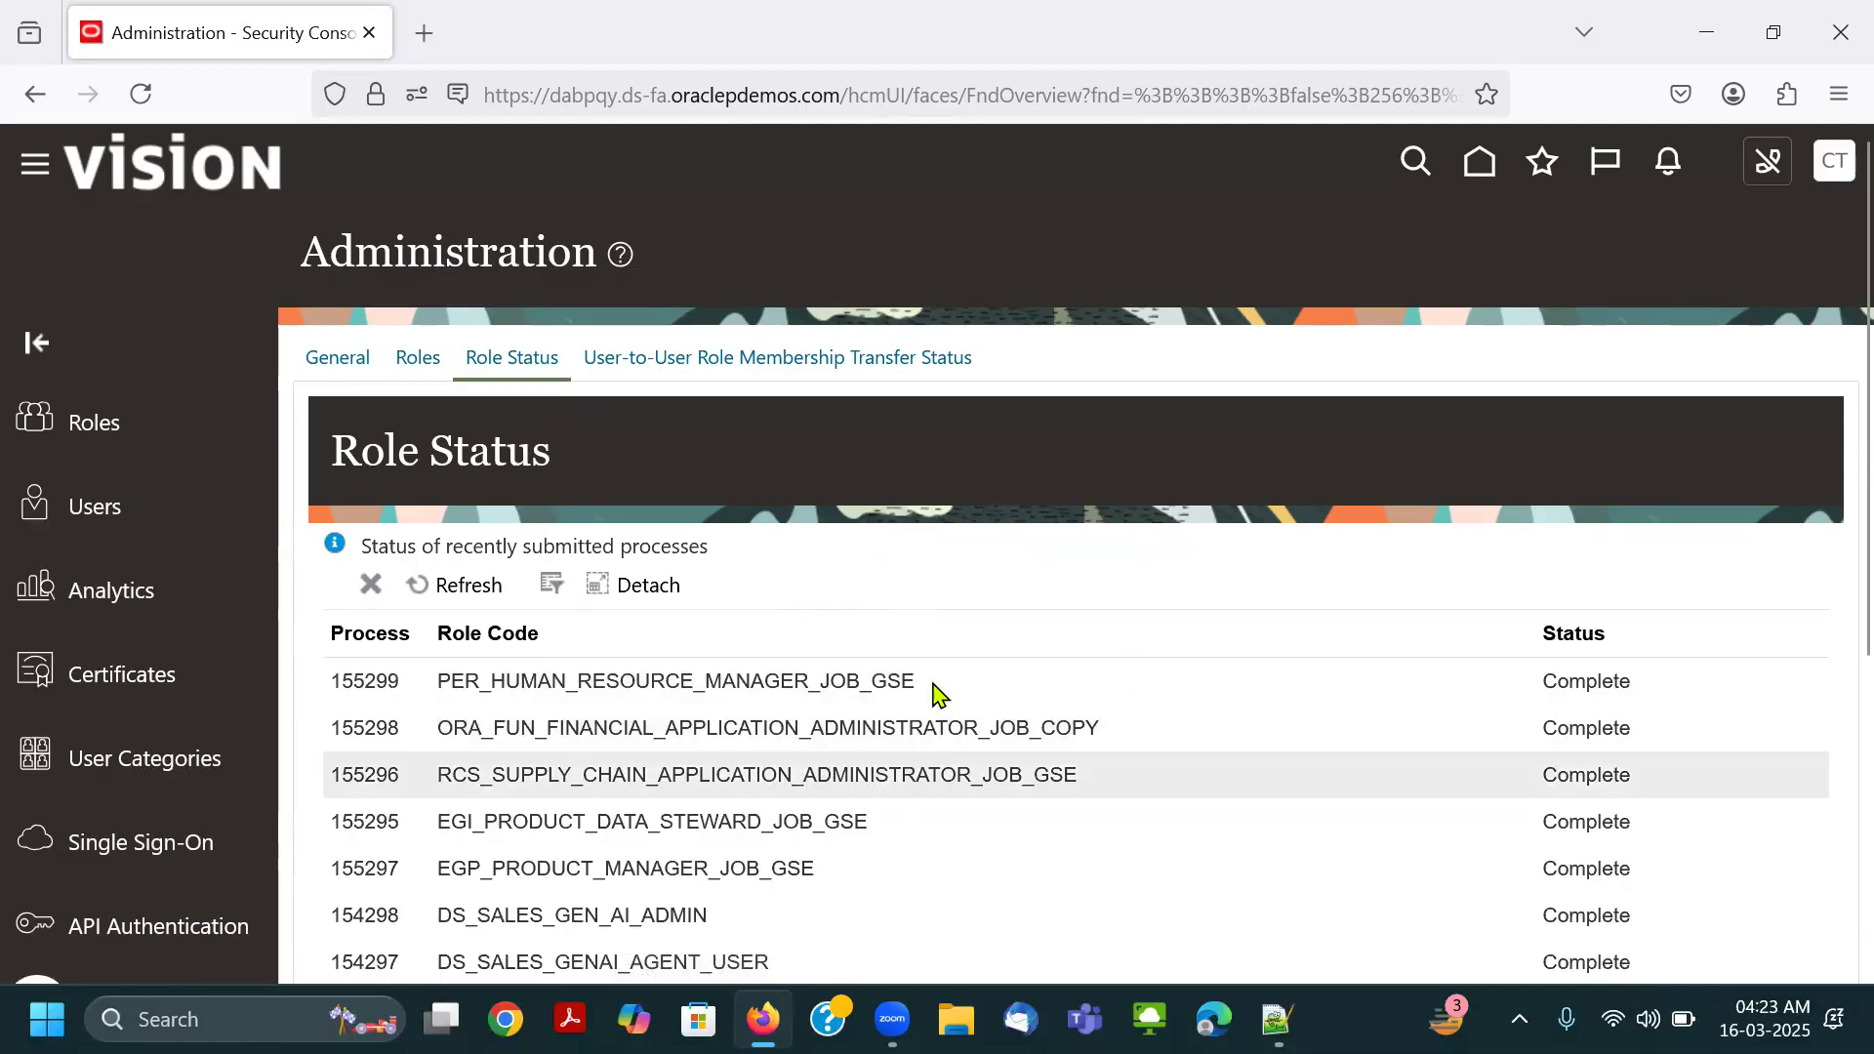
pyautogui.click(660, 359)
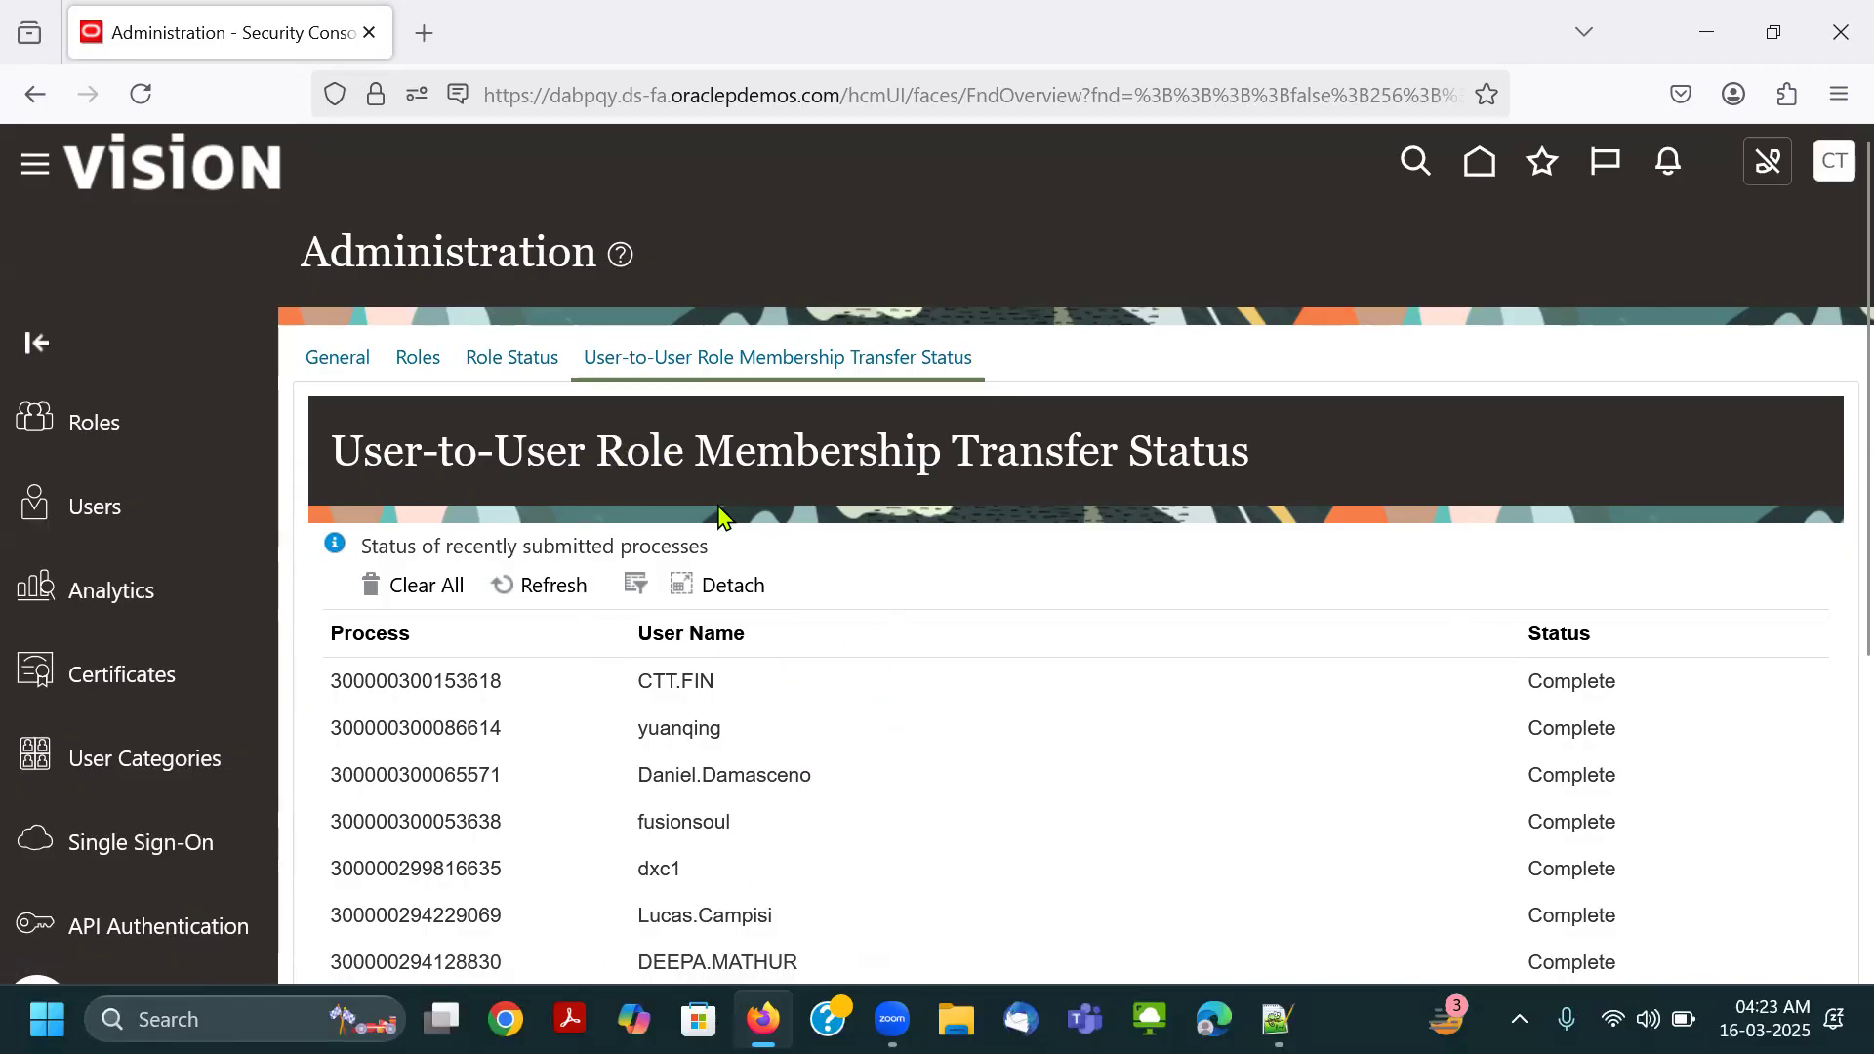
pyautogui.scroll(-3, 719, 527)
pyautogui.scroll(3, 914, 739)
# Open the Users page and start adding a new user account.
pyautogui.moveTo(9, 480); pyautogui.dragTo(162, 530)
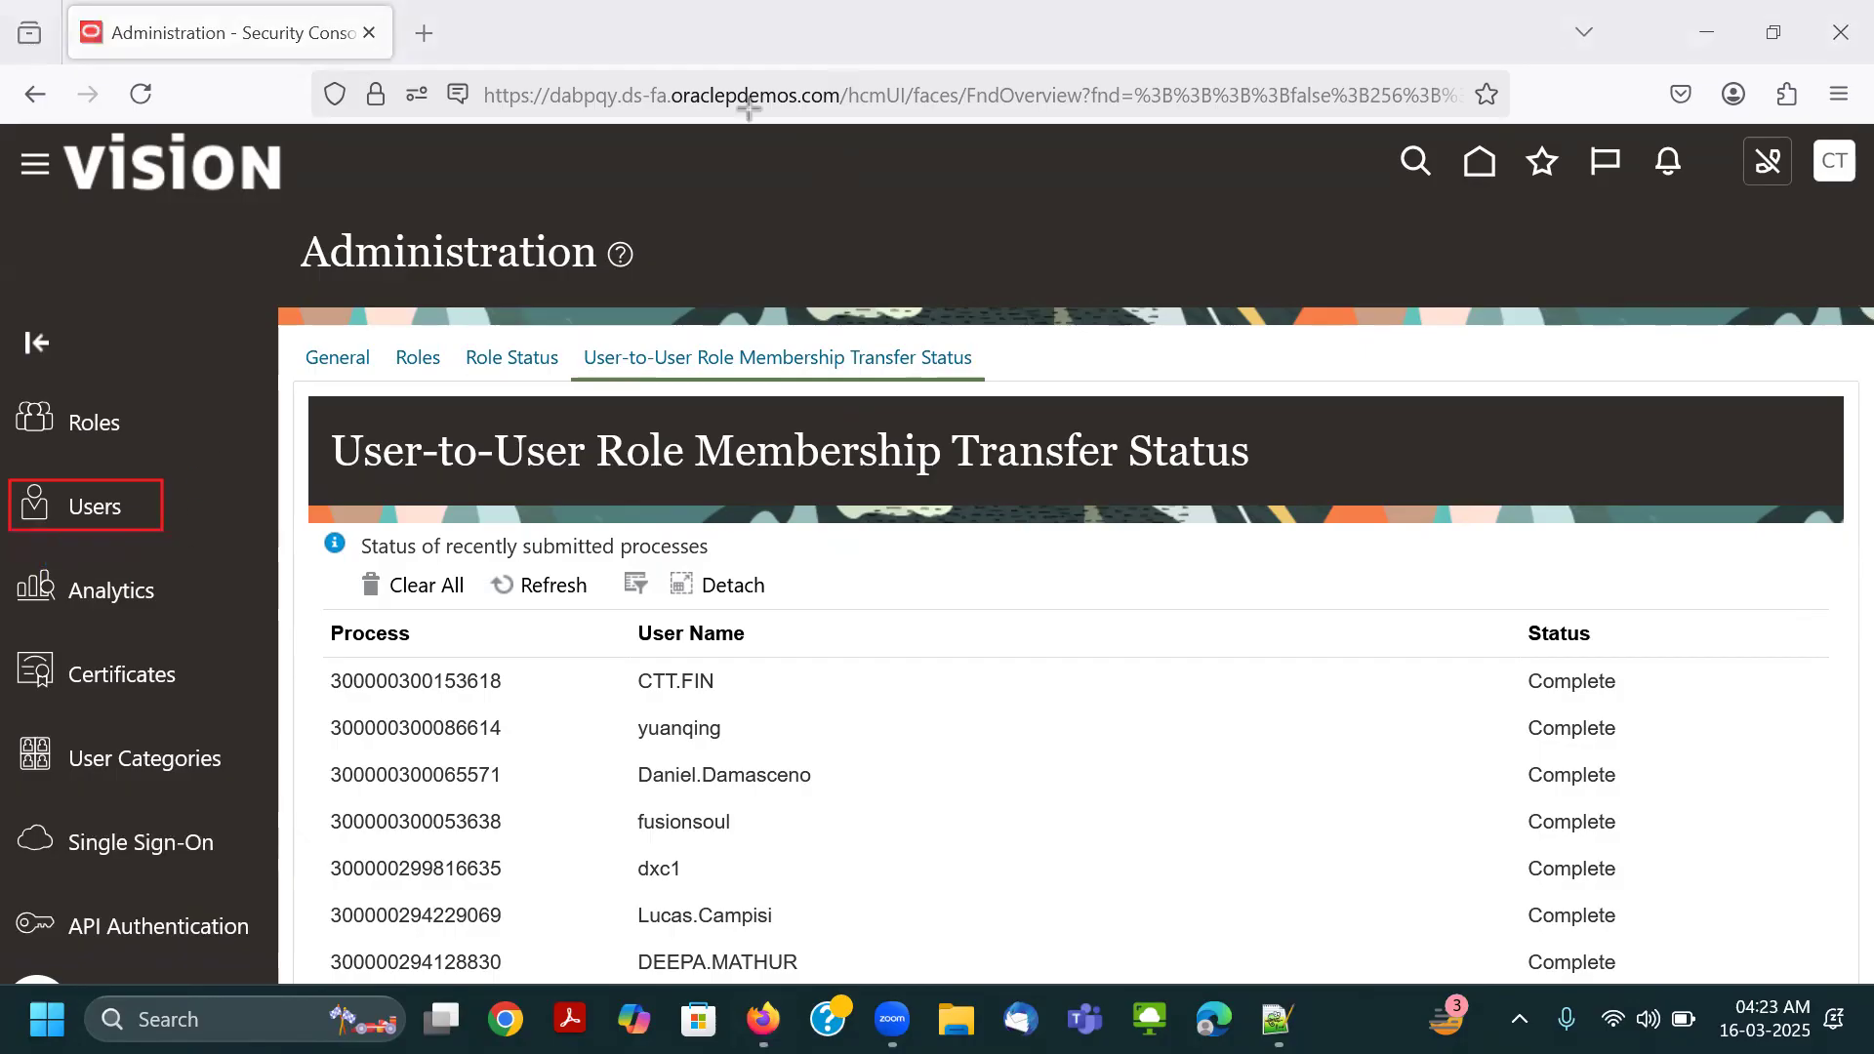
pyautogui.click(92, 512)
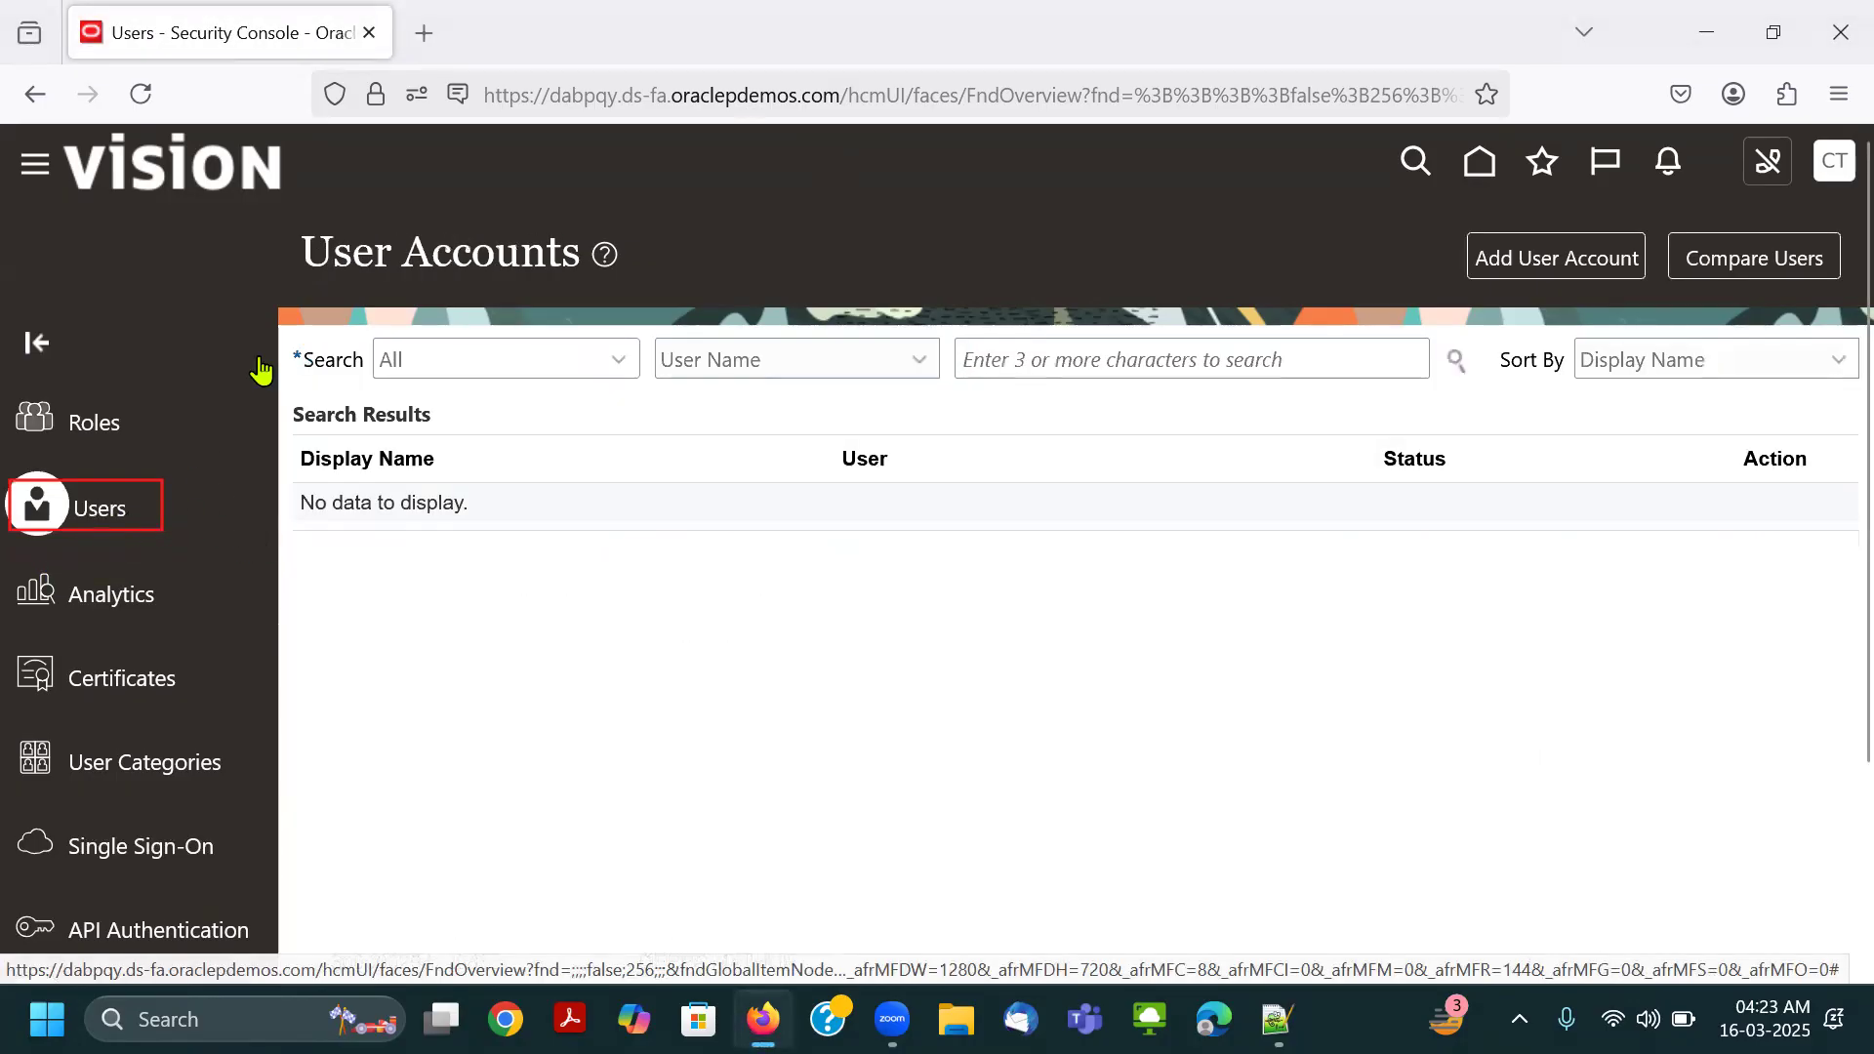
pyautogui.click(742, 105)
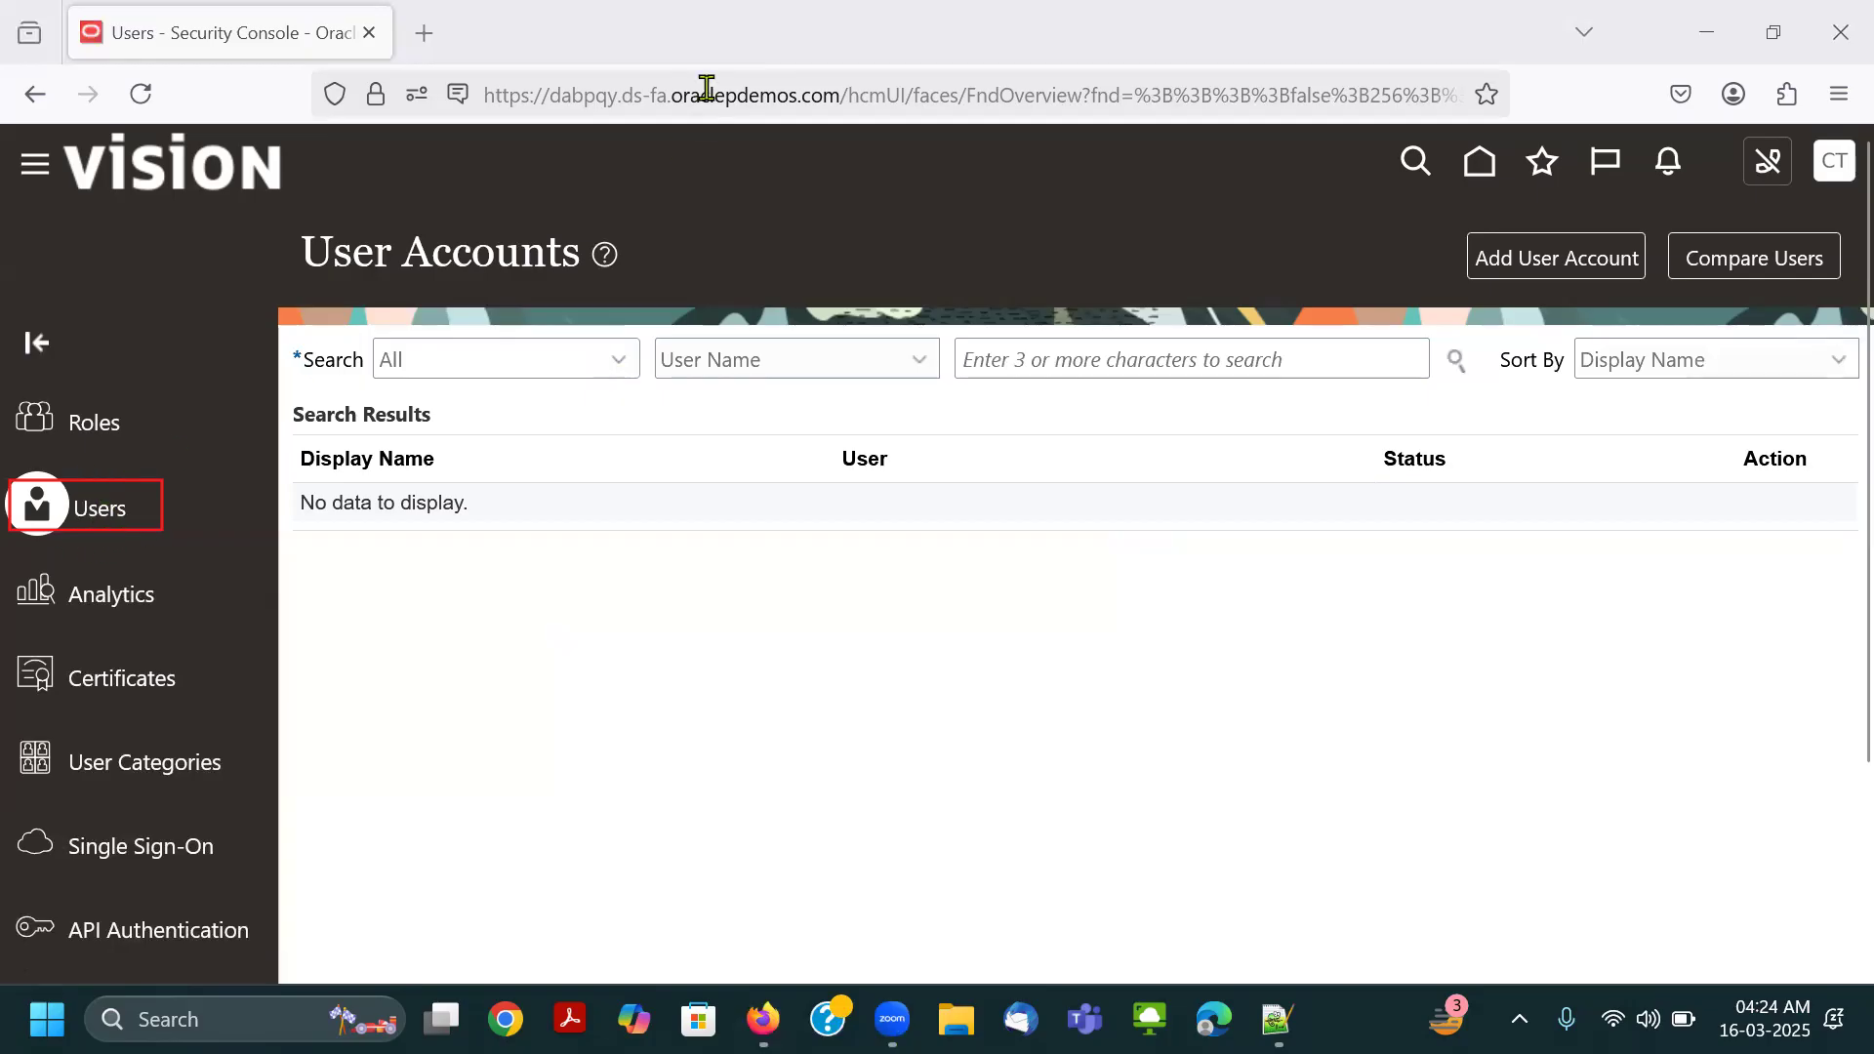
pyautogui.click(113, 507)
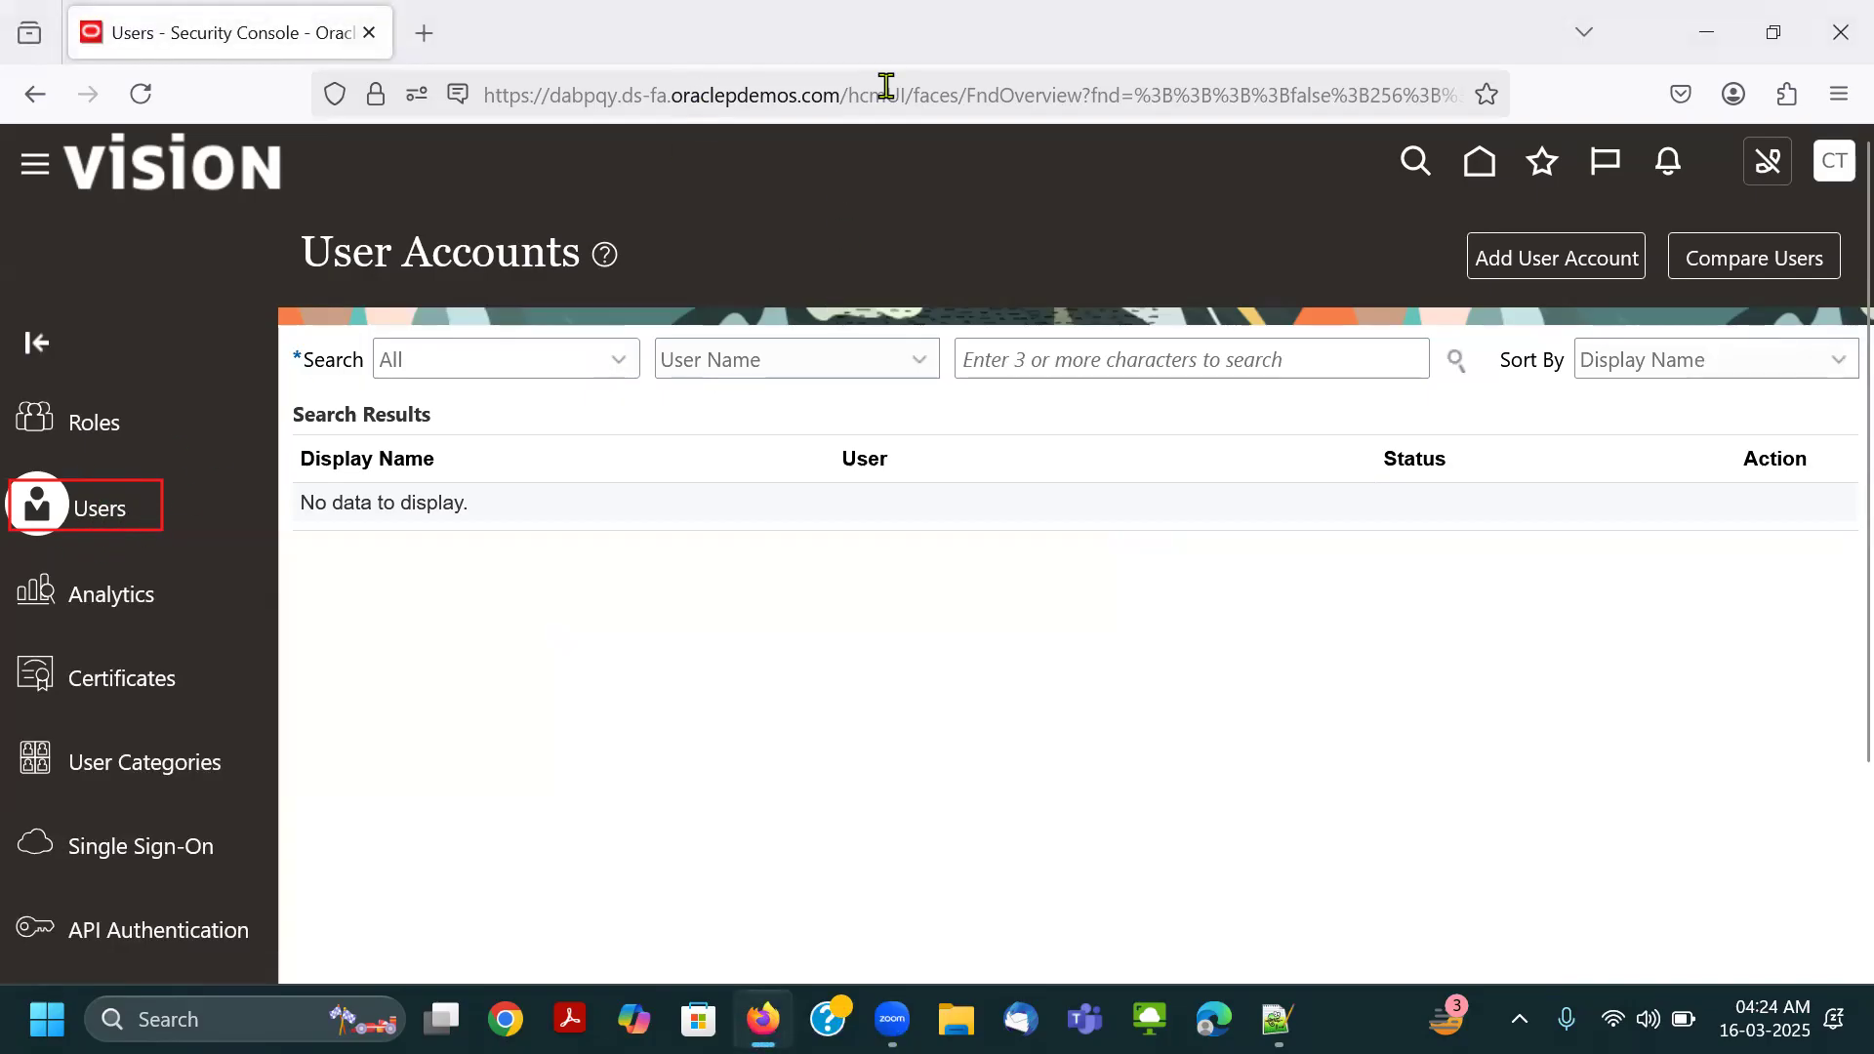
pyautogui.click(886, 86)
pyautogui.click(123, 509)
pyautogui.moveTo(1468, 231); pyautogui.dragTo(1645, 279)
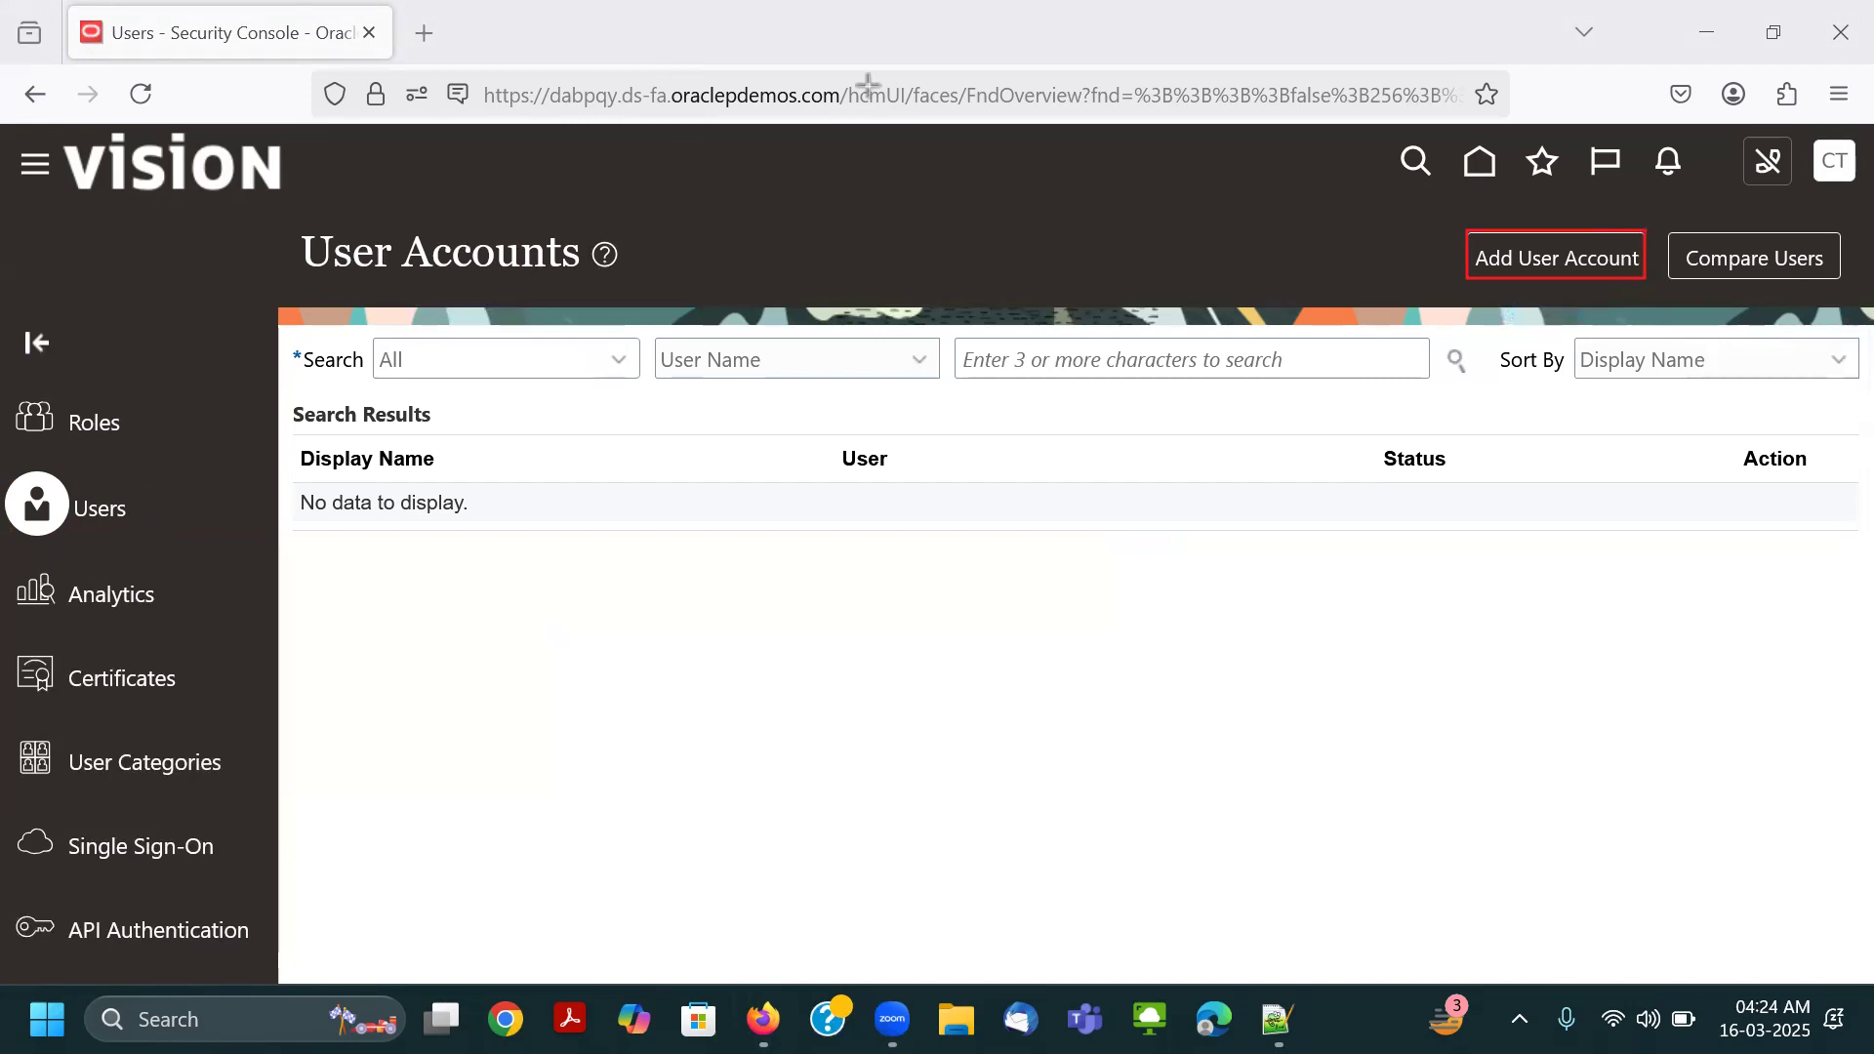
pyautogui.click(1587, 273)
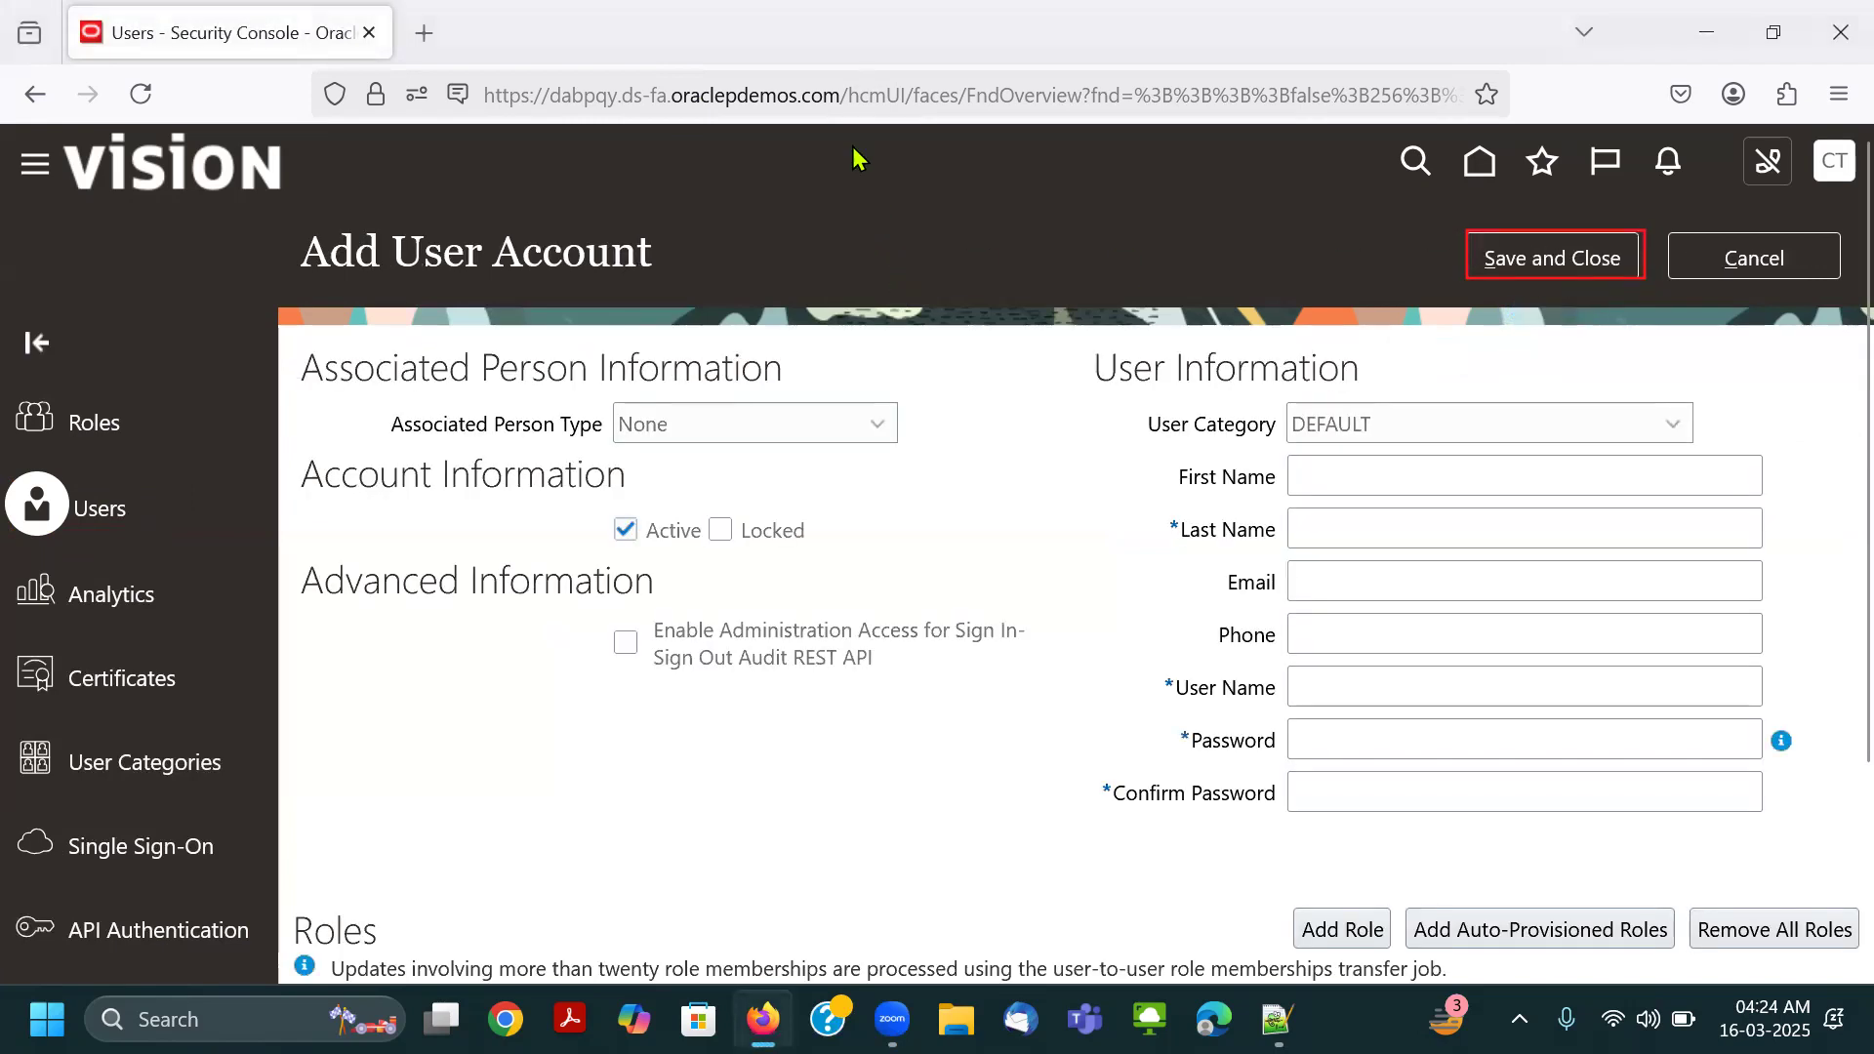
pyautogui.hotkey('ctrl', '2')
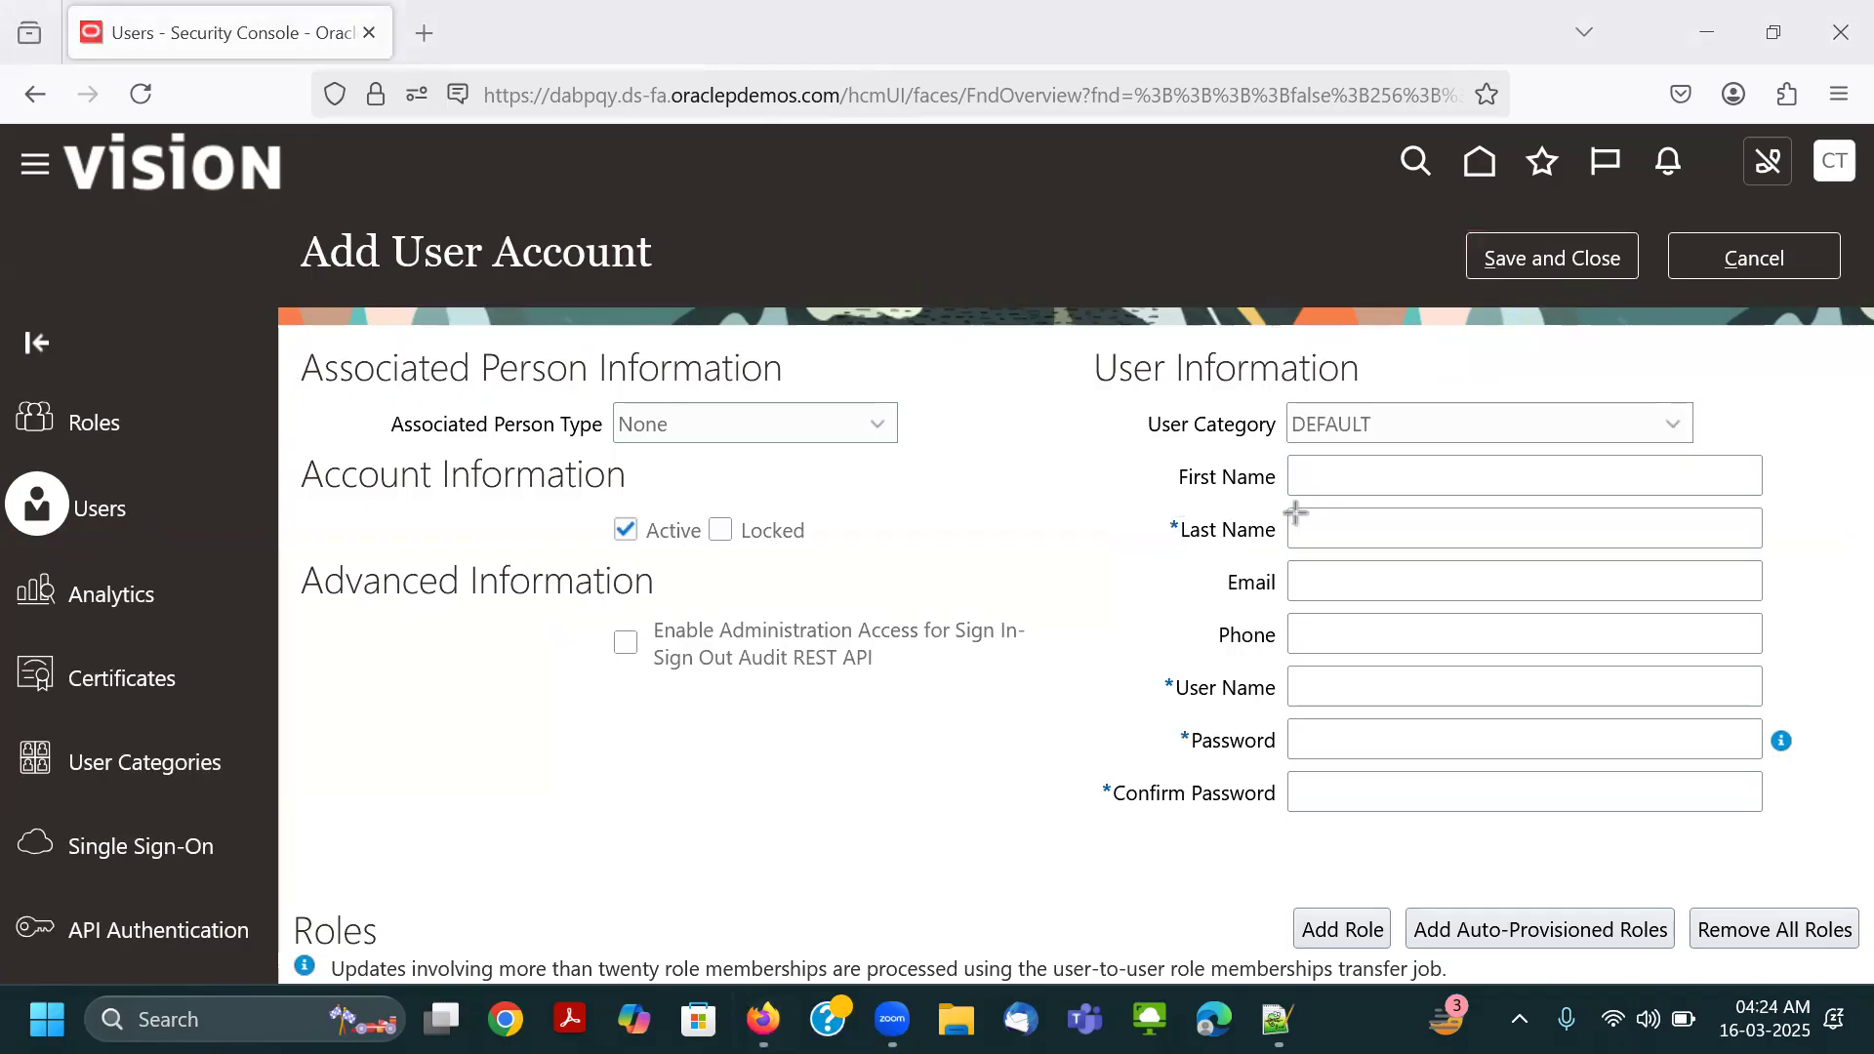
pyautogui.moveTo(1284, 511); pyautogui.dragTo(1581, 539)
pyautogui.moveTo(1287, 675); pyautogui.dragTo(1505, 707)
pyautogui.moveTo(1311, 727)
pyautogui.mouseDown()
pyautogui.moveTo(1402, 751)
pyautogui.moveTo(1445, 806)
pyautogui.mouseUp()
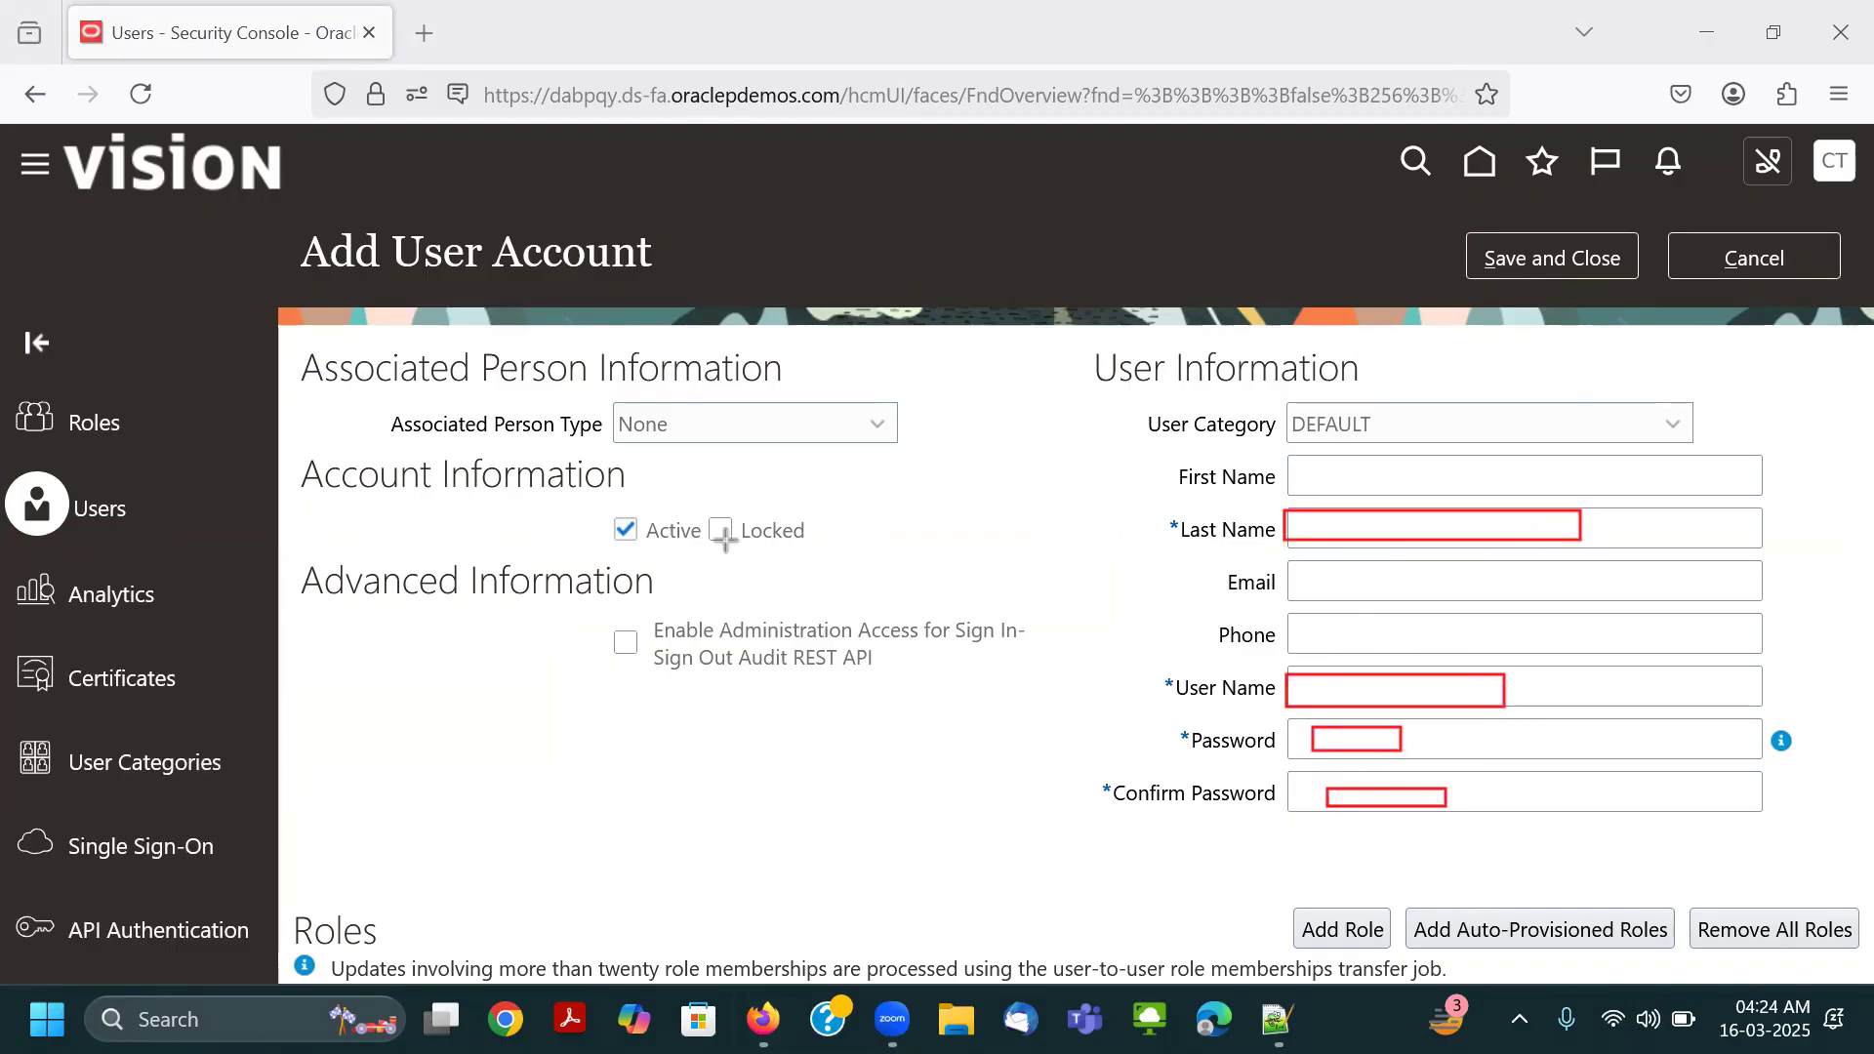
pyautogui.moveTo(363, 395)
pyautogui.mouseDown()
pyautogui.moveTo(1037, 631)
pyautogui.moveTo(1016, 699)
pyautogui.moveTo(1003, 683)
pyautogui.mouseUp()
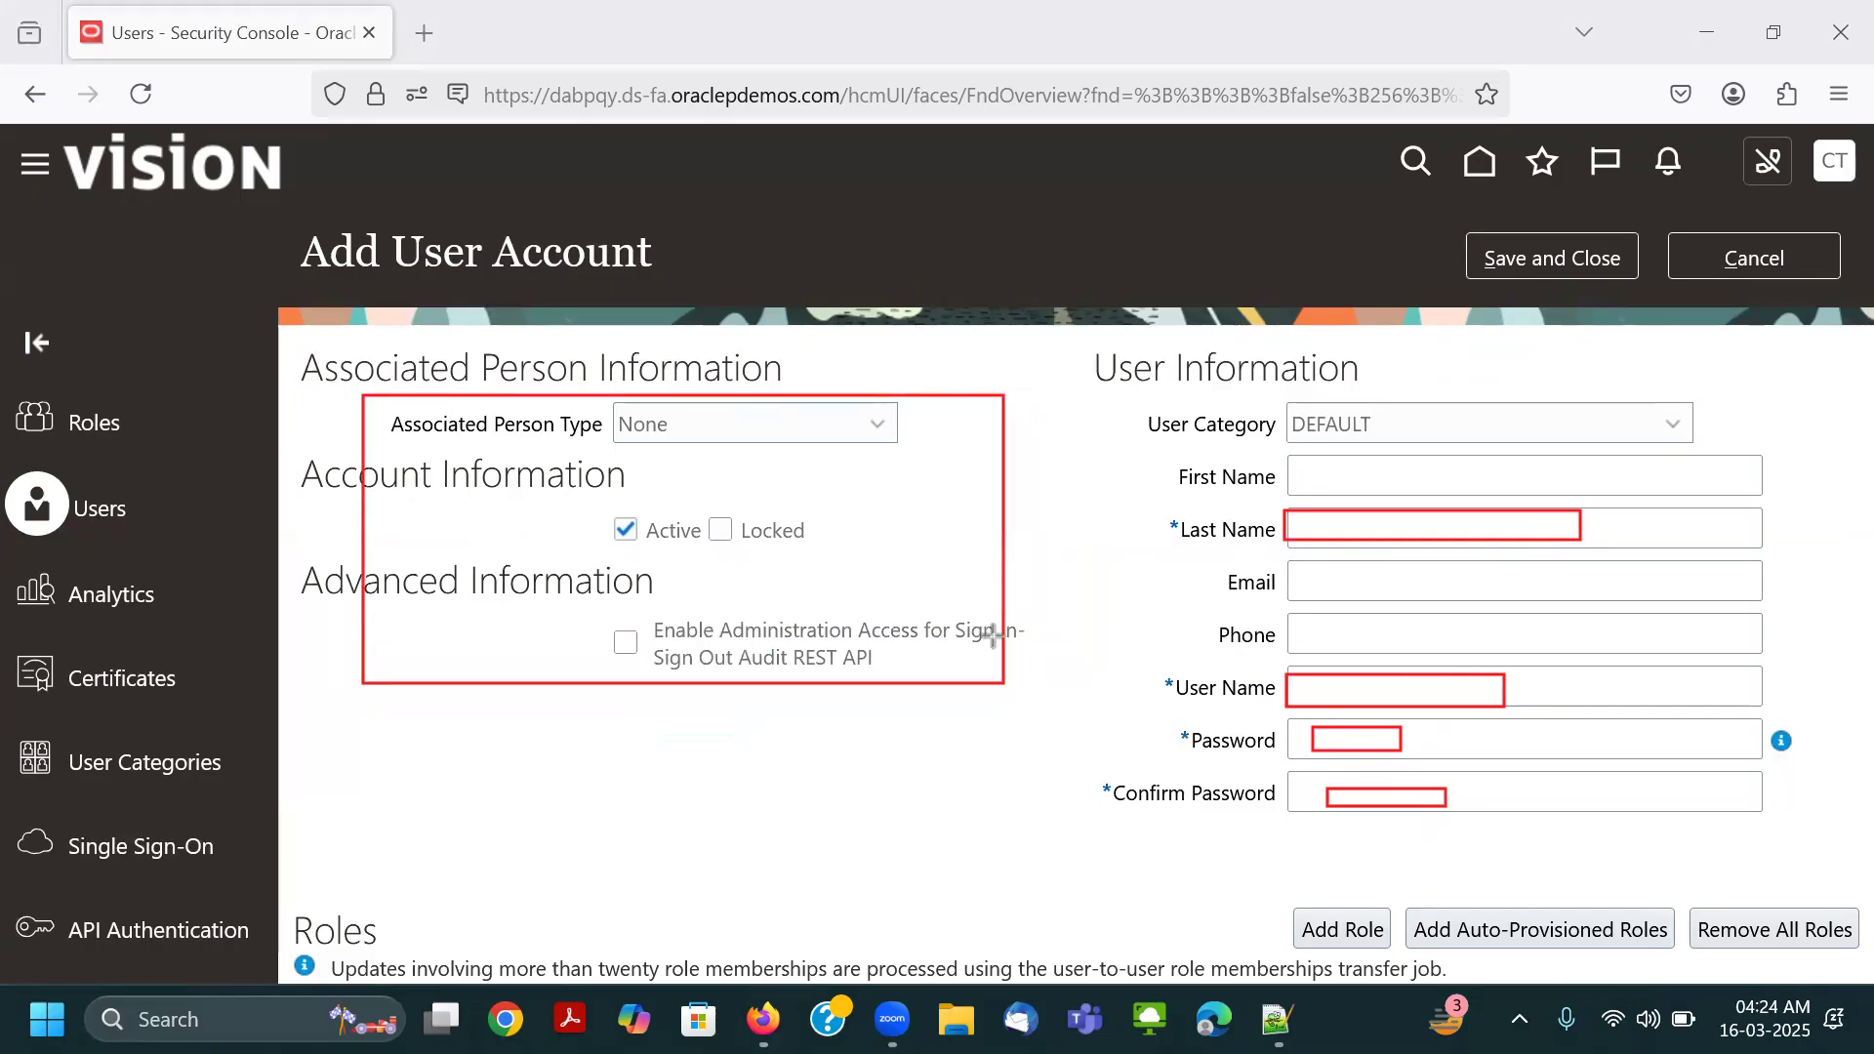
pyautogui.moveTo(1144, 408); pyautogui.dragTo(1461, 432)
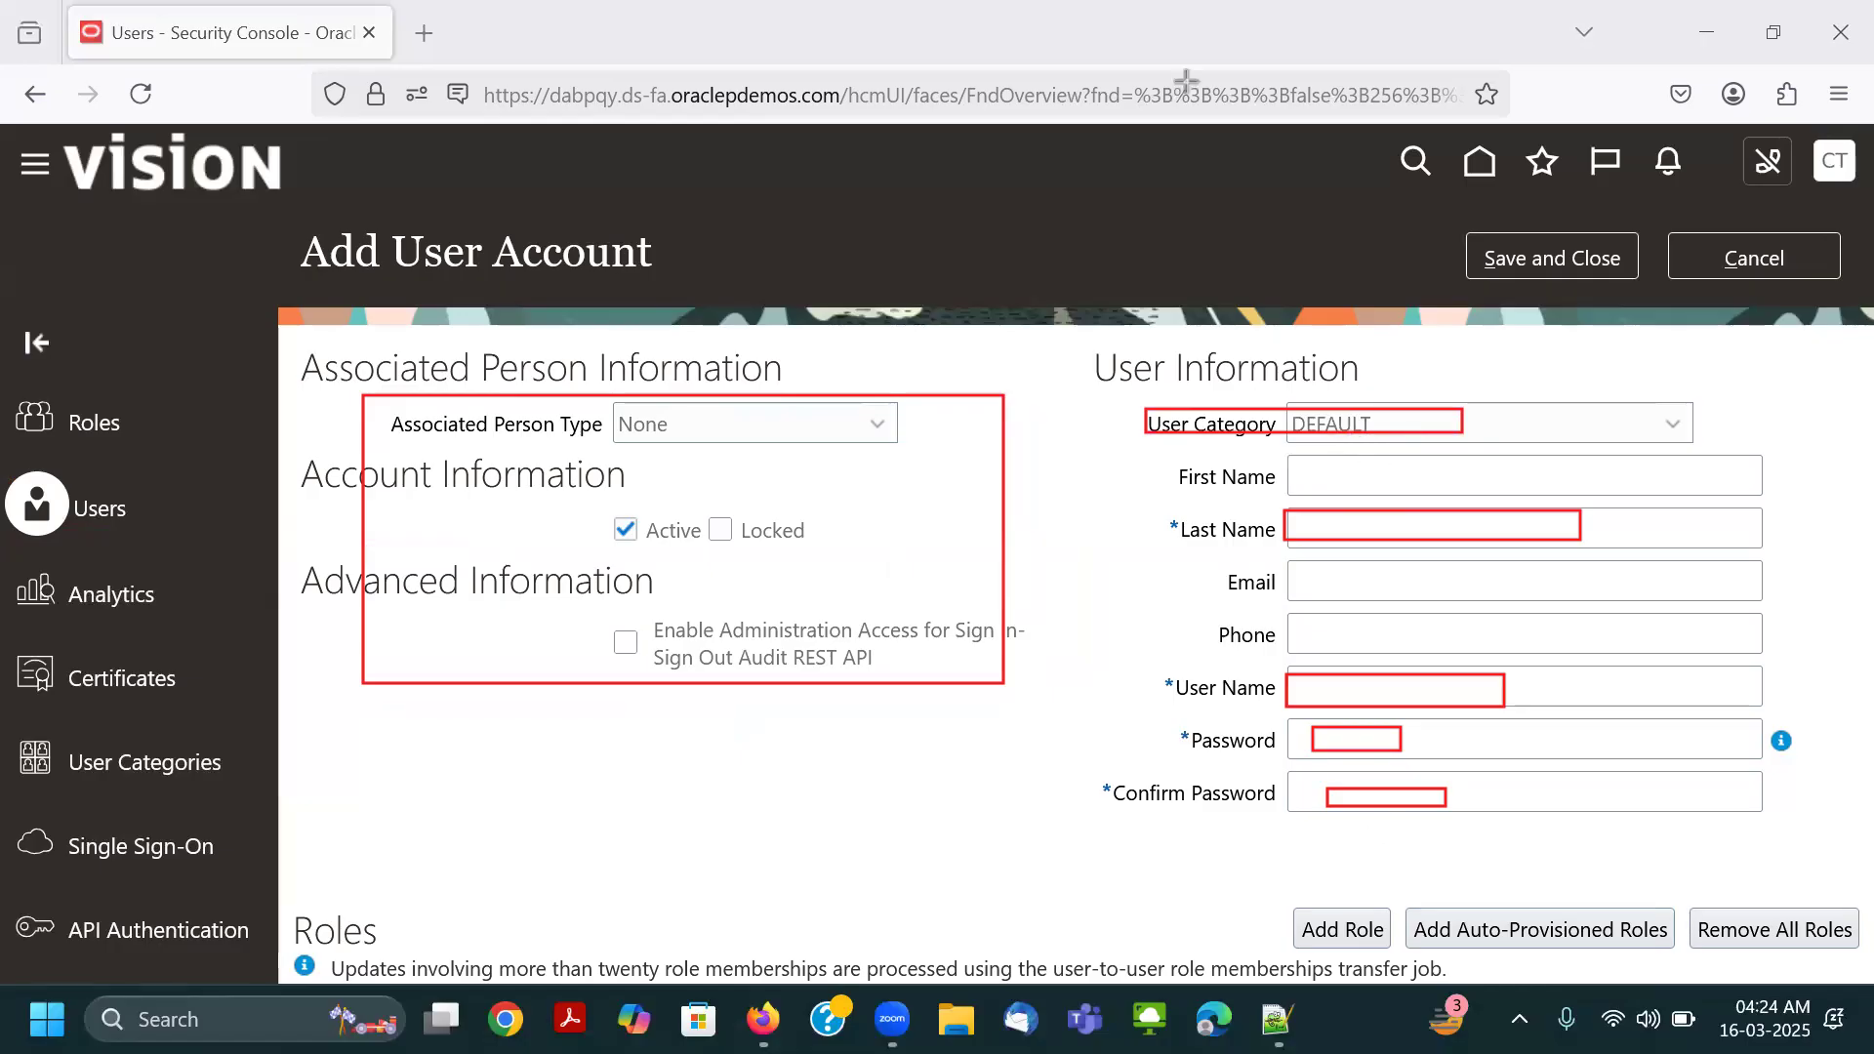
pyautogui.moveTo(928, 157); pyautogui.dragTo(1335, 816)
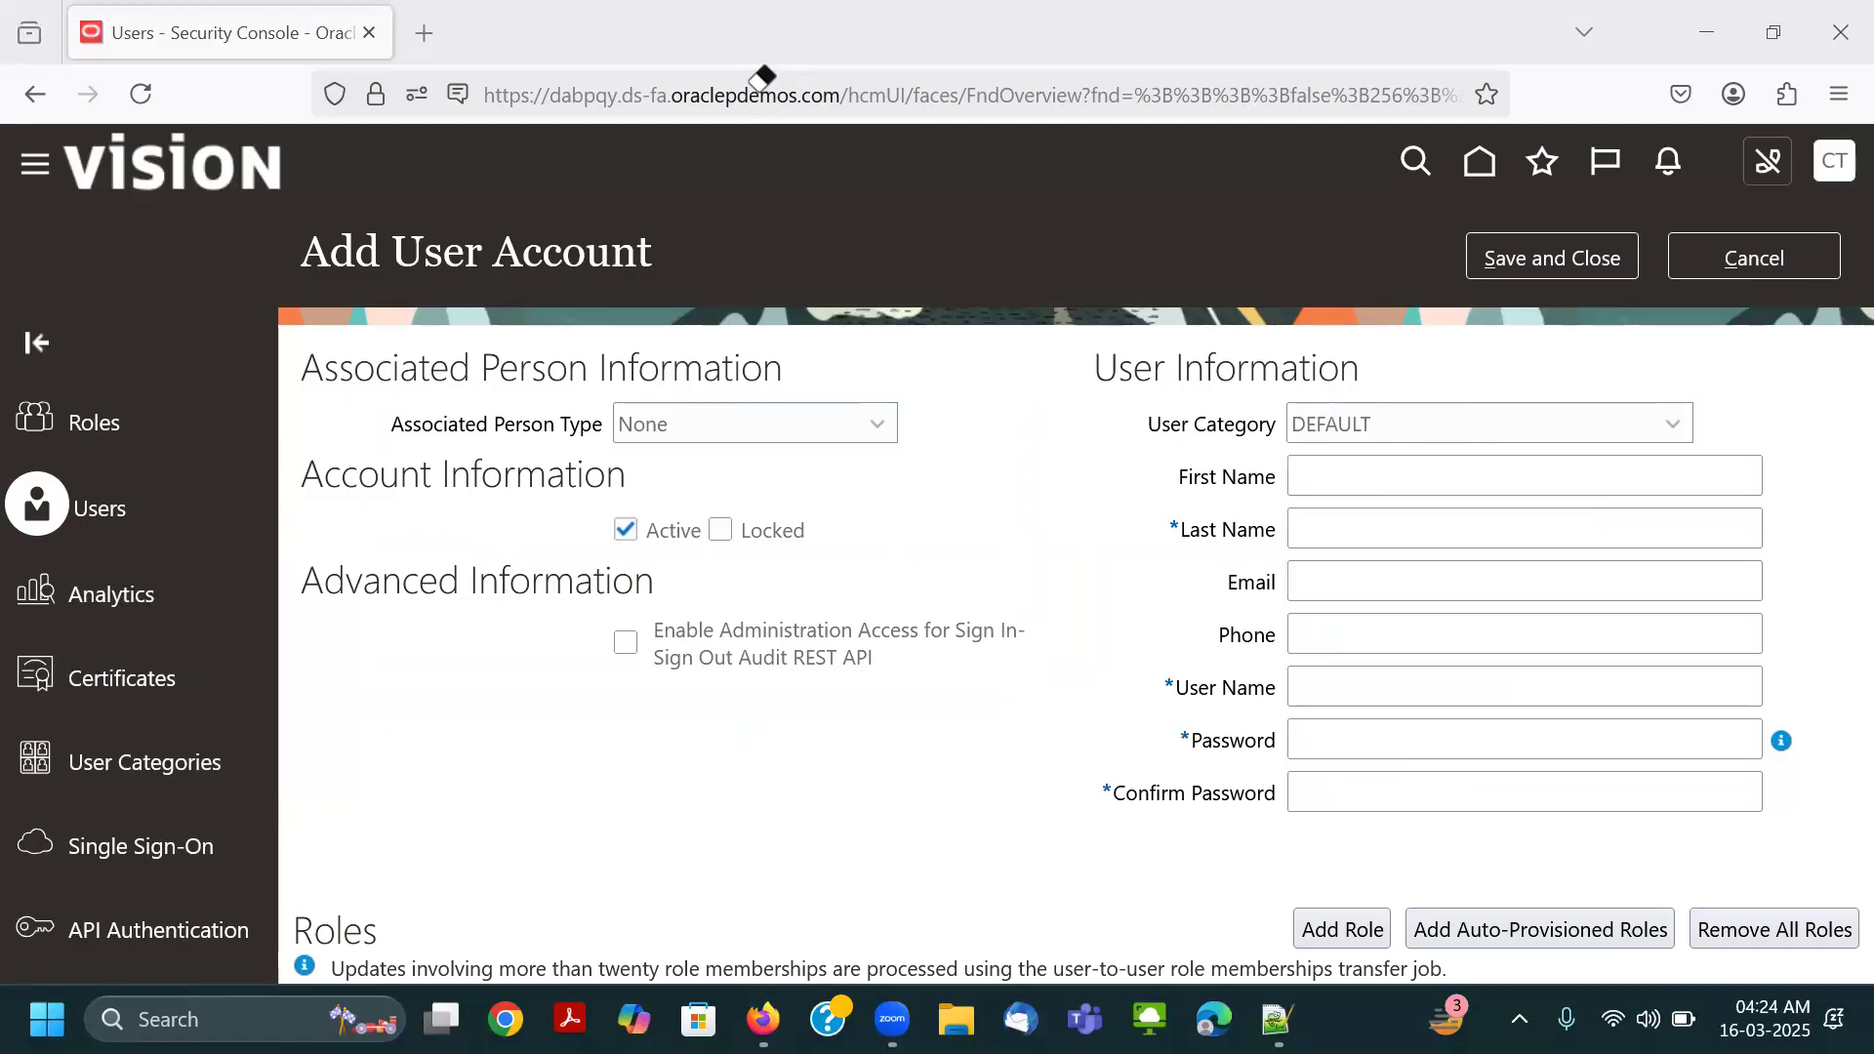
# Enter the new account's last name and copy the same value into the user name.
pyautogui.click(1374, 525)
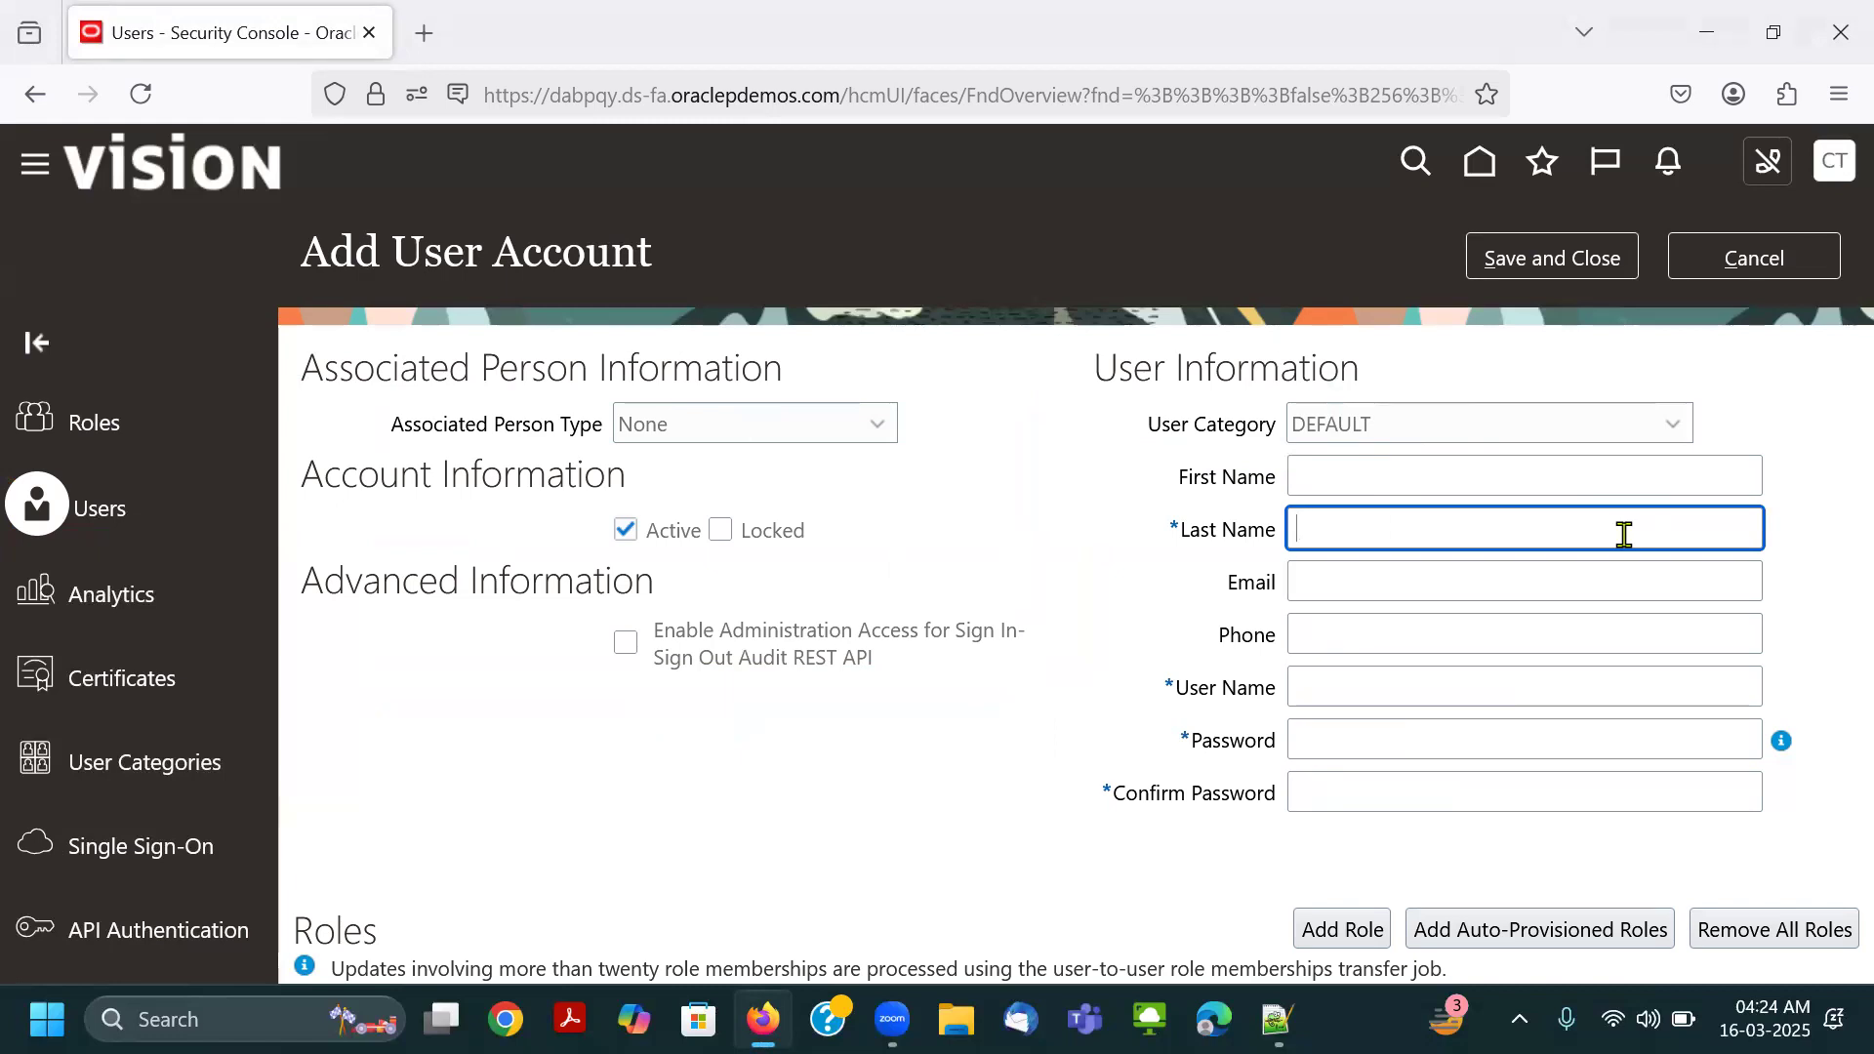
pyautogui.write('Connect.Thrive-GL')
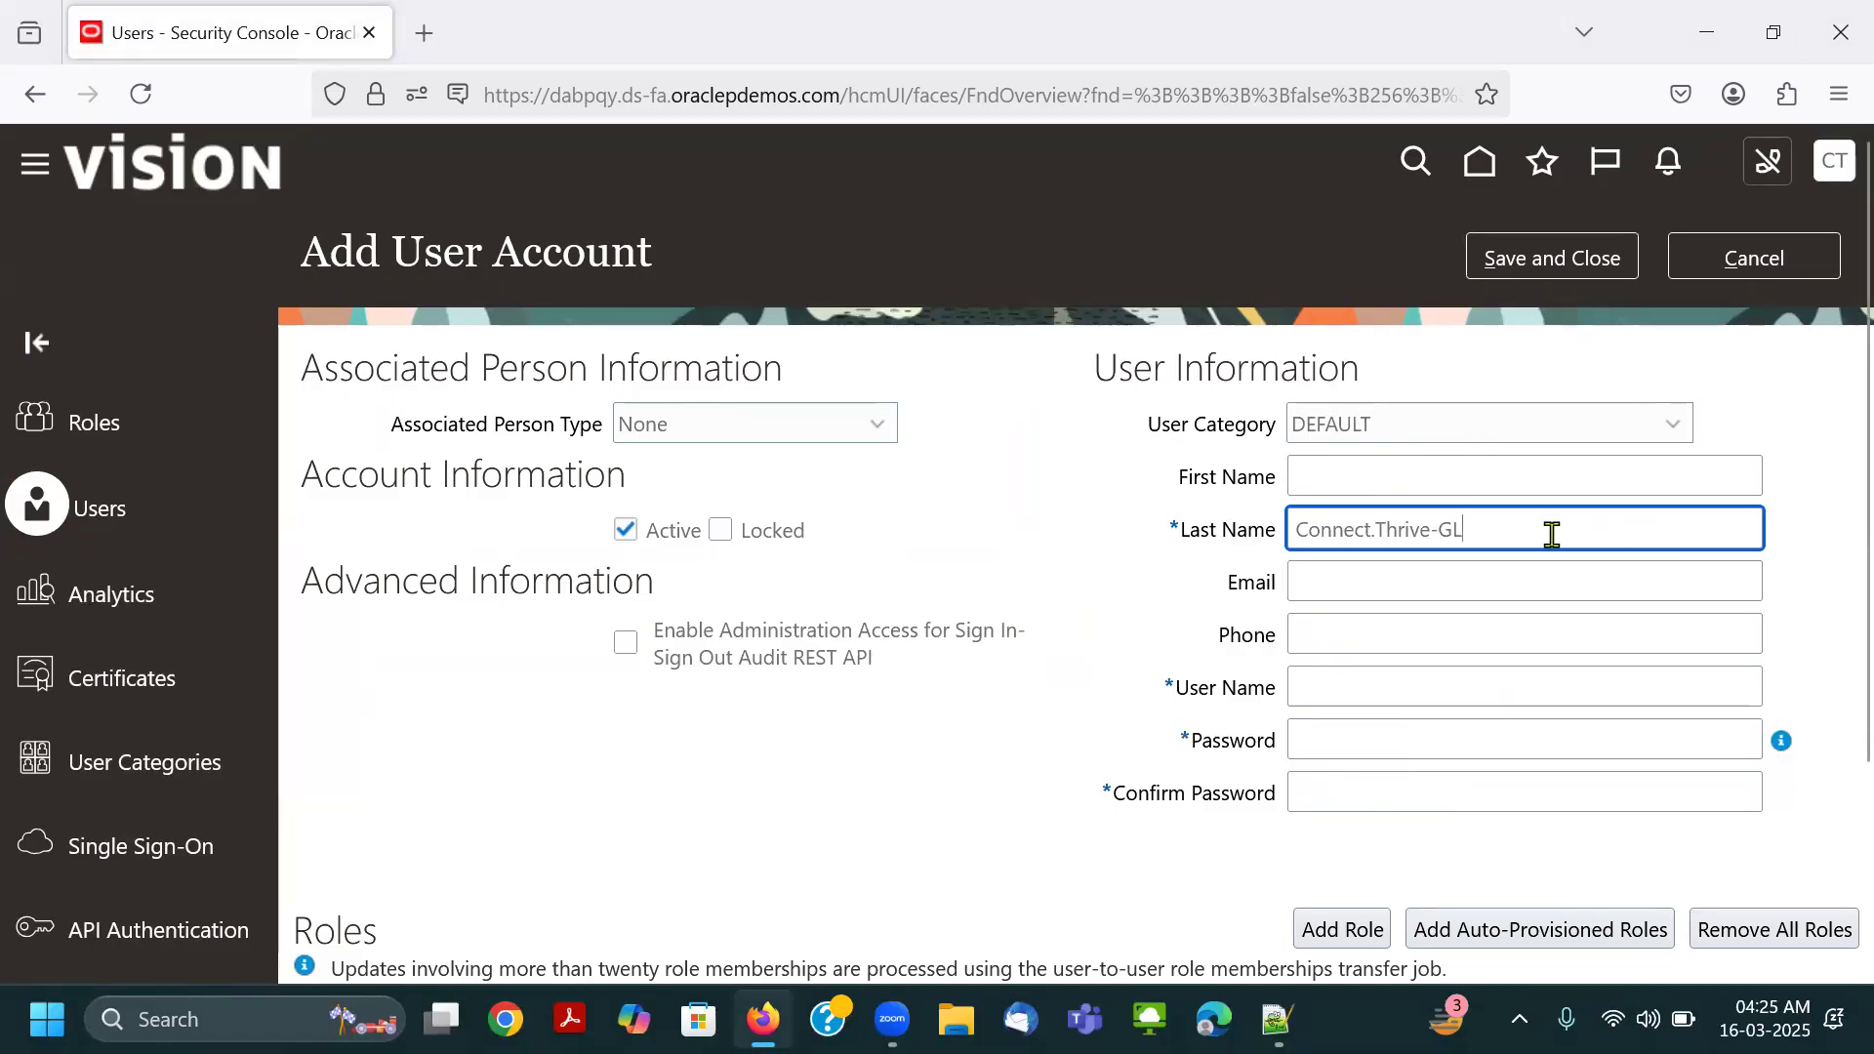
pyautogui.moveTo(1551, 535); pyautogui.dragTo(1207, 514)
pyautogui.hotkey('ctrl', 'c')
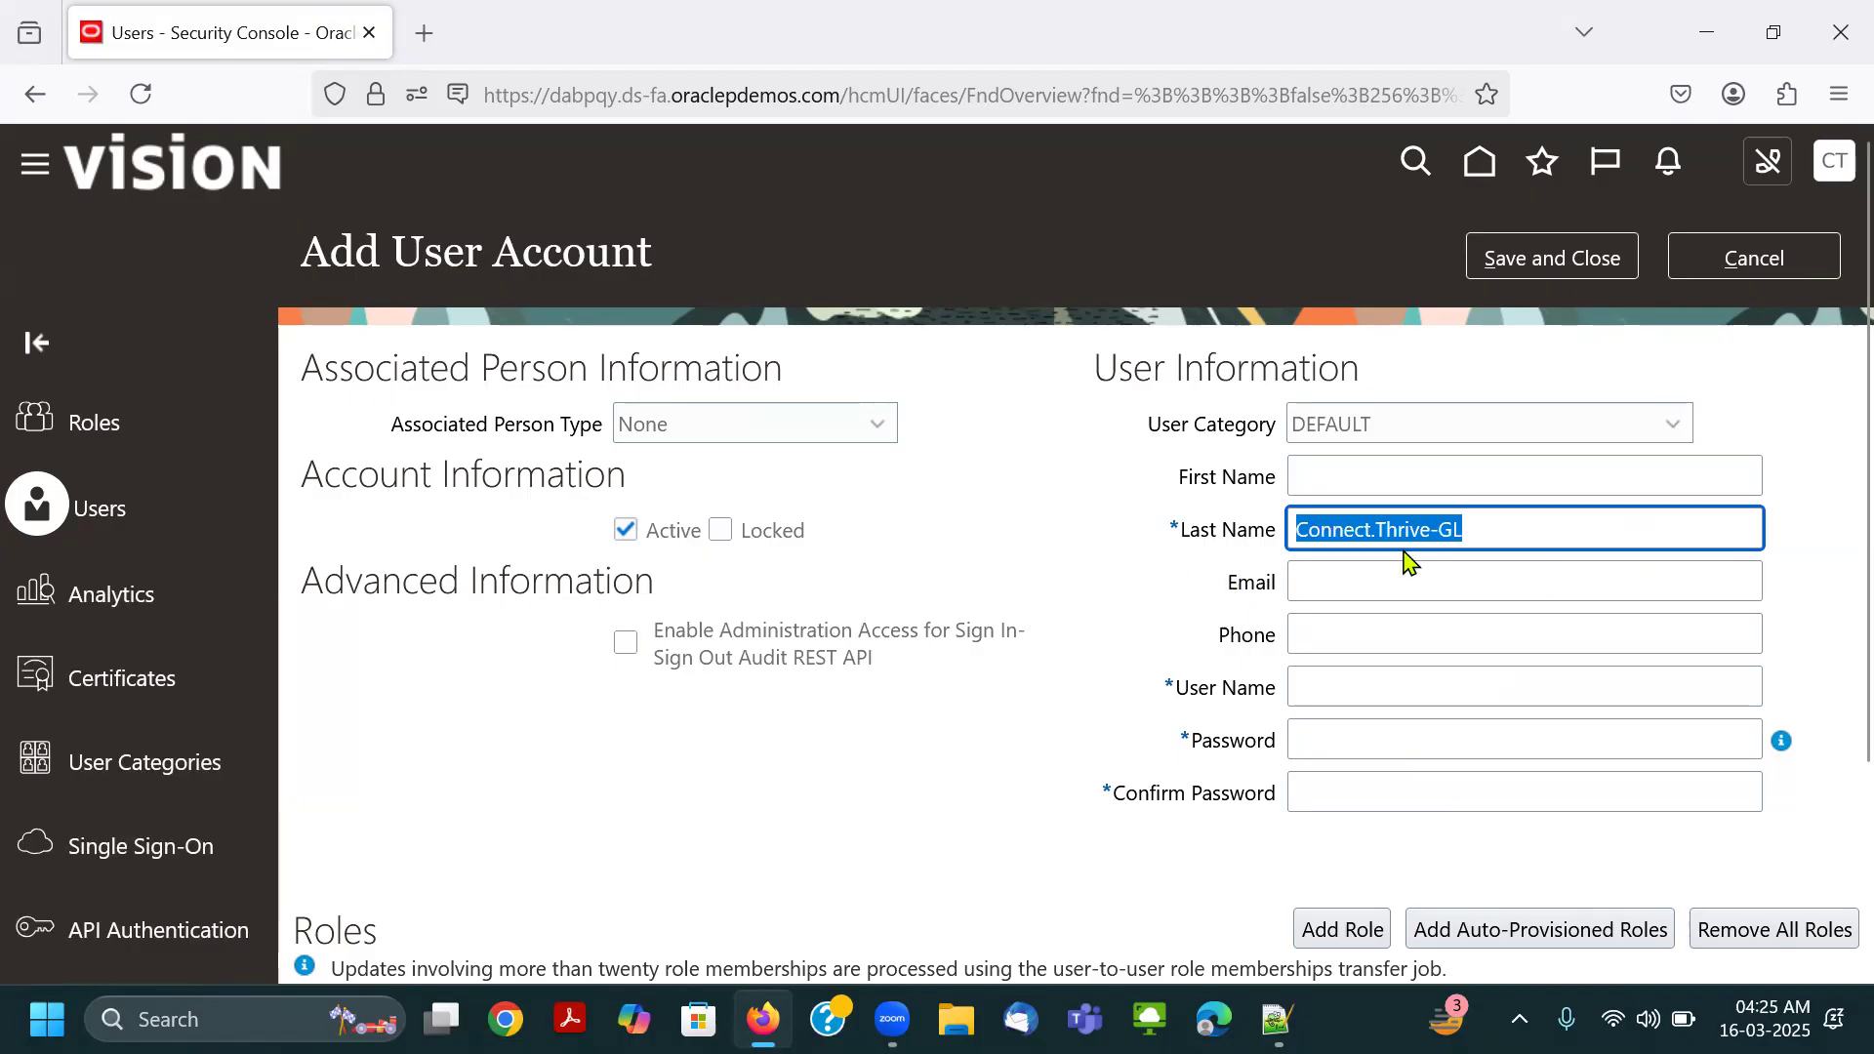
pyautogui.click(1353, 688)
pyautogui.hotkey('ctrl', 'v')
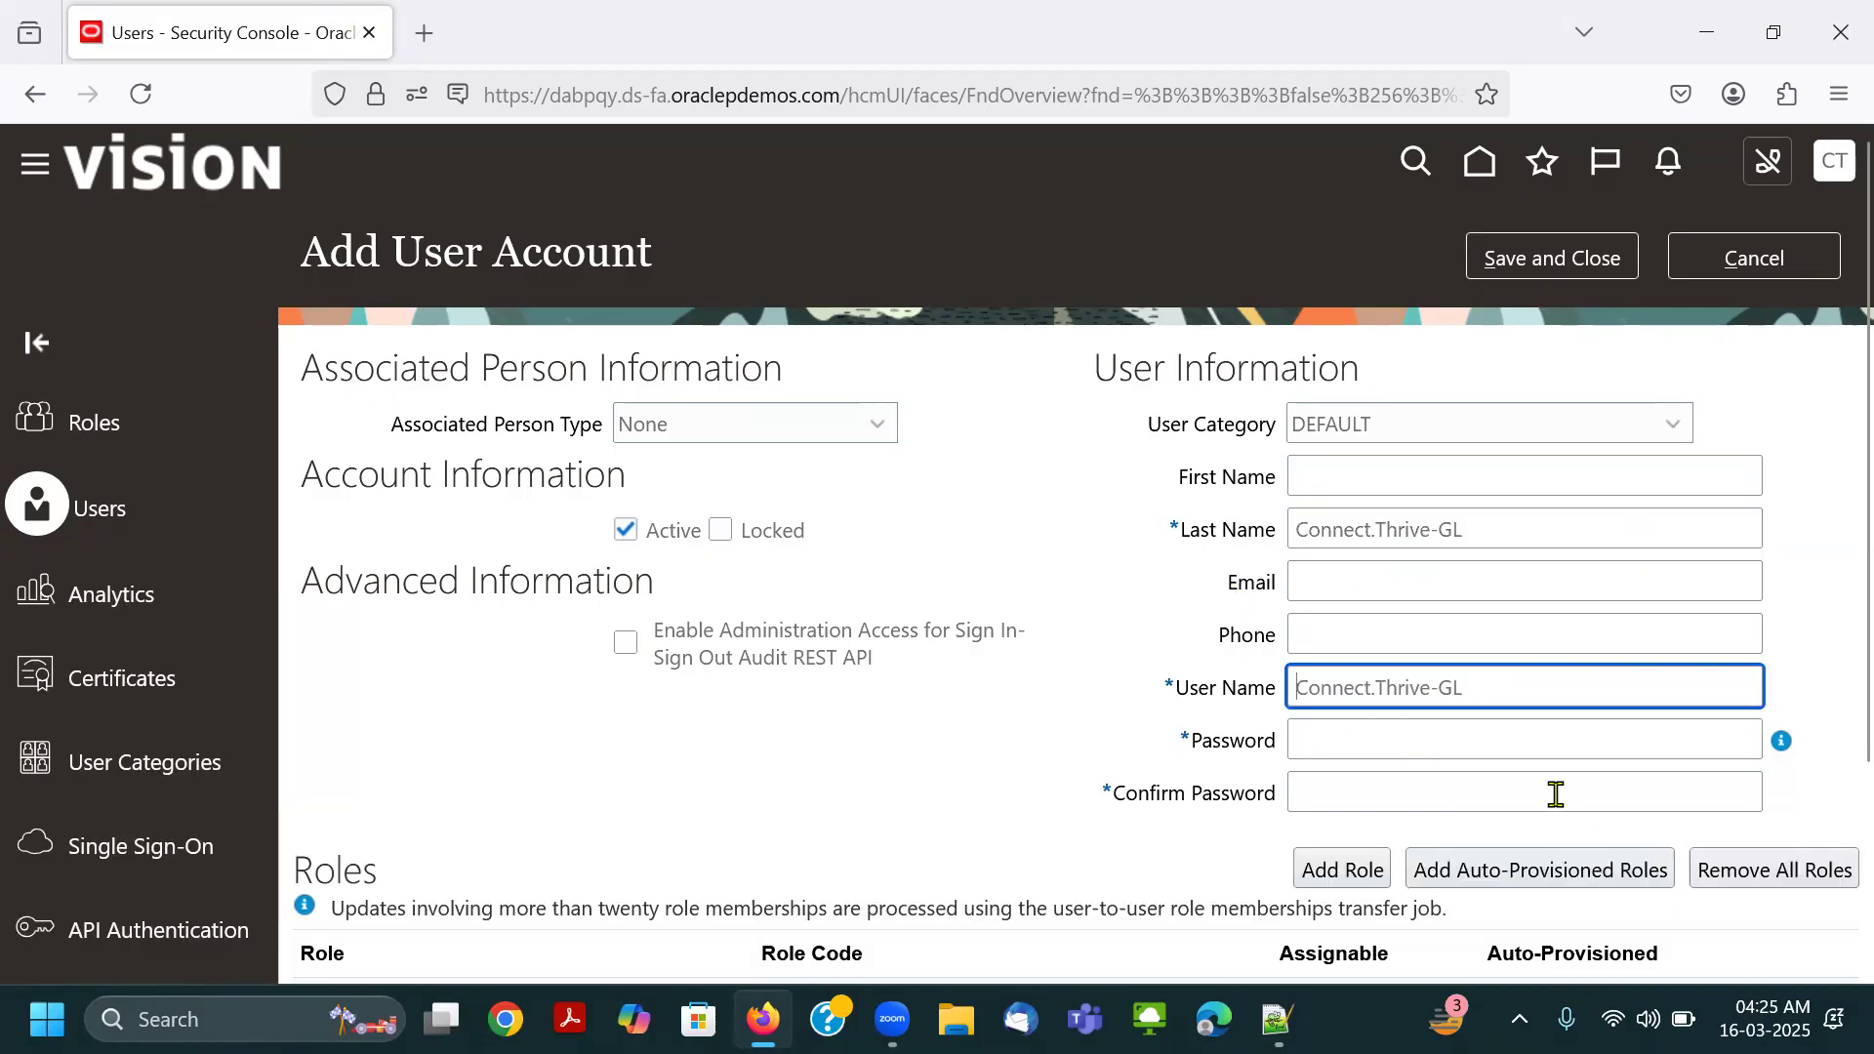
# Switch to Notepad++ and paste the new account's user name below the saved credentials in the new 10 file.
pyautogui.click(1452, 744)
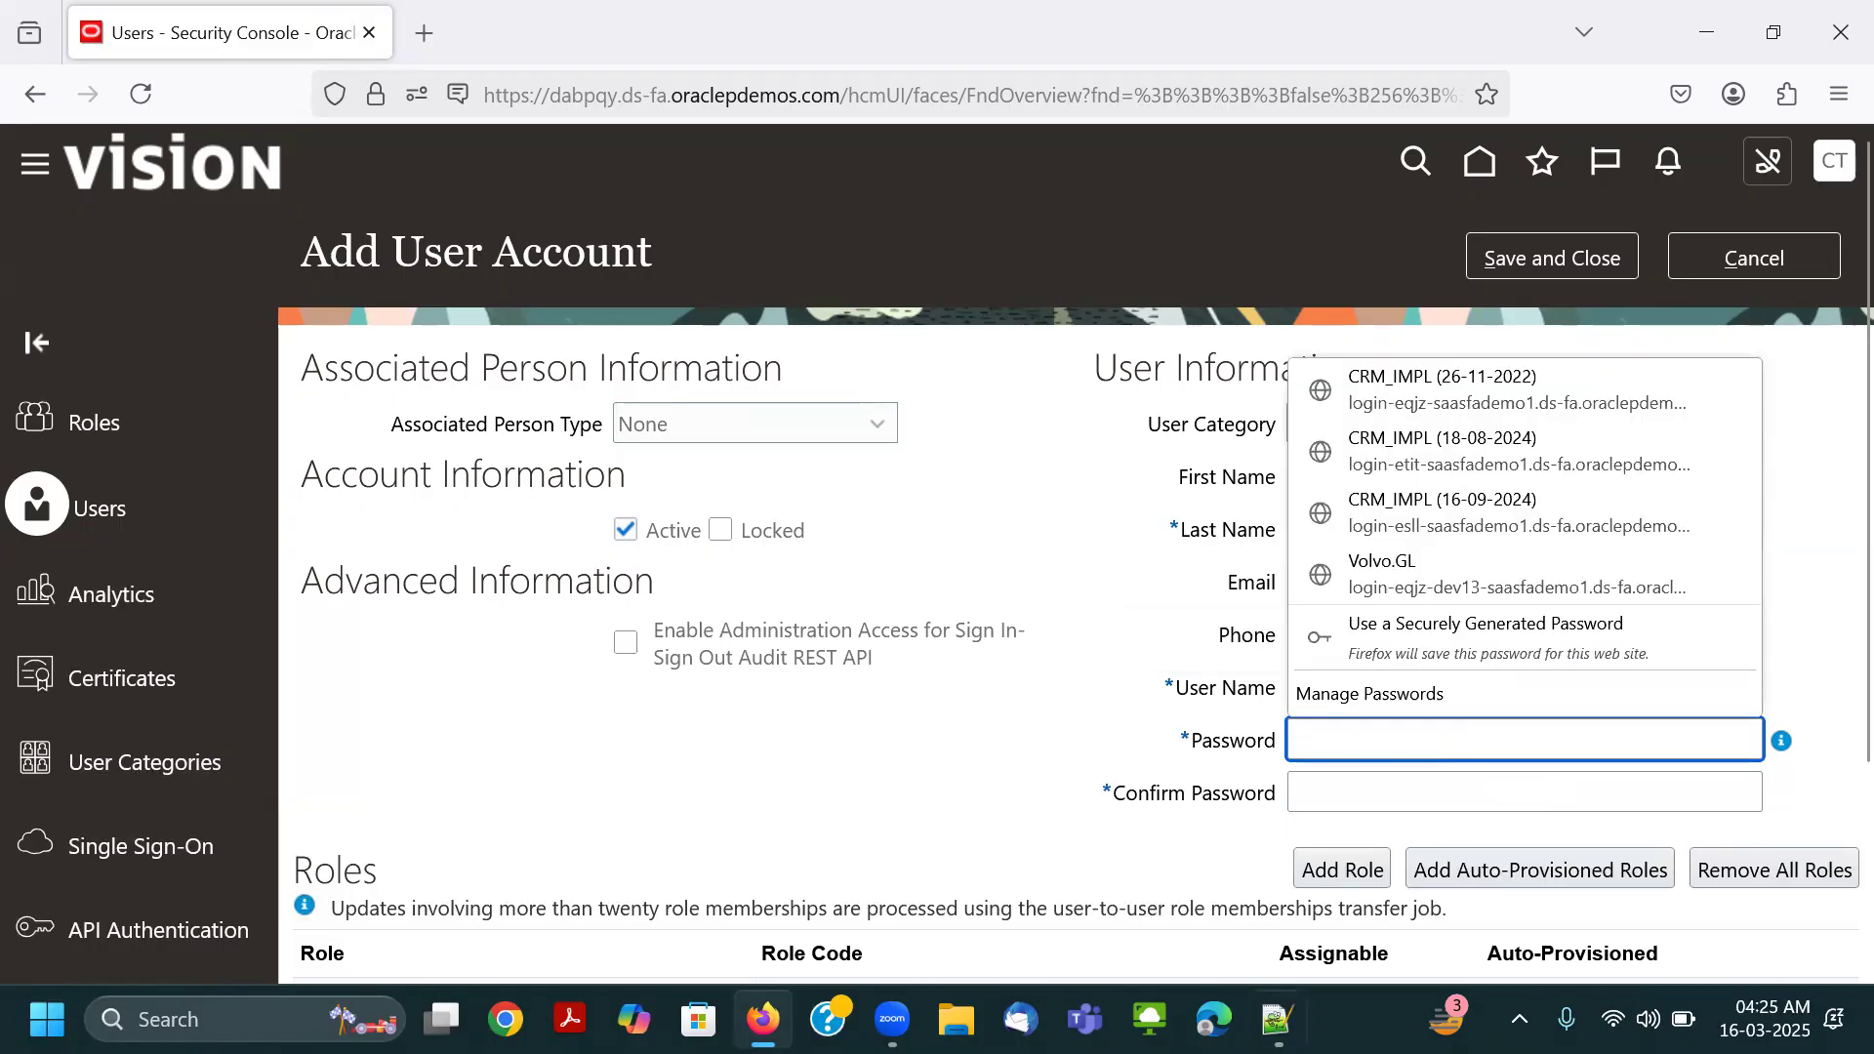
pyautogui.click(1278, 1019)
pyautogui.click(327, 419)
pyautogui.press('Return')
pyautogui.press('Return')
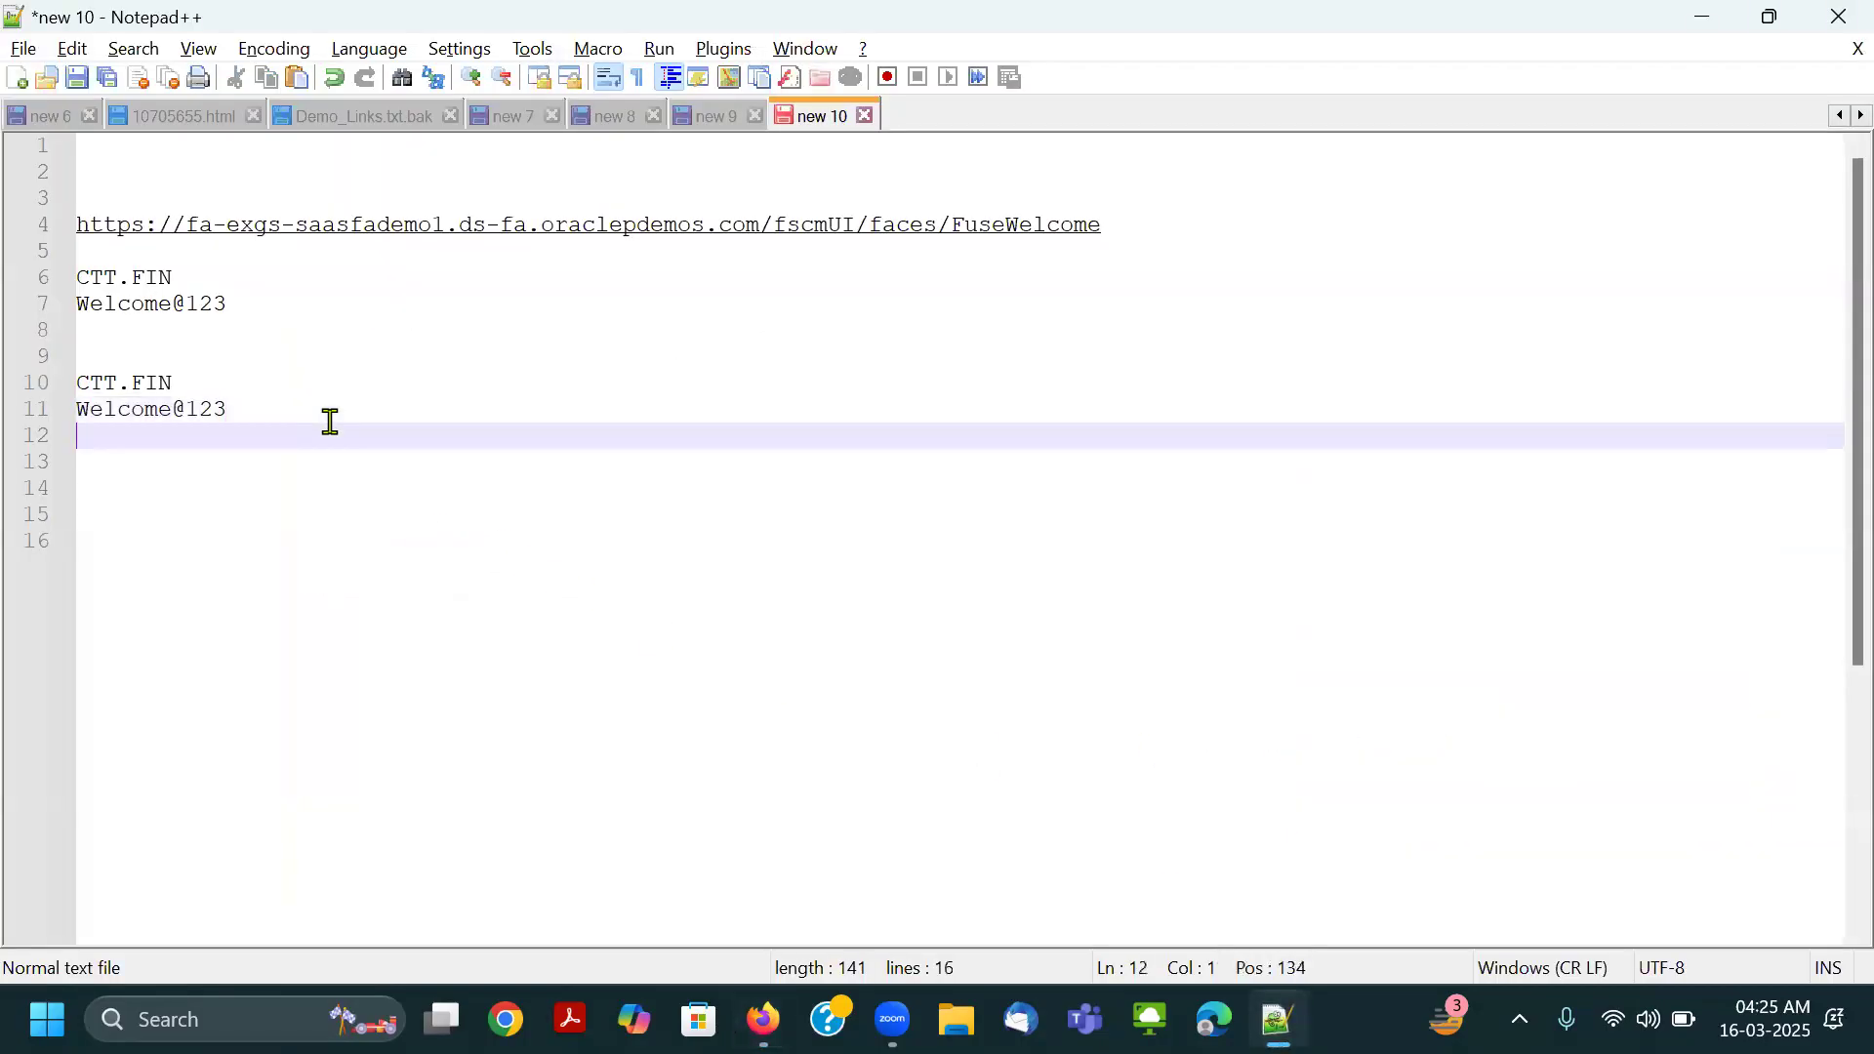
pyautogui.hotkey('ctrl', 'v')
# Copy the saved account password from the notes and paste it into the Password and Confirm Password fields of the new user account.
pyautogui.moveTo(234, 414); pyautogui.dragTo(76, 409)
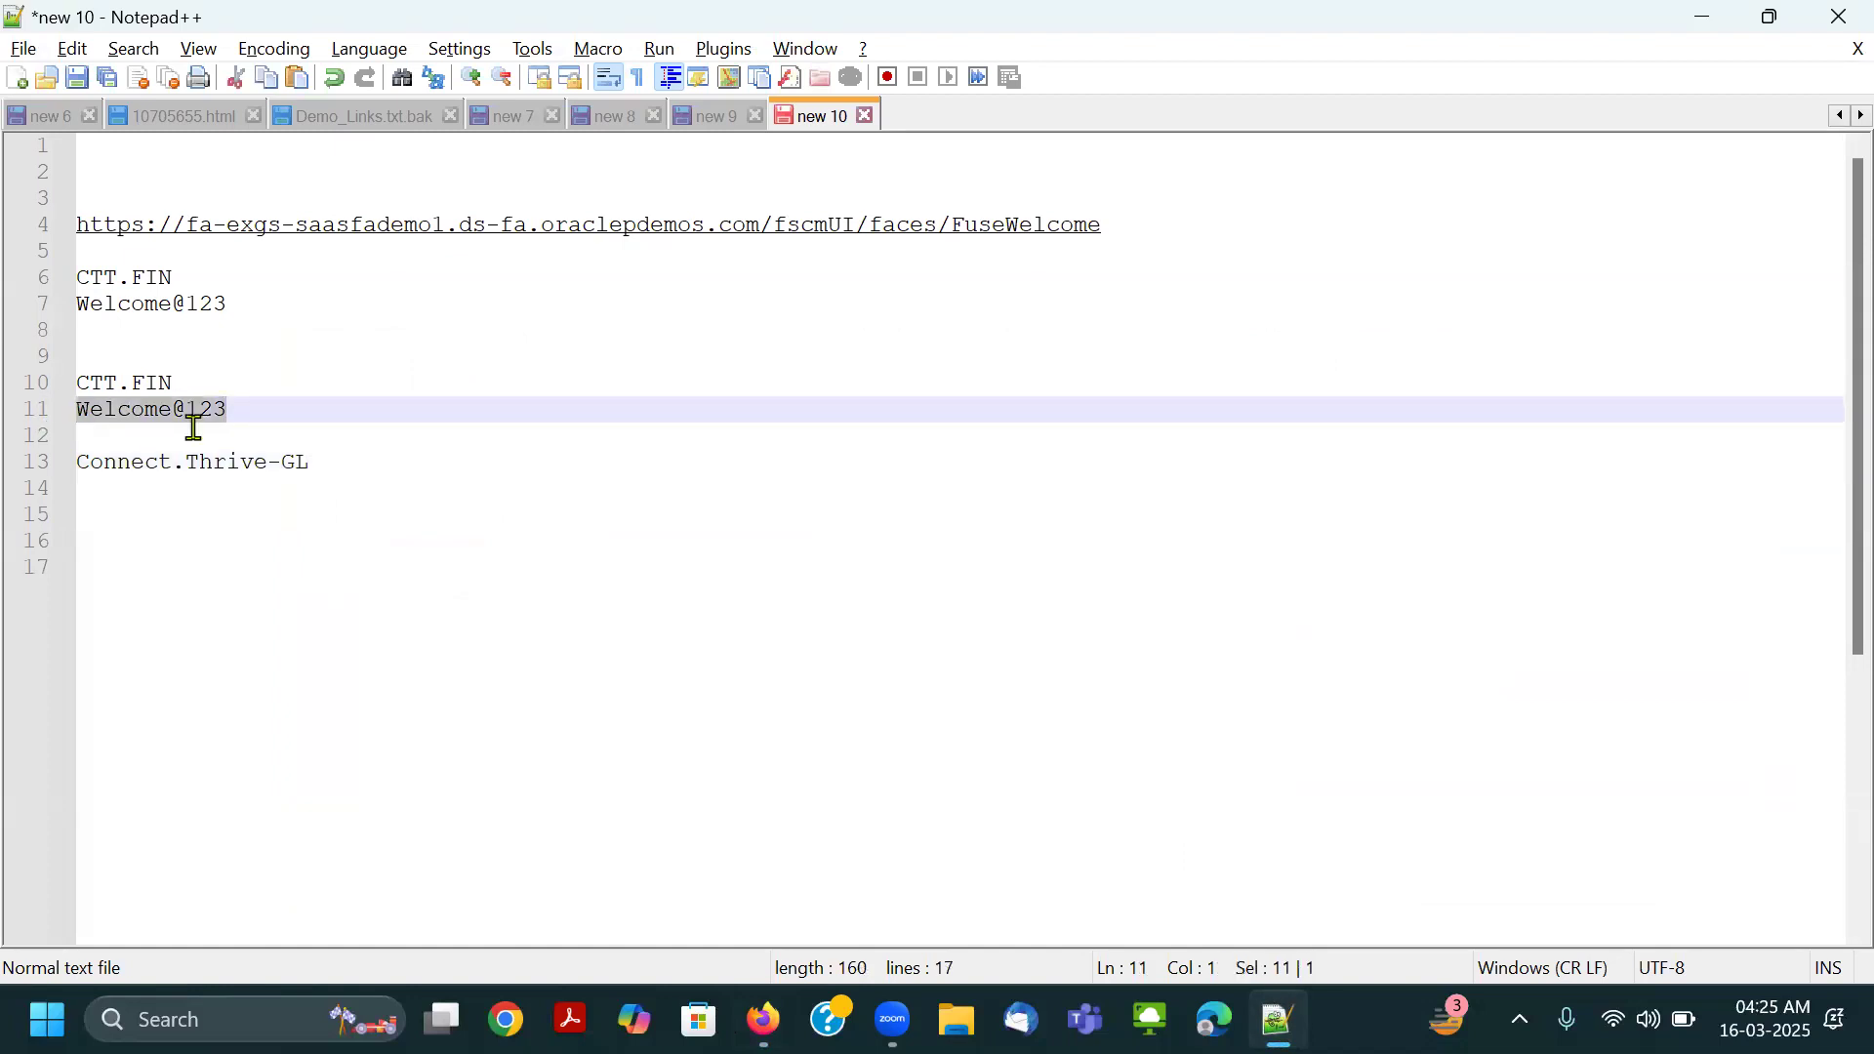
pyautogui.hotkey('ctrl', 'c')
pyautogui.hotkey('alt', 'Tab')
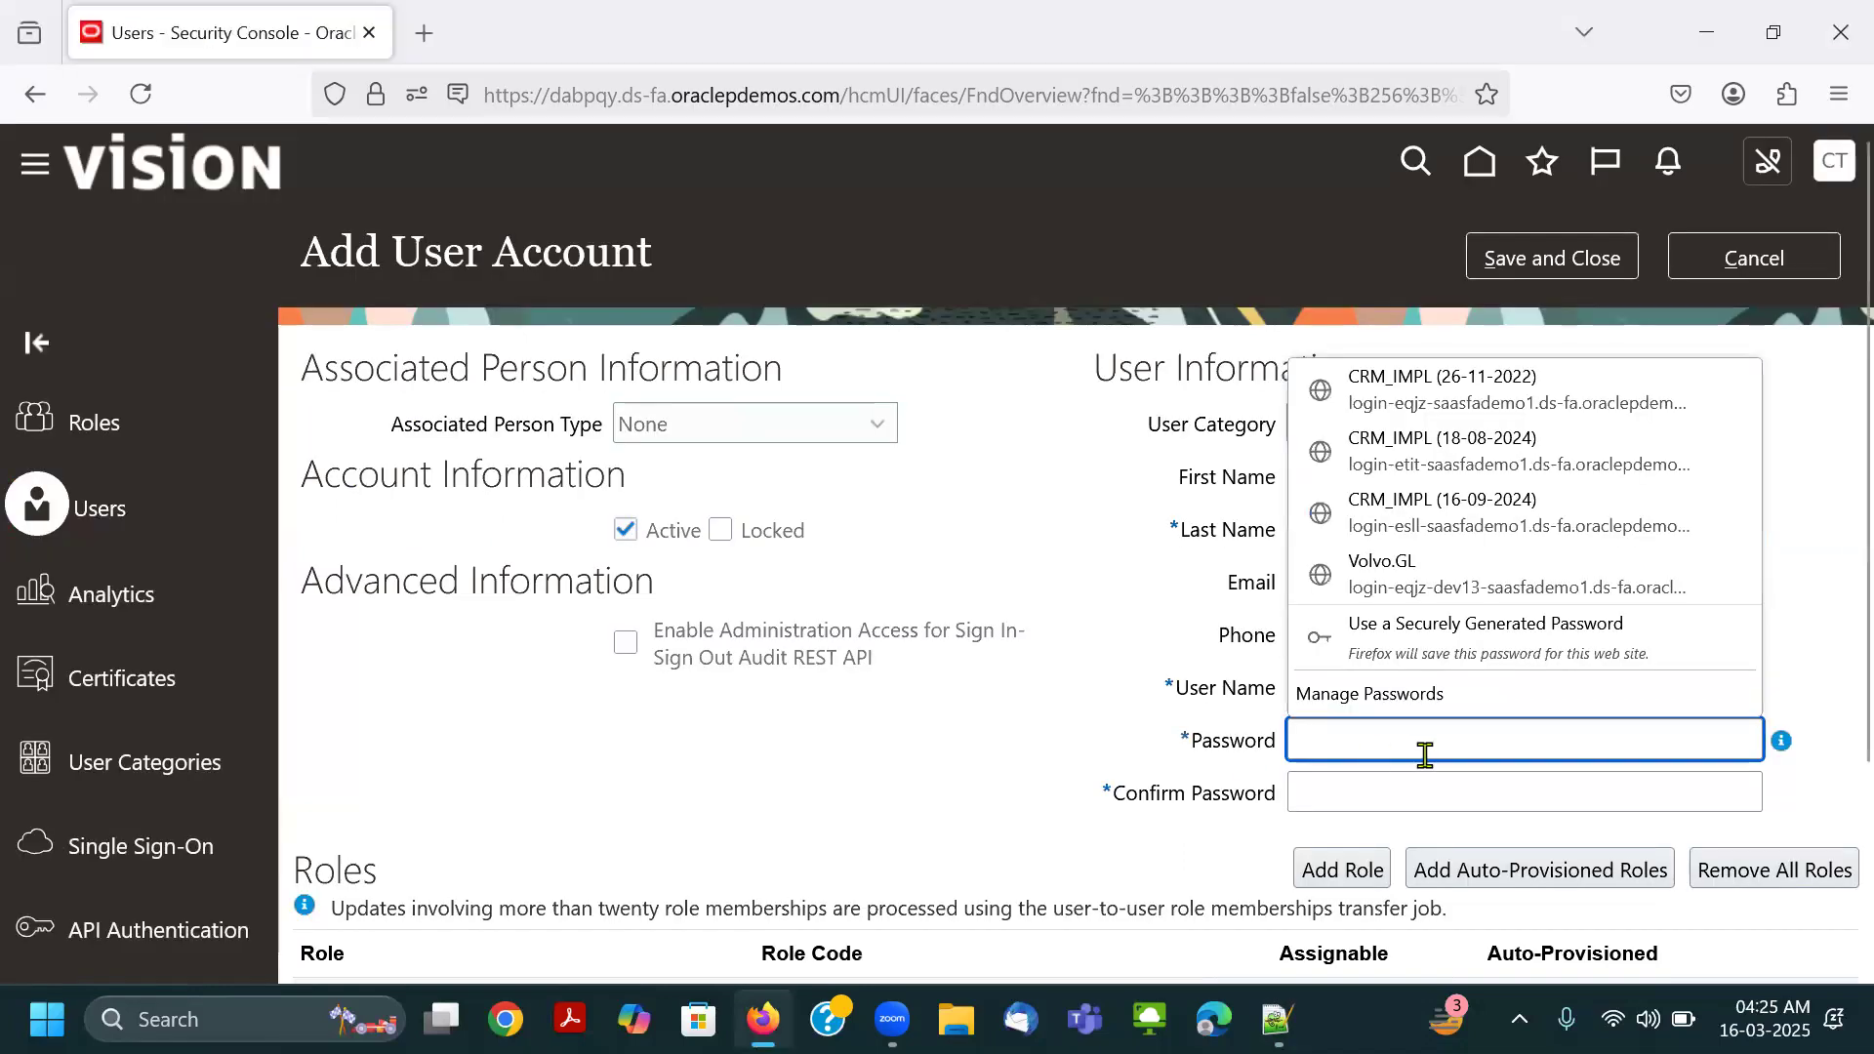
pyautogui.hotkey('ctrl', 'v')
pyautogui.press('Tab')
pyautogui.hotkey('ctrl', 'v')
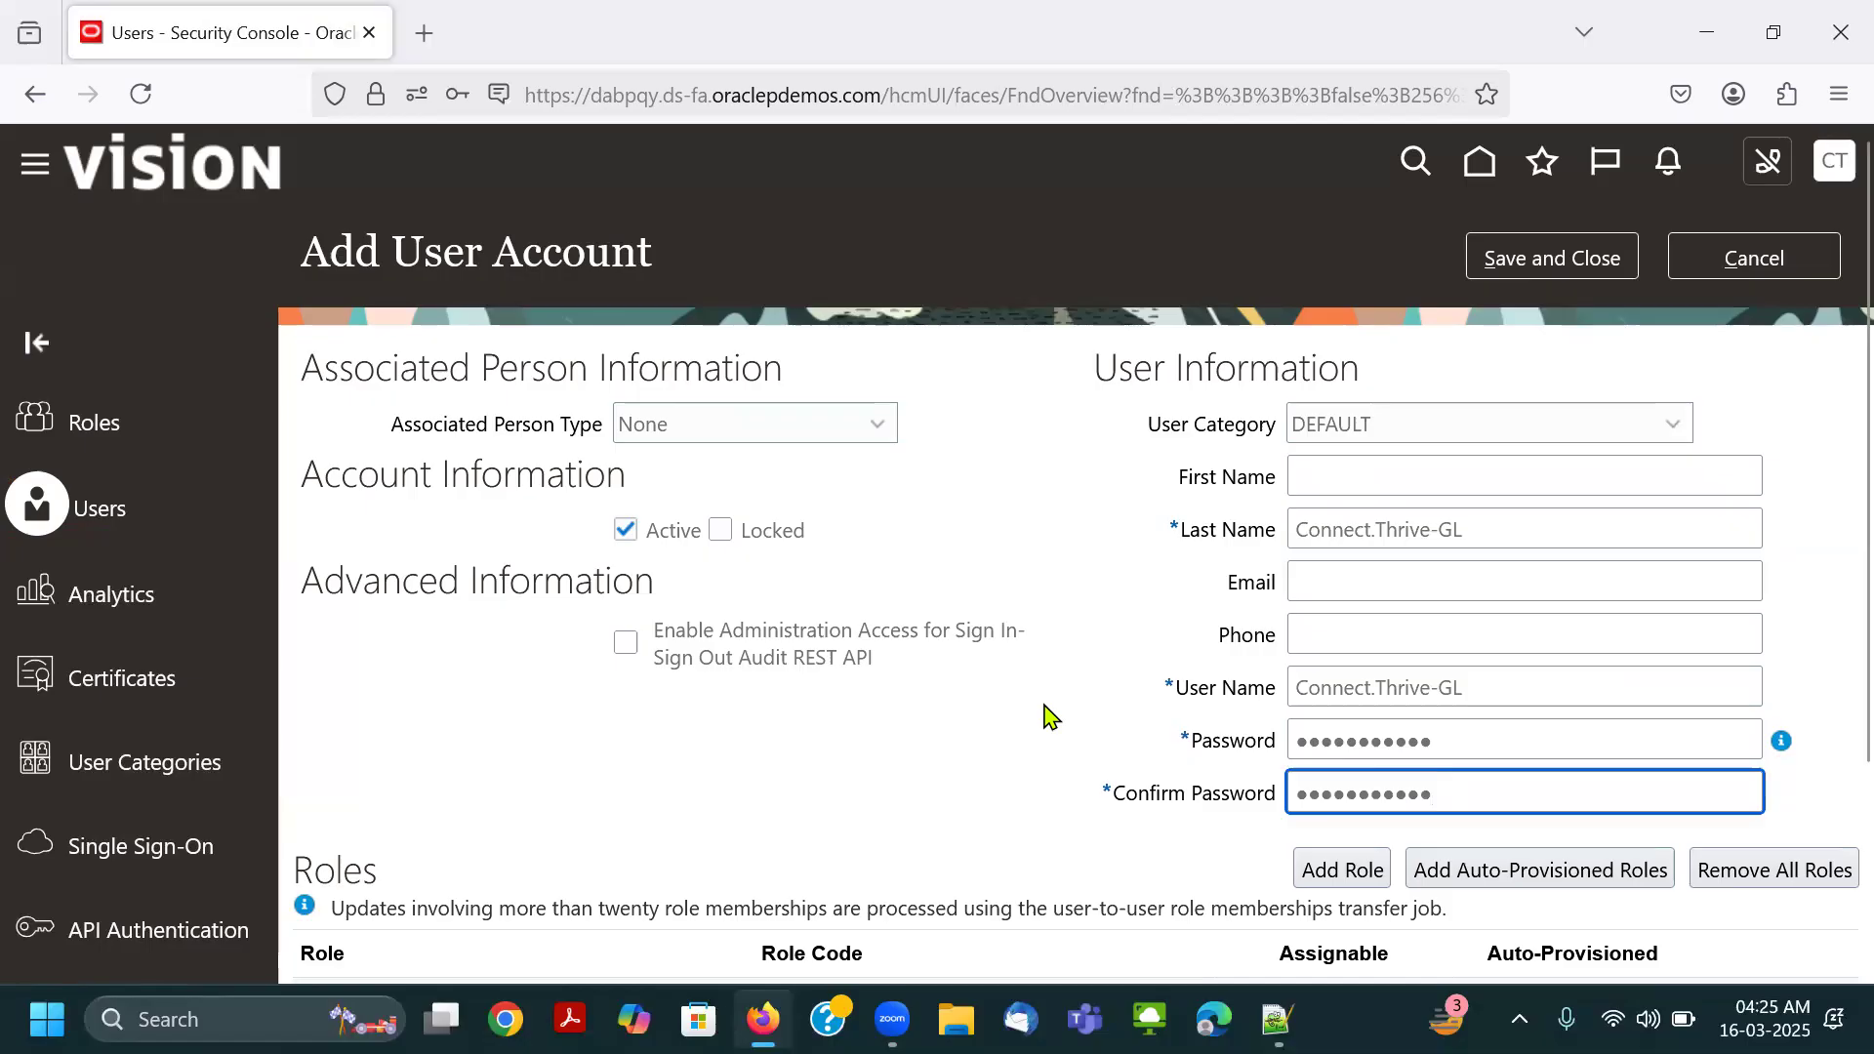
pyautogui.scroll(-2, 1049, 717)
pyautogui.scroll(2, 1047, 714)
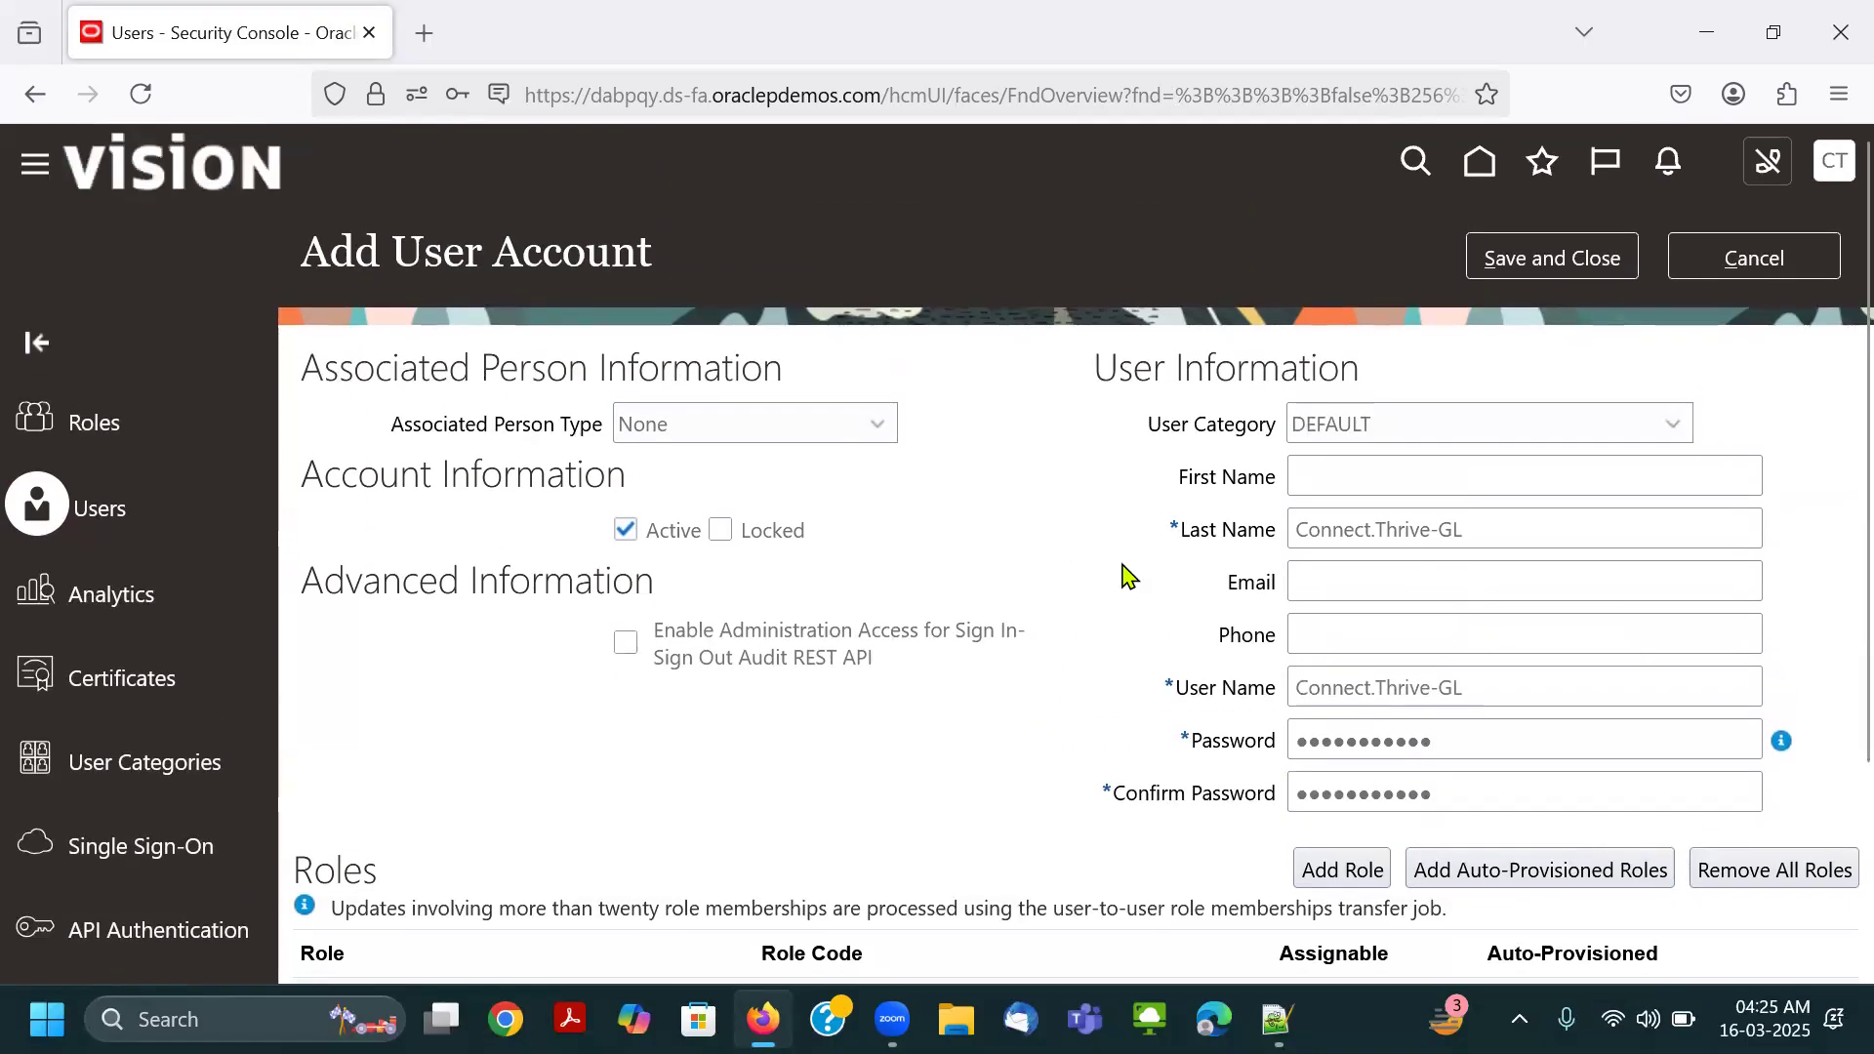
pyautogui.tripleClick(1154, 437)
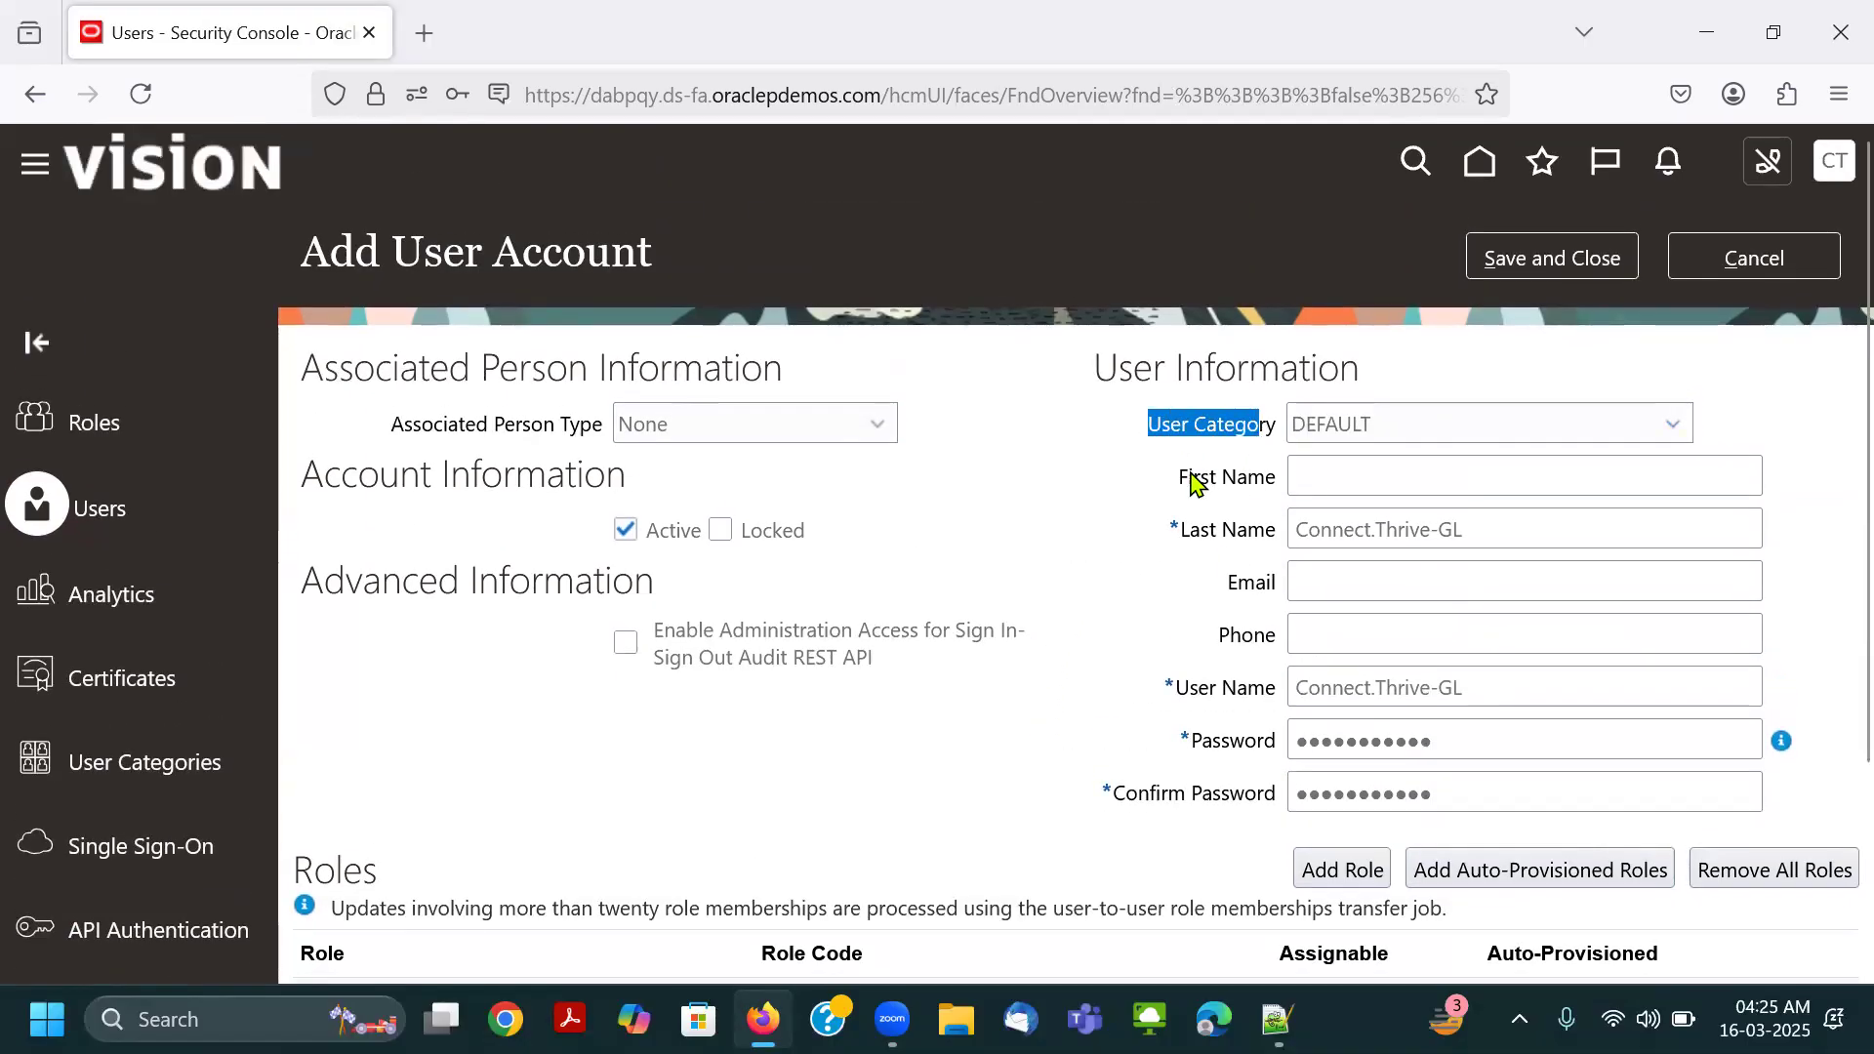
pyautogui.moveTo(1174, 481); pyautogui.dragTo(1278, 491)
pyautogui.moveTo(1164, 535); pyautogui.dragTo(1280, 537)
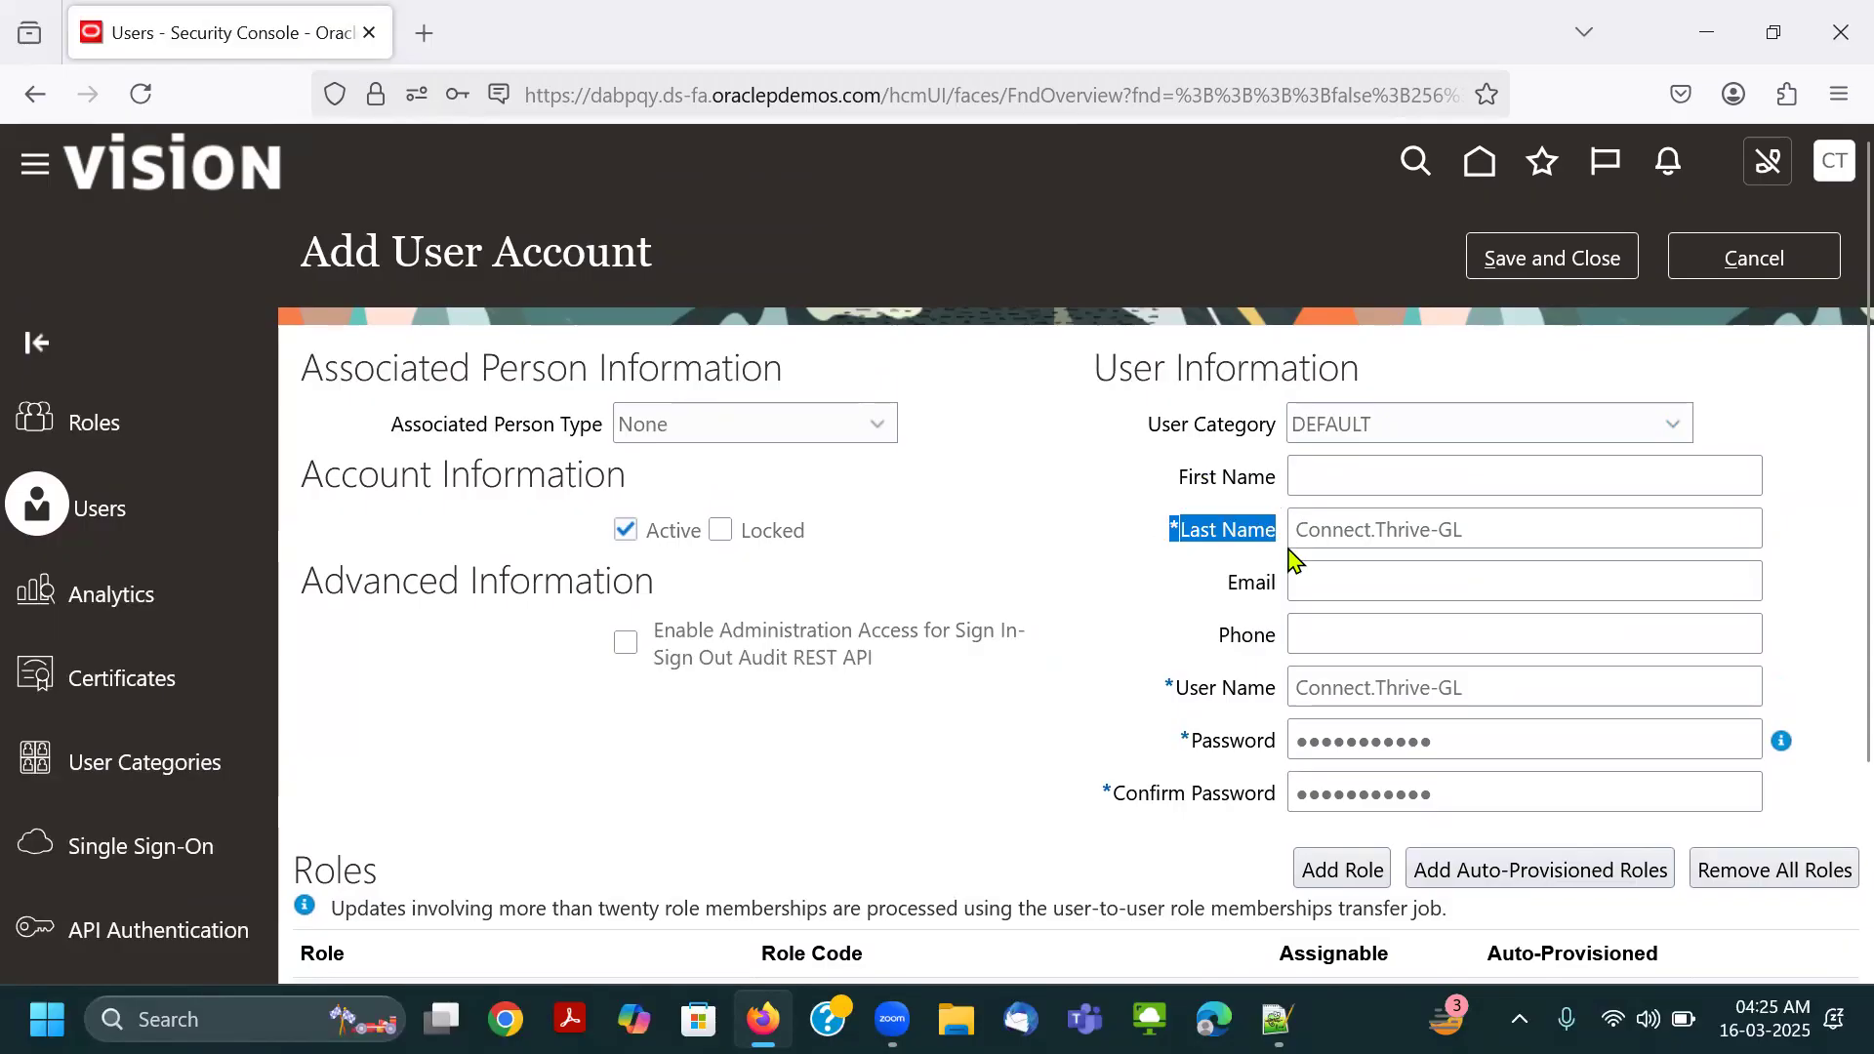
pyautogui.moveTo(1174, 693); pyautogui.dragTo(1384, 701)
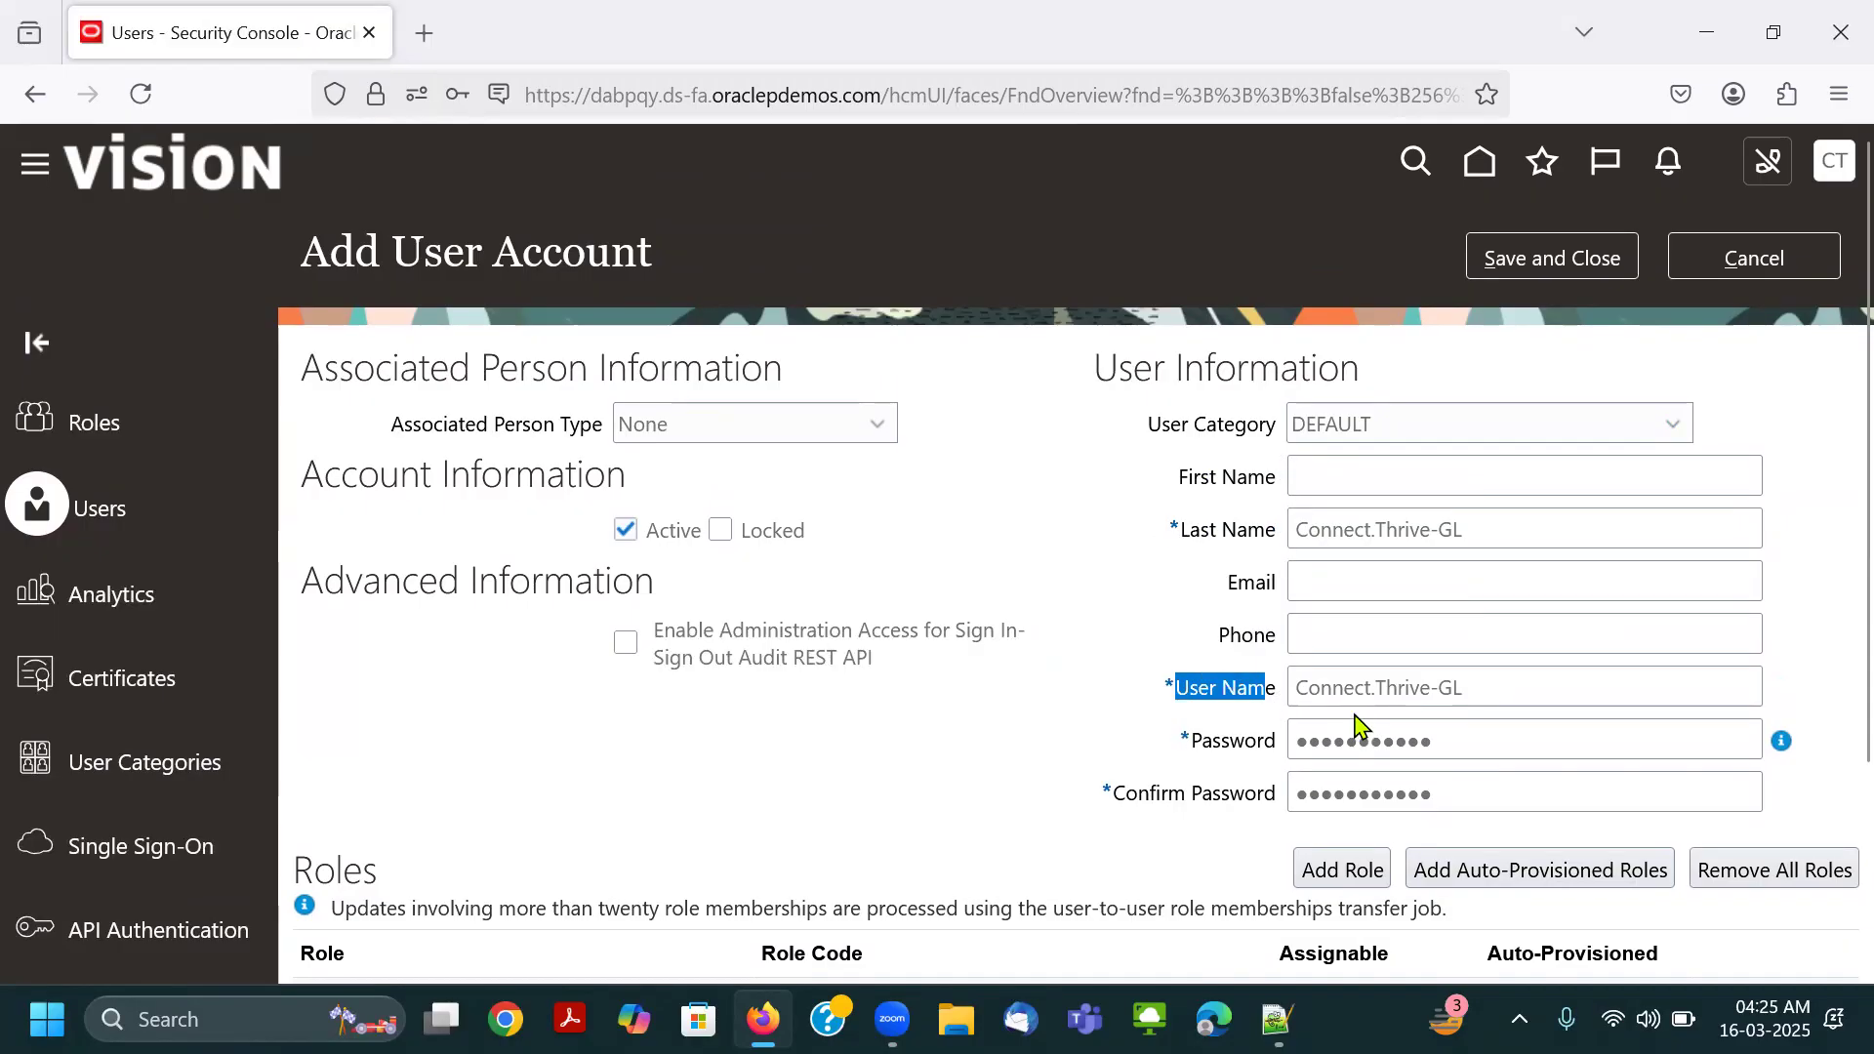
# Clear the user name and last name, and enter the user's first name and last name in their separate fields.
pyautogui.moveTo(1519, 689); pyautogui.dragTo(1239, 721)
pyautogui.press('BackSpace')
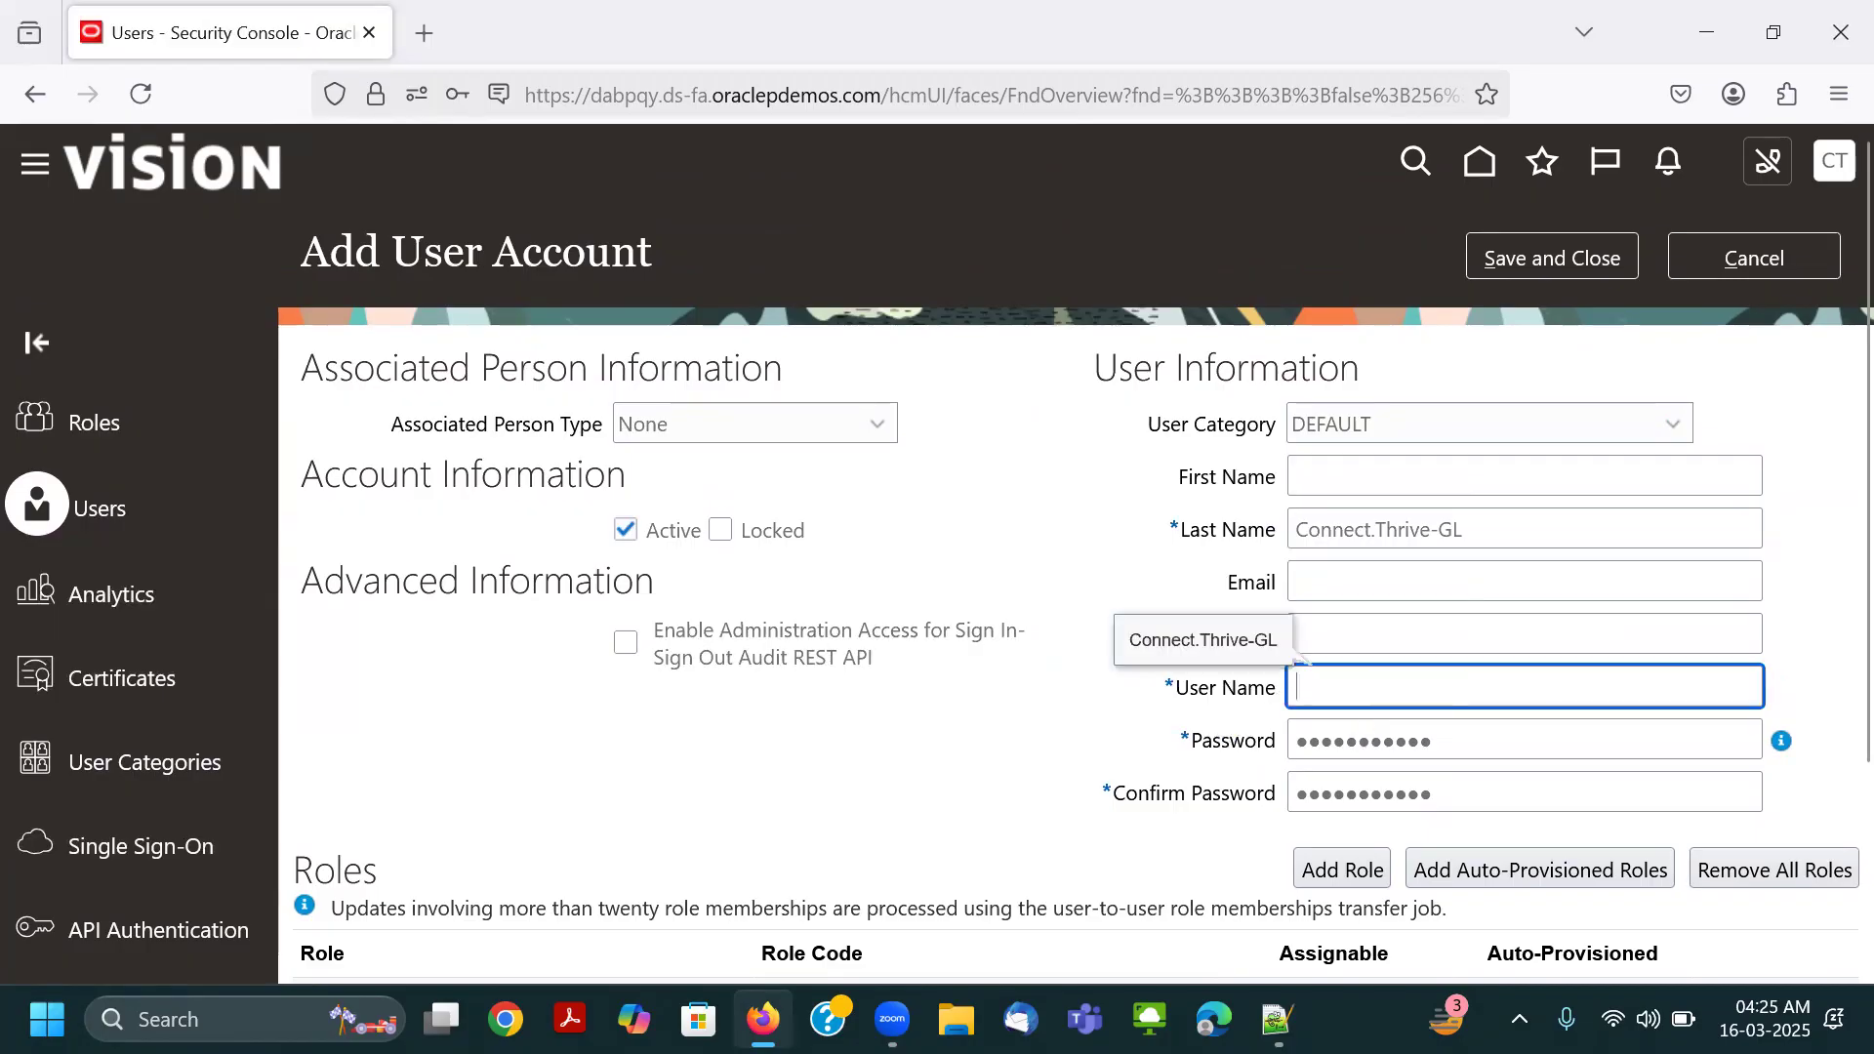
pyautogui.moveTo(1418, 527); pyautogui.dragTo(1192, 531)
pyautogui.press('BackSpace')
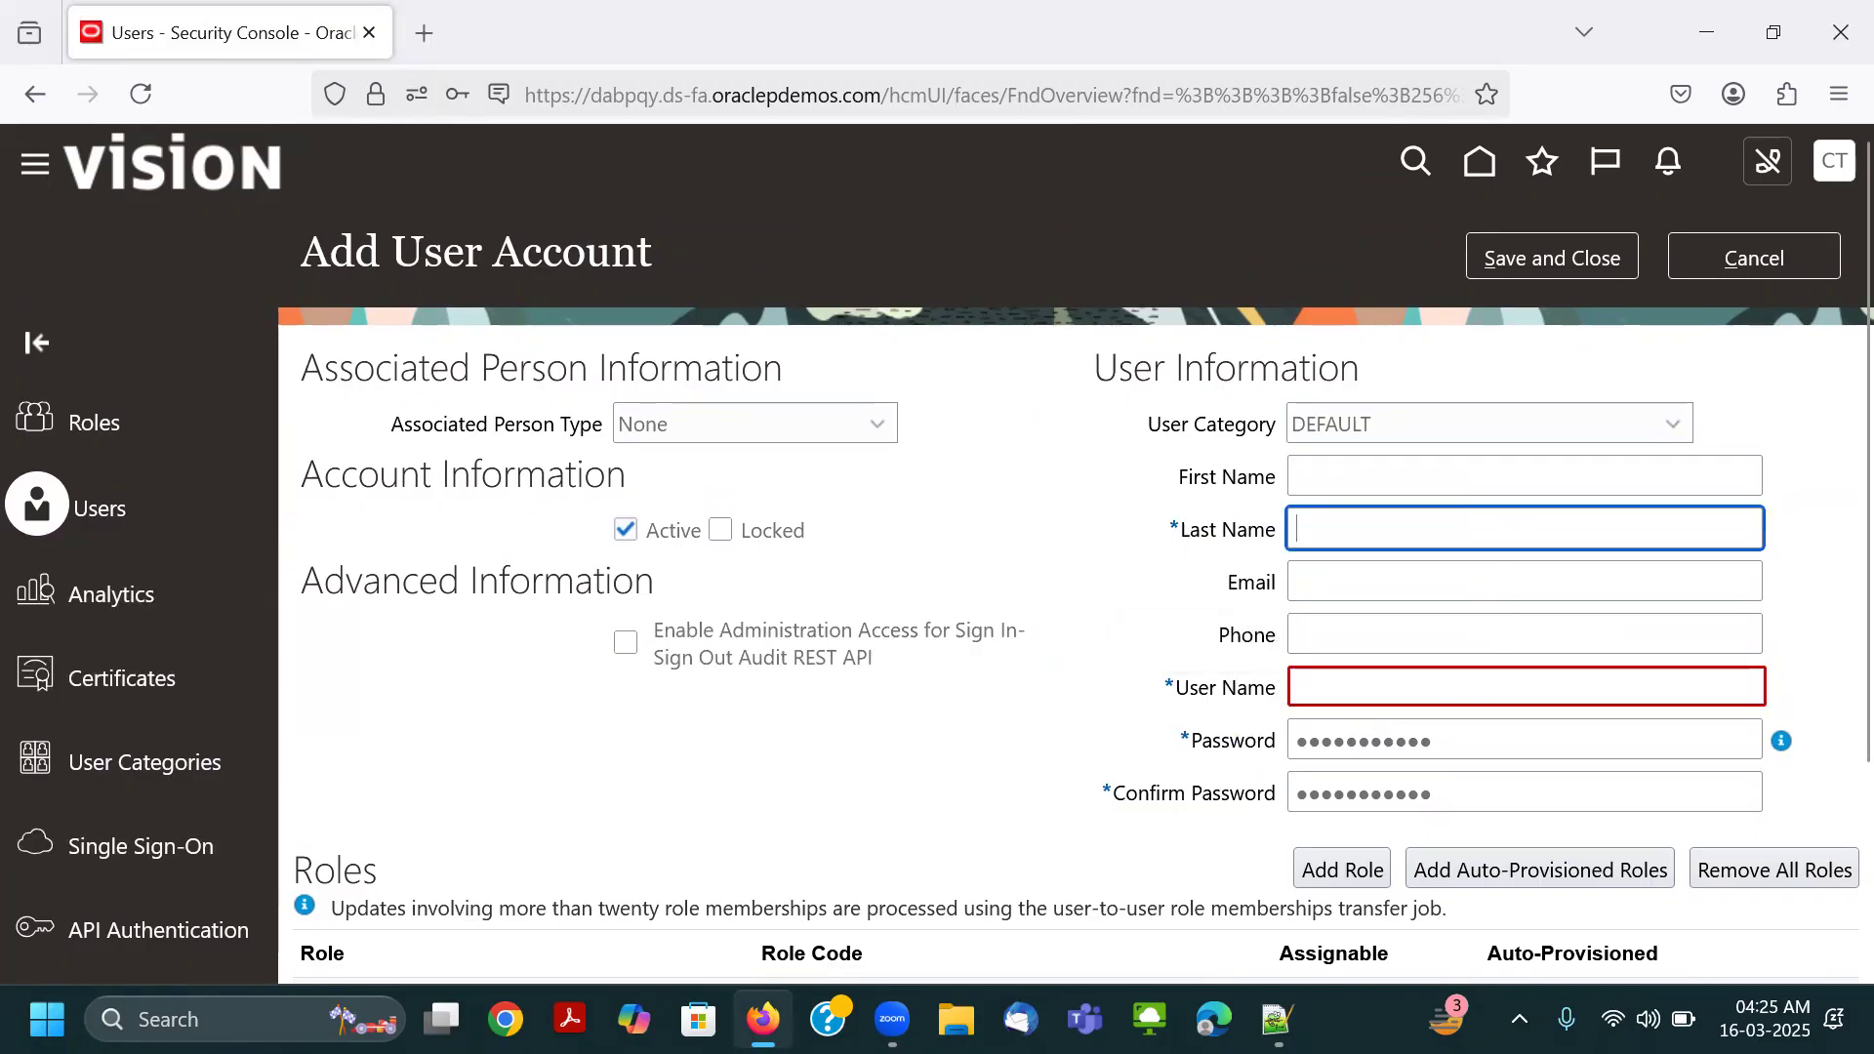
pyautogui.click(1364, 468)
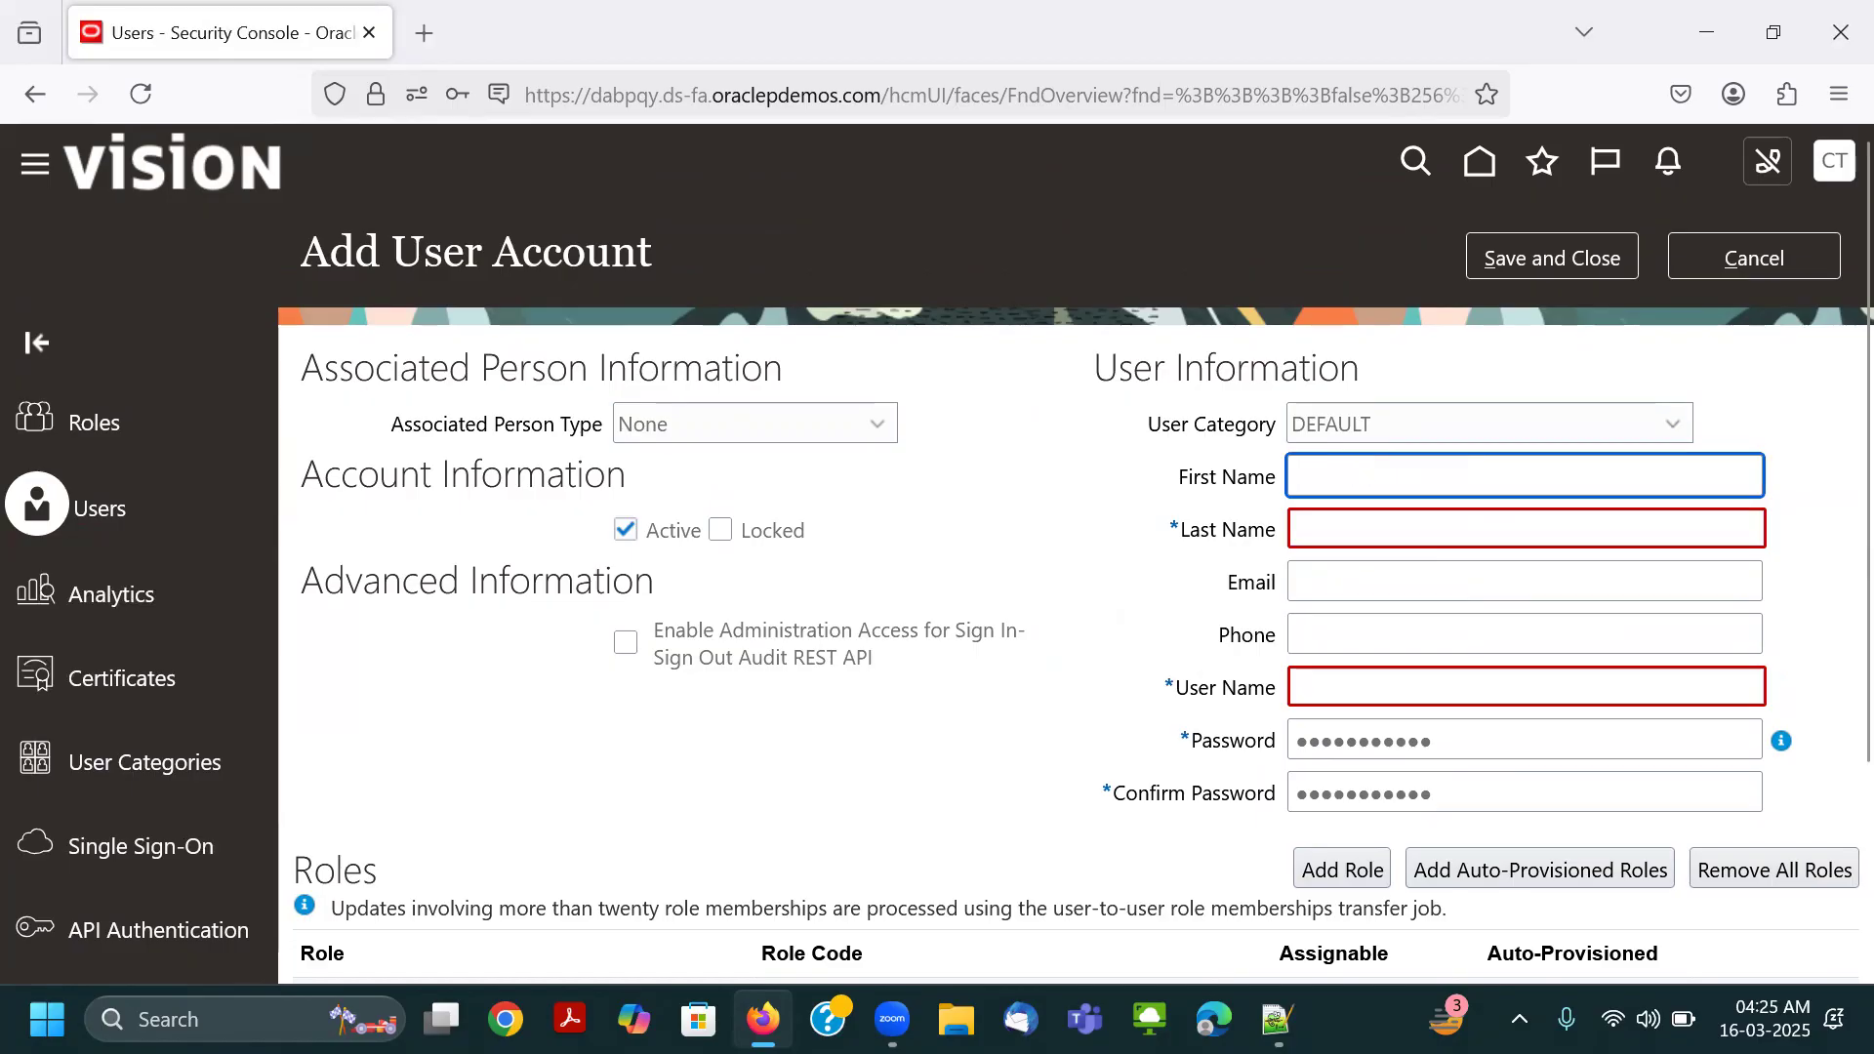
pyautogui.press('Tab')
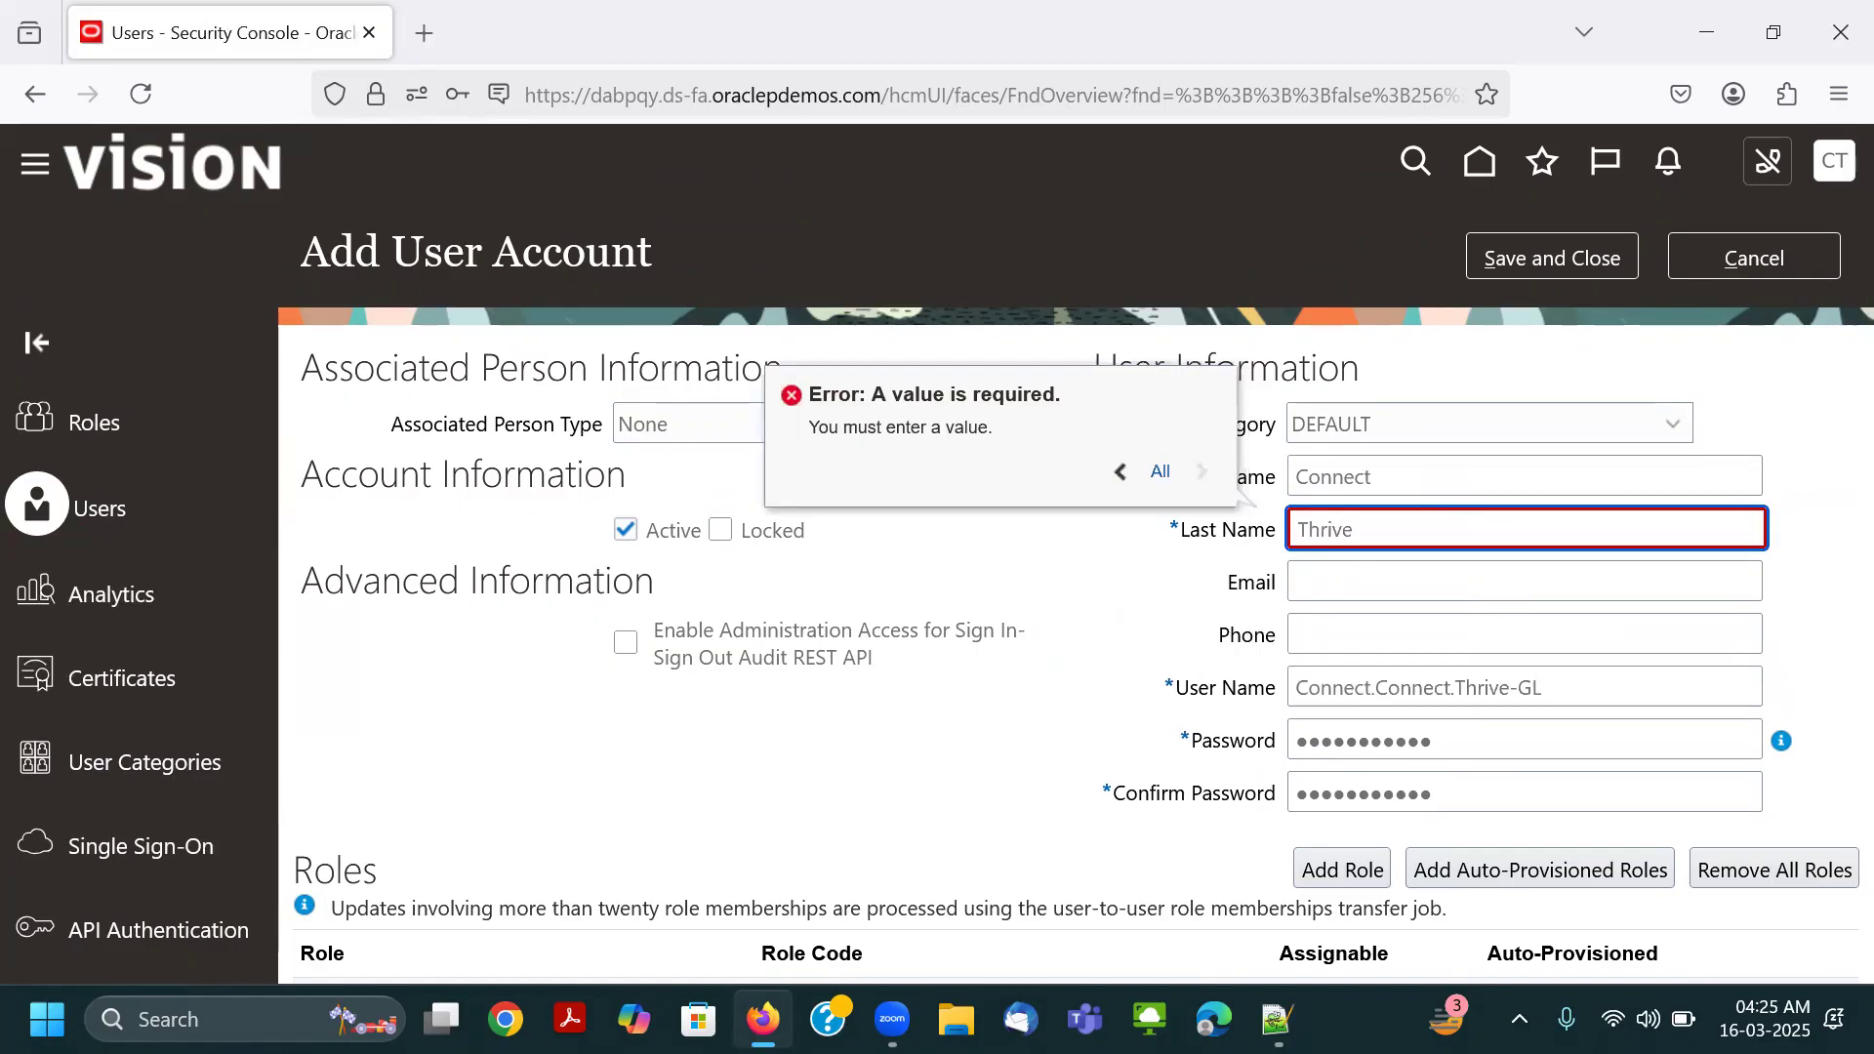
# Enter the user's last name, clear the user name, and append -GL to the last name.
pyautogui.write('Thrive')
pyautogui.click(1590, 688)
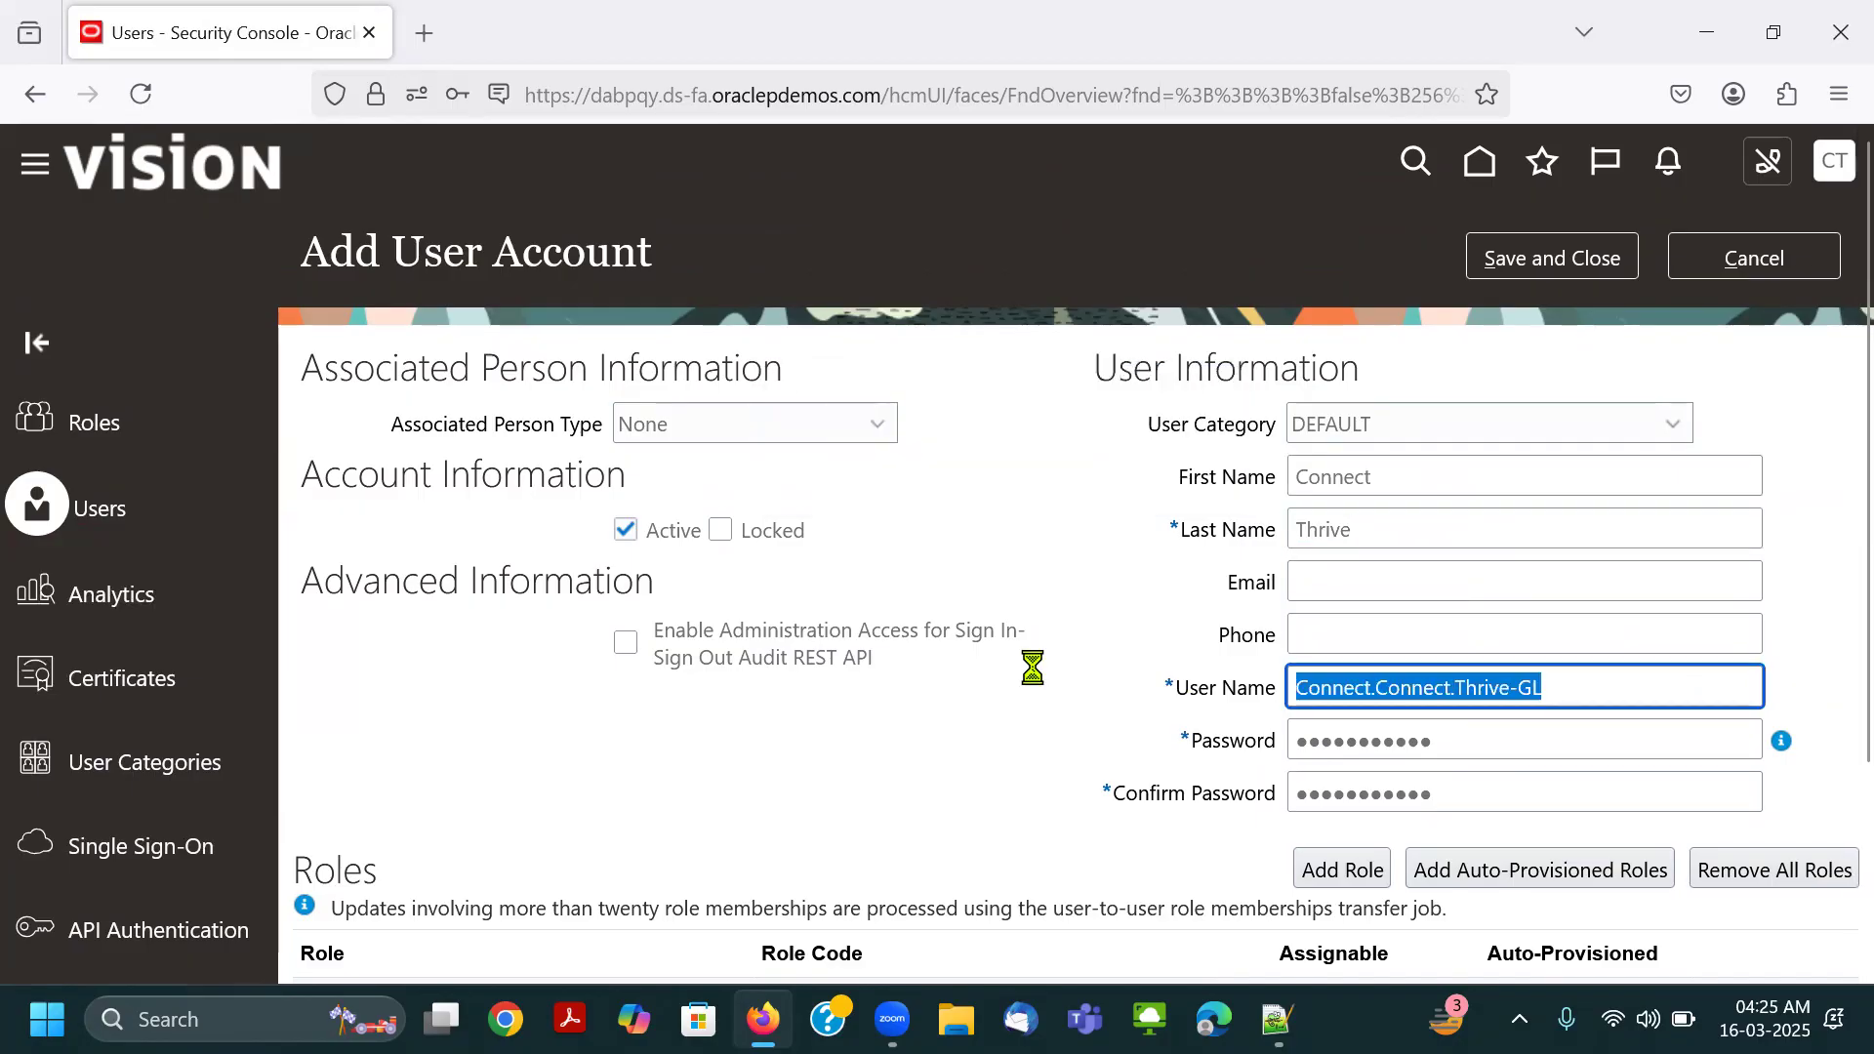
pyautogui.moveTo(1493, 686); pyautogui.dragTo(921, 670)
pyautogui.press('BackSpace')
pyautogui.click(1415, 530)
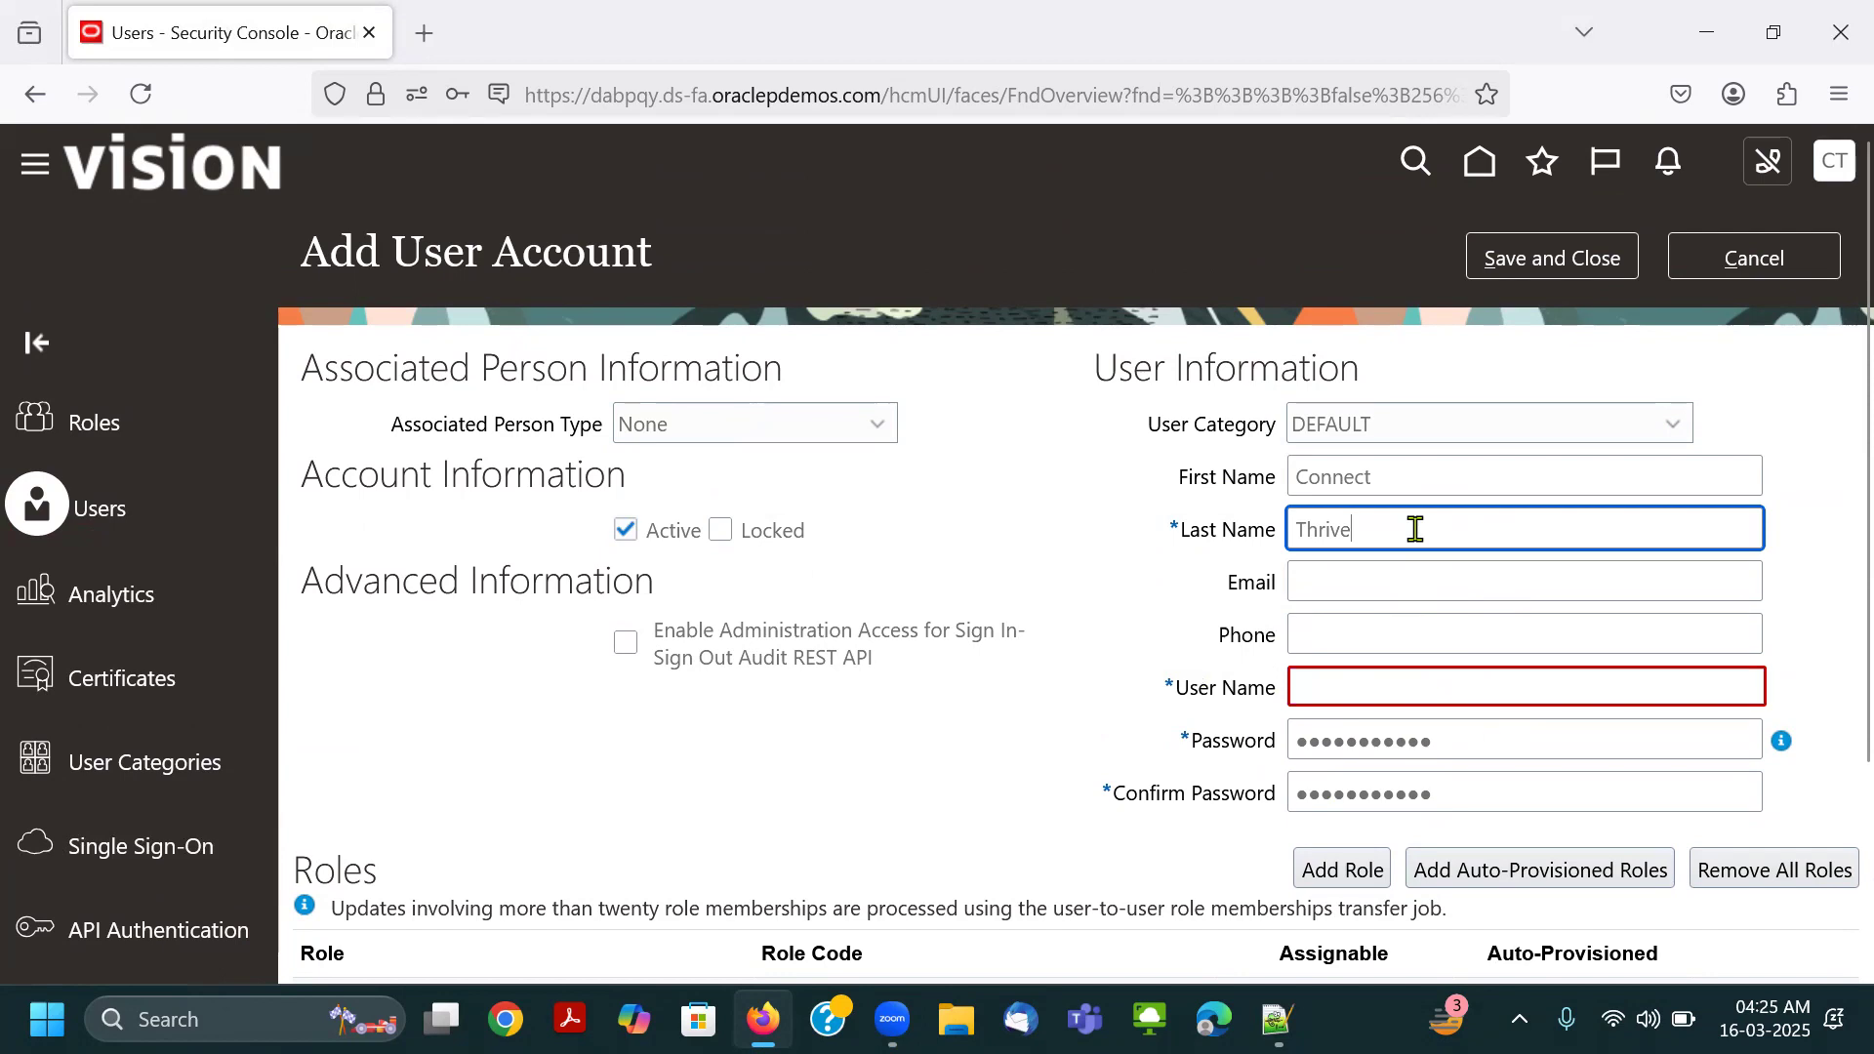
pyautogui.write('-GL')
pyautogui.press('Tab')
pyautogui.click(1084, 651)
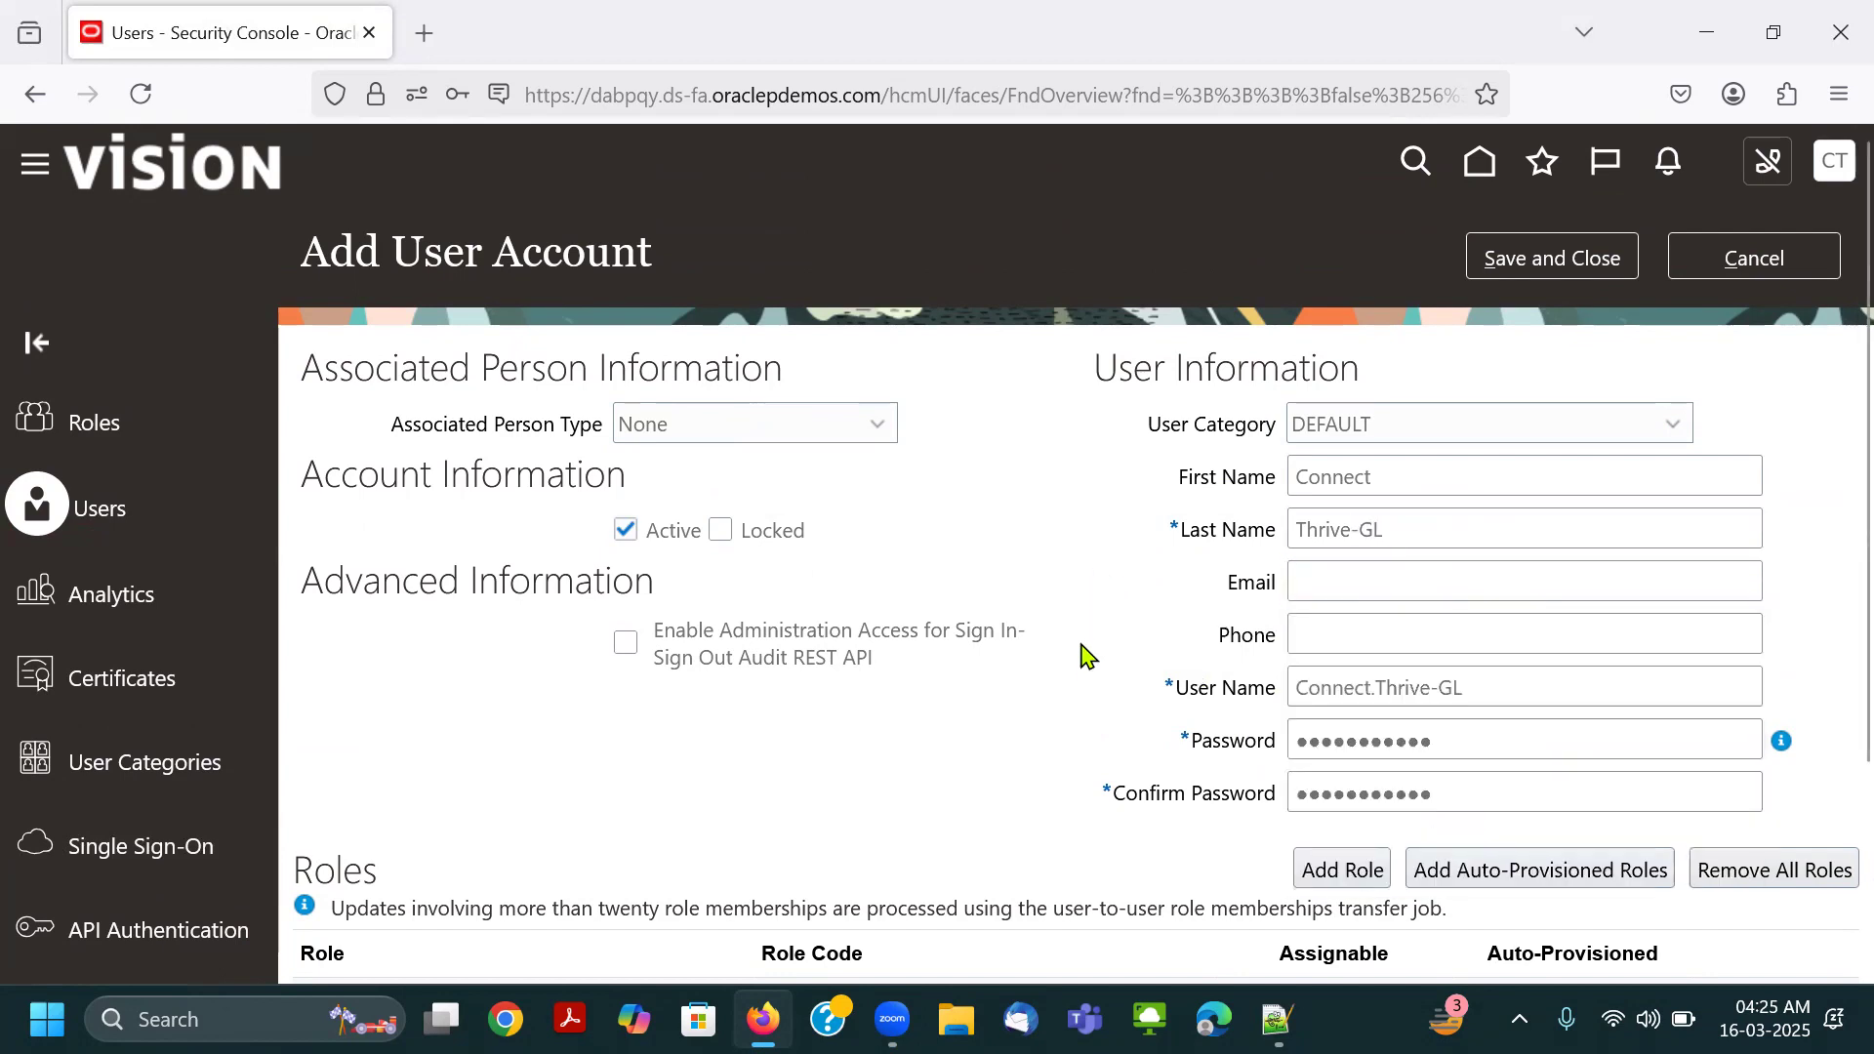
# Clear the new account's first name, last name and user name, and paste the copied account password into the Last Name field.
pyautogui.moveTo(1410, 478); pyautogui.dragTo(1101, 521)
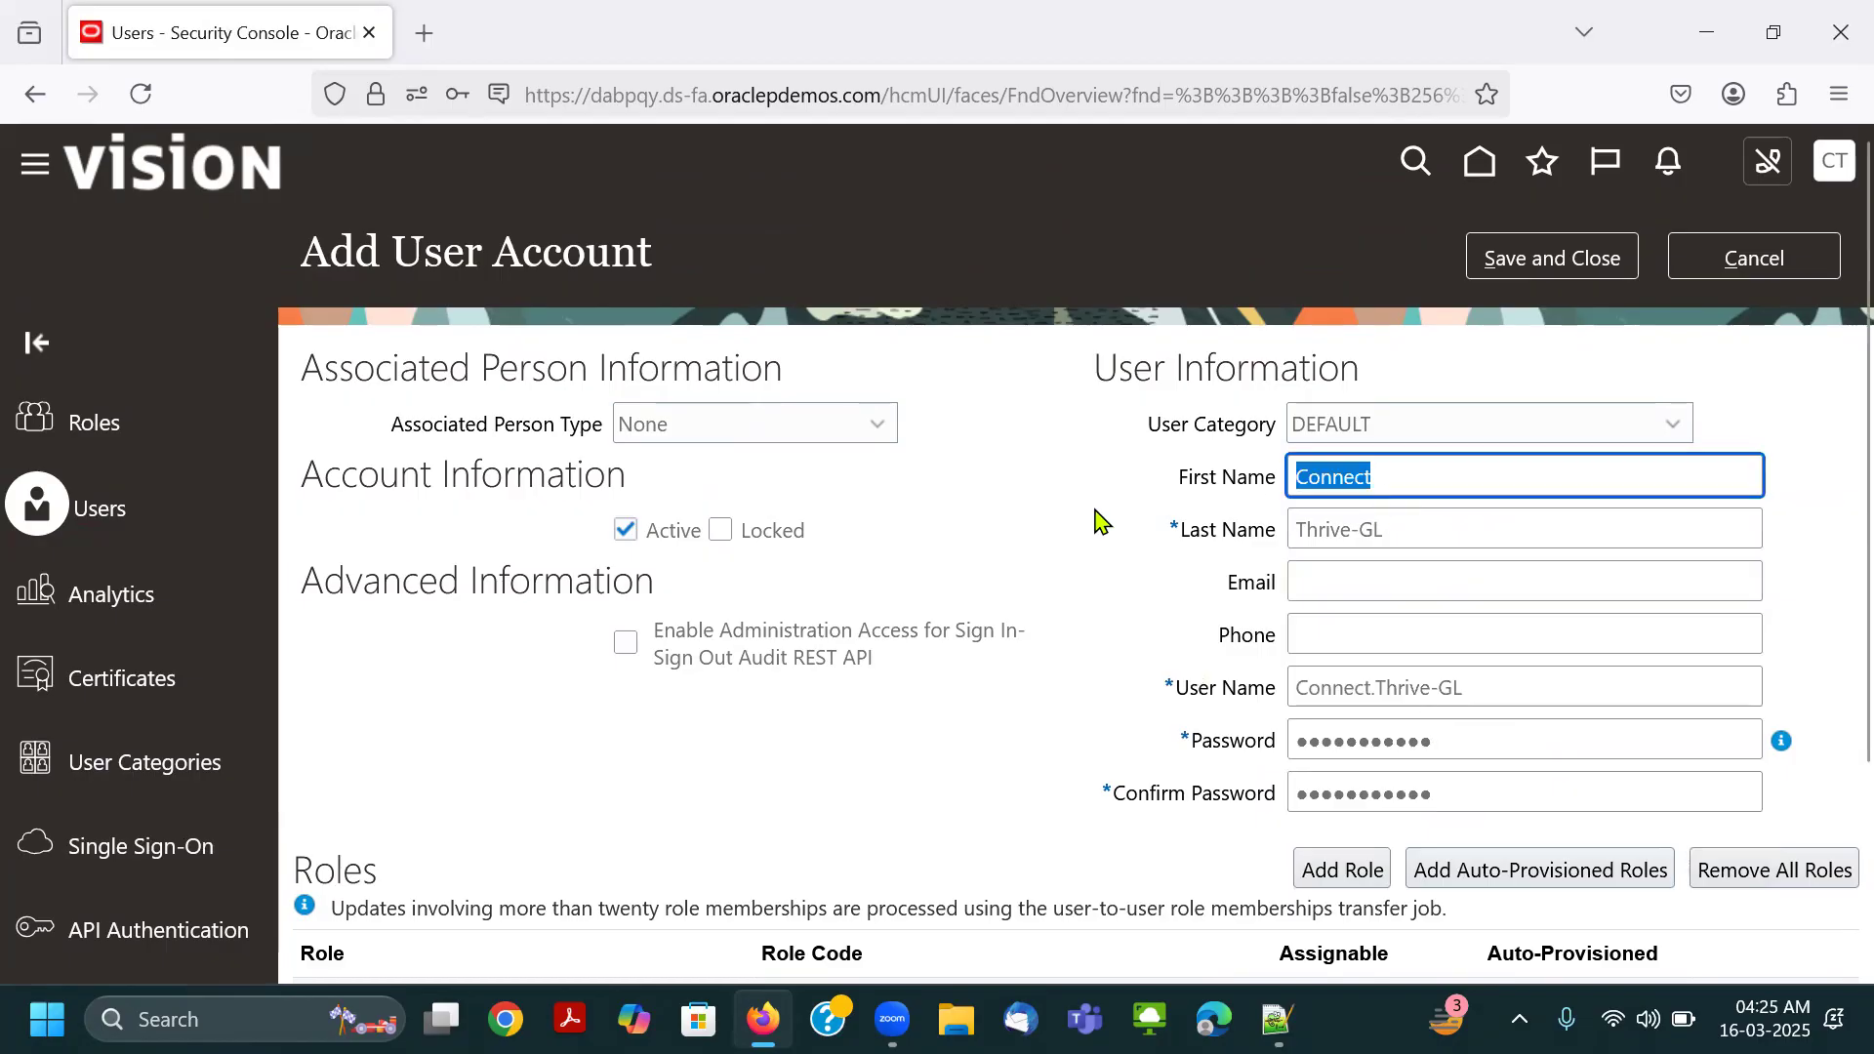
pyautogui.moveTo(1503, 532); pyautogui.dragTo(1054, 556)
pyautogui.moveTo(1522, 687); pyautogui.dragTo(804, 715)
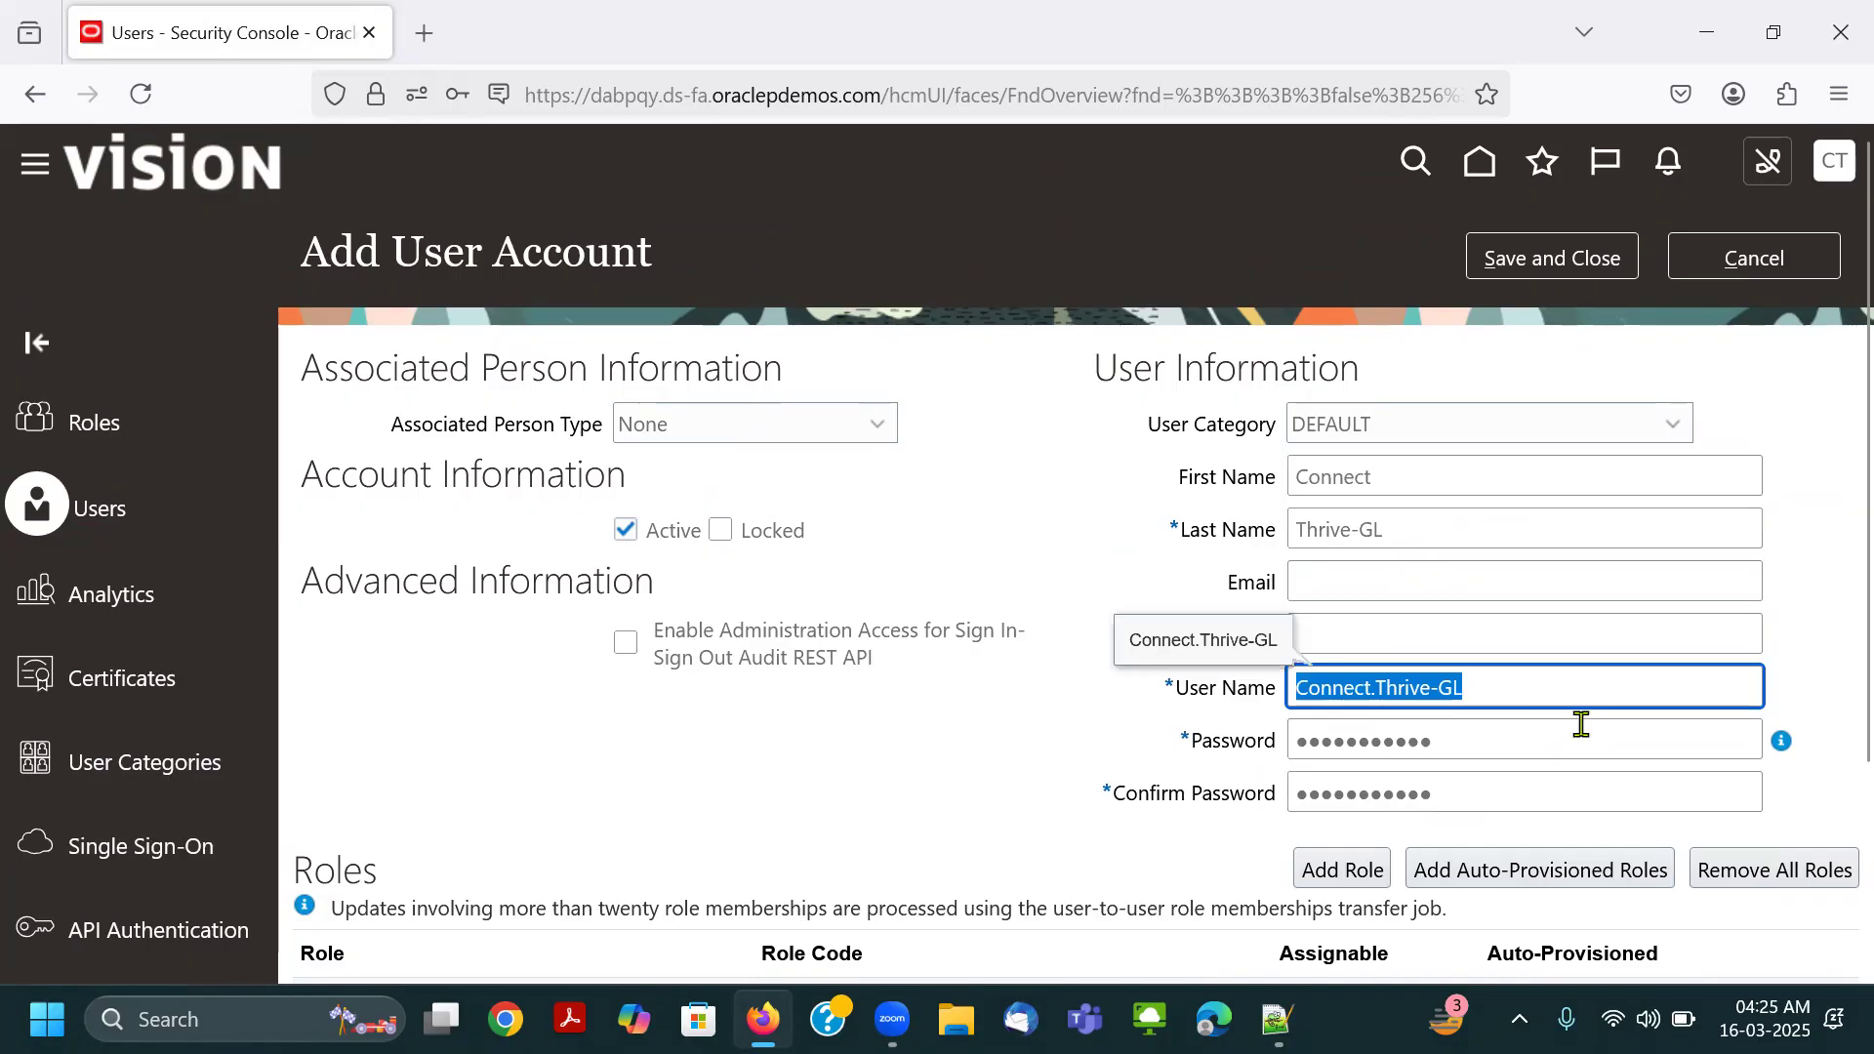
pyautogui.press('BackSpace')
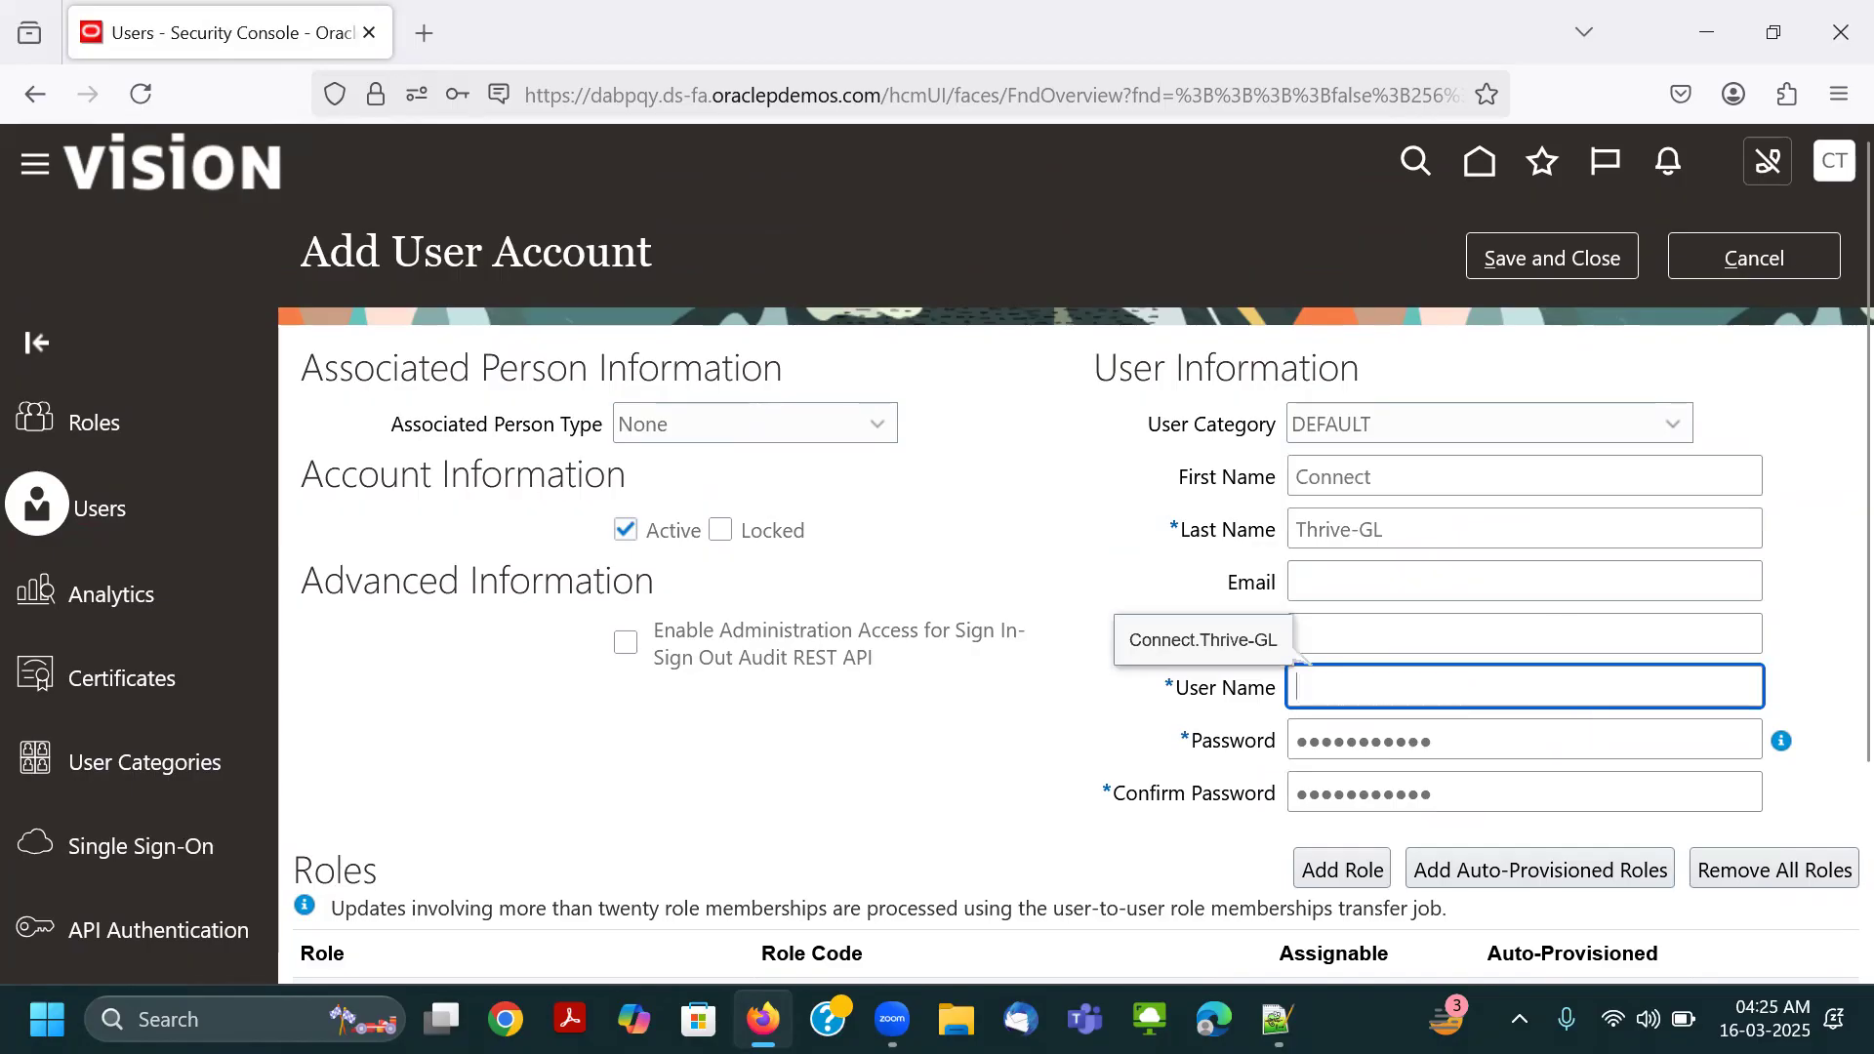
pyautogui.moveTo(1392, 483); pyautogui.dragTo(1264, 495)
pyautogui.press('BackSpace')
pyautogui.press('Tab')
pyautogui.press('BackSpace')
pyautogui.hotkey('ctrl', 'v')
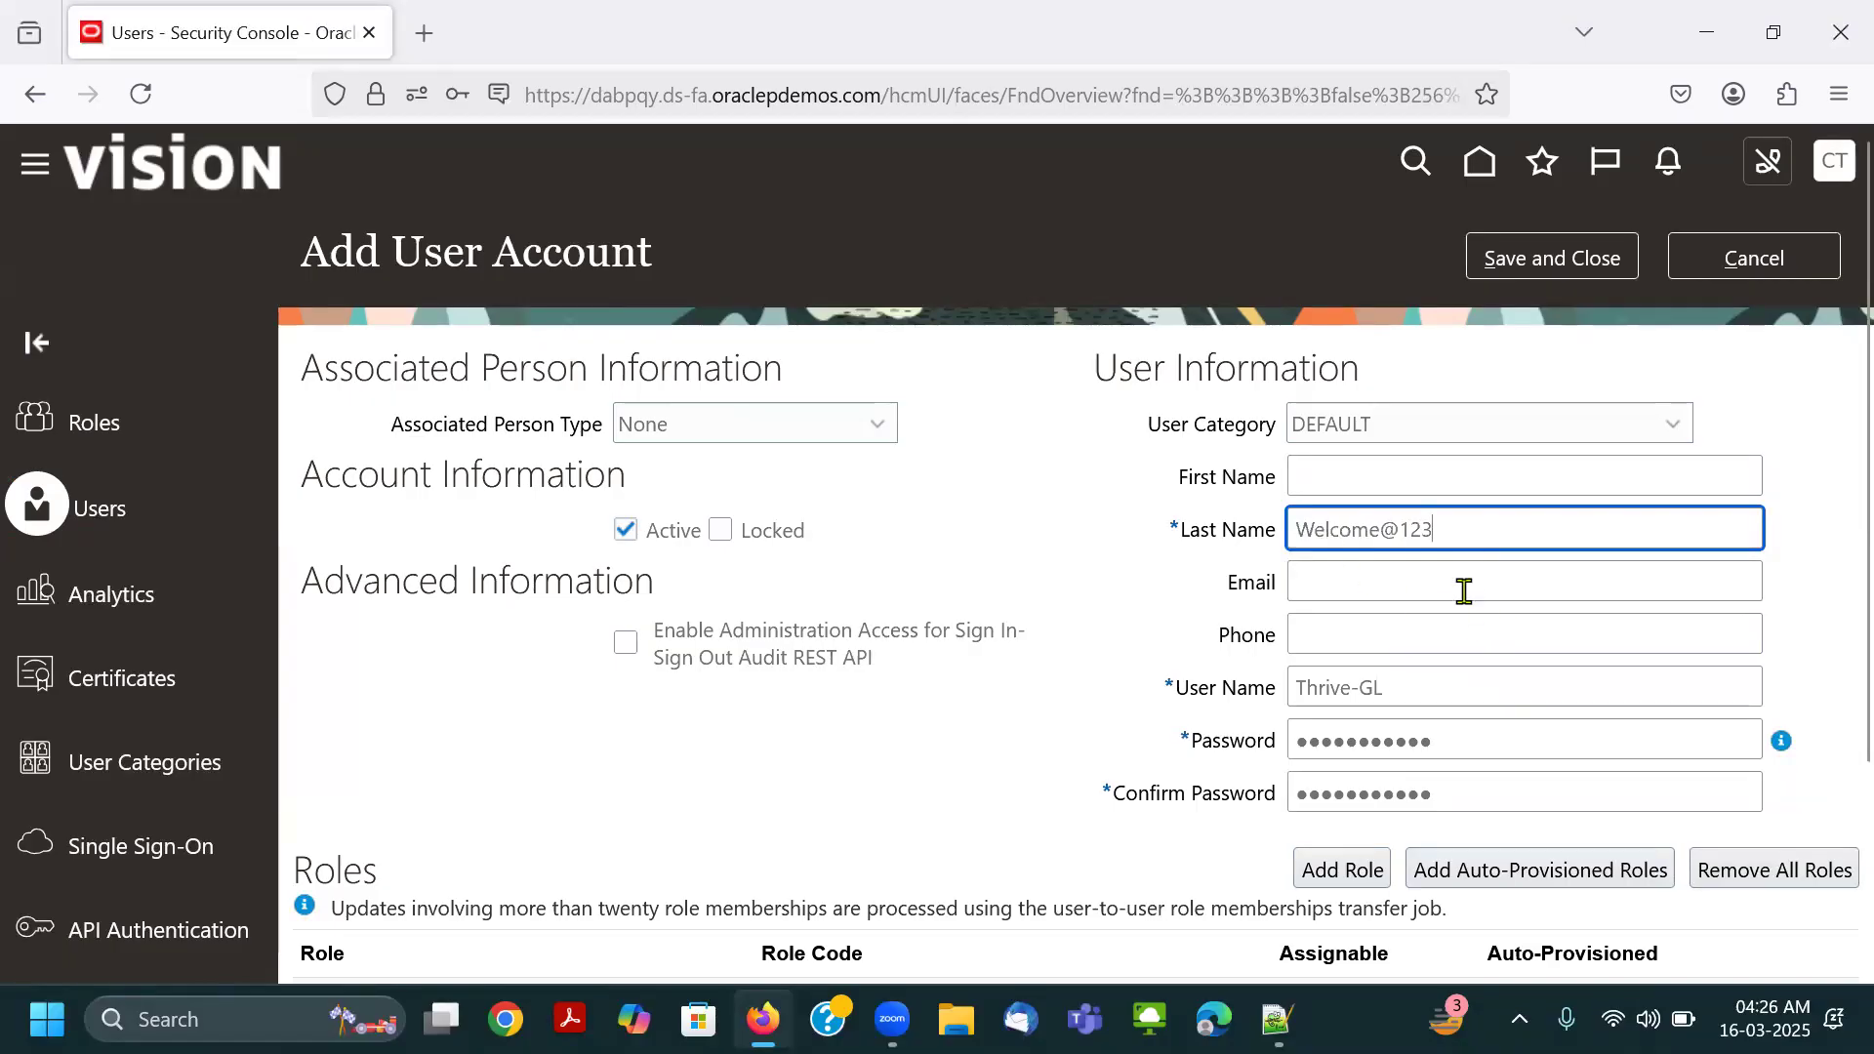
# Copy the new account's user name from the Notepad++ notes and paste it over the Last Name and User Name values.
pyautogui.hotkey('alt', 'Tab')
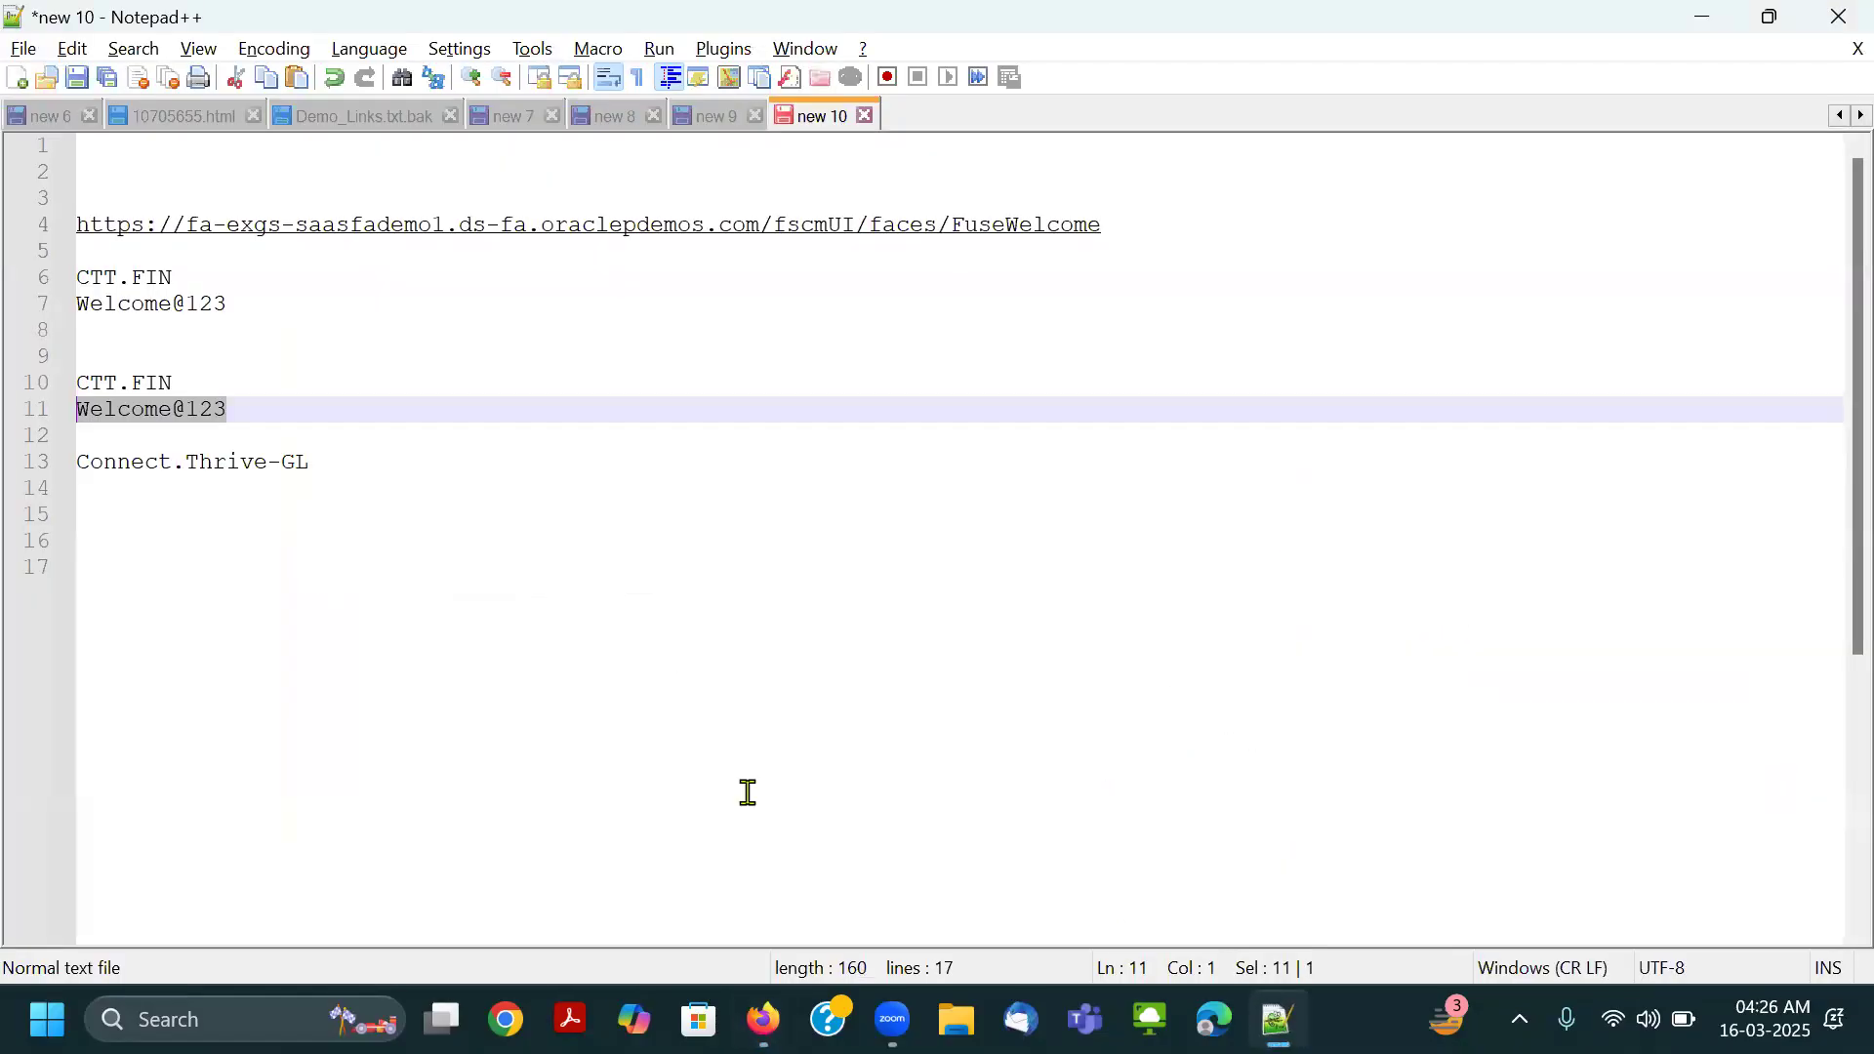
pyautogui.moveTo(311, 461); pyautogui.dragTo(27, 455)
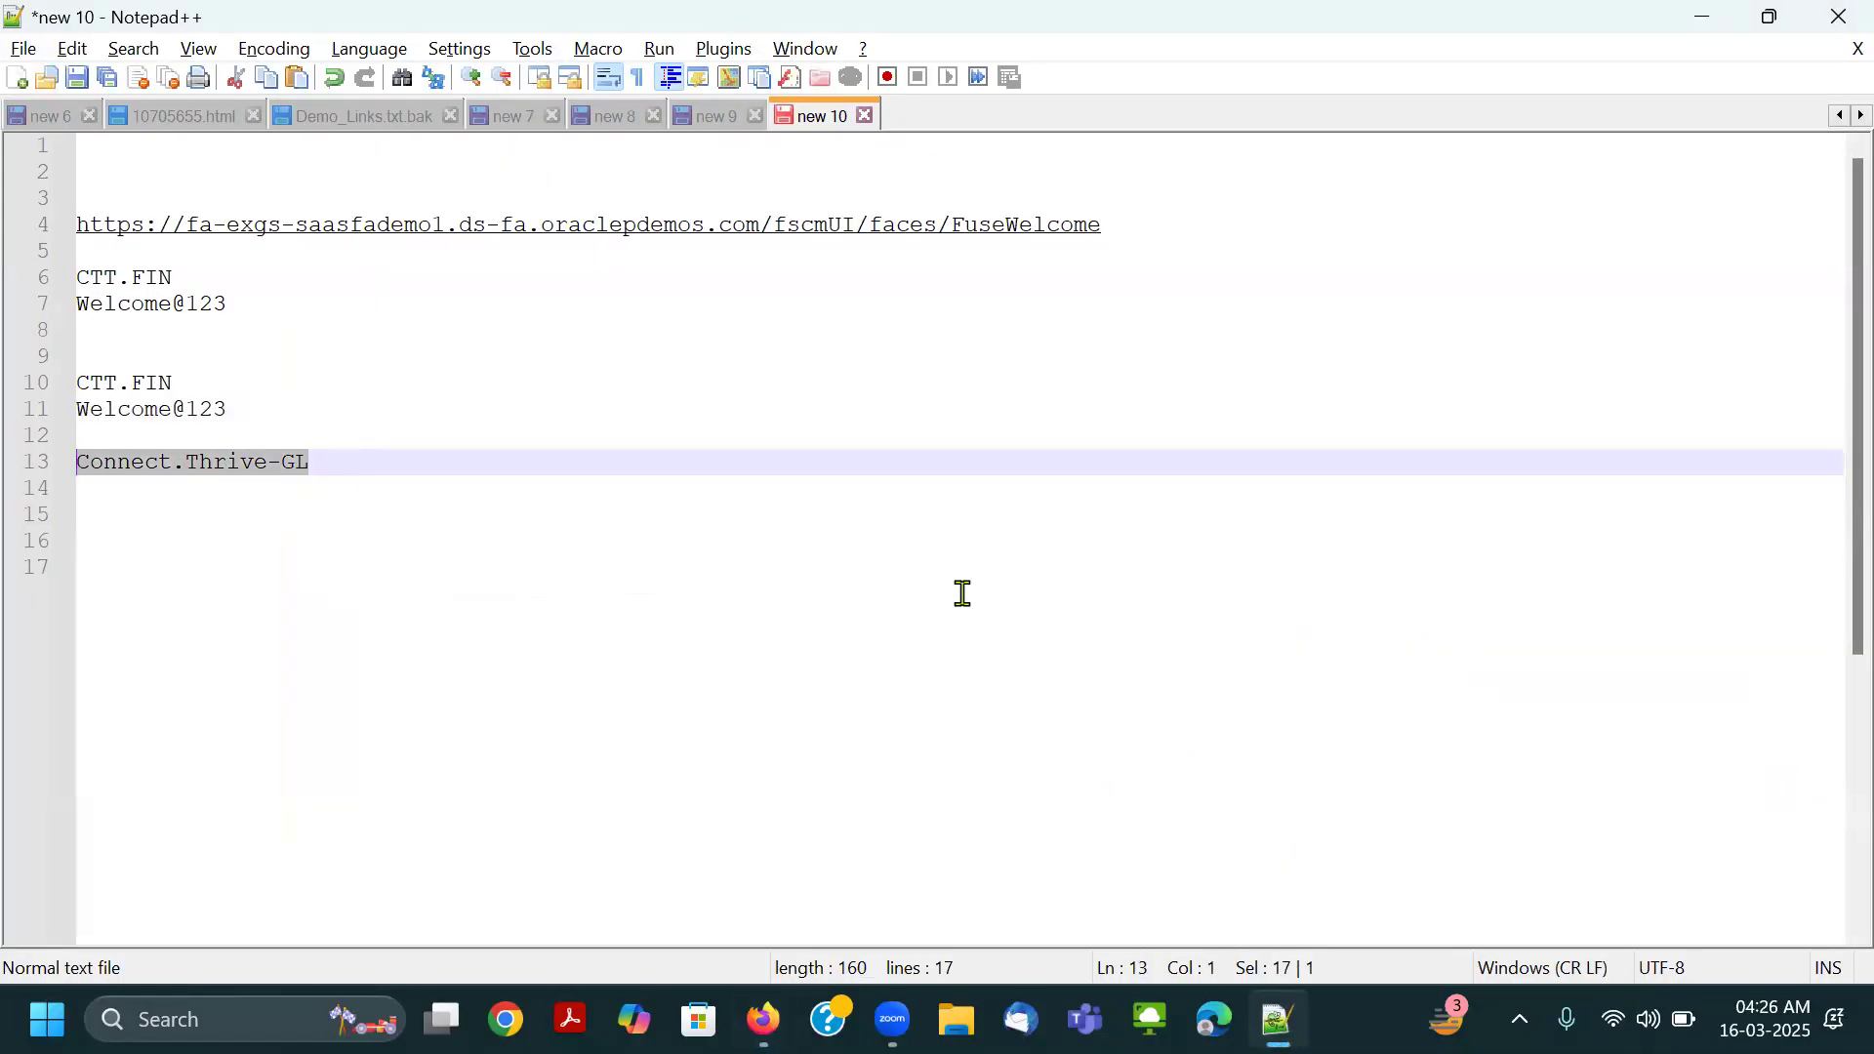
pyautogui.hotkey('ctrl', 'c')
pyautogui.hotkey('alt', 'Tab')
pyautogui.moveTo(1503, 534); pyautogui.dragTo(952, 523)
pyautogui.hotkey('ctrl', 'v')
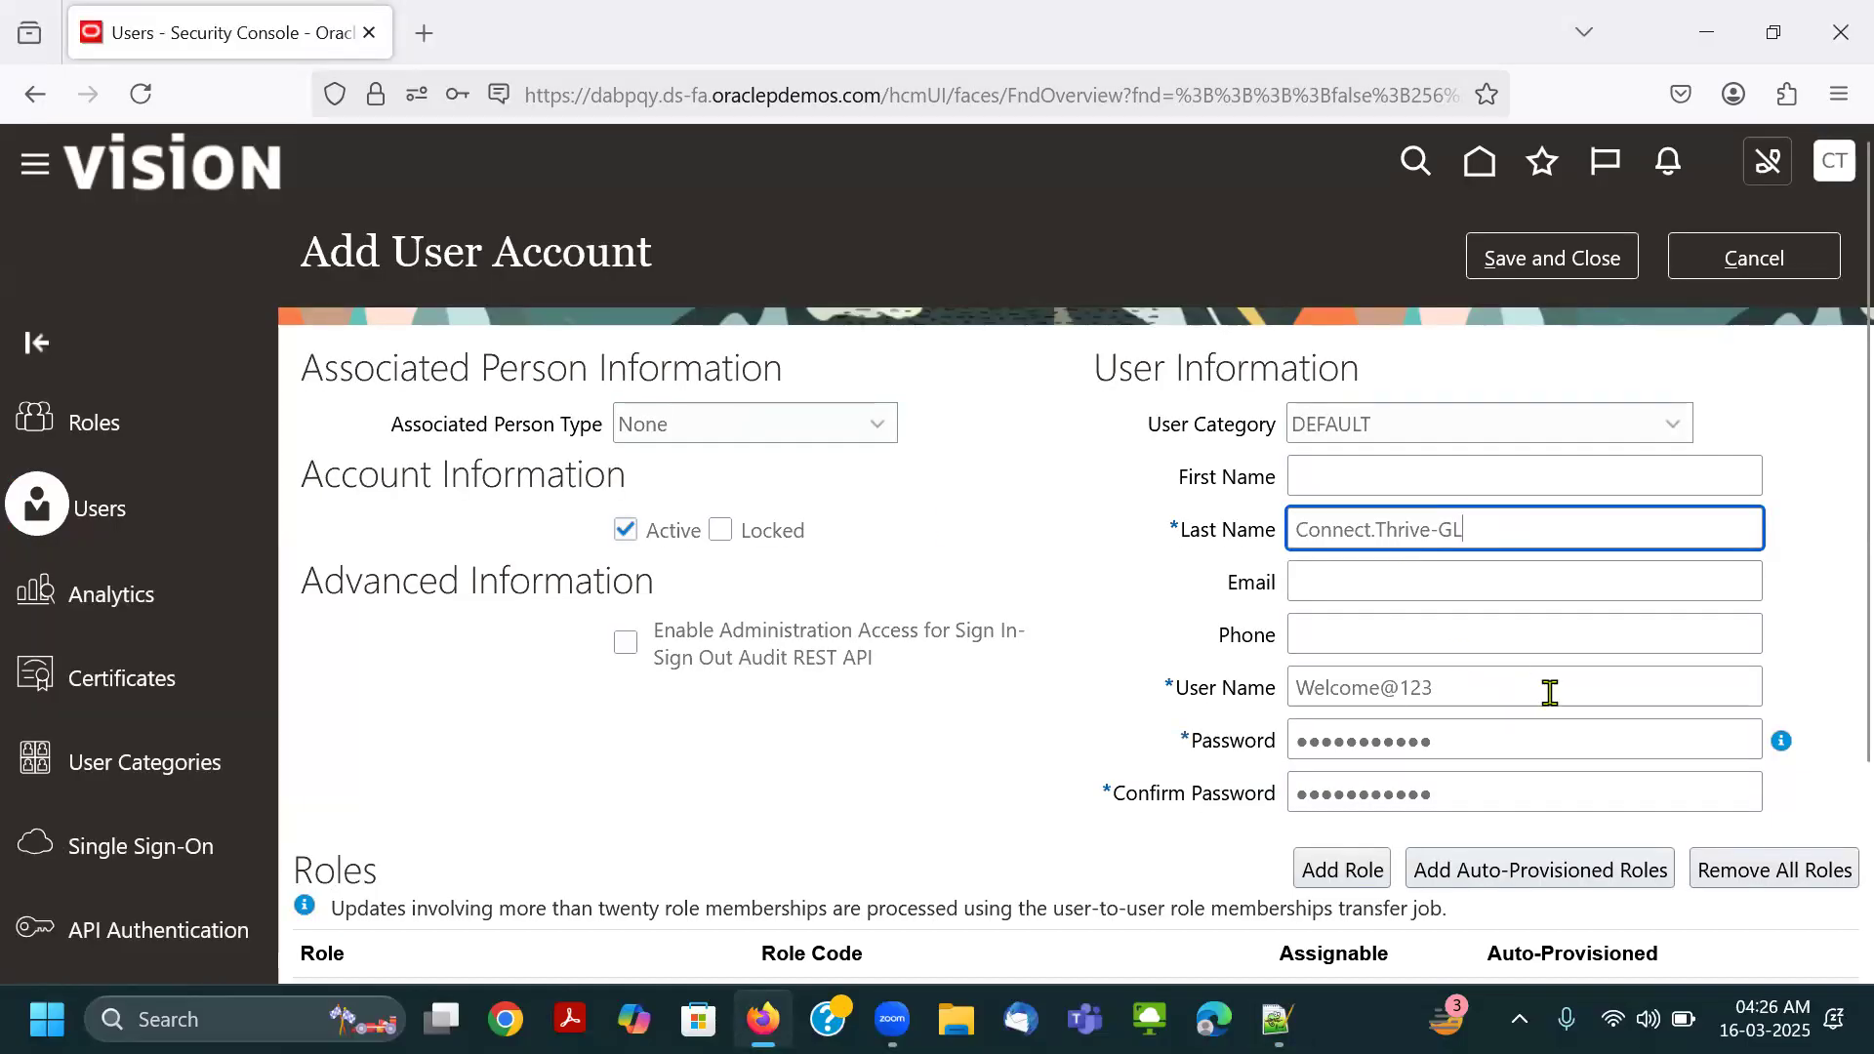
pyautogui.moveTo(1513, 685); pyautogui.dragTo(1149, 694)
pyautogui.hotkey('ctrl', 'v')
pyautogui.click(1117, 600)
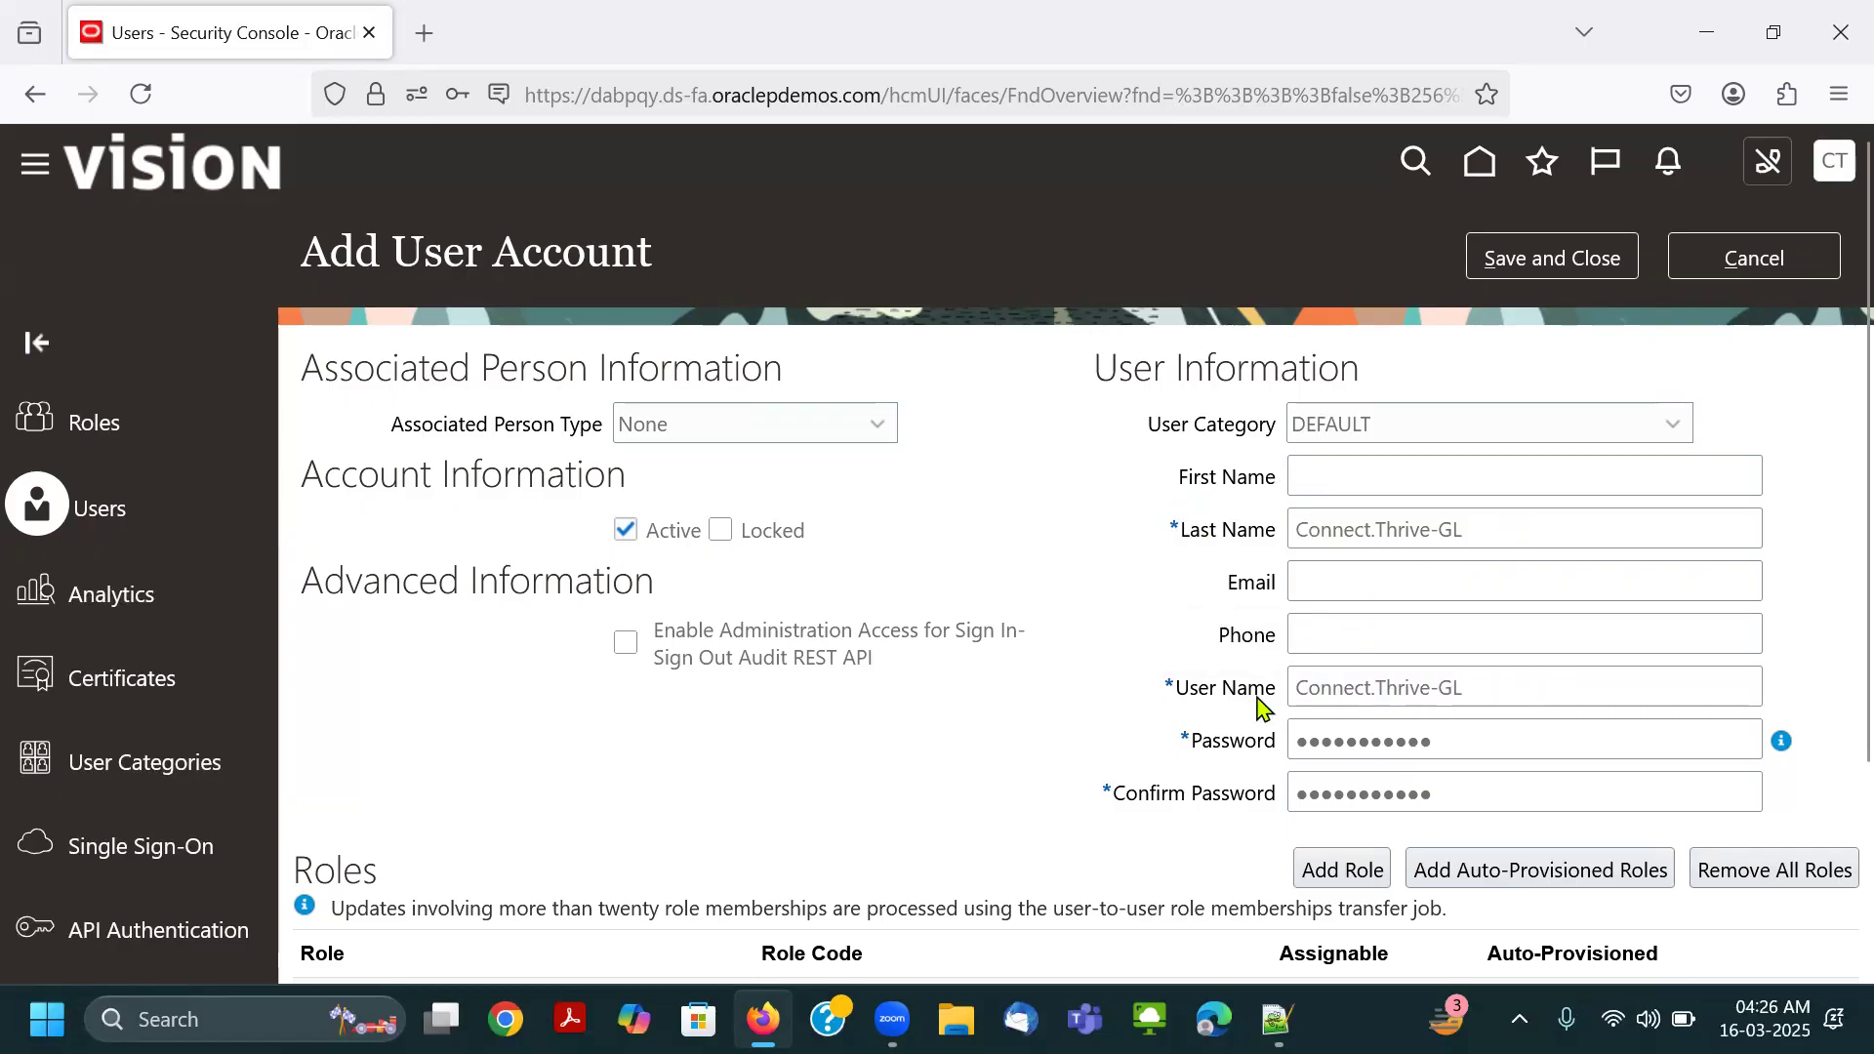
pyautogui.click(1307, 583)
pyautogui.click(1132, 581)
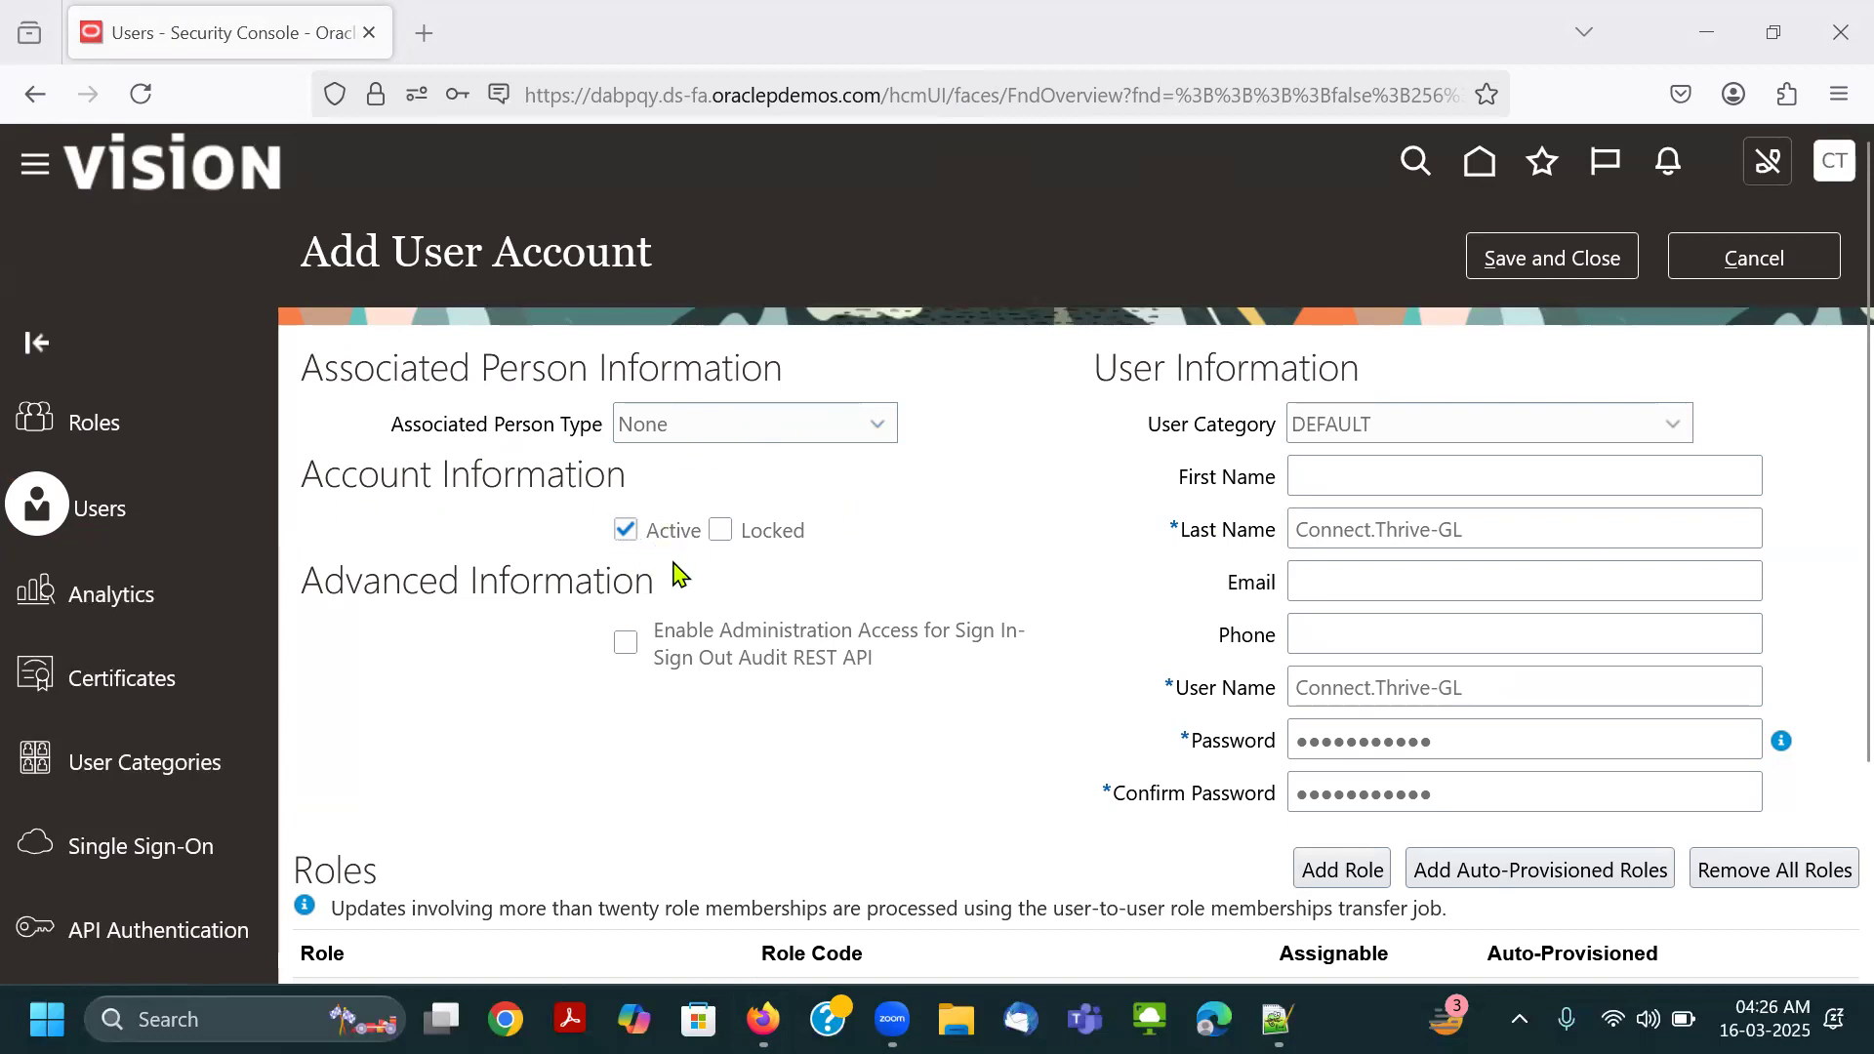
pyautogui.moveTo(602, 508)
pyautogui.mouseDown()
pyautogui.moveTo(703, 552)
pyautogui.moveTo(674, 497)
pyautogui.mouseUp()
pyautogui.click(714, 598)
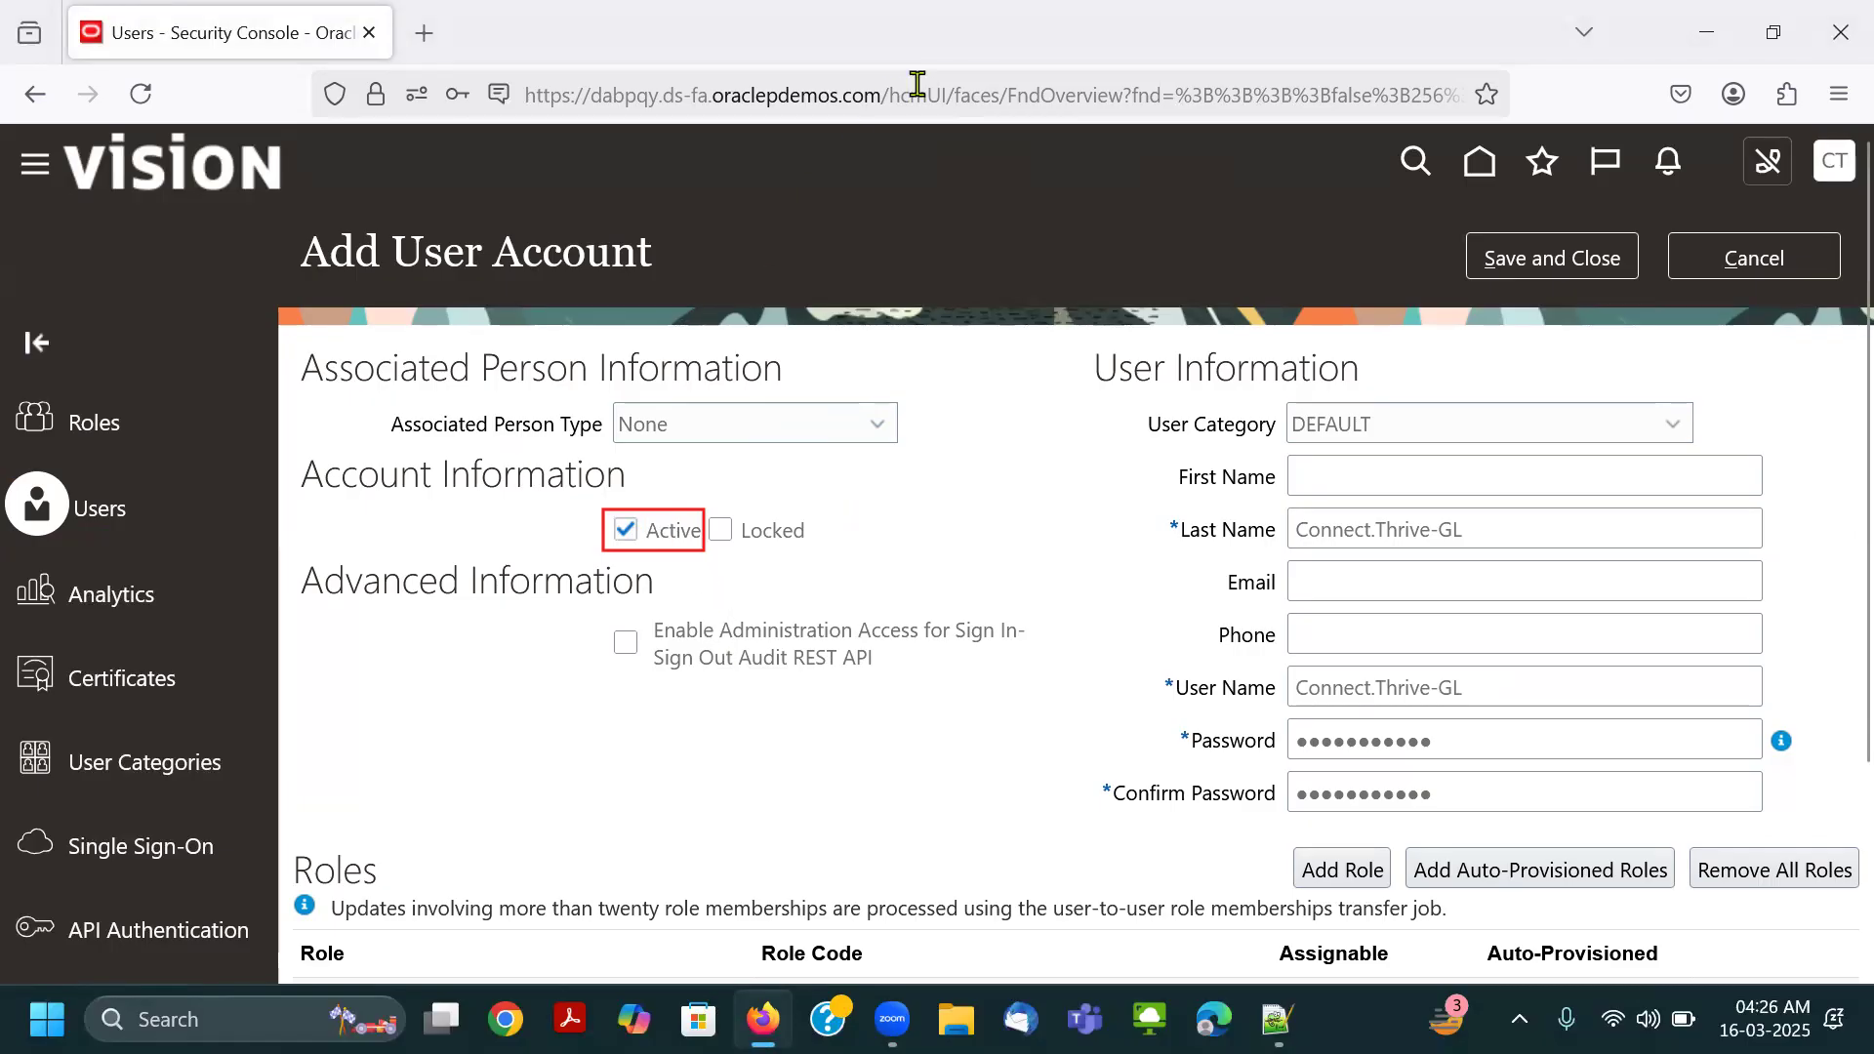
pyautogui.click(678, 564)
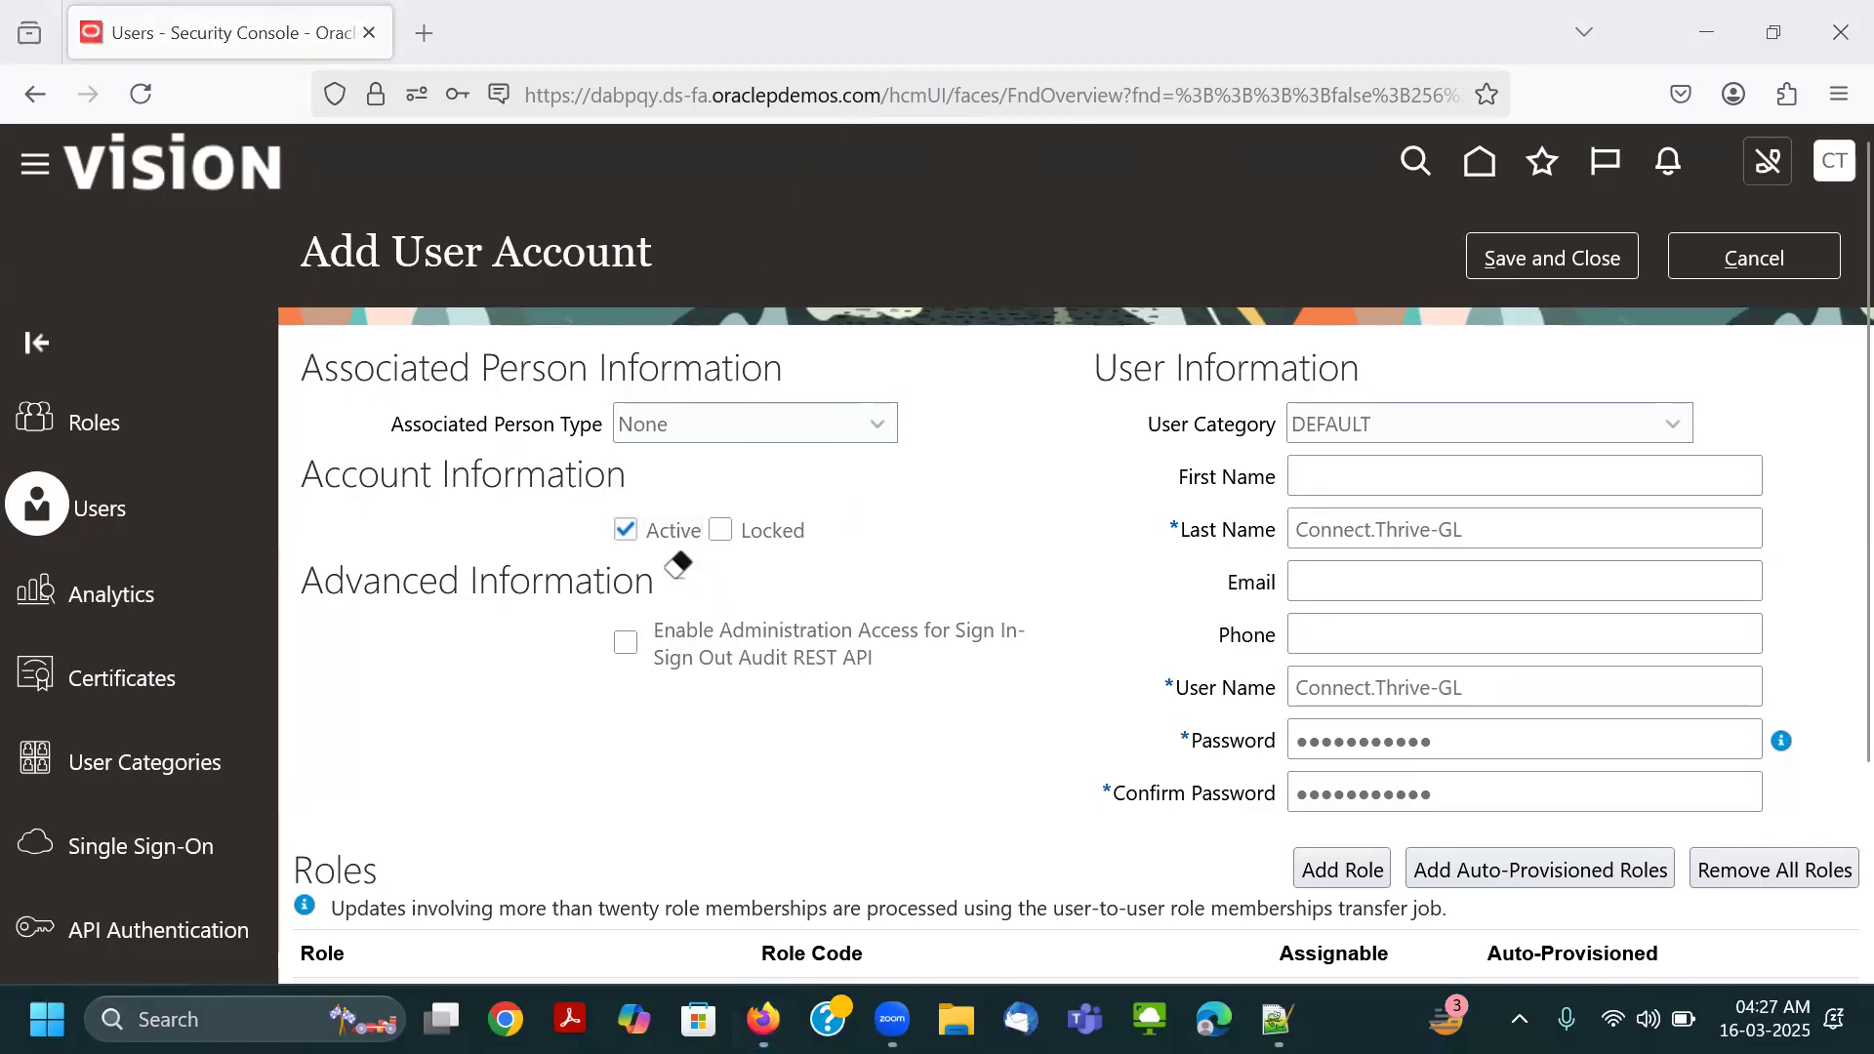
# Try the Locked option on the new user account and turn it off again.
pyautogui.click(789, 532)
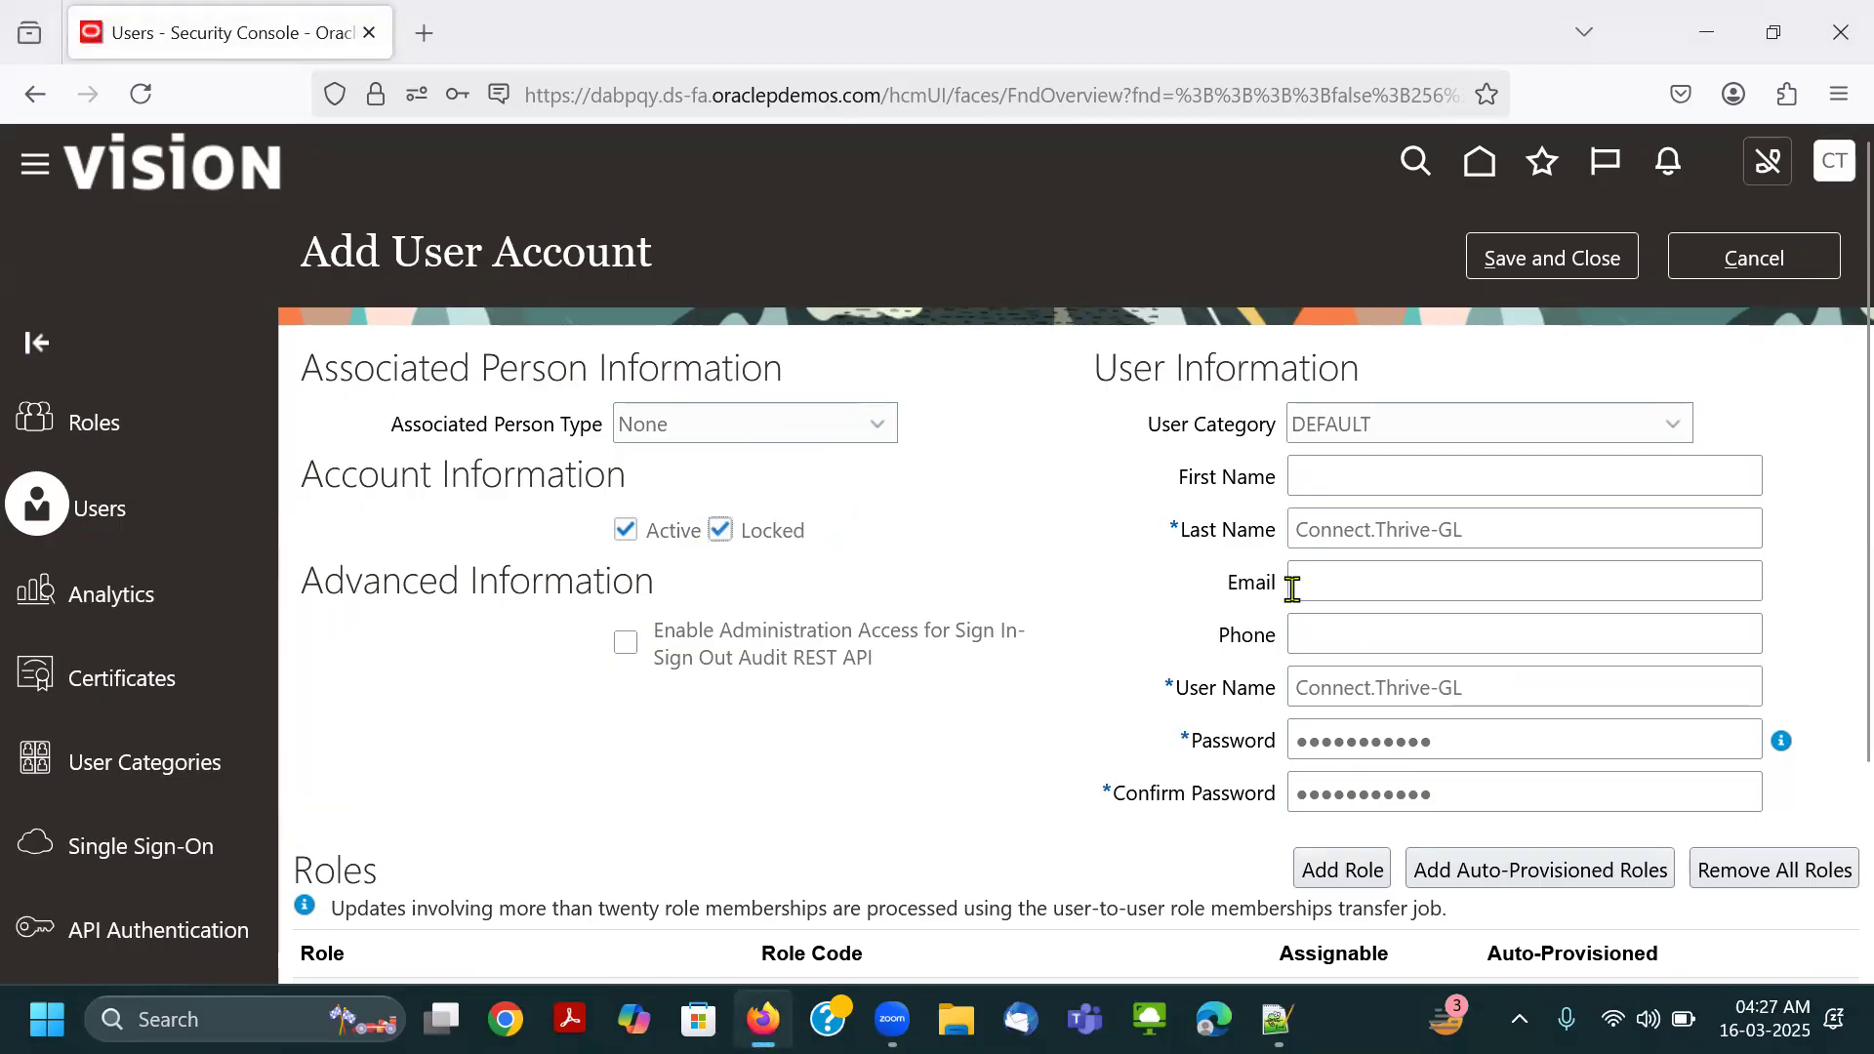
pyautogui.click(776, 537)
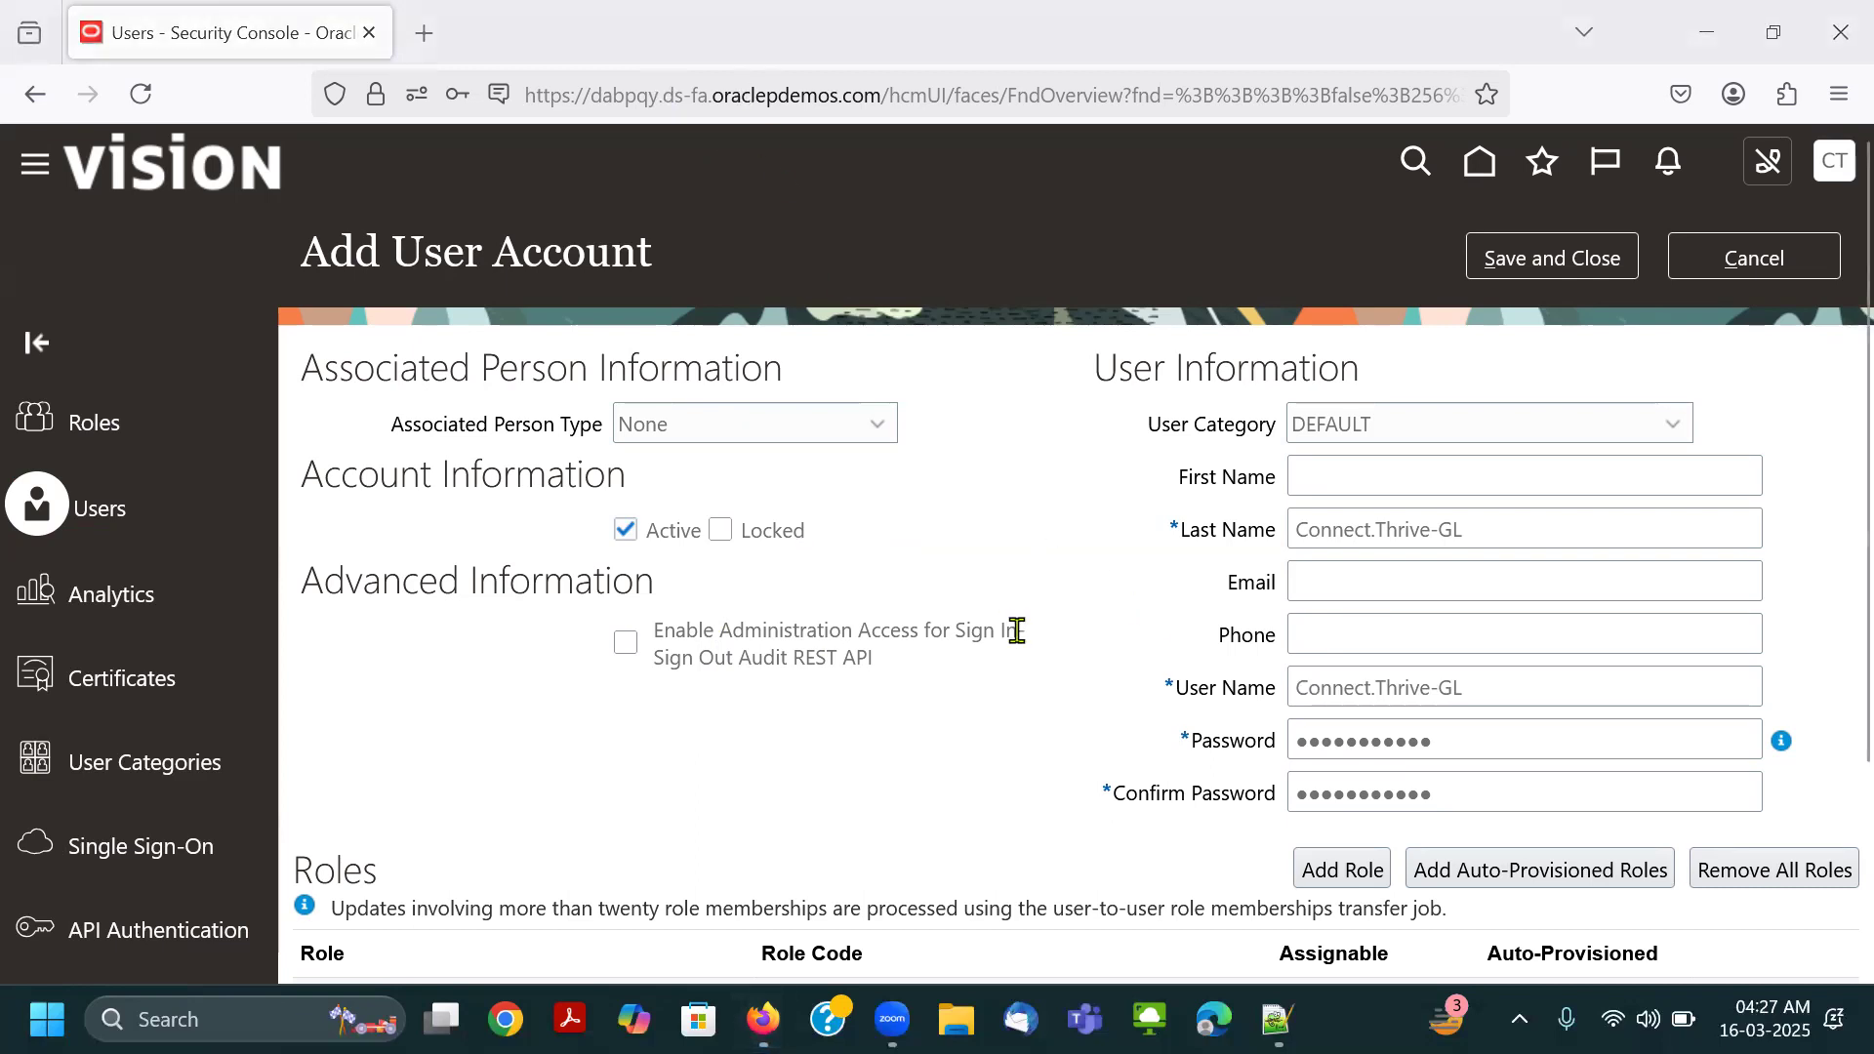
# Save and close the new user account, declining to store its password in the browser.
pyautogui.scroll(-3, 1012, 628)
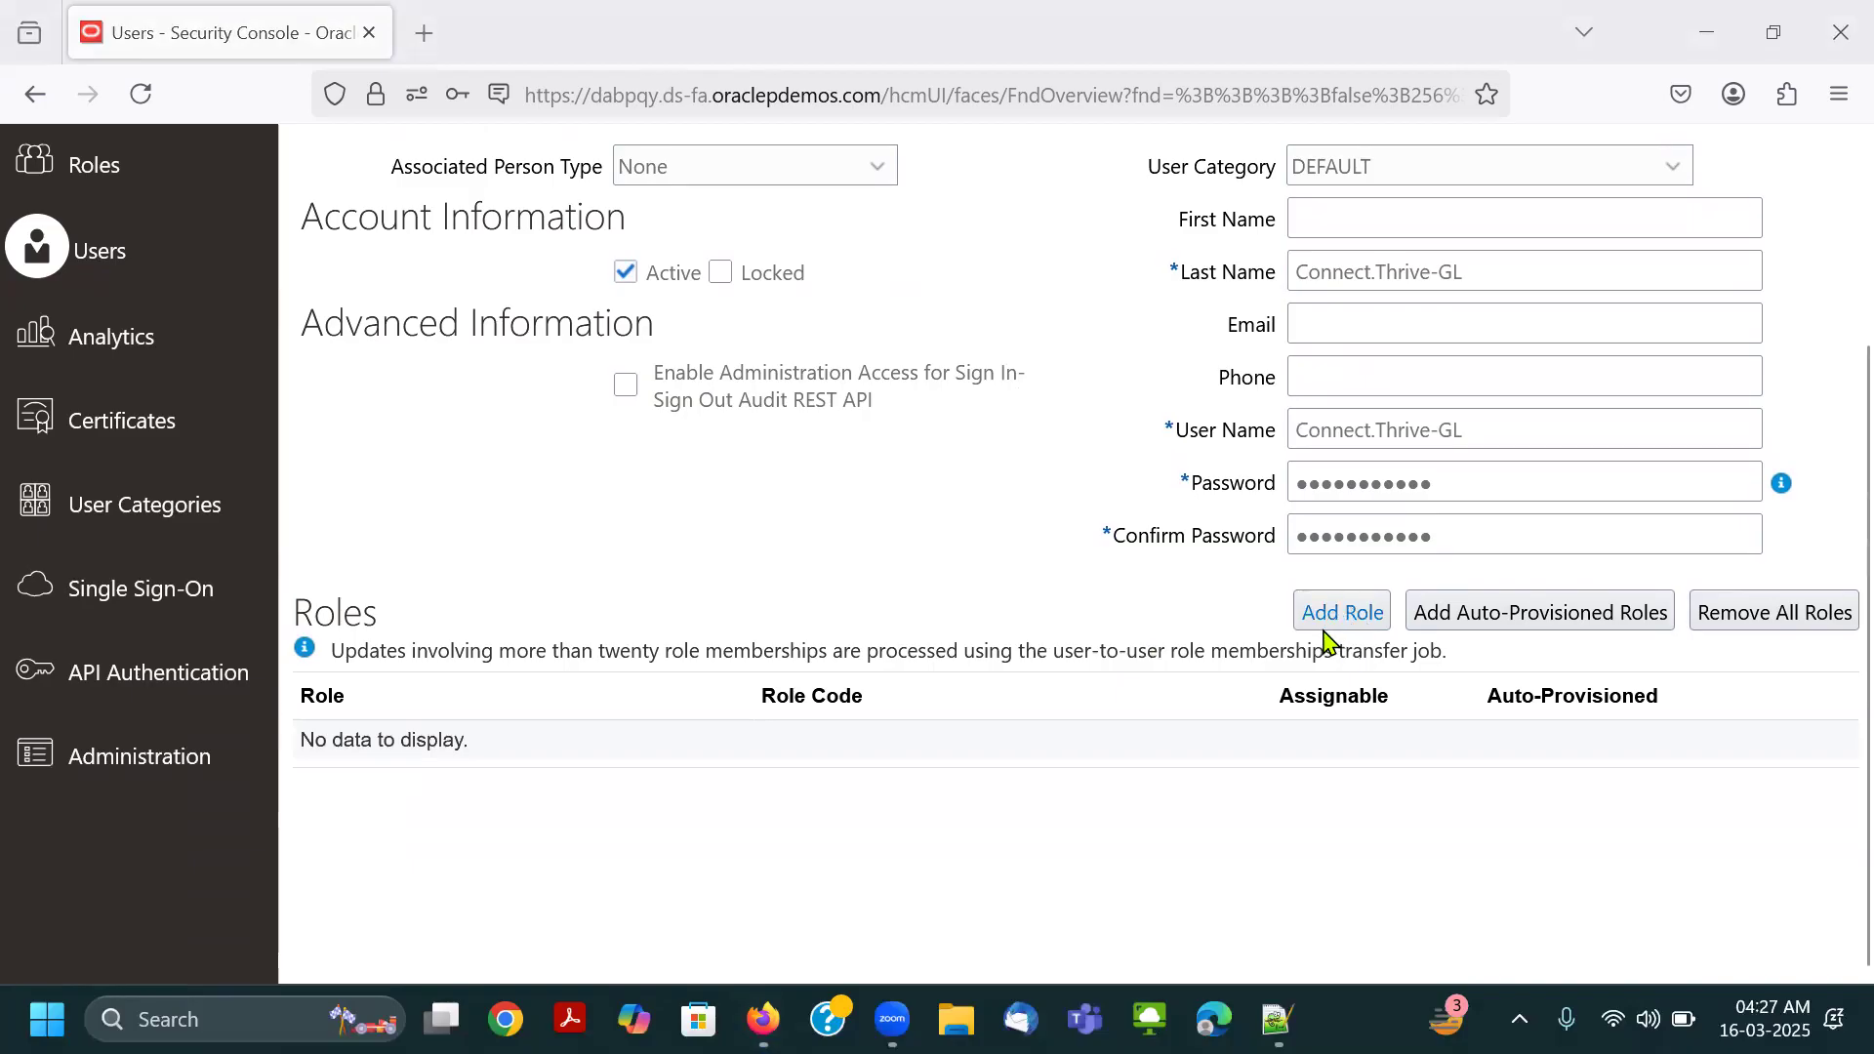
pyautogui.scroll(2, 1283, 624)
pyautogui.scroll(1, 1284, 625)
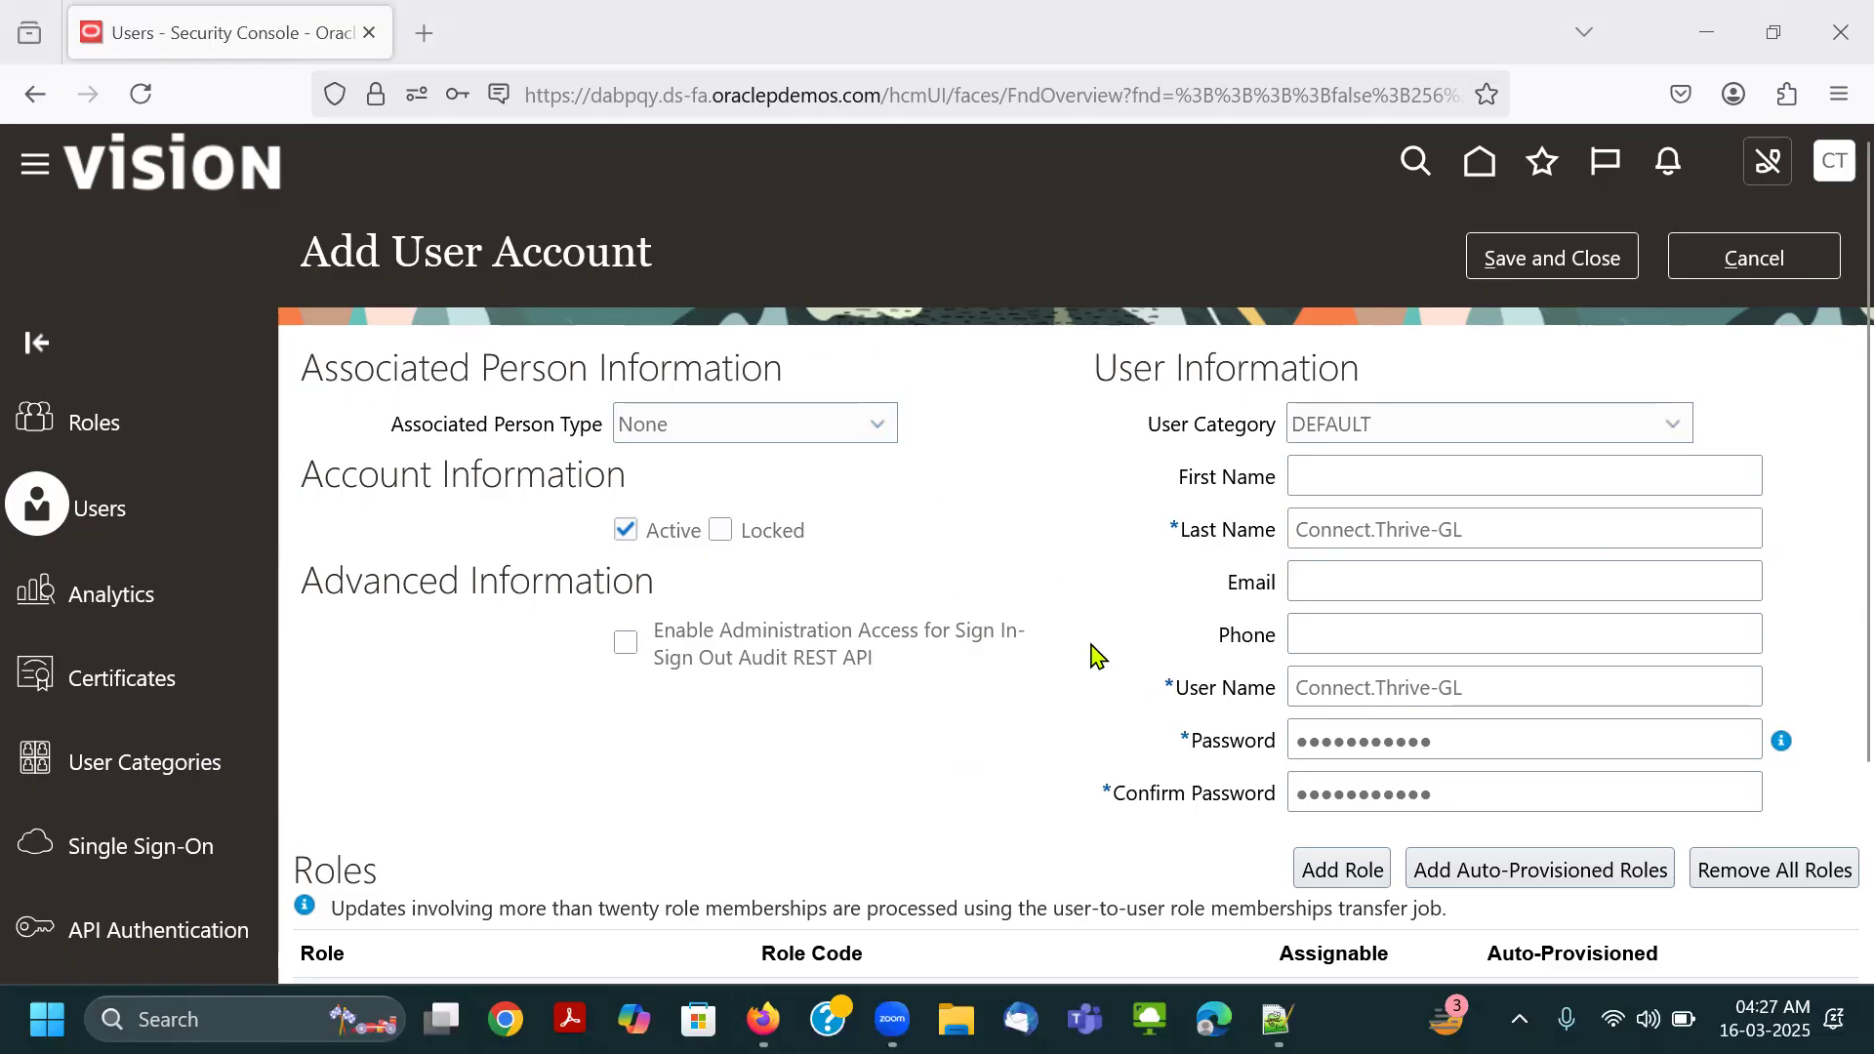
pyautogui.click(1568, 256)
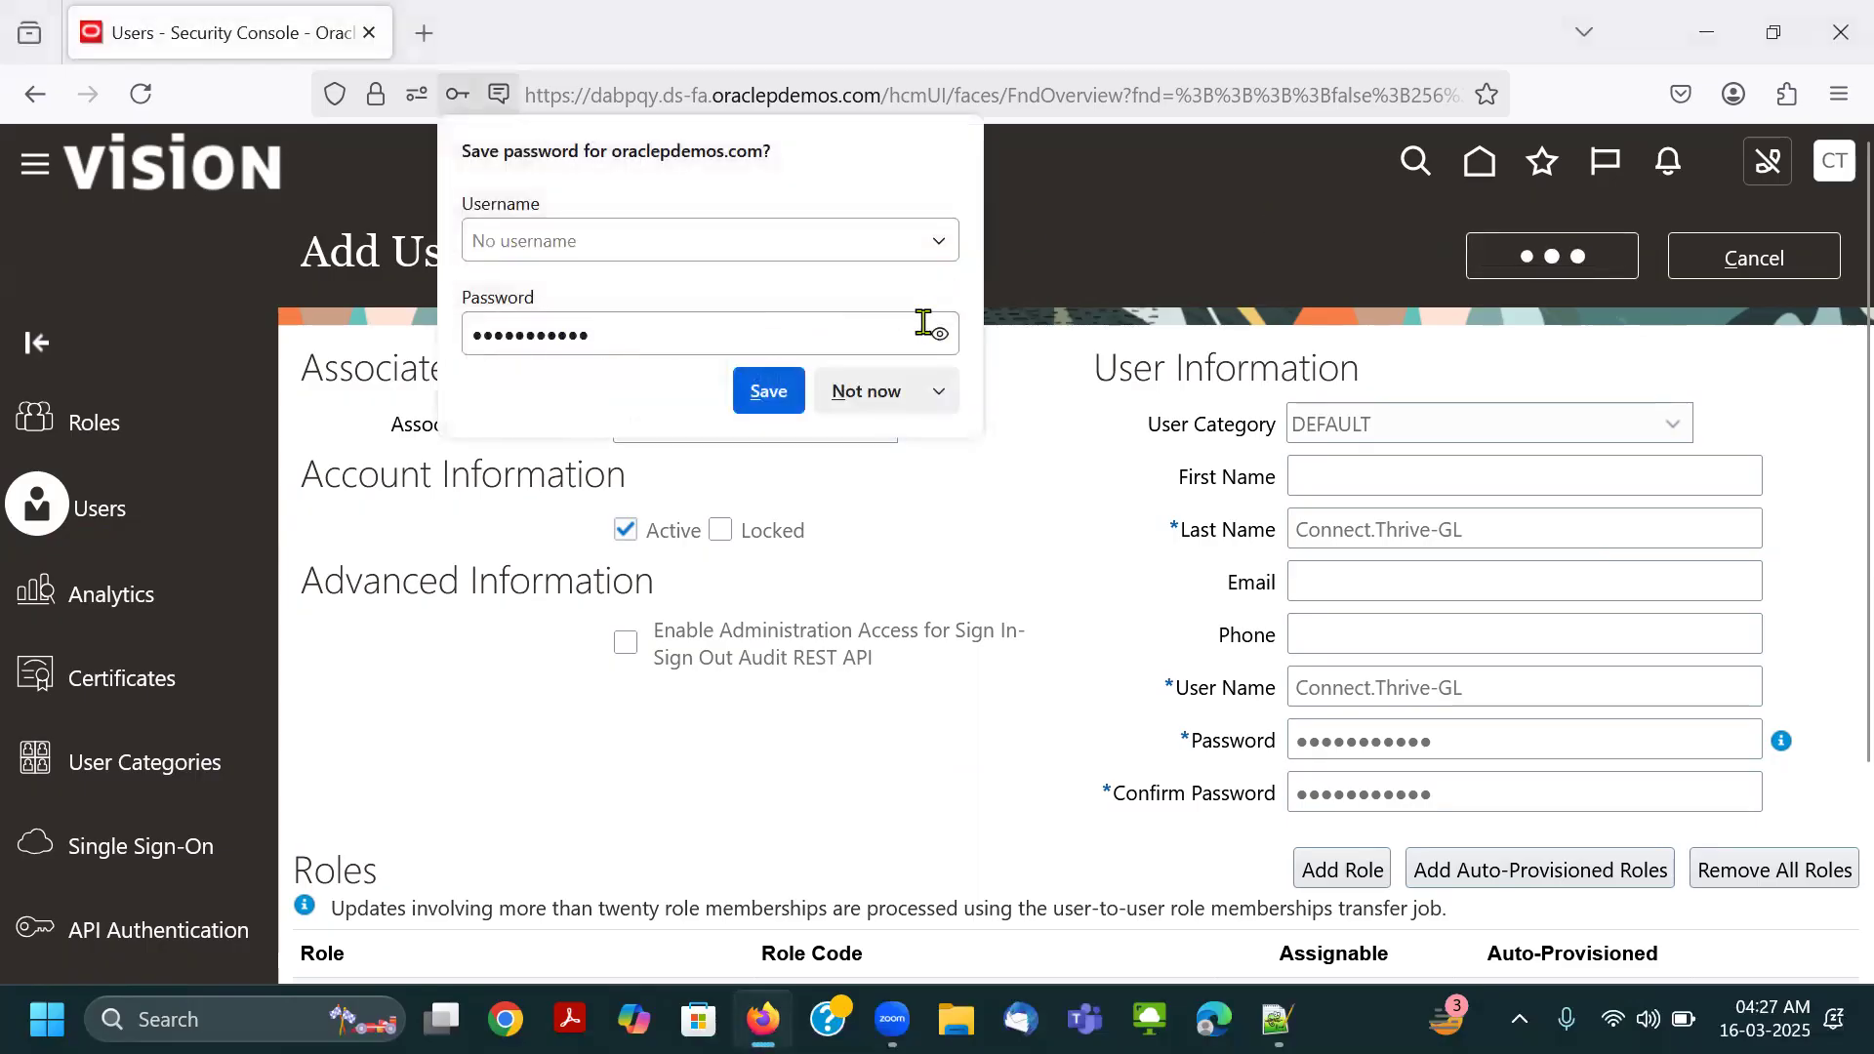
pyautogui.click(871, 395)
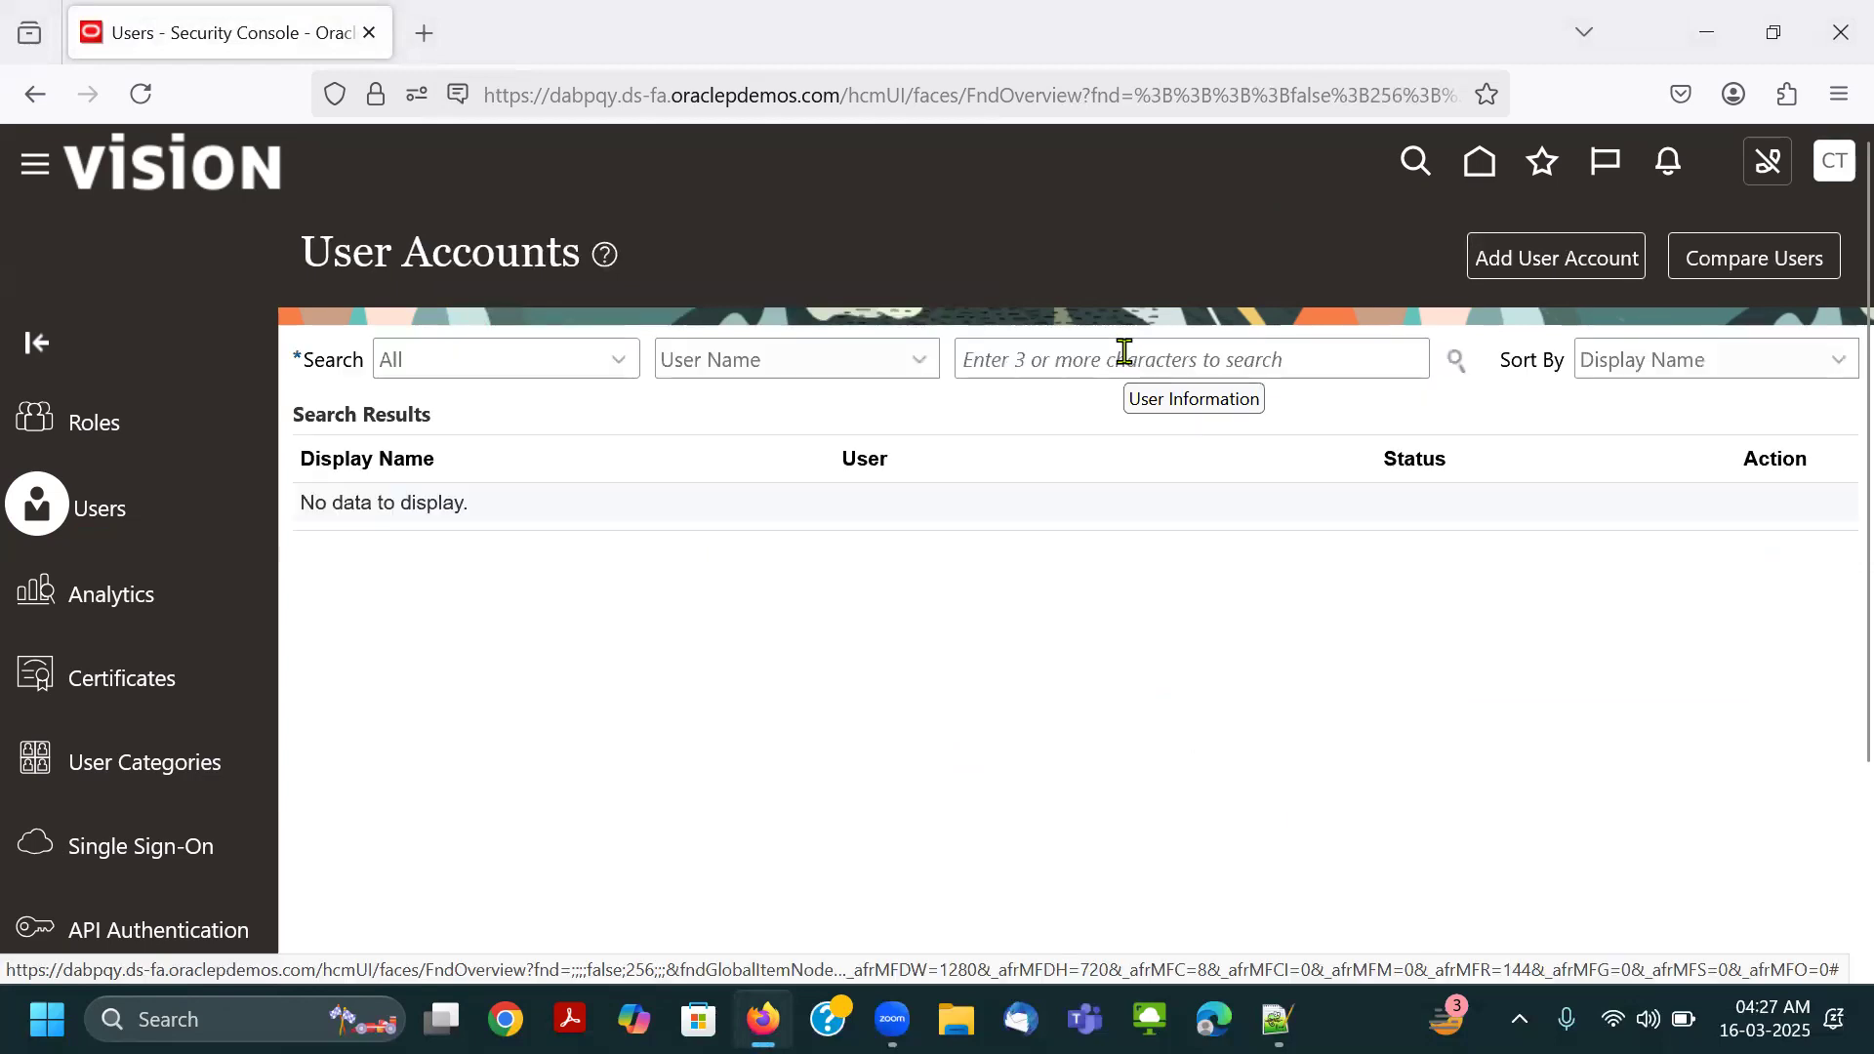
# Search the user accounts by user name for Connect, open the new account and review its details.
pyautogui.click(1113, 362)
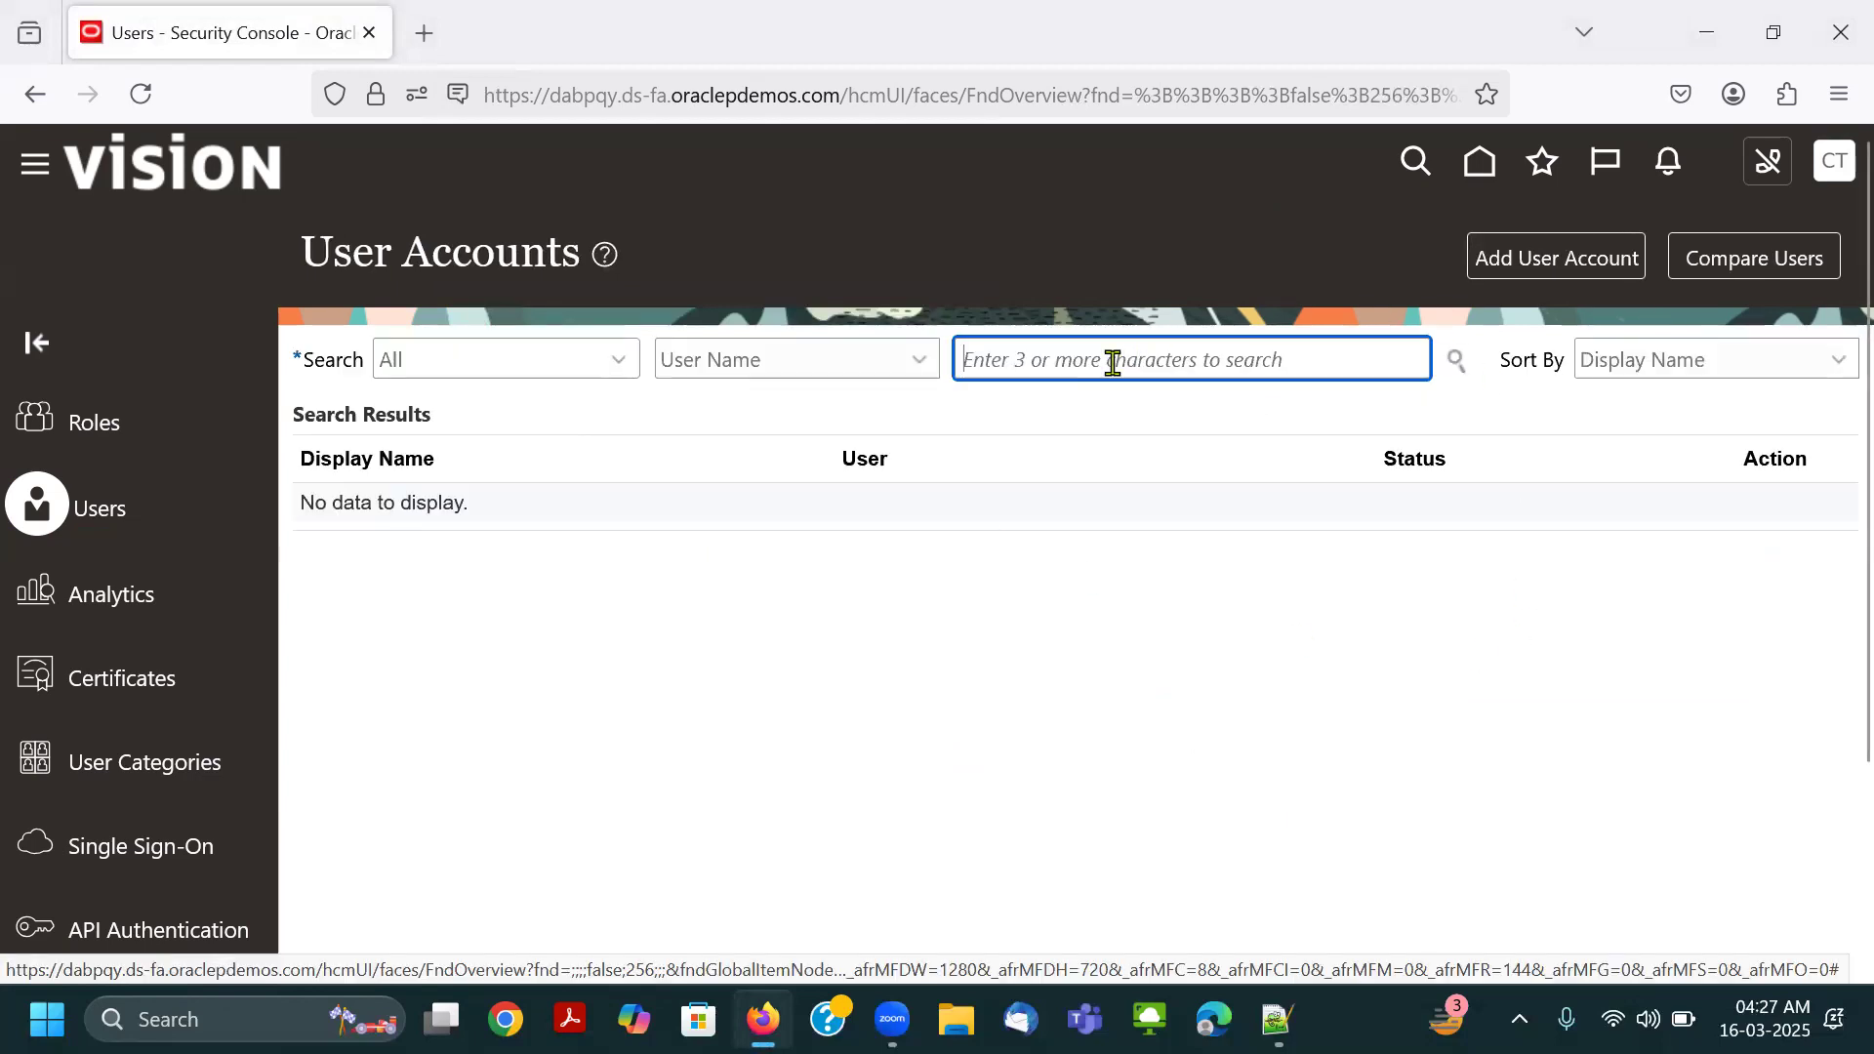
pyautogui.write('Connect')
pyautogui.press('Return')
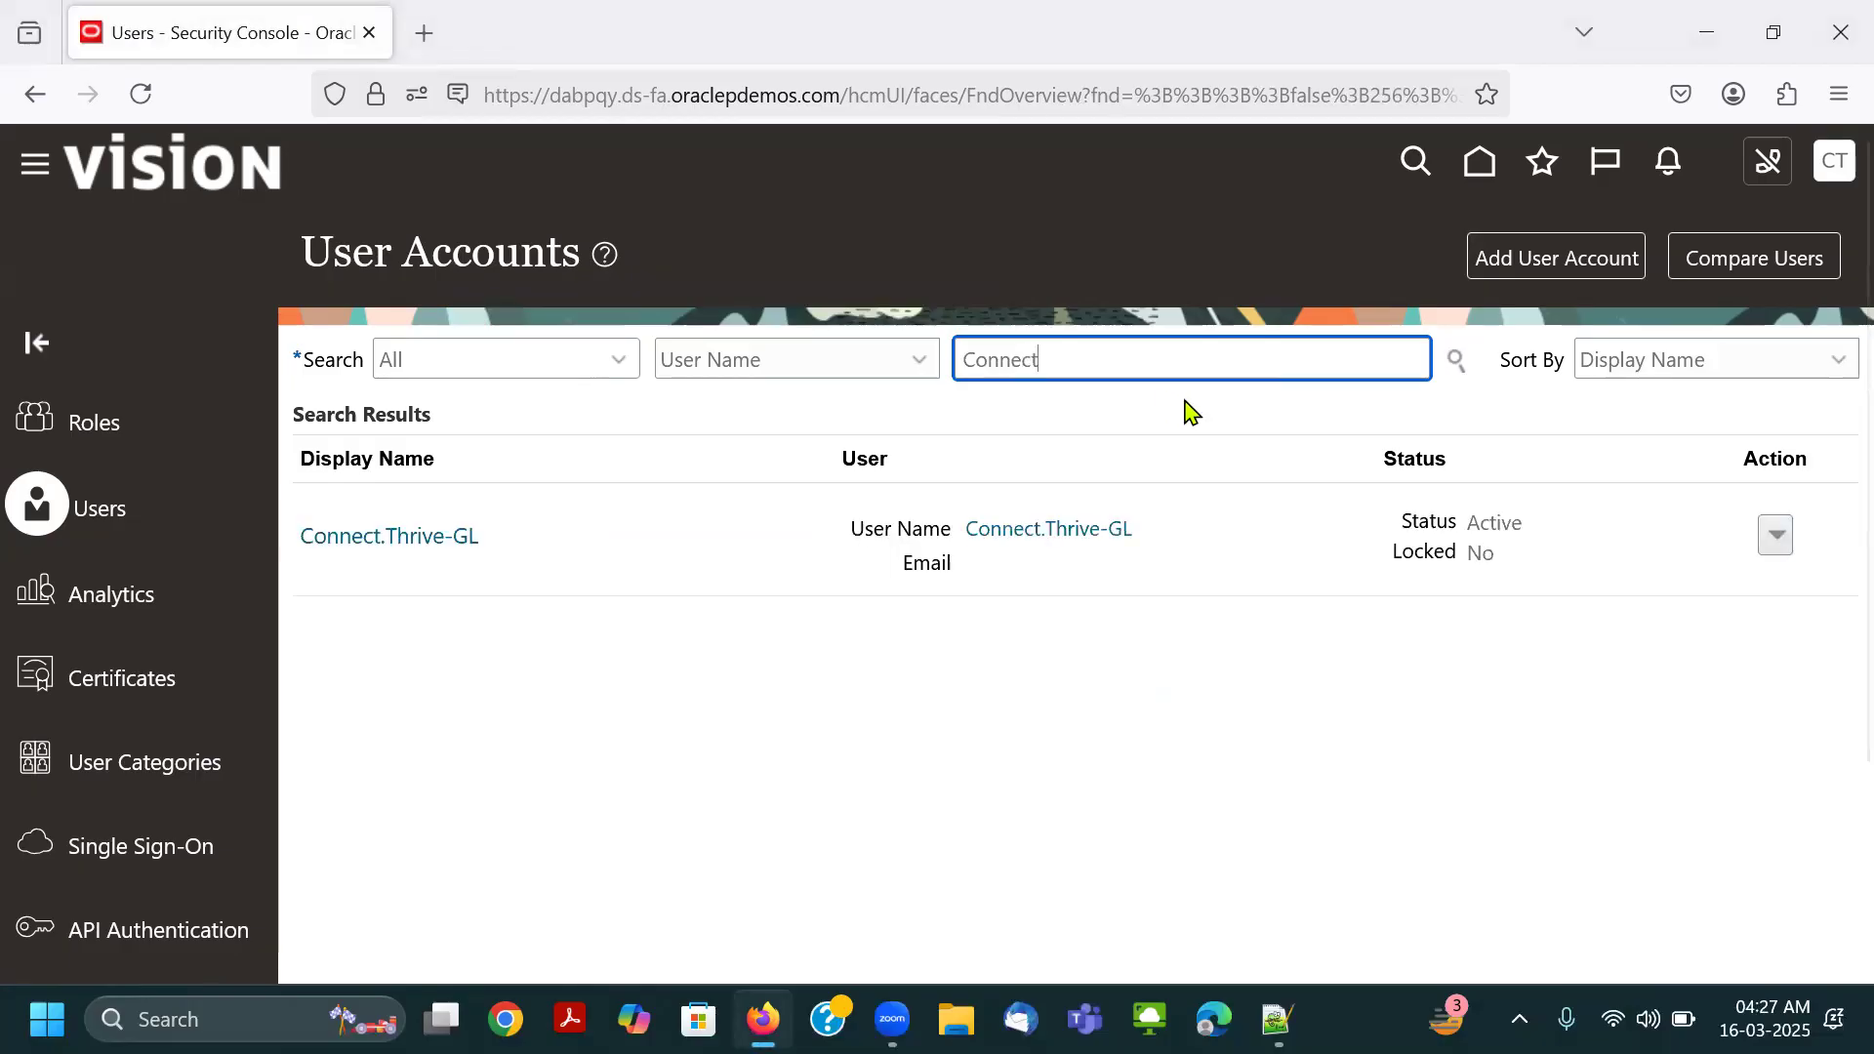
pyautogui.click(1087, 534)
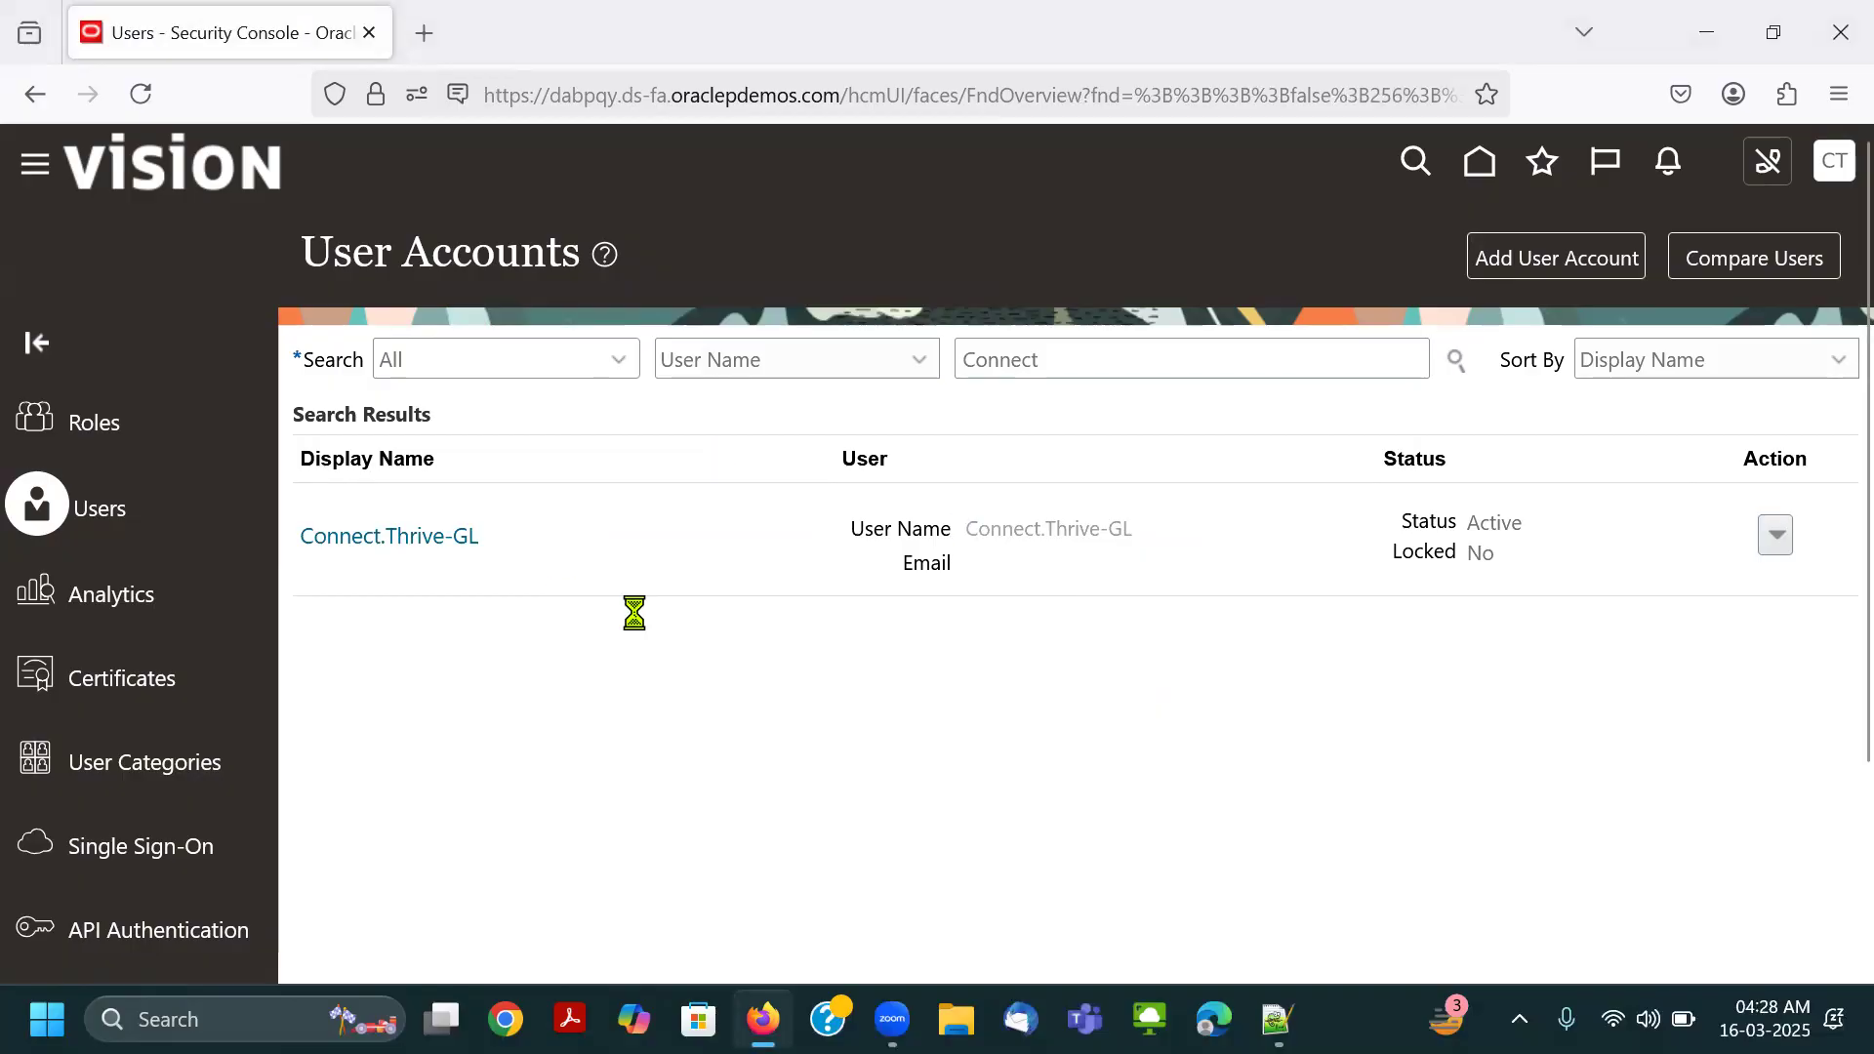
pyautogui.scroll(-3, 649, 616)
pyautogui.scroll(3, 876, 656)
pyautogui.scroll(-3, 689, 617)
pyautogui.scroll(5, 1192, 806)
pyautogui.click(1747, 255)
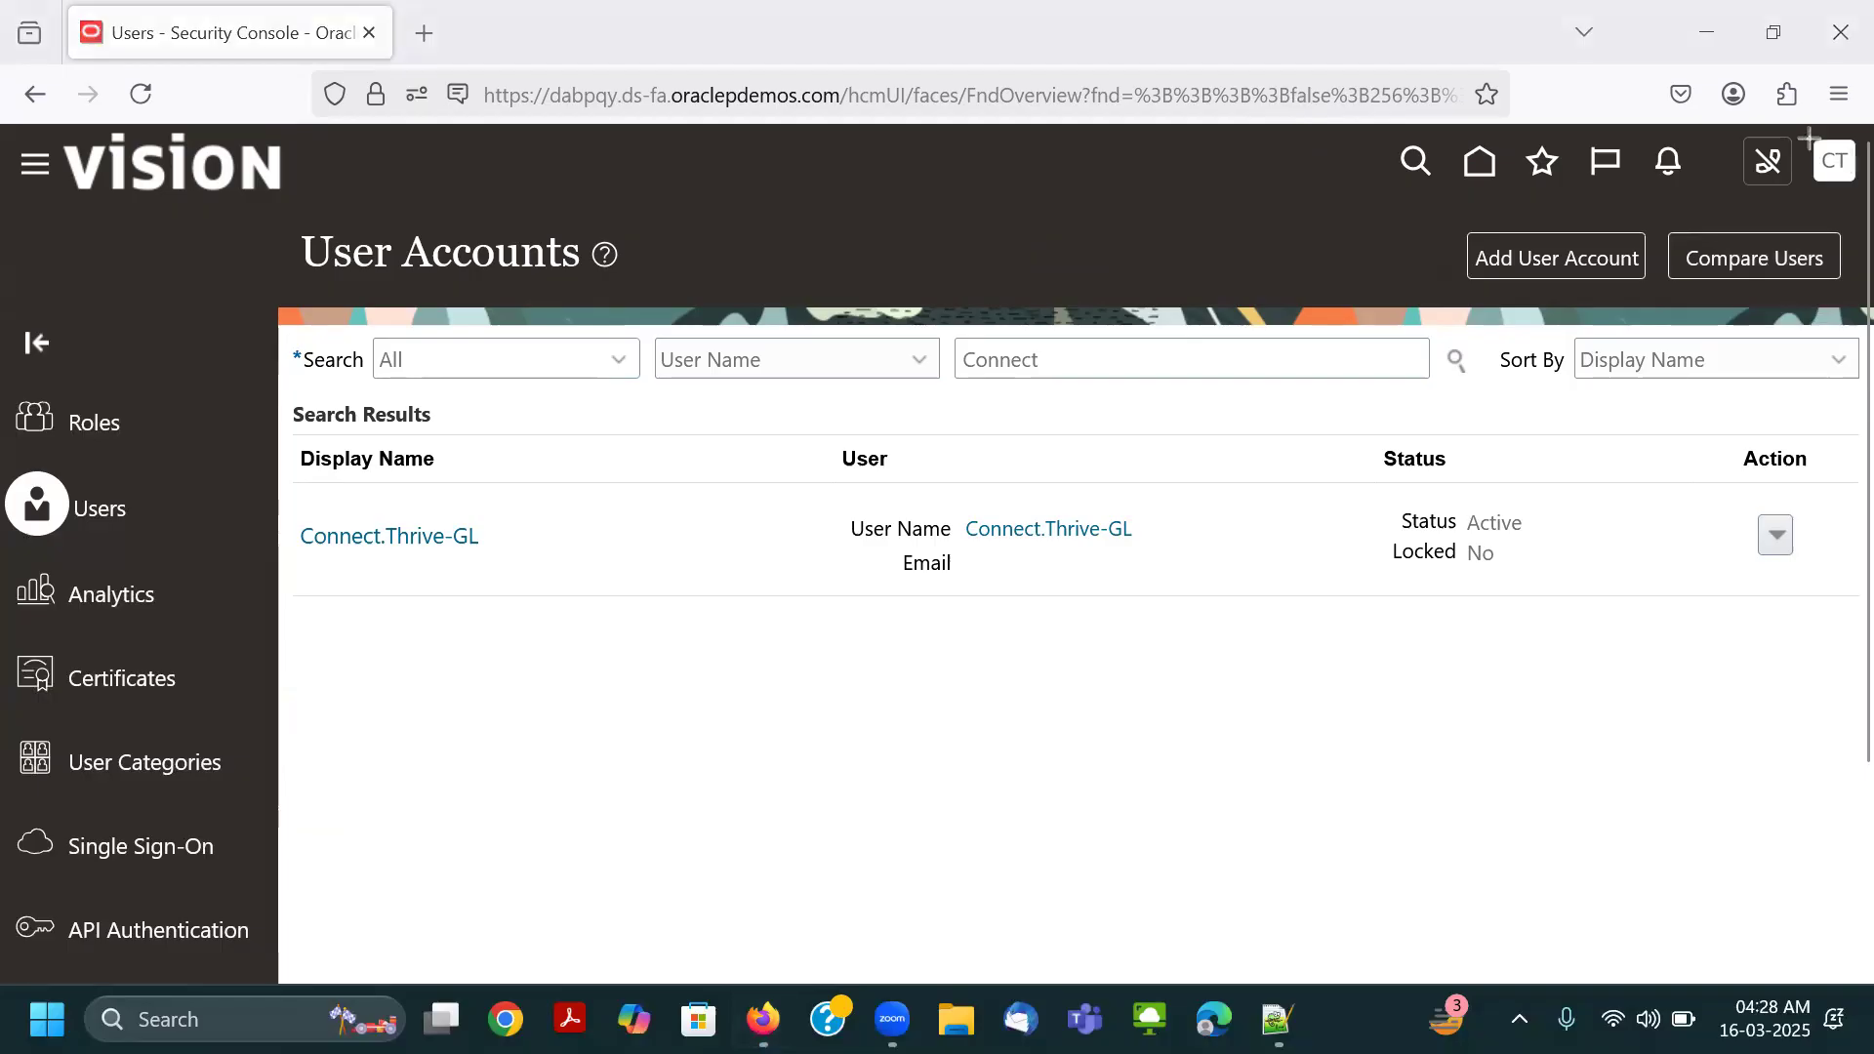
# Sign out of the current account and confirm the Single Sign-Off.
pyautogui.moveTo(1813, 139); pyautogui.dragTo(1864, 190)
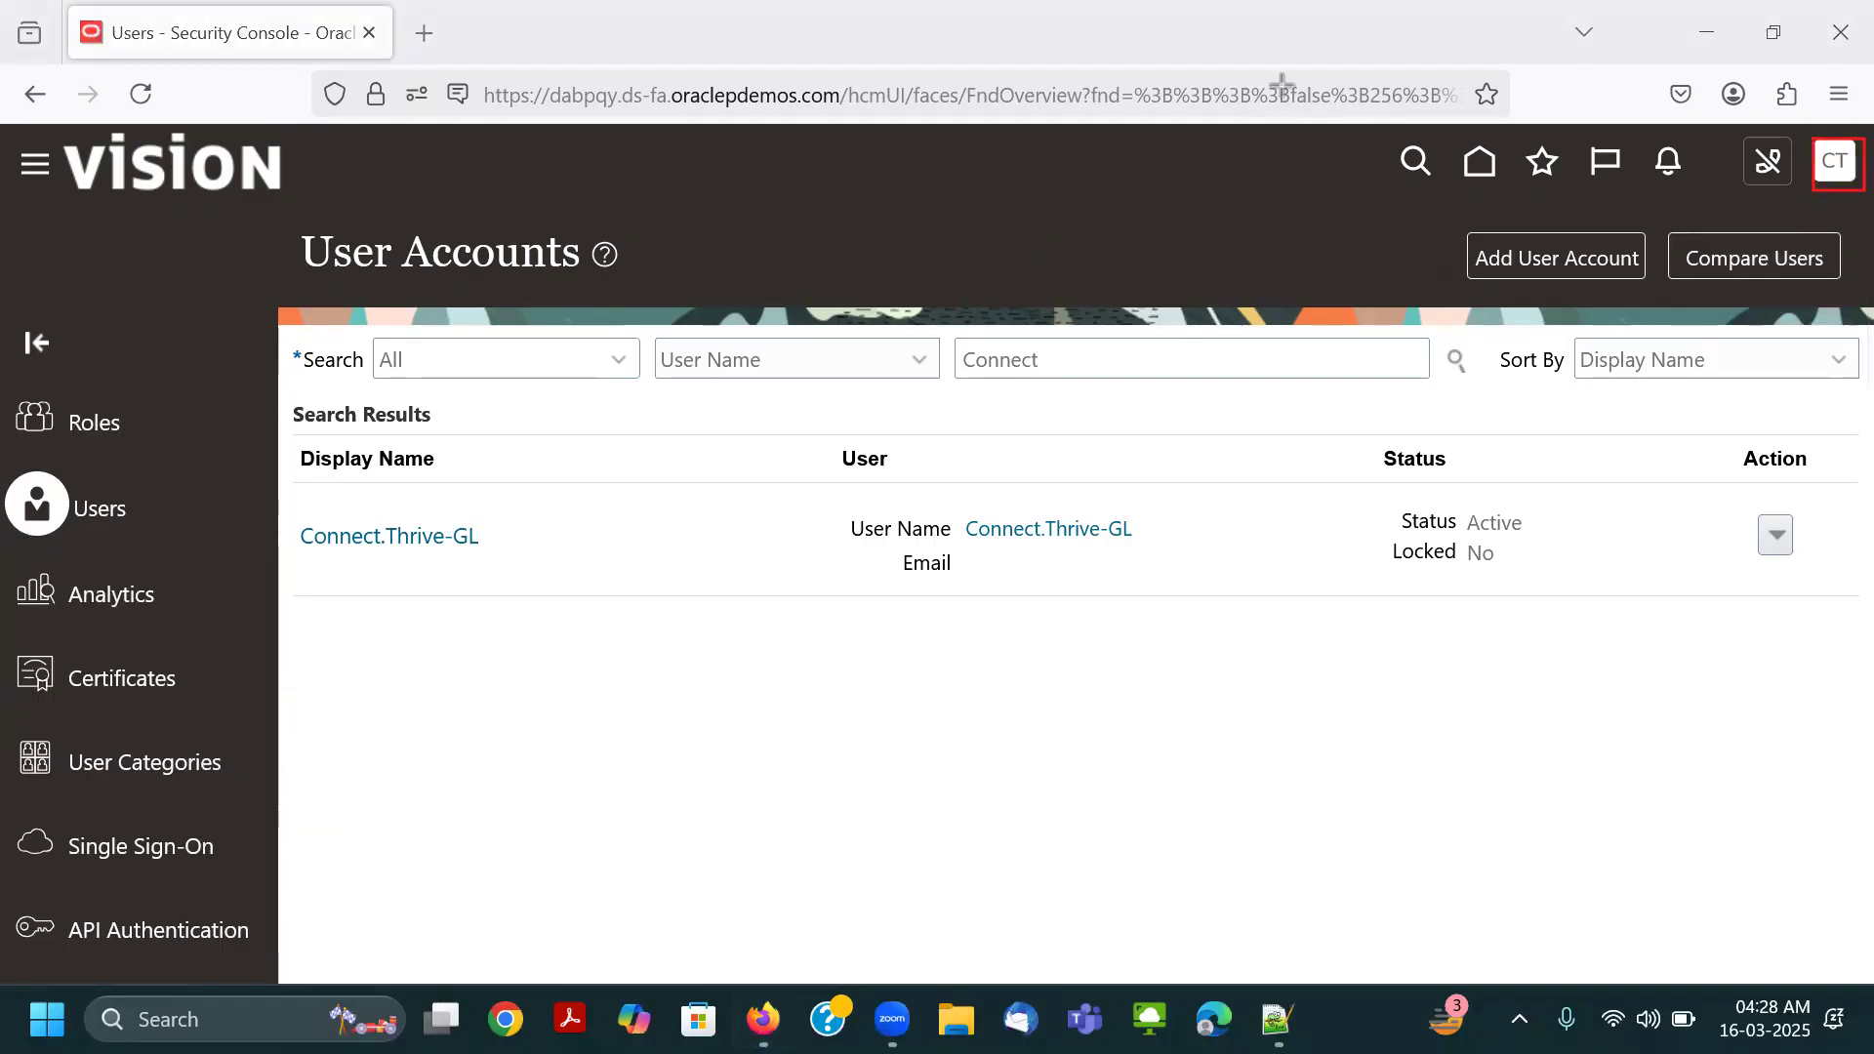
pyautogui.click(1829, 175)
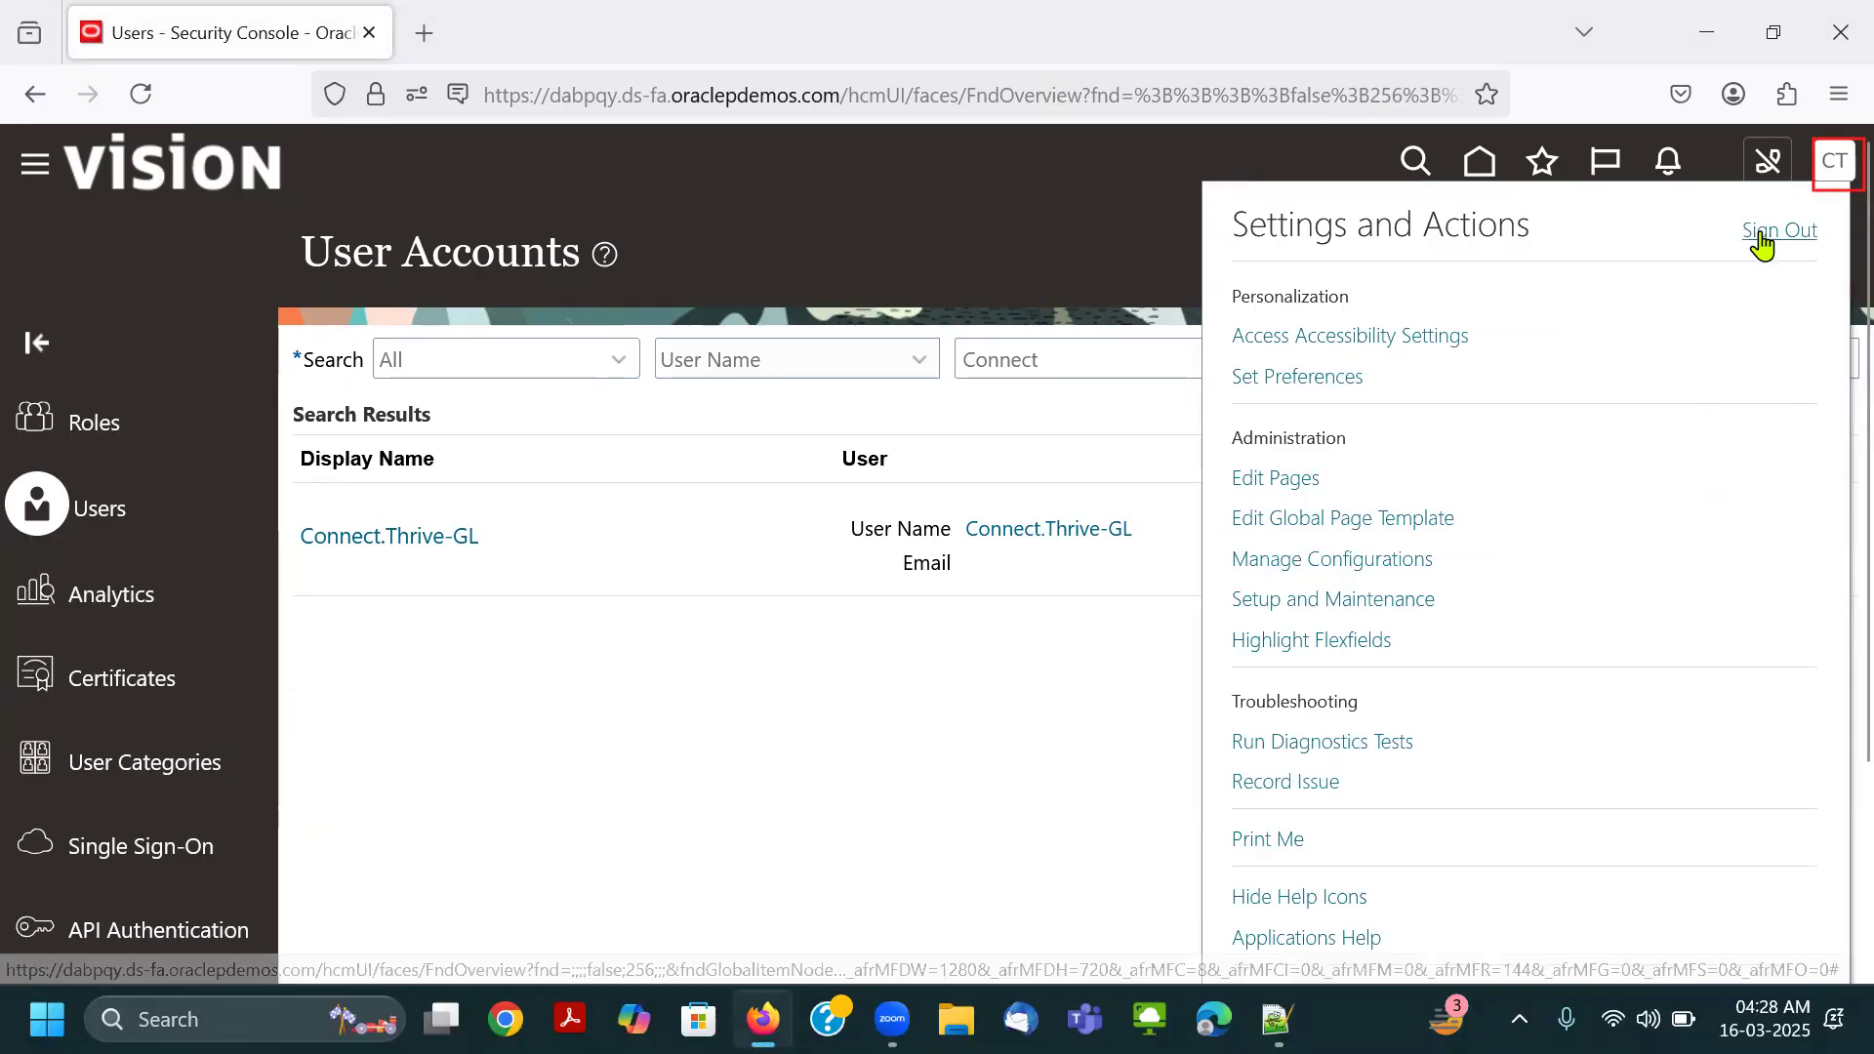
pyautogui.moveTo(1720, 211); pyautogui.dragTo(1826, 248)
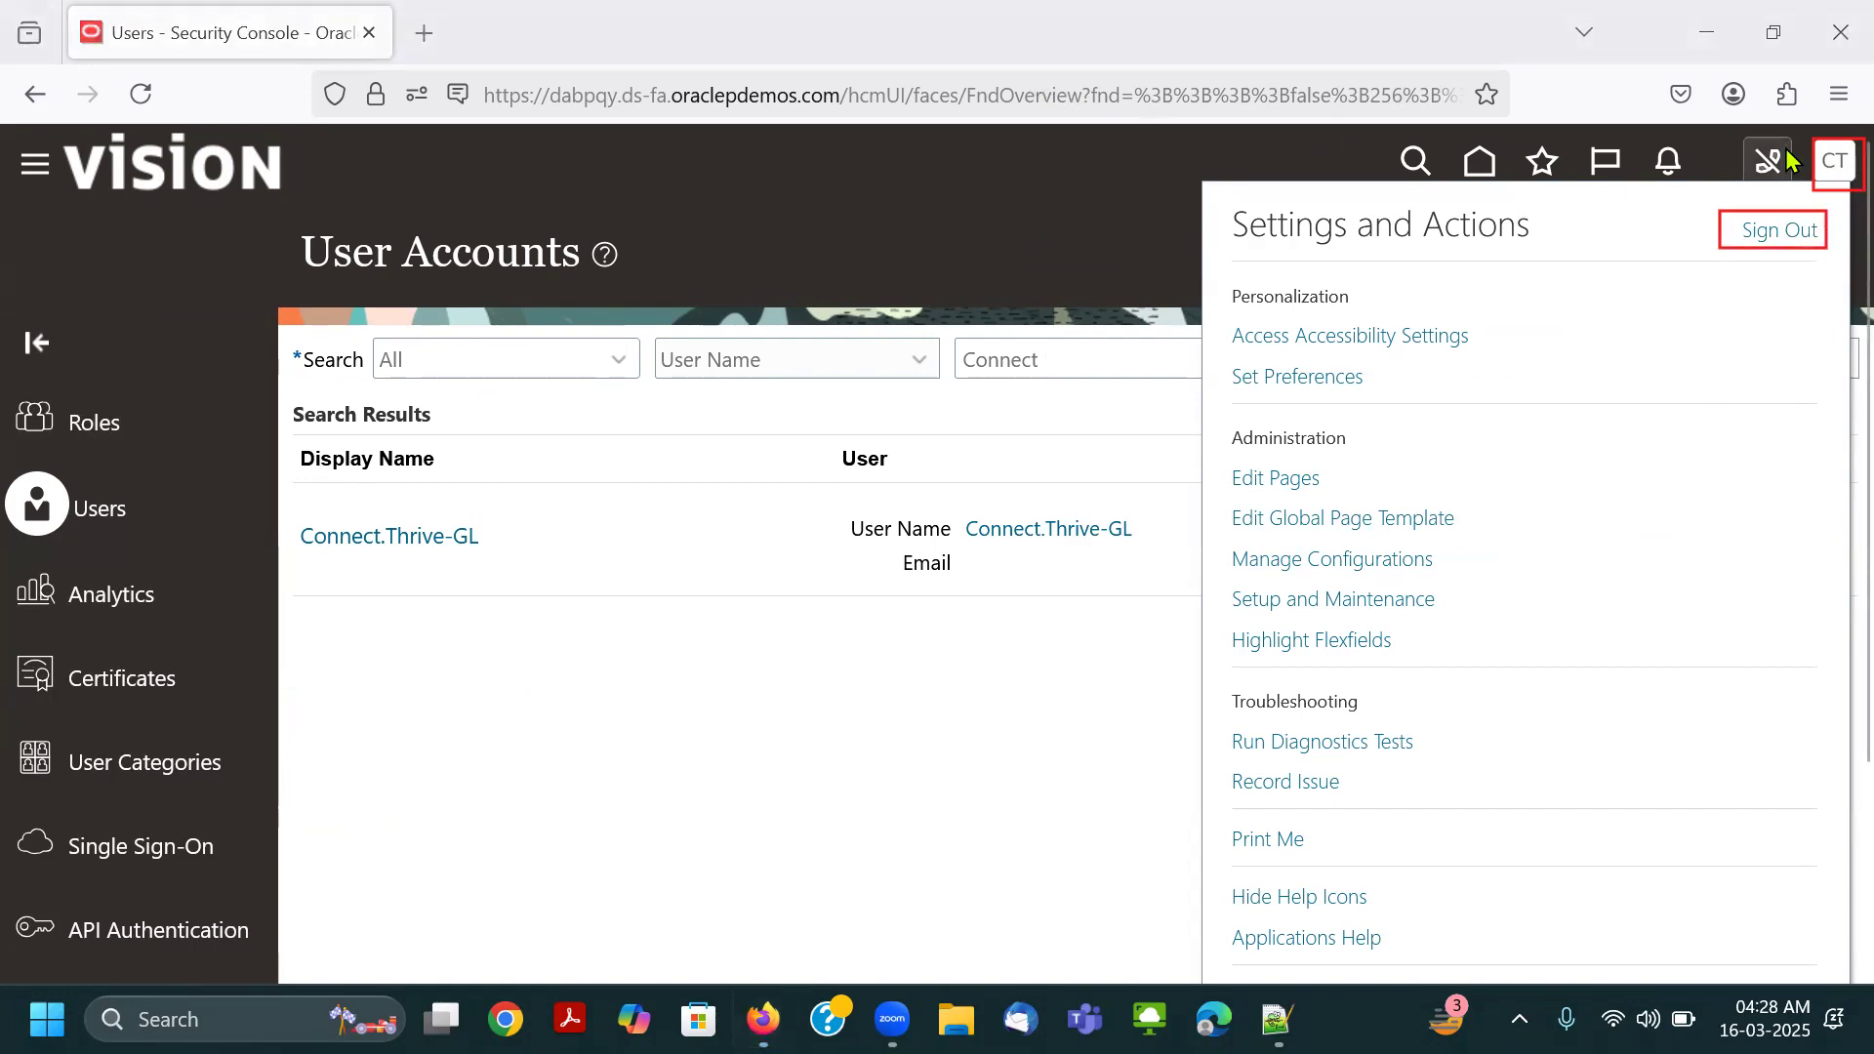
pyautogui.click(1819, 174)
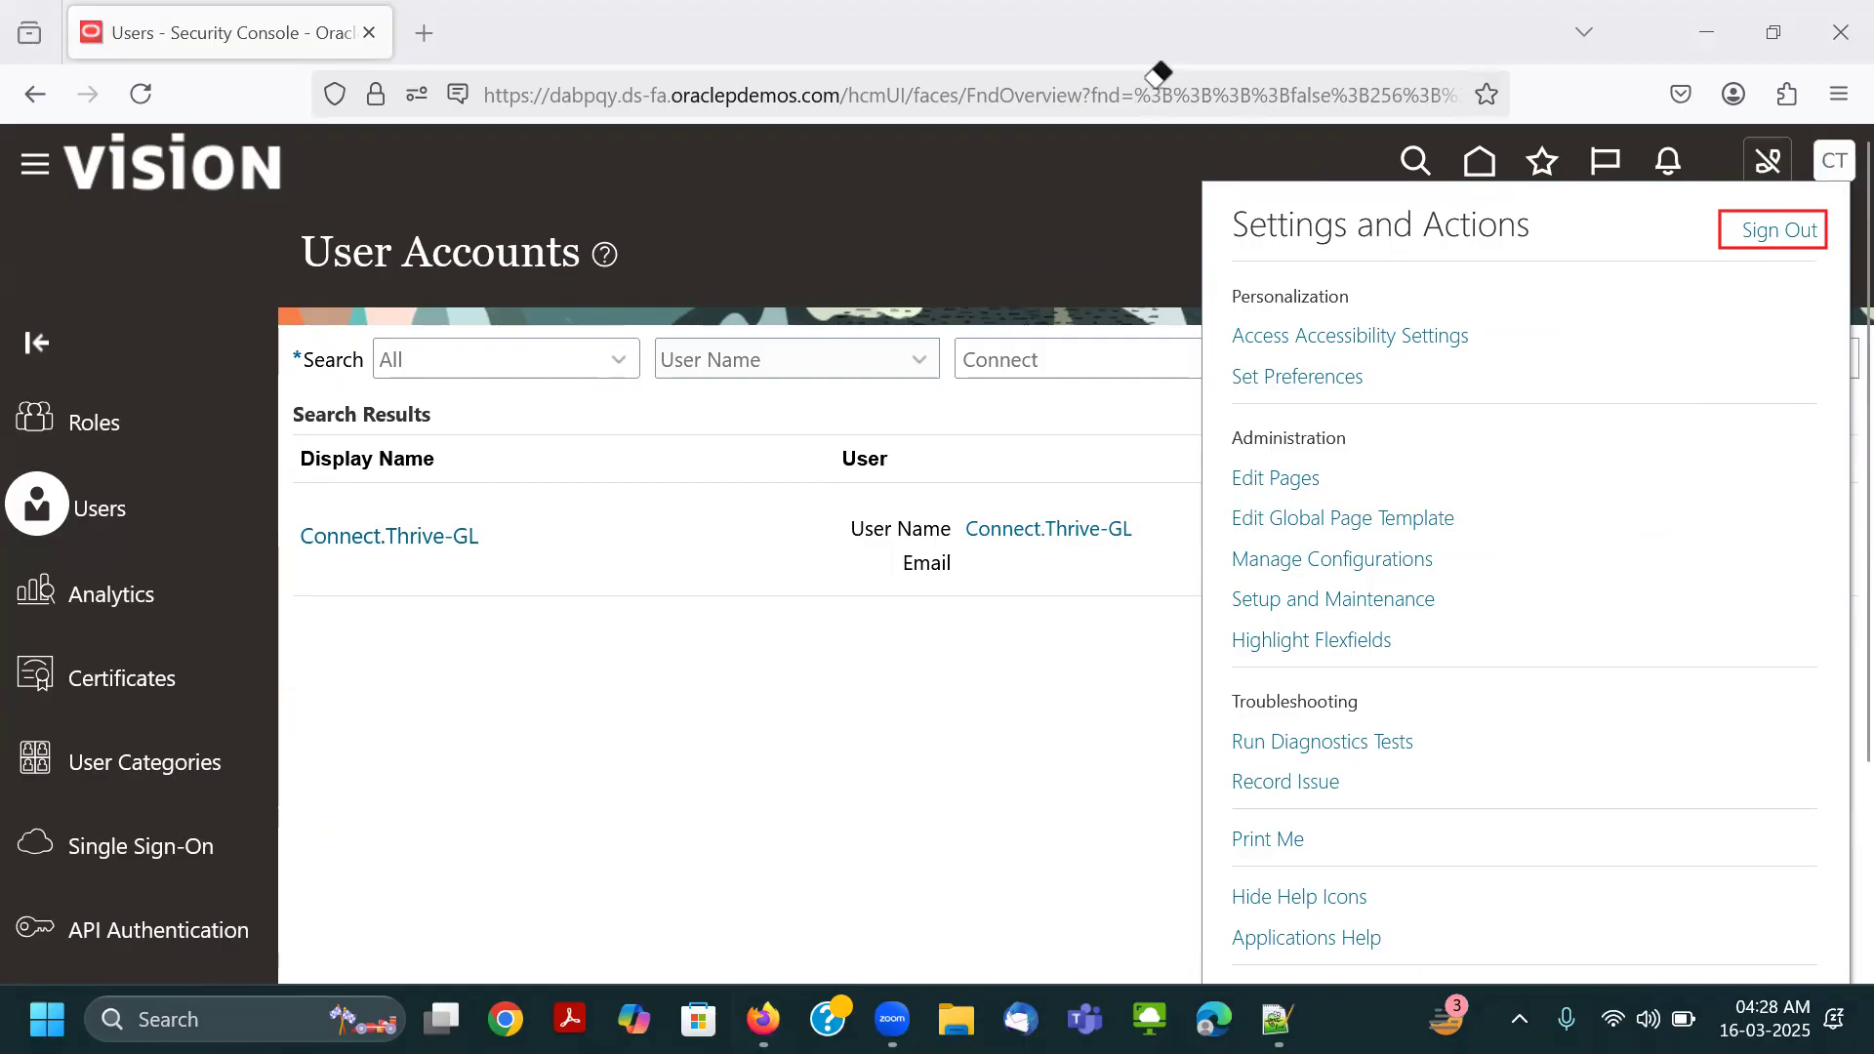
pyautogui.click(1794, 230)
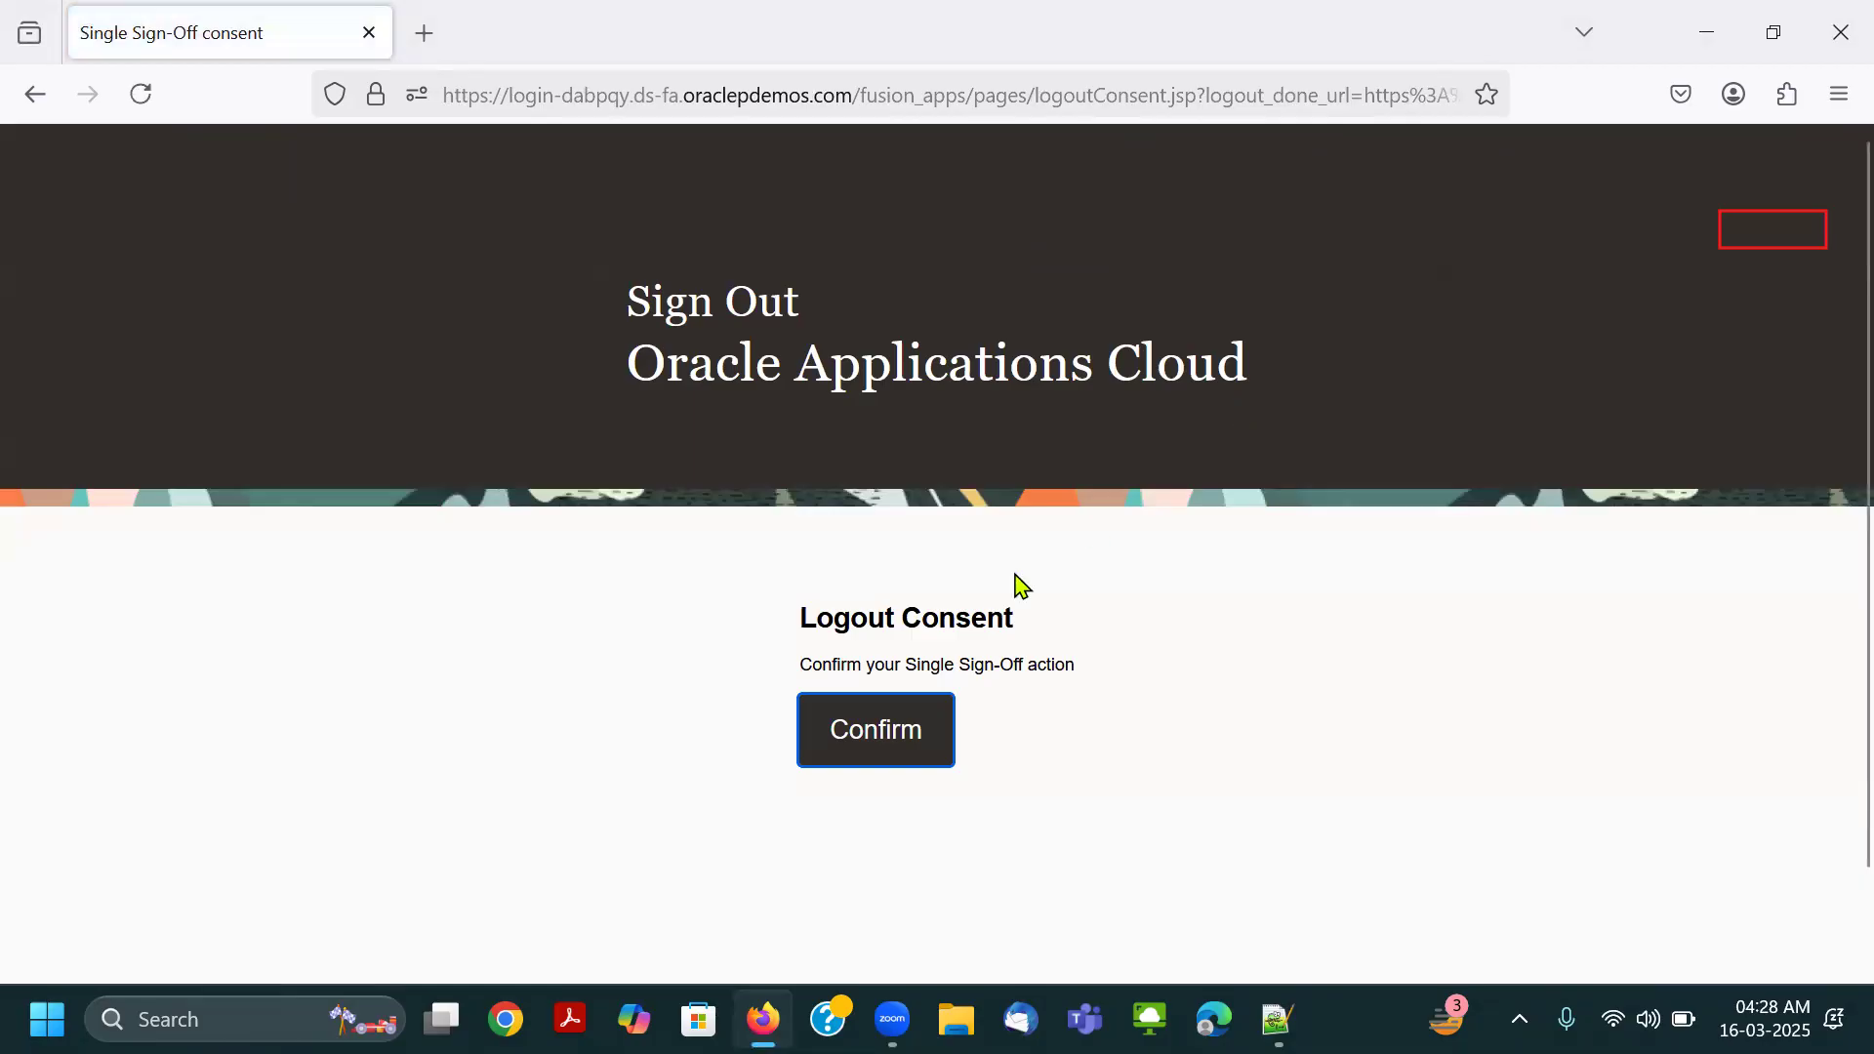
pyautogui.click(853, 740)
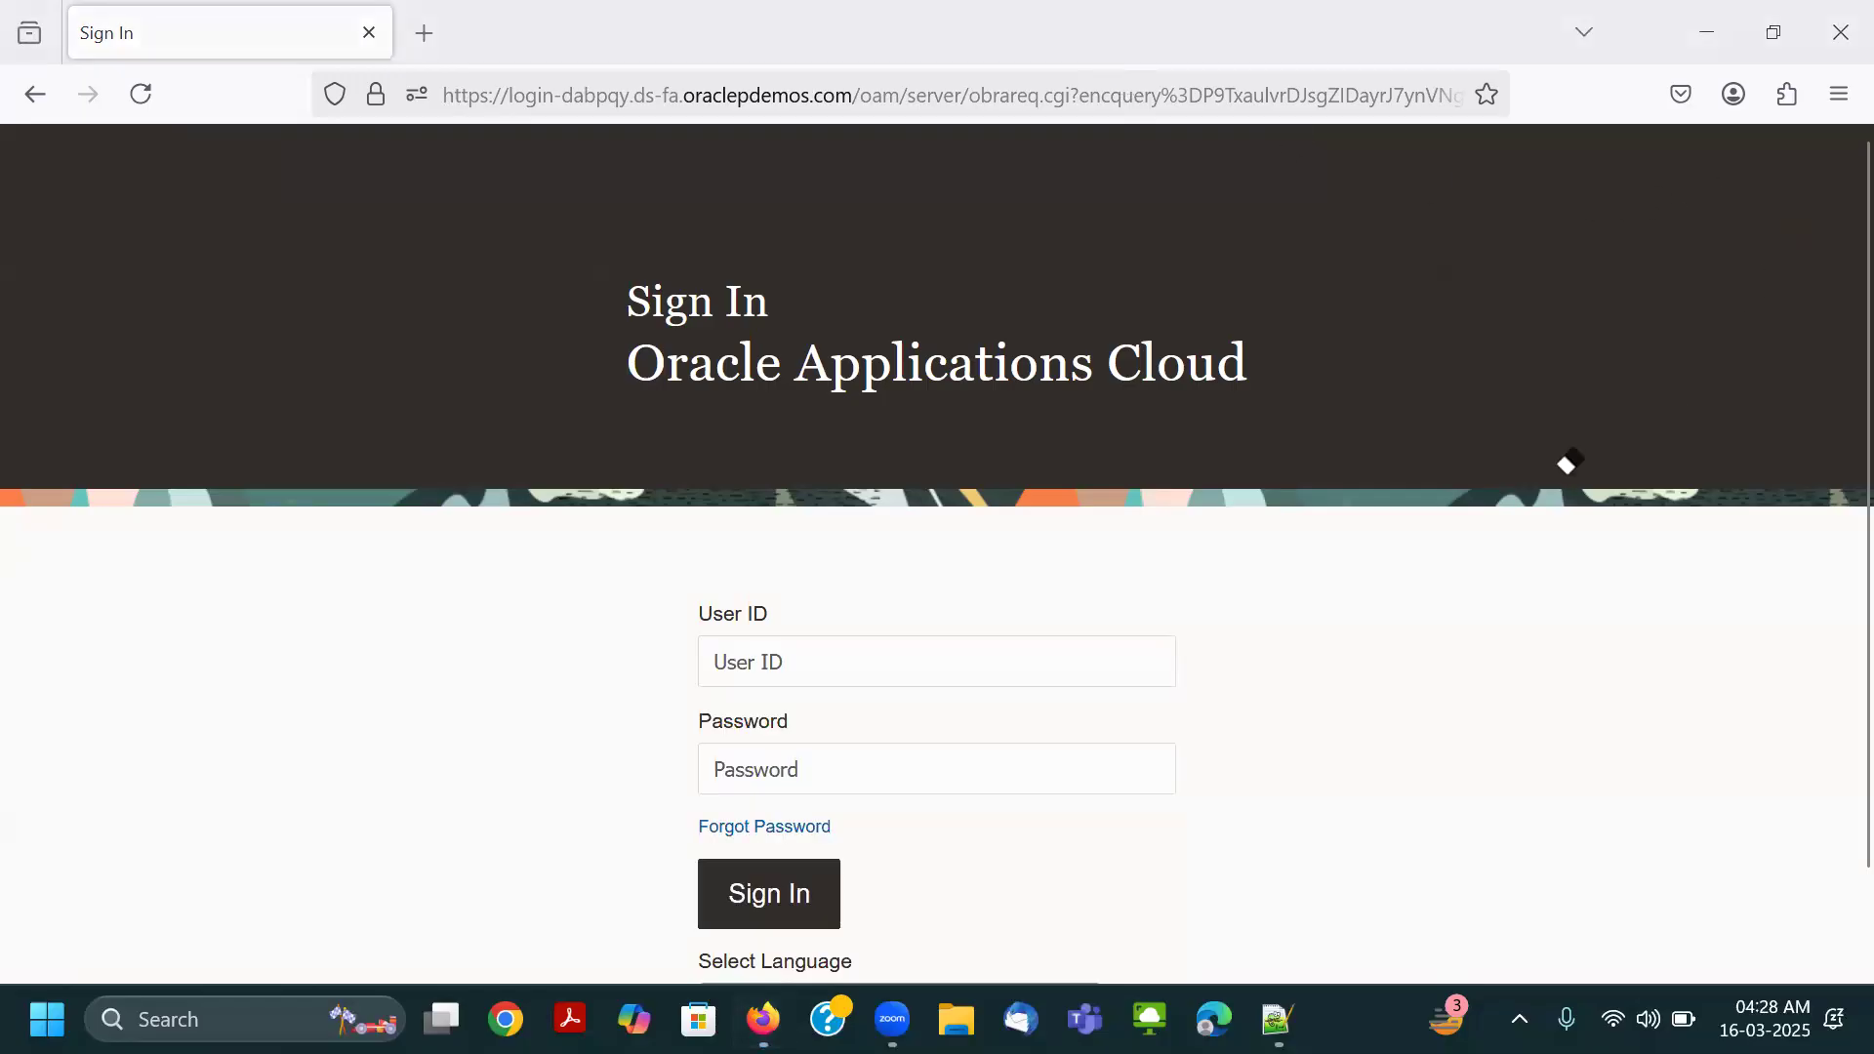
# Check the saved user name in the Notepad++ notes and paste it into the sign-in page's User ID.
pyautogui.hotkey('alt', 'Tab')
pyautogui.click(576, 546)
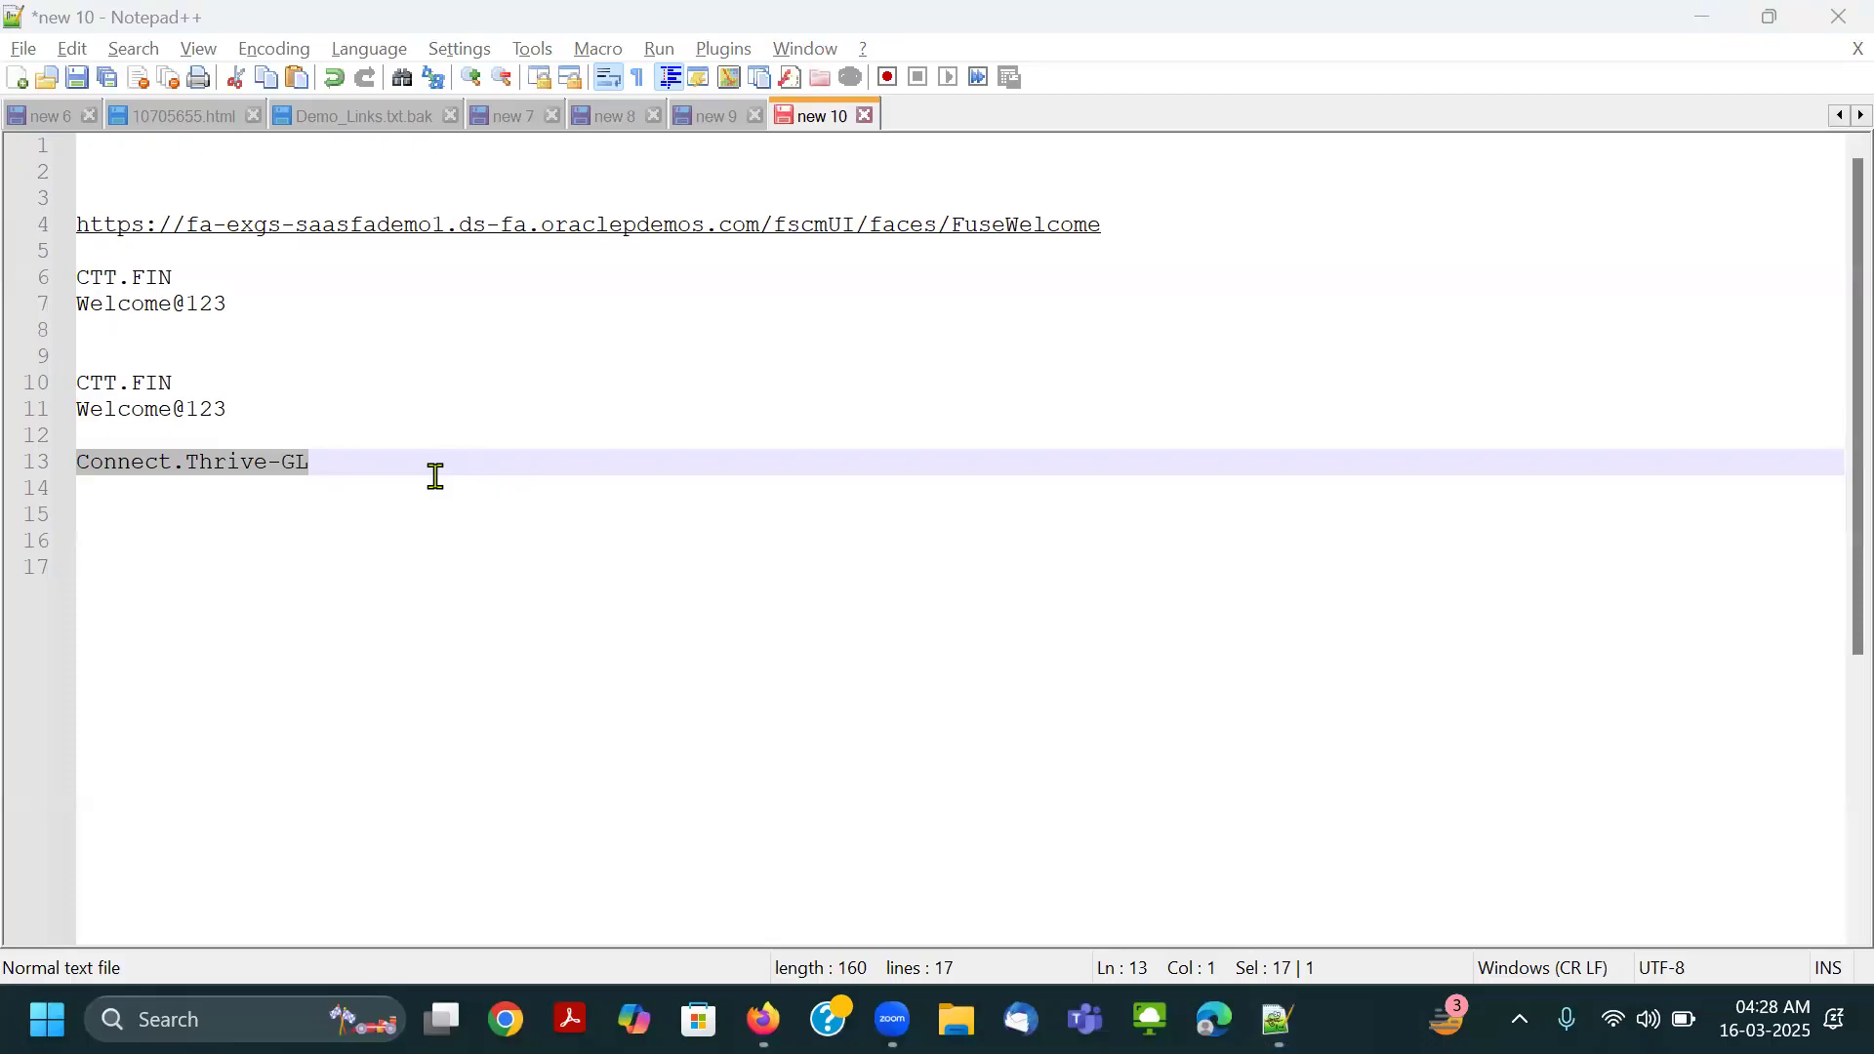
pyautogui.hotkey('alt', 'Tab')
pyautogui.write('Connect.Thrive-GL')
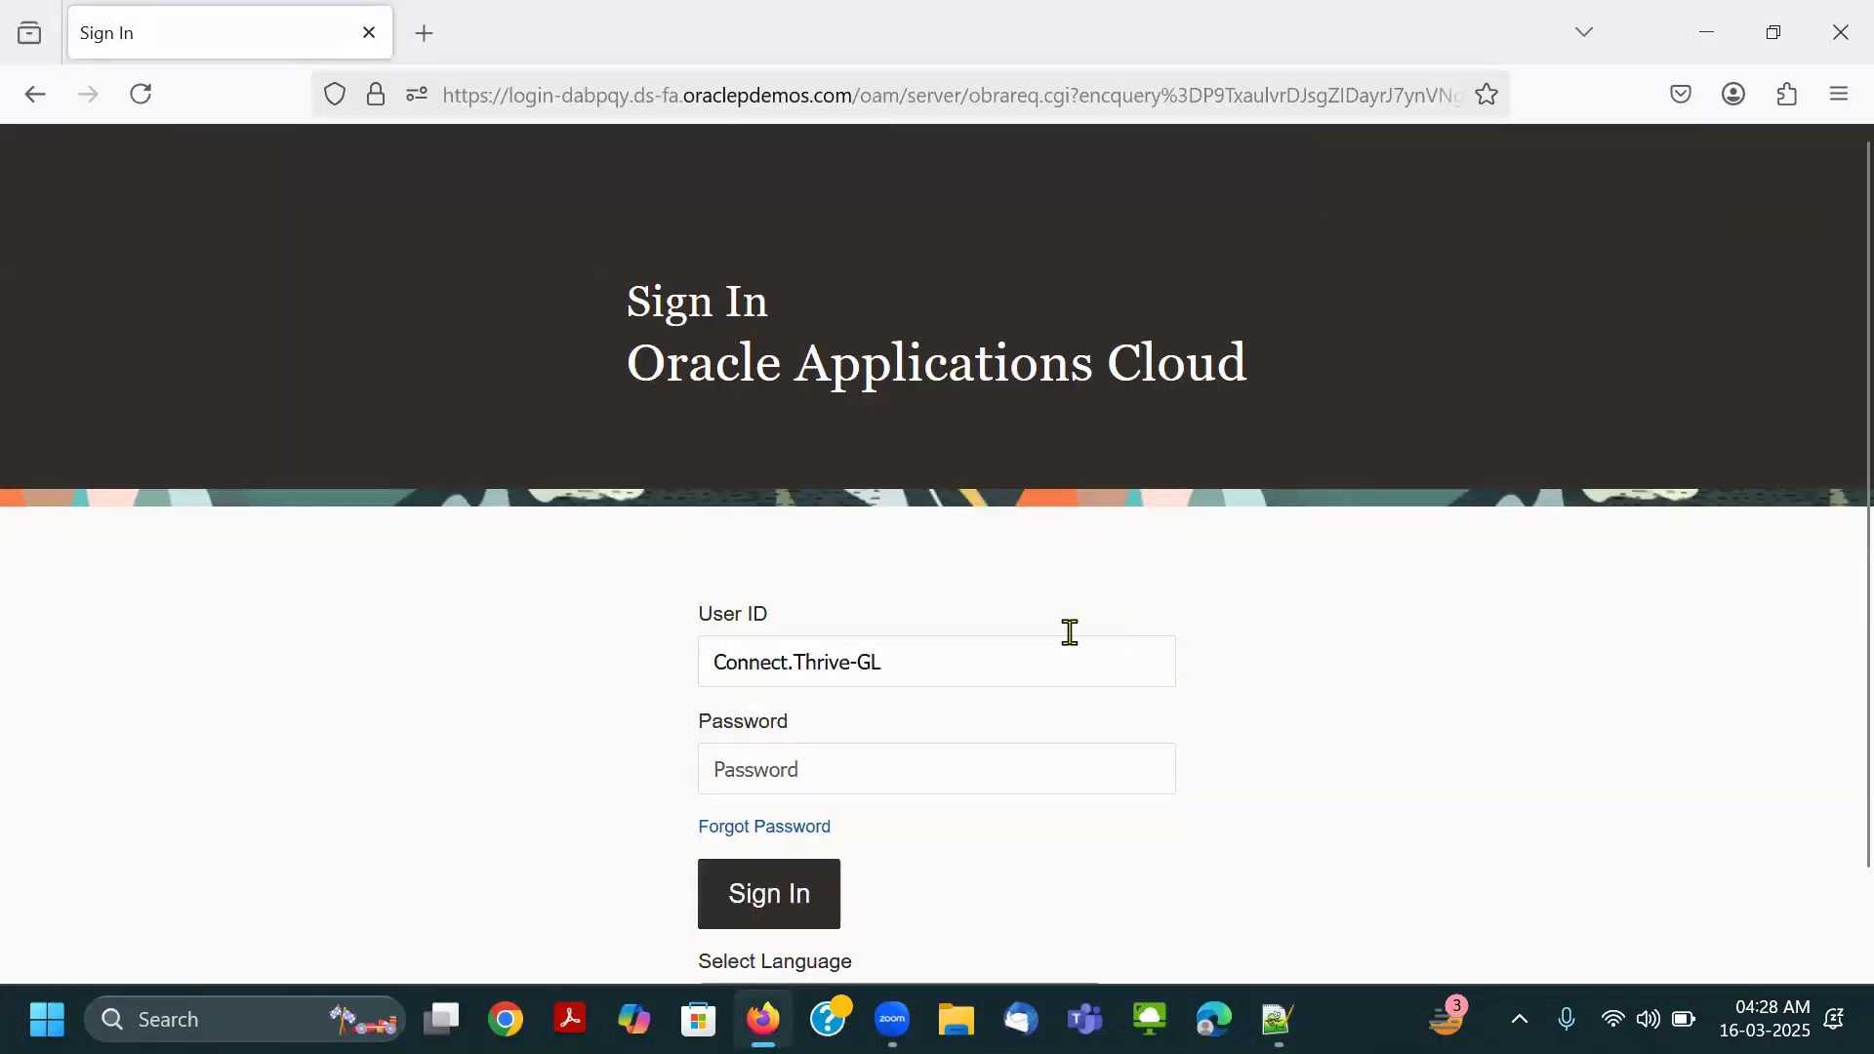
# Copy the account password from the notes into the Password field, sign in, and decline saving it in the browser.
pyautogui.hotkey('alt', 'Tab')
pyautogui.moveTo(243, 406); pyautogui.dragTo(24, 408)
pyautogui.hotkey('ctrl', 'c')
pyautogui.hotkey('alt', 'Tab')
pyautogui.click(1005, 776)
pyautogui.hotkey('ctrl', 'v')
pyautogui.click(764, 890)
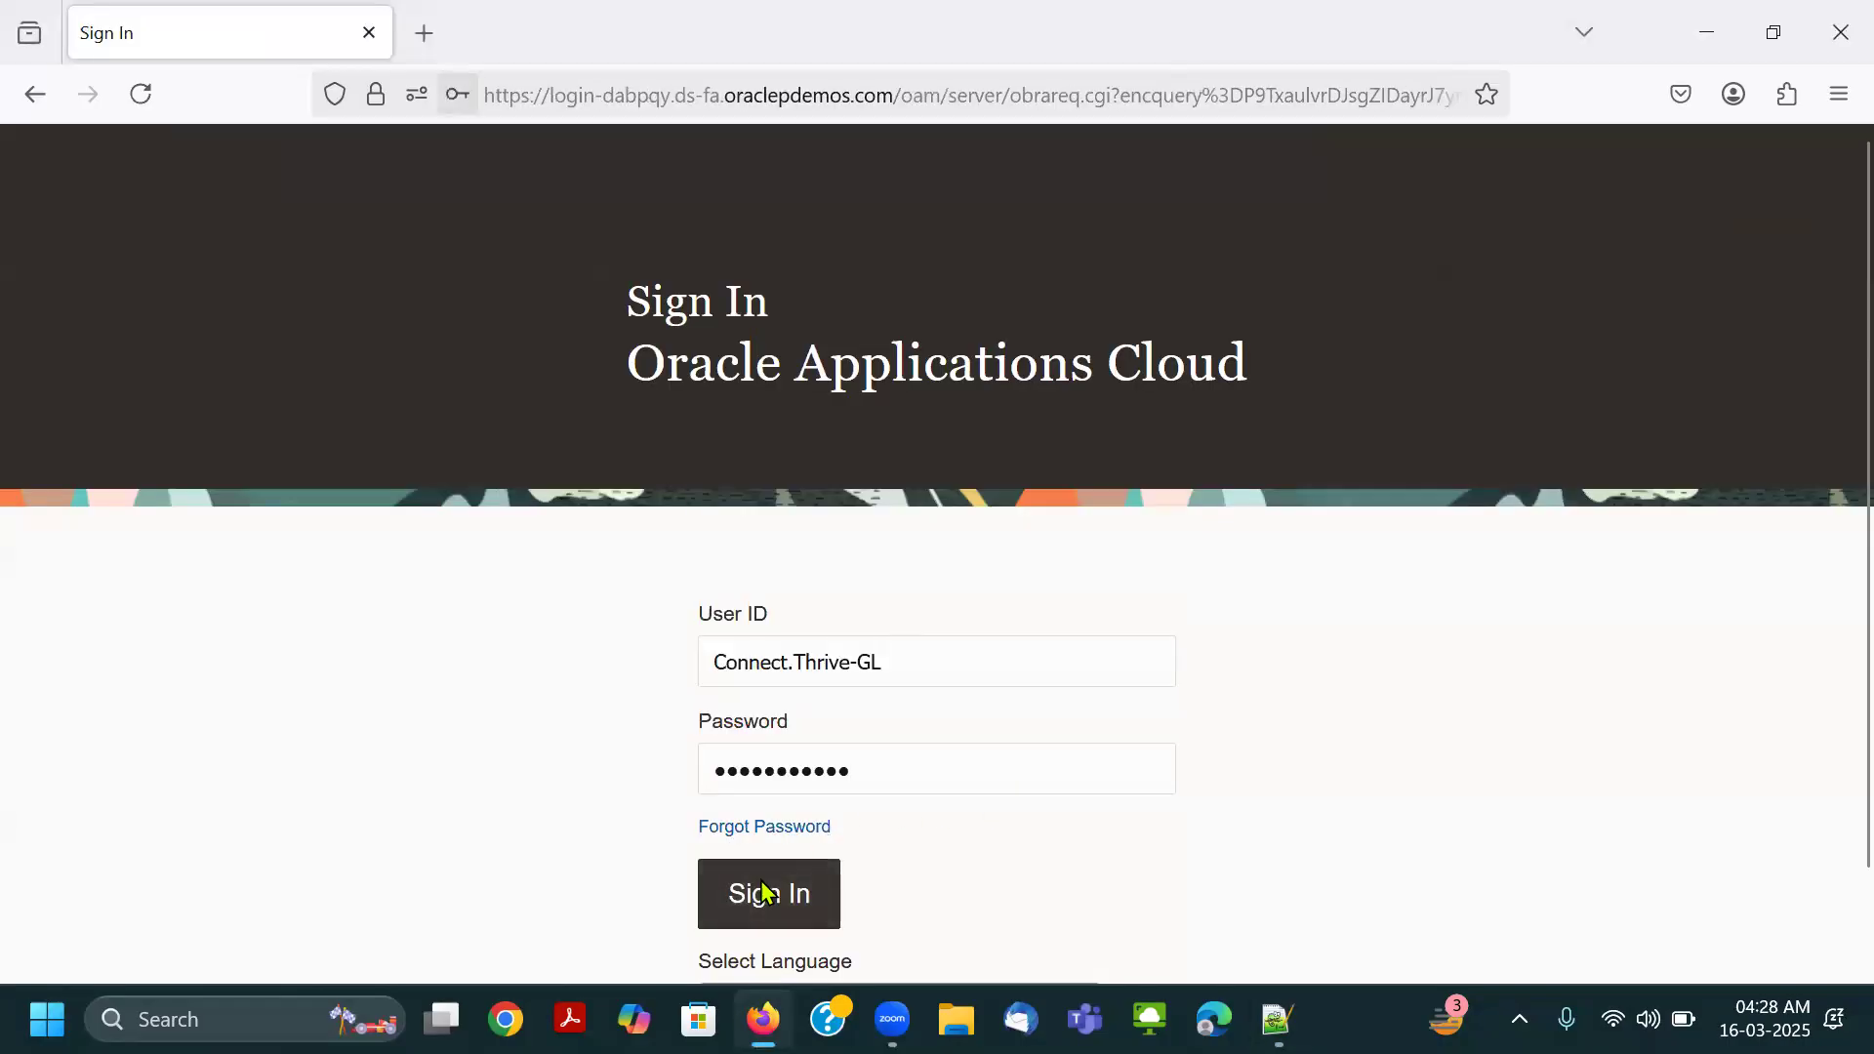
pyautogui.click(881, 390)
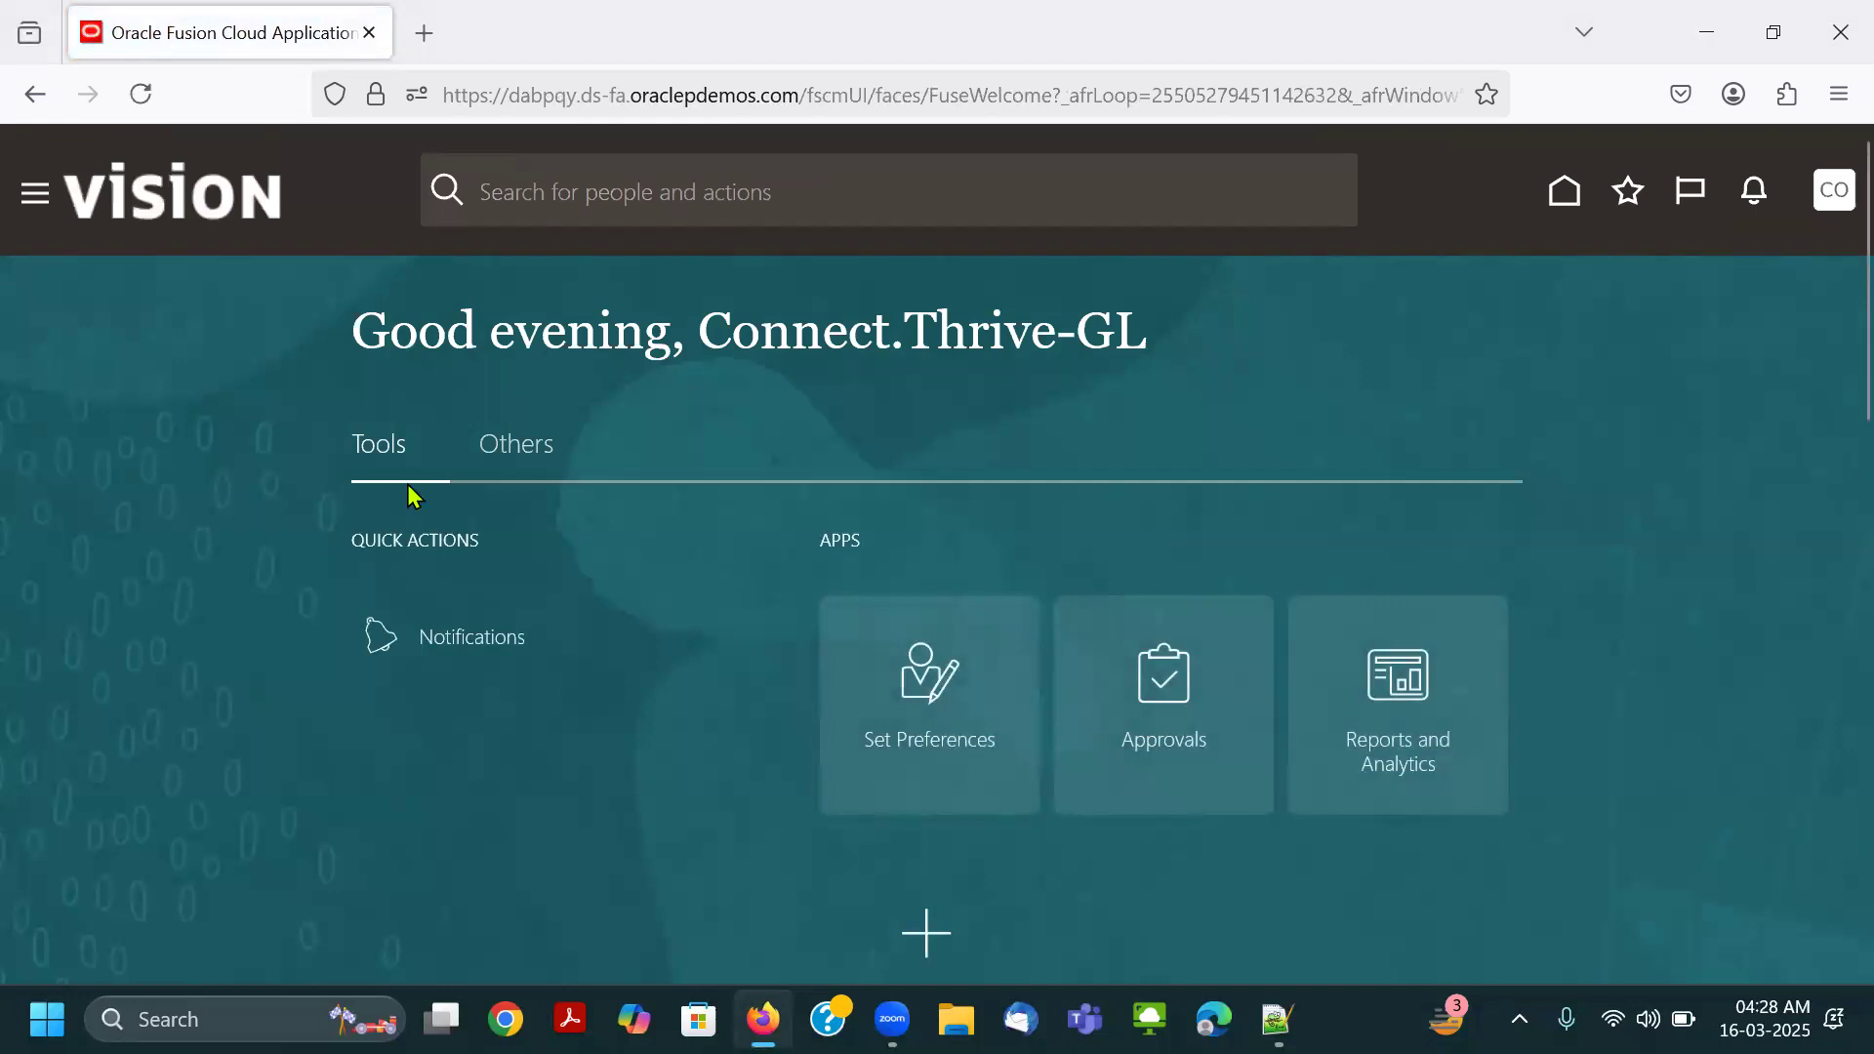
# View the Others group of apps on the new account's home page.
pyautogui.click(625, 465)
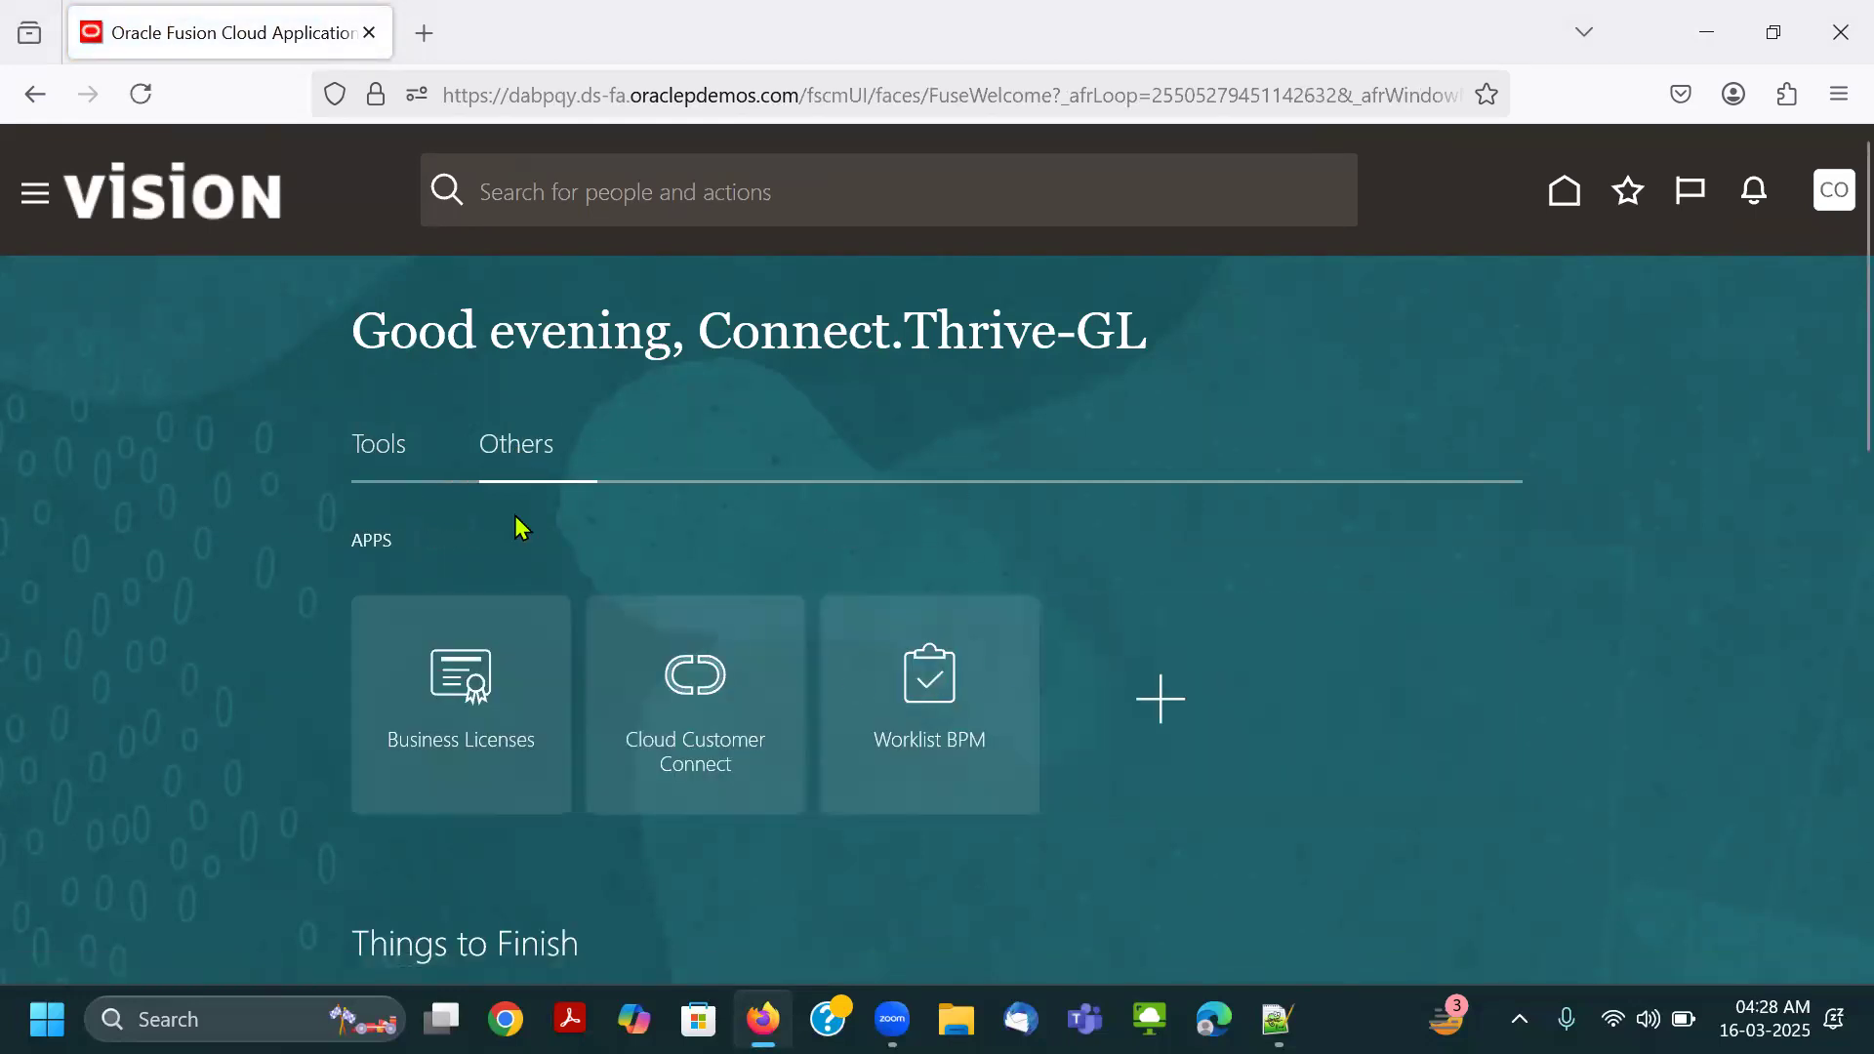
# Show the Tools group of apps on the new account's home page.
pyautogui.click(388, 447)
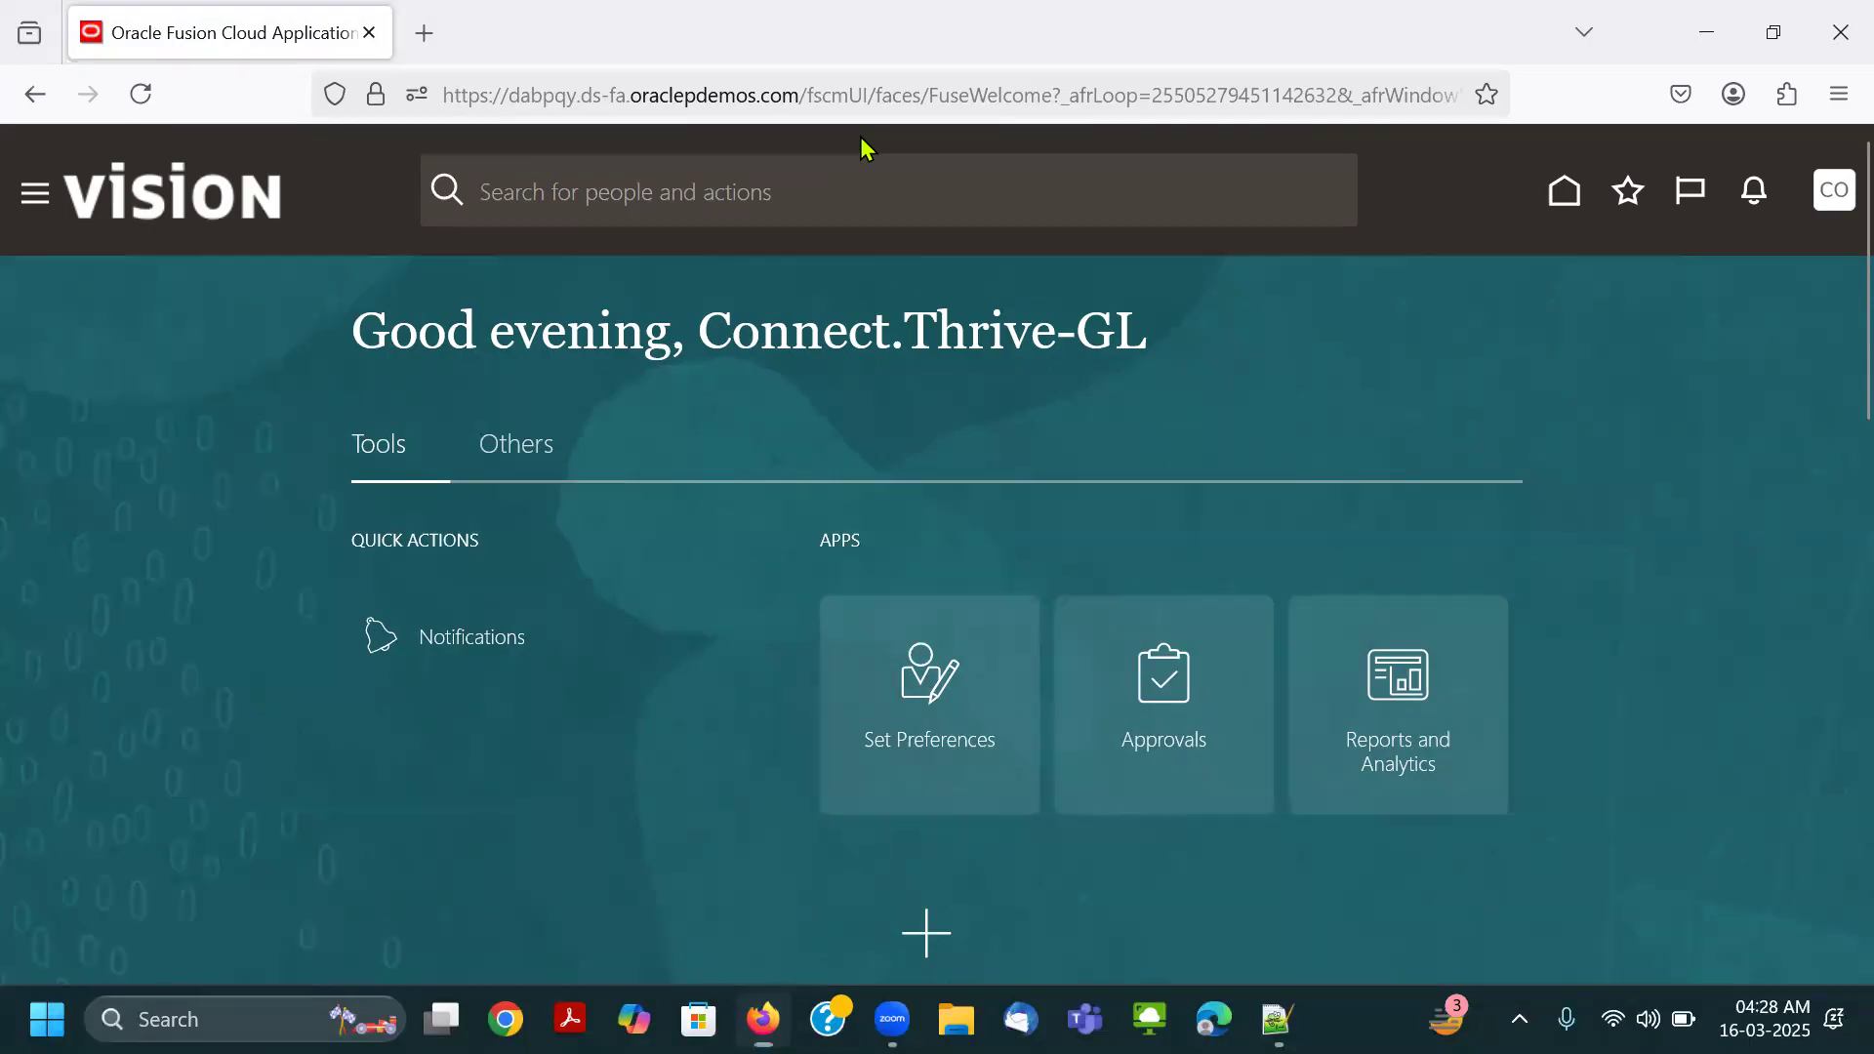
pyautogui.hotkey('alt', 'Tab')
pyautogui.hotkey('alt', 'Tab')
pyautogui.hotkey('alt', 'Tab')
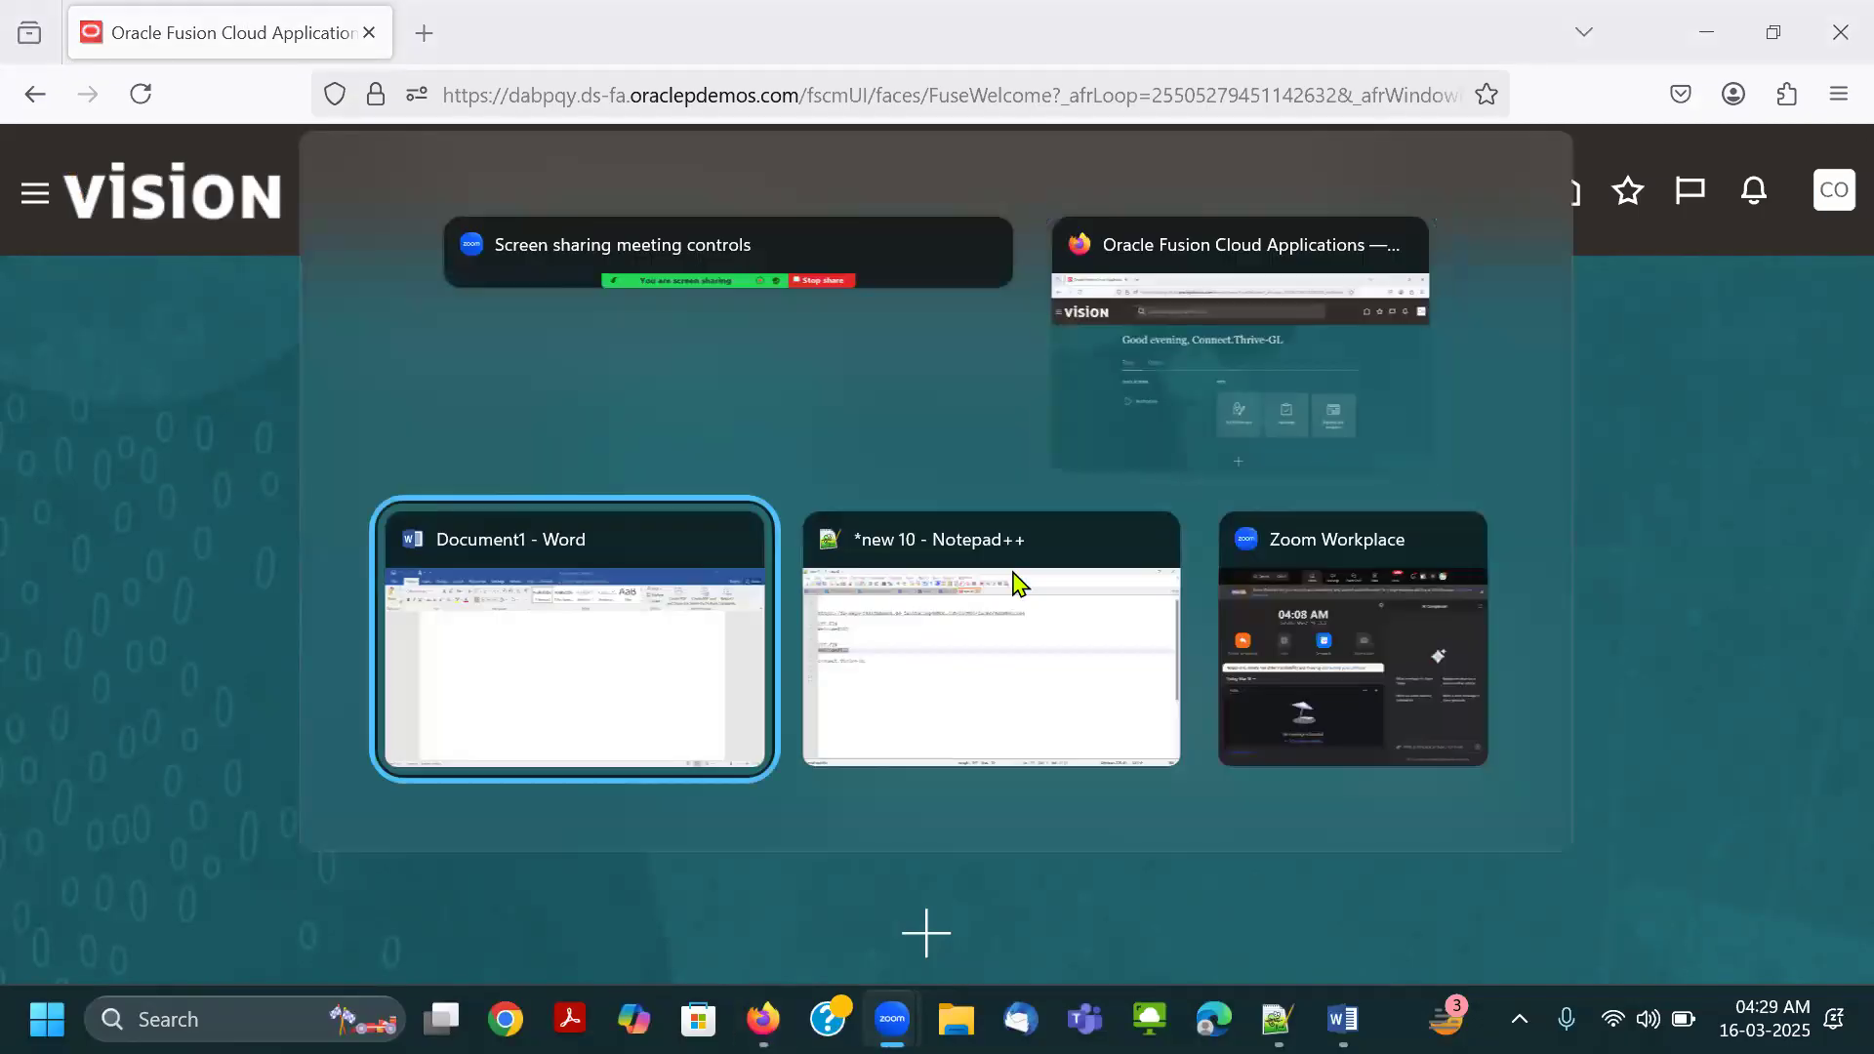
pyautogui.hotkey('ctrl', 'v')
pyautogui.scroll(-1, 1138, 688)
pyautogui.scroll(1, 1136, 688)
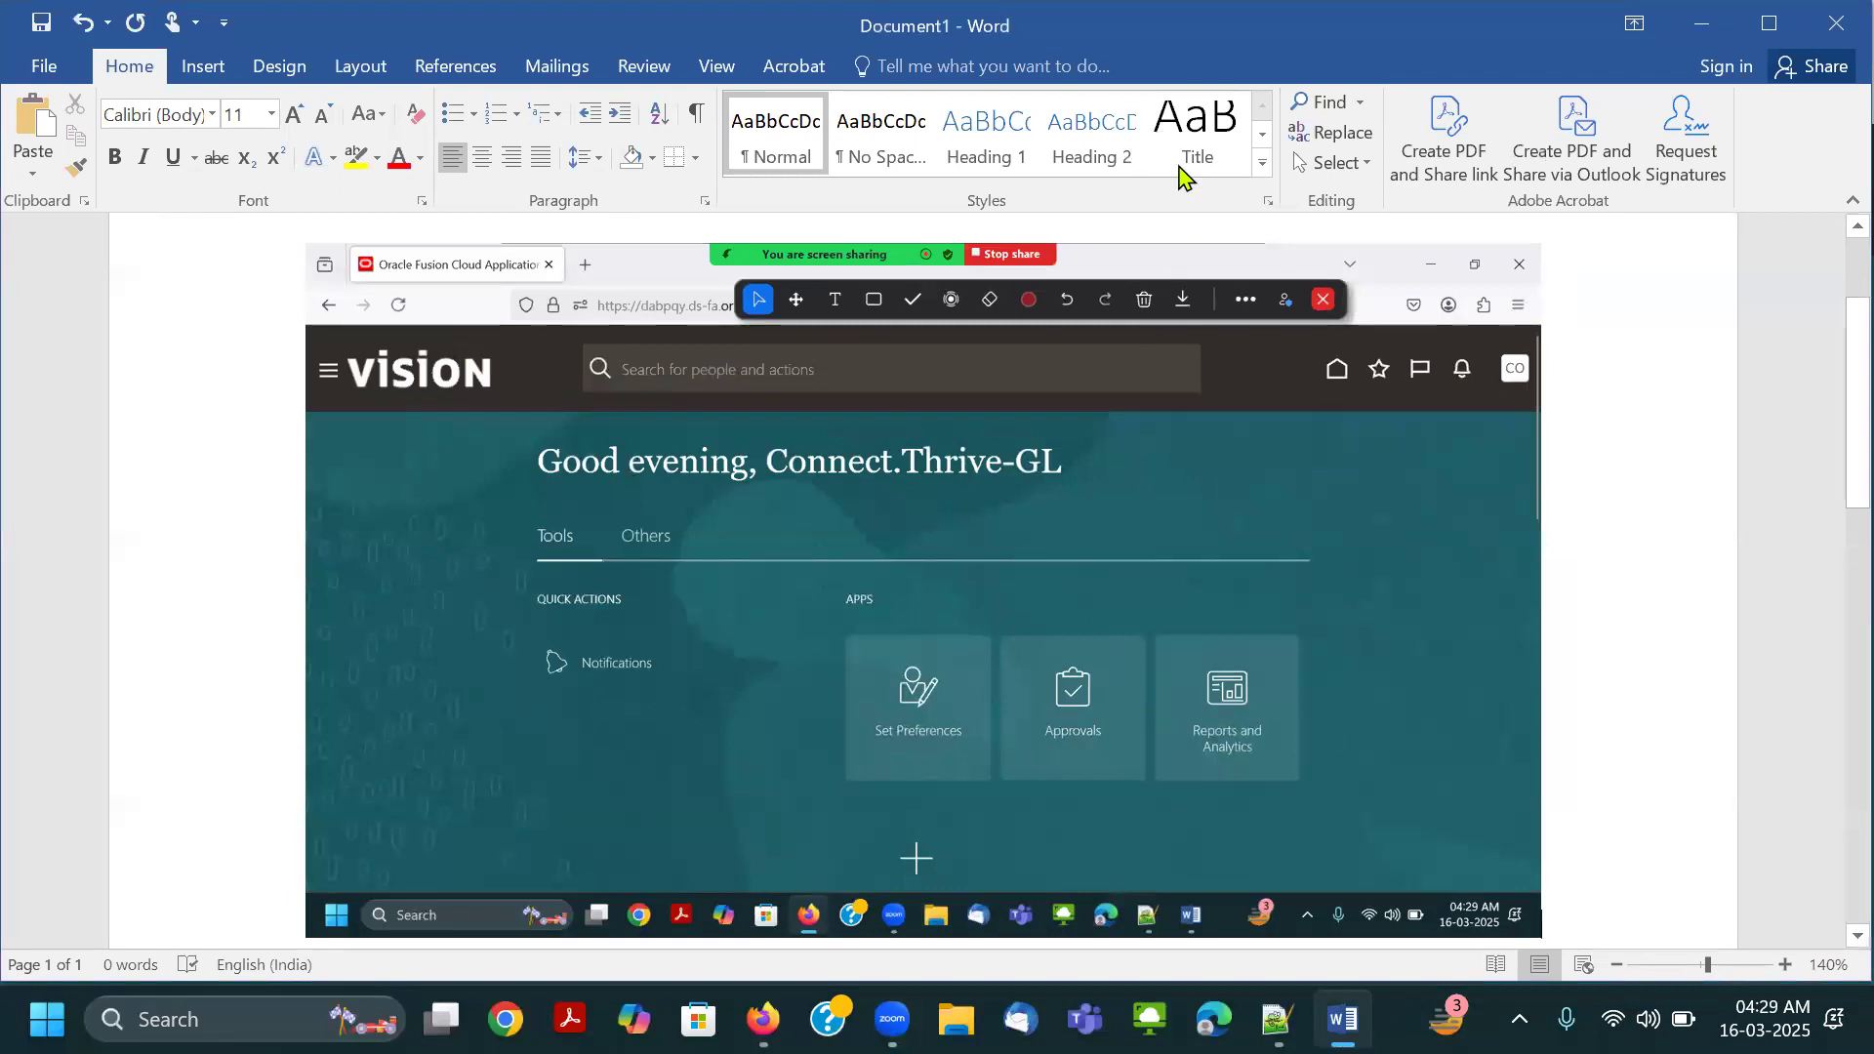
pyautogui.hotkey('ctrl', 'z')
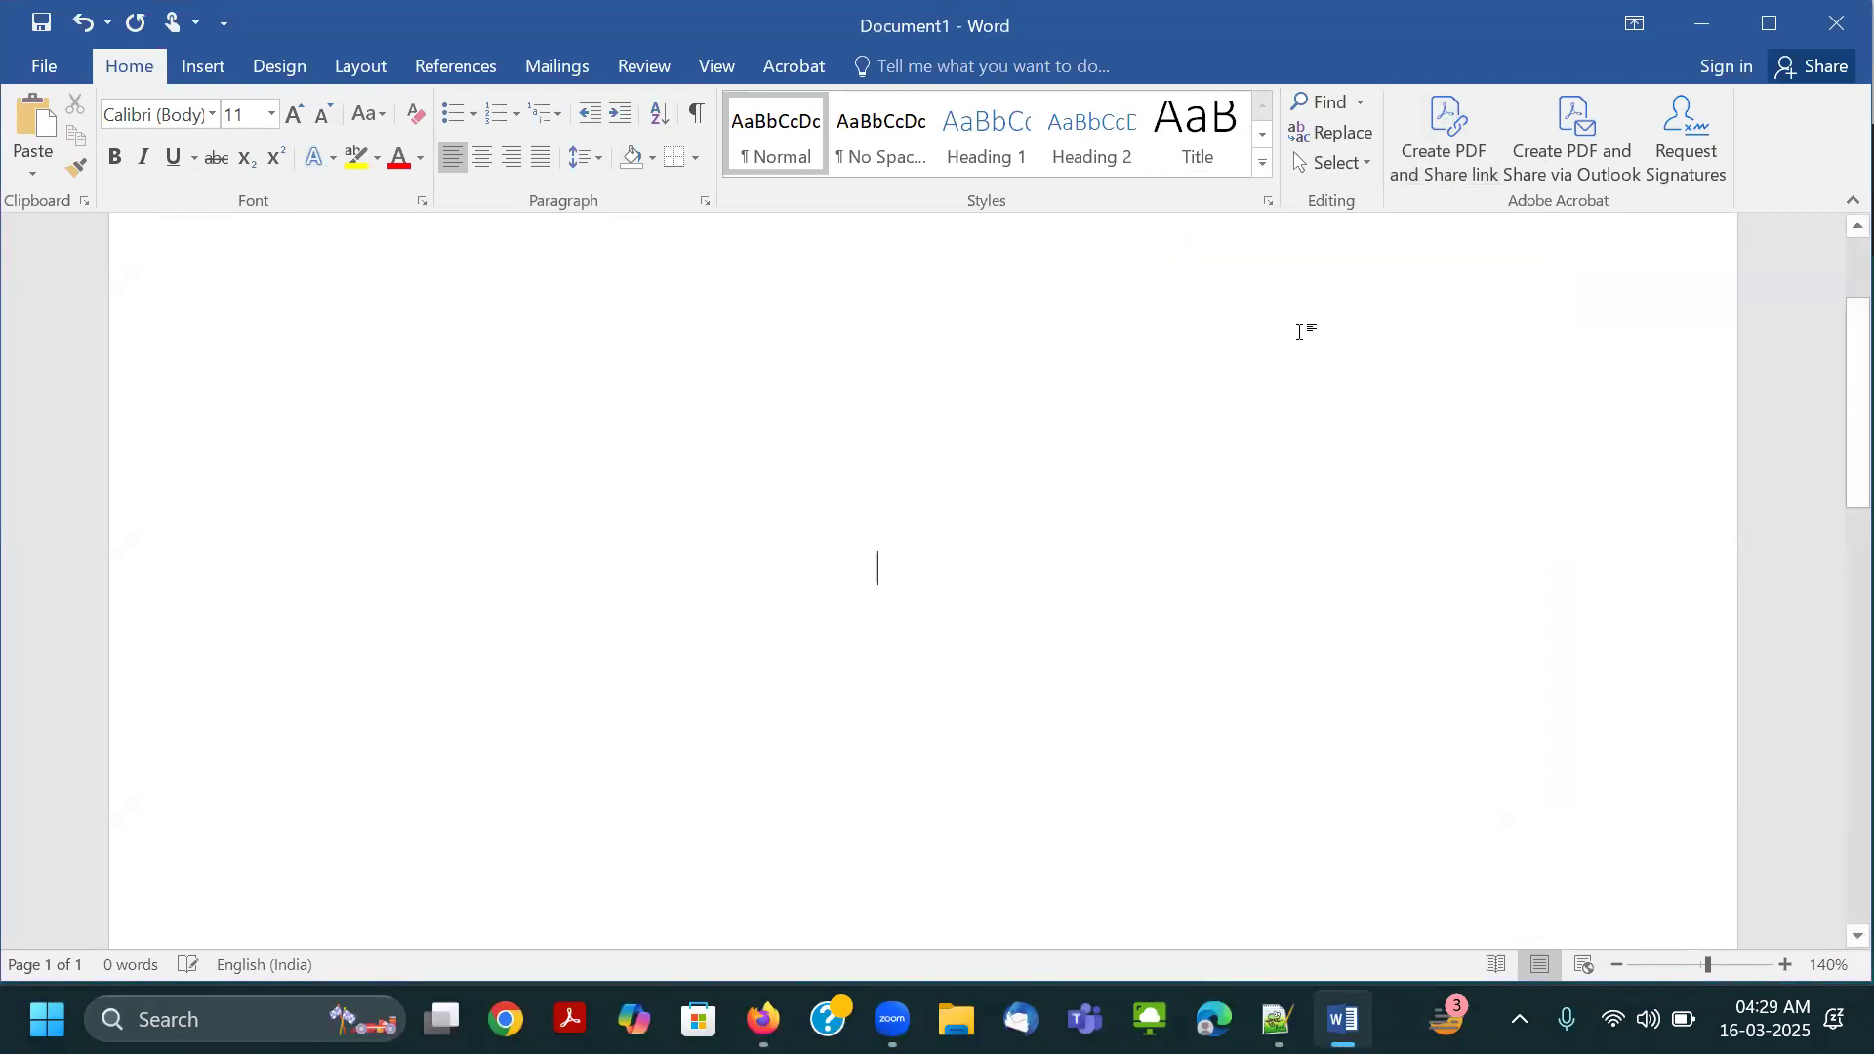
# Return to the account's home page in Firefox and paste its screenshot into the blank Word document.
pyautogui.hotkey('alt', 'Tab')
pyautogui.hotkey('alt', 'Tab')
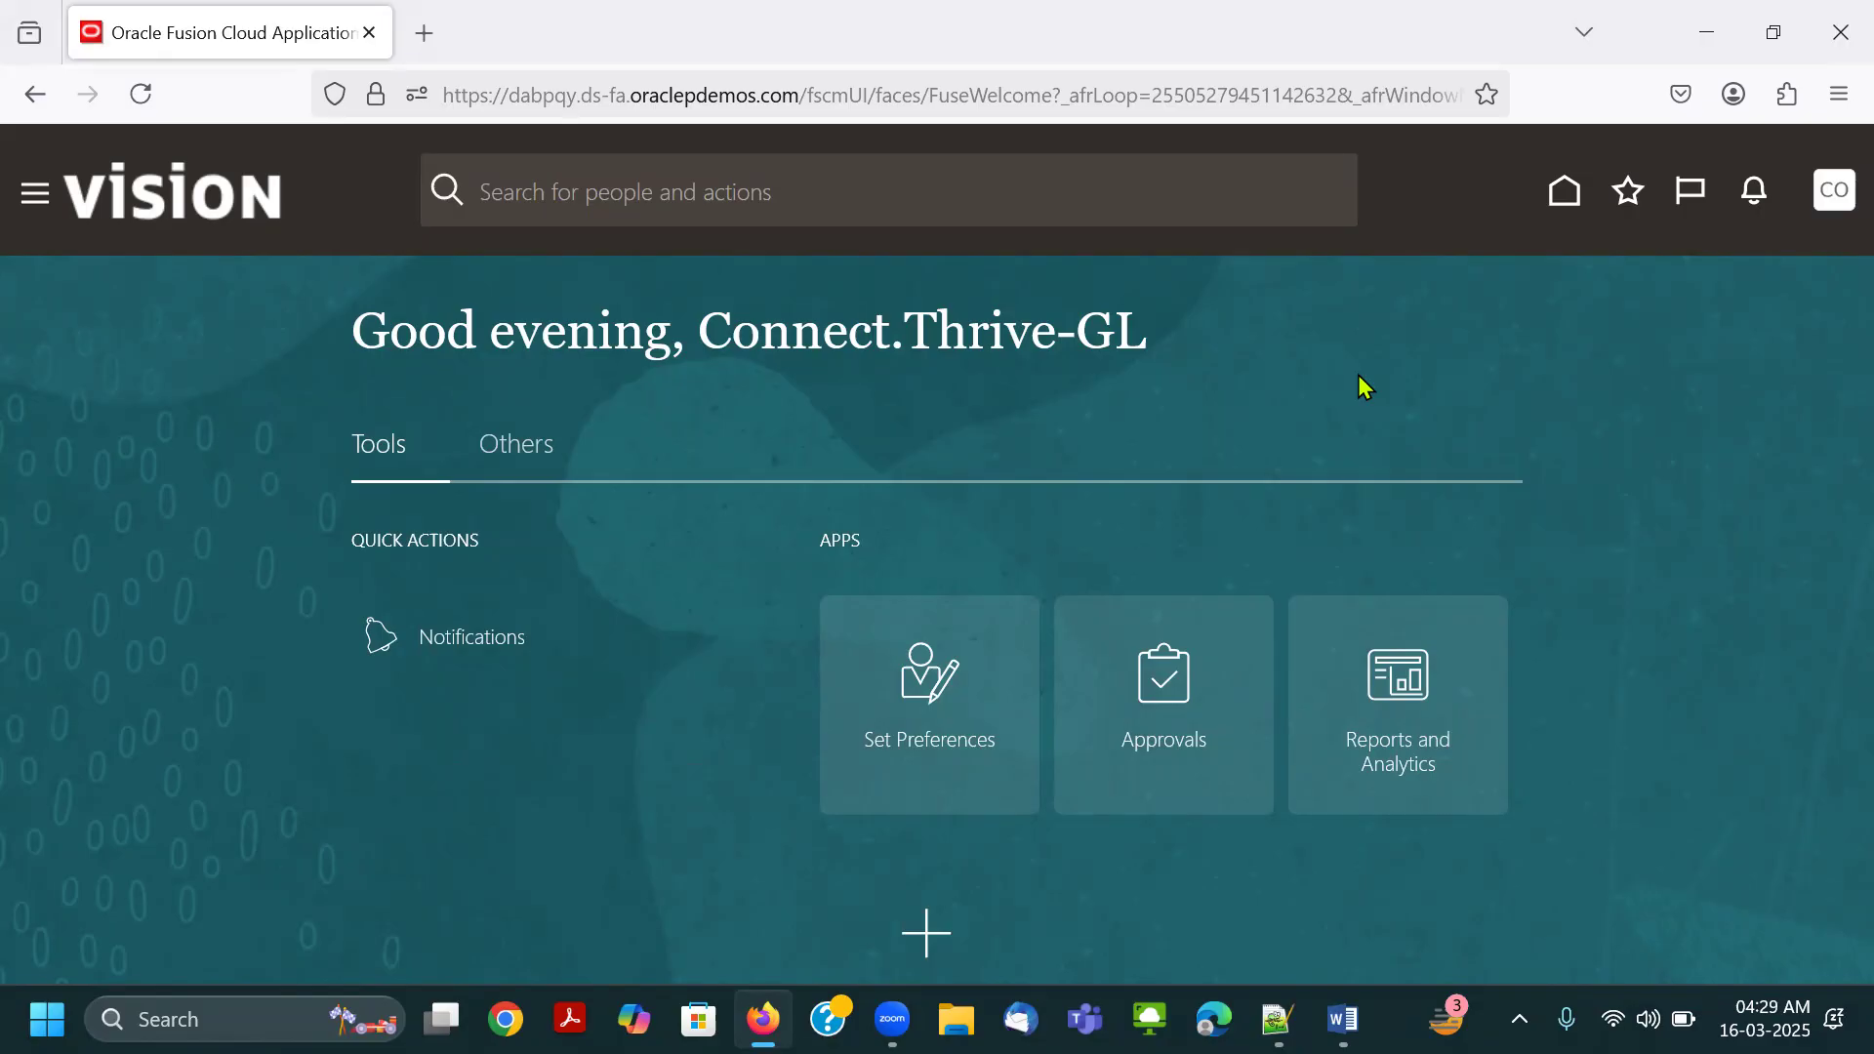
pyautogui.hotkey('alt', 'Tab')
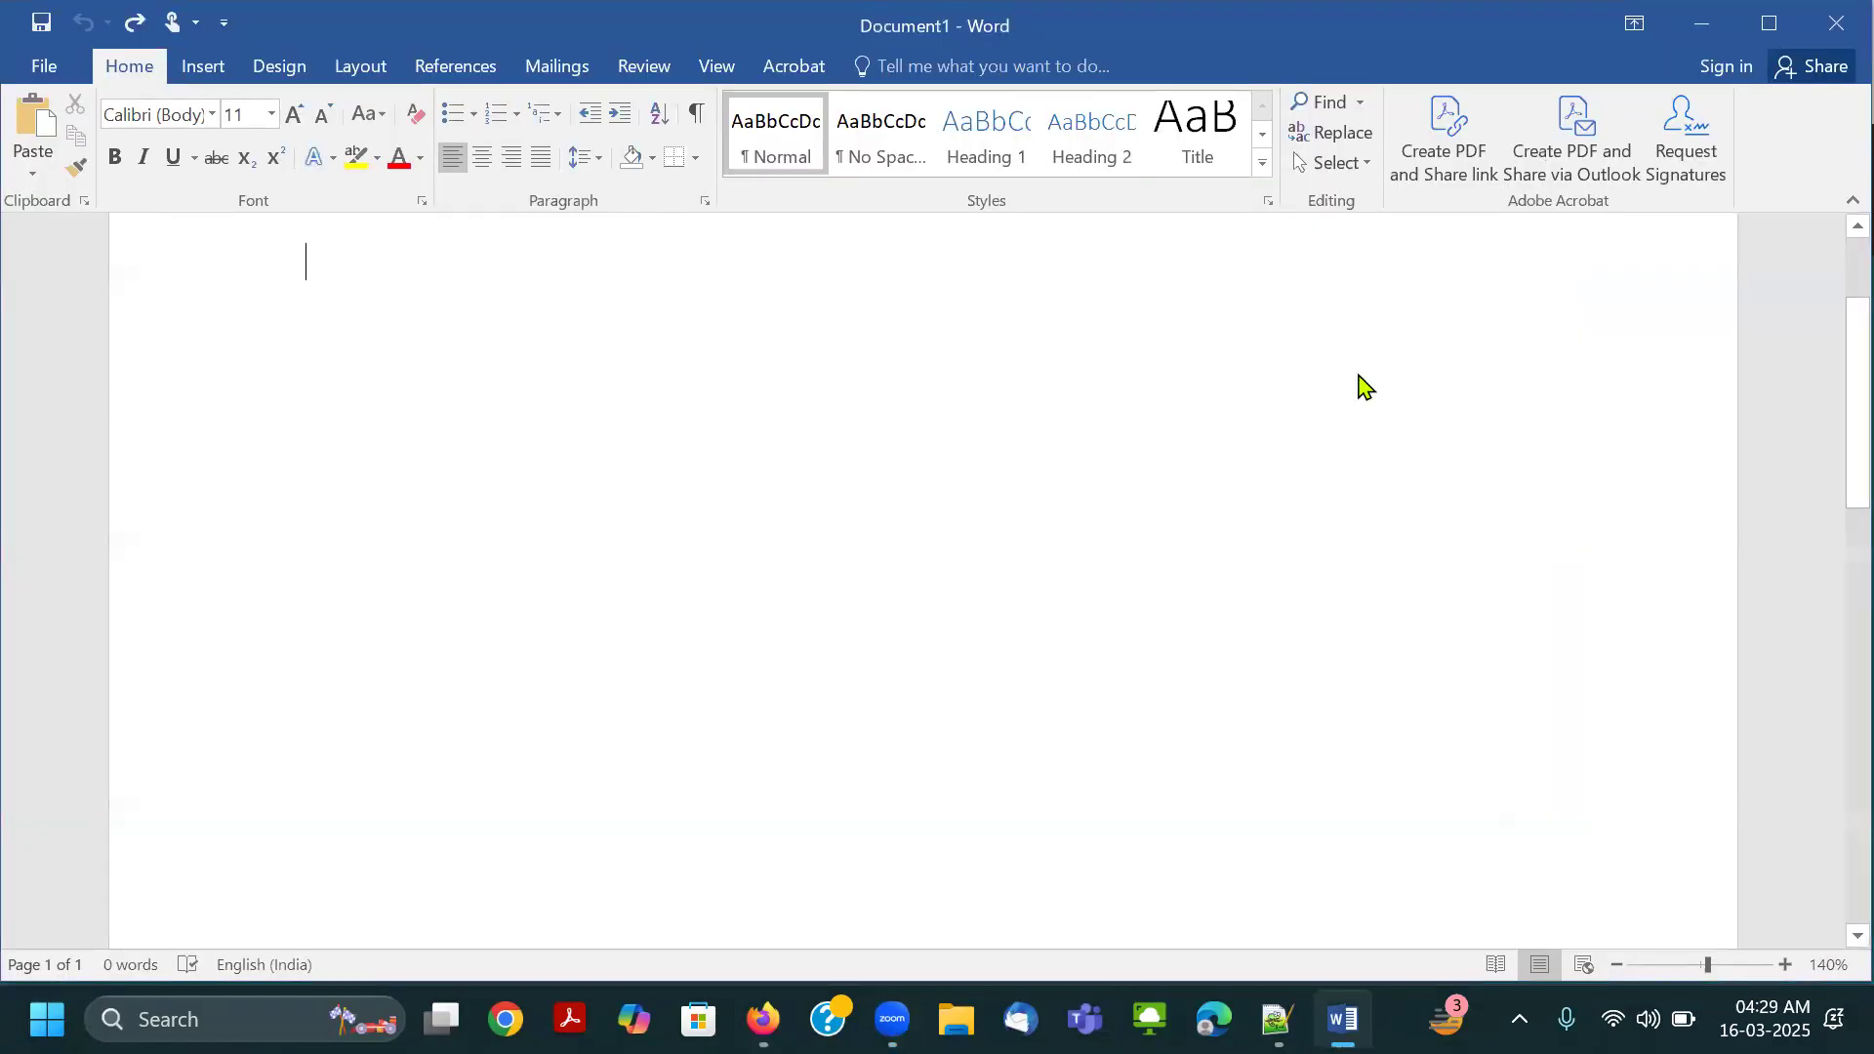
pyautogui.hotkey('ctrl', 'v')
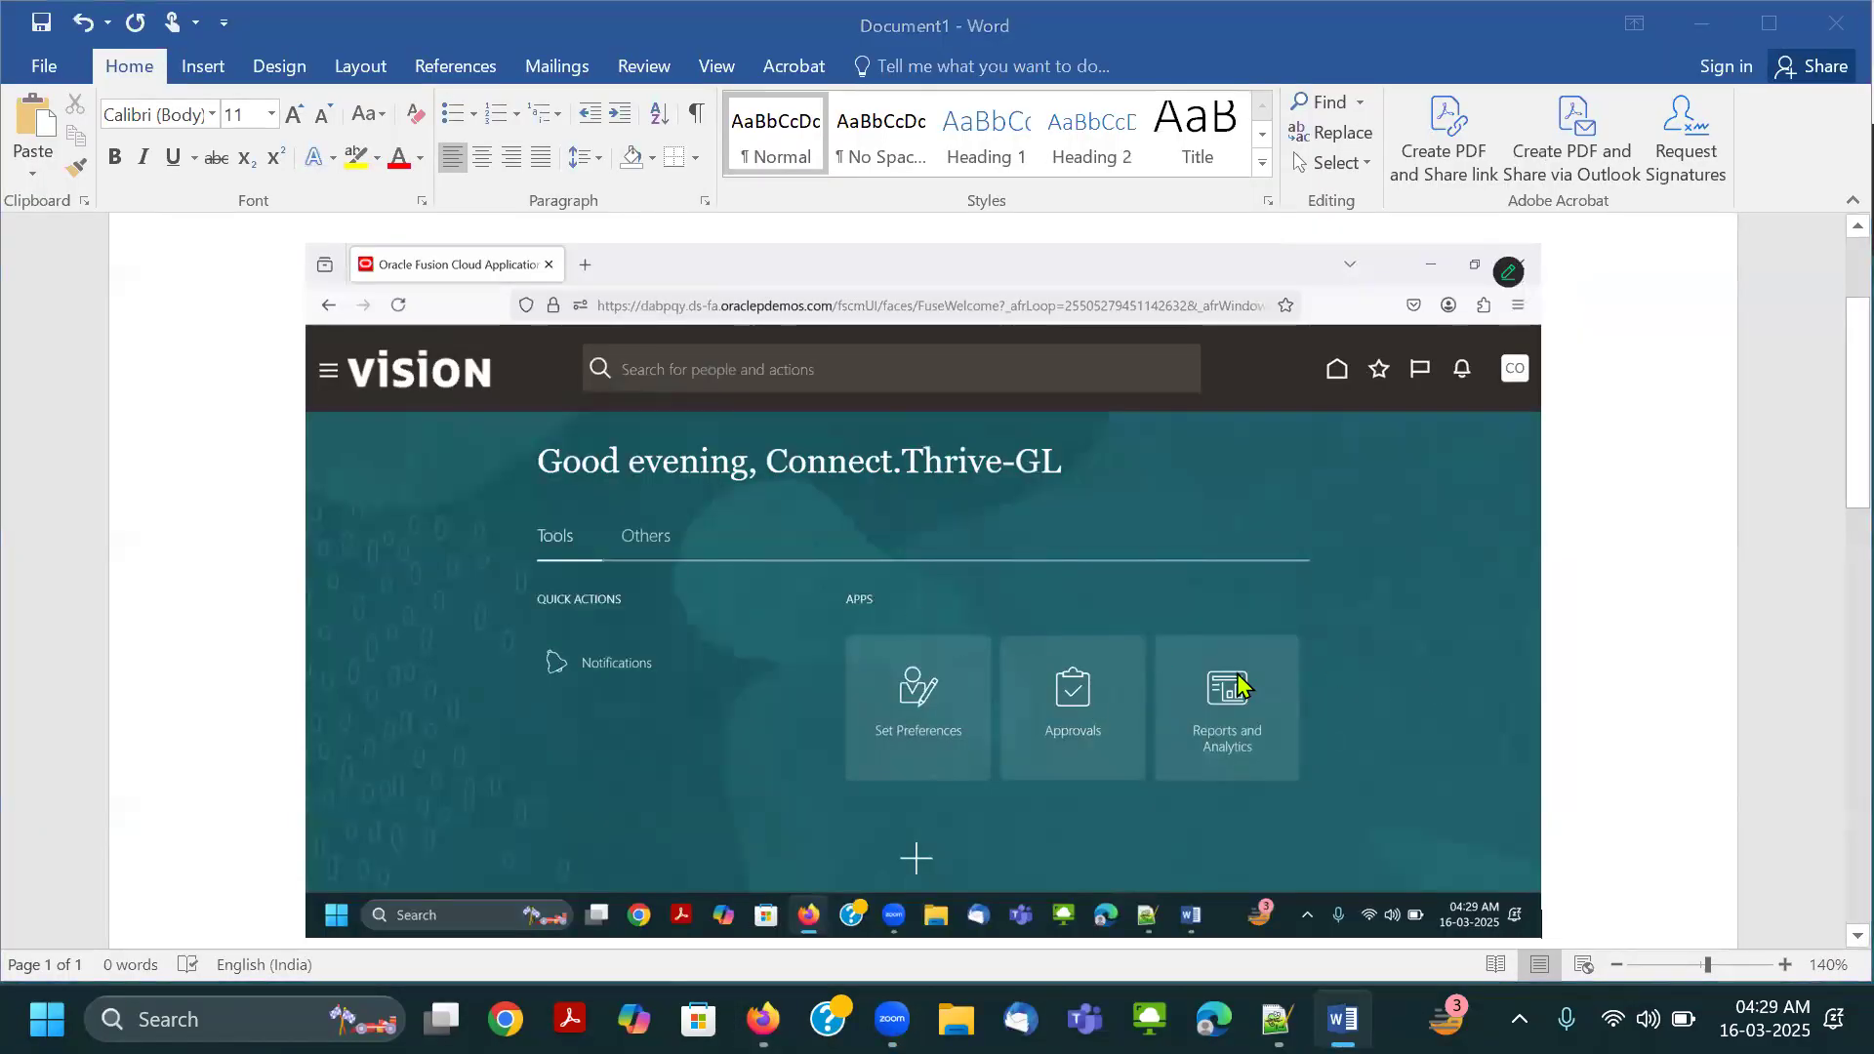
# Display the account's Settings and Actions options in Firefox and paste their screenshot below the first one in Word.
pyautogui.hotkey('alt', 'Tab')
pyautogui.click(1833, 203)
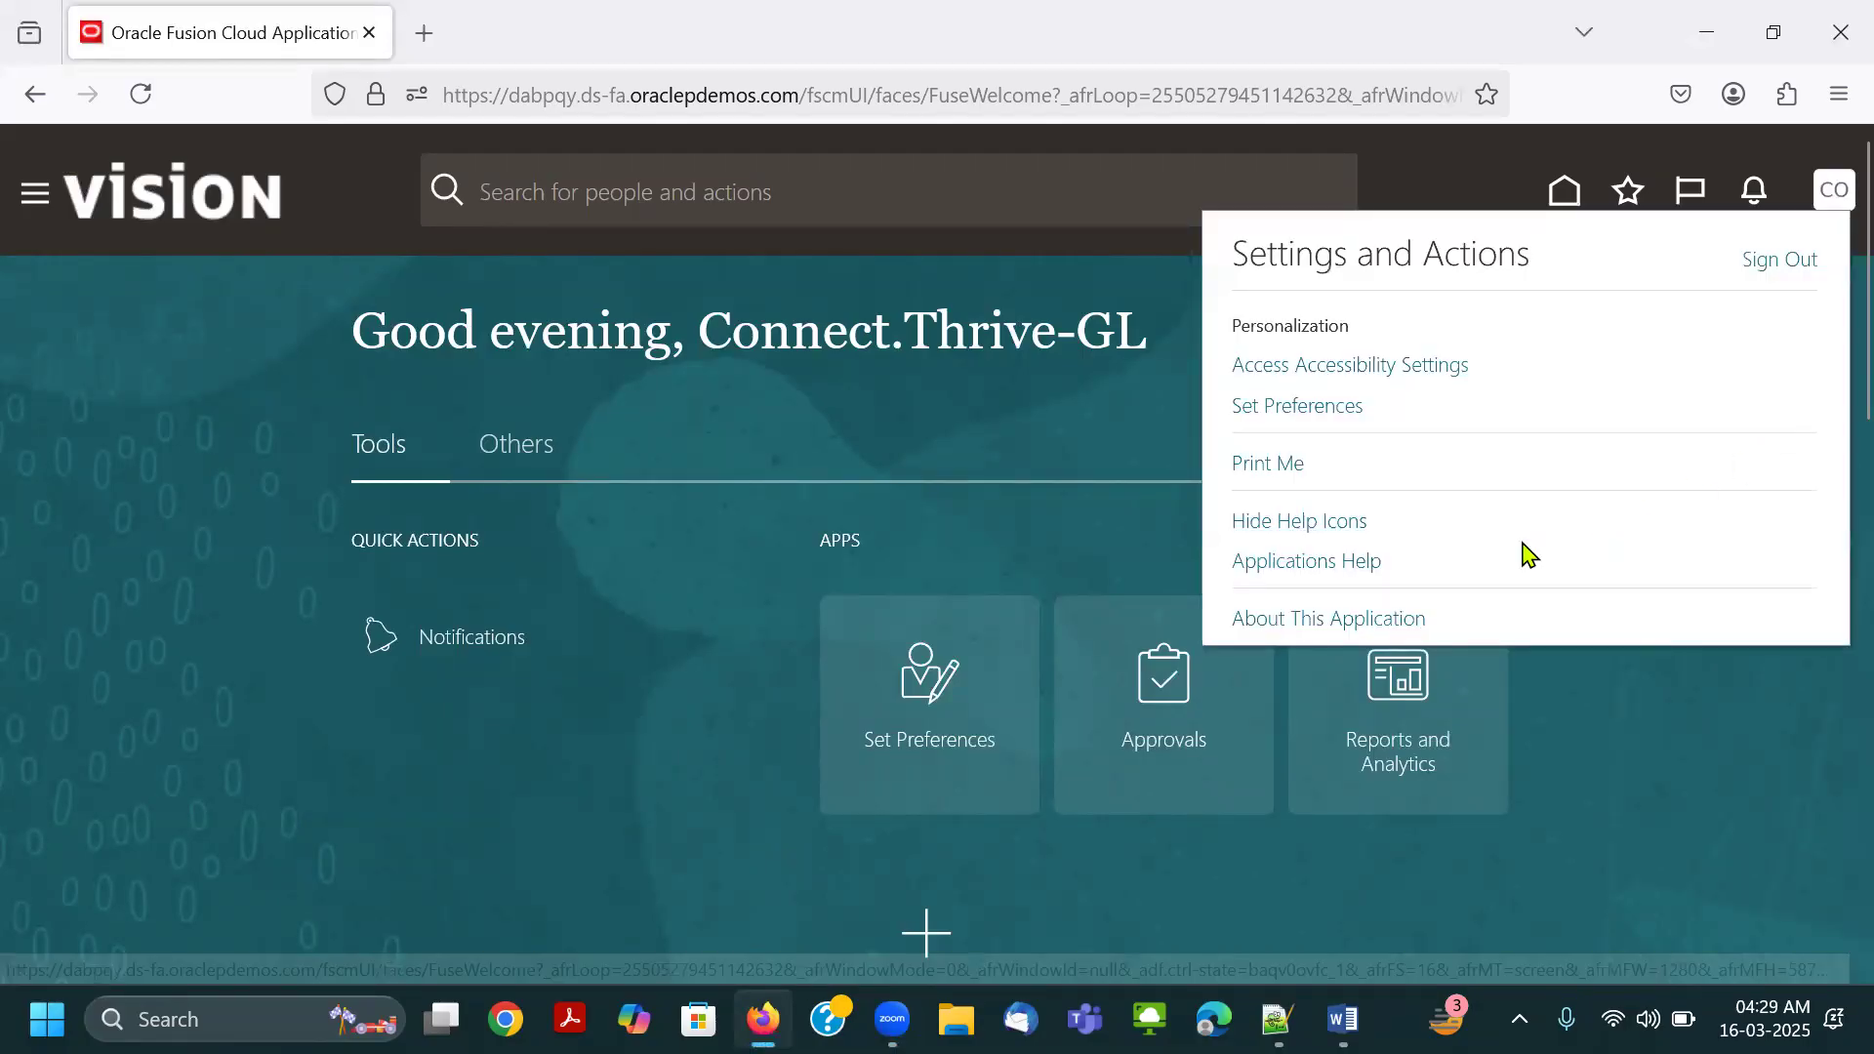
pyautogui.hotkey('alt', 'Tab')
pyautogui.scroll(-1, 1527, 553)
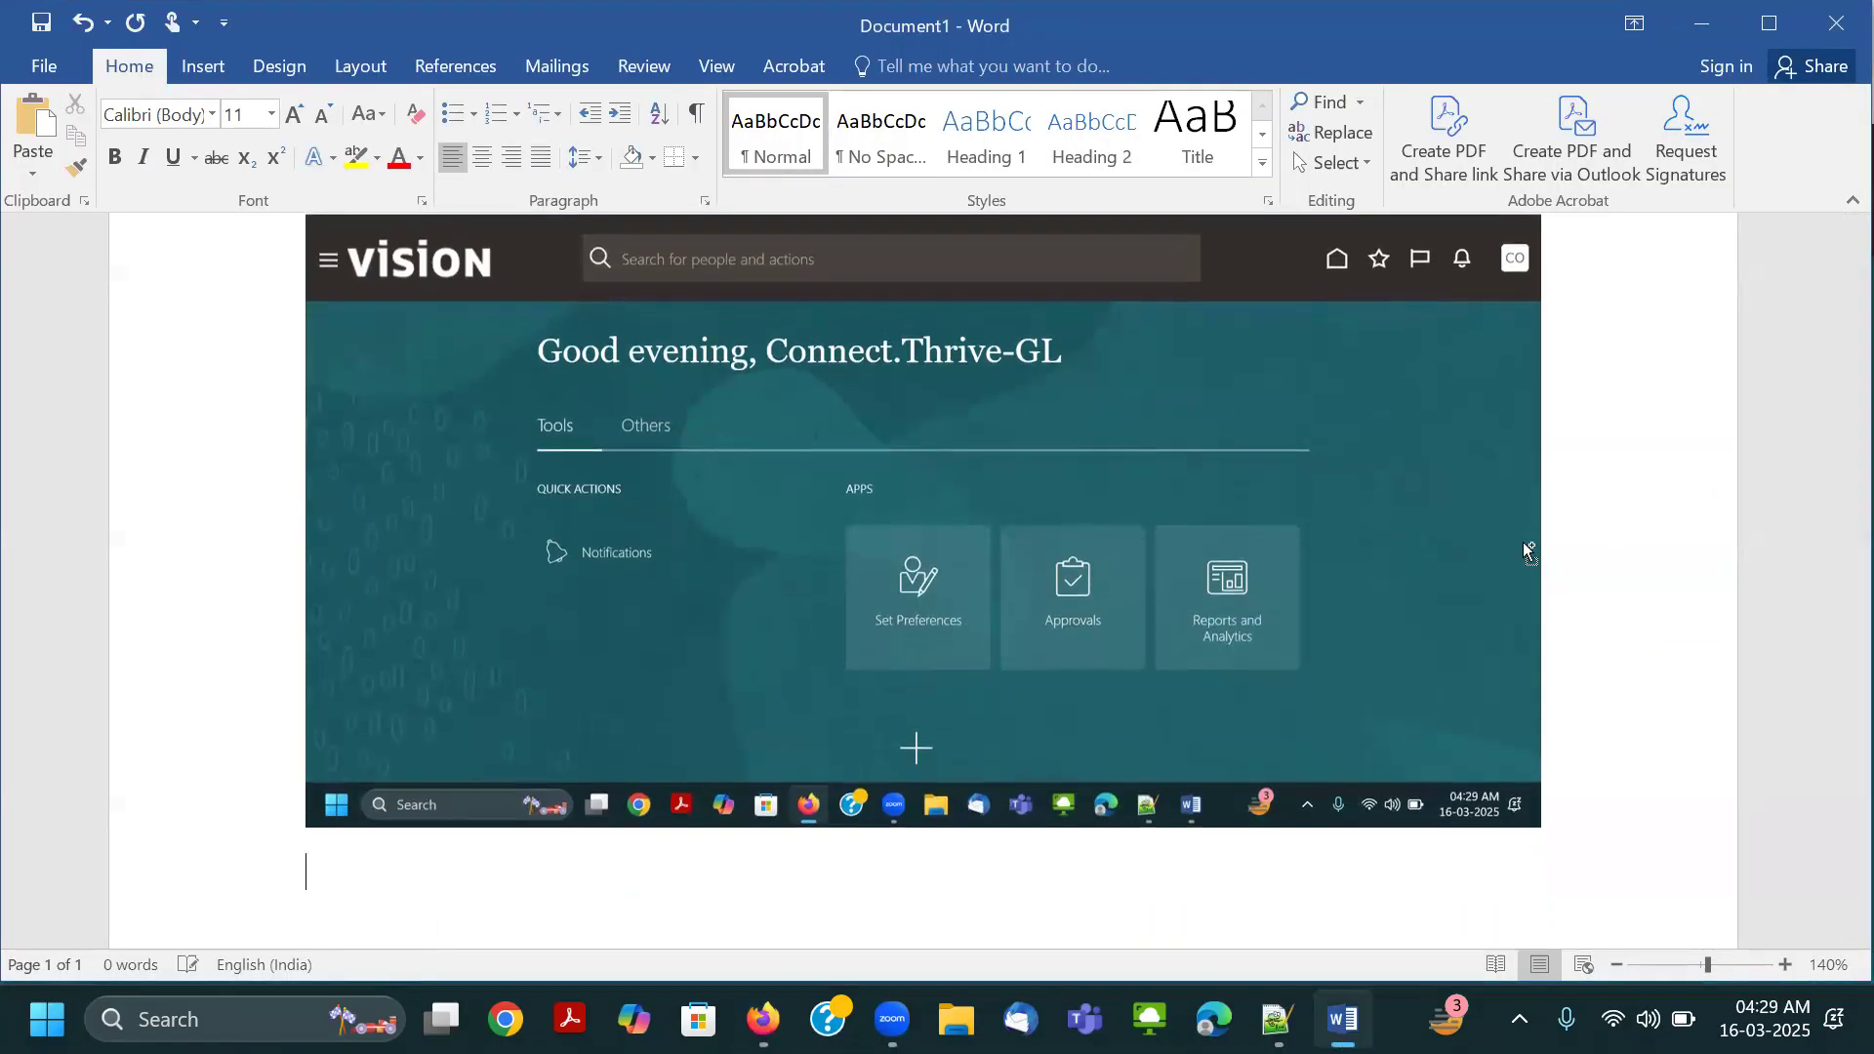
pyautogui.hotkey('ctrl', 'v')
# Display the account's fully expanded navigator in Firefox and paste its screenshot at the end of the Word document.
pyautogui.hotkey('alt', 'Tab')
pyautogui.click(33, 202)
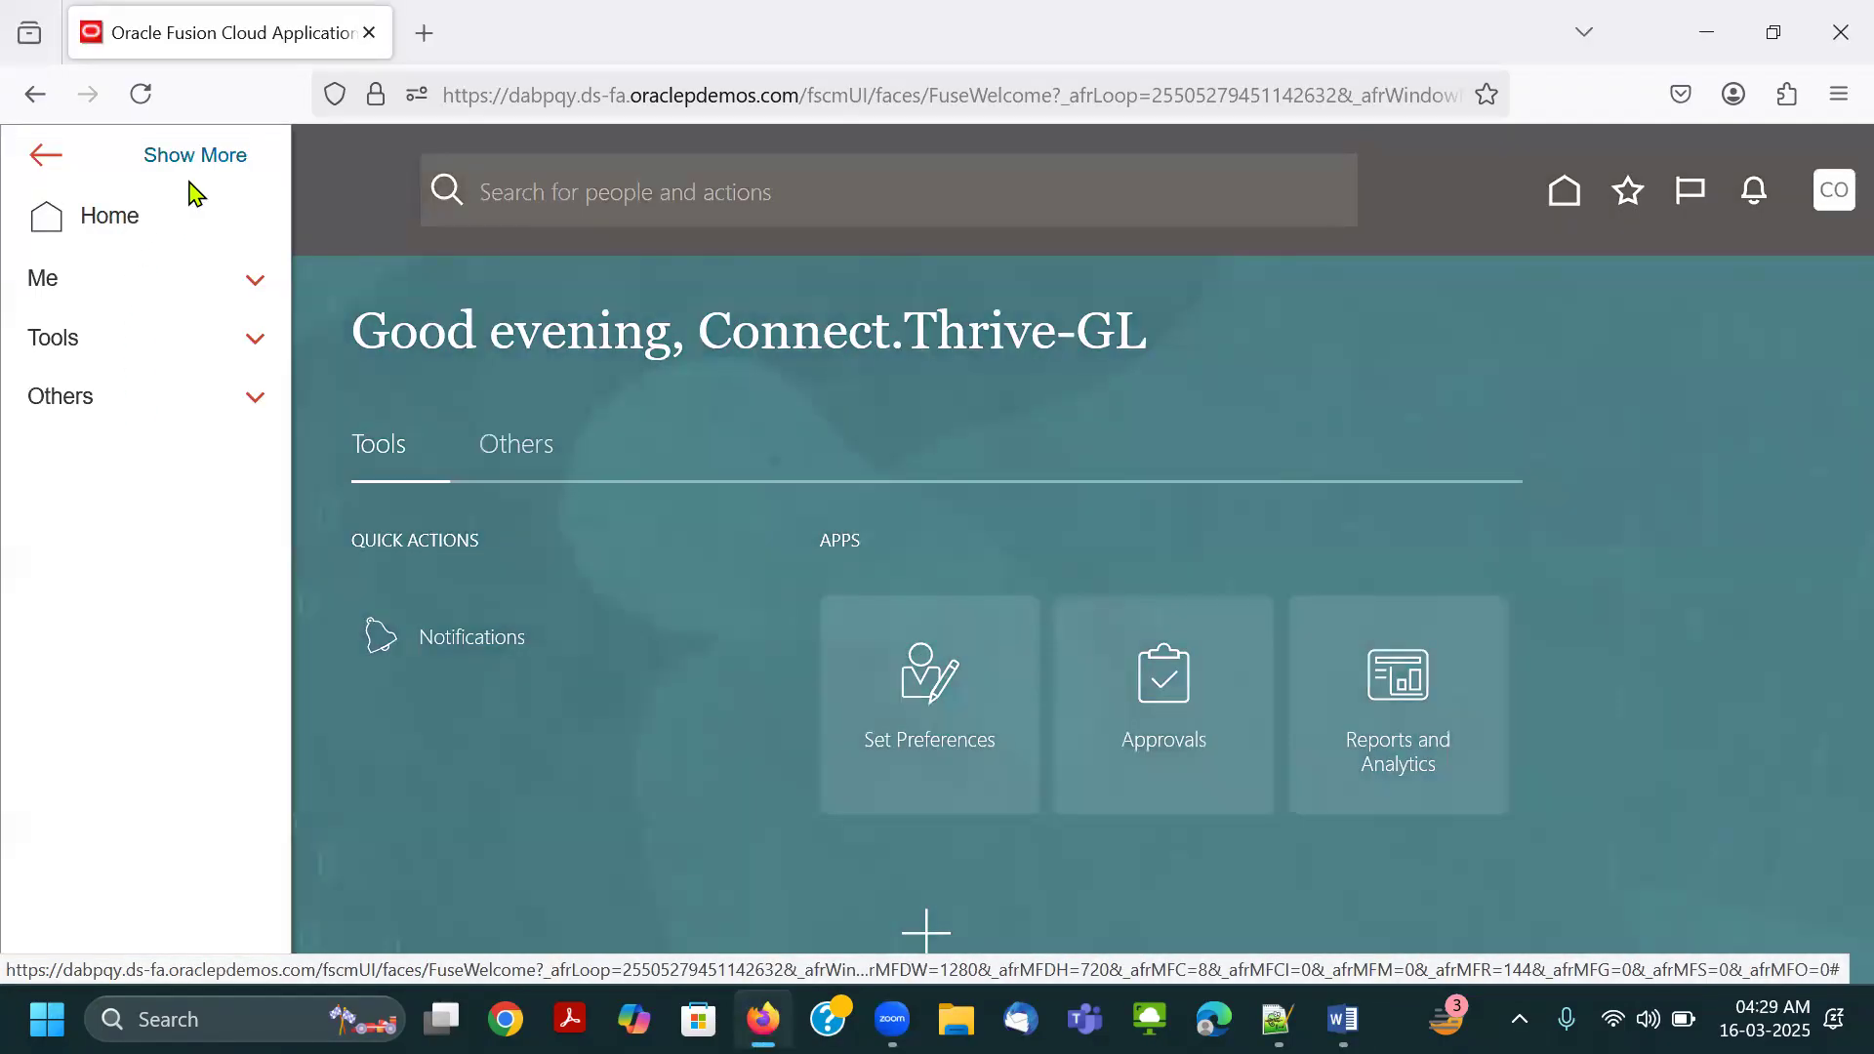
pyautogui.click(197, 156)
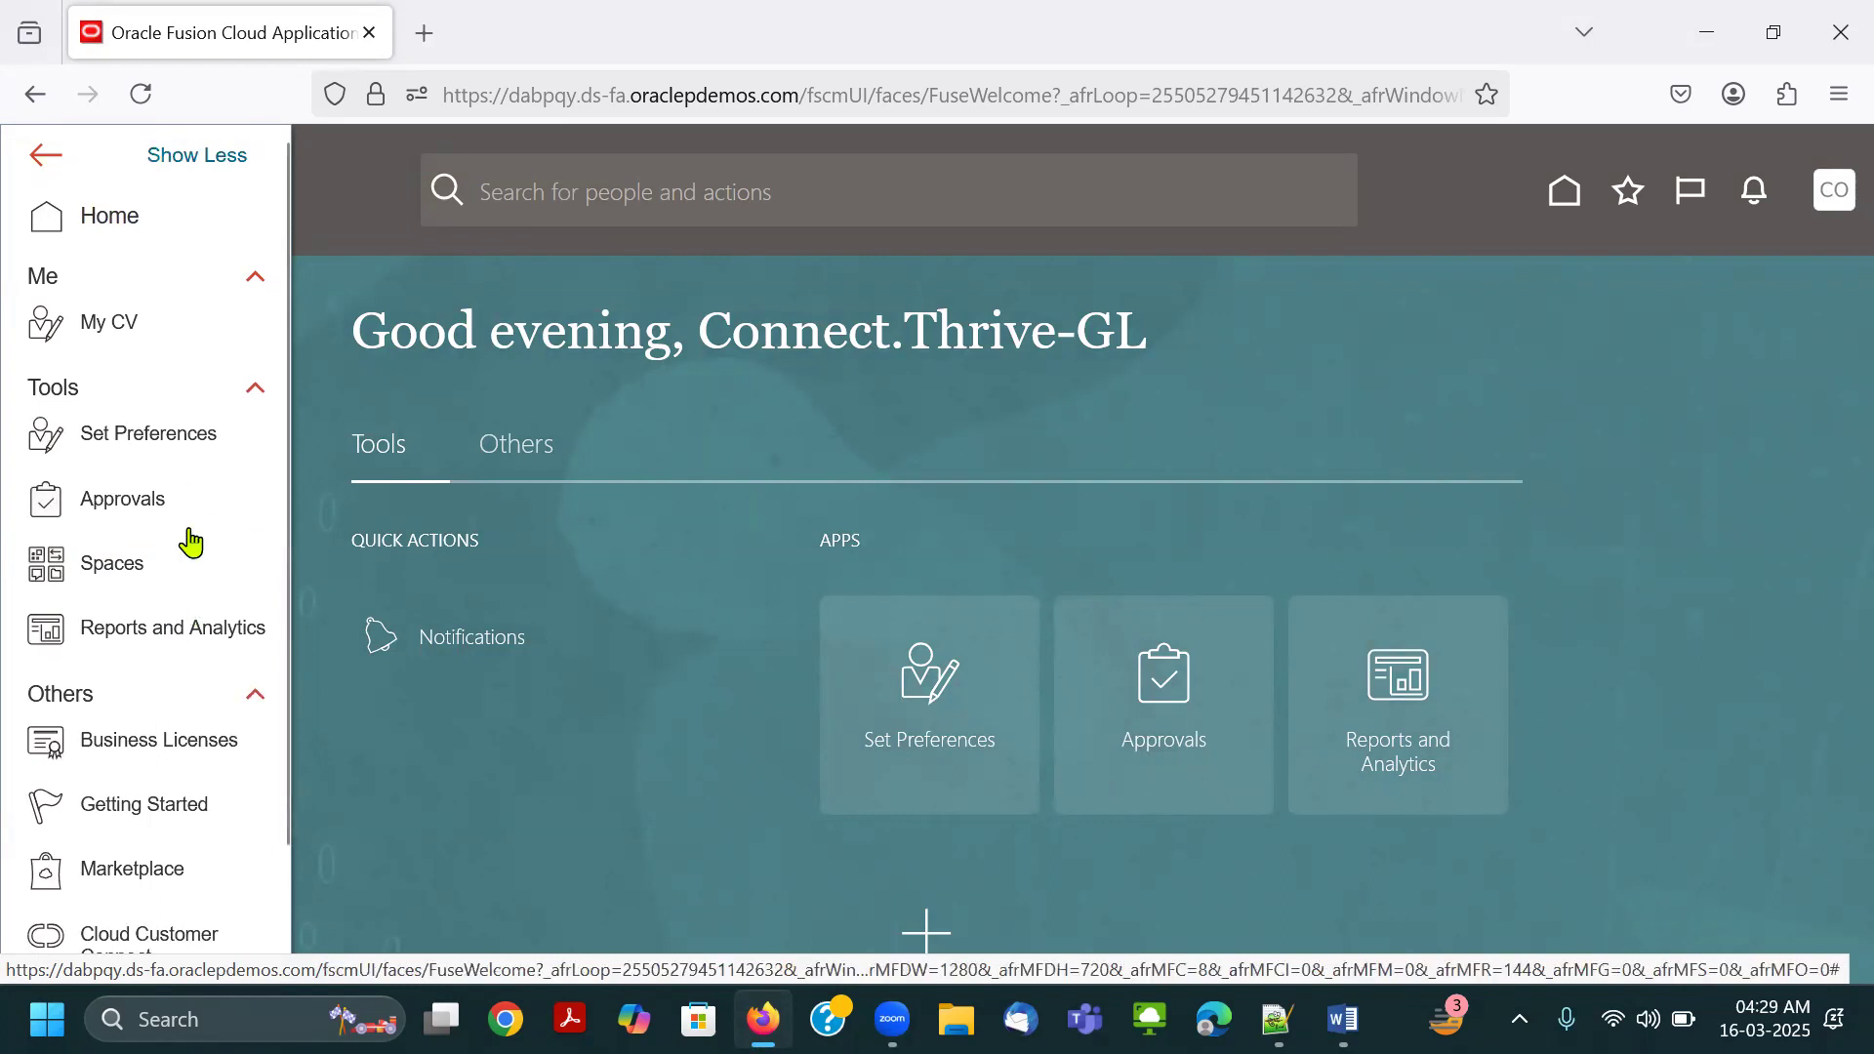
pyautogui.hotkey('alt', 'Tab')
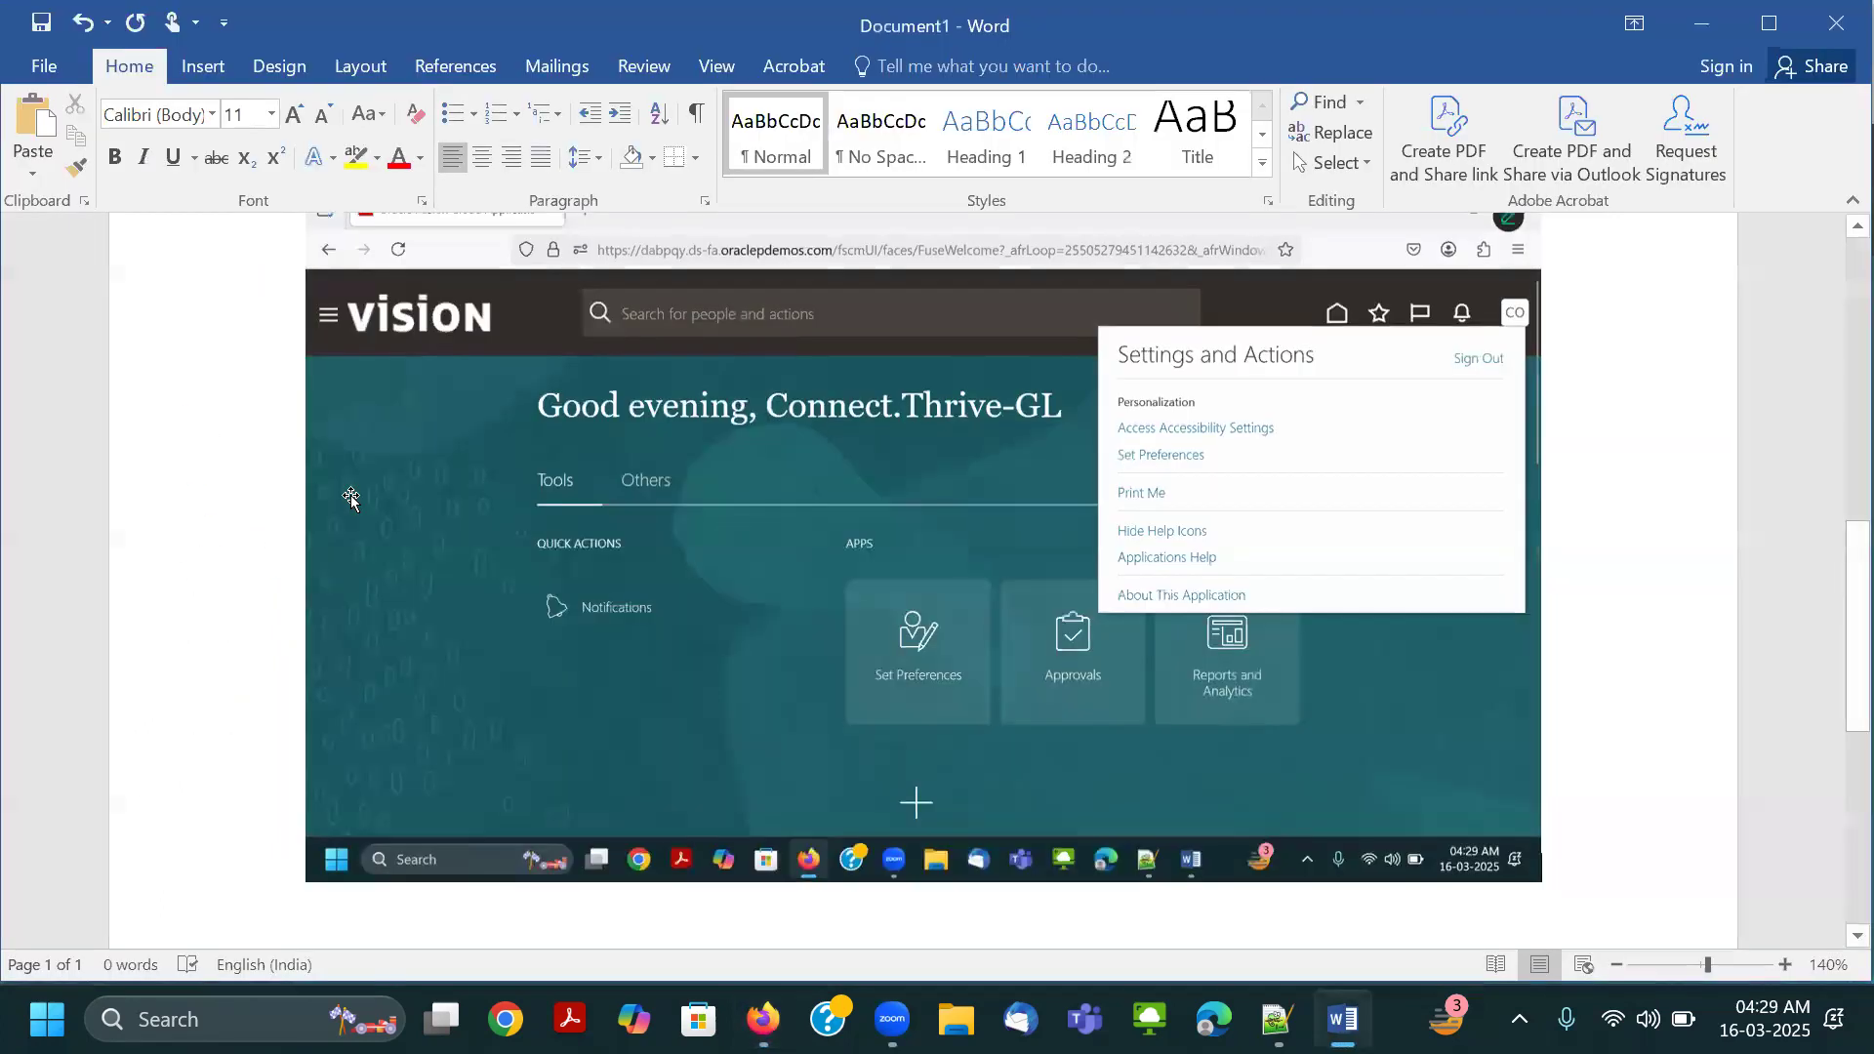
pyautogui.hotkey('ctrl', 'v')
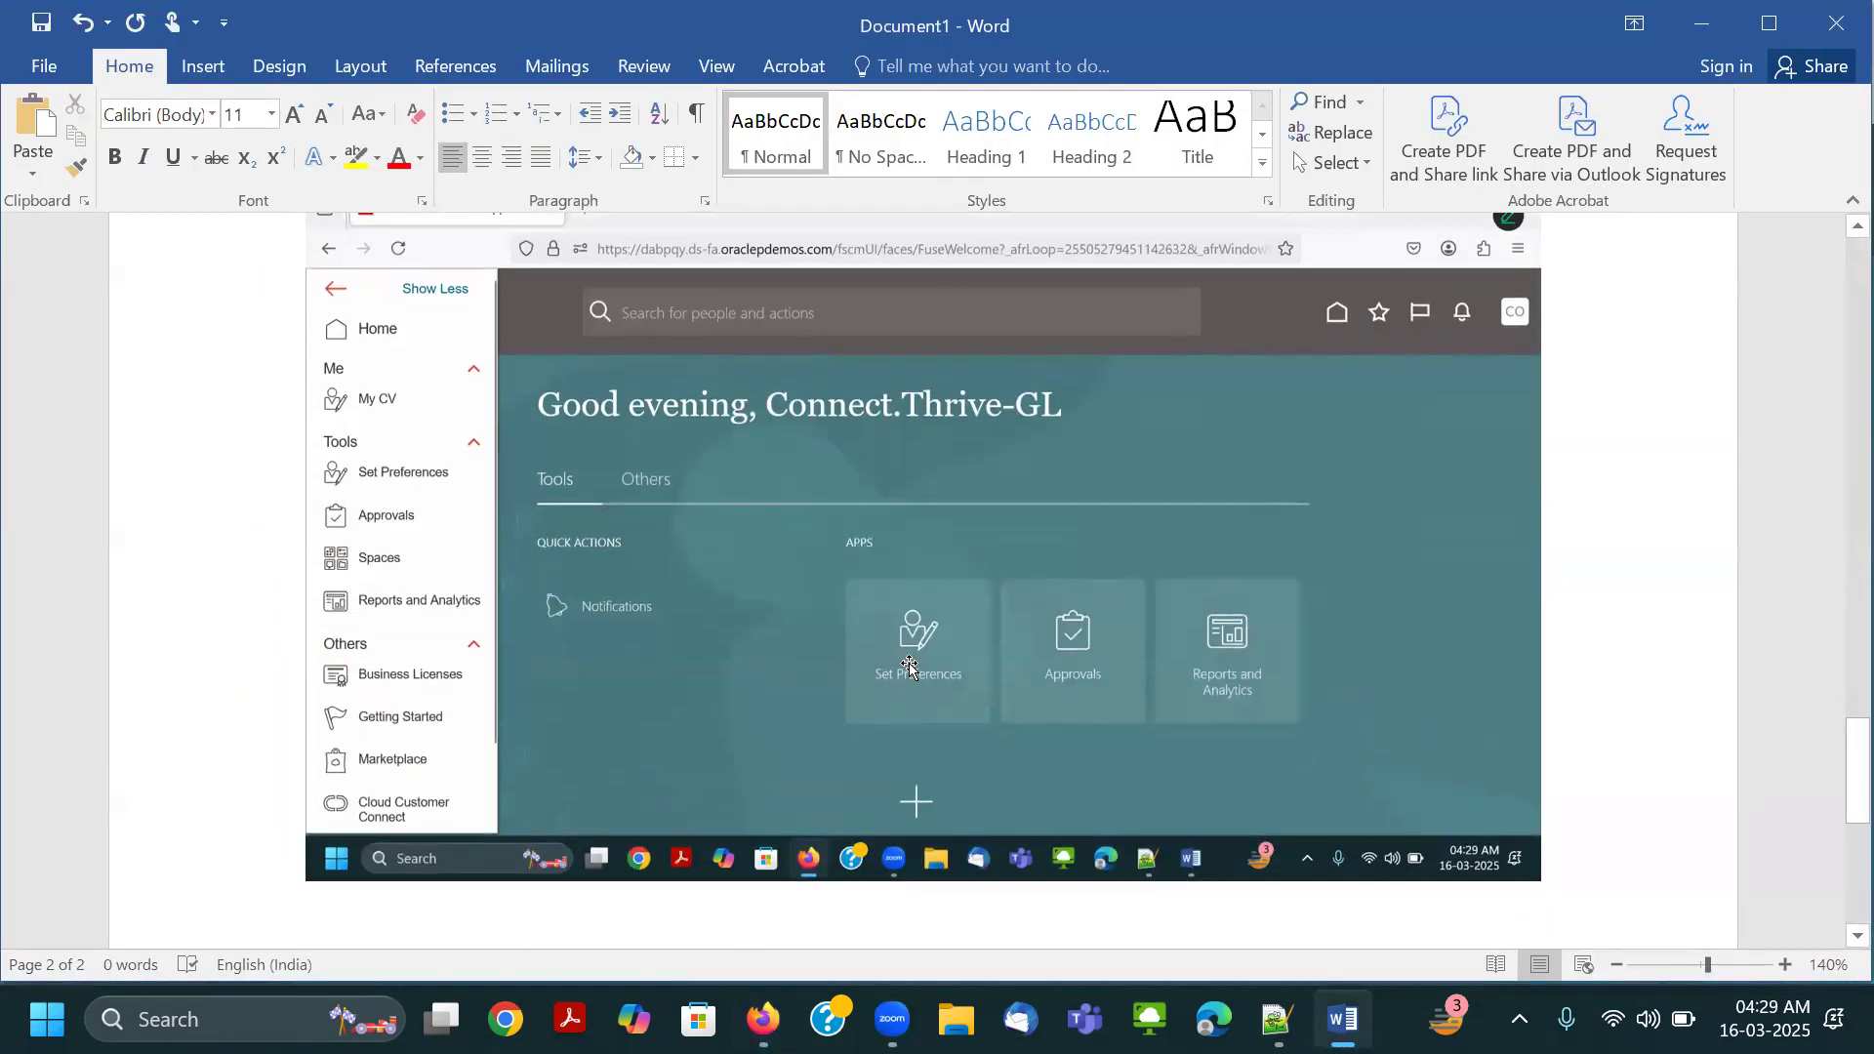
# Review the pasted home page, Settings and Actions, and navigator screenshots in the Word document.
pyautogui.scroll(7, 908, 667)
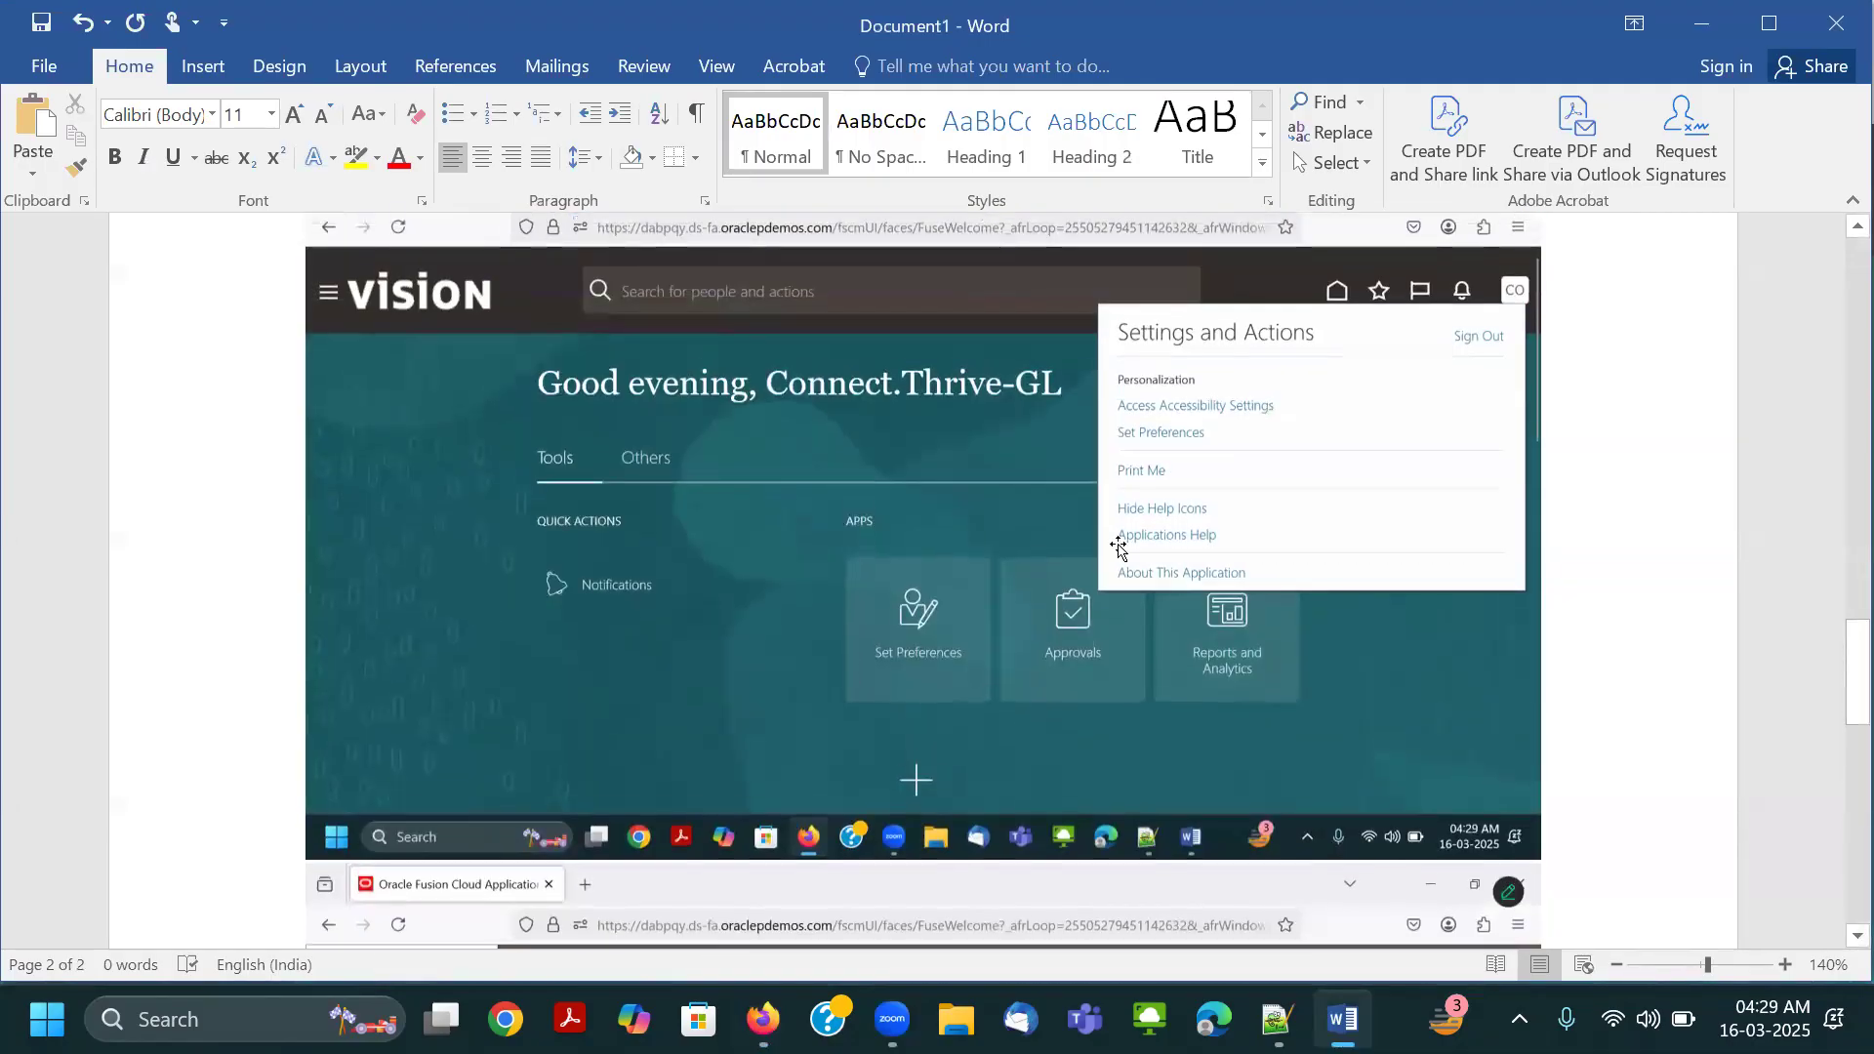
pyautogui.scroll(3, 1117, 547)
pyautogui.scroll(-7, 856, 592)
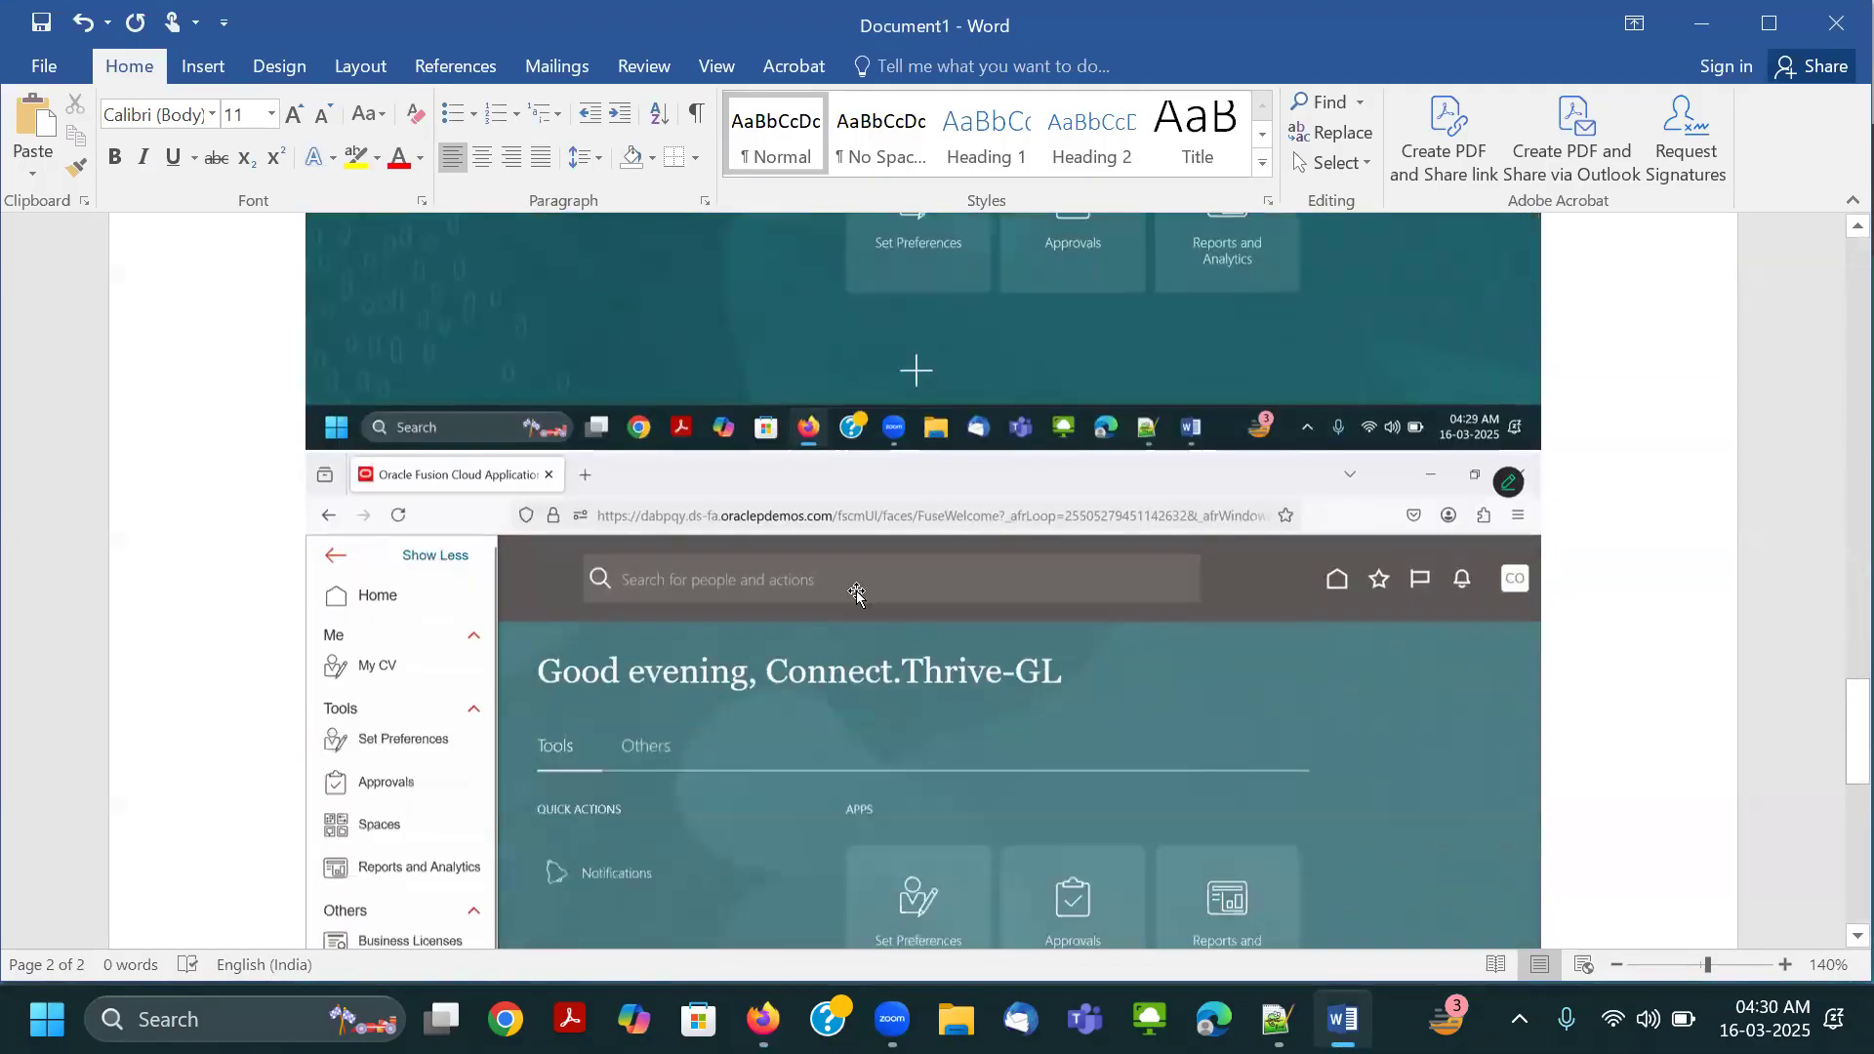
pyautogui.scroll(-5, 857, 592)
pyautogui.scroll(10, 859, 625)
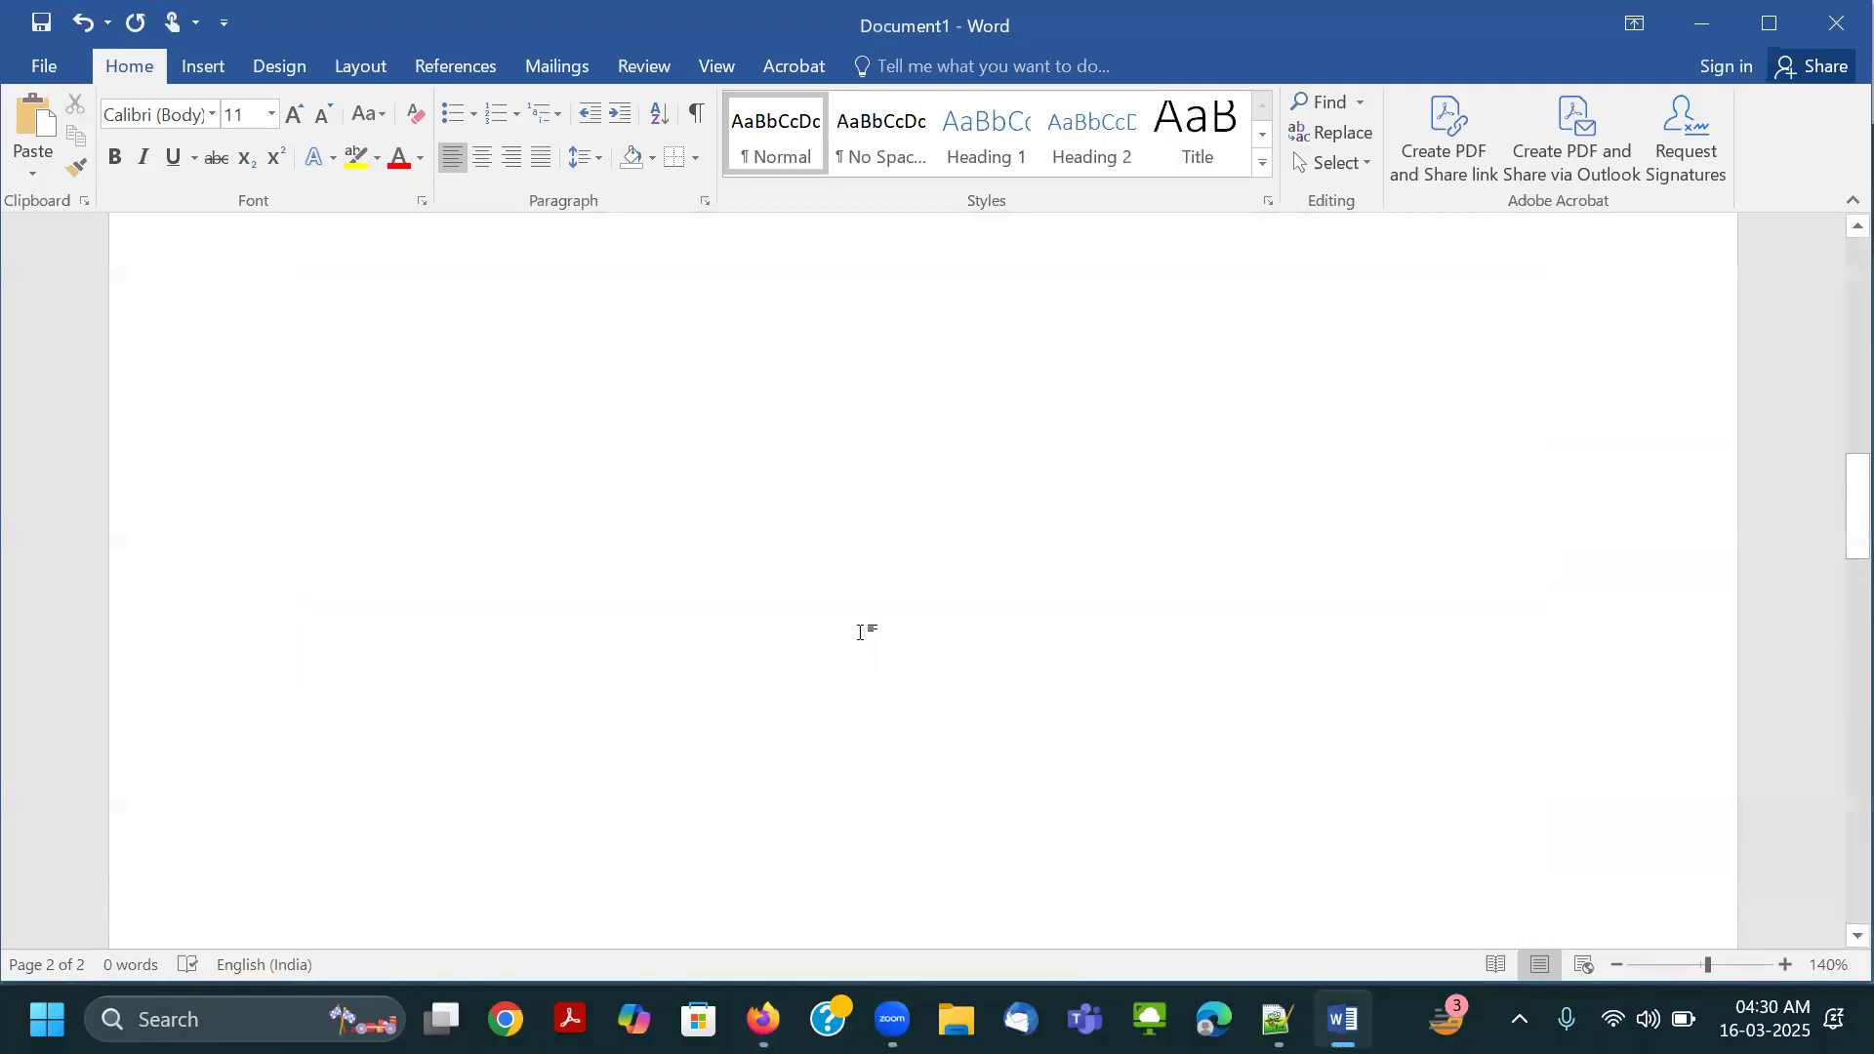
pyautogui.scroll(8, 859, 632)
pyautogui.scroll(-1, 839, 583)
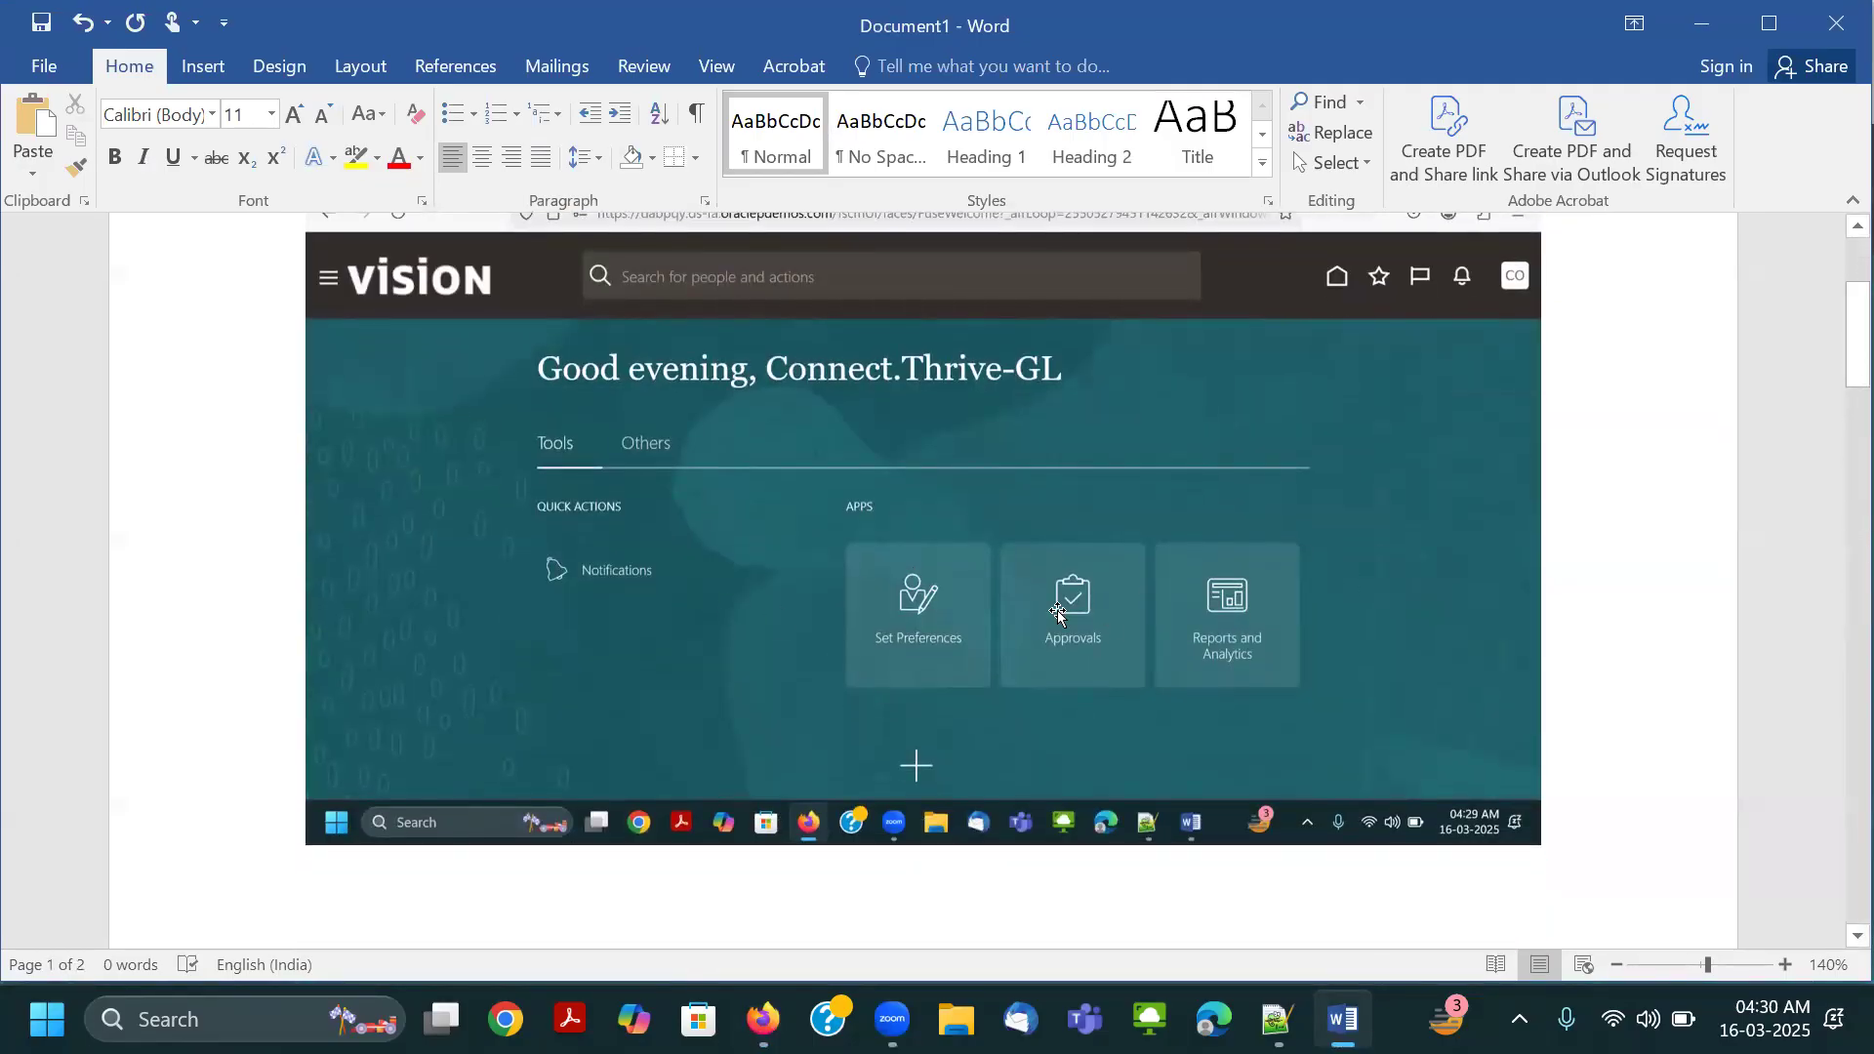
# Switch back to Firefox, sign out of the new account and confirm the Single Sign-Off.
pyautogui.hotkey('alt', 'Tab')
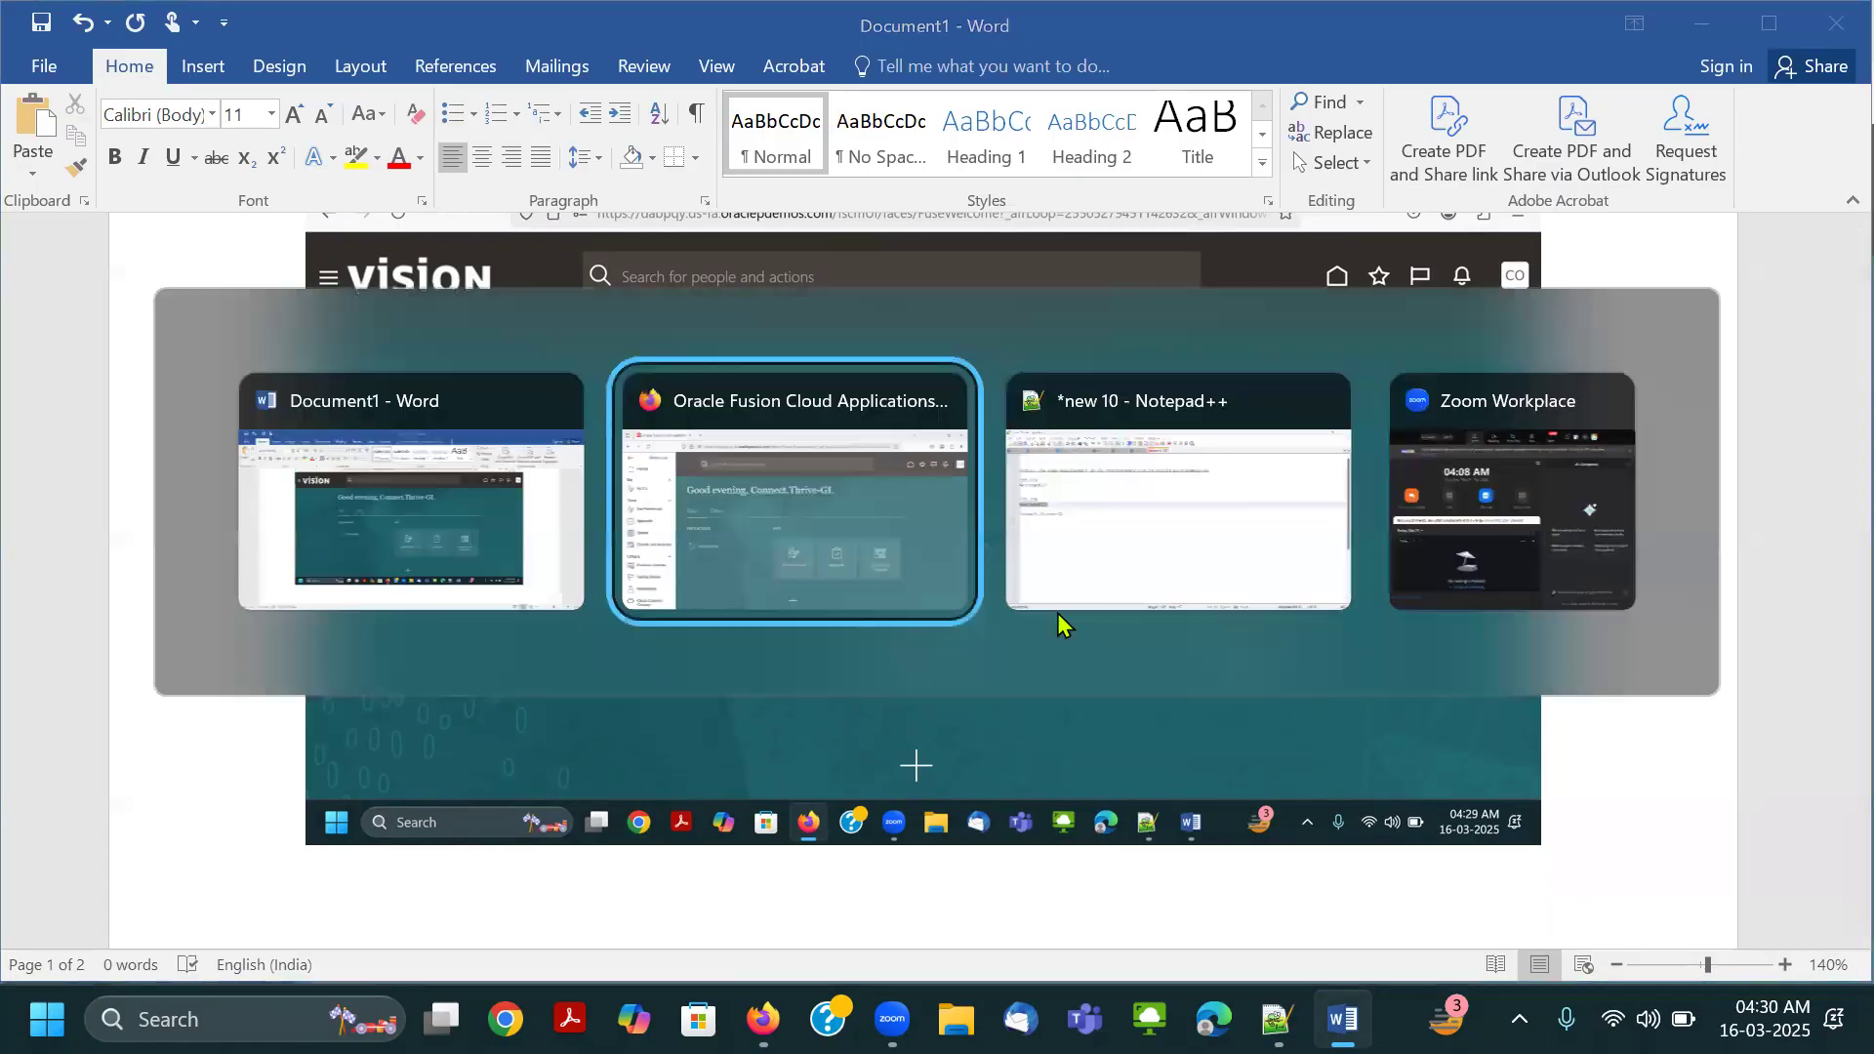
pyautogui.click(1431, 387)
pyautogui.moveTo(1431, 386); pyautogui.dragTo(1828, 226)
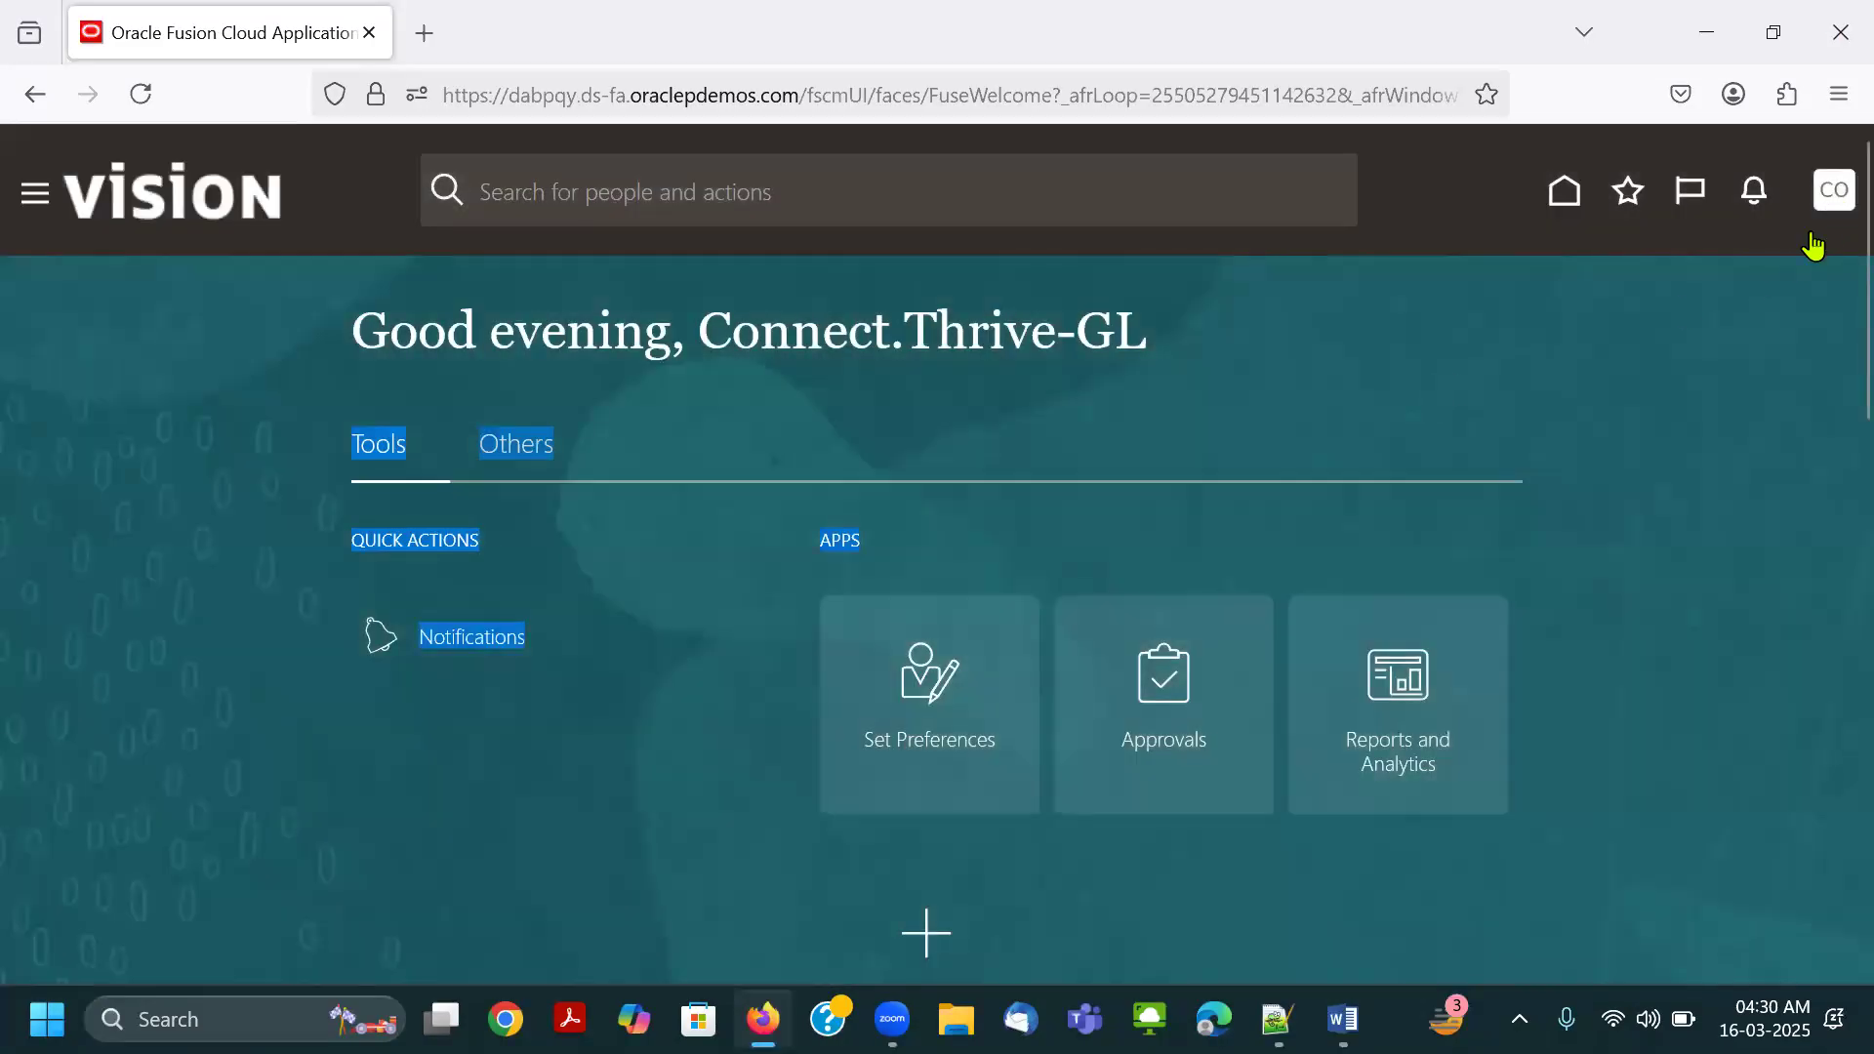
pyautogui.click(1832, 195)
pyautogui.click(1789, 257)
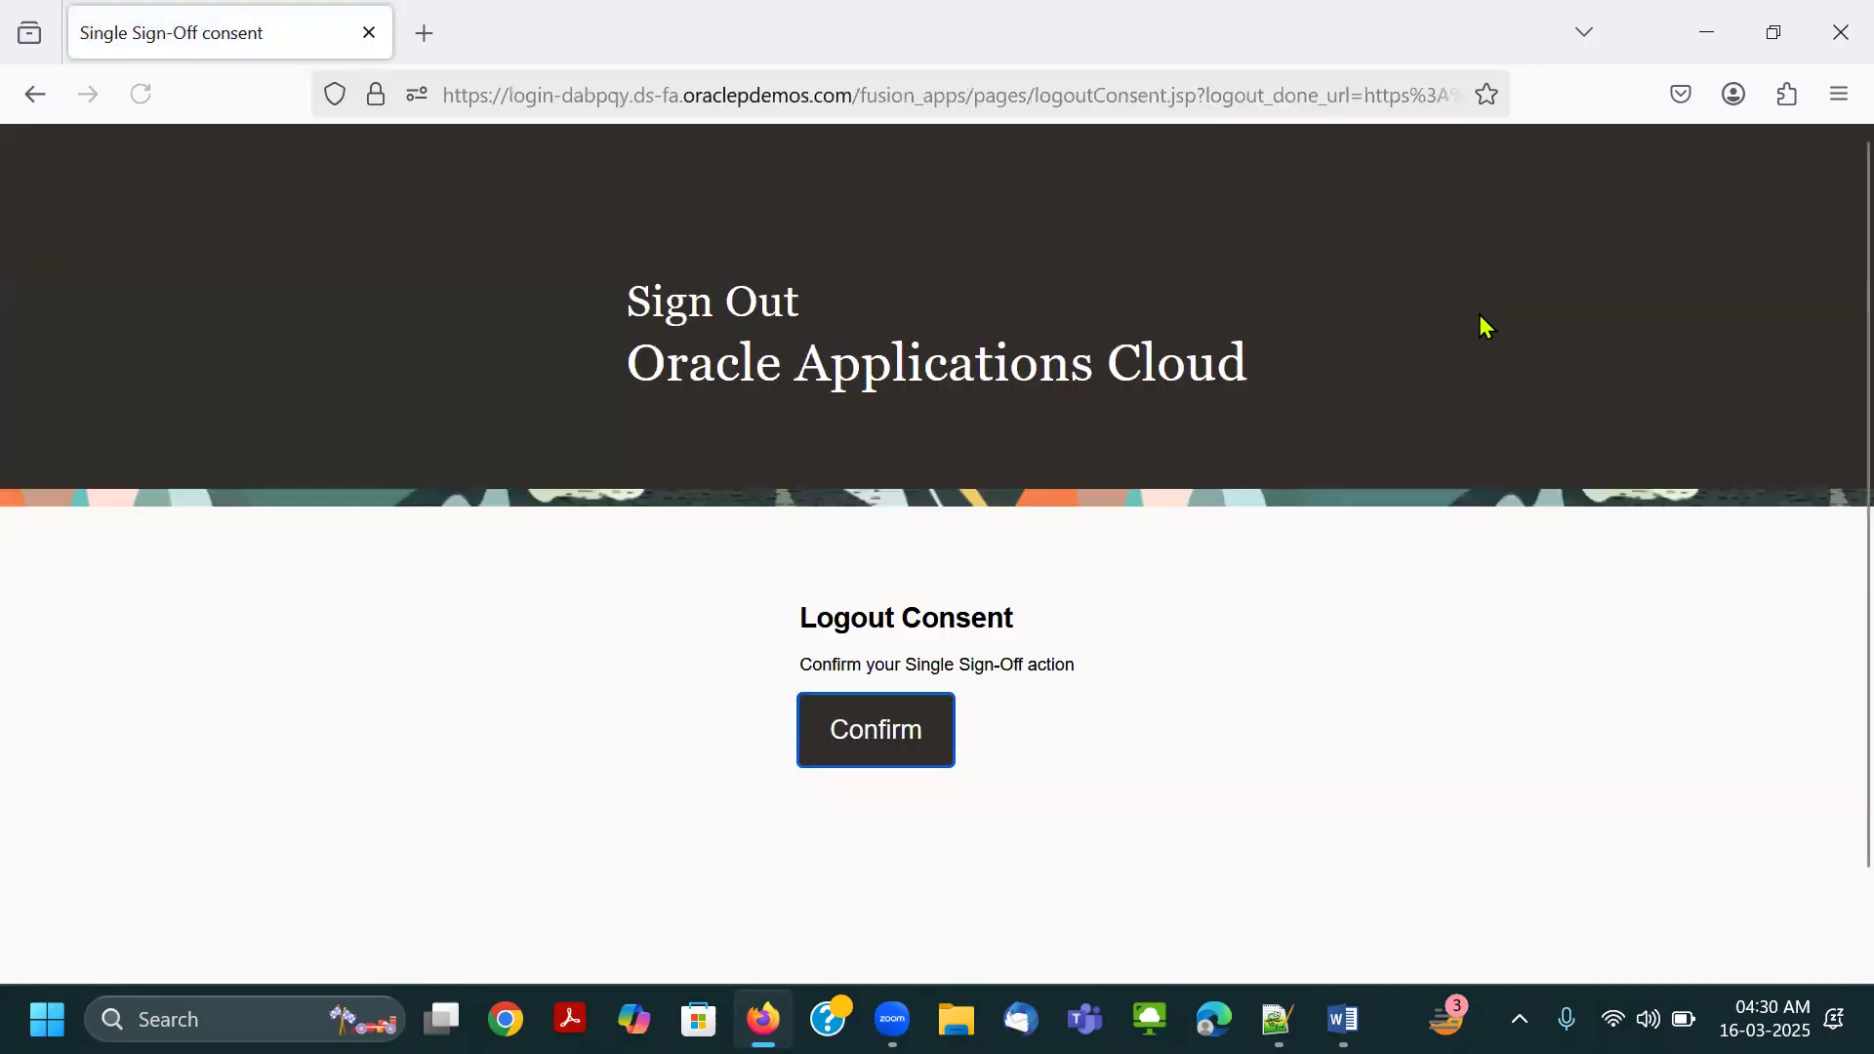
pyautogui.click(895, 732)
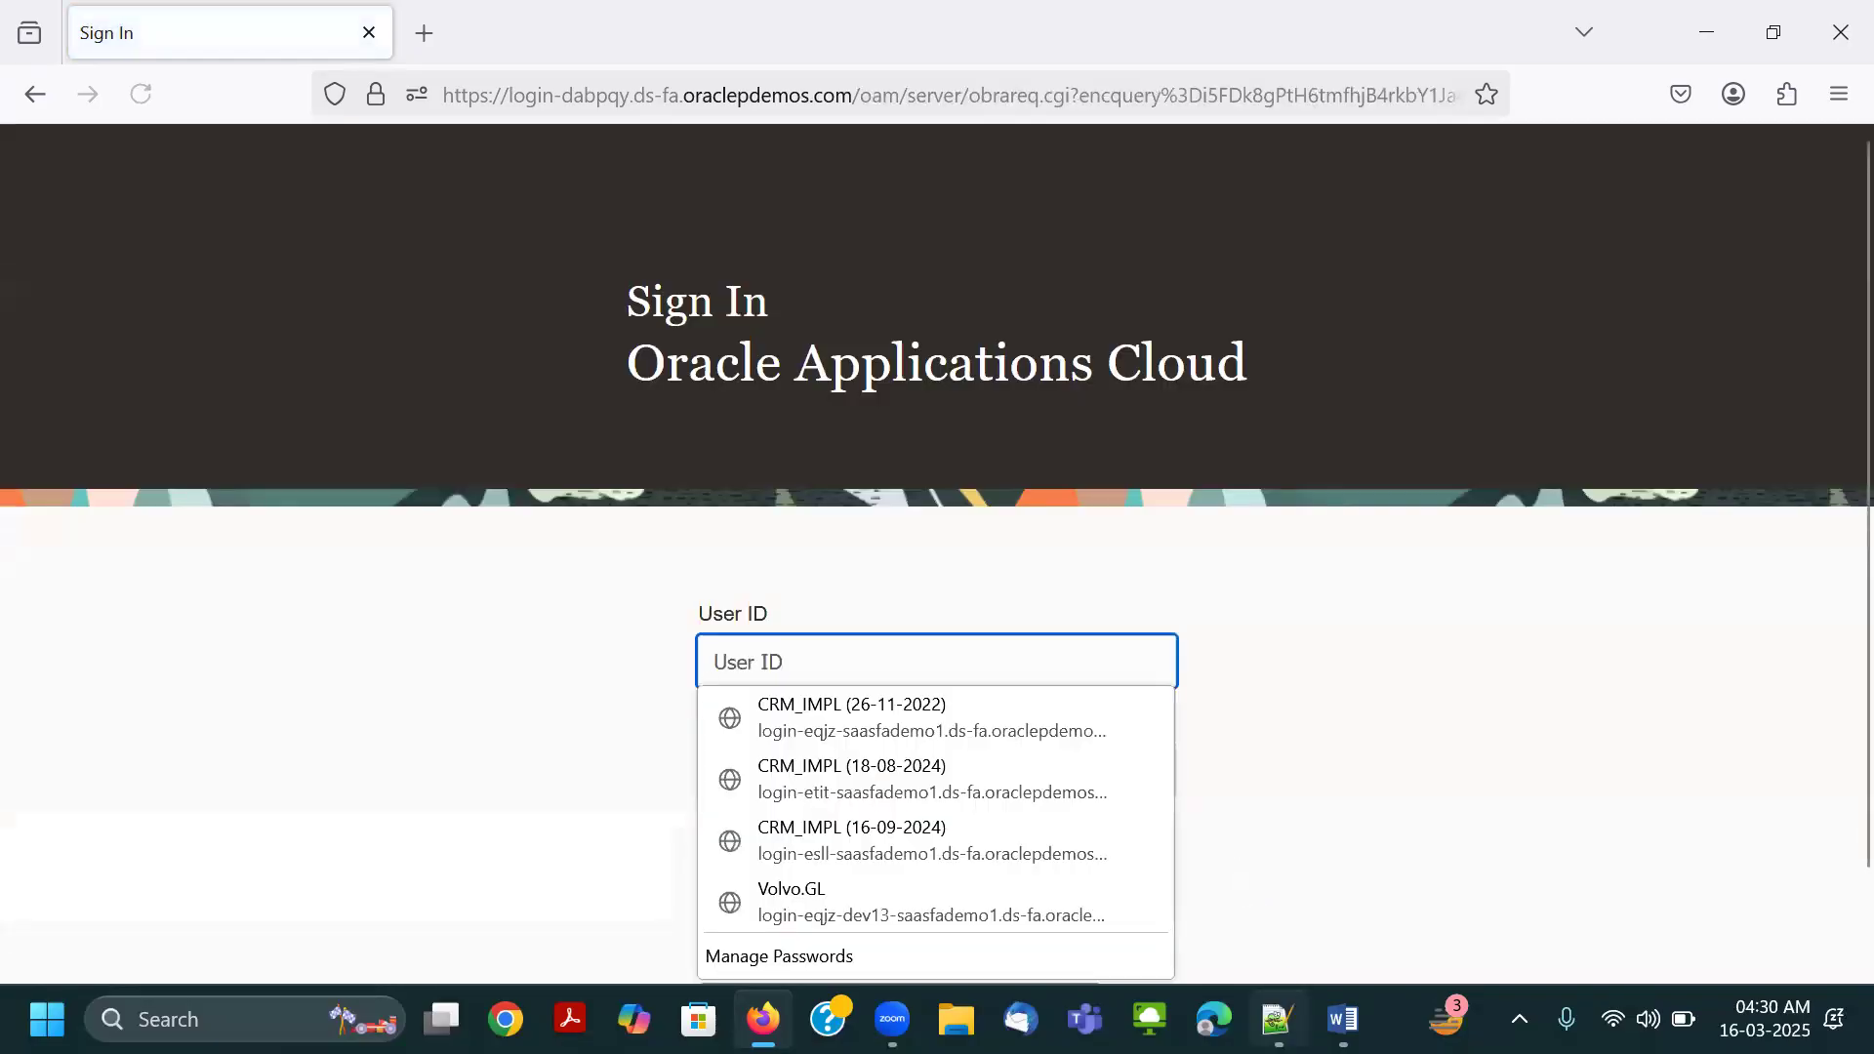
# Copy the original account's user name from the Notepad++ notes and paste it into the sign-in page's User ID.
pyautogui.click(1276, 1016)
pyautogui.click(183, 381)
pyautogui.moveTo(183, 381); pyautogui.dragTo(39, 382)
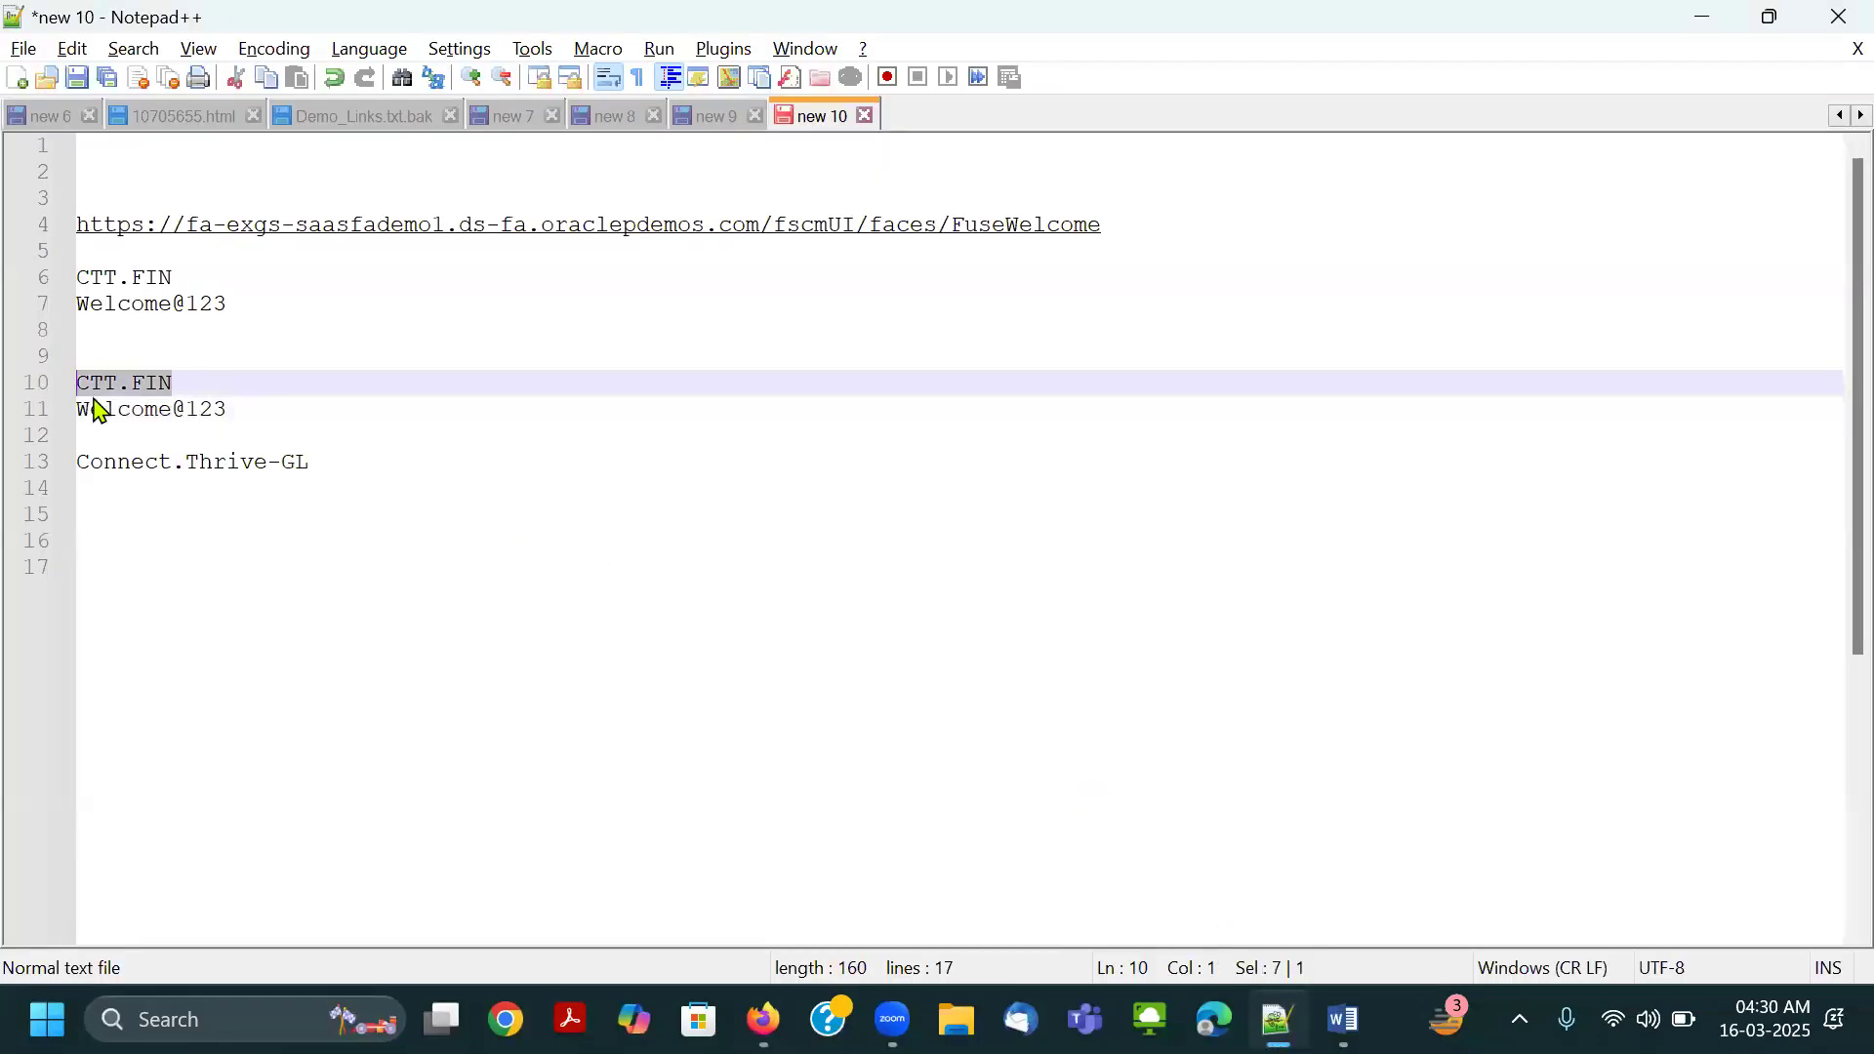
pyautogui.hotkey('ctrl', 'c')
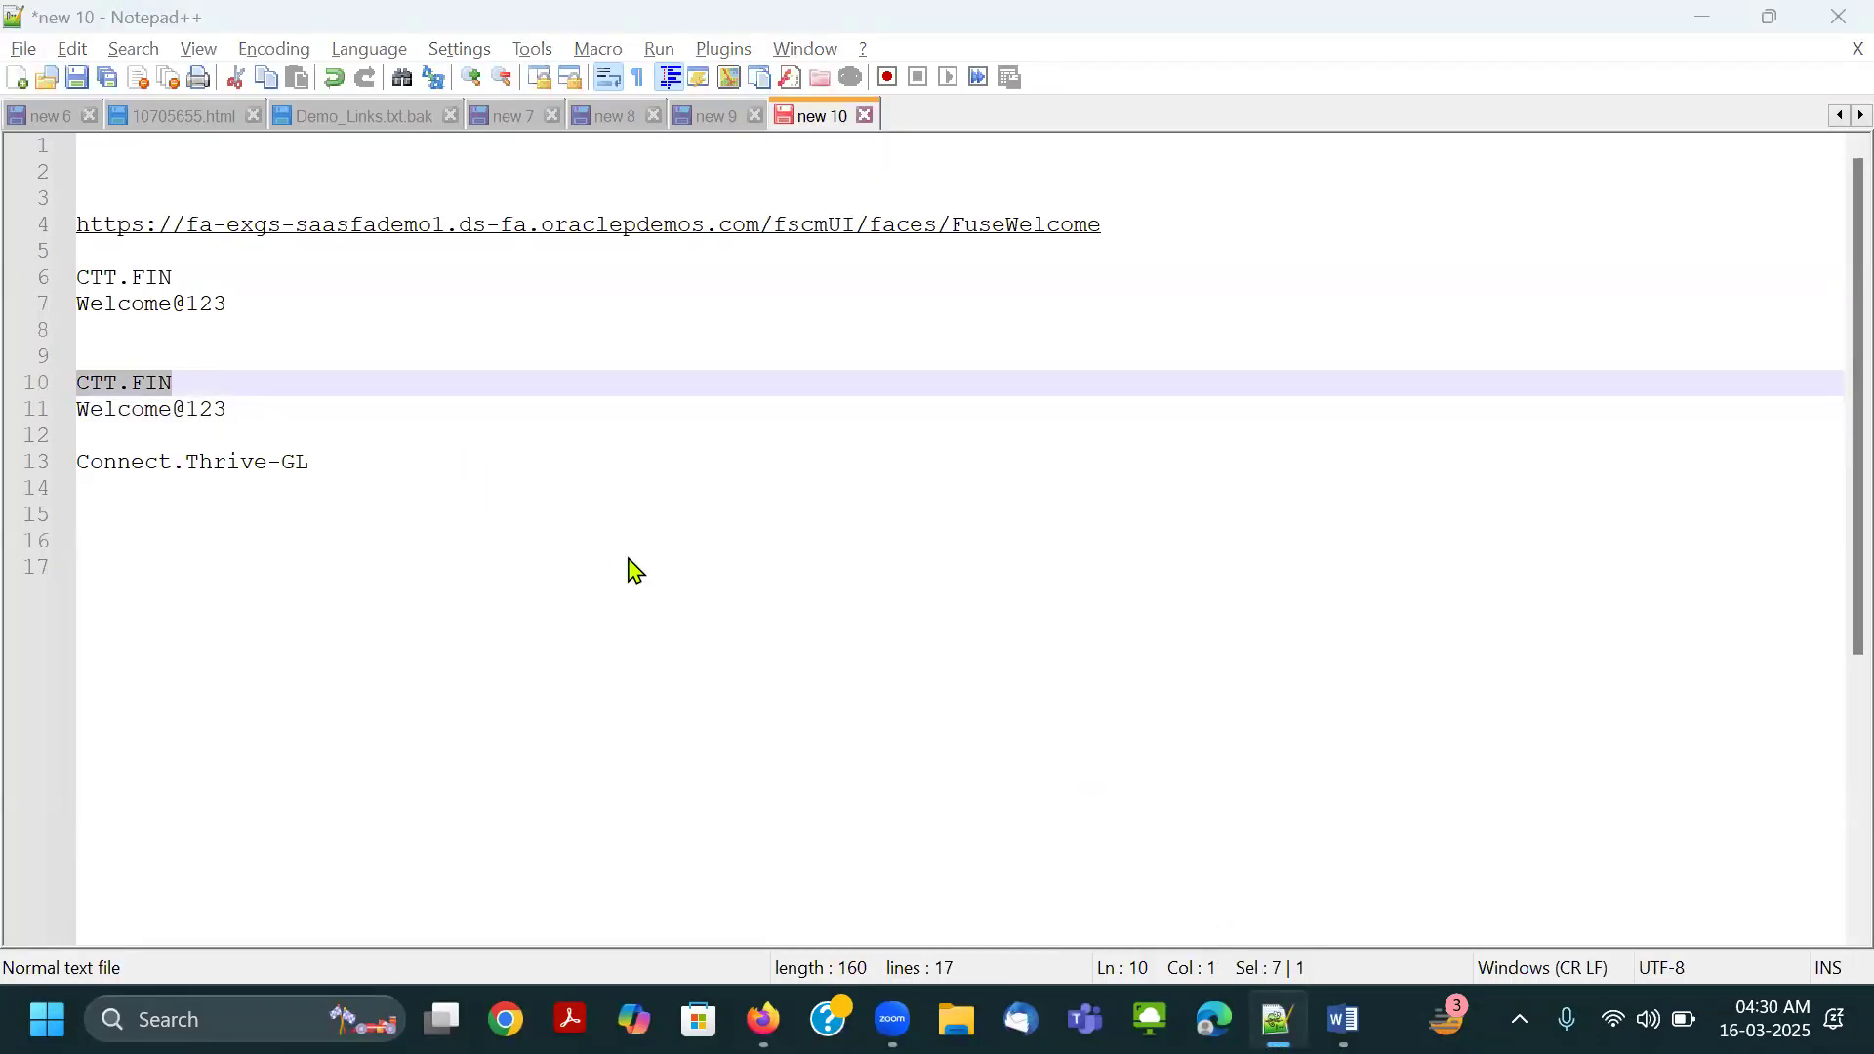
pyautogui.hotkey('alt', 'Tab')
pyautogui.hotkey('ctrl', 'v')
# Copy the original account's password from the notes into the Password field and sign in.
pyautogui.hotkey('alt', 'Tab')
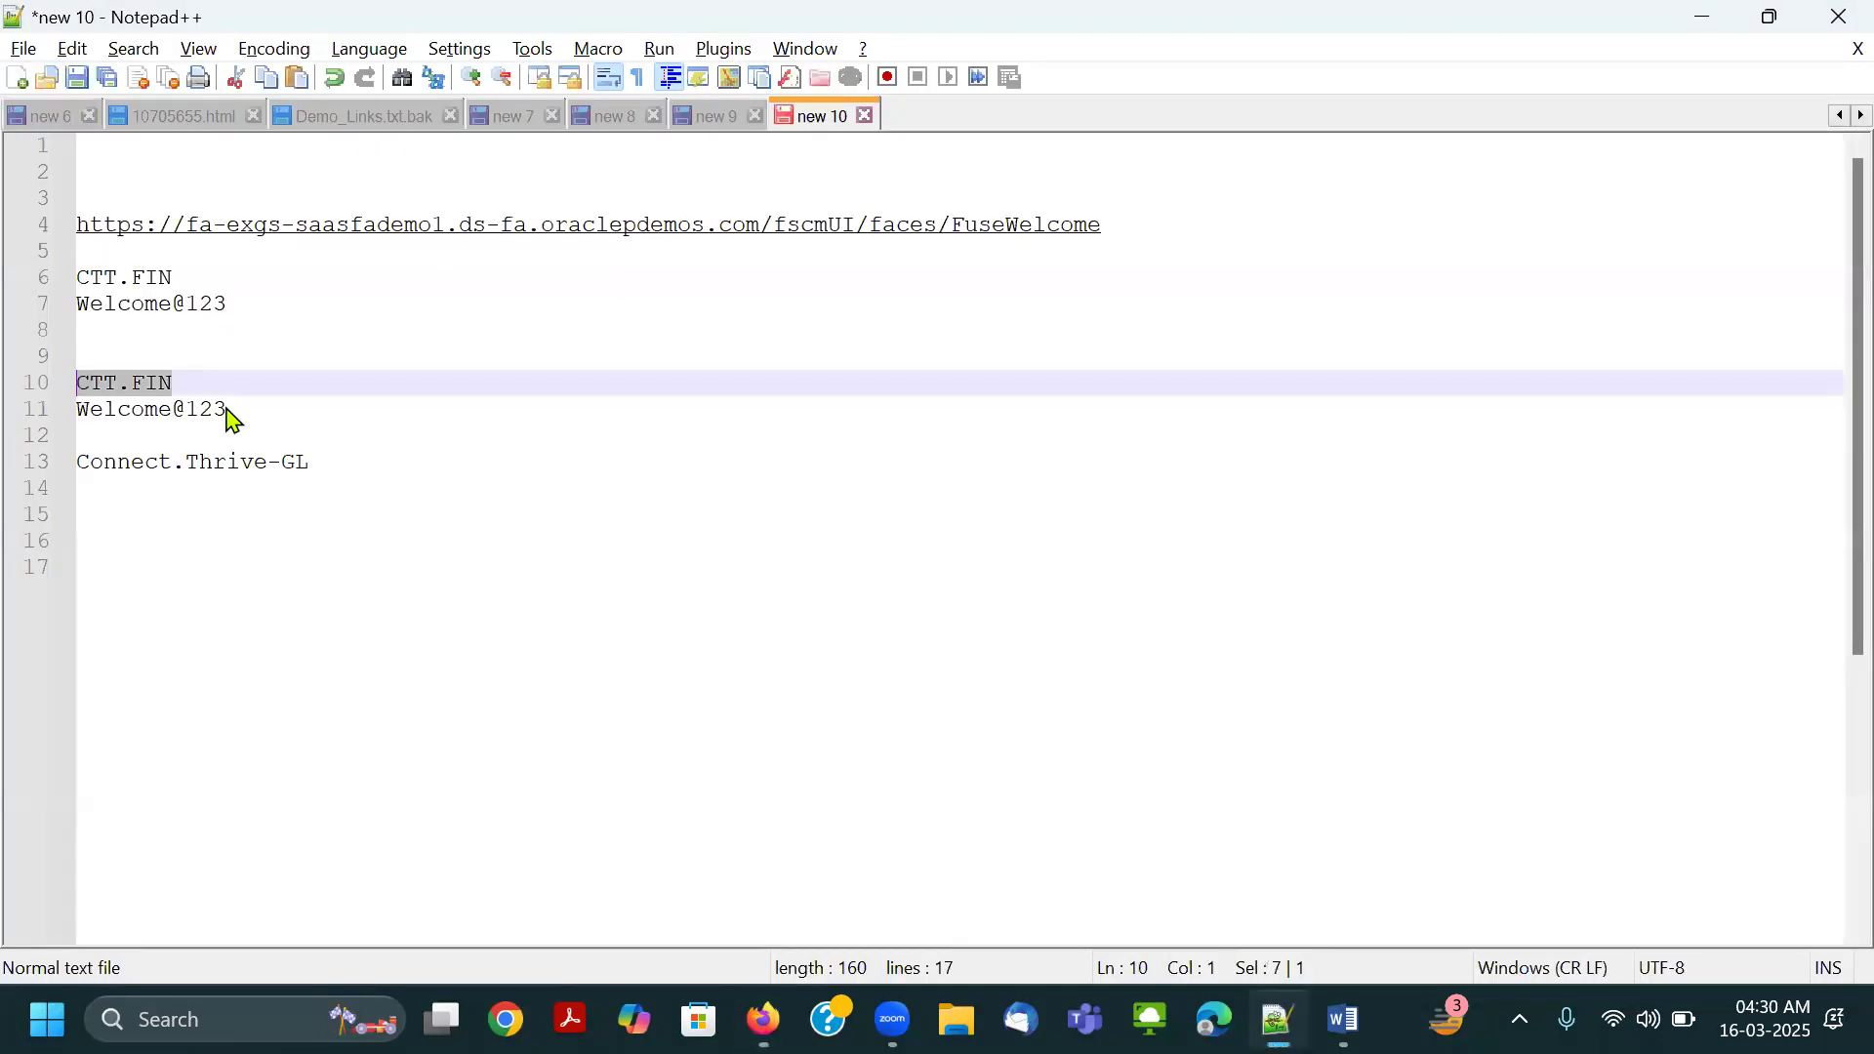
pyautogui.moveTo(232, 410); pyautogui.dragTo(37, 412)
pyautogui.hotkey('ctrl', 'c')
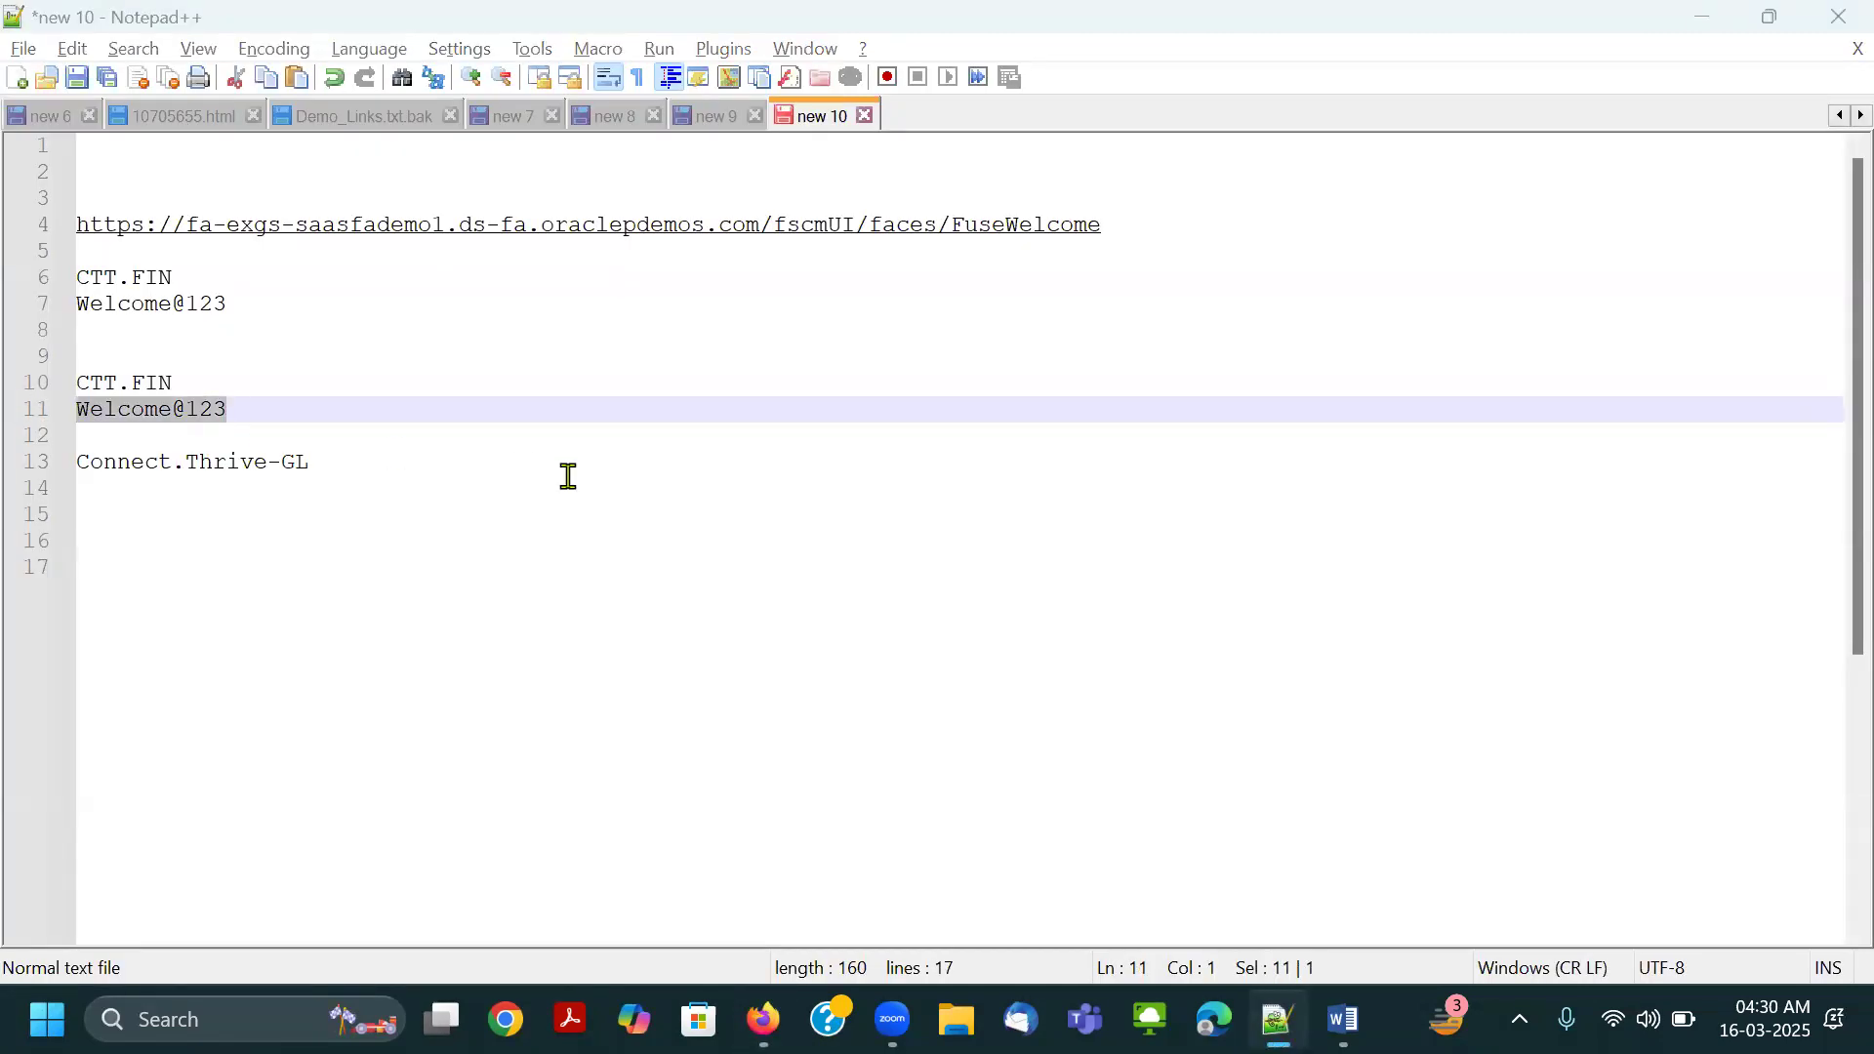
pyautogui.hotkey('alt', 'Tab')
pyautogui.click(953, 736)
pyautogui.hotkey('ctrl', 'v')
pyautogui.click(819, 879)
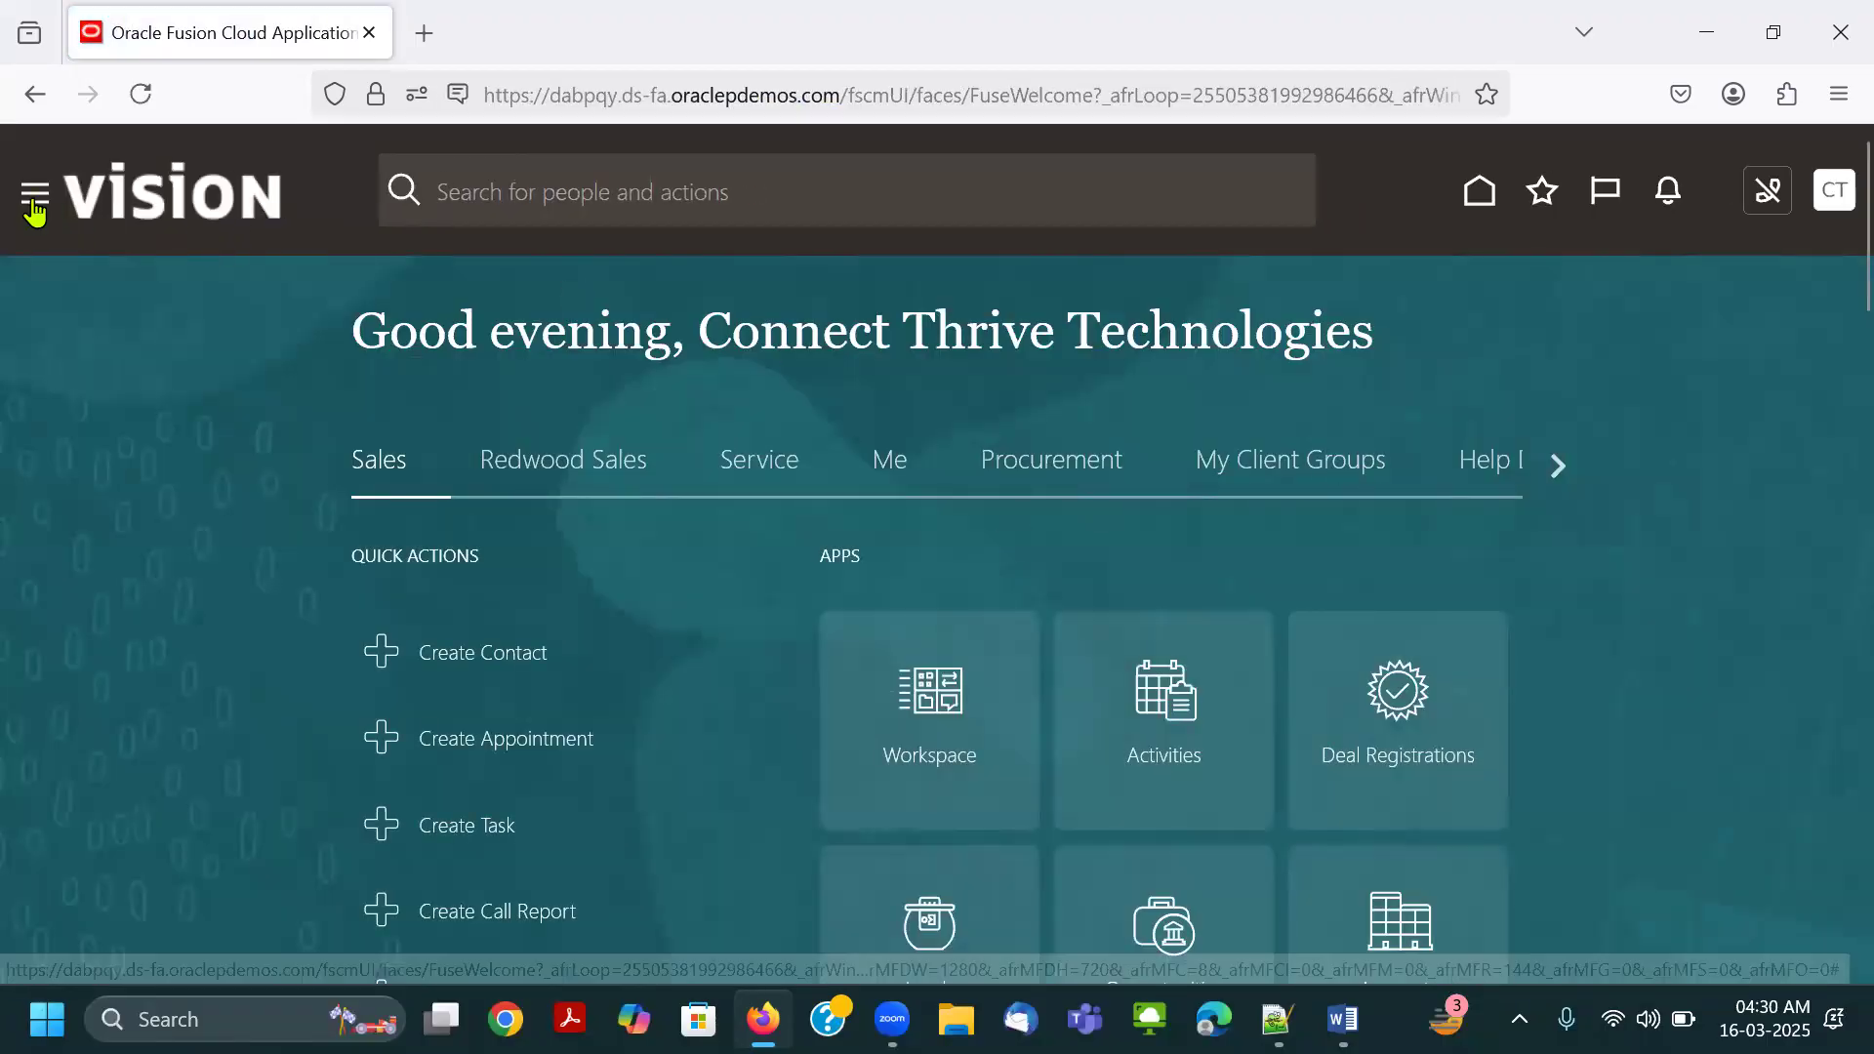
# Expand the Tools group in the navigator, and temporarily outline the navigator icon with a red rectangle before erasing the mark.
pyautogui.scroll(-10, 127, 684)
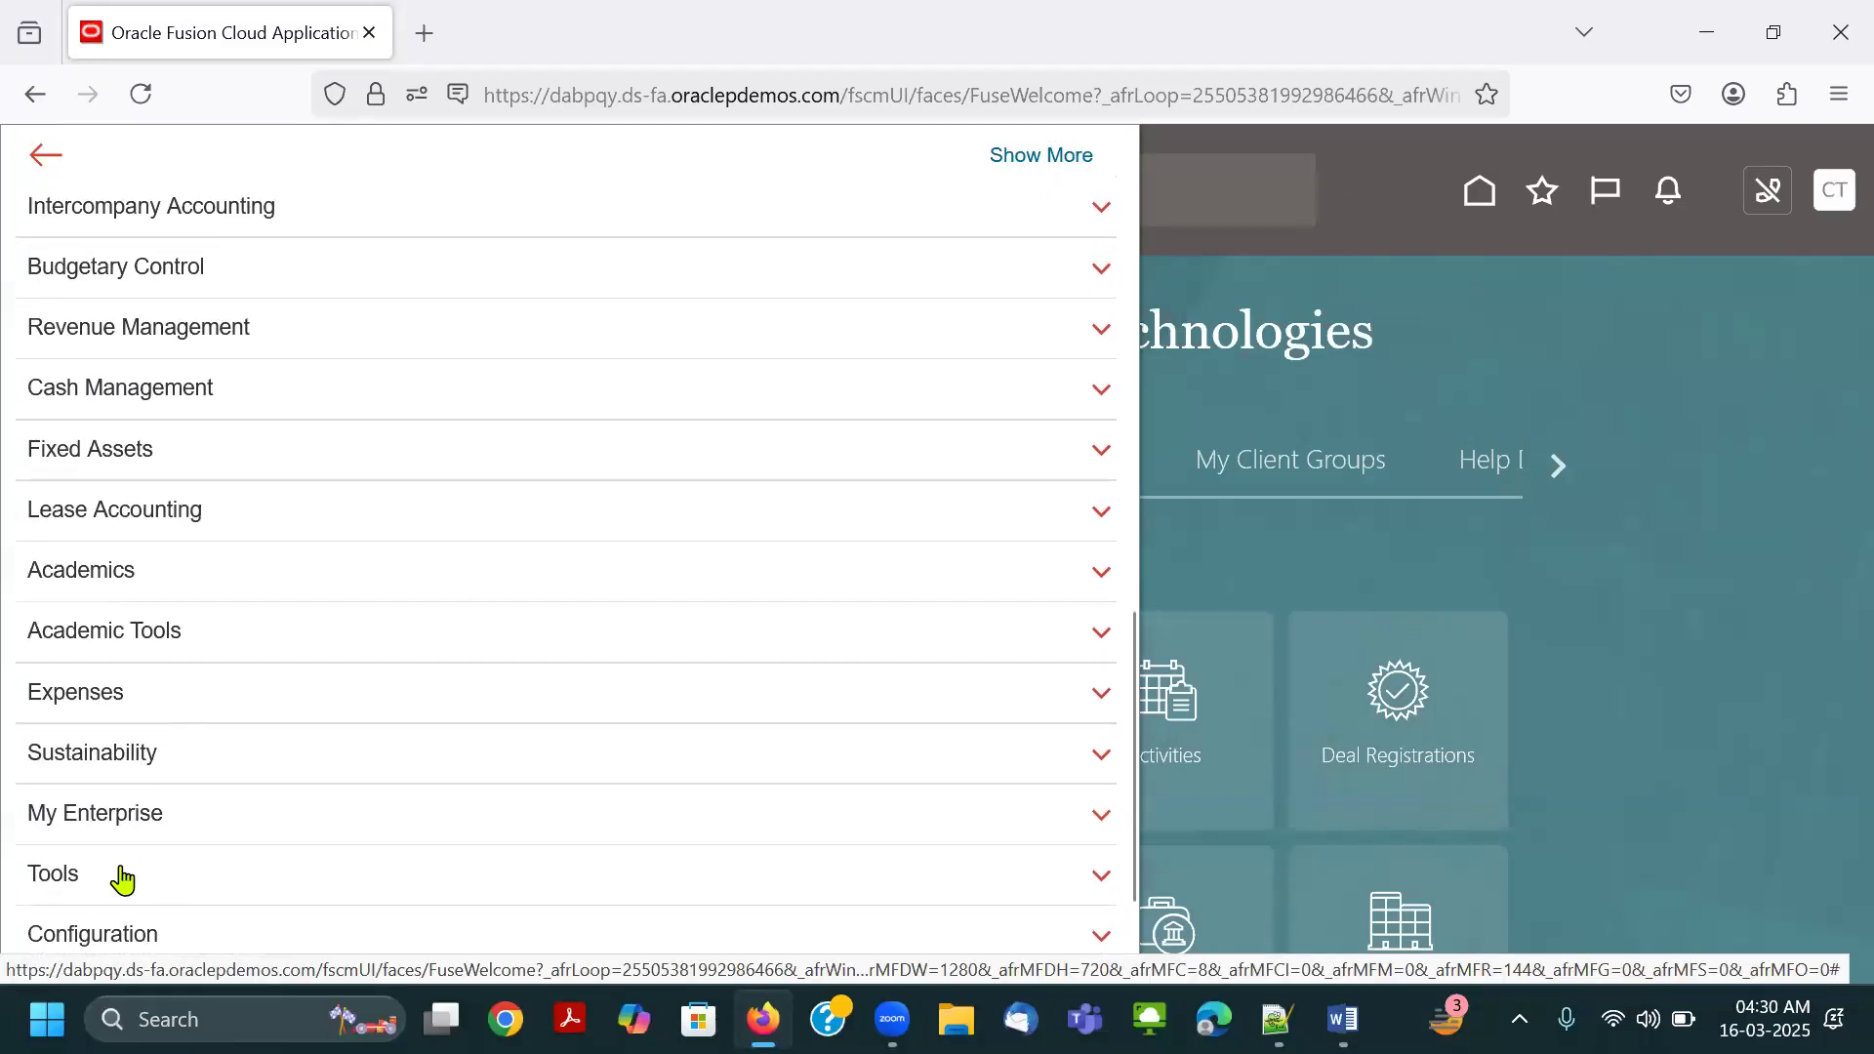
pyautogui.click(122, 876)
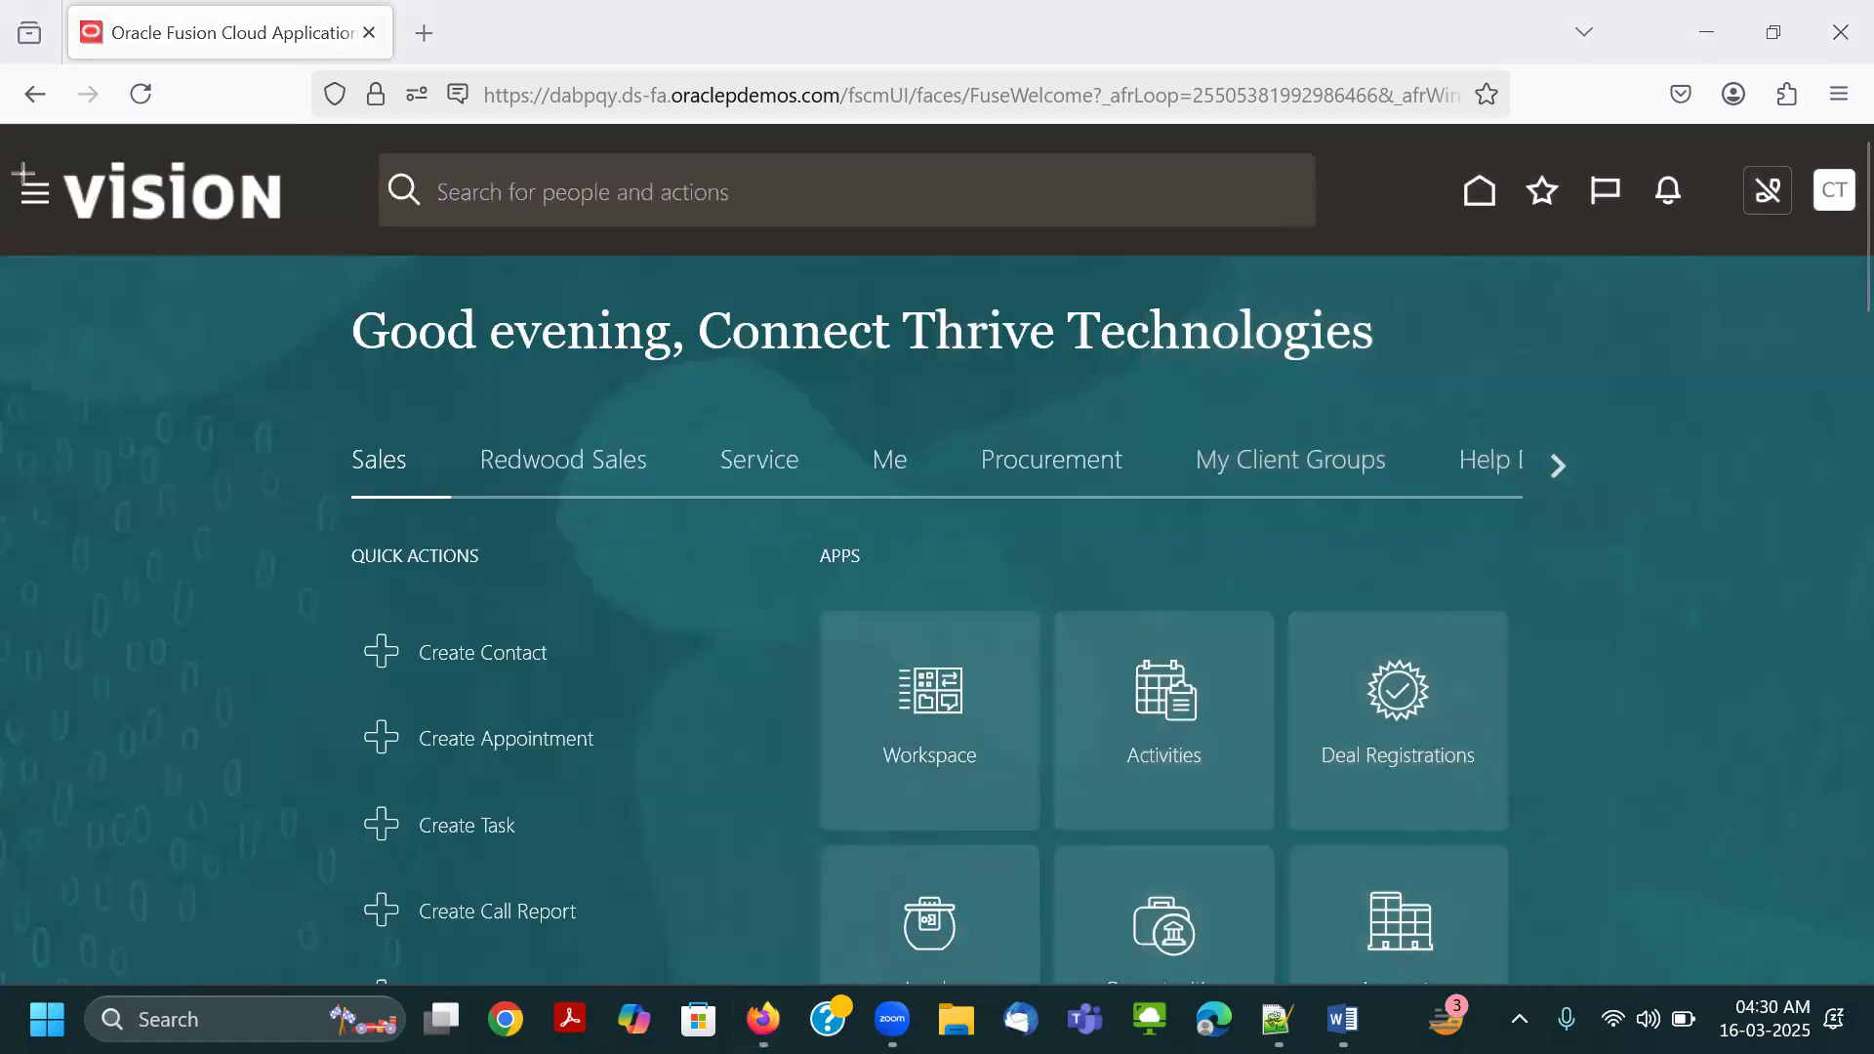
pyautogui.moveTo(5, 168); pyautogui.dragTo(67, 221)
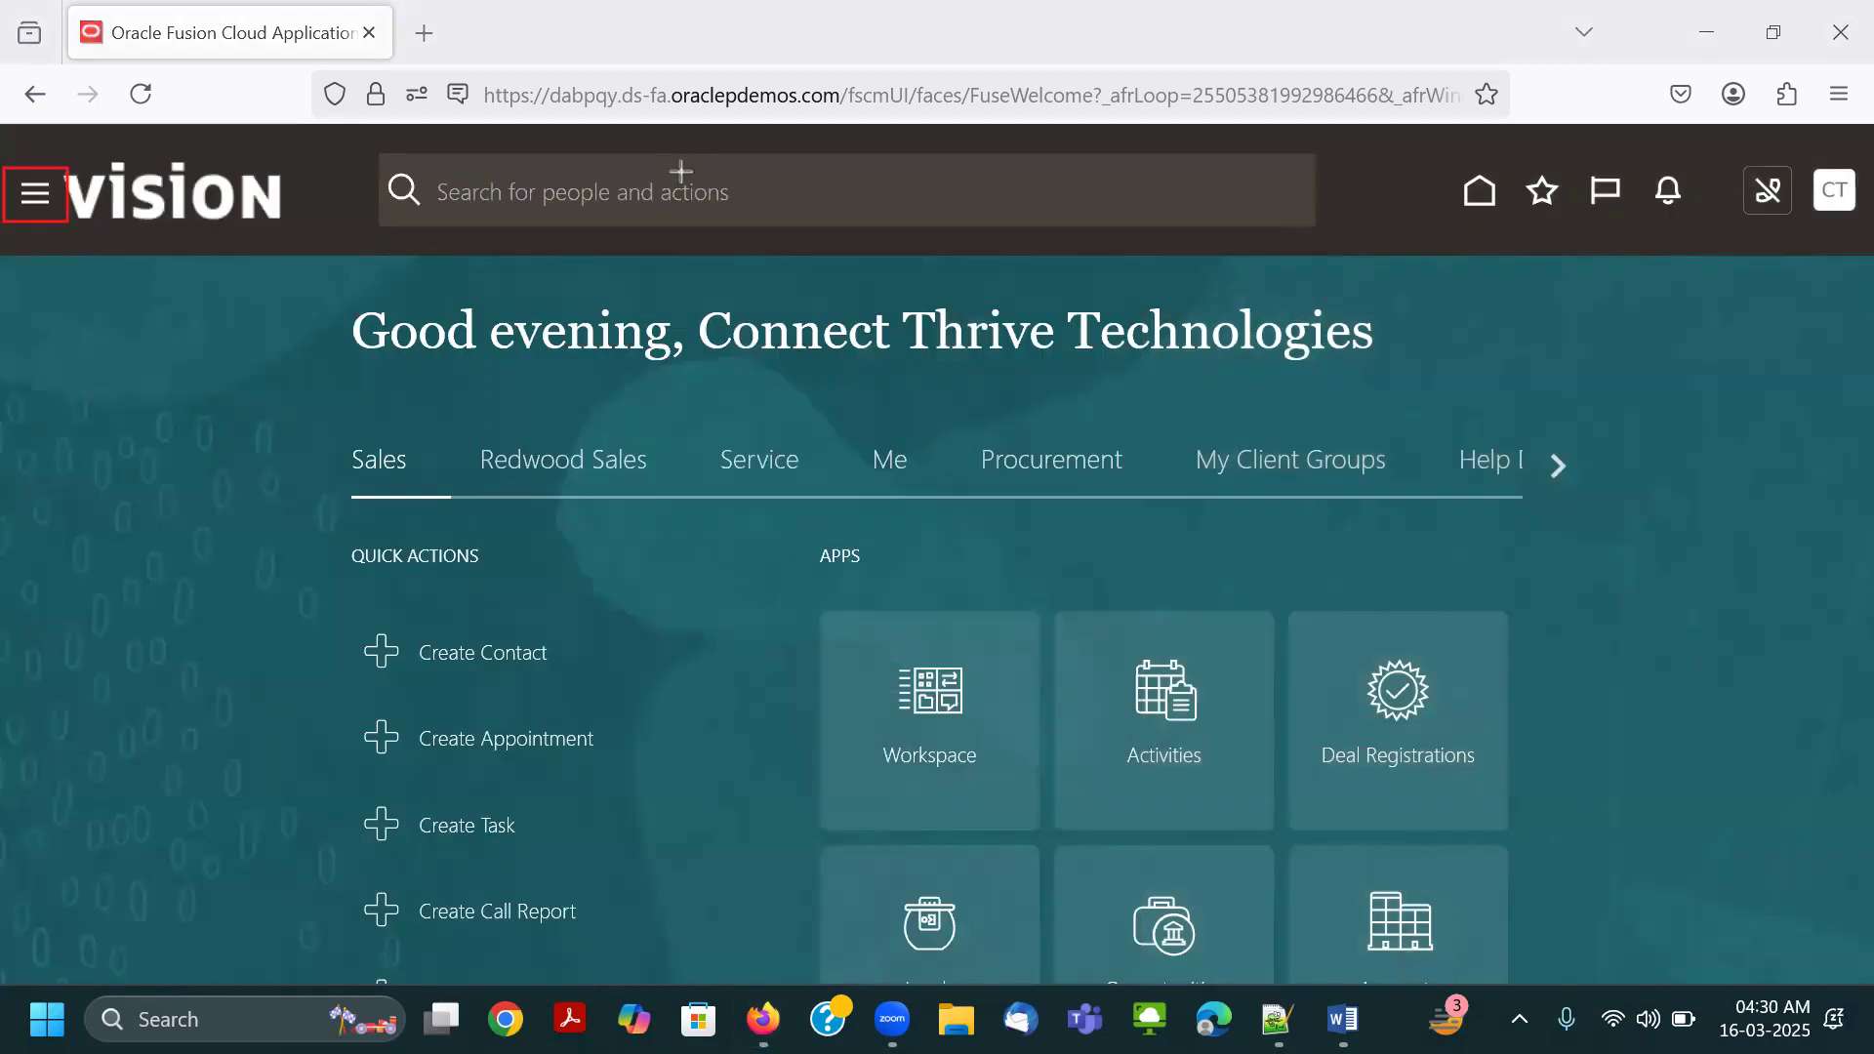
pyautogui.click(35, 196)
pyautogui.click(641, 154)
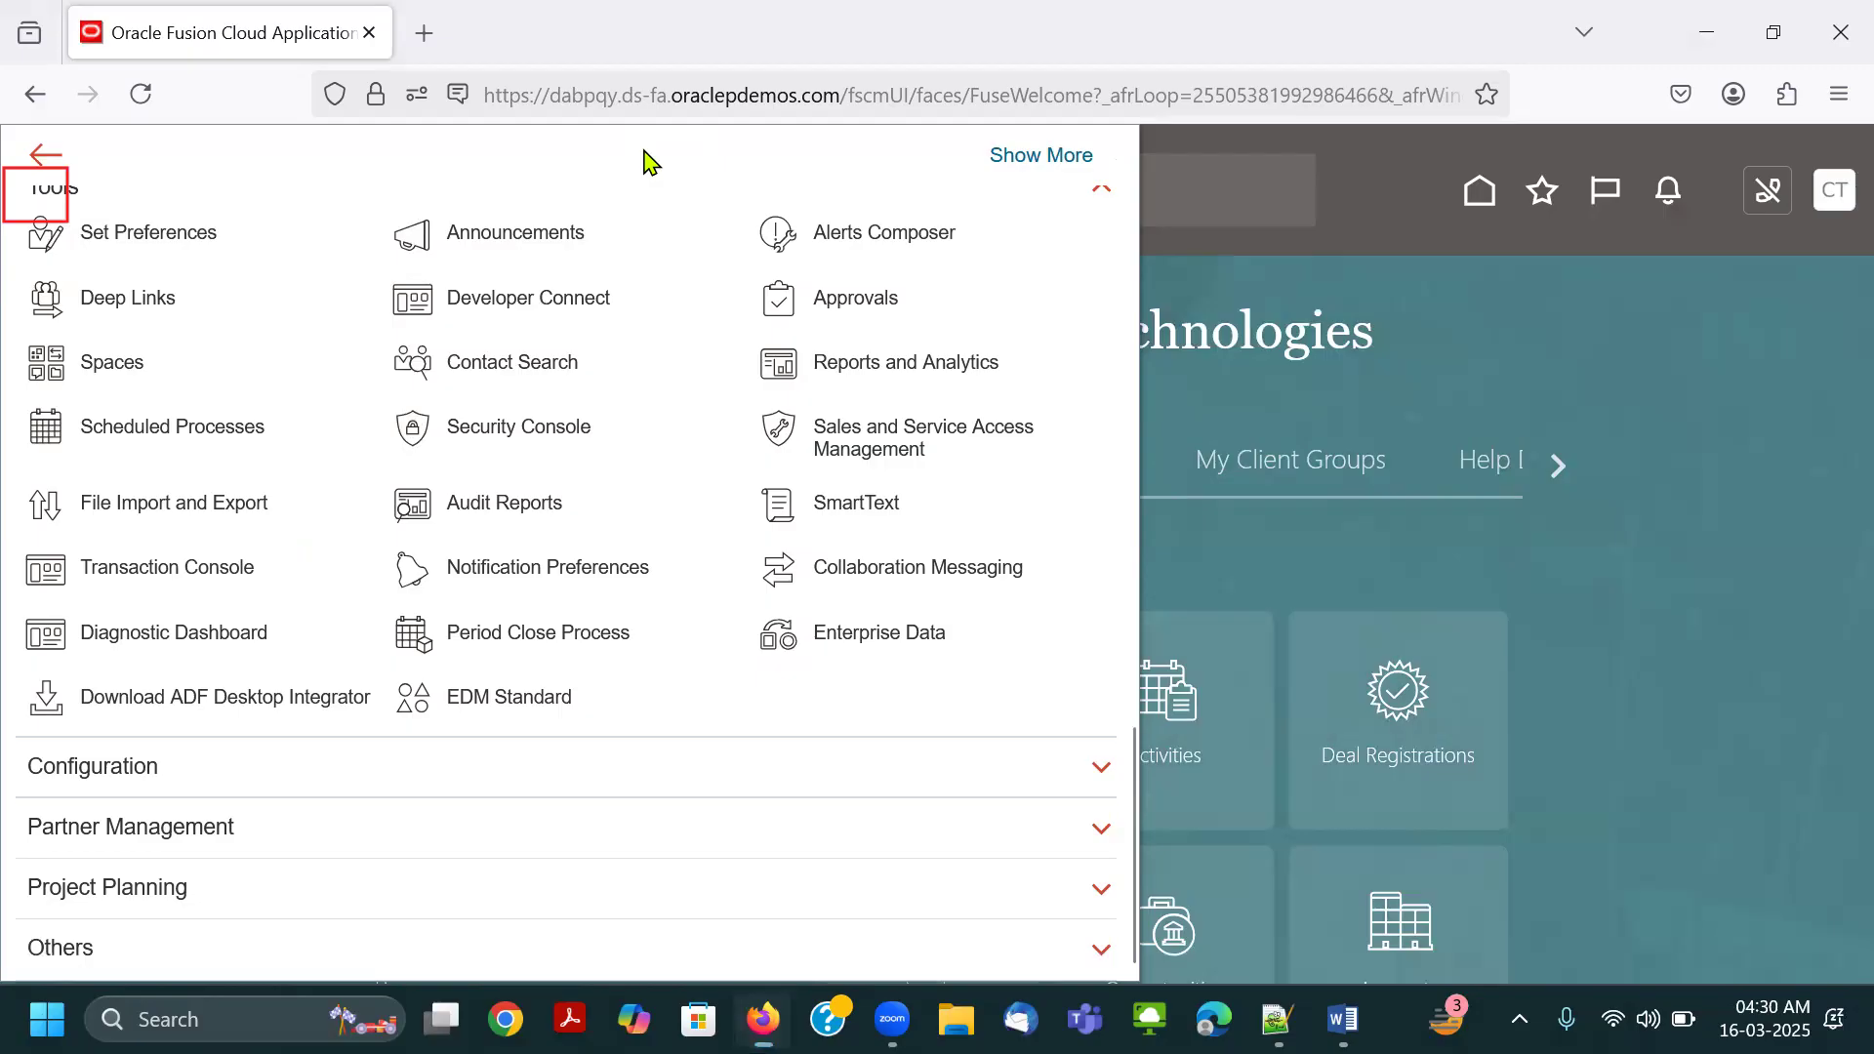
pyautogui.click(55, 179)
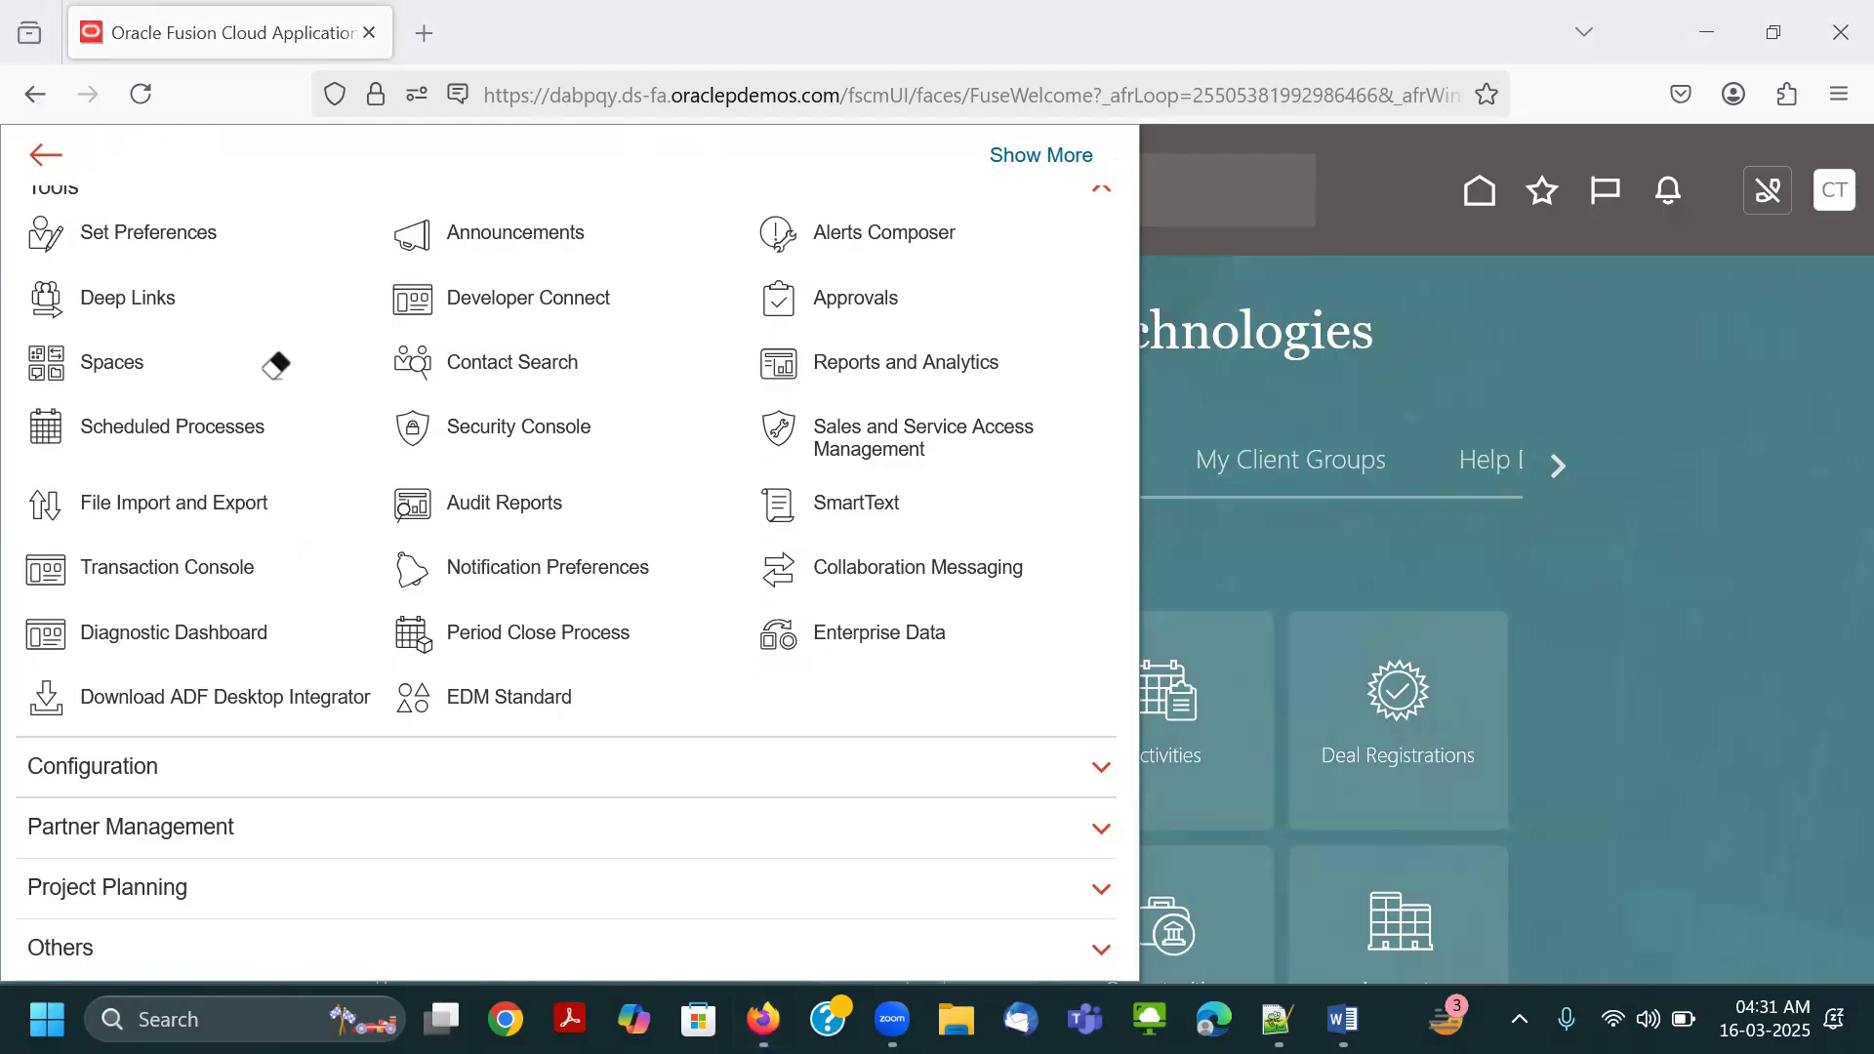
# Outline the Tools heading and the Security Console entry with red rectangles, and open the Security Console.
pyautogui.scroll(1, 97, 314)
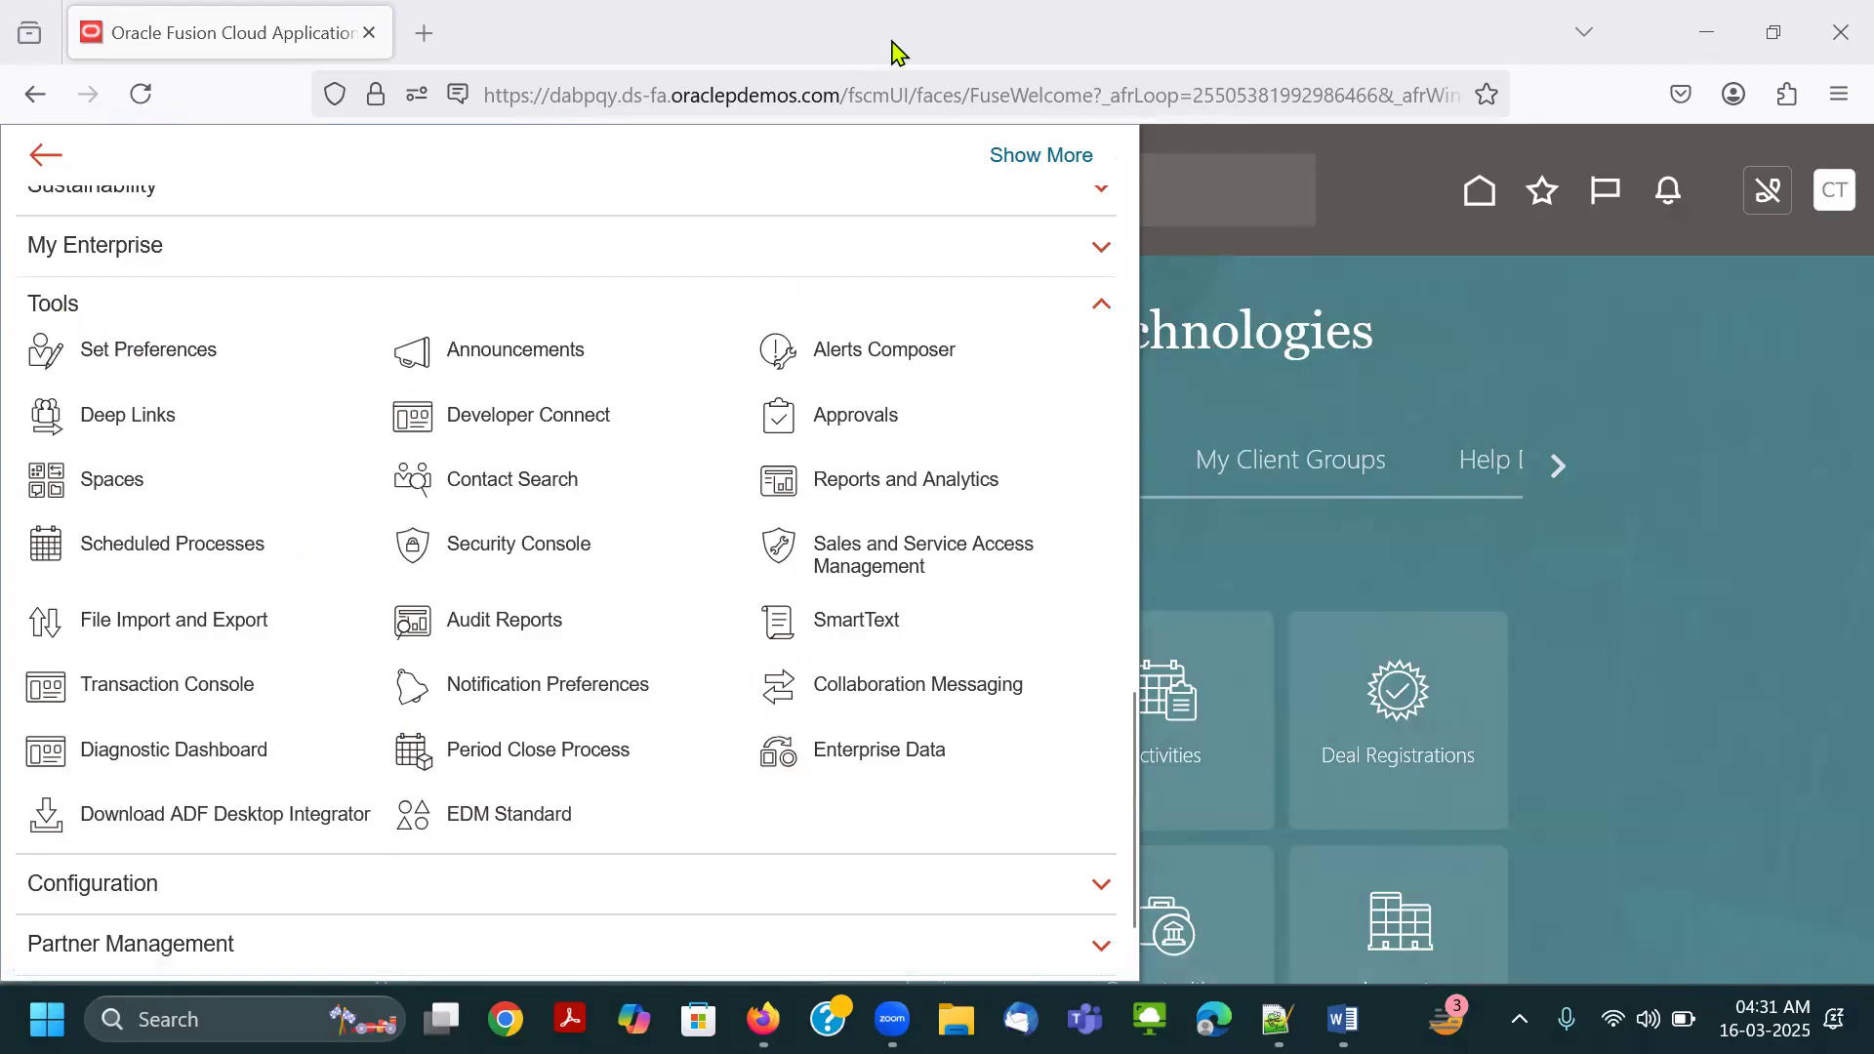
pyautogui.moveTo(14, 286); pyautogui.dragTo(102, 322)
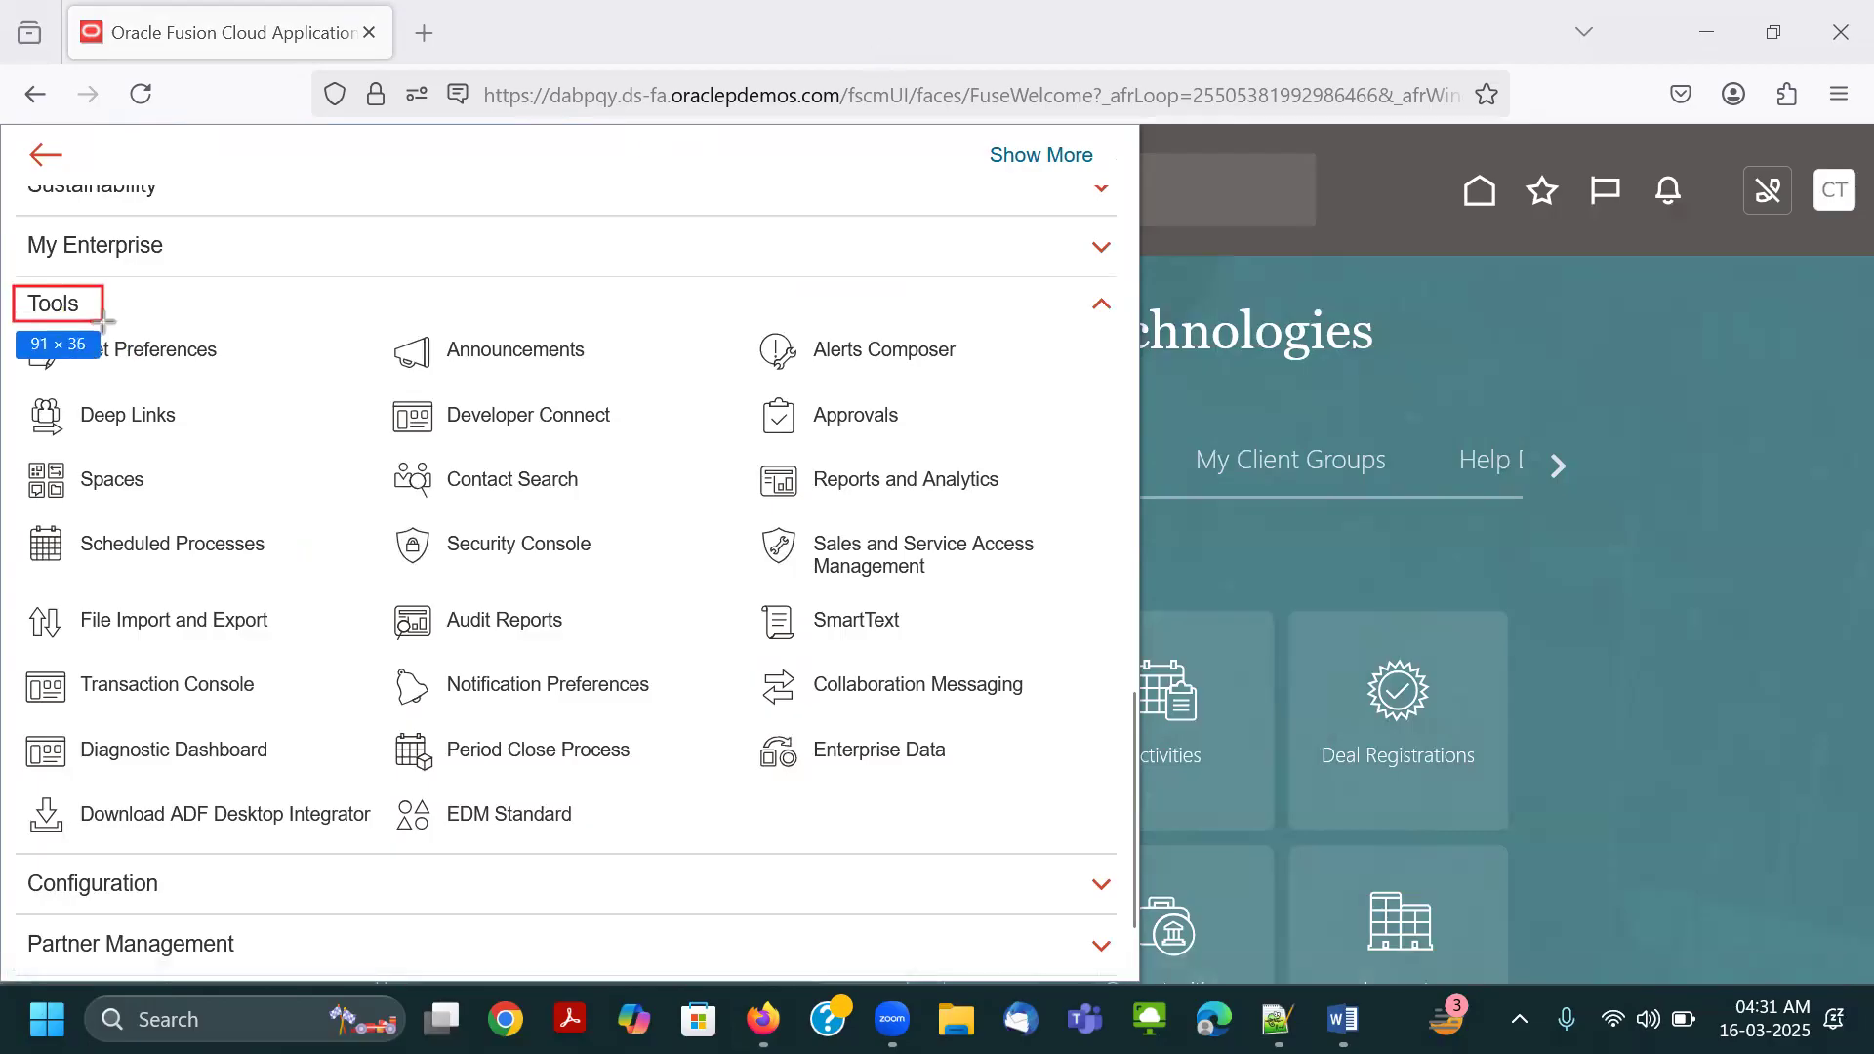
pyautogui.moveTo(368, 518); pyautogui.dragTo(616, 573)
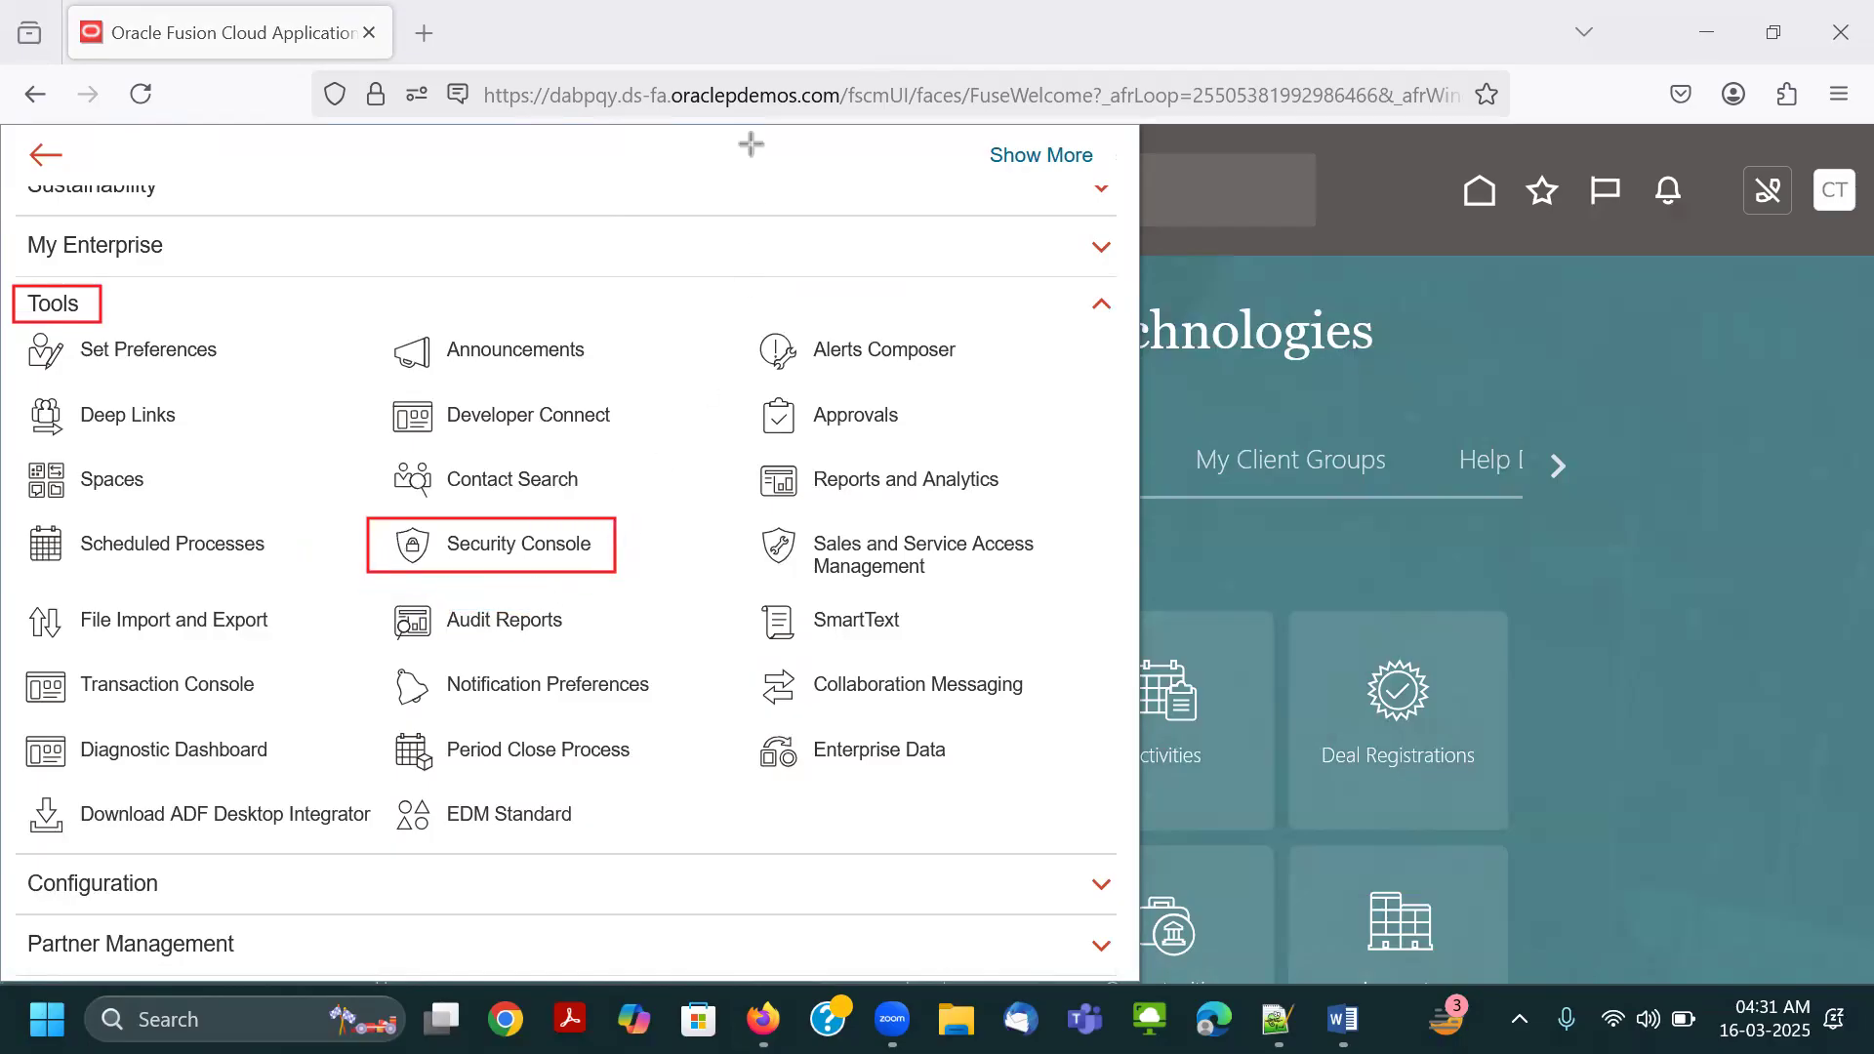
pyautogui.click(544, 549)
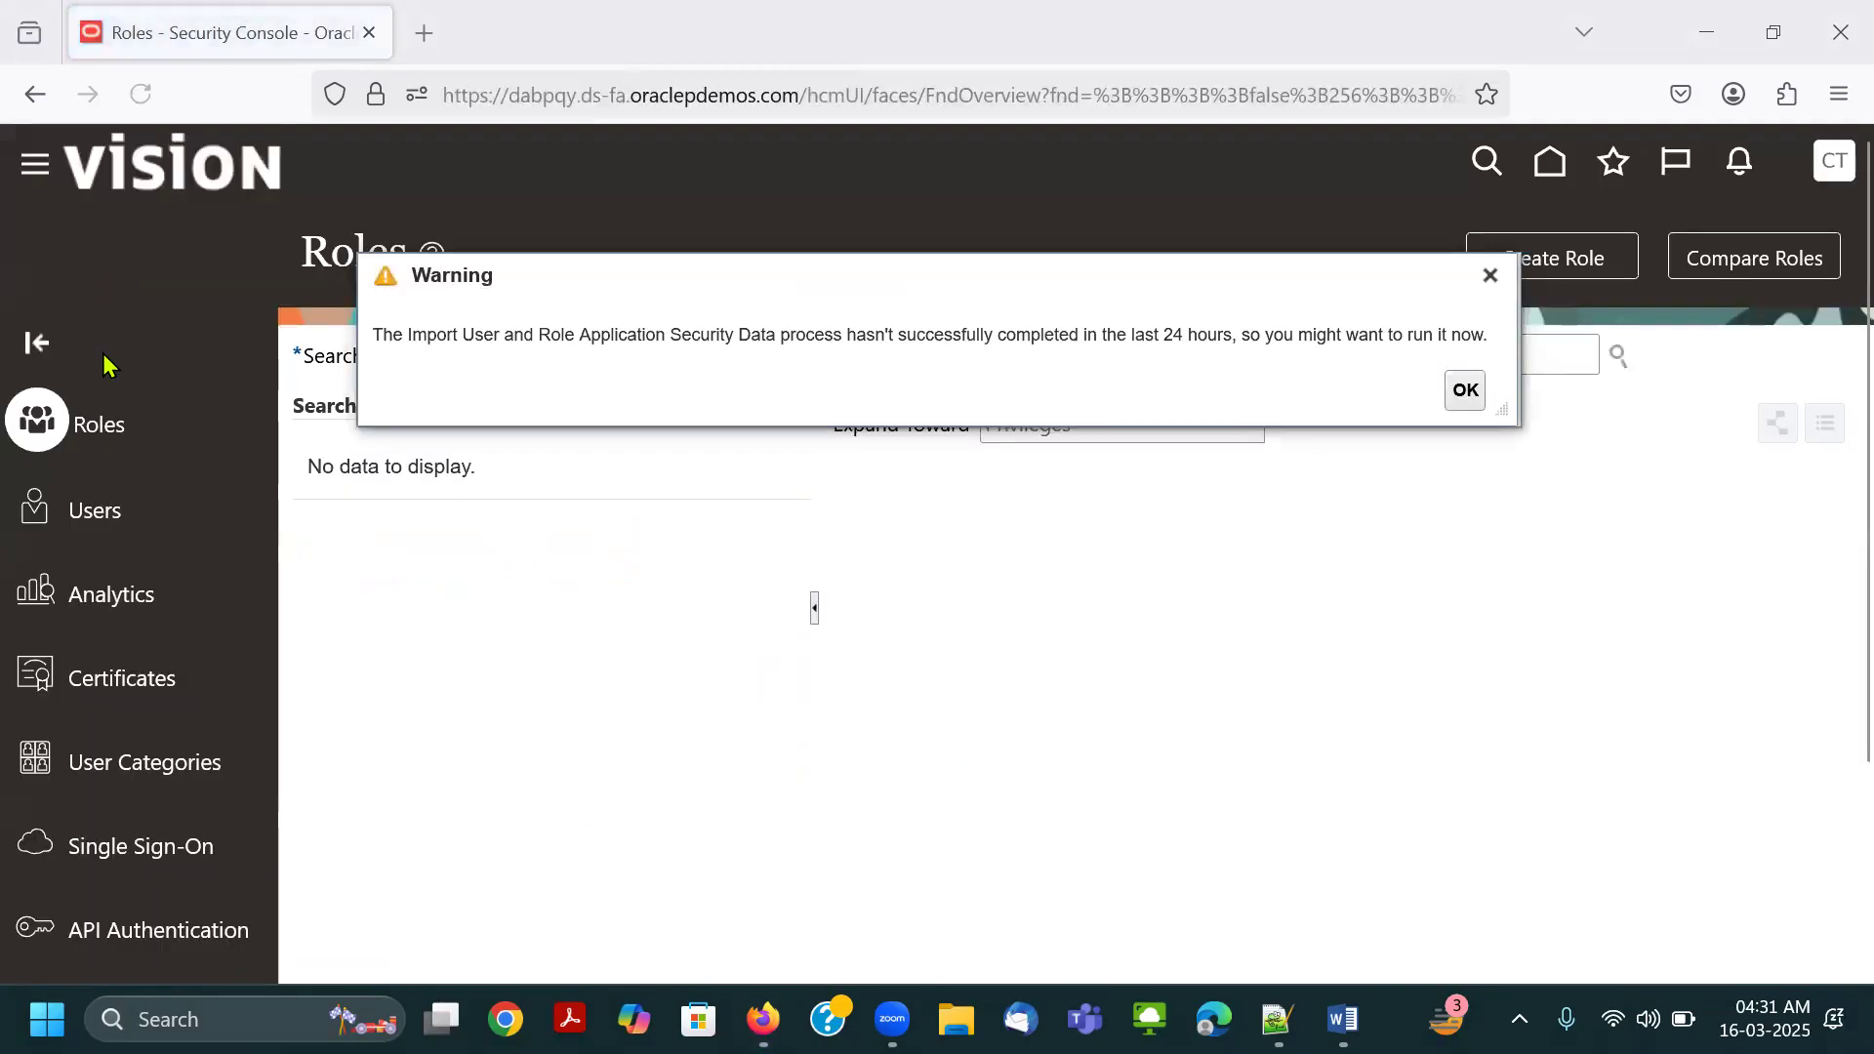
# Dismiss the warning and open the Users page, temporarily outlining the Users entry with a red rectangle before erasing the mark.
pyautogui.press('Return')
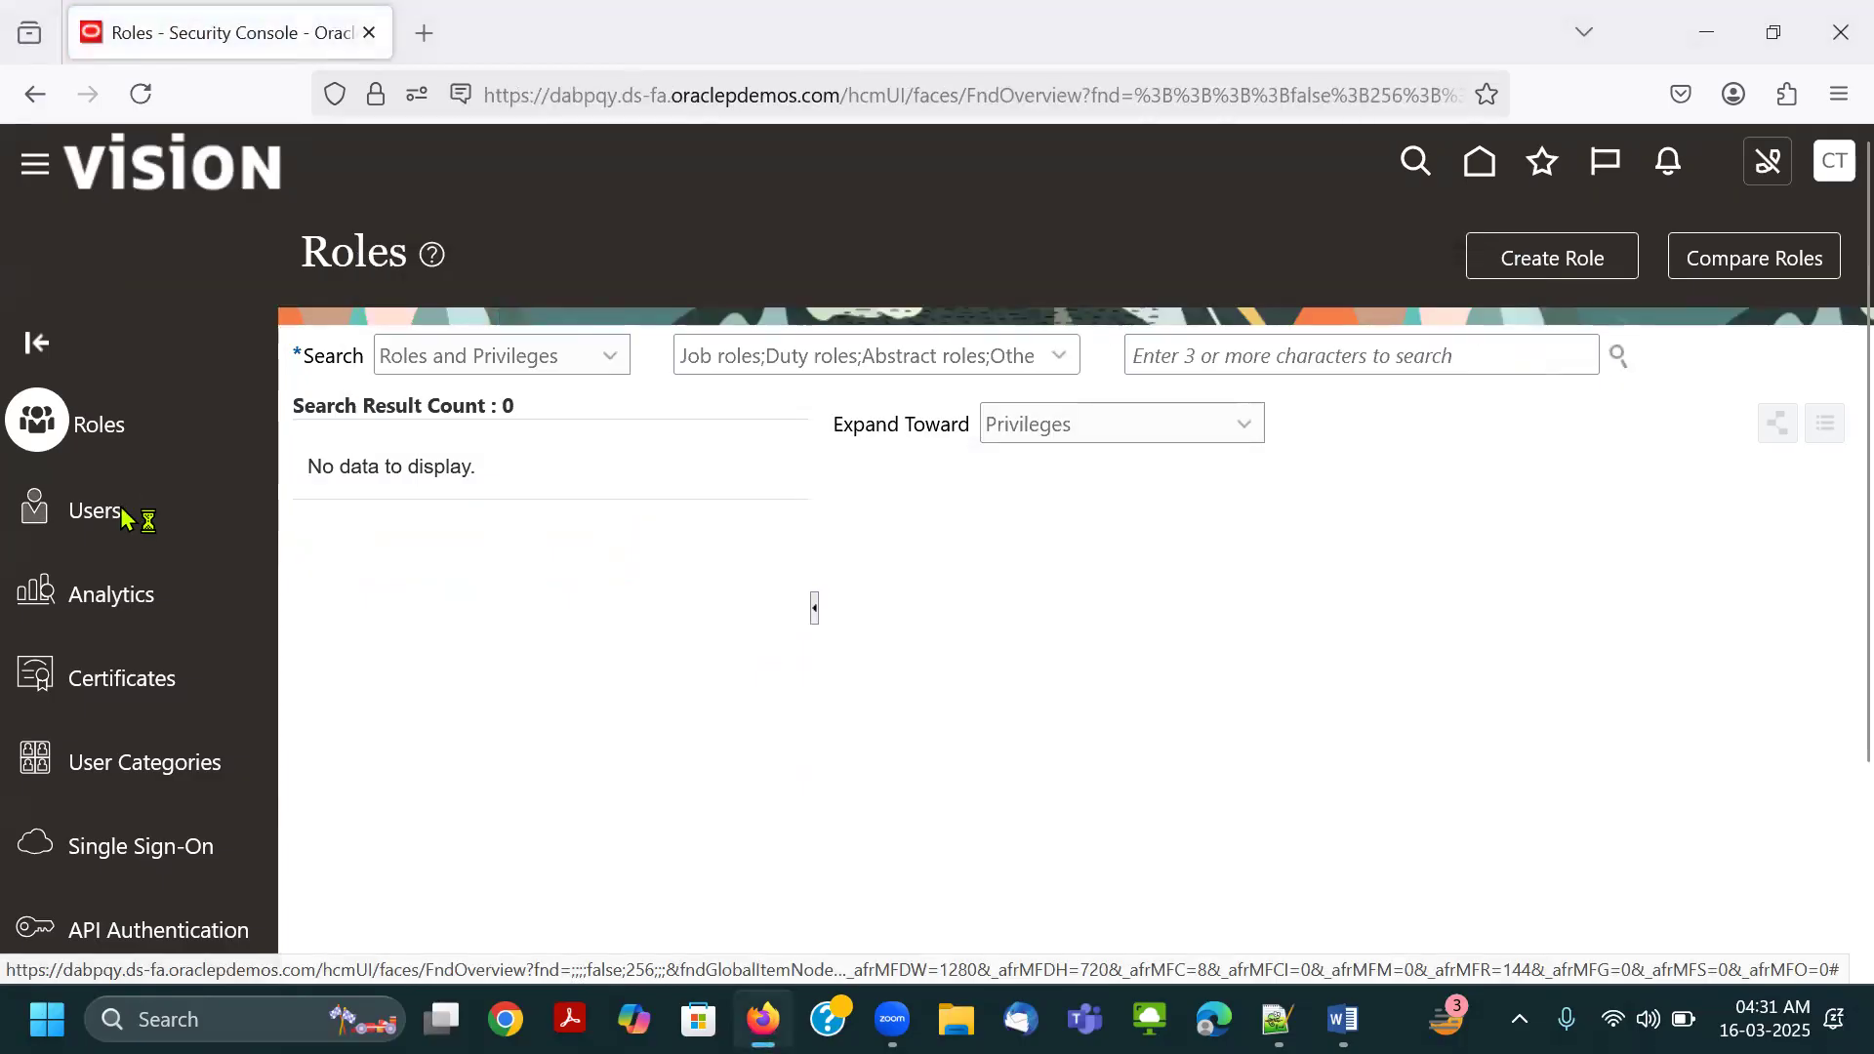
pyautogui.click(120, 516)
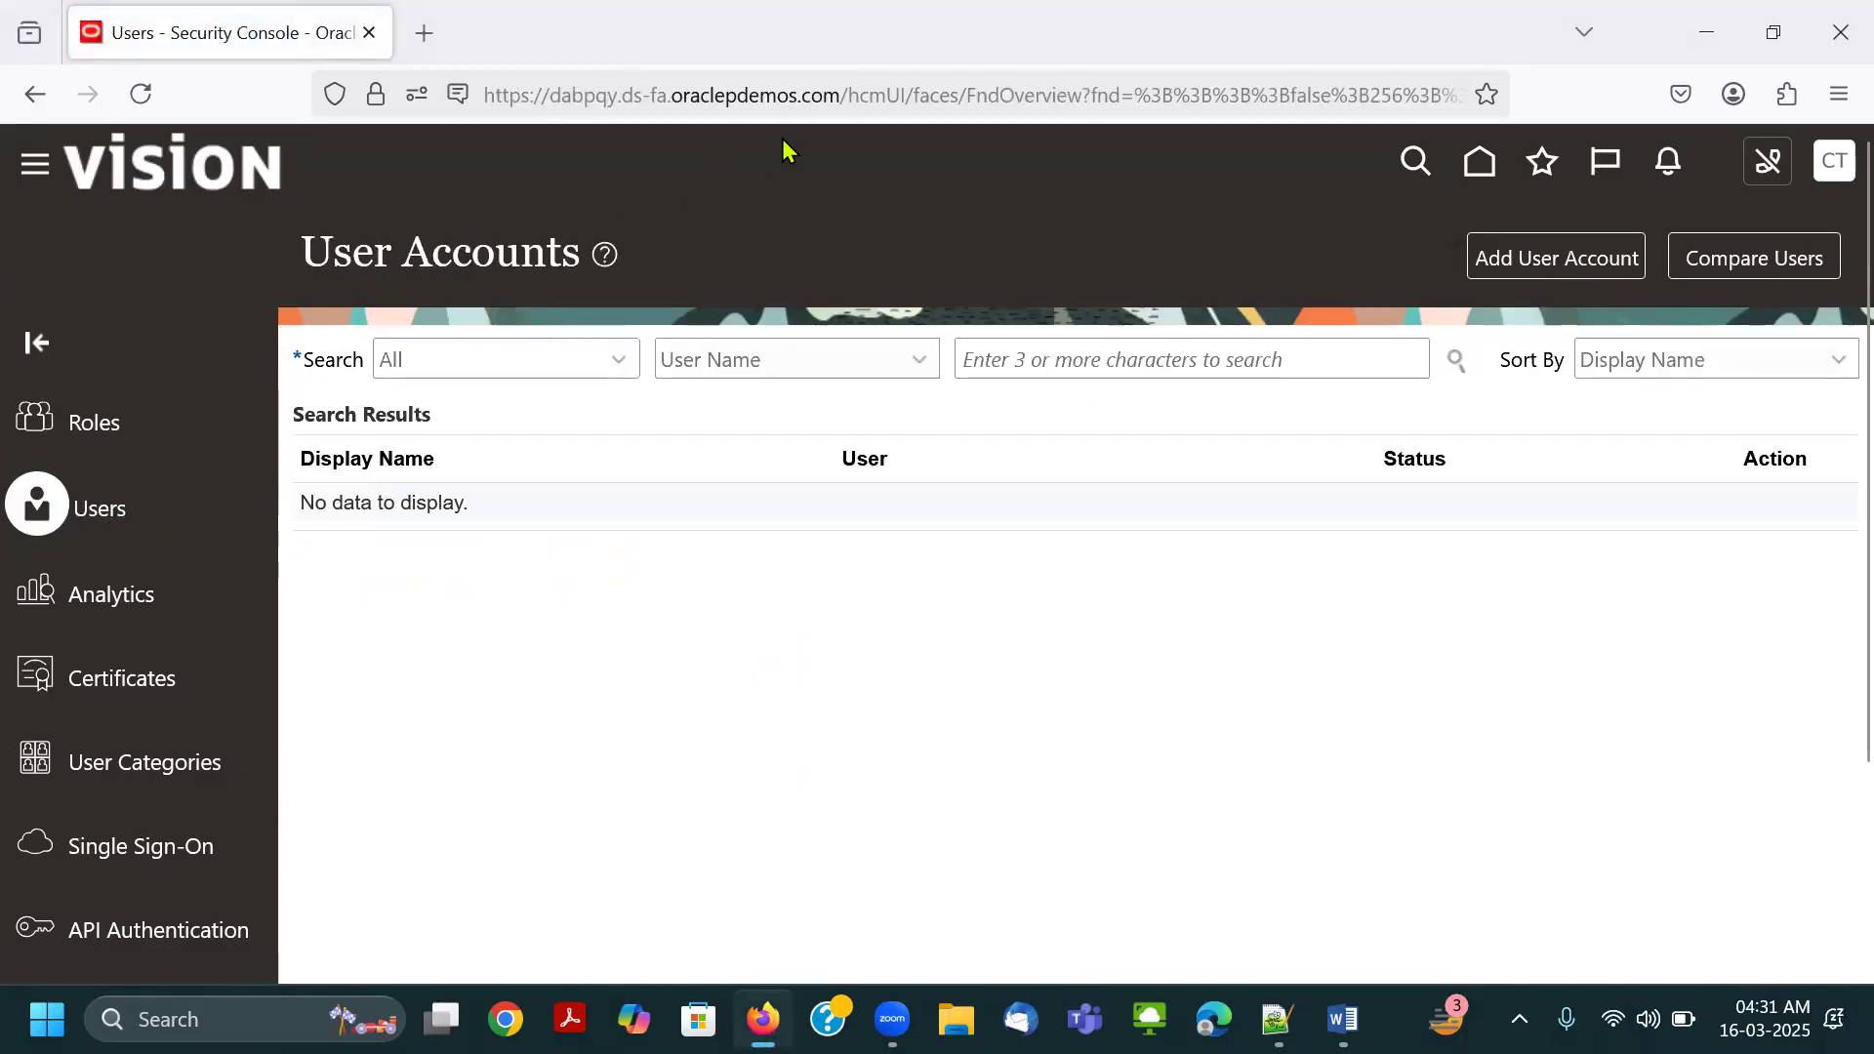
pyautogui.moveTo(24, 465); pyautogui.dragTo(144, 544)
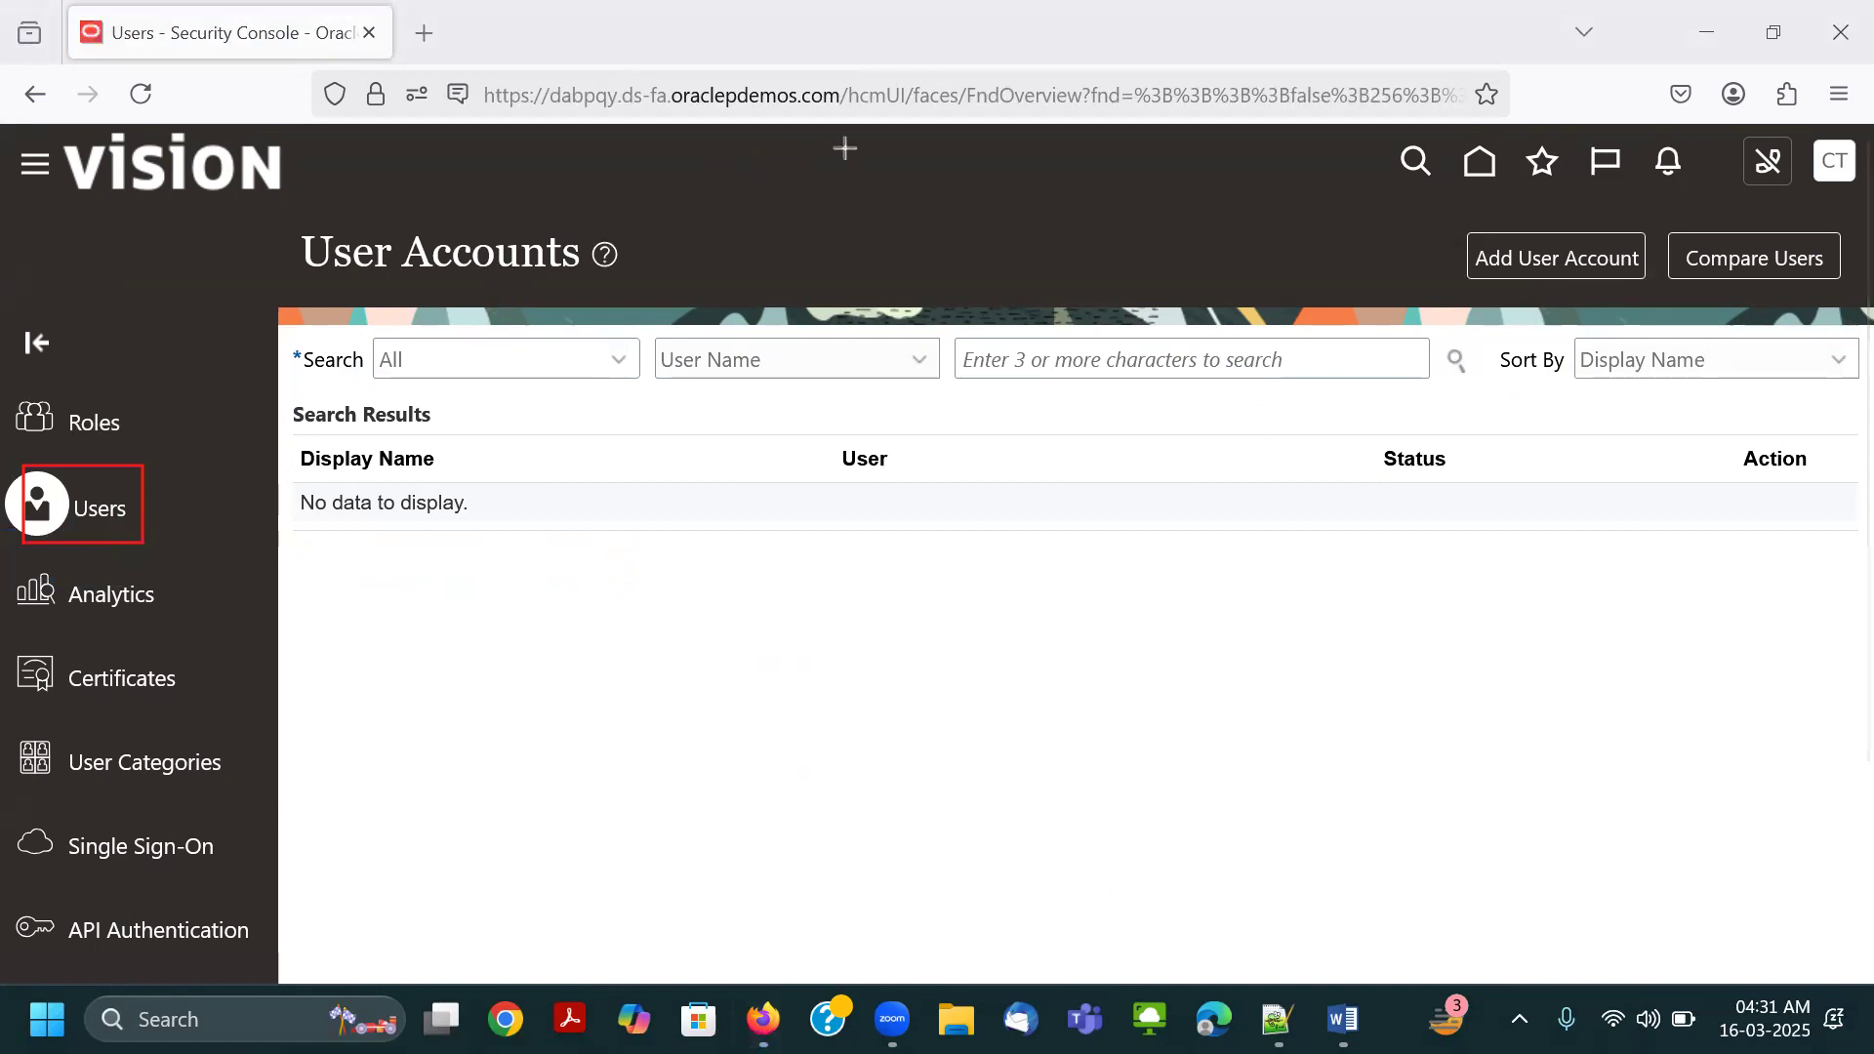
pyautogui.click(91, 465)
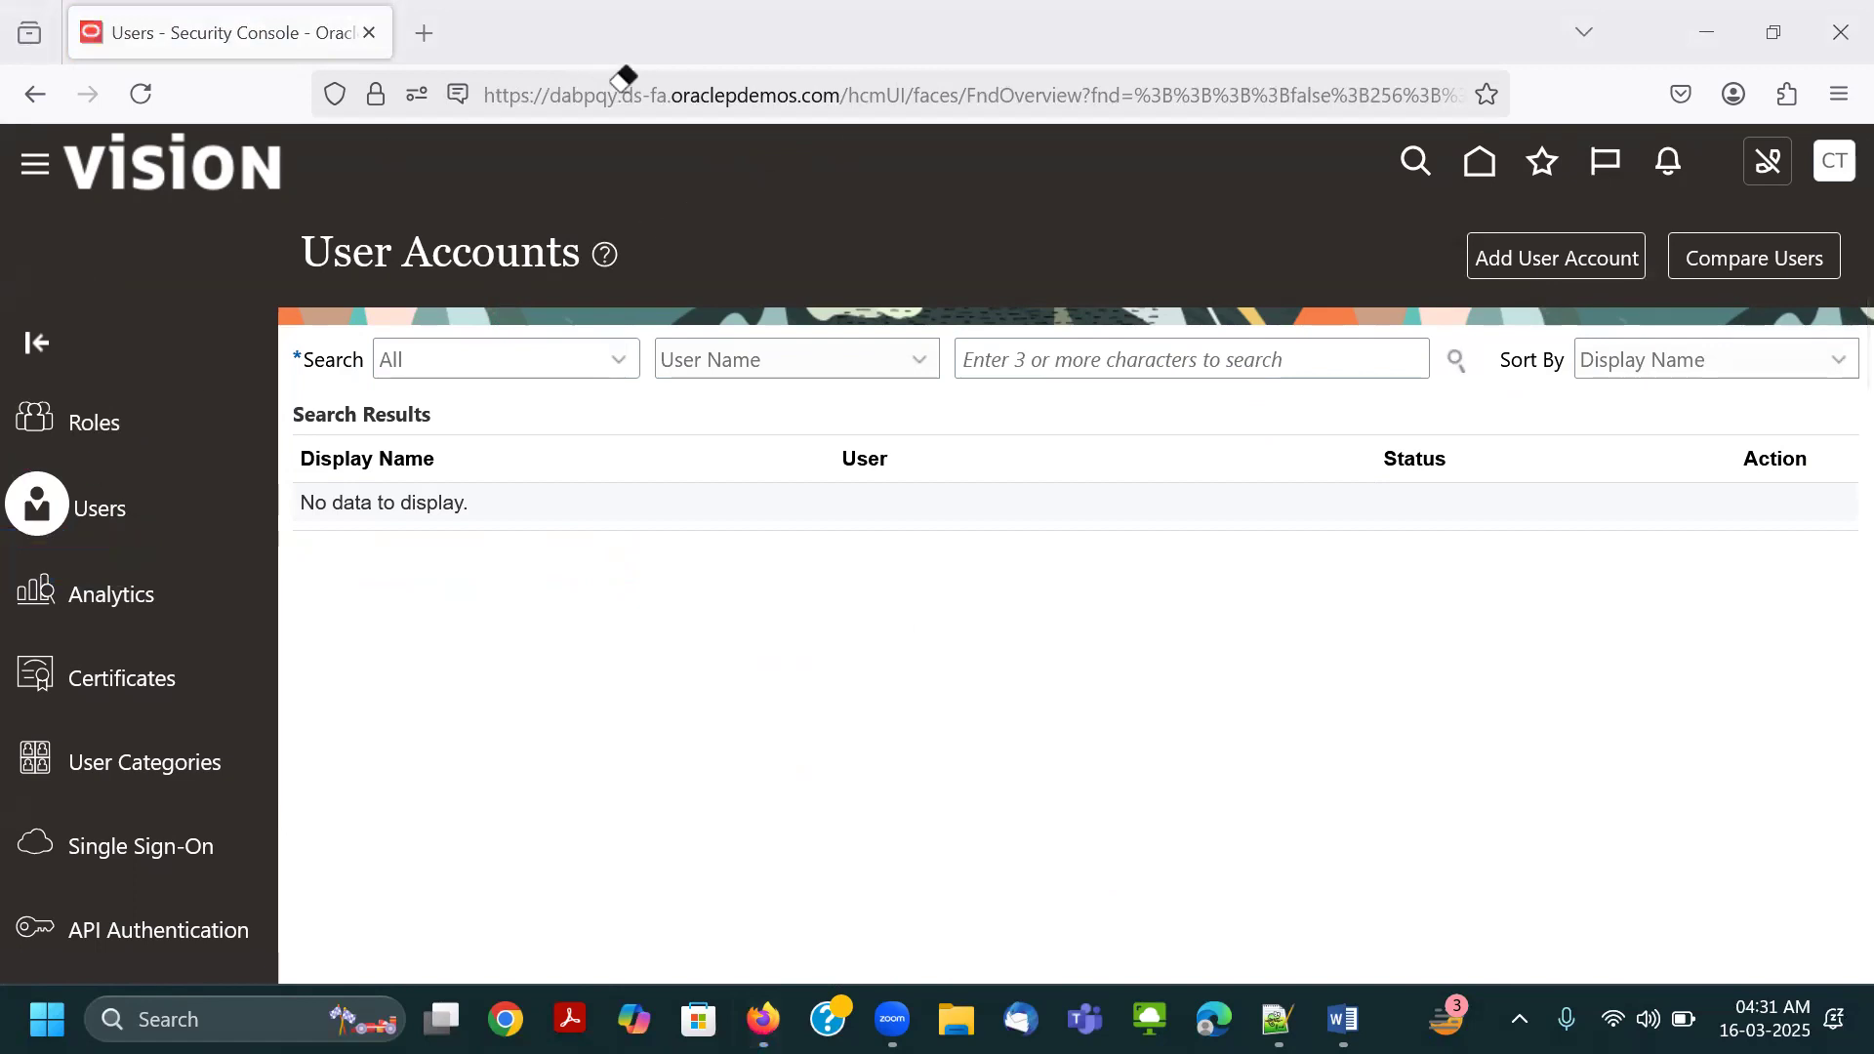
pyautogui.click(638, 76)
# Search the user accounts for "Conne" and open the Connect.Thrive-GL account's details.
pyautogui.click(1103, 369)
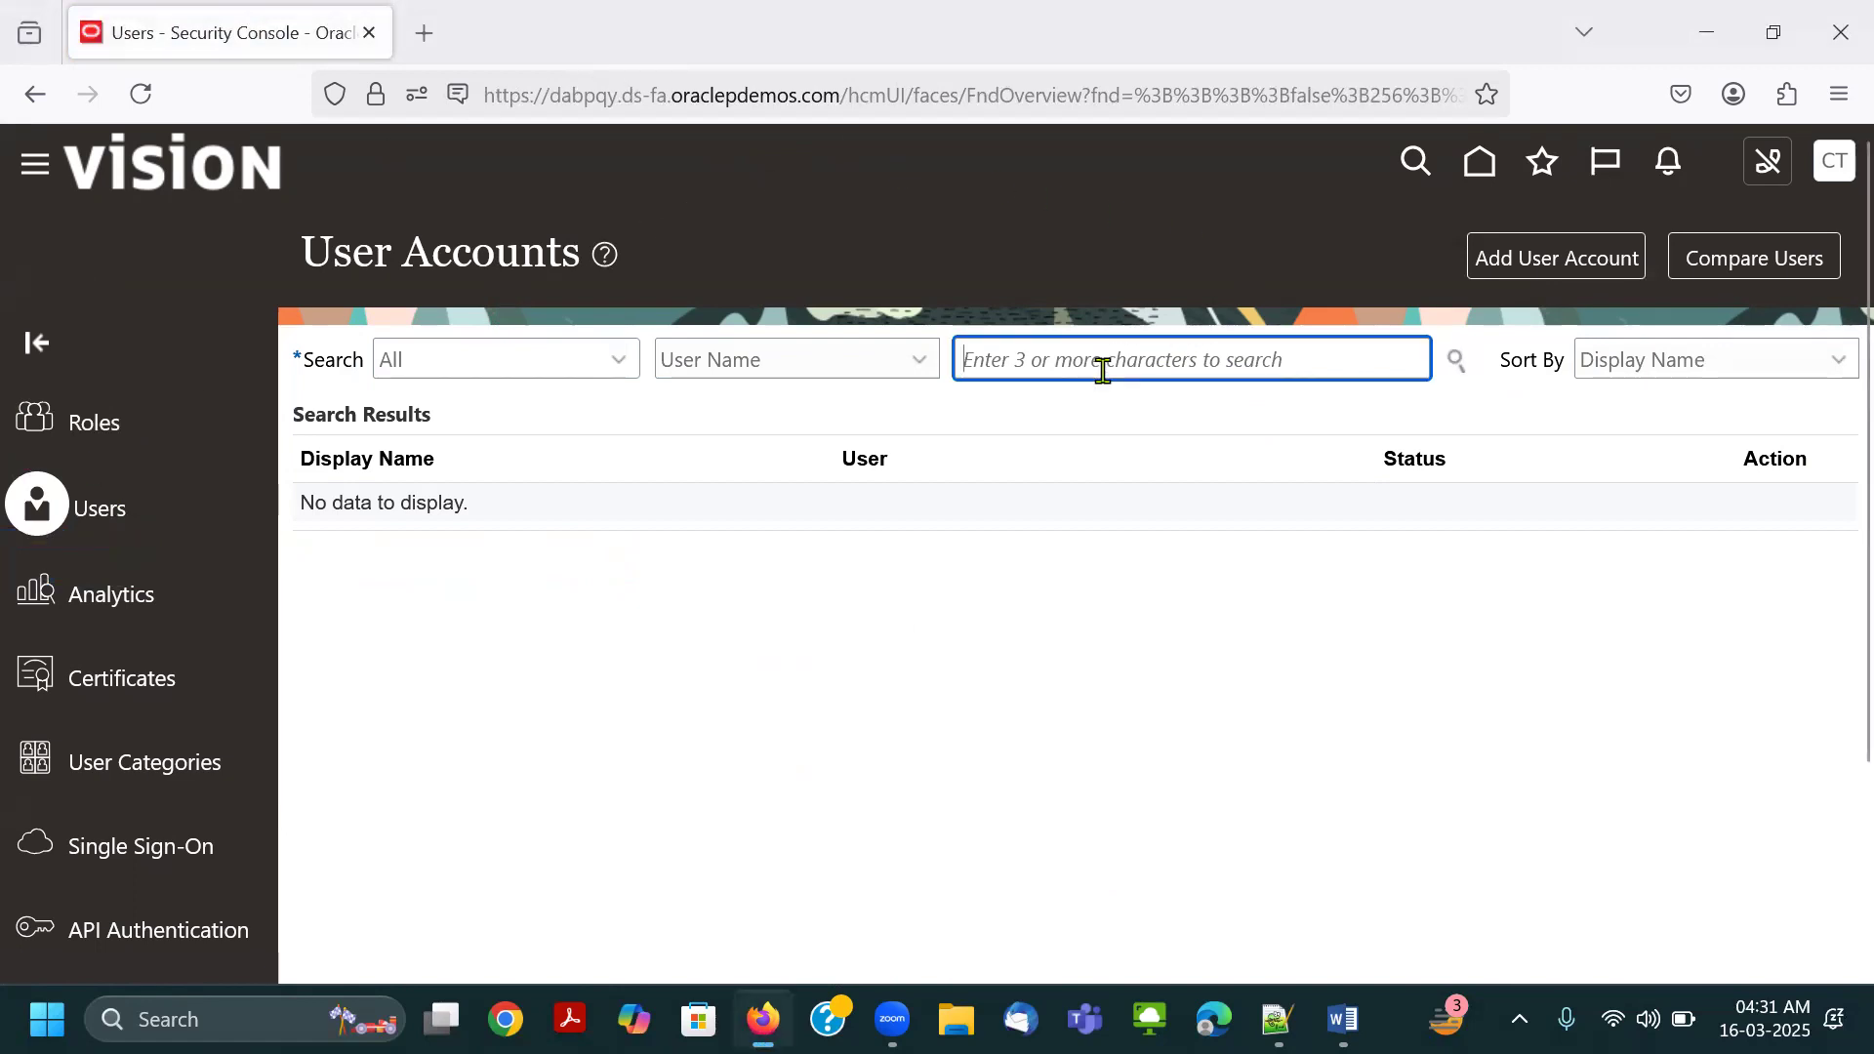
pyautogui.write('Conne')
pyautogui.press('Return')
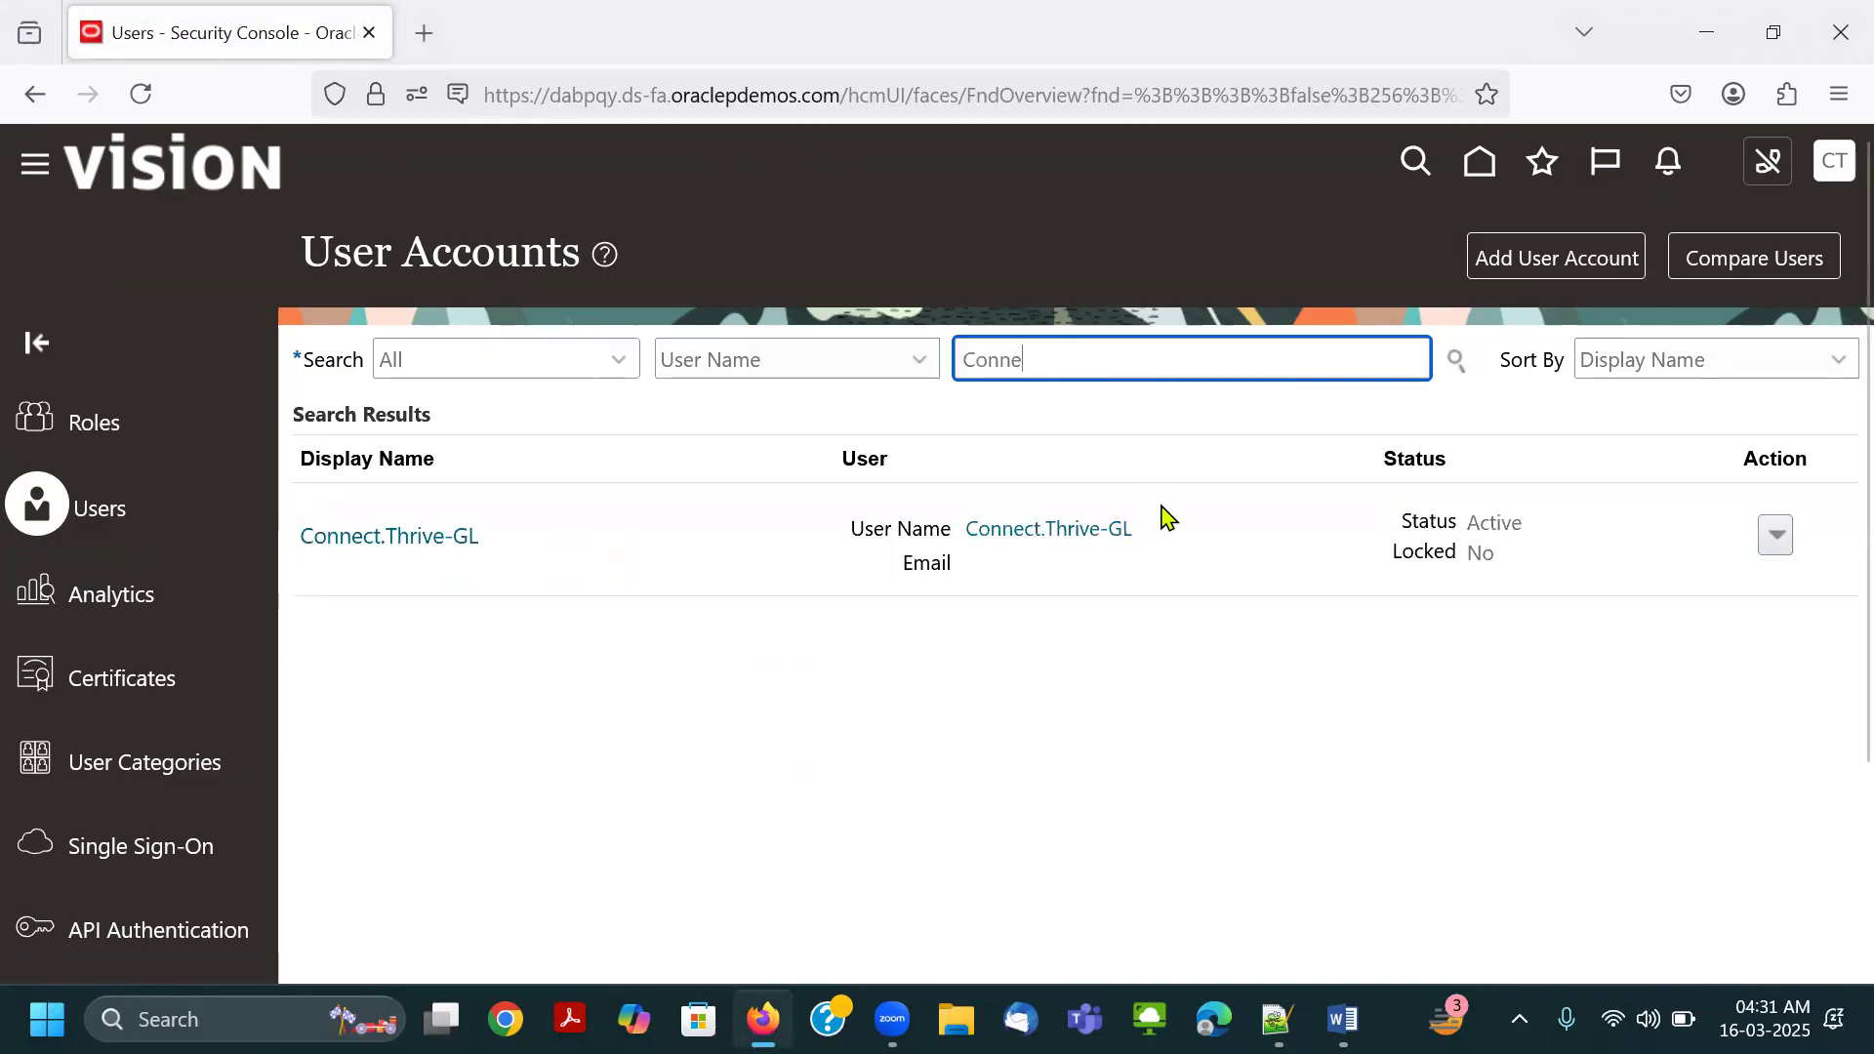
pyautogui.click(1078, 536)
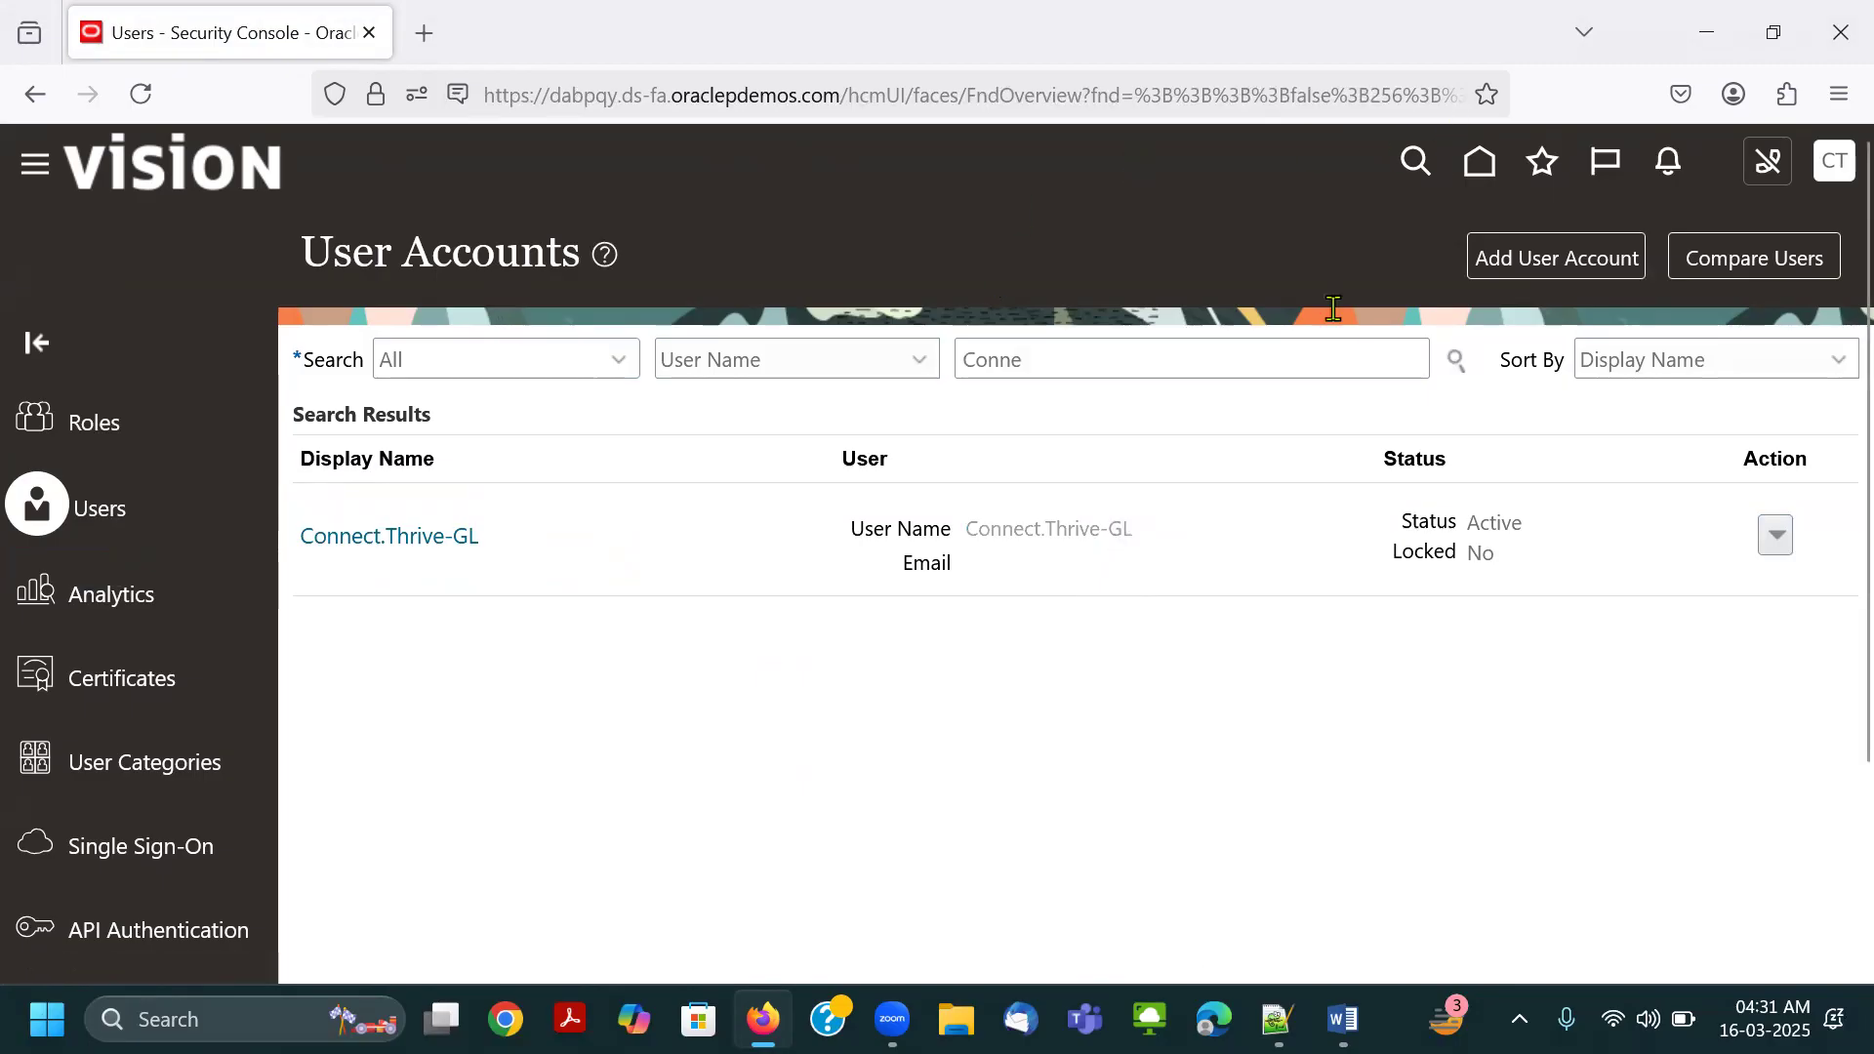
# Open the Connect.Thrive-GL account for editing and start adding a role, temporarily outlining Edit and Add Role in red.
pyautogui.moveTo(1461, 231); pyautogui.dragTo(1636, 279)
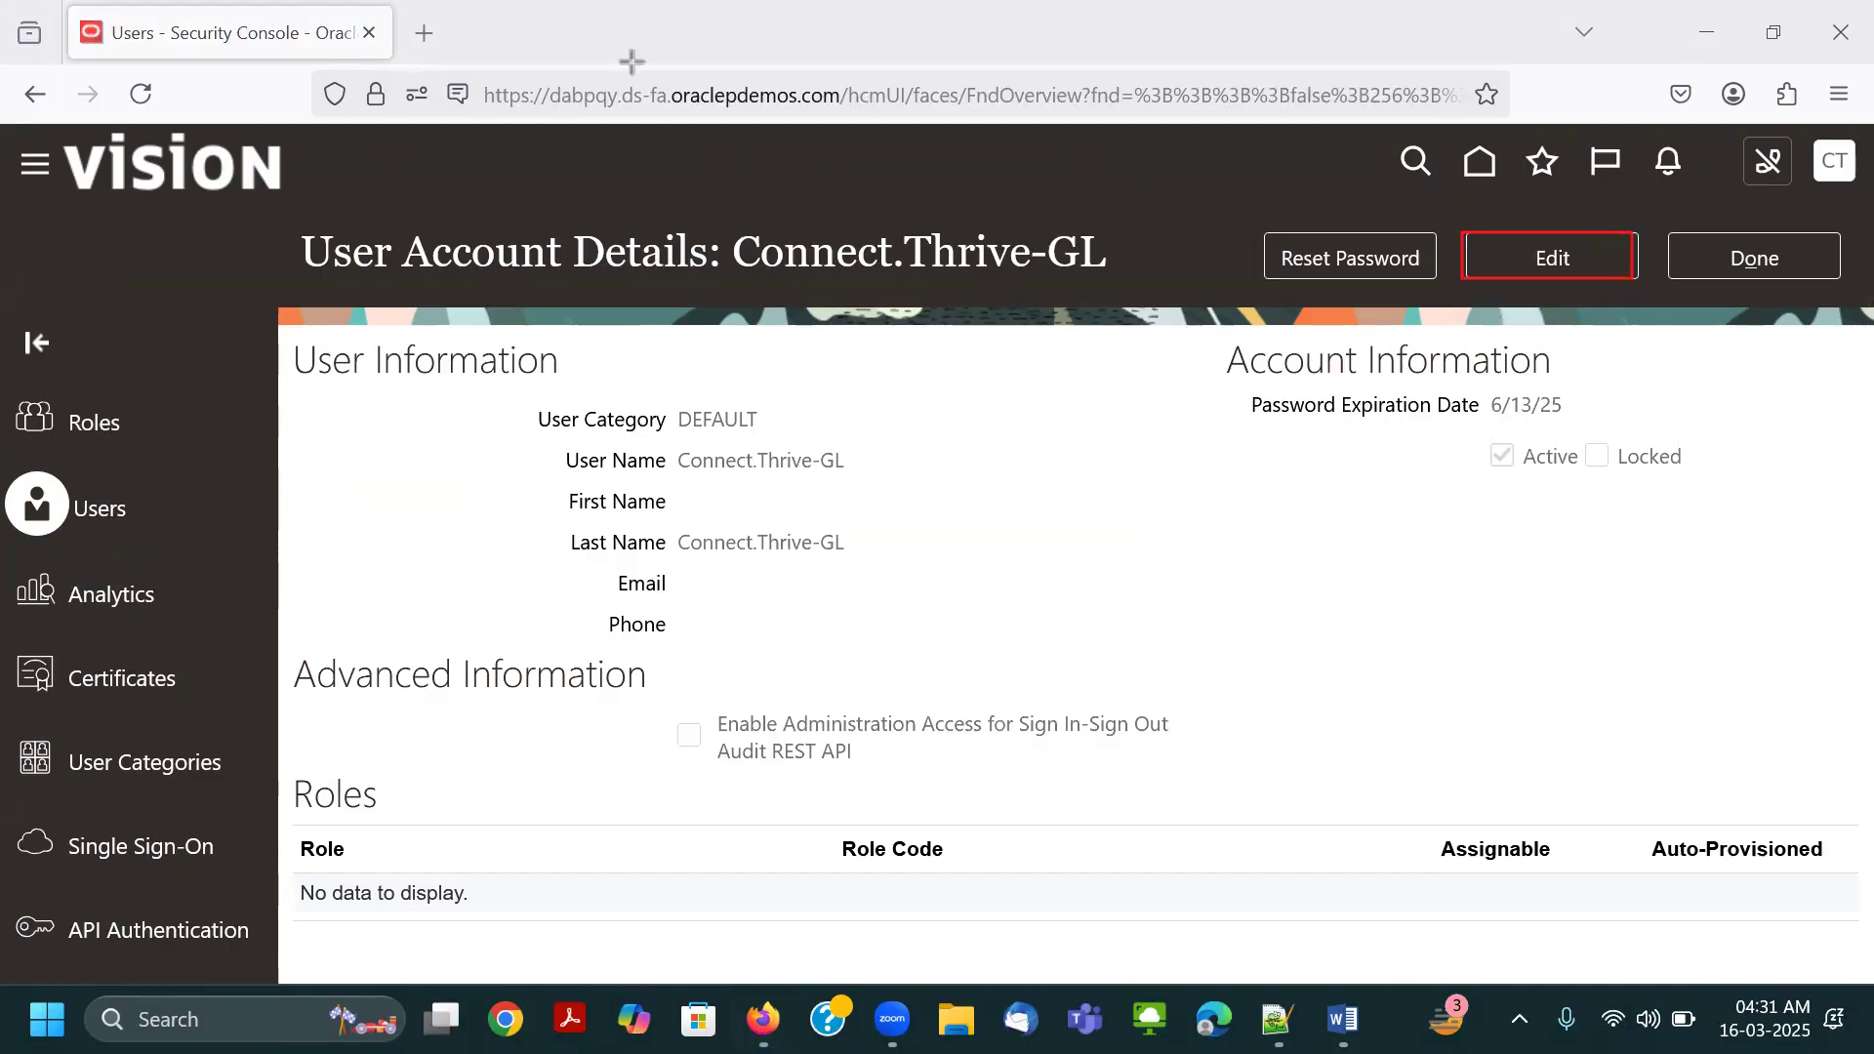
pyautogui.click(1575, 266)
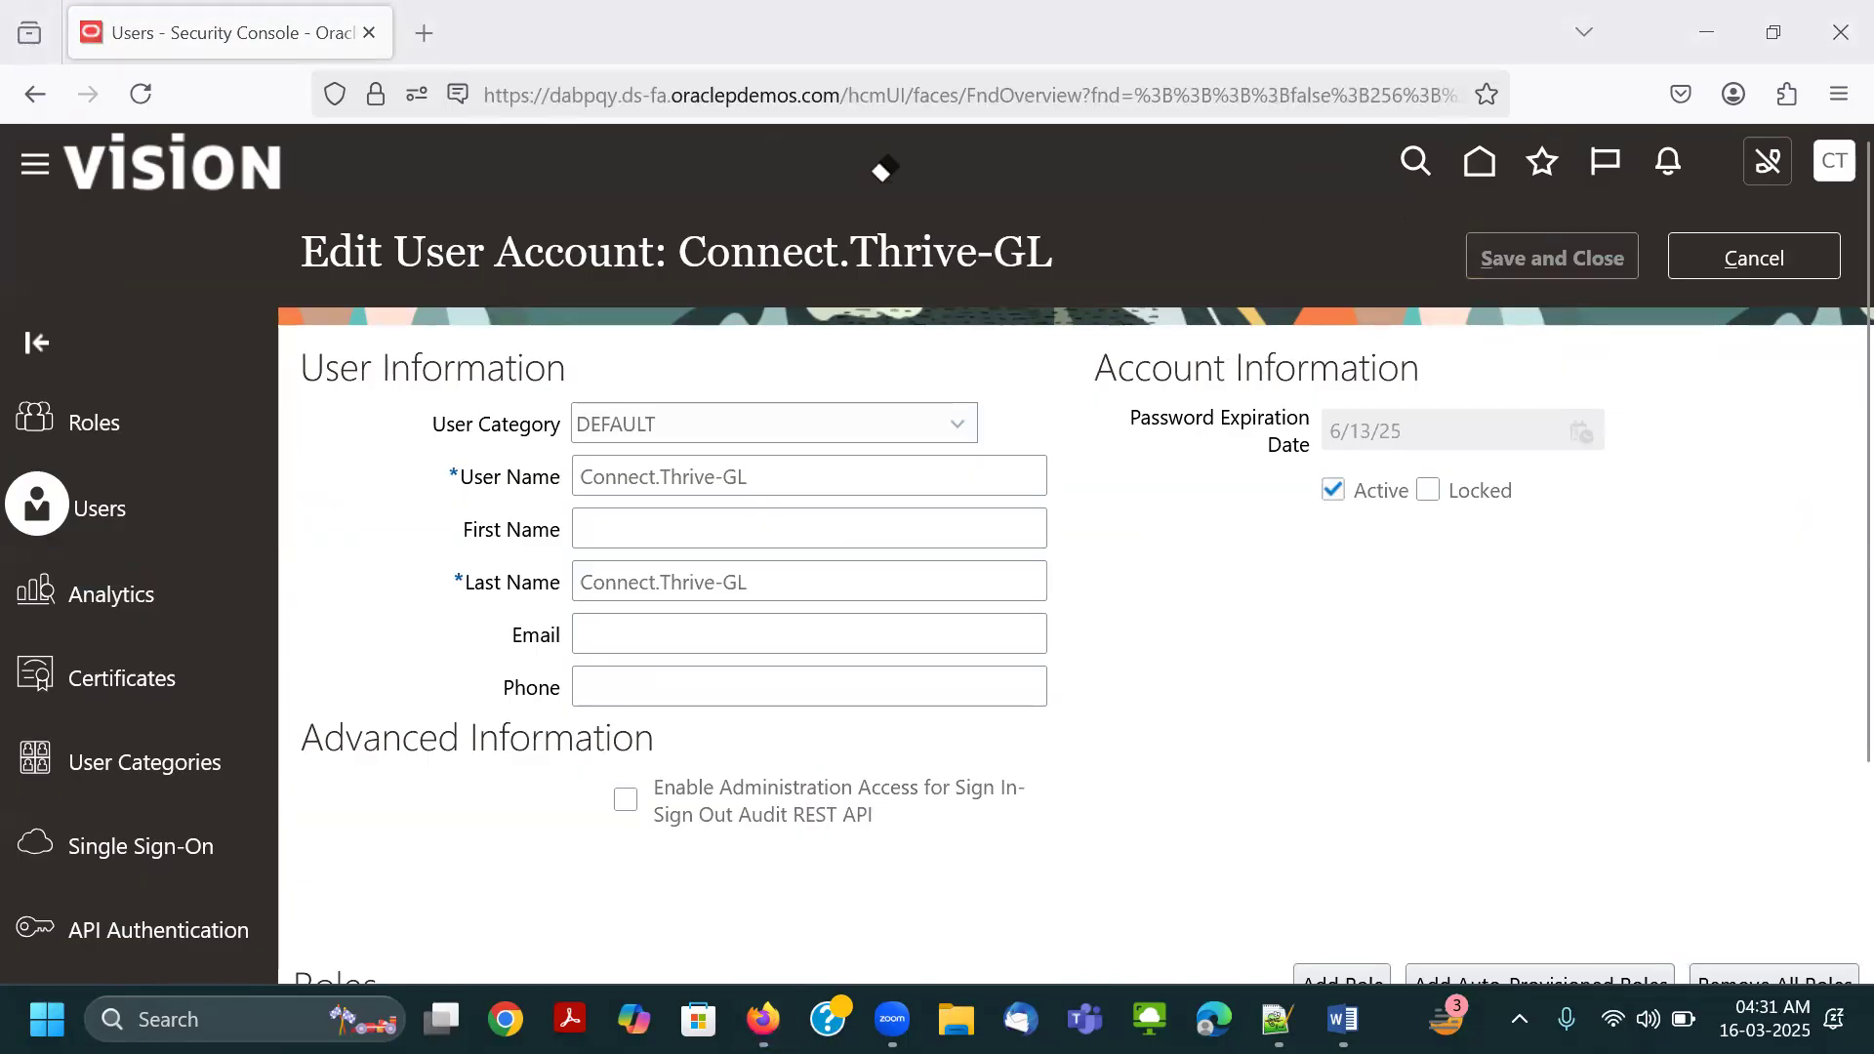
pyautogui.scroll(-3, 1360, 557)
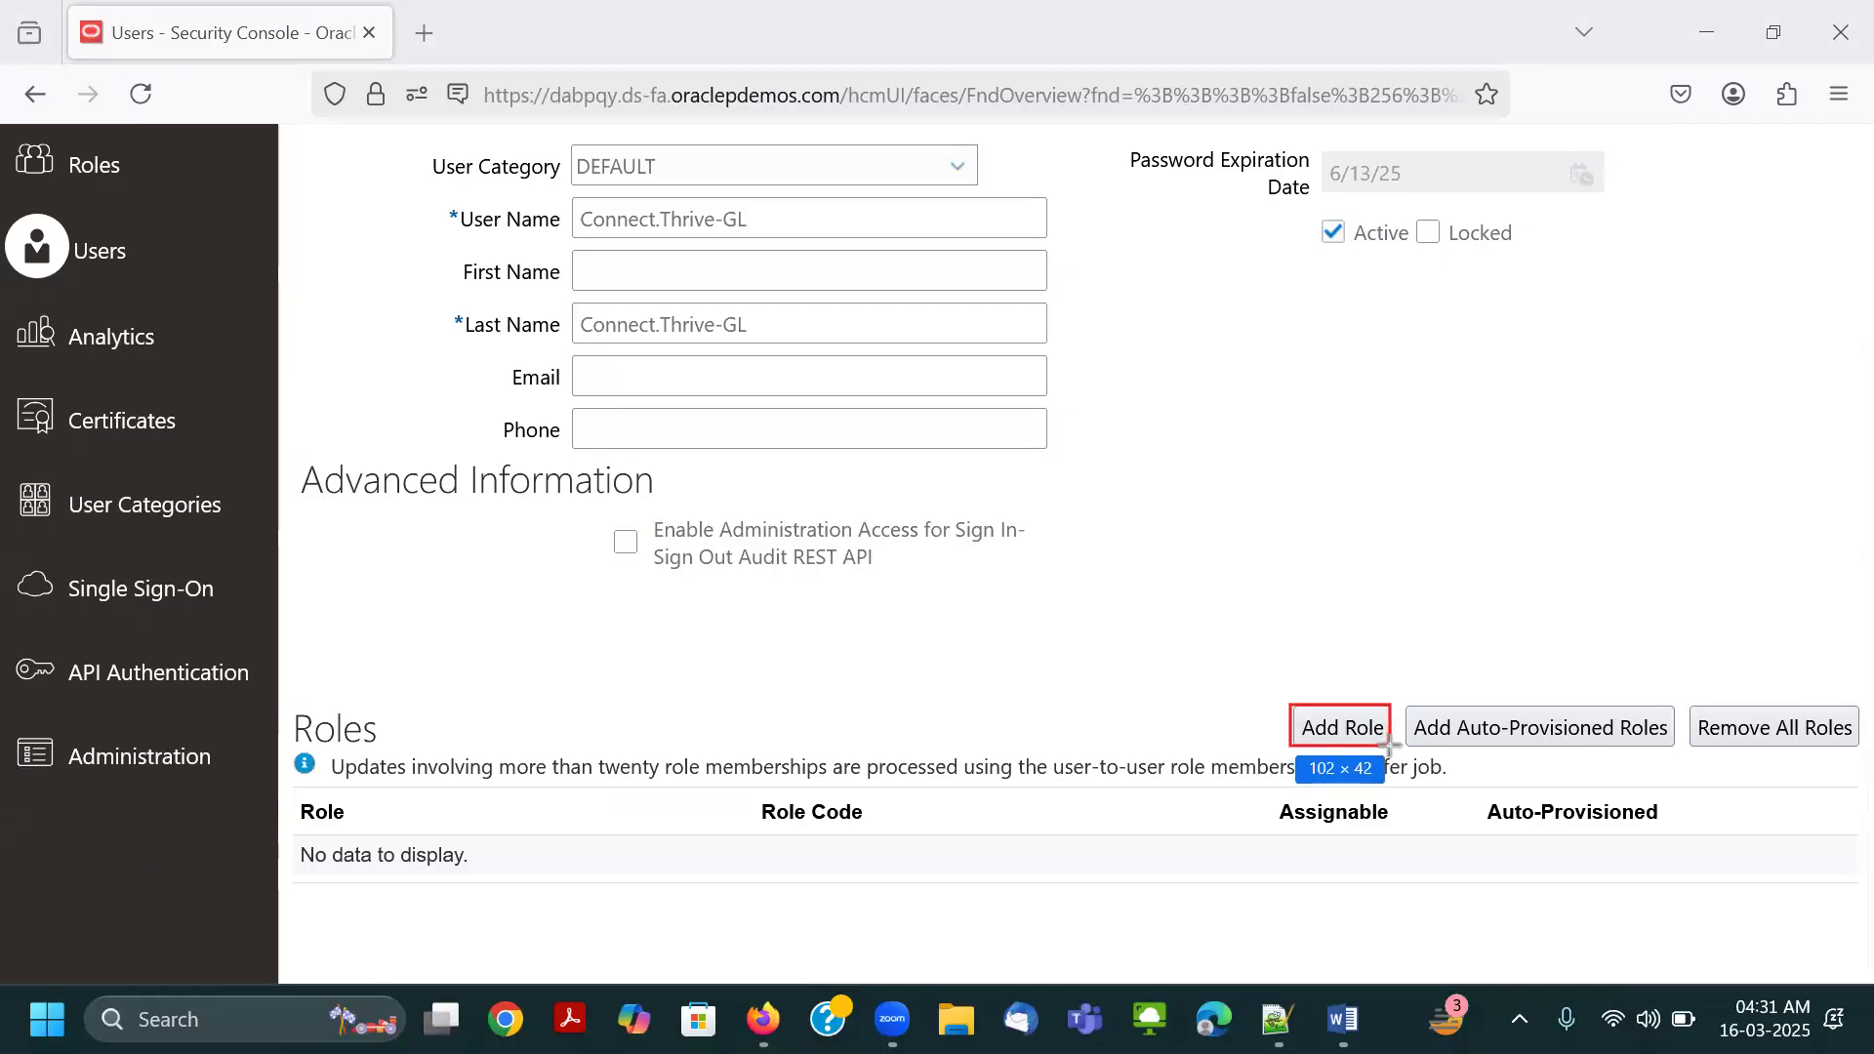
pyautogui.click(1347, 740)
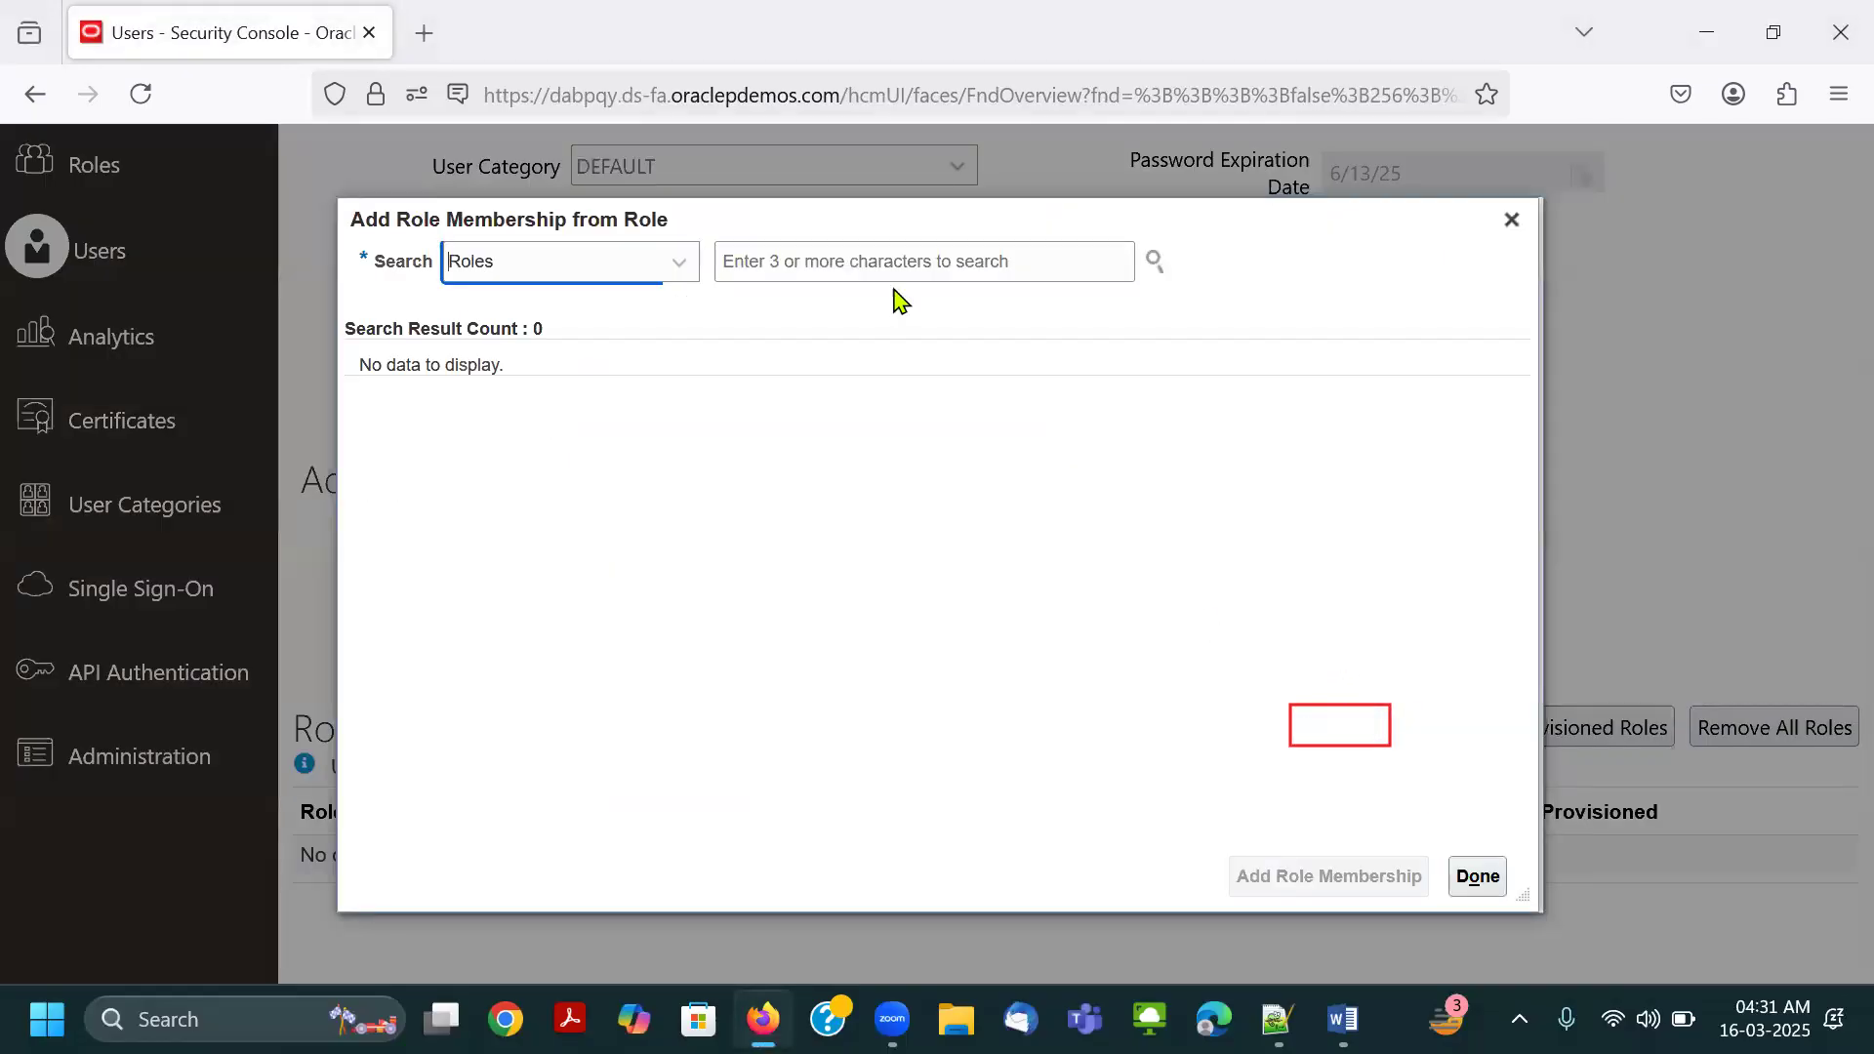
pyautogui.click(832, 172)
pyautogui.click(1345, 745)
# Search for "Employee" among the roles in the Add Role Membership dialog.
pyautogui.click(838, 249)
pyautogui.write('E')
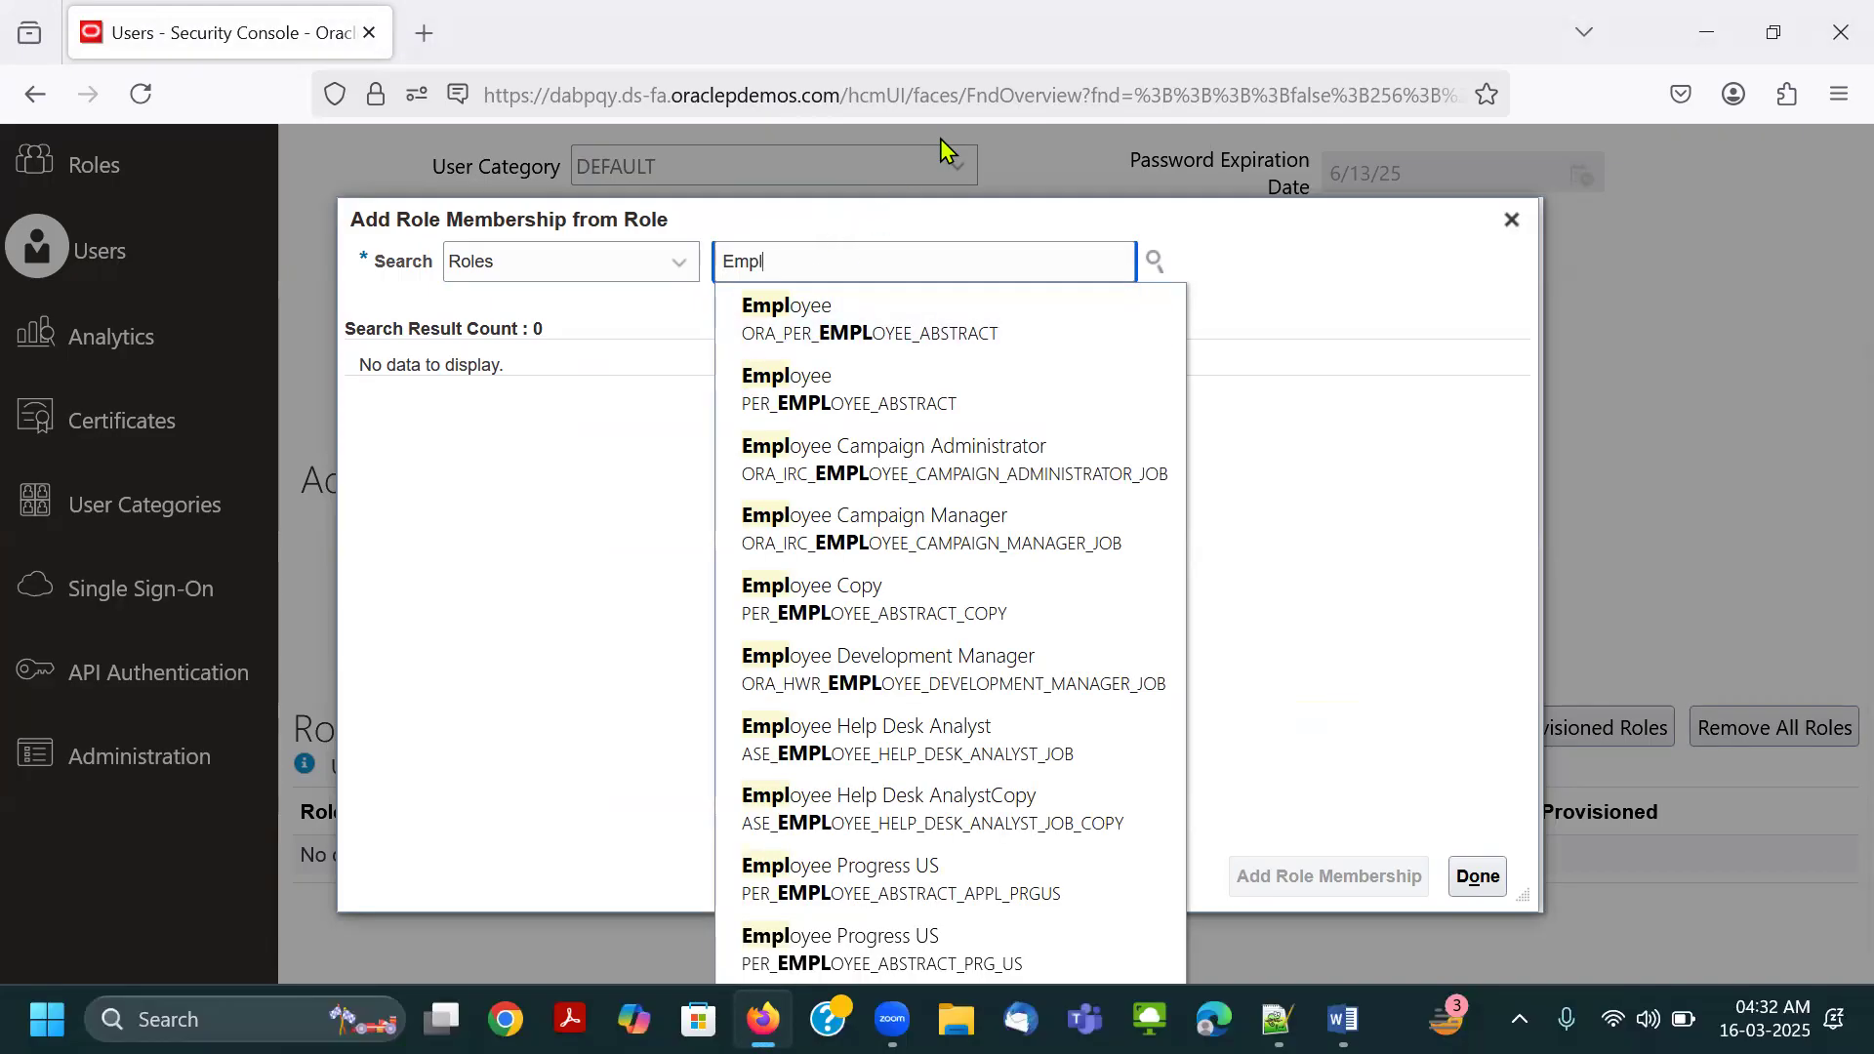
pyautogui.write('mployee')
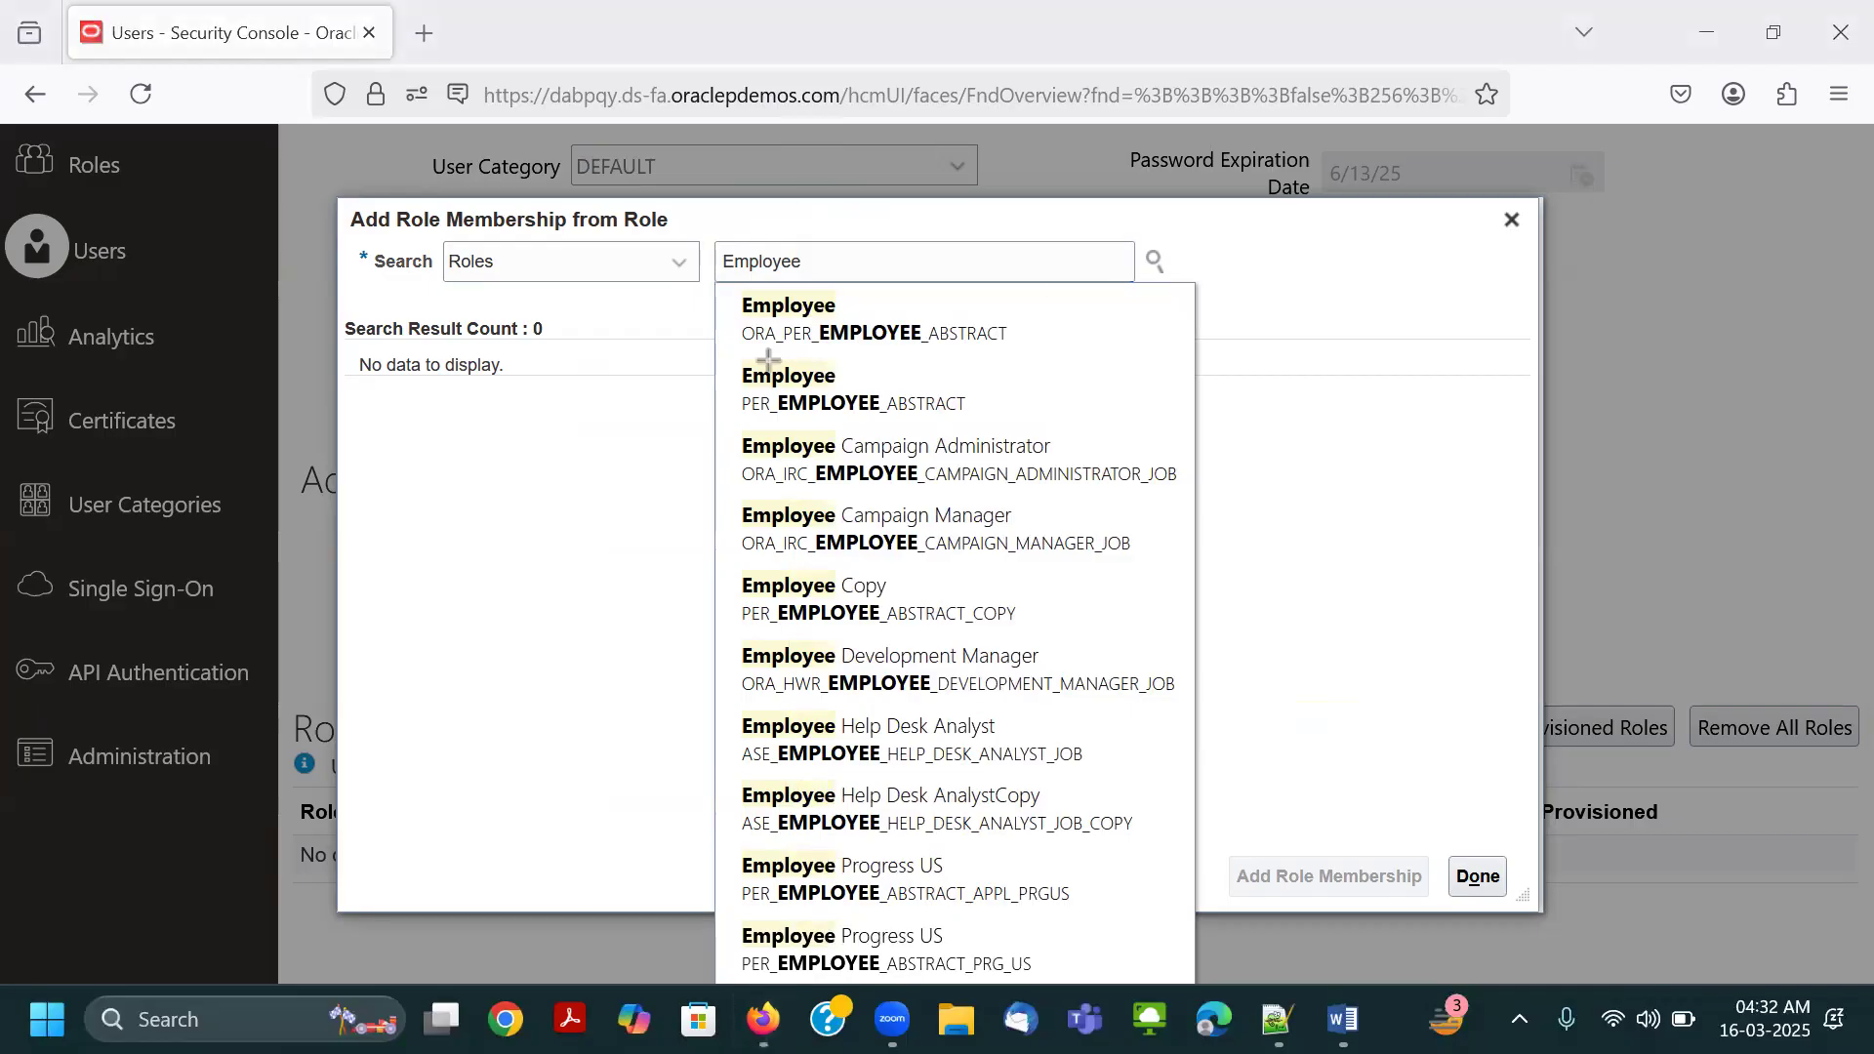
# Mark the ORA_PER_EMPLOYEE_ABSTRACT suggestion with red rectangles and a tick, and cross out the PER_EMPLOYEE_ABSTRACT suggestion.
pyautogui.moveTo(734, 323); pyautogui.dragTo(857, 319)
pyautogui.hotkey('ctrl', 'z')
pyautogui.moveTo(727, 282); pyautogui.dragTo(1026, 357)
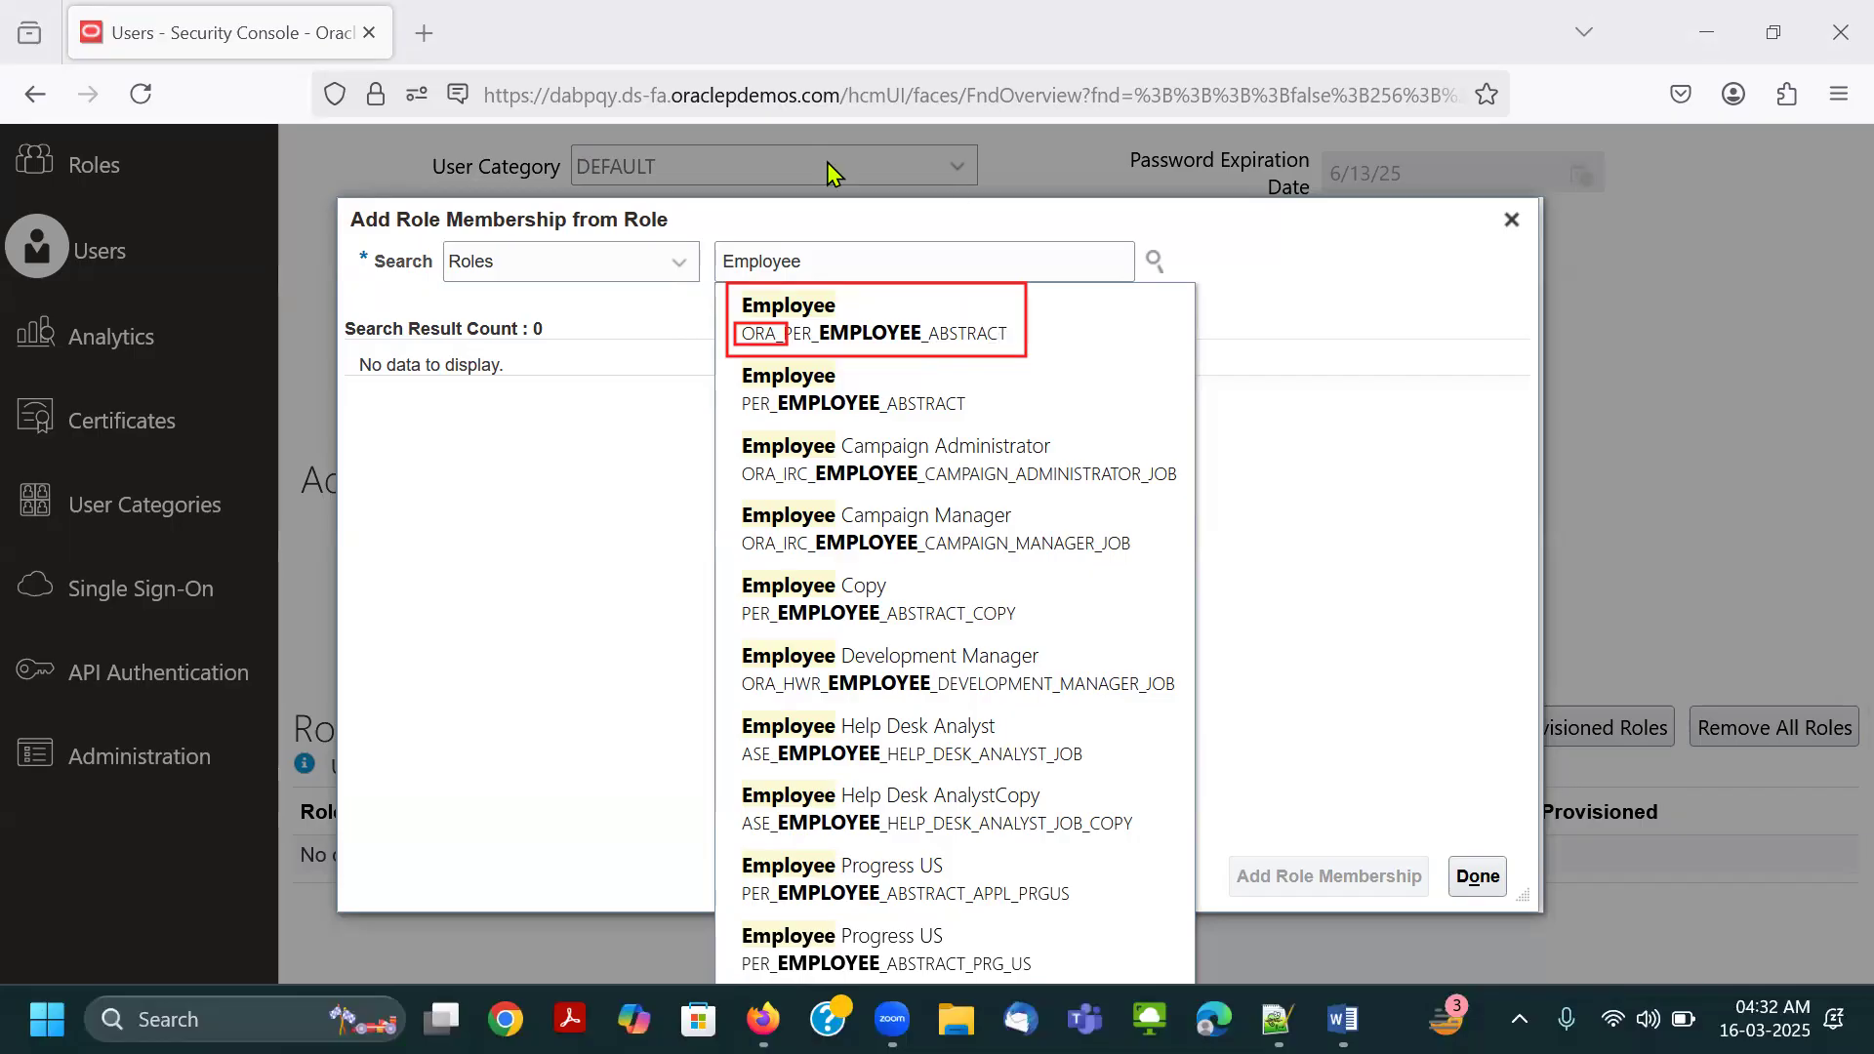
pyautogui.click(1014, 411)
pyautogui.moveTo(851, 378)
pyautogui.mouseDown()
pyautogui.moveTo(814, 424)
pyautogui.moveTo(845, 417)
pyautogui.mouseUp()
pyautogui.moveTo(993, 318); pyautogui.dragTo(1076, 301)
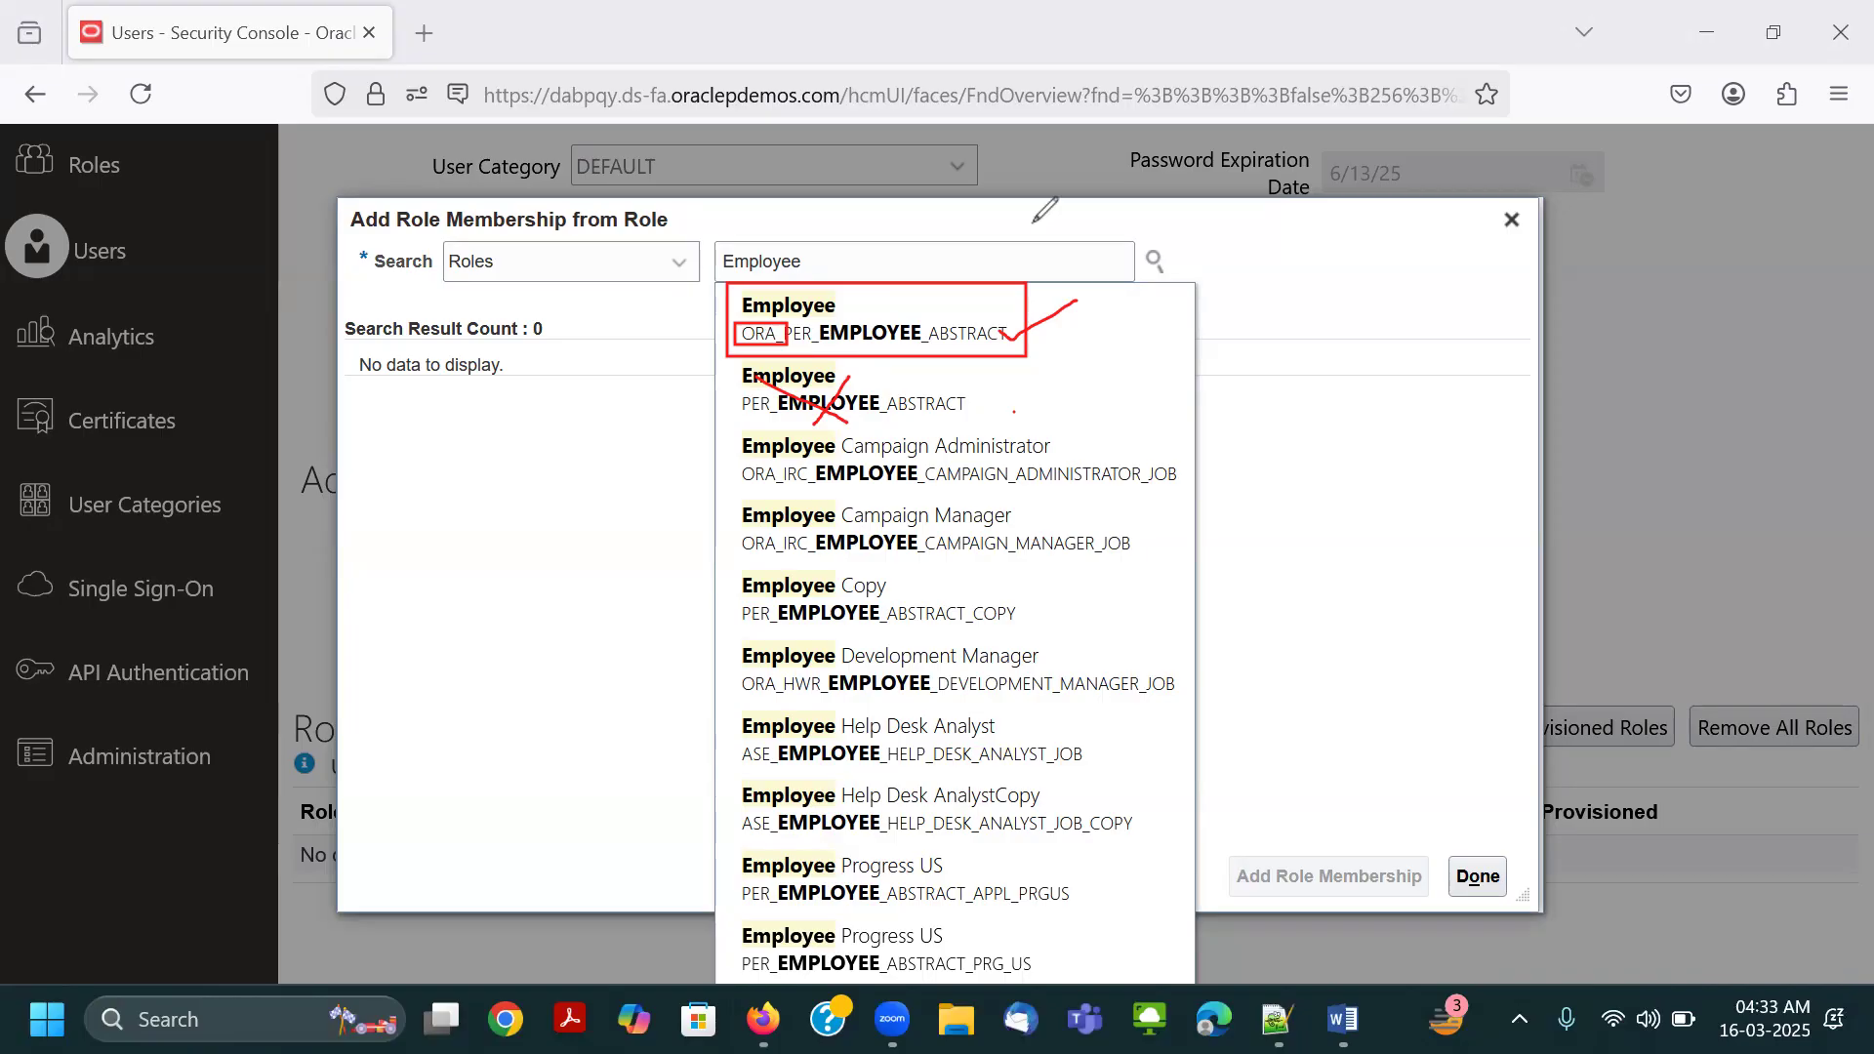
# Erase the rectangles, cross and tick, and choose the Employee suggestion with the code ORA_PER_EMPLOYEE_ABSTRACT.
pyautogui.moveTo(886, 361); pyautogui.dragTo(776, 399)
pyautogui.click(868, 284)
pyautogui.click(769, 325)
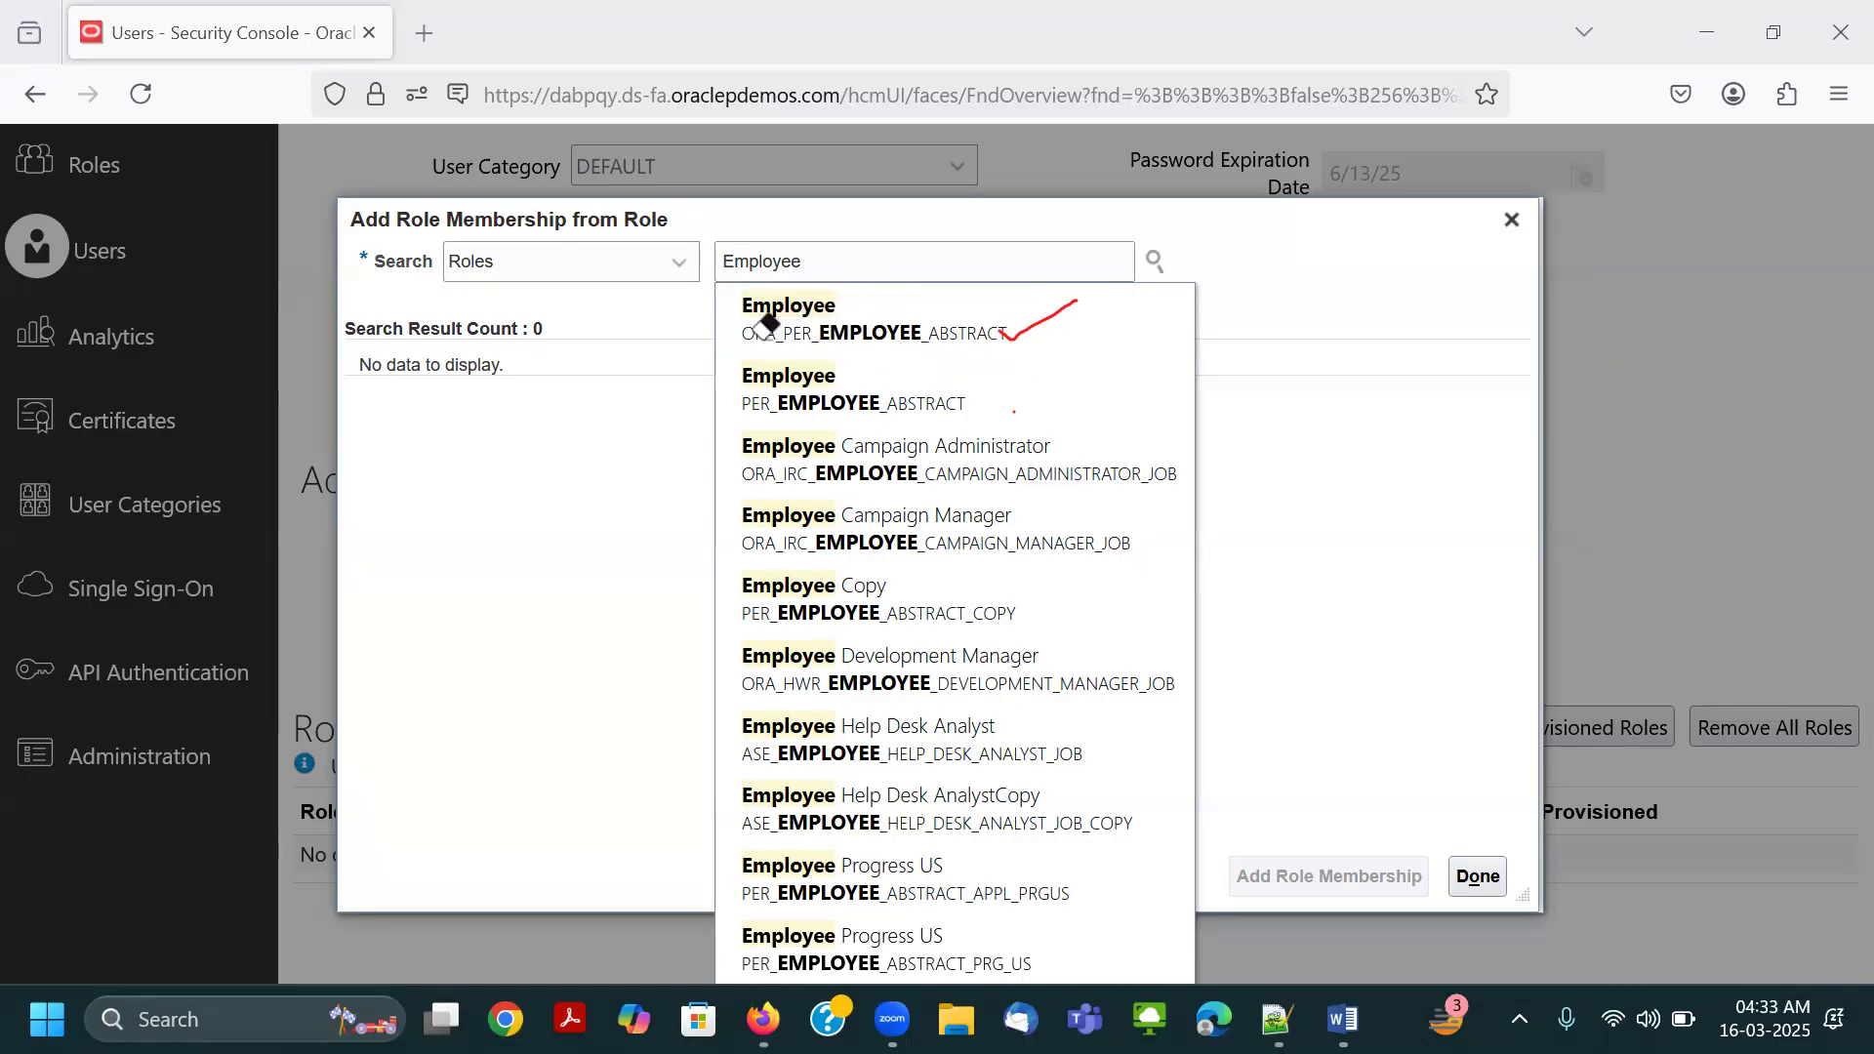
pyautogui.click(1034, 320)
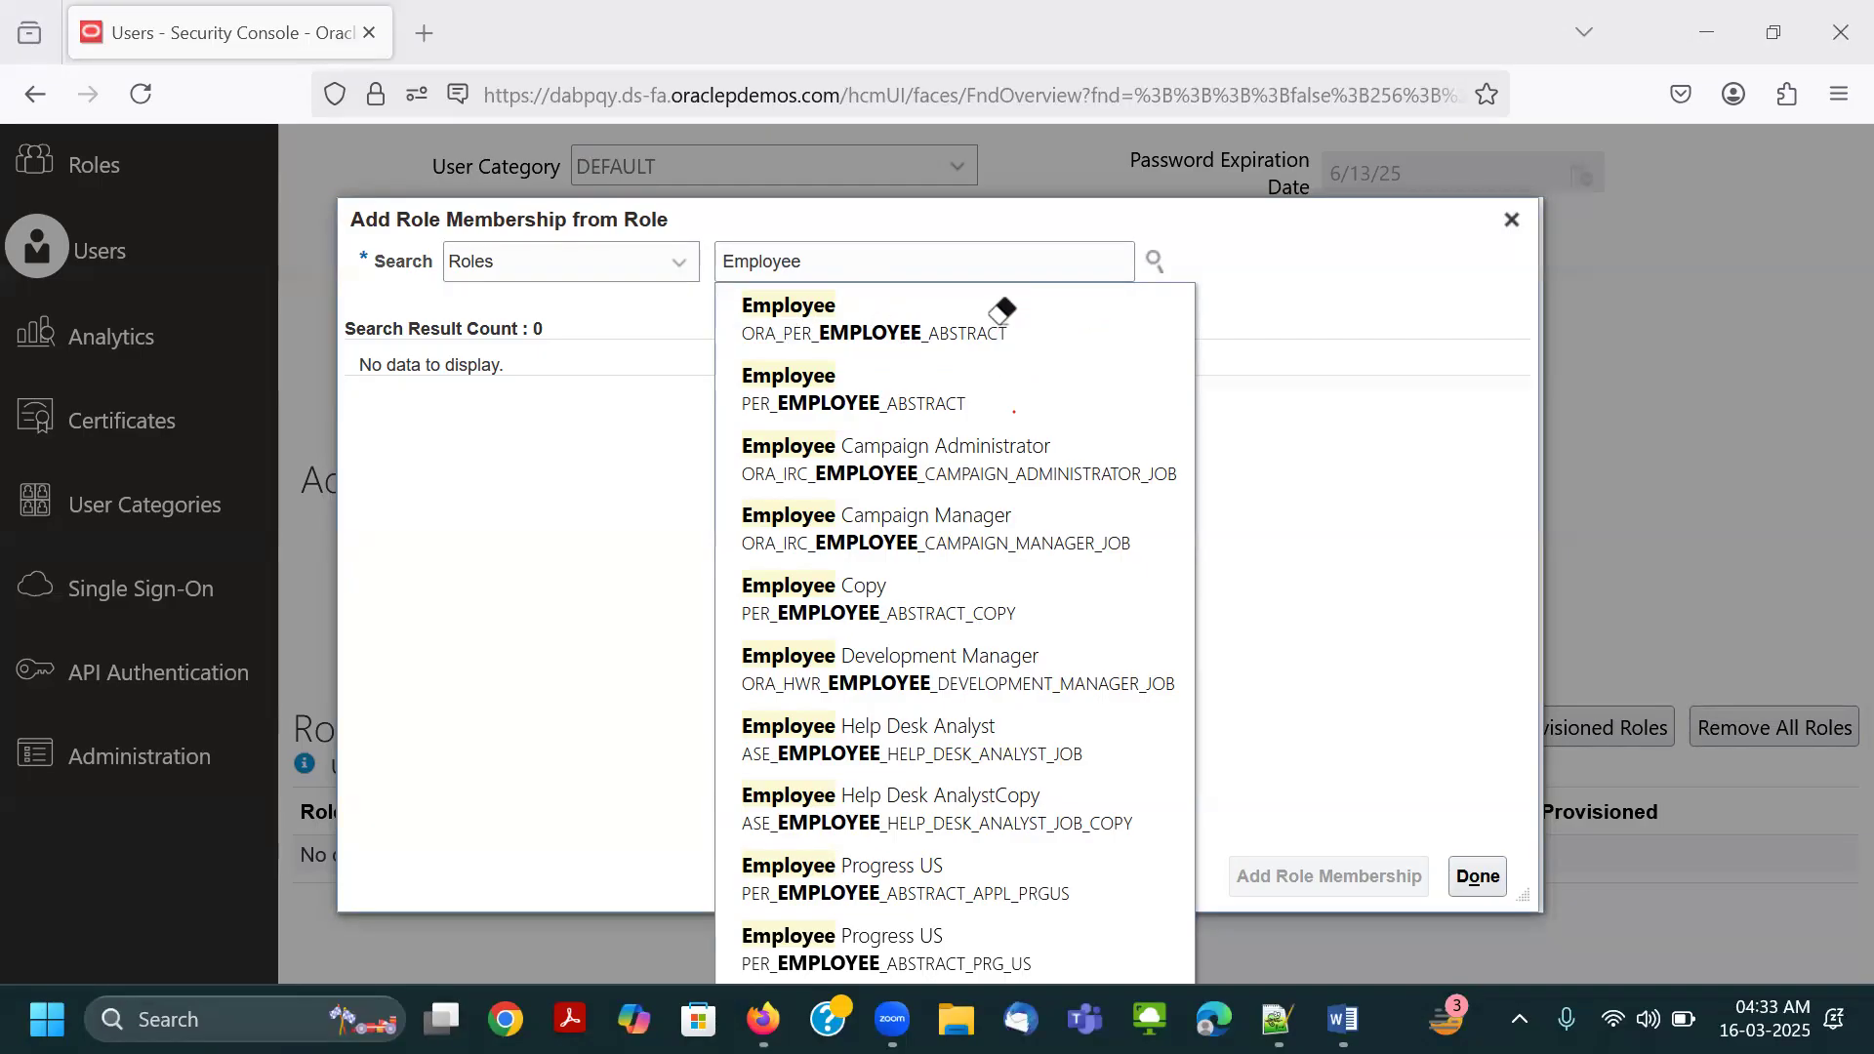
pyautogui.click(863, 327)
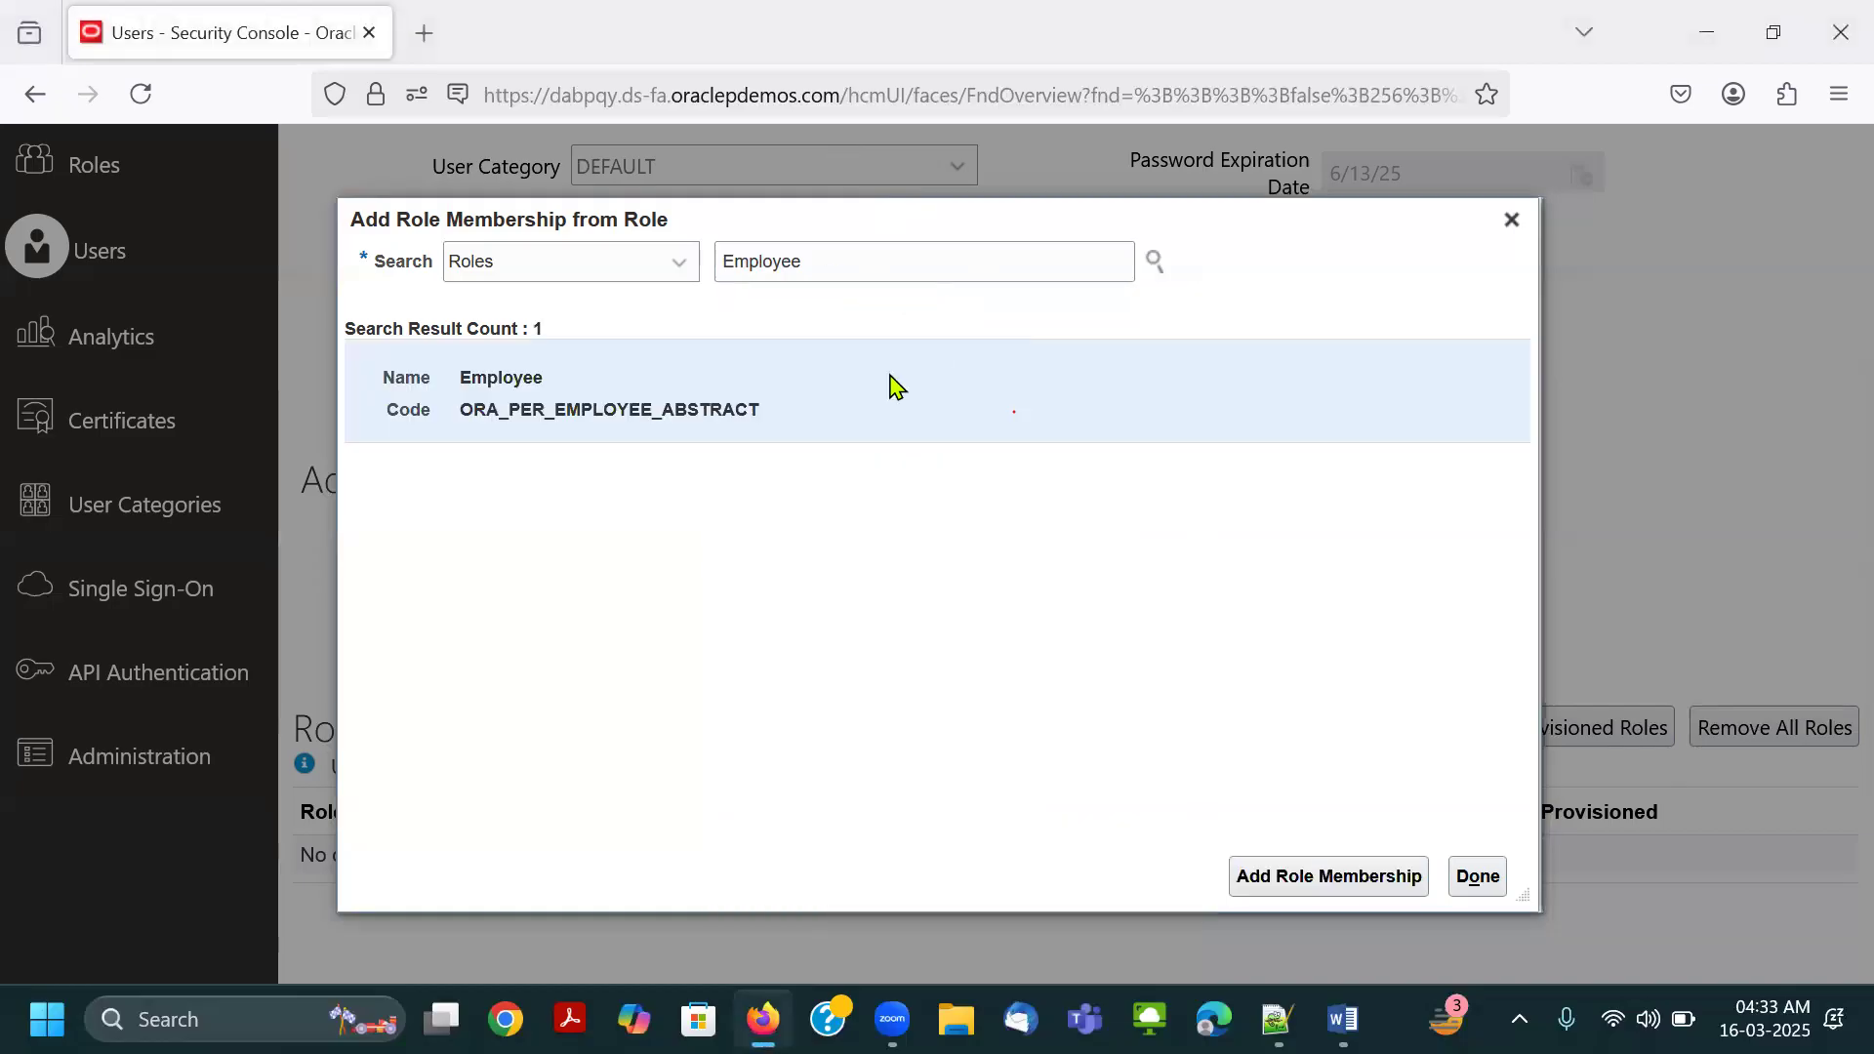
# Outline the Employee role result and Add Role Membership in red, and add the role to the account.
pyautogui.doubleClick(693, 392)
pyautogui.moveTo(370, 352)
pyautogui.mouseDown()
pyautogui.moveTo(543, 418)
pyautogui.moveTo(857, 433)
pyautogui.mouseUp()
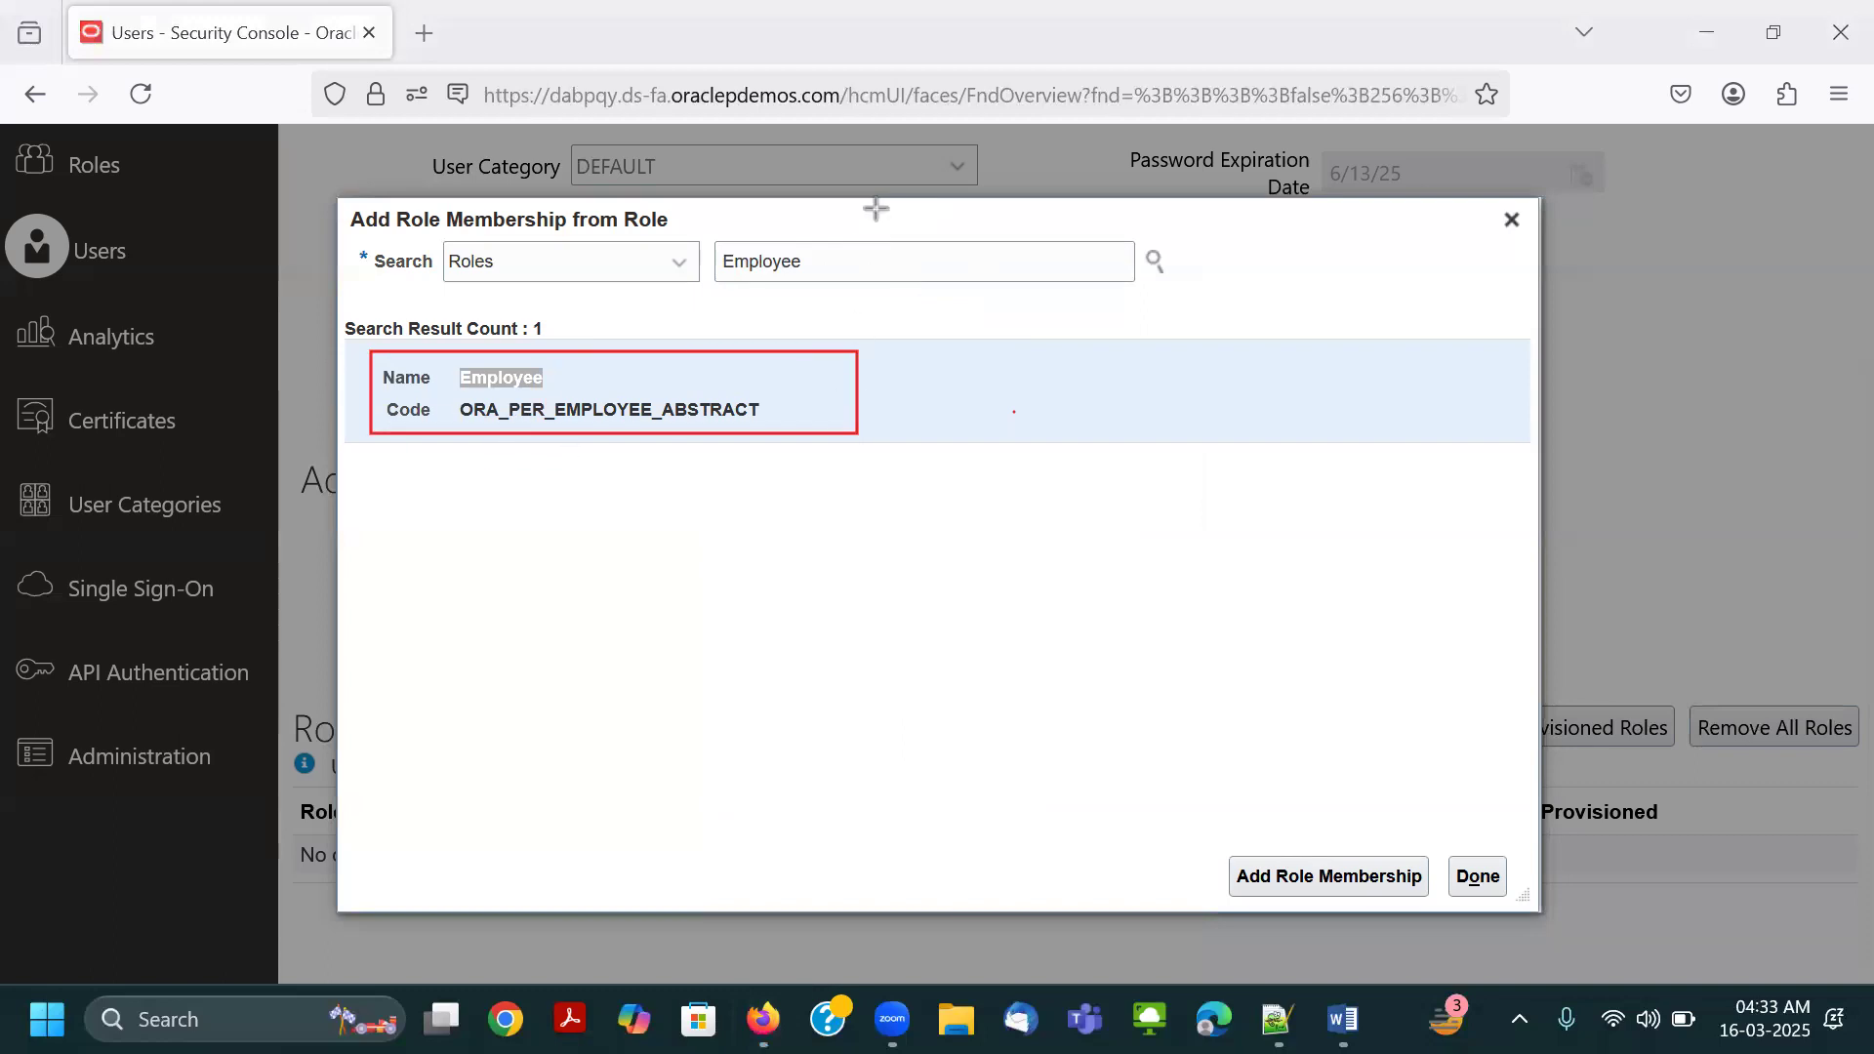
pyautogui.click(942, 425)
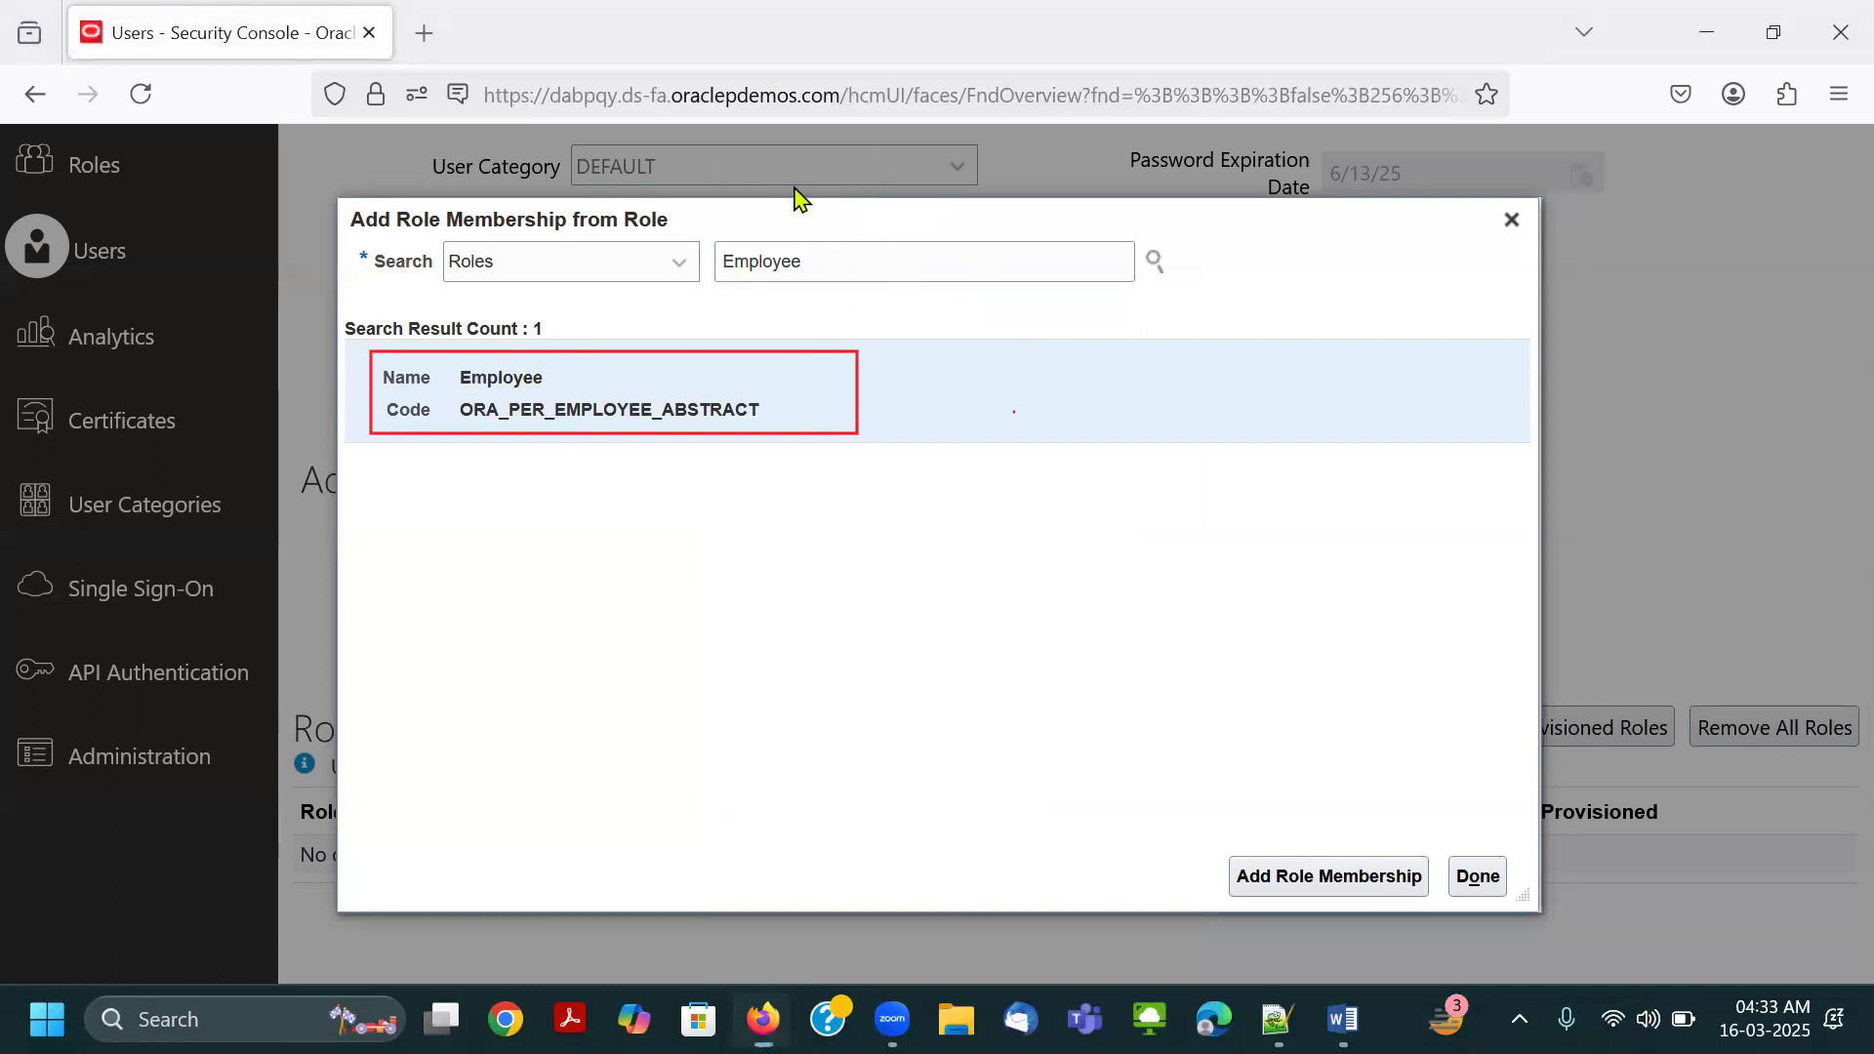
pyautogui.moveTo(1232, 853); pyautogui.dragTo(1431, 899)
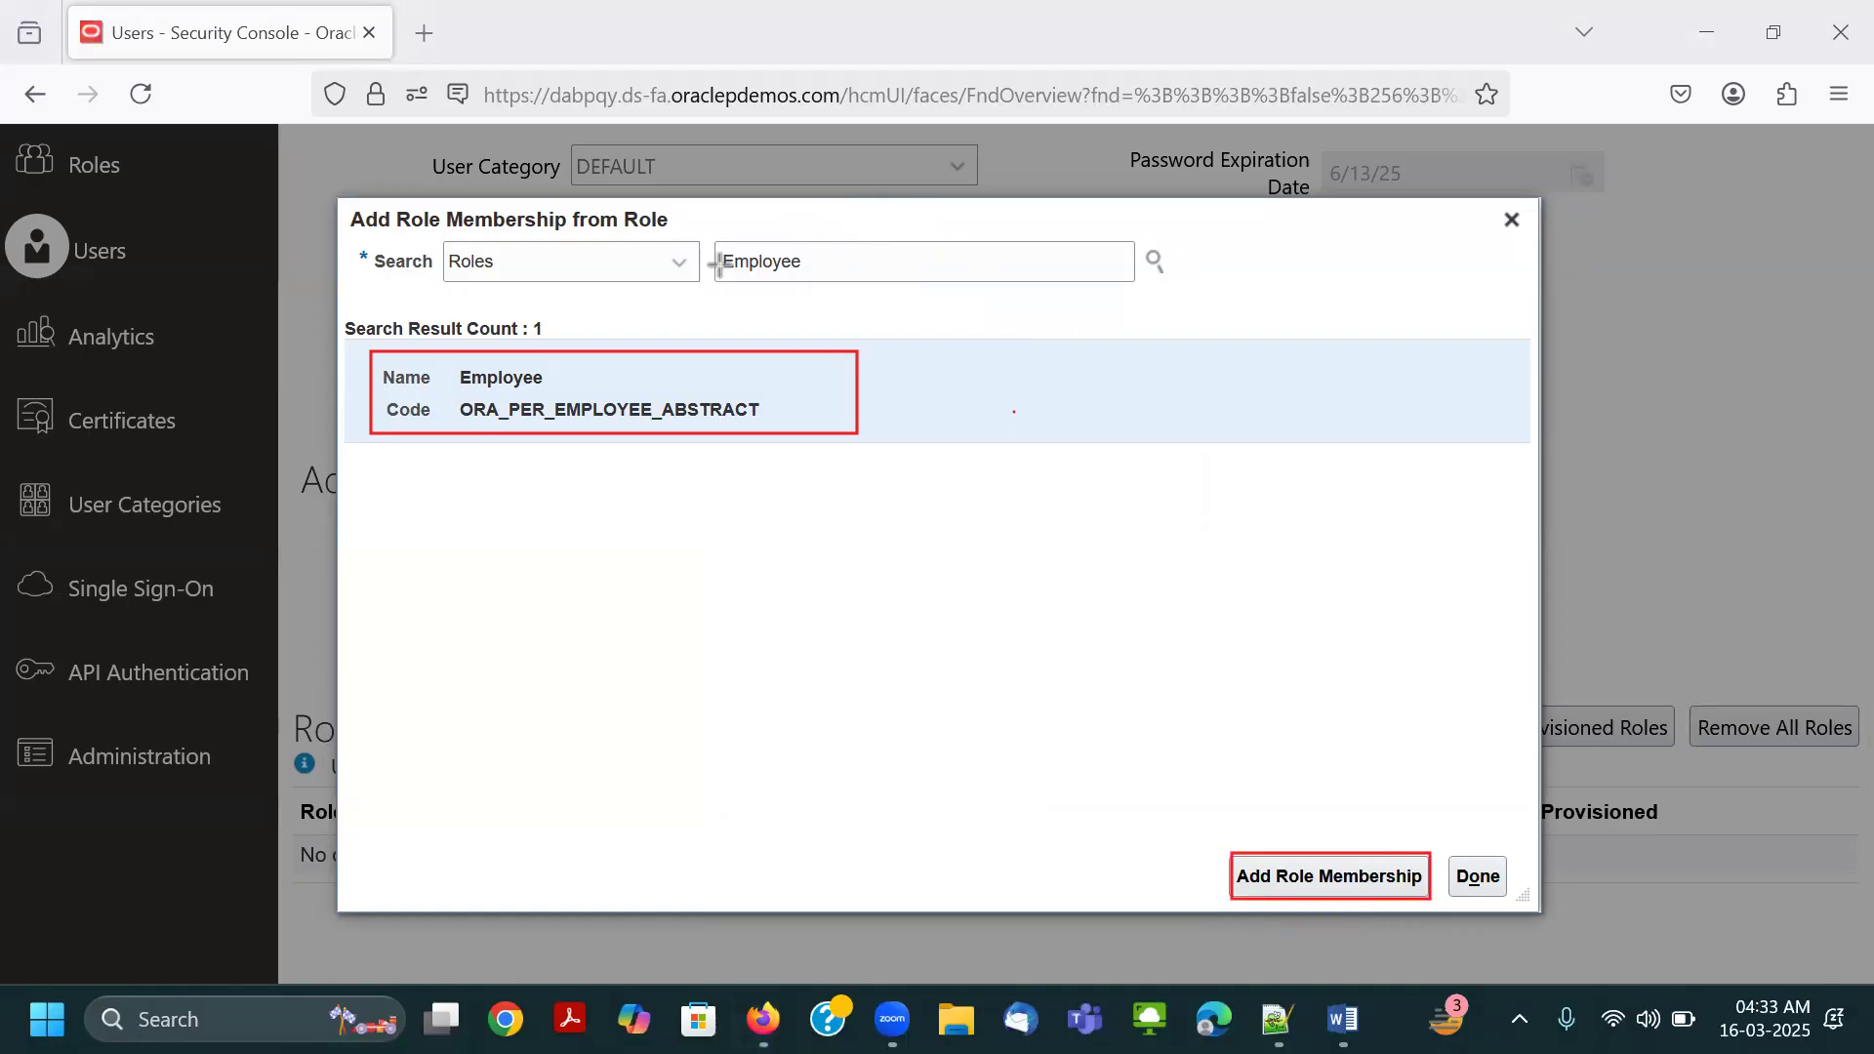
pyautogui.click(1296, 878)
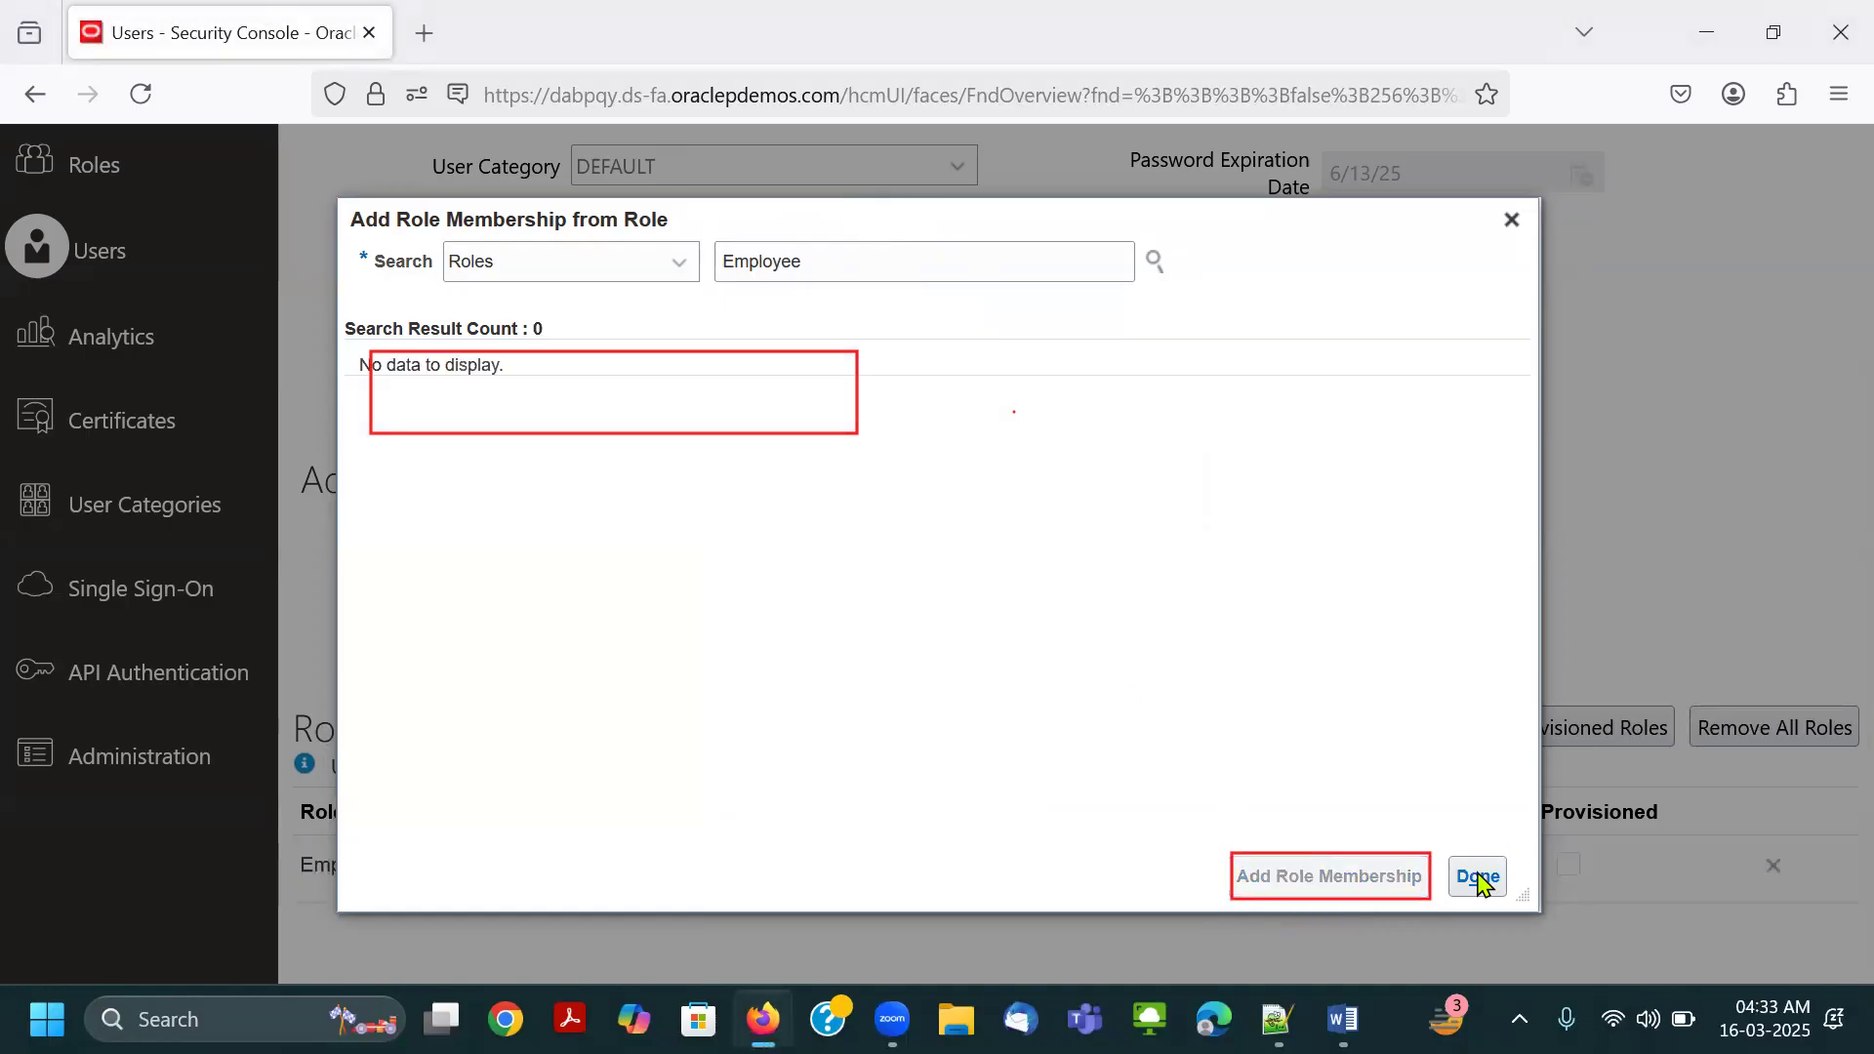
# Erase the red outlines in the role dialog, outline Done in red, and close the dialog.
pyautogui.click(885, 264)
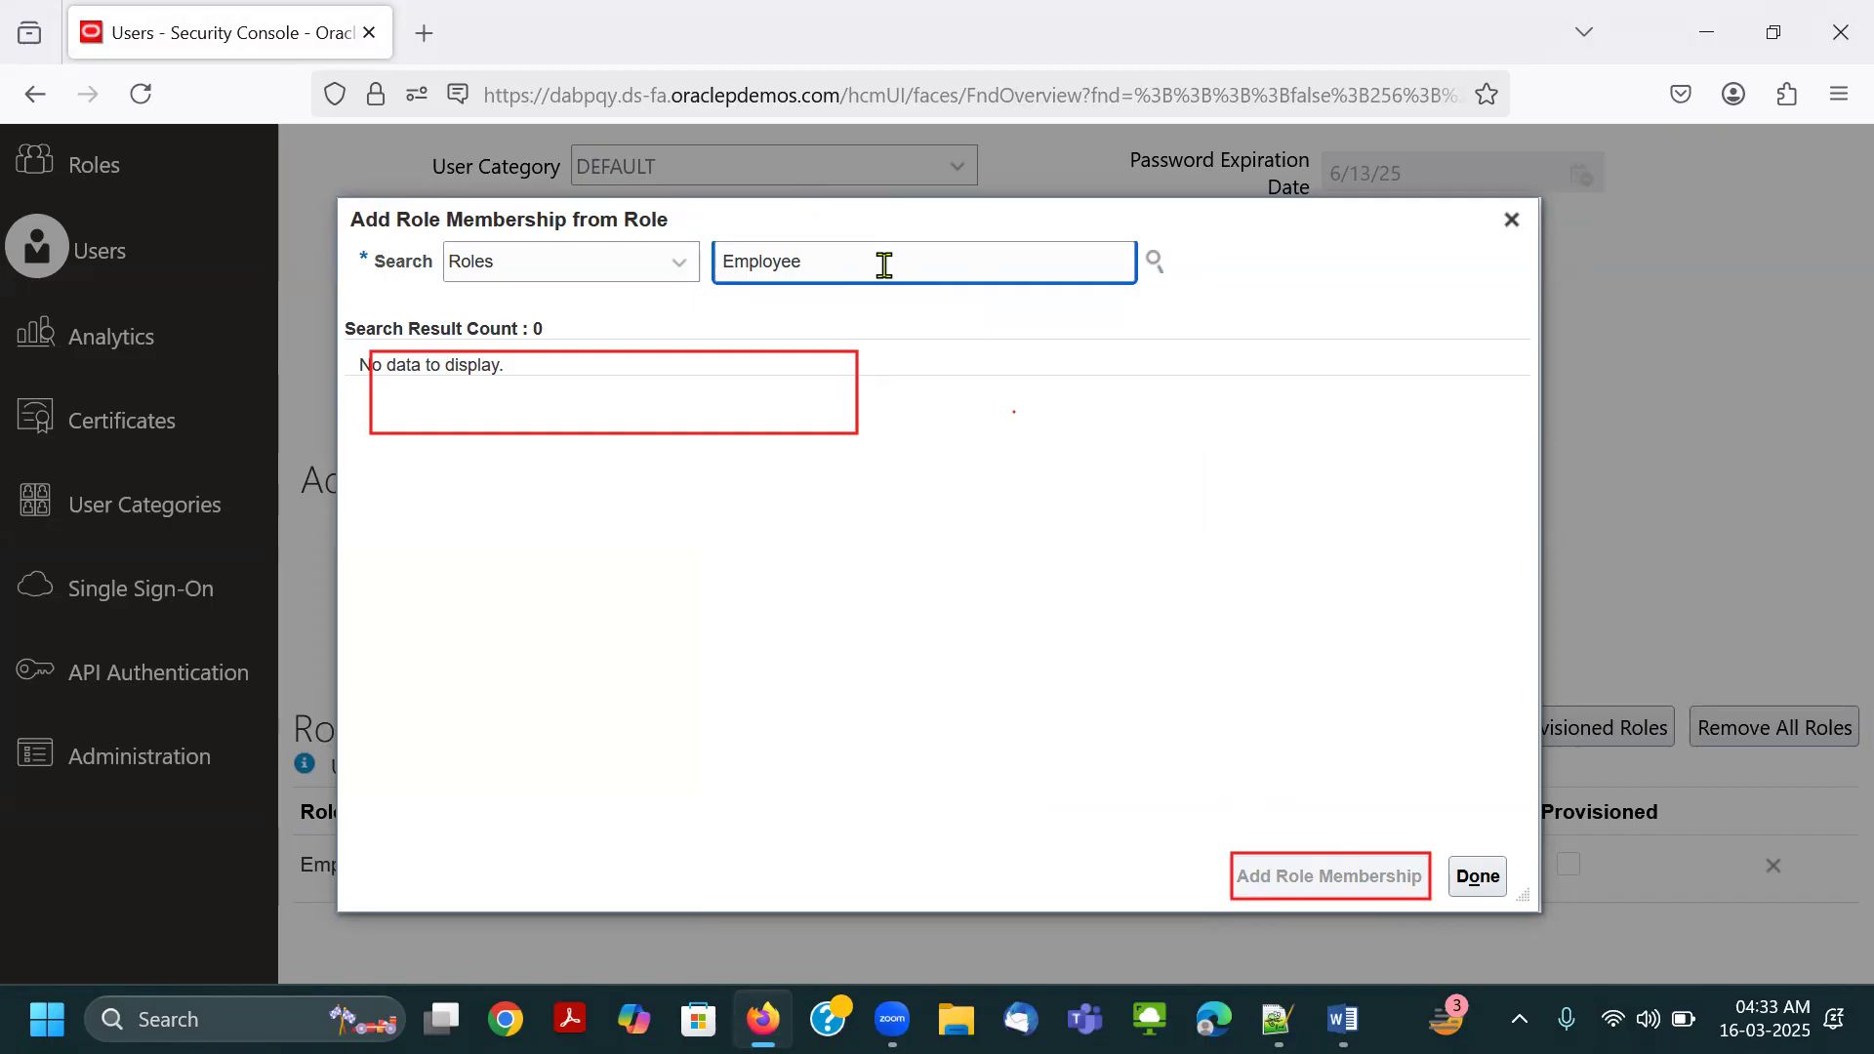
pyautogui.click(976, 137)
pyautogui.moveTo(857, 431); pyautogui.dragTo(1299, 896)
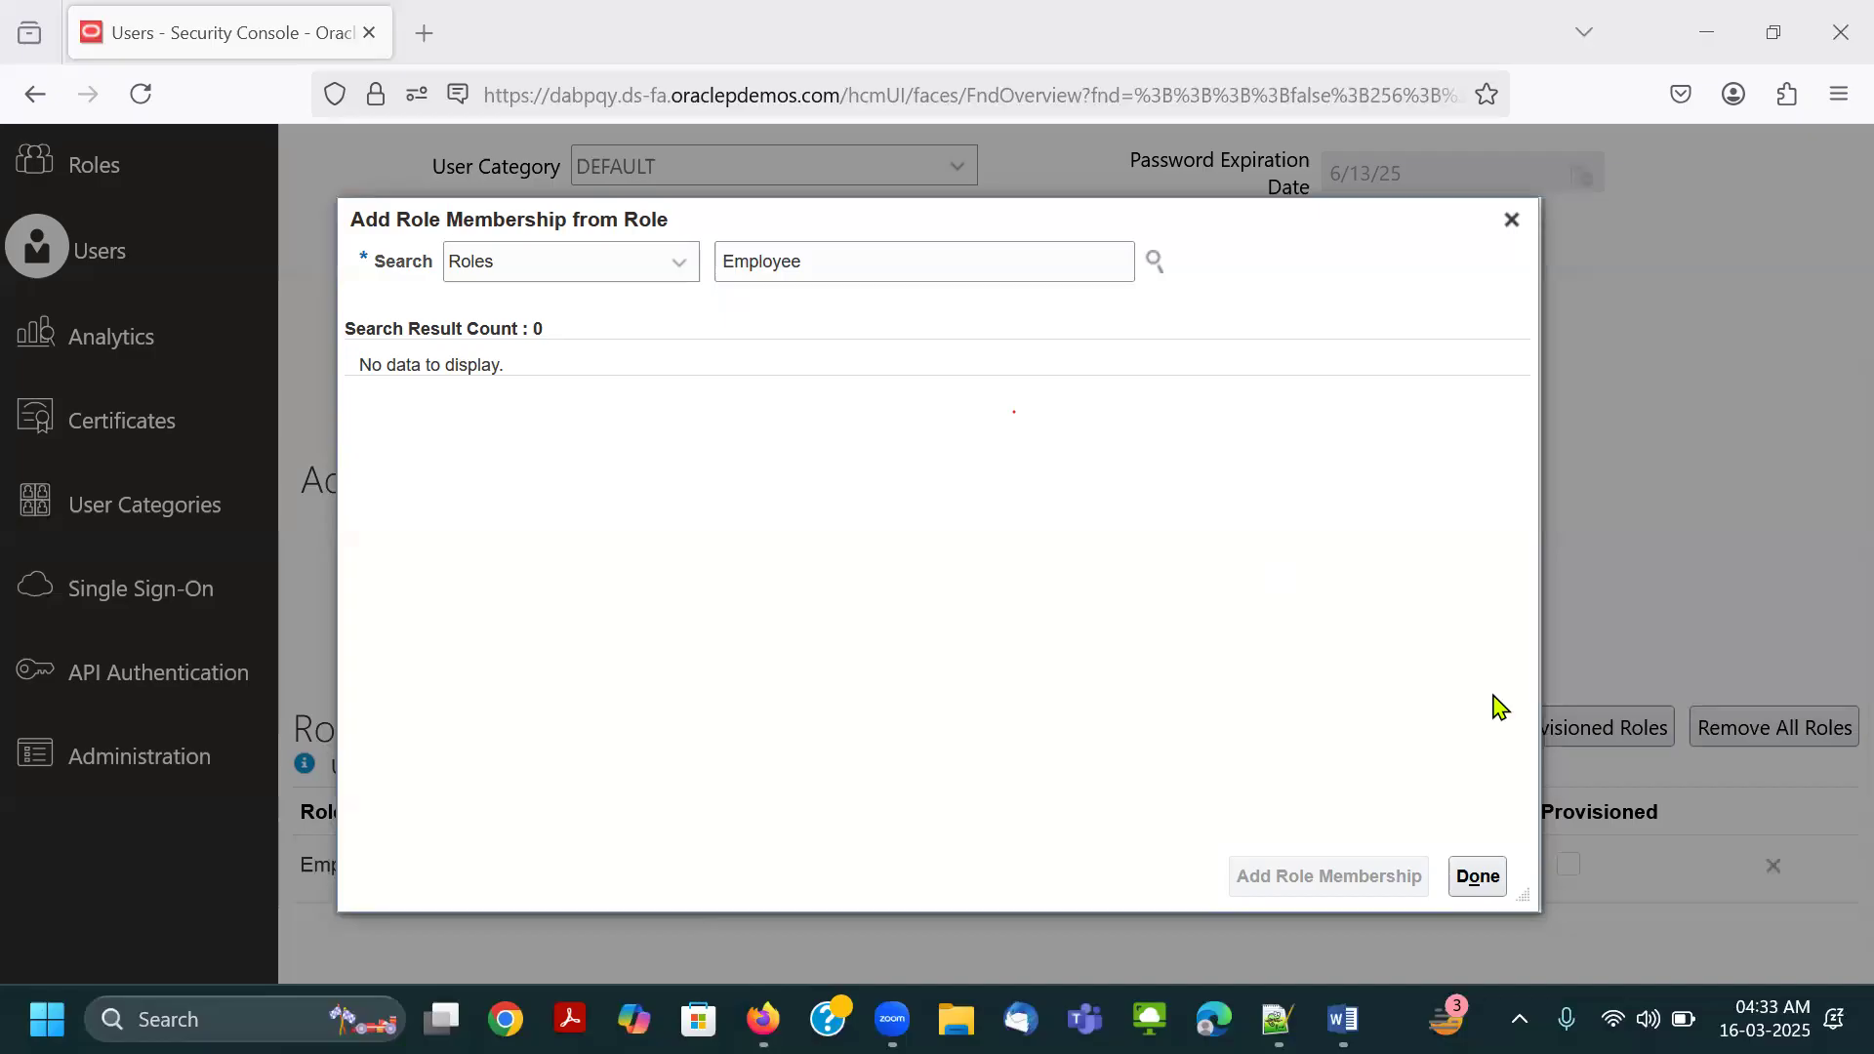
pyautogui.moveTo(1447, 856); pyautogui.dragTo(1509, 899)
pyautogui.click(1469, 878)
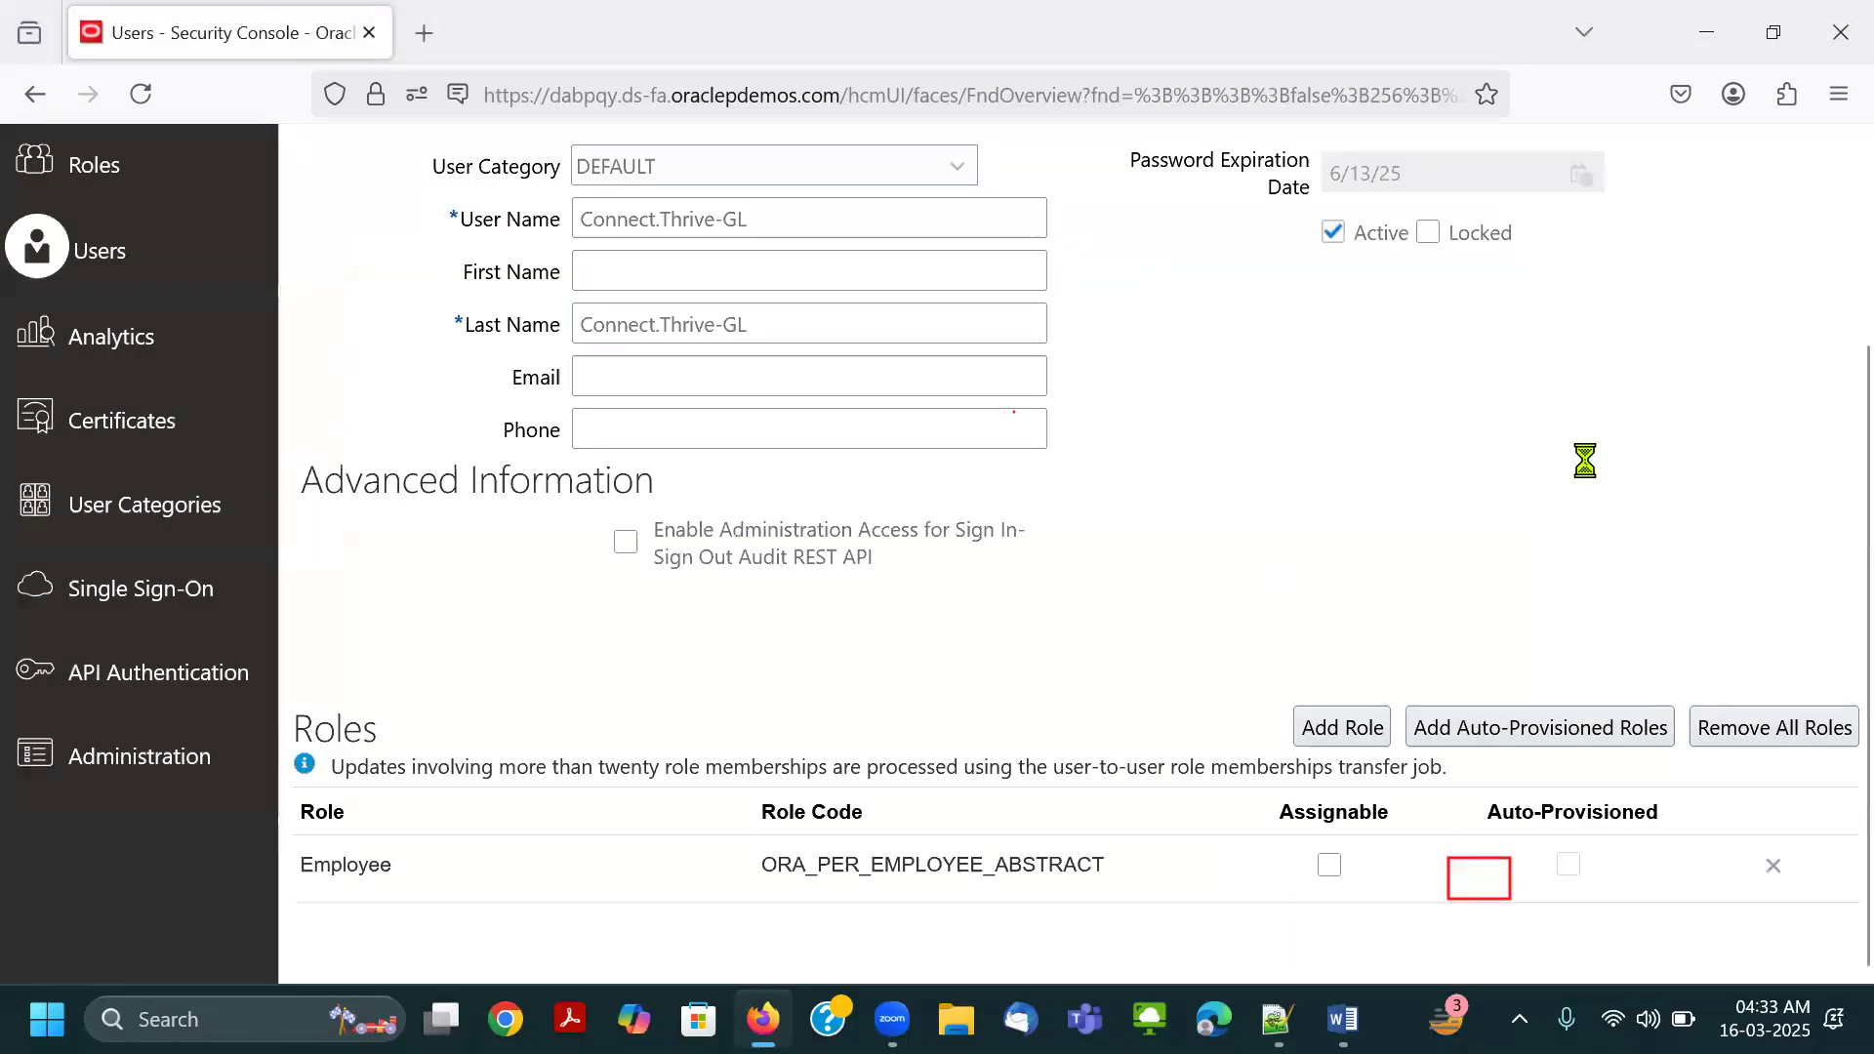
# Erase the leftover red outline, save the Connect.Thrive-GL account with its new role, and return to the User Accounts list.
pyautogui.scroll(2, 1592, 543)
pyautogui.click(1115, 144)
pyautogui.click(1493, 883)
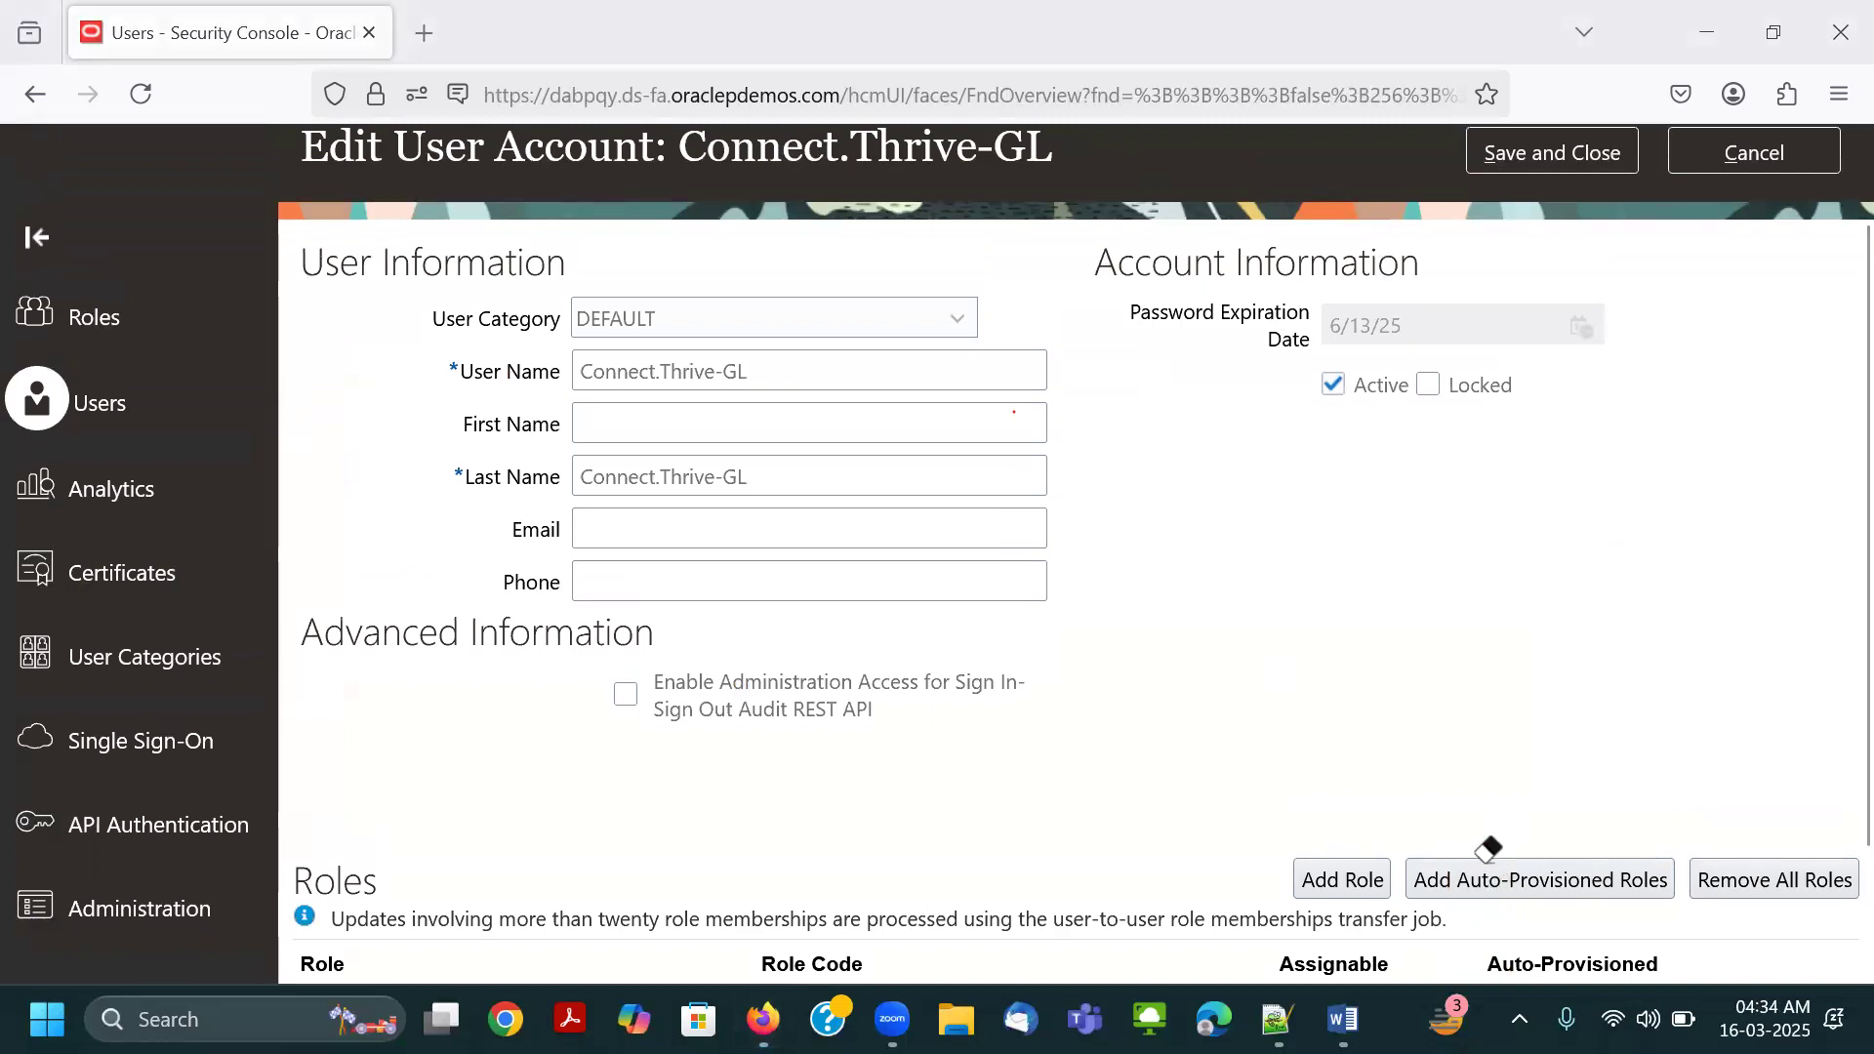
pyautogui.click(1560, 157)
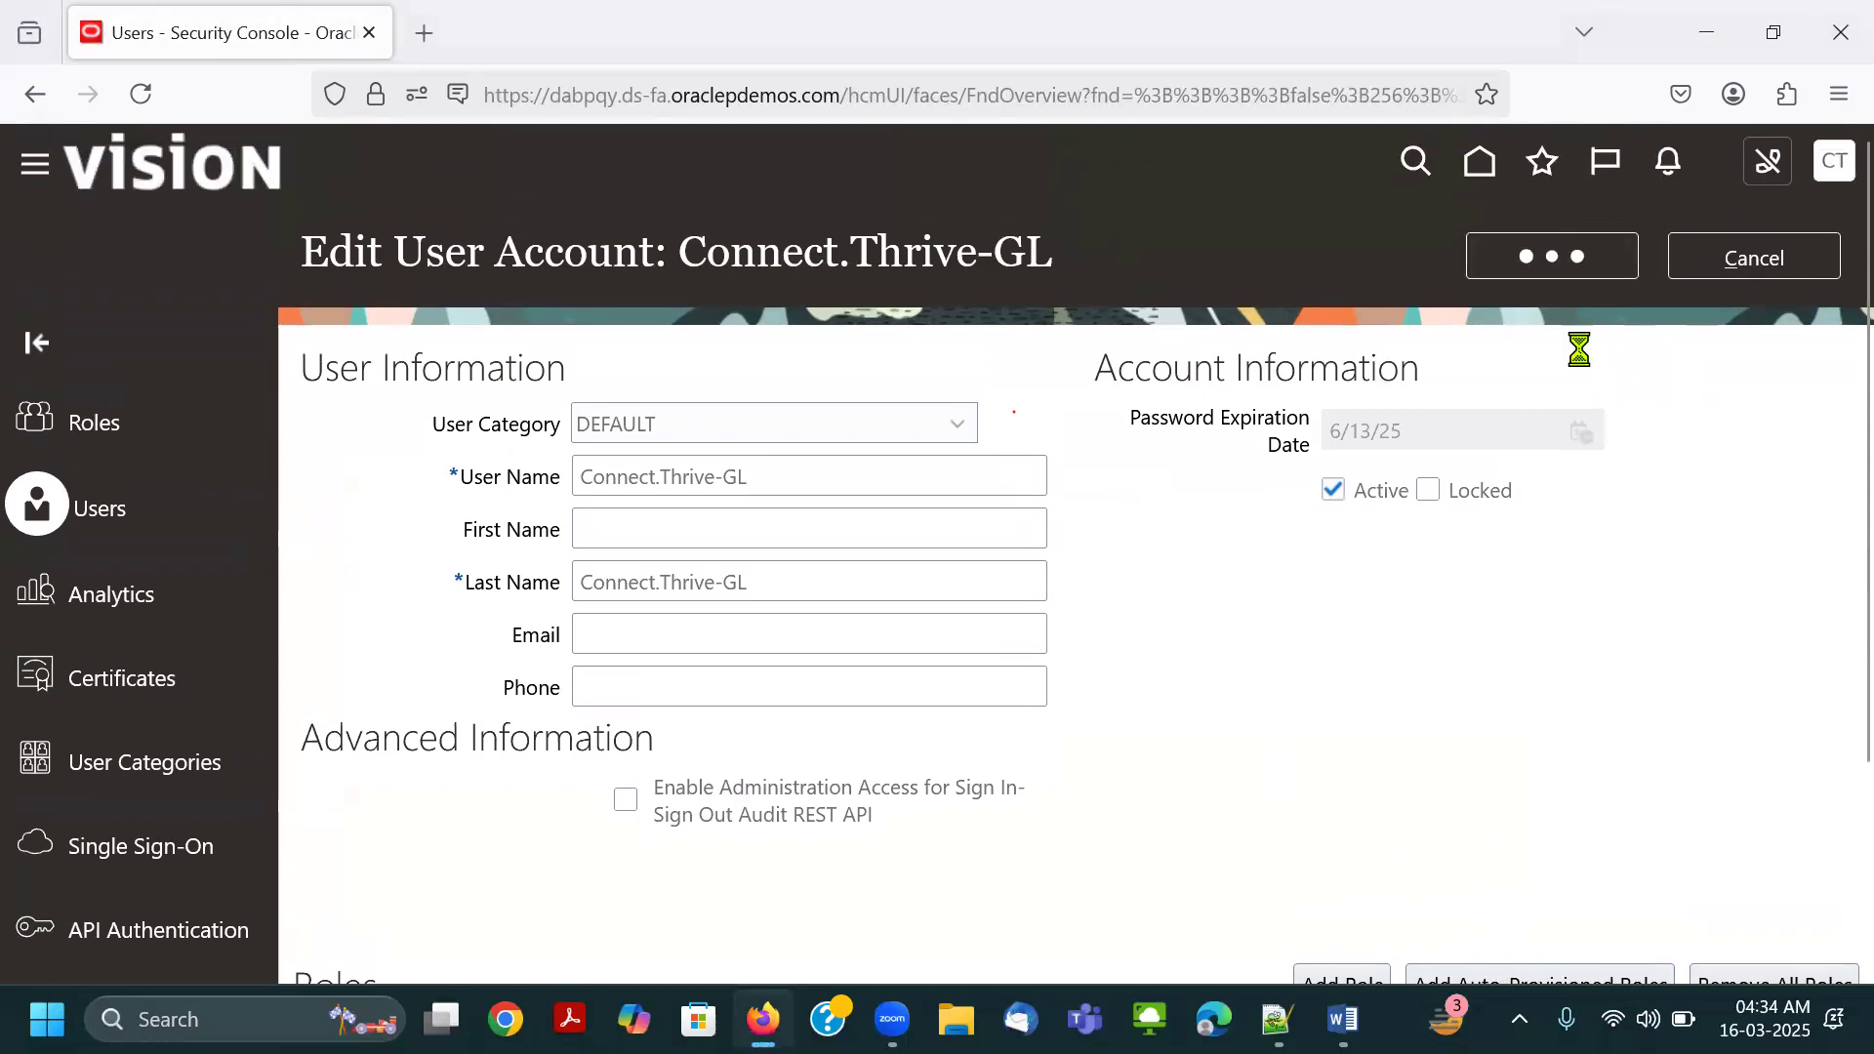
pyautogui.click(1772, 262)
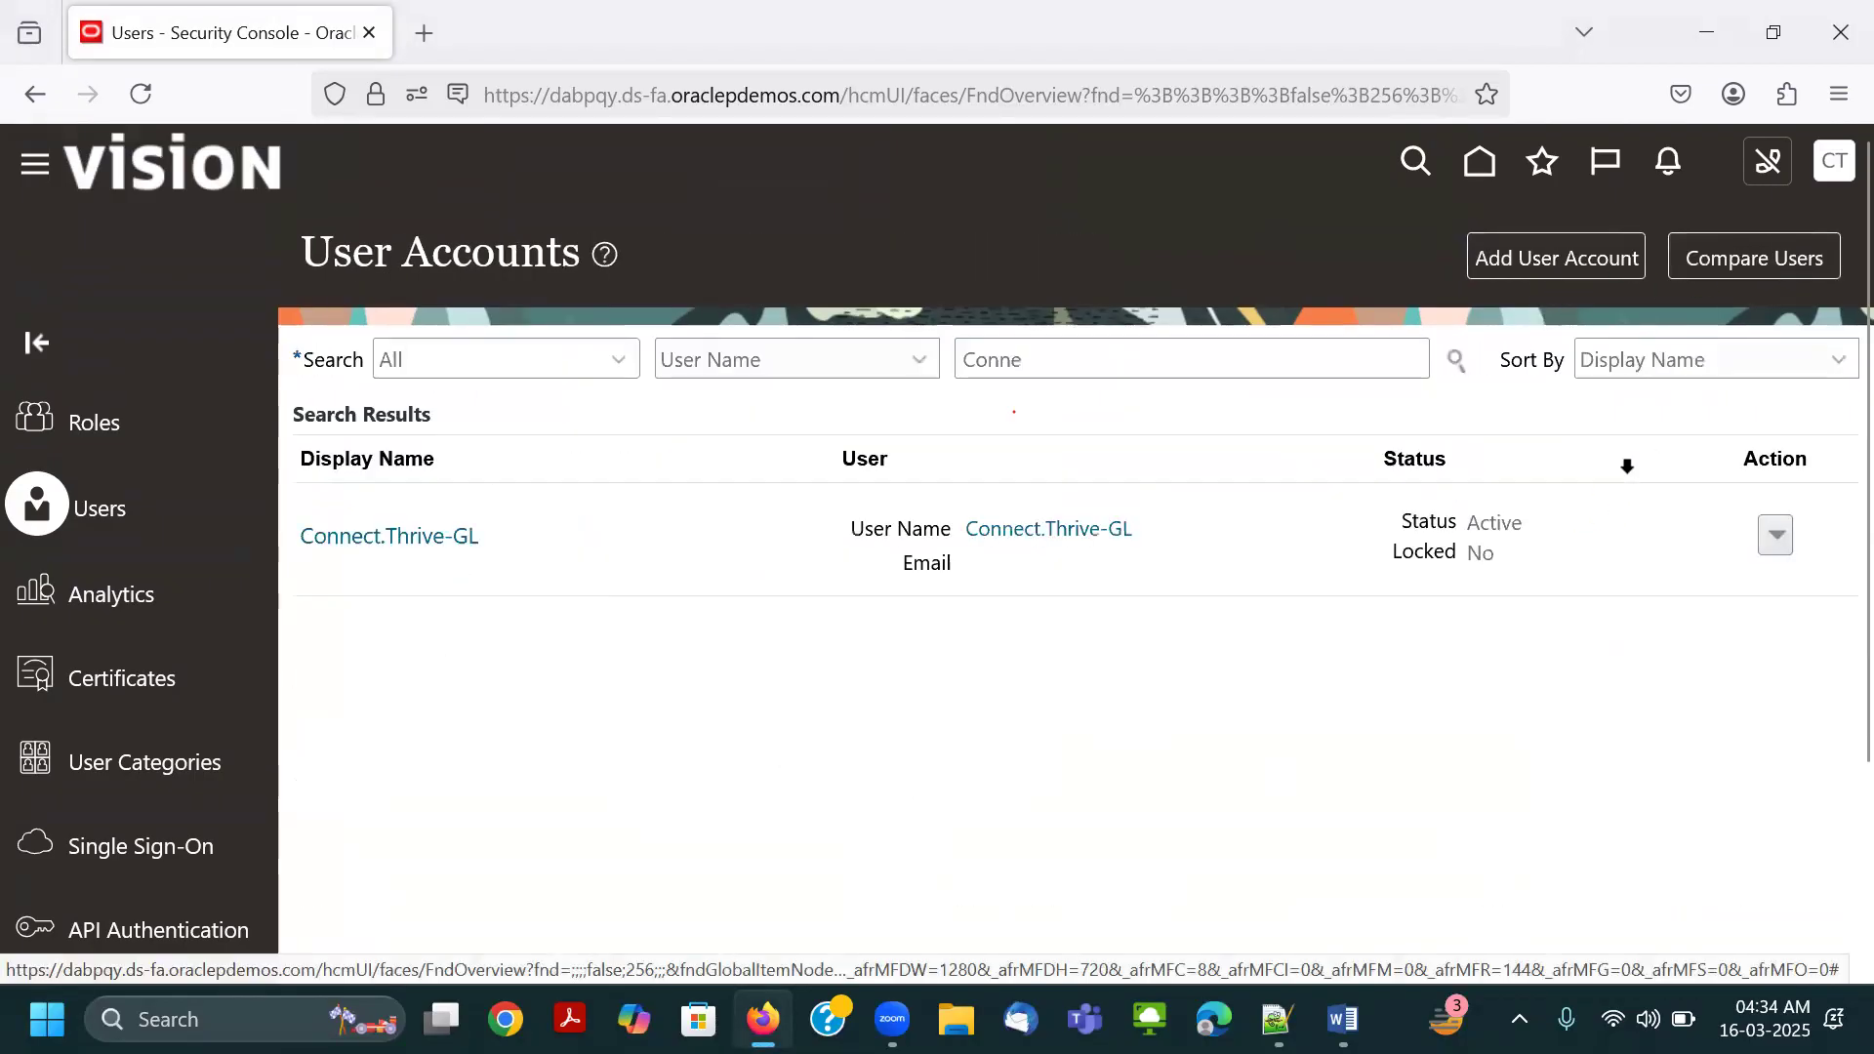
# Sign out of the current account and confirm the Single Sign-Off.
pyautogui.click(1828, 163)
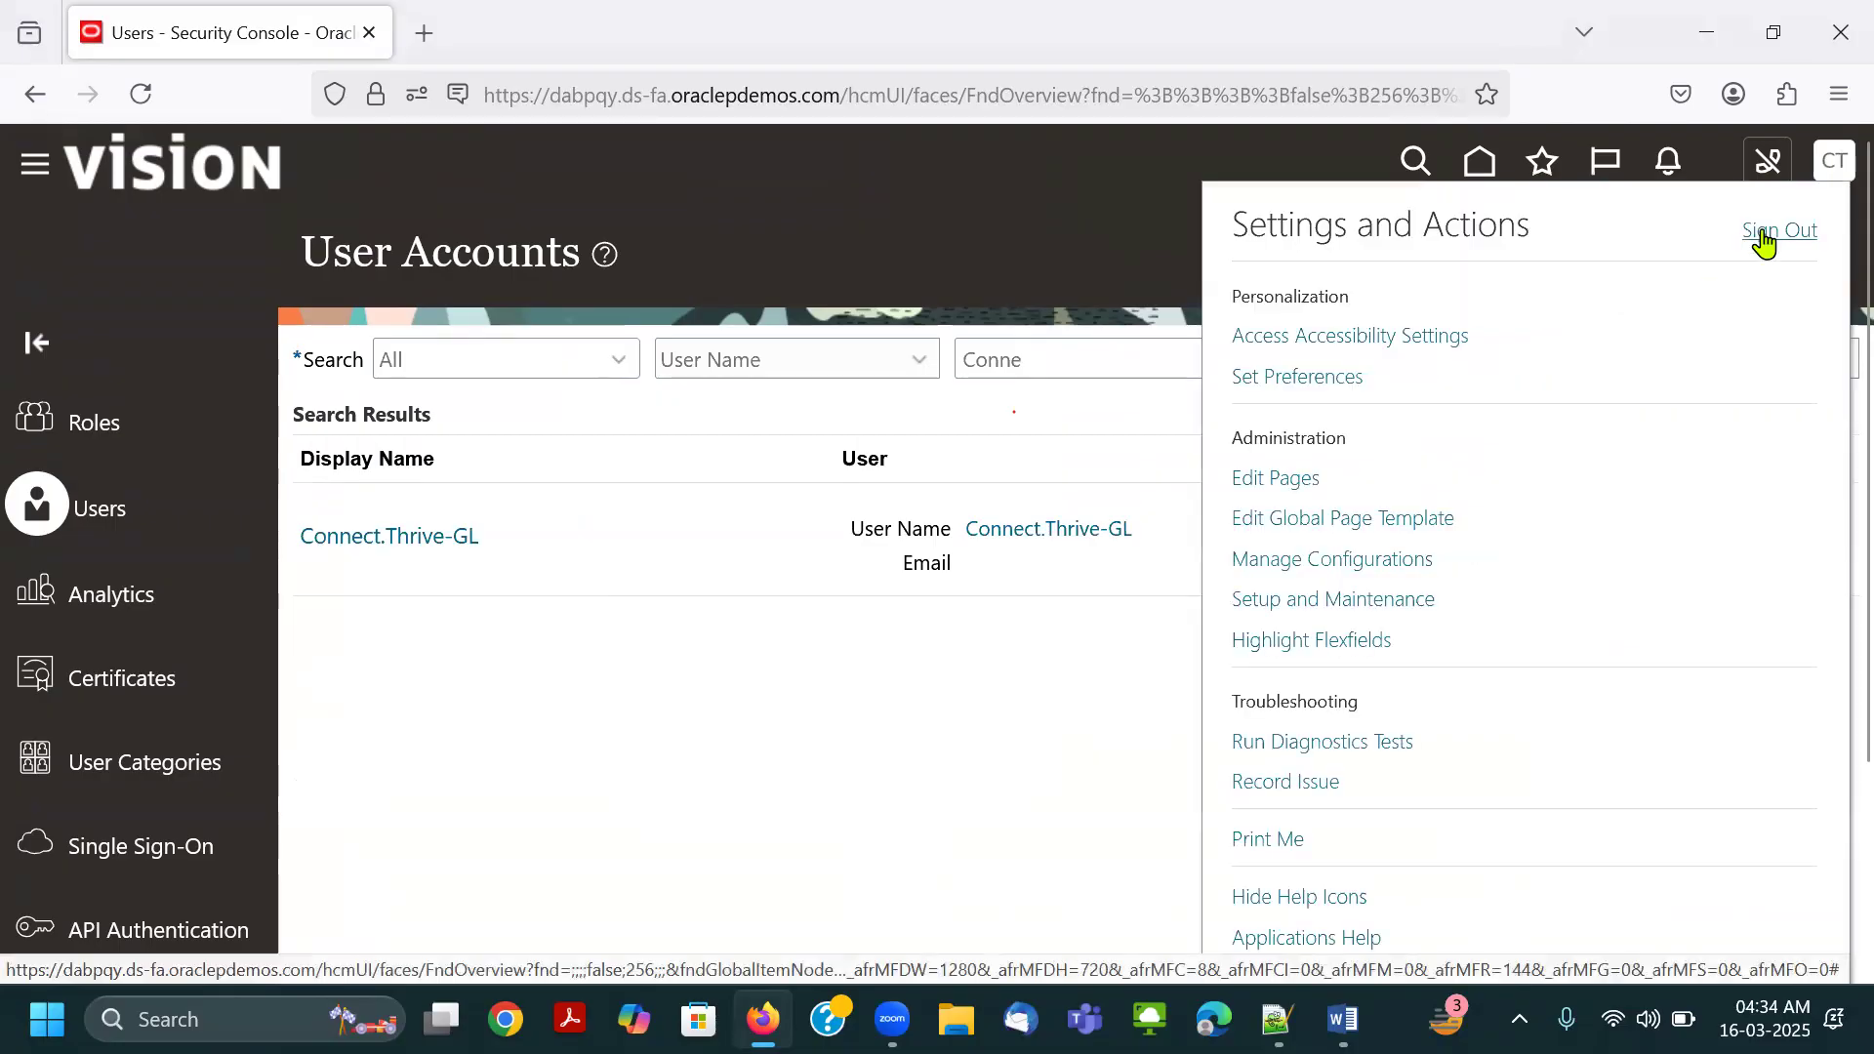
pyautogui.click(1764, 240)
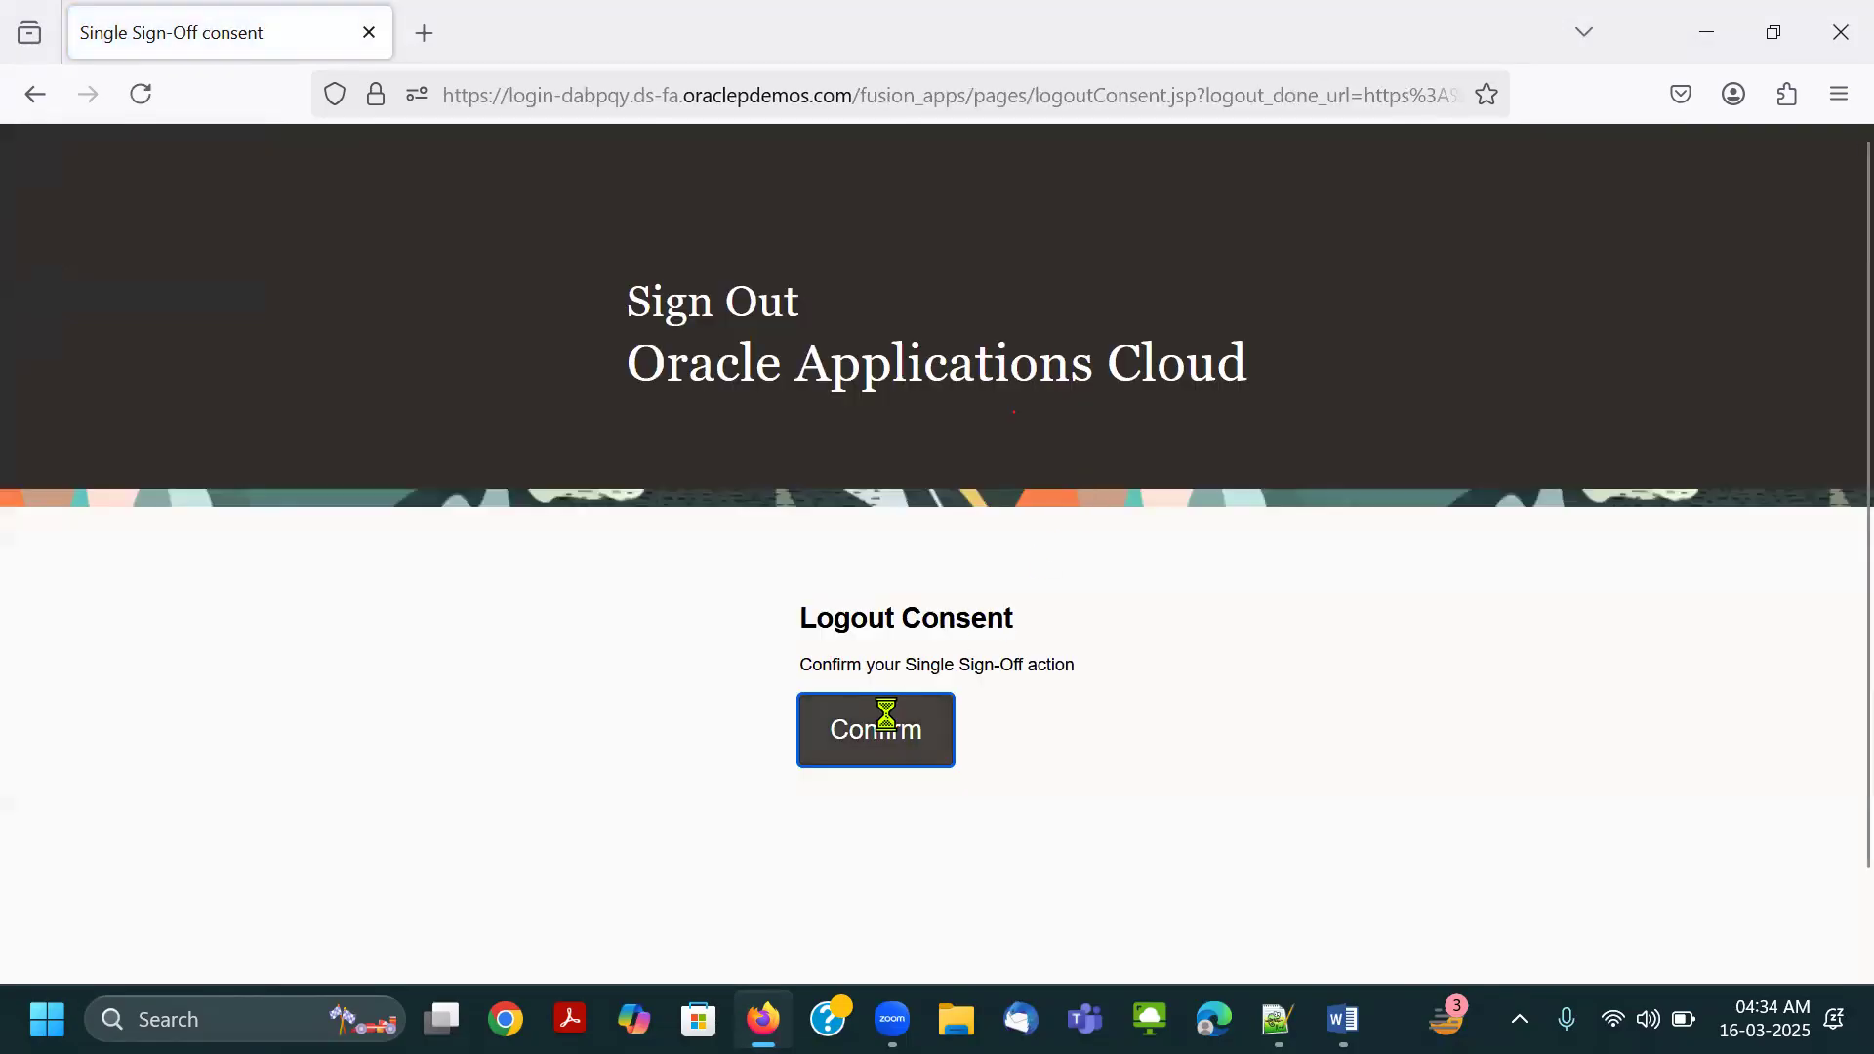
pyautogui.click(890, 693)
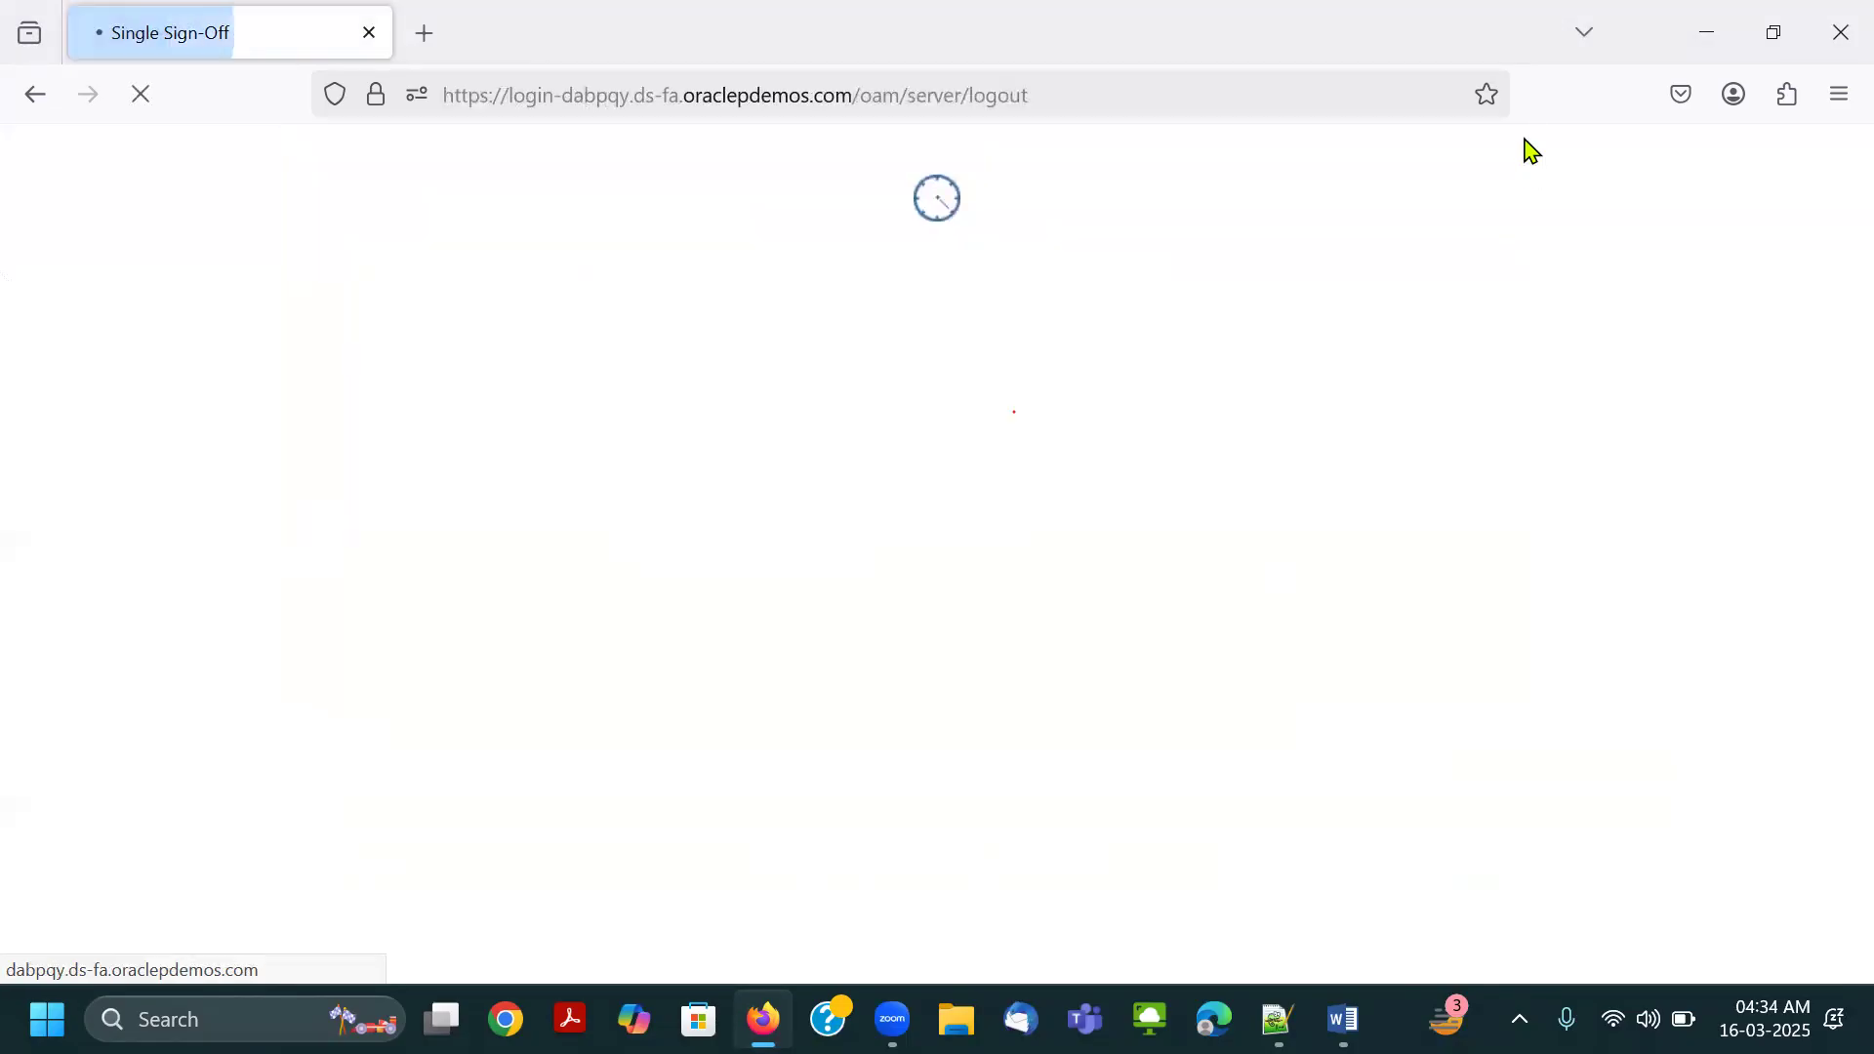
# Copy the user name Connect.Thrive-GL from the Notepad++ notes and paste it into the sign-in page's User ID.
pyautogui.hotkey('alt', 'Tab')
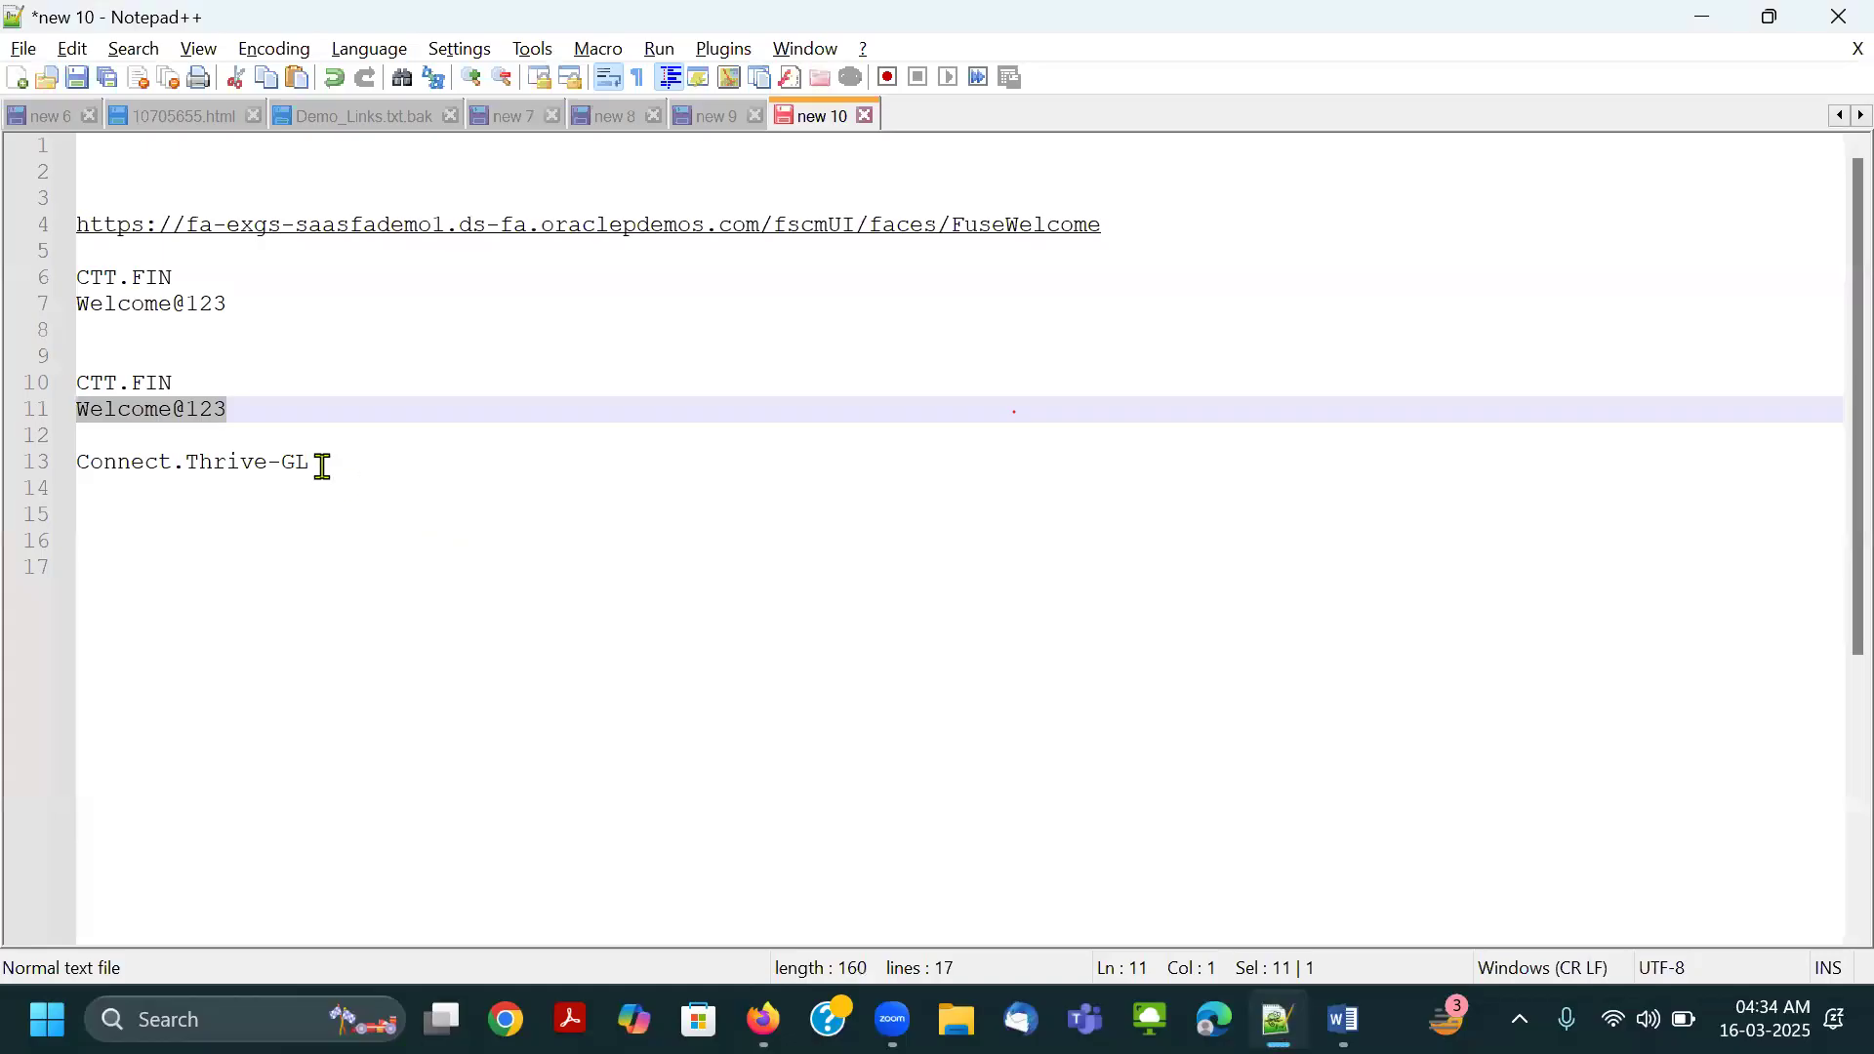
pyautogui.moveTo(318, 464); pyautogui.dragTo(28, 460)
pyautogui.hotkey('ctrl', 'c')
pyautogui.hotkey('alt', 'Tab')
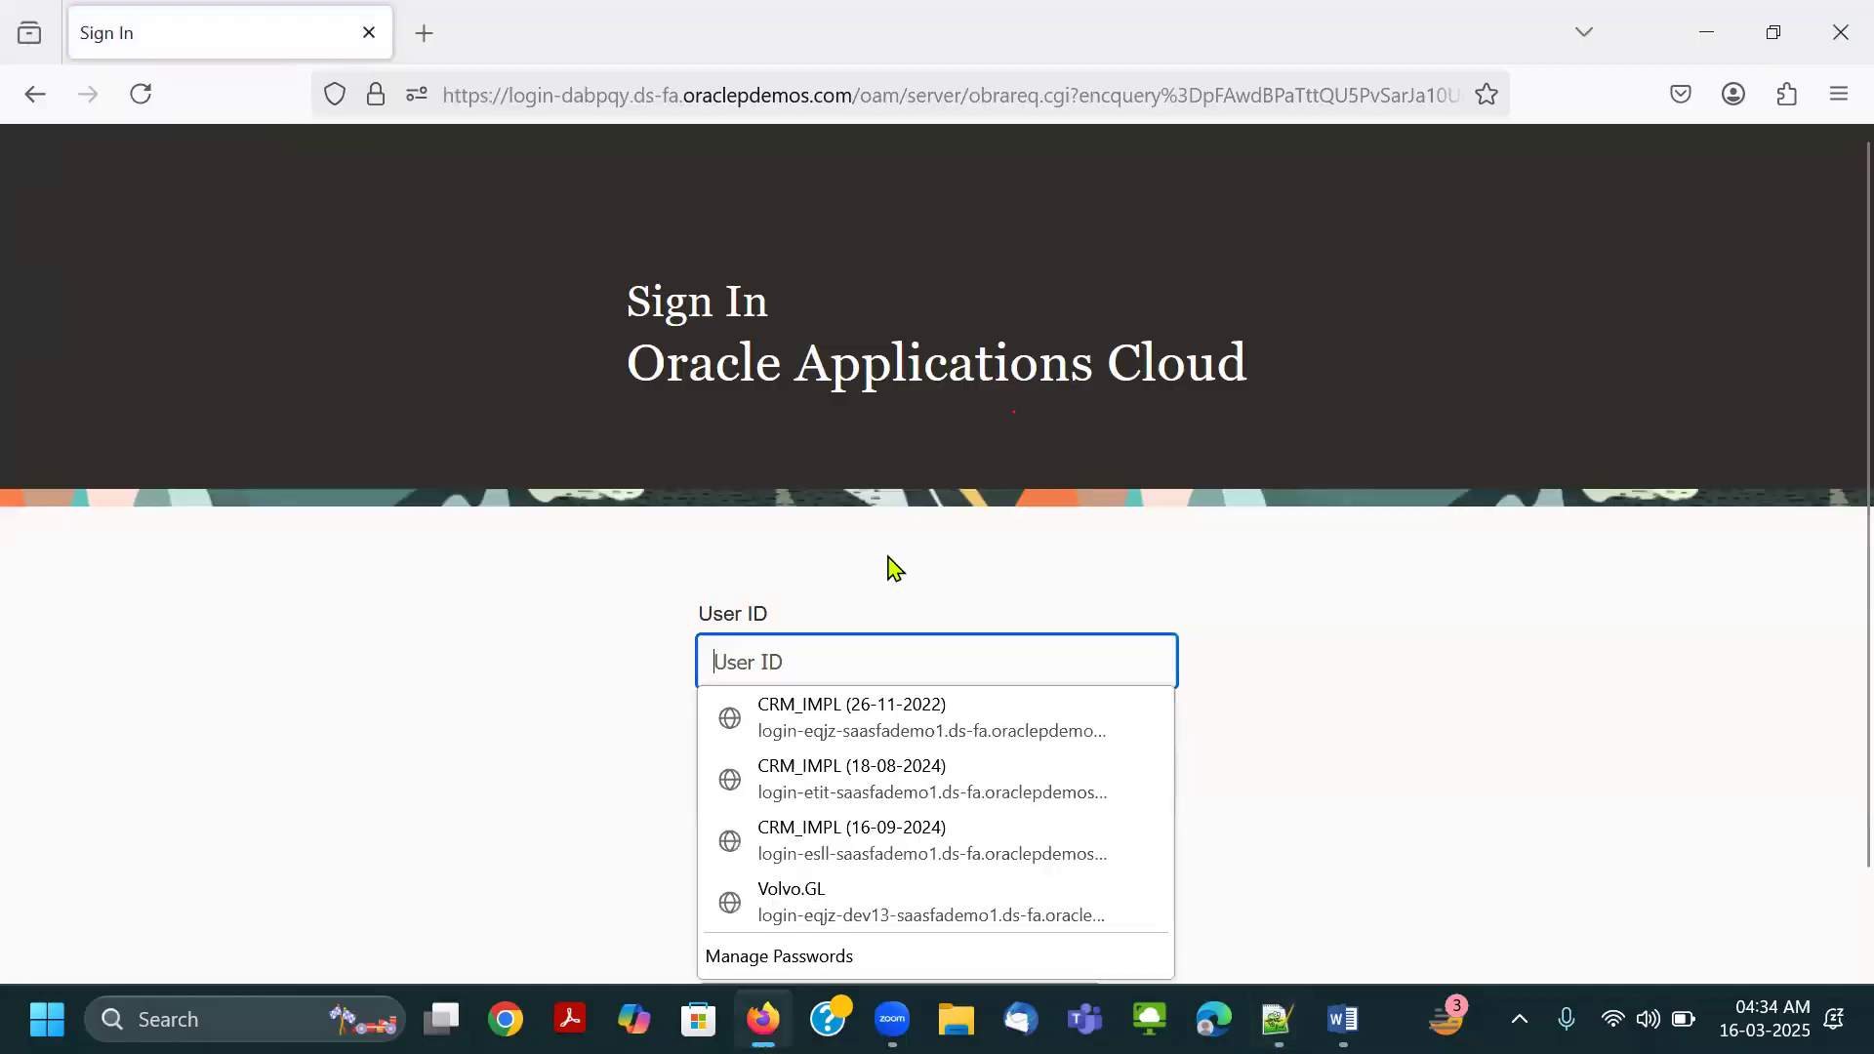
pyautogui.hotkey('ctrl', 'v')
pyautogui.press('Tab')
# Copy the account password from the Notepad++ notes, paste it into the Password field, and sign in.
pyautogui.hotkey('alt', 'Tab')
pyautogui.moveTo(251, 405); pyautogui.dragTo(27, 413)
pyautogui.hotkey('ctrl', 'c')
pyautogui.hotkey('alt', 'Tab')
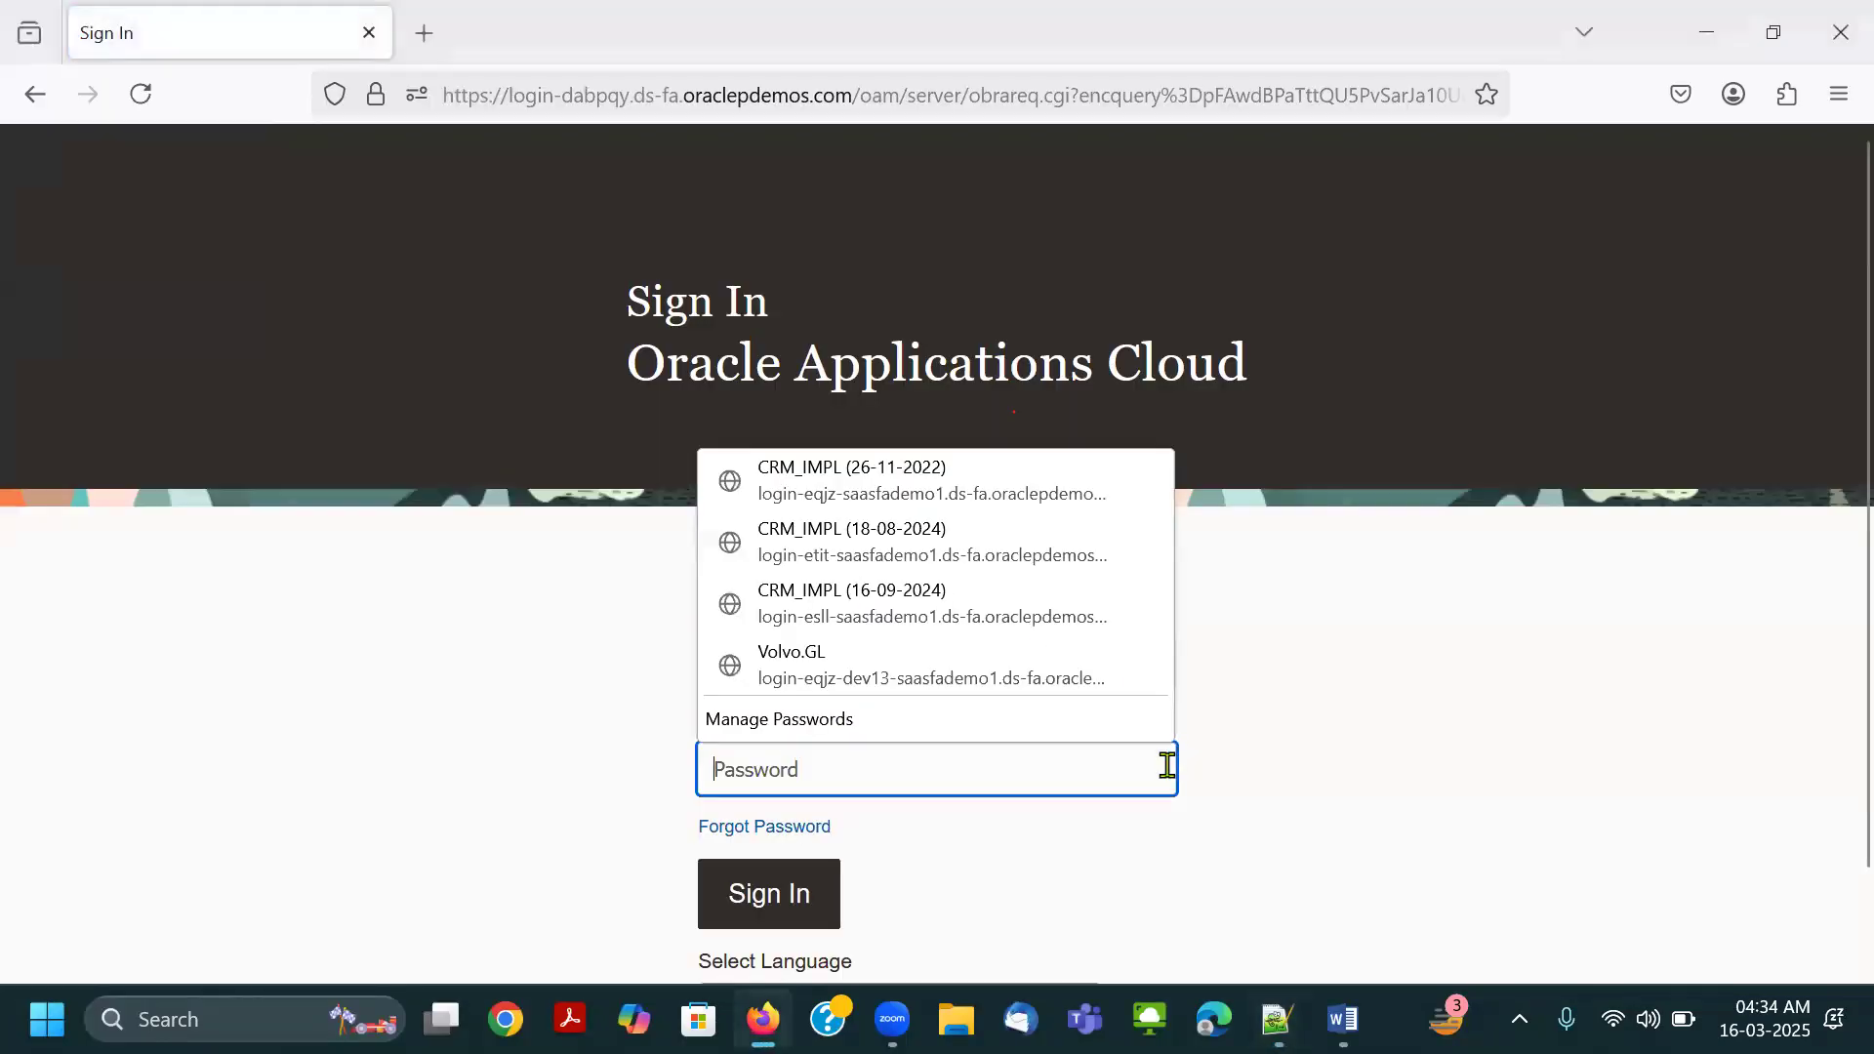
pyautogui.hotkey('ctrl', 'v')
pyautogui.click(759, 893)
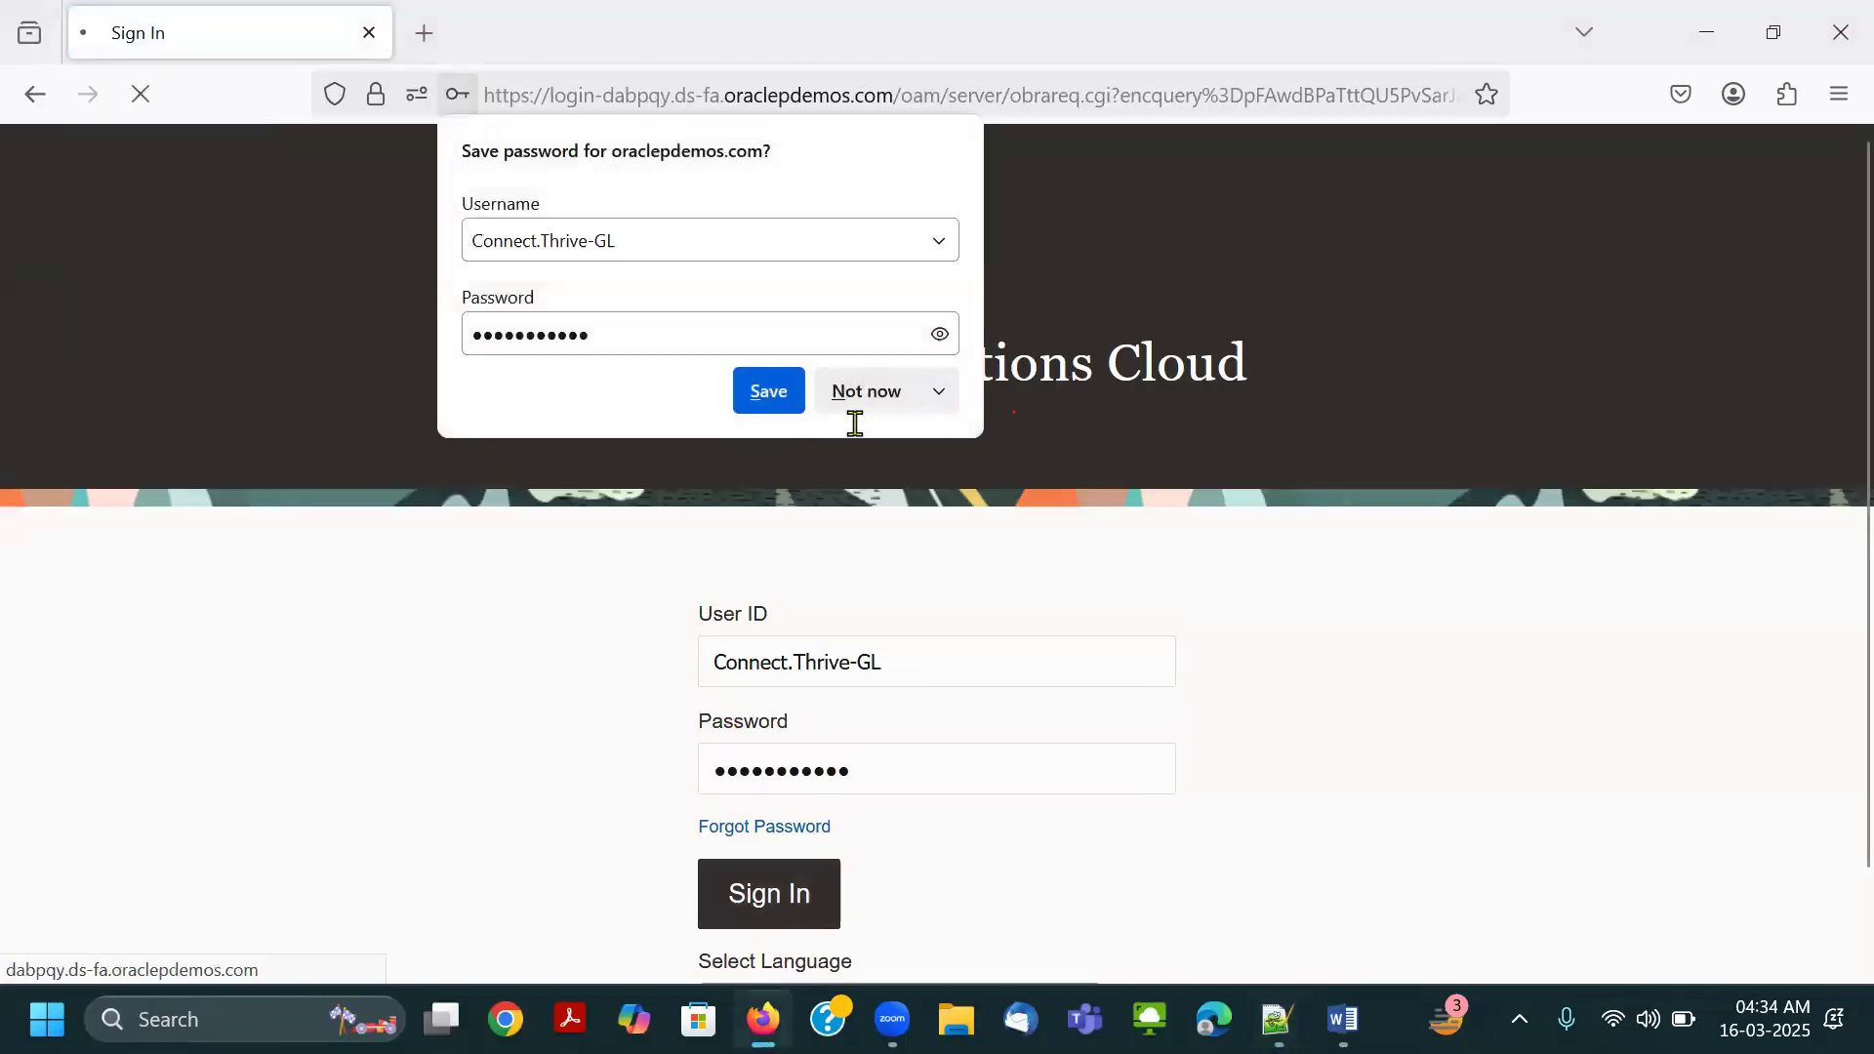
# Decline saving the password and examine the Tools and Others apps on the home page and the full Apps selection list.
pyautogui.click(856, 395)
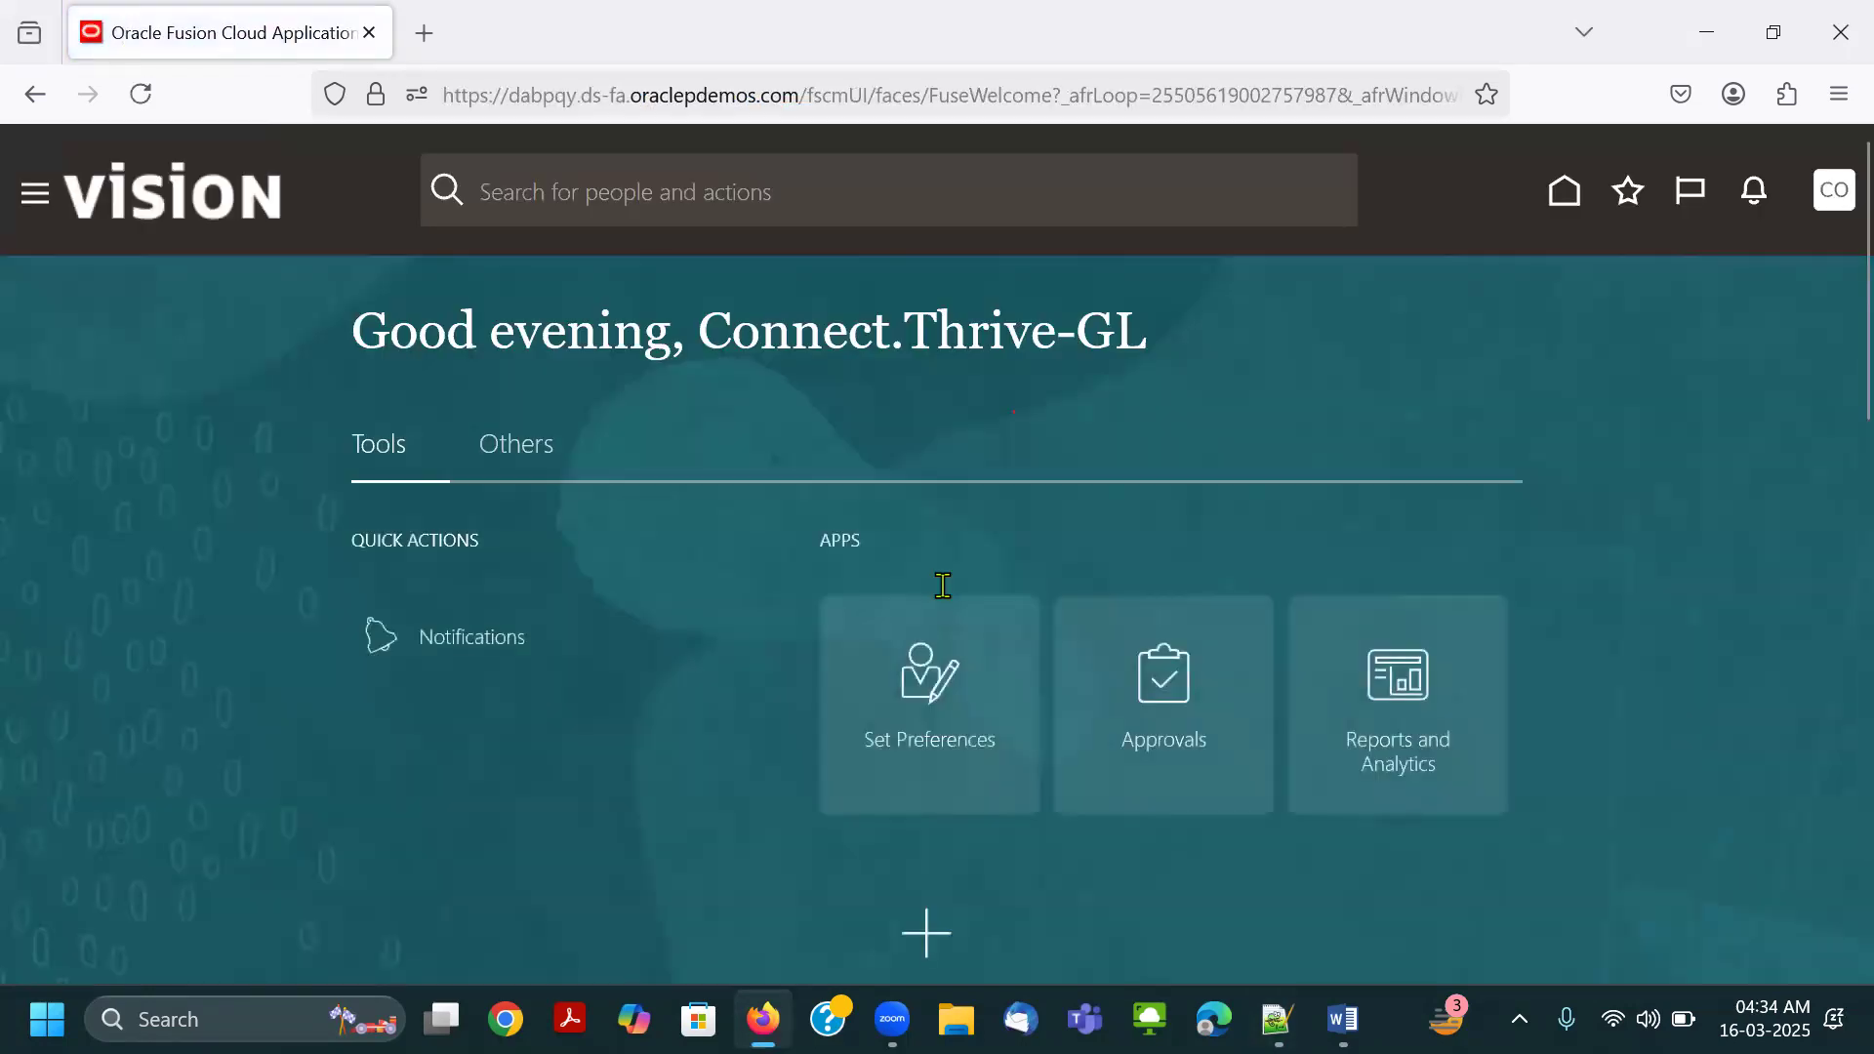
pyautogui.click(519, 450)
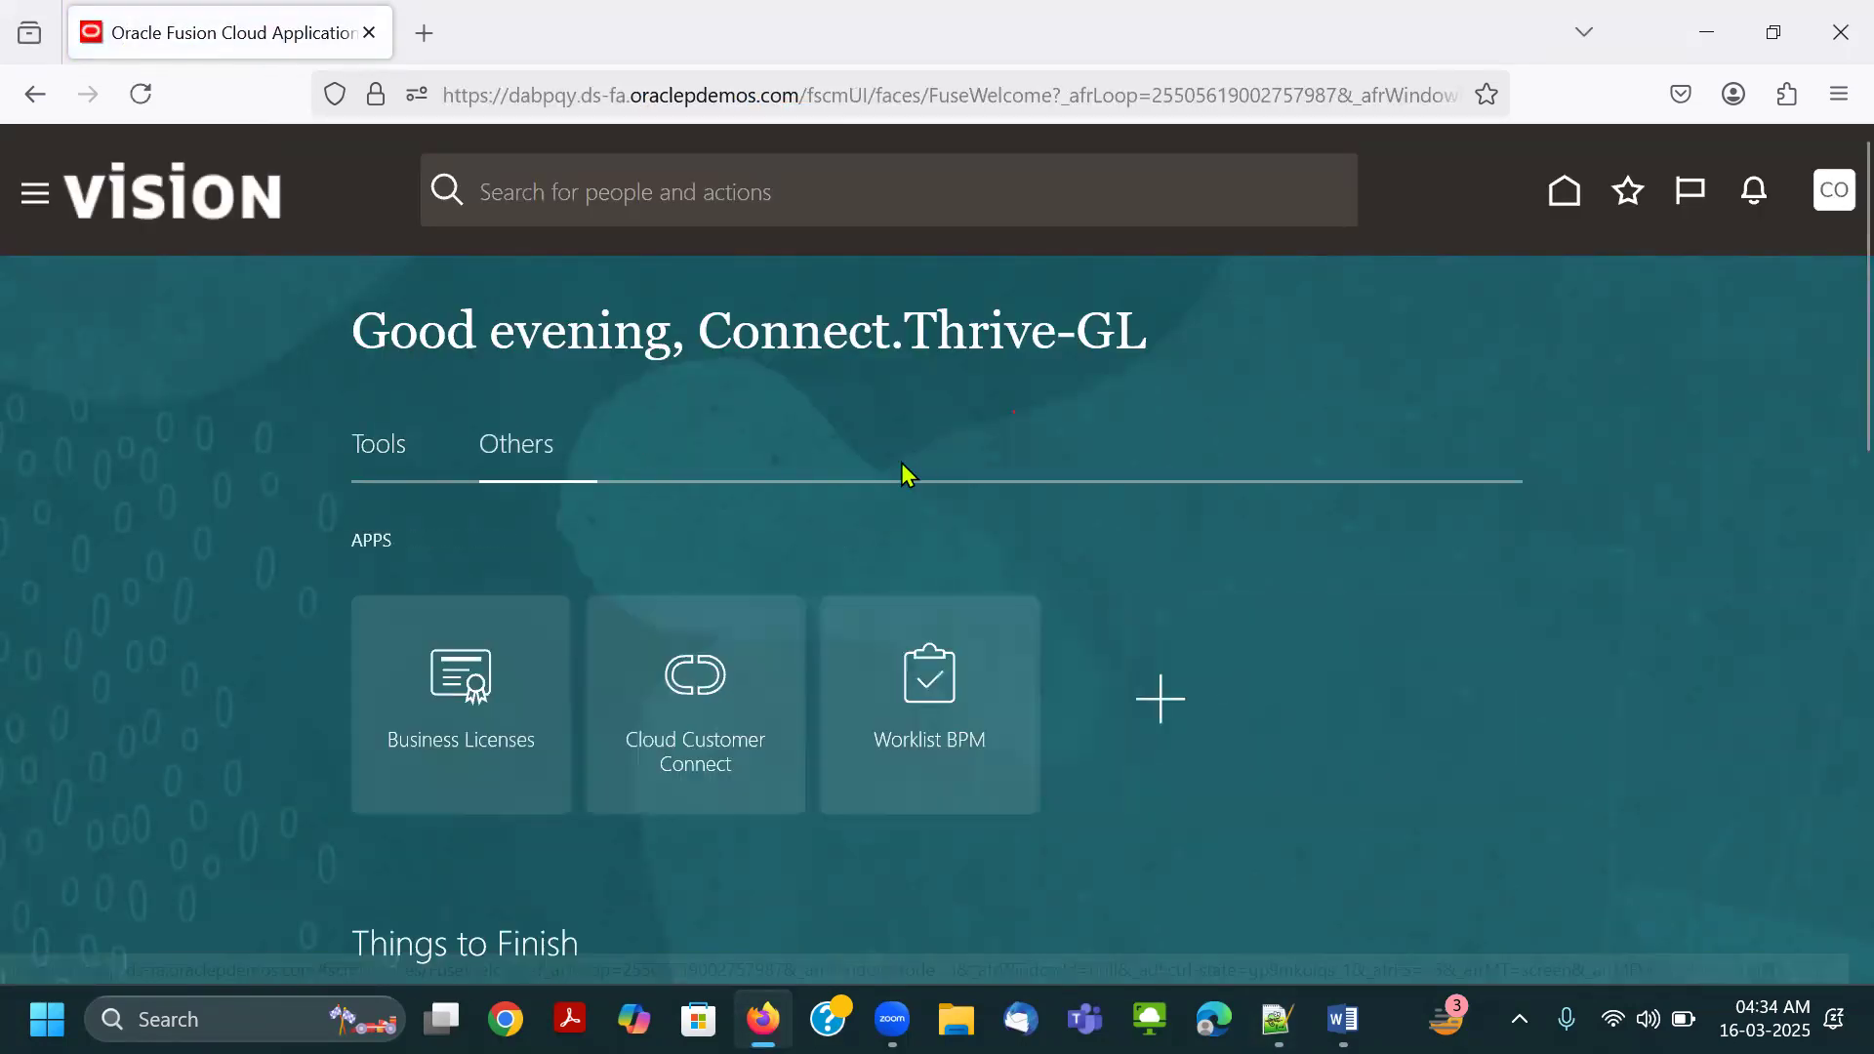
pyautogui.click(395, 458)
pyautogui.scroll(-2, 953, 552)
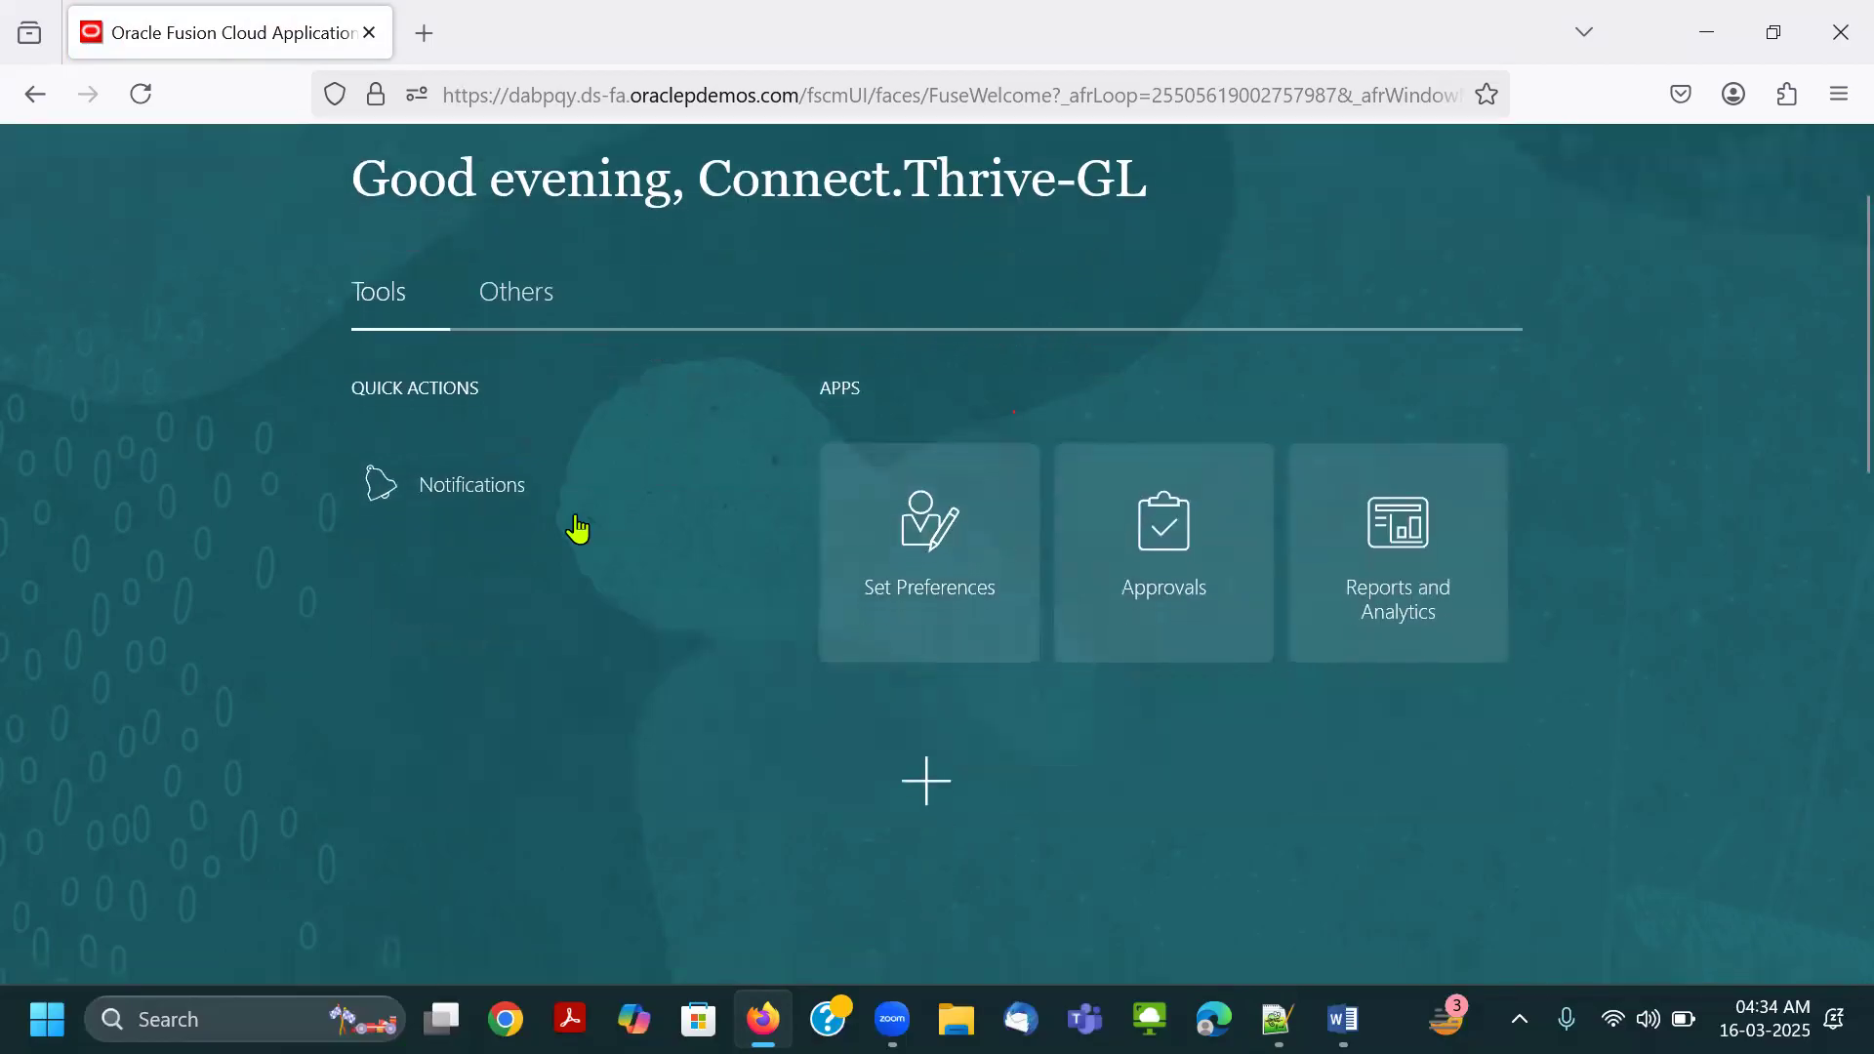
pyautogui.click(927, 780)
pyautogui.scroll(-3, 1018, 584)
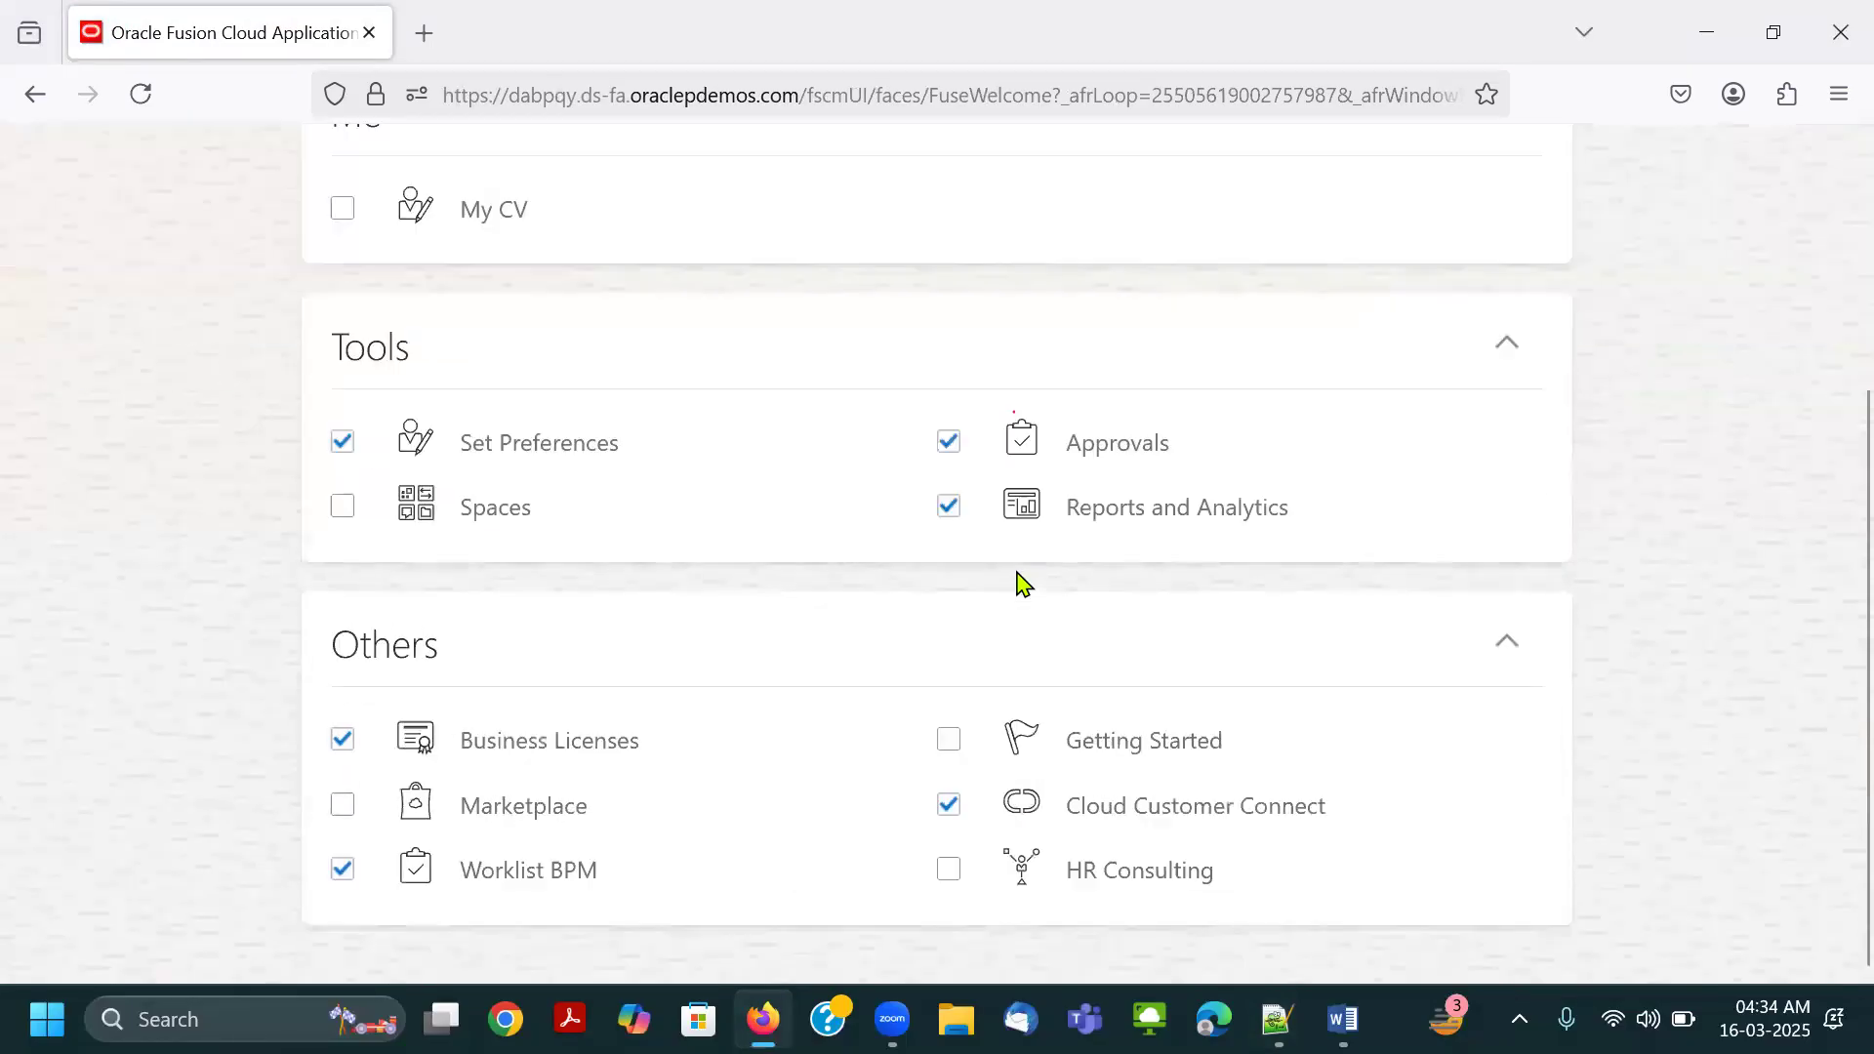
pyautogui.scroll(3, 1752, 771)
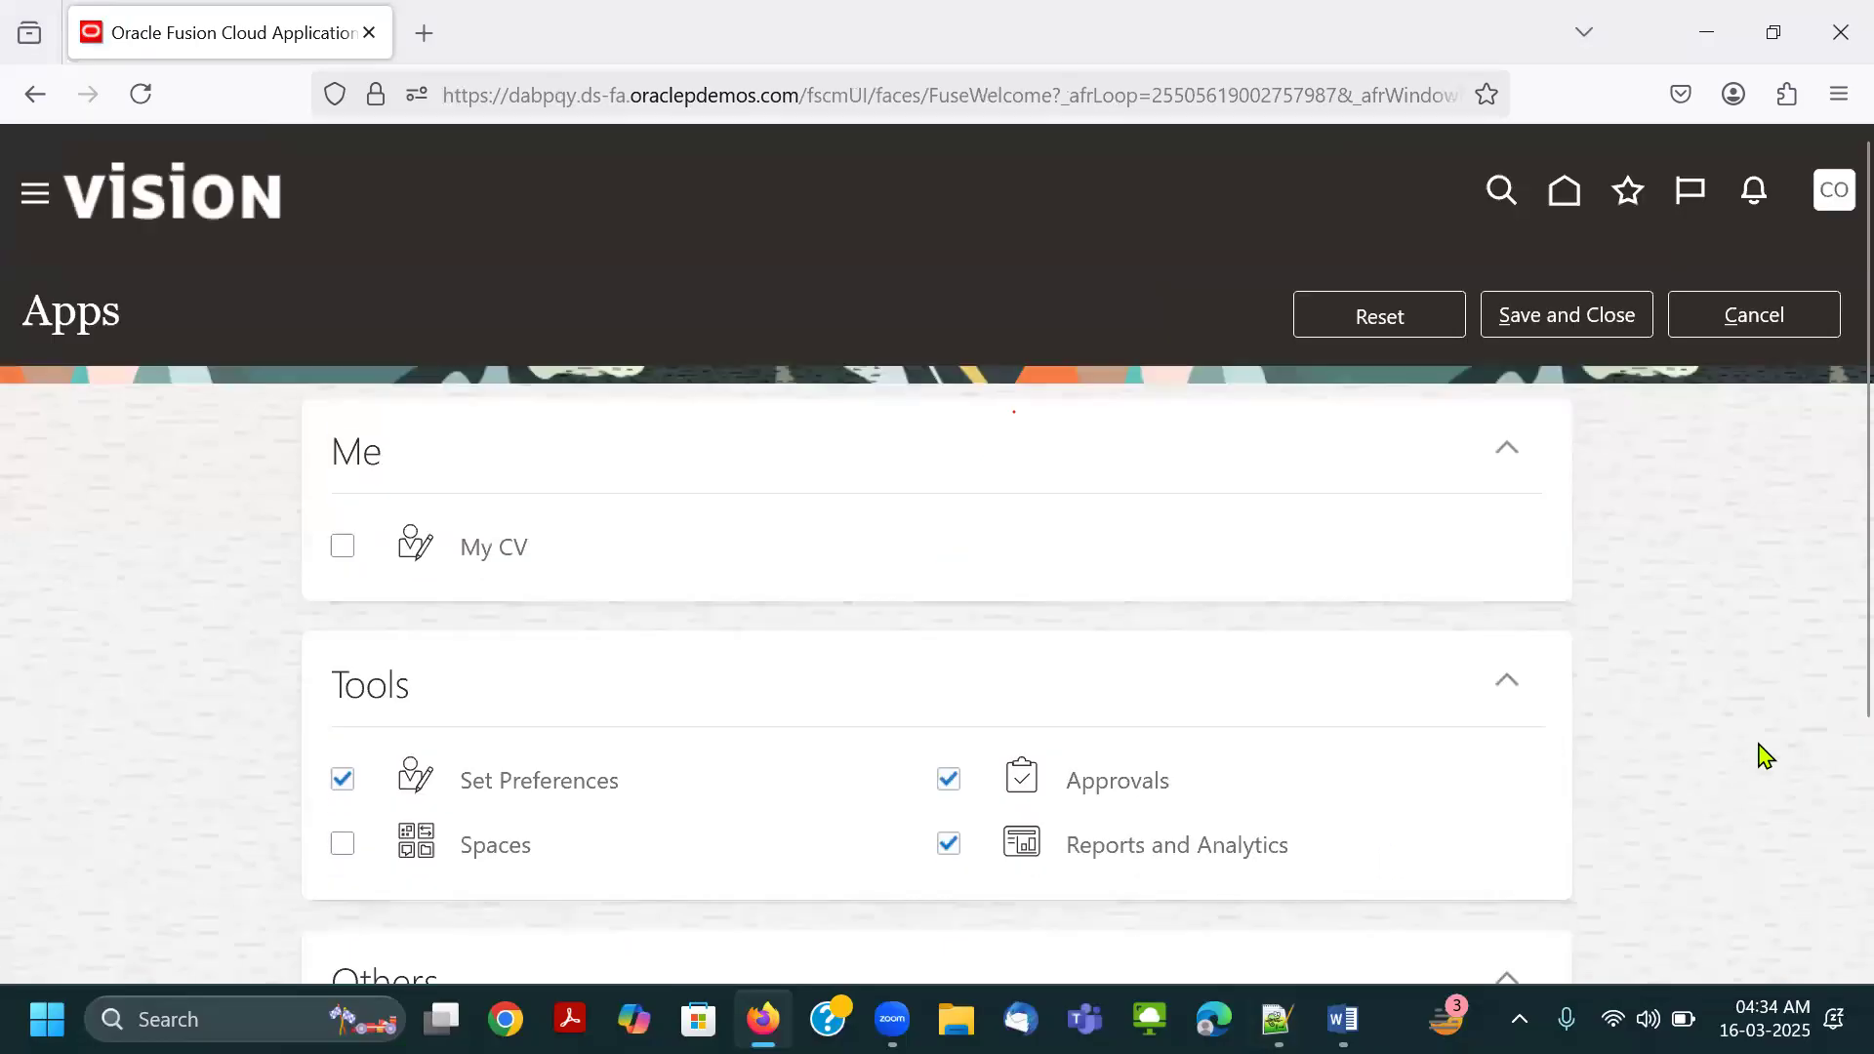
# Expand the Others and Tools groups in the navigator to review the entries available to Connect.Thrive-GL.
pyautogui.click(68, 210)
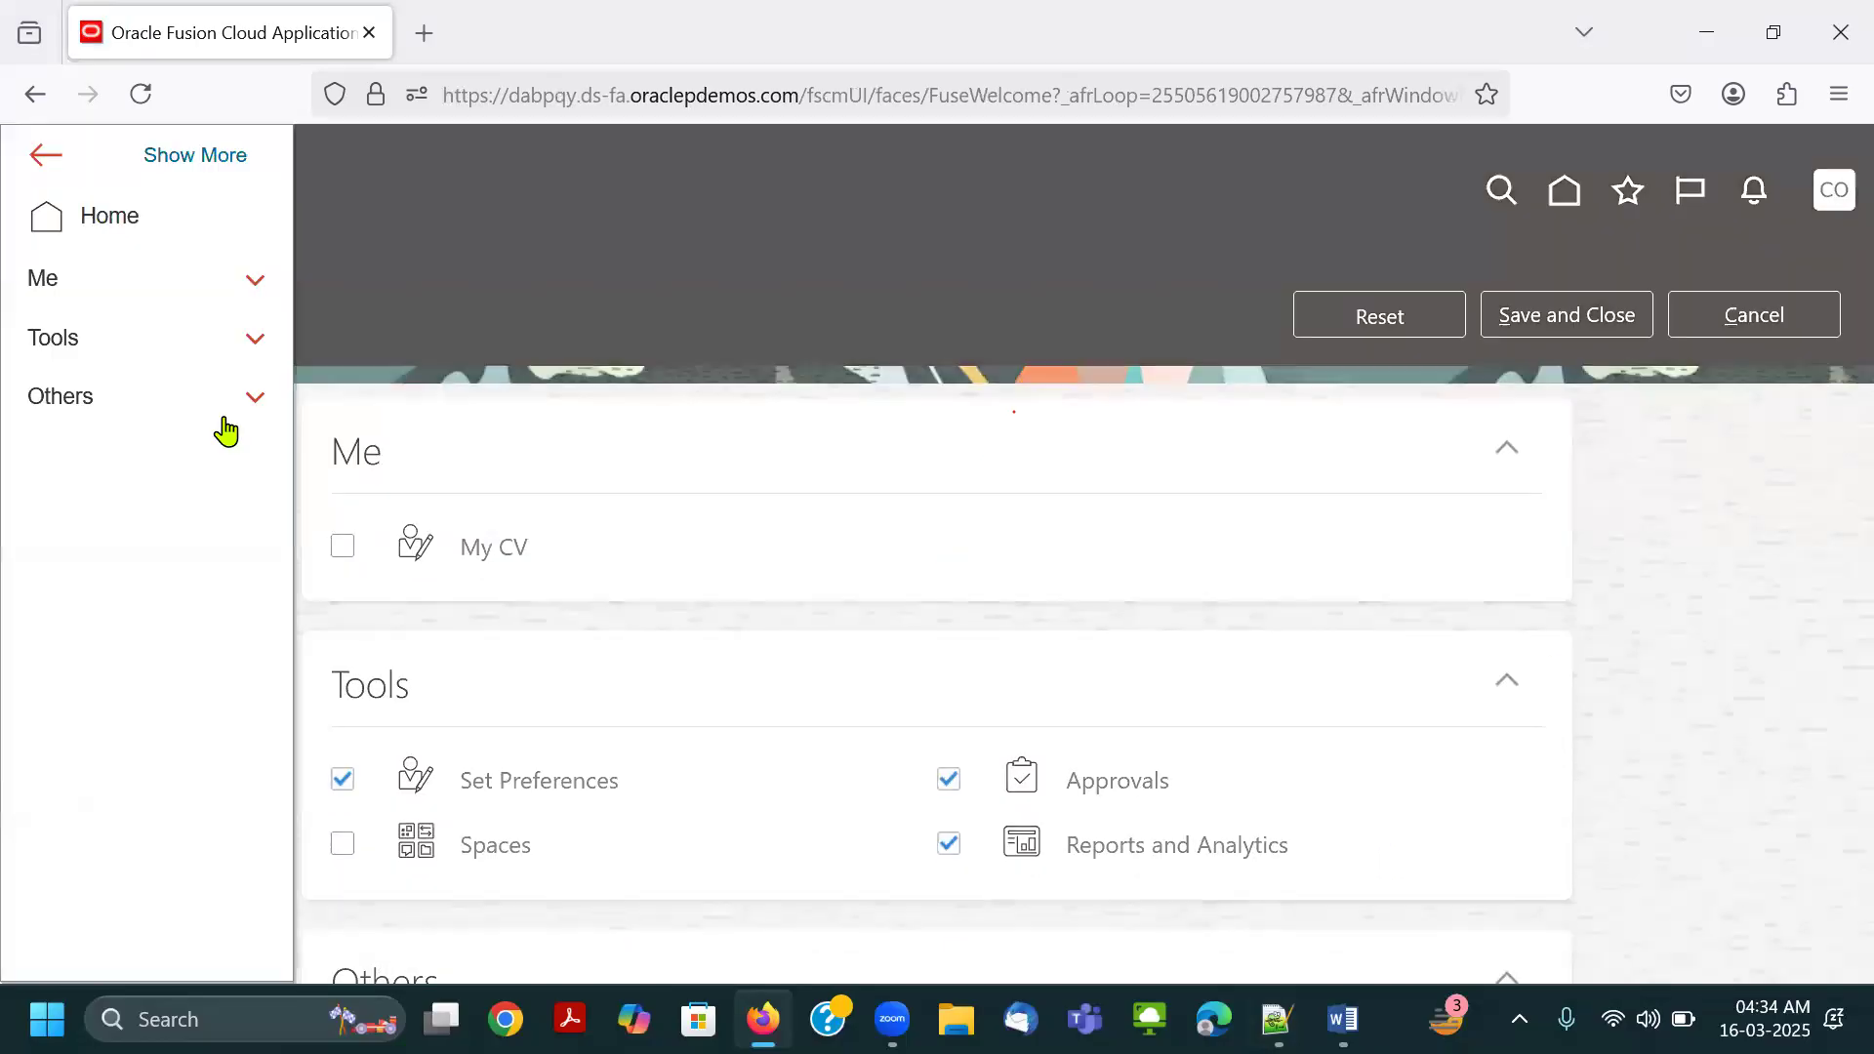
pyautogui.click(176, 395)
pyautogui.click(186, 352)
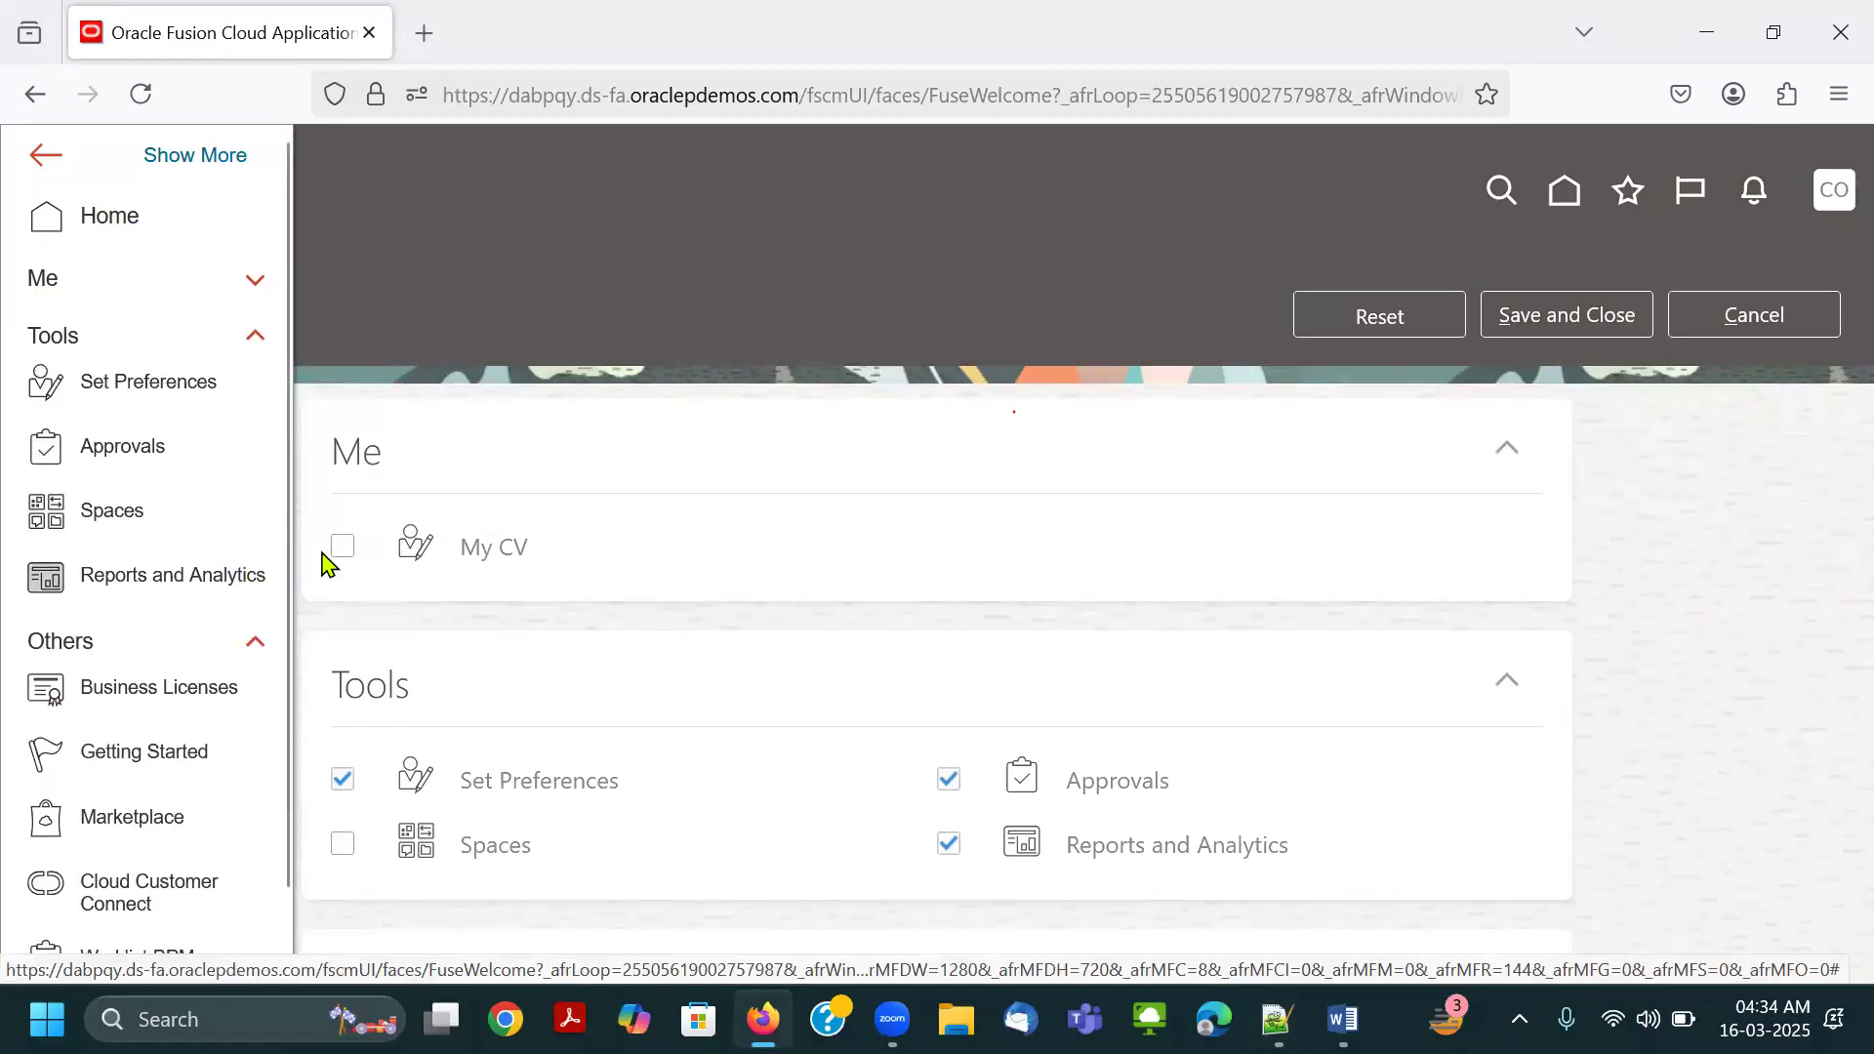
# Switch to the Word document, find the earlier navigator screenshot, and compare it with the current navigator in Firefox.
pyautogui.hotkey('alt', 'Tab')
pyautogui.hotkey('alt', 'Tab')
pyautogui.hotkey('alt', 'Tab')
pyautogui.scroll(-10, 1066, 681)
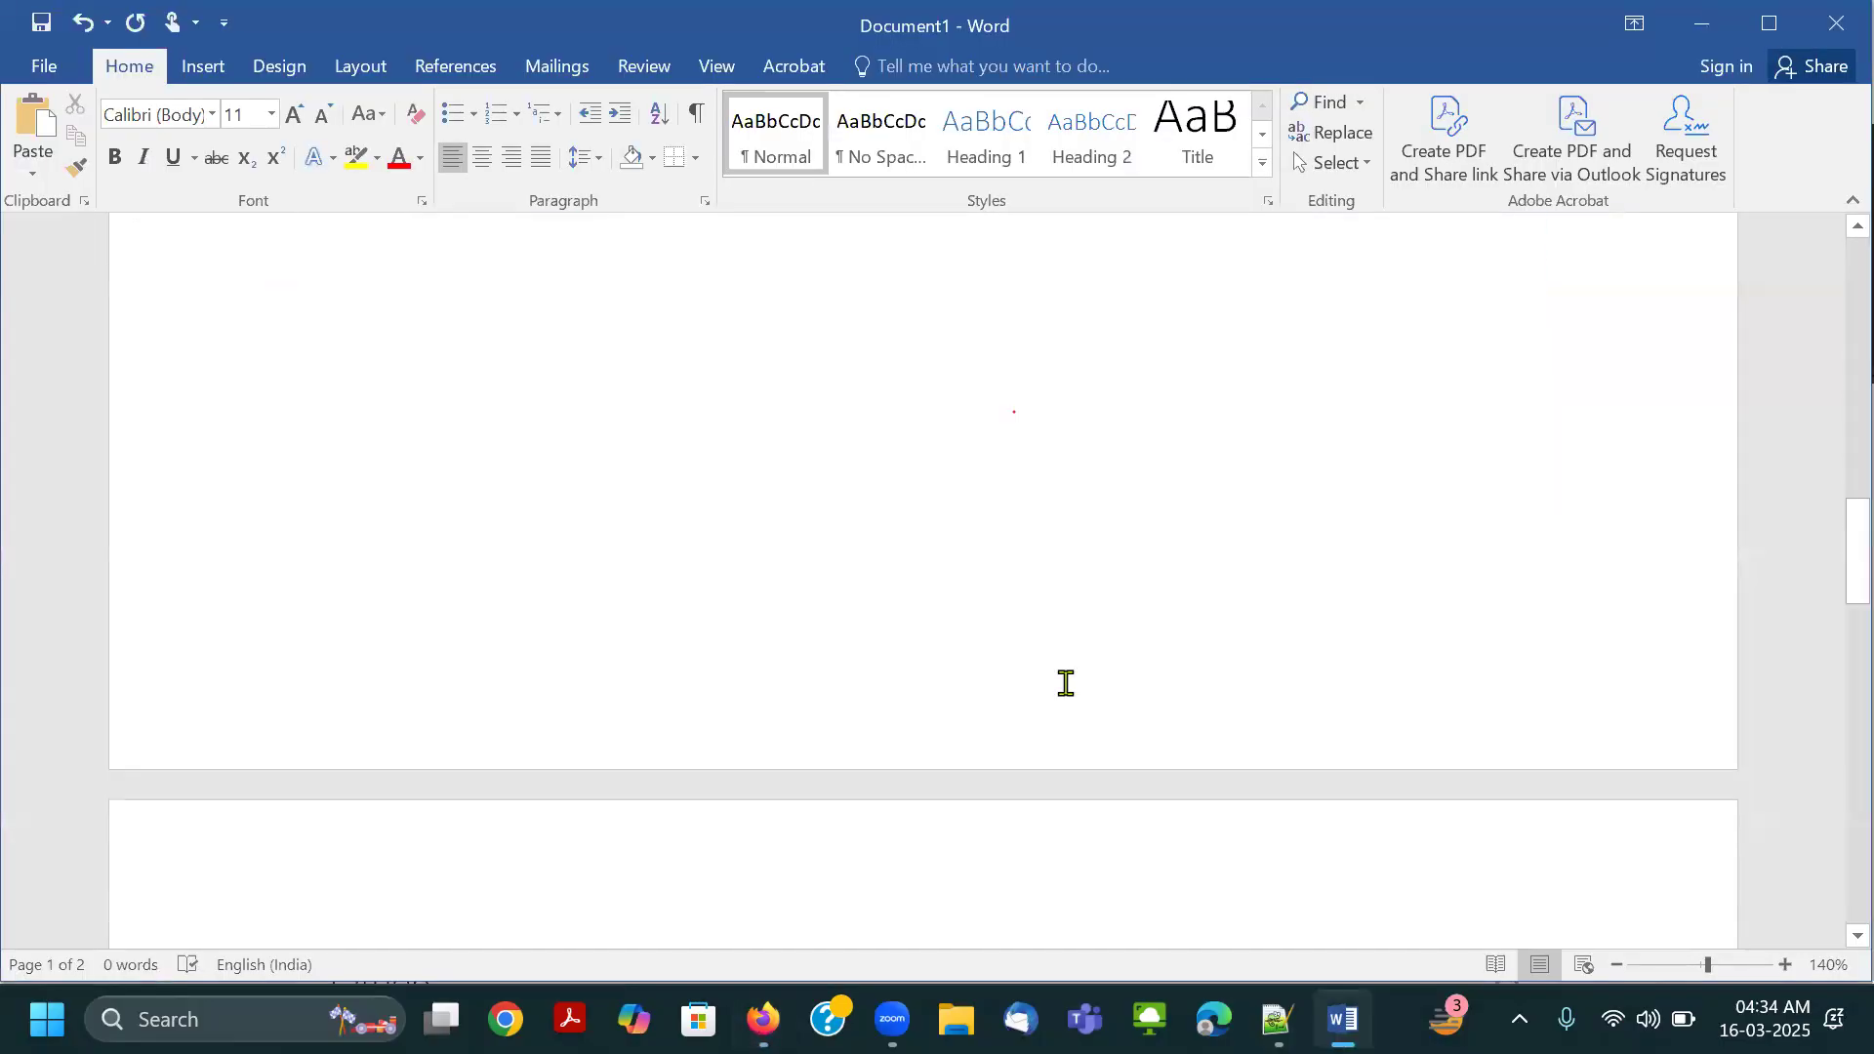
pyautogui.scroll(-8, 1067, 681)
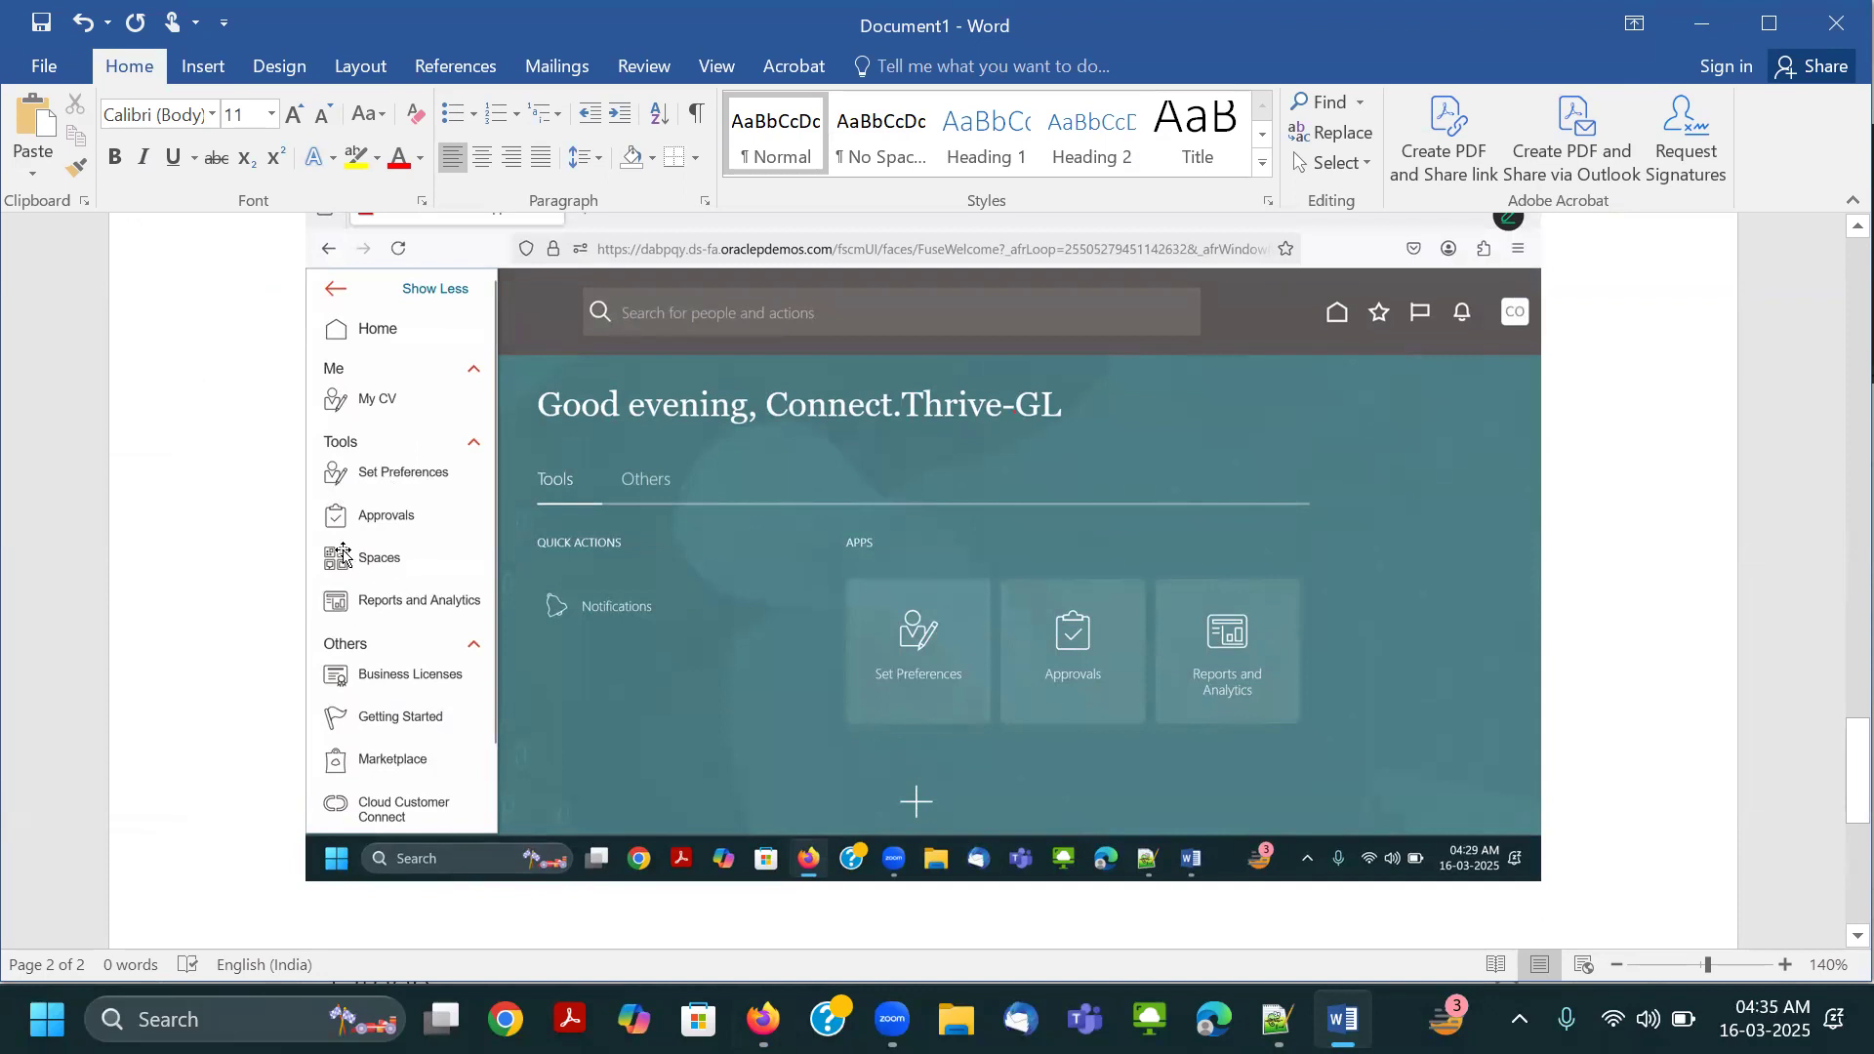
pyautogui.hotkey('alt', 'Tab')
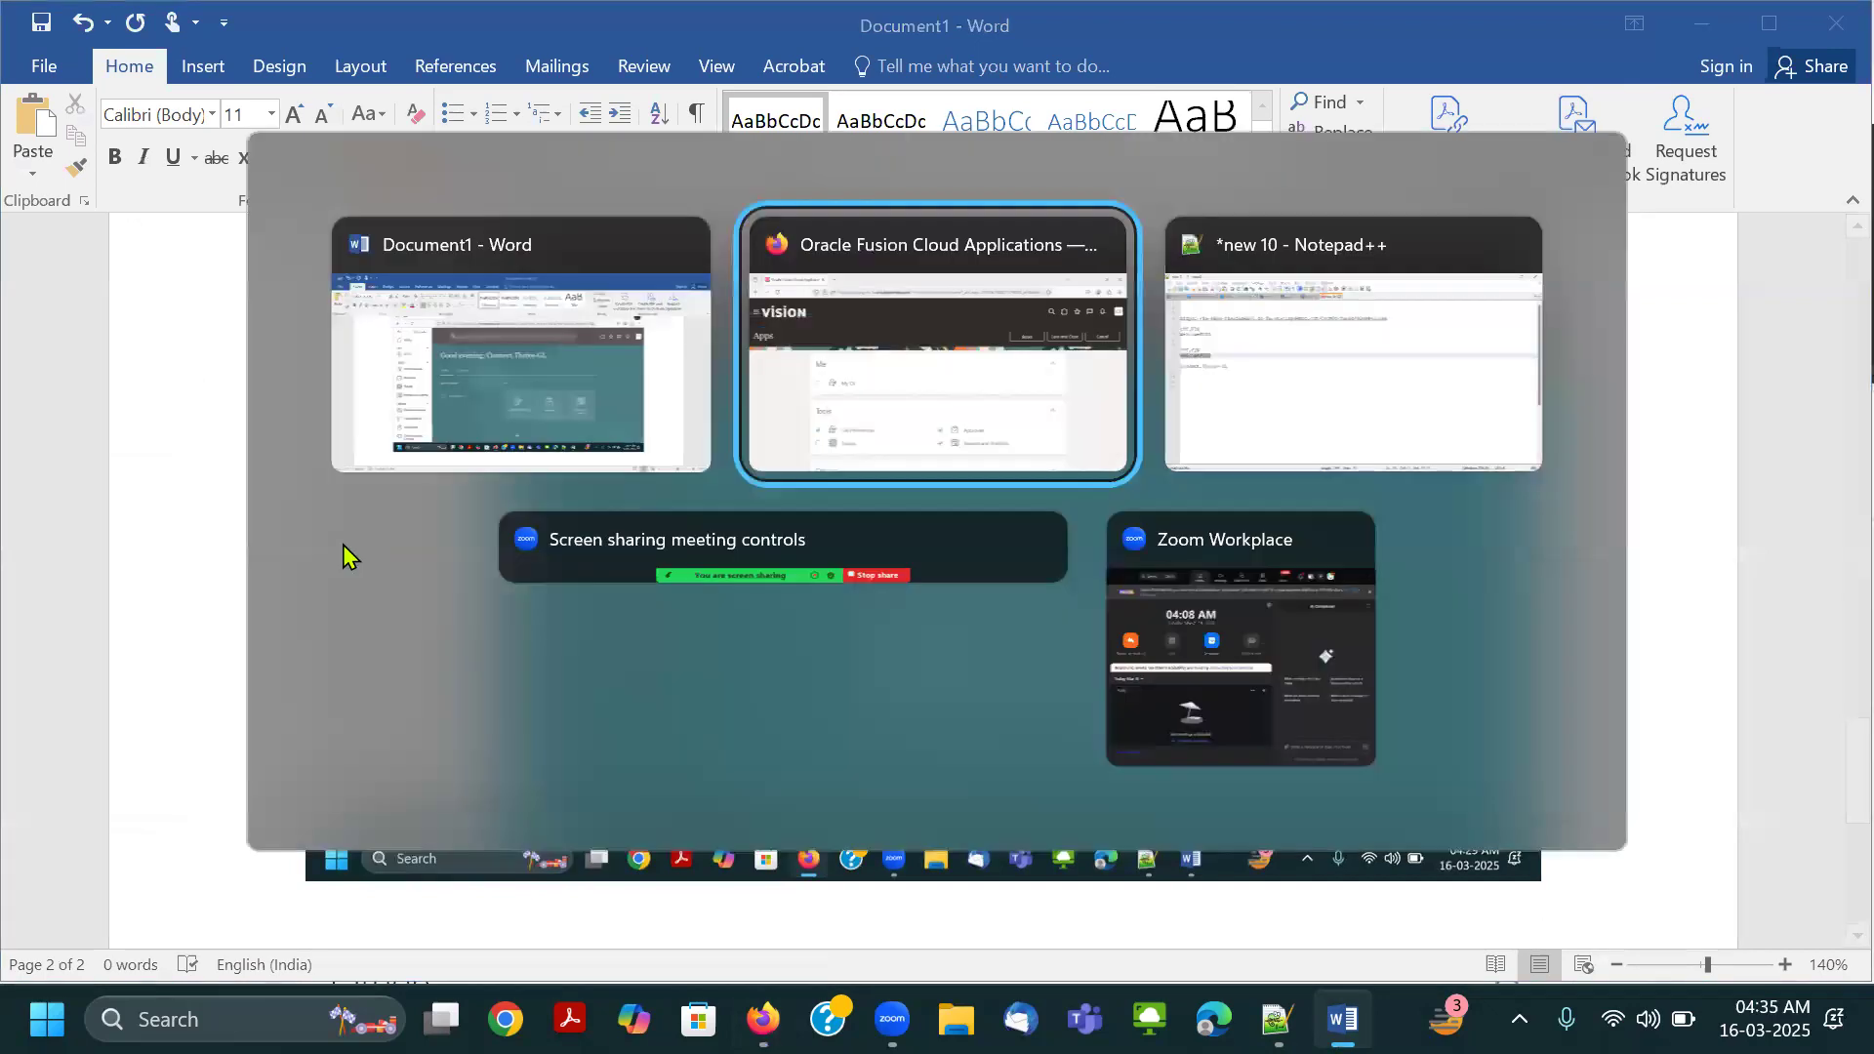
pyautogui.click(34, 191)
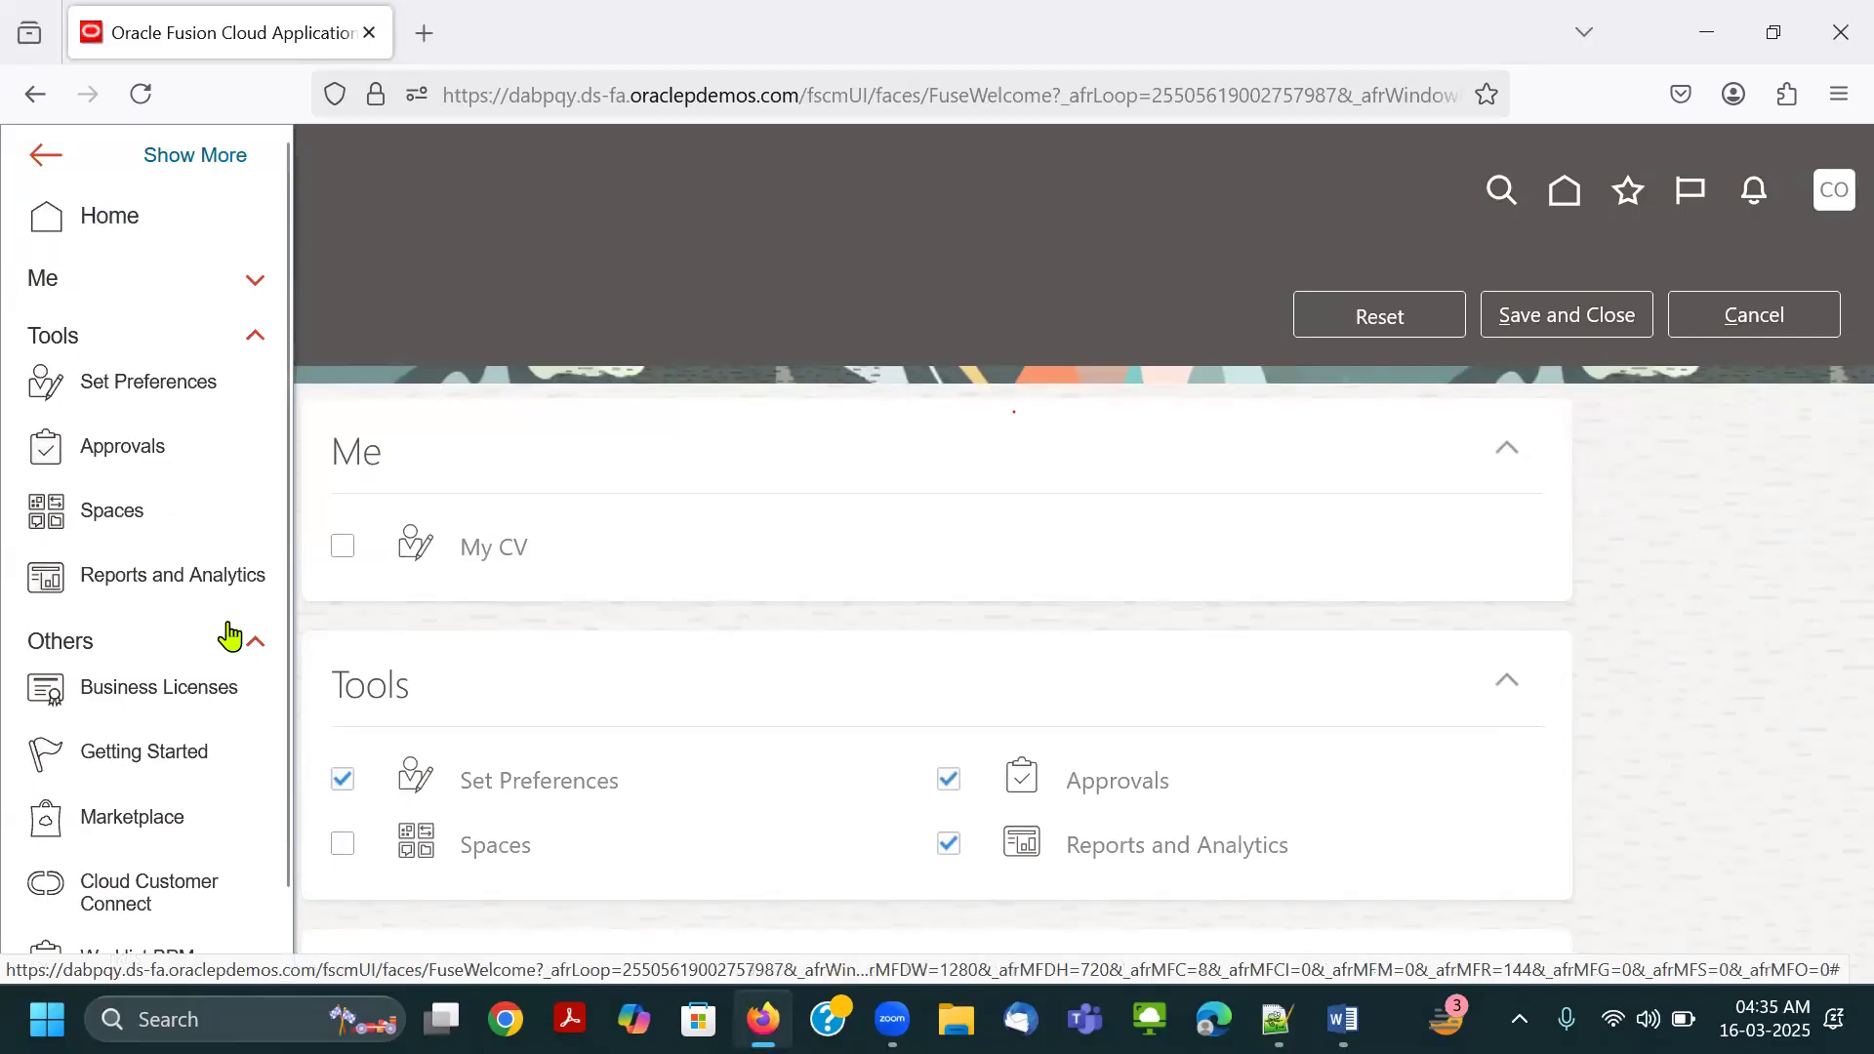
# Close the navigator and sign out of the Connect.Thrive-GL account.
pyautogui.click(1003, 283)
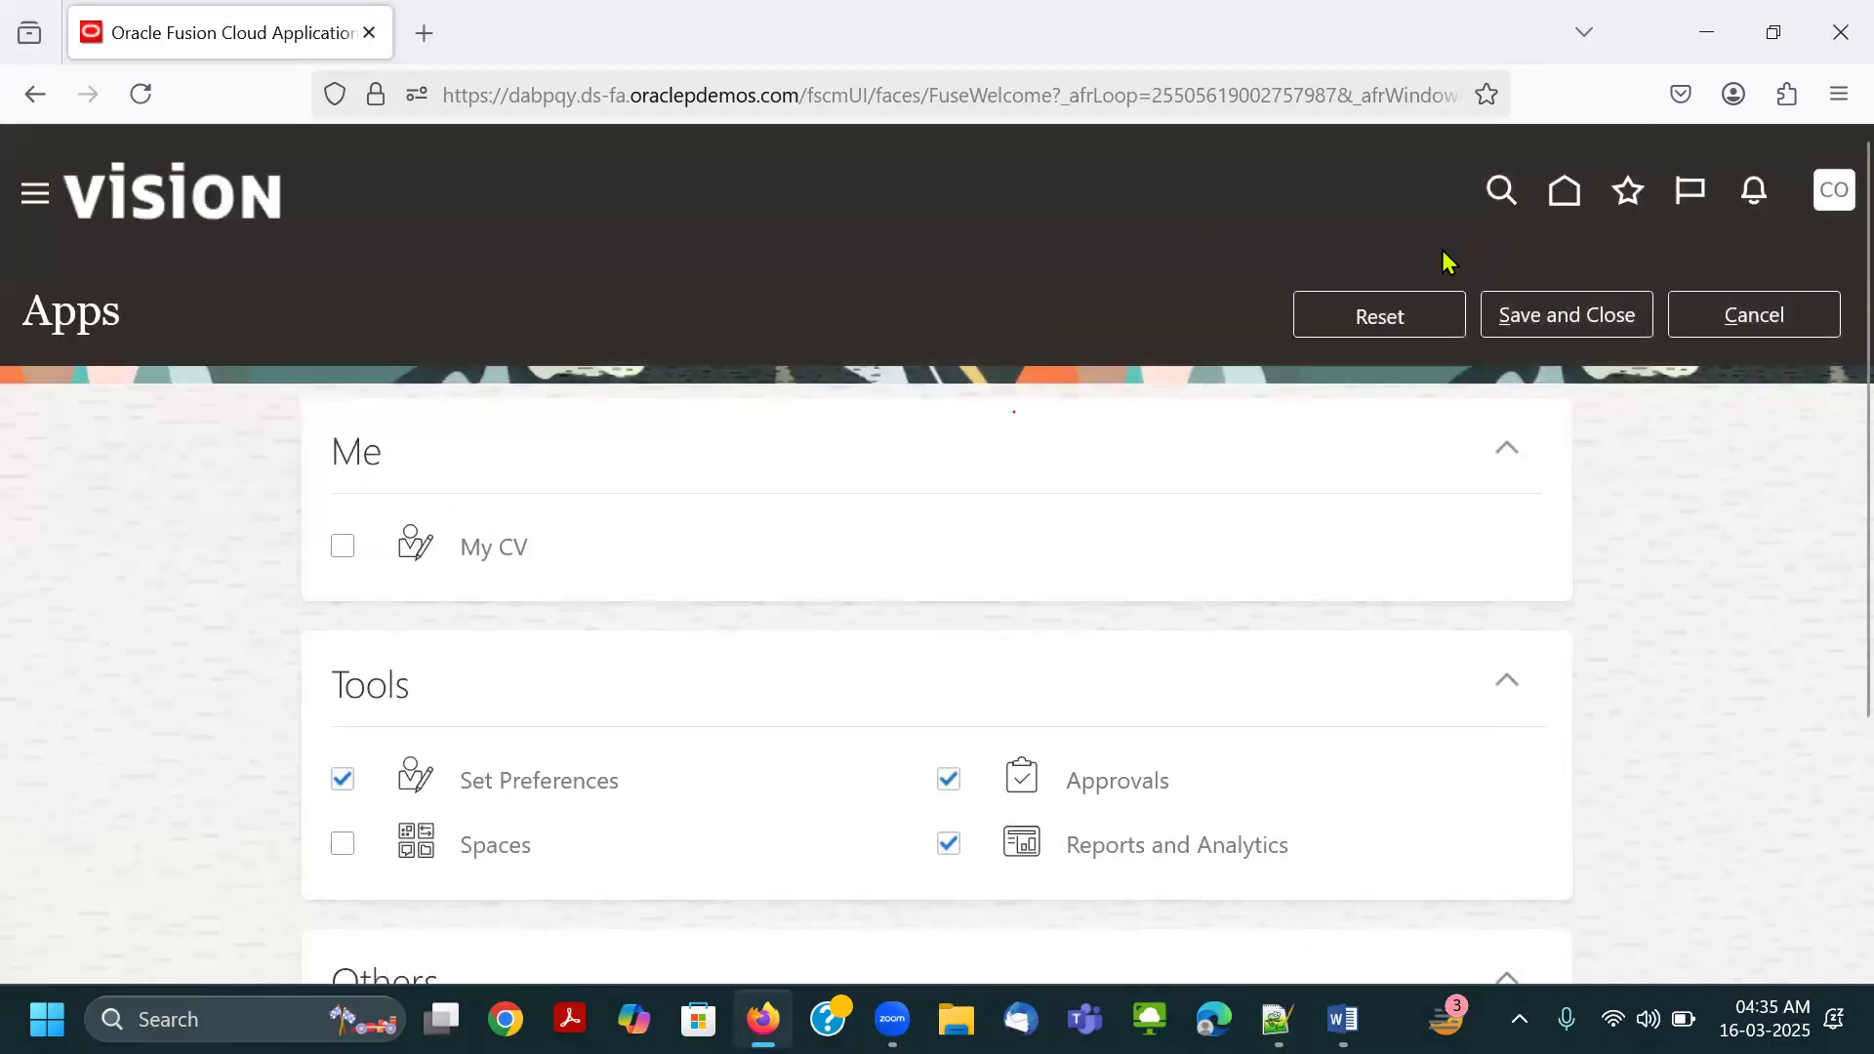
pyautogui.click(1833, 190)
pyautogui.click(1801, 261)
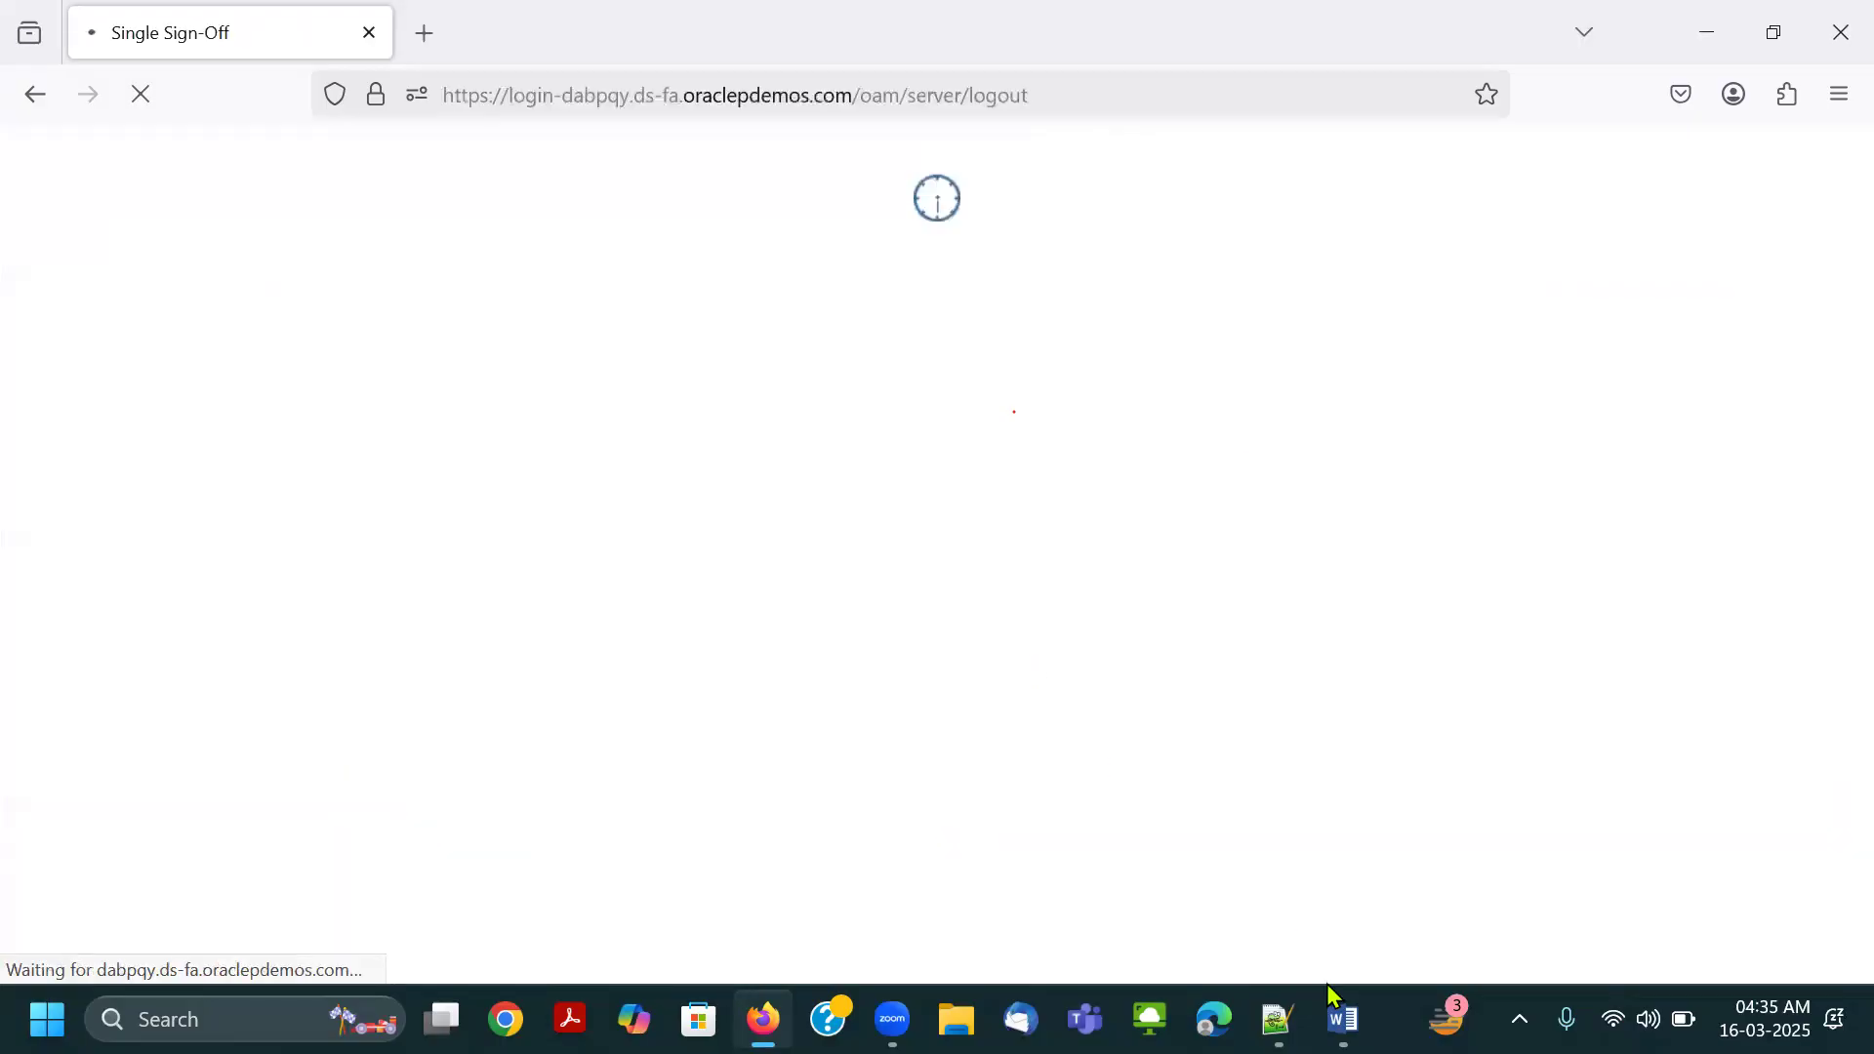
# Copy the user name CTT.FIN from the Notepad++ notes and paste it into the sign-in page's User ID.
pyautogui.click(1277, 1020)
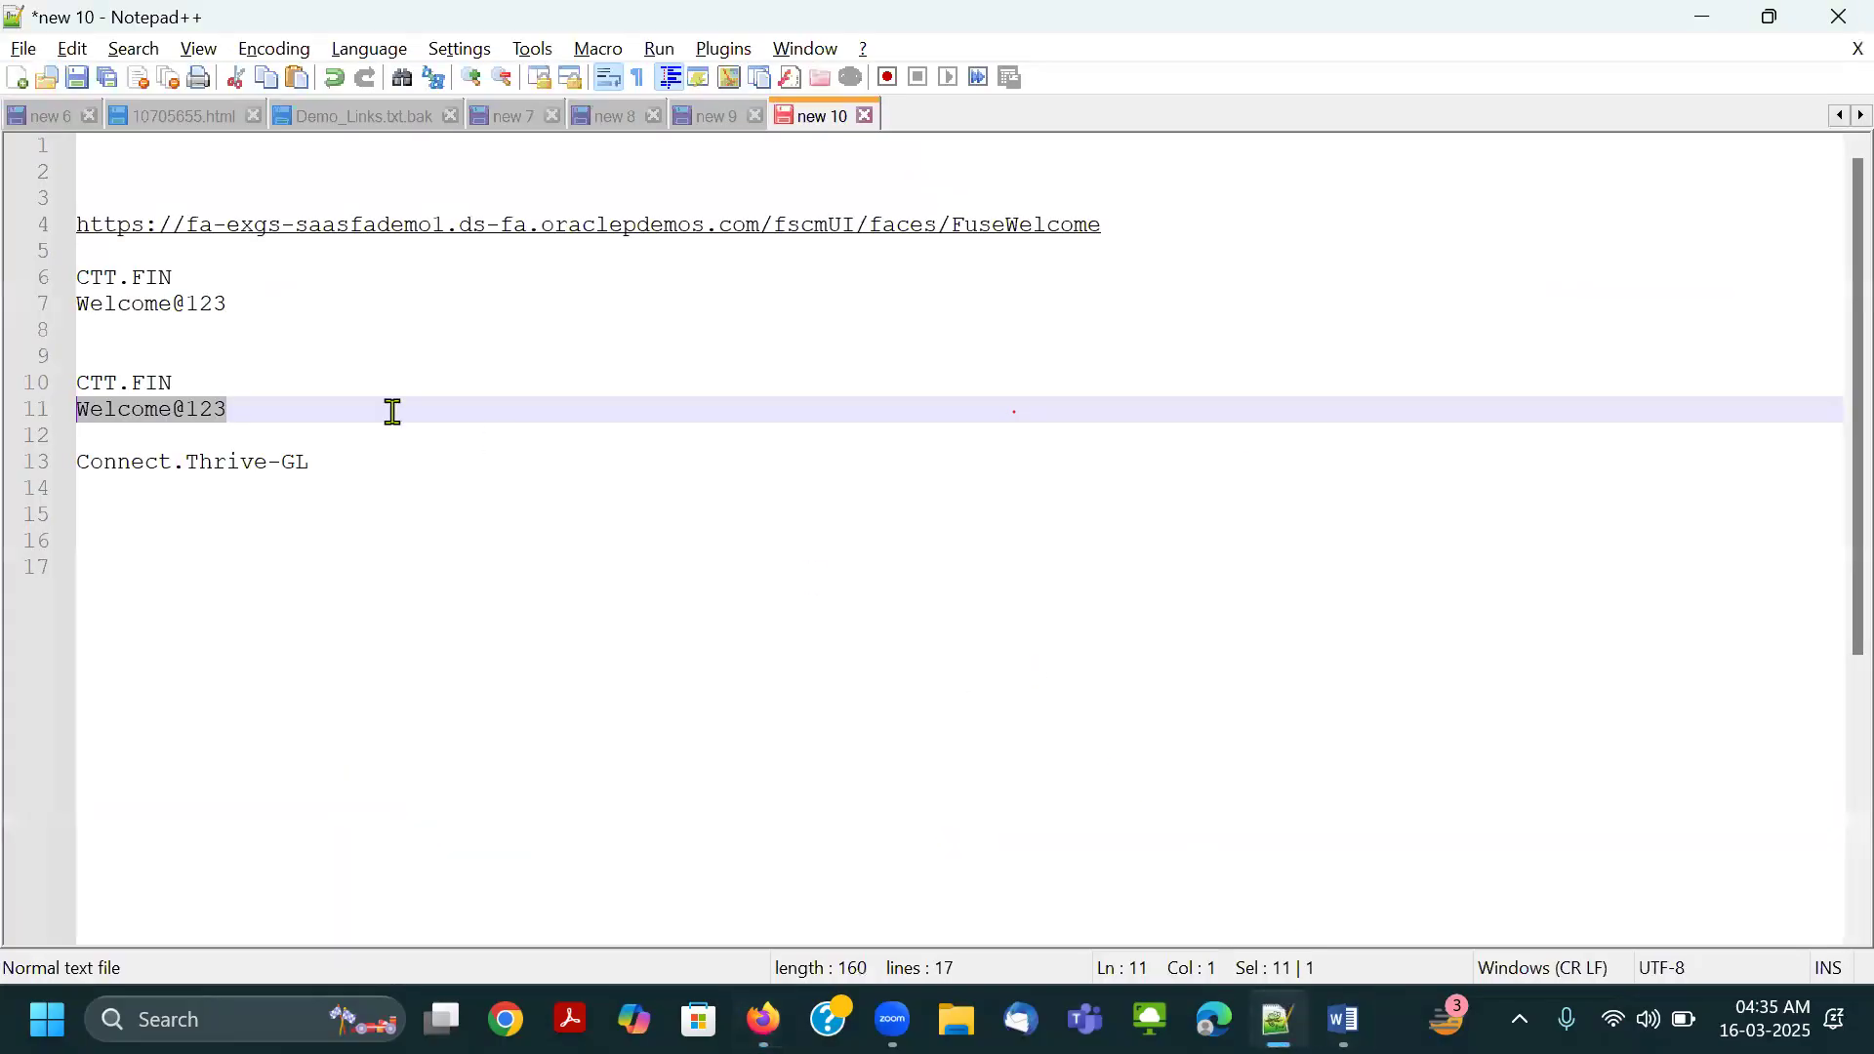
pyautogui.click(189, 380)
pyautogui.hotkey('shift', 'Home')
pyautogui.hotkey('ctrl', 'c')
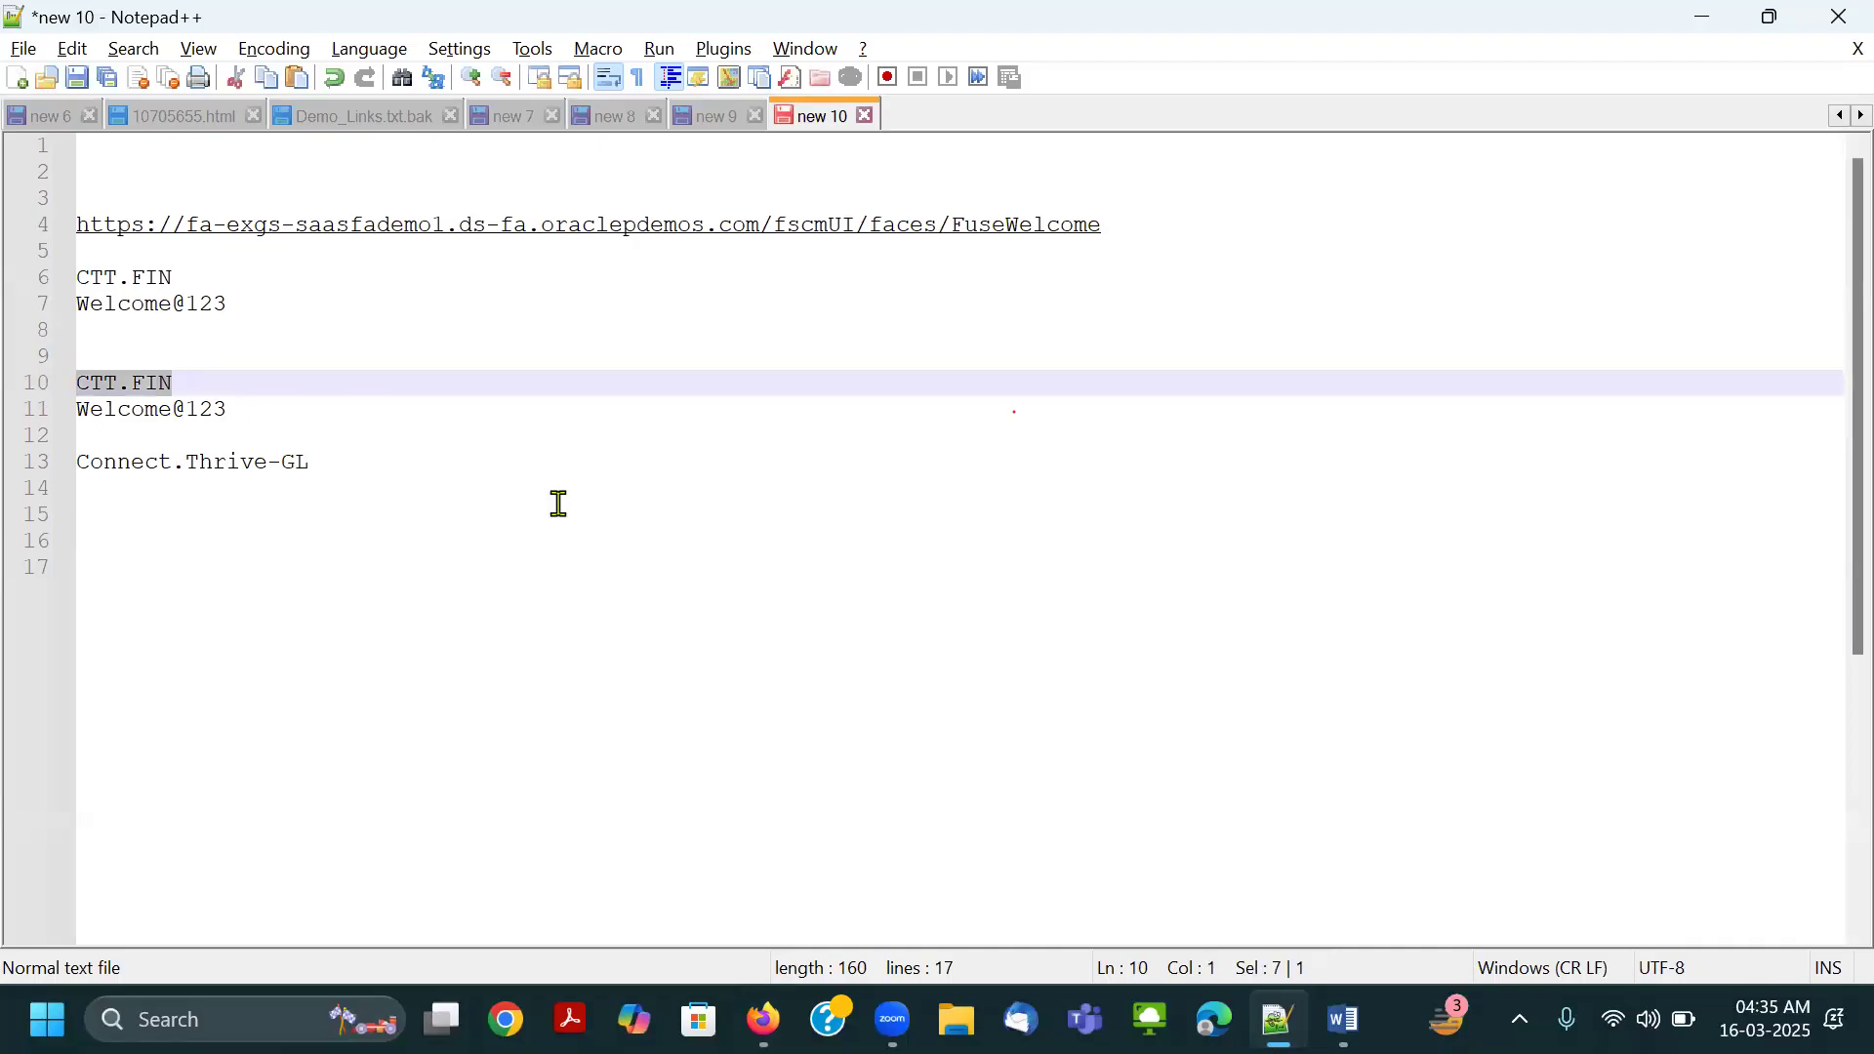
pyautogui.hotkey('alt', 'Tab')
pyautogui.hotkey('ctrl', 'v')
pyautogui.press('Tab')
# Copy the CTT.FIN account password from the Notepad++ notes, paste it into the Password field, sign in, and decline saving it.
pyautogui.hotkey('alt', 'Tab')
pyautogui.click(21, 430)
pyautogui.moveTo(246, 418); pyautogui.dragTo(41, 411)
pyautogui.hotkey('ctrl', 'c')
pyautogui.hotkey('alt', 'Tab')
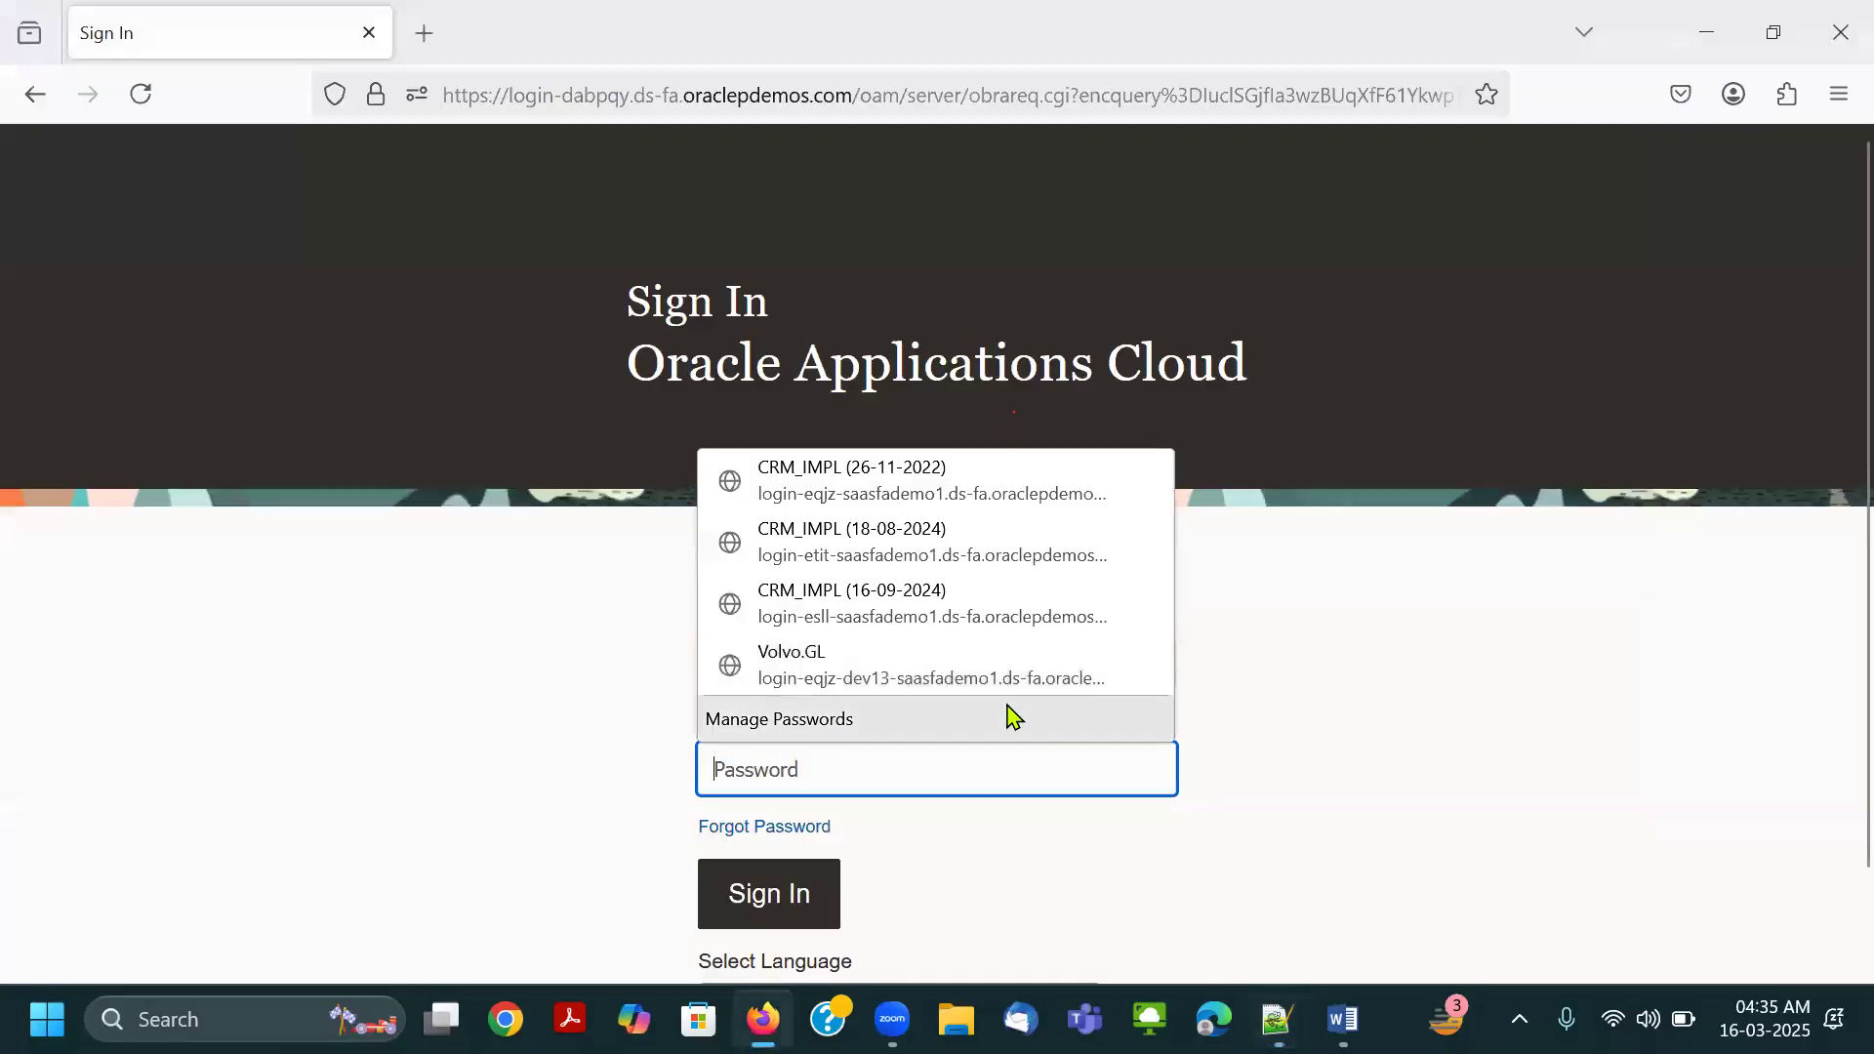
pyautogui.hotkey('ctrl', 'v')
pyautogui.click(804, 890)
pyautogui.click(847, 389)
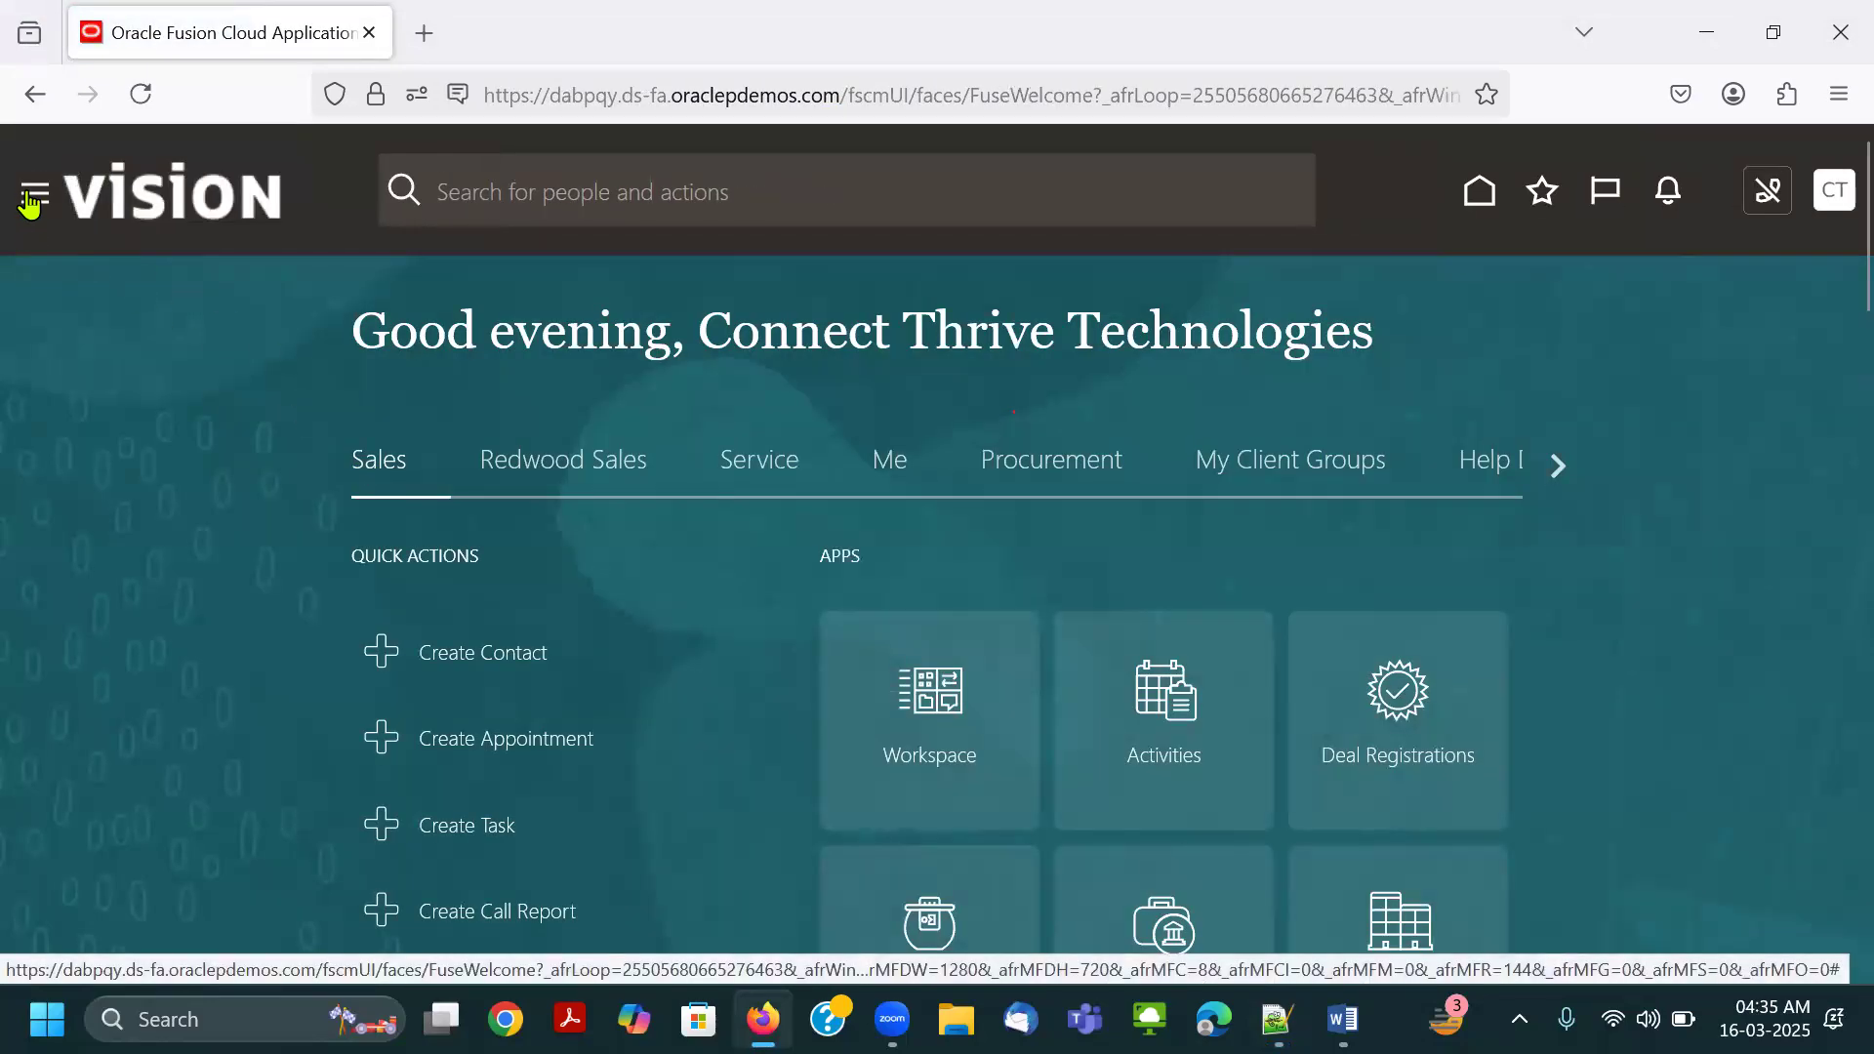
# Expand the Tools group in the navigator and outline the Tools heading and Scheduled Processes in red.
pyautogui.scroll(-9, 75, 468)
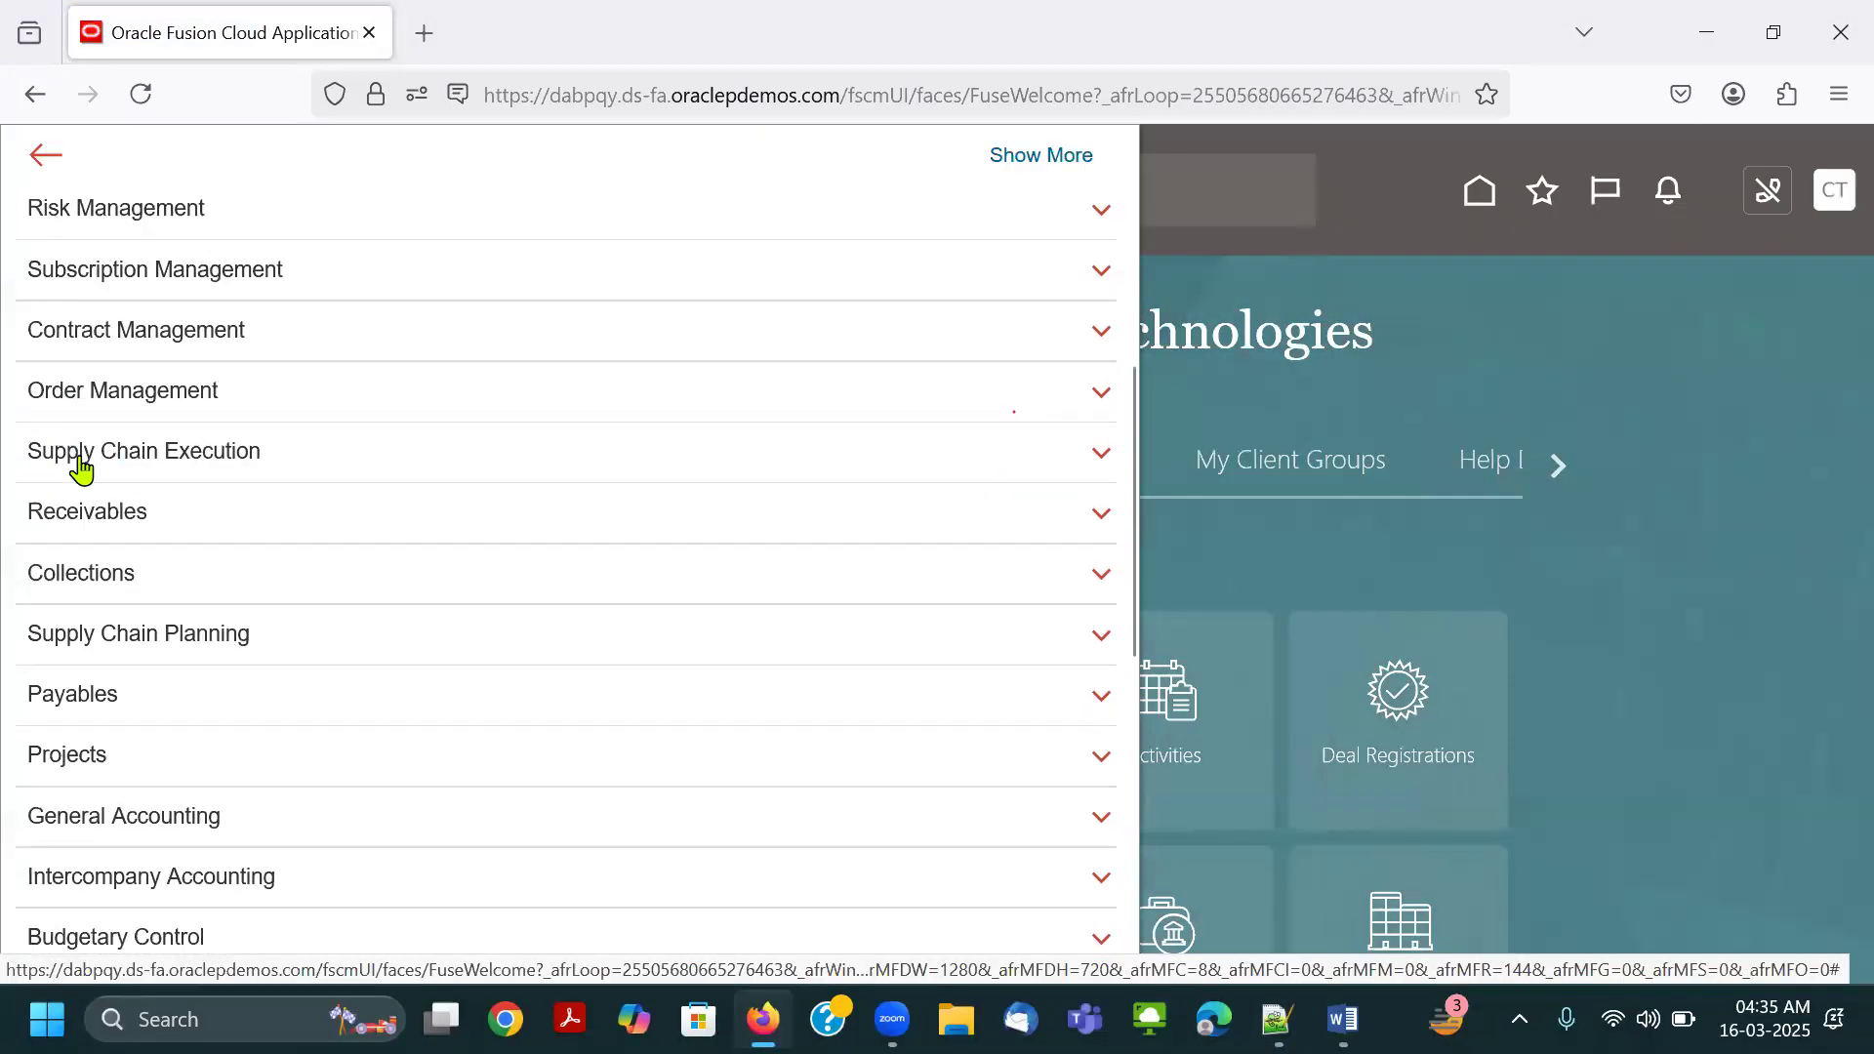
pyautogui.scroll(-3, 147, 639)
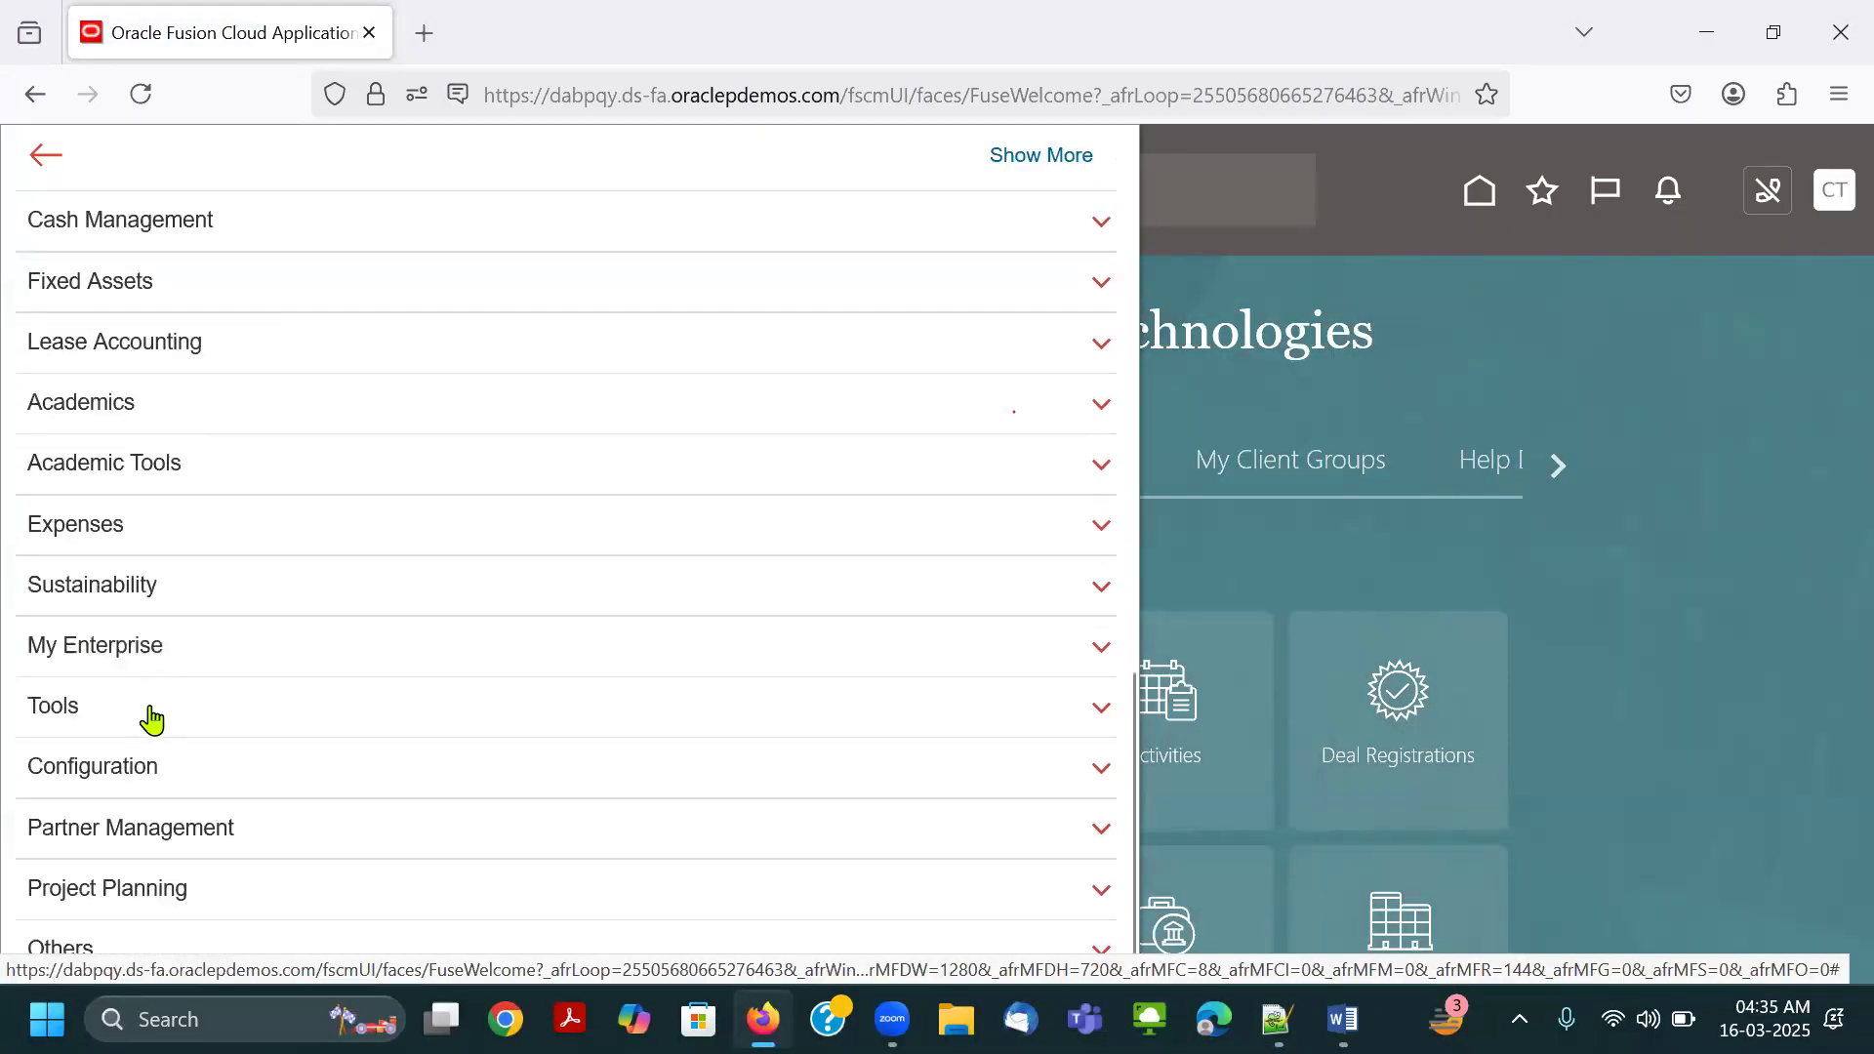
pyautogui.click(149, 720)
pyautogui.scroll(-3, 244, 669)
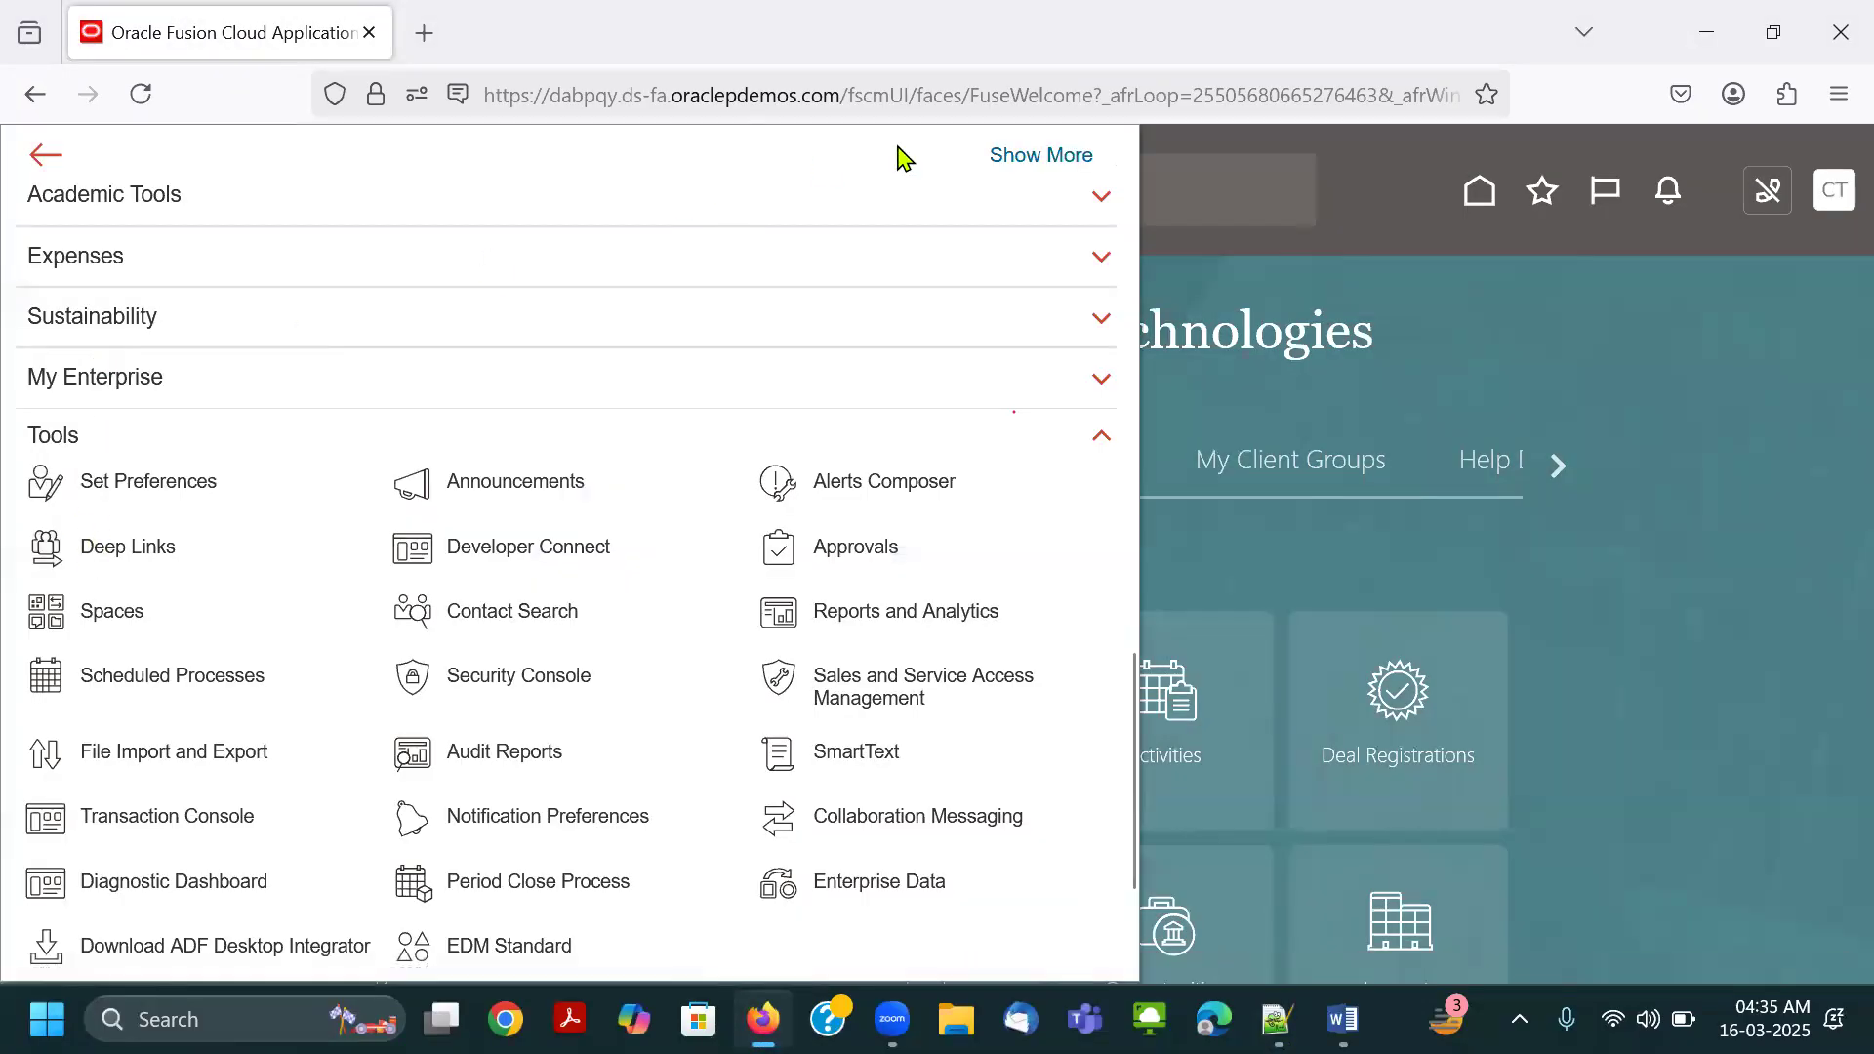
pyautogui.press('Print')
pyautogui.moveTo(11, 419); pyautogui.dragTo(85, 451)
pyautogui.moveTo(13, 651); pyautogui.dragTo(273, 707)
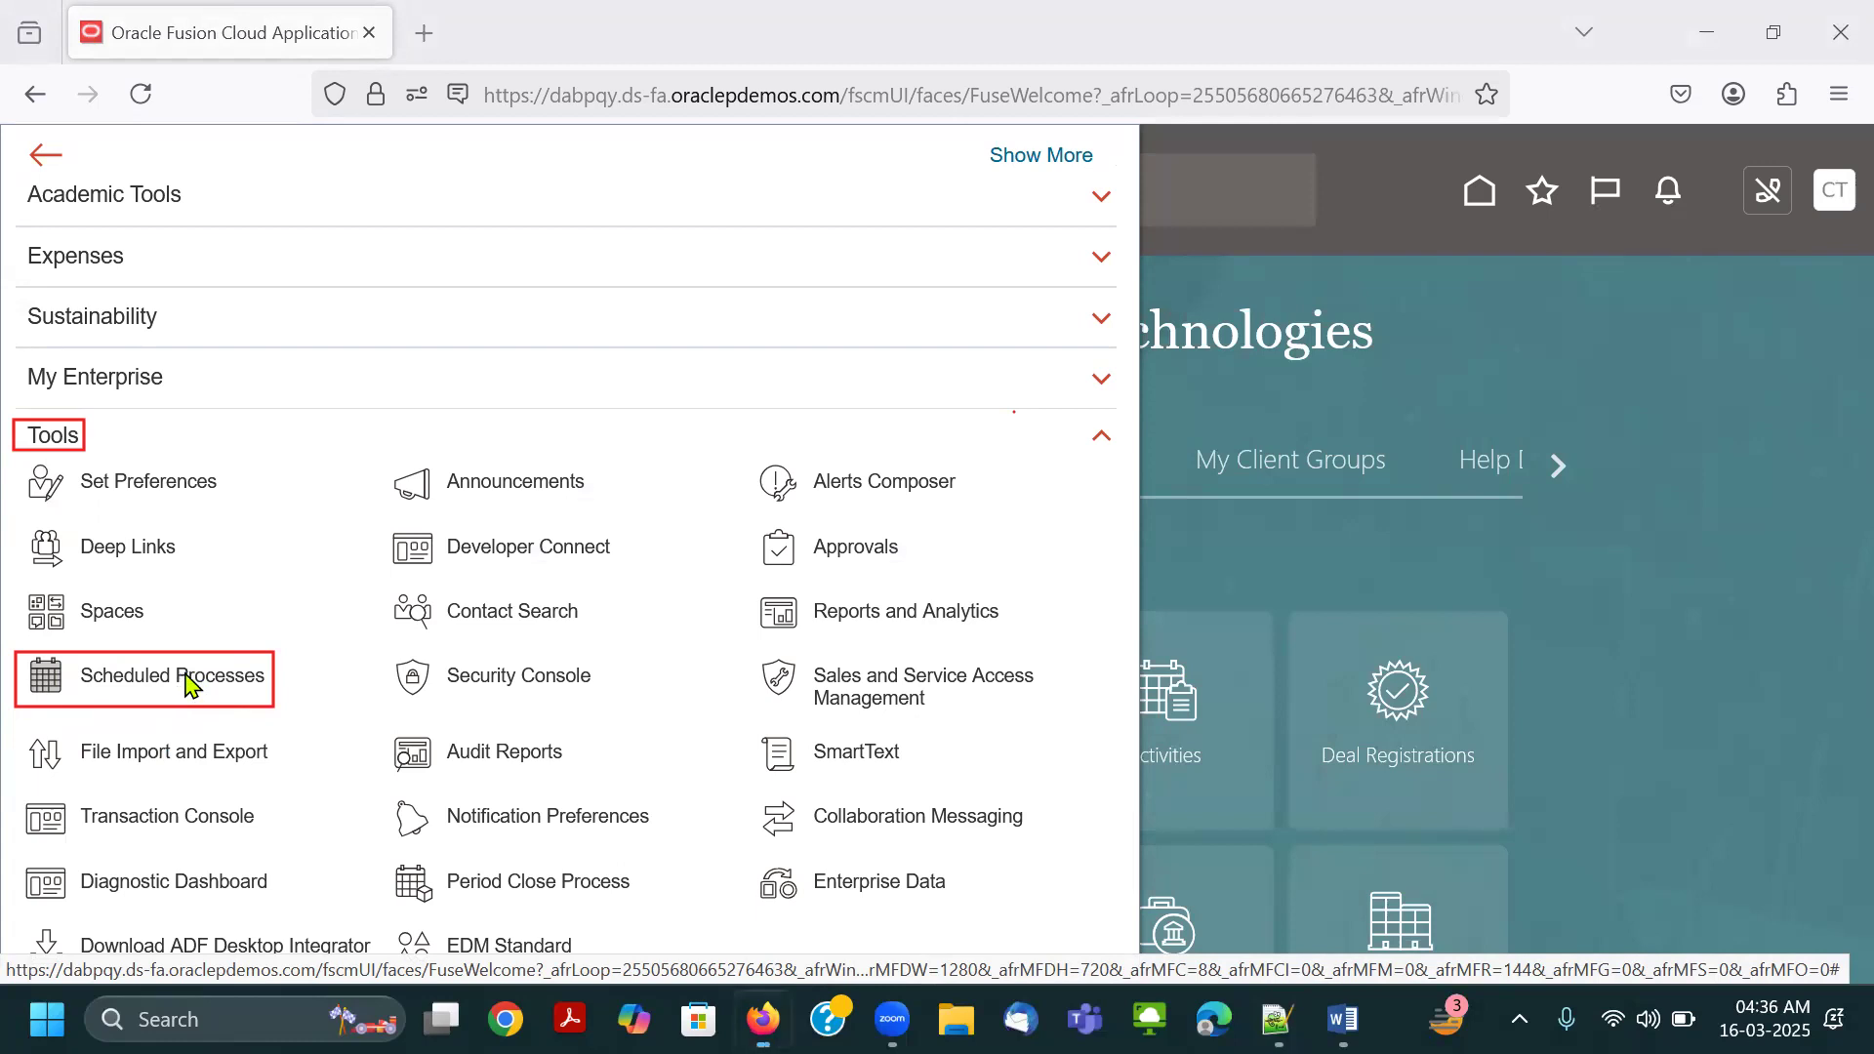
# Open Scheduled Processes and erase the leftover red outlines.
pyautogui.click(188, 686)
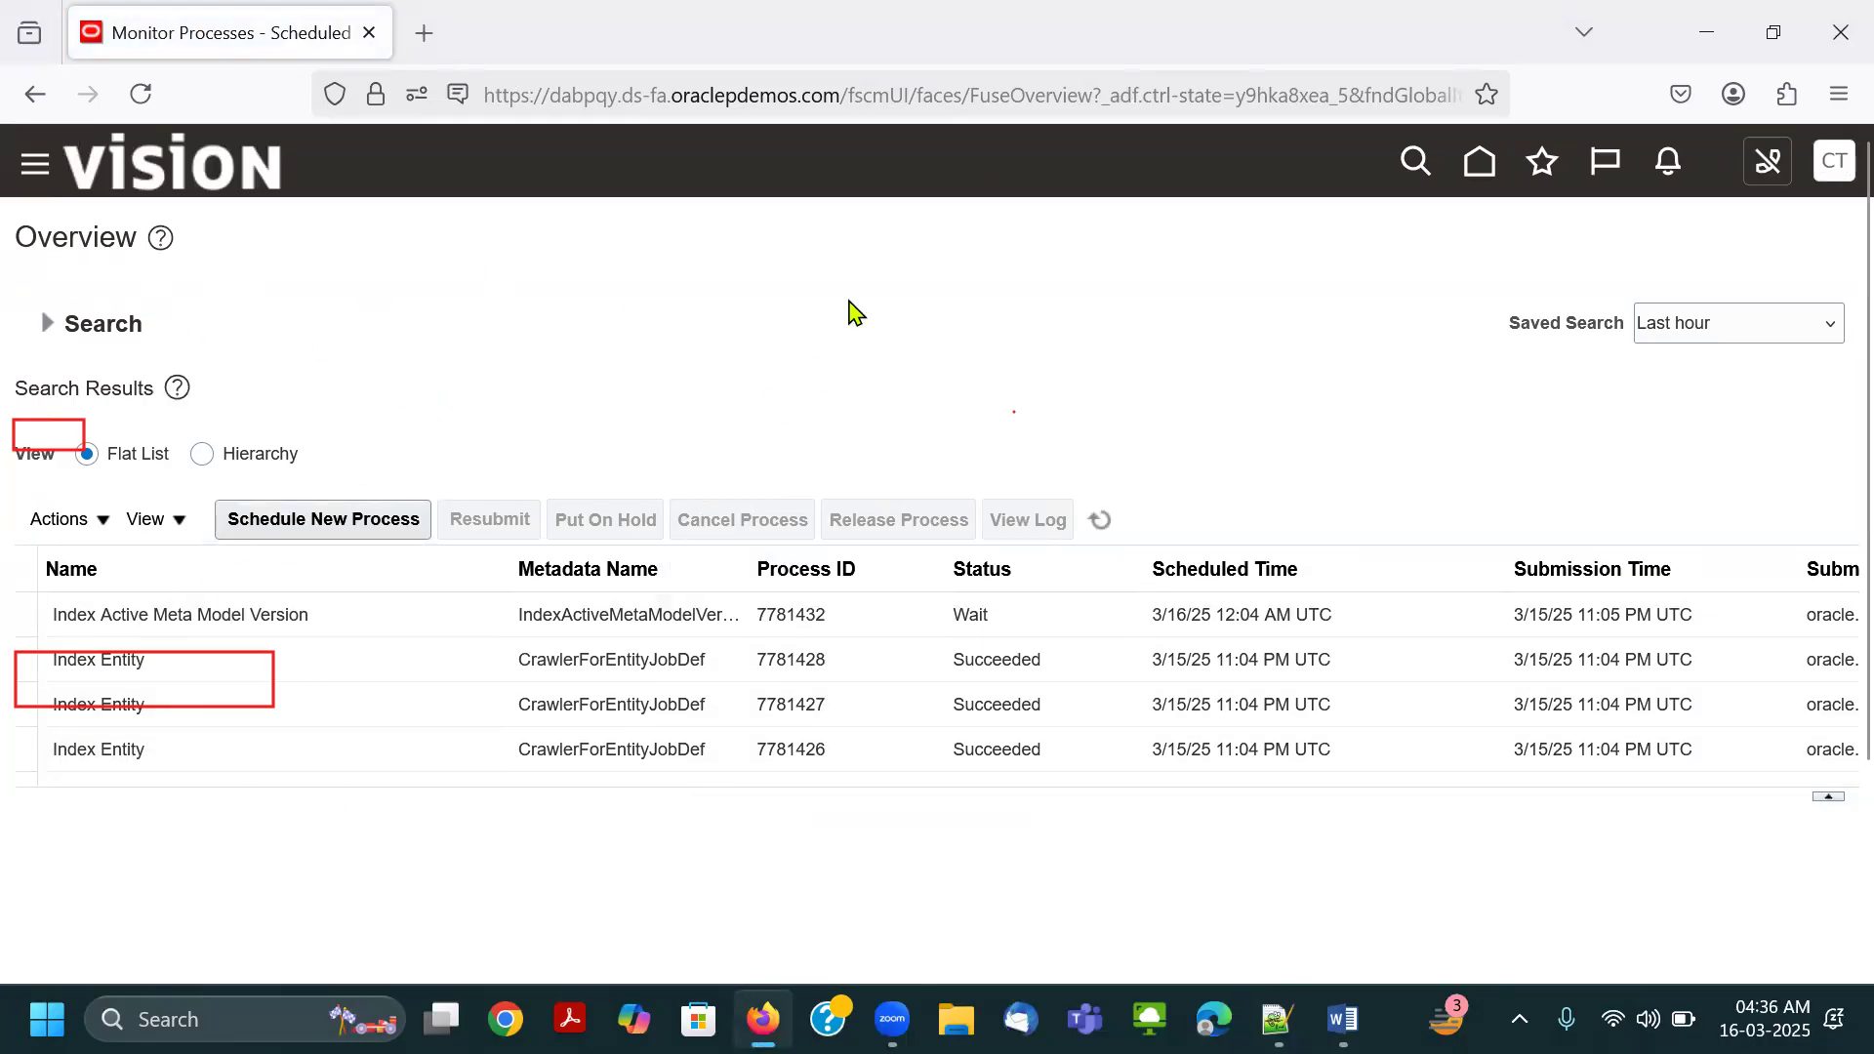
pyautogui.click(975, 168)
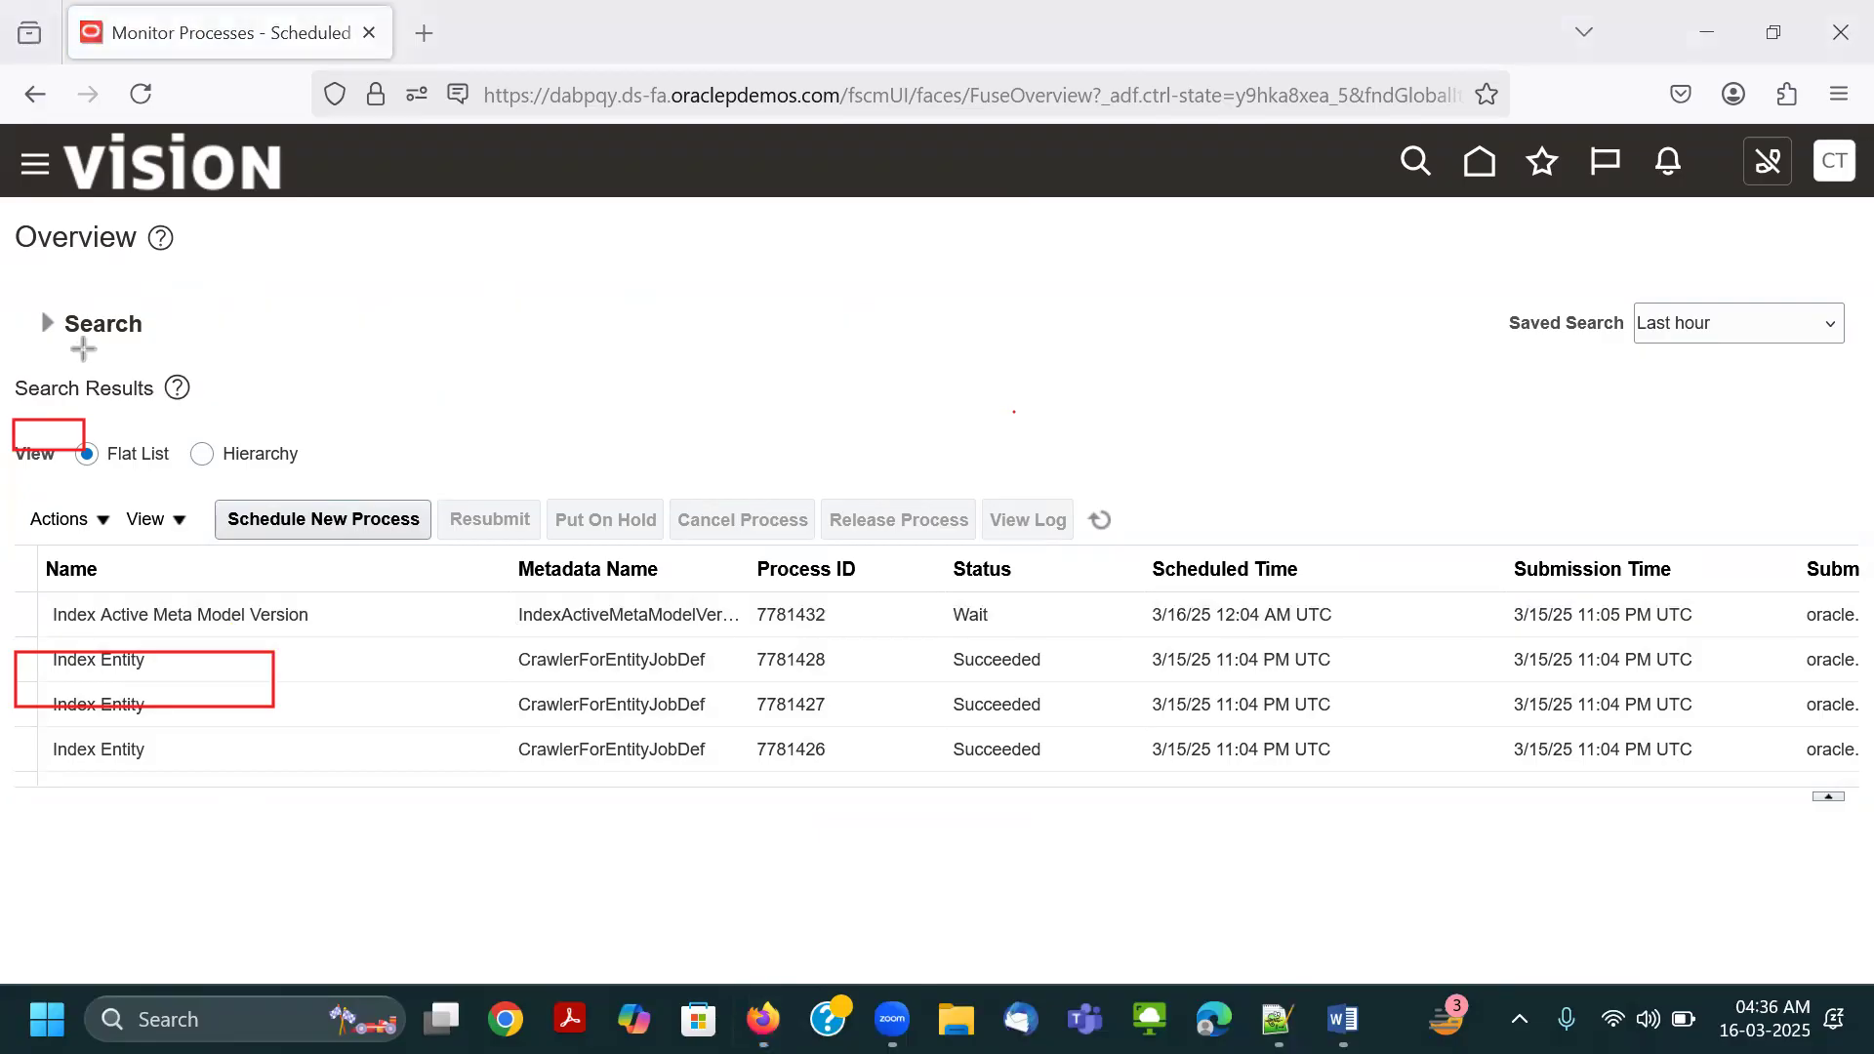
pyautogui.click(643, 140)
pyautogui.moveTo(74, 371); pyautogui.dragTo(137, 800)
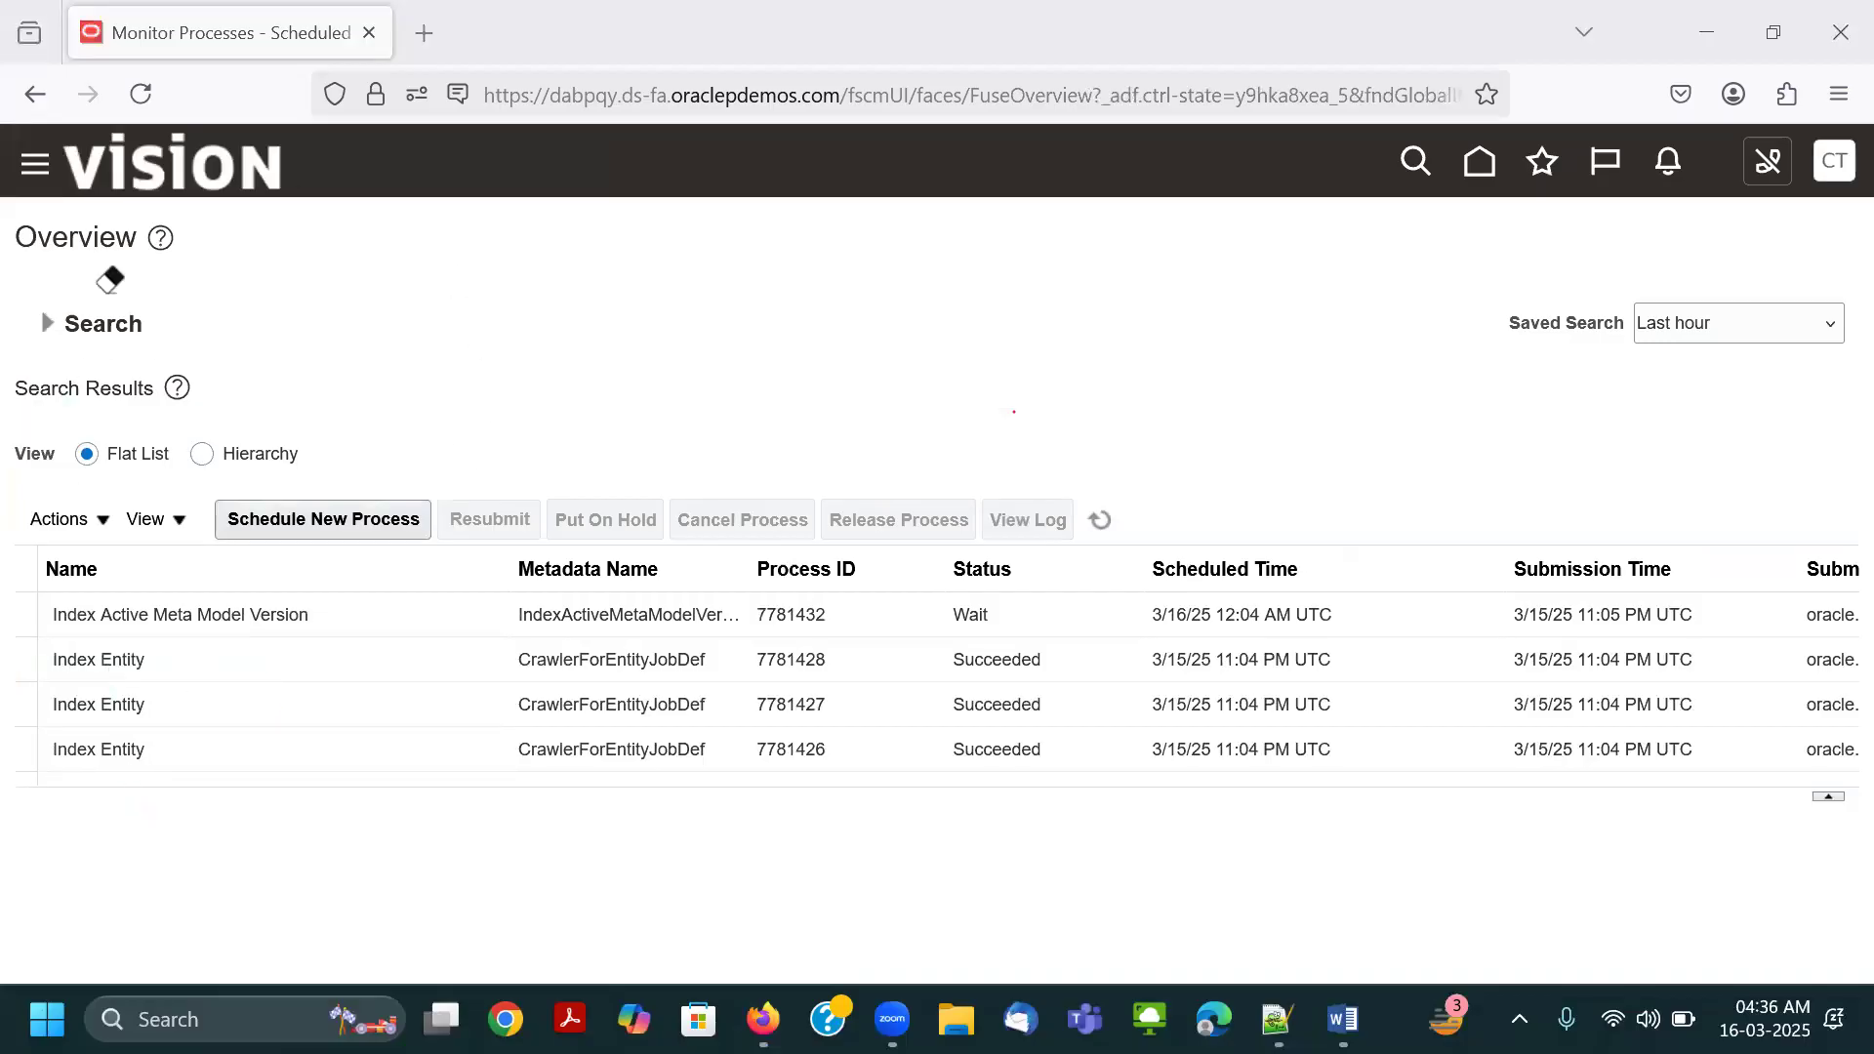
pyautogui.press('Escape')
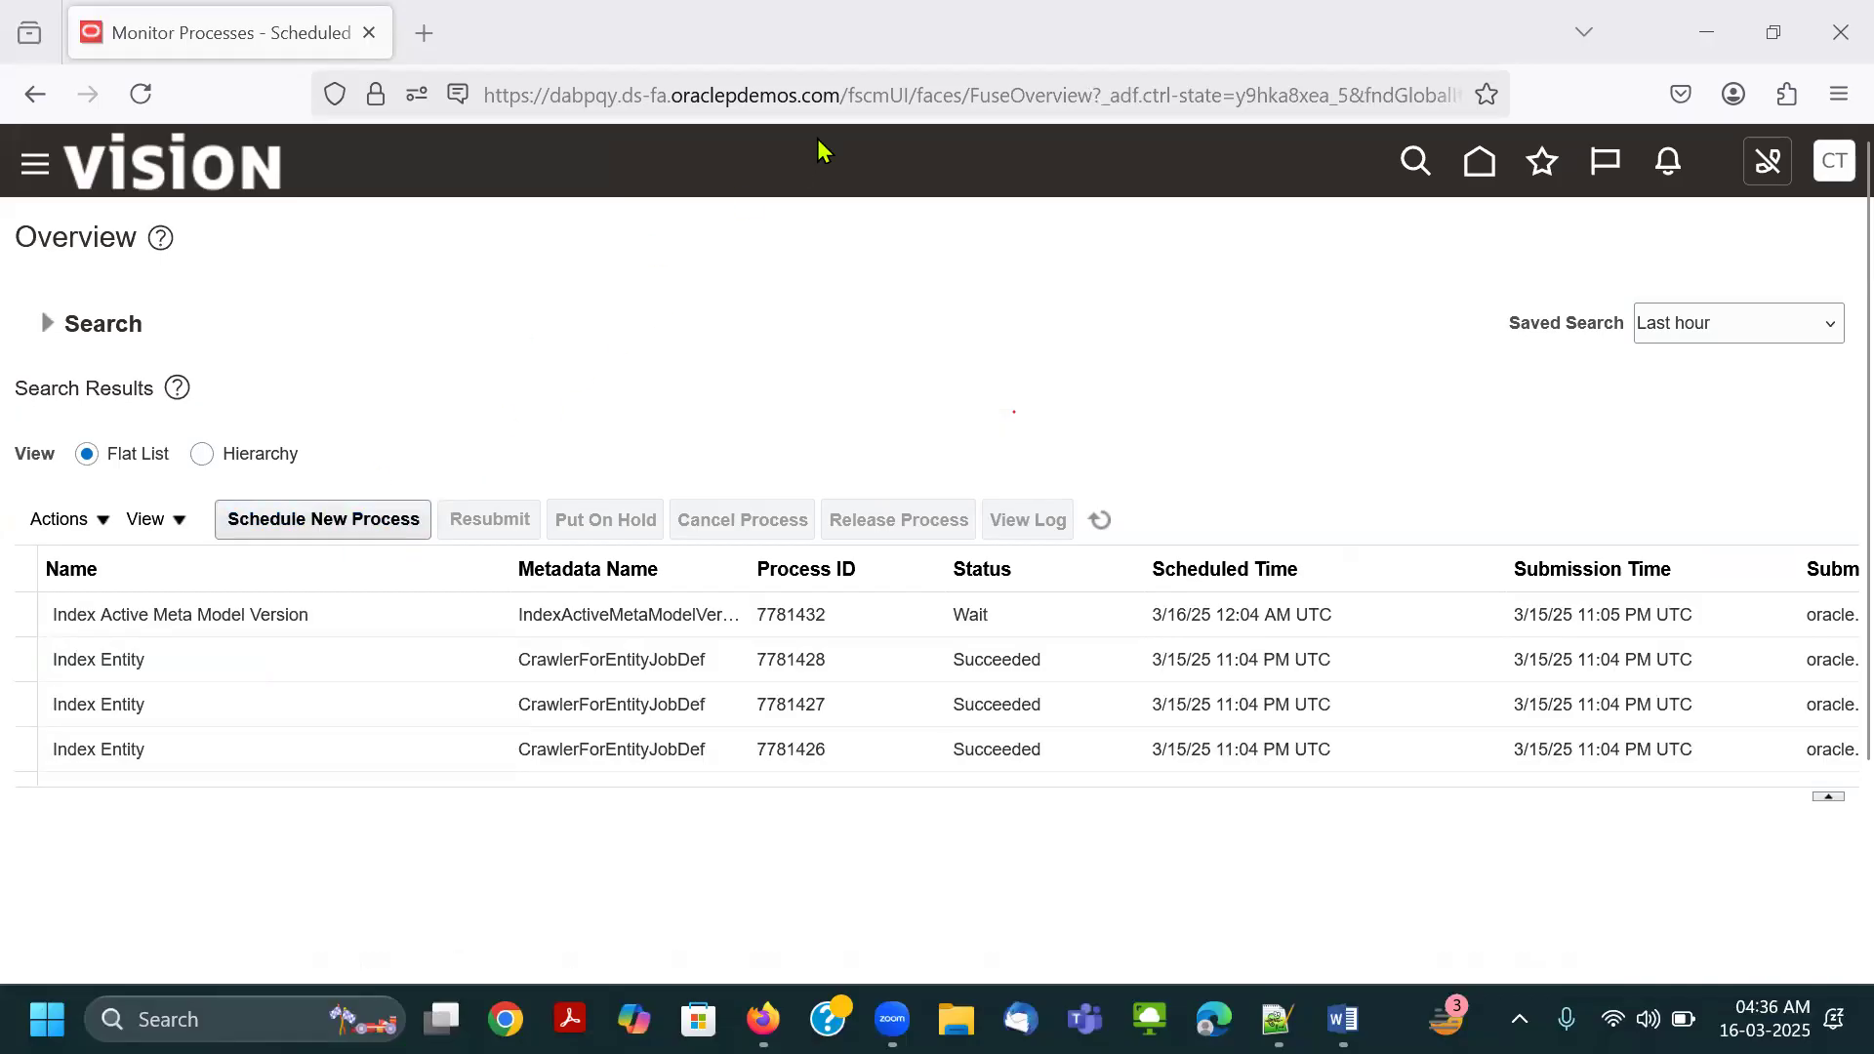
# Outline Schedule New Process in red, start a new process of type Job, and search for the LDAP jobs by name.
pyautogui.moveTo(213, 500)
pyautogui.mouseDown()
pyautogui.moveTo(322, 537)
pyautogui.moveTo(430, 540)
pyautogui.mouseUp()
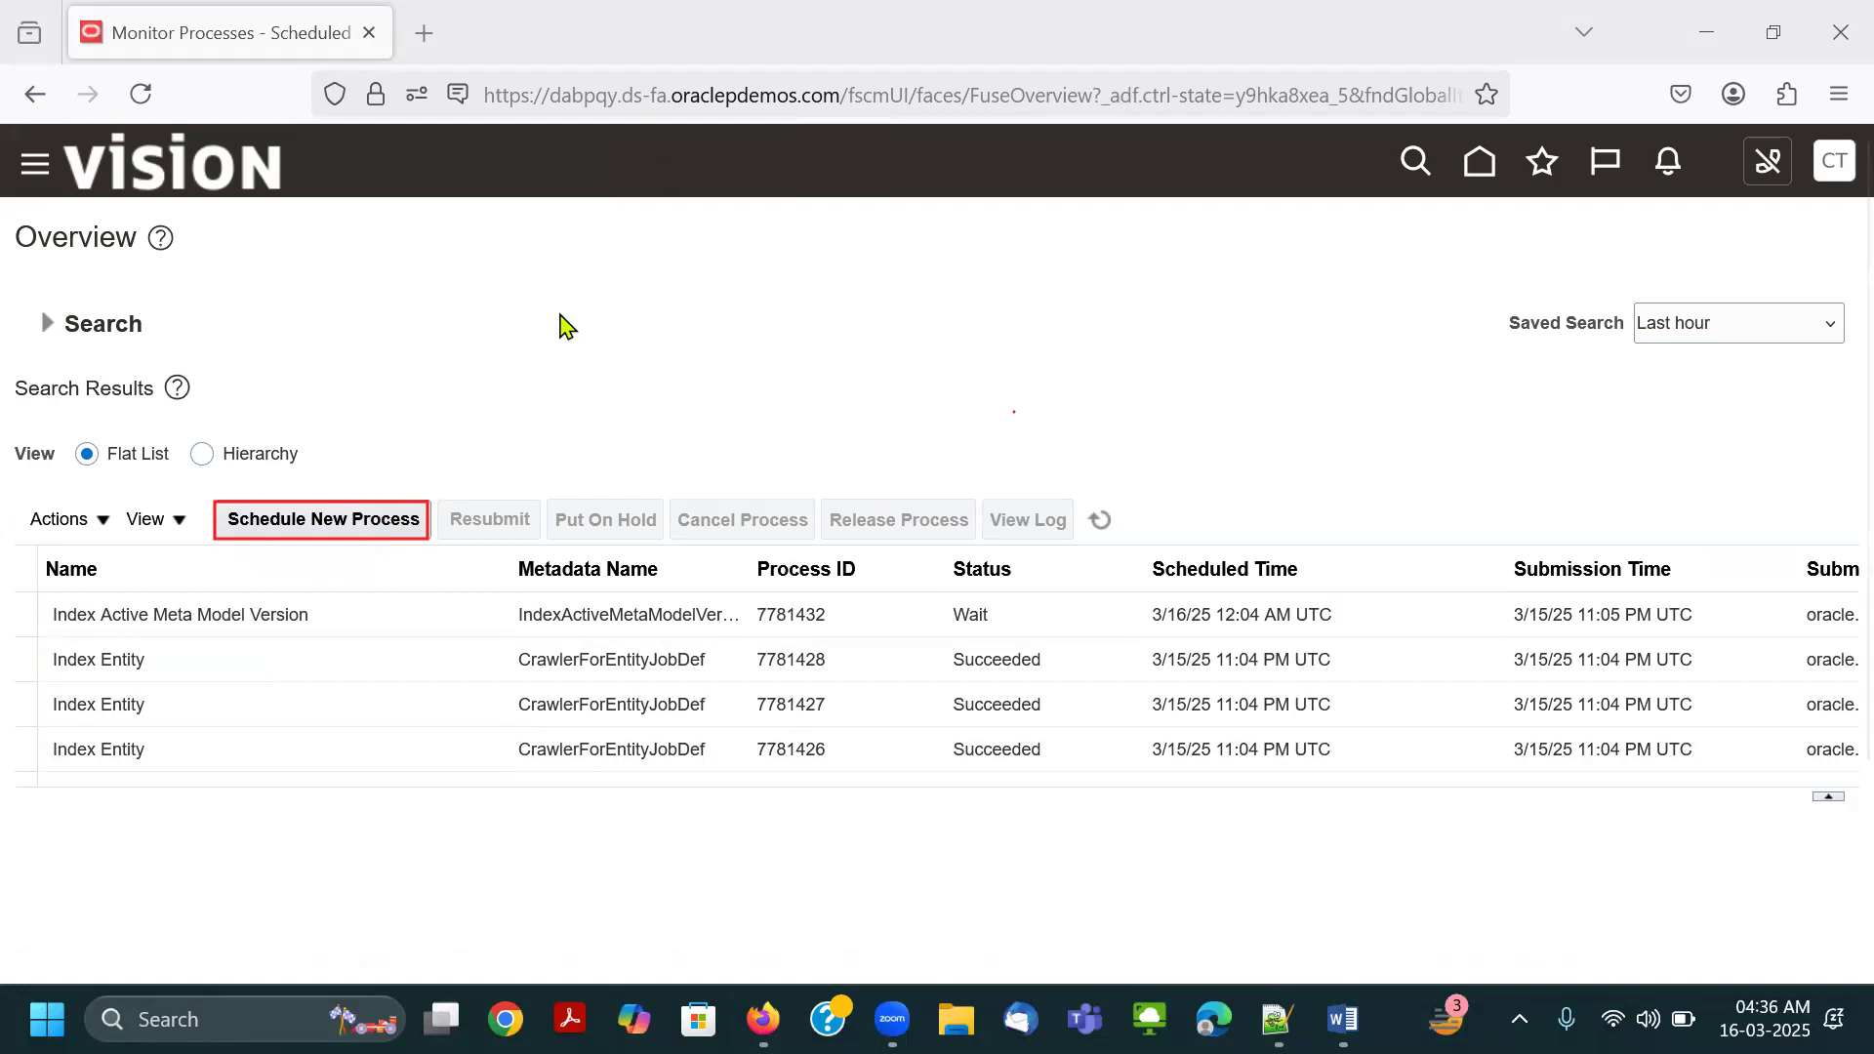
pyautogui.click(377, 521)
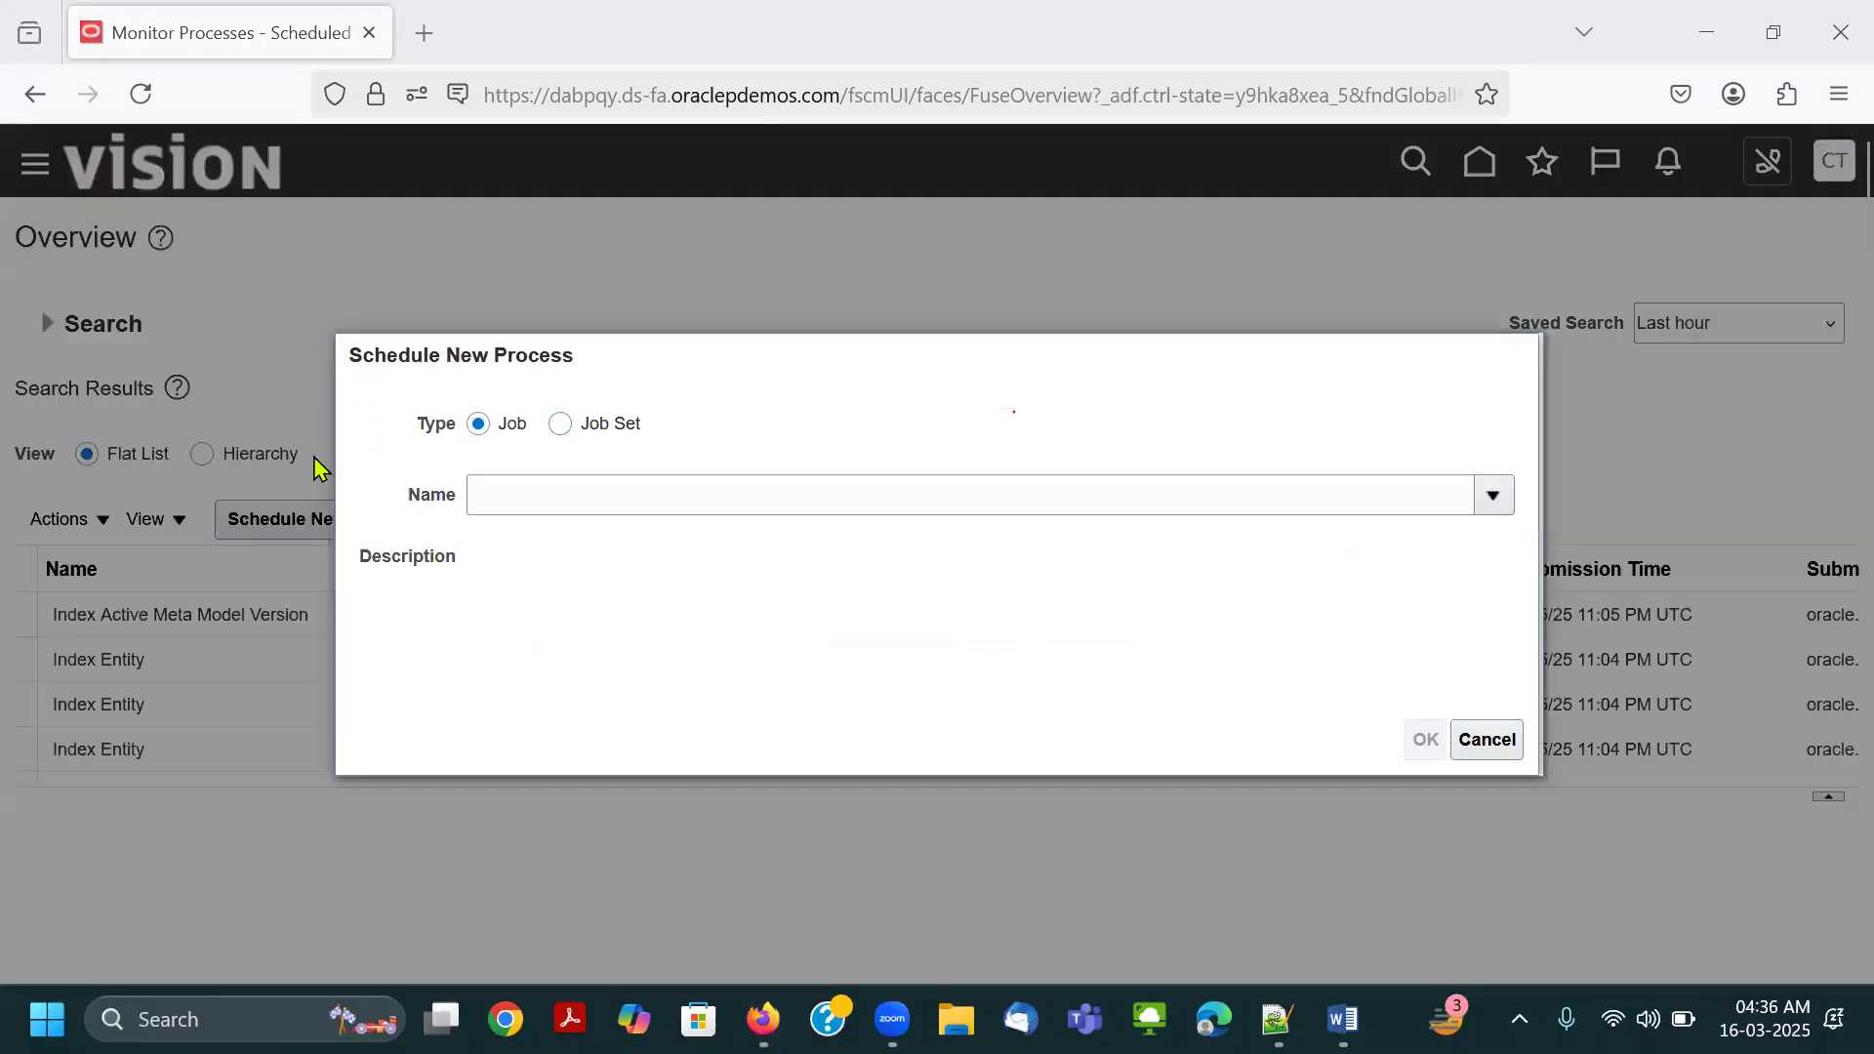
pyautogui.click(533, 498)
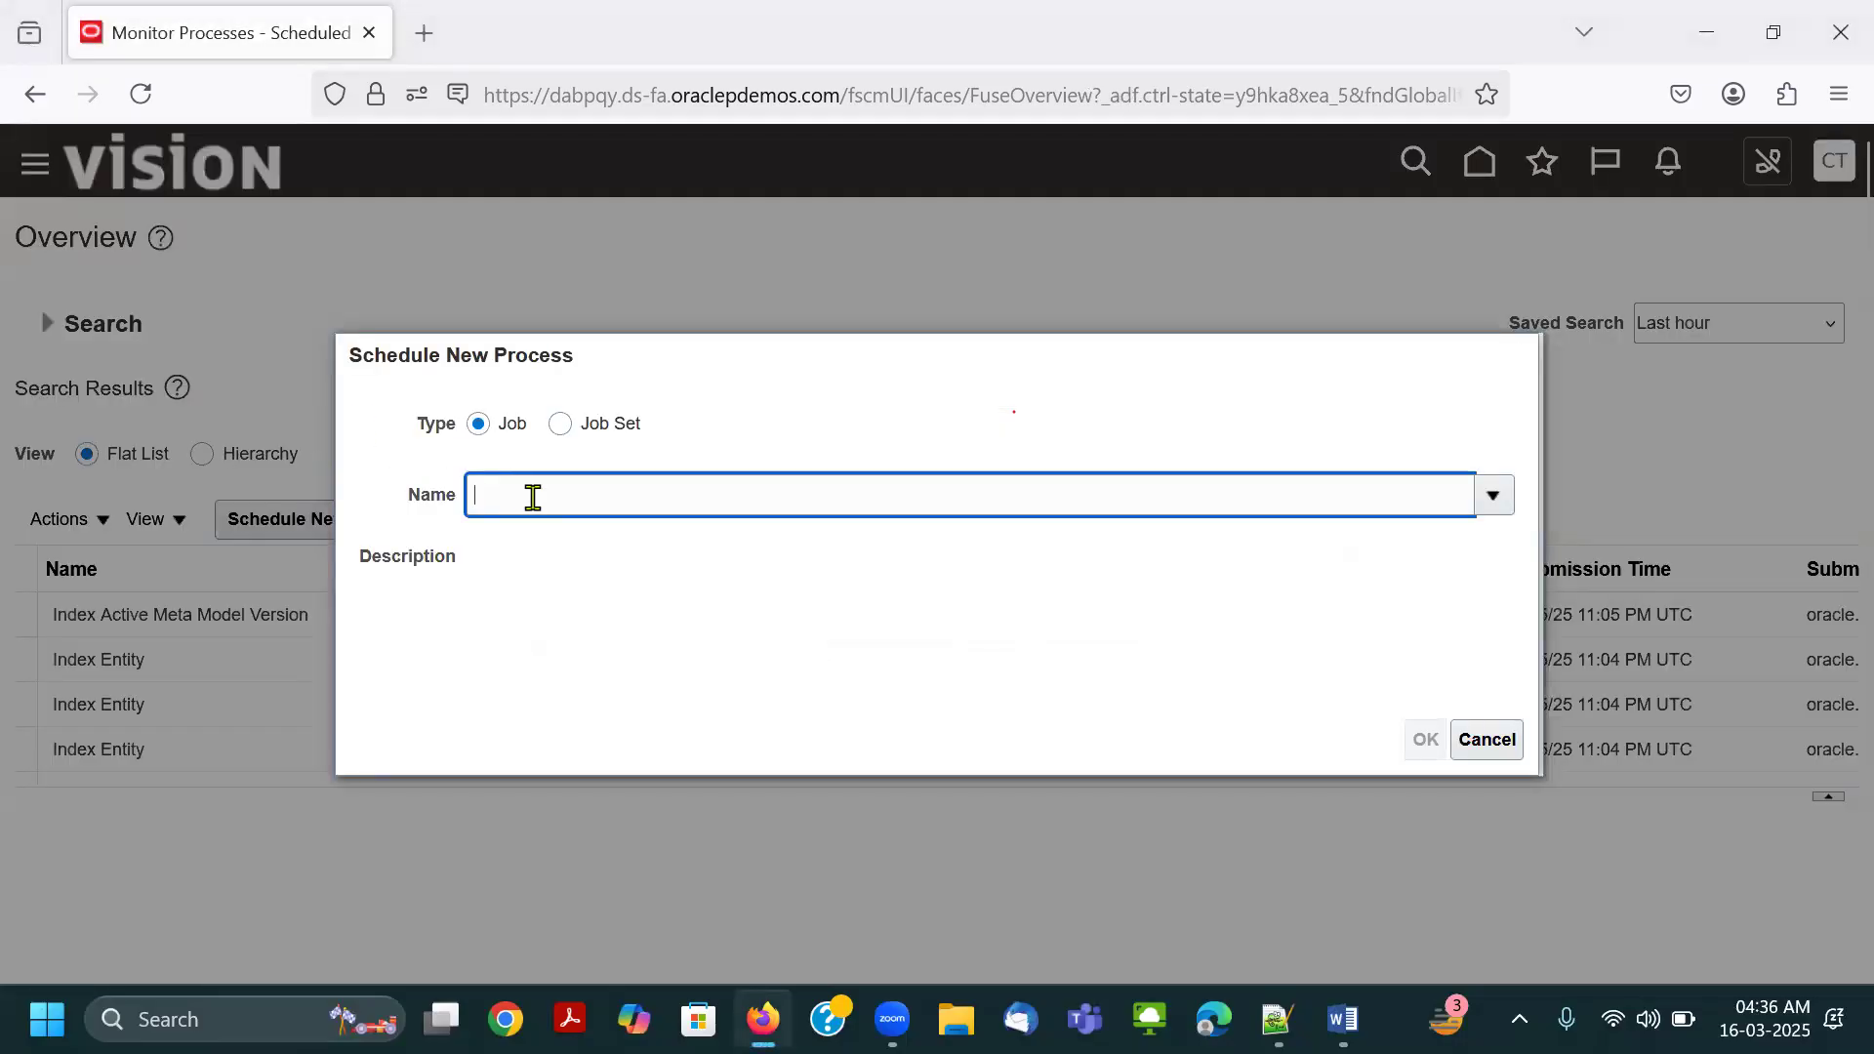
pyautogui.write('LD')
pyautogui.press('Tab')
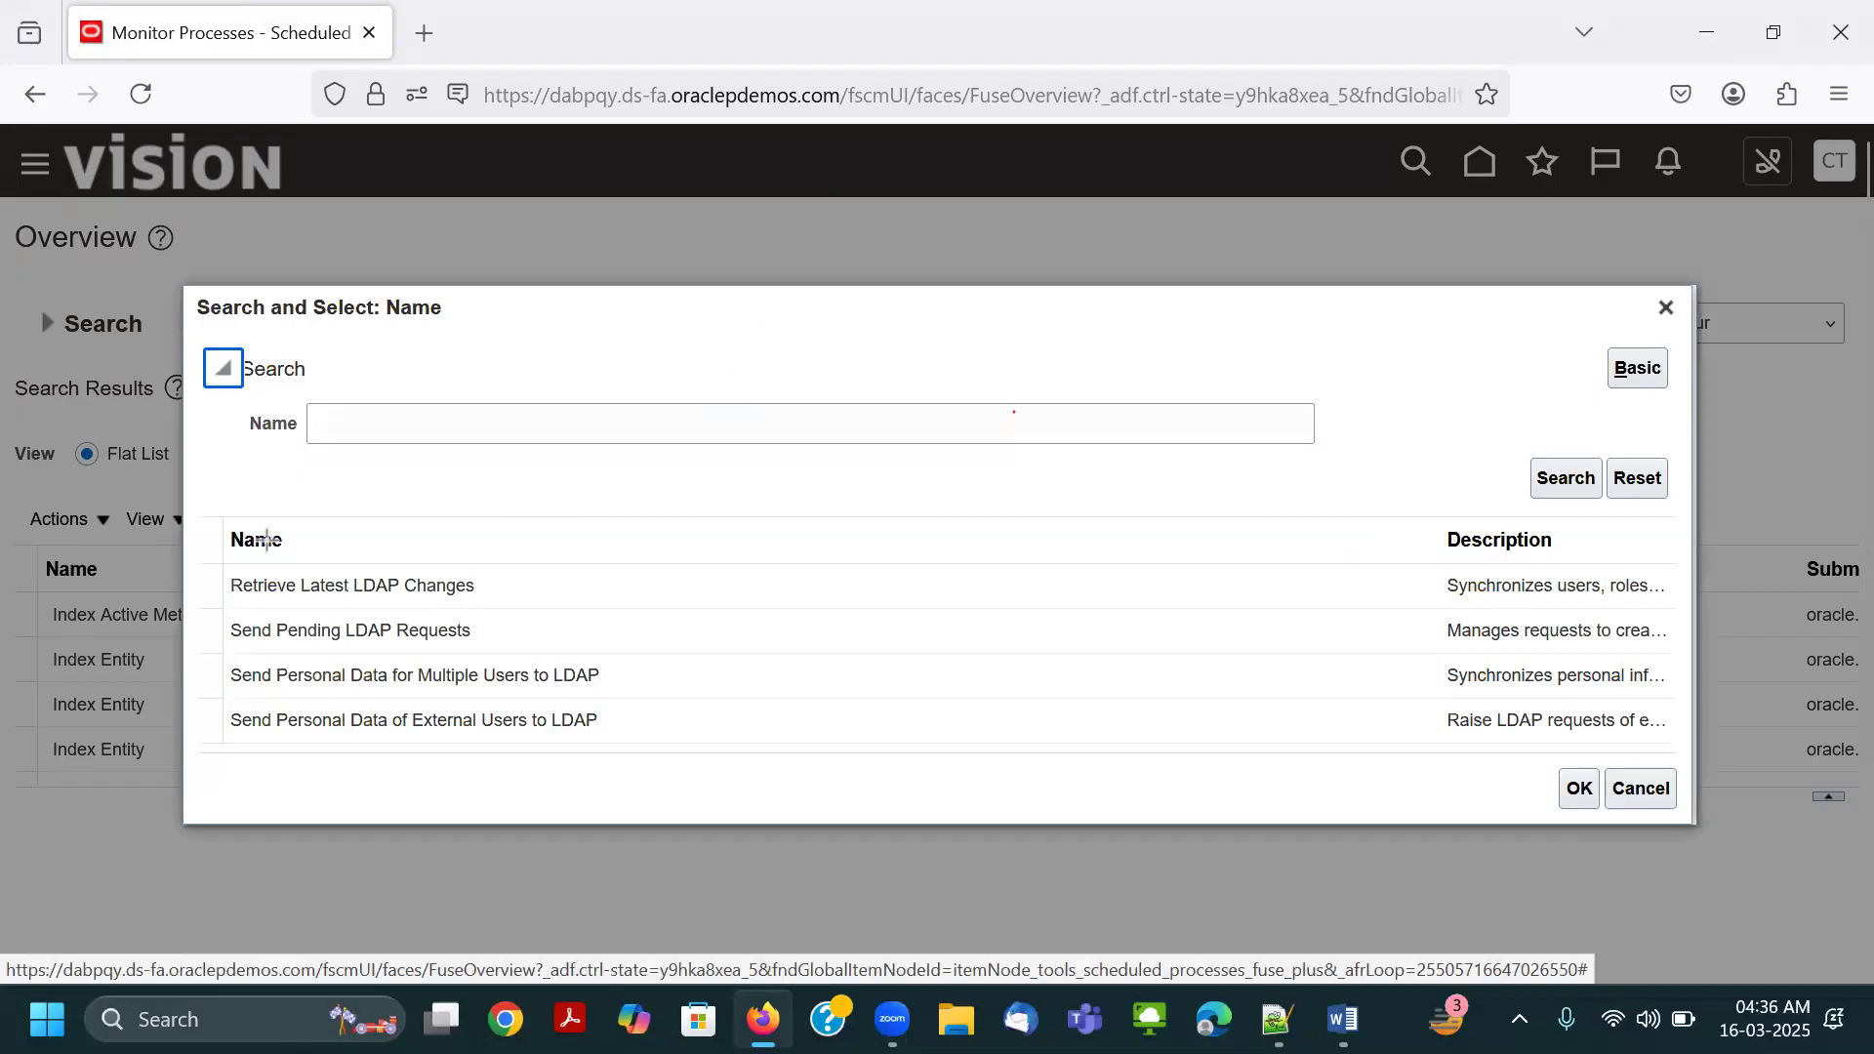
# Outline Retrieve Latest LDAP Changes in red, choose it as the job, and erase the outline.
pyautogui.press('Print')
pyautogui.moveTo(216, 568); pyautogui.dragTo(540, 612)
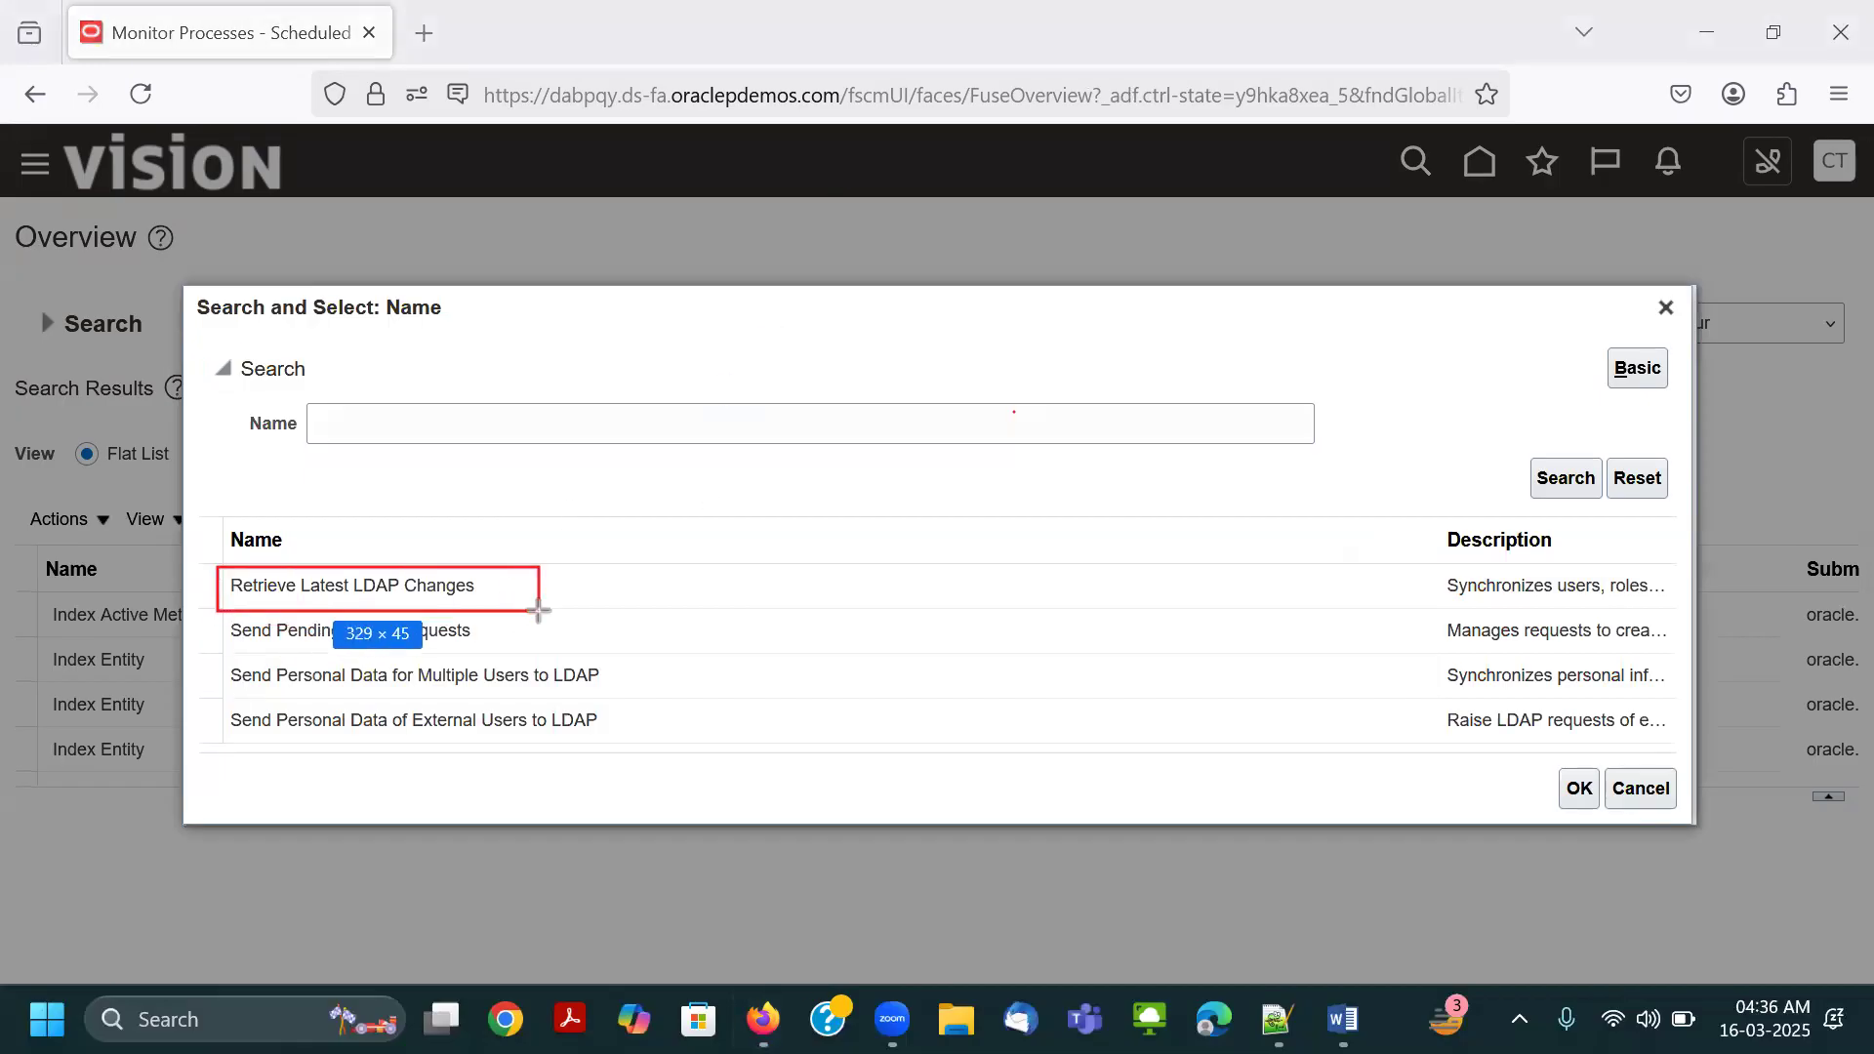
pyautogui.click(420, 584)
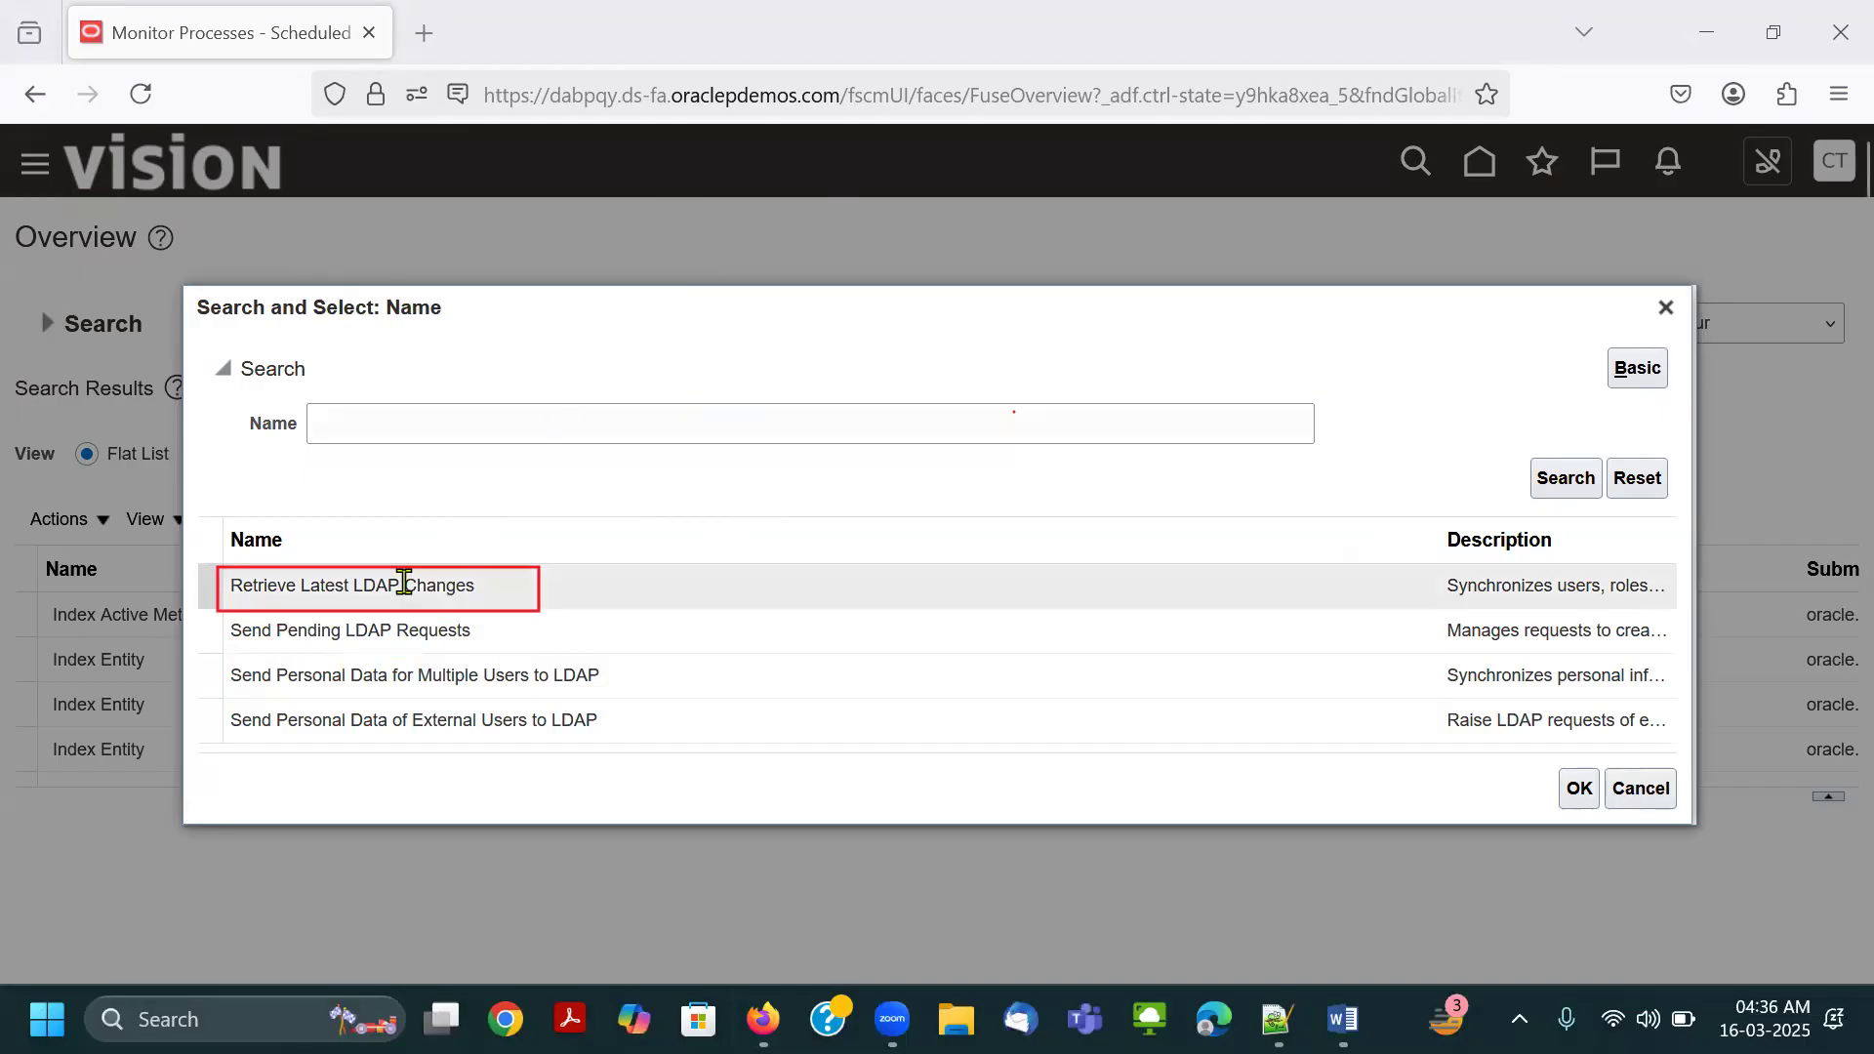
pyautogui.click(1578, 789)
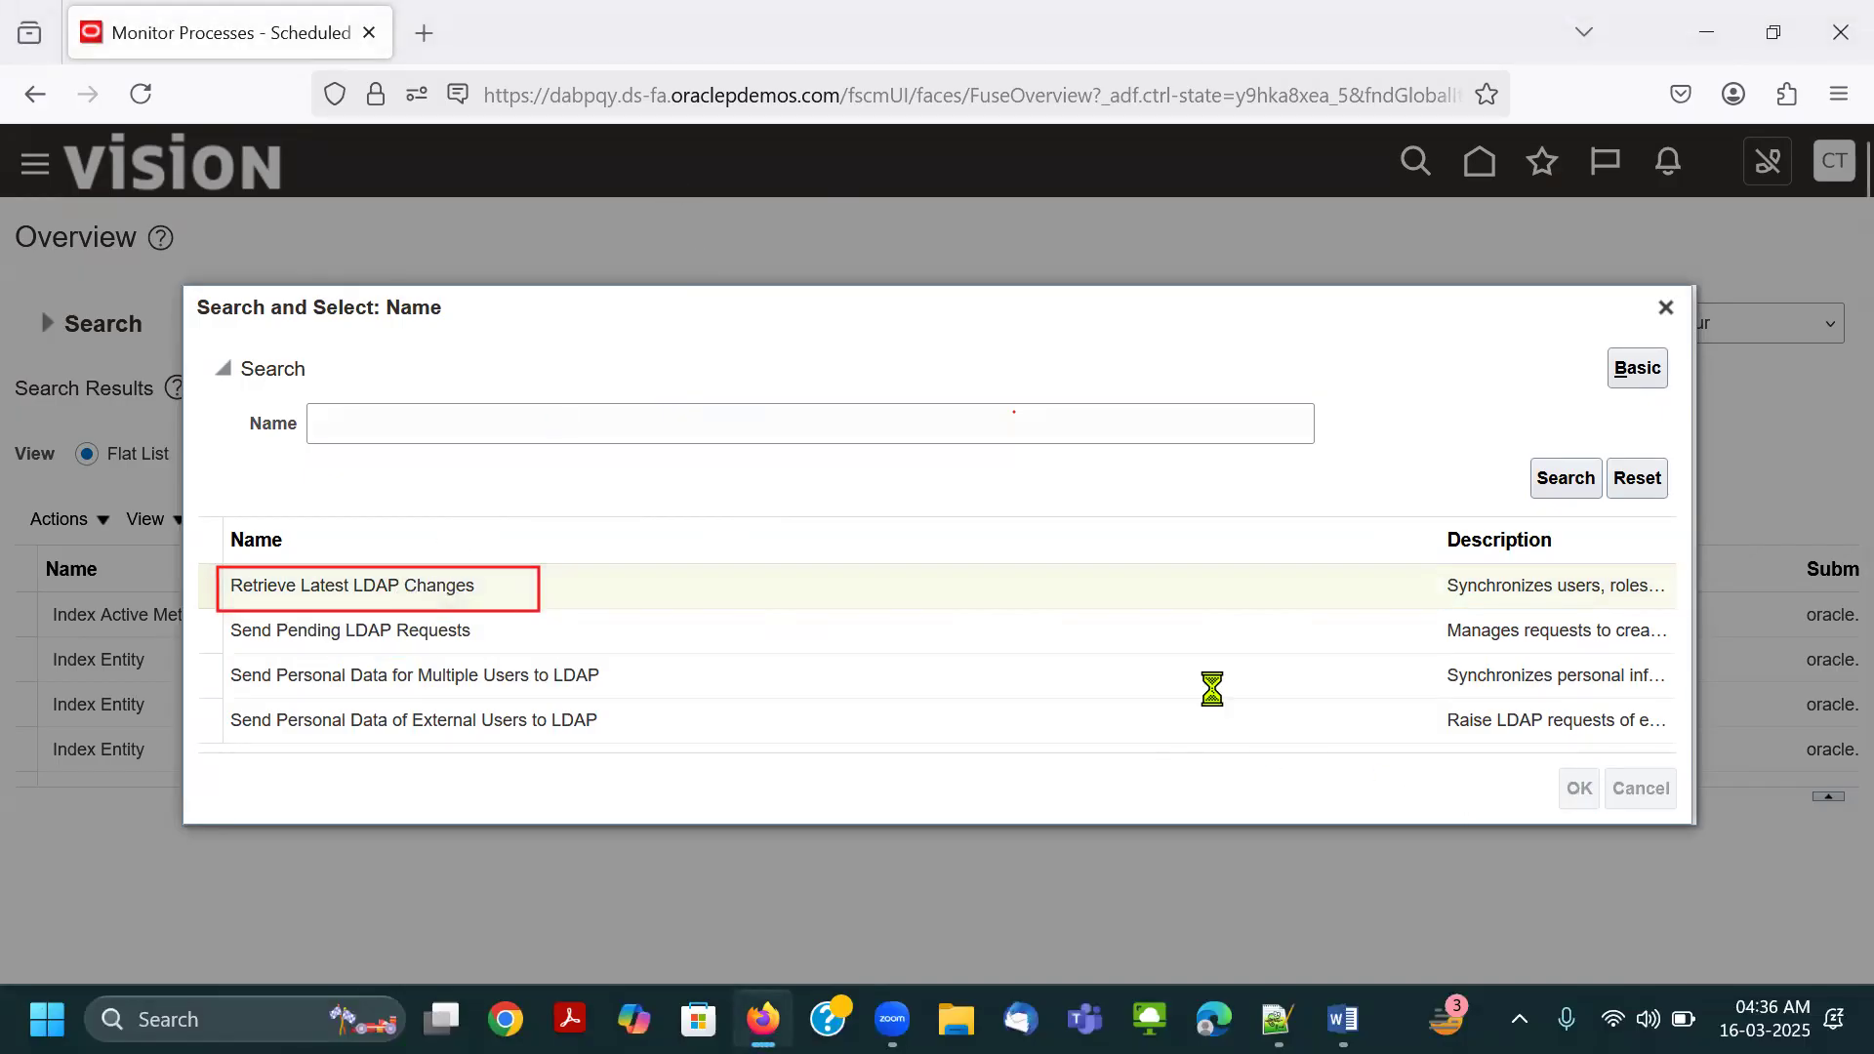
pyautogui.click(804, 240)
pyautogui.click(503, 623)
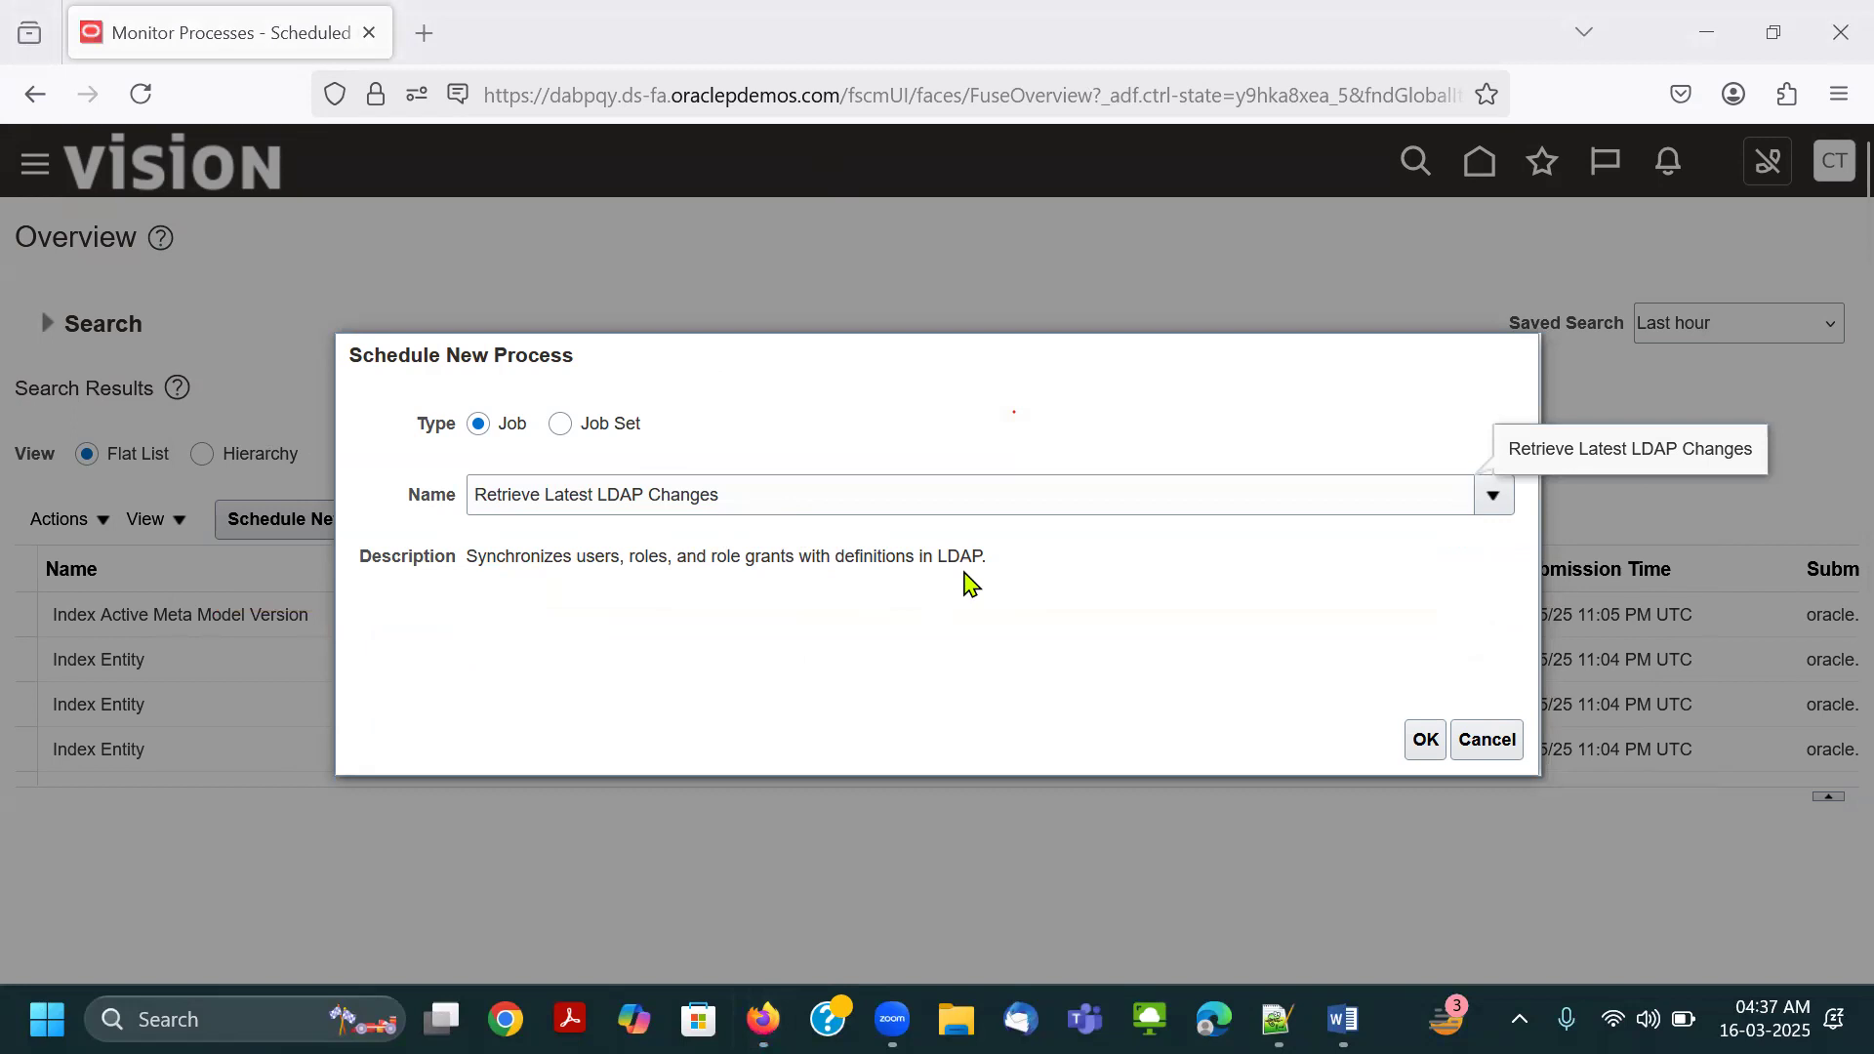
# Confirm the Retrieve Latest LDAP Changes job, outline Submit in red, and submit the process.
pyautogui.click(1425, 742)
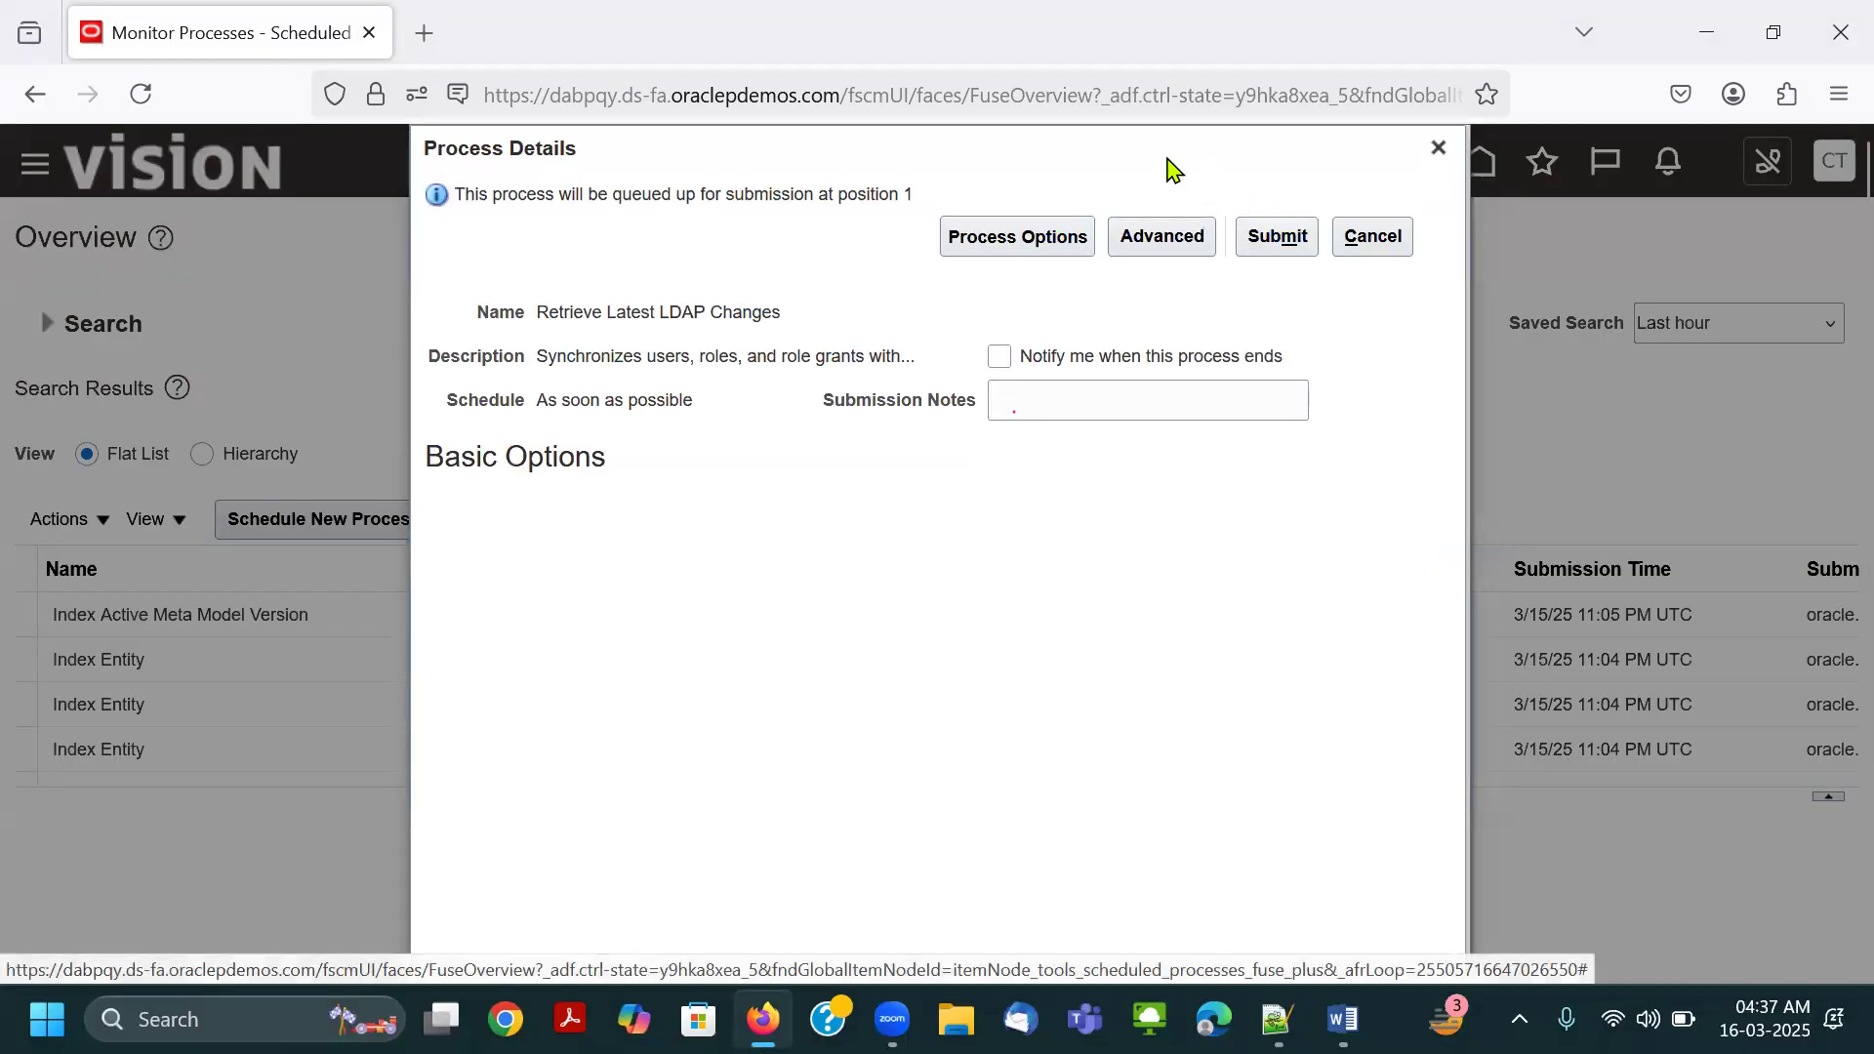
pyautogui.click(1277, 237)
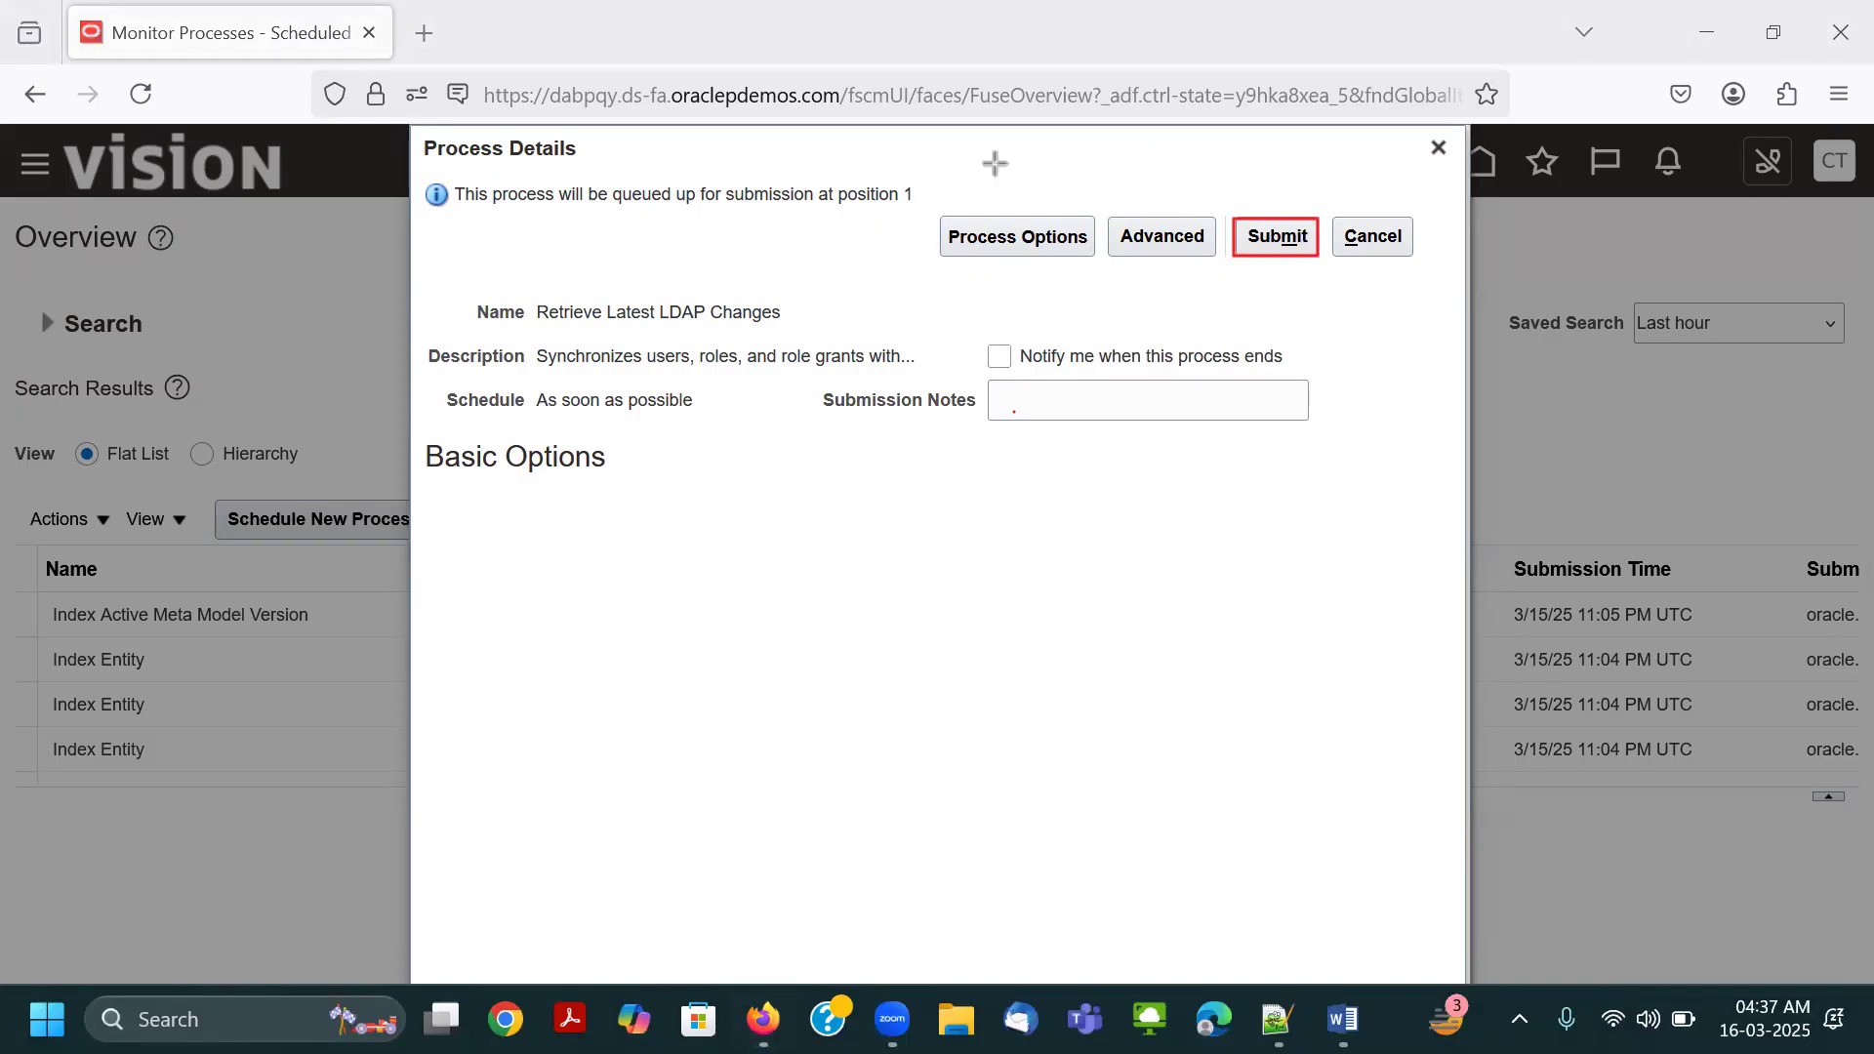
pyautogui.click(1259, 238)
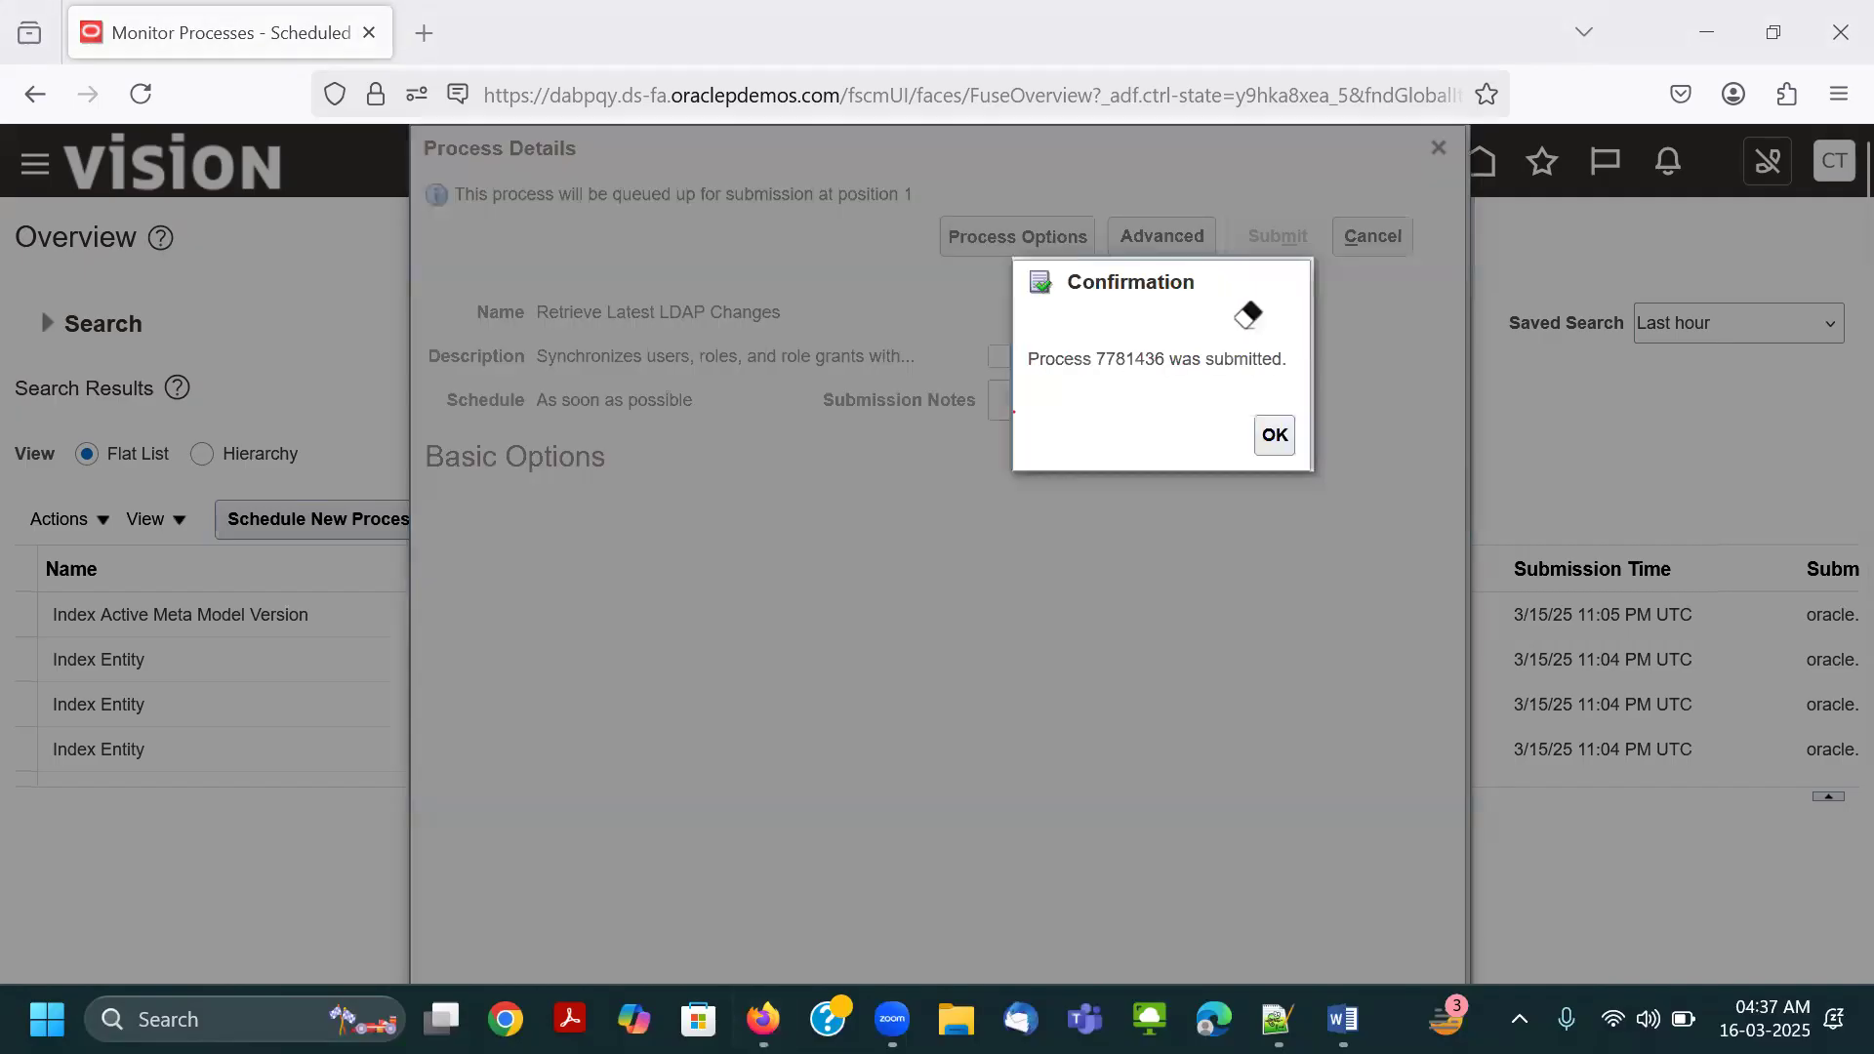
pyautogui.click(1273, 434)
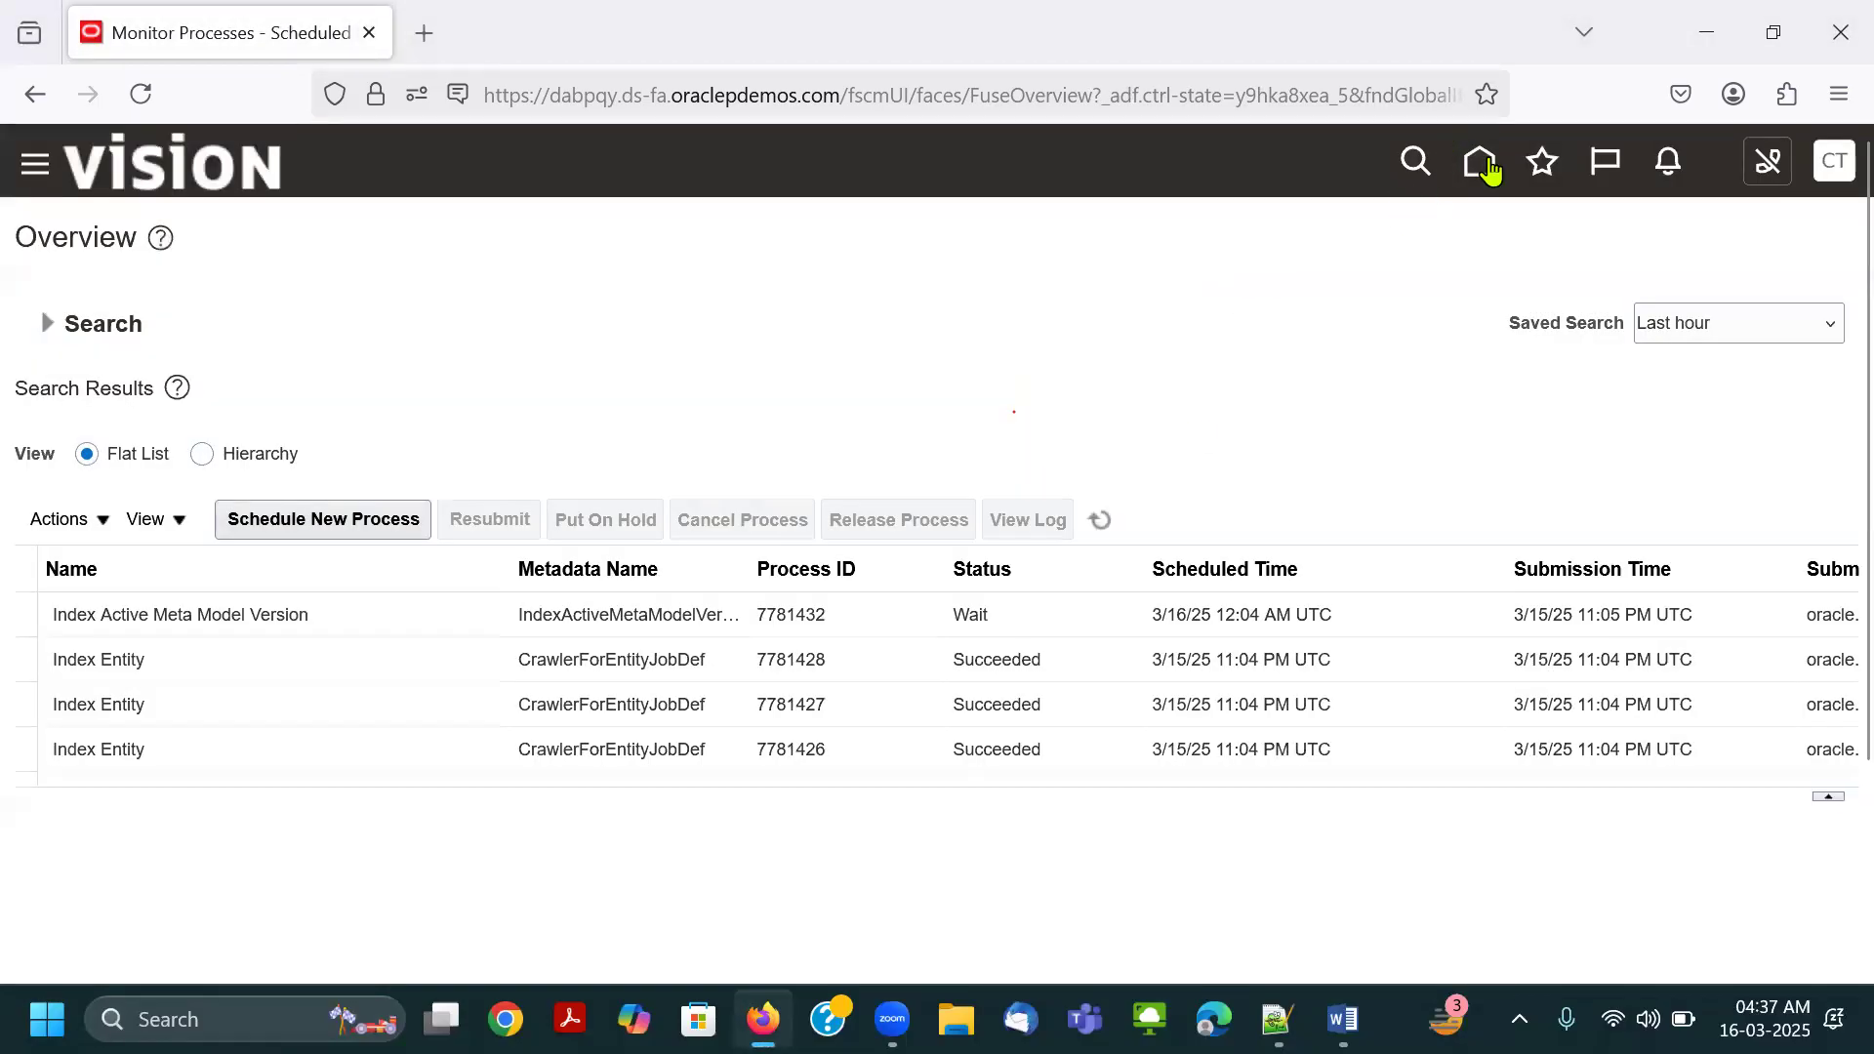
# Refresh the scheduled process list to check the status of Retrieve Latest LDAP Changes.
pyautogui.click(1102, 523)
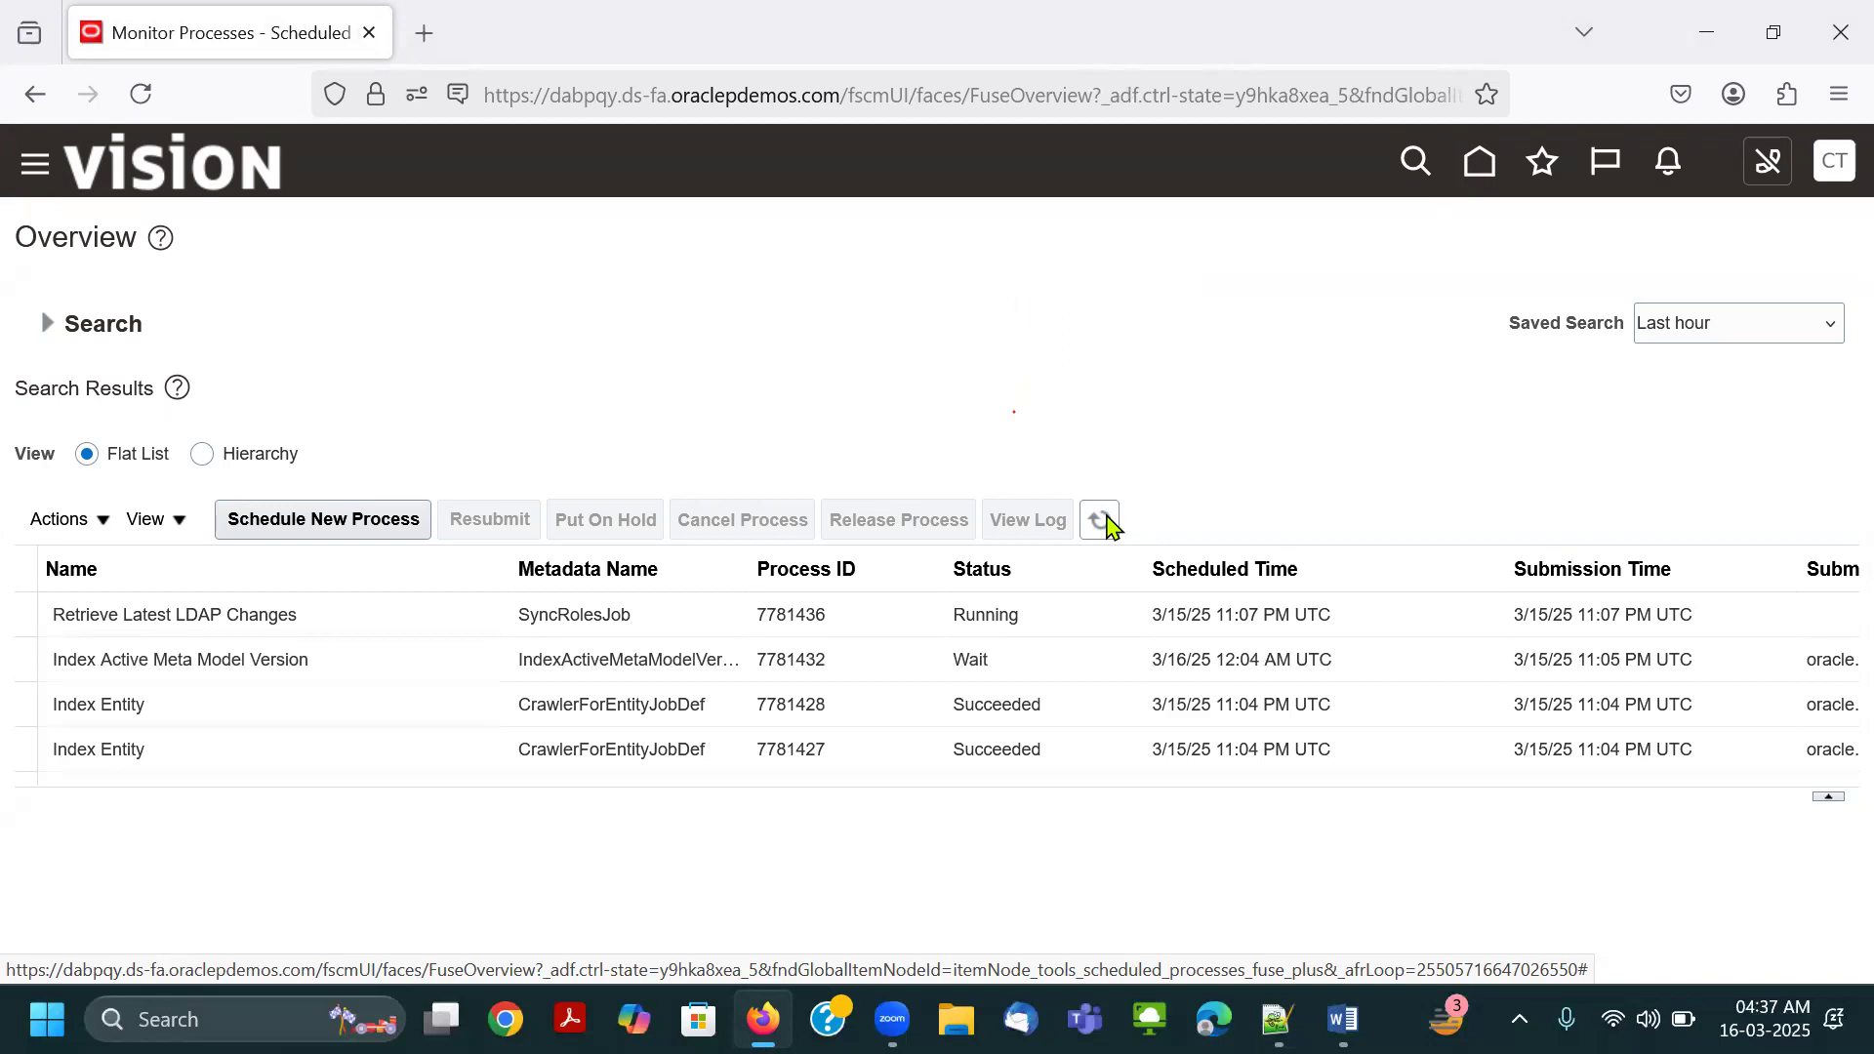
pyautogui.click(1106, 525)
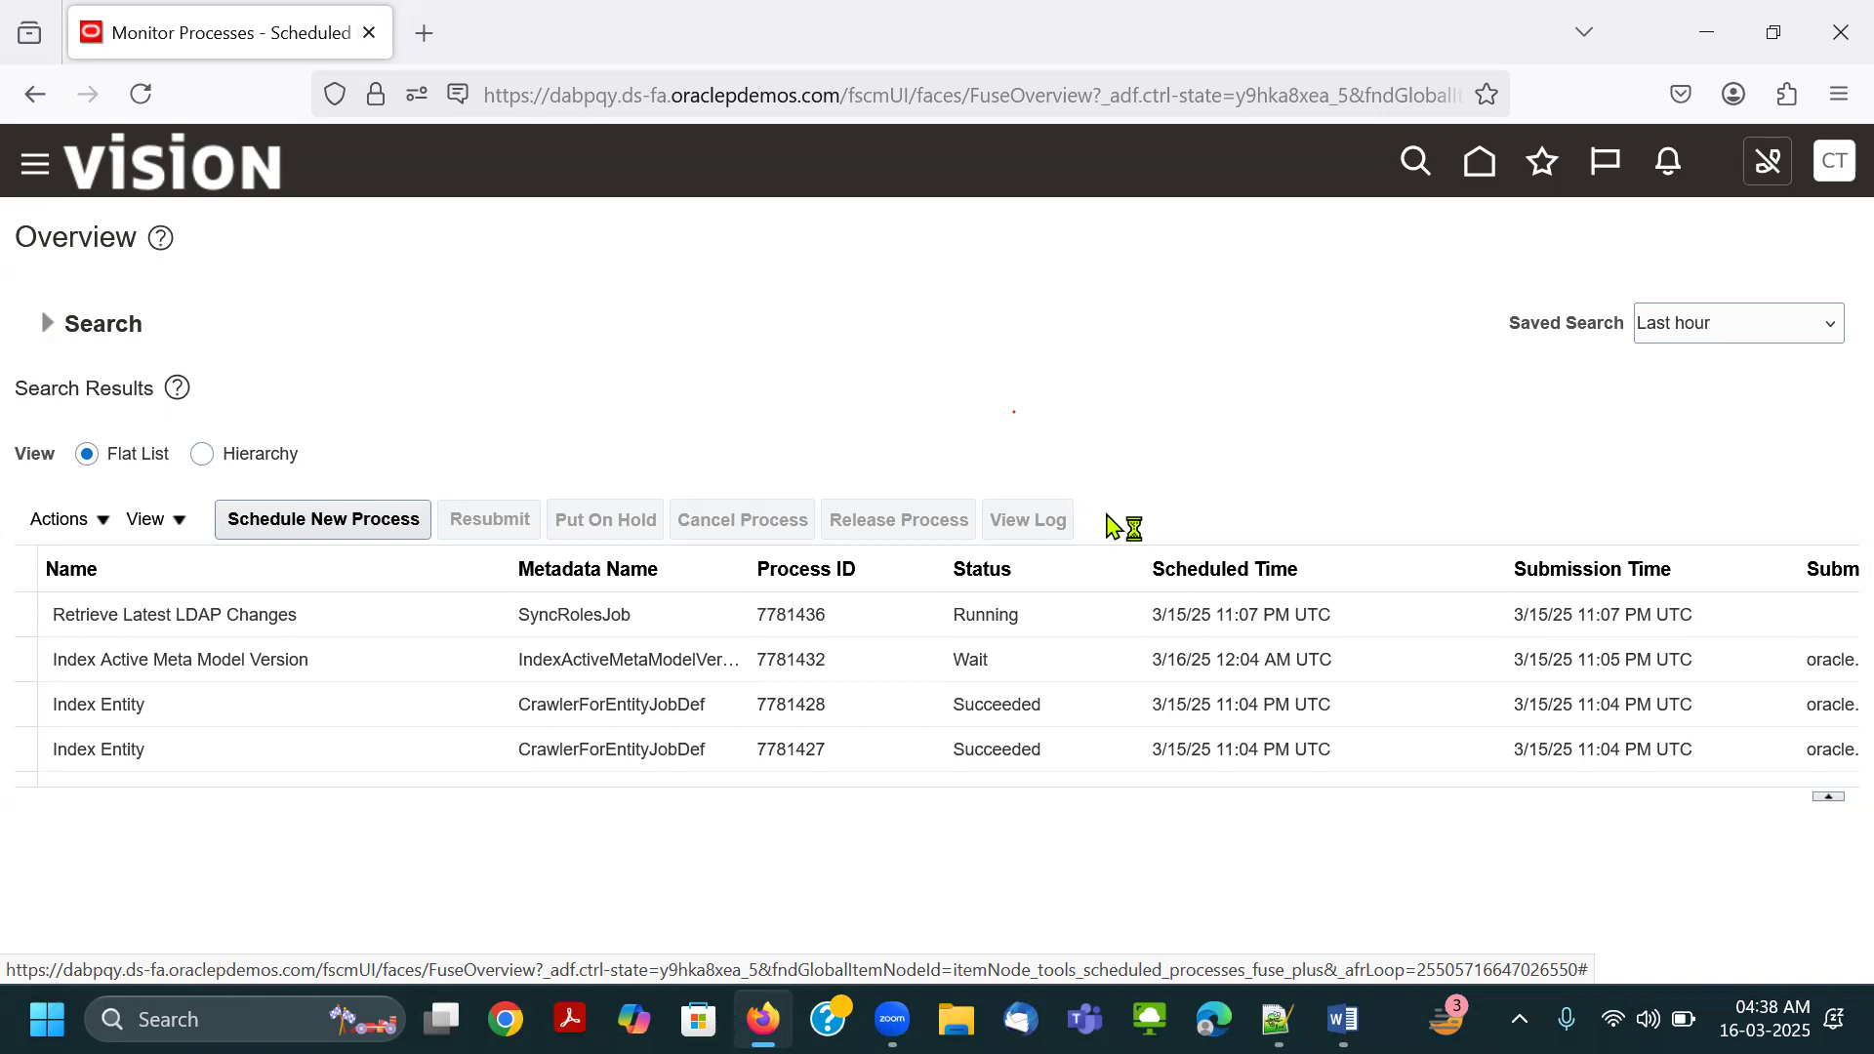
# Reopen Scheduled Processes from the home page and refresh the list to monitor the Retrieve Latest LDAP Changes job.
pyautogui.click(1106, 522)
pyautogui.click(1479, 165)
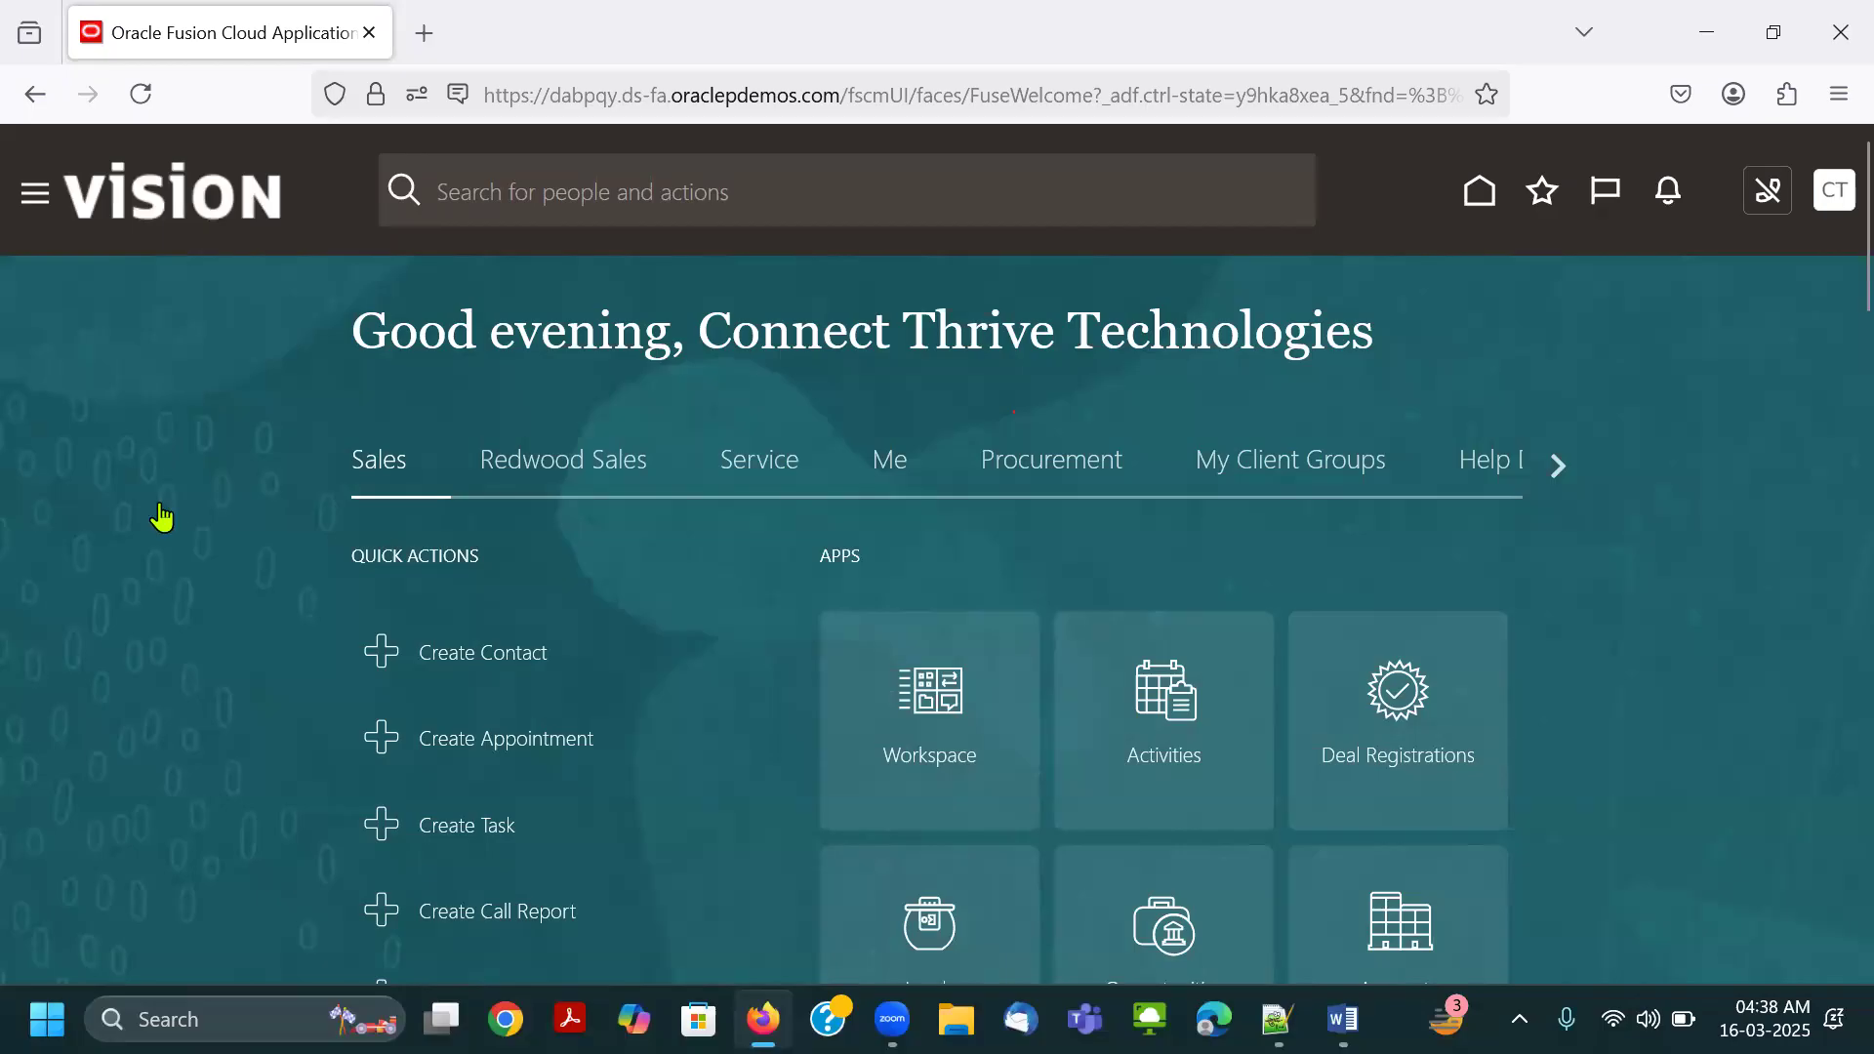
pyautogui.scroll(-12, 209, 625)
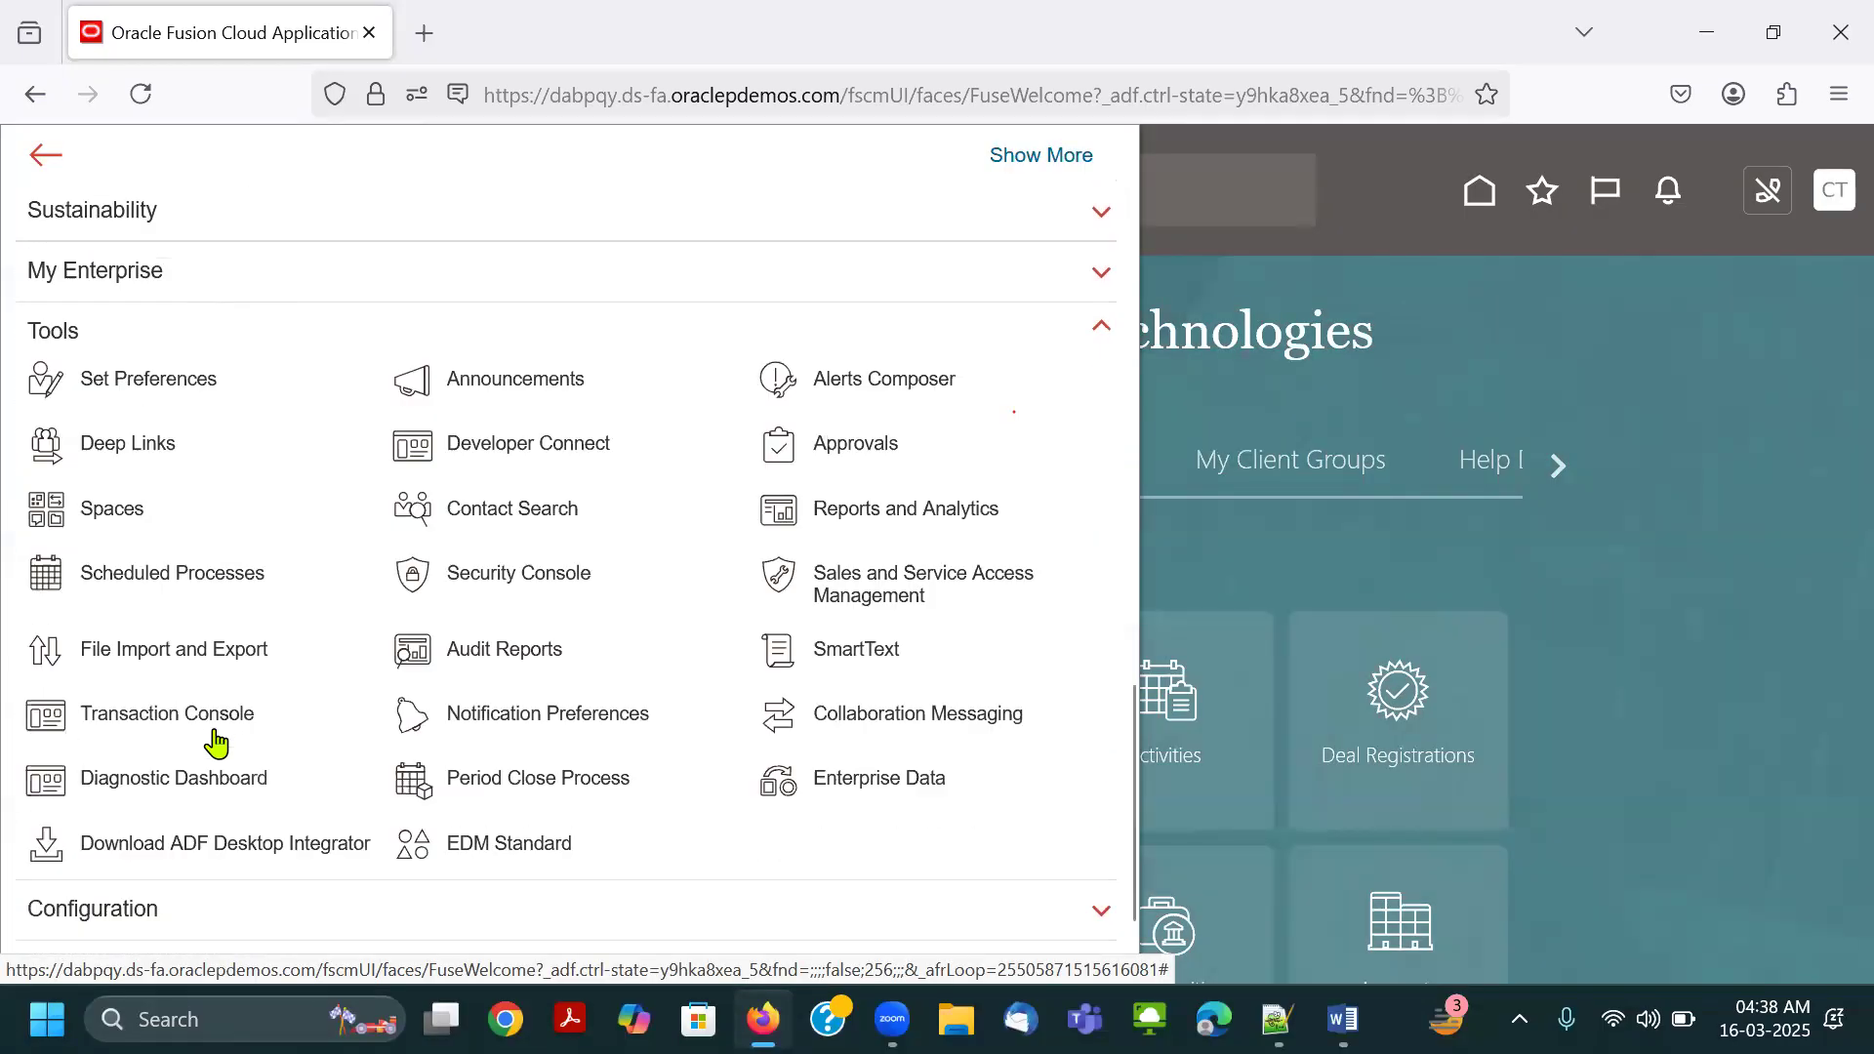
pyautogui.click(180, 533)
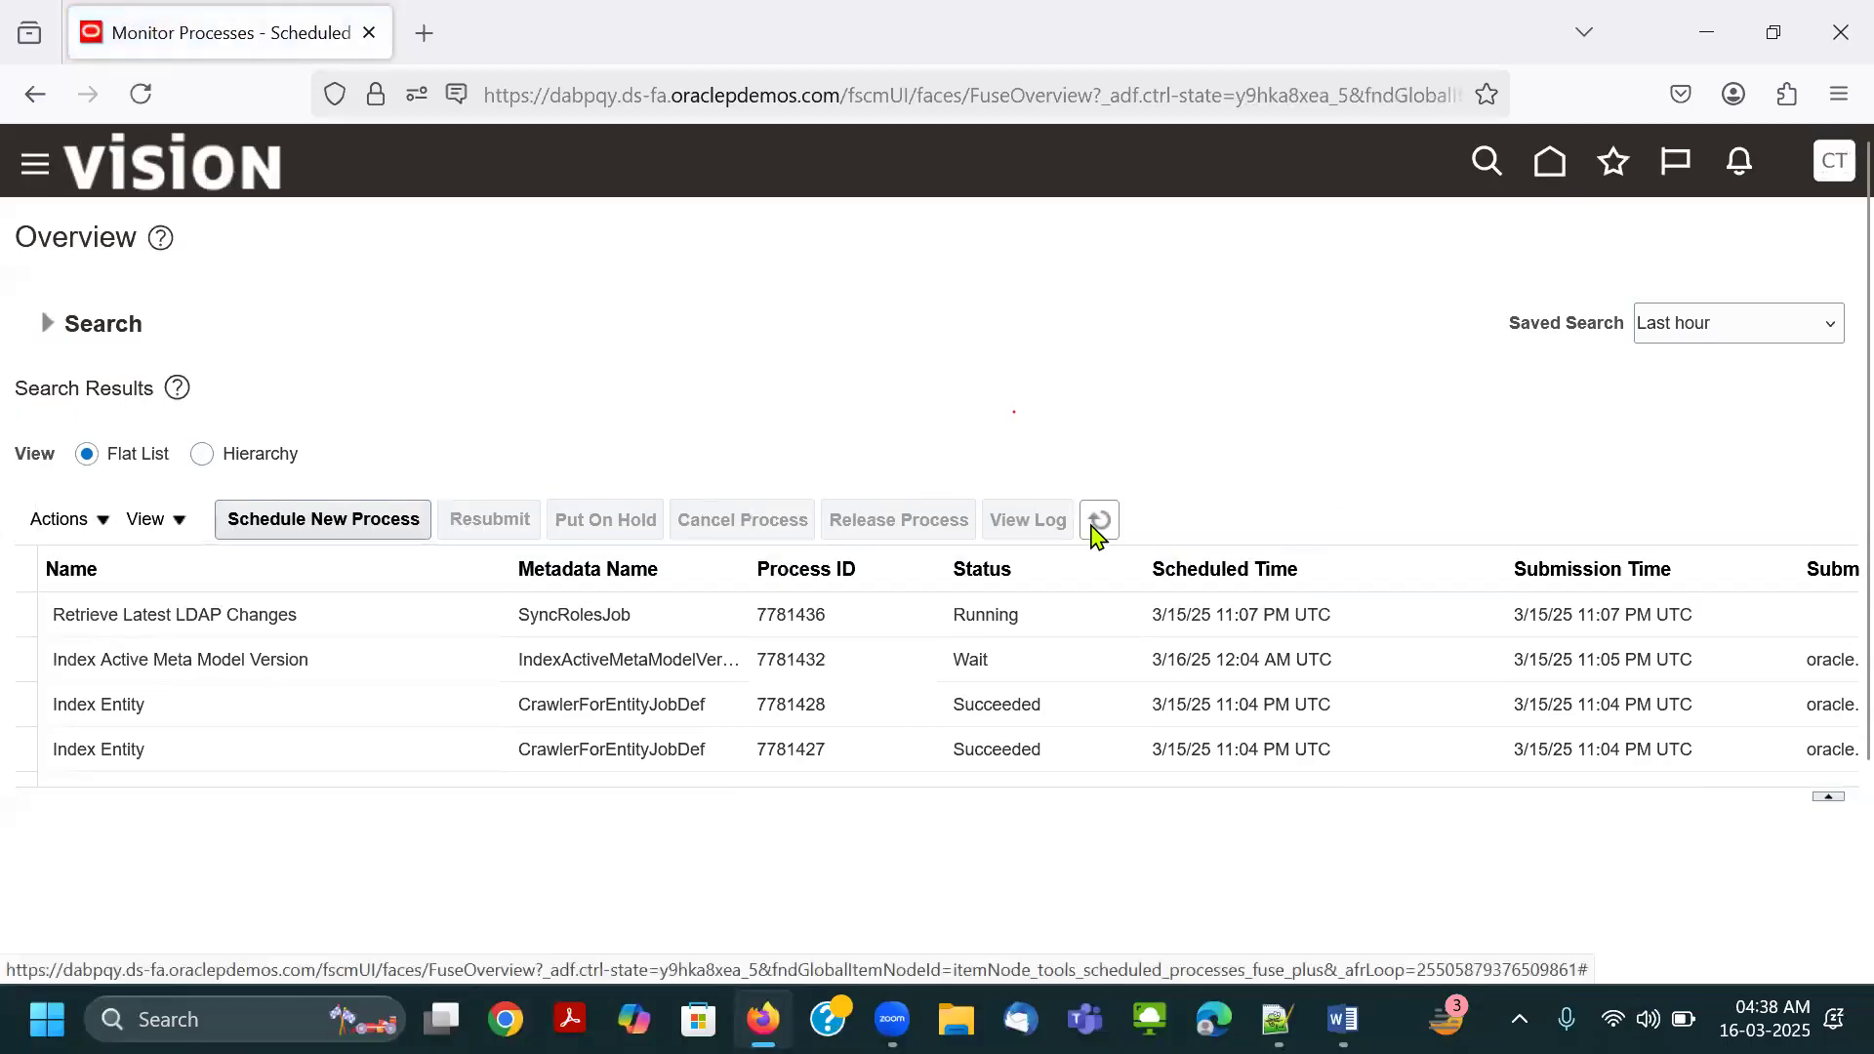
pyautogui.click(1098, 522)
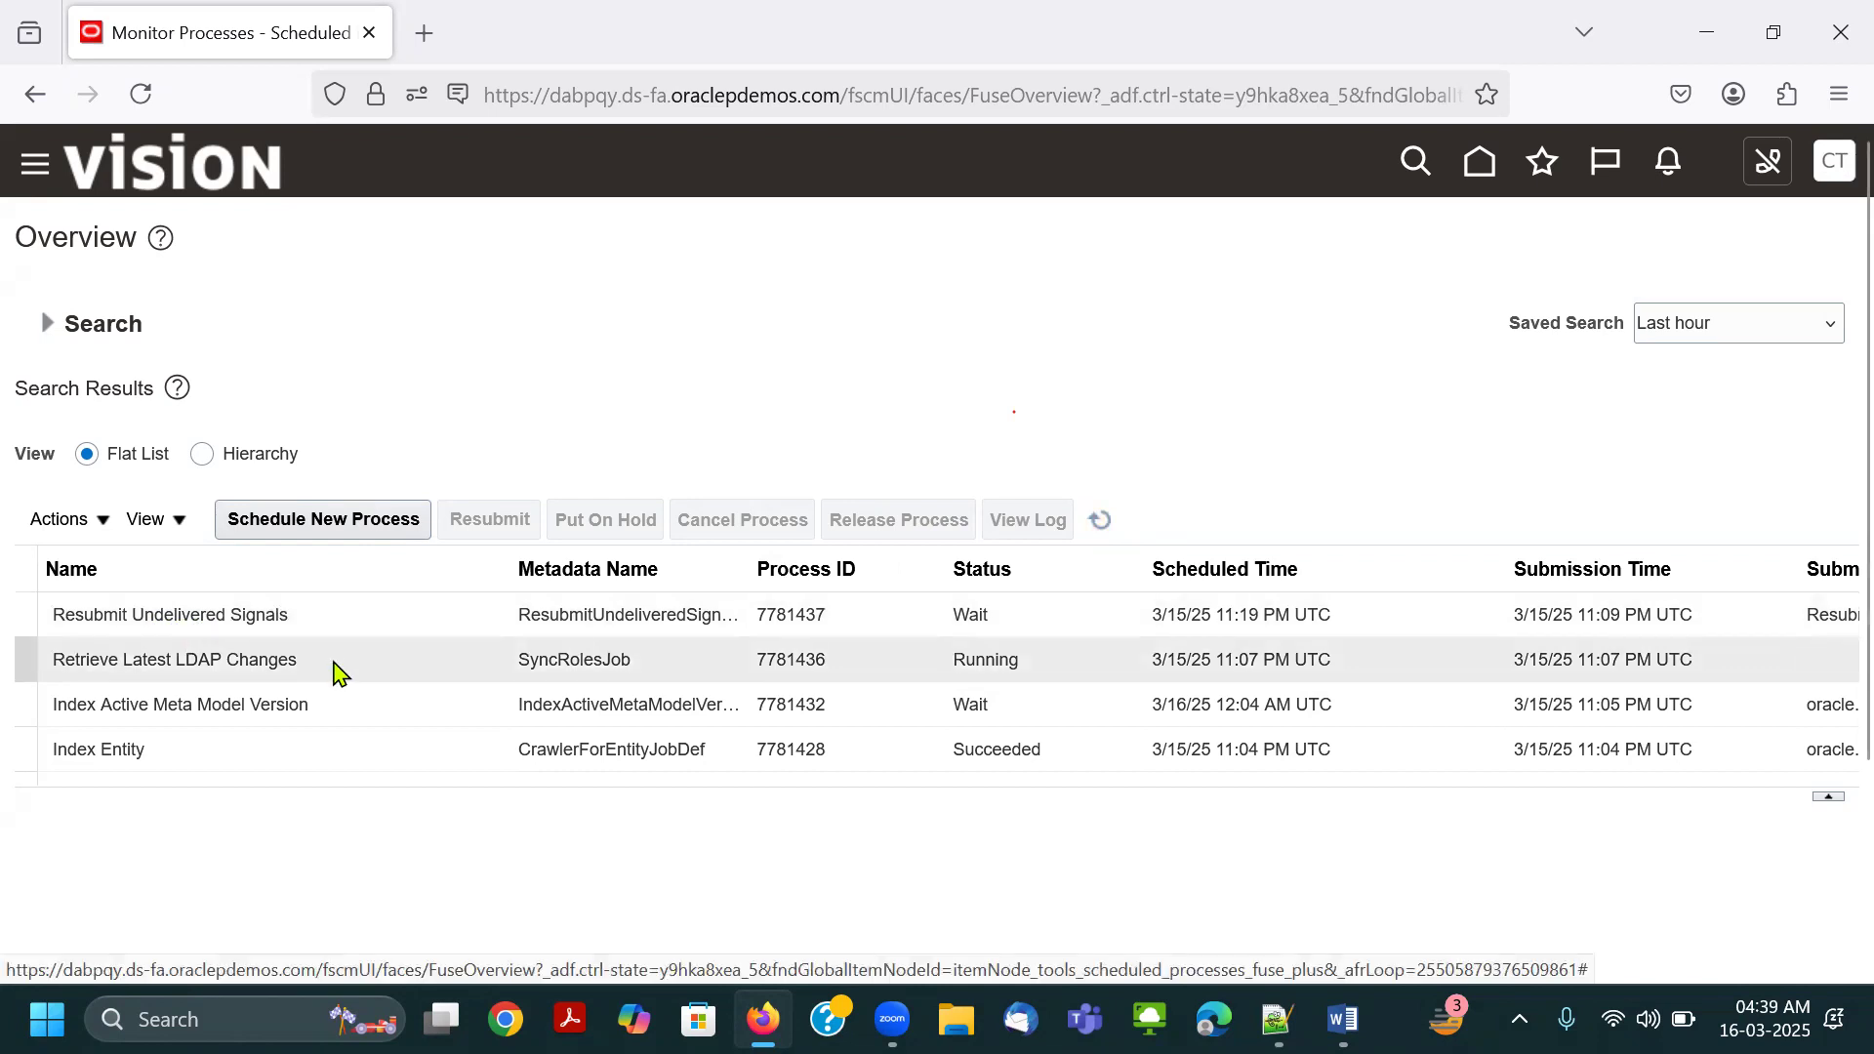
pyautogui.click(1100, 520)
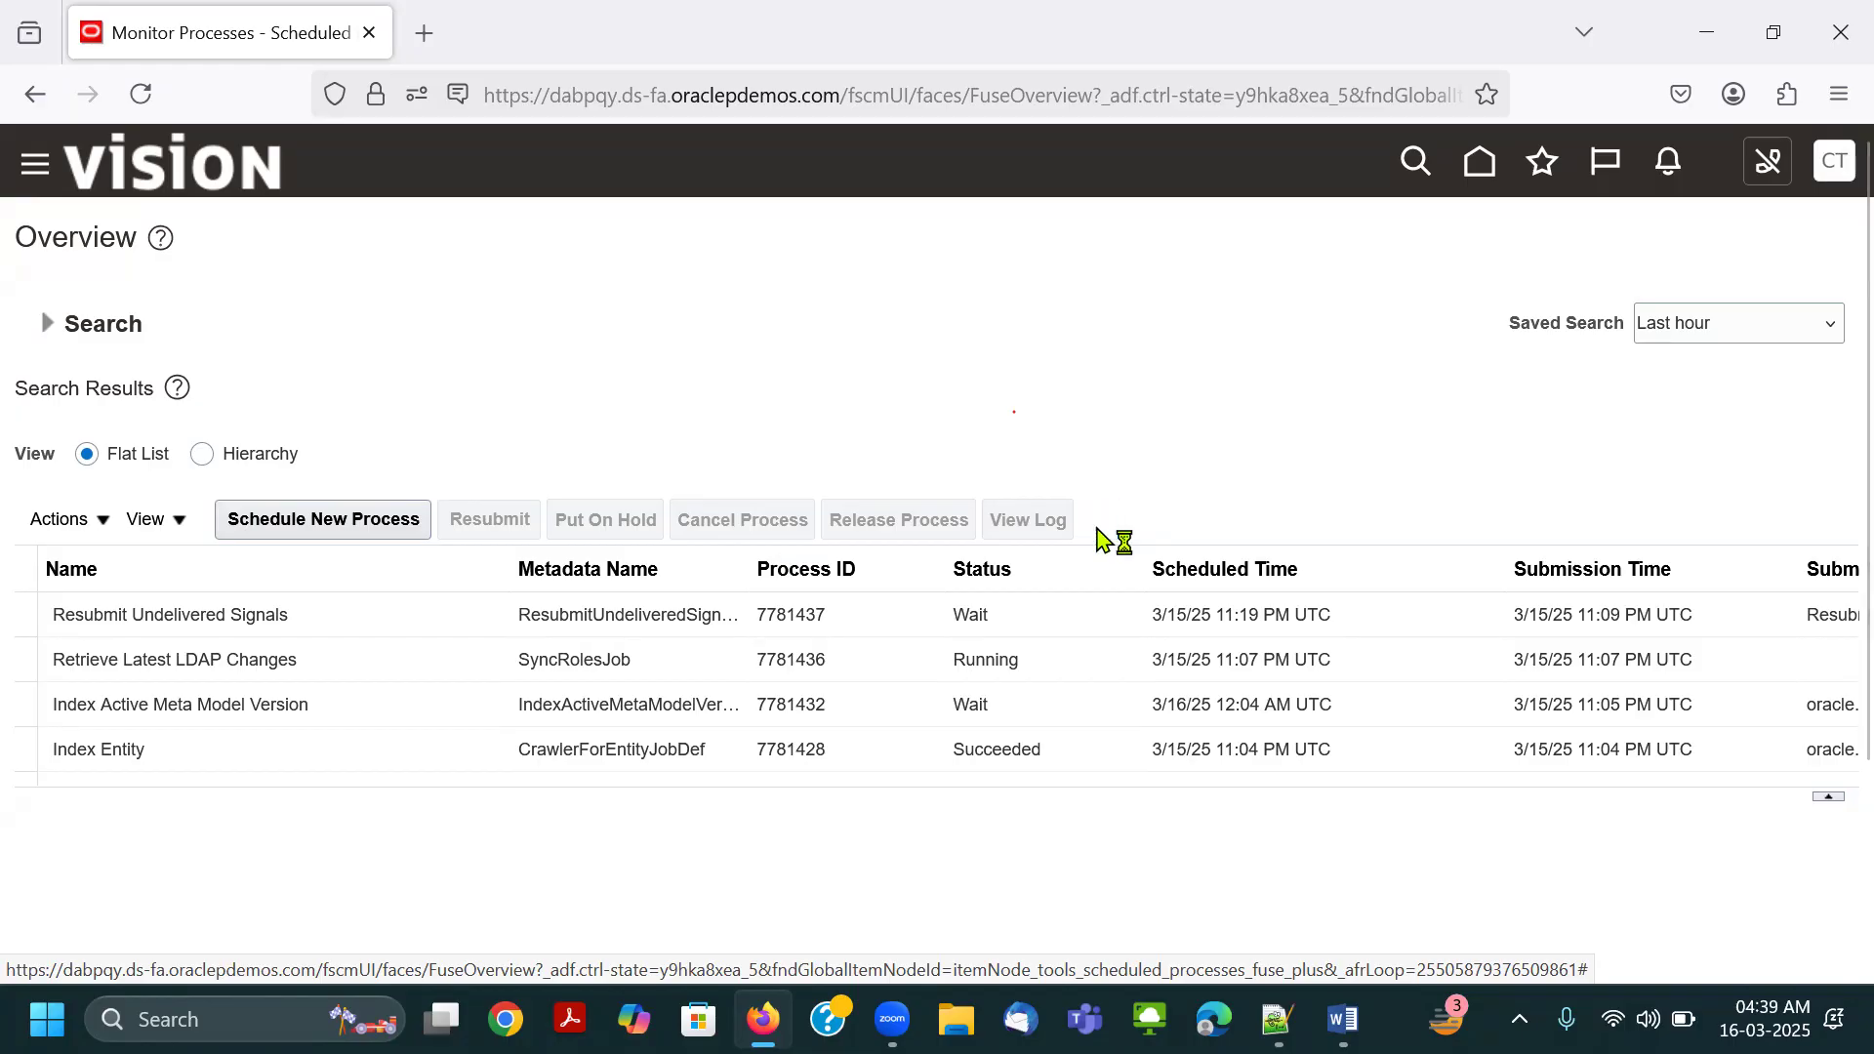
pyautogui.click(1100, 529)
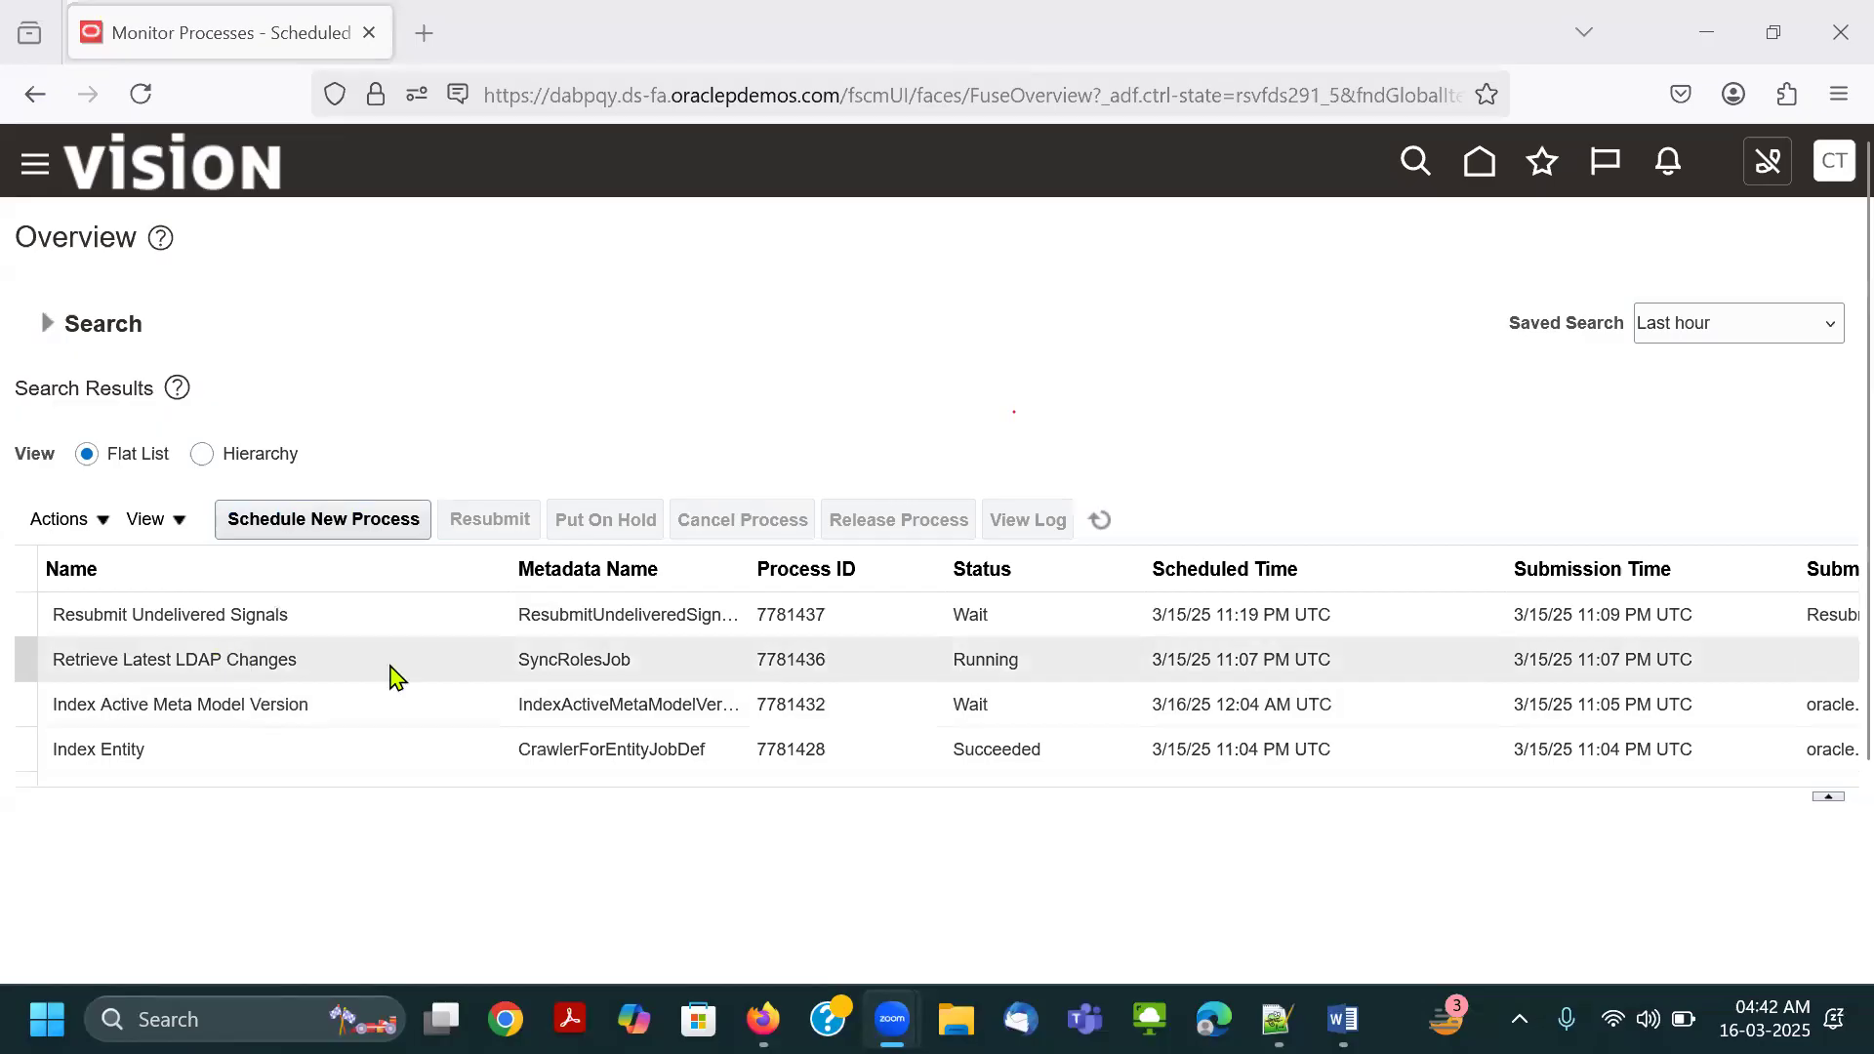
pyautogui.click(1004, 662)
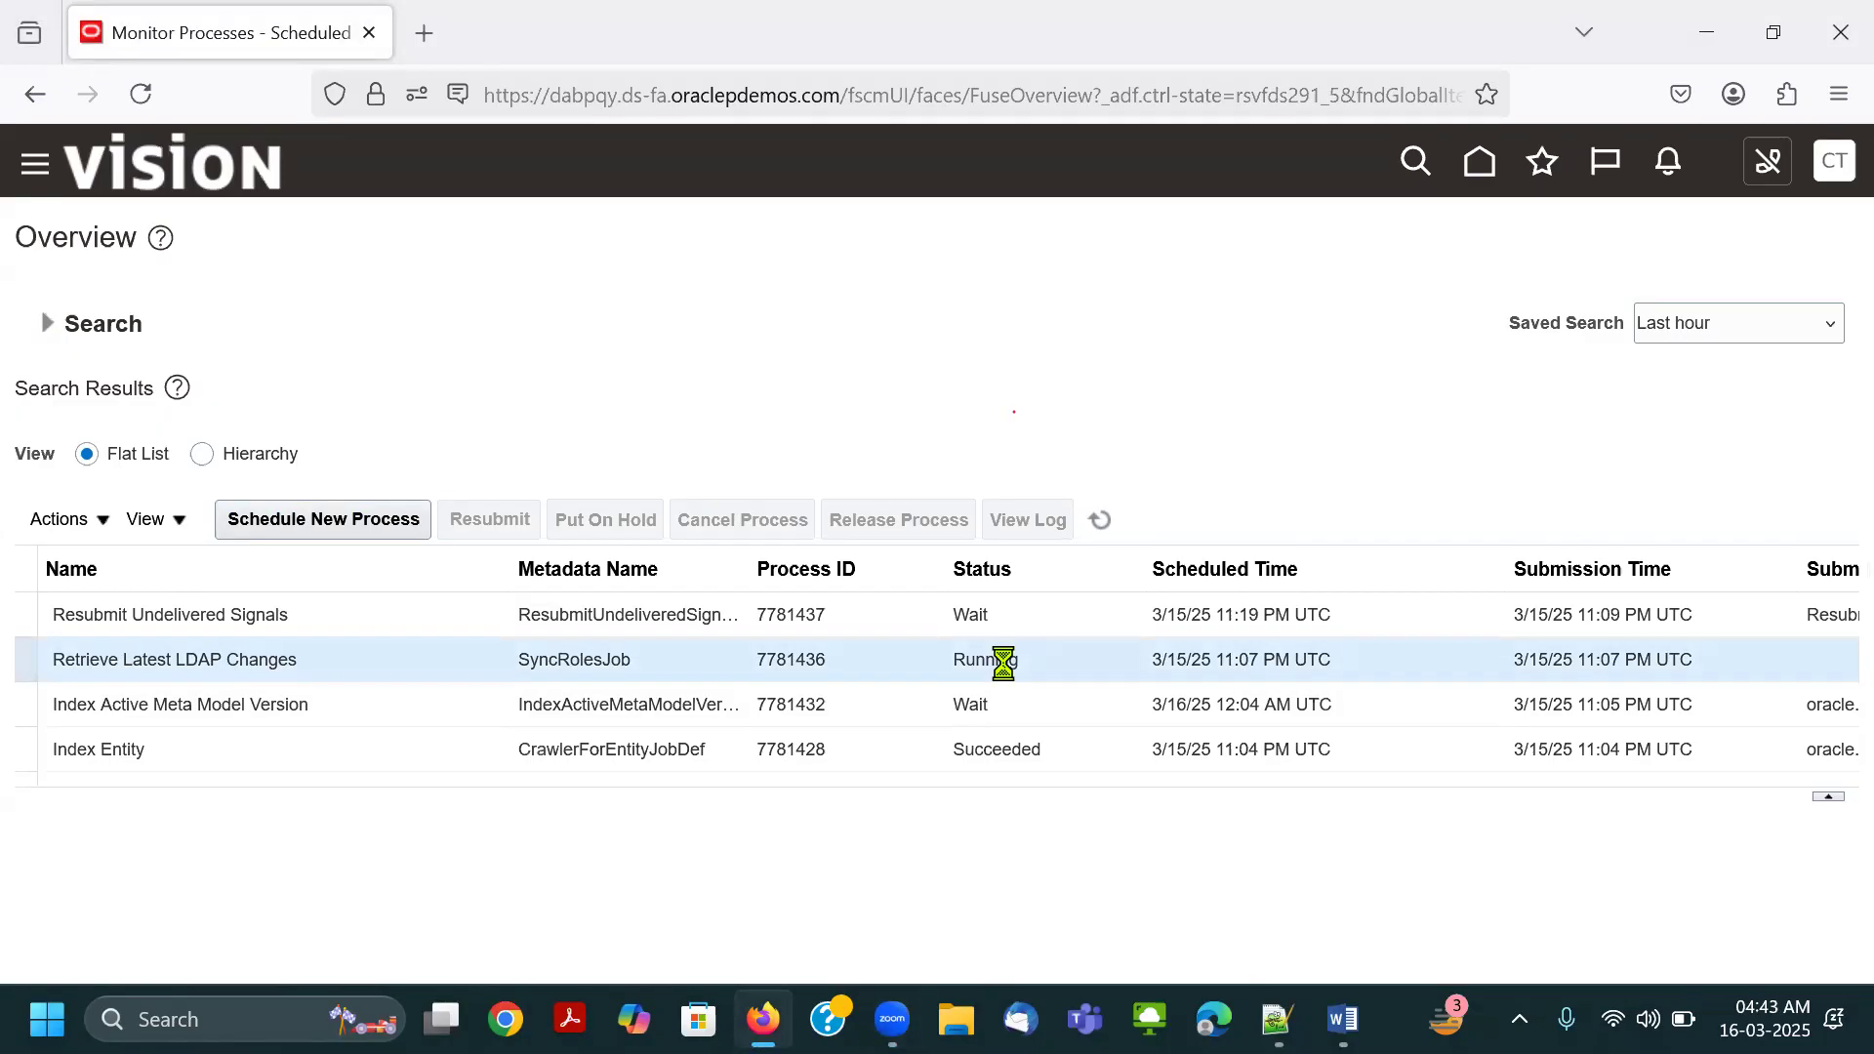
# Sign out of the administrator session and confirm the Single Sign-Off action.
pyautogui.click(1835, 169)
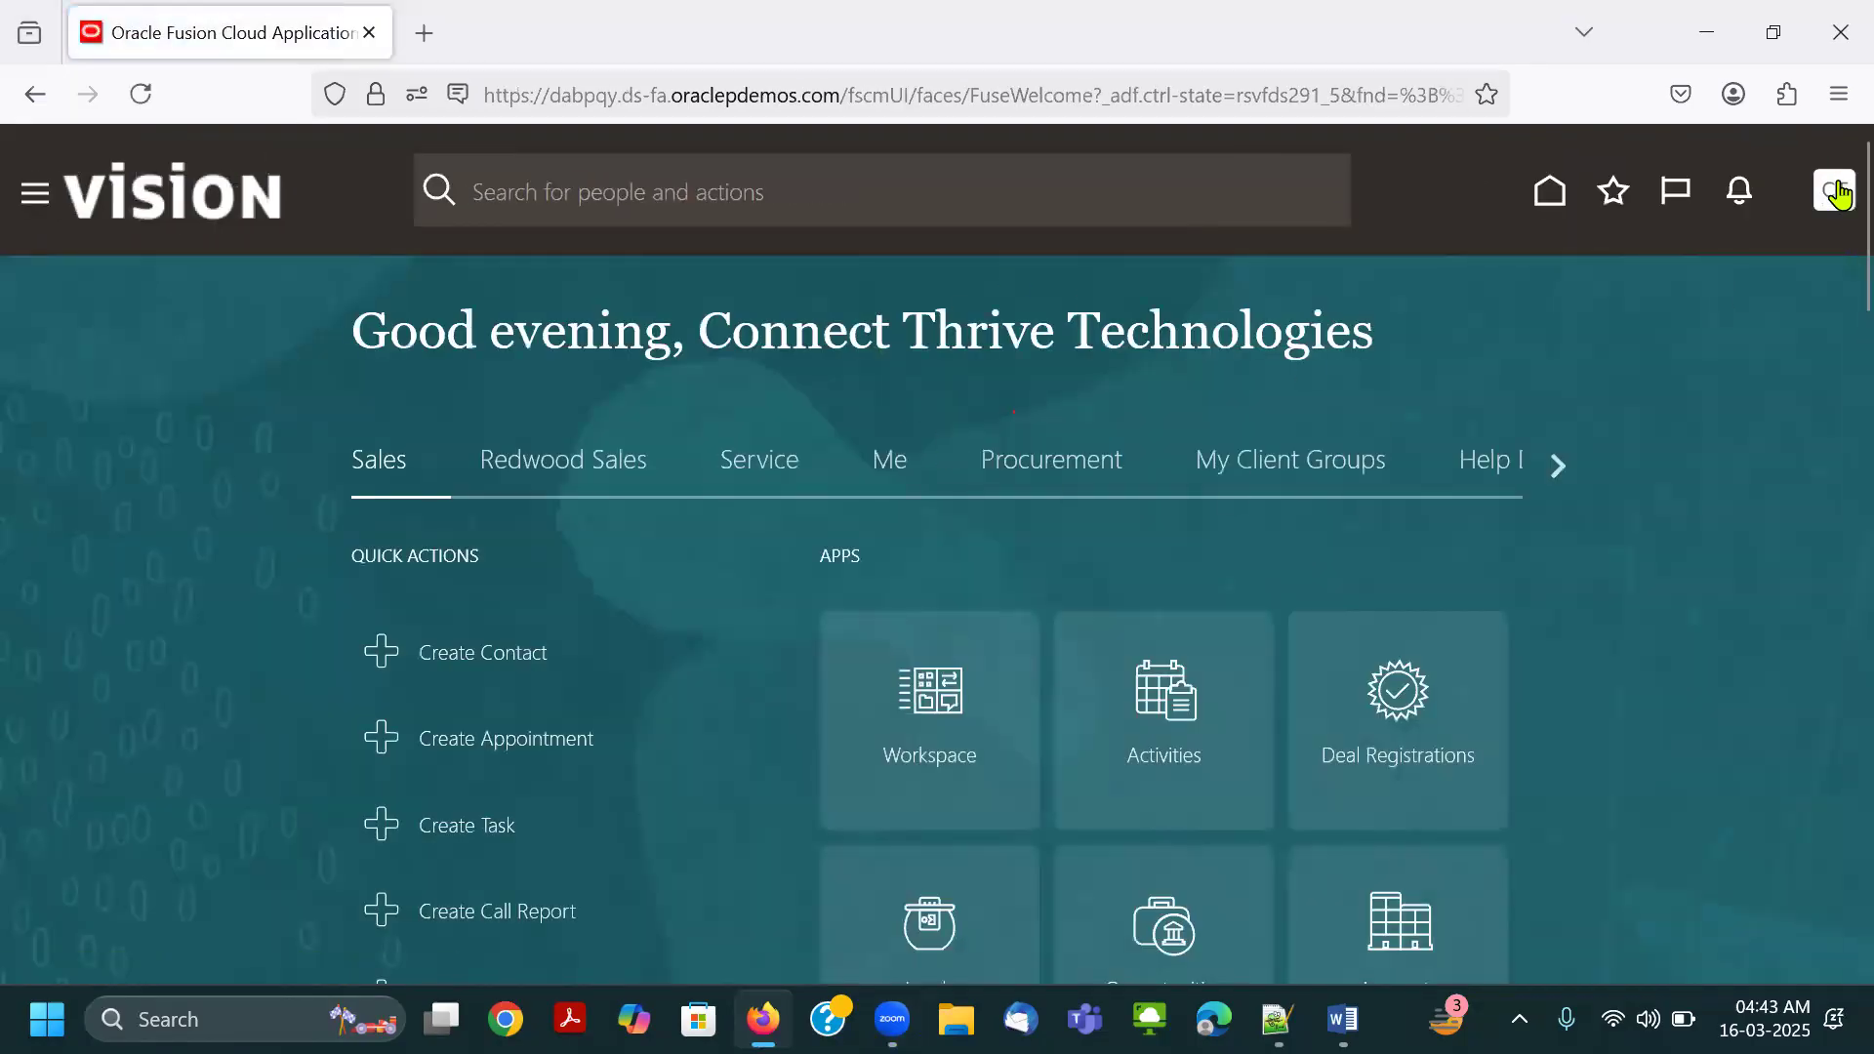
pyautogui.click(1838, 193)
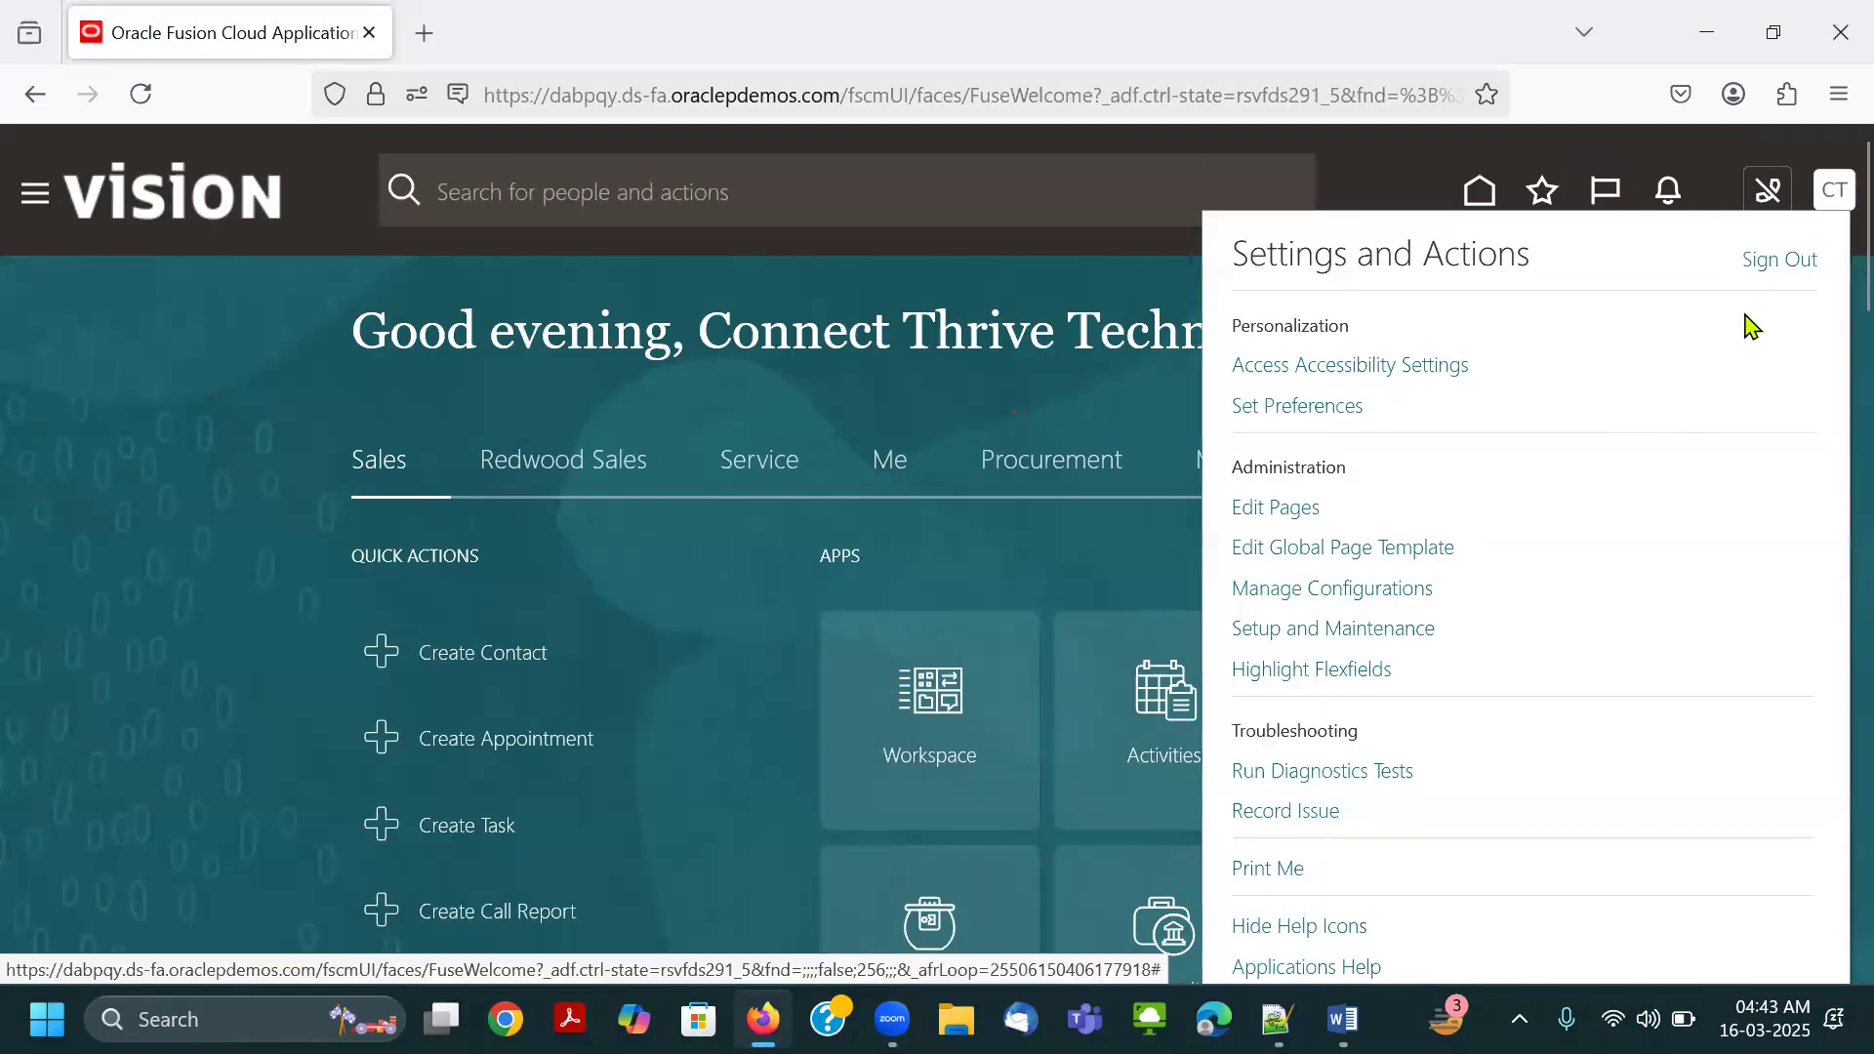
pyautogui.click(1762, 259)
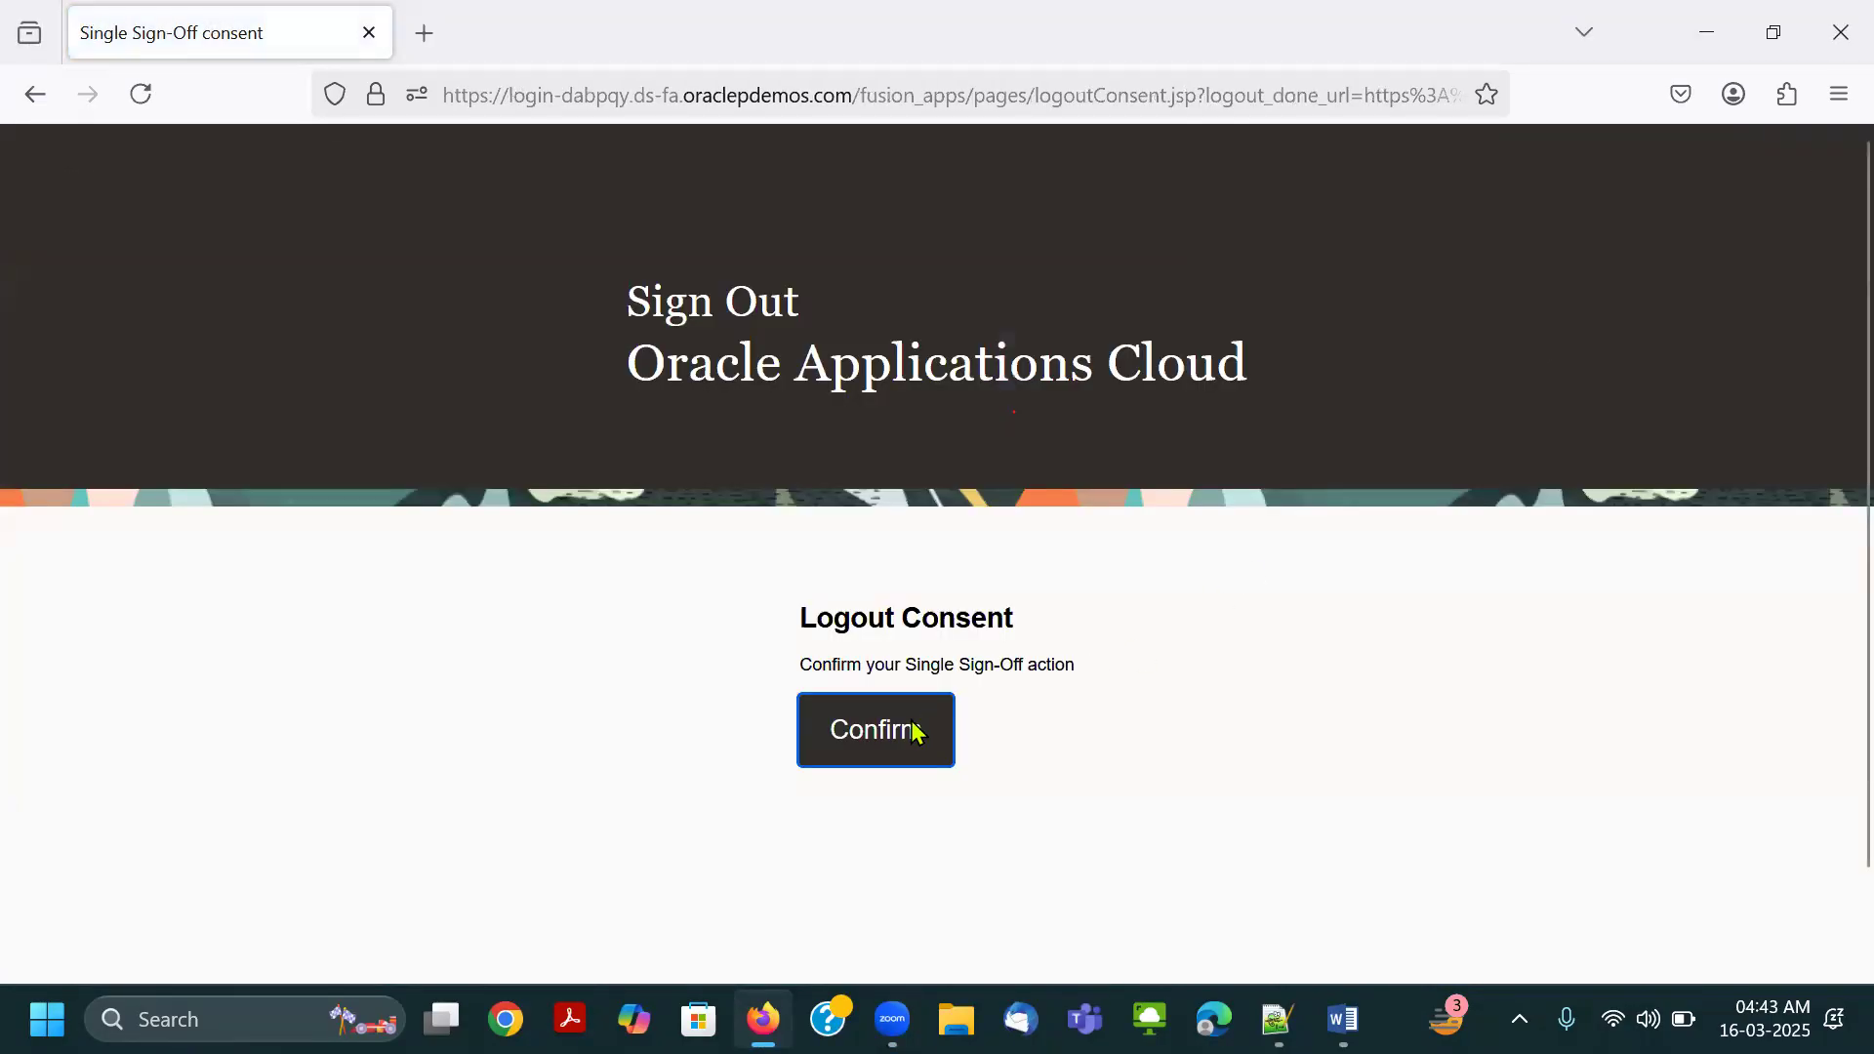
pyautogui.click(872, 729)
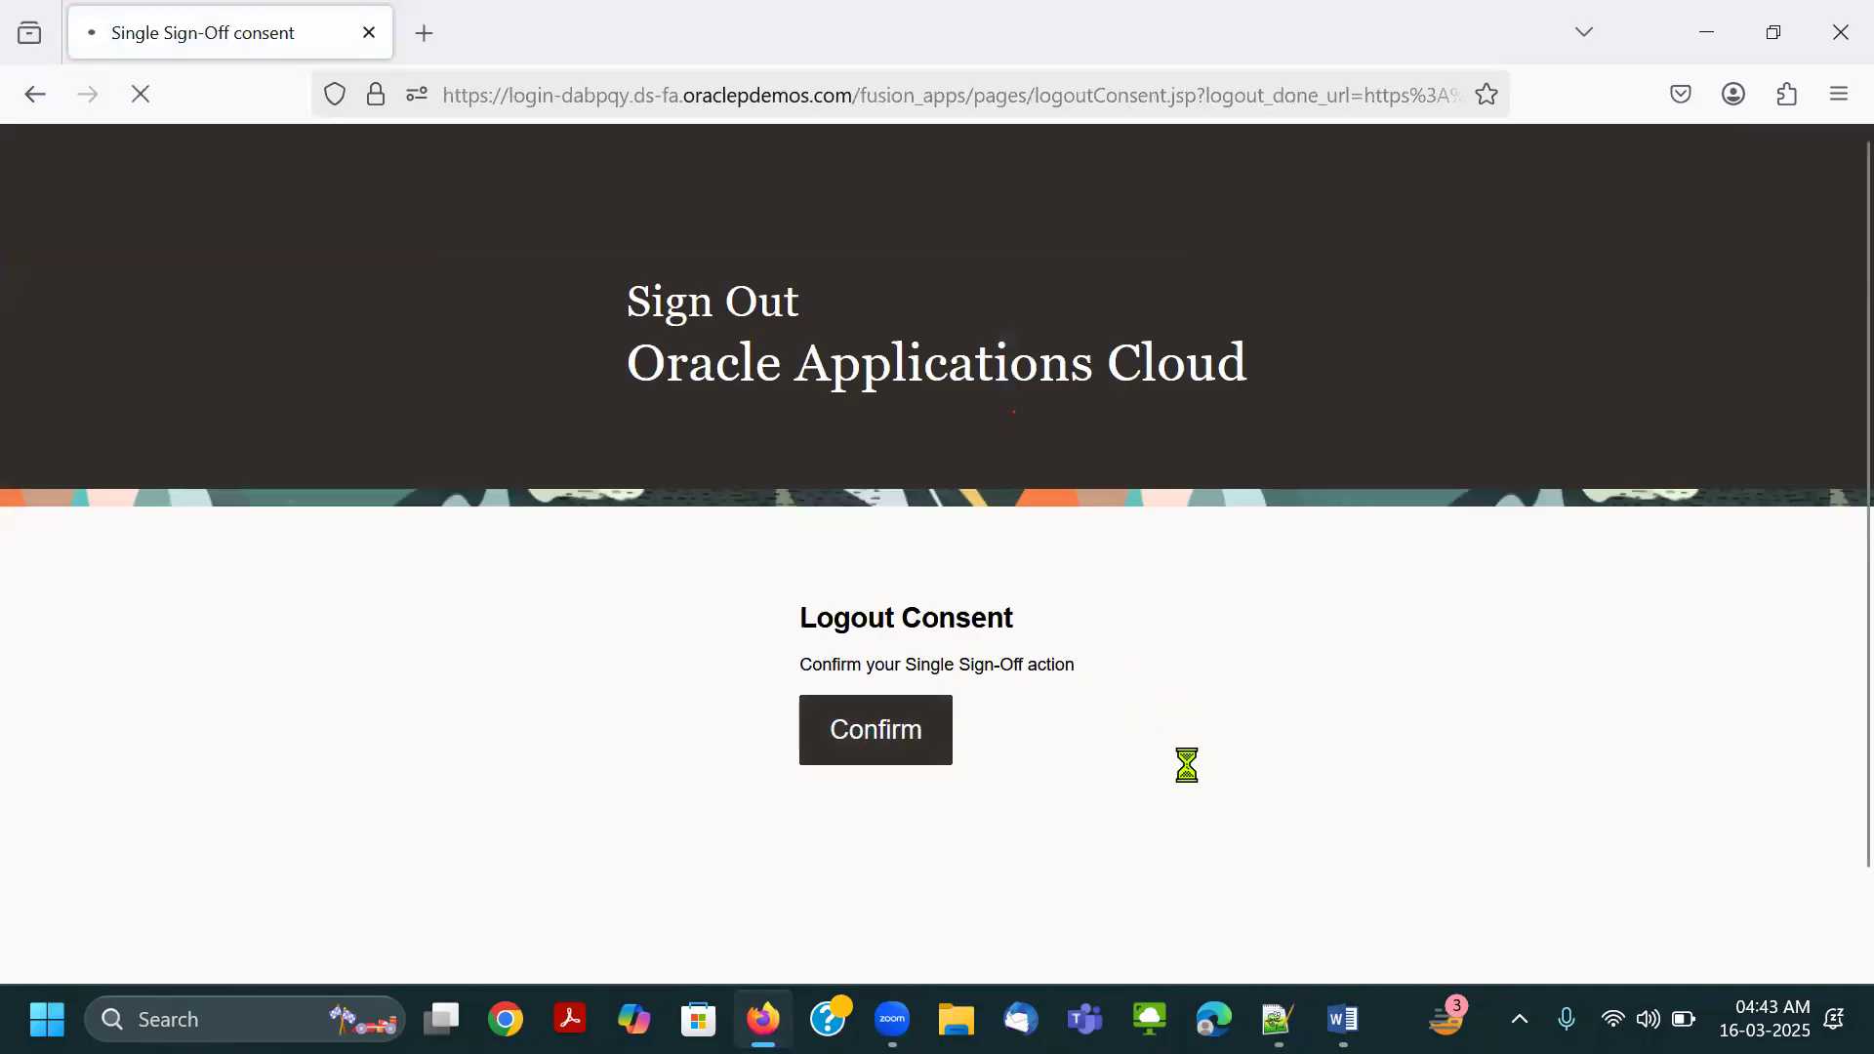
# Copy the user ID Connect.Thrive-GL from the Notepad++ note and enter it as the sign-in User ID.
pyautogui.hotkey('alt', 'Tab')
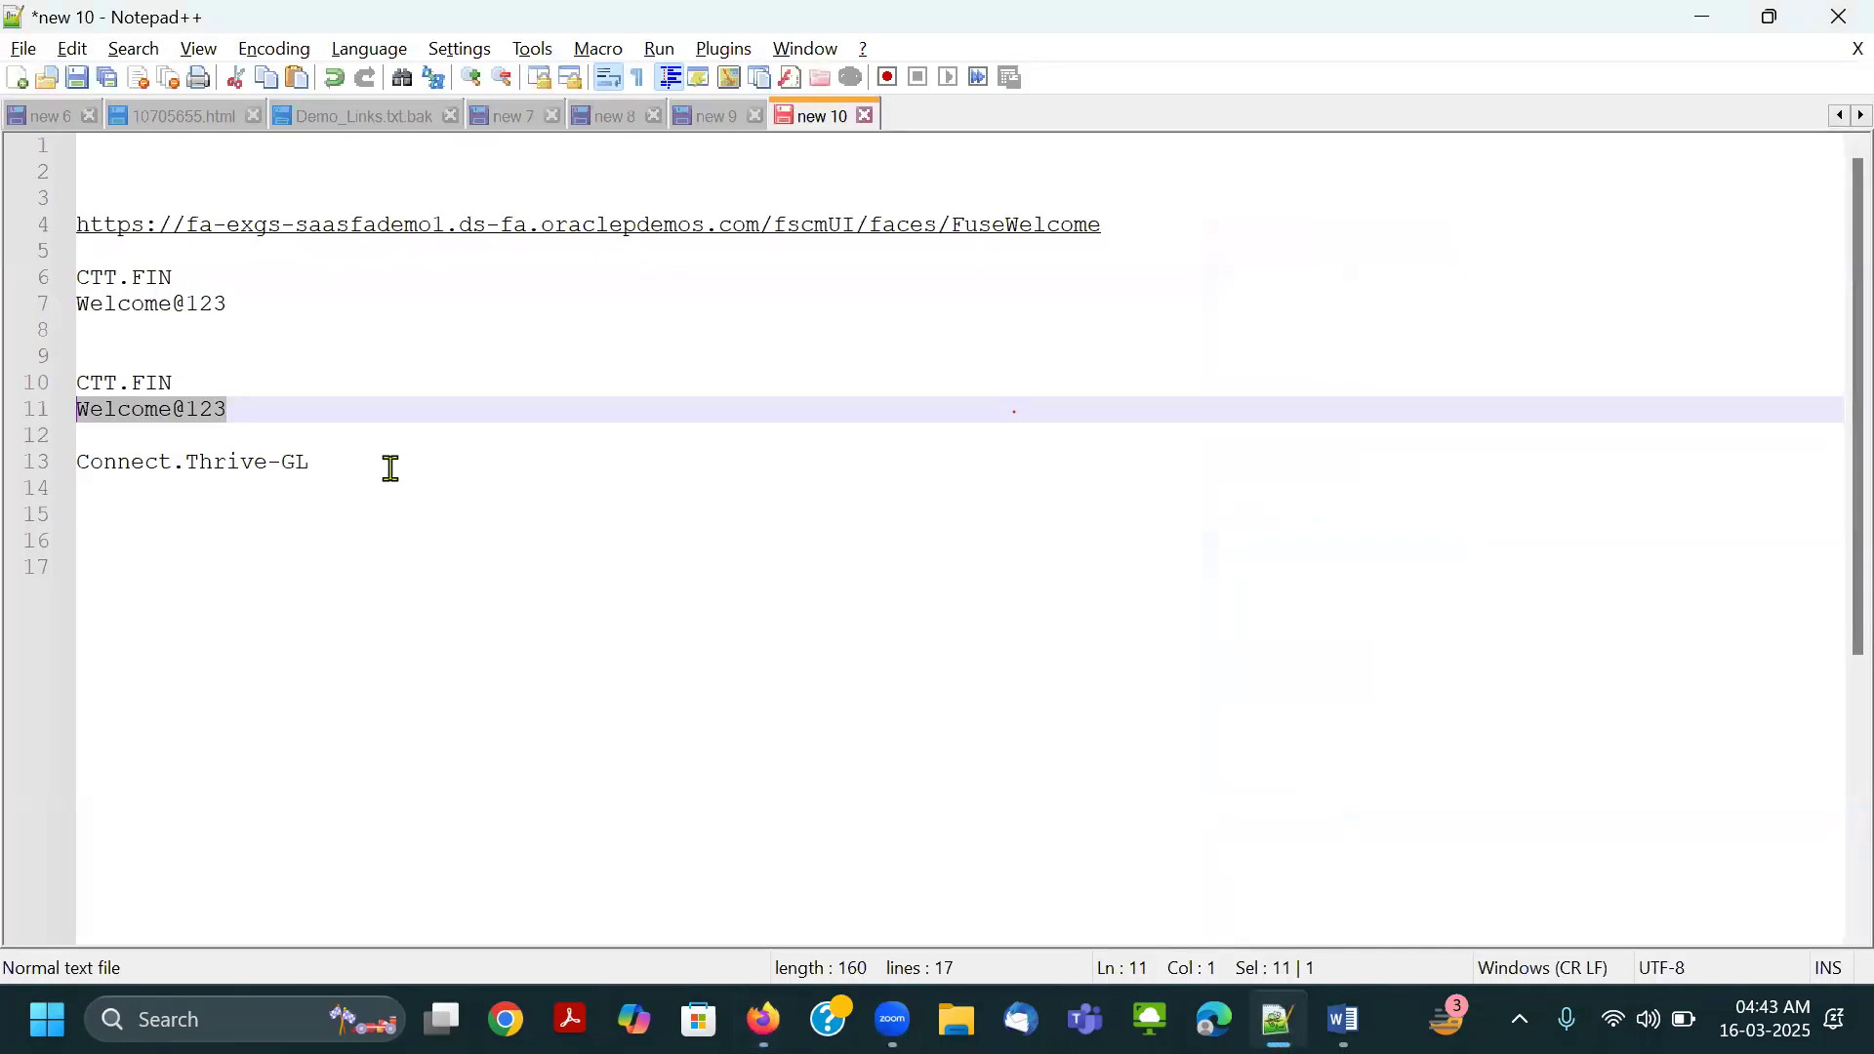
pyautogui.moveTo(352, 471); pyautogui.dragTo(23, 462)
pyautogui.hotkey('ctrl', 'c')
pyautogui.hotkey('alt', 'Tab')
pyautogui.hotkey('ctrl', 'v')
pyautogui.press('Tab')
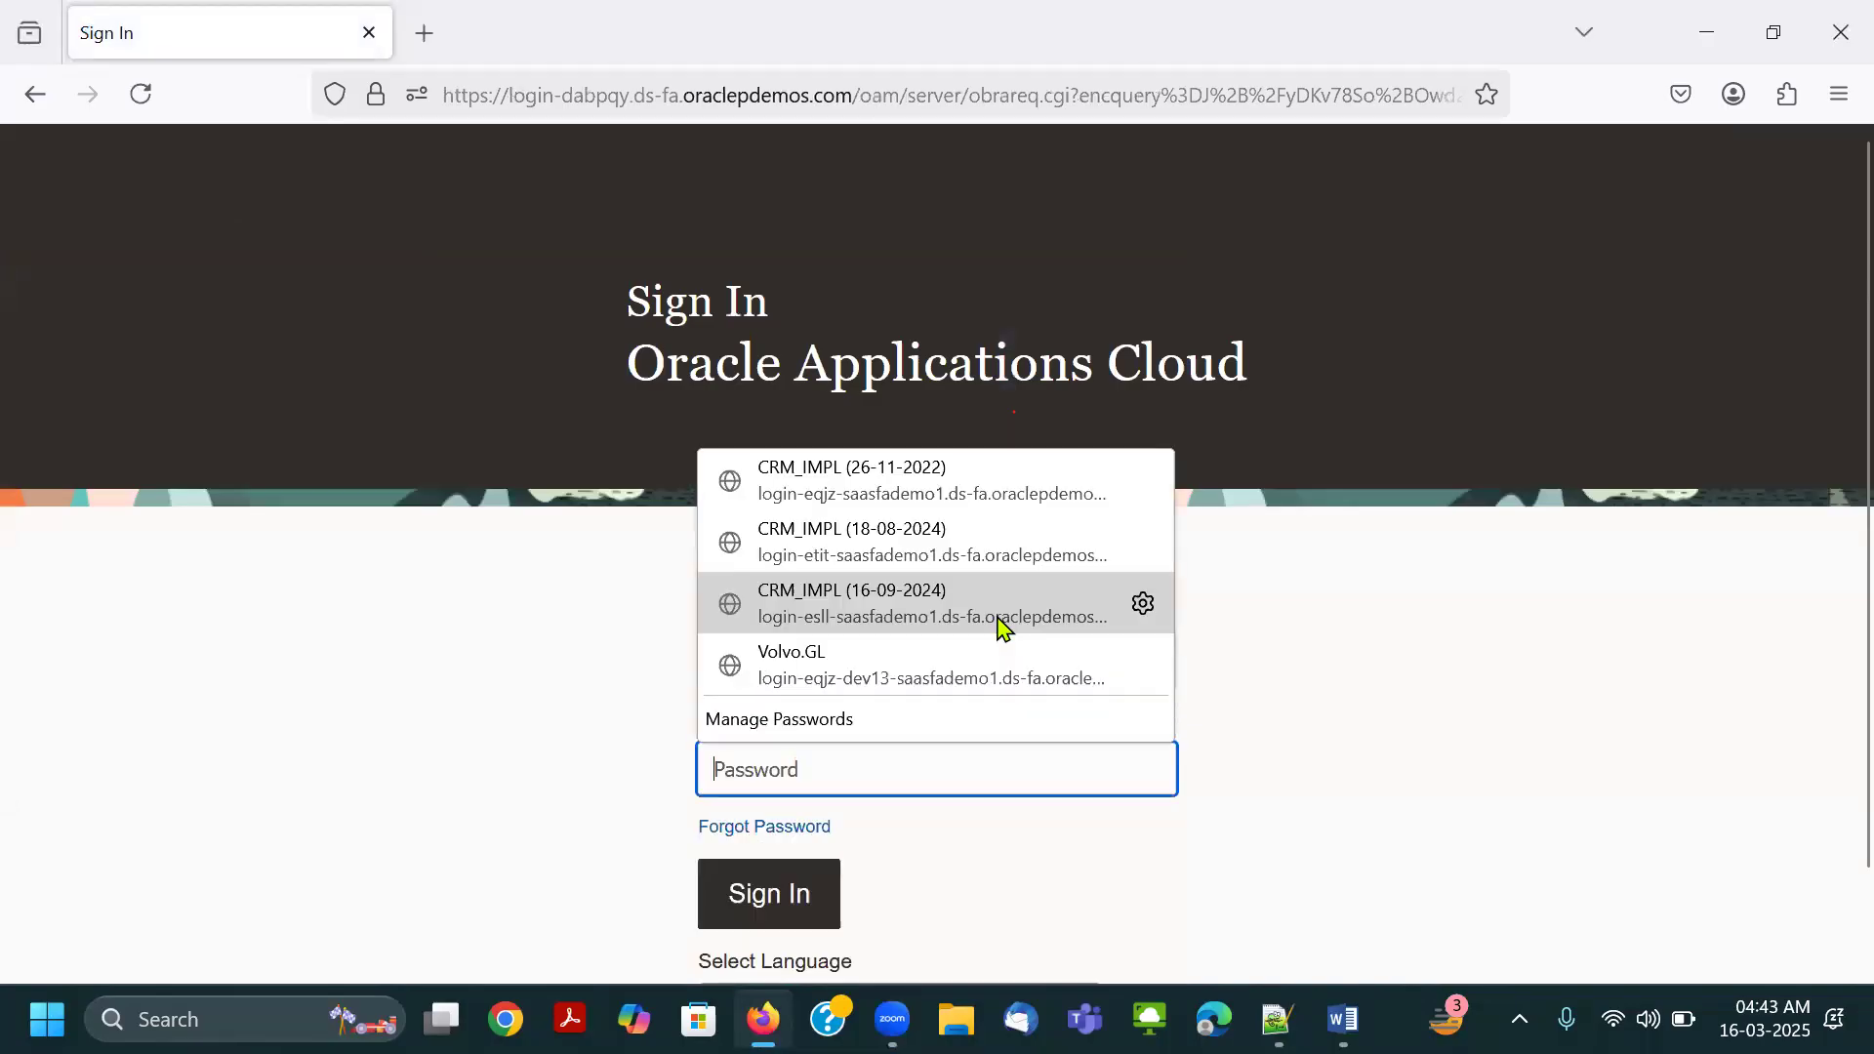
# Copy the account password from the note into the Password field, sign in, and decline to save the login.
pyautogui.hotkey('alt', 'Tab')
pyautogui.click(205, 383)
pyautogui.moveTo(254, 406); pyautogui.dragTo(20, 410)
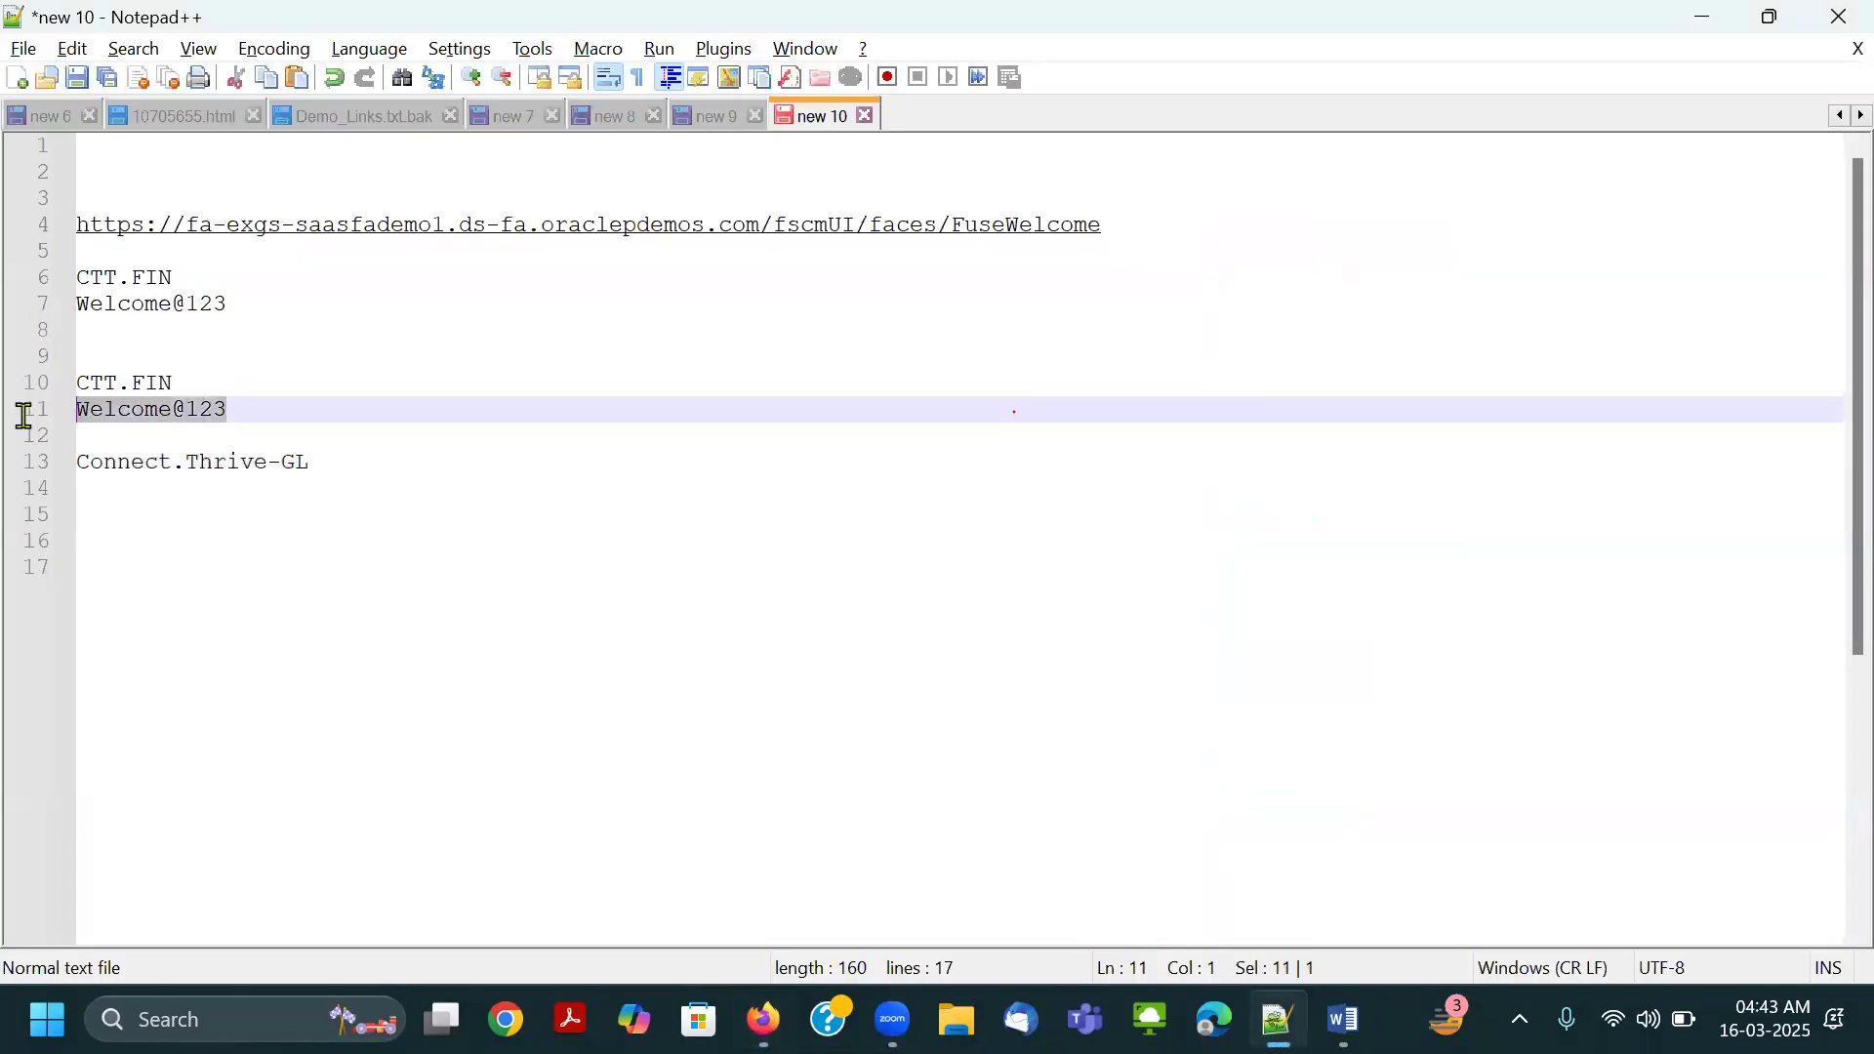
pyautogui.hotkey('ctrl', 'c')
pyautogui.hotkey('alt', 'Tab')
pyautogui.hotkey('ctrl', 'v')
pyautogui.click(799, 890)
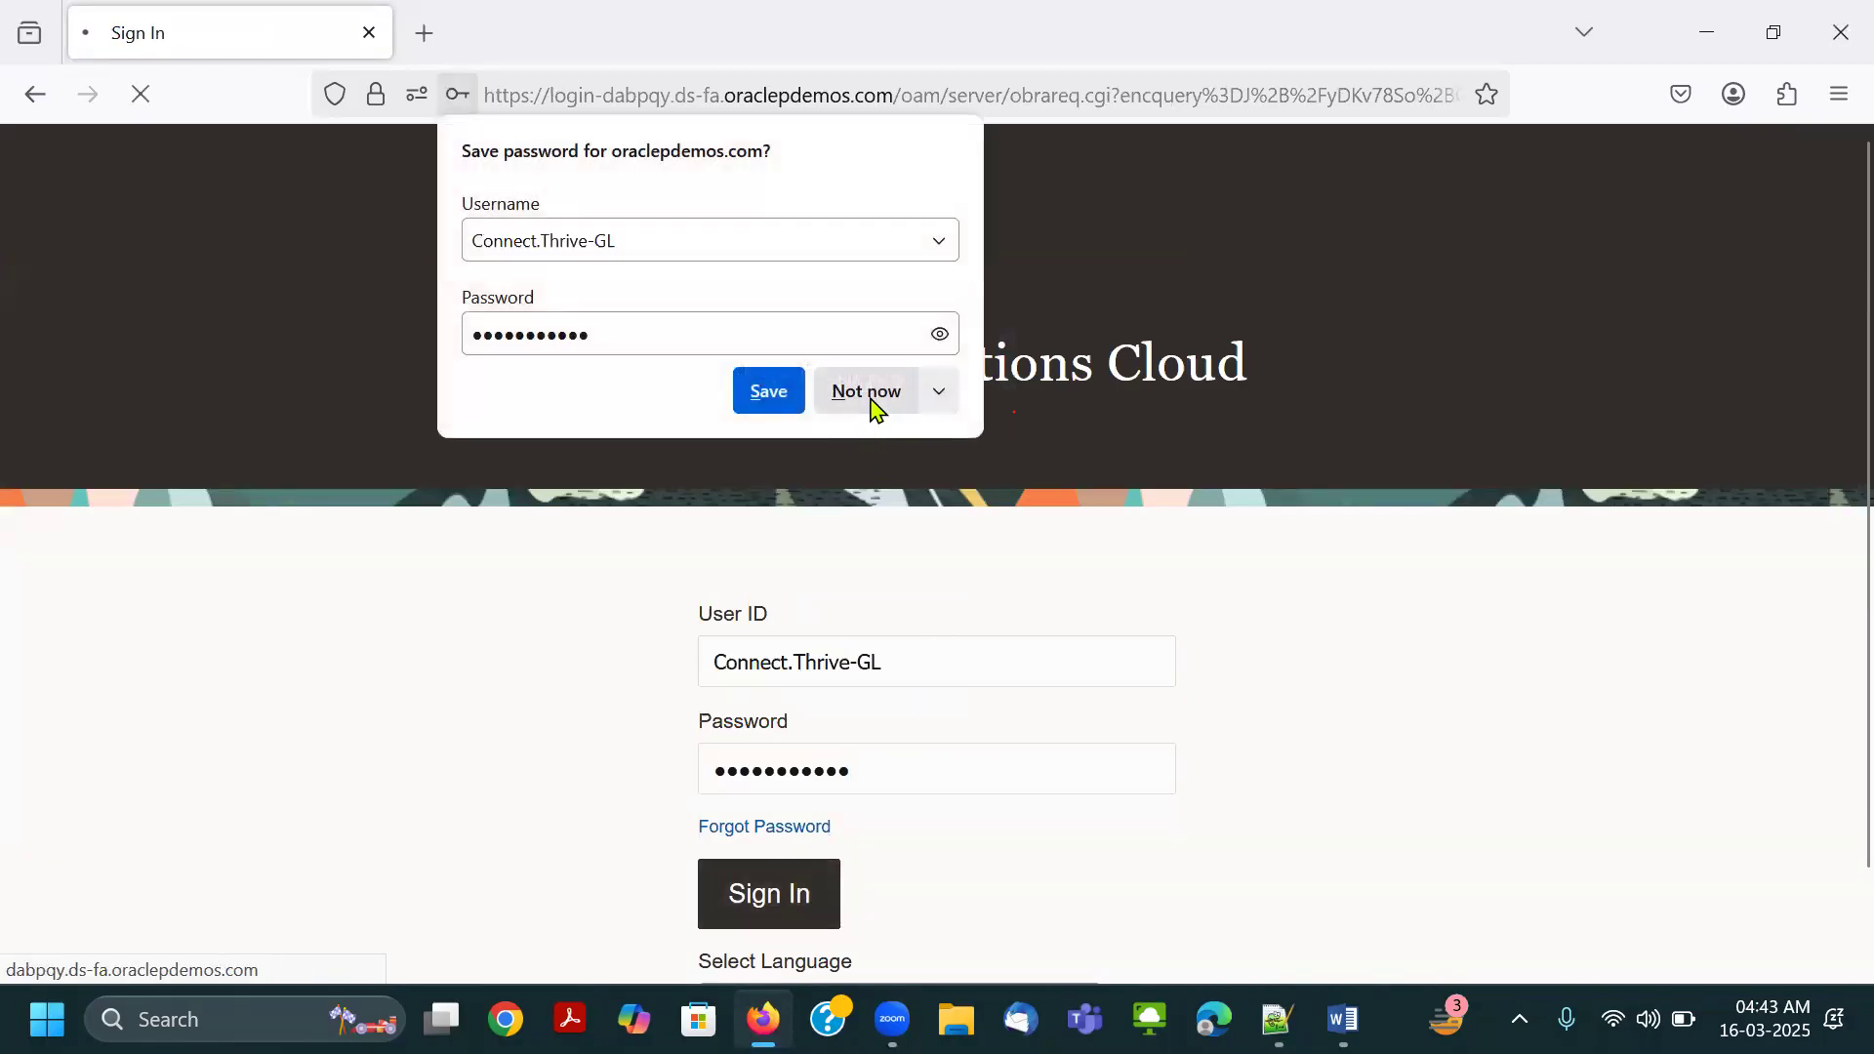
pyautogui.click(871, 398)
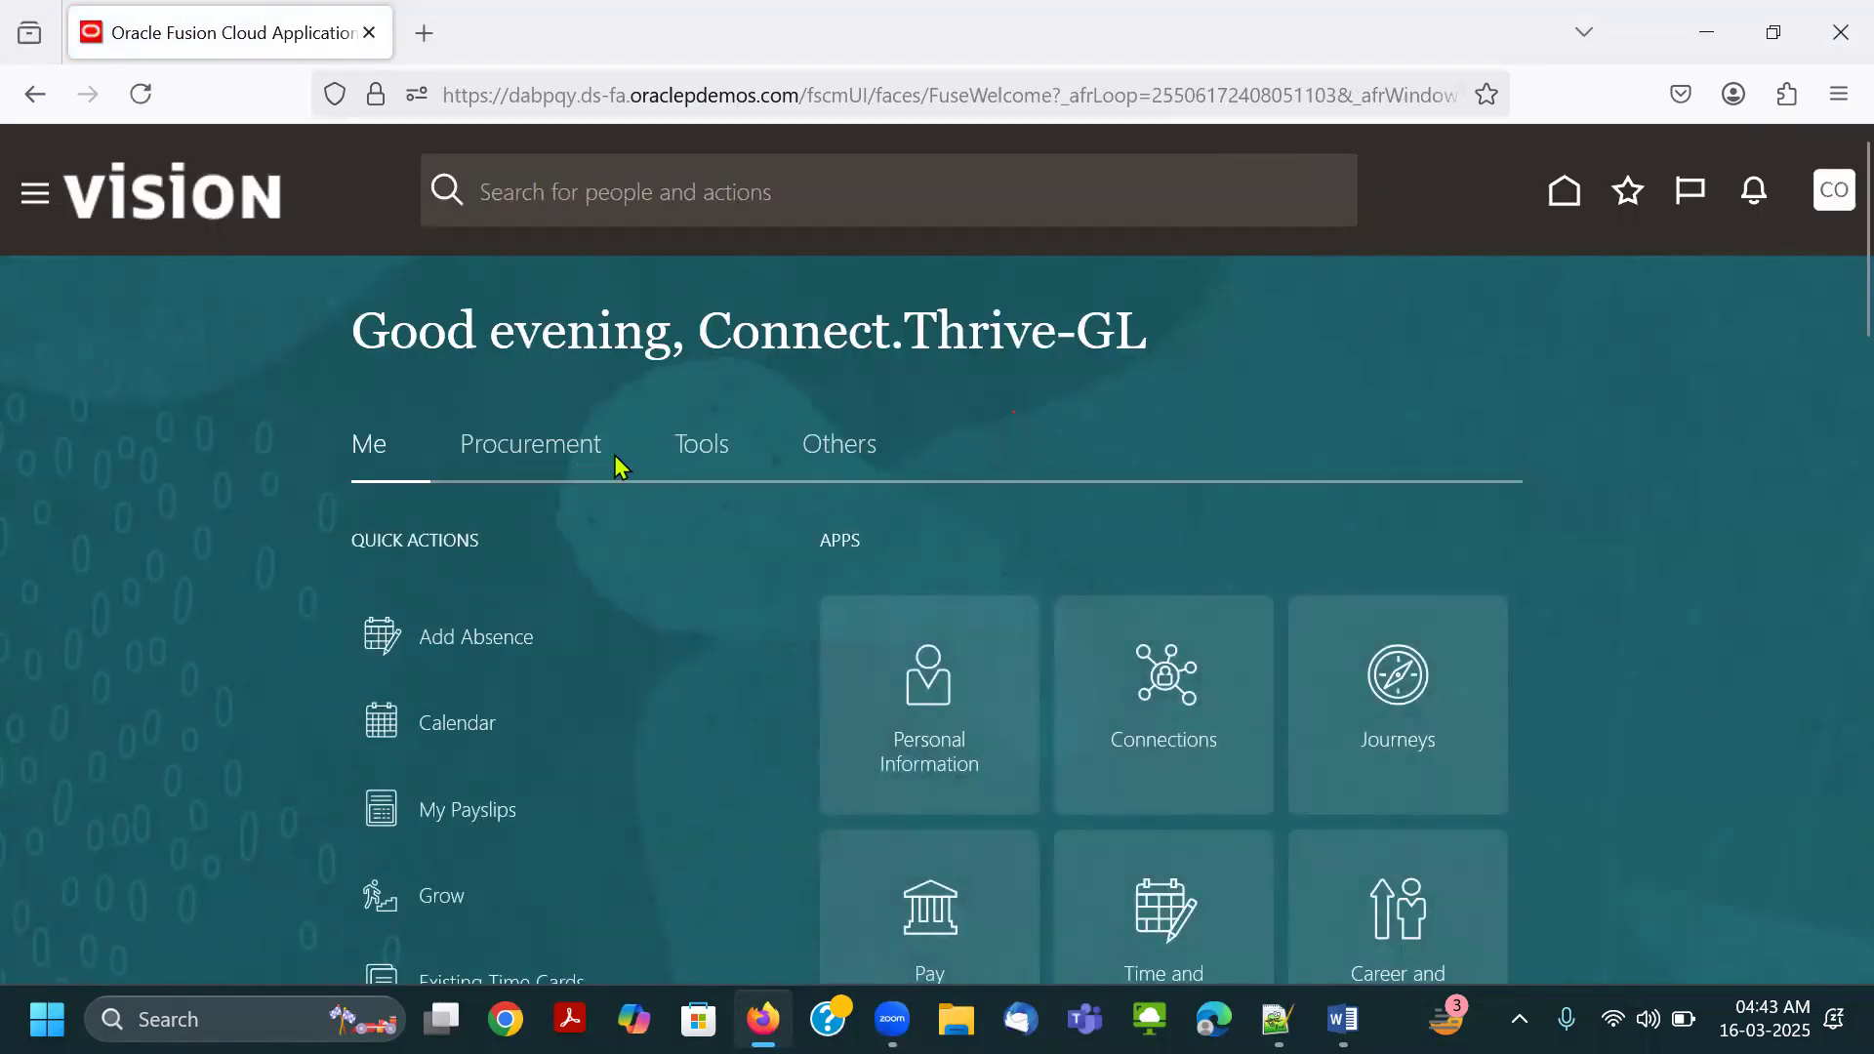
# Switch to Word to examine the home page screenshot taken before the role assignment, and return to Firefox.
pyautogui.hotkey('alt', 'Tab')
pyautogui.hotkey('alt', 'Tab')
pyautogui.hotkey('alt', 'Tab')
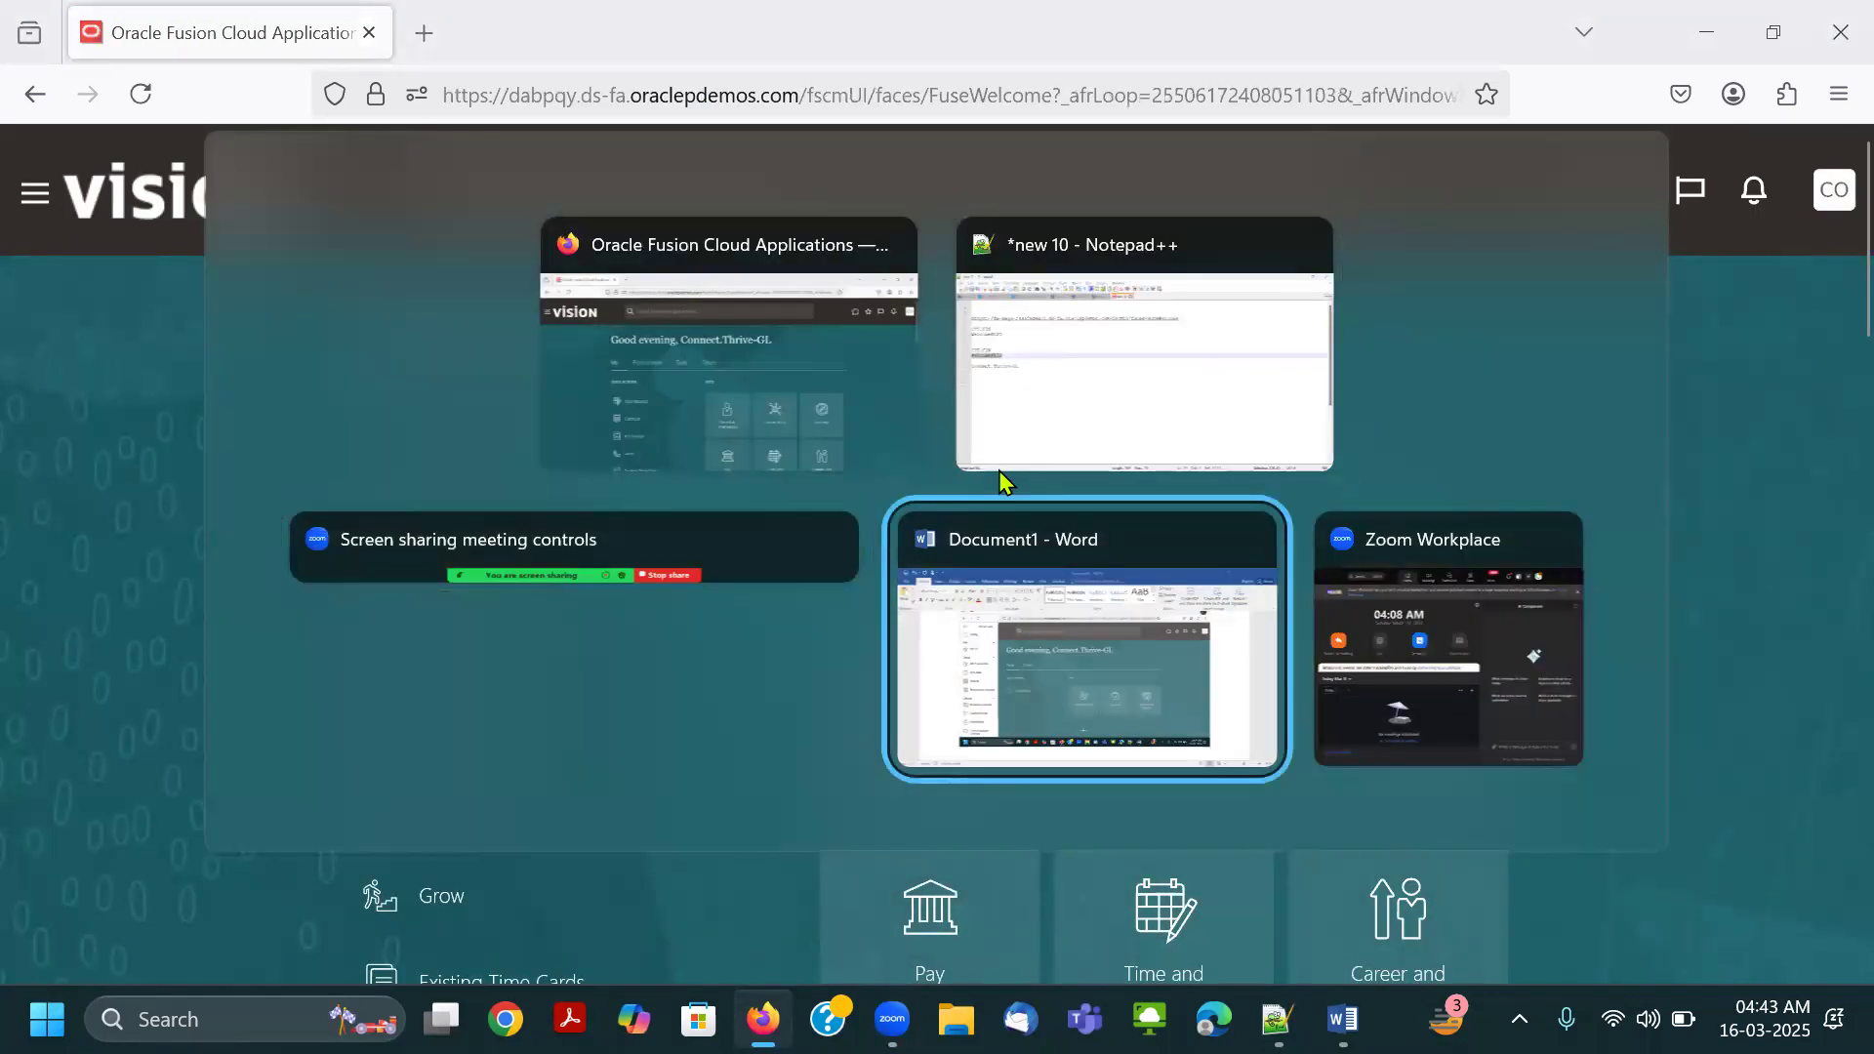
pyautogui.scroll(10, 1074, 527)
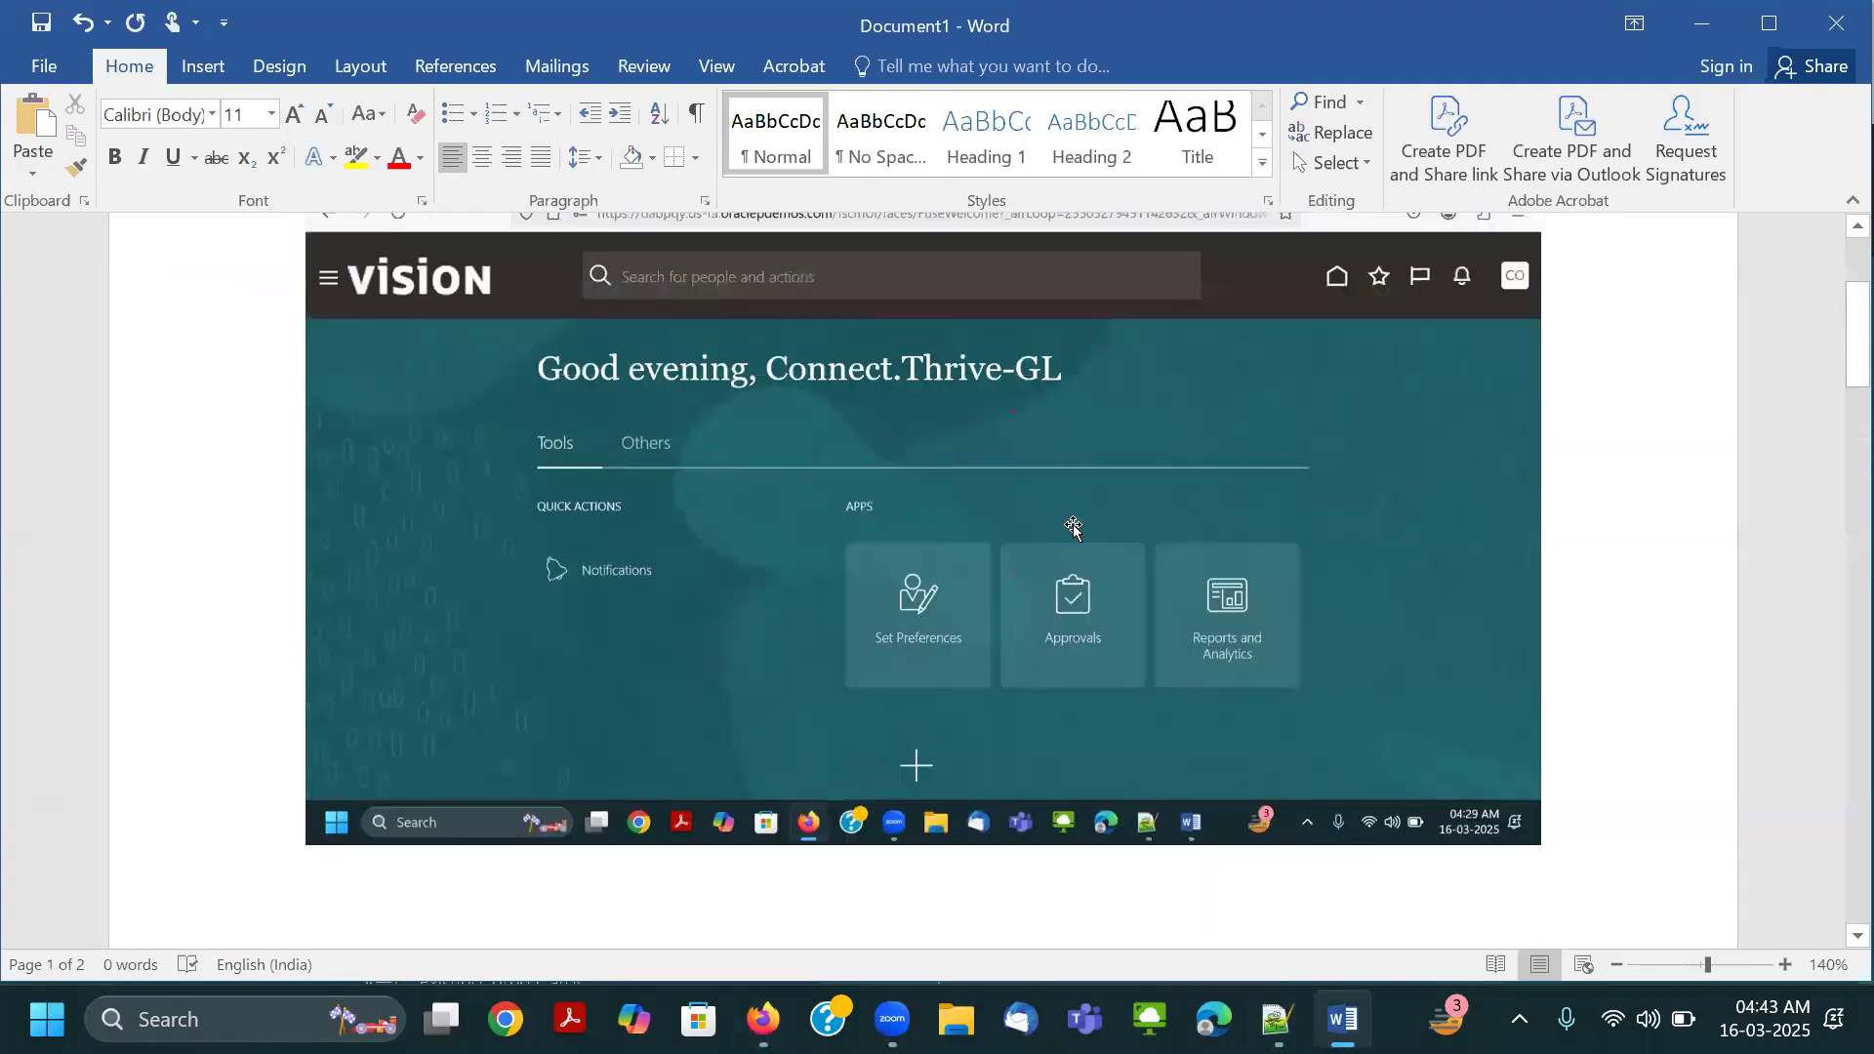
pyautogui.keyDown('ctrl'); pyautogui.scroll(1, 1073, 527); pyautogui.keyUp('ctrl')
pyautogui.scroll(3, 1074, 532)
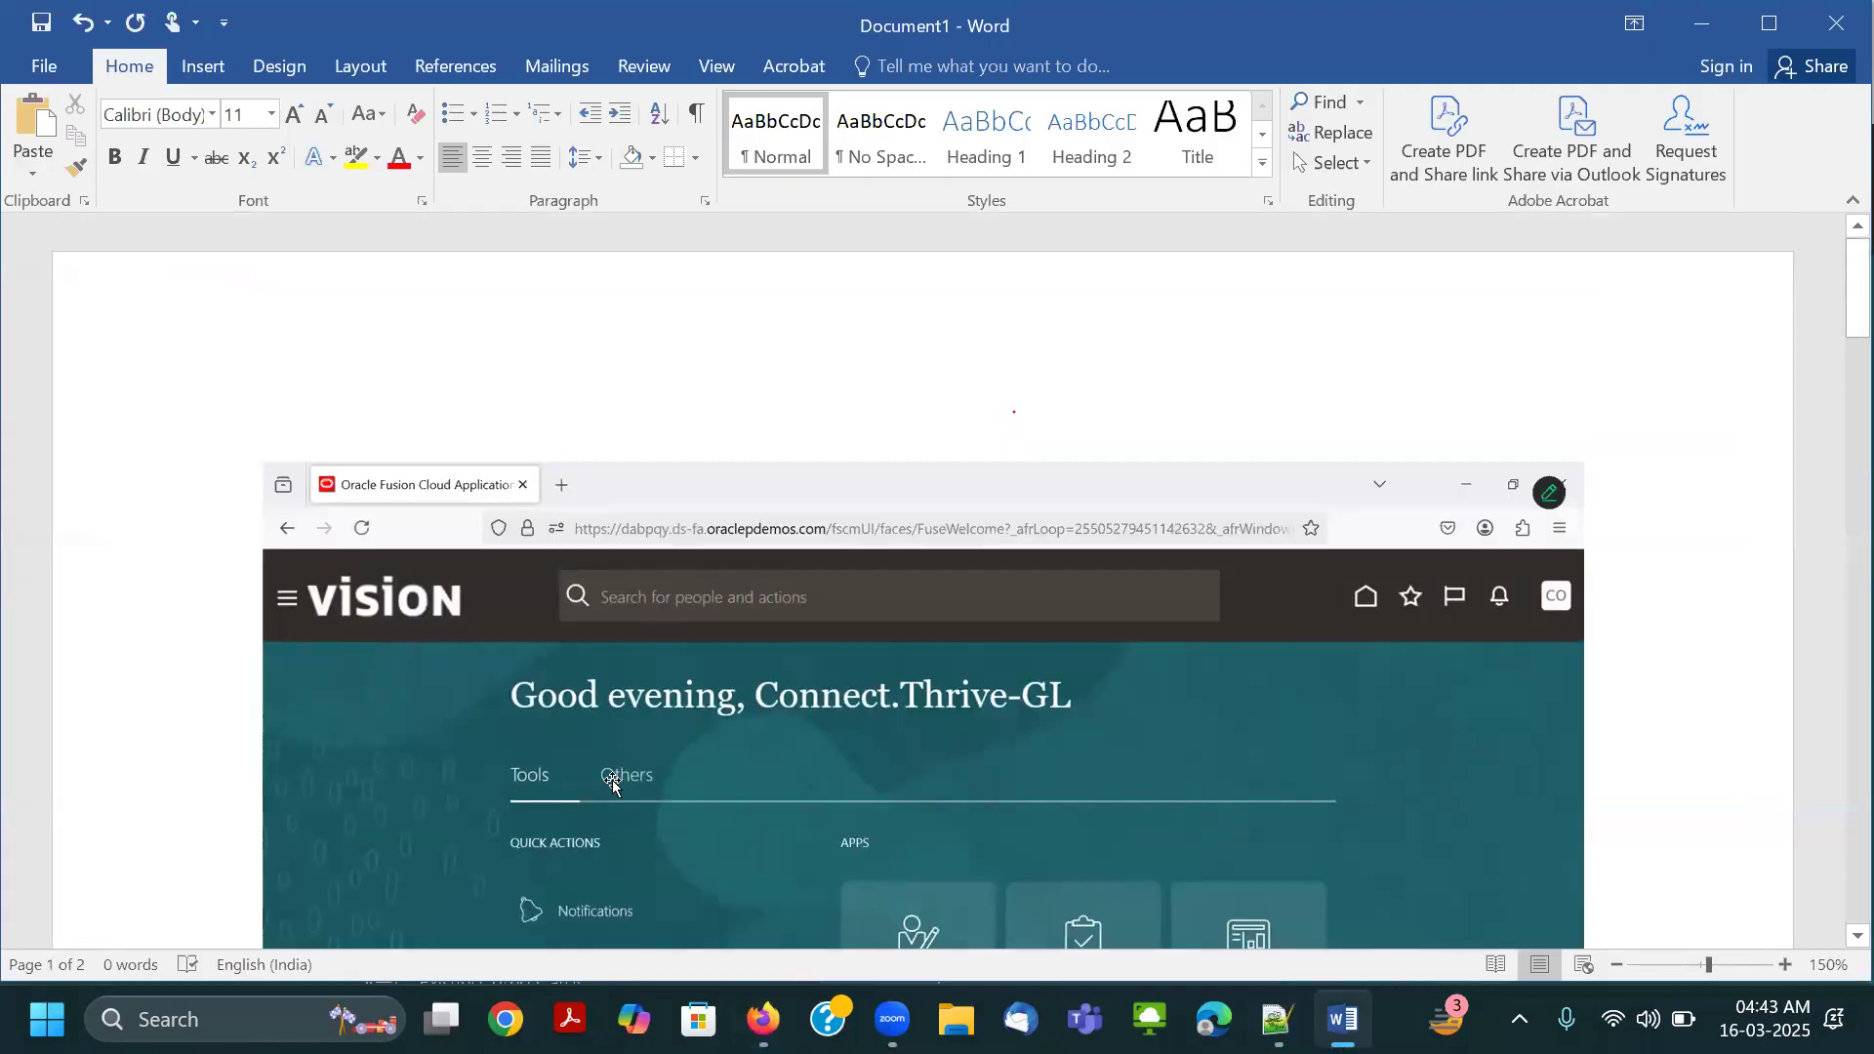
pyautogui.scroll(-3, 696, 753)
pyautogui.hotkey('alt', 'Tab')
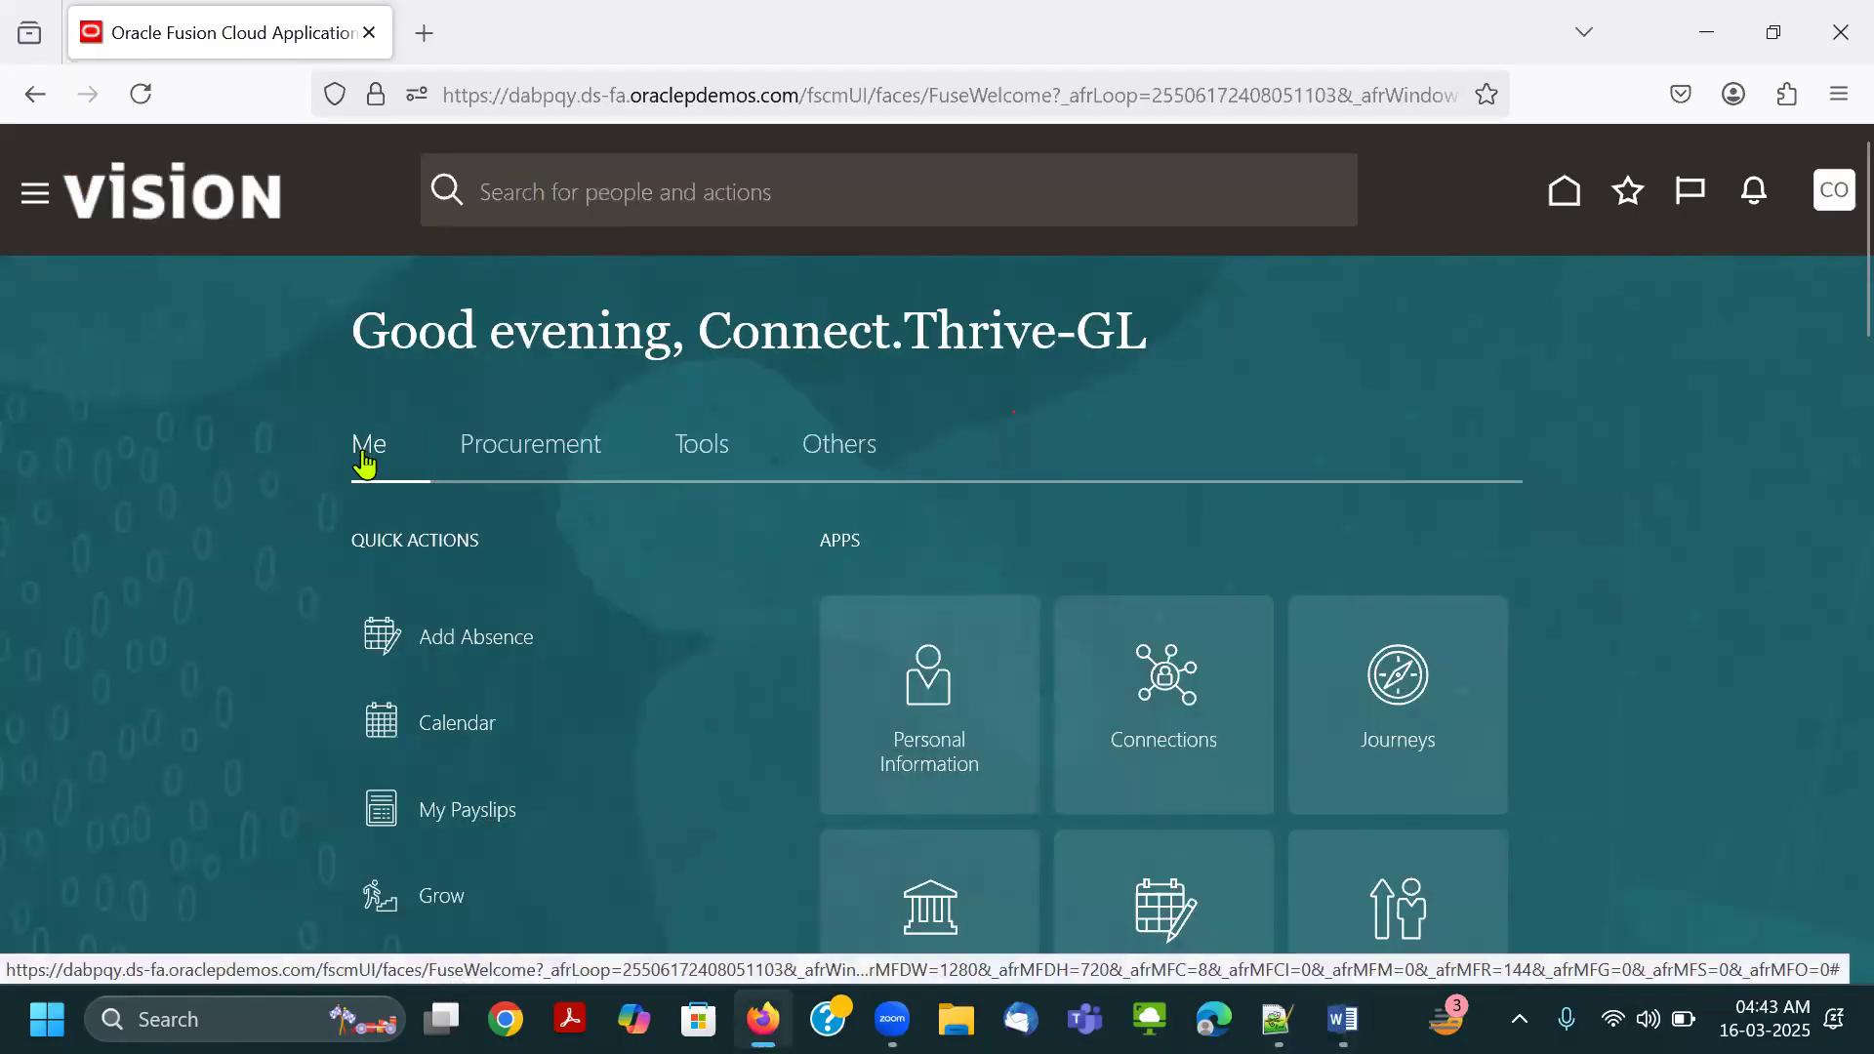
# Check which apps the new user can access under Procurement, Tools and Others on the home page.
pyautogui.click(543, 458)
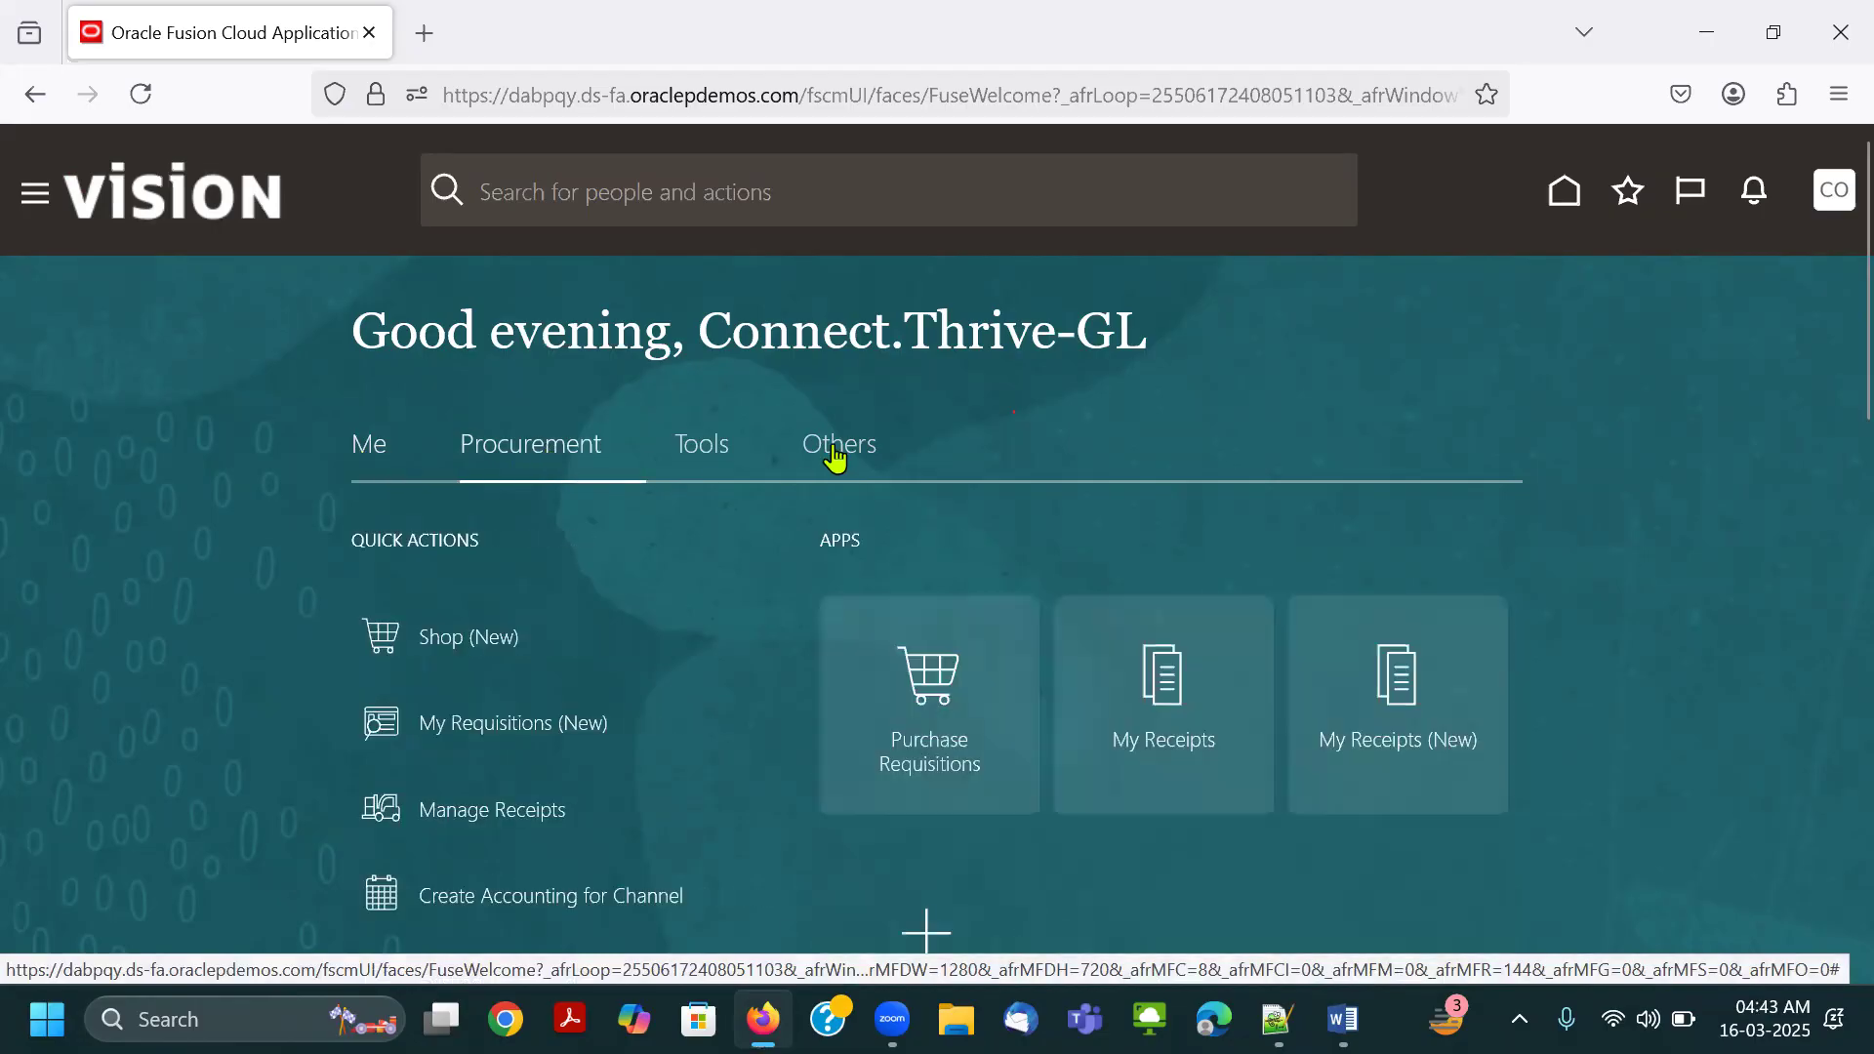
pyautogui.click(722, 454)
pyautogui.click(845, 458)
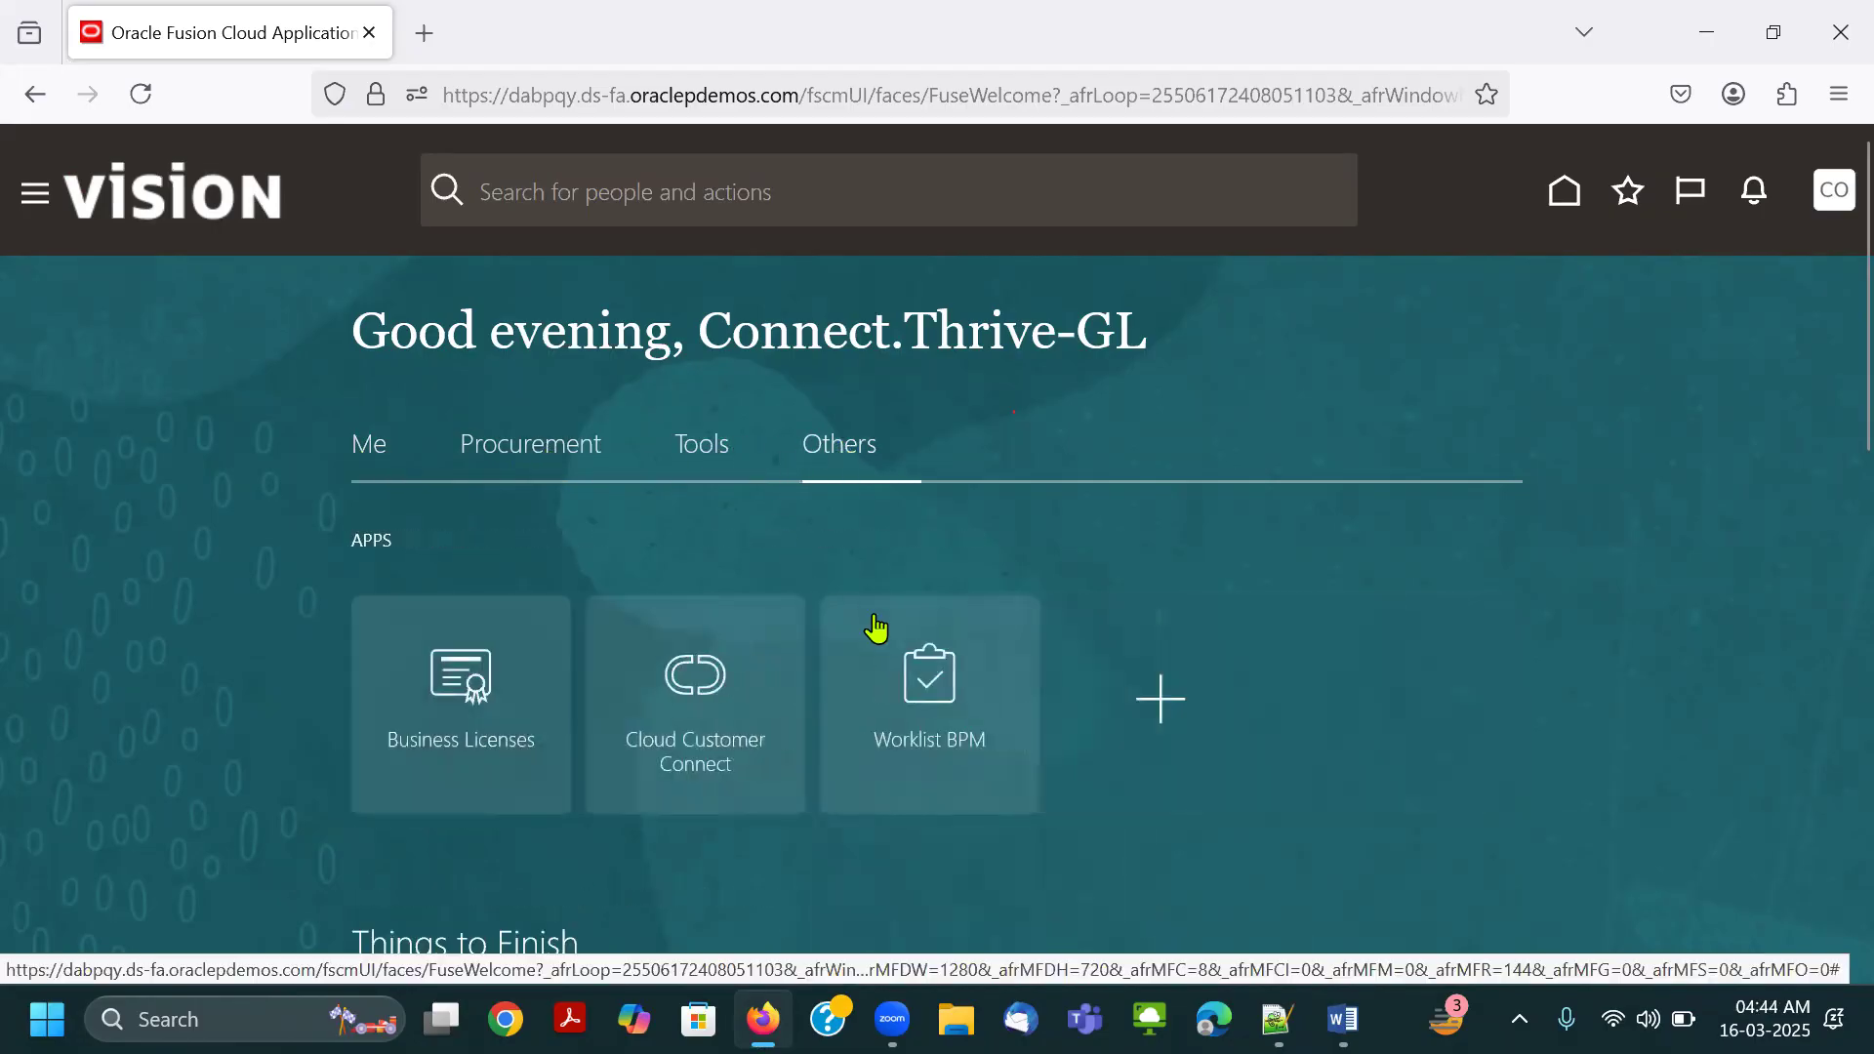
pyautogui.hotkey('alt', 'Tab')
pyautogui.hotkey('alt', 'Tab')
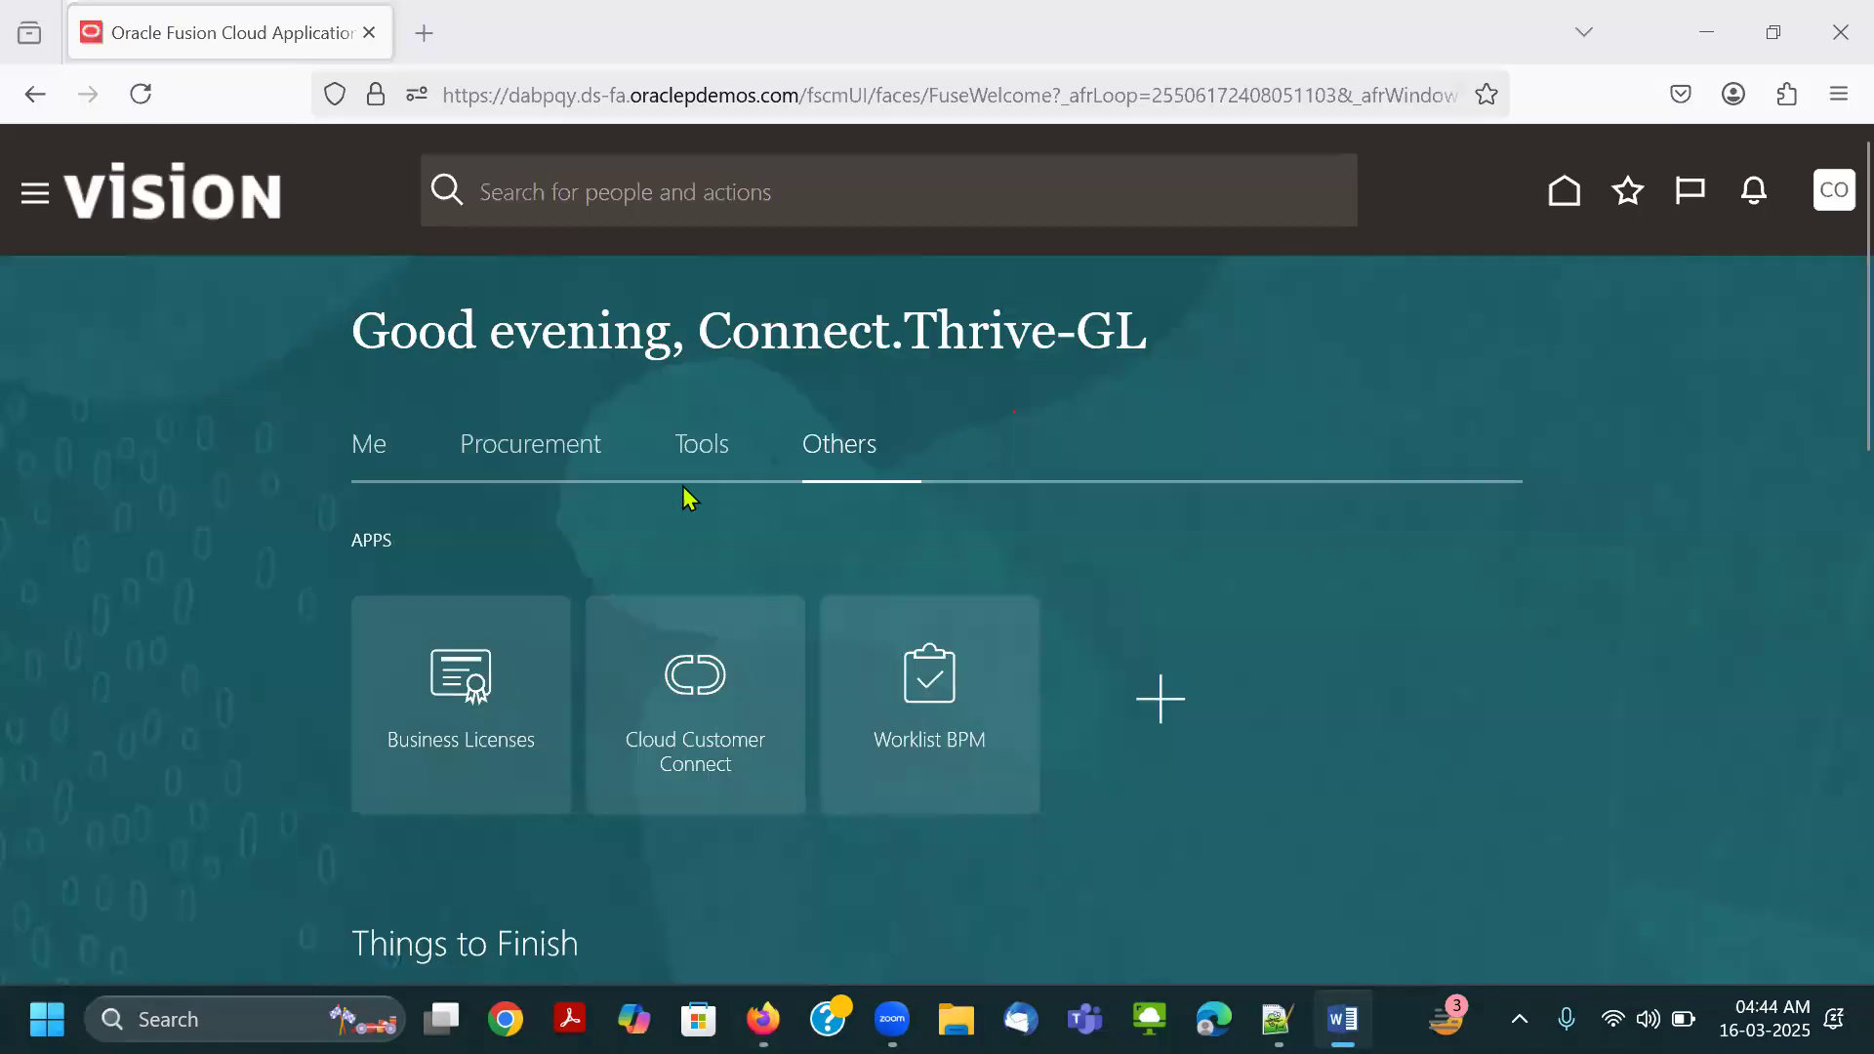
# Revisit the home page groups and look through the quick actions and apps offered under Me.
pyautogui.click(716, 452)
pyautogui.click(854, 451)
pyautogui.click(523, 452)
pyautogui.click(371, 447)
pyautogui.scroll(-8, 390, 518)
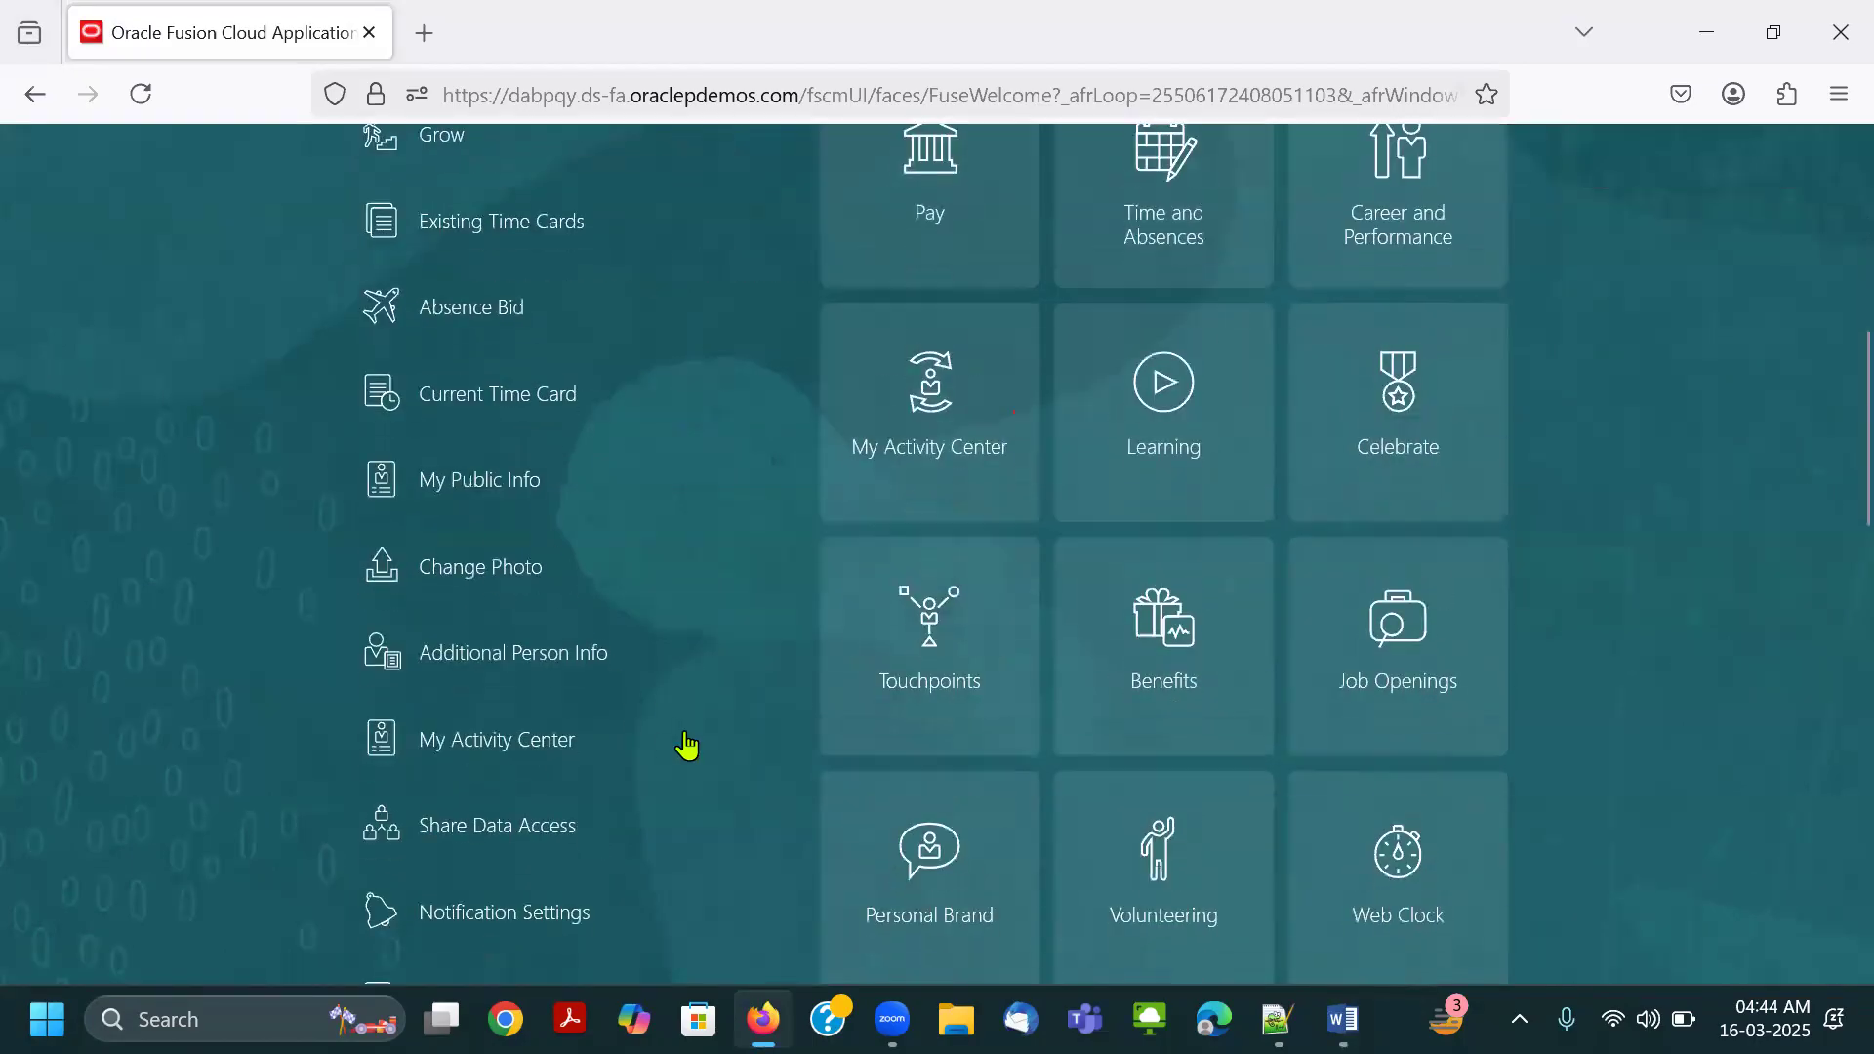
pyautogui.scroll(-9, 687, 744)
pyautogui.scroll(16, 887, 494)
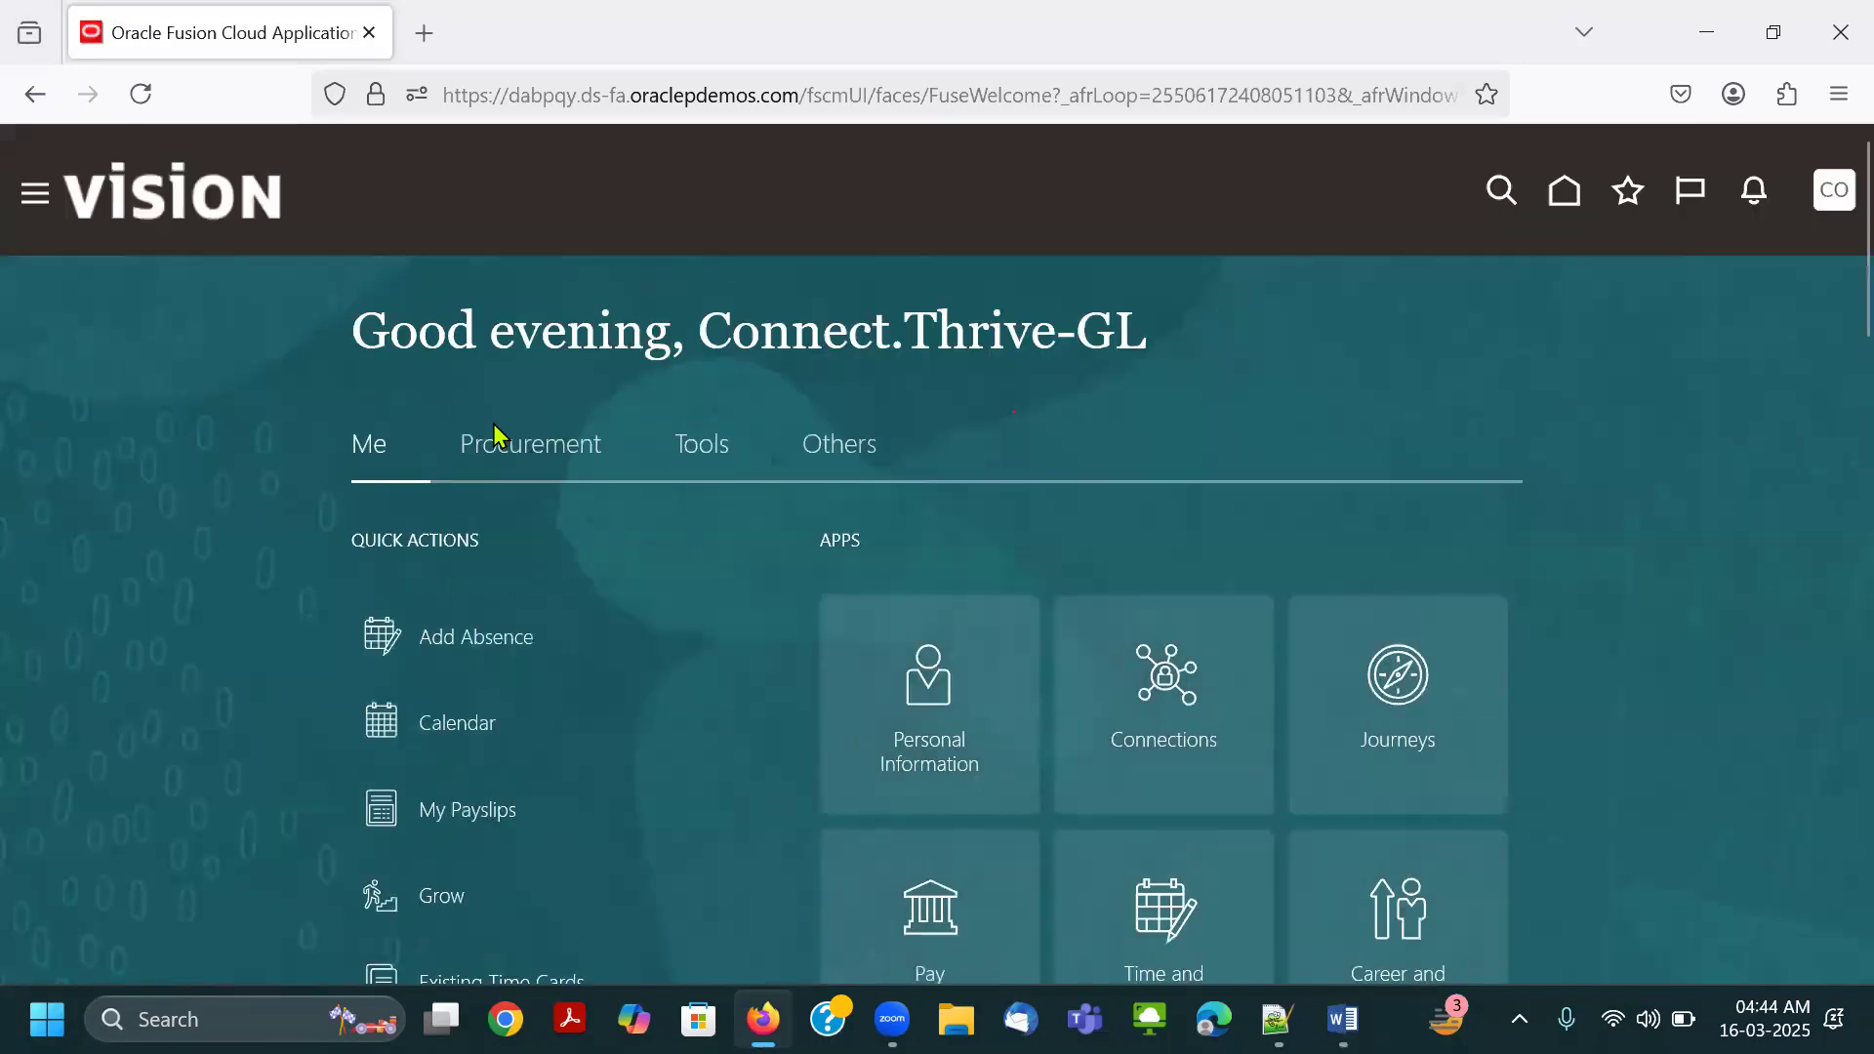
# Look through the Procurement and Tools apps, outline Tools and Scheduled Processes in red, and erase both outlines.
pyautogui.click(542, 466)
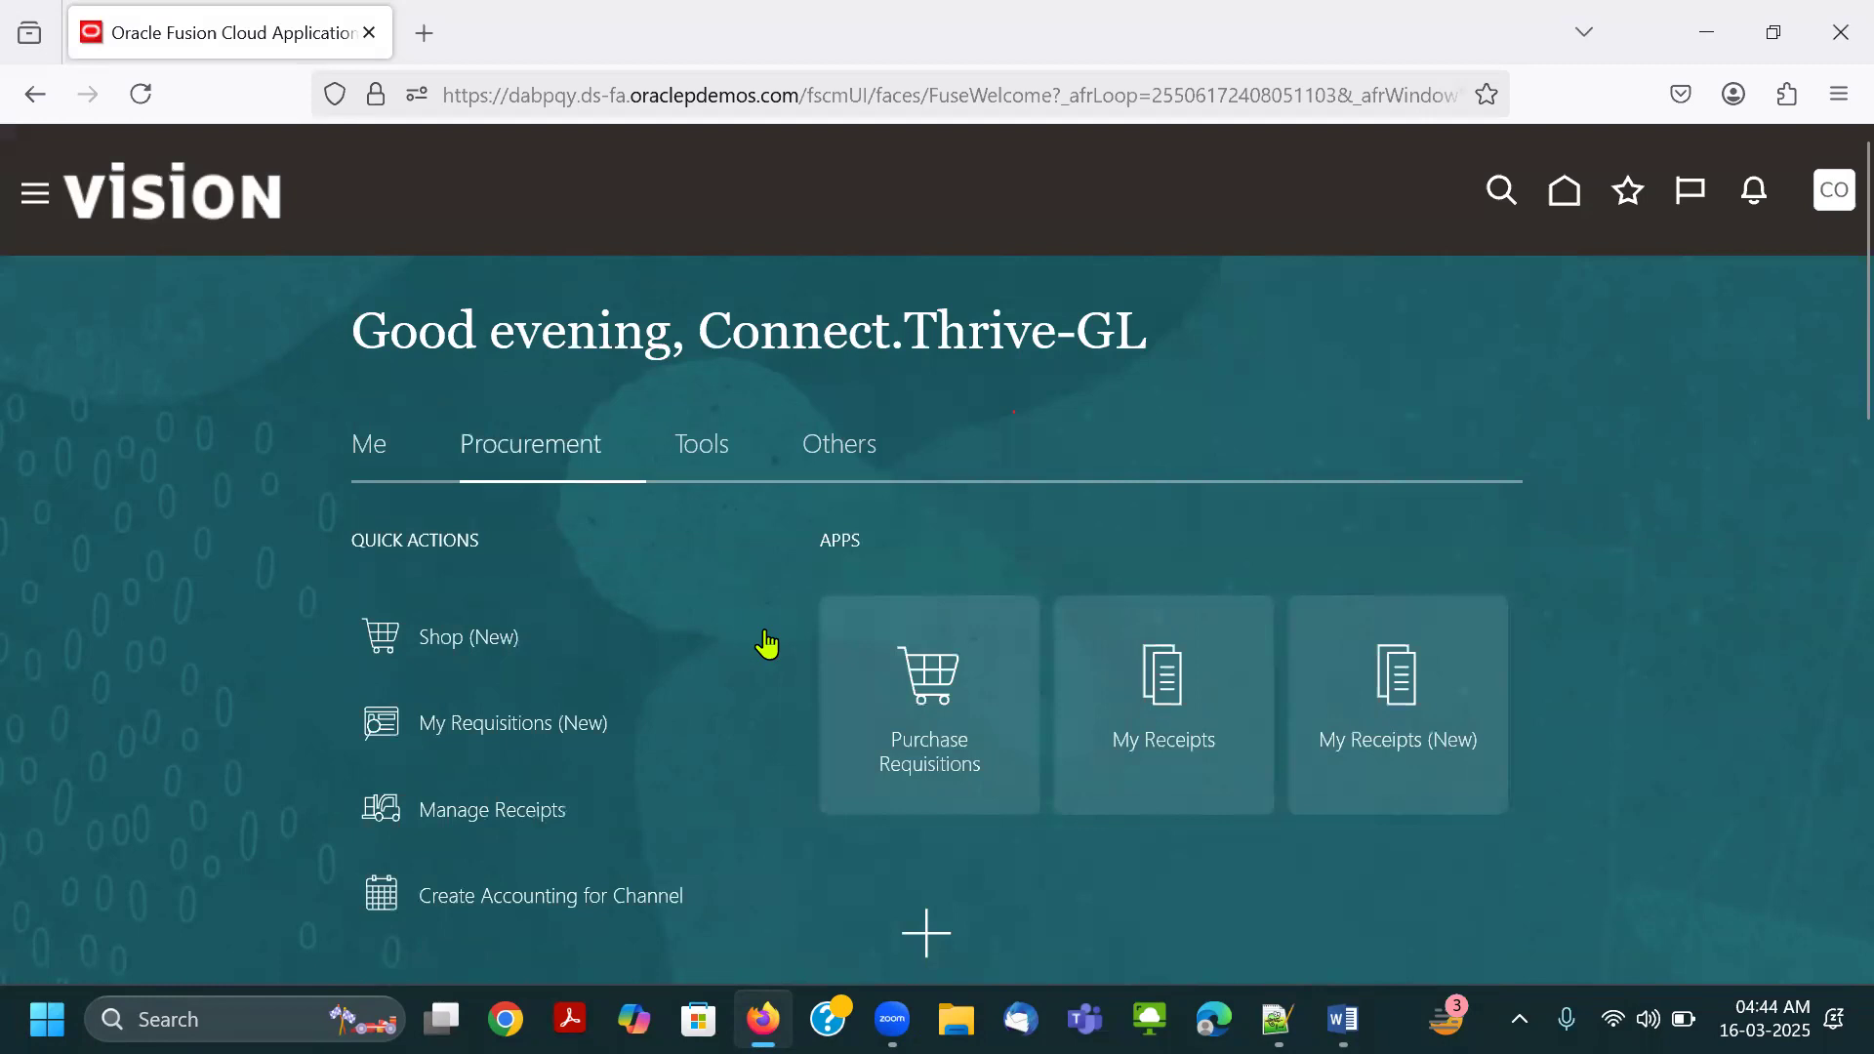
pyautogui.scroll(-2, 946, 694)
pyautogui.click(713, 293)
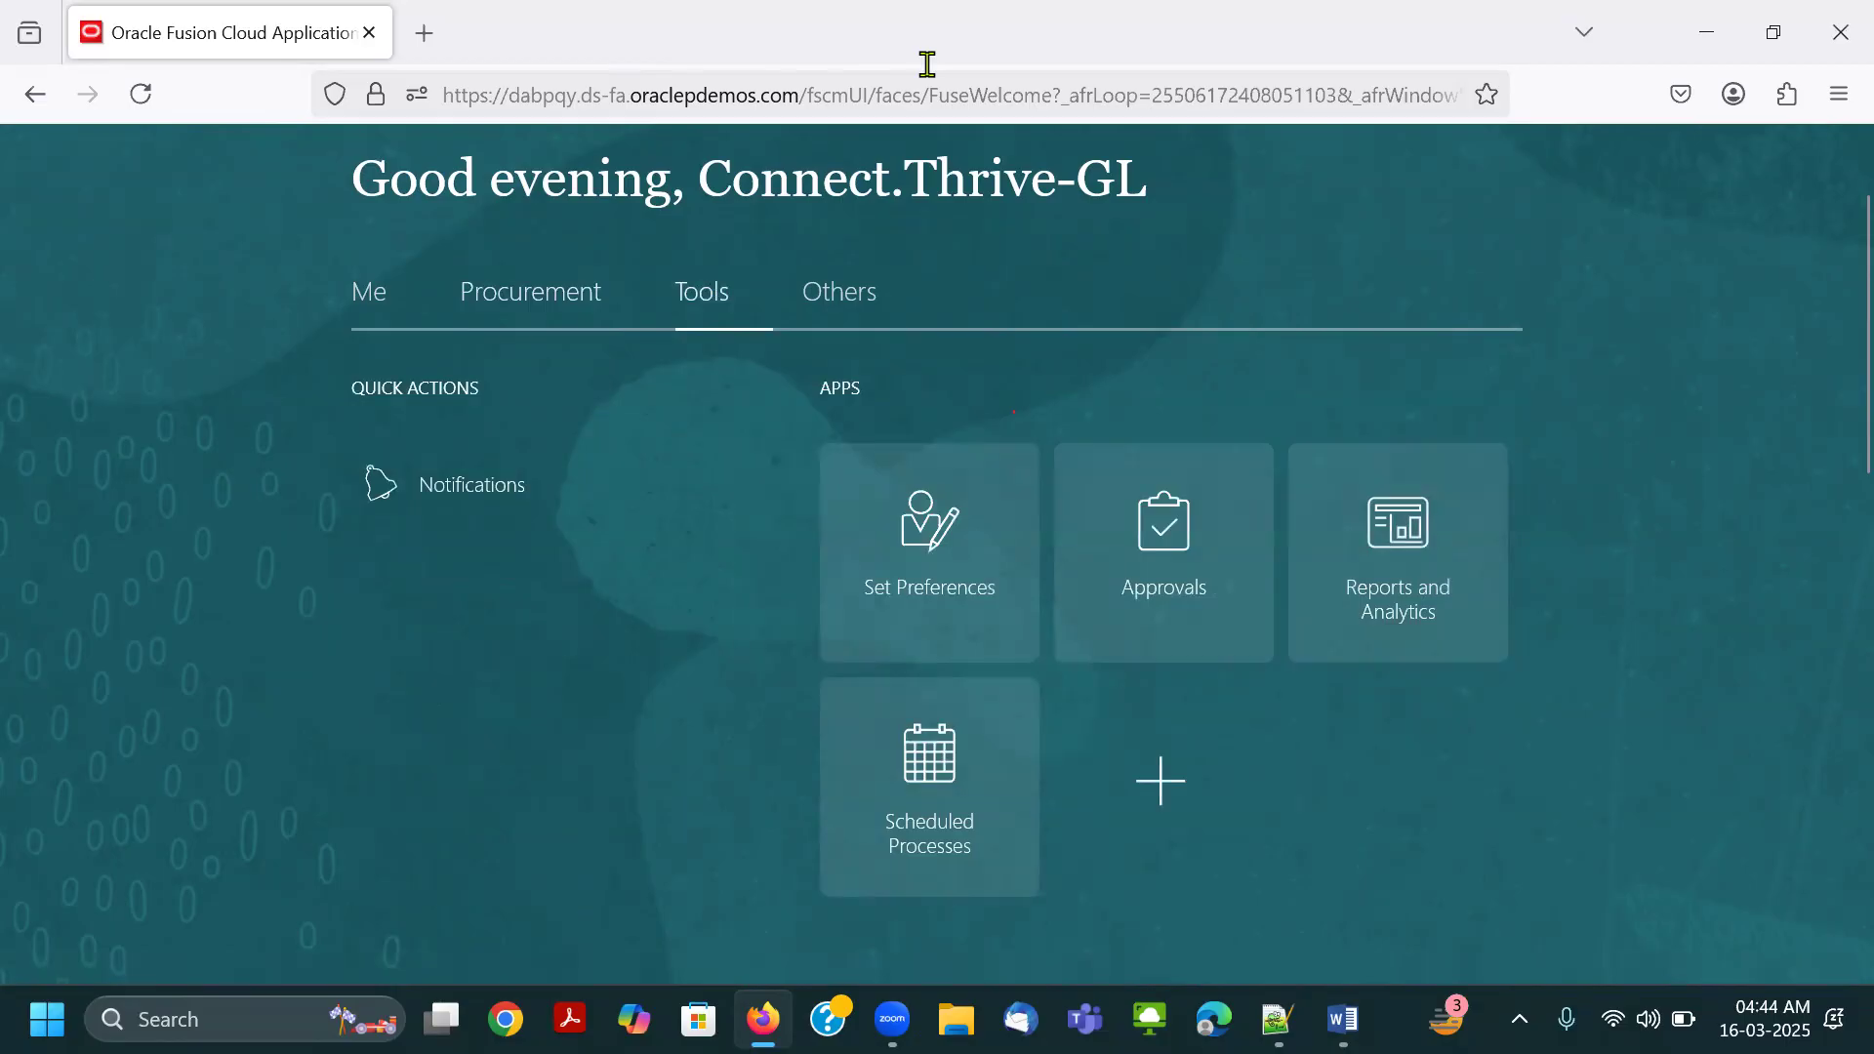
pyautogui.moveTo(817, 666); pyautogui.dragTo(1037, 889)
pyautogui.moveTo(671, 264); pyautogui.dragTo(764, 330)
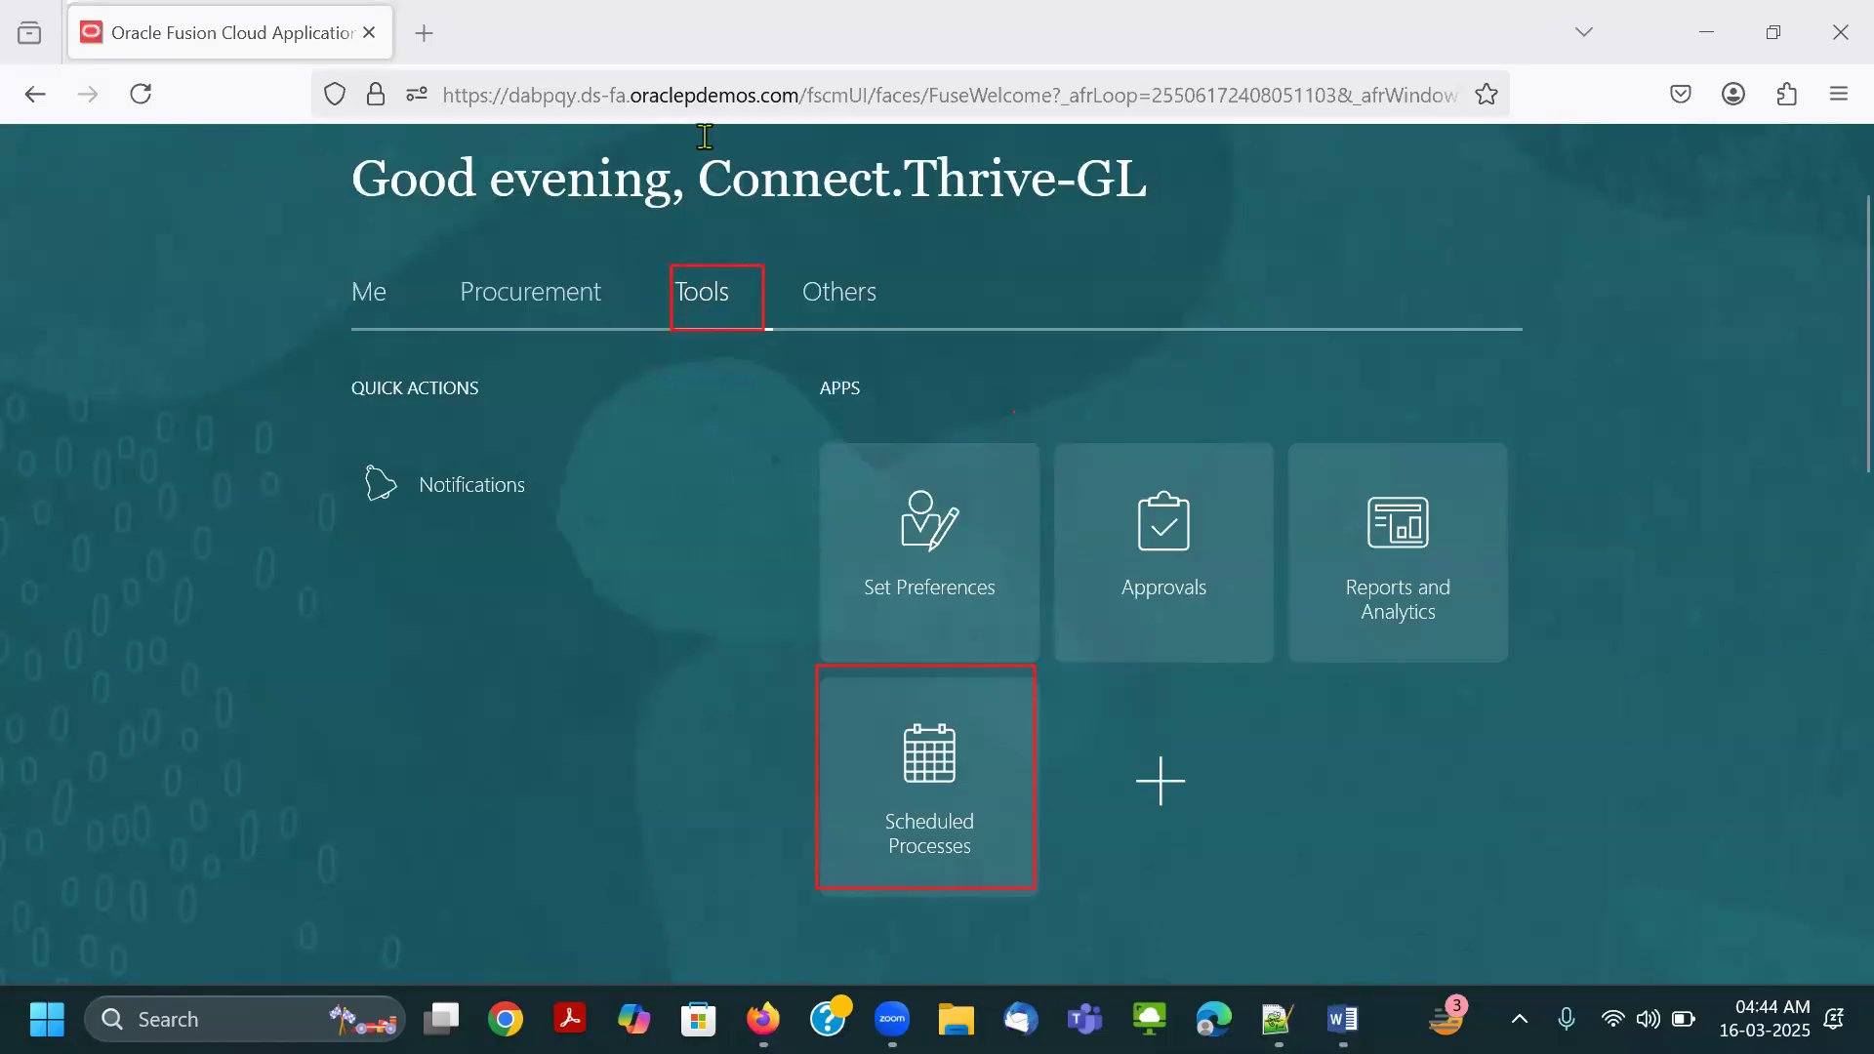
pyautogui.click(747, 329)
pyautogui.click(958, 887)
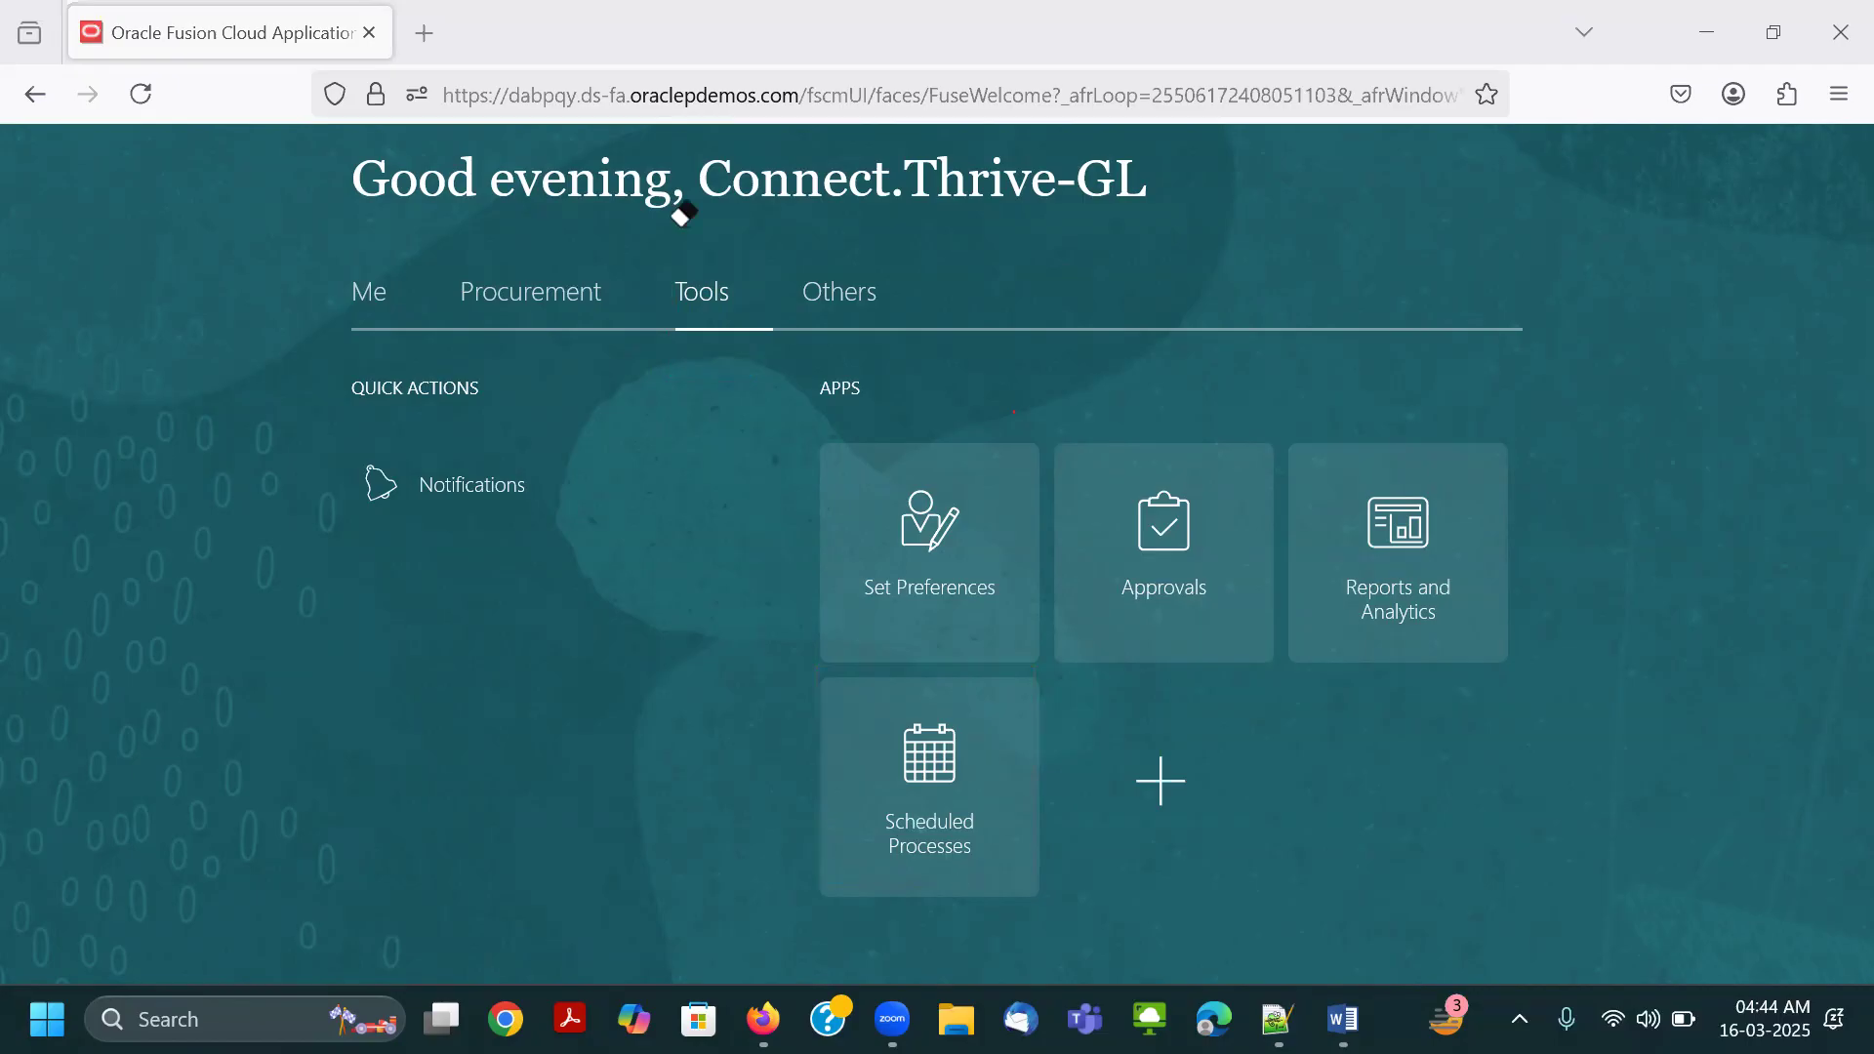
# Switch to the Word document and examine the earlier screenshots of the user's settings and navigation menu for comparison.
pyautogui.hotkey('alt', 'Tab')
pyautogui.hotkey('alt', 'Tab')
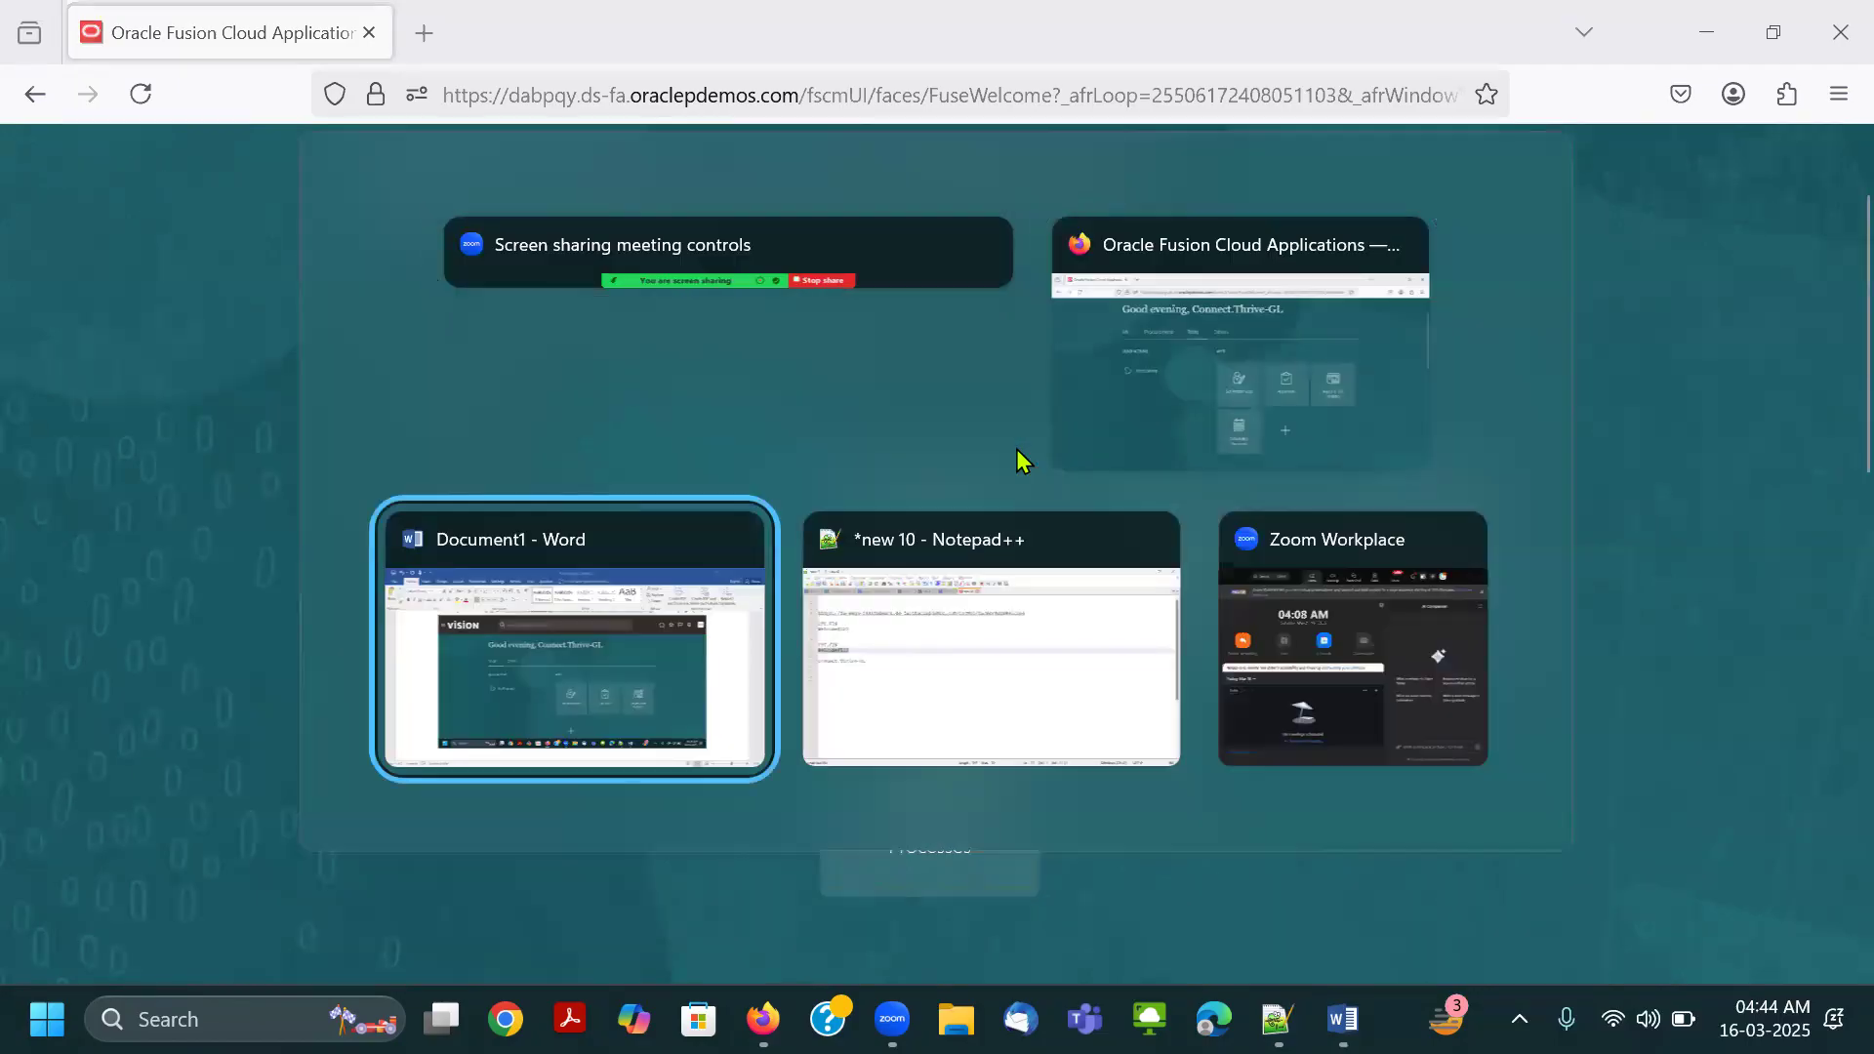
pyautogui.press('Return')
pyautogui.hotkey('ctrl', 'v')
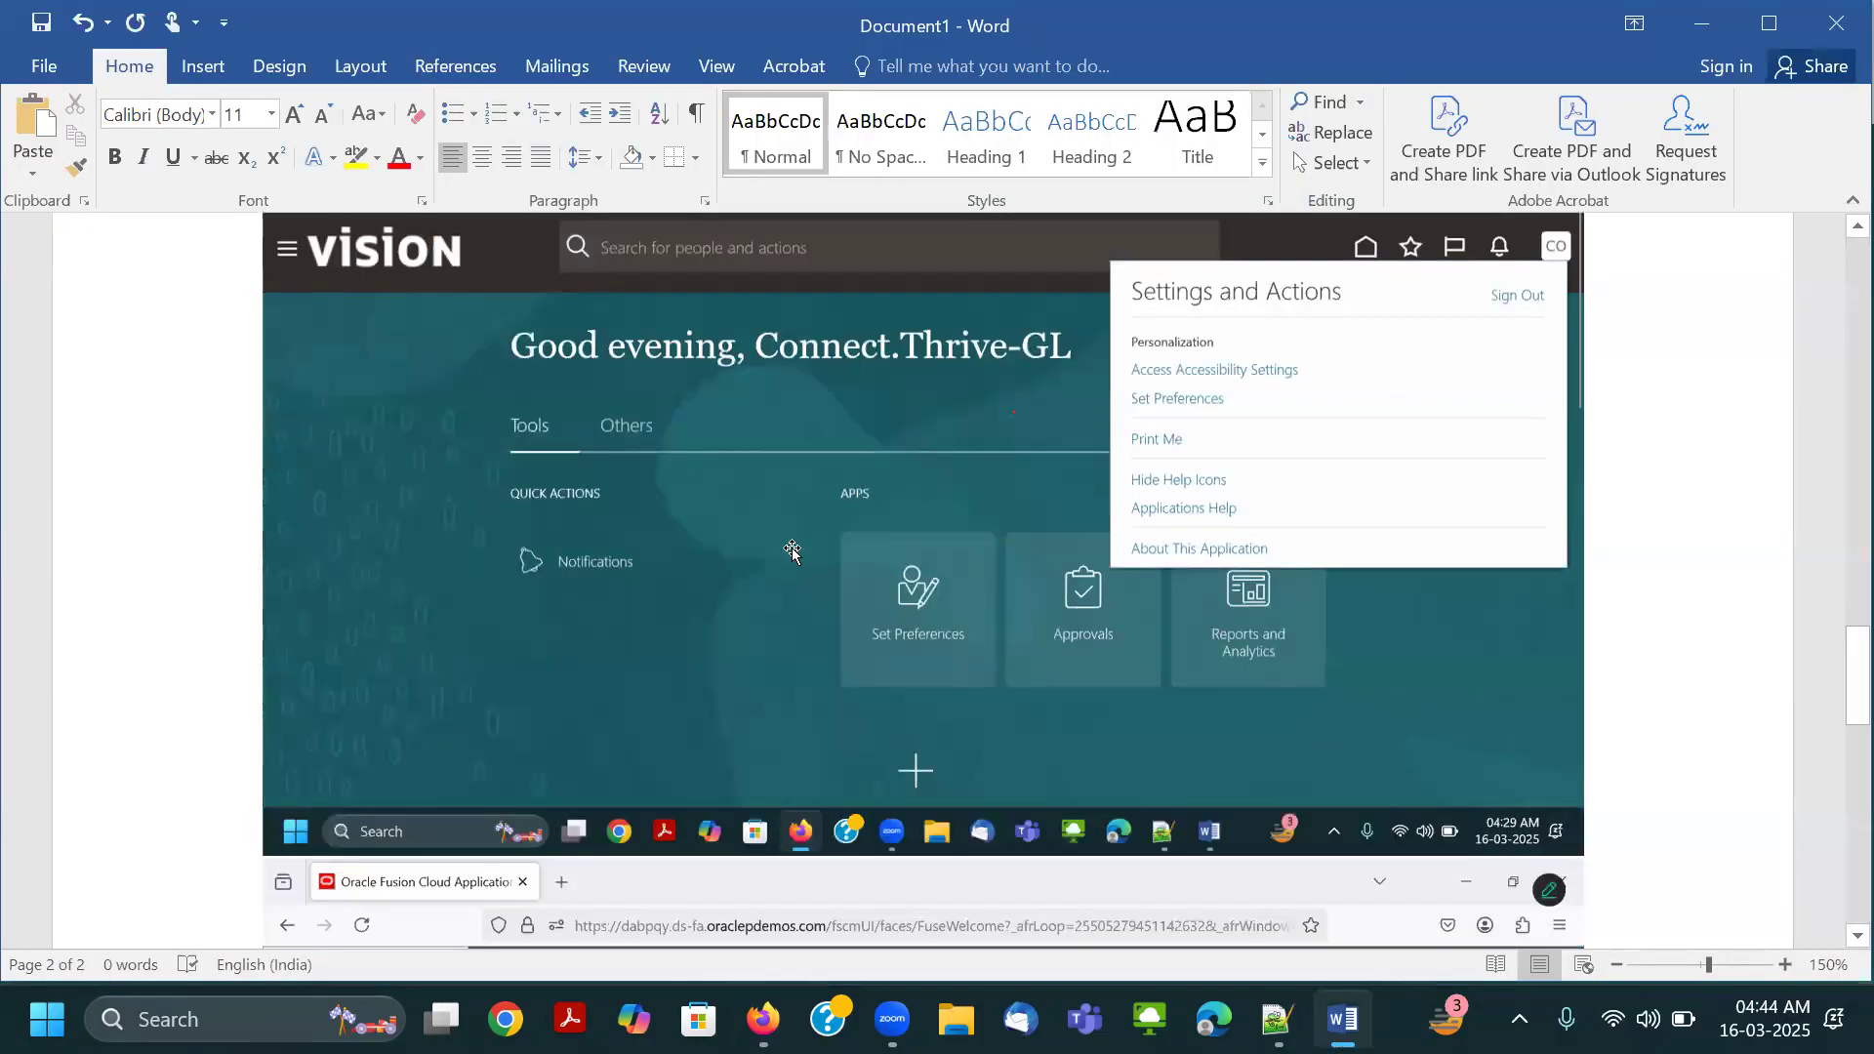
pyautogui.scroll(-5, 908, 550)
pyautogui.scroll(1, 472, 640)
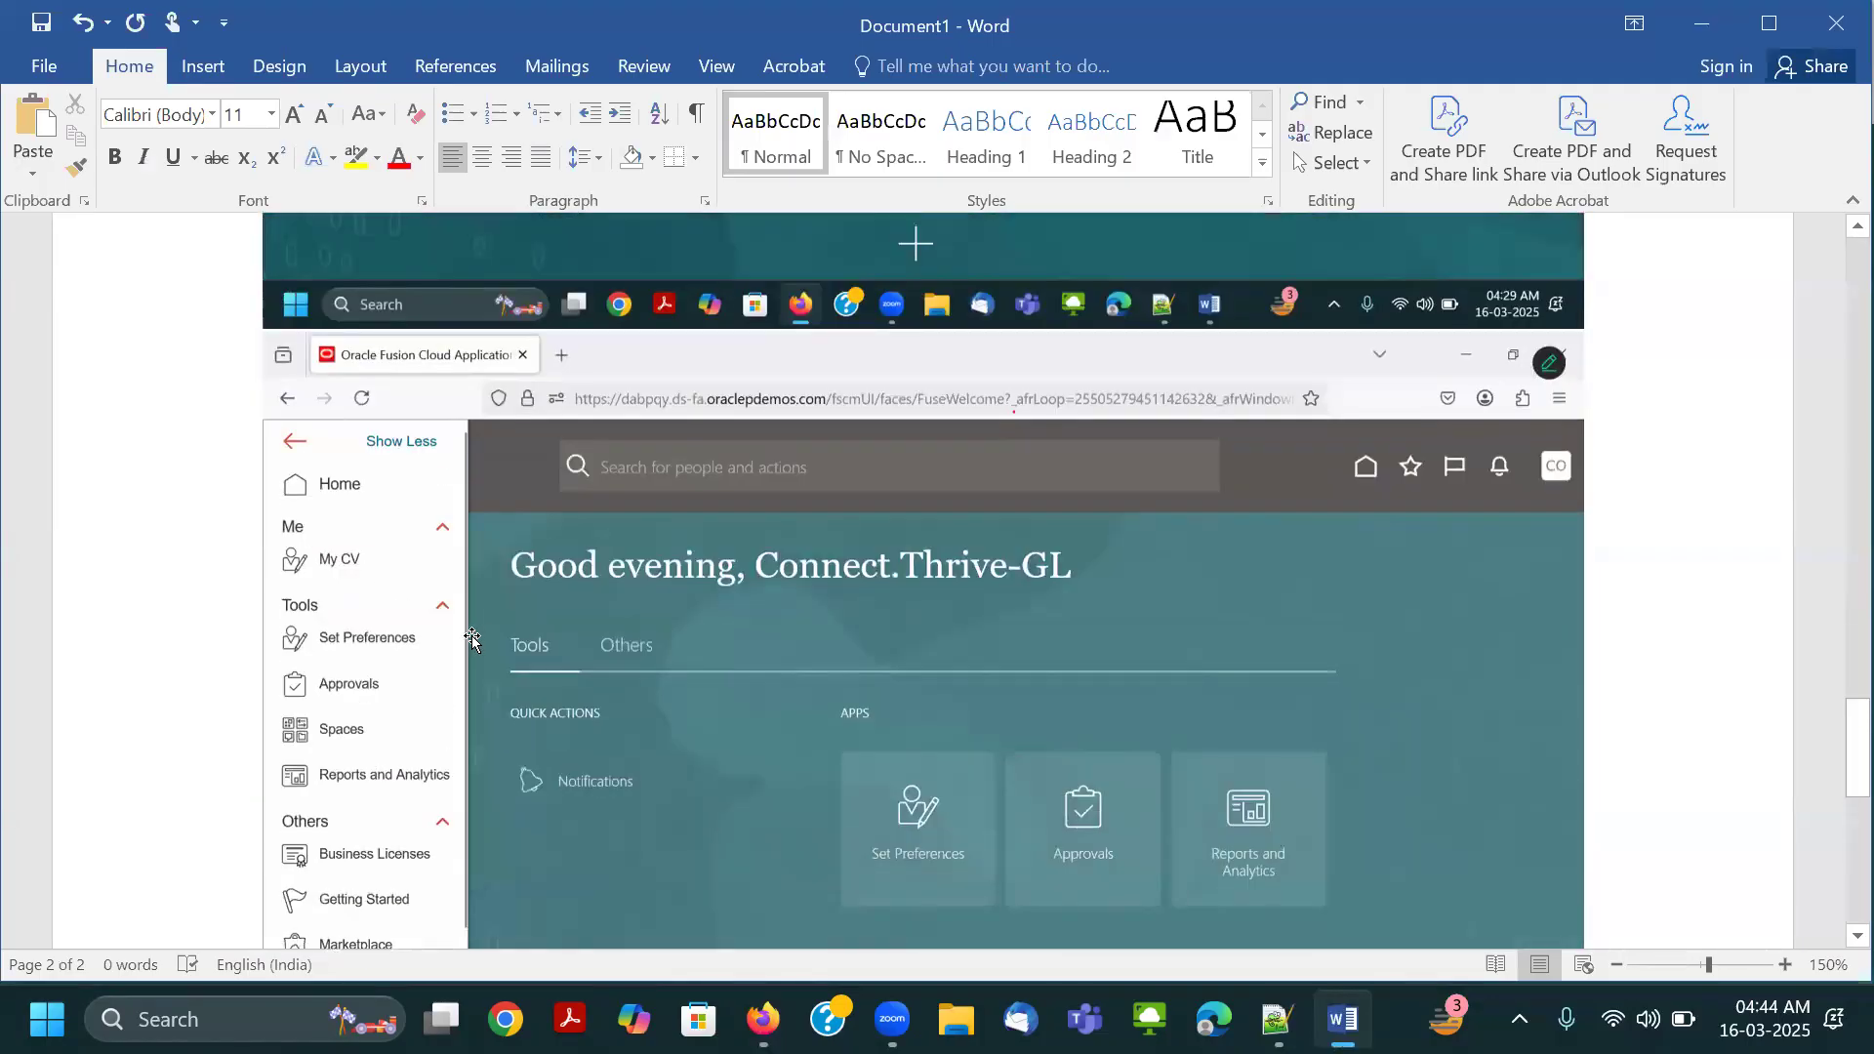
pyautogui.scroll(-3, 400, 659)
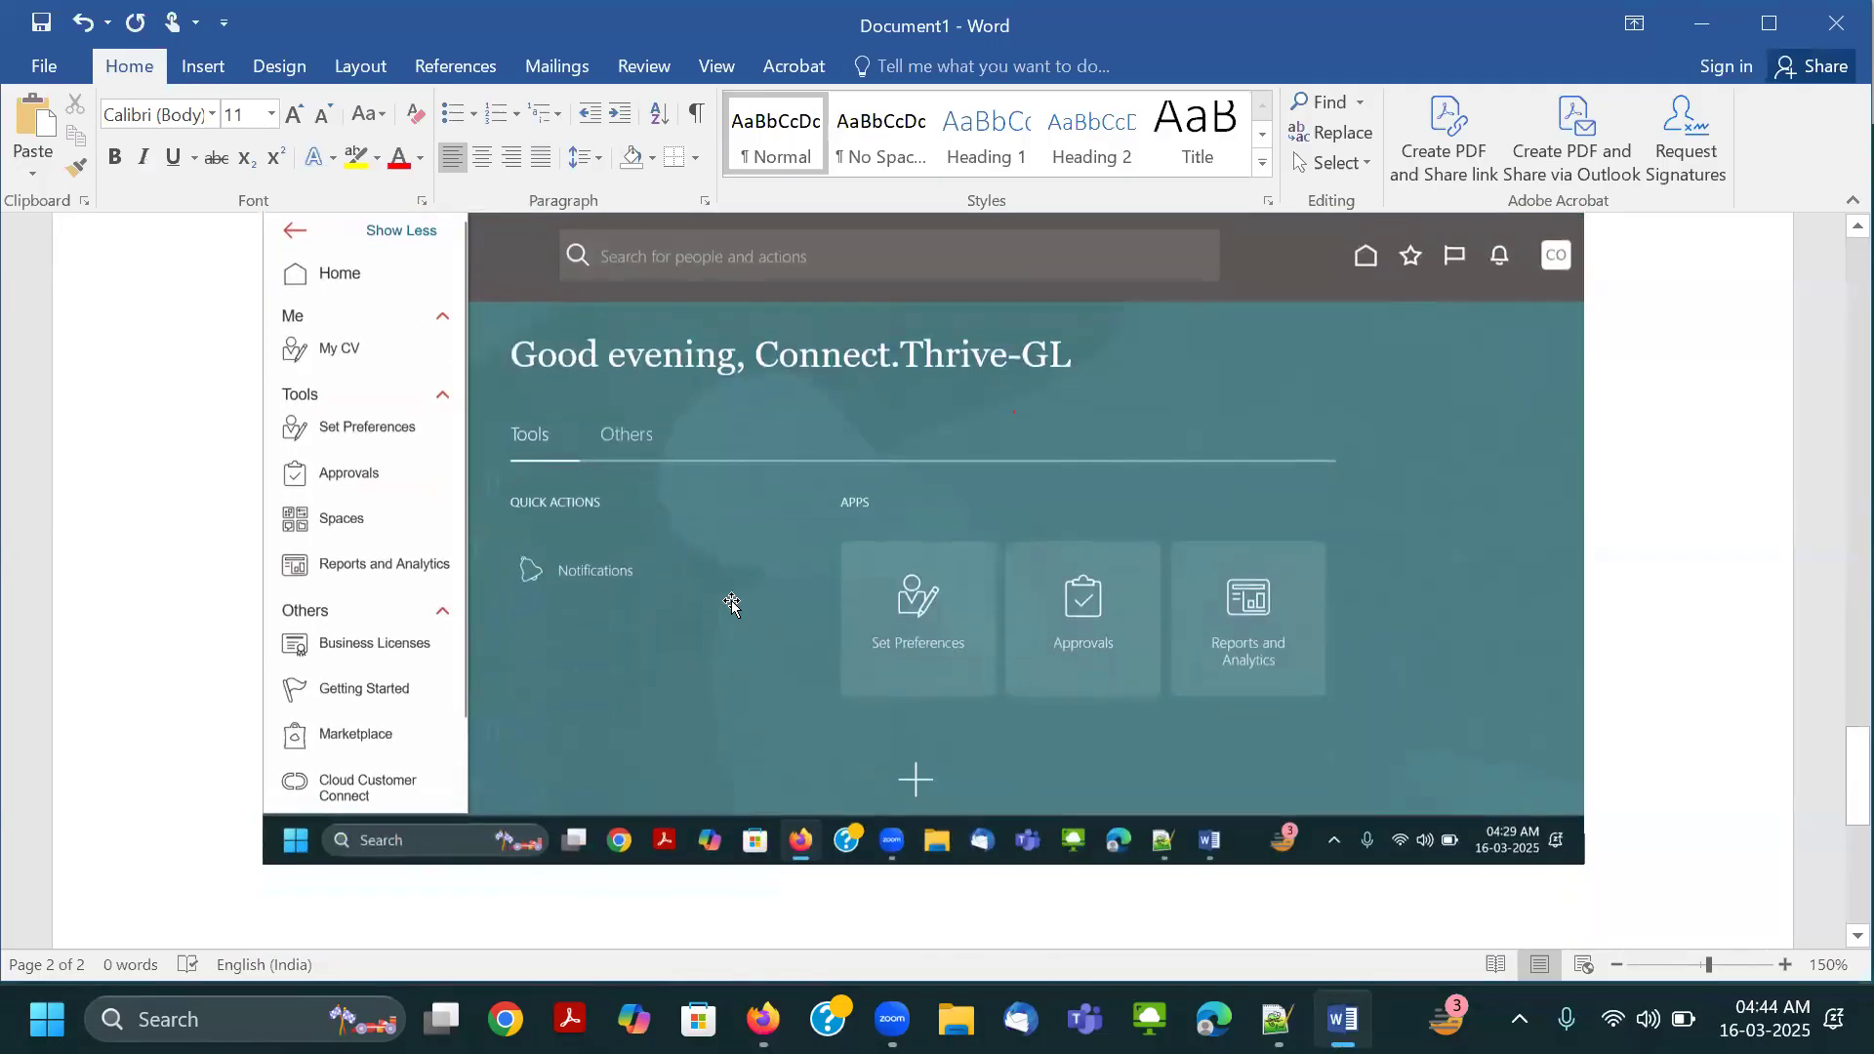
pyautogui.scroll(-7, 1032, 619)
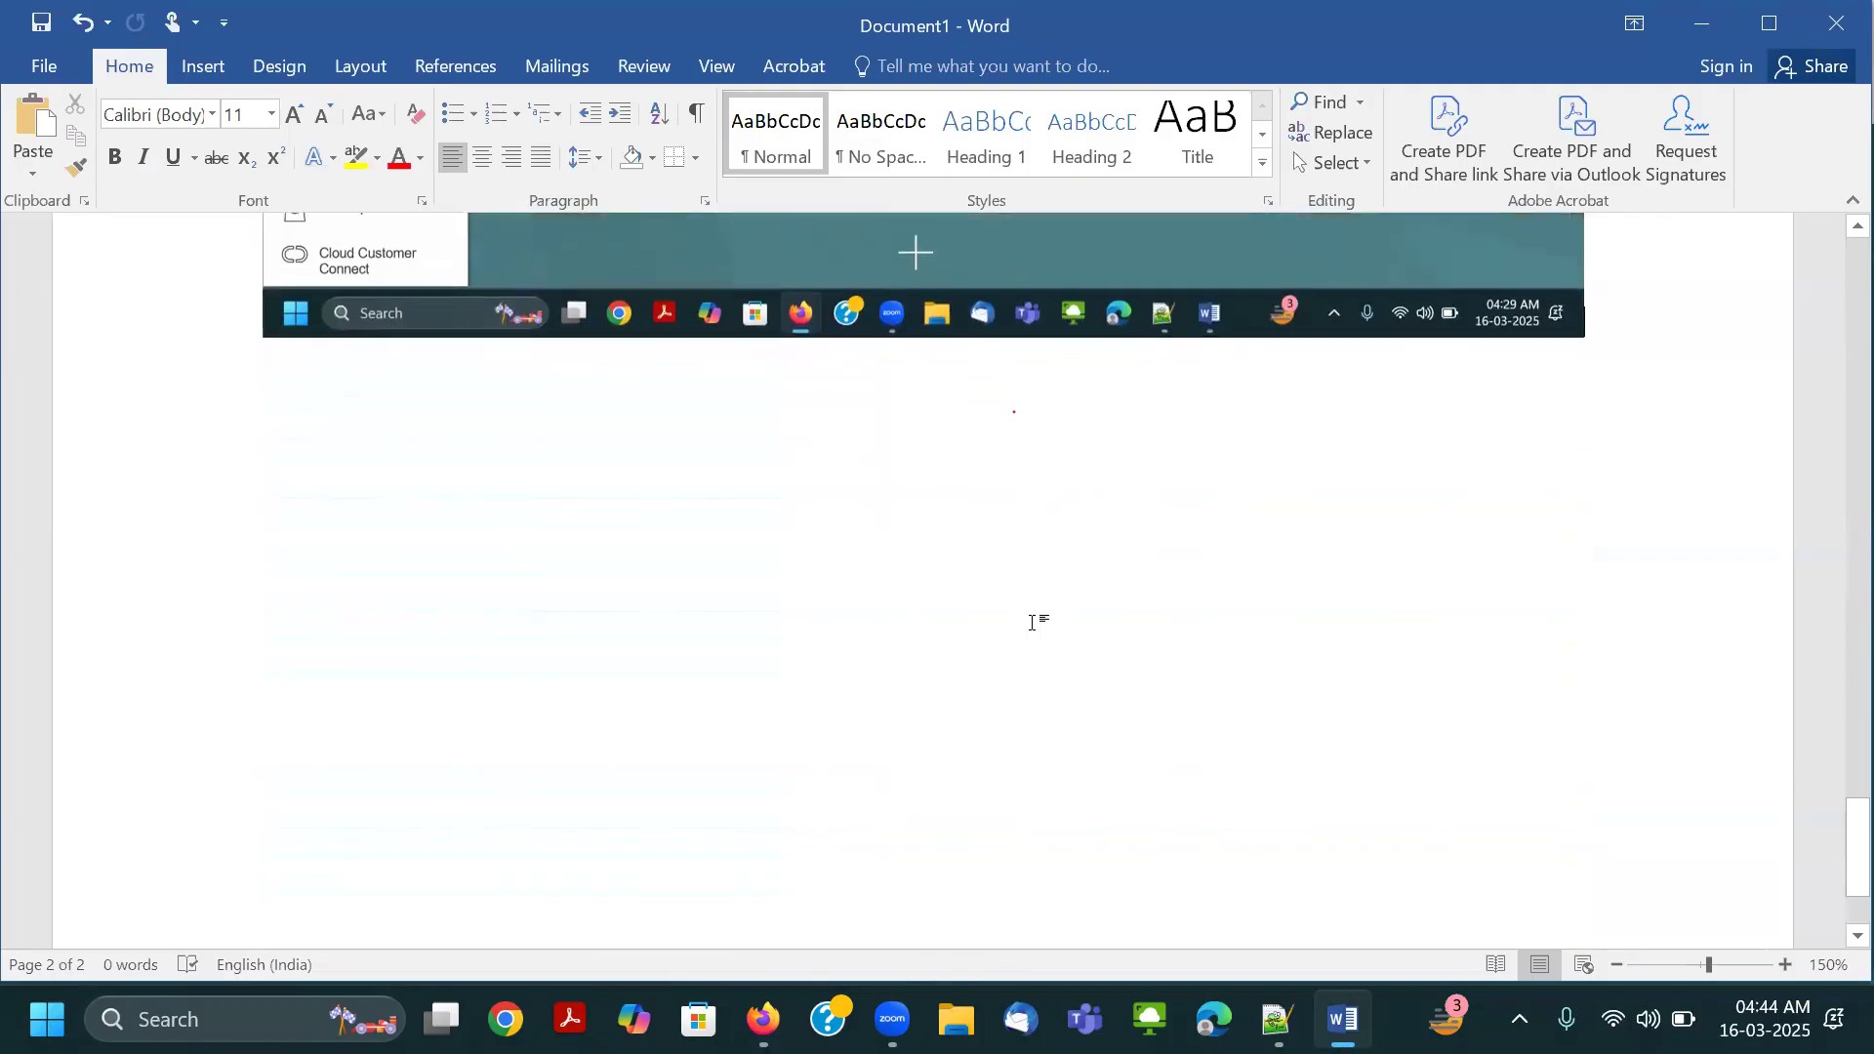
pyautogui.hotkey('ctrl', 'v')
pyautogui.scroll(-3, 1276, 667)
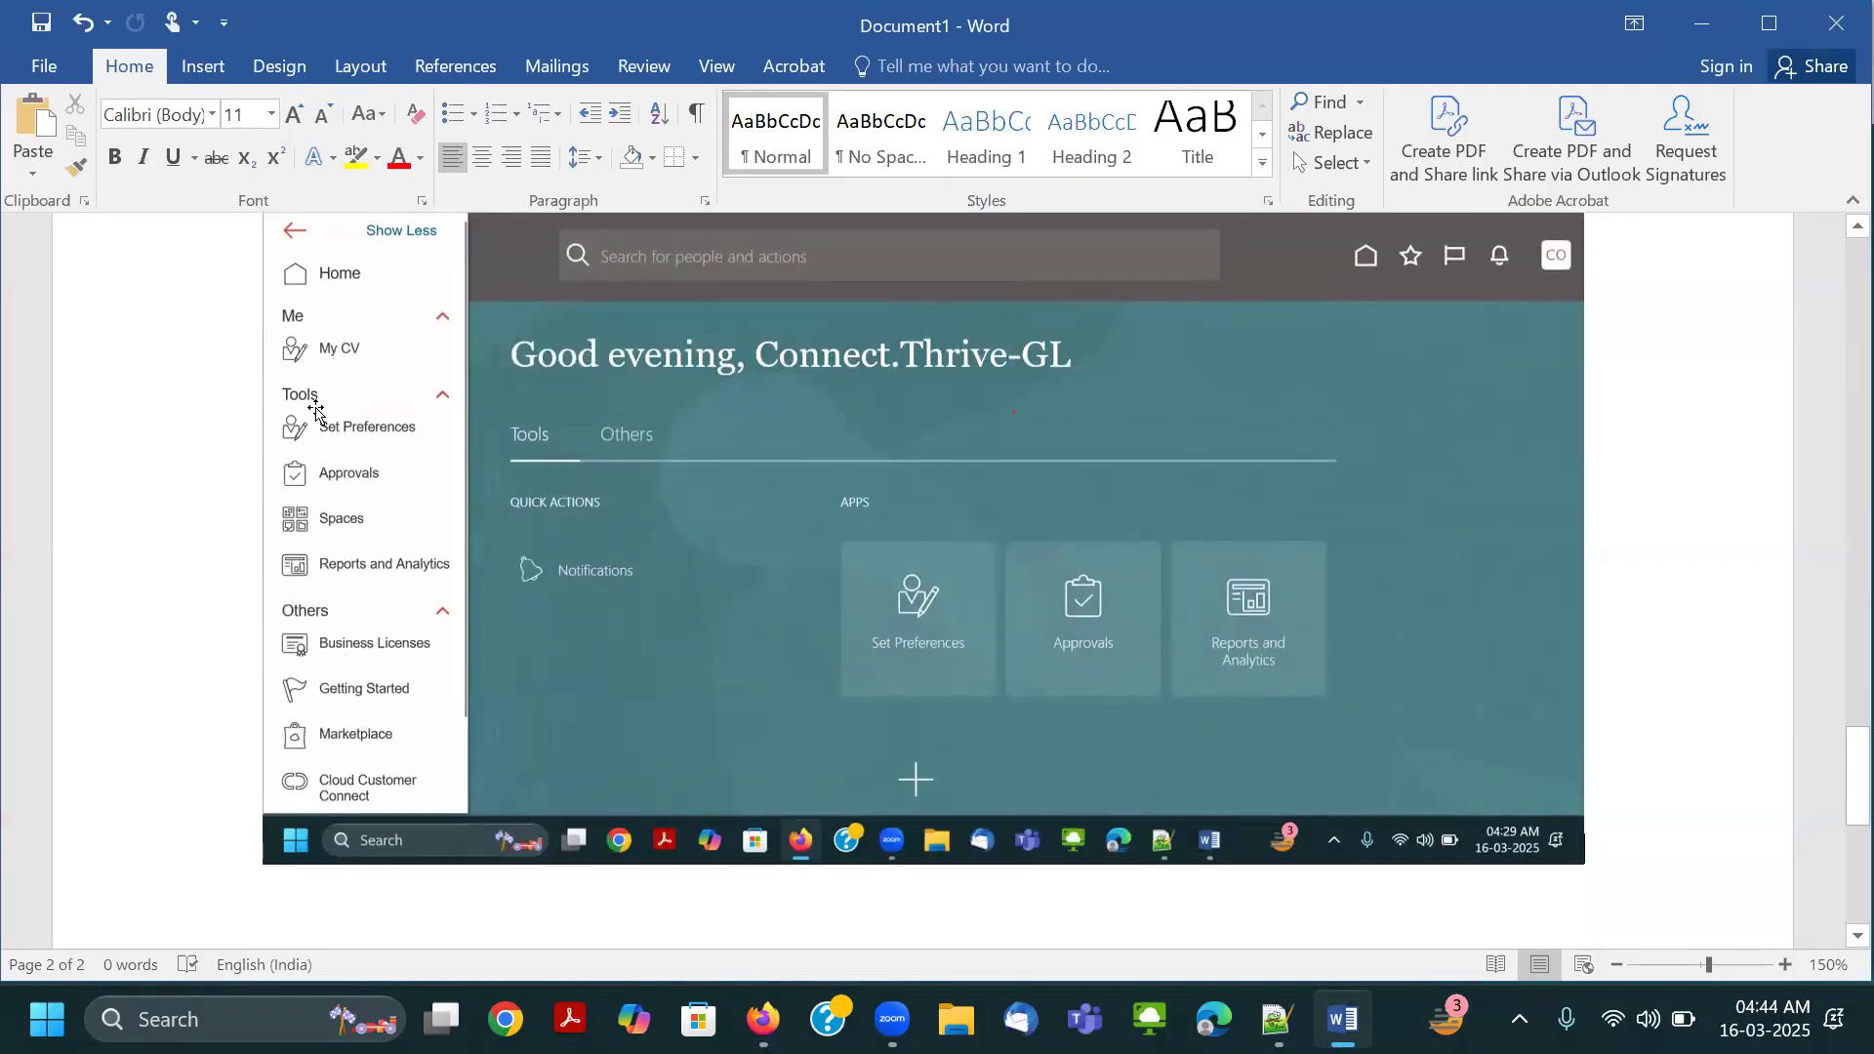
# Switch to the Oracle home page in the browser and review the apps in the navigator's Tools group against the Word screenshot.
pyautogui.hotkey('alt', 'Tab')
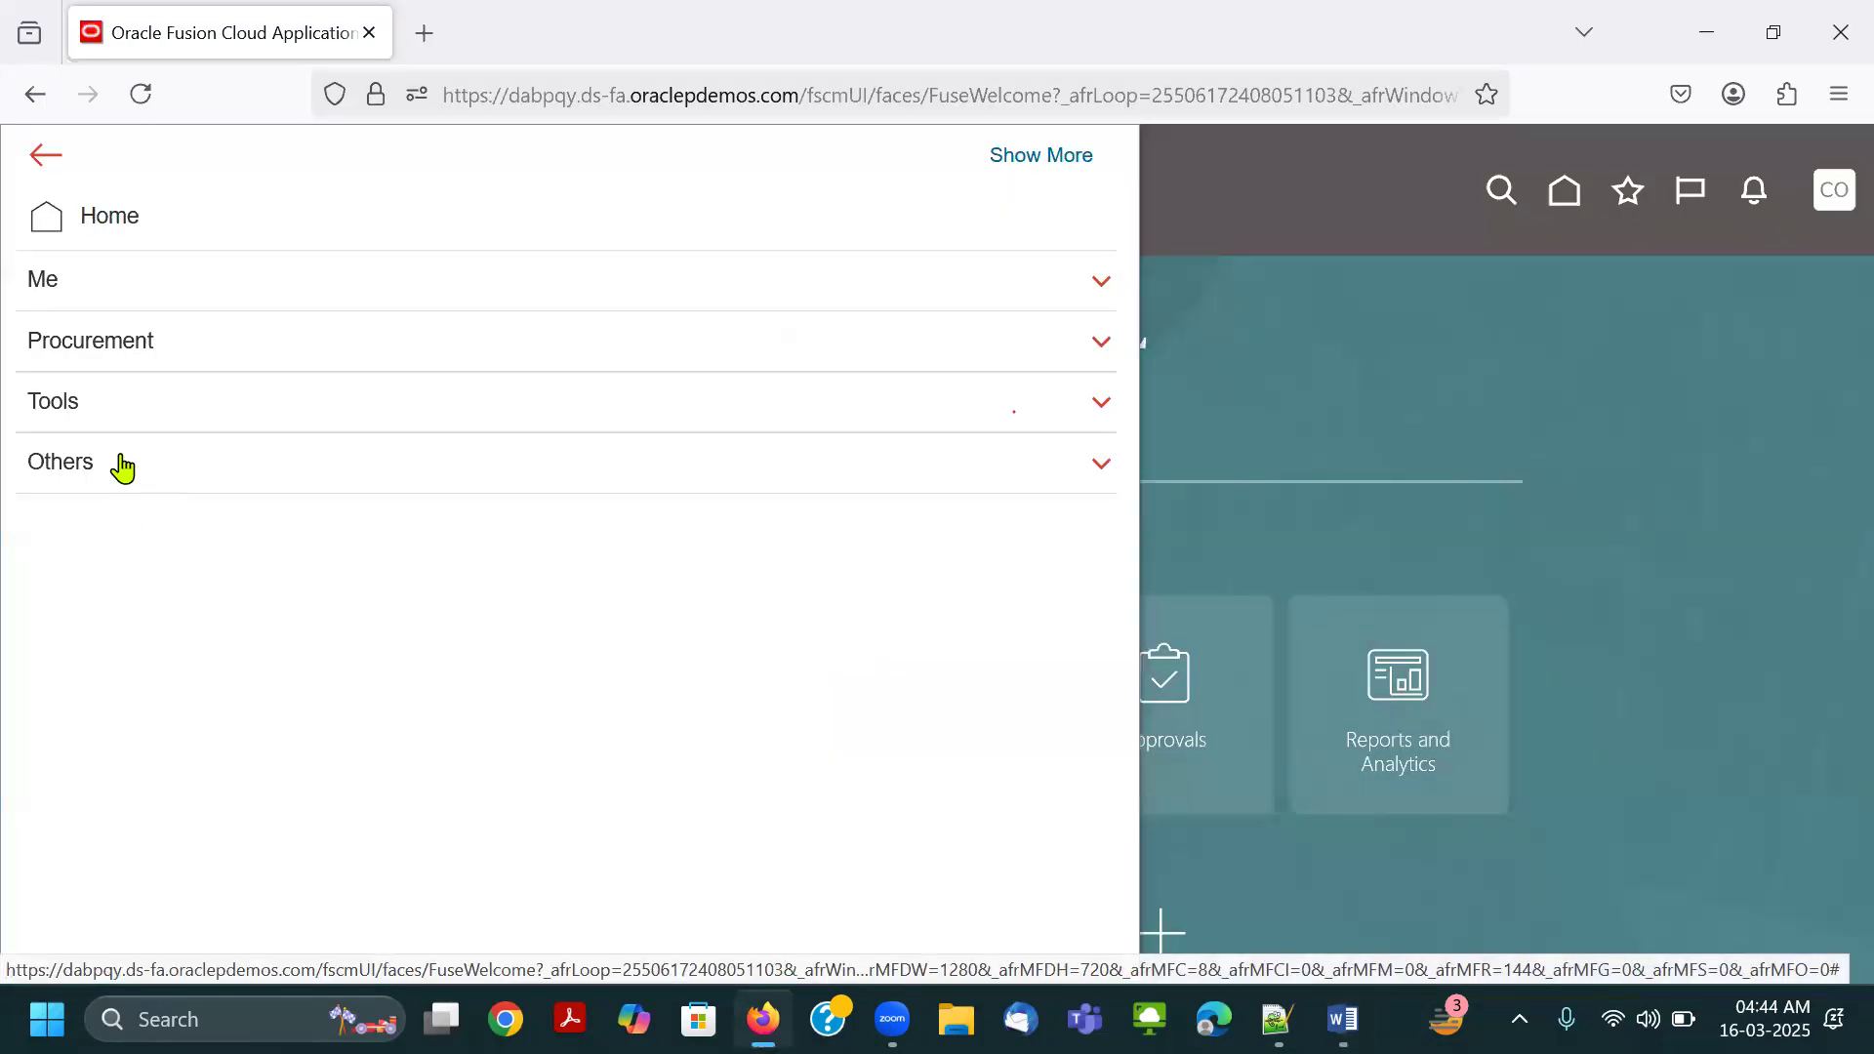
pyautogui.click(118, 400)
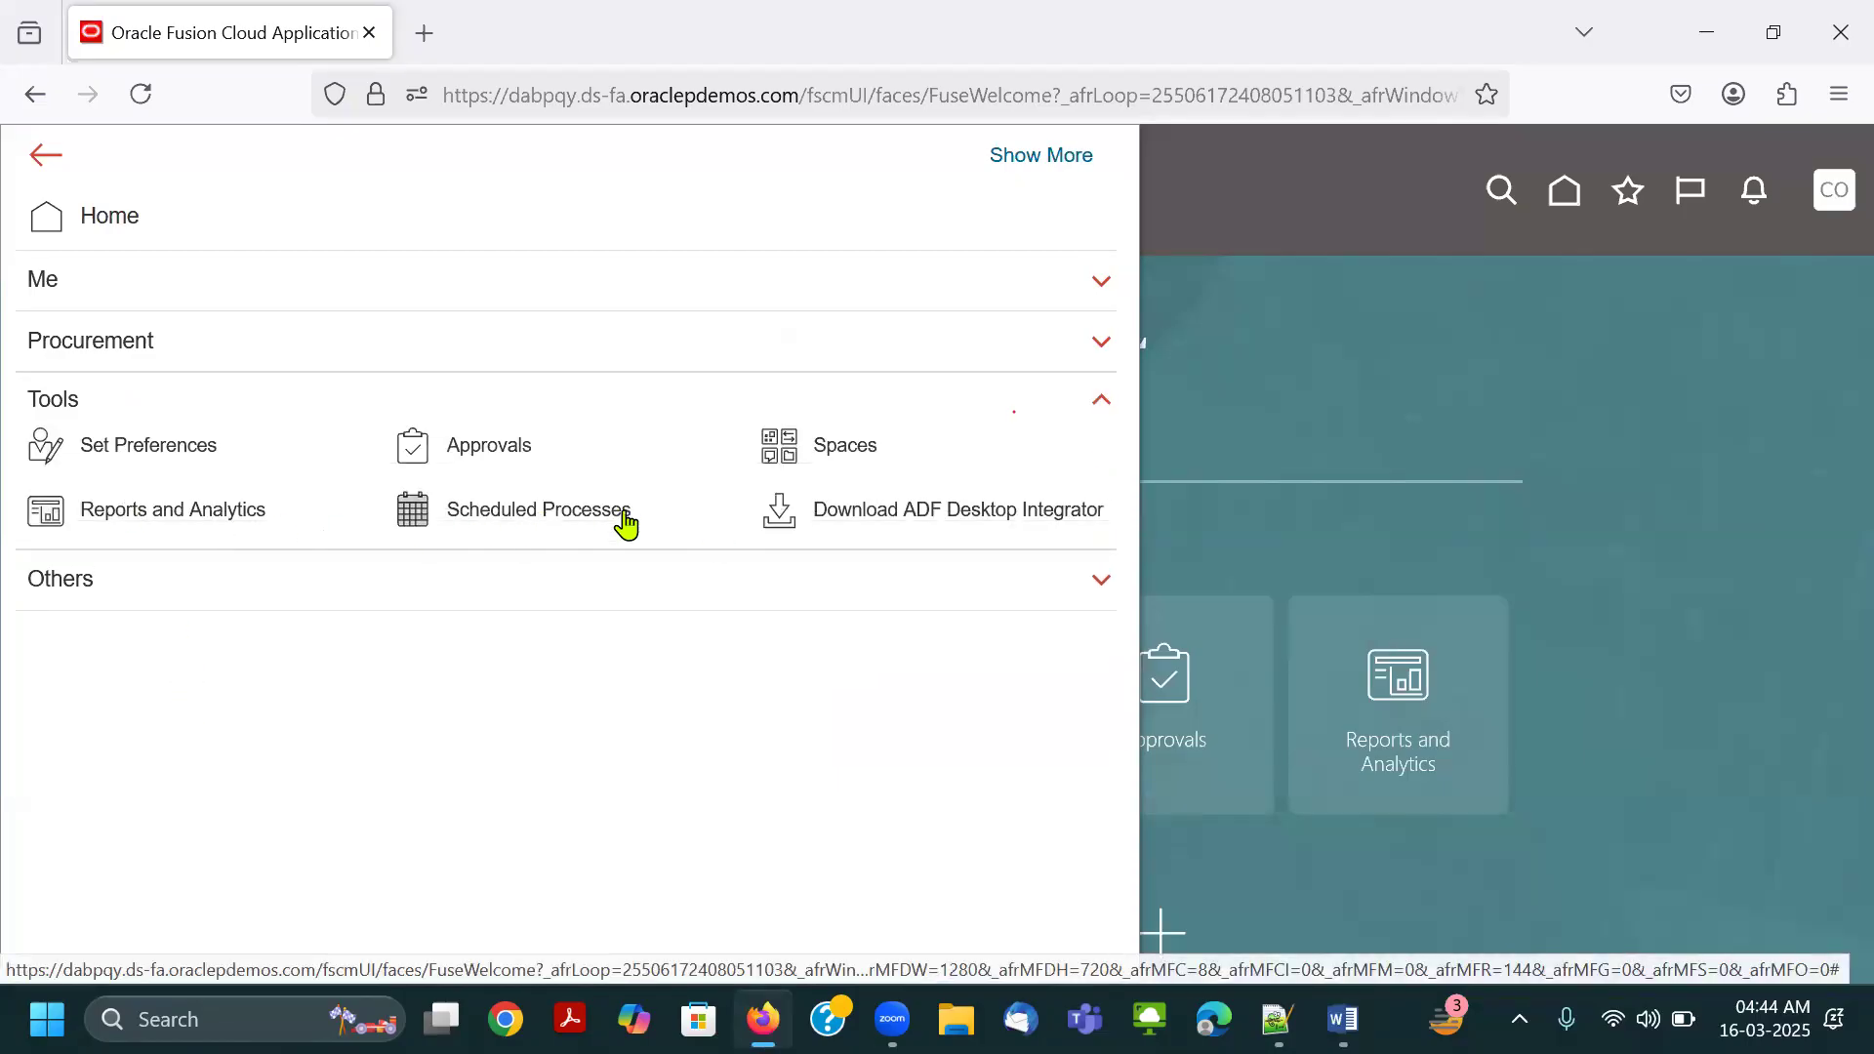
pyautogui.click(1356, 408)
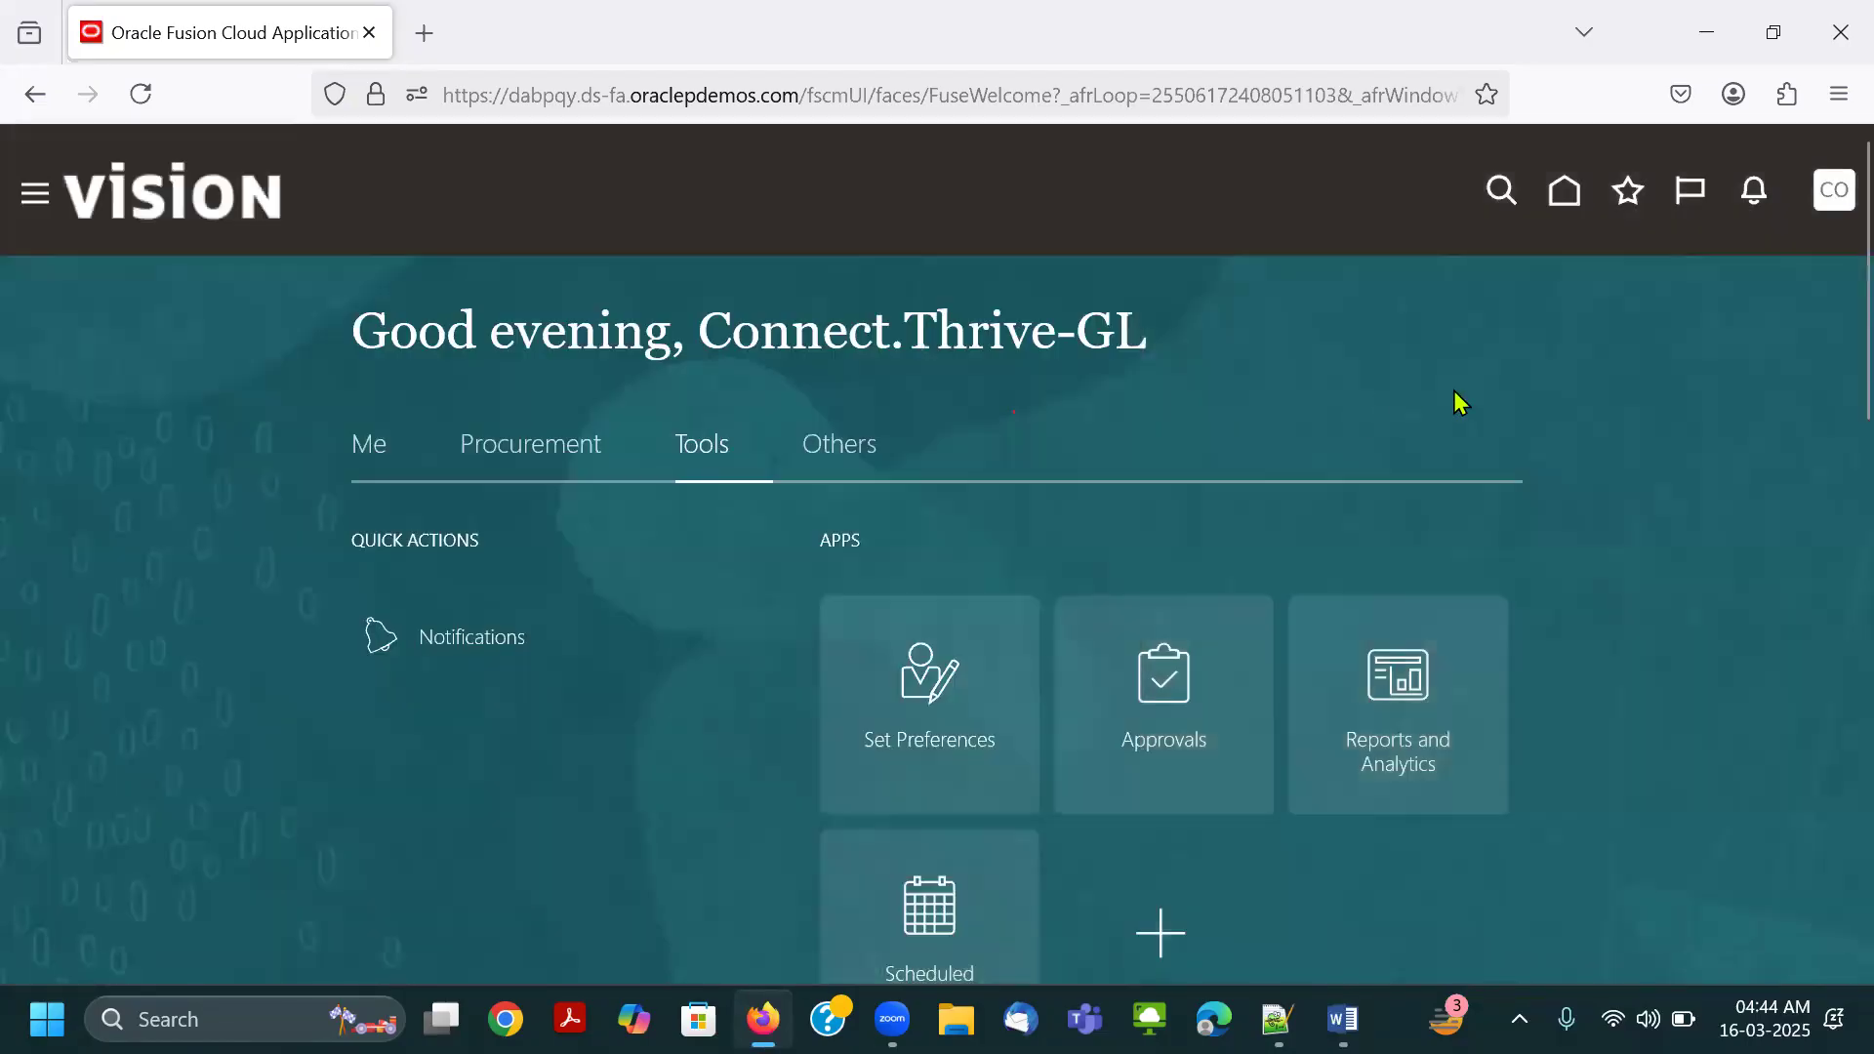
# Compare the Settings and Actions options of the current session with the earlier screenshot in the Word document, switching between both windows.
pyautogui.click(1832, 195)
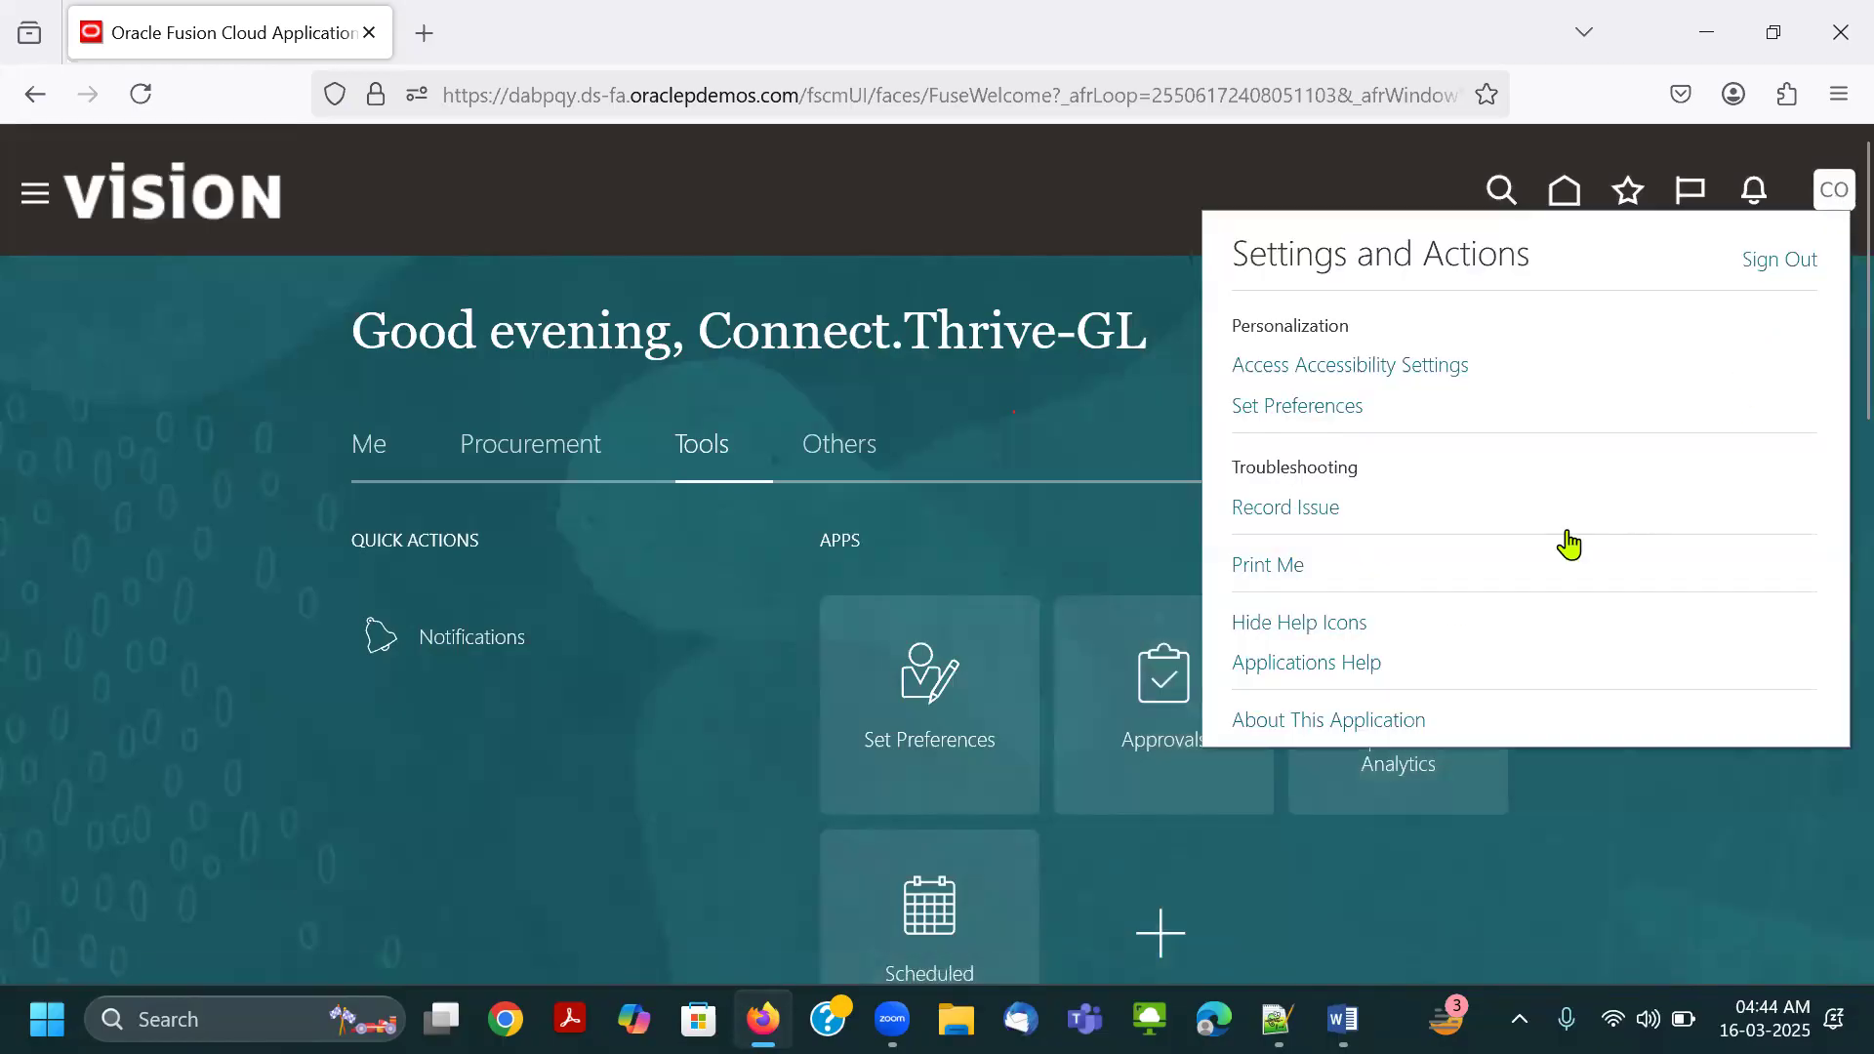
pyautogui.hotkey('alt', 'Tab')
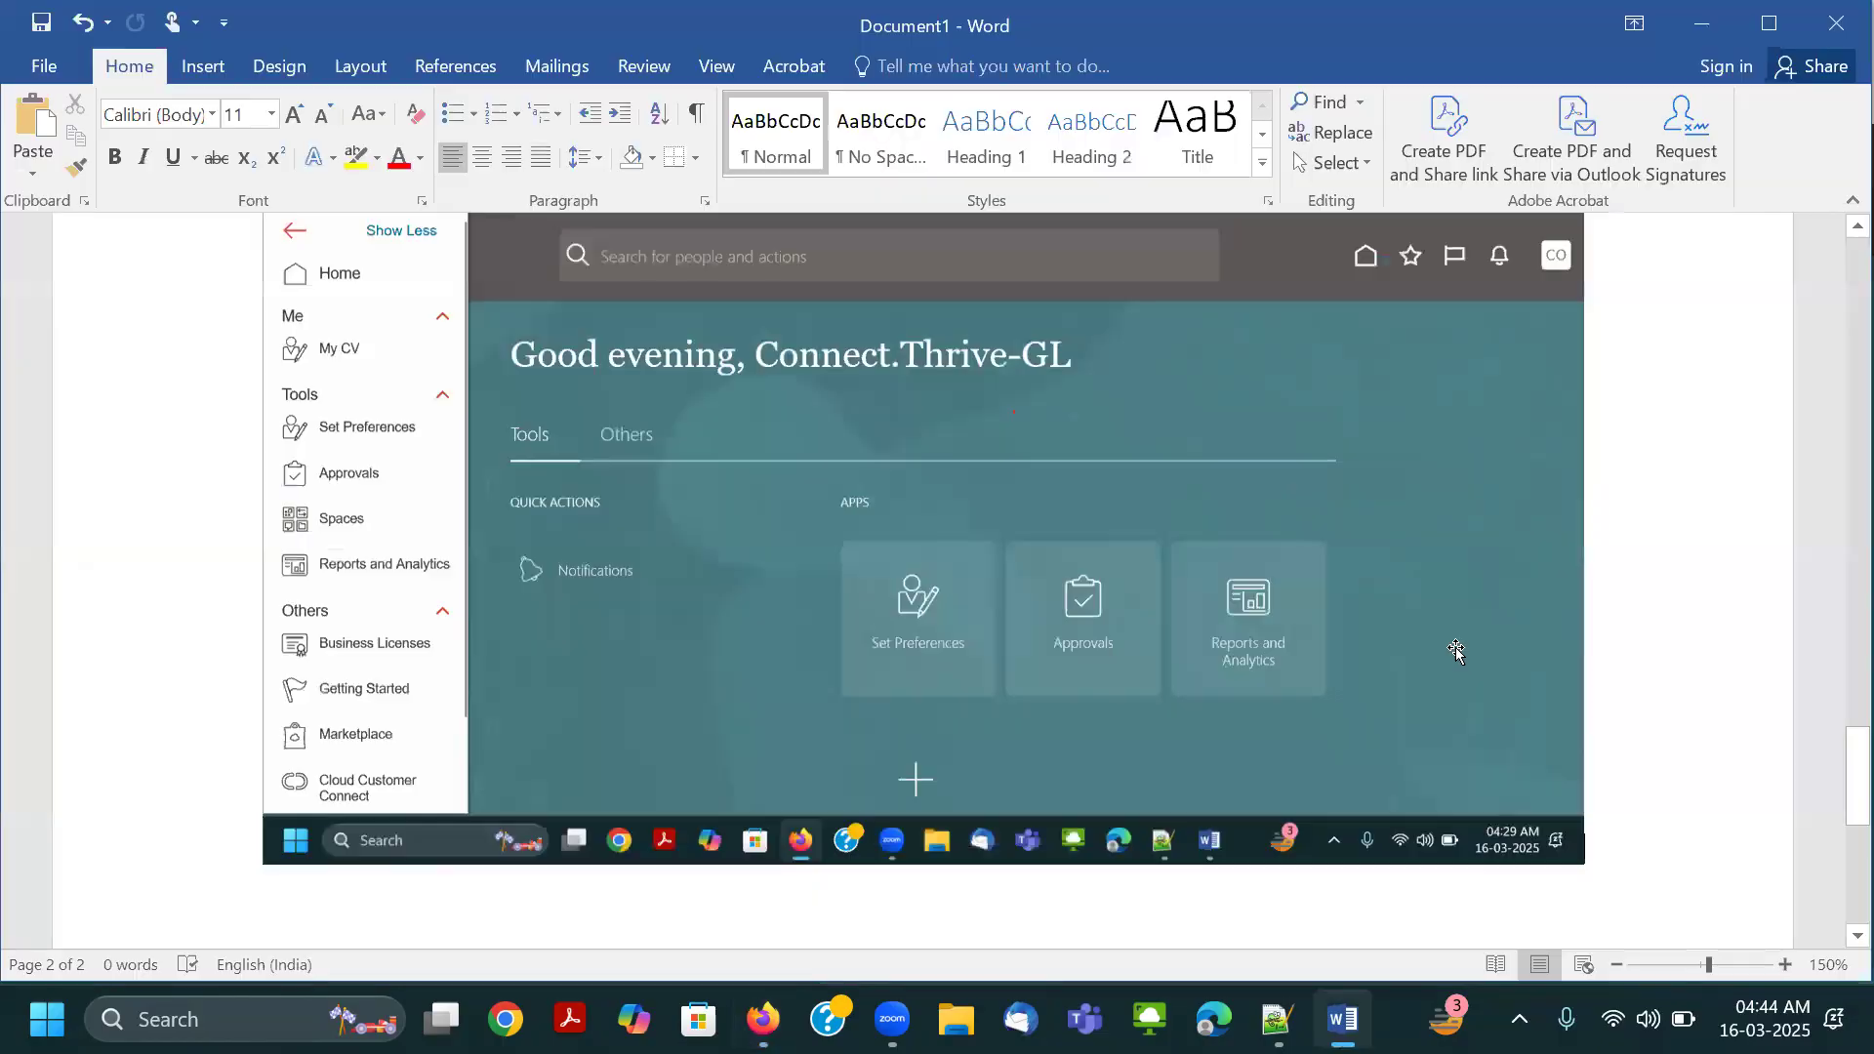
pyautogui.hotkey('ctrl', 'v')
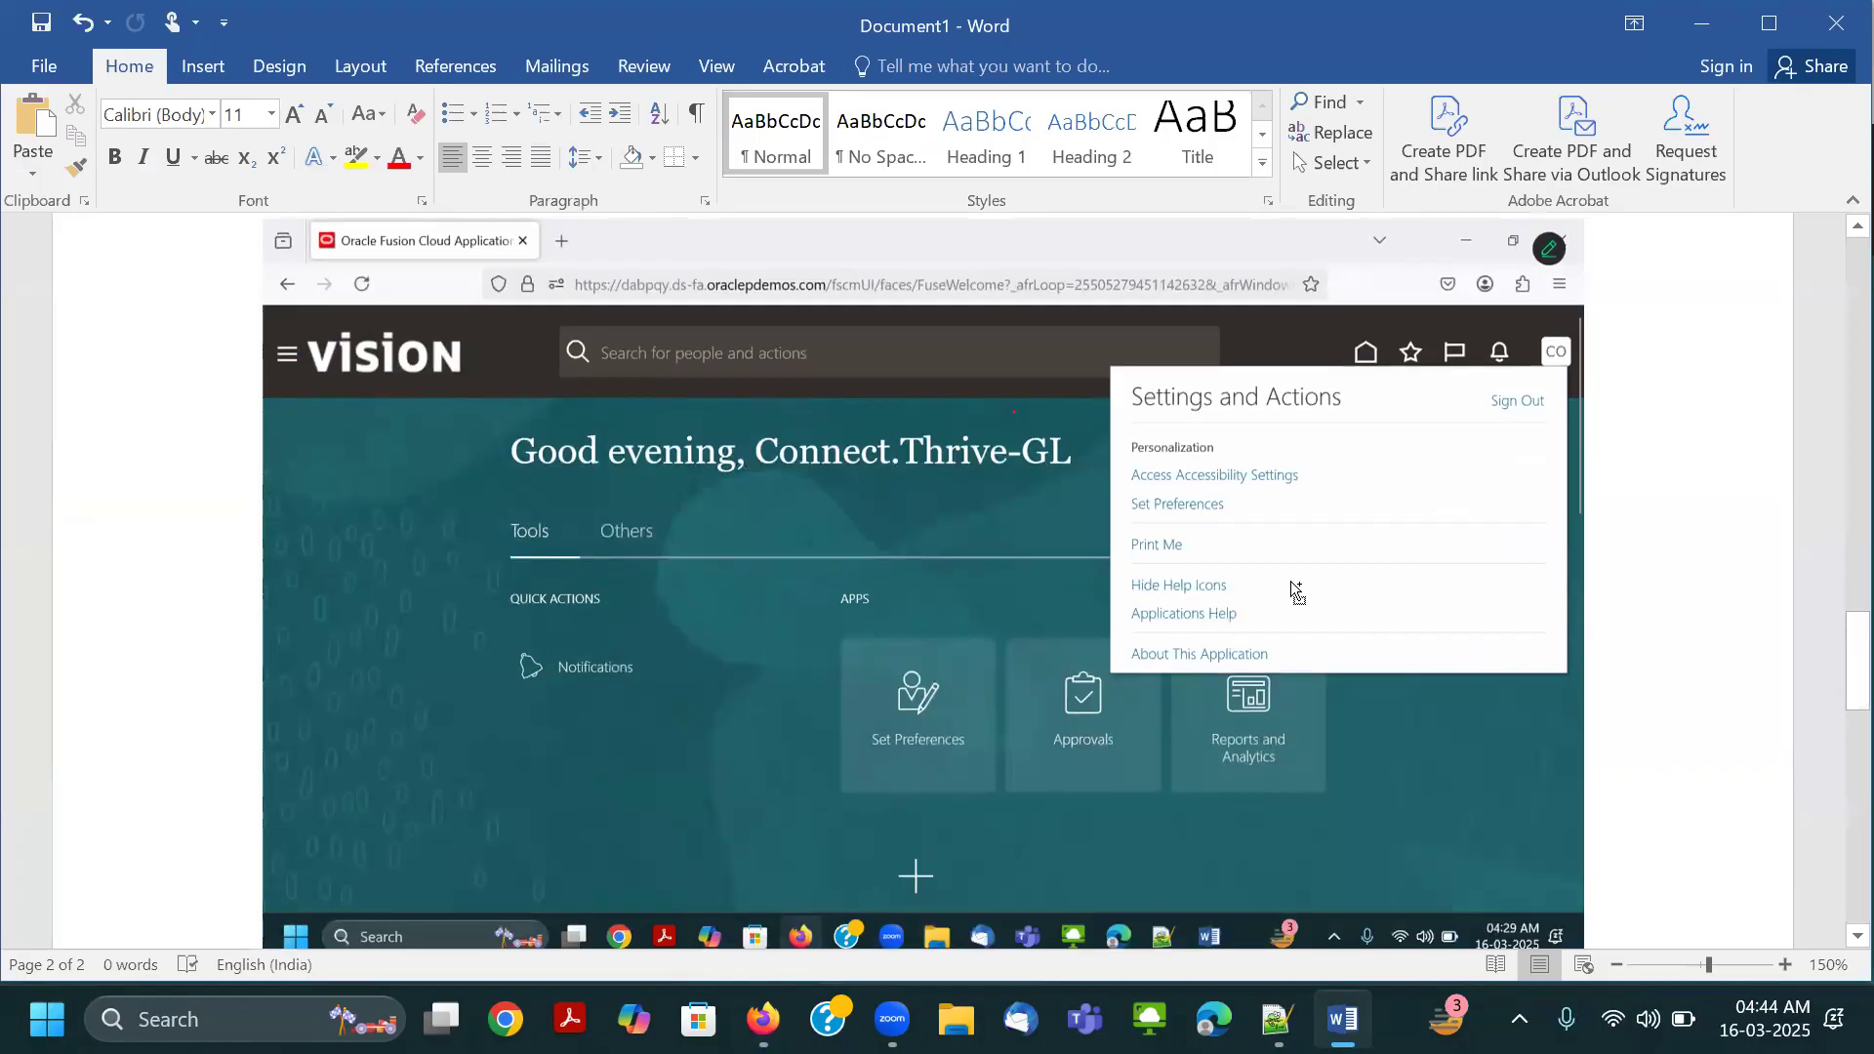
pyautogui.keyDown('ctrl'); pyautogui.scroll(2, 1324, 642); pyautogui.keyUp('ctrl')
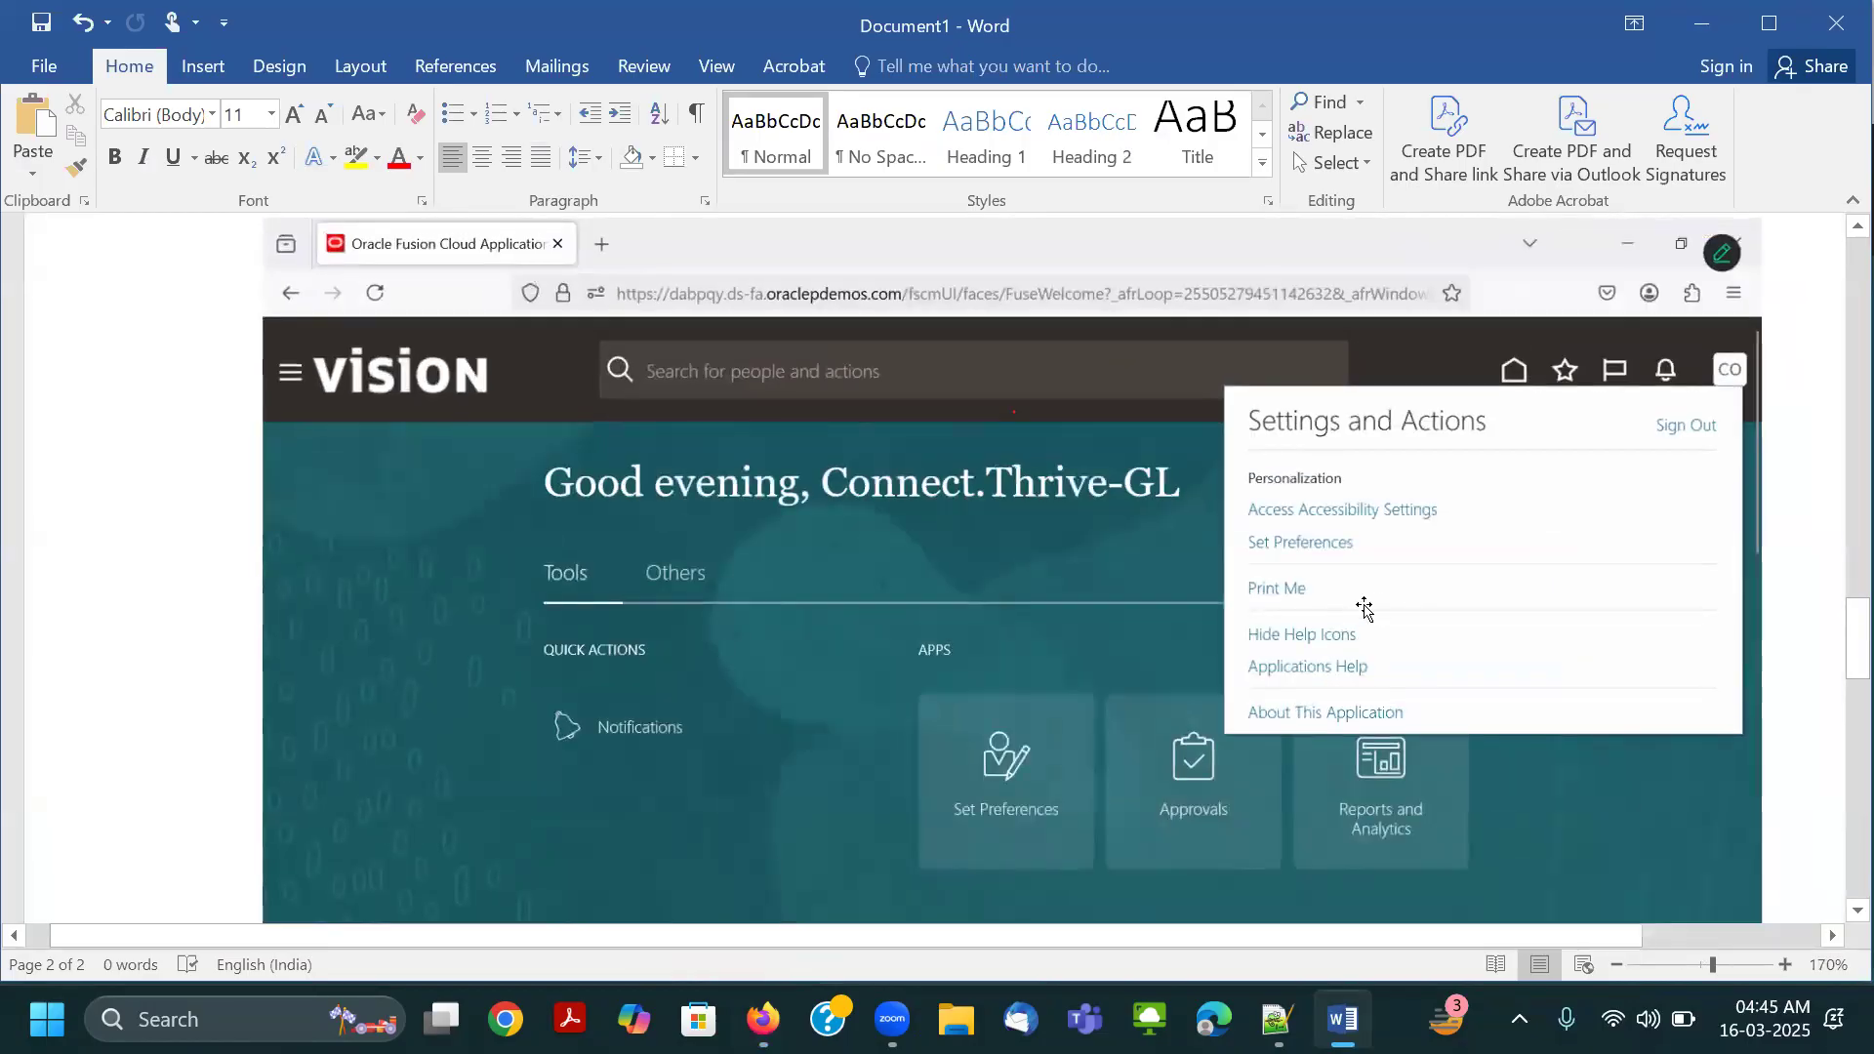
pyautogui.hotkey('alt', 'Tab')
pyautogui.hotkey('alt', 'Tab')
pyautogui.hotkey('alt', 'Tab')
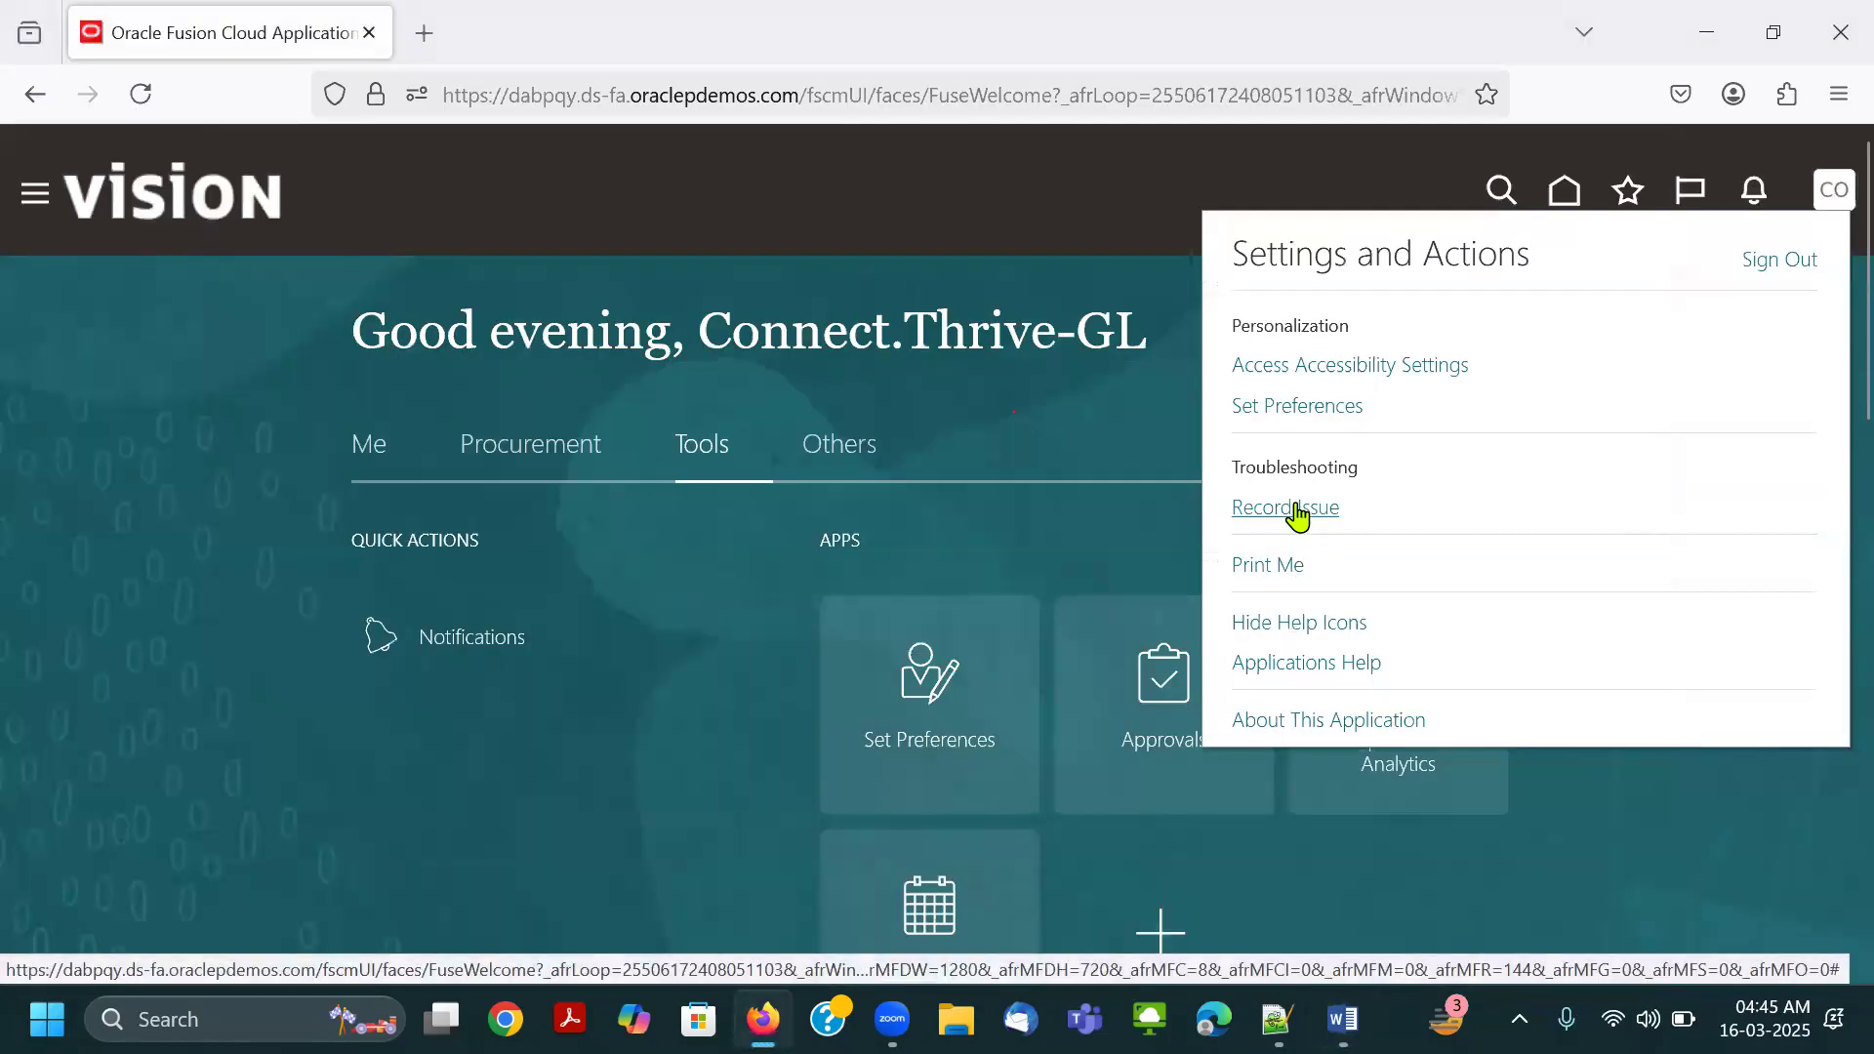
pyautogui.hotkey('alt', 'Tab')
pyautogui.hotkey('alt', 'Tab')
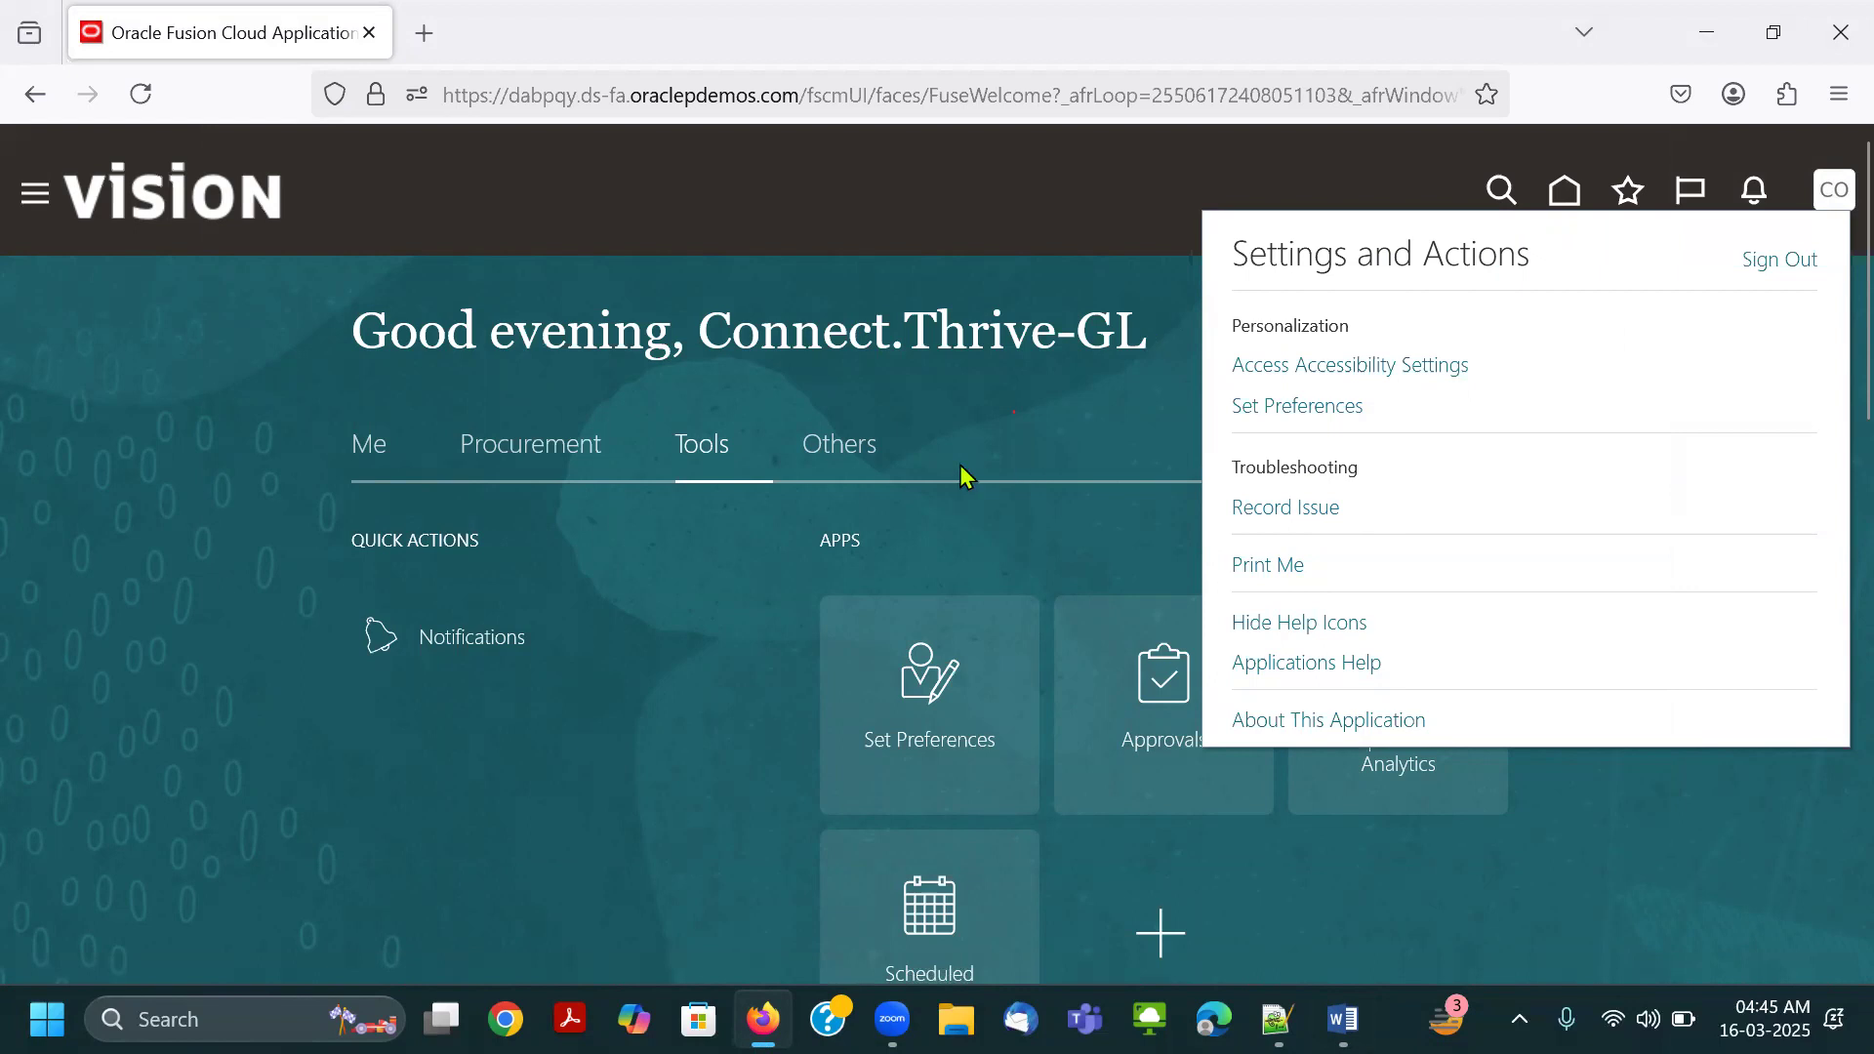
pyautogui.click(999, 298)
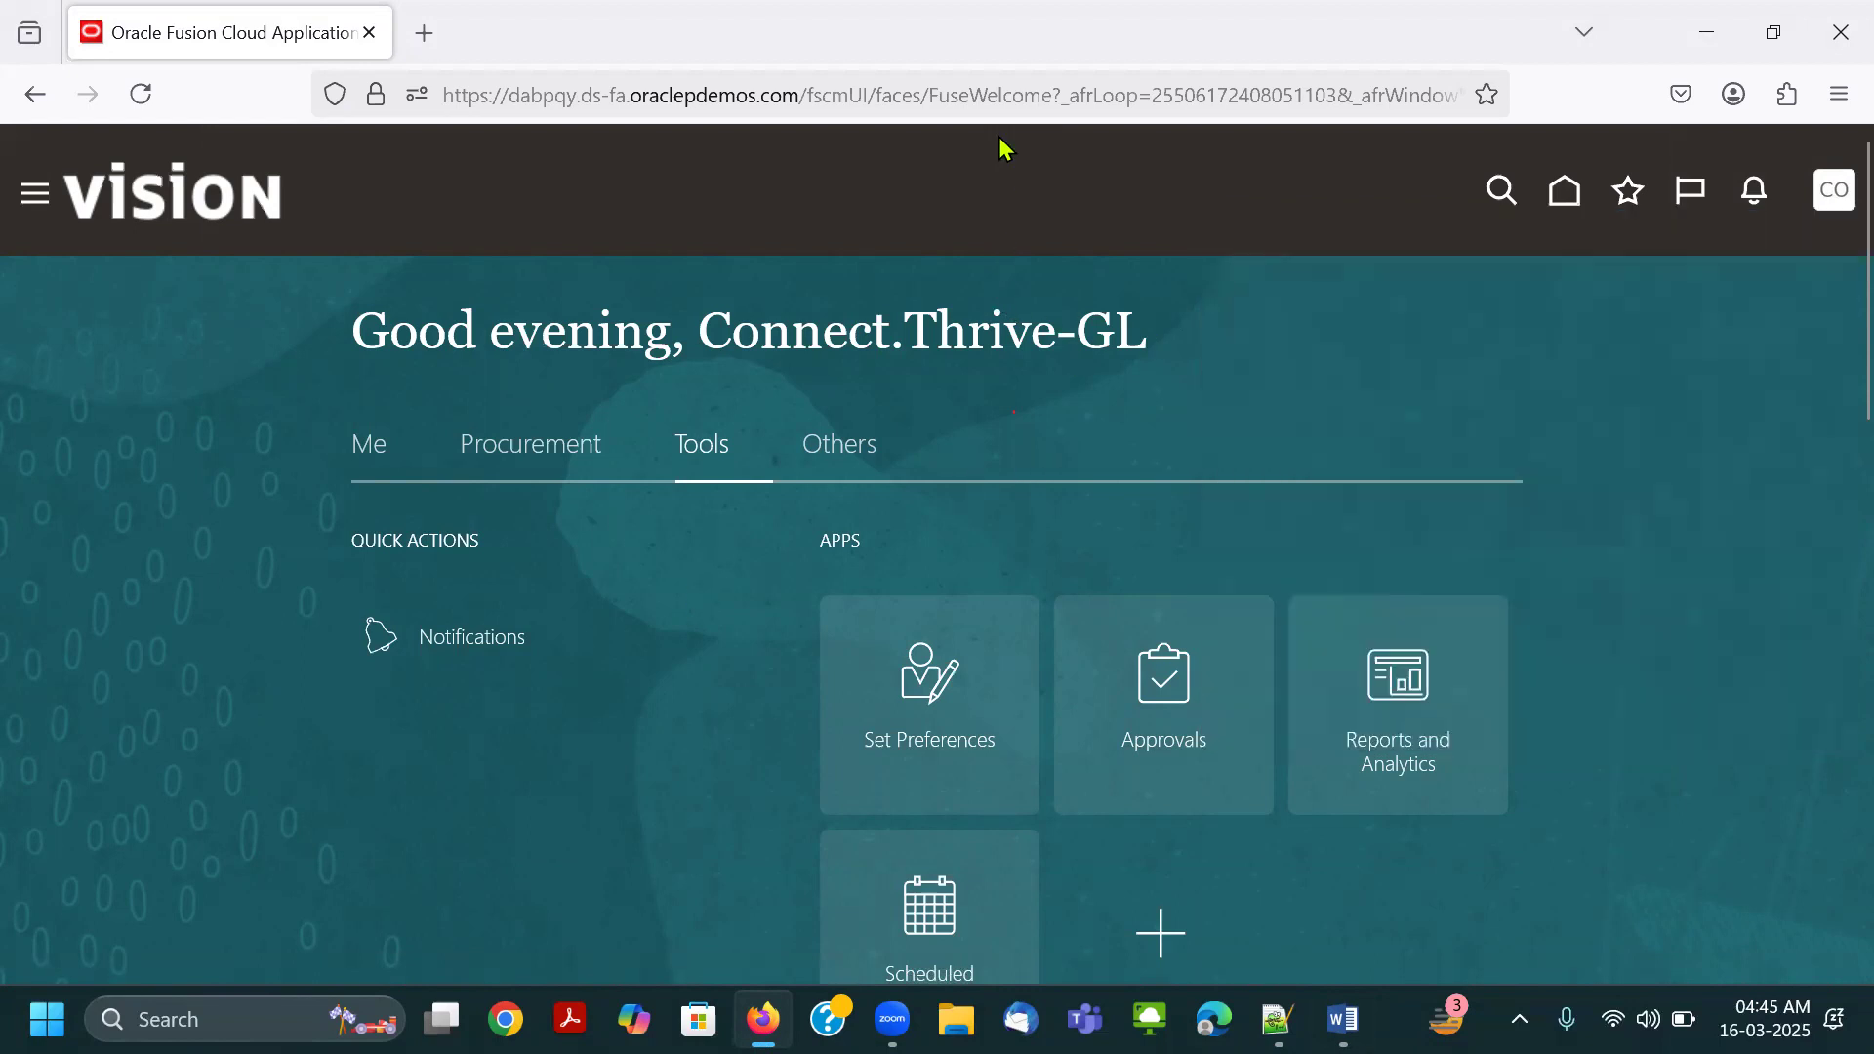
# Outline Tools and the Scheduled Processes app in red with the page zoomed to 90%, and open Scheduled Processes.
pyautogui.moveTo(668, 423); pyautogui.dragTo(729, 471)
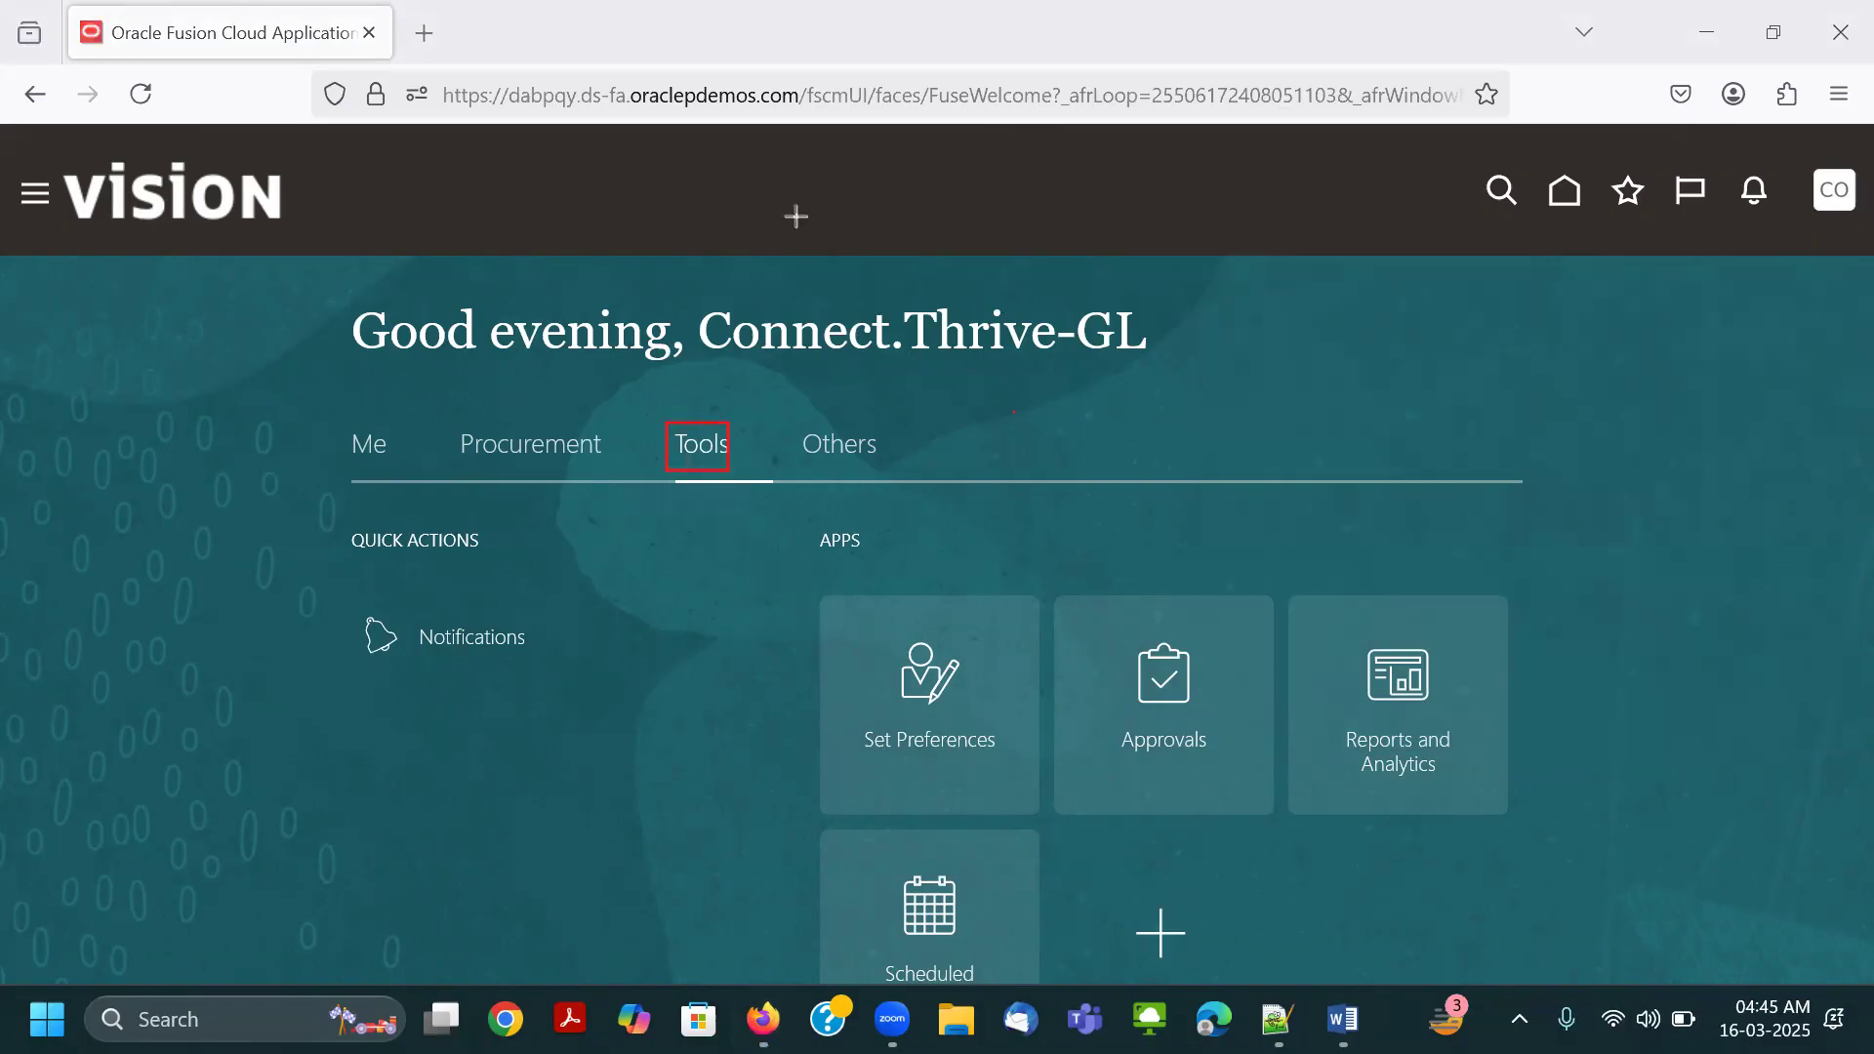
pyautogui.hotkey('ctrl', '-')
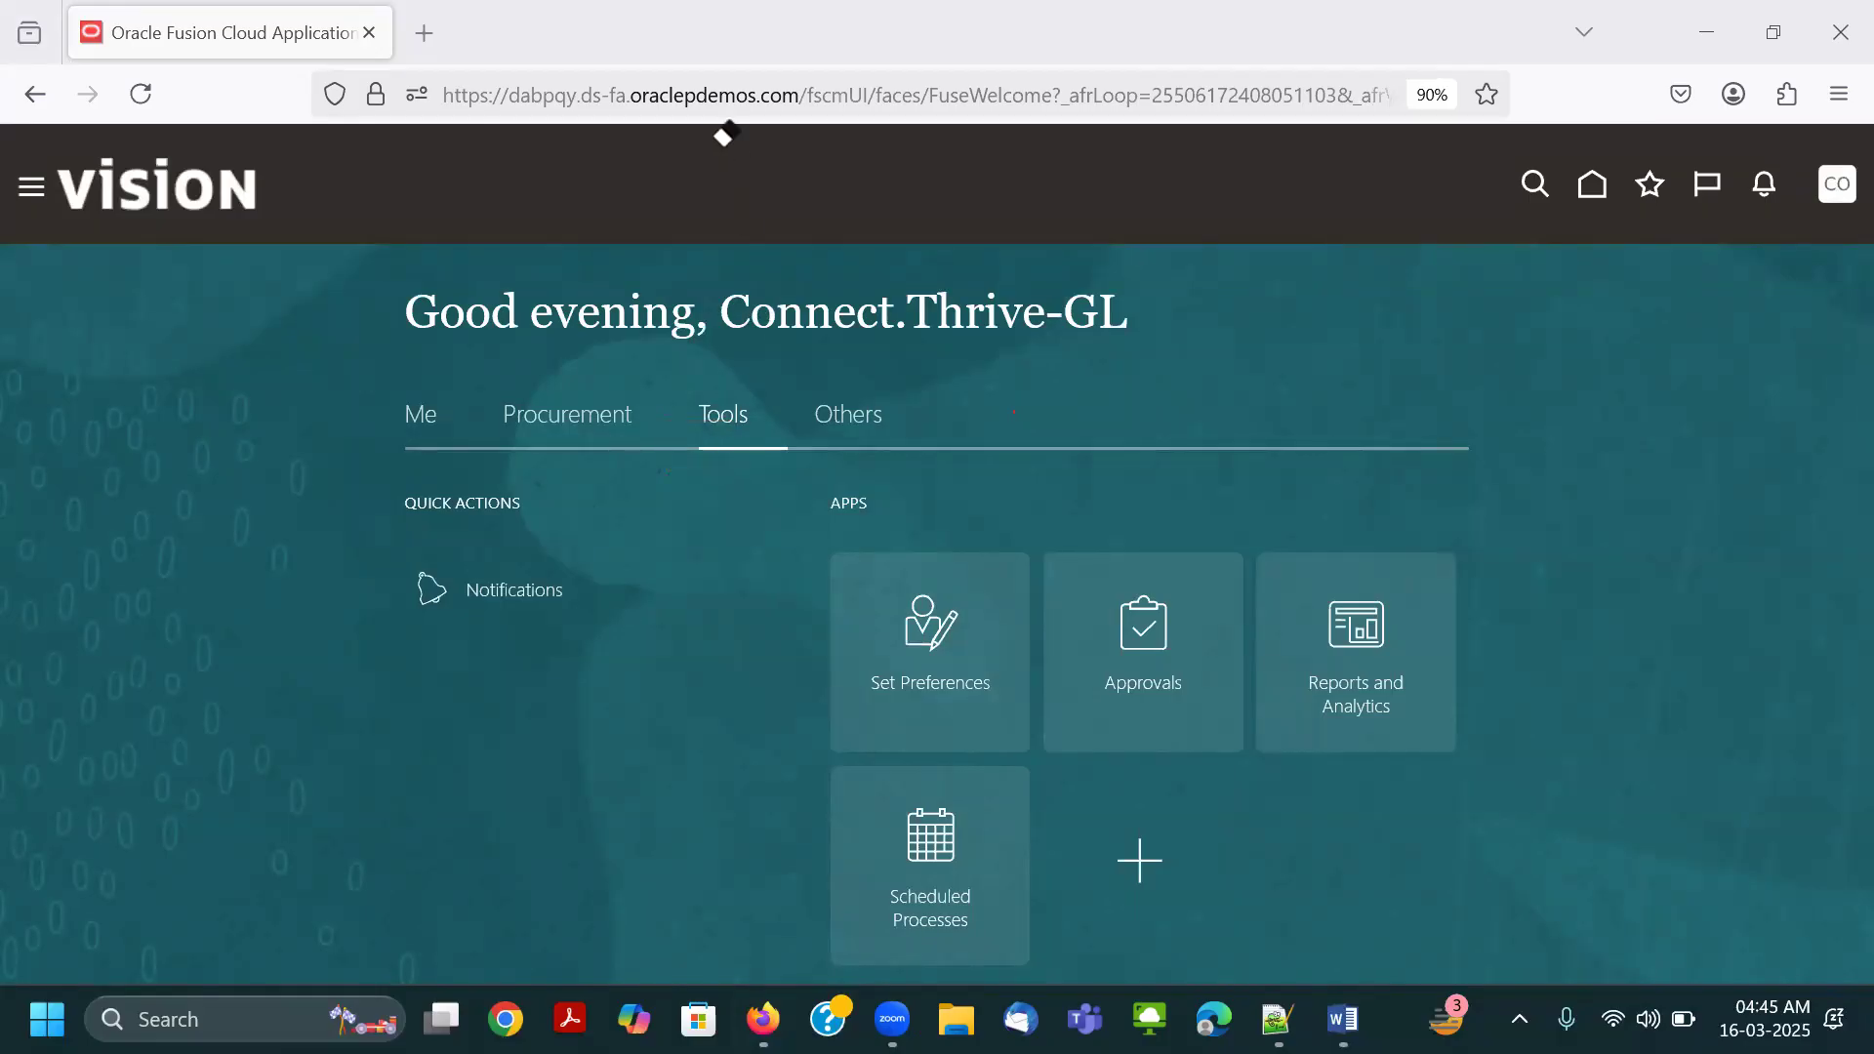
pyautogui.moveTo(856, 769); pyautogui.dragTo(999, 948)
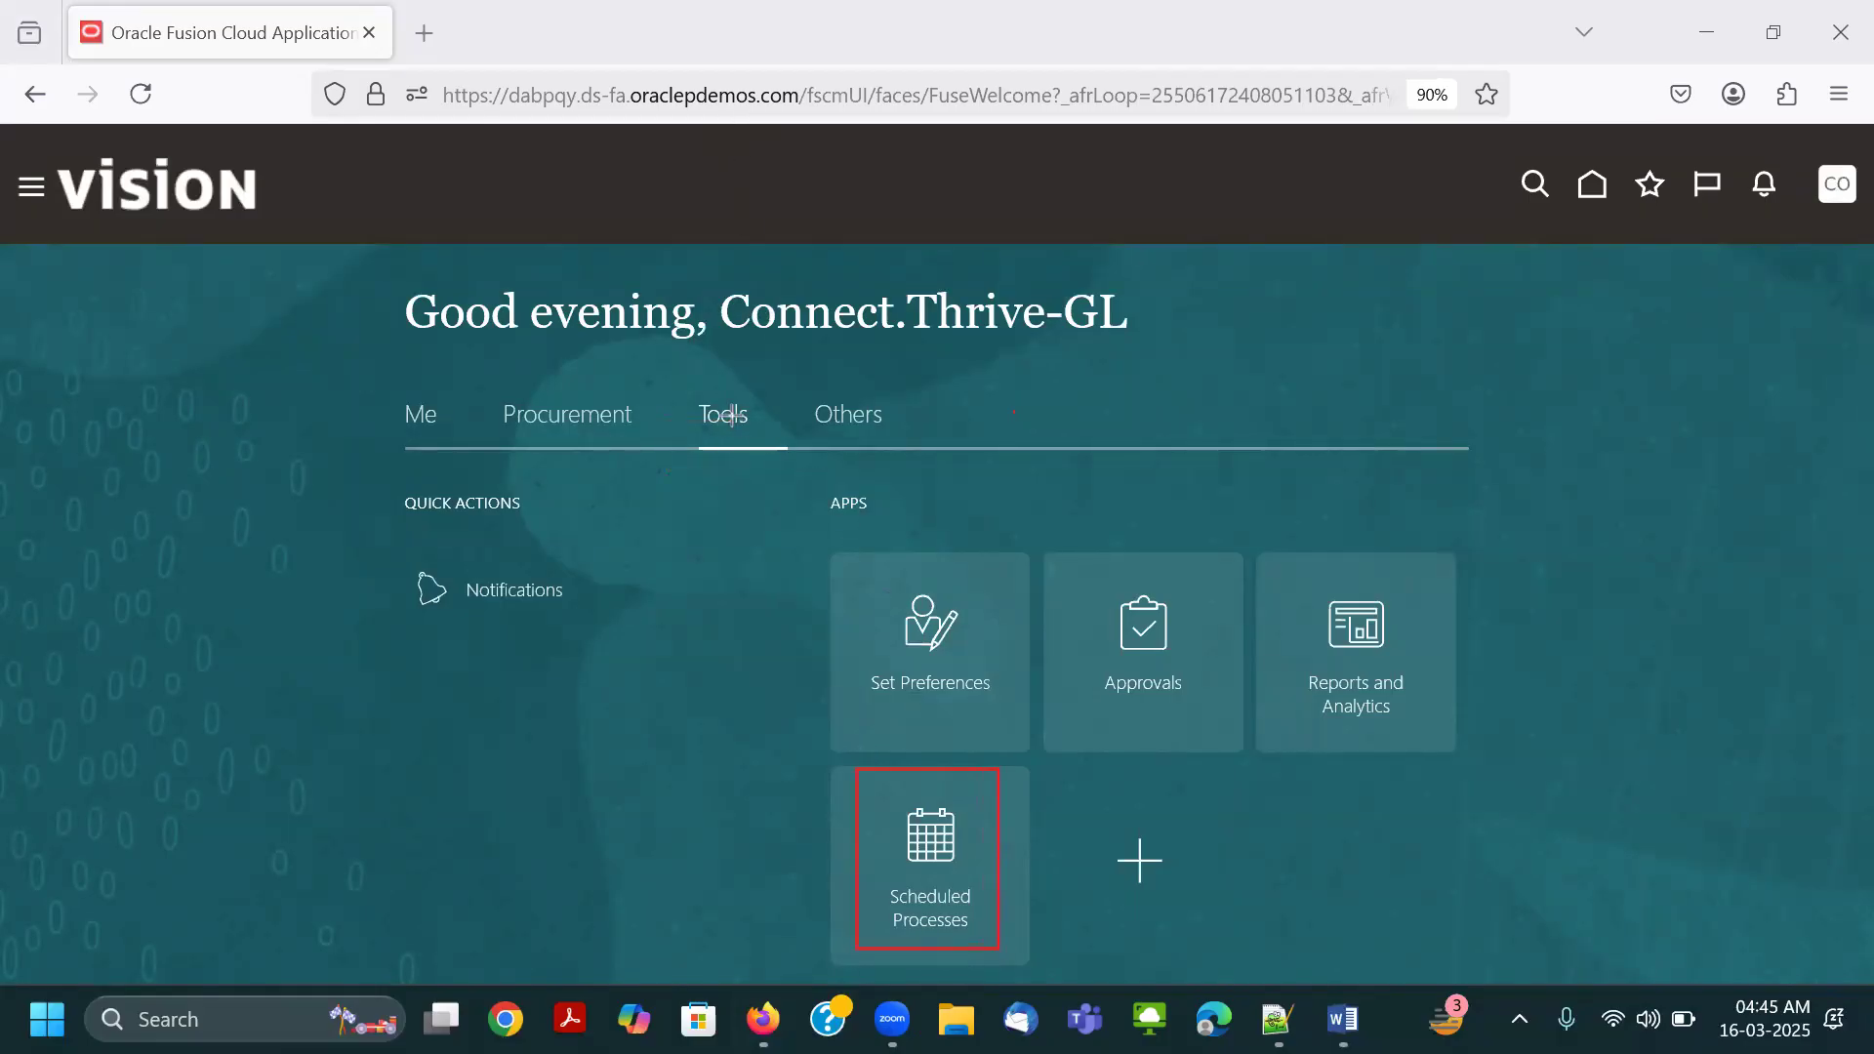
pyautogui.moveTo(682, 387)
pyautogui.mouseDown()
pyautogui.moveTo(773, 466)
pyautogui.moveTo(776, 448)
pyautogui.mouseUp()
pyautogui.click(943, 896)
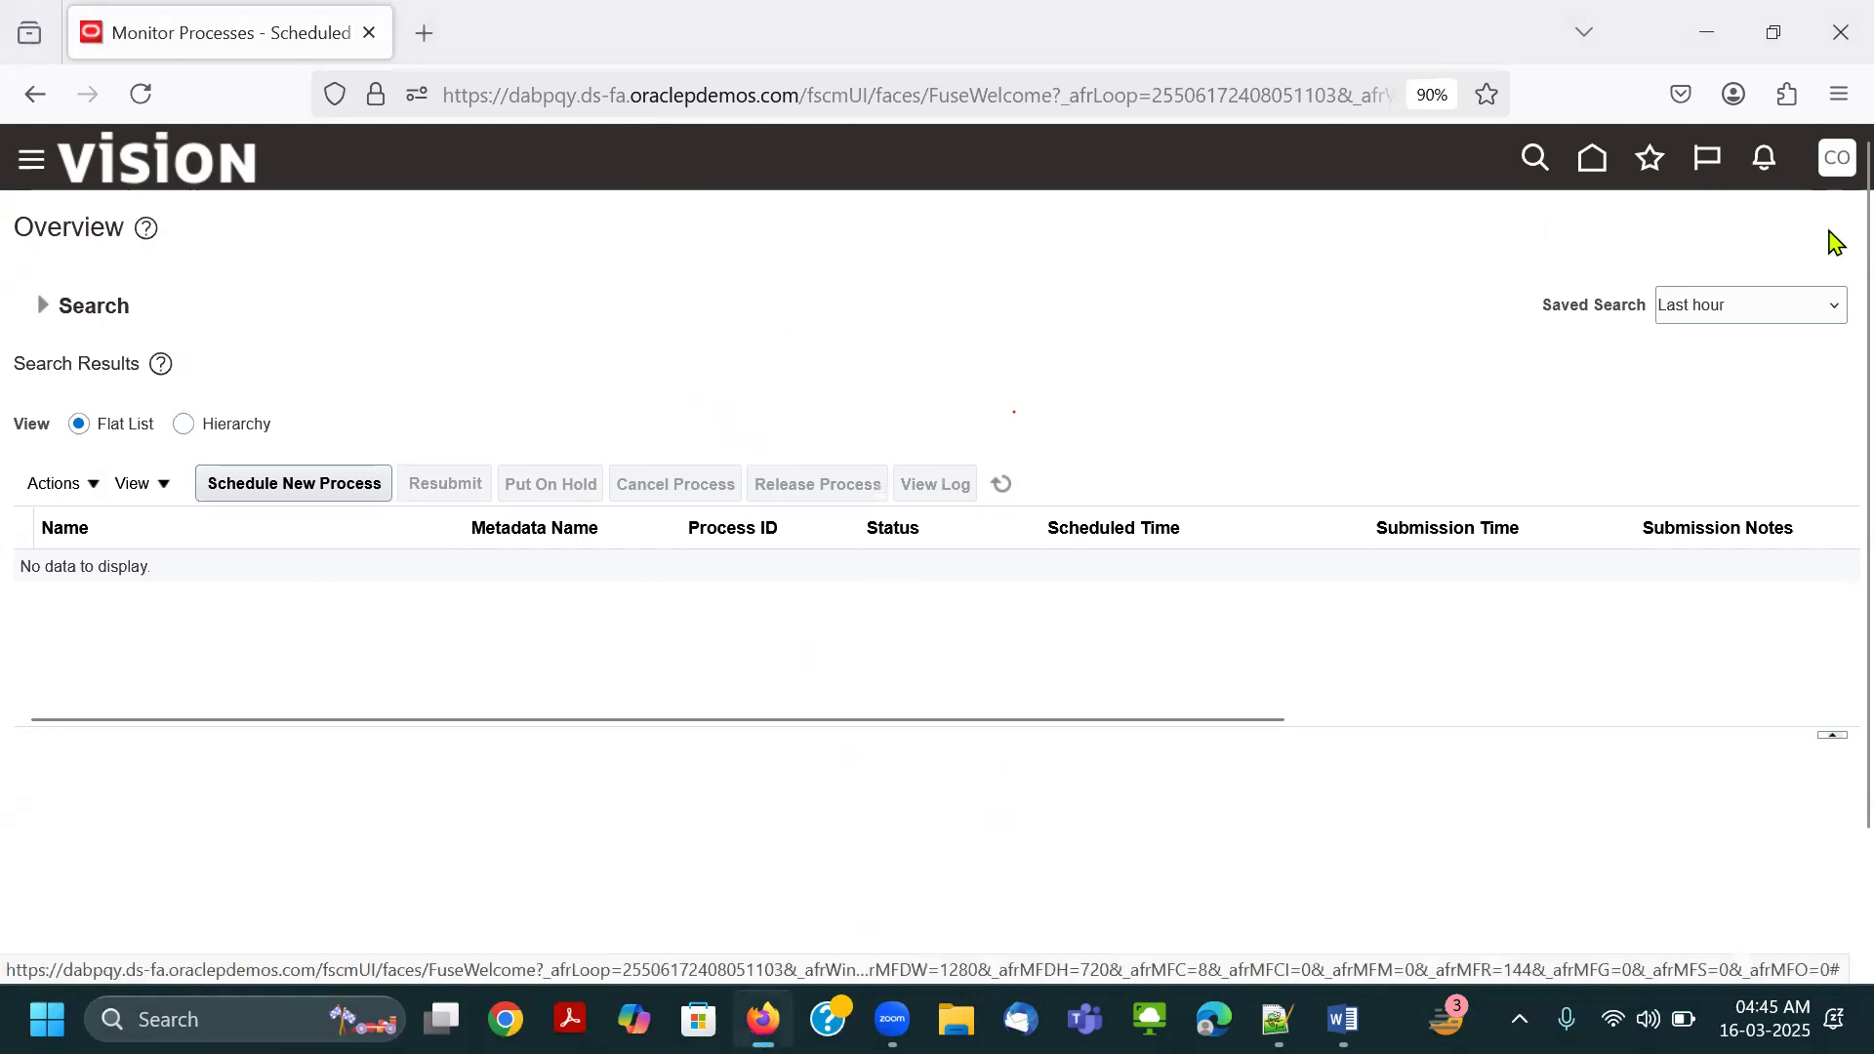
# Sign out of Oracle Applications Cloud and confirm the single sign-off.
pyautogui.click(1836, 157)
pyautogui.click(1789, 220)
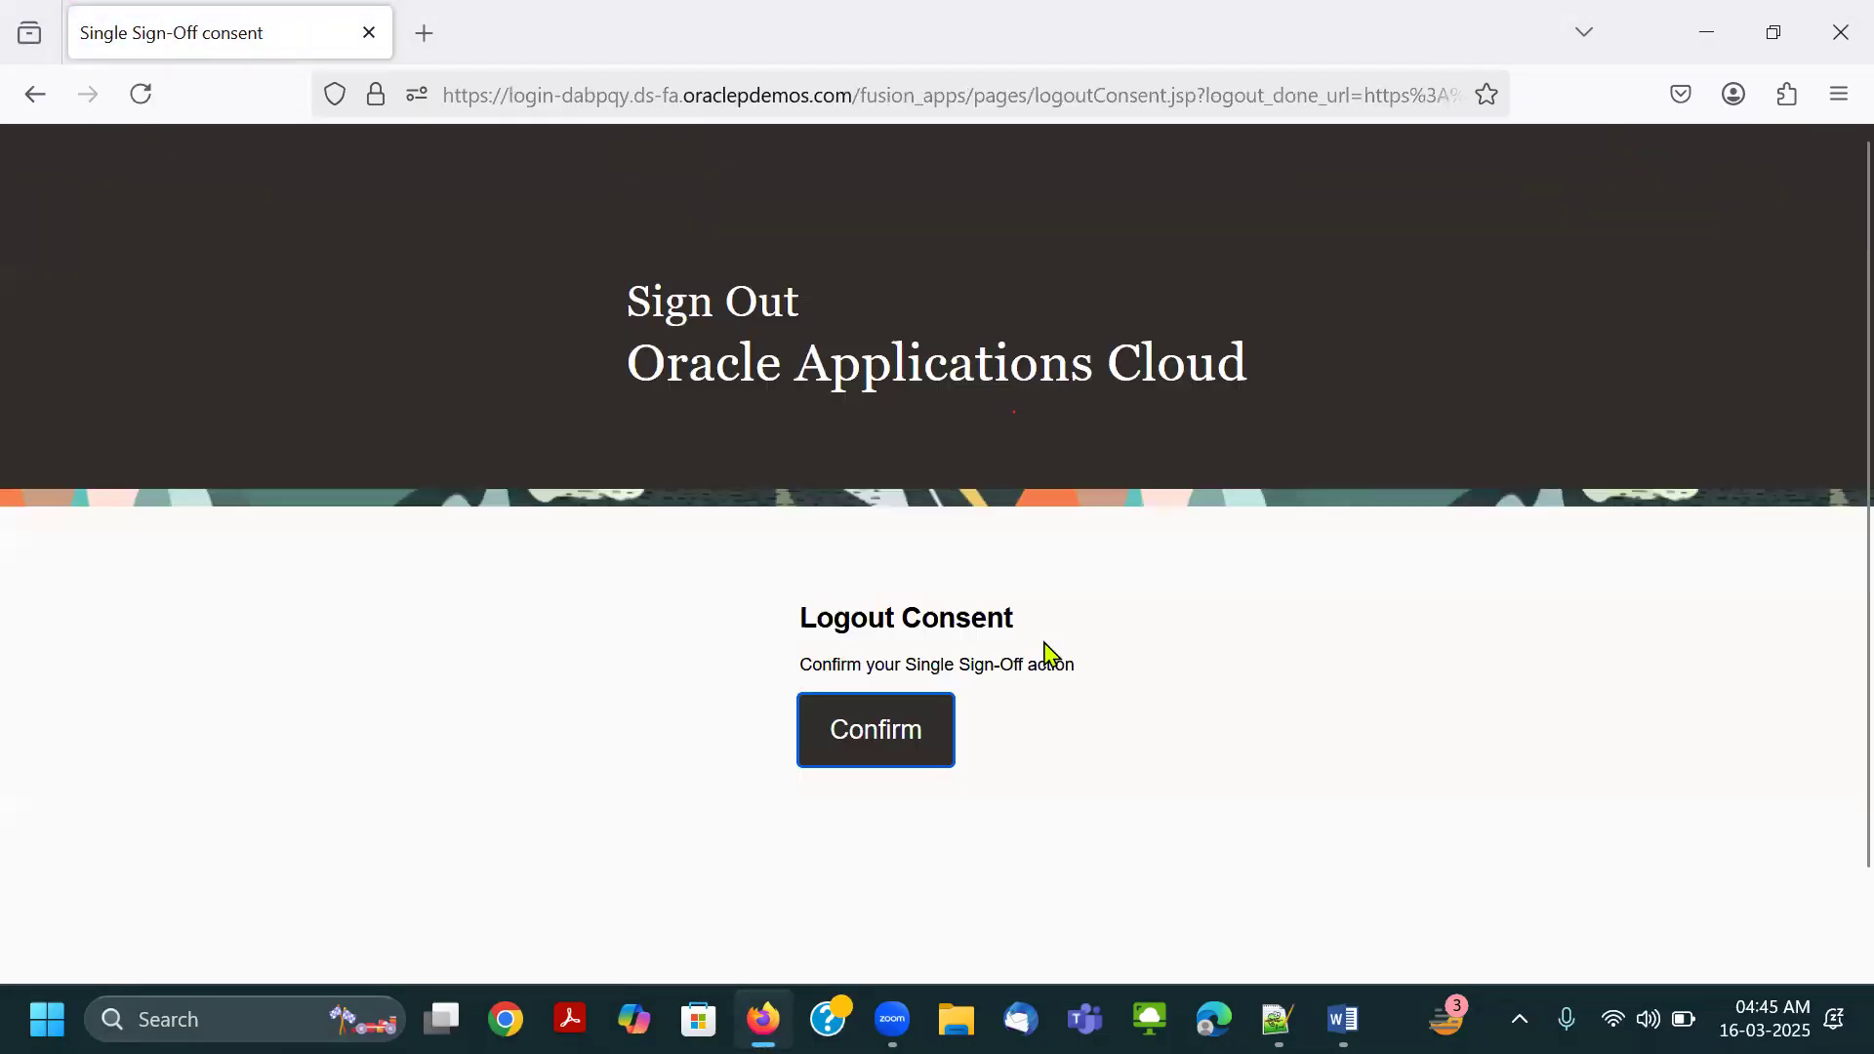
pyautogui.click(851, 729)
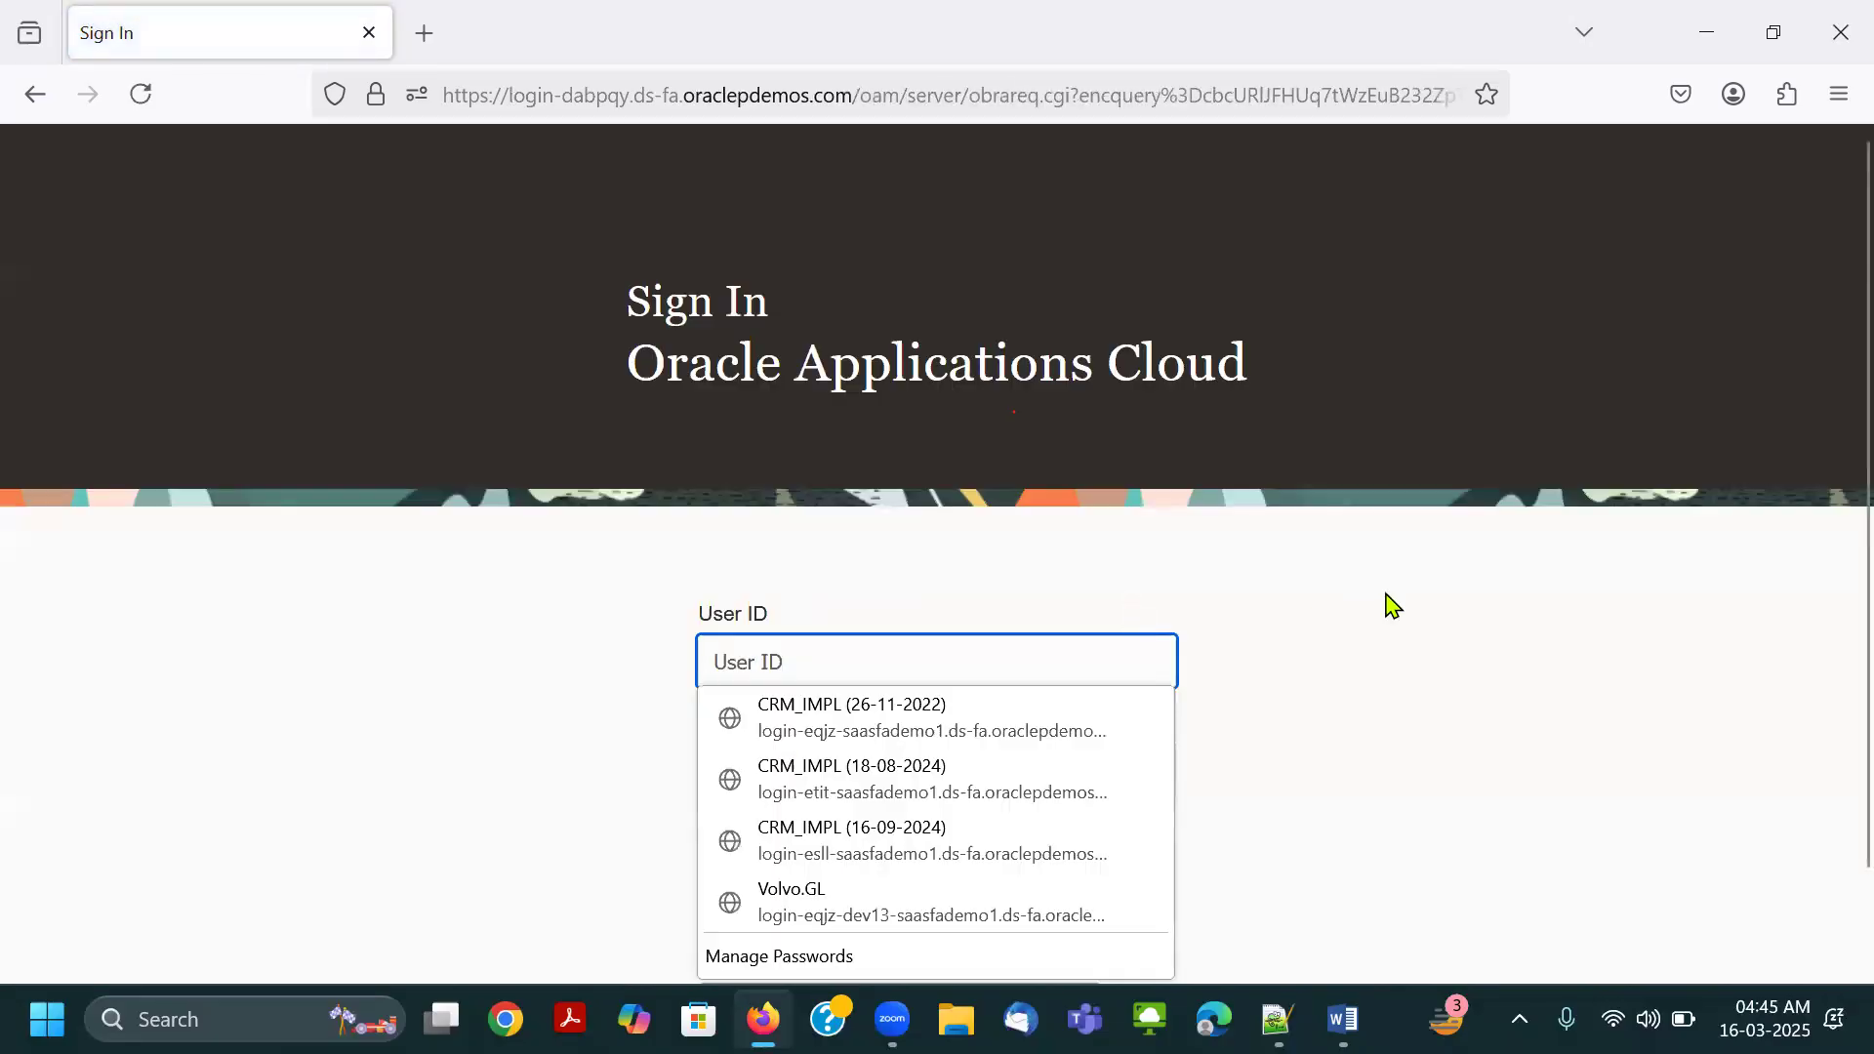
# Copy the finance administrator's user ID from the Notepad++ notes and enter it on the Oracle sign-in page.
pyautogui.click(1394, 607)
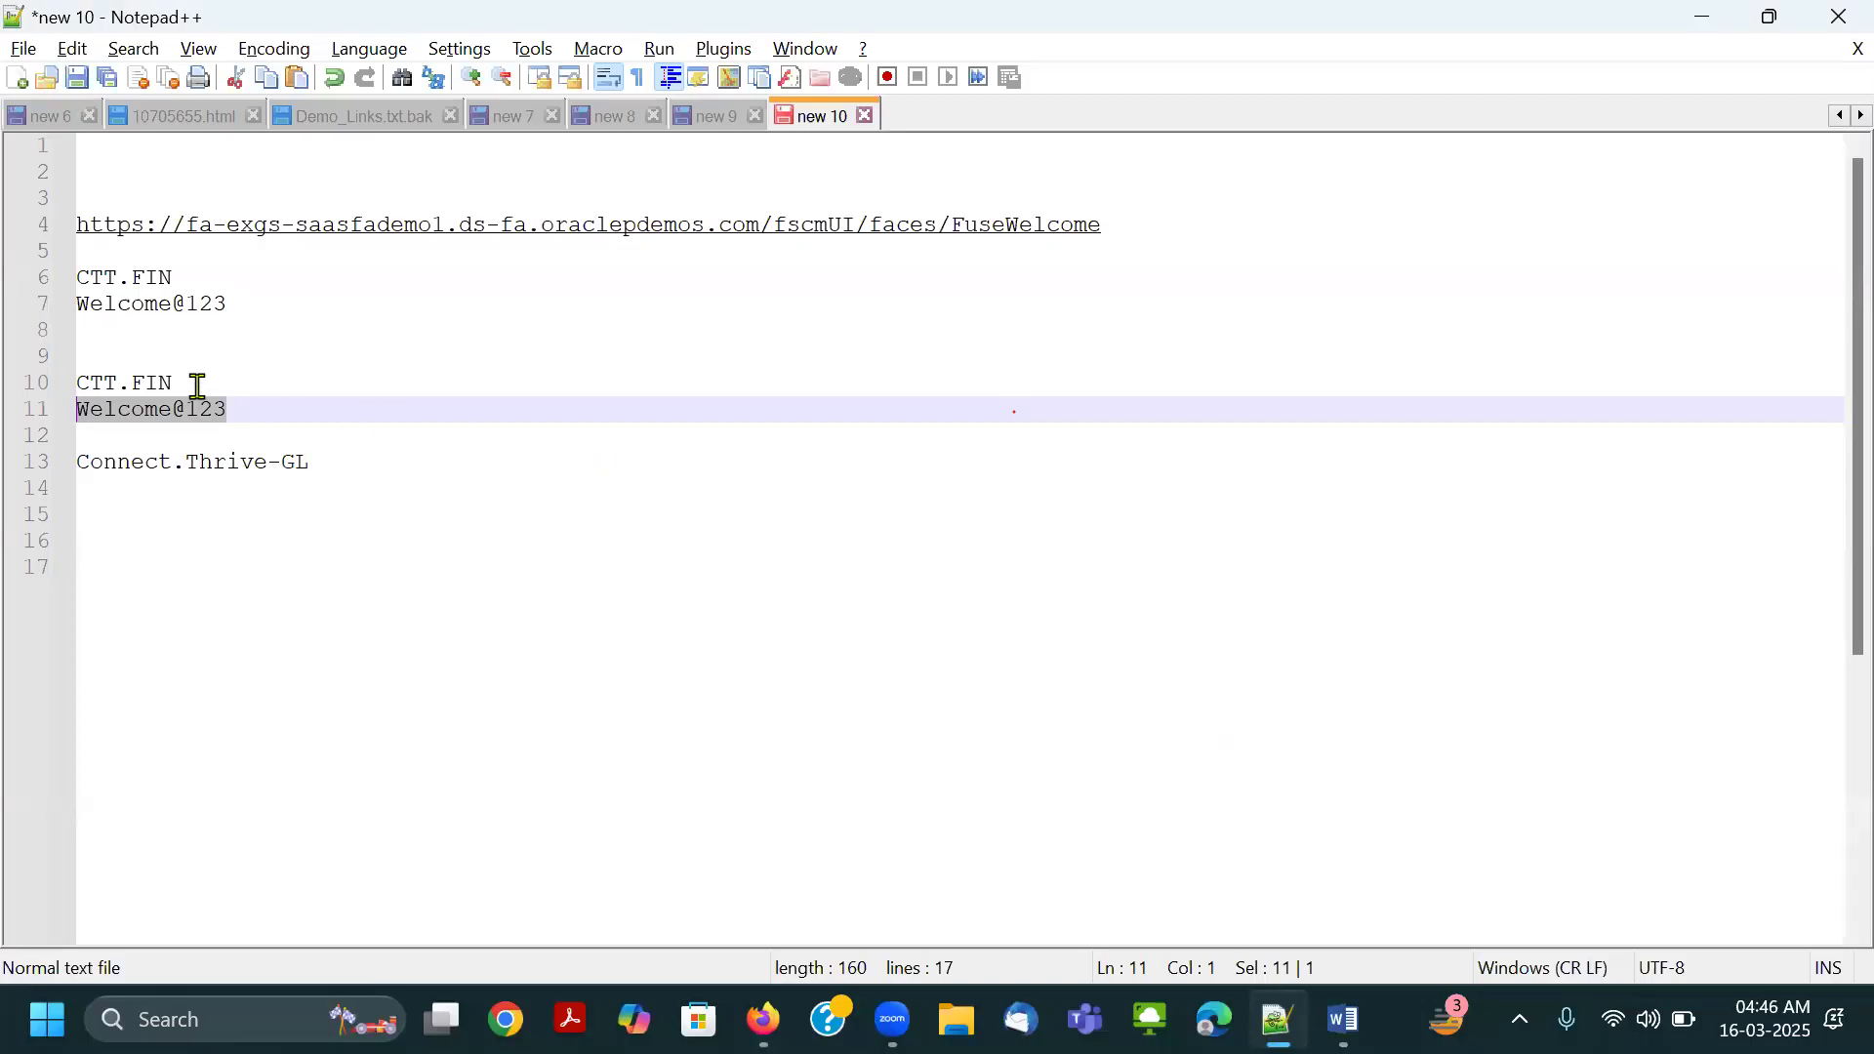
pyautogui.moveTo(192, 384); pyautogui.dragTo(63, 383)
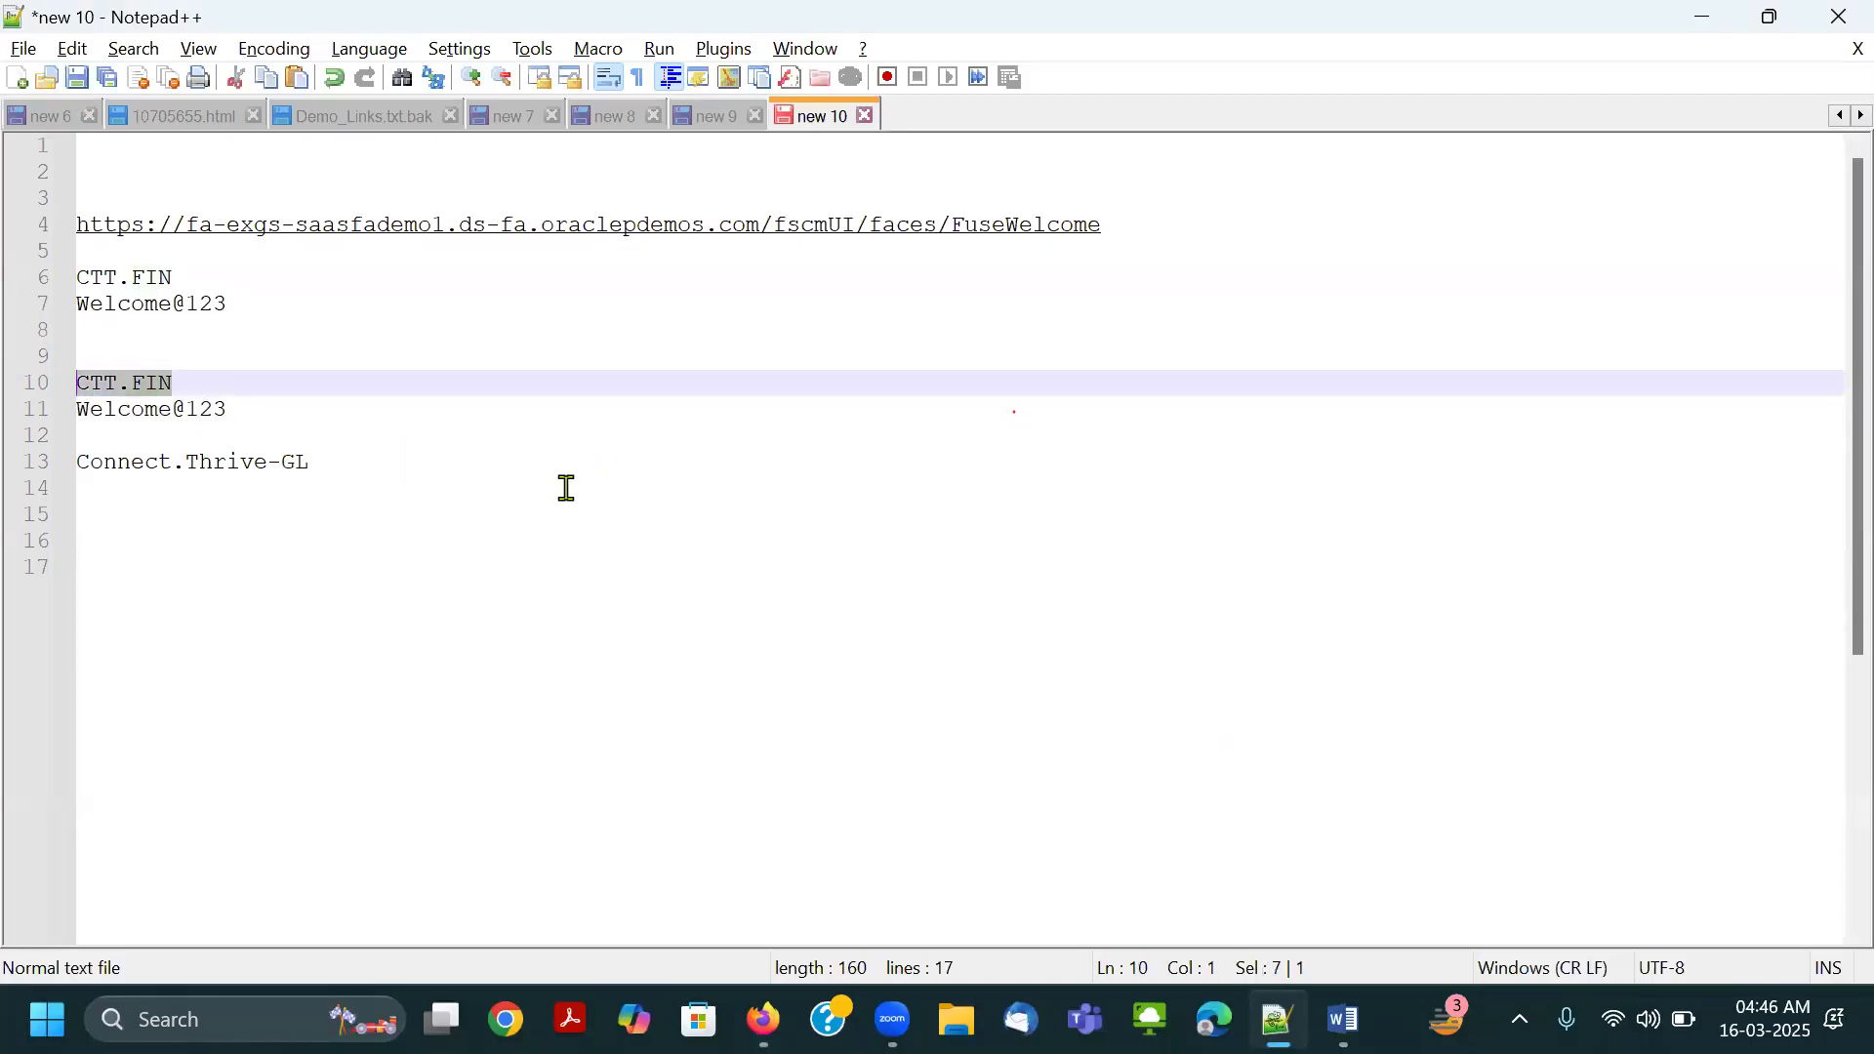
pyautogui.hotkey('ctrl', 'c')
pyautogui.hotkey('alt', 'Tab')
pyautogui.click(840, 652)
pyautogui.hotkey('ctrl', 'v')
pyautogui.press('Tab')
# Copy the account password from the Notepad++ notes, enter it in the Password field and sign in to Oracle.
pyautogui.hotkey('alt', 'Tab')
pyautogui.moveTo(256, 409); pyautogui.dragTo(21, 408)
pyautogui.hotkey('ctrl', 'c')
pyautogui.hotkey('alt', 'Tab')
pyautogui.hotkey('ctrl', 'v')
pyautogui.click(785, 888)
pyautogui.click(839, 395)
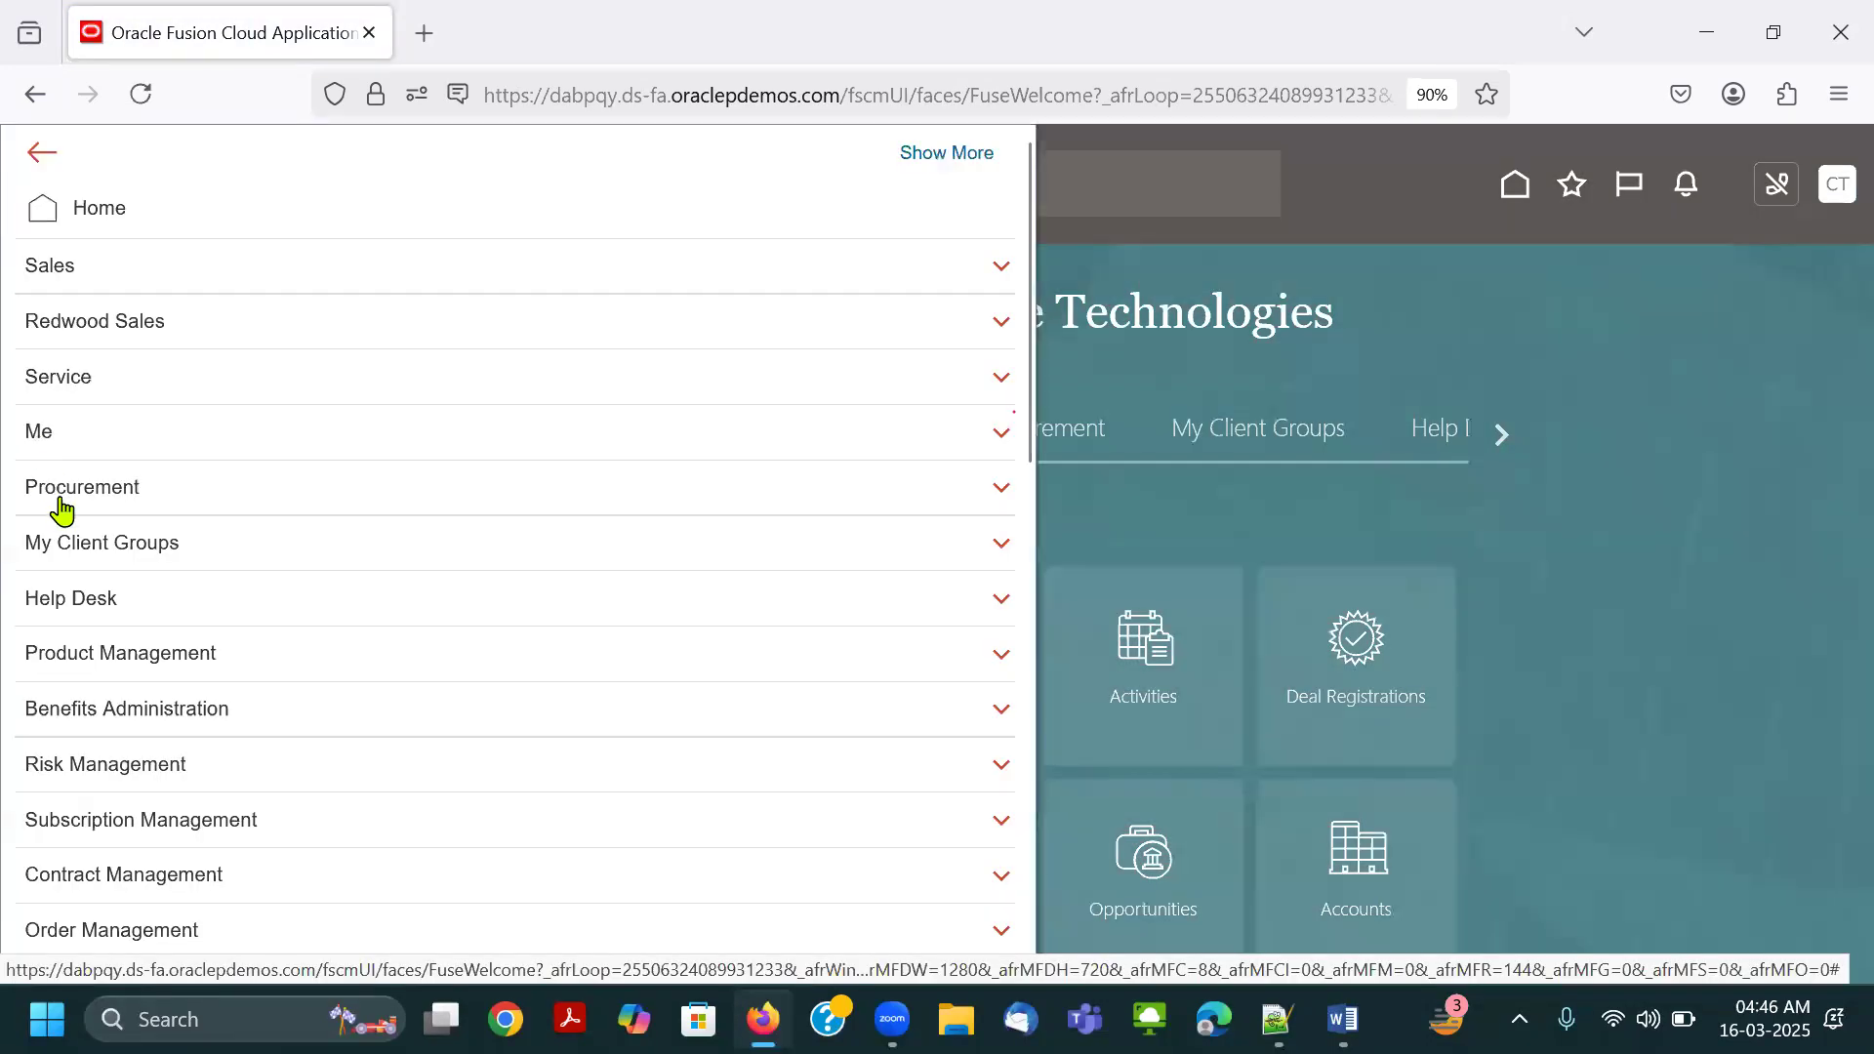
# Expand Tools in the navigator, outline Tools and Security Console in red, and open the Security Console.
pyautogui.scroll(-15, 121, 674)
pyautogui.click(135, 737)
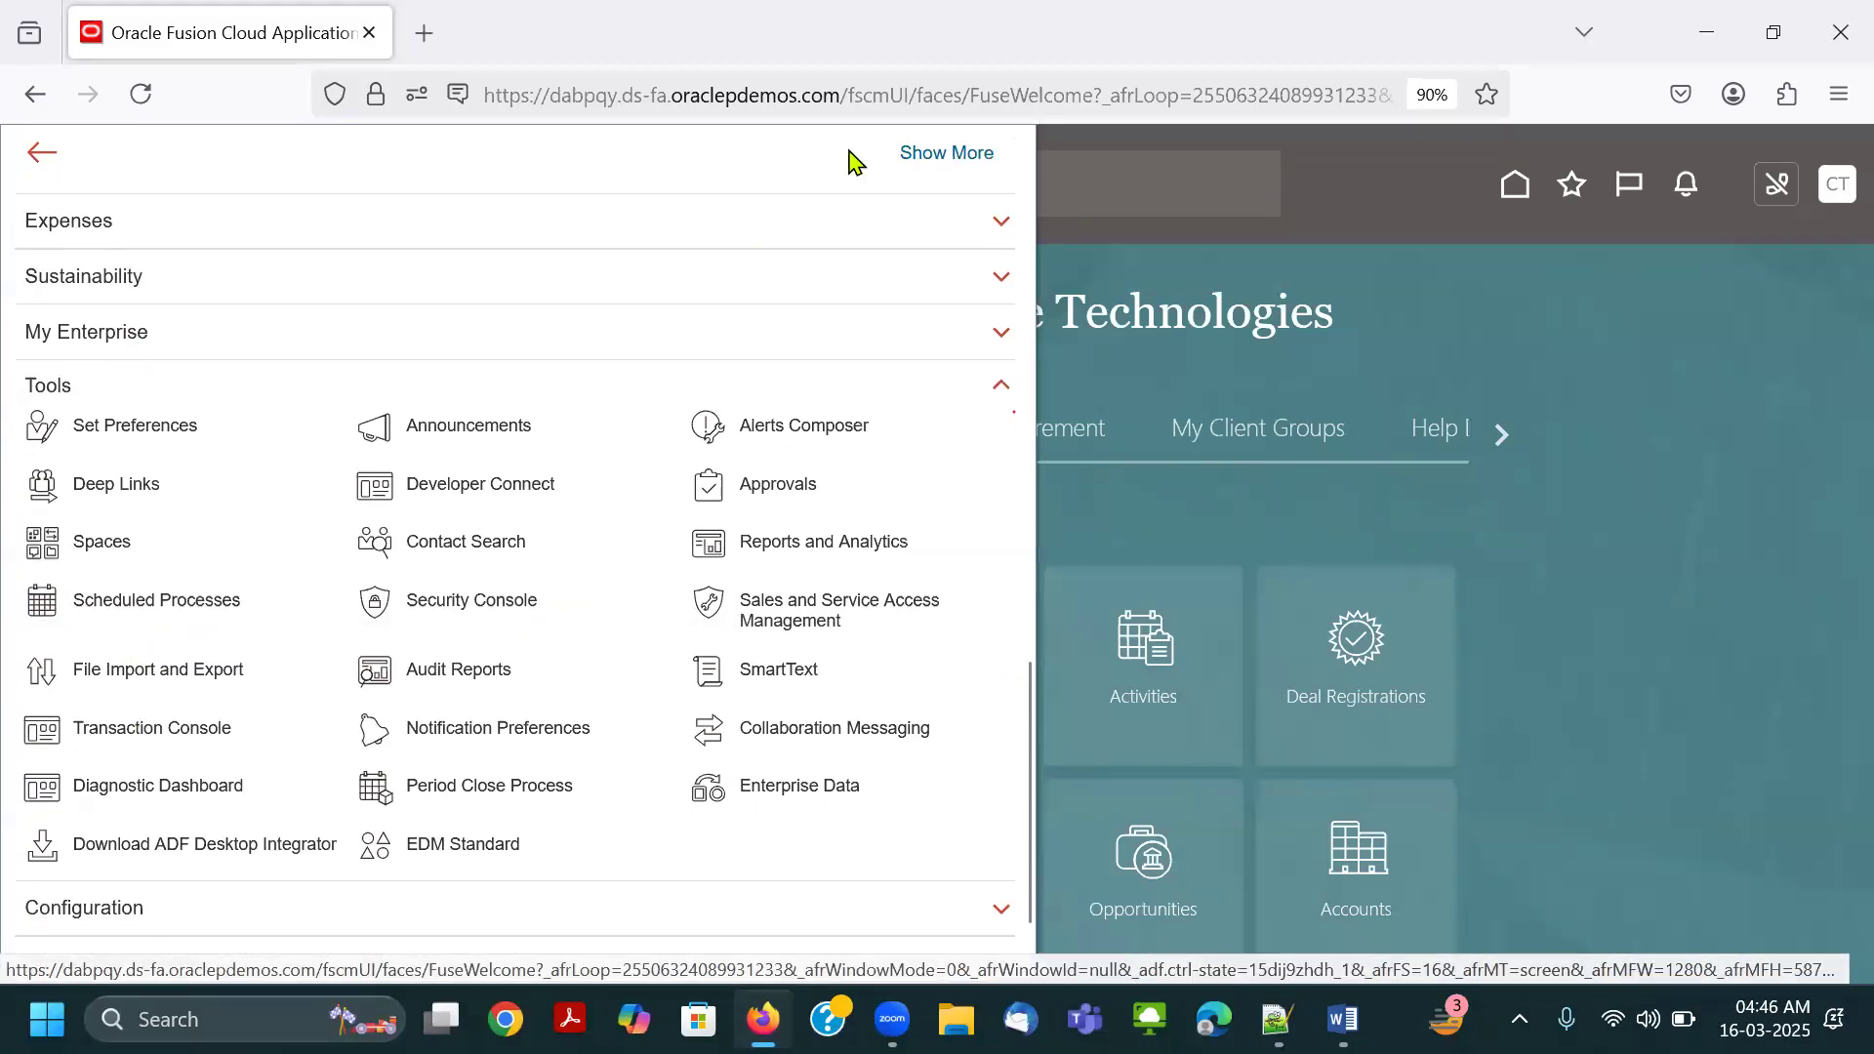
pyautogui.click(487, 515)
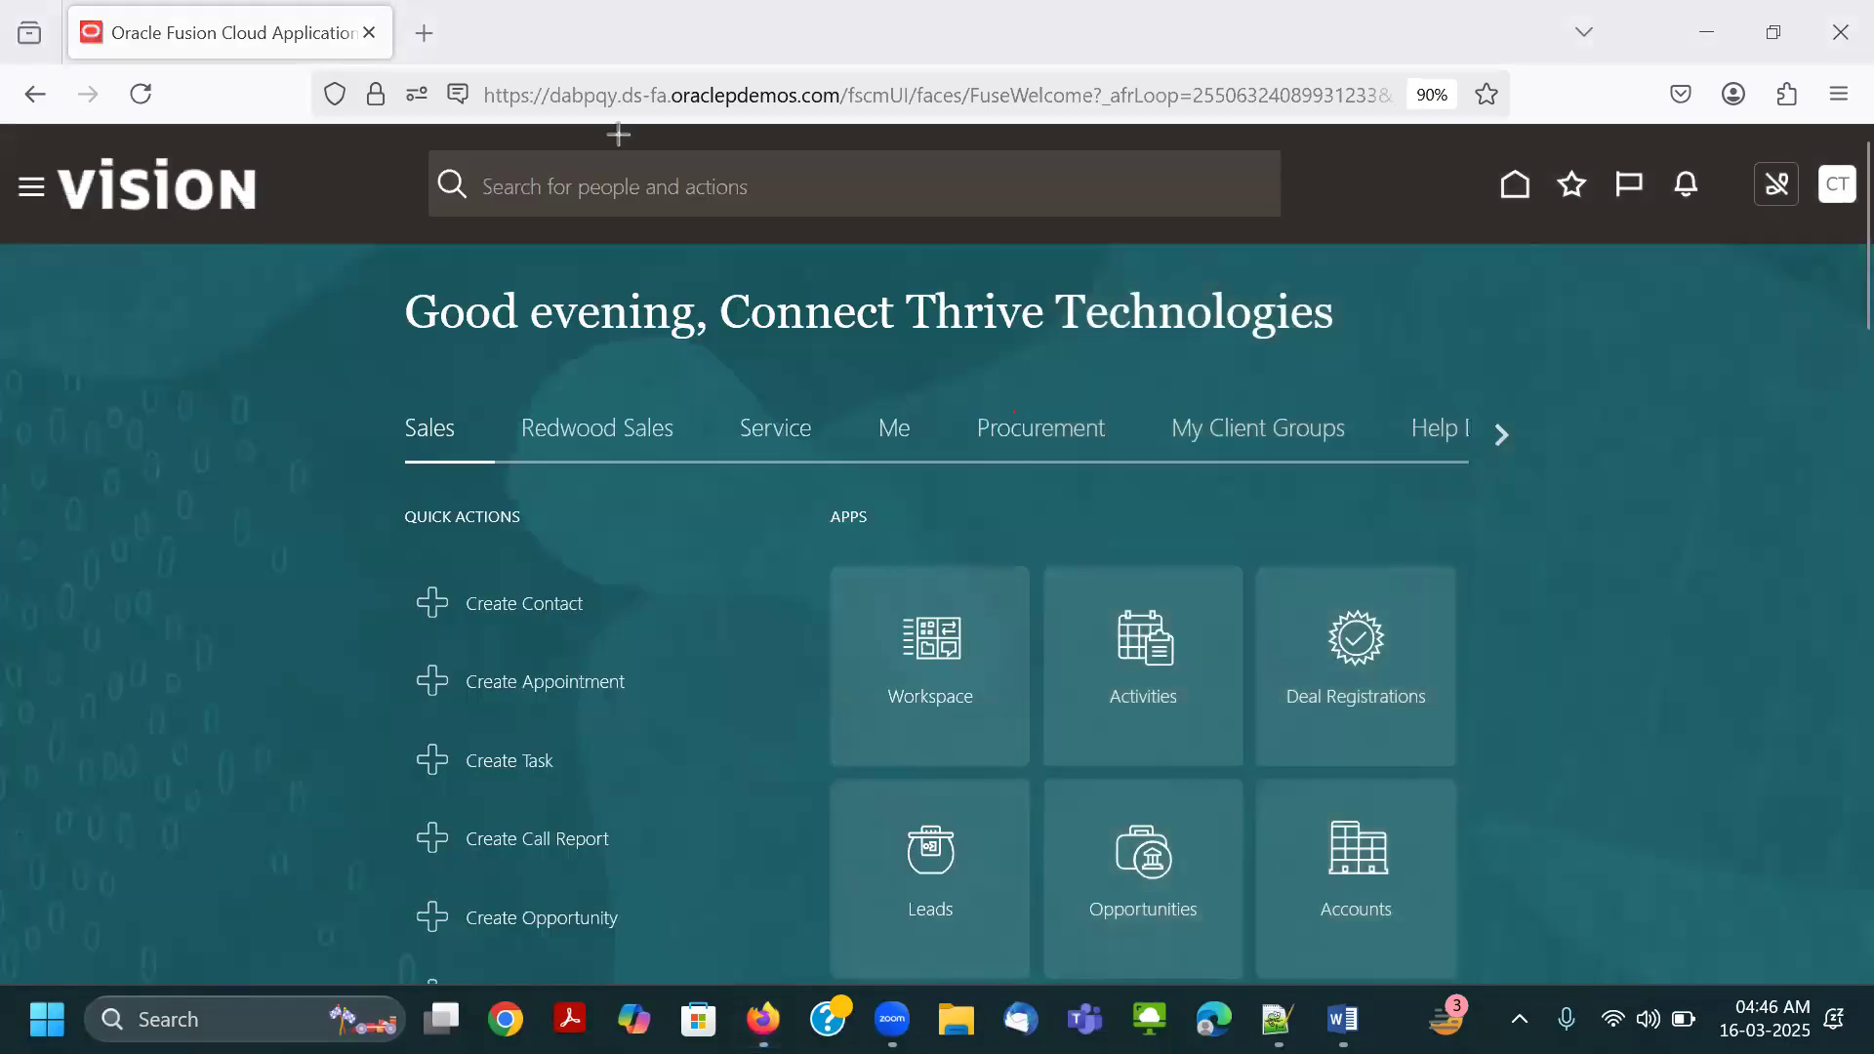
pyautogui.click(28, 204)
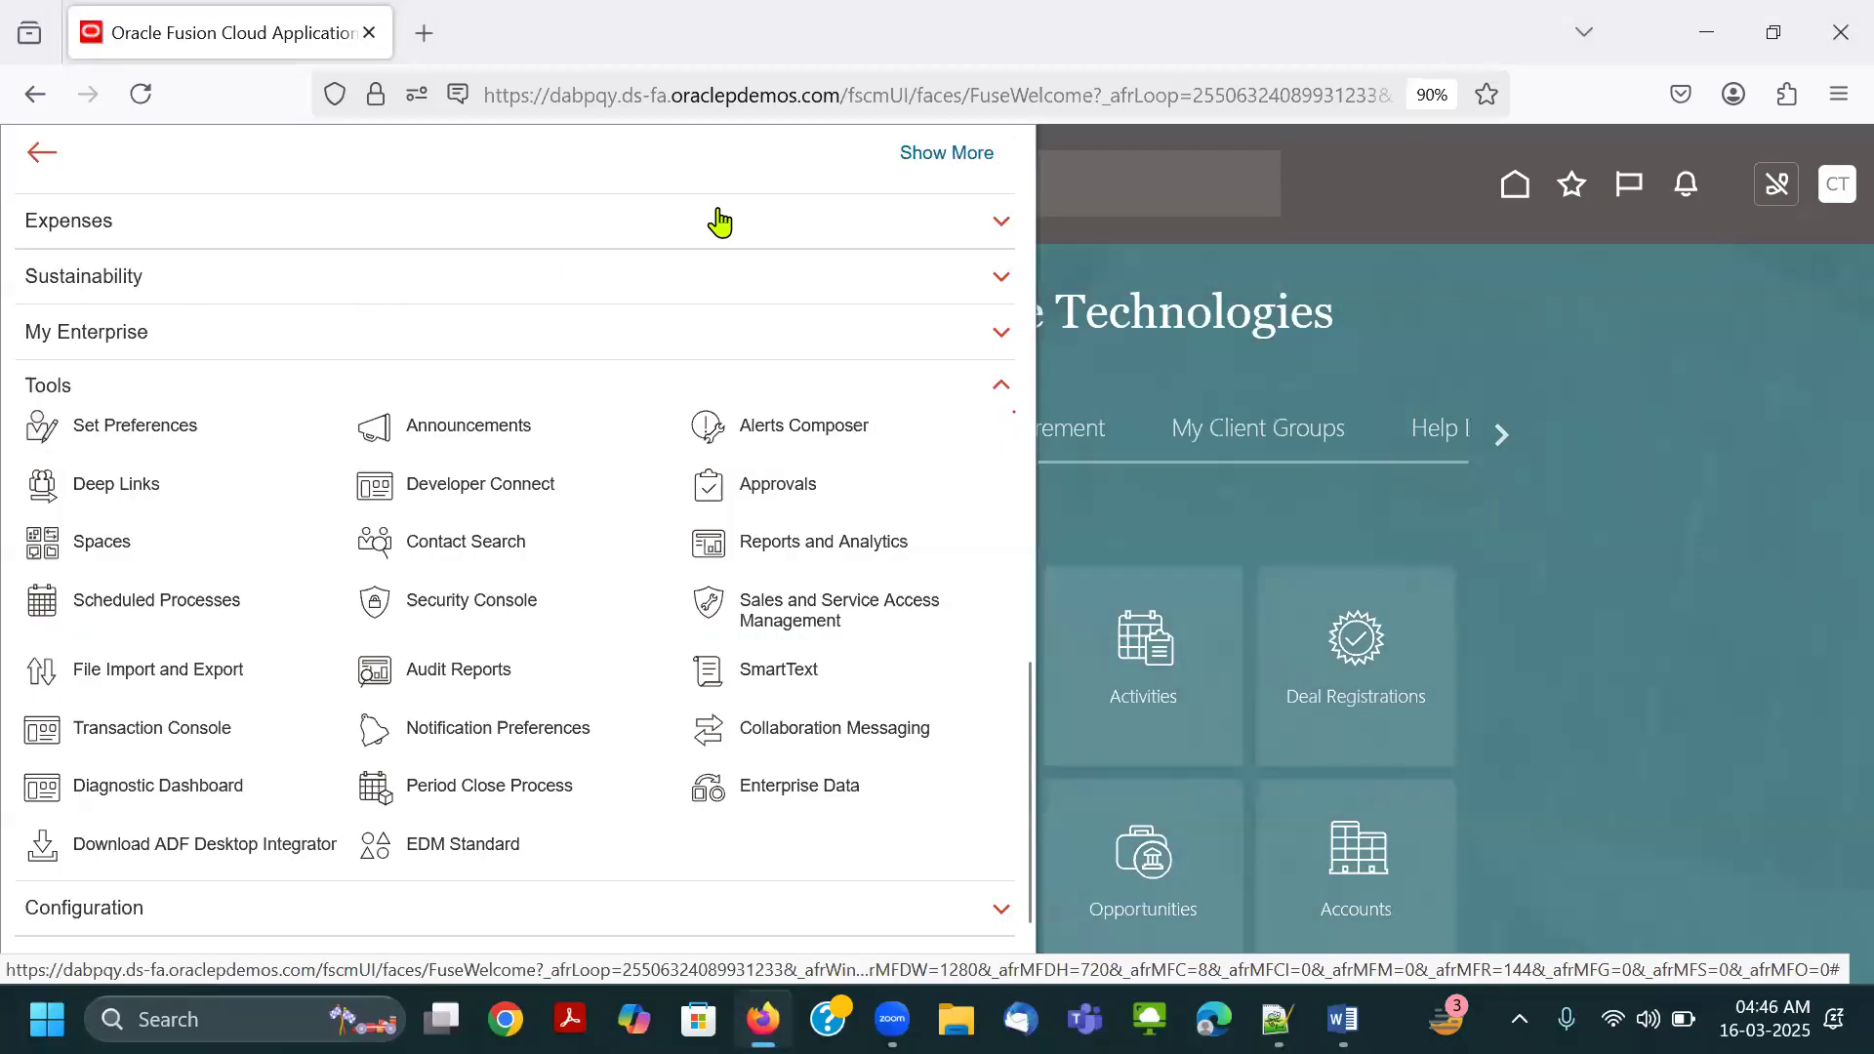
pyautogui.moveTo(12, 368); pyautogui.dragTo(95, 407)
pyautogui.moveTo(331, 573); pyautogui.dragTo(554, 629)
pyautogui.click(496, 598)
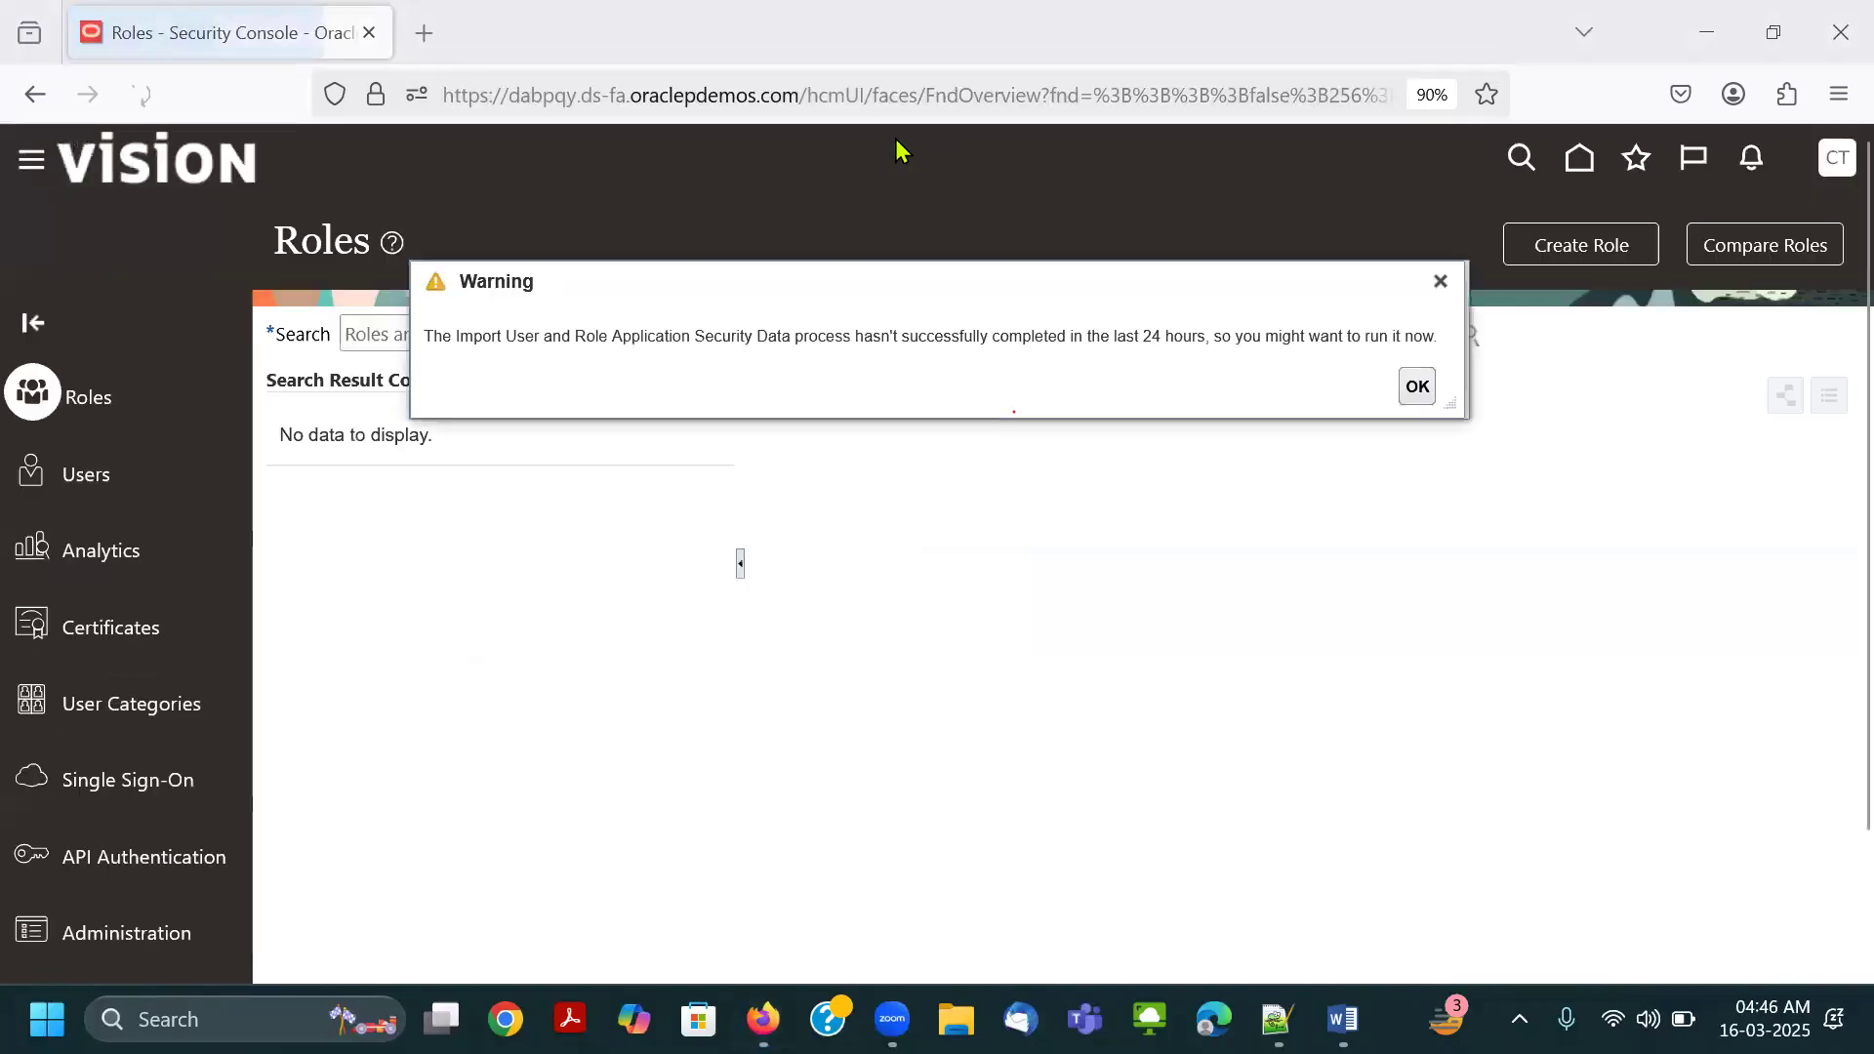
# Open the Users page of the Security Console, enter Connect as the user search term, and clear the red outline around Users.
pyautogui.moveTo(21, 446); pyautogui.dragTo(134, 502)
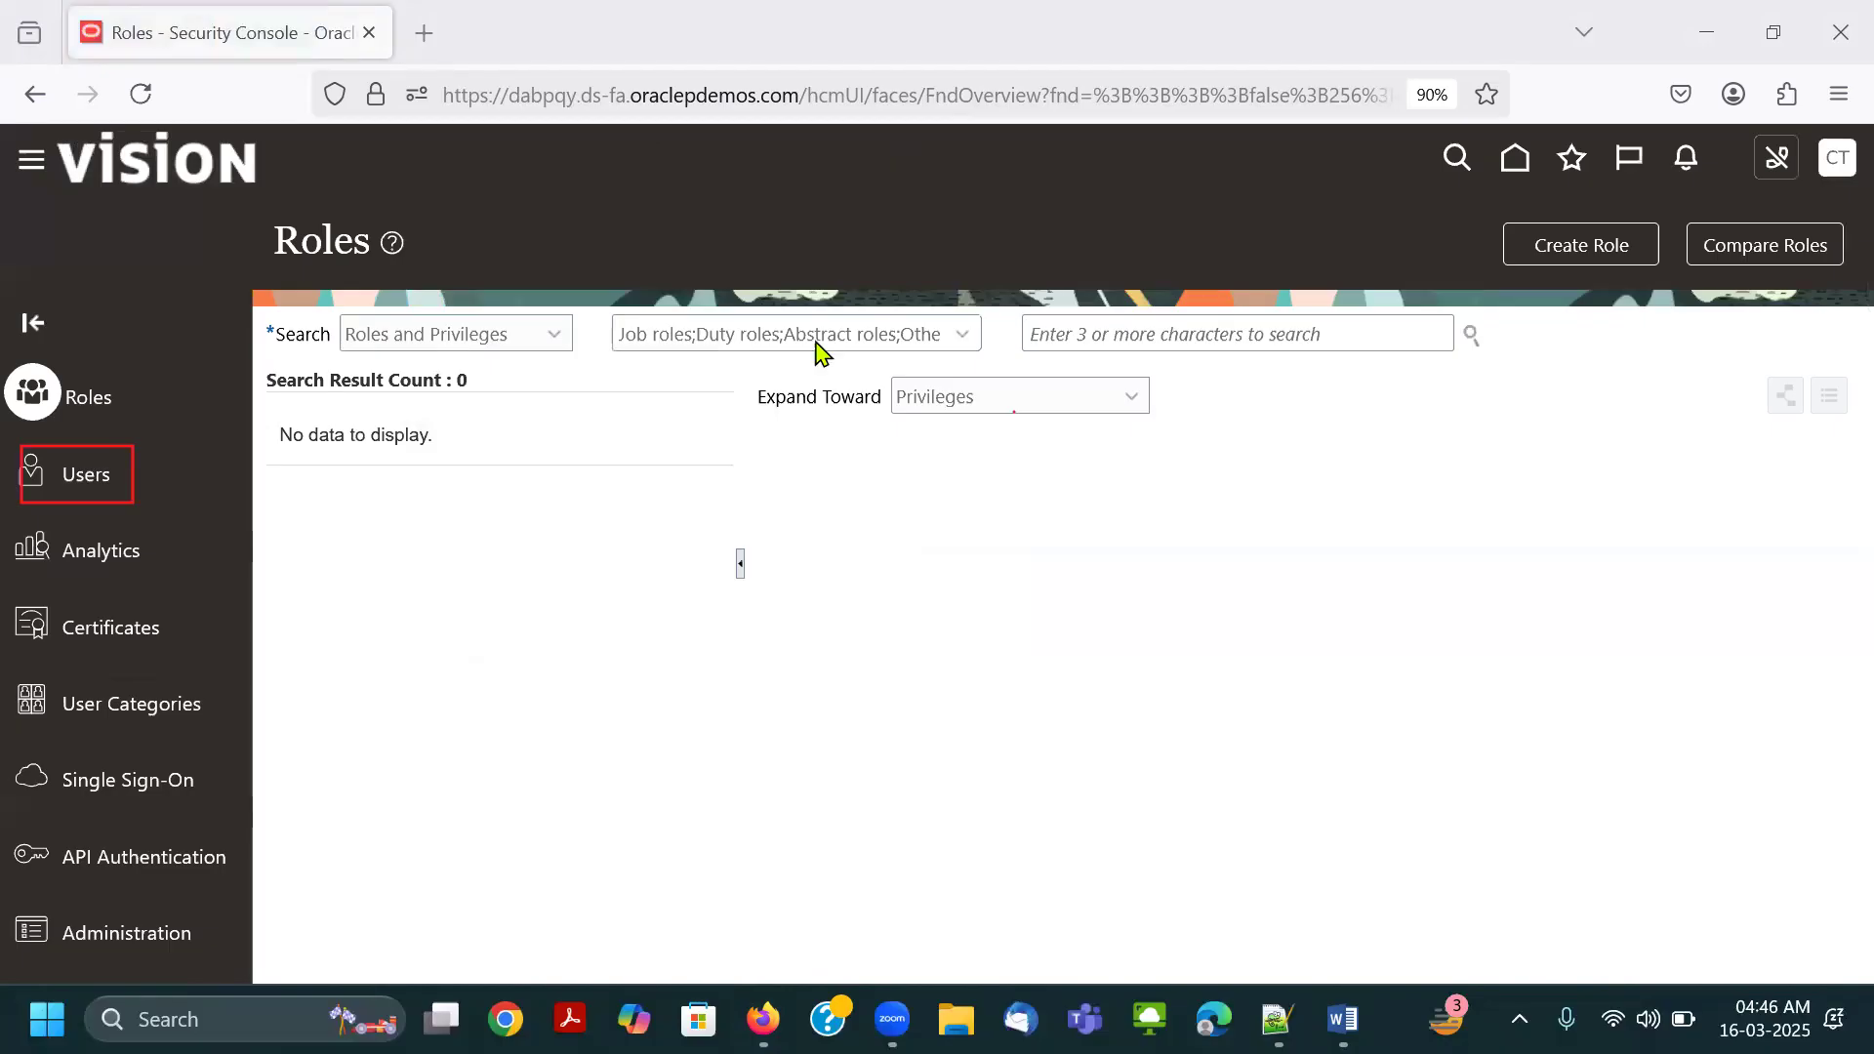
pyautogui.click(1103, 342)
pyautogui.write('Connect')
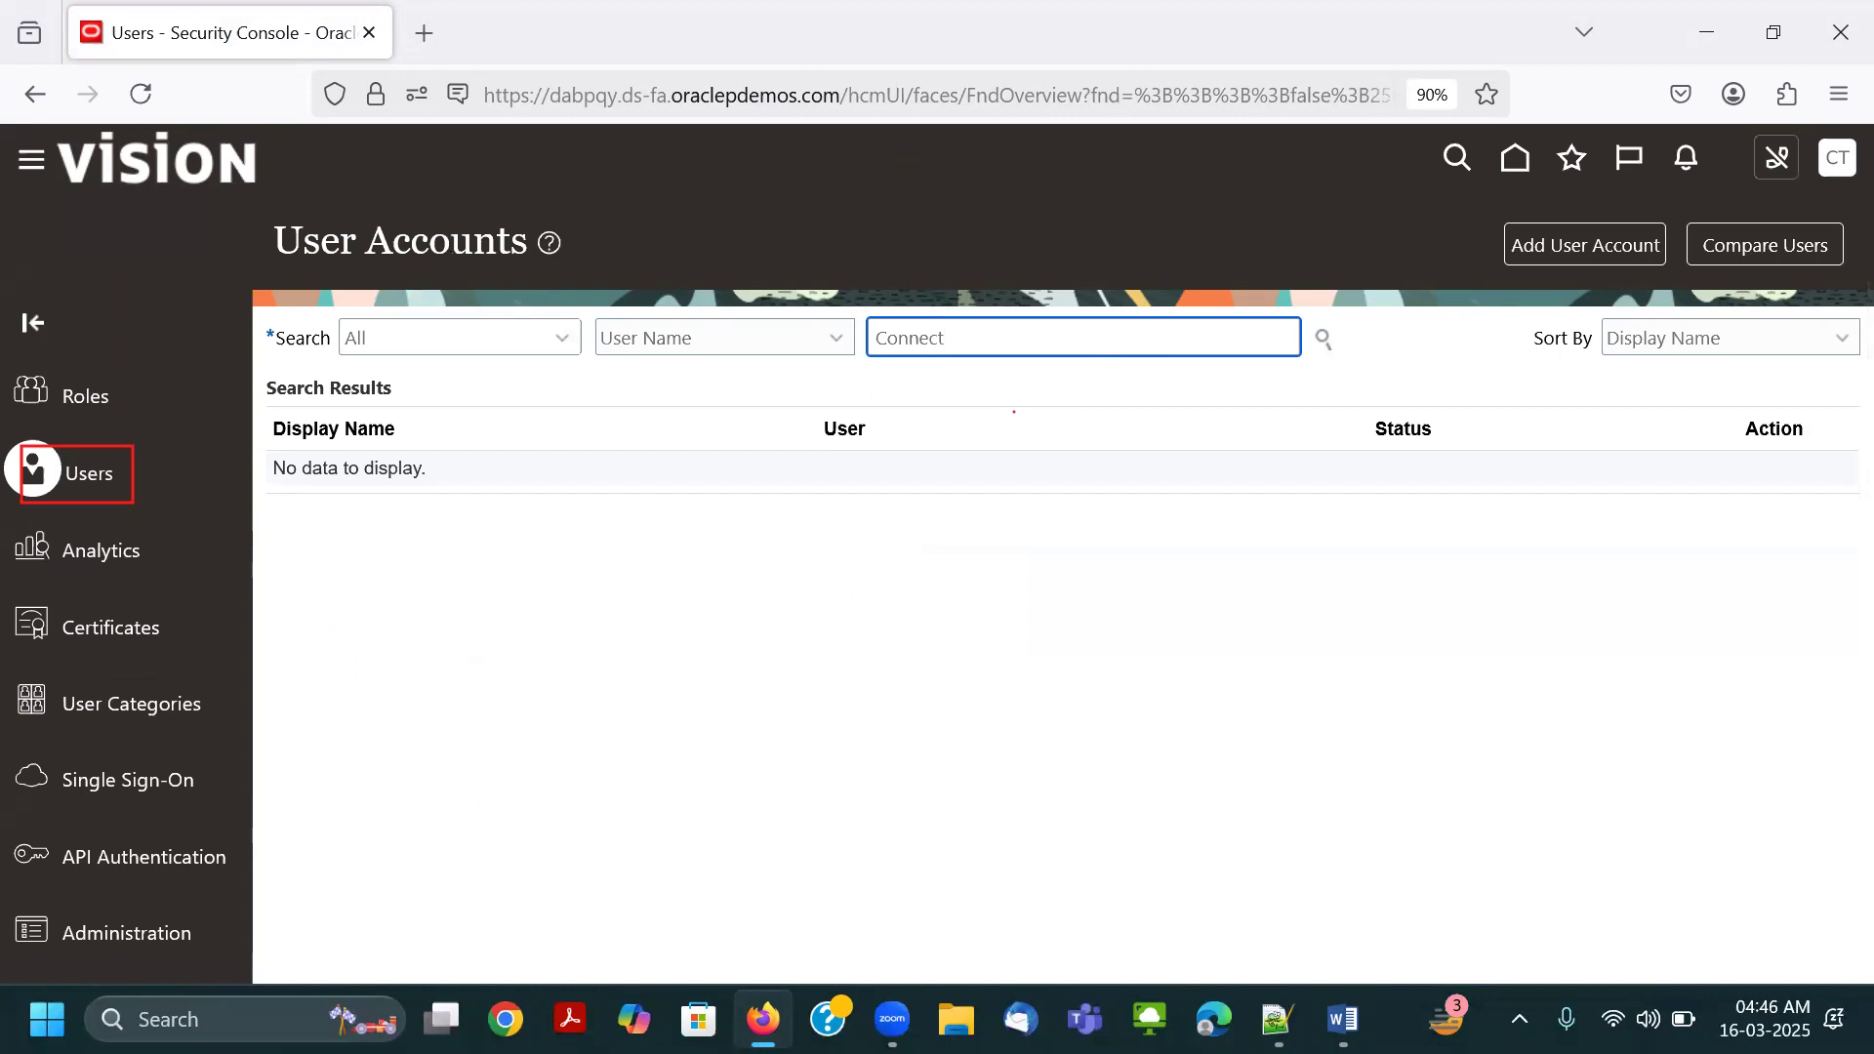
pyautogui.click(1063, 168)
pyautogui.click(132, 501)
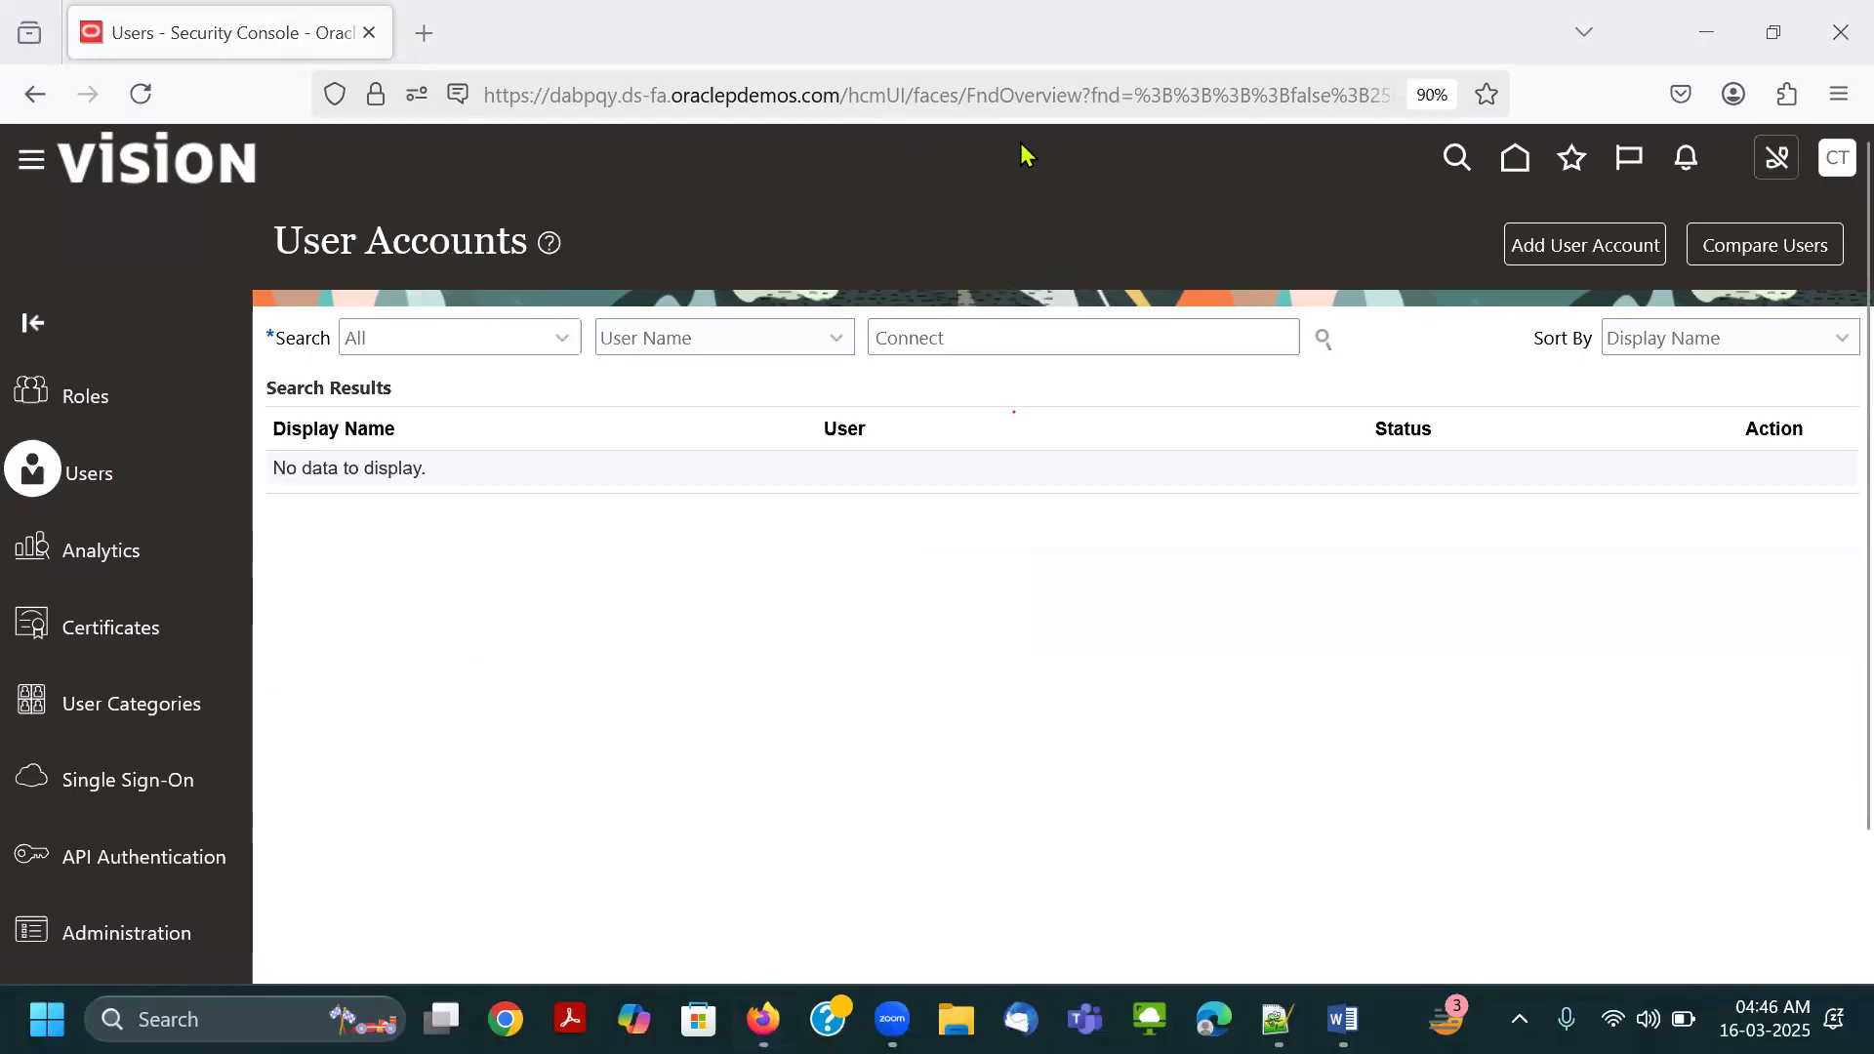
# Outline the search term and search icon in red, search the user accounts for Connect, and erase both outlines.
pyautogui.moveTo(851, 313); pyautogui.dragTo(989, 353)
pyautogui.moveTo(866, 318); pyautogui.dragTo(954, 355)
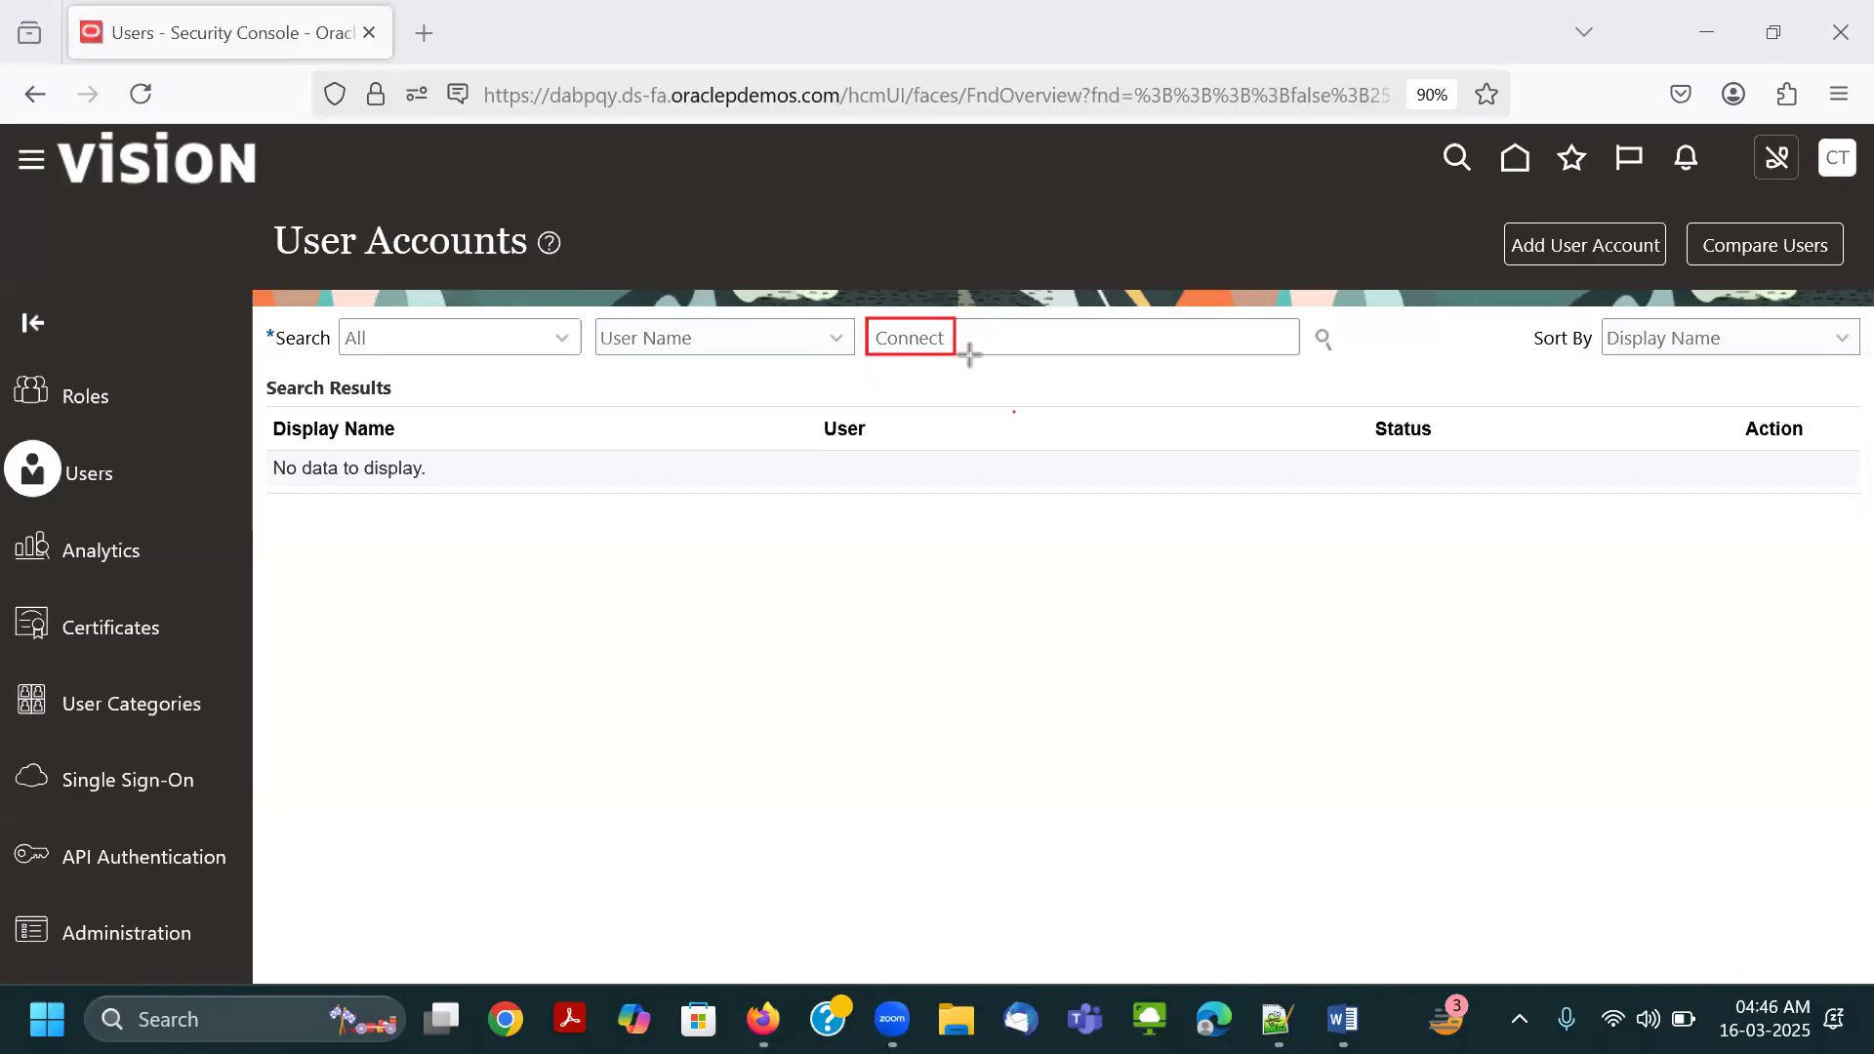
pyautogui.moveTo(1298, 318); pyautogui.dragTo(1343, 357)
pyautogui.click(746, 137)
pyautogui.click(1318, 341)
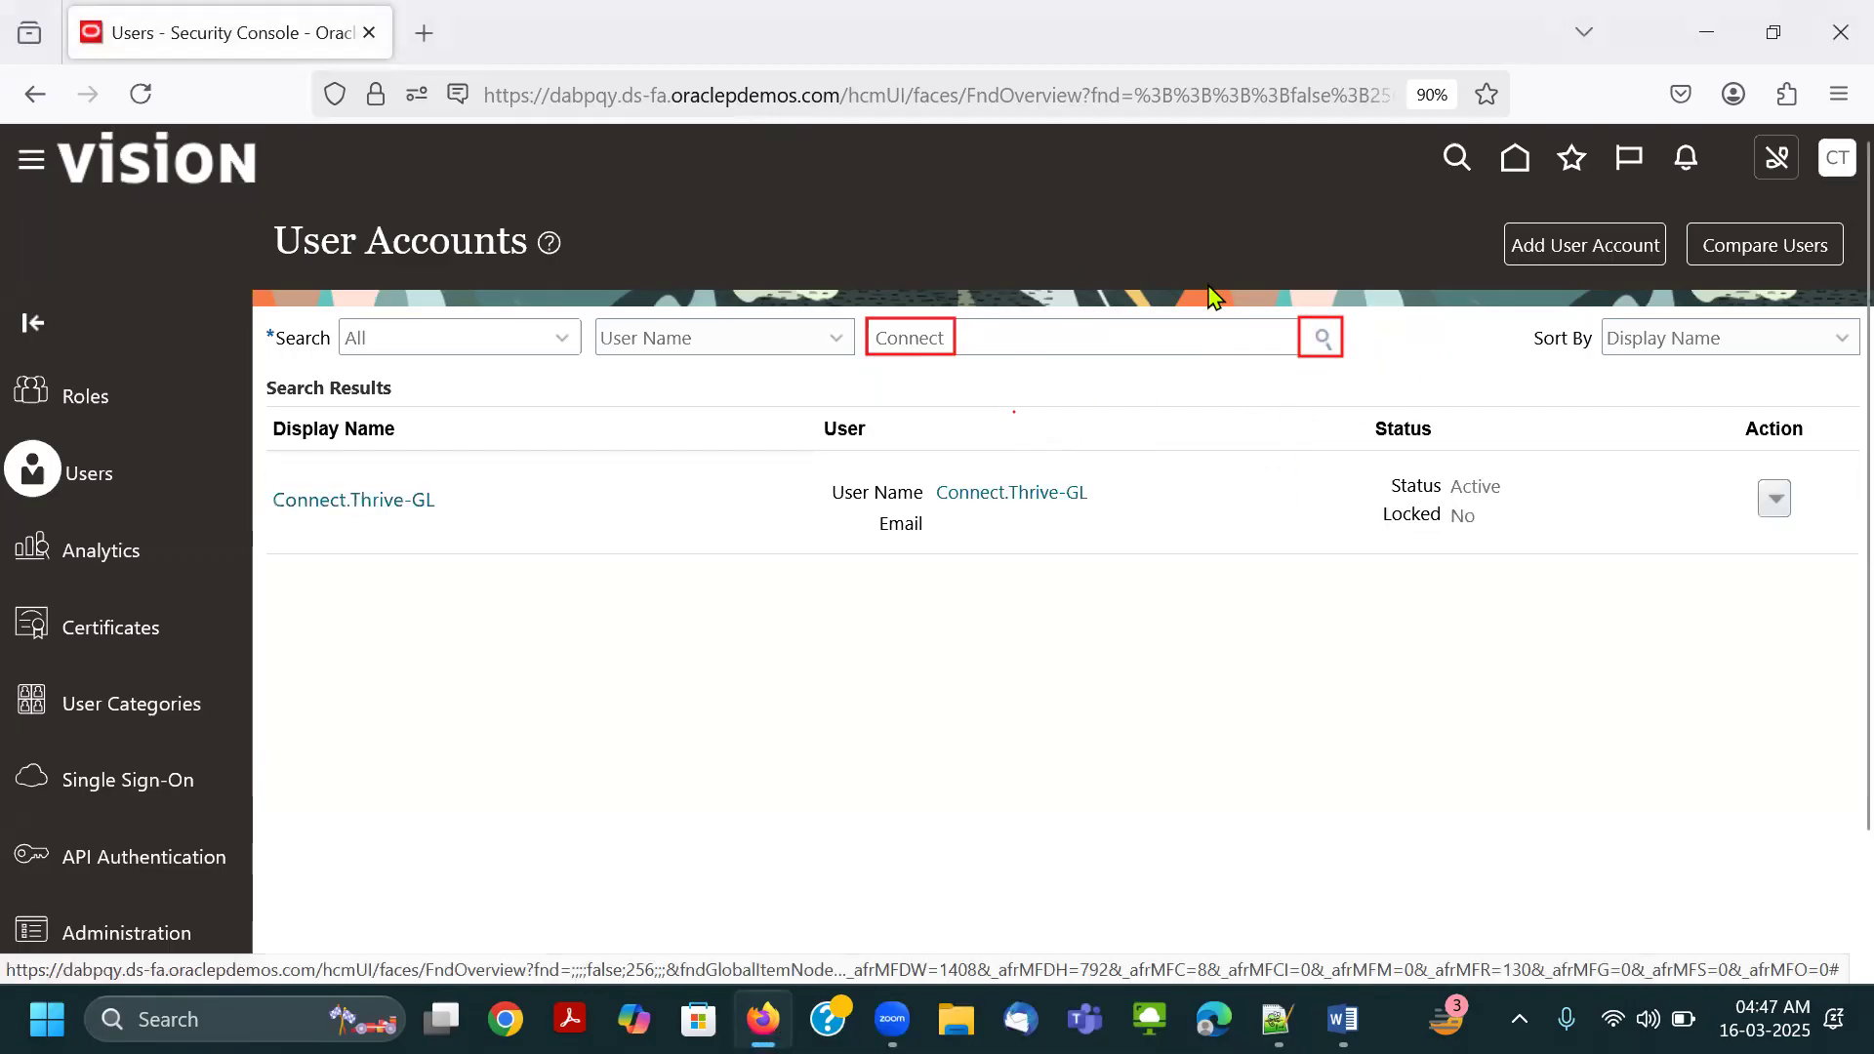
pyautogui.click(1045, 166)
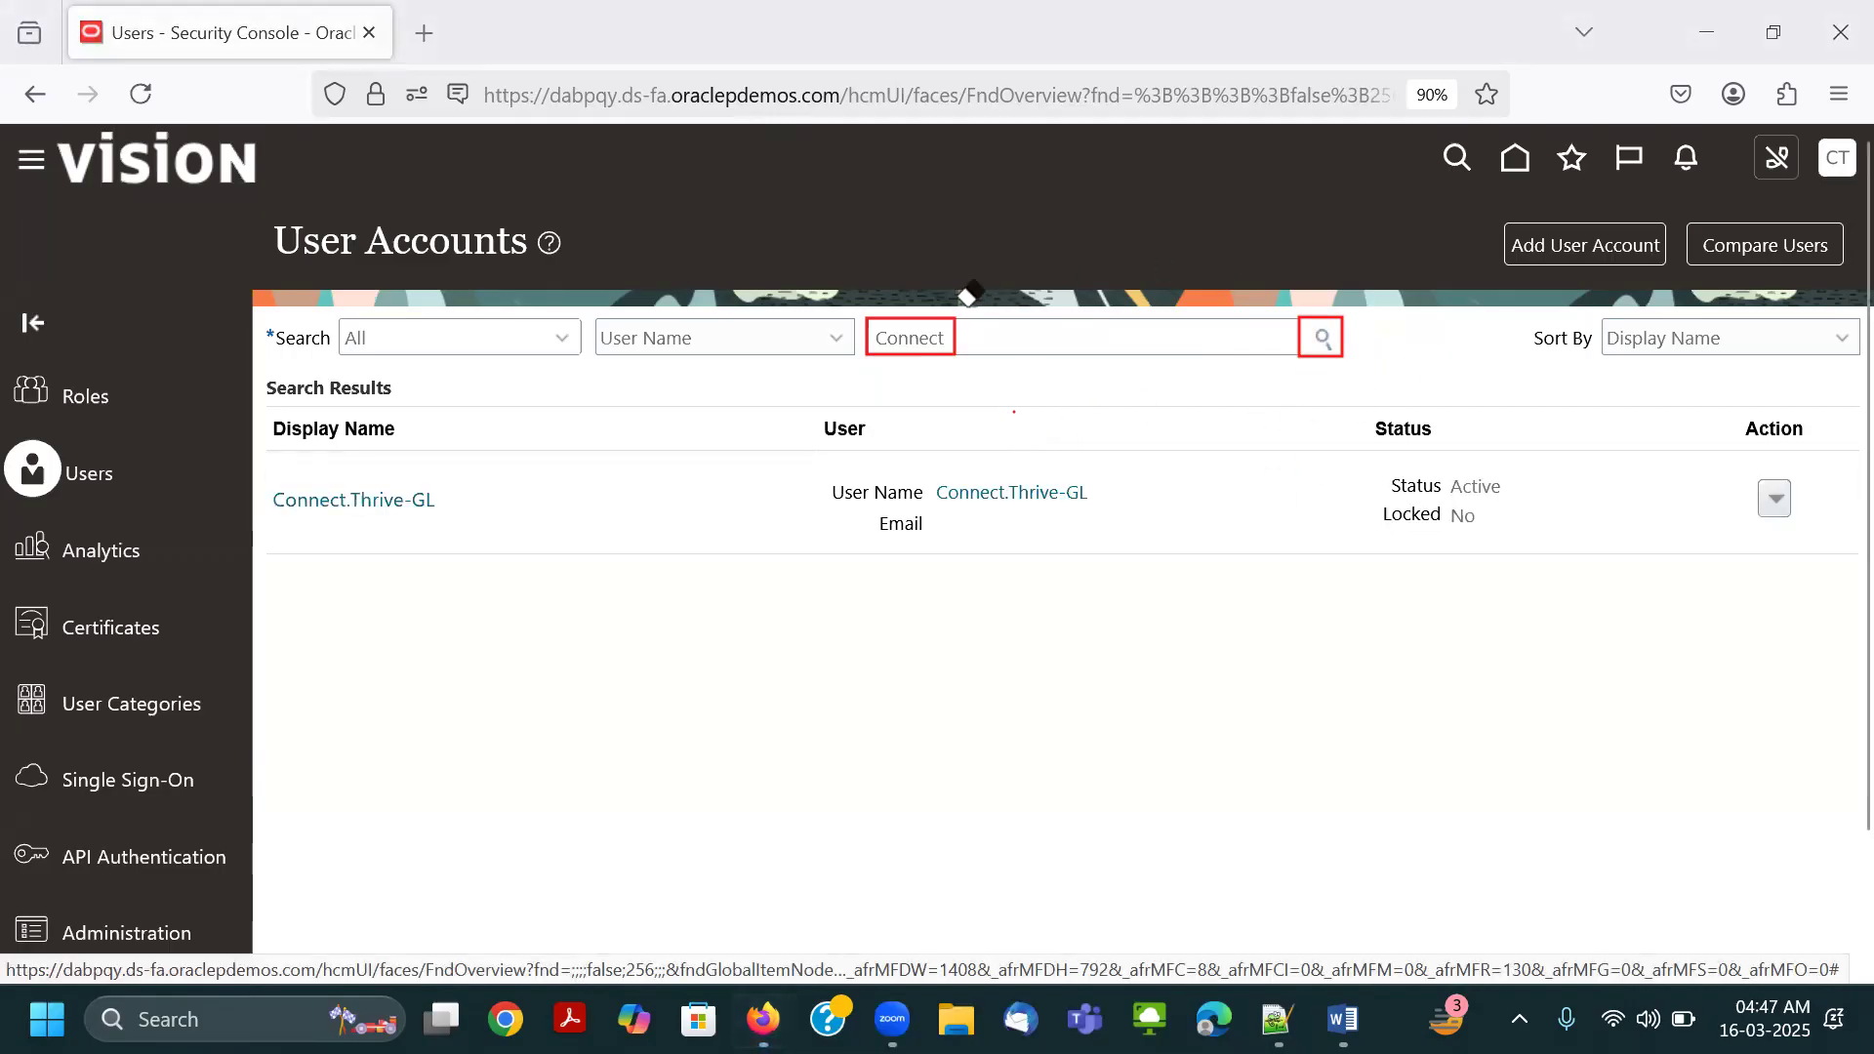
pyautogui.click(948, 351)
pyautogui.click(1337, 337)
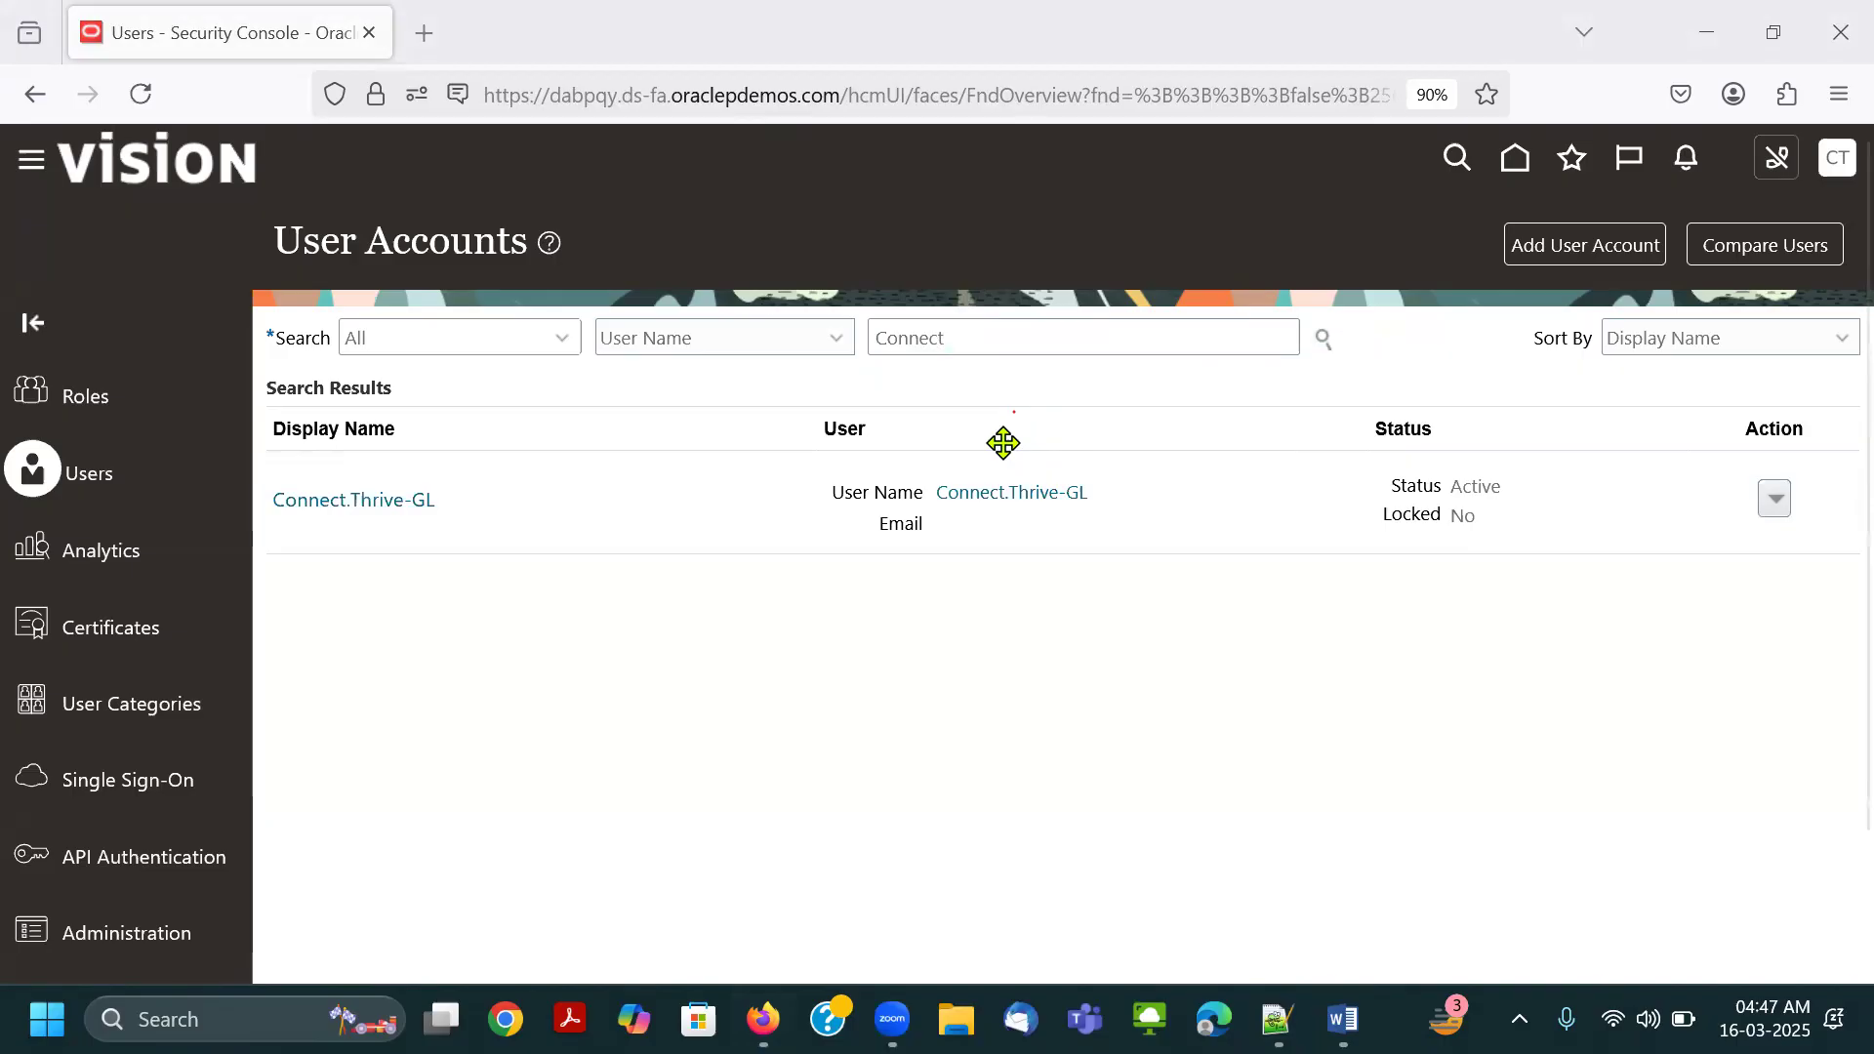
# Open the Connect.Thrive-GL user account for editing and start adding a role membership.
pyautogui.click(956, 496)
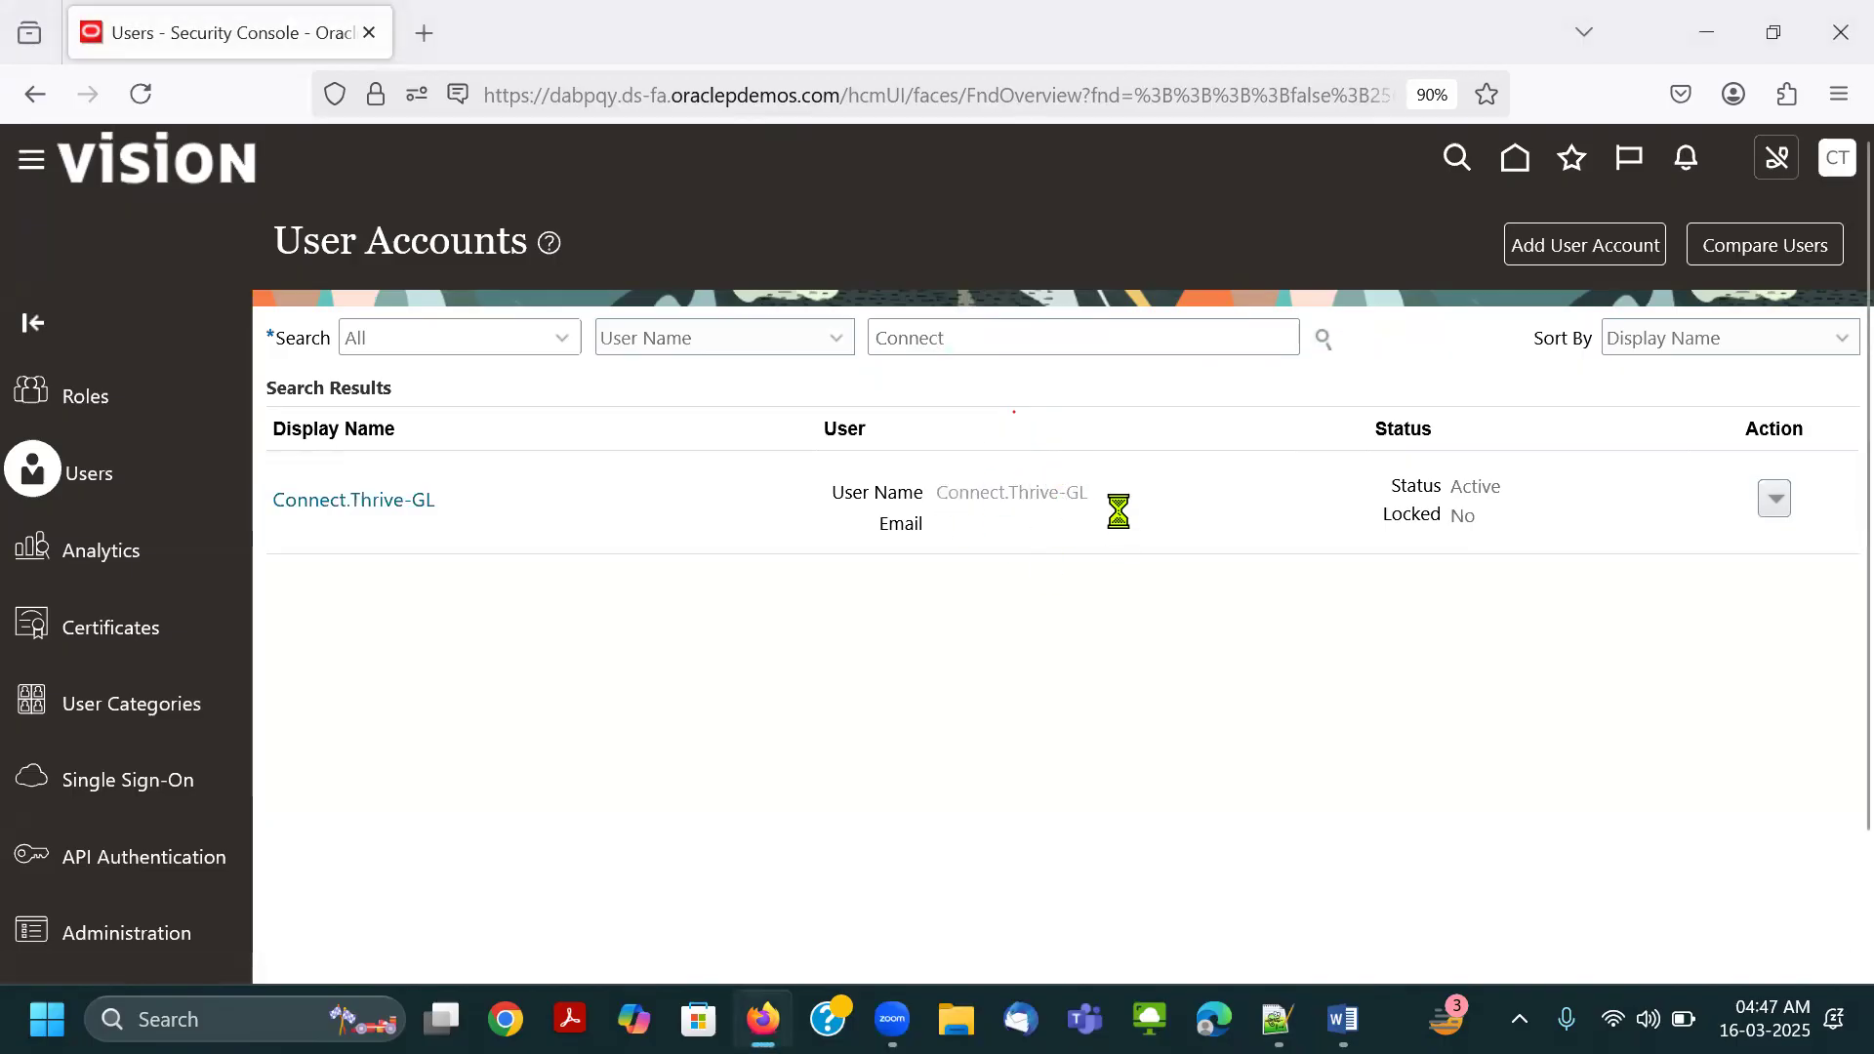
pyautogui.click(1581, 246)
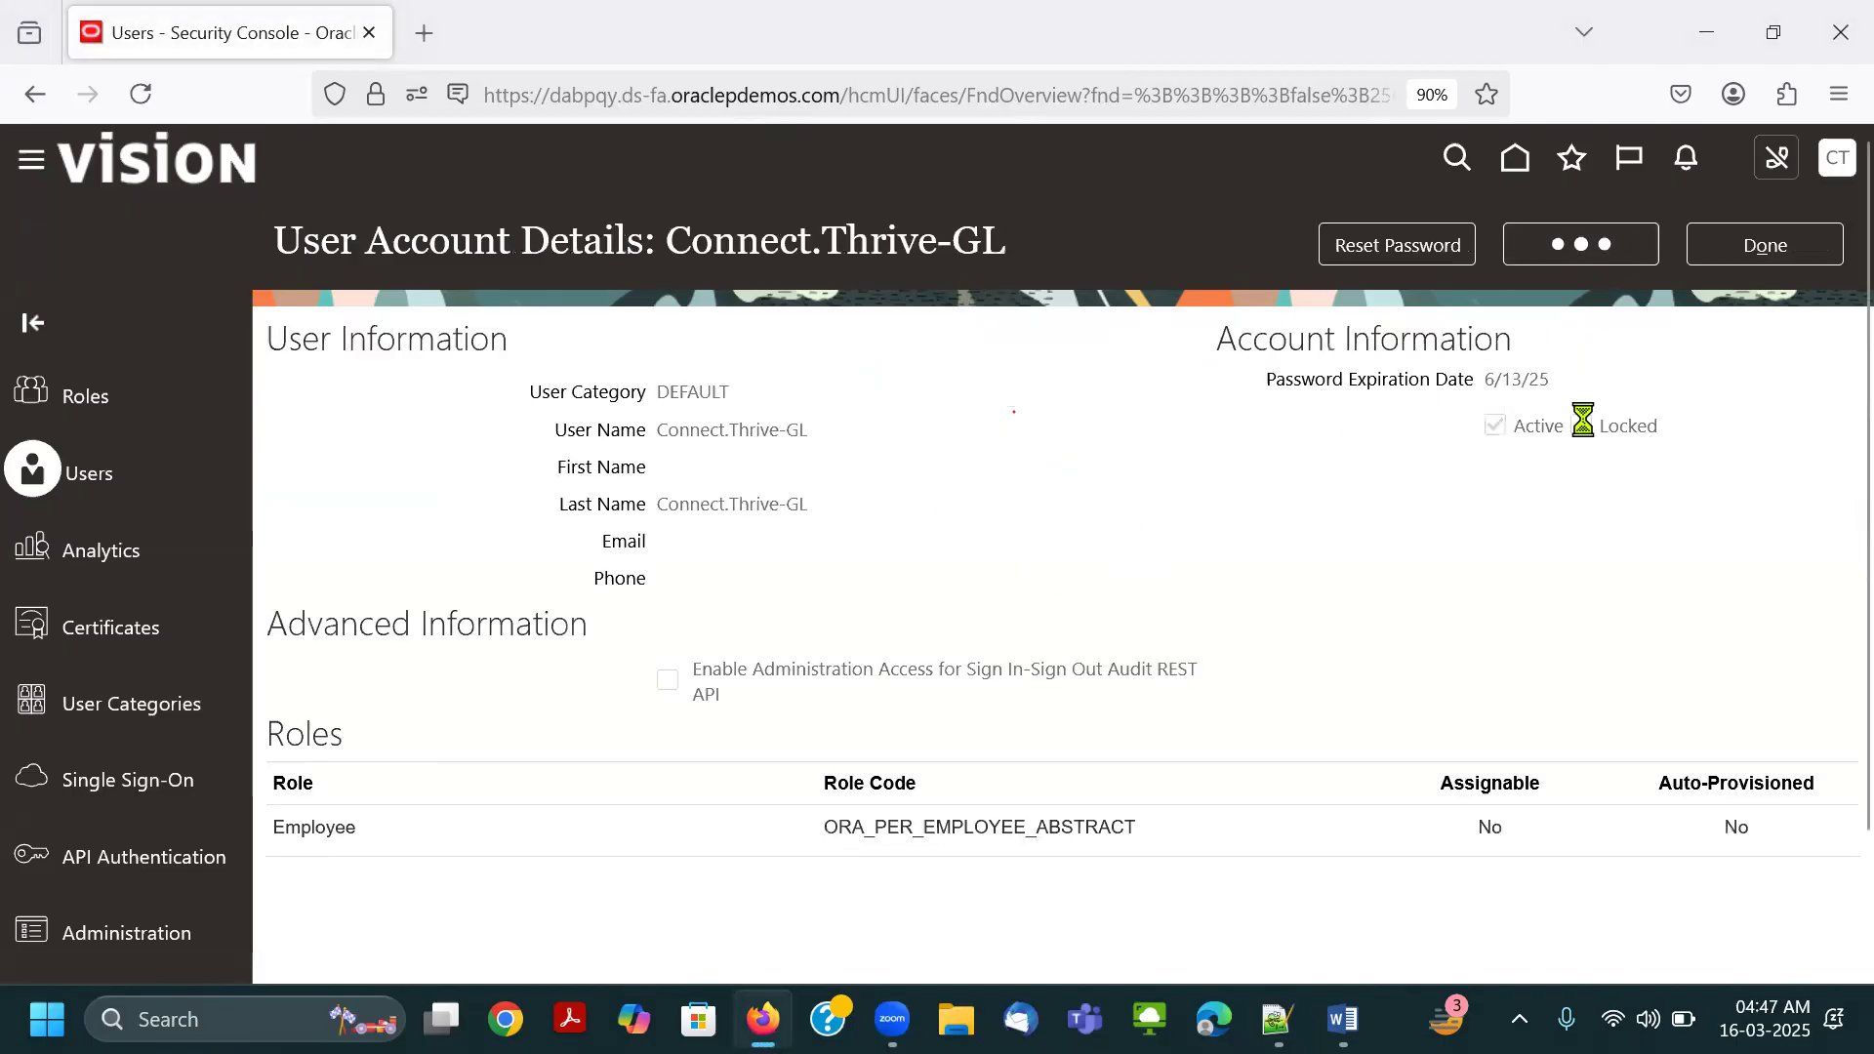
pyautogui.scroll(-2, 1523, 518)
pyautogui.click(1390, 751)
pyautogui.click(794, 293)
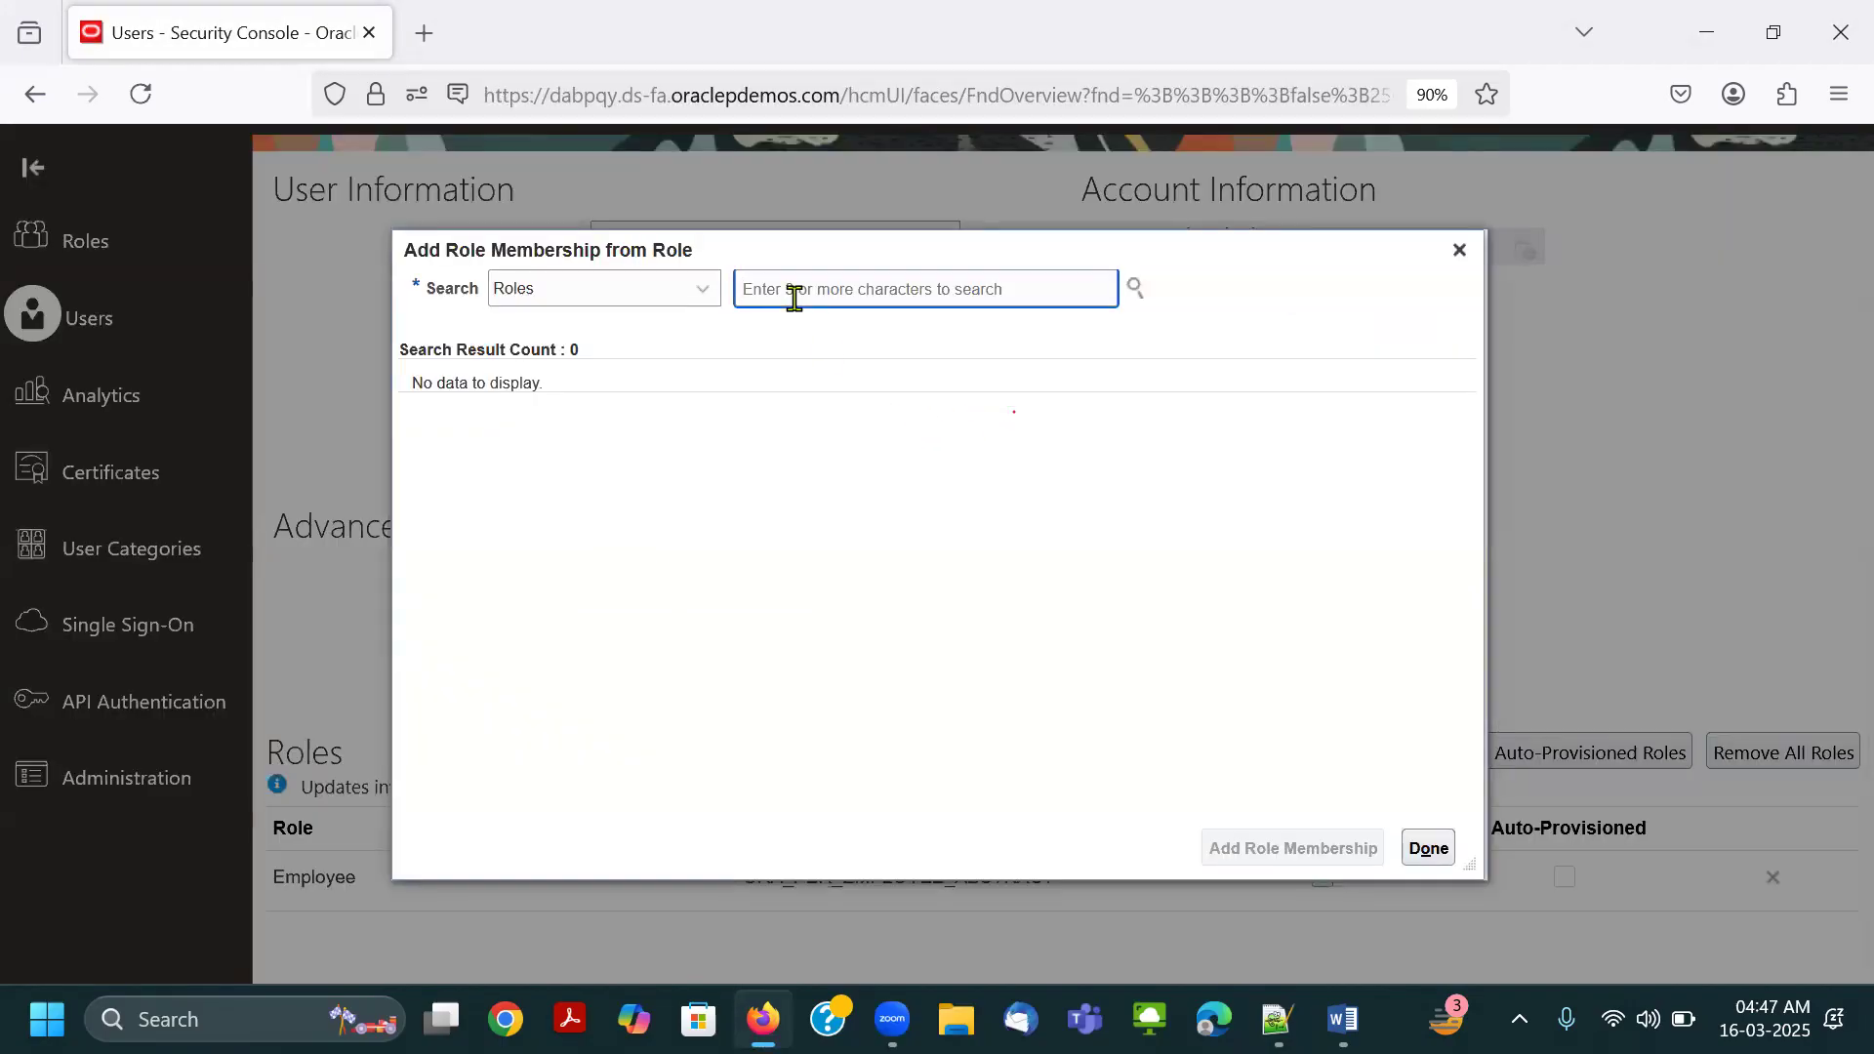
# Search the roles for Application Implementation Consultant and choose the suggestion with code ORA_ASM_APPLICATION_IMPLEMENTATION_CONSULTANT_JOB.
pyautogui.write('A')
pyautogui.press('BackSpace')
pyautogui.write('A')
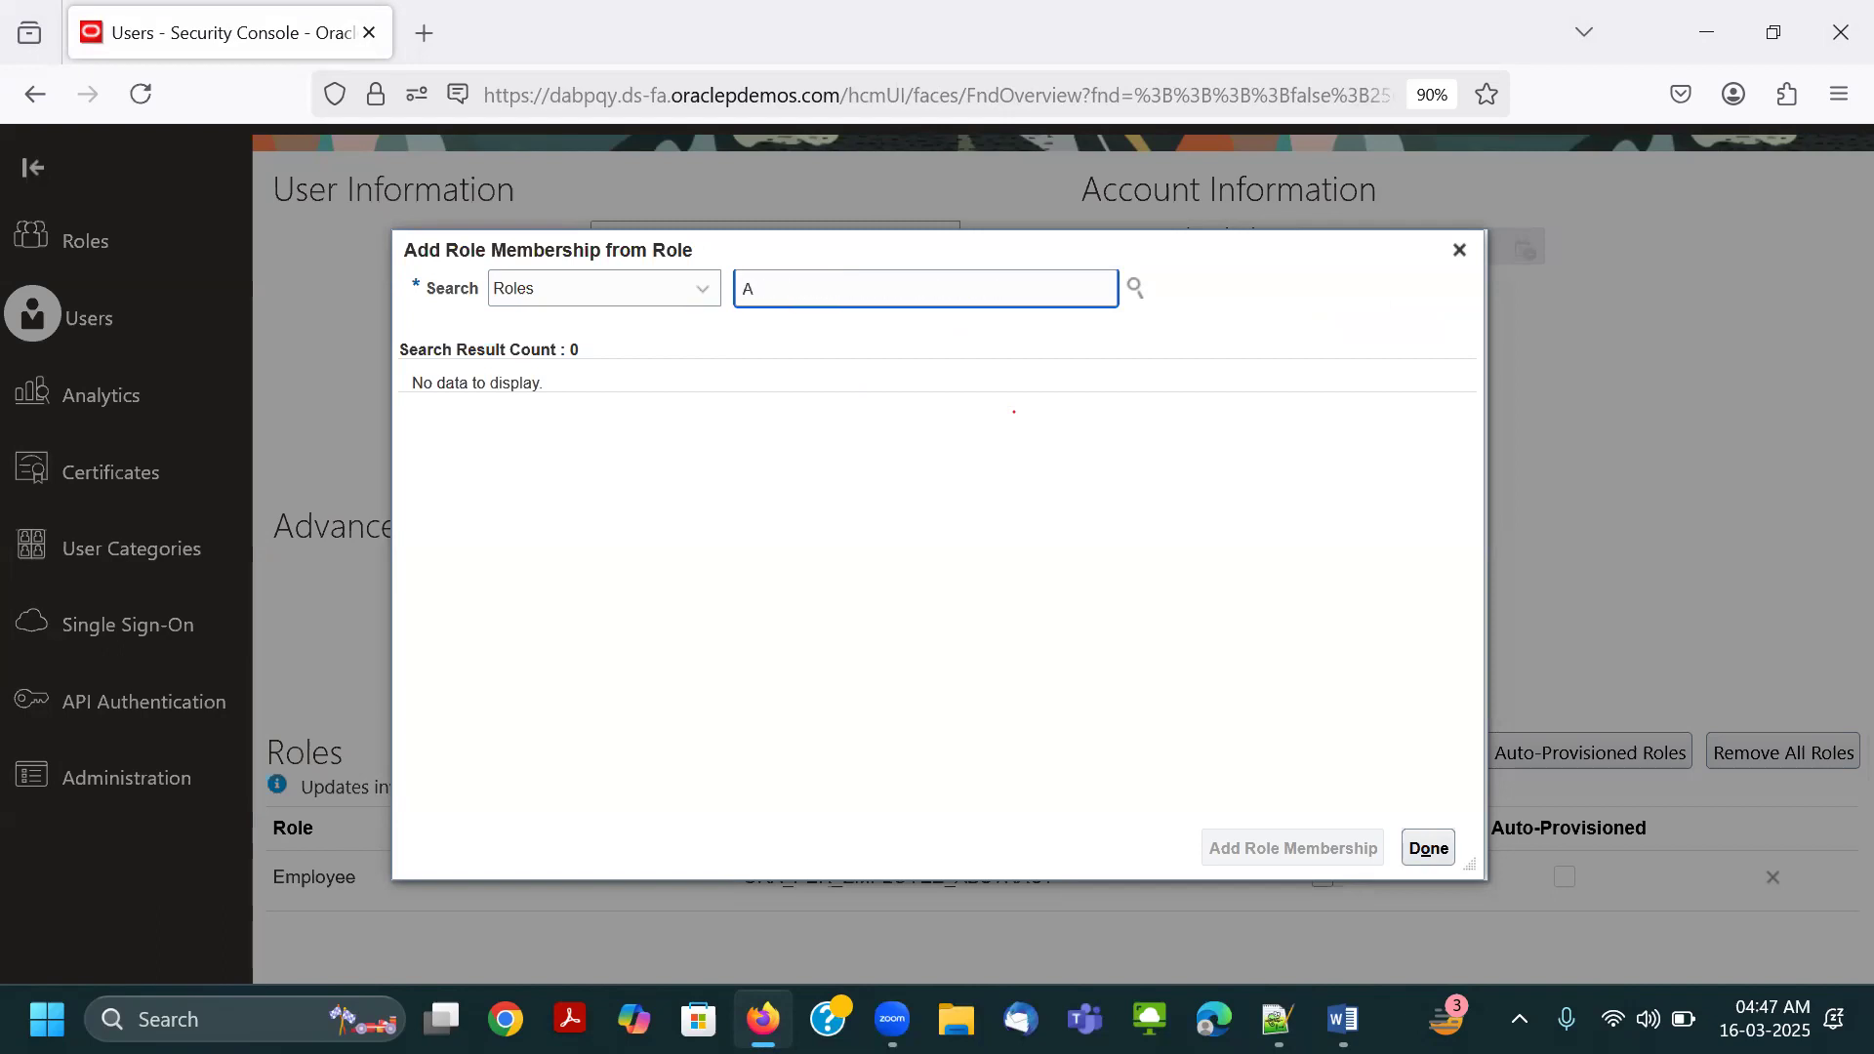
pyautogui.write('pplica')
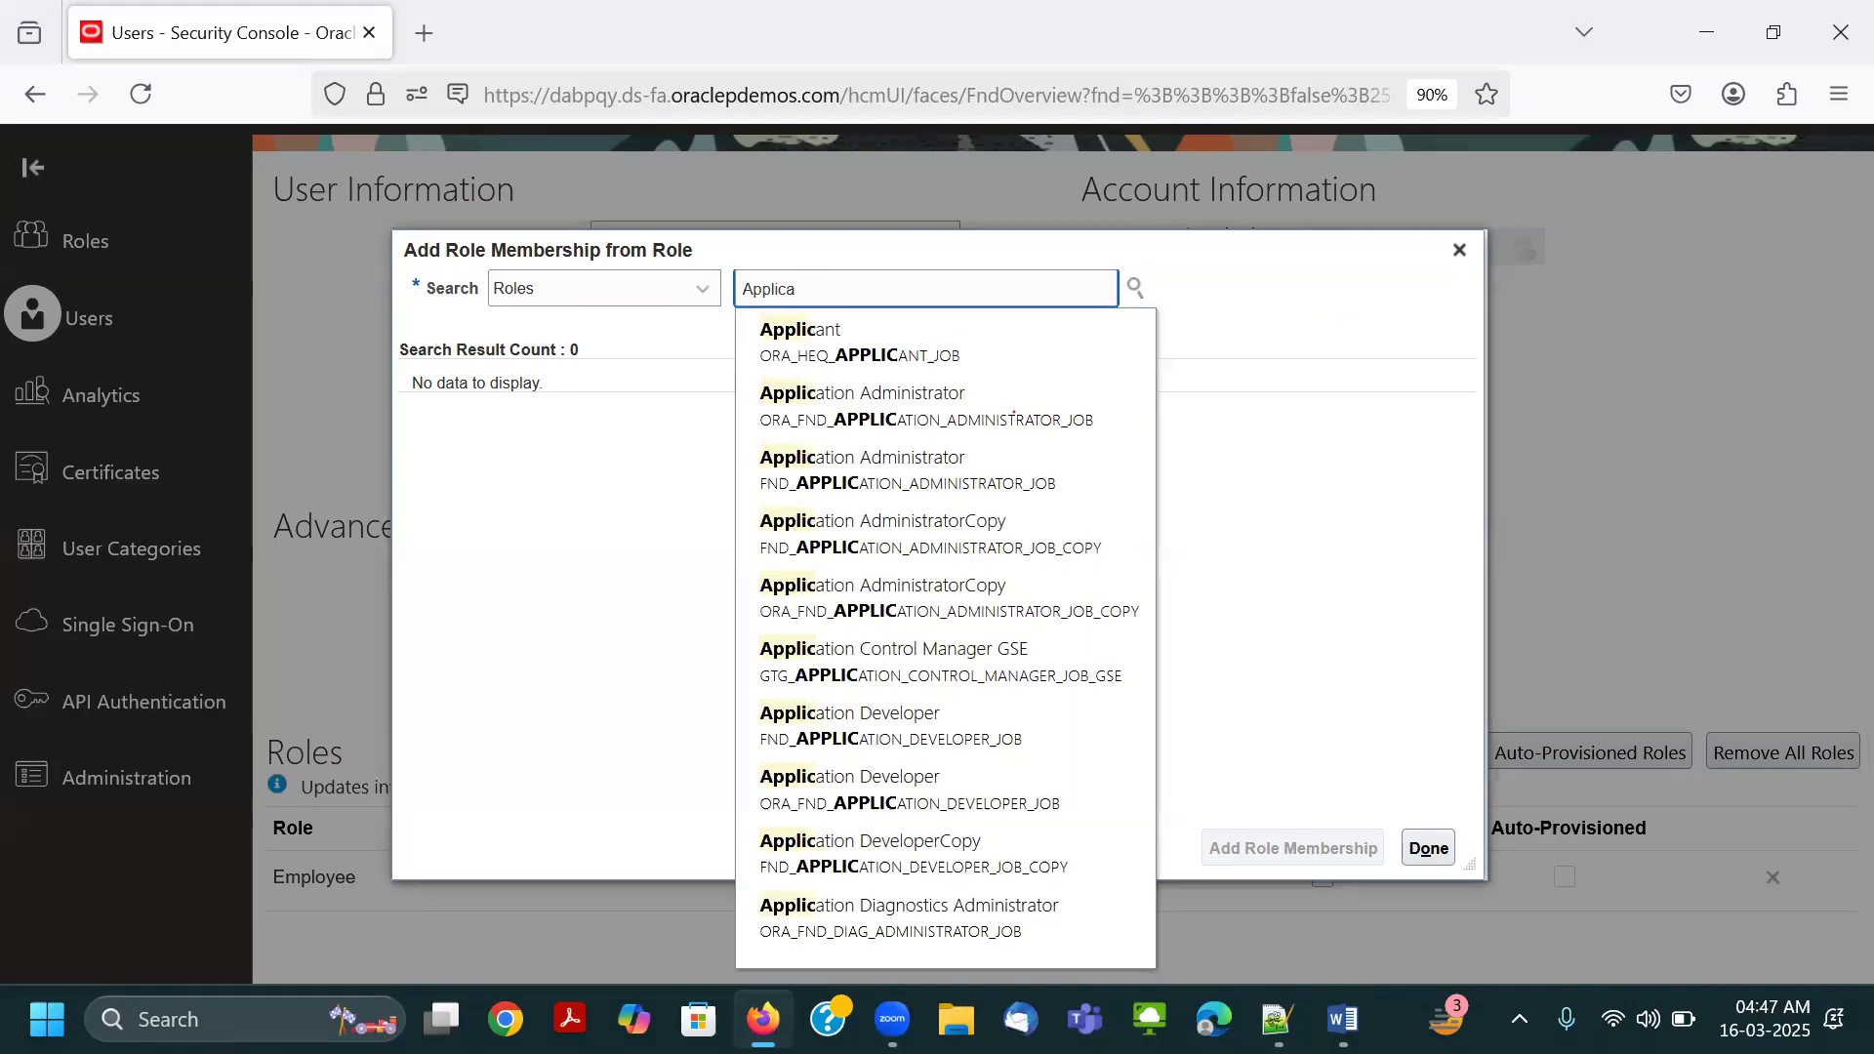
pyautogui.press('BackSpace')
pyautogui.press('BackSpace')
pyautogui.write('ati')
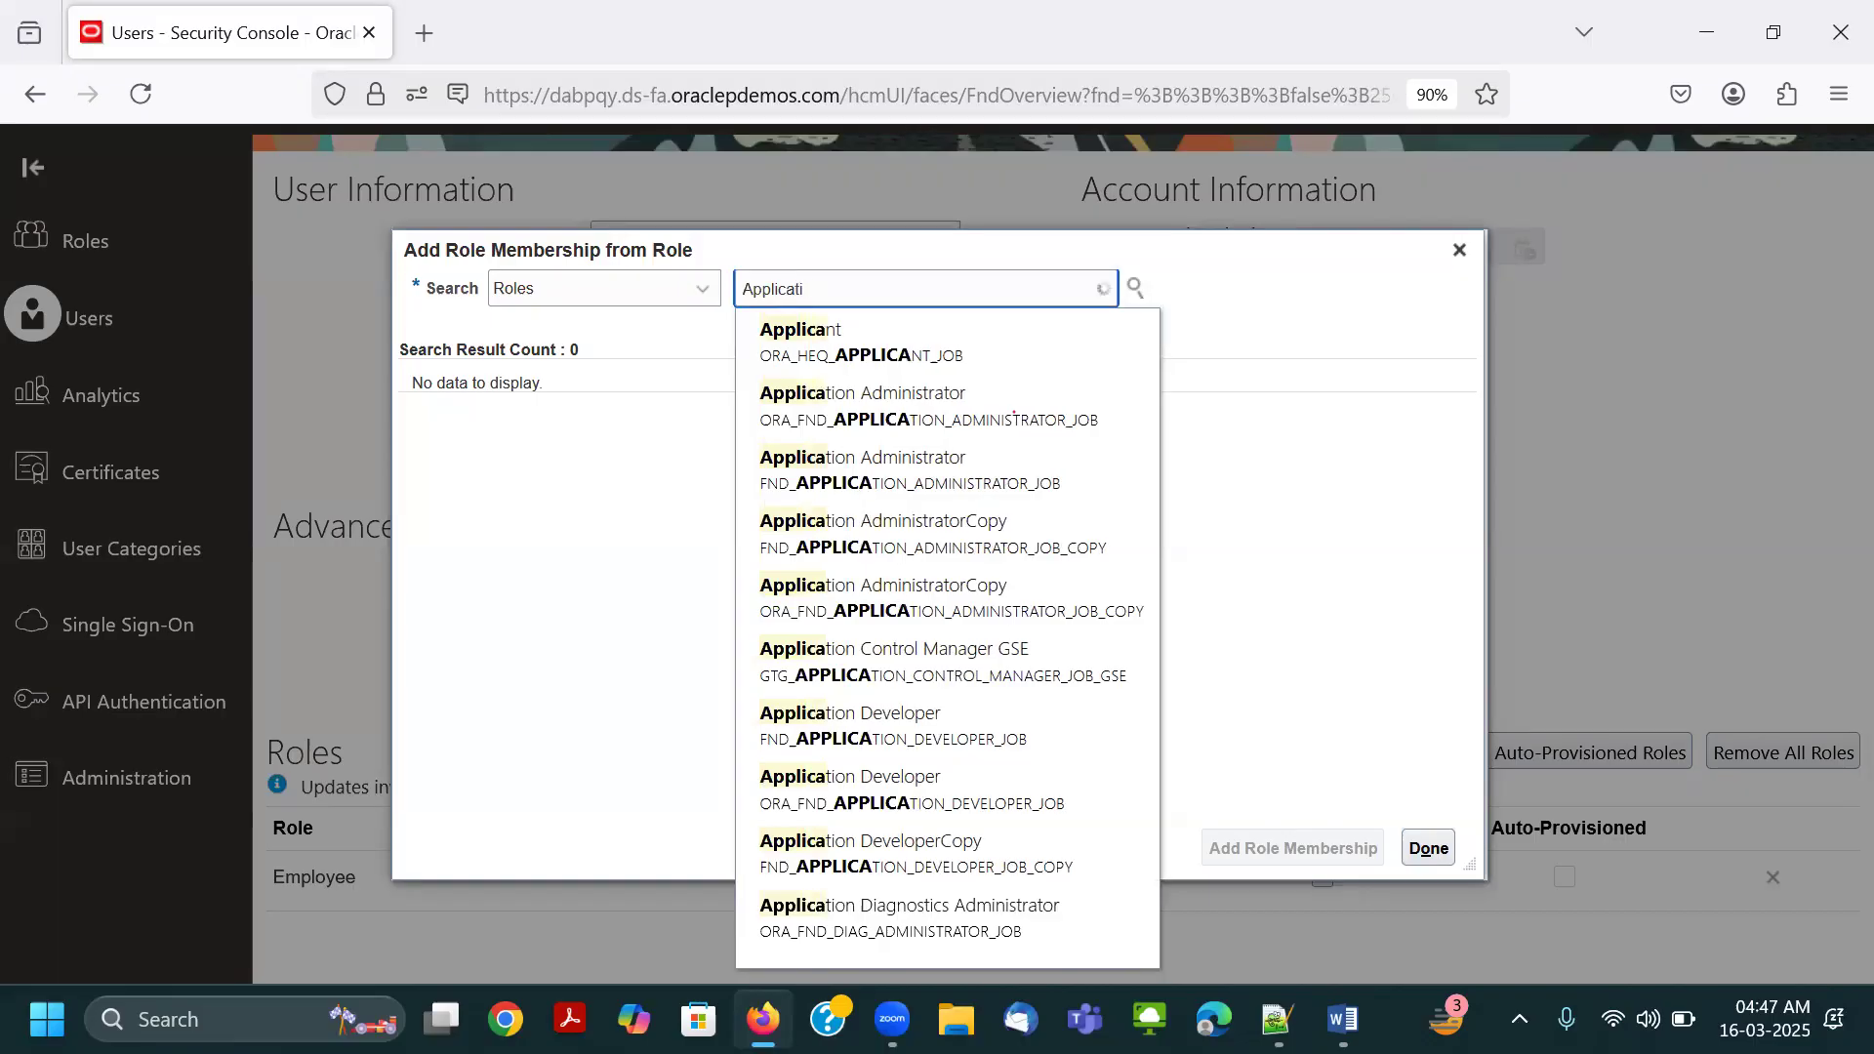
pyautogui.write('on m')
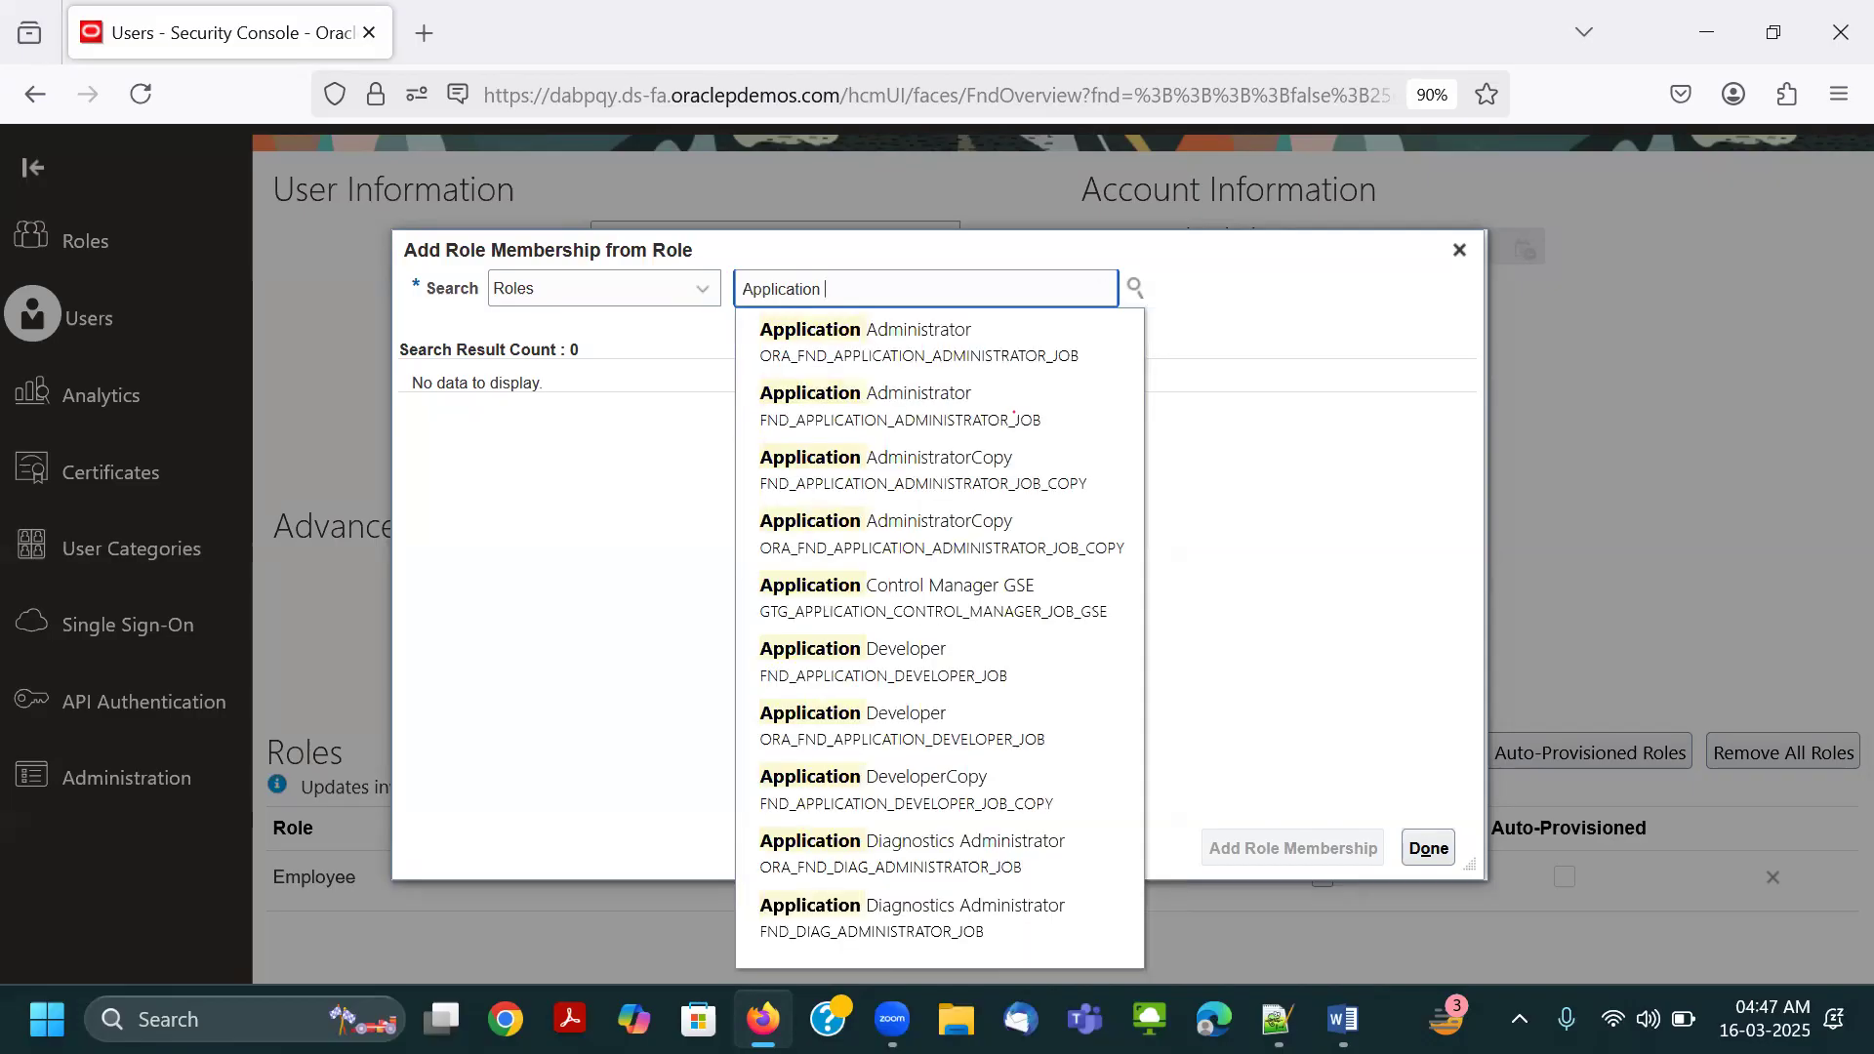
pyautogui.write('impl')
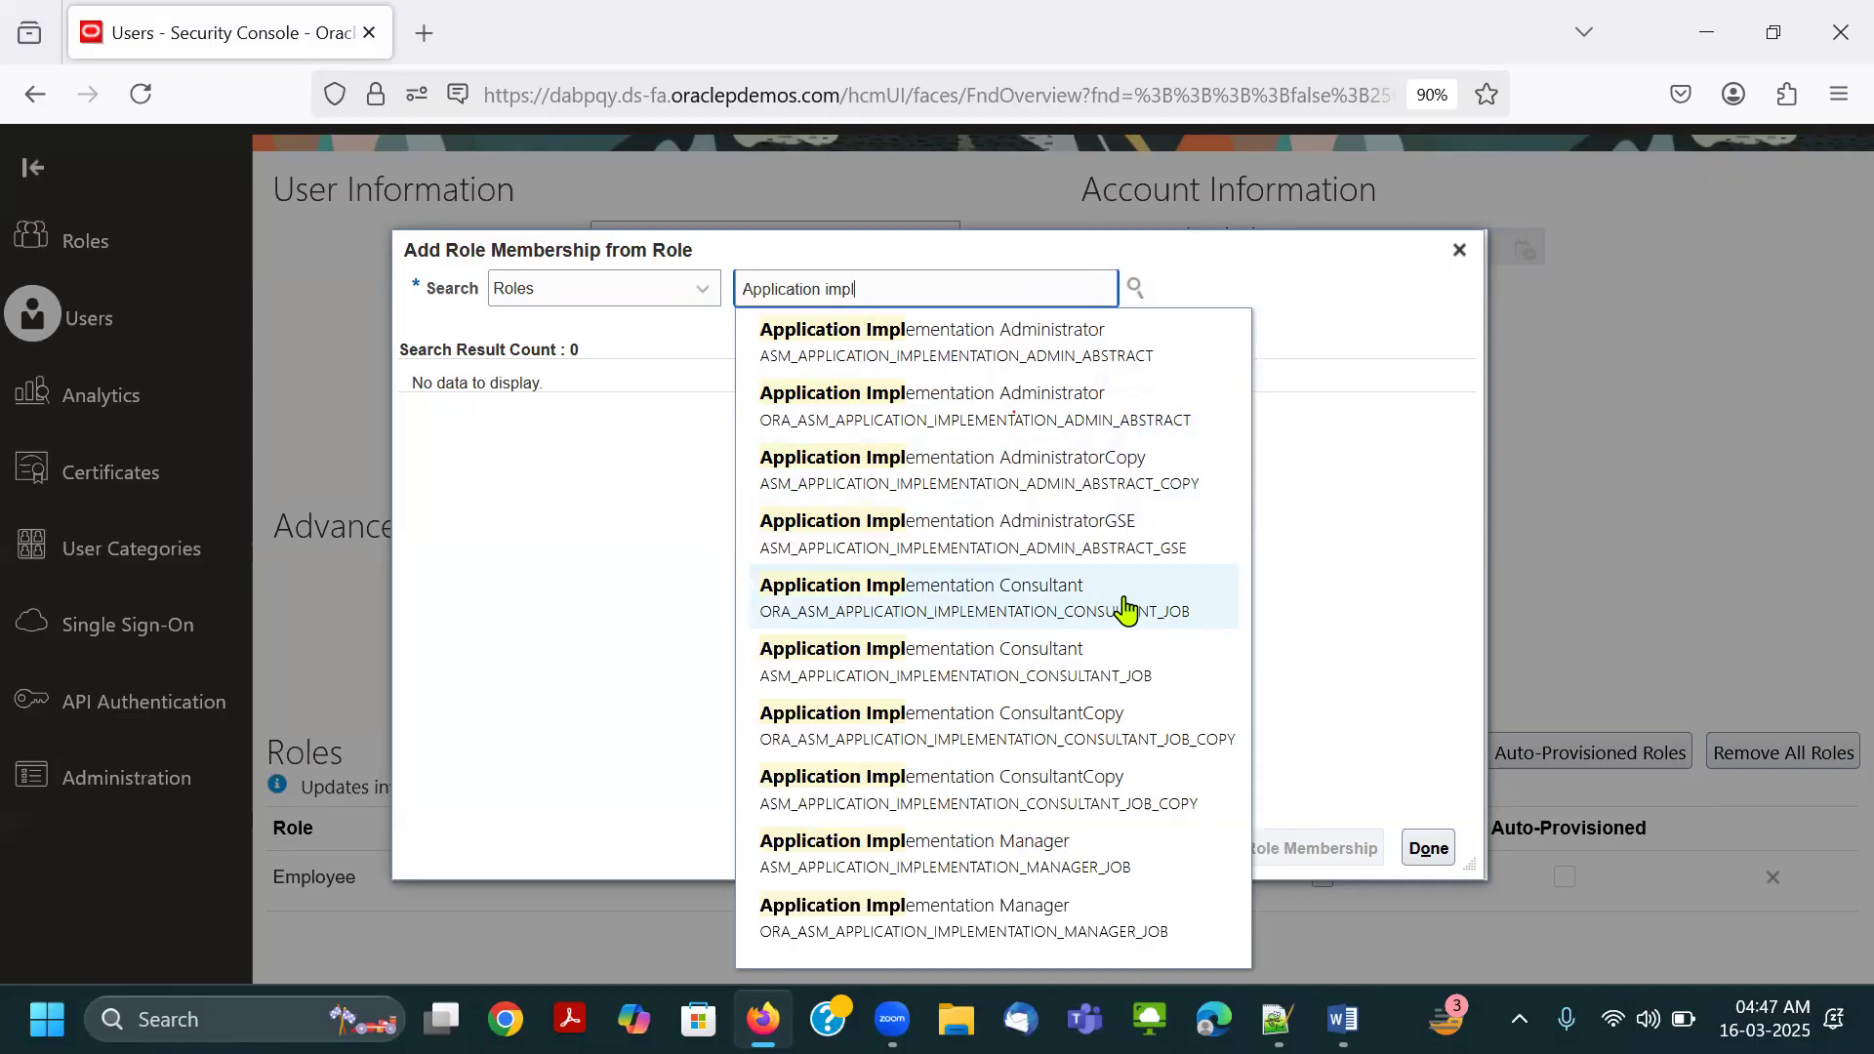
pyautogui.click(876, 611)
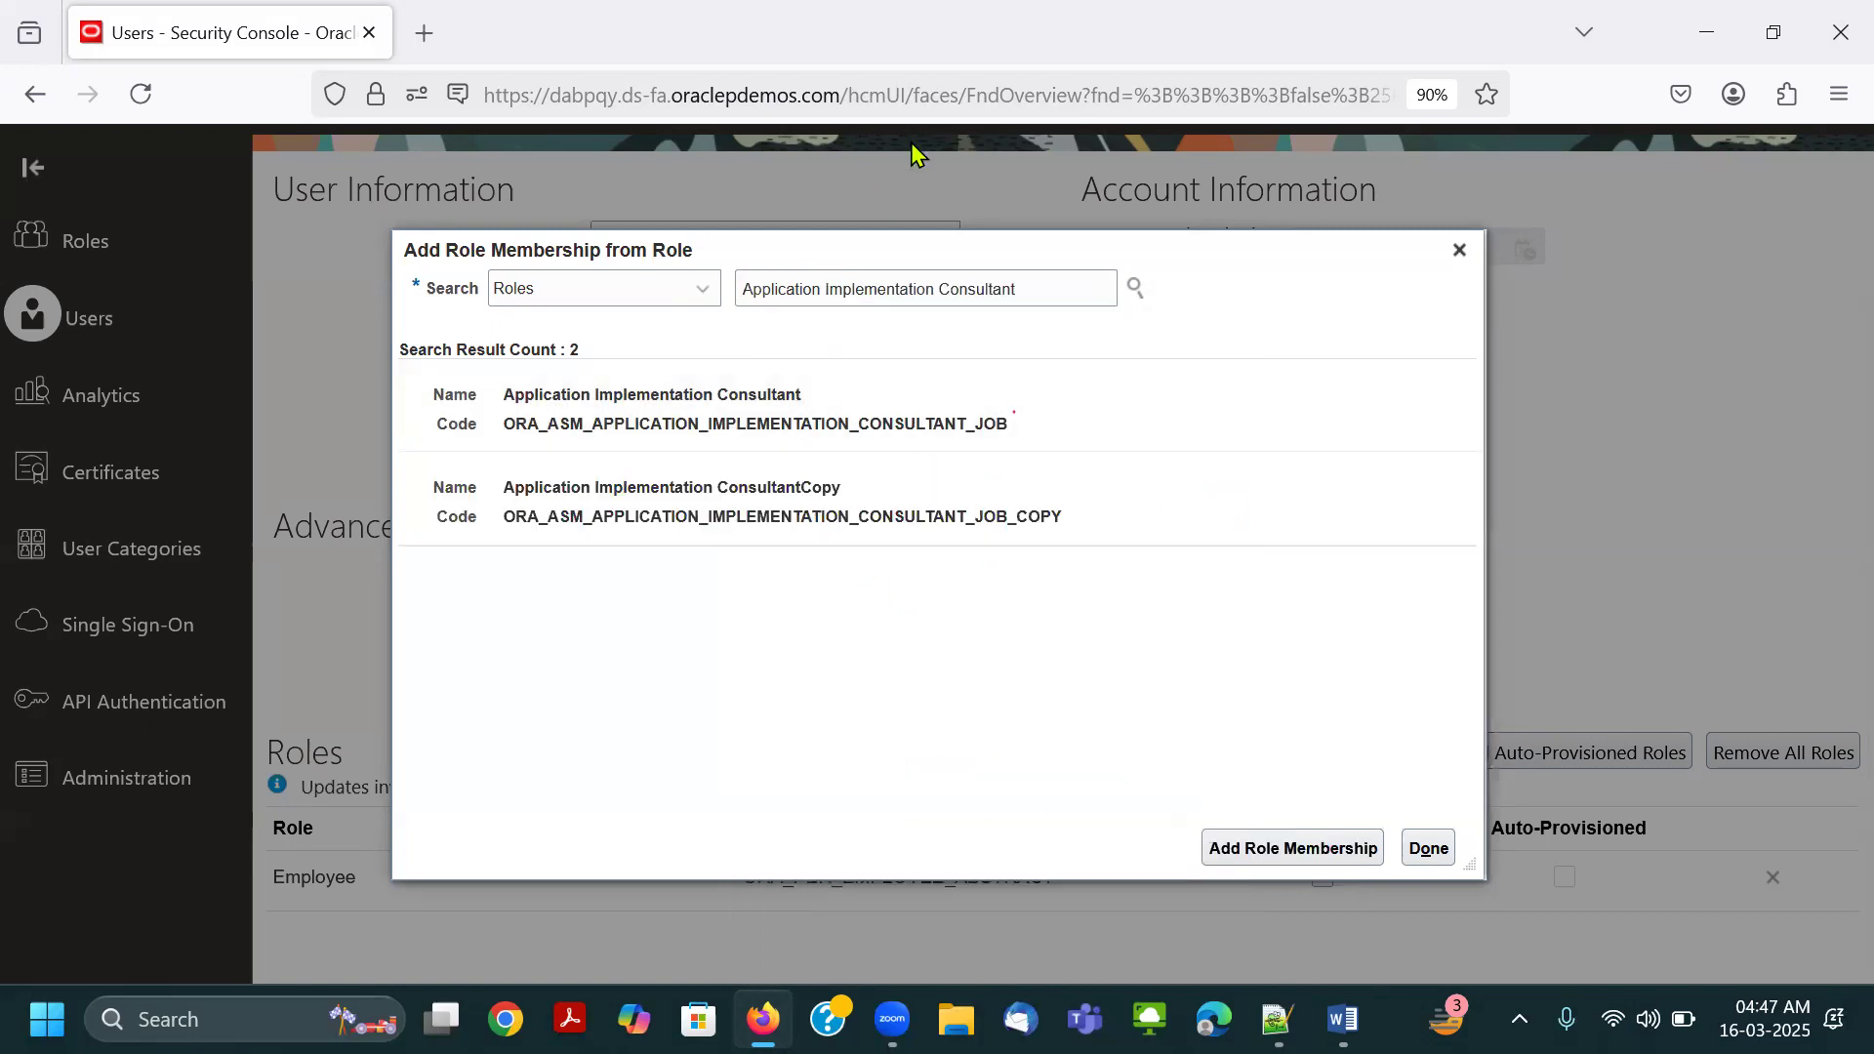
# Outline the ORA_ code prefix and the word ConsultantCopy in red, and cross out the ConsultantCopy role.
pyautogui.moveTo(427, 410); pyautogui.dragTo(546, 436)
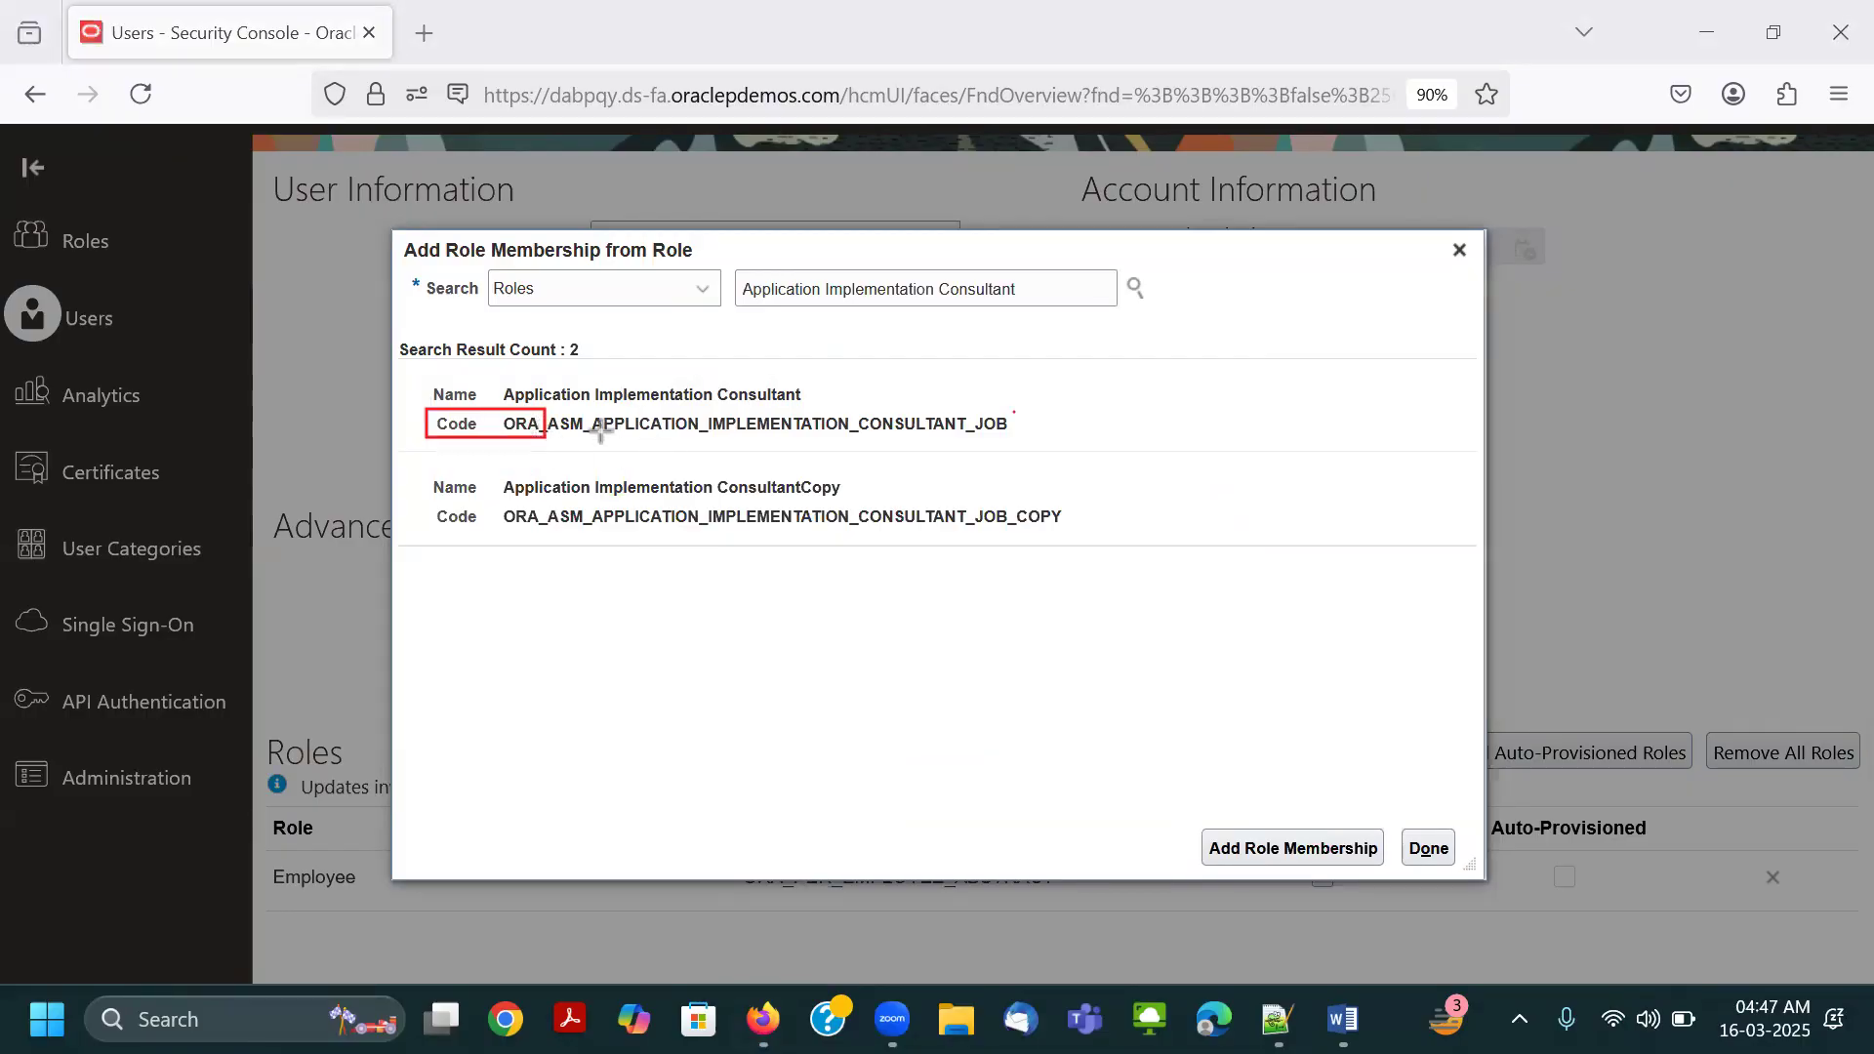
pyautogui.moveTo(717, 472); pyautogui.dragTo(851, 503)
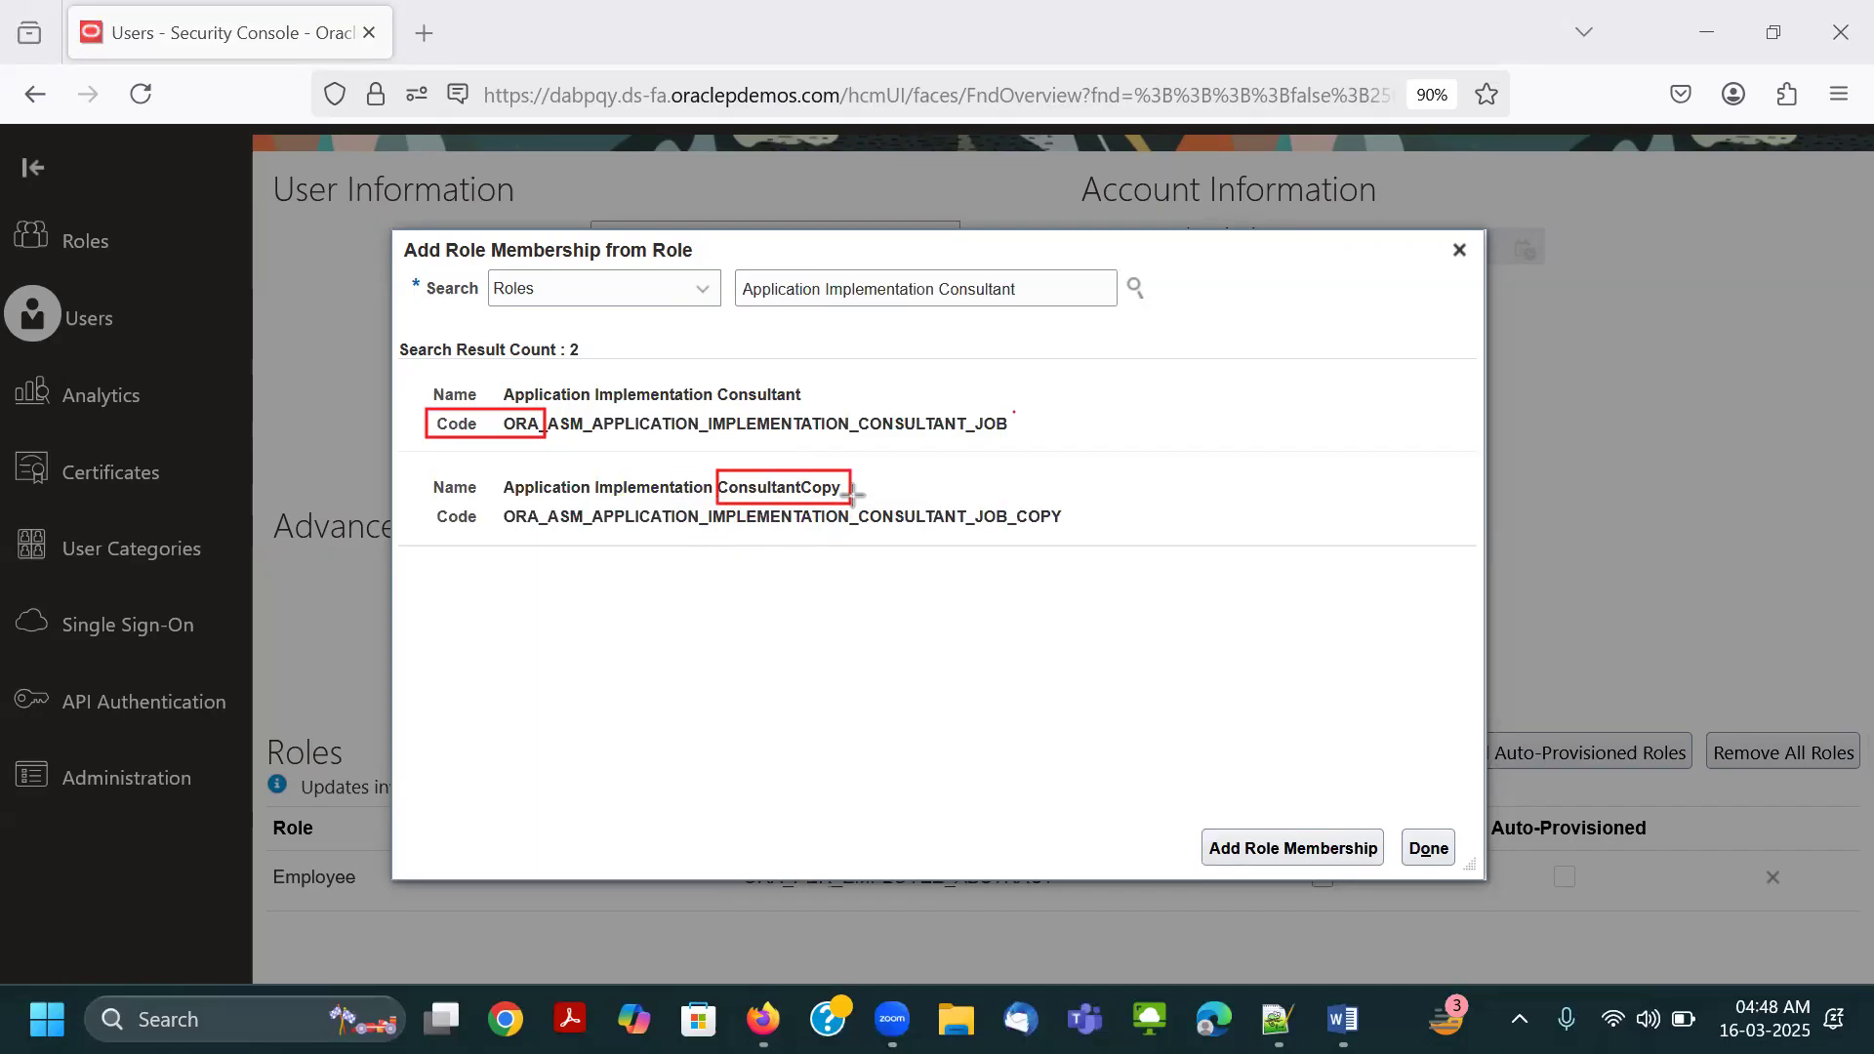
pyautogui.moveTo(1109, 472); pyautogui.dragTo(988, 540)
pyautogui.moveTo(970, 469); pyautogui.dragTo(1069, 581)
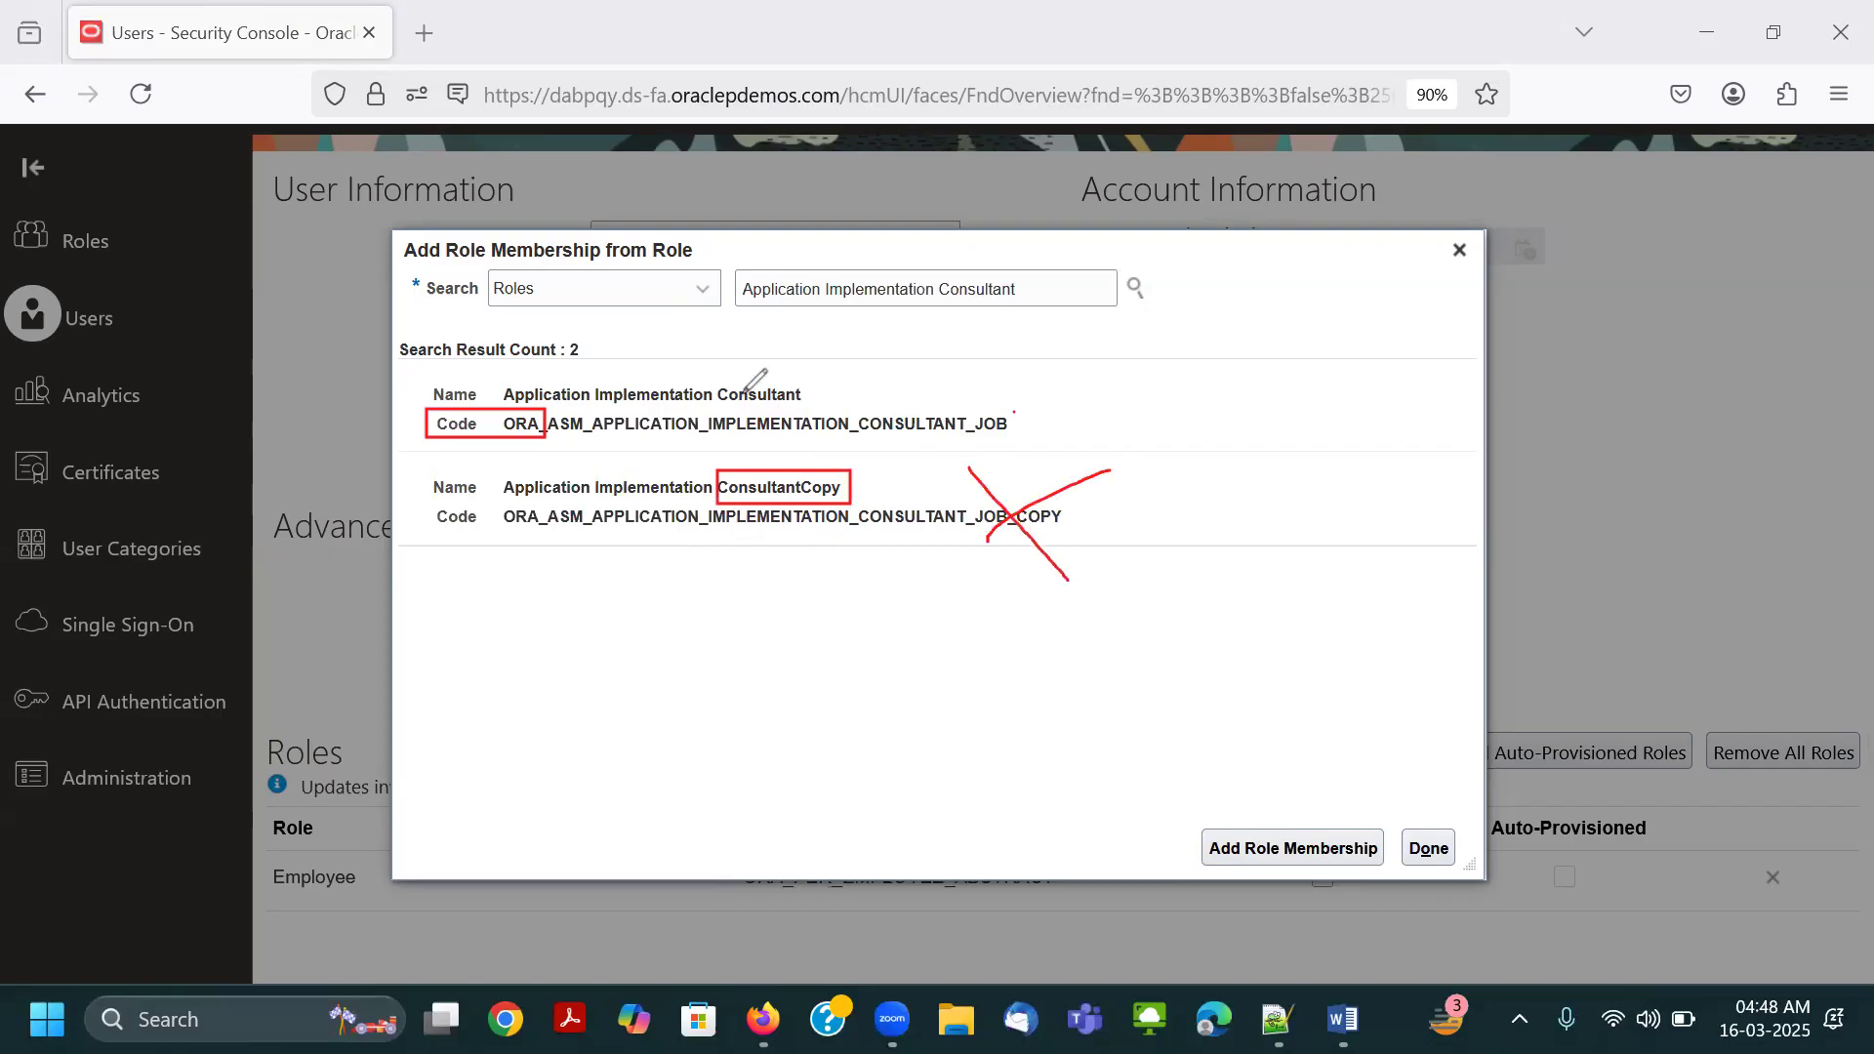
# Tick and underline the Application Implementation Consultant result in red, and erase all the red markings.
pyautogui.moveTo(809, 394); pyautogui.dragTo(903, 361)
pyautogui.moveTo(697, 400); pyautogui.dragTo(792, 401)
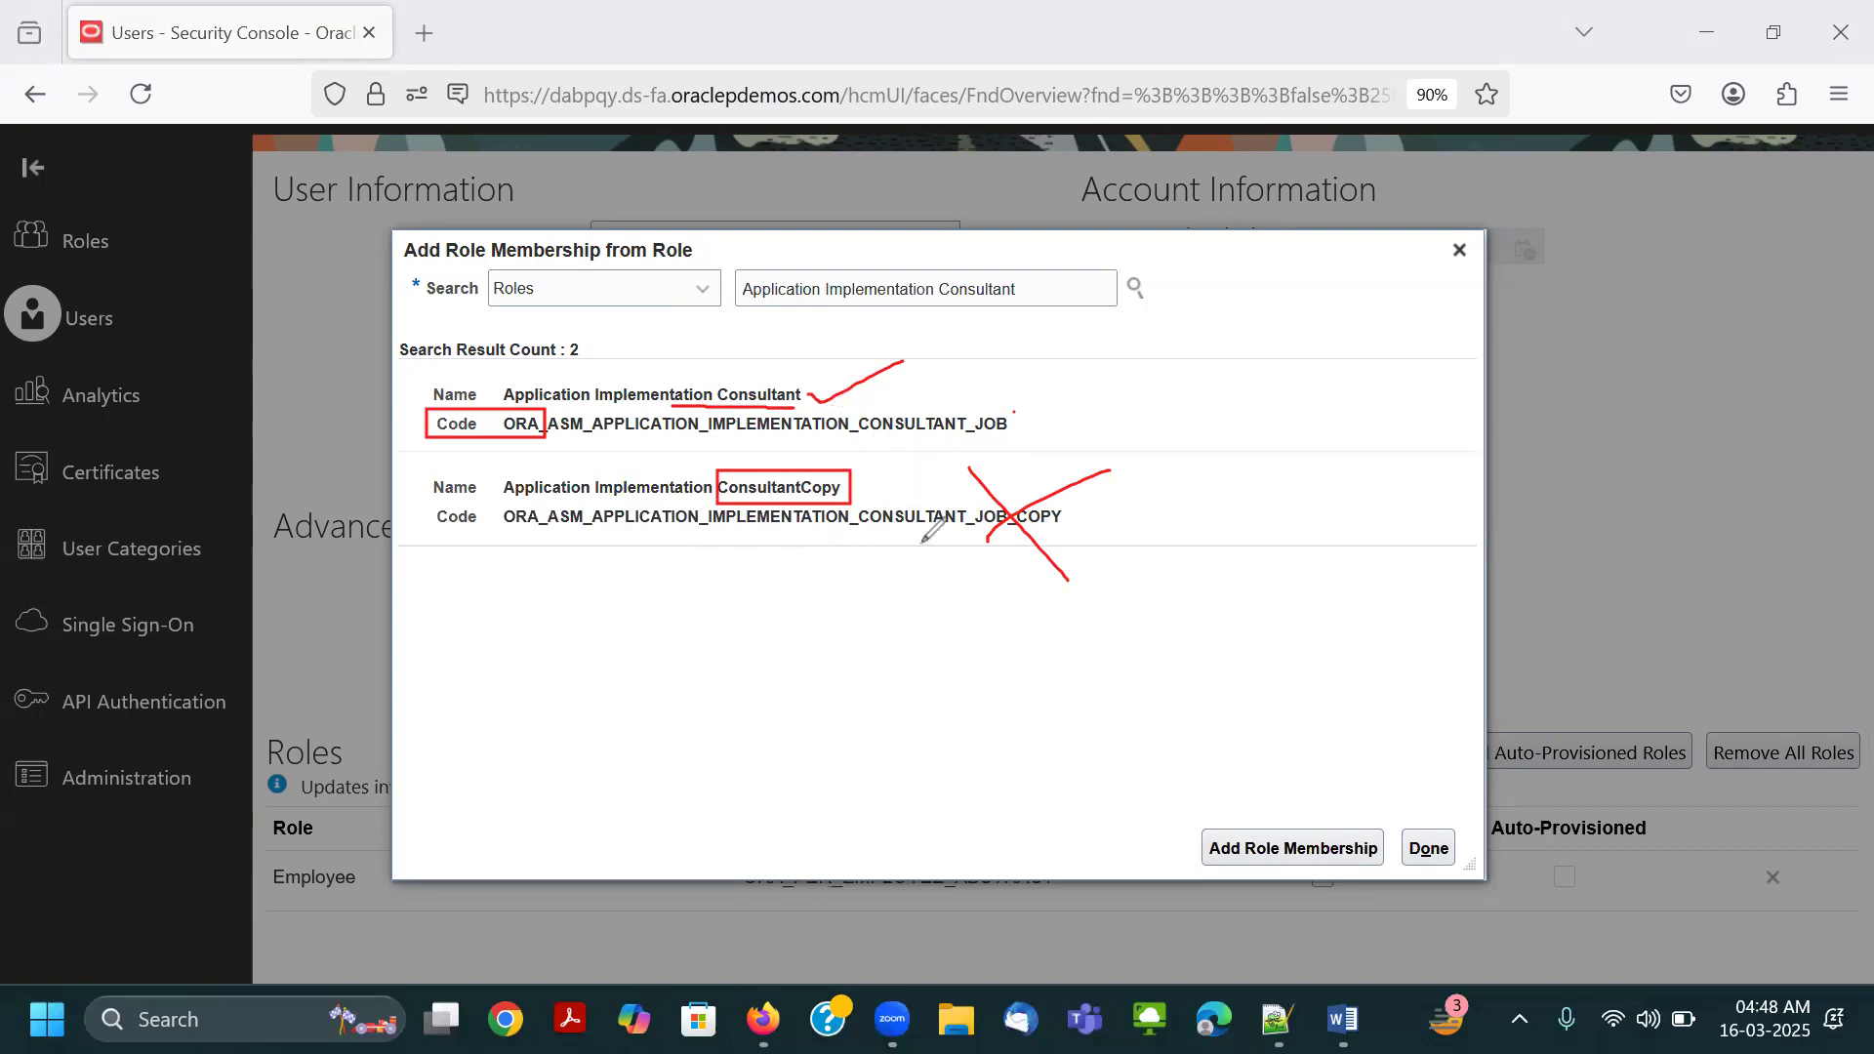
pyautogui.moveTo(591, 496)
pyautogui.mouseDown()
pyautogui.moveTo(579, 542)
pyautogui.moveTo(680, 585)
pyautogui.mouseUp()
pyautogui.moveTo(568, 505)
pyautogui.mouseDown()
pyautogui.moveTo(1064, 500)
pyautogui.moveTo(837, 381)
pyautogui.moveTo(637, 399)
pyautogui.moveTo(502, 384)
pyautogui.mouseUp()
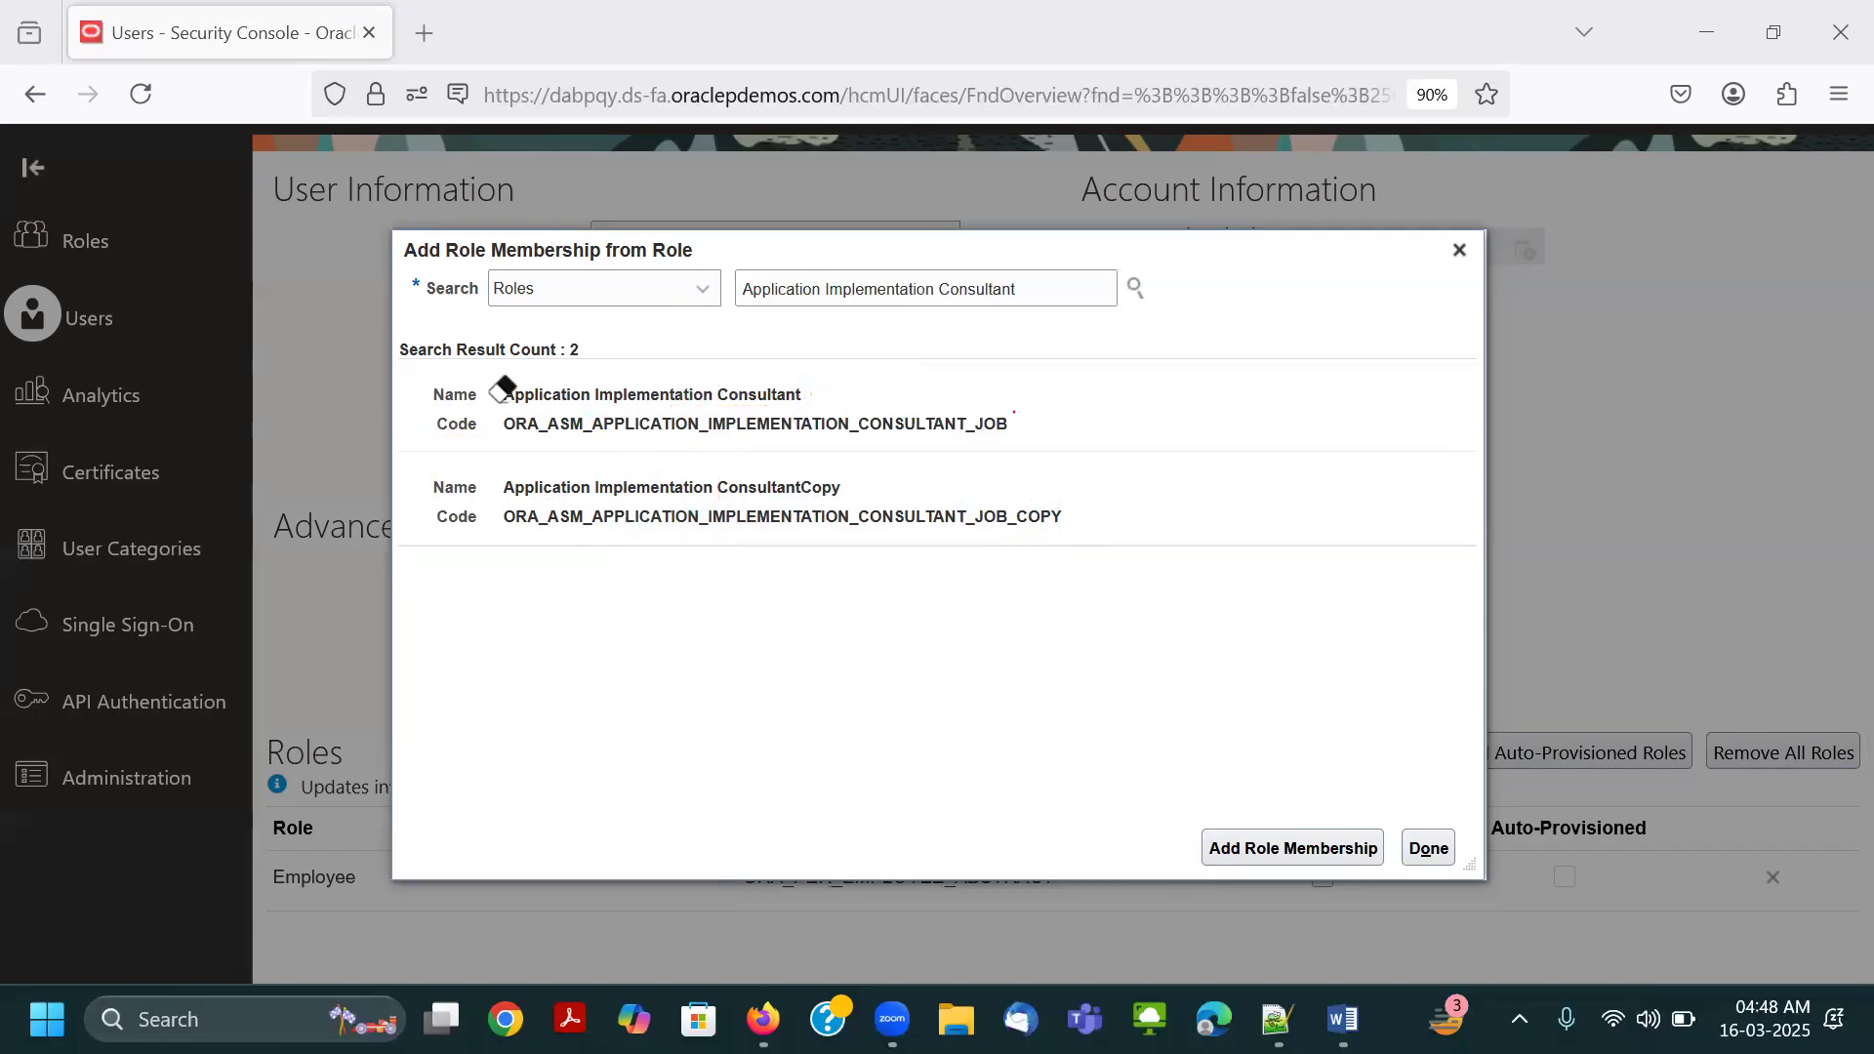
# Add the Application Implementation Consultant role to the Connect.Thrive-GL account, and save and close the account.
pyautogui.click(713, 382)
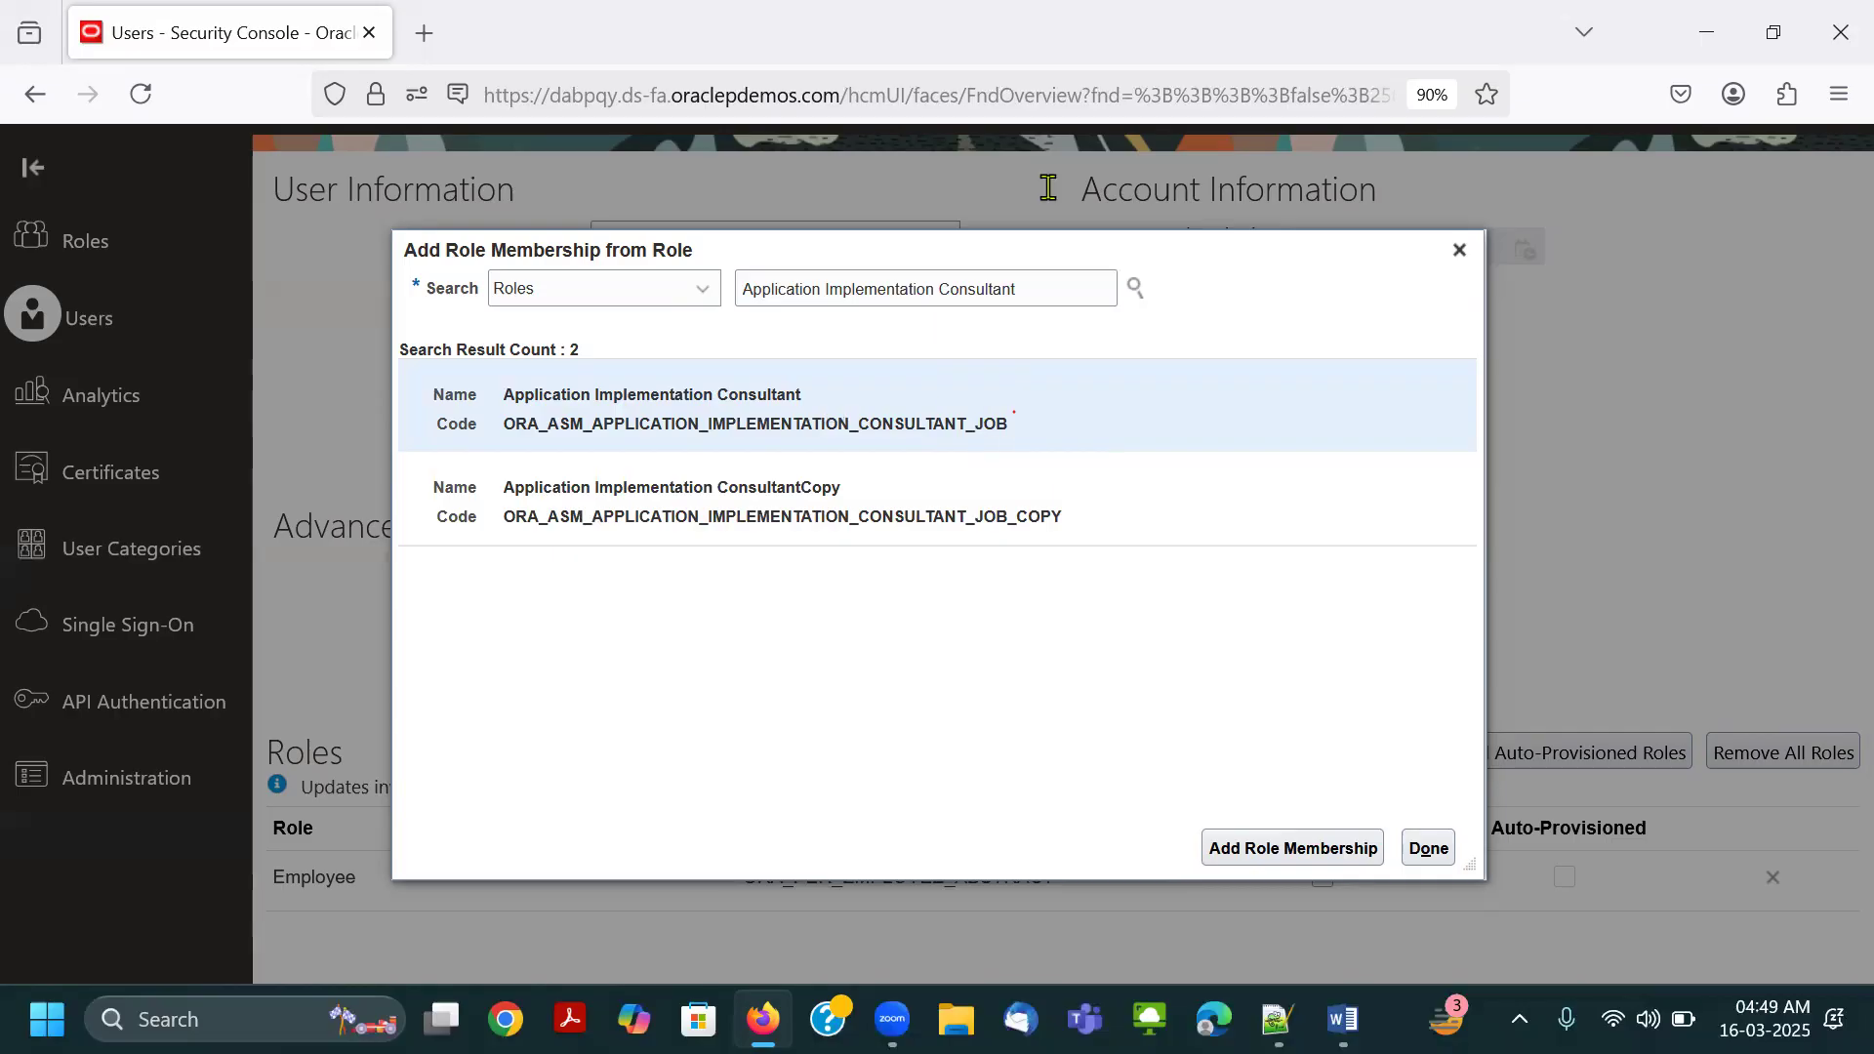
pyautogui.click(1282, 849)
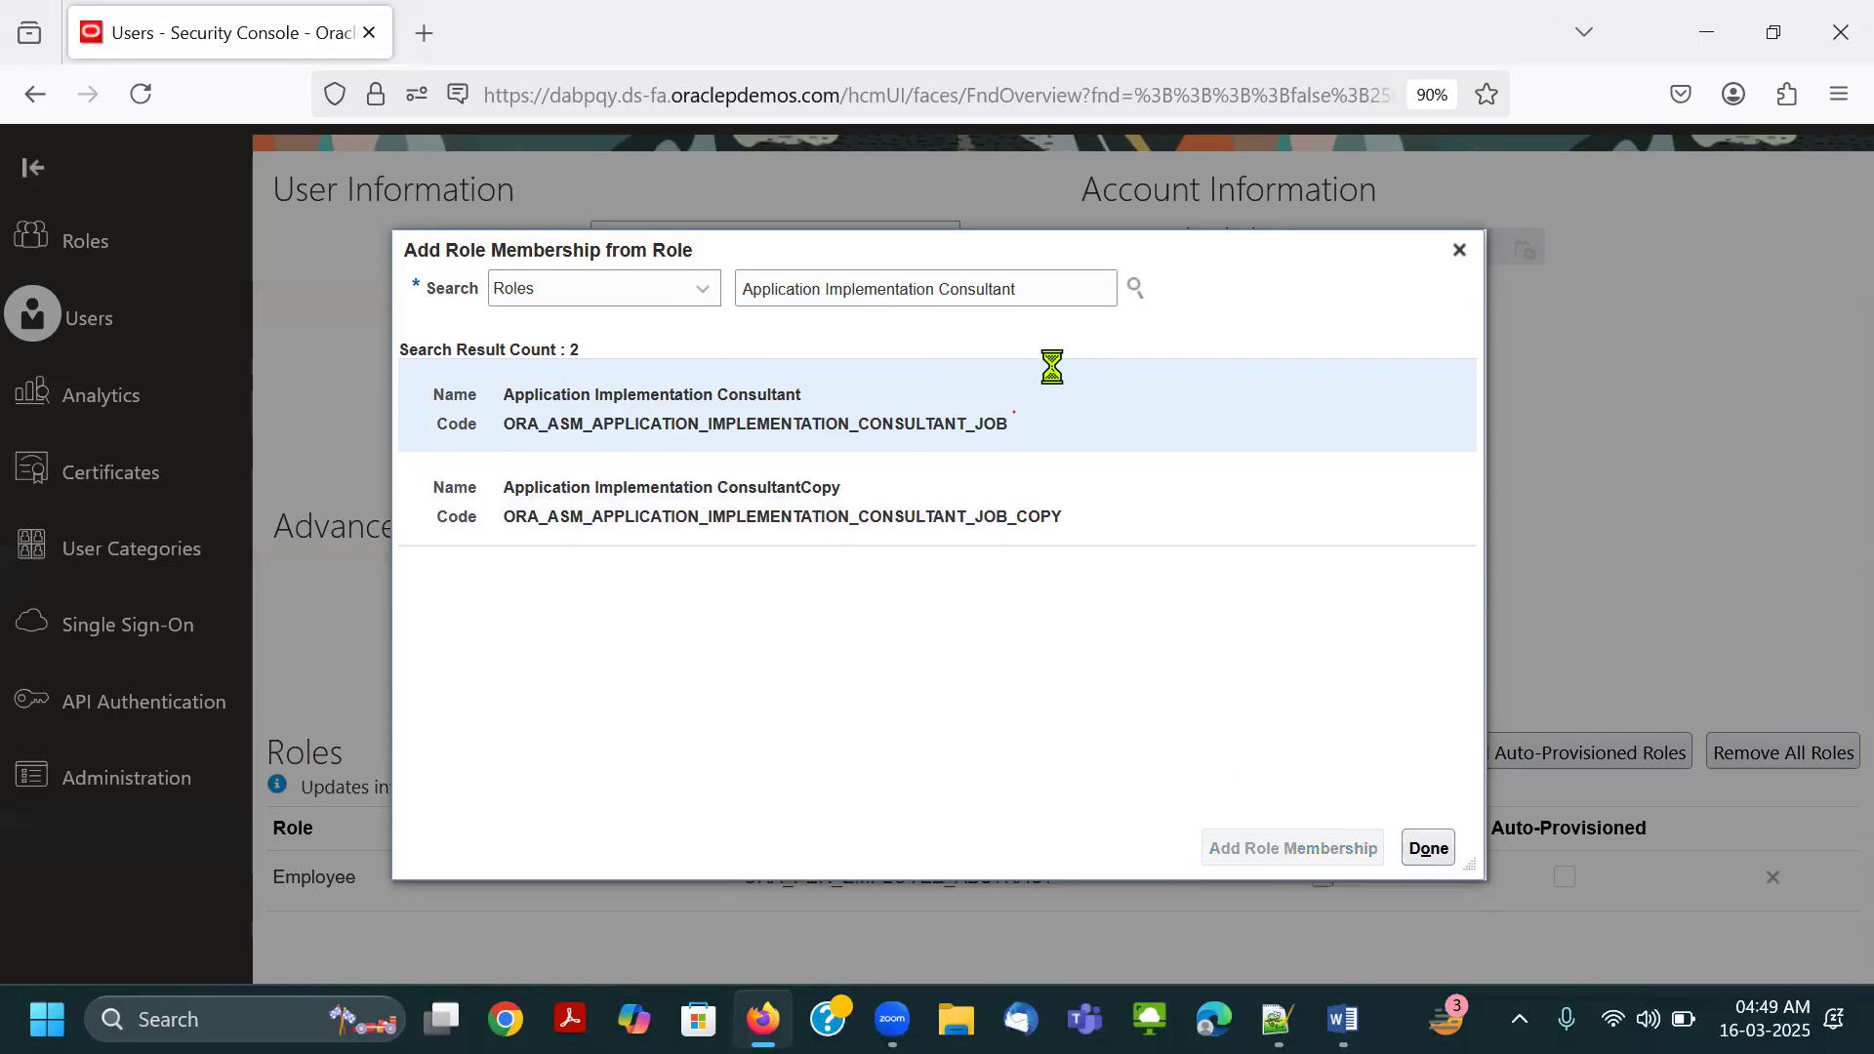
pyautogui.click(1427, 848)
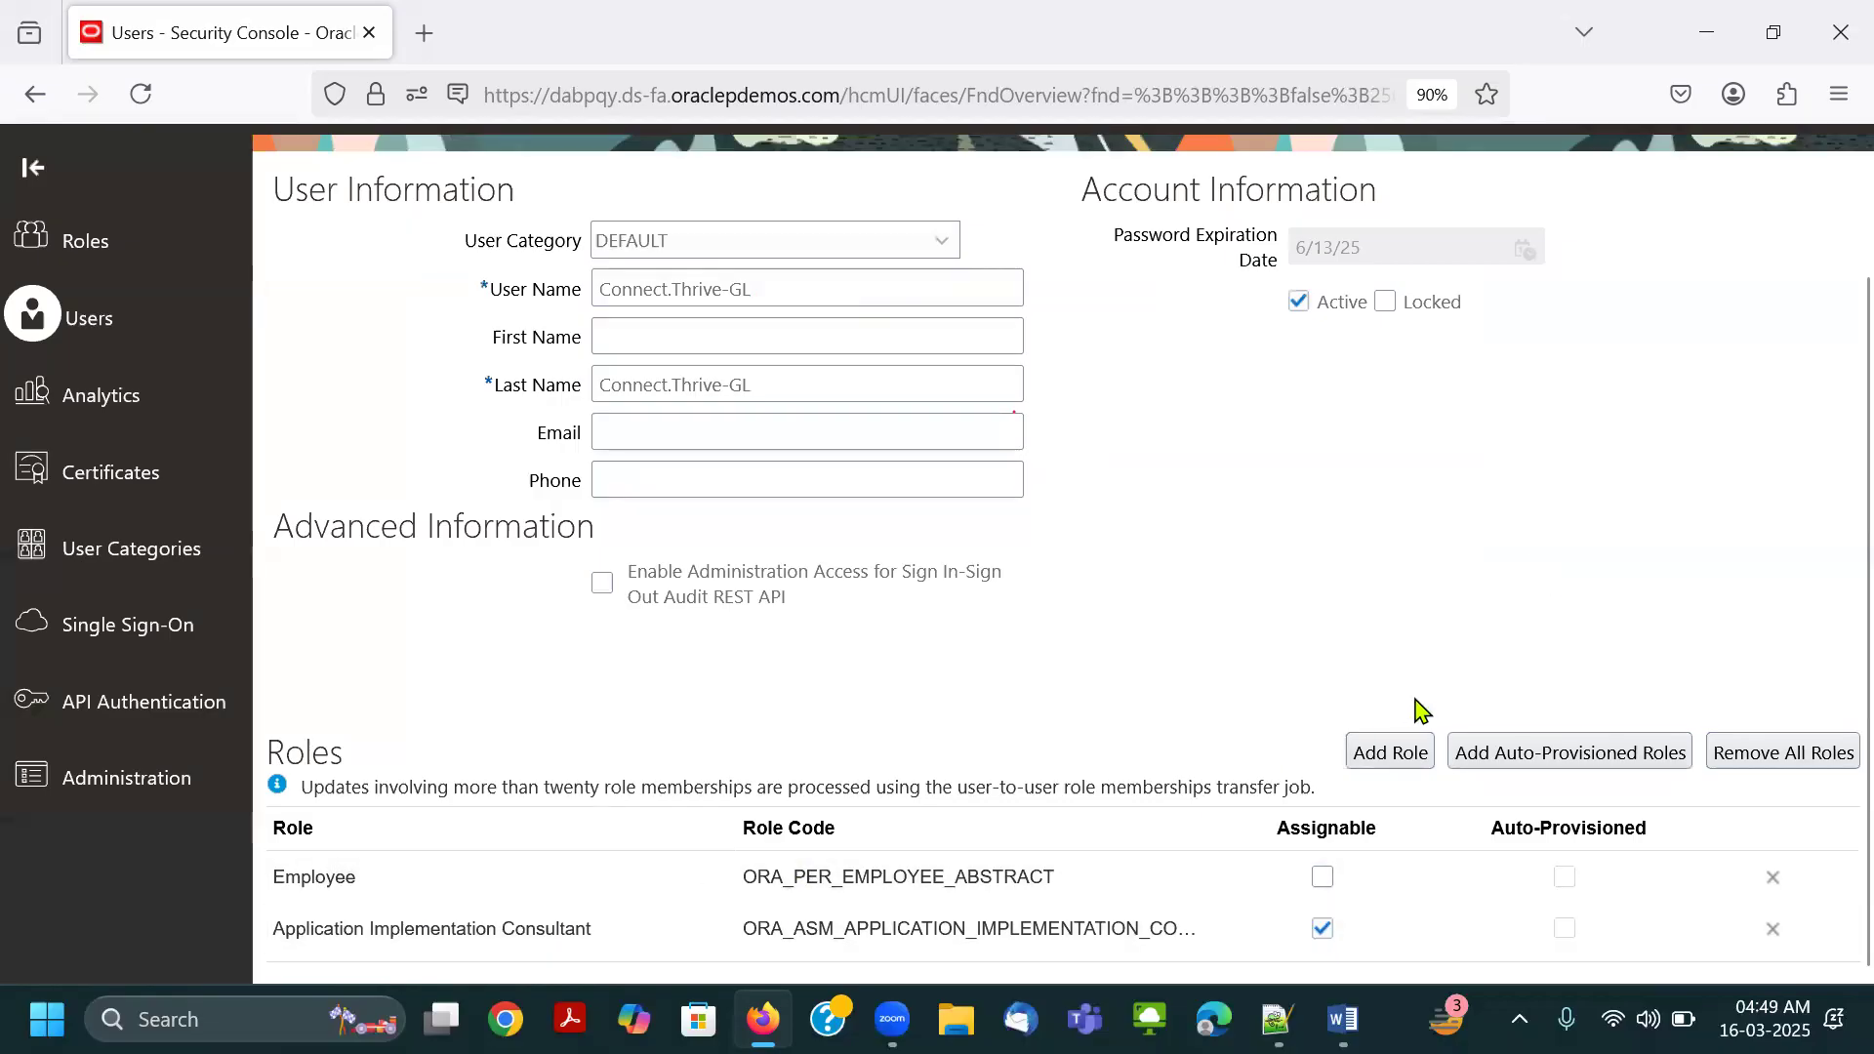
pyautogui.scroll(2, 1420, 710)
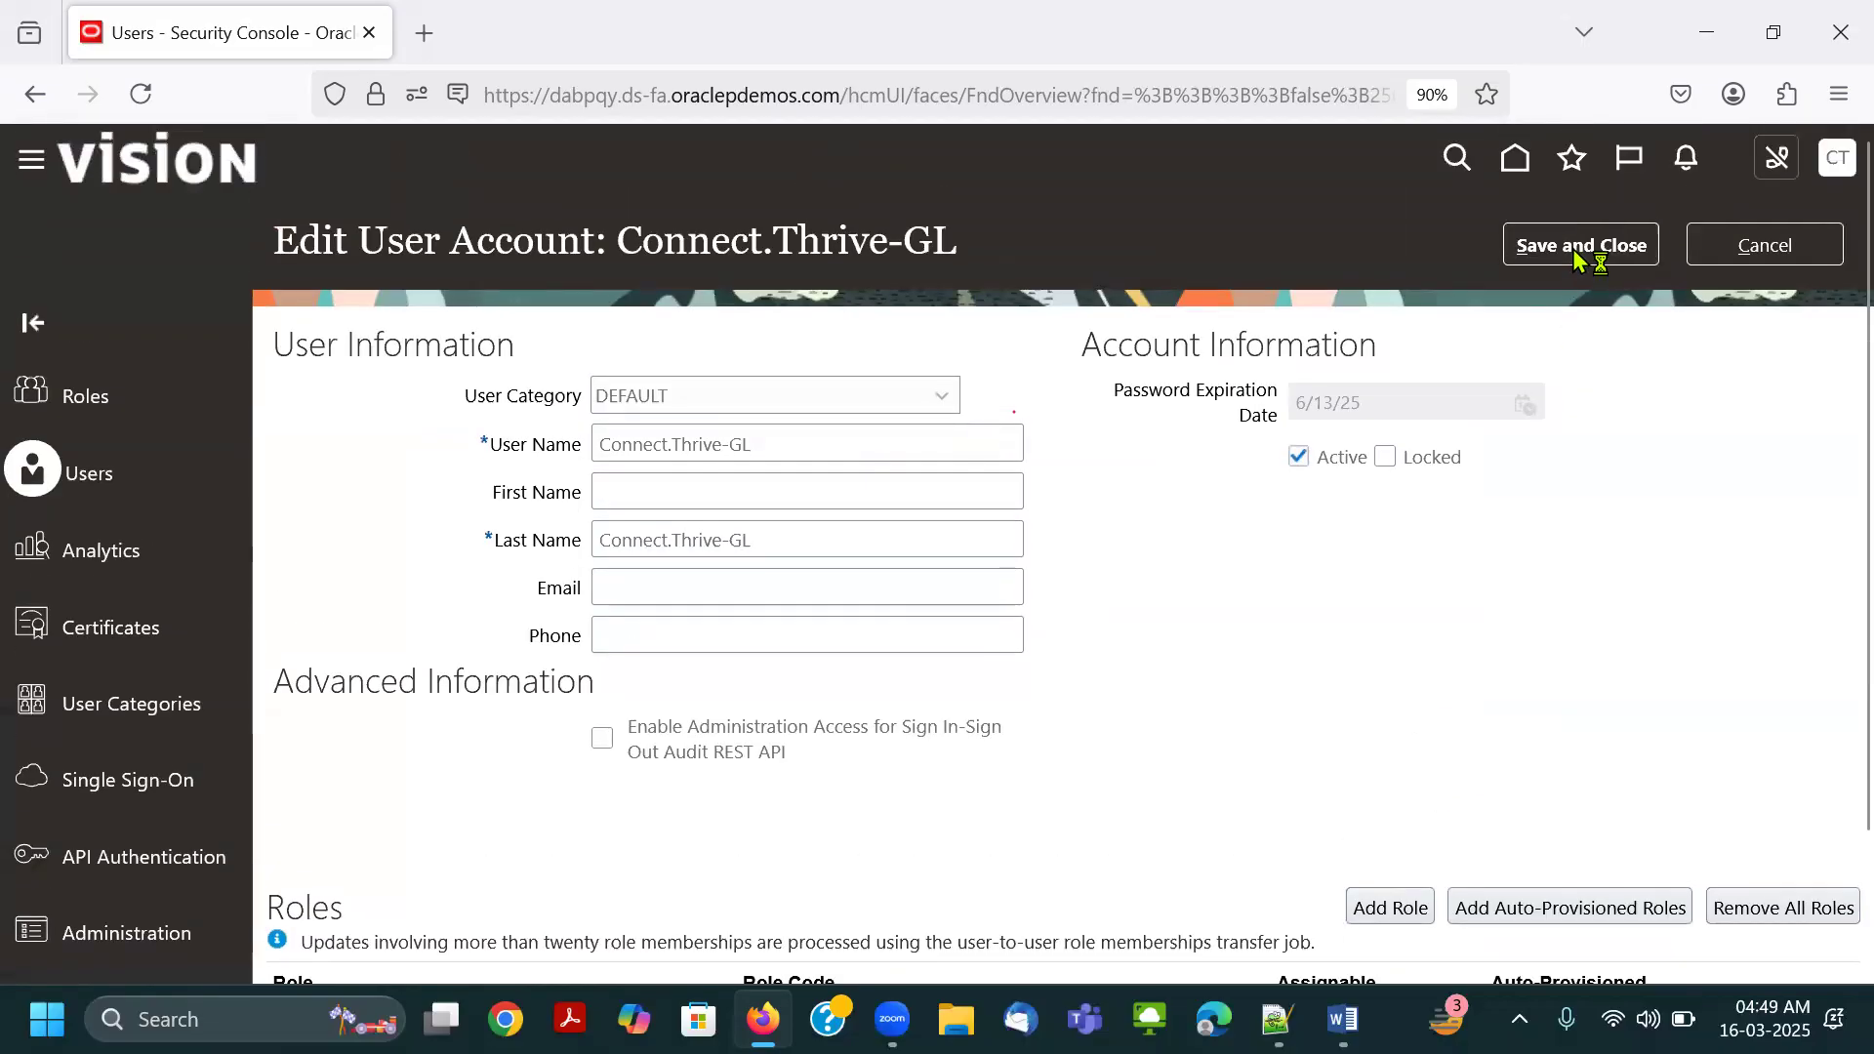
pyautogui.click(1764, 245)
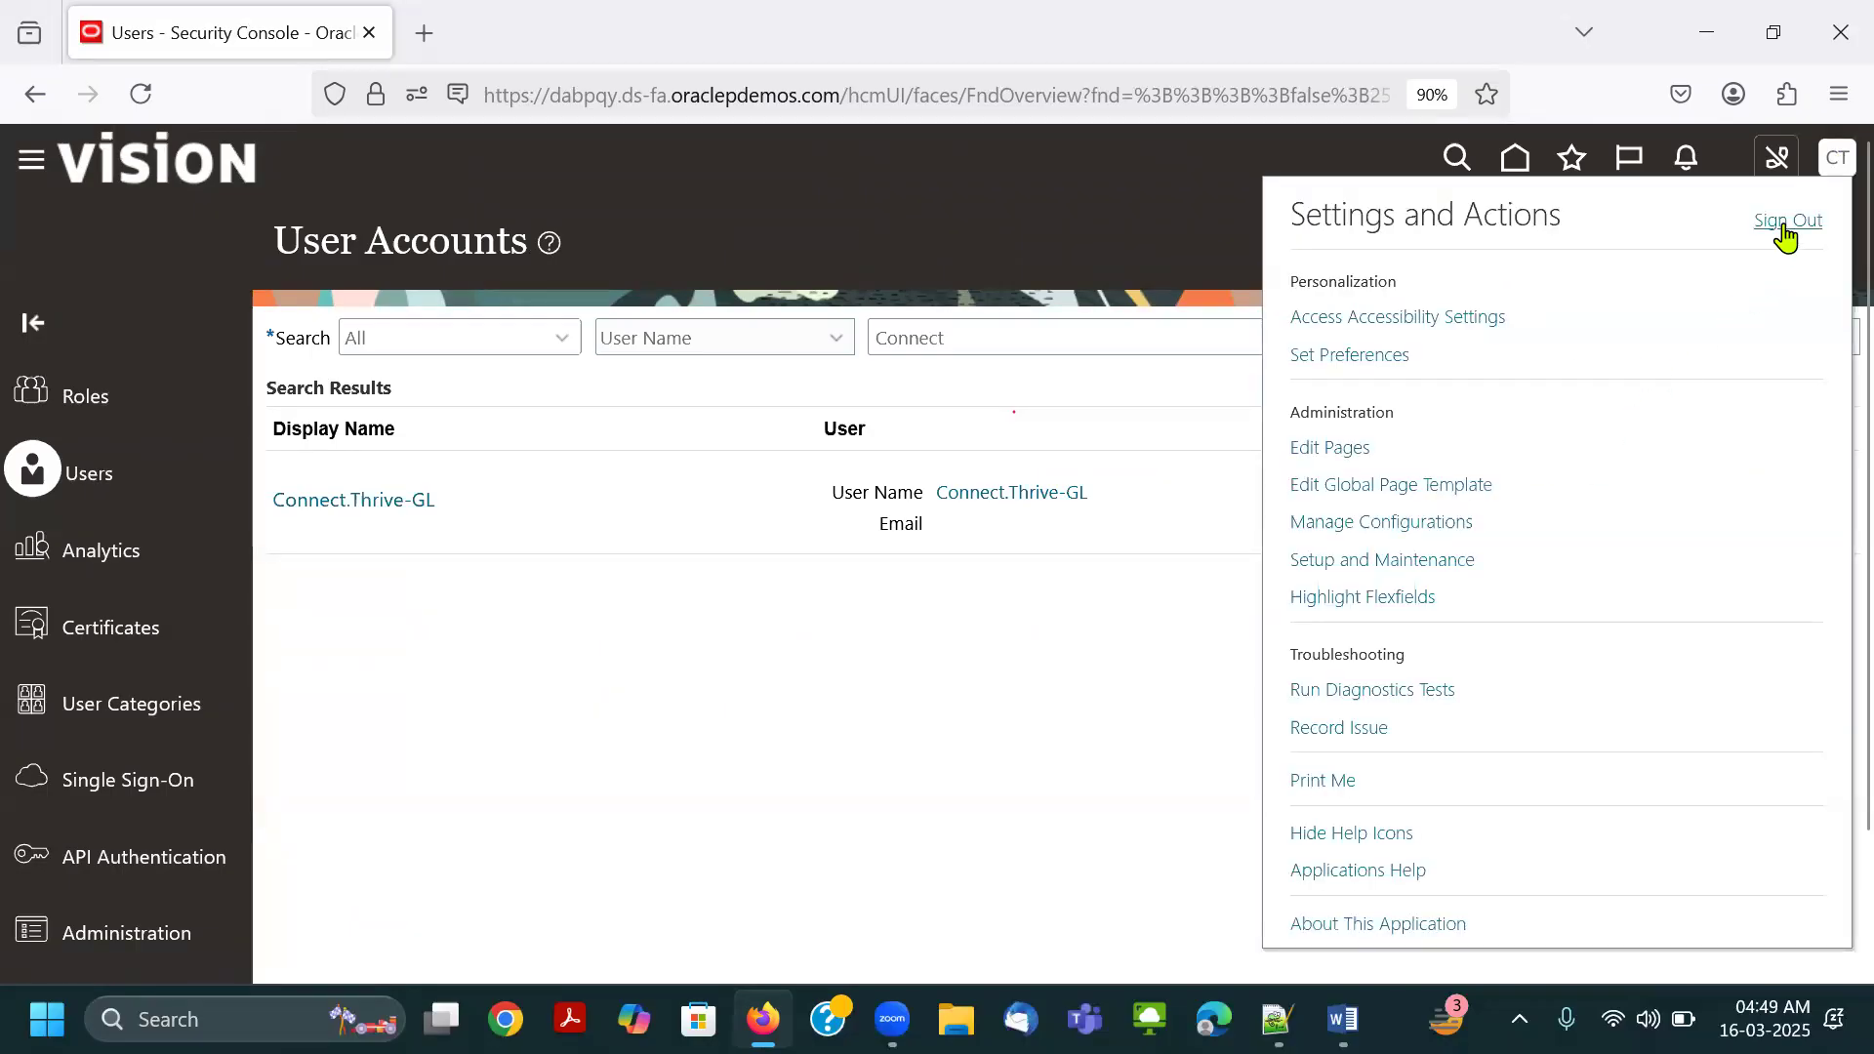
# Sign out of Oracle Applications Cloud and copy the Connect.Thrive-GL user ID from the Notepad++ notes for the sign-in page.
pyautogui.click(1786, 232)
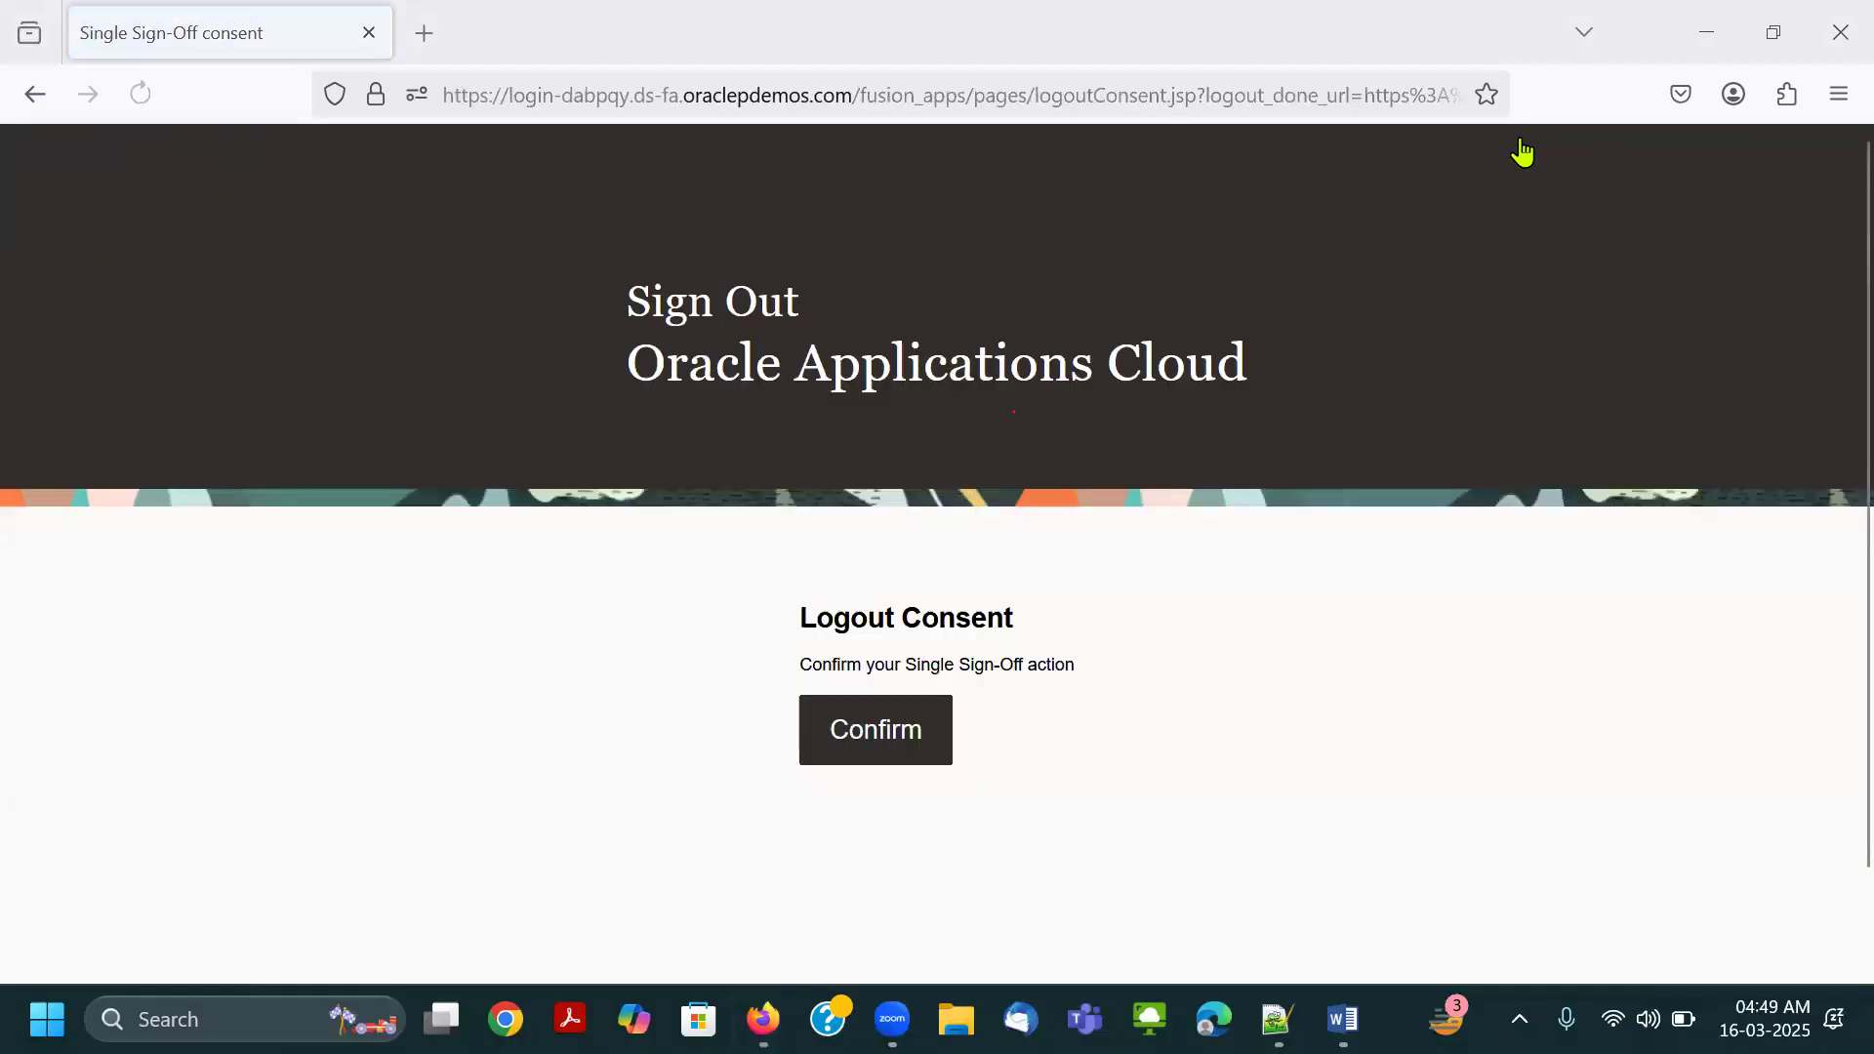
pyautogui.click(892, 732)
pyautogui.hotkey('alt', 'Tab')
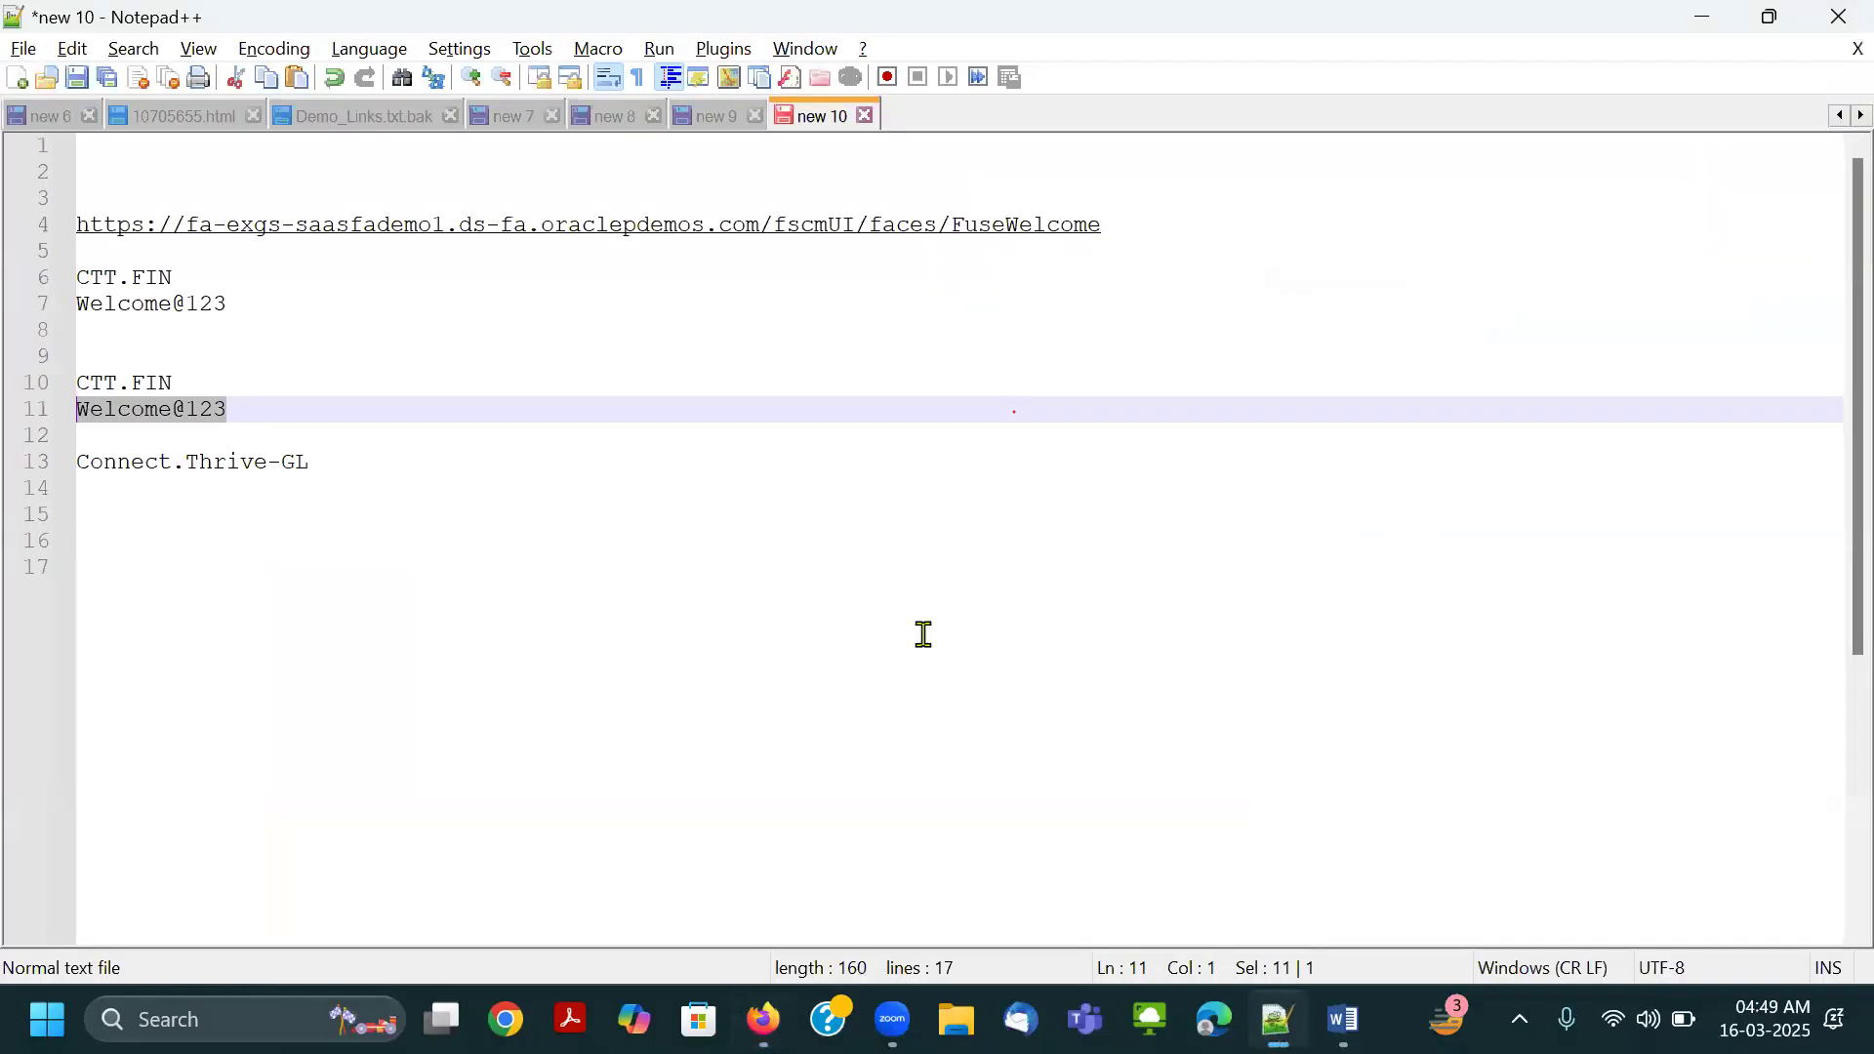
pyautogui.moveTo(348, 465); pyautogui.dragTo(57, 465)
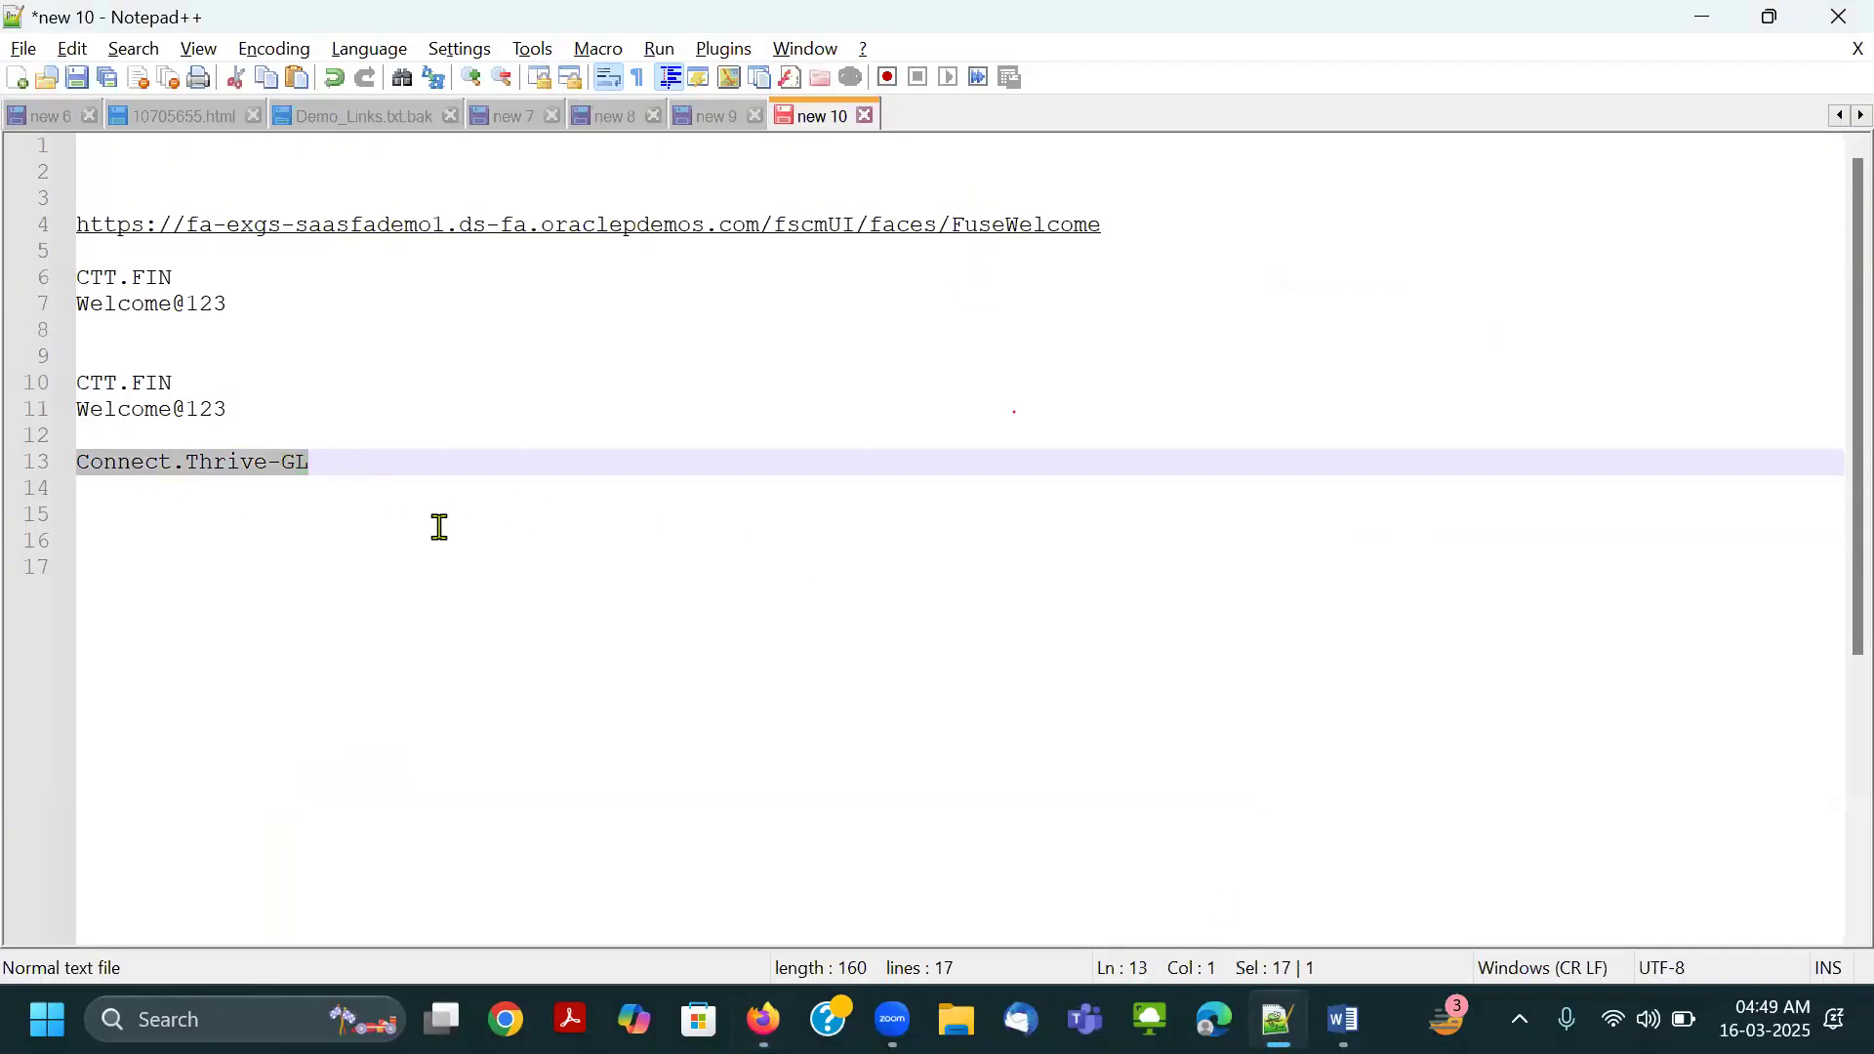
pyautogui.hotkey('alt', 'Tab')
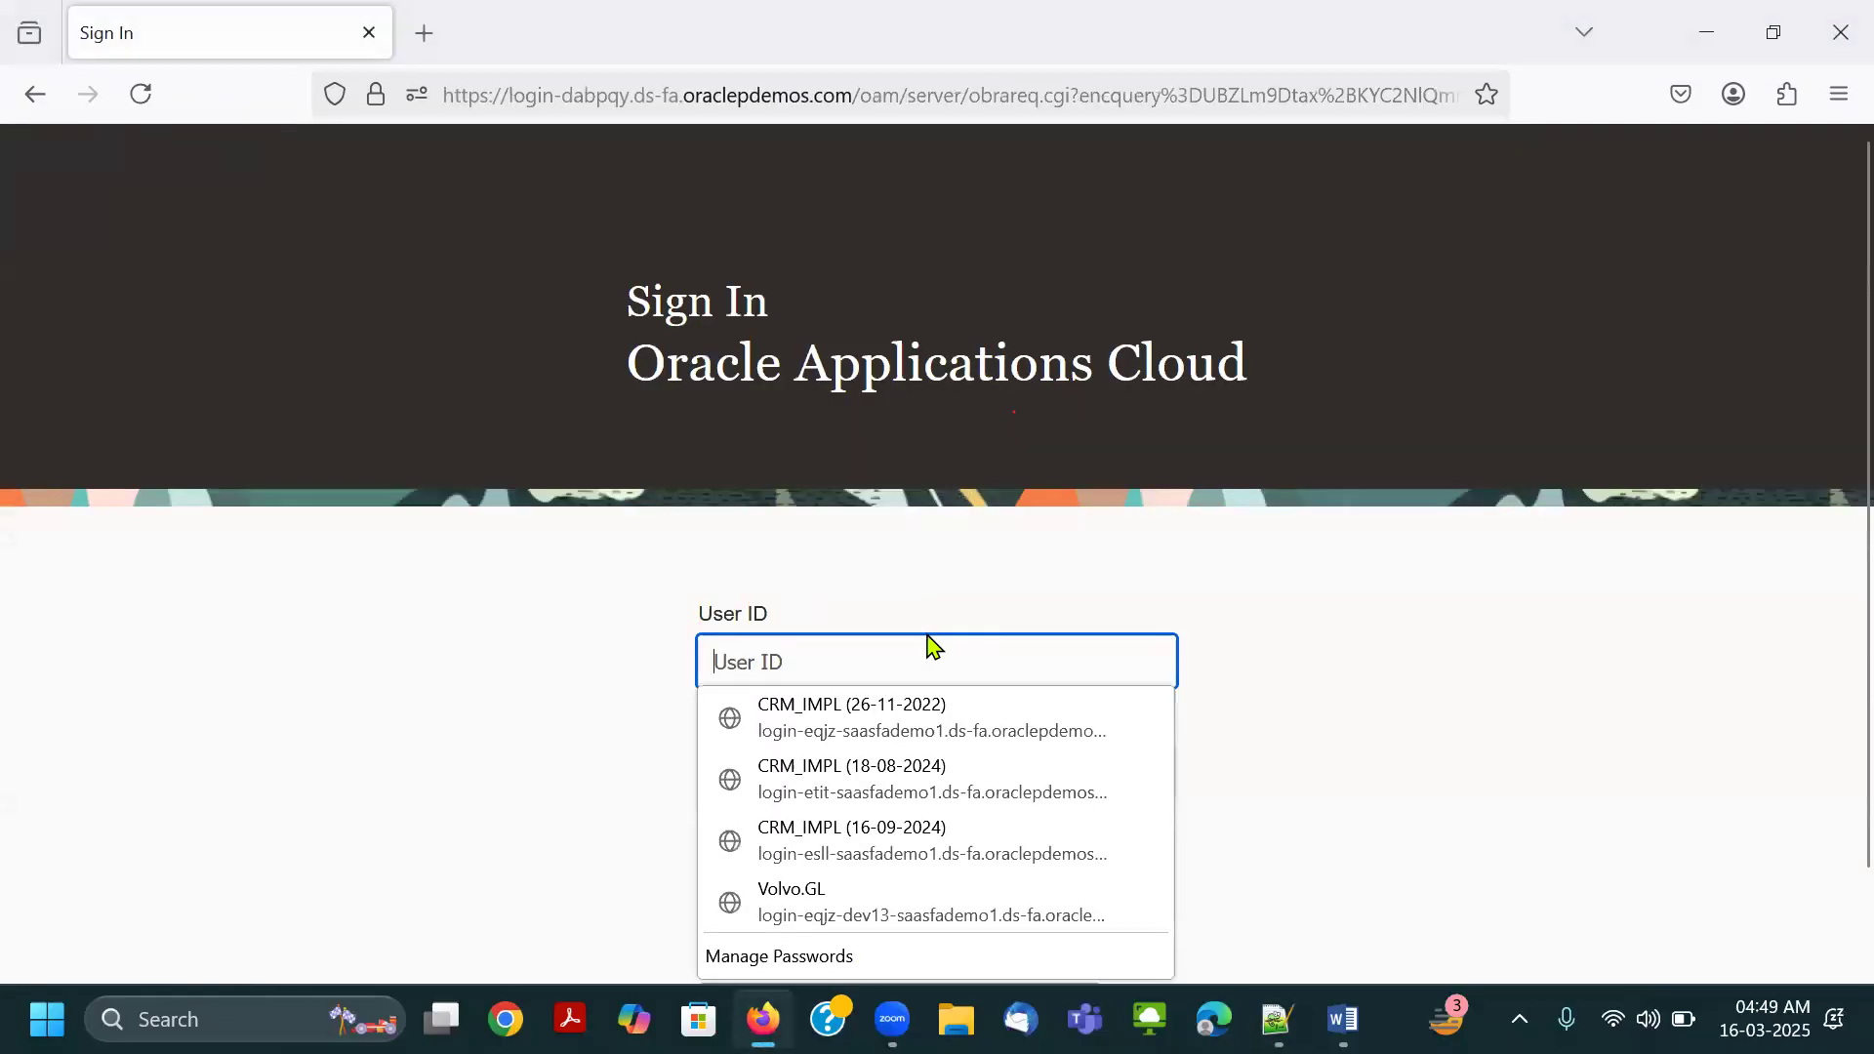
# Copy the account password from Notepad++, paste it into the password field, and sign in as Connect.Thrive-GL.
pyautogui.hotkey('alt', 'Tab')
pyautogui.moveTo(235, 410); pyautogui.dragTo(71, 414)
pyautogui.hotkey('alt', 'Tab')
pyautogui.hotkey('ctrl', 'v')
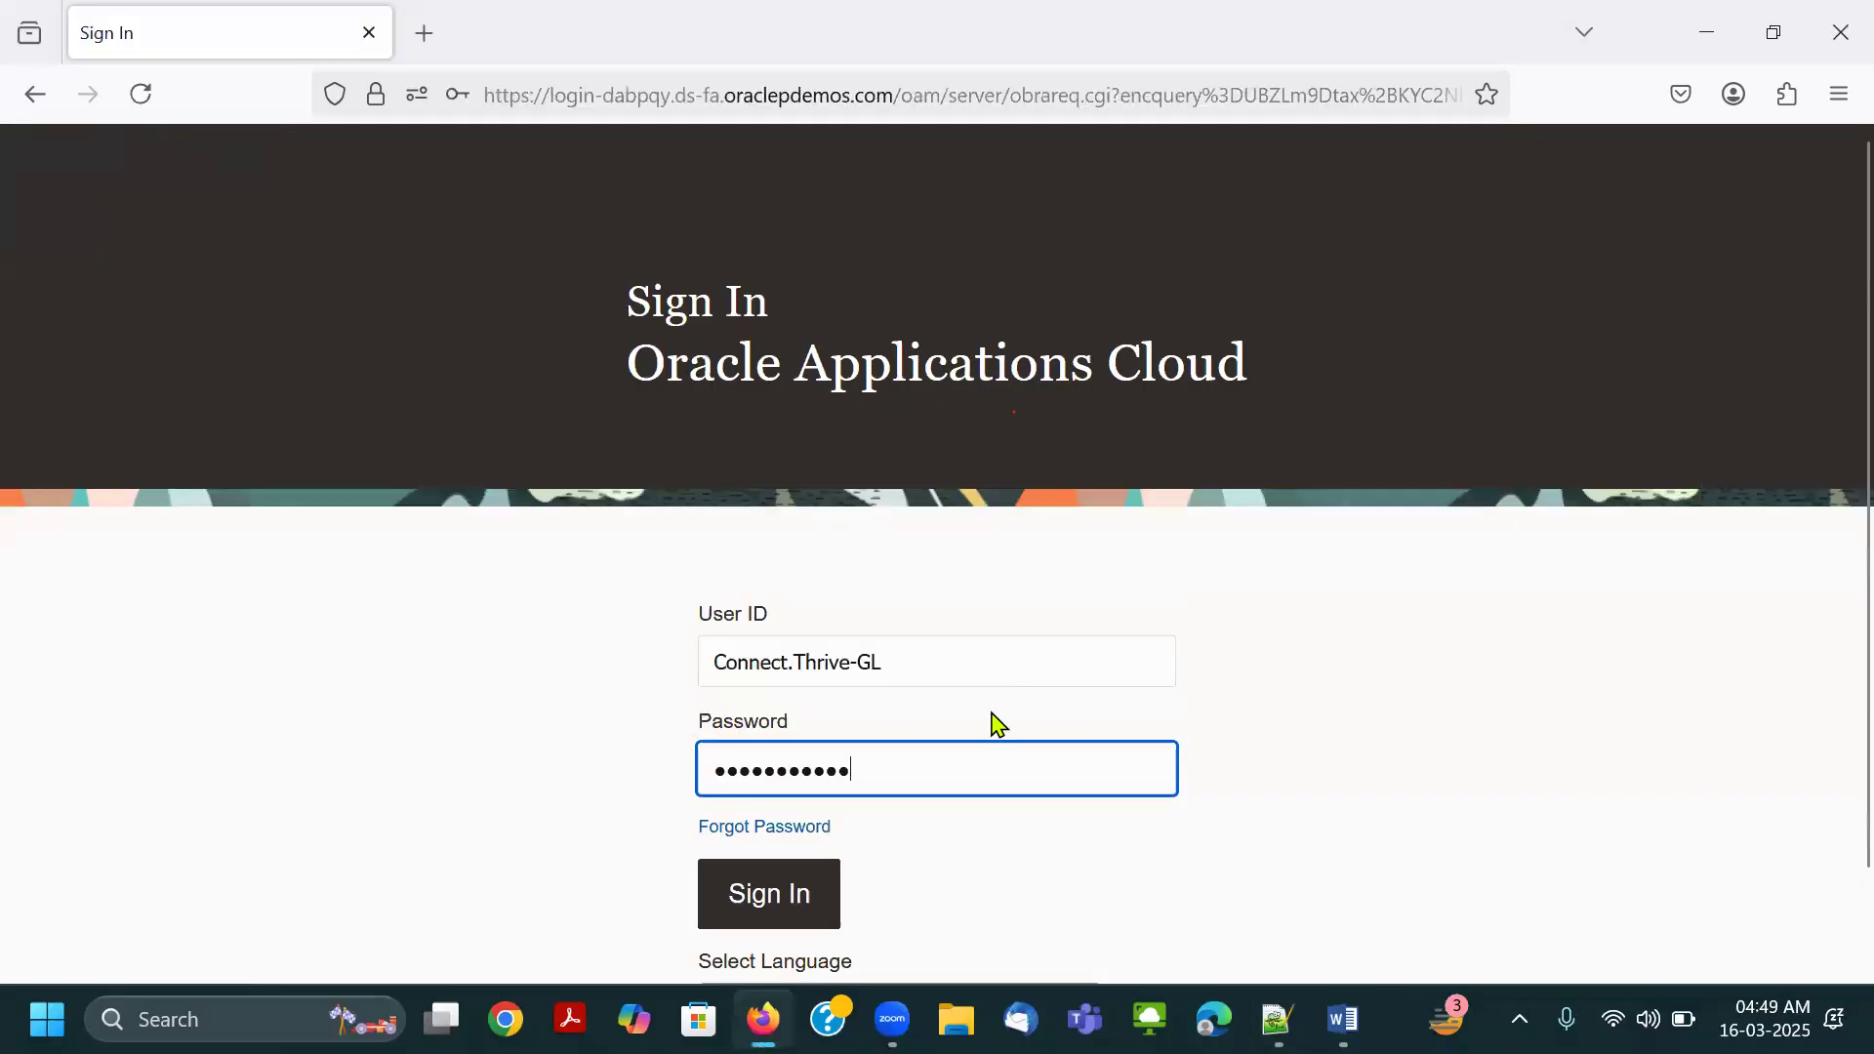
pyautogui.click(802, 893)
pyautogui.click(875, 404)
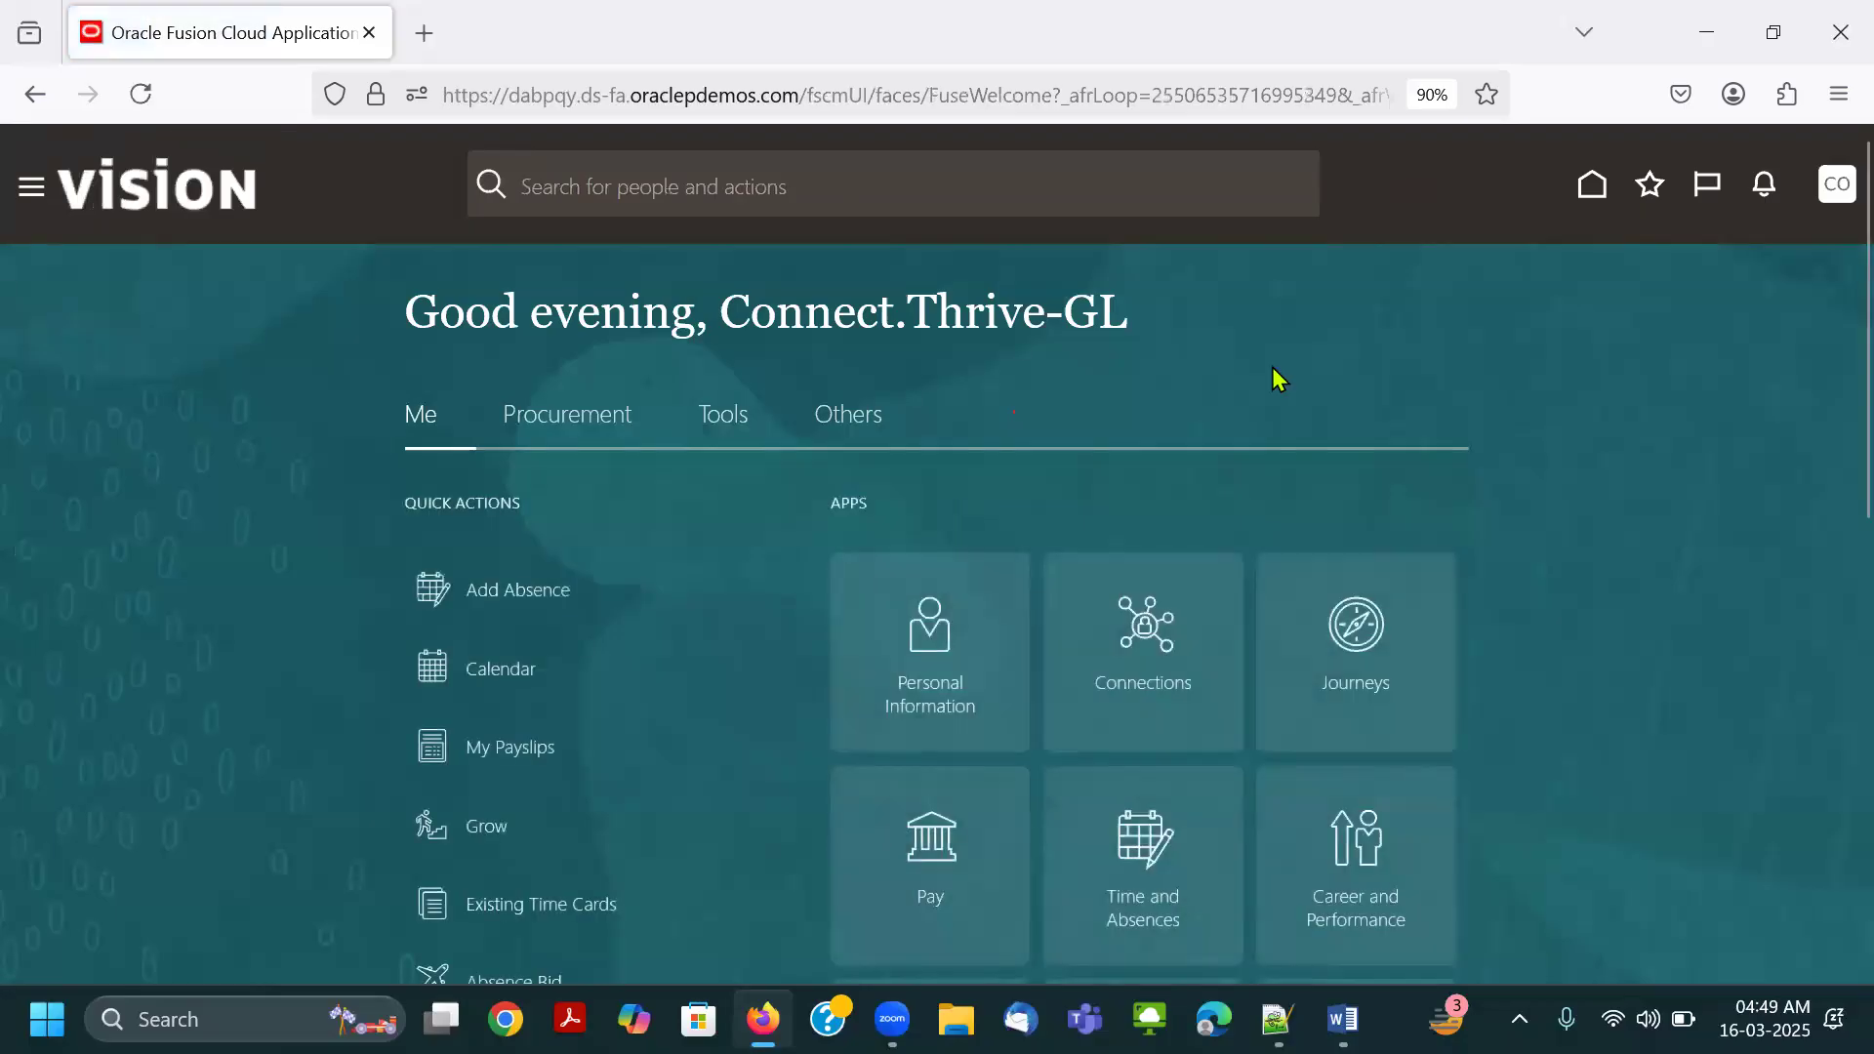
# Open Settings and Actions for the user and compare its entries with the earlier screenshots in the Word document.
pyautogui.click(1834, 183)
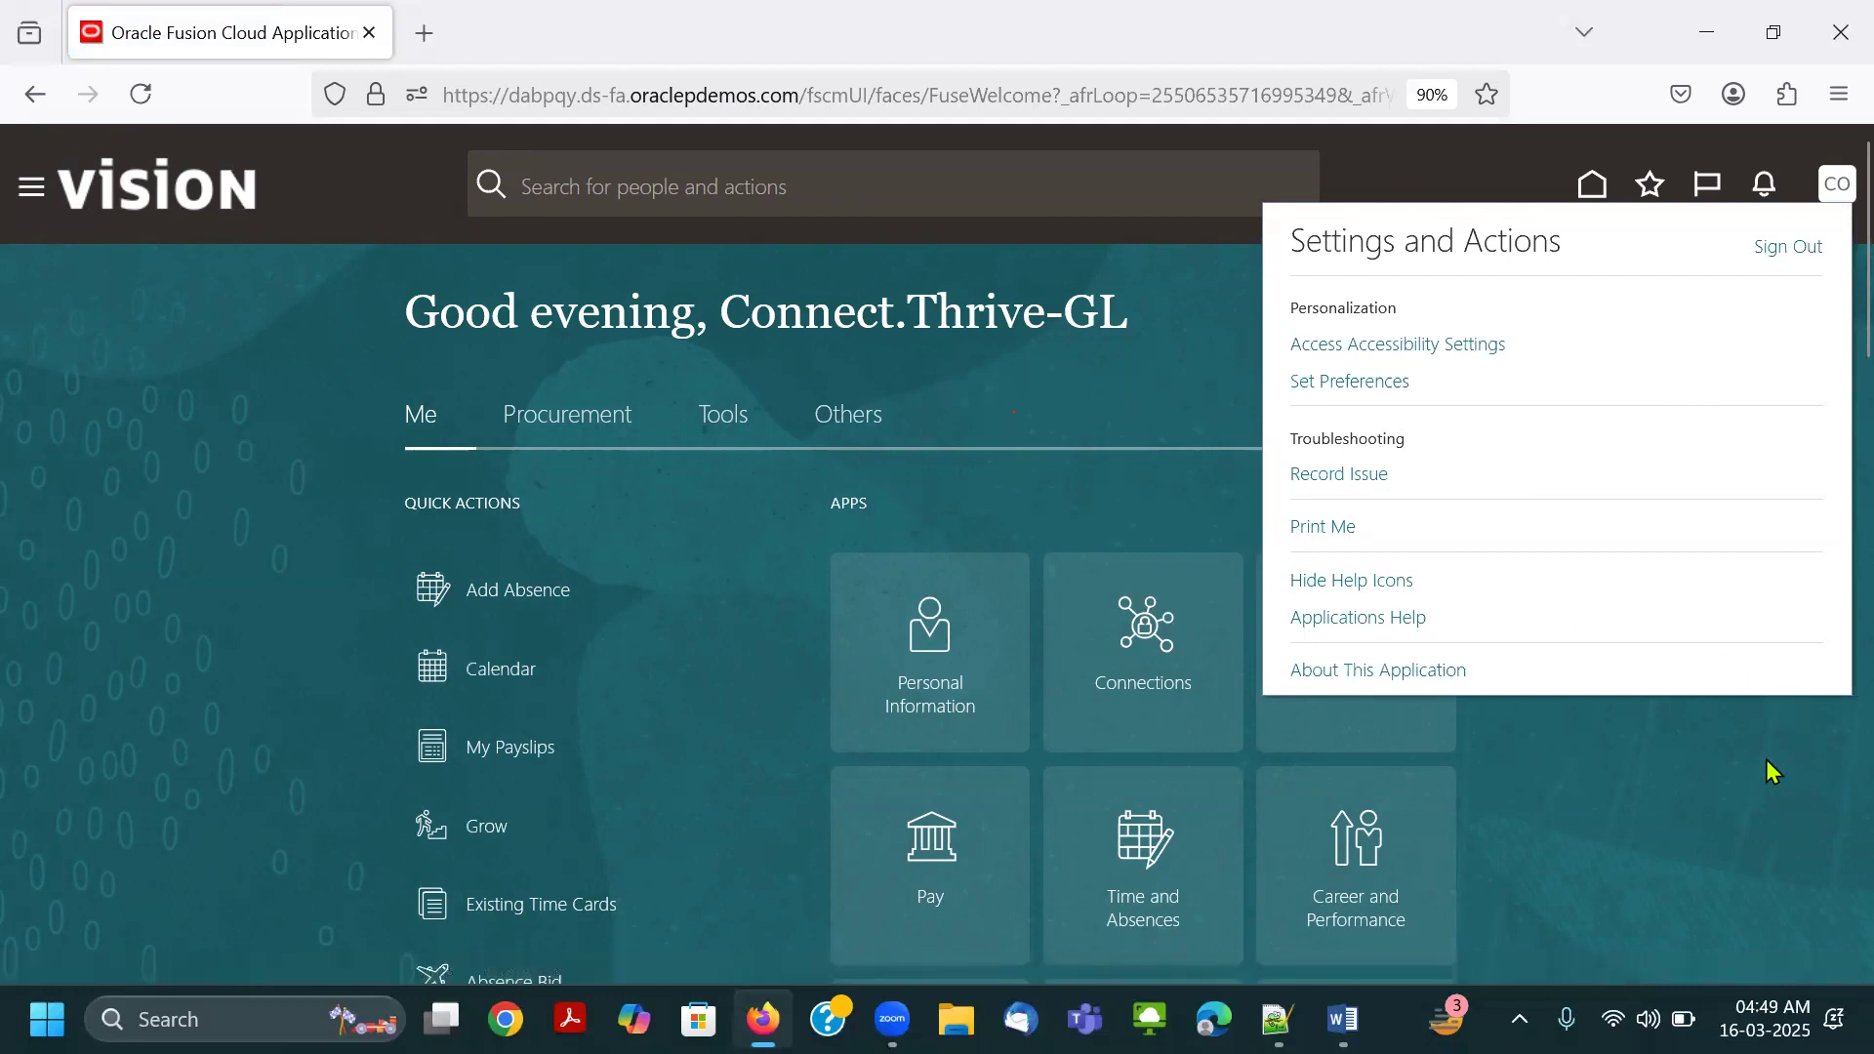
pyautogui.click(1343, 1019)
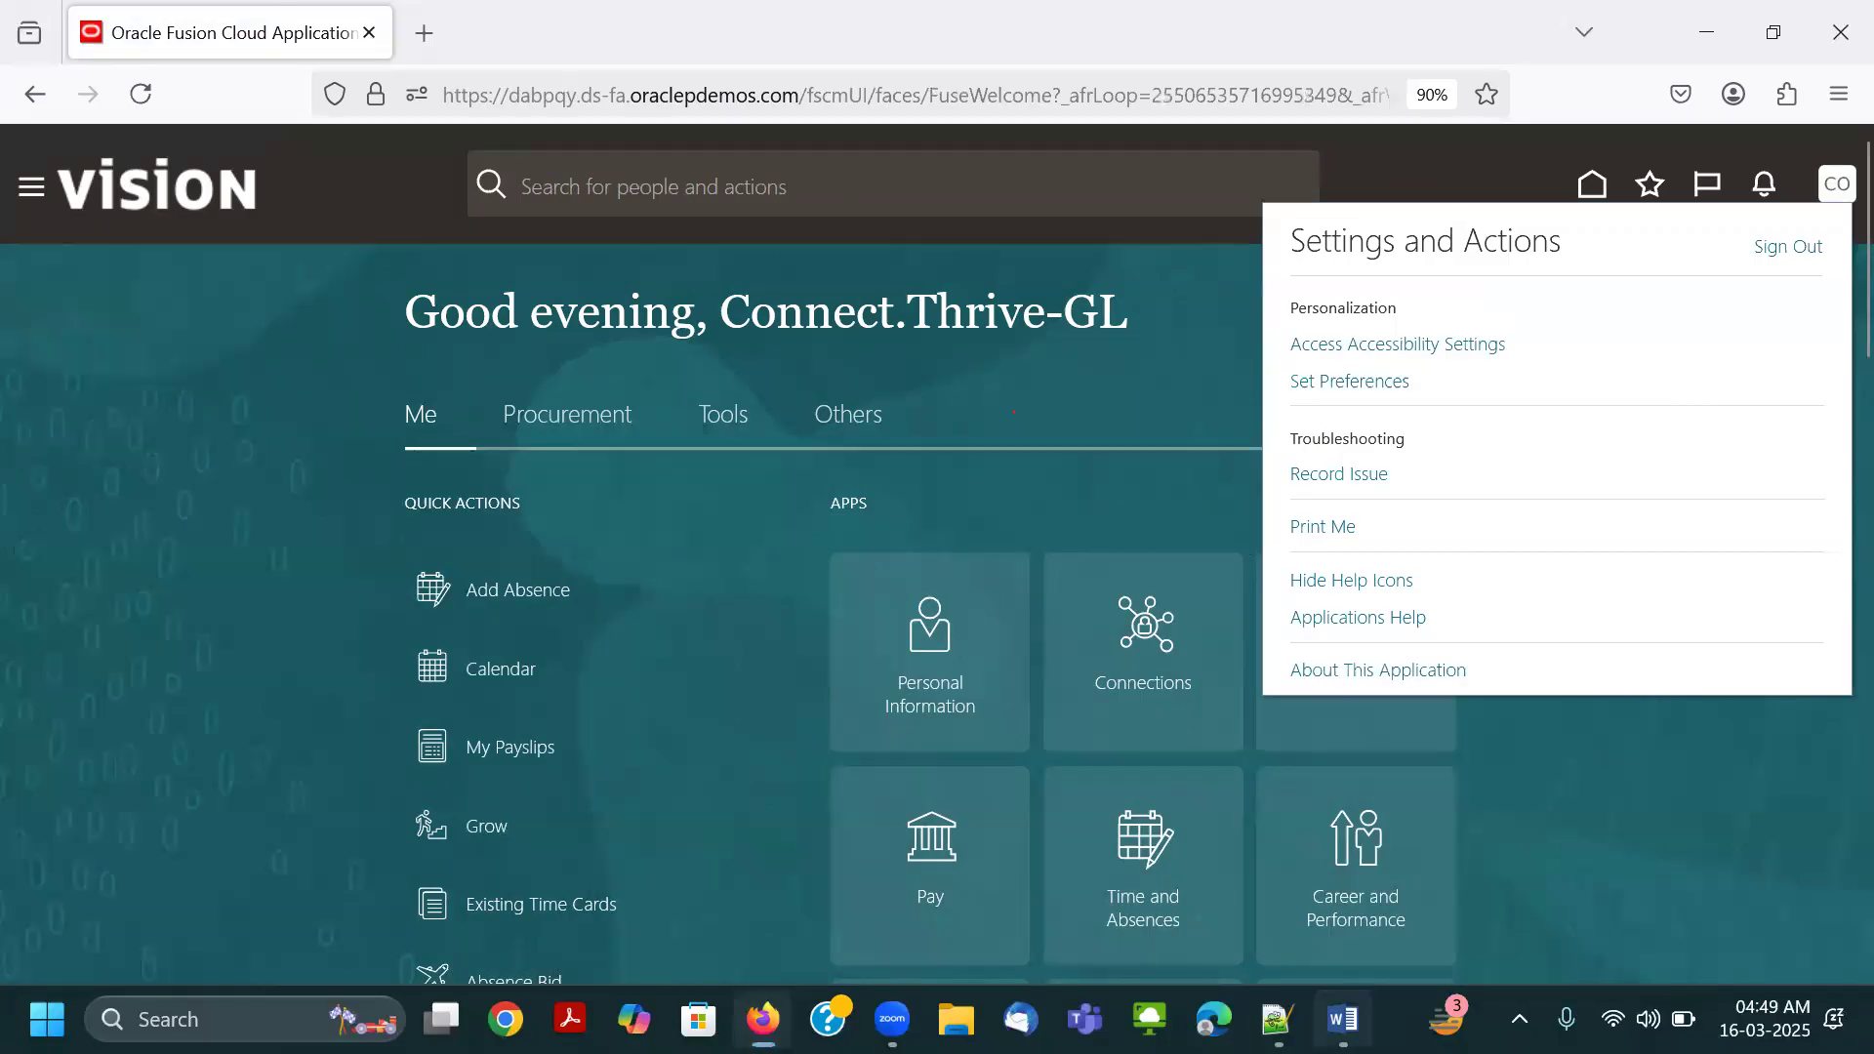
pyautogui.scroll(-2, 1239, 747)
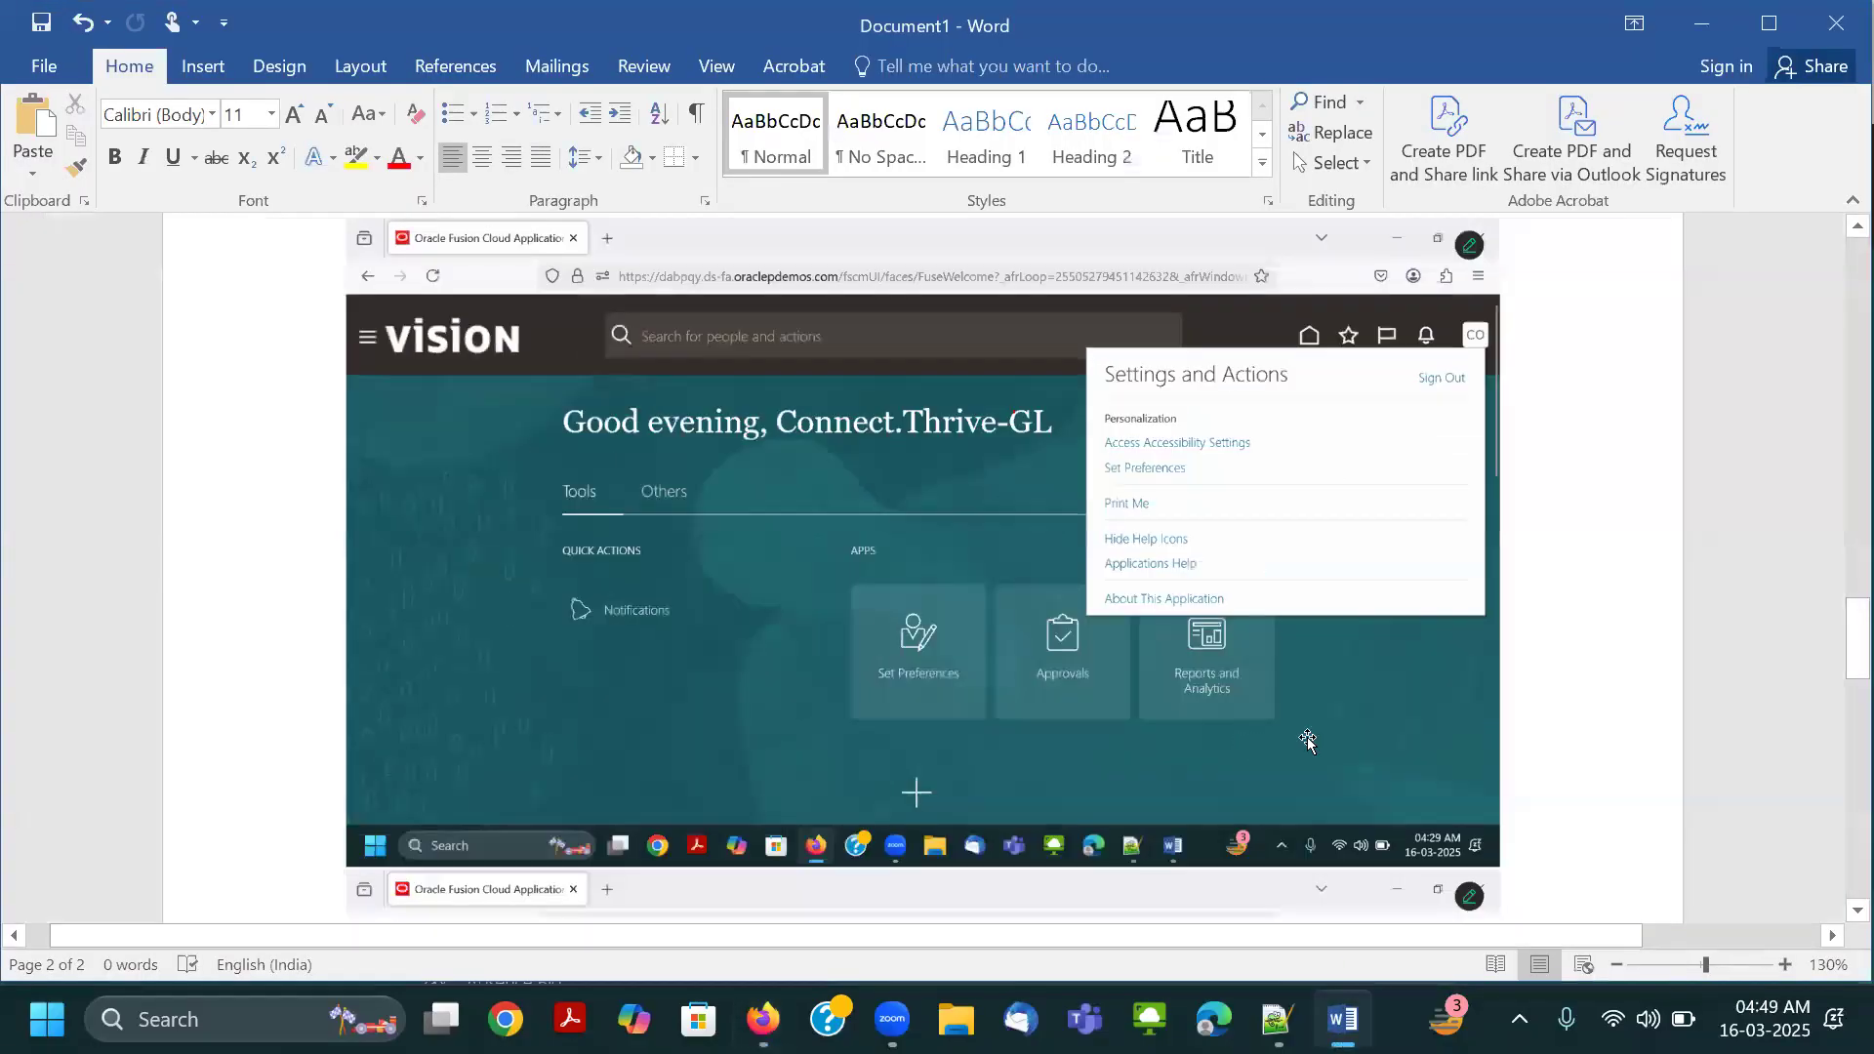
pyautogui.scroll(-12, 1474, 743)
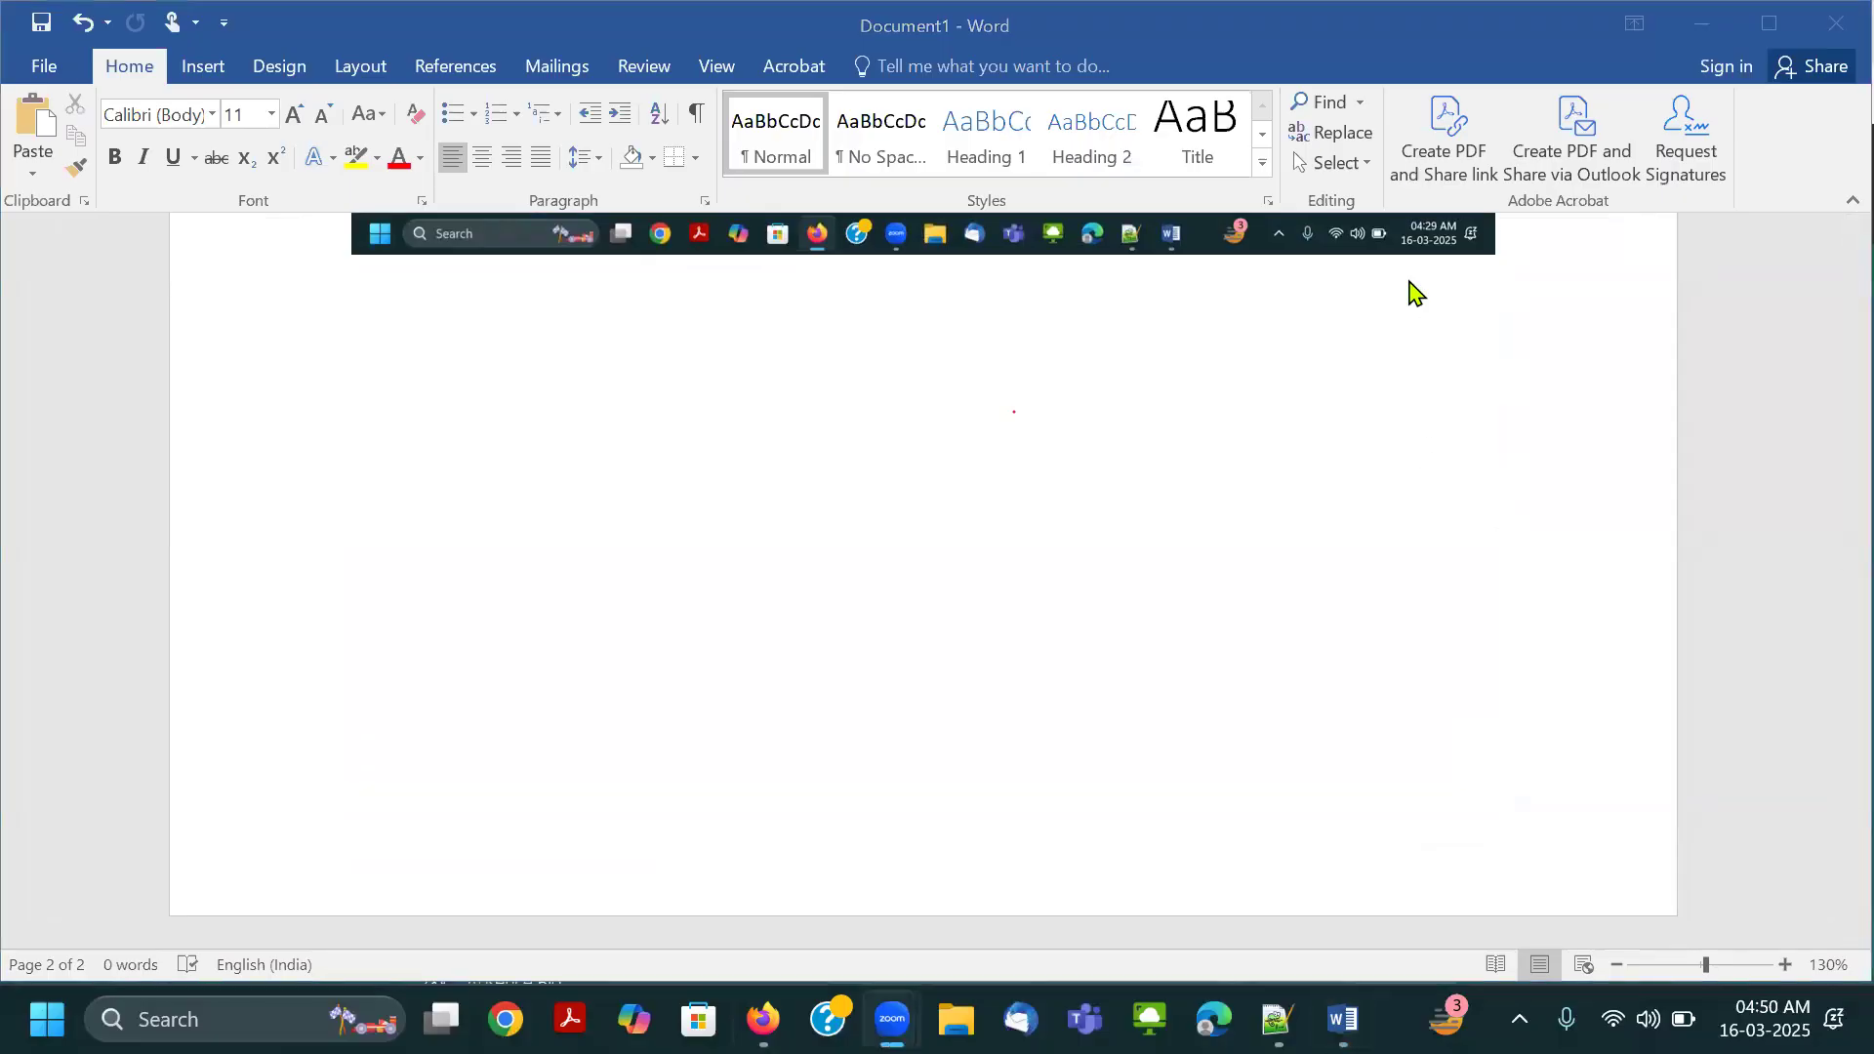
pyautogui.hotkey('alt', 'Tab')
pyautogui.hotkey('alt', 'Tab')
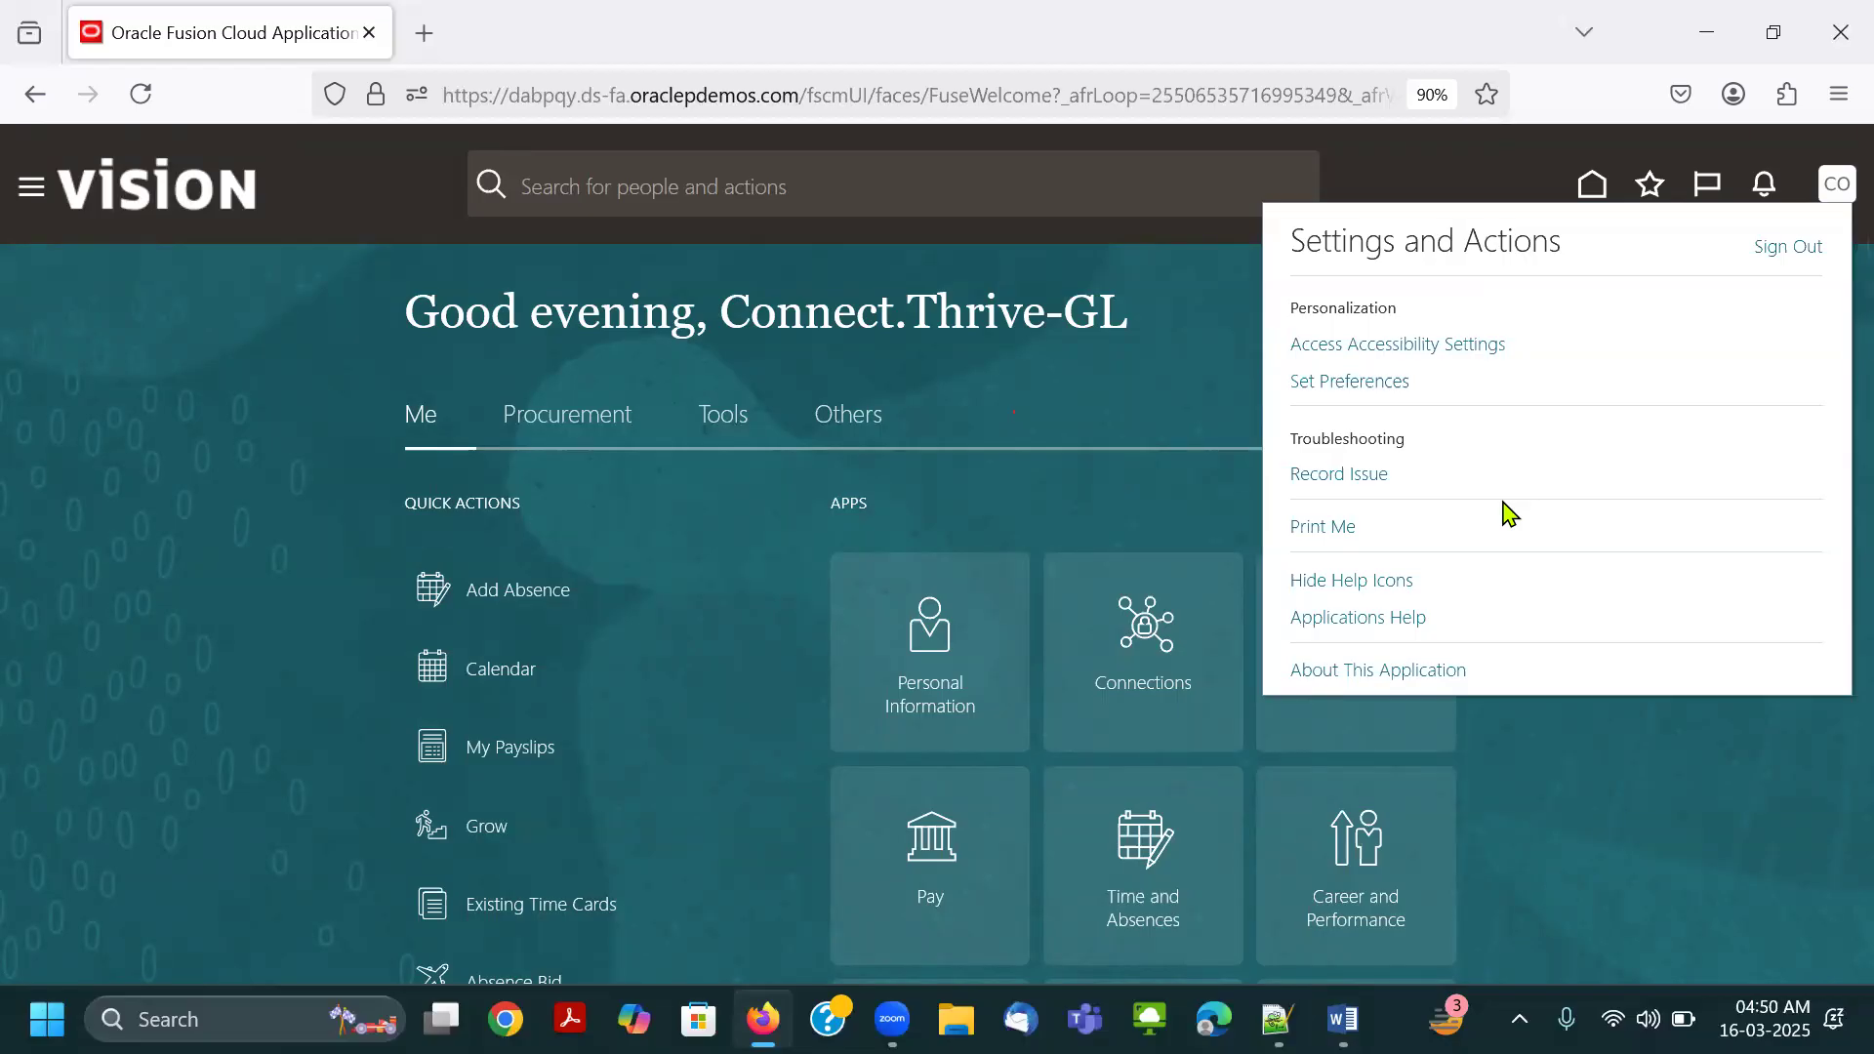
# Add the caption "Application Implementation Consultant" below the last screenshot in the Word document and paste the Settings and Actions screenshot after it.
pyautogui.hotkey('alt', 'Tab')
pyautogui.scroll(2, 1464, 440)
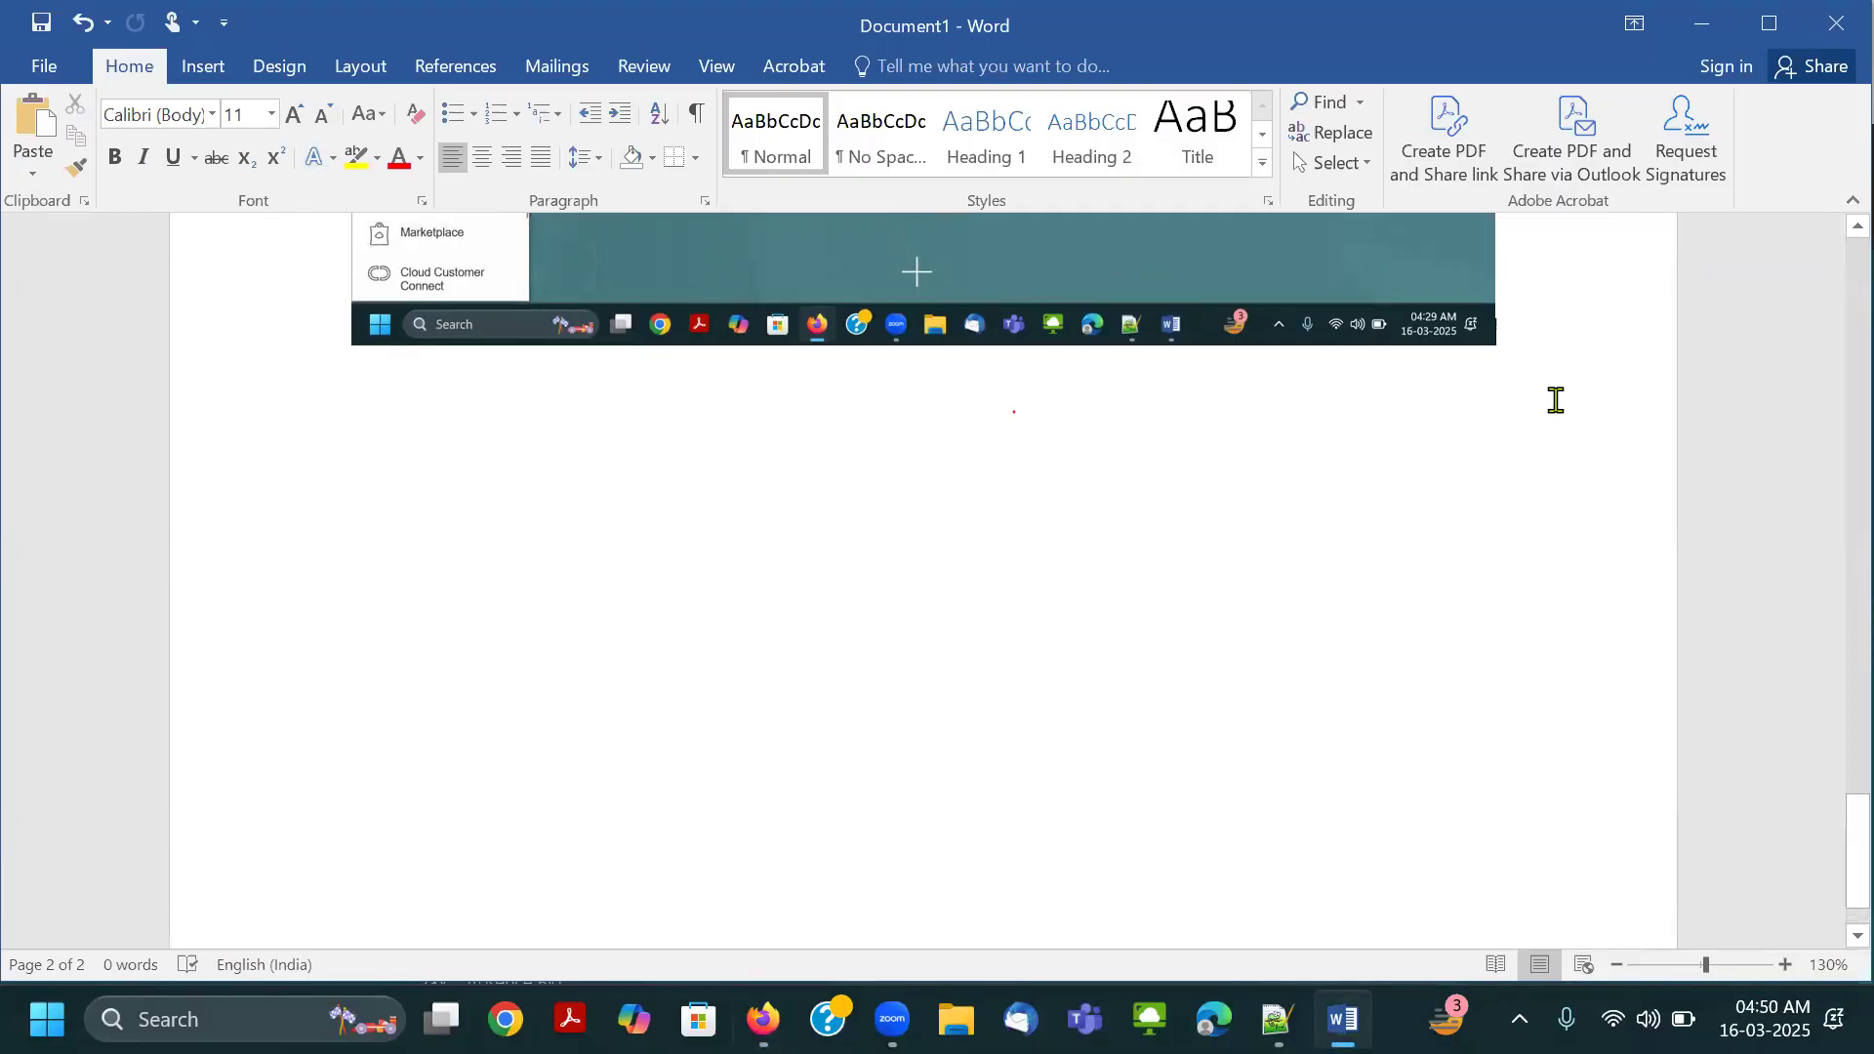
pyautogui.scroll(5, 1542, 539)
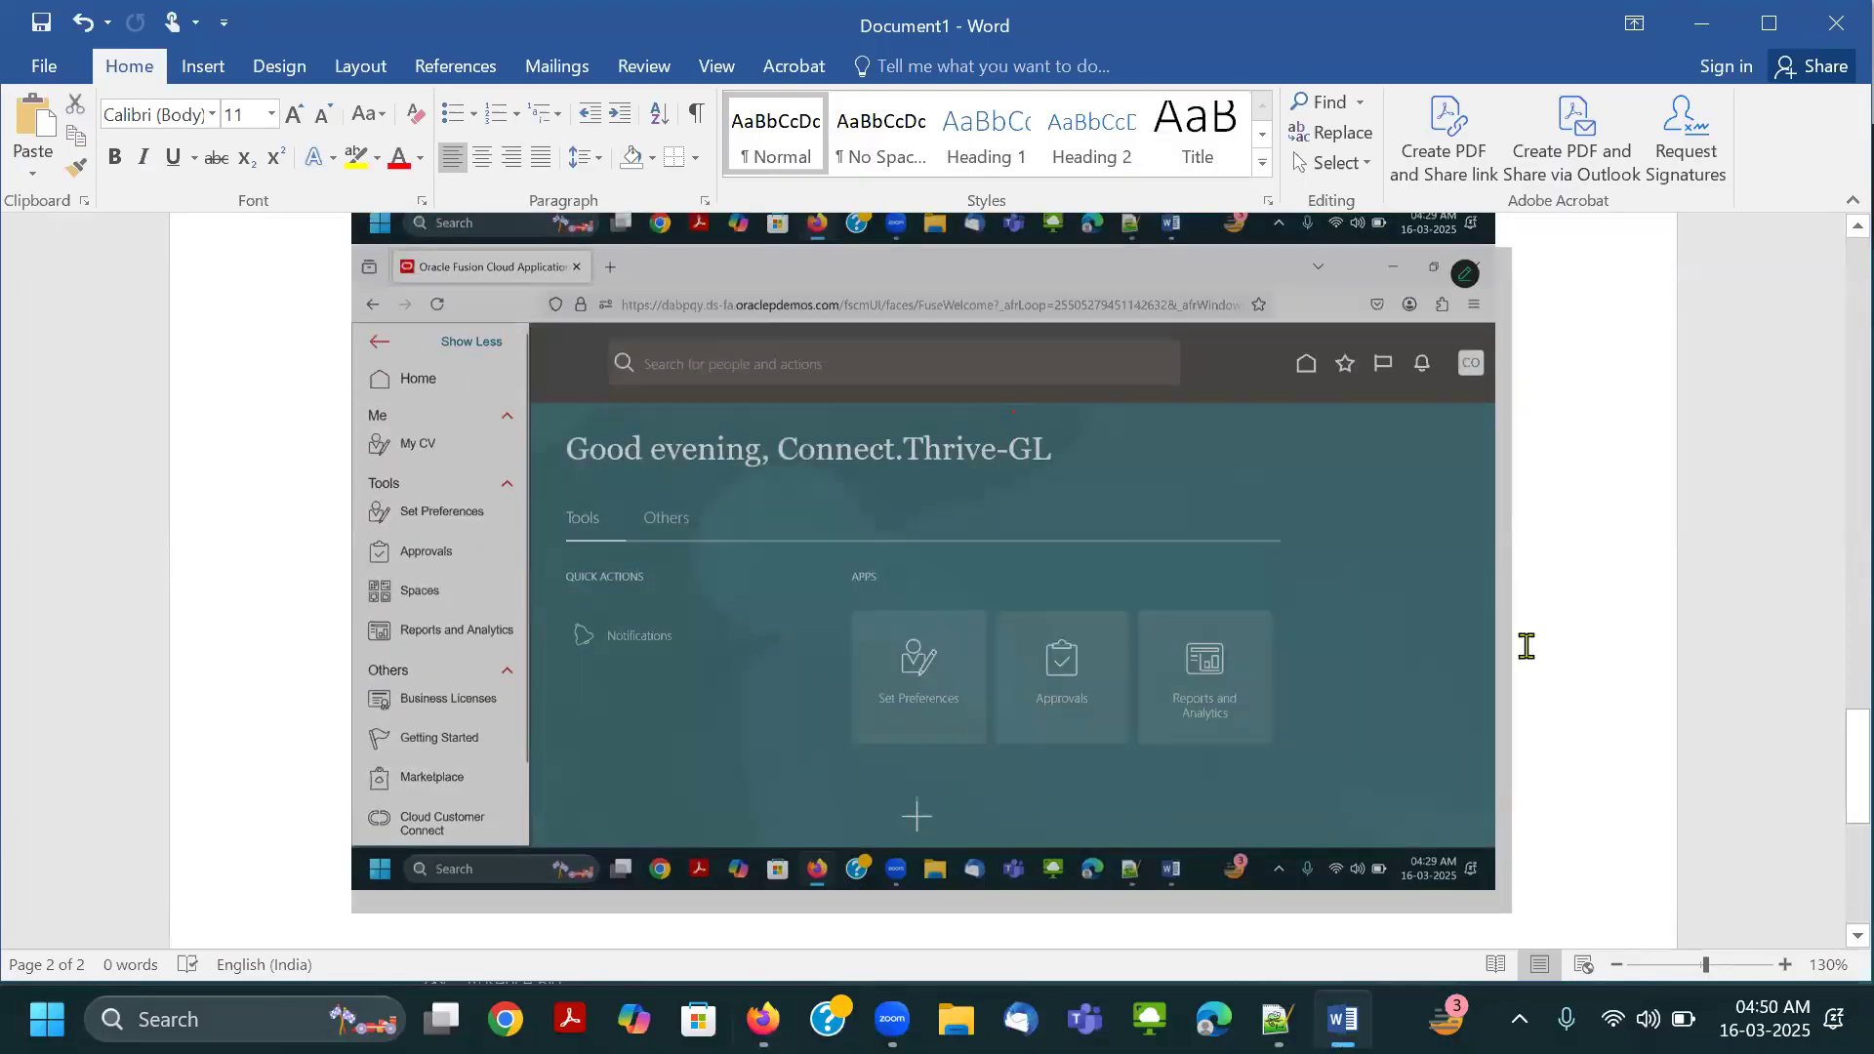
pyautogui.click(1548, 845)
pyautogui.press('Return')
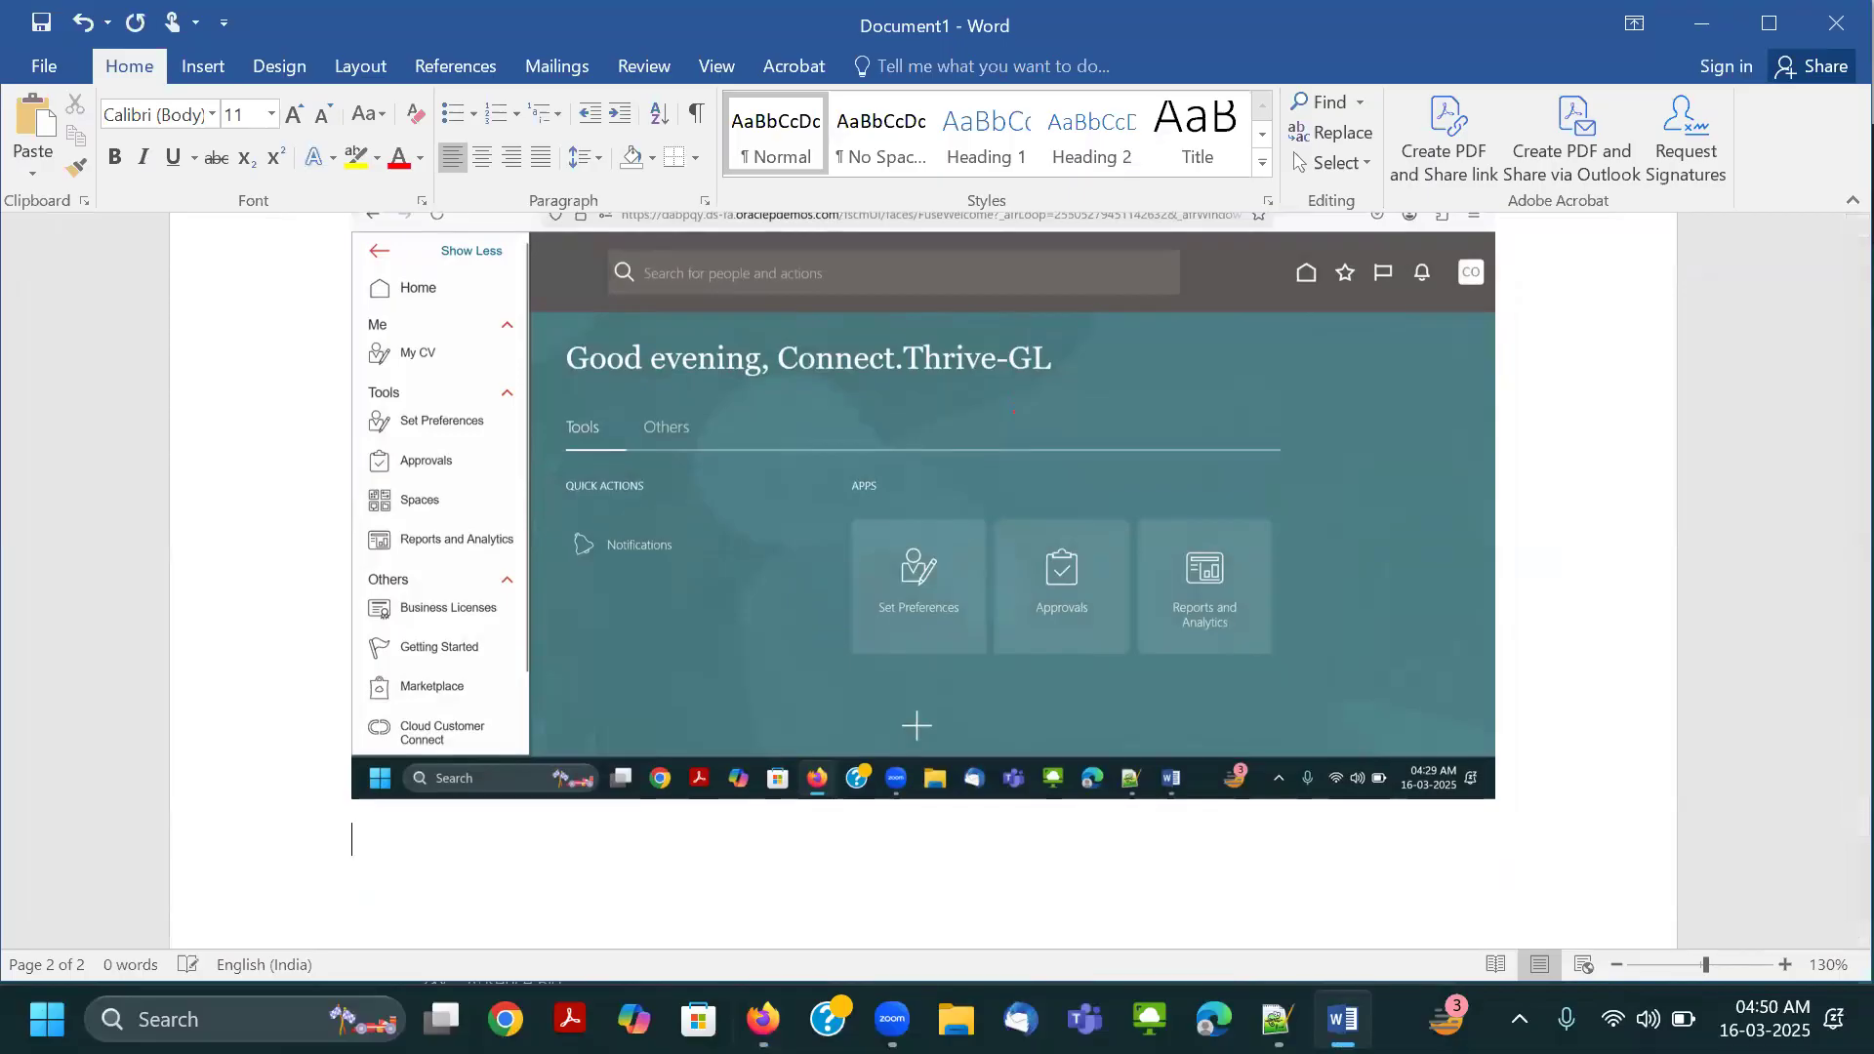
pyautogui.write('Applicatin')
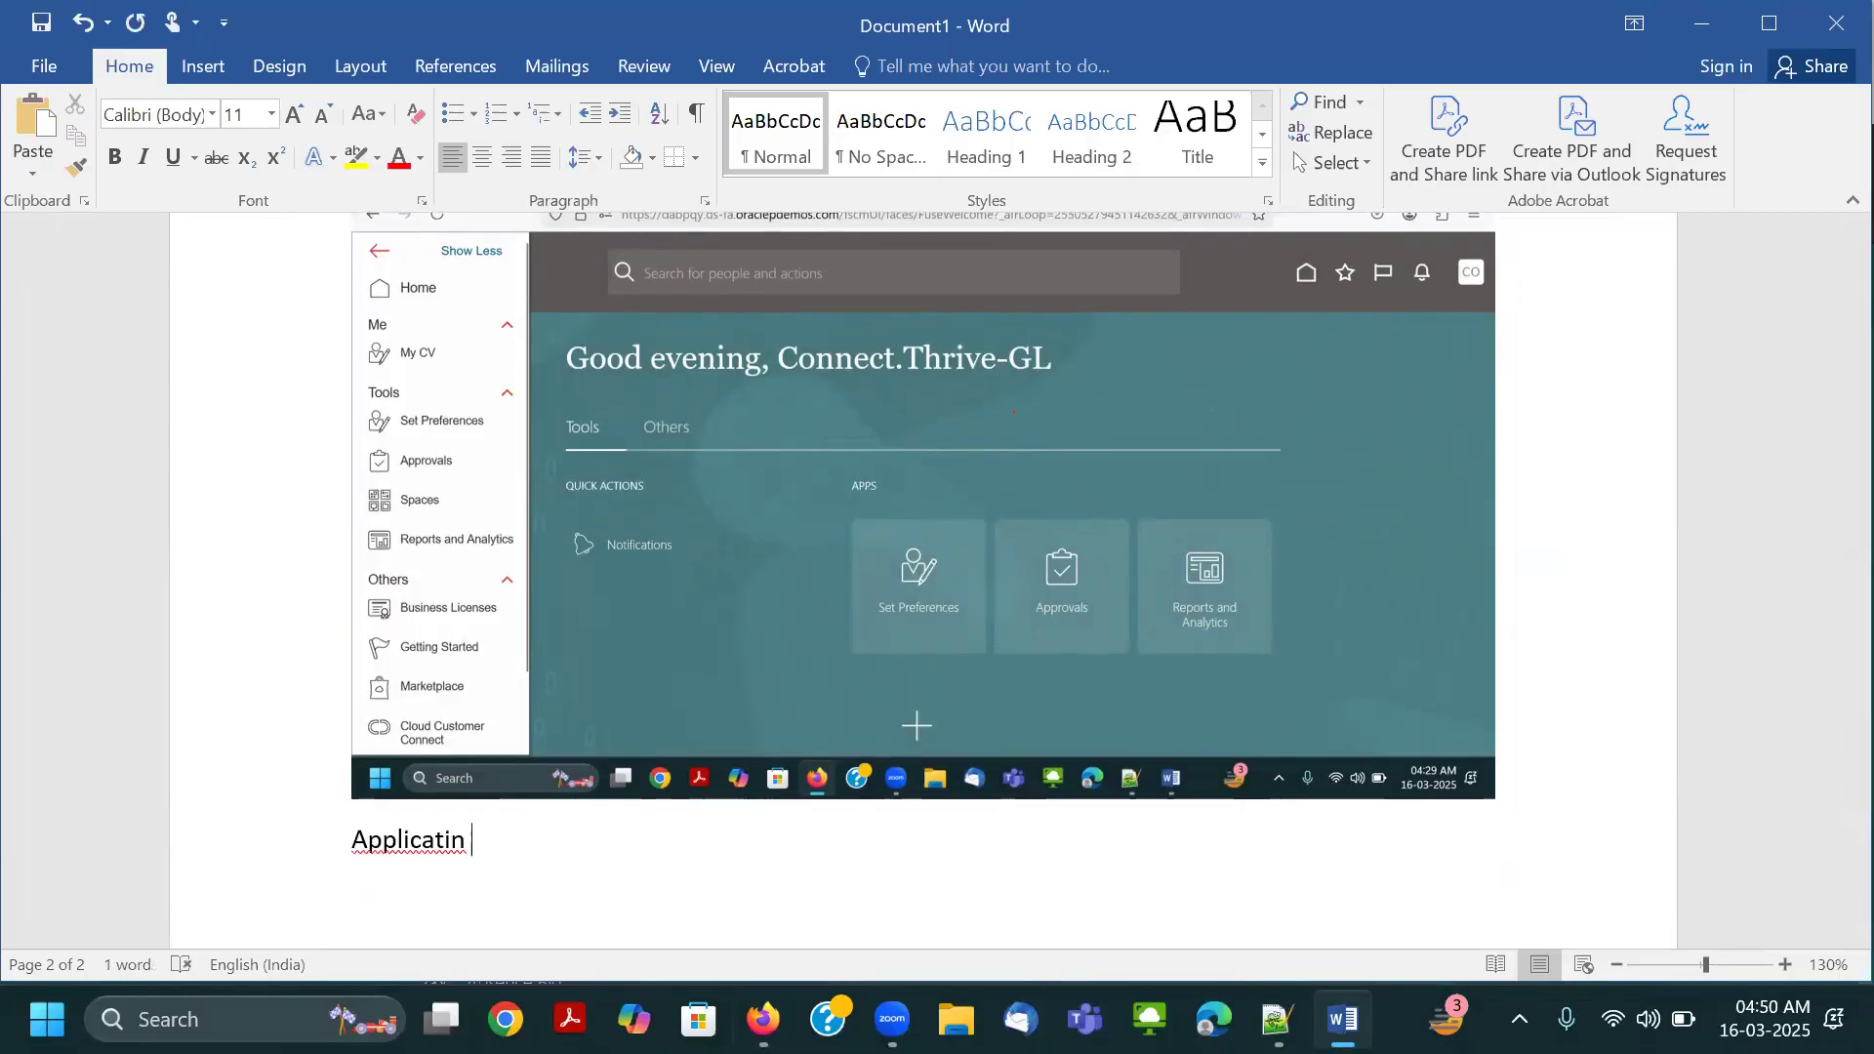
pyautogui.rightClick(435, 841)
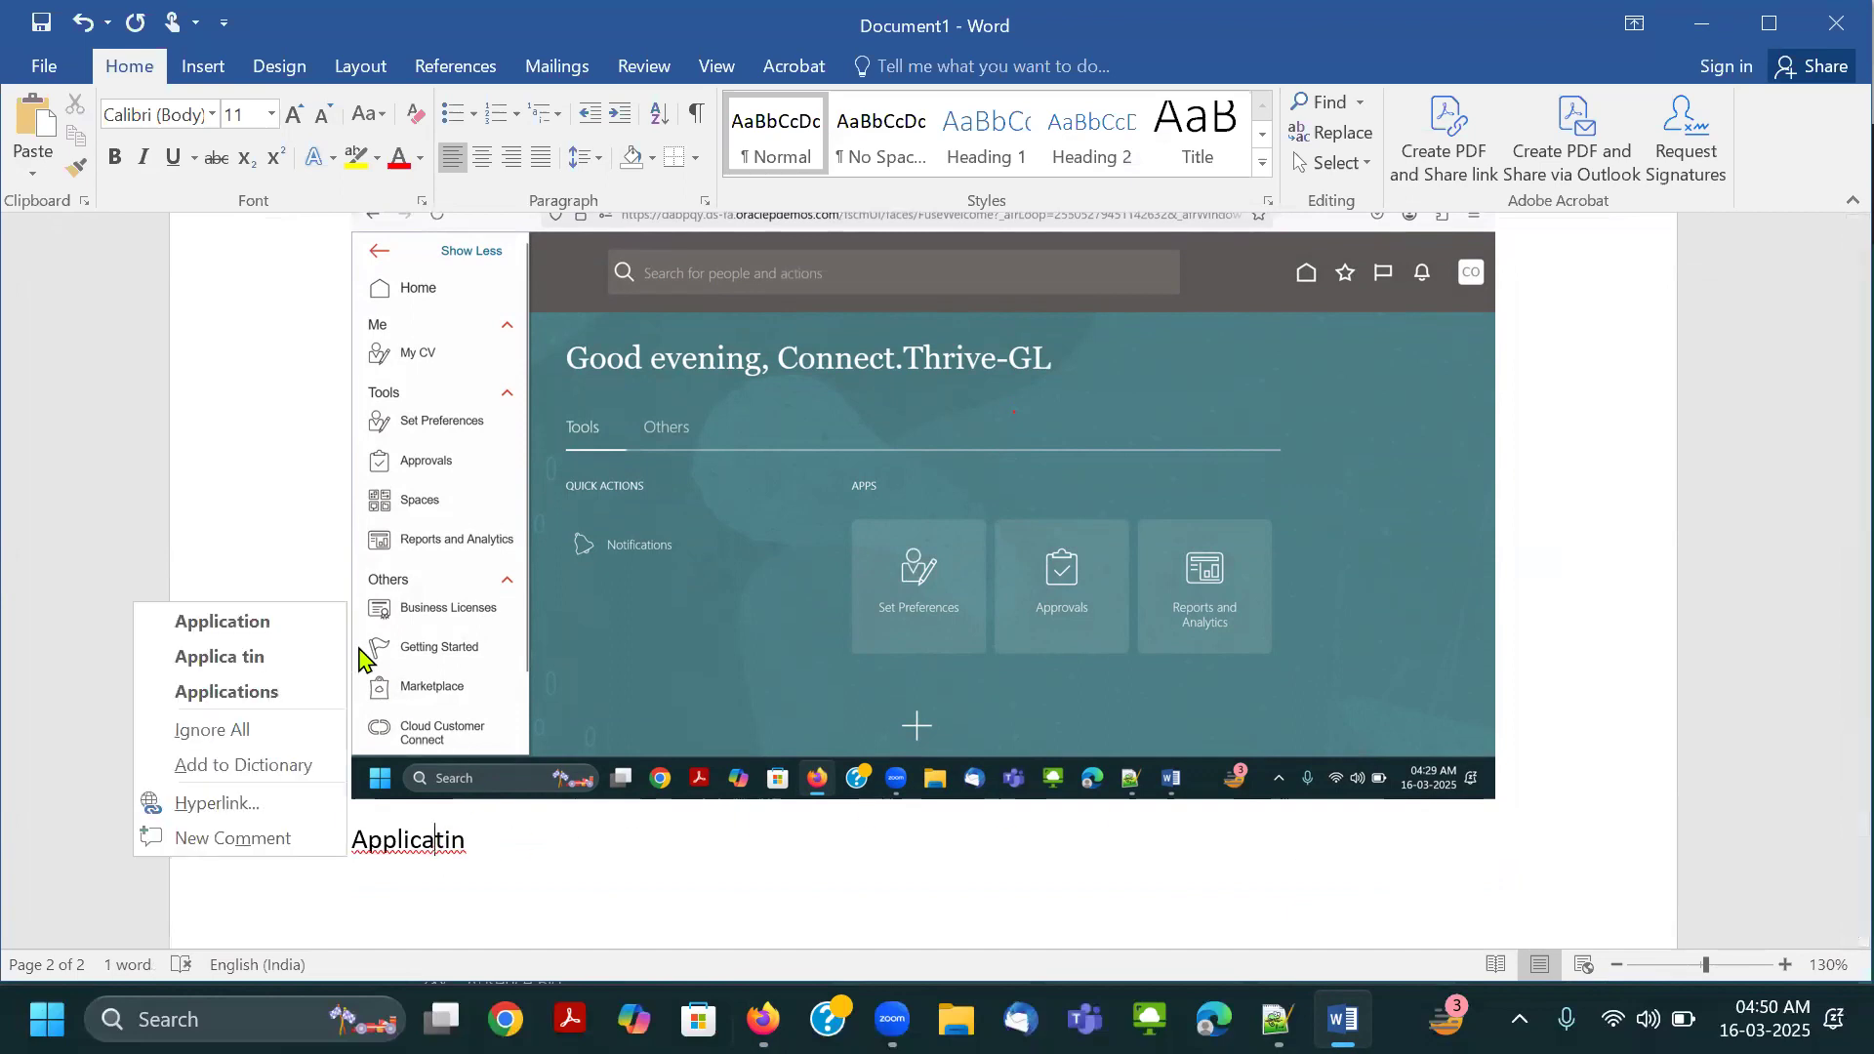
pyautogui.click(301, 626)
pyautogui.write('Implumention Cons')
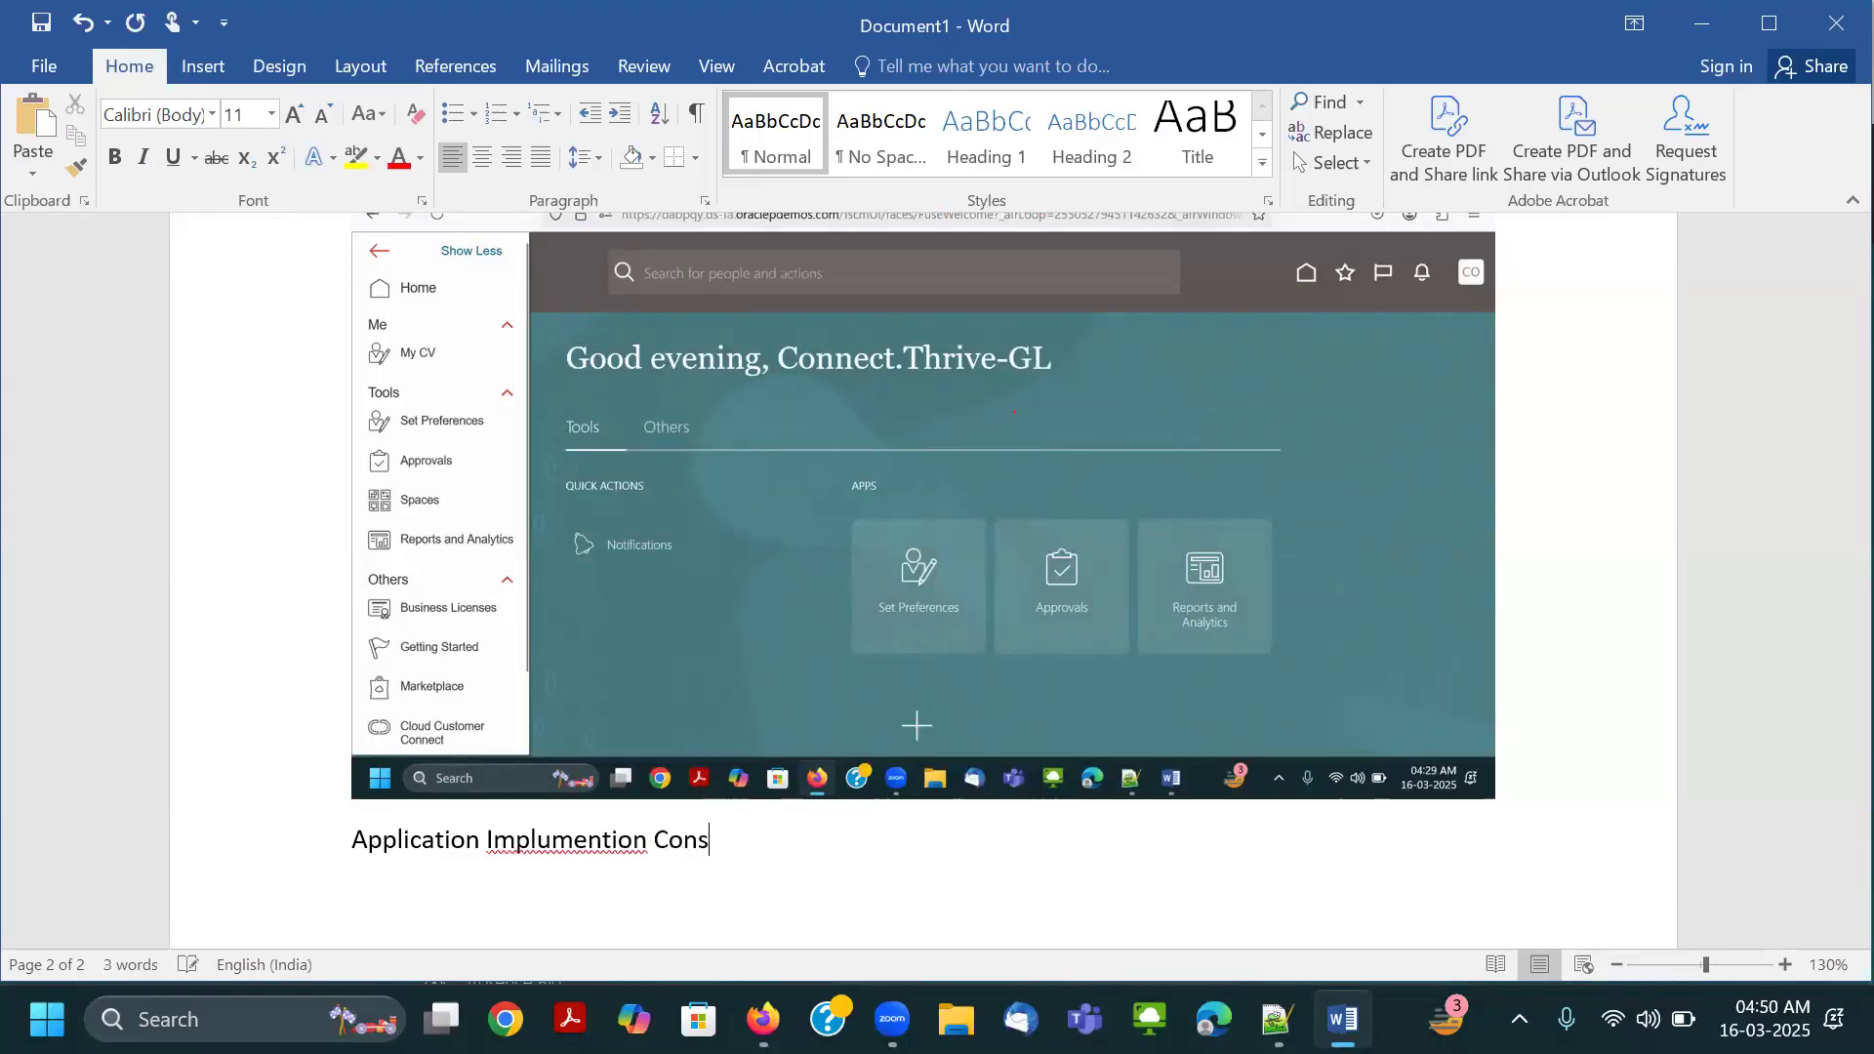
pyautogui.write('ant')
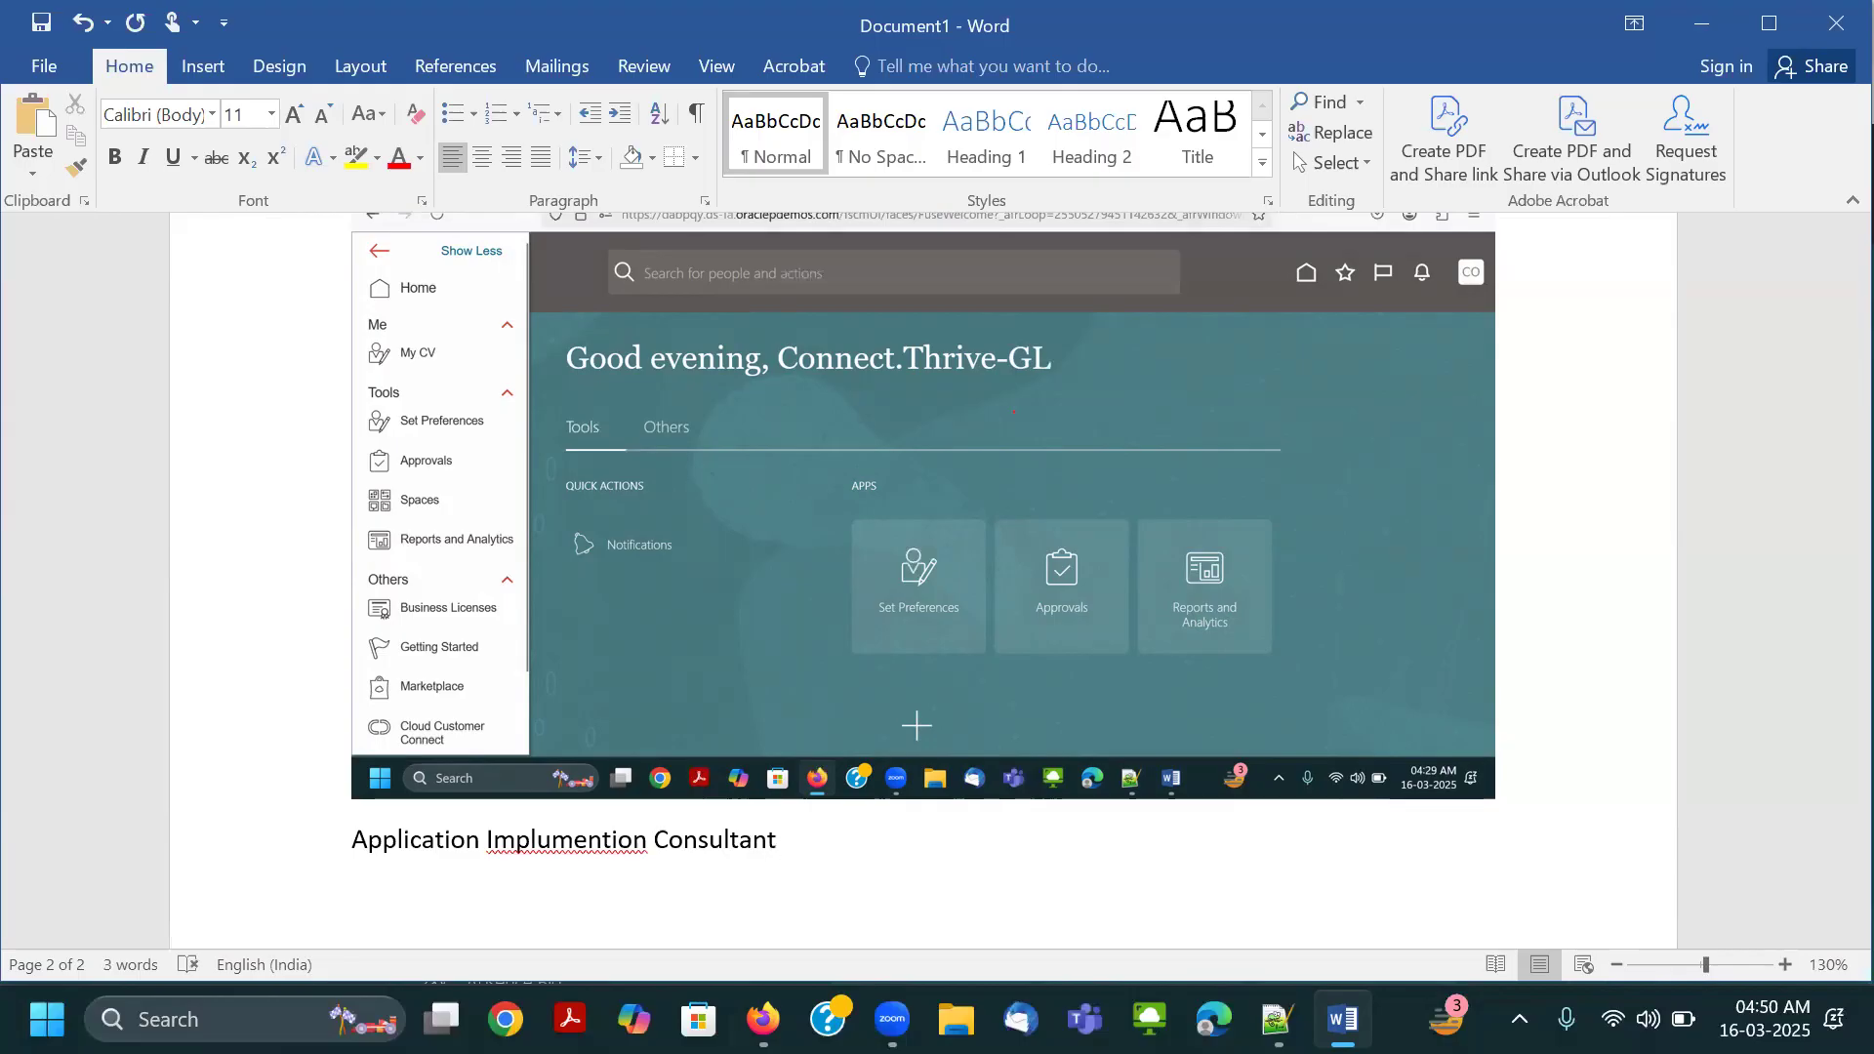
pyautogui.rightClick(576, 841)
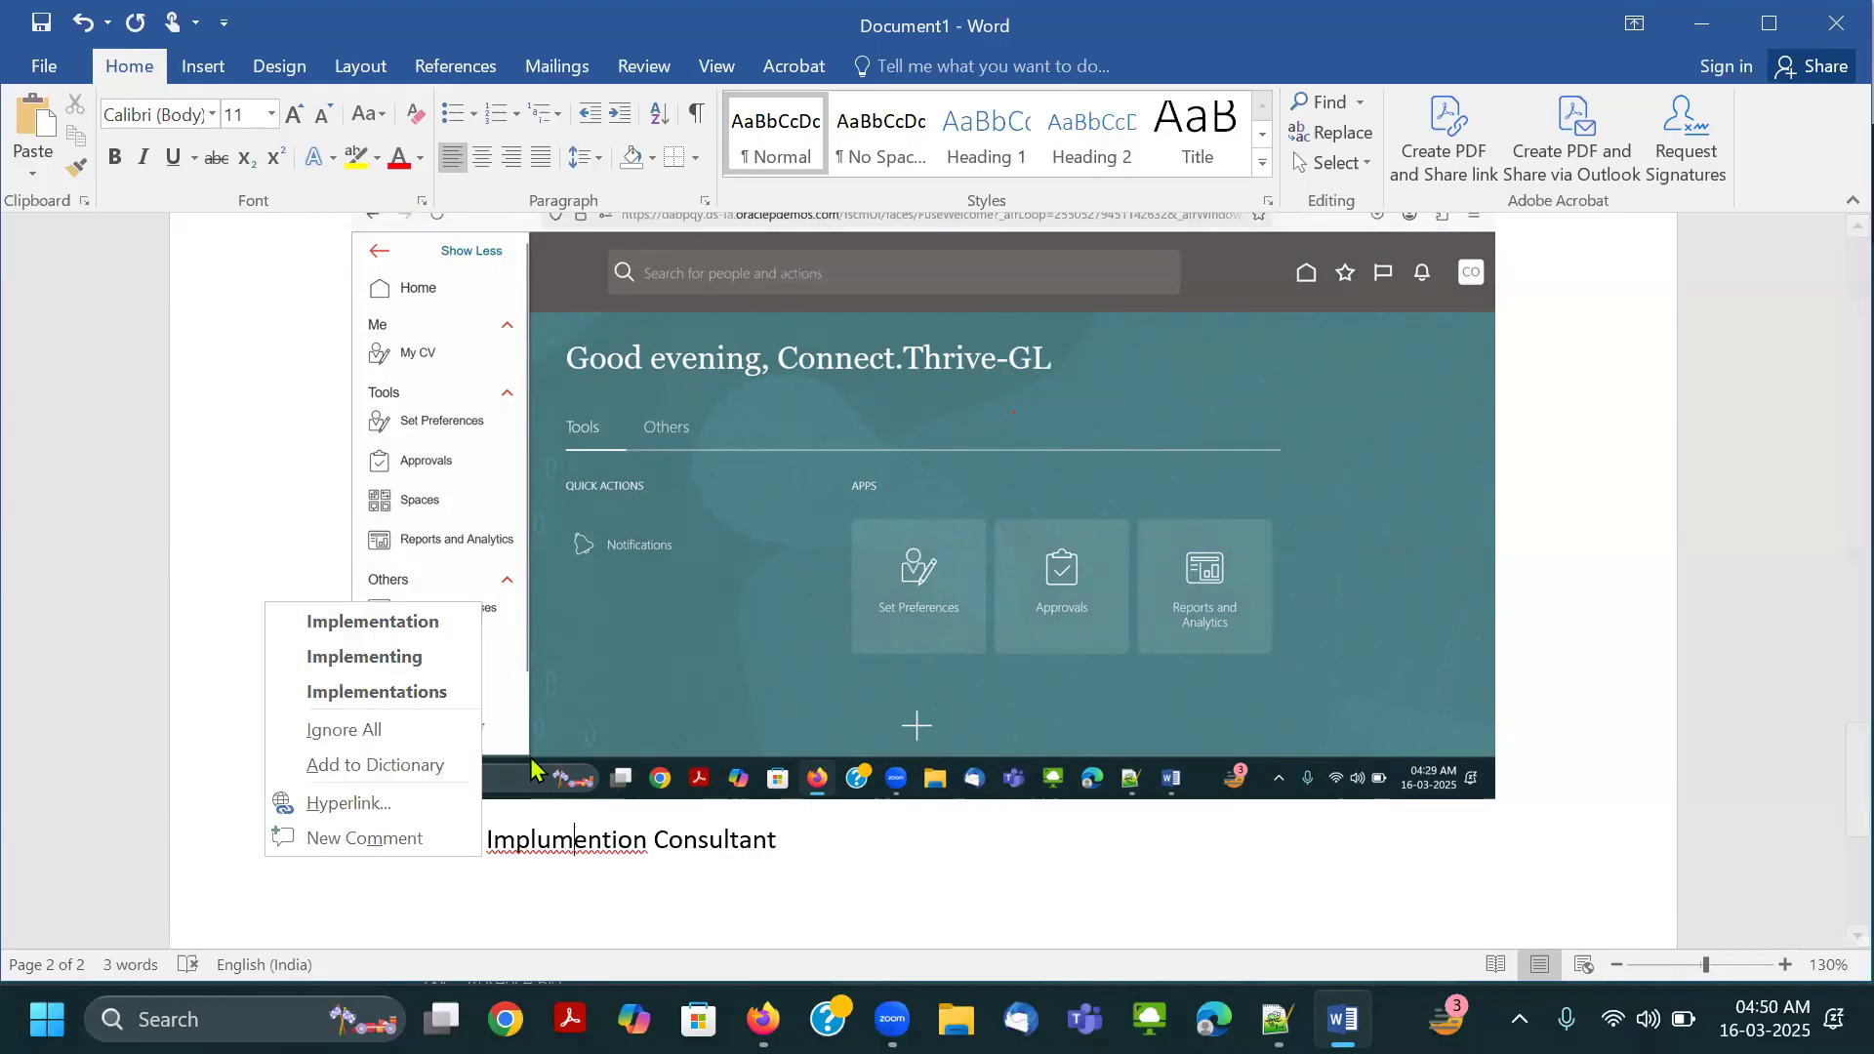
pyautogui.click(447, 632)
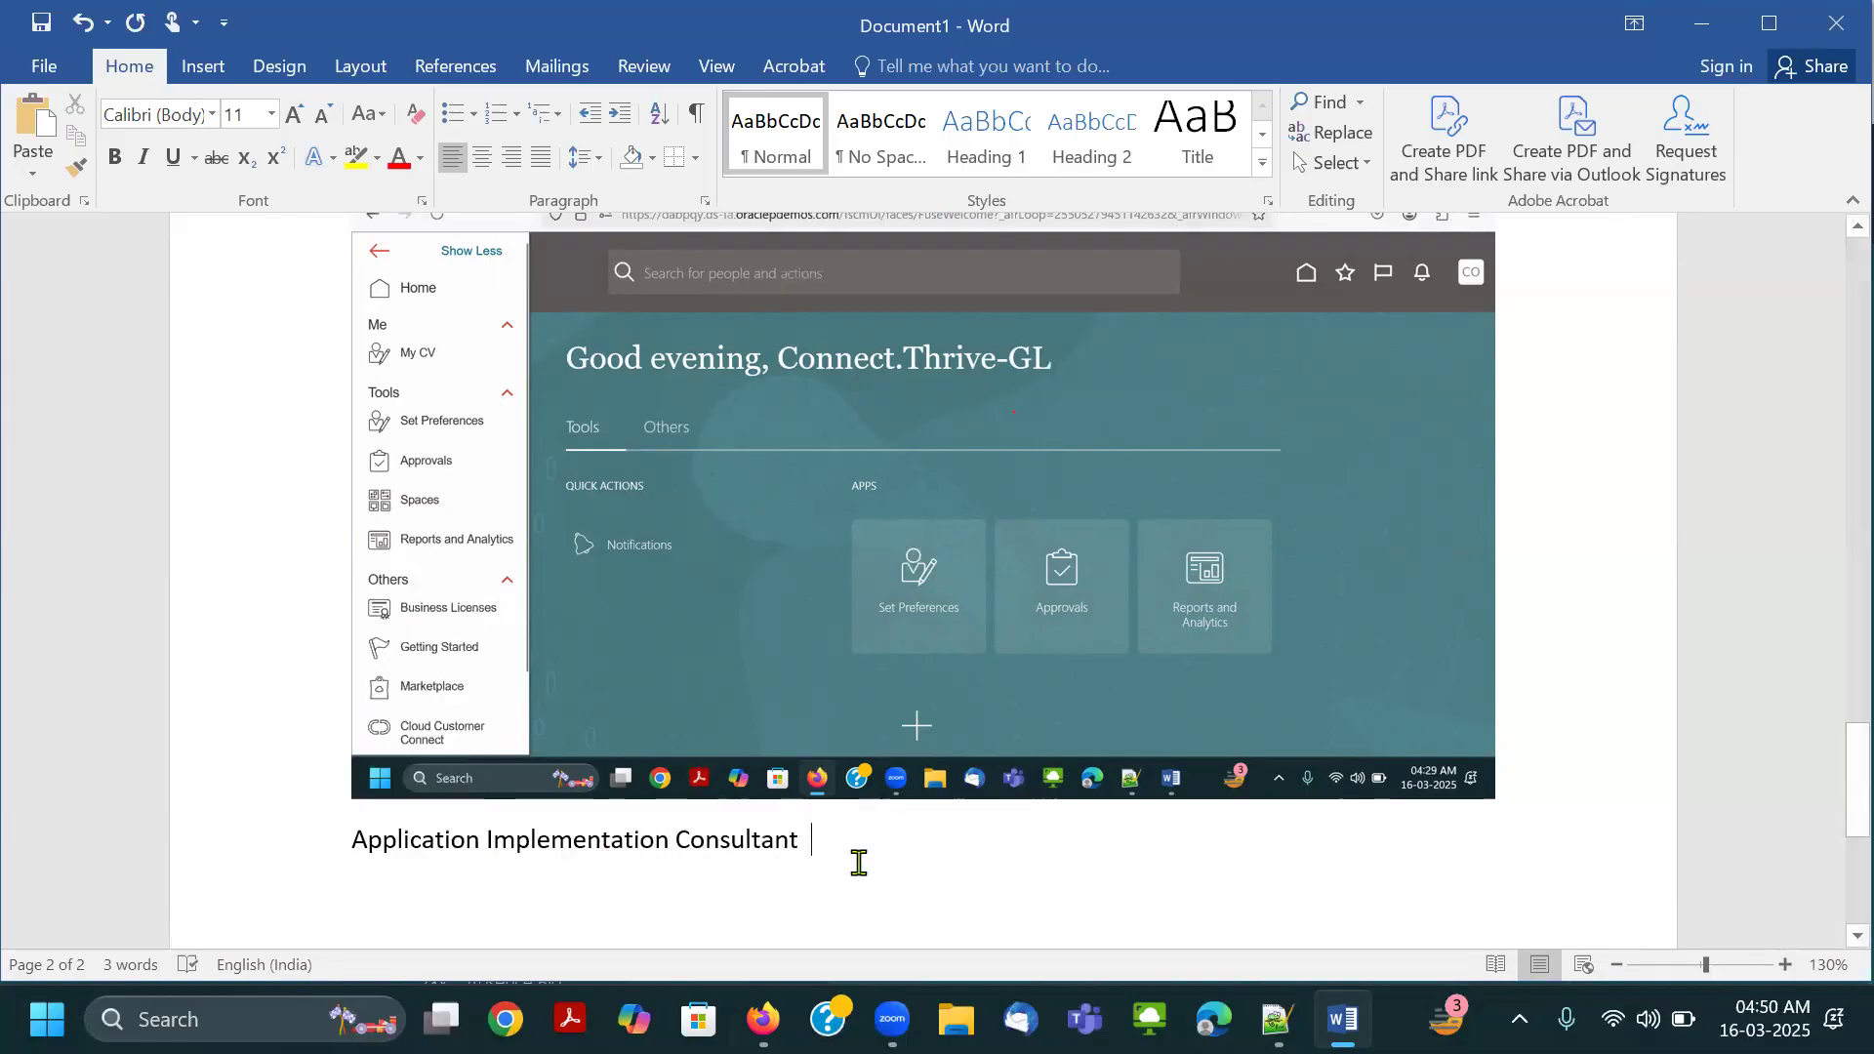
pyautogui.hotkey('ctrl', 'v')
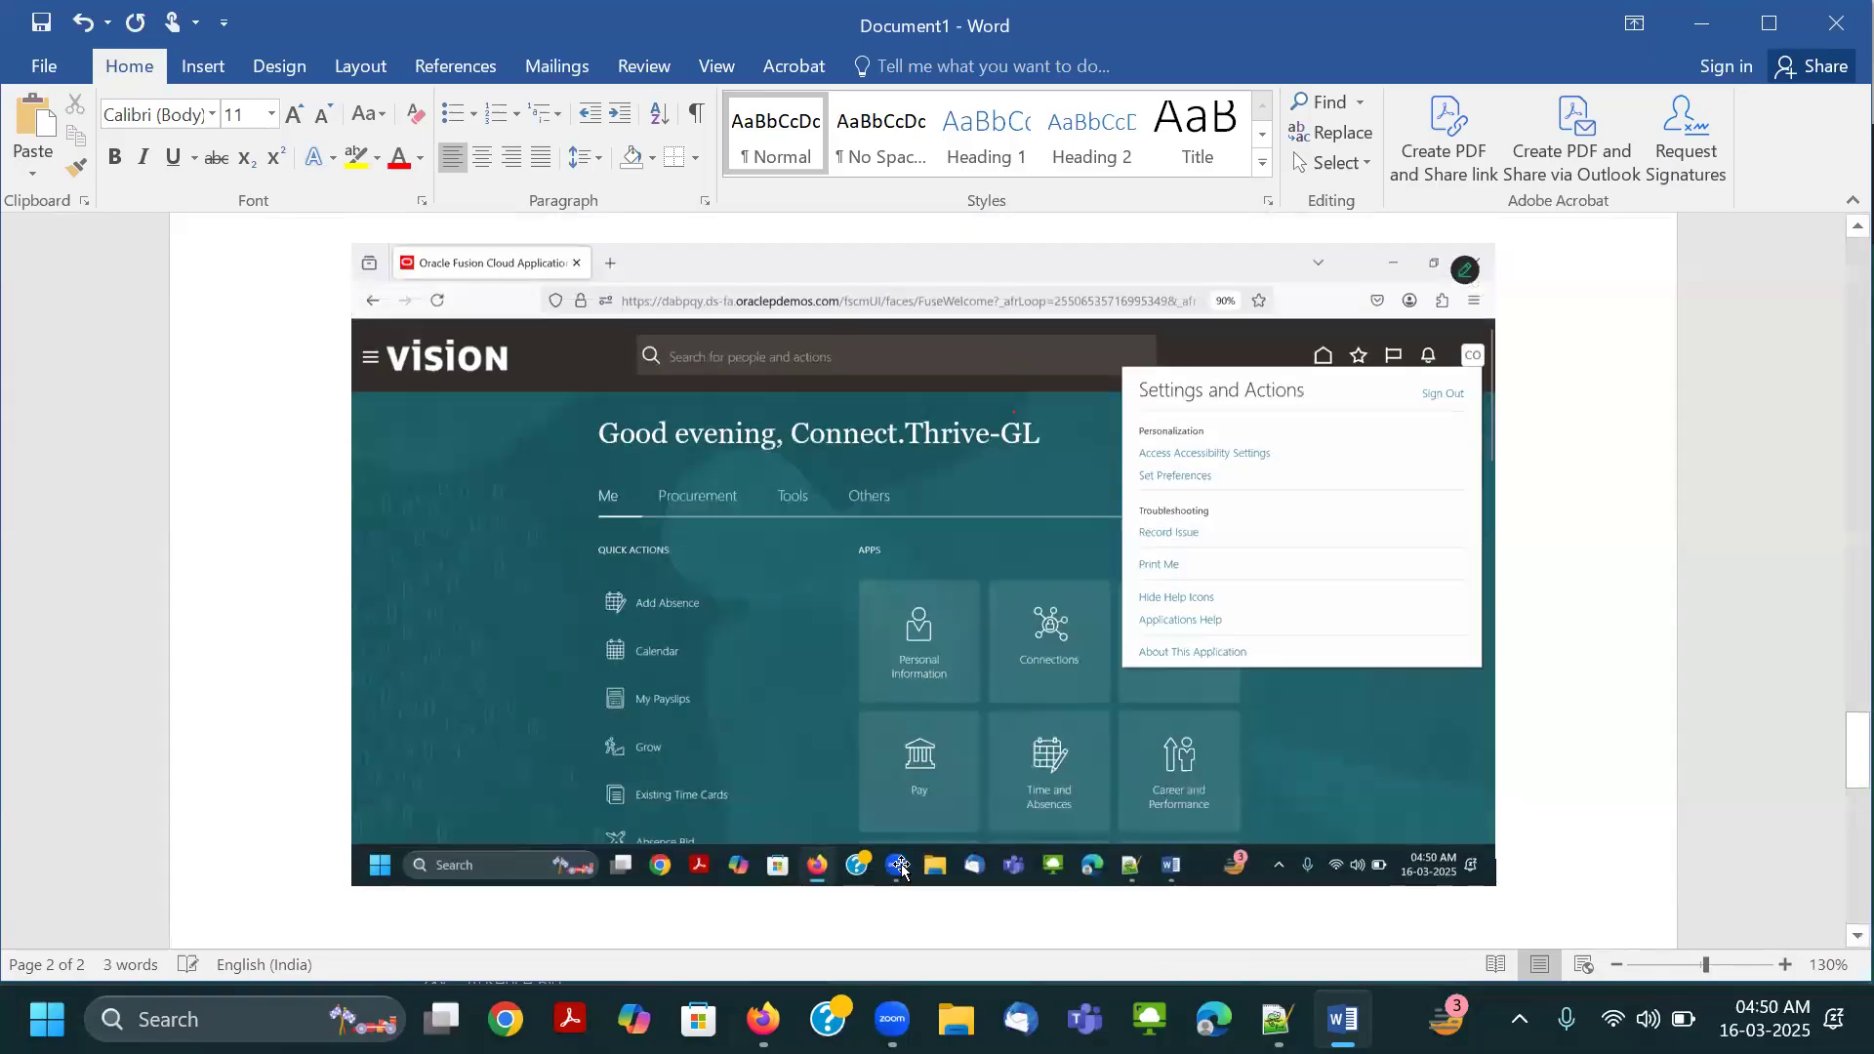
# Display the Procurement apps on the Oracle home page and paste a screenshot of them into the Word document.
pyautogui.hotkey('alt', 'Tab')
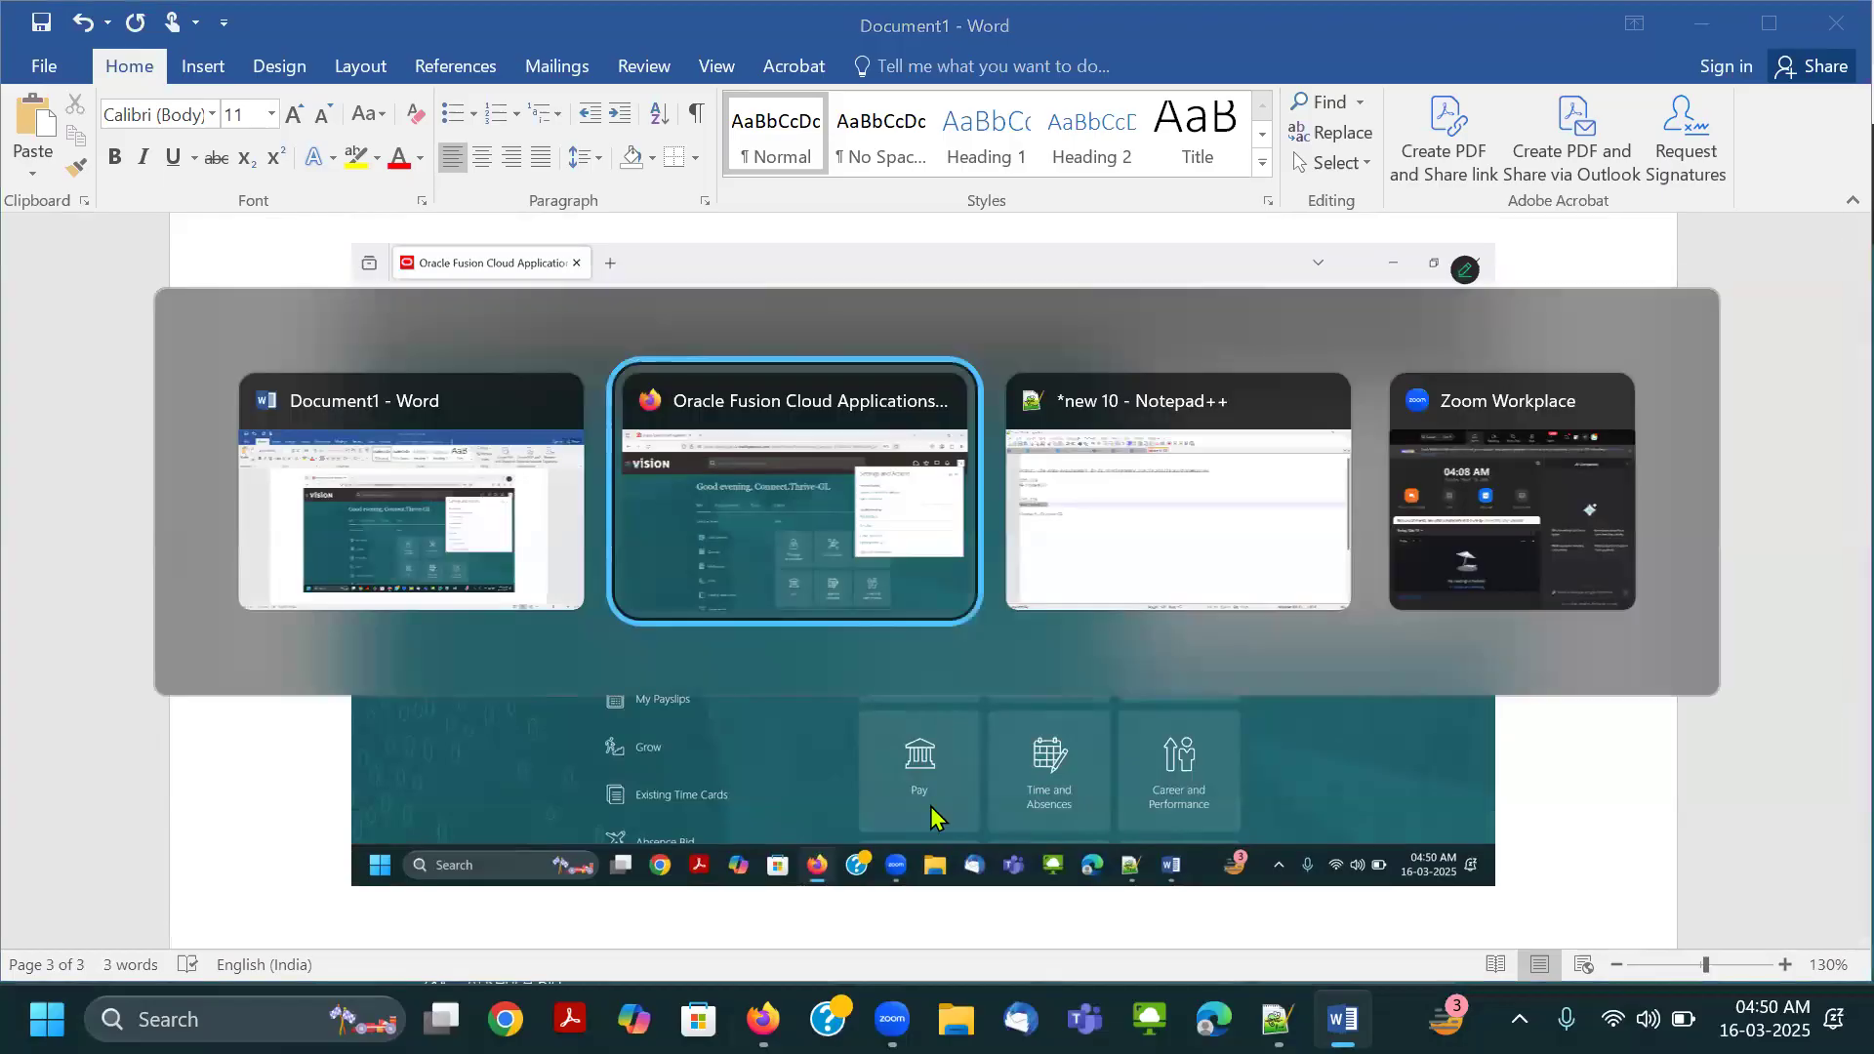
pyautogui.click(1020, 408)
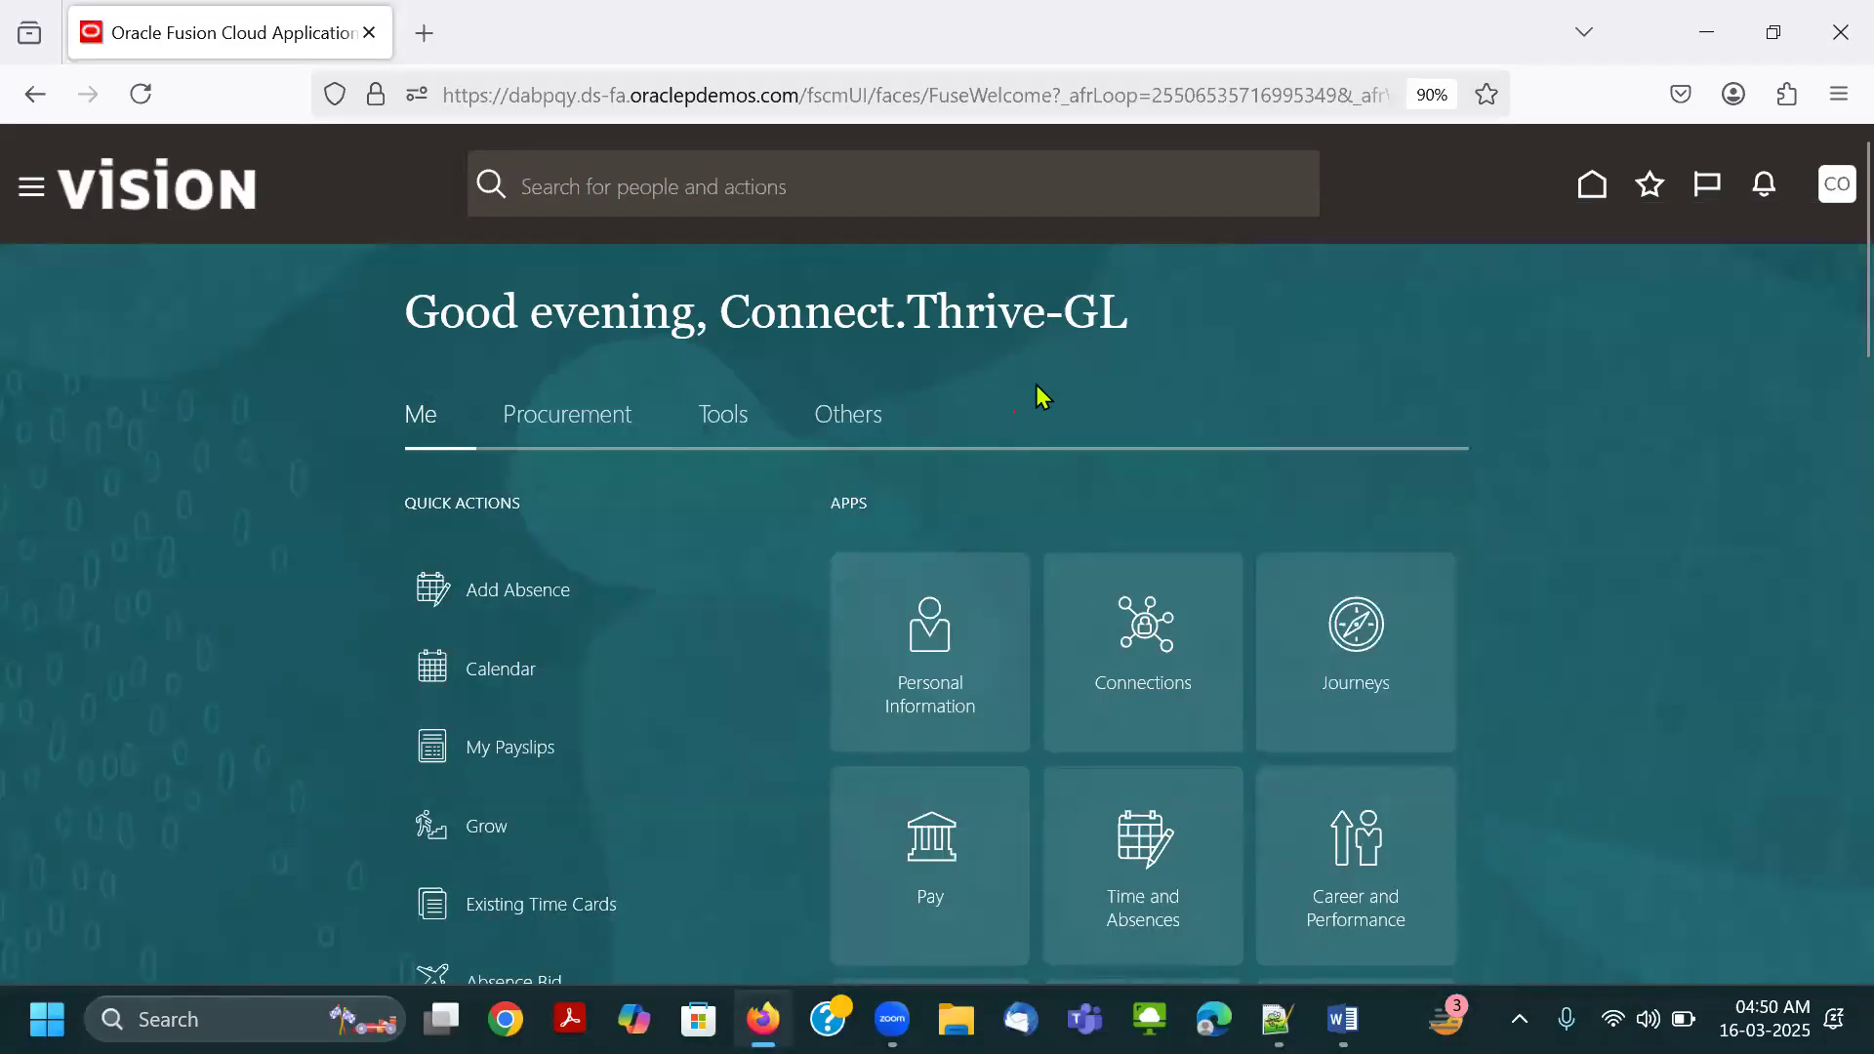
pyautogui.click(625, 424)
pyautogui.scroll(-2, 1021, 410)
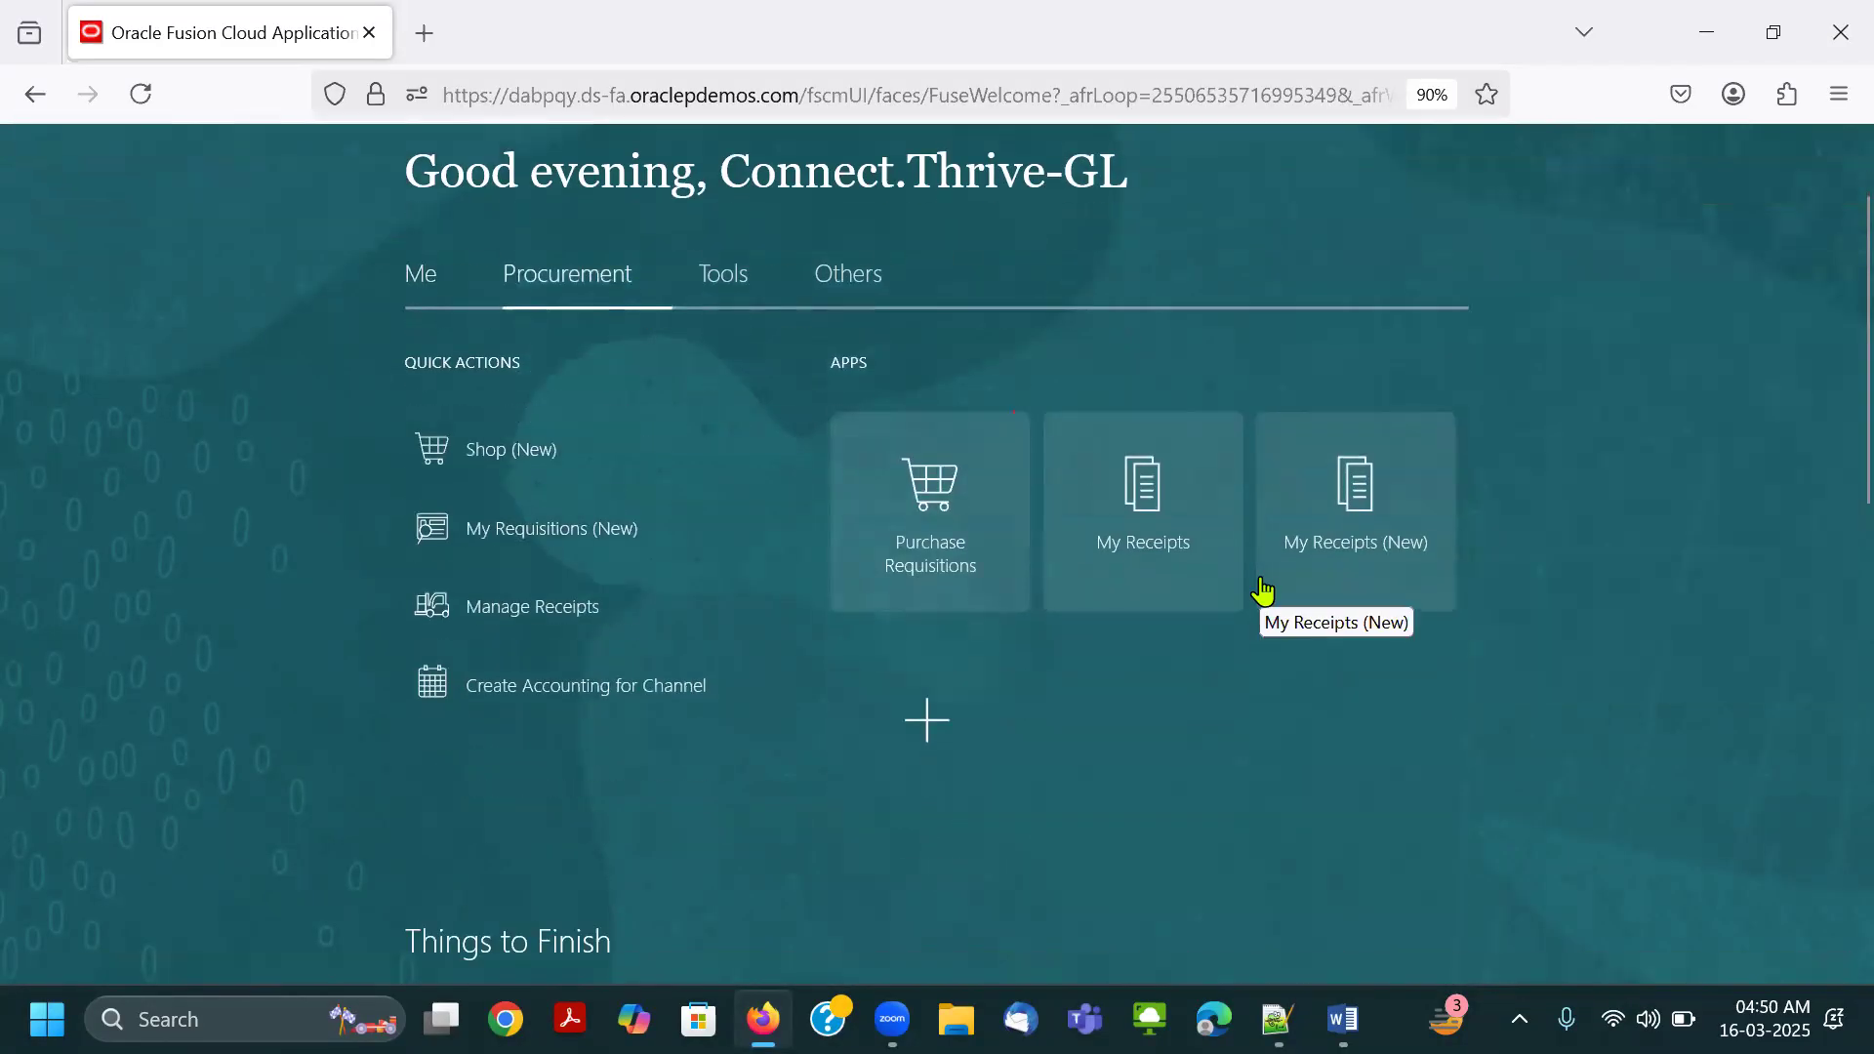
pyautogui.hotkey('alt', 'Tab')
pyautogui.hotkey('ctrl', 'v')
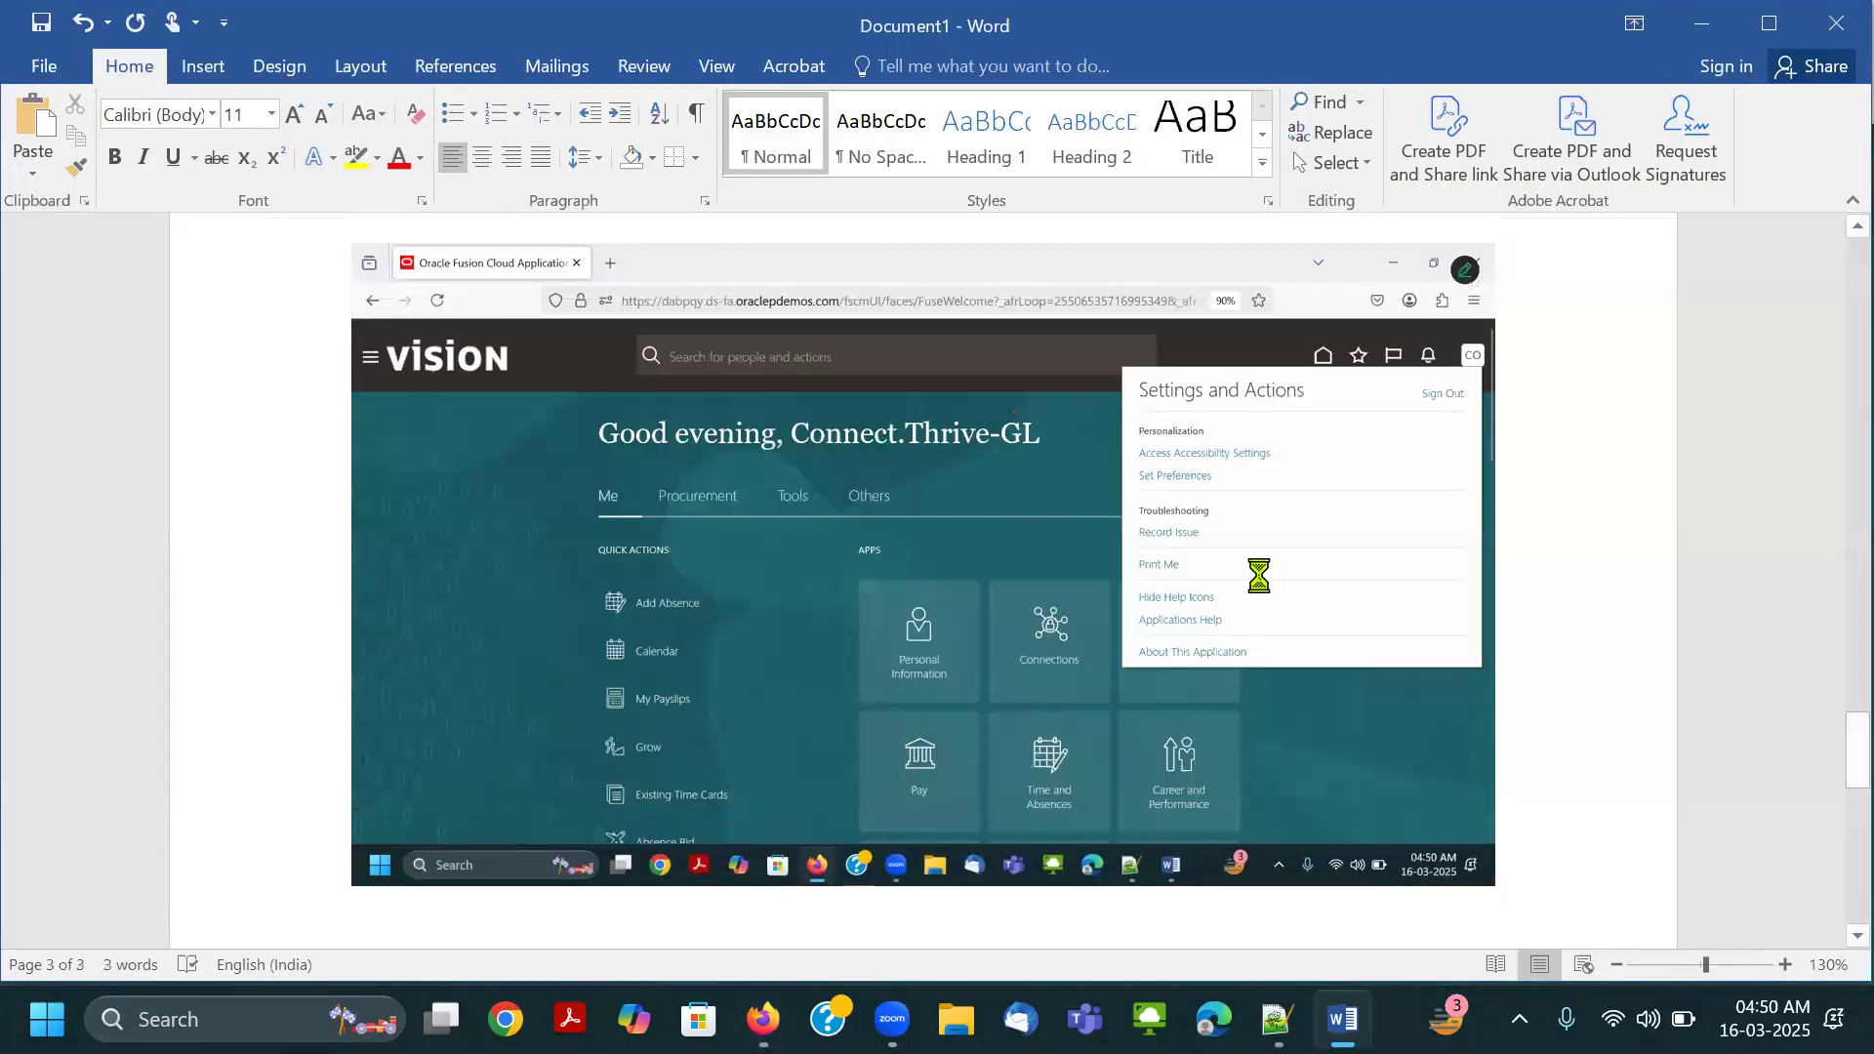
# Display the Others apps on the Oracle home page and paste a screenshot of them into the Word document.
pyautogui.hotkey('alt', 'Tab')
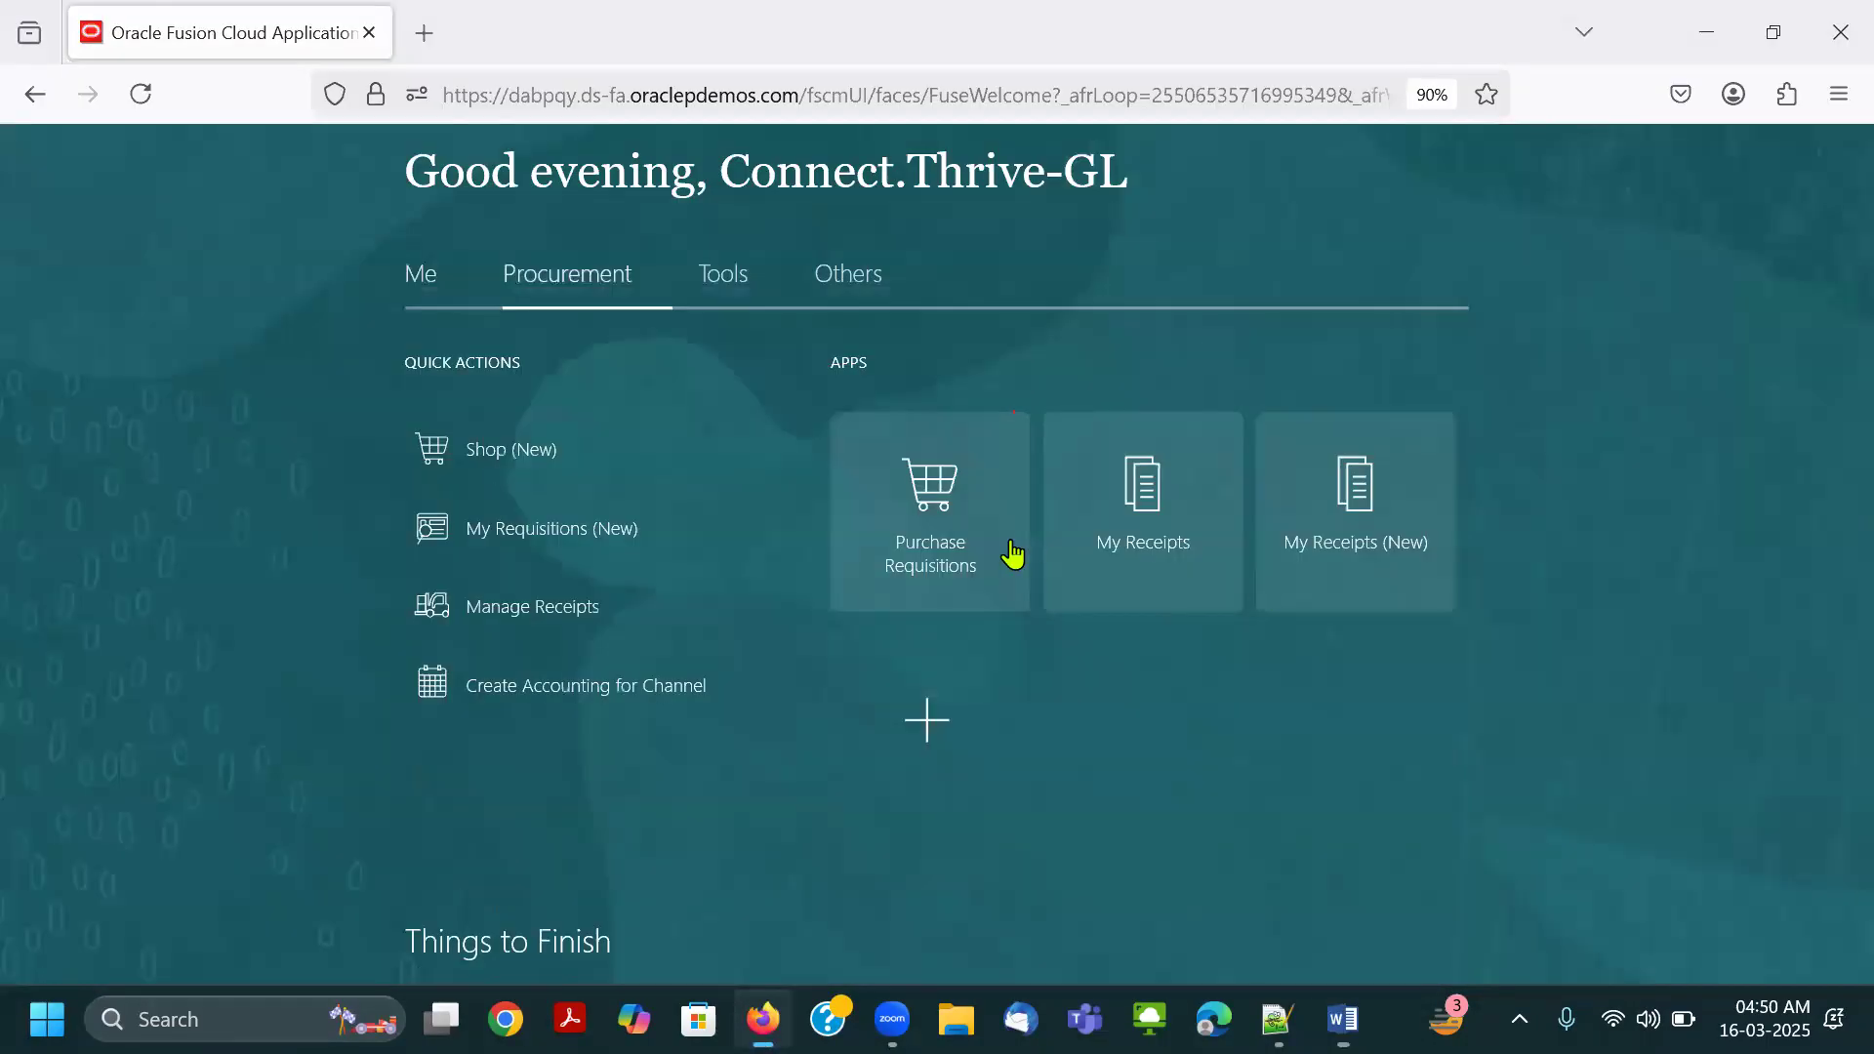
pyautogui.click(847, 275)
pyautogui.scroll(2, 1667, 498)
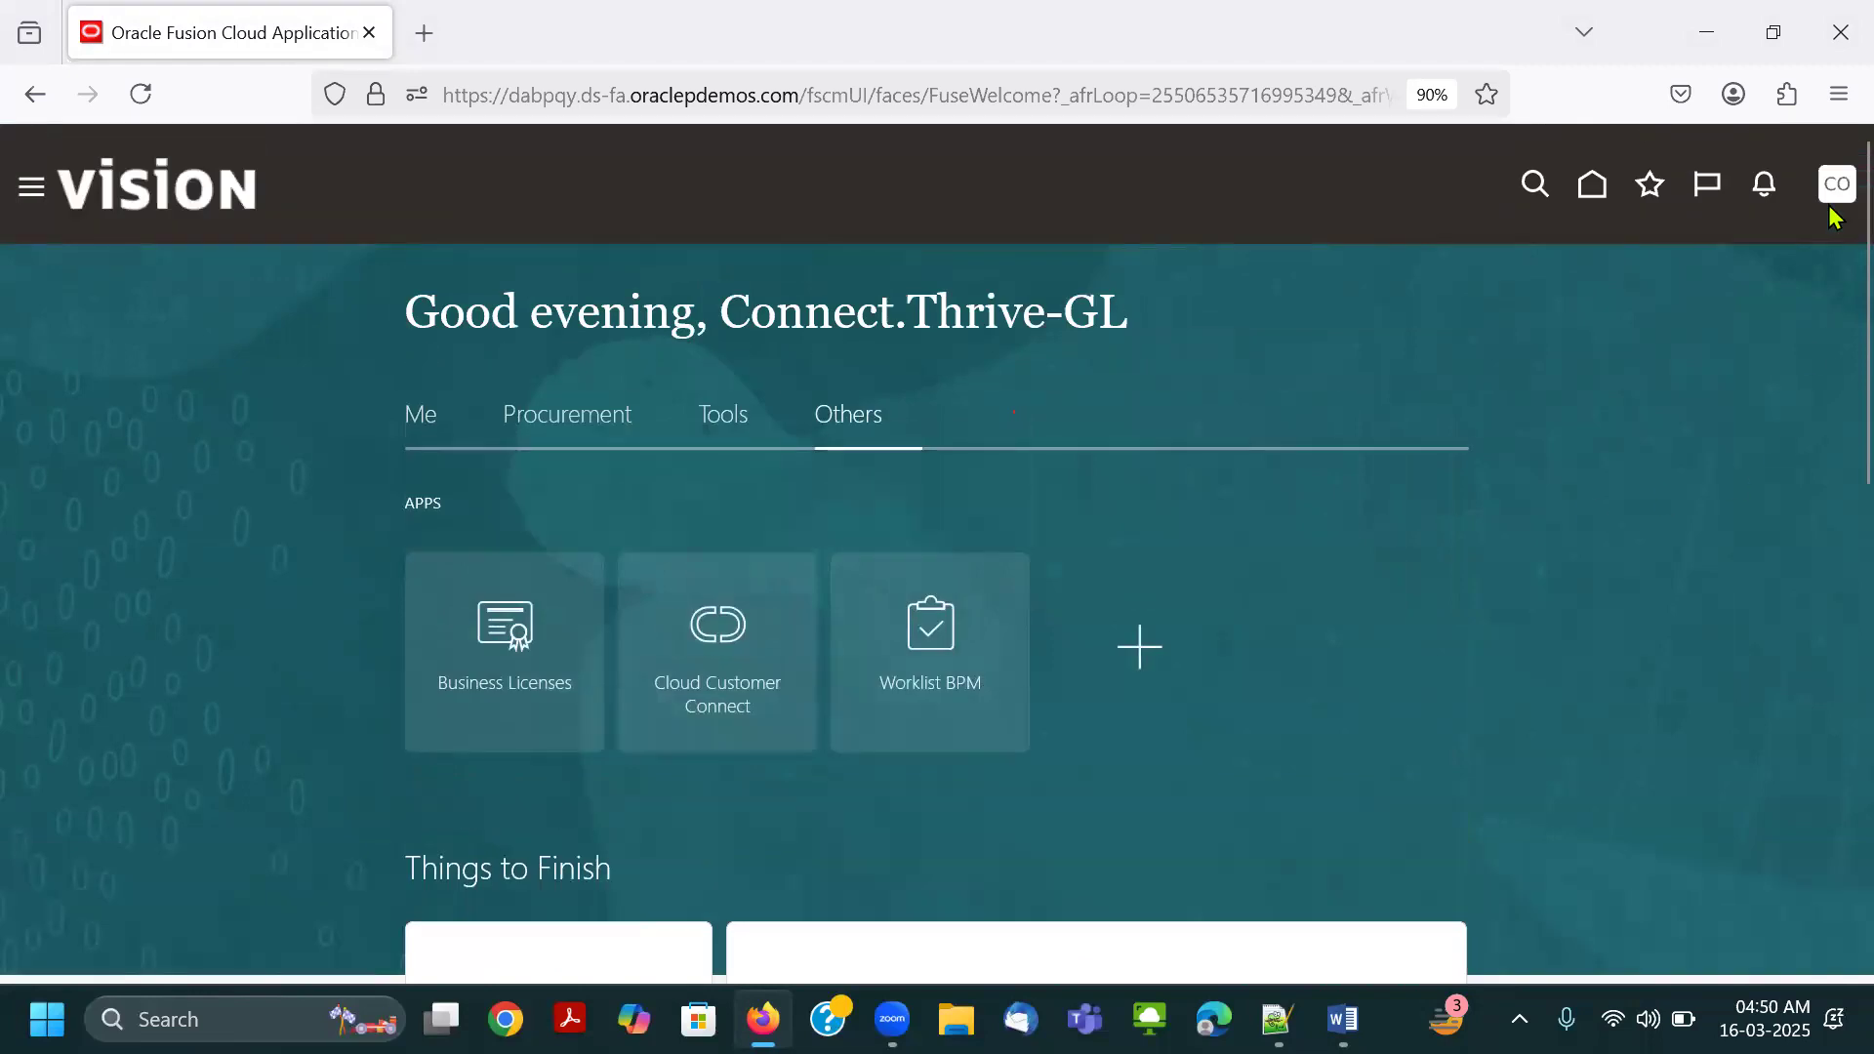
pyautogui.hotkey('alt', 'Tab')
pyautogui.hotkey('ctrl', 'v')
pyautogui.scroll(10, 1008, 714)
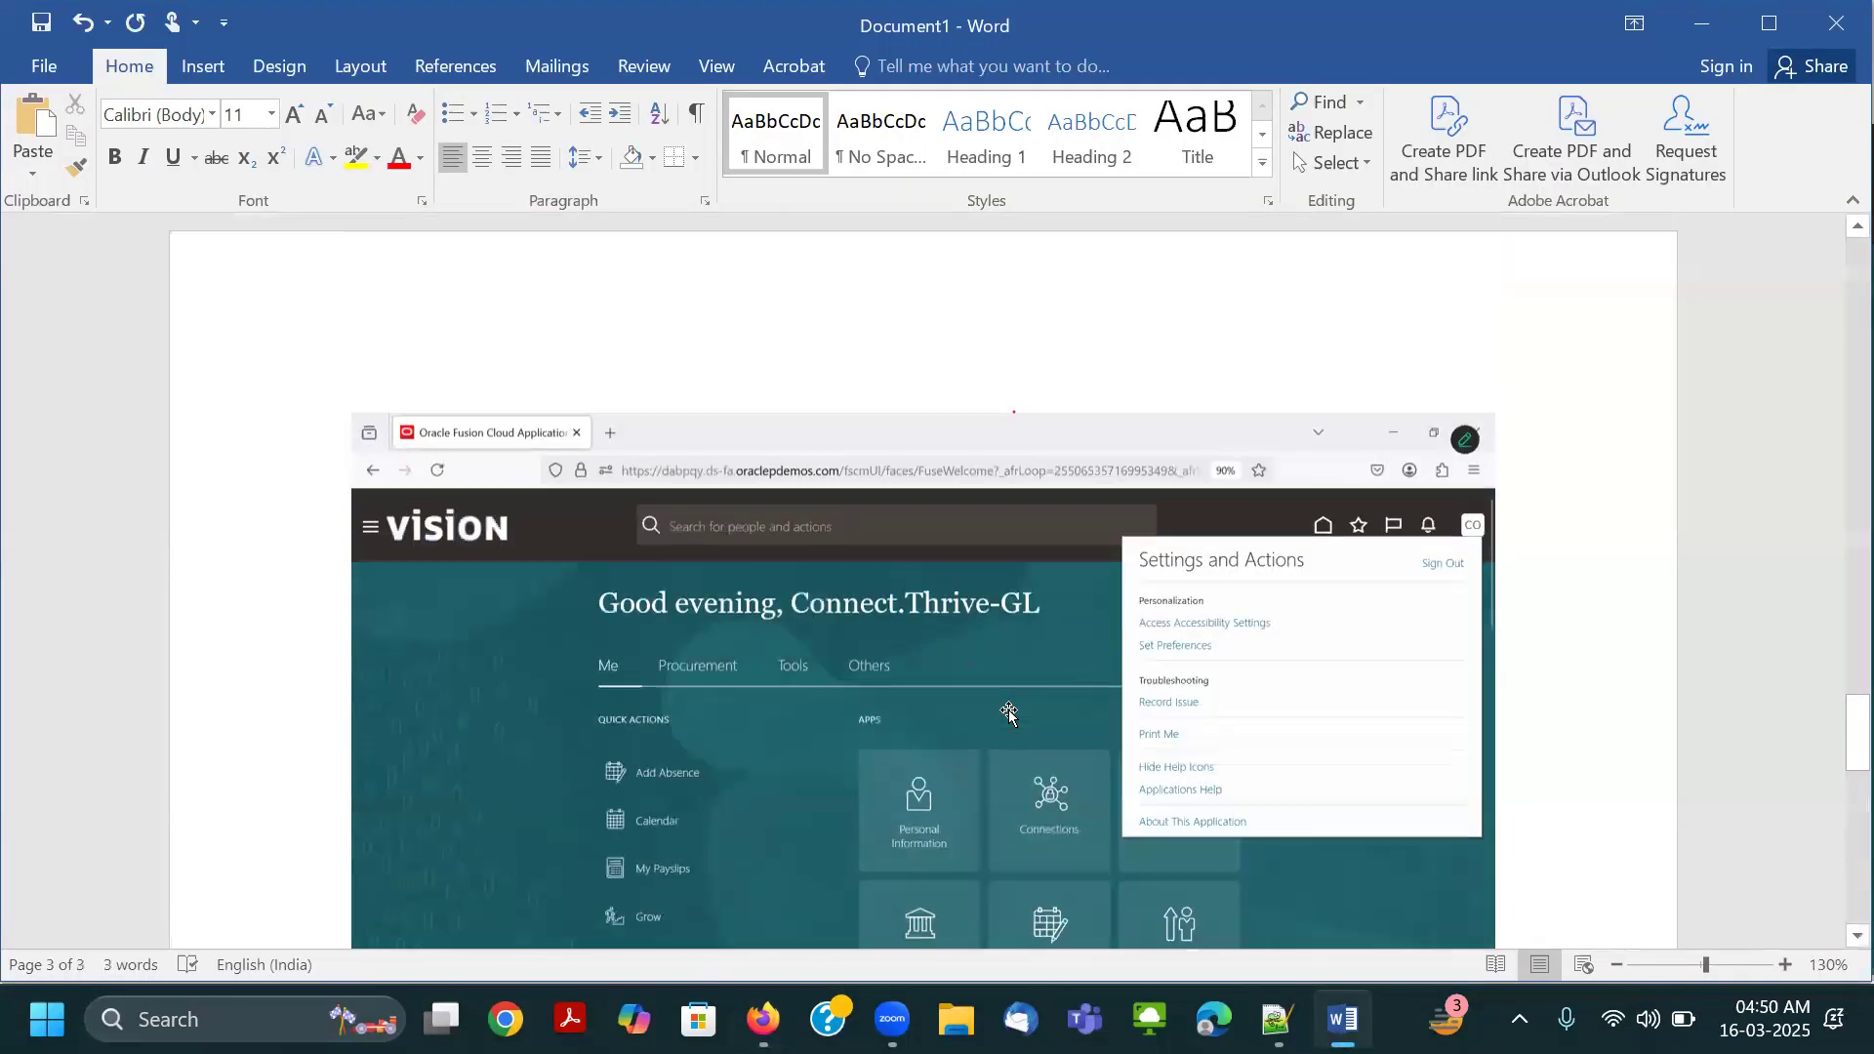
pyautogui.scroll(-5, 1008, 714)
# Return to Oracle, sign the Connect.Thrive-GL user out, and confirm the single sign-off.
pyautogui.hotkey('alt', 'Tab')
pyautogui.click(1837, 183)
pyautogui.click(1788, 252)
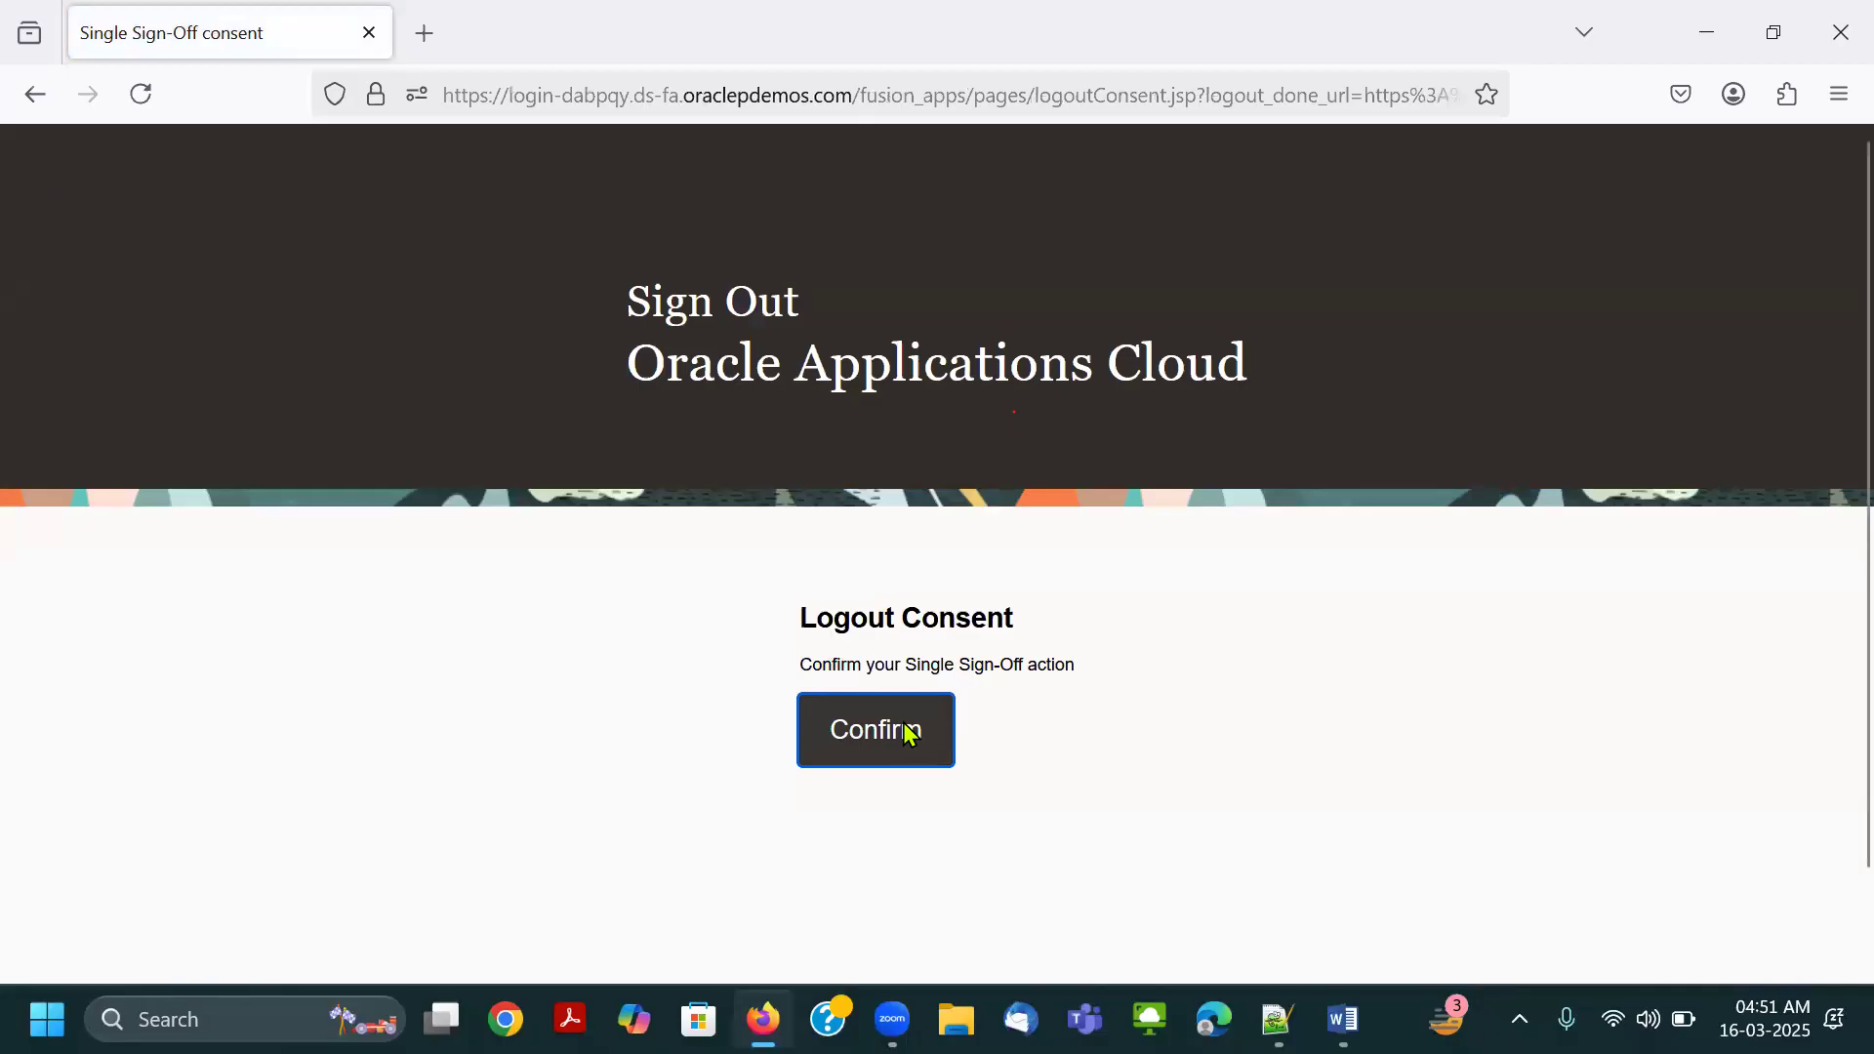
pyautogui.click(908, 732)
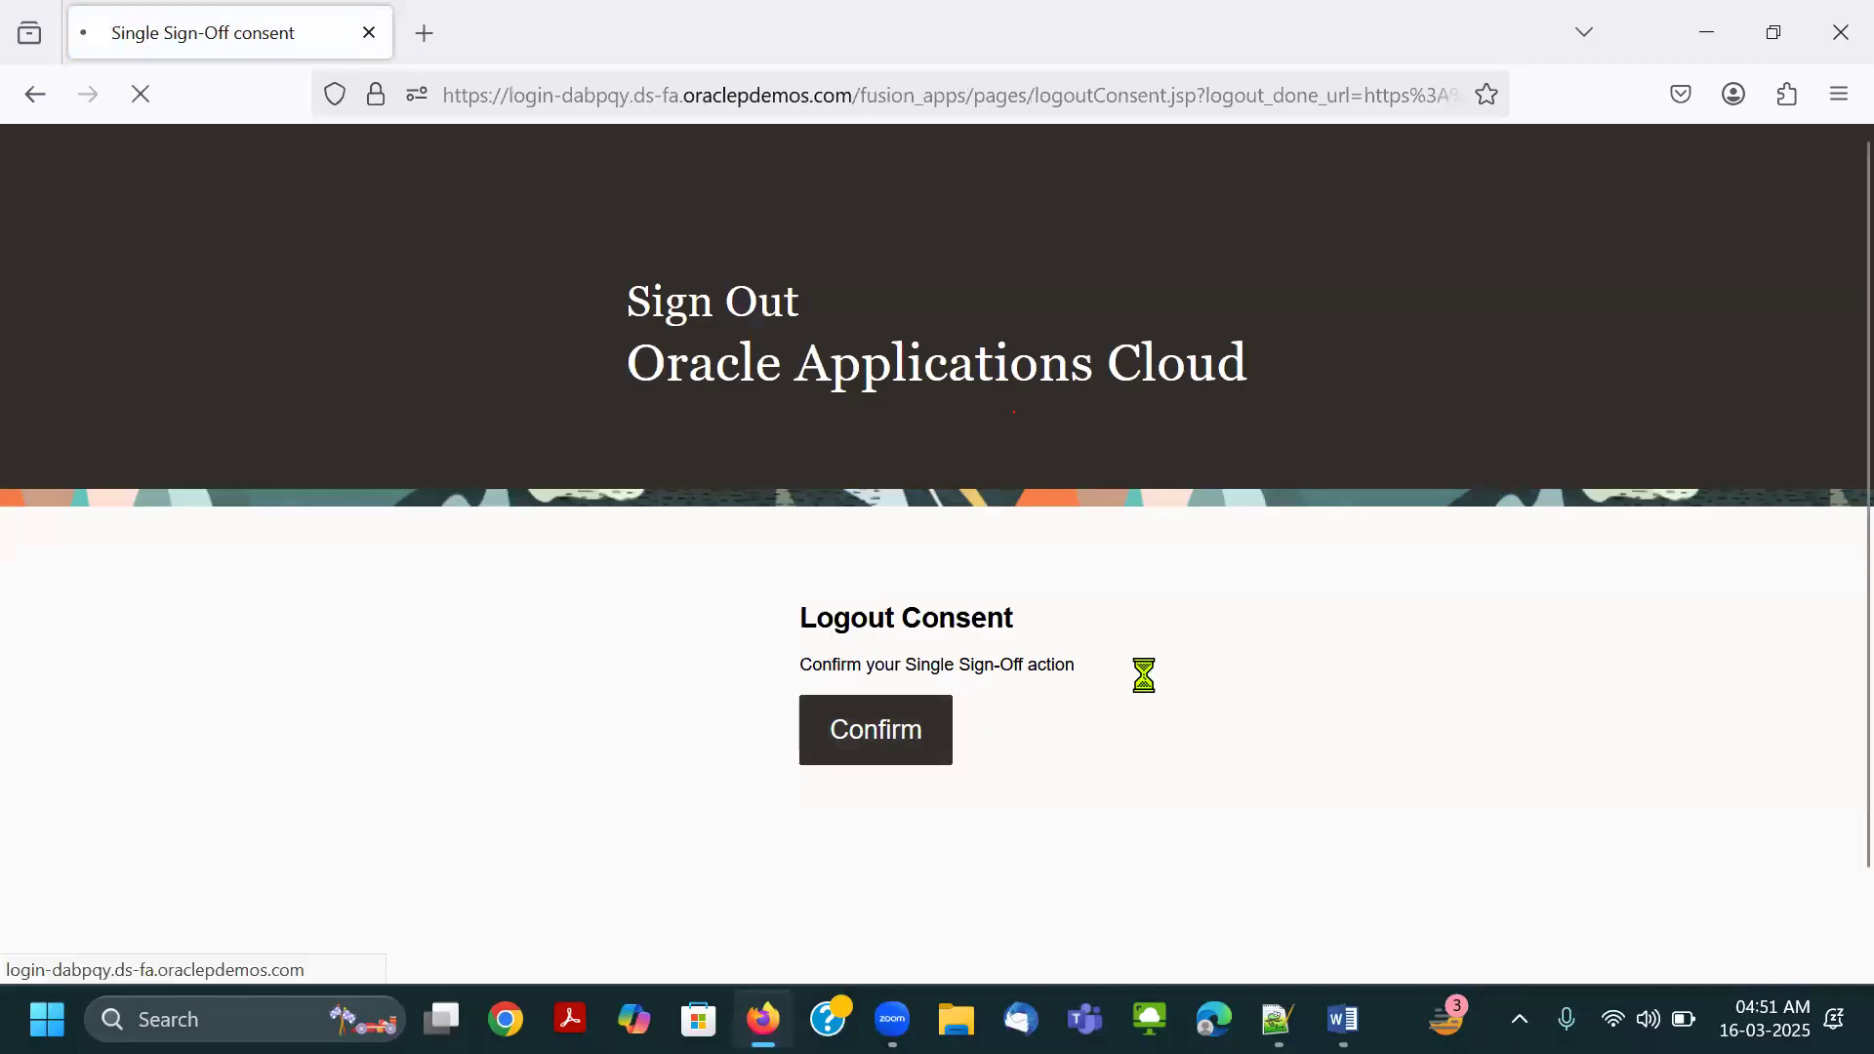
# Copy the account password from the Notepad++ notes and paste it into the password field of the Oracle sign-in page.
pyautogui.moveTo(1276, 1020)
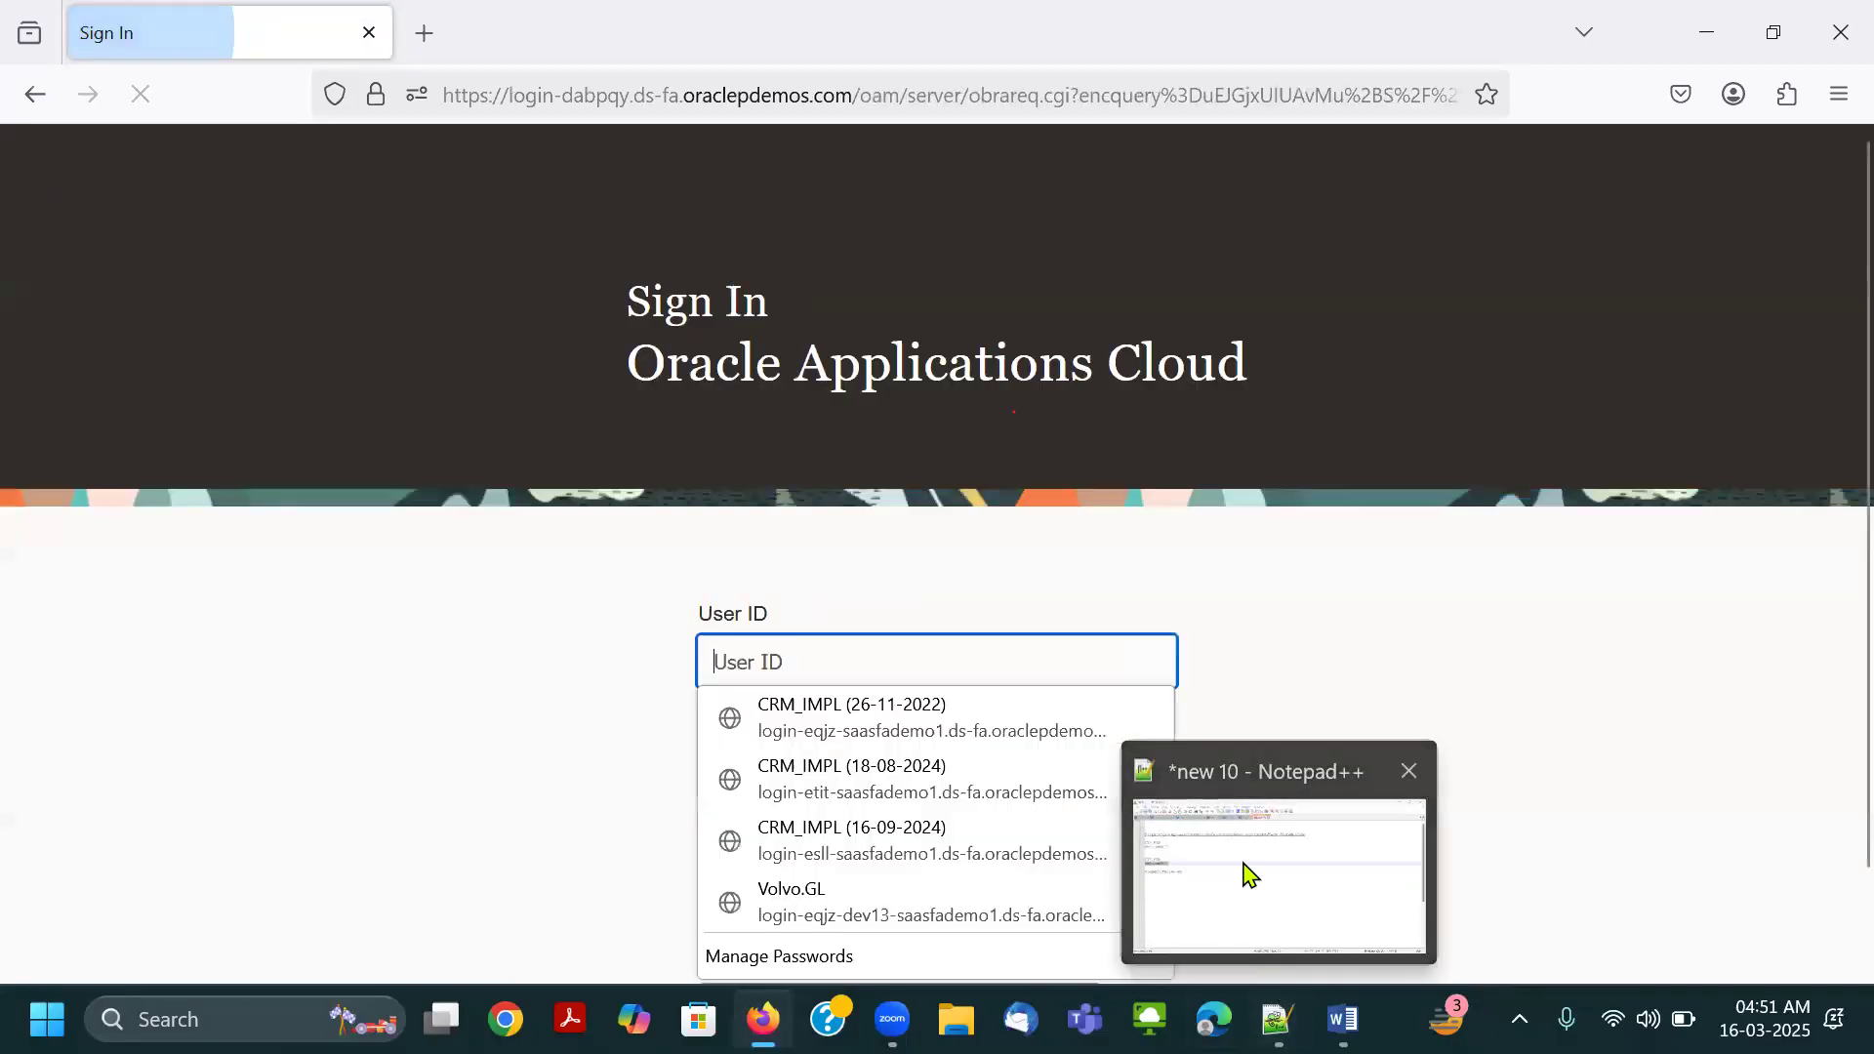
pyautogui.click(1244, 860)
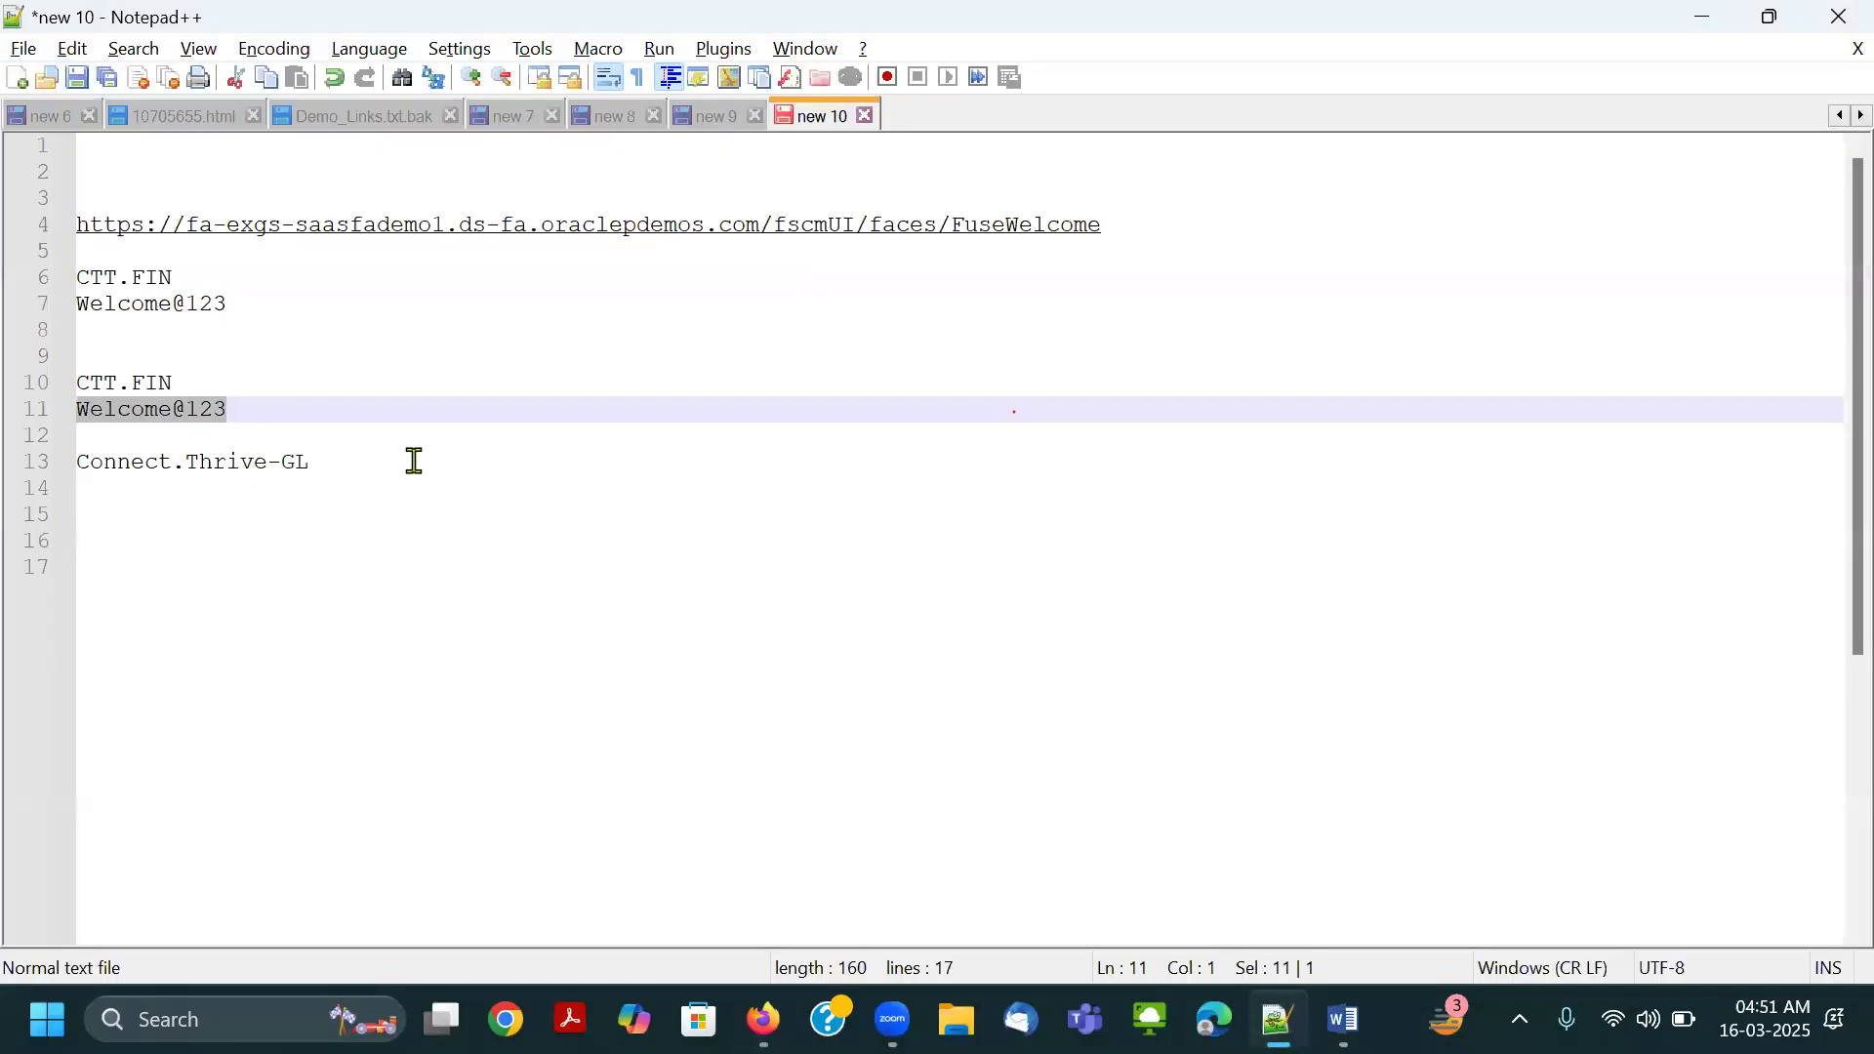
pyautogui.hotkey('alt', 'Tab')
pyautogui.press('Tab')
pyautogui.hotkey('ctrl', 'v')
pyautogui.hotkey('alt', 'Tab')
# Copy the Connect.Thrive-GL user ID from Notepad++, paste it into the User ID field, and sign in.
pyautogui.moveTo(349, 474); pyautogui.dragTo(23, 466)
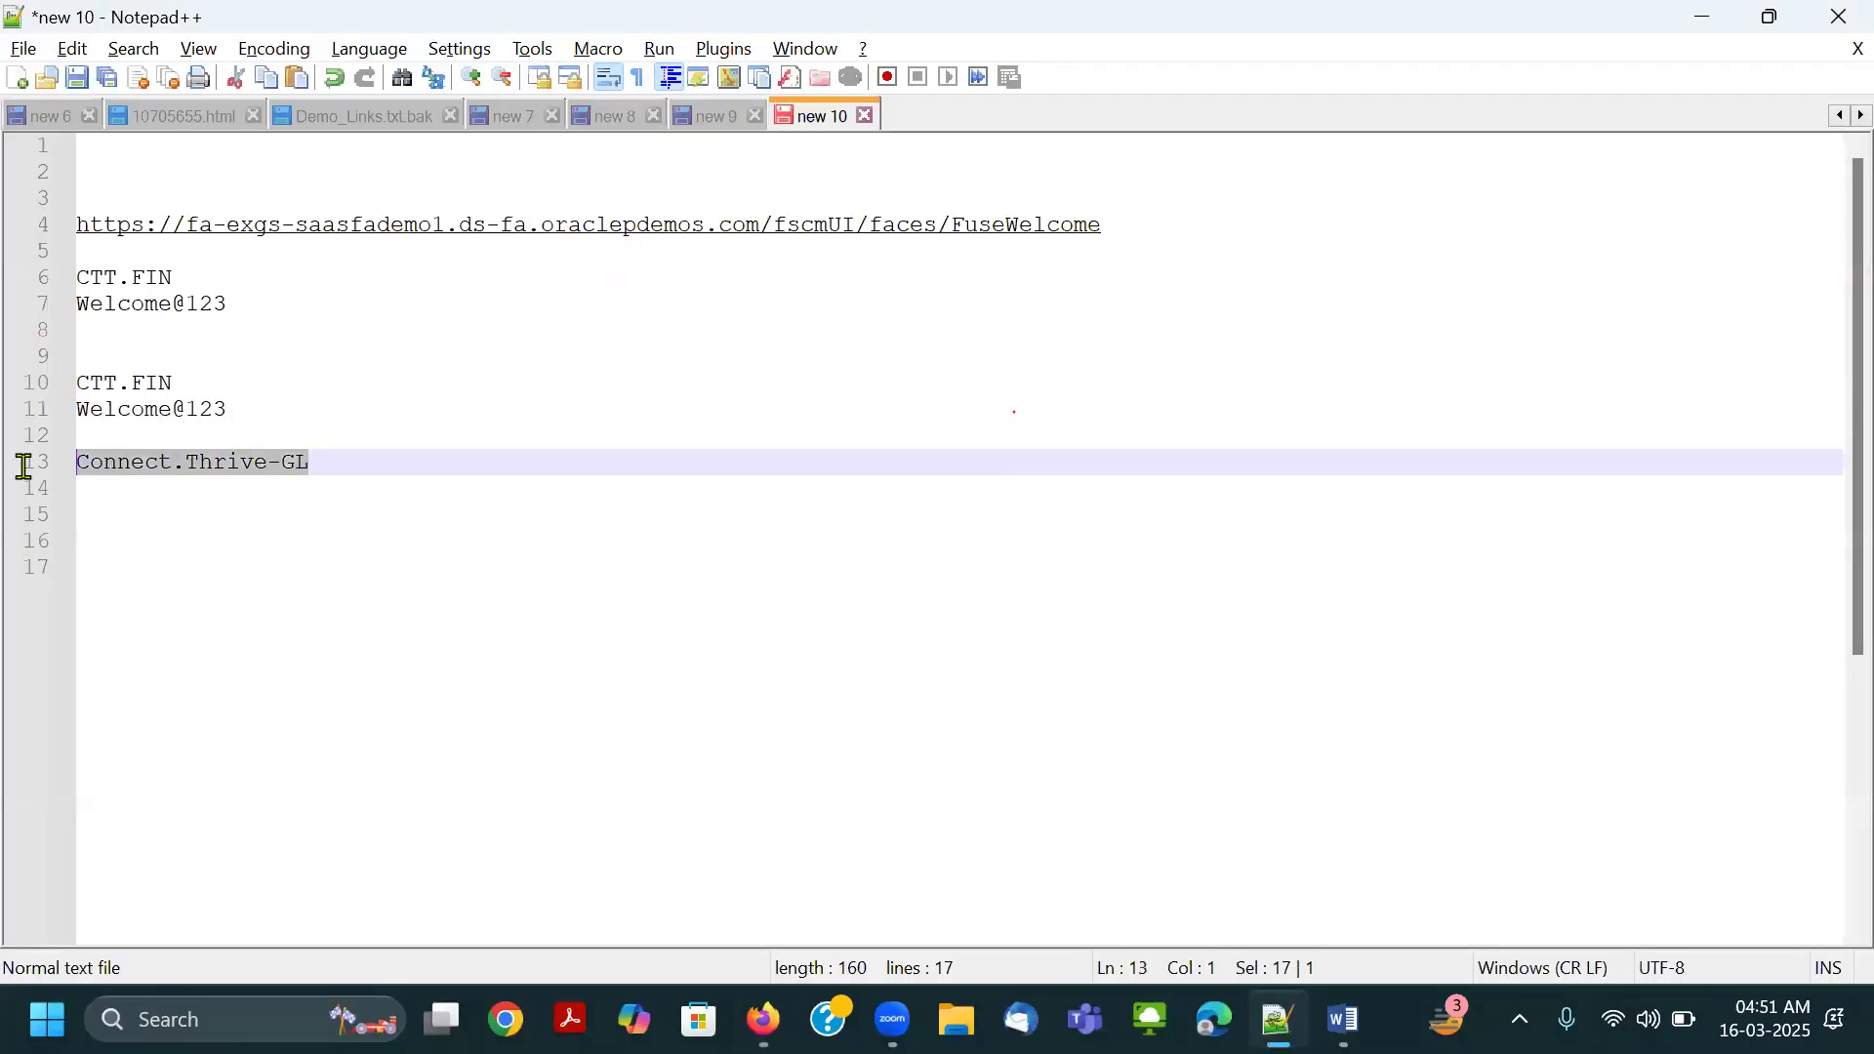
pyautogui.hotkey('ctrl', 'c')
pyautogui.hotkey('alt', 'Tab')
pyautogui.click(858, 657)
pyautogui.hotkey('ctrl', 'v')
pyautogui.click(443, 670)
pyautogui.click(722, 894)
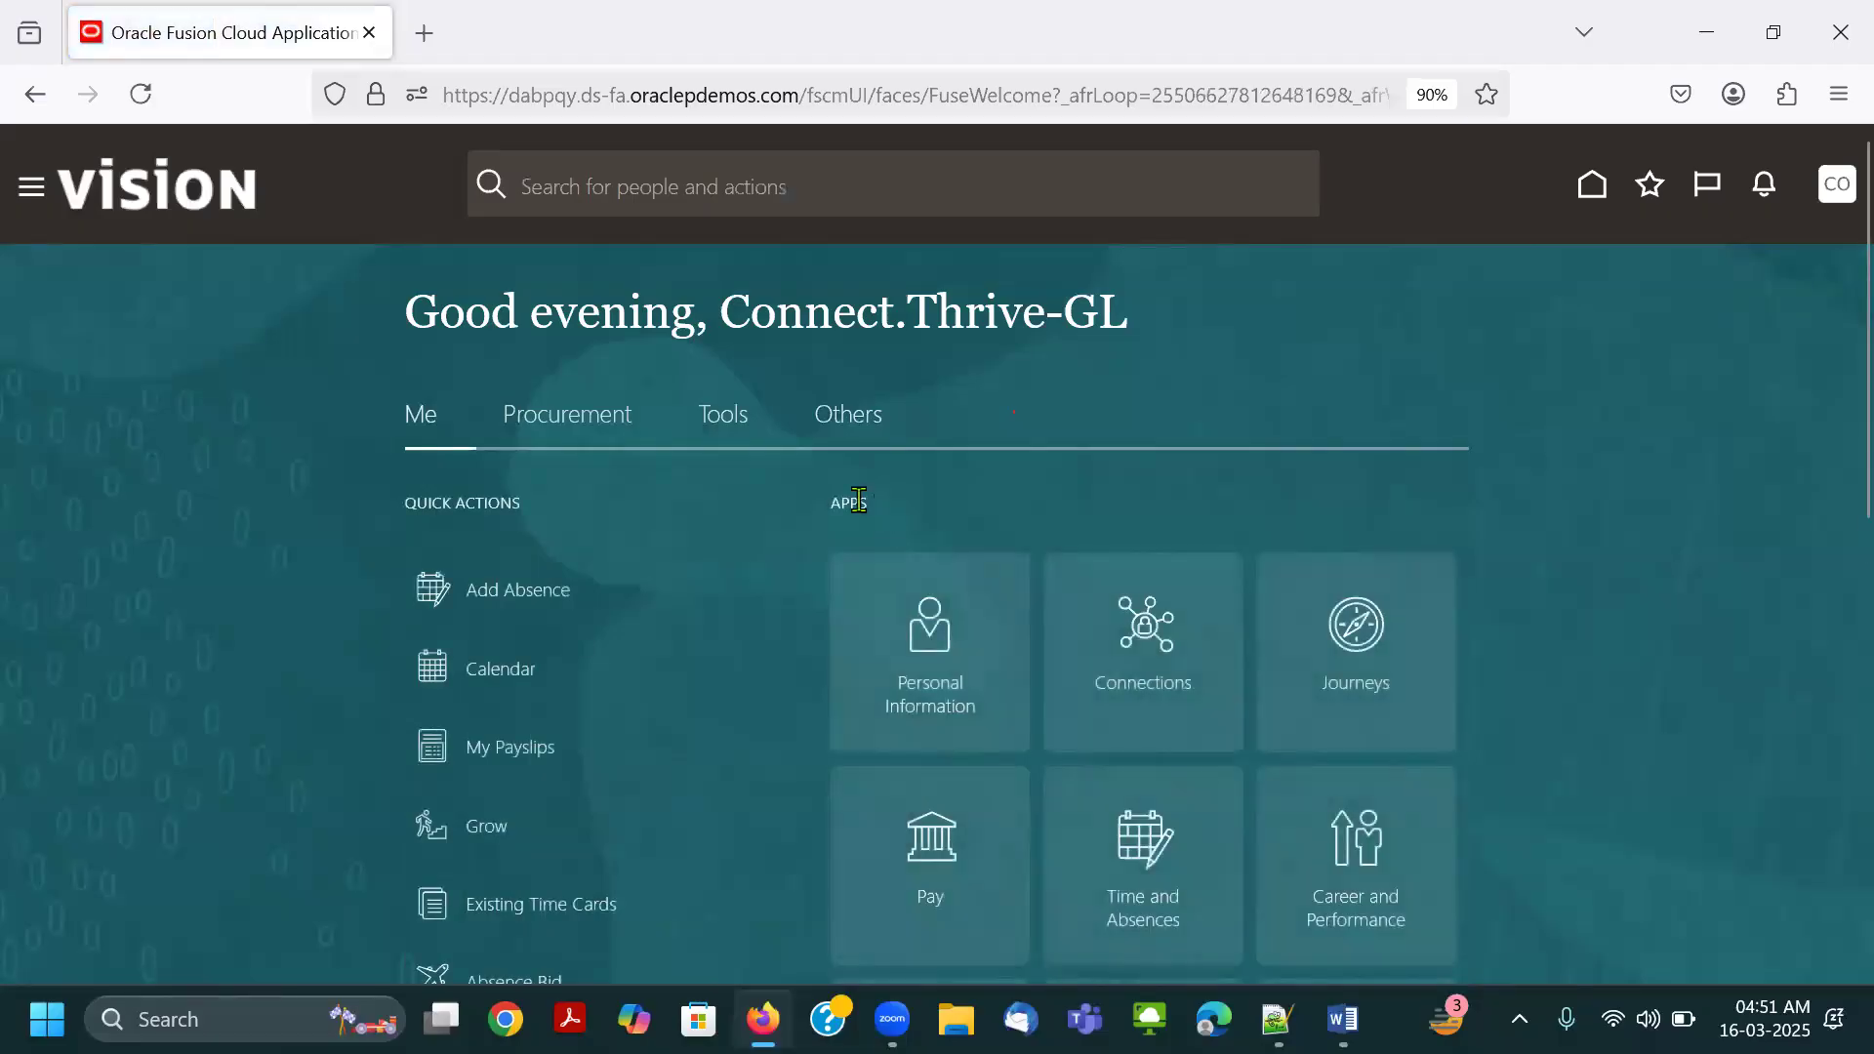
# Try to schedule a new LDAP job in Scheduled Processes, and dismiss the Schedule New Process dialog.
pyautogui.click(724, 418)
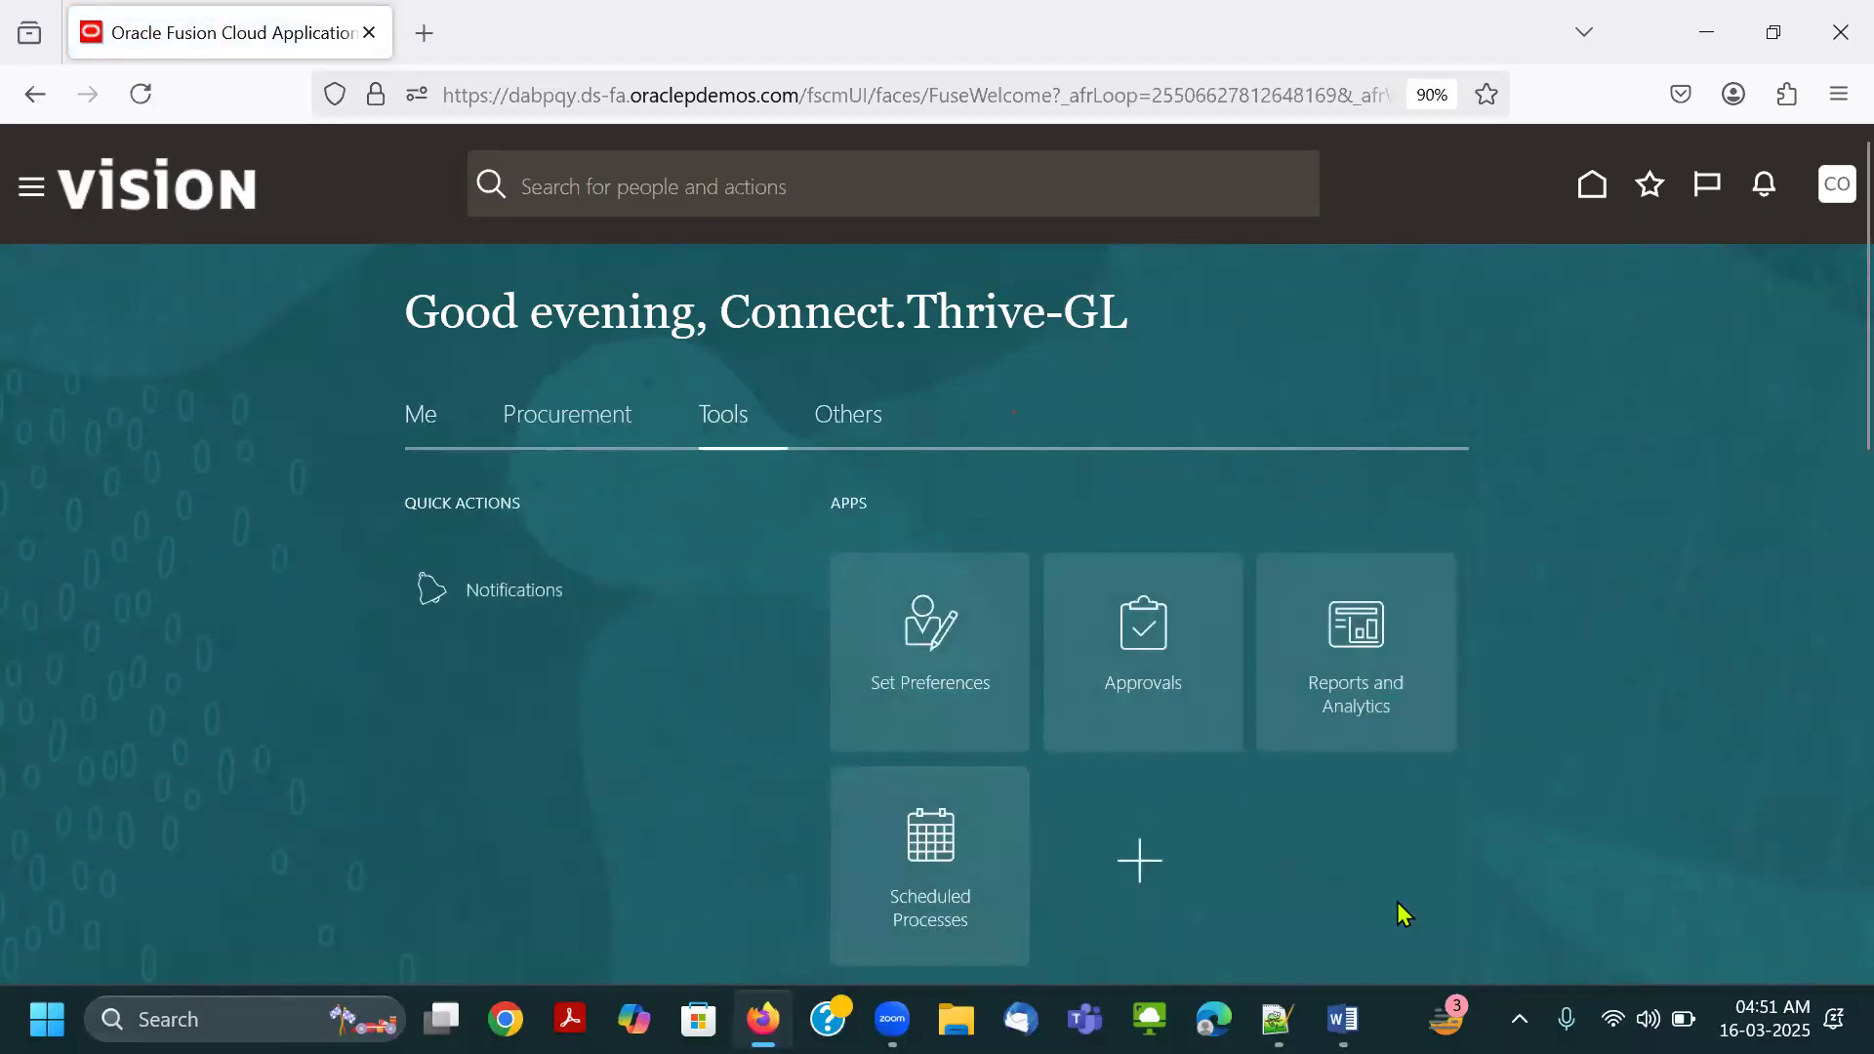
pyautogui.click(928, 895)
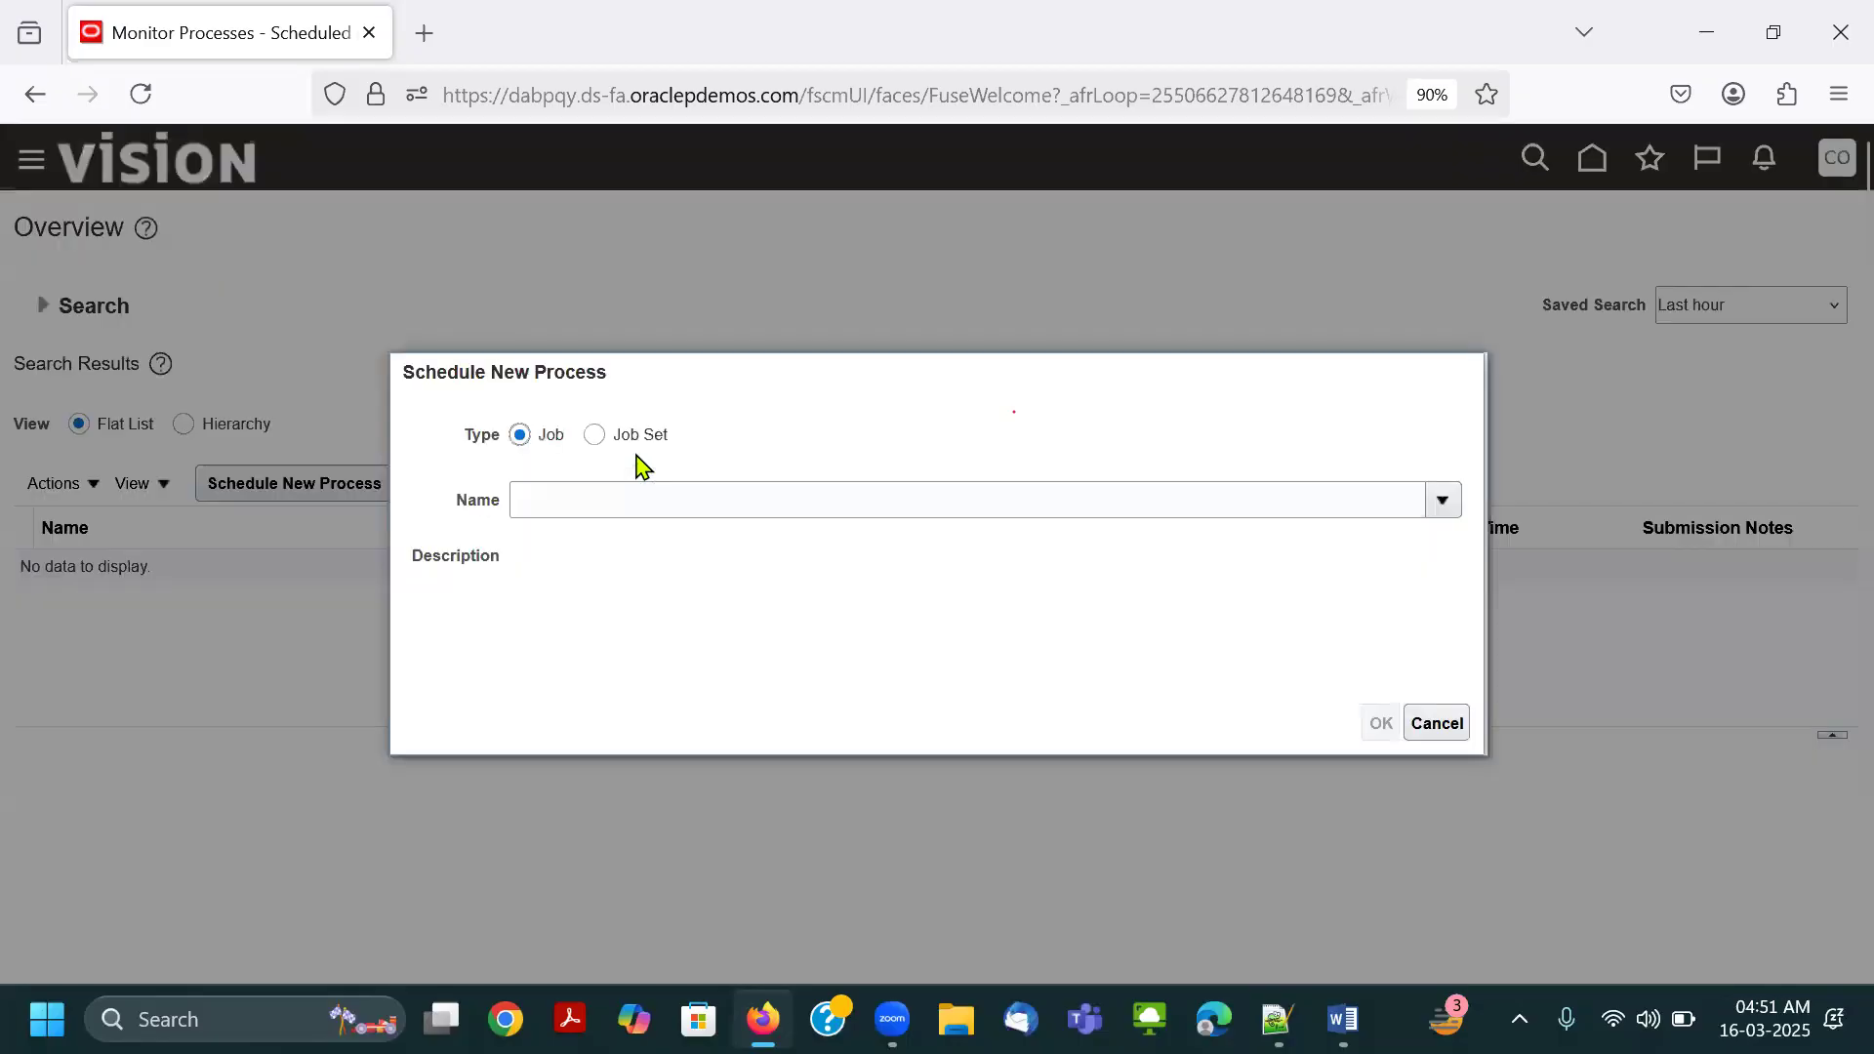
pyautogui.click(628, 490)
pyautogui.write('LDAP')
pyautogui.press('Tab')
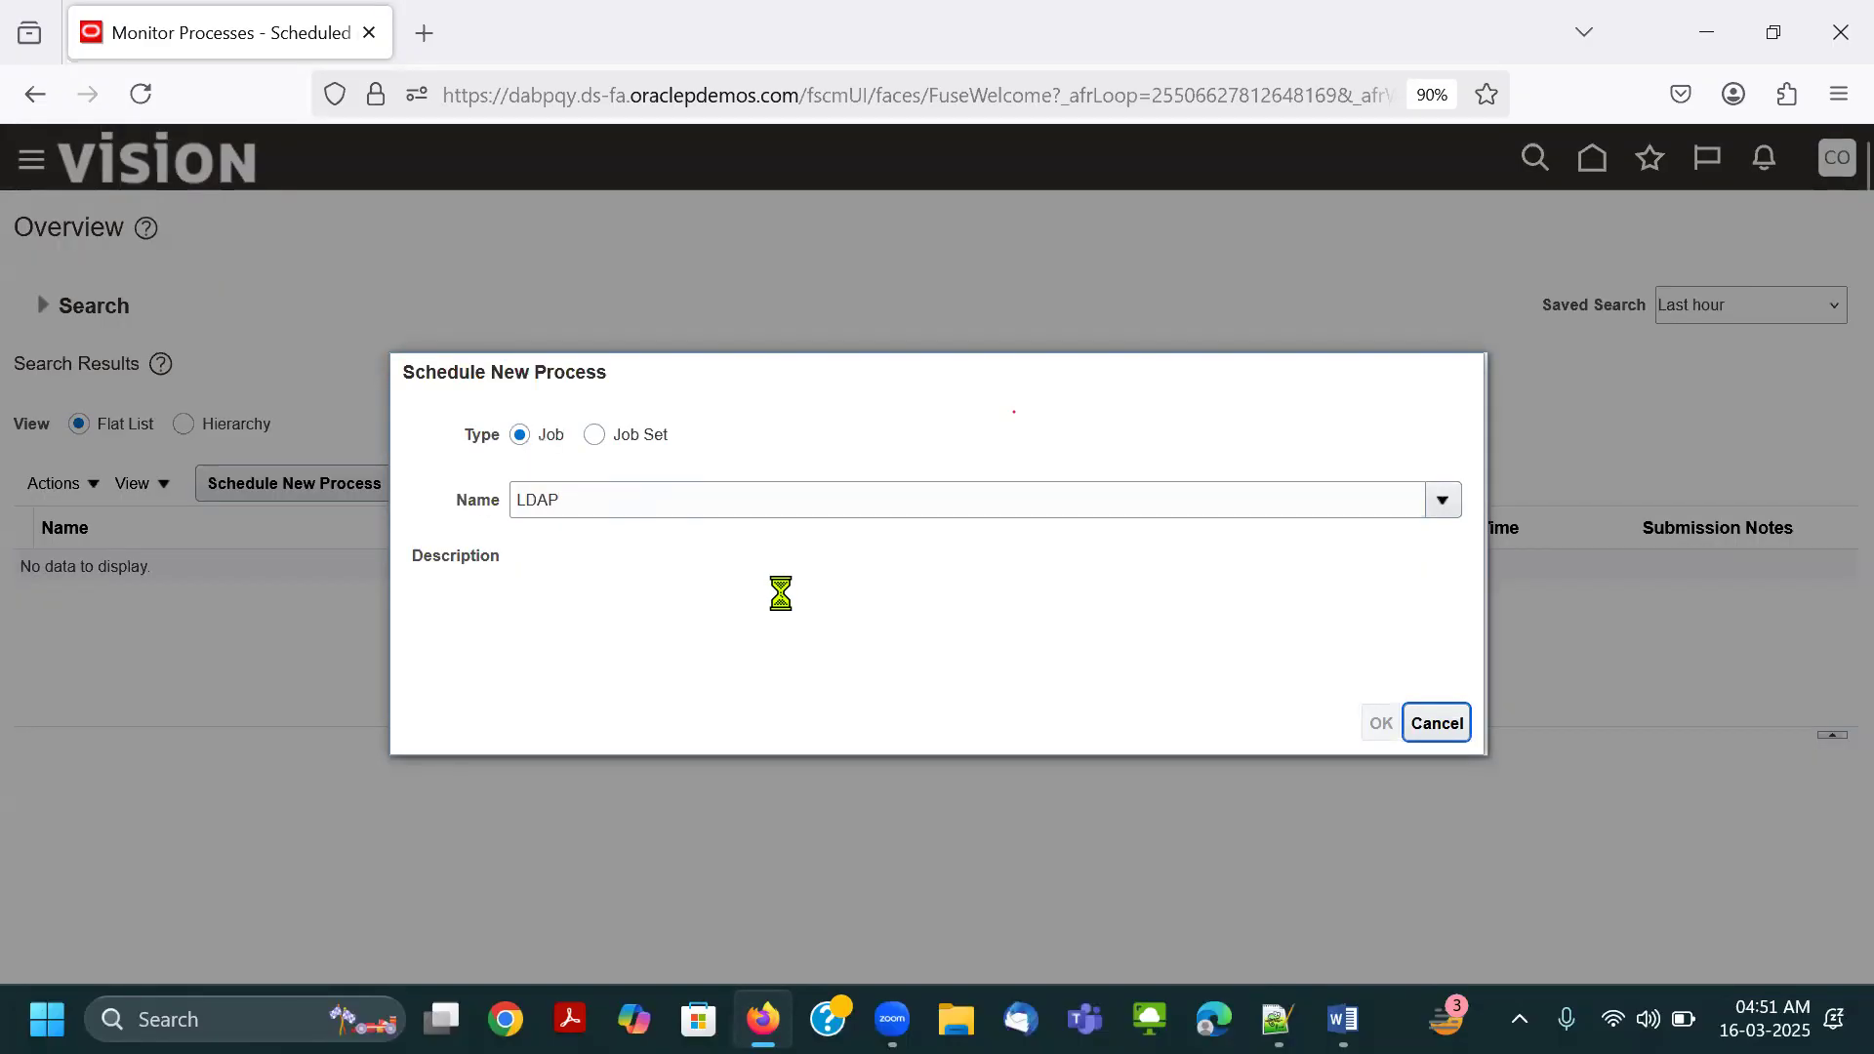
pyautogui.click(1599, 396)
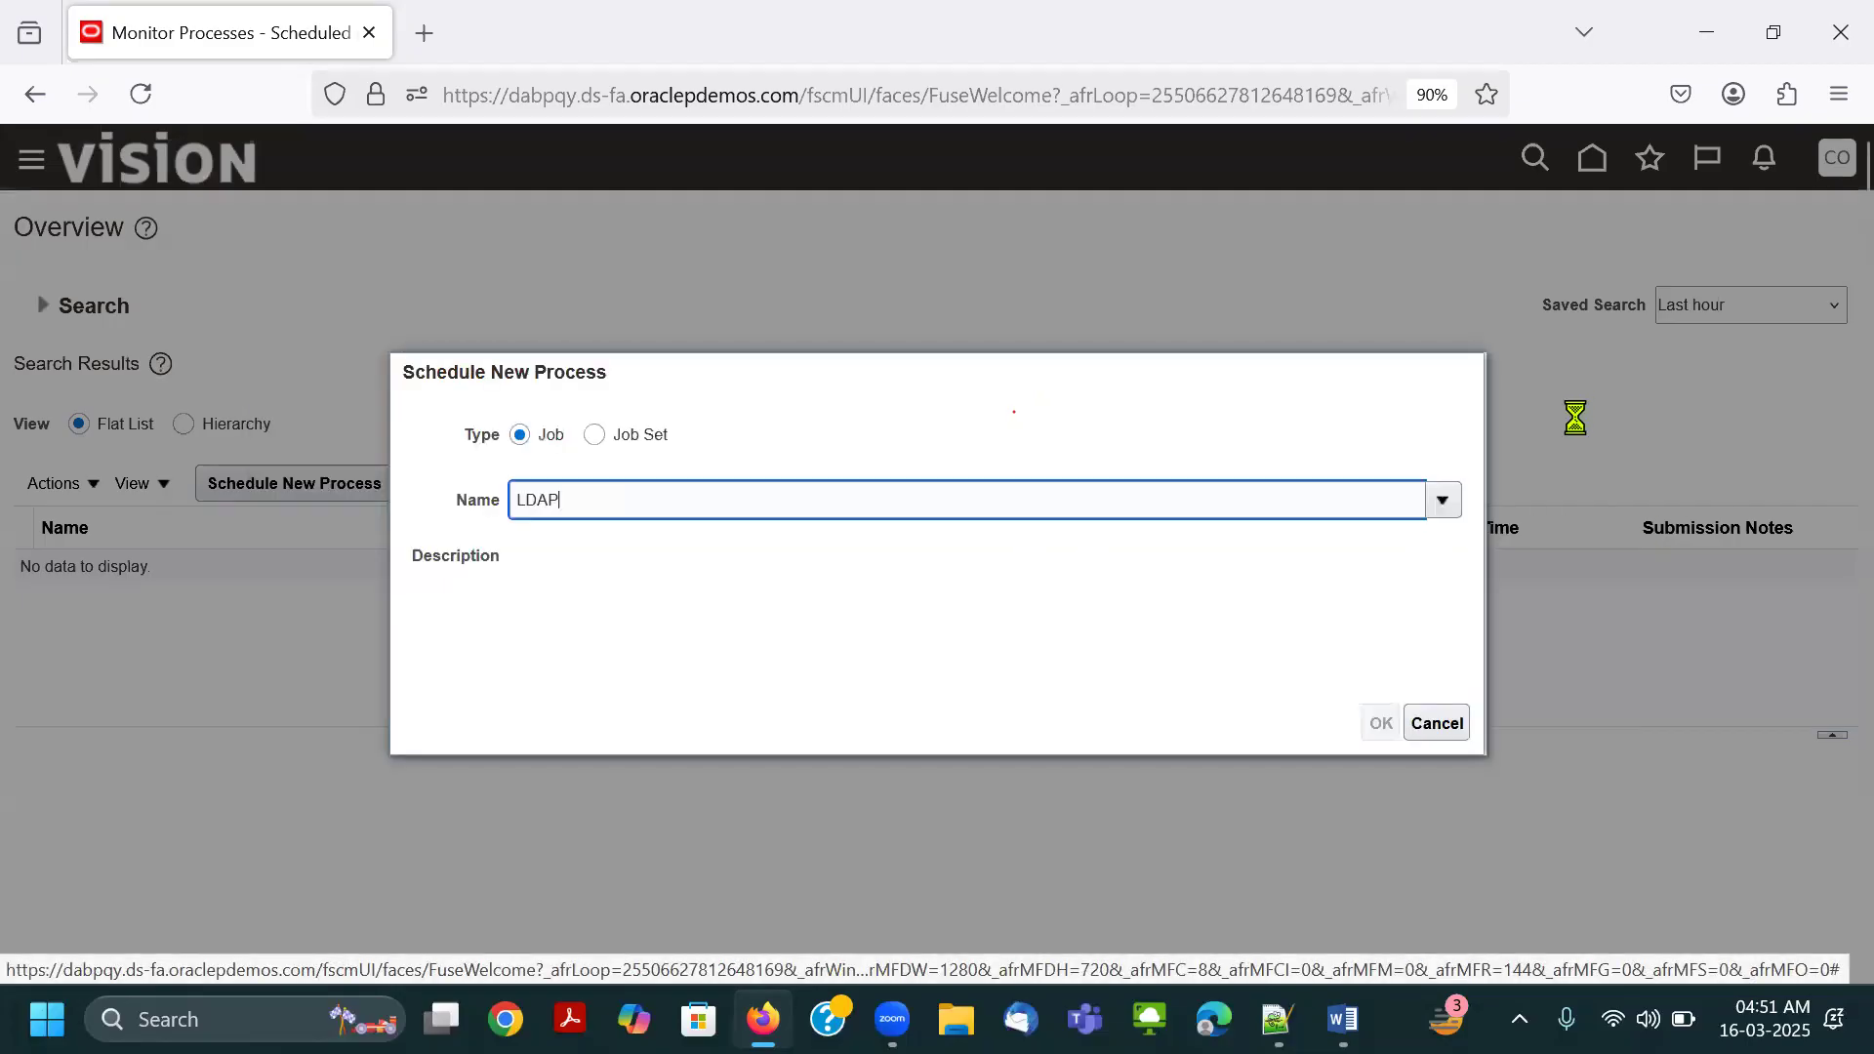
pyautogui.click(1442, 724)
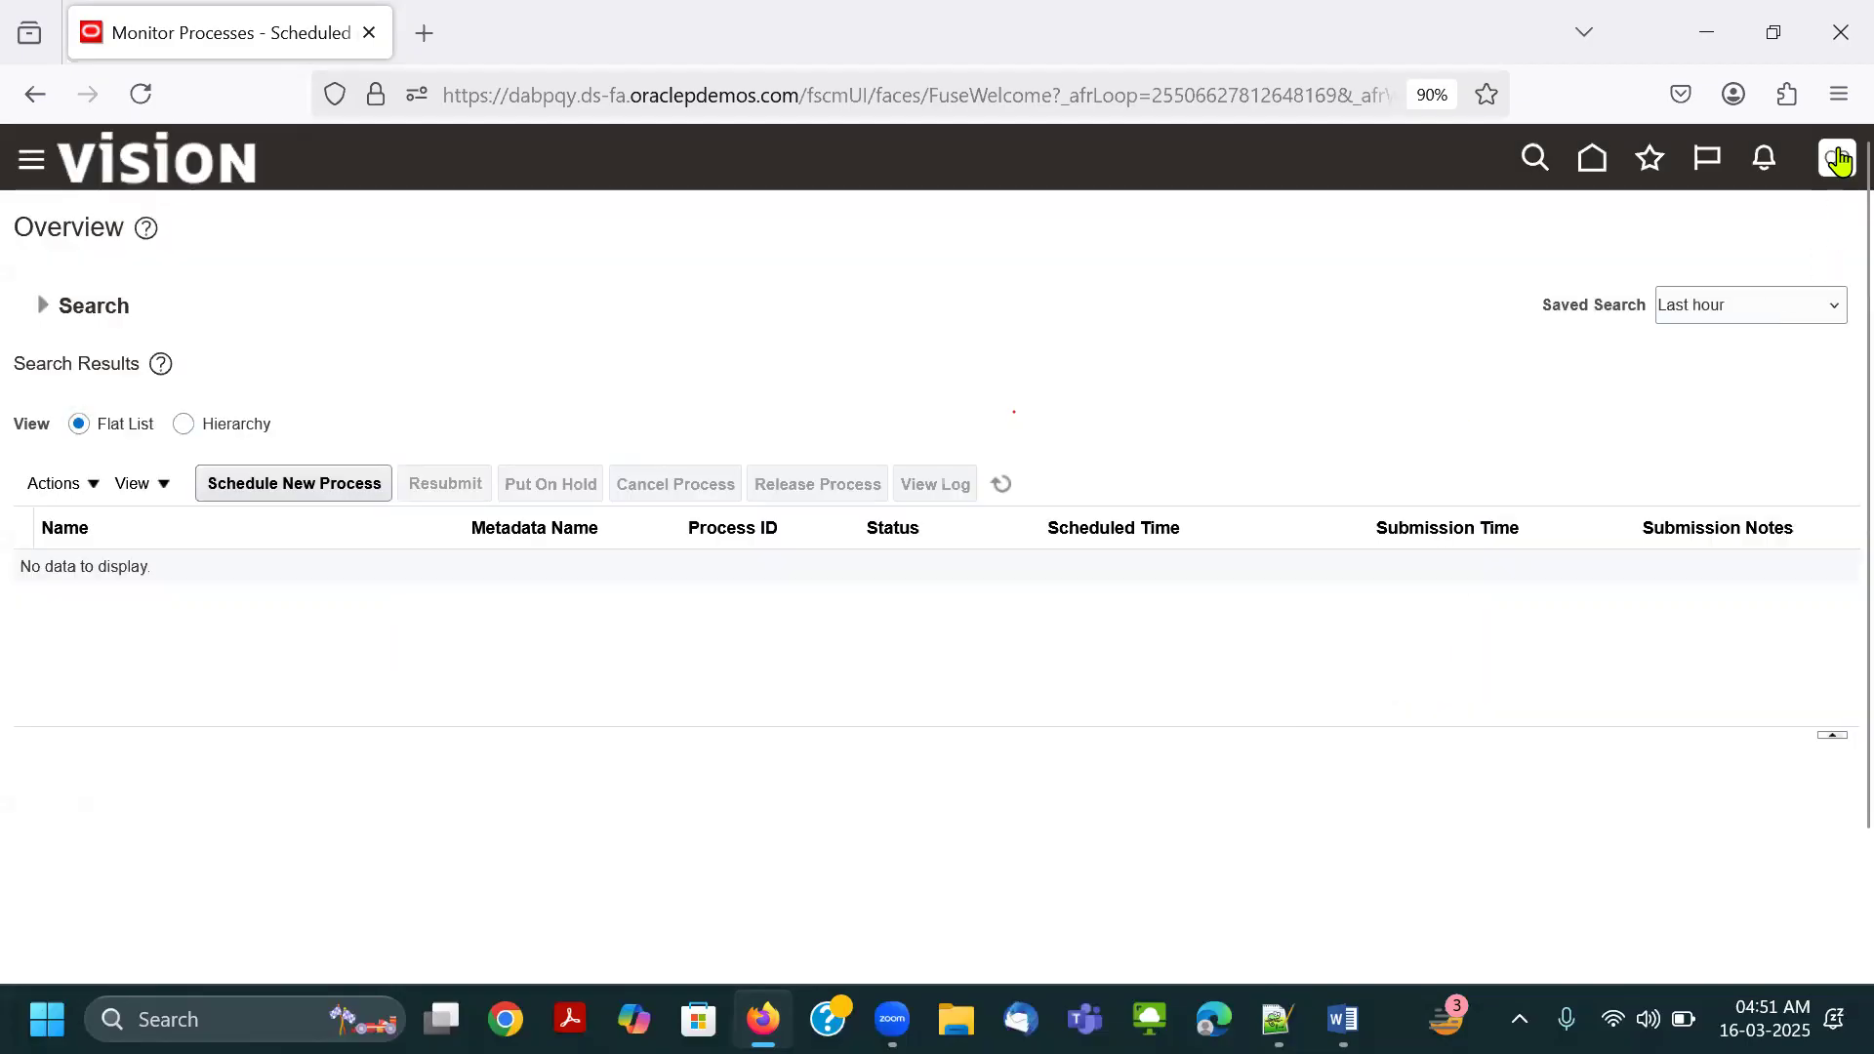
# Sign out of Oracle and enter the Connect.Thrive-GL user ID copied from Notepad++ on the sign-in page.
pyautogui.click(1837, 158)
pyautogui.click(1776, 224)
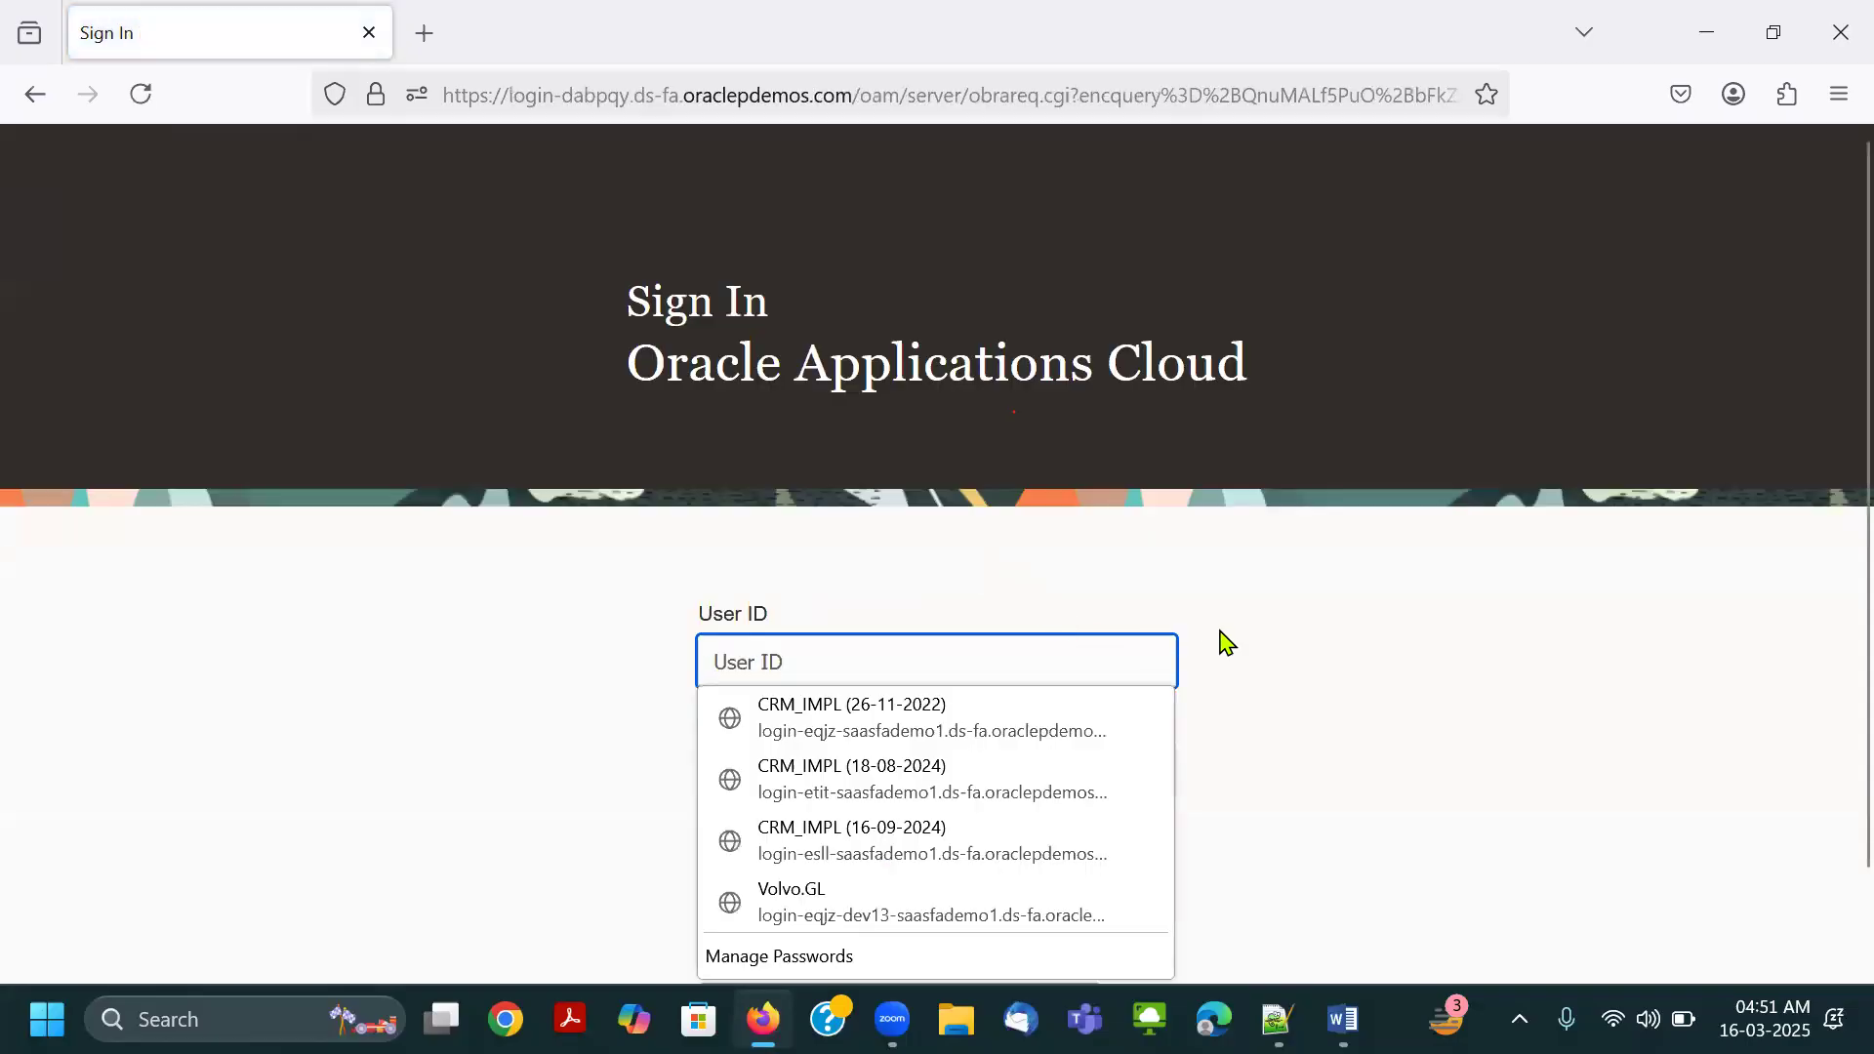
pyautogui.click(1279, 1020)
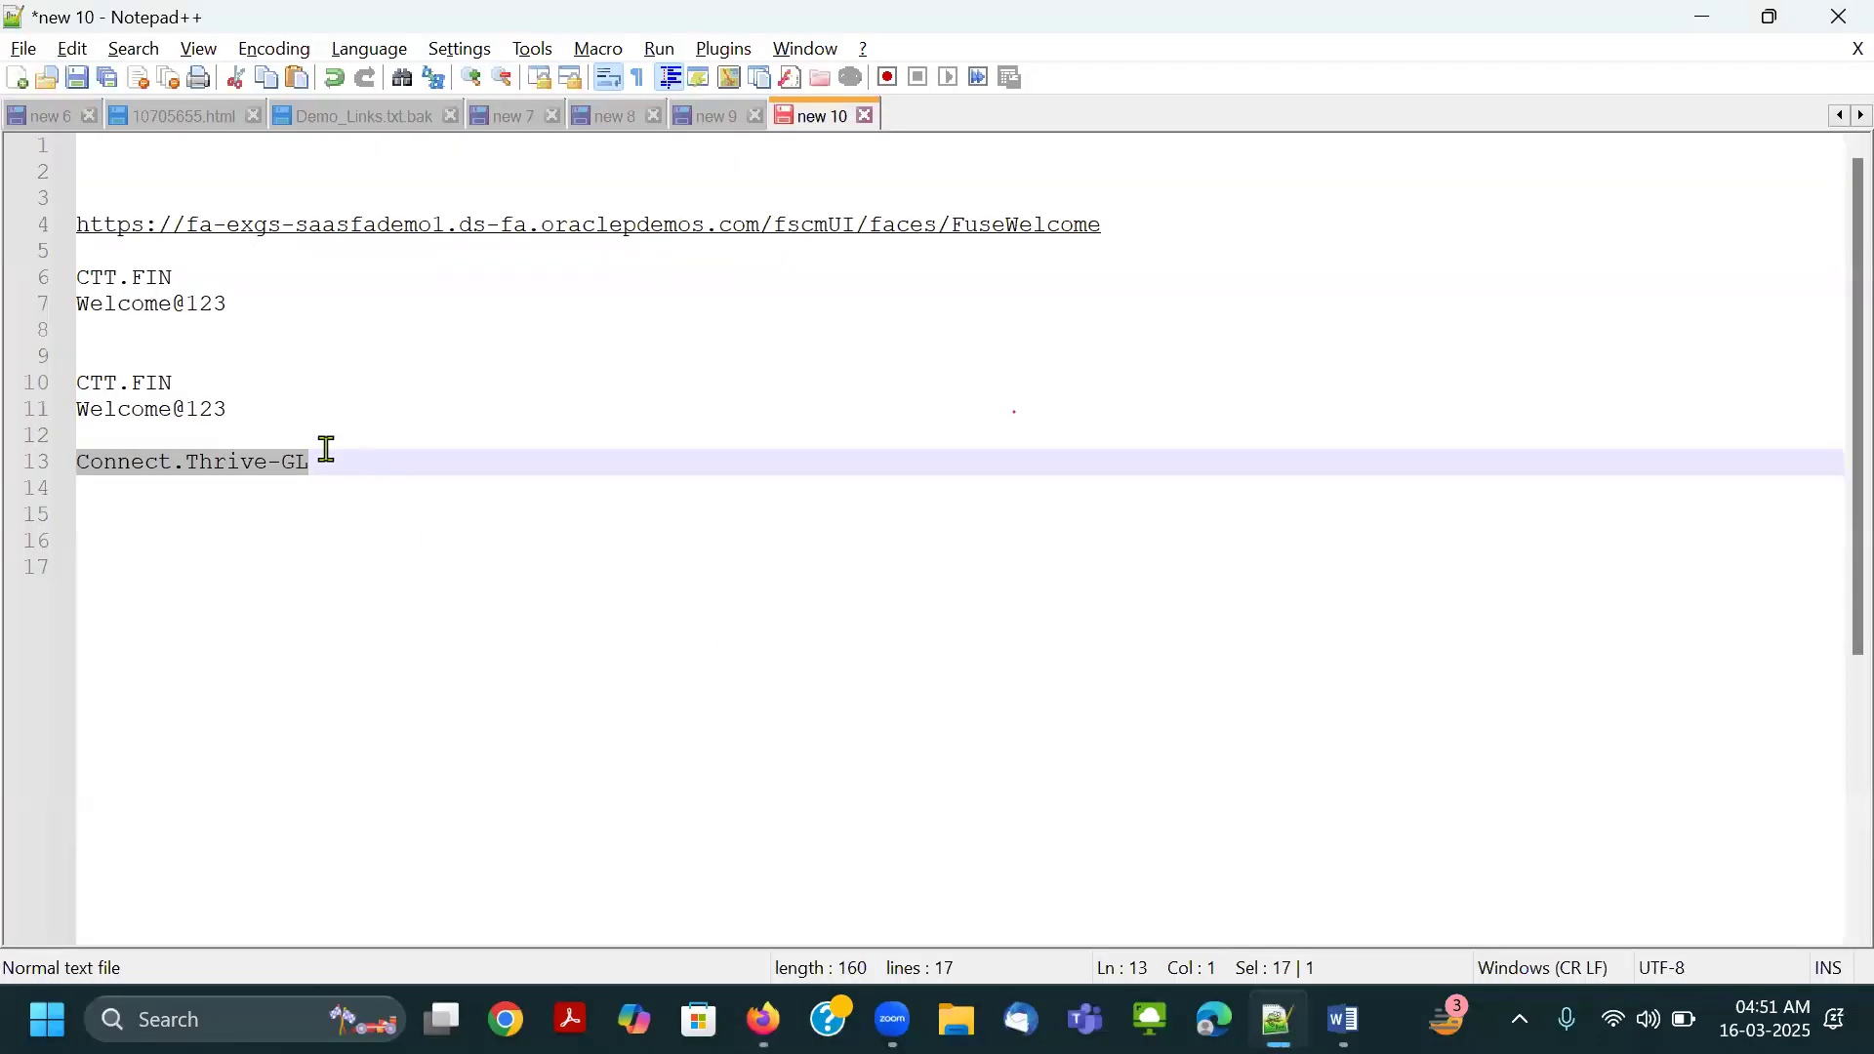
pyautogui.click(259, 406)
pyautogui.moveTo(338, 462); pyautogui.dragTo(55, 464)
pyautogui.hotkey('ctrl', 'c')
pyautogui.hotkey('alt', 'Tab')
pyautogui.hotkey('ctrl', 'v')
pyautogui.press('Tab')
pyautogui.press('Escape')
# Copy the account password from Notepad++ into the password field, sign in as Connect.Thrive-GL, and decline saving the login.
pyautogui.hotkey('alt', 'Tab')
pyautogui.moveTo(252, 411); pyautogui.dragTo(36, 421)
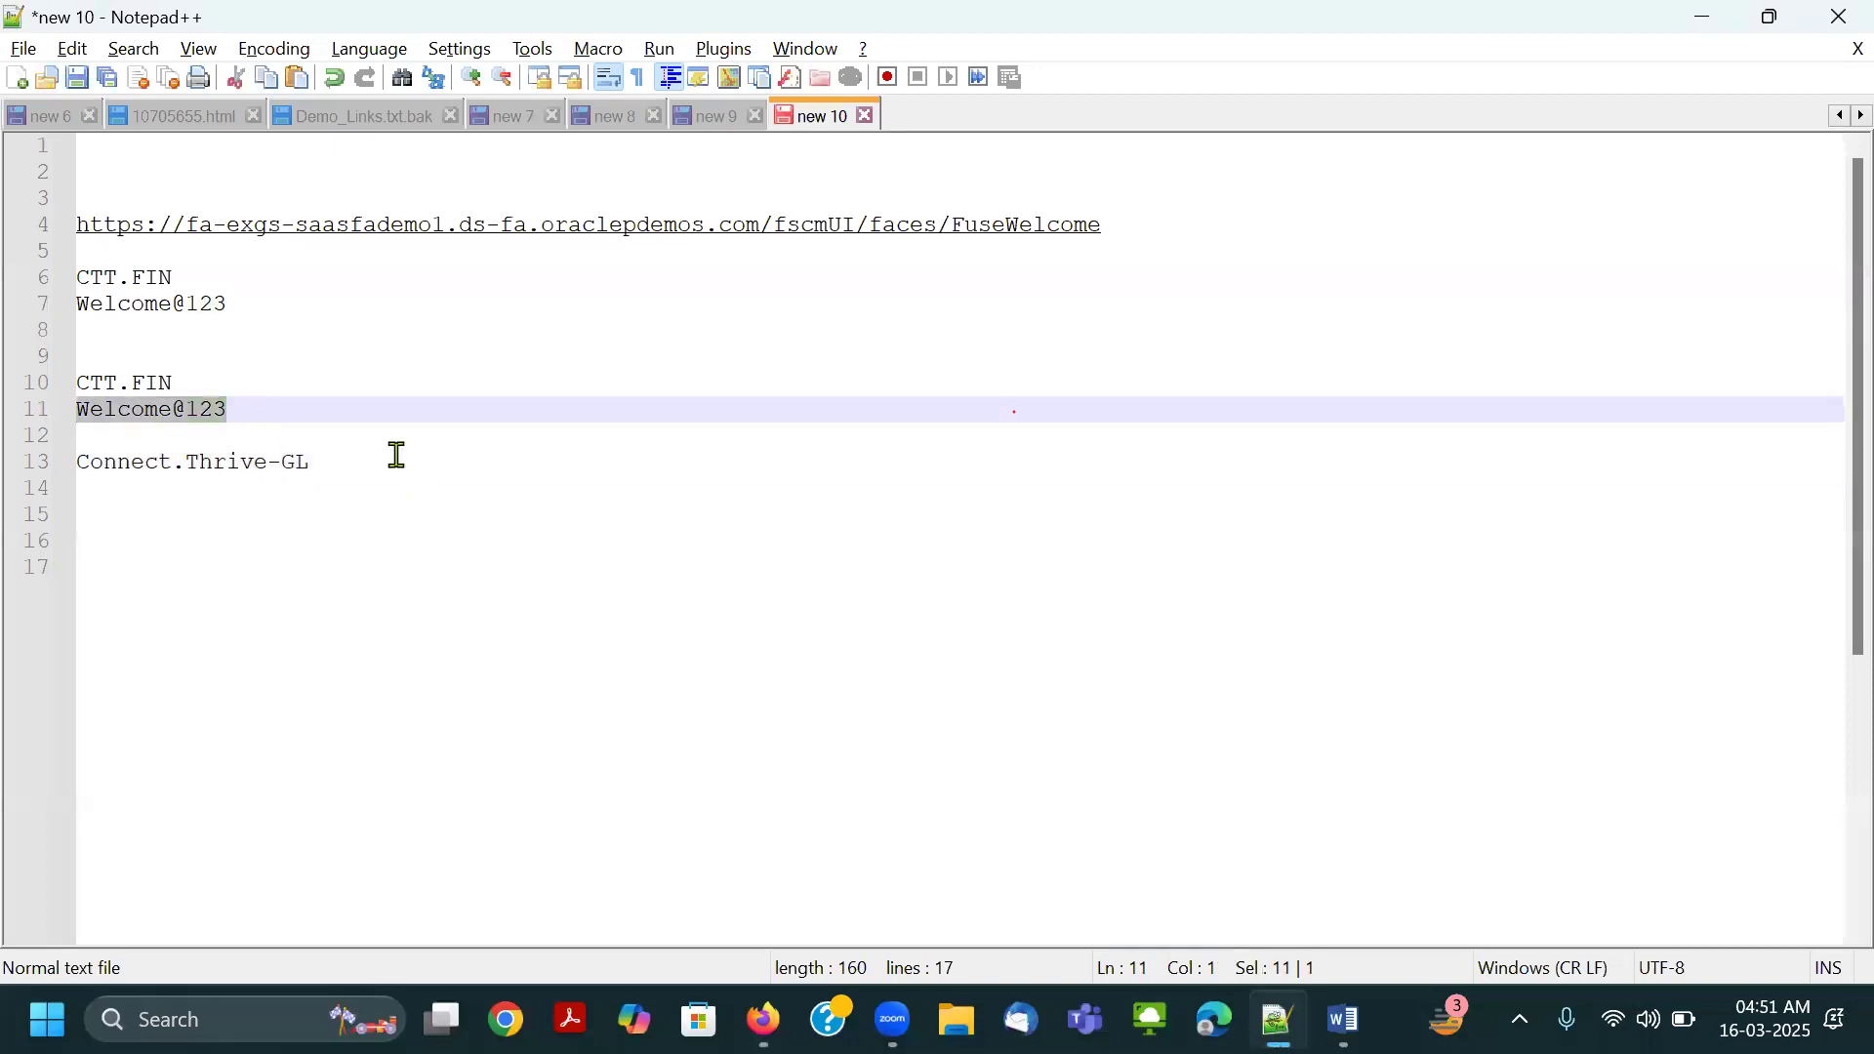
pyautogui.hotkey('ctrl', 'c')
pyautogui.hotkey('alt', 'Tab')
pyautogui.hotkey('ctrl', 'v')
pyautogui.press('Return')
pyautogui.click(885, 403)
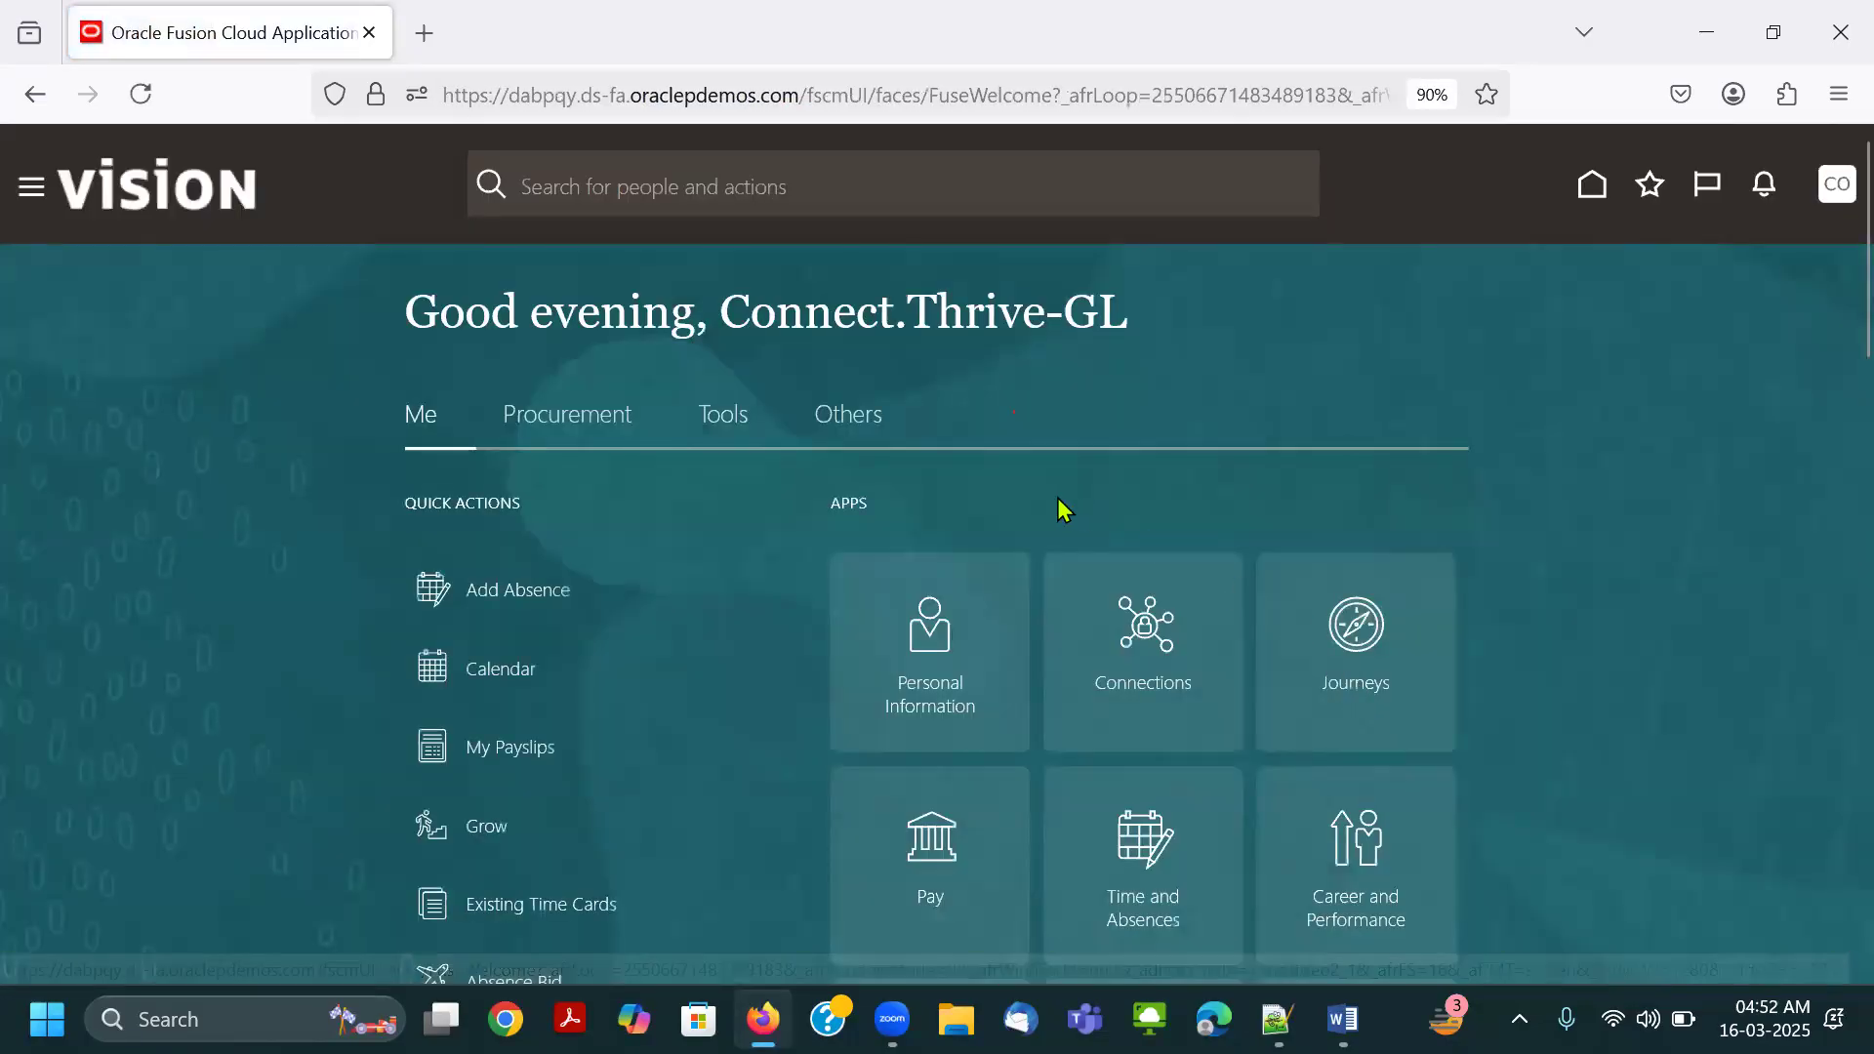
# Sign out of the Connect.Thrive-GL session and confirm the logout consent.
pyautogui.click(1835, 183)
pyautogui.click(1788, 248)
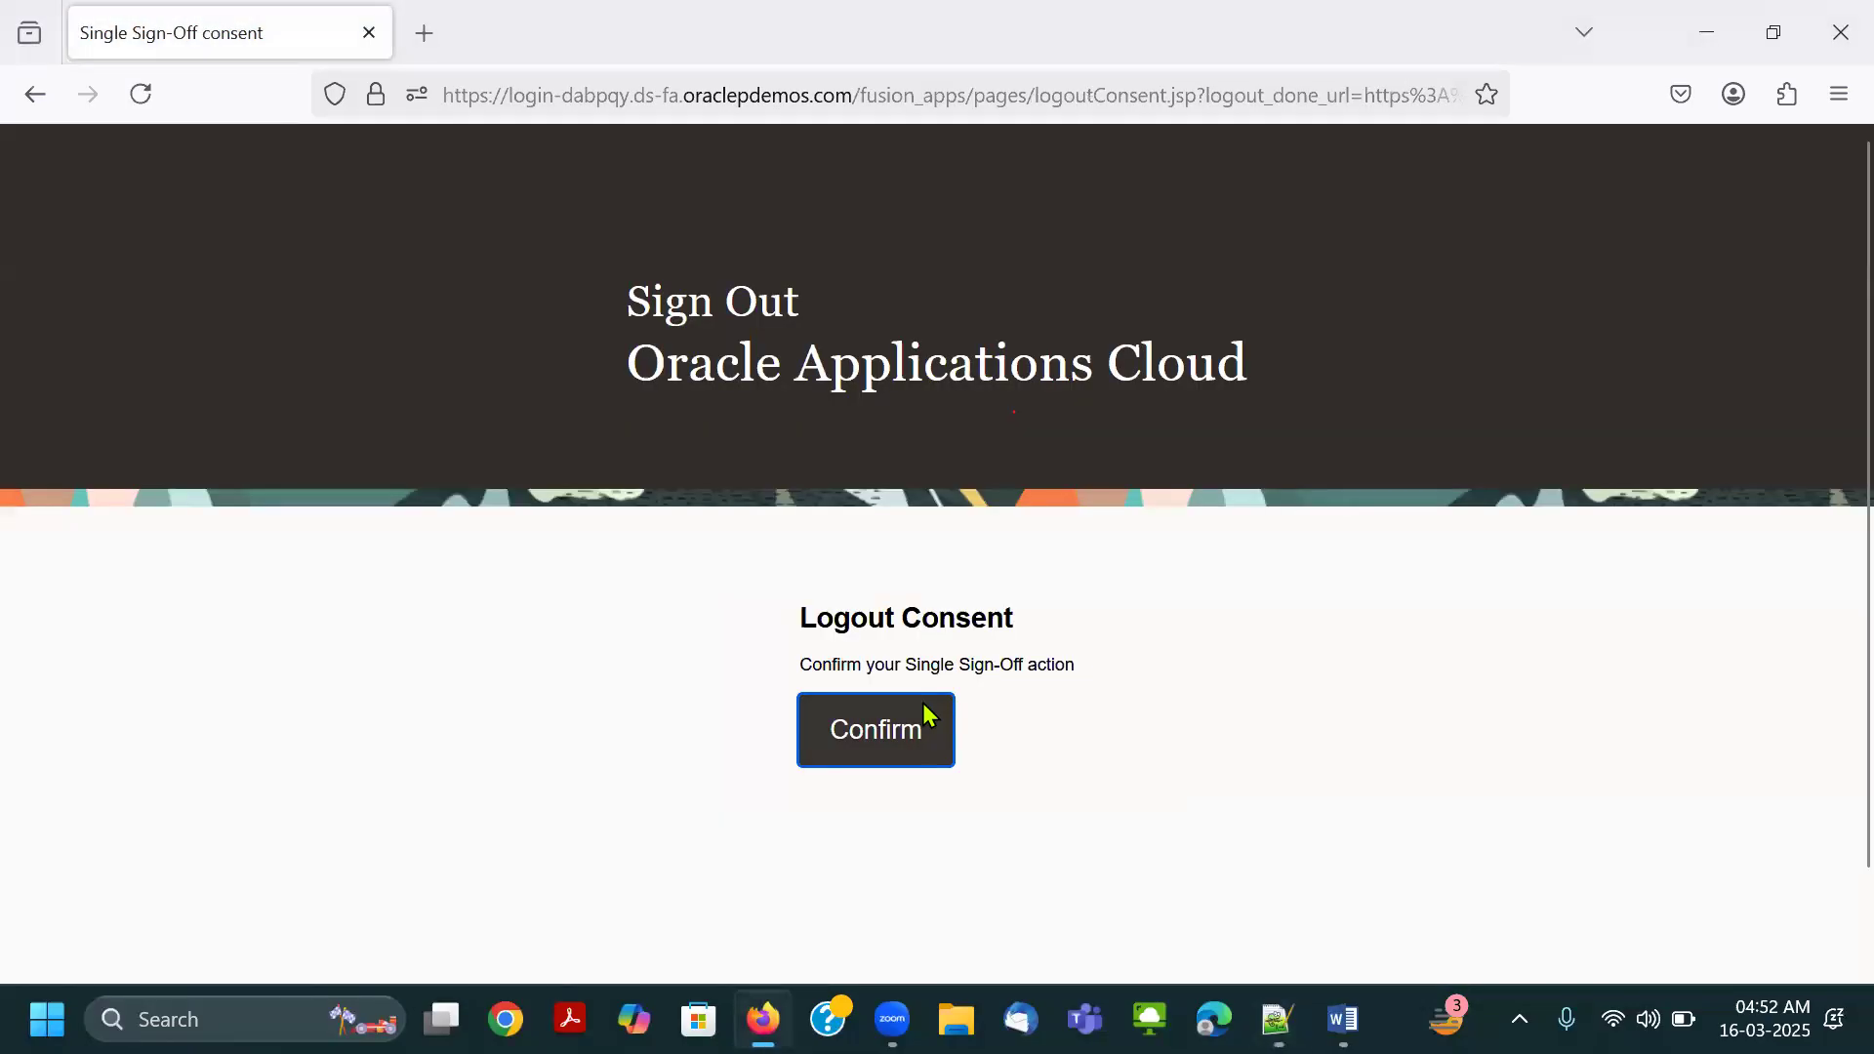
pyautogui.click(922, 707)
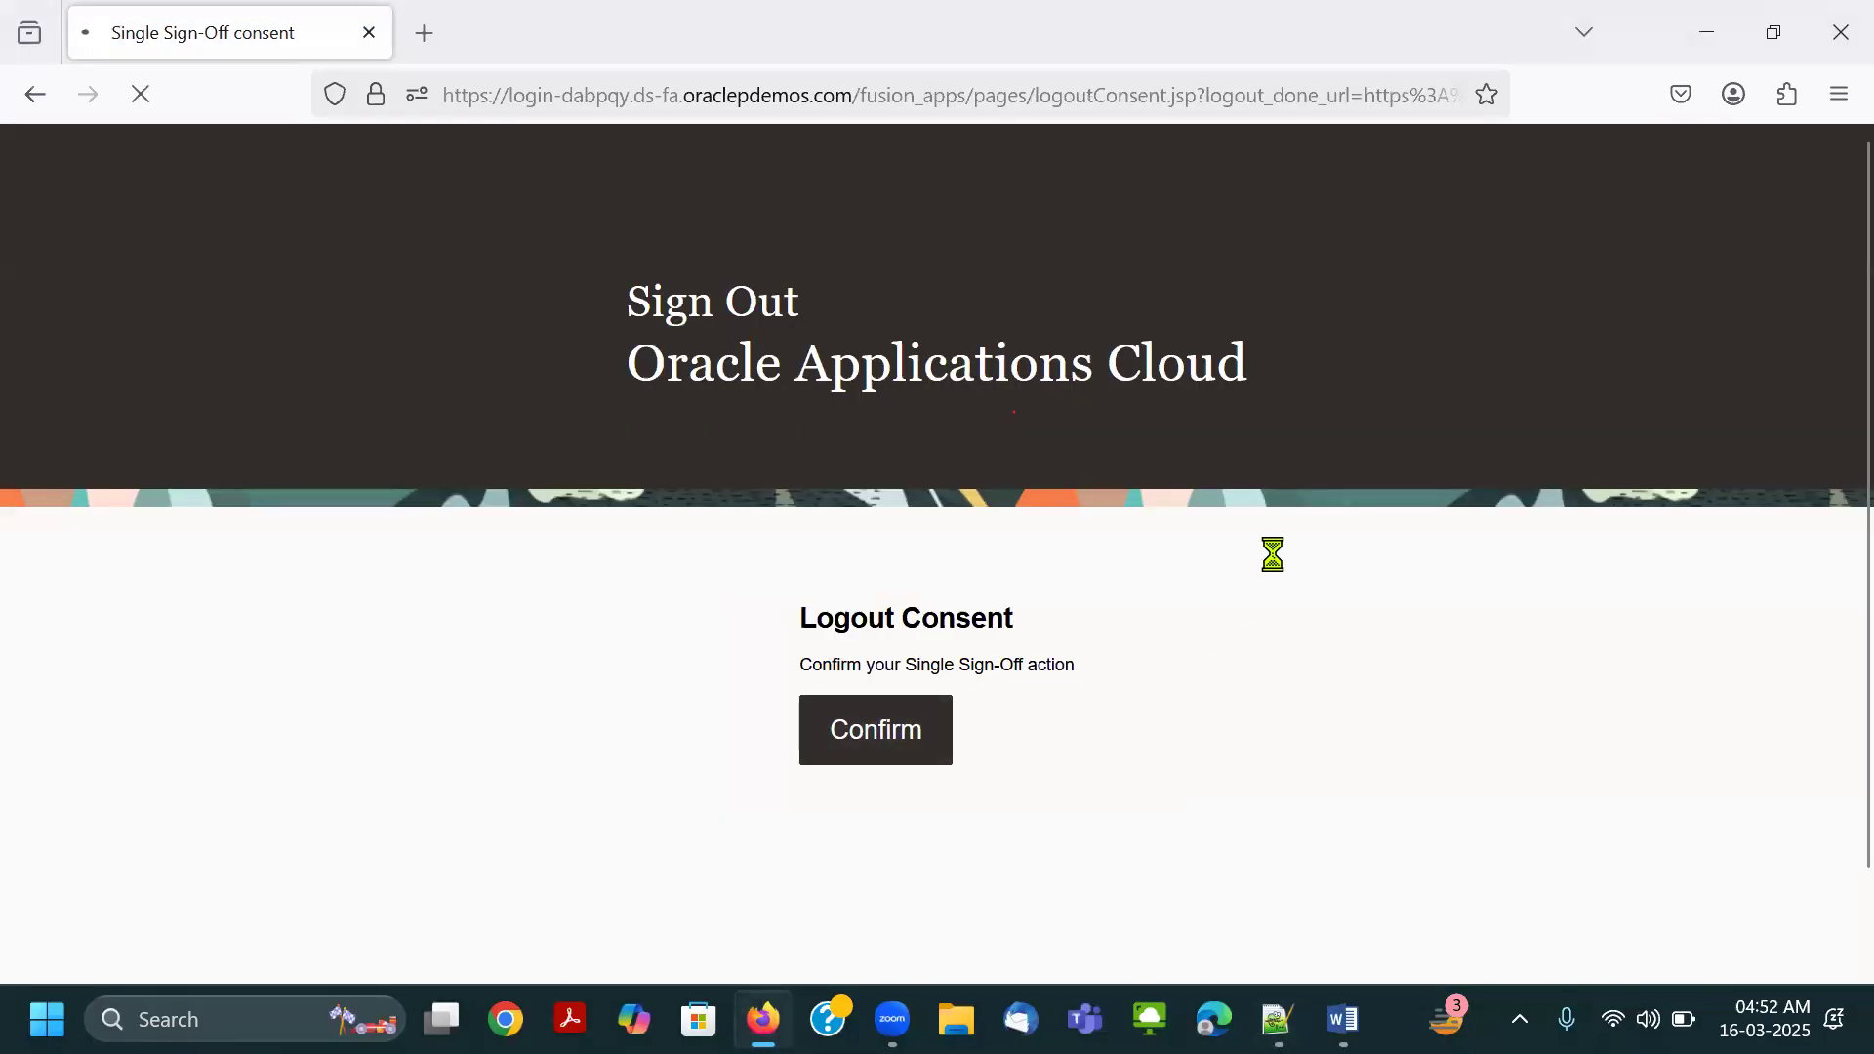
# Copy the CTT.FIN account's password from Notepad++ and paste it into the password field of the sign-in page.
pyautogui.hotkey('alt', 'Tab')
pyautogui.moveTo(185, 383); pyautogui.dragTo(37, 415)
pyautogui.hotkey('alt', 'Tab')
pyautogui.press('Tab')
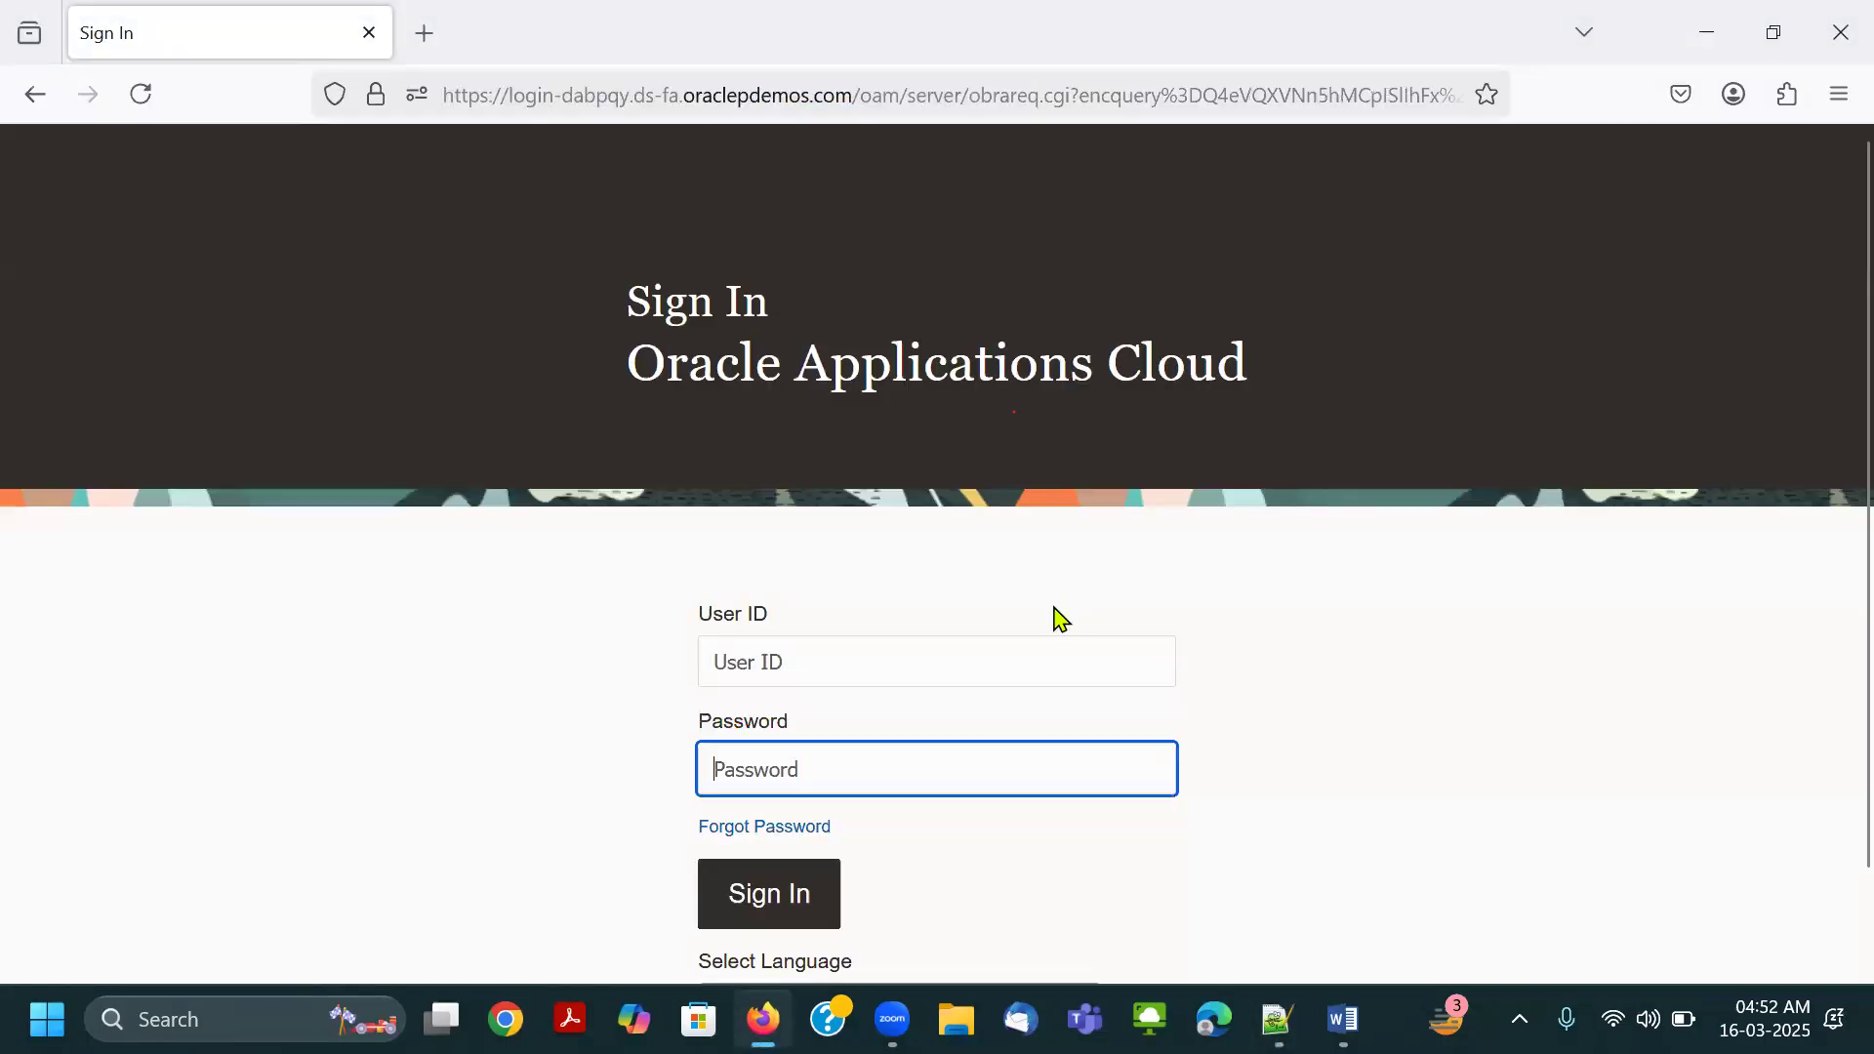
pyautogui.hotkey('ctrl', 'v')
# Copy the CTT.FIN user ID from Notepad++, paste it into the User ID field, and sign in.
pyautogui.hotkey('alt', 'Tab')
pyautogui.moveTo(188, 382); pyautogui.dragTo(57, 381)
pyautogui.hotkey('ctrl', 'c')
pyautogui.hotkey('alt', 'Tab')
pyautogui.click(1116, 661)
pyautogui.hotkey('ctrl', 'v')
pyautogui.click(764, 920)
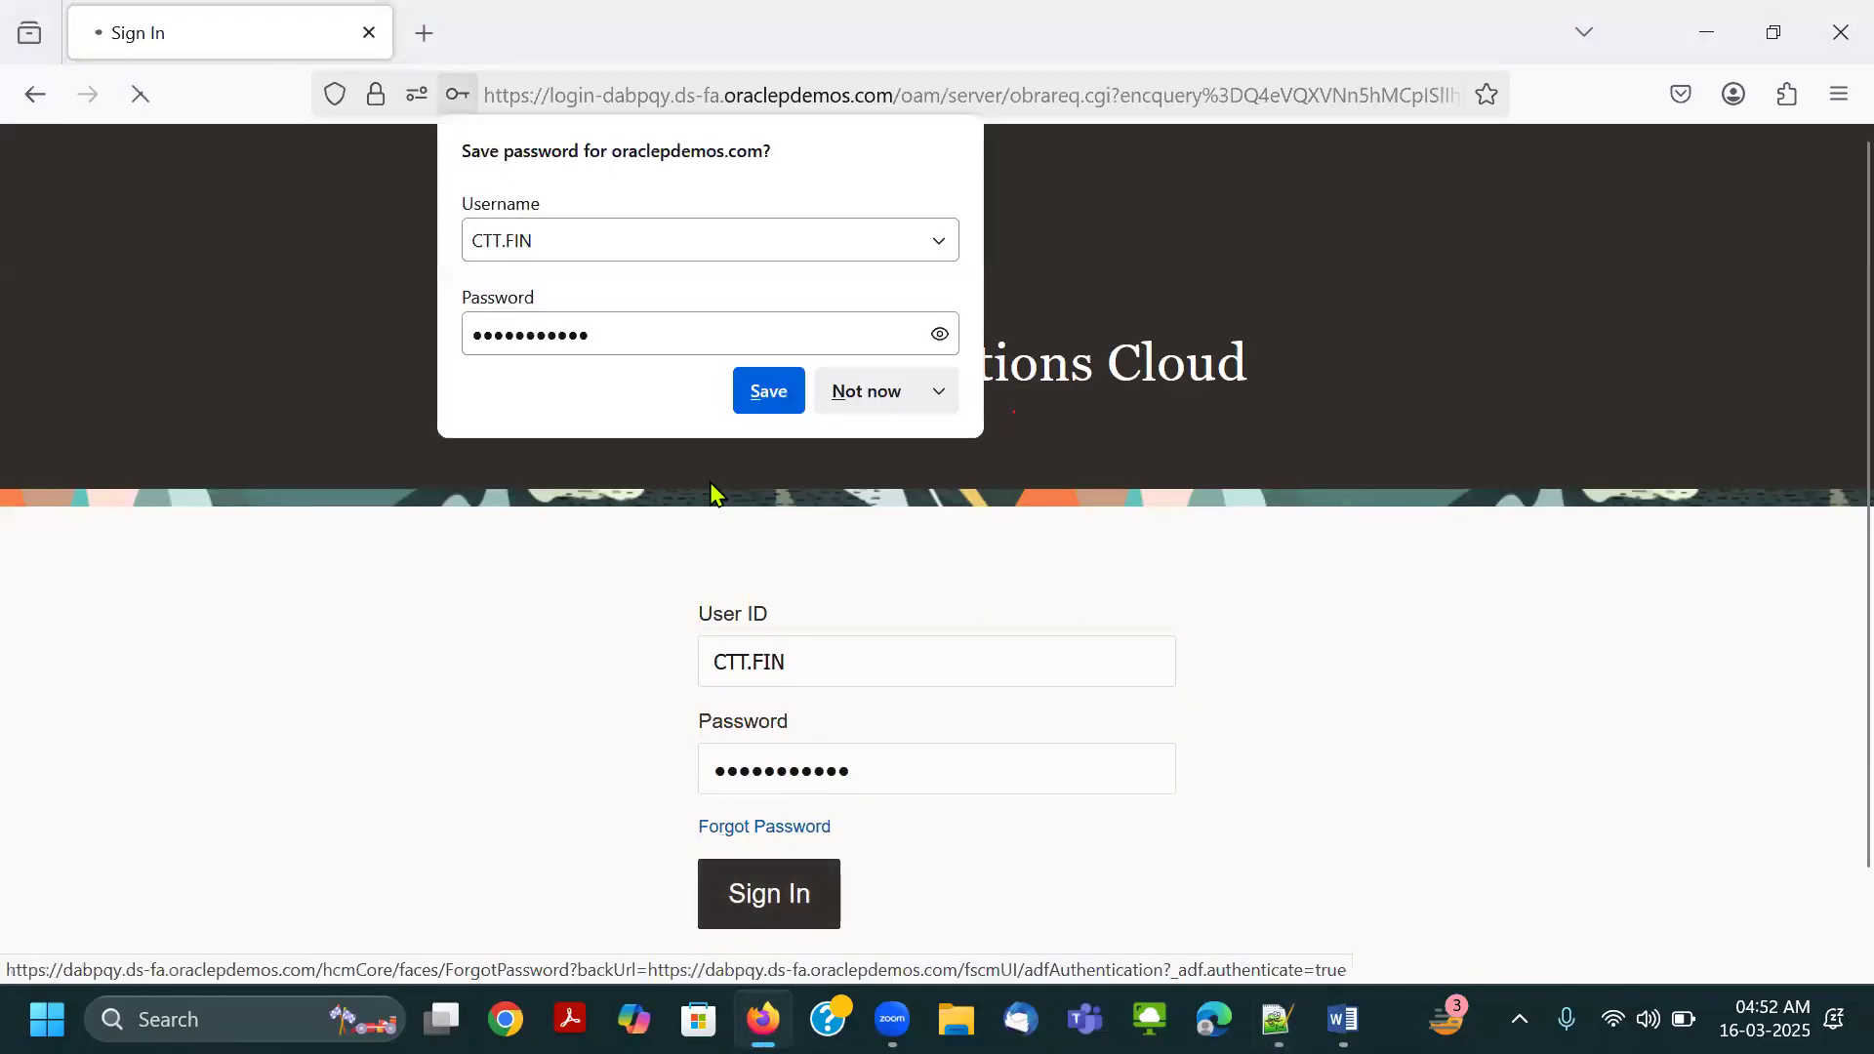
# Decline saving the CTT.FIN login and open the Scheduled Processes page from the Tools group.
pyautogui.click(829, 394)
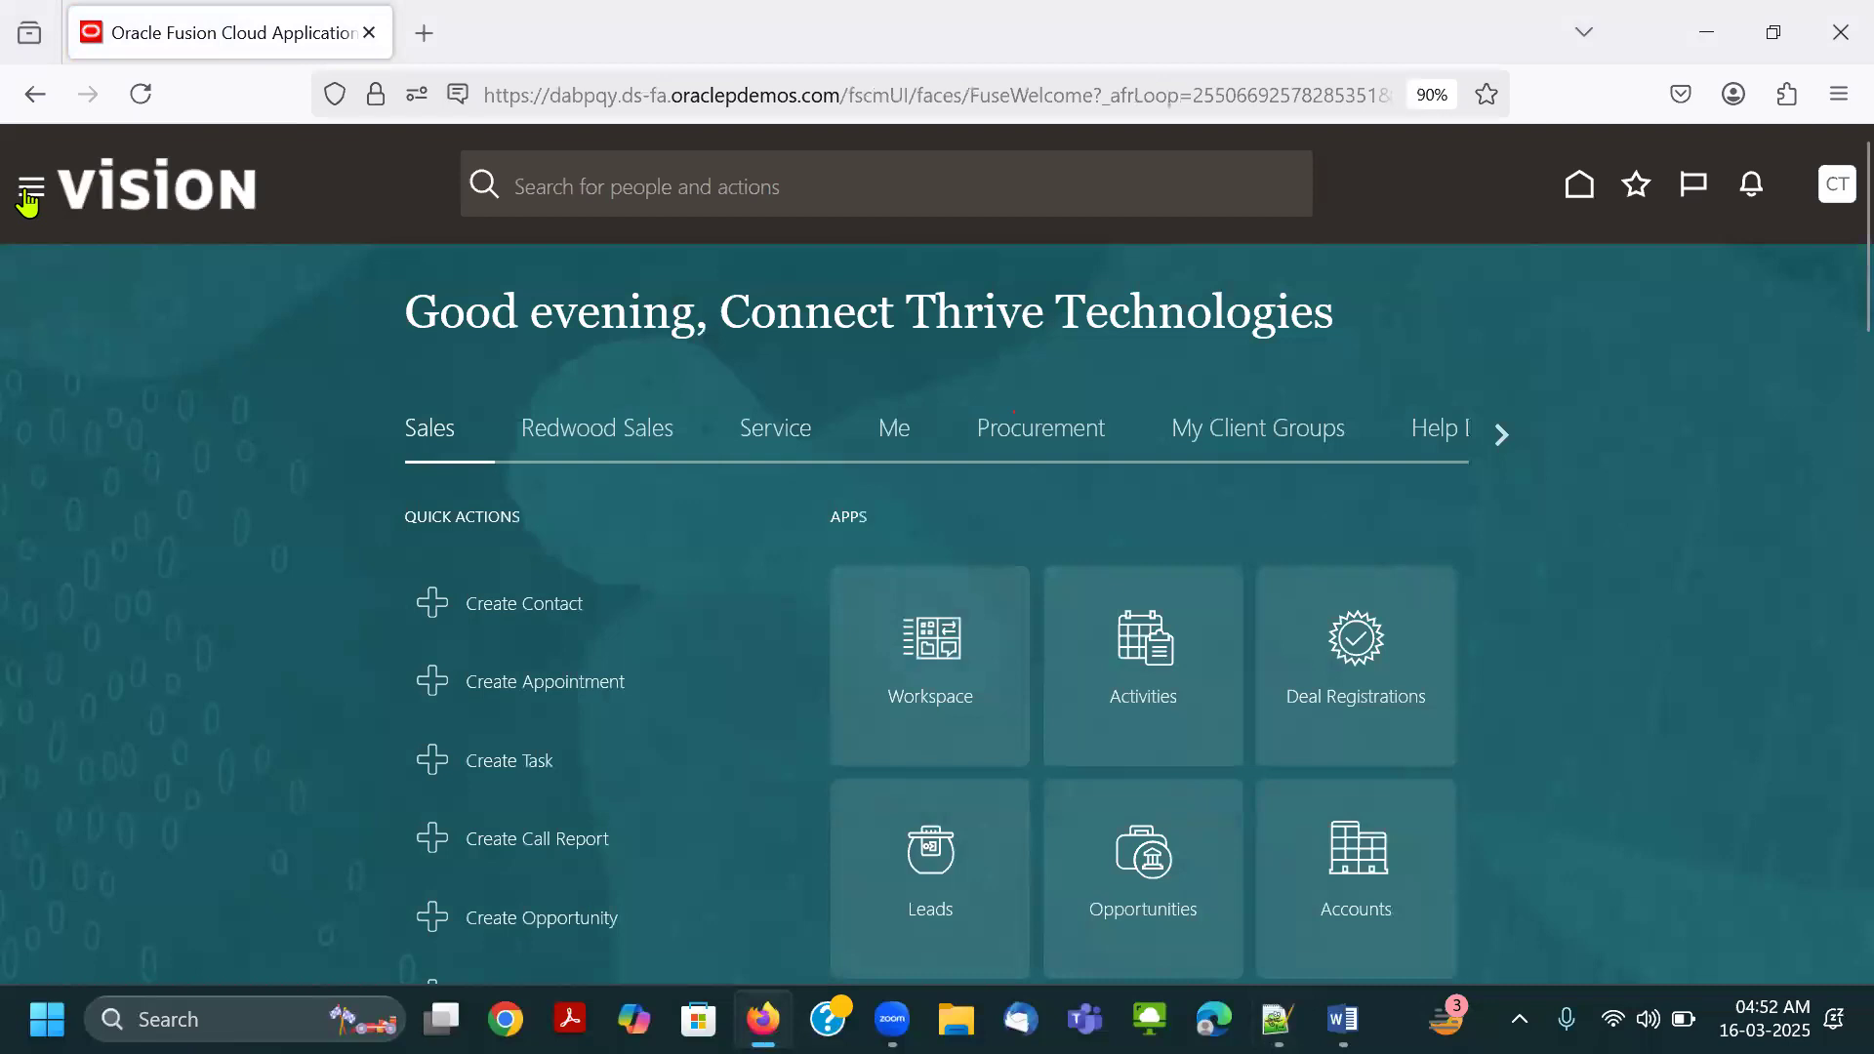
pyautogui.click(30, 195)
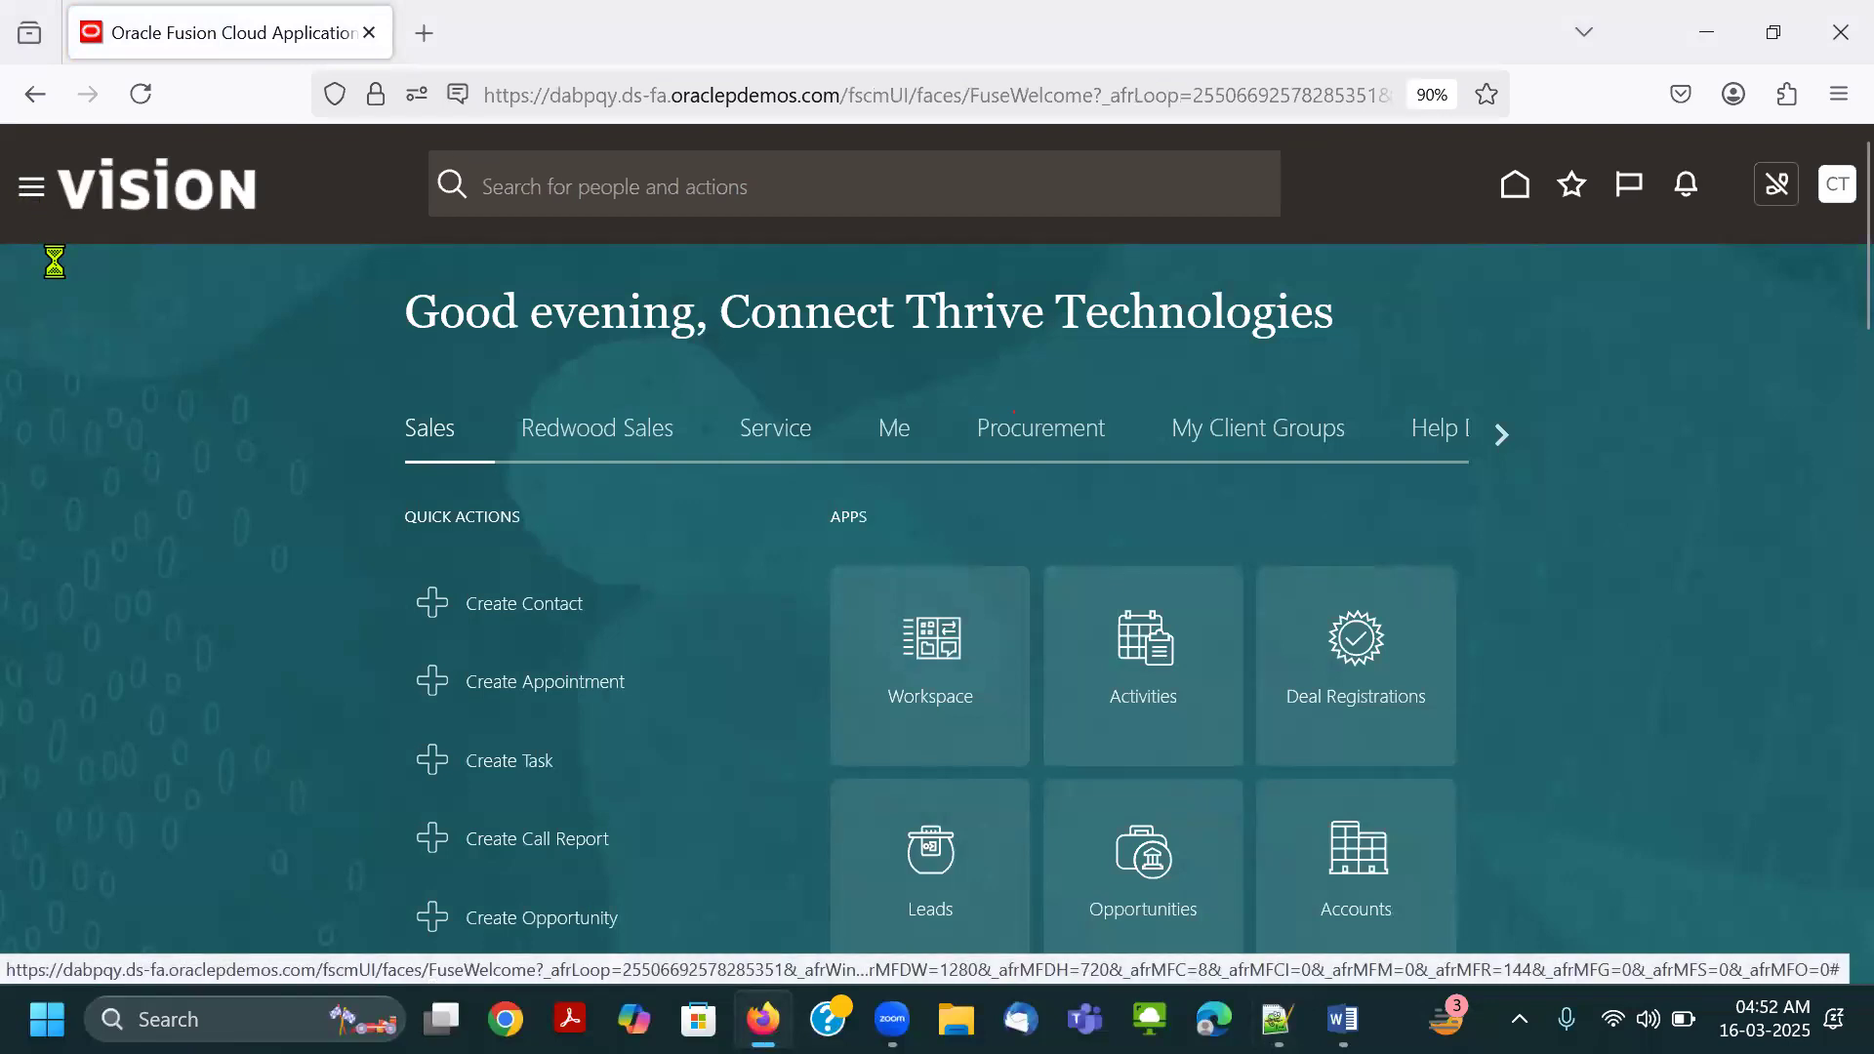
pyautogui.scroll(-5, 146, 585)
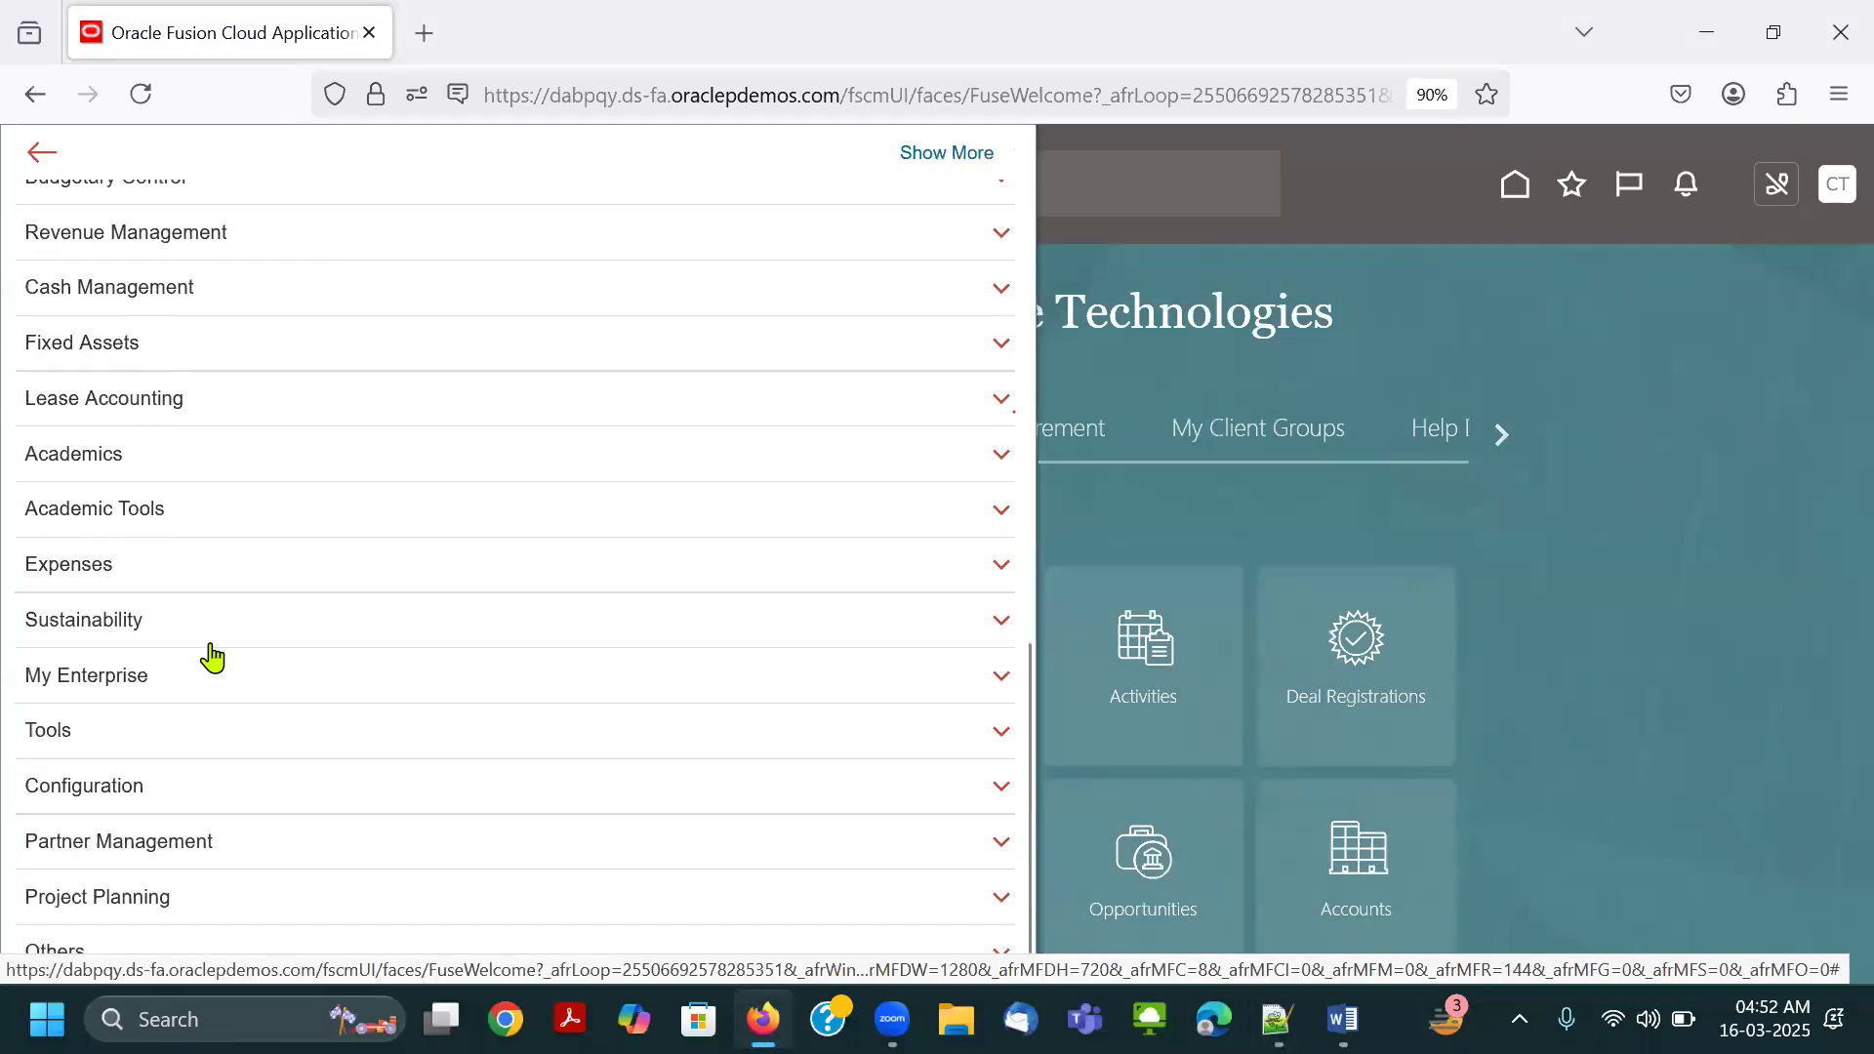
pyautogui.click(217, 734)
pyautogui.scroll(-5, 254, 611)
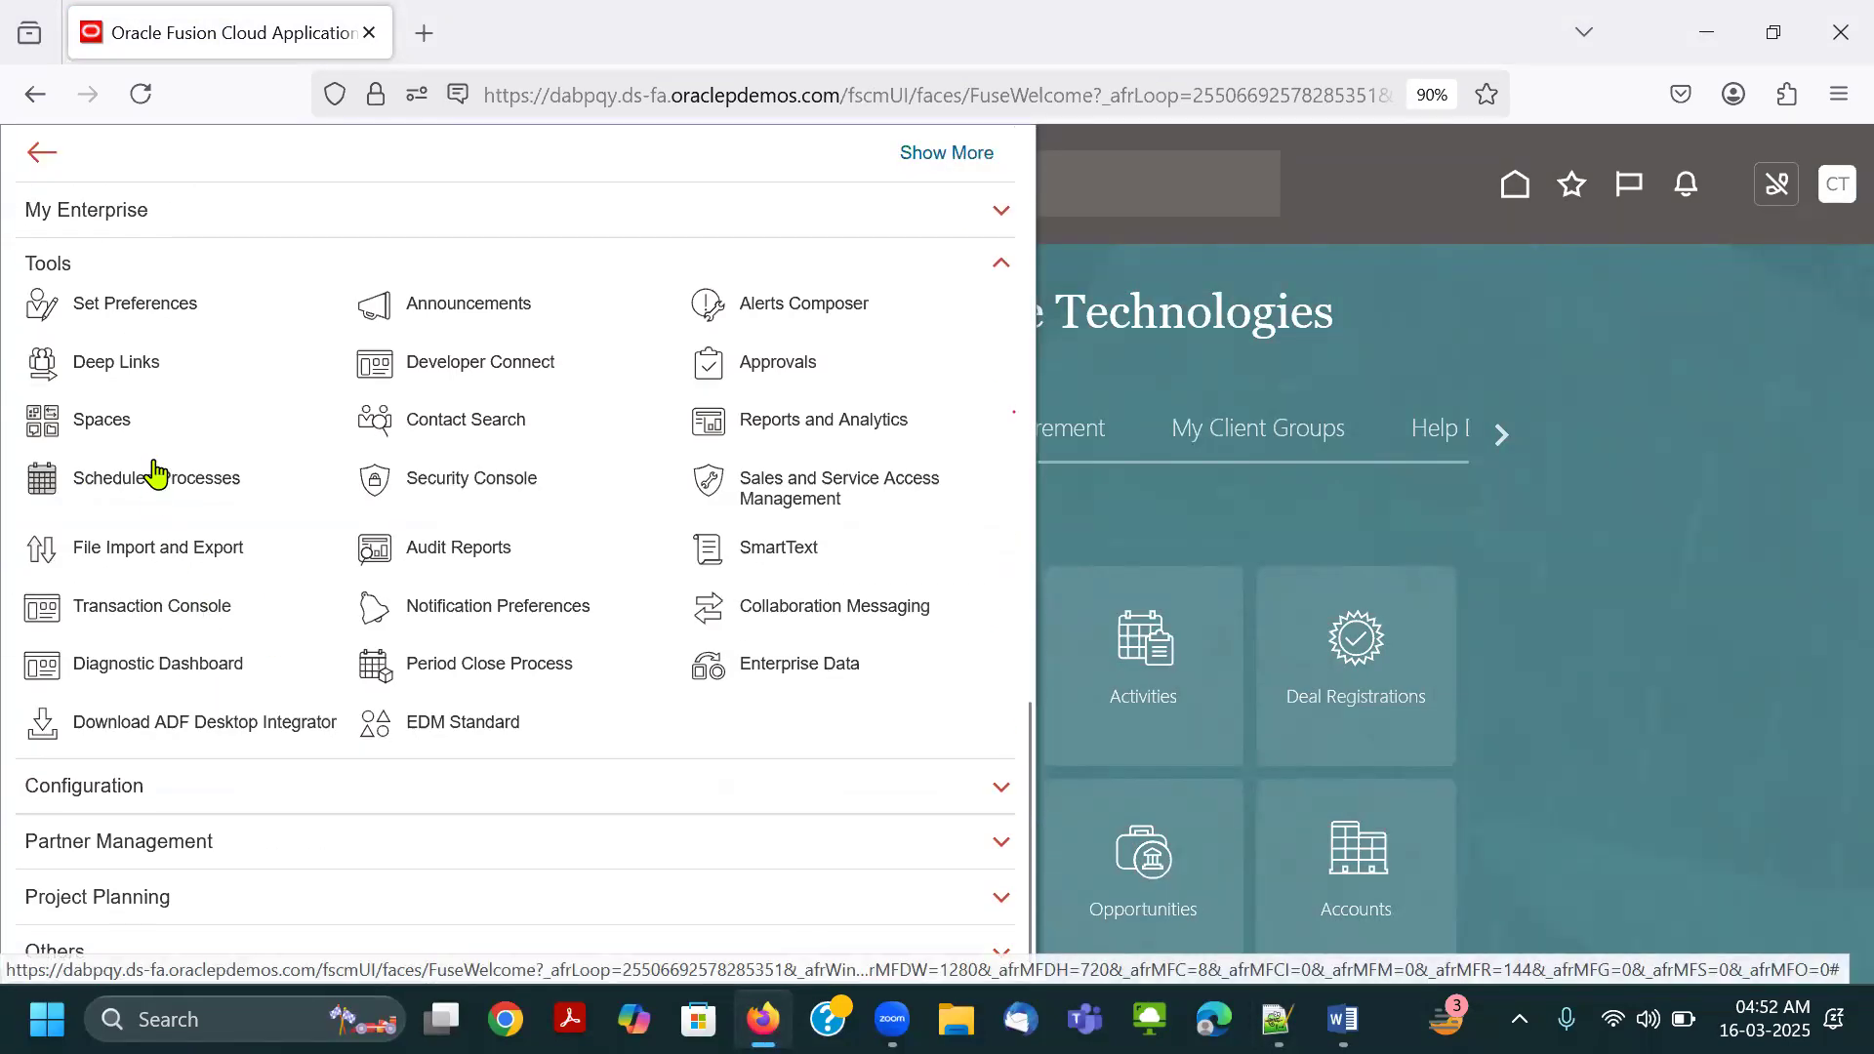
pyautogui.click(97, 478)
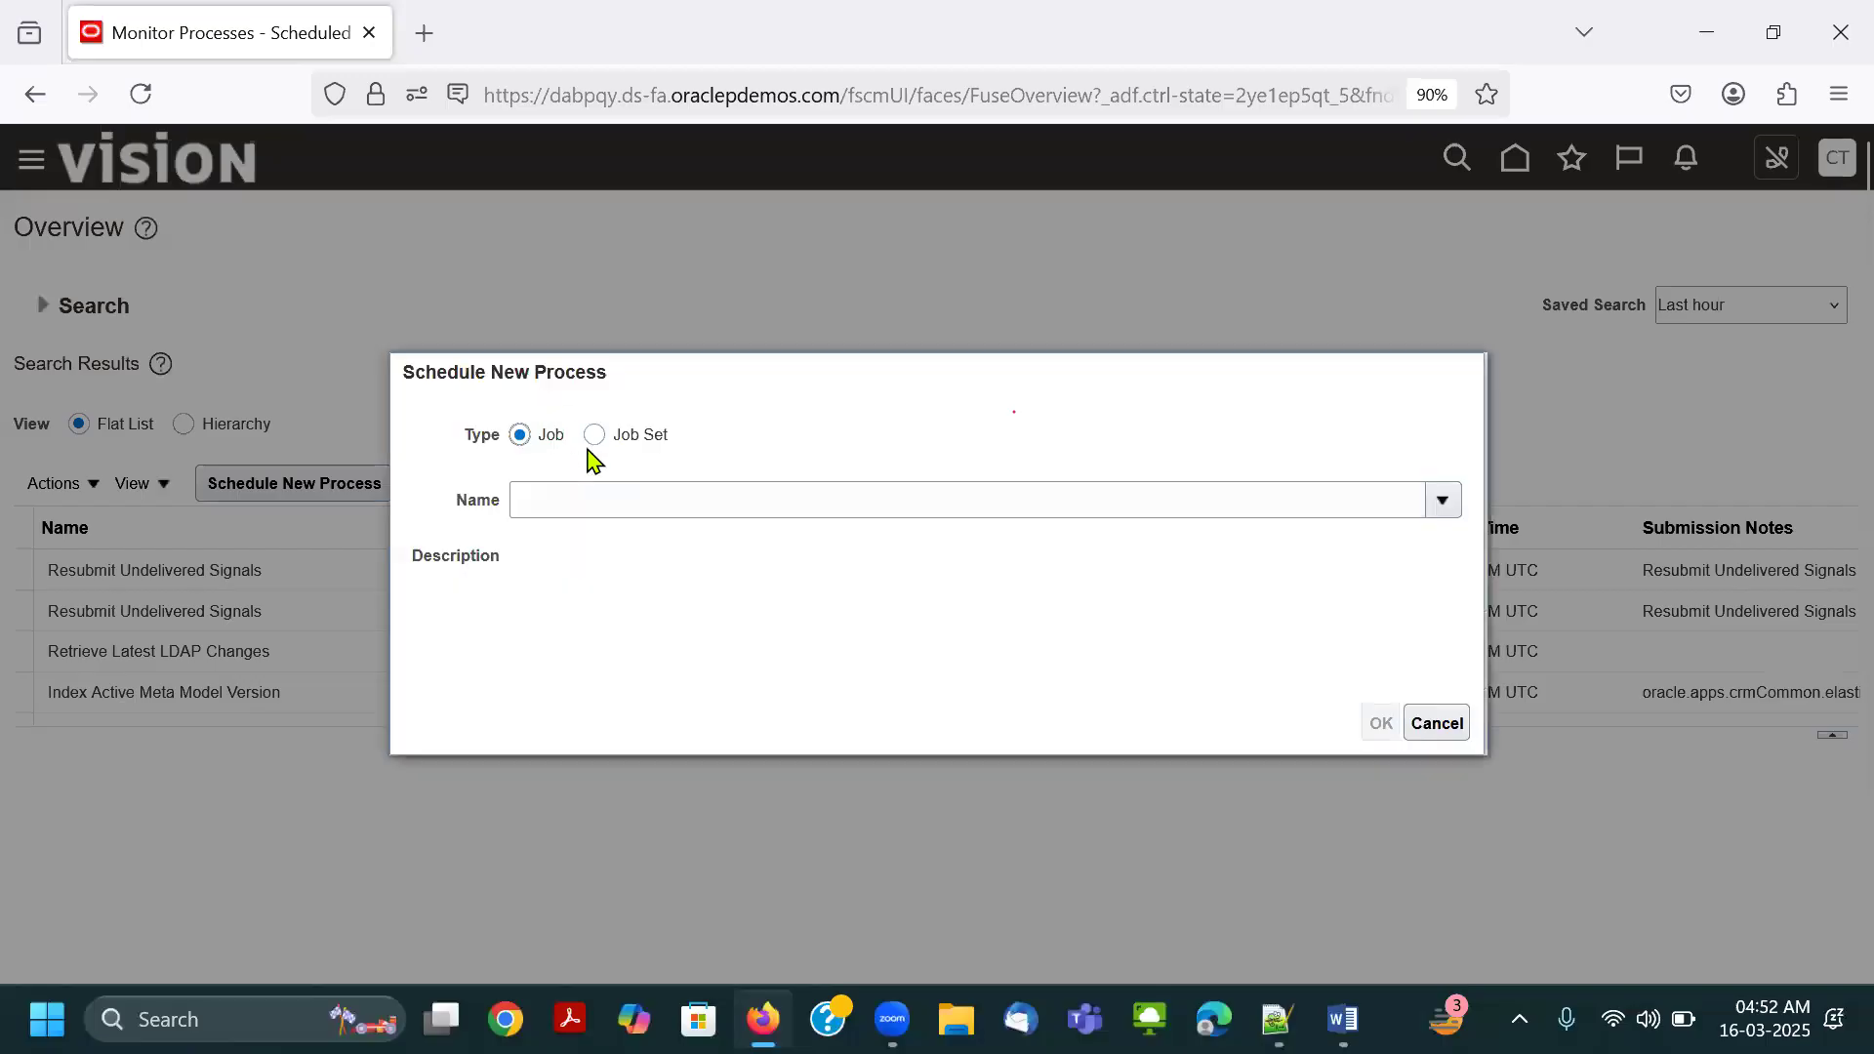
# Schedule a new Retrieve Latest LDAP Changes job, submit it with its default settings, and acknowledge the confirmation.
pyautogui.click(603, 493)
pyautogui.write('LDAP')
pyautogui.click(475, 580)
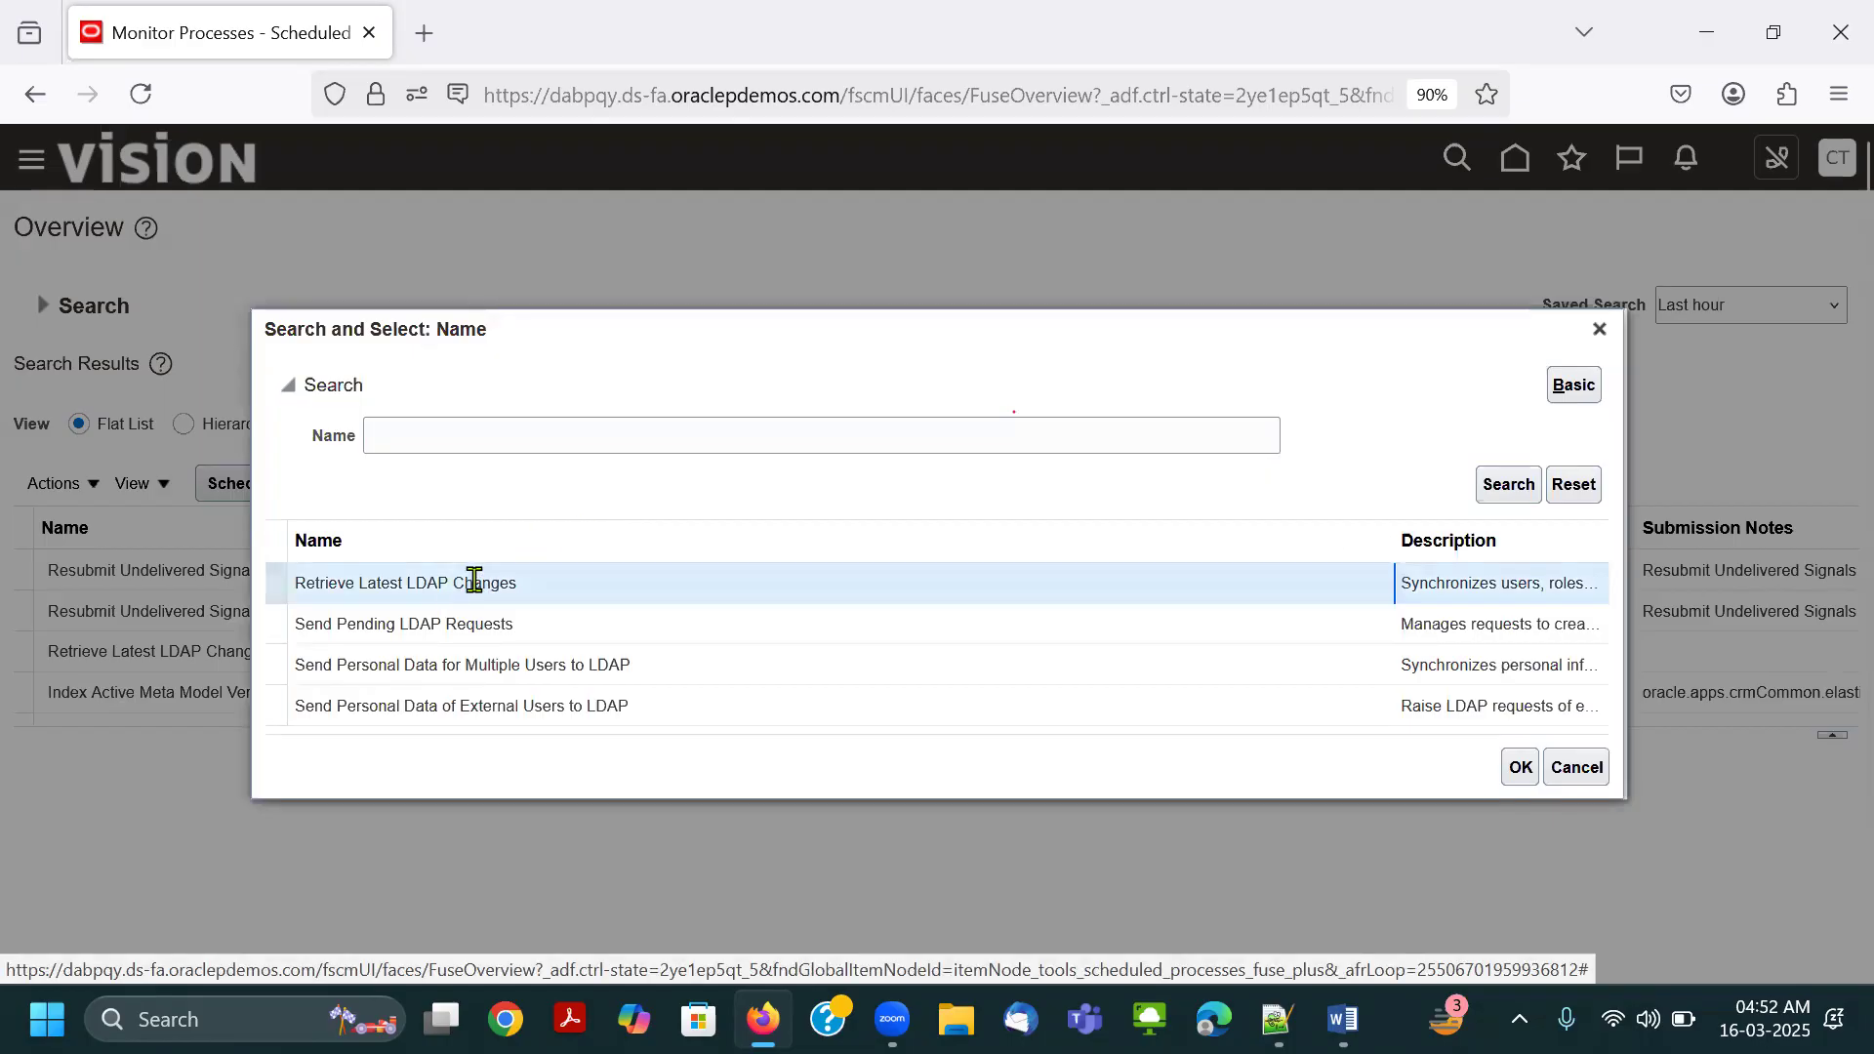
pyautogui.doubleClick(475, 582)
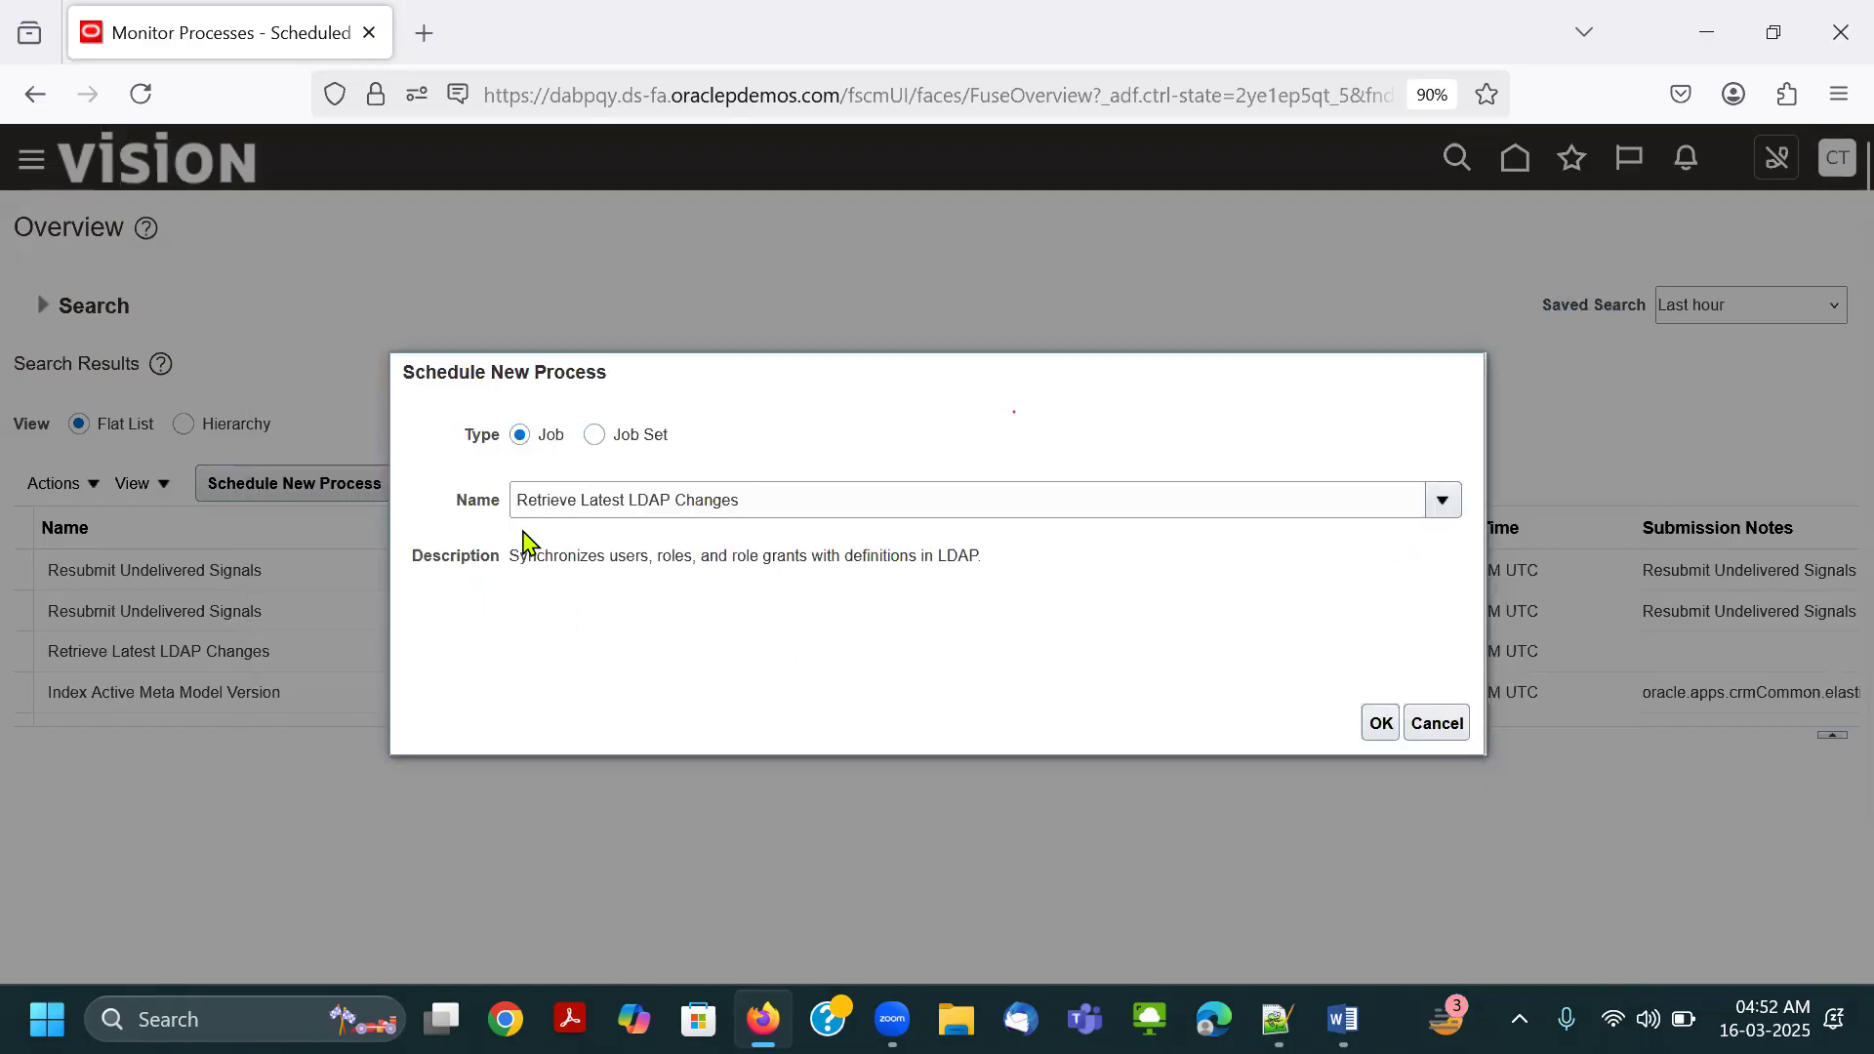
pyautogui.click(1378, 724)
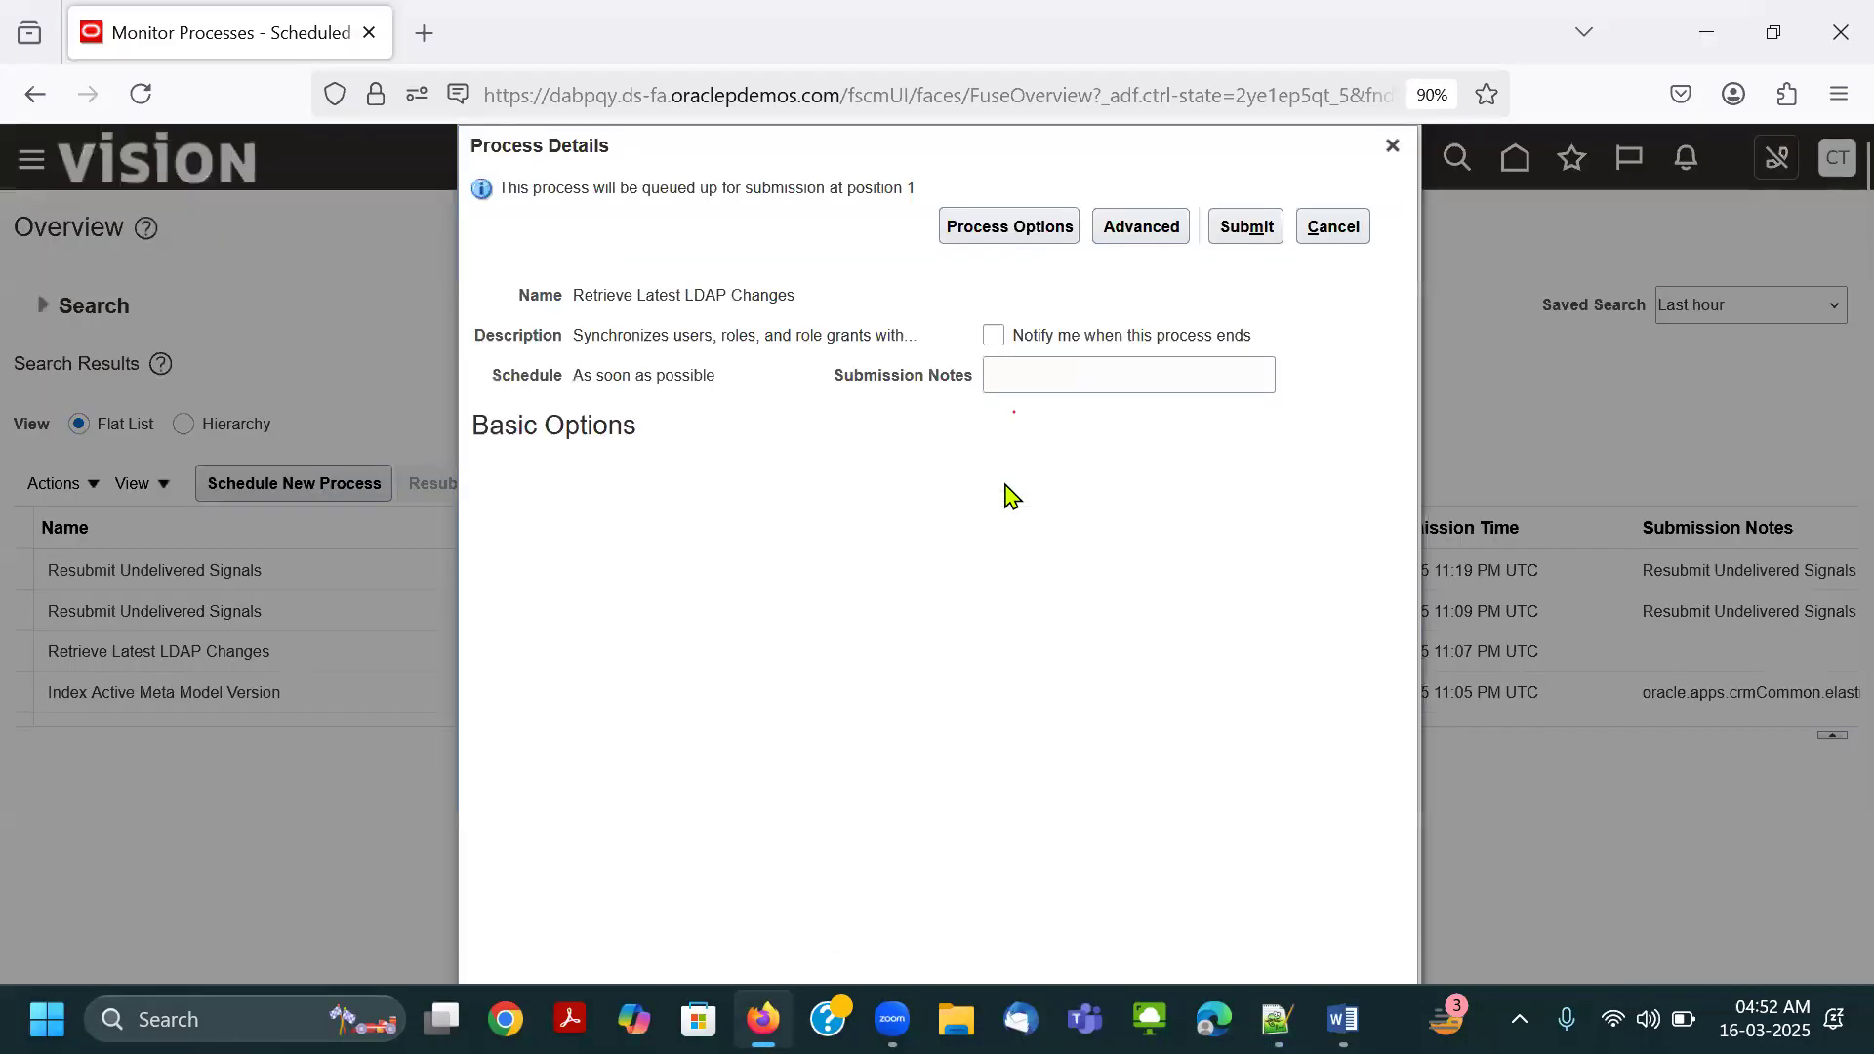
pyautogui.click(1257, 230)
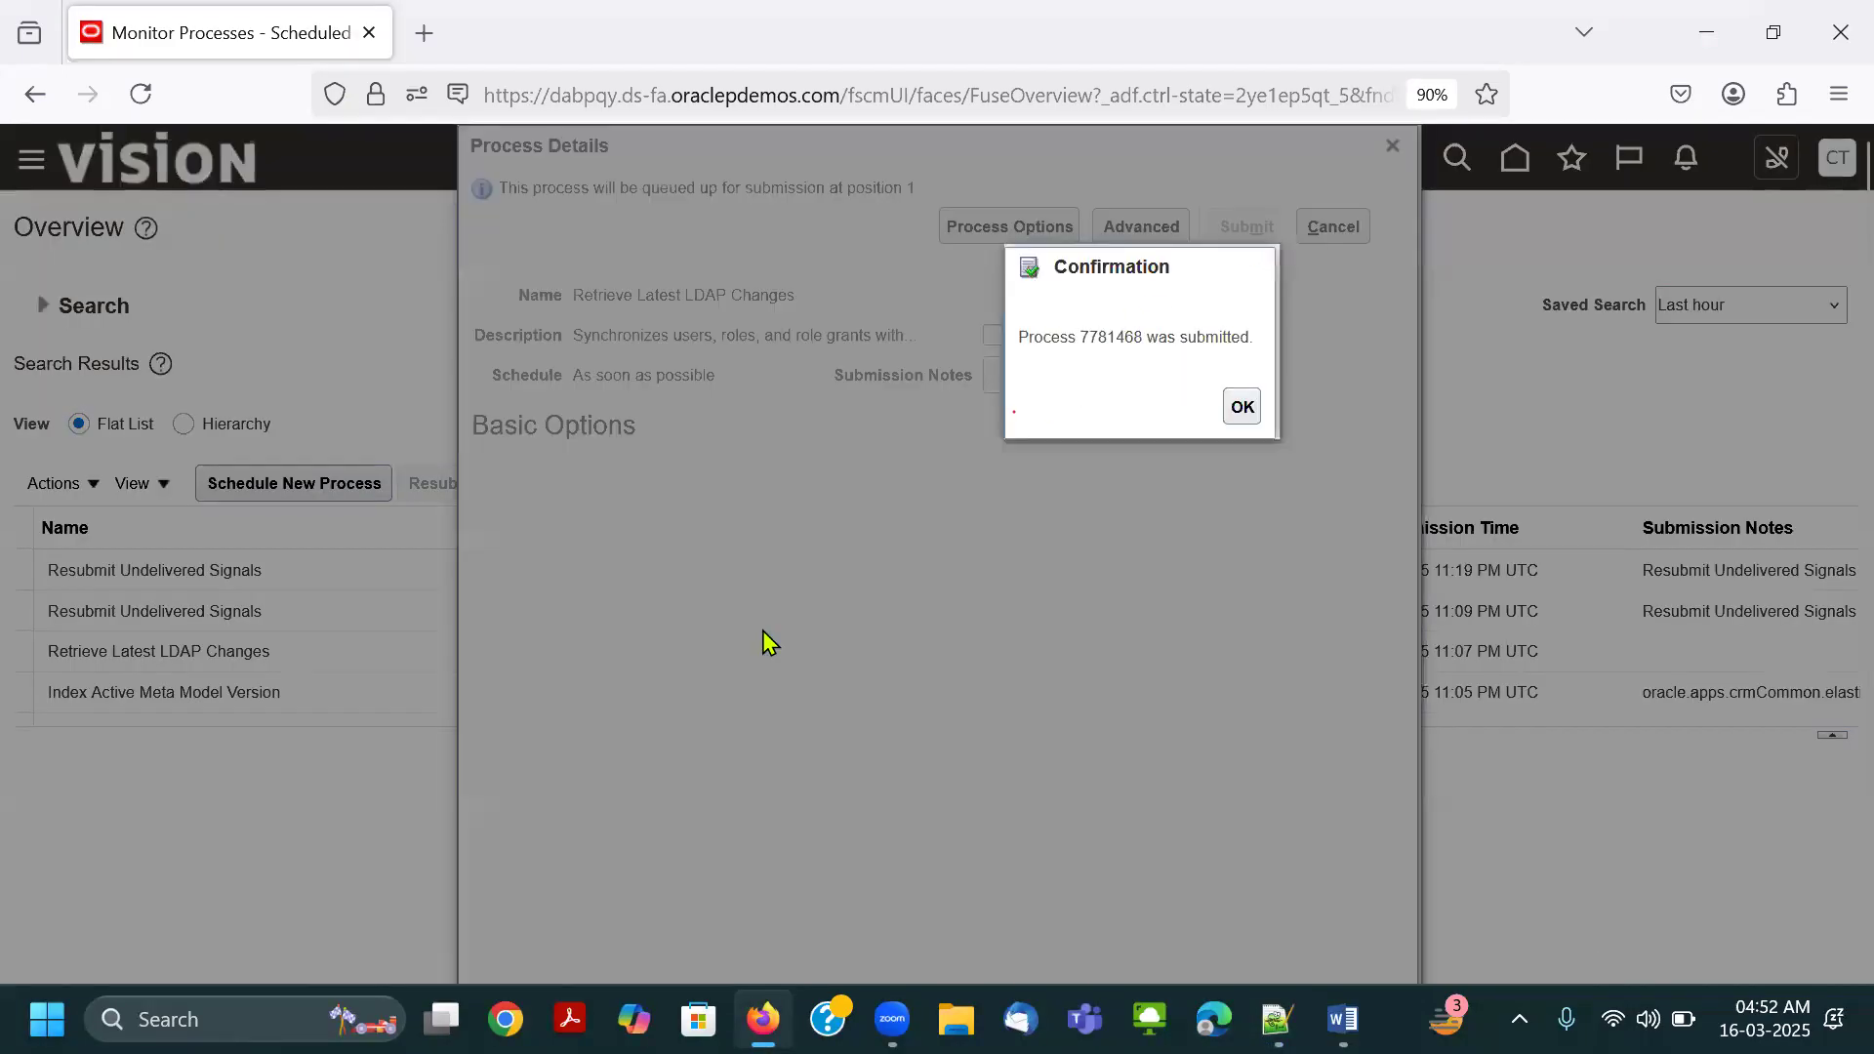
pyautogui.click(1242, 406)
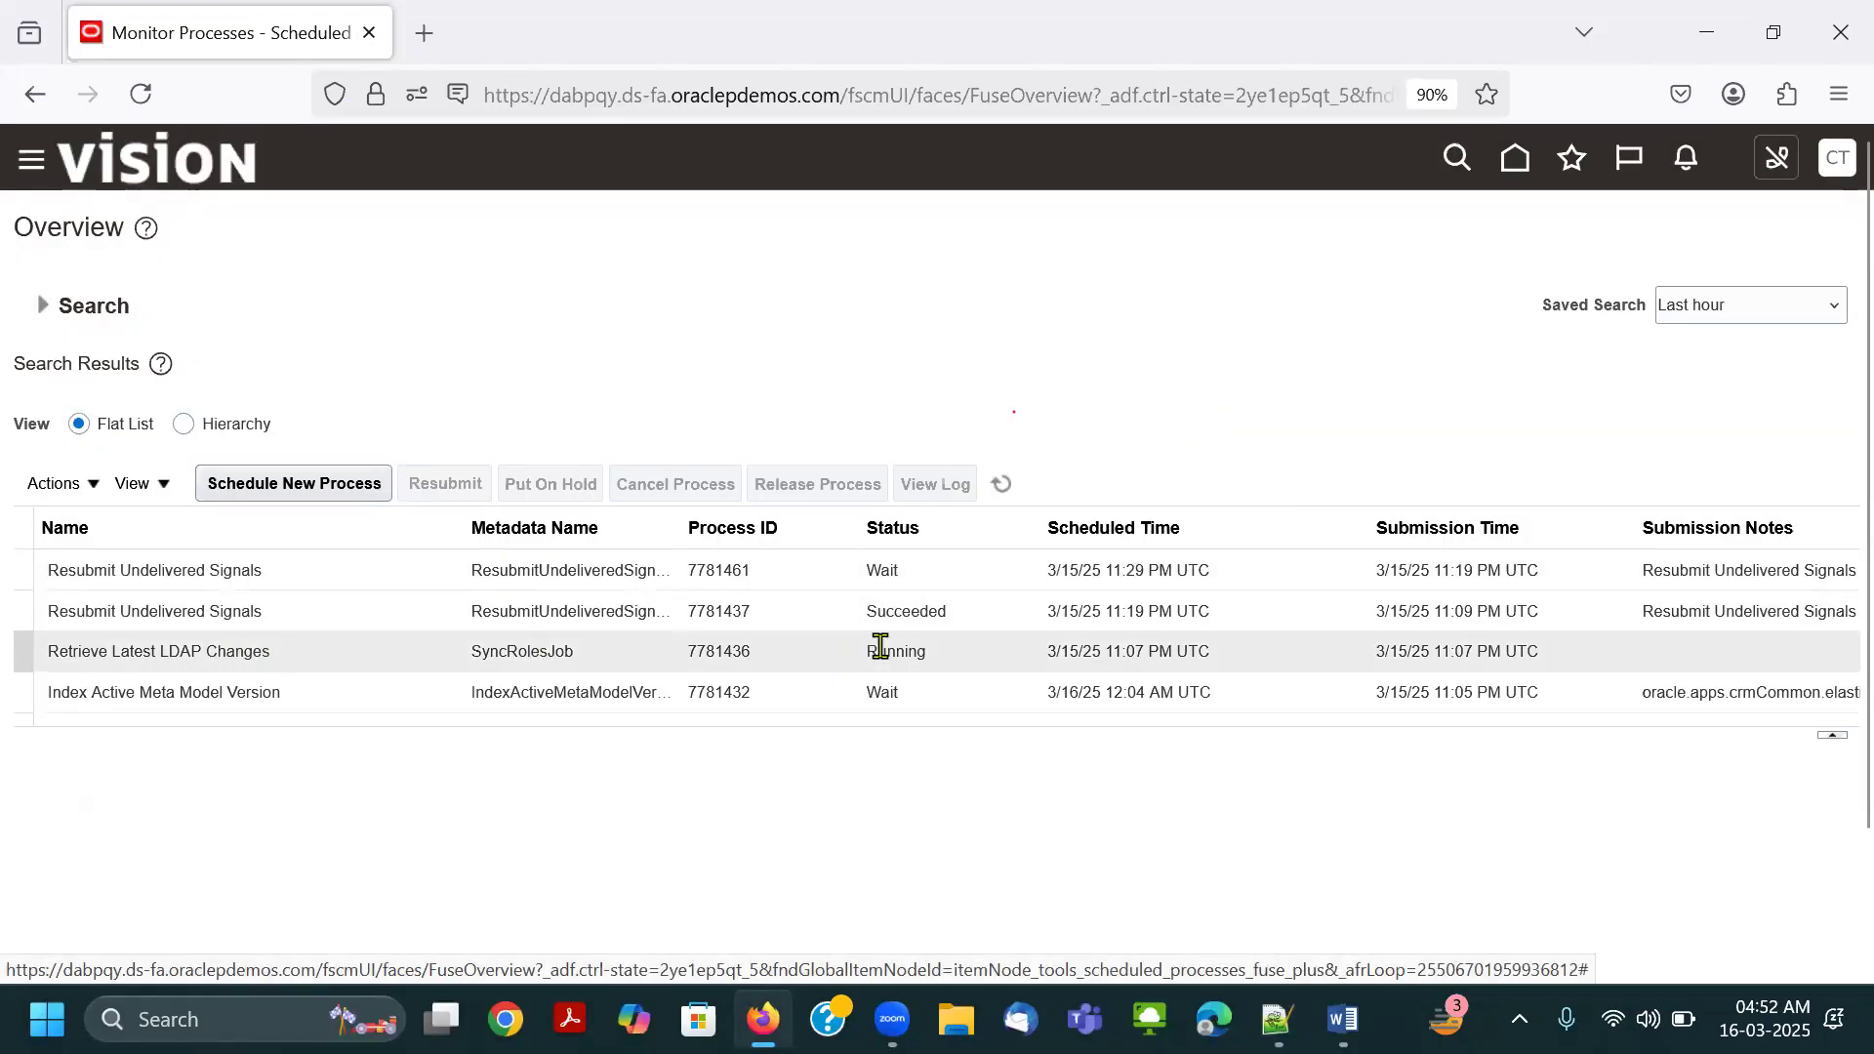
# Refresh the scheduled process list repeatedly to check the status of the submitted Retrieve Latest LDAP Changes job.
pyautogui.click(1006, 488)
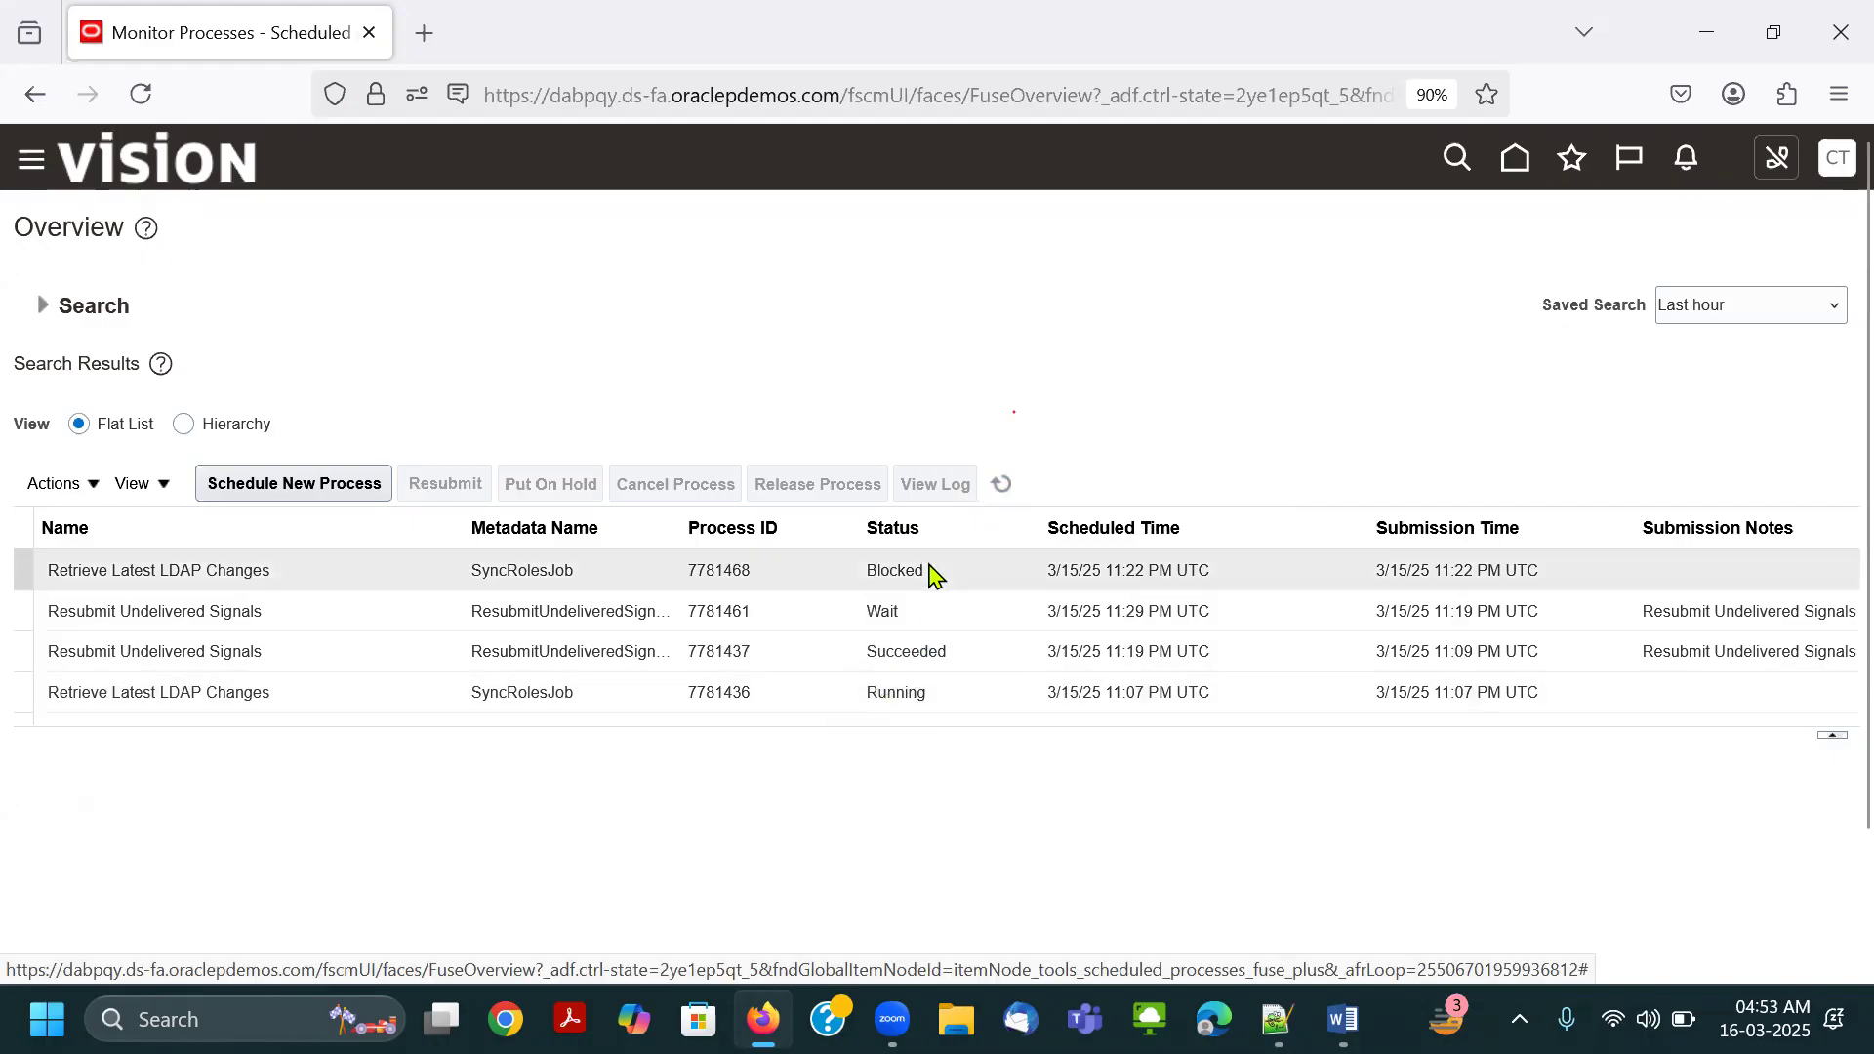
pyautogui.click(1000, 486)
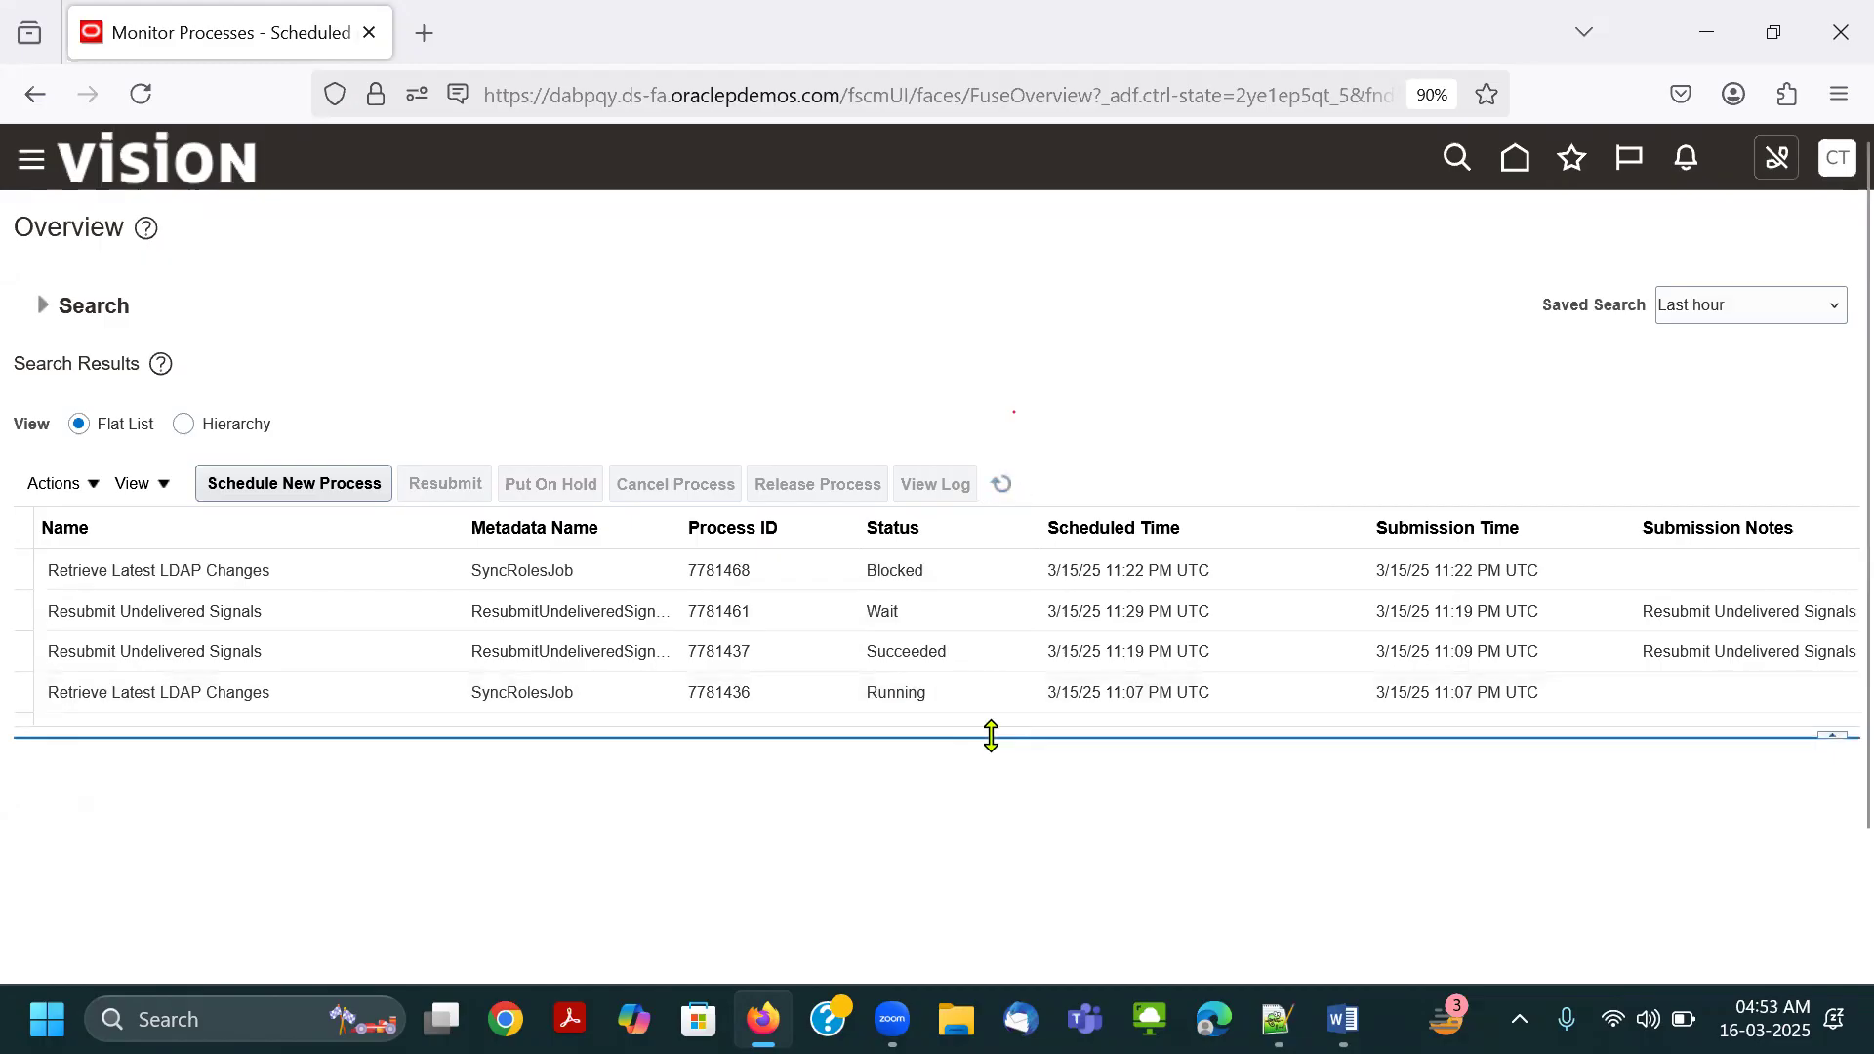
pyautogui.click(1002, 488)
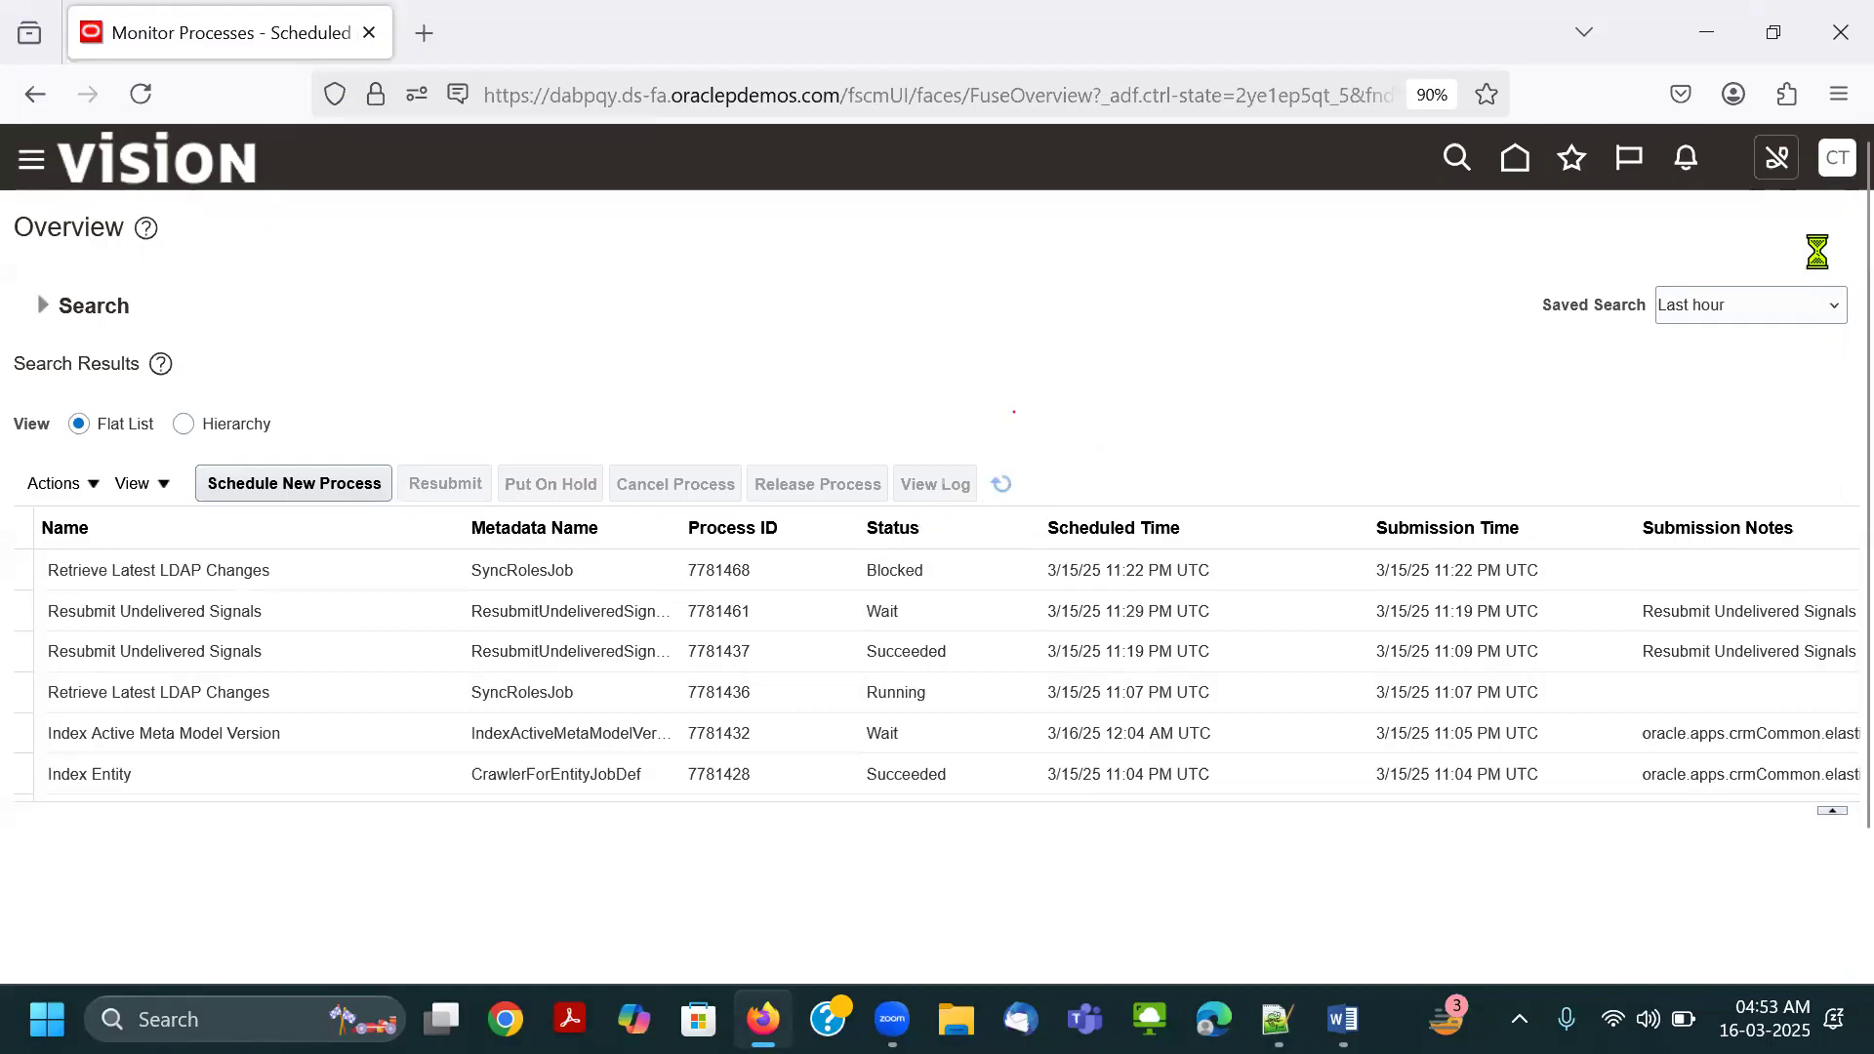
# Sign out of the CTT.FIN session and confirm the logout consent.
pyautogui.click(1837, 160)
pyautogui.click(1787, 223)
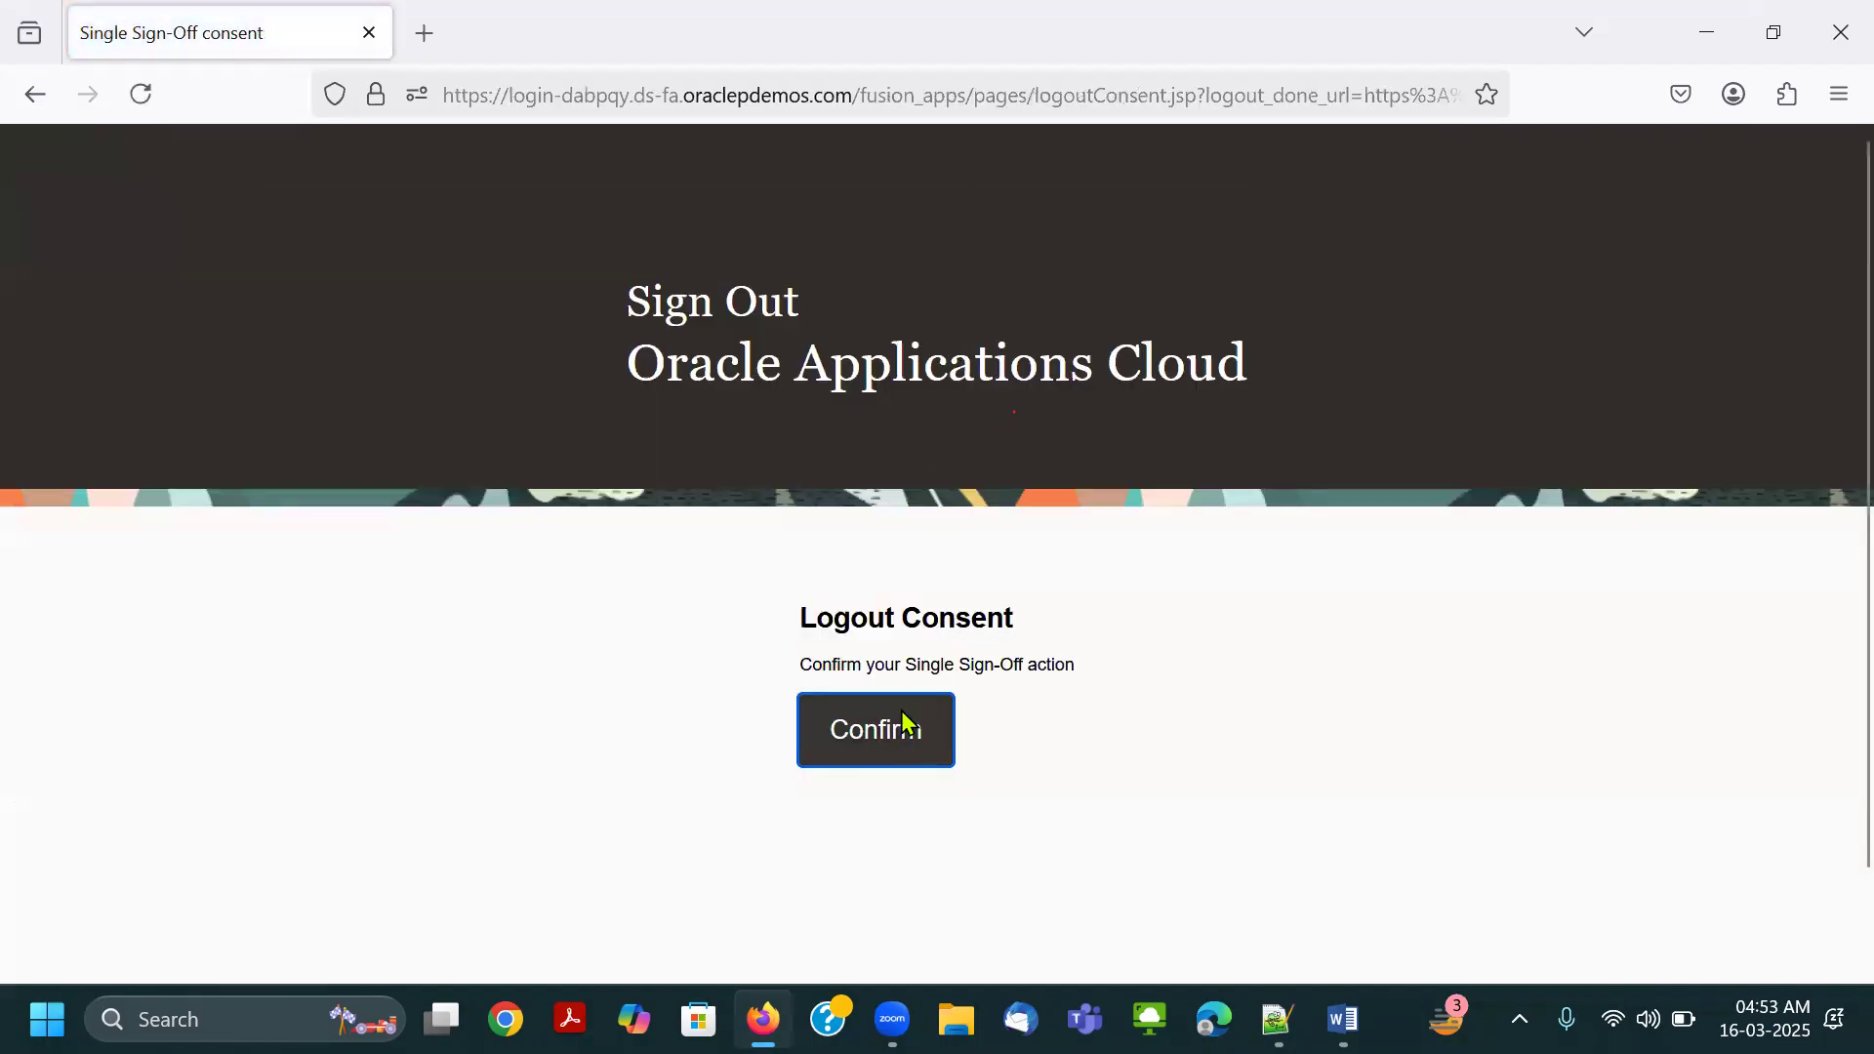
pyautogui.click(903, 723)
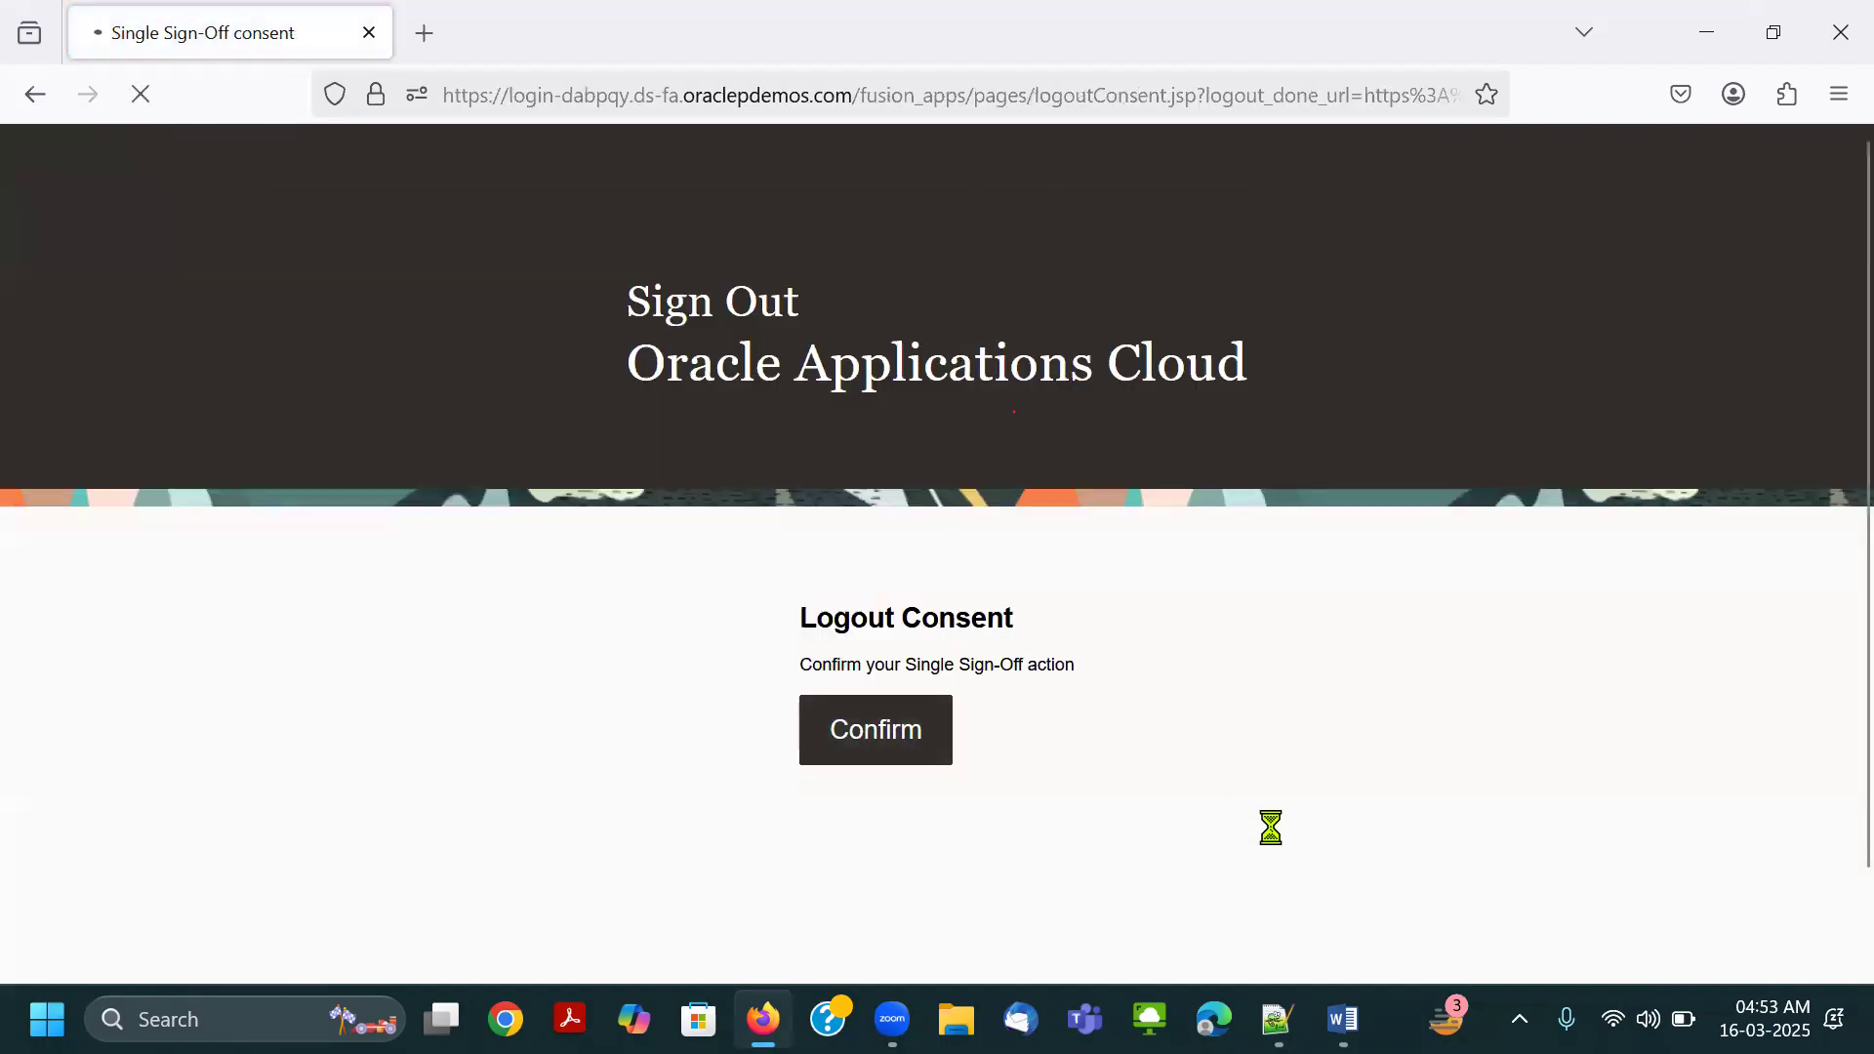
# Copy the Connect.Thrive-GL user ID from Notepad++ and paste it into the User ID field of the sign-in page.
pyautogui.moveTo(1278, 1019)
pyautogui.click(1263, 882)
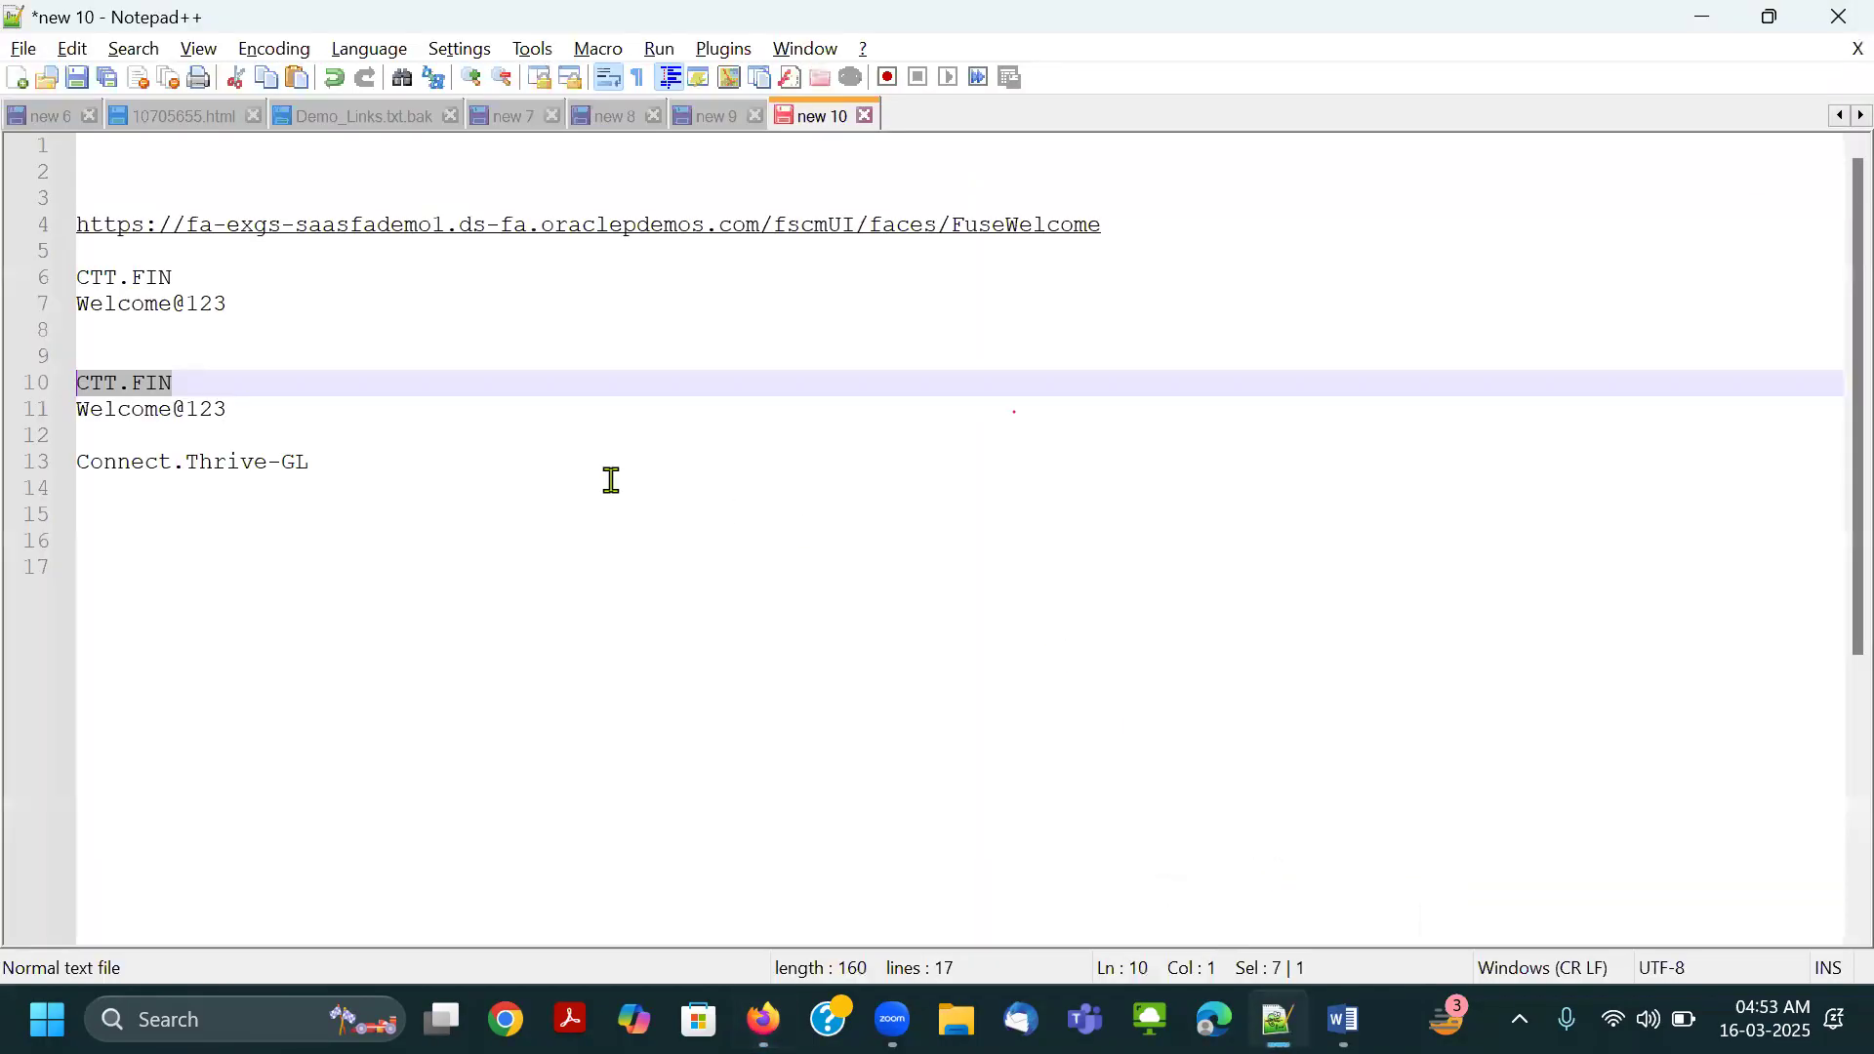
pyautogui.moveTo(337, 461); pyautogui.dragTo(24, 460)
pyautogui.hotkey('ctrl', 'c')
pyautogui.hotkey('alt', 'Tab')
pyautogui.hotkey('ctrl', 'v')
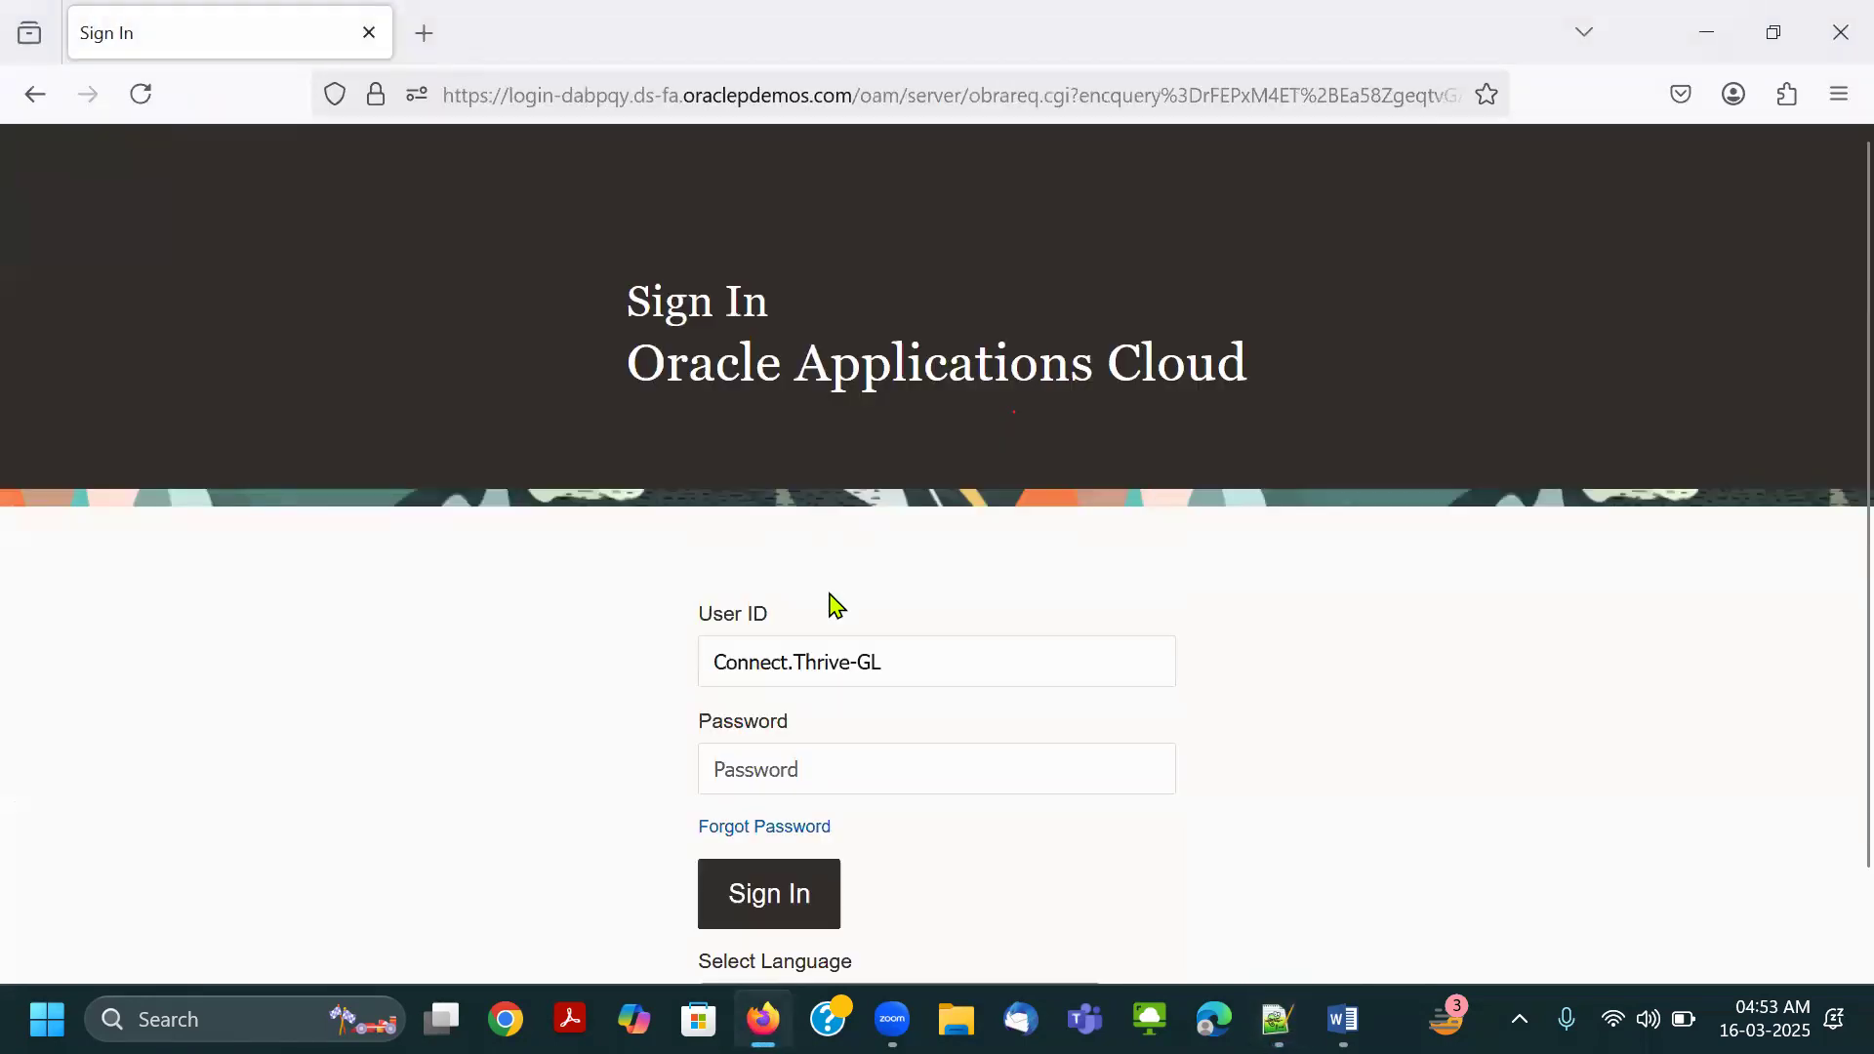
# Copy the account password beneath the Connect.Thrive-GL ID in Notepad++, paste it into the password field, sign in, and decline saving the login.
pyautogui.hotkey('alt', 'Tab')
pyautogui.moveTo(234, 410); pyautogui.dragTo(95, 426)
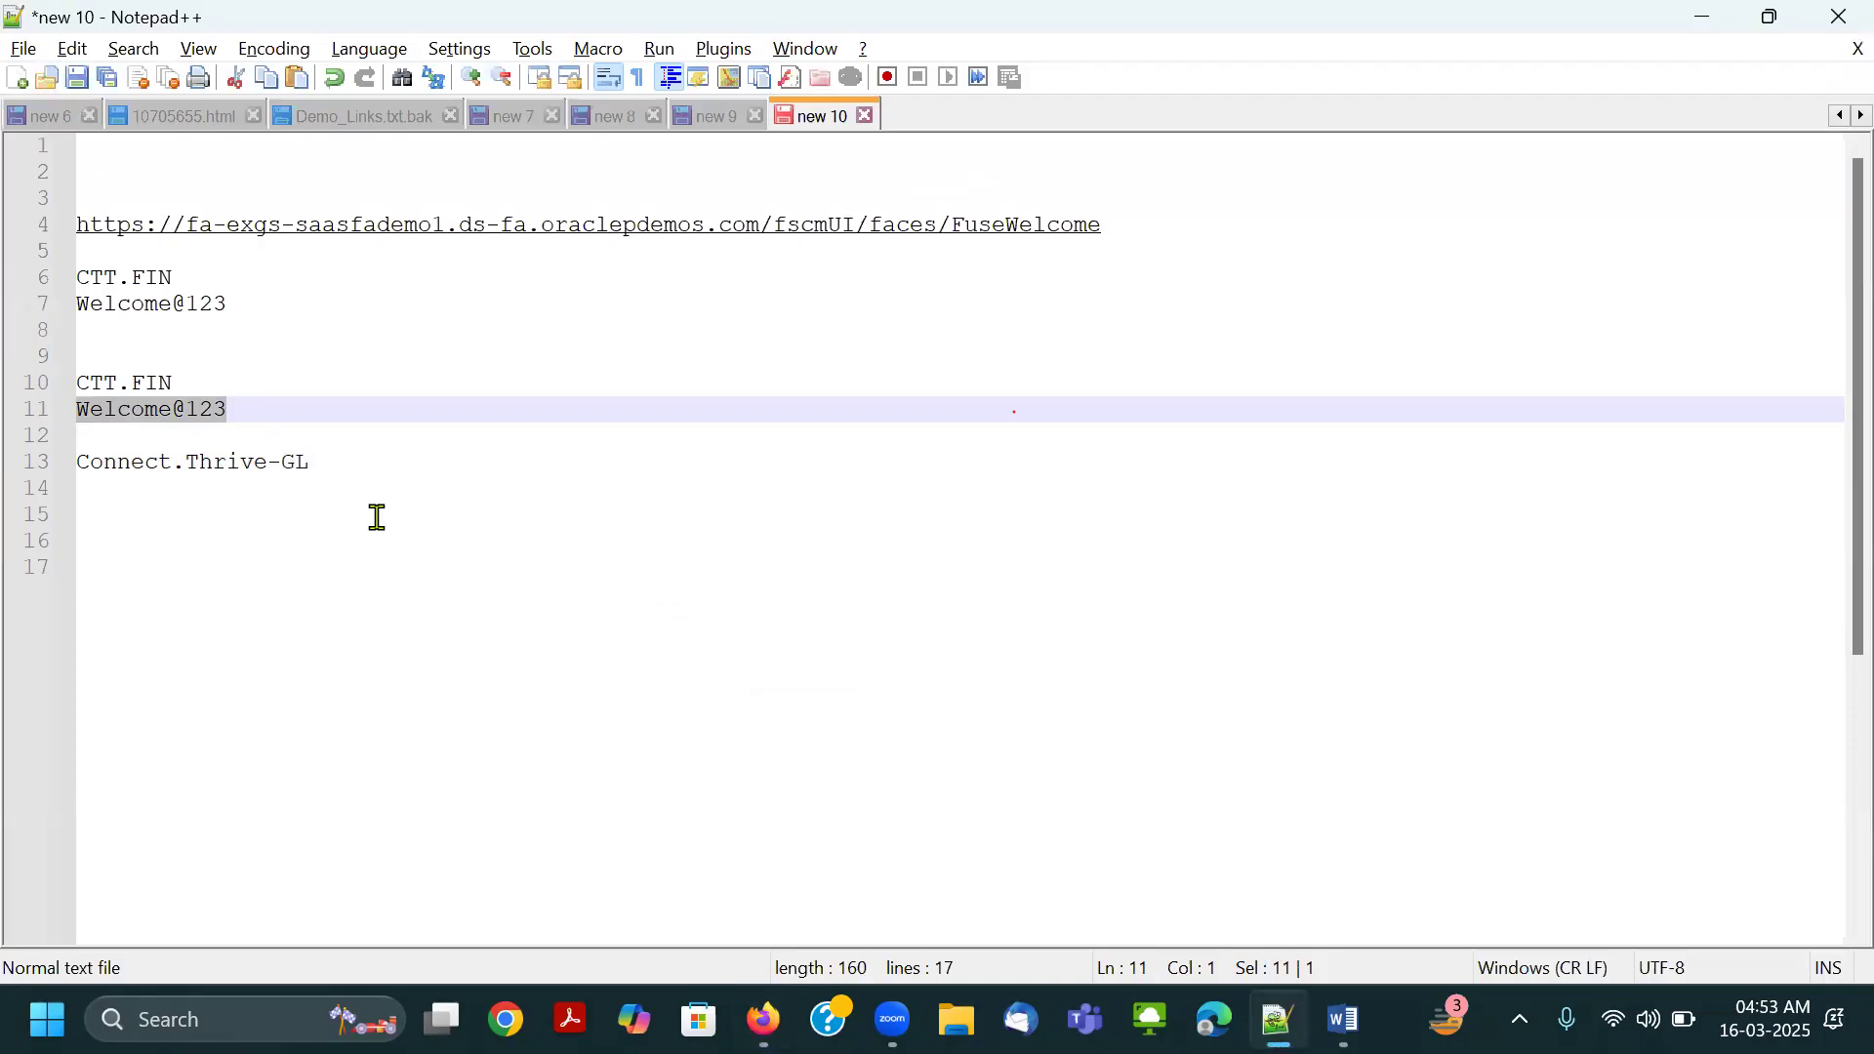
pyautogui.hotkey('ctrl', 'c')
pyautogui.click(372, 477)
pyautogui.hotkey('ctrl', 'v')
pyautogui.hotkey('alt', 'Tab')
pyautogui.press('Tab')
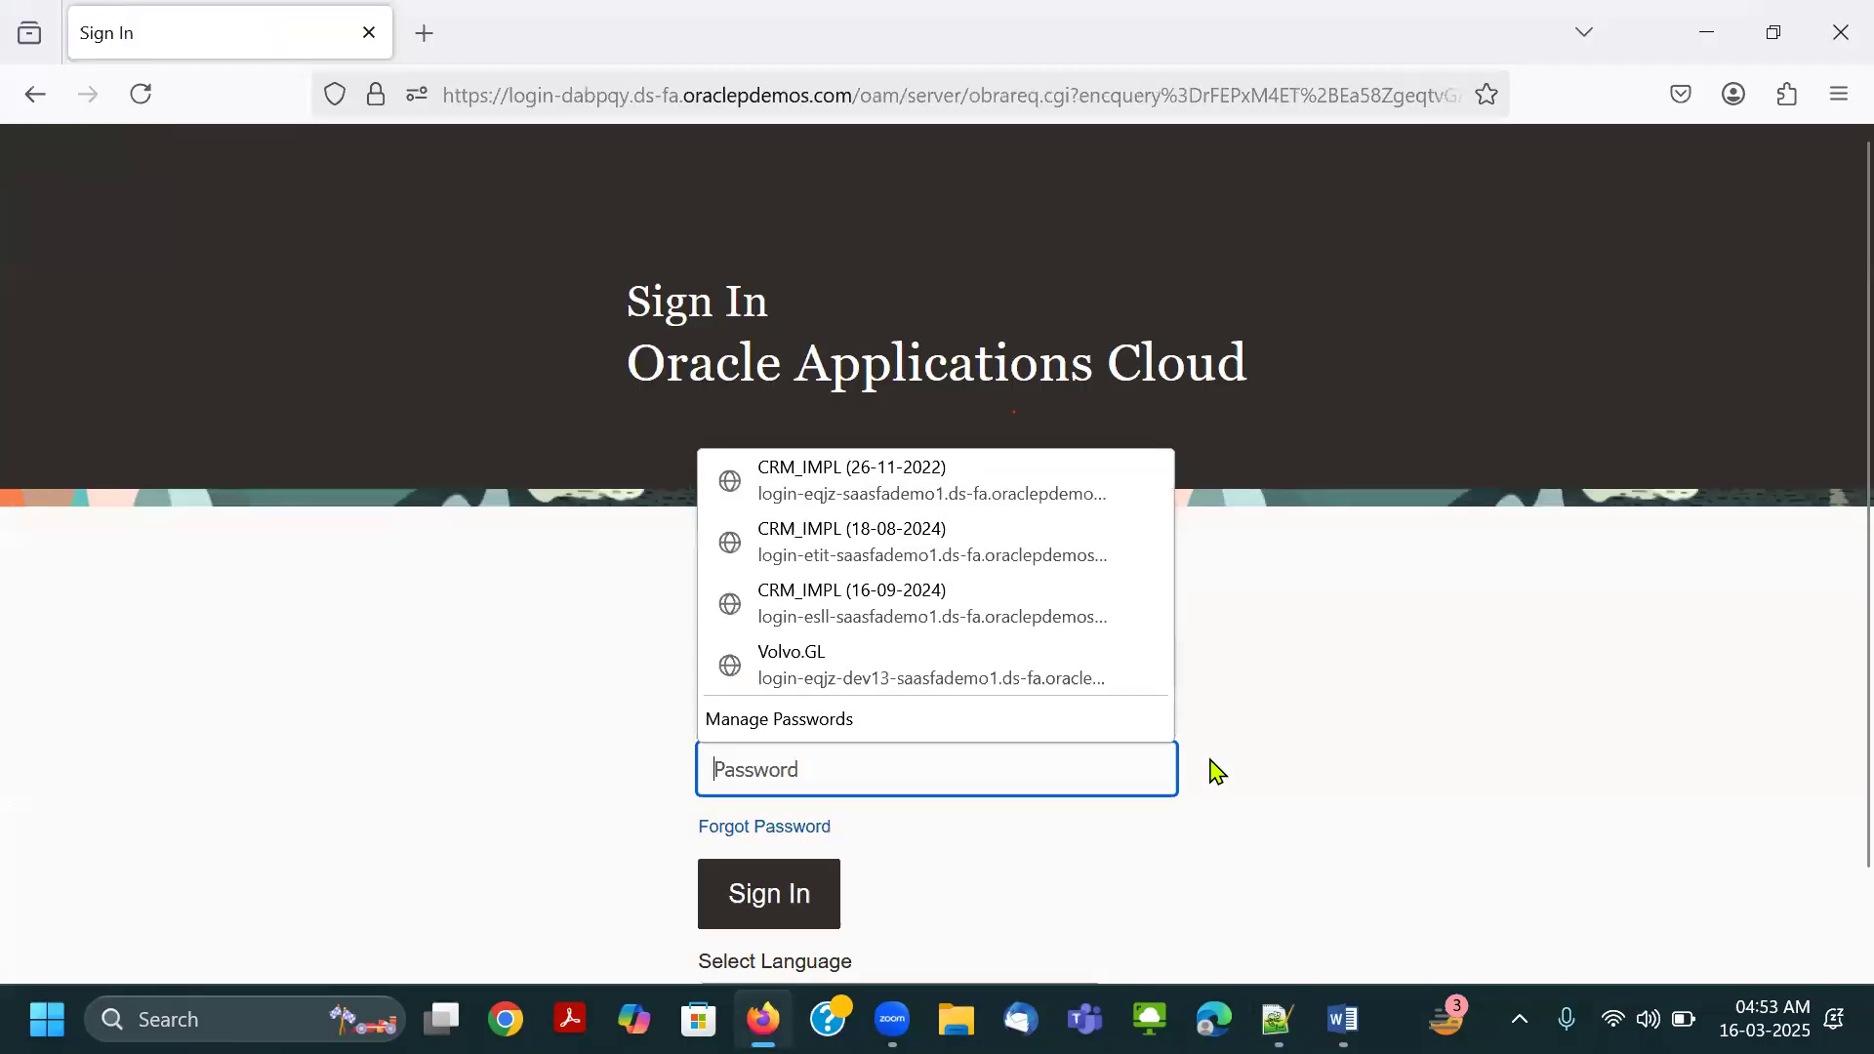
pyautogui.hotkey('ctrl', 'v')
pyautogui.press('Return')
pyautogui.click(869, 390)
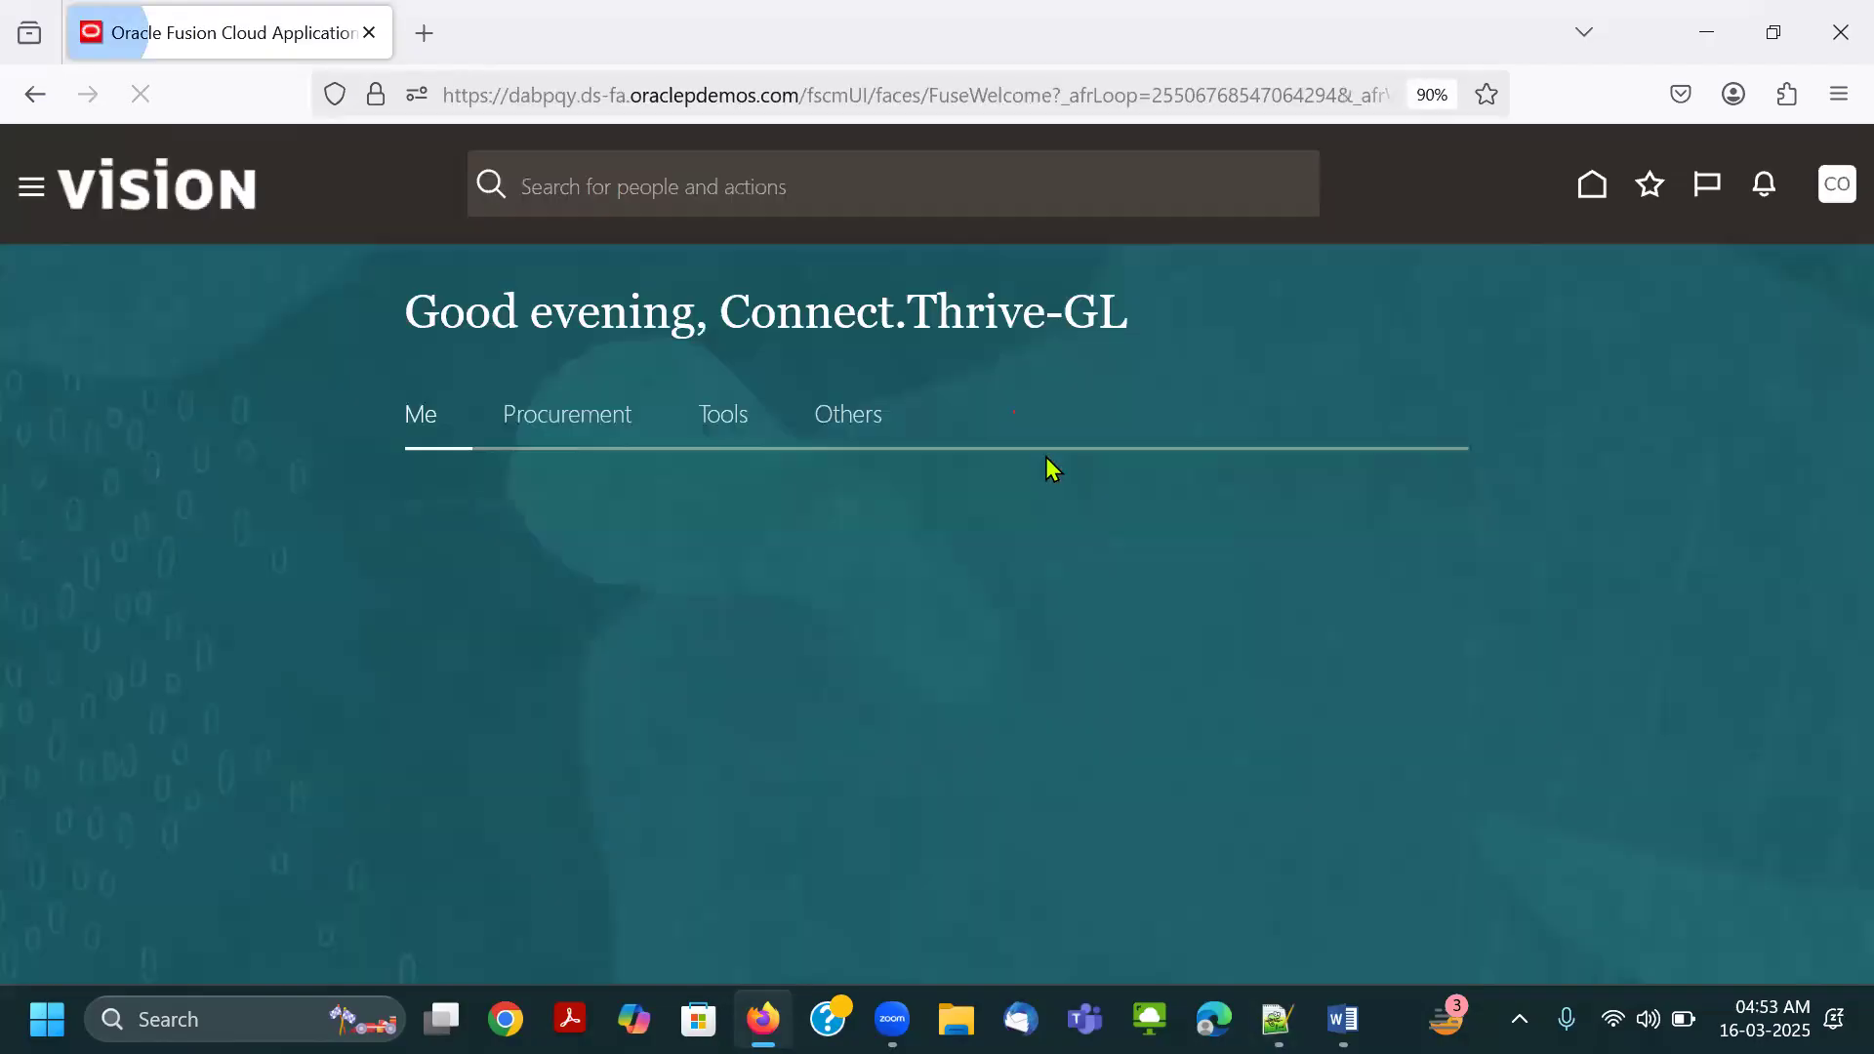
# Sign out of the Connect.Thrive-GL session and confirm the logout consent.
pyautogui.click(1830, 199)
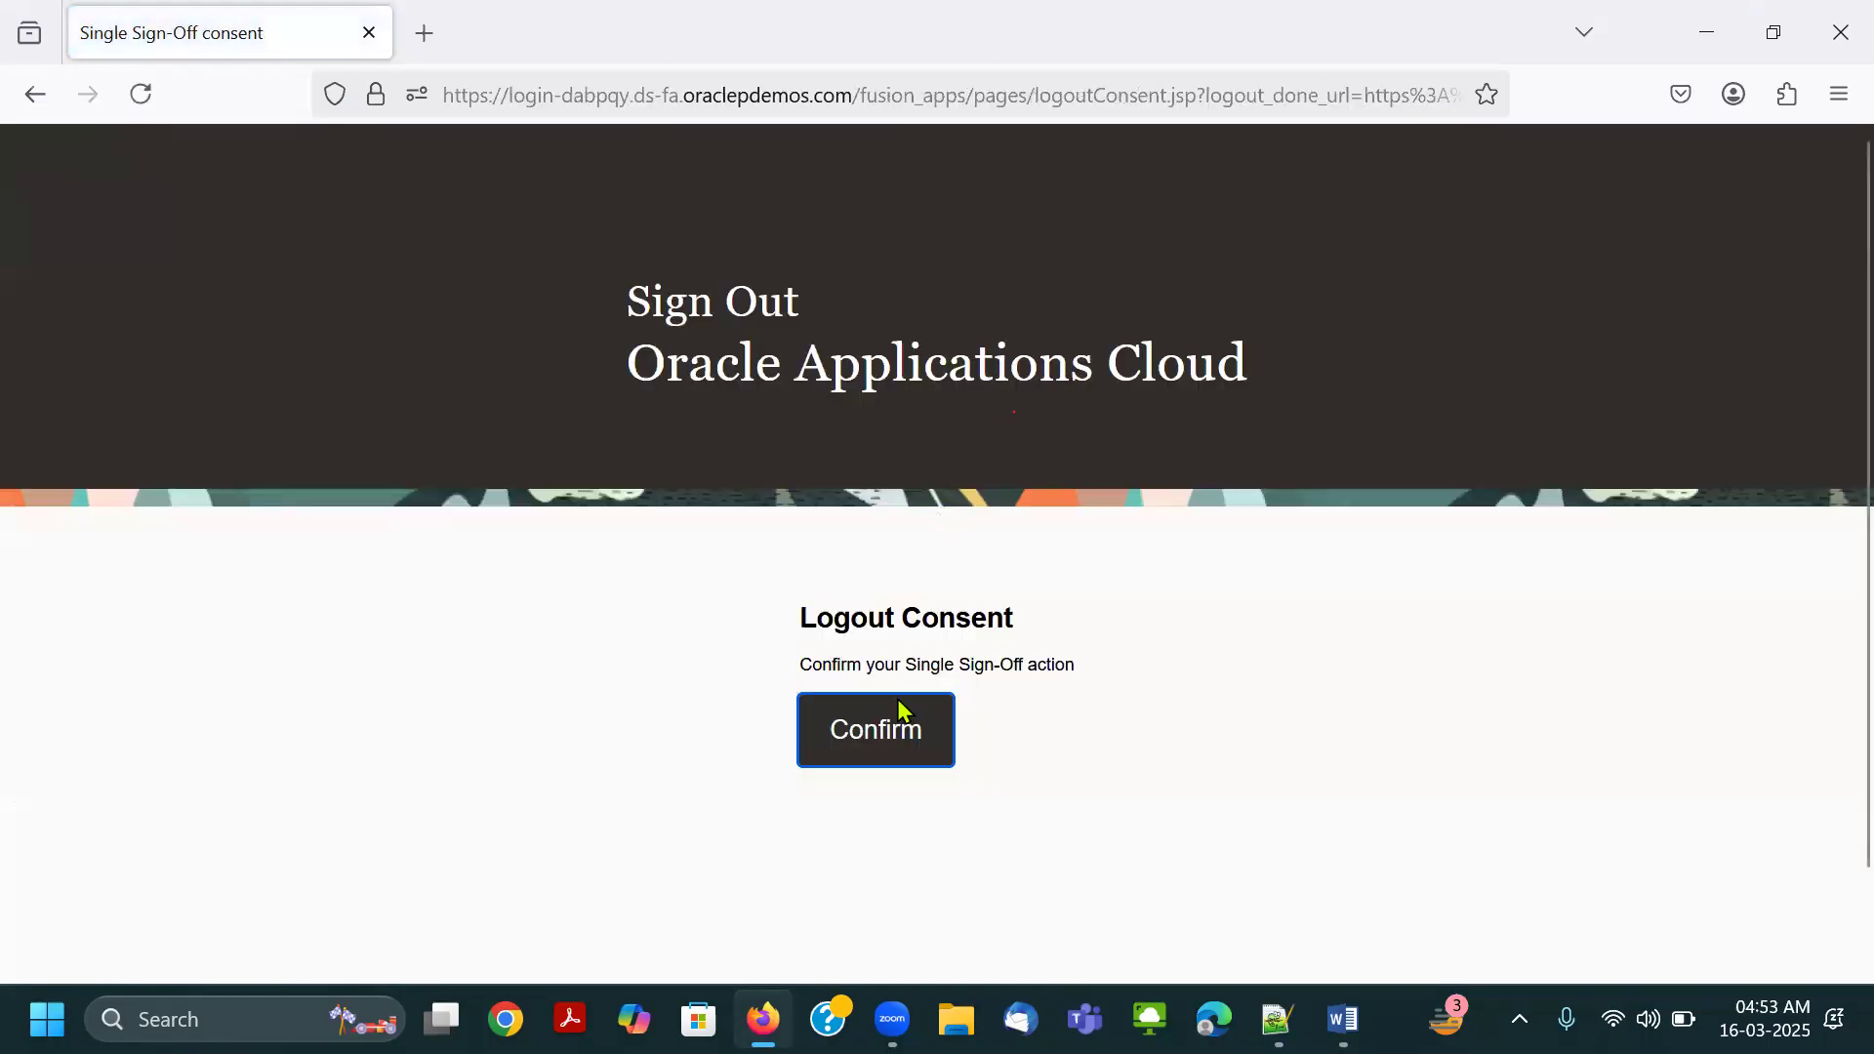
pyautogui.click(898, 701)
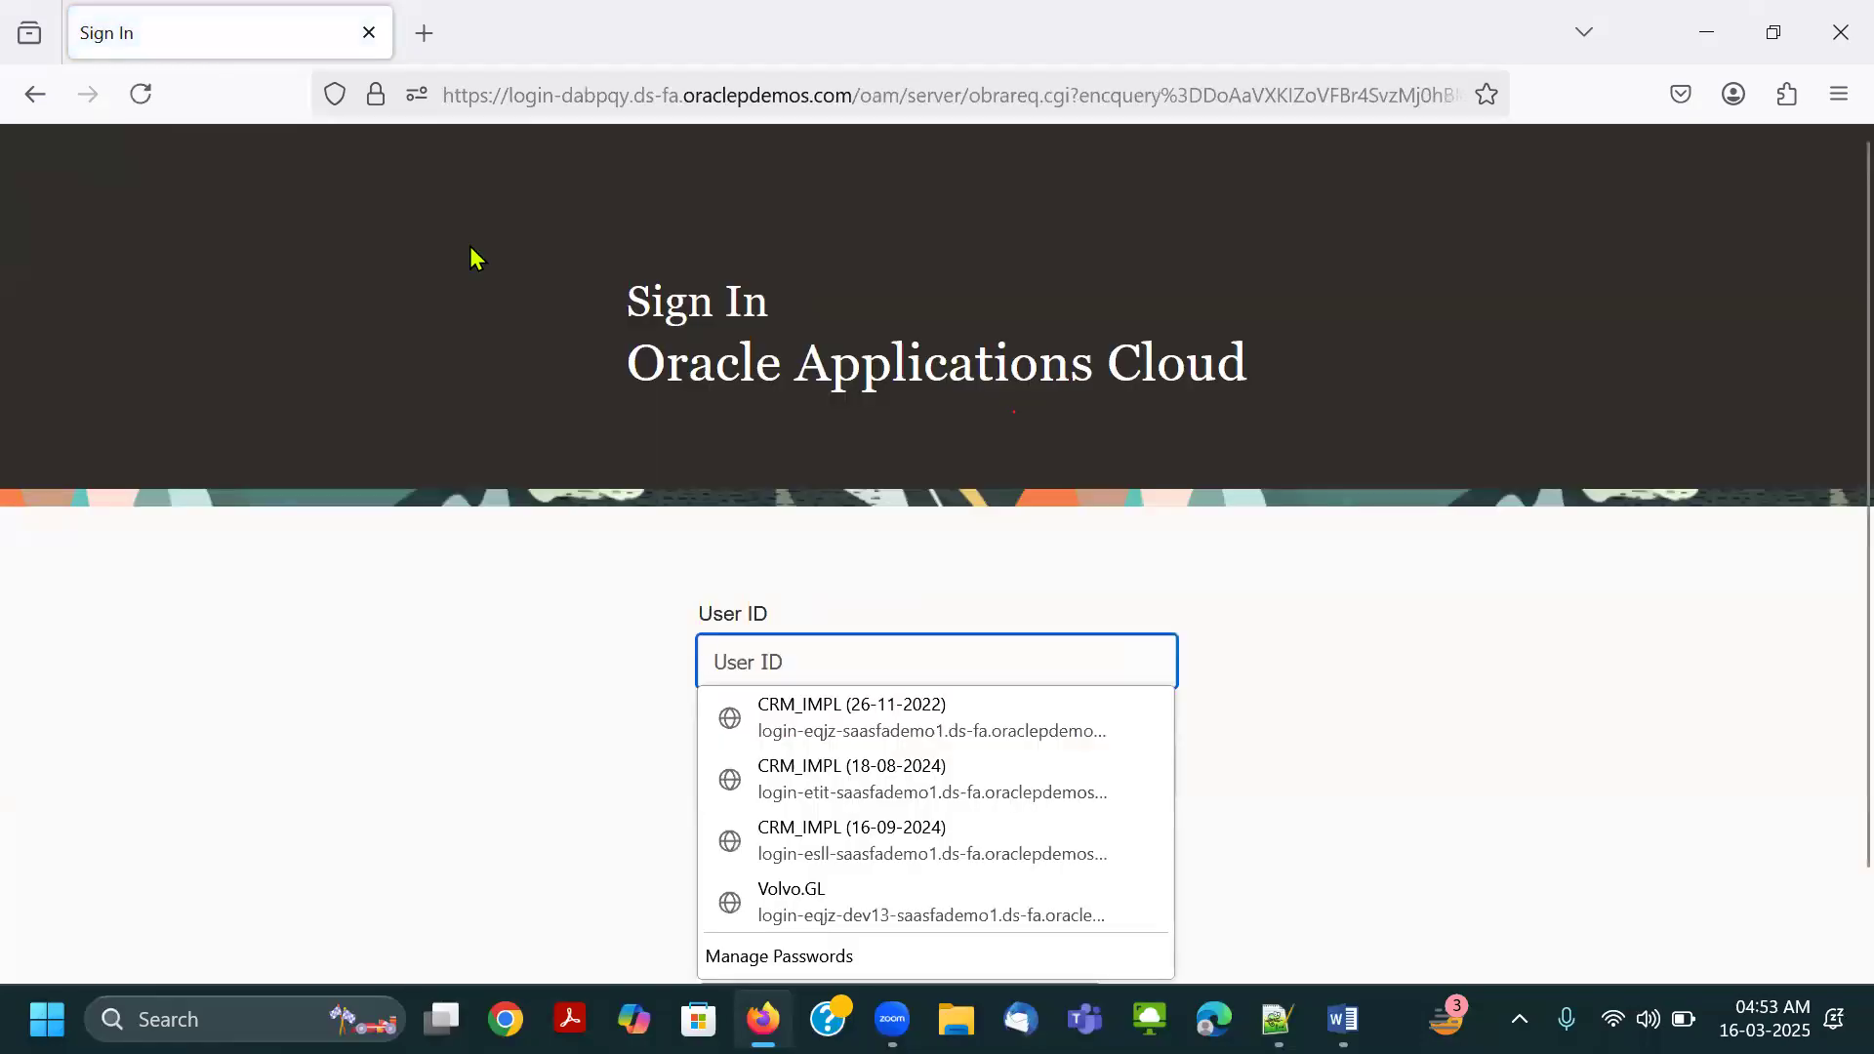
# Delete the browser's Today and Yesterday history entries and reload the sign-in page.
pyautogui.hotkey('ctrl', 'h')
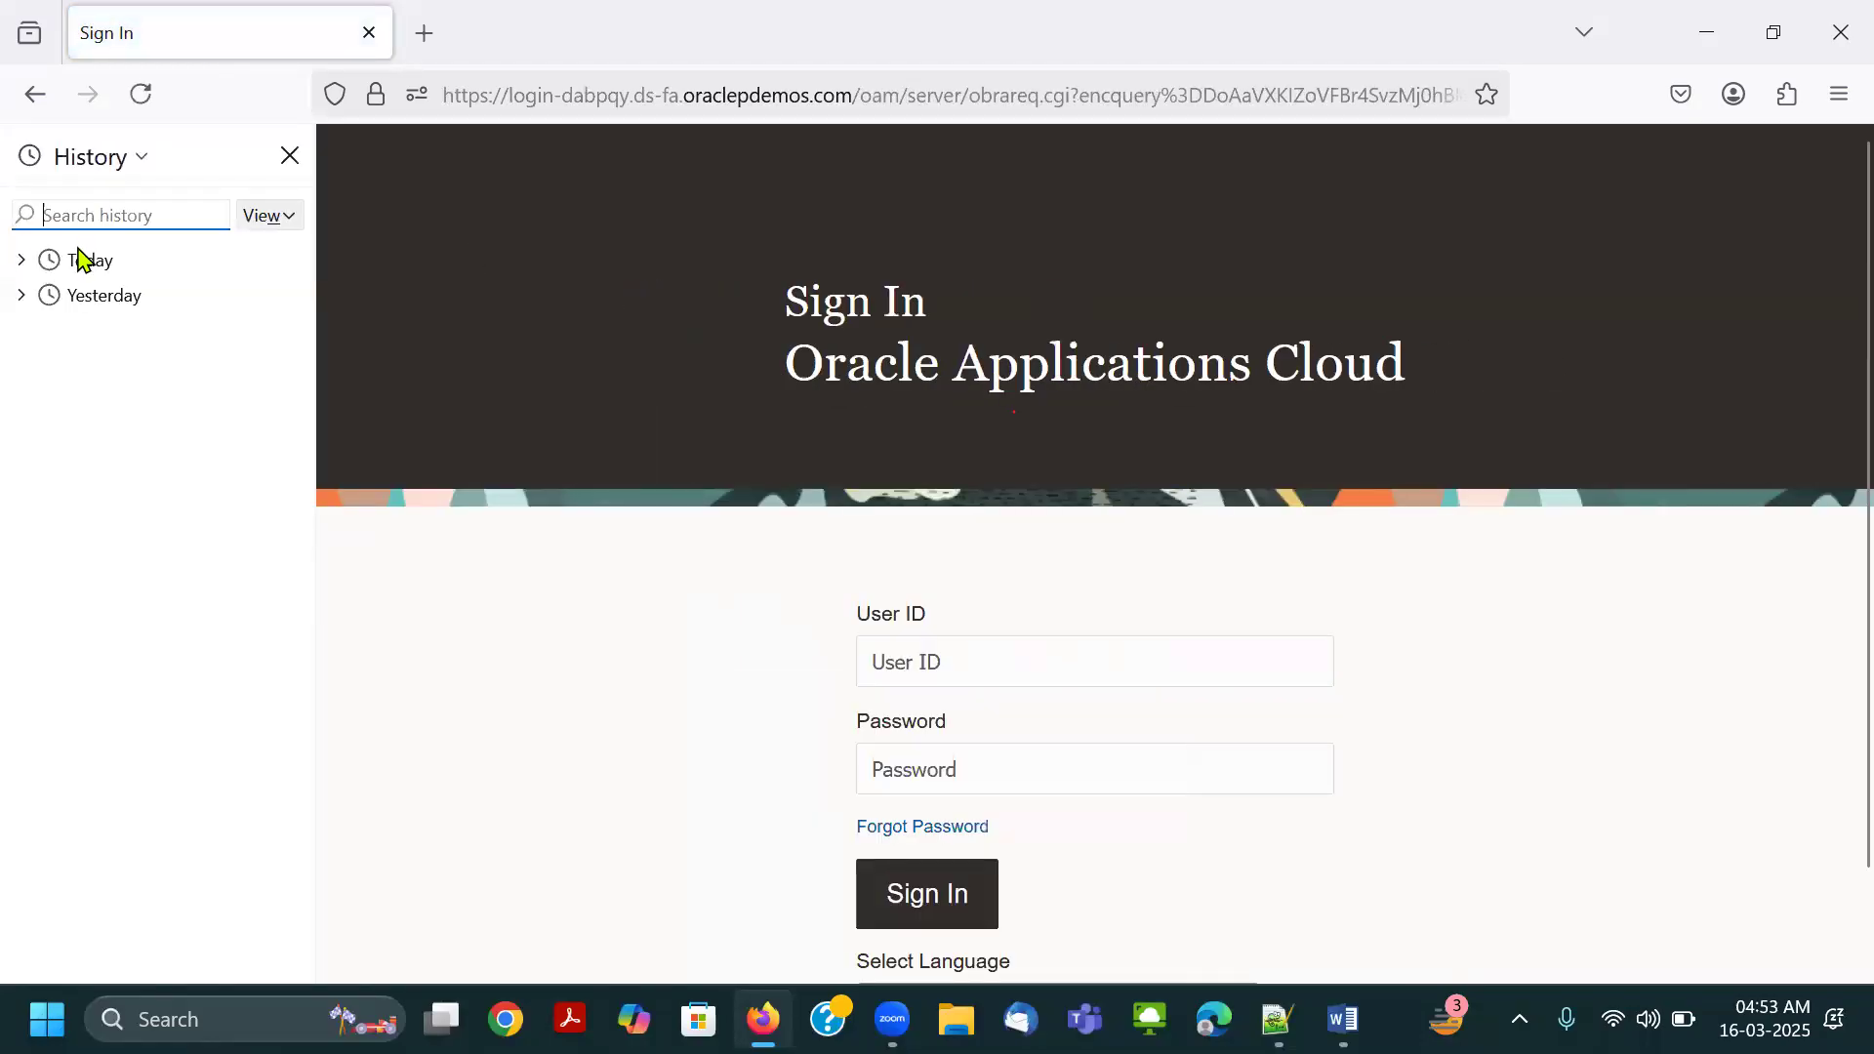
pyautogui.rightClick(83, 258)
pyautogui.click(121, 342)
pyautogui.rightClick(121, 271)
pyautogui.click(146, 343)
pyautogui.click(289, 156)
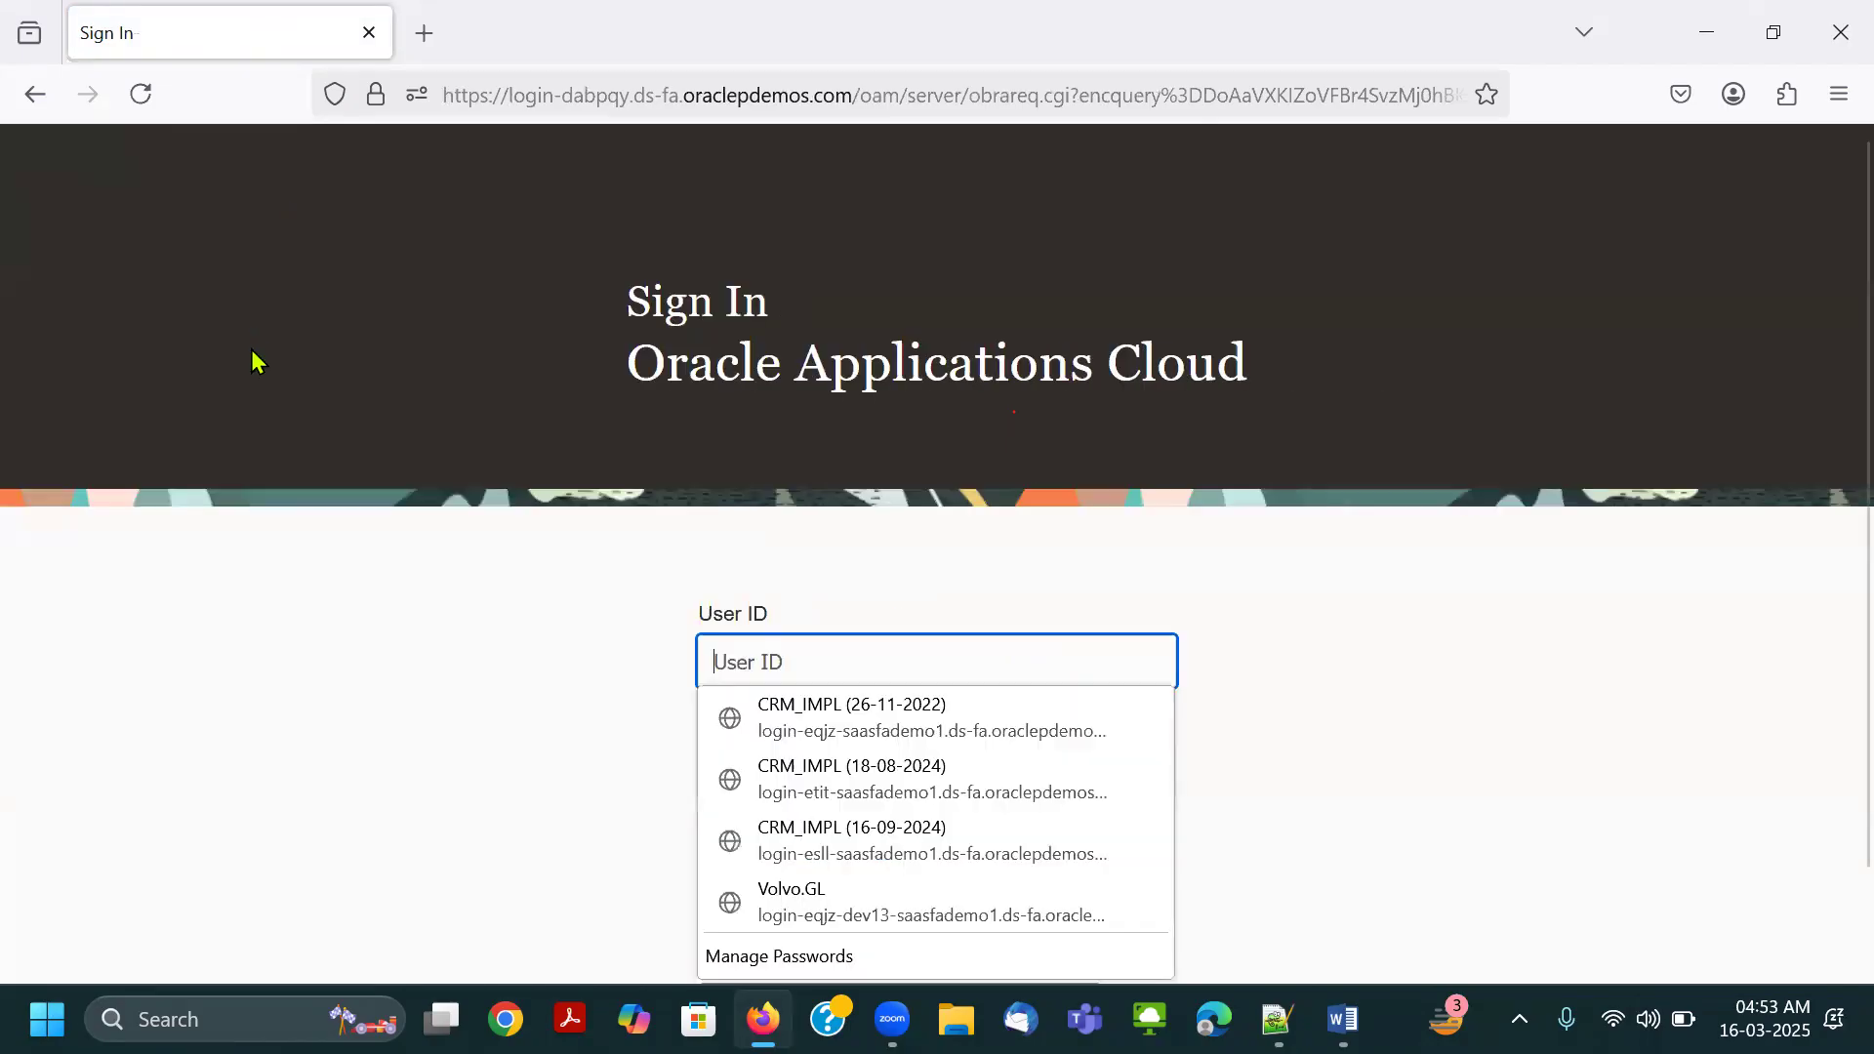
pyautogui.click(142, 95)
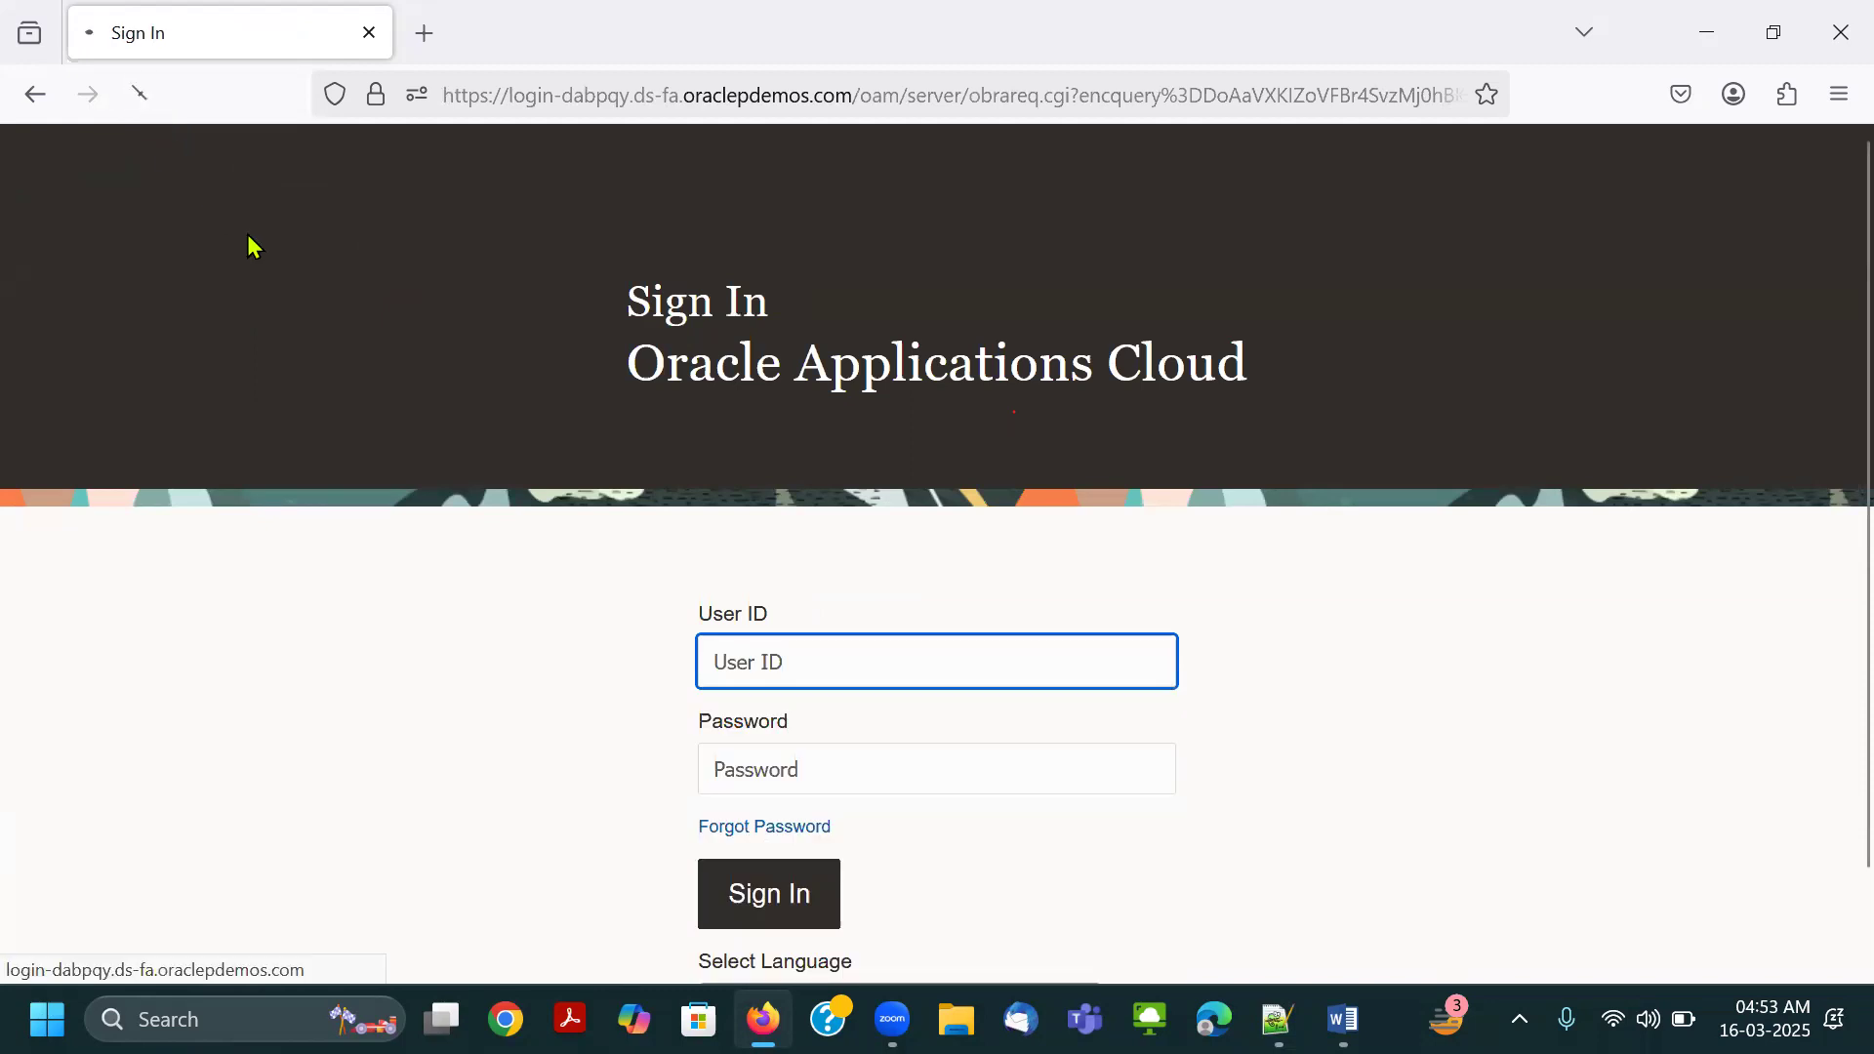
# Copy the Connect.Thrive-GL user ID from Notepad++ again and enter it in the User ID field of the reloaded sign-in page.
pyautogui.hotkey('alt', 'Tab')
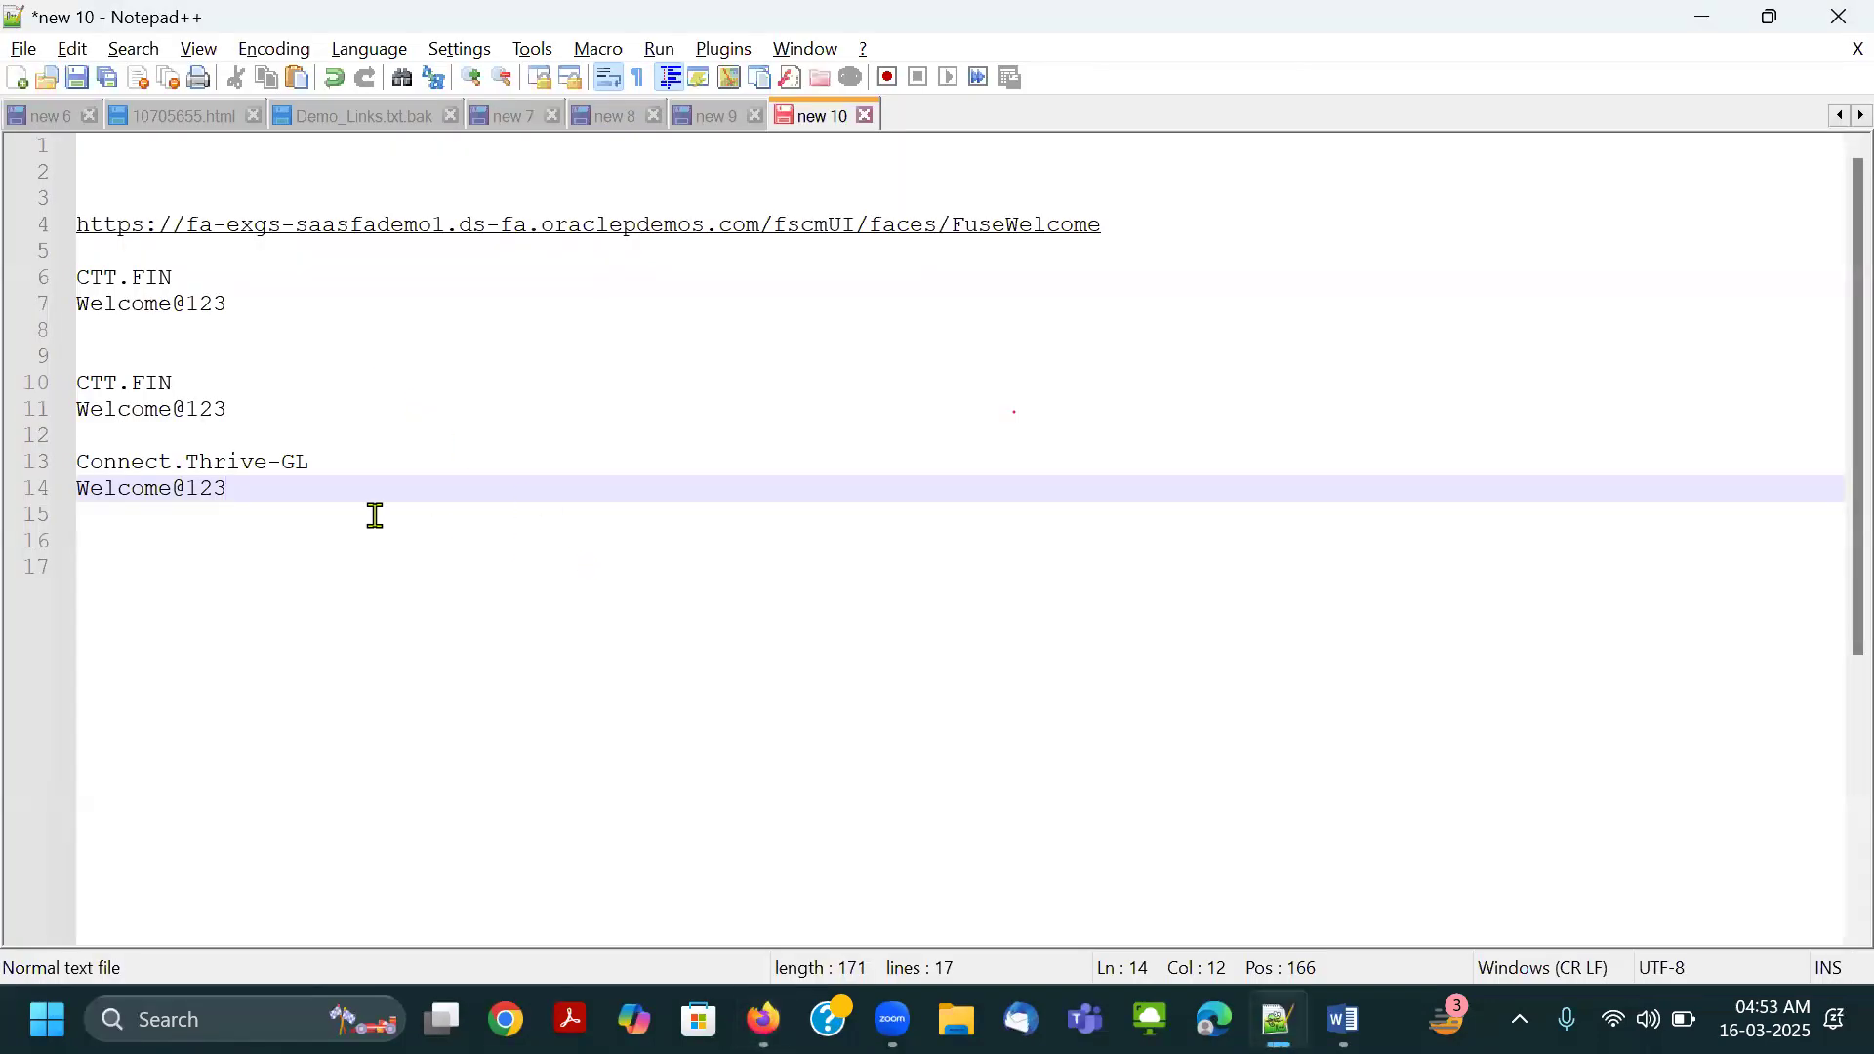
pyautogui.moveTo(328, 468); pyautogui.dragTo(80, 462)
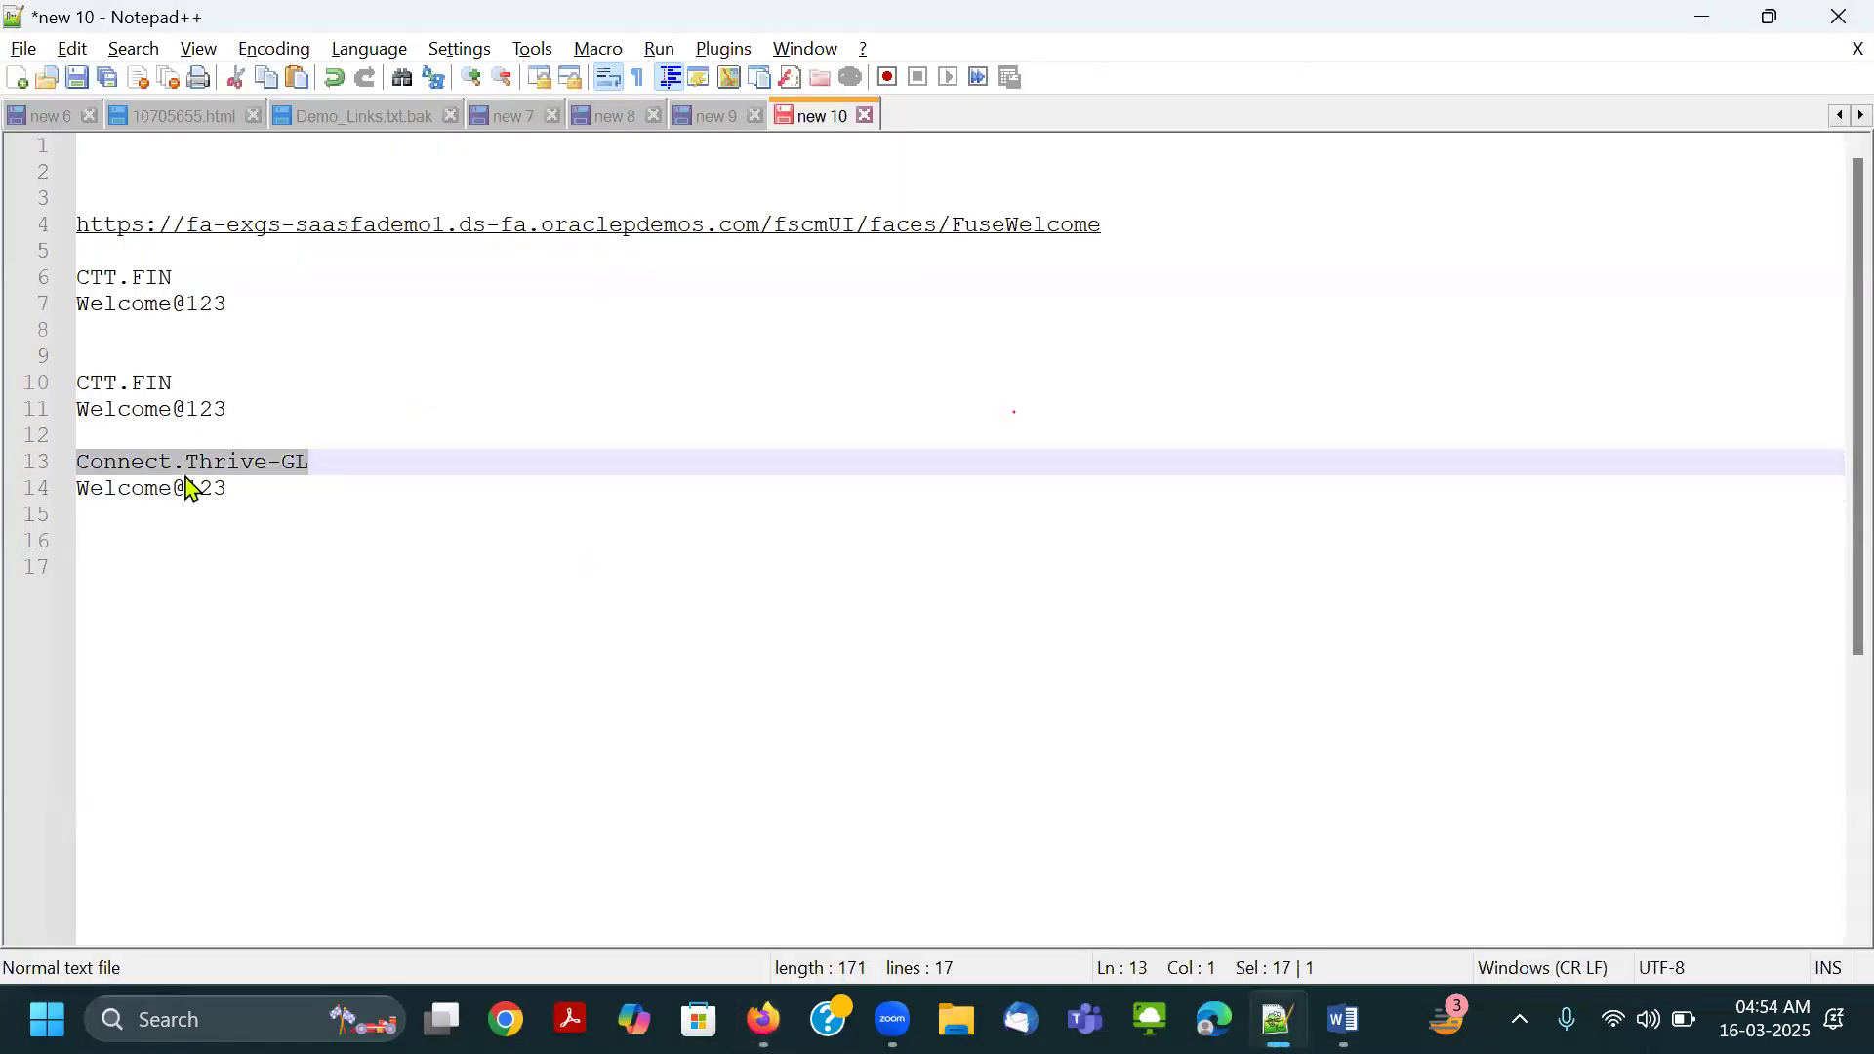
pyautogui.hotkey('ctrl', 'c')
pyautogui.hotkey('alt', 'Tab')
pyautogui.hotkey('ctrl', 'v')
pyautogui.press('Tab')
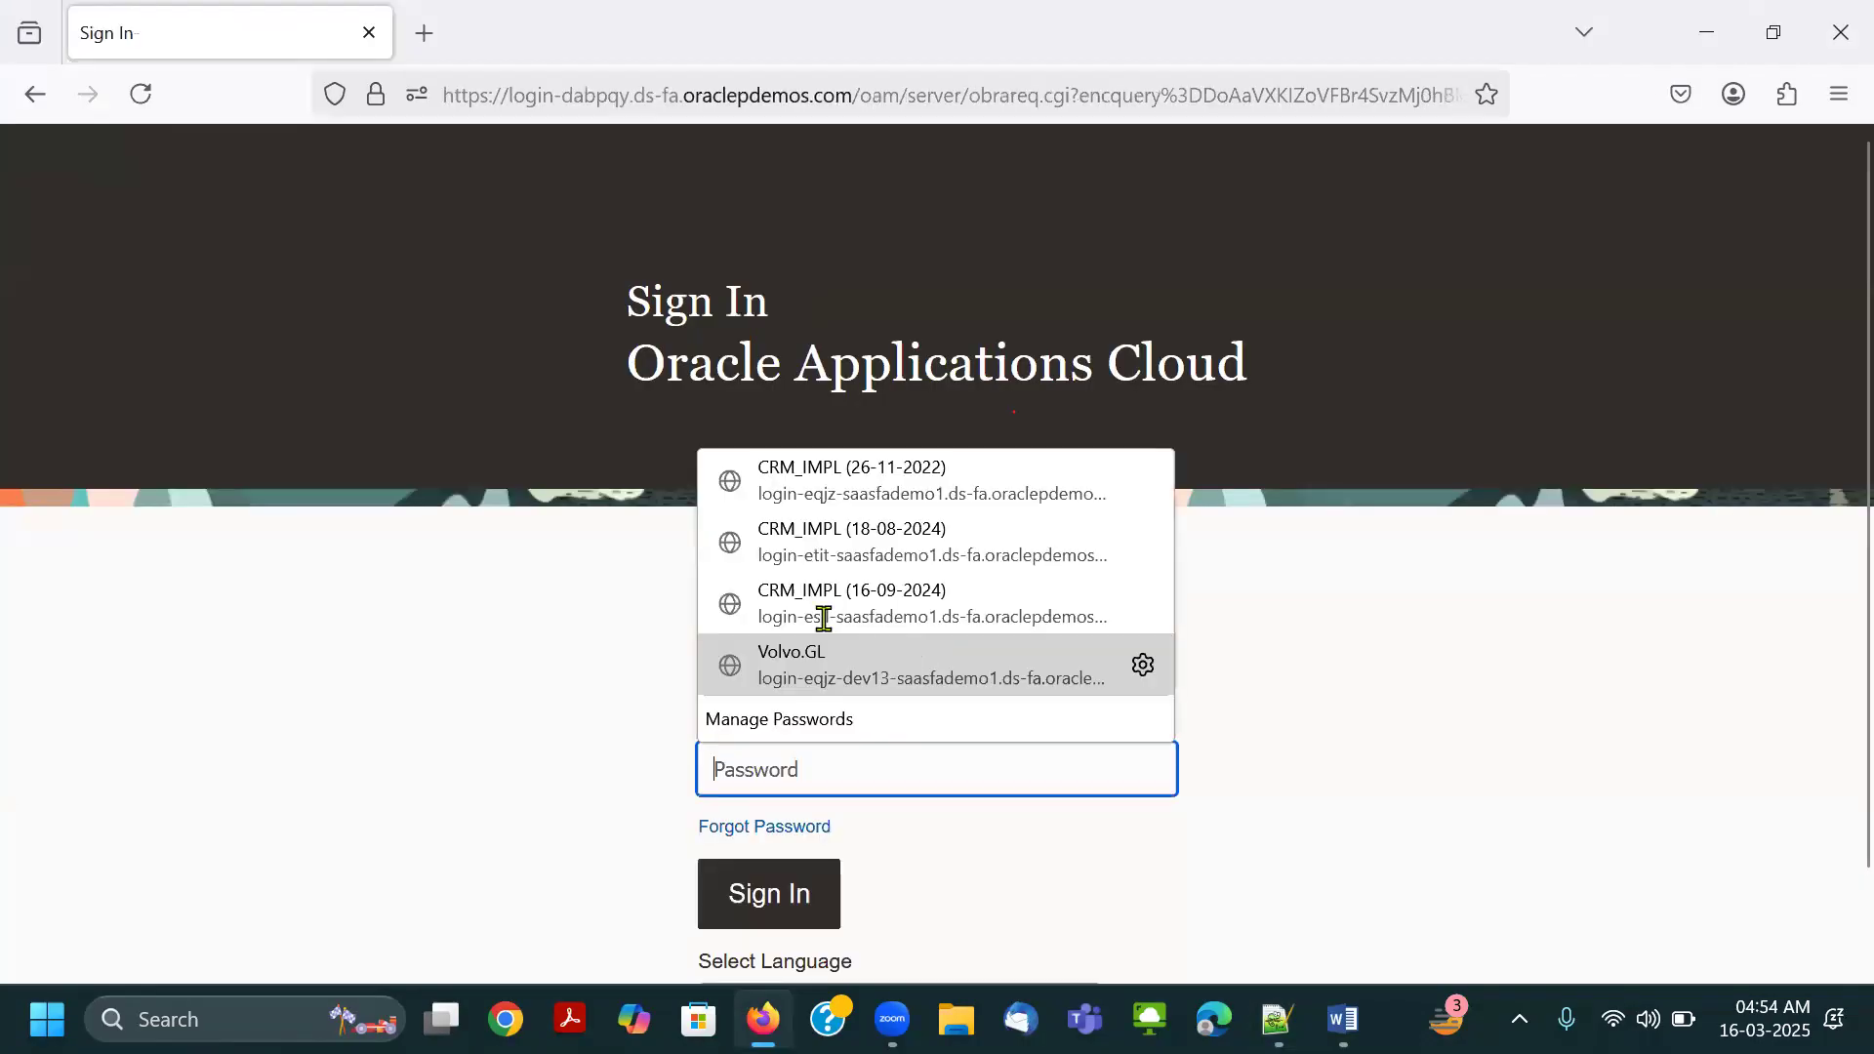
# Copy the Connect.Thrive-GL password from Notepad++, paste it into the password field, sign in, and decline saving the login.
pyautogui.hotkey('alt', 'Tab')
pyautogui.moveTo(242, 489); pyautogui.dragTo(49, 499)
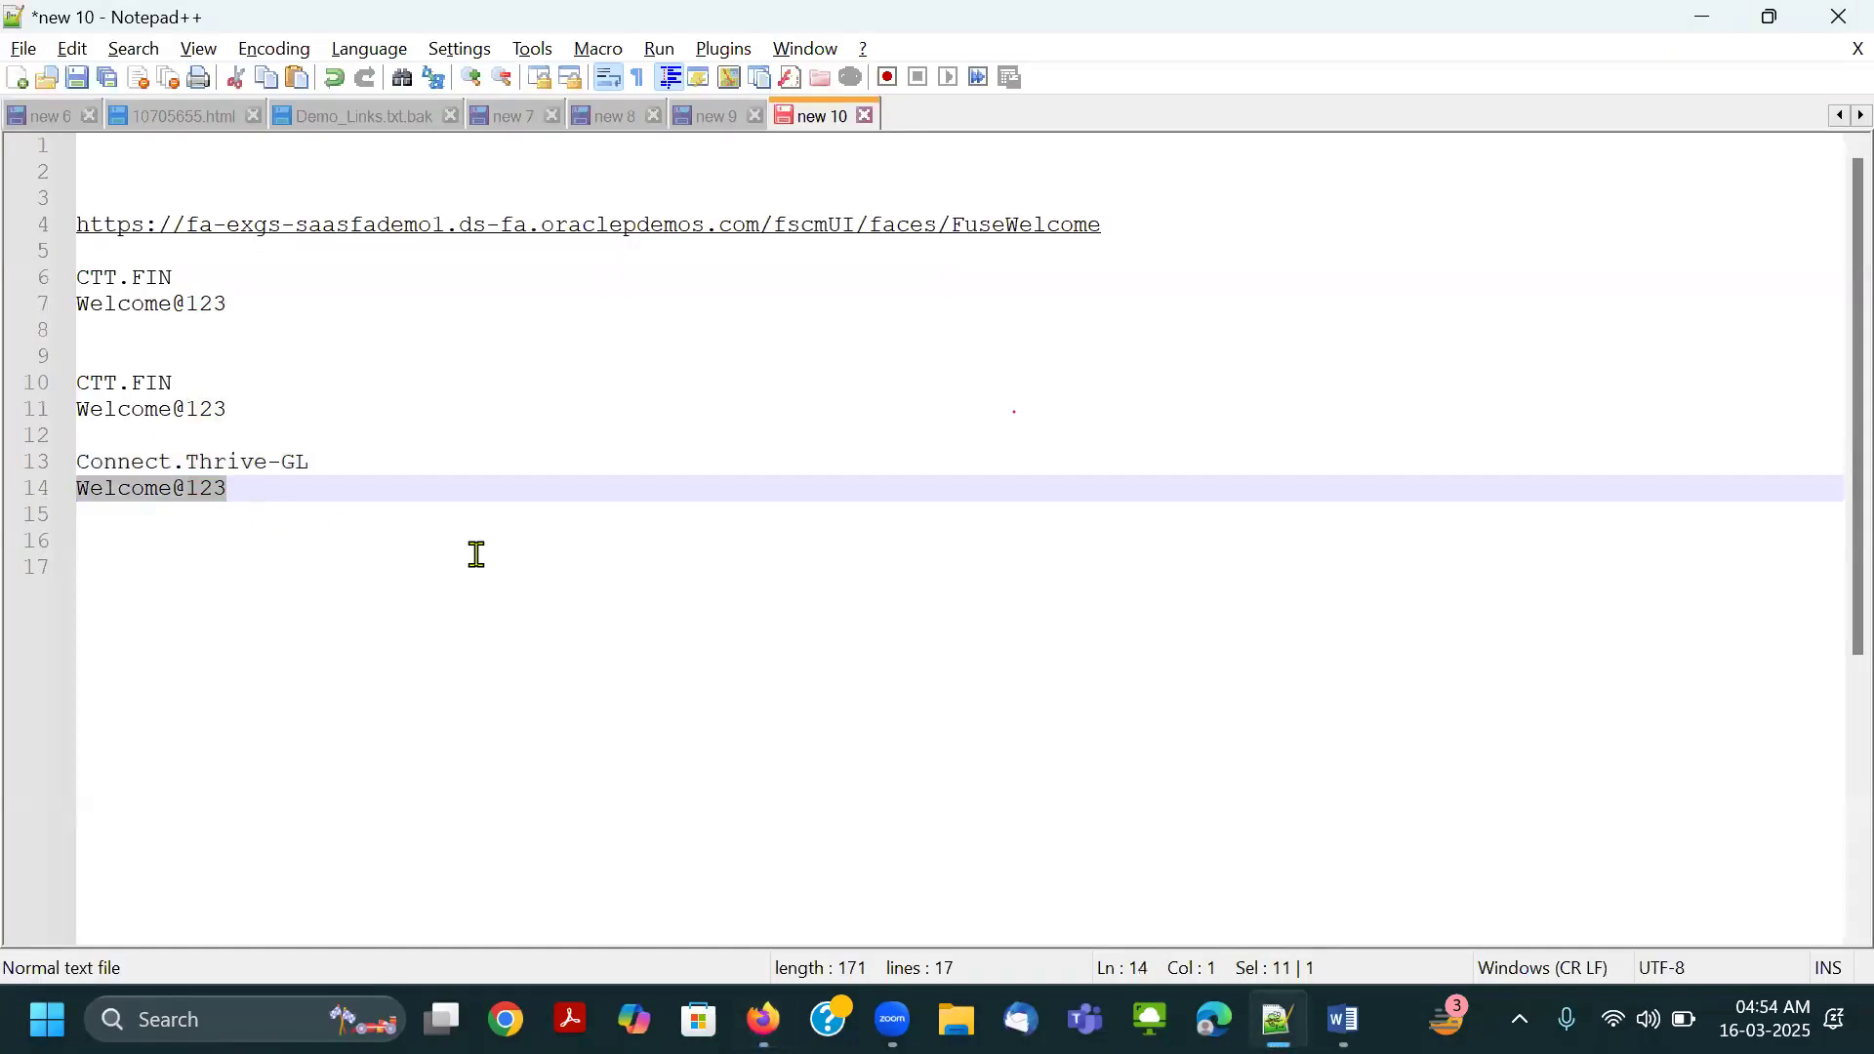
pyautogui.hotkey('ctrl', 'c')
pyautogui.hotkey('alt', 'Tab')
pyautogui.hotkey('ctrl', 'v')
pyautogui.click(799, 900)
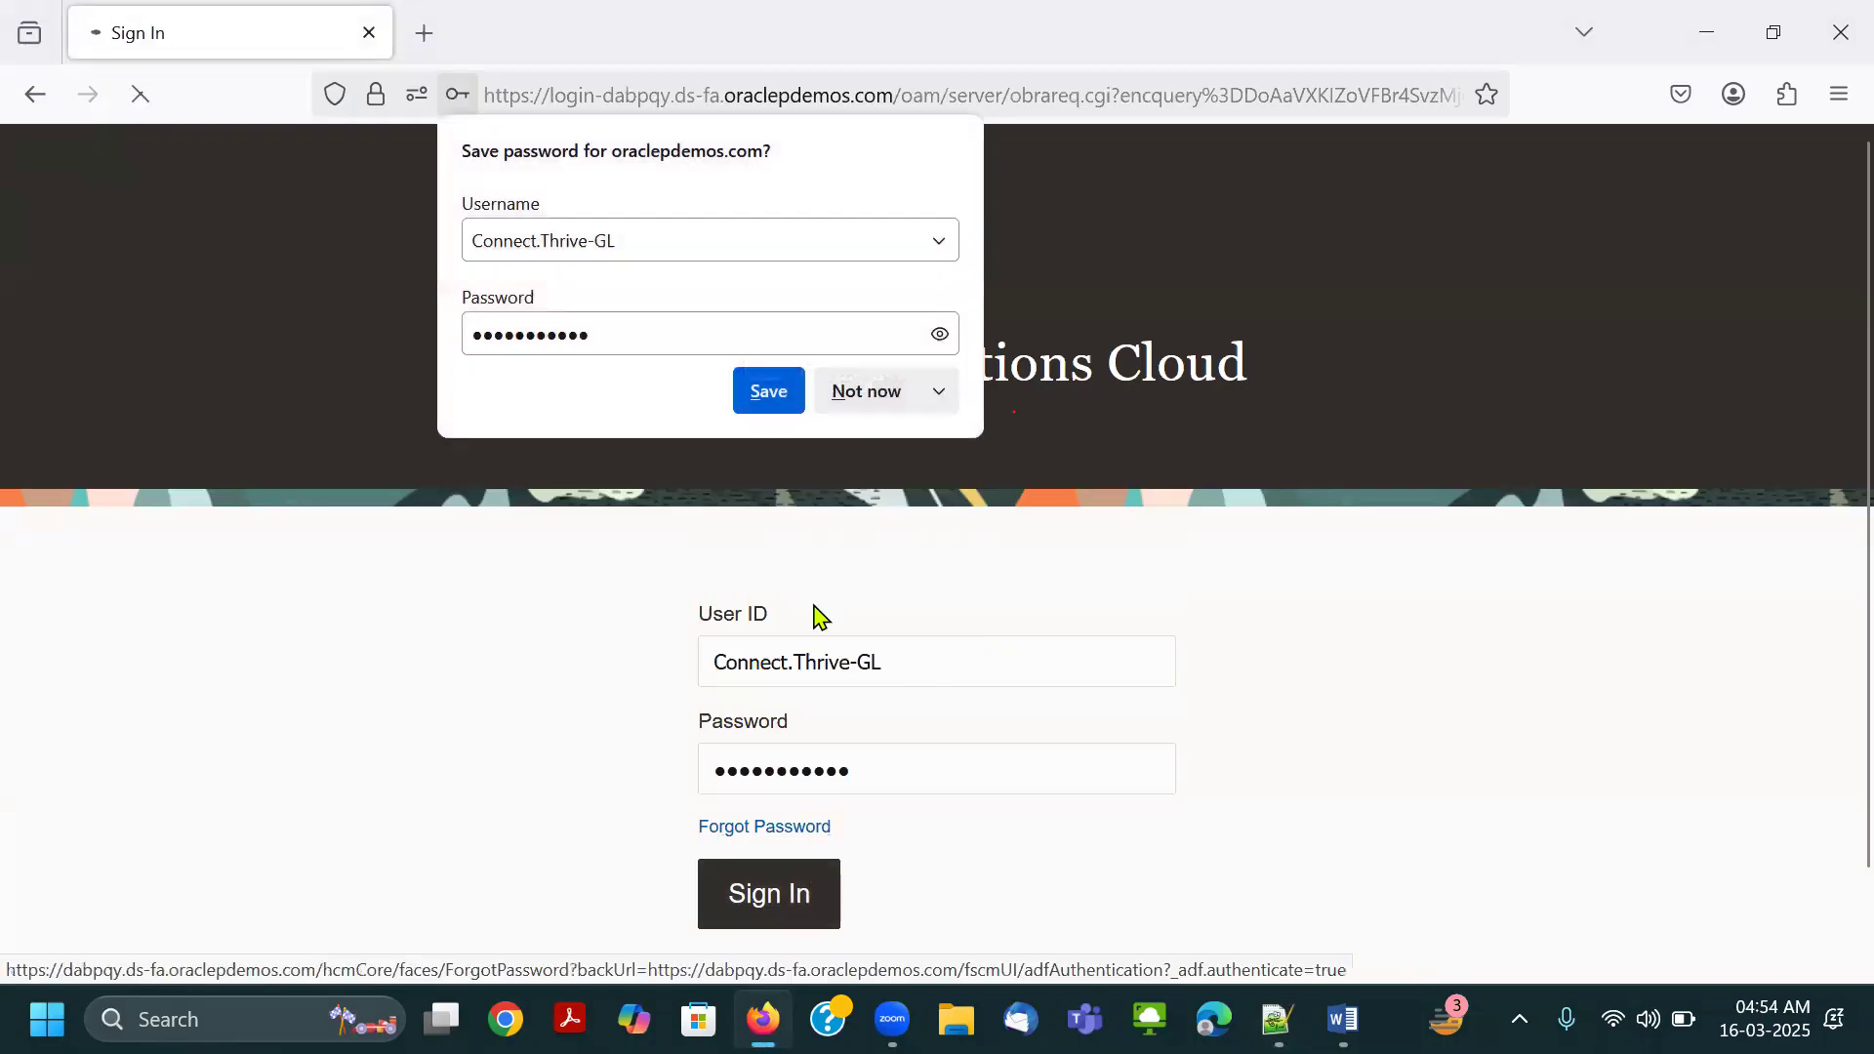
pyautogui.click(874, 420)
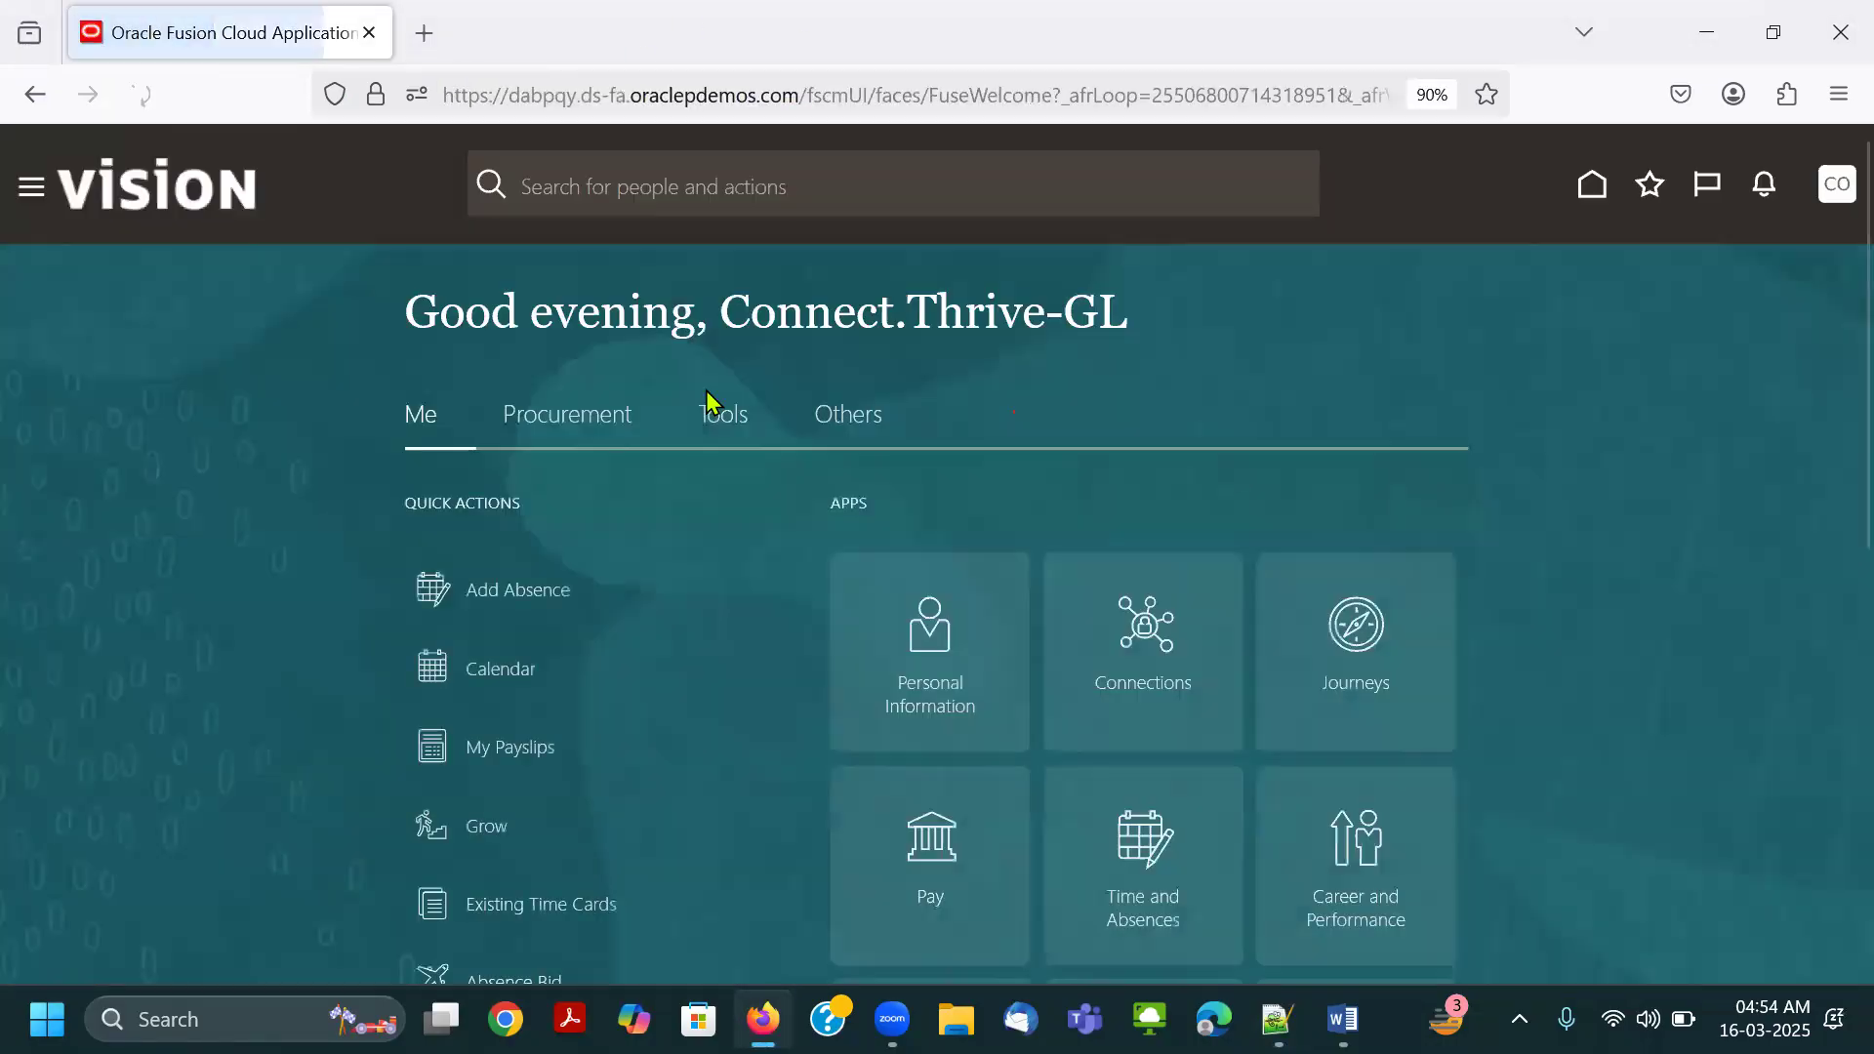
# Check the Procurement and Tools groups and the Settings and Actions options, and sign out of the Connect.Thrive-GL session.
pyautogui.click(704, 424)
pyautogui.click(601, 427)
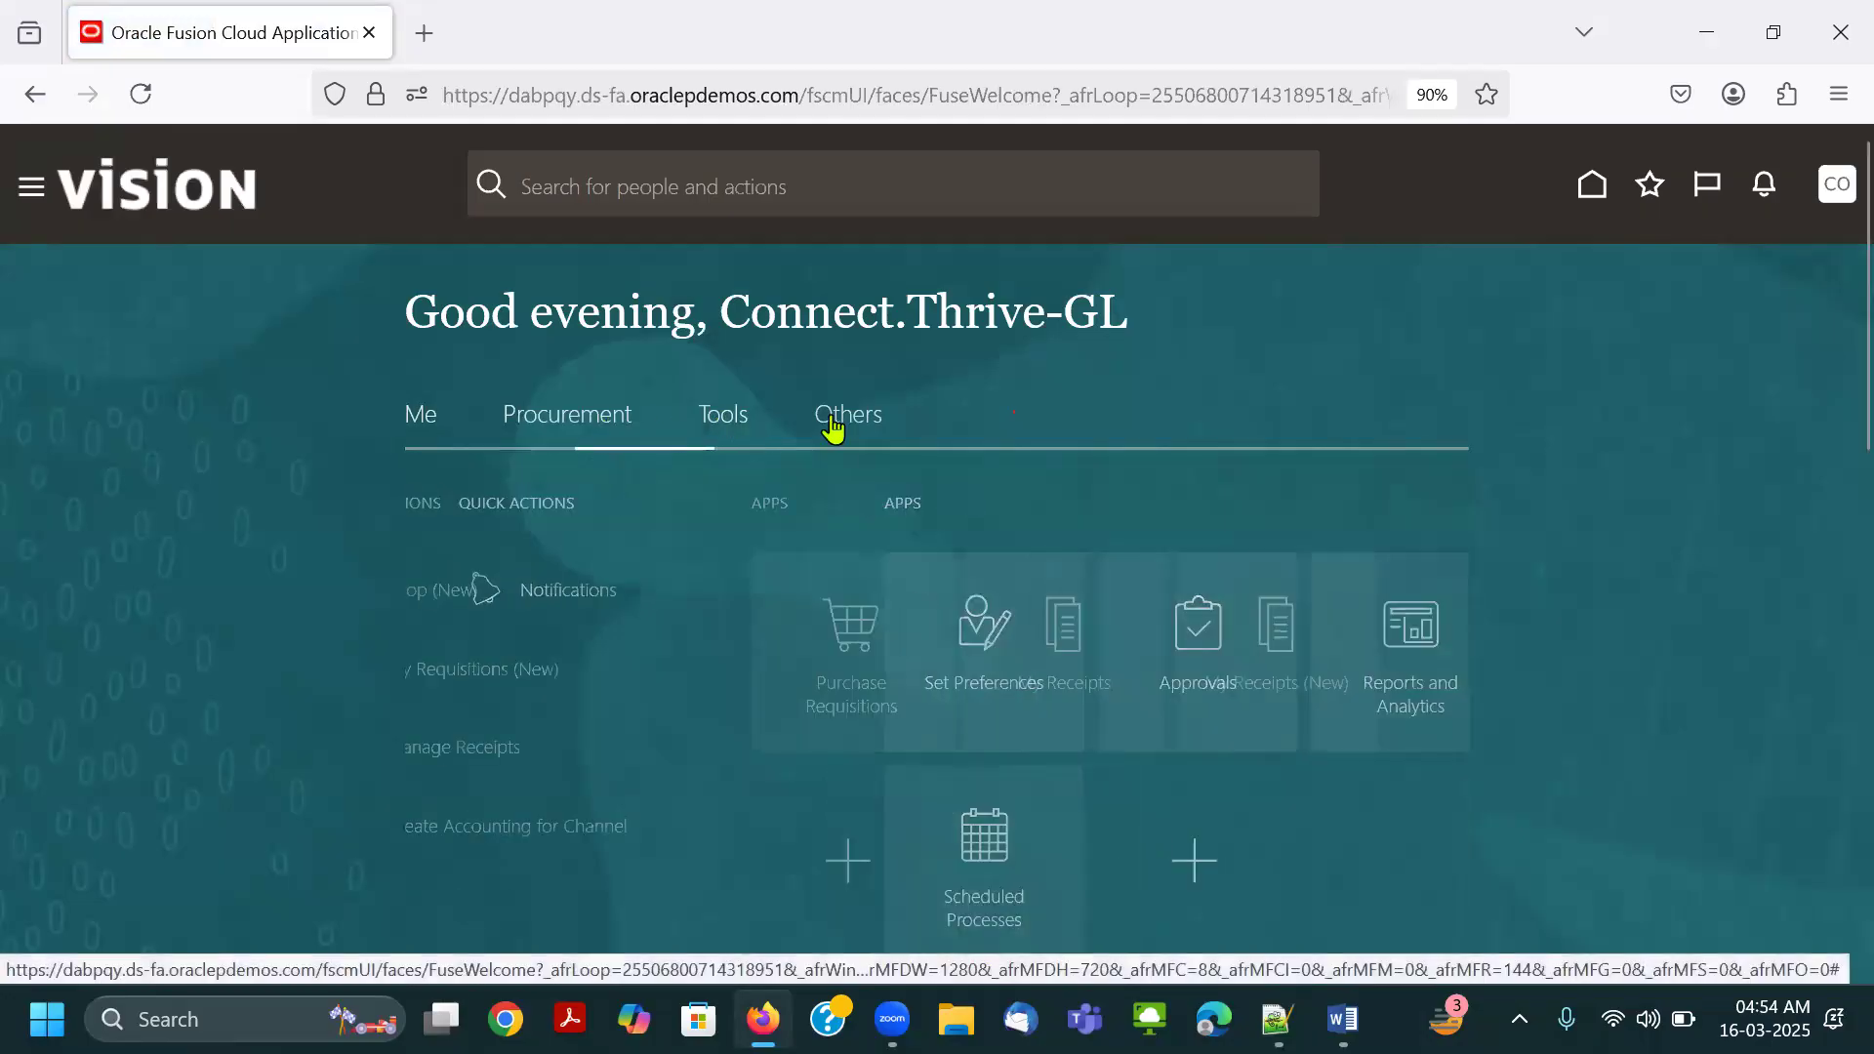
pyautogui.click(1836, 187)
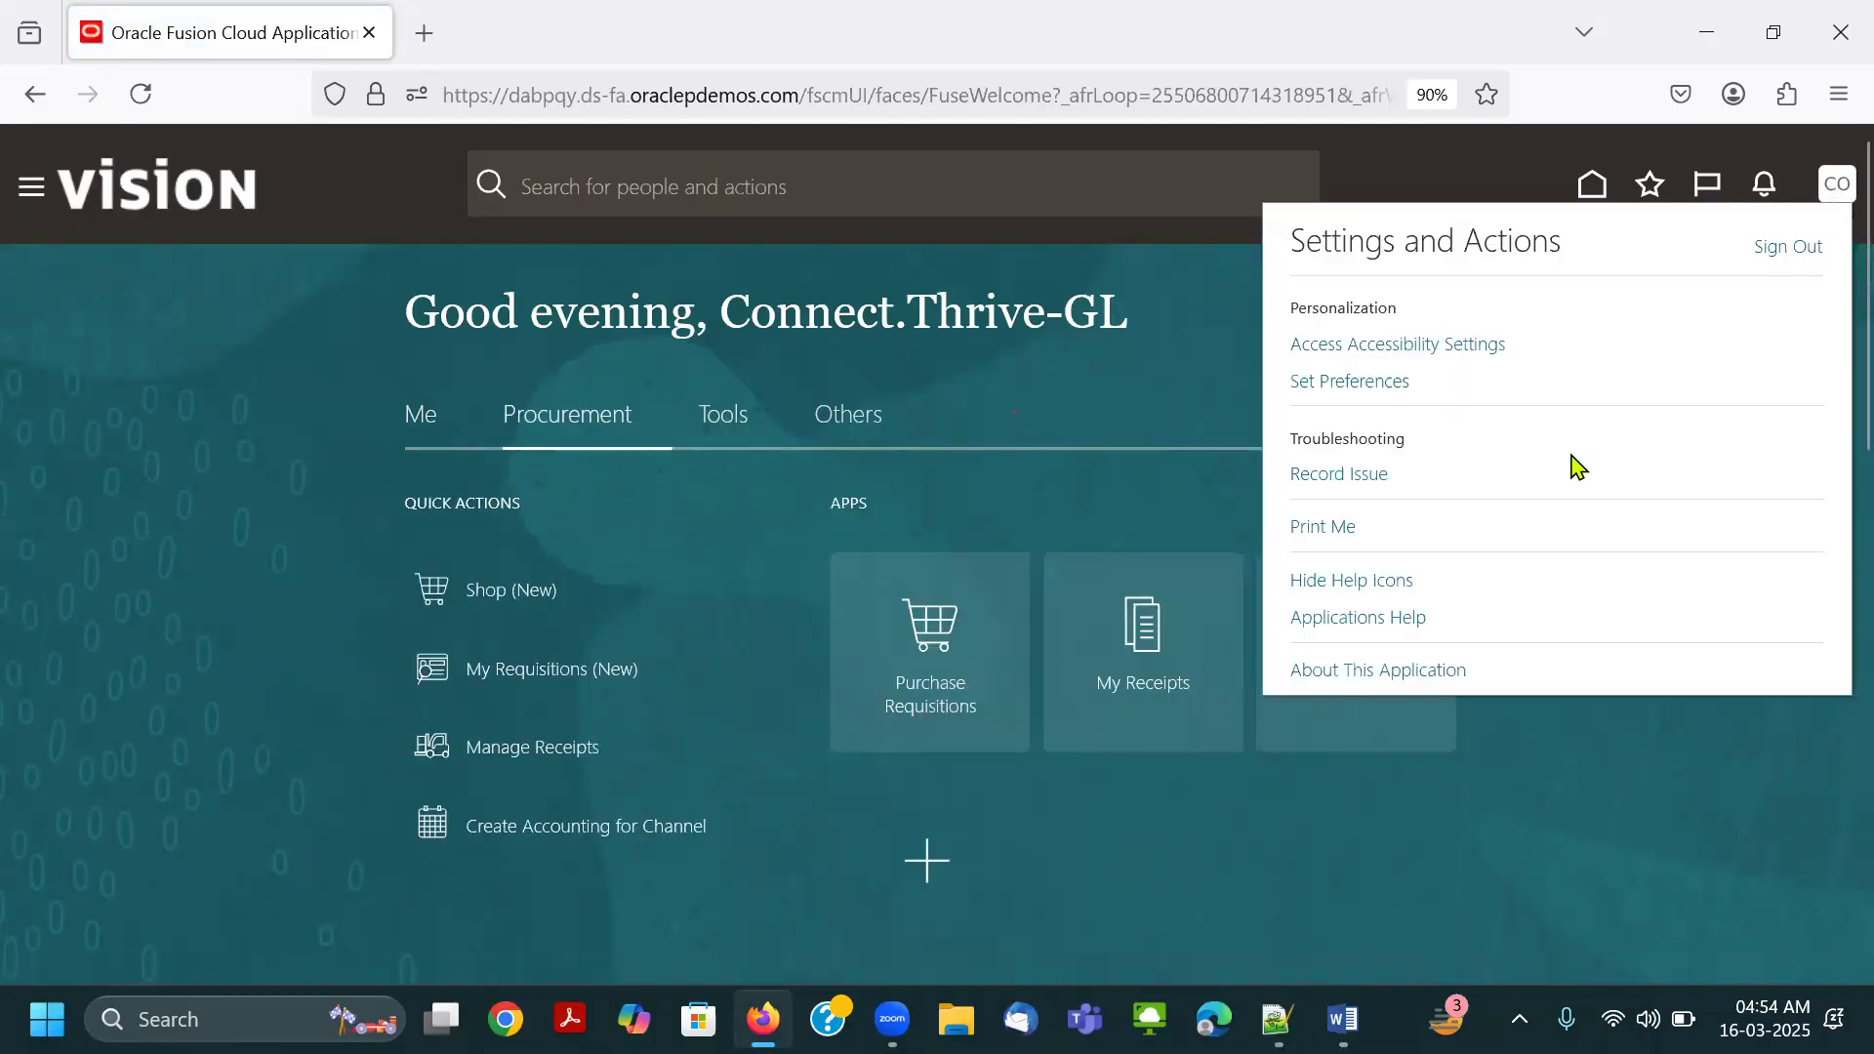
pyautogui.click(1788, 247)
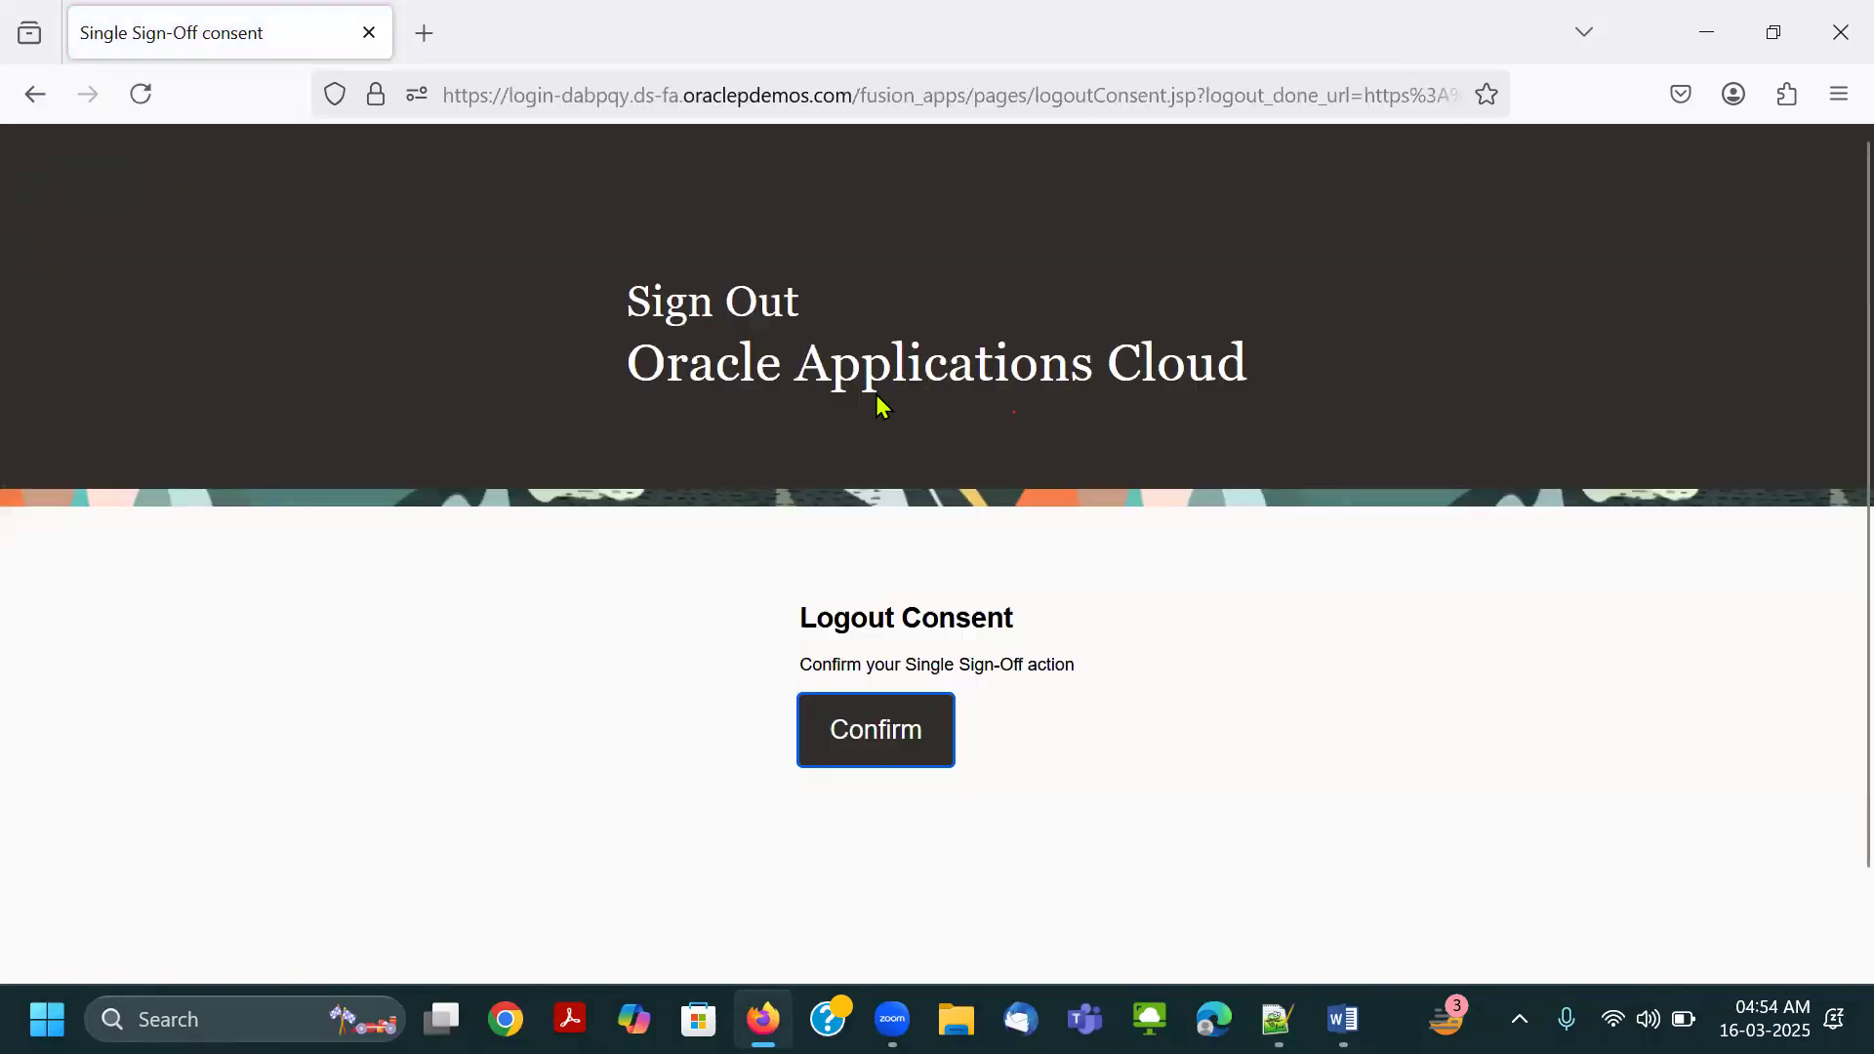
# Copy the CTT.FIN user ID from Notepad++ and enter it in the User ID field of the Firefox sign-in page.
pyautogui.click(1278, 1005)
pyautogui.moveTo(314, 460); pyautogui.dragTo(7, 482)
pyautogui.moveTo(199, 386); pyautogui.dragTo(27, 388)
pyautogui.hotkey('alt', 'Tab')
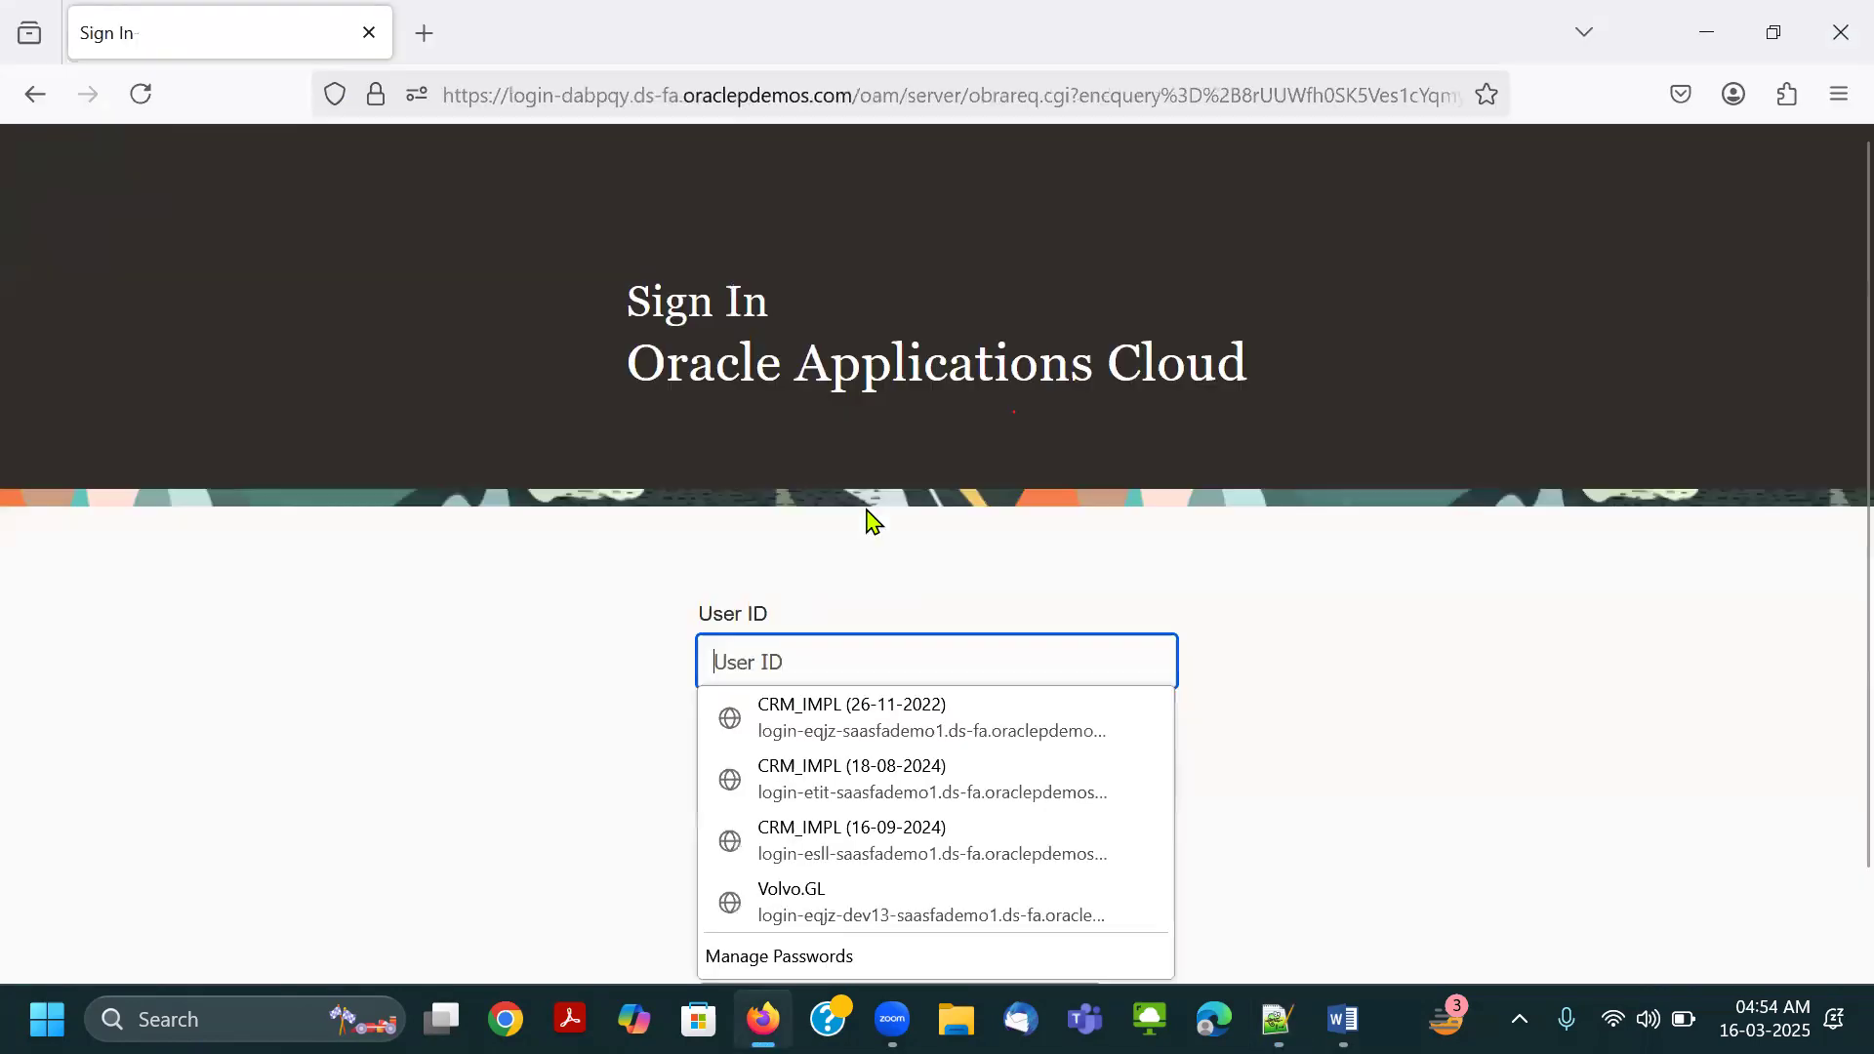
pyautogui.hotkey('ctrl', 'v')
pyautogui.press('Tab')
# Copy the CTT.FIN password from Notepad++, paste it into the password field, and sign in.
pyautogui.hotkey('alt', 'Tab')
pyautogui.moveTo(256, 418); pyautogui.dragTo(51, 412)
pyautogui.hotkey('ctrl', 'c')
pyautogui.hotkey('alt', 'Tab')
pyautogui.hotkey('ctrl', 'v')
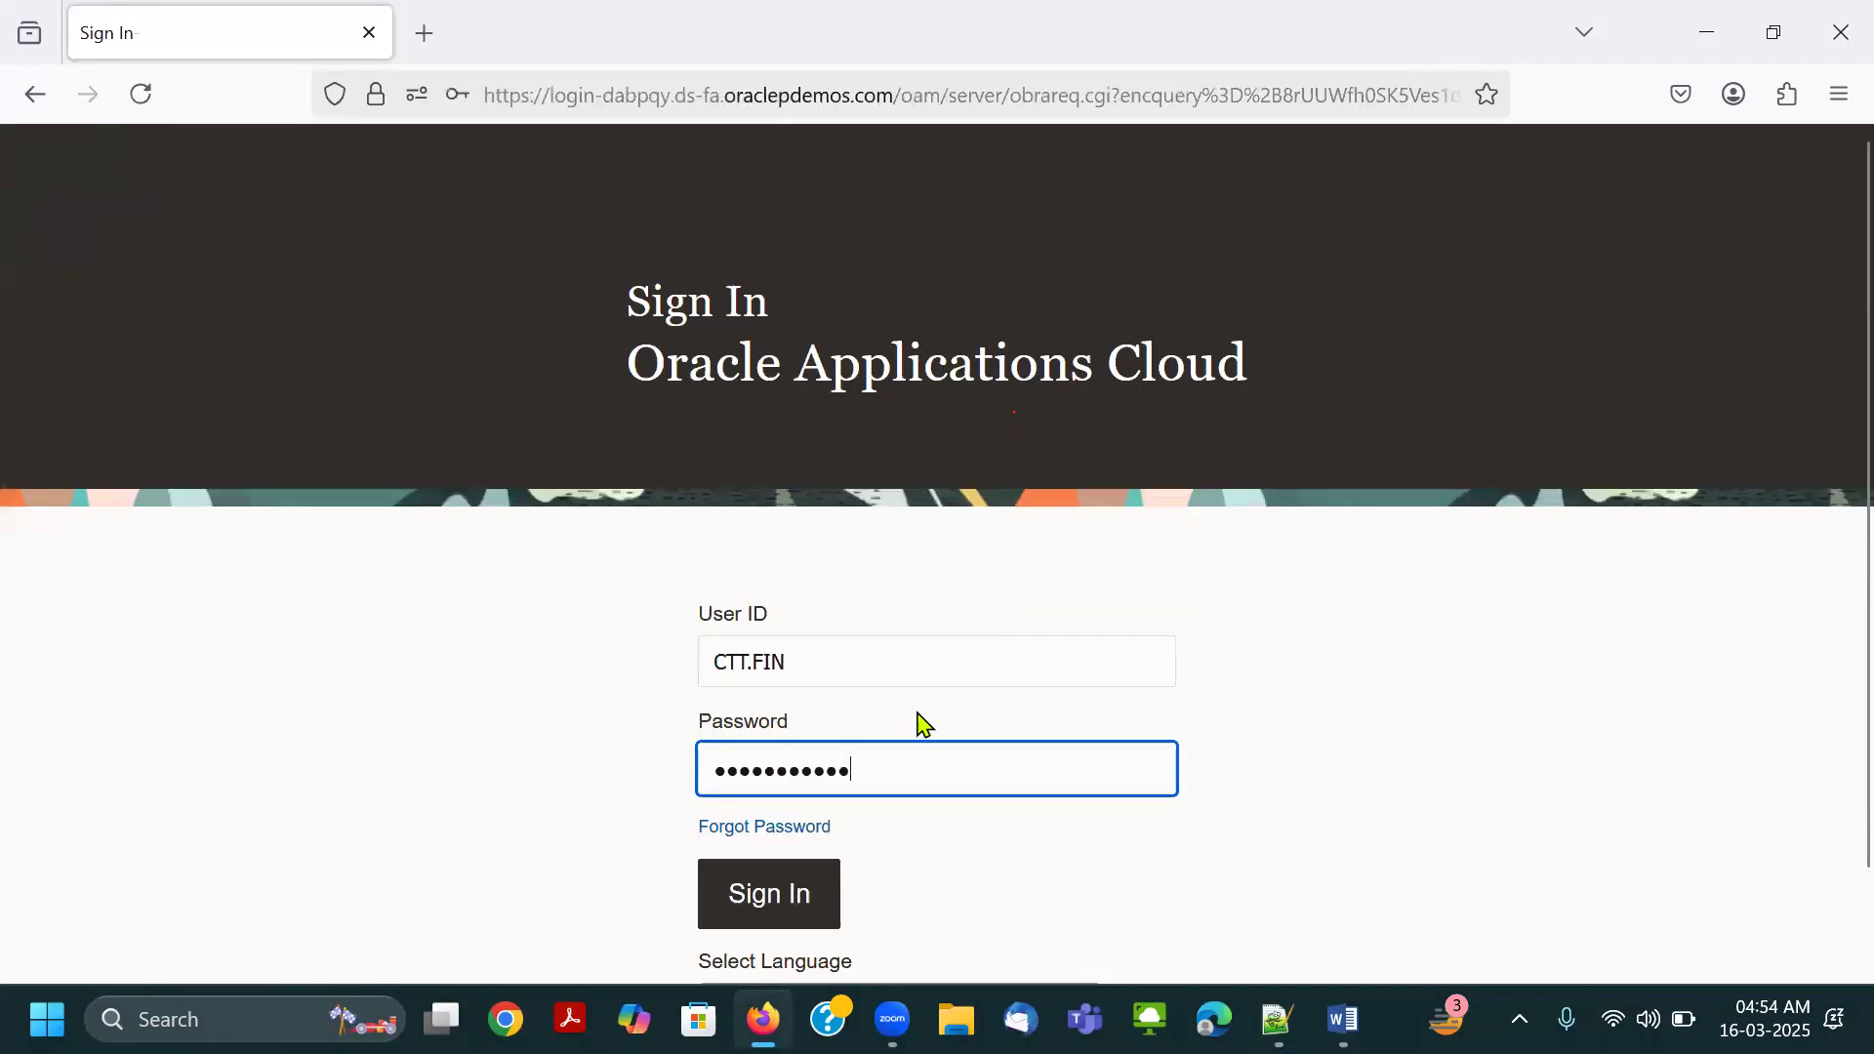
pyautogui.click(770, 891)
pyautogui.click(878, 393)
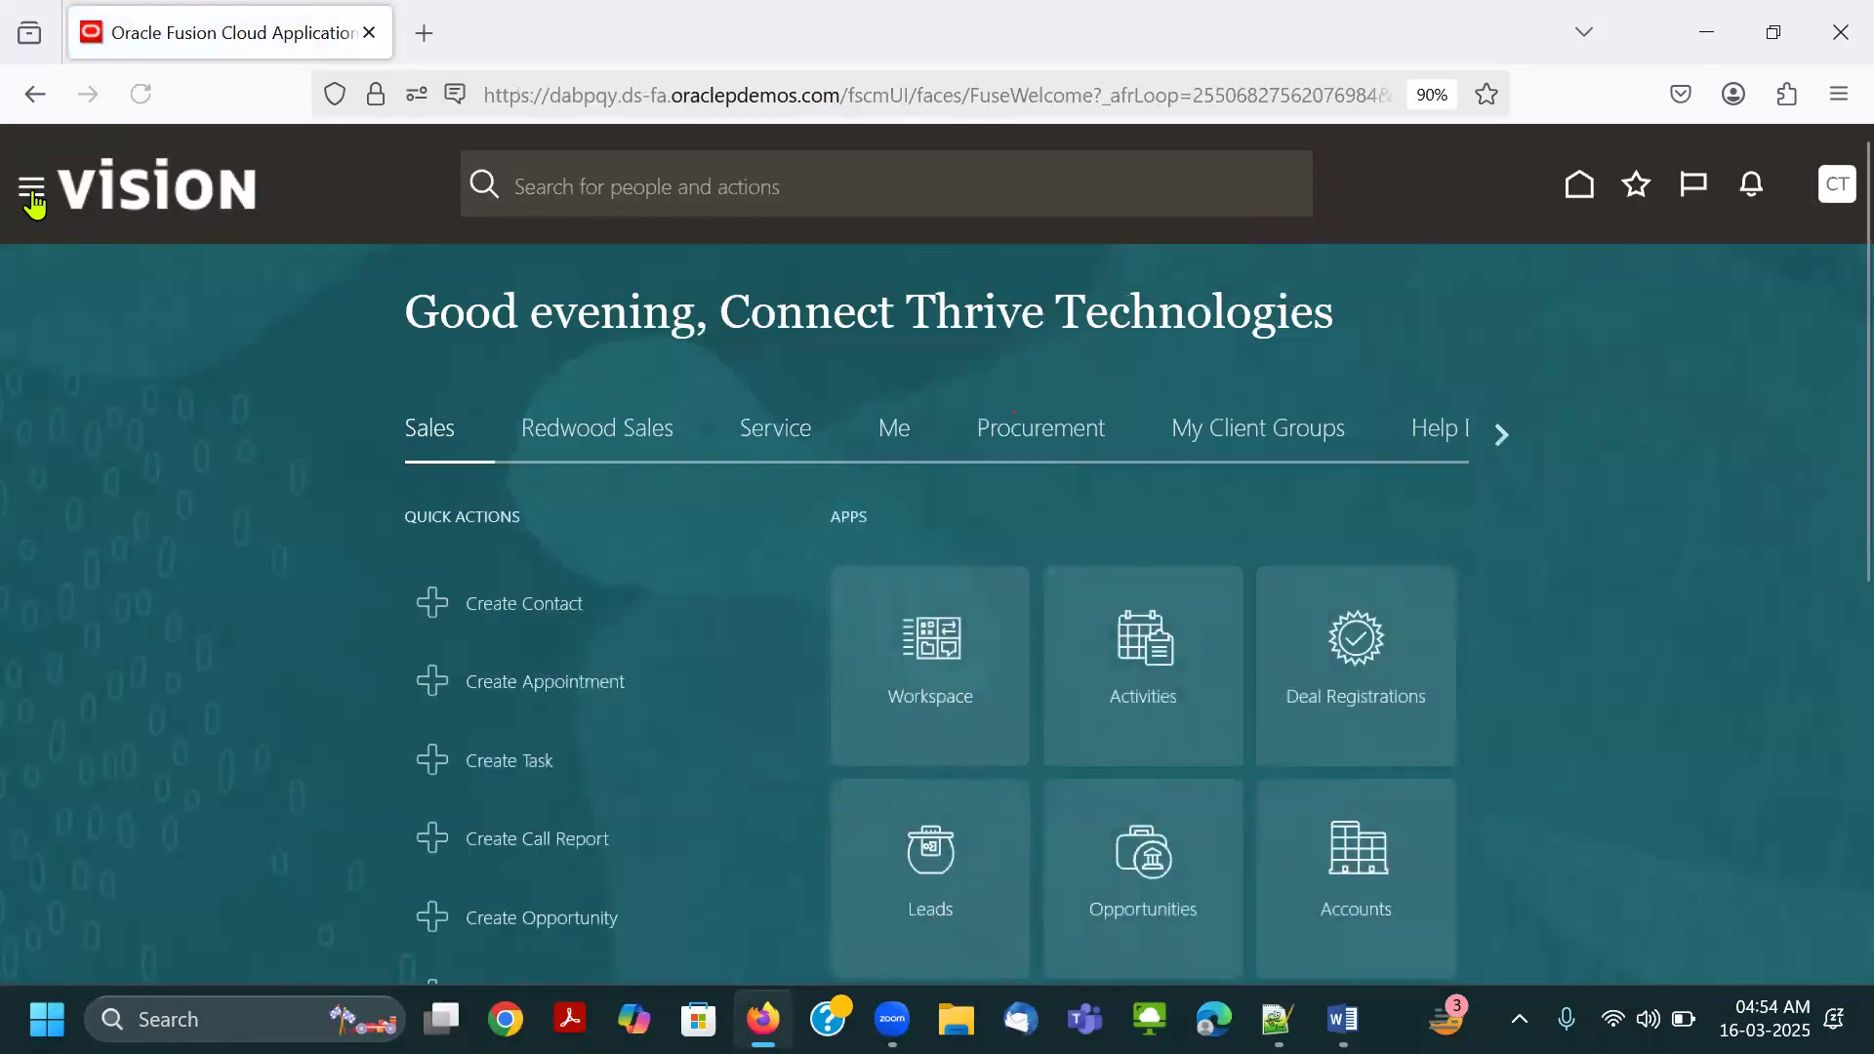
# Open Scheduled Processes under Tools and refresh the list to check the status of Retrieve Latest LDAP Changes.
pyautogui.click(32, 195)
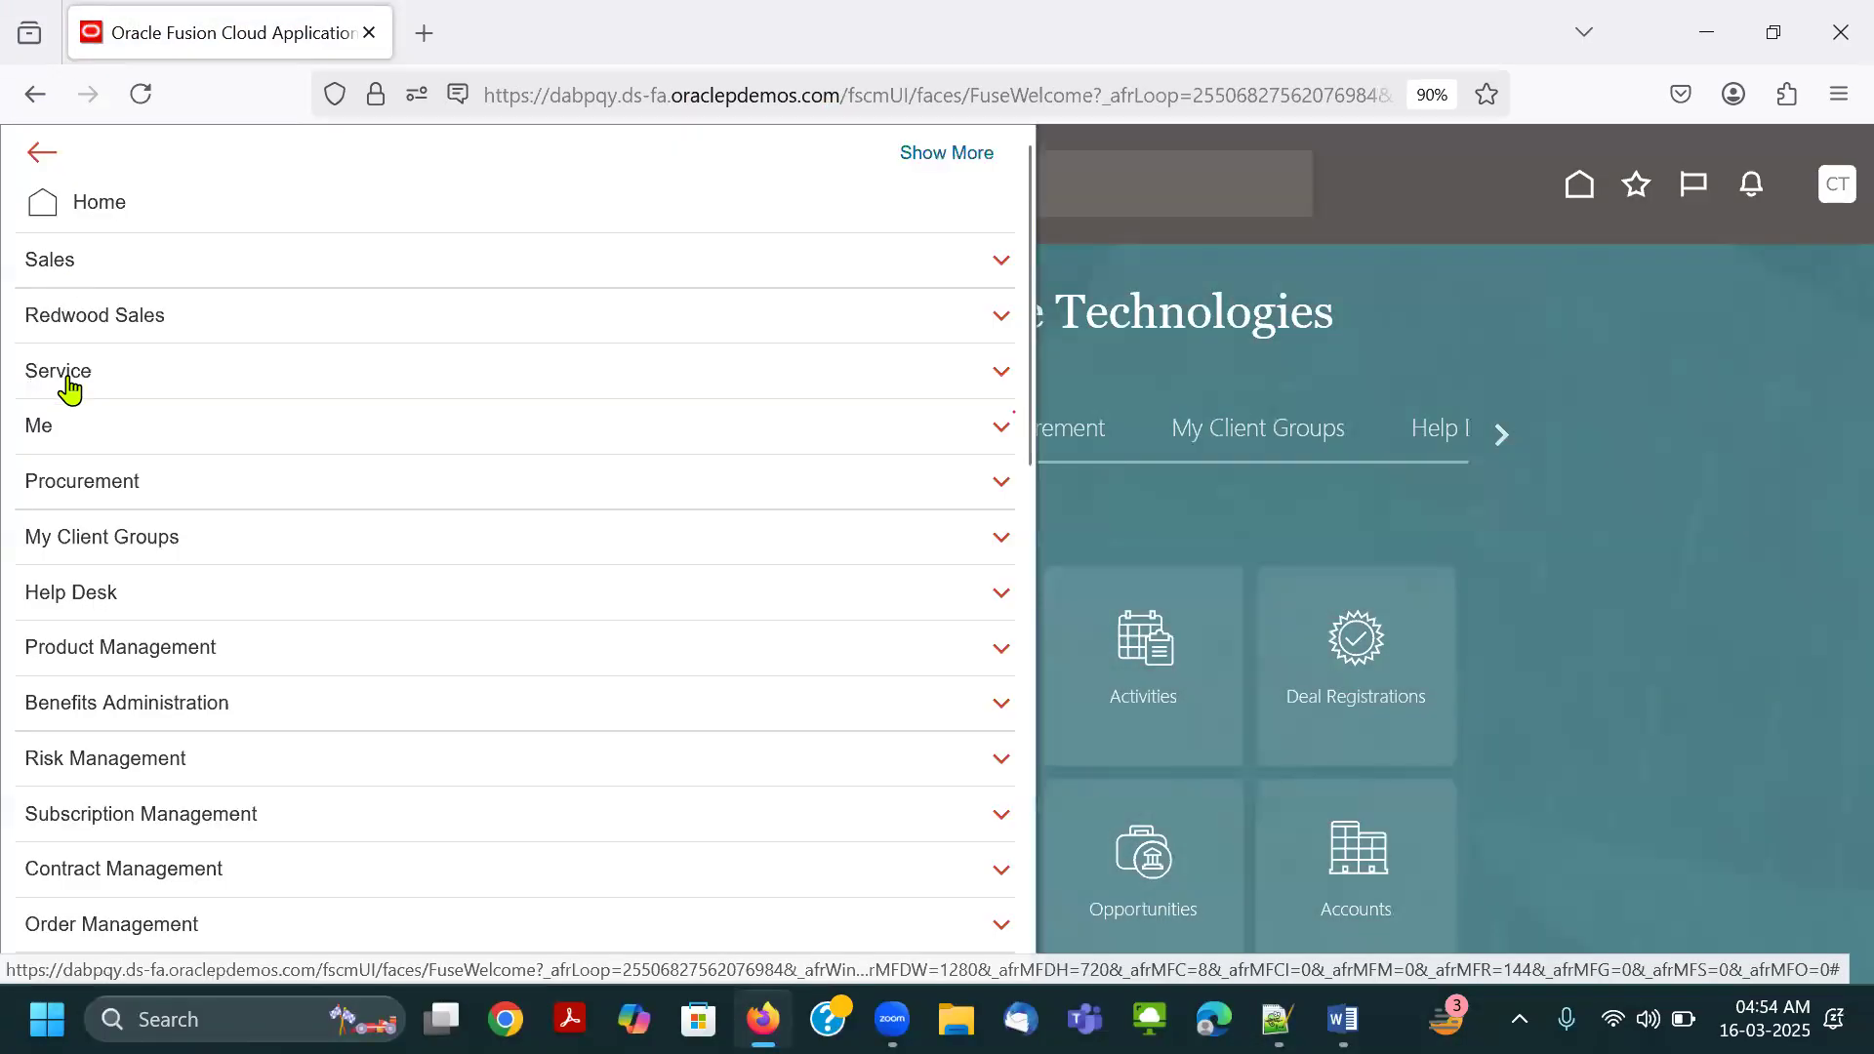
pyautogui.scroll(-10, 147, 634)
pyautogui.click(184, 740)
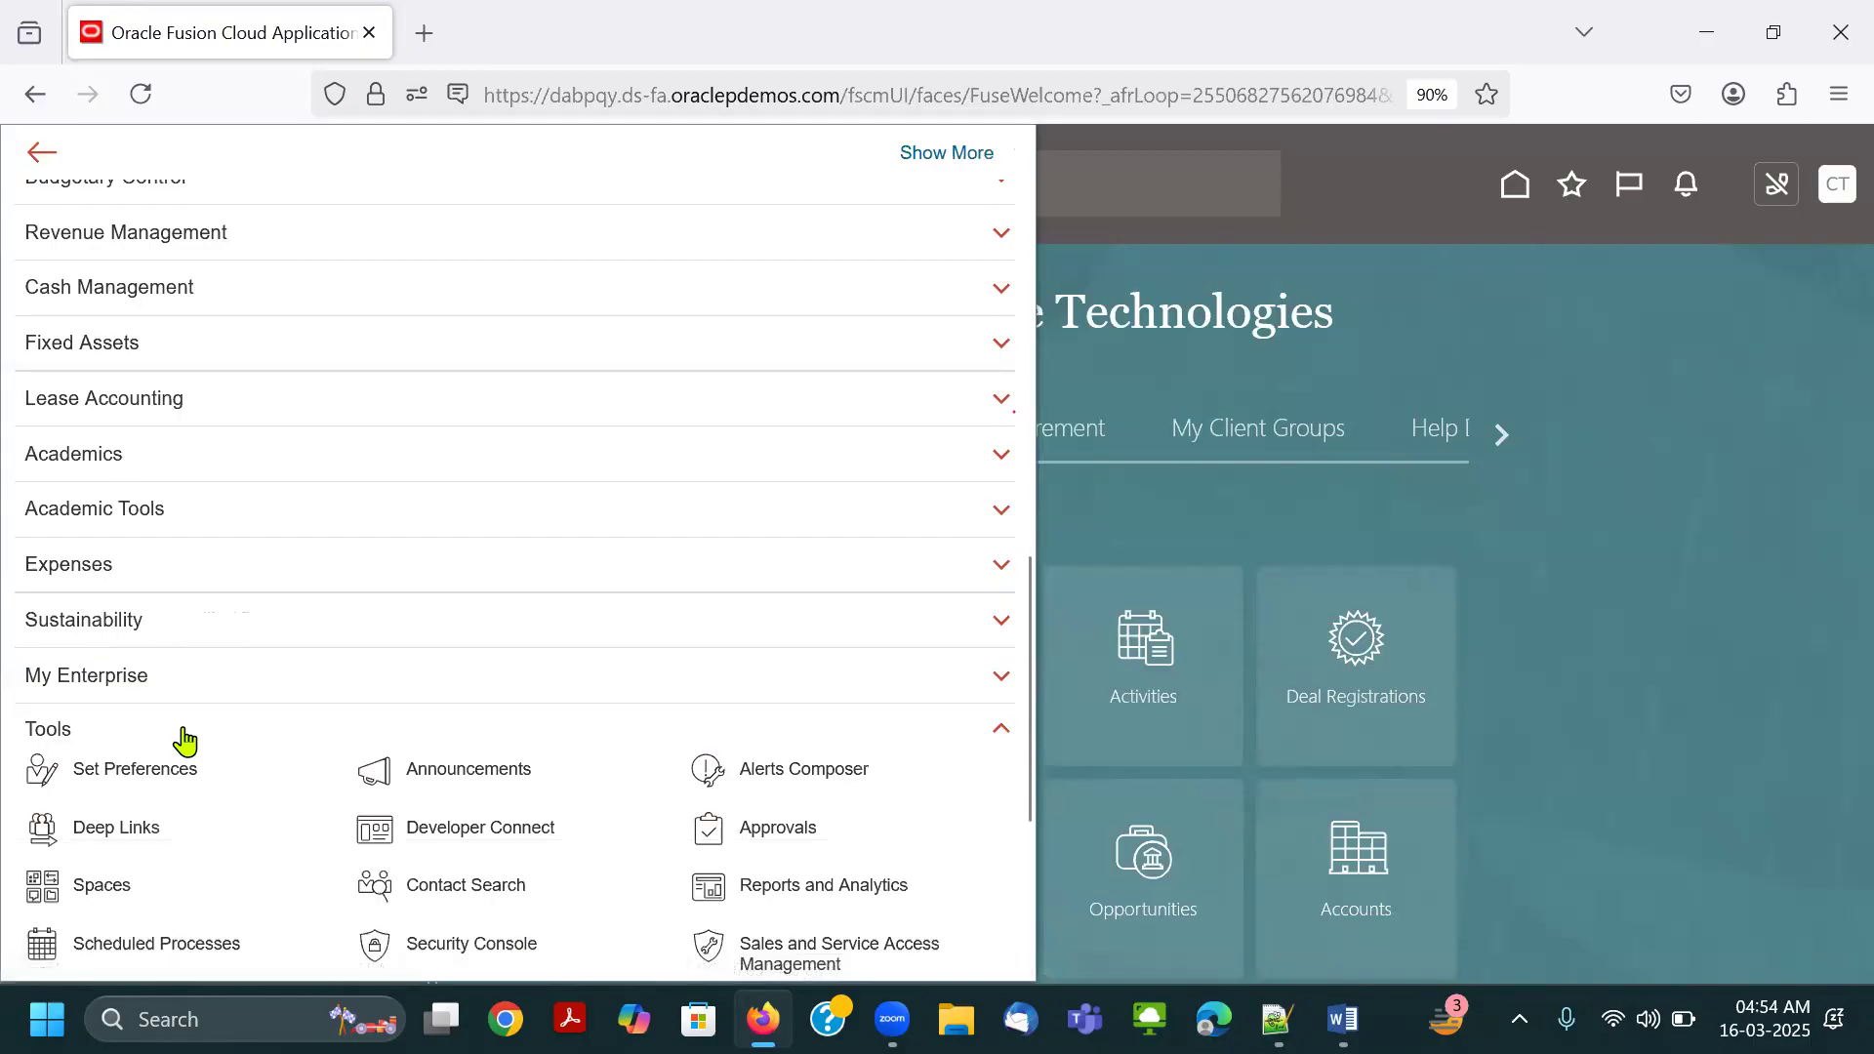
pyautogui.click(916, 626)
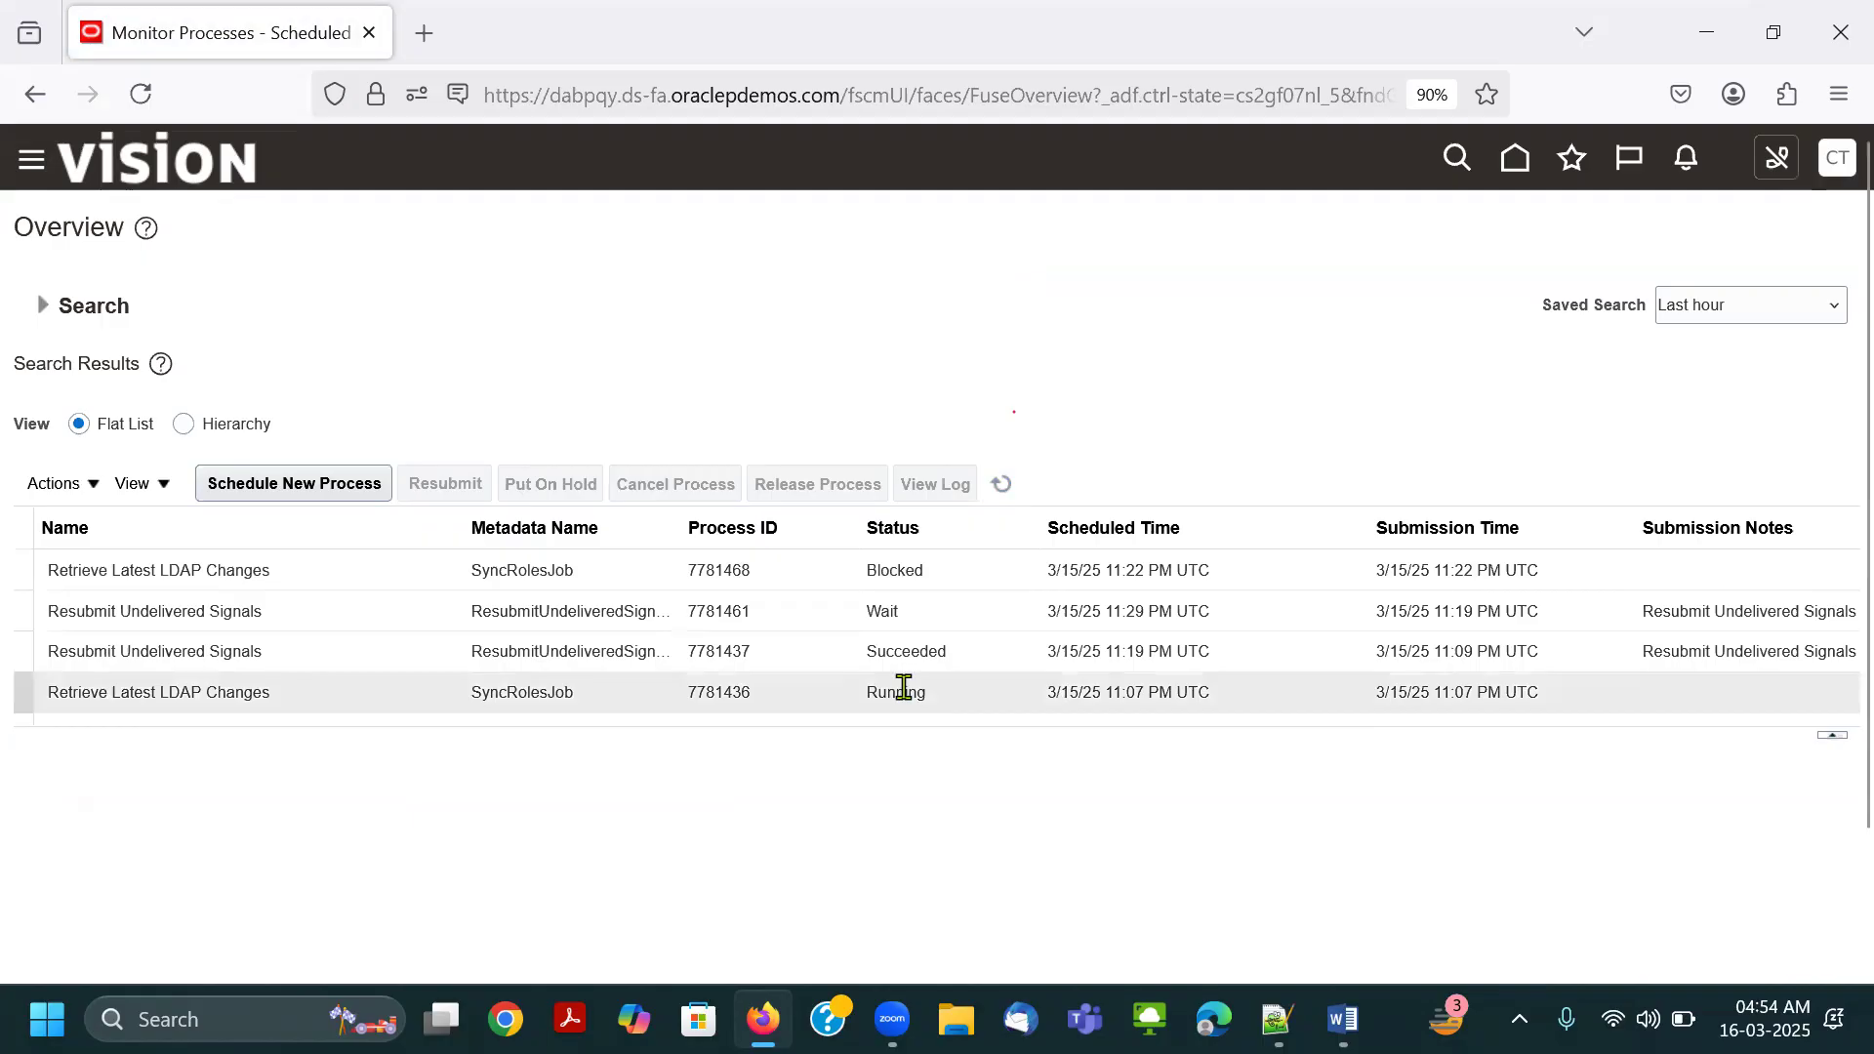
pyautogui.click(1002, 486)
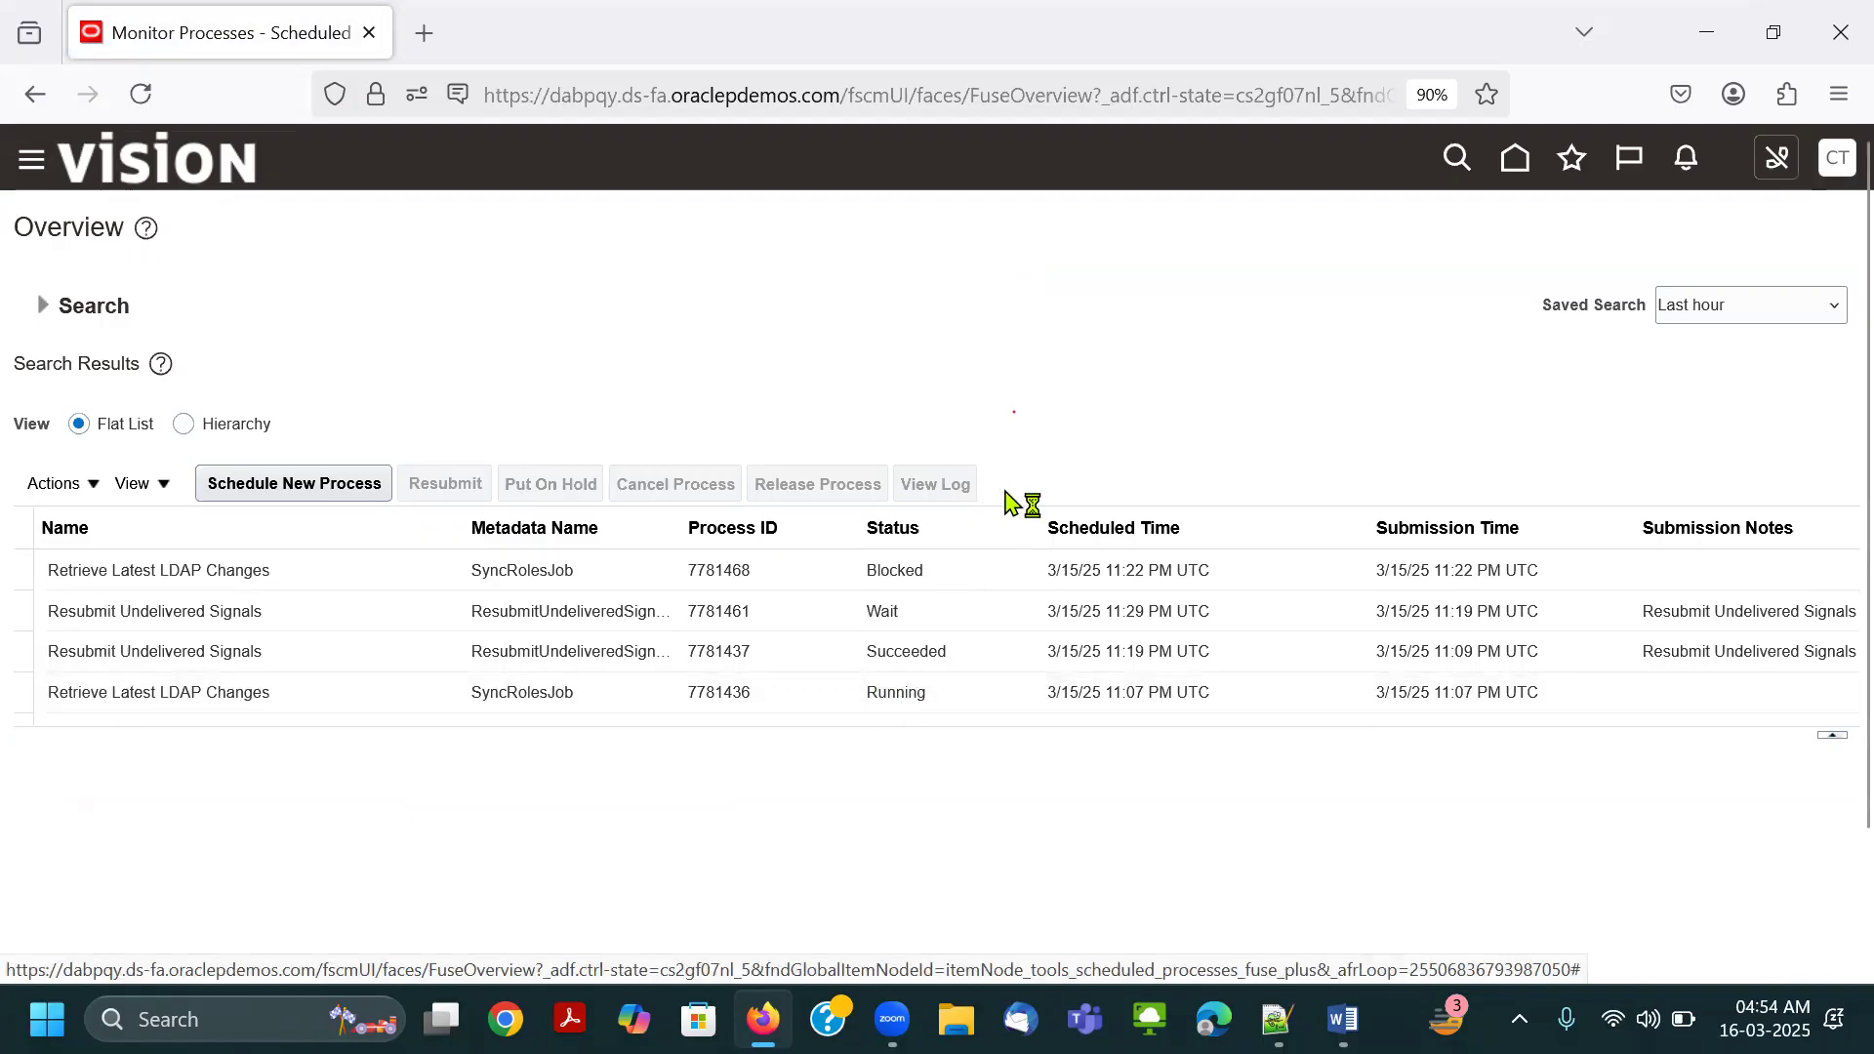
pyautogui.click(950, 66)
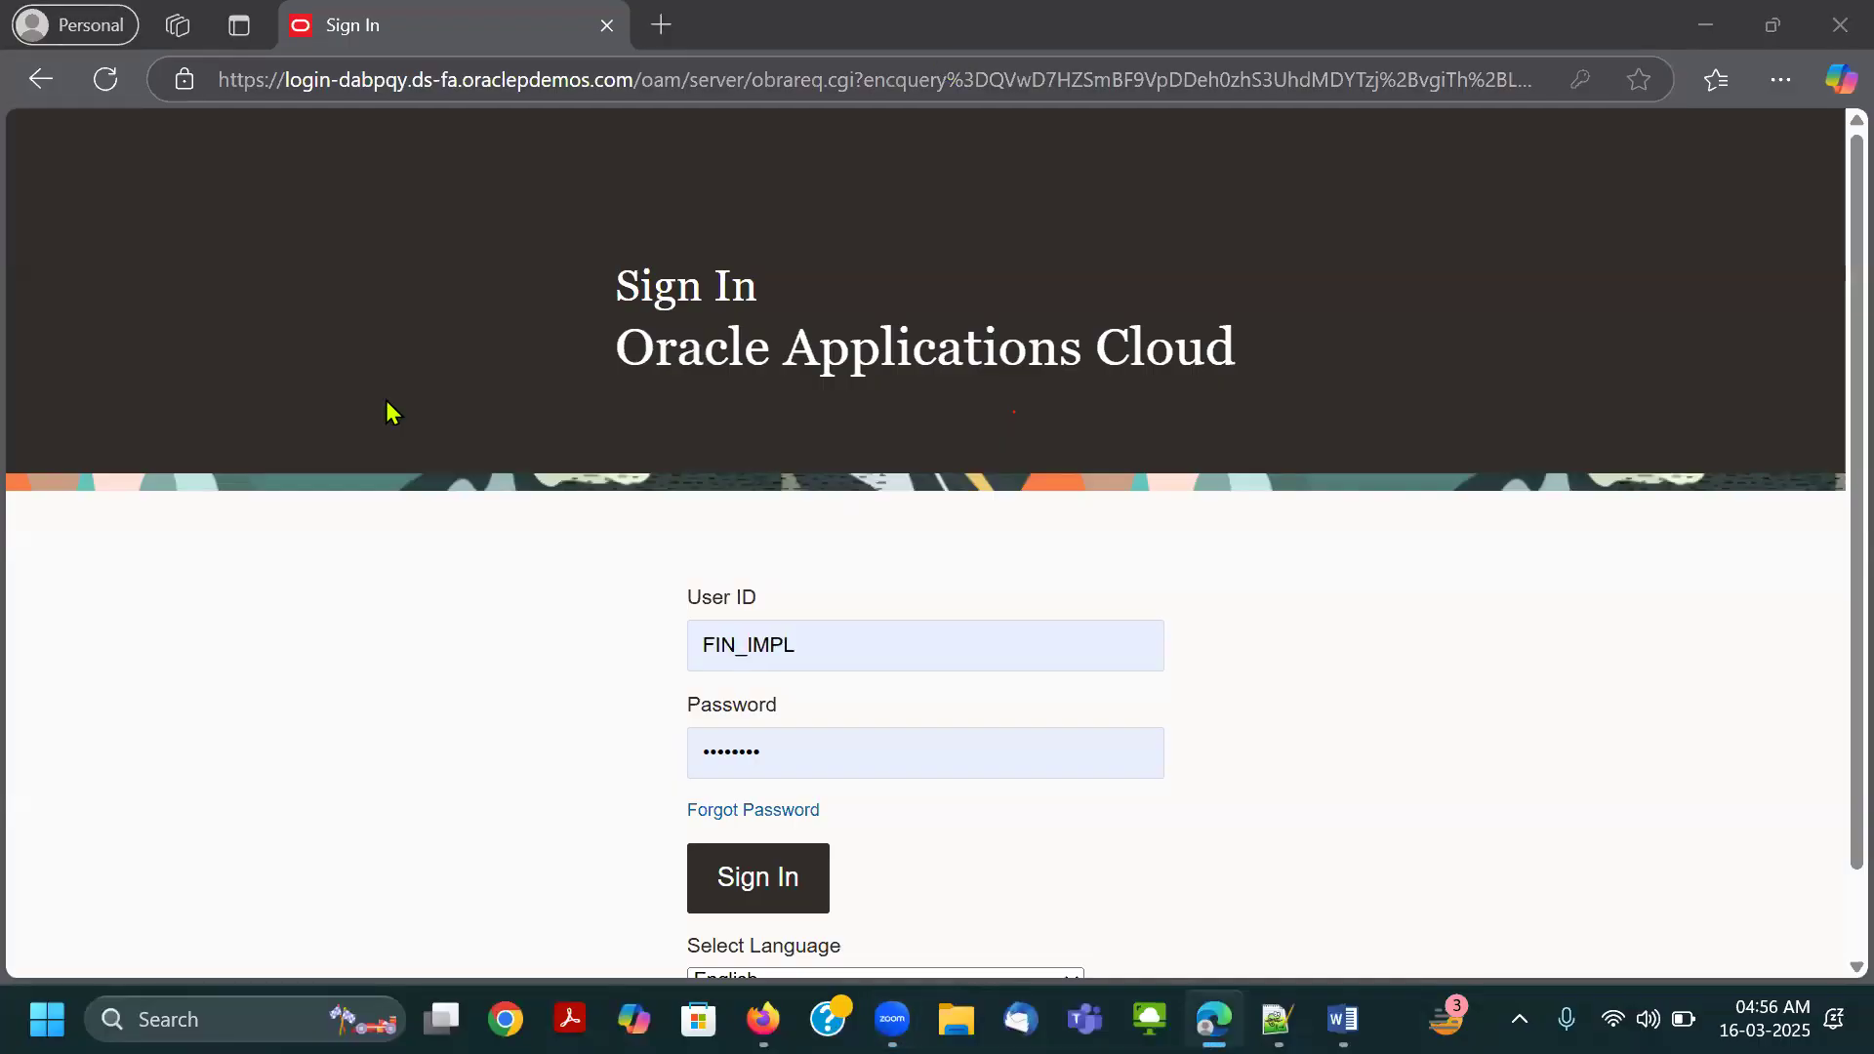
# Return to the Scheduled Processes page in Firefox and refresh it again to recheck the LDAP processes.
pyautogui.hotkey('alt', 'Tab')
pyautogui.hotkey('alt', 'Tab')
pyautogui.hotkey('alt', 'Tab')
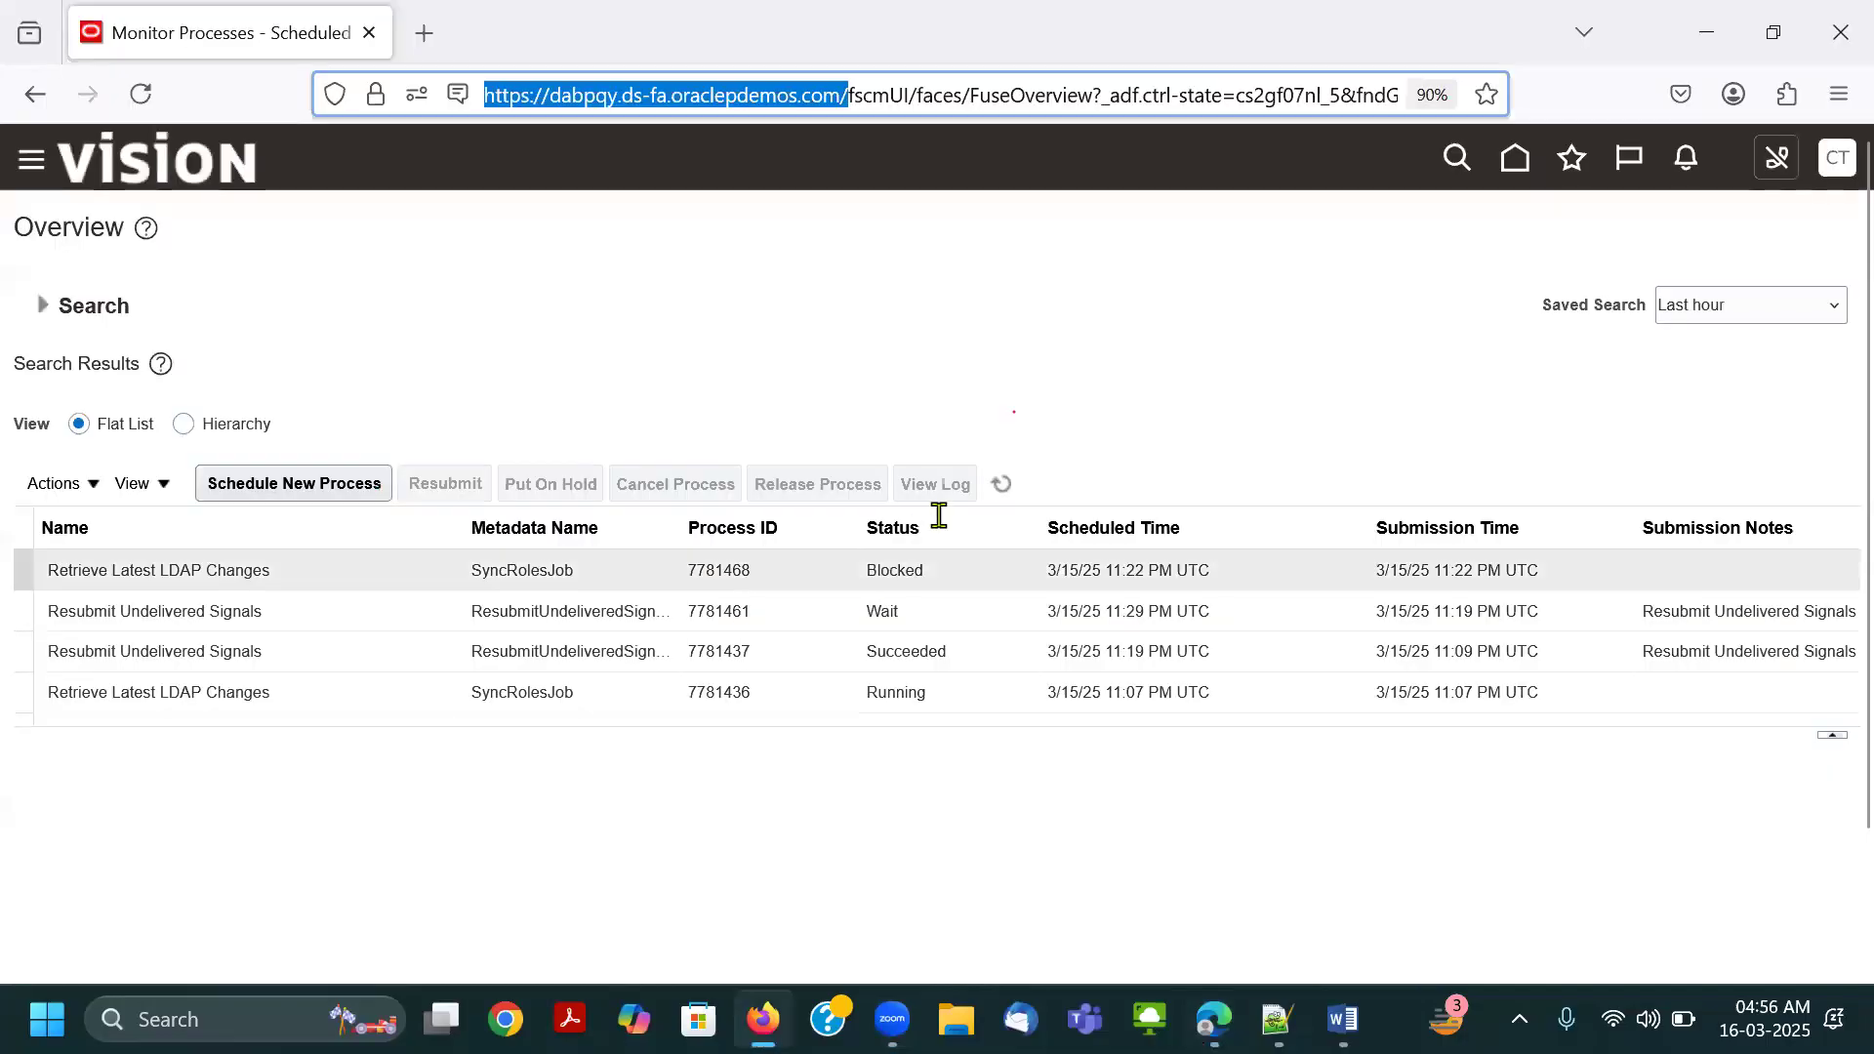
pyautogui.click(1005, 484)
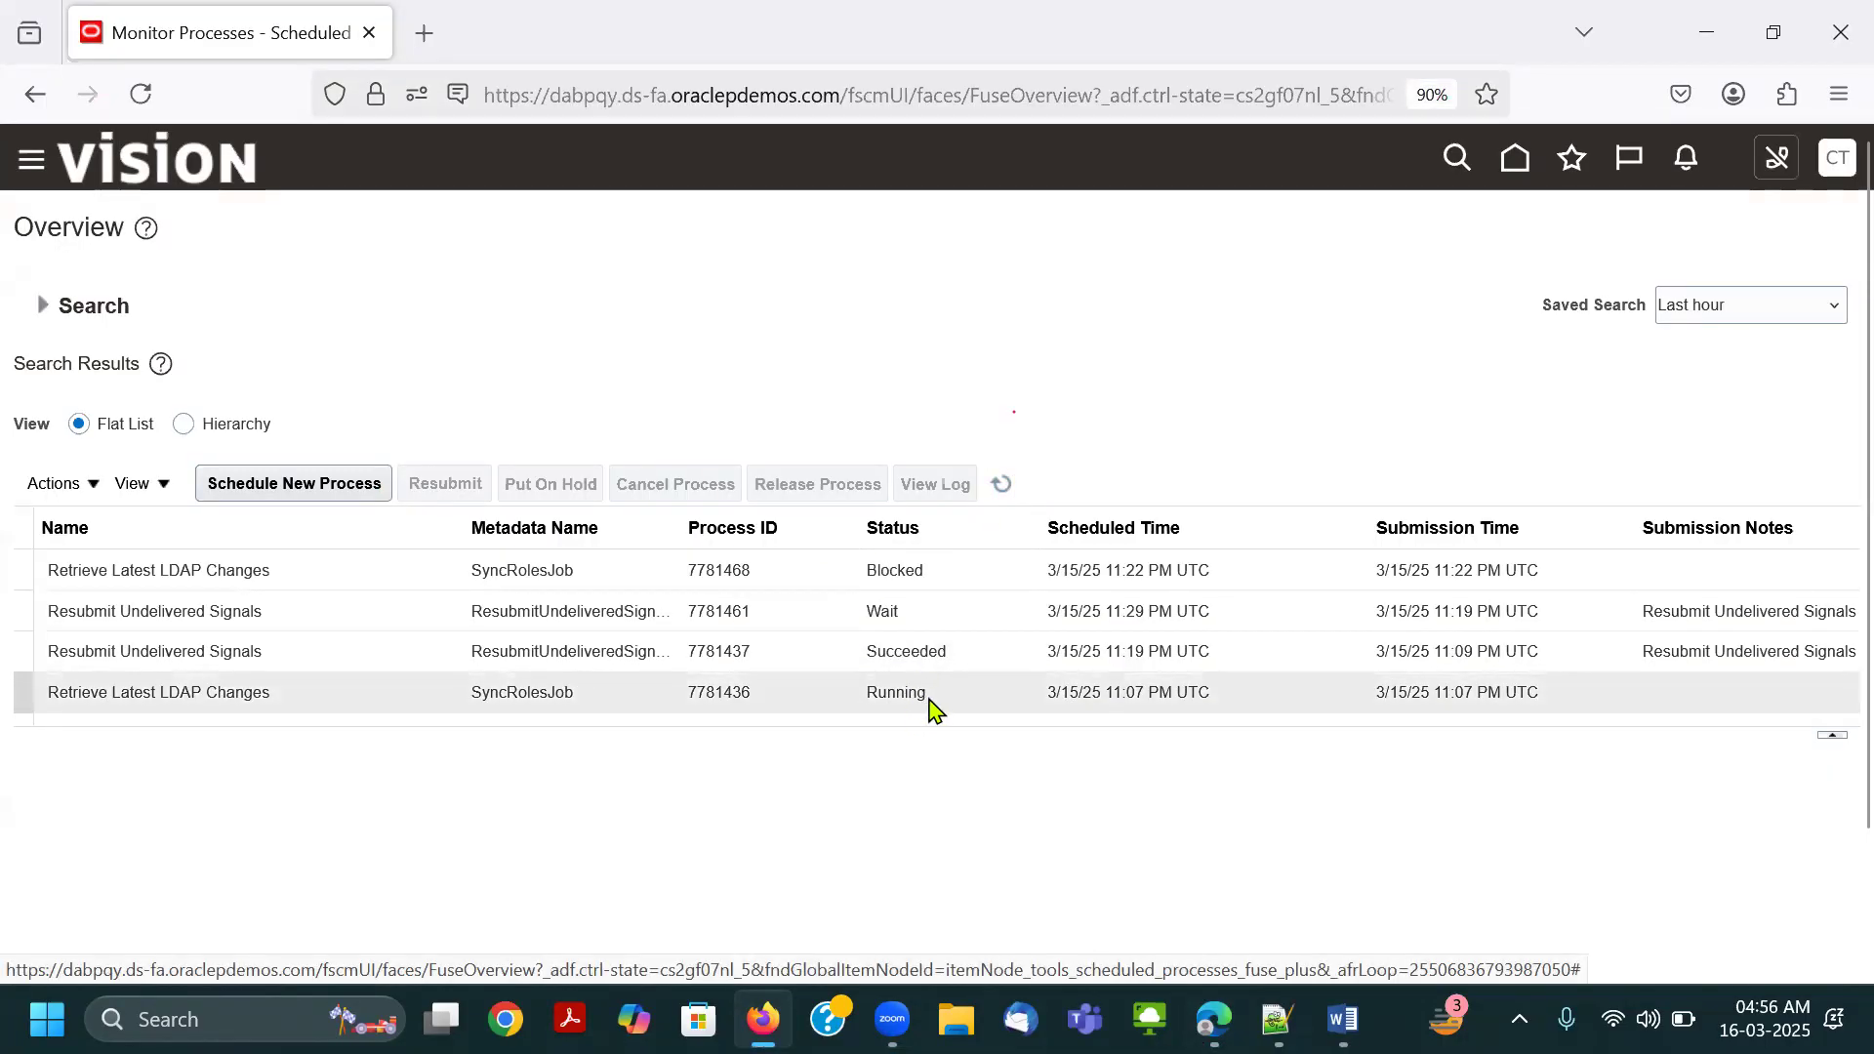
# Replace the user ID on the Edge sign-in page with the Connect.Thrive-GL user ID copied from Notepad++.
pyautogui.hotkey('alt', 'Tab')
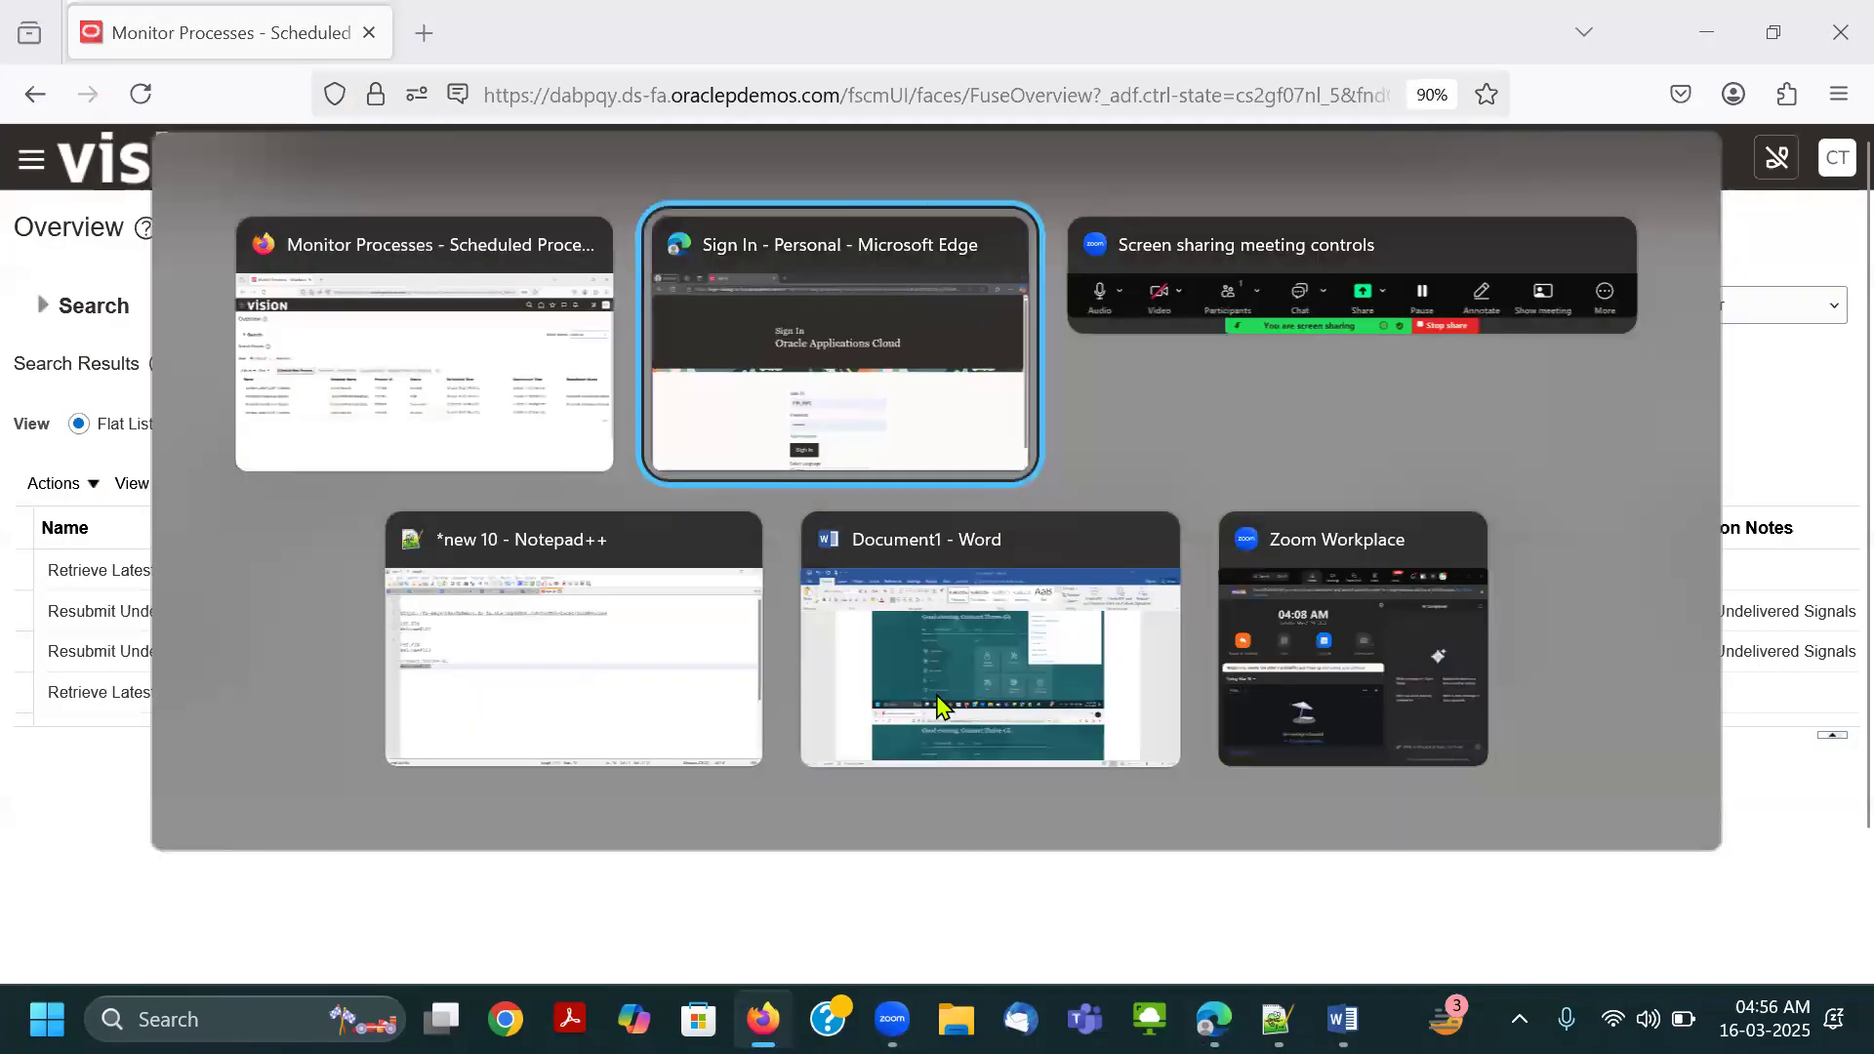
pyautogui.hotkey('alt', 'Tab')
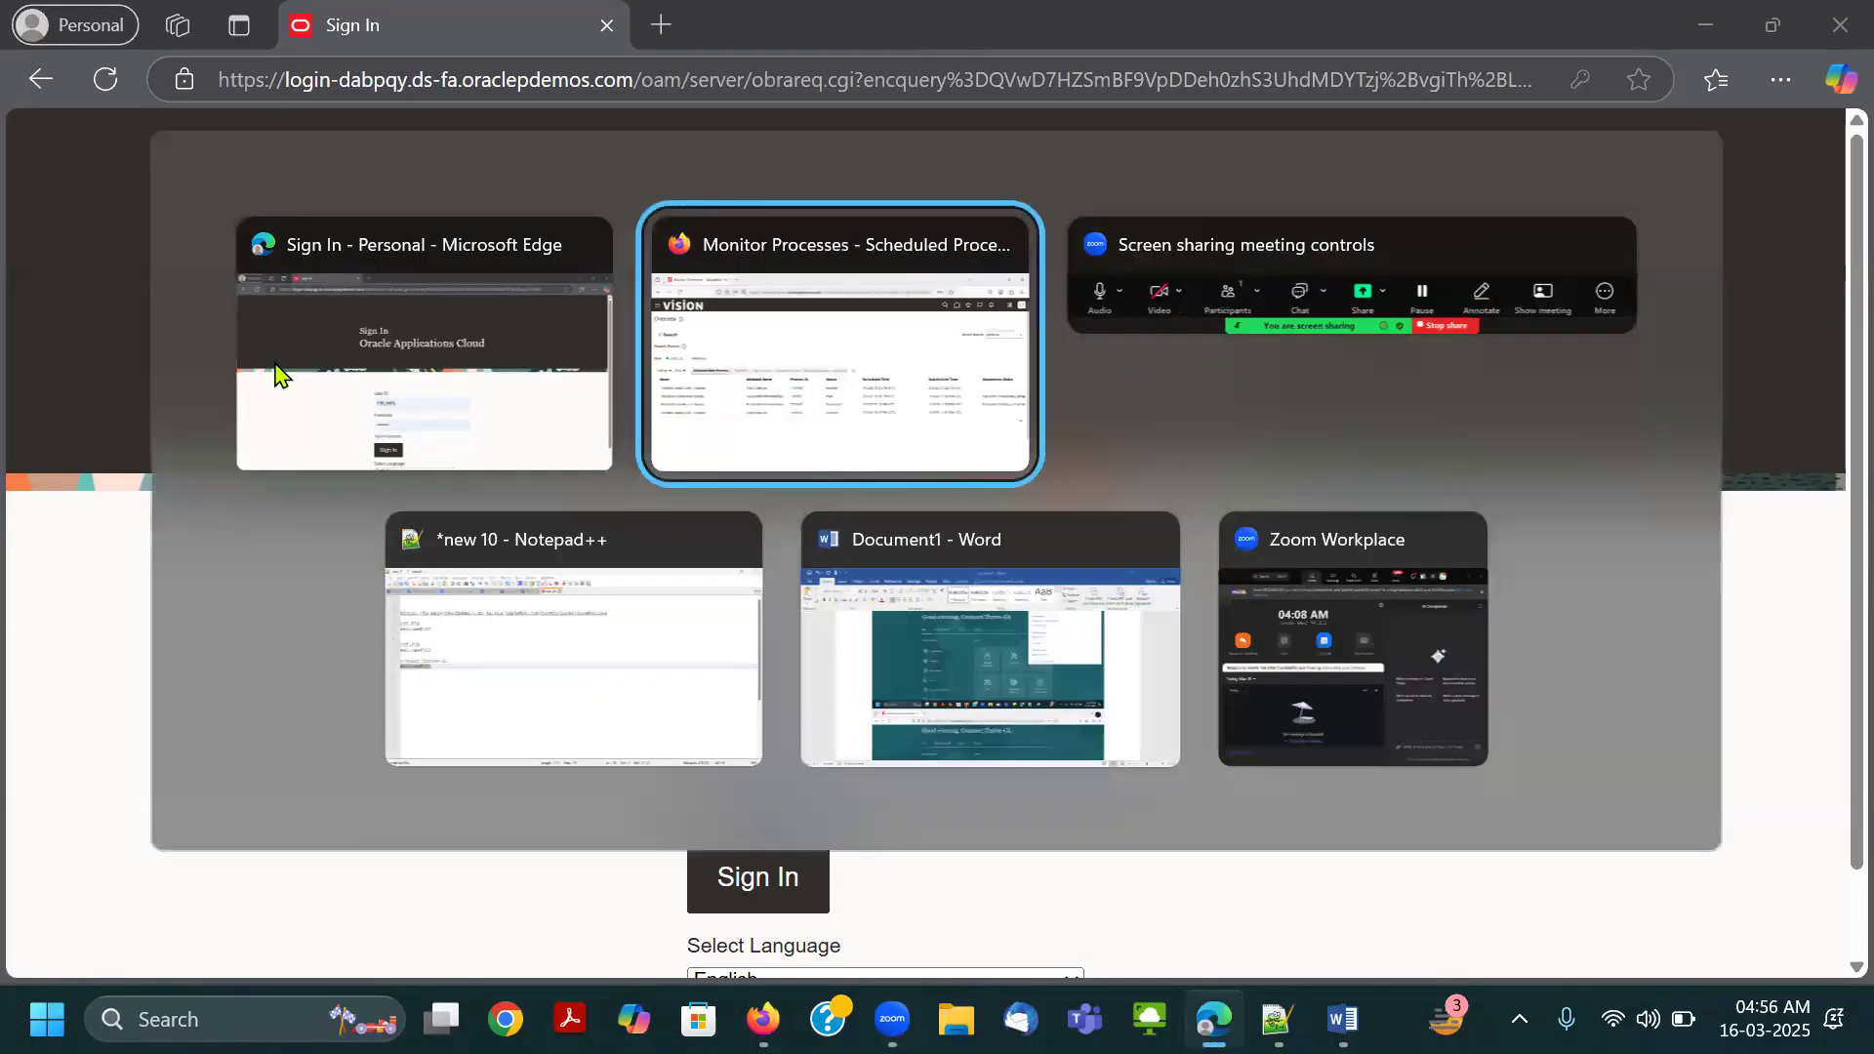
pyautogui.click(434, 363)
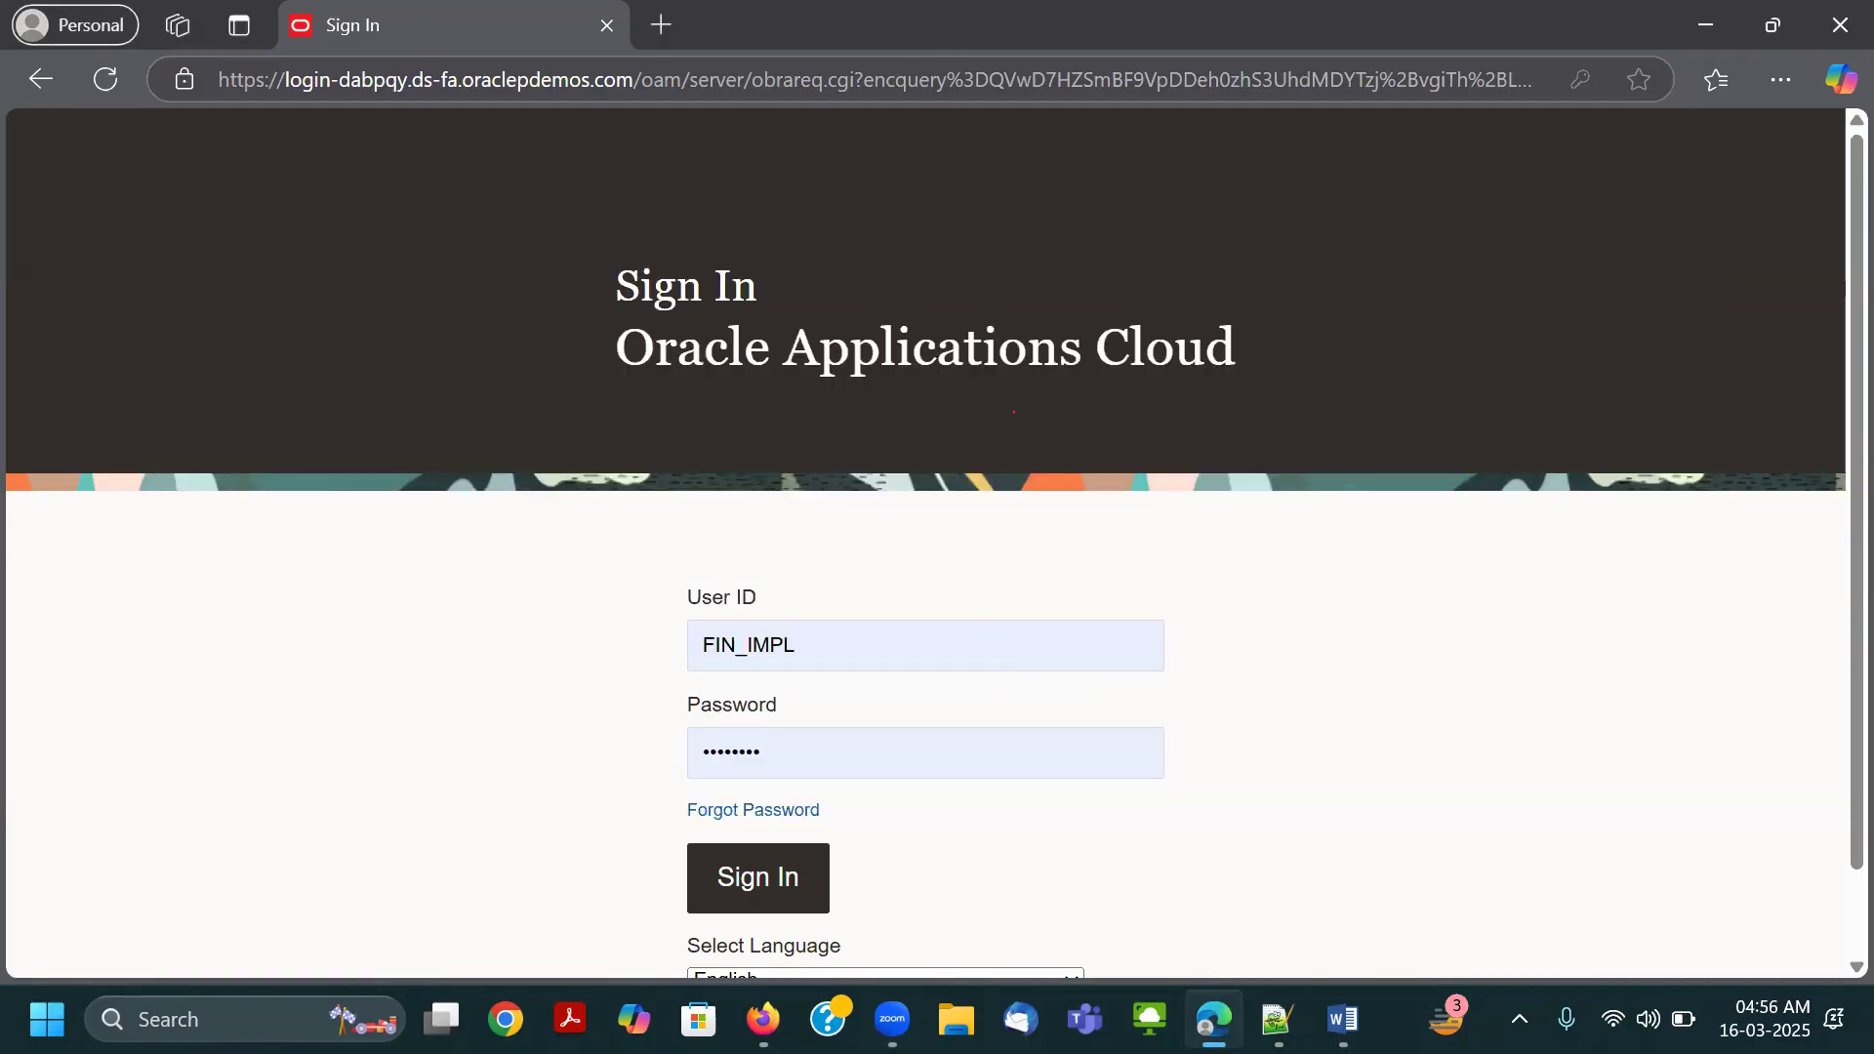
pyautogui.click(1276, 1019)
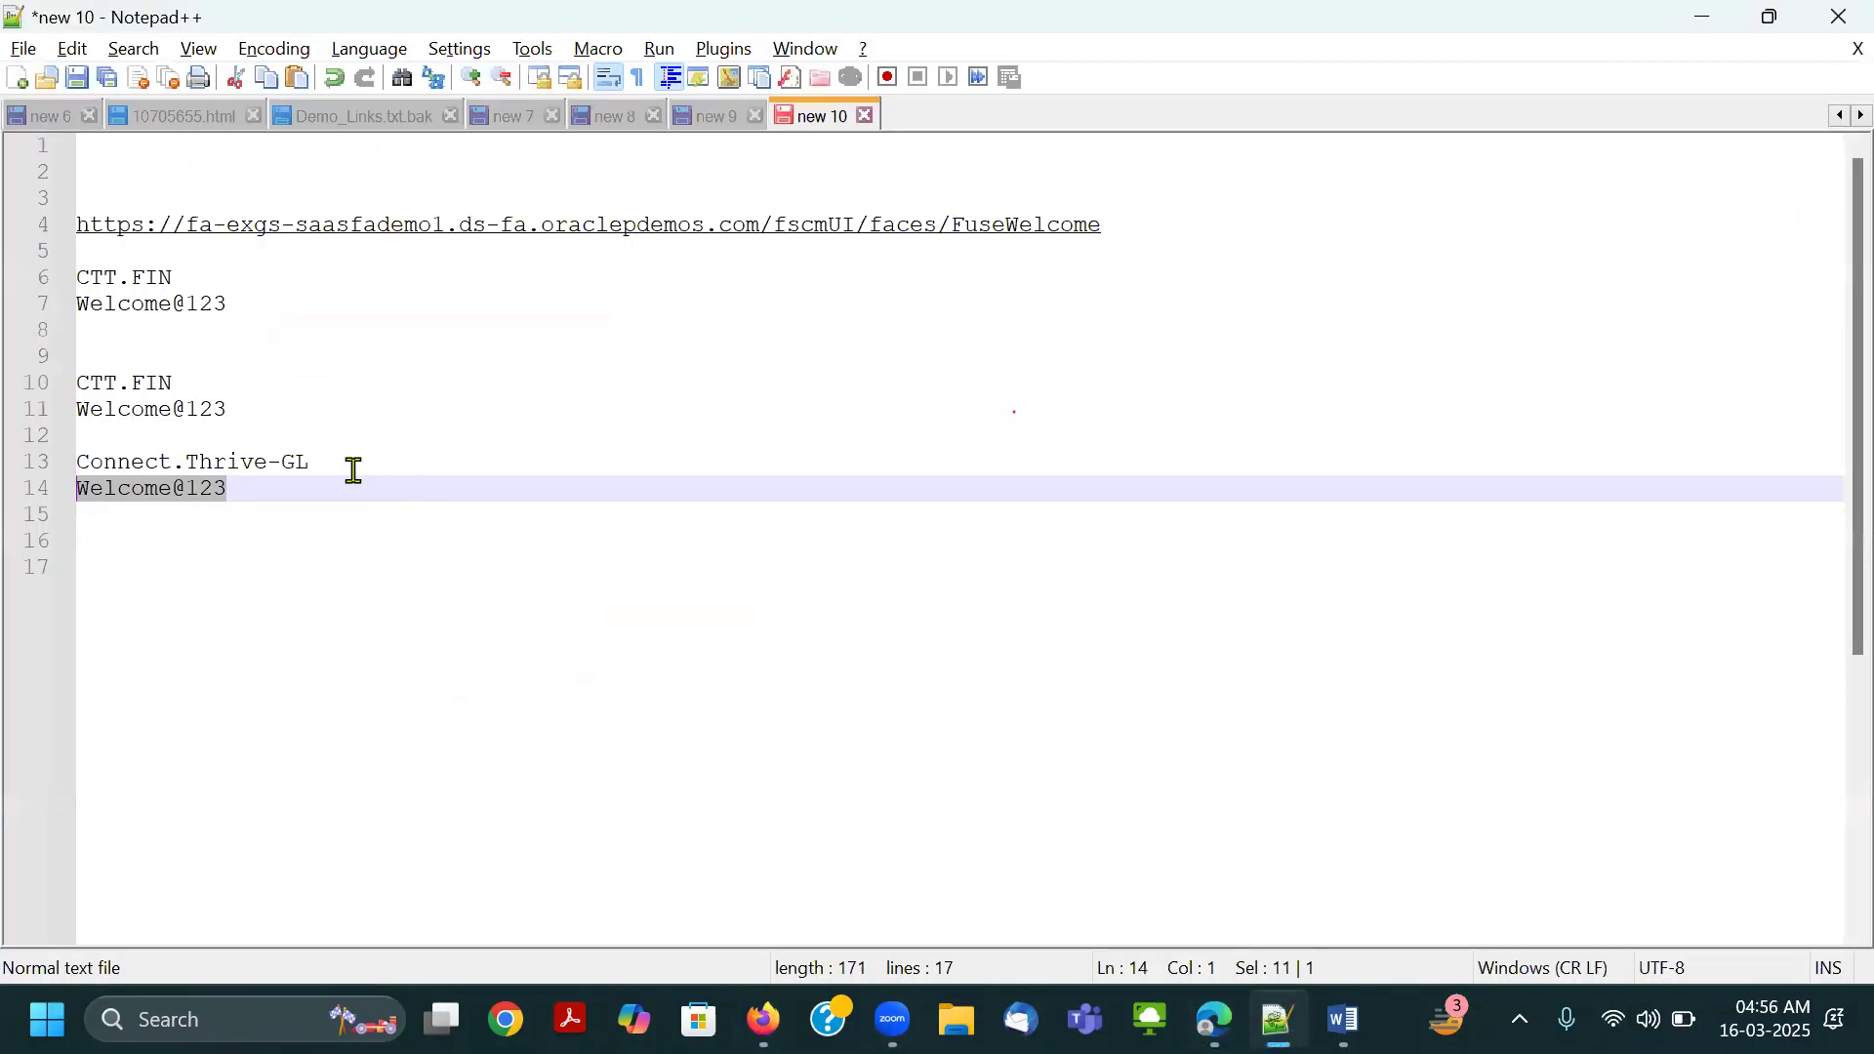
pyautogui.moveTo(354, 471); pyautogui.dragTo(43, 456)
pyautogui.hotkey('ctrl', 'c')
pyautogui.hotkey('alt', 'Tab')
pyautogui.doubleClick(803, 636)
pyautogui.hotkey('ctrl', 'v')
pyautogui.press('Tab')
# Copy the Connect.Thrive-GL password from Notepad++, paste it into the Edge password field, and sign in.
pyautogui.hotkey('alt', 'Tab')
pyautogui.moveTo(270, 498); pyautogui.dragTo(26, 485)
pyautogui.hotkey('ctrl', 'c')
pyautogui.hotkey('alt', 'Tab')
pyautogui.hotkey('ctrl', 'v')
pyautogui.click(816, 871)
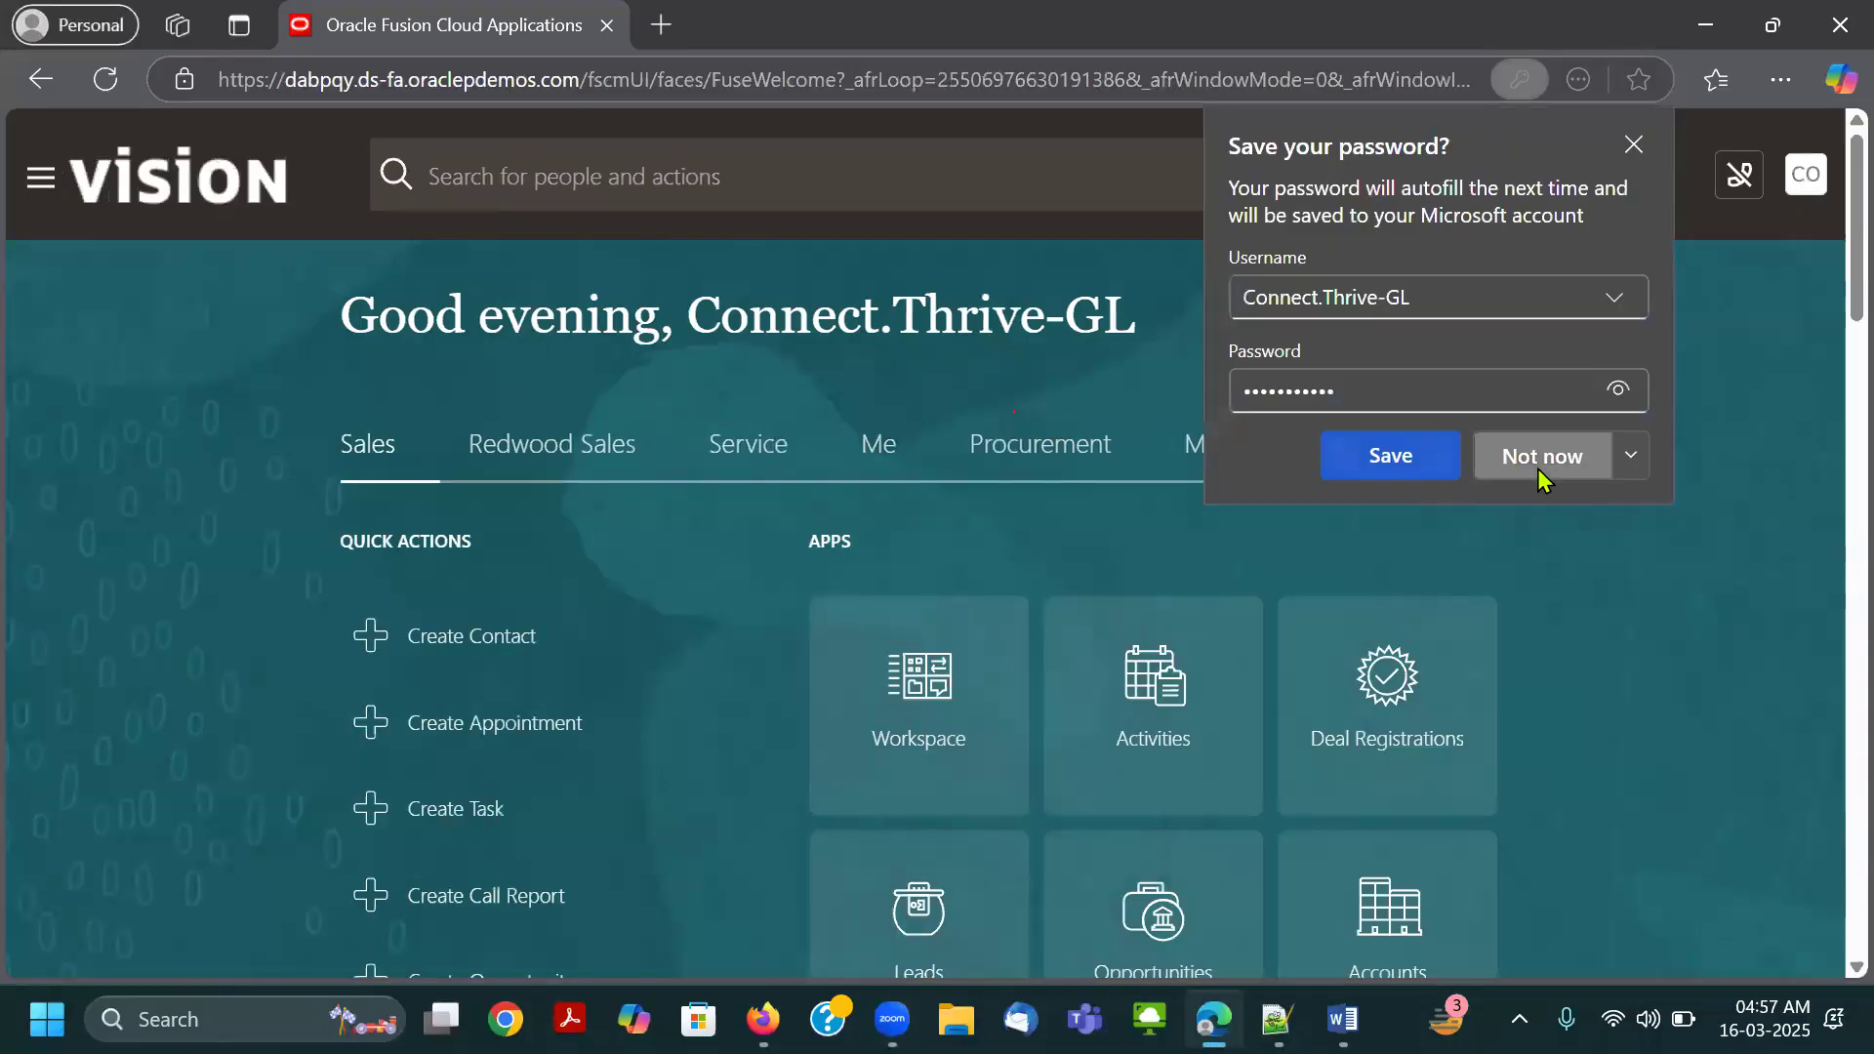
pyautogui.click(1538, 468)
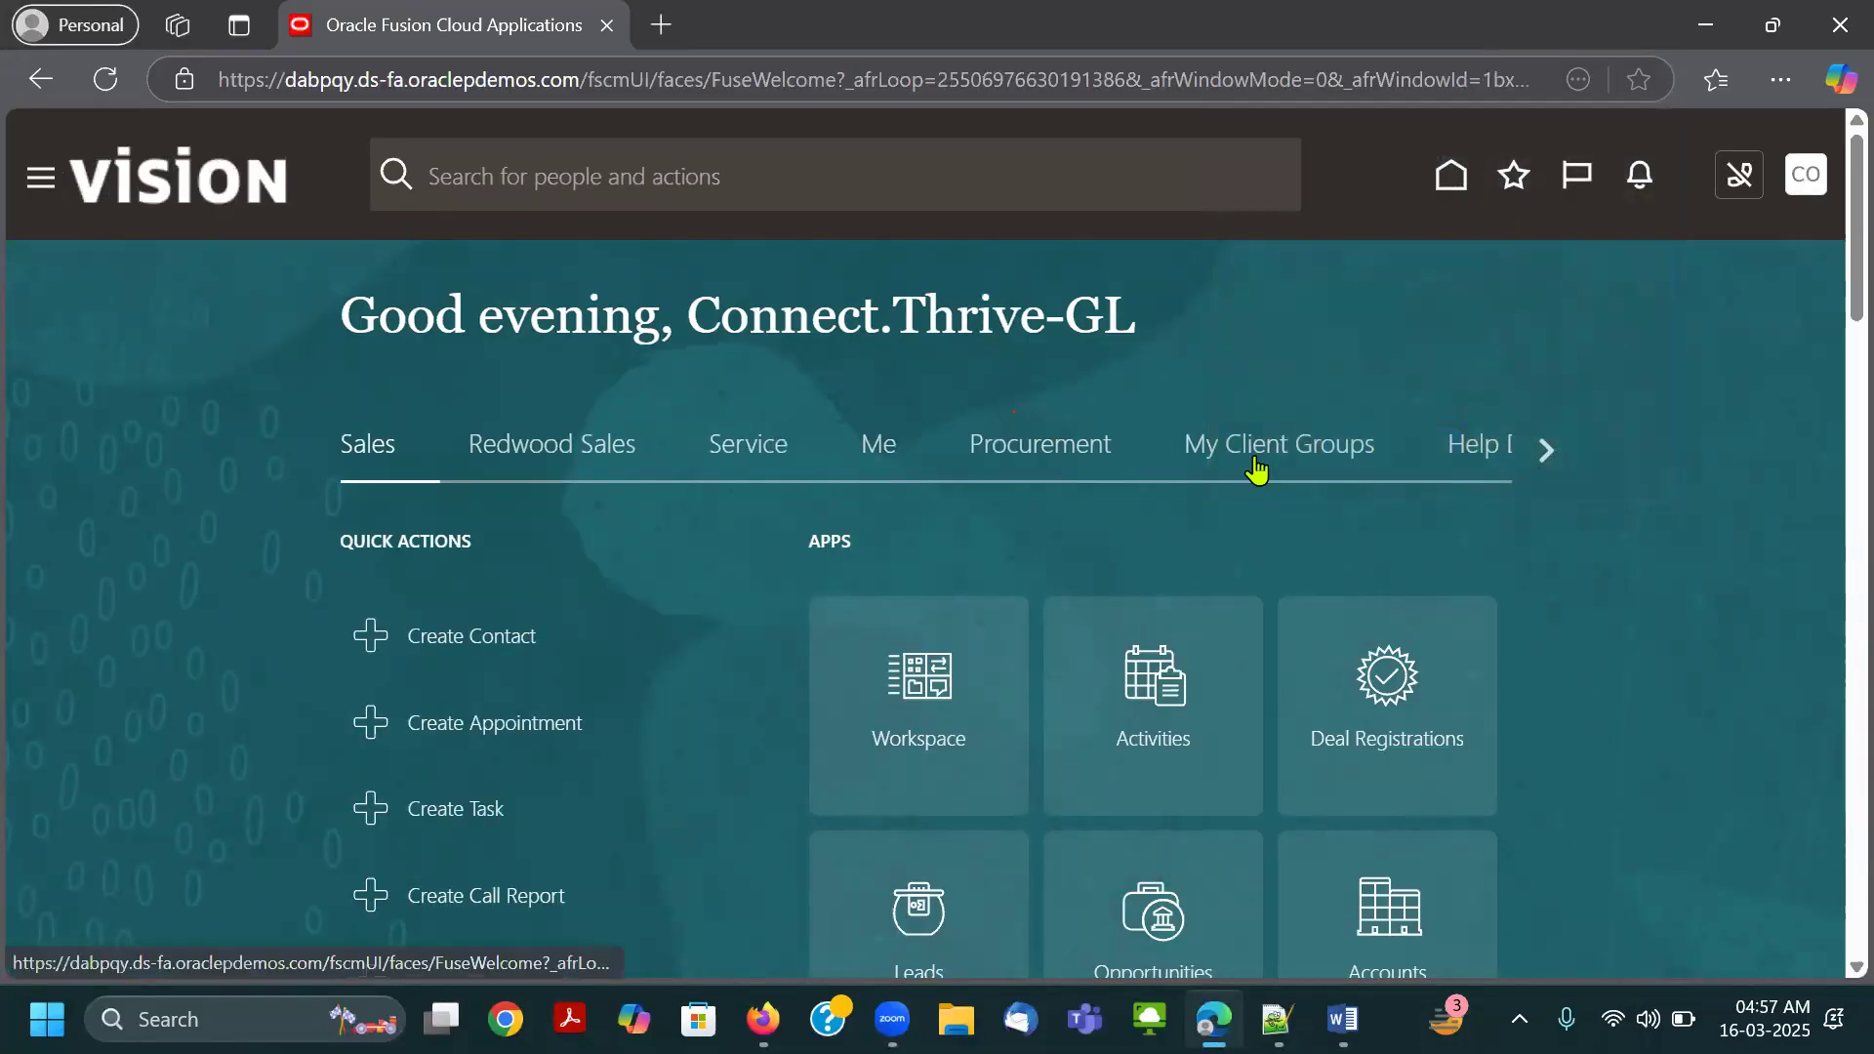
# Browse the home page groups from Redwood Sales through Others to examine which apps Connect.Thrive-GL can access.
pyautogui.hotkey('ctrl', '-')
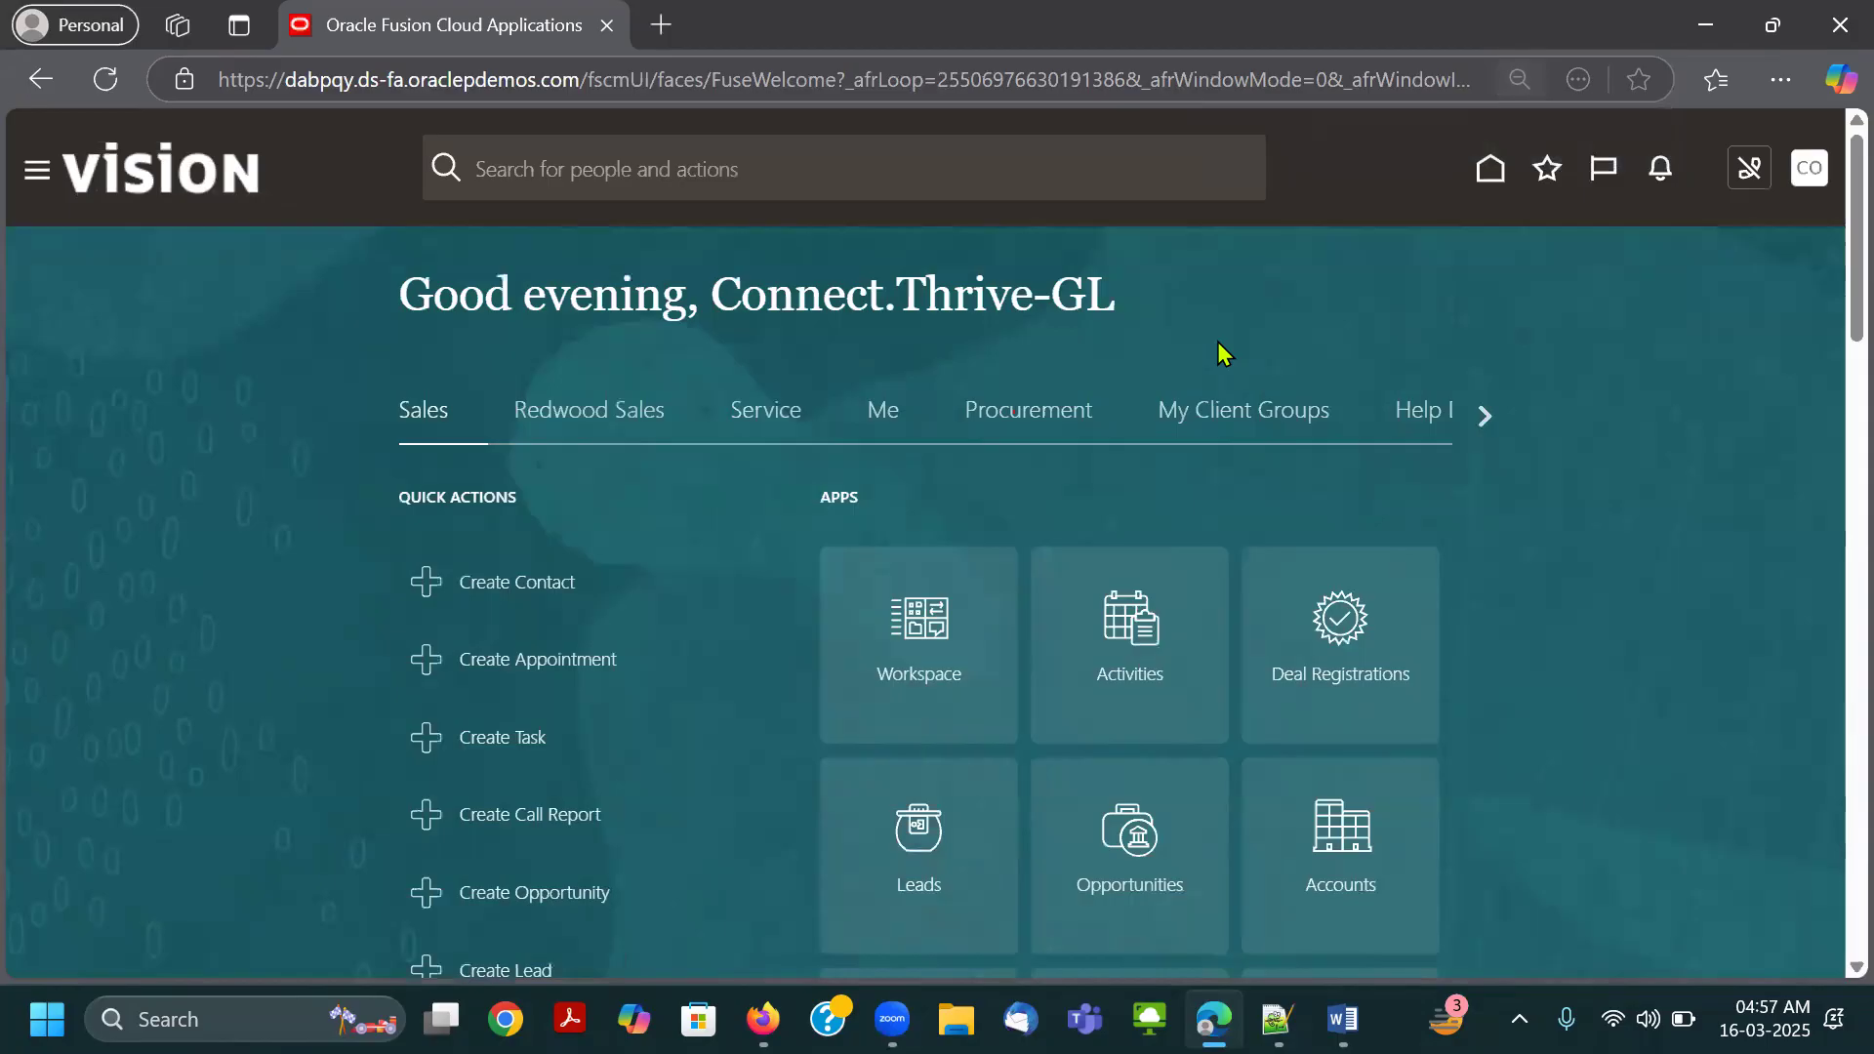
pyautogui.click(591, 414)
pyautogui.click(747, 418)
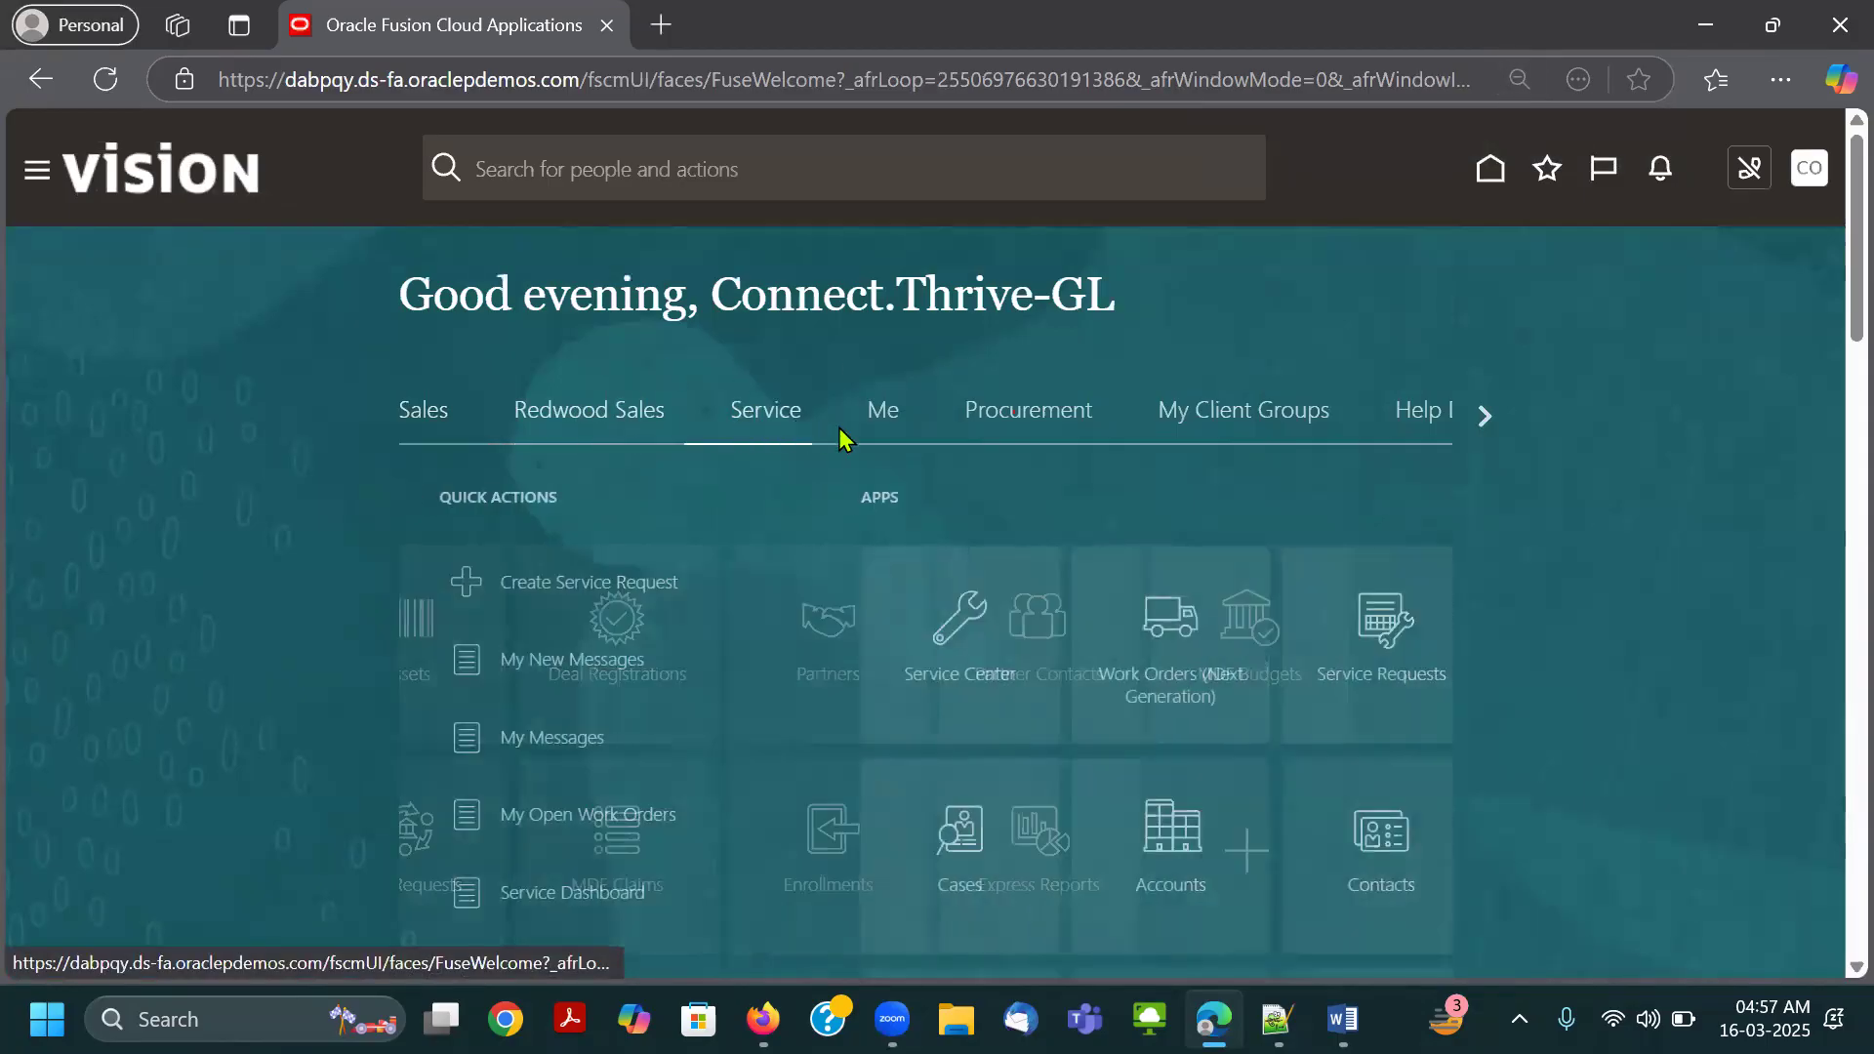
pyautogui.click(1032, 432)
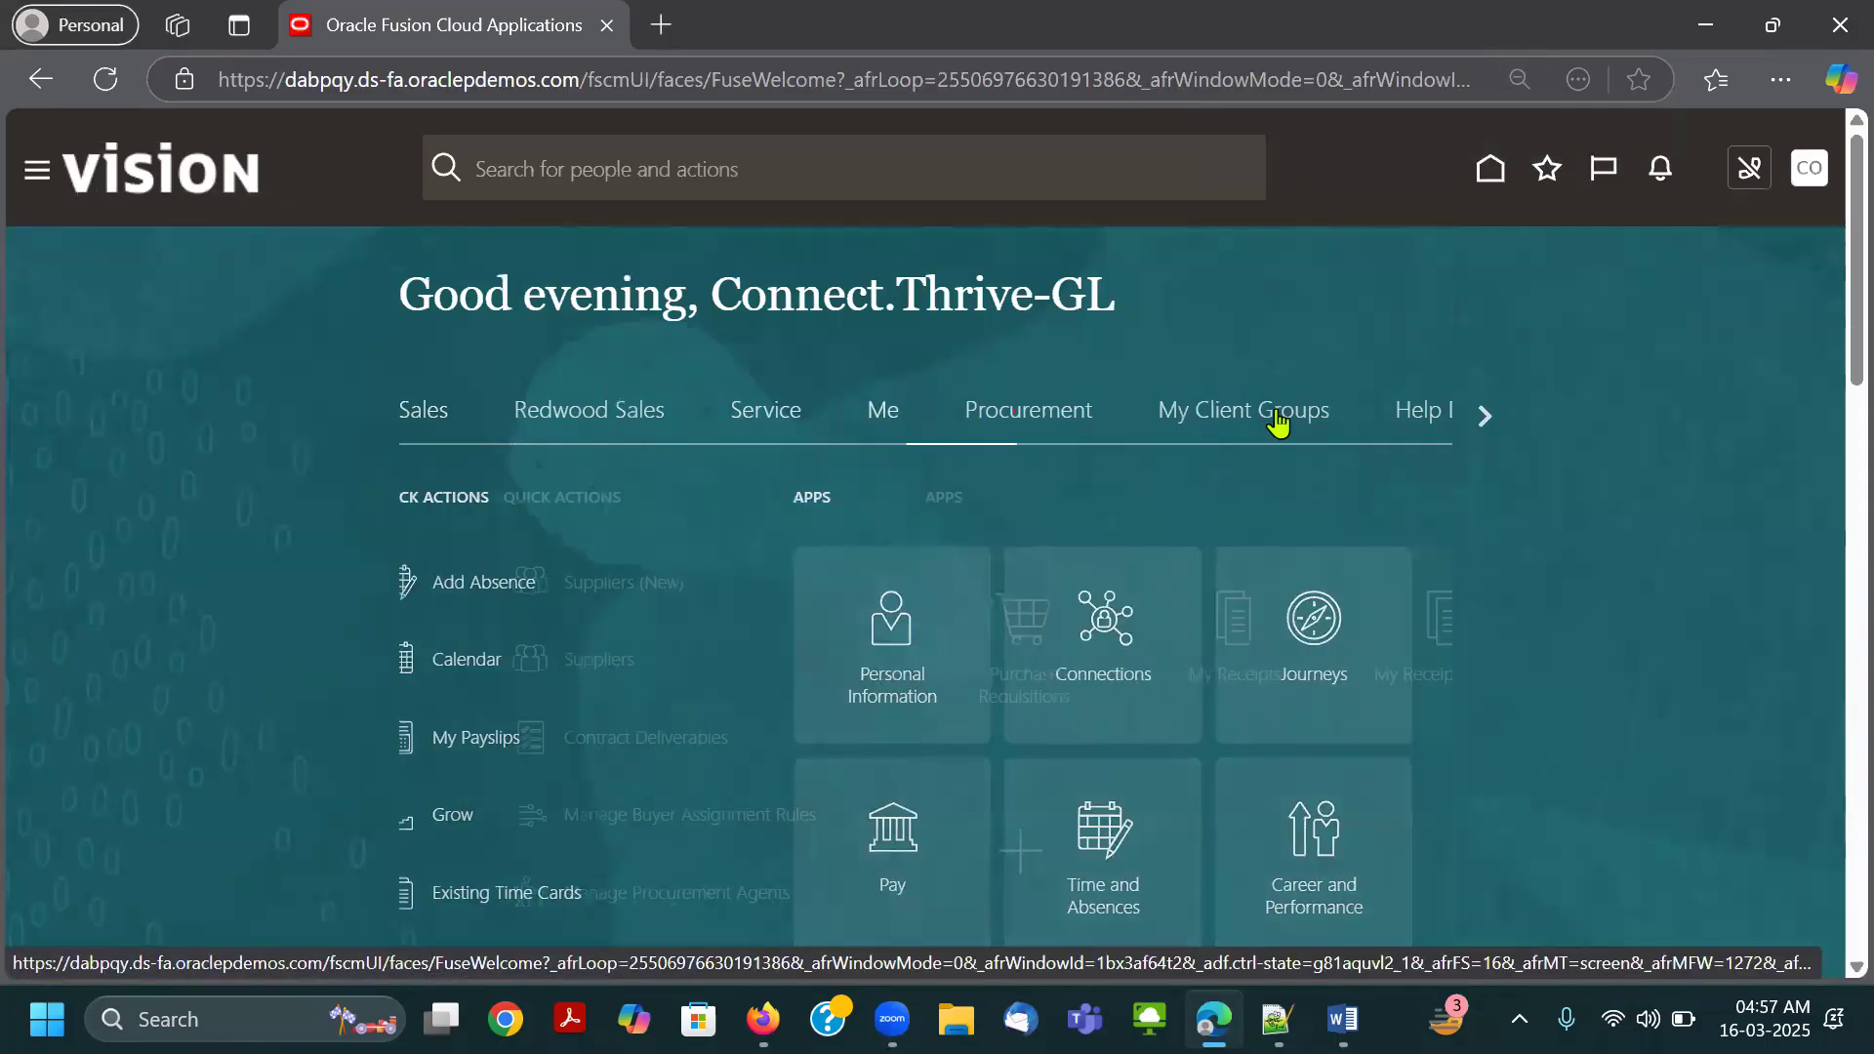
pyautogui.click(1480, 417)
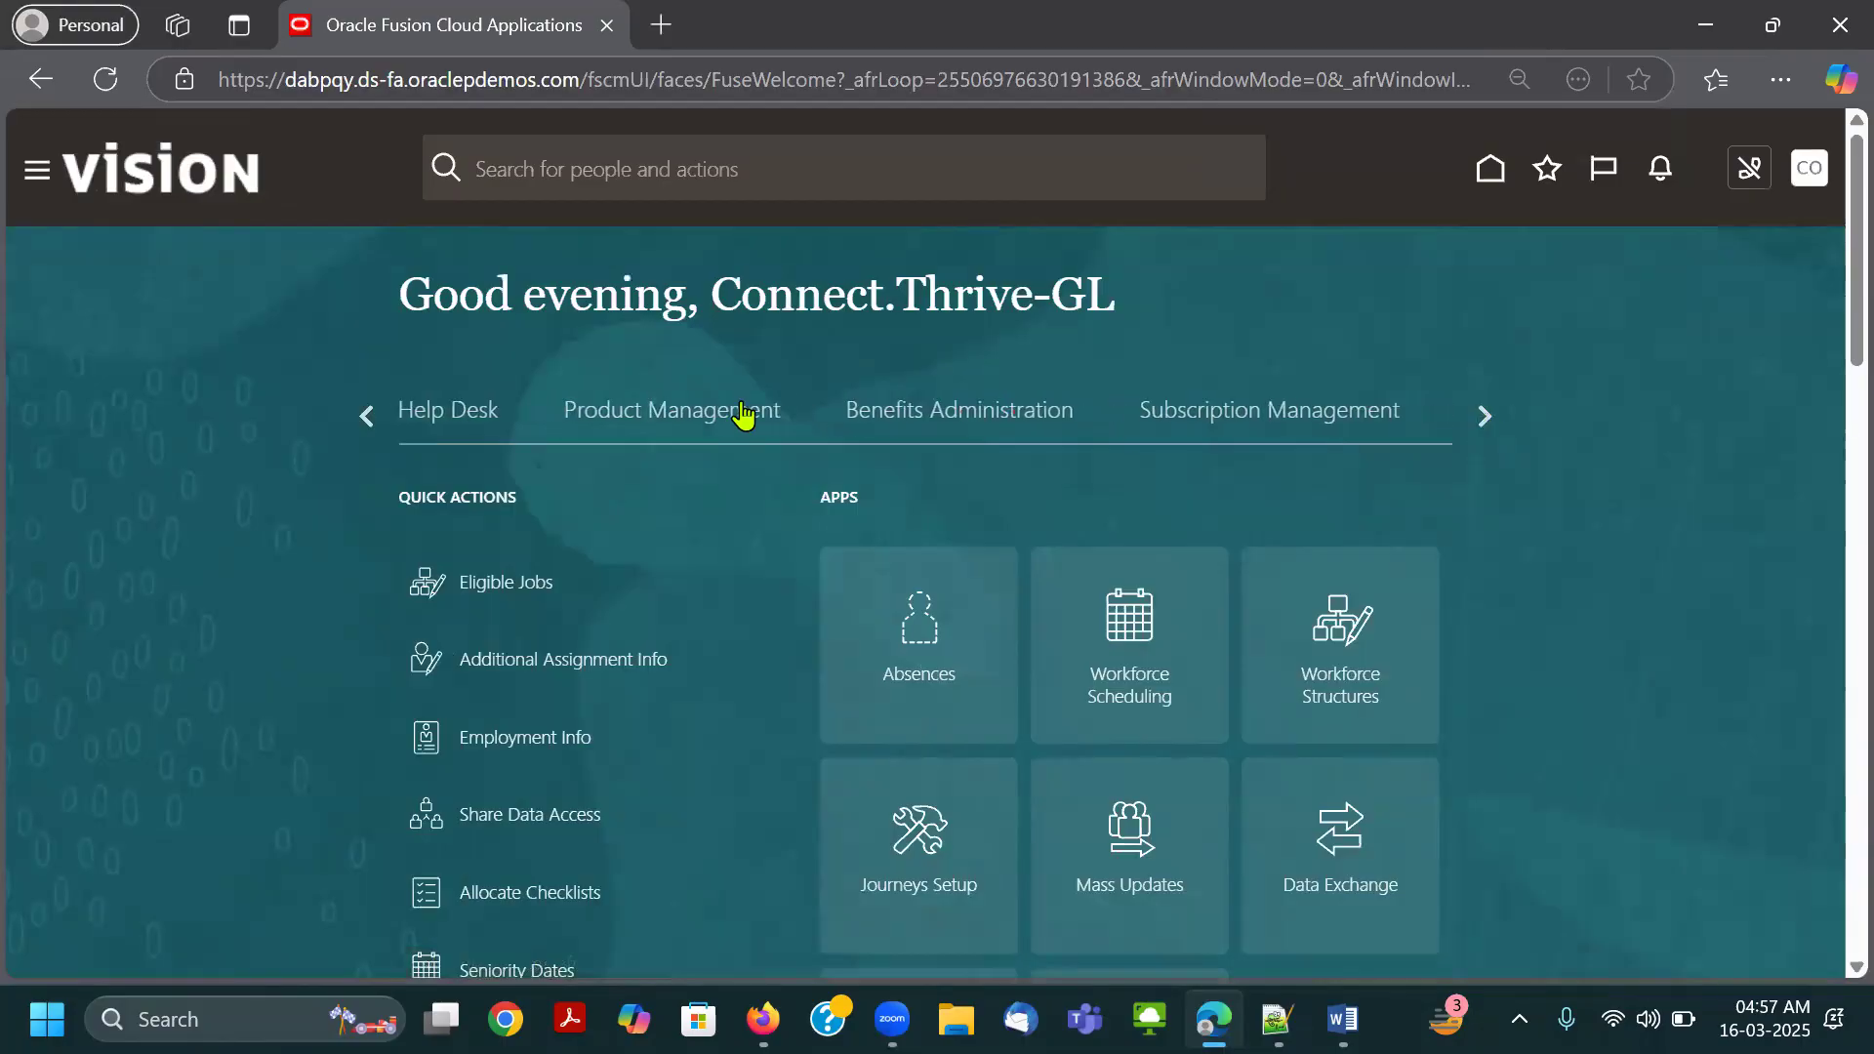
pyautogui.click(742, 414)
pyautogui.click(949, 431)
pyautogui.click(1372, 437)
pyautogui.click(1489, 420)
pyautogui.click(864, 410)
pyautogui.click(1143, 421)
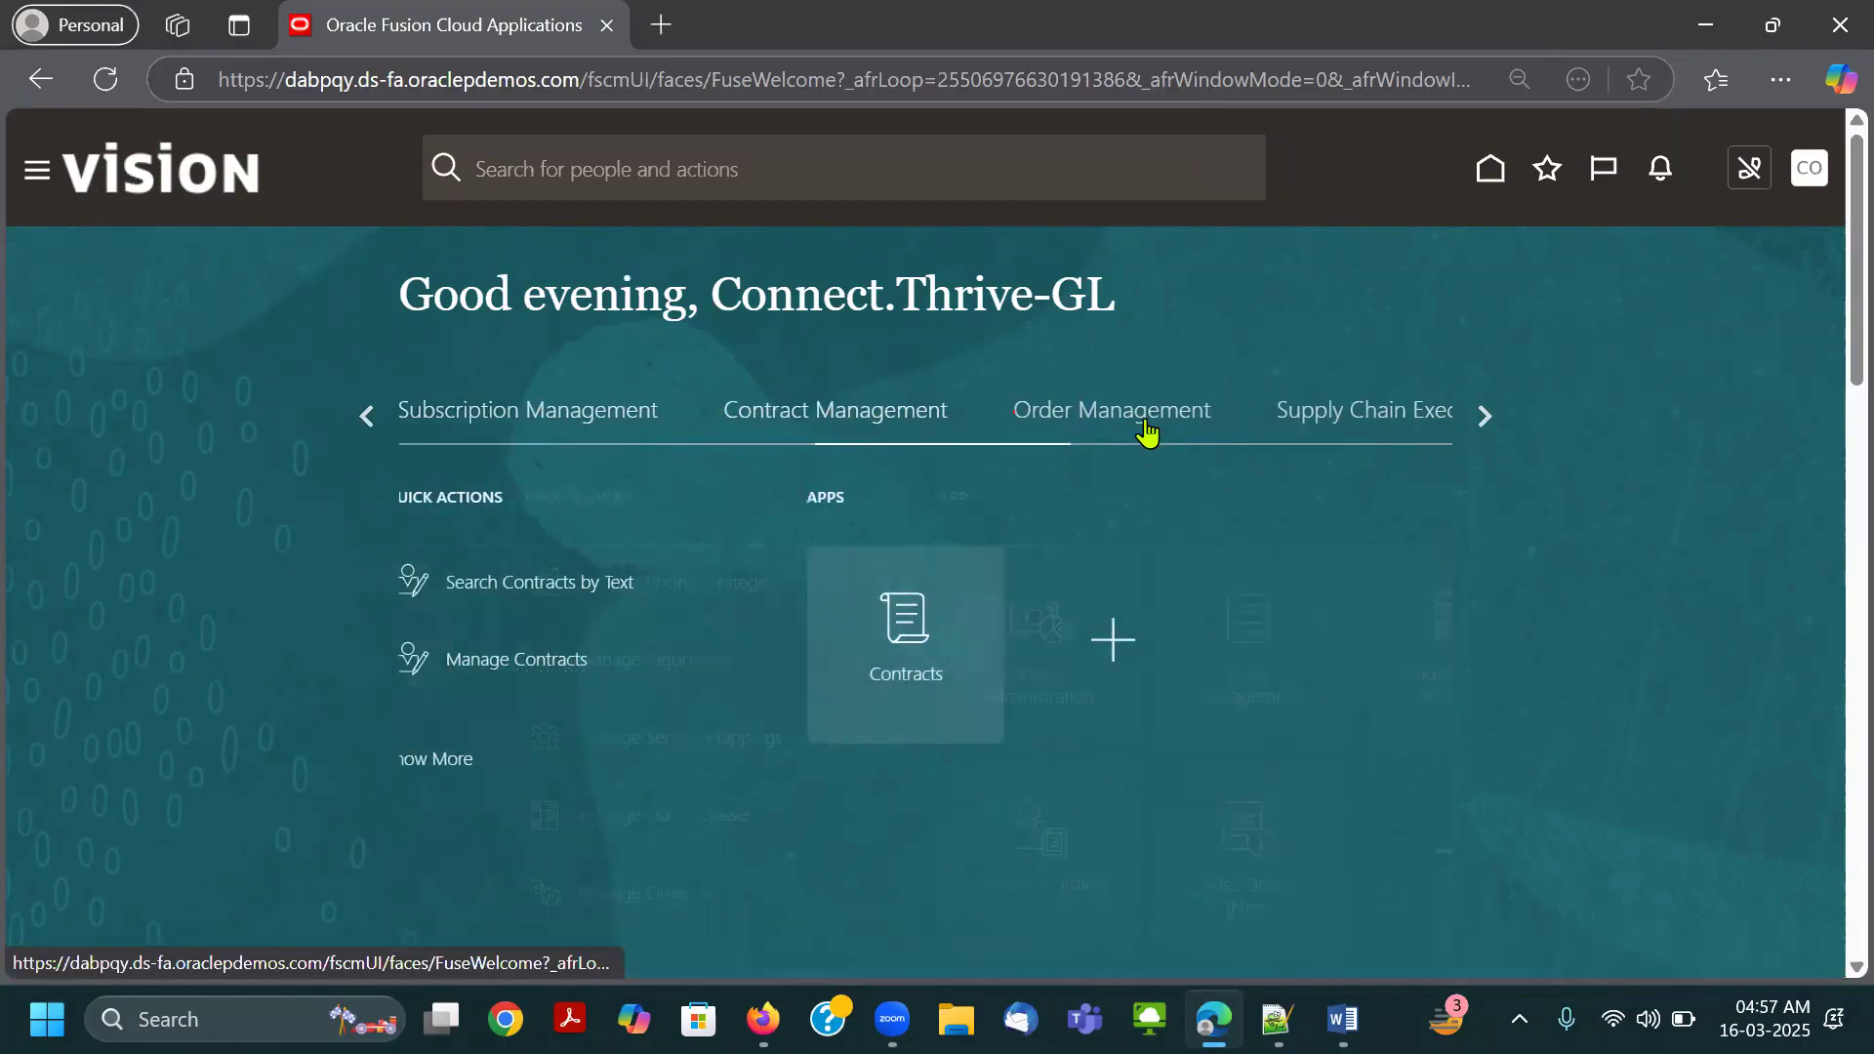
pyautogui.click(1364, 414)
pyautogui.click(1483, 416)
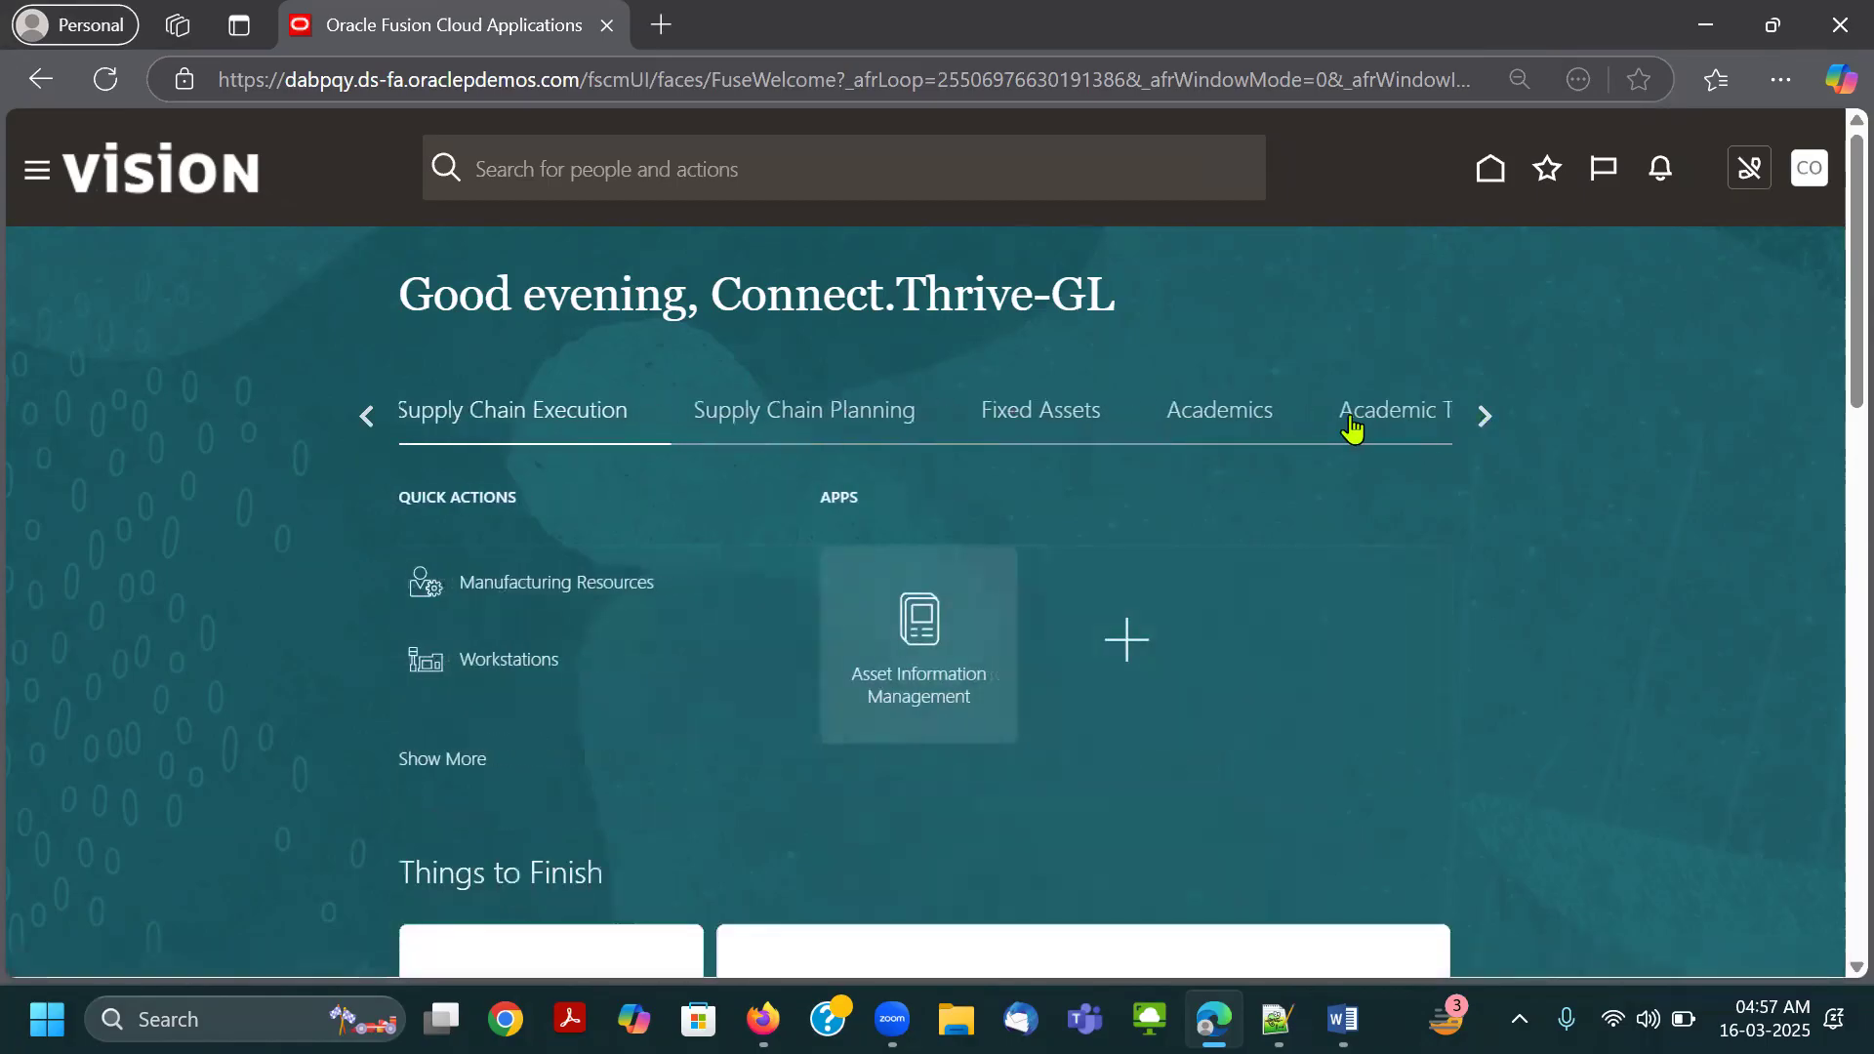
pyautogui.click(1079, 418)
pyautogui.click(1220, 414)
pyautogui.click(1442, 425)
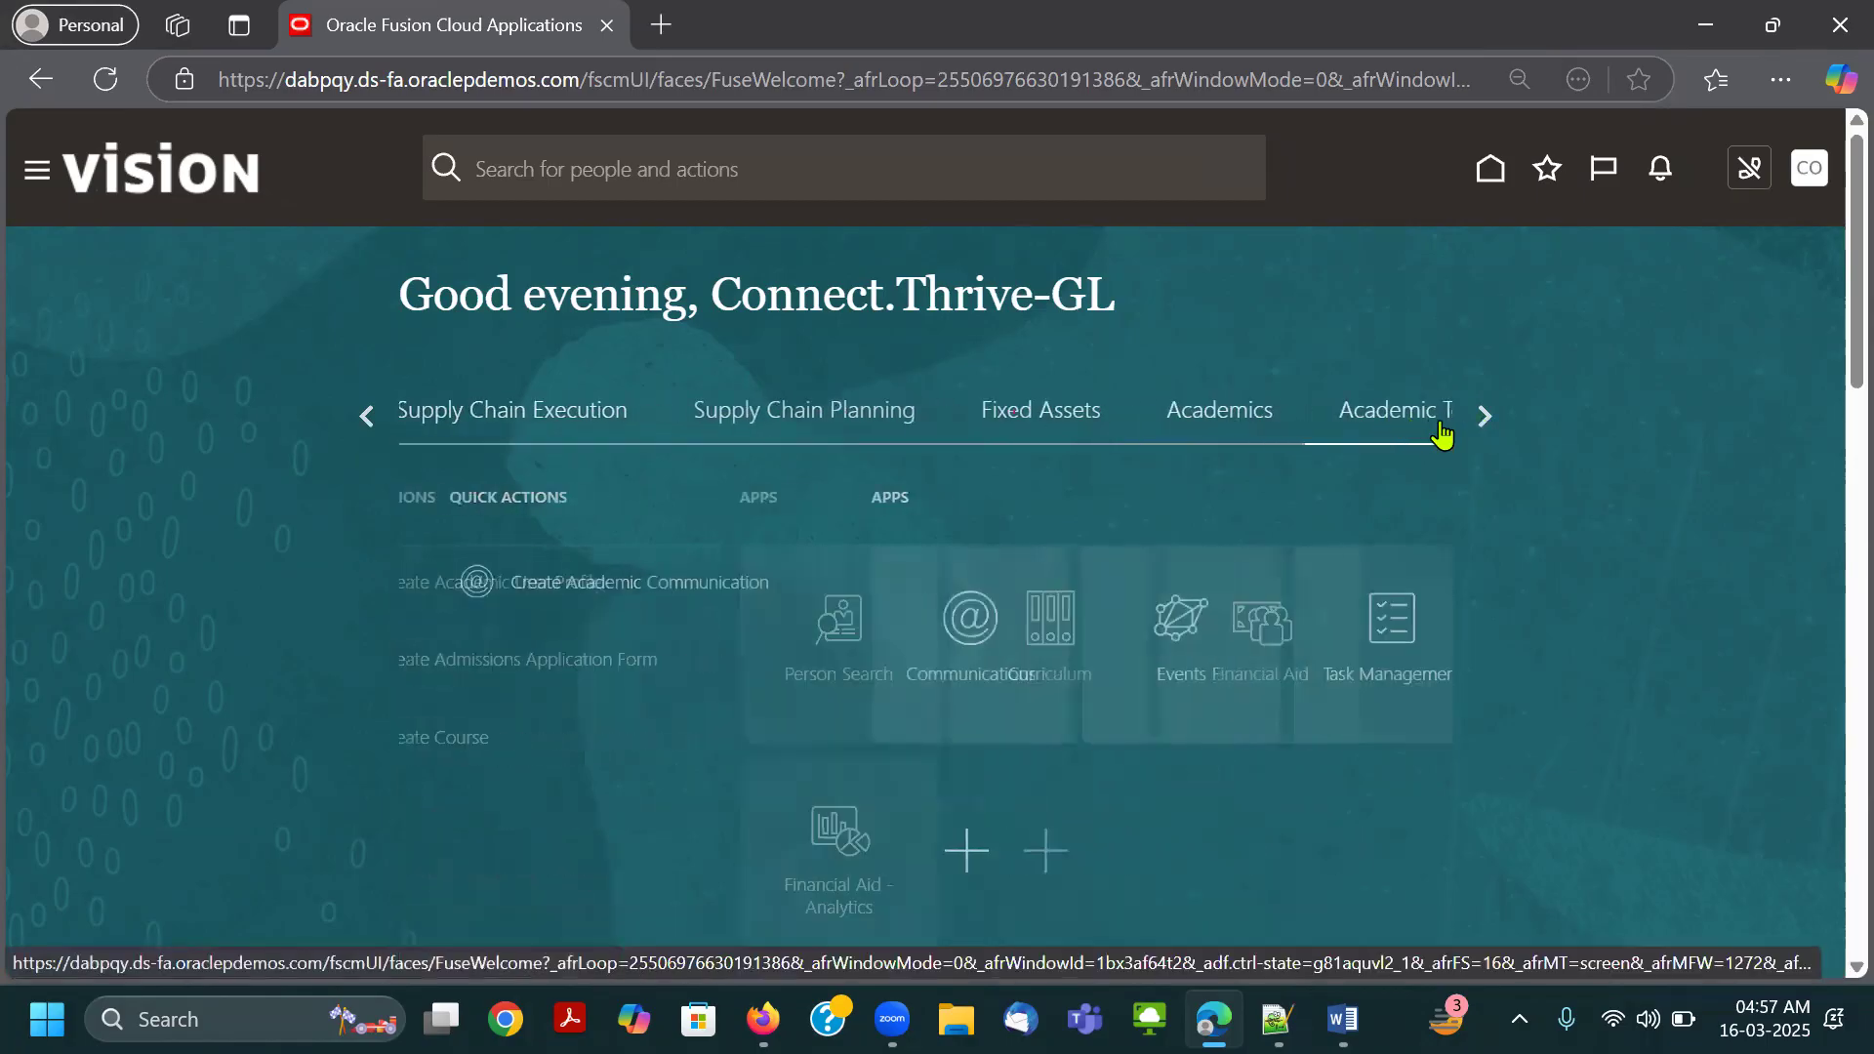
pyautogui.click(1482, 416)
pyautogui.click(1157, 432)
pyautogui.click(1422, 423)
pyautogui.click(1481, 419)
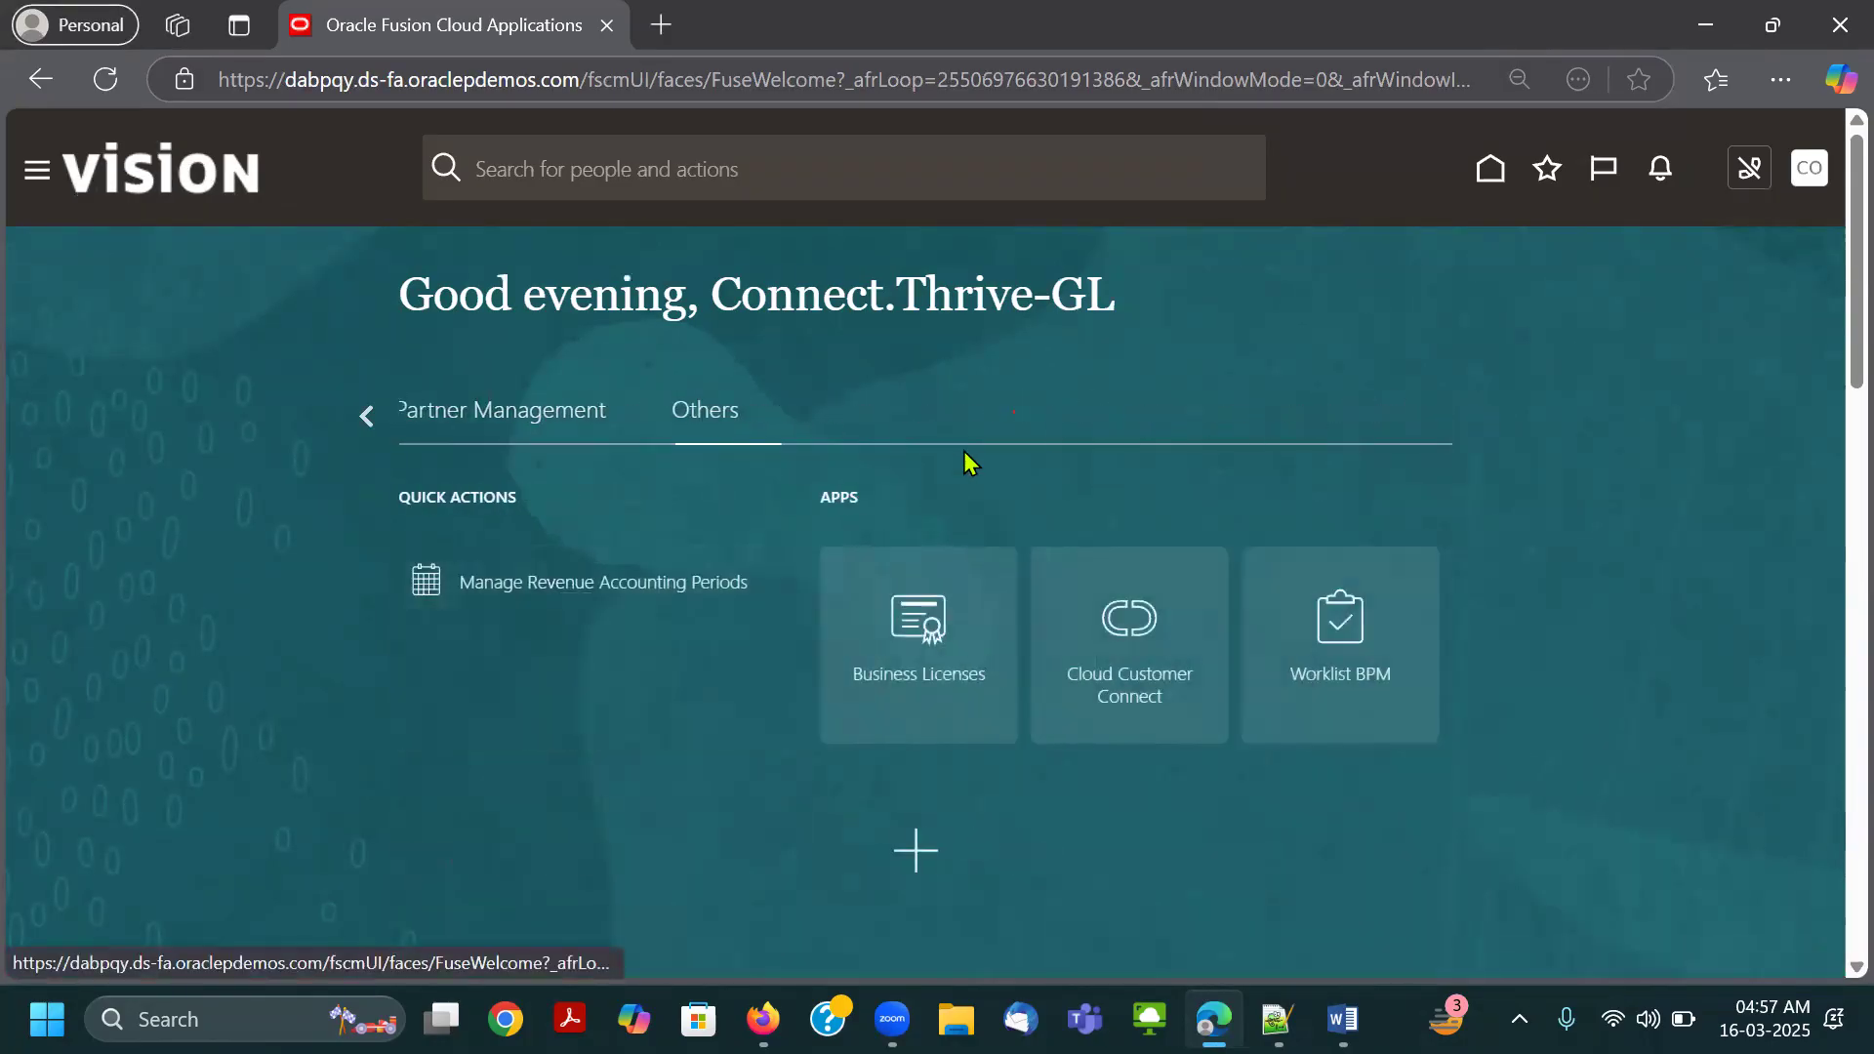
# Open Settings and Actions and mark the Setup and Maintenance entry with a red rectangle.
pyautogui.click(1808, 178)
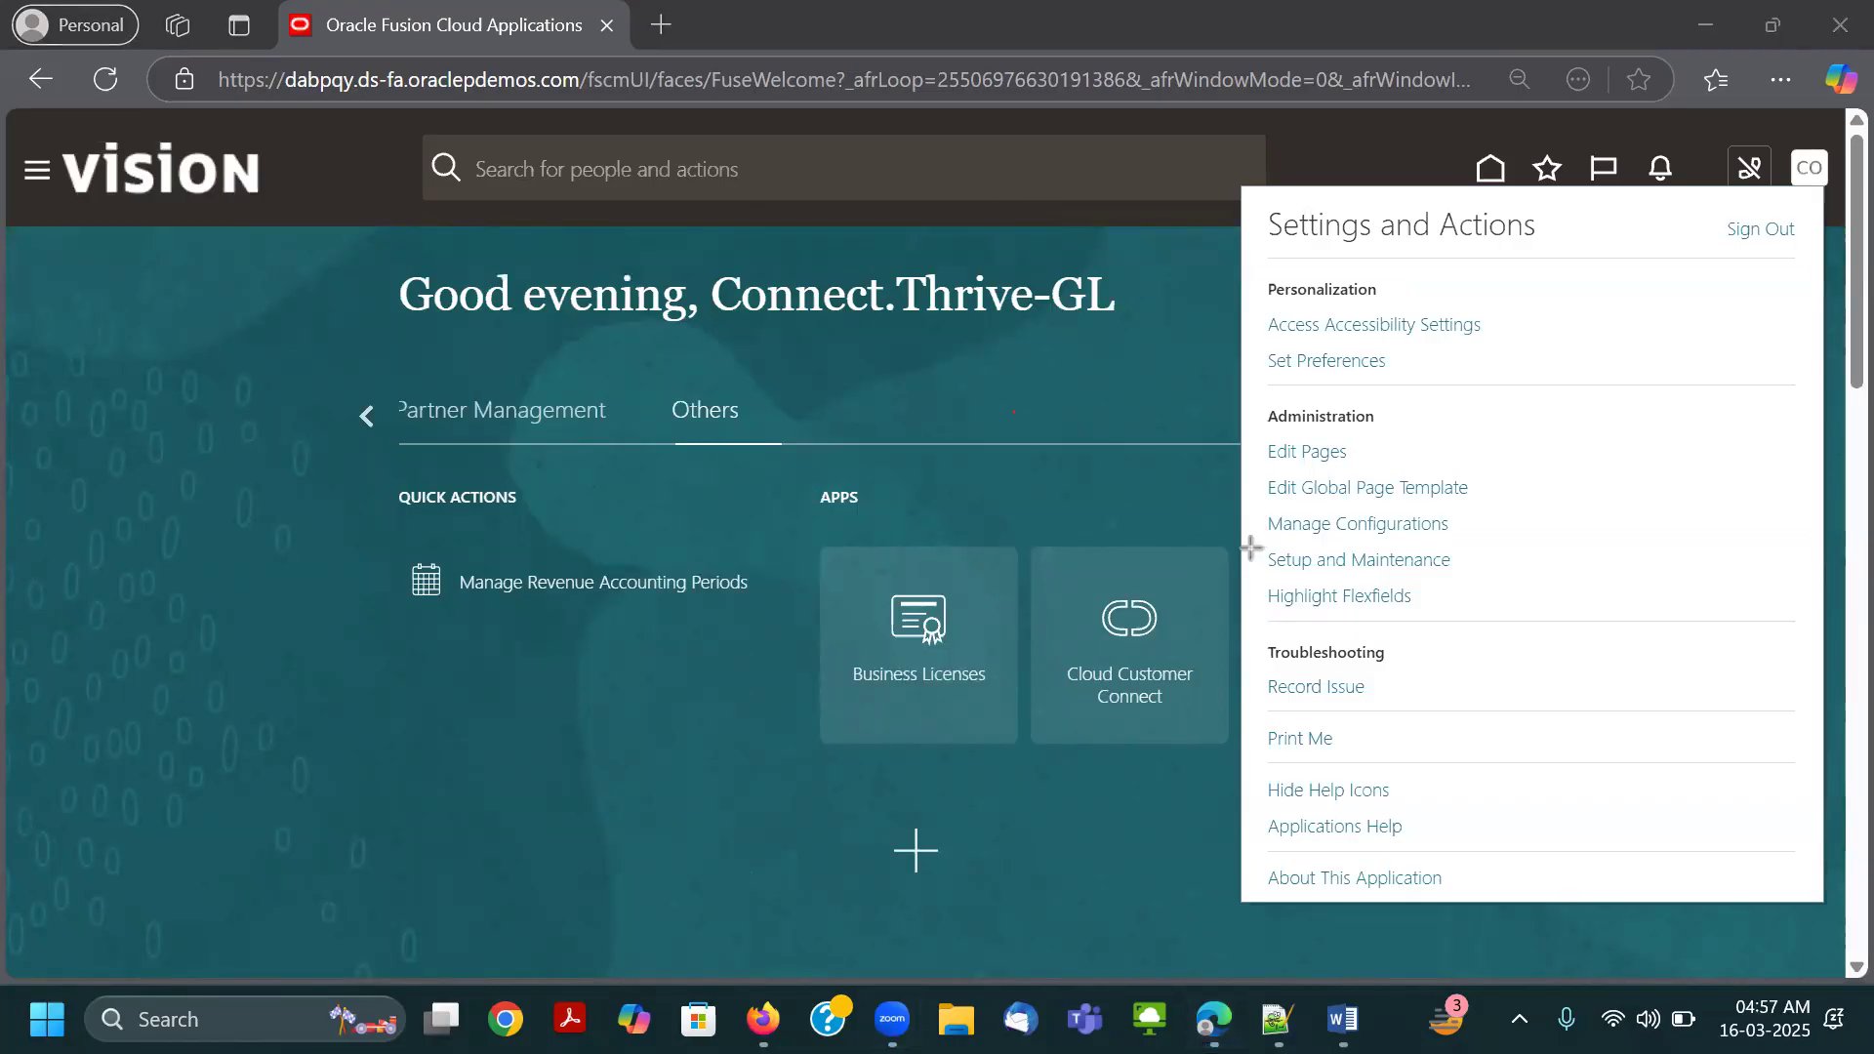
pyautogui.moveTo(1253, 546); pyautogui.dragTo(1471, 581)
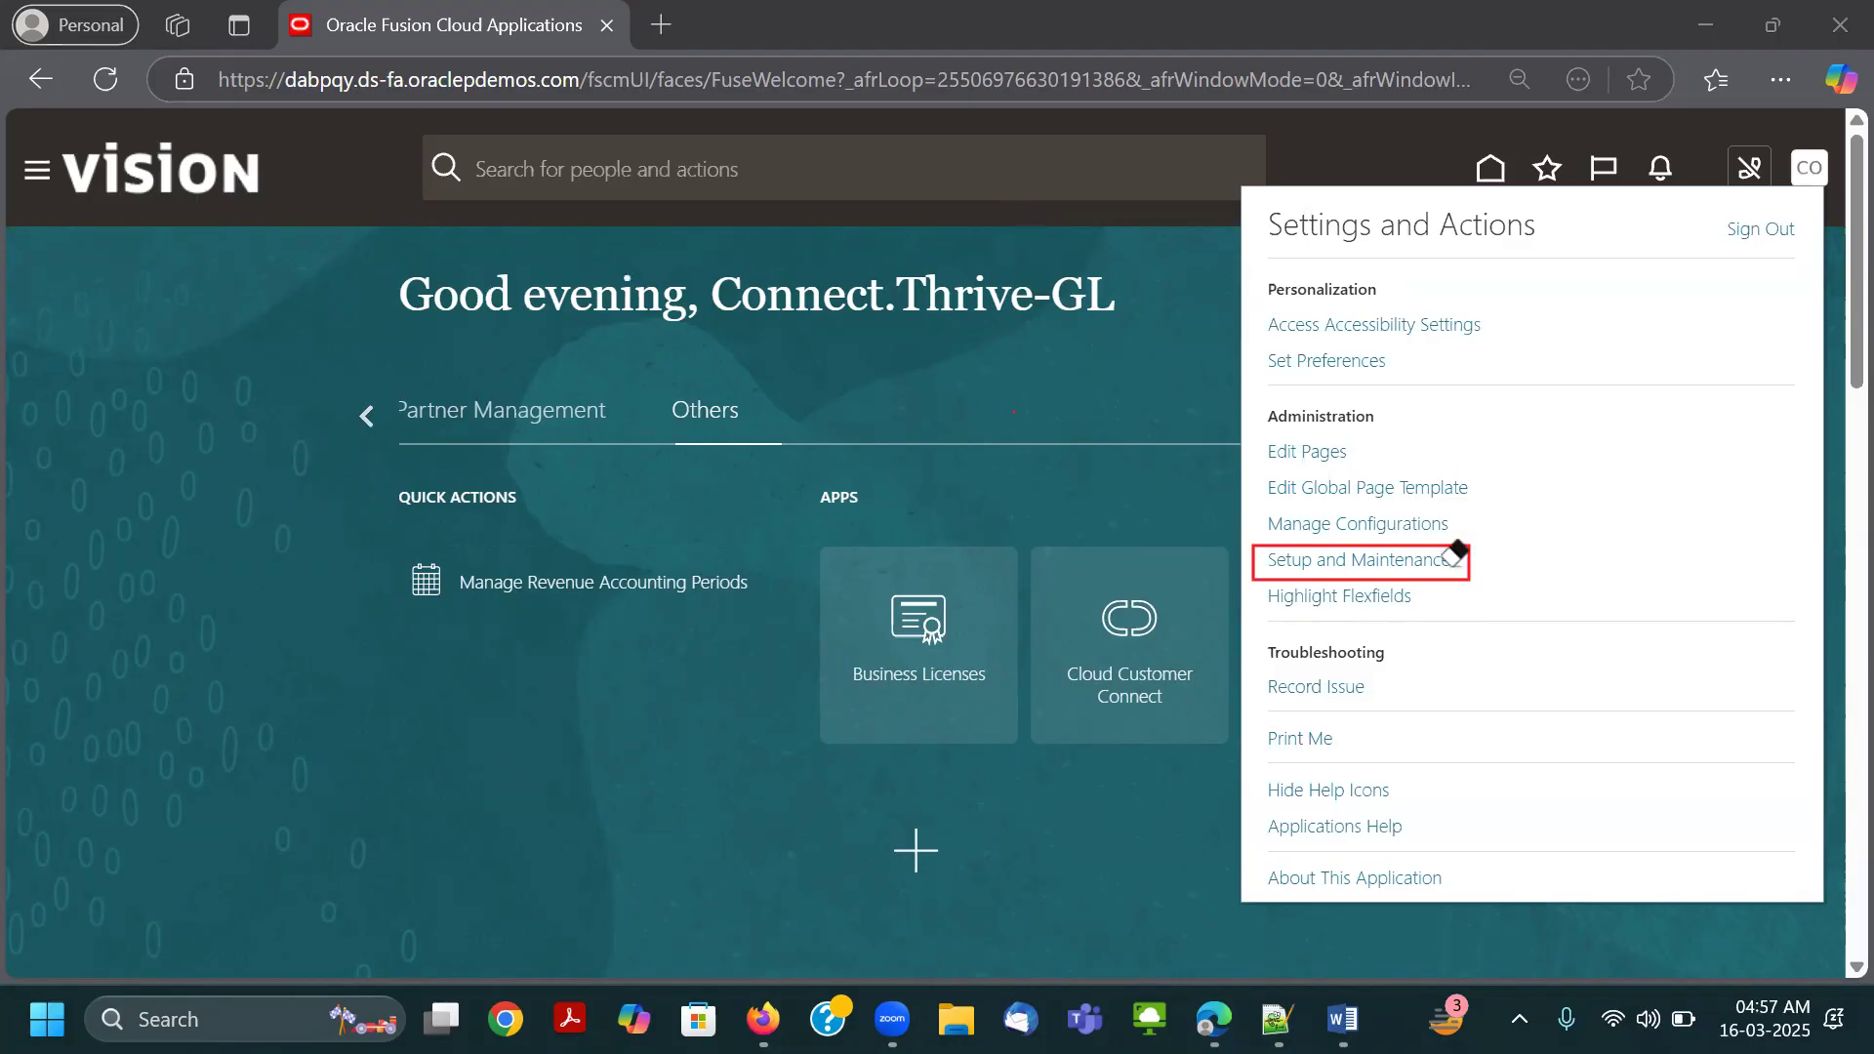
# Switch to the Word document and examine the earlier Settings and Actions screenshot for comparison with the user's current options.
pyautogui.hotkey('alt', 'Tab')
pyautogui.hotkey('alt', 'Tab')
pyautogui.hotkey('alt', 'Tab')
pyautogui.hotkey('alt', 'Tab')
pyautogui.hotkey('alt', 'Tab')
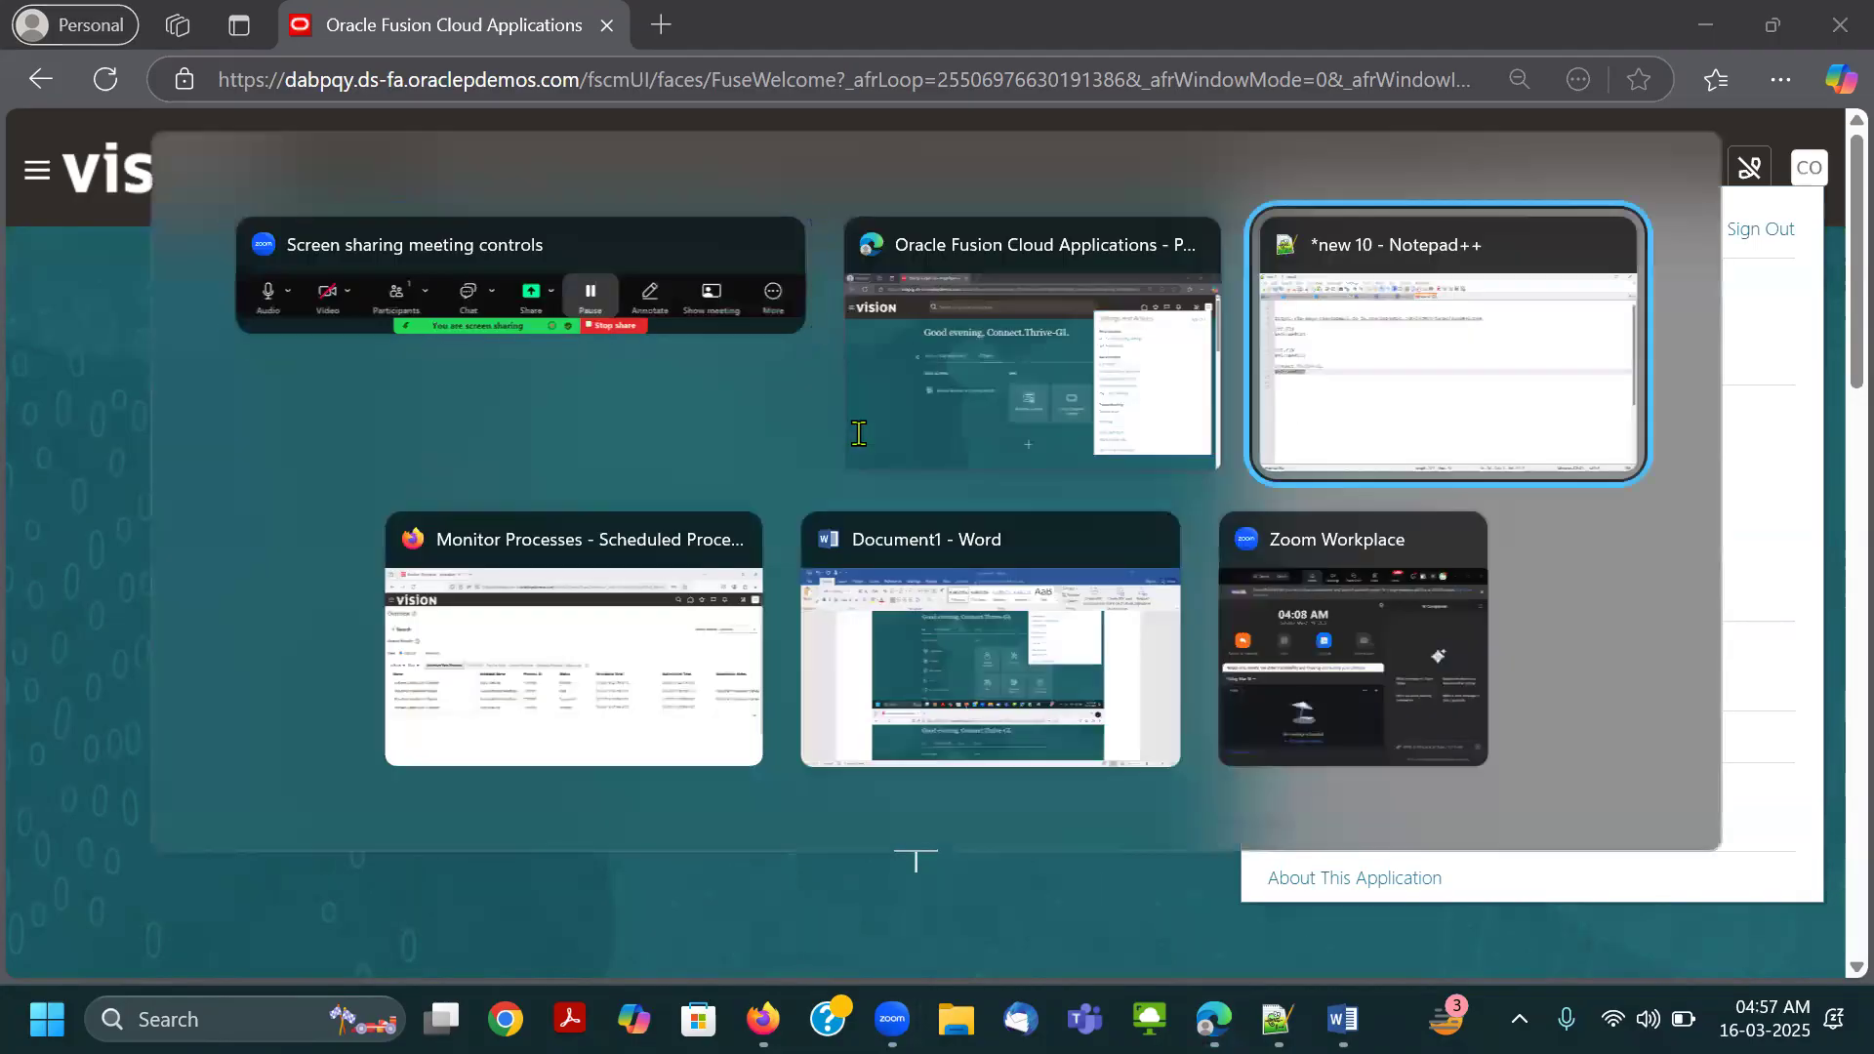
pyautogui.scroll(11, 882, 605)
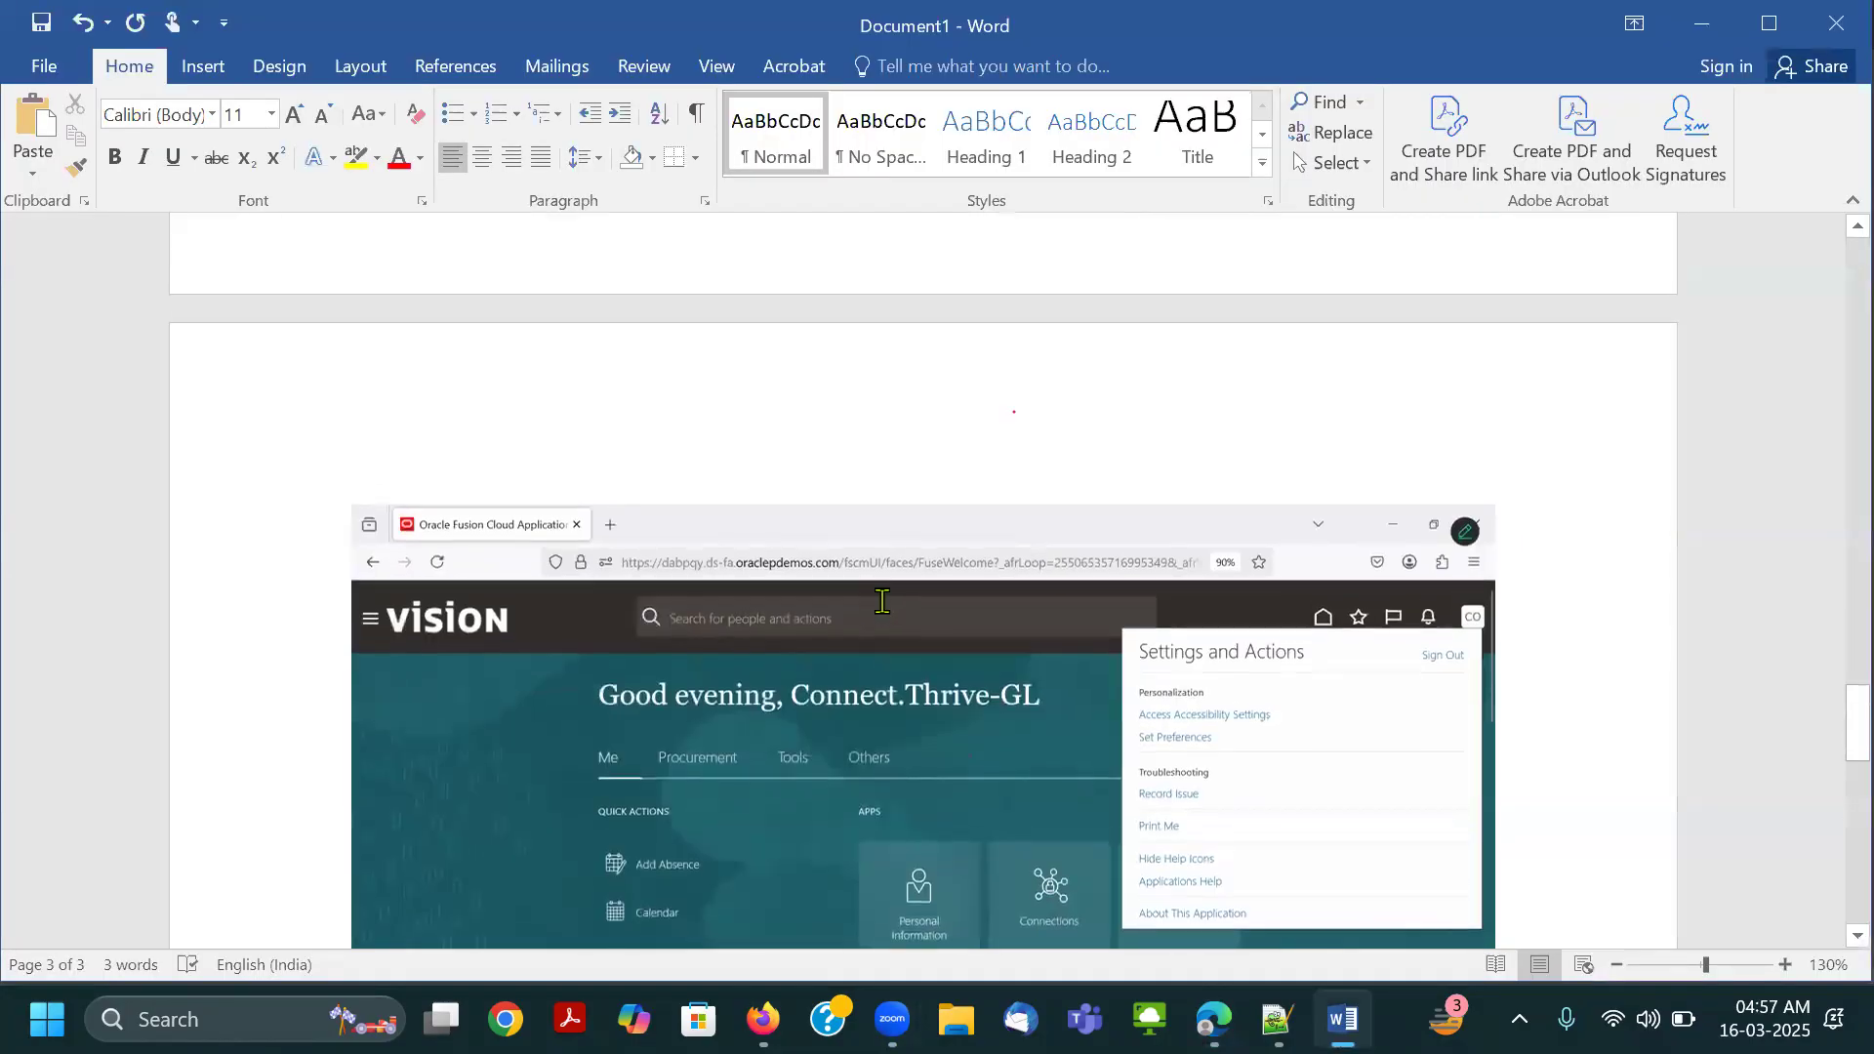
pyautogui.scroll(-15, 715, 715)
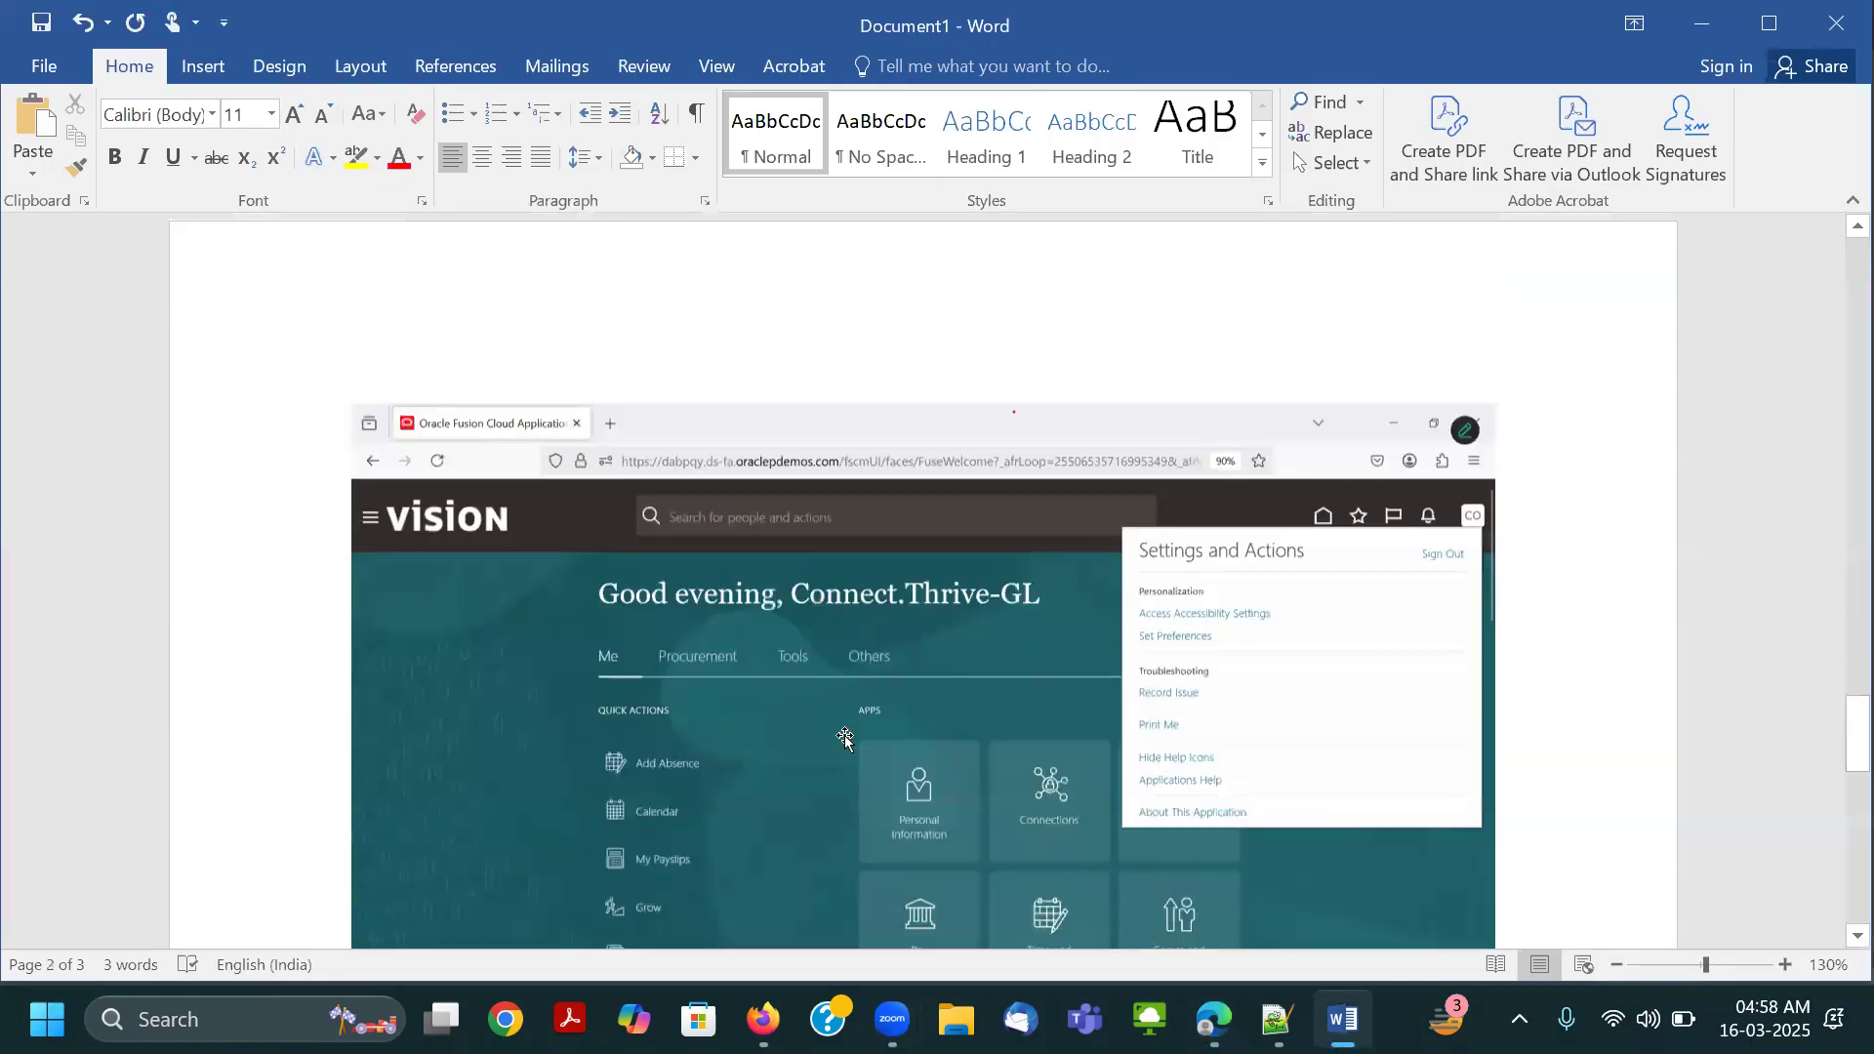
pyautogui.scroll(-10, 1189, 662)
pyautogui.scroll(5, 1037, 636)
pyautogui.scroll(9, 1210, 547)
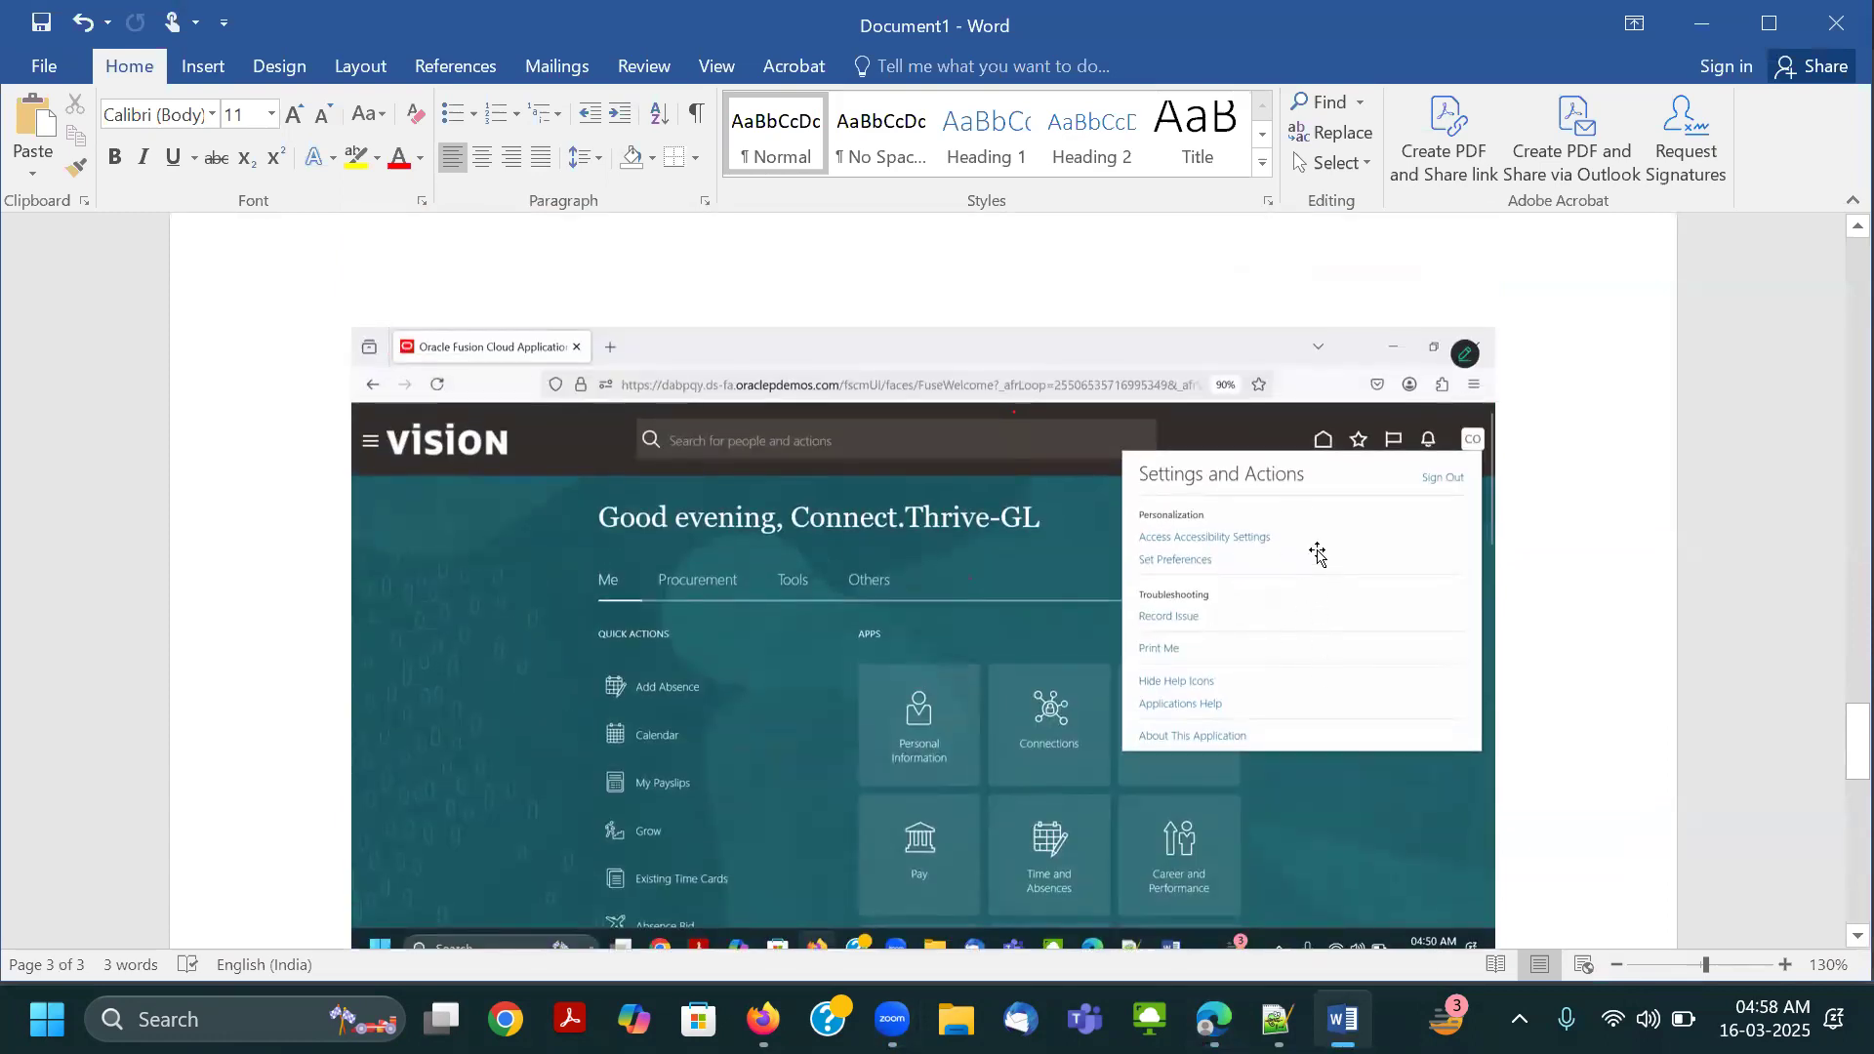
# Return to Edge and outline Setup and Maintenance under Administration in red again.
pyautogui.hotkey('alt', 'Tab')
pyautogui.hotkey('alt', 'Tab')
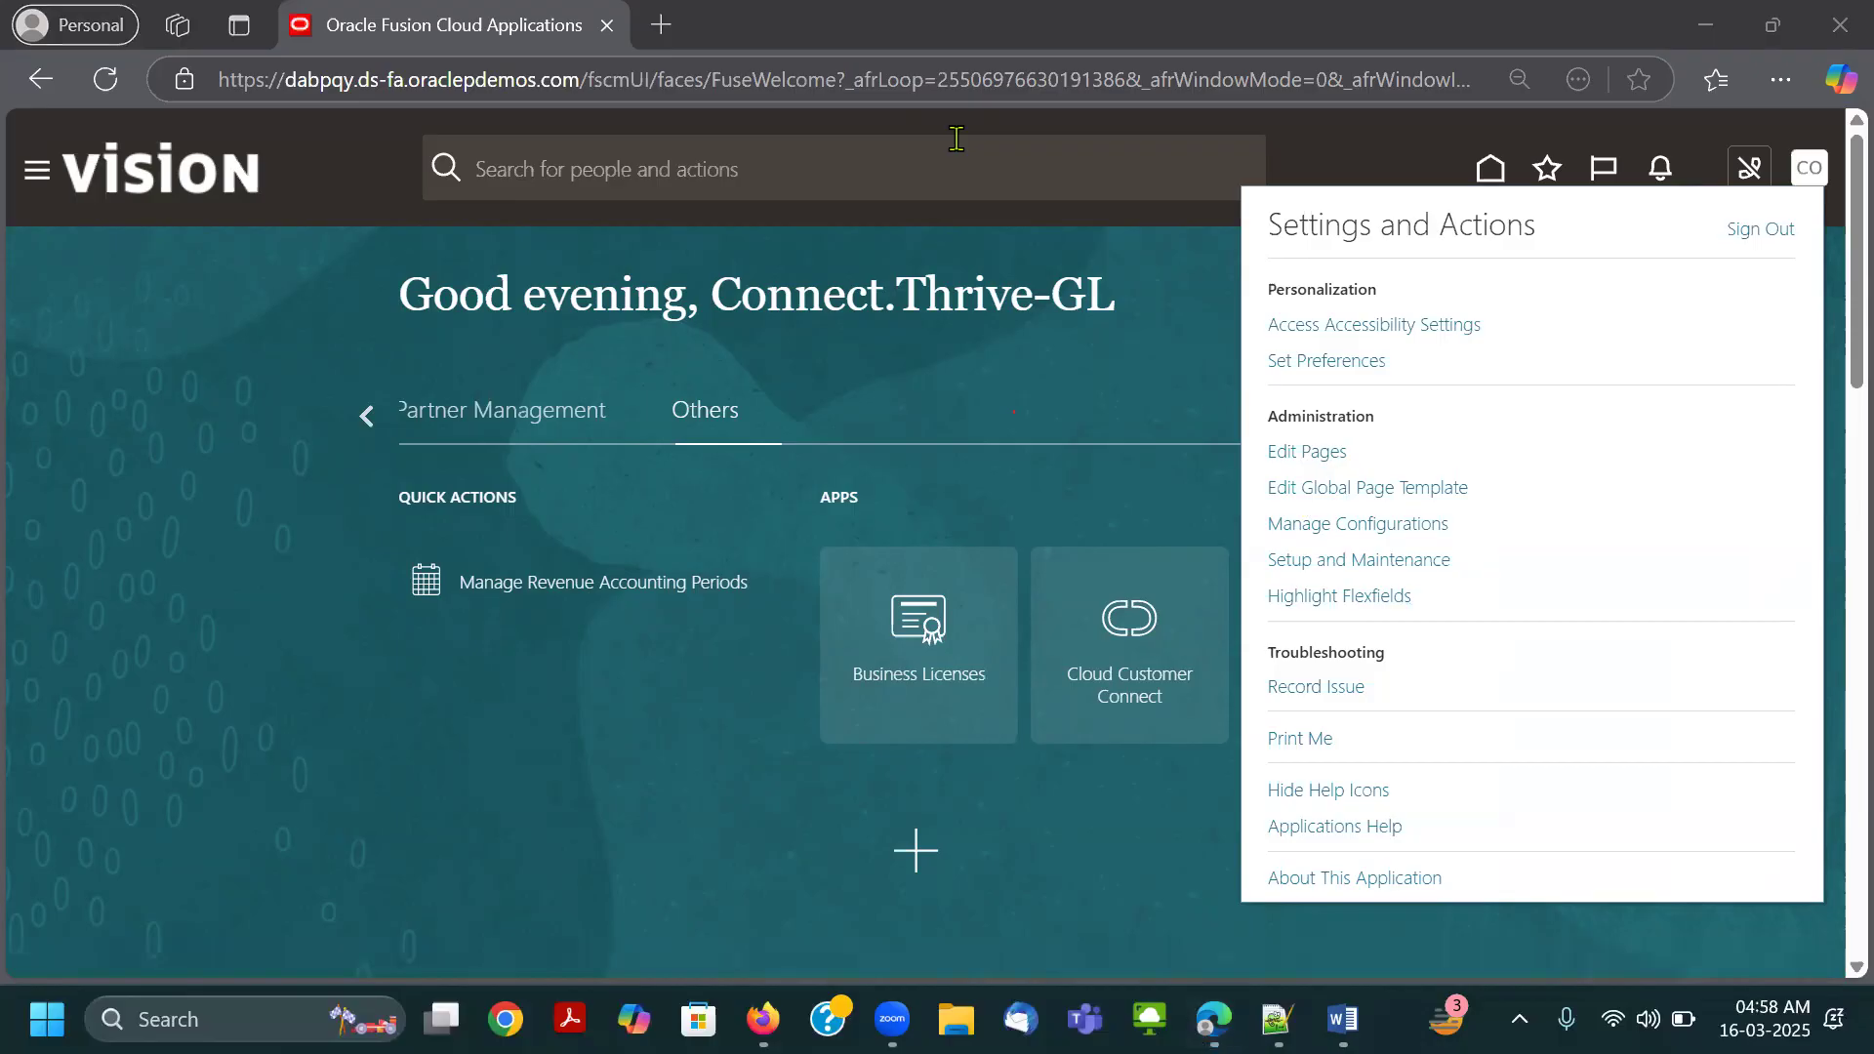
pyautogui.moveTo(1253, 542); pyautogui.dragTo(1460, 583)
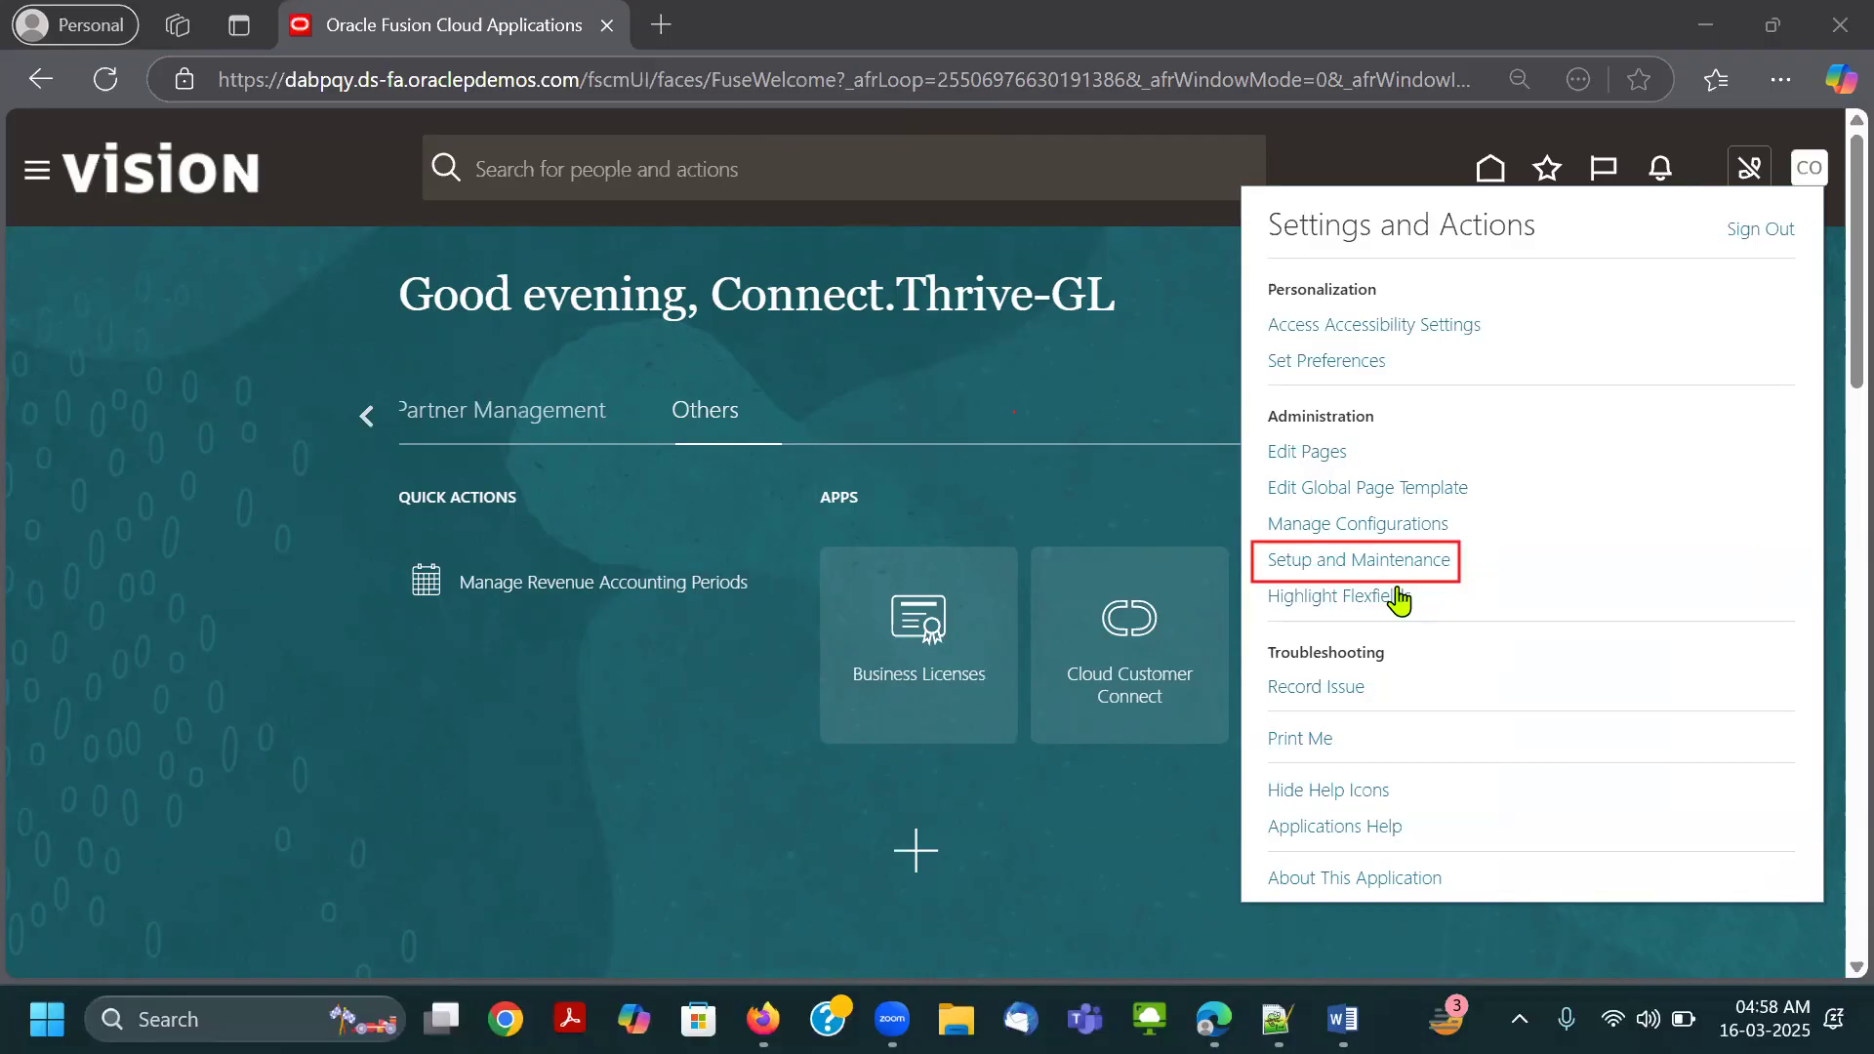
# Open Setup and Maintenance and change the setup offering to Financials.
pyautogui.click(1338, 566)
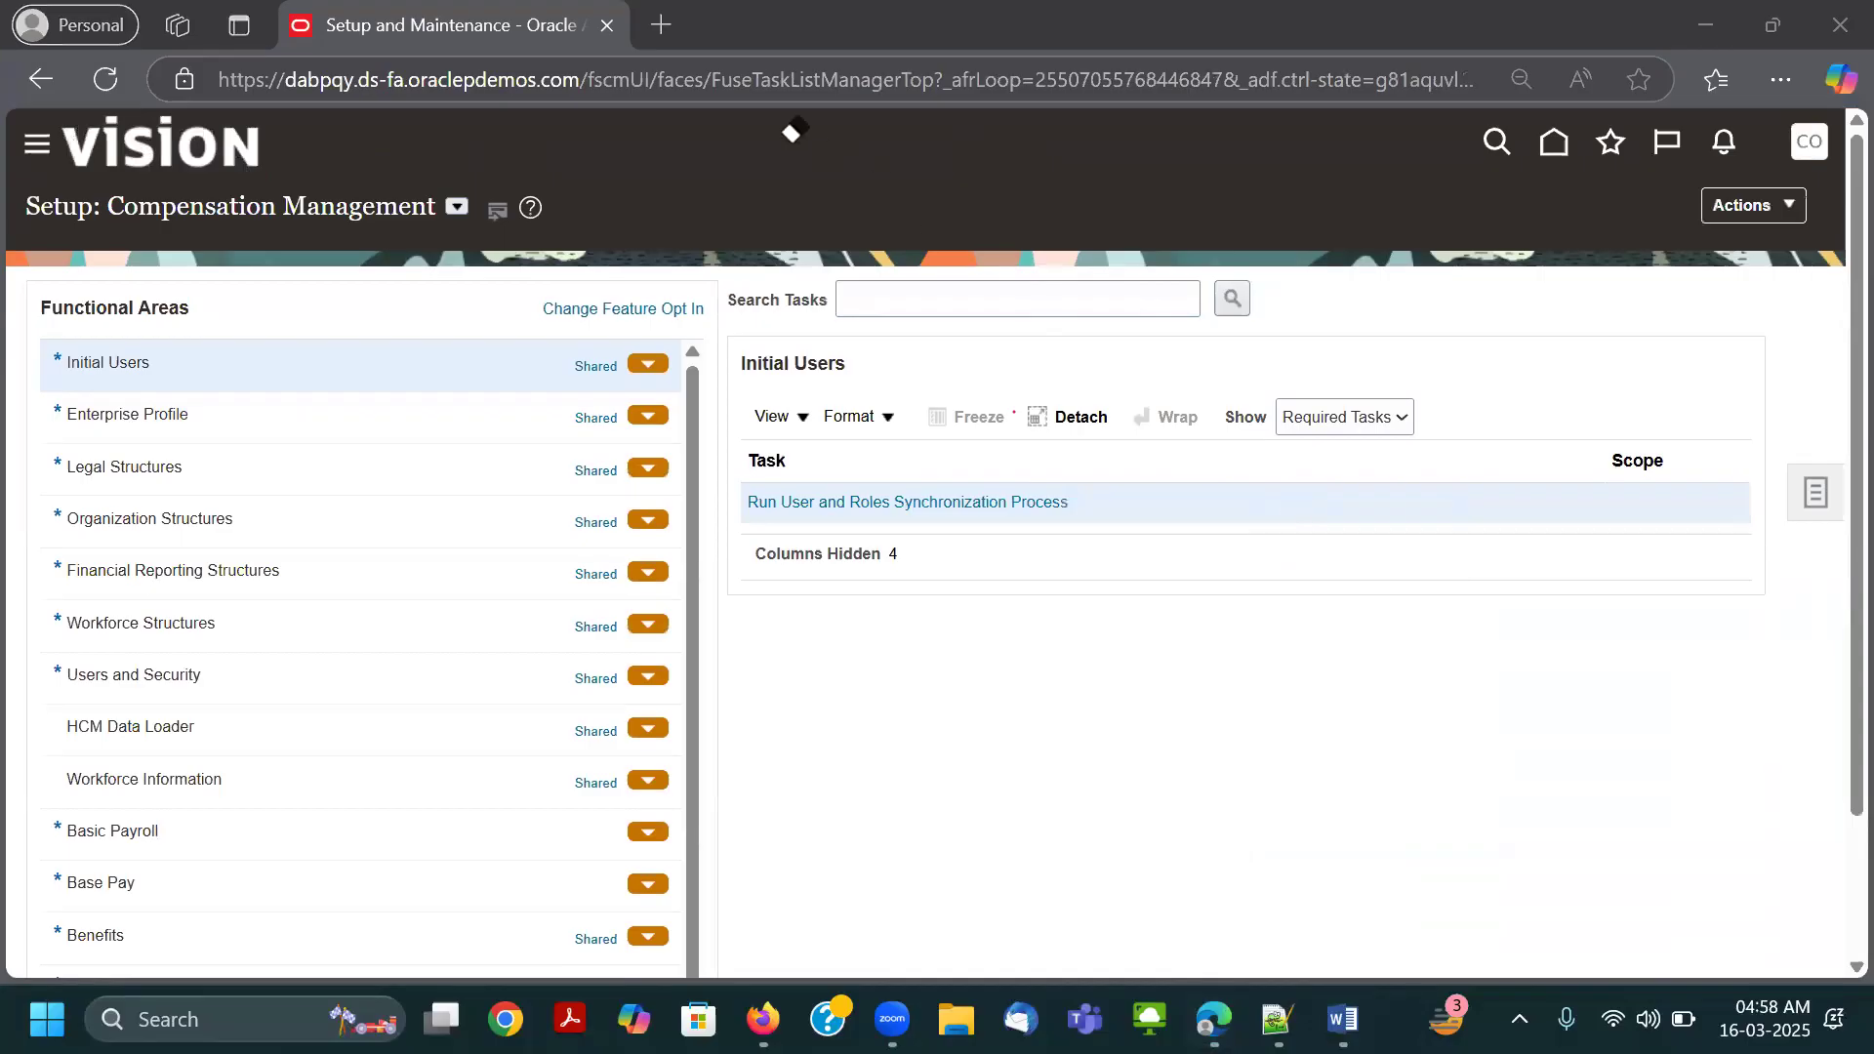
pyautogui.click(456, 207)
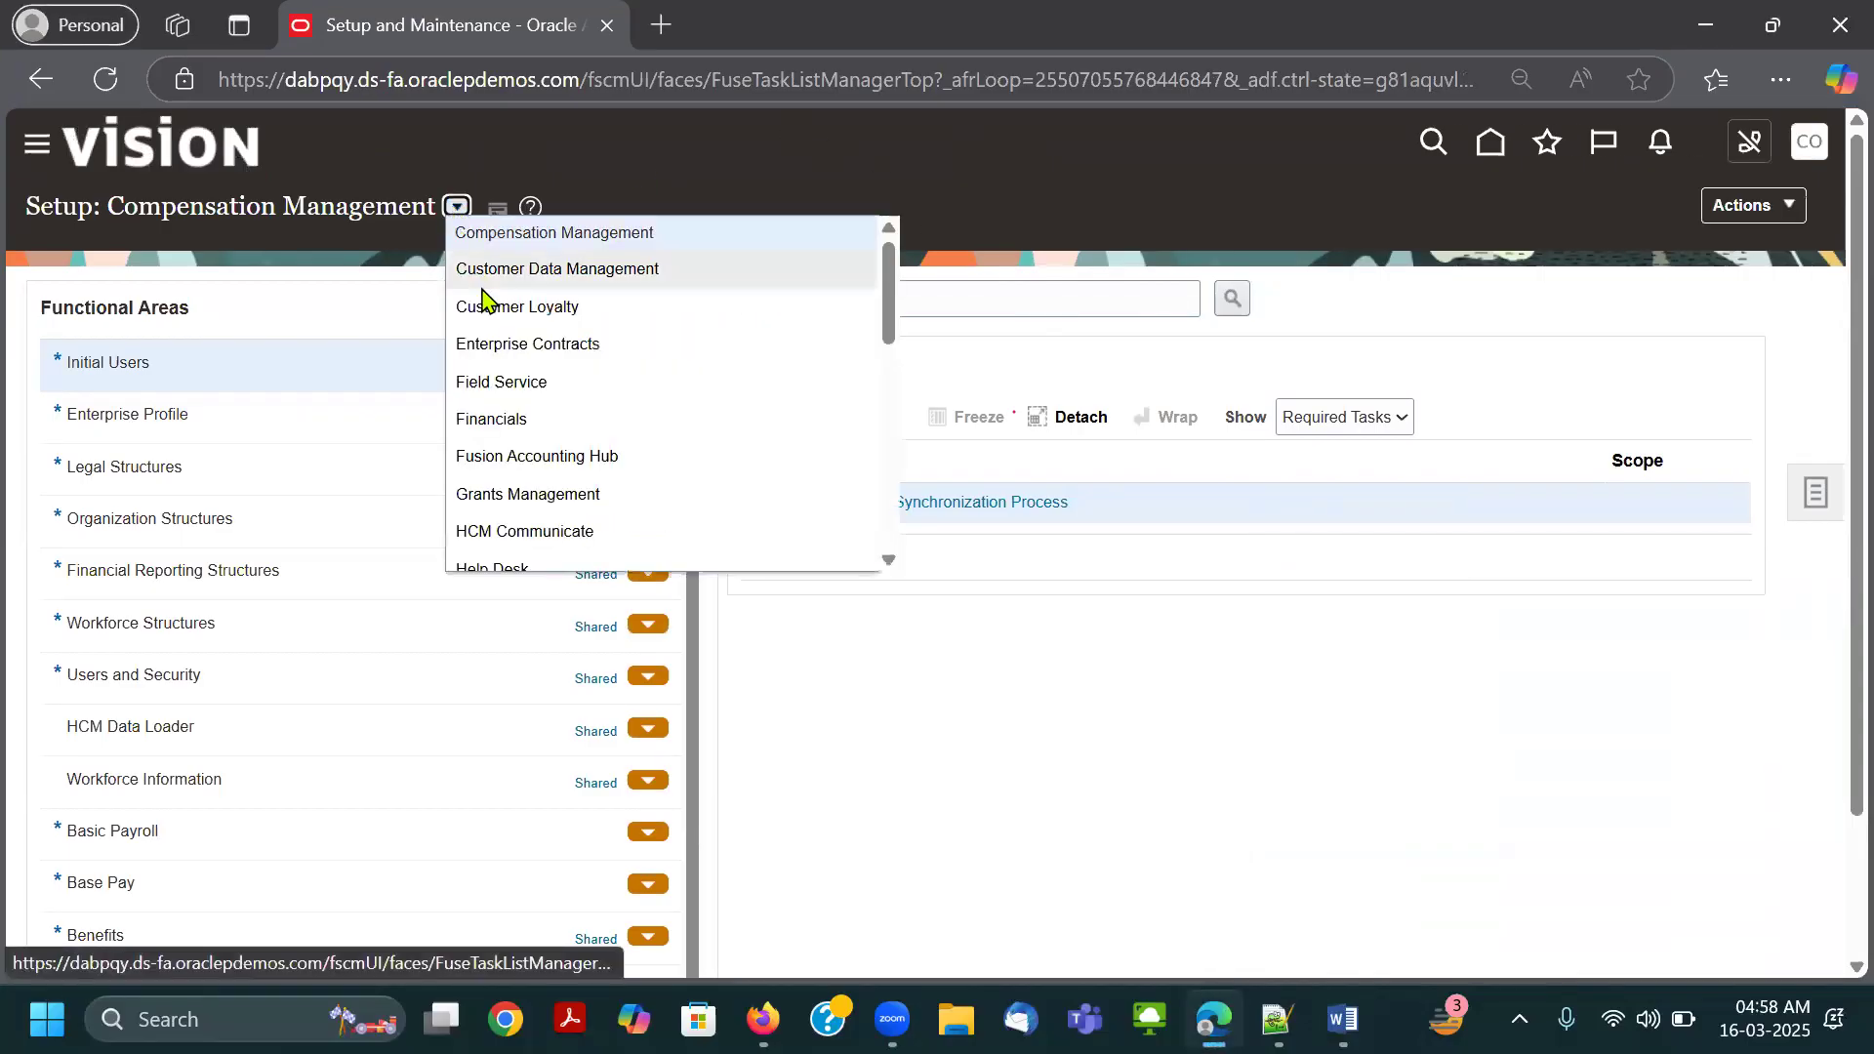
pyautogui.click(510, 420)
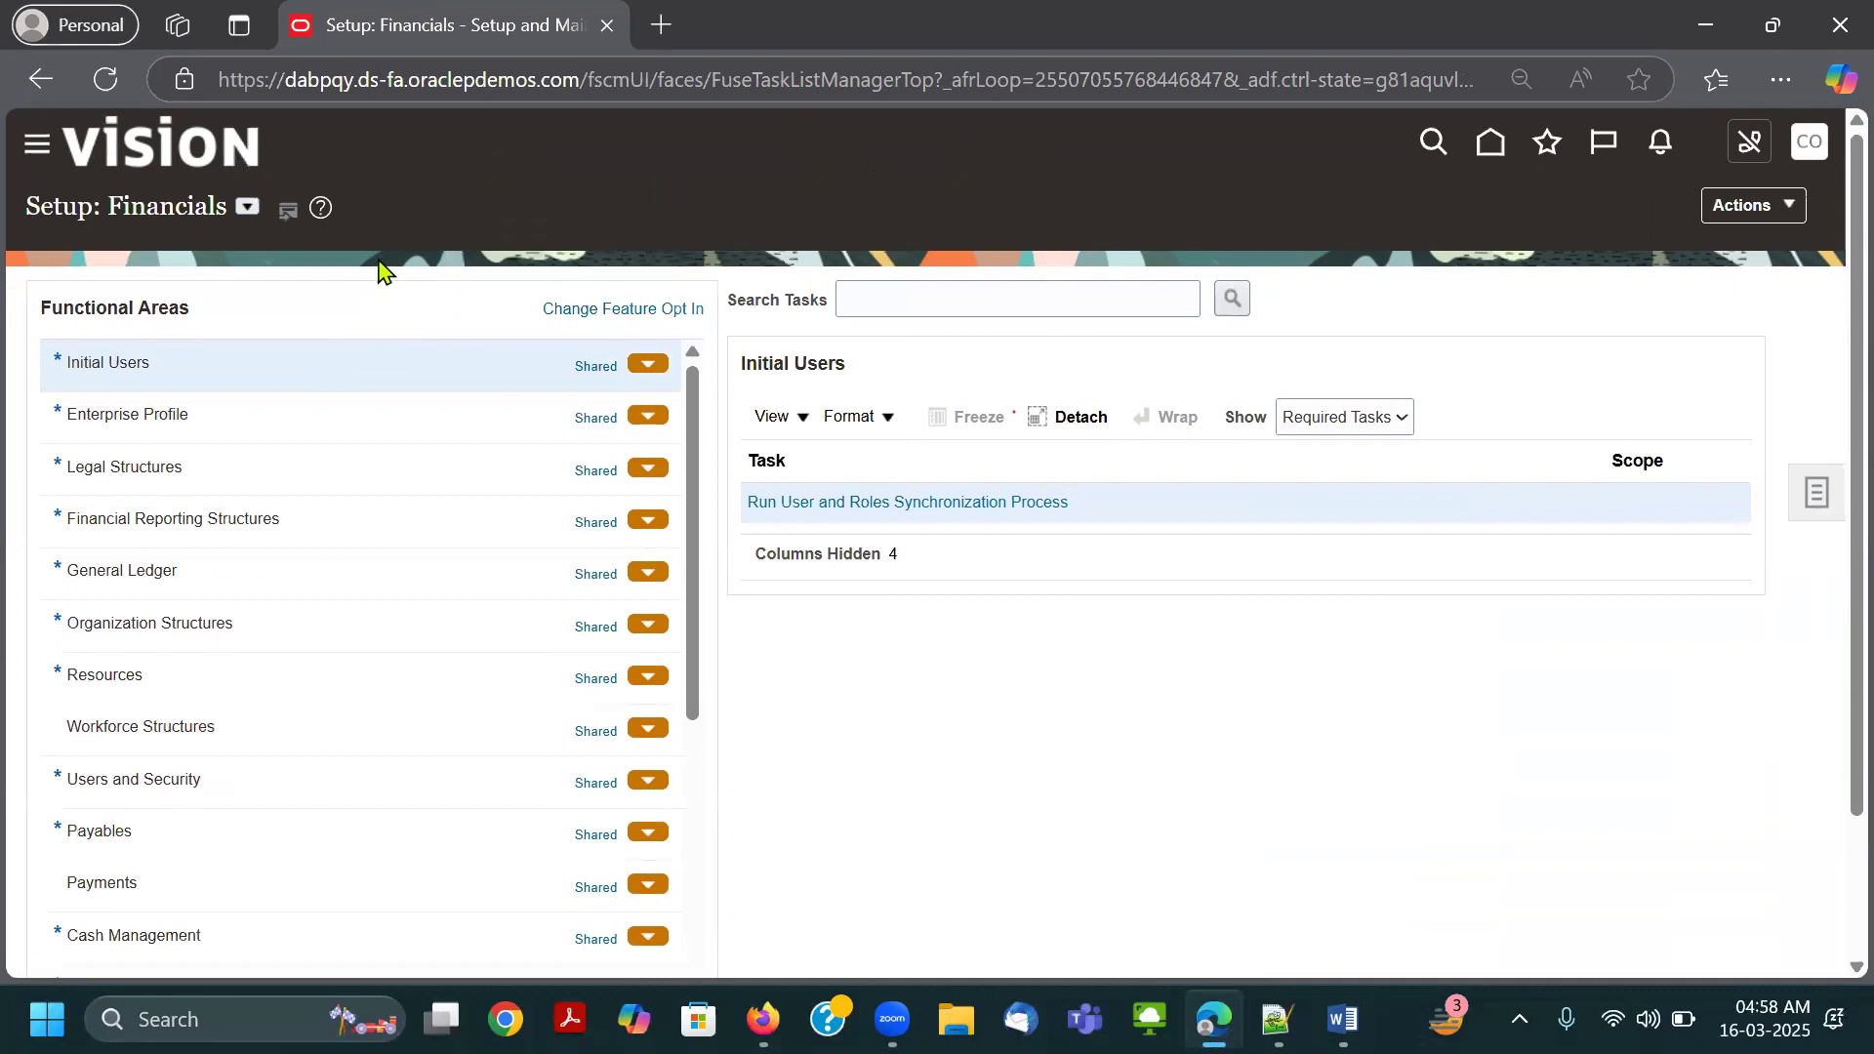
# Browse the full list of setup offerings available to the user, keeping Financials as the current one.
pyautogui.click(248, 207)
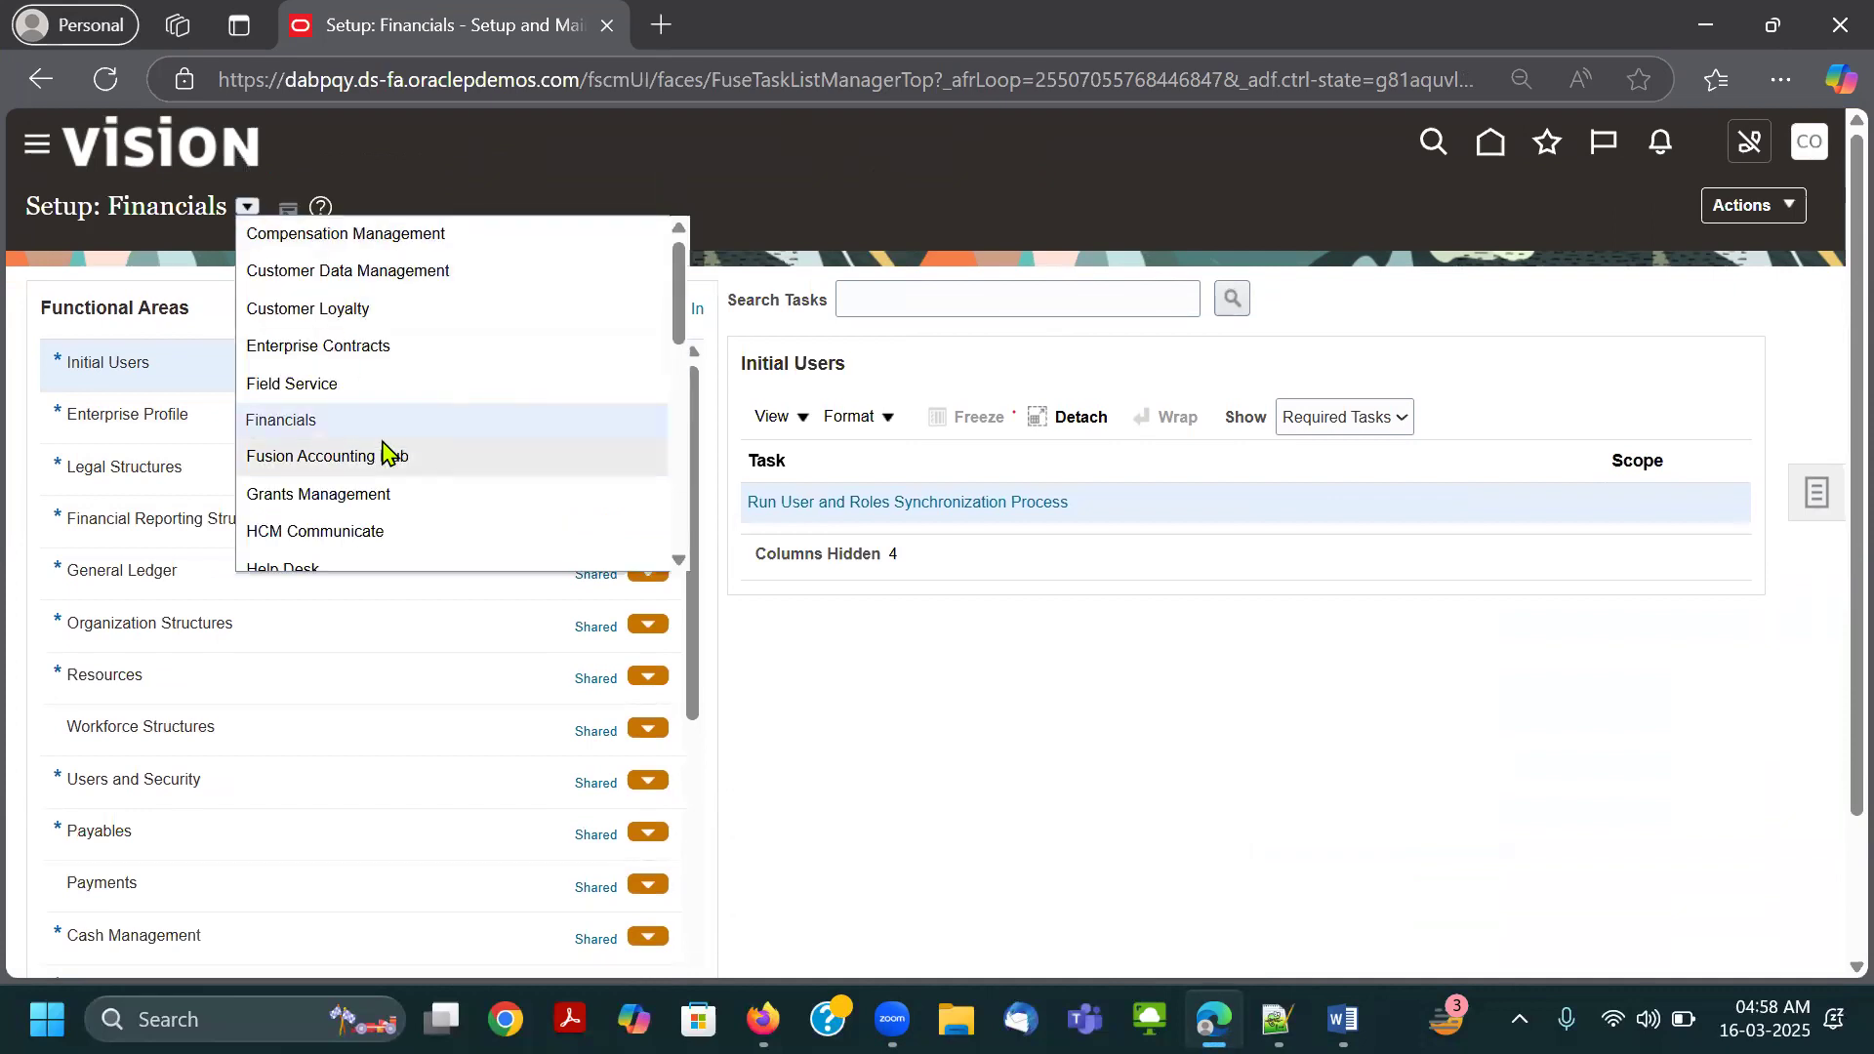
pyautogui.scroll(-2, 381, 429)
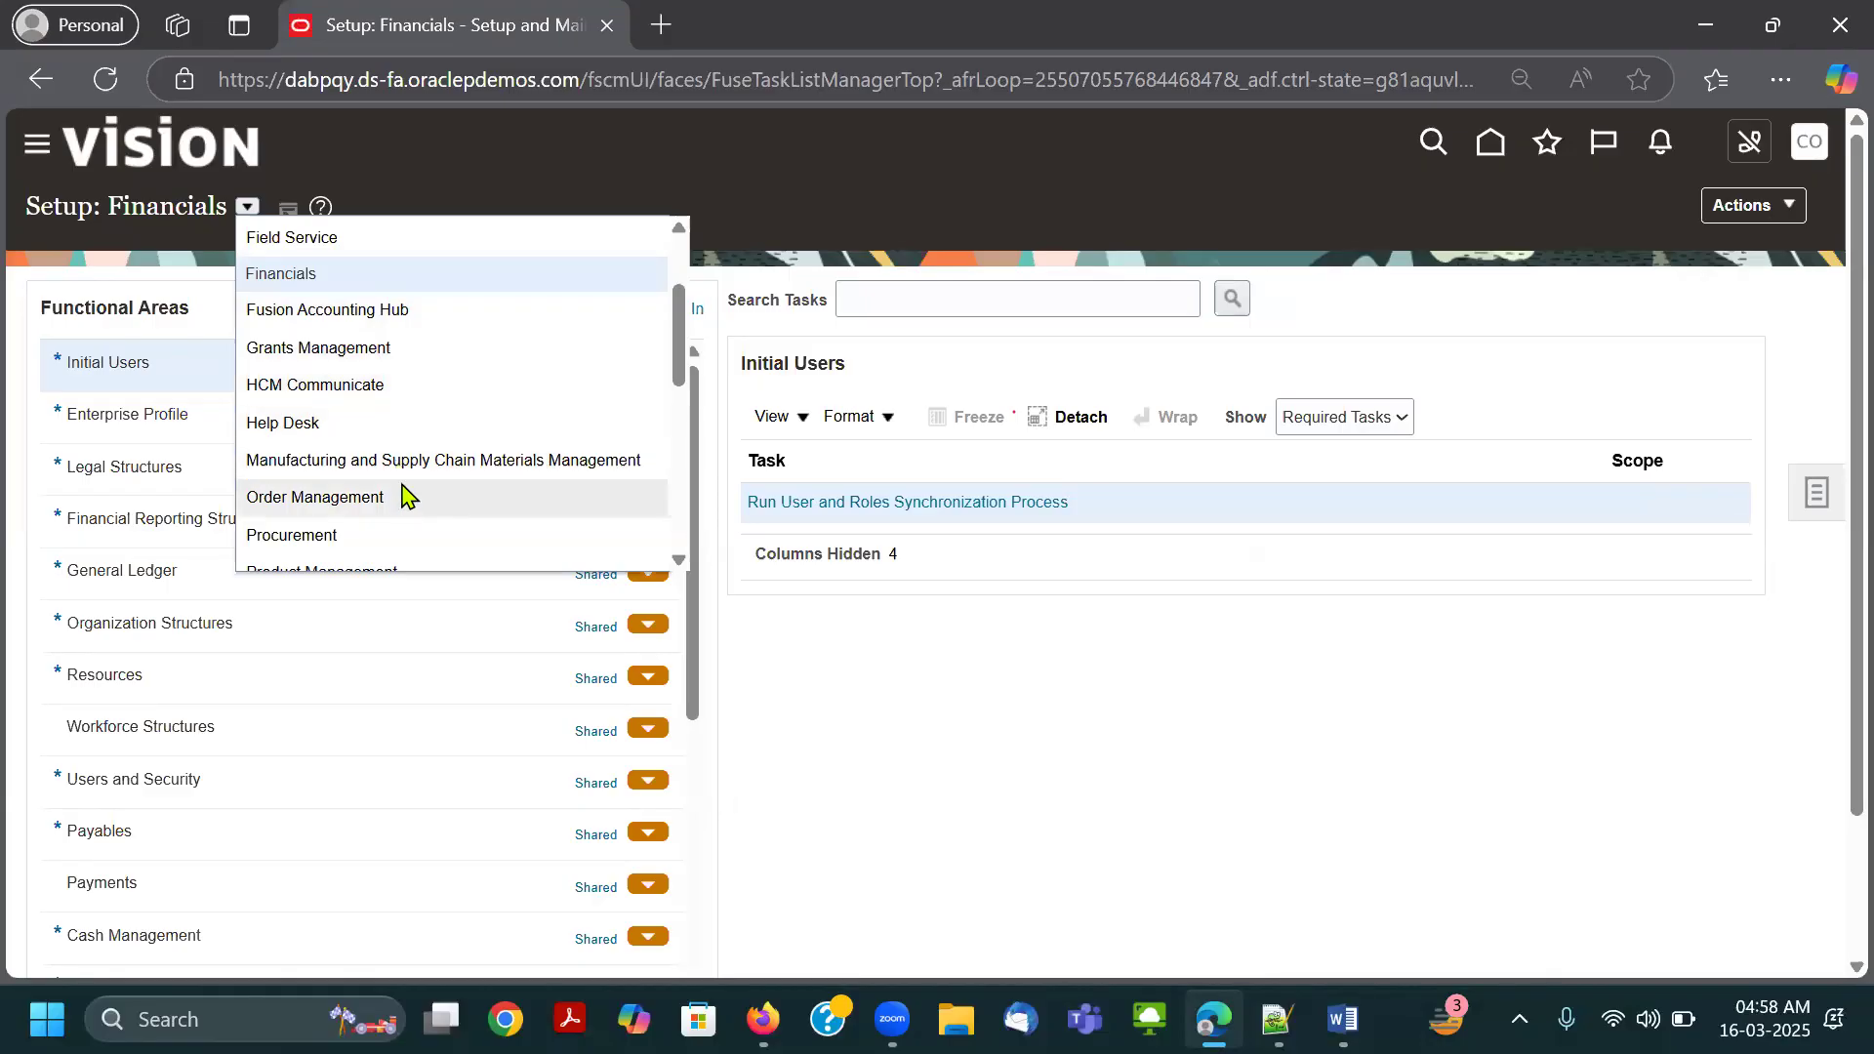
pyautogui.scroll(-2, 420, 479)
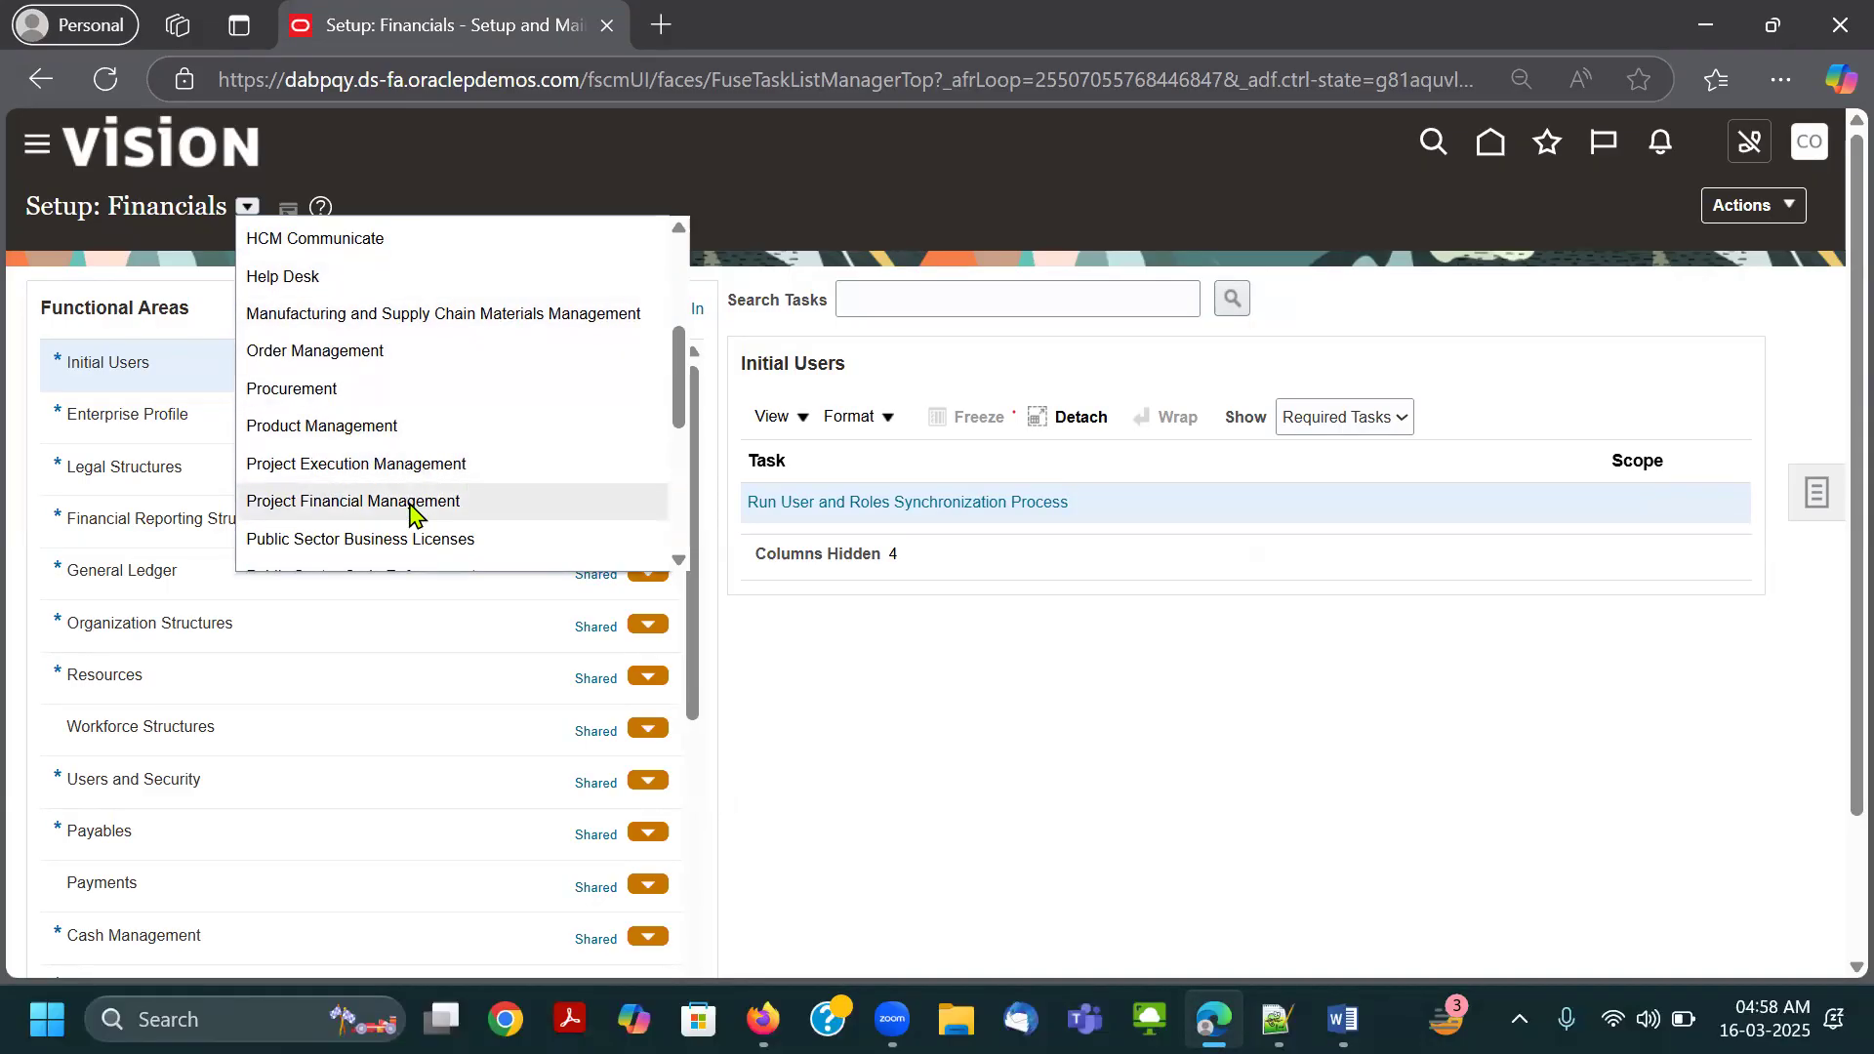
pyautogui.scroll(-5, 410, 509)
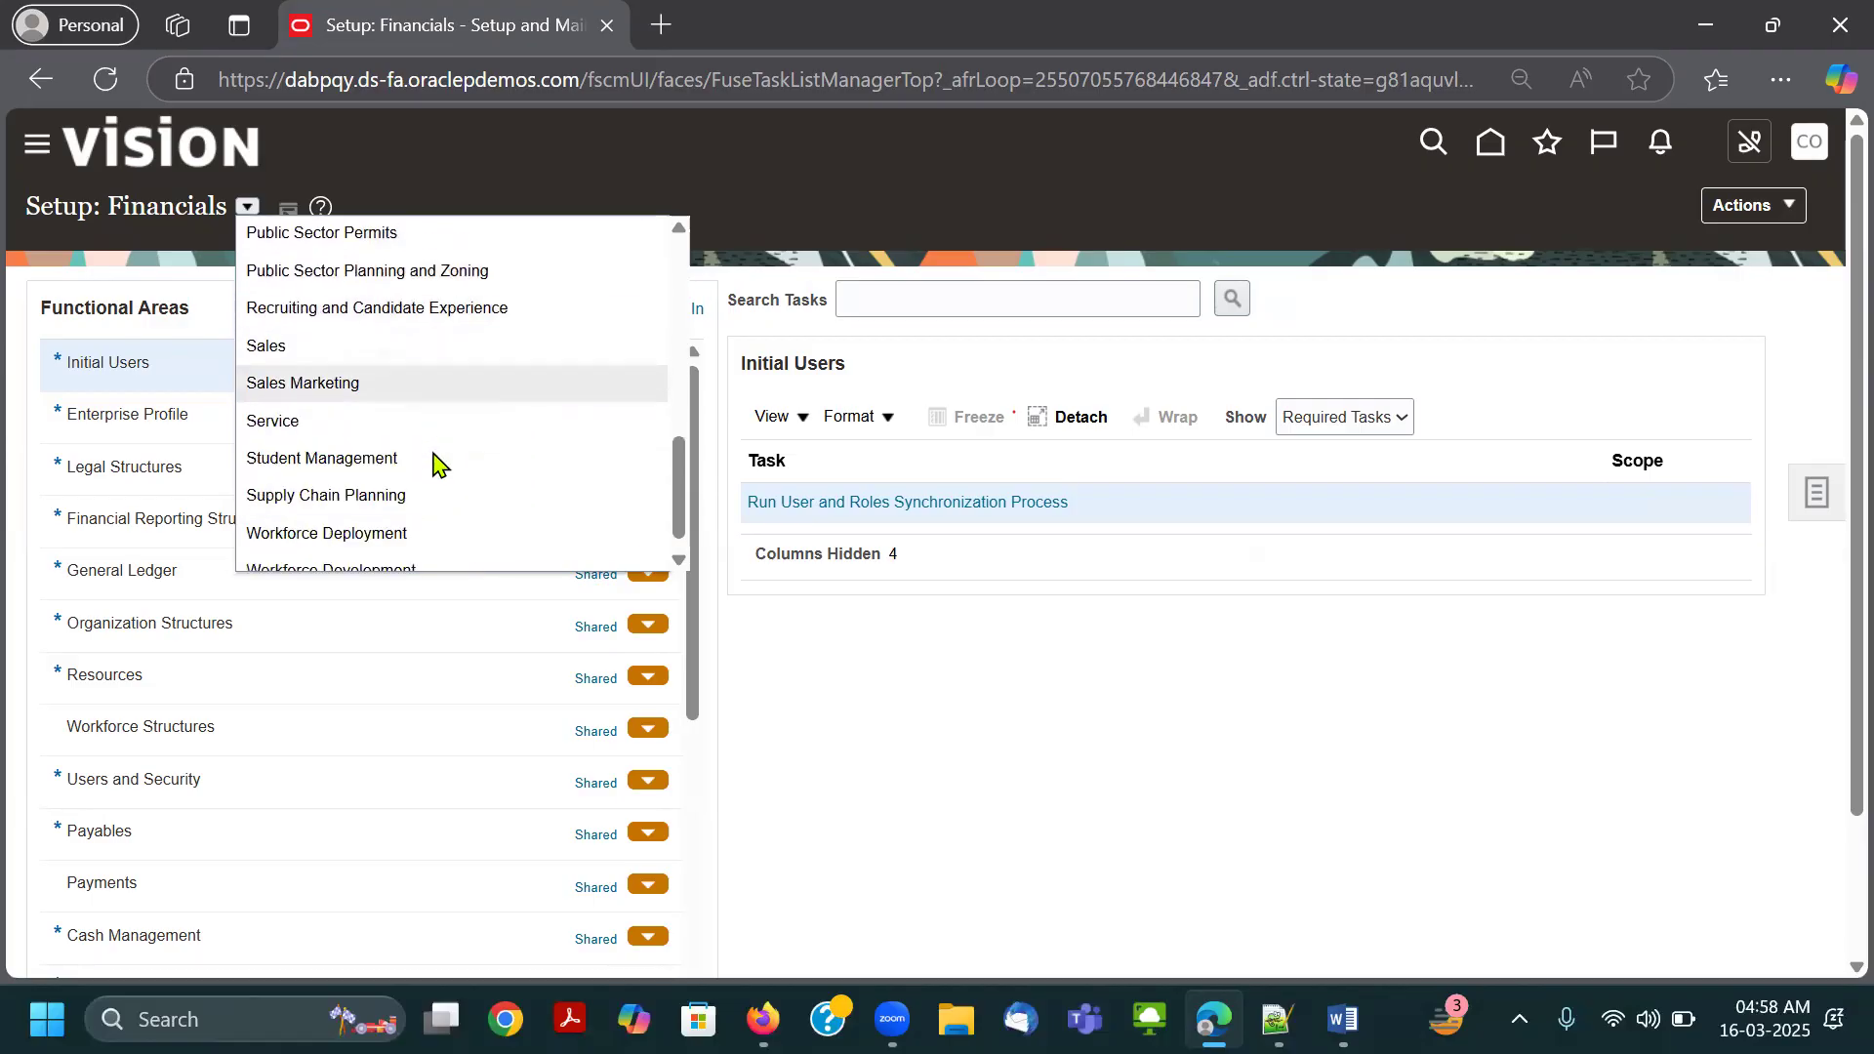
pyautogui.scroll(9, 437, 459)
pyautogui.scroll(1, 439, 454)
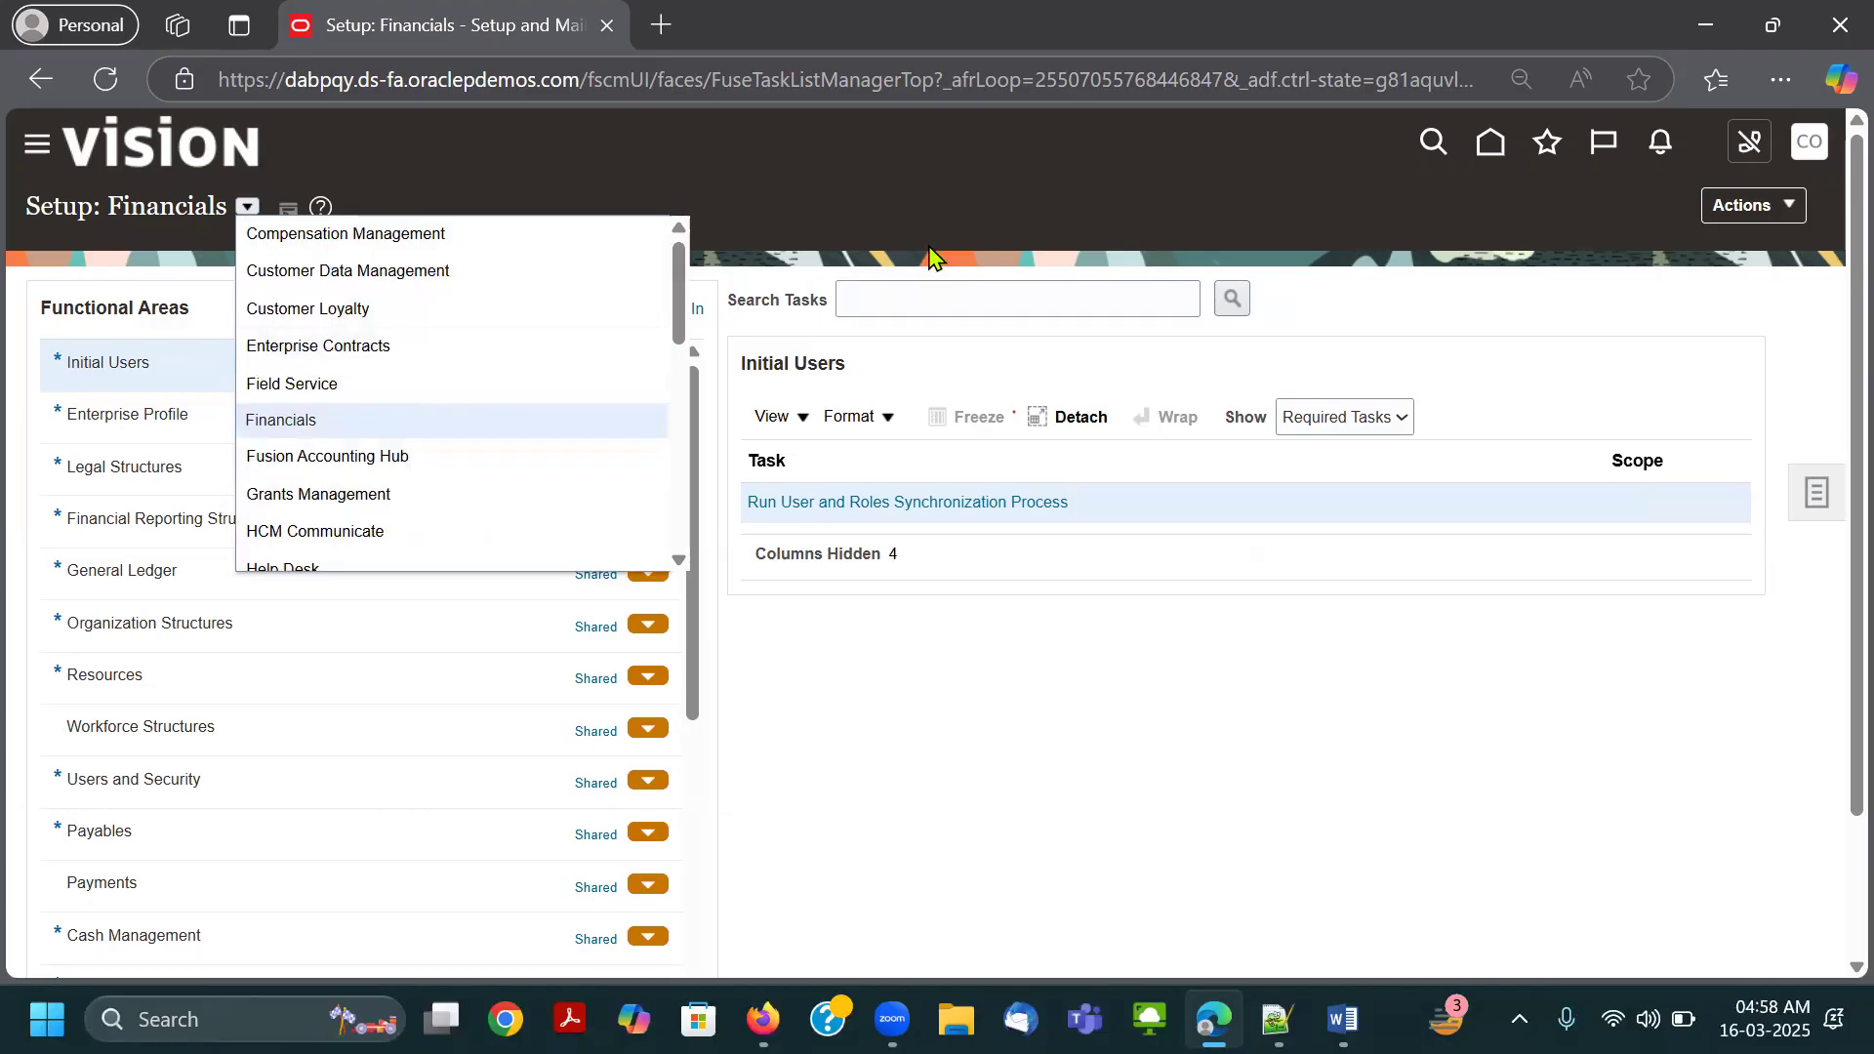
pyautogui.click(1424, 322)
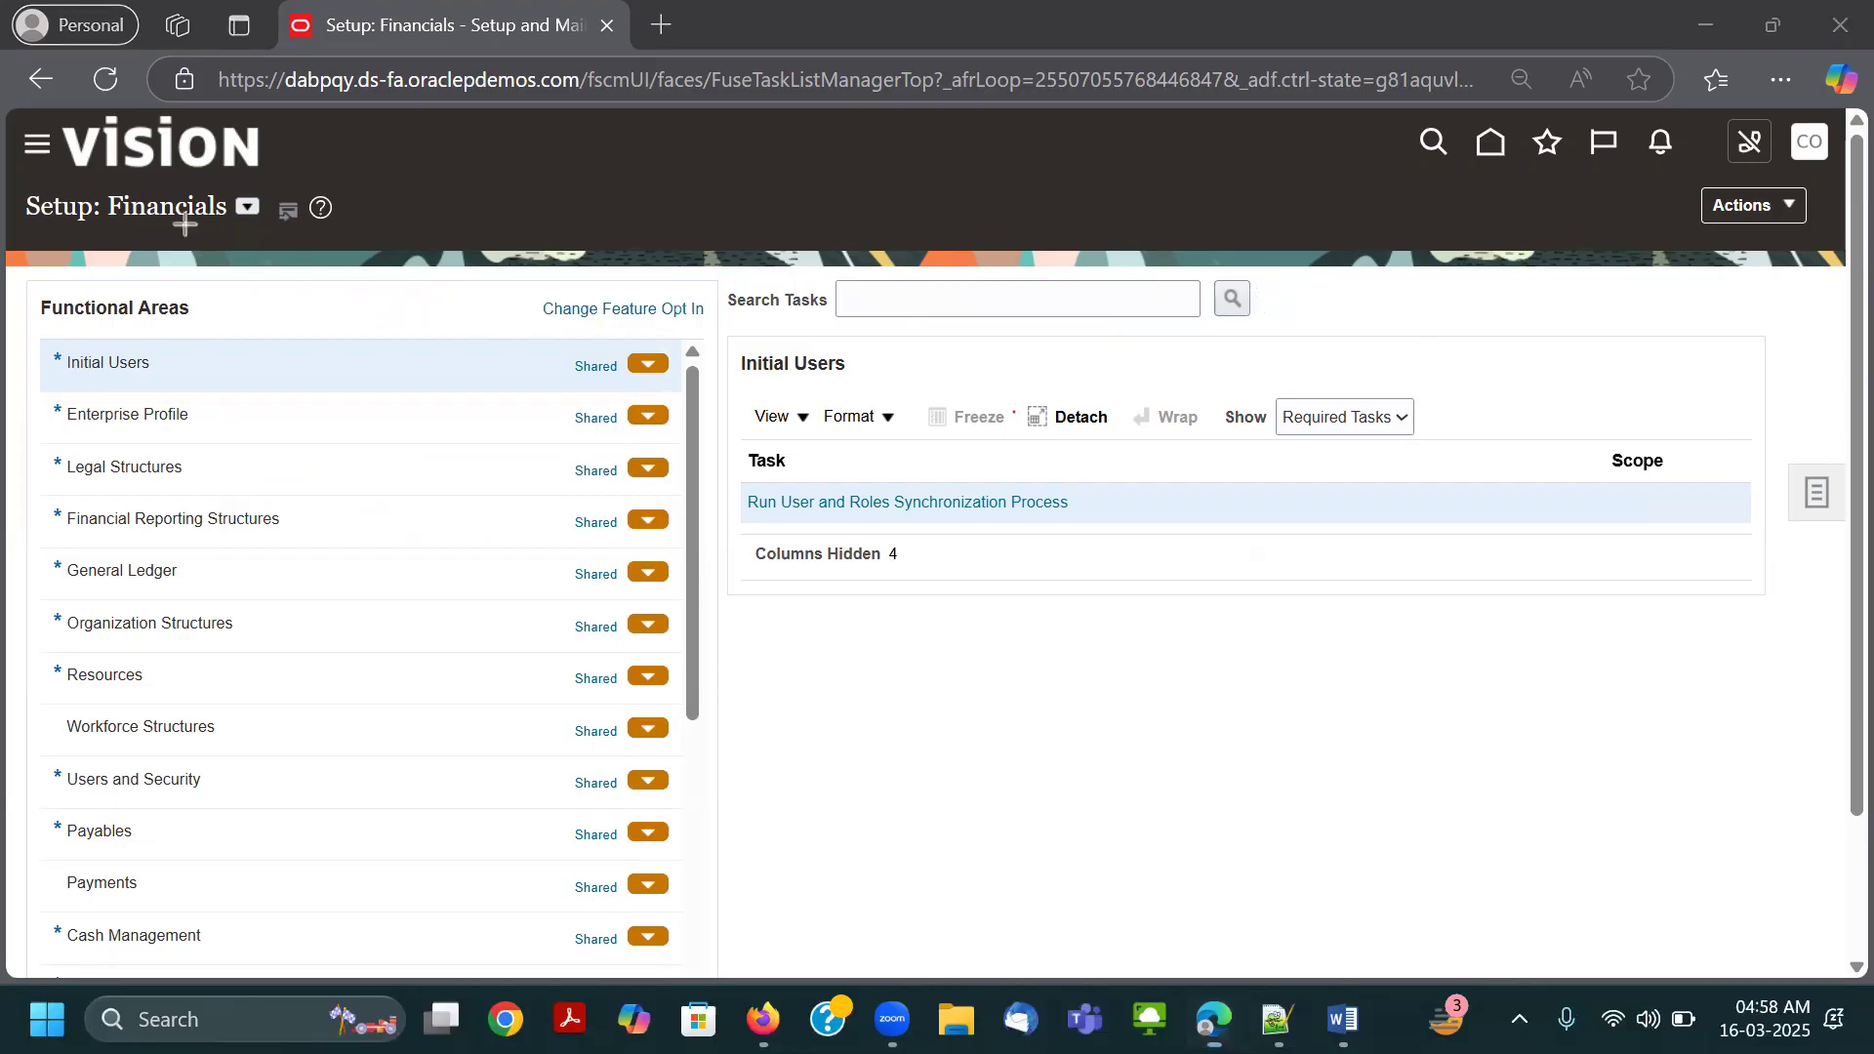
# Outline Setup and Maintenance in Settings and Actions with a red rectangle and reopen that work area.
pyautogui.click(1809, 148)
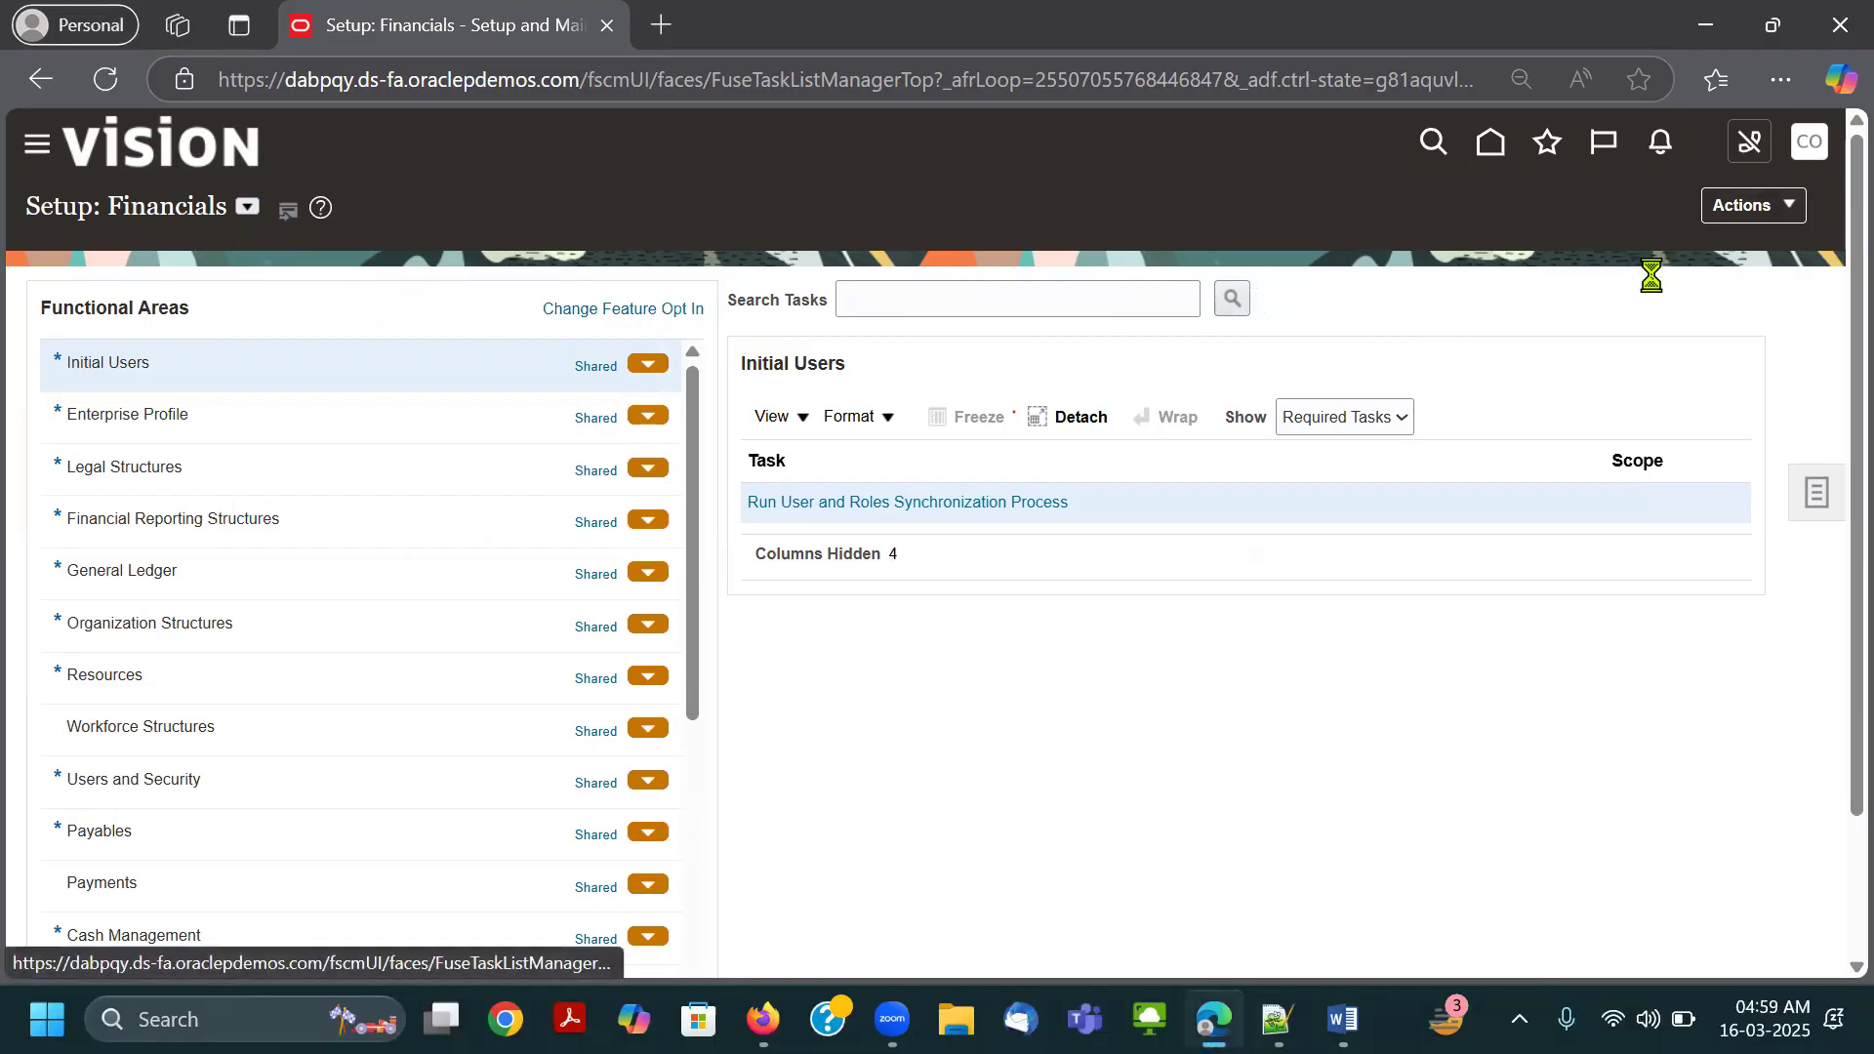
pyautogui.press('Print')
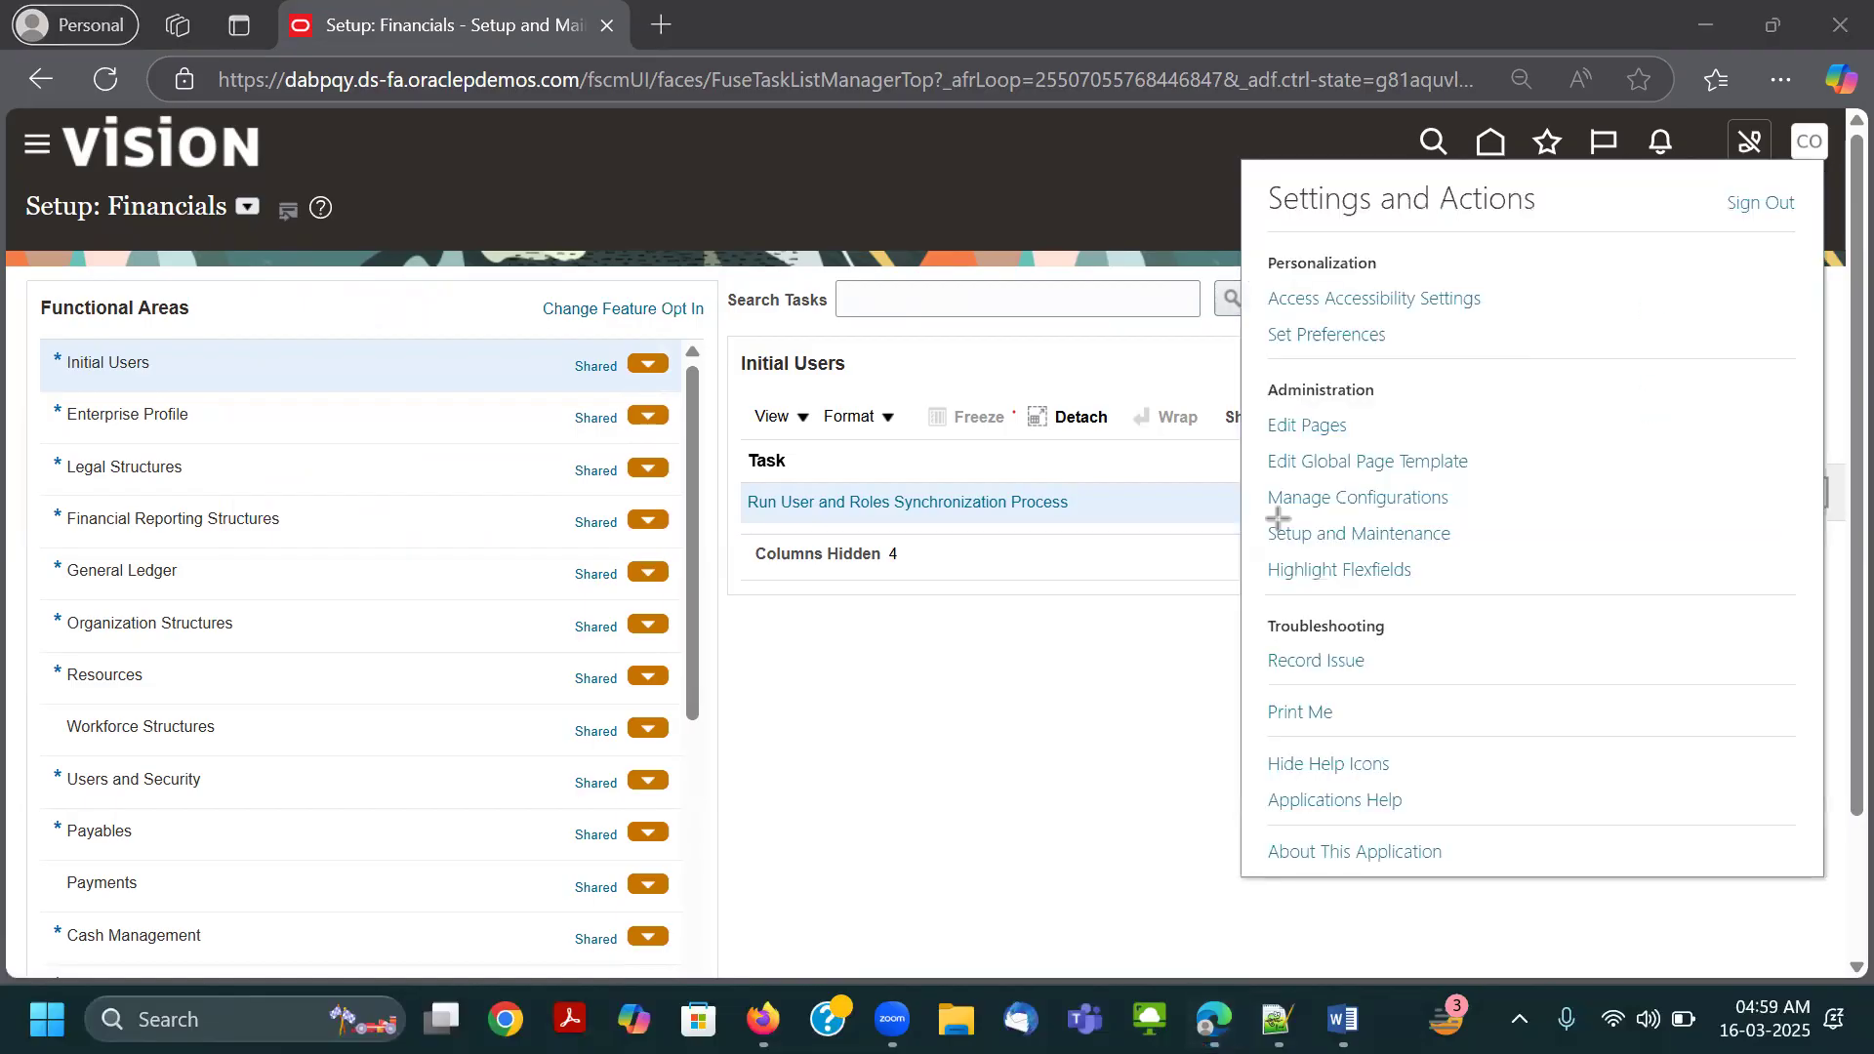
pyautogui.moveTo(1257, 513); pyautogui.dragTo(1466, 551)
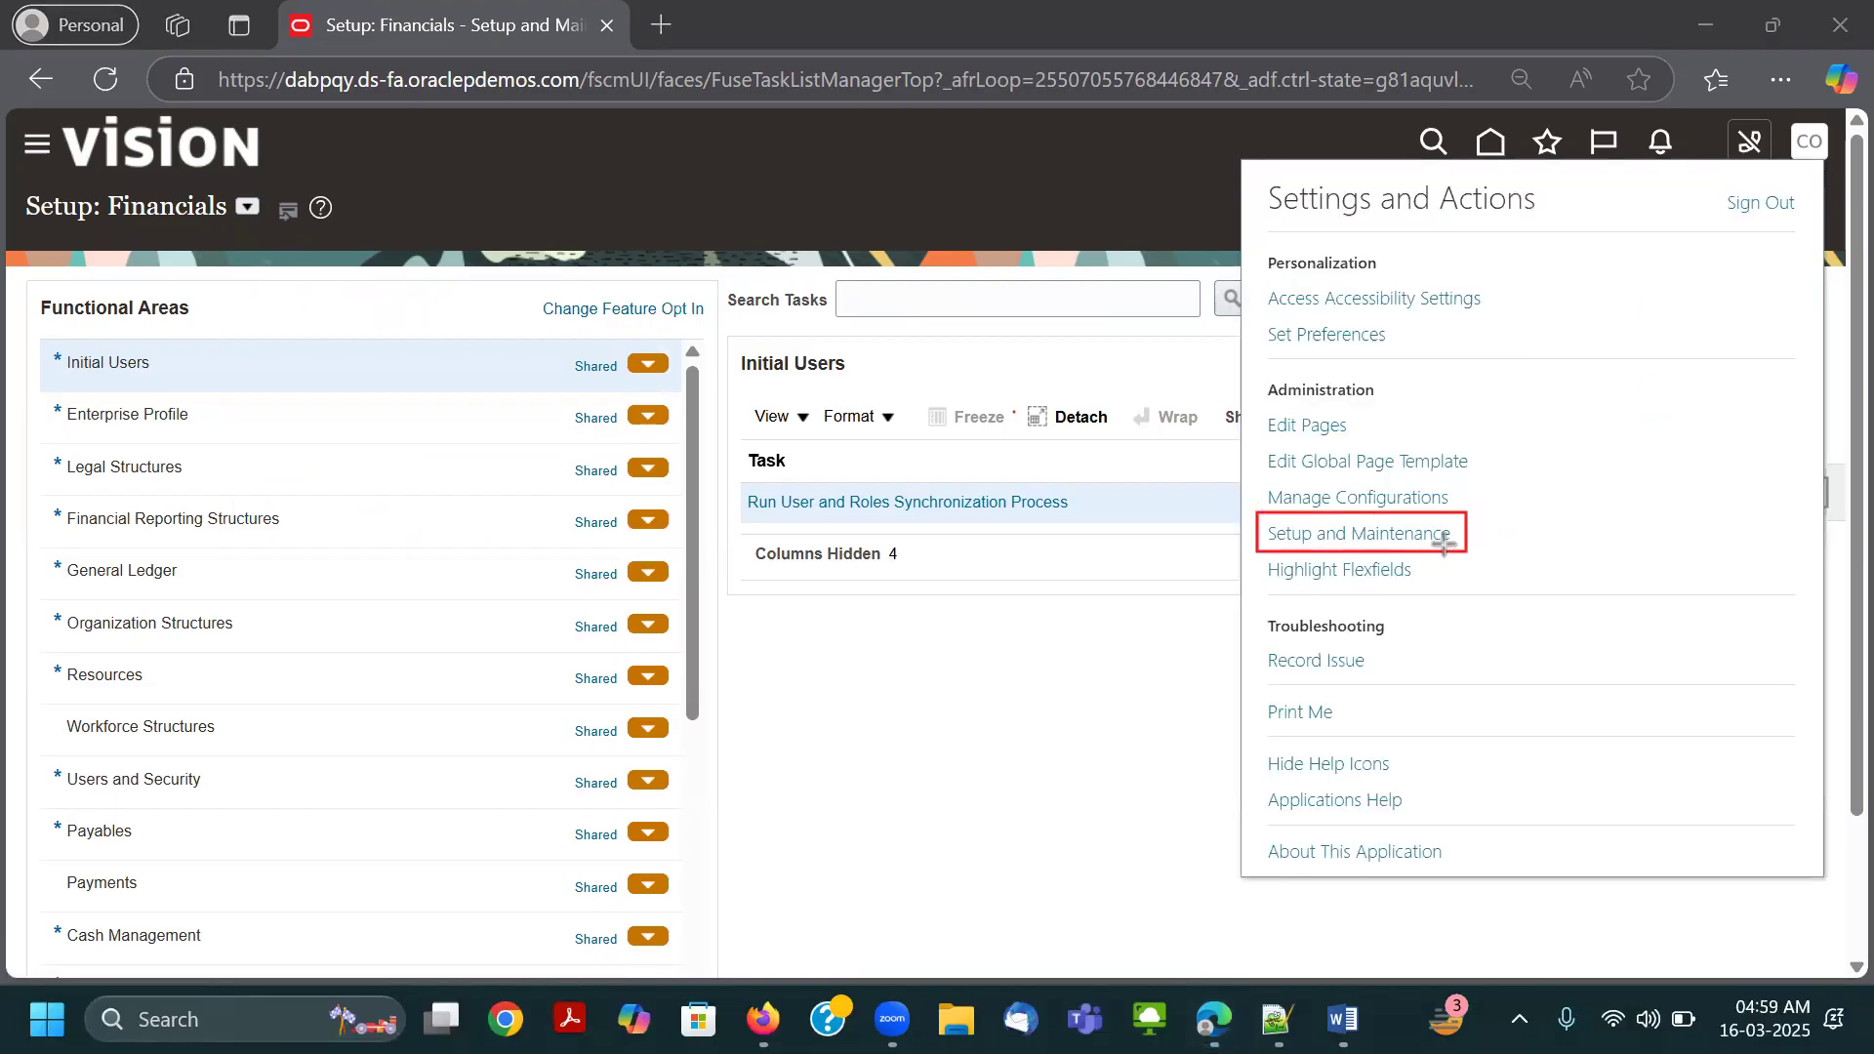
pyautogui.click(1332, 532)
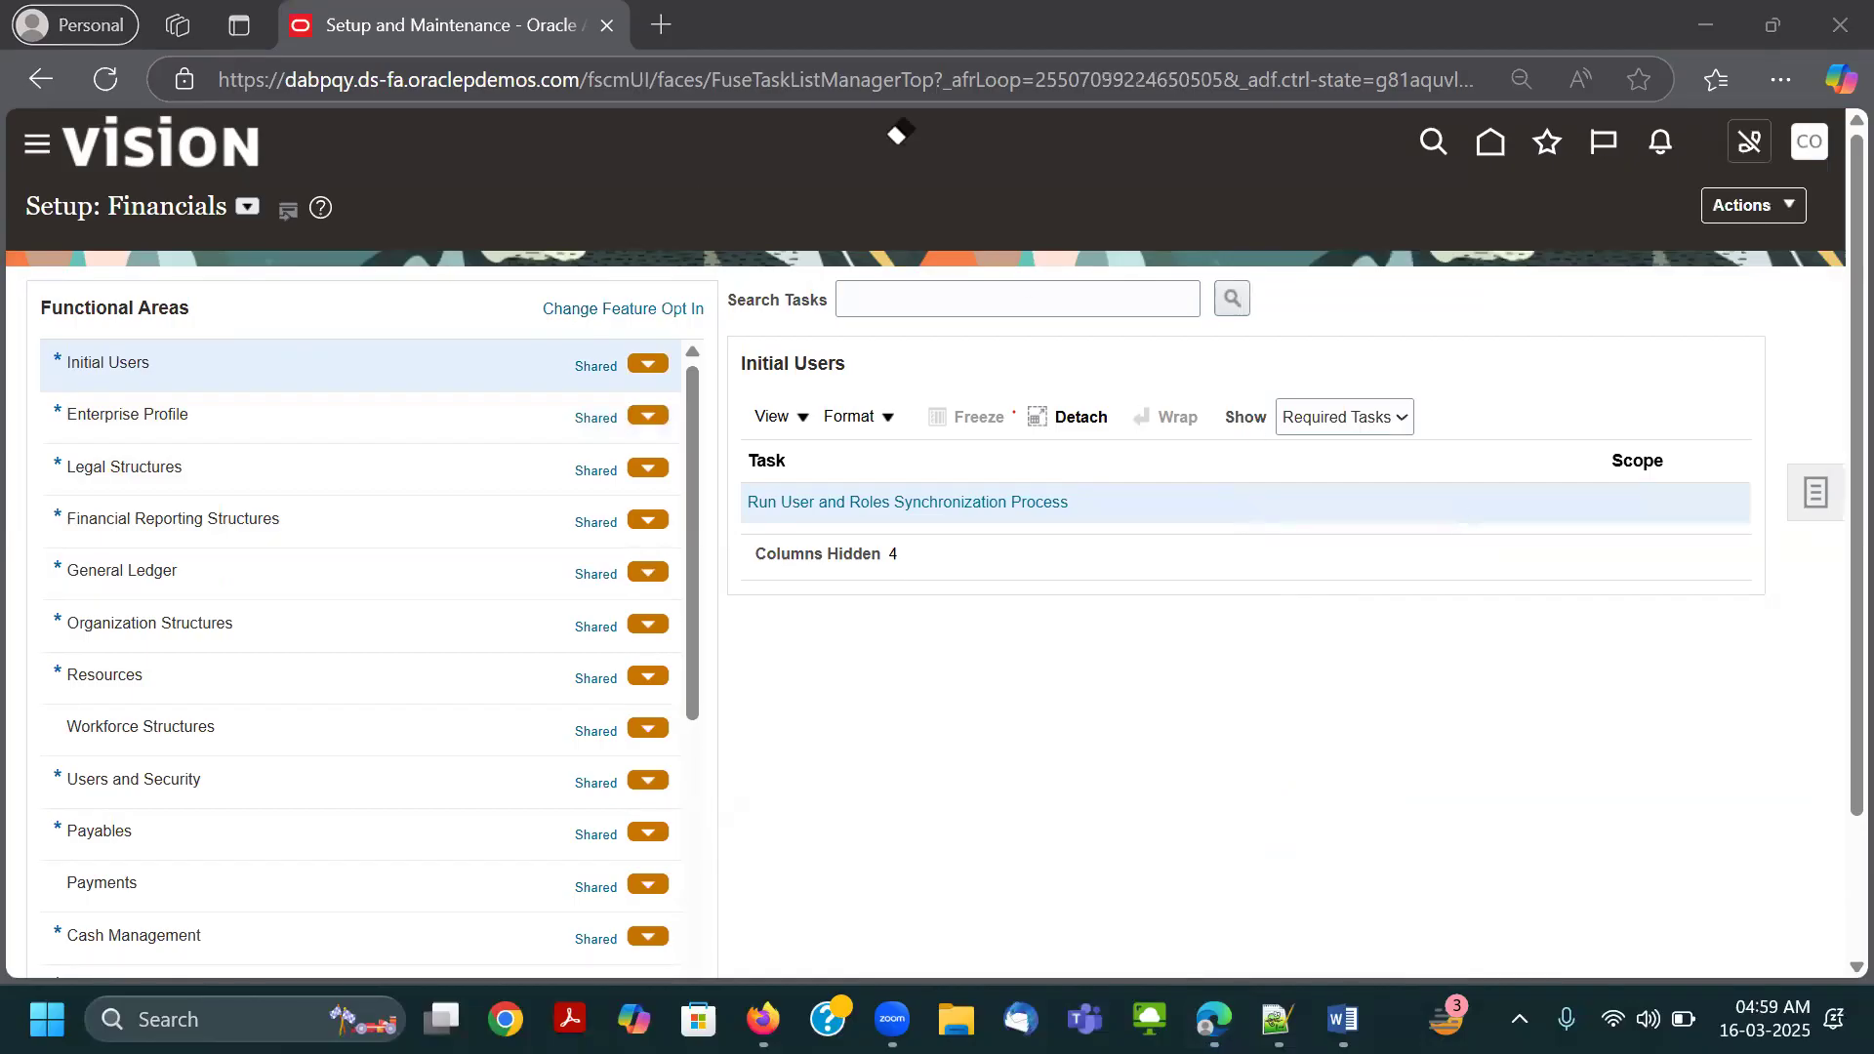
# Mark the Setup: Financials page with red rectangles and the red text "FSM", and clear the markup.
pyautogui.moveTo(24, 119)
pyautogui.mouseDown()
pyautogui.moveTo(1574, 937)
pyautogui.moveTo(1606, 883)
pyautogui.mouseUp()
pyautogui.moveTo(256, 270)
pyautogui.mouseDown()
pyautogui.moveTo(1616, 975)
pyautogui.moveTo(1700, 979)
pyautogui.mouseUp()
pyautogui.moveTo(1571, 773); pyautogui.dragTo(1516, 722)
pyautogui.moveTo(528, 388); pyautogui.dragTo(1322, 780)
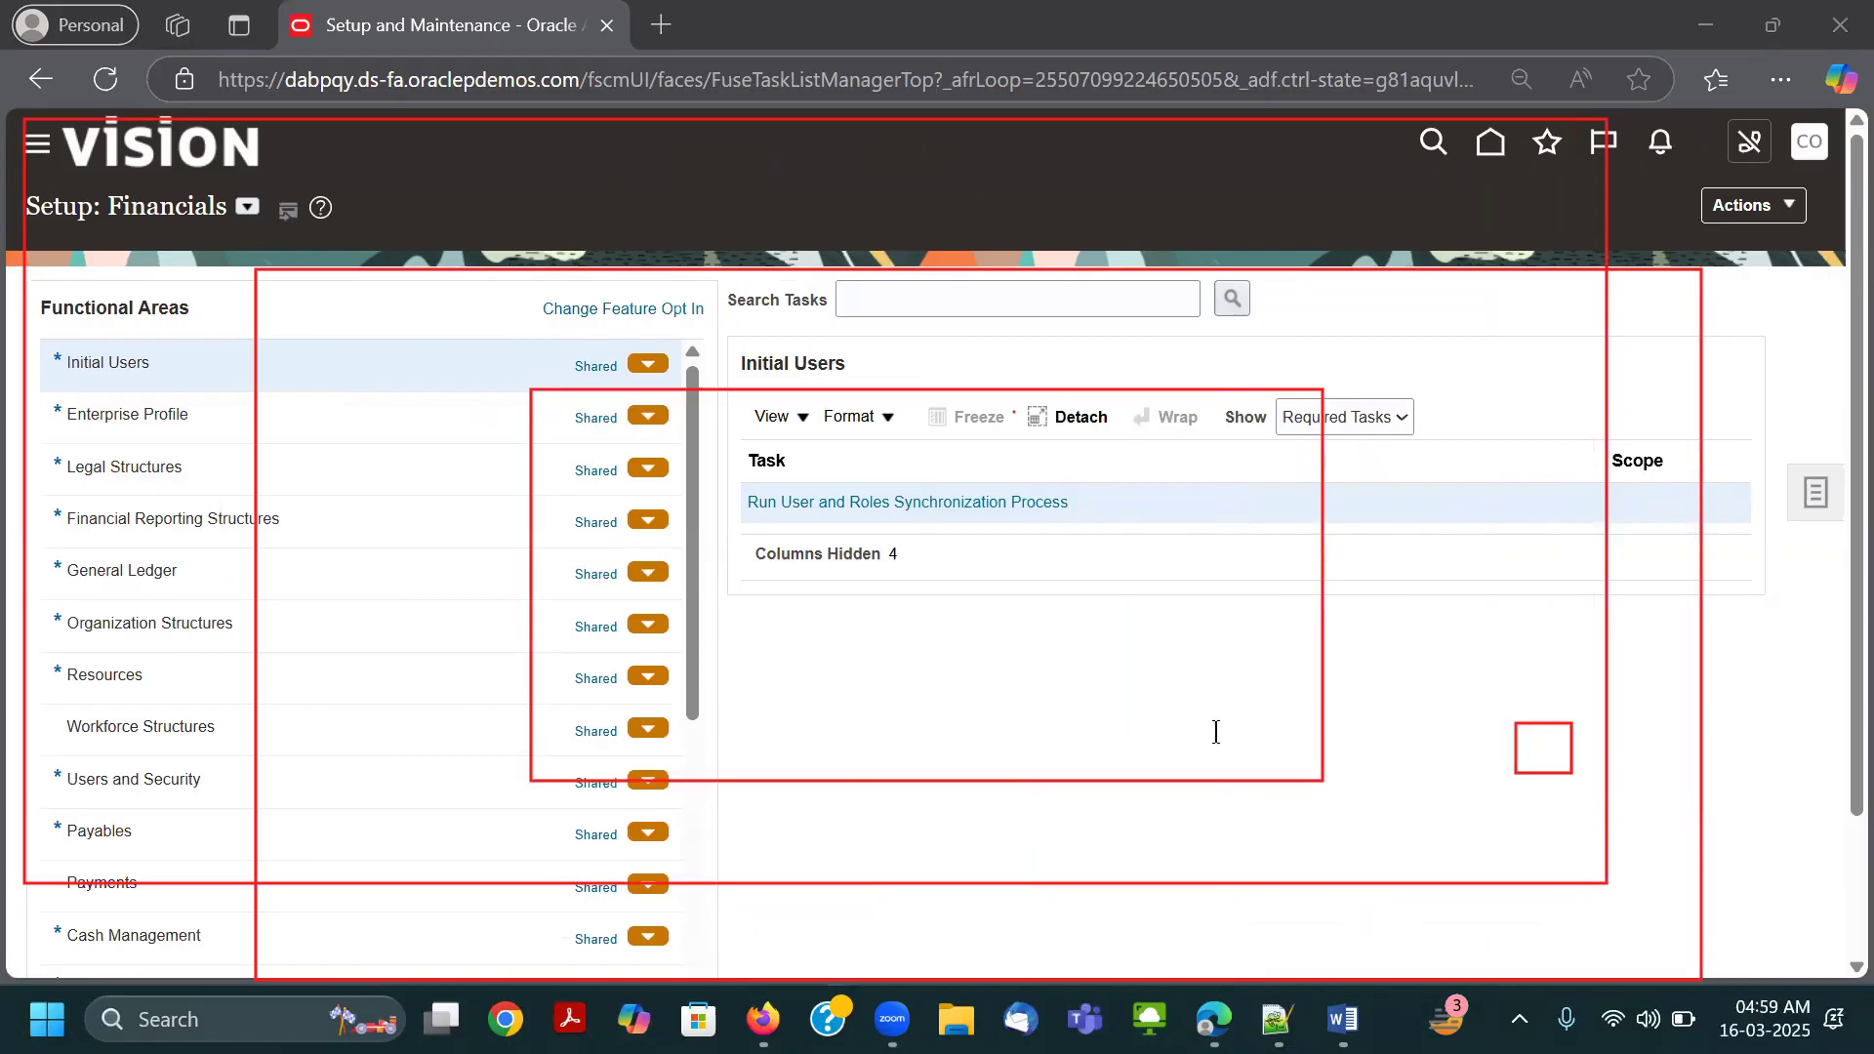
pyautogui.click(1215, 732)
pyautogui.write('FSM')
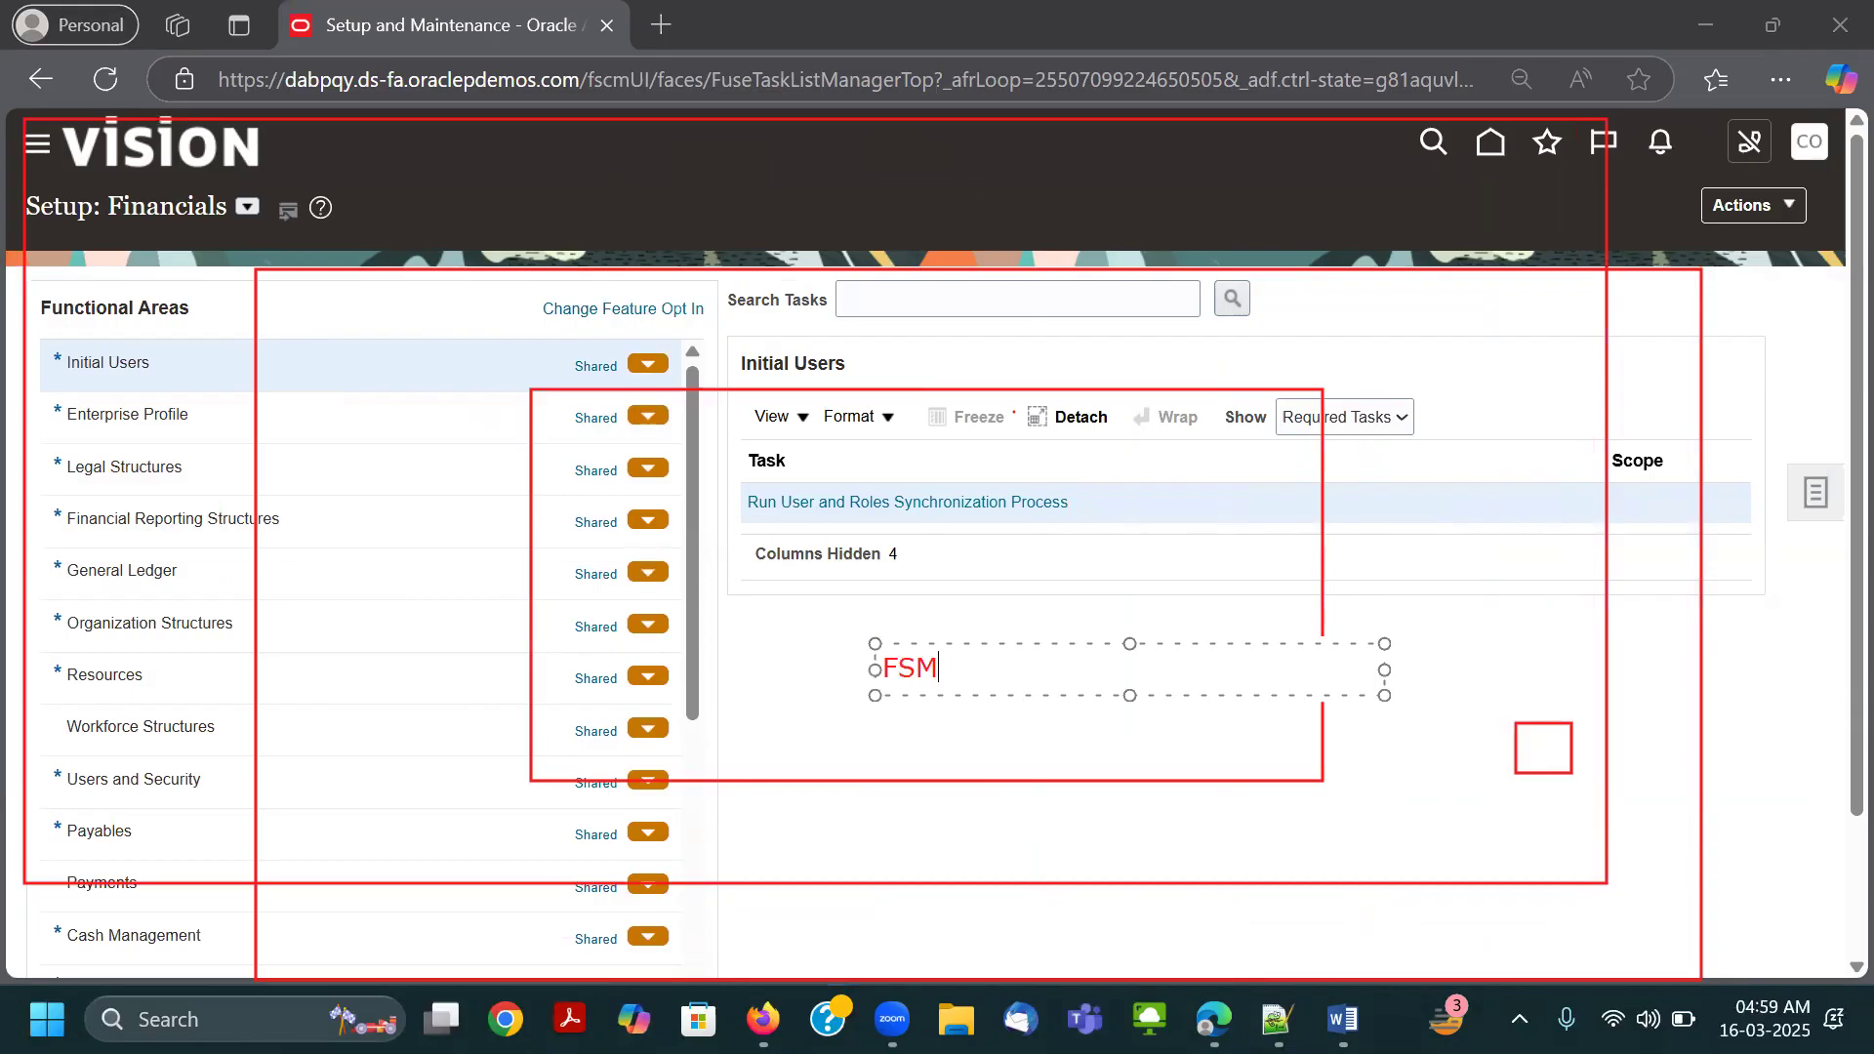
pyautogui.click(803, 682)
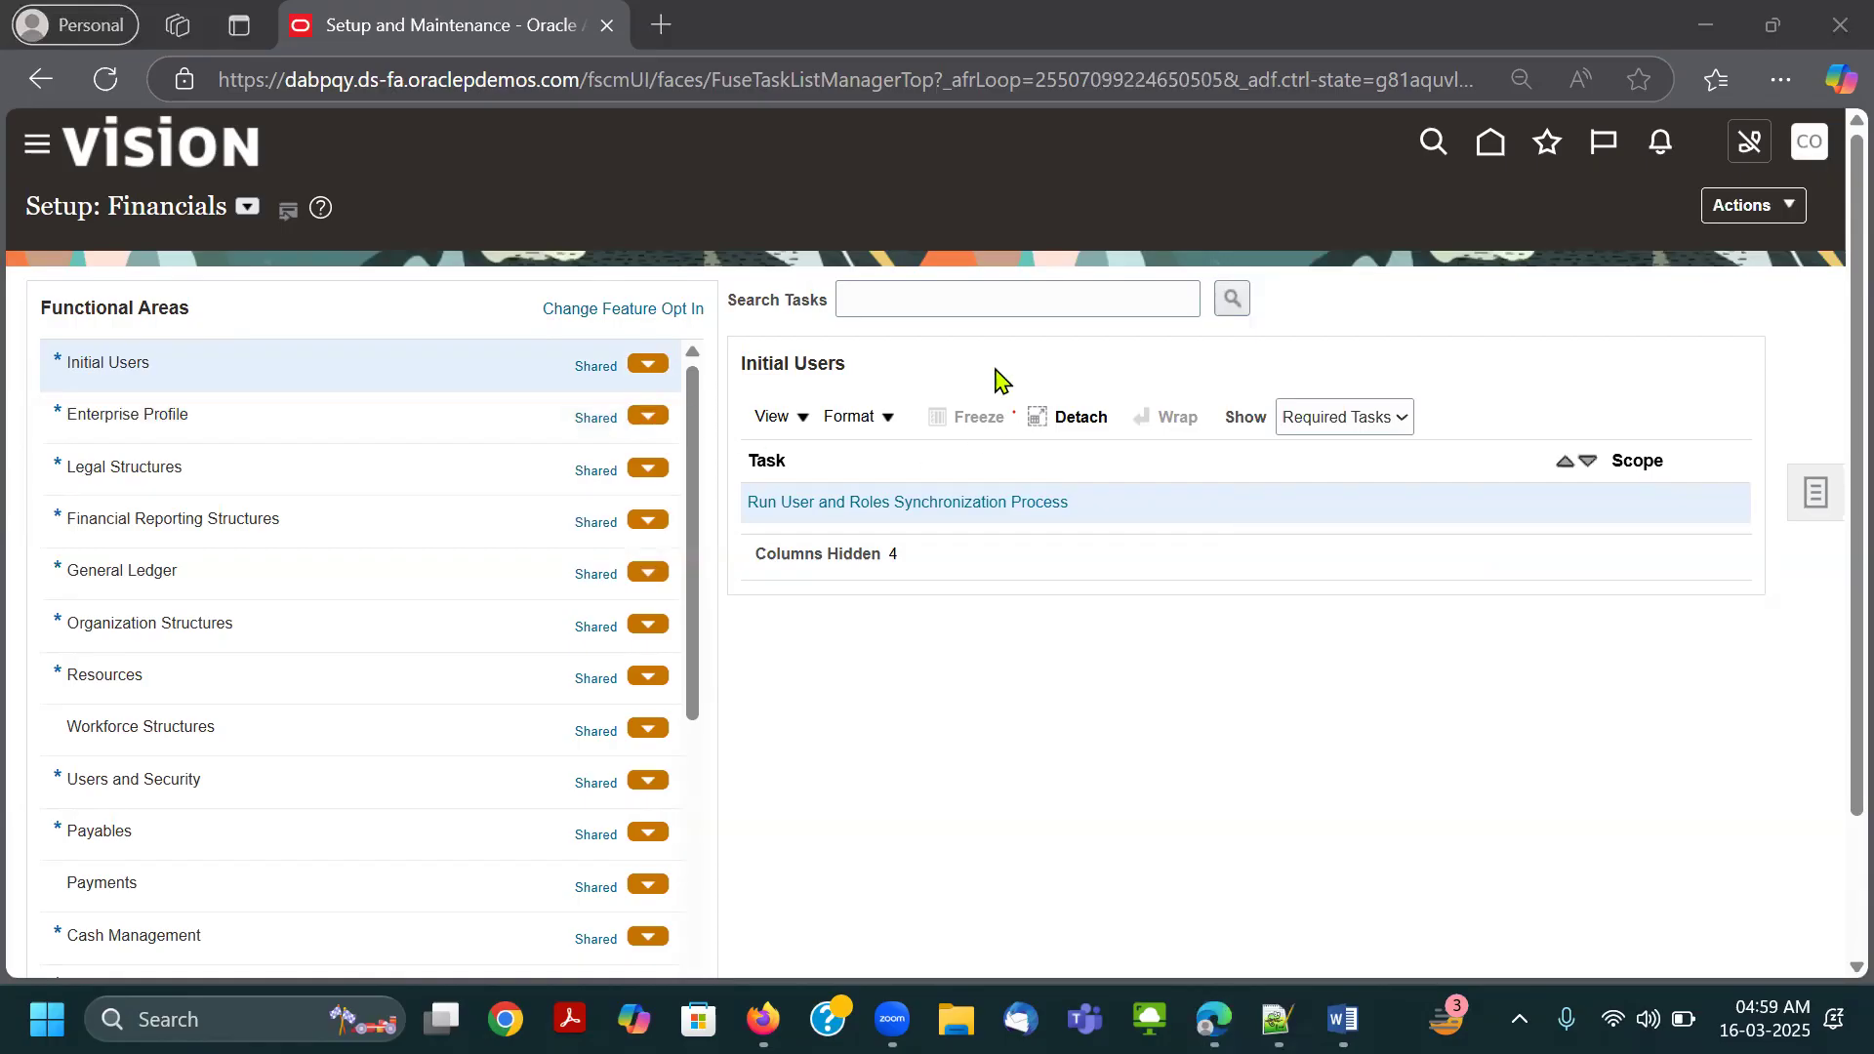
# Set the page zoom to 90% and expand the Tools group in the Navigator.
pyautogui.hotkey('ctrl', '-')
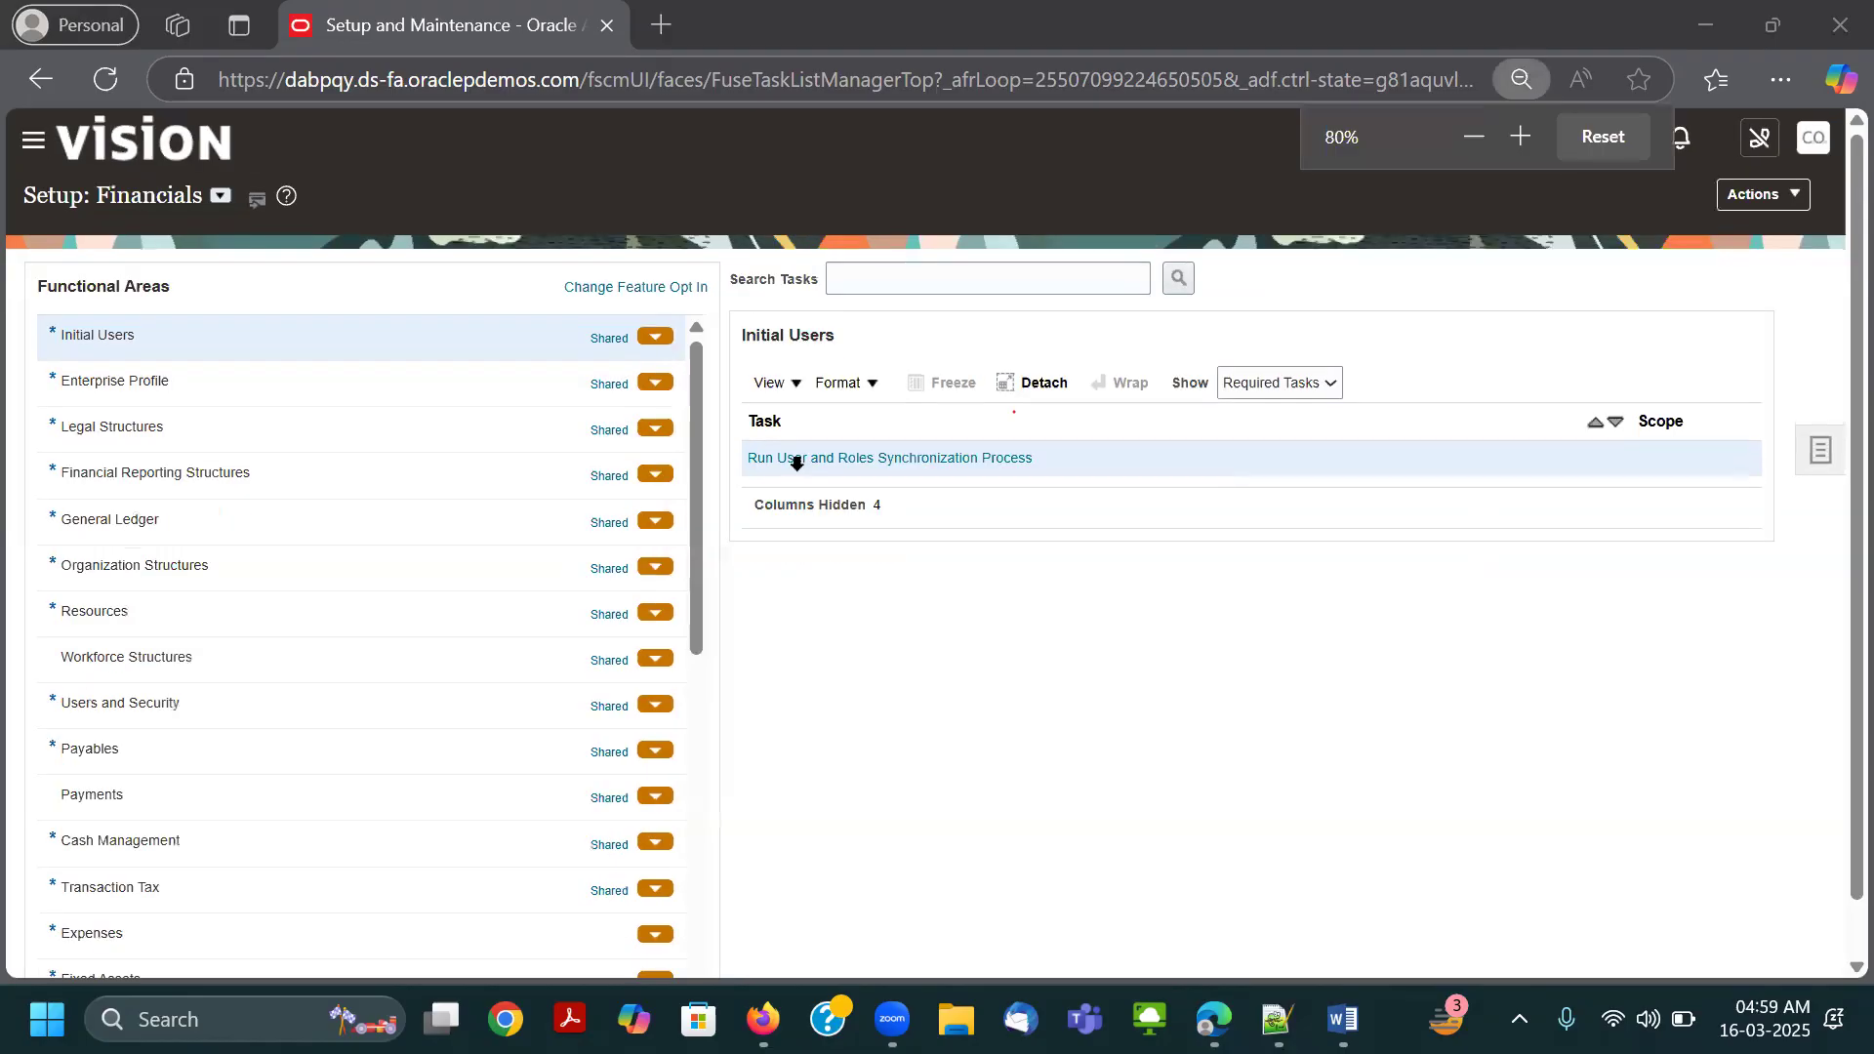
pyautogui.click(38, 143)
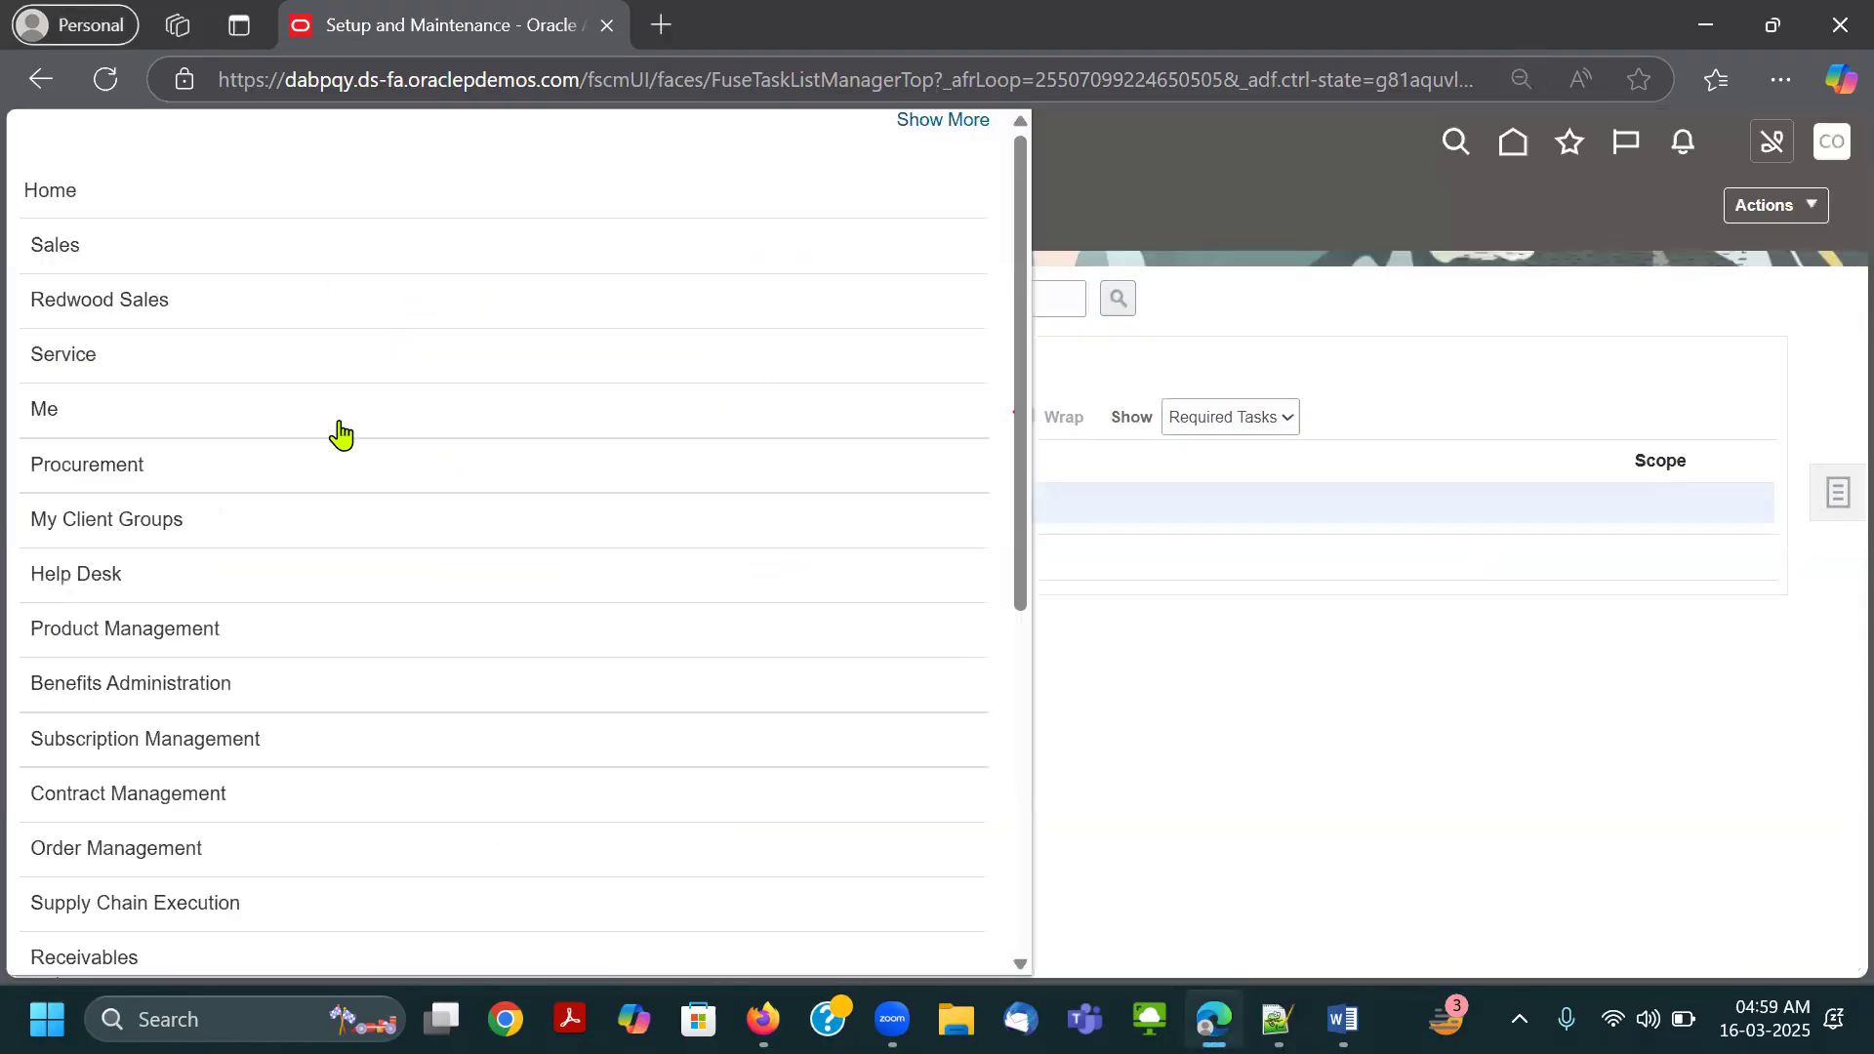
pyautogui.scroll(-5, 366, 499)
pyautogui.click(192, 778)
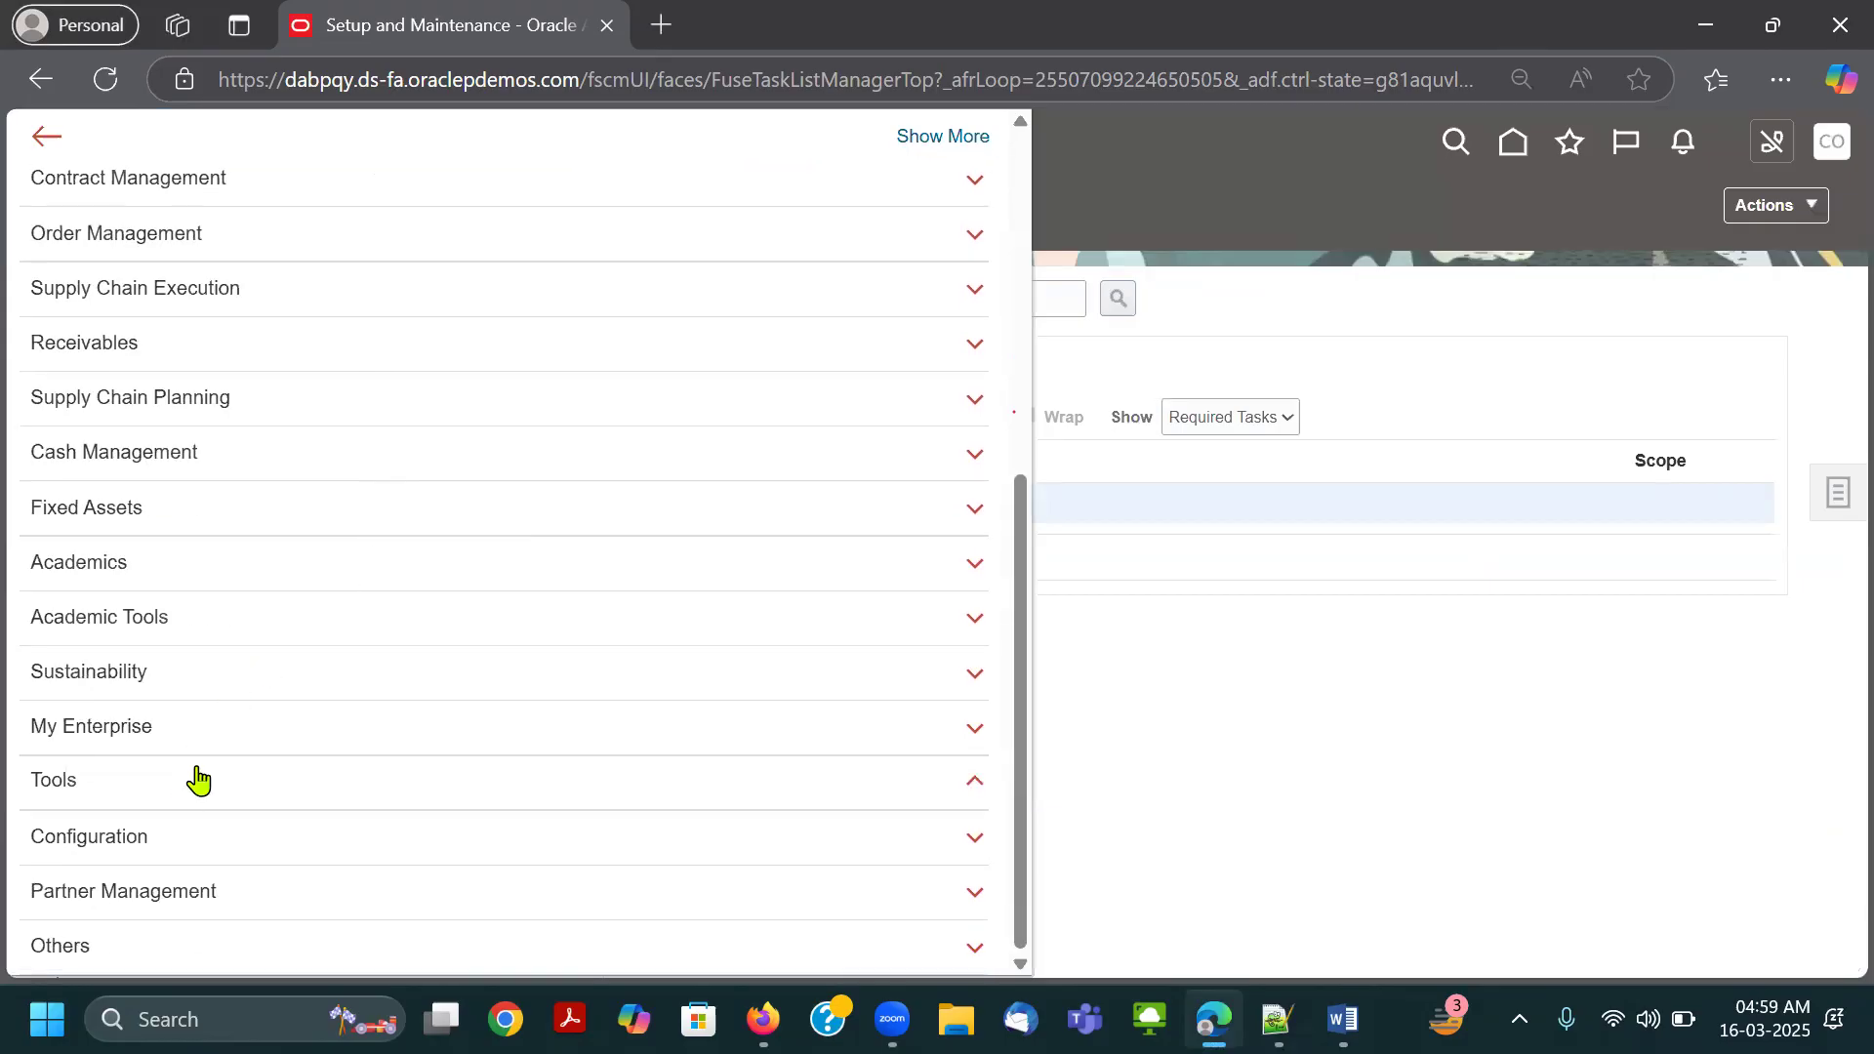
pyautogui.scroll(-4, 507, 606)
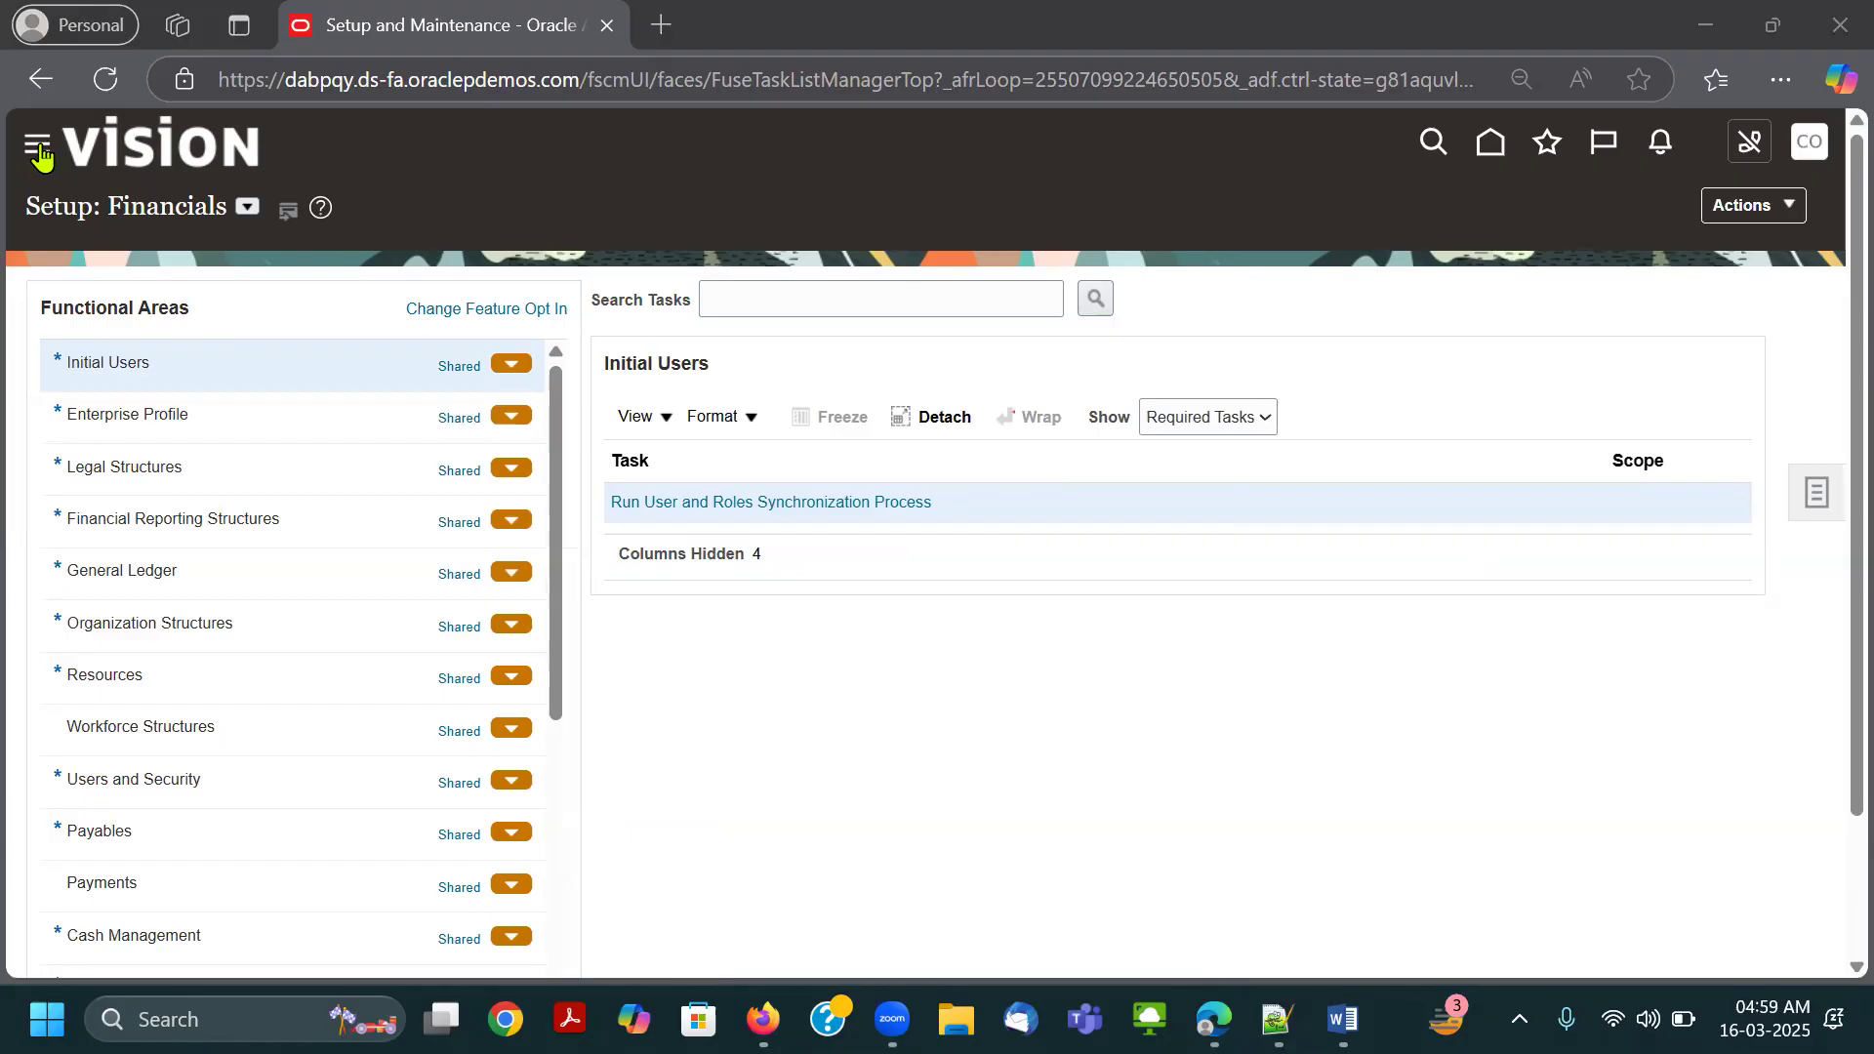
# Reopen the Navigator and set the page zoom to 80% to display every entry of the expanded Tools group.
pyautogui.click(37, 143)
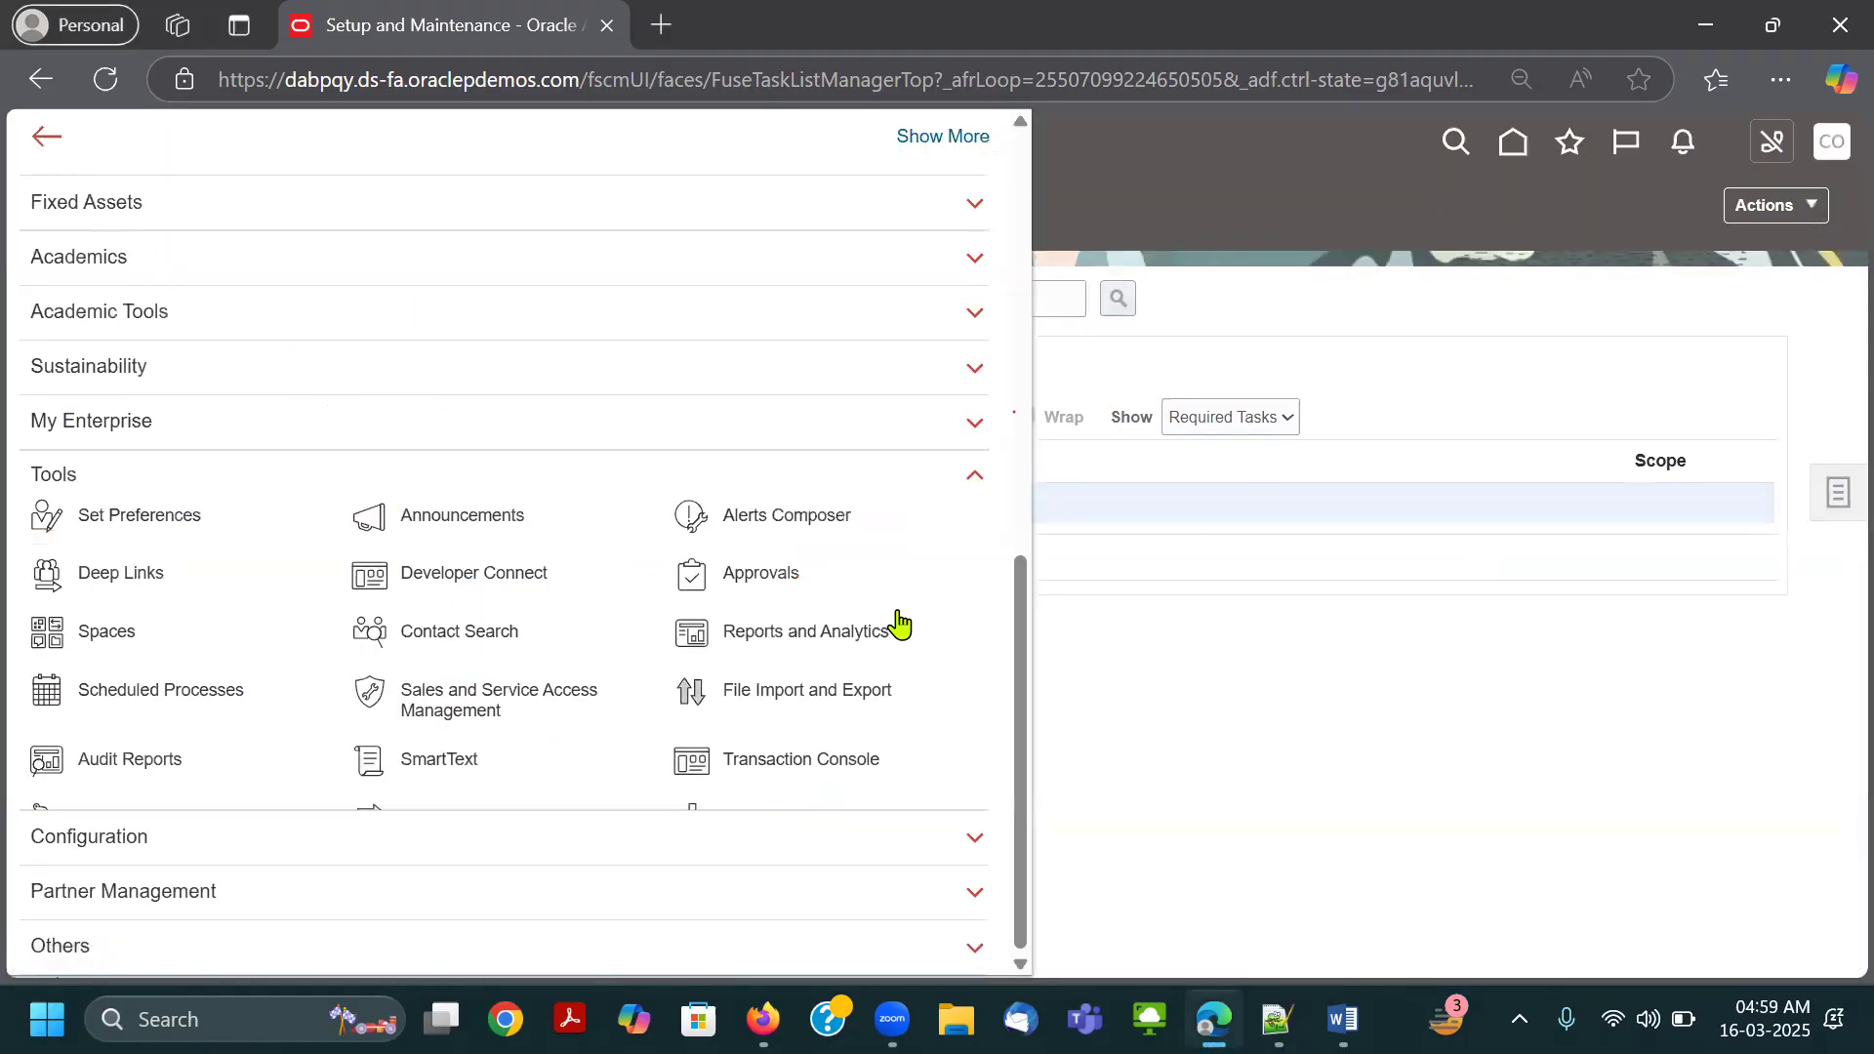
pyautogui.moveTo(1022, 639); pyautogui.dragTo(1029, 590)
pyautogui.scroll(-1, 469, 769)
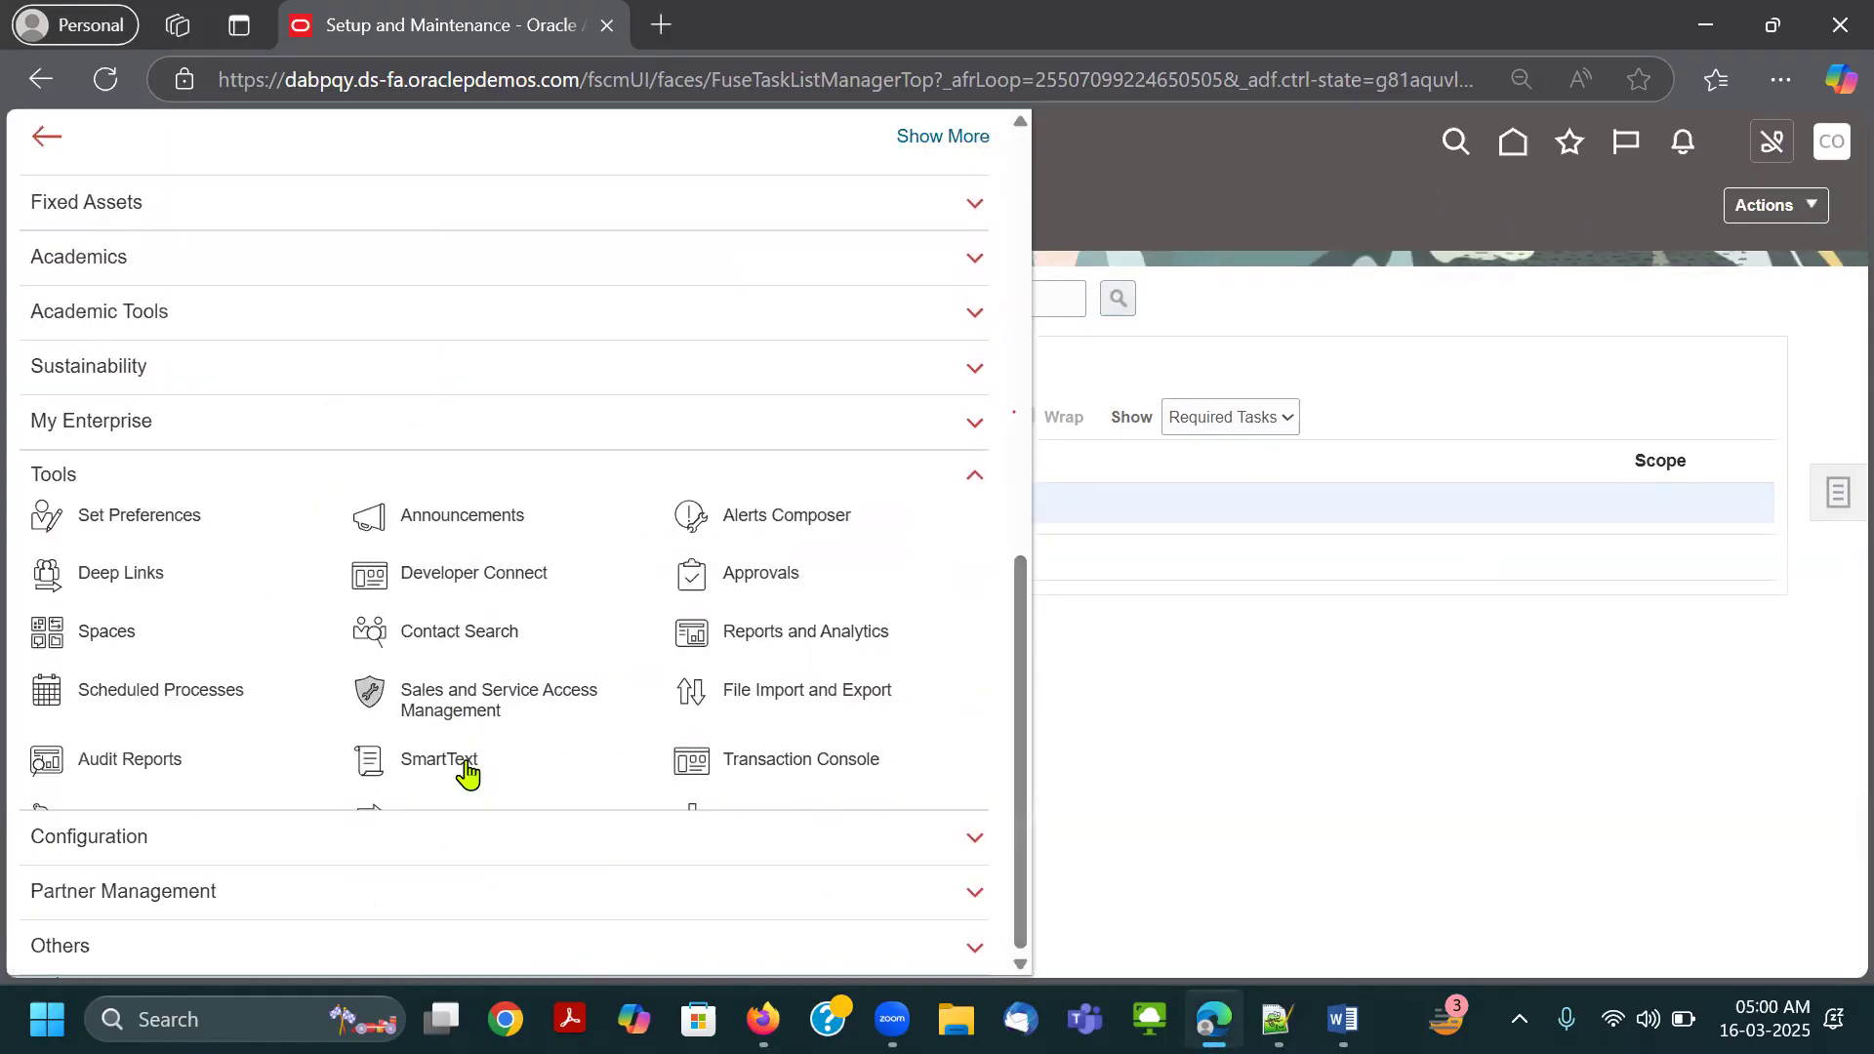
pyautogui.hotkey('ctrl', '-')
pyautogui.hotkey('ctrl', '-')
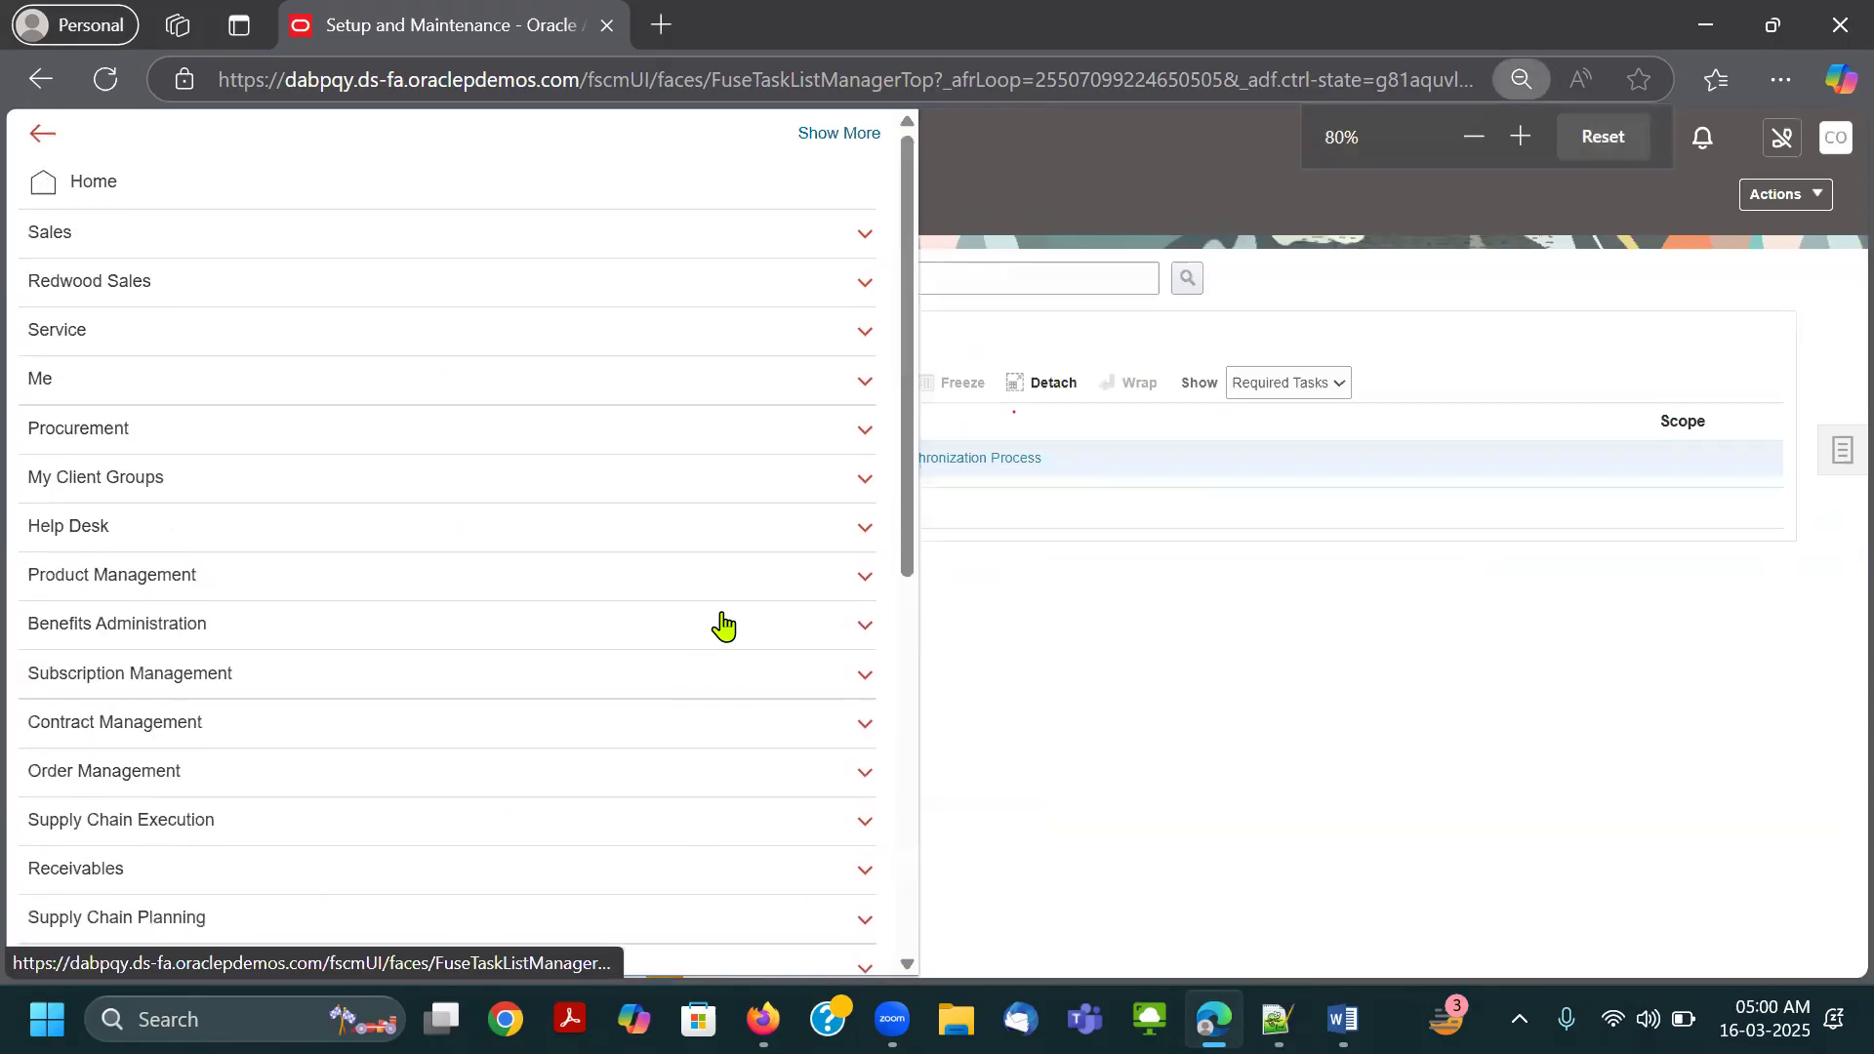
pyautogui.click(851, 537)
pyautogui.click(501, 798)
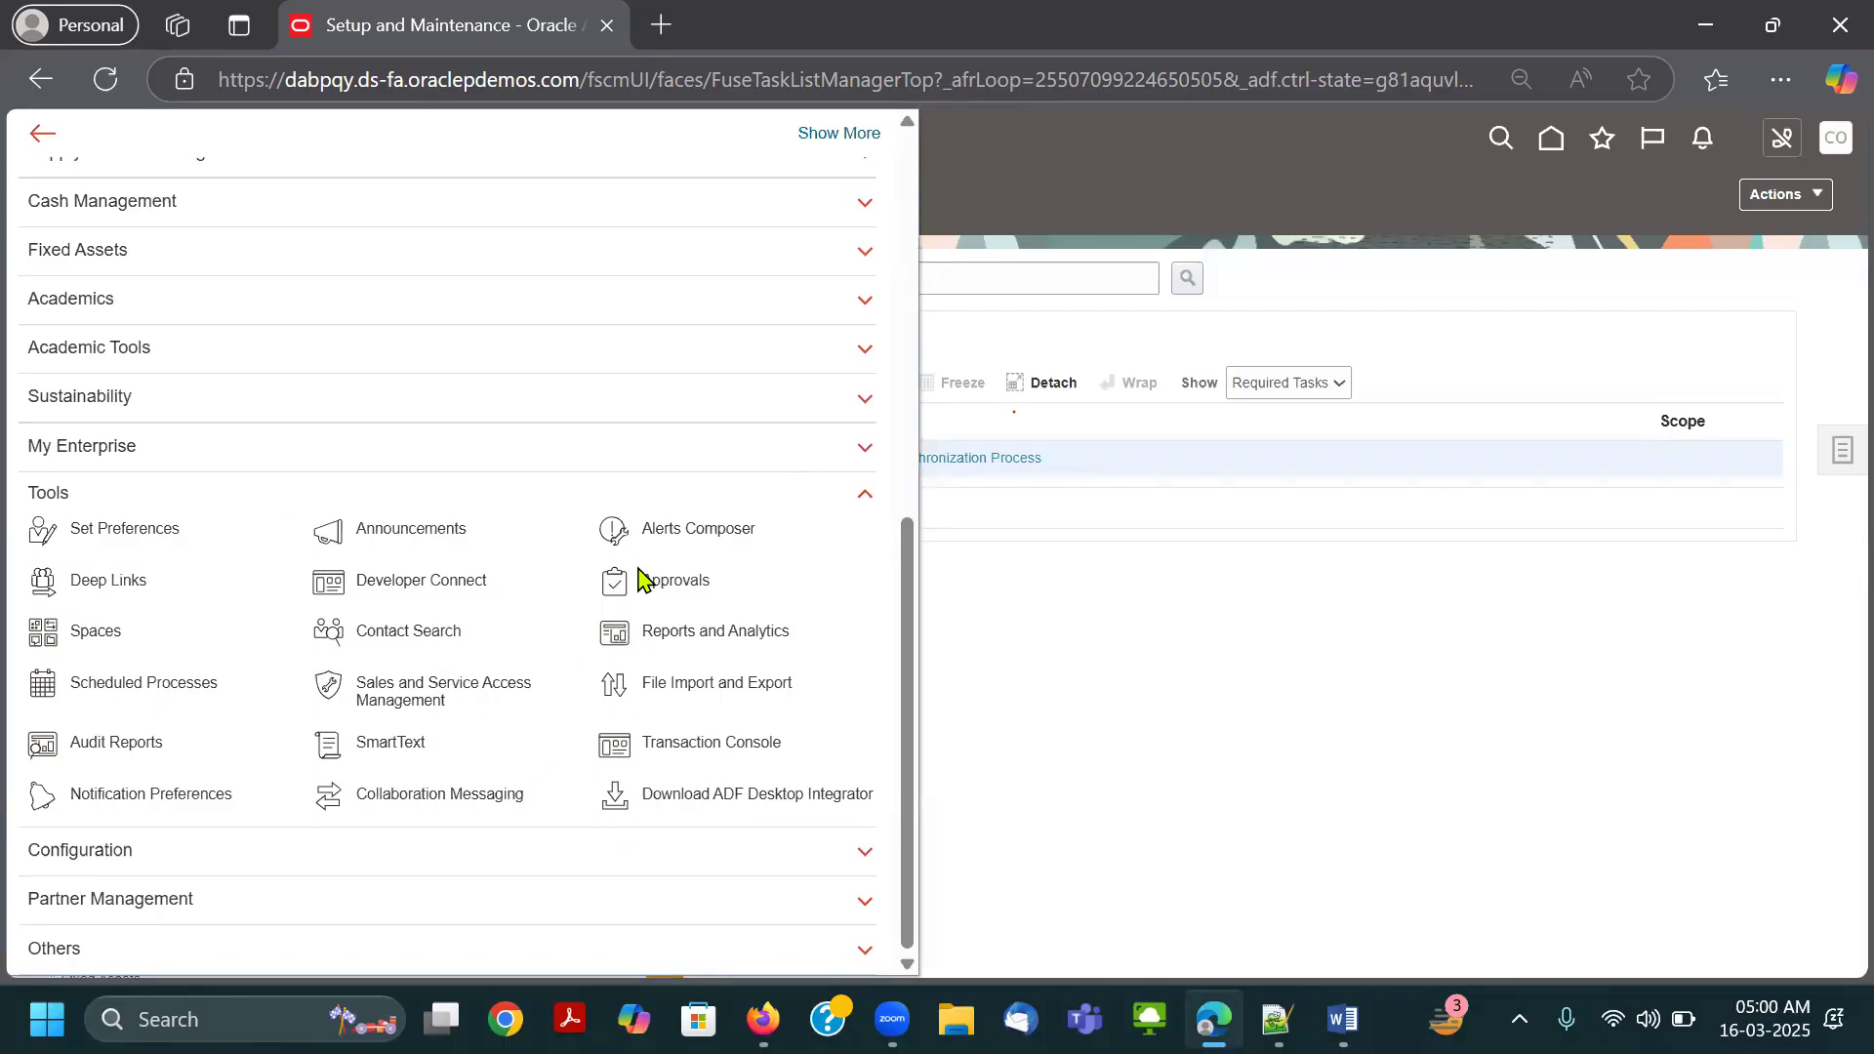
# Outline the Tools group and its Scheduled Processes entry in the Navigator with red rectangles.
pyautogui.moveTo(16, 478); pyautogui.dragTo(882, 818)
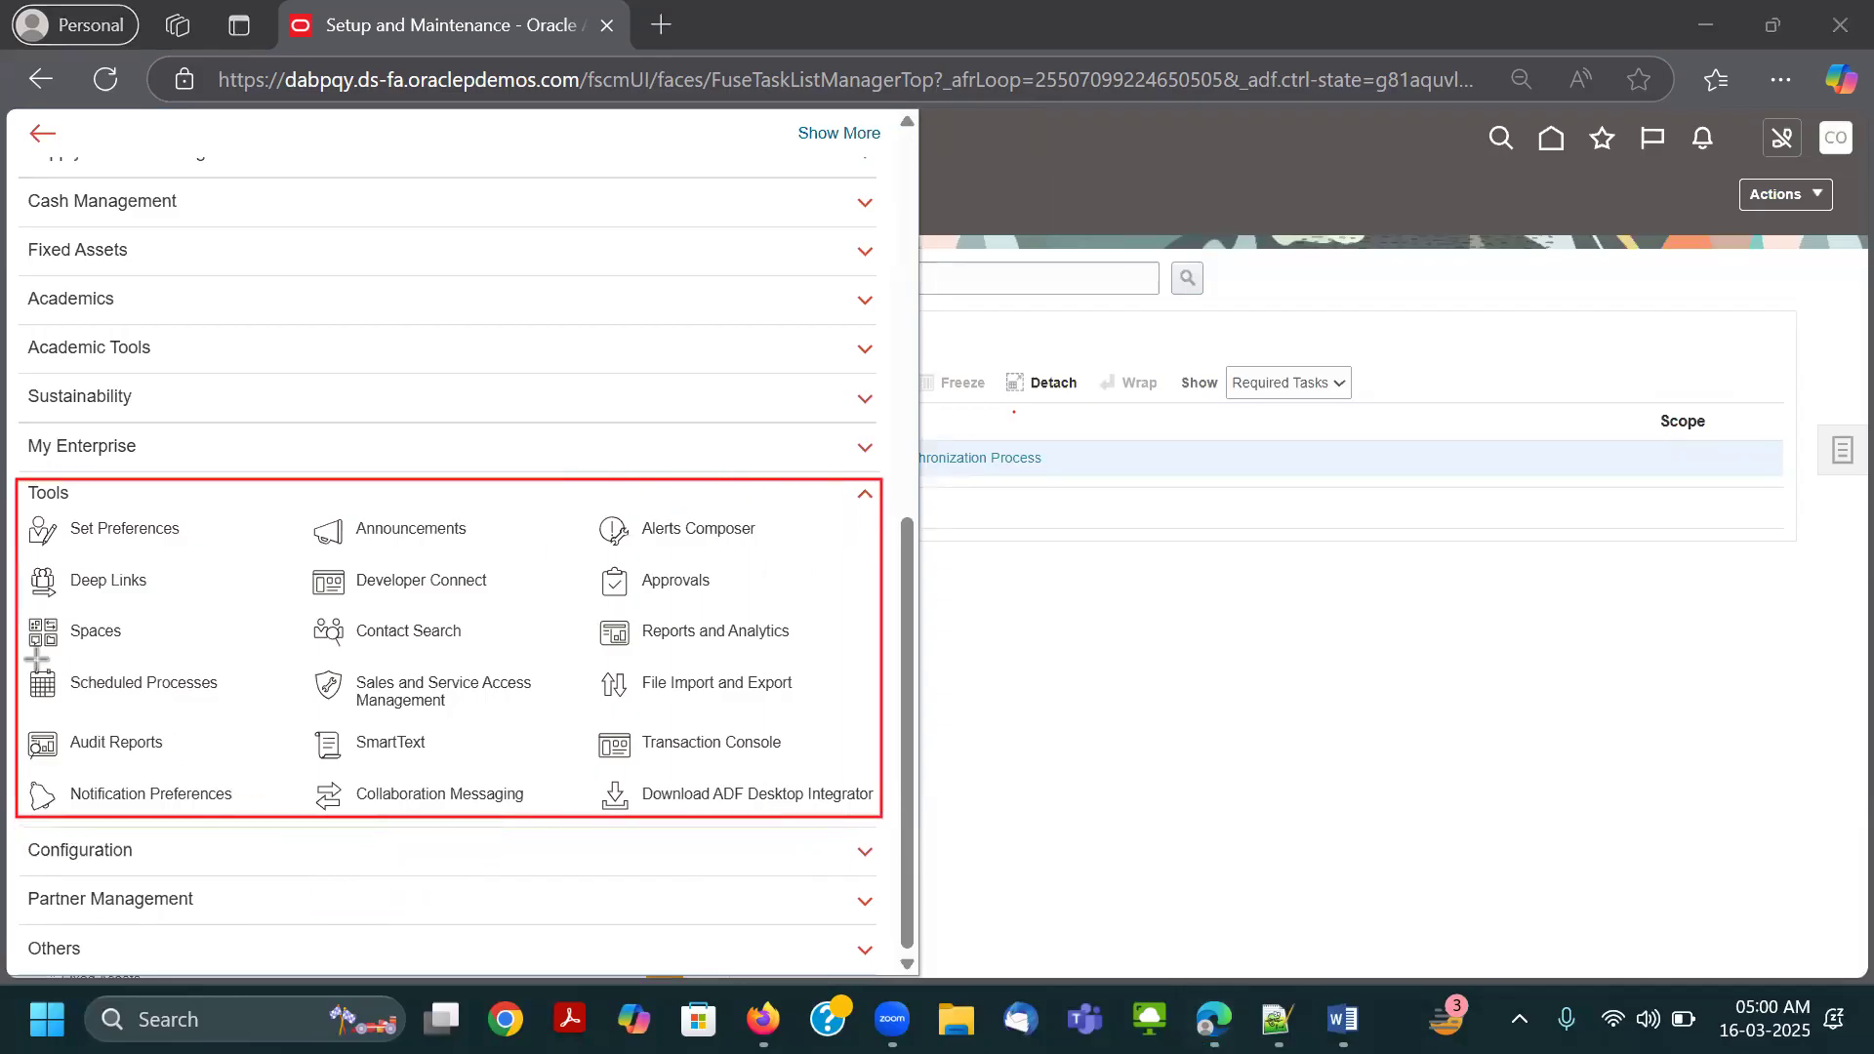
pyautogui.moveTo(29, 659); pyautogui.dragTo(230, 701)
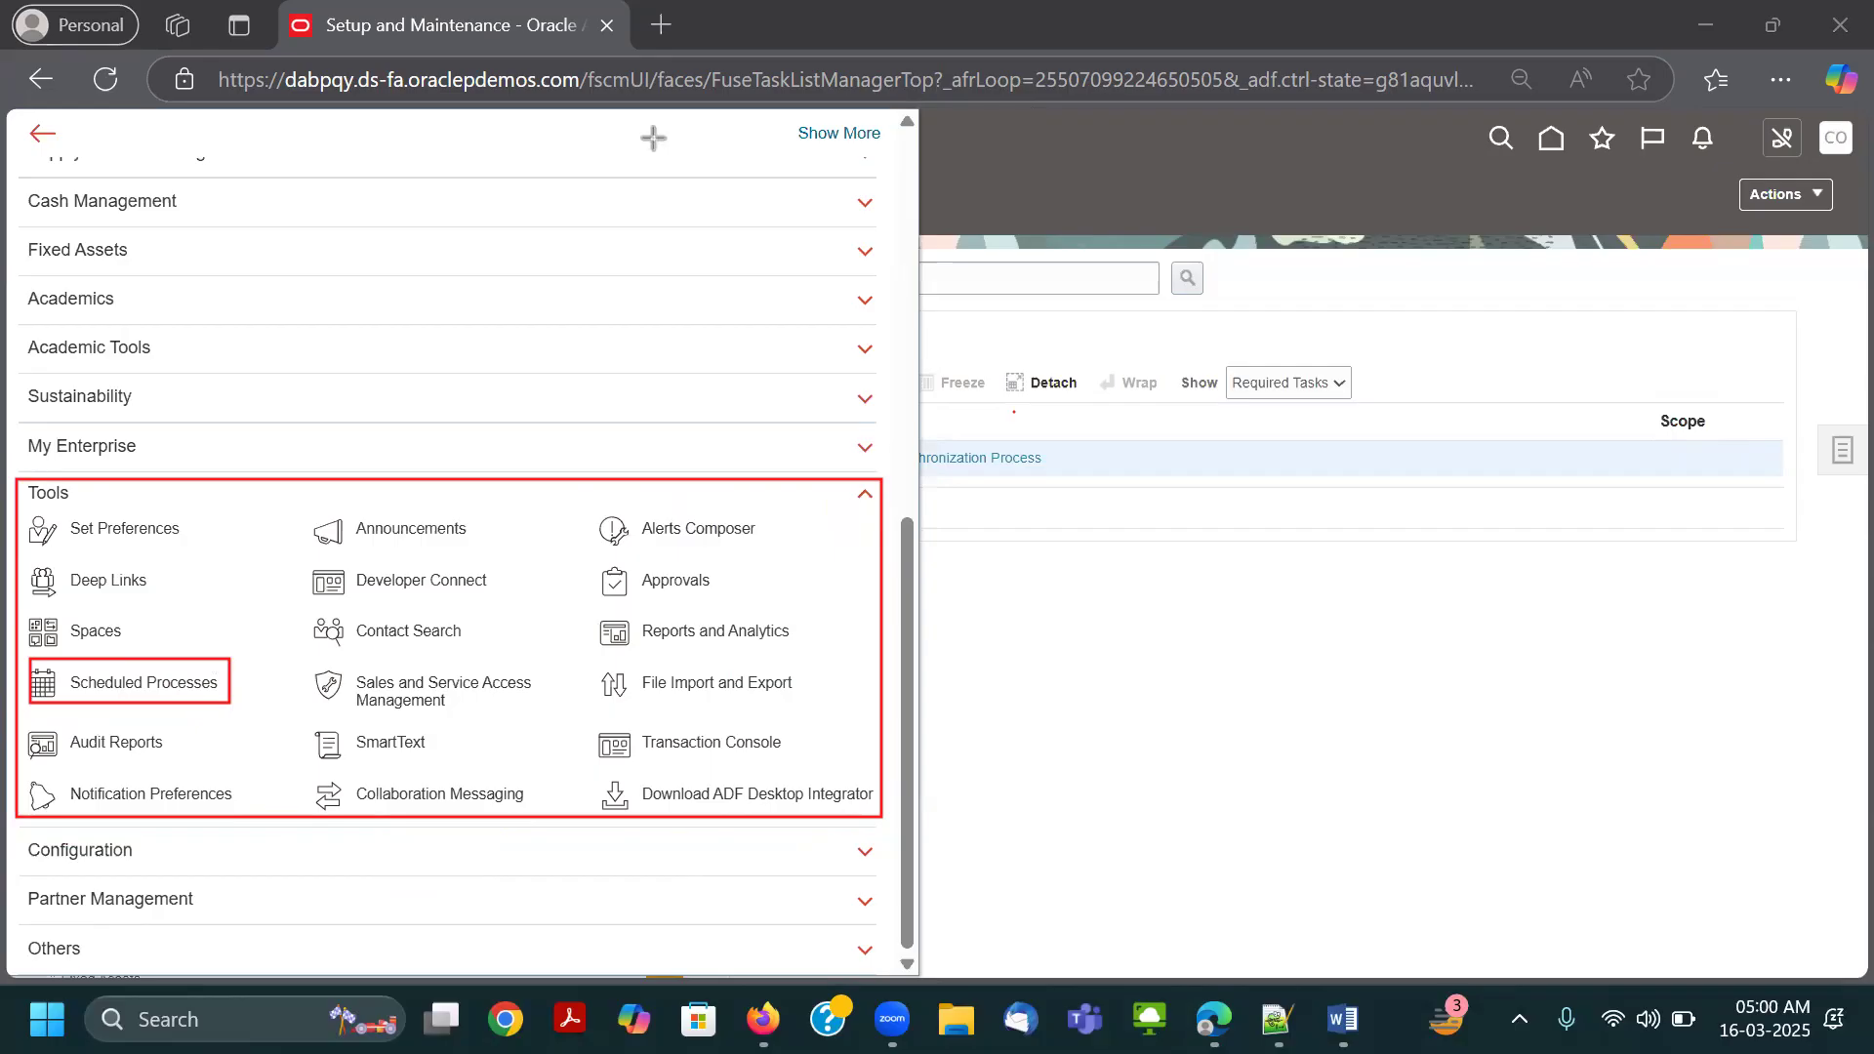
pyautogui.click(1412, 227)
# Switch to the Word document, clear the red markup and paste the annotated Navigator screenshot below the last image.
pyautogui.hotkey('alt', 'Tab')
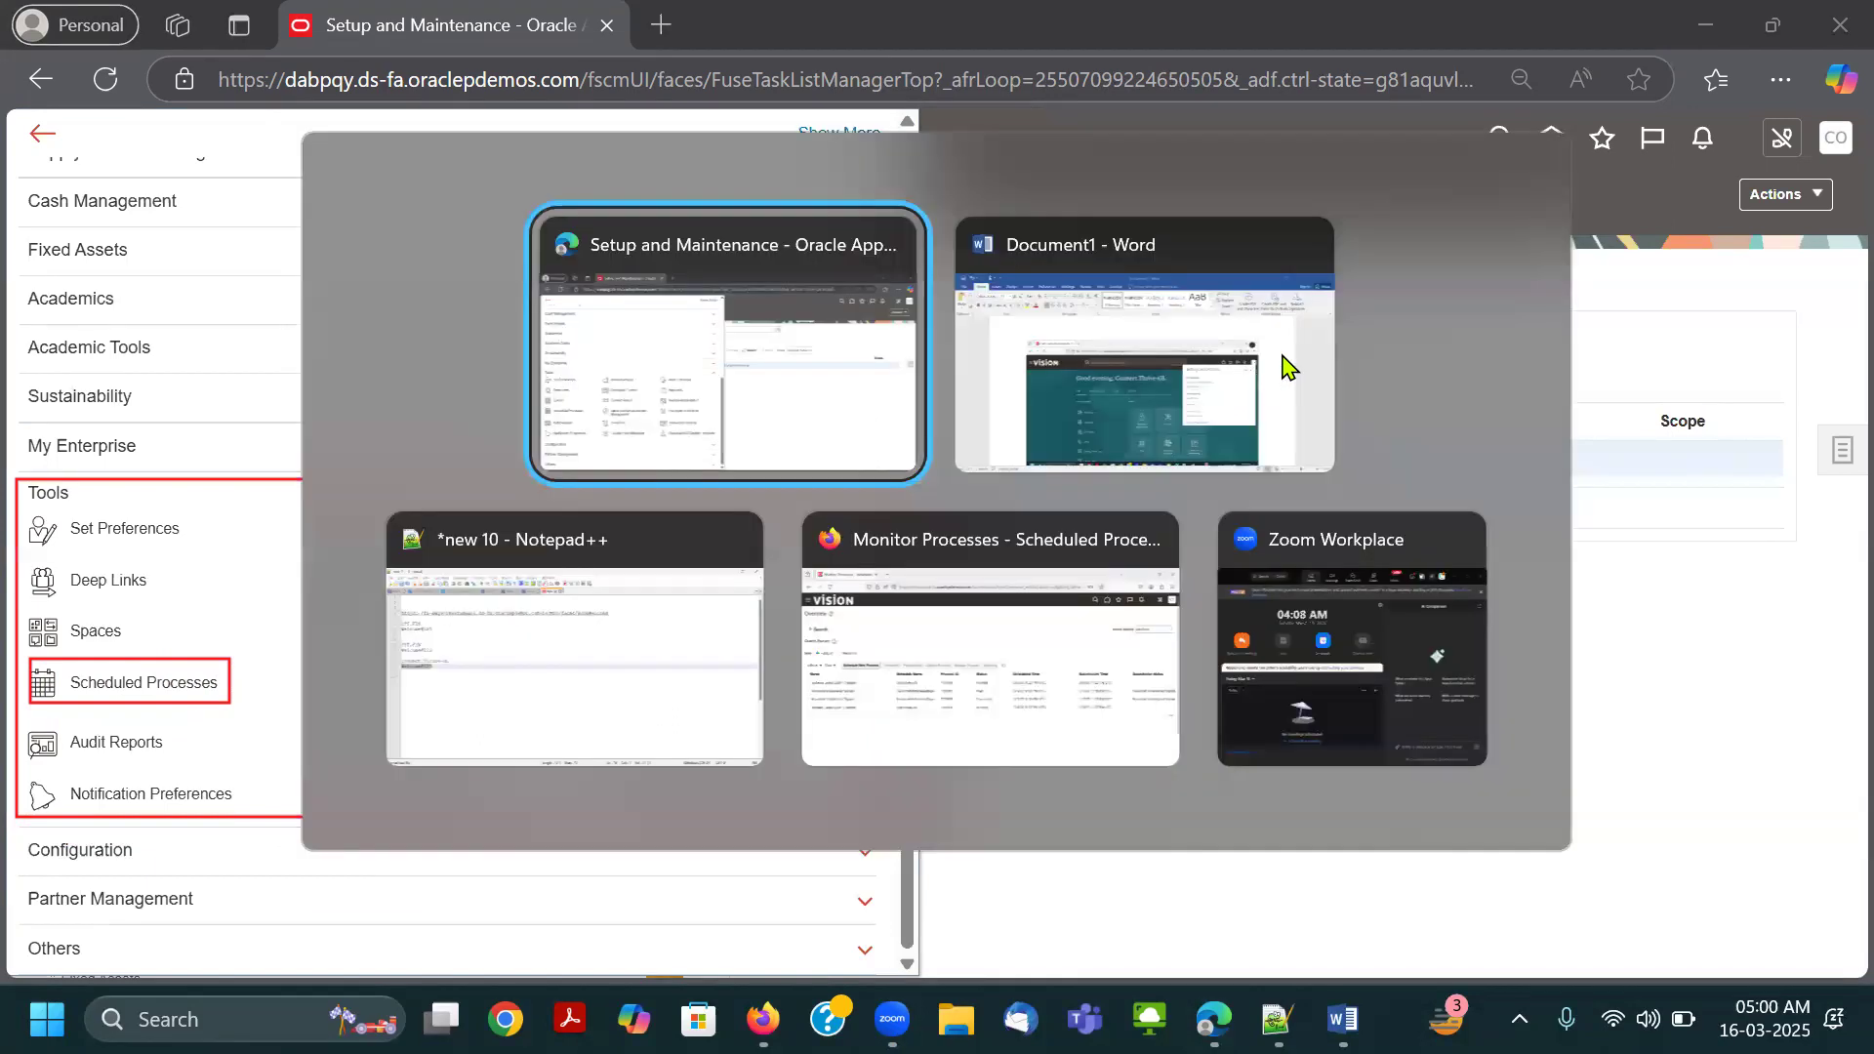
pyautogui.scroll(-4, 1435, 606)
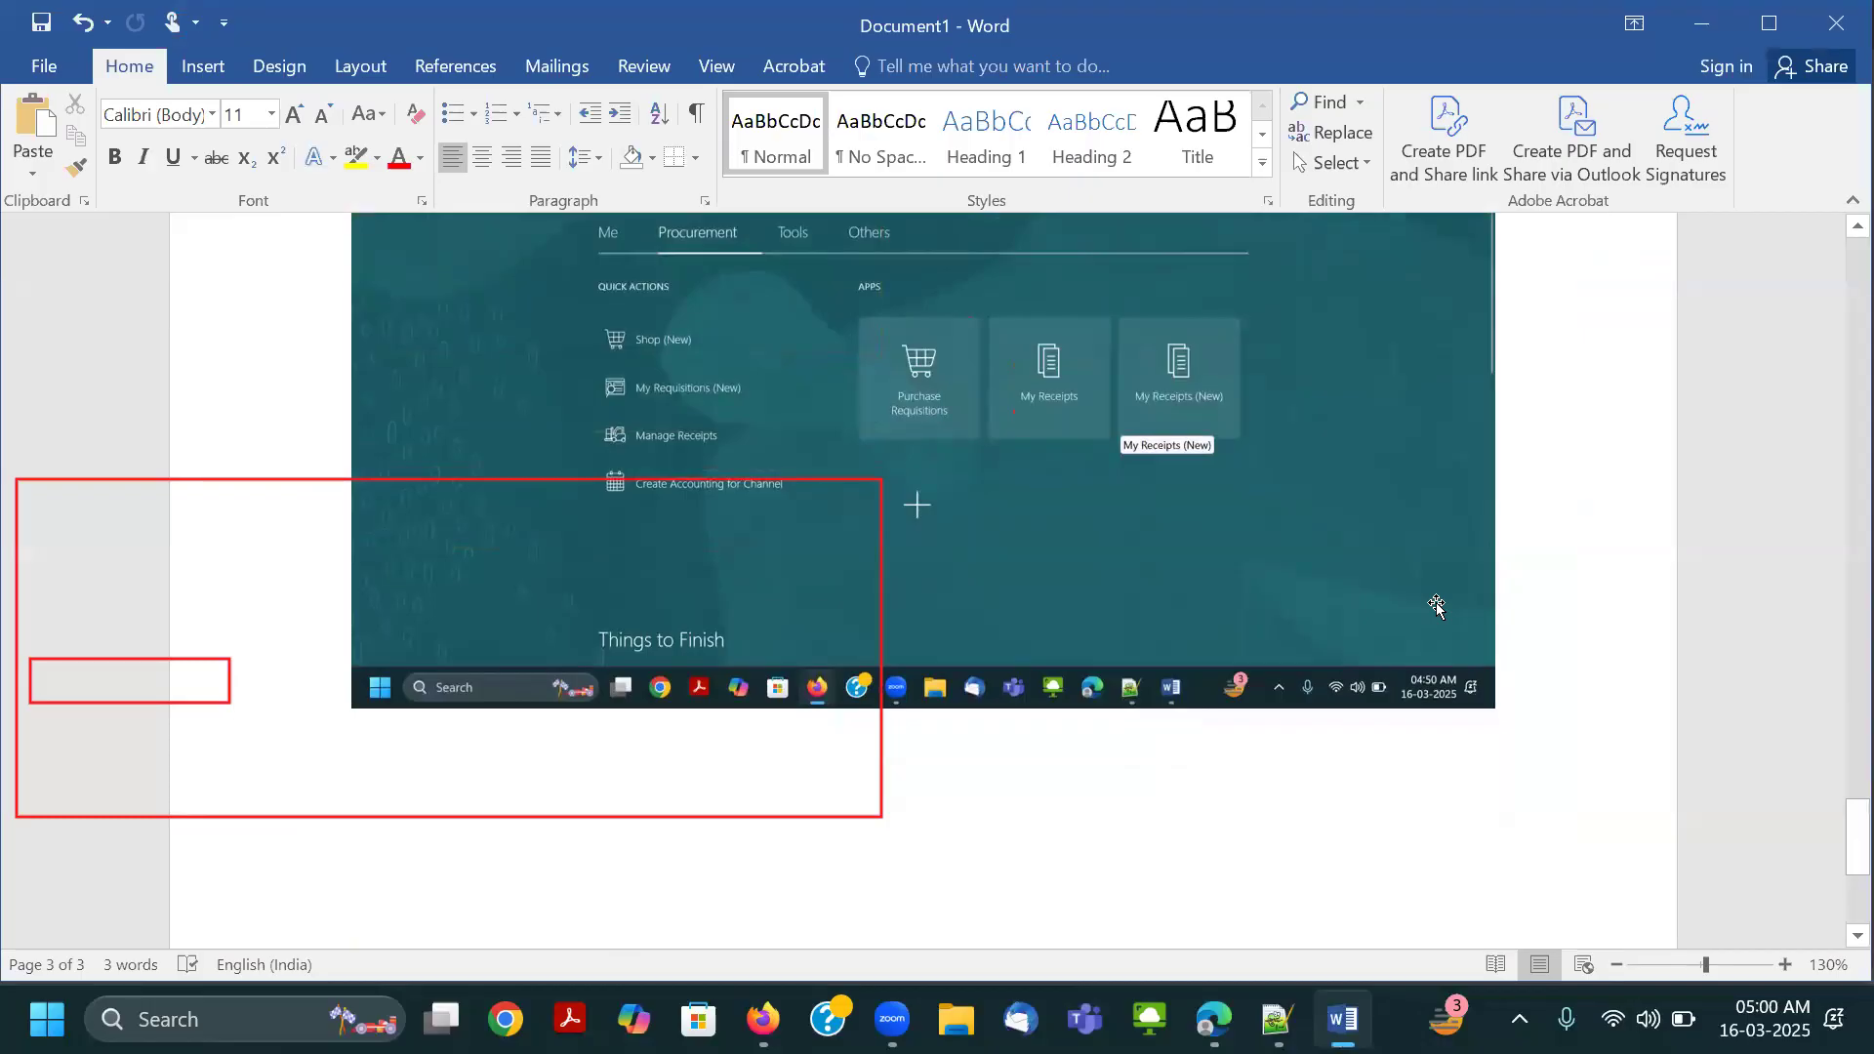
pyautogui.click(1070, 840)
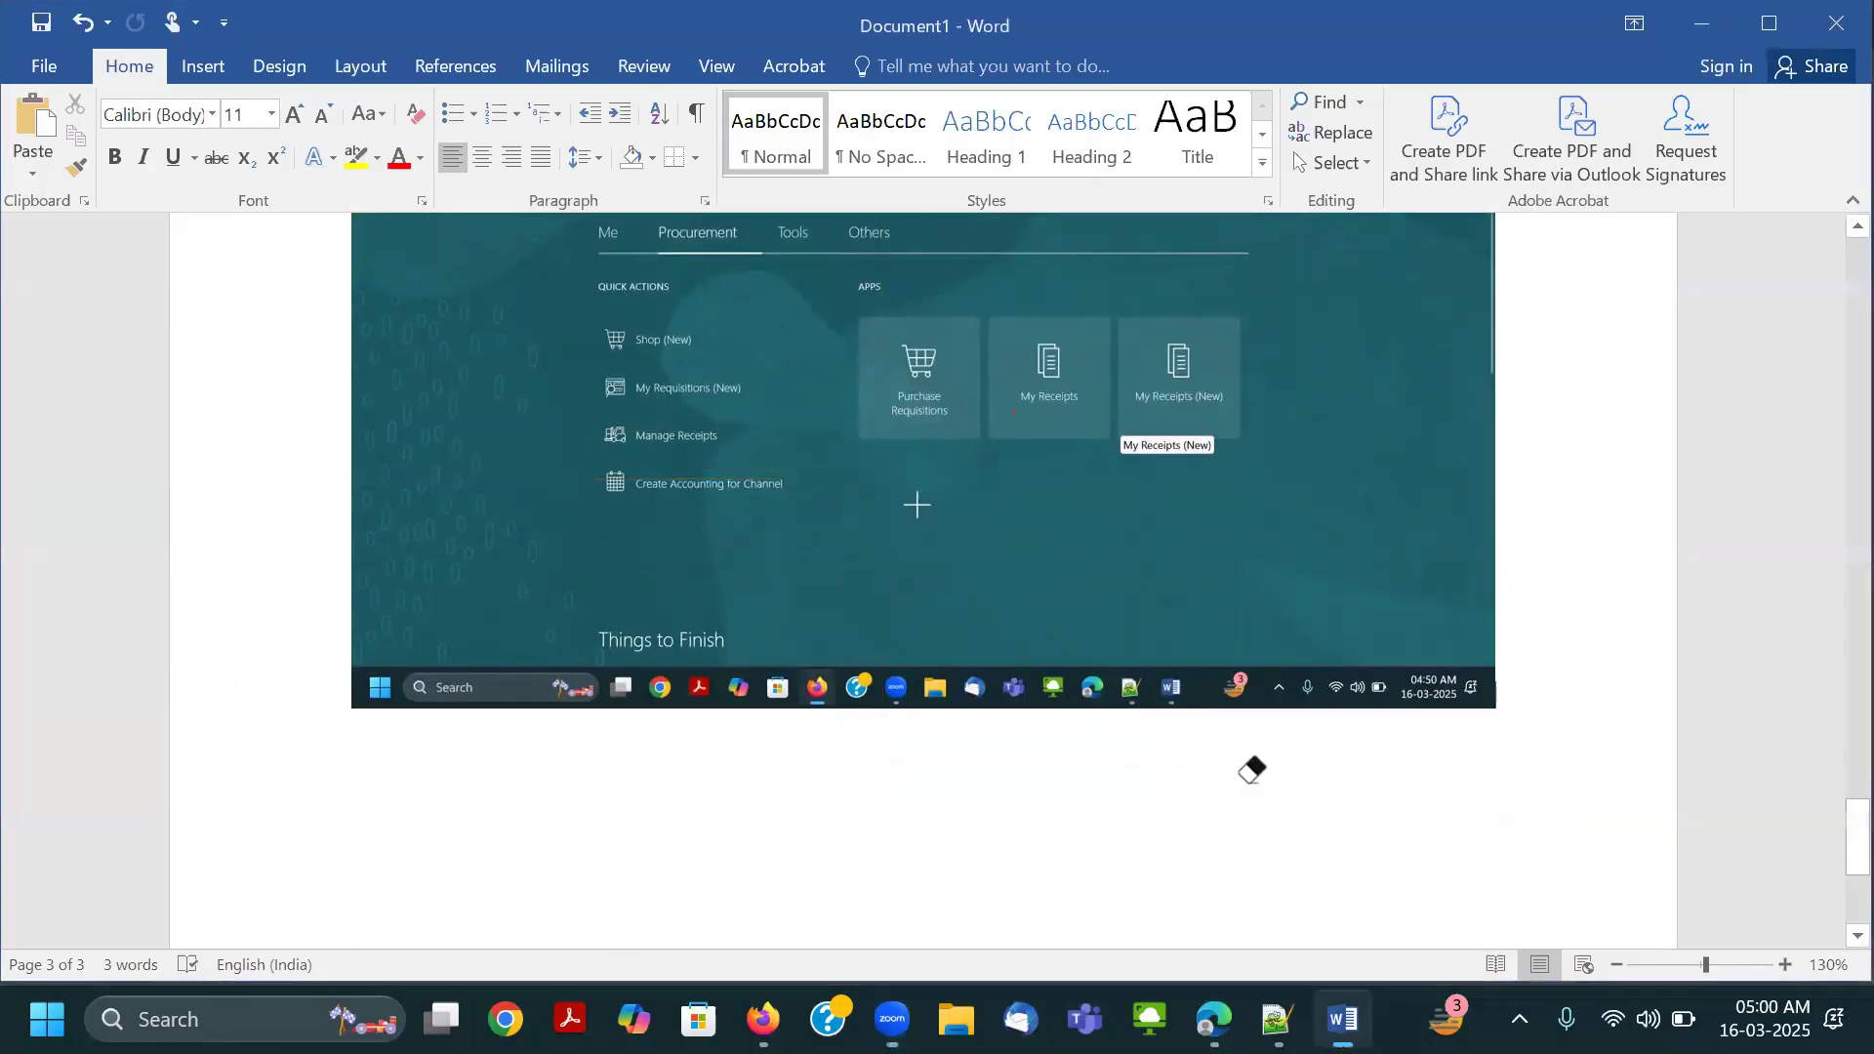
pyautogui.click(650, 36)
pyautogui.scroll(-6, 1152, 802)
pyautogui.scroll(5, 1408, 562)
pyautogui.scroll(1, 1410, 566)
pyautogui.hotkey('ctrl', 'z')
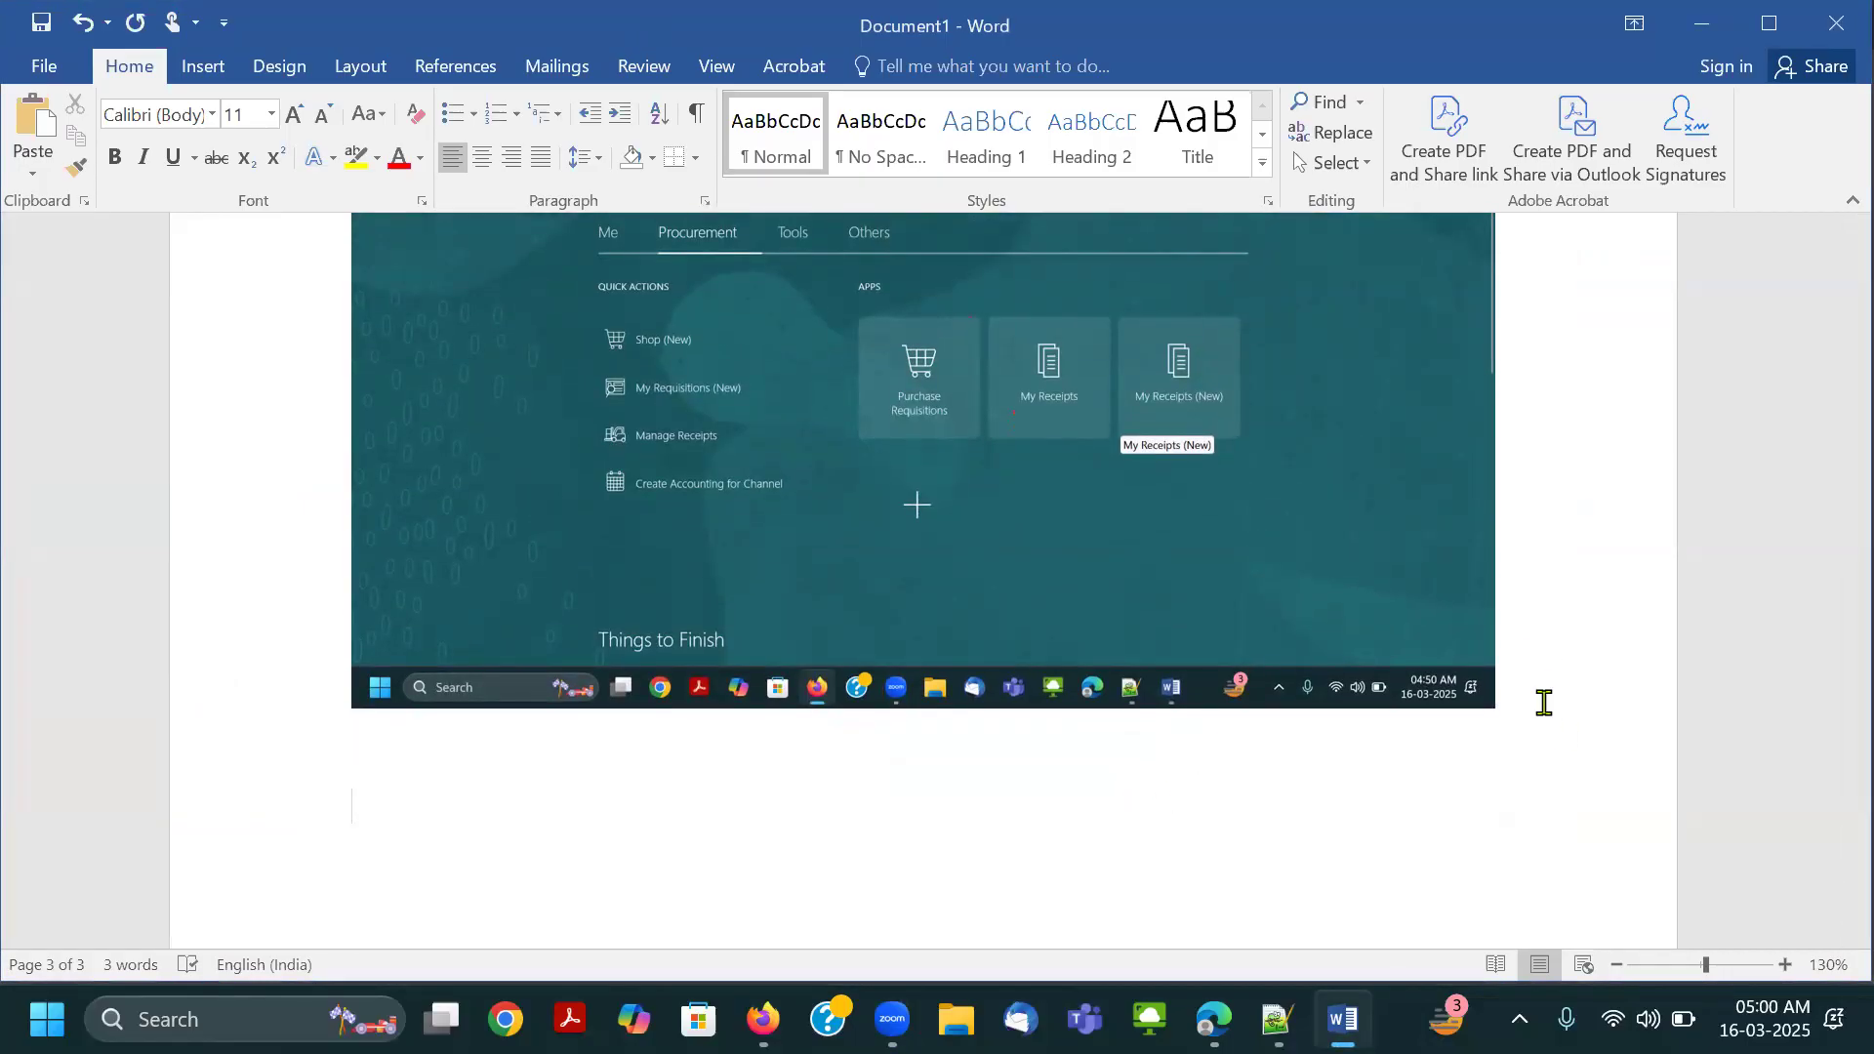
pyautogui.hotkey('ctrl', 'v')
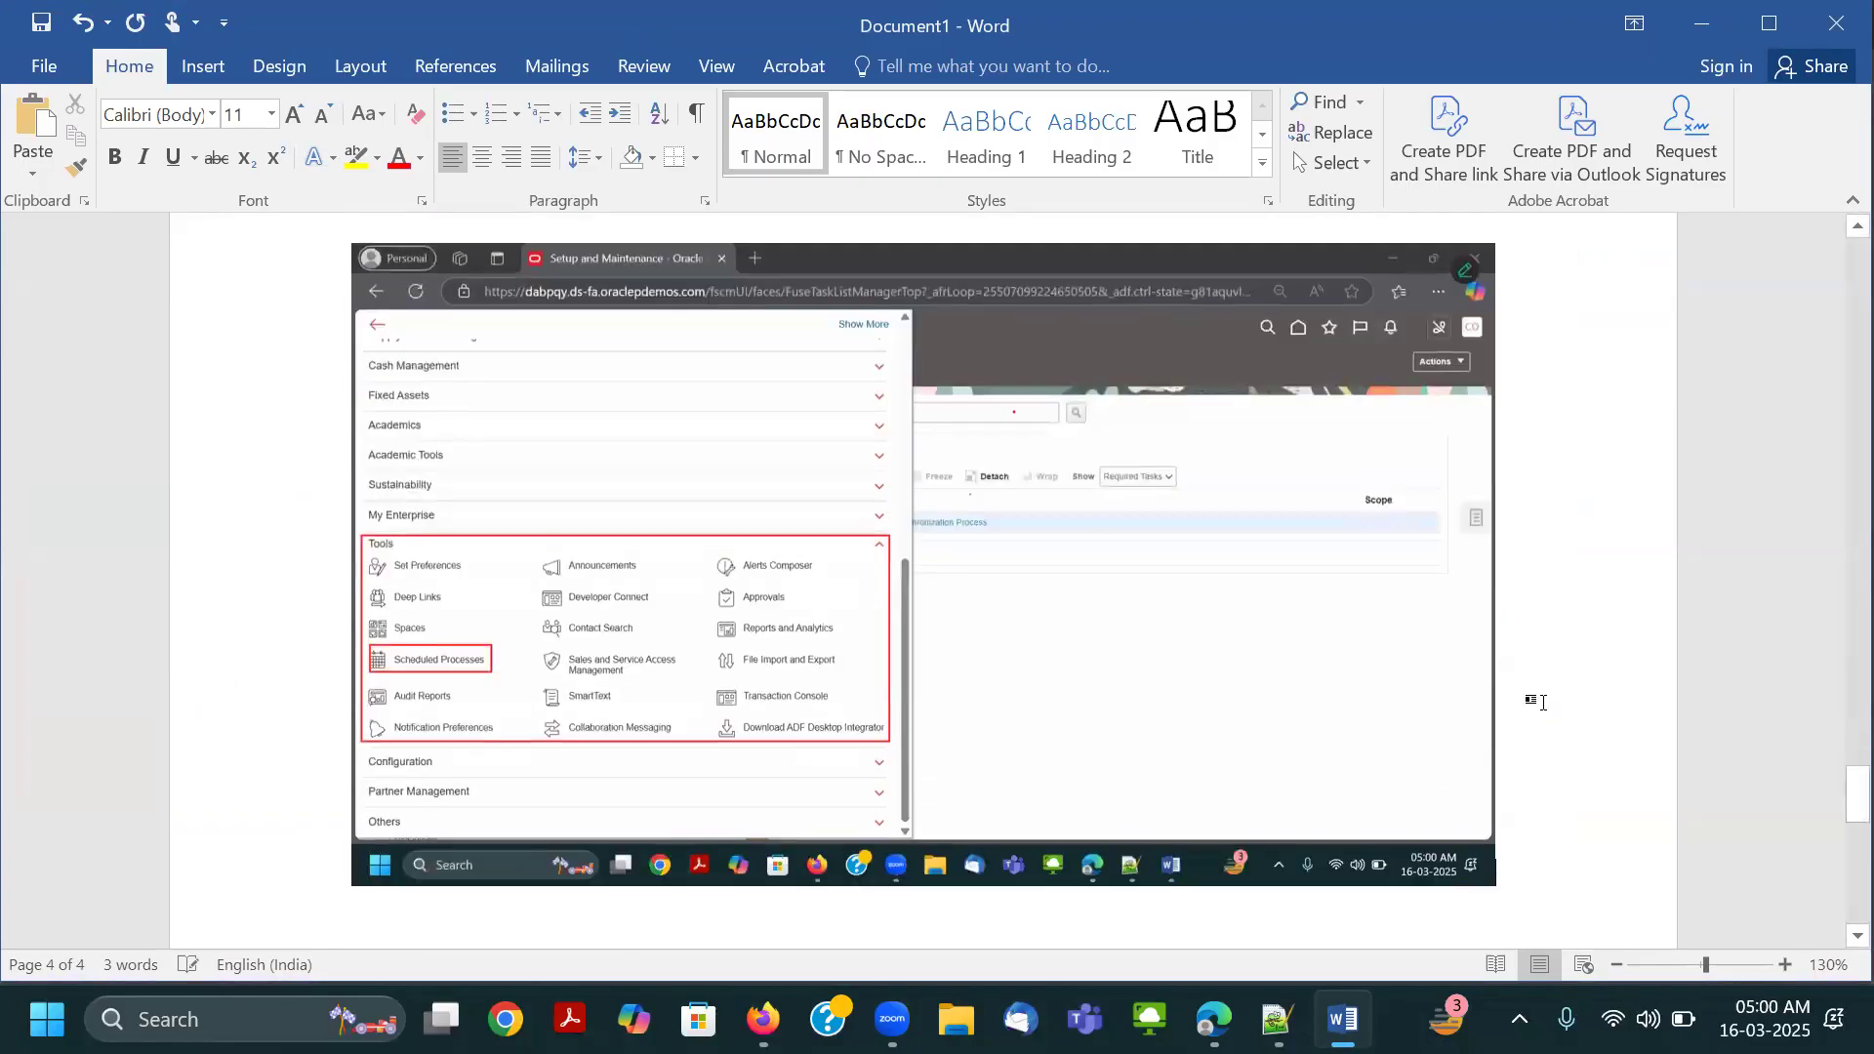
# Return to Edge, close the Navigator and go to the Oracle home page.
pyautogui.hotkey('alt', 'Tab')
pyautogui.hotkey('alt', 'Tab')
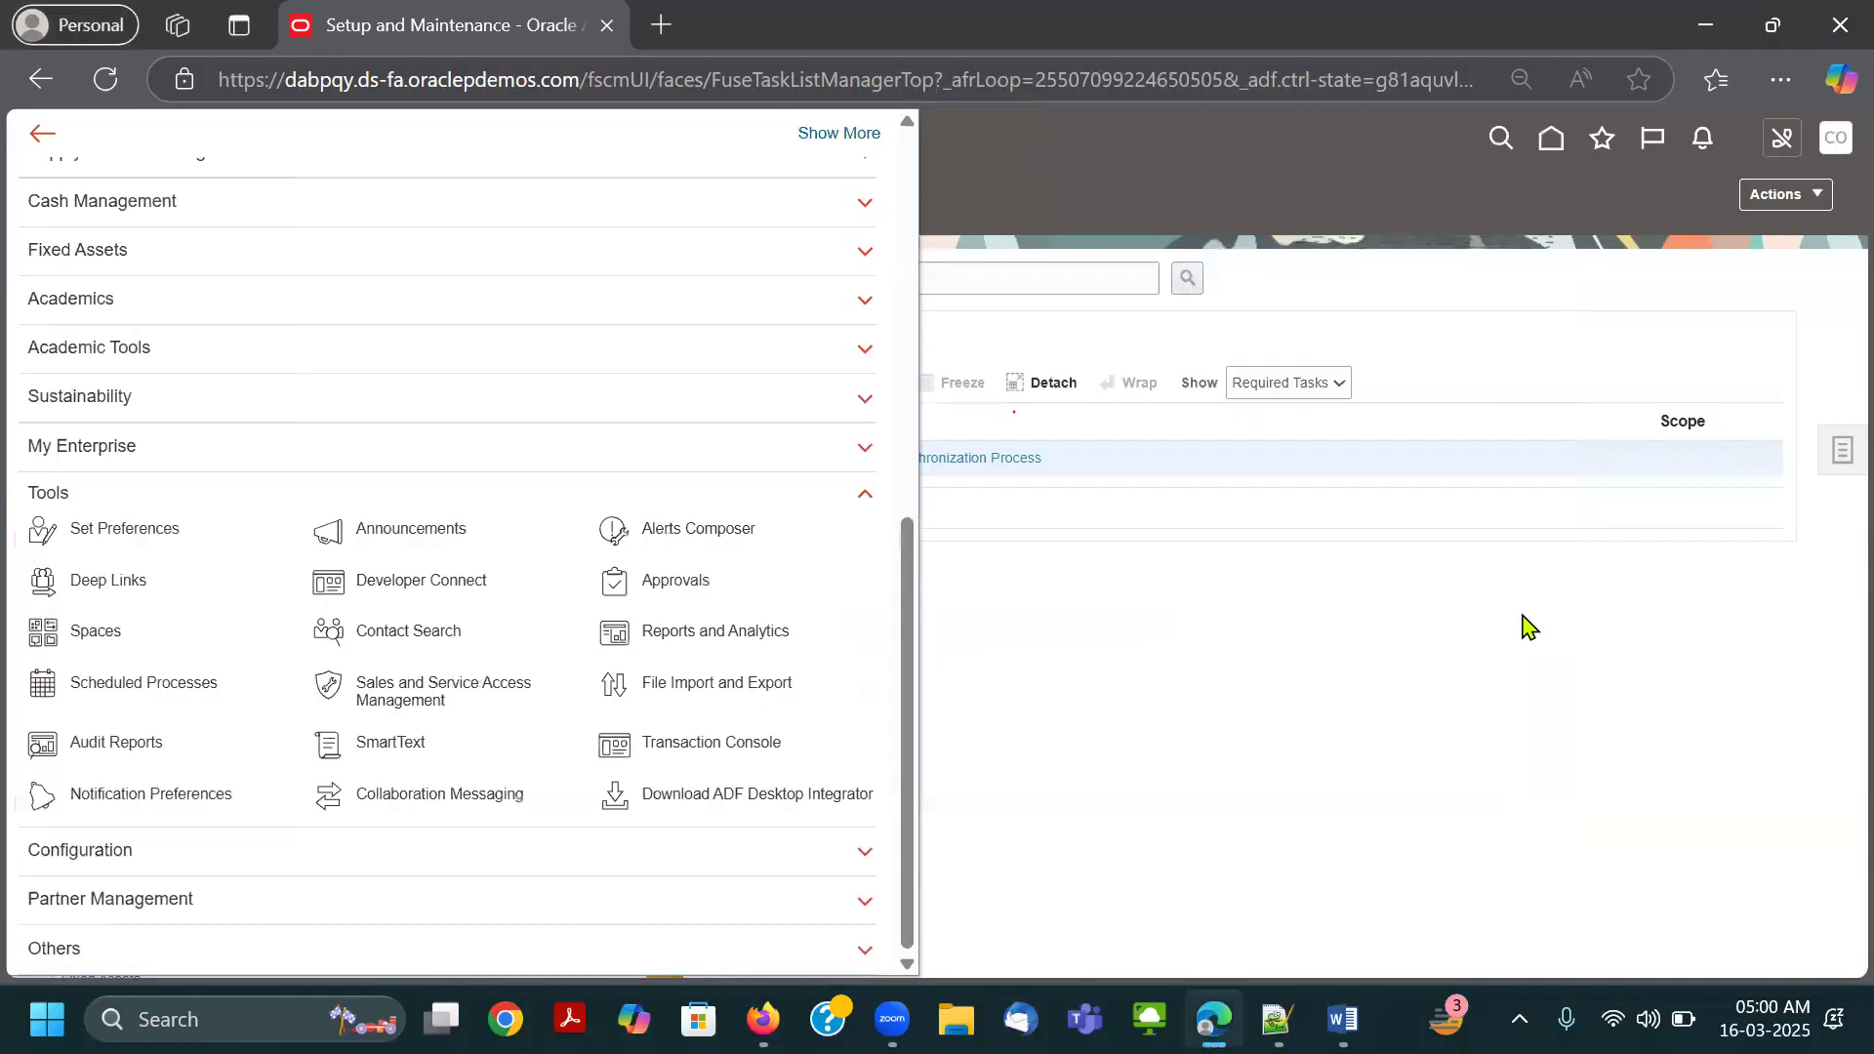
pyautogui.click(1187, 191)
pyautogui.click(1529, 138)
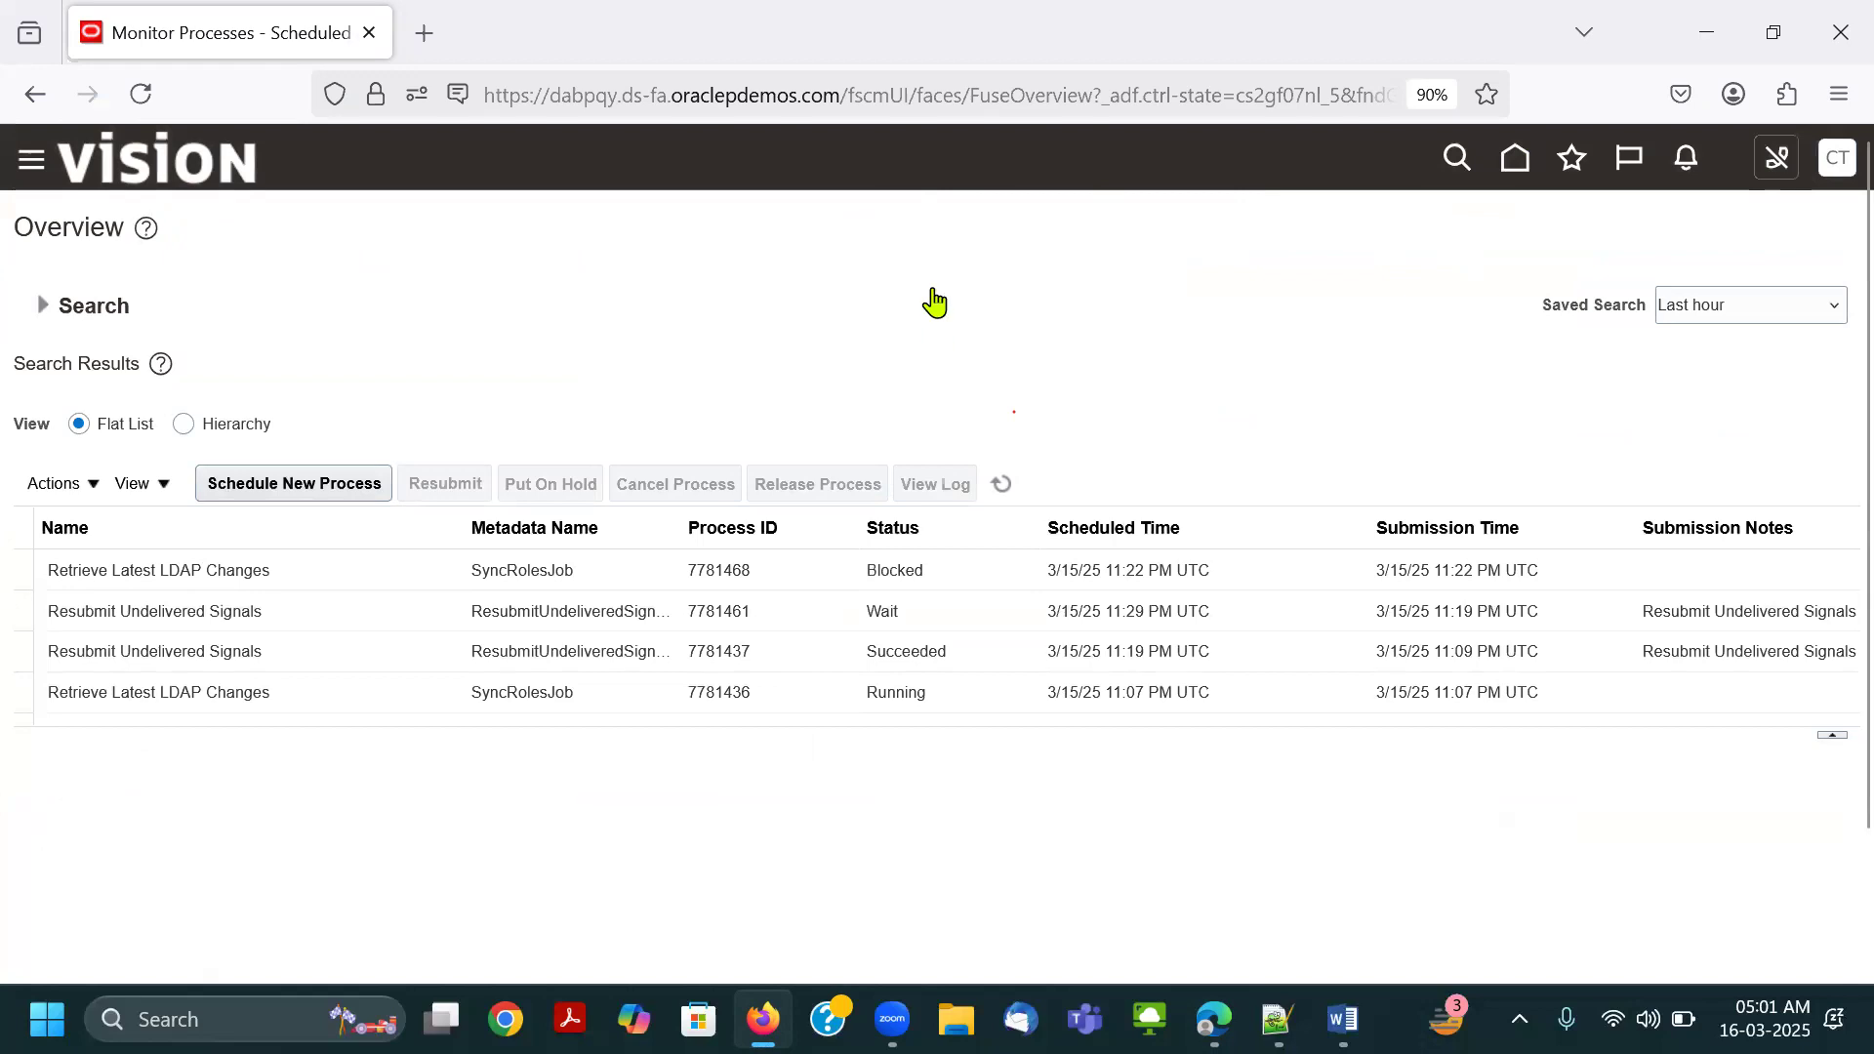
# In Firefox, go to the Oracle home page and highlight the account name in the greeting.
pyautogui.click(1514, 158)
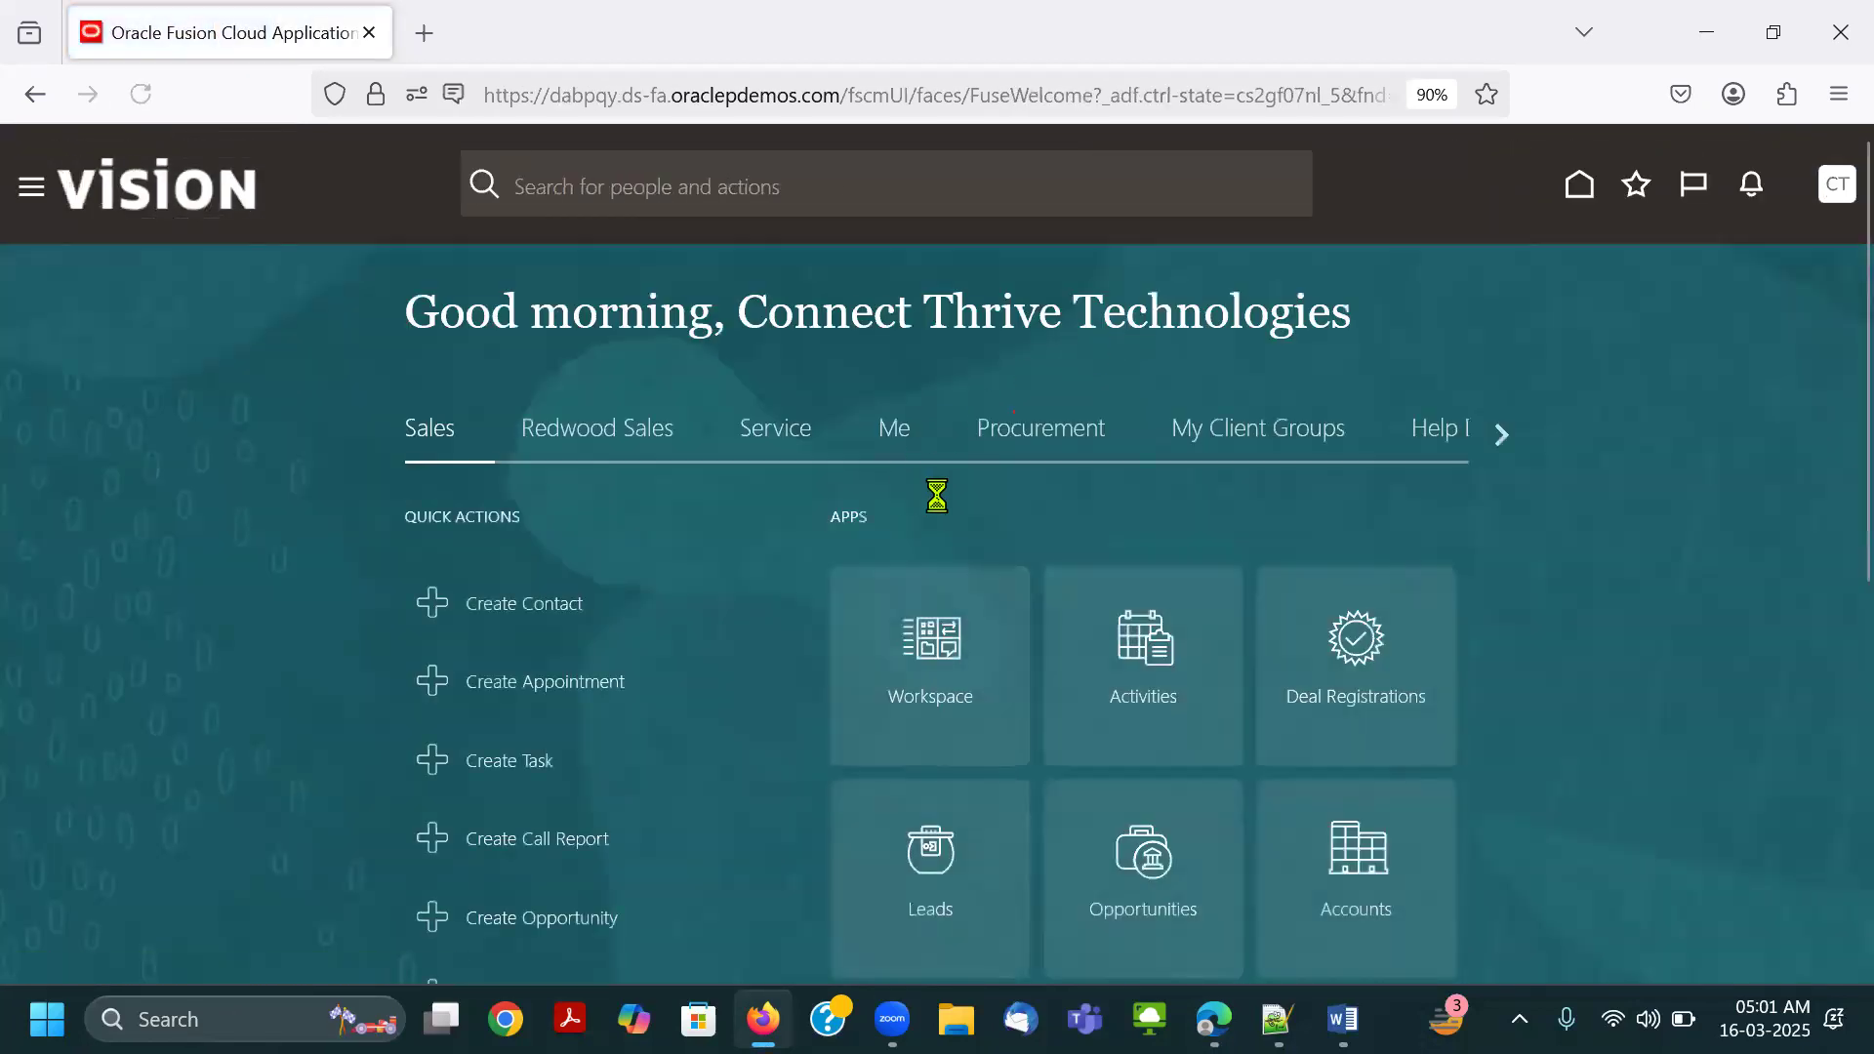
pyautogui.moveTo(732, 314); pyautogui.dragTo(1360, 326)
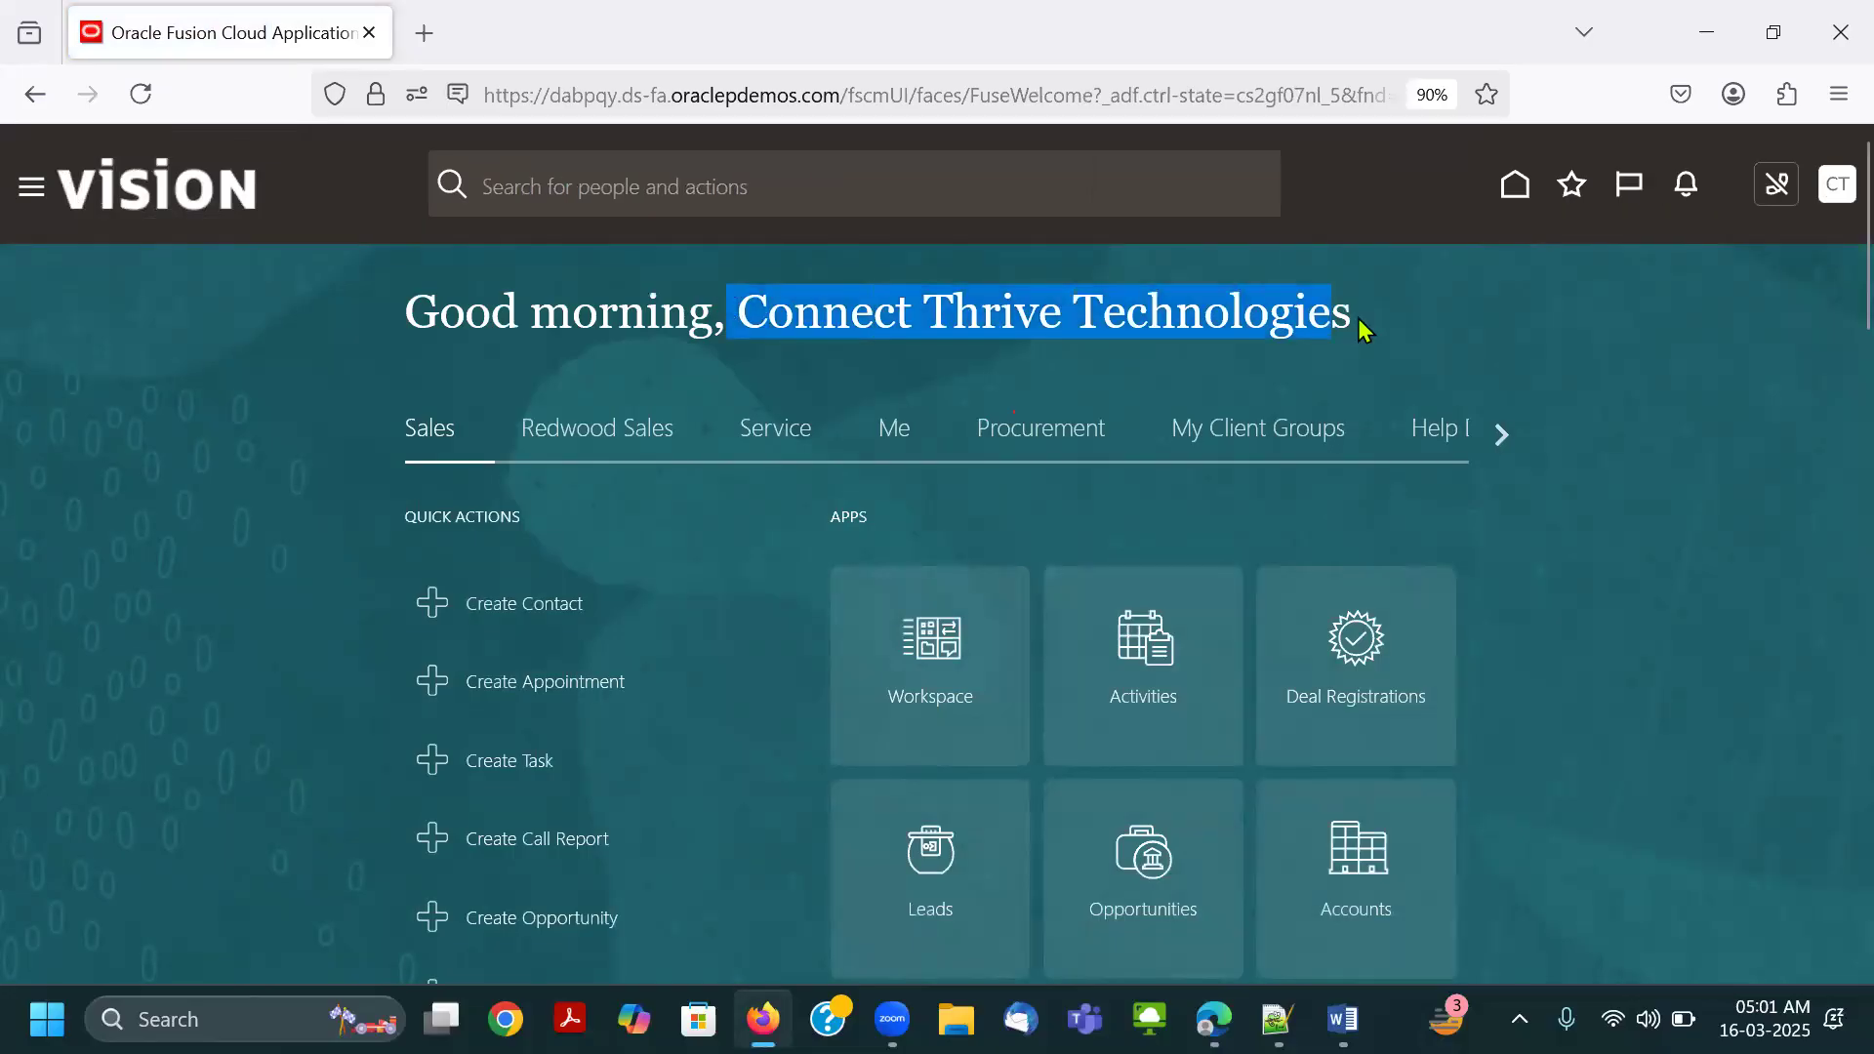
# Highlight the signed-in account name in the greeting once more and clear the selection.
pyautogui.click(957, 300)
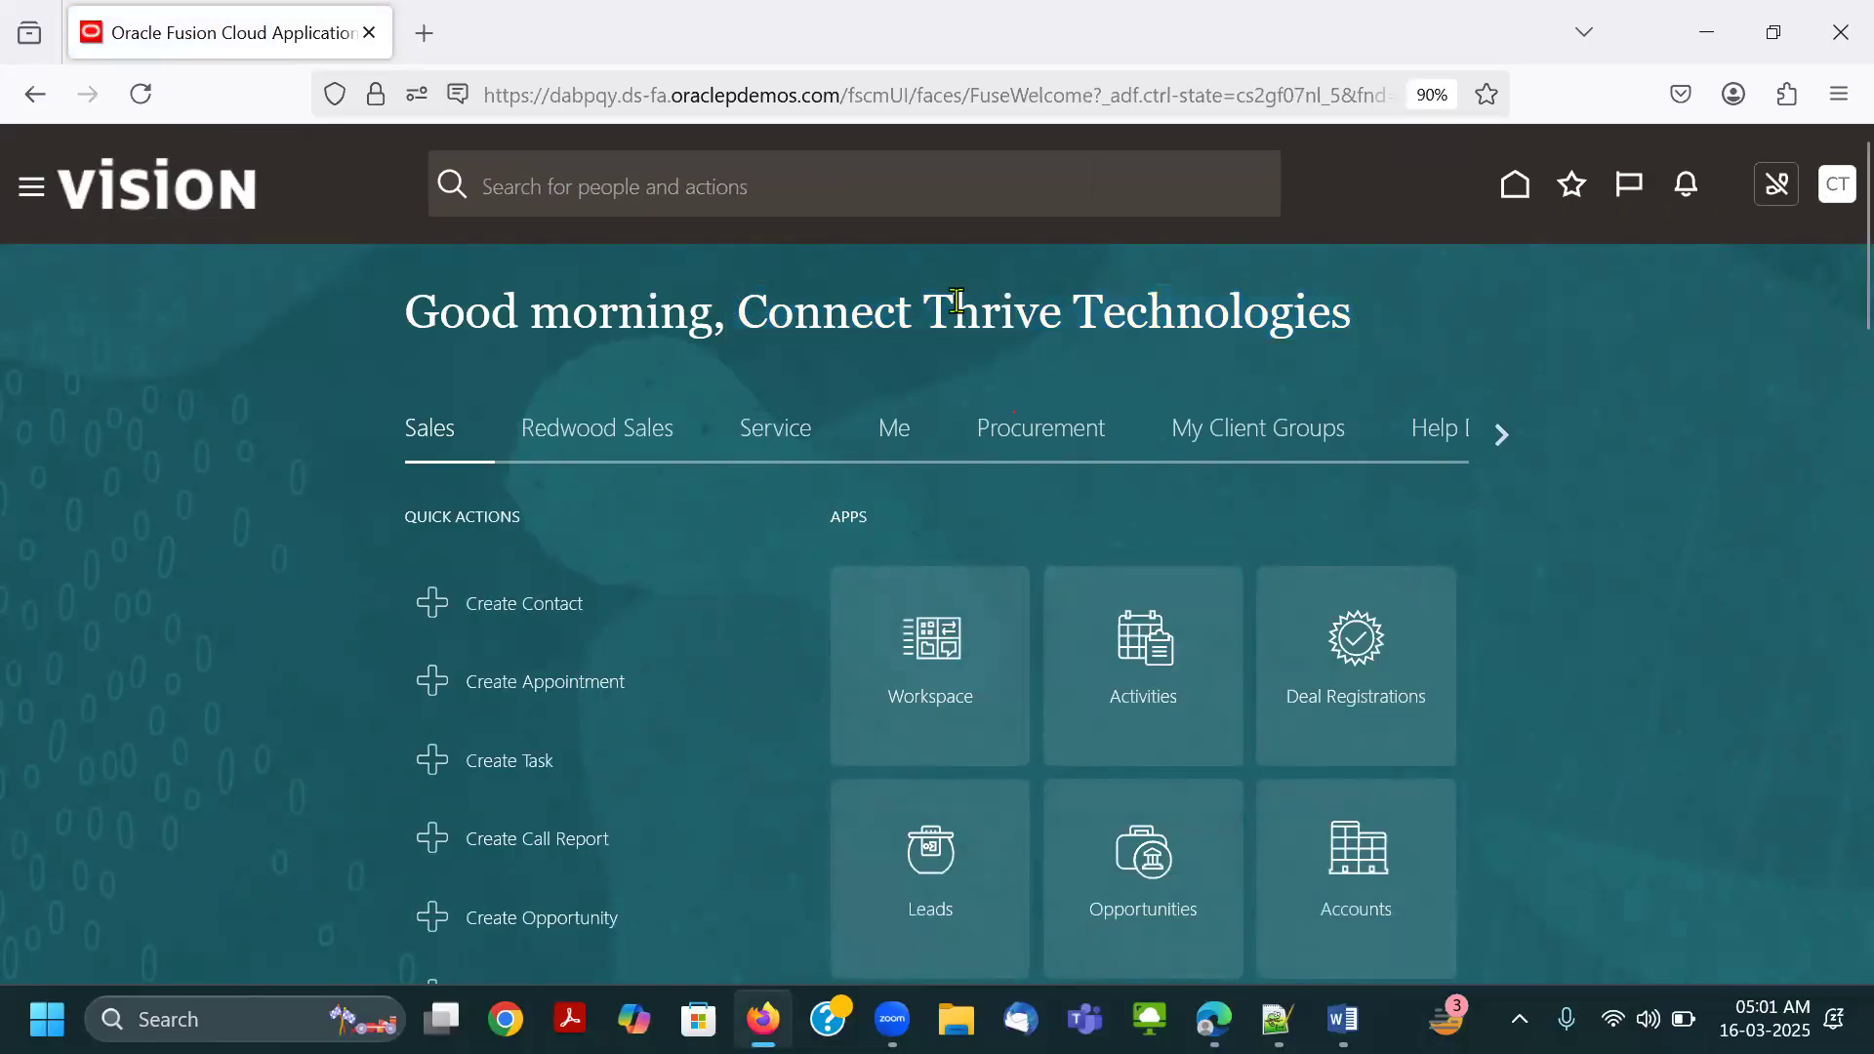
pyautogui.moveTo(750, 306); pyautogui.dragTo(1364, 319)
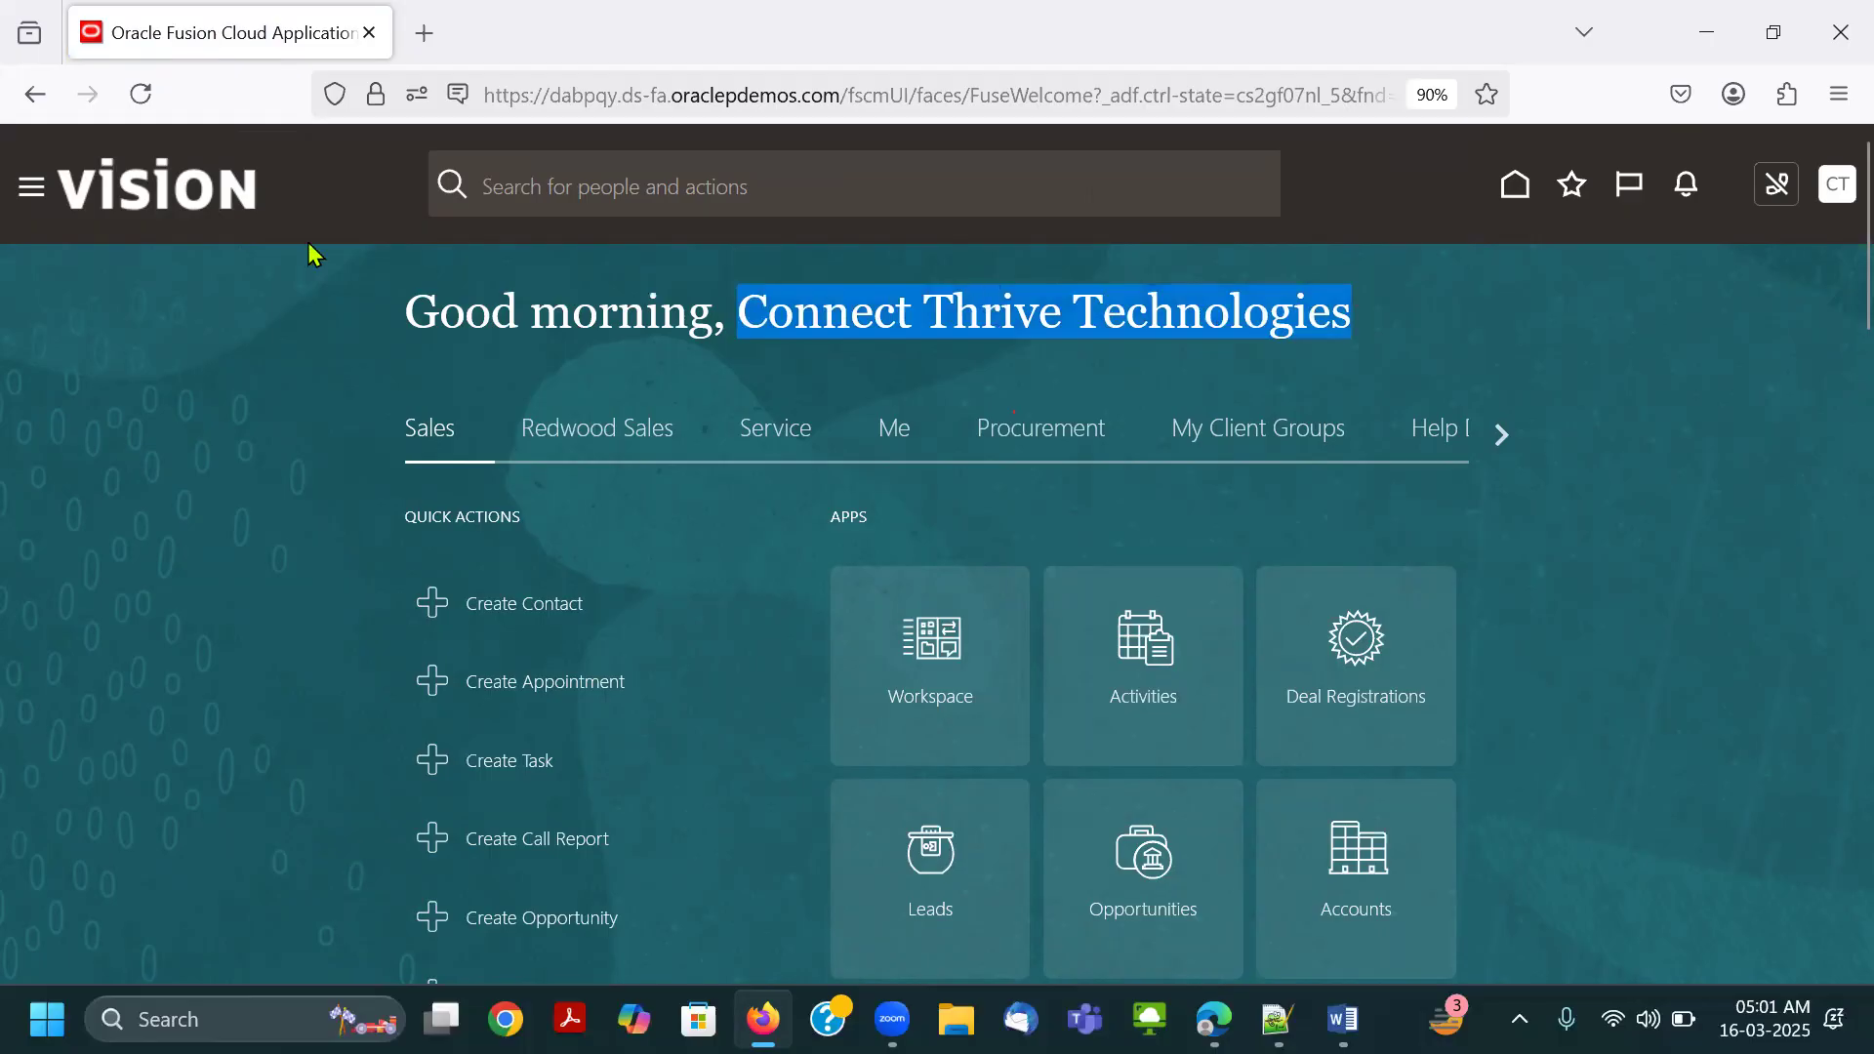
pyautogui.moveTo(749, 310); pyautogui.dragTo(1398, 334)
pyautogui.click(150, 258)
# Open the Security Console from the Navigator's Tools group and go to its Users page.
pyautogui.click(26, 189)
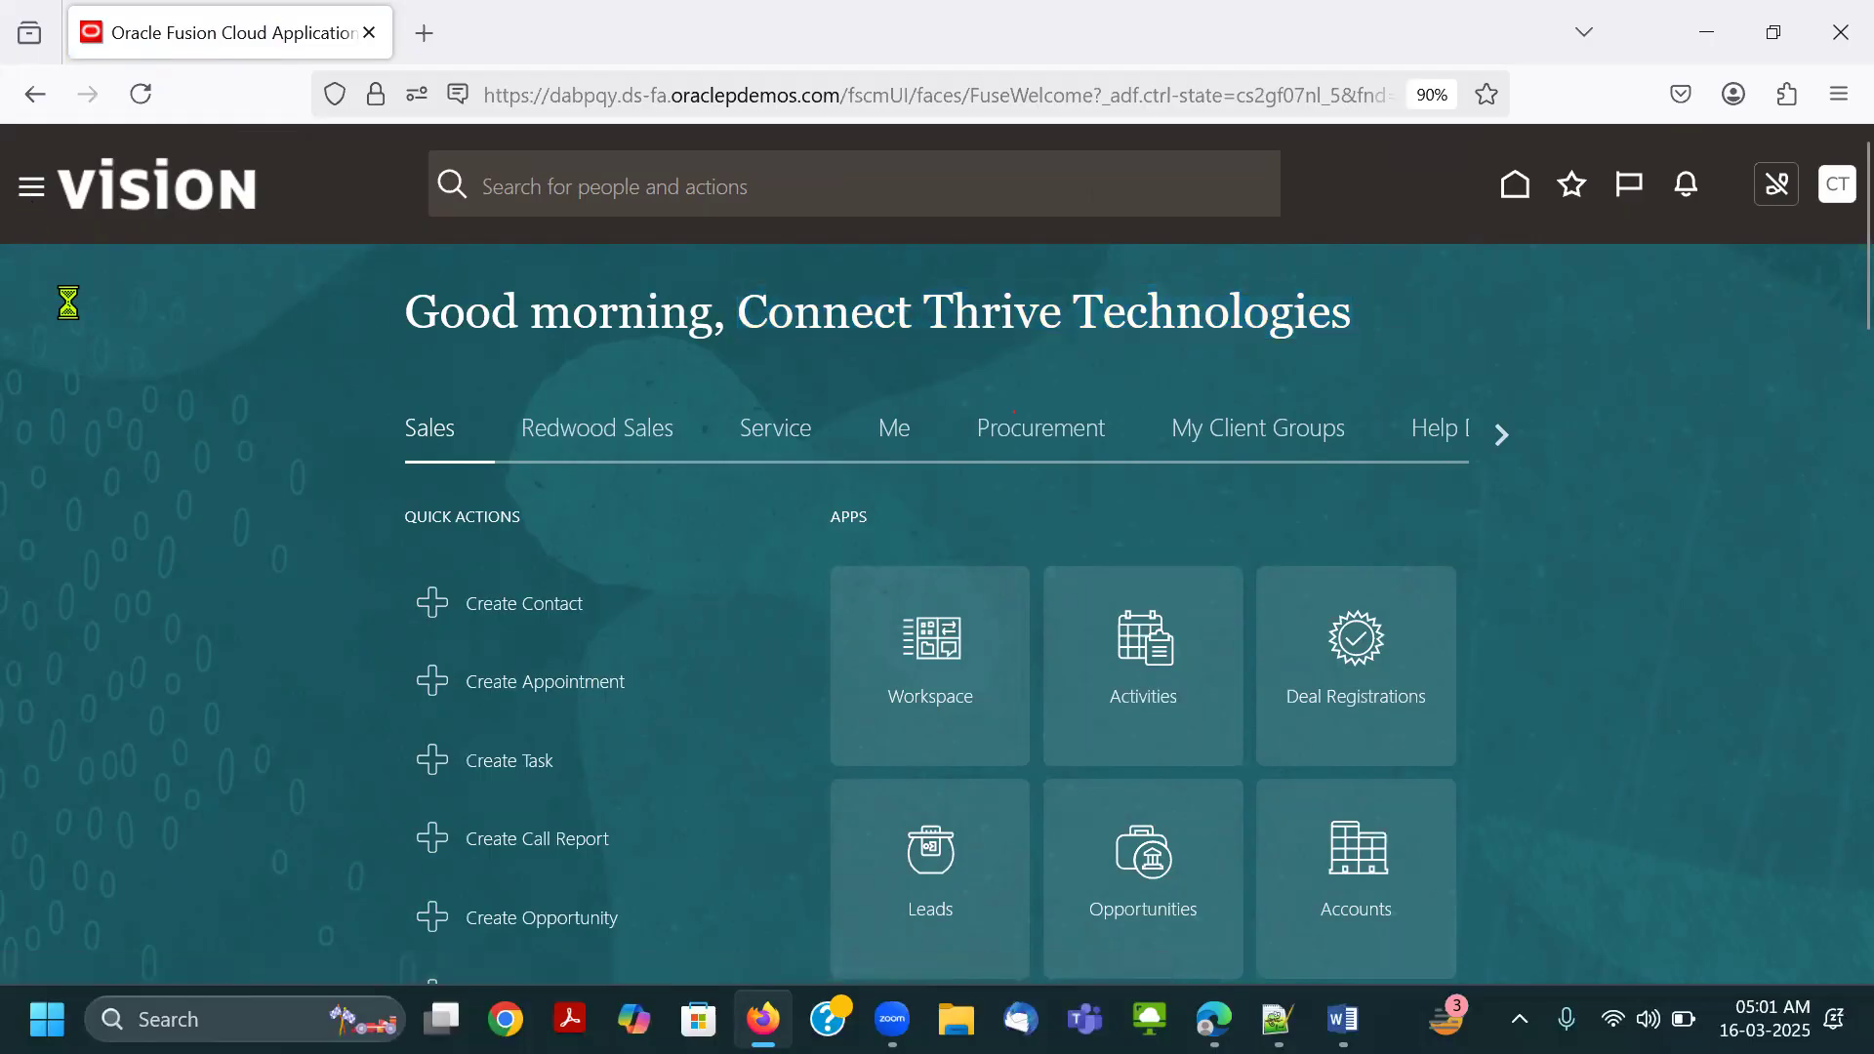
pyautogui.scroll(-10, 117, 661)
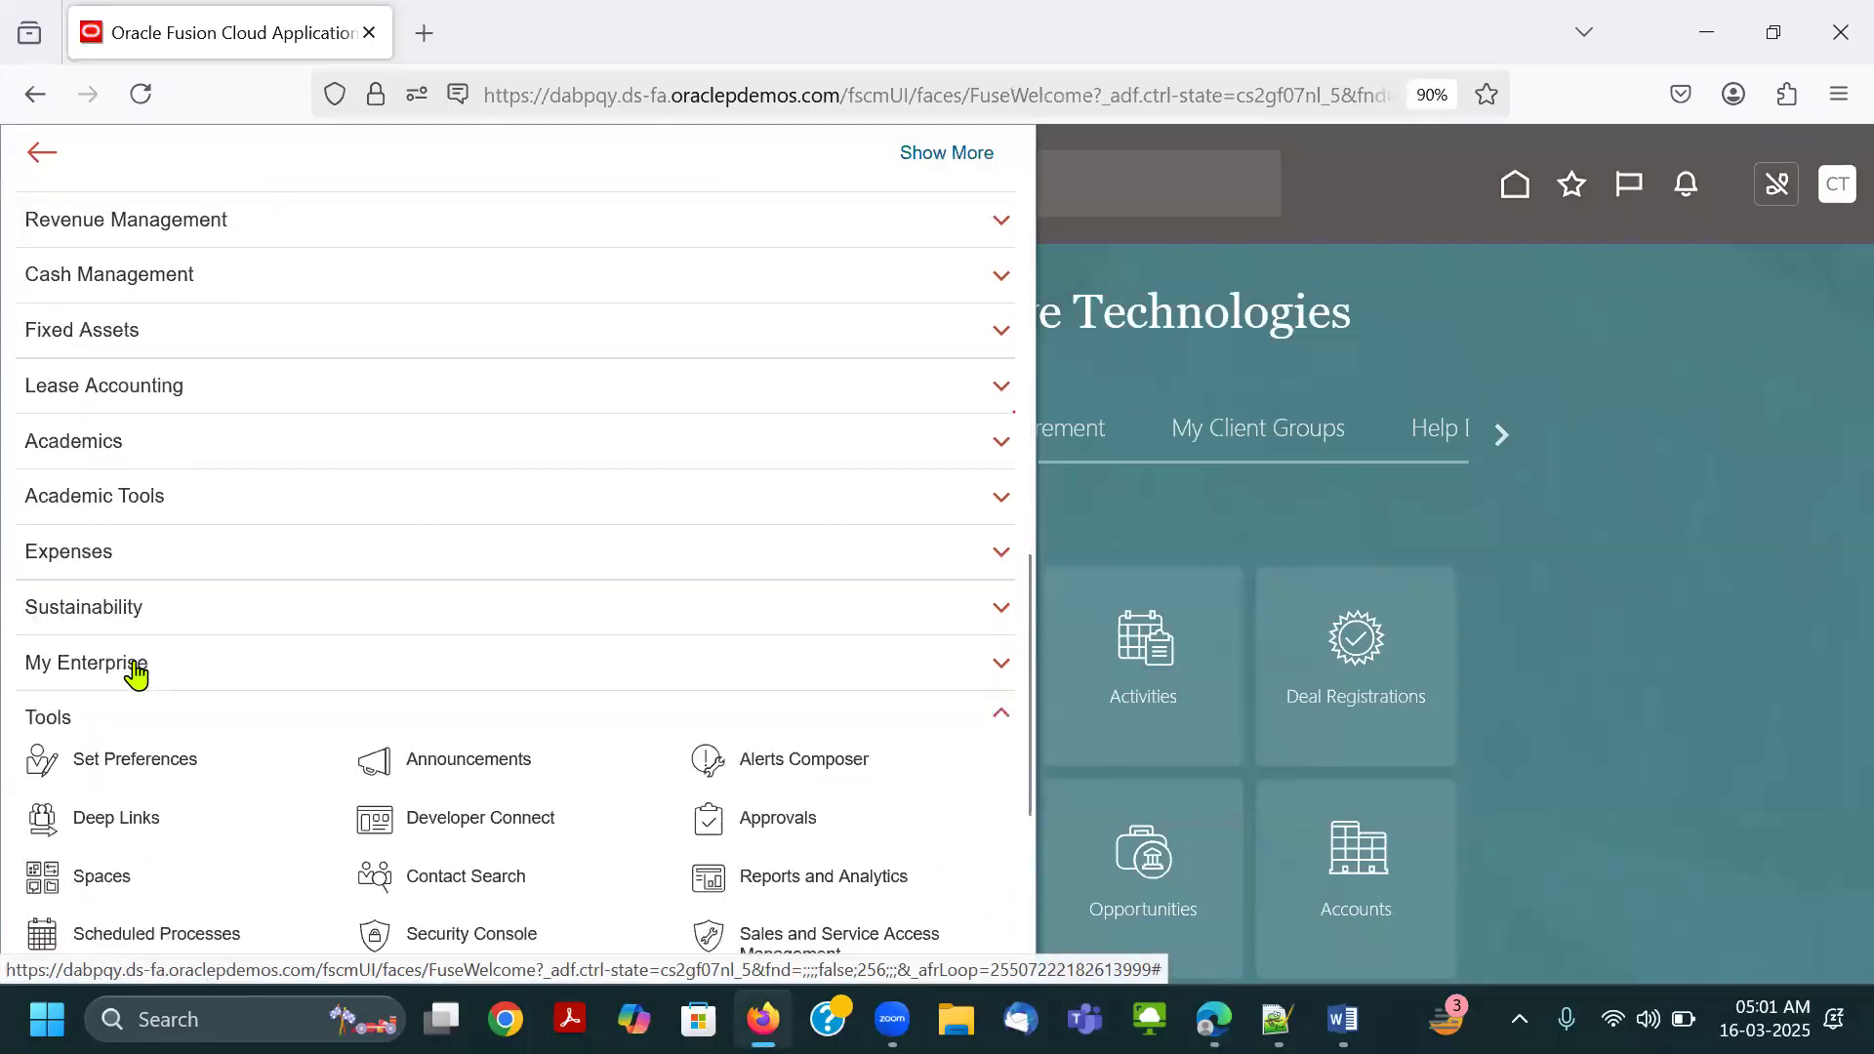
pyautogui.scroll(-5, 389, 766)
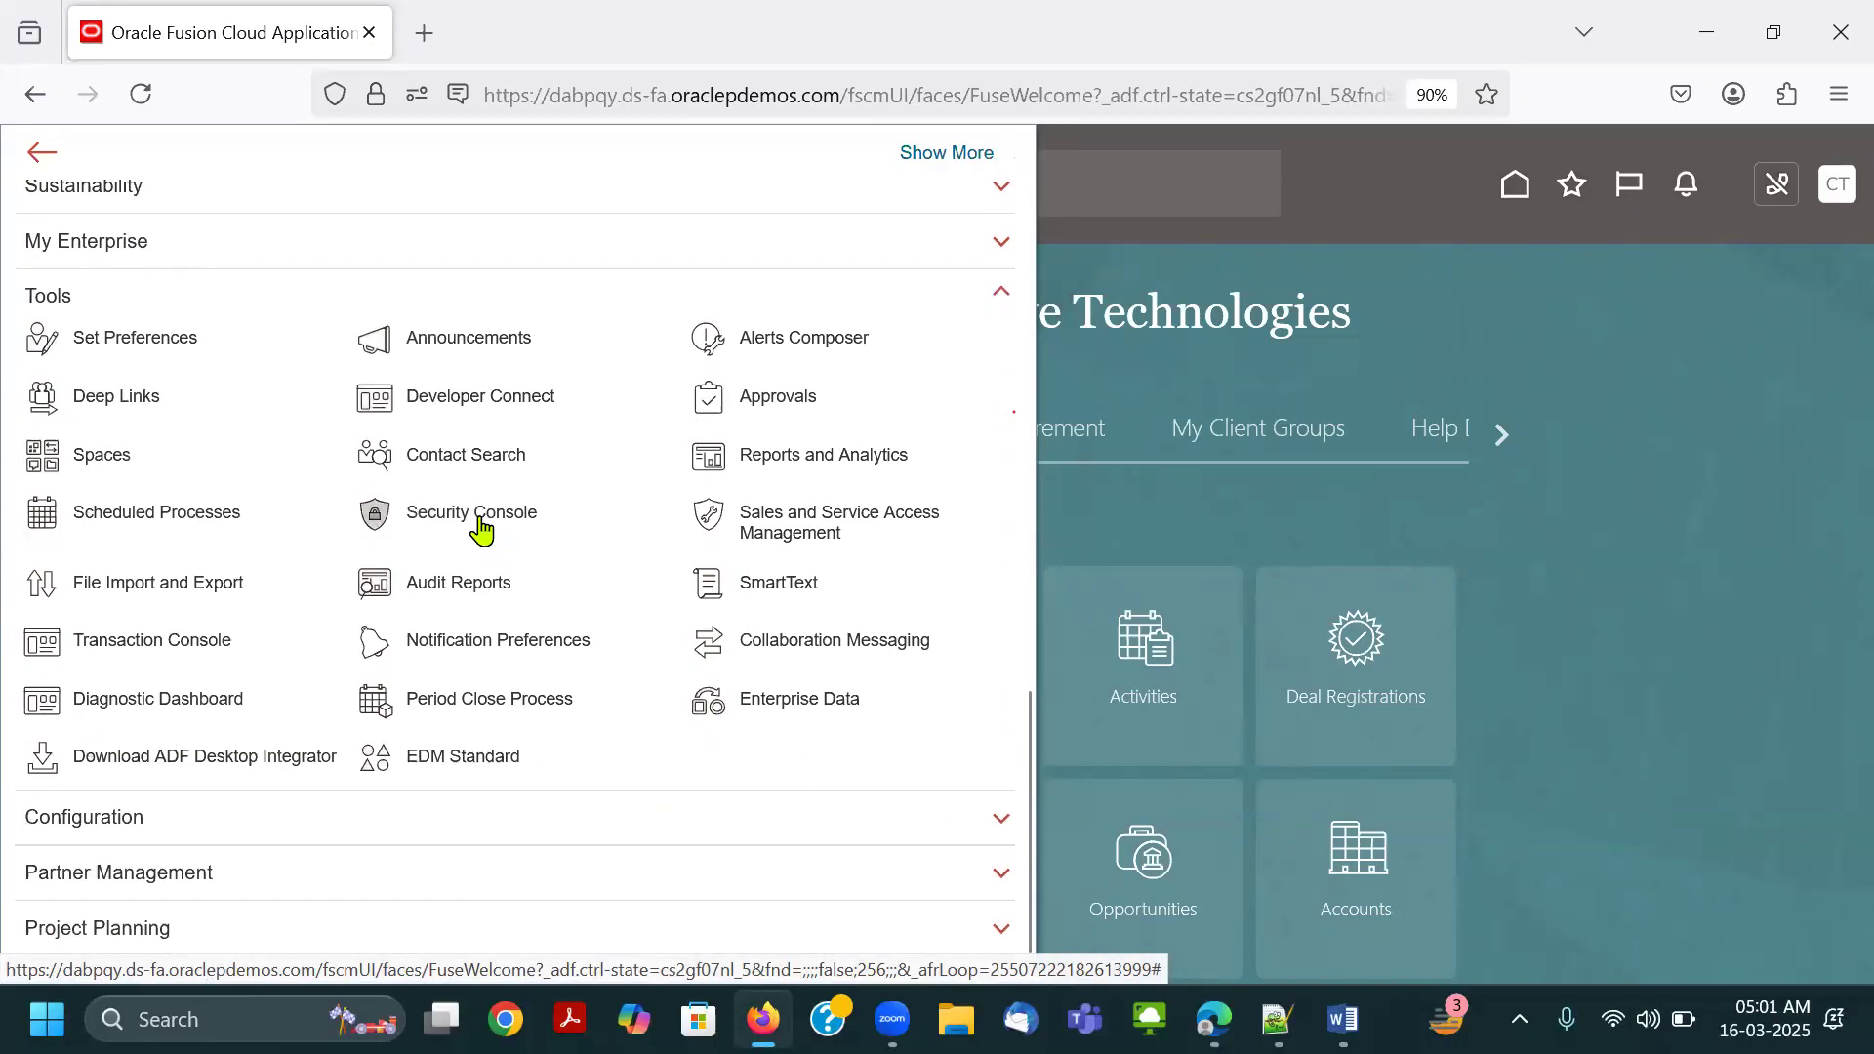
pyautogui.click(478, 515)
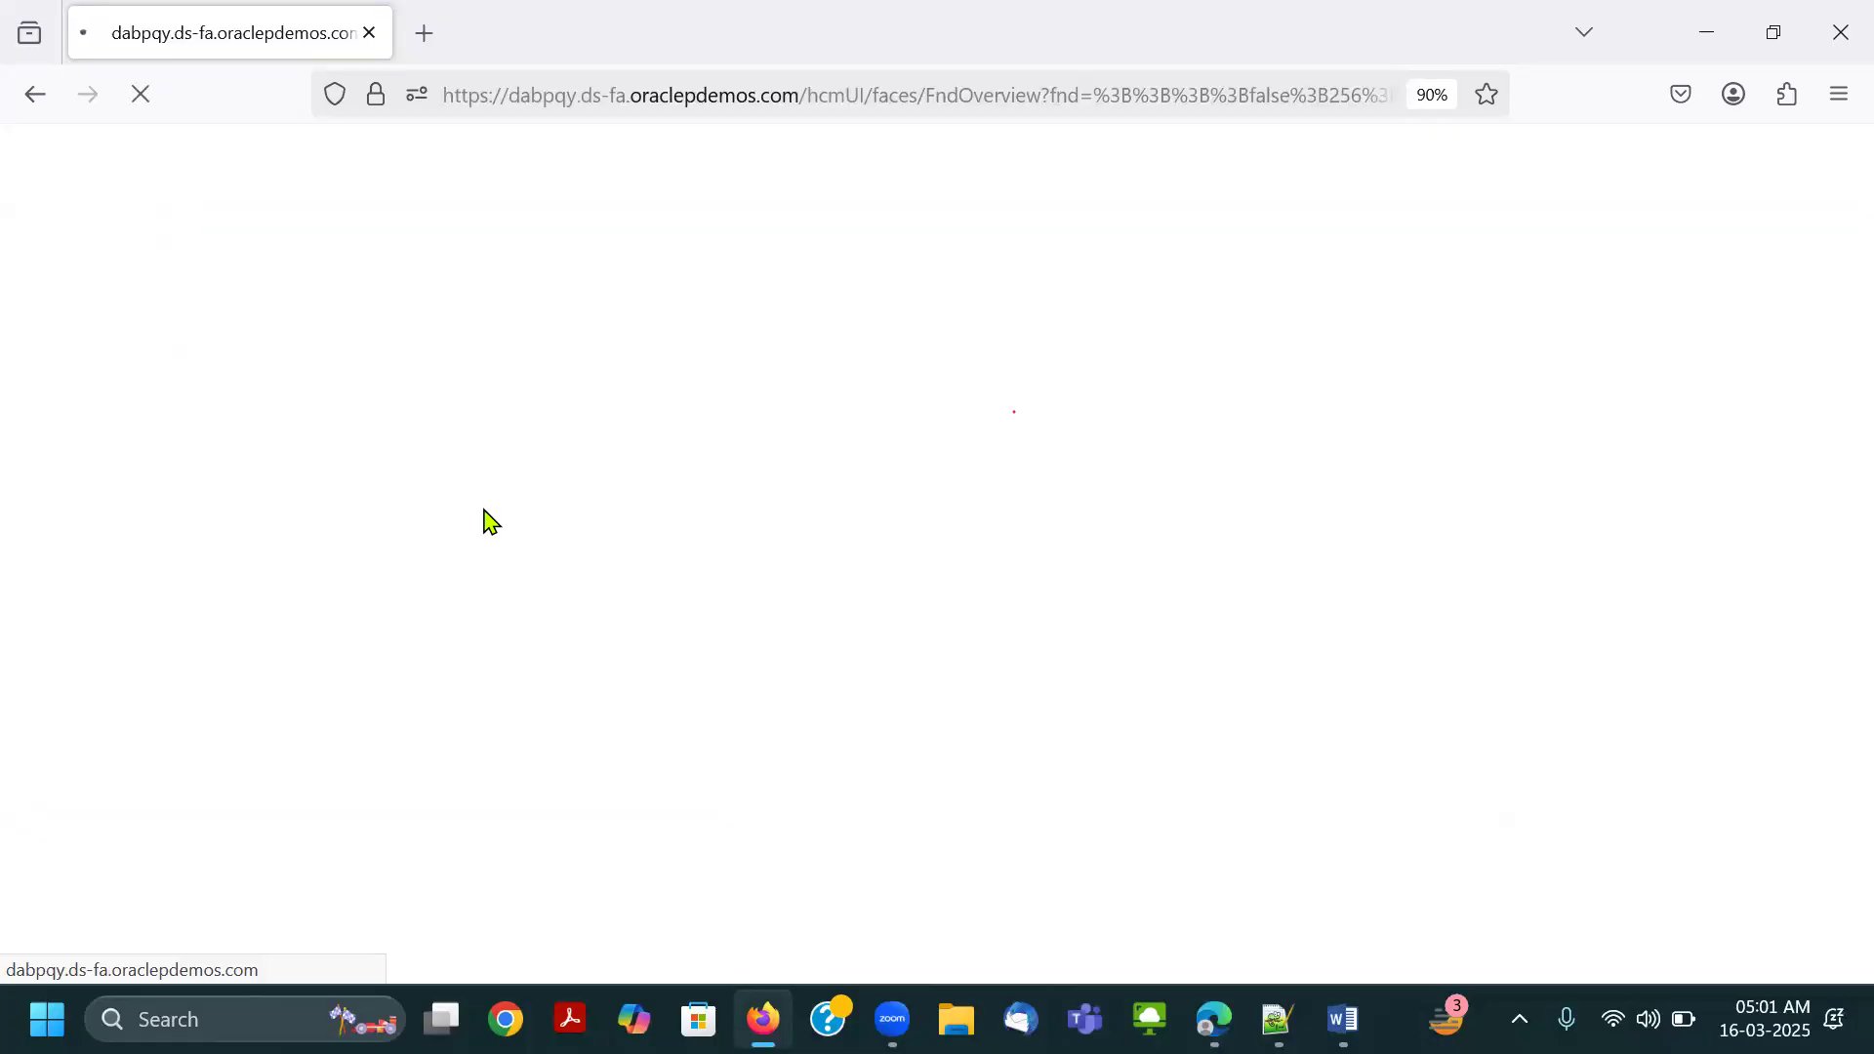
pyautogui.press('Return')
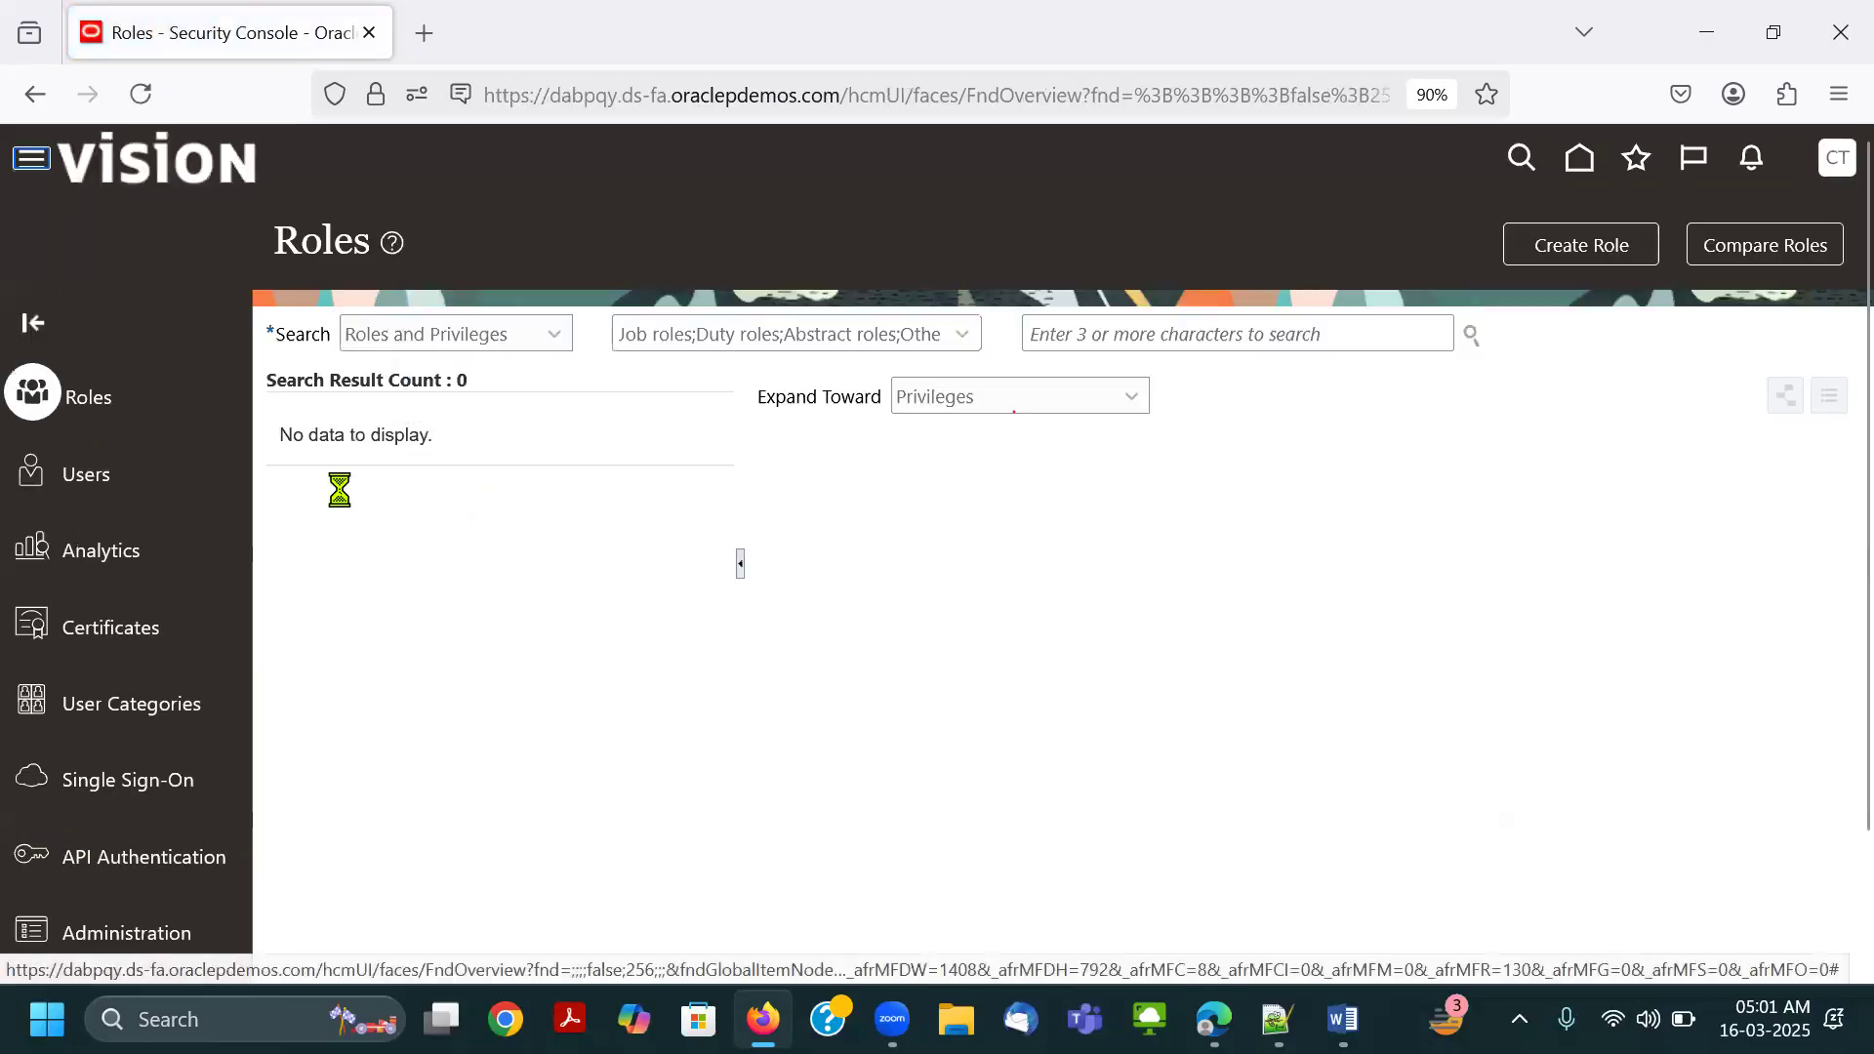
pyautogui.click(88, 477)
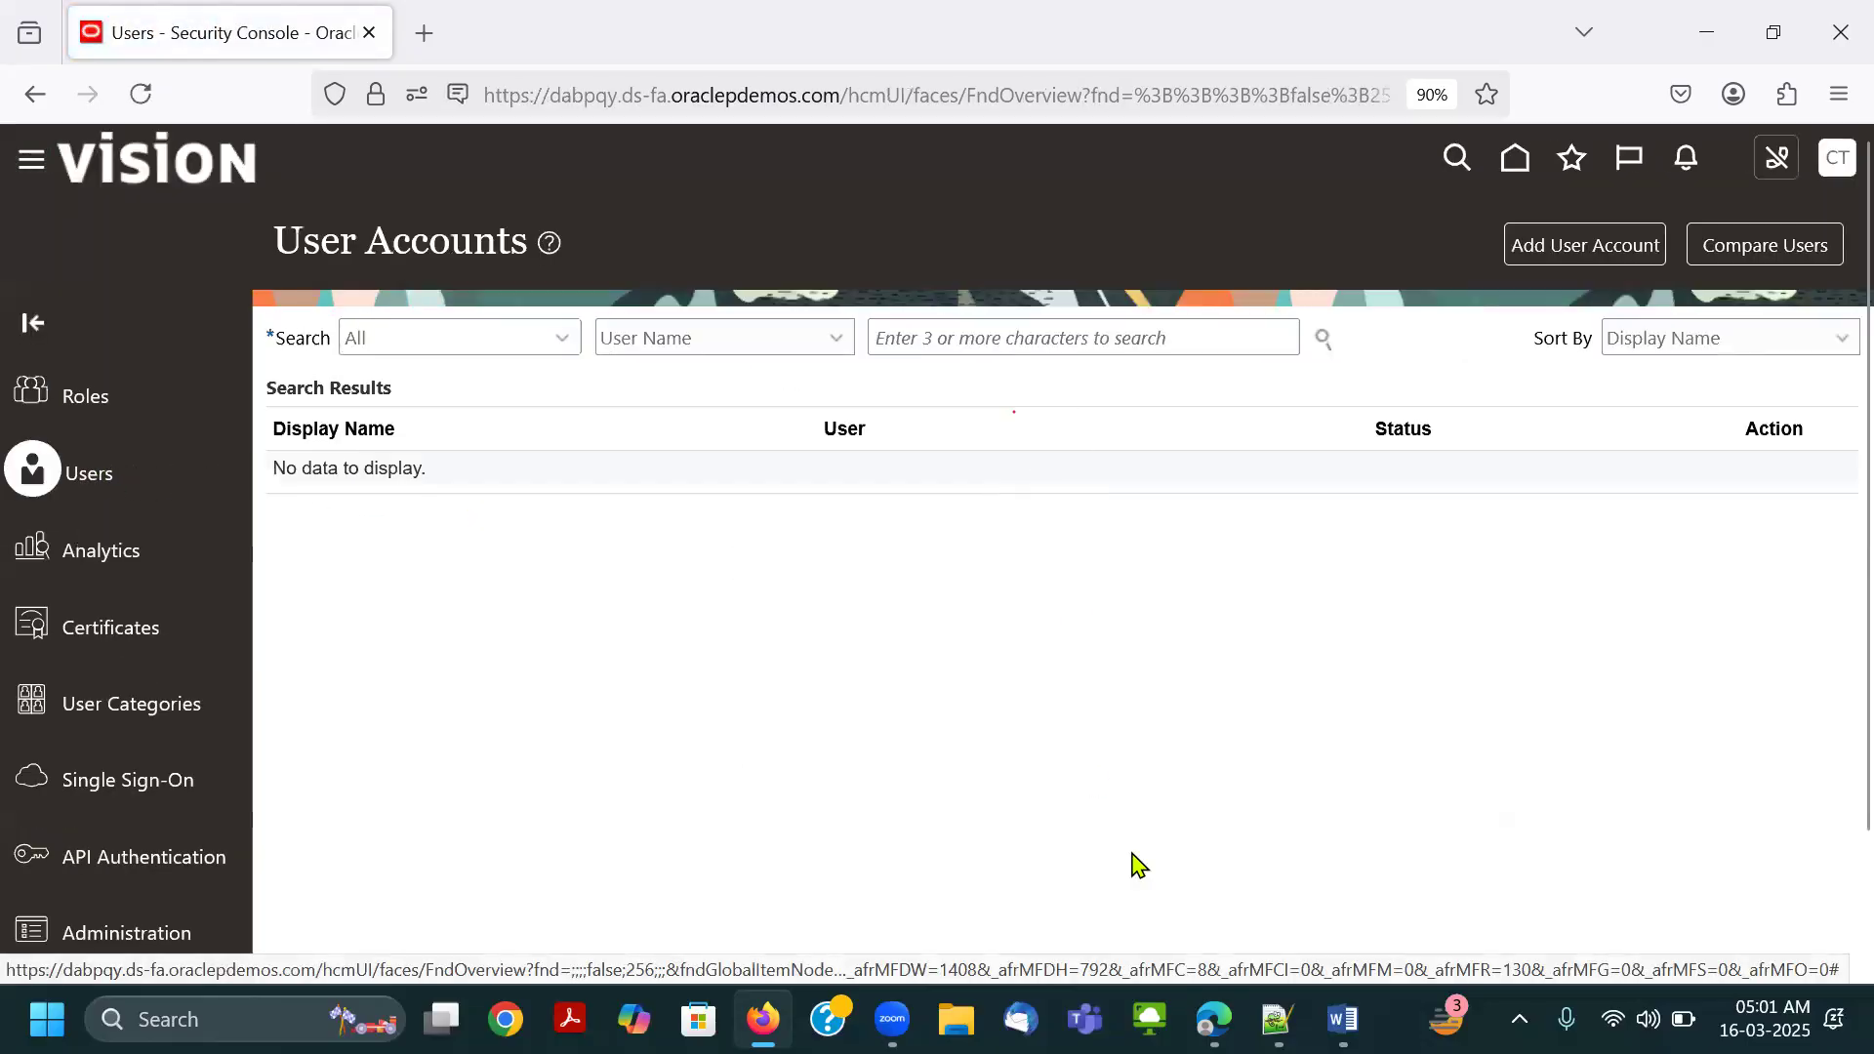
# Take the user name Connect.Thrive-GL from Notepad++, search the user accounts for it in Firefox and open its details.
pyautogui.click(1278, 1019)
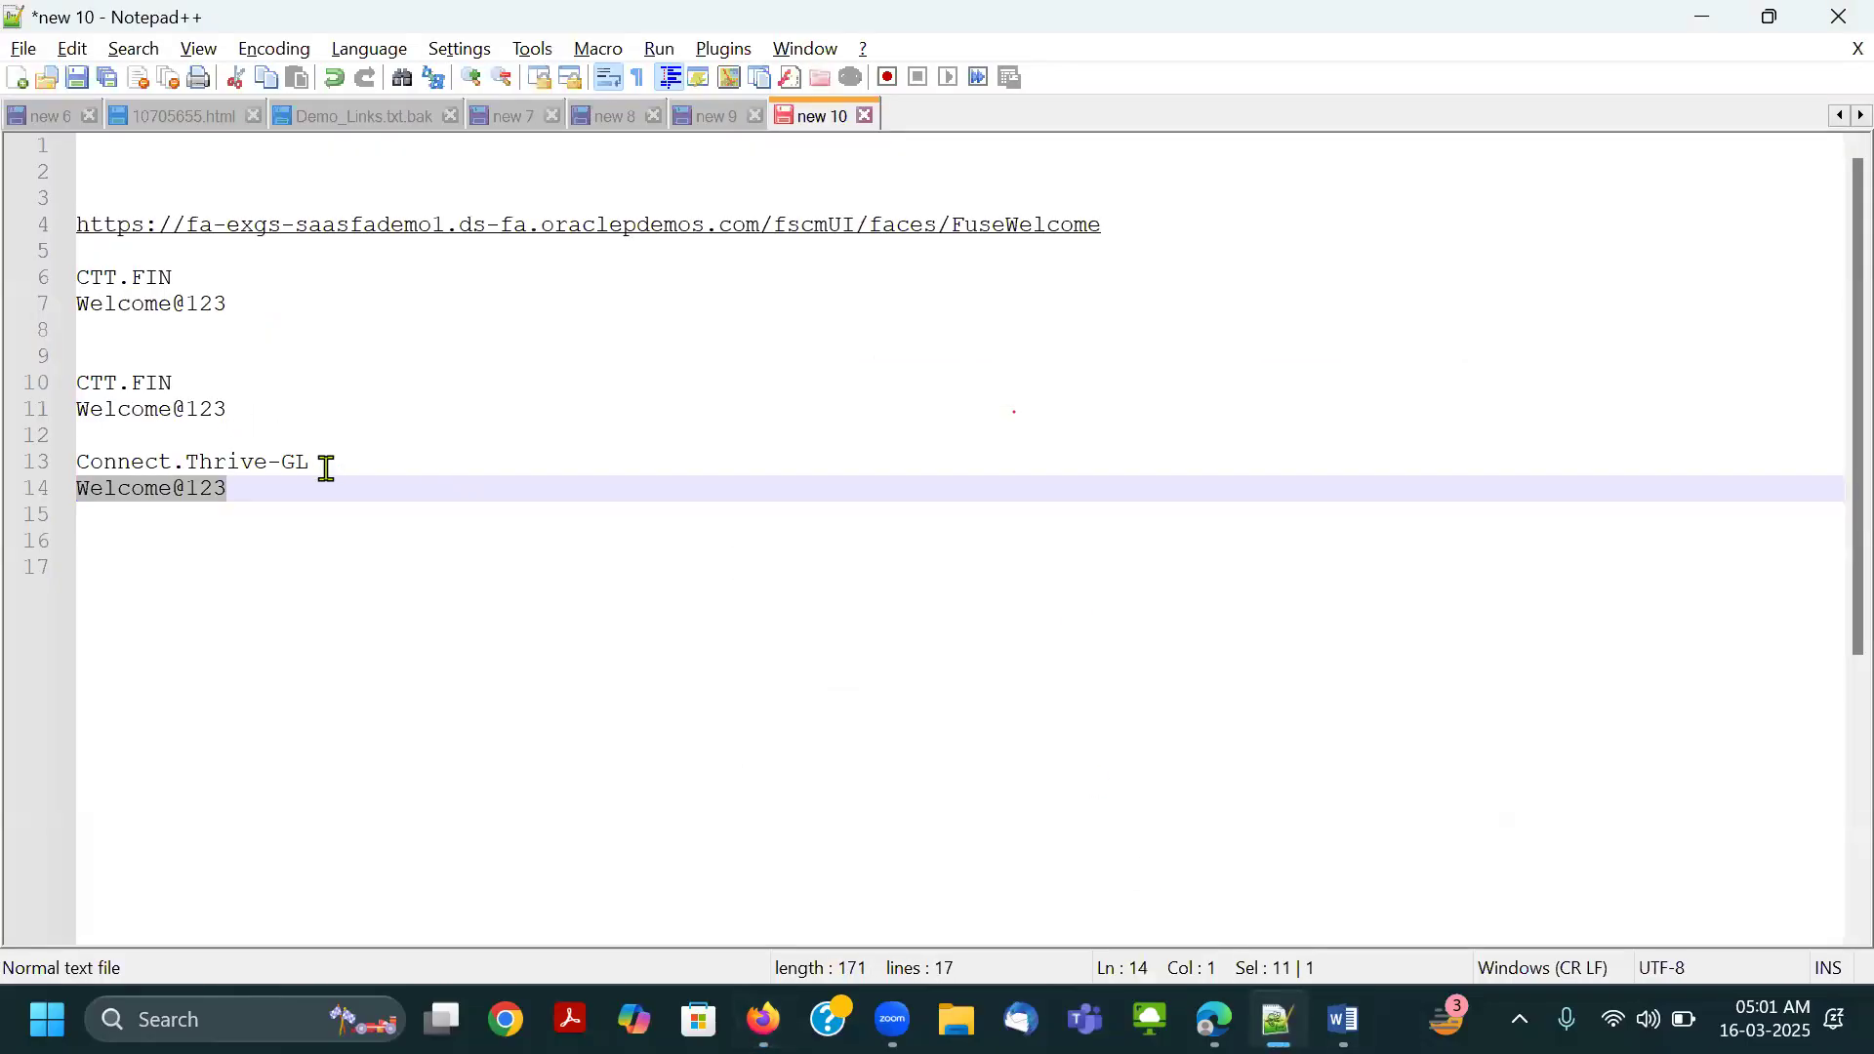
pyautogui.moveTo(327, 469); pyautogui.dragTo(63, 460)
pyautogui.hotkey('ctrl', 'c')
pyautogui.hotkey('alt', 'Tab')
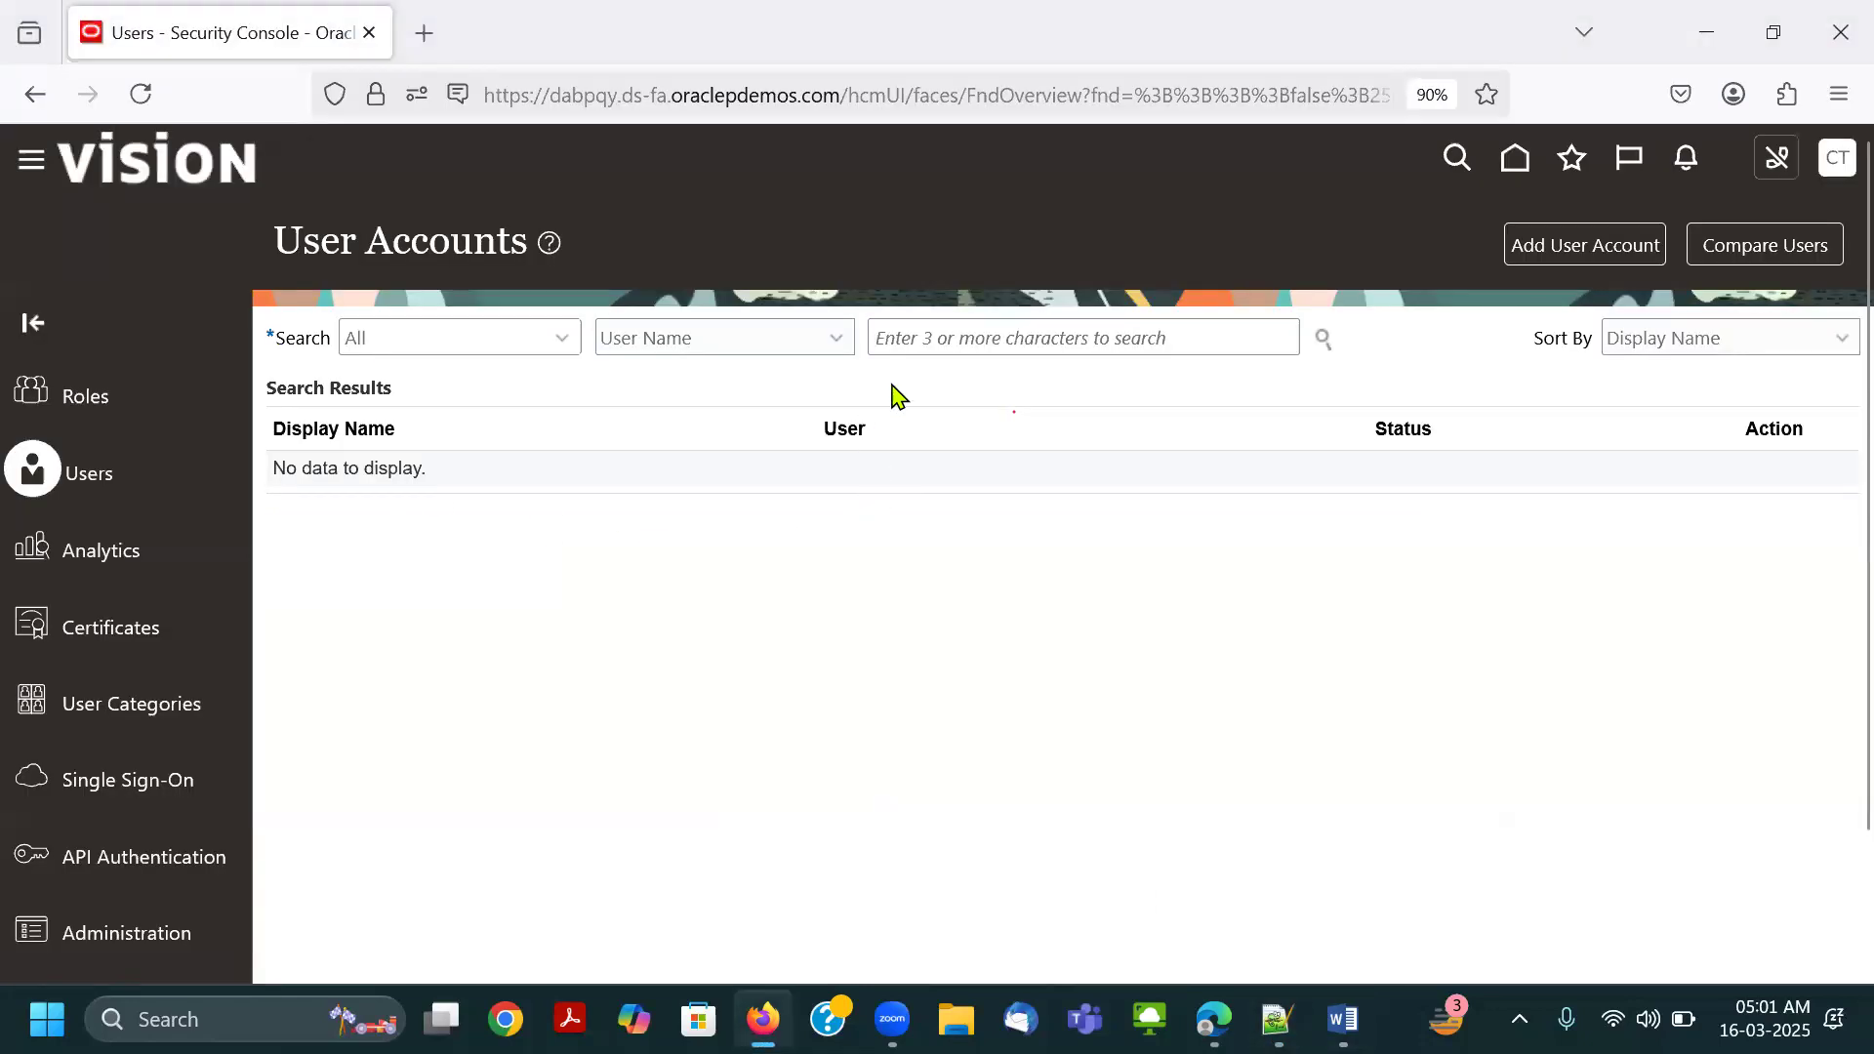
pyautogui.click(910, 336)
pyautogui.hotkey('ctrl', 'v')
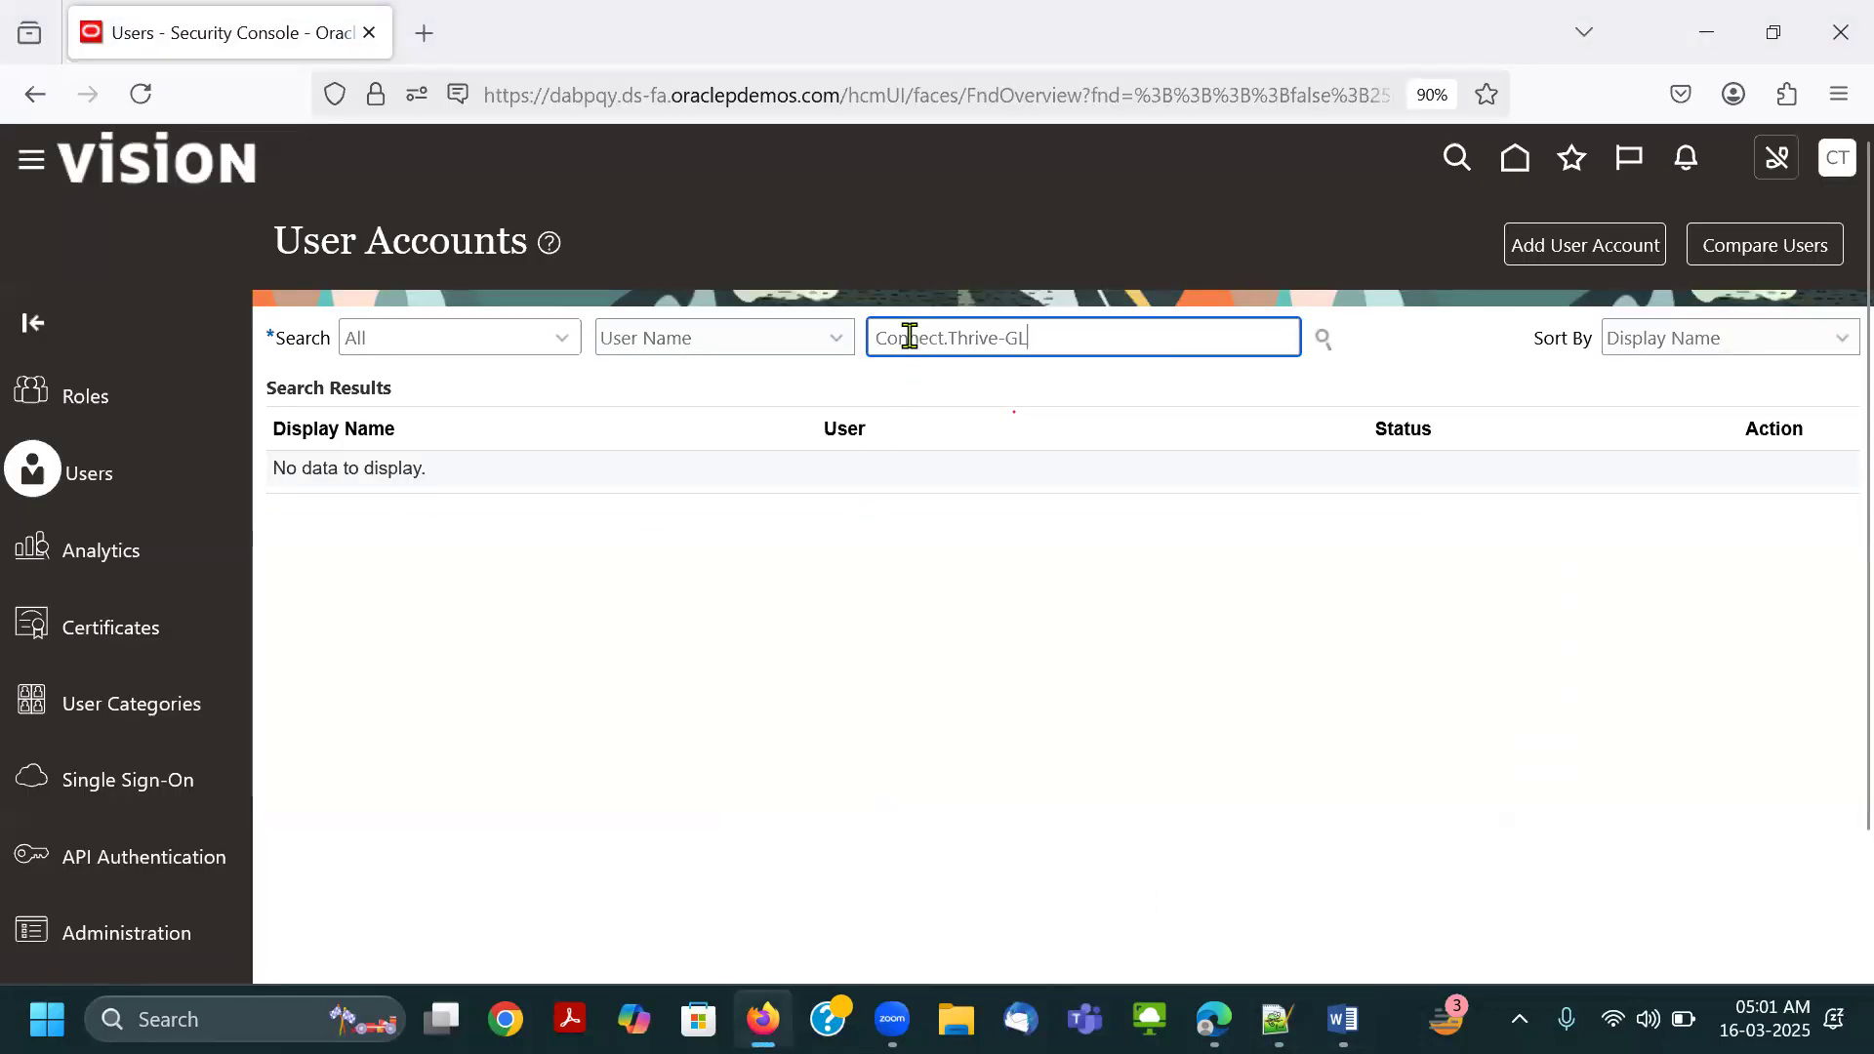
pyautogui.press('Return')
pyautogui.click(1006, 498)
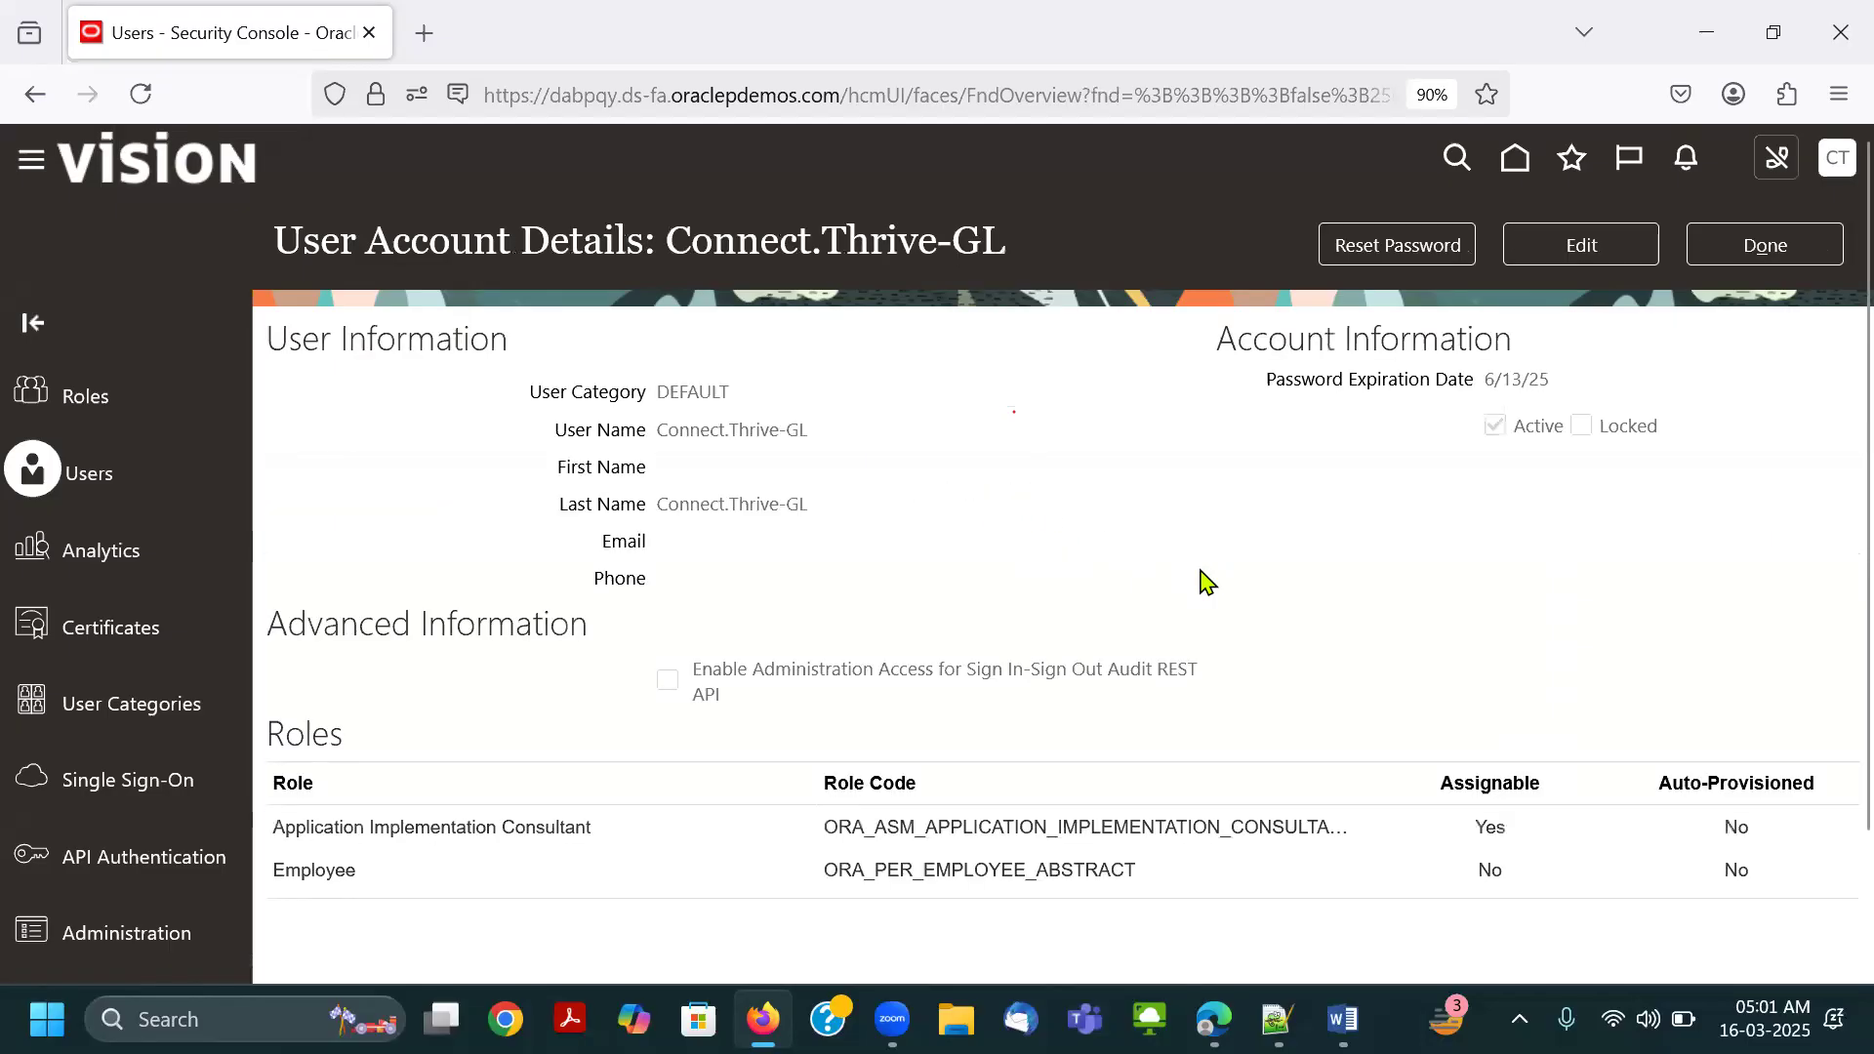
# Start editing the Connect.Thrive-GL account and search for IT SEC among the roles to add.
pyautogui.click(1581, 250)
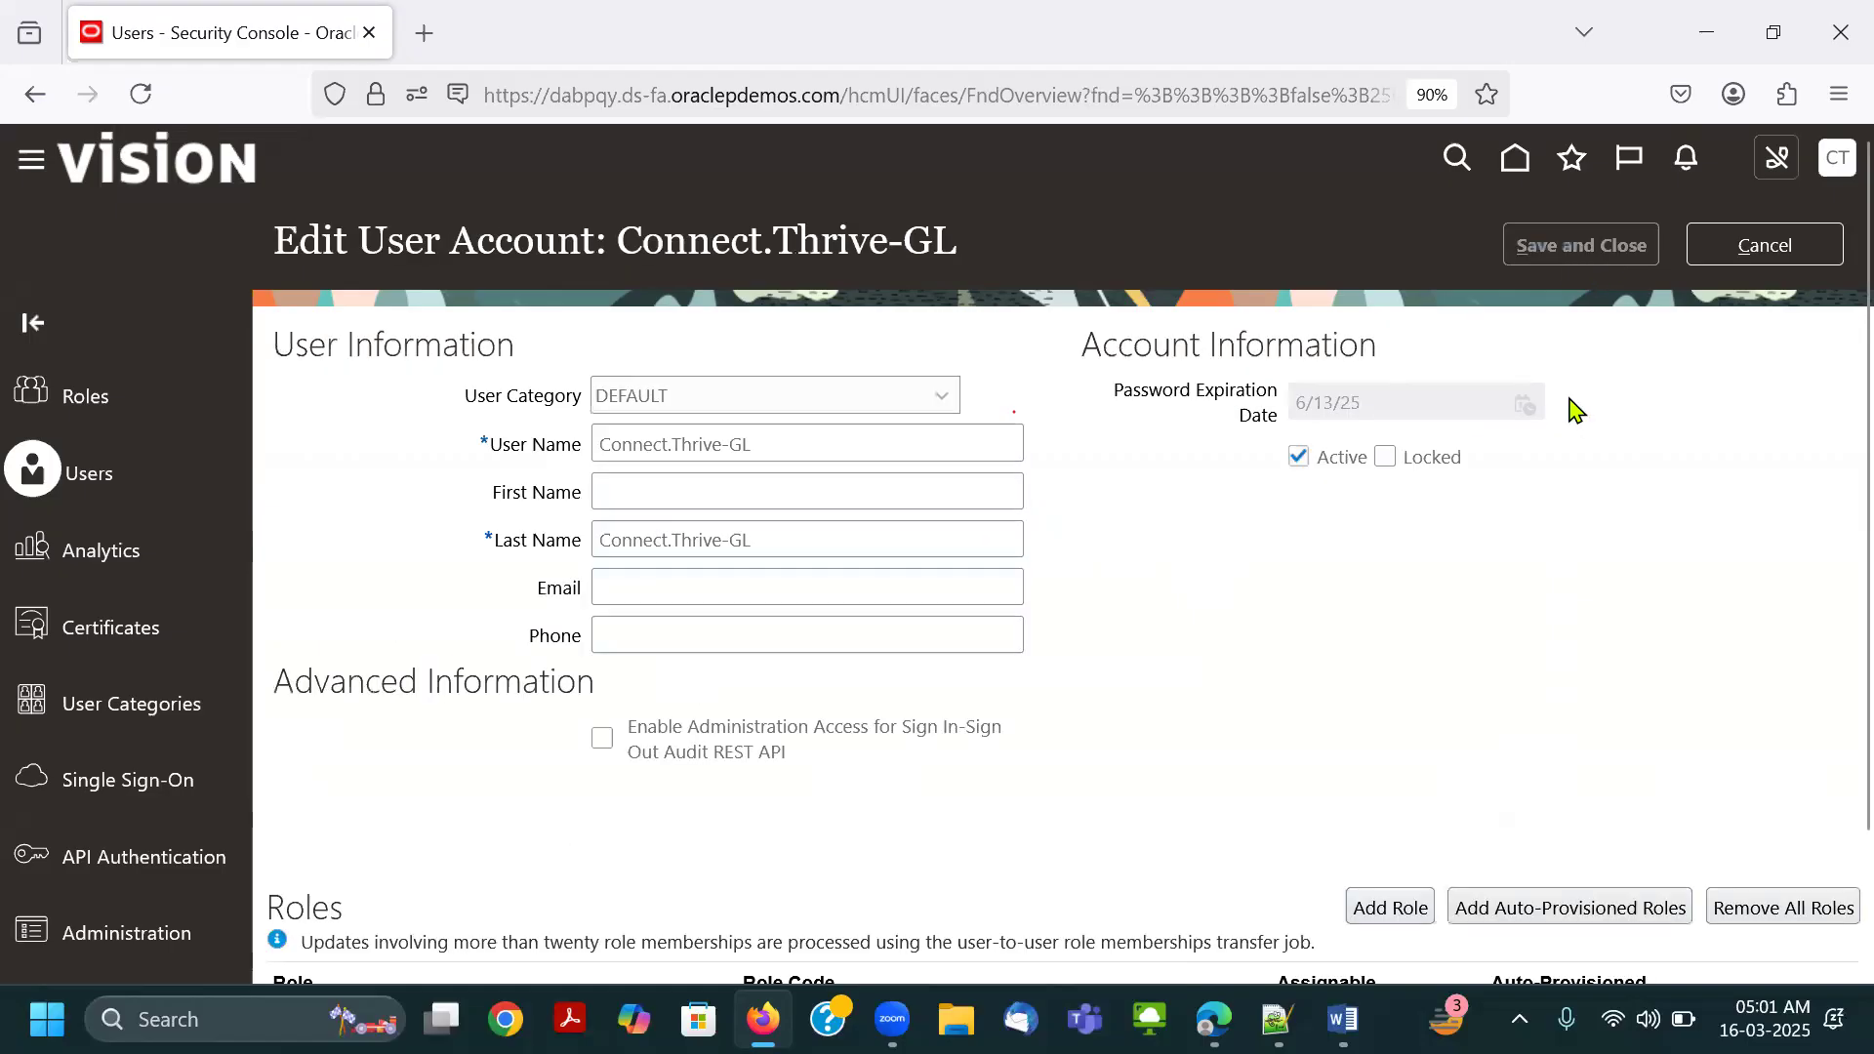
pyautogui.scroll(-2, 1576, 410)
pyautogui.click(1395, 753)
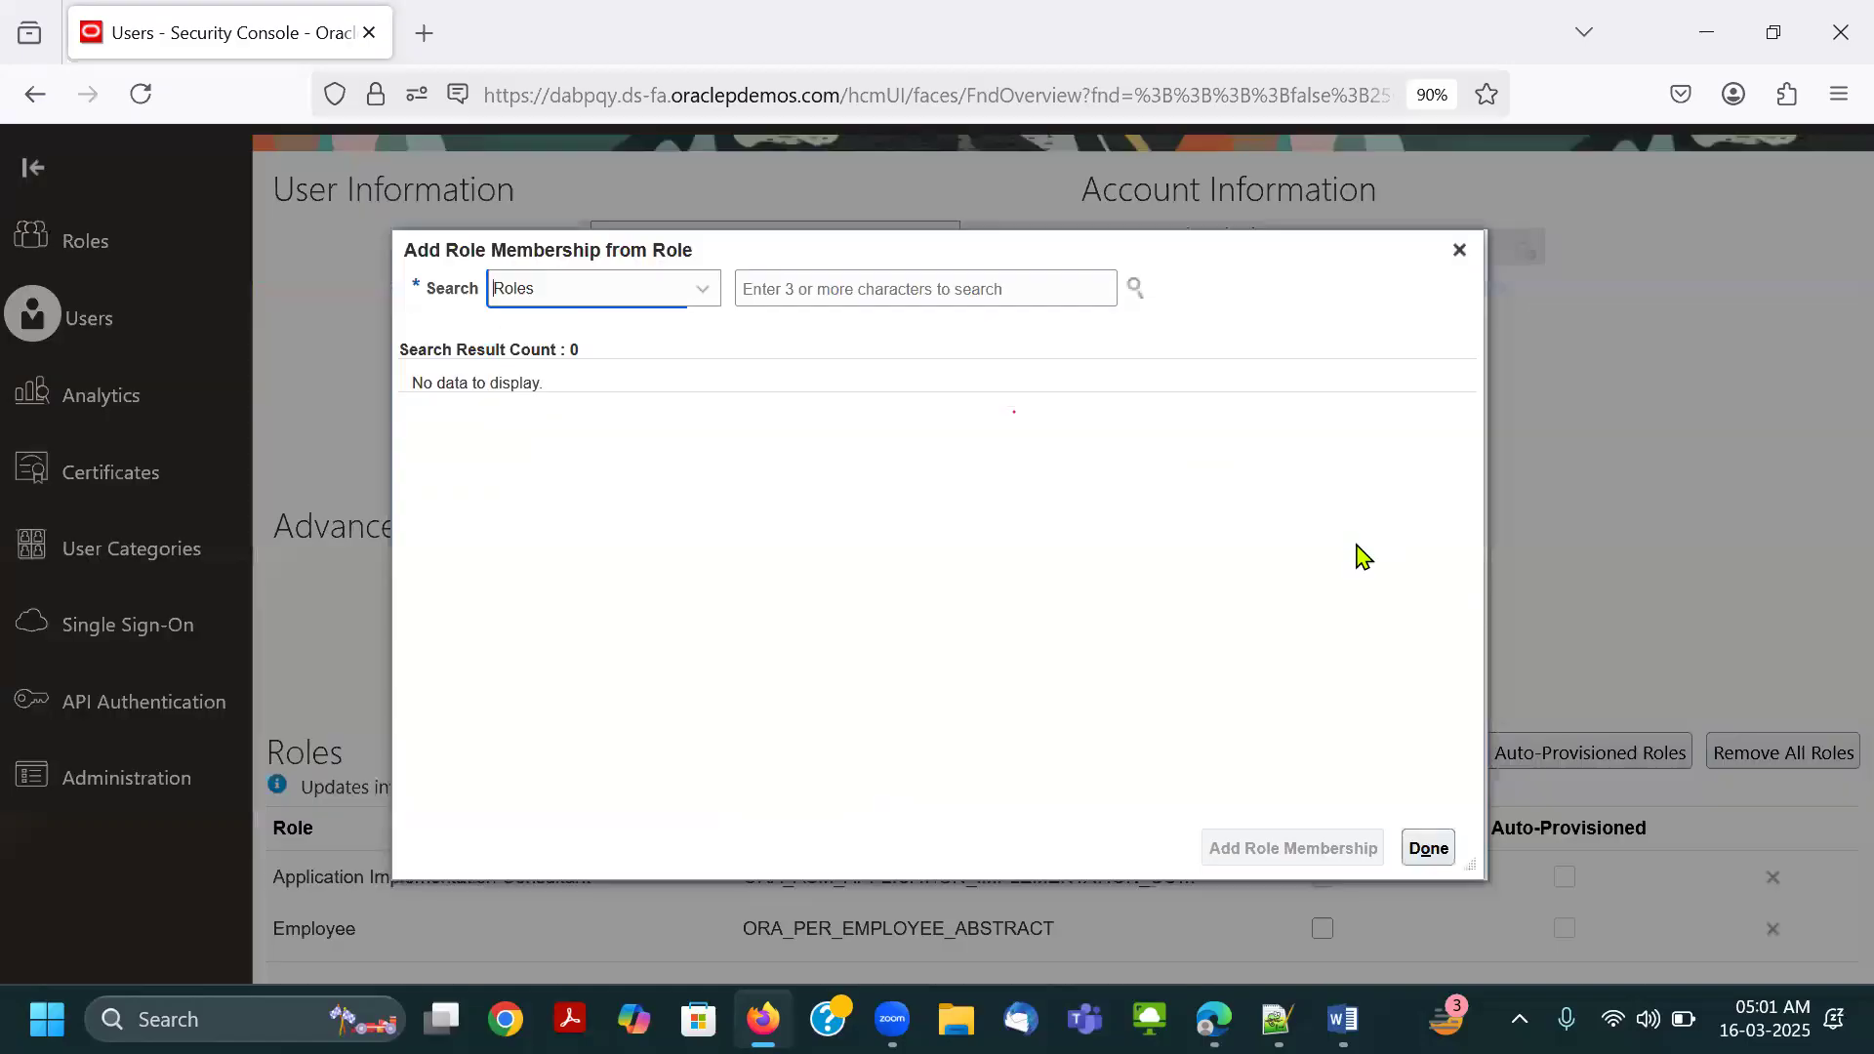
pyautogui.click(883, 289)
pyautogui.write('IT SEC')
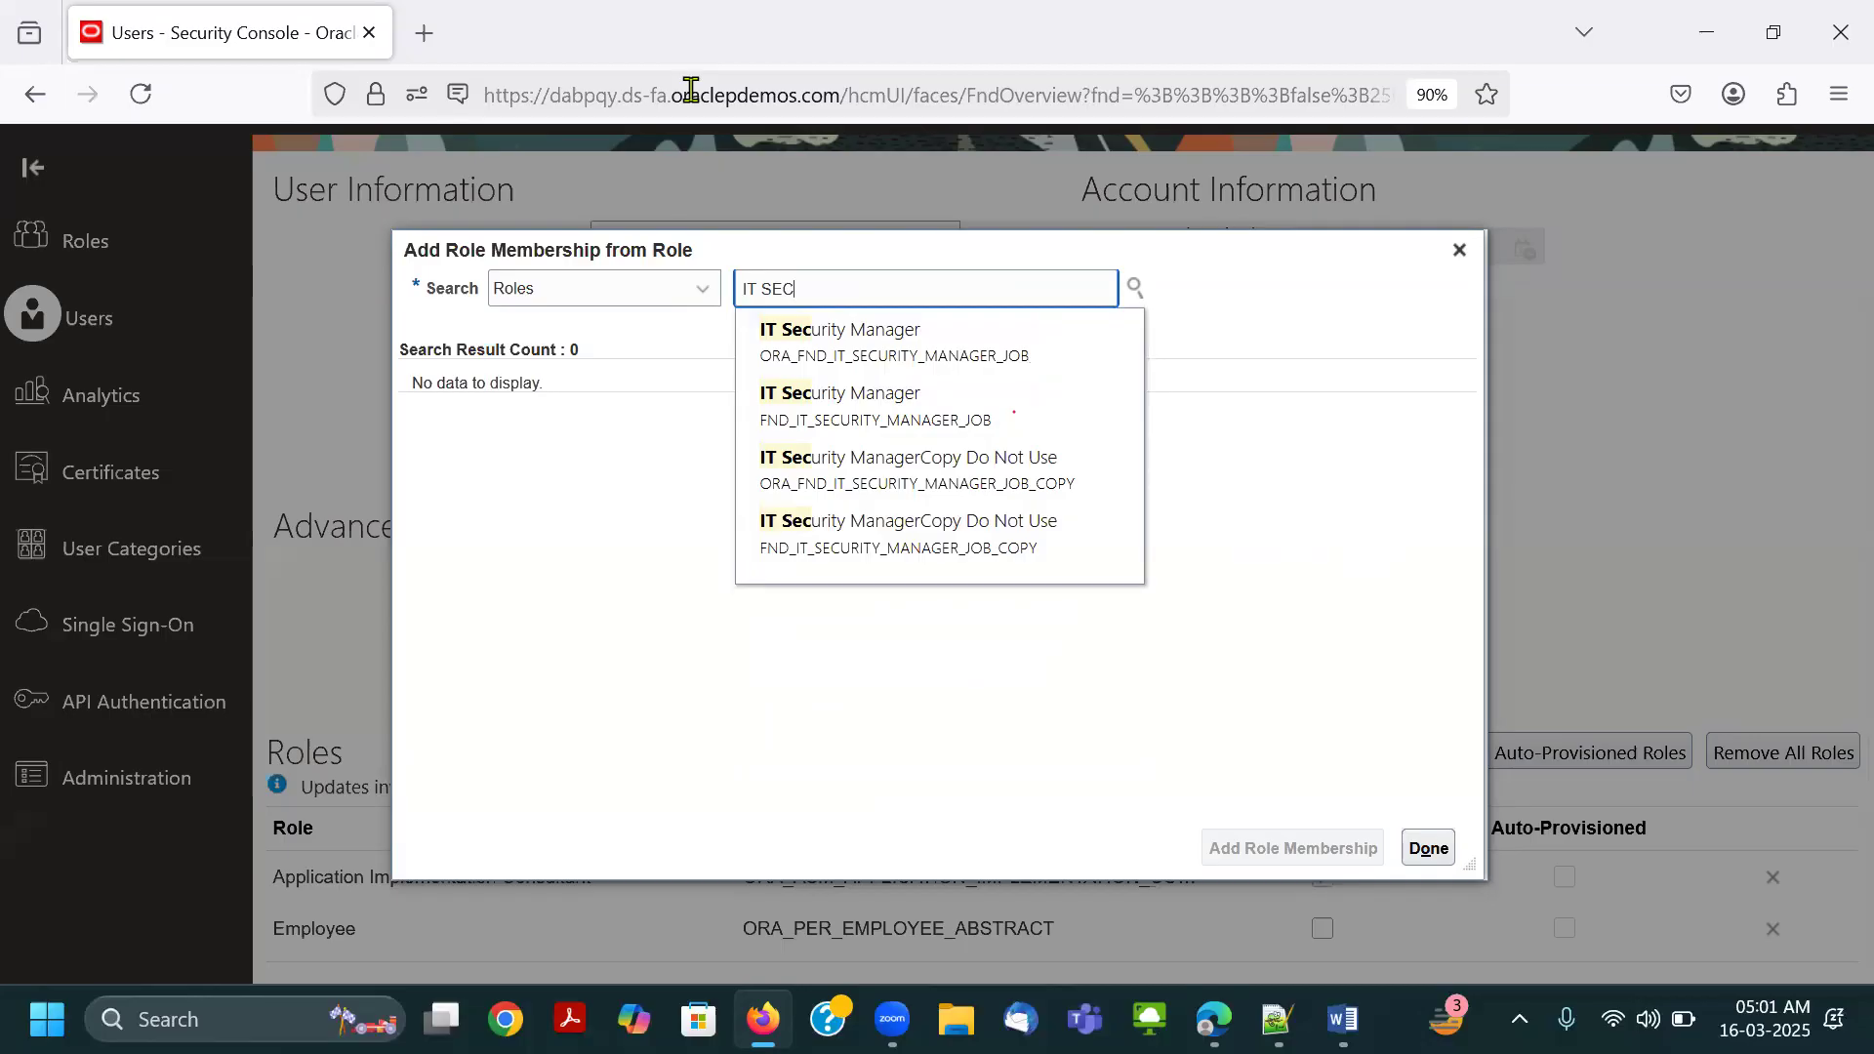
# Outline and tick the ORA_FND_IT_SECURITY_MANAGER_JOB suggestion in red, cross out and underline the FND_IT_SECURITY_MANAGER_JOB one, and erase the markup.
pyautogui.click(691, 90)
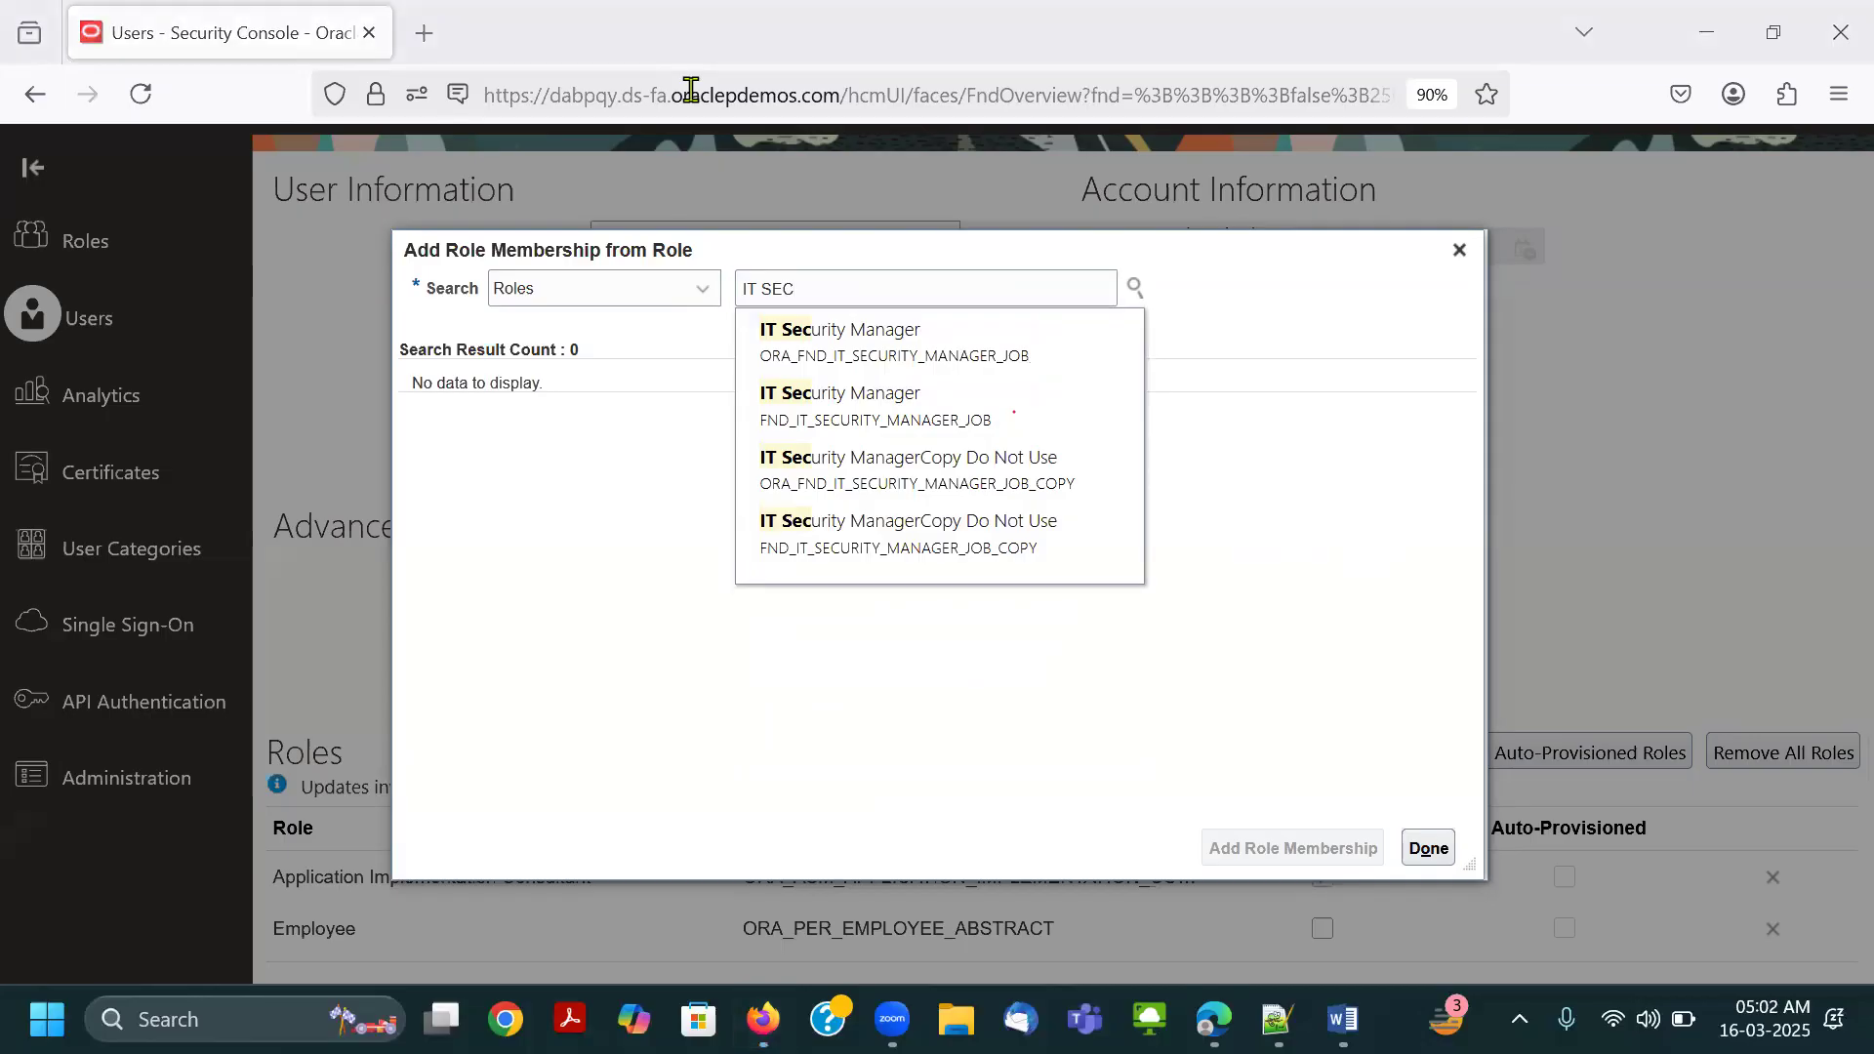
pyautogui.moveTo(756, 347); pyautogui.dragTo(796, 363)
pyautogui.moveTo(745, 314); pyautogui.dragTo(930, 342)
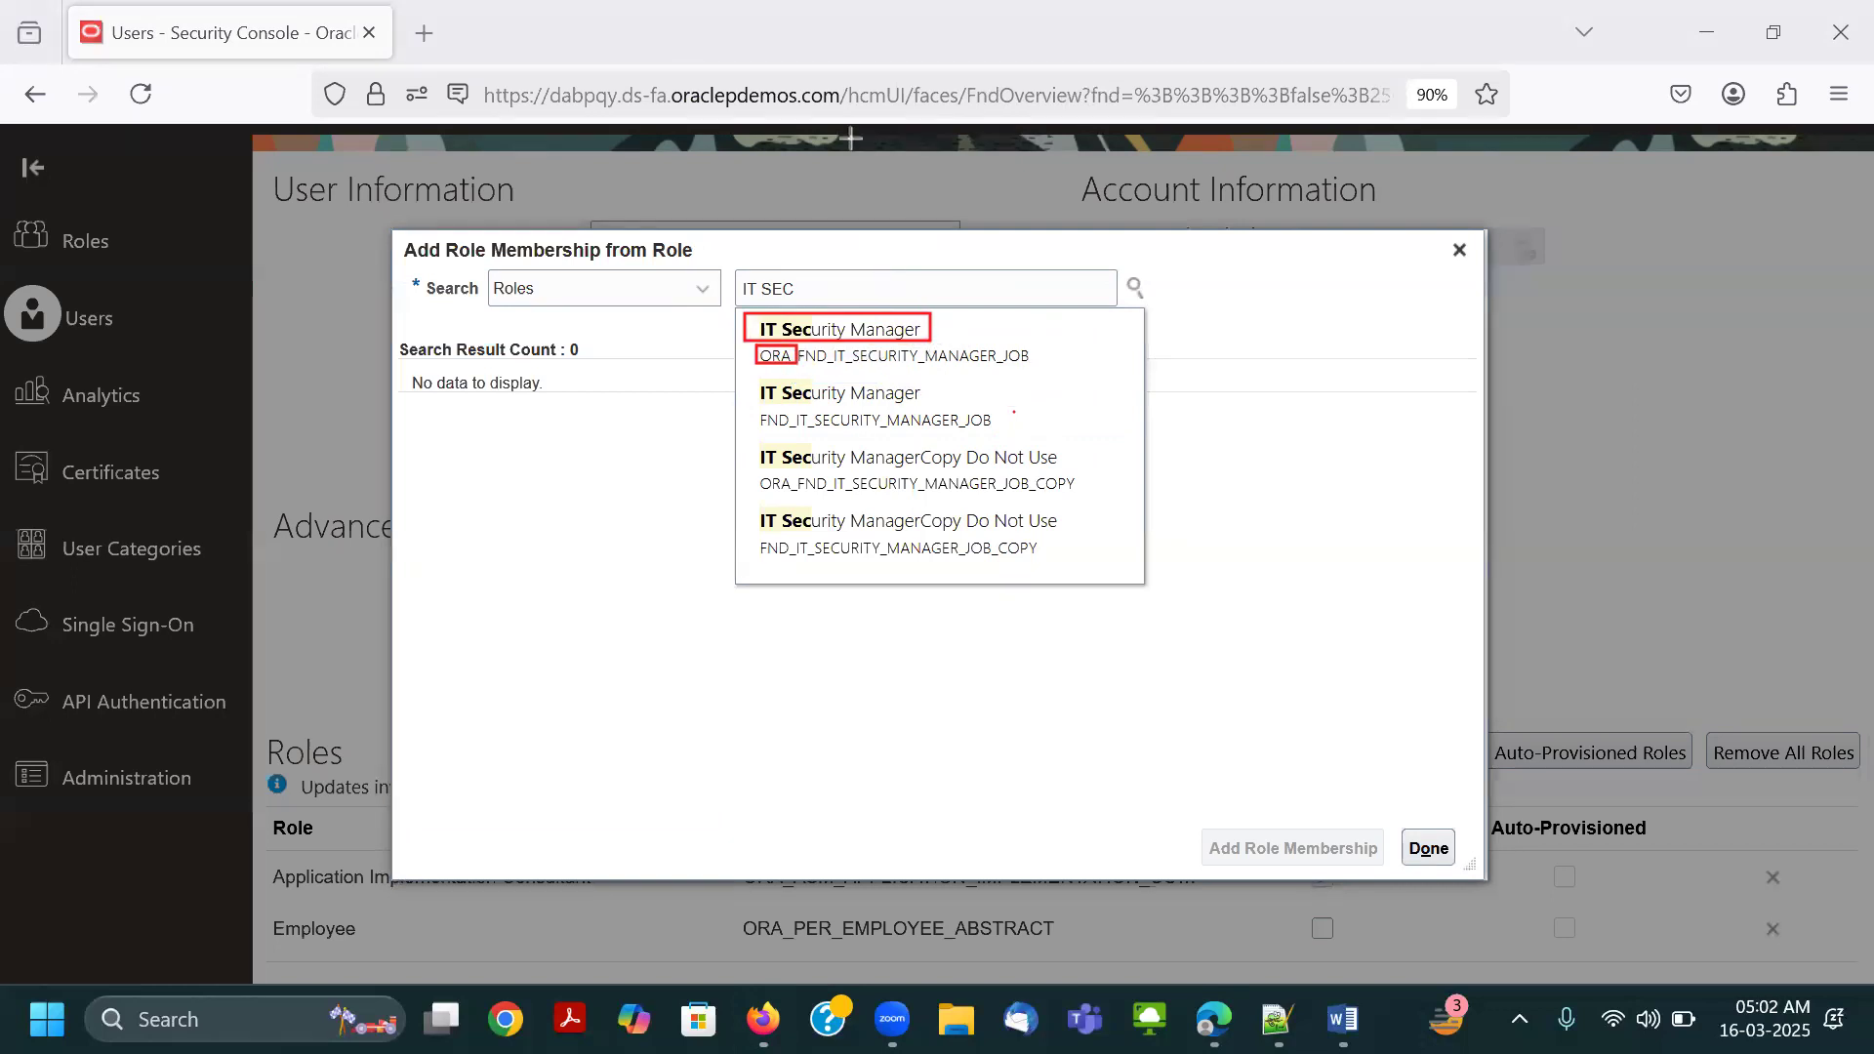
pyautogui.moveTo(1004, 328); pyautogui.dragTo(1120, 304)
pyautogui.moveTo(899, 384)
pyautogui.mouseDown()
pyautogui.moveTo(856, 430)
pyautogui.moveTo(906, 436)
pyautogui.mouseUp()
pyautogui.moveTo(763, 432); pyautogui.dragTo(831, 429)
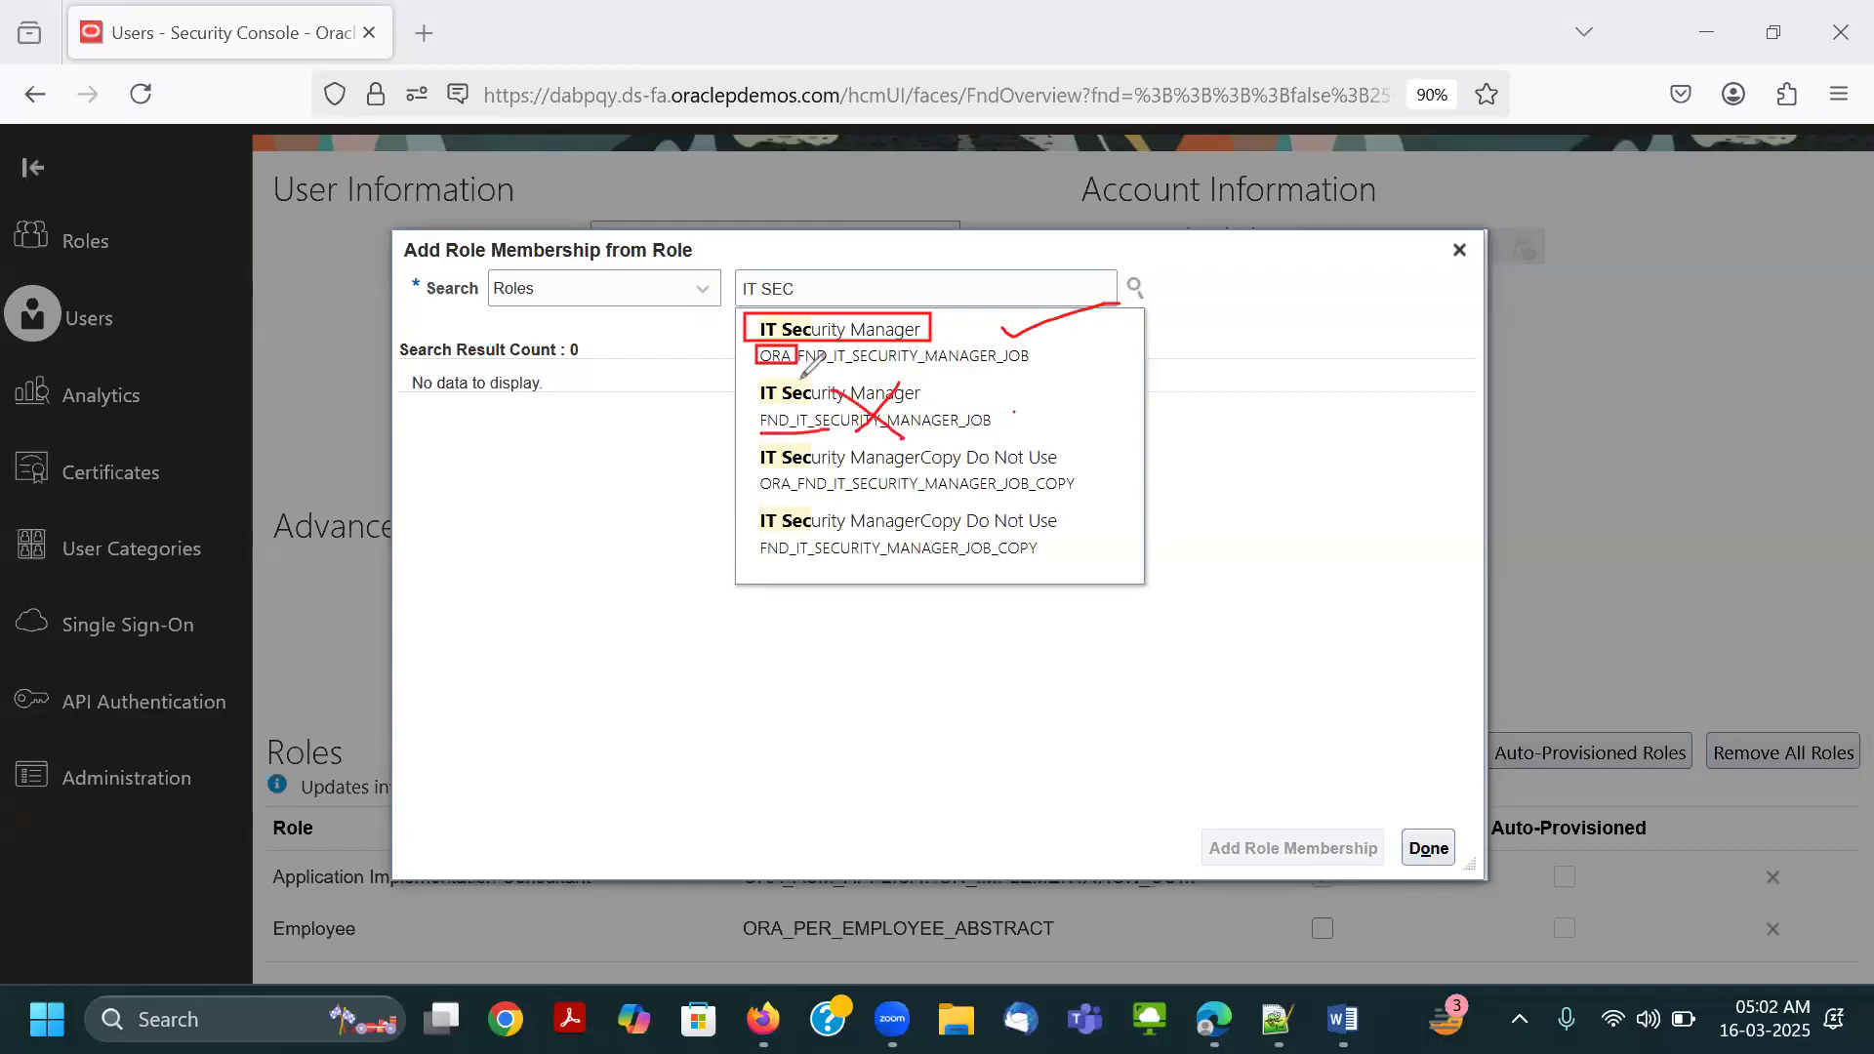
pyautogui.moveTo(1001, 419); pyautogui.dragTo(1104, 454)
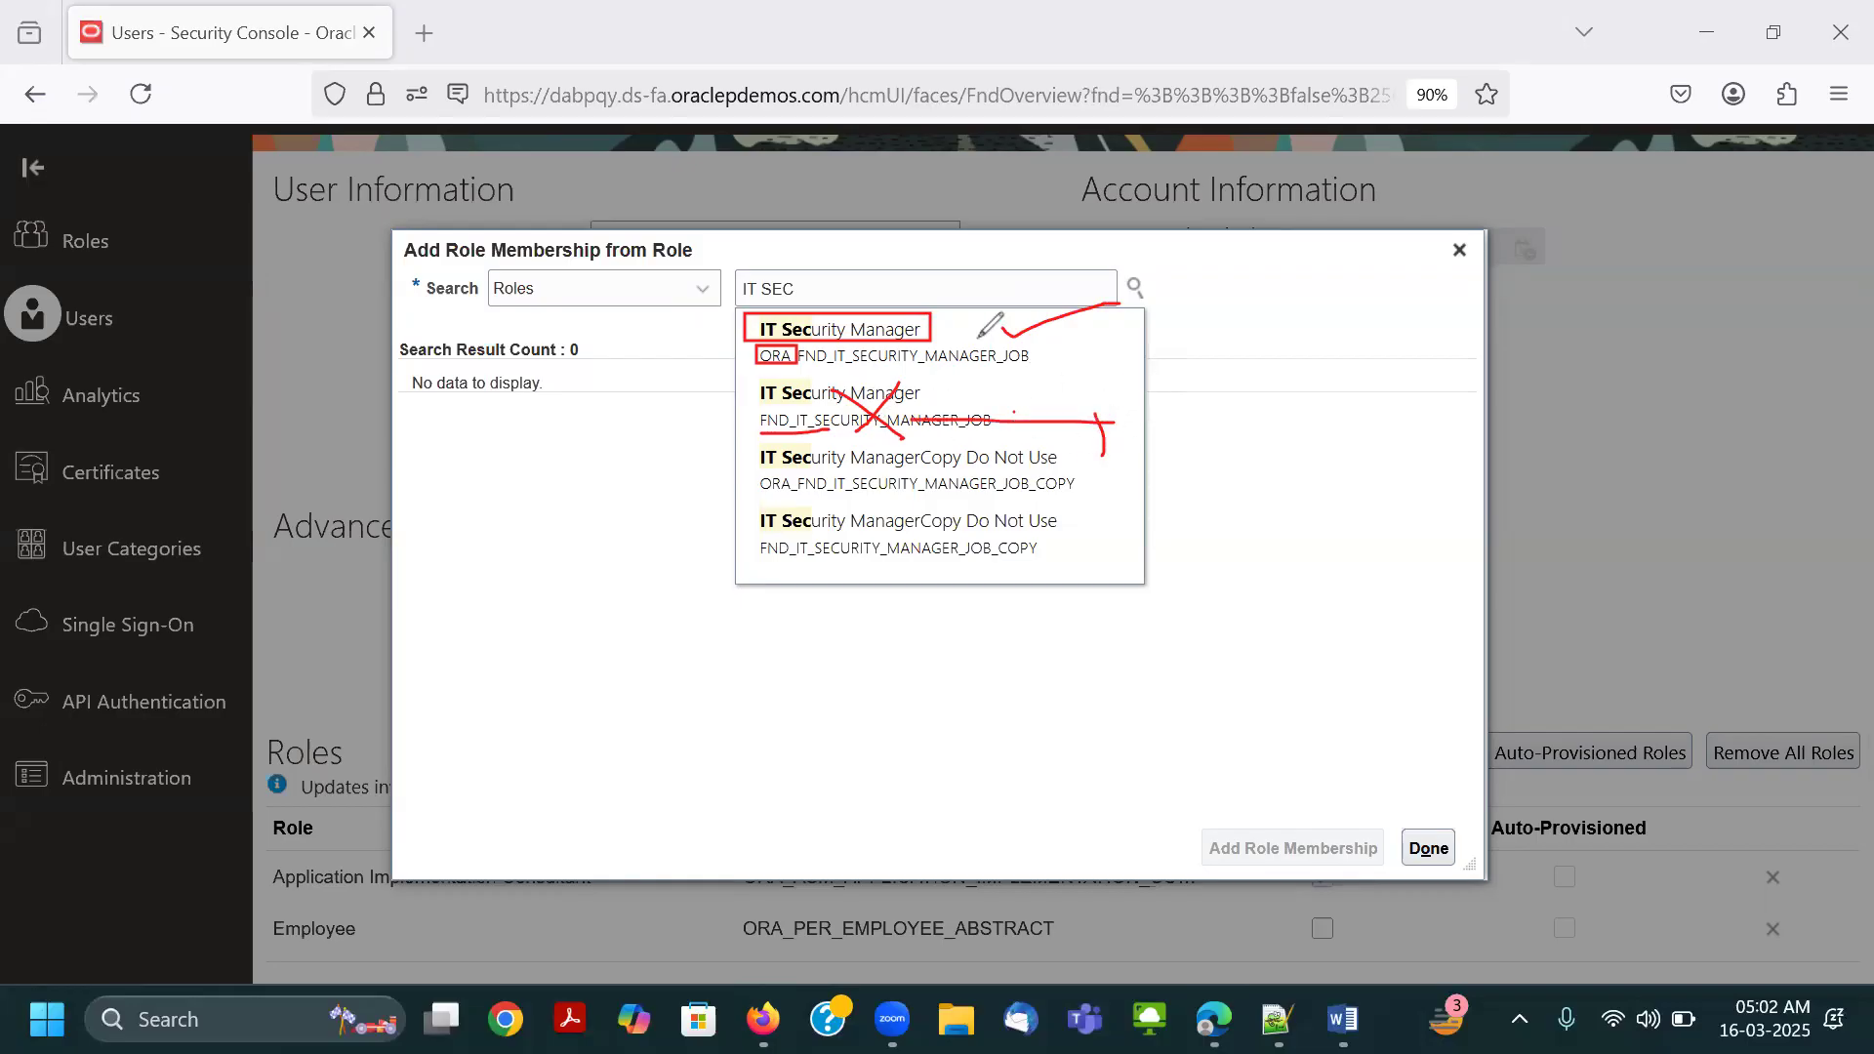
pyautogui.moveTo(988, 335); pyautogui.dragTo(974, 334)
pyautogui.moveTo(753, 394)
pyautogui.mouseDown()
pyautogui.moveTo(1033, 301)
pyautogui.moveTo(807, 422)
pyautogui.moveTo(975, 410)
pyautogui.moveTo(1118, 432)
pyautogui.mouseUp()
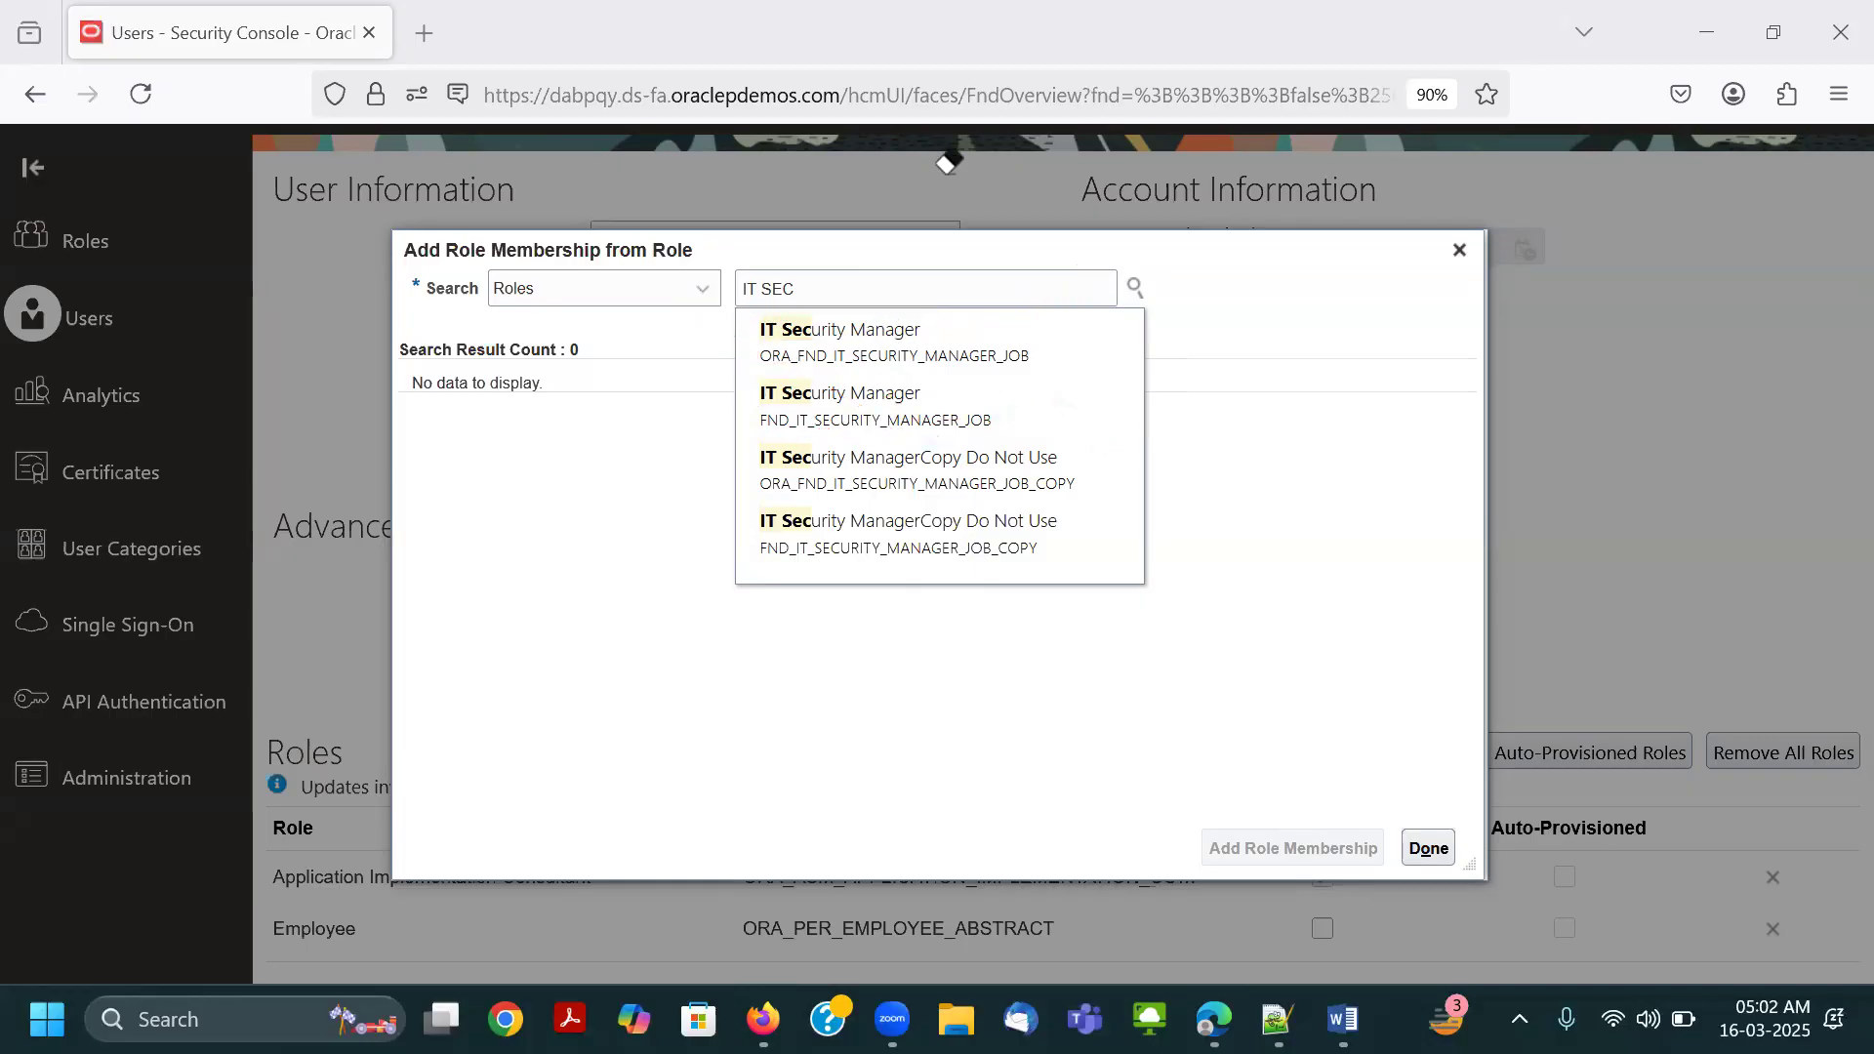
# Choose the IT Security Manager role with code ORA_FND_IT_SECURITY_MANAGER_JOB, mark it in red and add its role membership.
pyautogui.moveTo(752, 363)
pyautogui.mouseDown()
pyautogui.moveTo(863, 378)
pyautogui.moveTo(1056, 361)
pyautogui.moveTo(760, 309)
pyautogui.moveTo(774, 371)
pyautogui.mouseUp()
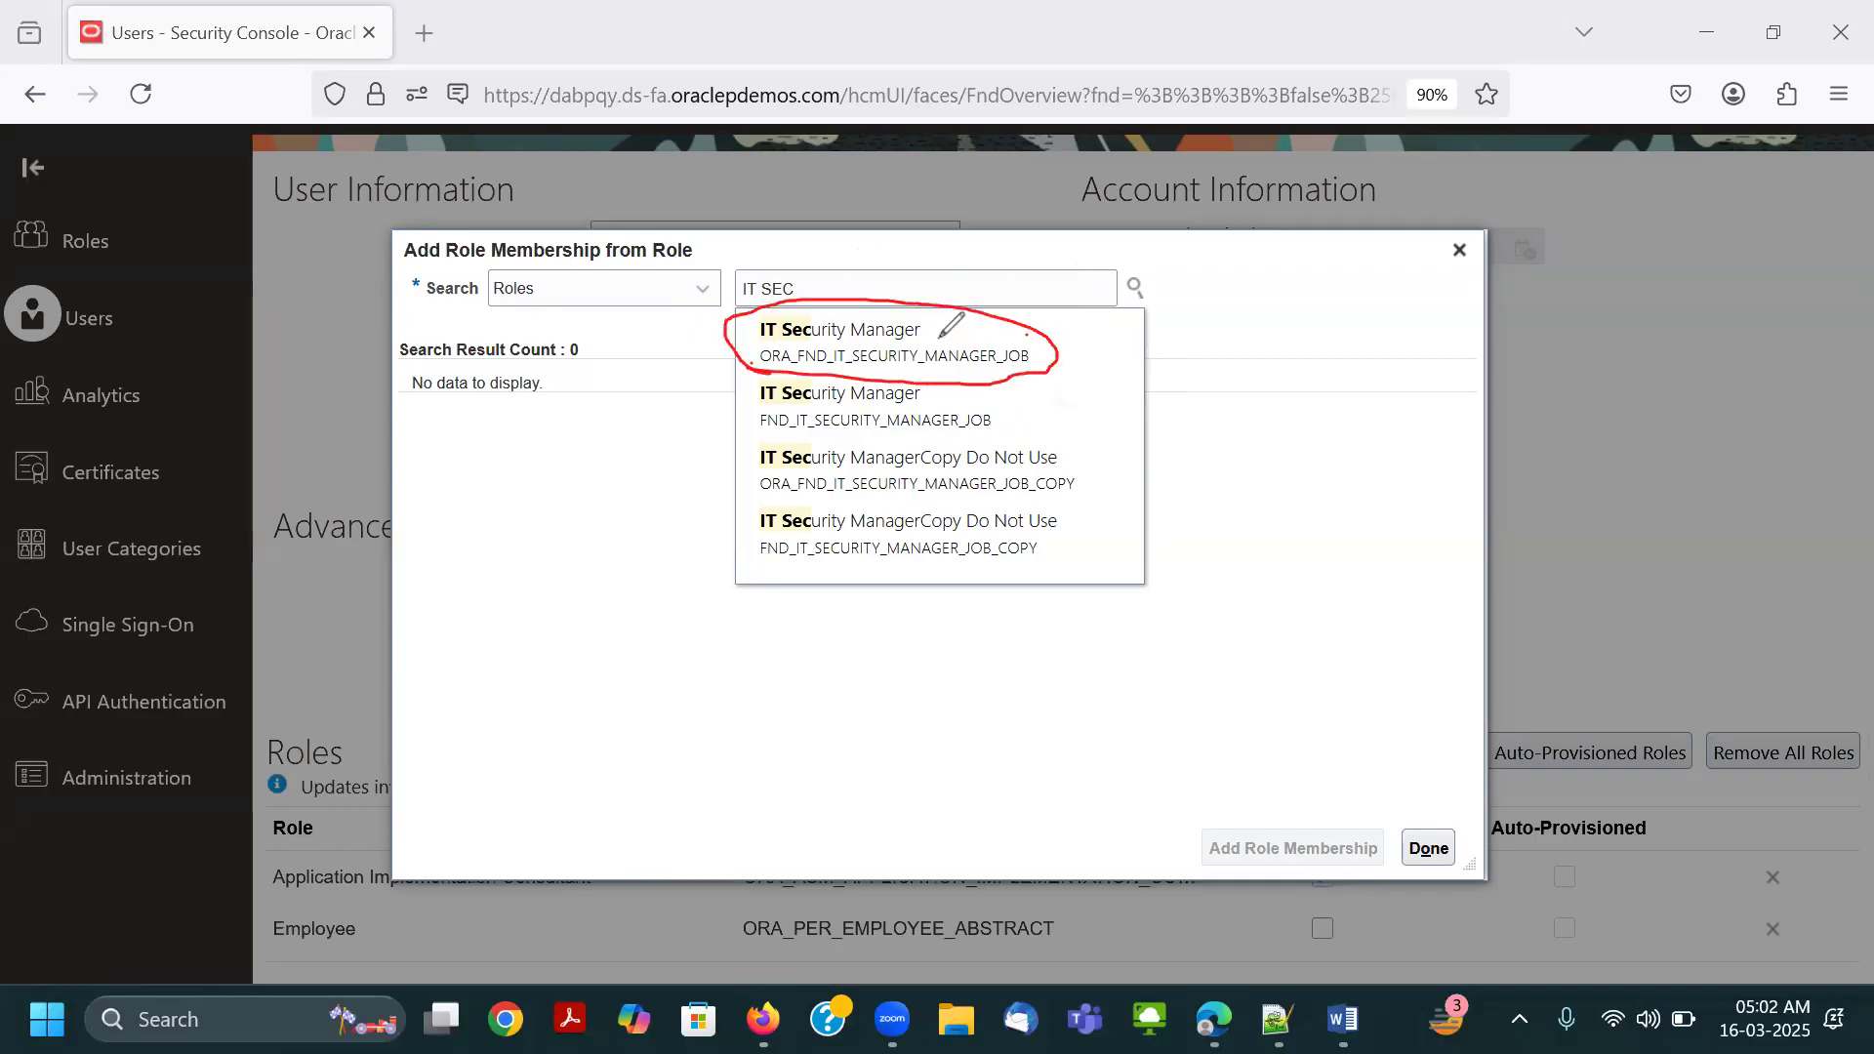
pyautogui.click(899, 334)
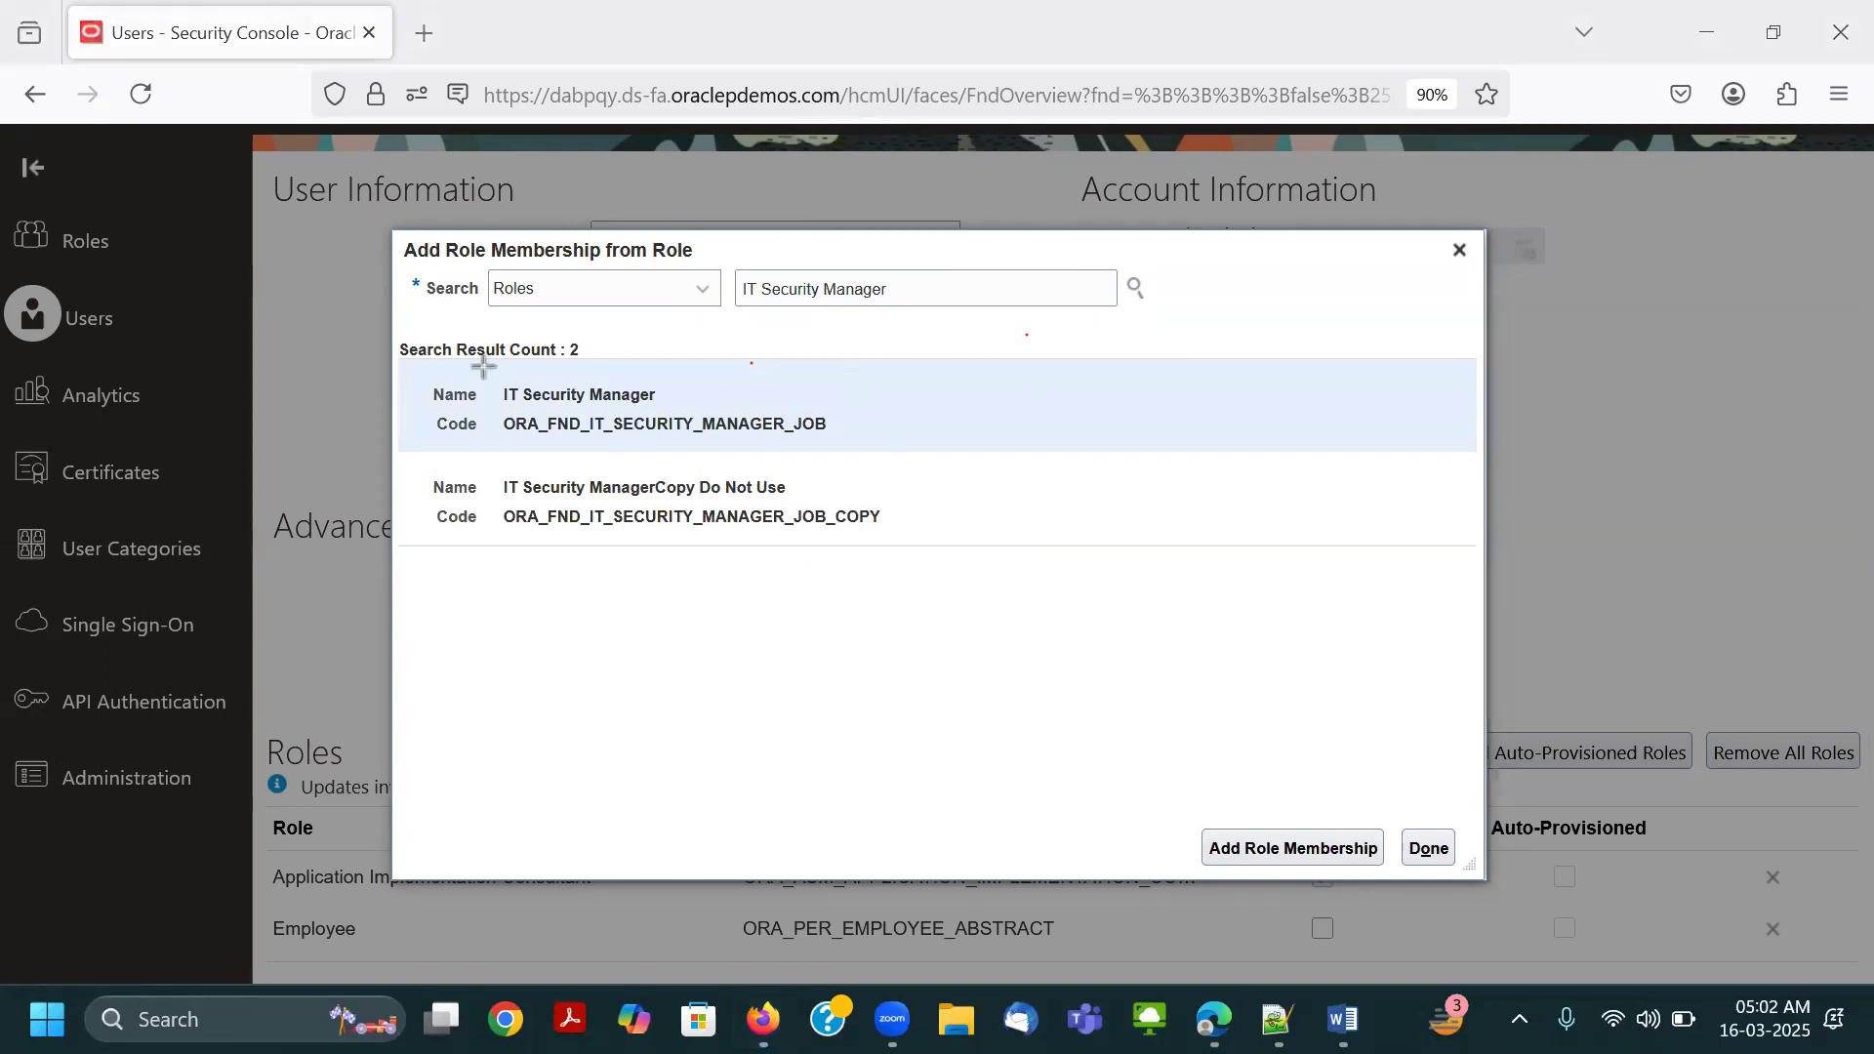
pyautogui.moveTo(413, 375); pyautogui.dragTo(855, 448)
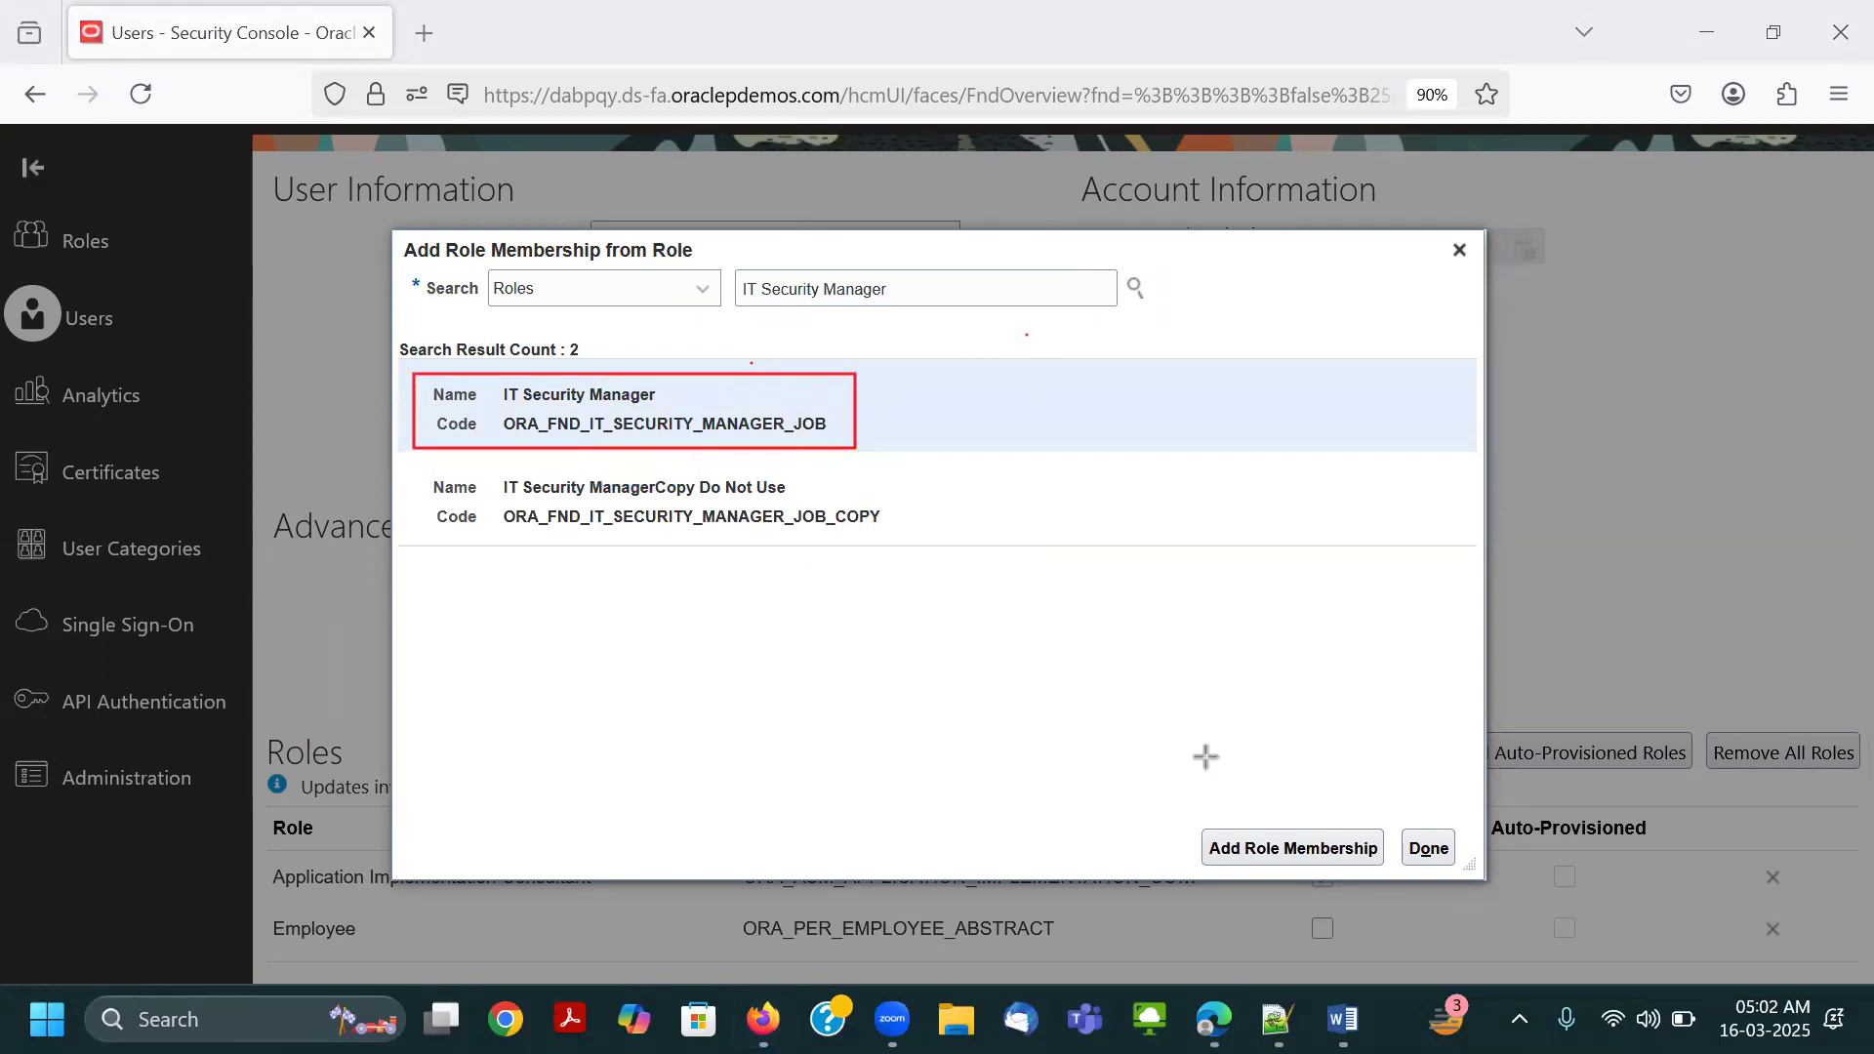
pyautogui.moveTo(1208, 834); pyautogui.dragTo(1385, 863)
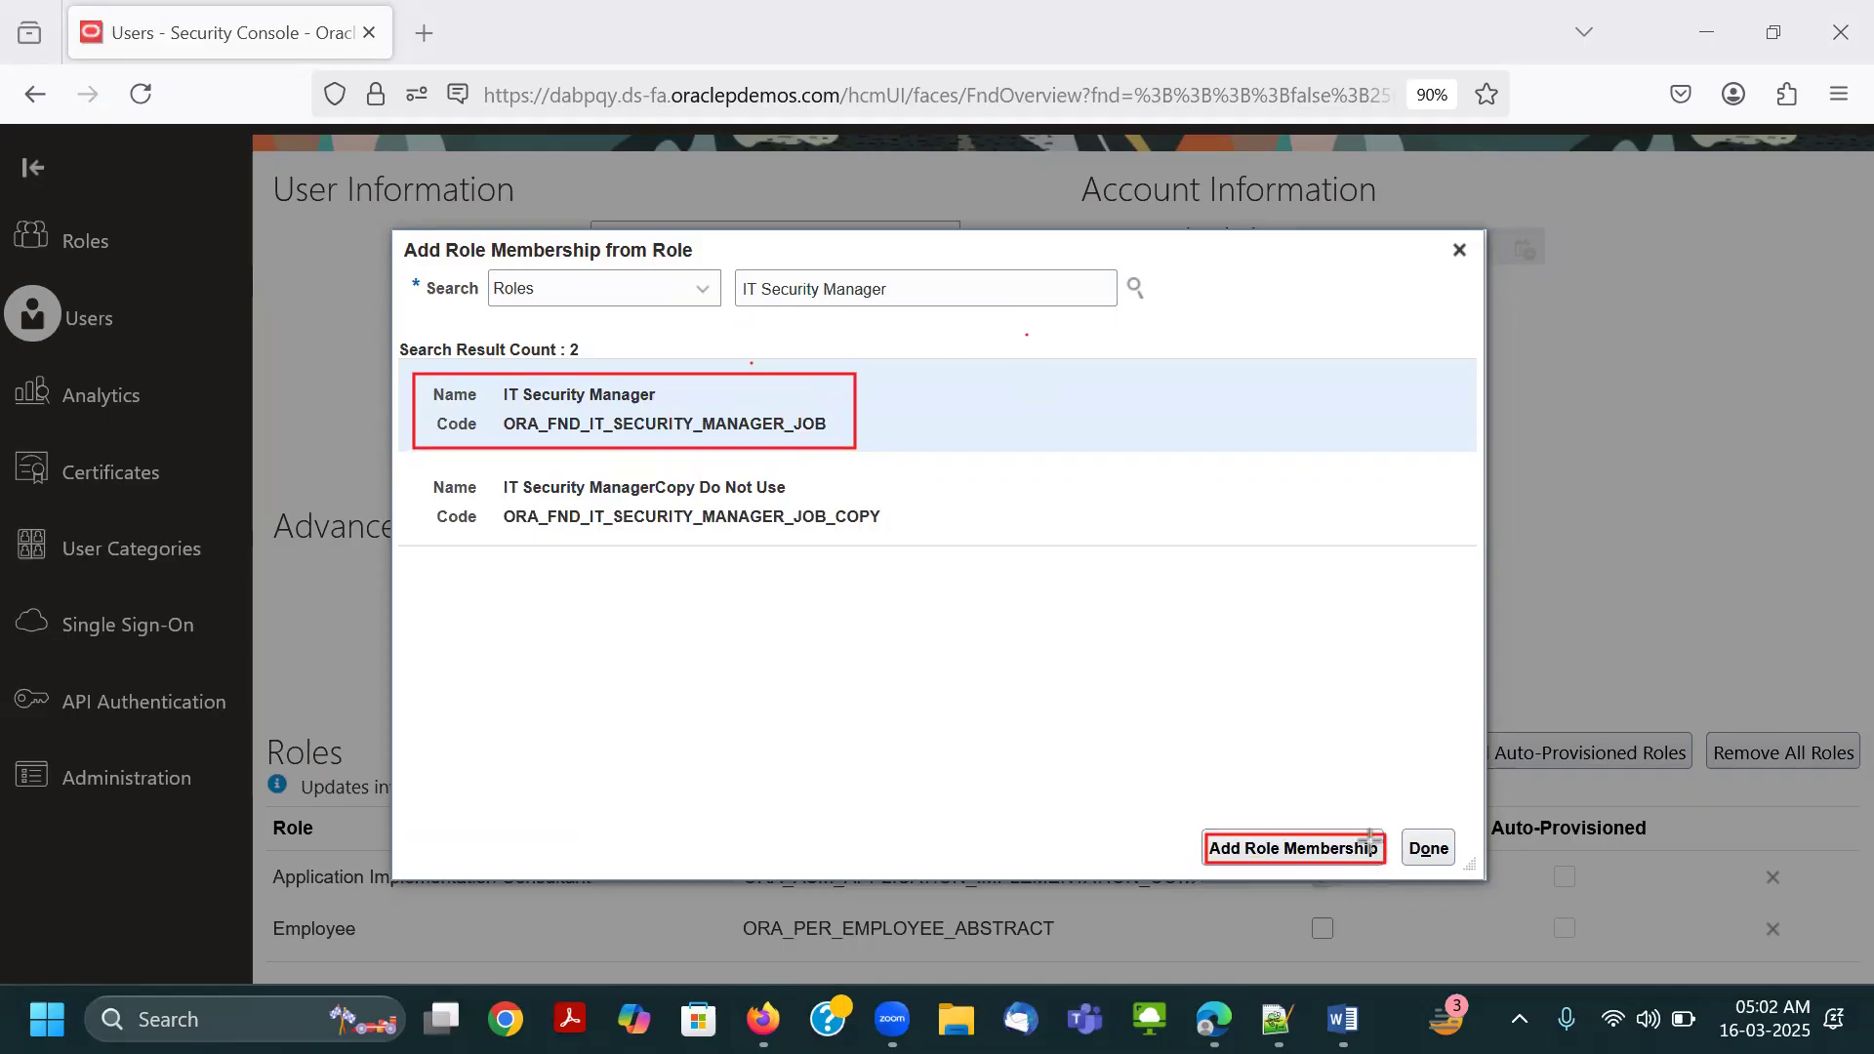
pyautogui.click(1278, 851)
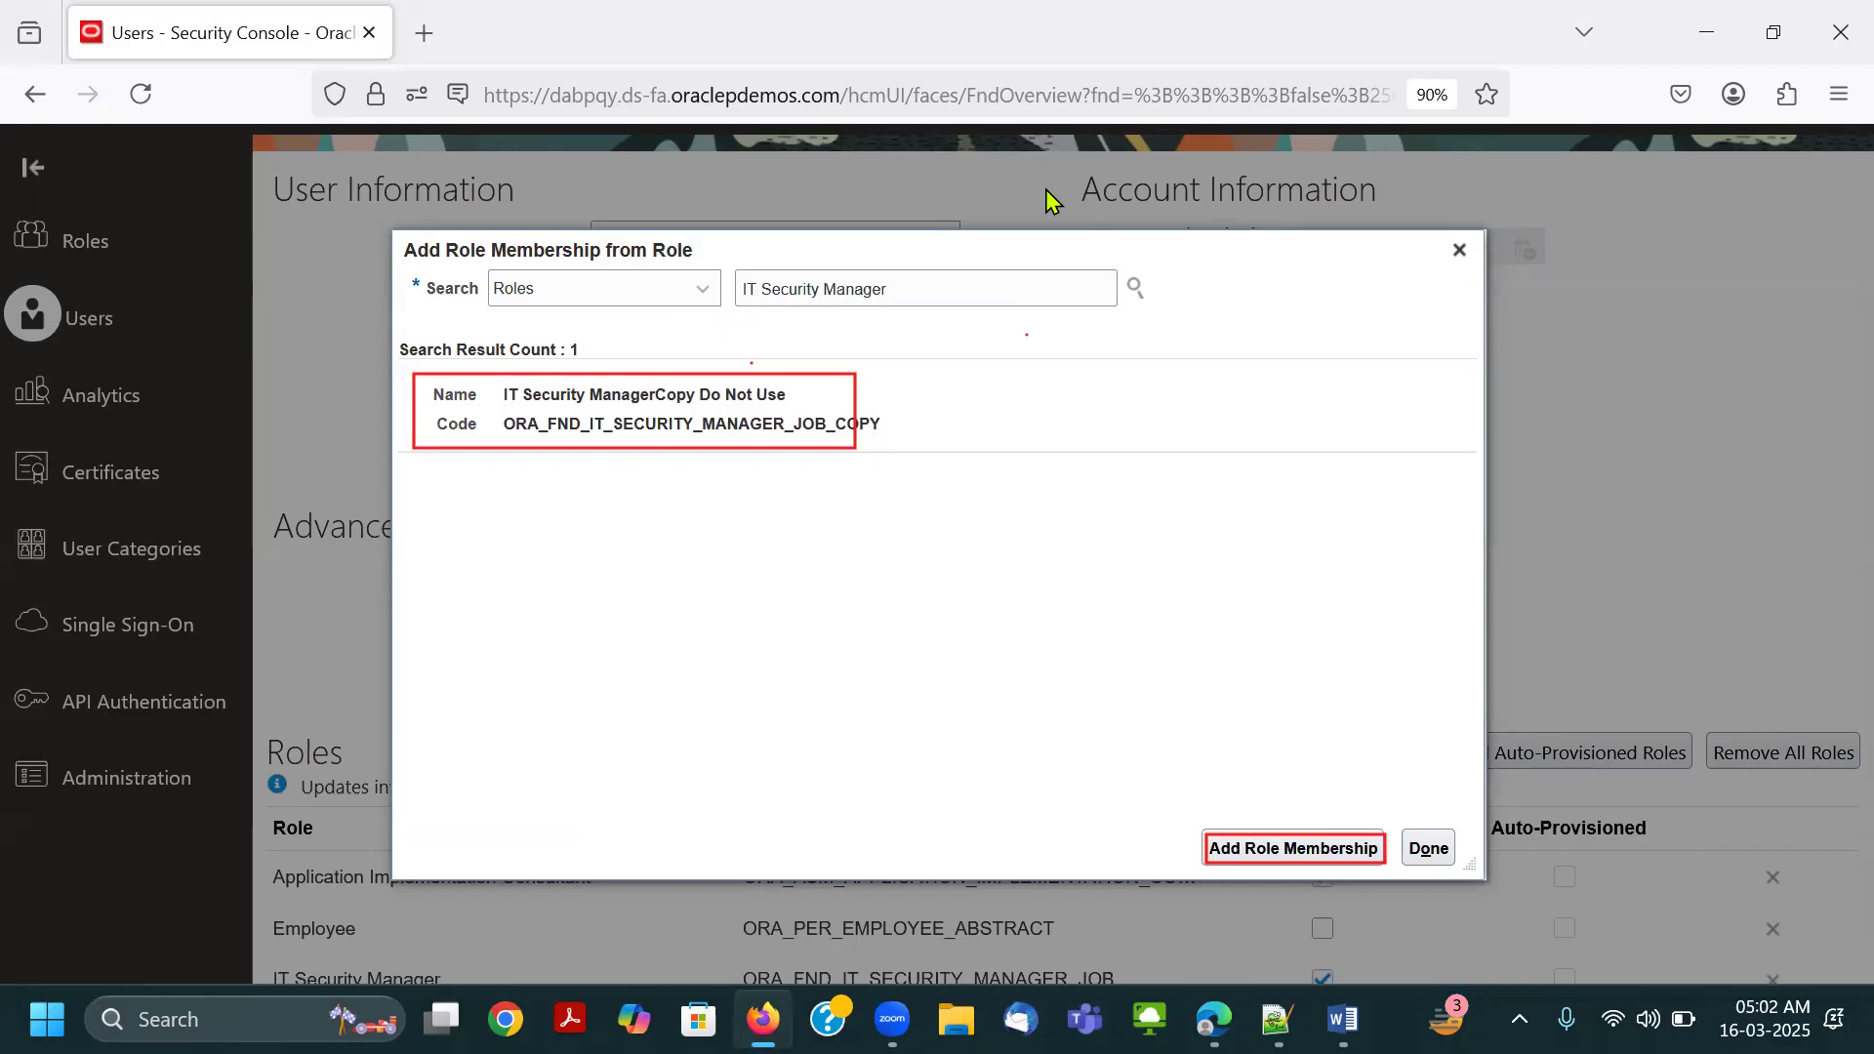
# Clear the red markup, finish adding roles, save the user account and return to the User Accounts list.
pyautogui.moveTo(1210, 835)
pyautogui.mouseDown()
pyautogui.moveTo(934, 543)
pyautogui.moveTo(683, 159)
pyautogui.mouseUp()
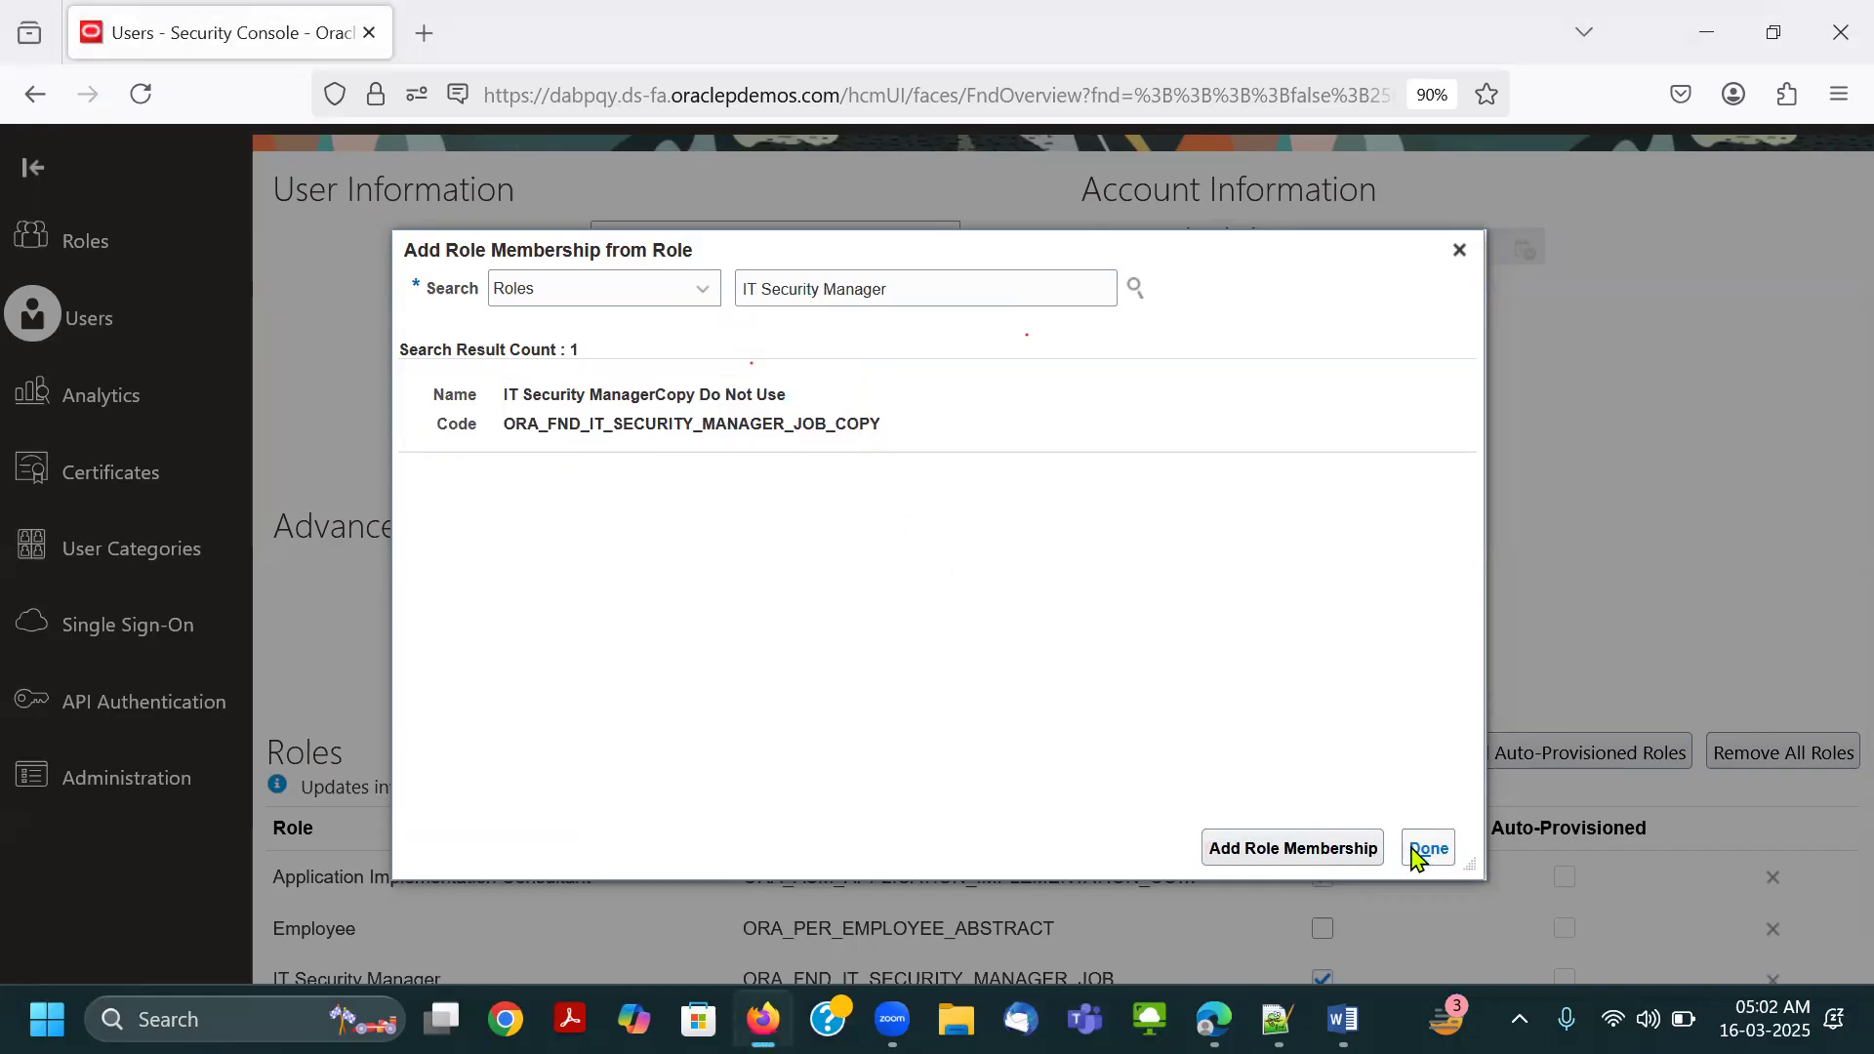
pyautogui.click(1424, 850)
pyautogui.scroll(2, 1692, 525)
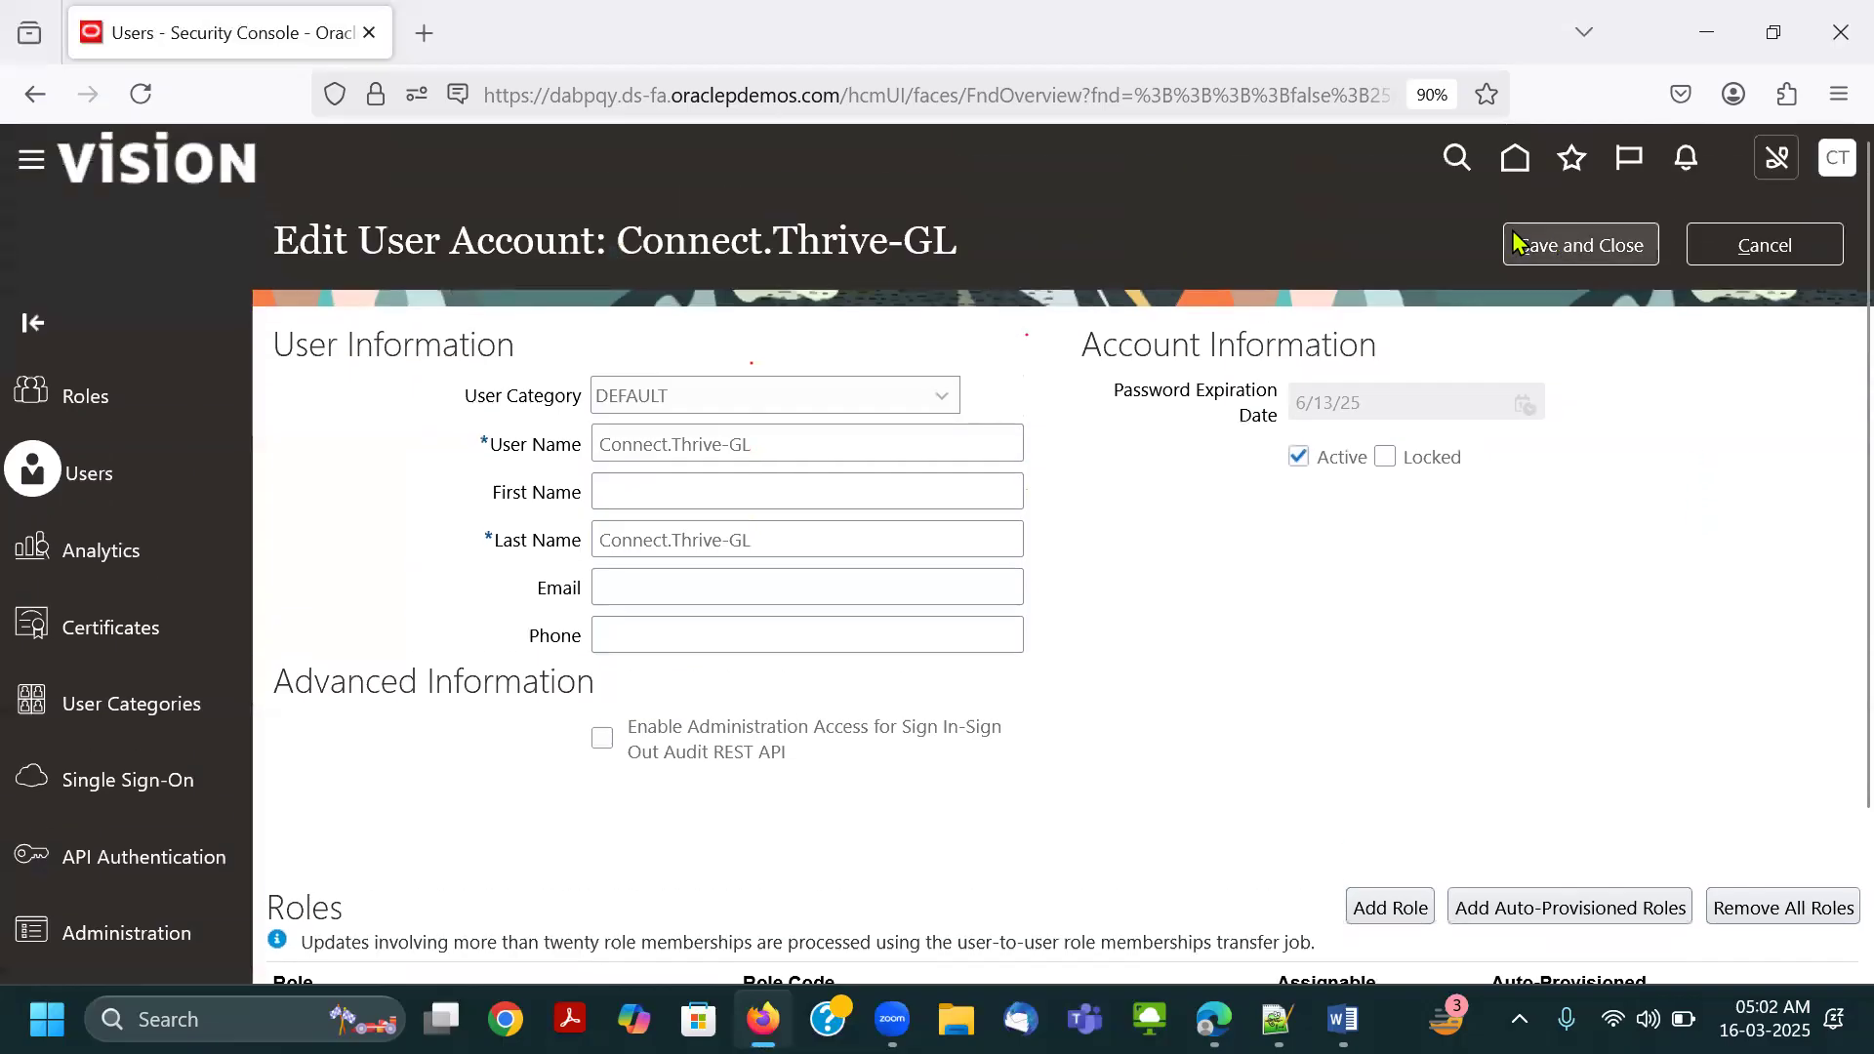
pyautogui.click(1561, 249)
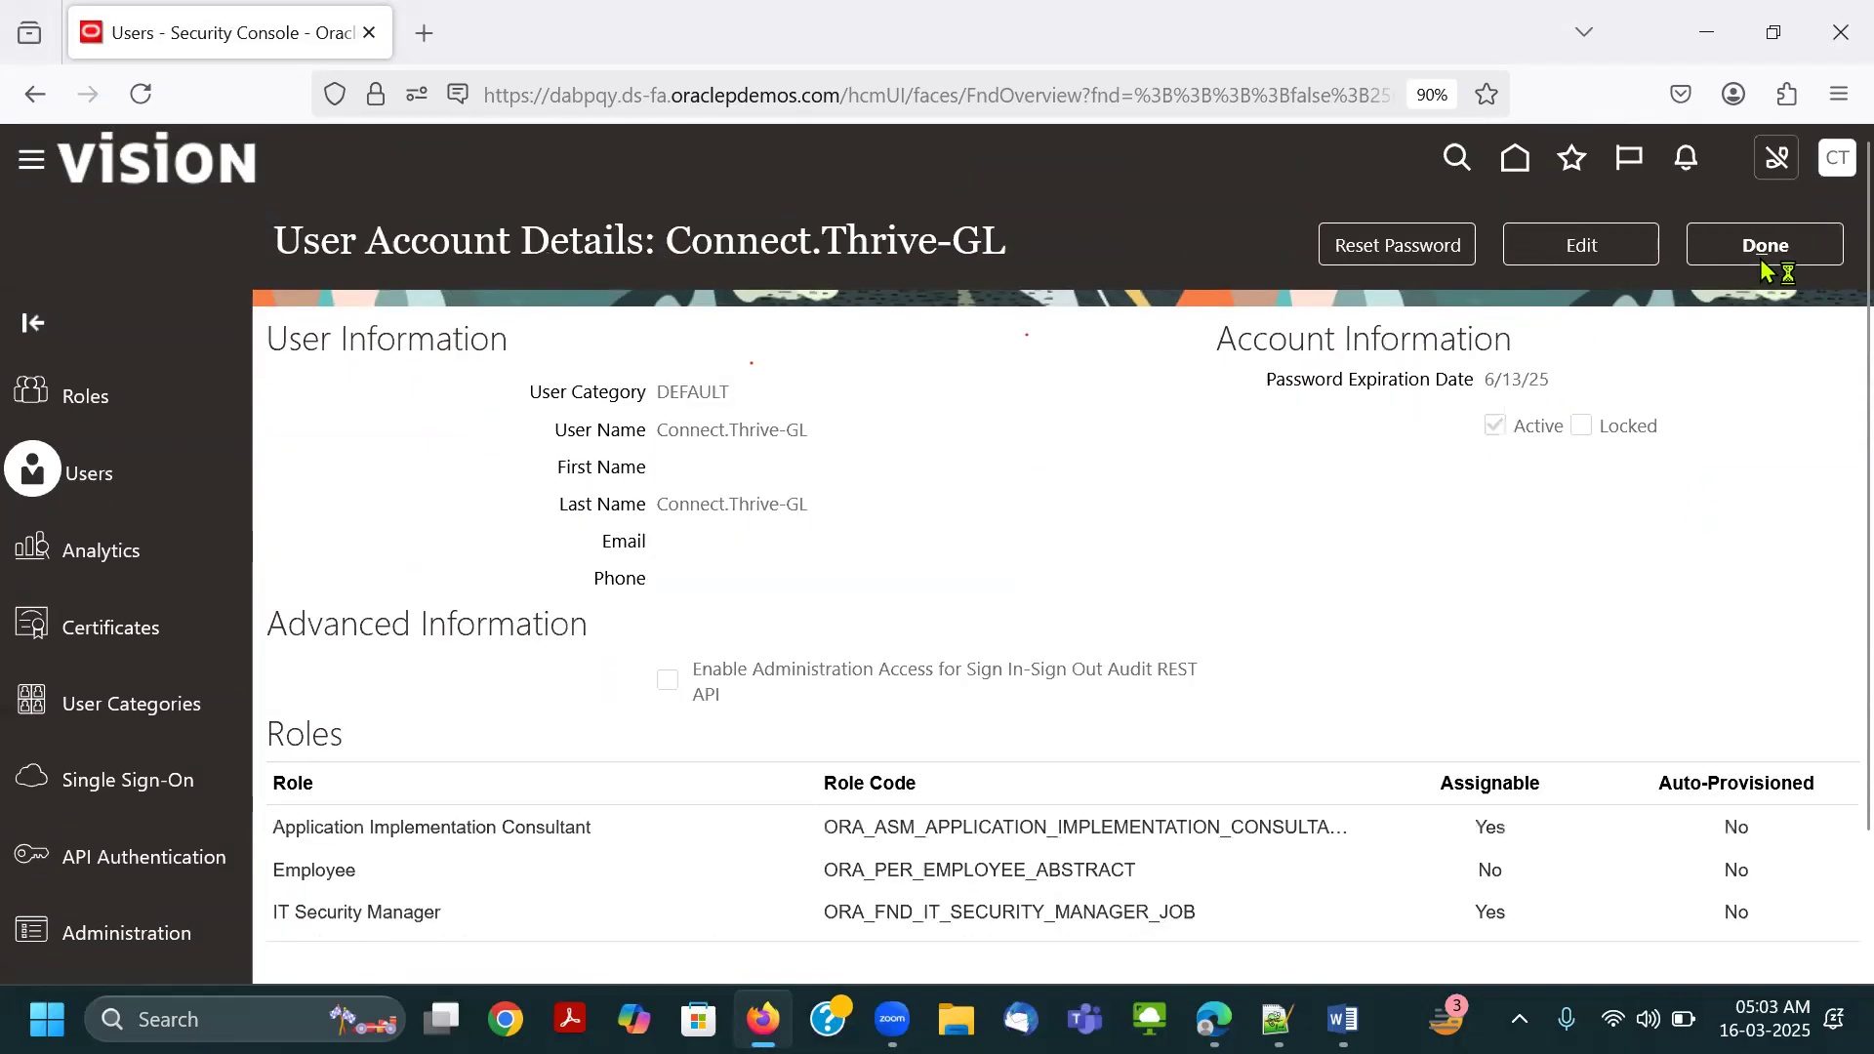
pyautogui.click(1766, 270)
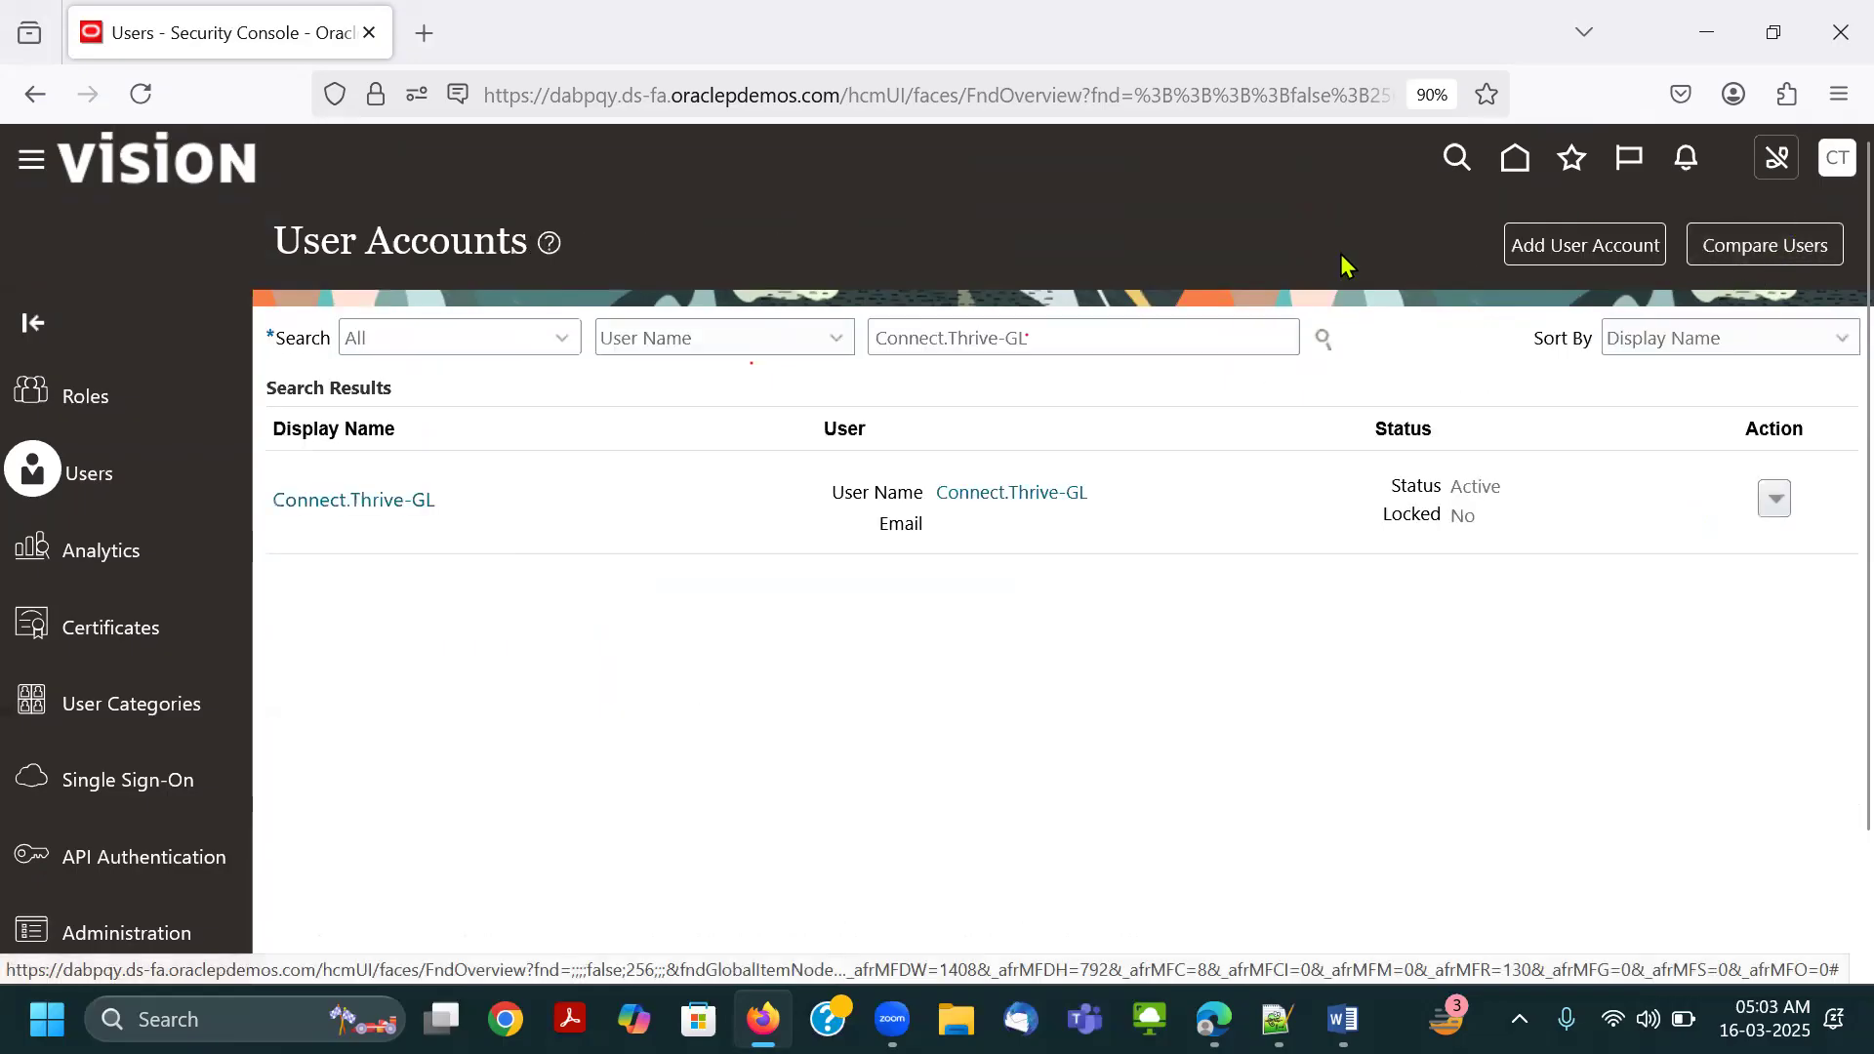
# Switch to Edge and sign out of the Connect.Thrive-GL session, confirming the single sign-off.
pyautogui.moveTo(1213, 1019)
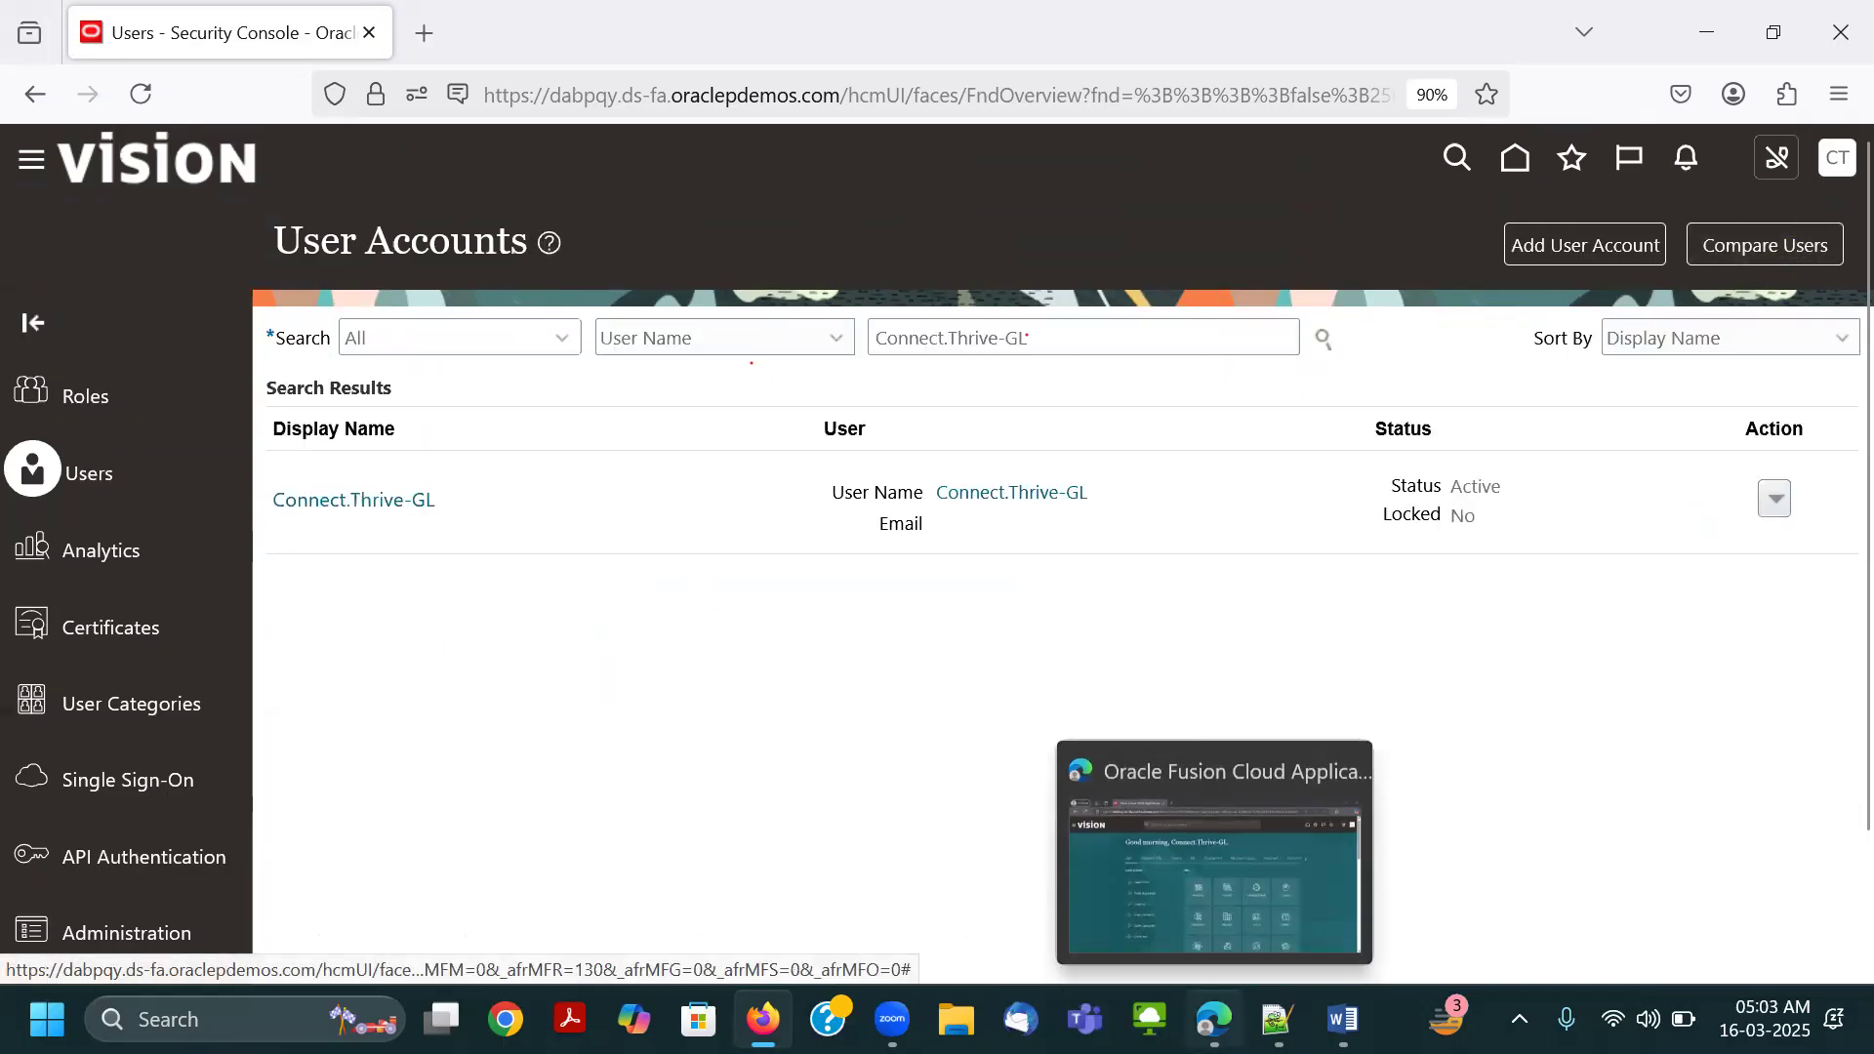
pyautogui.click(1208, 883)
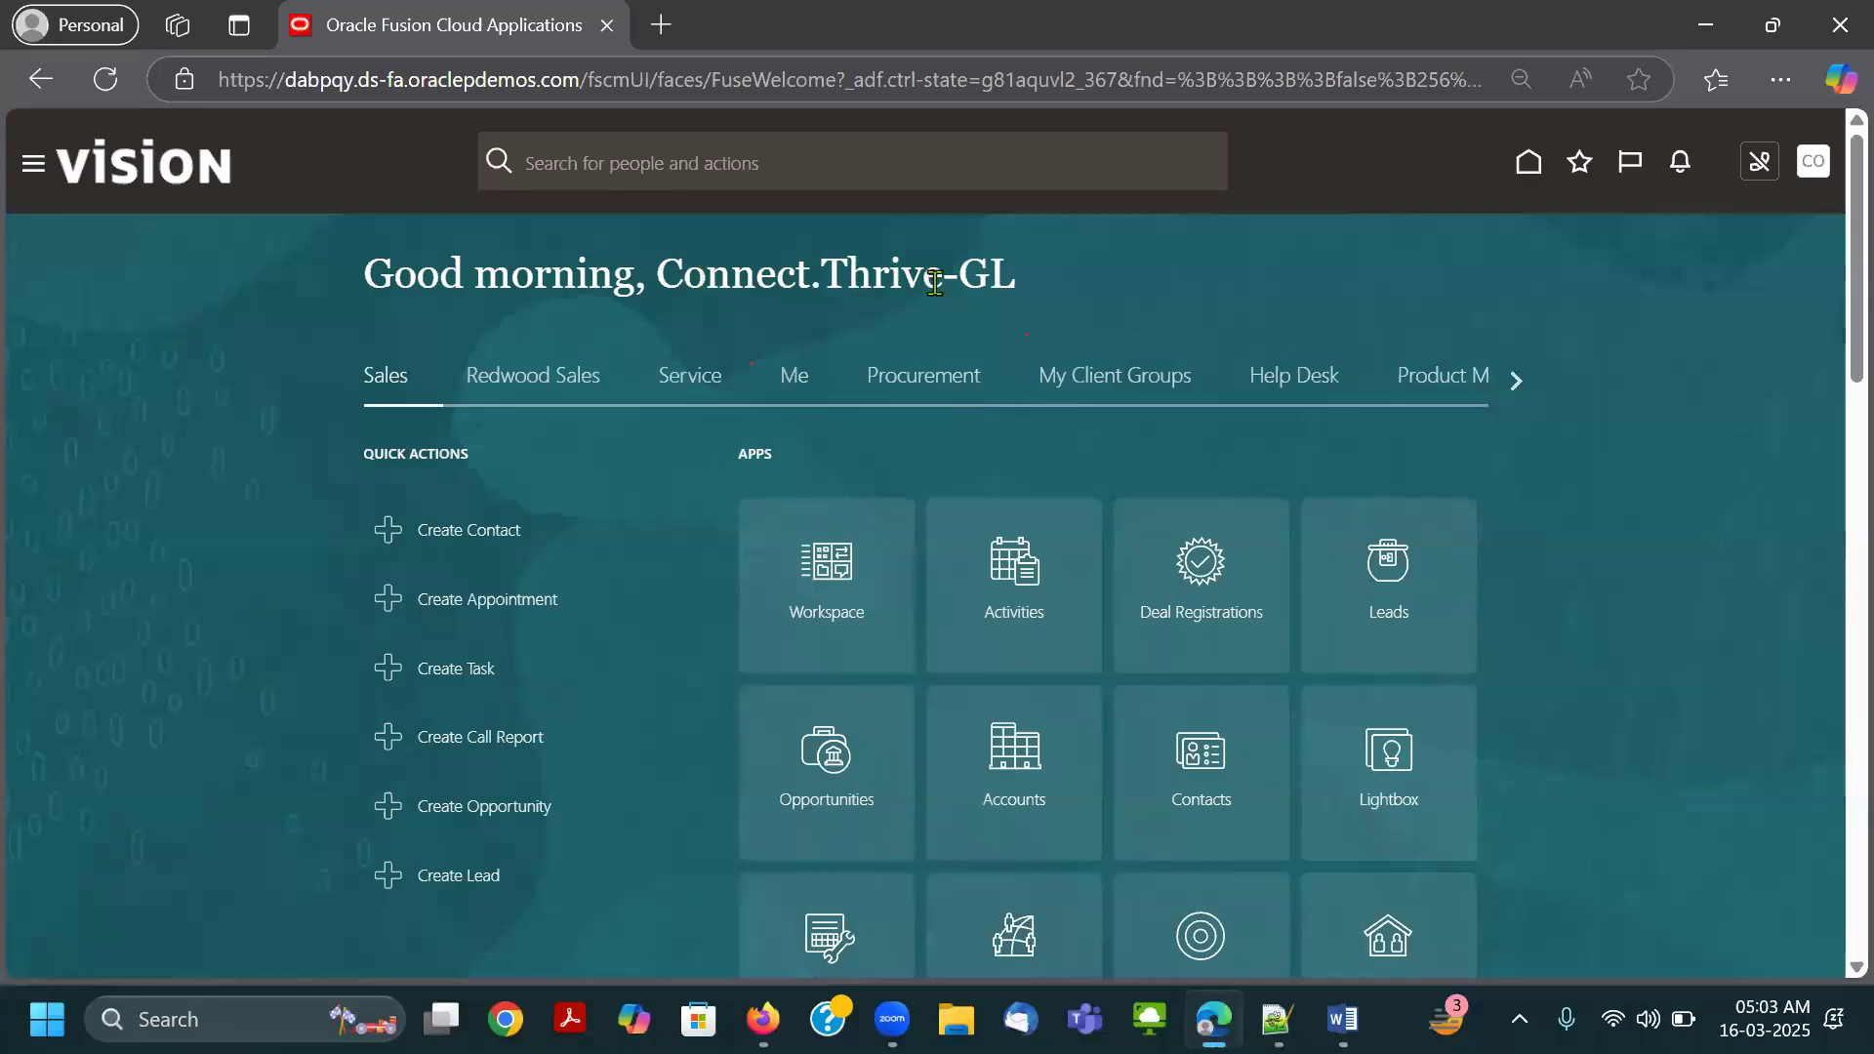
pyautogui.click(1812, 162)
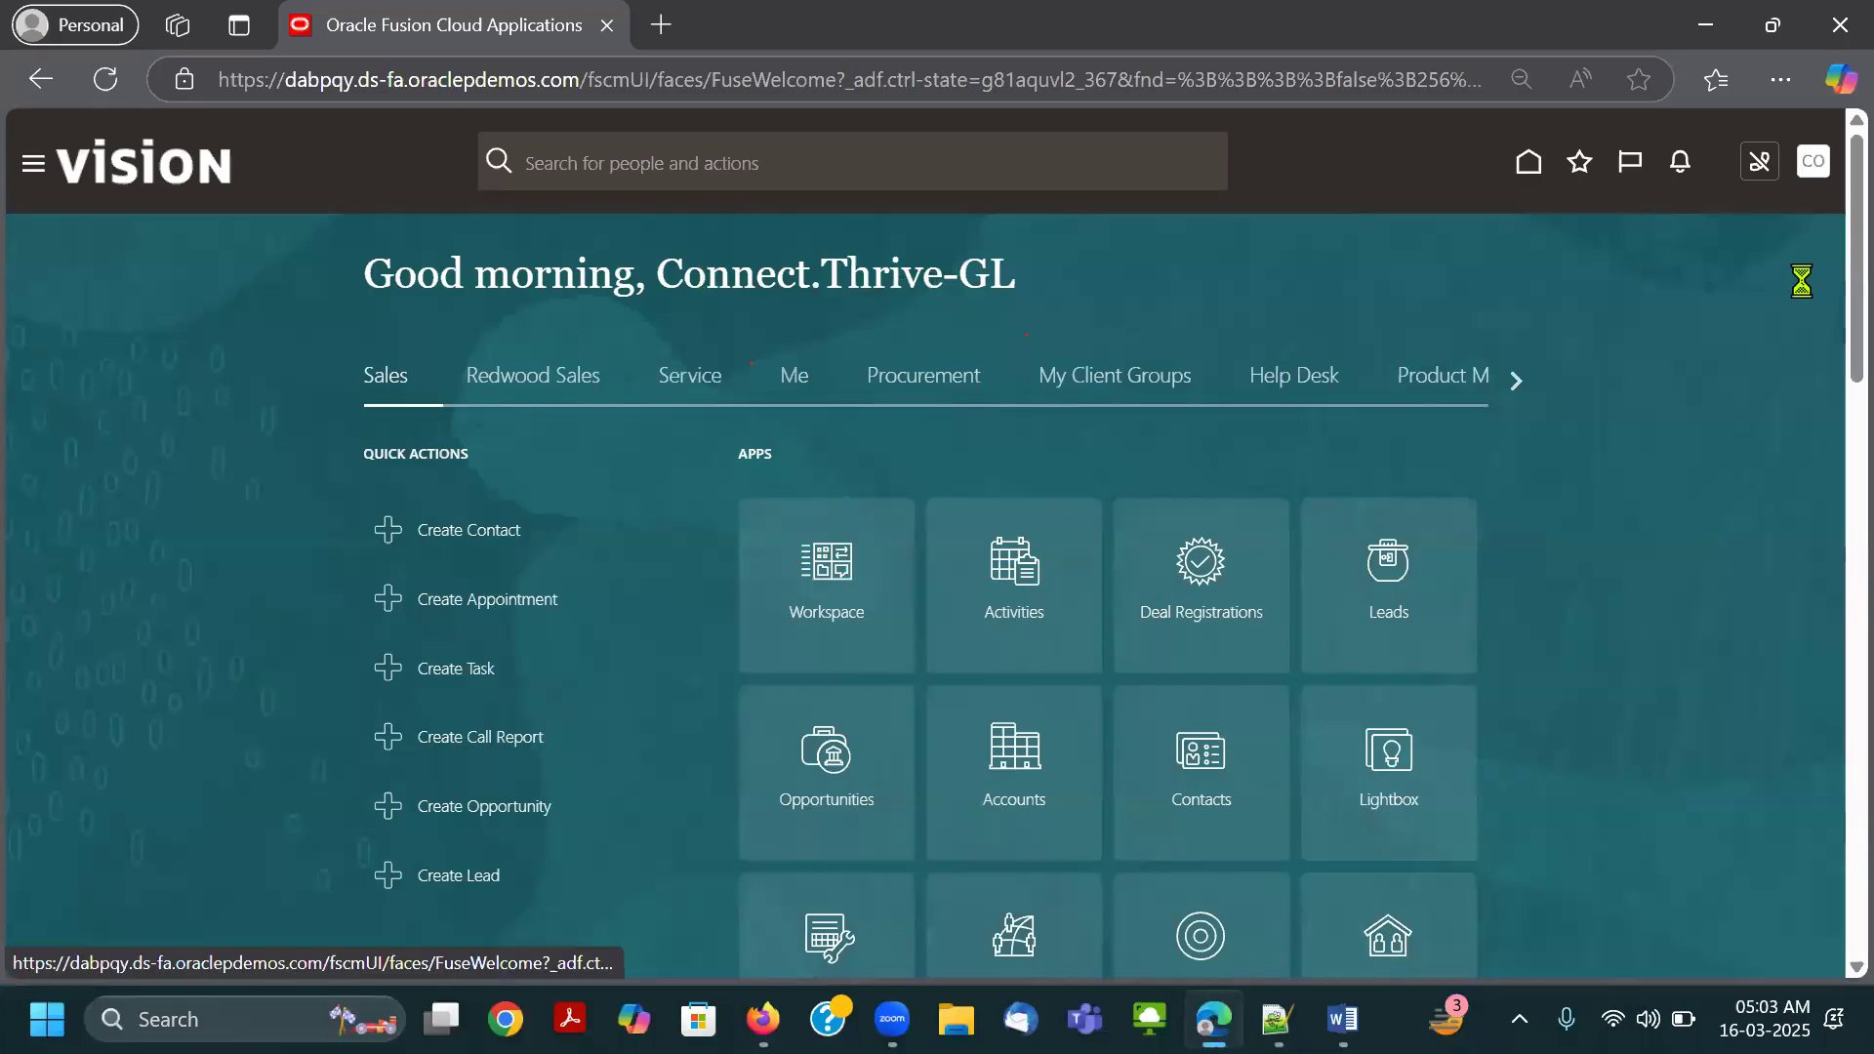
pyautogui.click(1775, 218)
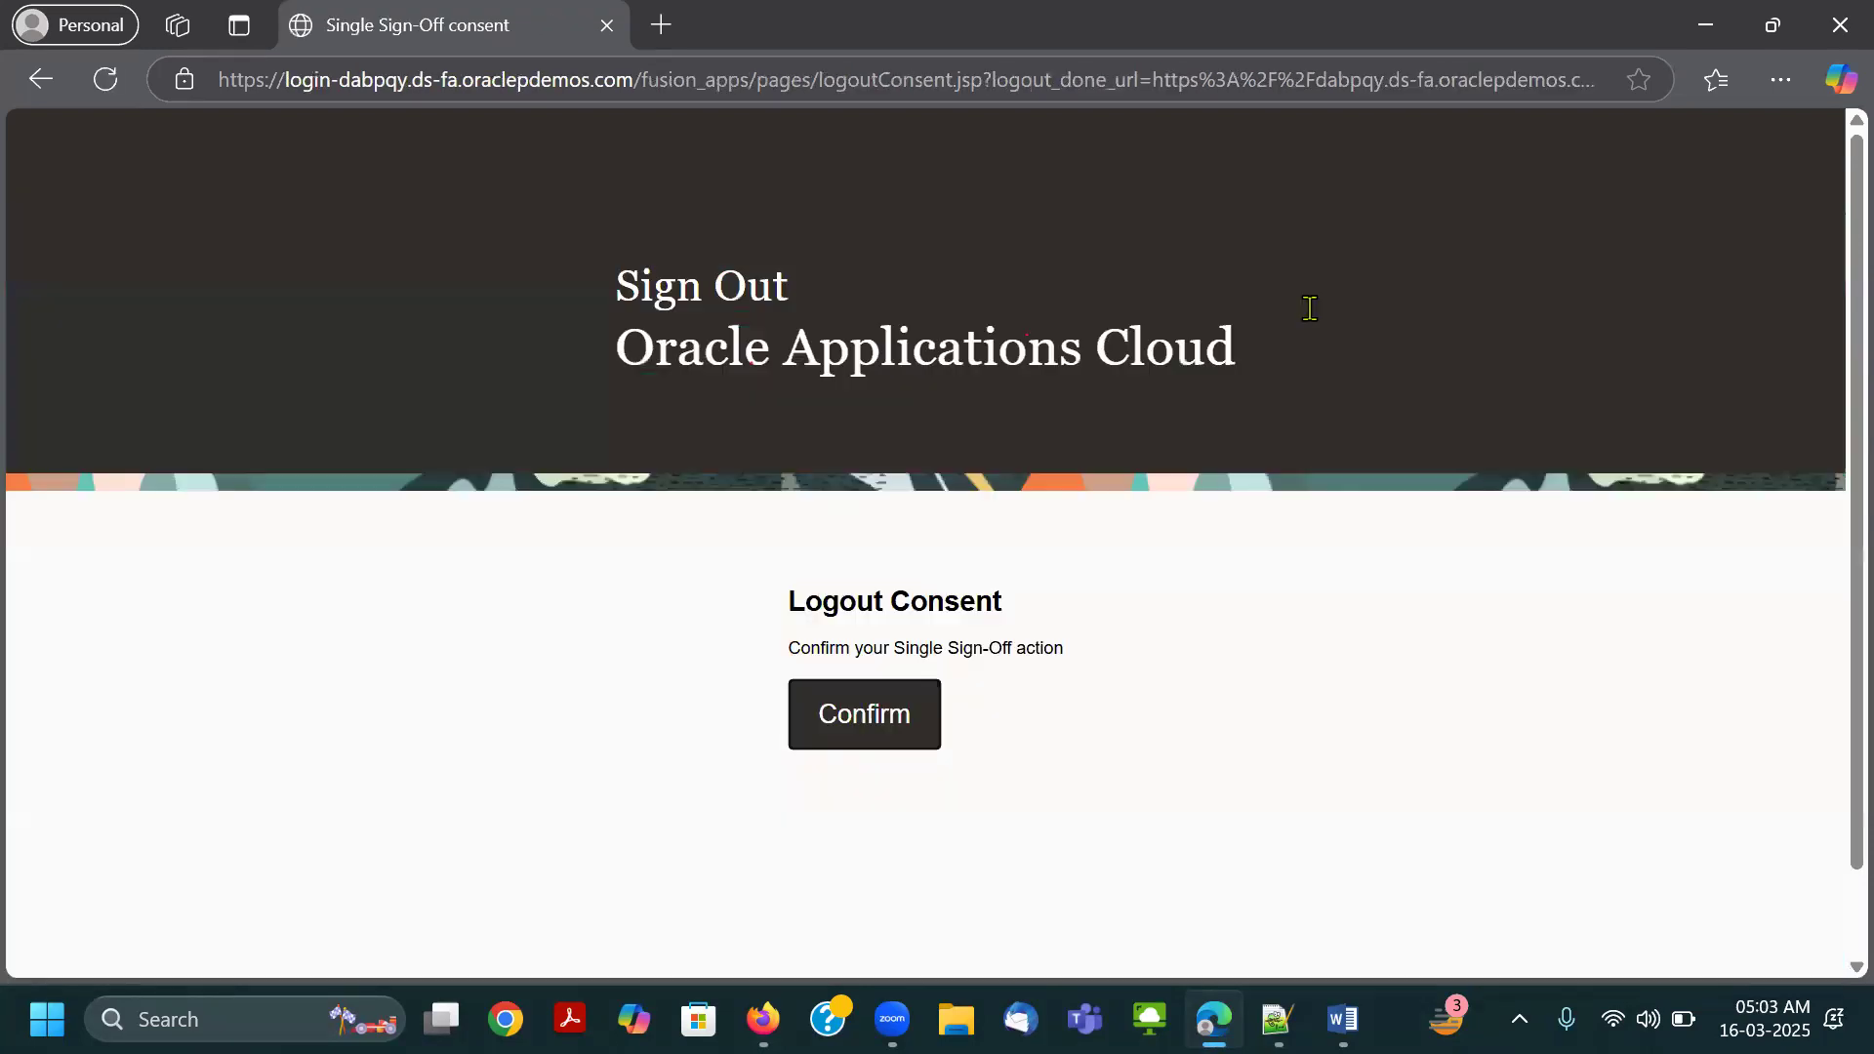
pyautogui.click(881, 719)
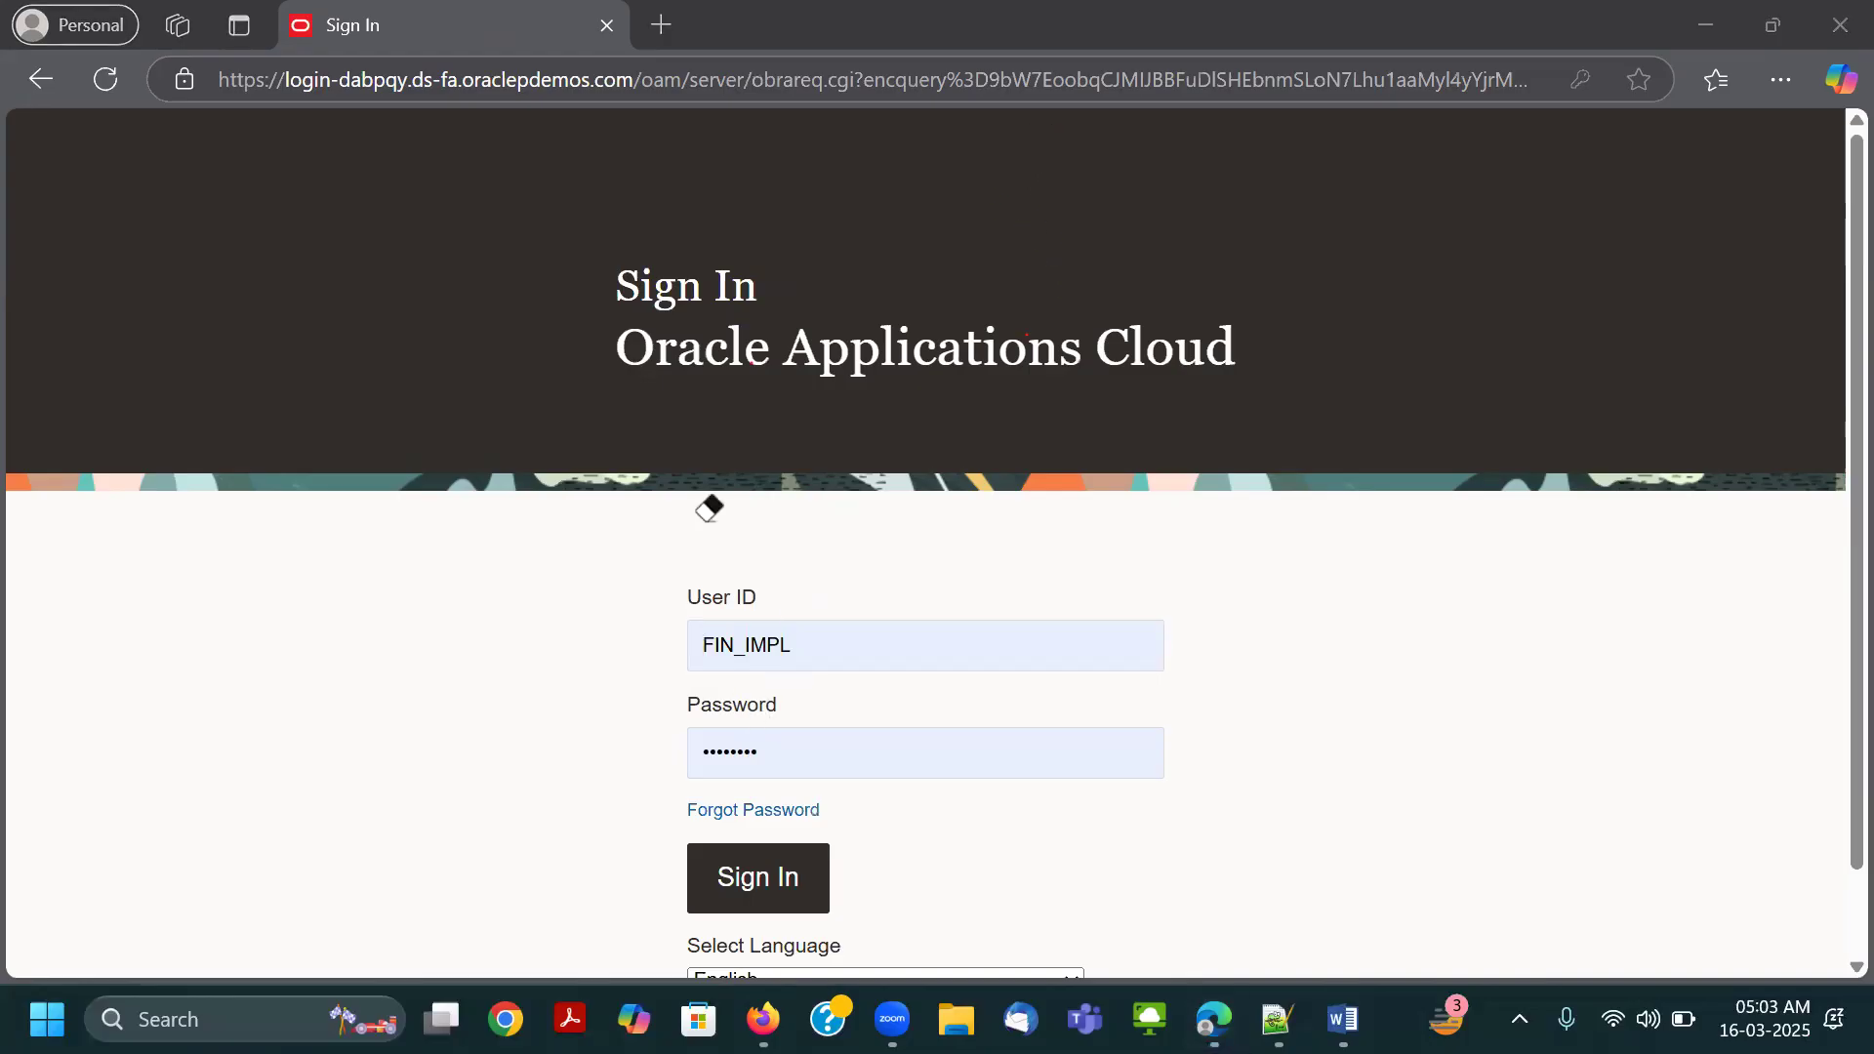
# Copy the user name Connect.Thrive-GL from Notepad++ and enter it as the User ID on the Edge sign-in page.
pyautogui.click(1276, 1018)
pyautogui.hotkey('ctrl', 'c')
pyautogui.hotkey('alt', 'Tab')
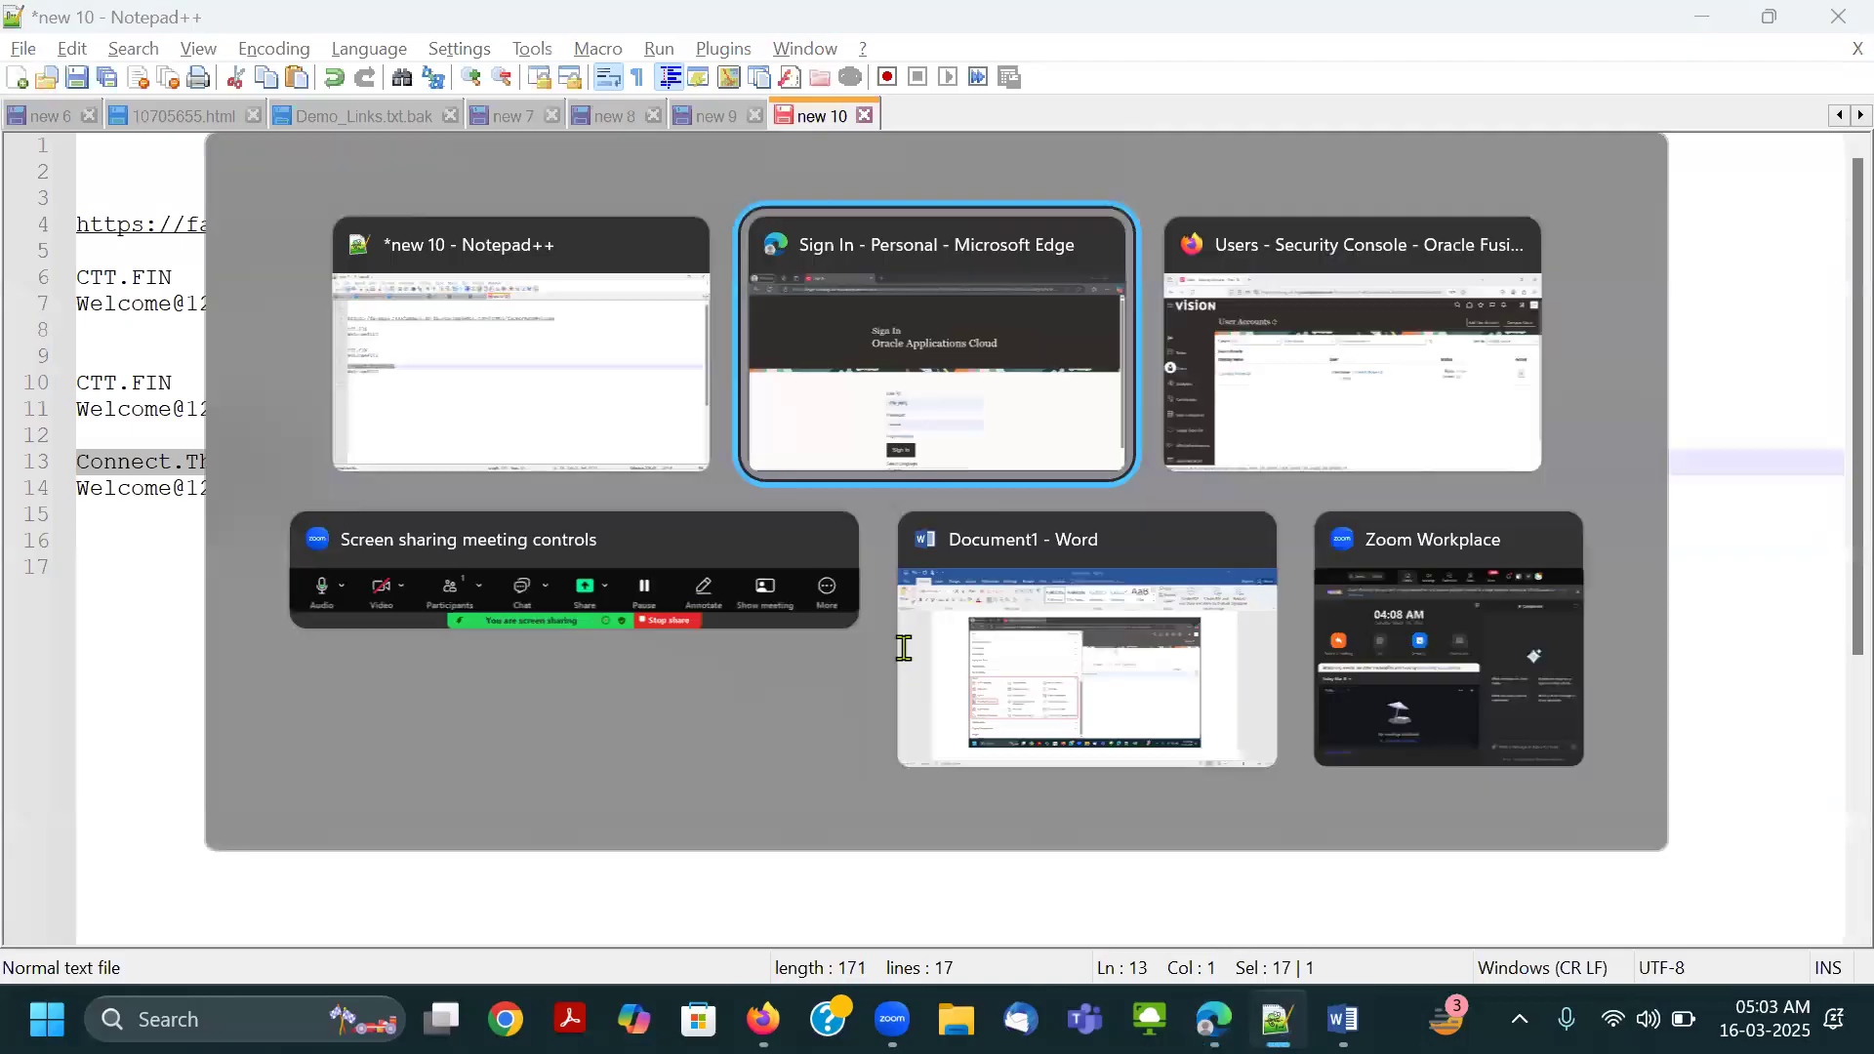
pyautogui.doubleClick(898, 644)
pyautogui.hotkey('ctrl', 'v')
pyautogui.press('Tab')
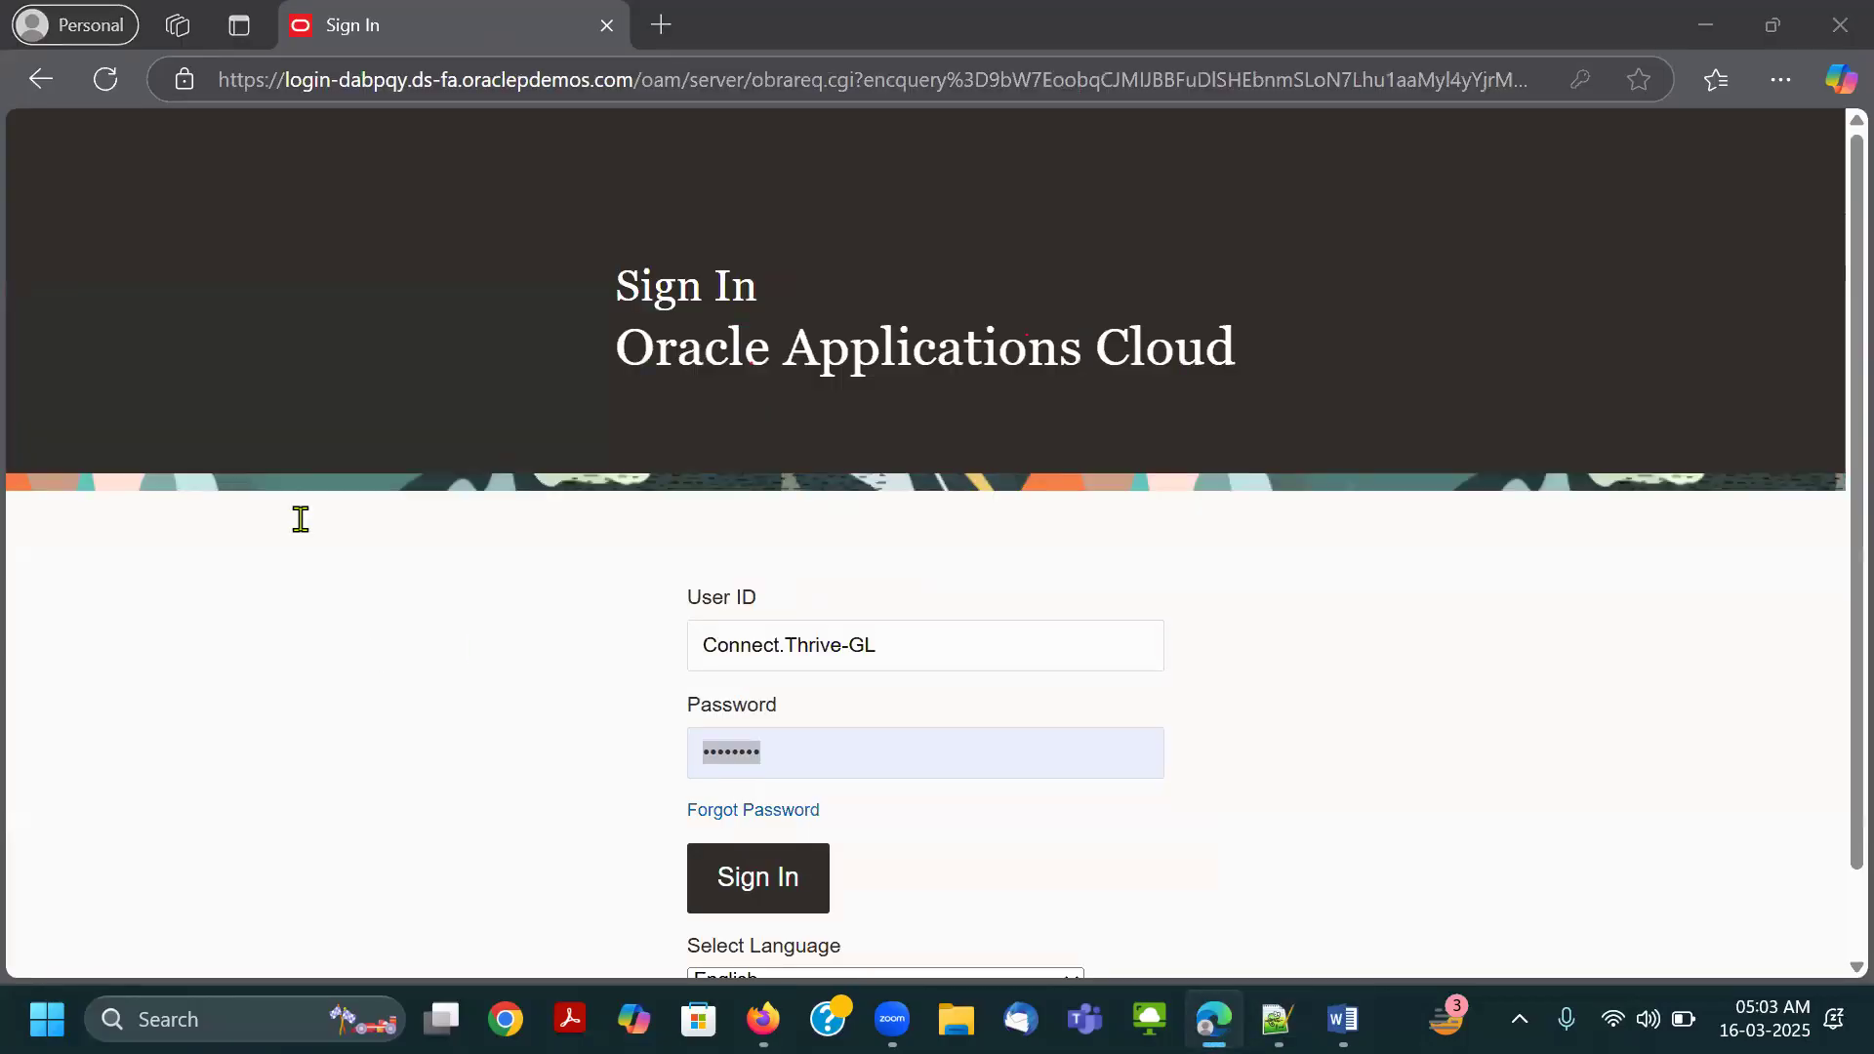
# Copy the account password from Notepad++ into the Password field, sign in and decline saving the password.
pyautogui.hotkey('alt', 'Tab')
pyautogui.moveTo(255, 498); pyautogui.dragTo(37, 503)
pyautogui.hotkey('ctrl', 'c')
pyautogui.hotkey('alt', 'Tab')
pyautogui.hotkey('ctrl', 'v')
pyautogui.click(765, 882)
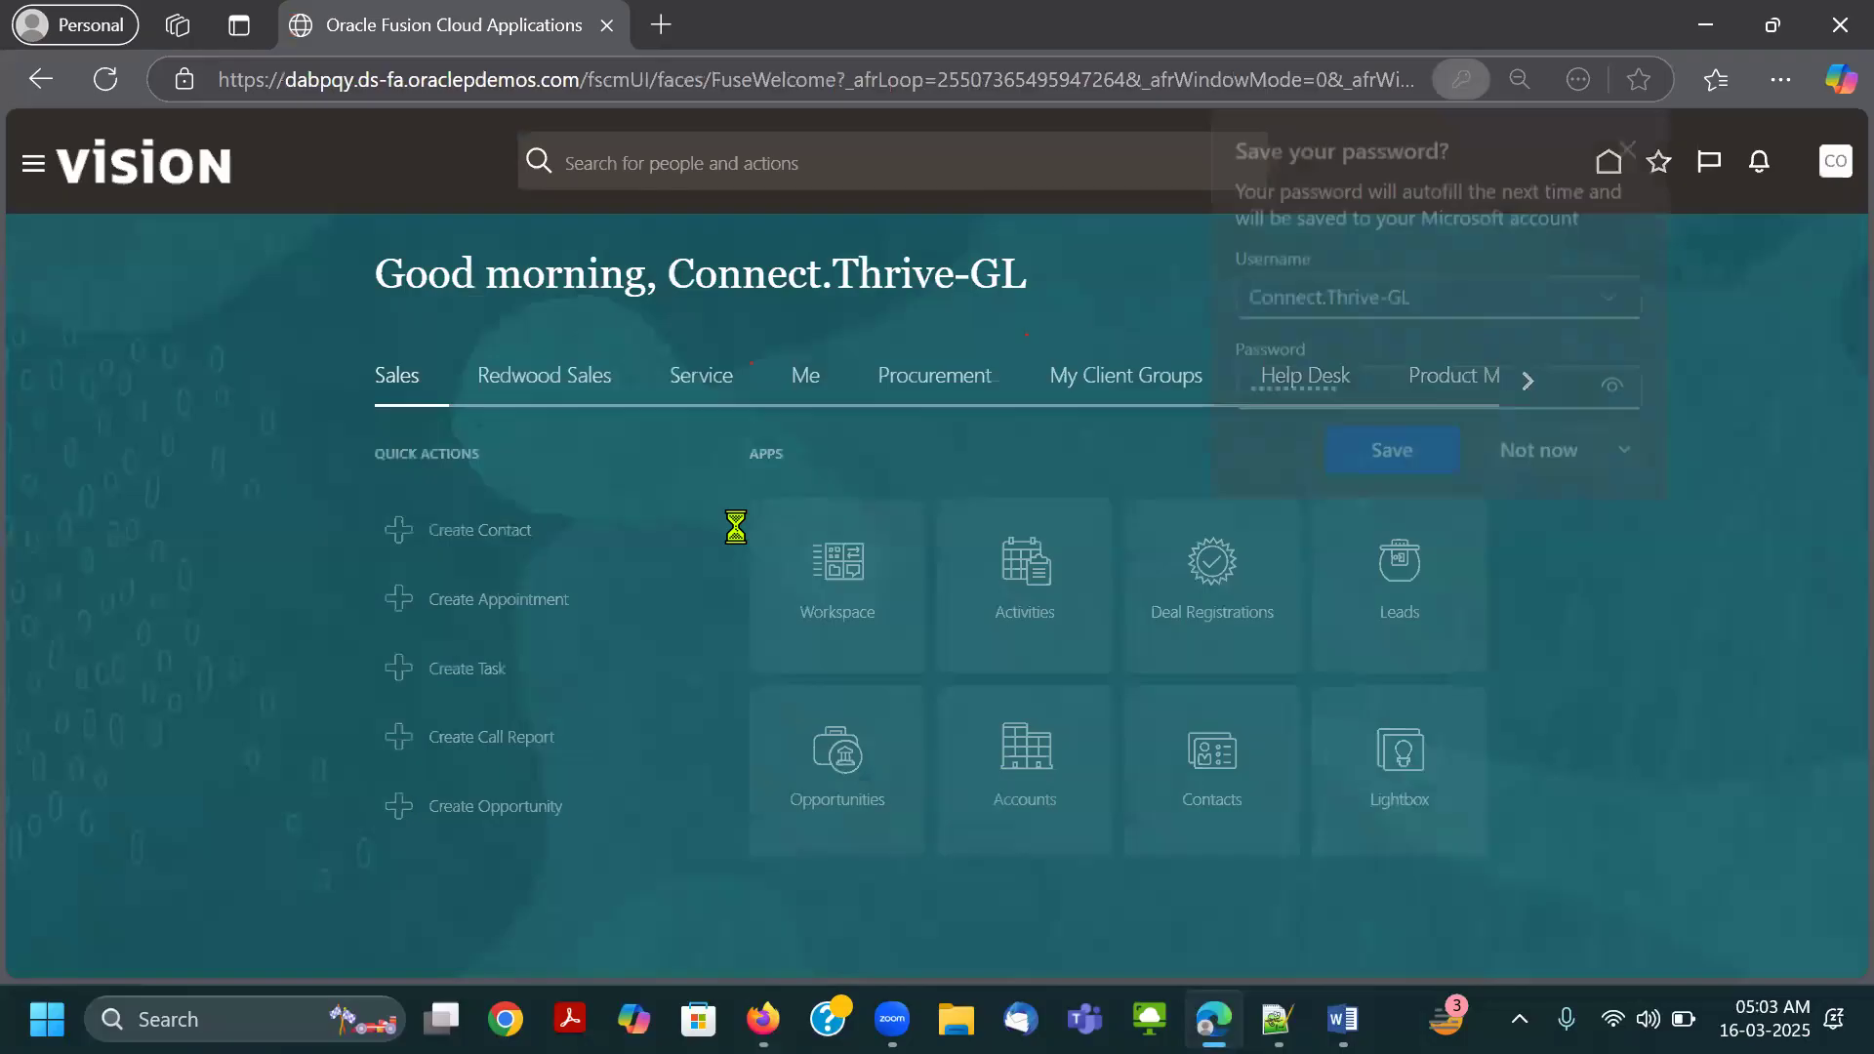
pyautogui.click(1565, 463)
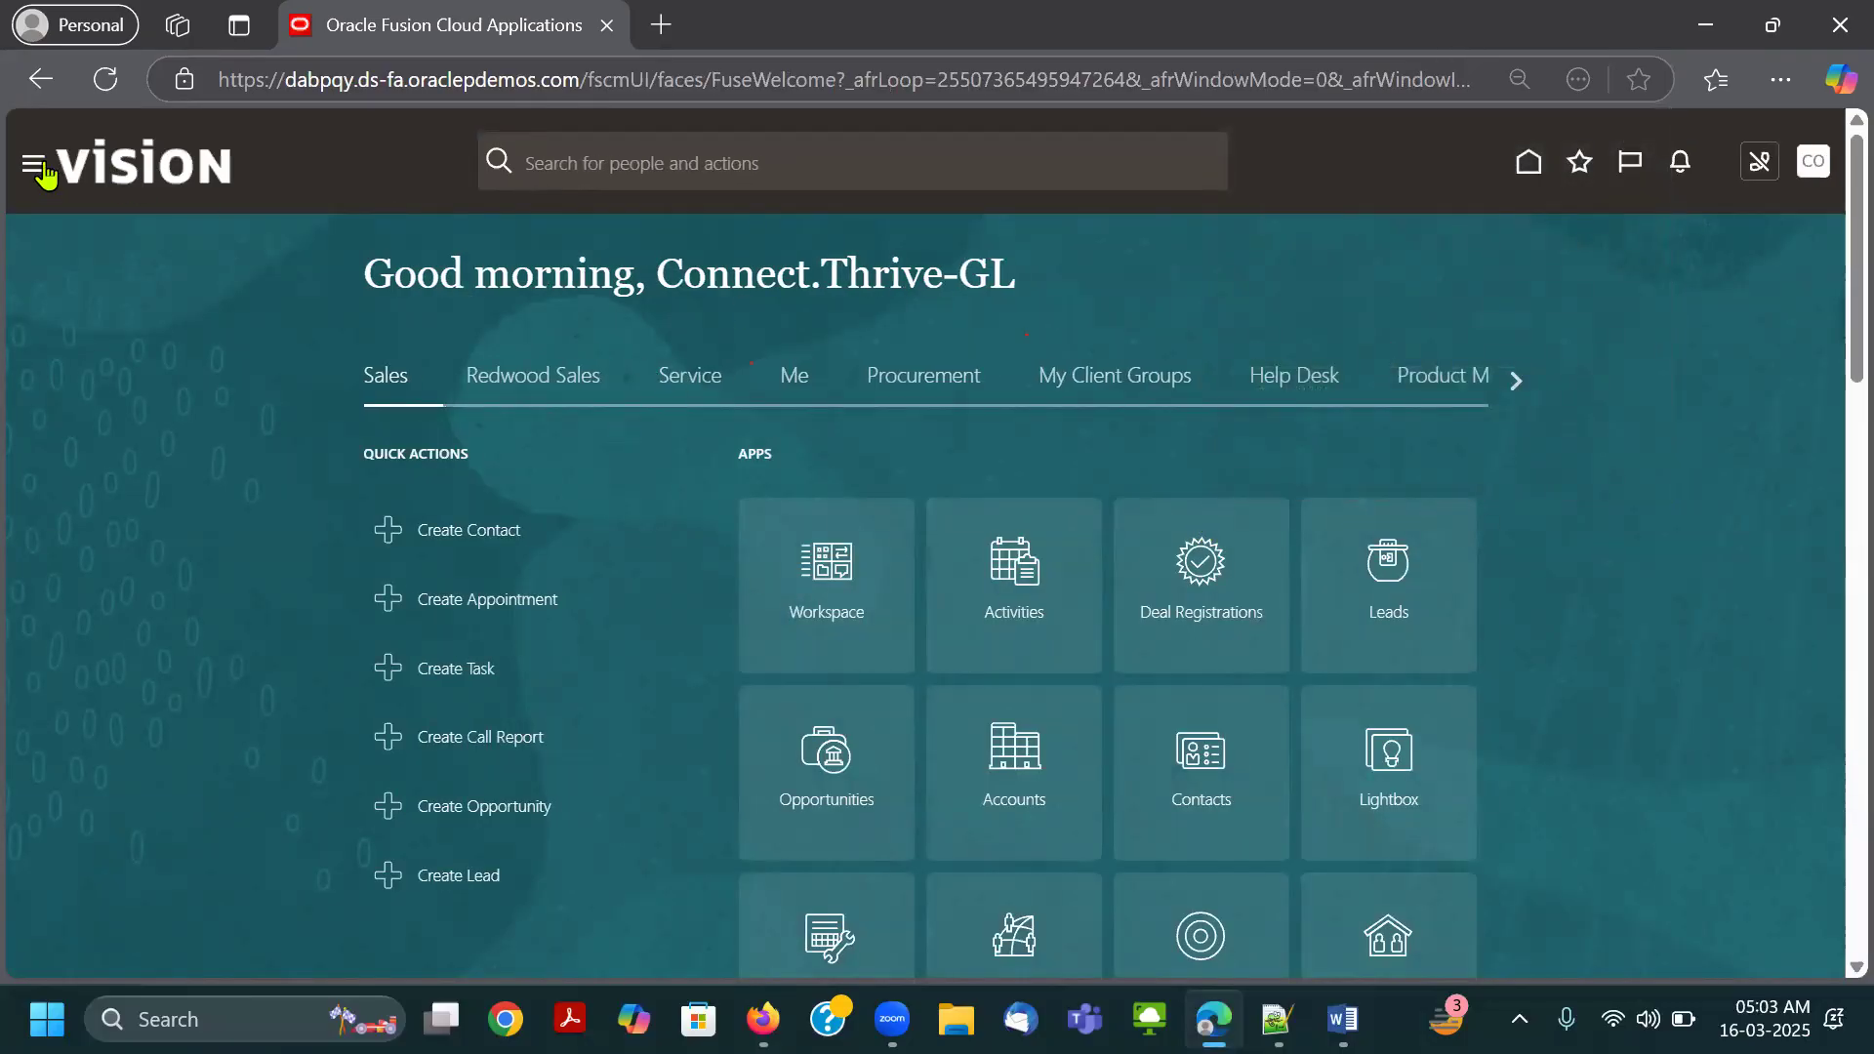
# Open the Navigator and expand the Tools group to check its entries for the Security Console.
pyautogui.scroll(-5, 163, 331)
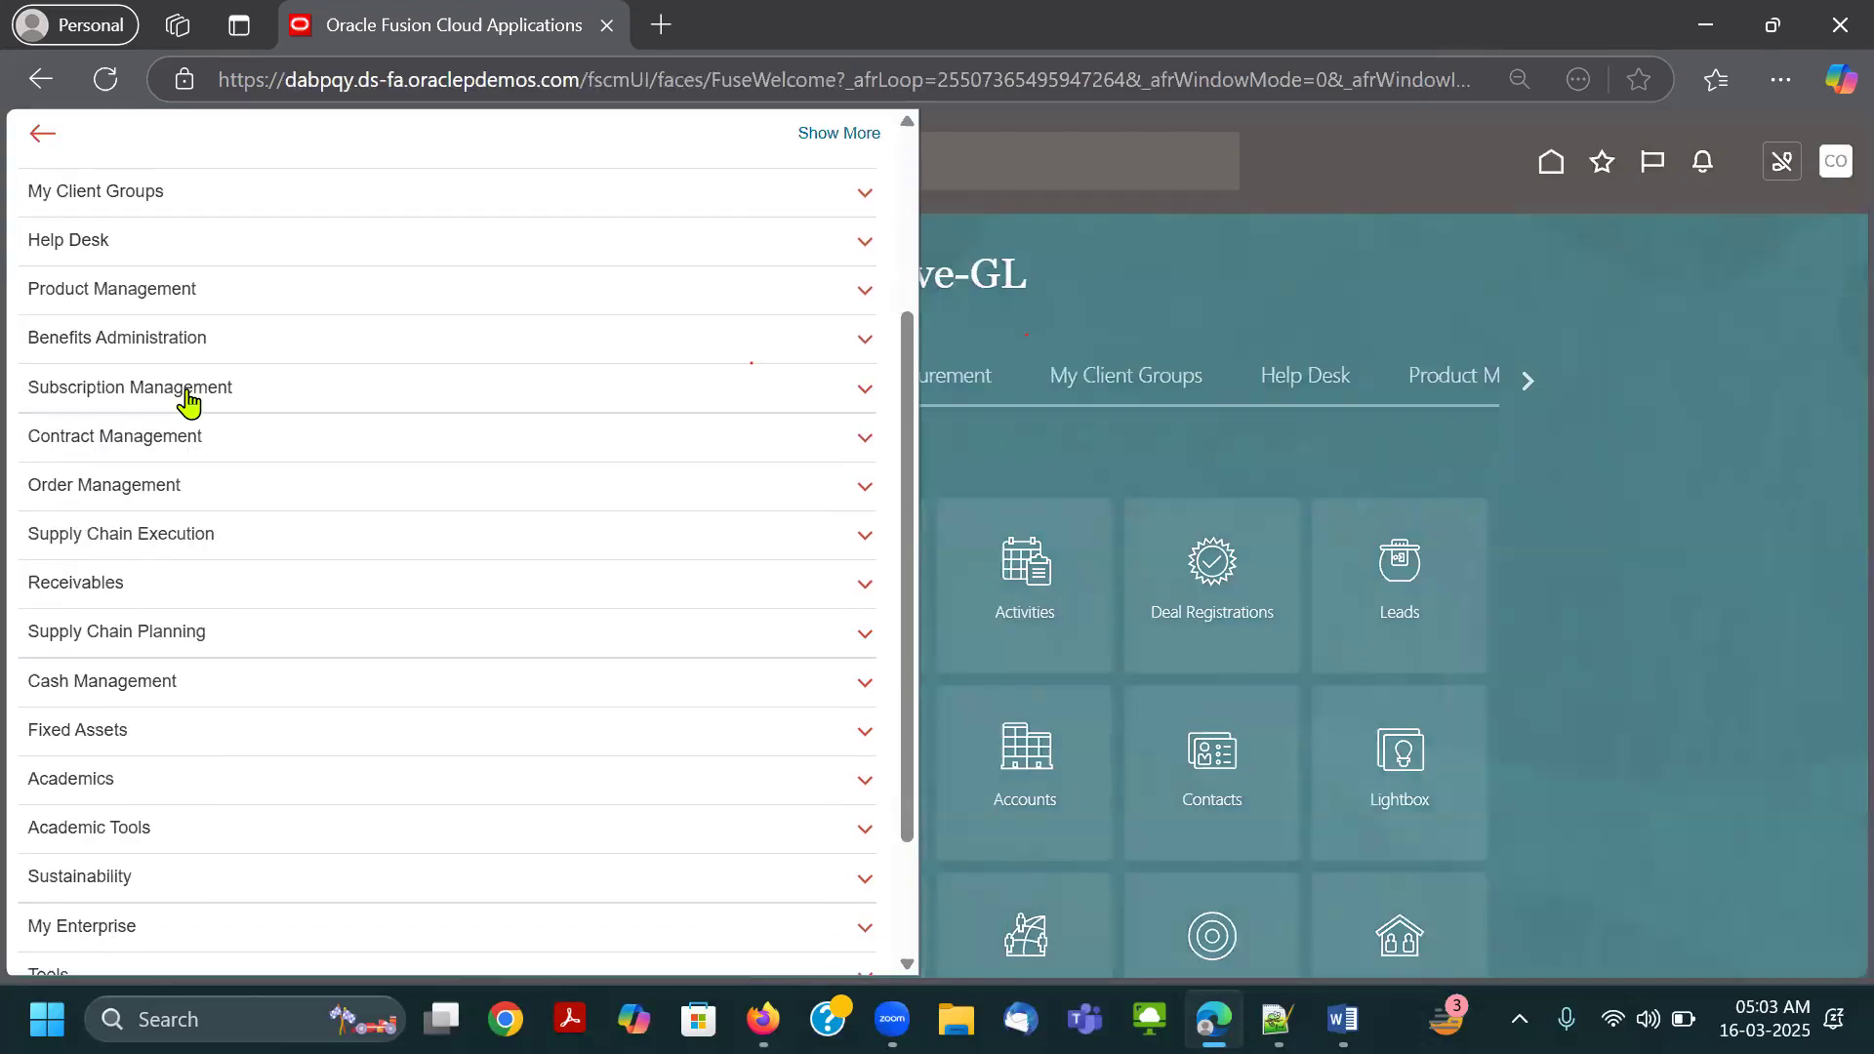
pyautogui.click(181, 803)
pyautogui.scroll(-3, 348, 611)
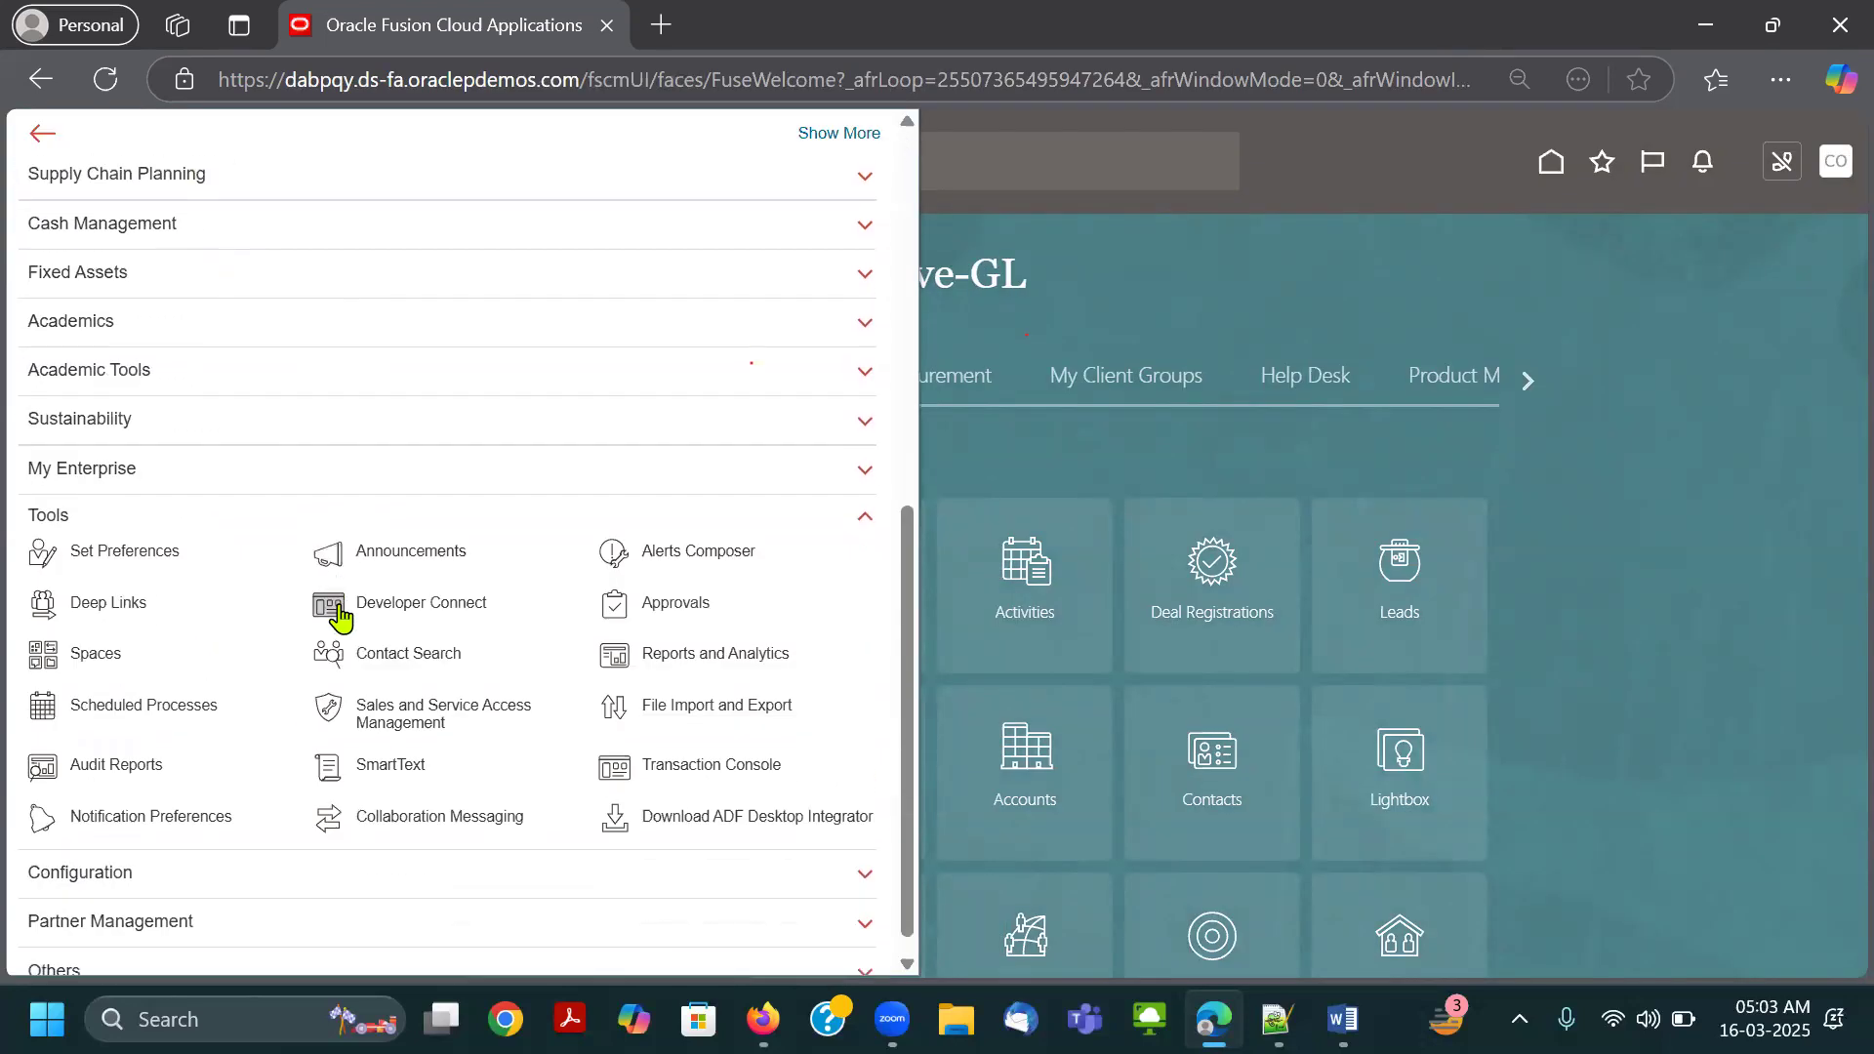
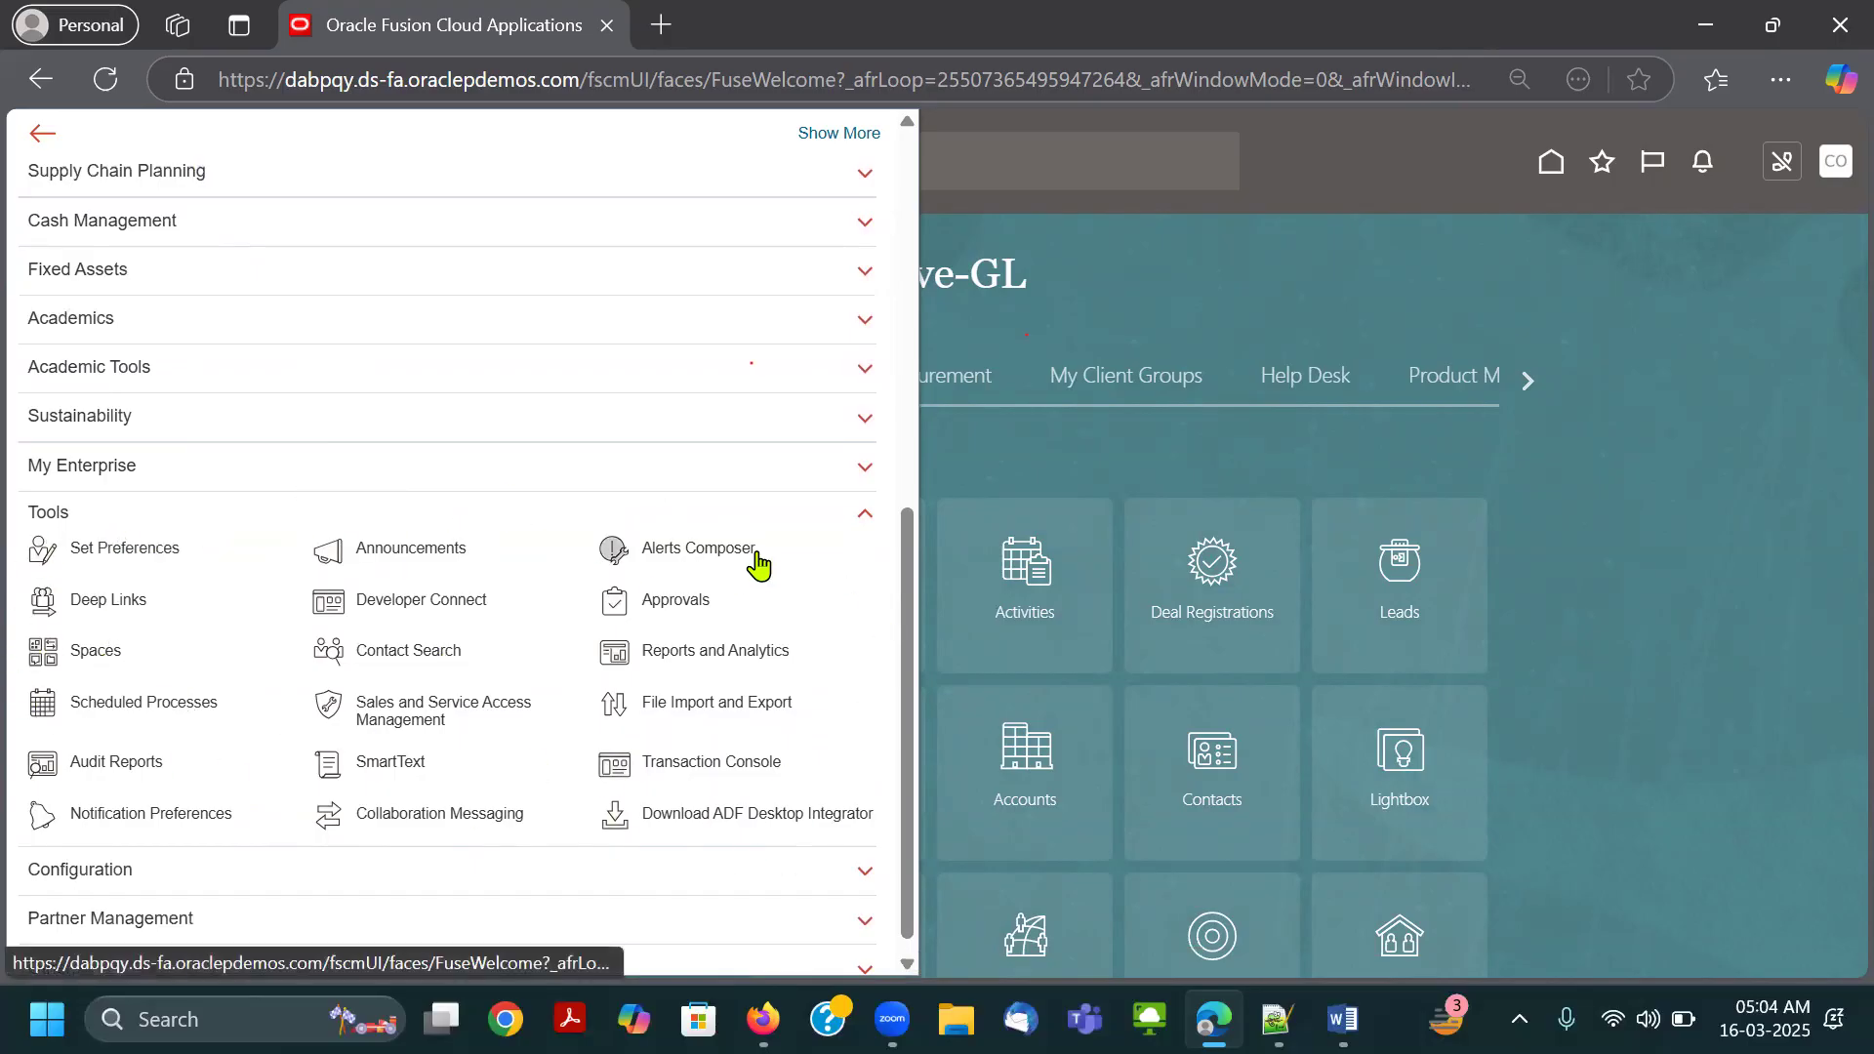
# Close the Navigator, sign out of the Connect.Thrive-GL session and confirm the single sign-off.
pyautogui.hotkey('ctrl', '+')
pyautogui.scroll(-1, 598, 640)
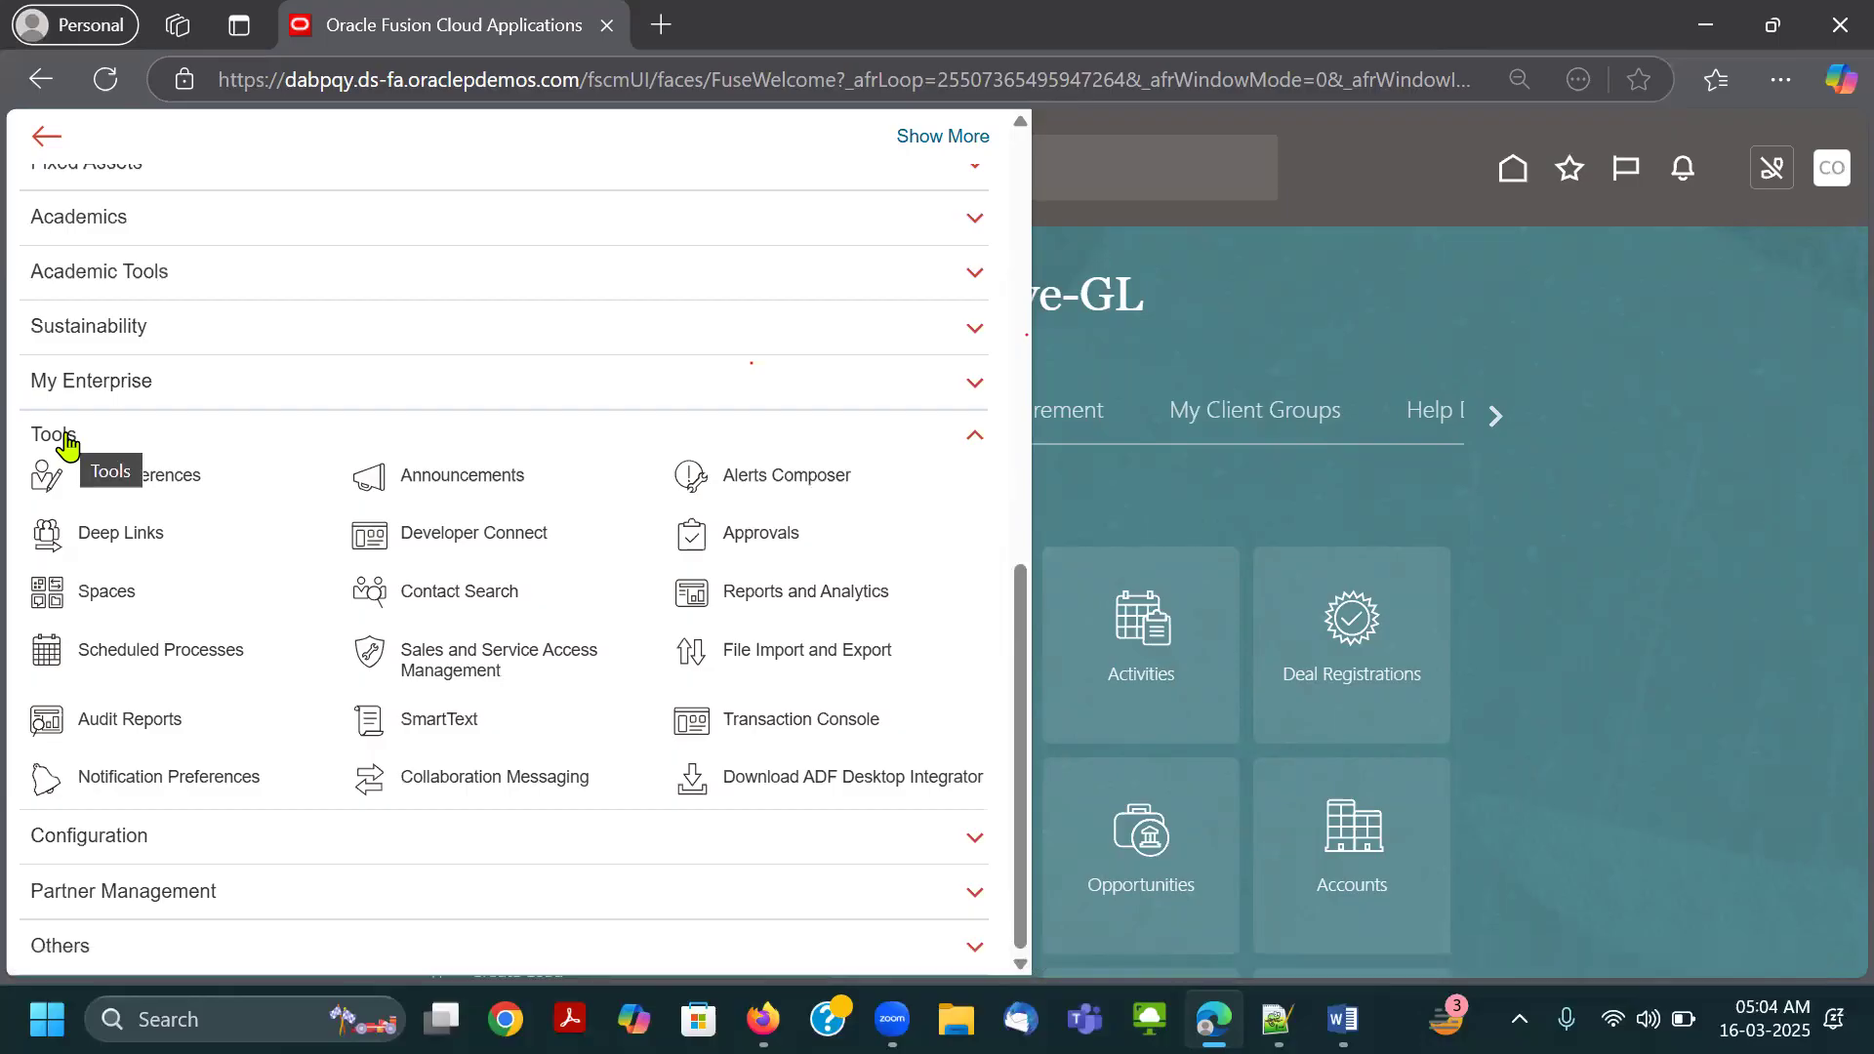
pyautogui.click(1484, 297)
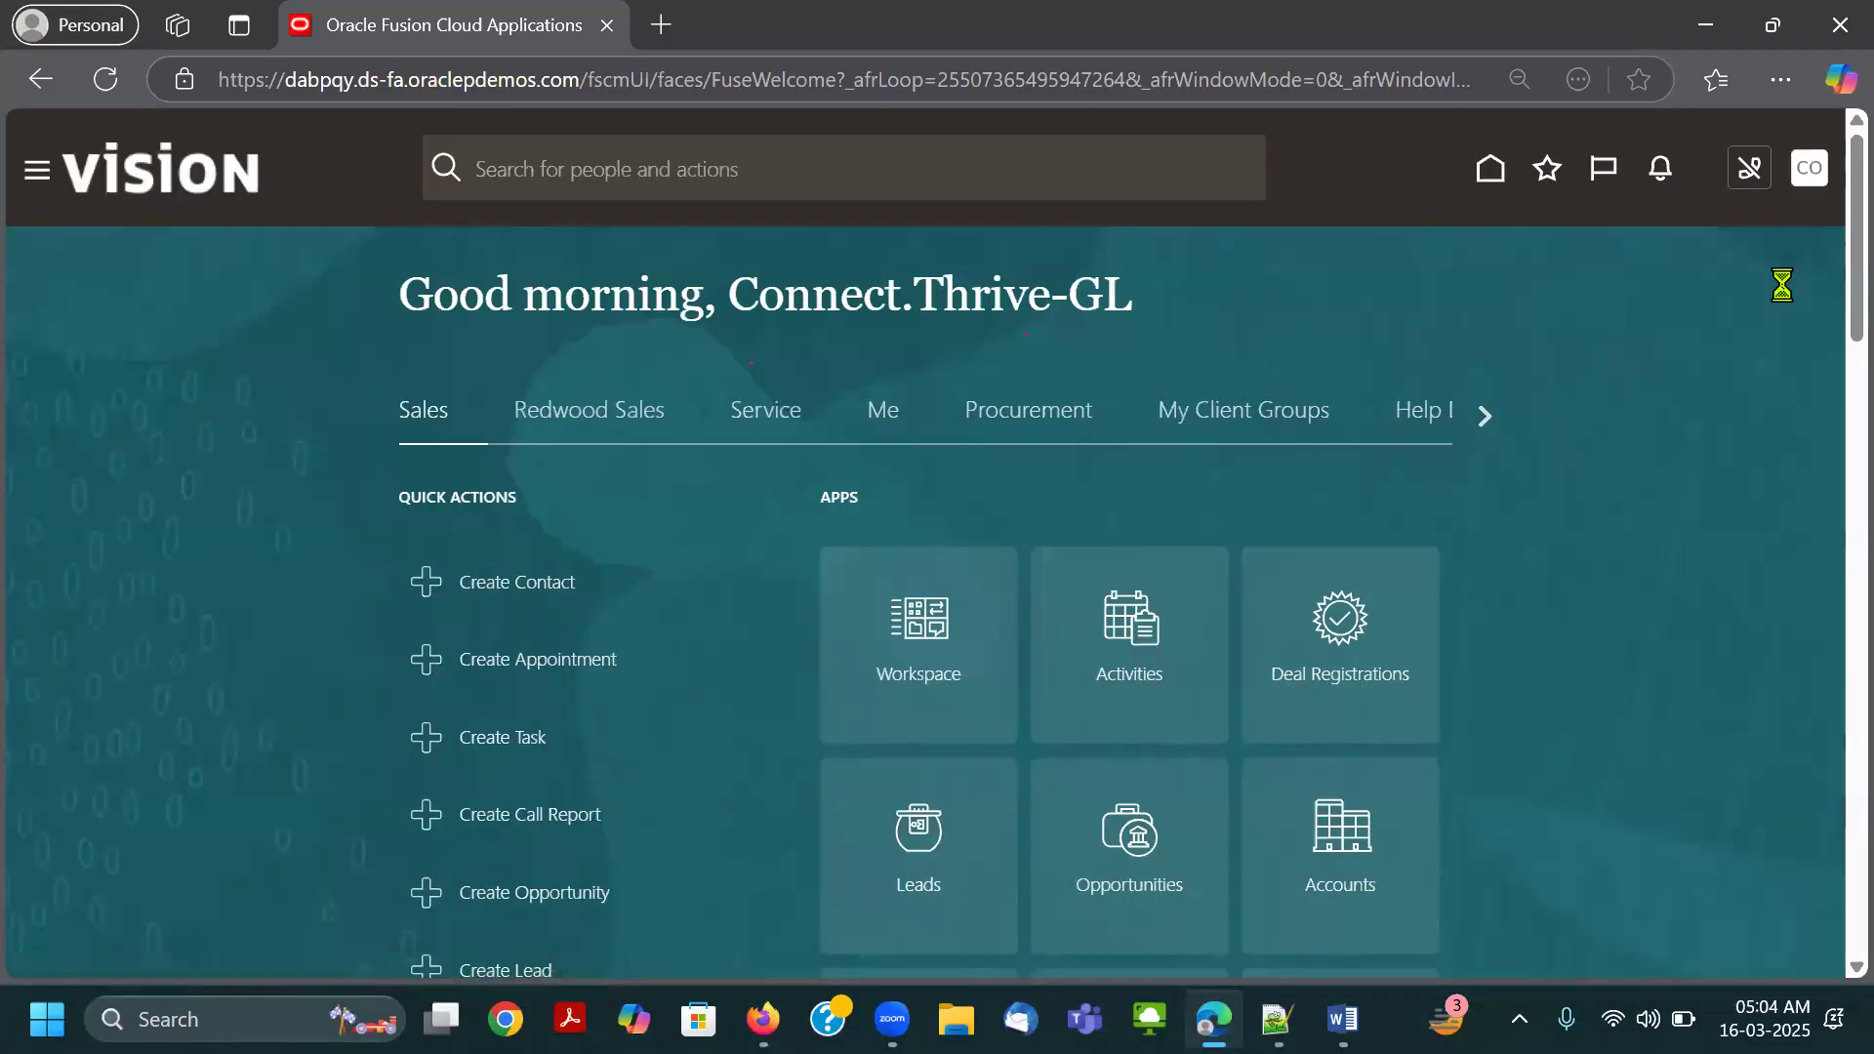
pyautogui.click(1771, 234)
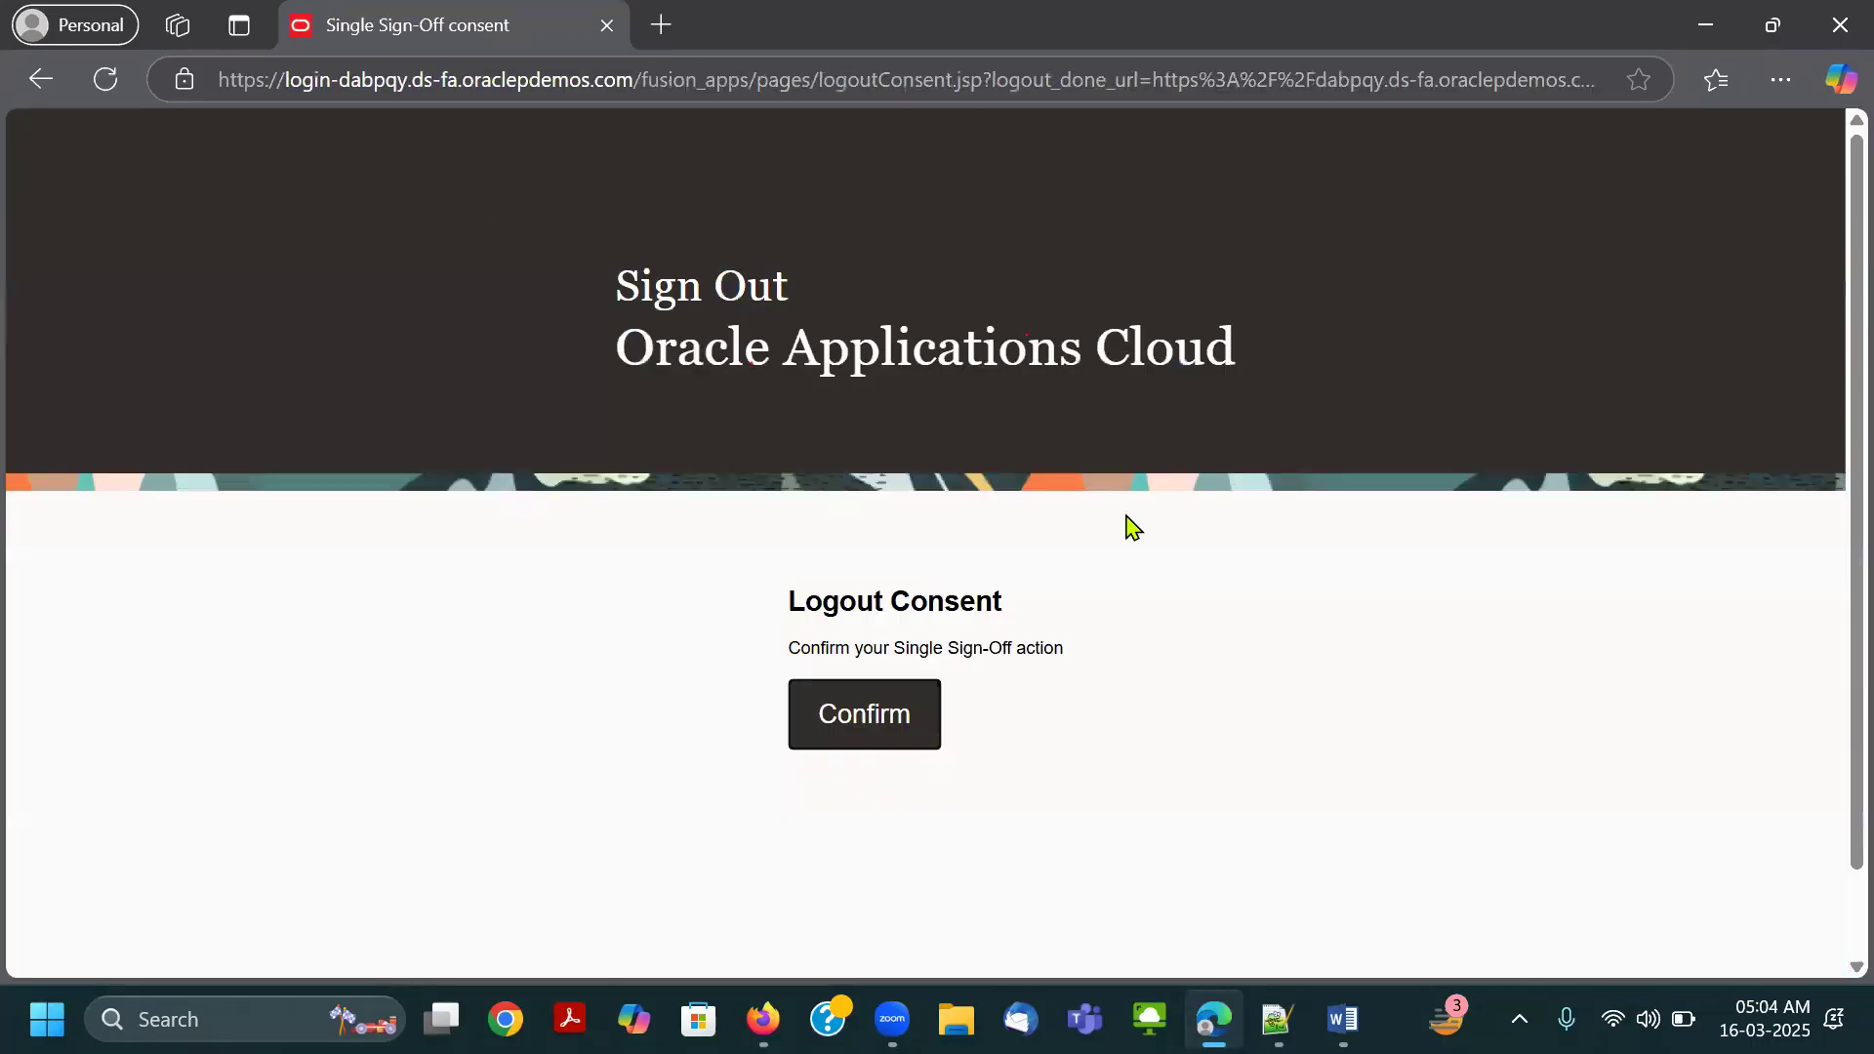
pyautogui.click(909, 713)
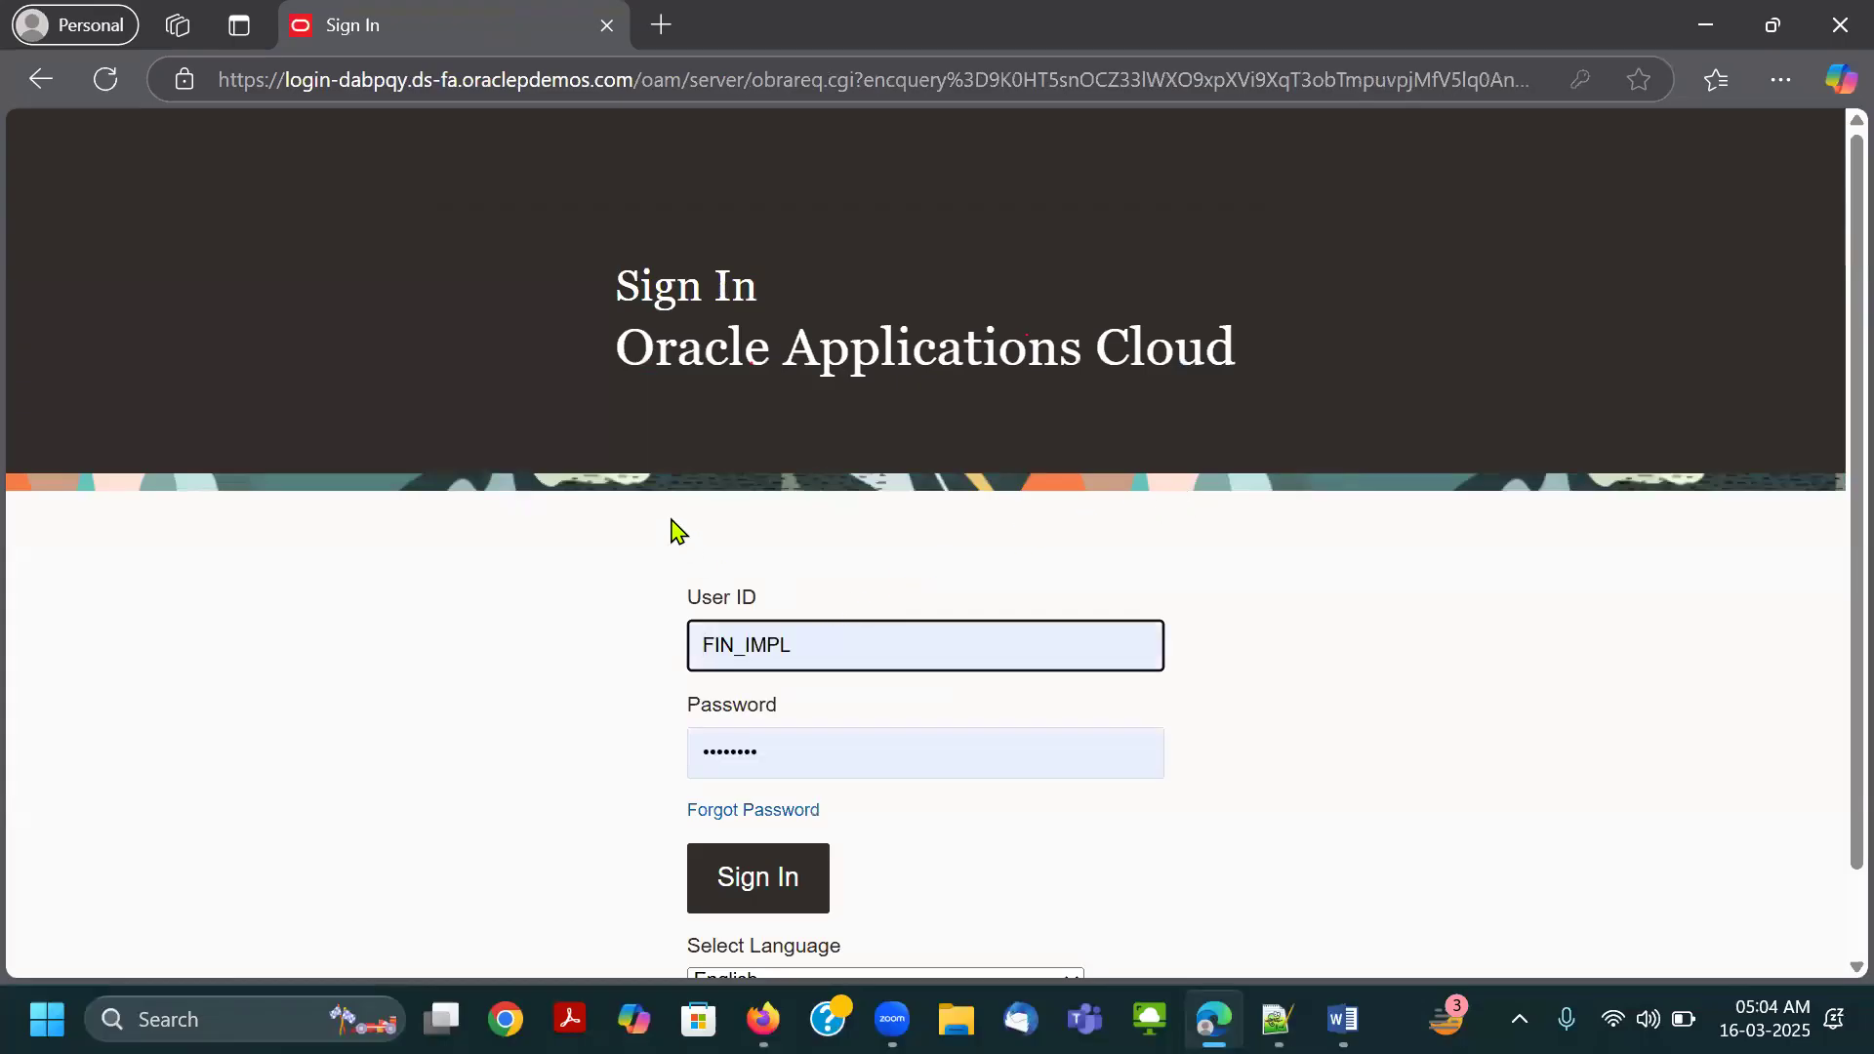
# Clear Edge's browsing data for all time, close the Settings page and reload the Oracle sign-in page.
pyautogui.hotkey('ctrl', 'h')
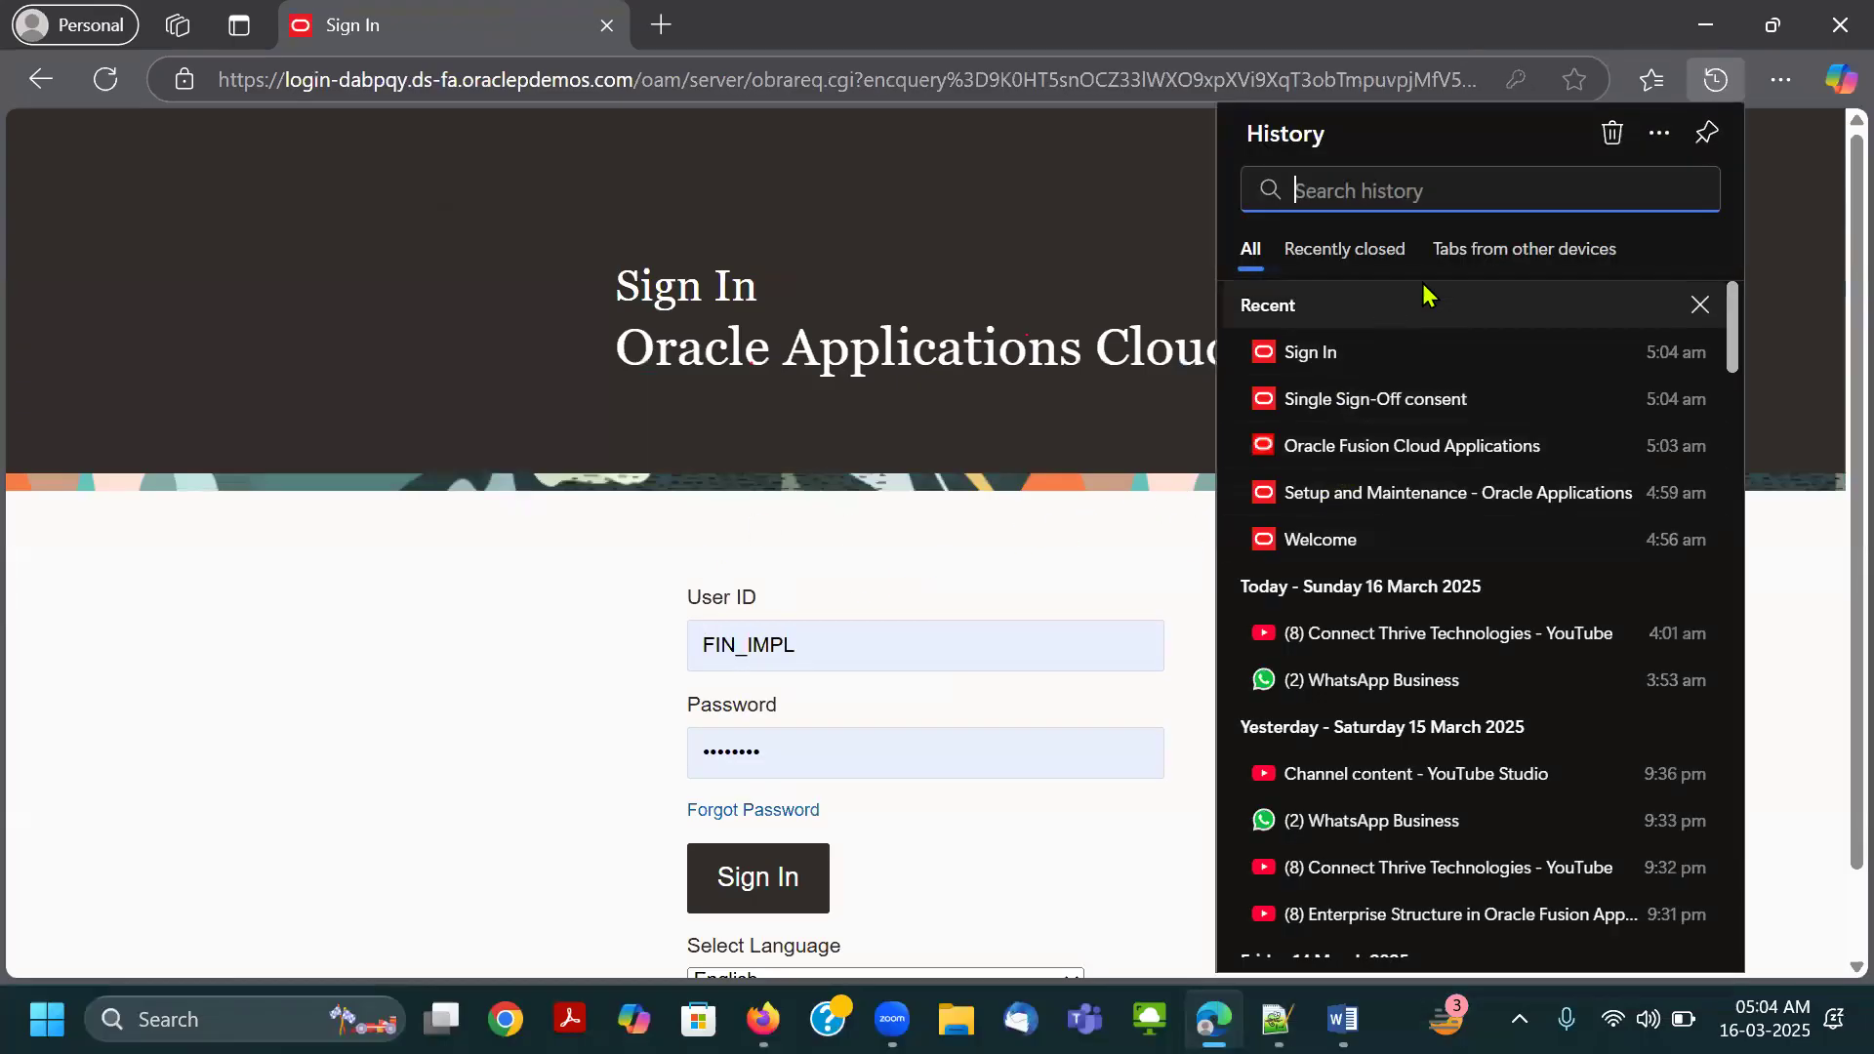
pyautogui.click(1612, 135)
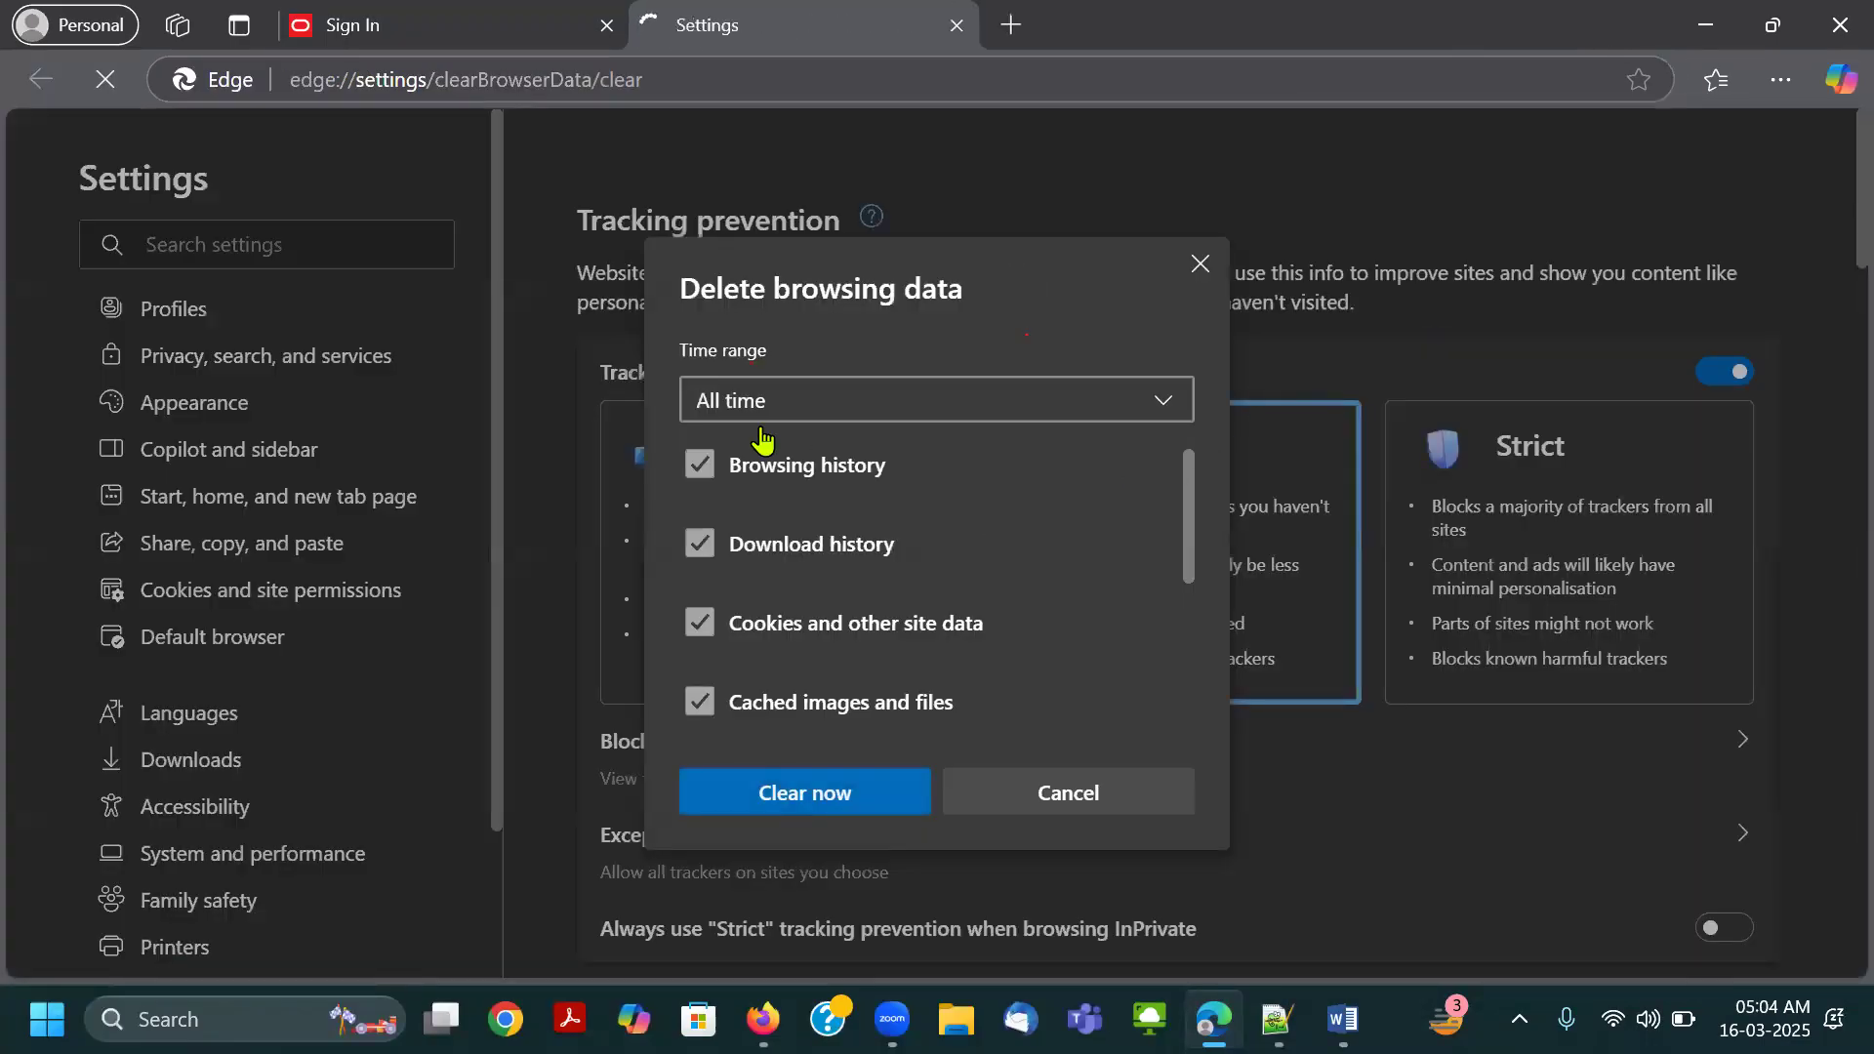
pyautogui.click(869, 843)
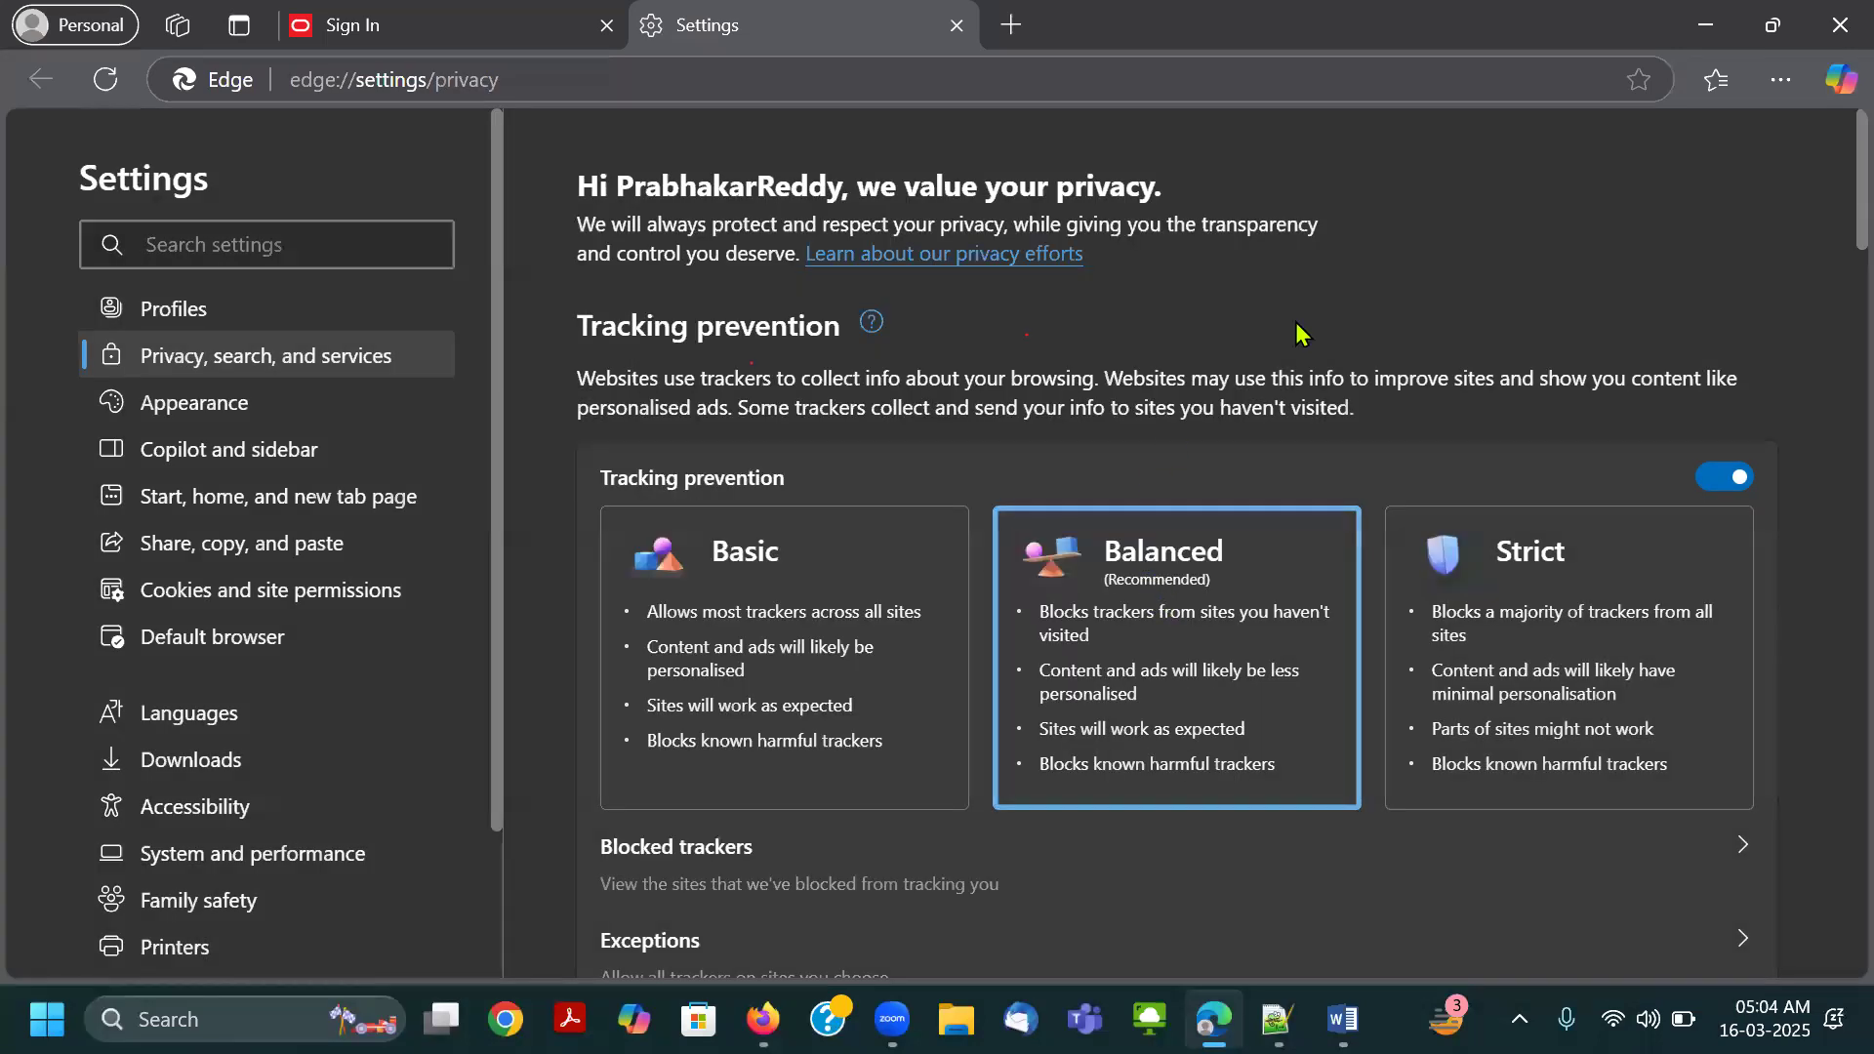
pyautogui.hotkey('alt', 'Tab')
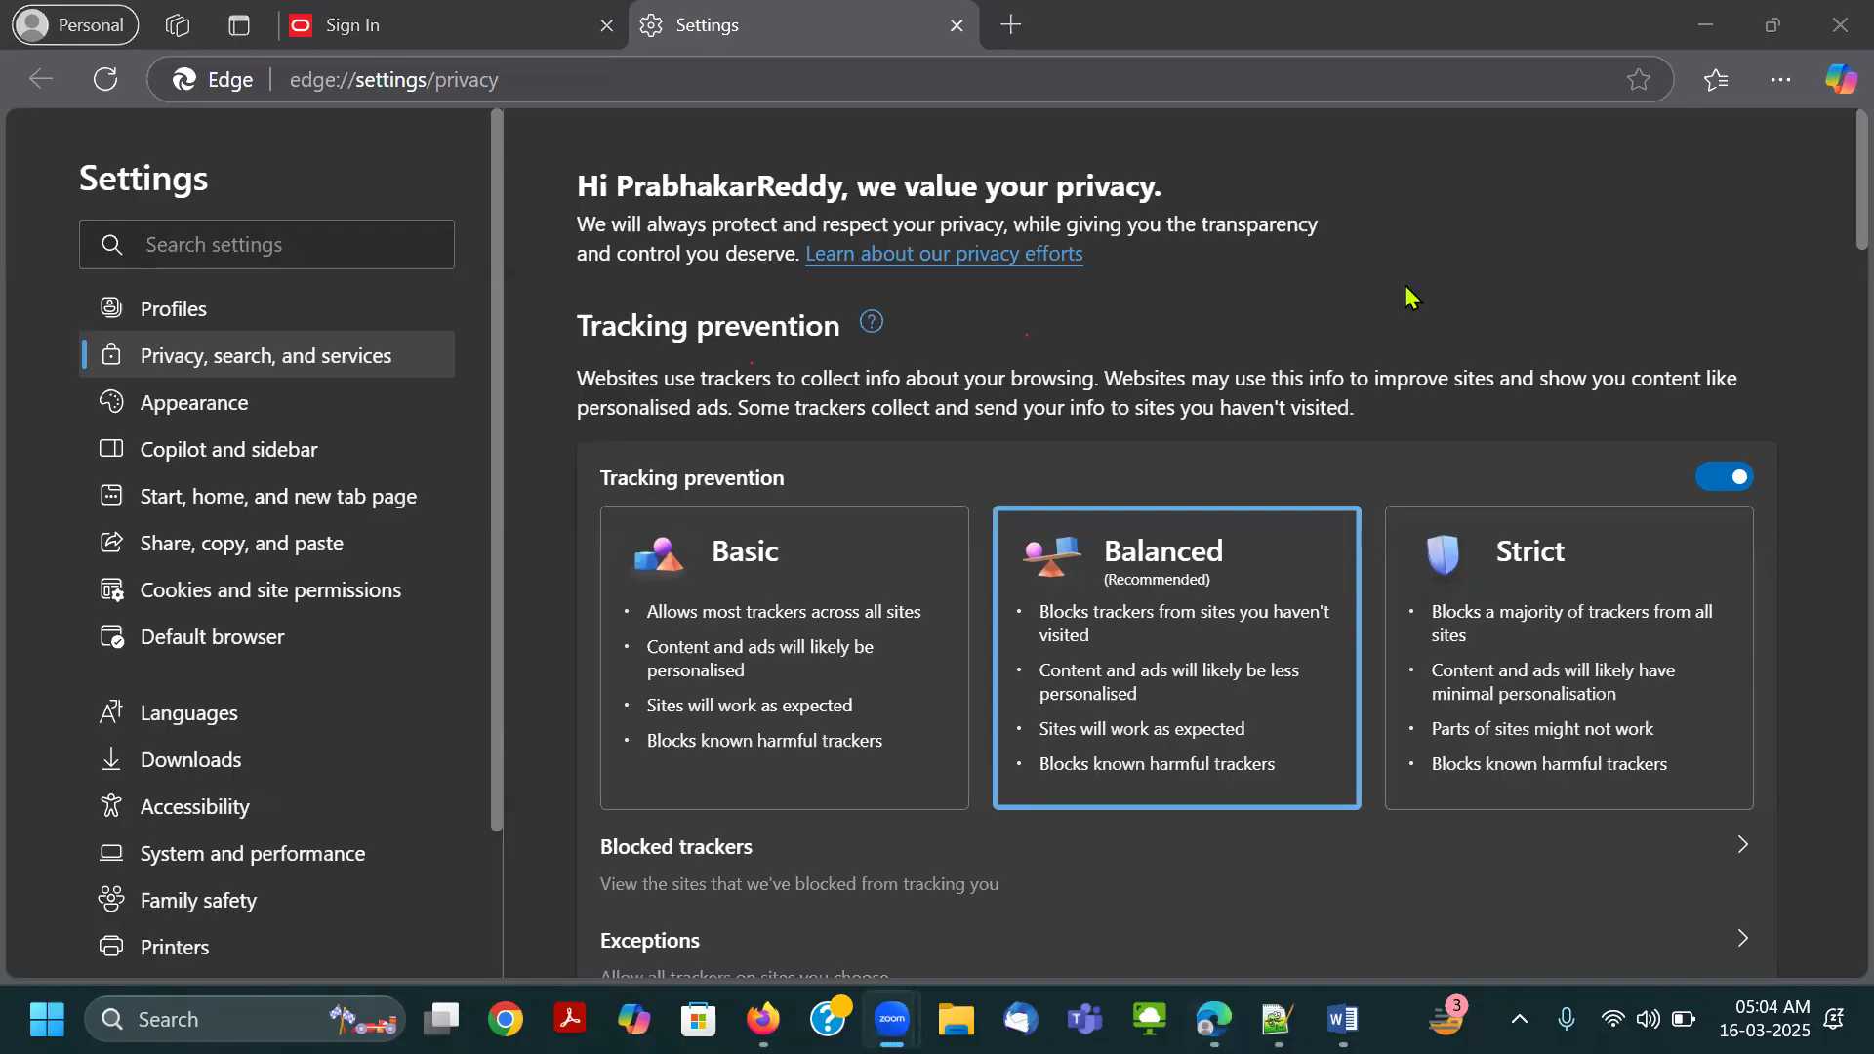
pyautogui.click(958, 26)
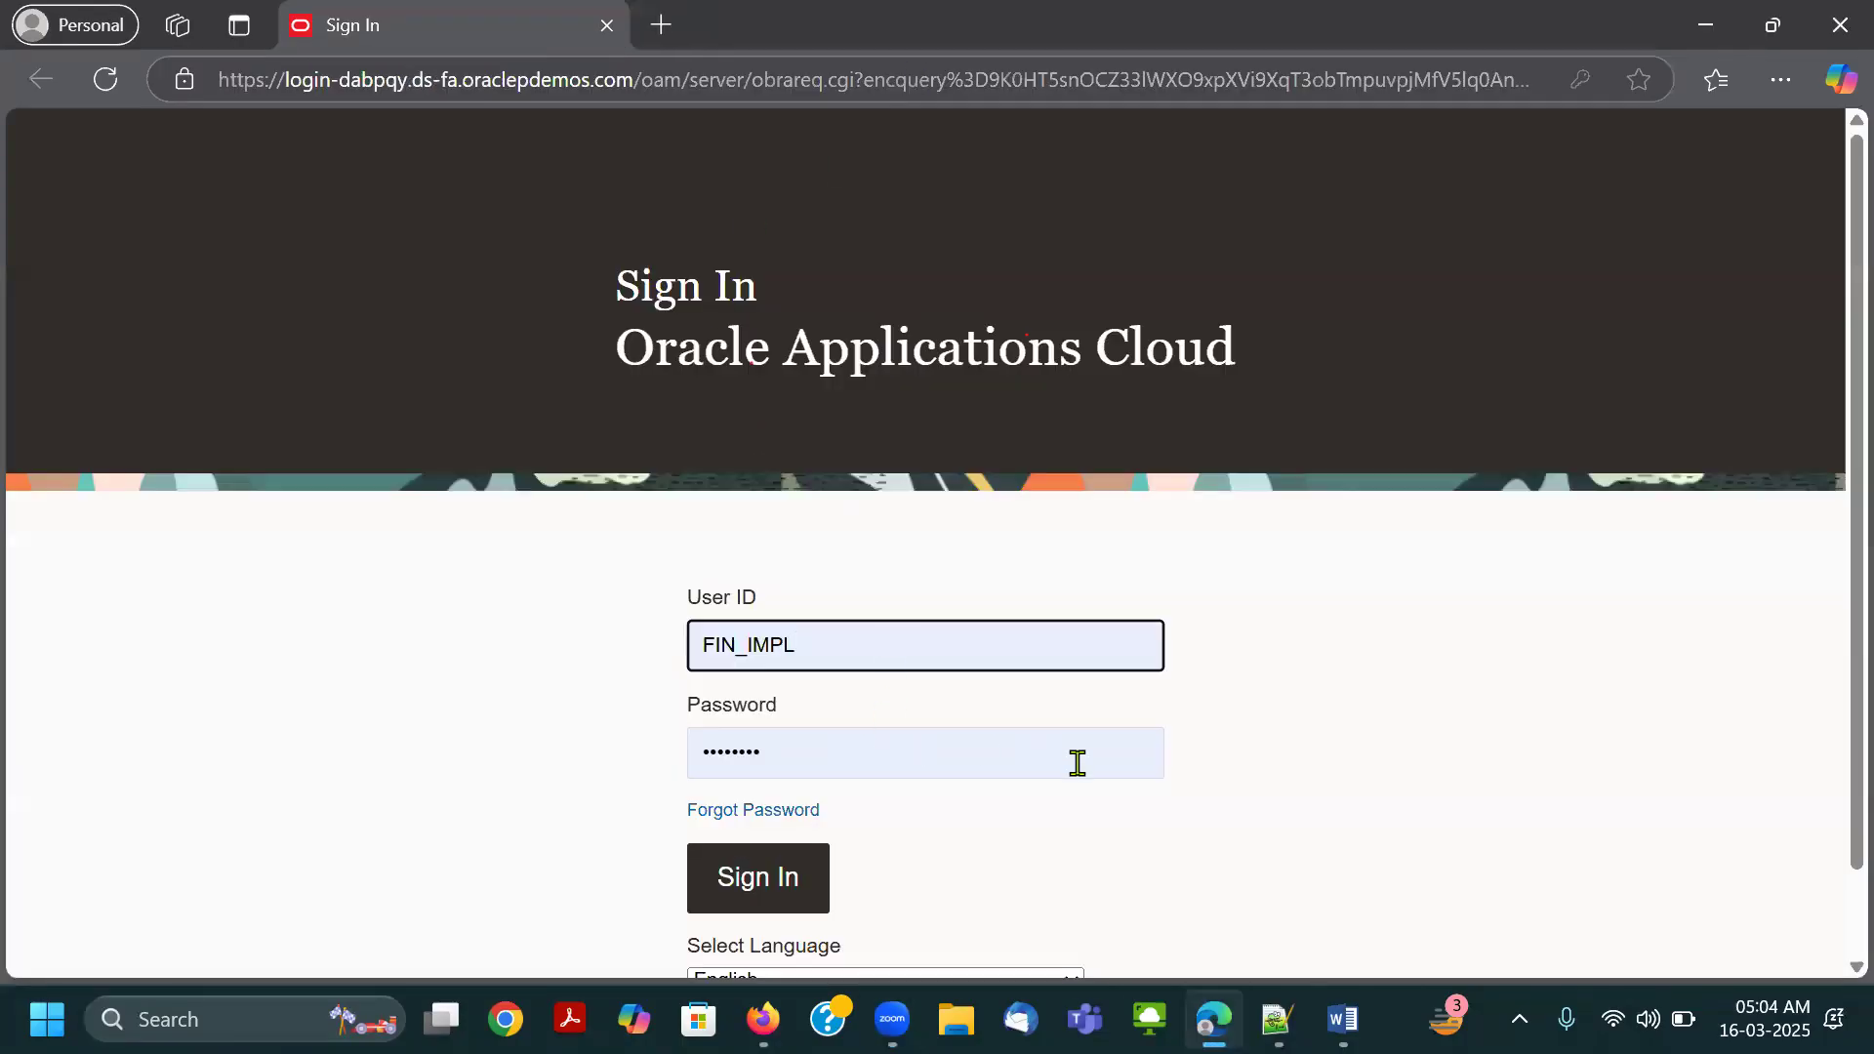
pyautogui.click(105, 79)
# Copy the user name Connect.Thrive-GL from Notepad++ and replace the prefilled User ID with it on the Edge sign-in page.
pyautogui.click(1276, 1018)
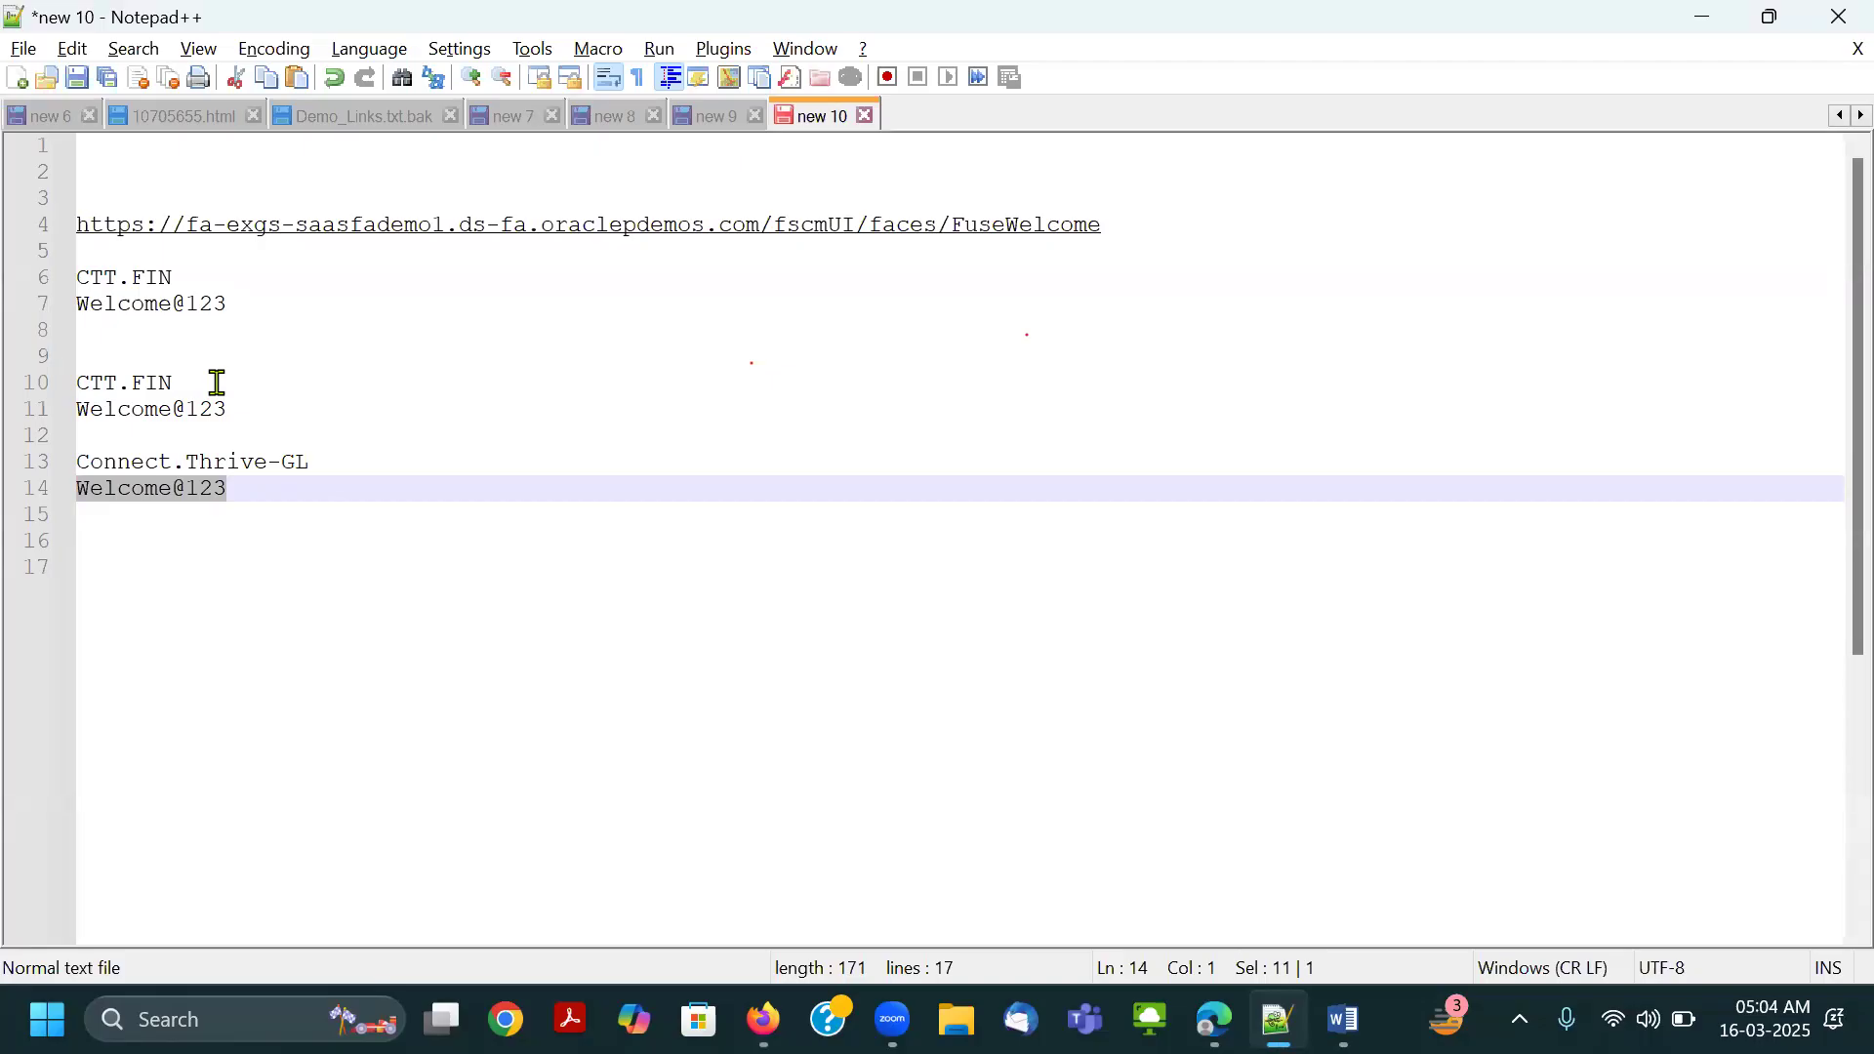
pyautogui.moveTo(326, 460); pyautogui.dragTo(50, 468)
pyautogui.hotkey('ctrl', 'c')
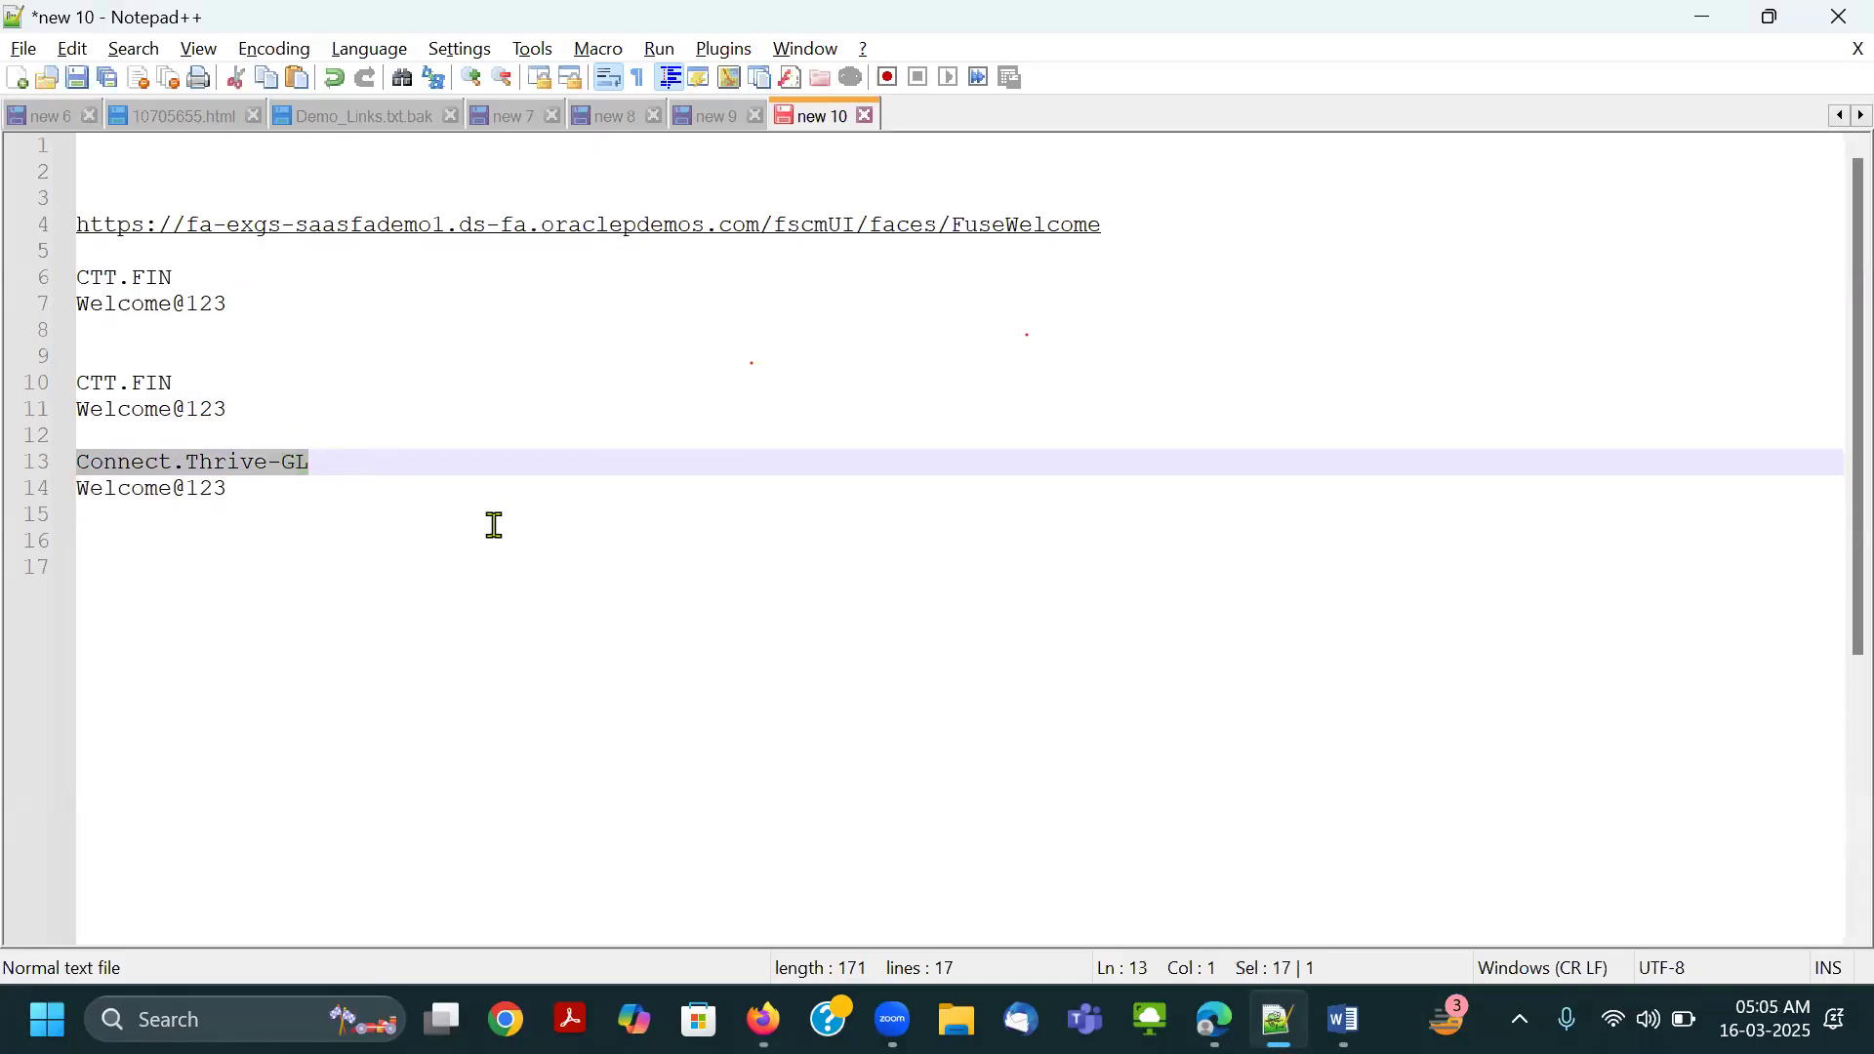
pyautogui.hotkey('alt', 'Tab')
pyautogui.moveTo(887, 636); pyautogui.dragTo(471, 643)
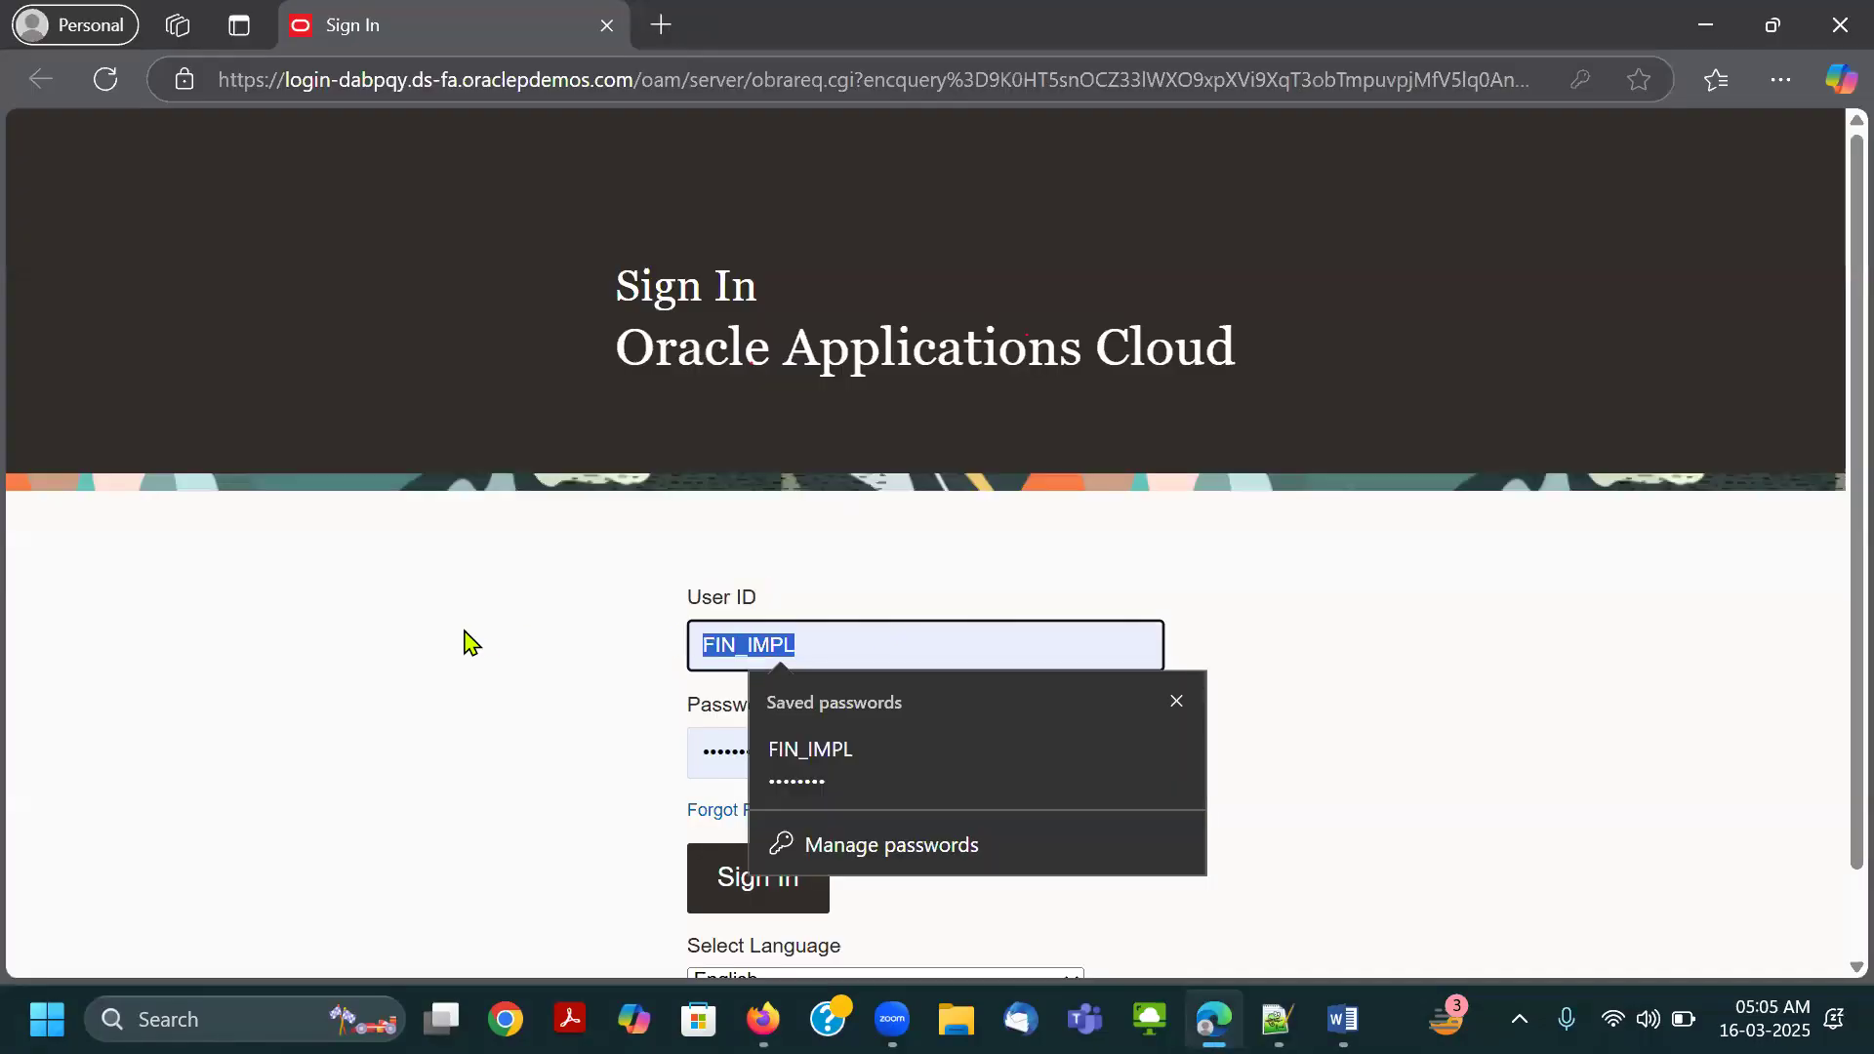
pyautogui.hotkey('ctrl', 'v')
pyautogui.press('Tab')
# Transfer the account password from Notepad++ into the Password field, sign in and decline saving the password.
pyautogui.hotkey('alt', 'Tab')
pyautogui.moveTo(234, 488); pyautogui.dragTo(86, 478)
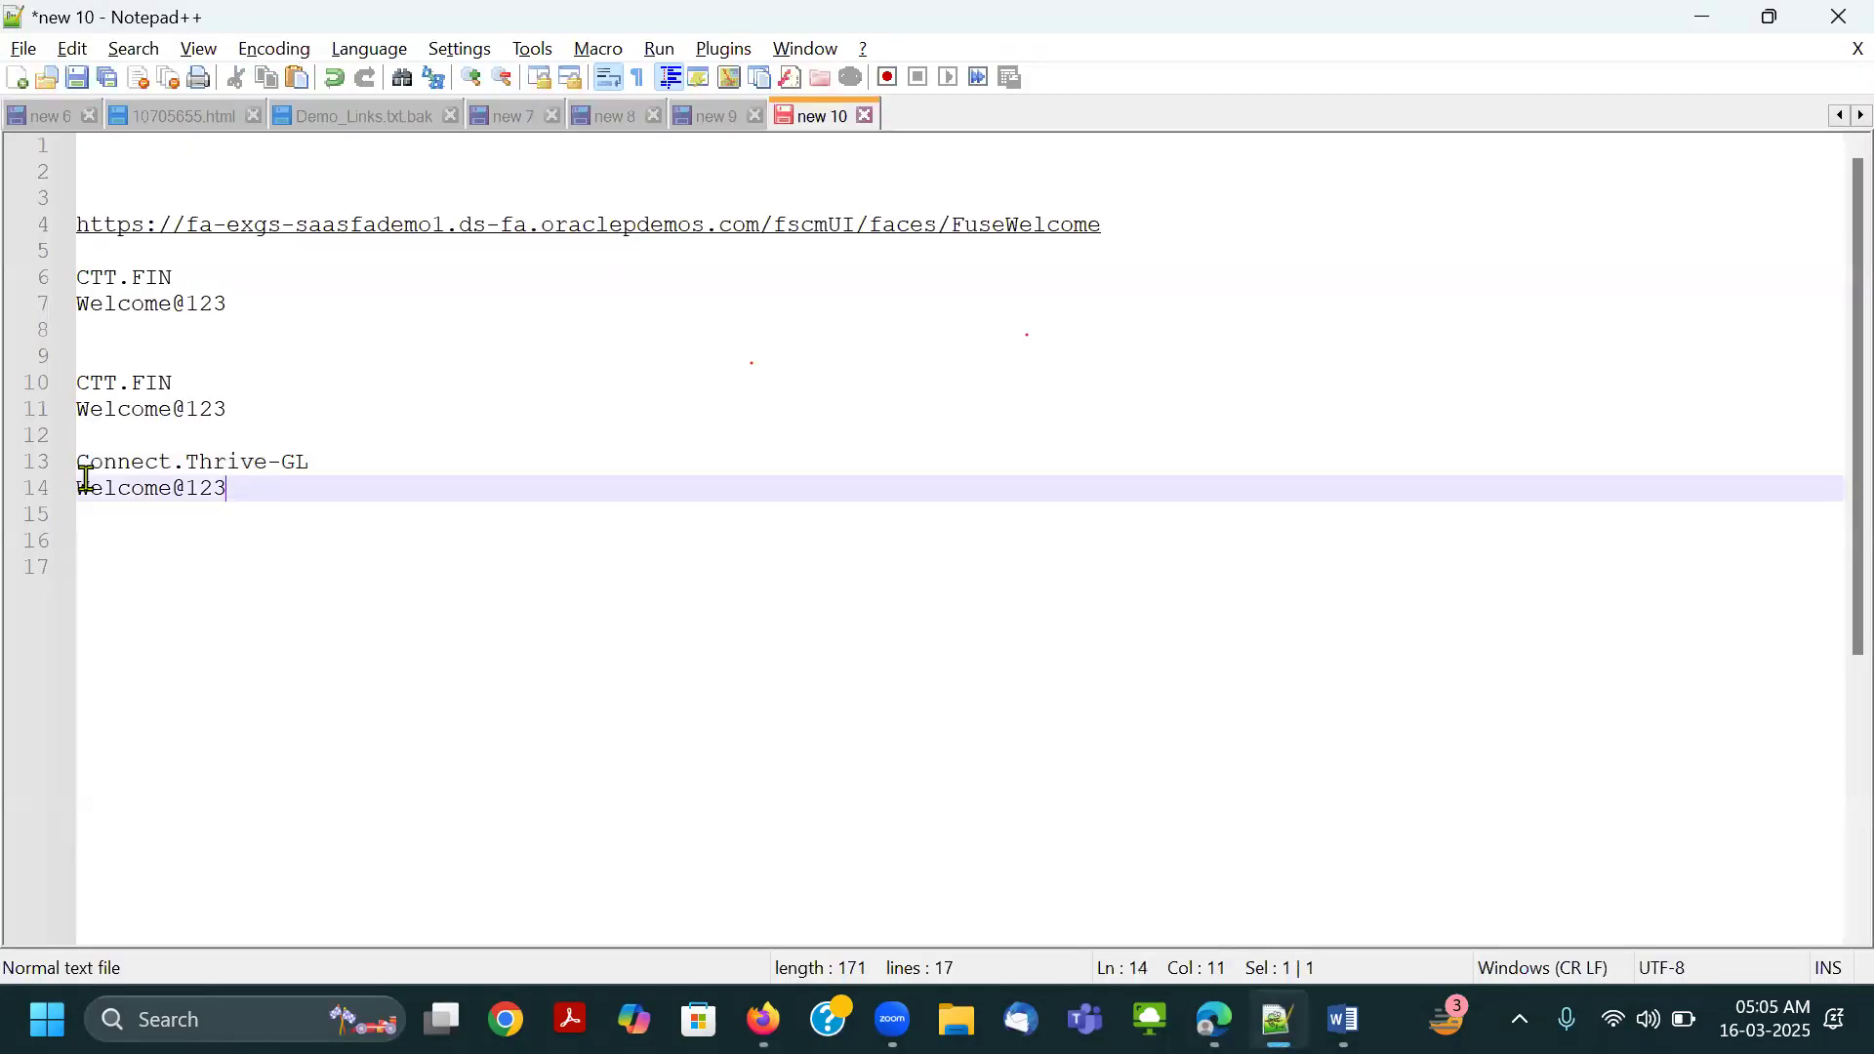
pyautogui.hotkey('ctrl', 'c')
pyautogui.hotkey('alt', 'Tab')
pyautogui.hotkey('ctrl', 'v')
pyautogui.press('Return')
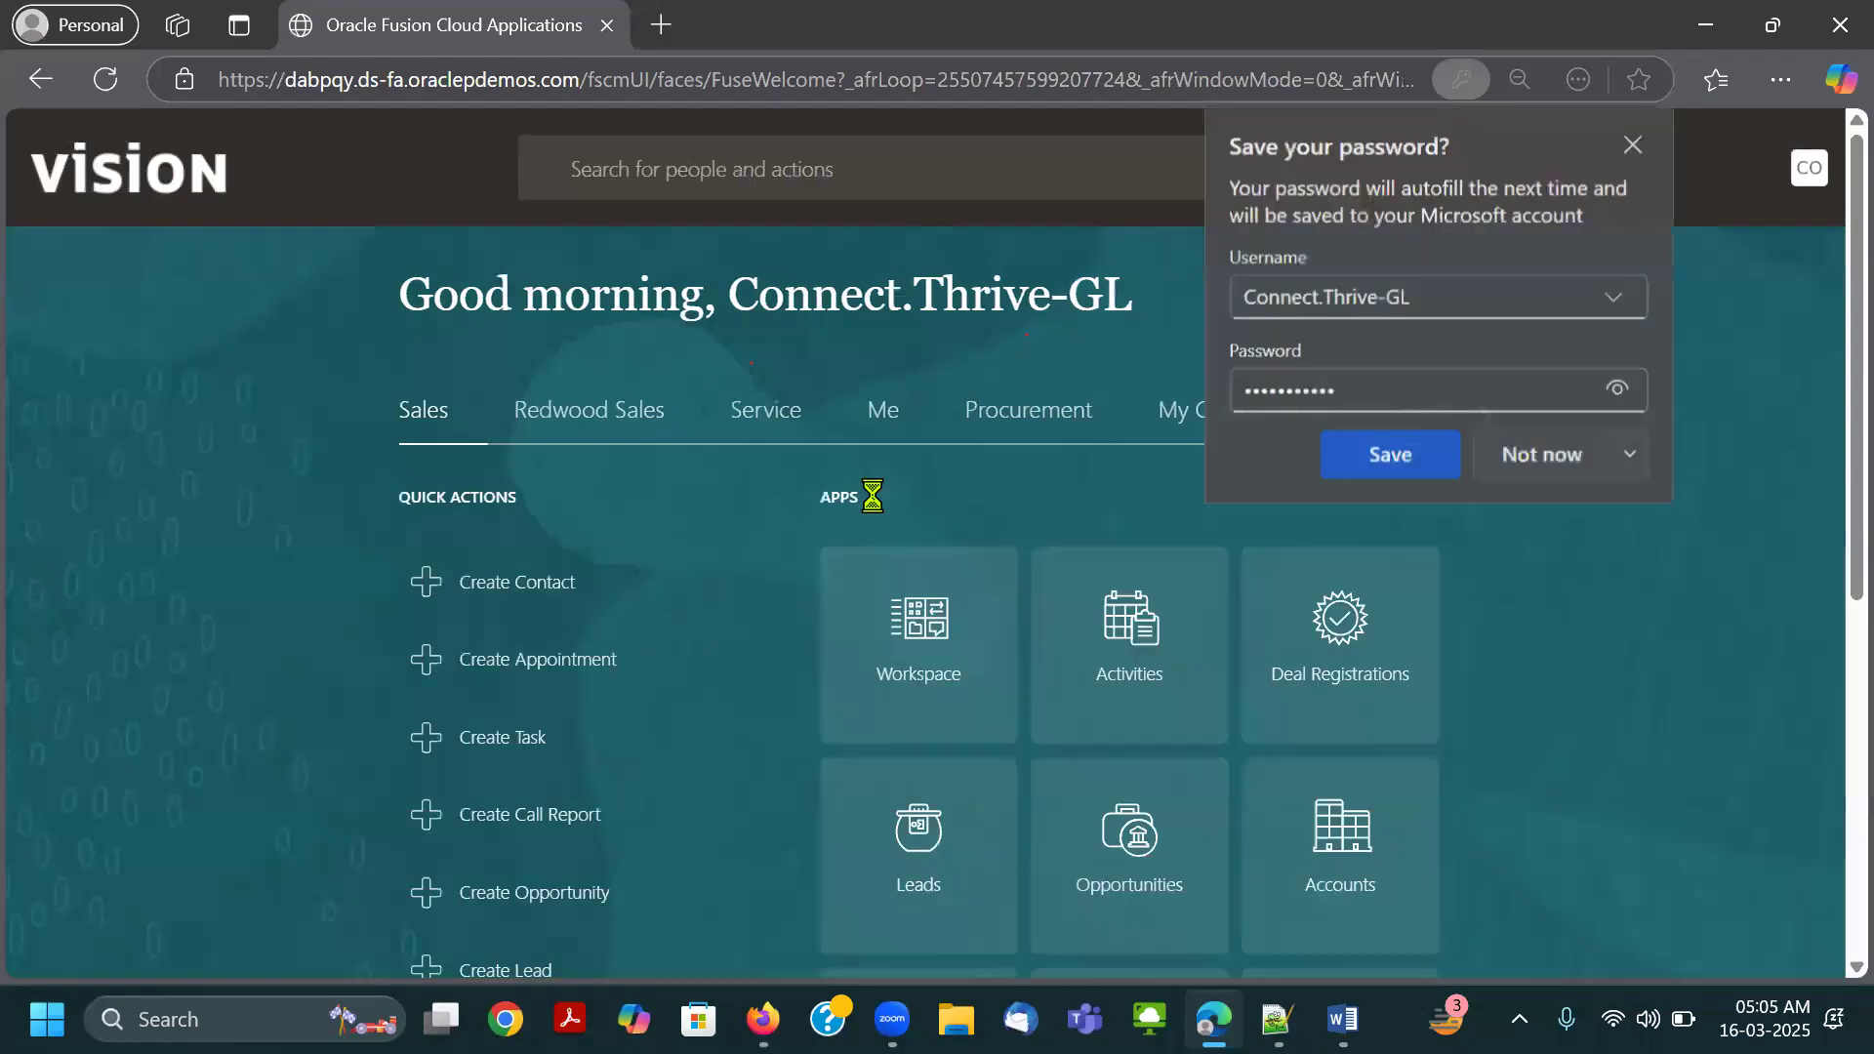
pyautogui.click(1554, 459)
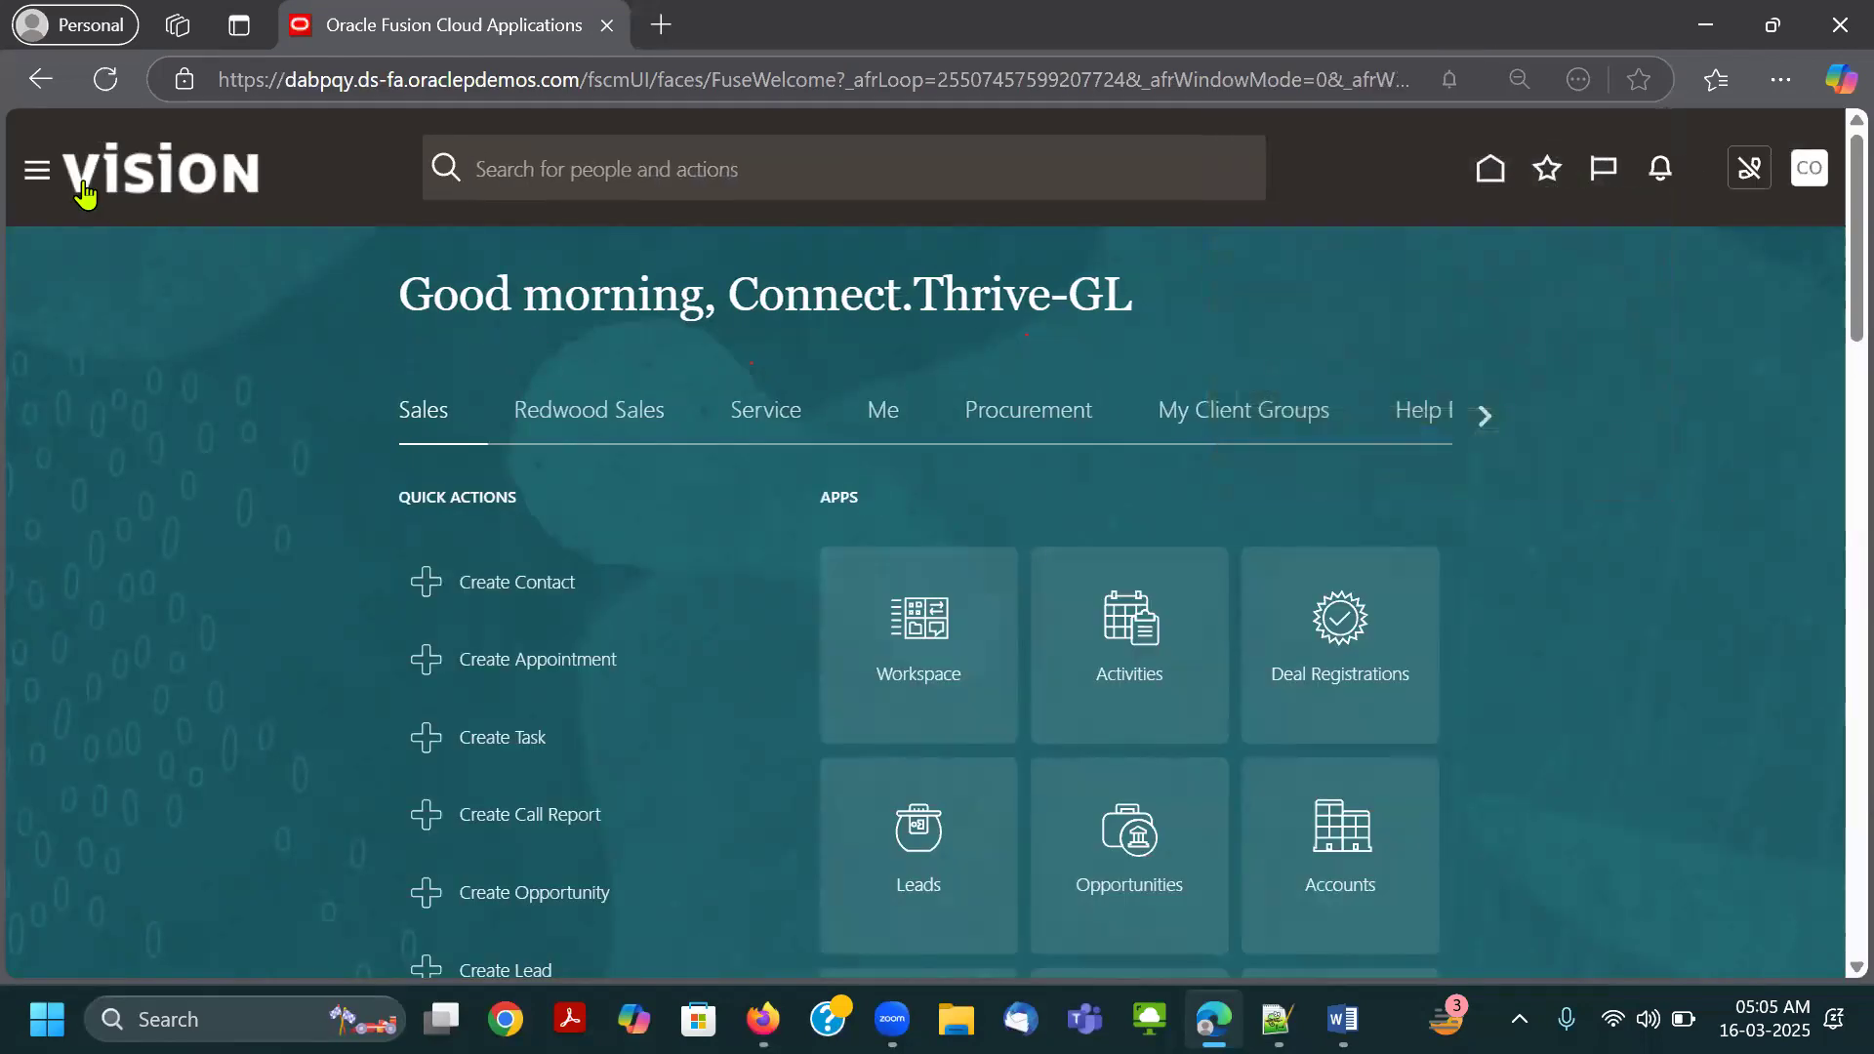
# Open the Navigator and expand the Tools group to look for the Security Console entry.
pyautogui.click(37, 173)
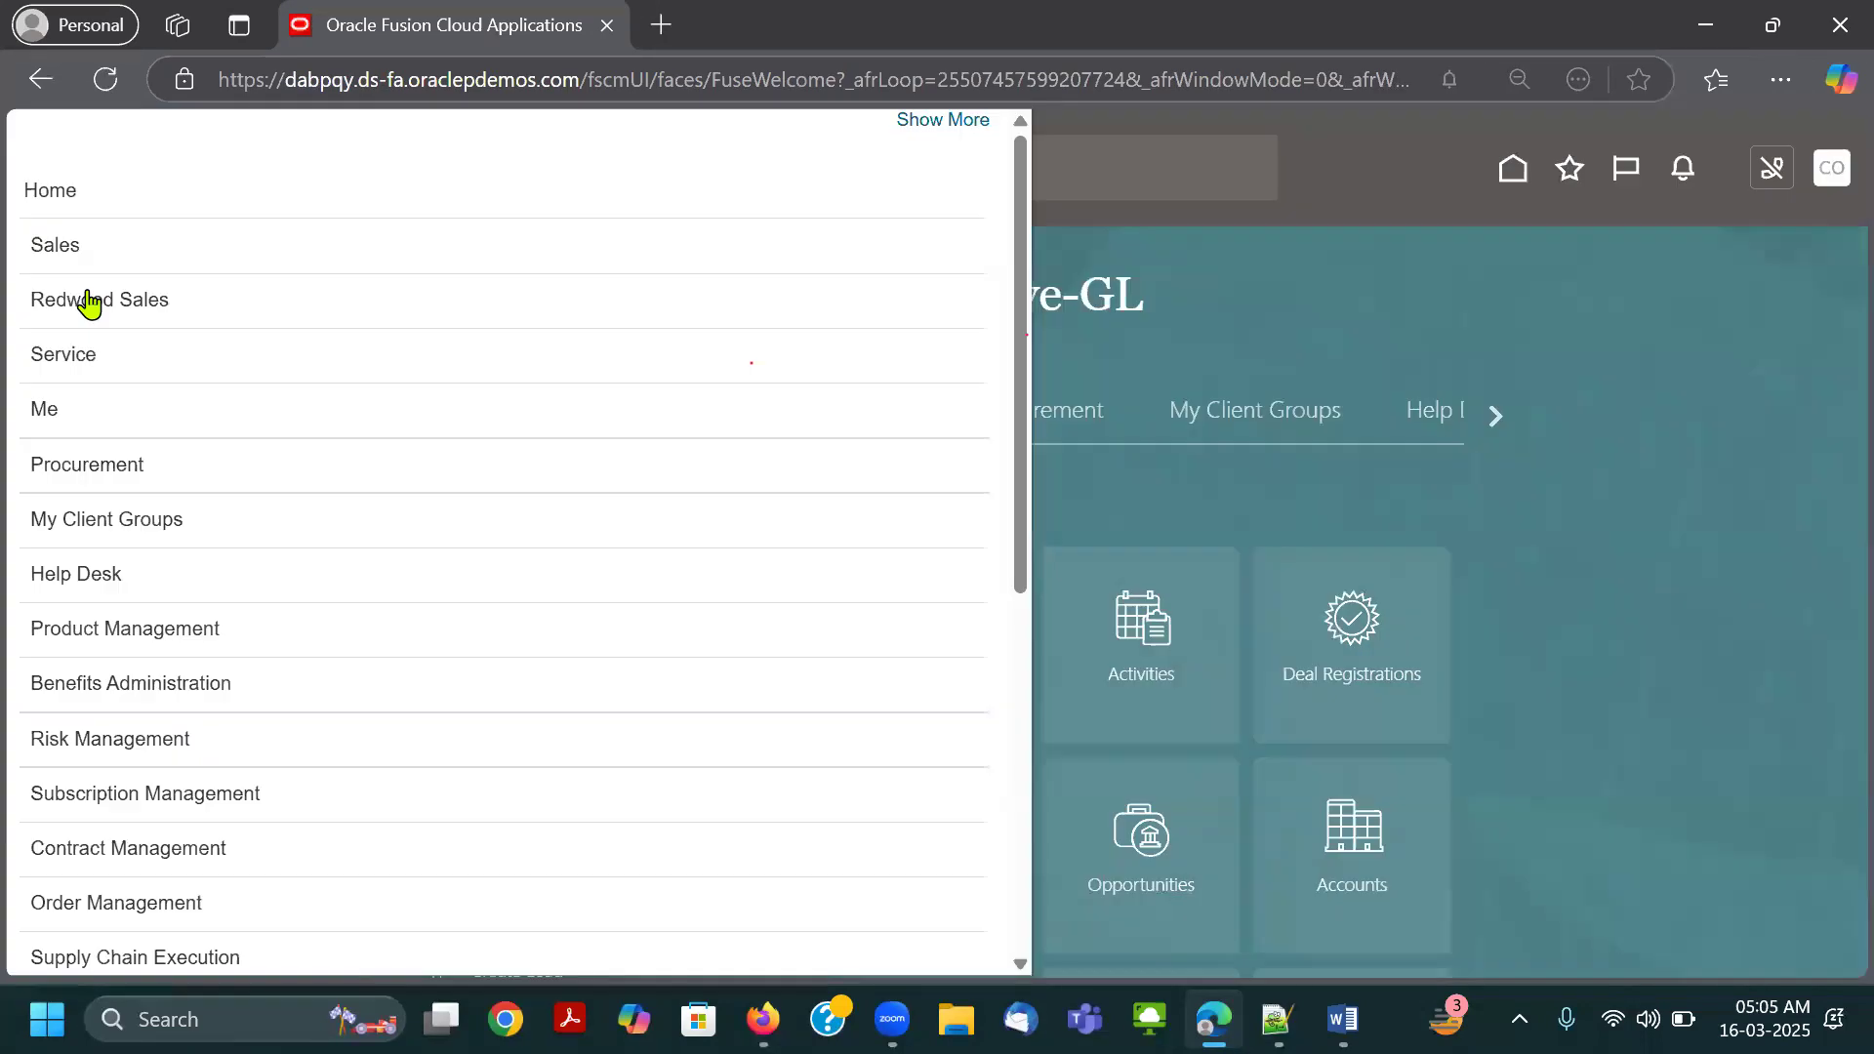
pyautogui.scroll(-7, 133, 481)
pyautogui.click(163, 781)
pyautogui.scroll(-3, 276, 654)
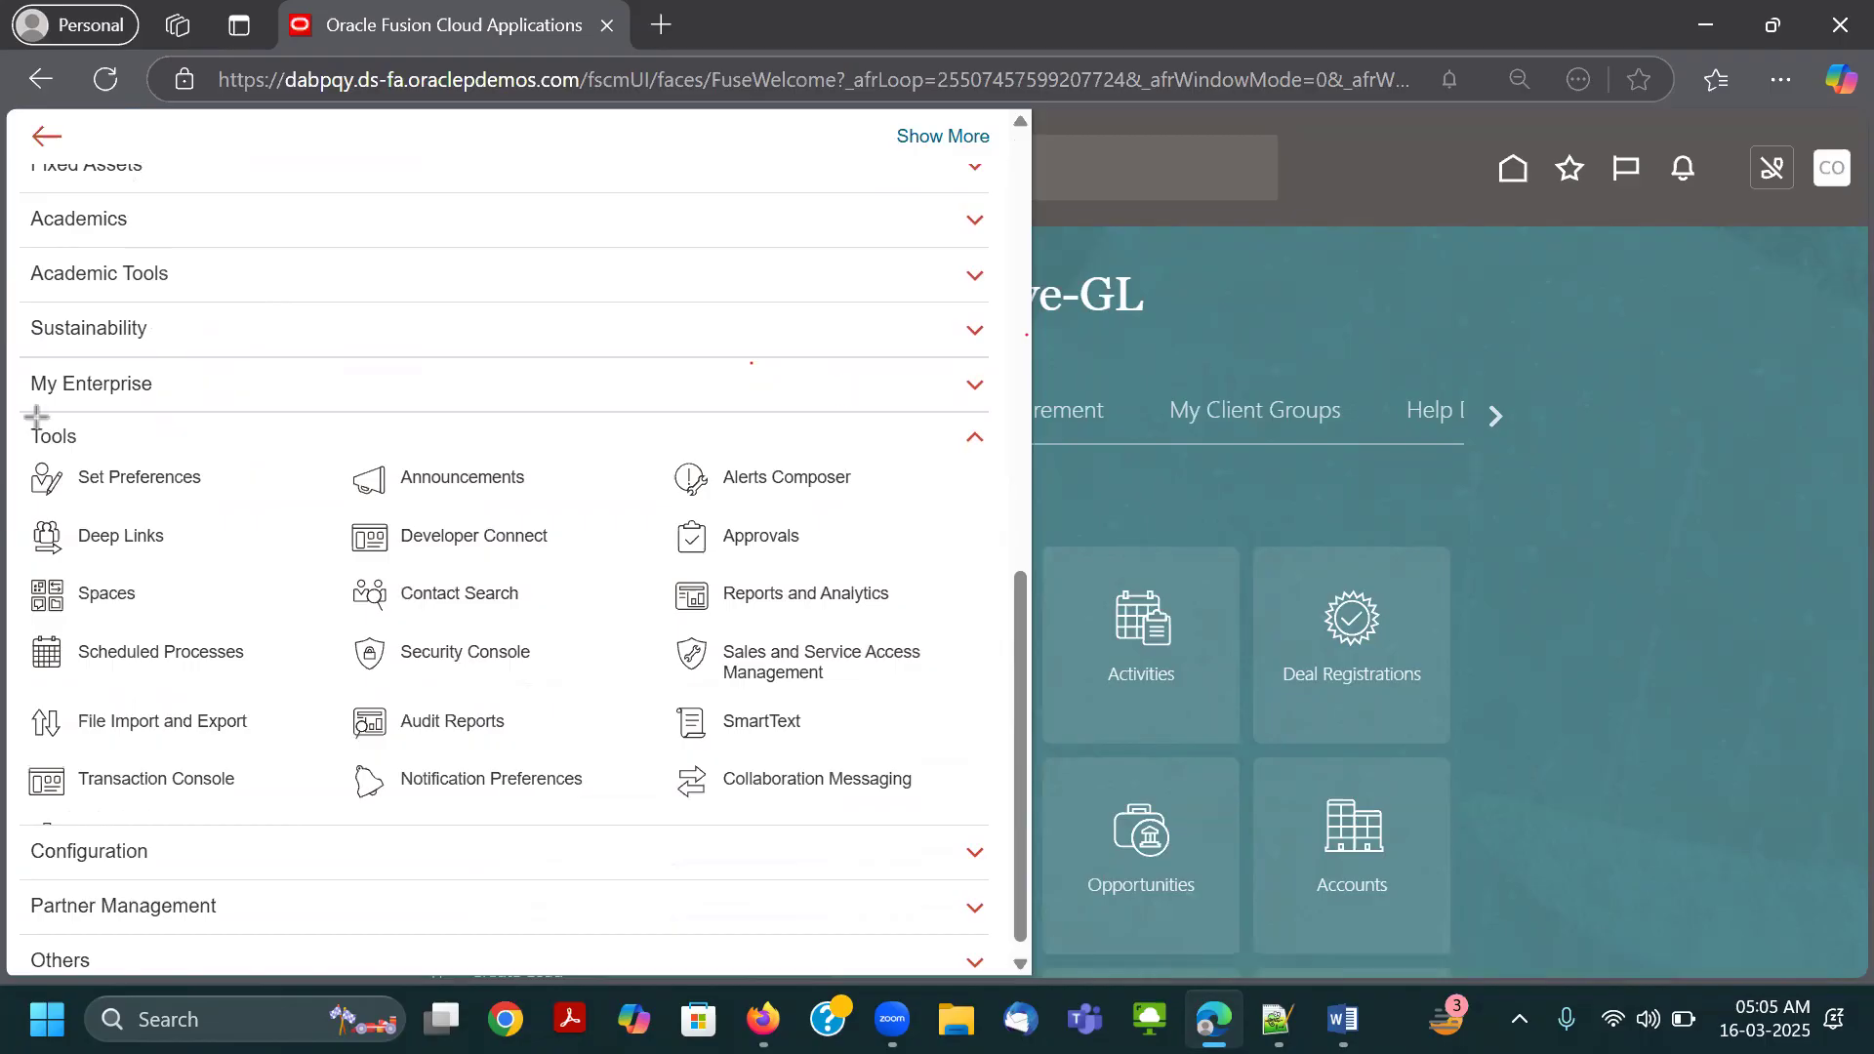
# Enlarge the page and mark the Tools heading and the Security Console entry with red annotation rectangles.
pyautogui.moveTo(18, 423); pyautogui.dragTo(99, 452)
pyautogui.click(679, 144)
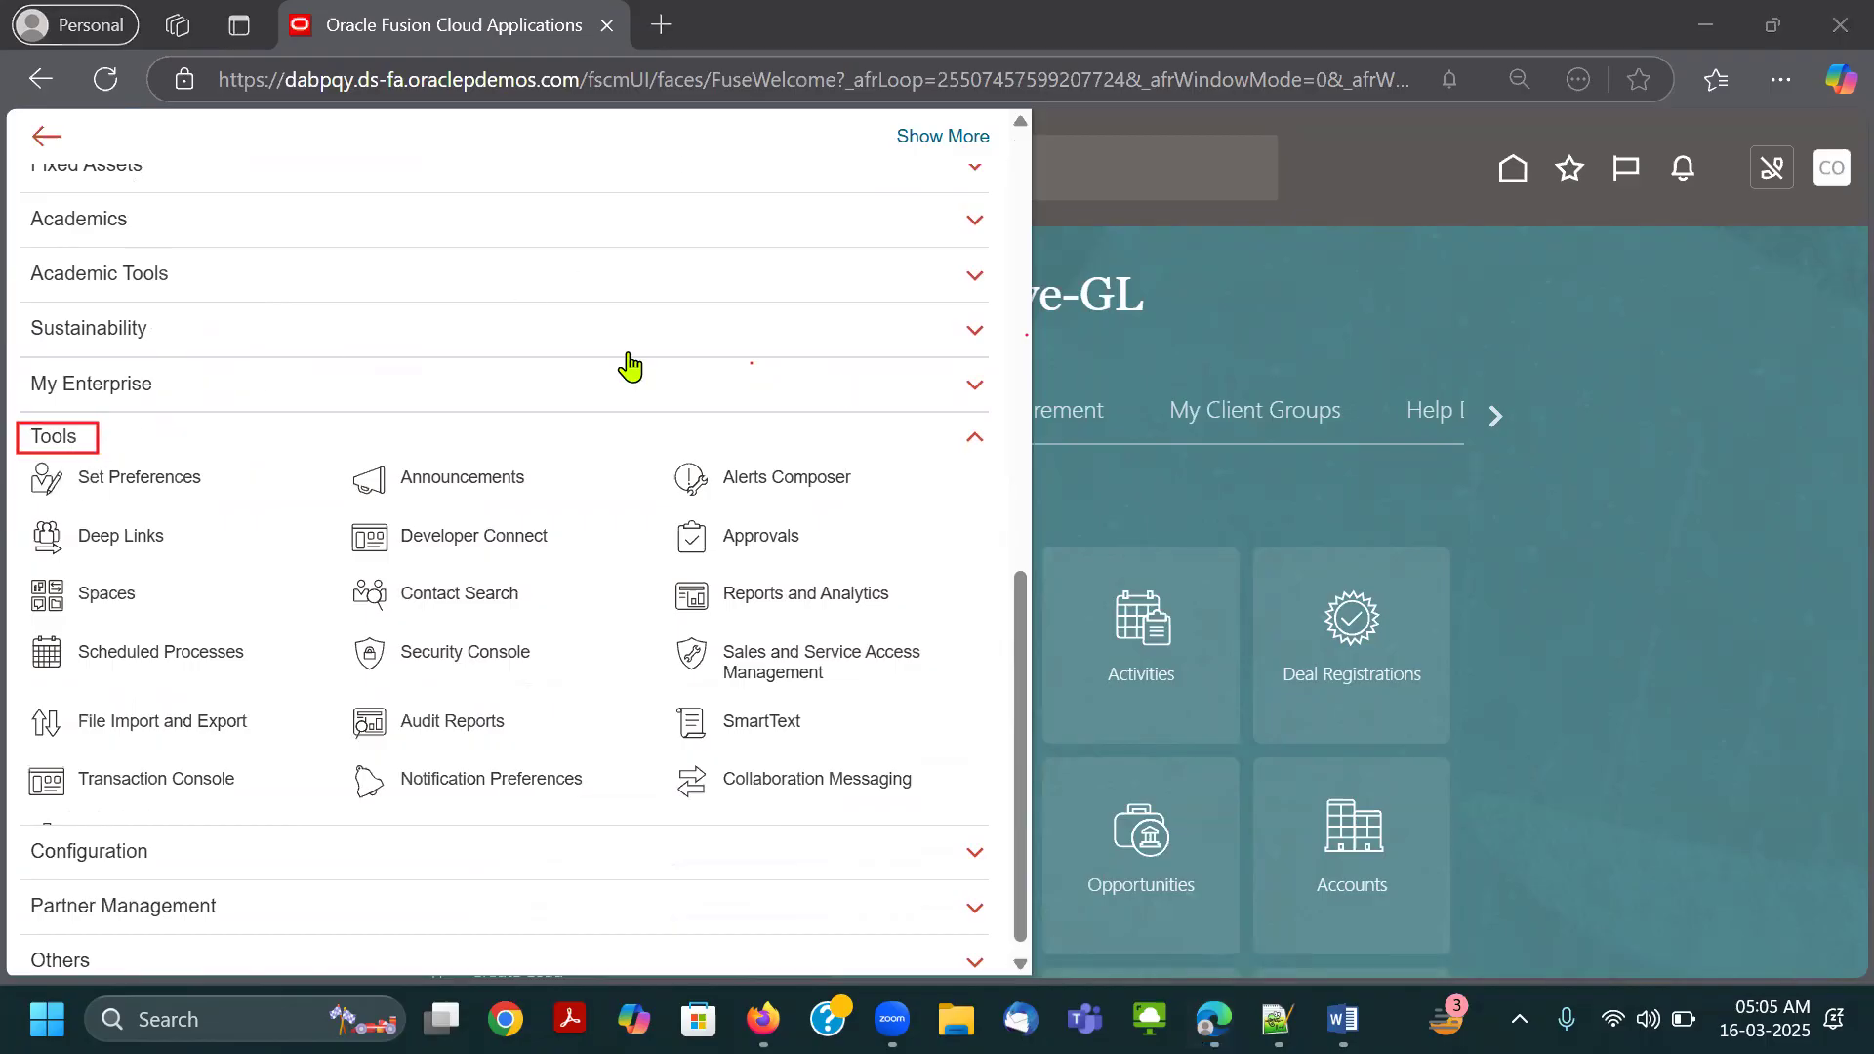
pyautogui.scroll(1, 630, 367)
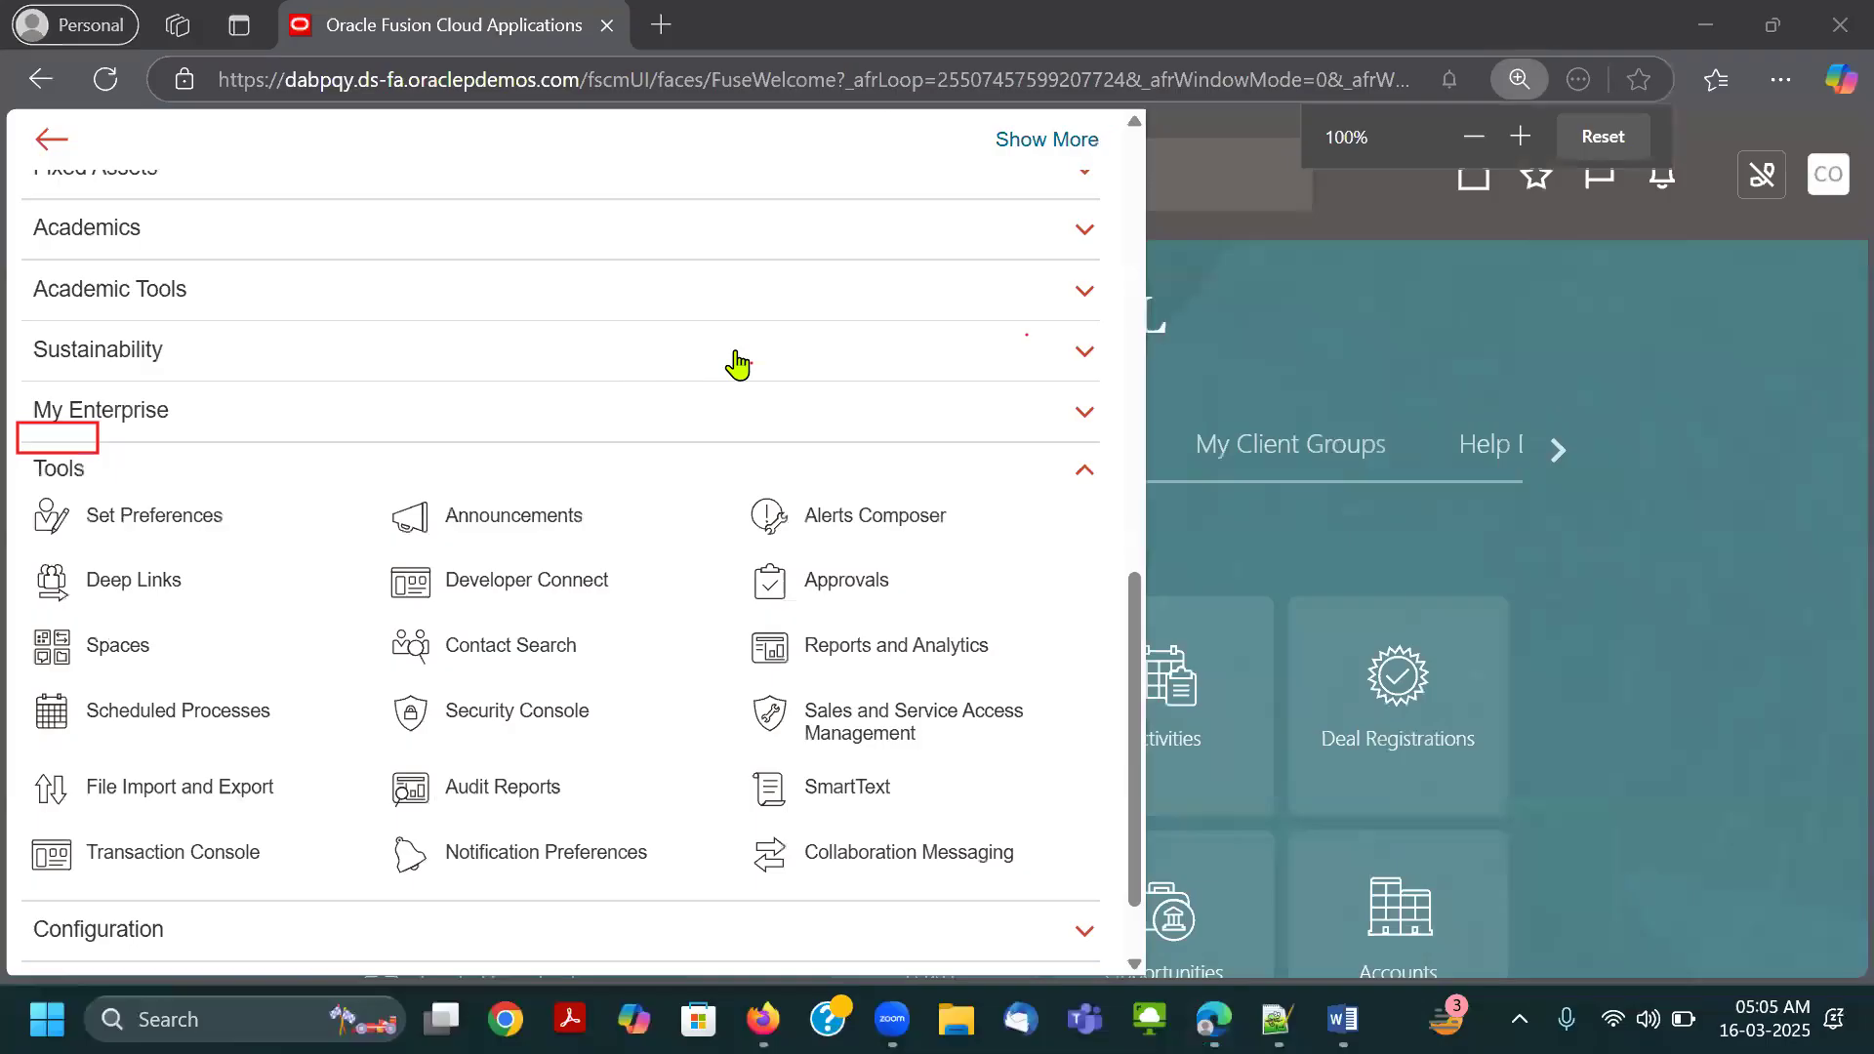
pyautogui.click(99, 439)
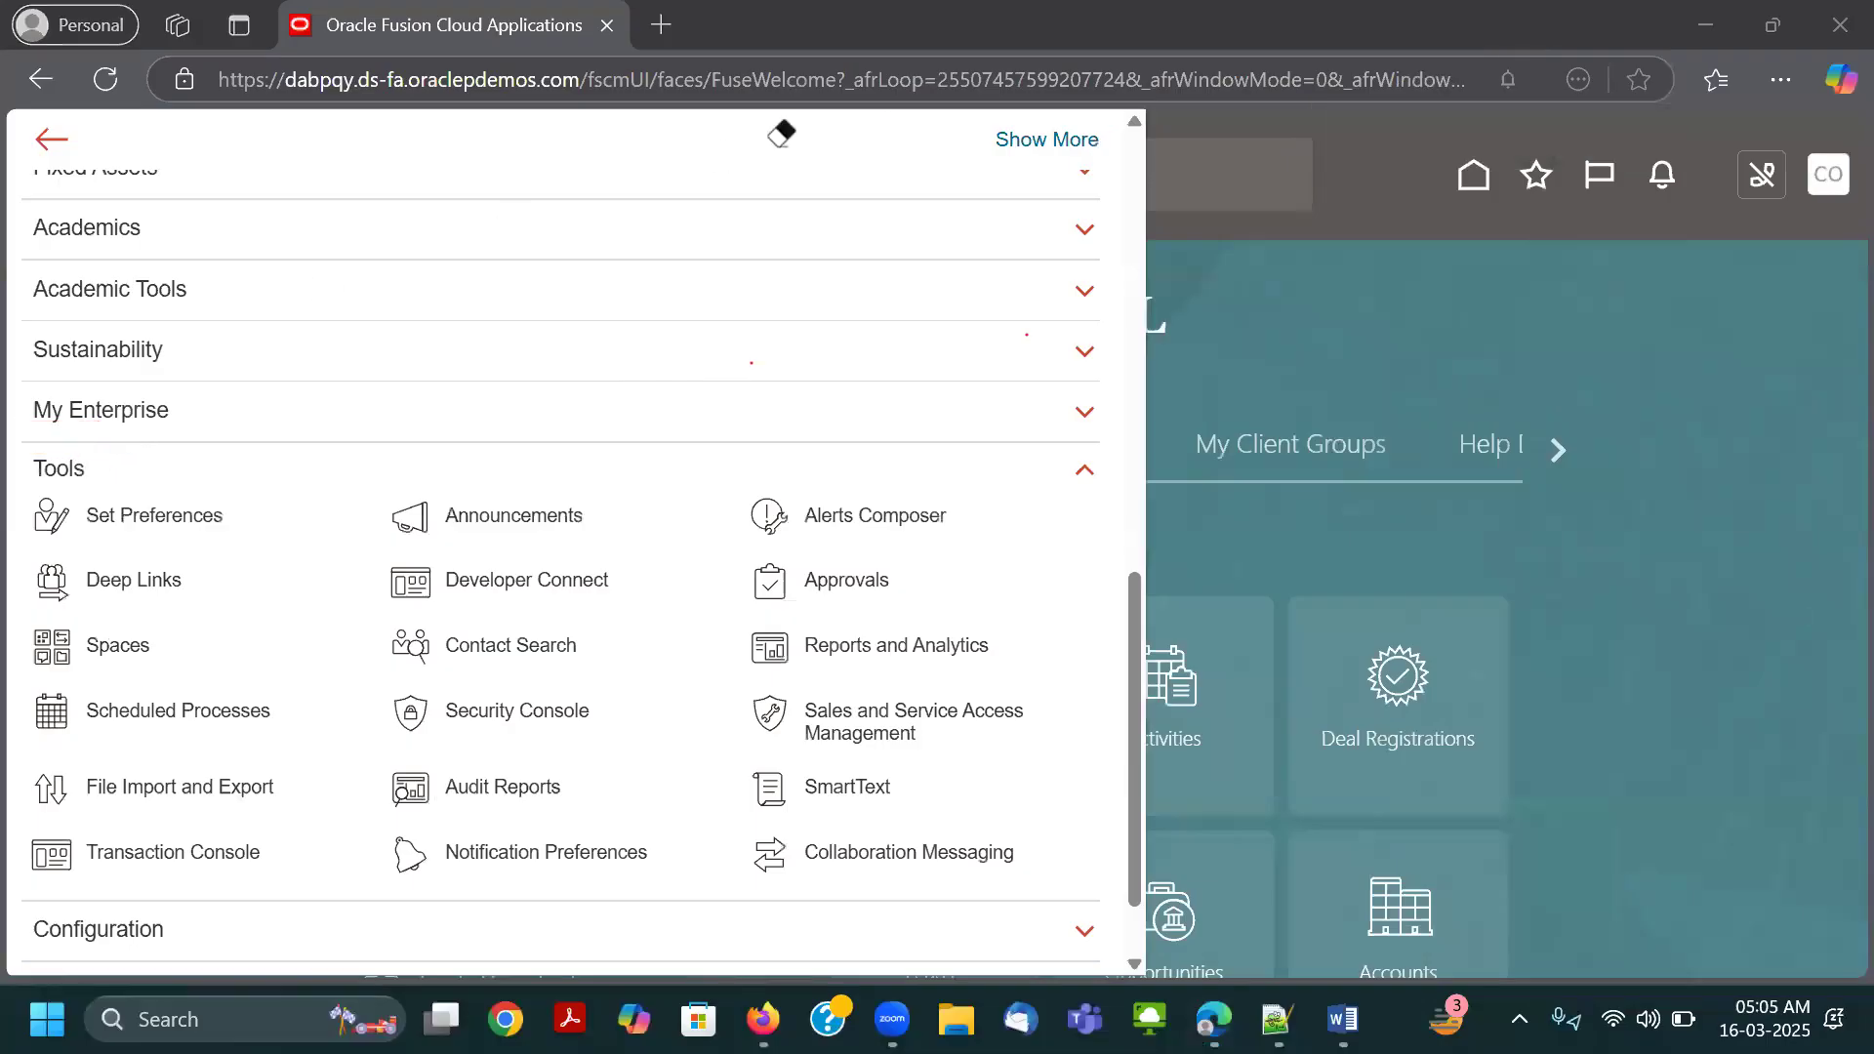
pyautogui.click(782, 133)
pyautogui.moveTo(26, 448); pyautogui.dragTo(94, 493)
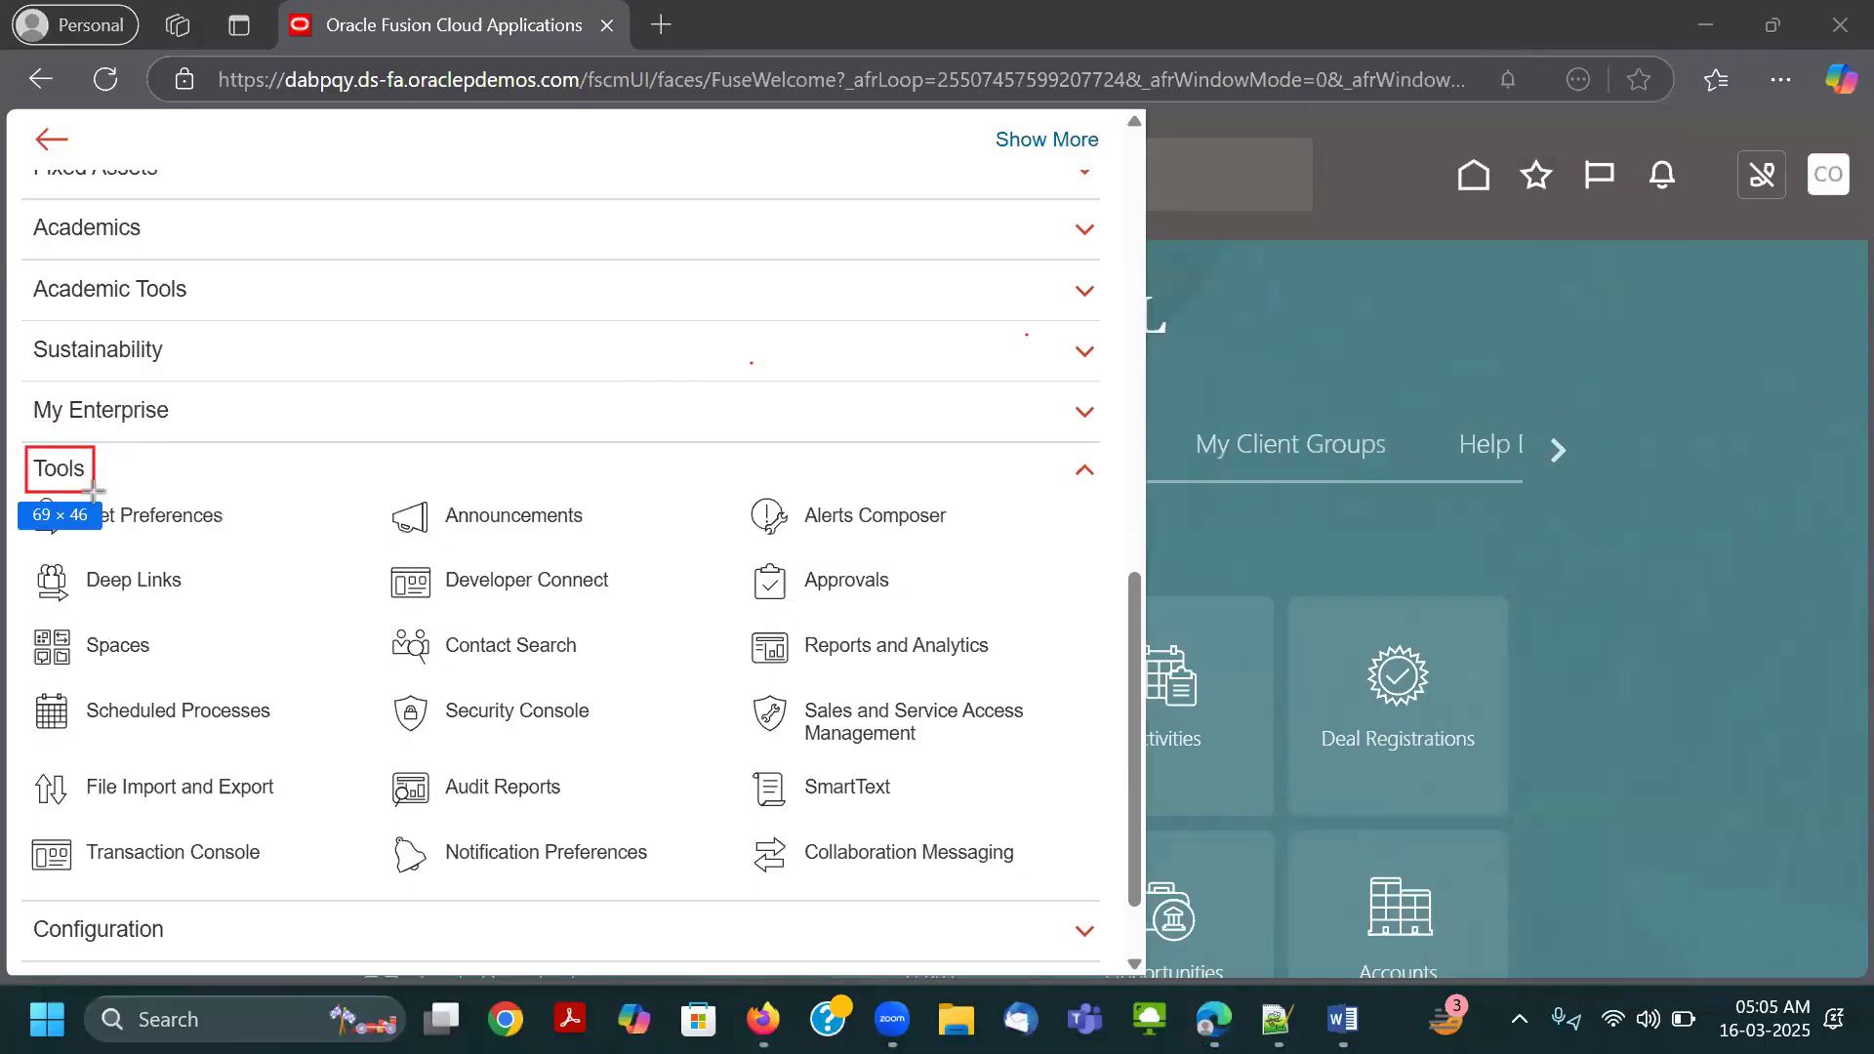
pyautogui.moveTo(359, 674); pyautogui.dragTo(619, 735)
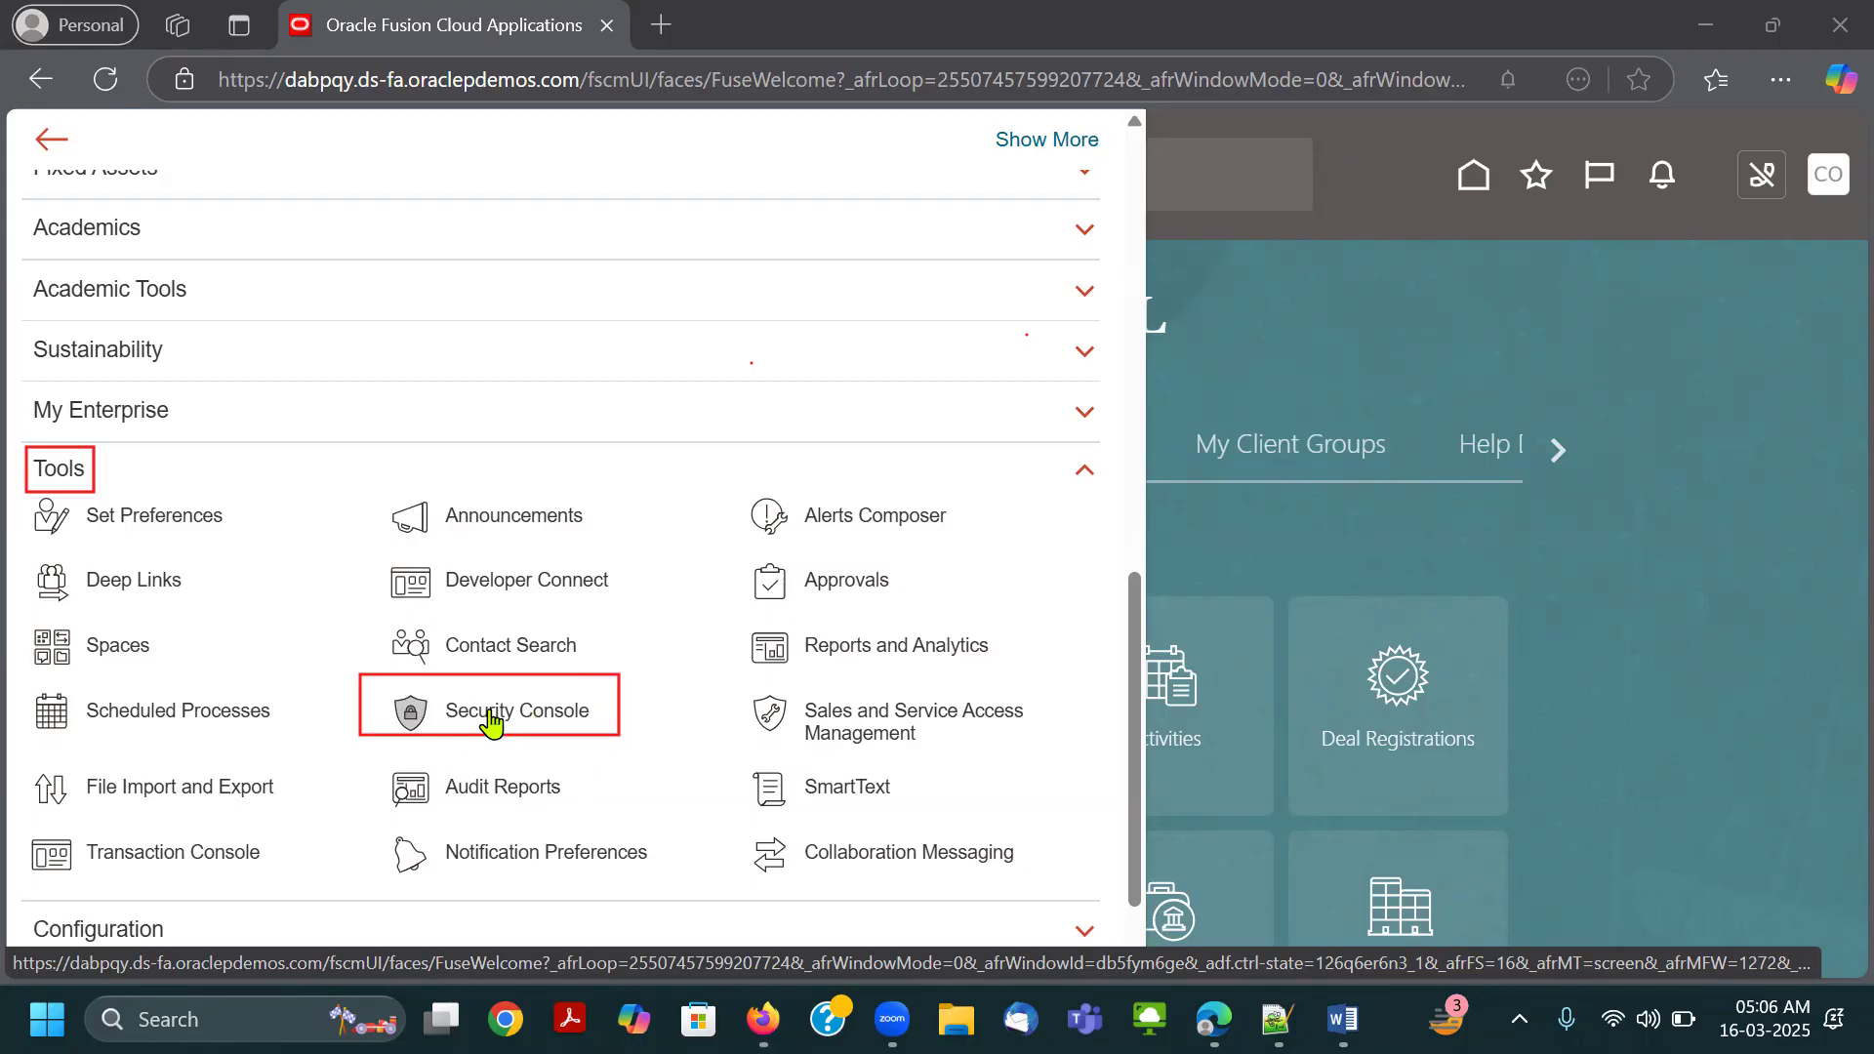
# Switch to the Word document and erase the leftover annotation rectangles covering the page.
pyautogui.click(1343, 1019)
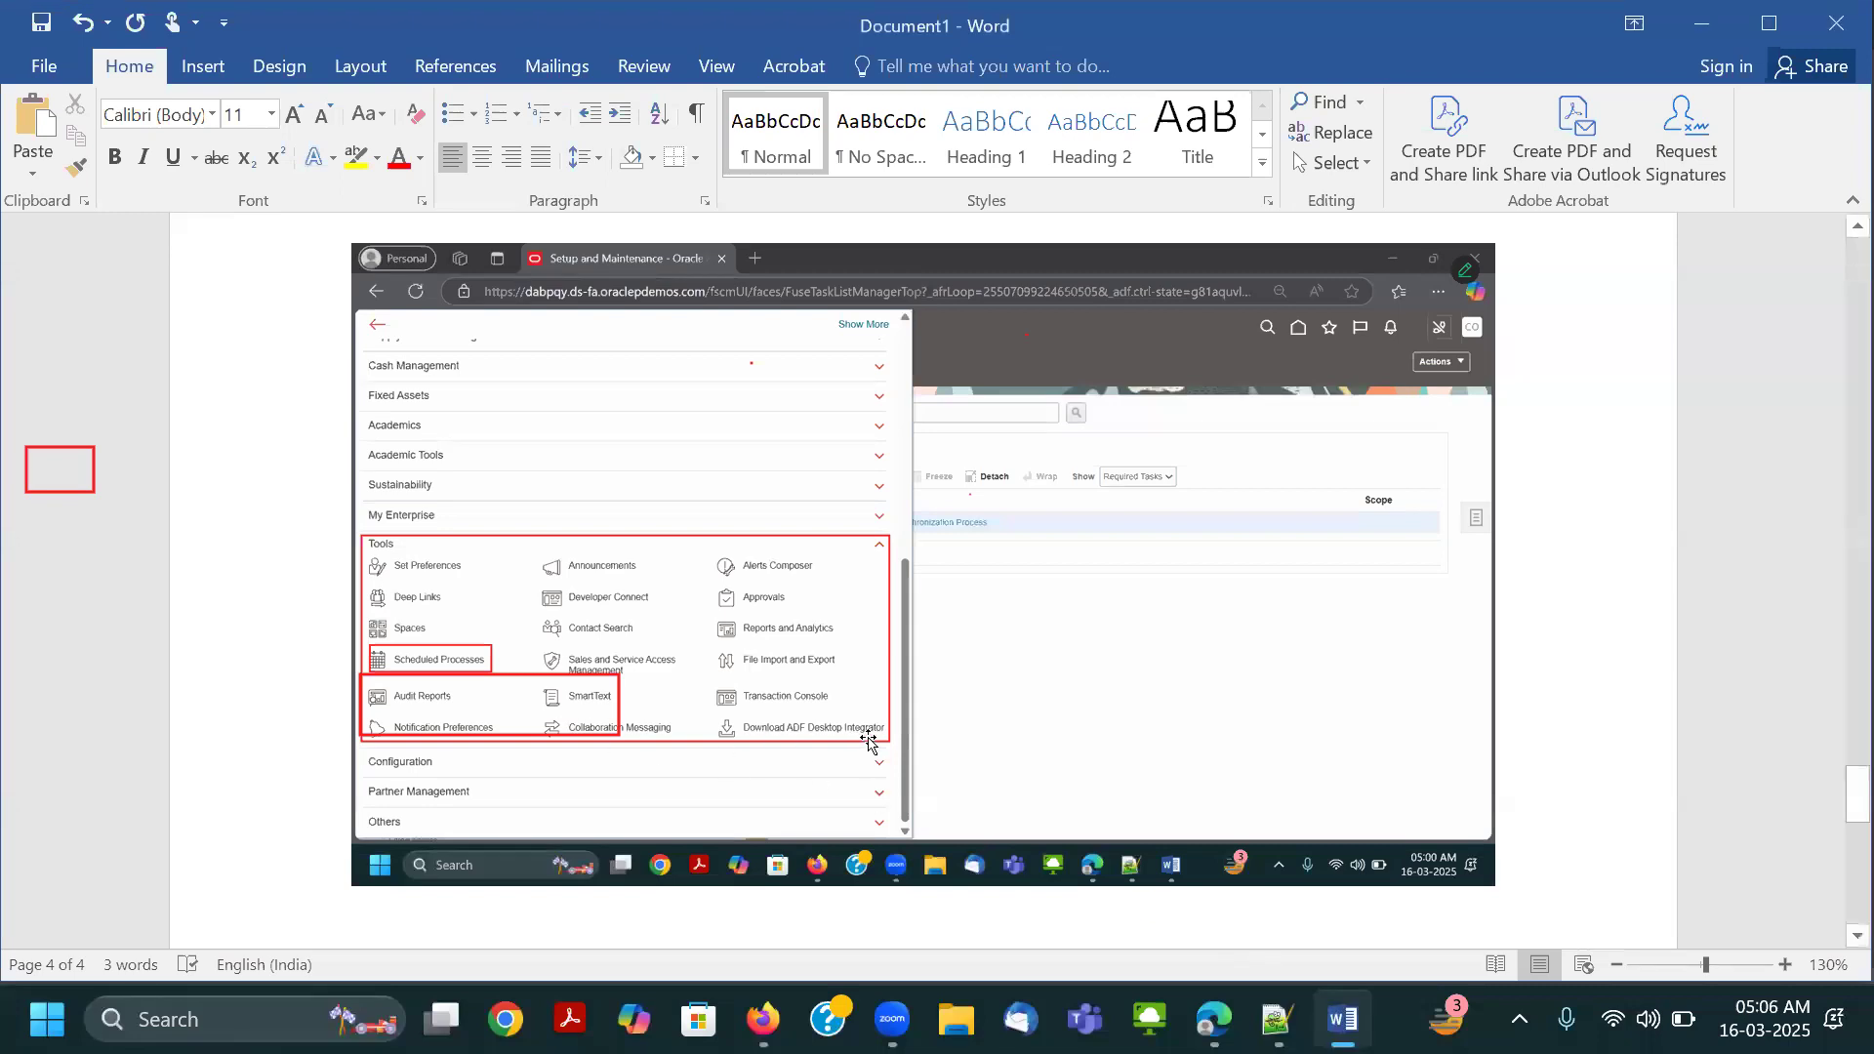
pyautogui.scroll(2, 859, 743)
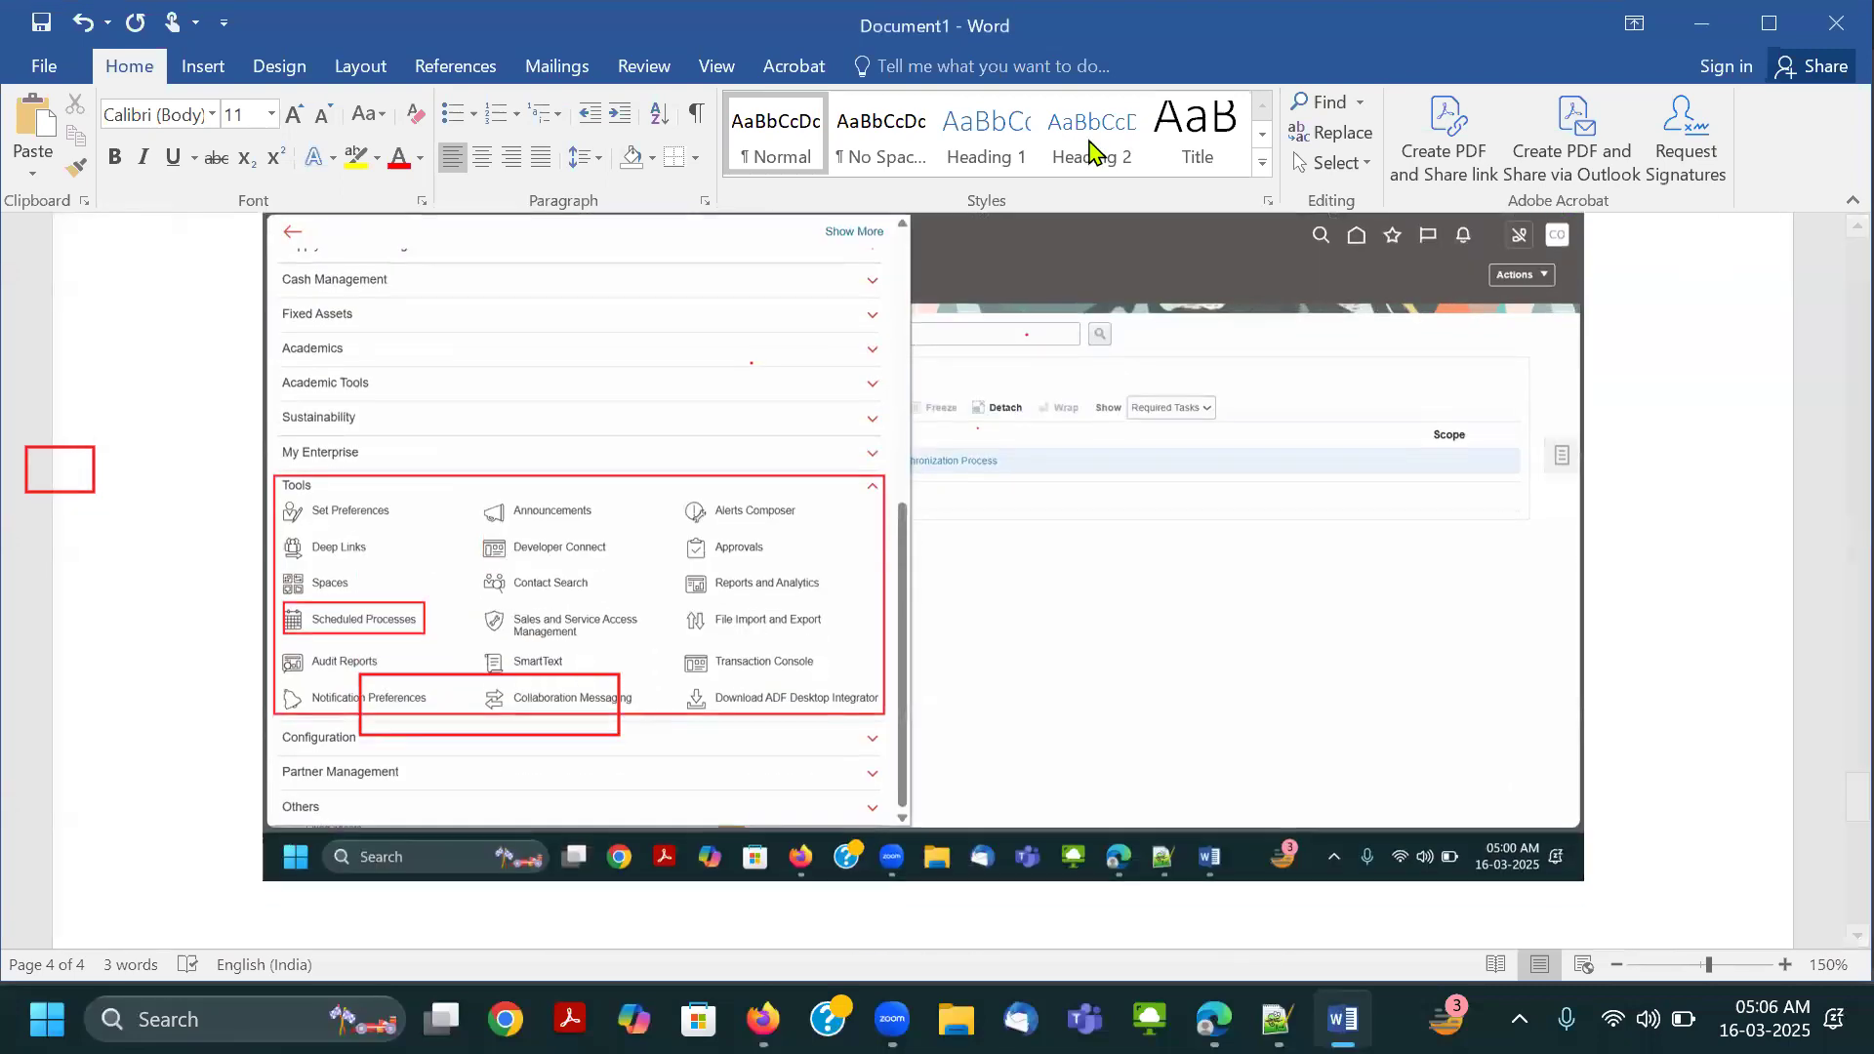
pyautogui.click(1130, 51)
pyautogui.click(519, 739)
pyautogui.moveTo(56, 420); pyautogui.dragTo(81, 524)
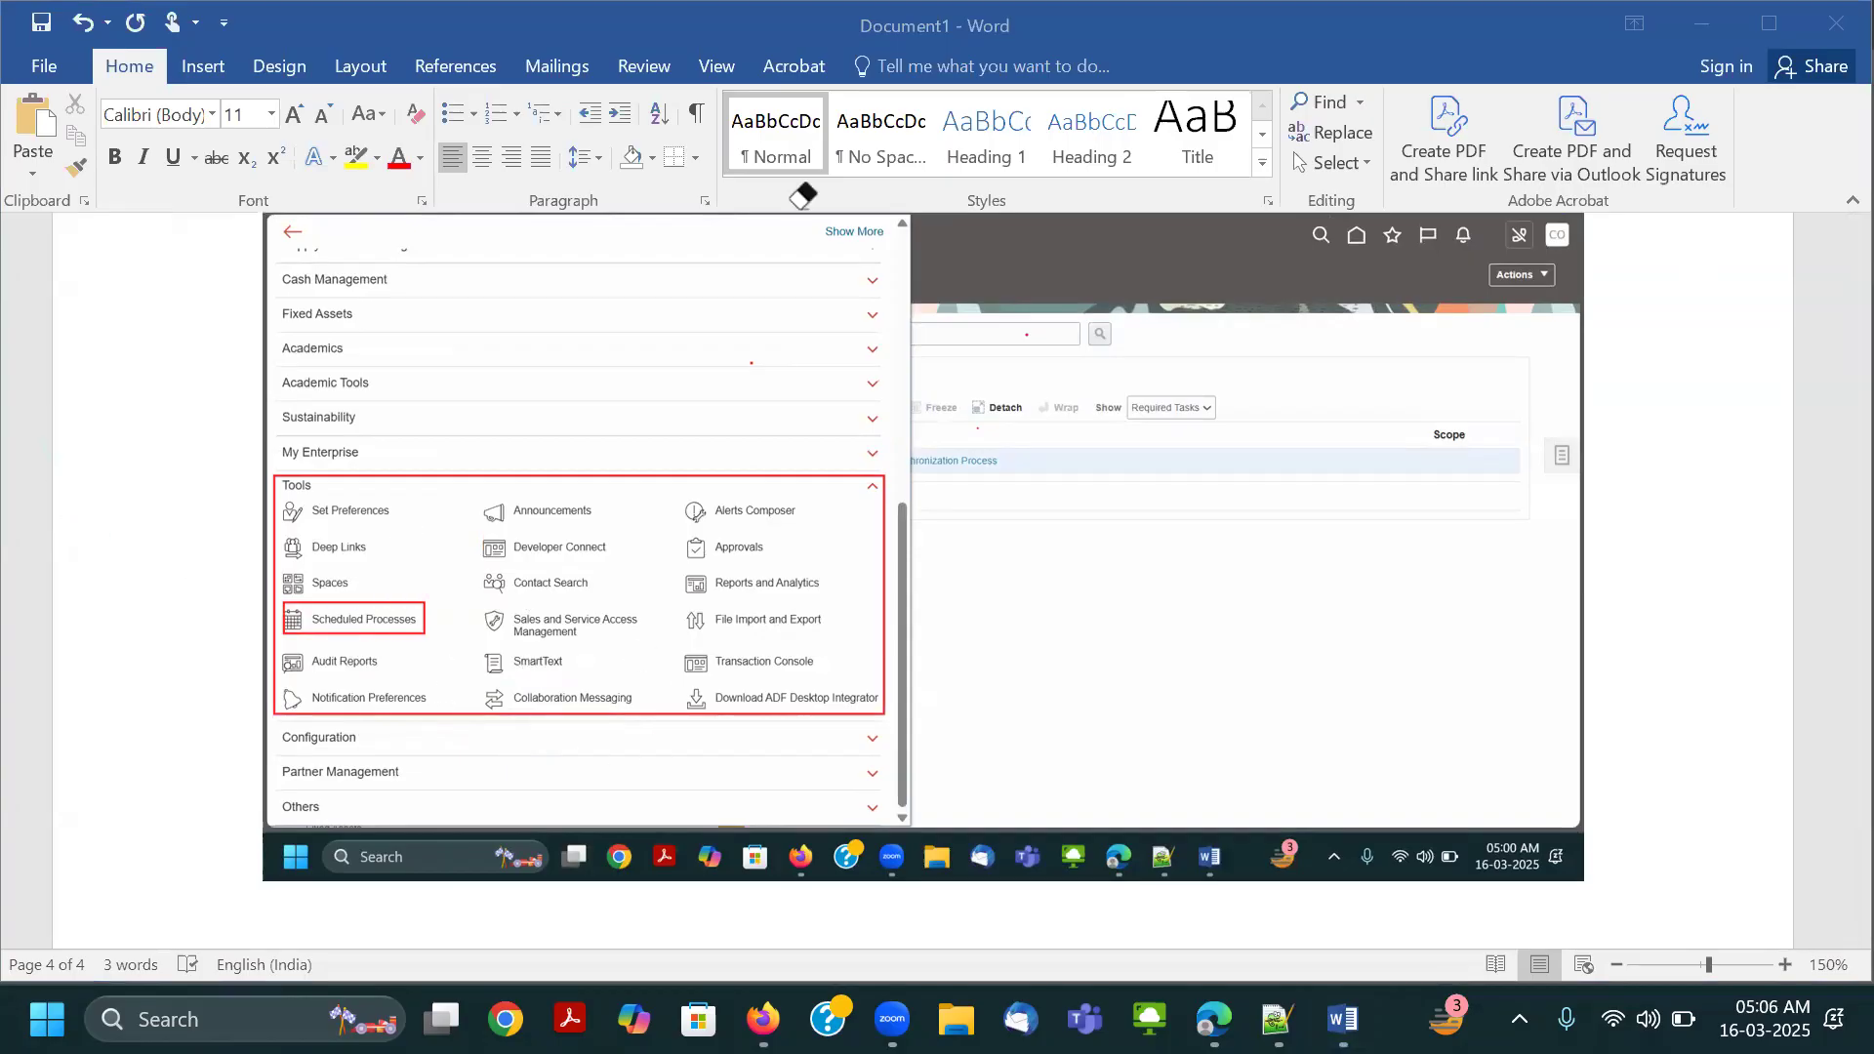
# Examine the earlier Tools group screenshot in Word for a Security Console entry, and return to Edge.
pyautogui.scroll(1, 661, 555)
pyautogui.scroll(2, 435, 597)
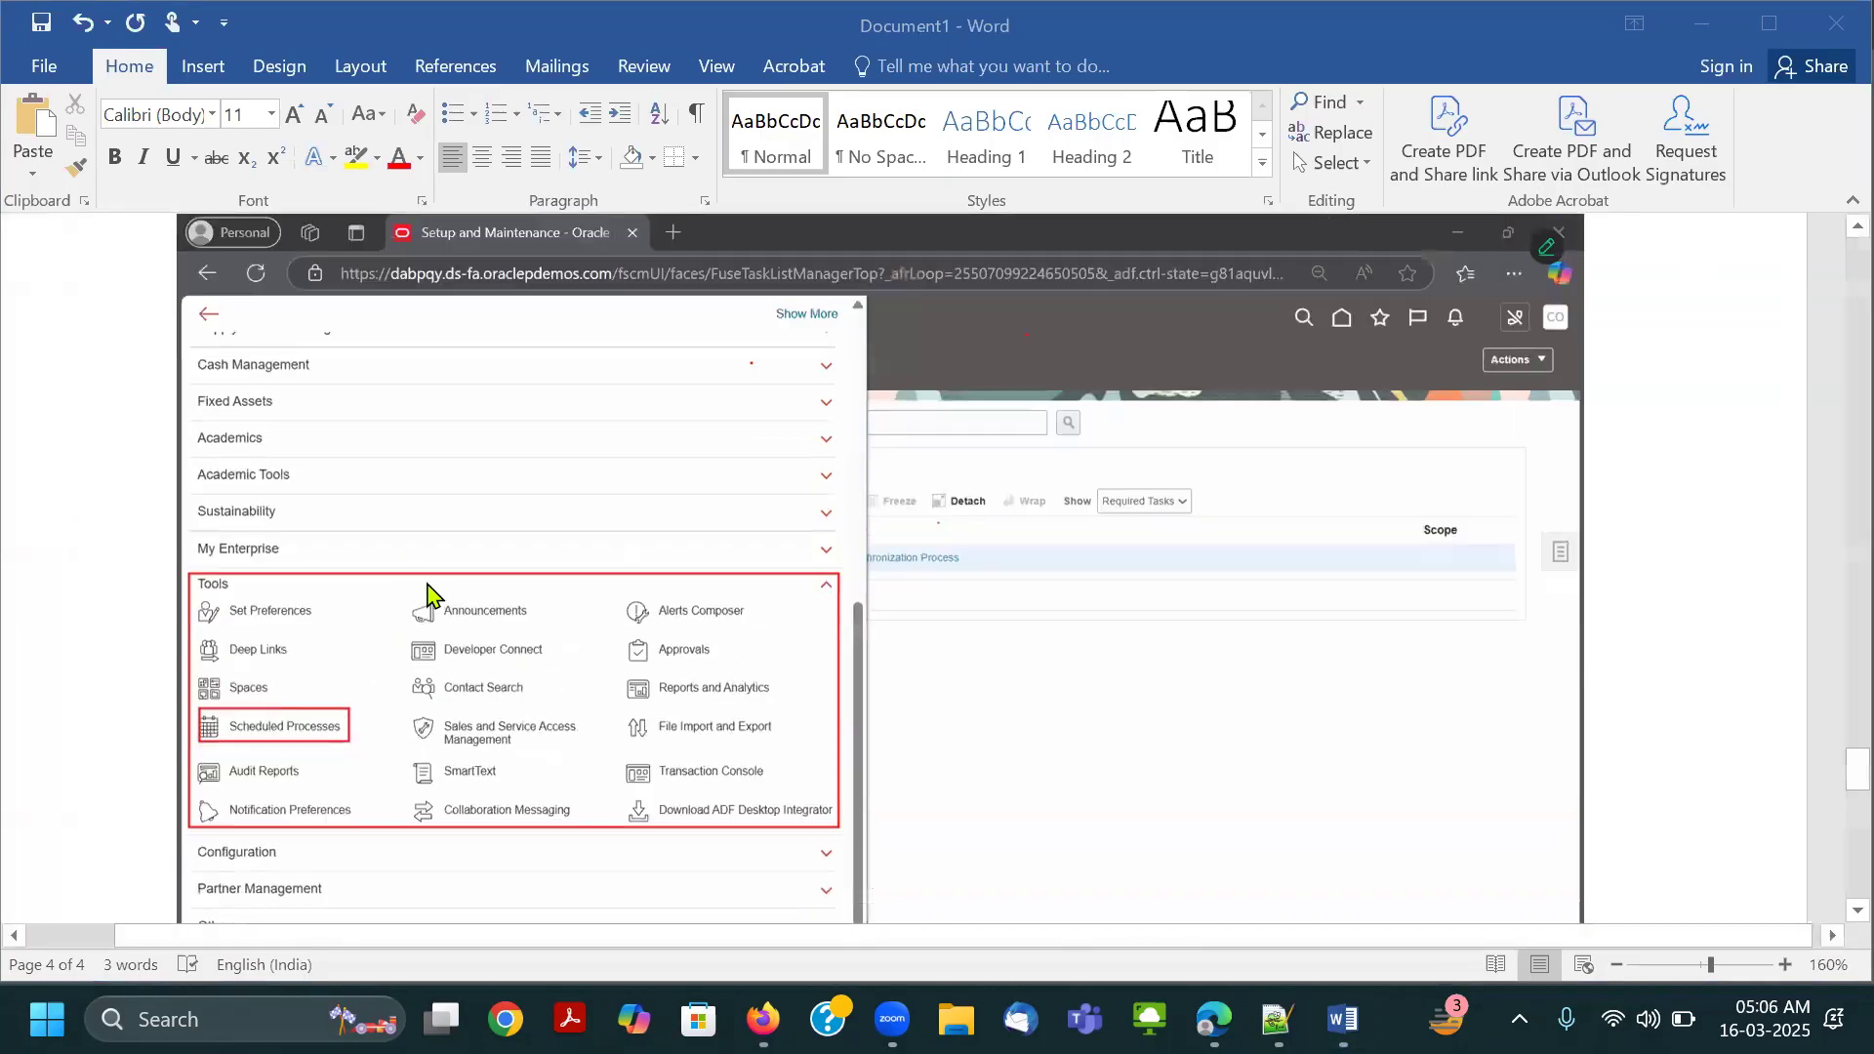
pyautogui.scroll(-1, 426, 590)
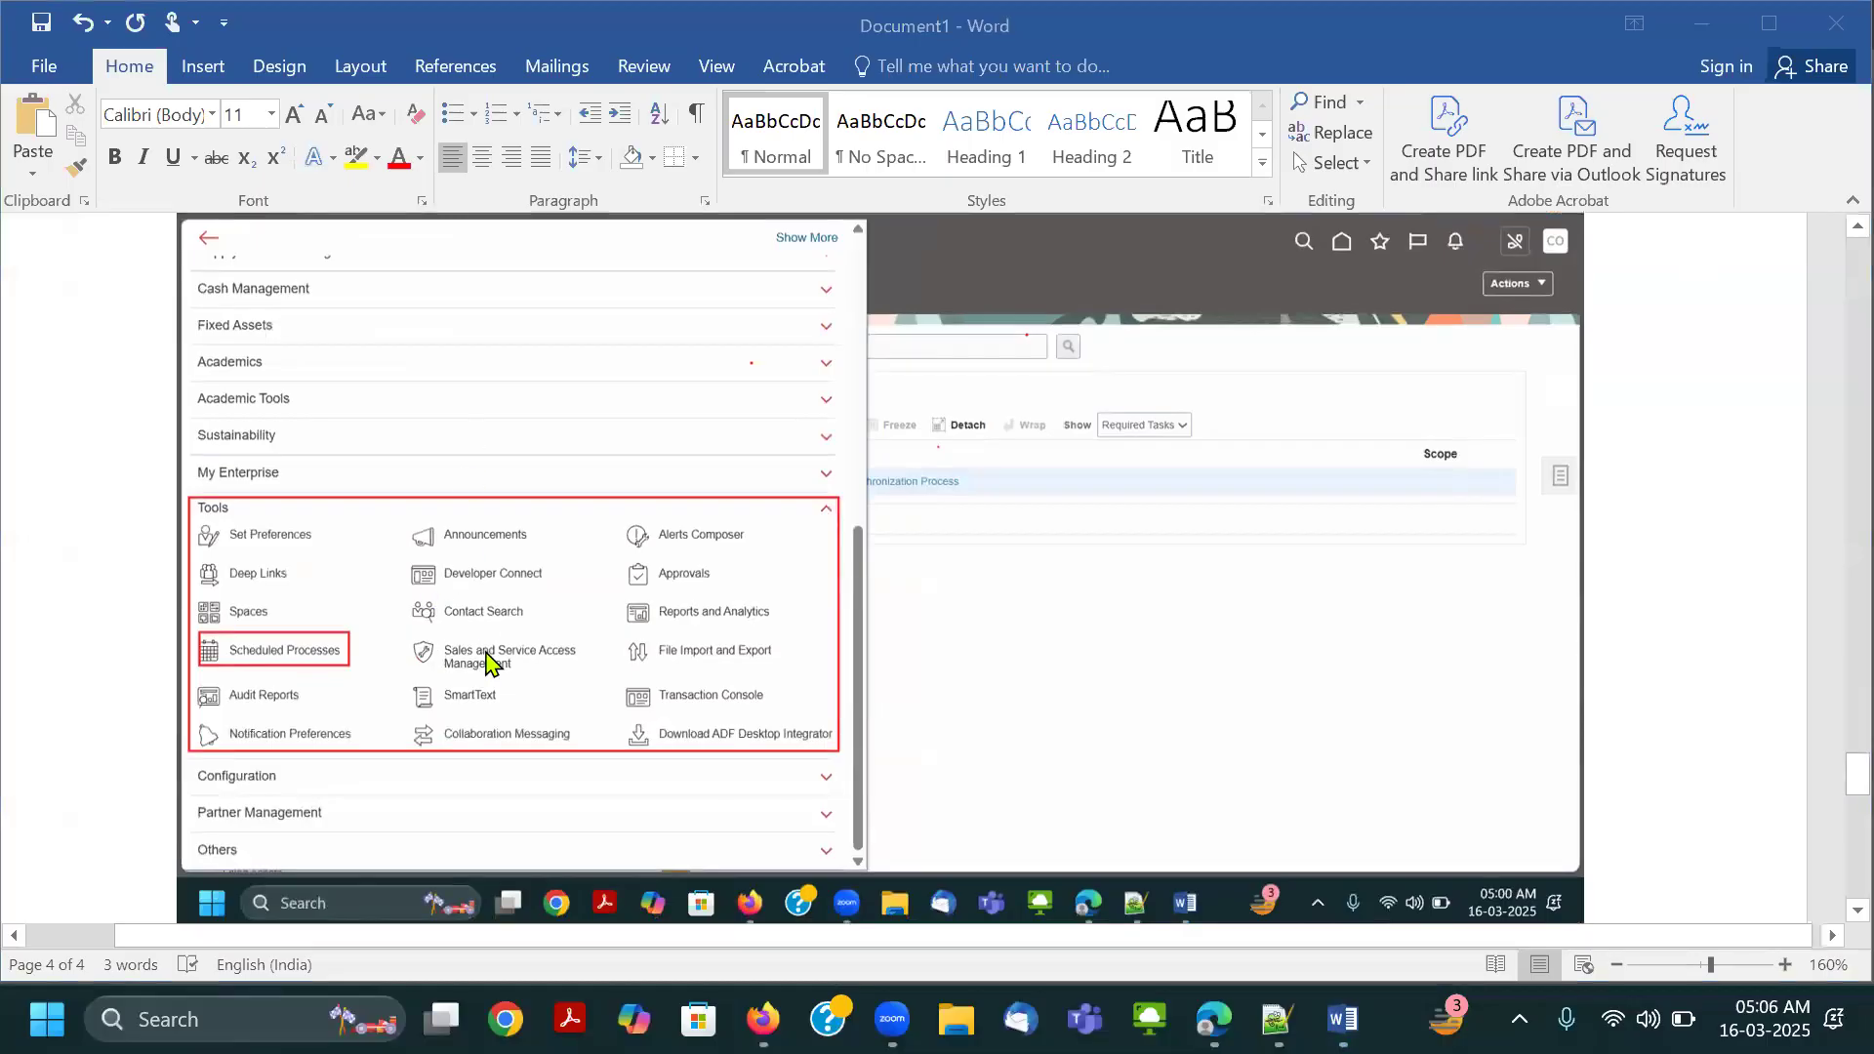
pyautogui.scroll(4, 493, 654)
pyautogui.scroll(-3, 296, 627)
pyautogui.hotkey('alt', 'Tab')
pyautogui.hotkey('alt', 'Tab')
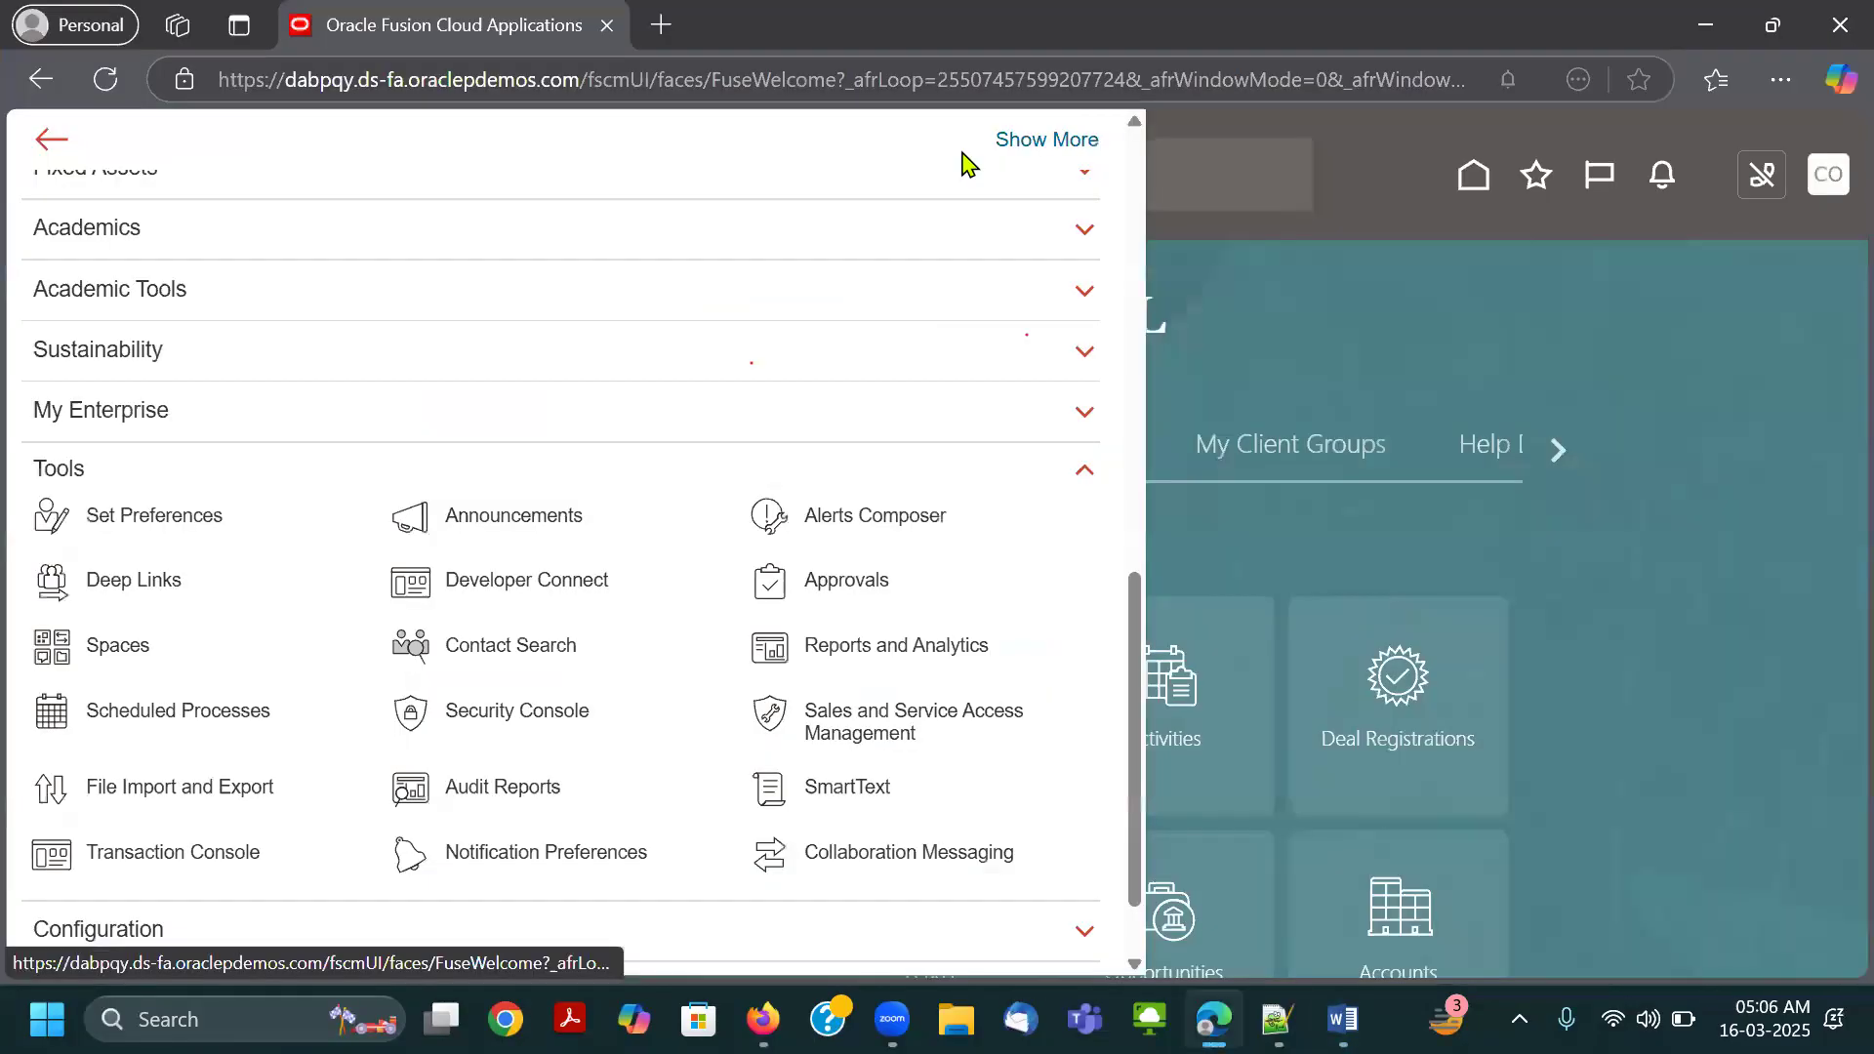
# Highlight the Security Console entry briefly, open the Security Console and go to its Users page.
pyautogui.moveTo(359, 672)
pyautogui.mouseDown()
pyautogui.moveTo(544, 748)
pyautogui.moveTo(612, 741)
pyautogui.mouseUp()
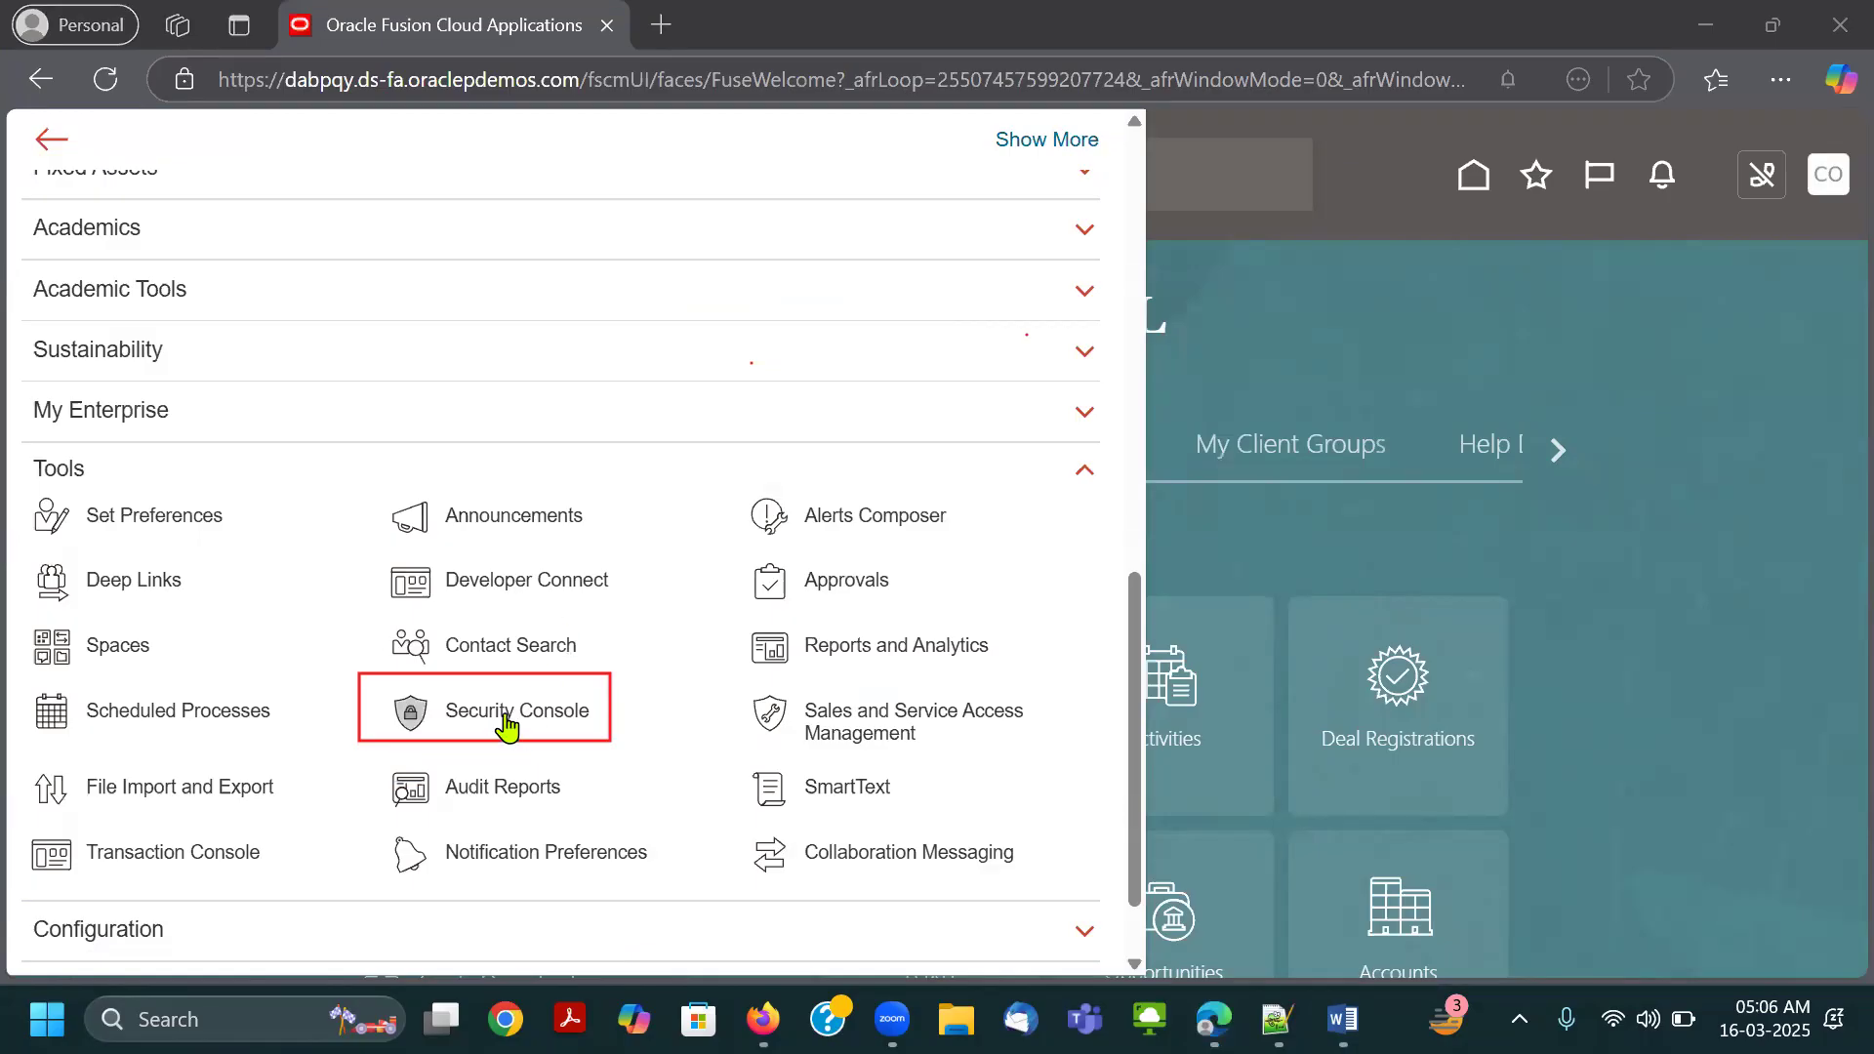
pyautogui.click(1031, 172)
pyautogui.click(611, 695)
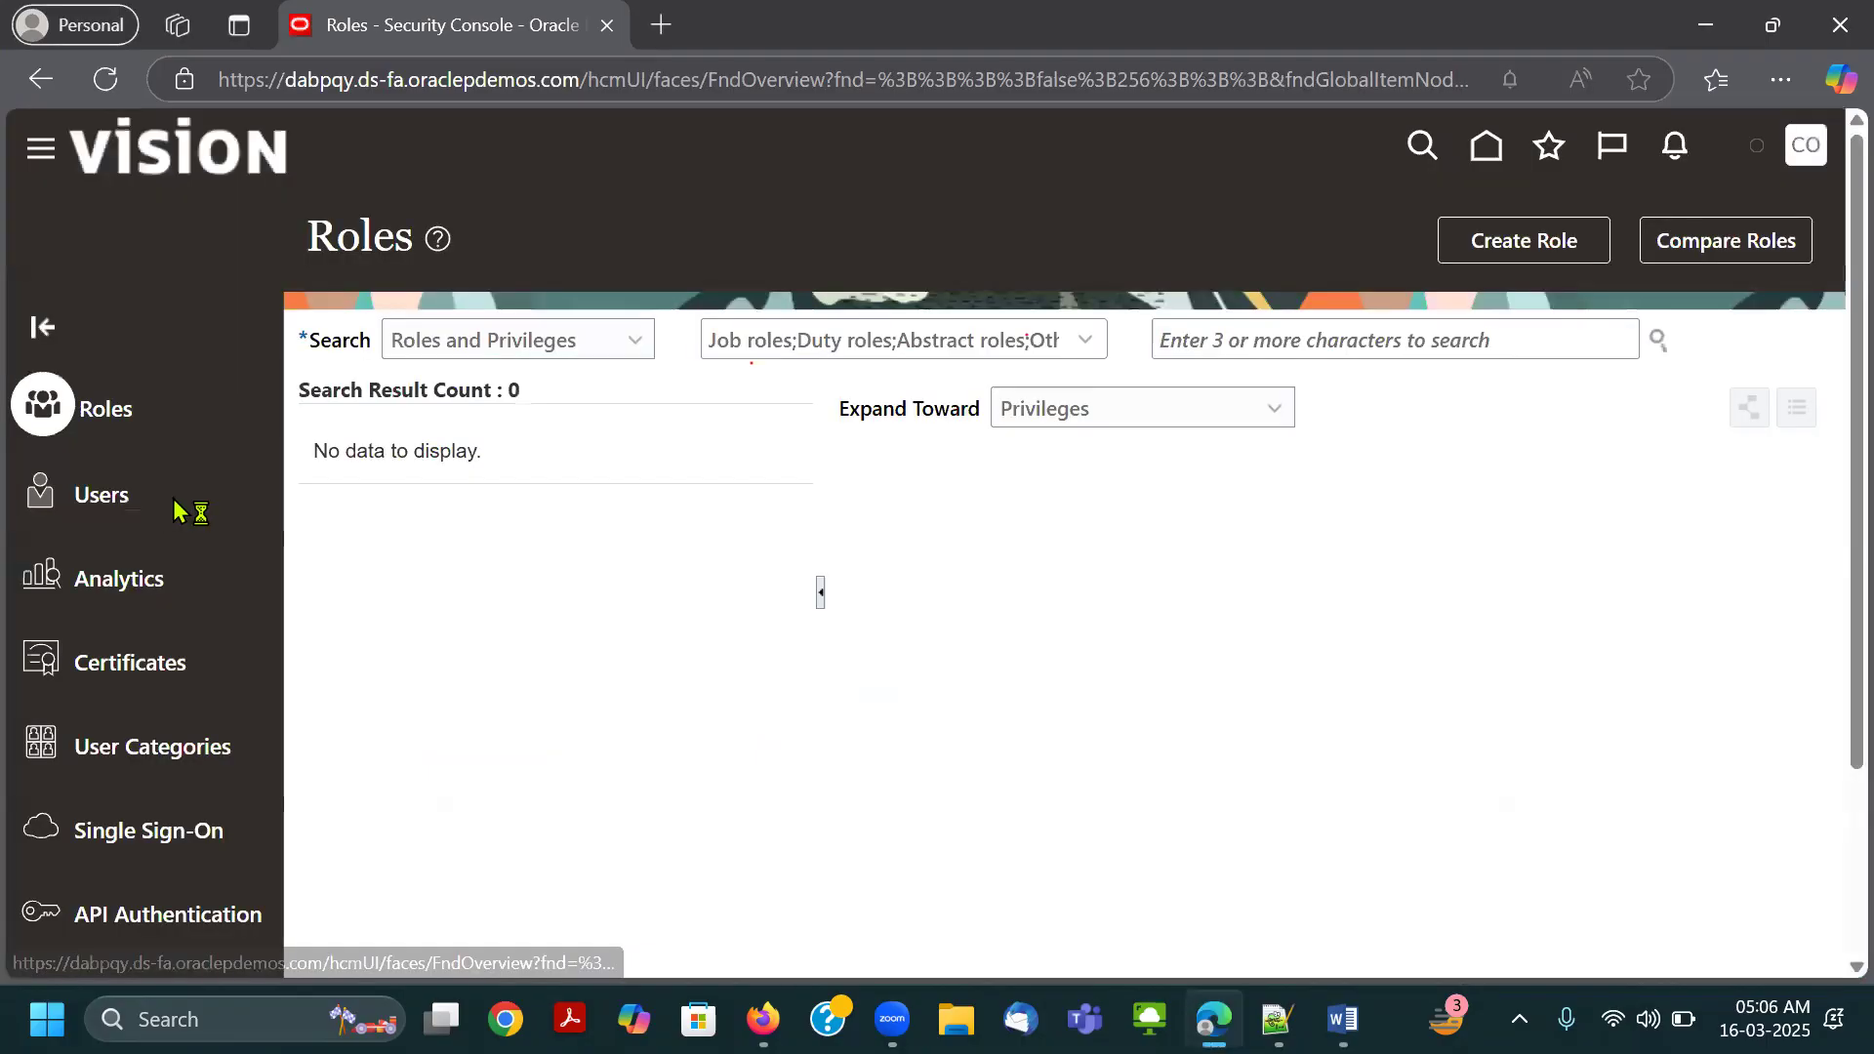
pyautogui.click(180, 508)
# Search the user accounts for "Conne" and open the Connect.Thrive-GL account details to check its assigned roles.
pyautogui.click(1038, 344)
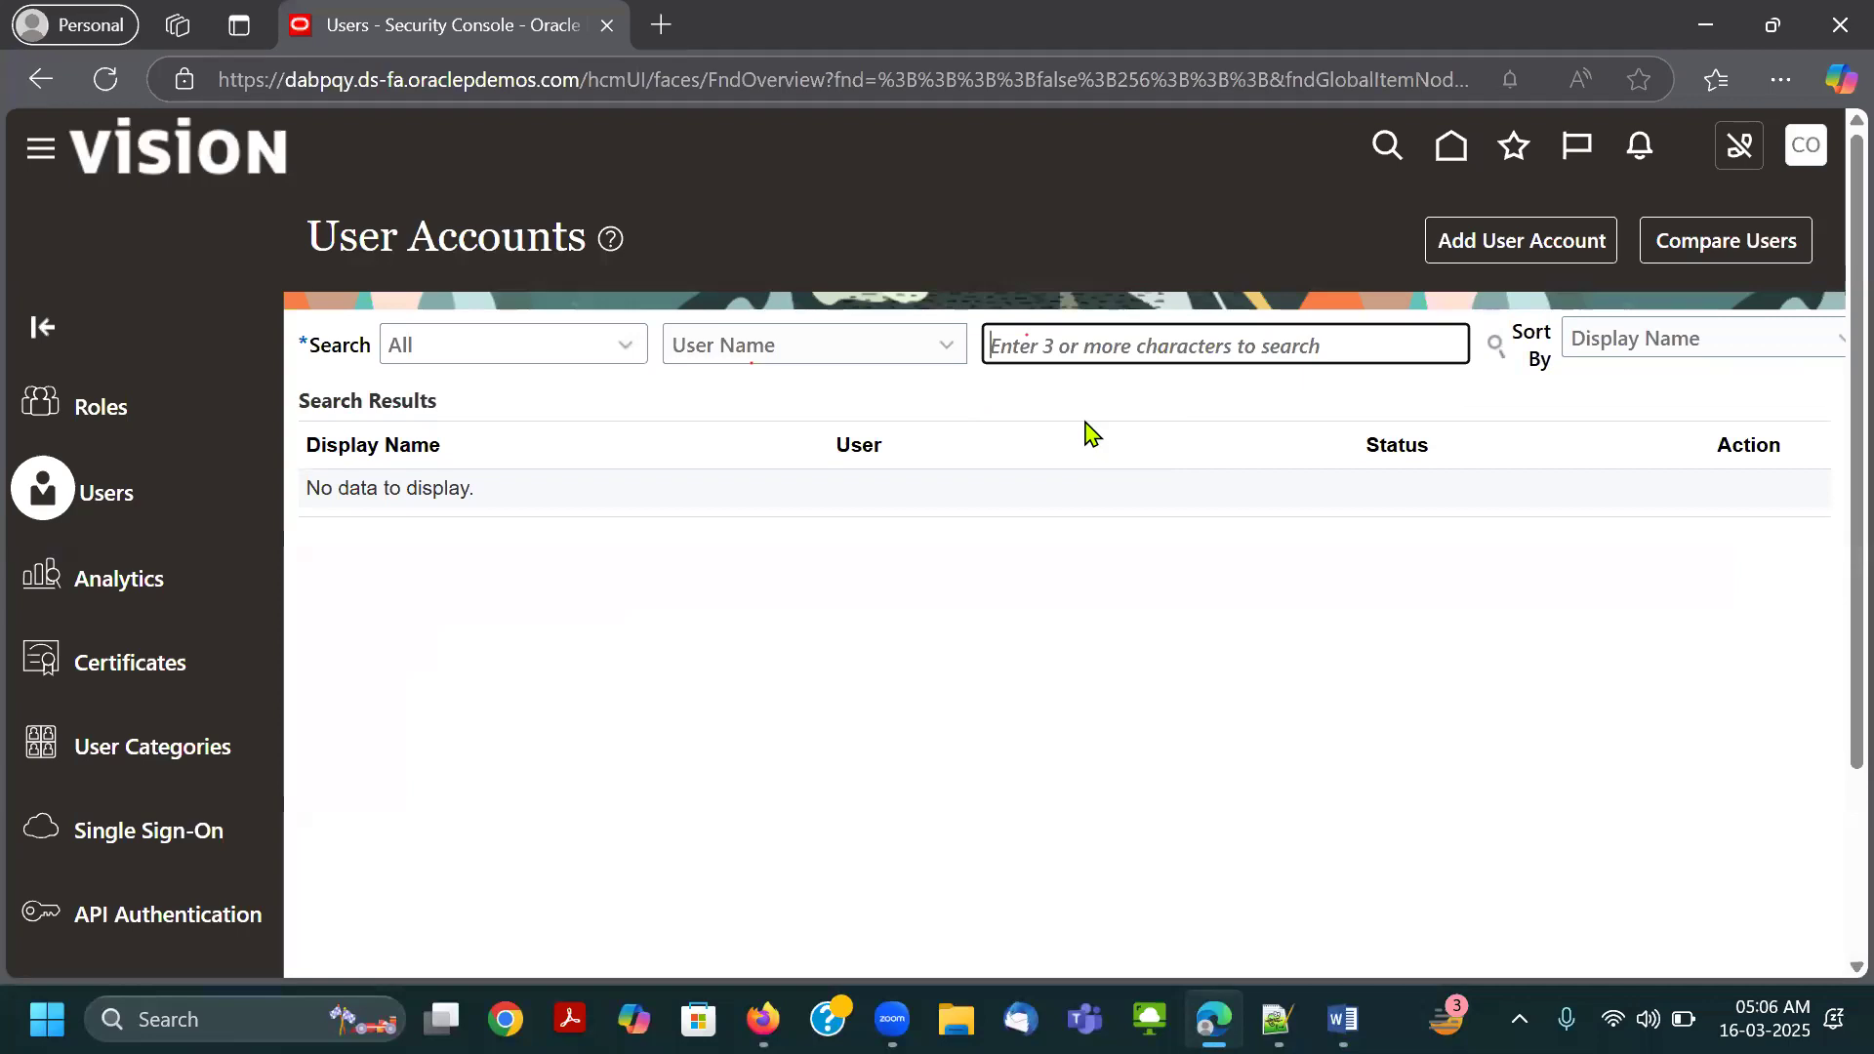
pyautogui.write('Conne')
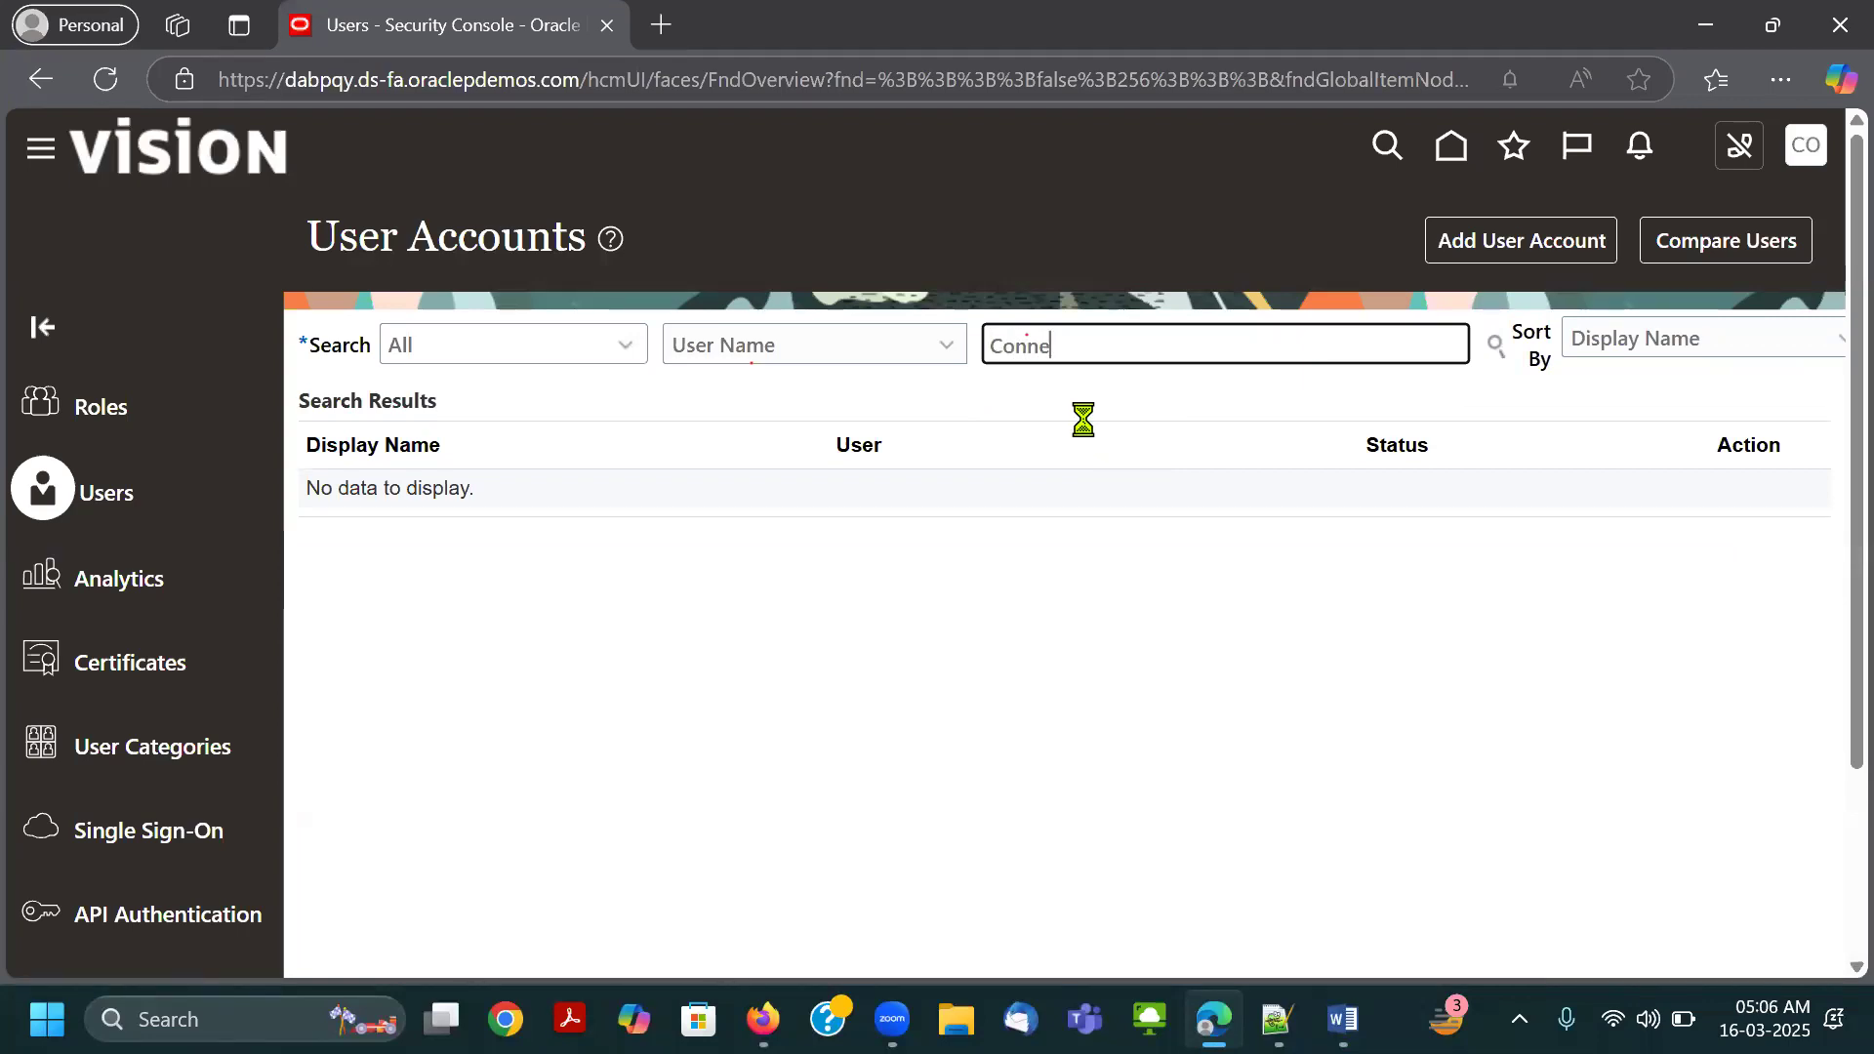
pyautogui.scroll(-2, 1116, 523)
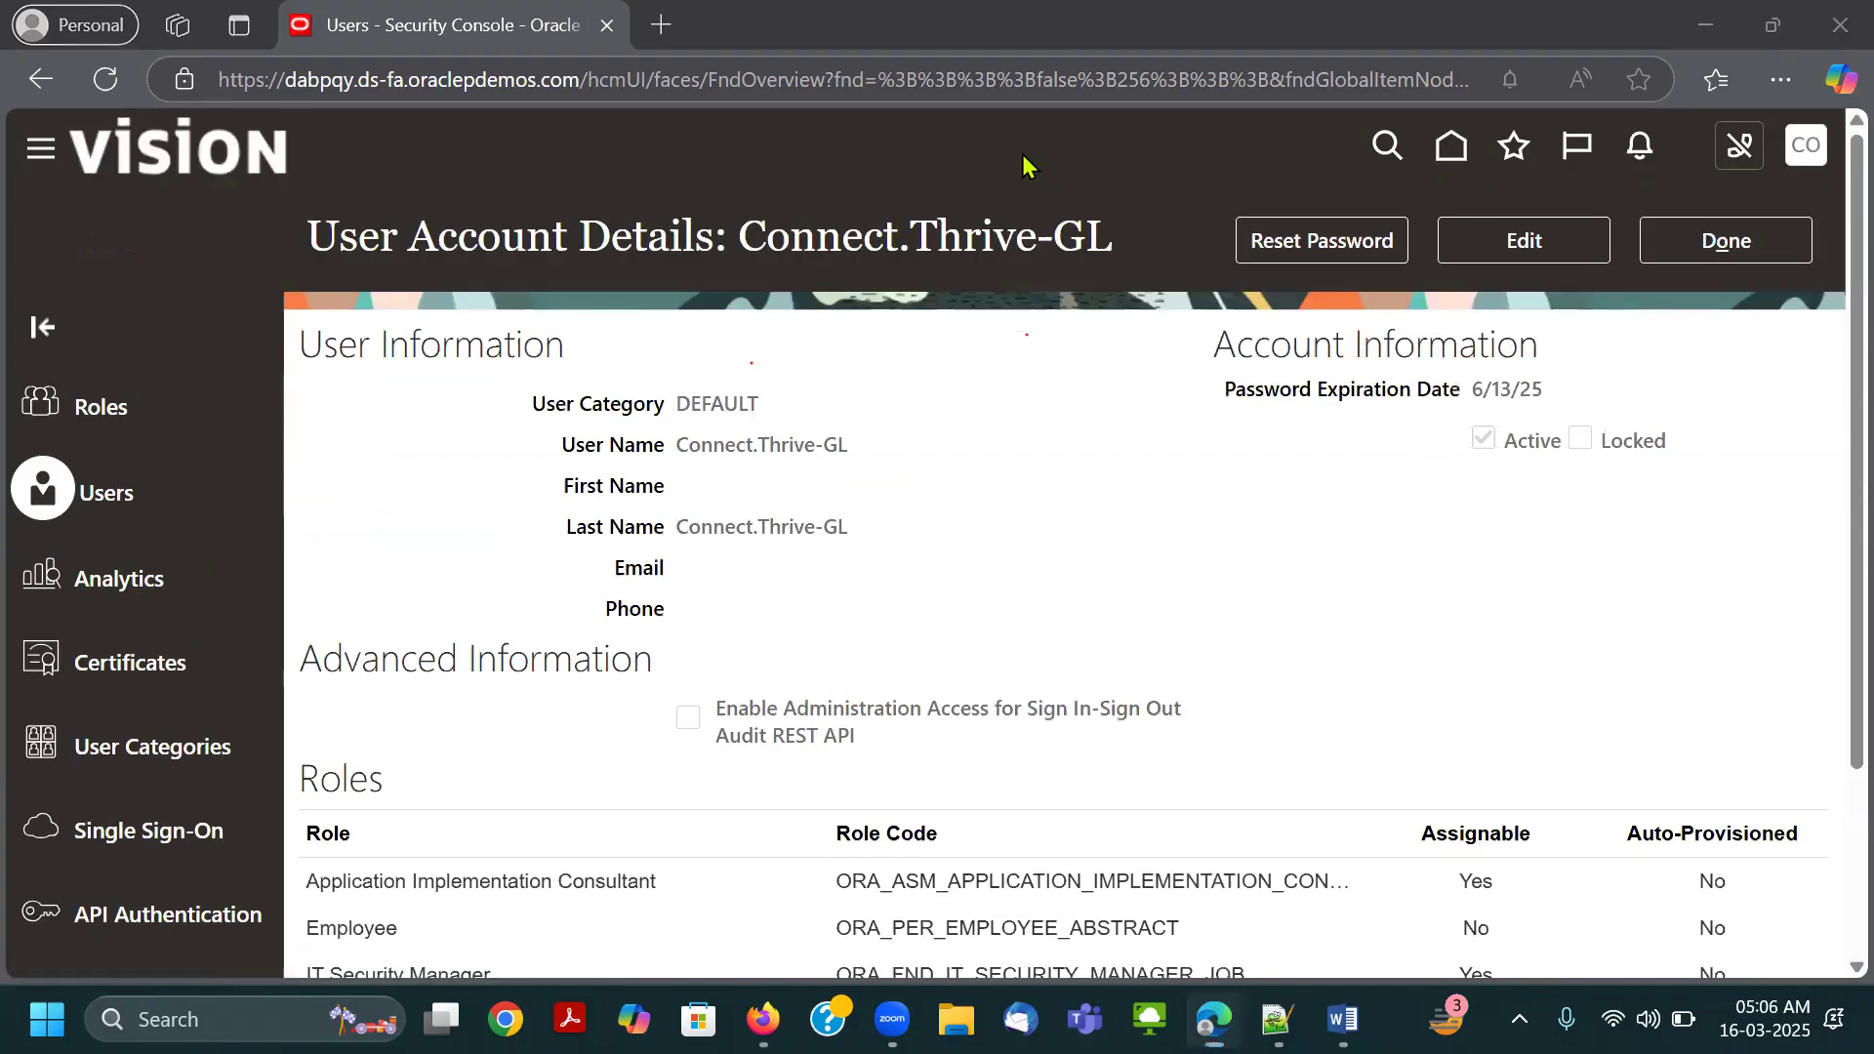
pyautogui.scroll(-2, 1021, 154)
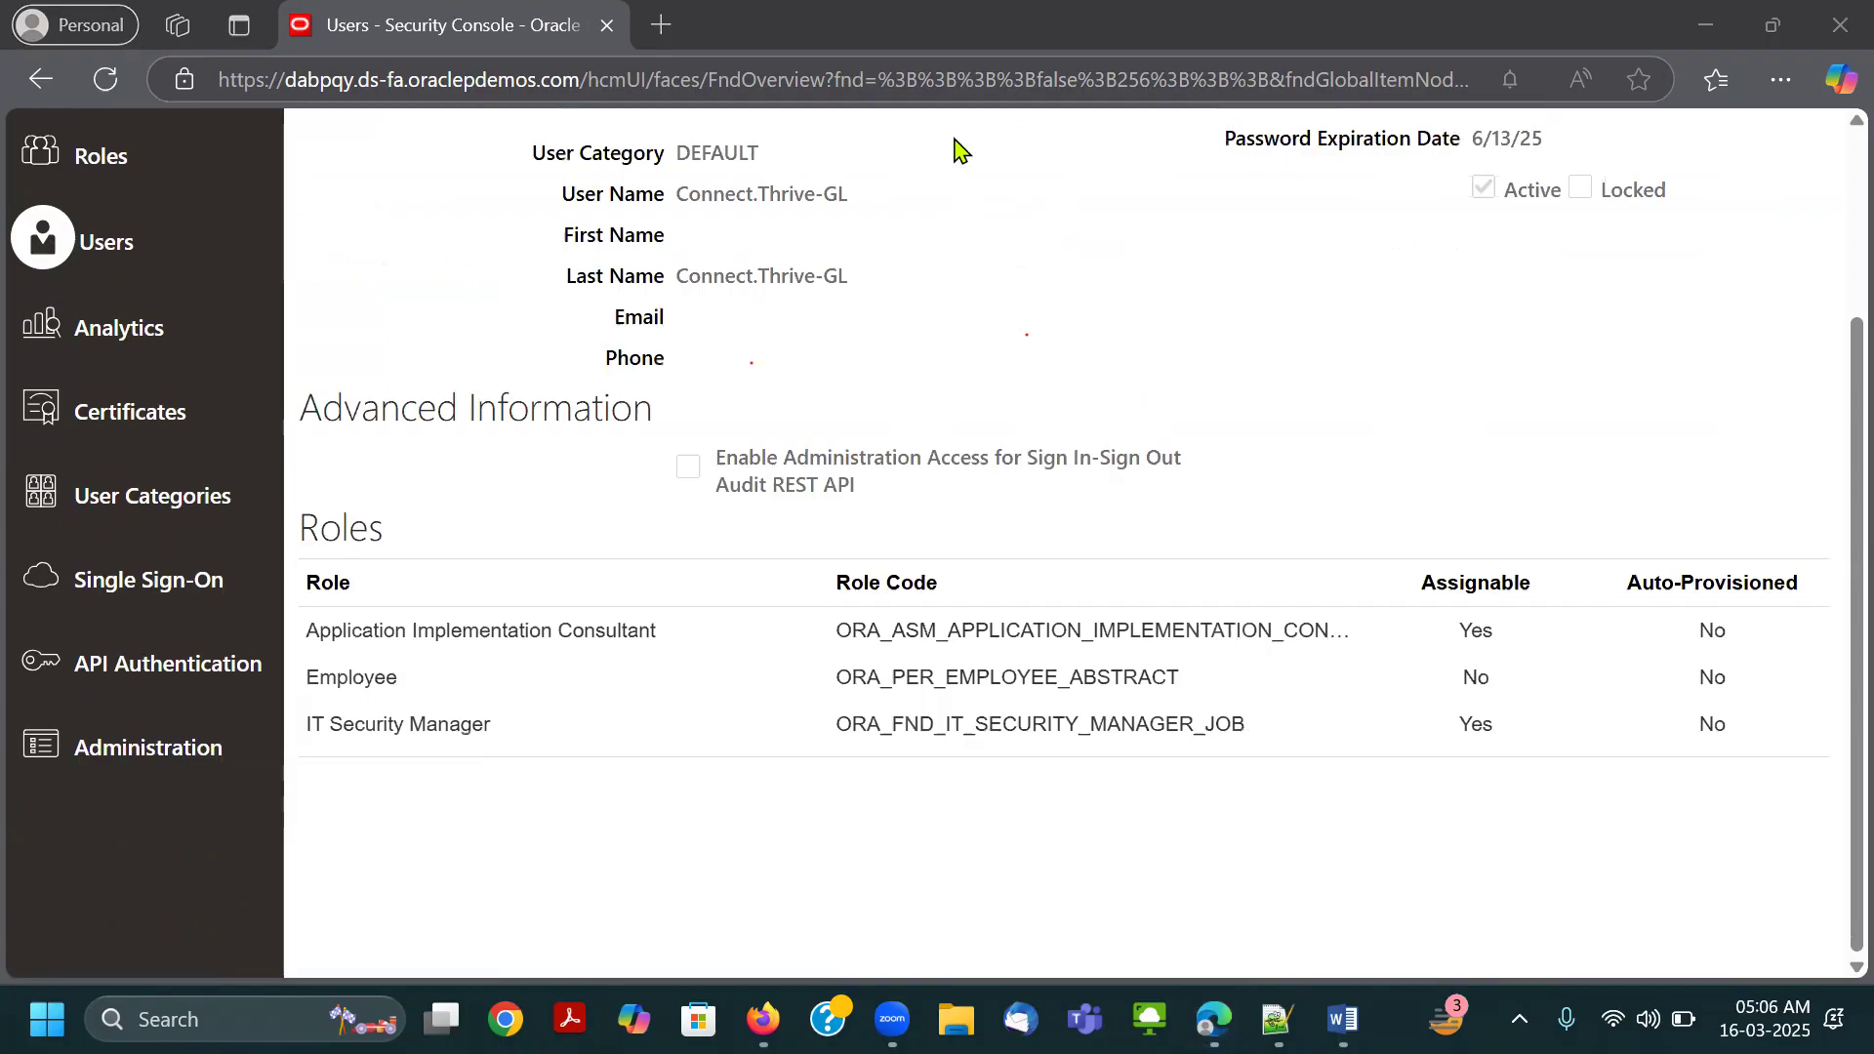
# Box the user's assigned roles in red, sketch an arrow from Application Implementation Consultant, and undo the last freehand strokes.
pyautogui.moveTo(291, 606)
pyautogui.mouseDown()
pyautogui.moveTo(1301, 786)
pyautogui.moveTo(1387, 766)
pyautogui.mouseUp()
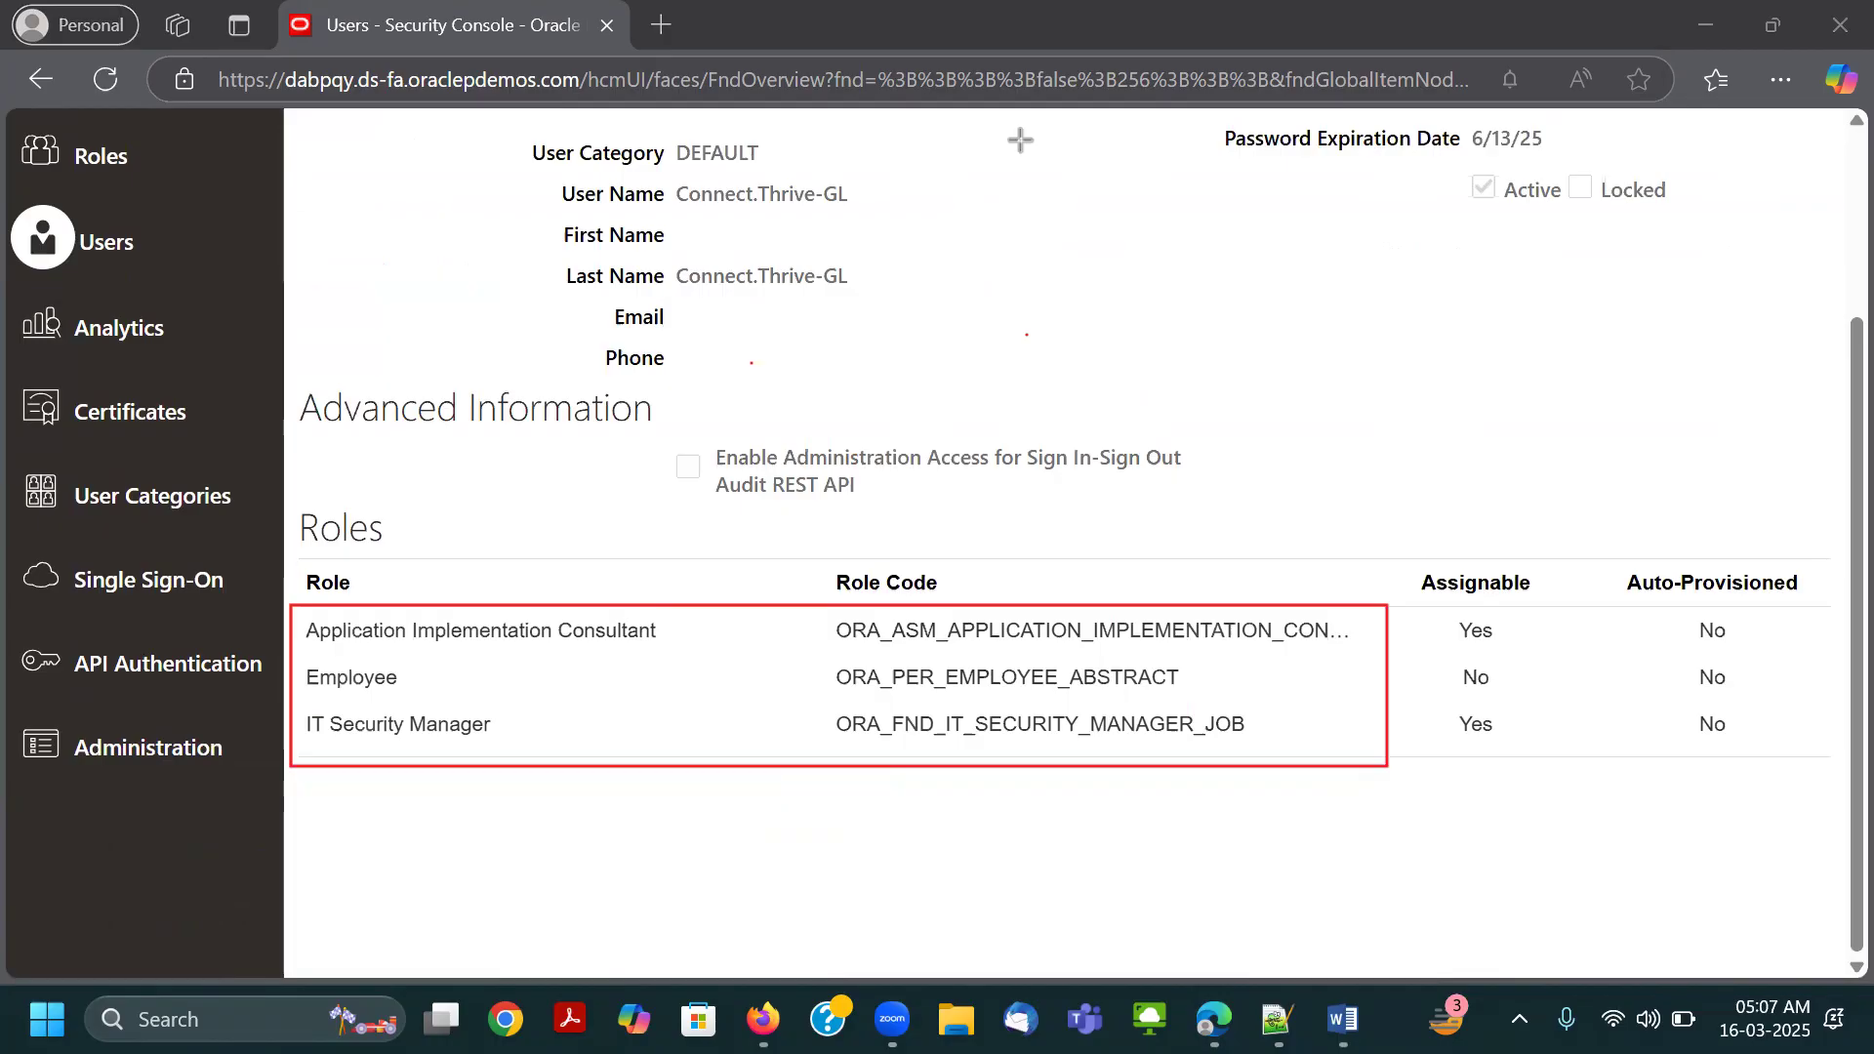
pyautogui.moveTo(669, 632)
pyautogui.mouseDown()
pyautogui.moveTo(1215, 361)
pyautogui.moveTo(1221, 406)
pyautogui.mouseUp()
pyautogui.moveTo(1252, 314)
pyautogui.mouseDown()
pyautogui.moveTo(1298, 327)
pyautogui.moveTo(1337, 280)
pyautogui.moveTo(1370, 324)
pyautogui.moveTo(1423, 290)
pyautogui.mouseUp()
pyautogui.hotkey('ctrl', 'z')
pyautogui.hotkey('ctrl', 'z')
pyautogui.hotkey('ctrl', 'z')
pyautogui.hotkey('ctrl', 'z')
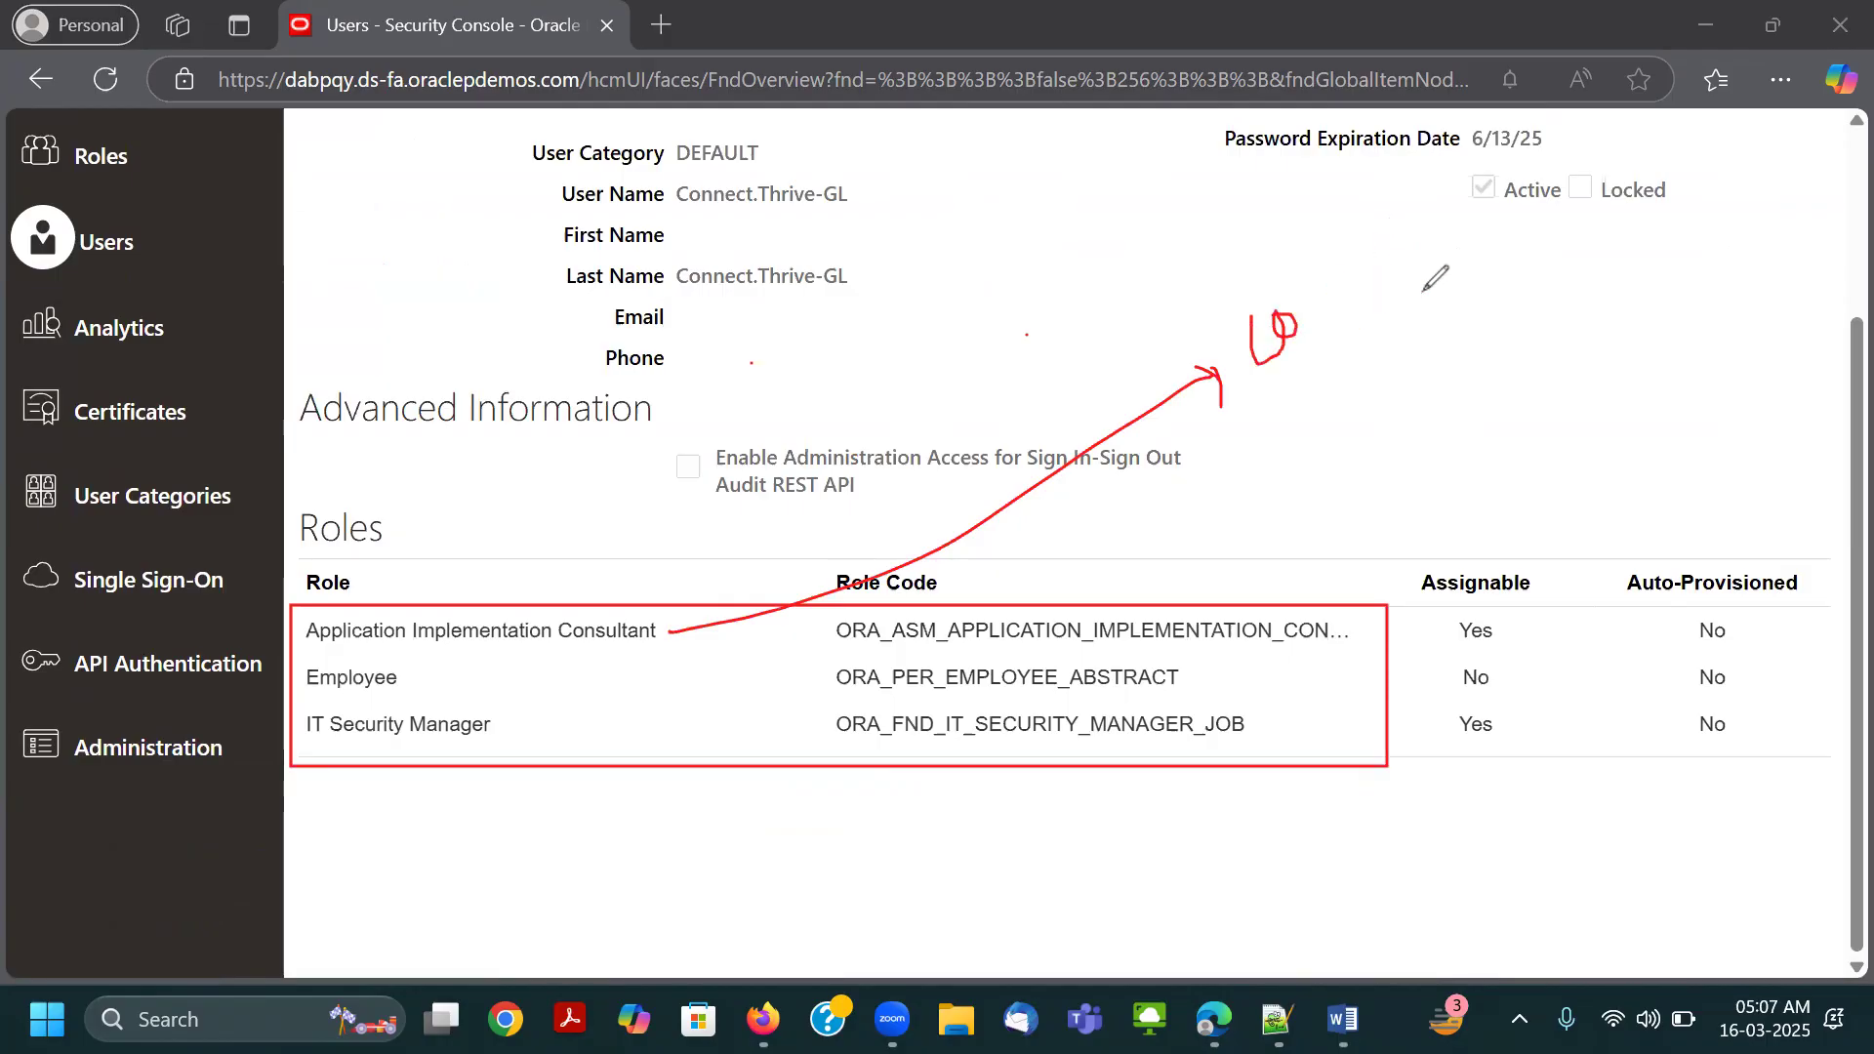
# Handwrite a configuration note beside the Application Implementation Consultant arrow, and draw an arrow from IT Security Manager to a circled admin note.
pyautogui.moveTo(1280, 315)
pyautogui.mouseDown()
pyautogui.moveTo(1293, 363)
pyautogui.moveTo(1367, 293)
pyautogui.moveTo(1420, 293)
pyautogui.moveTo(1464, 256)
pyautogui.mouseUp()
pyautogui.moveTo(1519, 259)
pyautogui.mouseDown()
pyautogui.moveTo(1548, 305)
pyautogui.moveTo(1561, 254)
pyautogui.moveTo(1586, 312)
pyautogui.moveTo(1607, 210)
pyautogui.mouseUp()
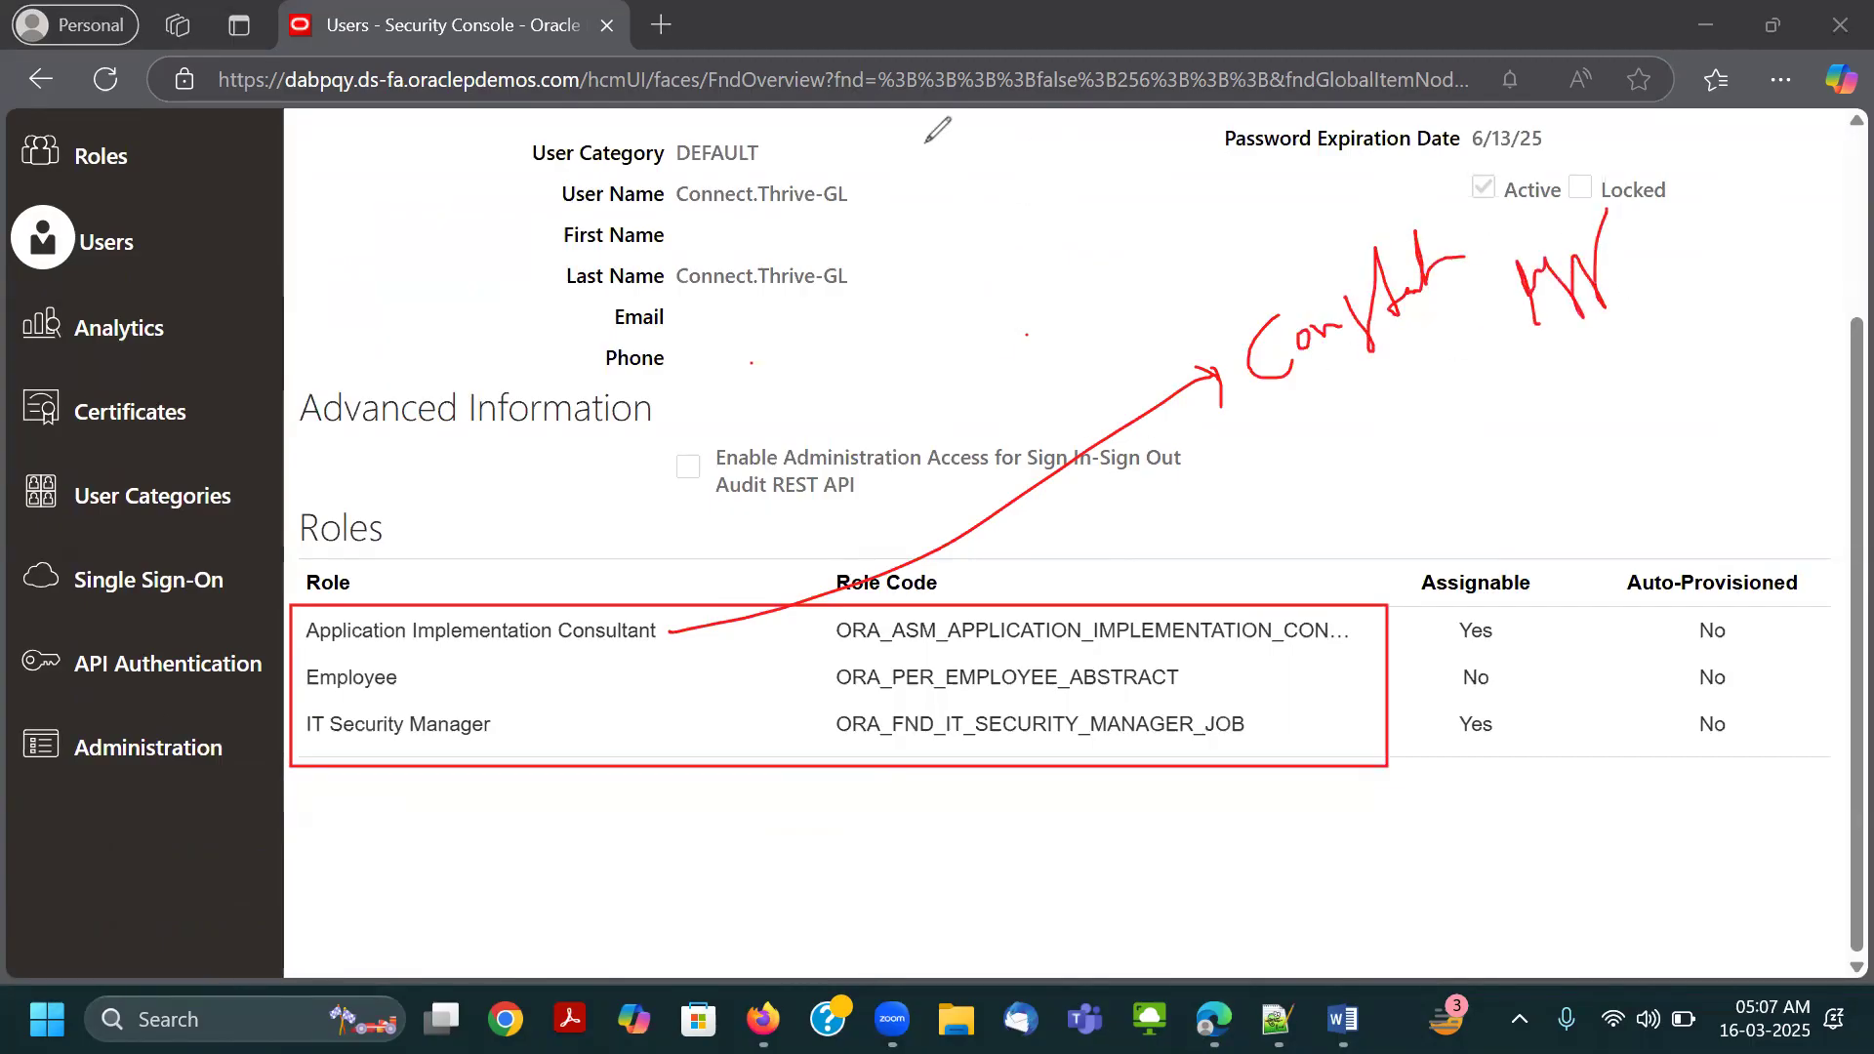
pyautogui.moveTo(456, 732)
pyautogui.mouseDown()
pyautogui.moveTo(764, 875)
pyautogui.moveTo(781, 935)
pyautogui.moveTo(902, 884)
pyautogui.mouseUp()
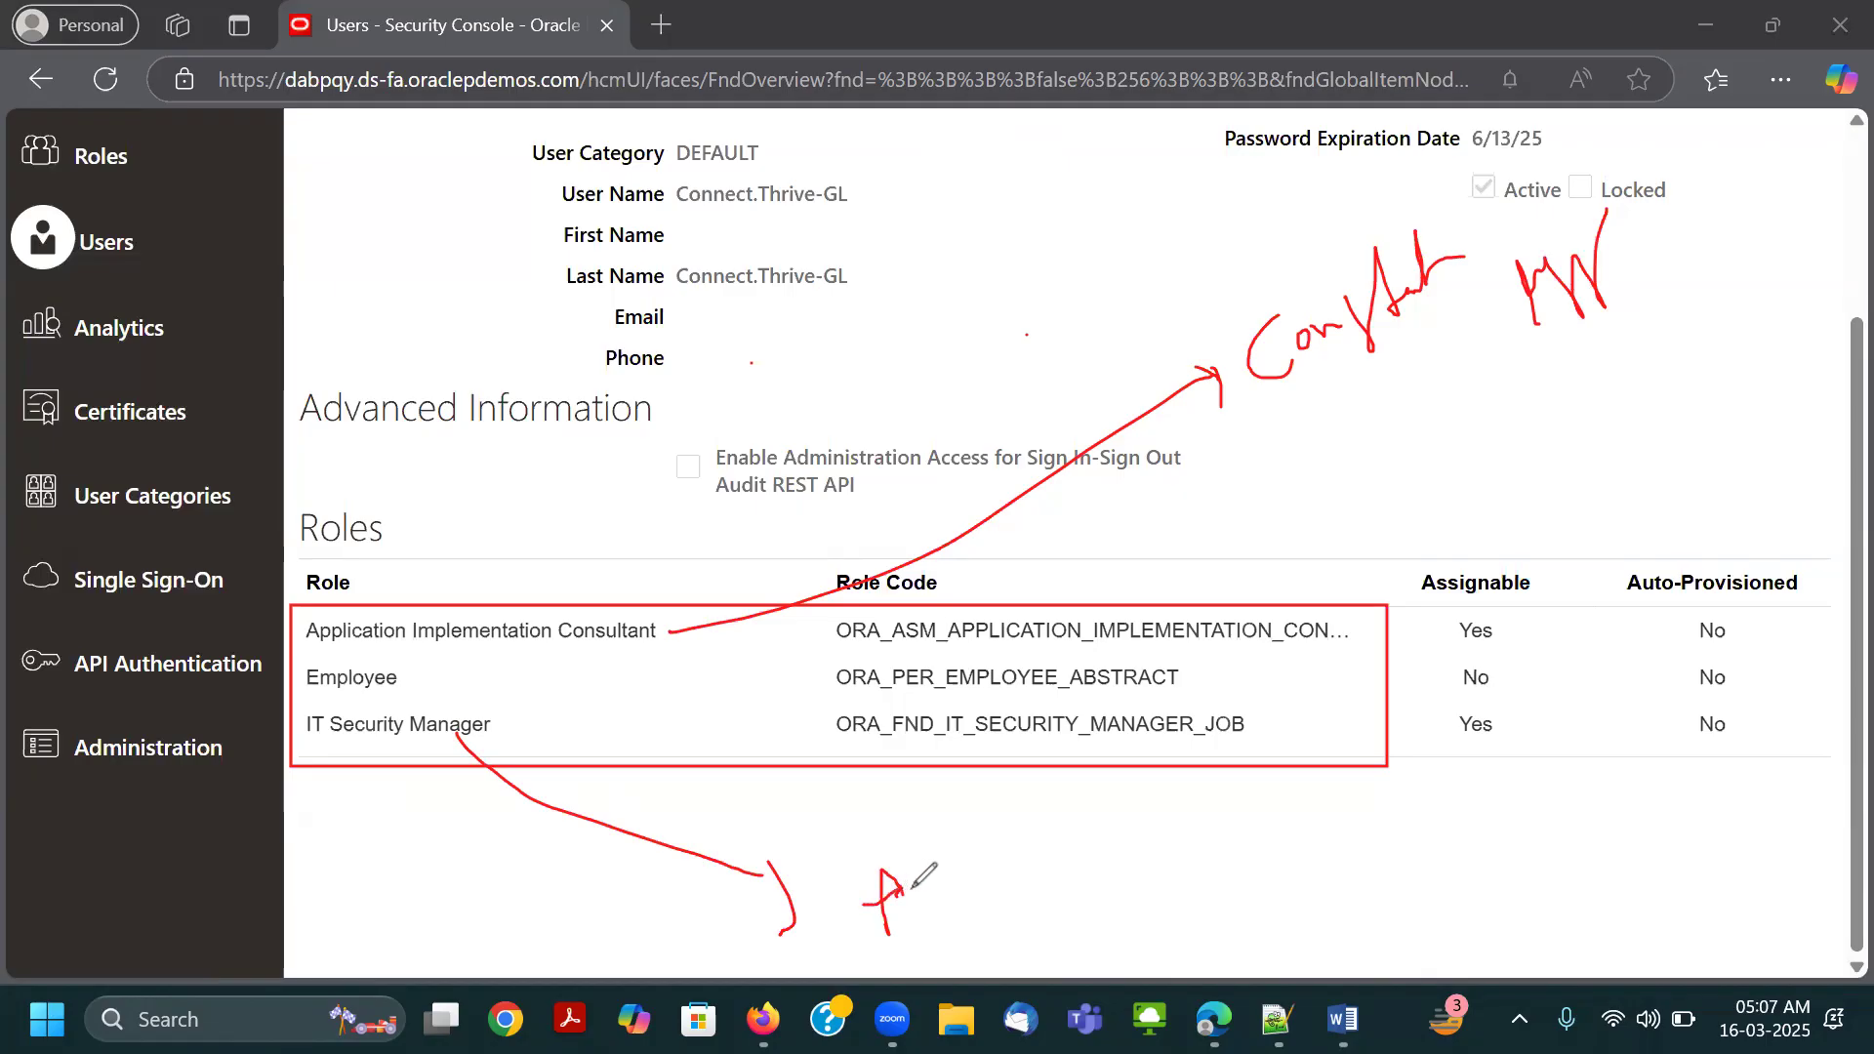
pyautogui.moveTo(896, 927)
pyautogui.mouseDown()
pyautogui.moveTo(942, 927)
pyautogui.moveTo(971, 879)
pyautogui.moveTo(1009, 916)
pyautogui.moveTo(1078, 893)
pyautogui.moveTo(1066, 851)
pyautogui.moveTo(1134, 909)
pyautogui.moveTo(1286, 802)
pyautogui.mouseUp()
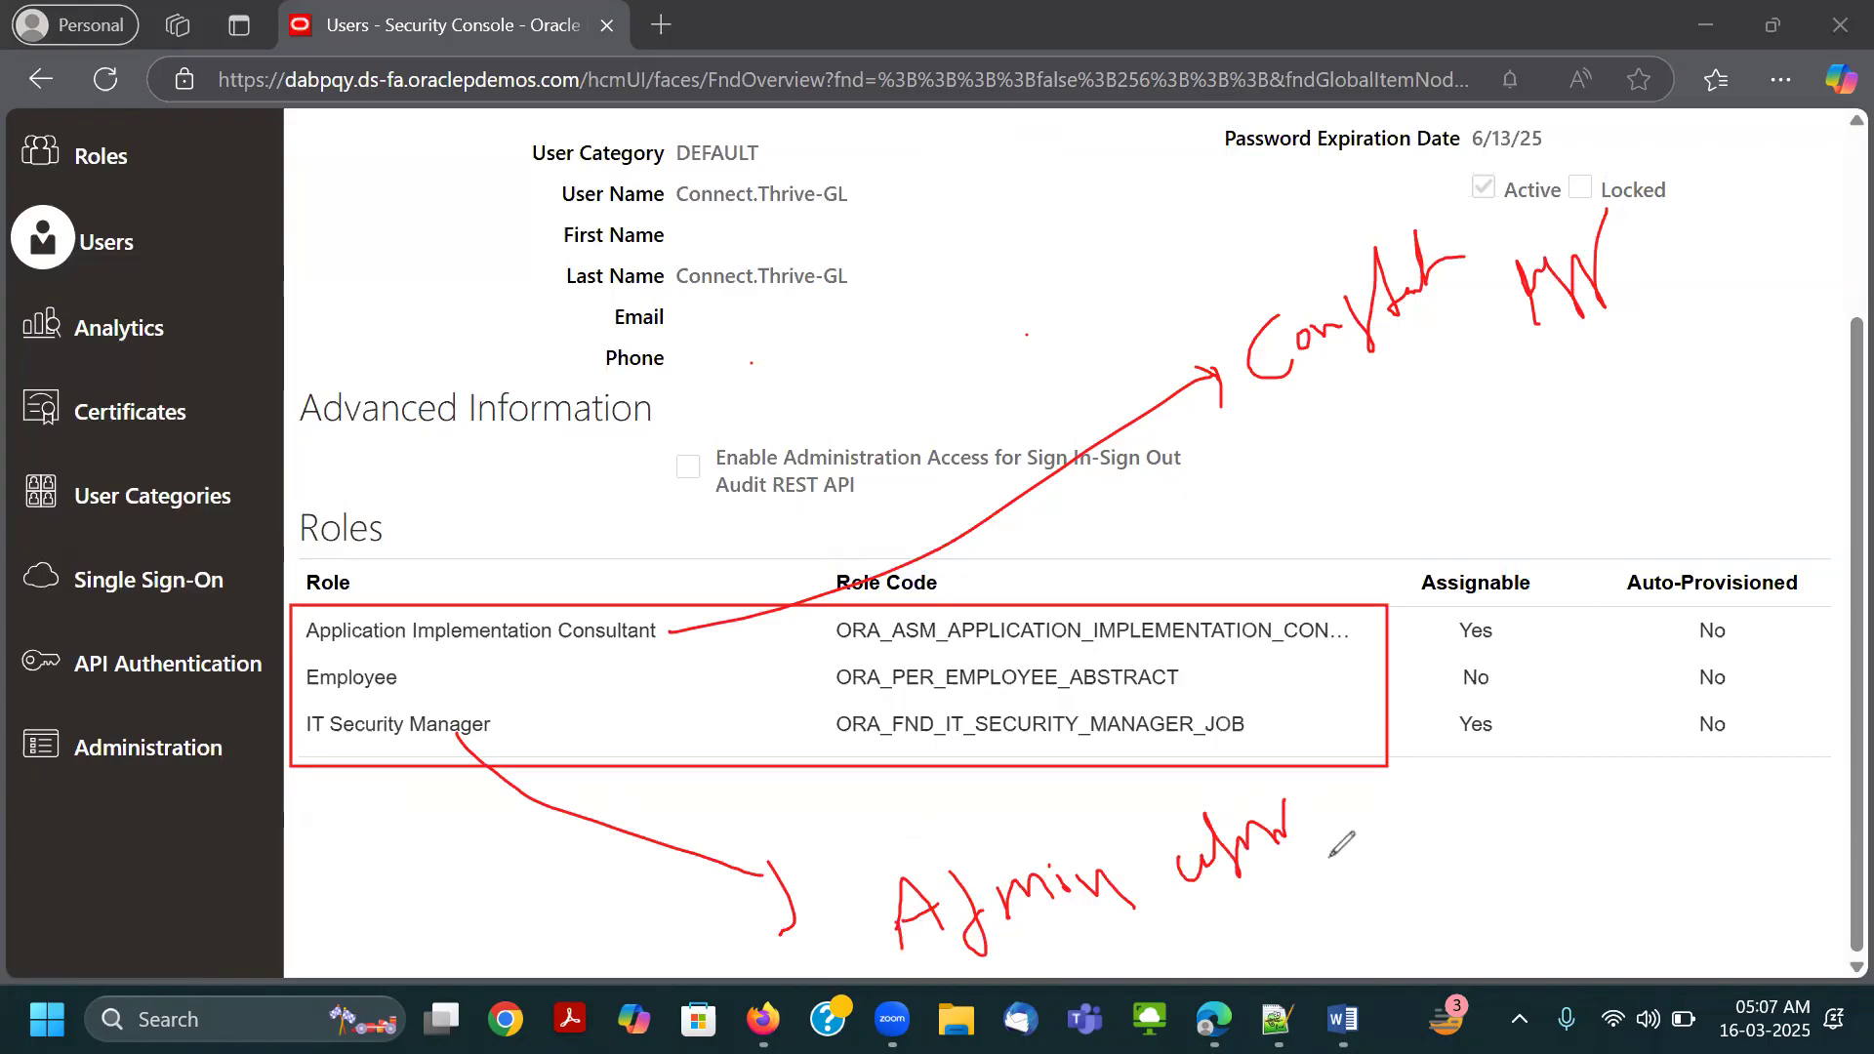
pyautogui.moveTo(1361, 864)
pyautogui.mouseDown()
pyautogui.moveTo(1221, 798)
pyautogui.moveTo(1102, 958)
pyautogui.moveTo(1261, 800)
pyautogui.mouseUp()
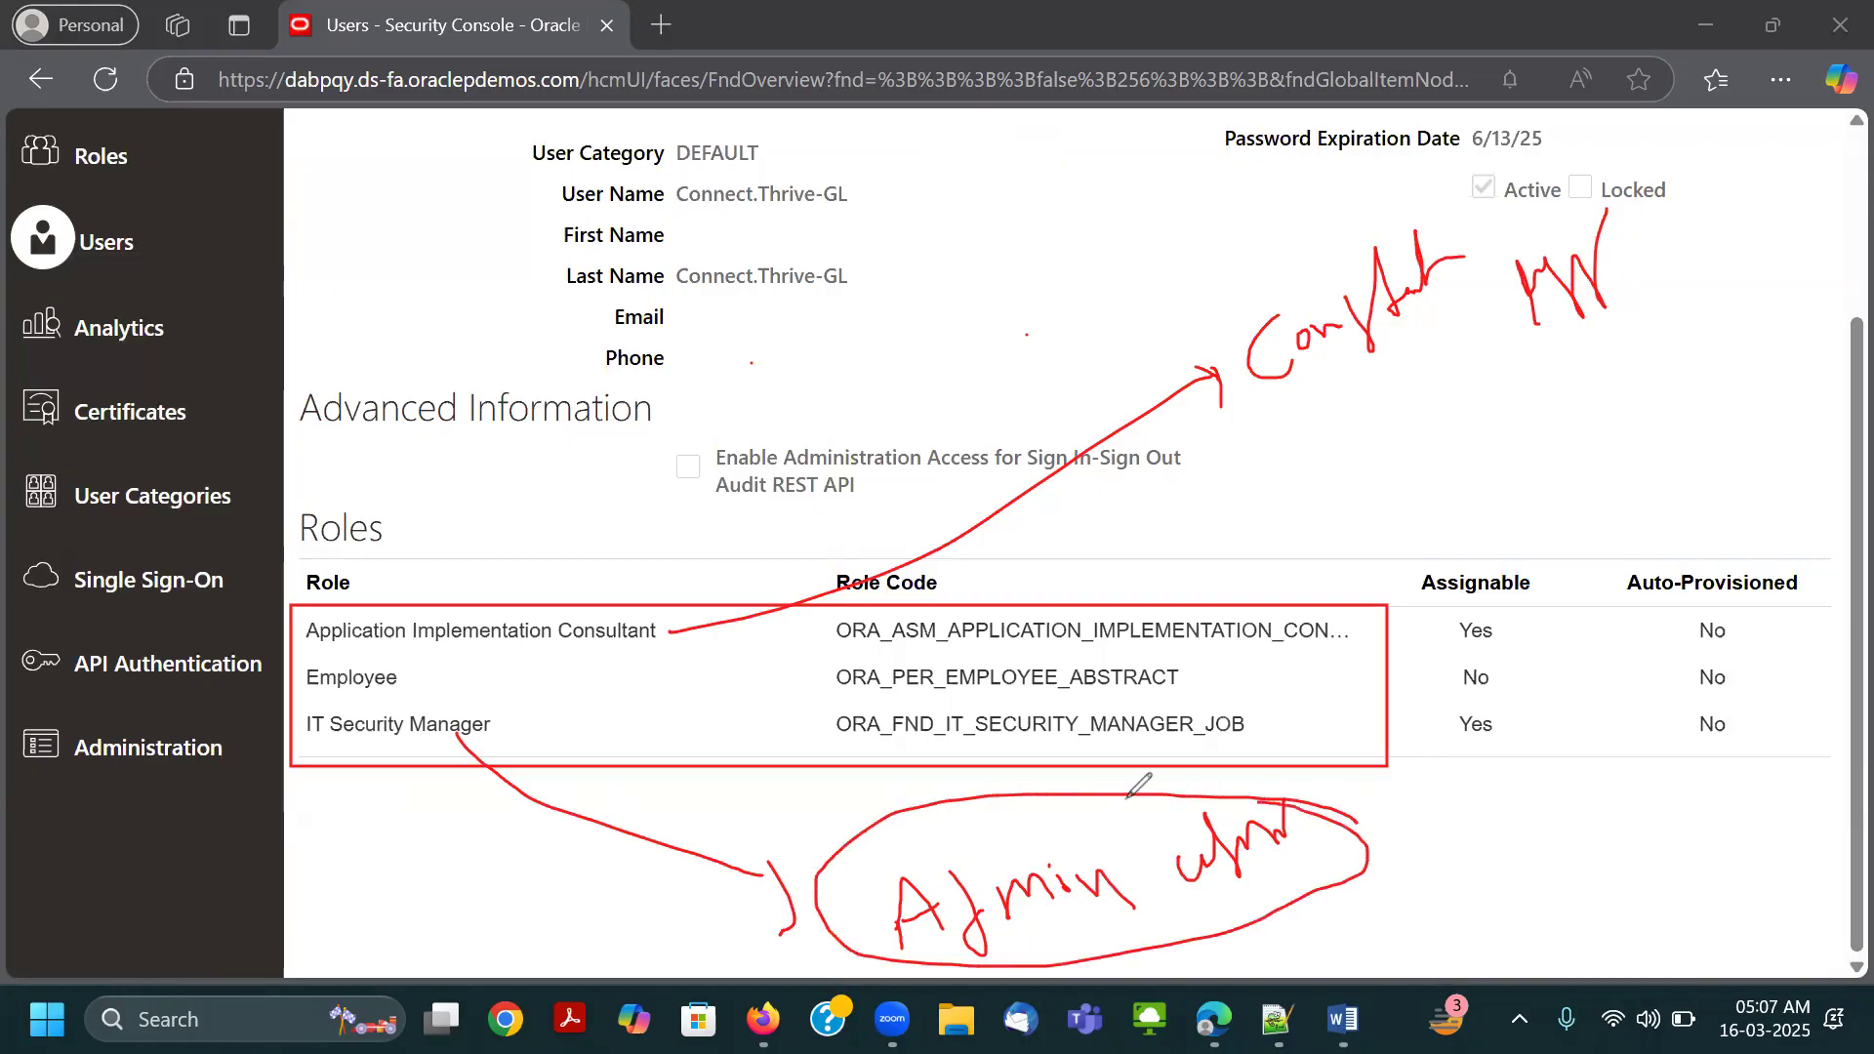
# Draw a freehand arrow from the Employee role up towards the Last Name field and handwrite a short note at its tip.
pyautogui.moveTo(411, 681)
pyautogui.mouseDown()
pyautogui.moveTo(744, 422)
pyautogui.moveTo(732, 465)
pyautogui.mouseUp()
pyautogui.moveTo(768, 363); pyautogui.dragTo(834, 355)
pyautogui.moveTo(840, 284)
pyautogui.mouseDown()
pyautogui.moveTo(854, 338)
pyautogui.moveTo(951, 254)
pyautogui.moveTo(937, 312)
pyautogui.moveTo(1091, 231)
pyautogui.mouseUp()
pyautogui.moveTo(1010, 327)
pyautogui.mouseDown()
pyautogui.moveTo(995, 347)
pyautogui.moveTo(1064, 316)
pyautogui.moveTo(1085, 259)
pyautogui.moveTo(1083, 293)
pyautogui.moveTo(1137, 264)
pyautogui.moveTo(1120, 237)
pyautogui.moveTo(1149, 273)
pyautogui.mouseUp()
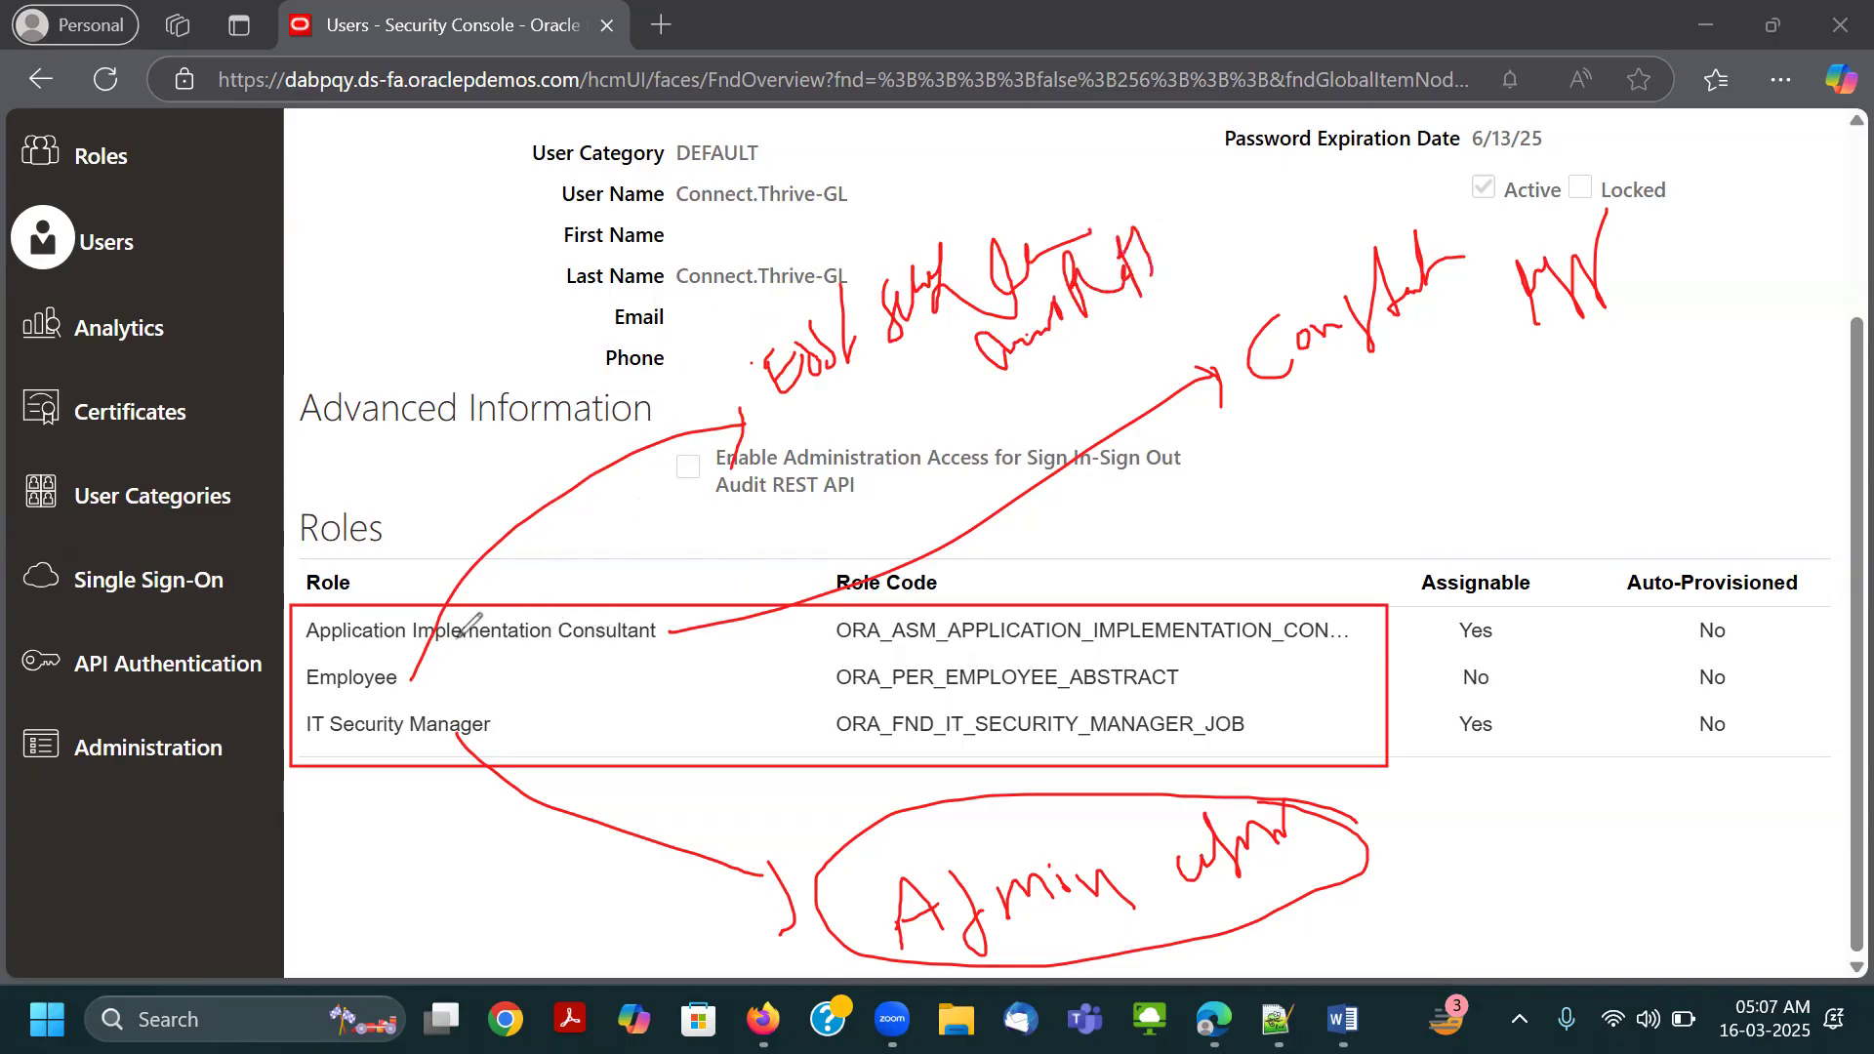
# Handwrite a setup and maintenance note for Application Implementation Consultant and a "Security Console" note under IT Security Manager.
pyautogui.moveTo(1020, 633); pyautogui.dragTo(1213, 553)
pyautogui.moveTo(1338, 466)
pyautogui.mouseDown()
pyautogui.moveTo(1307, 511)
pyautogui.moveTo(1434, 430)
pyautogui.moveTo(1435, 459)
pyautogui.moveTo(1563, 398)
pyautogui.mouseUp()
pyautogui.click(1344, 473)
pyautogui.moveTo(1573, 375); pyautogui.dragTo(1597, 368)
pyautogui.moveTo(415, 747)
pyautogui.mouseDown()
pyautogui.moveTo(432, 829)
pyautogui.moveTo(408, 913)
pyautogui.moveTo(502, 825)
pyautogui.moveTo(493, 937)
pyautogui.moveTo(559, 910)
pyautogui.moveTo(582, 851)
pyautogui.mouseUp()
pyautogui.moveTo(1442, 502); pyautogui.dragTo(1526, 449)
# Draw a freehand line from the Employee role up to a handwritten ESS note beside the user information.
pyautogui.moveTo(352, 693); pyautogui.dragTo(374, 388)
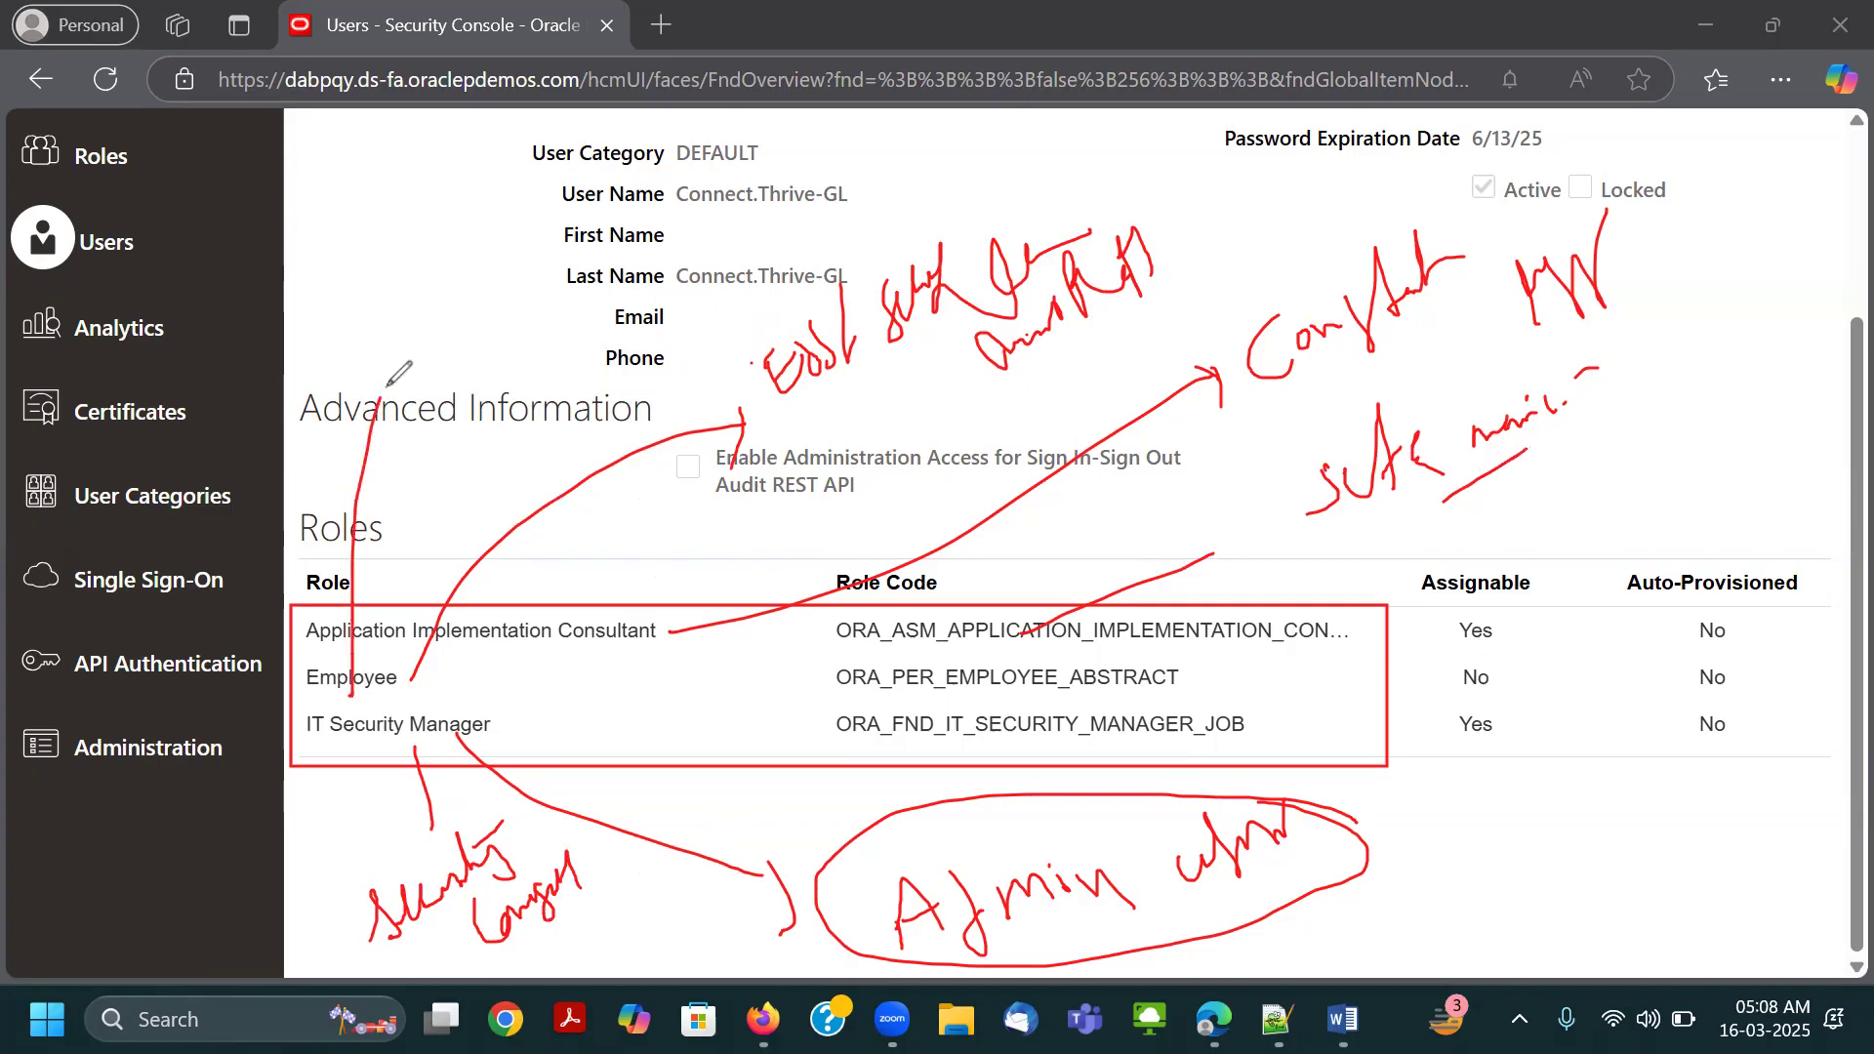
pyautogui.moveTo(393, 311)
pyautogui.mouseDown()
pyautogui.moveTo(420, 383)
pyautogui.moveTo(400, 369)
pyautogui.moveTo(416, 327)
pyautogui.moveTo(435, 363)
pyautogui.moveTo(455, 335)
pyautogui.moveTo(461, 354)
pyautogui.mouseUp()
pyautogui.moveTo(486, 255)
pyautogui.mouseDown()
pyautogui.moveTo(503, 425)
pyautogui.moveTo(514, 403)
pyautogui.mouseUp()
pyautogui.moveTo(533, 300)
pyautogui.mouseDown()
pyautogui.moveTo(550, 367)
pyautogui.moveTo(625, 250)
pyautogui.moveTo(639, 324)
pyautogui.moveTo(737, 195)
pyautogui.moveTo(752, 209)
pyautogui.mouseUp()
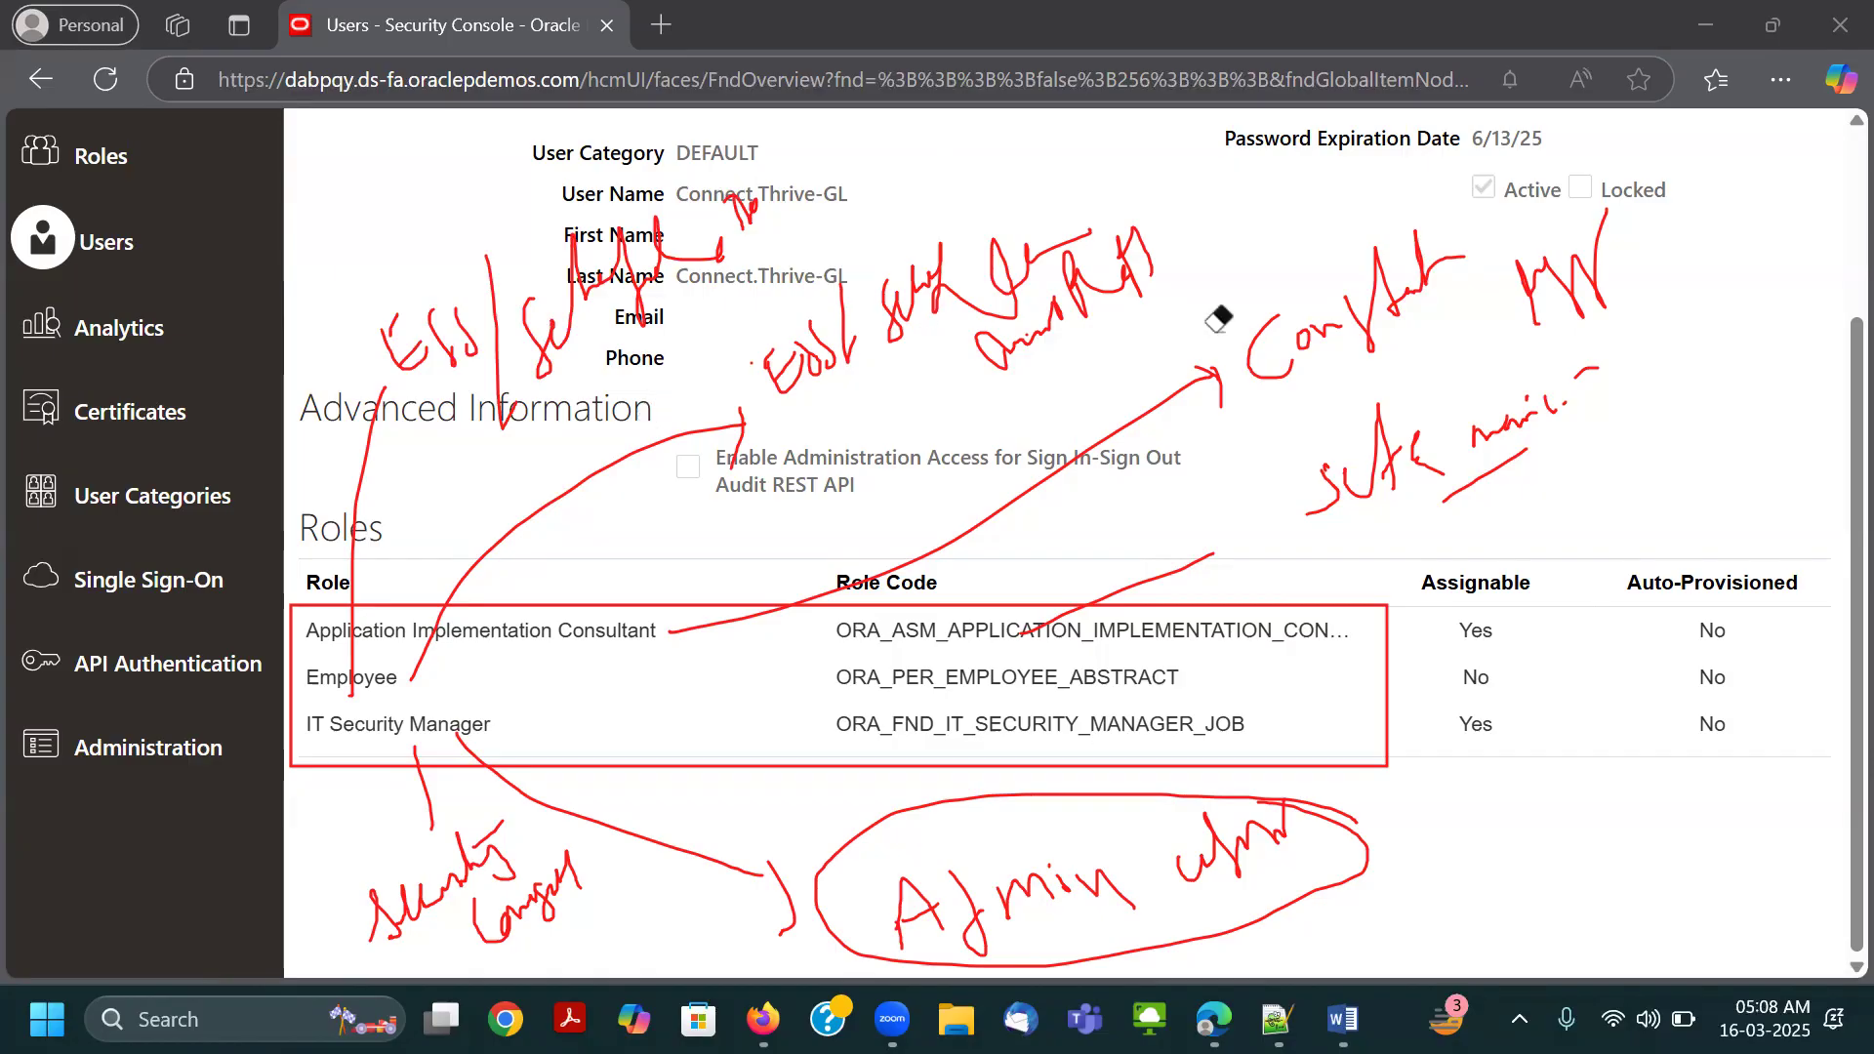
# Erase all drawn annotations and close the Connect.Thrive-GL account details.
pyautogui.moveTo(400, 342)
pyautogui.mouseDown()
pyautogui.moveTo(1469, 363)
pyautogui.moveTo(506, 448)
pyautogui.moveTo(326, 418)
pyautogui.moveTo(823, 410)
pyautogui.mouseUp()
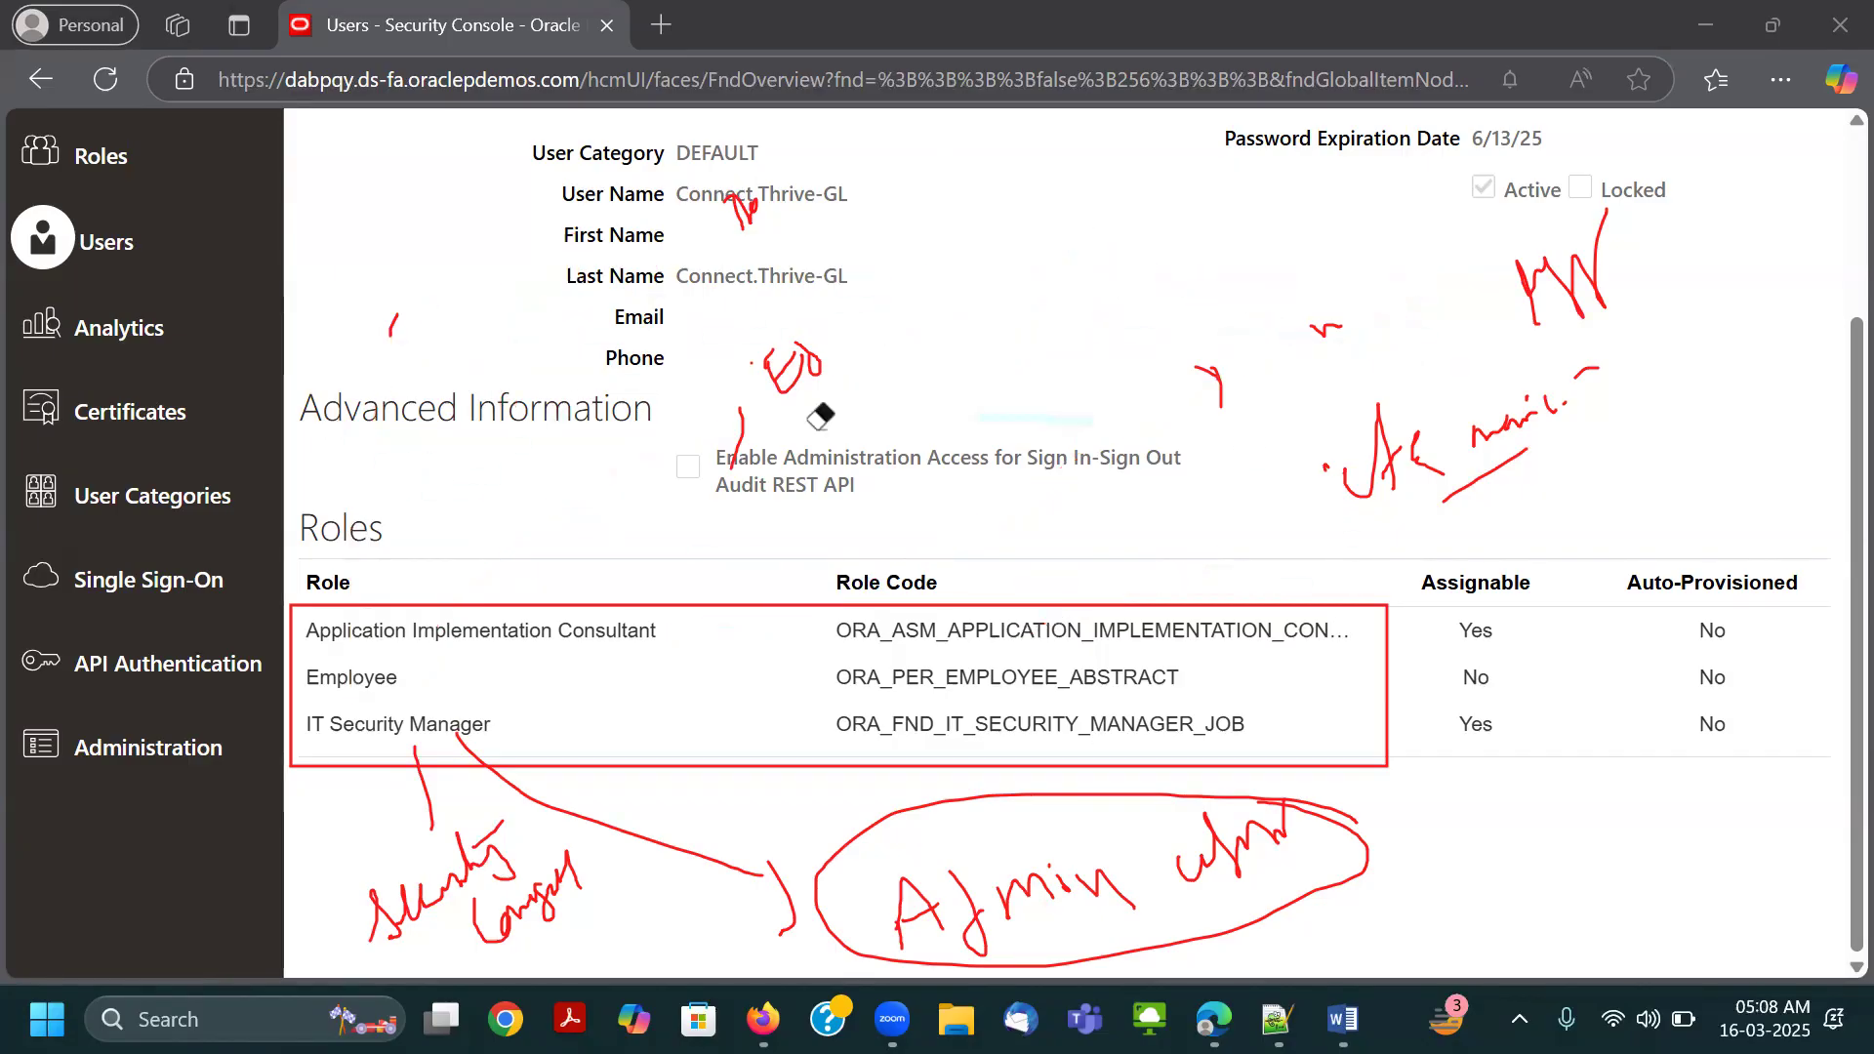
pyautogui.moveTo(748, 271)
pyautogui.mouseDown()
pyautogui.moveTo(824, 409)
pyautogui.moveTo(723, 155)
pyautogui.moveTo(732, 419)
pyautogui.moveTo(771, 195)
pyautogui.moveTo(425, 264)
pyautogui.moveTo(1207, 434)
pyautogui.moveTo(1547, 258)
pyautogui.moveTo(1605, 405)
pyautogui.moveTo(1374, 367)
pyautogui.moveTo(1220, 372)
pyautogui.moveTo(1240, 469)
pyautogui.moveTo(1329, 478)
pyautogui.moveTo(1259, 728)
pyautogui.moveTo(976, 908)
pyautogui.moveTo(457, 851)
pyautogui.moveTo(511, 744)
pyautogui.moveTo(531, 915)
pyautogui.moveTo(1268, 822)
pyautogui.moveTo(889, 908)
pyautogui.moveTo(941, 920)
pyautogui.mouseUp()
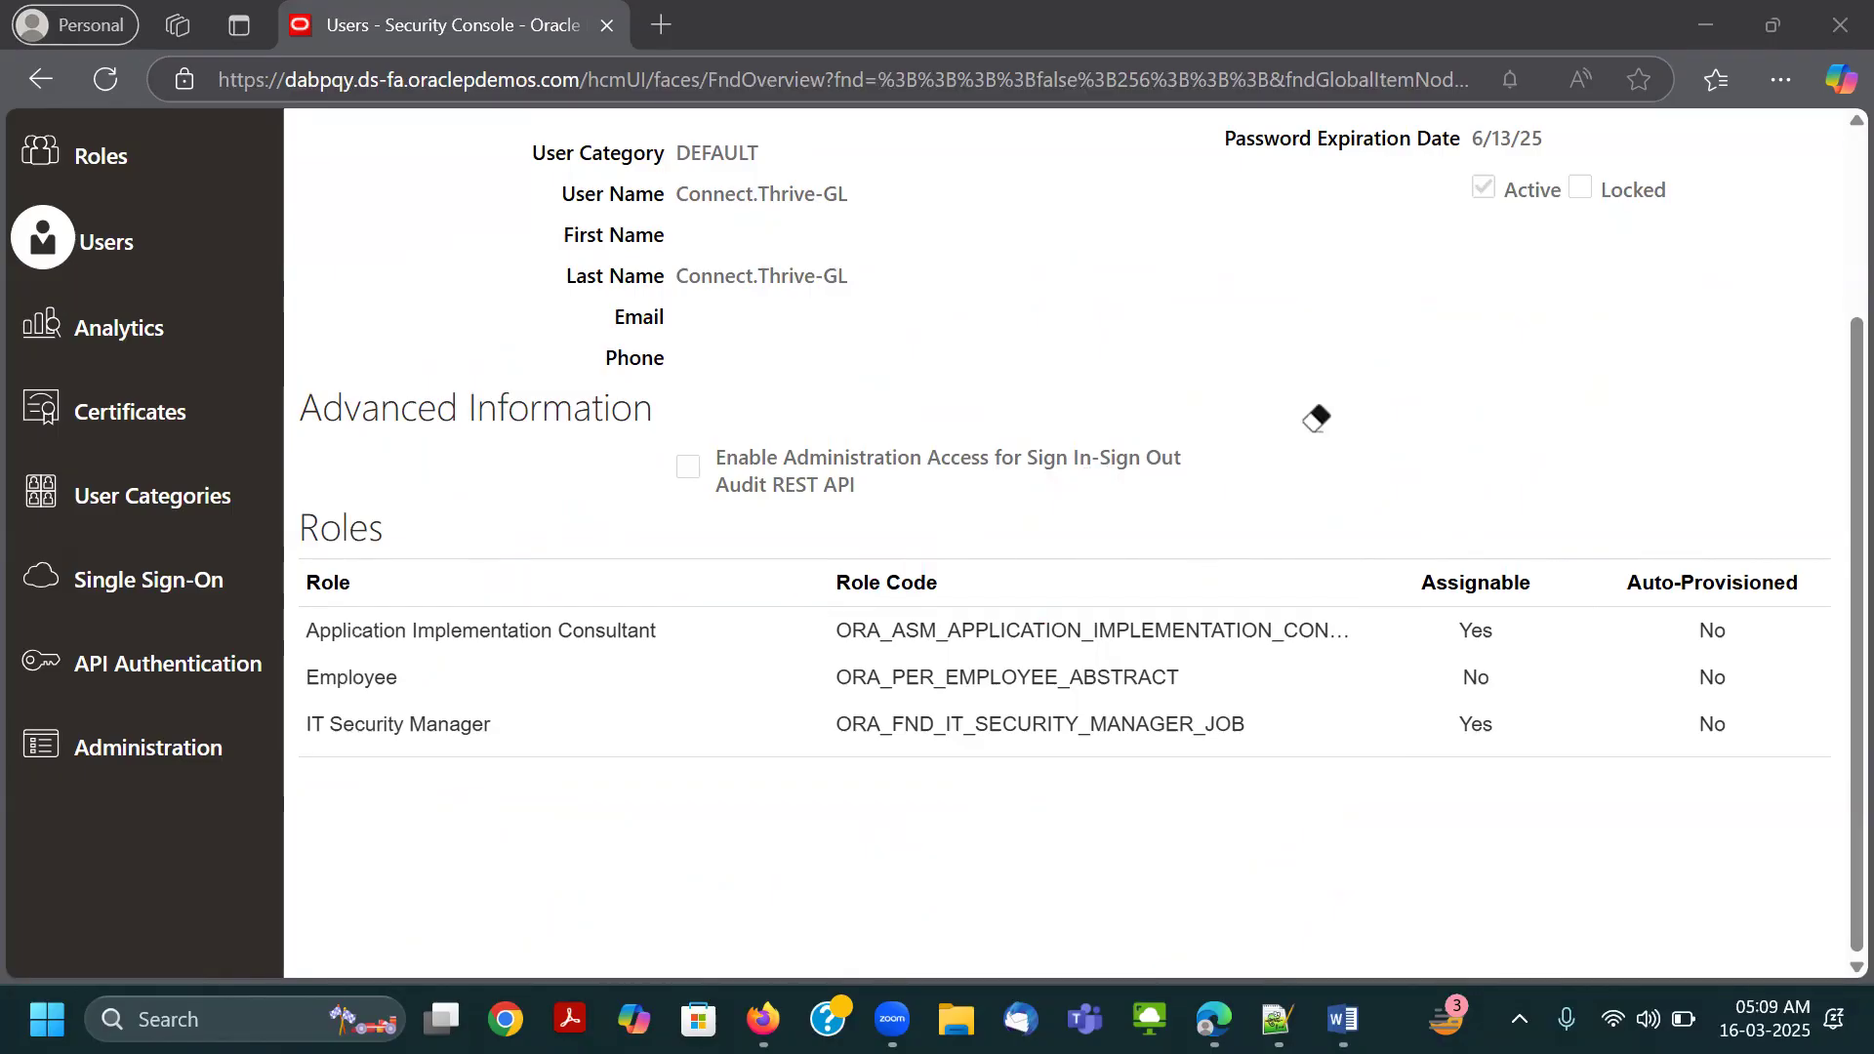
pyautogui.scroll(3, 1417, 498)
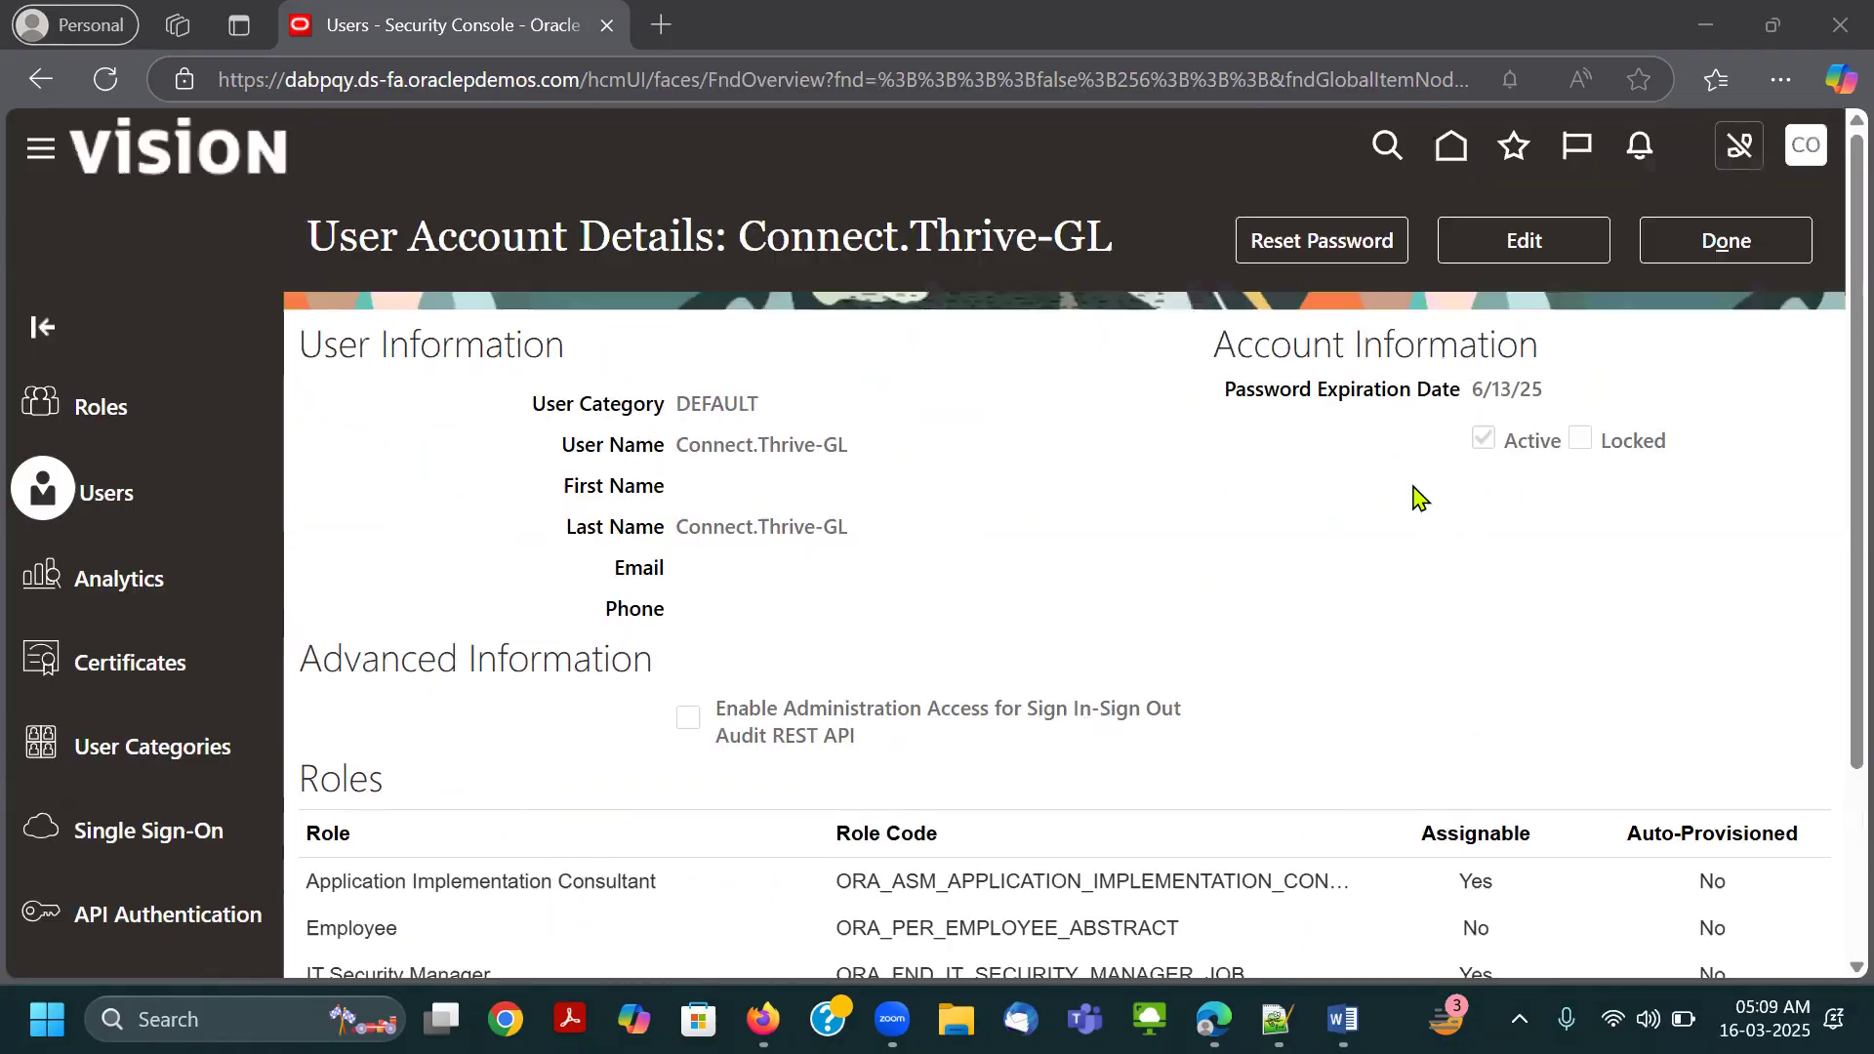
pyautogui.click(1714, 241)
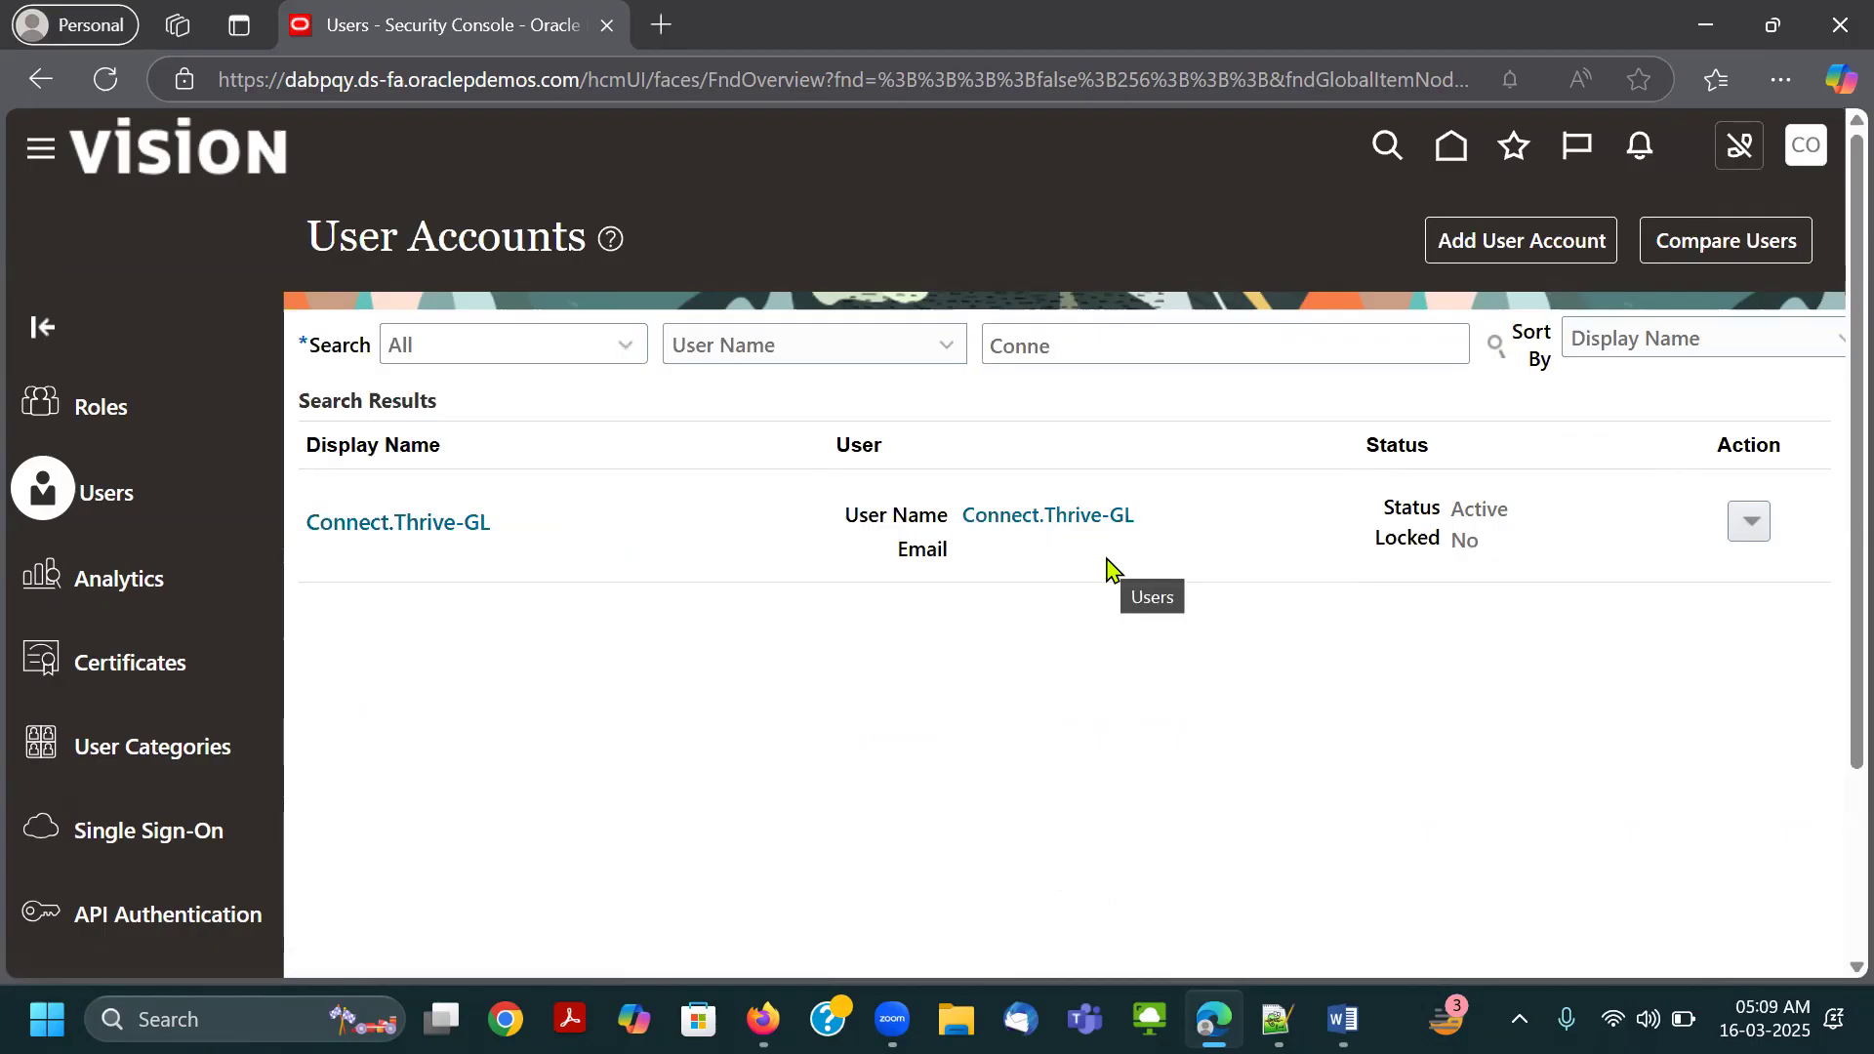
# Return to the home page and open the Security Console from the Tools group.
pyautogui.click(1449, 150)
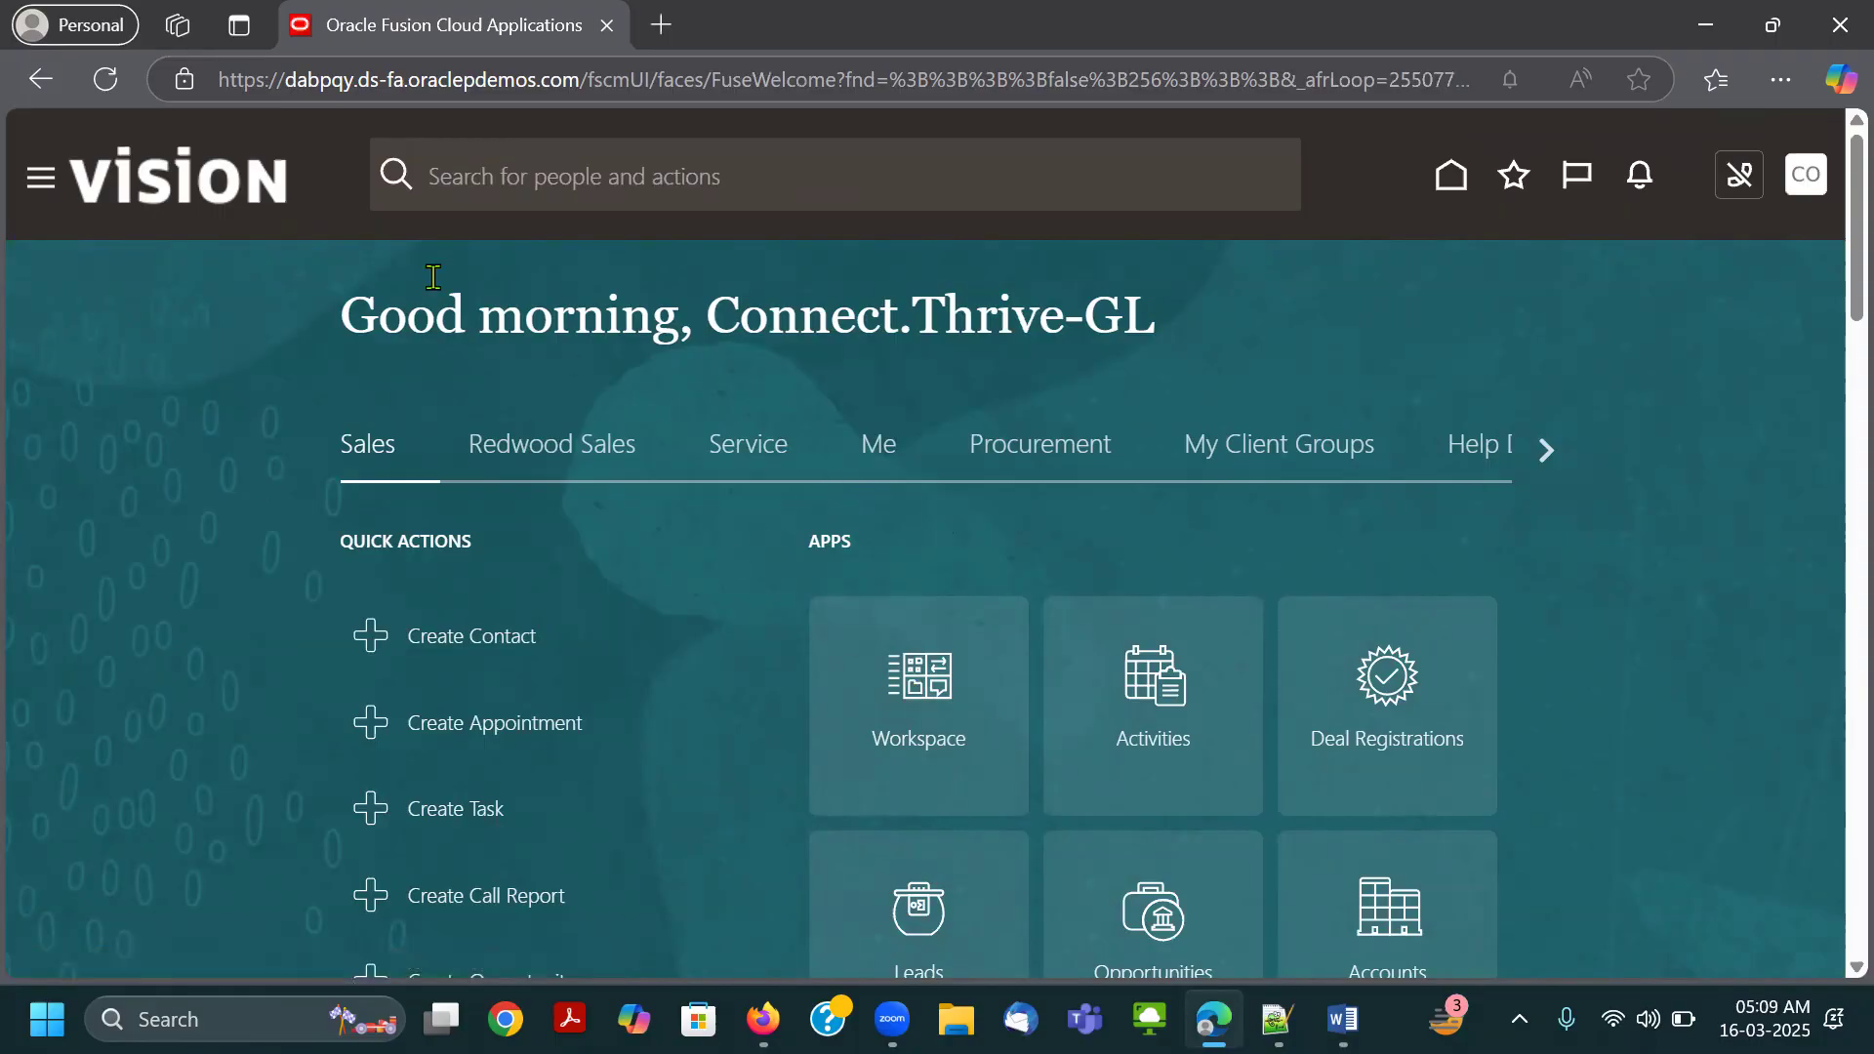
pyautogui.click(42, 182)
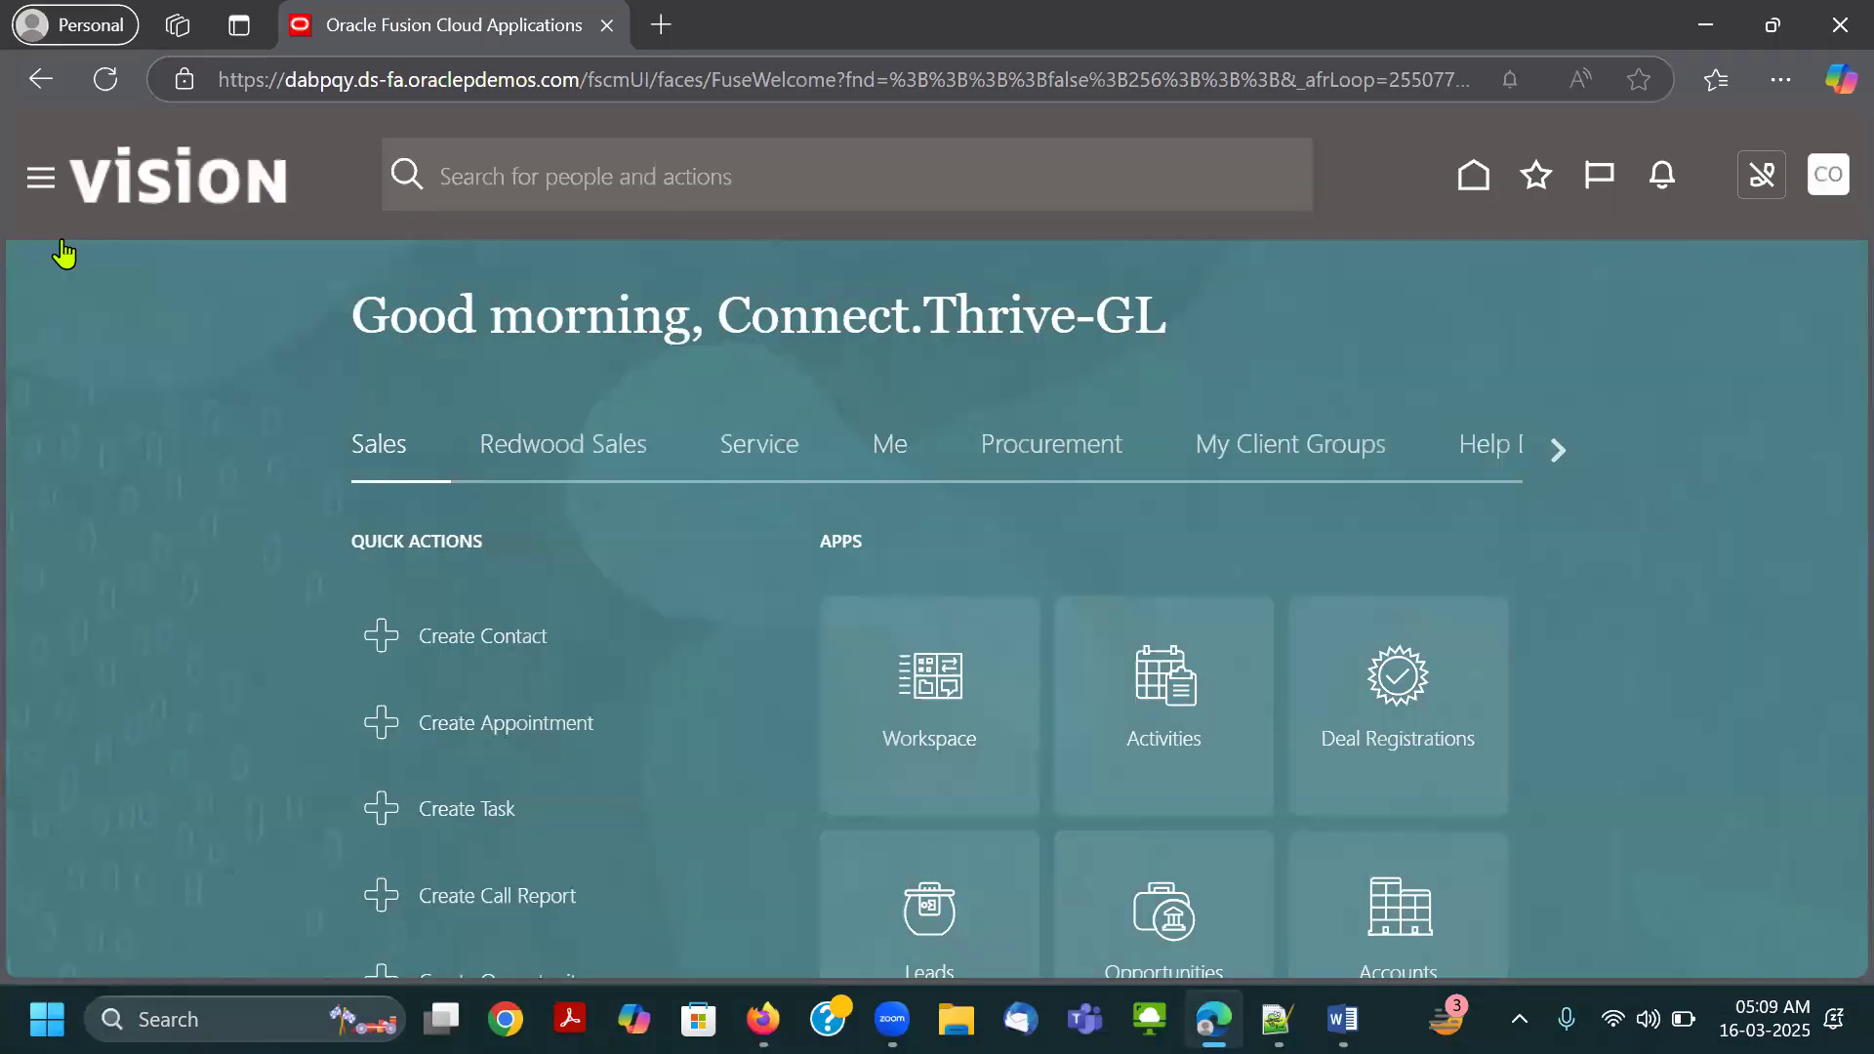
pyautogui.scroll(-4, 242, 636)
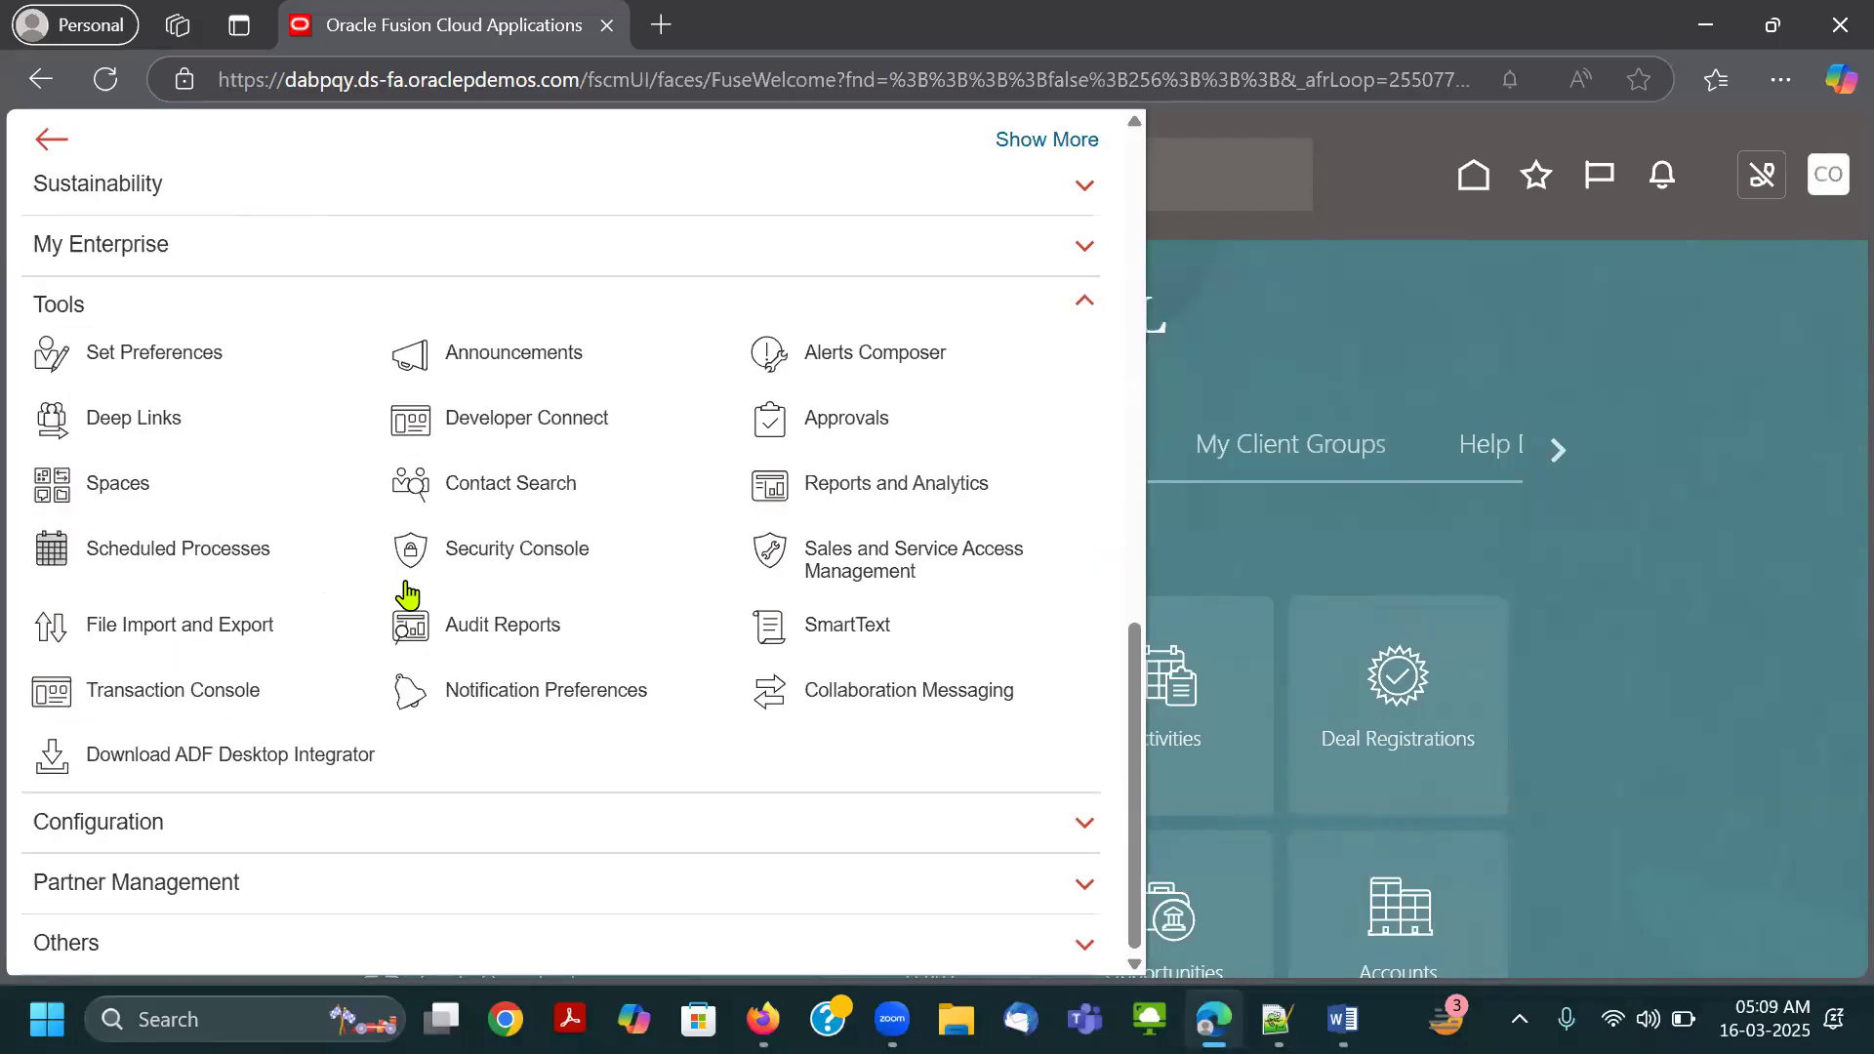
pyautogui.click(800, 571)
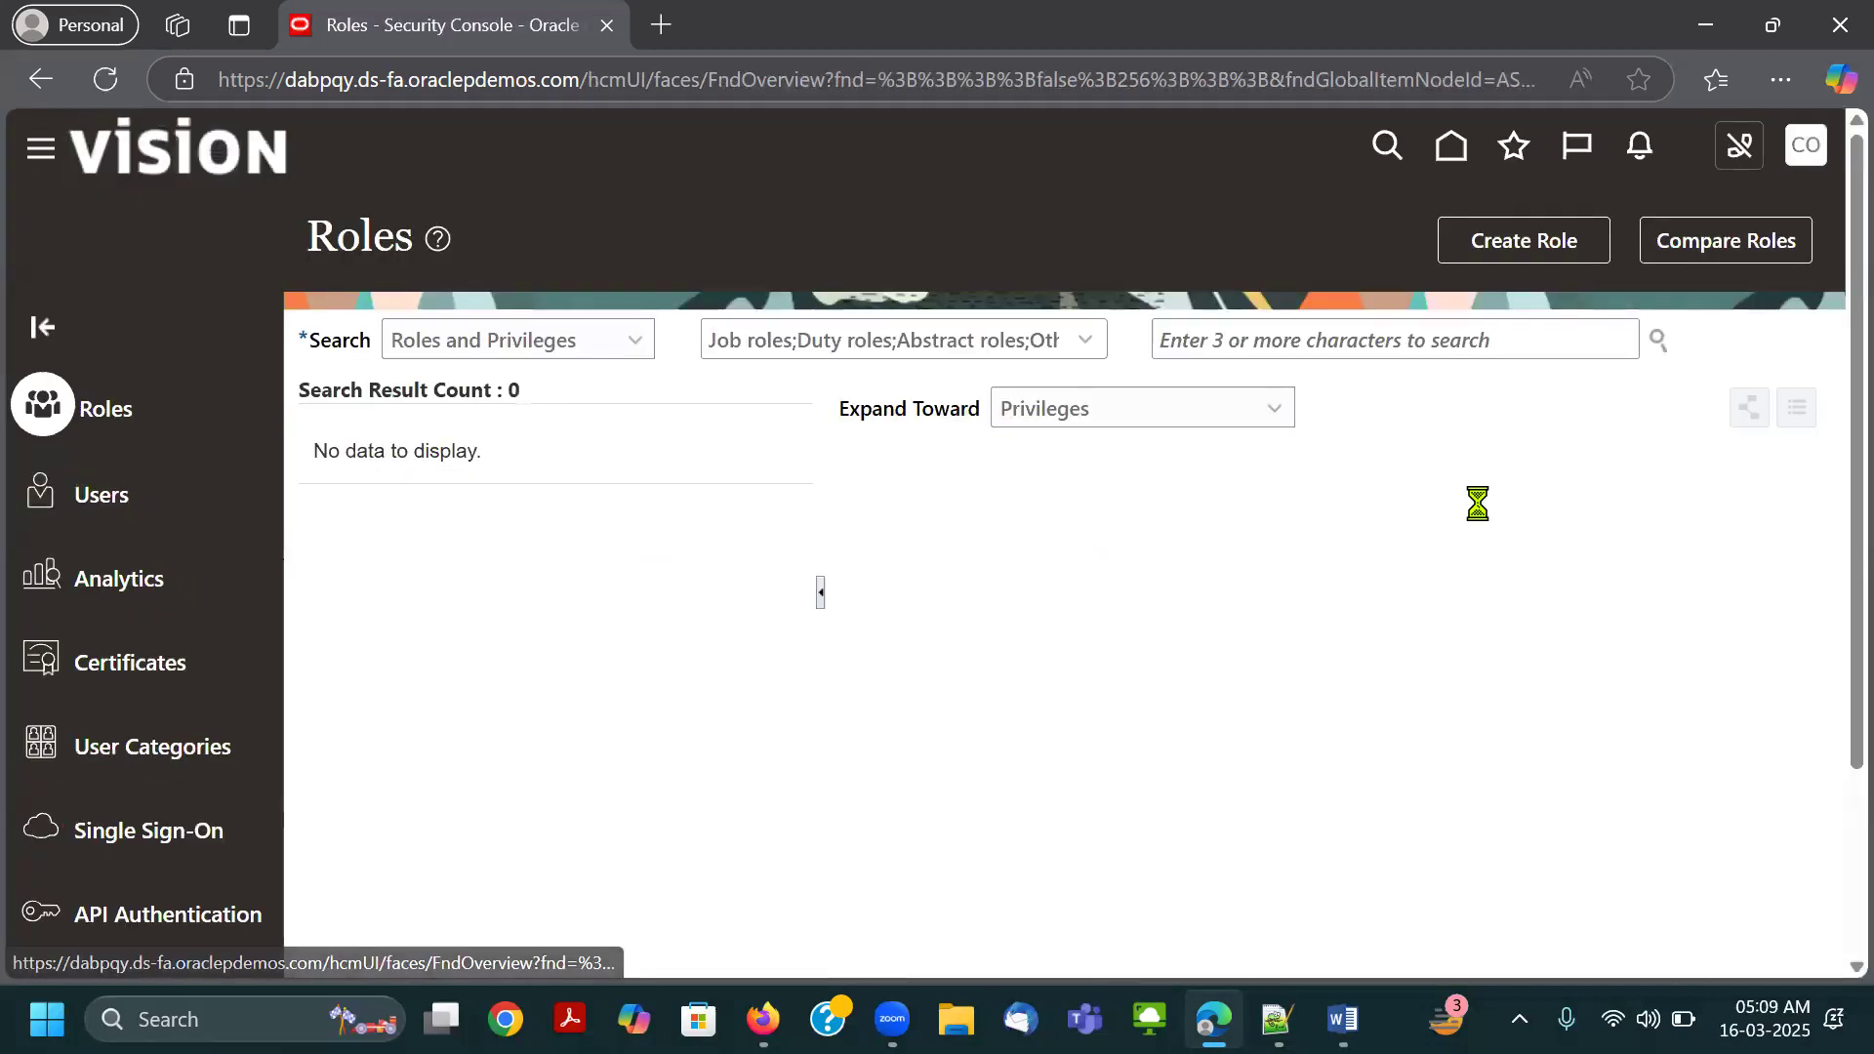
# Open a blank Add User Account form from the Users page, look over its fields and cancel it.
pyautogui.click(1484, 240)
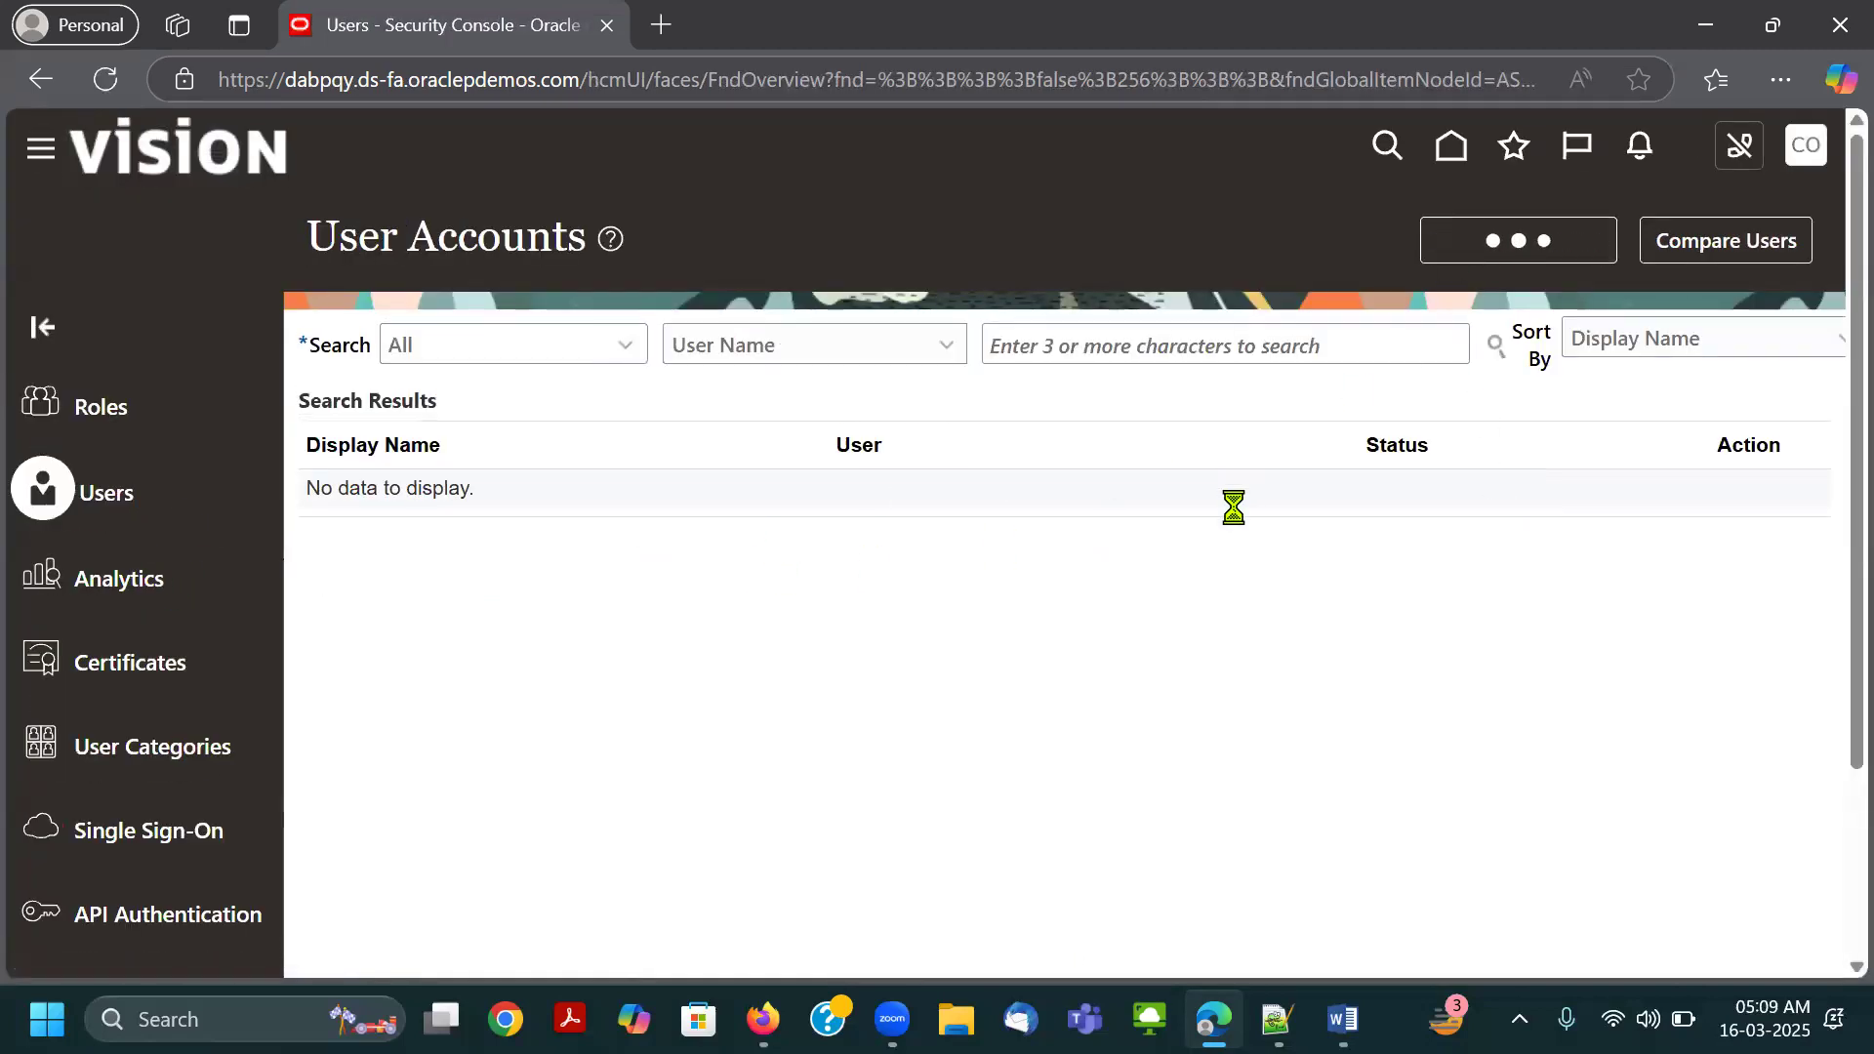
pyautogui.scroll(-3, 1269, 677)
pyautogui.scroll(1, 1388, 521)
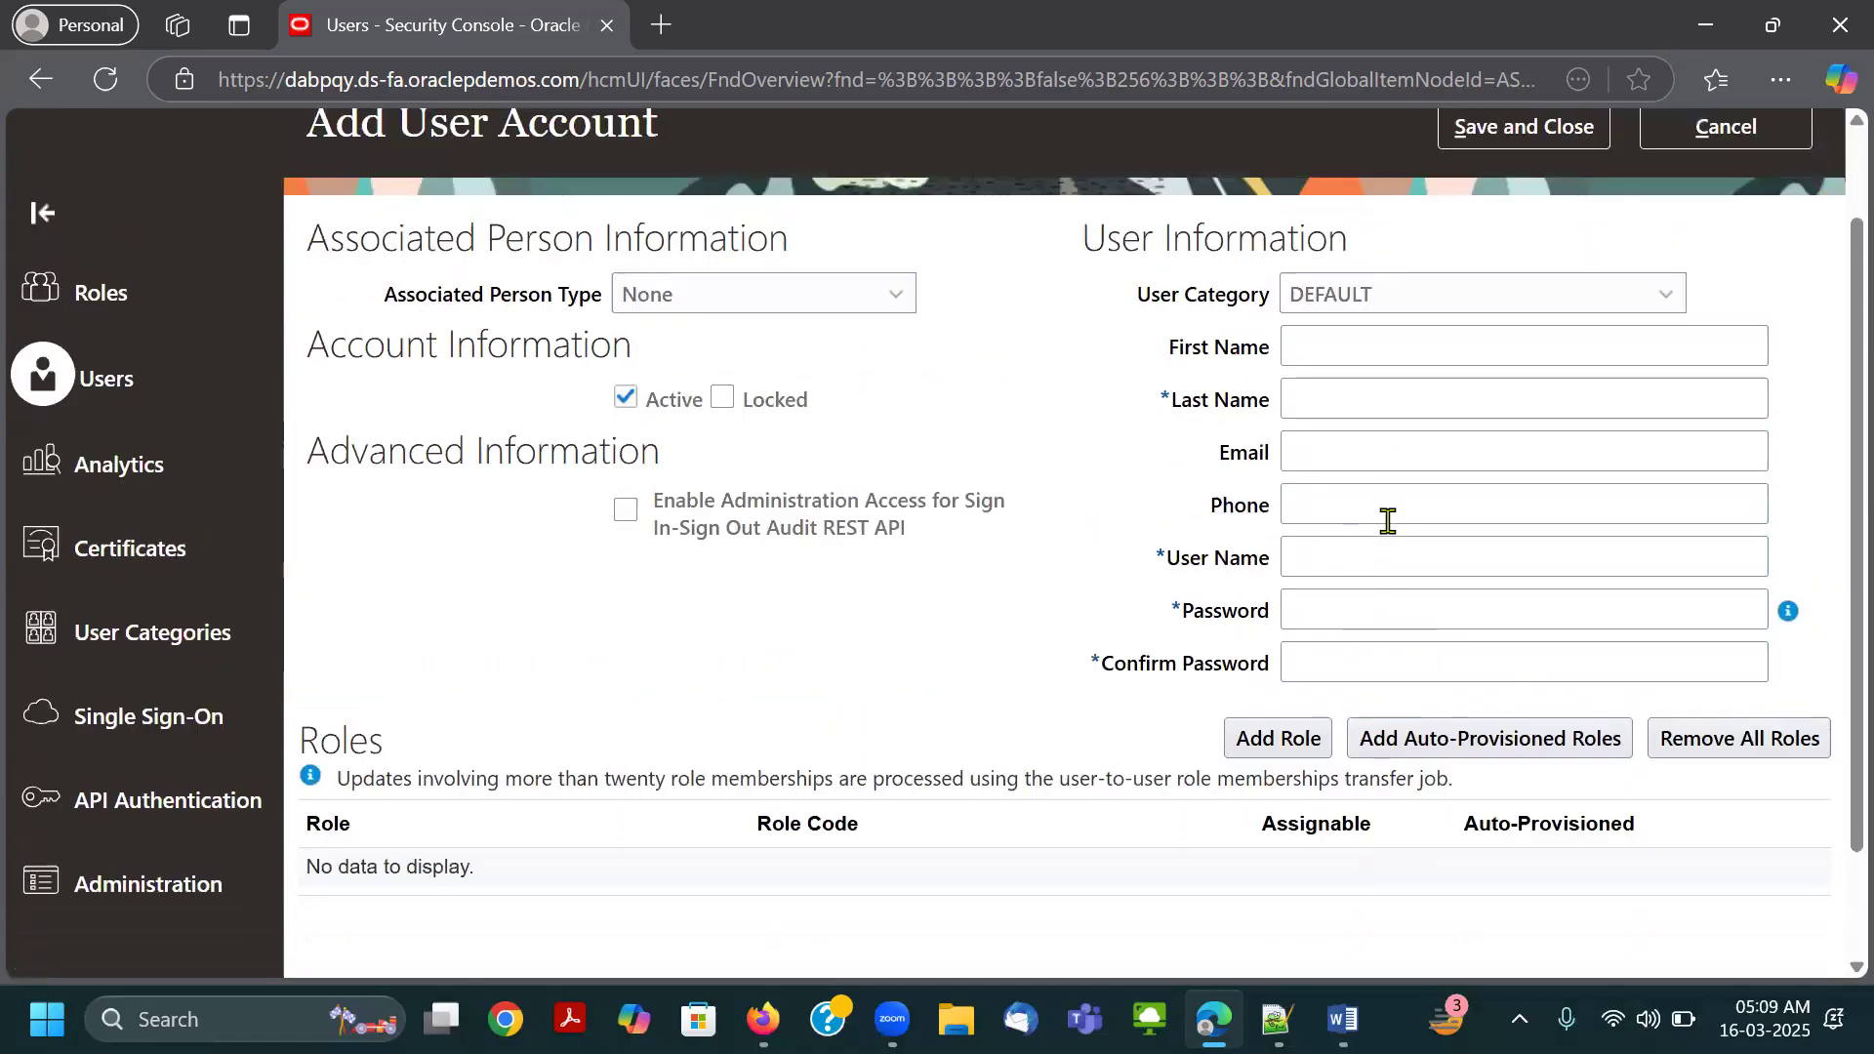
pyautogui.scroll(1, 1388, 521)
pyautogui.click(1718, 240)
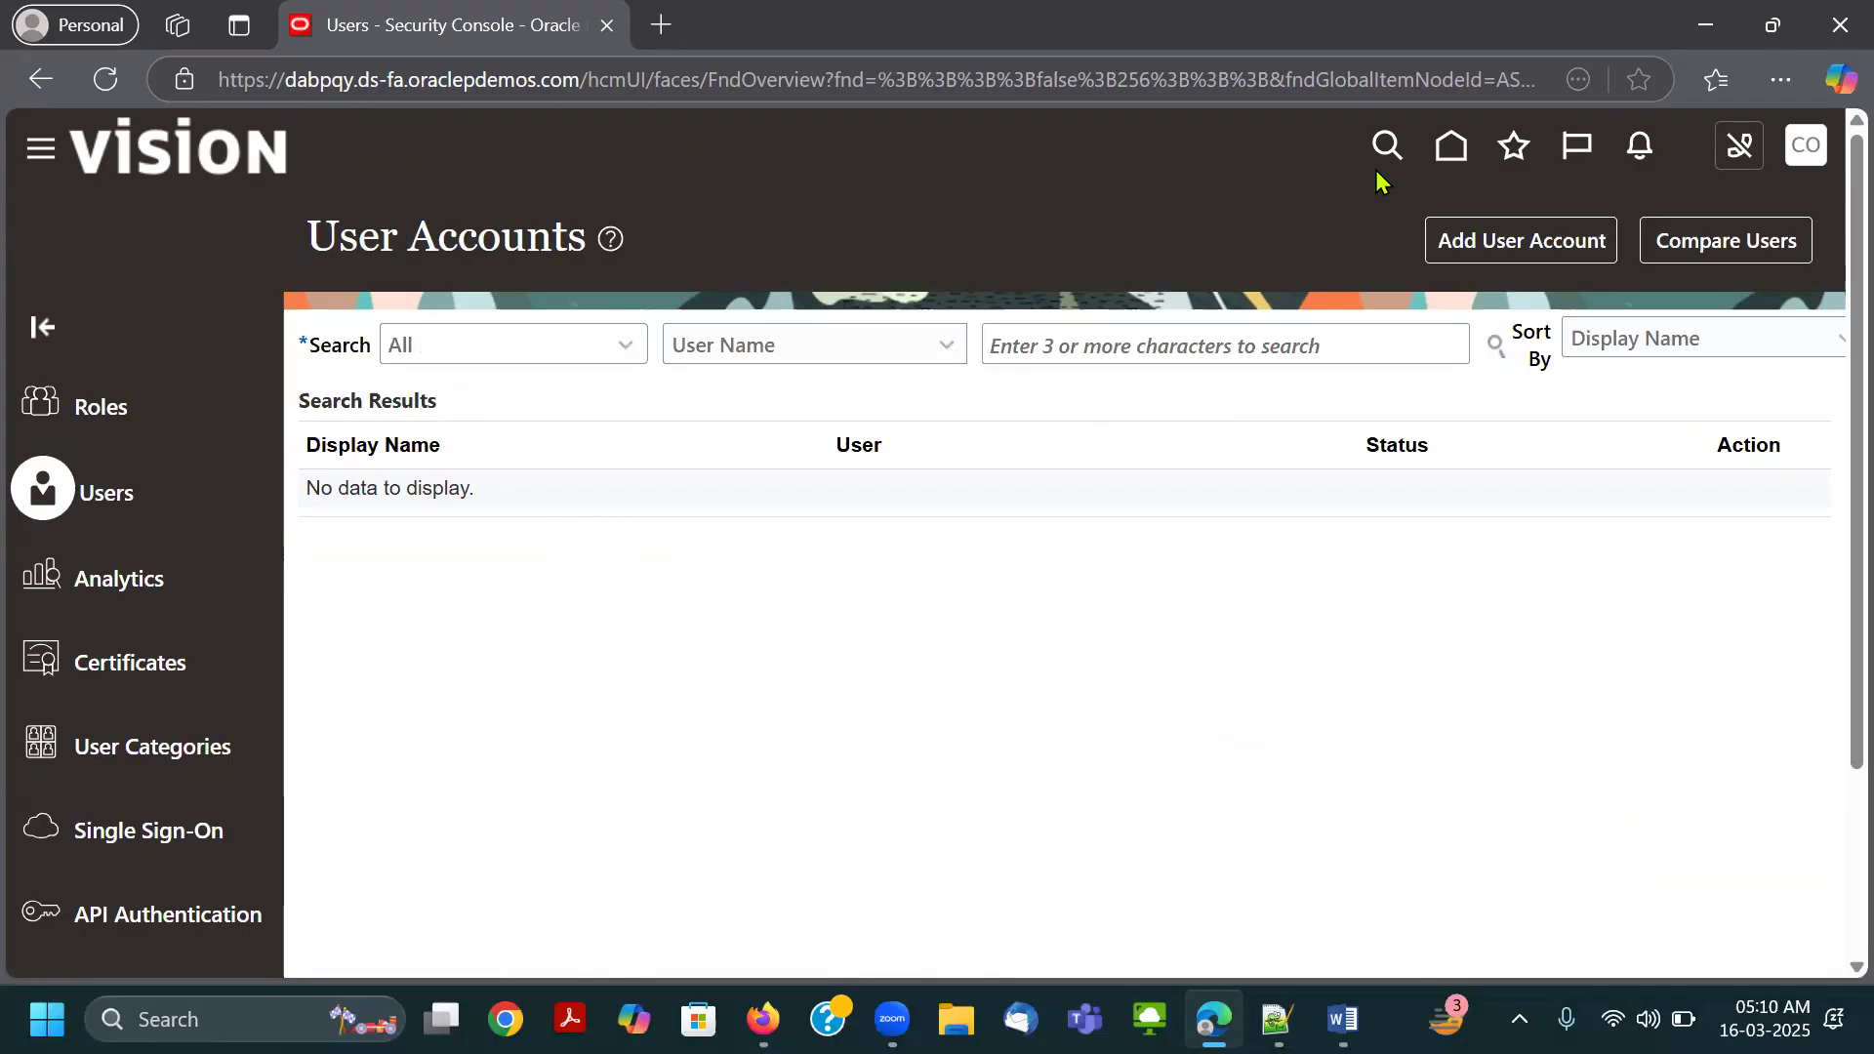
# Go back to the home page and reopen the Security Console from the Tools entries.
pyautogui.click(1452, 149)
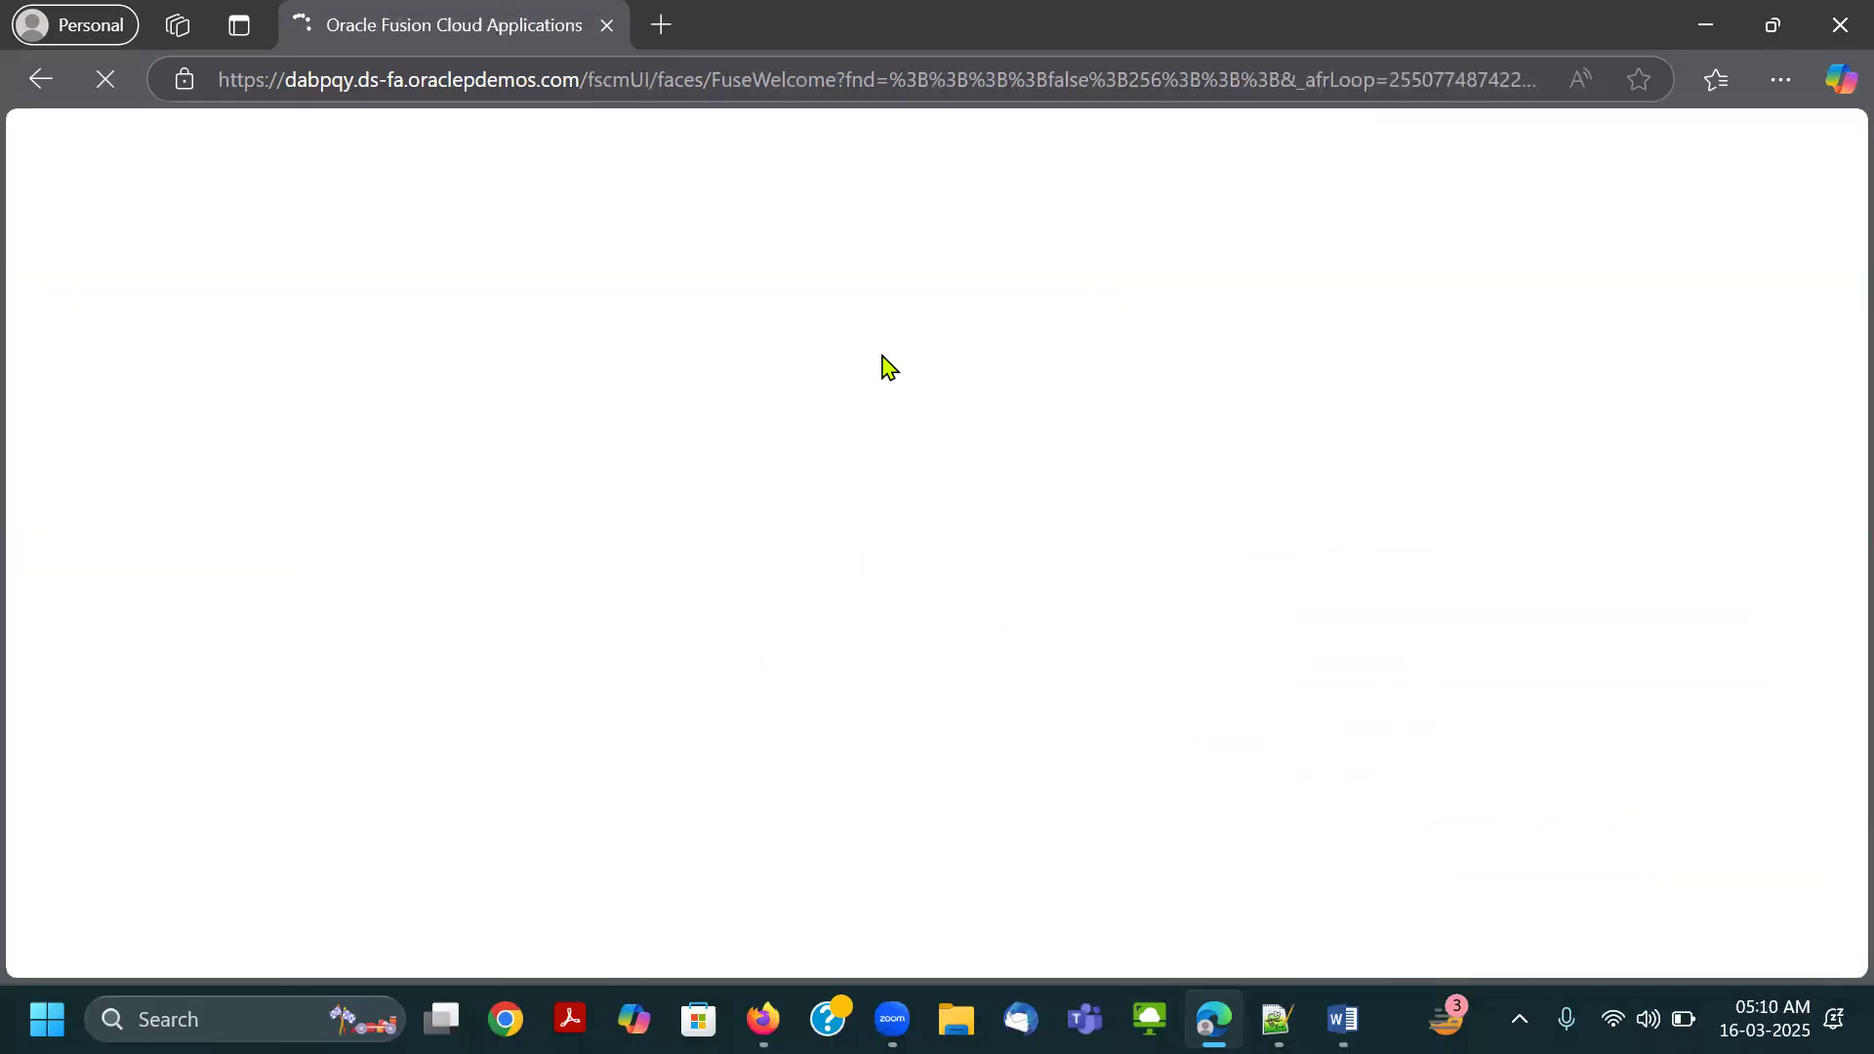
pyautogui.moveTo(706, 317); pyautogui.dragTo(1151, 353)
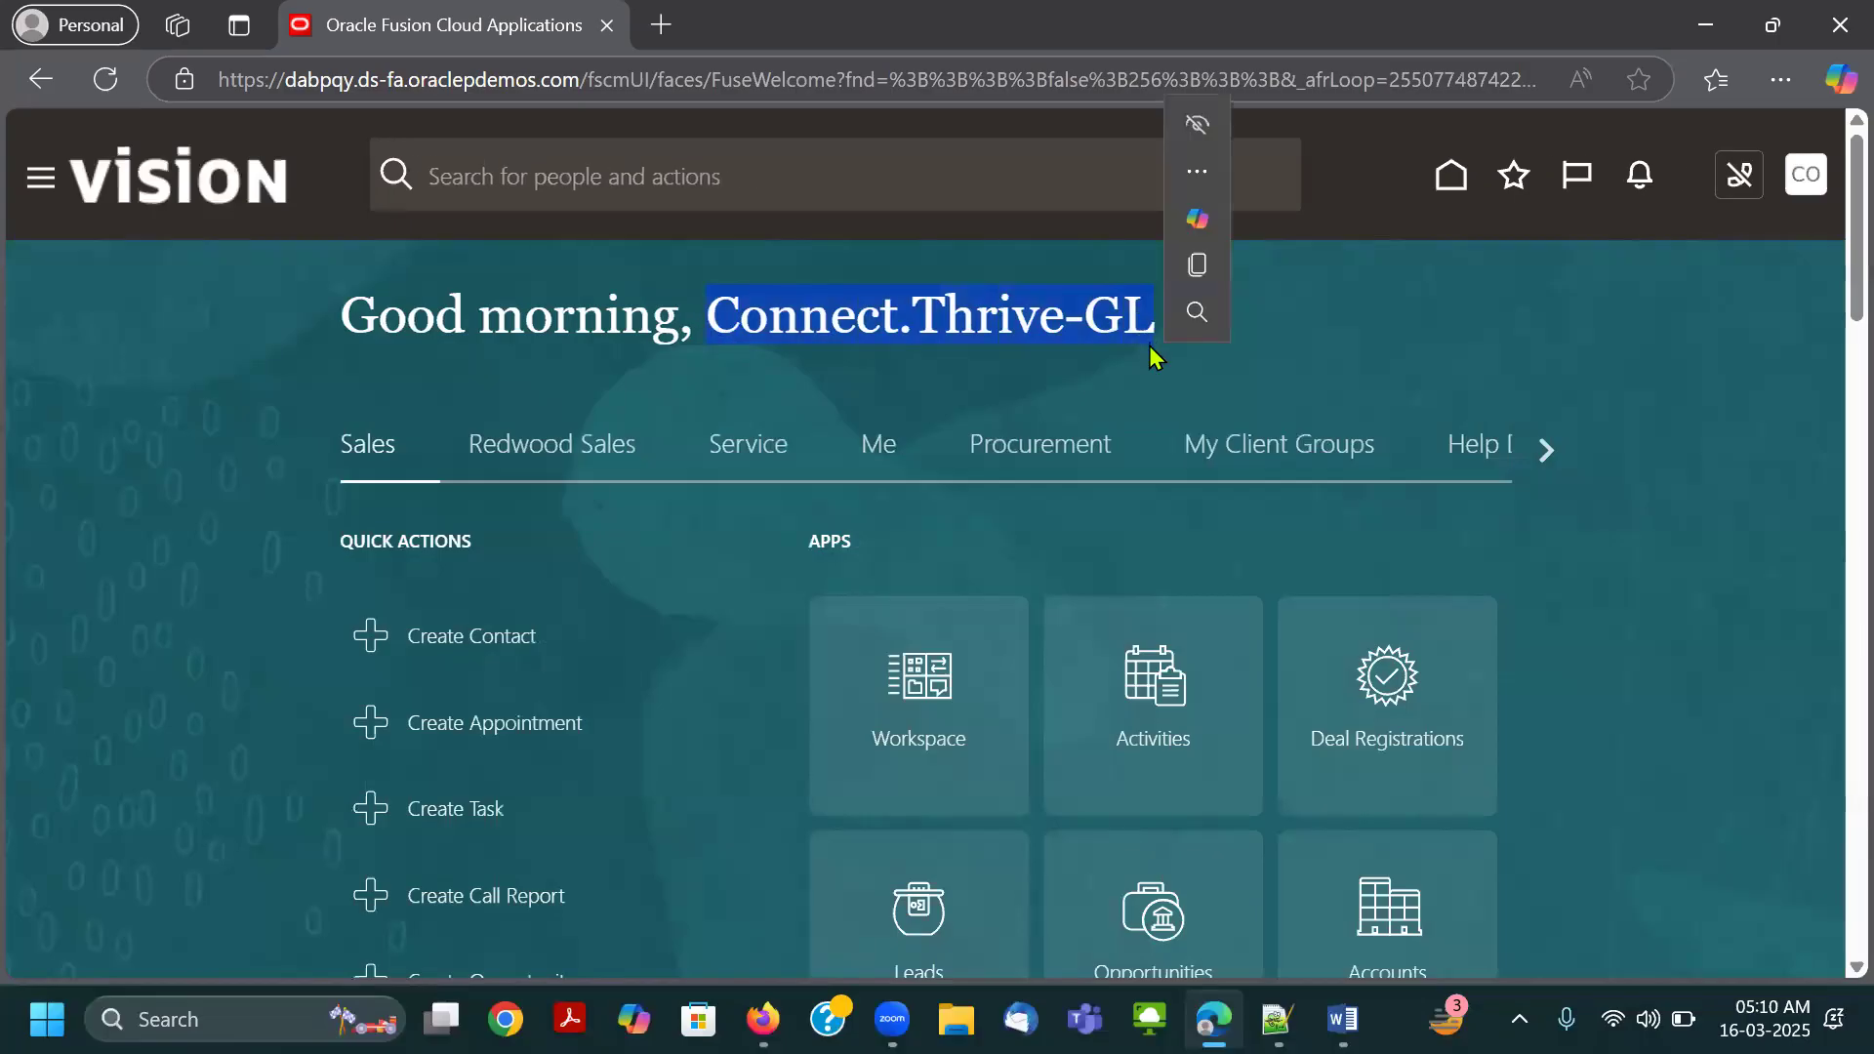
pyautogui.click(1319, 395)
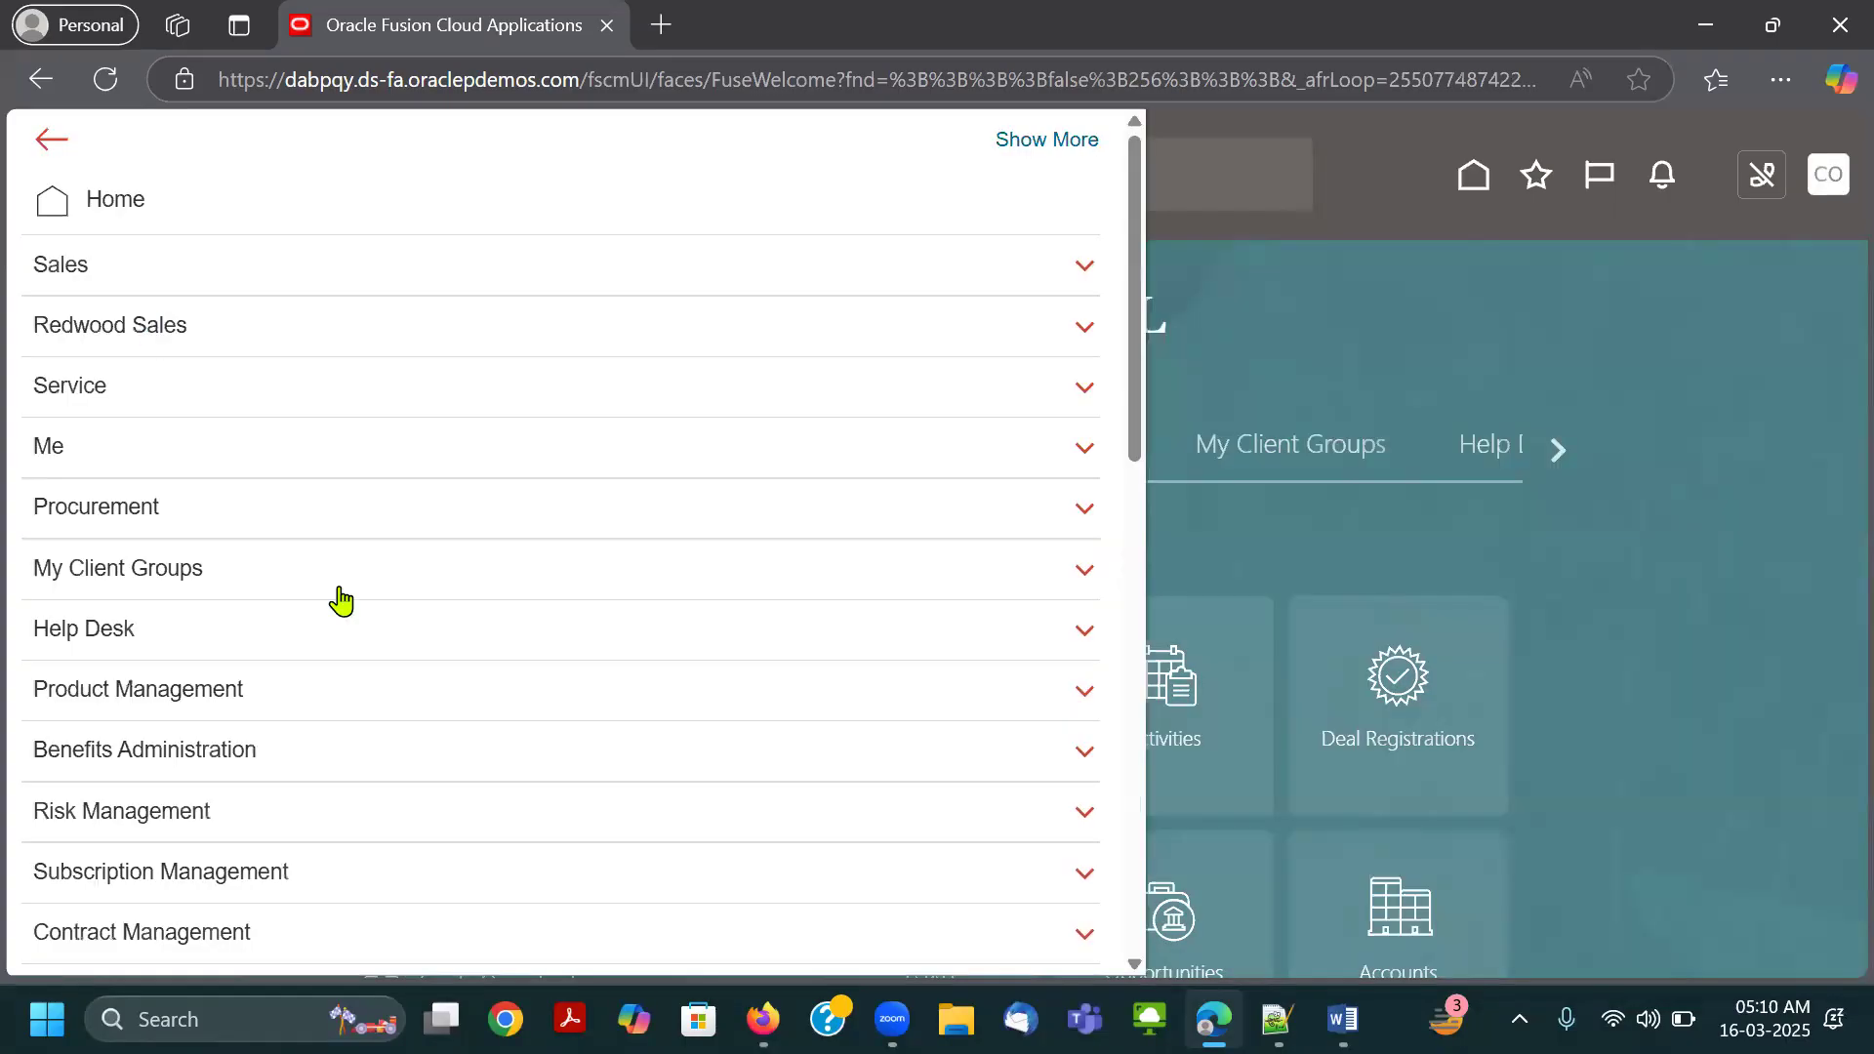
pyautogui.scroll(-8, 339, 598)
pyautogui.scroll(-6, 288, 796)
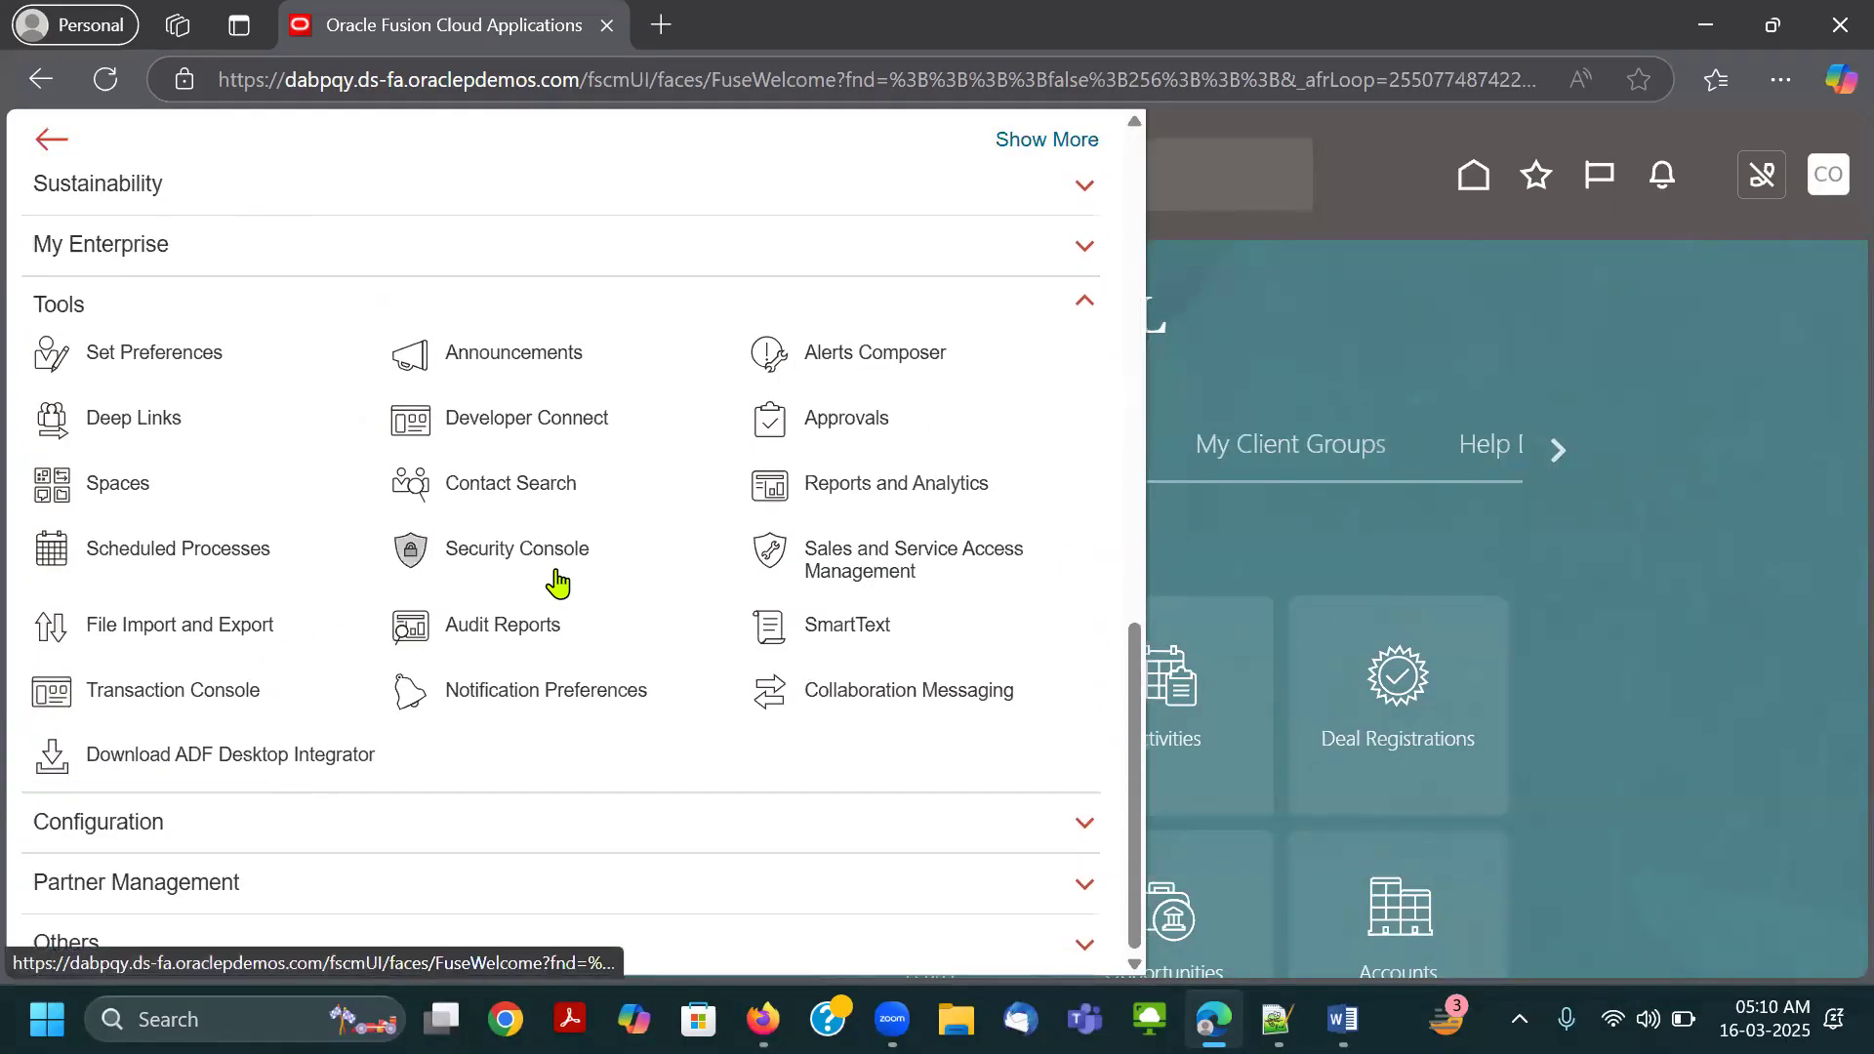
pyautogui.click(499, 547)
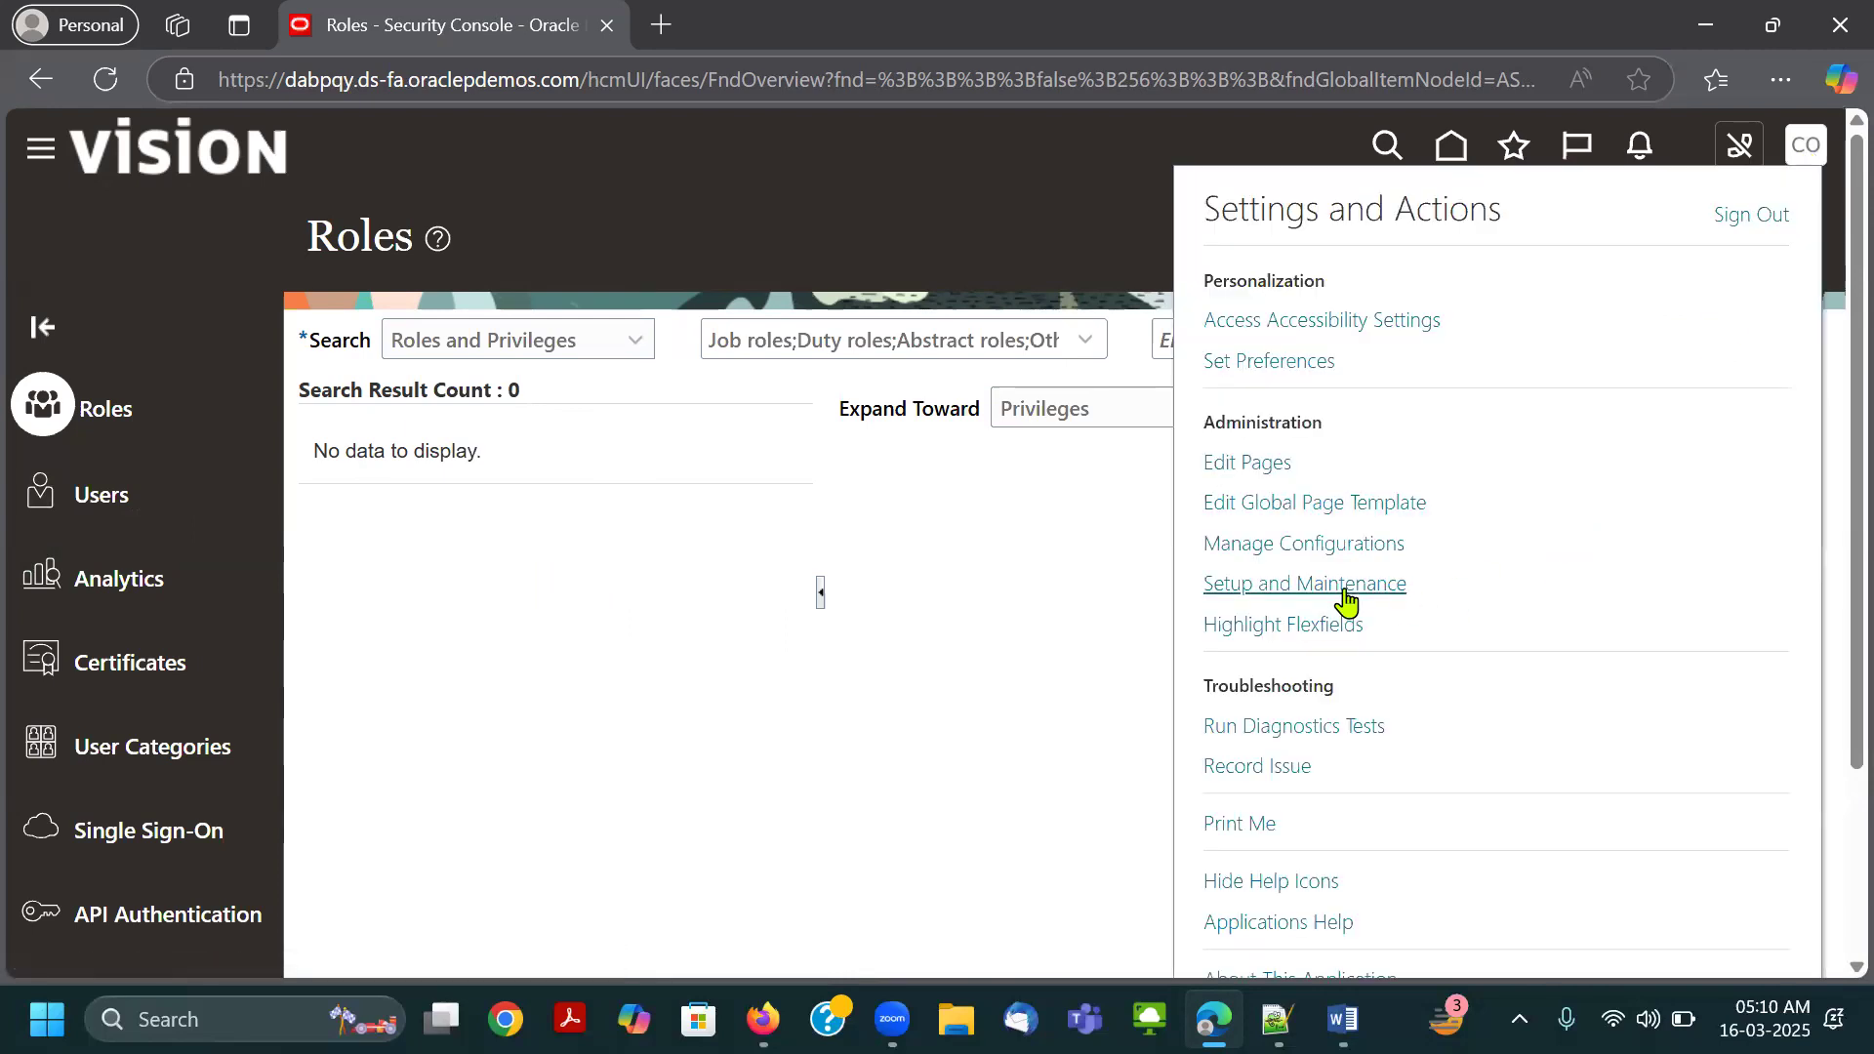
# Open Setup and Maintenance, search the tasks for "Create%imp" and select Create Implementation Users in the results.
pyautogui.click(1337, 582)
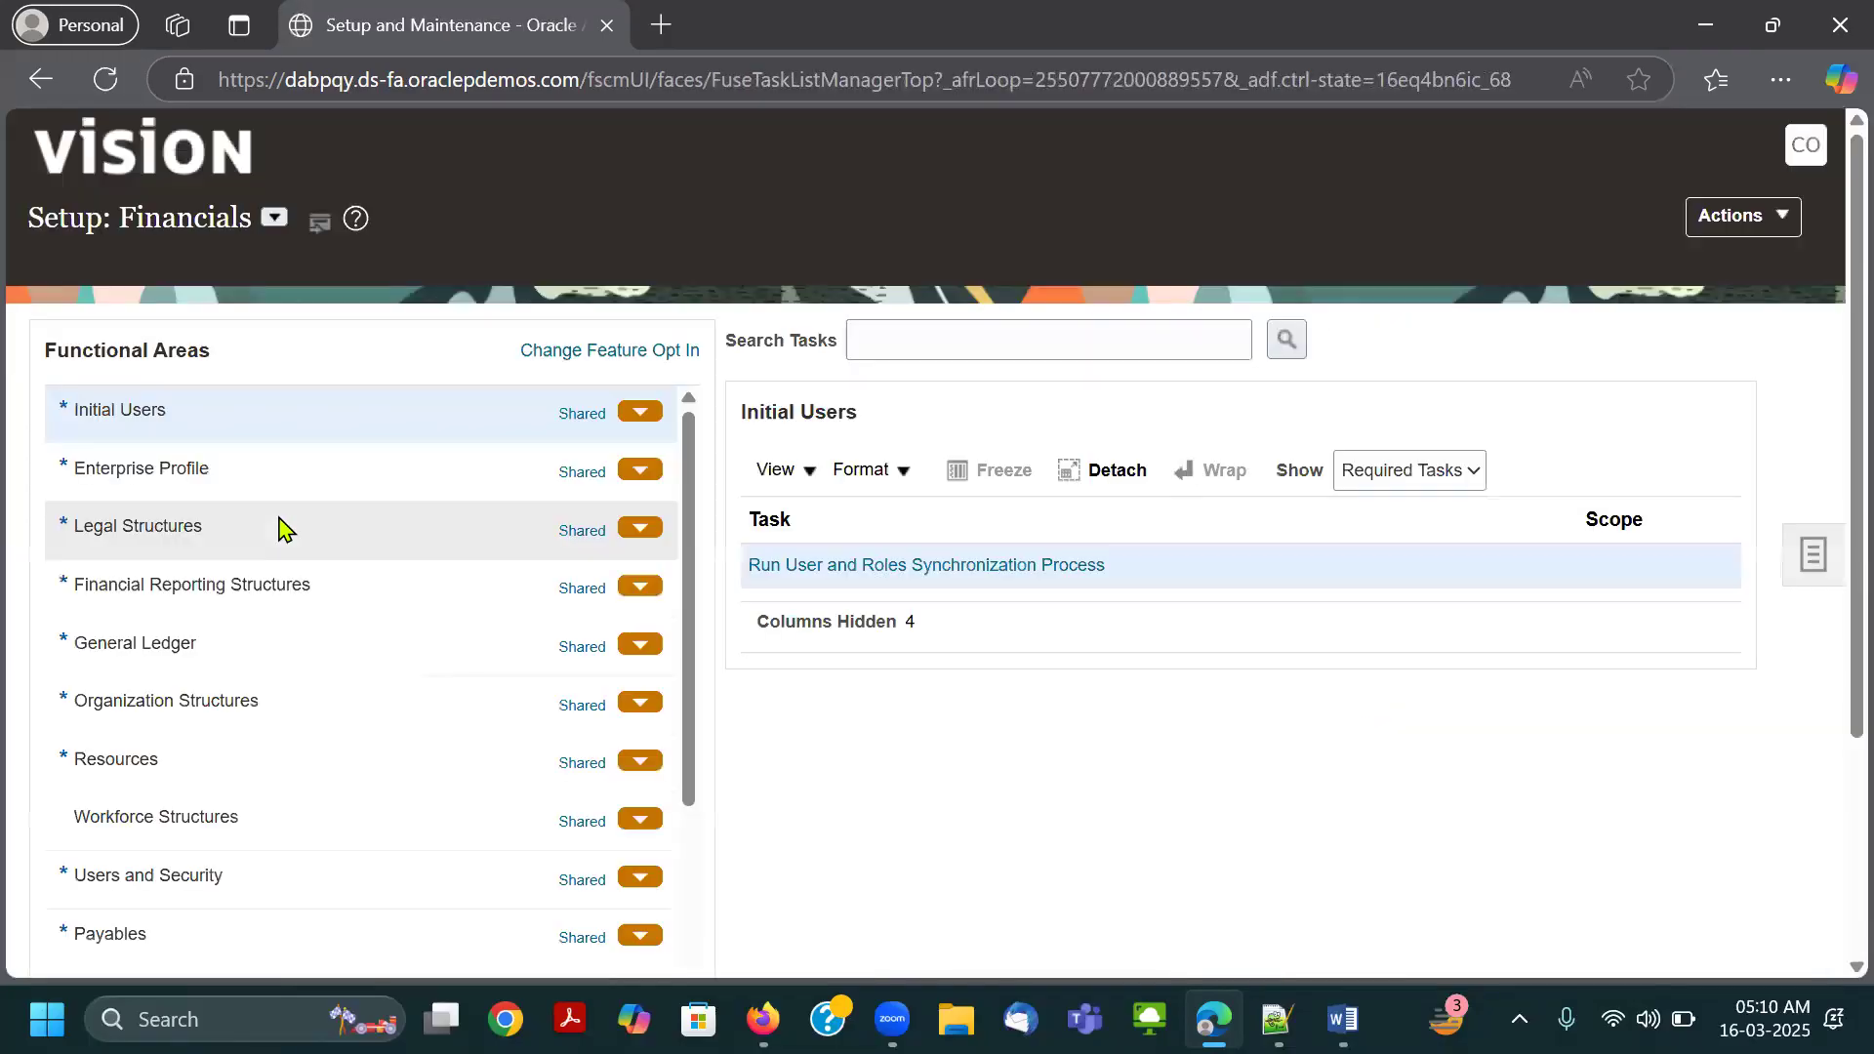
pyautogui.click(948, 321)
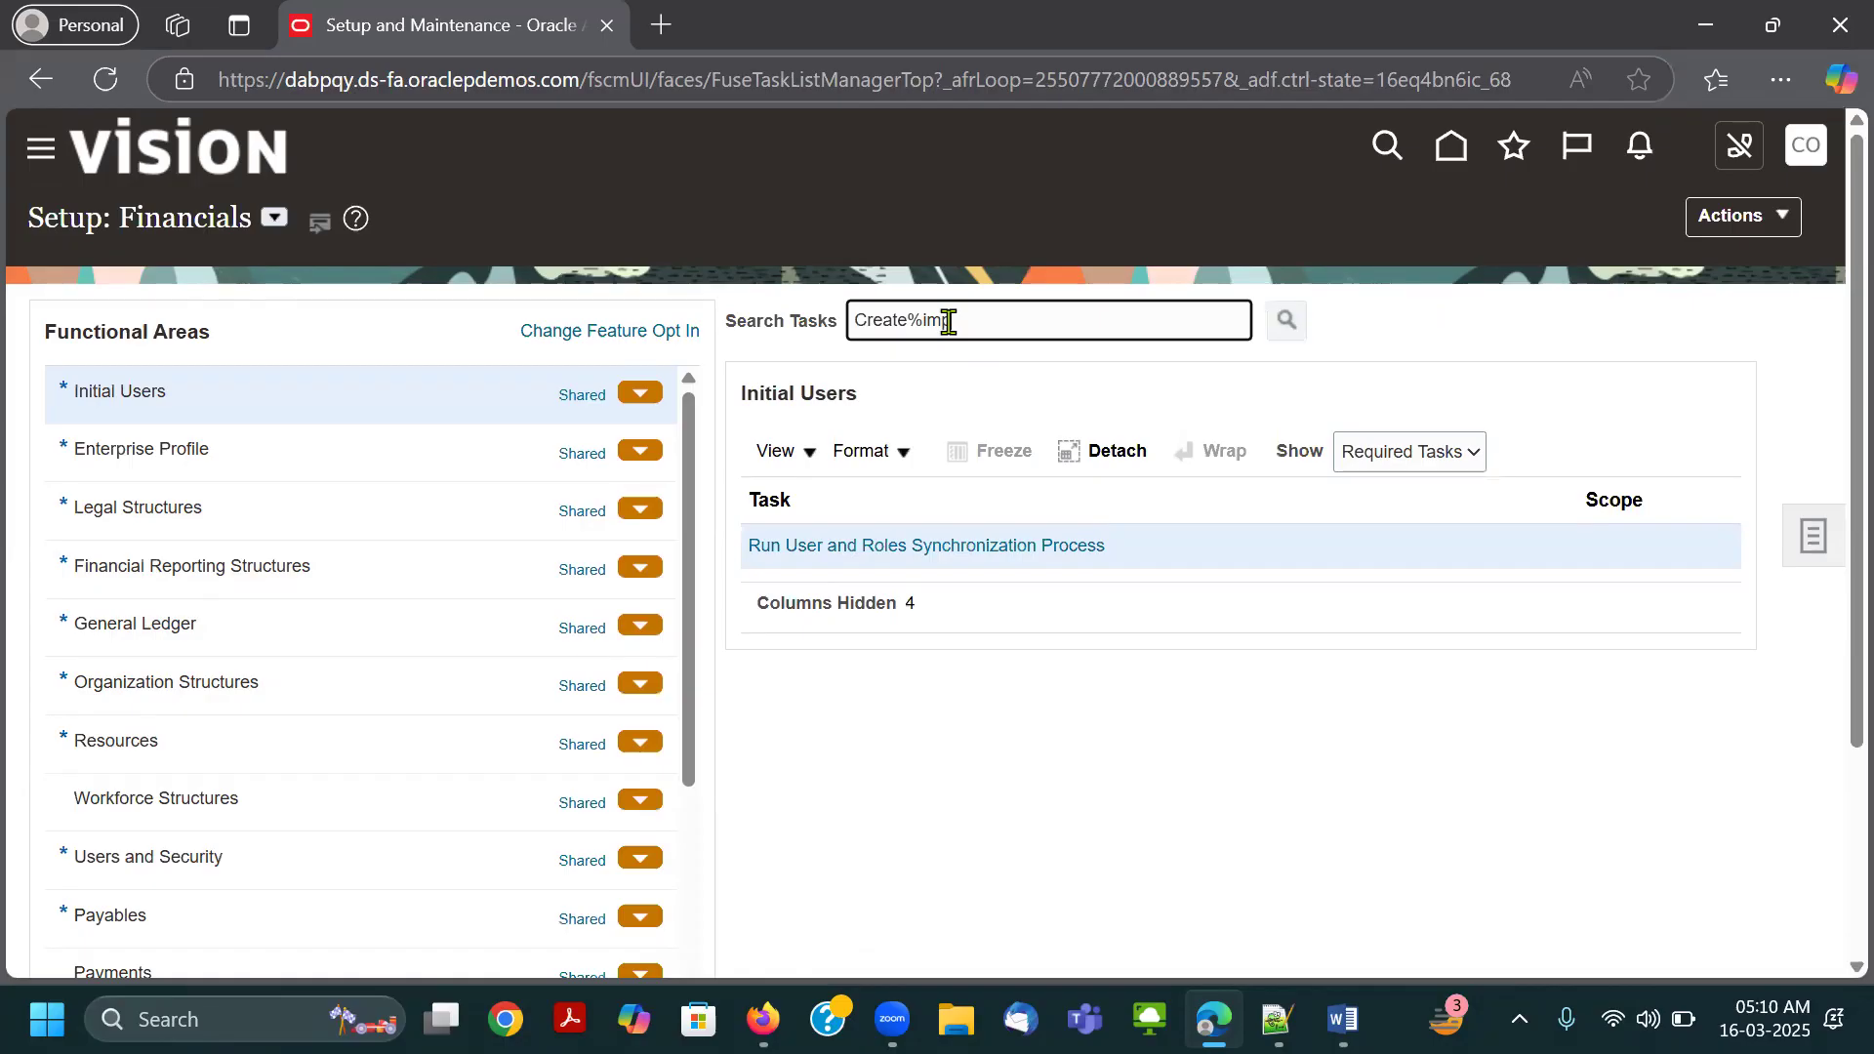
pyautogui.write('p')
pyautogui.press('Return')
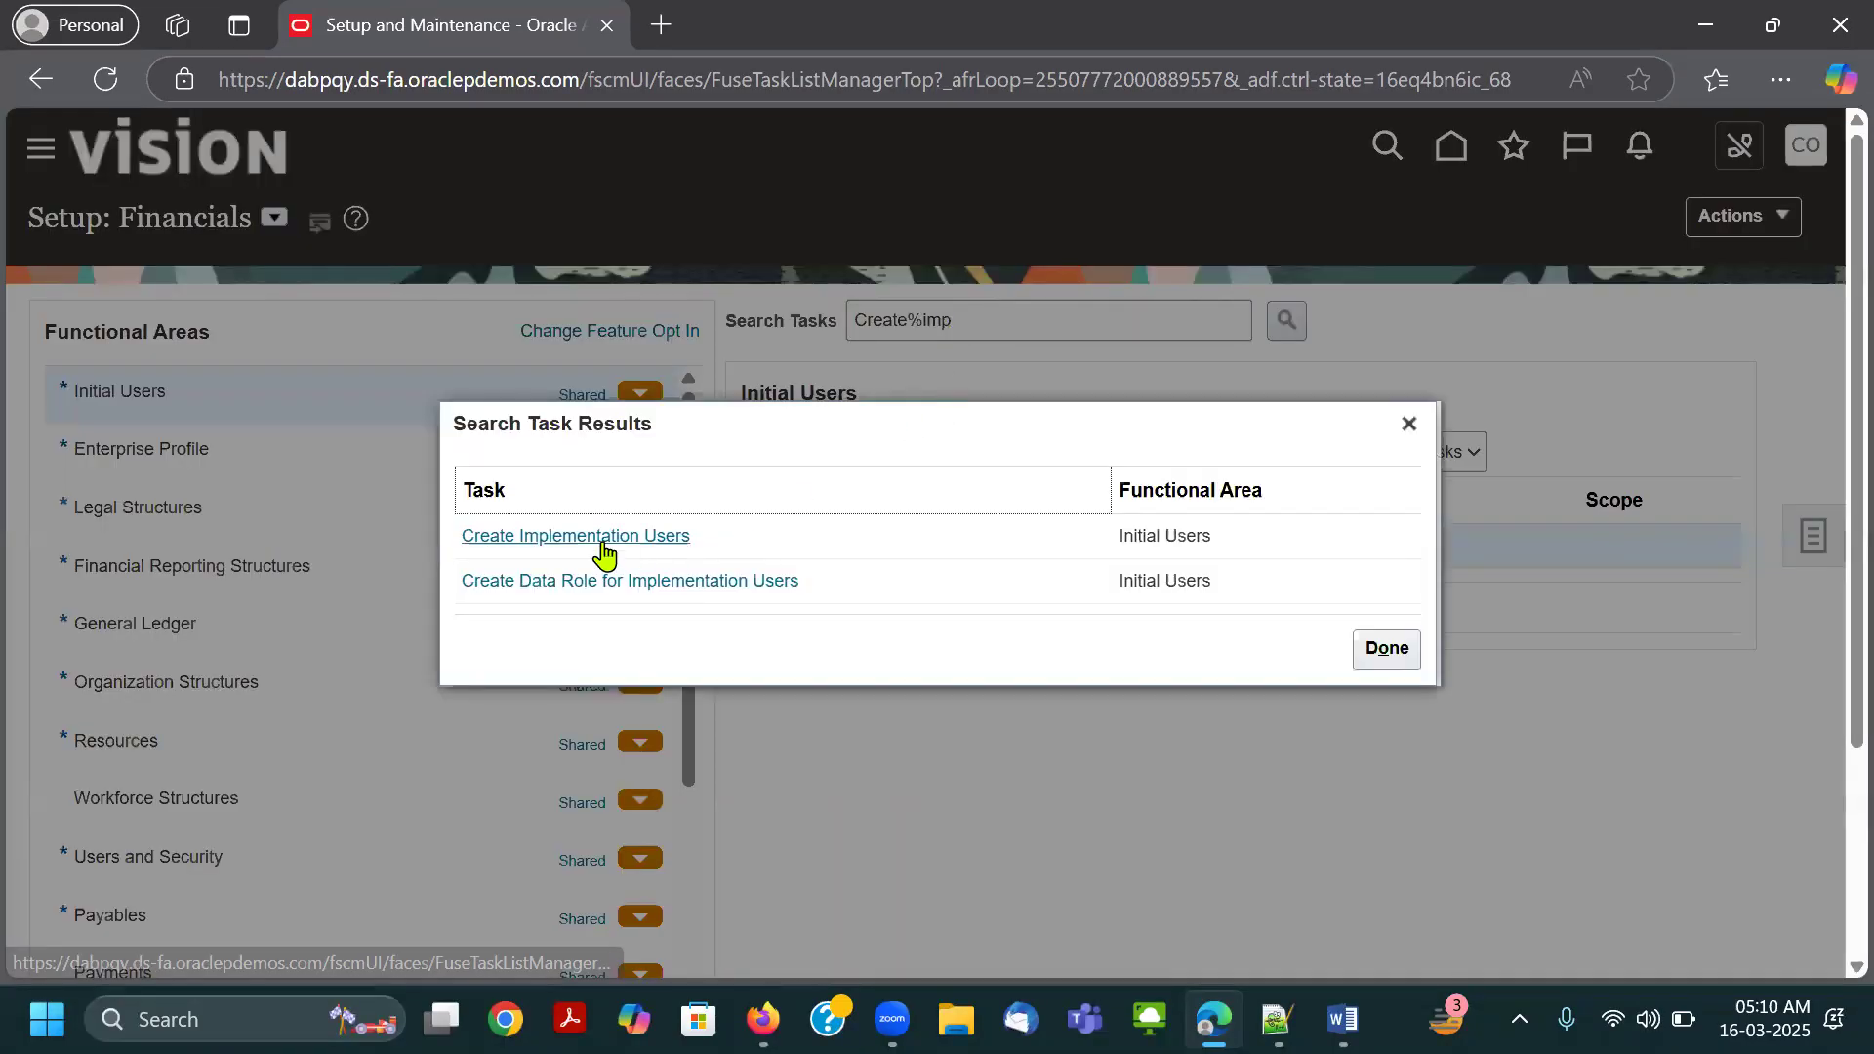
pyautogui.click(650, 547)
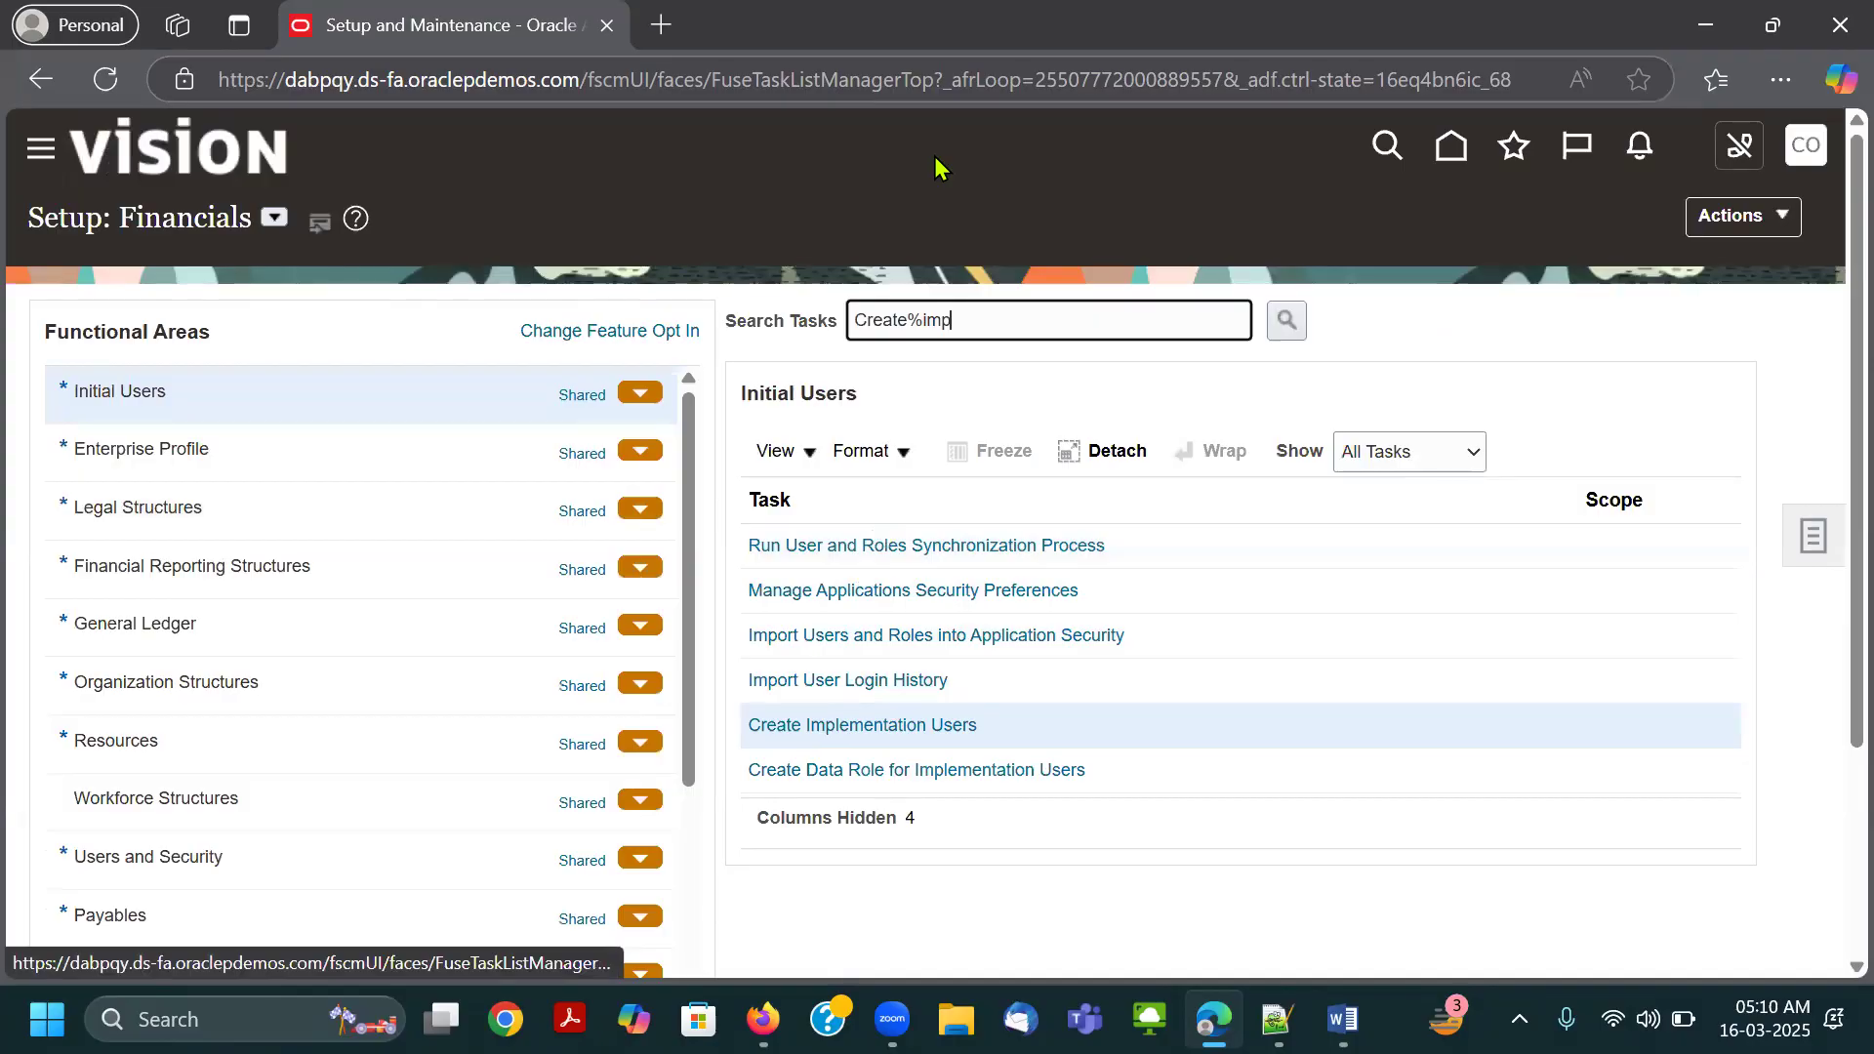
# Box the Create Implementation Users task in red, and erase the box after bringing up the navigator's Tools entries.
pyautogui.moveTo(726, 707); pyautogui.dragTo(999, 743)
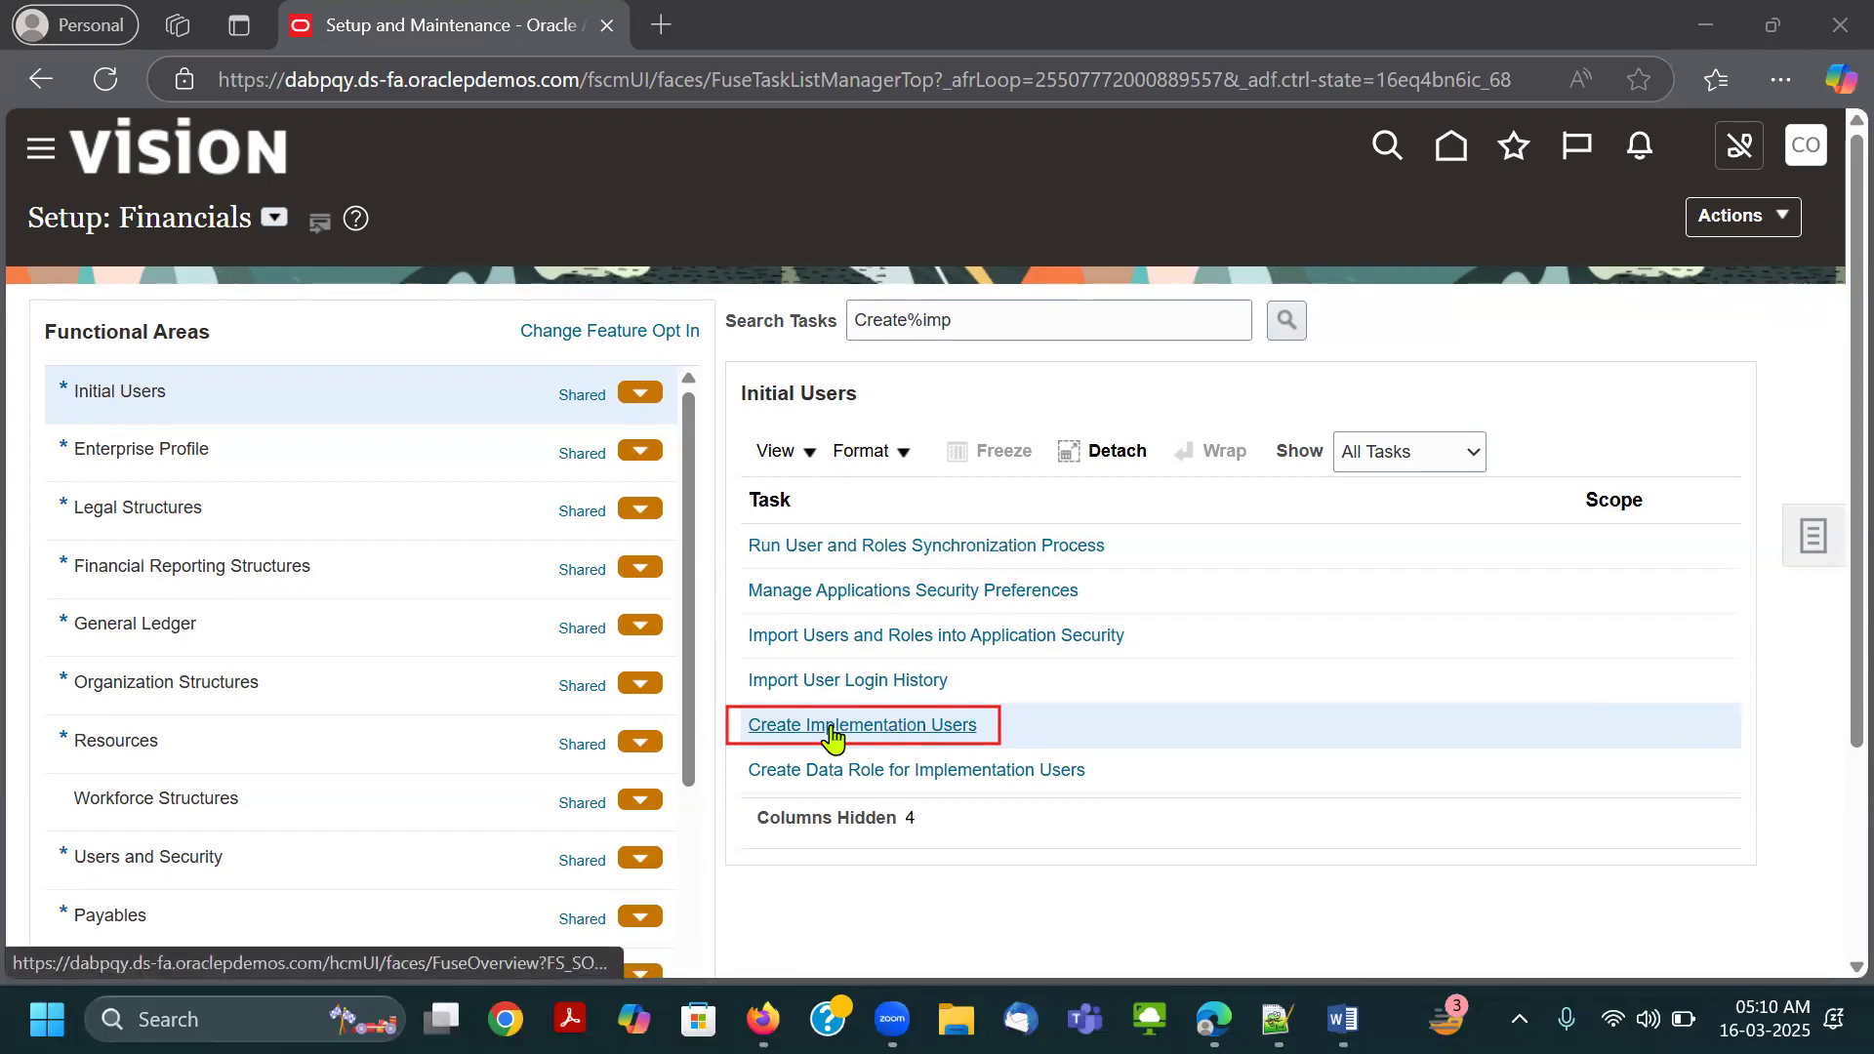
pyautogui.click(54, 164)
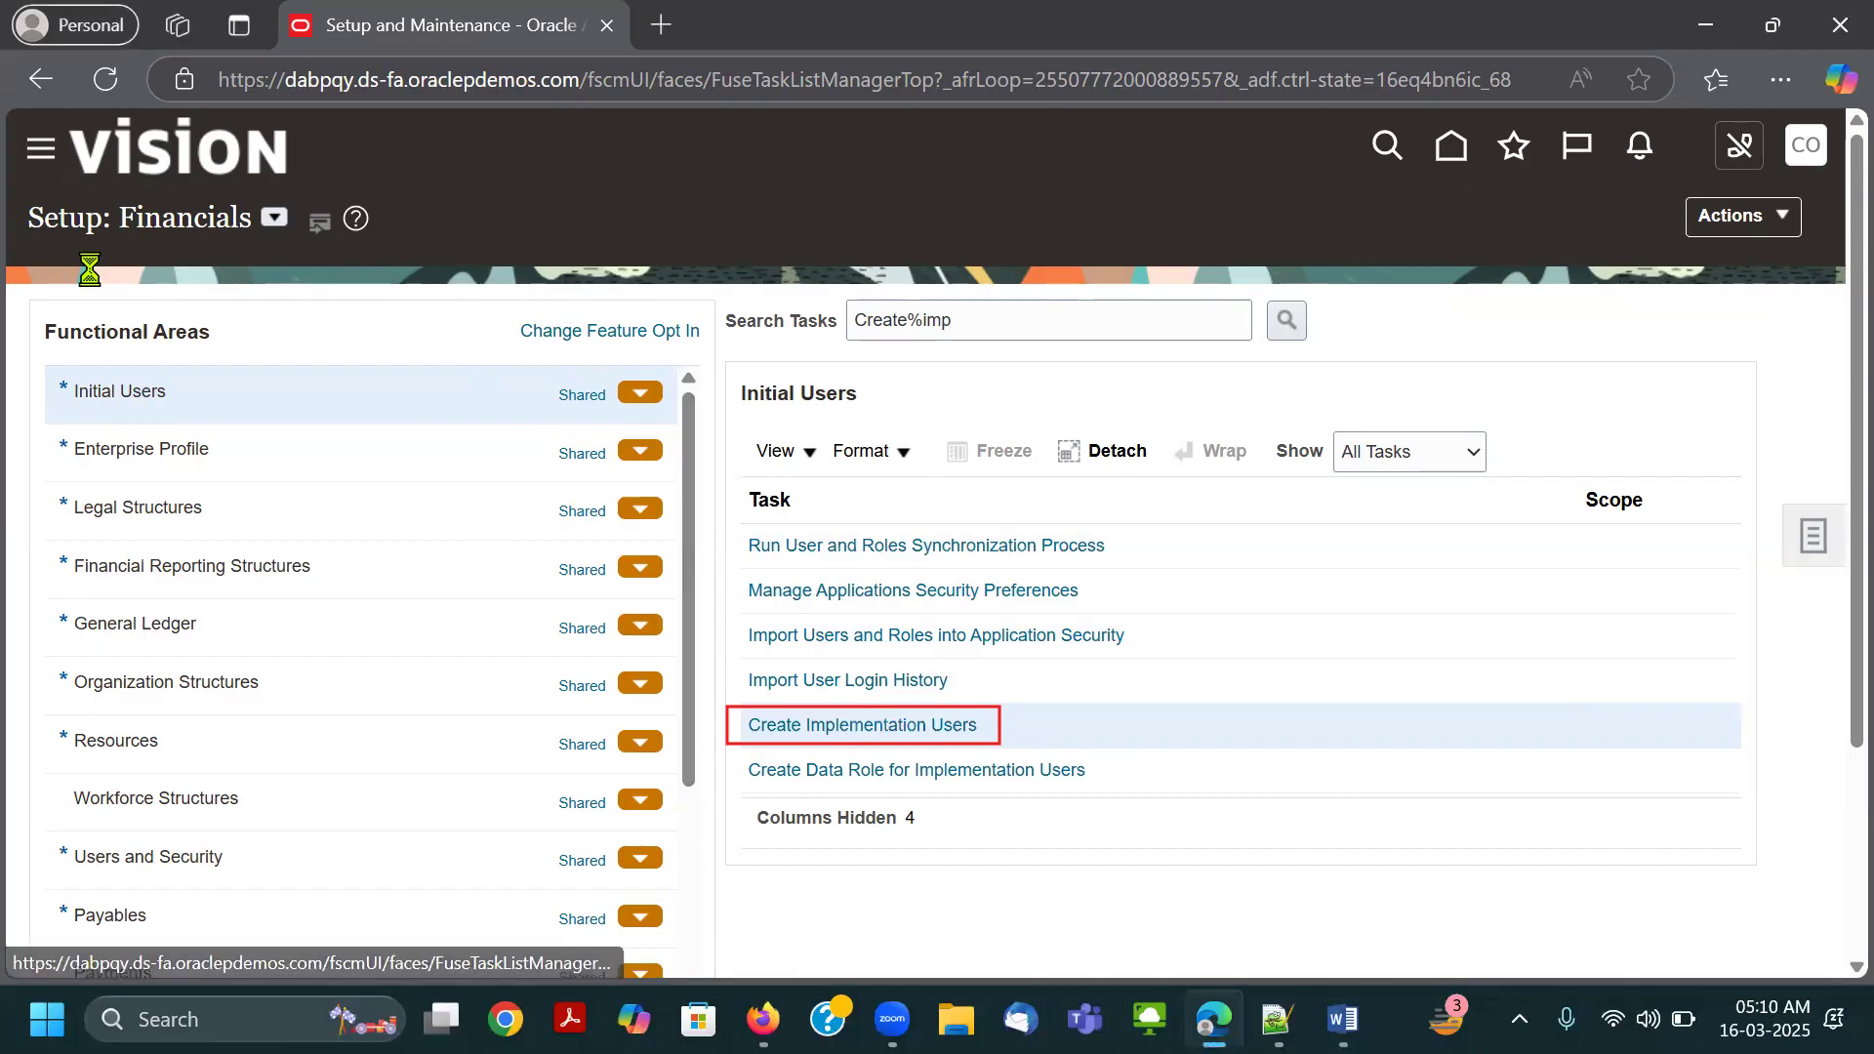
pyautogui.scroll(-5, 184, 660)
pyautogui.scroll(-5, 184, 771)
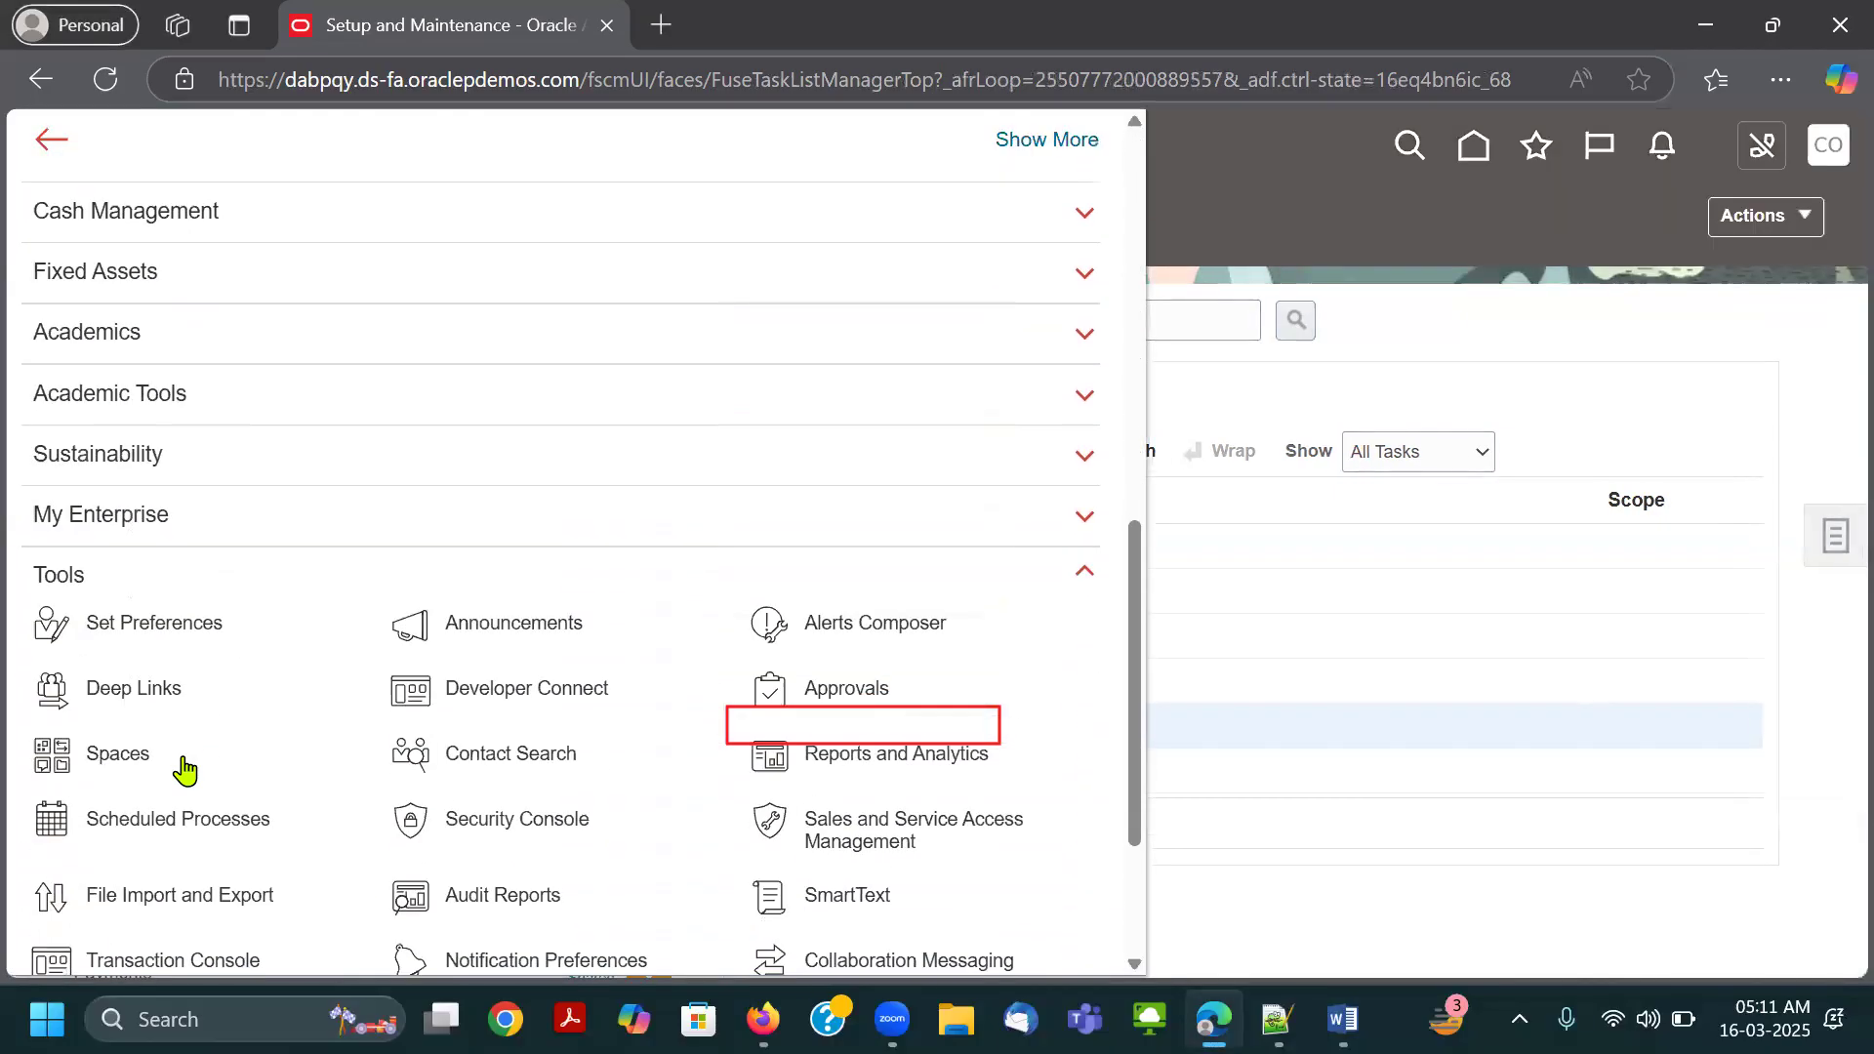
pyautogui.scroll(-1, 561, 781)
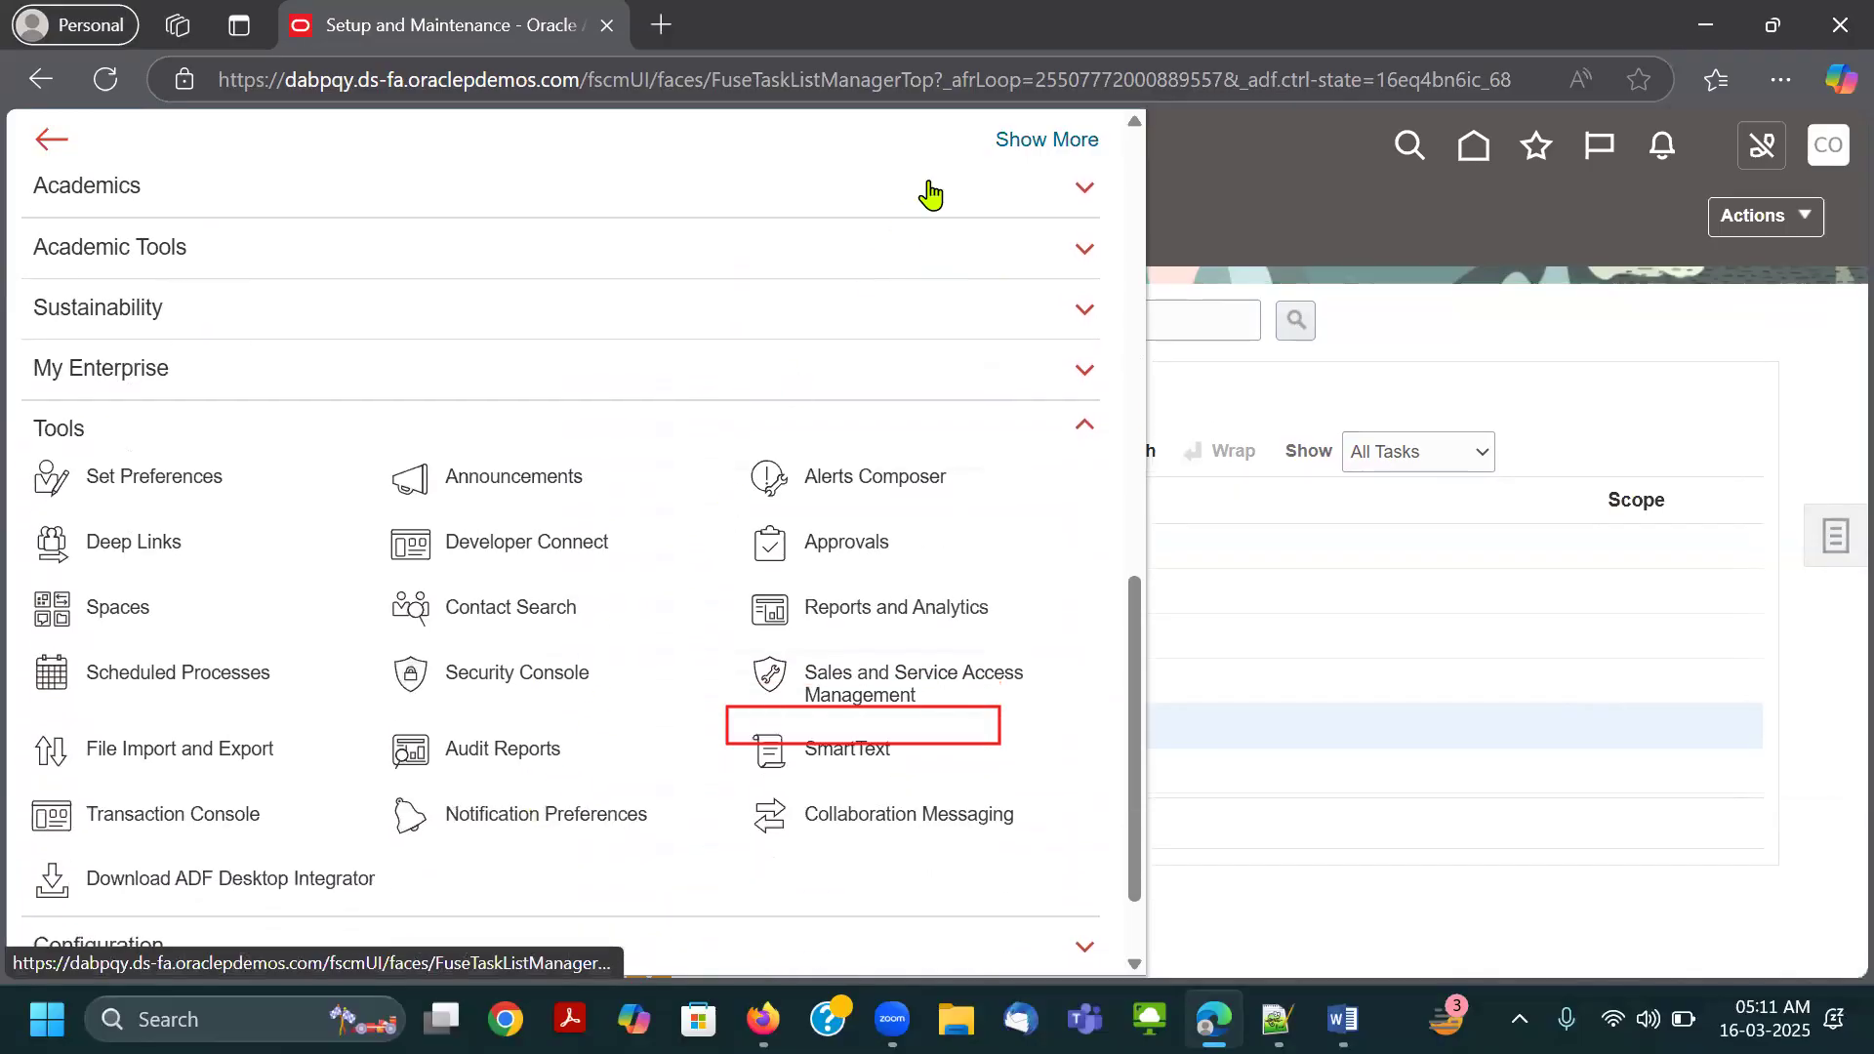
pyautogui.click(816, 737)
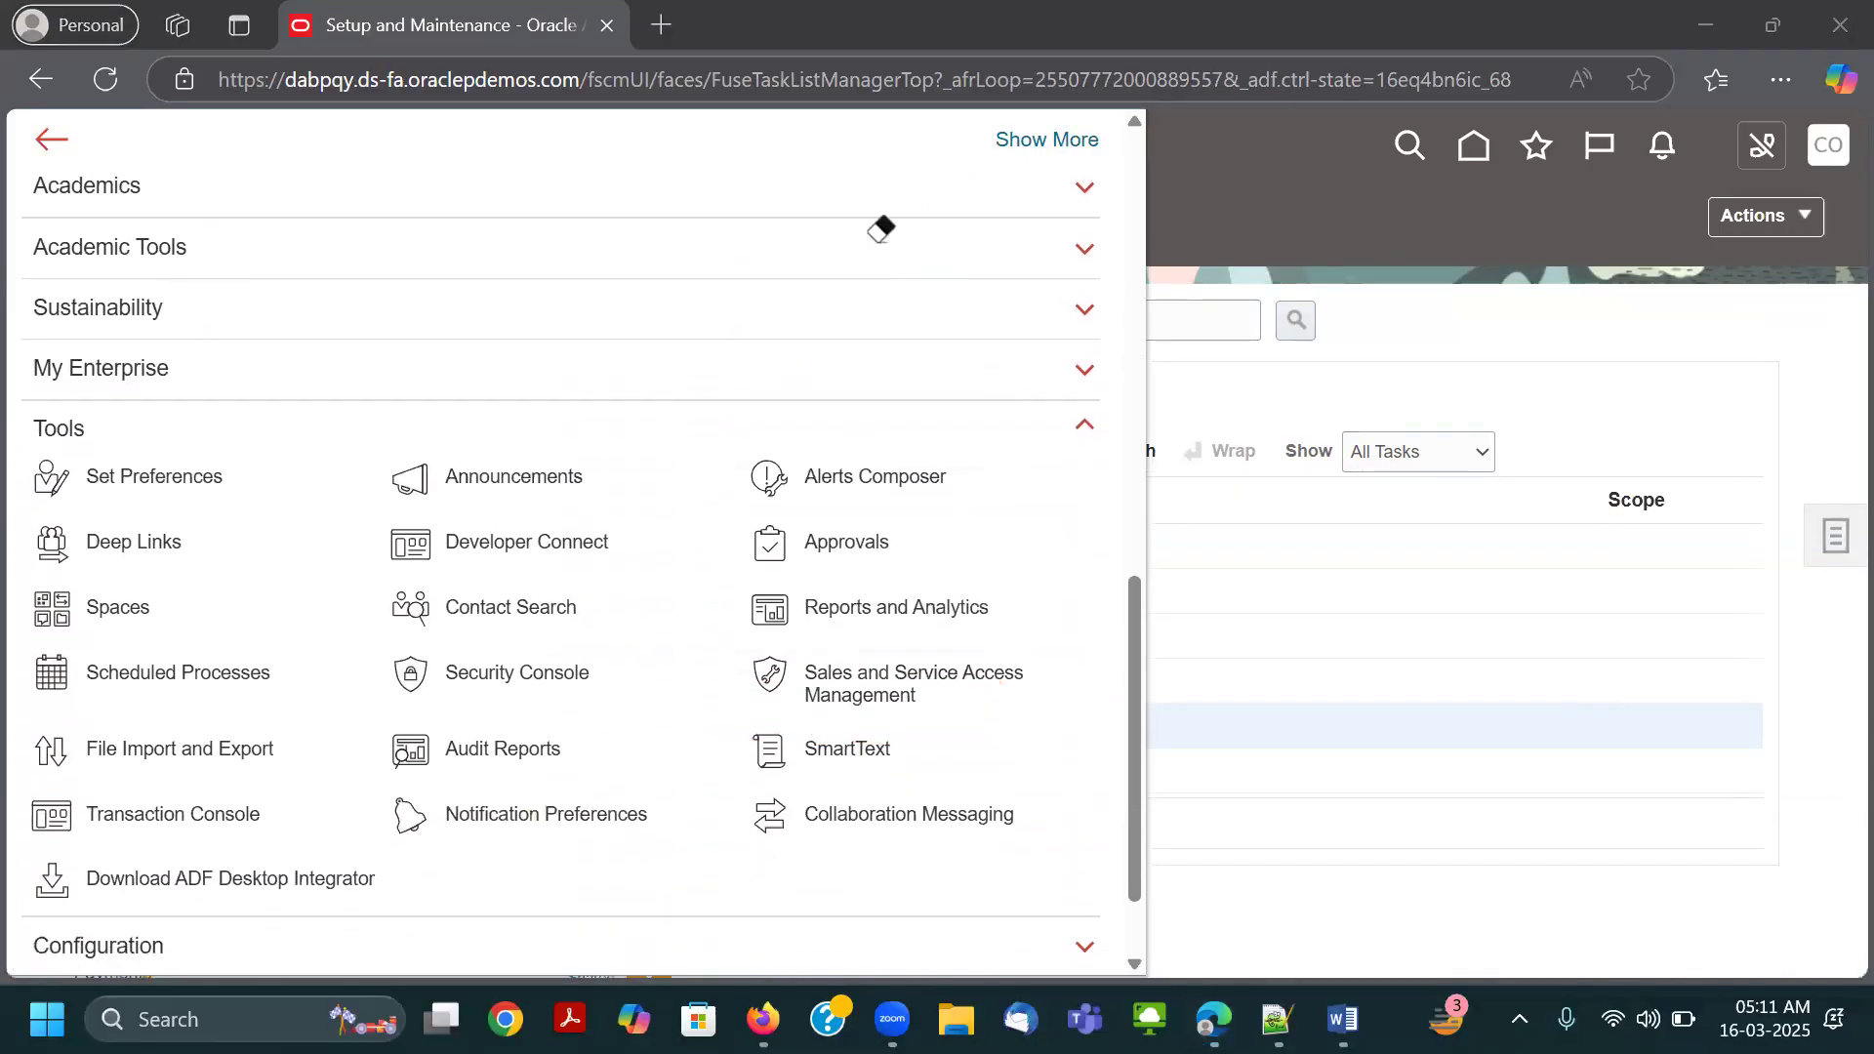
# Box the Security Console entry under Tools in red, clear the box and close the navigator.
pyautogui.moveTo(372, 638); pyautogui.dragTo(598, 699)
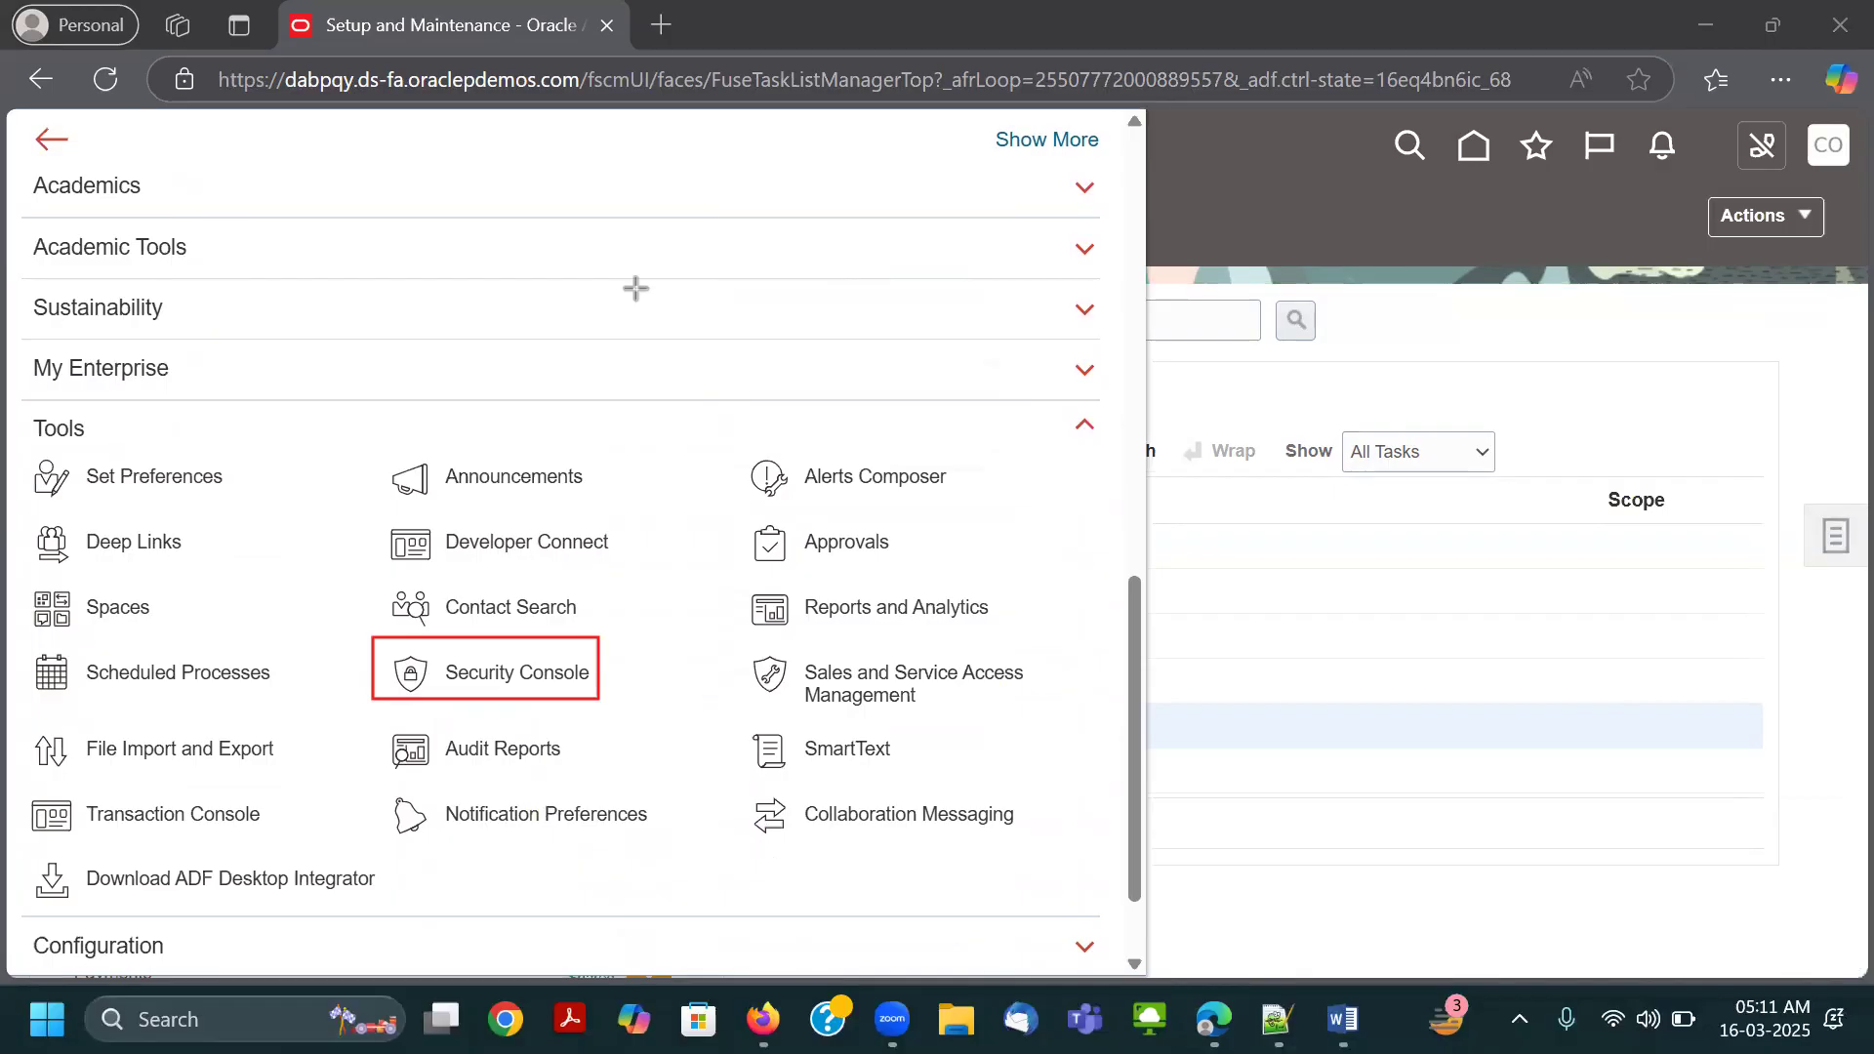
pyautogui.click(980, 131)
pyautogui.click(586, 666)
pyautogui.click(694, 133)
pyautogui.click(1392, 339)
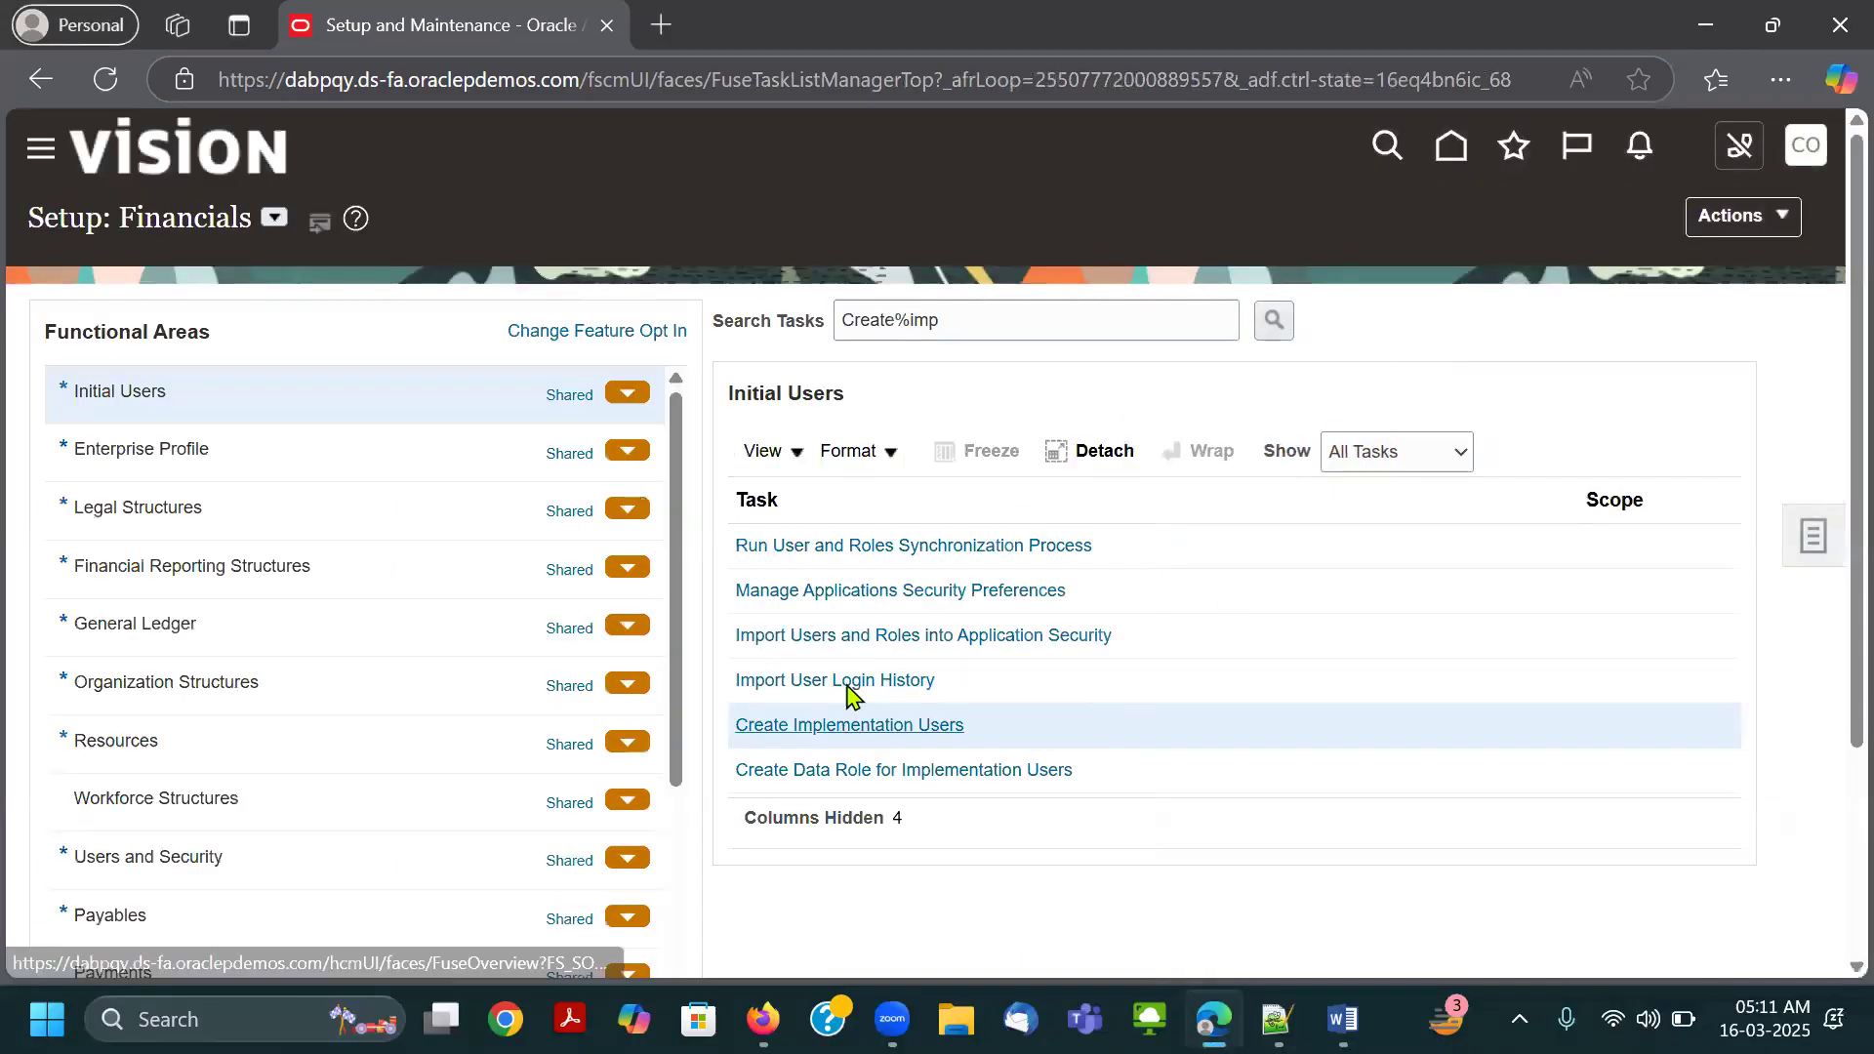
# Box the Create Implementation Users task in red once more and open the task to reach the User Accounts page.
pyautogui.click(962, 140)
pyautogui.moveTo(730, 706); pyautogui.dragTo(977, 745)
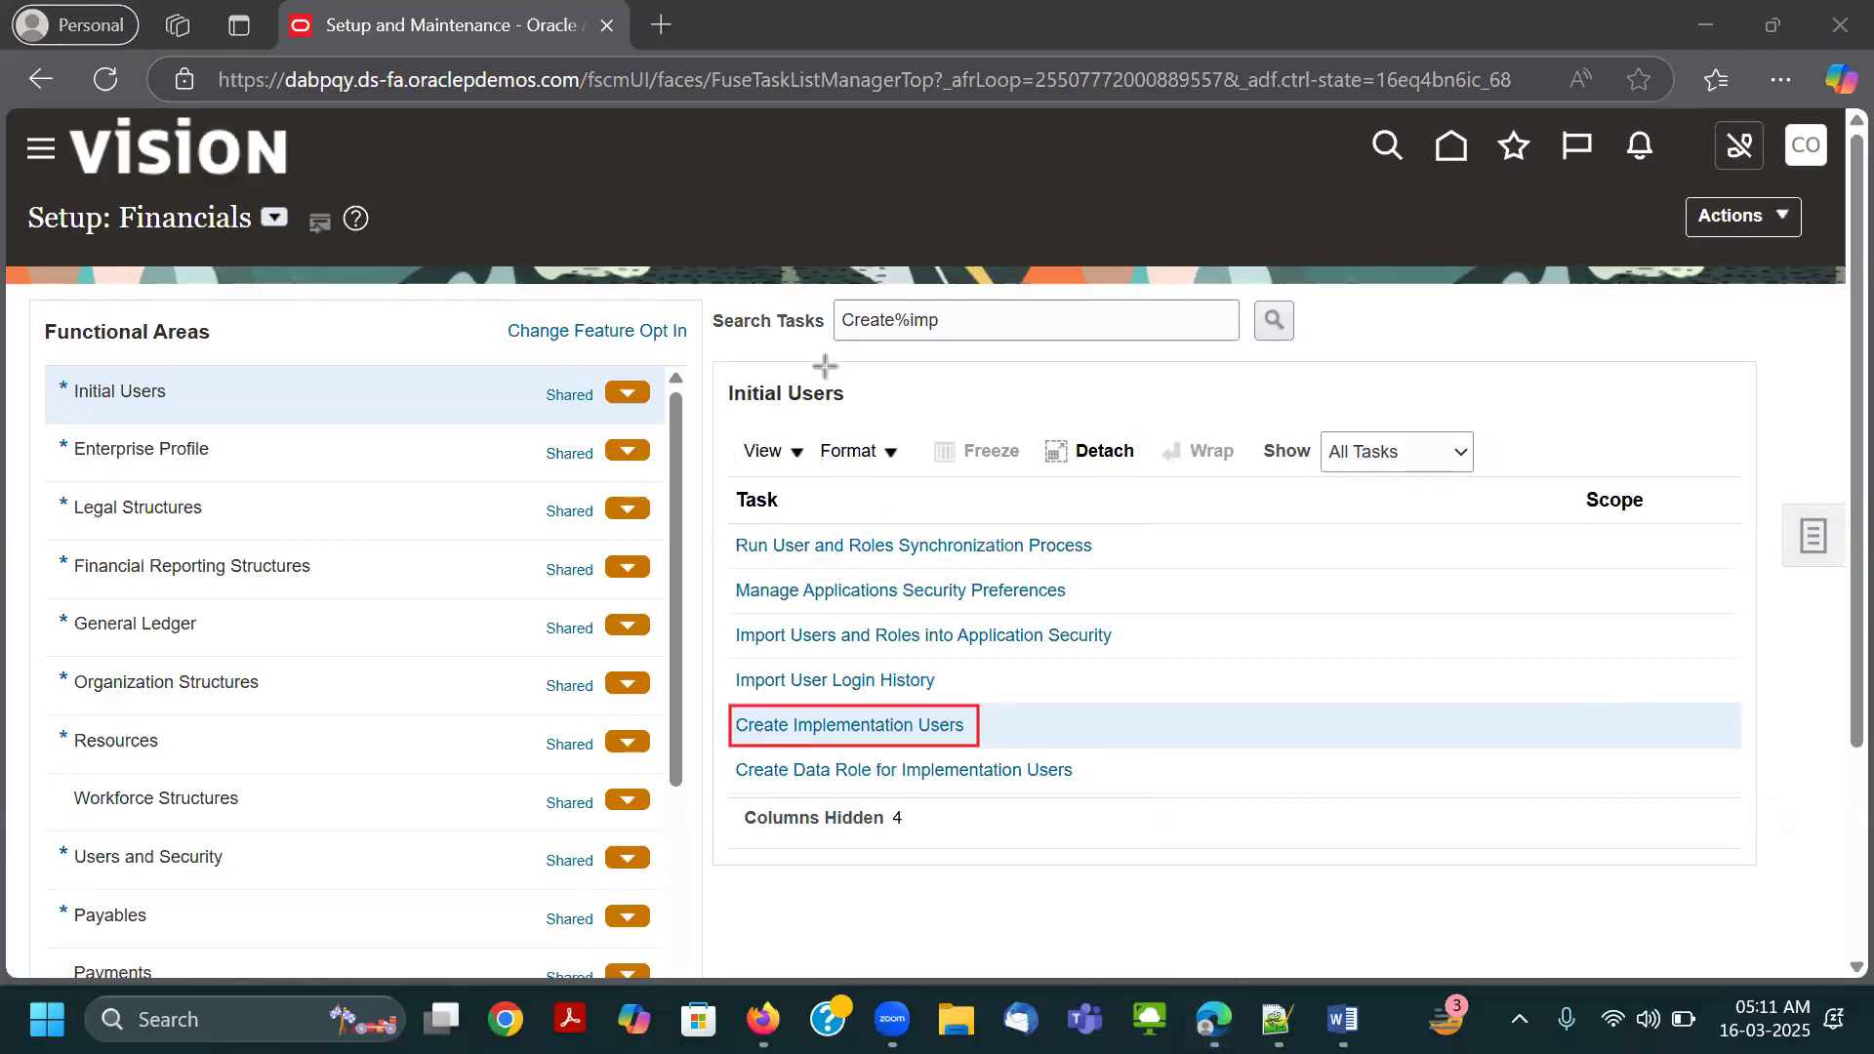
pyautogui.click(865, 728)
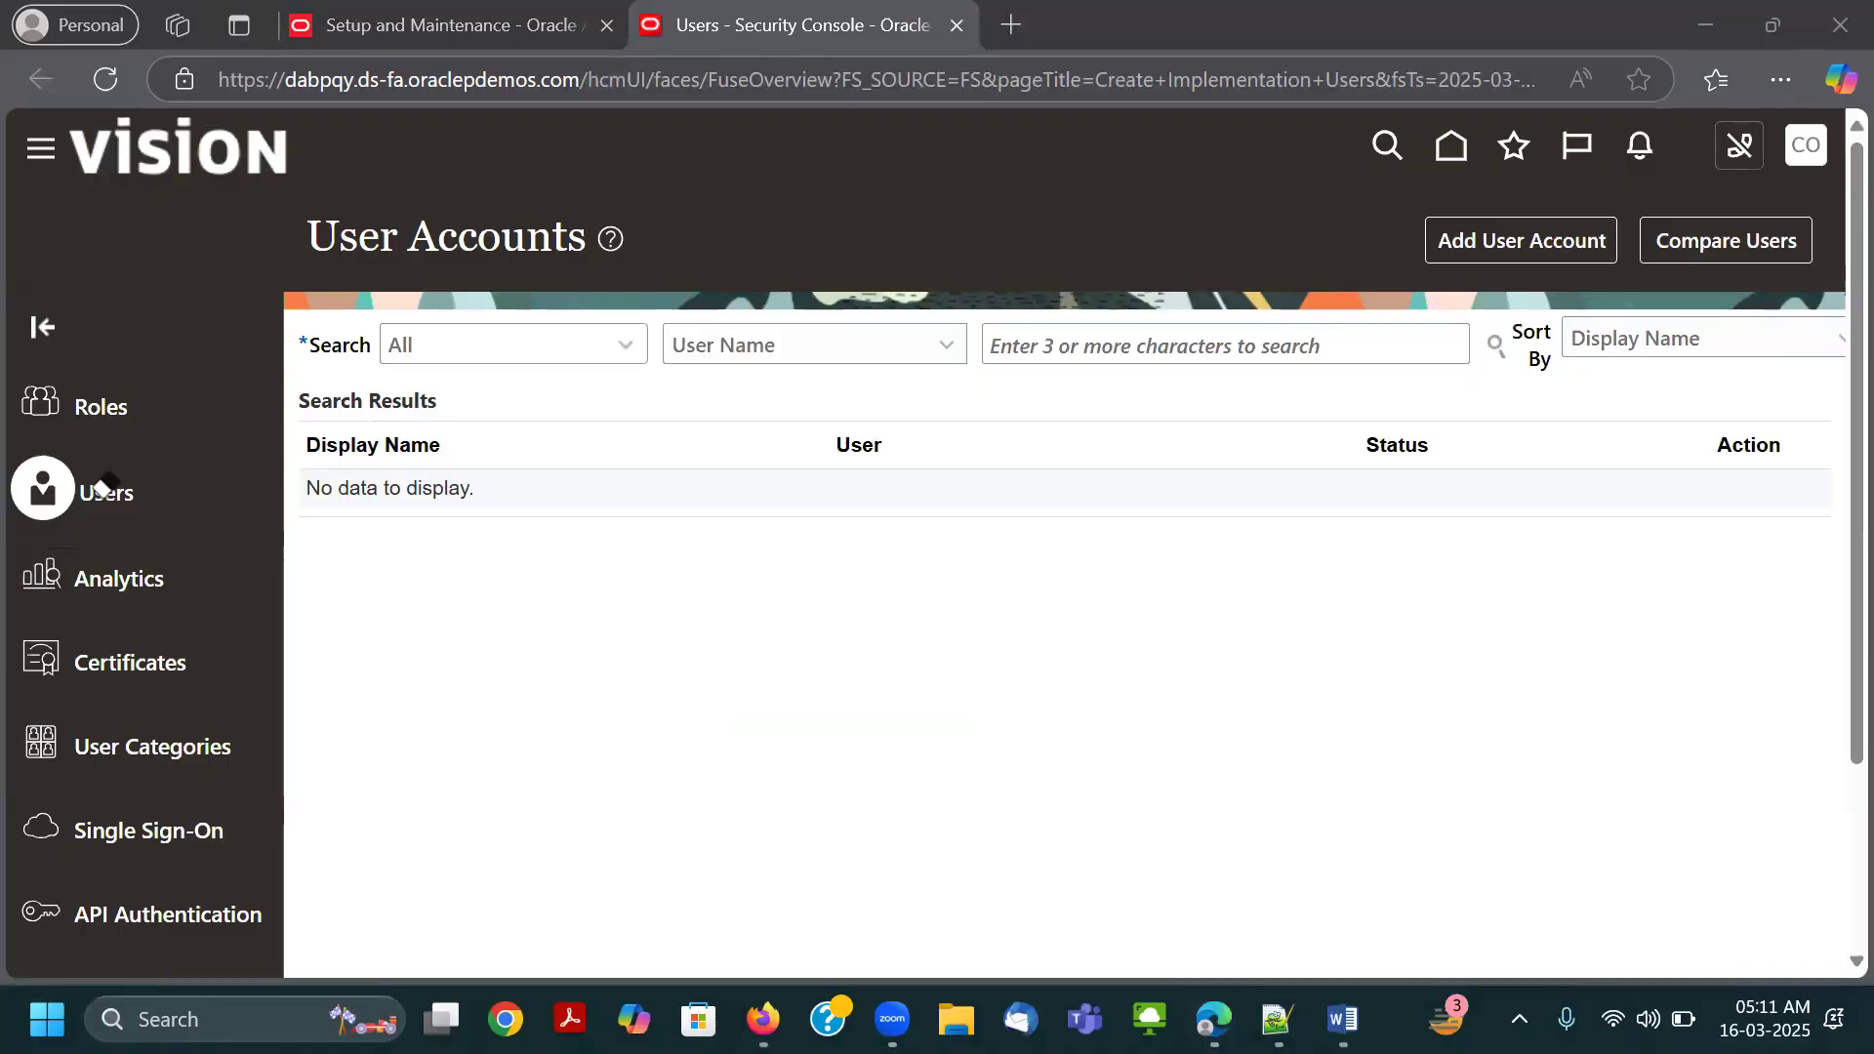
pyautogui.click(143, 494)
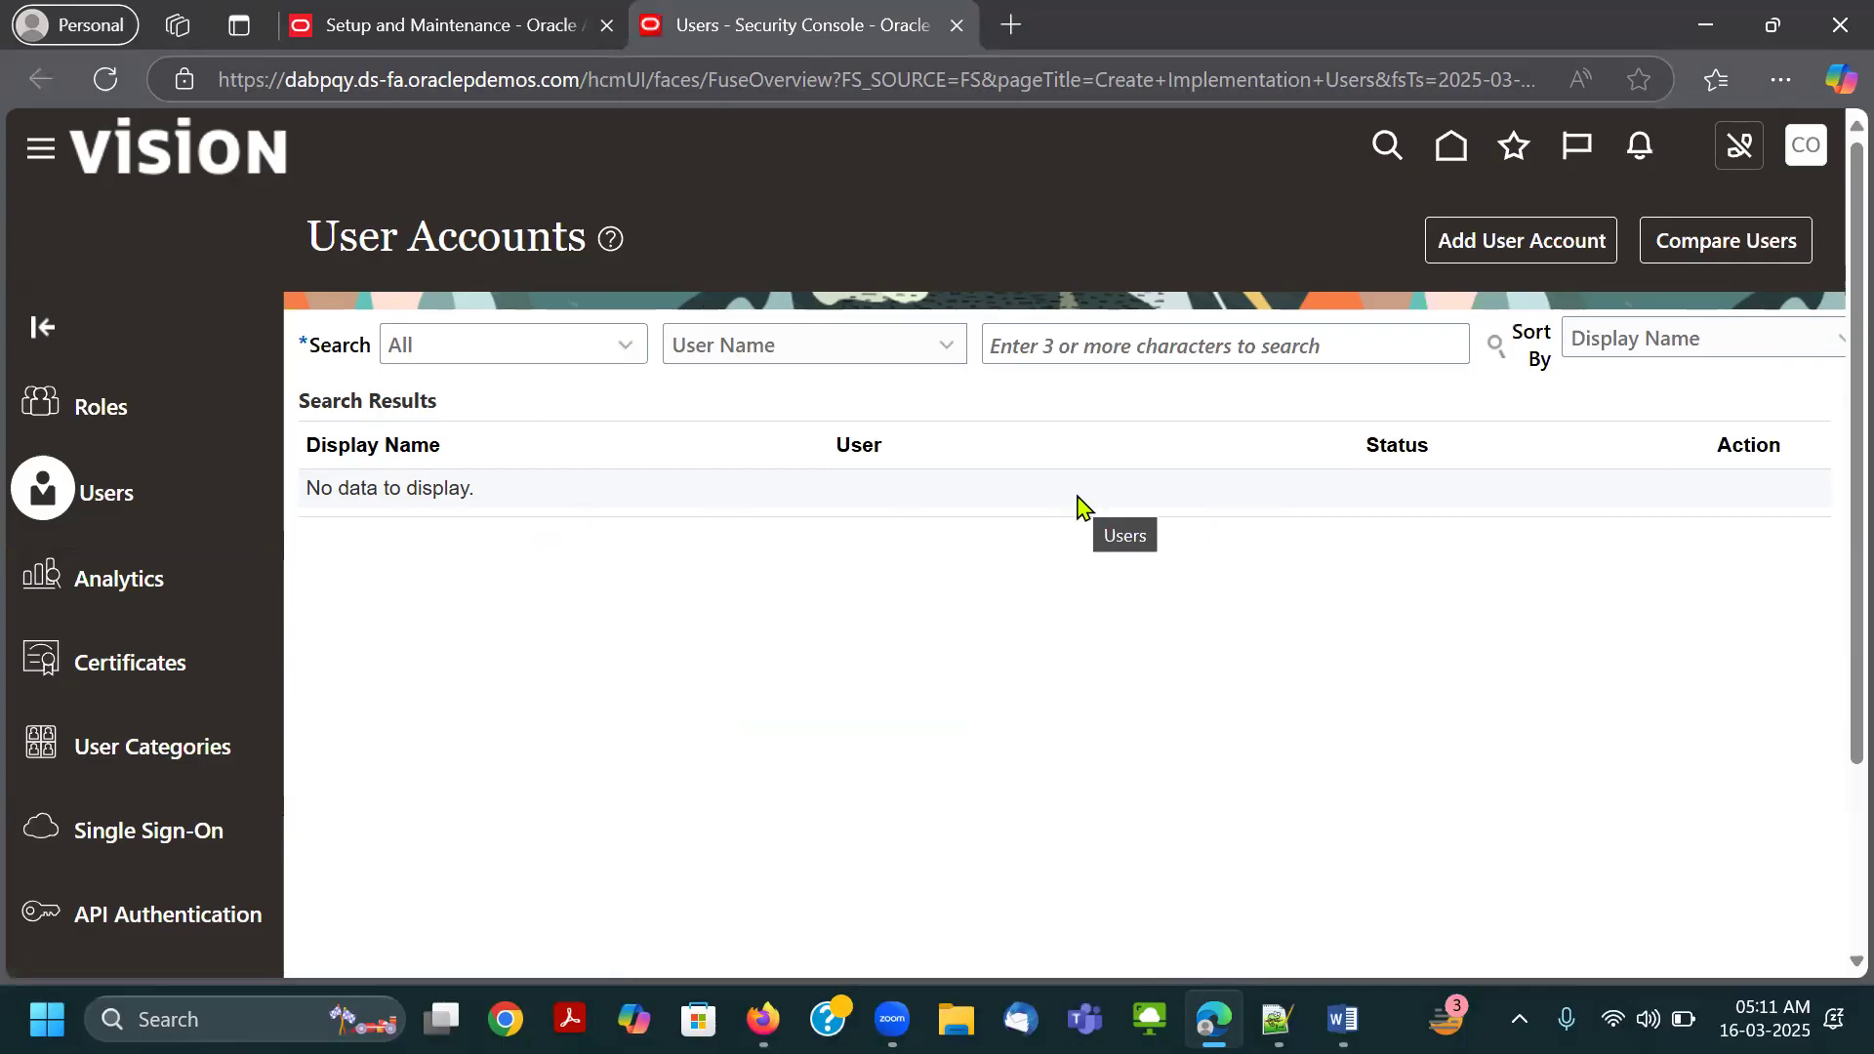
# Return to the Oracle home page and switch to another application window.
pyautogui.click(1451, 146)
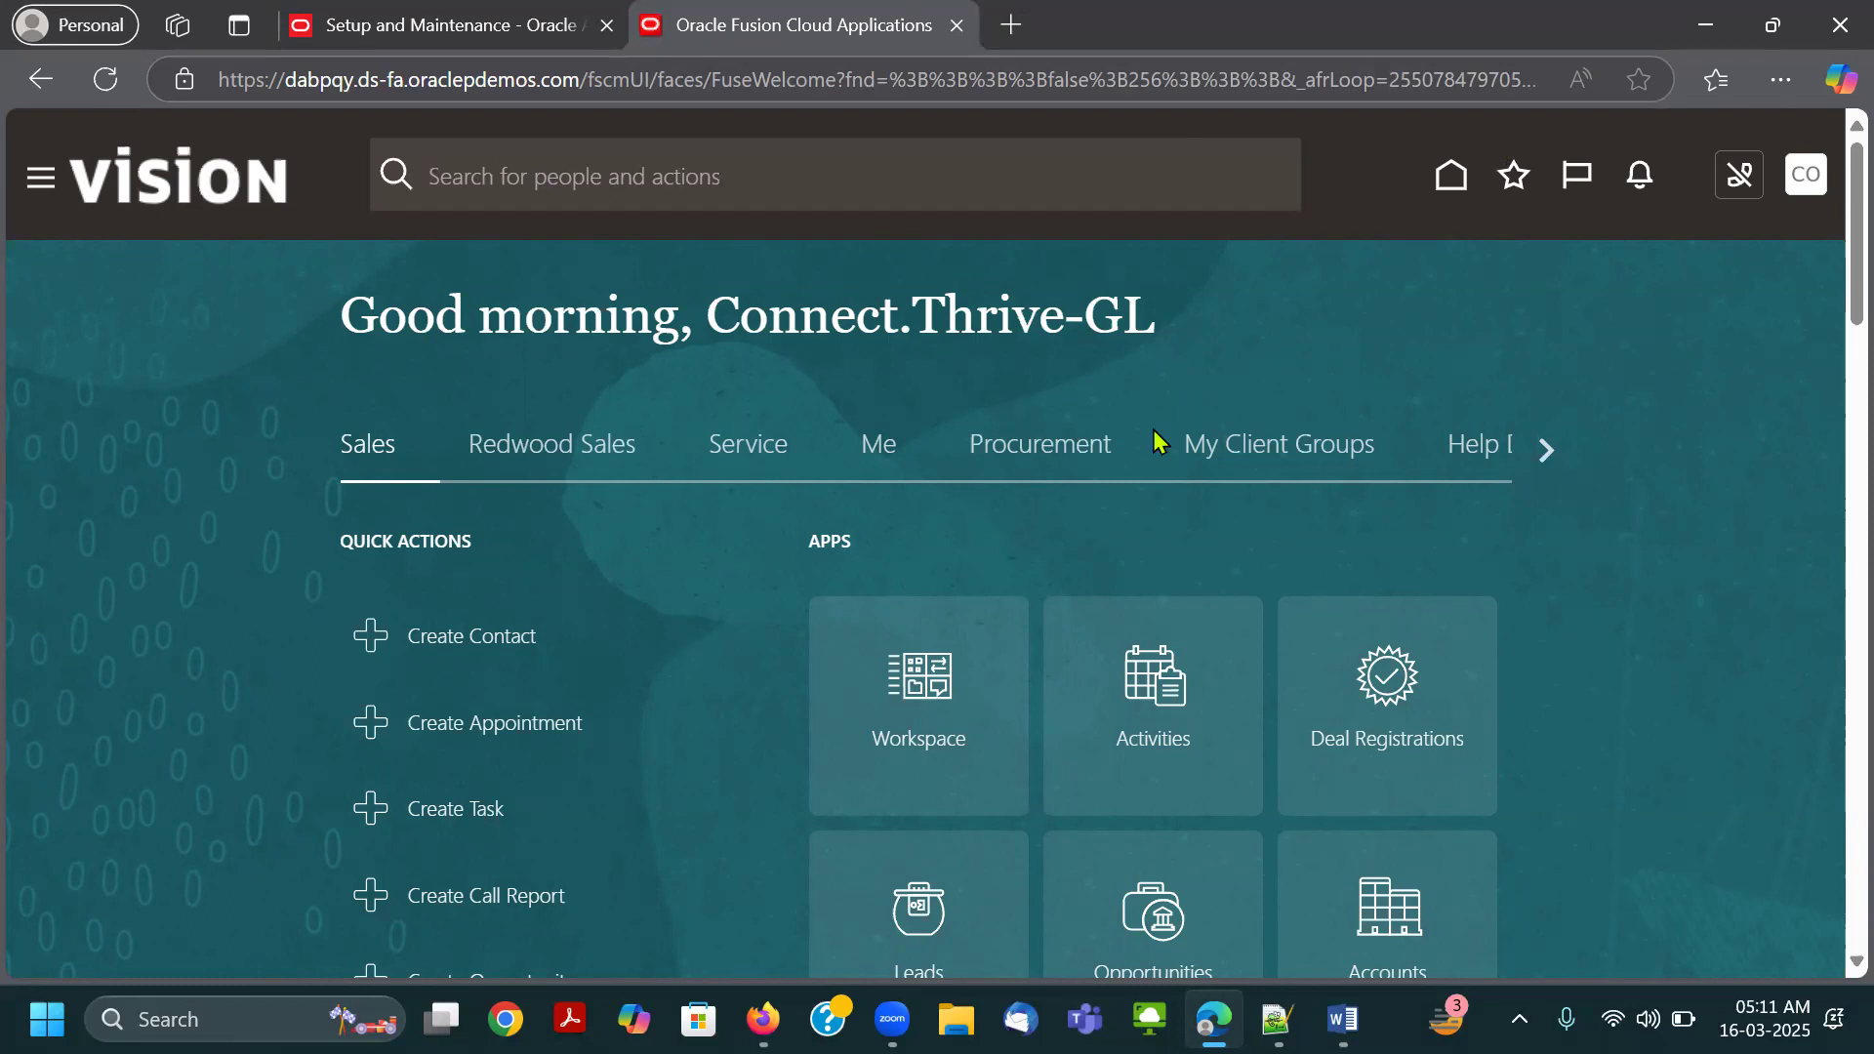
pyautogui.hotkey('alt', 'Tab')
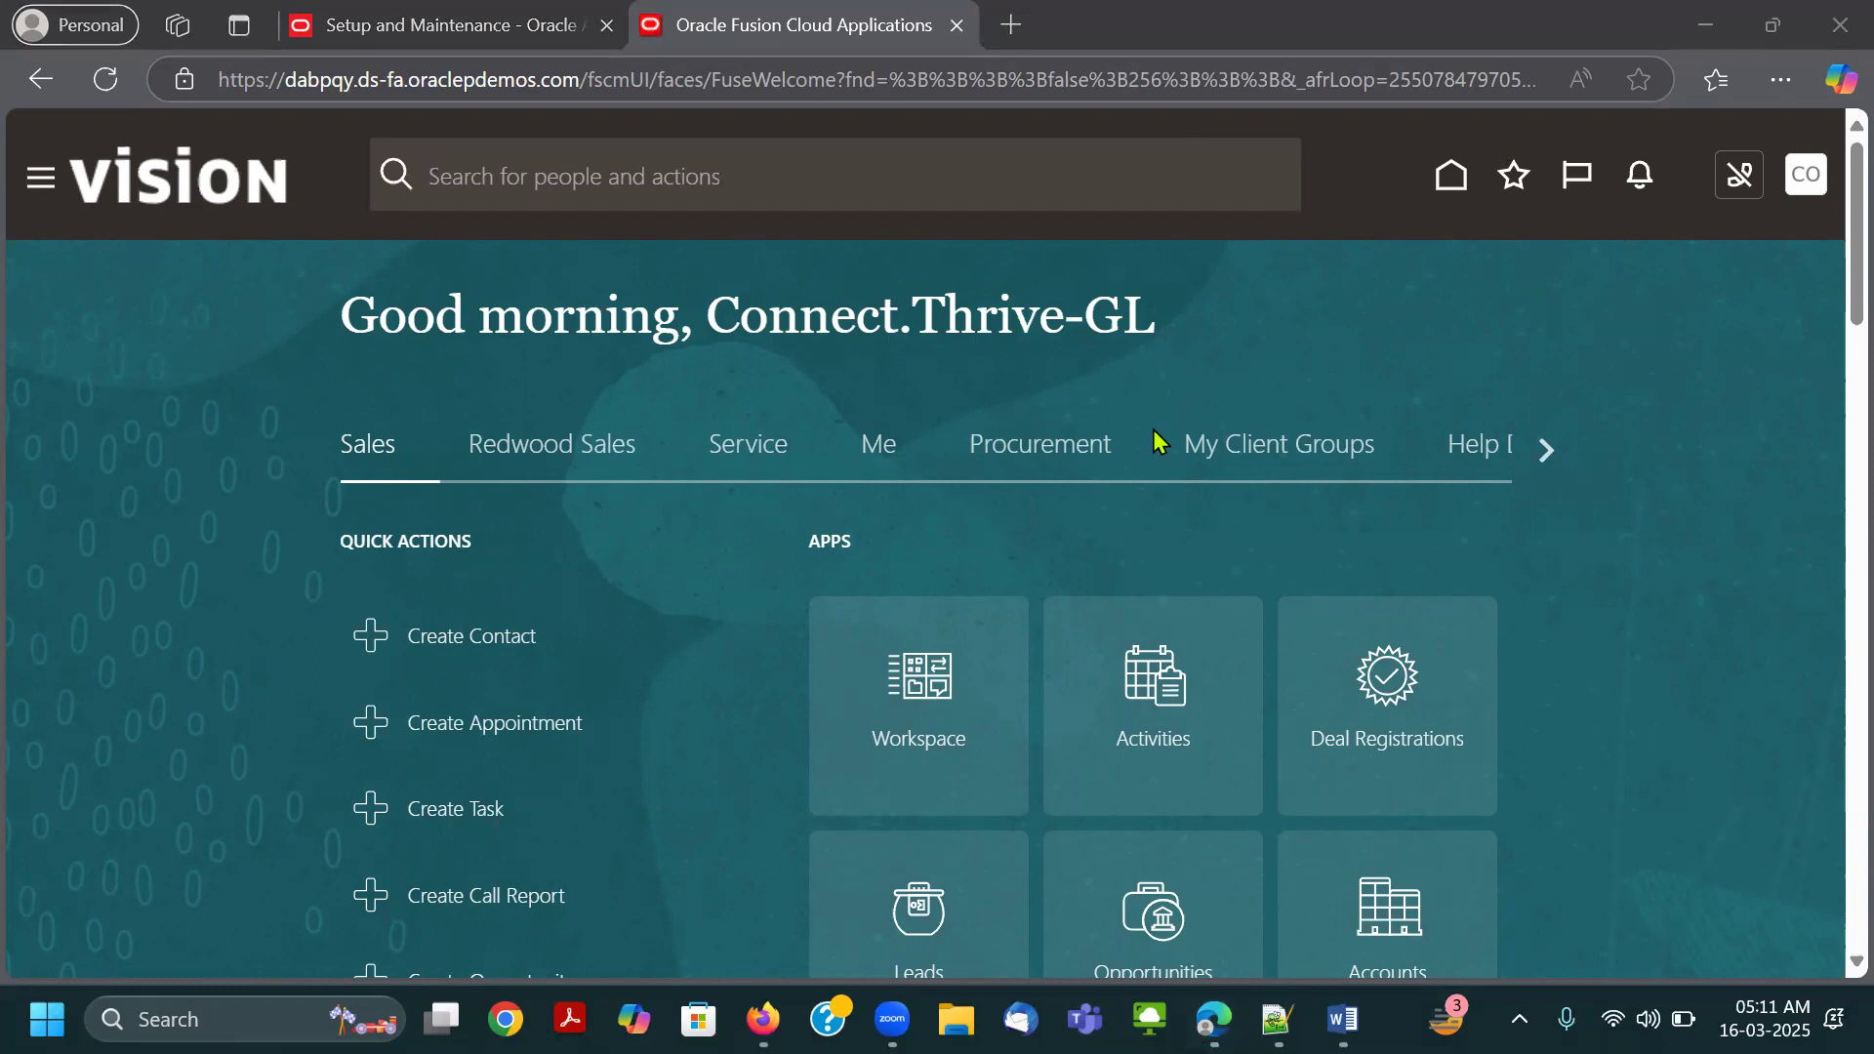